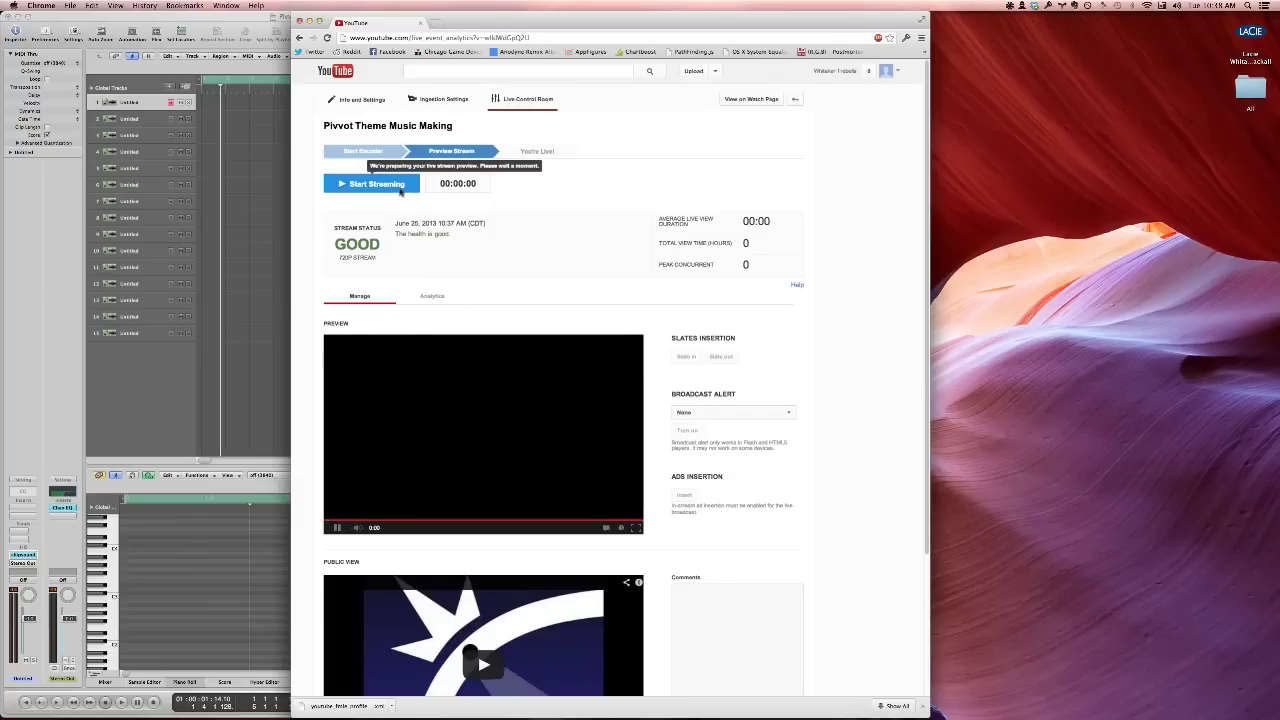
Start streaming the Pivvot Theme Music Making live event and open its public watch page
{"action": "left_click", "coordinate": [400, 186]}
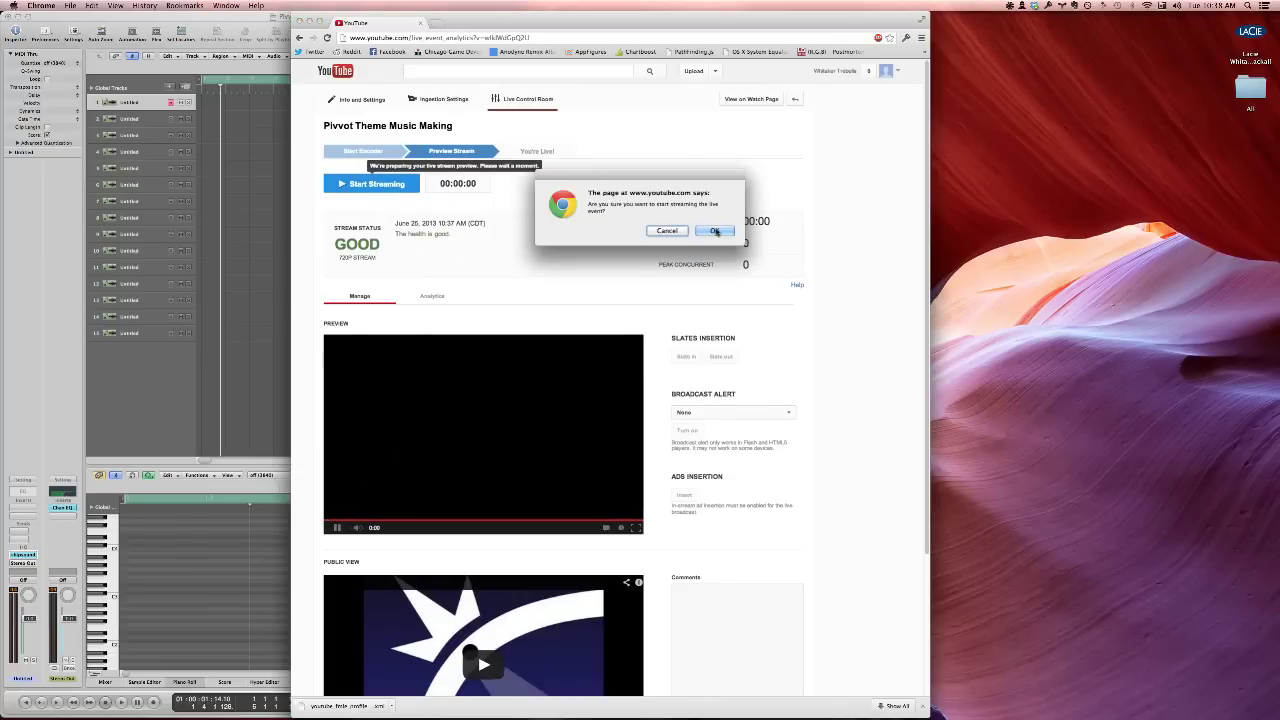
{"action": "left_click", "coordinate": [716, 232]}
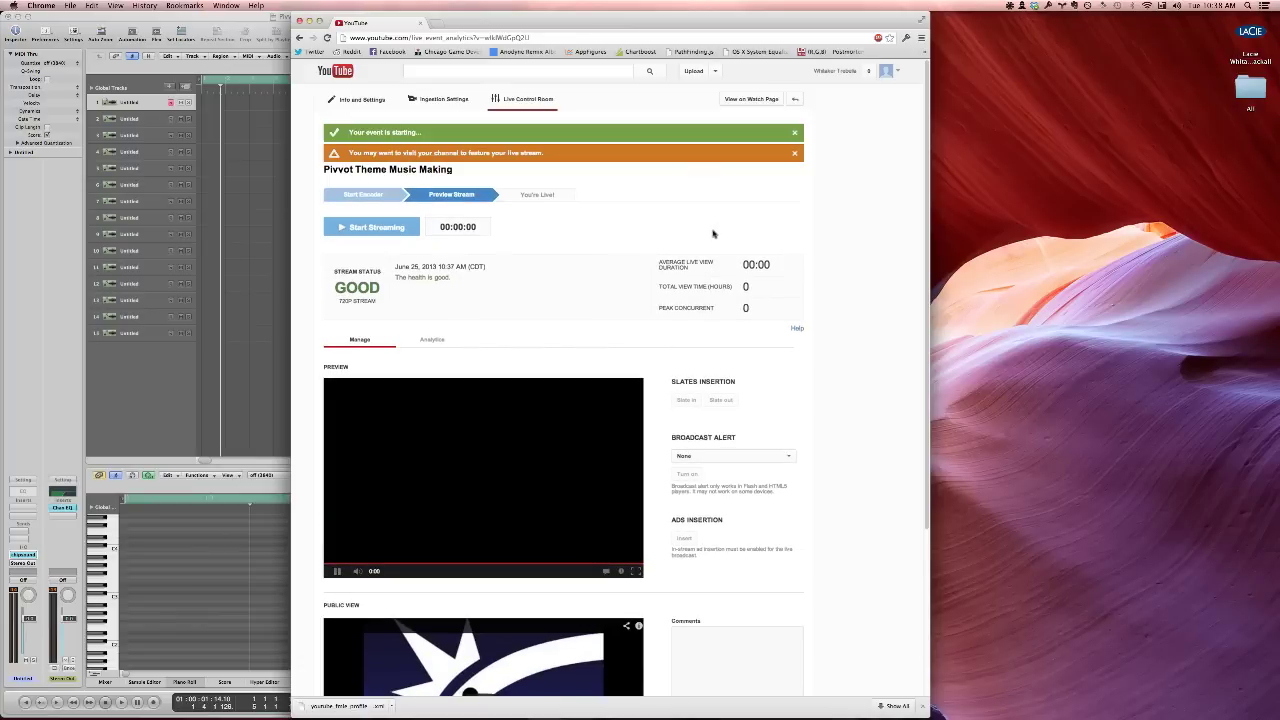
{"action": "scroll", "coordinate": [688, 224], "scroll_direction": "down", "scroll_amount": 5}
{"action": "scroll", "coordinate": [660, 370], "scroll_direction": "up", "scroll_amount": 5}
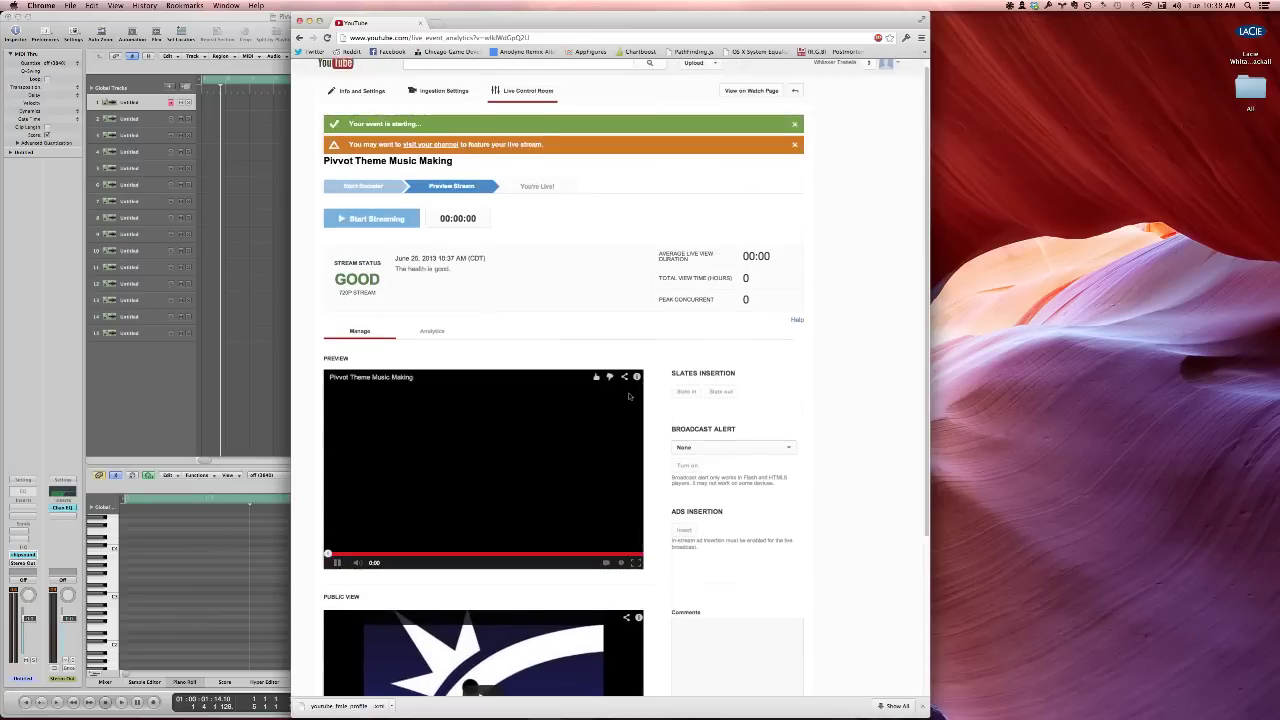
{"action": "left_click", "coordinate": [731, 101]}
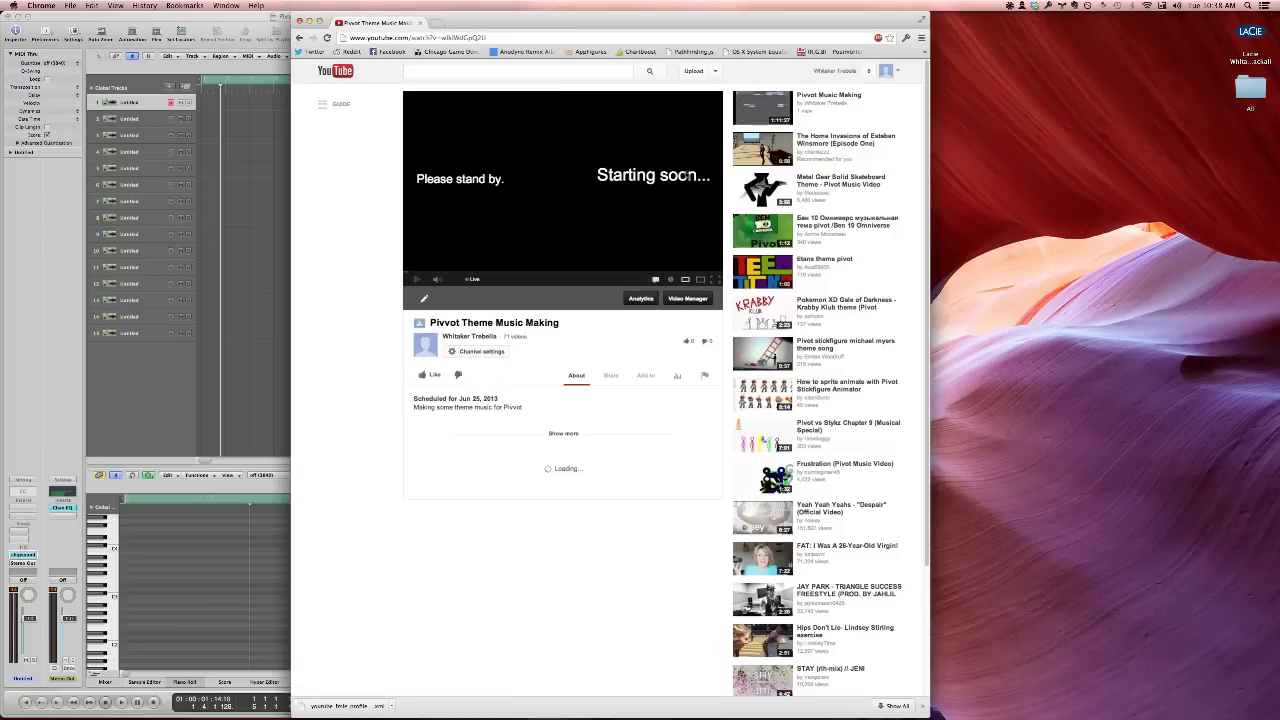
Shift the browser window toward the screen's edge and shrink it to a small window showing the comments area beside the video
{"action": "left_click_drag", "start_coordinate": [680, 27], "coordinate": [421, 20]}
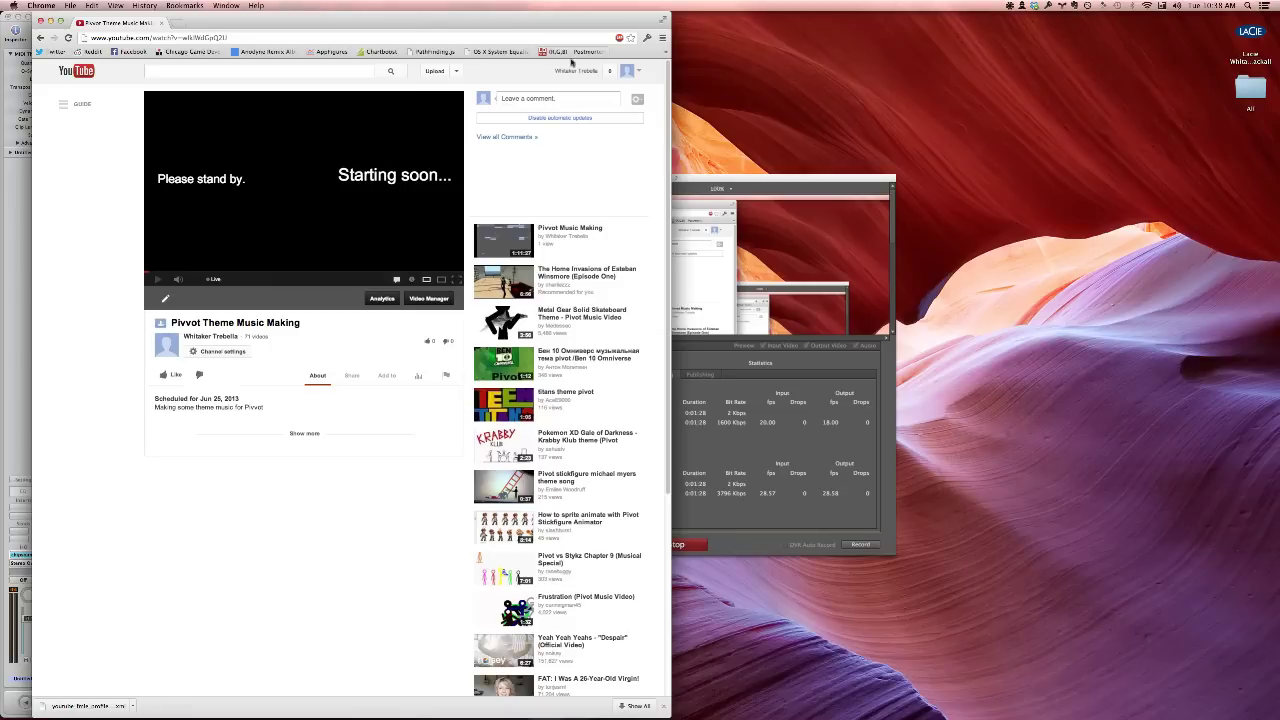
{"action": "left_click", "coordinate": [637, 99]}
{"action": "left_click", "coordinate": [637, 99]}
{"action": "left_click", "coordinate": [663, 706]}
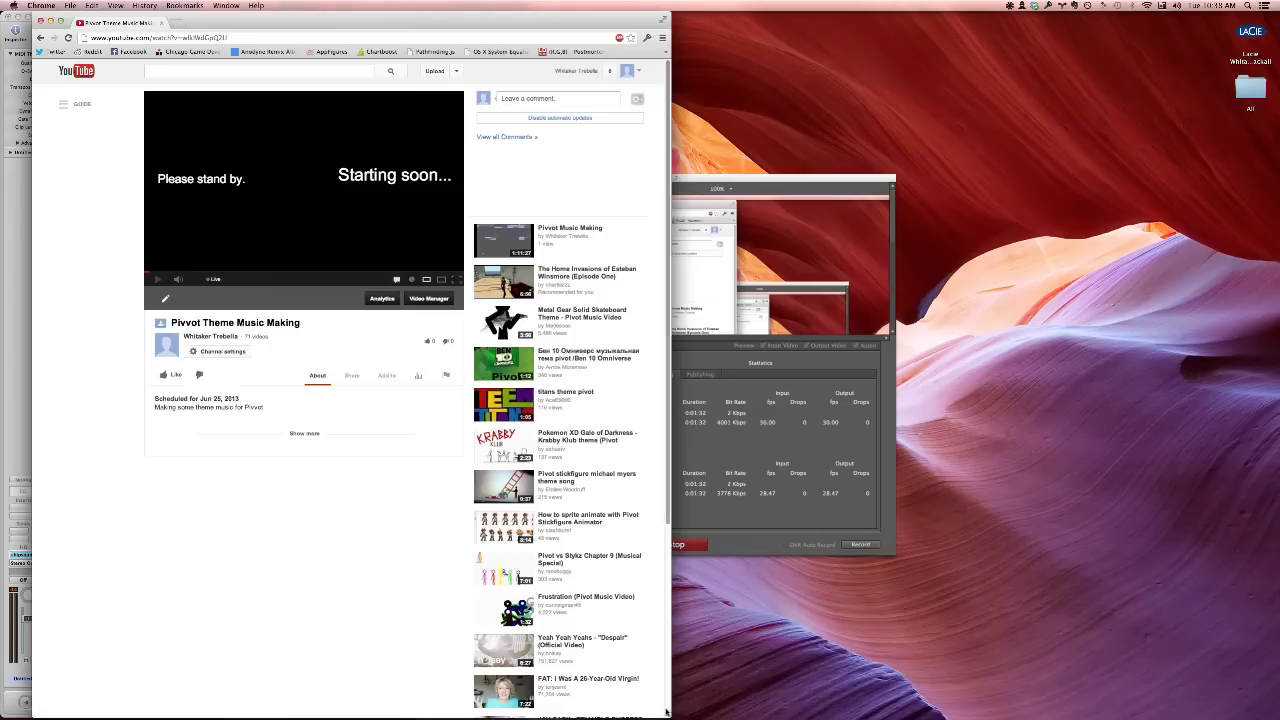
{"action": "left_click_drag", "start_coordinate": [667, 714], "coordinate": [285, 400]}
{"action": "scroll", "coordinate": [250, 373], "scroll_direction": "right", "scroll_amount": 4}
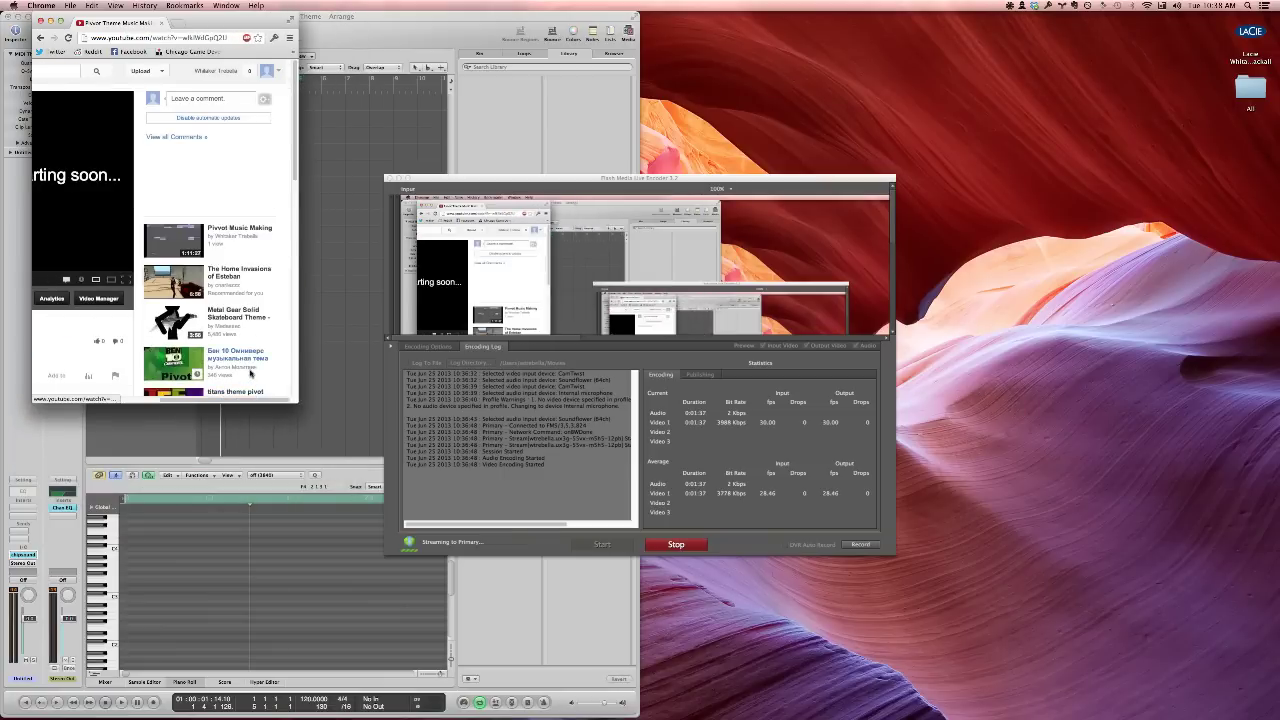
{"action": "scroll", "coordinate": [252, 370], "scroll_direction": "down", "scroll_amount": 1}
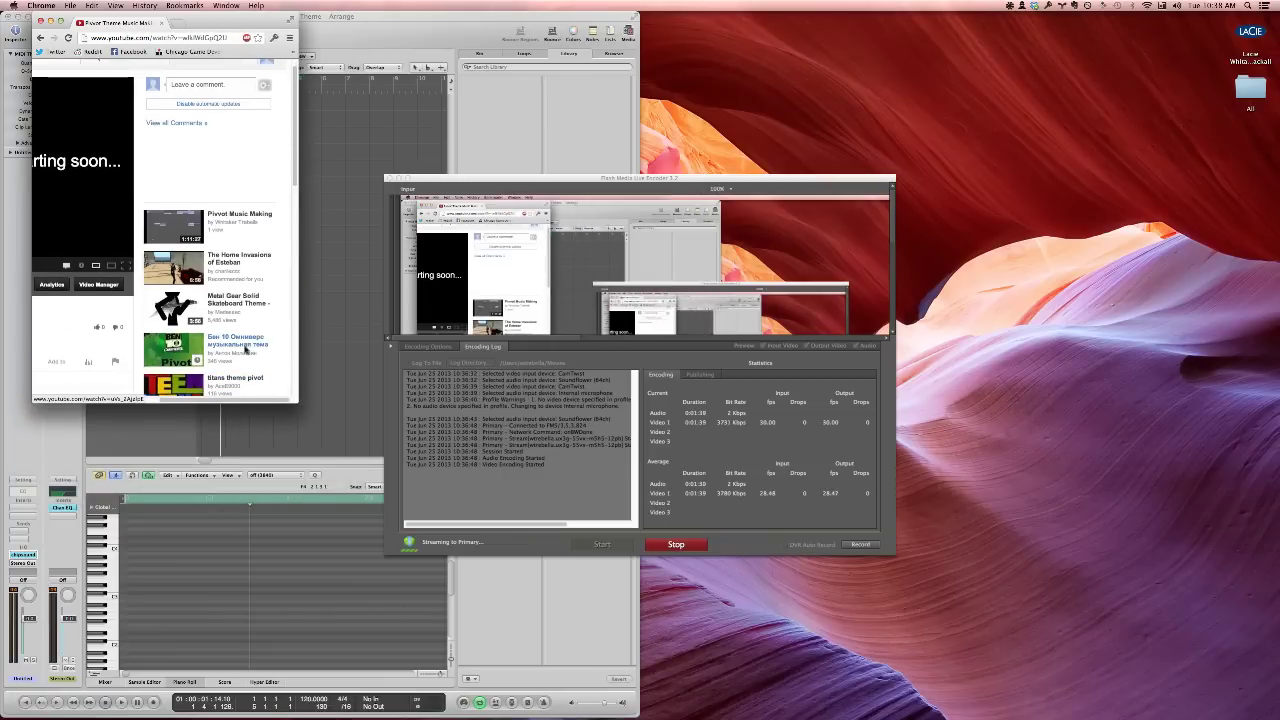
{"action": "scroll", "coordinate": [247, 347], "scroll_direction": "left", "scroll_amount": 2}
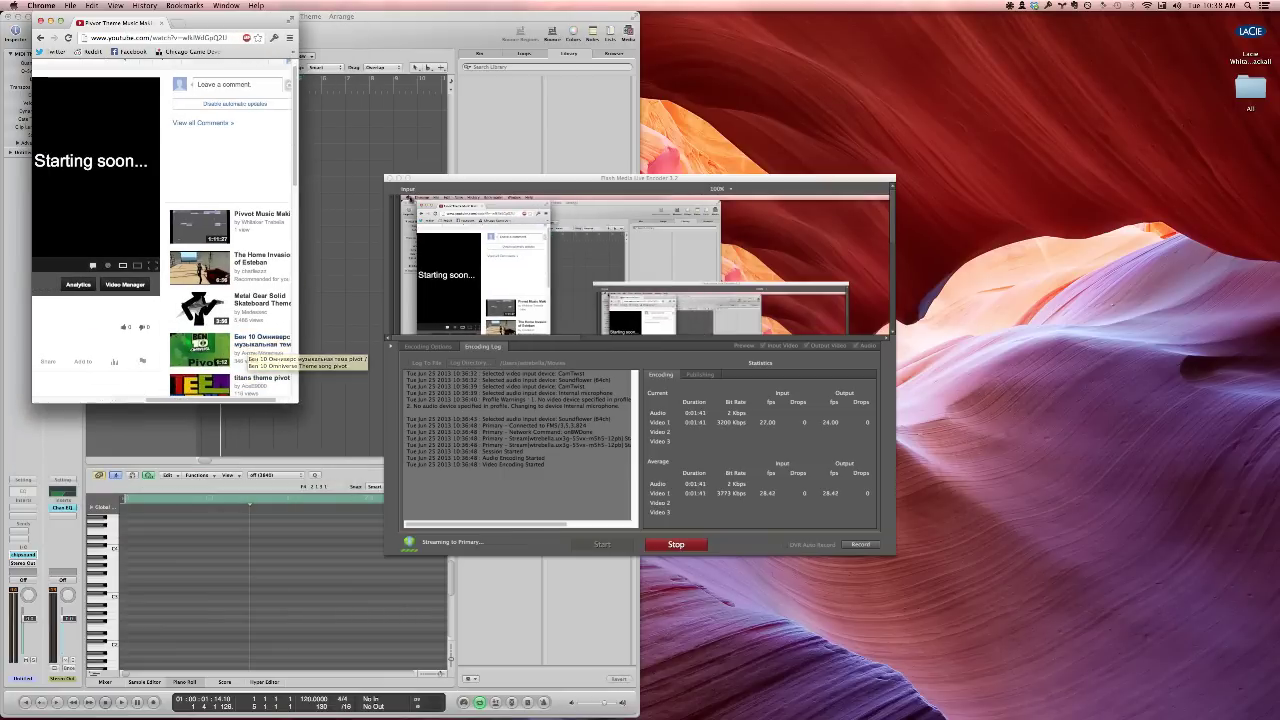
Put away the Flash Media Live Encoder window and place the Logic Pro window beside the browser, widened to fill the remaining screen
{"action": "left_click", "coordinate": [398, 177]}
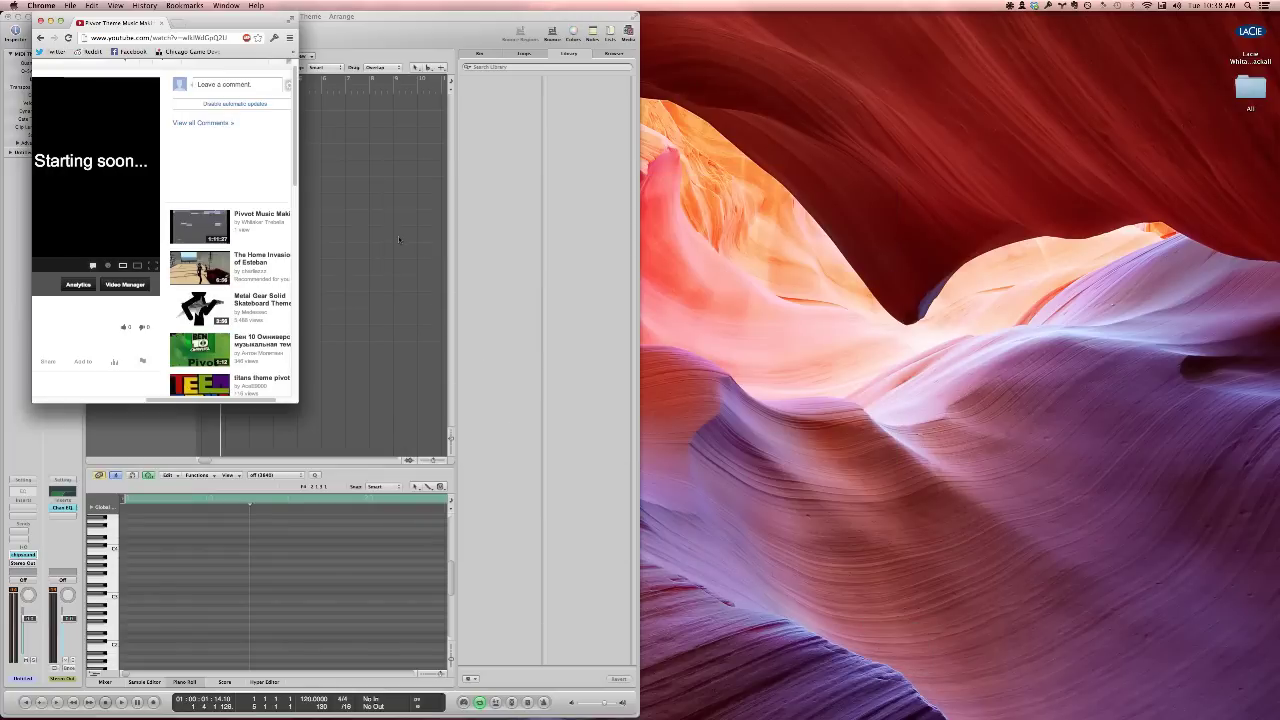
{"action": "left_click", "coordinate": [399, 230]}
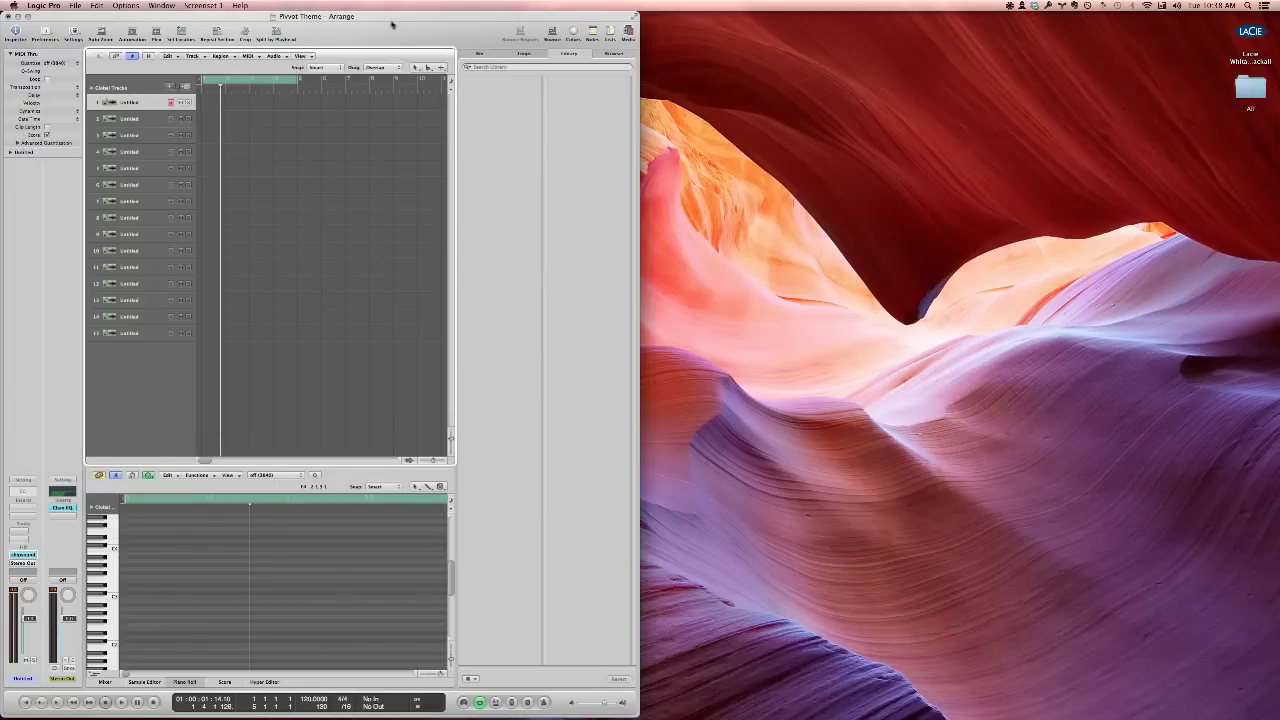
{"action": "left_click_drag", "start_coordinate": [393, 22], "coordinate": [573, 20]}
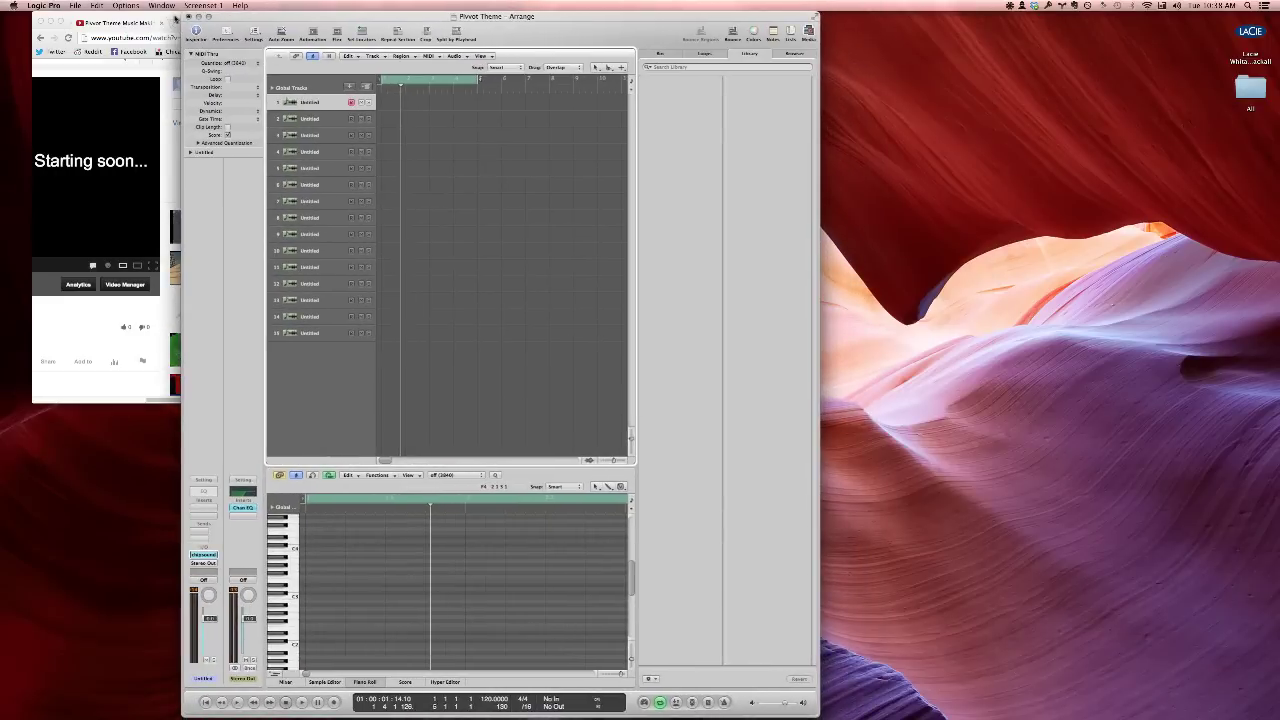
{"action": "left_click", "coordinate": [83, 20]}
{"action": "mouse_move", "coordinate": [83, 20]}
{"action": "left_mouse_down"}
{"action": "mouse_move", "coordinate": [58, 20]}
{"action": "mouse_move", "coordinate": [98, 20]}
{"action": "left_mouse_up"}
{"action": "left_click_drag", "start_coordinate": [369, 16], "coordinate": [414, 15]}
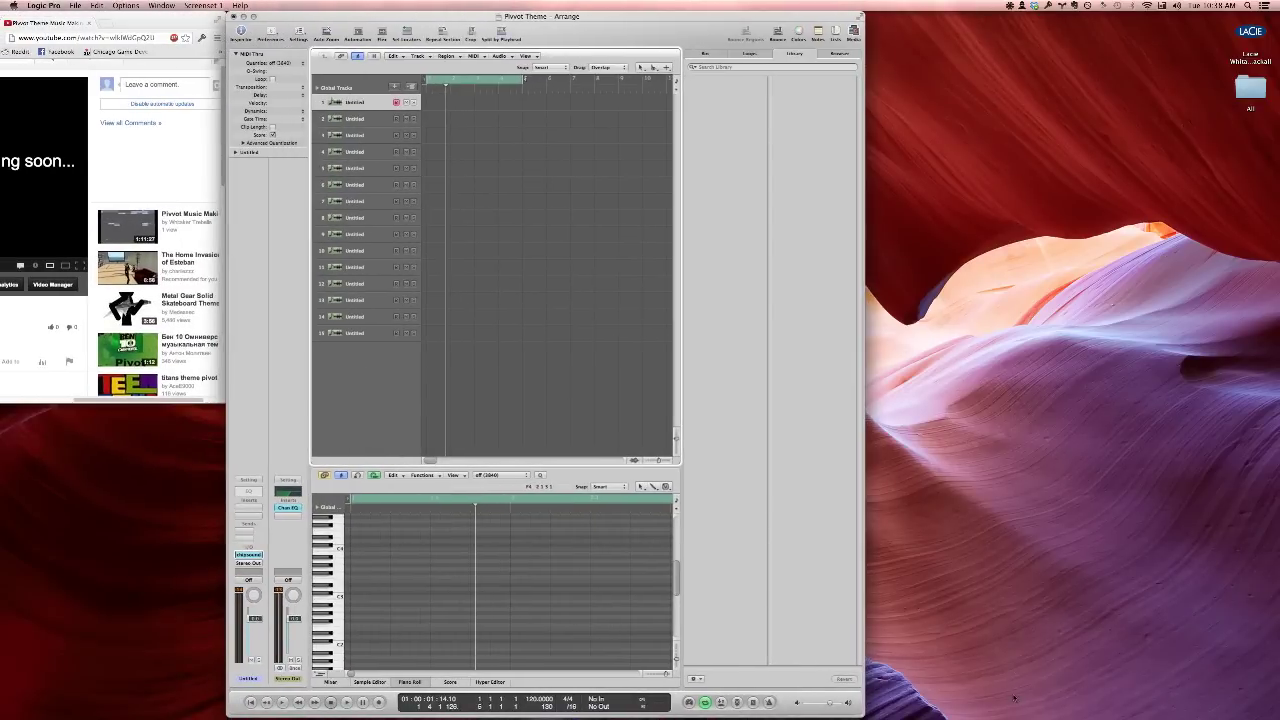
{"action": "left_click_drag", "start_coordinate": [862, 715], "coordinate": [1275, 714]}
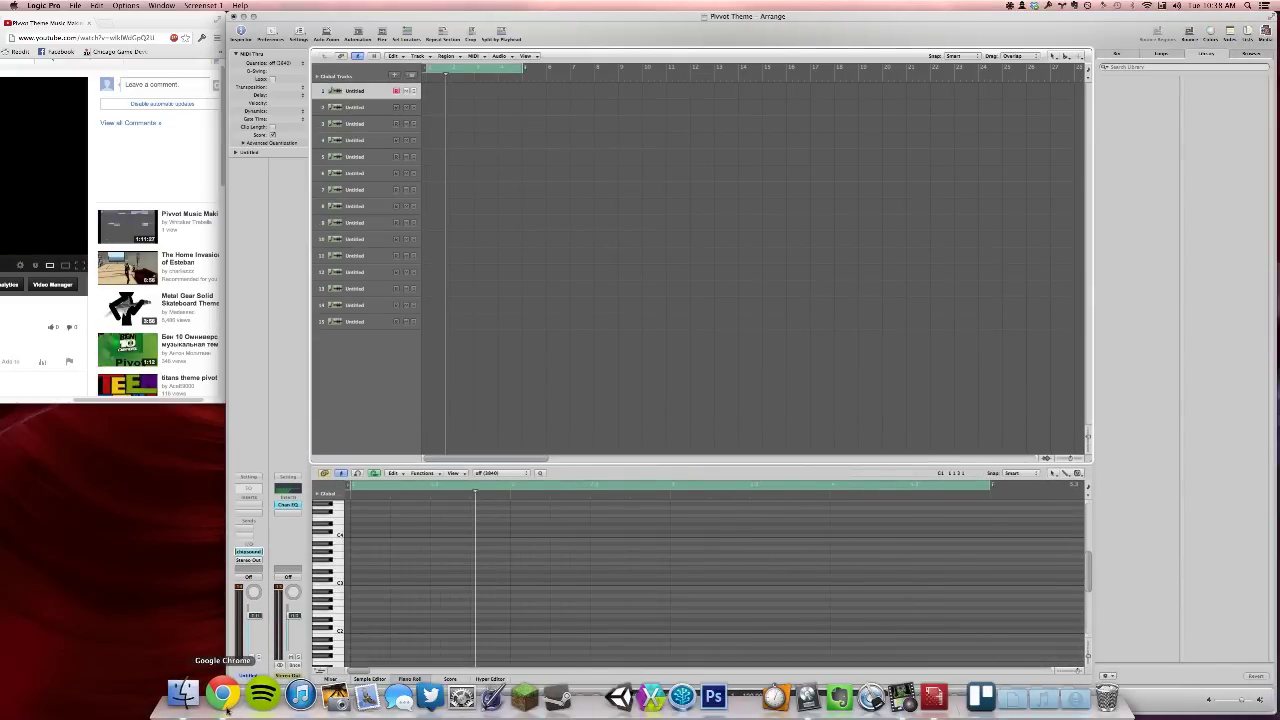
Copy the stream's watch page address from the browser, switch to Twitter and raise the system volume
{"action": "left_click", "coordinate": [226, 700]}
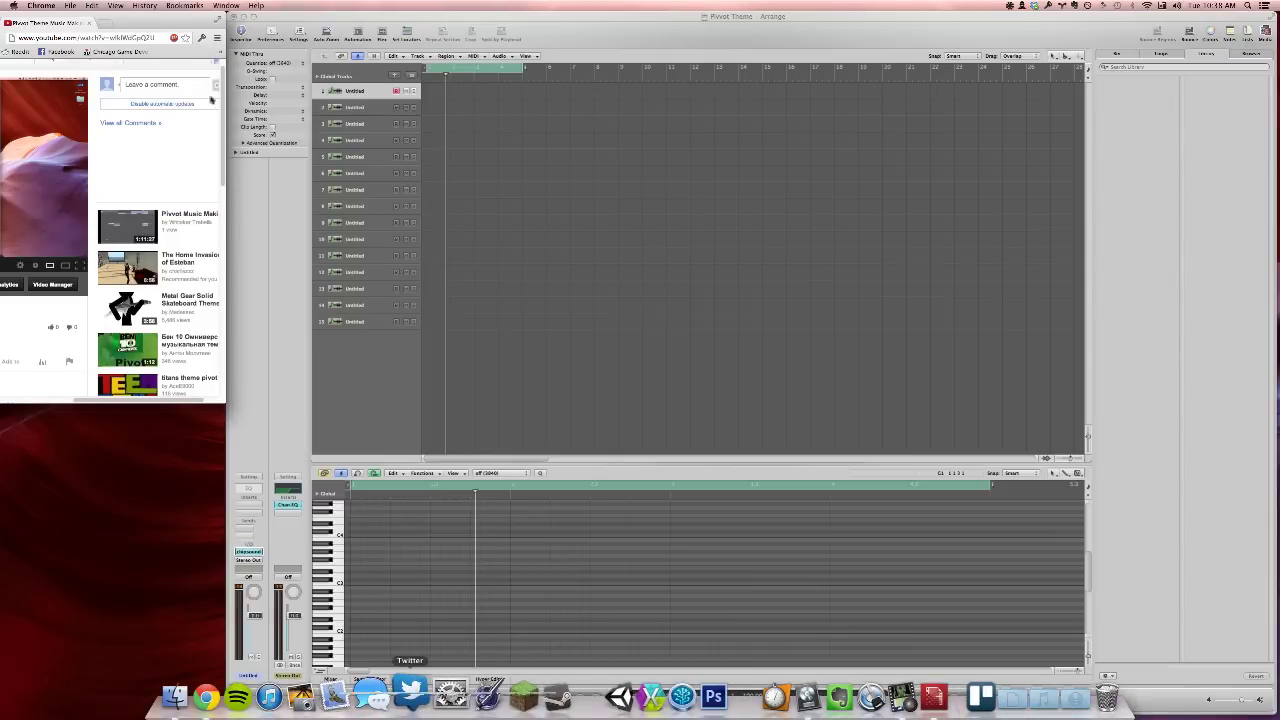
{"action": "left_click", "coordinate": [136, 40]}
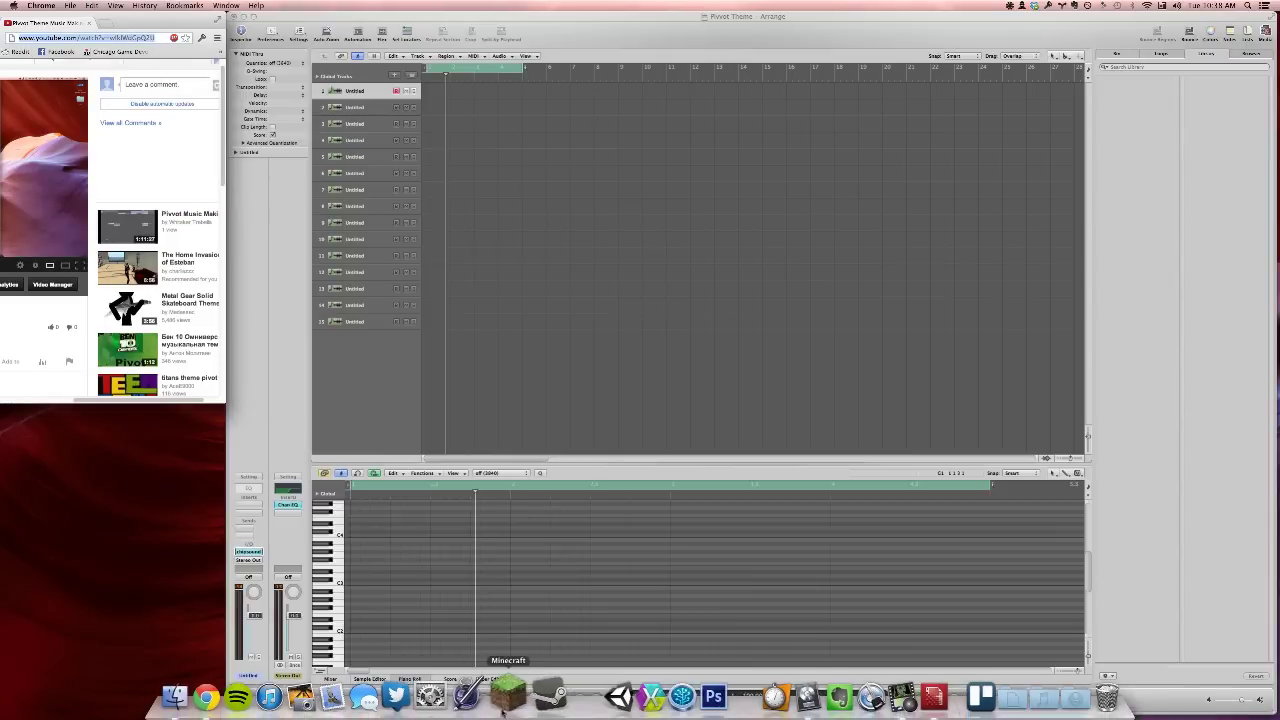
{"action": "left_click", "coordinate": [457, 696]}
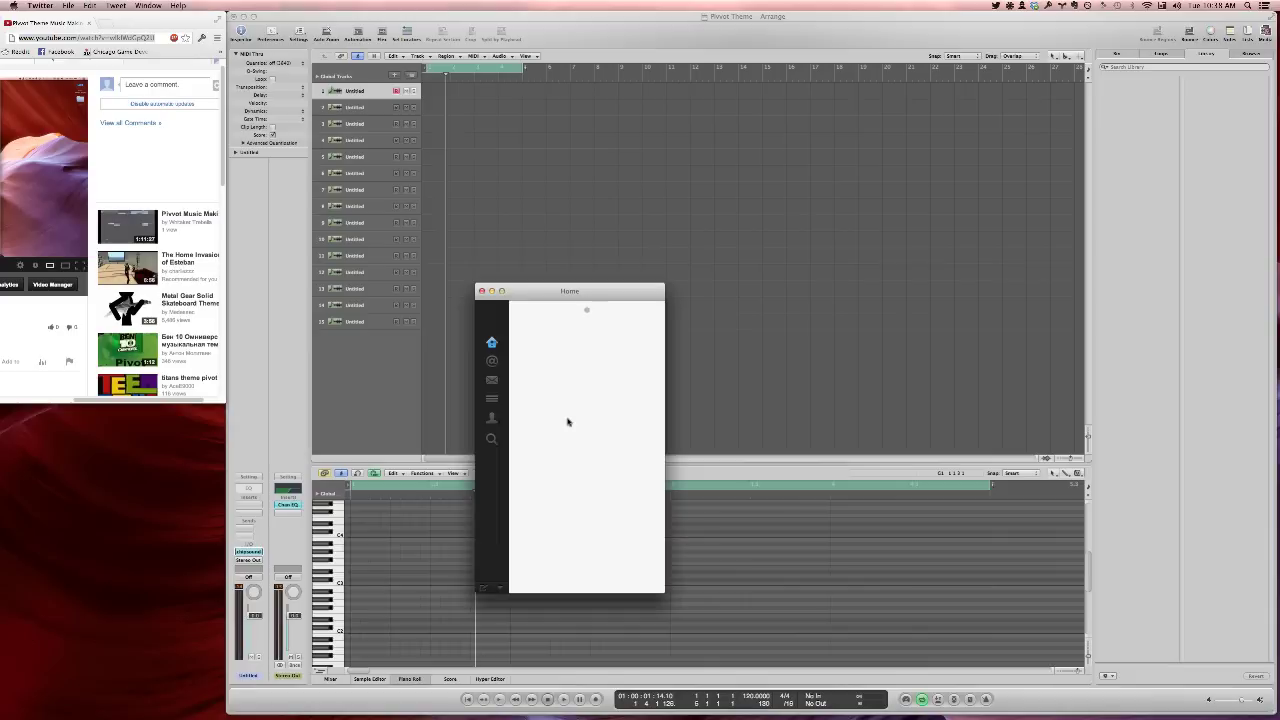
{"action": "key", "text": "XF86AudioRaiseVolume"}
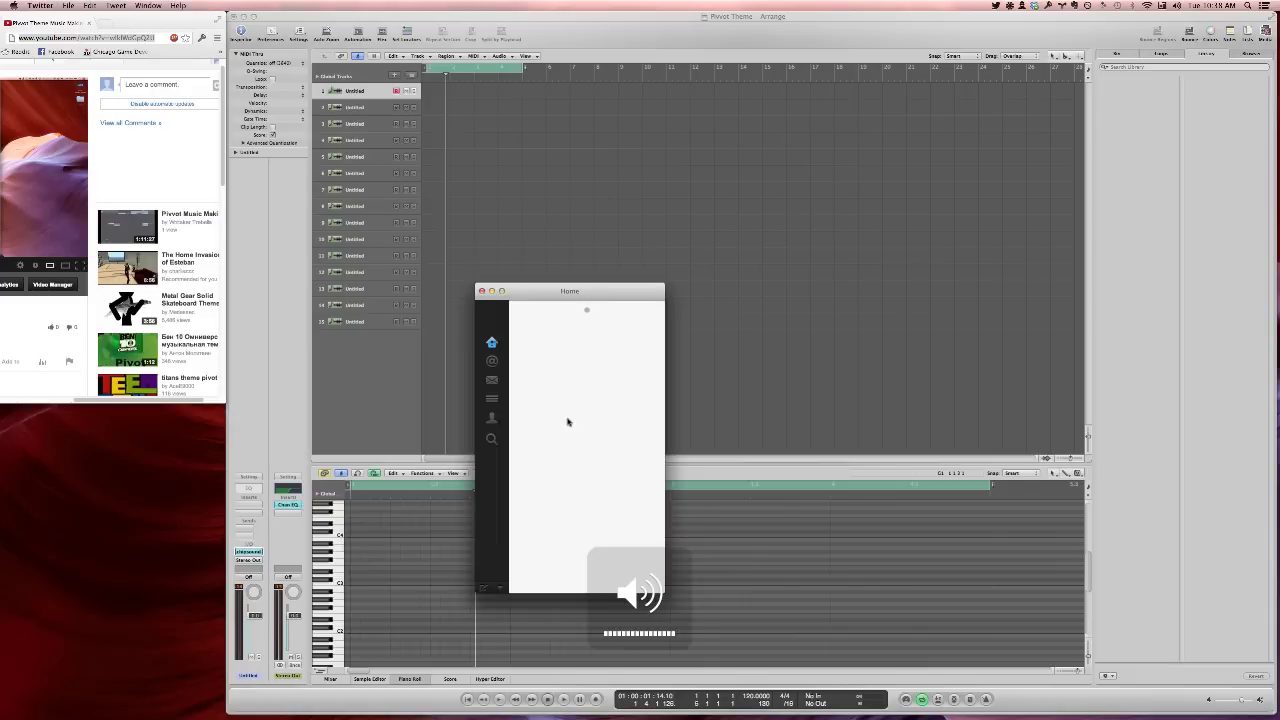
Post the tweet "Streaming theme music making for Pivvot. May be the last time I stream before the game's finished!" with the copied stream link
{"action": "key", "text": "super+n"}
{"action": "type", "text": "Streaming"}
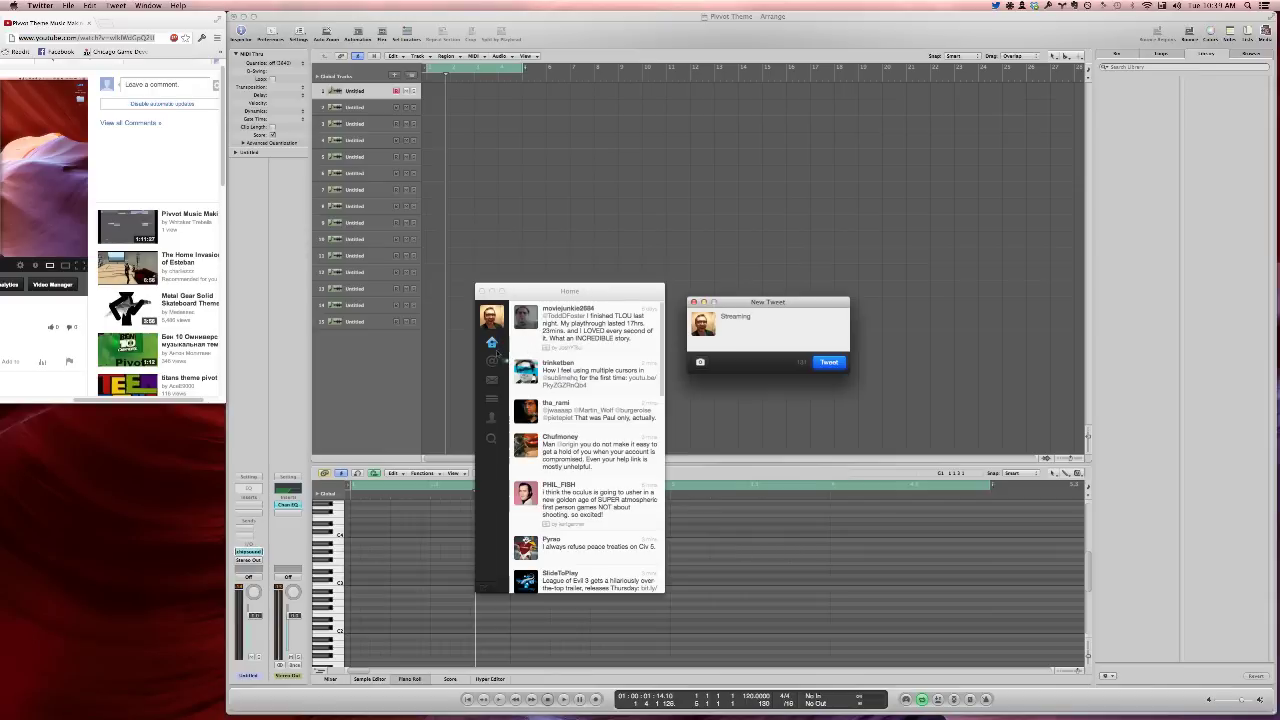
{"action": "left_click", "coordinate": [491, 360]}
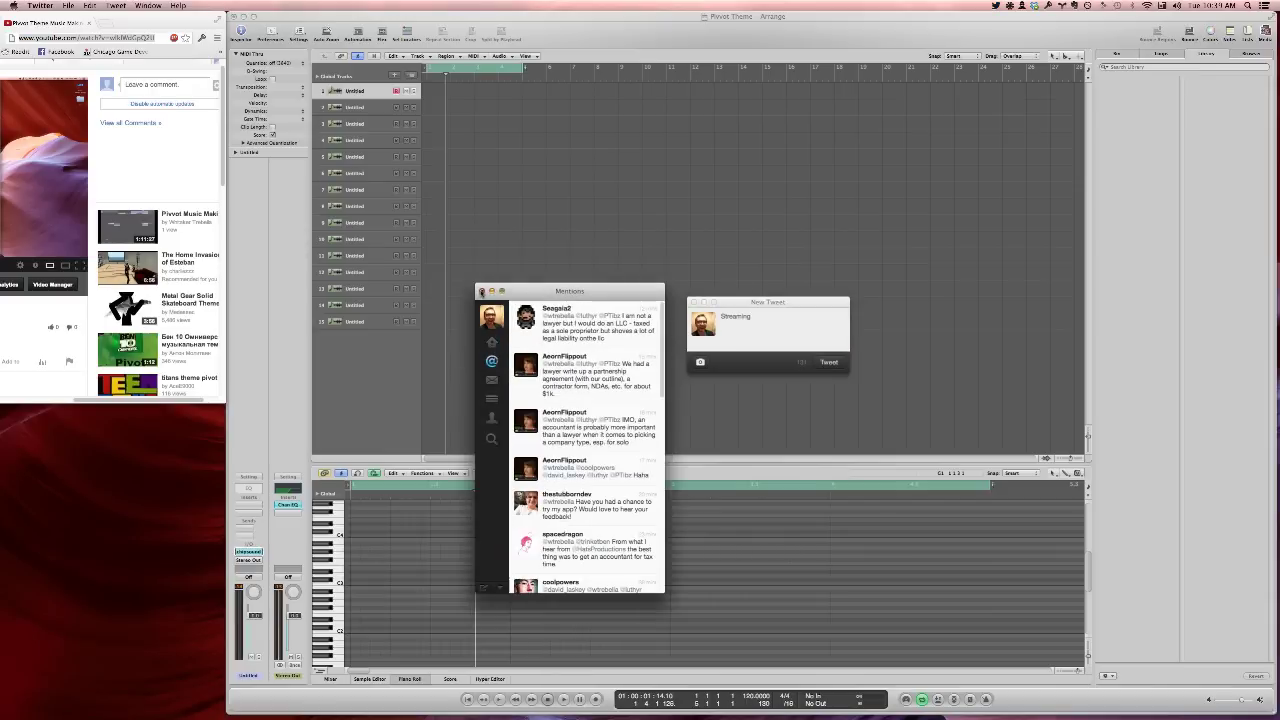
{"action": "left_click", "coordinate": [481, 291]}
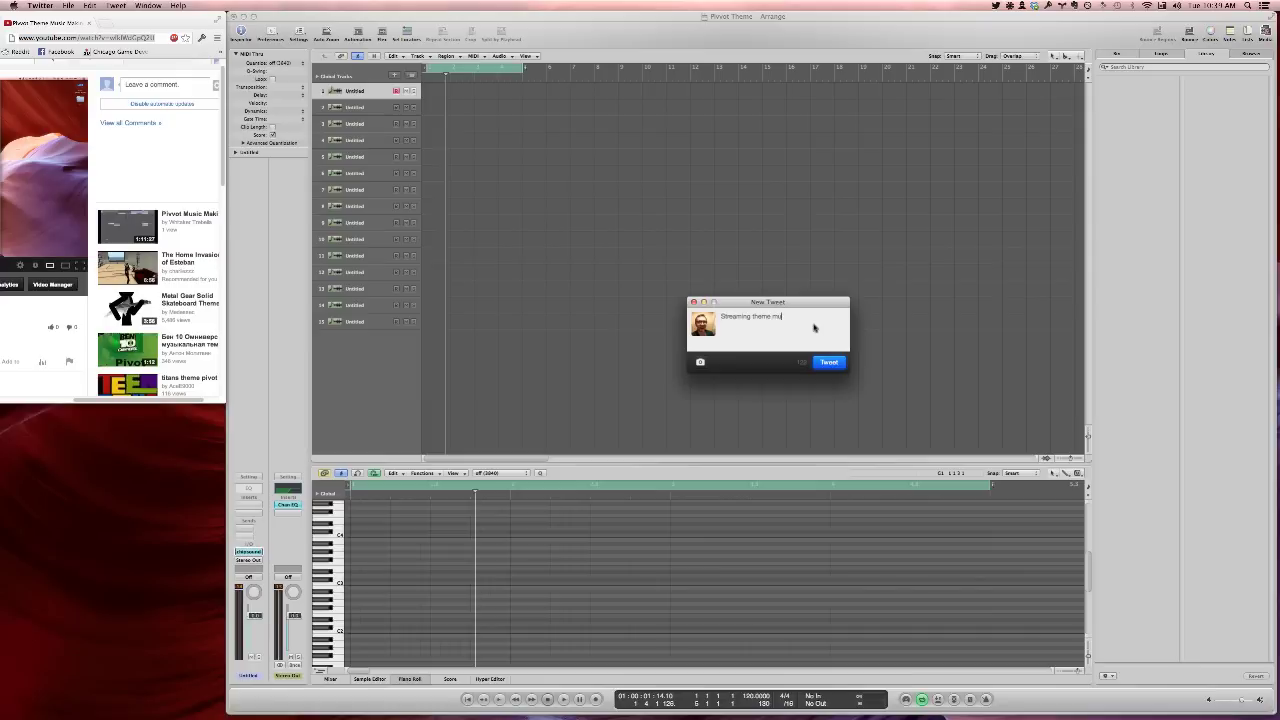
{"action": "type", "text": "making for Pivvot. May be the last time I stream before the game's finished!"}
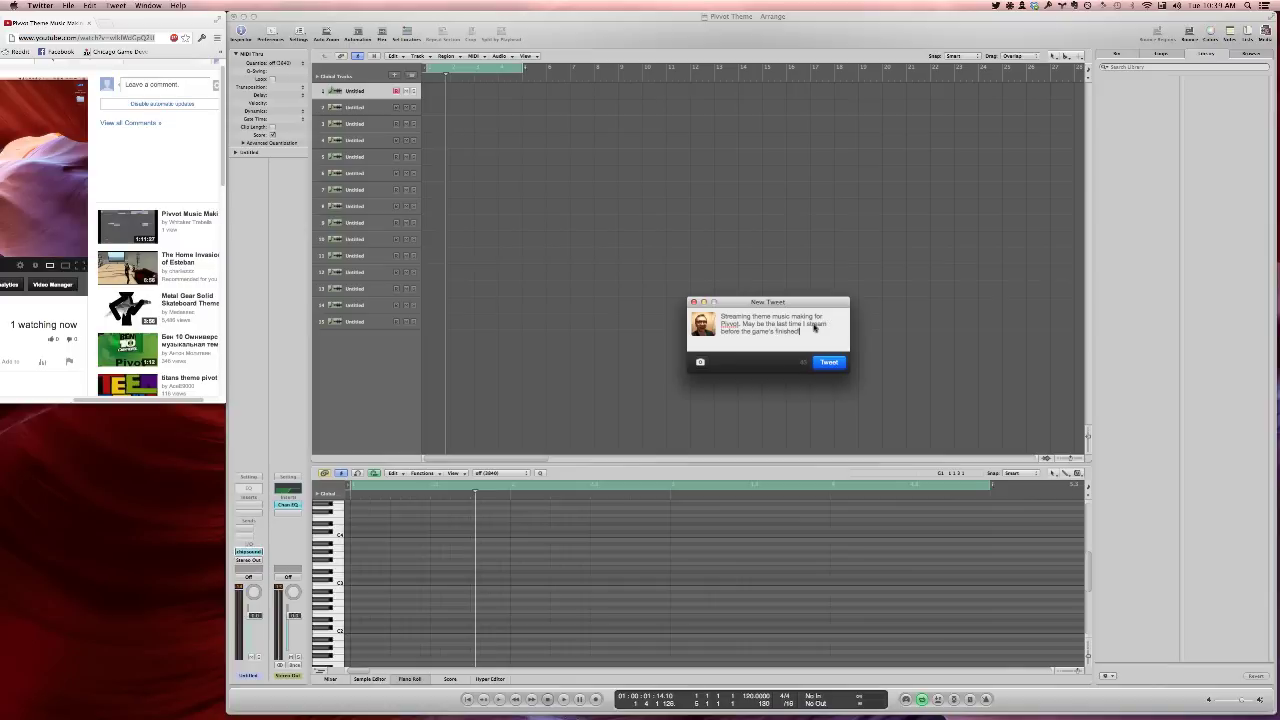
{"action": "type", "text": "https://www.youtube.com/watch?v=wIkWdGpQ2U"}
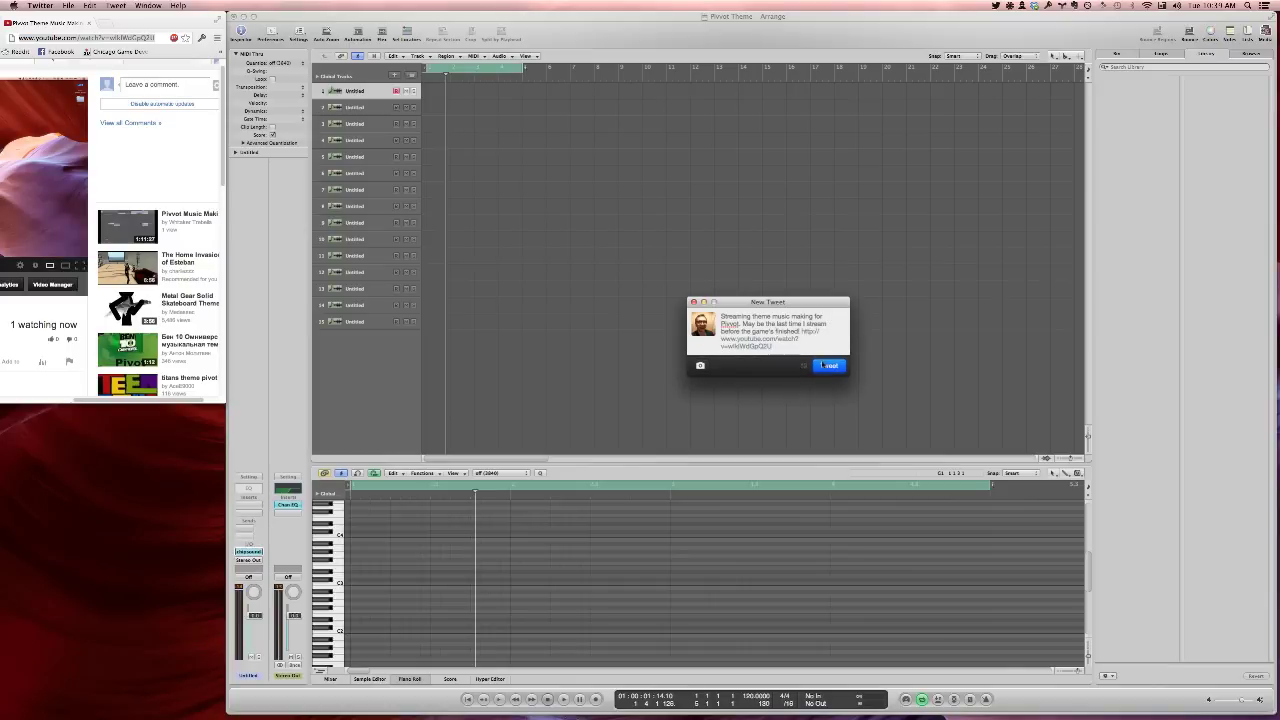
{"action": "left_click", "coordinate": [826, 366]}
Nudge the browser window clear of the Logic Pro window, return to Logic Pro and hide the Piano Roll editor
{"action": "left_click", "coordinate": [534, 234]}
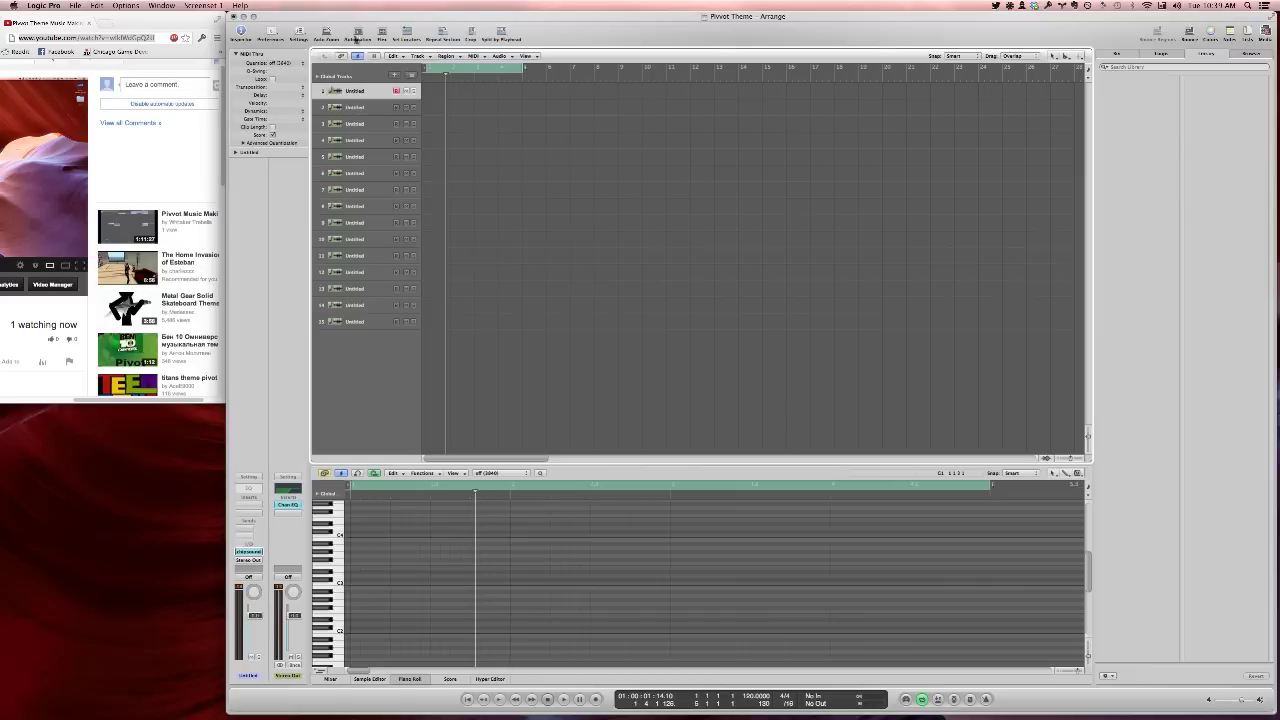
{"action": "left_click", "coordinate": [178, 18]}
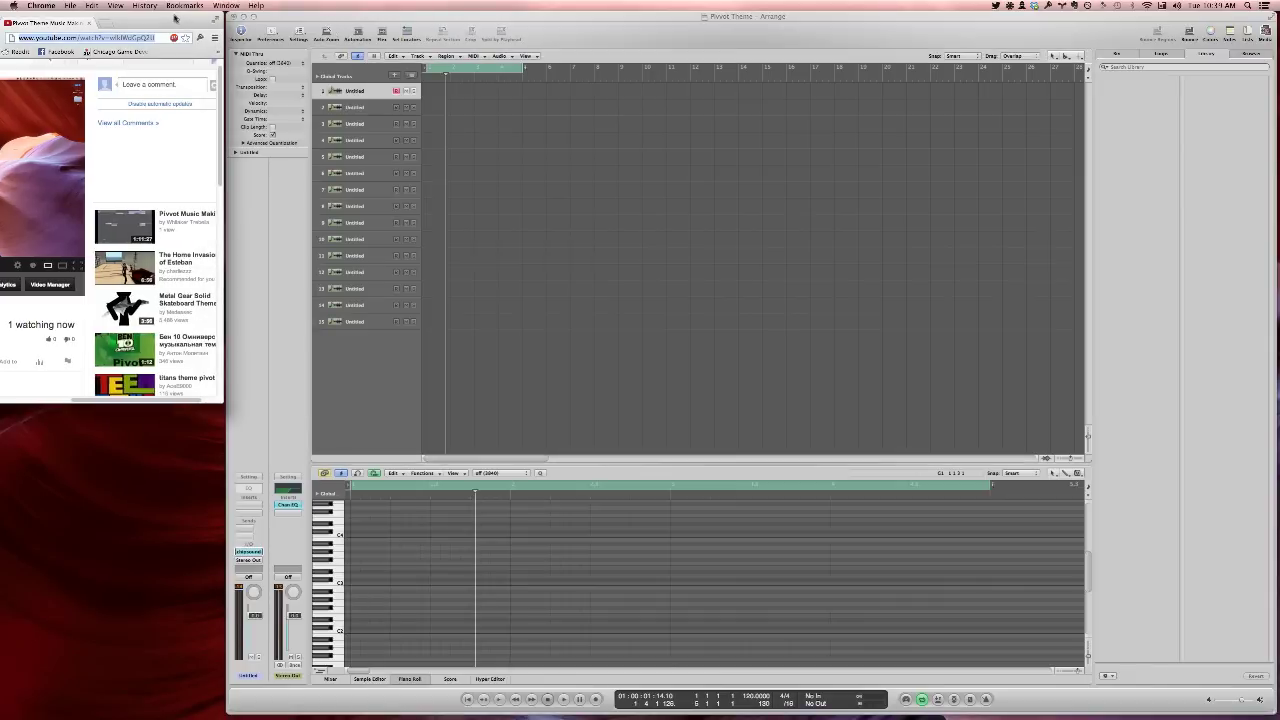
{"action": "left_click", "coordinate": [506, 23]}
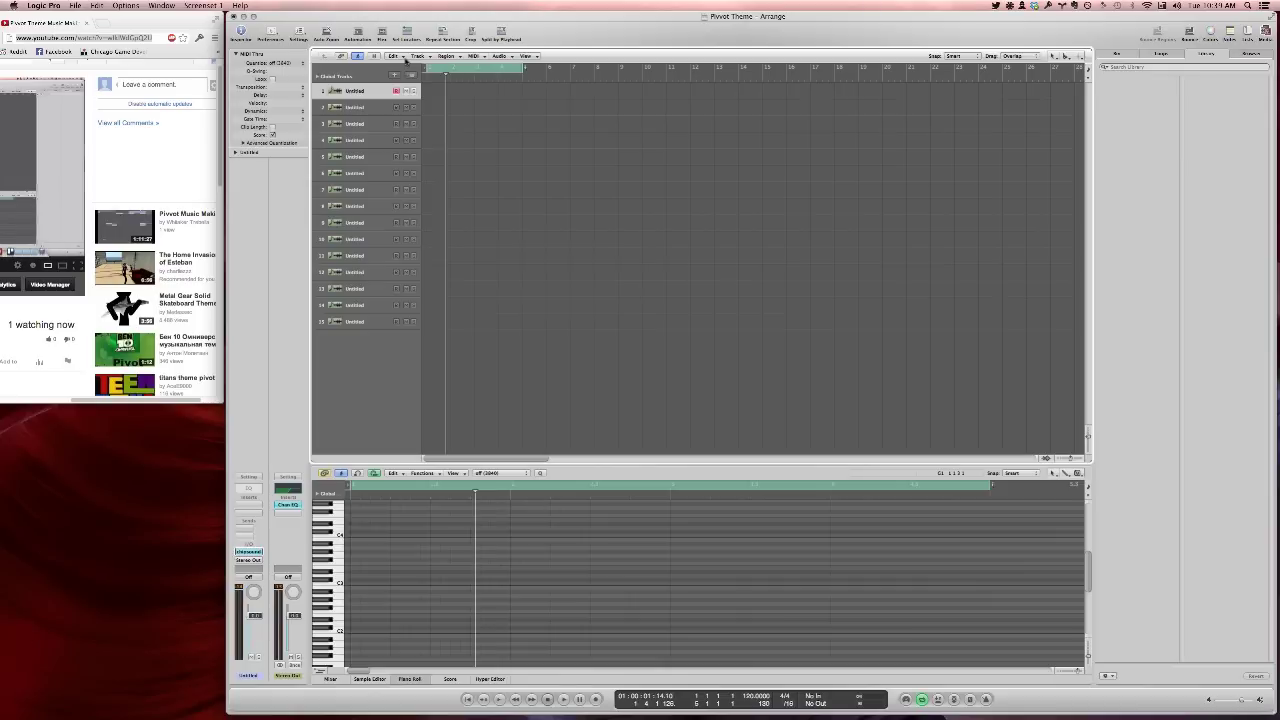
{"action": "key", "text": "p"}
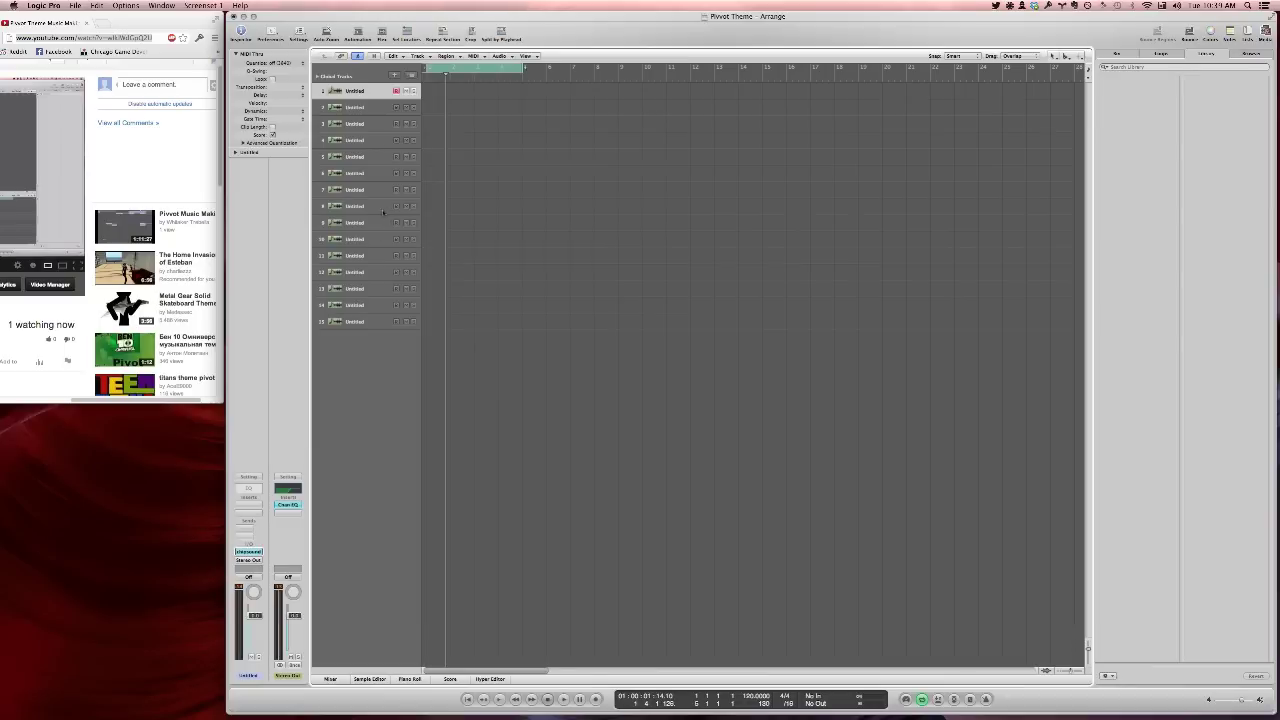
Create a new mono audio track using Input 1 and enable it for recording
{"action": "left_click", "coordinate": [395, 76]}
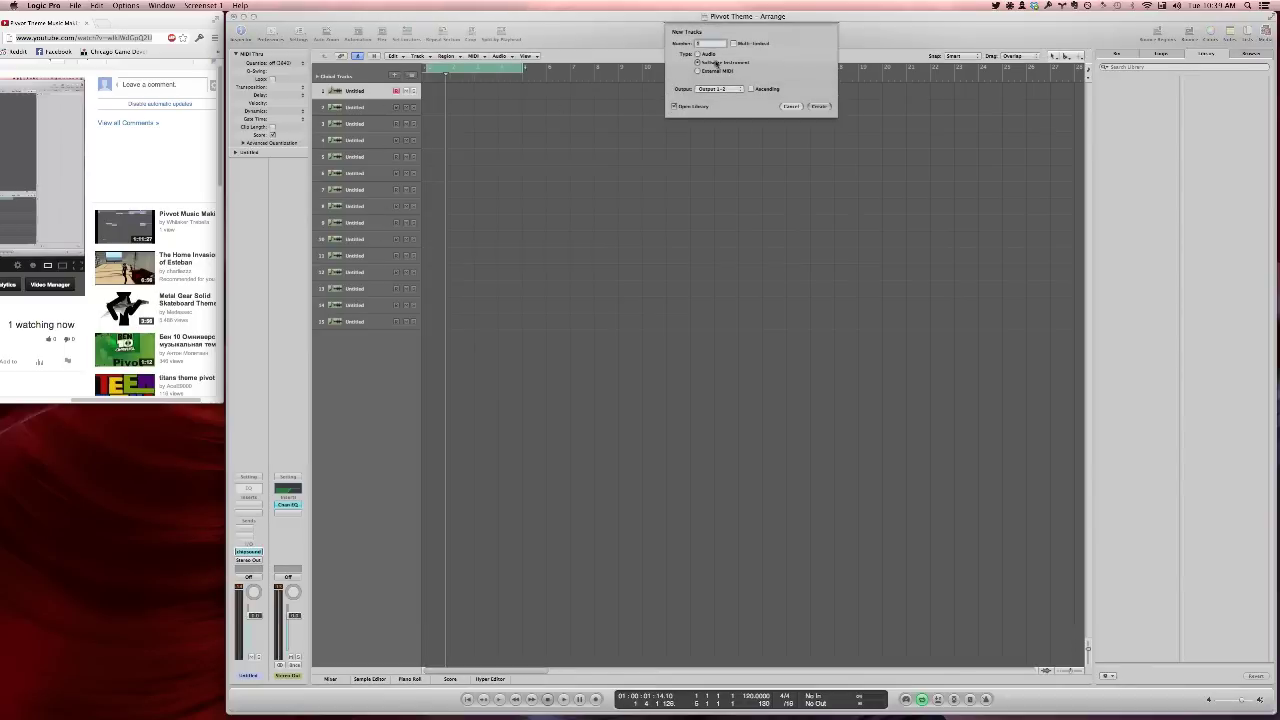
{"action": "left_click", "coordinate": [698, 55]}
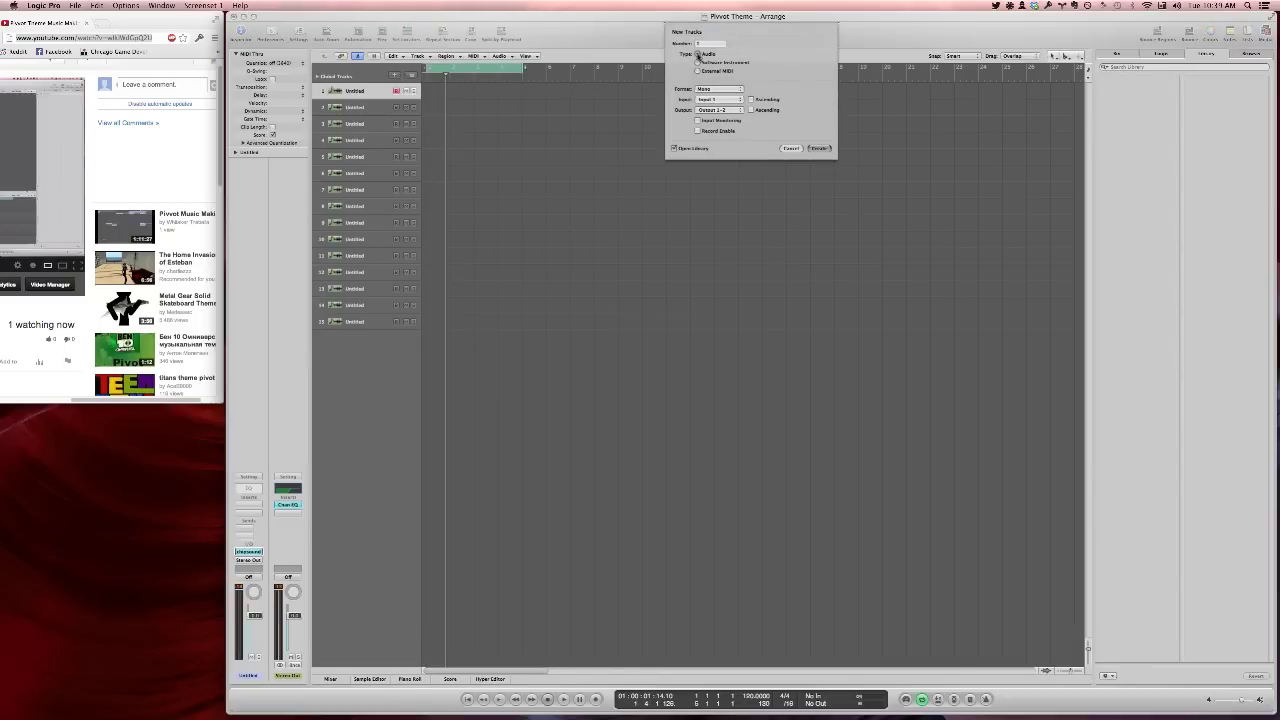
{"action": "left_click", "coordinate": [829, 148]}
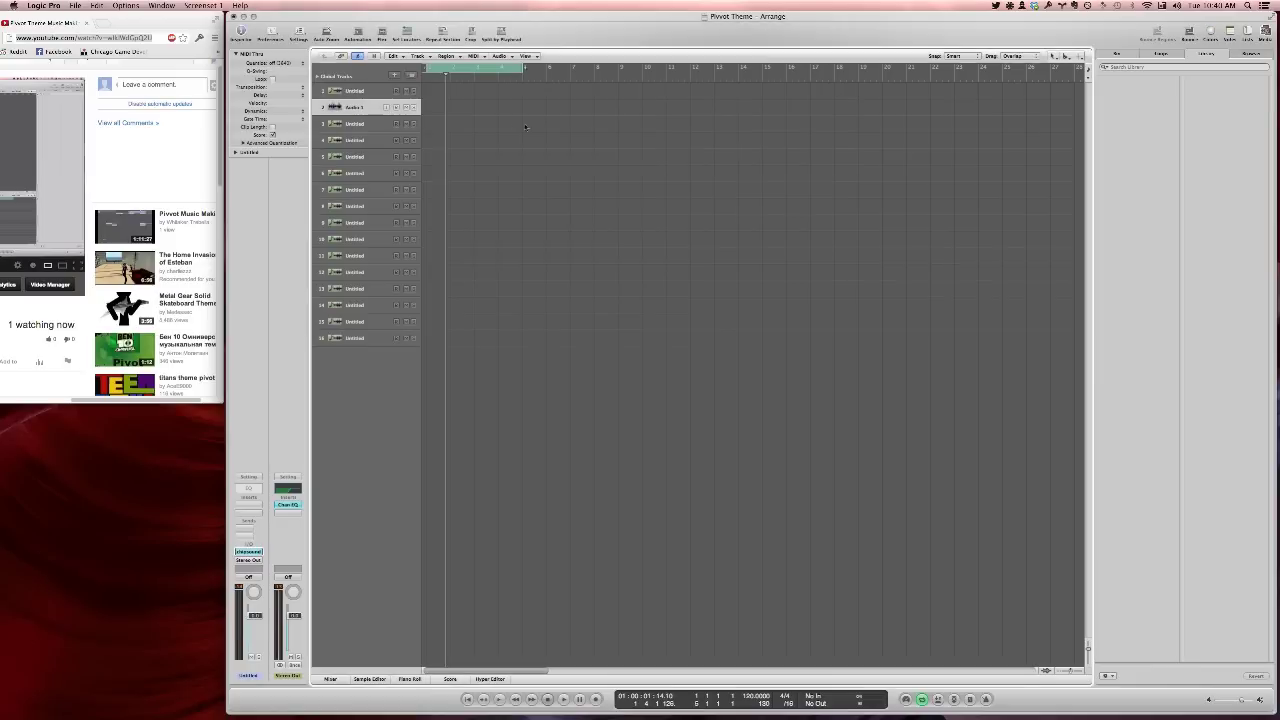
{"action": "left_click", "coordinate": [386, 107]}
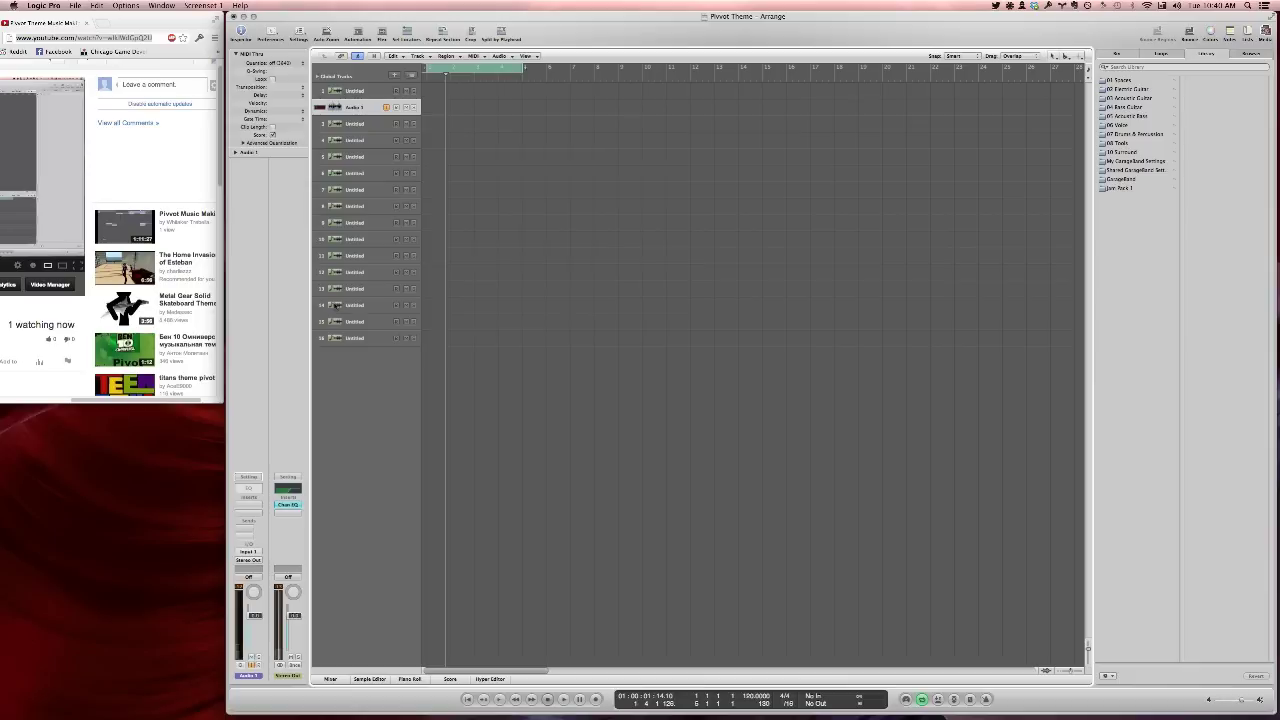
Remove the Channel EQ from the Stereo Out channel and move the new audio track to the end of the track list
{"action": "key", "text": "F12"}
{"action": "left_click", "coordinate": [289, 514]}
{"action": "left_click", "coordinate": [292, 518]}
{"action": "left_click_drag", "start_coordinate": [380, 105], "coordinate": [390, 344]}
Create an empty looping MIDI region at the start of the first track and open it in the Piano Roll
{"action": "left_click", "coordinate": [366, 90]}
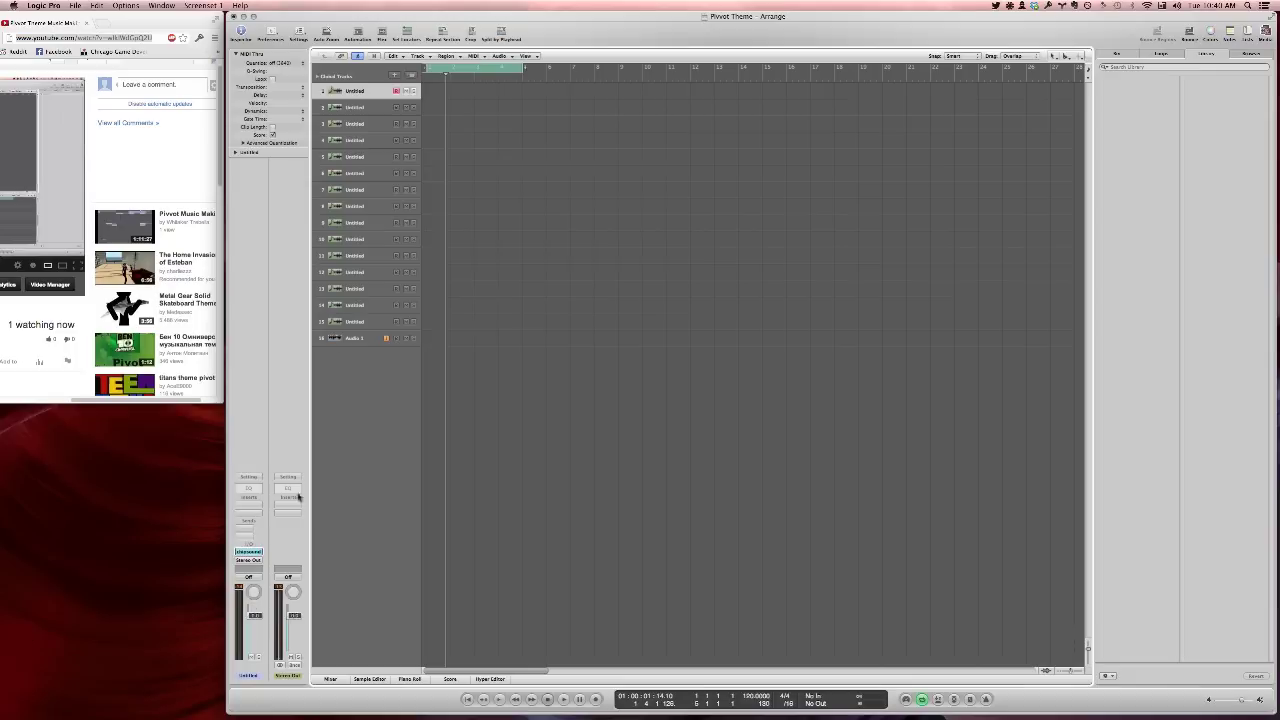
{"action": "right_click", "coordinate": [434, 88]}
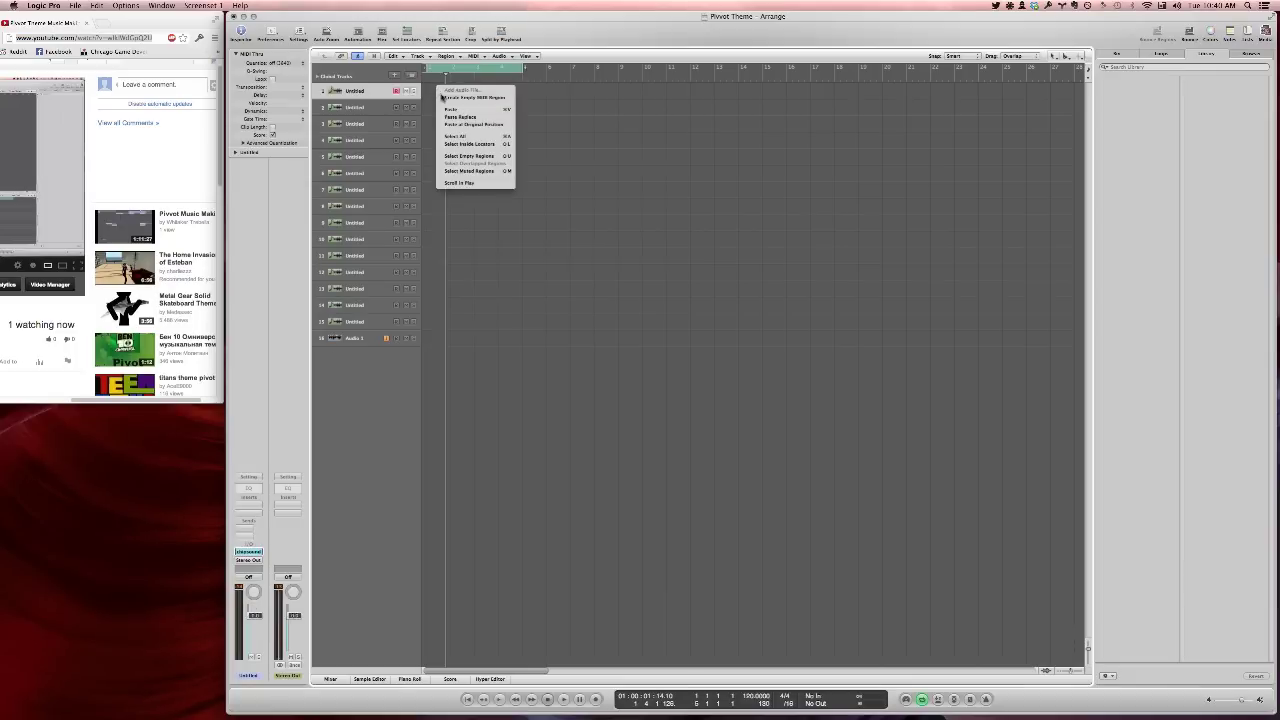
{"action": "left_click", "coordinate": [445, 96]}
{"action": "double_click", "coordinate": [445, 93]}
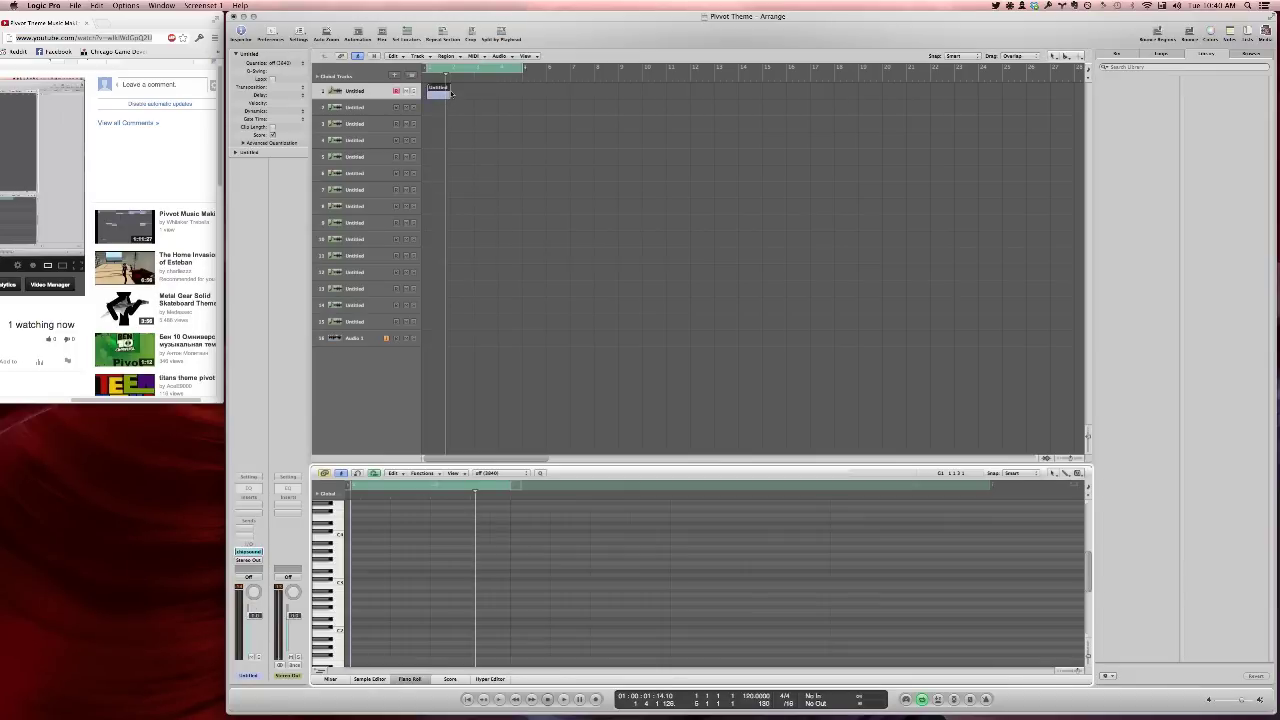
{"action": "key", "text": "l"}
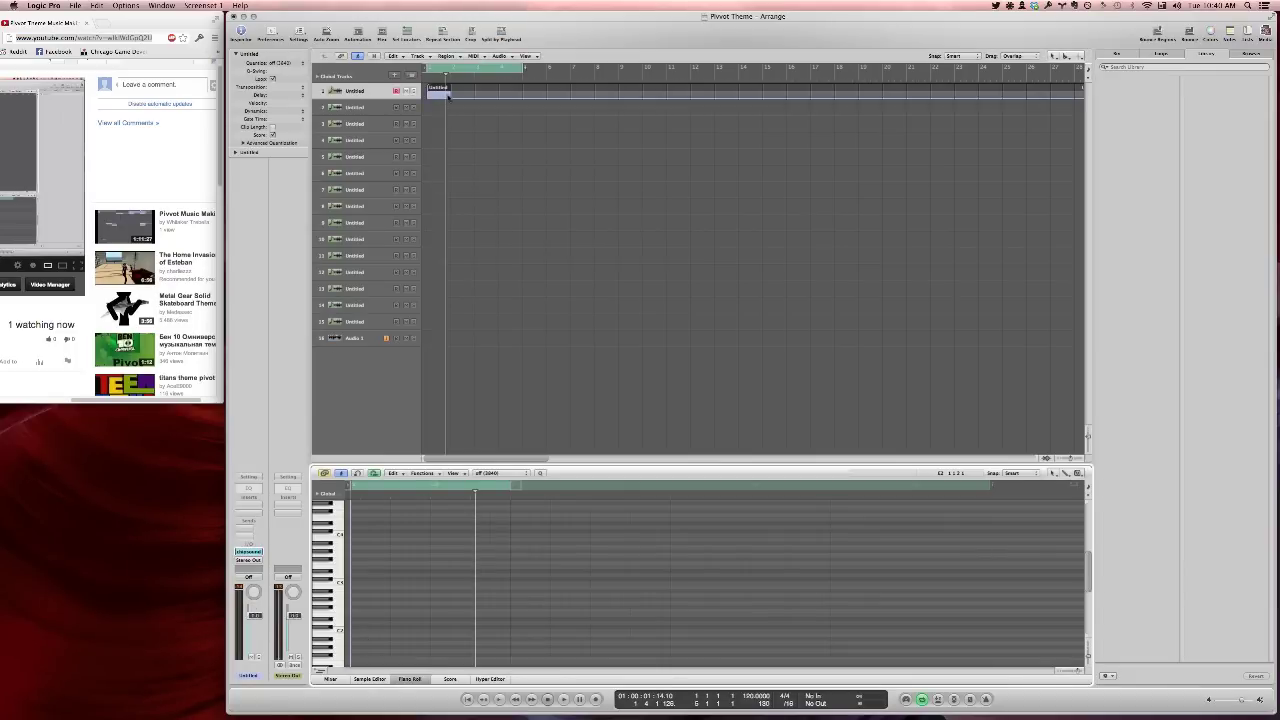
Draw a six-note C1 rhythm in the first track's MIDI region, start playback, and trim the region to one bar
{"action": "left_click_drag", "start_coordinate": [449, 97], "coordinate": [473, 98]}
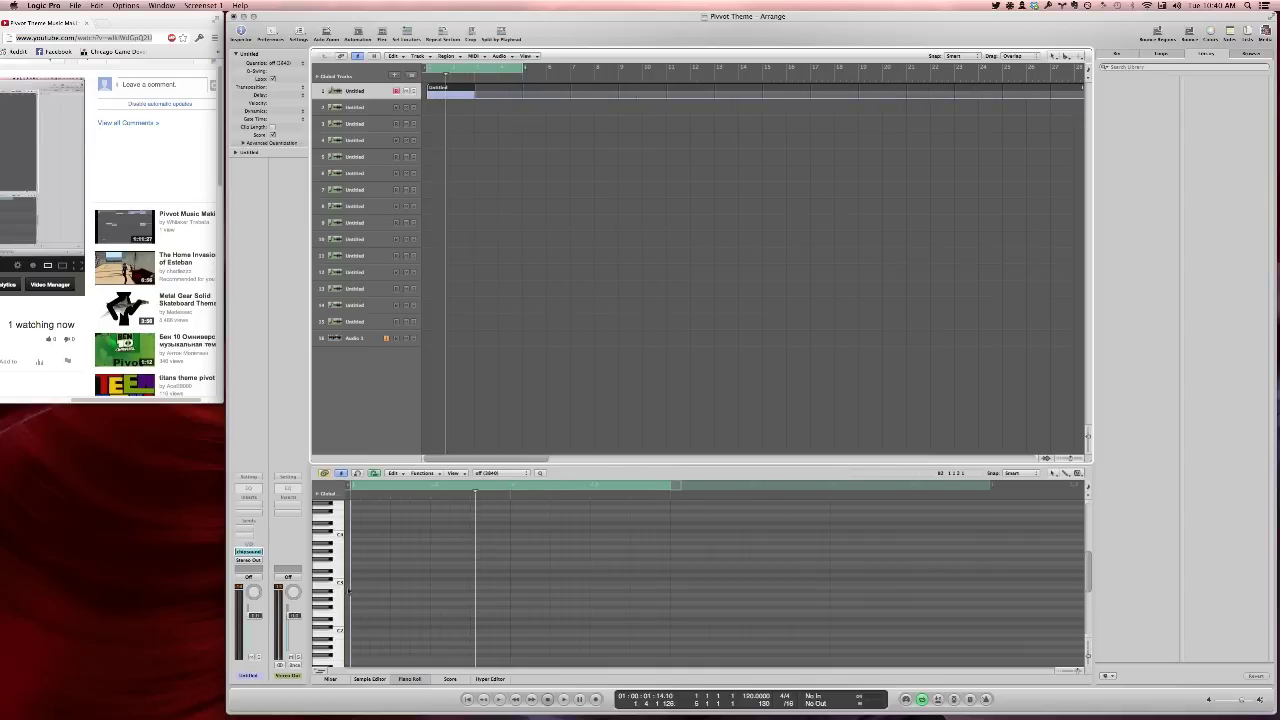
{"action": "left_click", "coordinate": [337, 586]}
{"action": "scroll", "coordinate": [340, 586], "scroll_direction": "down", "scroll_amount": 3}
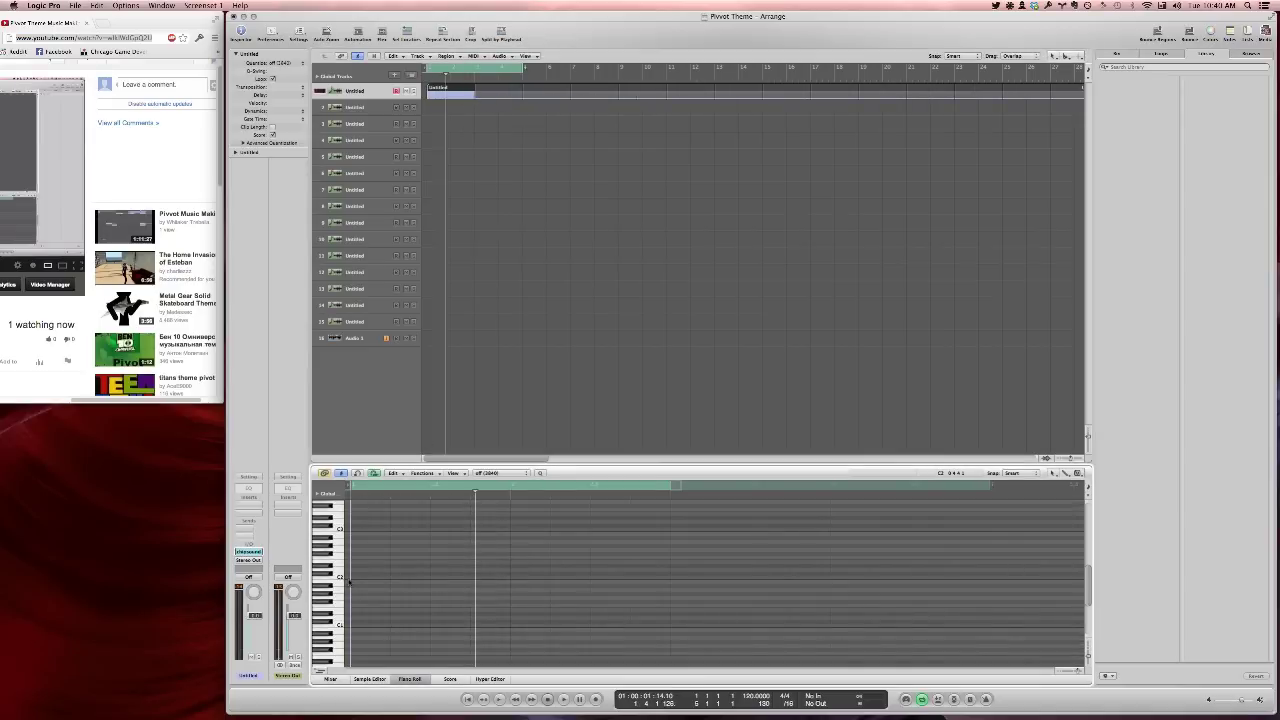
{"action": "key", "text": "XF86AudioRaiseVolume"}
{"action": "scroll", "coordinate": [330, 600], "scroll_direction": "down", "scroll_amount": 1}
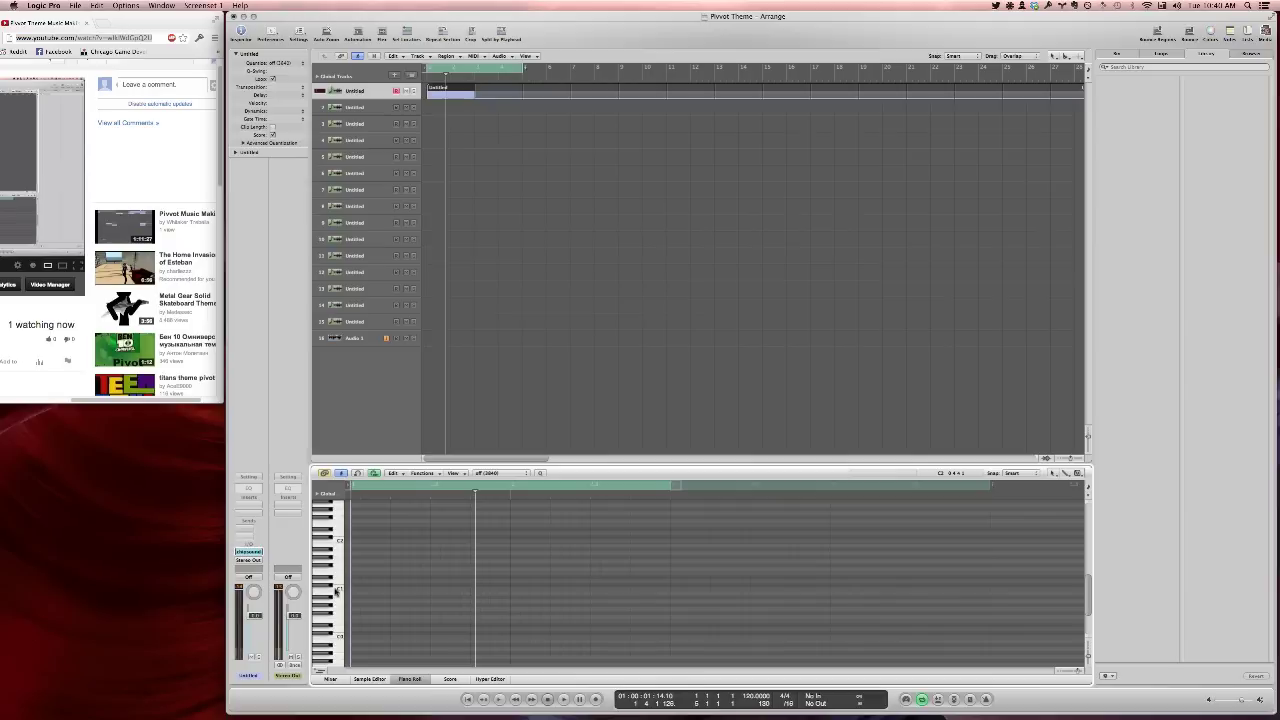
{"action": "left_click", "coordinate": [354, 589]}
{"action": "left_click", "coordinate": [383, 591]}
{"action": "left_click", "coordinate": [415, 590]}
{"action": "key", "text": "space"}
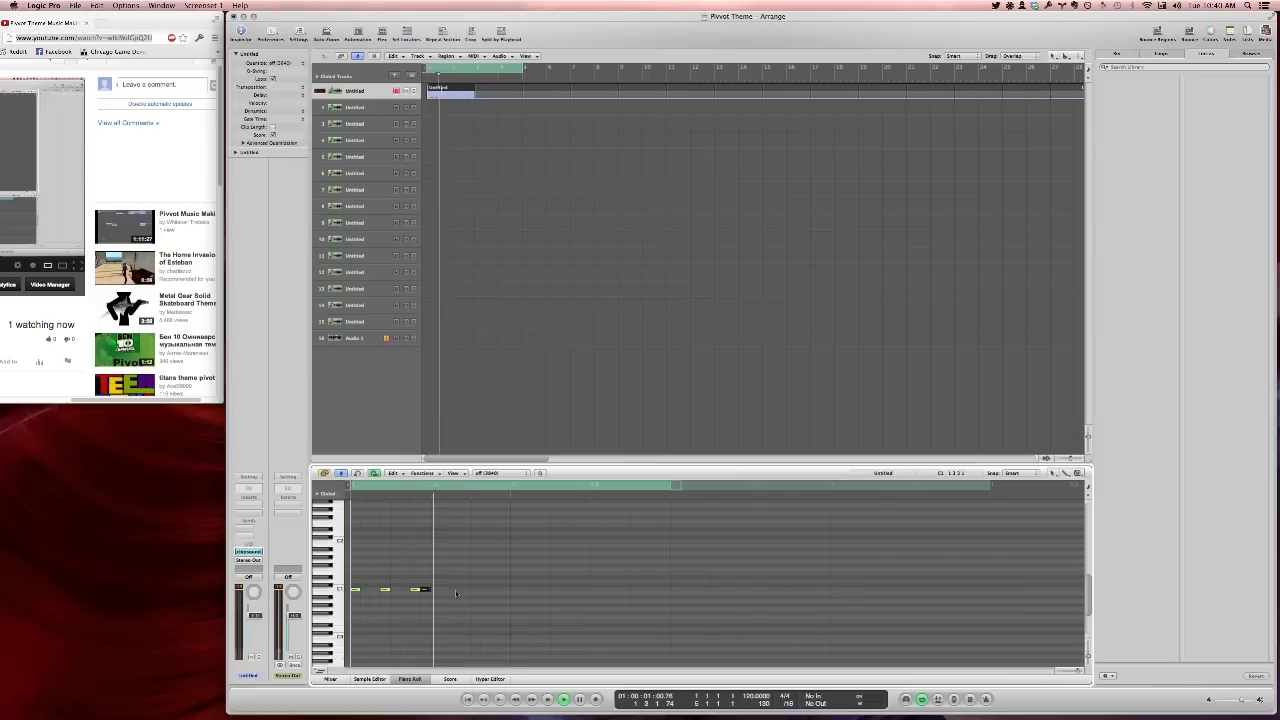
{"action": "left_click", "coordinate": [456, 590]}
{"action": "left_click", "coordinate": [485, 590]}
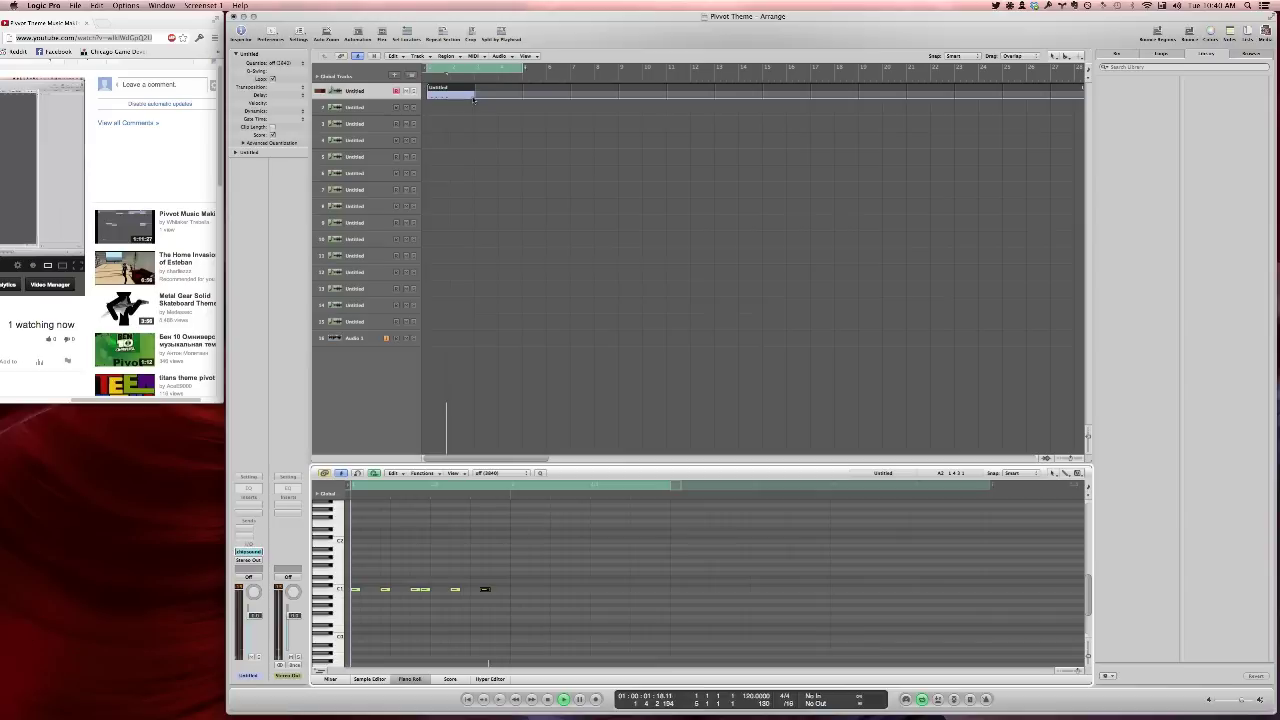
{"action": "left_click_drag", "start_coordinate": [474, 95], "coordinate": [452, 100]}
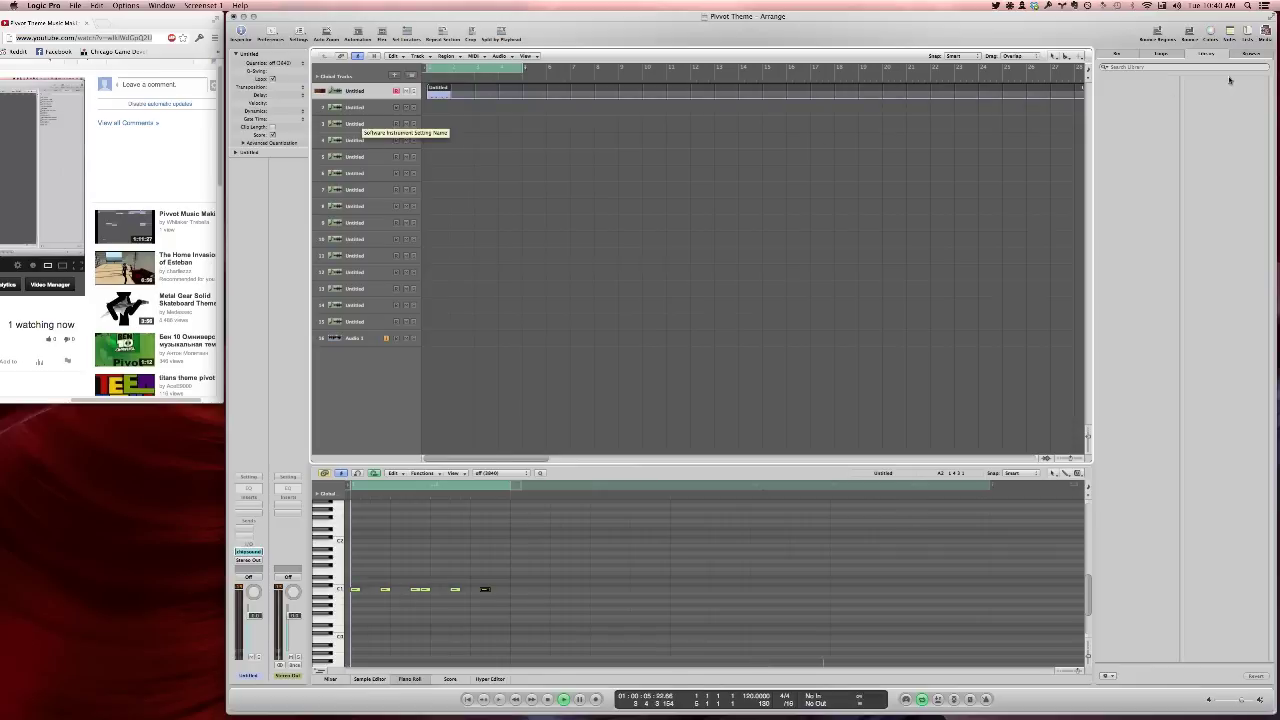
Hide the media area and open the first track's chipsounds instrument, placing its window over the arrangement
{"action": "left_click", "coordinate": [1265, 31]}
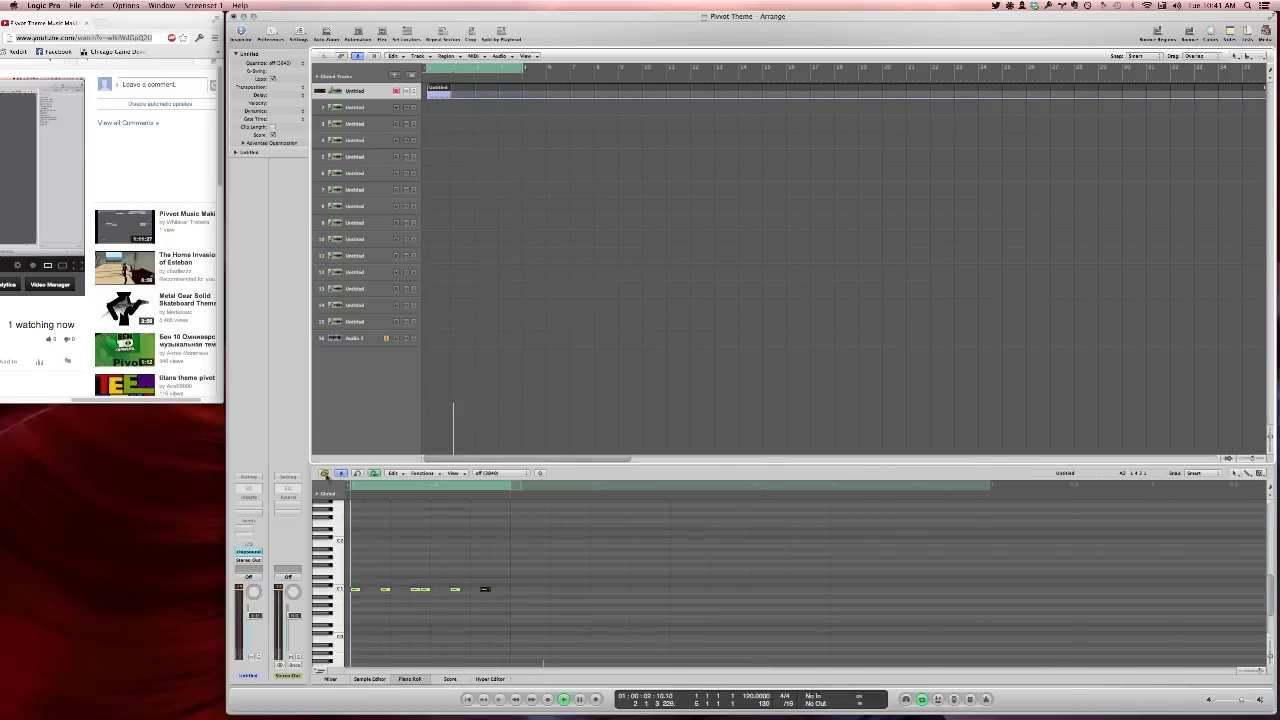
{"action": "left_click", "coordinate": [256, 551]}
{"action": "left_click_drag", "start_coordinate": [254, 84], "coordinate": [628, 191]}
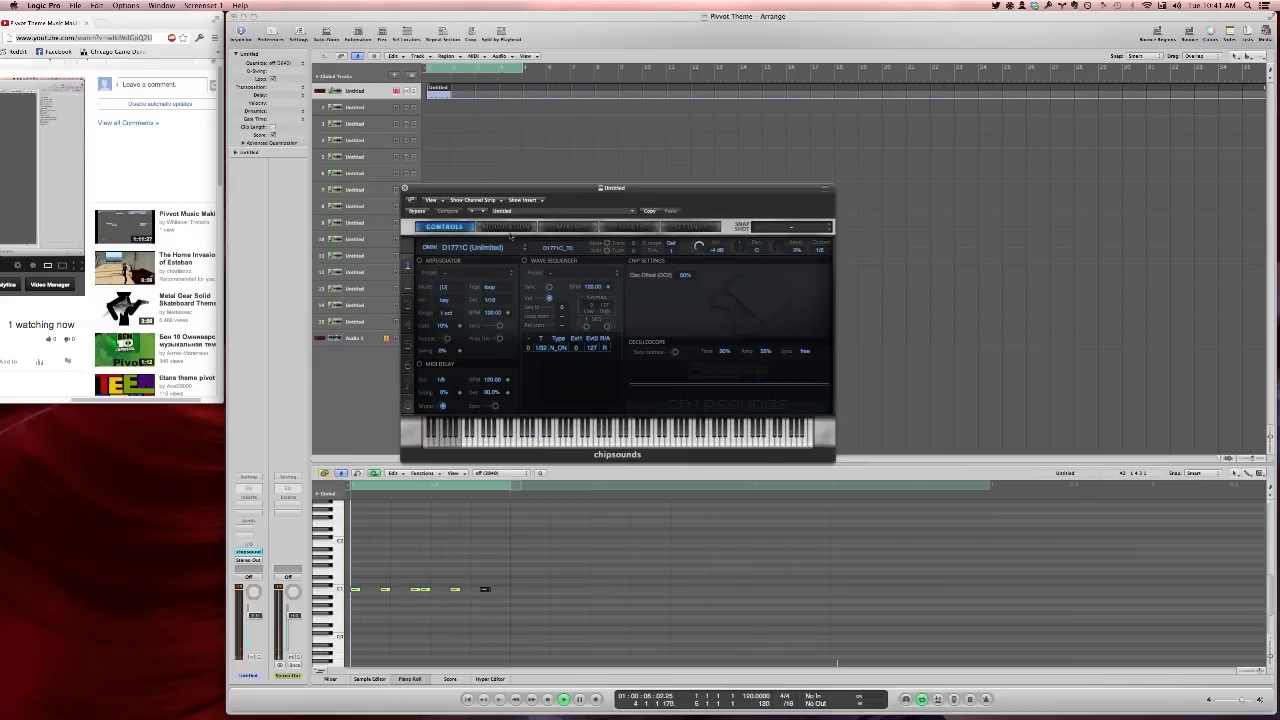
Raise the pitch envelope's depth in the chipsounds modulation settings, with sustain at 0% and decay at 0.11 s
{"action": "left_click", "coordinate": [507, 227]}
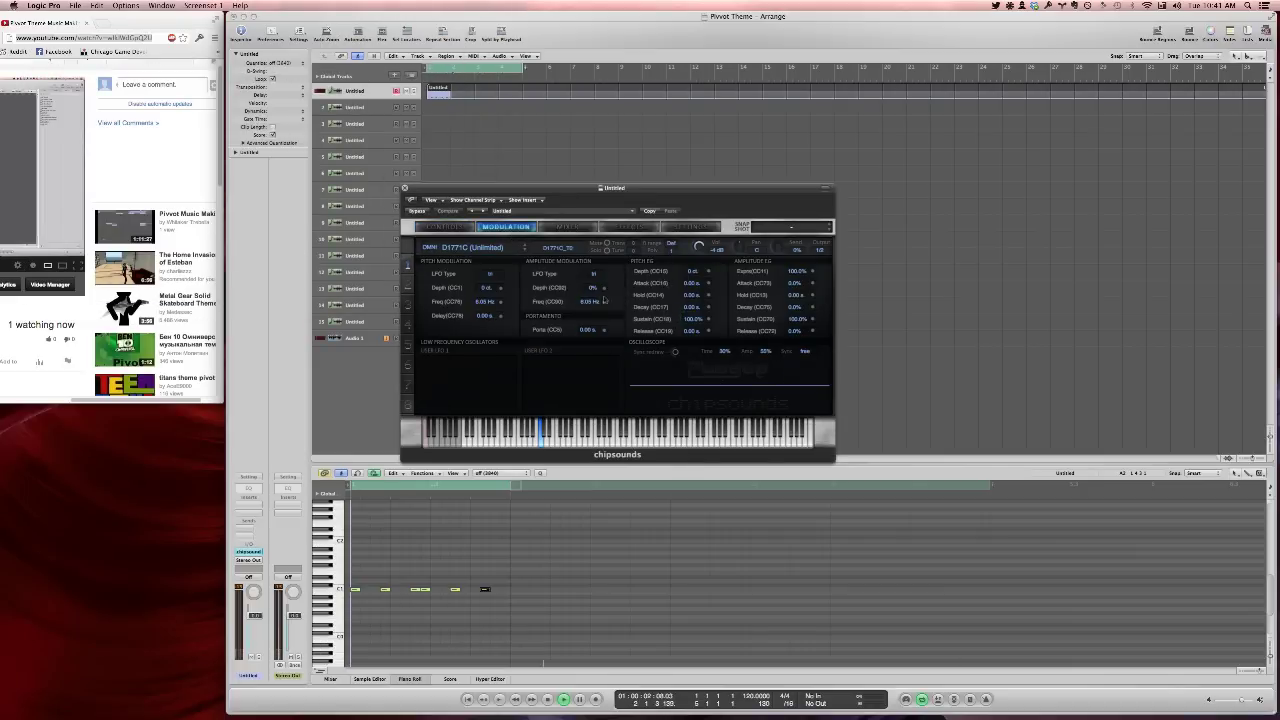
{"action": "left_click_drag", "start_coordinate": [693, 271], "coordinate": [695, 342]}
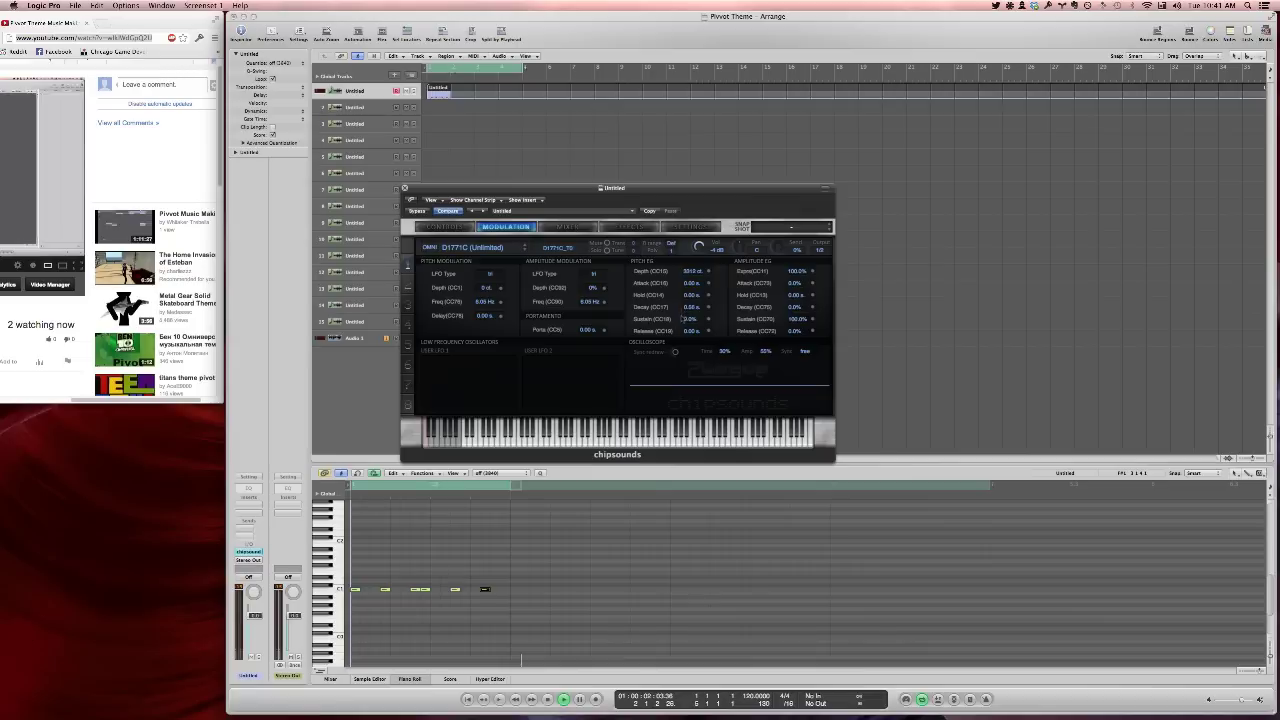
{"action": "left_click_drag", "start_coordinate": [683, 312], "coordinate": [683, 340]}
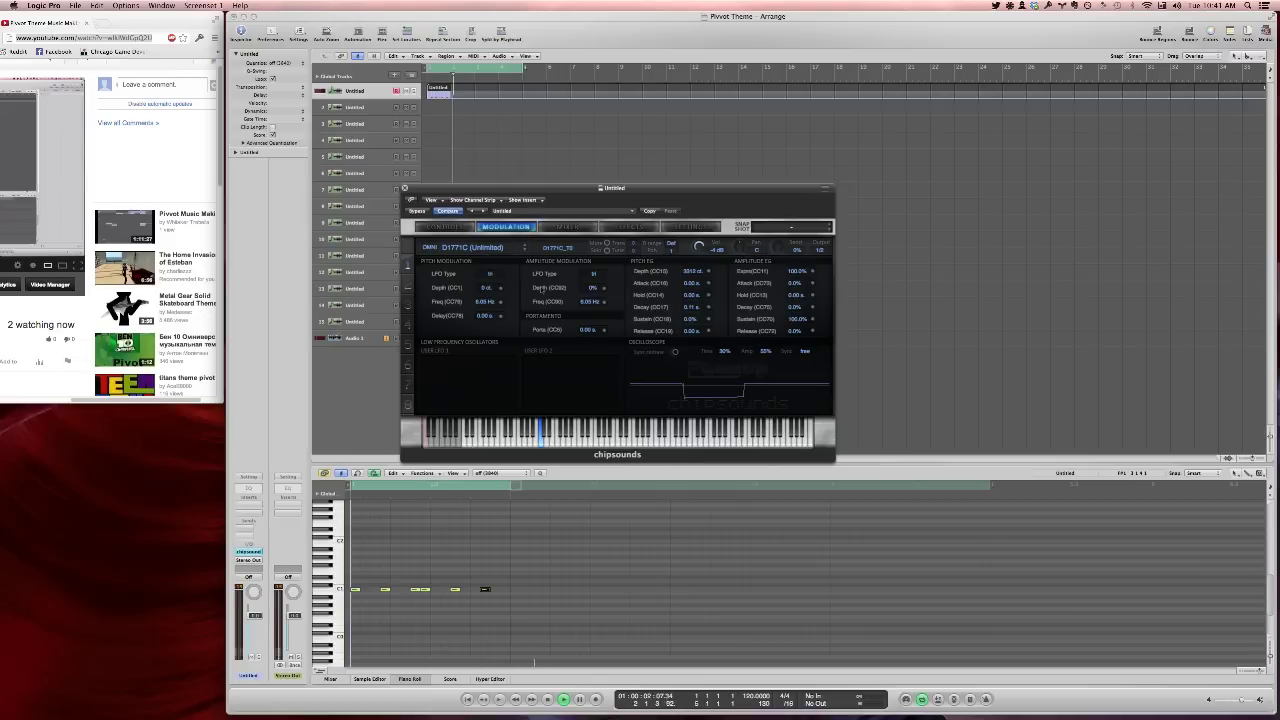
Try the P8244 (NTSC) chip in chipsounds, and switch the sound source to the SGB chip with the Pulse waveform
{"action": "left_click", "coordinate": [544, 247]}
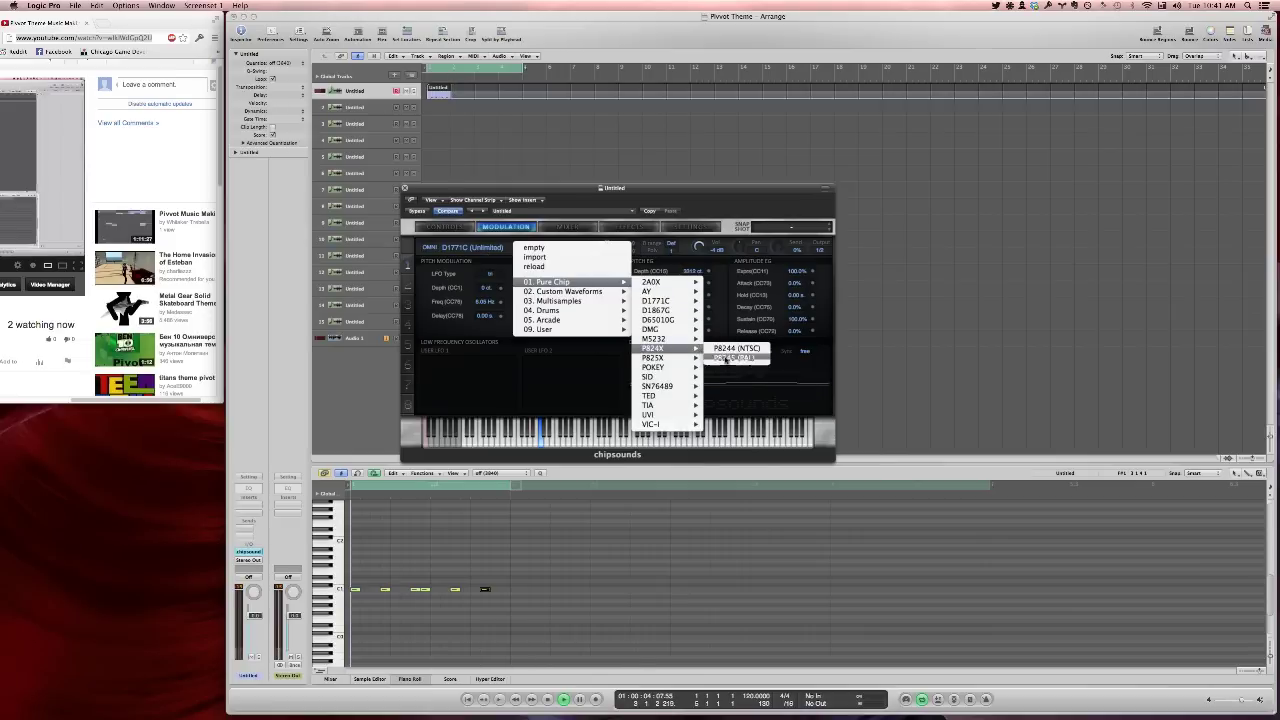
{"action": "left_click", "coordinate": [563, 249]}
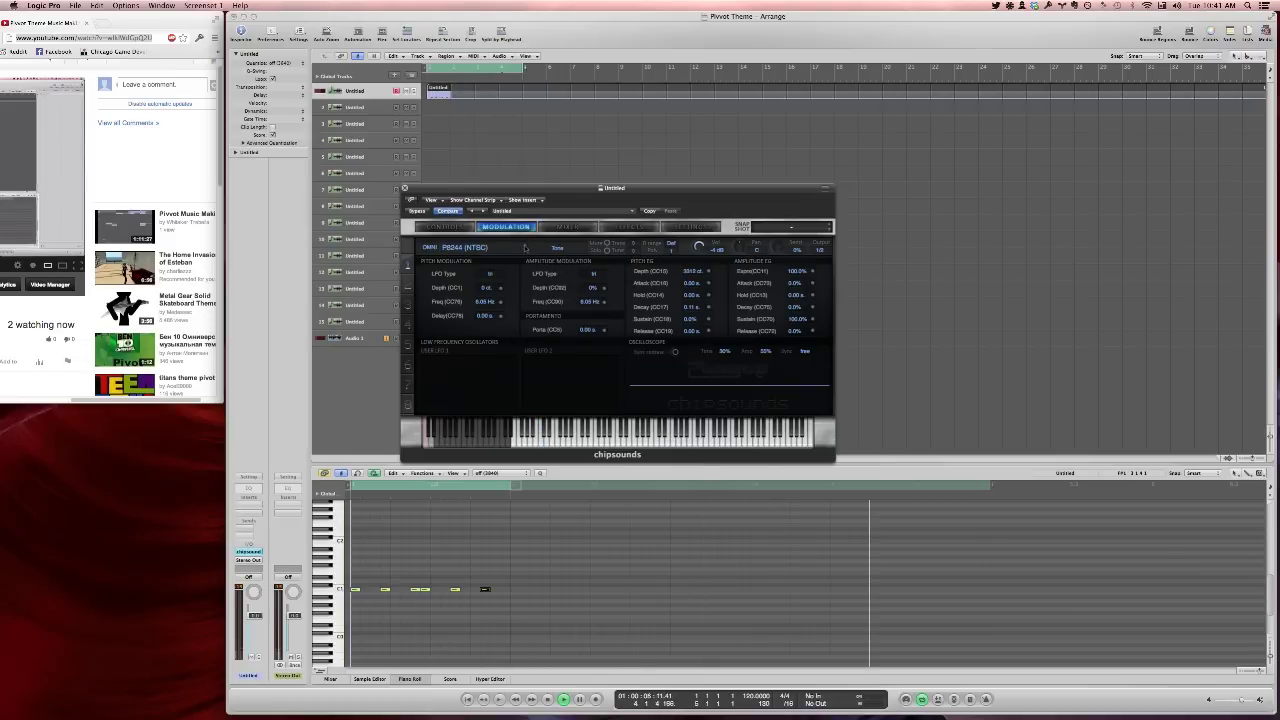
{"action": "left_click", "coordinate": [525, 248]}
{"action": "left_click", "coordinate": [525, 248]}
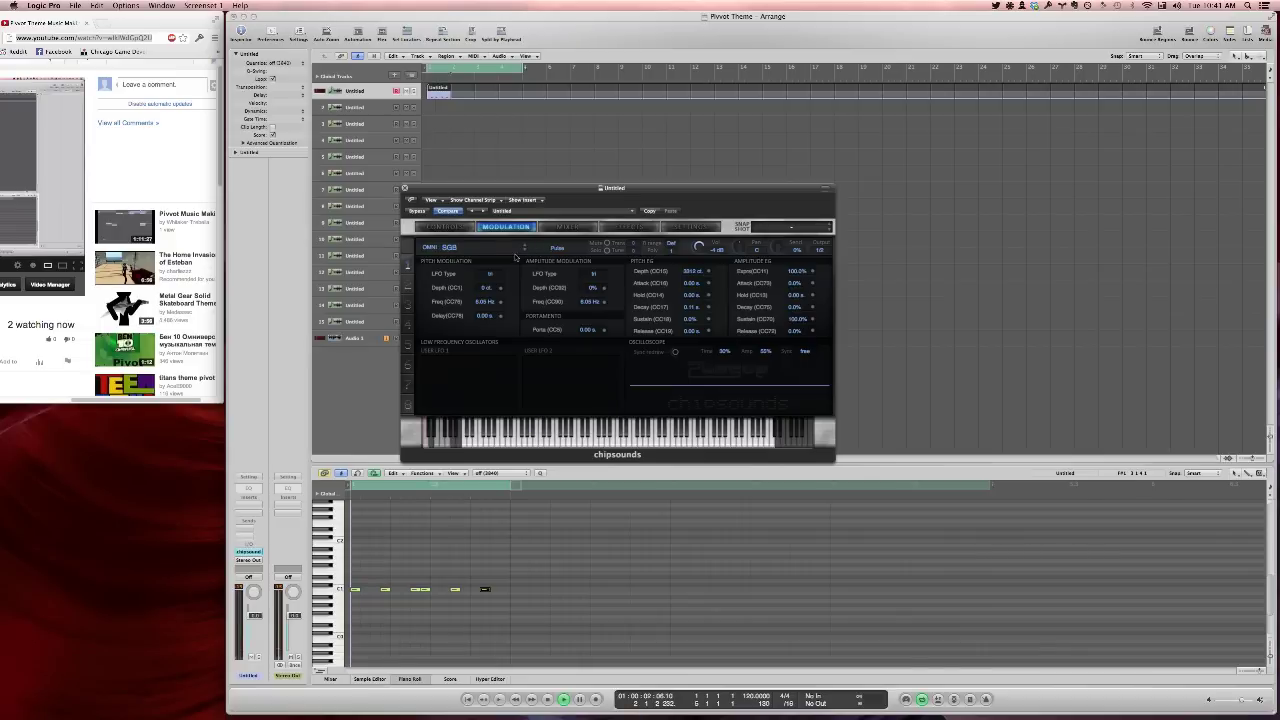
{"action": "left_click", "coordinate": [557, 248]}
{"action": "left_click", "coordinate": [557, 248]}
{"action": "left_click_drag", "start_coordinate": [776, 245], "coordinate": [794, 332]}
{"action": "left_click_drag", "start_coordinate": [789, 313], "coordinate": [789, 310]}
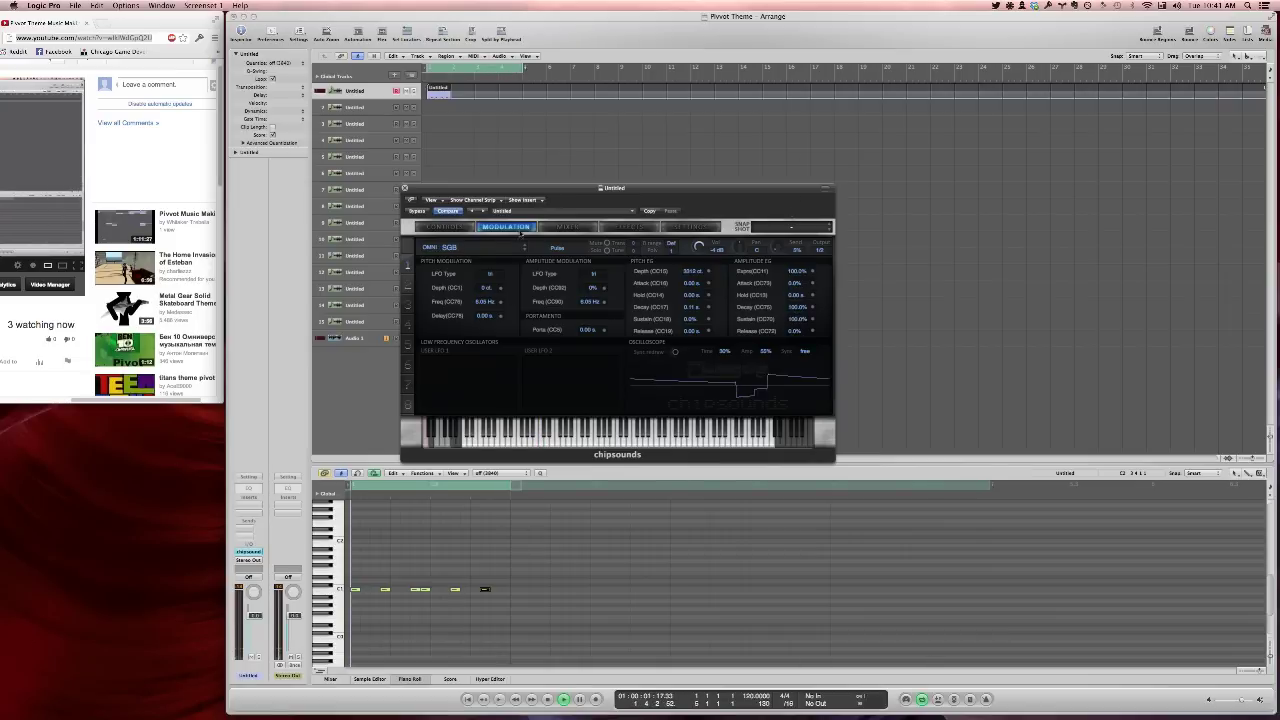
Look through the chipsounds mixer, effects and controls pages, and close the instrument window
{"action": "left_click", "coordinate": [565, 227]}
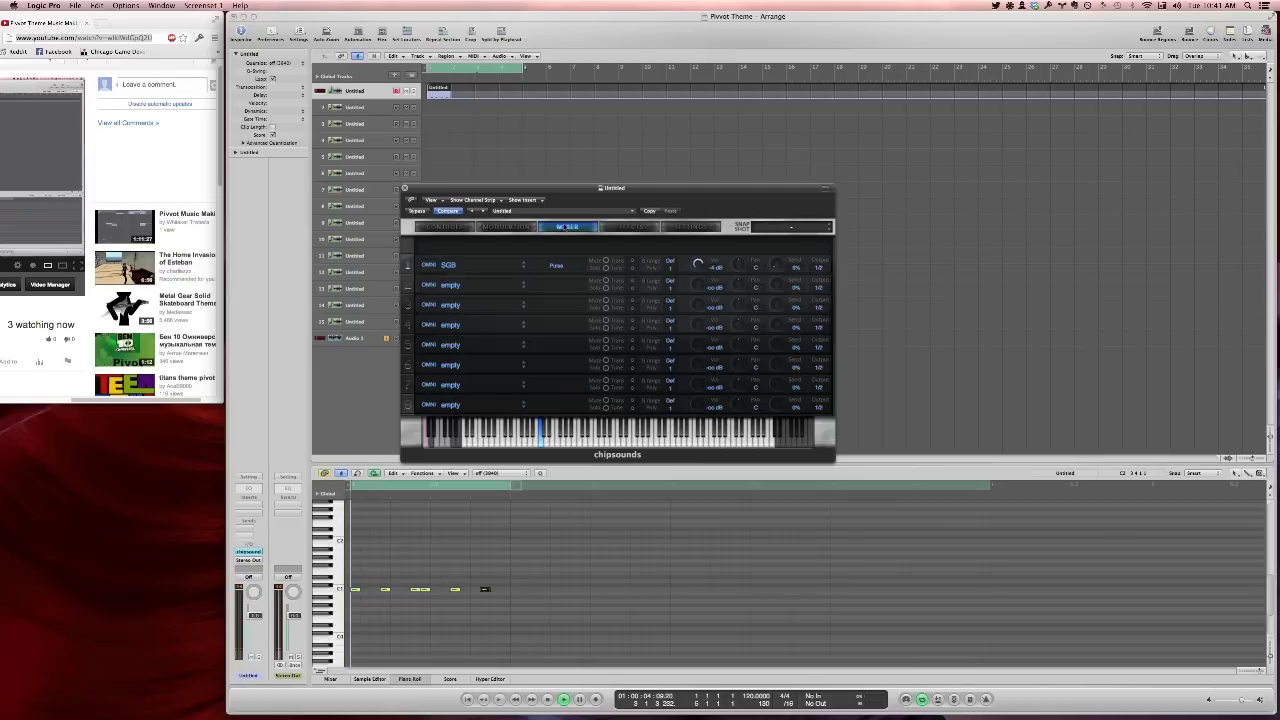
{"action": "left_click", "coordinate": [615, 228]}
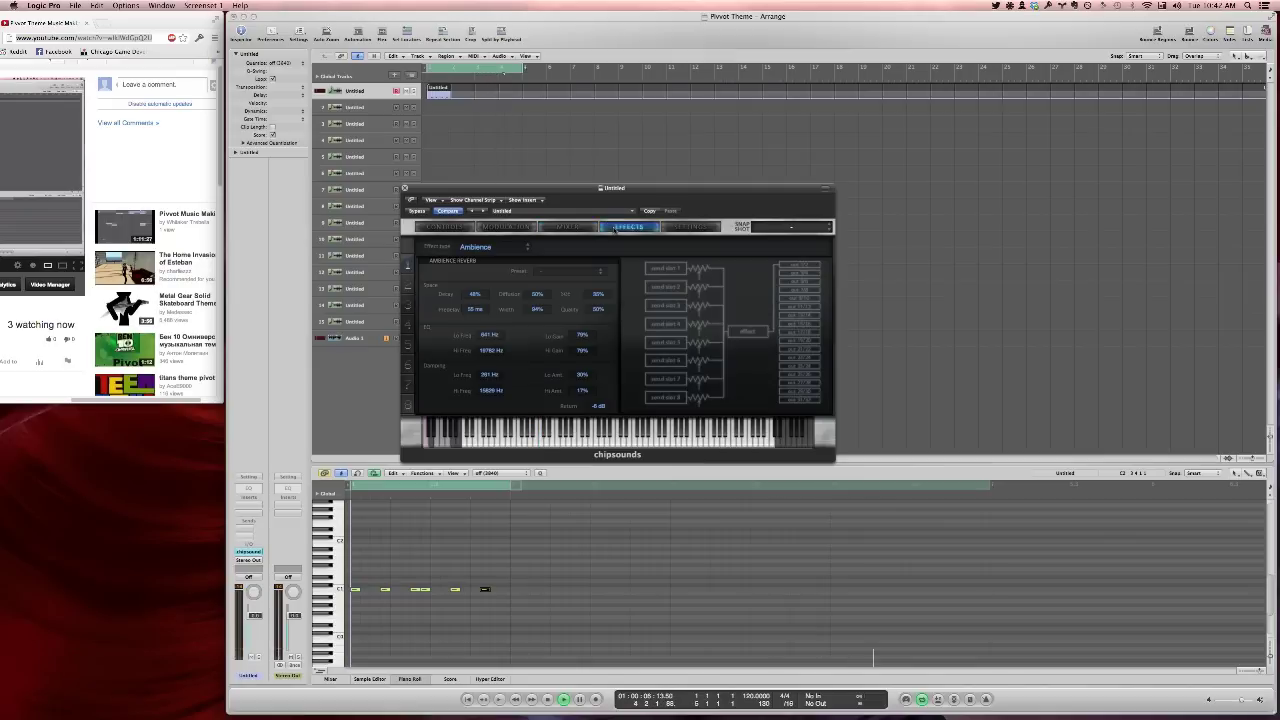
{"action": "left_click", "coordinate": [445, 227]}
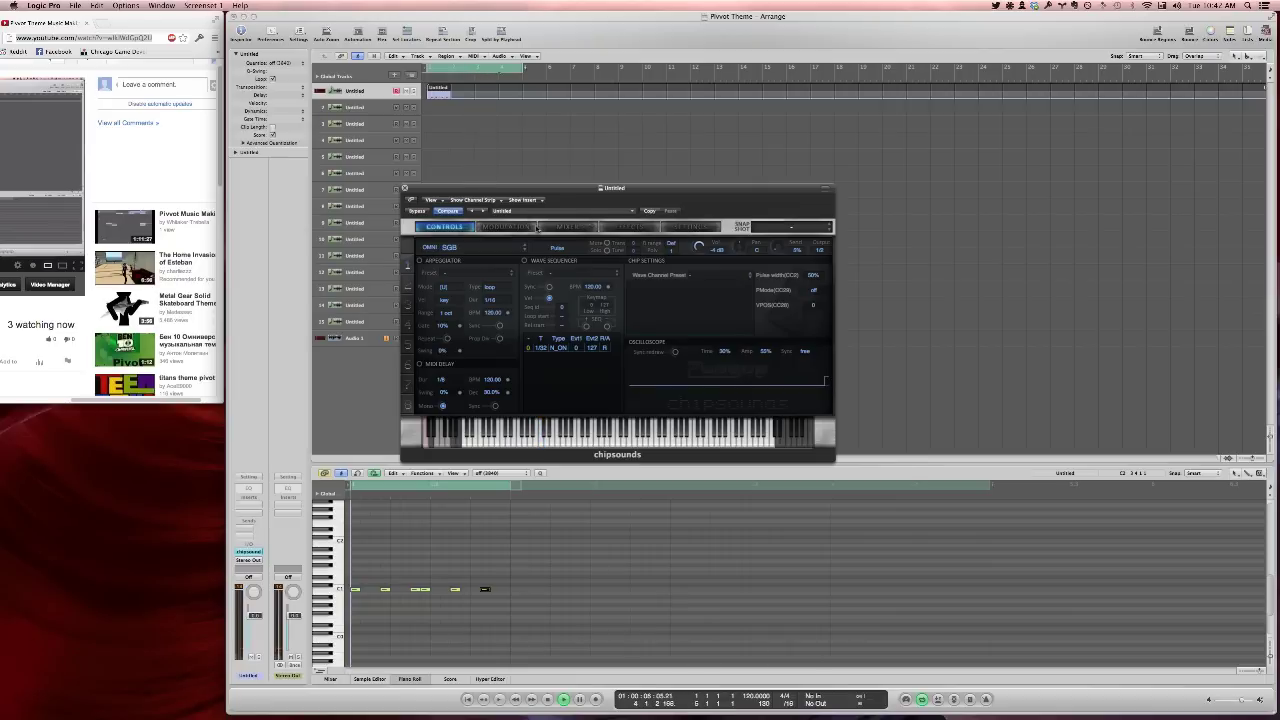
{"action": "left_click", "coordinate": [405, 188]}
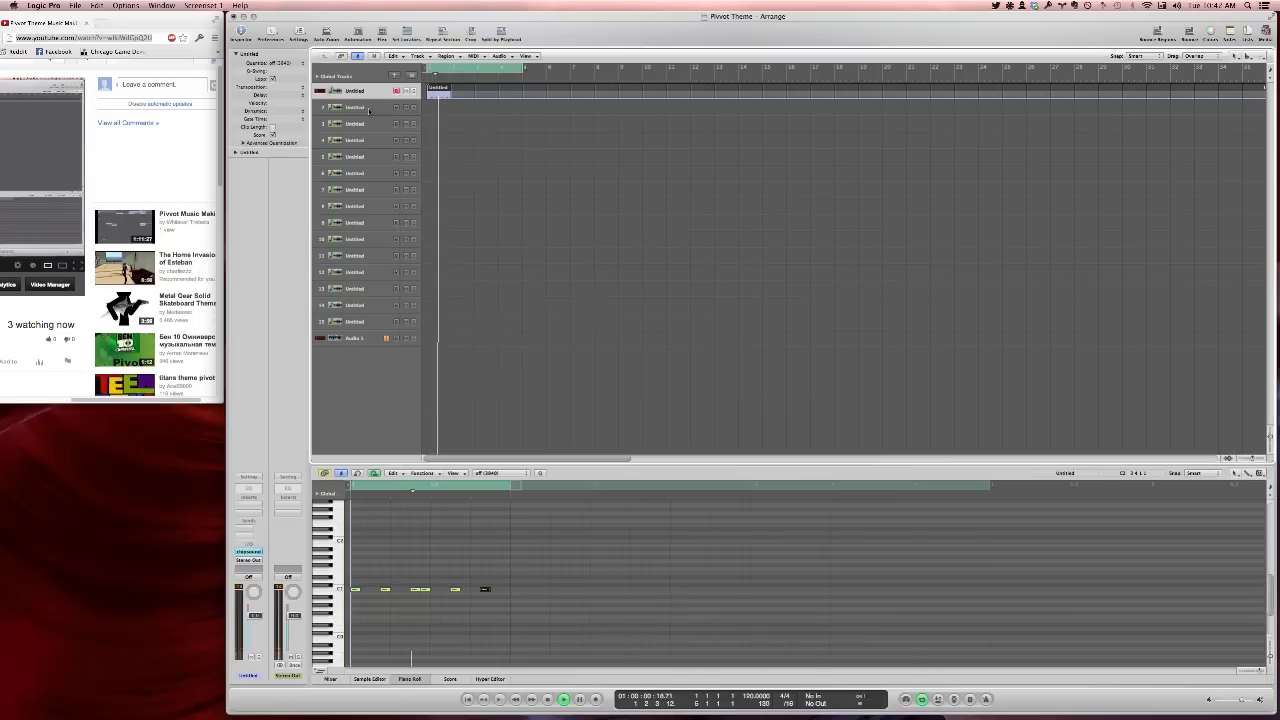
Create an empty MIDI region at the start of the second track
{"action": "left_click", "coordinate": [432, 107]}
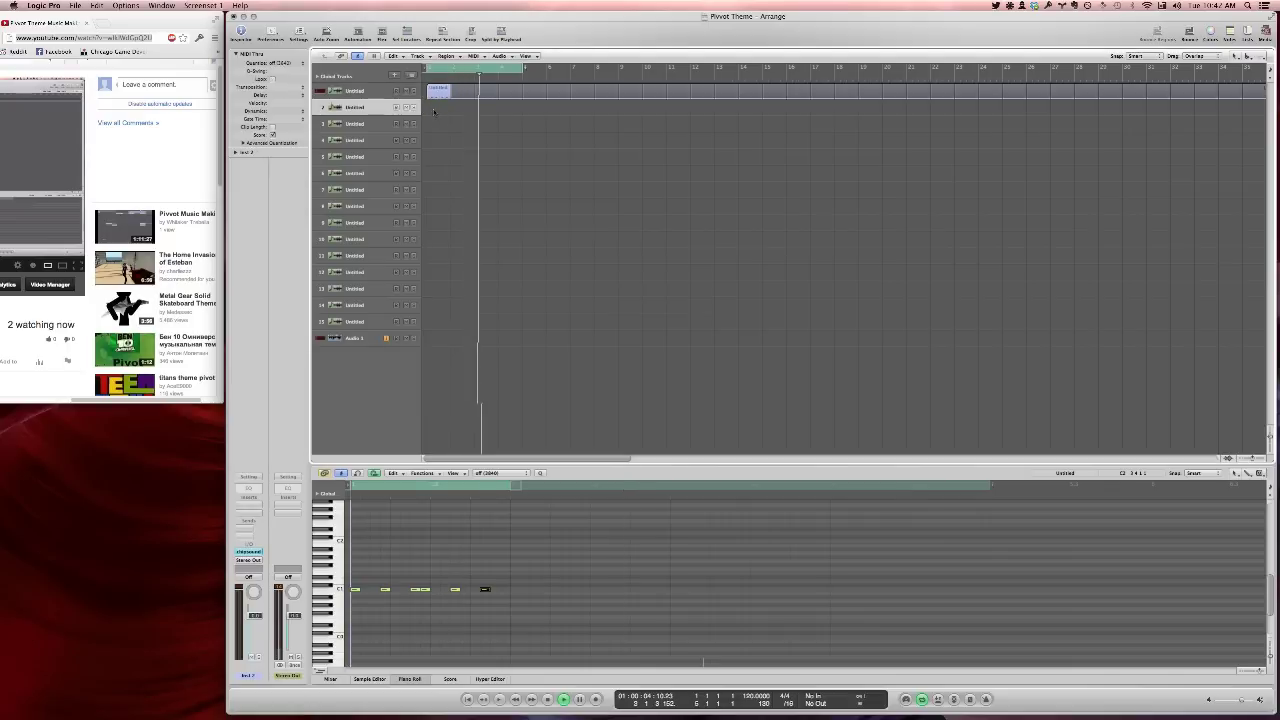
{"action": "right_click", "coordinate": [434, 111]}
{"action": "left_click", "coordinate": [442, 121]}
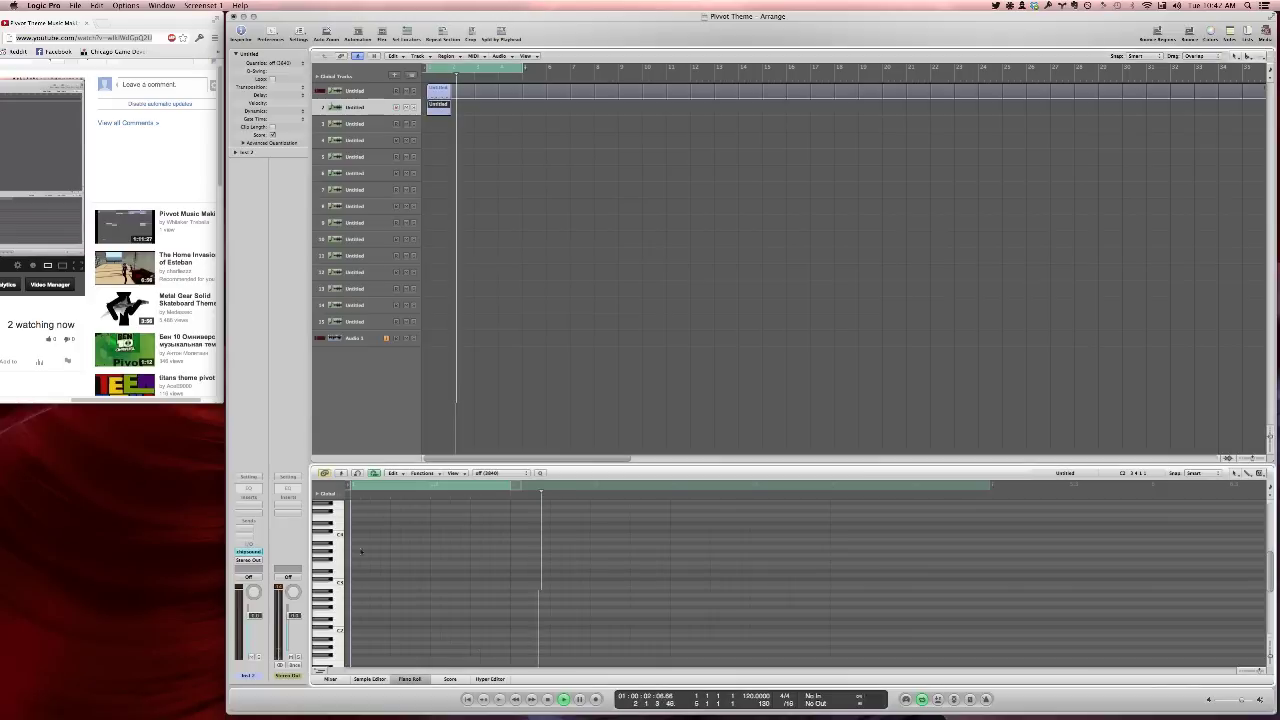
Draw four C3 notes in the second track's region, one on each beat of the bar, and loop the region
{"action": "left_click", "coordinate": [355, 583]}
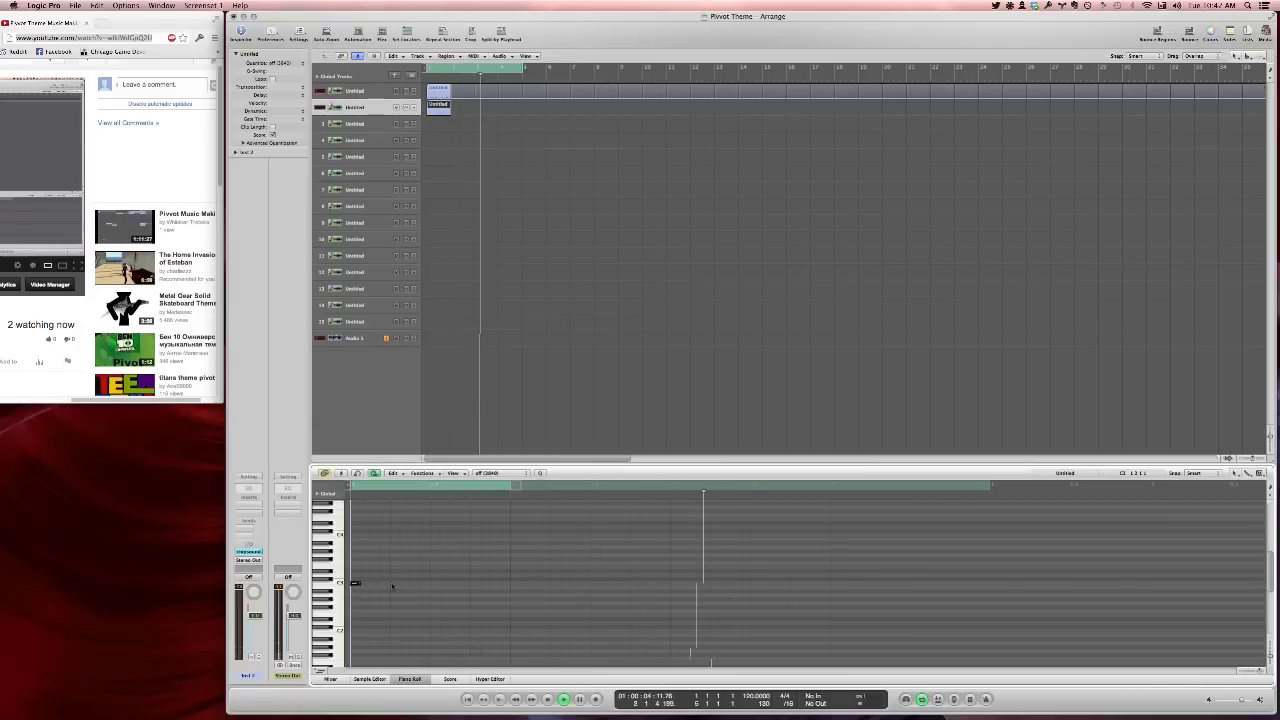
{"action": "left_click", "coordinate": [395, 583]}
{"action": "left_click", "coordinate": [435, 583]}
{"action": "left_click", "coordinate": [463, 583]}
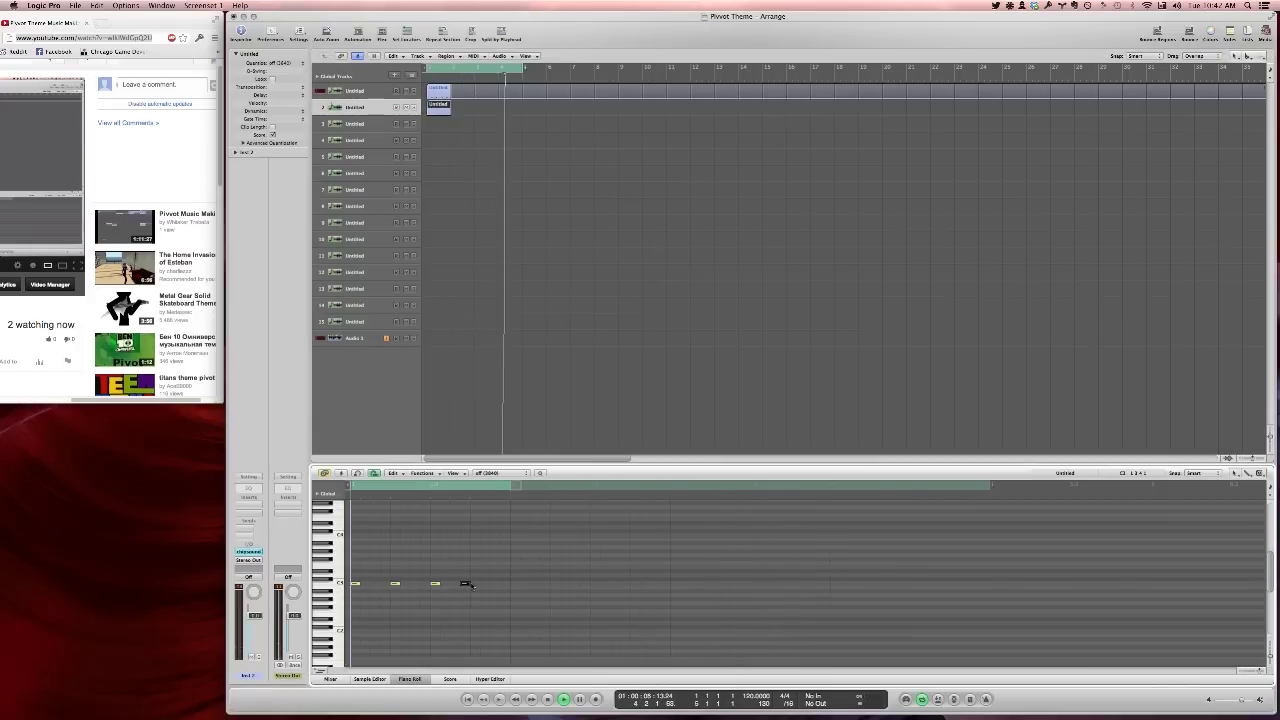
{"action": "left_click_drag", "start_coordinate": [465, 583], "coordinate": [475, 583]}
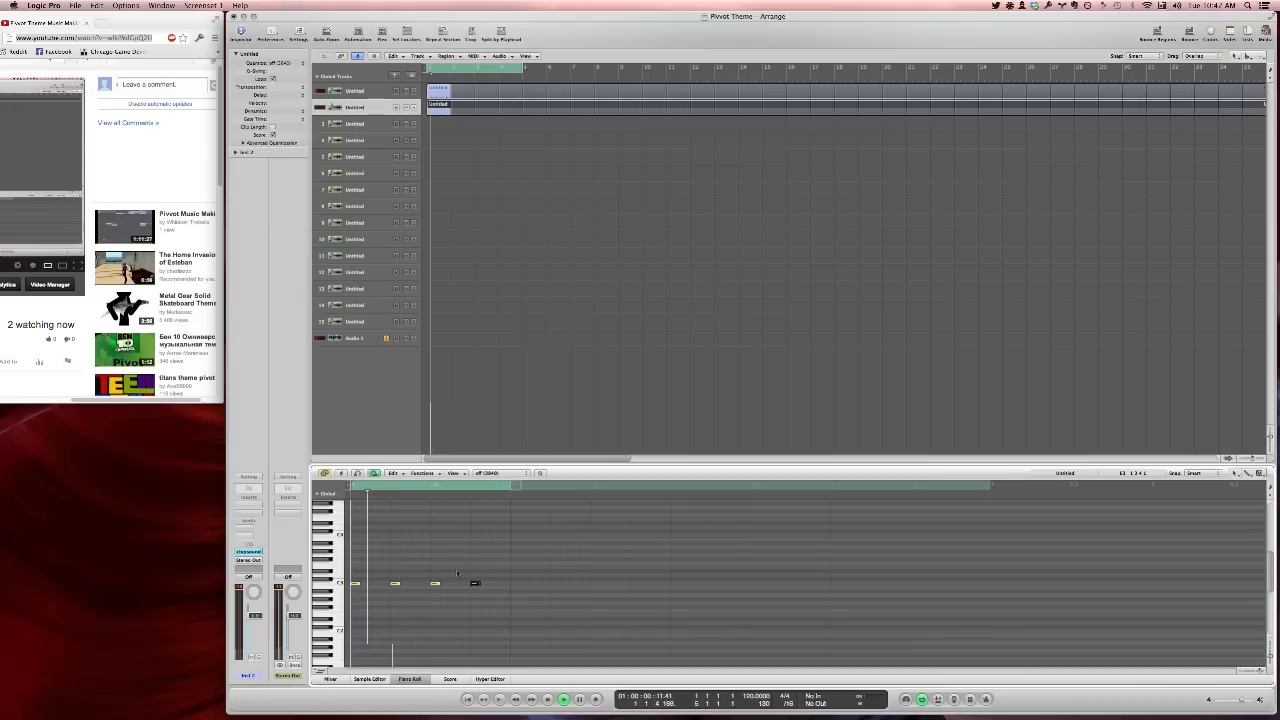
Shorten all four C3 notes together and hide the Piano Roll
{"action": "key", "text": "super+a"}
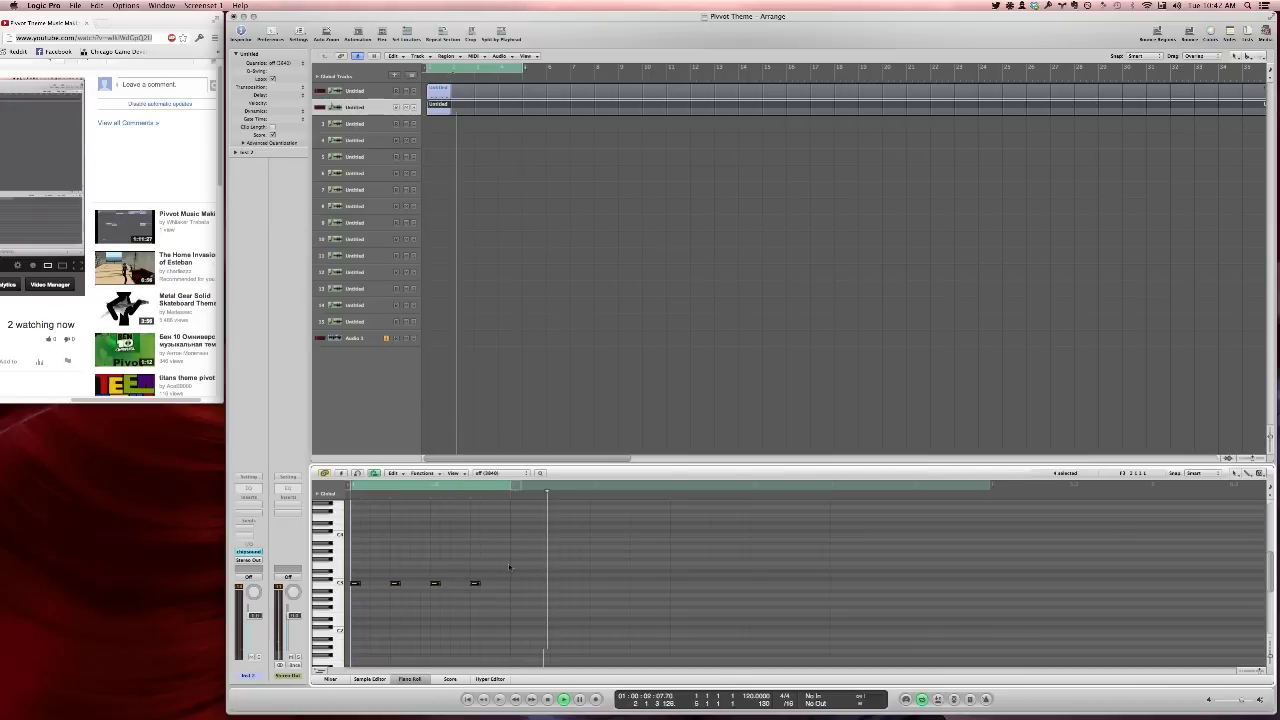
{"action": "key", "text": "z"}
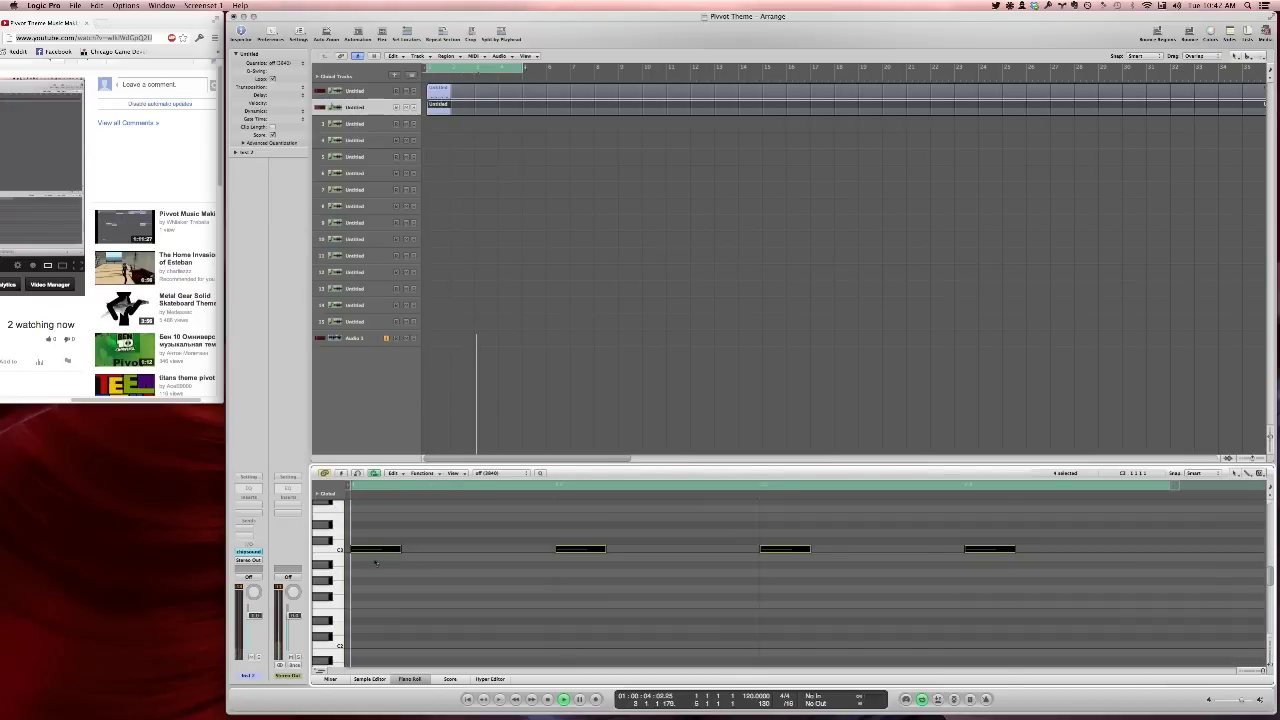
{"action": "mouse_move", "coordinate": [399, 549]}
{"action": "left_mouse_down"}
{"action": "mouse_move", "coordinate": [374, 560]}
{"action": "mouse_move", "coordinate": [385, 552]}
{"action": "left_mouse_up"}
{"action": "left_click", "coordinate": [397, 576]}
{"action": "key", "text": "p"}
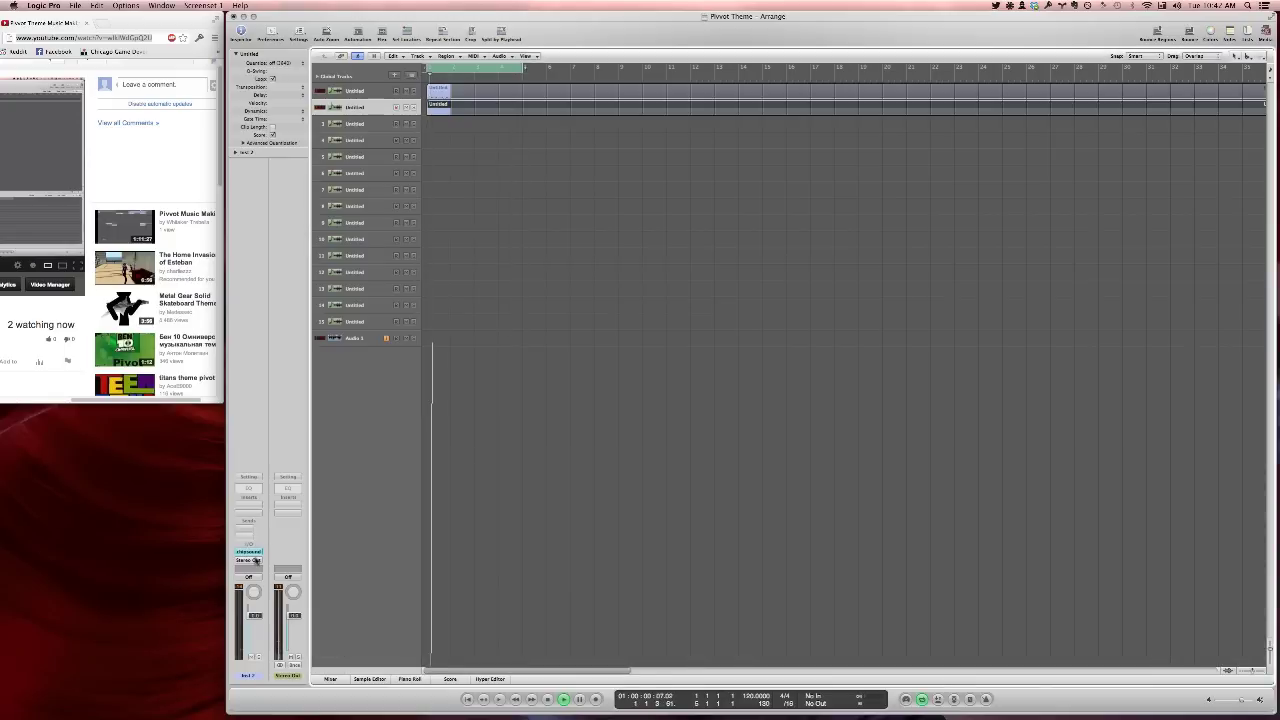
Set the second track's output to No Output and add a send to Bus 1
{"action": "left_click", "coordinate": [256, 563]}
{"action": "left_click", "coordinate": [254, 571]}
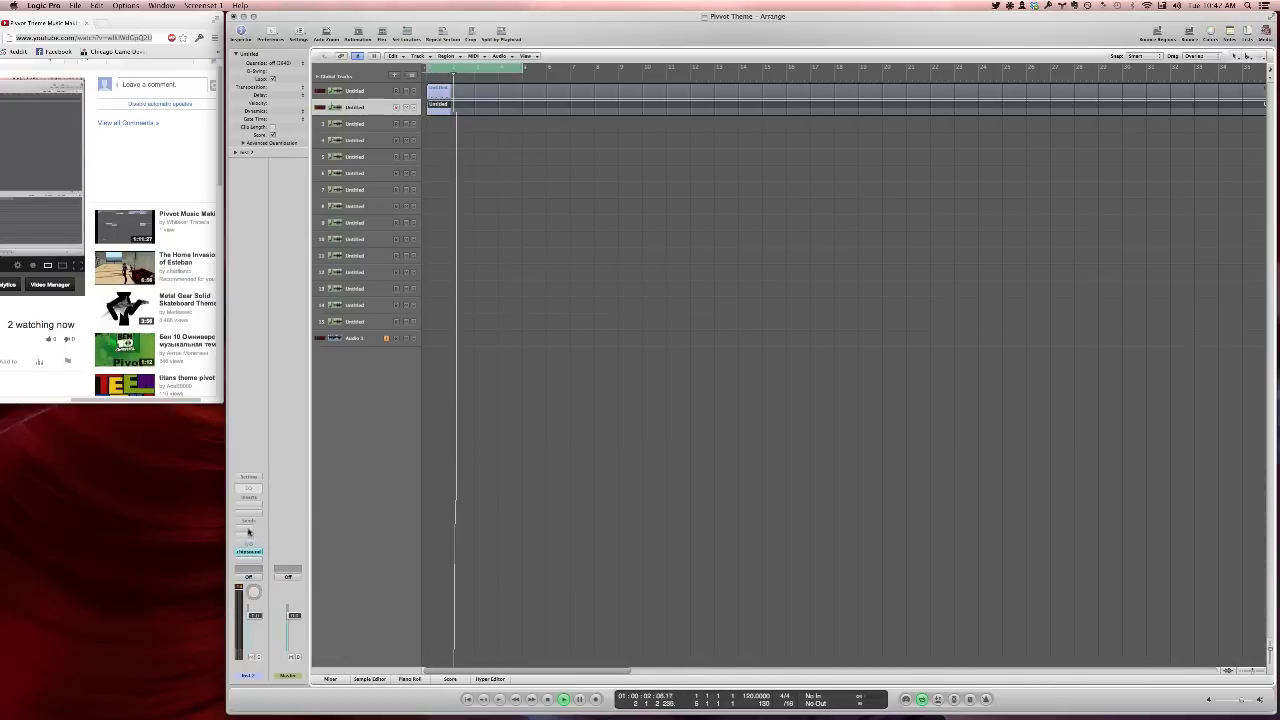
{"action": "left_click", "coordinate": [249, 532]}
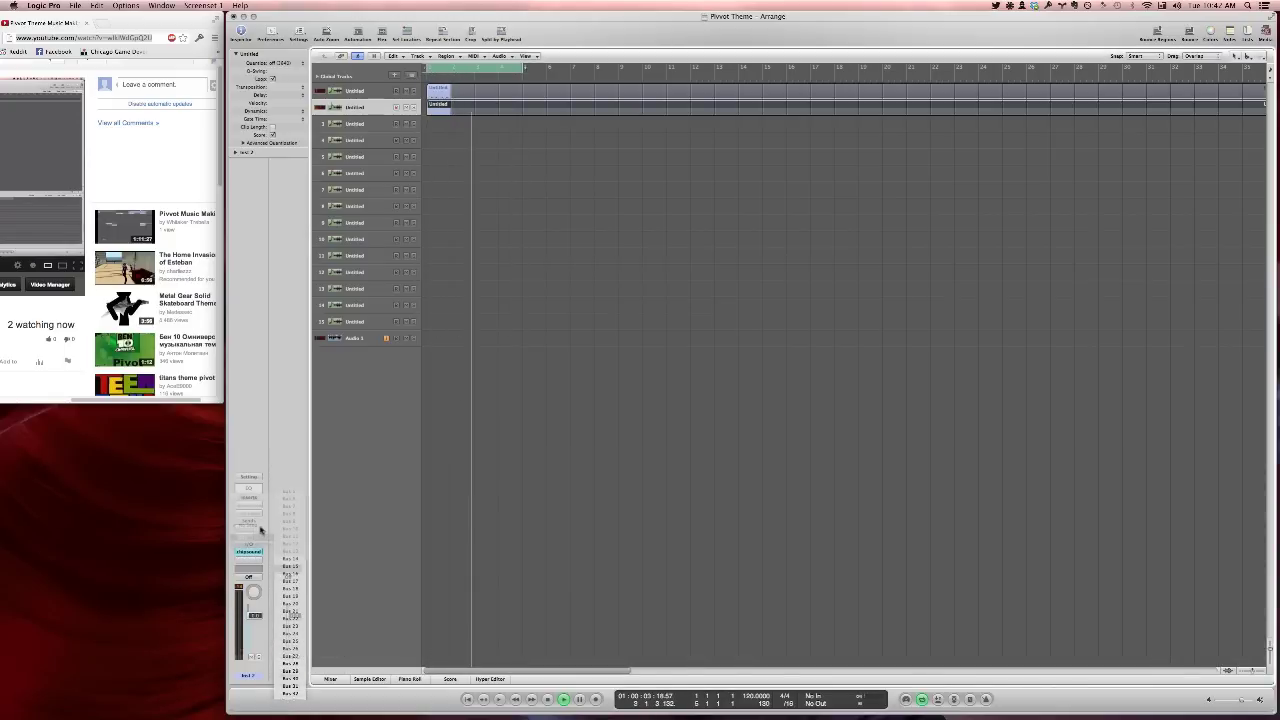
{"action": "left_click", "coordinate": [289, 492]}
Show the Mixer and route the first track's output to Bus 2, after trying Bus 1
{"action": "key", "text": "x"}
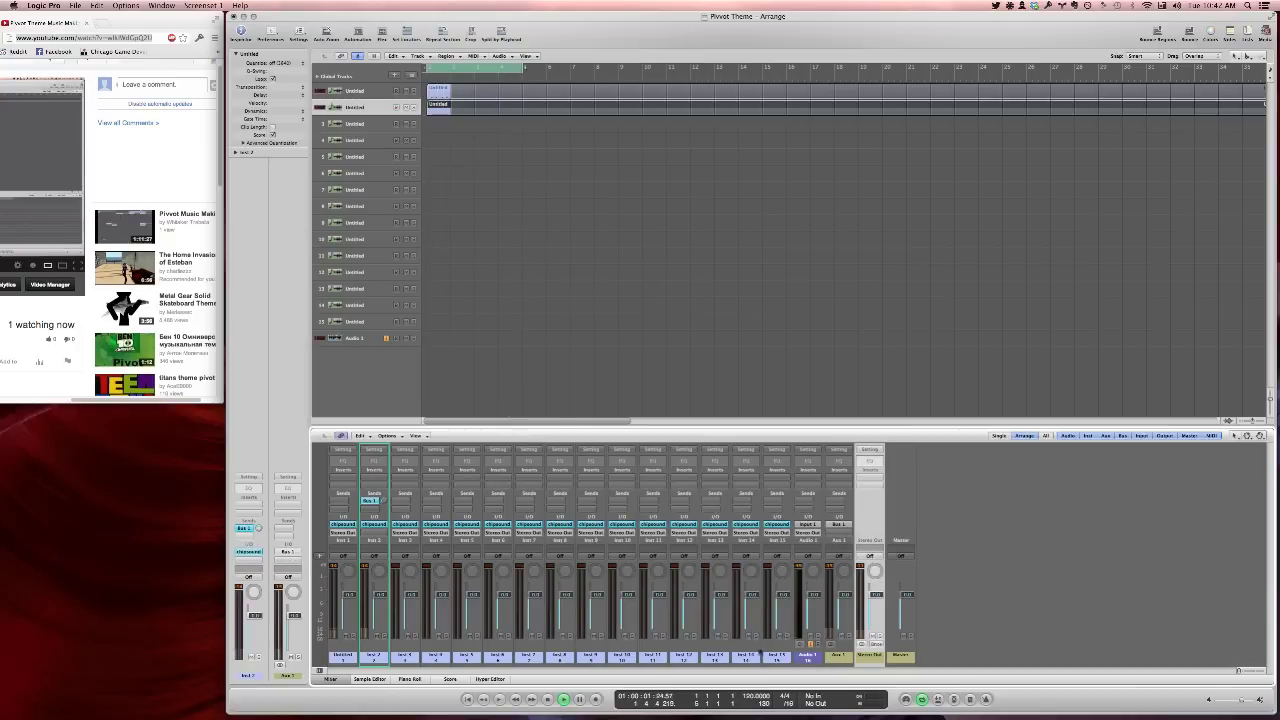
{"action": "left_click", "coordinate": [378, 540]}
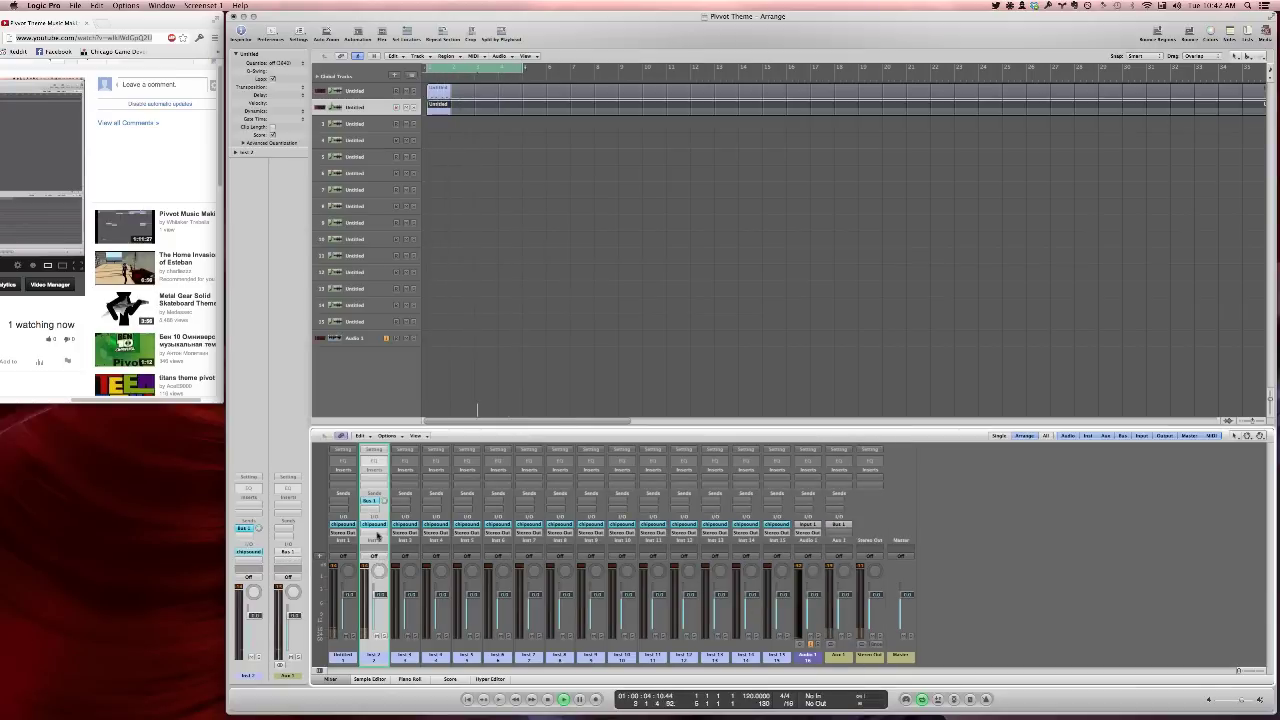
{"action": "left_click", "coordinate": [343, 533]}
{"action": "mouse_move", "coordinate": [355, 565]}
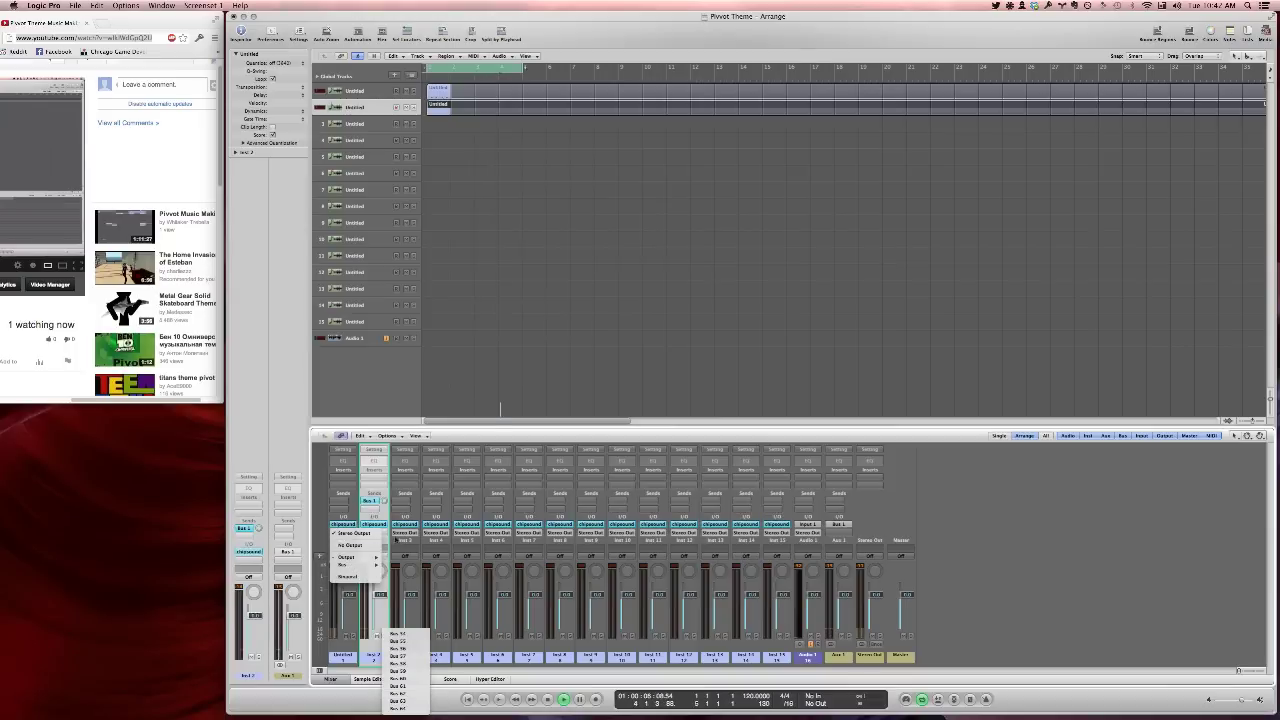
{"action": "left_click", "coordinate": [419, 242]}
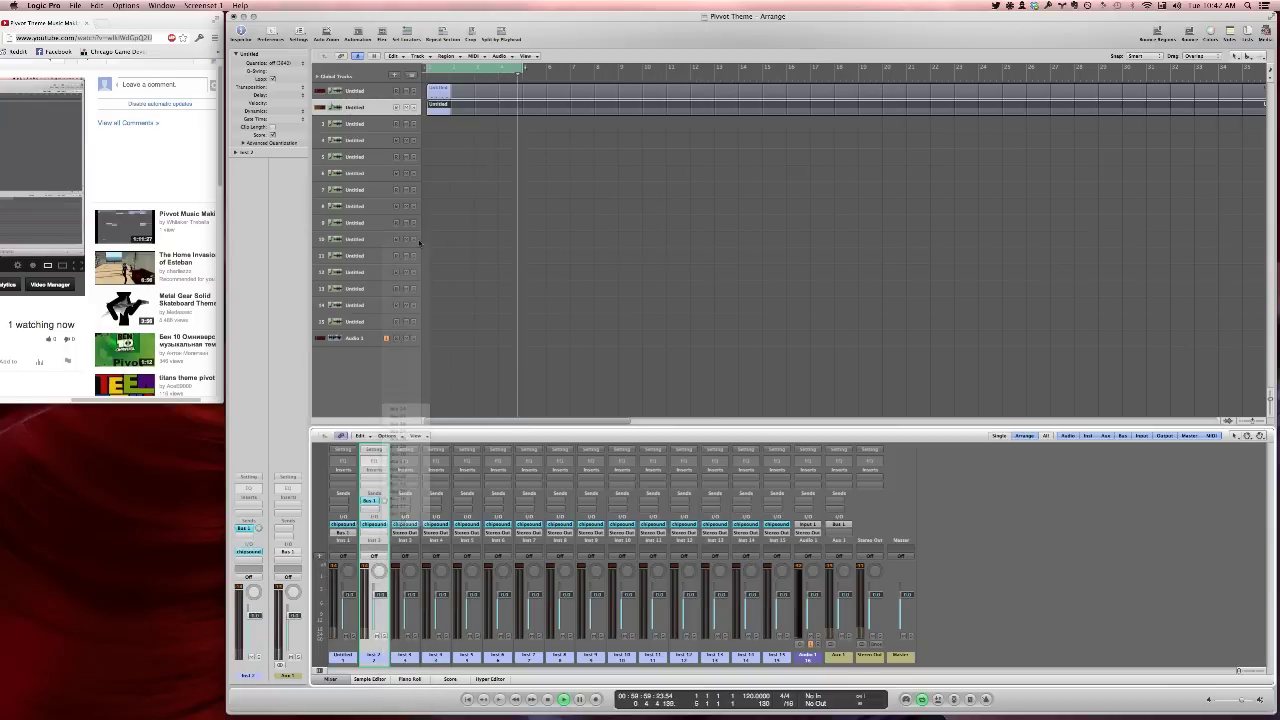
{"action": "left_click", "coordinate": [345, 533]}
{"action": "mouse_move", "coordinate": [358, 565]}
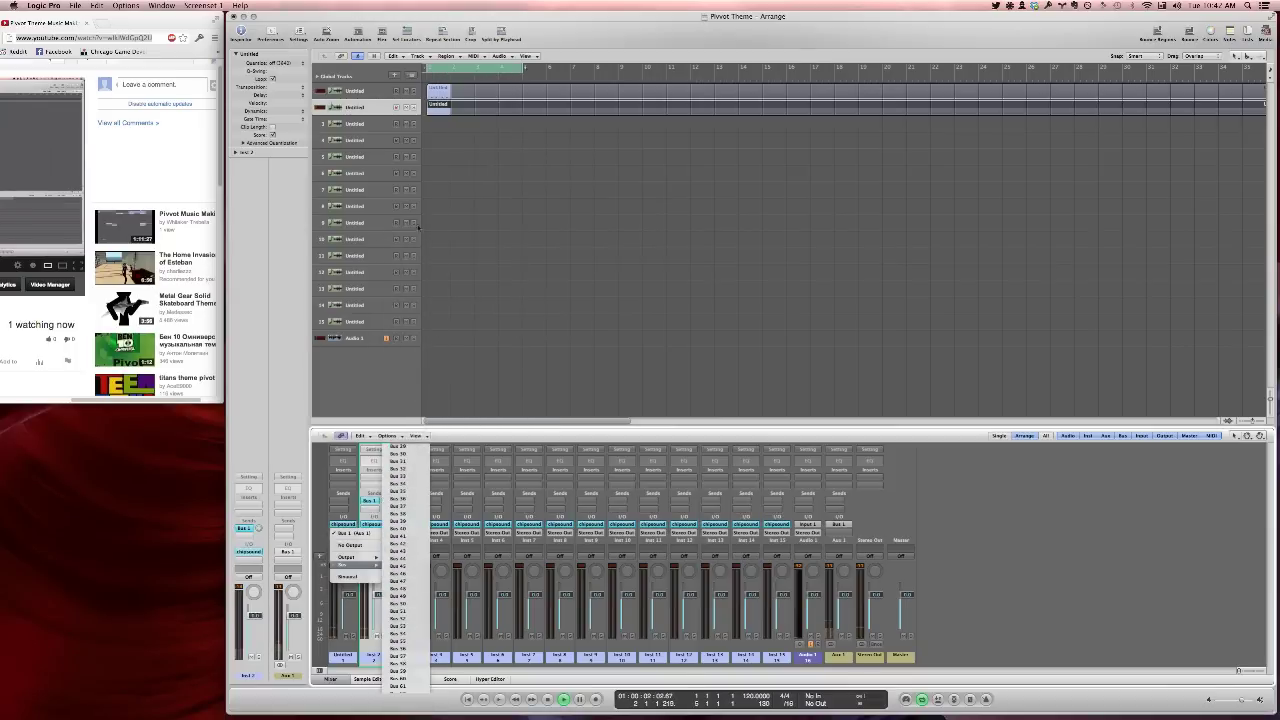
{"action": "left_click", "coordinate": [400, 244]}
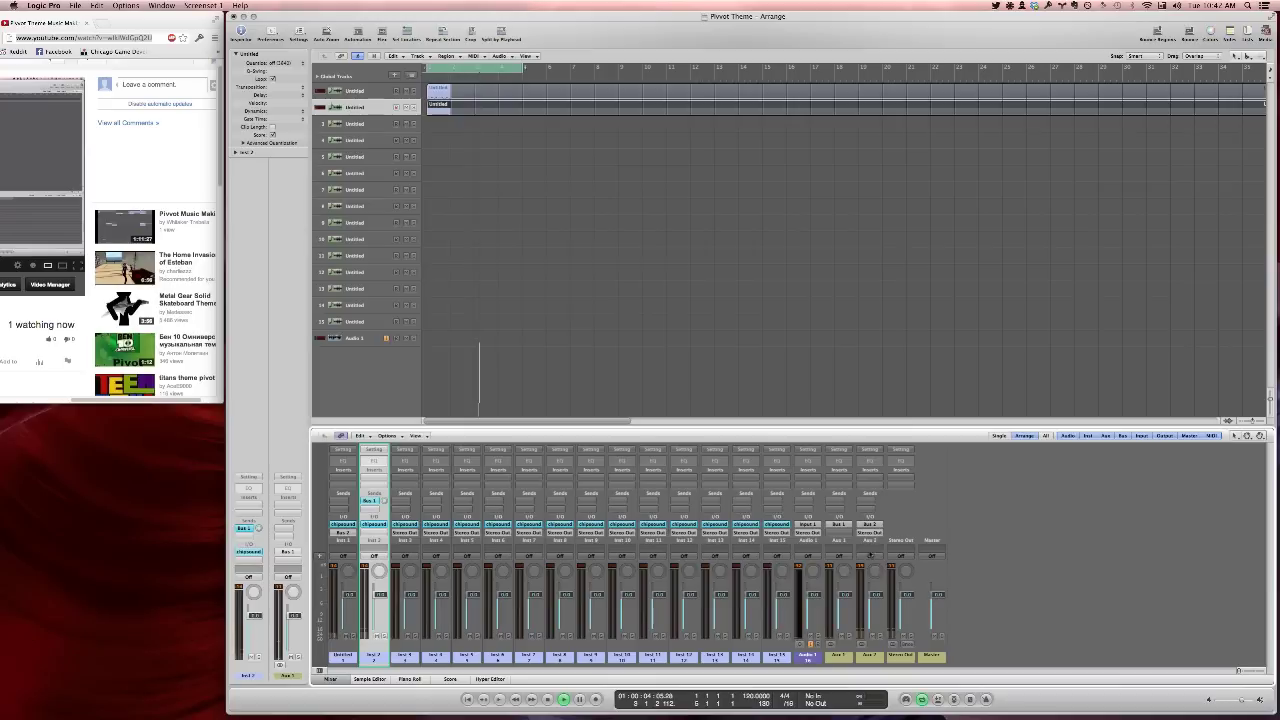
Insert a Compressor on Aux 2, set its side chain to Bus 1, and lower the compressor threshold
{"action": "left_click", "coordinate": [870, 484]}
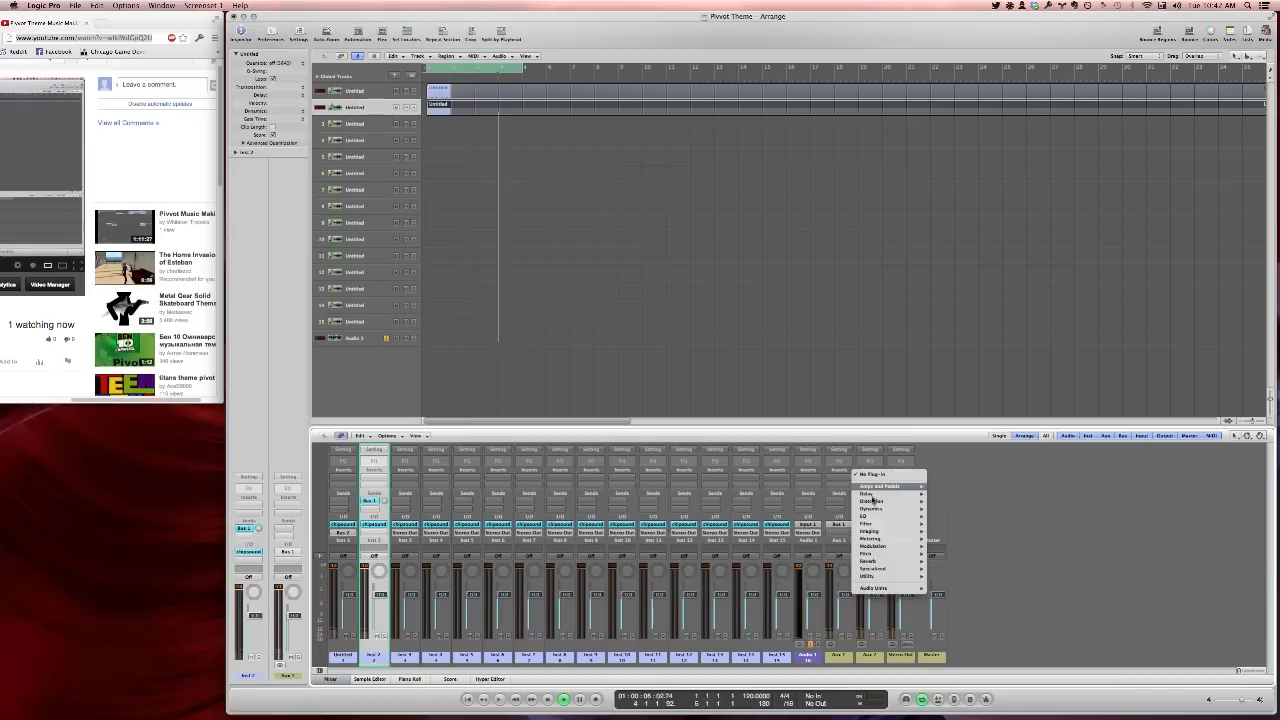
{"action": "left_click", "coordinate": [950, 518]}
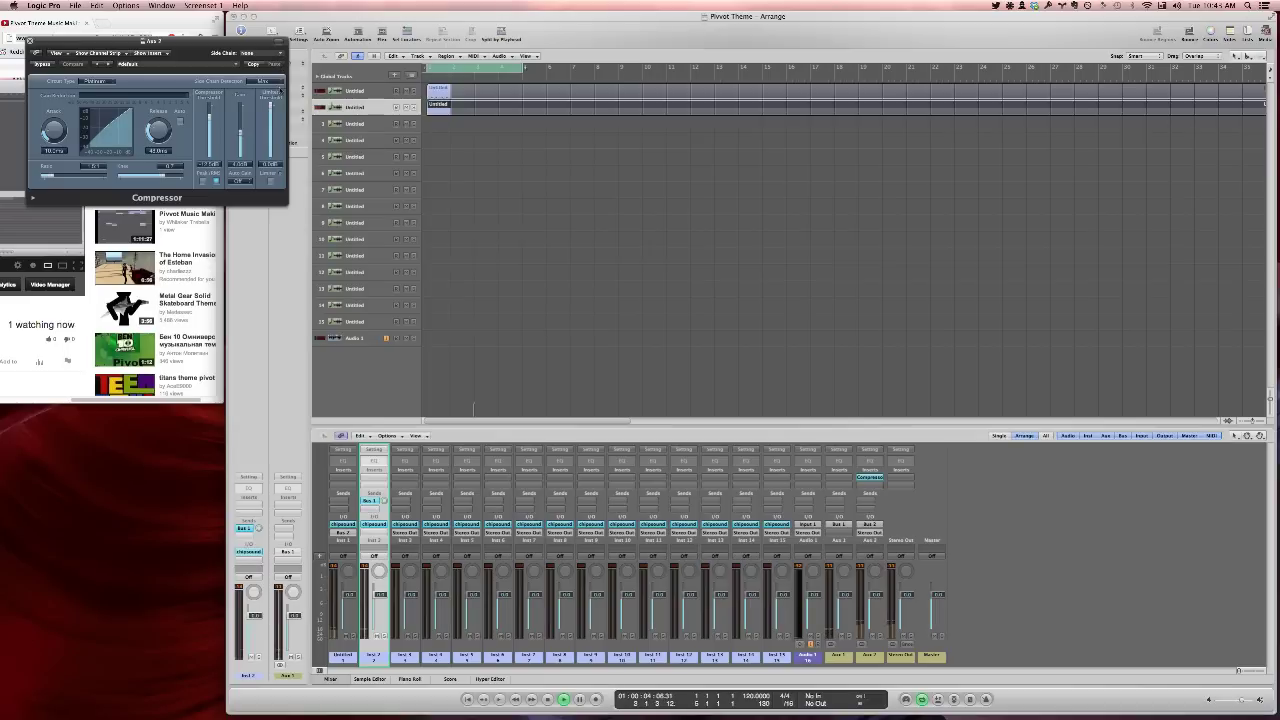
{"action": "left_click", "coordinate": [262, 53]}
{"action": "left_click", "coordinate": [279, 102]}
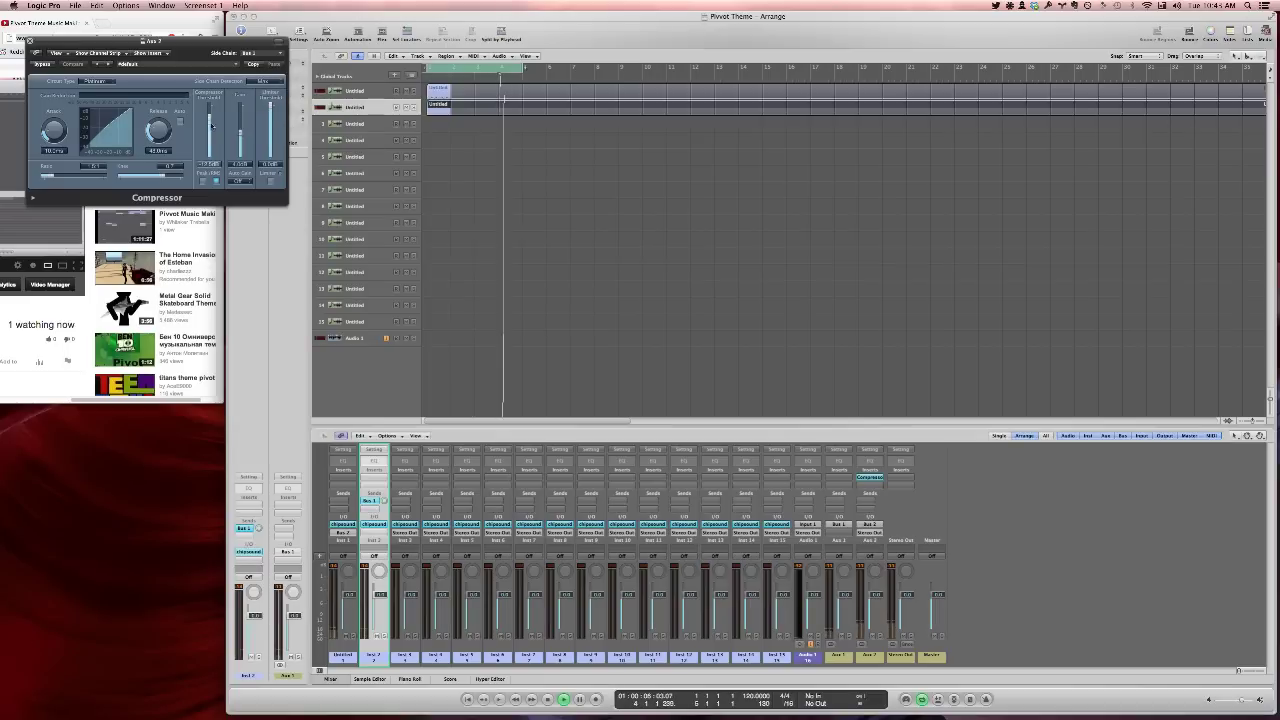
{"action": "left_click_drag", "start_coordinate": [211, 126], "coordinate": [210, 140]}
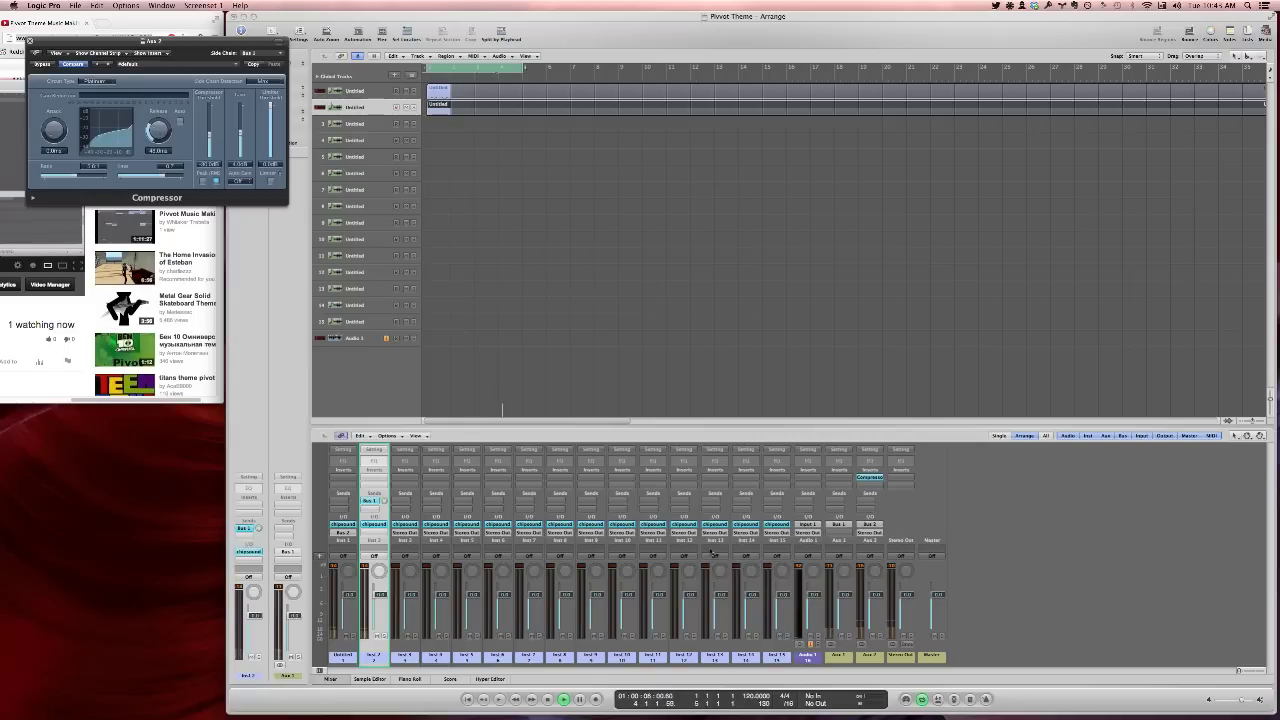
Insert a Gain plug-in on the second track and boost its gain, and shorten the Aux 2 compressor's release
{"action": "left_click", "coordinate": [376, 532]}
{"action": "mouse_move", "coordinate": [410, 584]}
{"action": "left_click", "coordinate": [466, 598]}
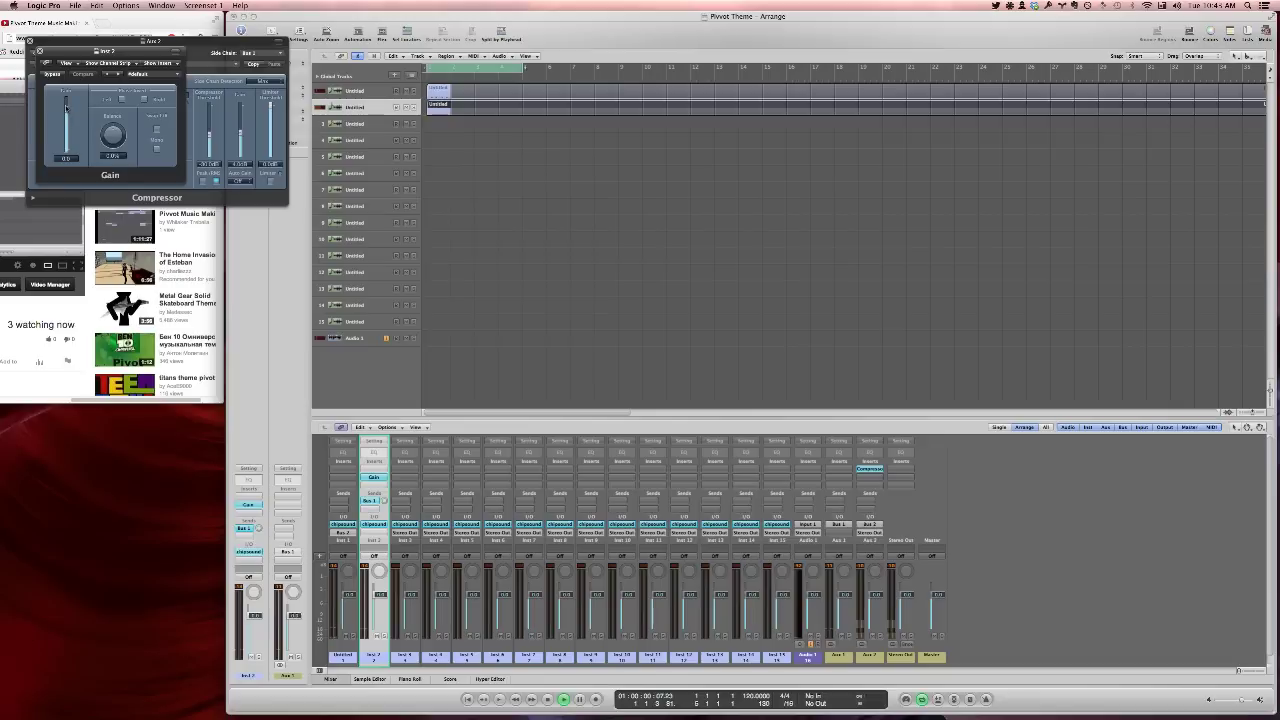
{"action": "left_click_drag", "start_coordinate": [67, 112], "coordinate": [67, 114]}
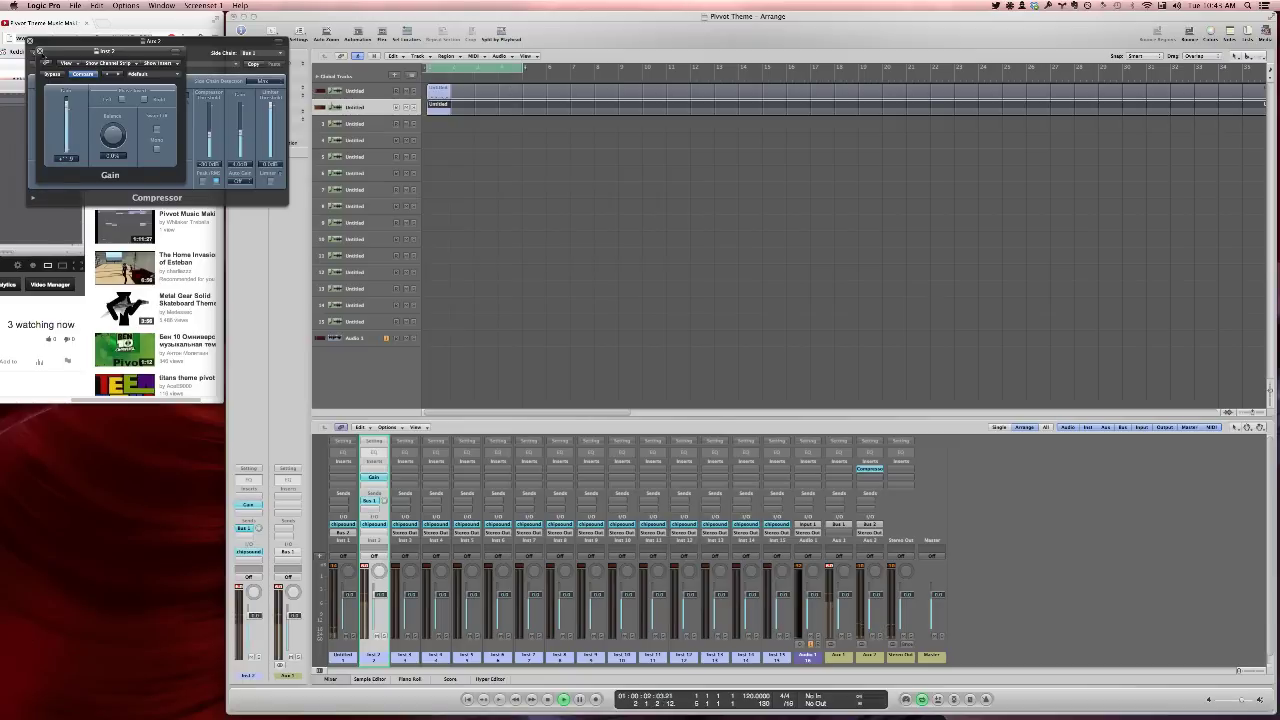
{"action": "left_click", "coordinate": [40, 51]}
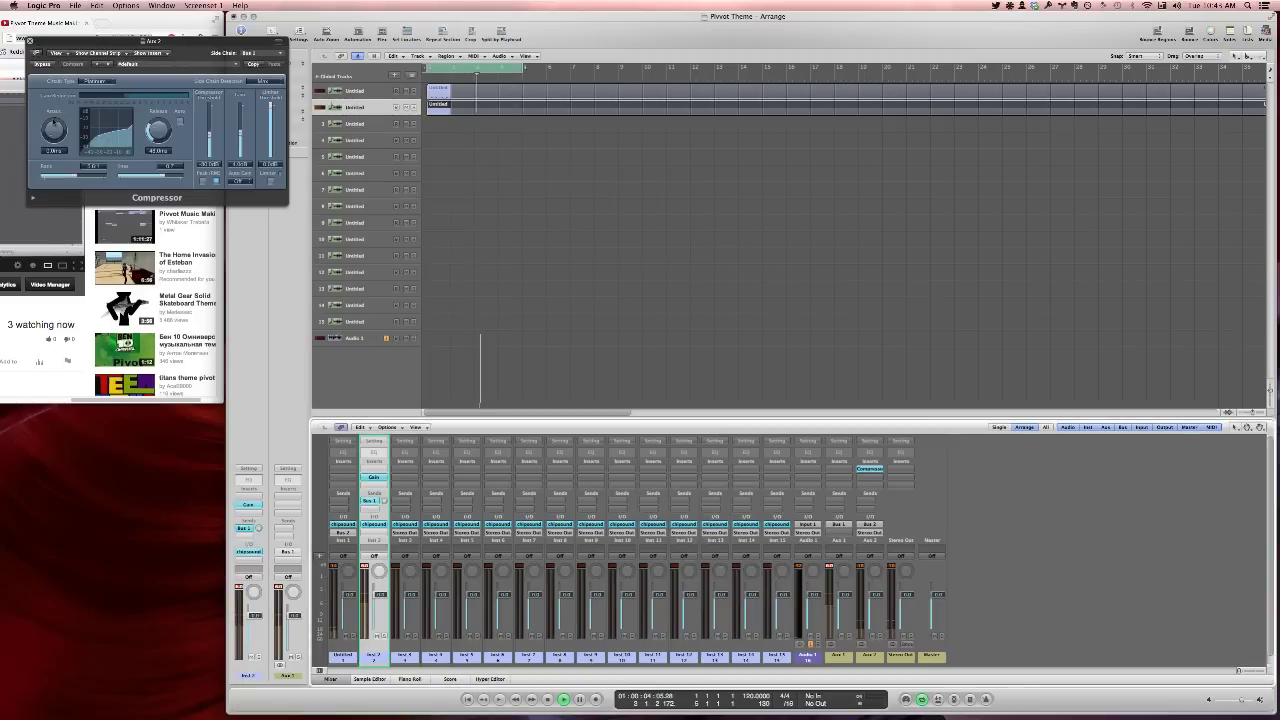
{"action": "left_click_drag", "start_coordinate": [155, 125], "coordinate": [157, 136]}
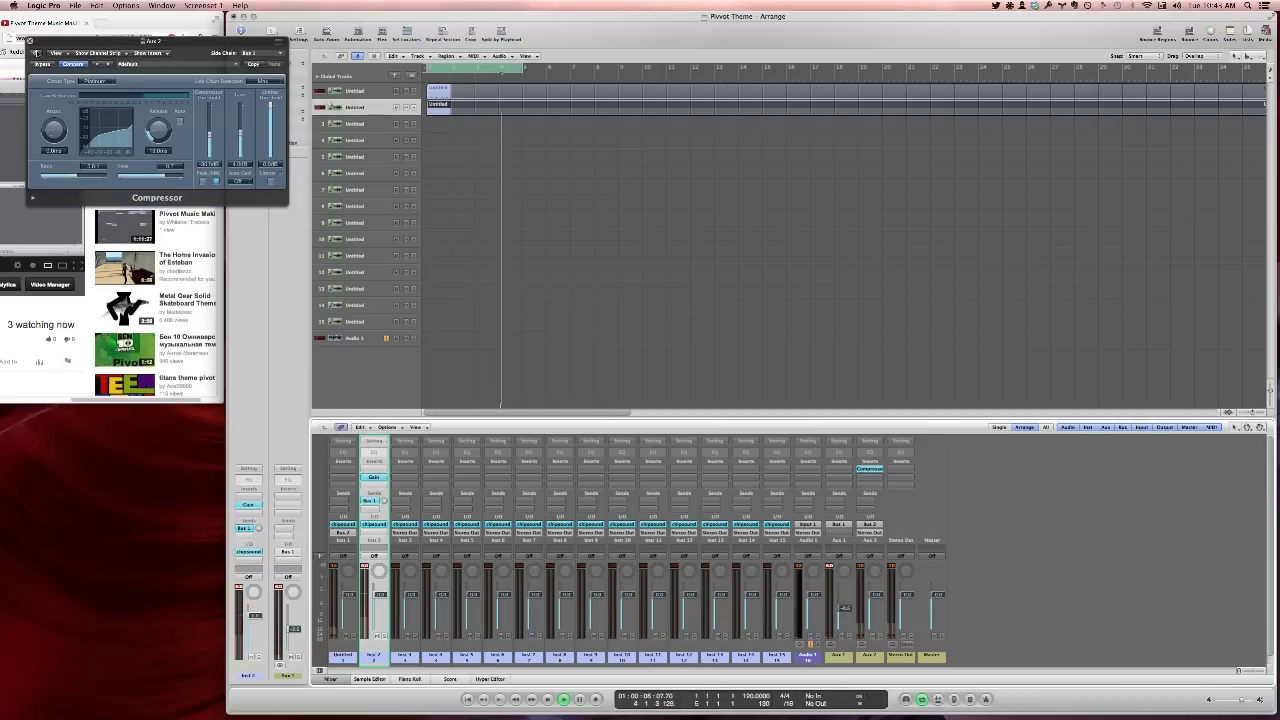
{"action": "left_click", "coordinate": [31, 42]}
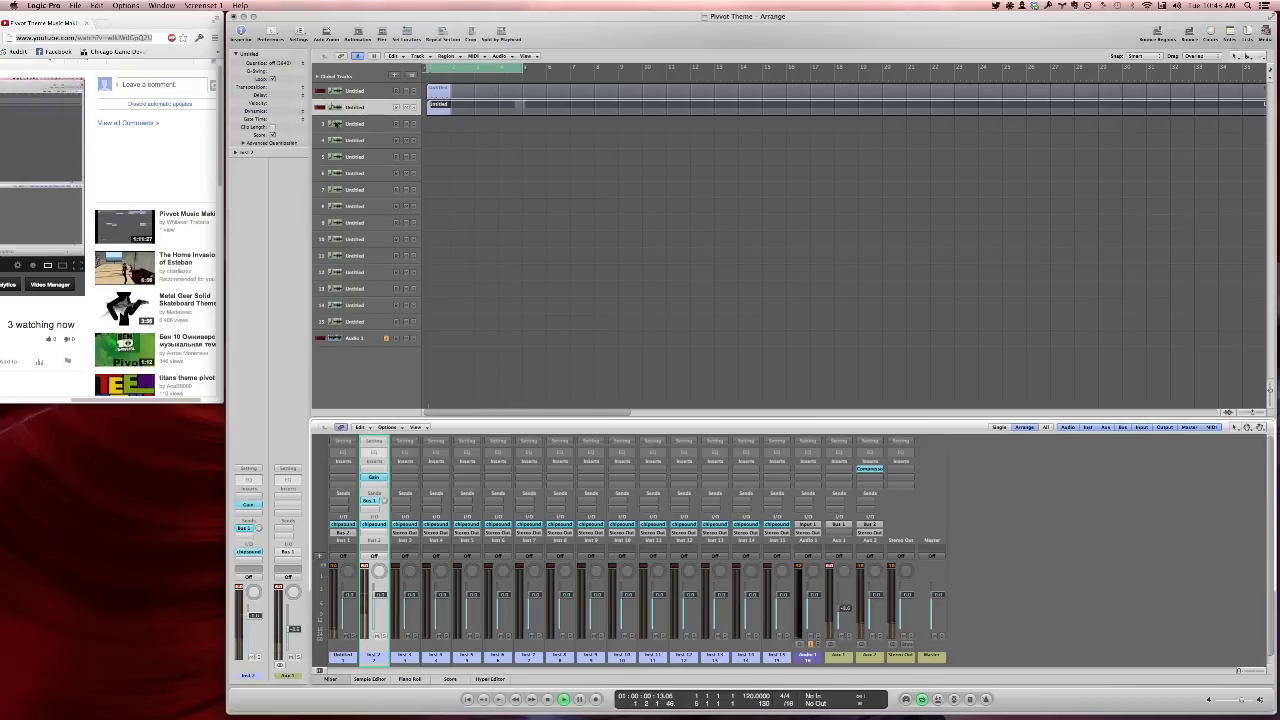
Add one new software instrument track directly below the second track
{"action": "left_click", "coordinate": [365, 123]}
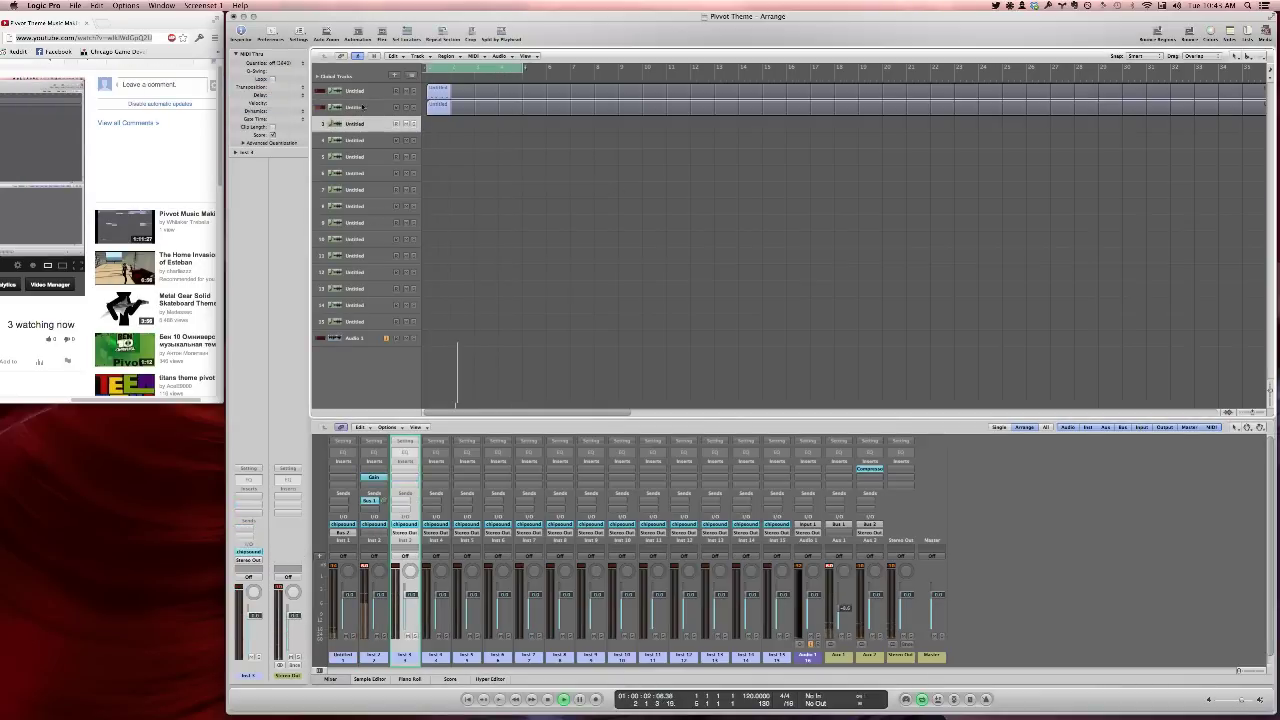
{"action": "left_click", "coordinate": [362, 106]}
{"action": "key", "text": "alt+super+n"}
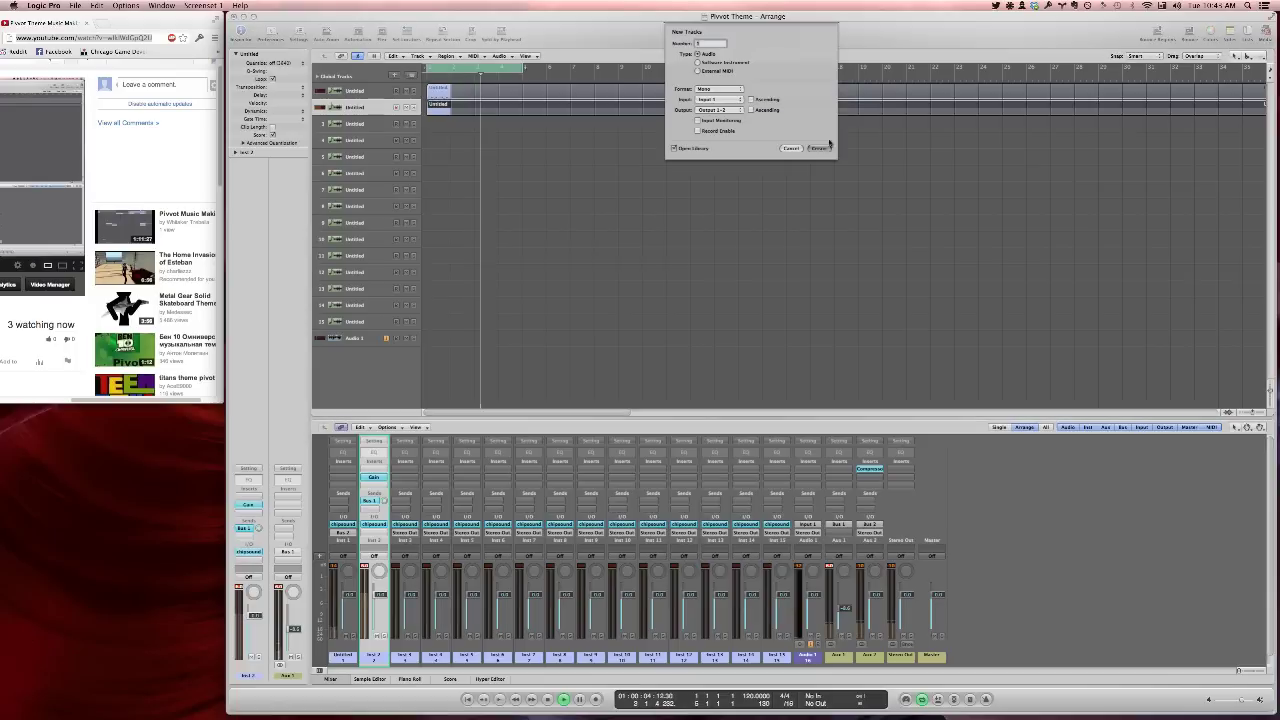
{"action": "left_click", "coordinate": [724, 63]}
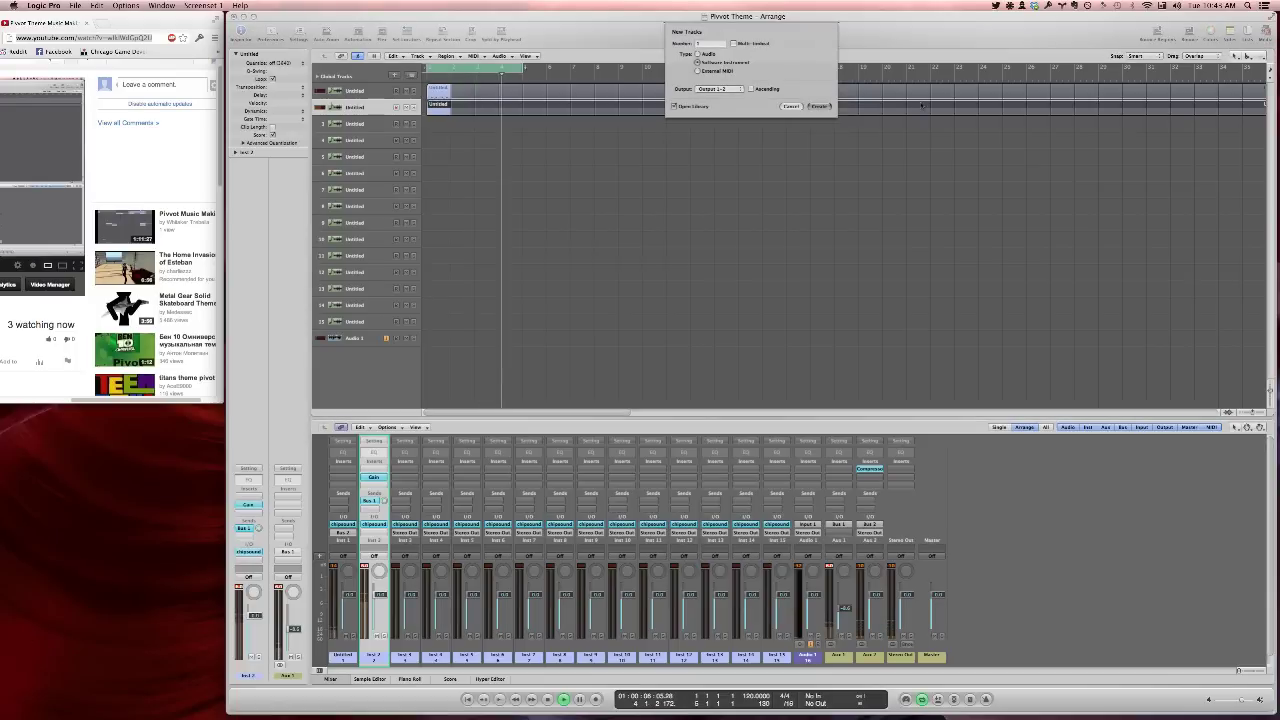
{"action": "key", "text": "Return"}
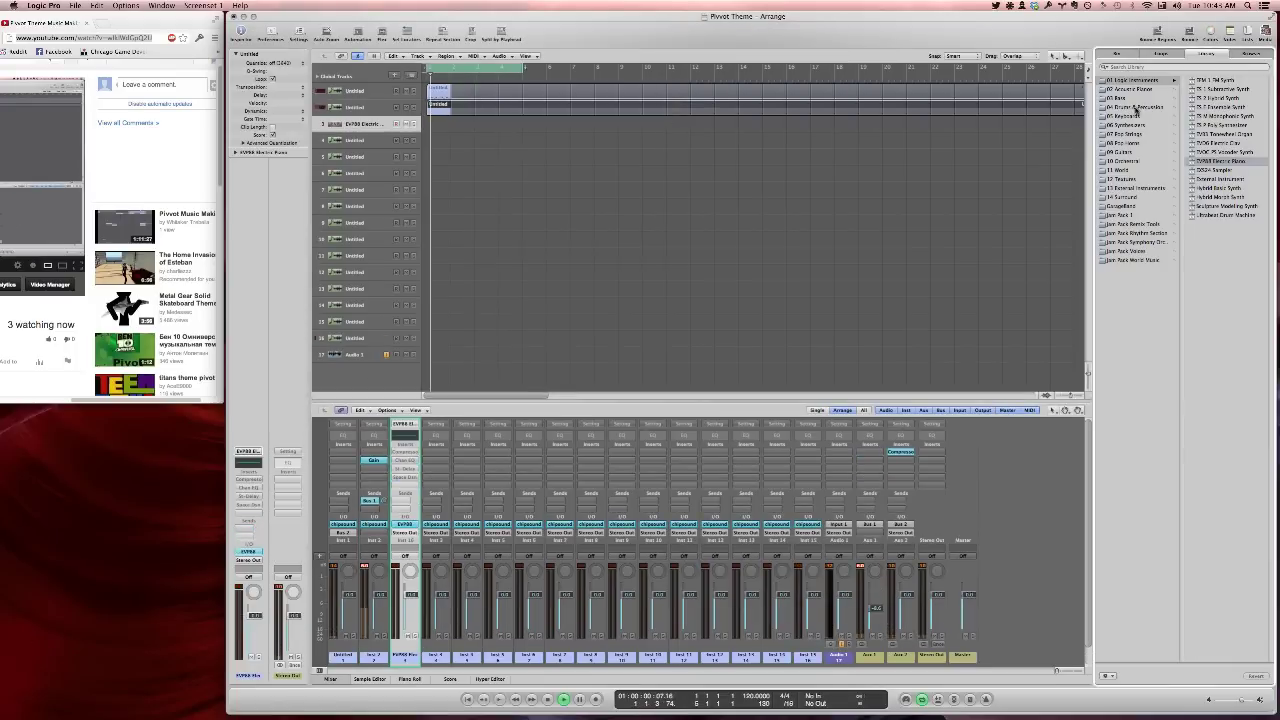
Load the Deep House Kit from the Ultrabeat drum kits onto the new track
{"action": "left_click", "coordinate": [1136, 107]}
{"action": "left_click", "coordinate": [1220, 98]}
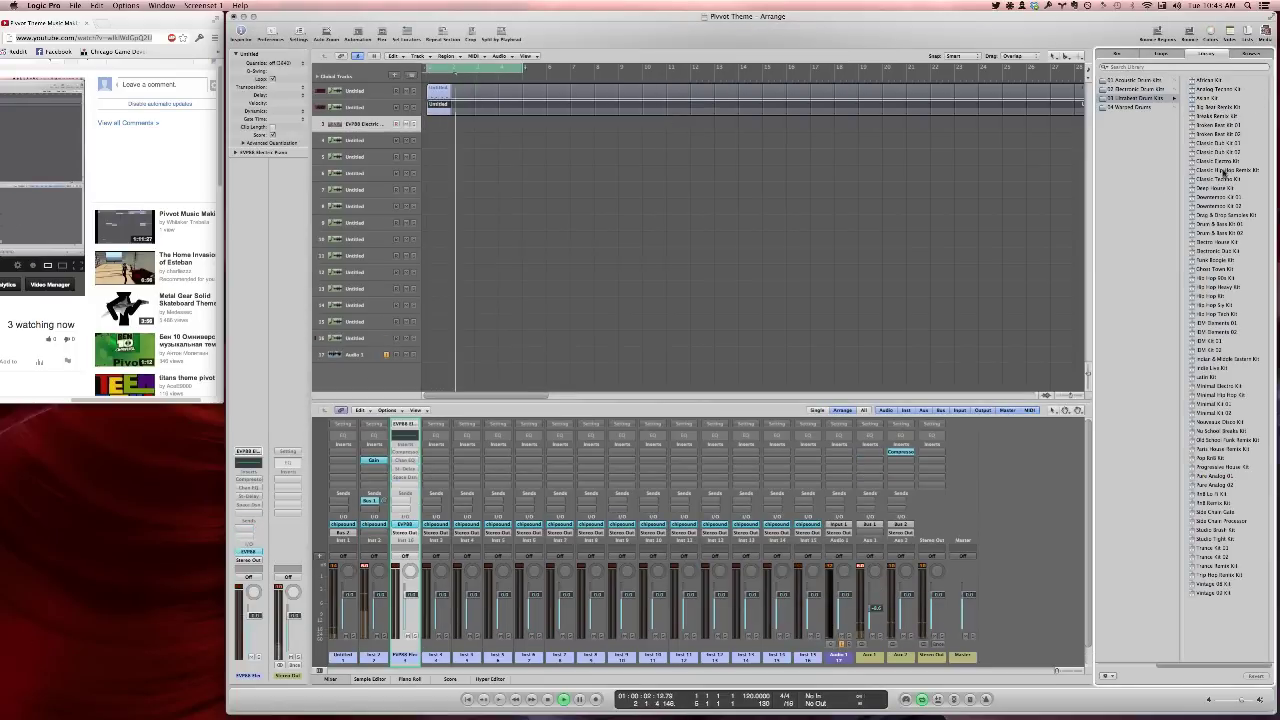
{"action": "left_click", "coordinate": [1215, 187]}
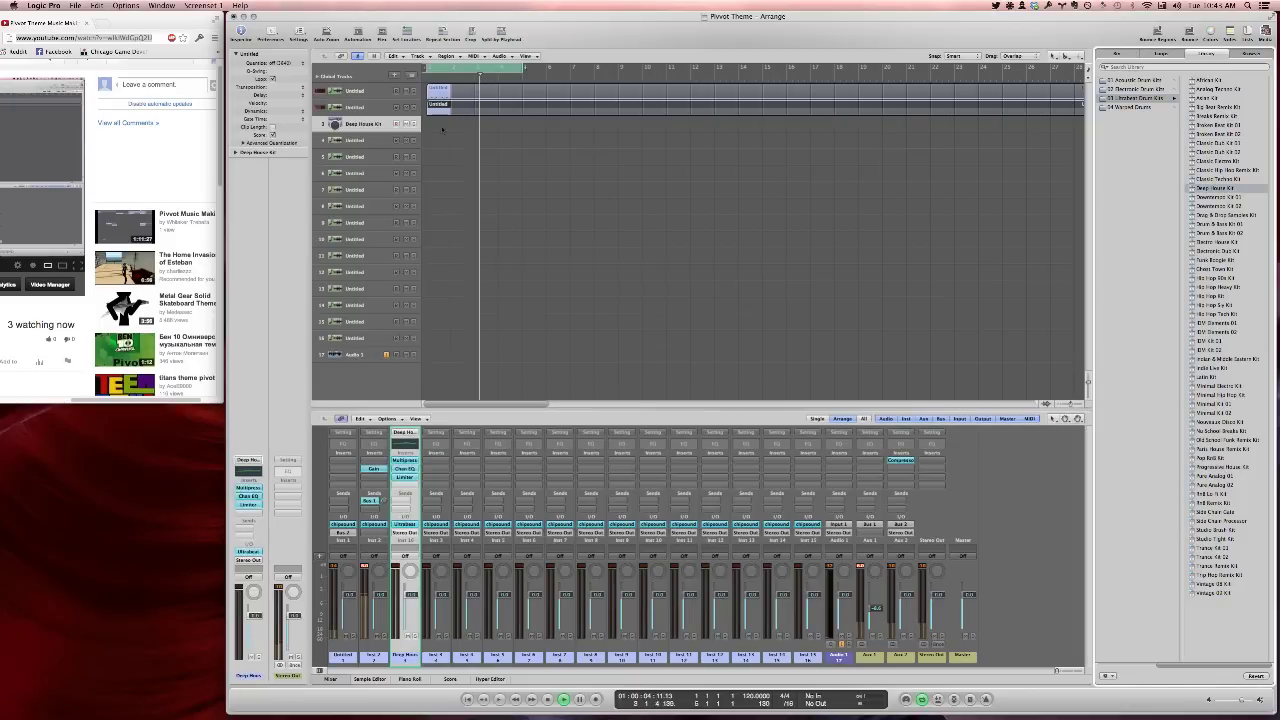
Create a region at bar 1 on the Deep House Kit track and open it in the Piano Roll
{"action": "right_click", "coordinate": [440, 124]}
{"action": "left_click", "coordinate": [446, 127]}
{"action": "double_click", "coordinate": [440, 124]}
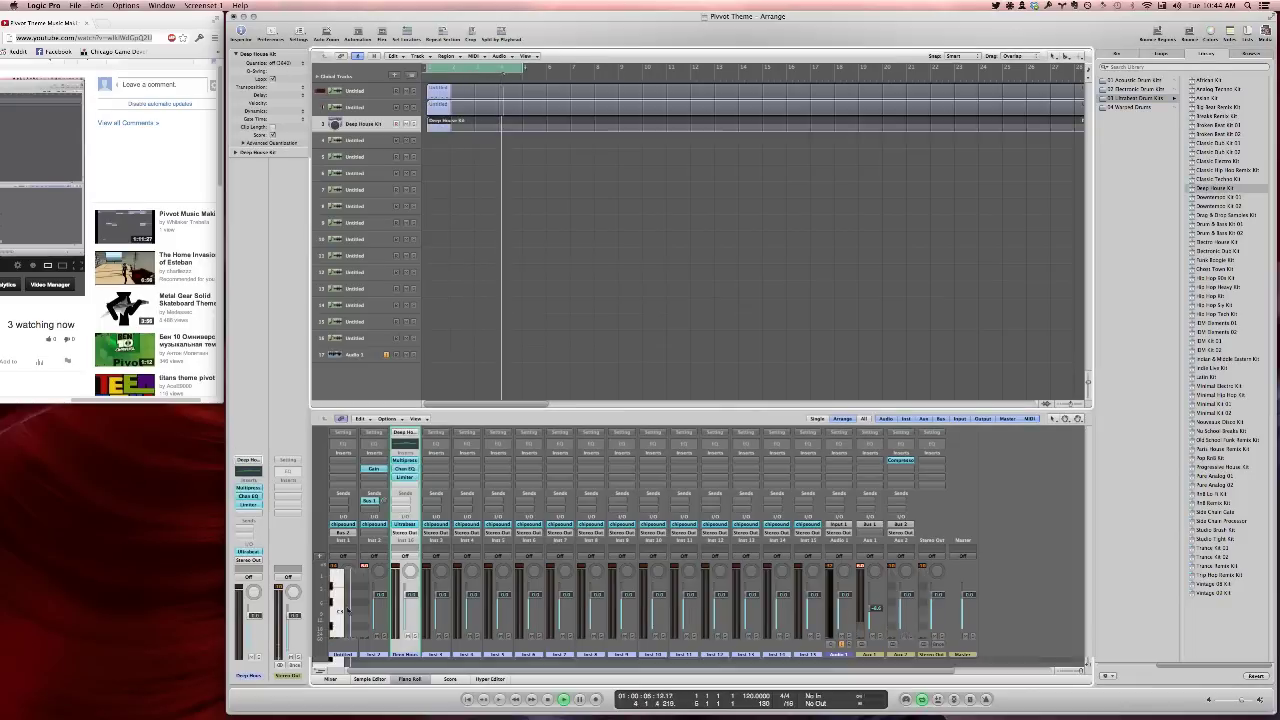
{"action": "key", "text": "p"}
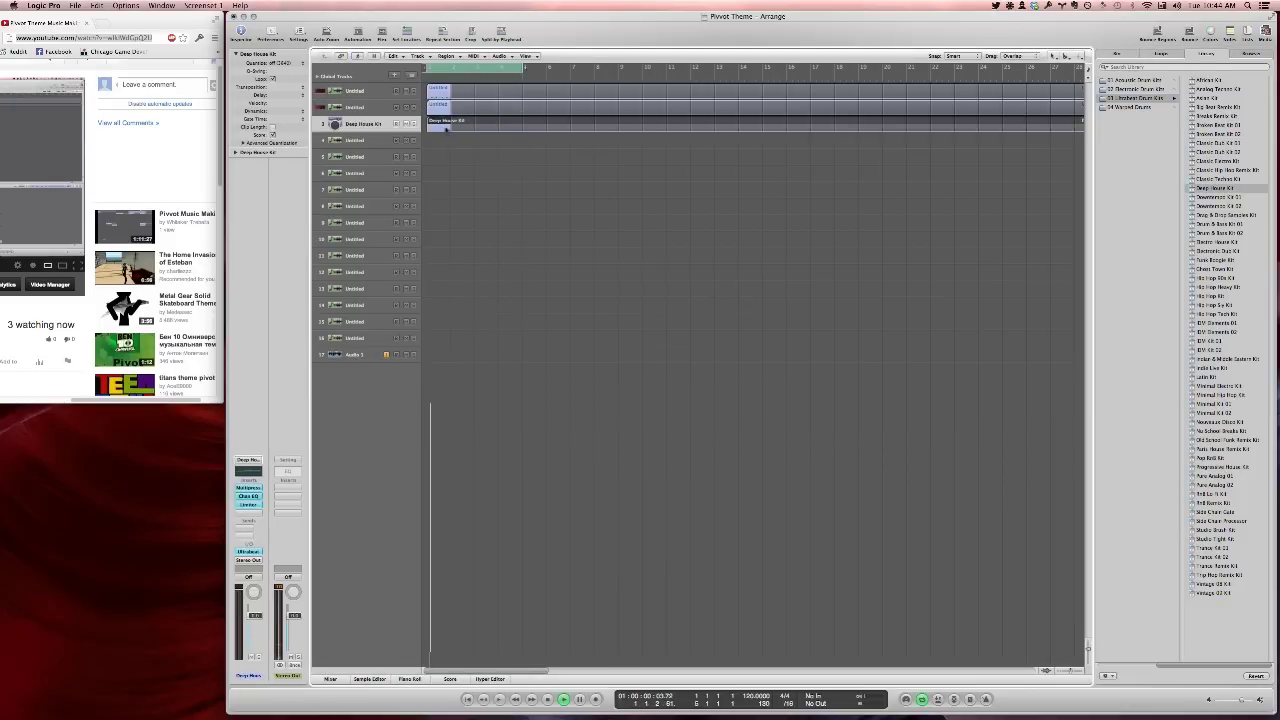
{"action": "double_click", "coordinate": [446, 129]}
{"action": "scroll", "coordinate": [362, 587], "scroll_direction": "down", "scroll_amount": 4}
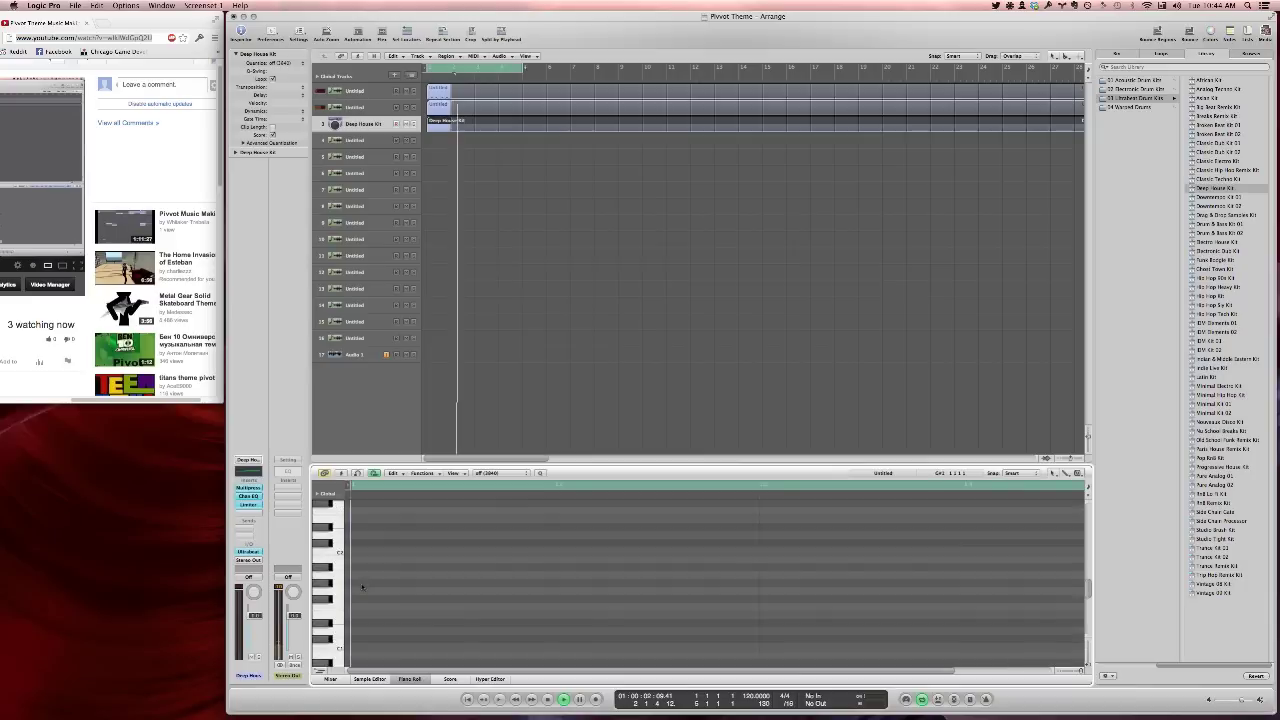
Draw four C1 kick notes in the Deep House Kit region, one on each beat of the bar
{"action": "scroll", "coordinate": [362, 587], "scroll_direction": "down", "scroll_amount": 3}
{"action": "left_click", "coordinate": [354, 604], "text": "super"}
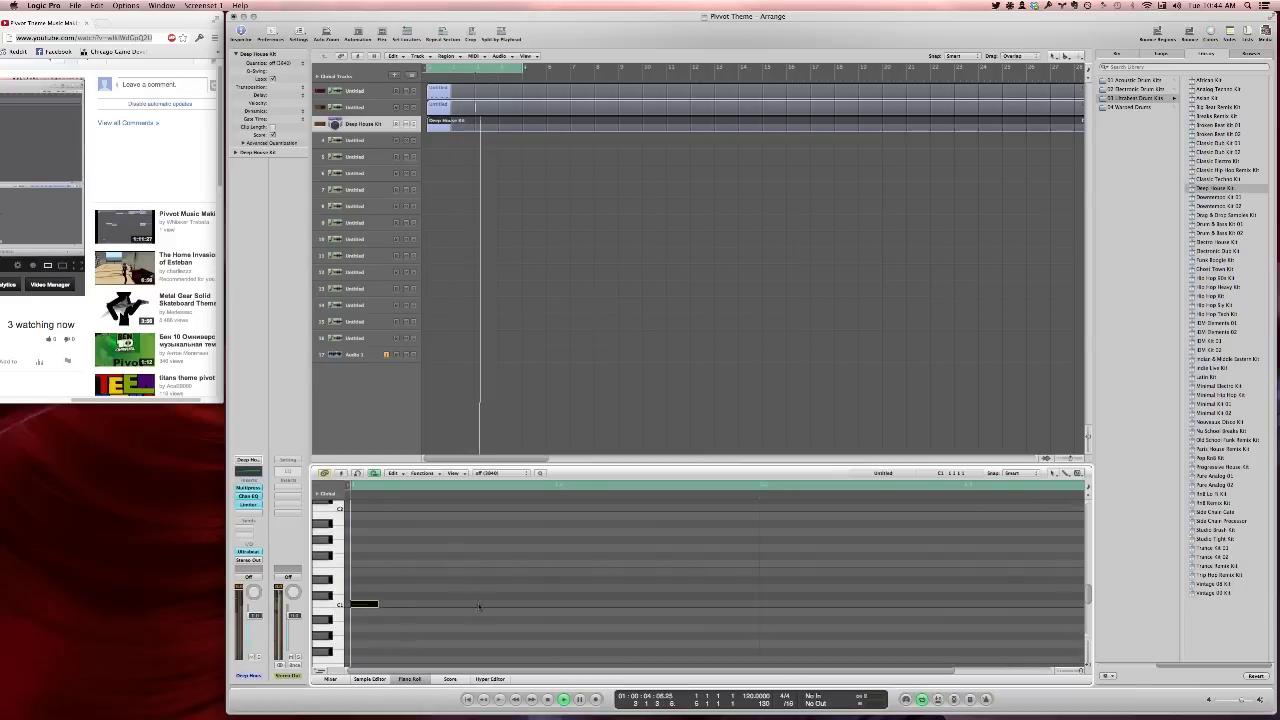
{"action": "left_click", "coordinate": [562, 604]}
{"action": "left_click", "coordinate": [766, 596]}
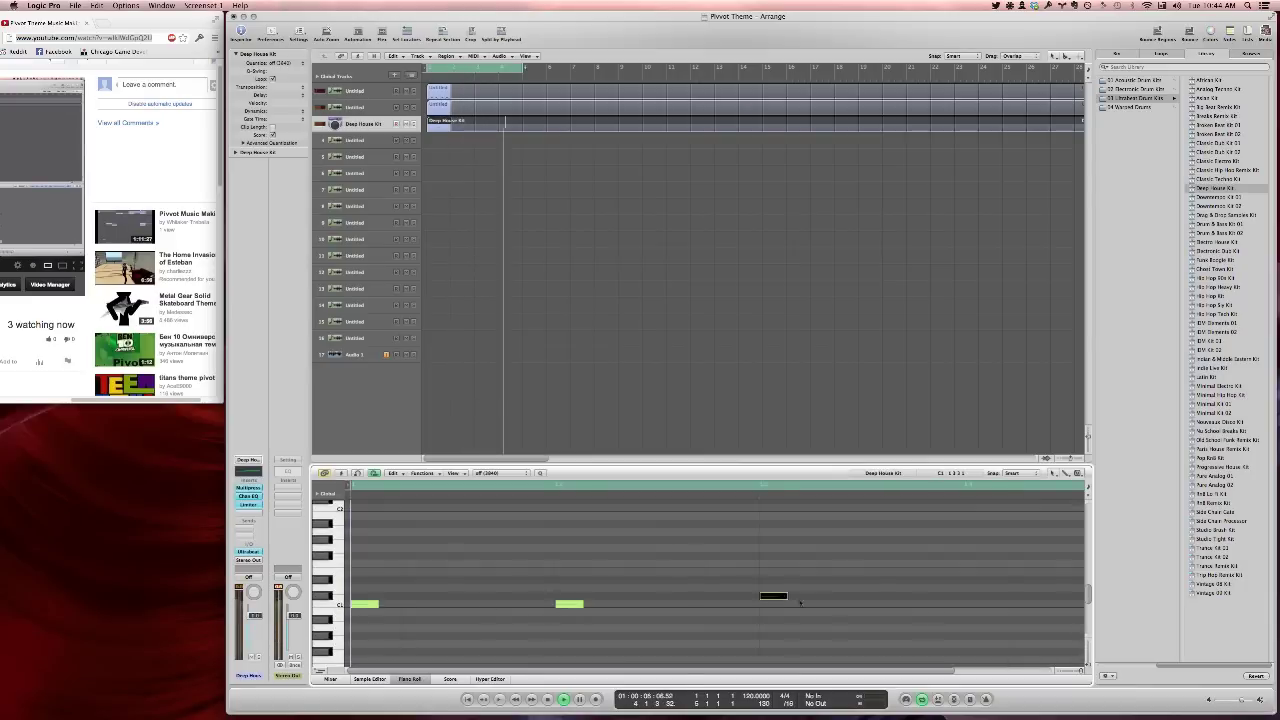
{"action": "left_click_drag", "start_coordinate": [782, 596], "coordinate": [782, 604]}
{"action": "left_click", "coordinate": [977, 605], "text": "super"}
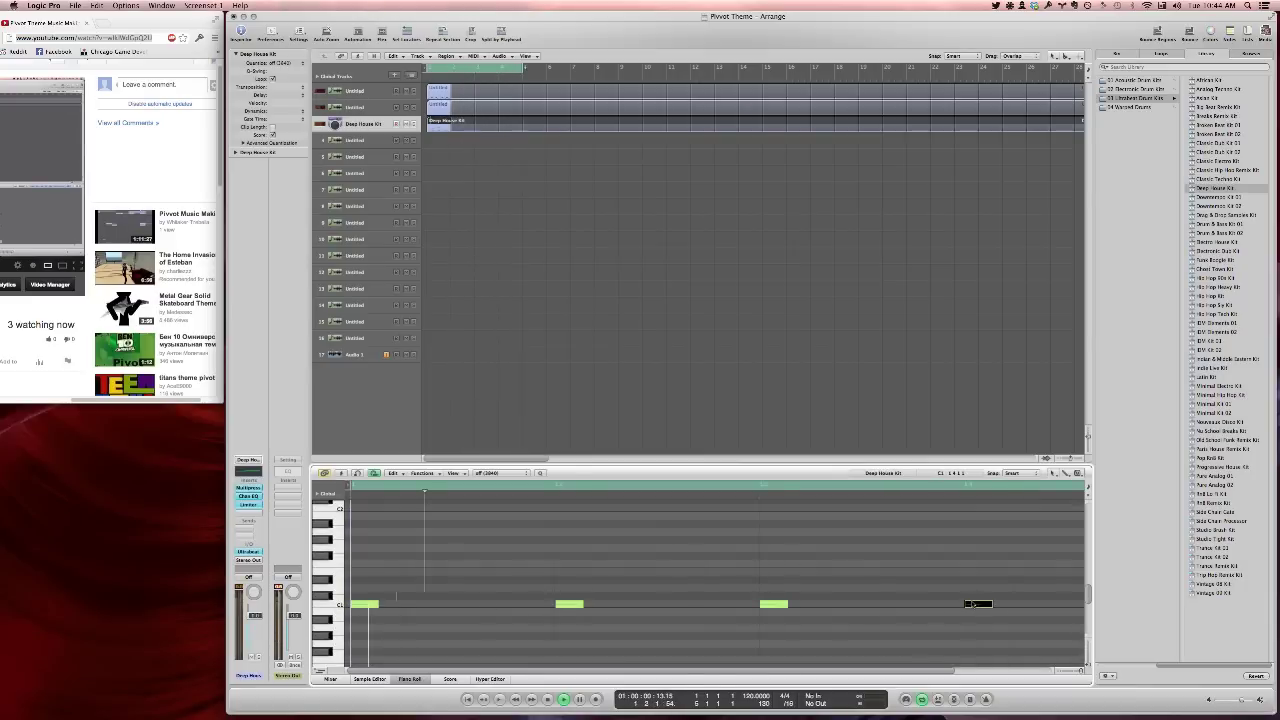
Hide the Piano Roll, deselect the region, and hide the Library area
{"action": "key", "text": "p"}
{"action": "left_click", "coordinate": [1066, 155]}
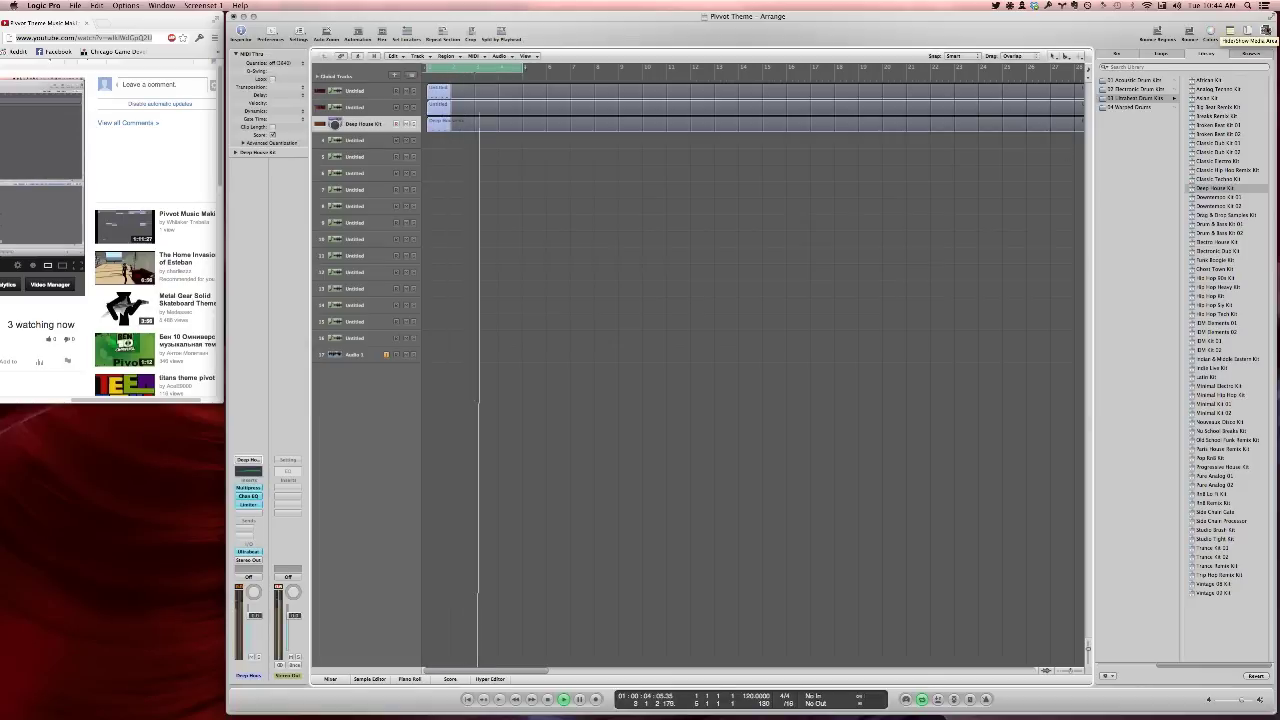
{"action": "left_click", "coordinate": [1265, 31]}
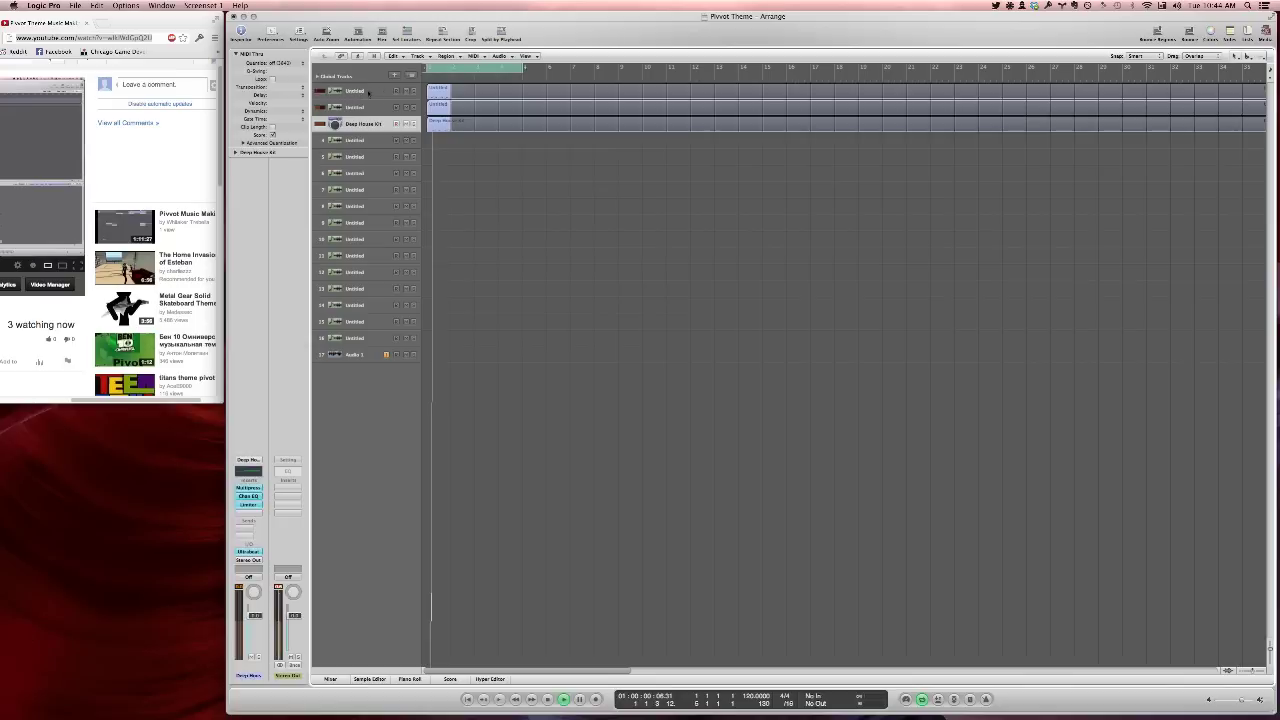
Add a send to Bus 3 on the first track
{"action": "left_click", "coordinate": [368, 92]}
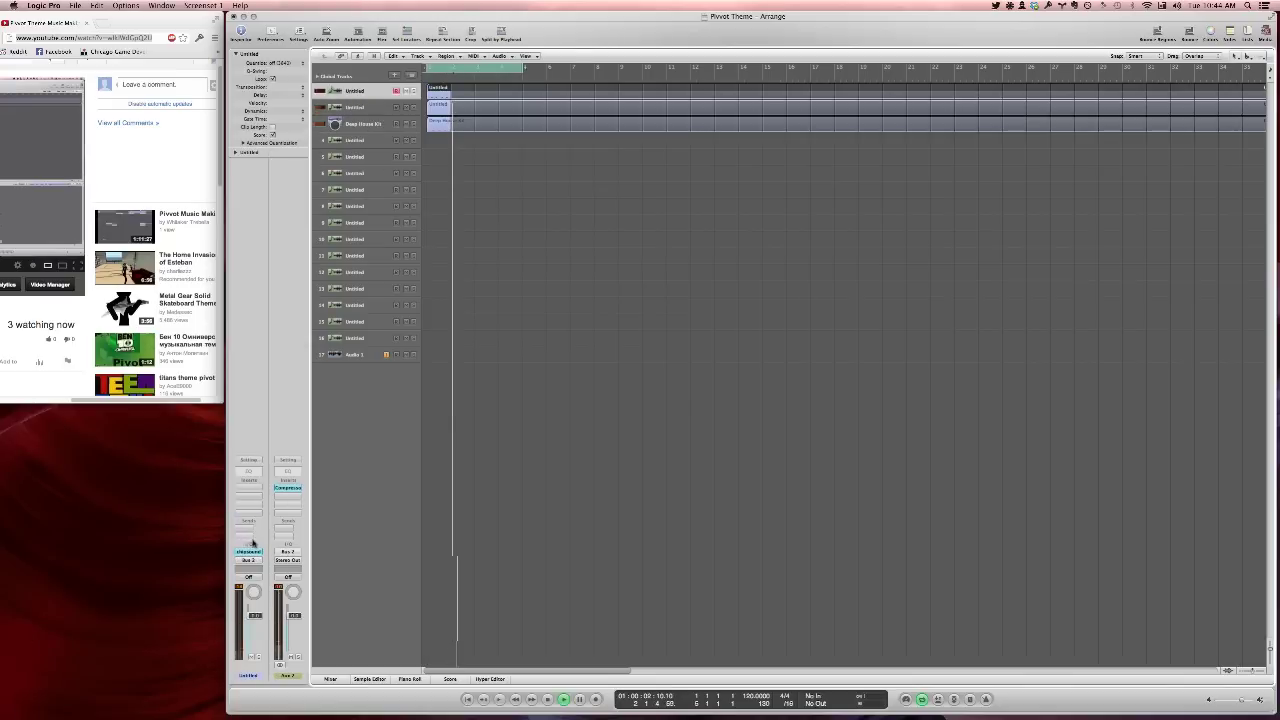
{"action": "left_click", "coordinate": [246, 530]}
{"action": "mouse_move", "coordinate": [276, 538]}
{"action": "left_click", "coordinate": [288, 479]}
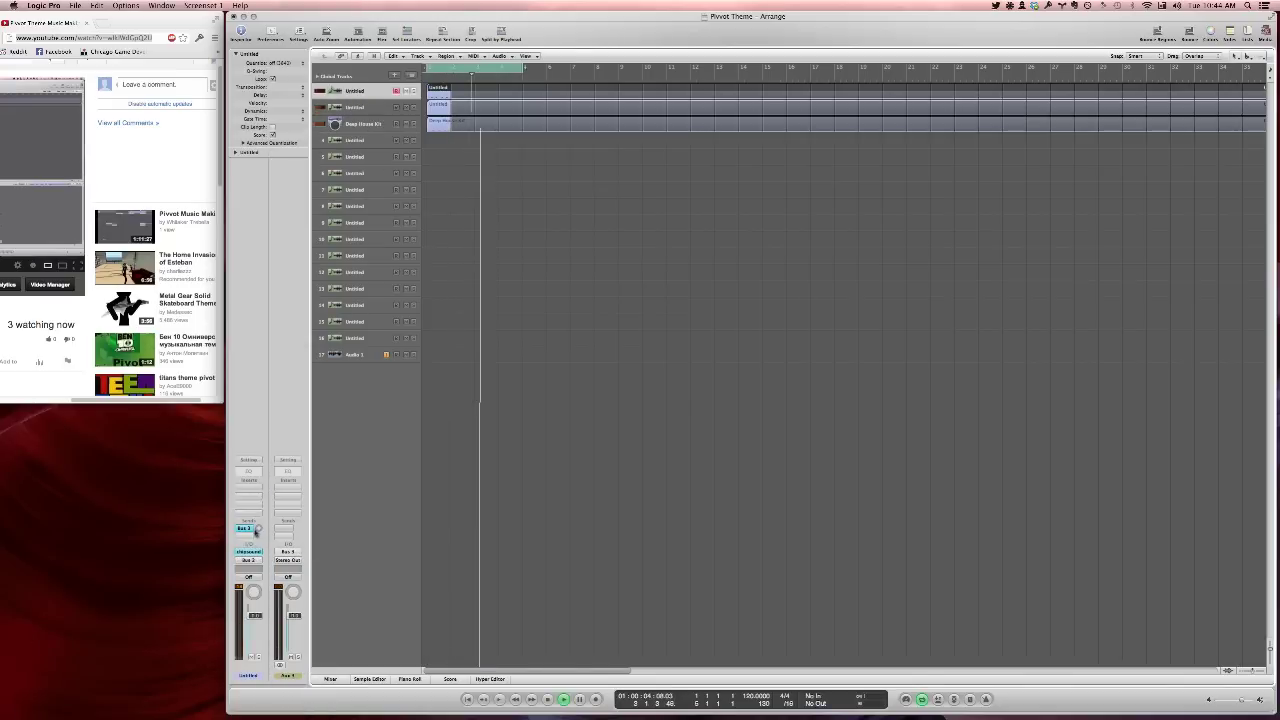
Show the Mixer and add a Channel EQ to Aux 3 that cuts the low frequencies
{"action": "key", "text": "x"}
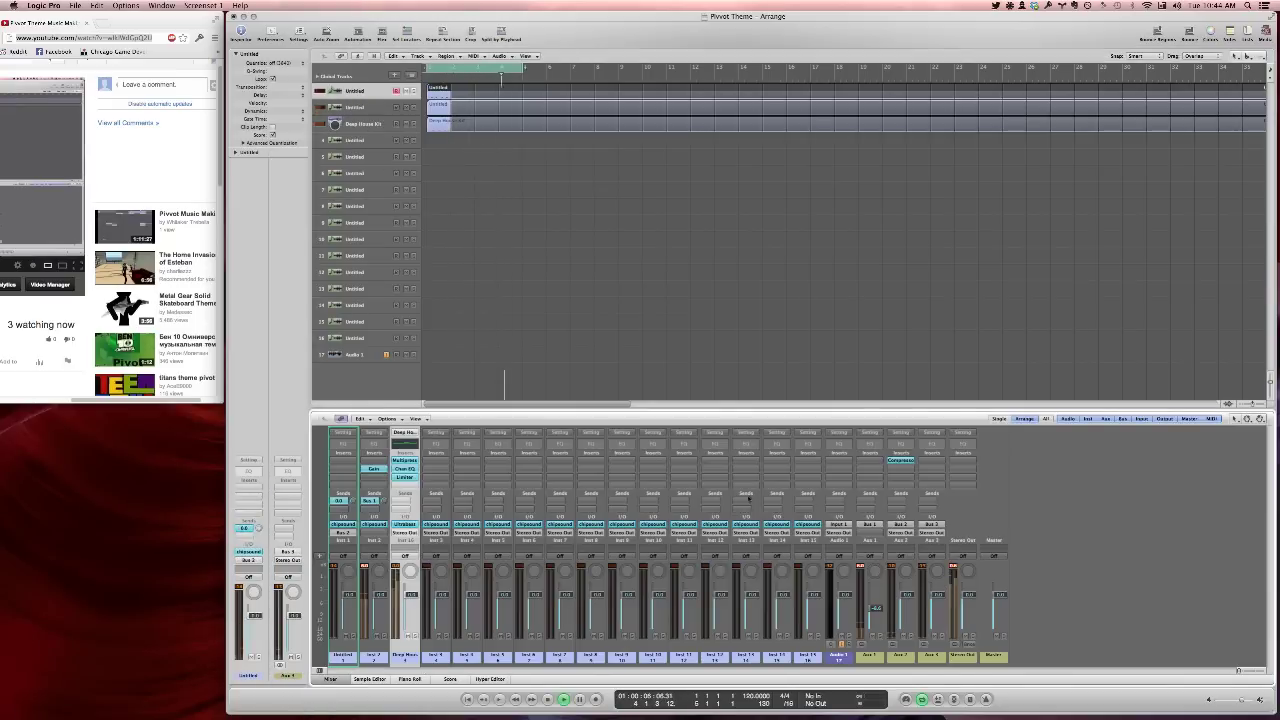
{"action": "left_click", "coordinate": [931, 459]}
{"action": "left_click_drag", "start_coordinate": [86, 140], "coordinate": [170, 160]}
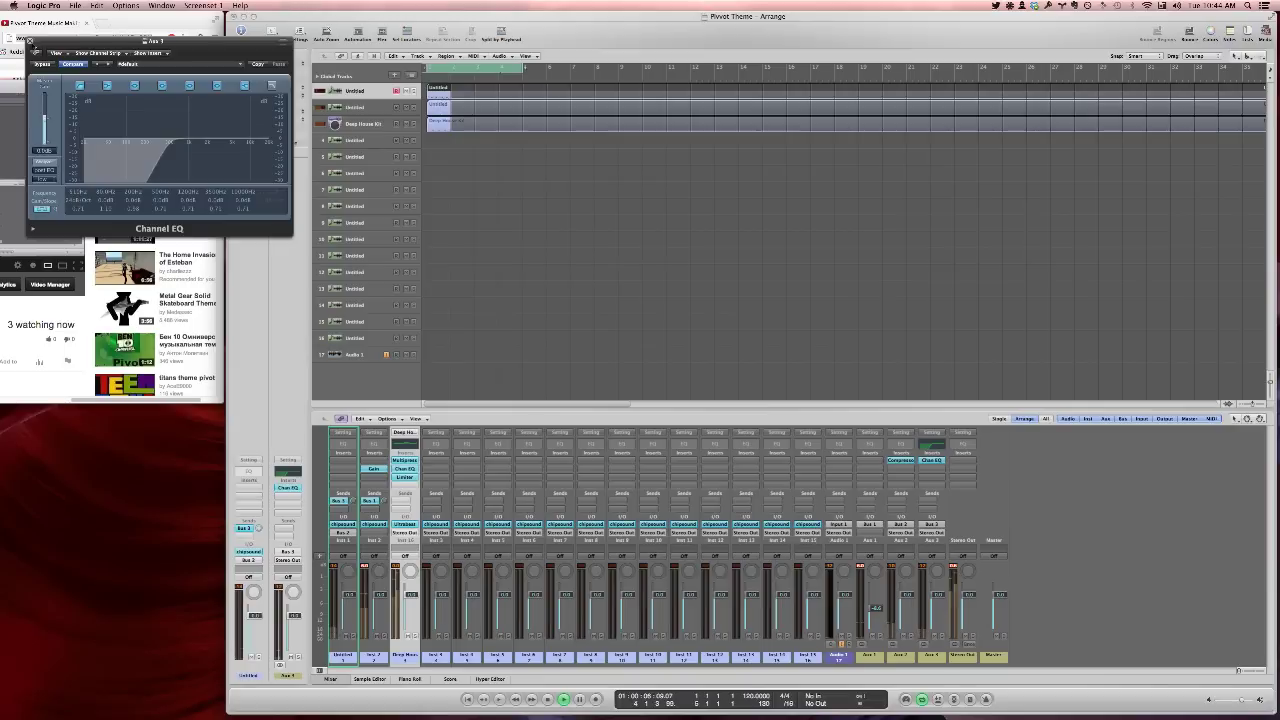
{"action": "left_click", "coordinate": [30, 41]}
Insert the Space Designer reverb below the Channel EQ on Aux 3
{"action": "left_click", "coordinate": [940, 470]}
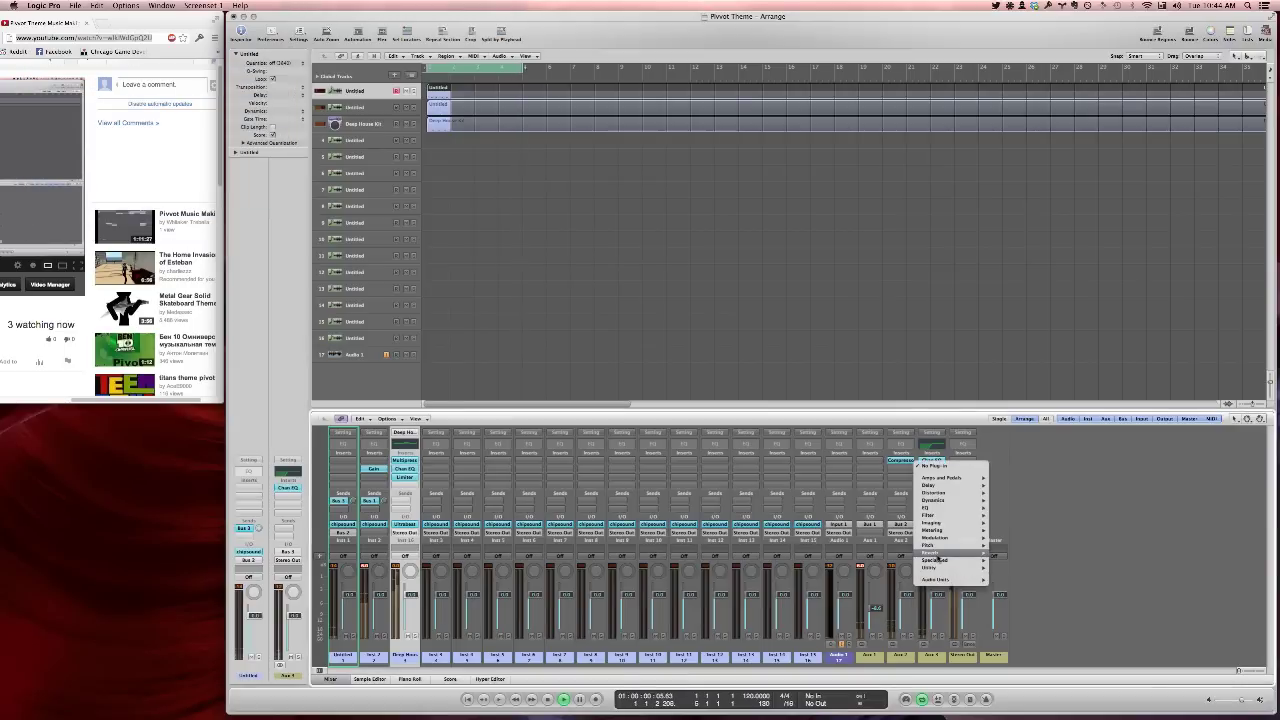
{"action": "mouse_move", "coordinate": [1040, 556]}
{"action": "left_click", "coordinate": [1024, 594]}
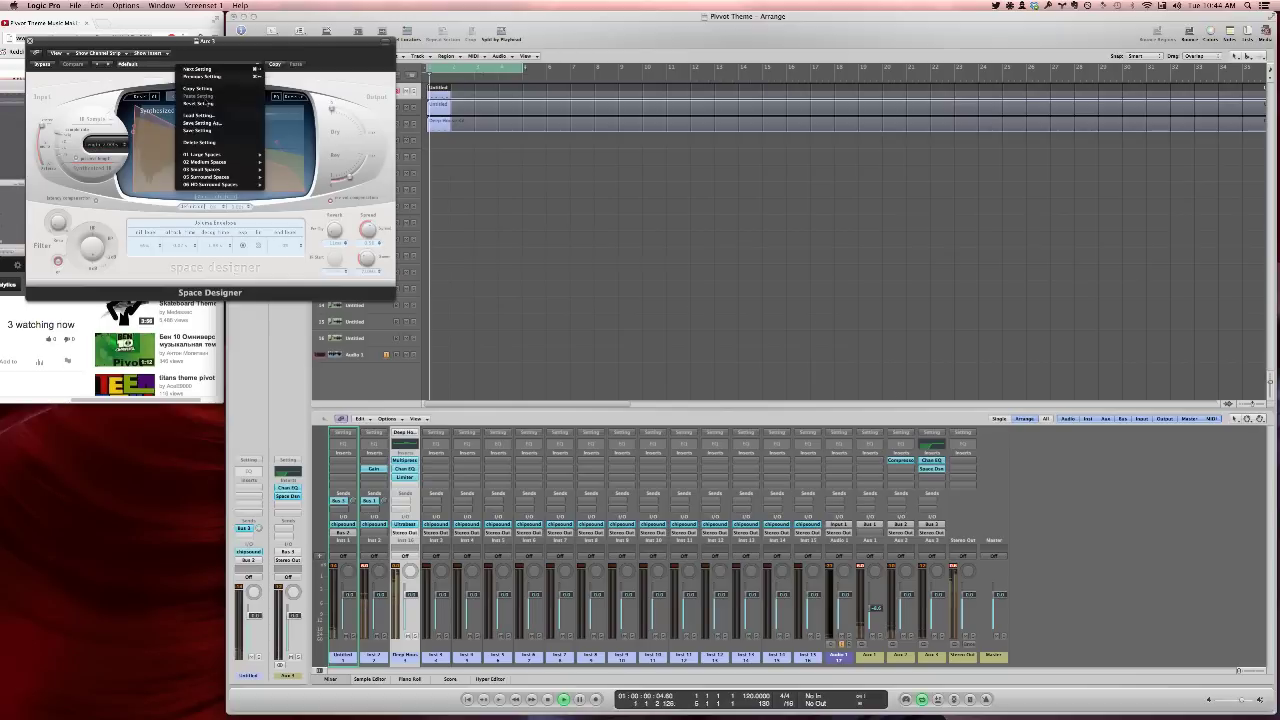
Try the 0.6s Drum Booth Four preset from the Small Spaces rooms in Space Designer
{"action": "left_click", "coordinate": [185, 64]}
{"action": "mouse_move", "coordinate": [241, 174]}
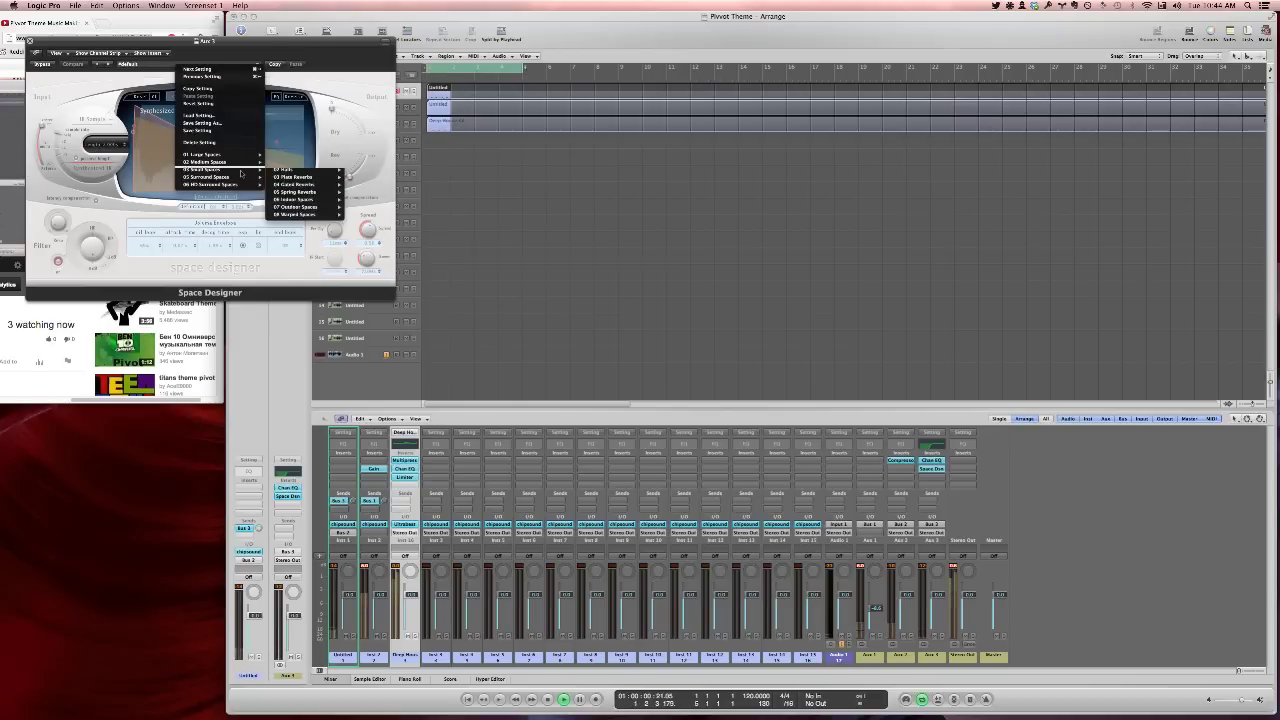
{"action": "mouse_move", "coordinate": [300, 170]}
{"action": "left_click", "coordinate": [362, 275]}
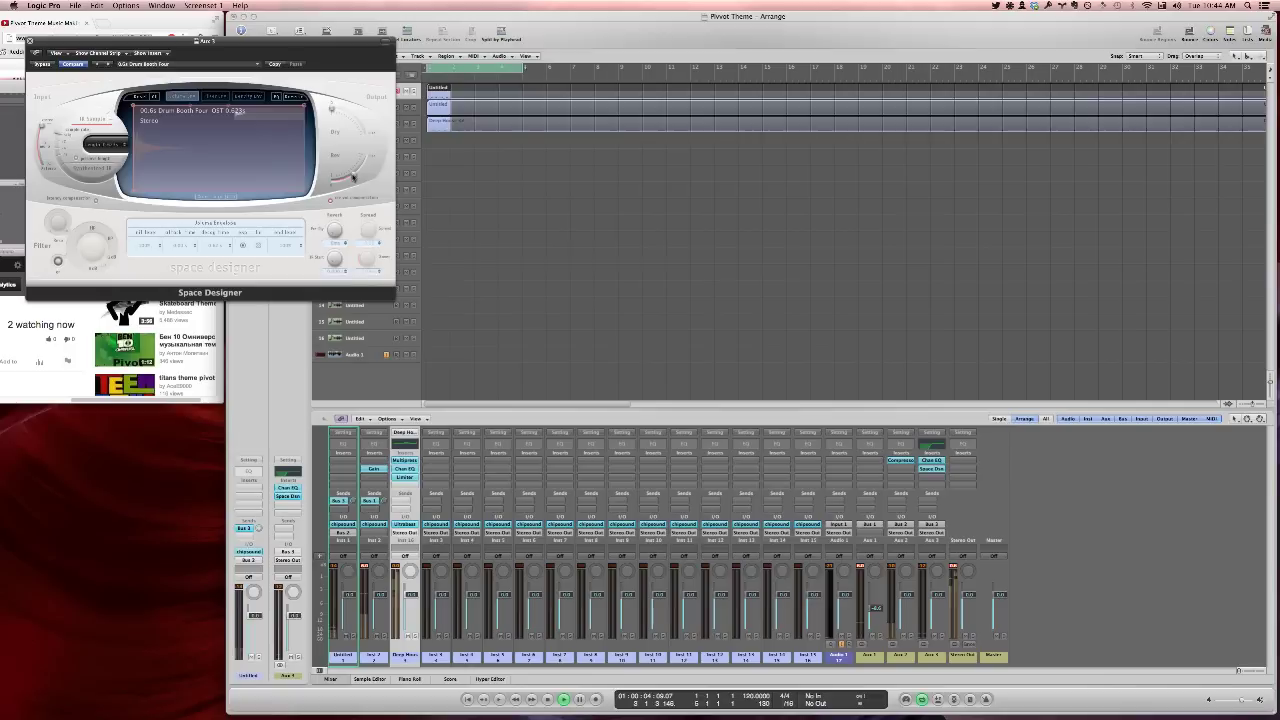
Load the 2.0s Prince Hall One preset from the Medium Spaces rooms in Space Designer
{"action": "left_click", "coordinate": [185, 65]}
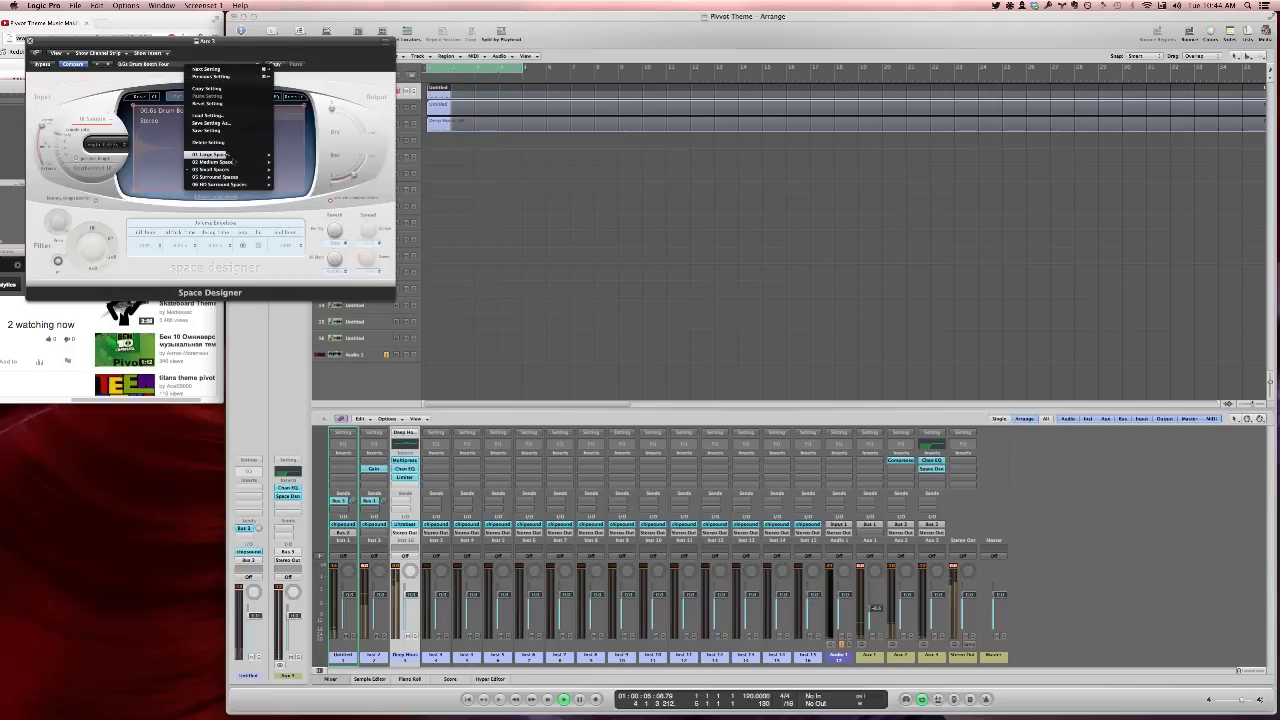
{"action": "mouse_move", "coordinate": [250, 161]}
{"action": "mouse_move", "coordinate": [310, 169]}
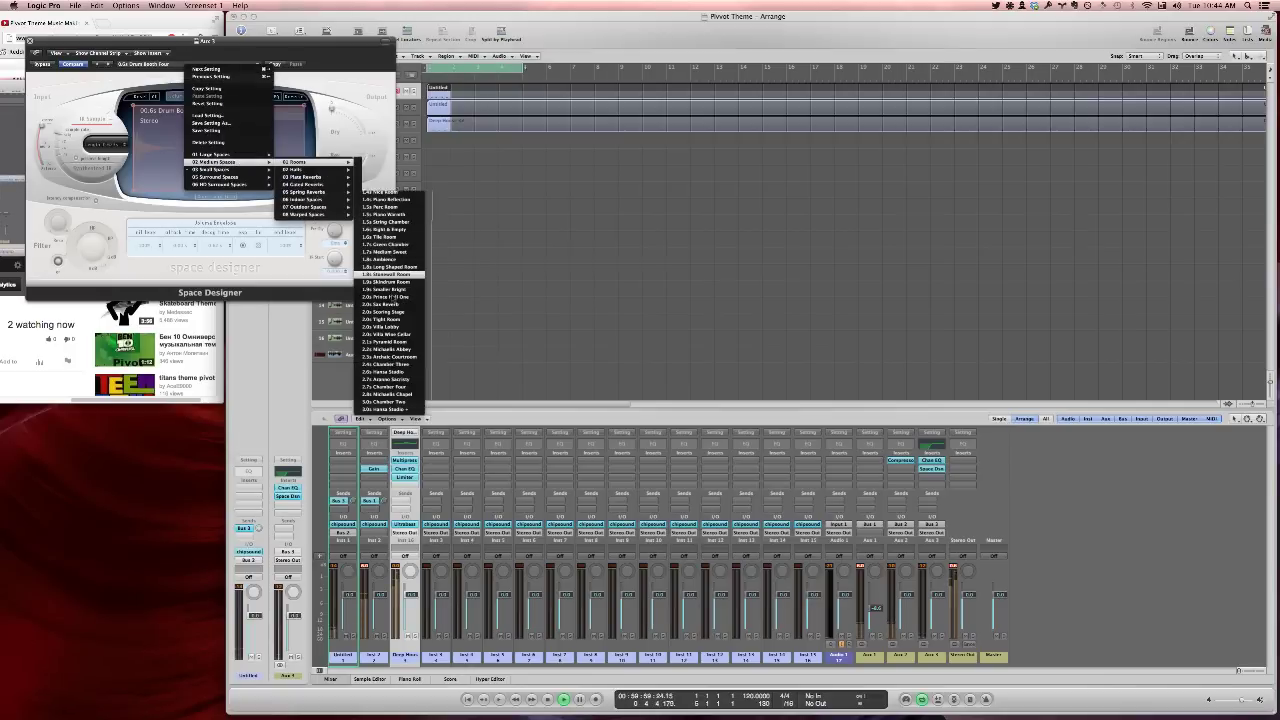
{"action": "left_click", "coordinate": [385, 271]}
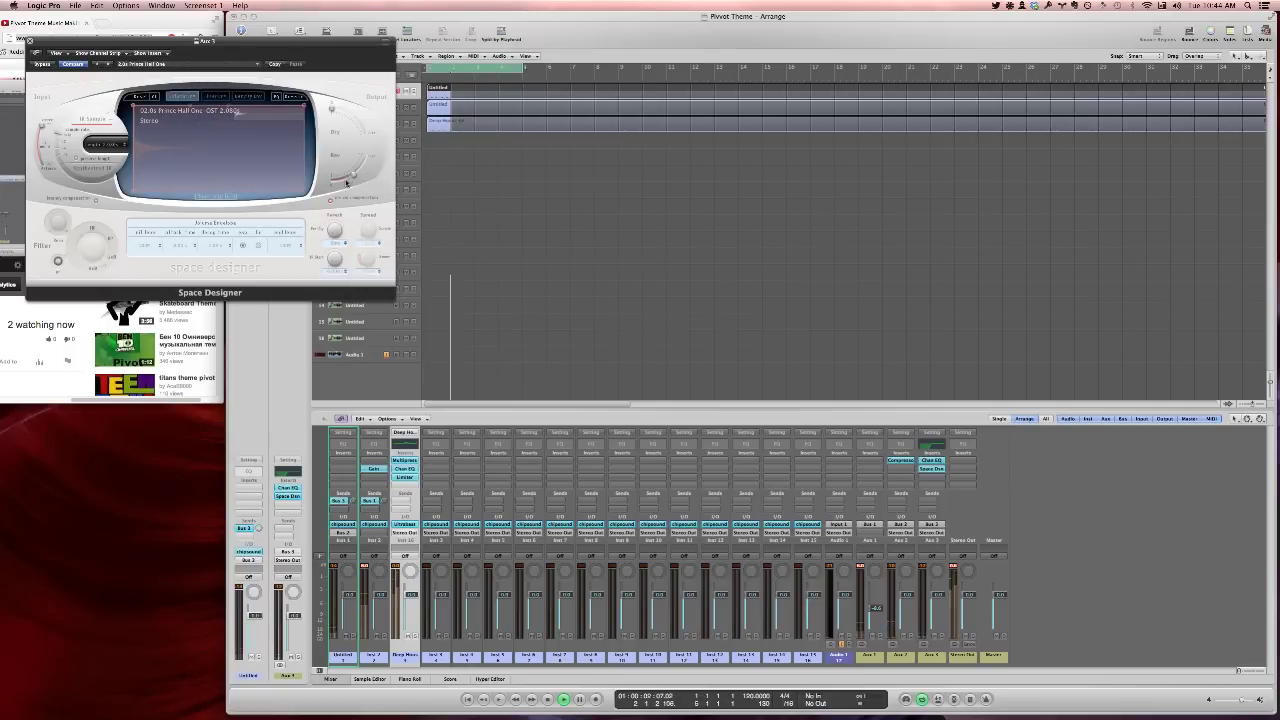
{"action": "mouse_move", "coordinate": [347, 182]}
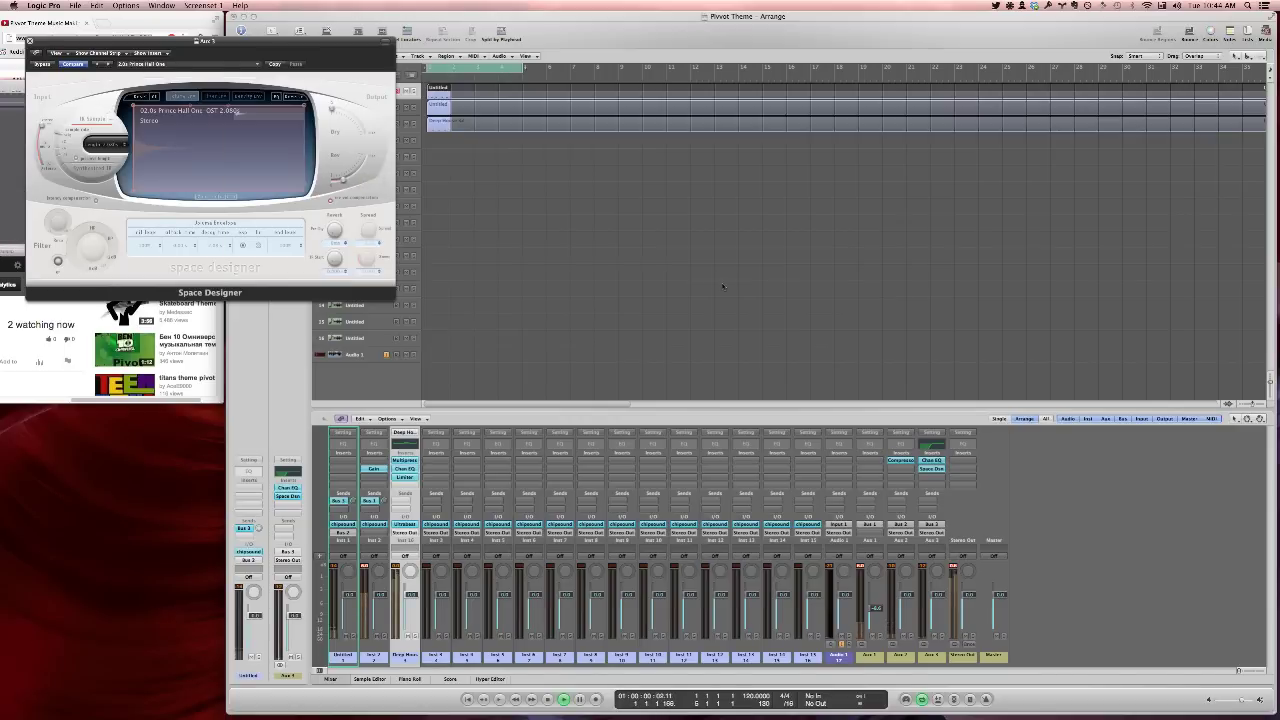
Close Space Designer, duplicate the Deep House Kit track and copy its looped kick region onto the duplicate
{"action": "left_click", "coordinate": [29, 41]}
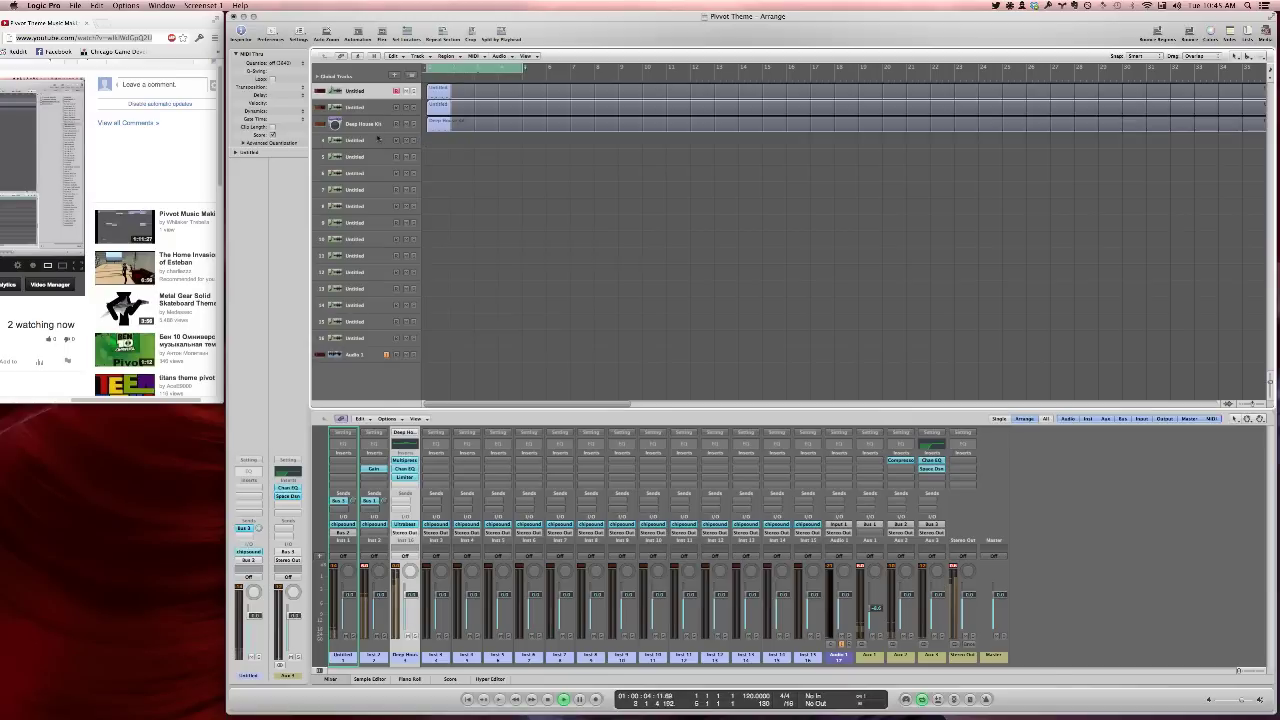
{"action": "left_click", "coordinate": [378, 128]}
{"action": "key", "text": "super+d"}
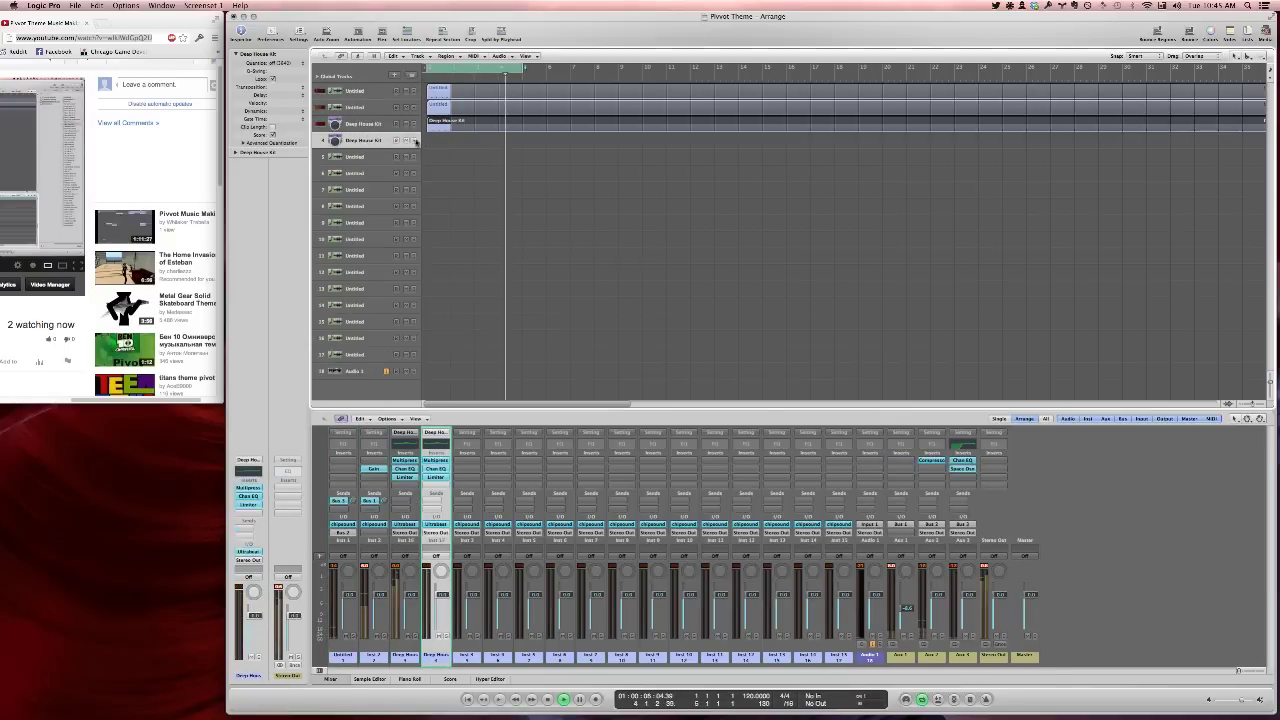
{"action": "mouse_move", "coordinate": [439, 126]}
{"action": "left_mouse_down"}
{"action": "mouse_move", "coordinate": [440, 140]}
{"action": "mouse_move", "coordinate": [437, 124]}
{"action": "left_mouse_up"}
Transpose all four notes of the copied Deep House Kit region up two semitones in the Piano Roll
{"action": "double_click", "coordinate": [440, 140]}
{"action": "left_click", "coordinate": [438, 141]}
{"action": "left_click", "coordinate": [416, 548]}
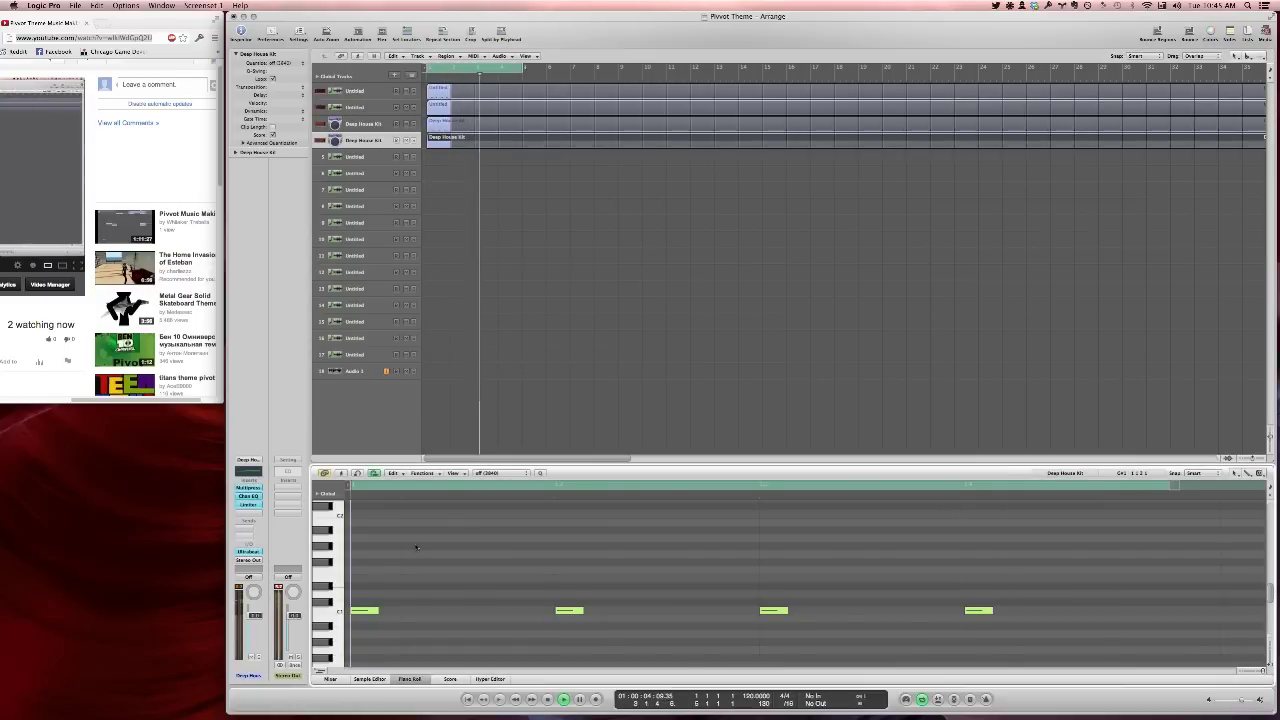
{"action": "key", "text": "super+a"}
{"action": "key", "text": "alt+Up"}
{"action": "key", "text": "alt+Up"}
{"action": "left_click", "coordinate": [374, 603]}
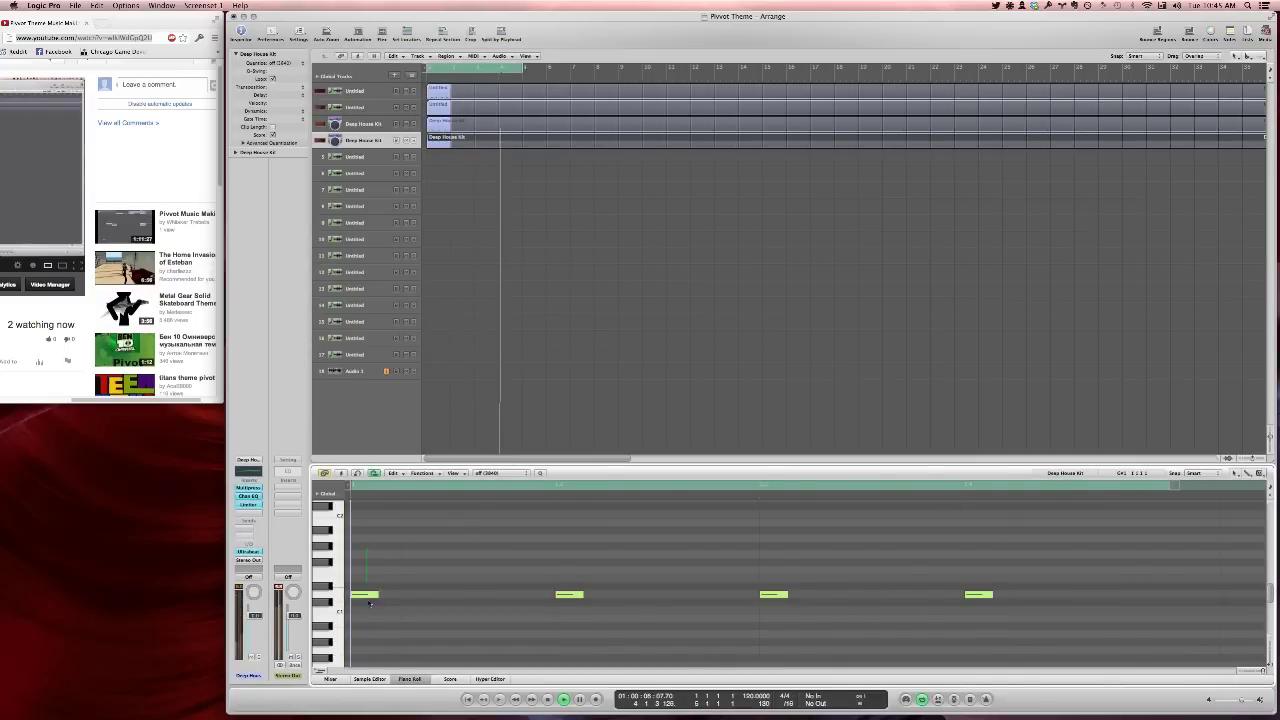
Delete the notes on beats 1 and 3 and add a note one semitone above each remaining note on beats 2 and 4
{"action": "left_click", "coordinate": [369, 595]}
{"action": "left_click", "coordinate": [779, 594]}
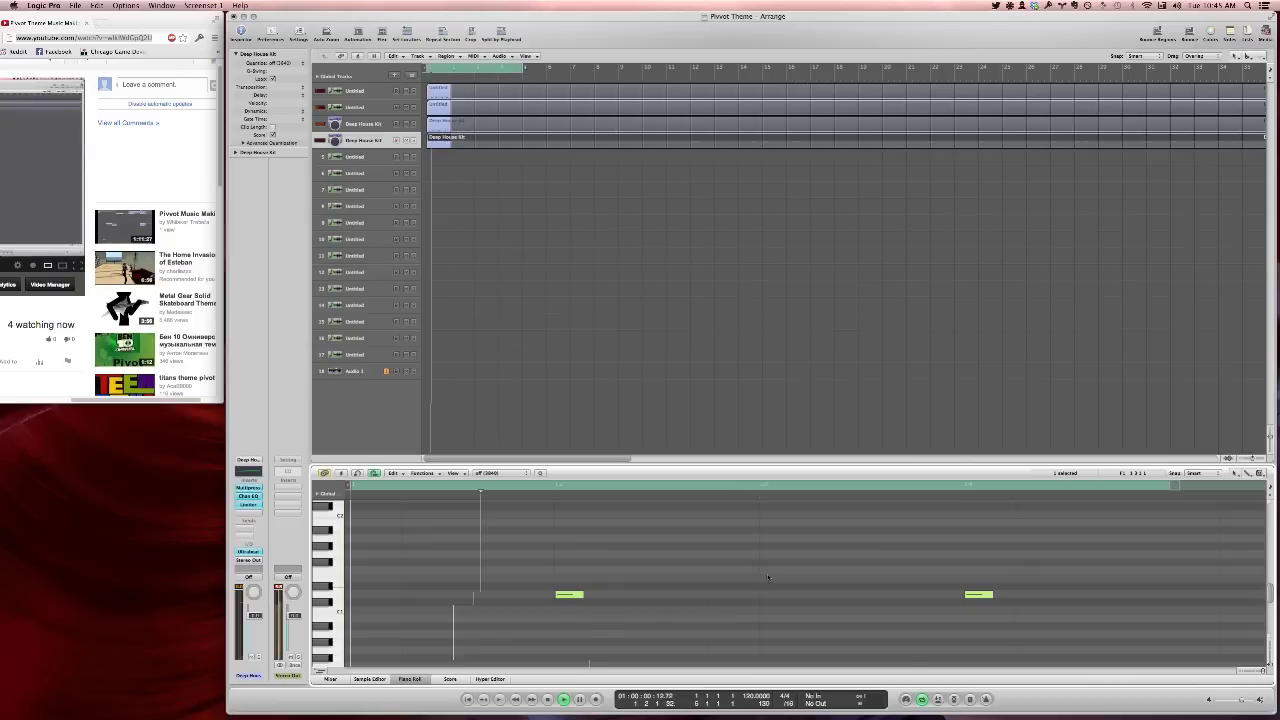
{"action": "left_click", "coordinate": [573, 587], "text": "super"}
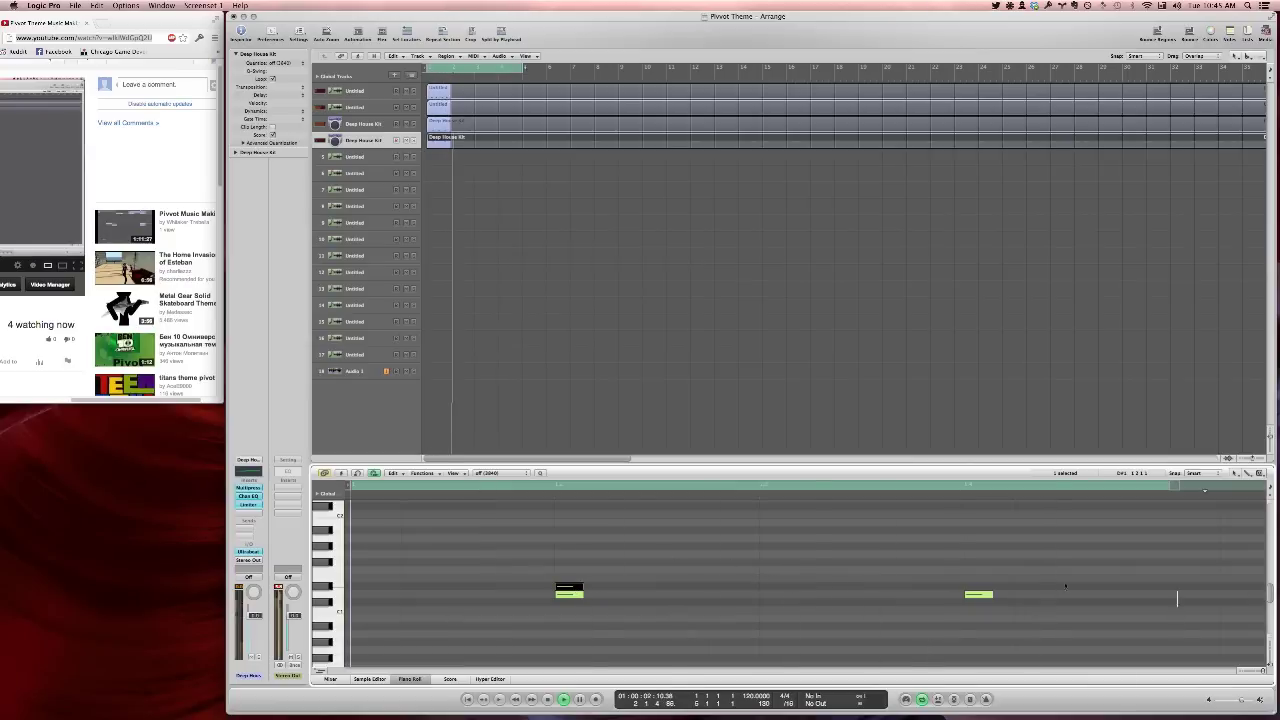
{"action": "left_click", "coordinate": [978, 586], "text": "super"}
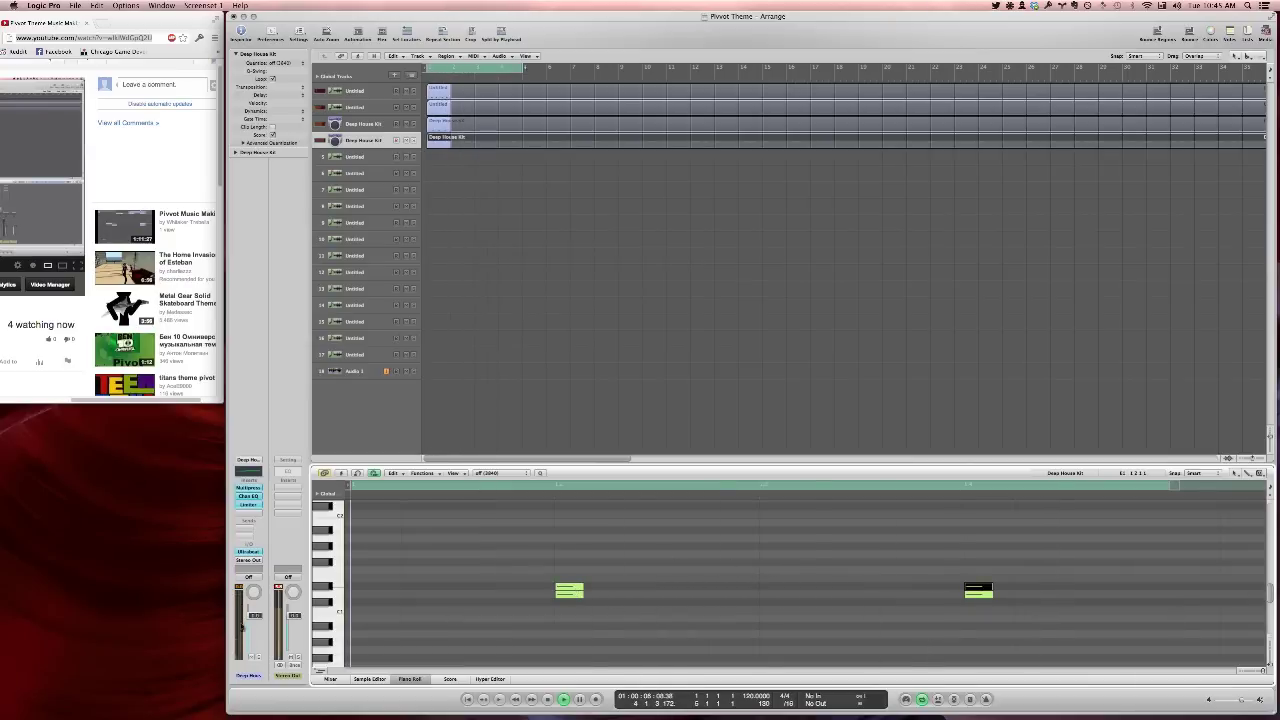
Lower the volume of all instrument channels together in the Mixer, from track 1 to track 17, and hide the Mixer
{"action": "left_click", "coordinate": [330, 679]}
{"action": "left_click_drag", "start_coordinate": [338, 659], "coordinate": [843, 657]}
{"action": "left_click_drag", "start_coordinate": [841, 600], "coordinate": [840, 623]}
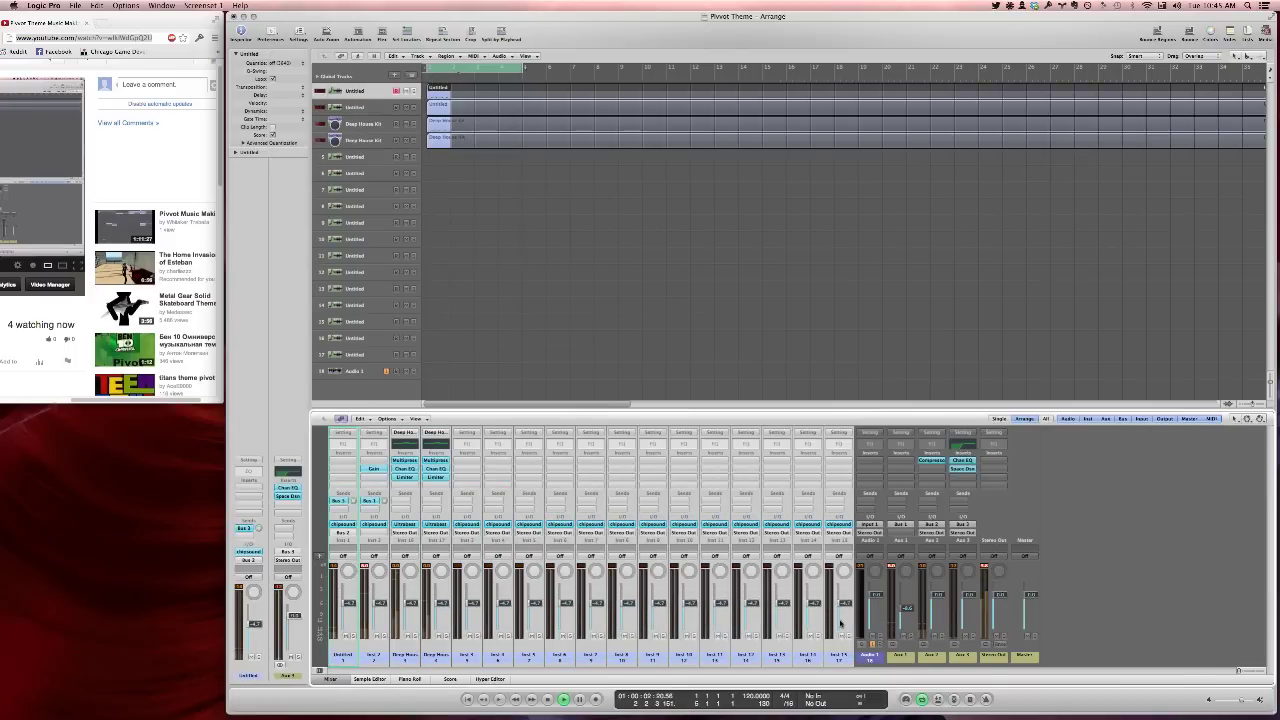
{"action": "key", "text": "x"}
{"action": "left_click", "coordinate": [662, 331]}
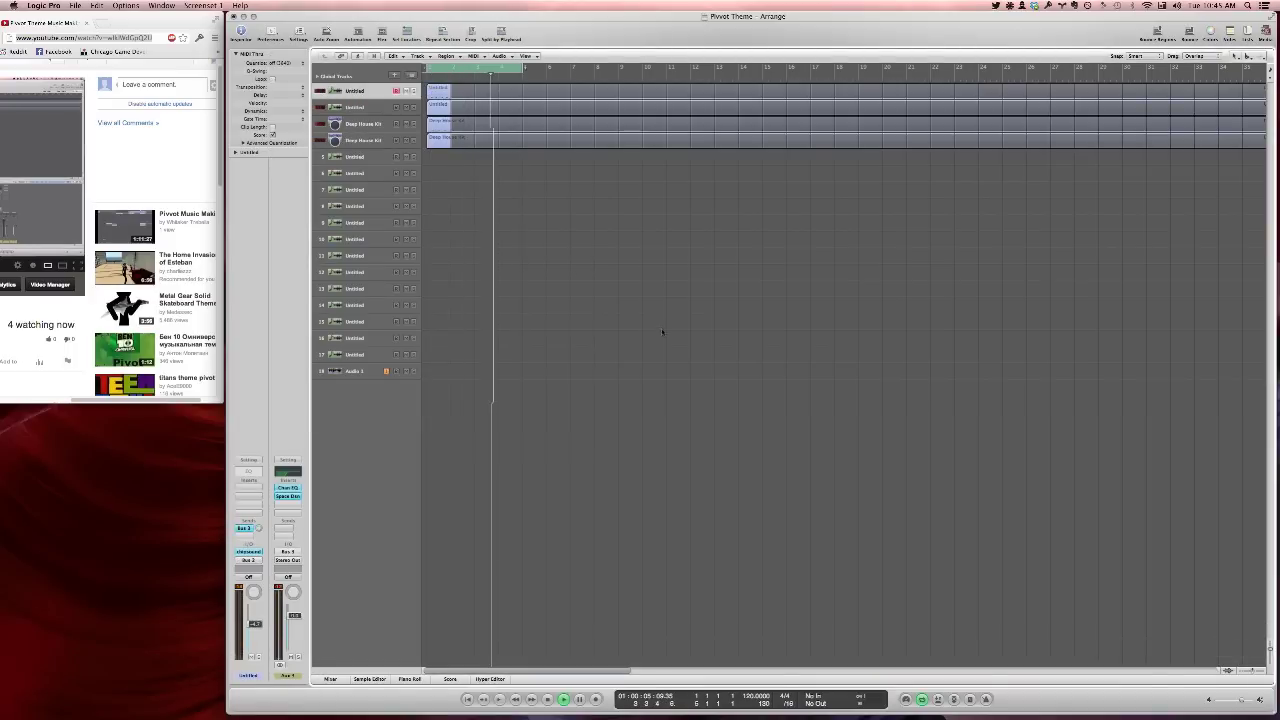
Switch to the YouTube live page in Chrome, post the comment "everything working okay?" and return to Logic Pro
{"action": "left_click", "coordinate": [148, 84]}
{"action": "type", "text": "e"}
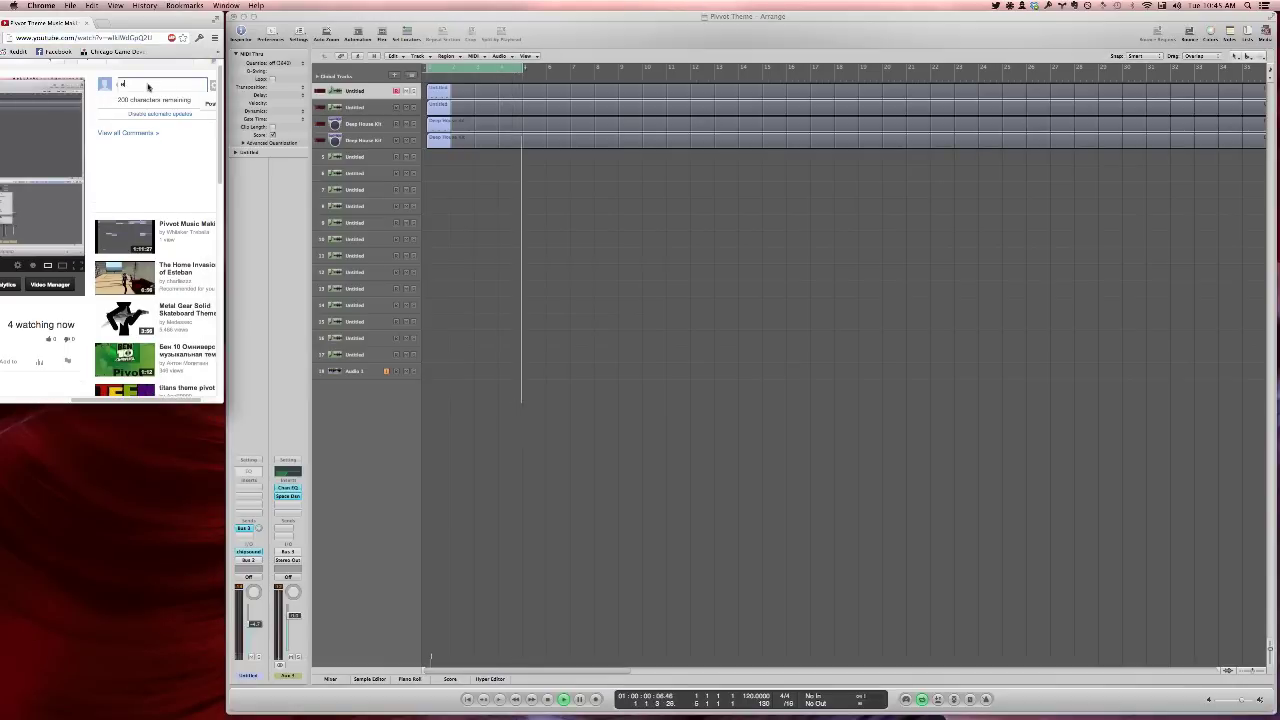
{"action": "type", "text": "verything working okay?"}
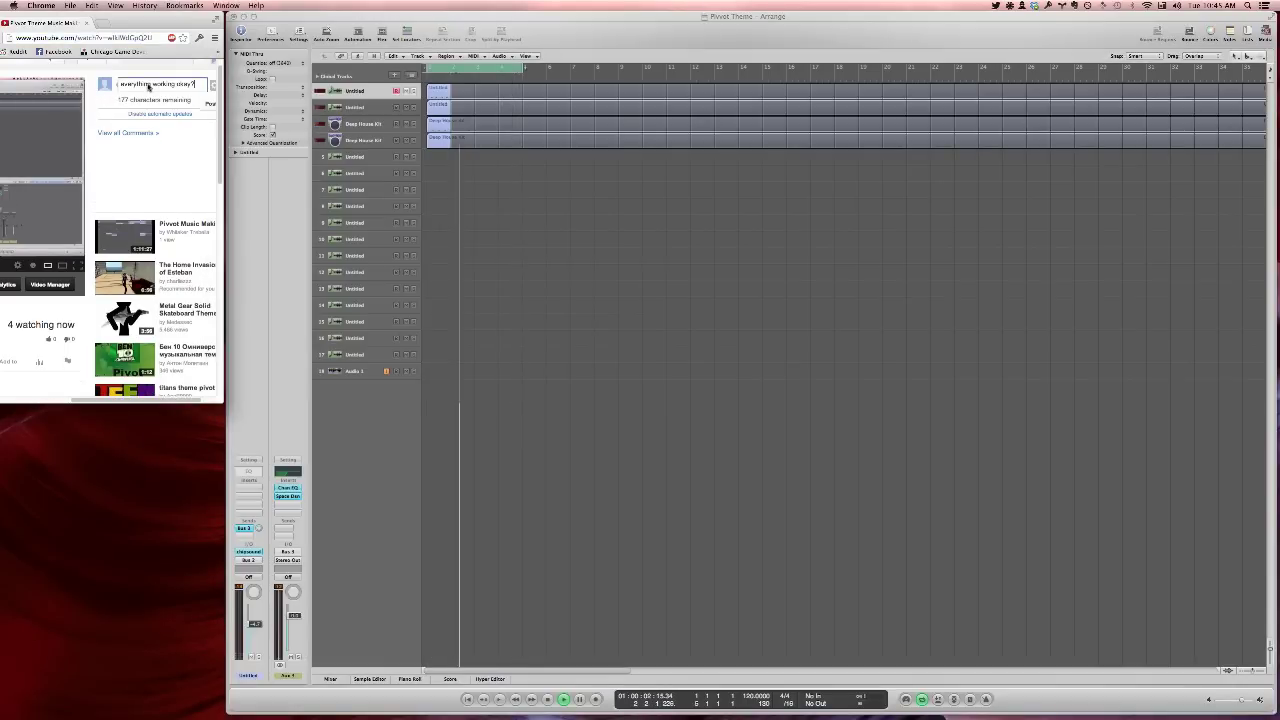
{"action": "key", "text": "Return"}
{"action": "left_click", "coordinate": [560, 271]}
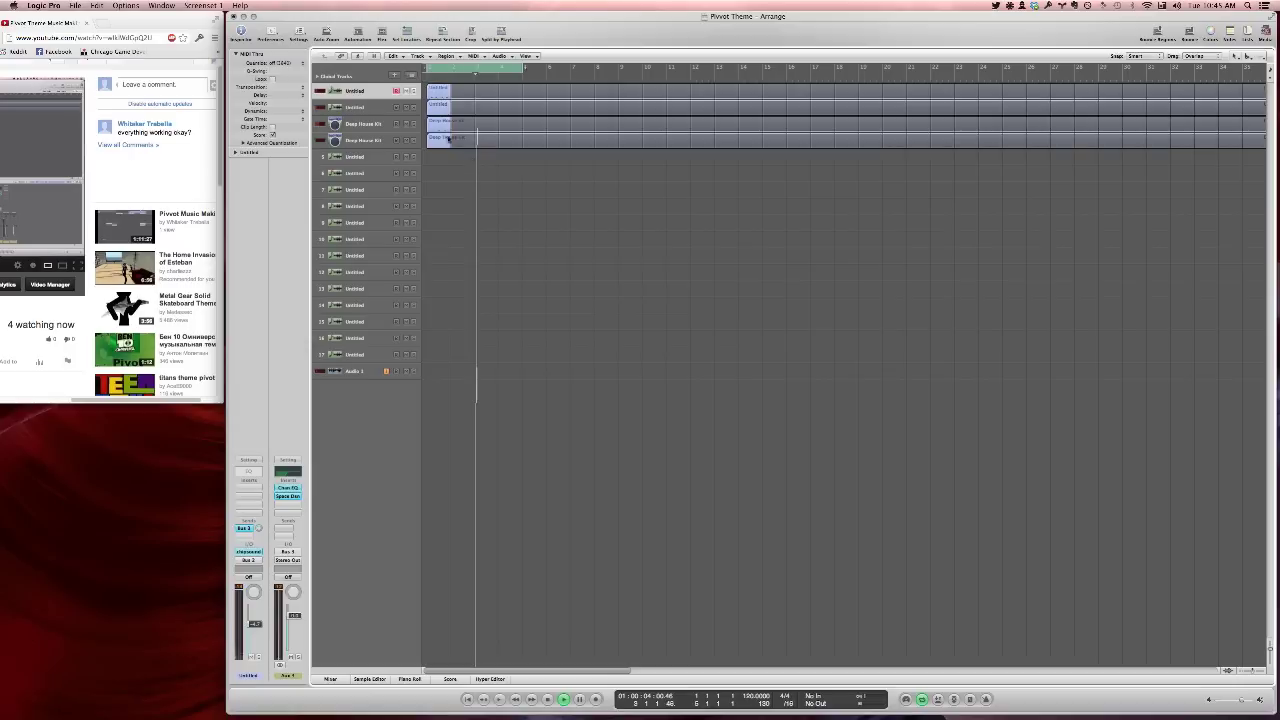
Inspect a drum sound in Ultrabeat on the duplicated Deep House Kit track and close the instrument window
{"action": "left_click", "coordinate": [373, 141]}
{"action": "double_click", "coordinate": [248, 552]}
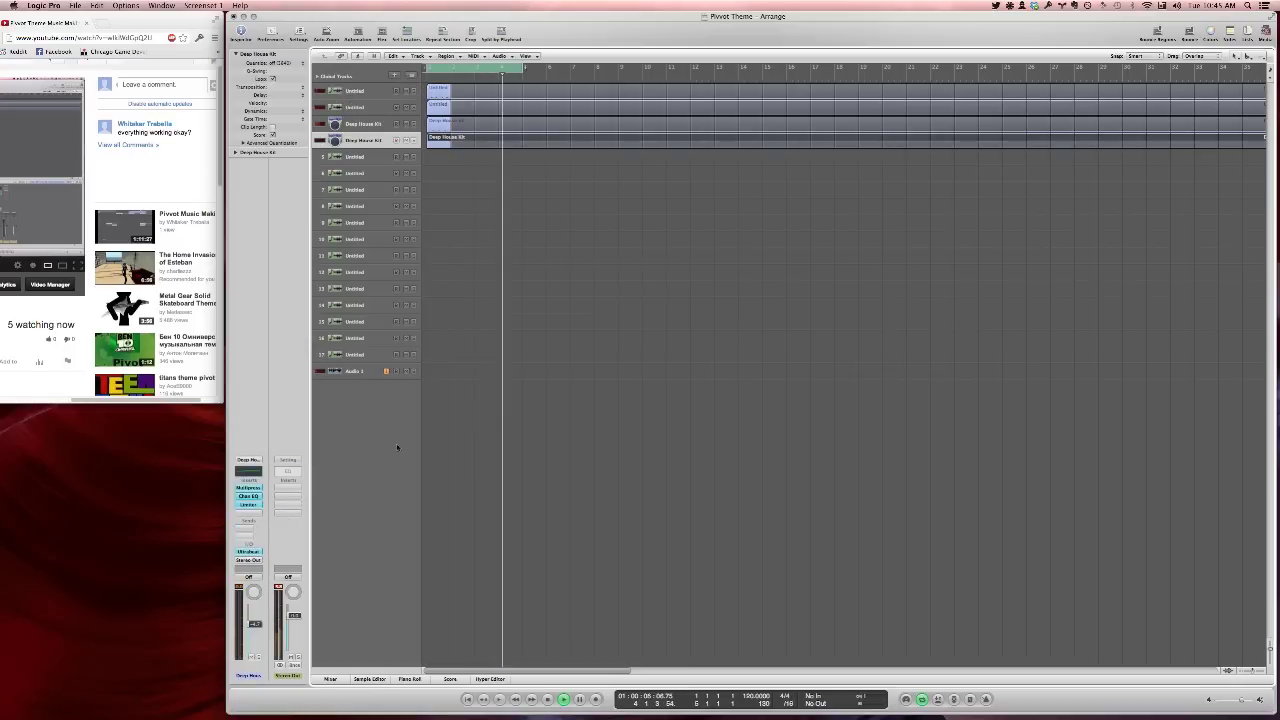
{"action": "left_click_drag", "start_coordinate": [284, 42], "coordinate": [752, 228]}
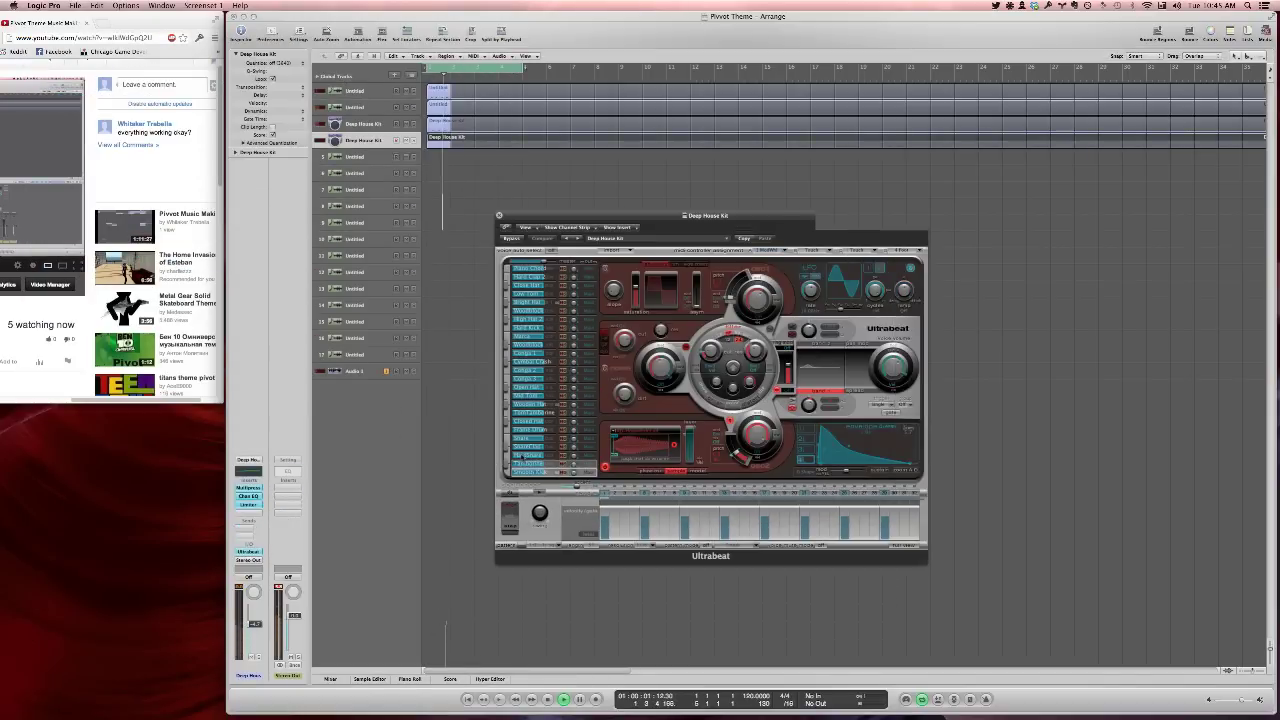
{"action": "left_click", "coordinate": [540, 455]}
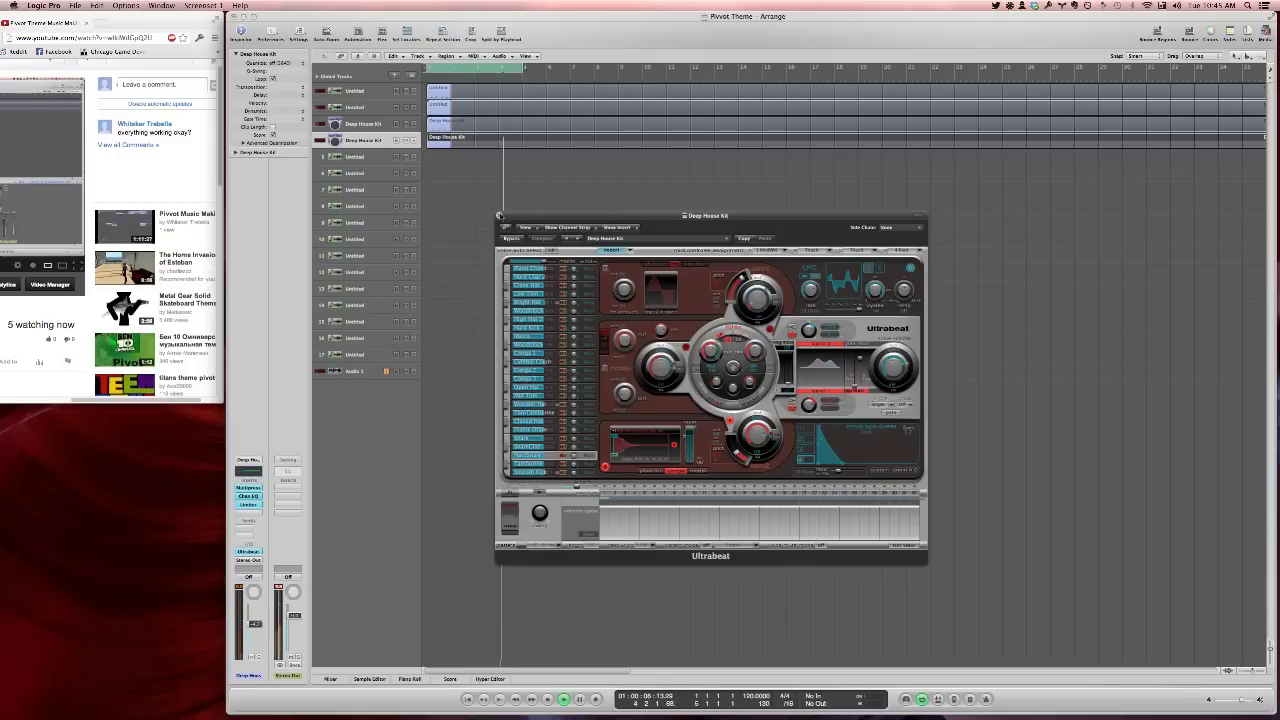
{"action": "left_click", "coordinate": [499, 215]}
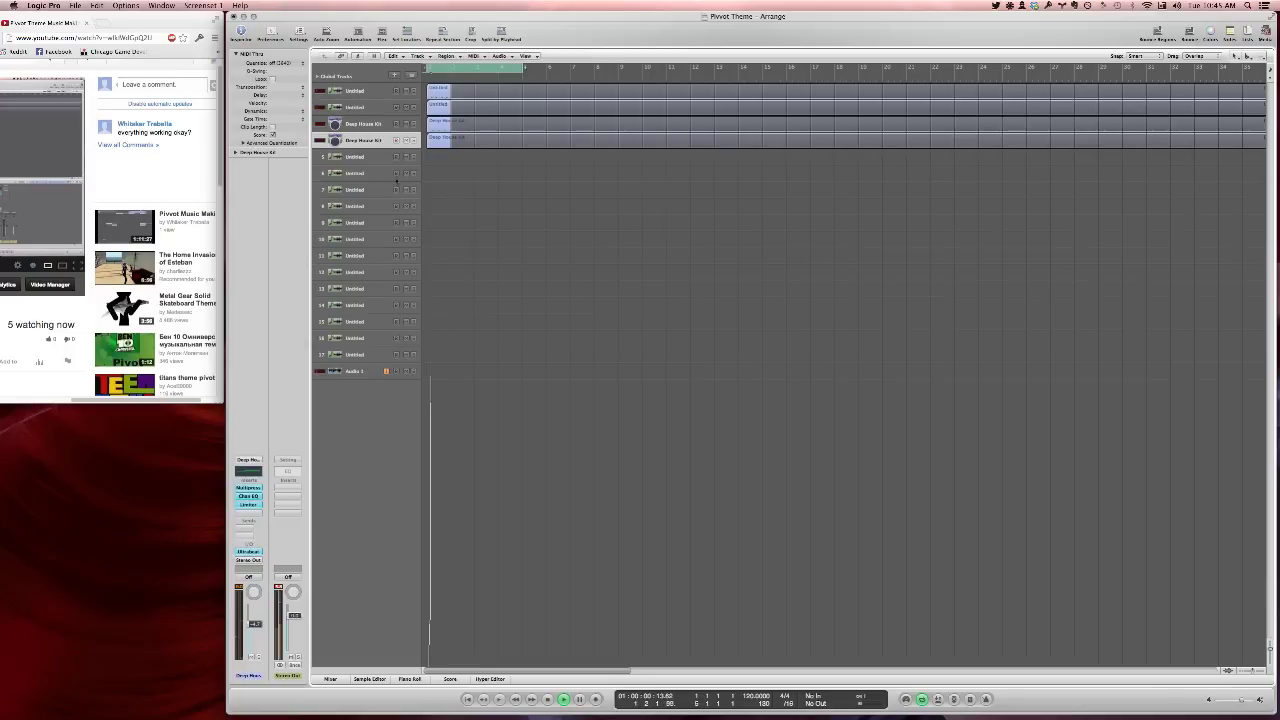
Duplicate the Audio 1 track and turn off input monitoring on the original
{"action": "left_click", "coordinate": [364, 375]}
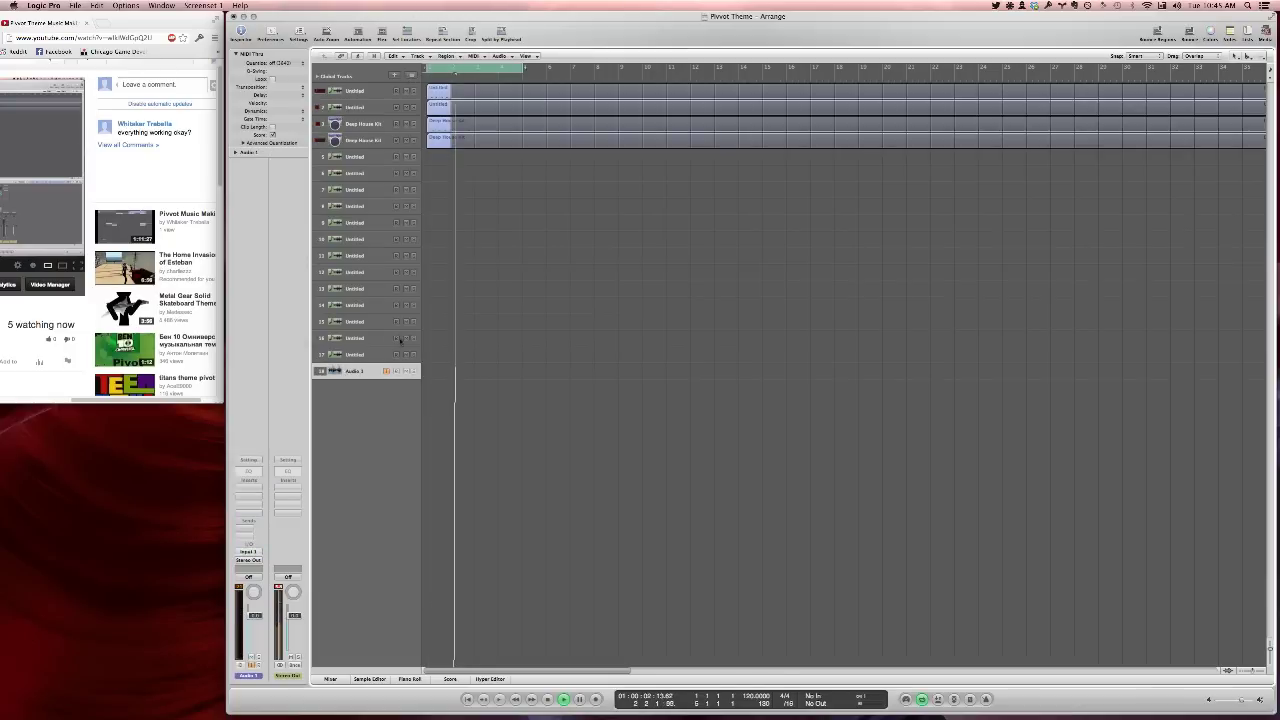
{"action": "key", "text": "super+d"}
{"action": "left_click", "coordinate": [386, 371]}
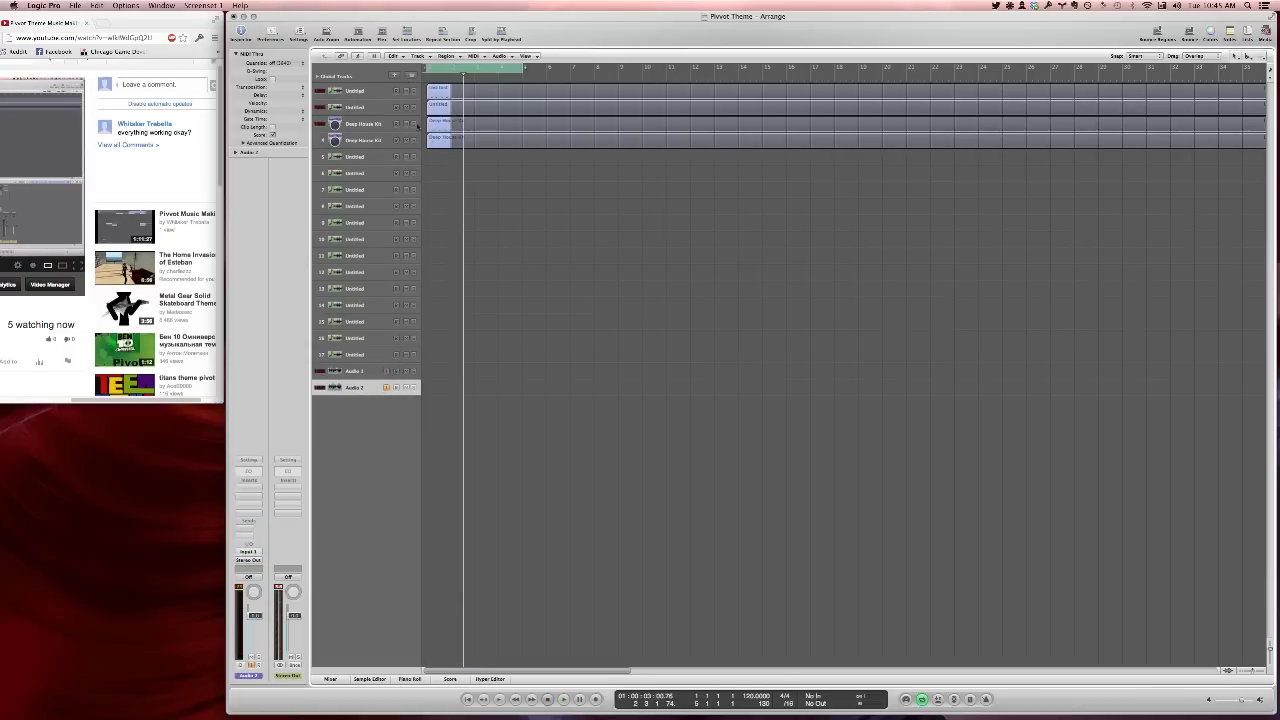
Record a short audio take on Audio 2 and play it back
{"action": "key", "text": "r"}
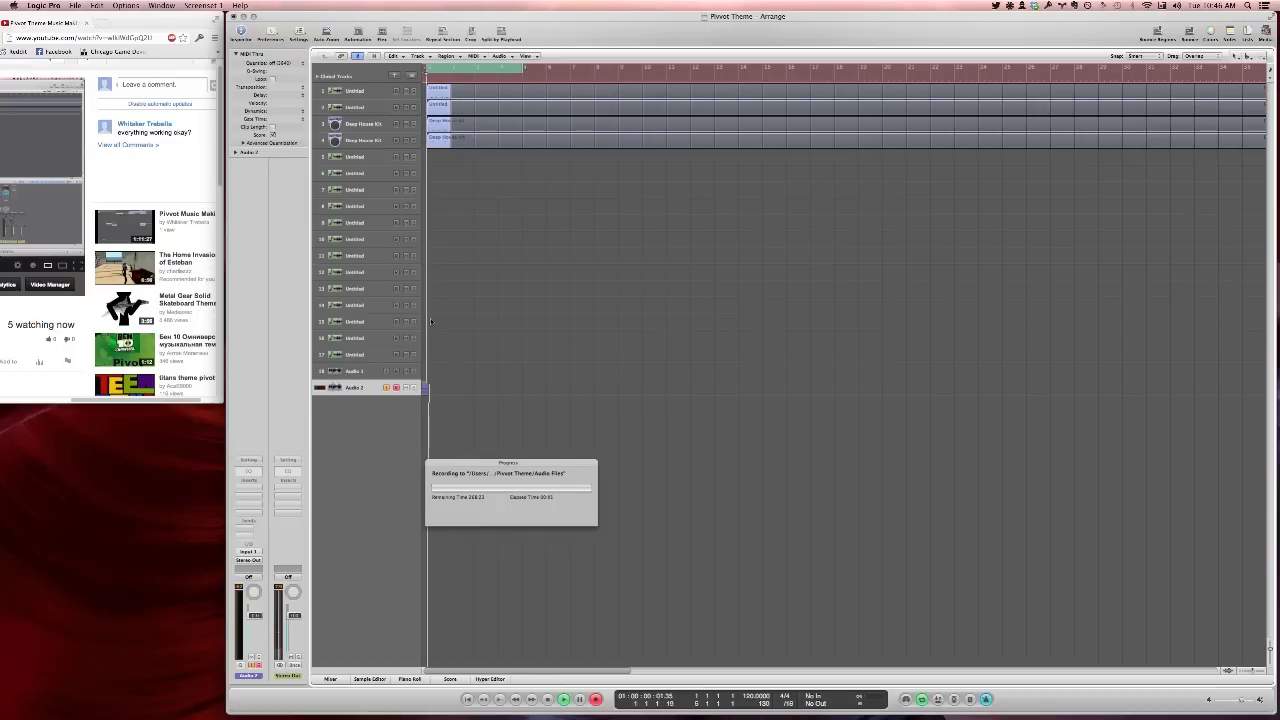
{"action": "key", "text": "space"}
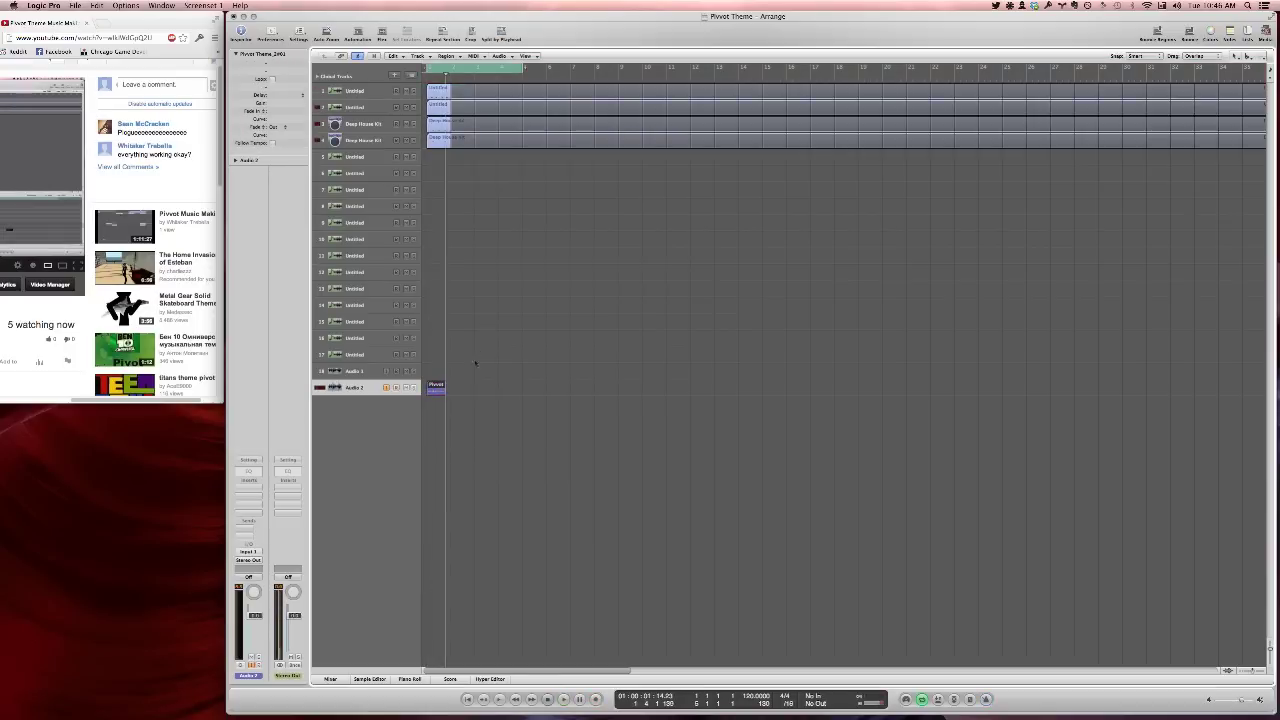
{"action": "left_click_drag", "start_coordinate": [423, 368], "coordinate": [511, 450]}
{"action": "key", "text": "space"}
Solo Audio 2 to audition the recorded take, and delete that take
{"action": "left_click", "coordinate": [413, 421]}
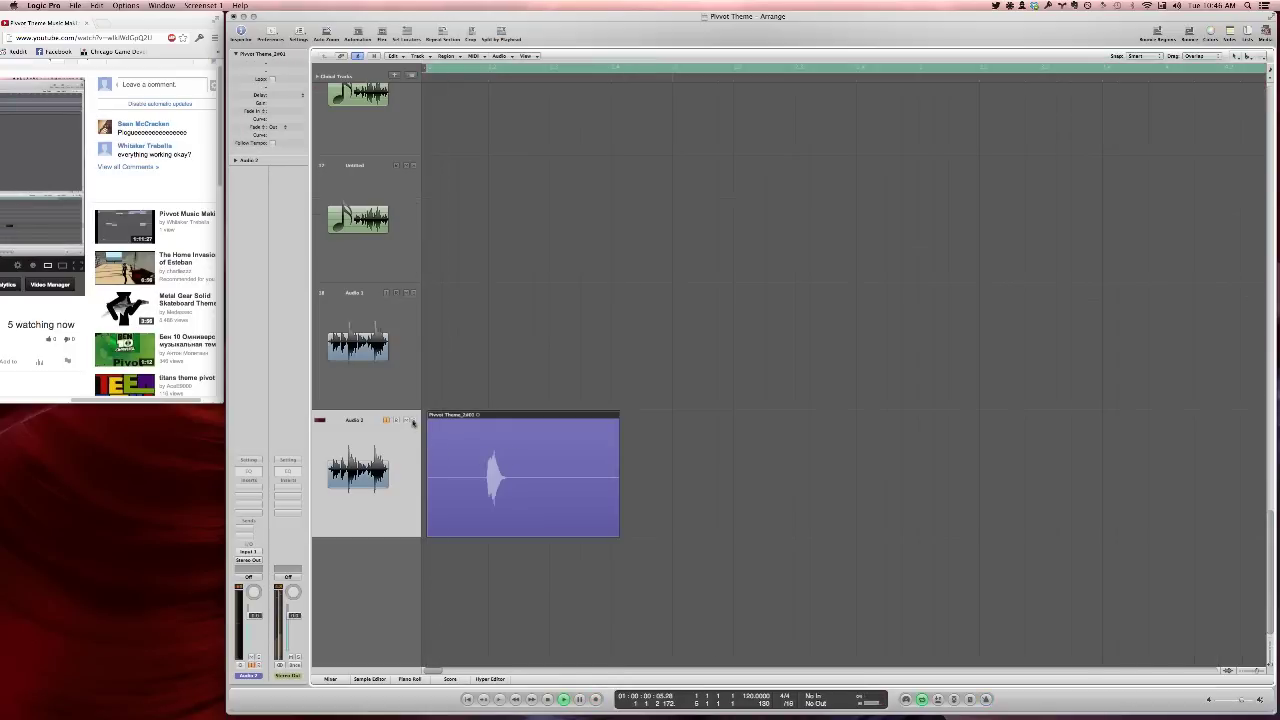
{"action": "key", "text": "space"}
{"action": "key", "text": "space"}
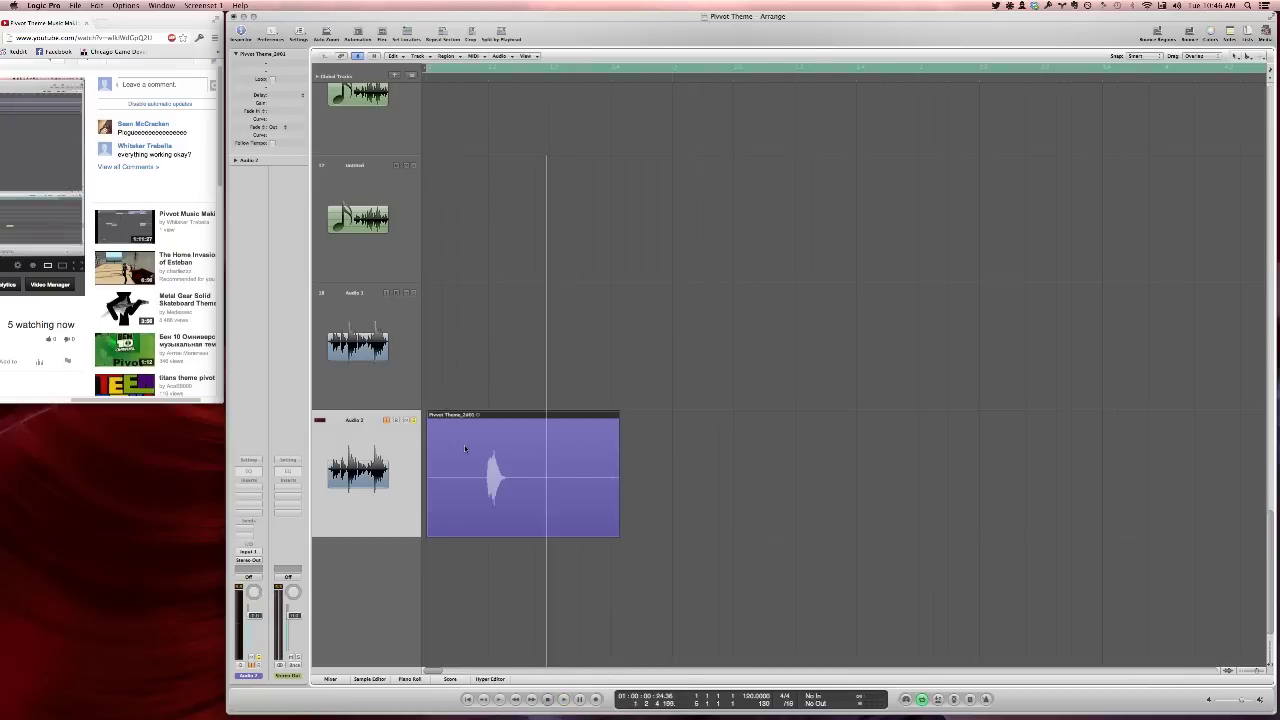
{"action": "key", "text": "Delete"}
{"action": "left_click", "coordinate": [711, 243]}
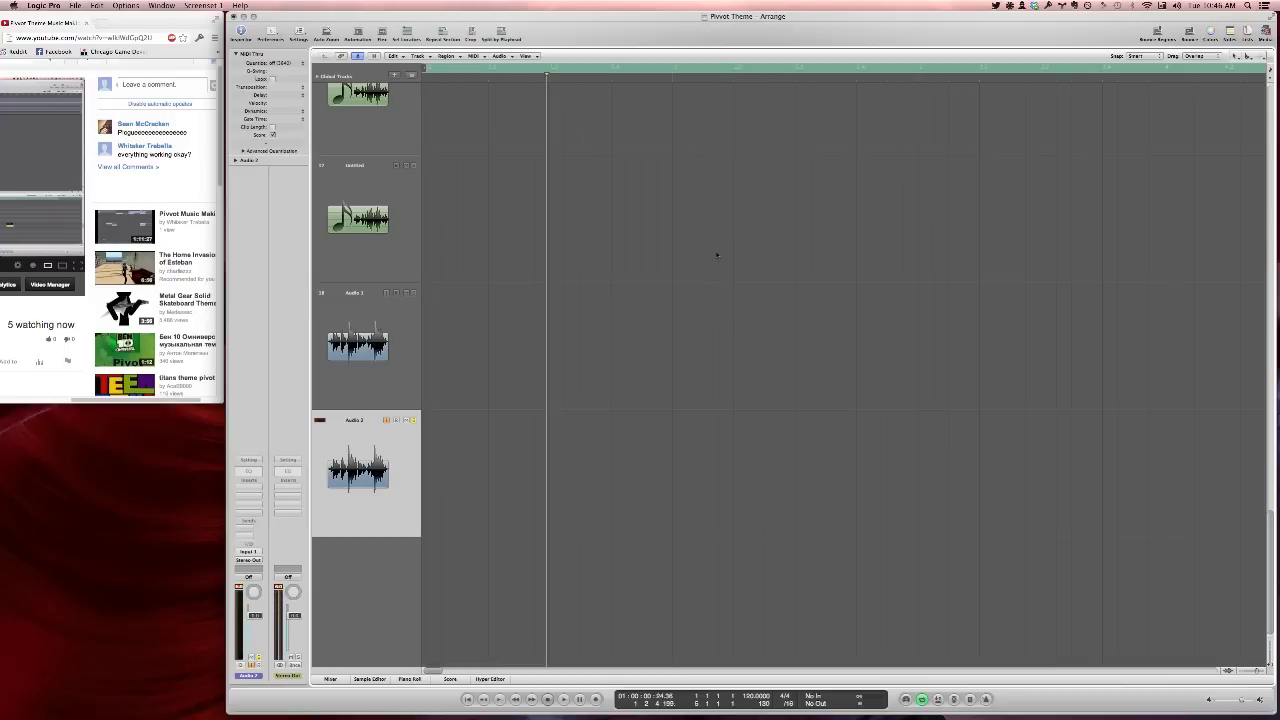
Record a new short take on the soloed Audio 2 track and play it back
{"action": "key", "text": "r"}
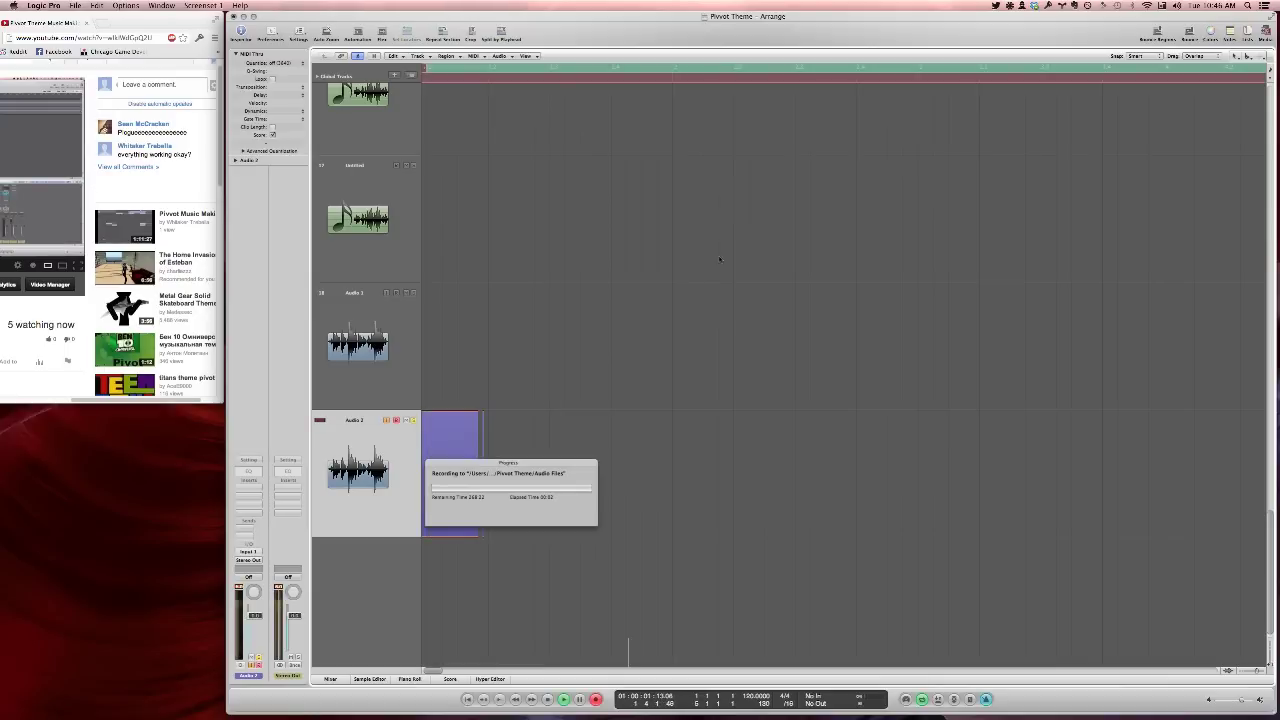
{"action": "key", "text": "space"}
{"action": "key", "text": "space"}
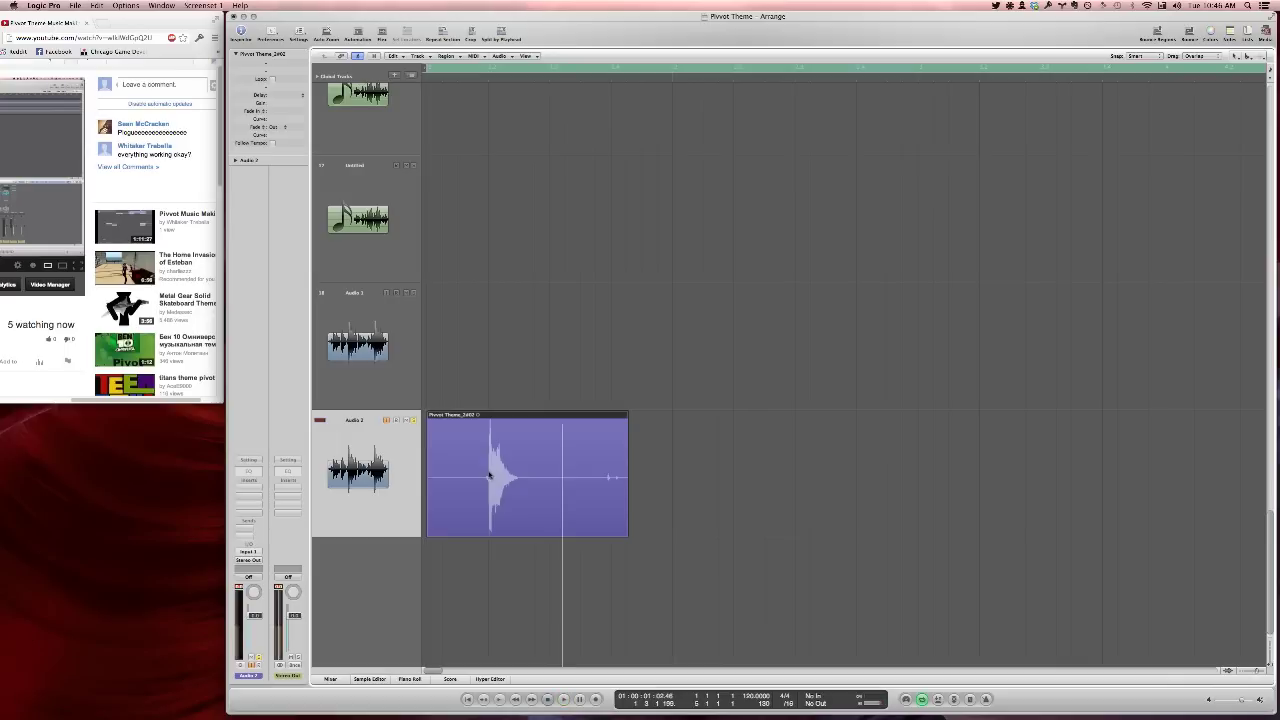
Trim the new take to its hit by cutting away the silence before the attack and after the decay, and audition the result
{"action": "left_click", "coordinate": [489, 479], "text": "super"}
{"action": "left_click", "coordinate": [477, 483]}
{"action": "key", "text": "Delete"}
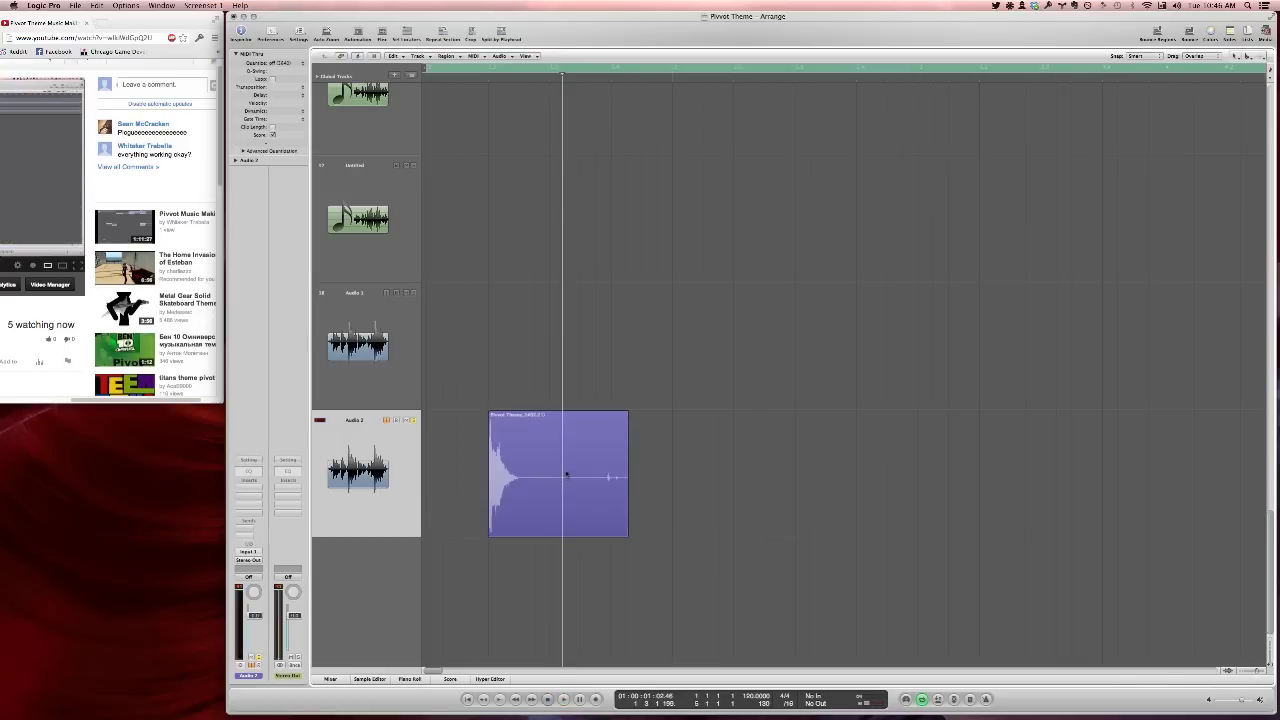
{"action": "left_click", "coordinate": [554, 468], "text": "super"}
{"action": "left_click", "coordinate": [554, 468]}
{"action": "key", "text": "Delete"}
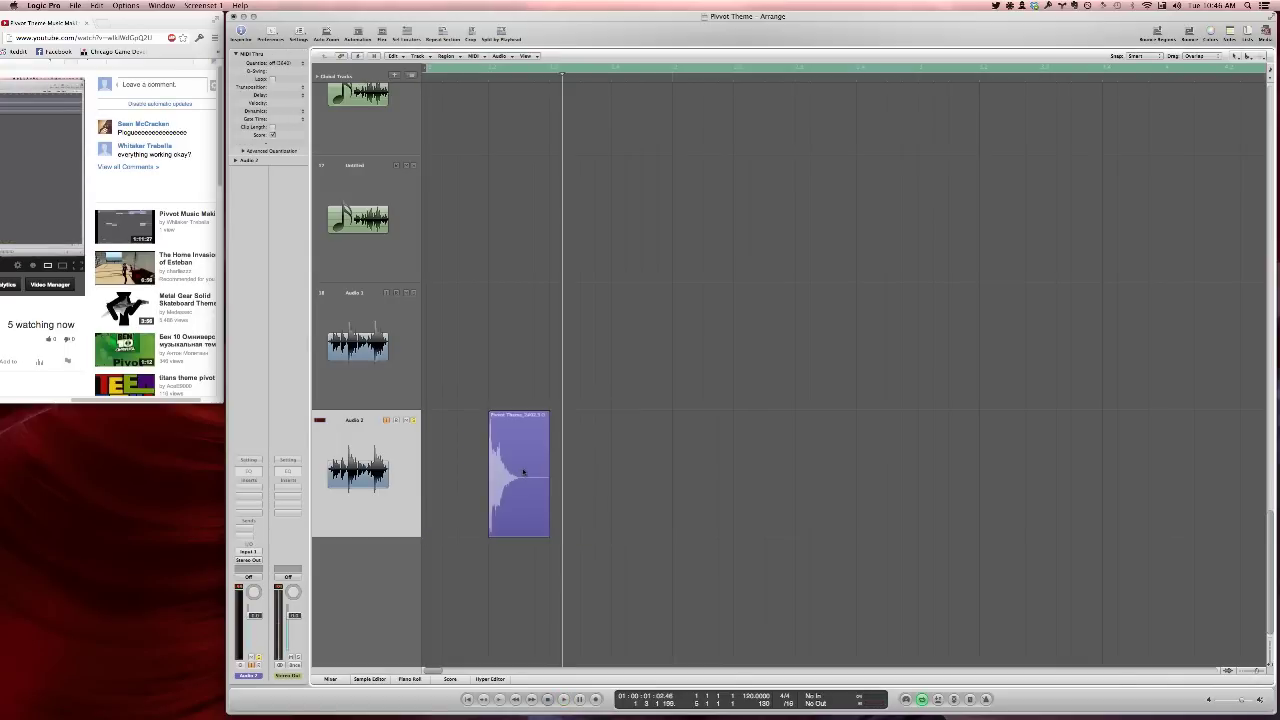
{"action": "left_click", "coordinate": [523, 472]}
{"action": "key", "text": "space"}
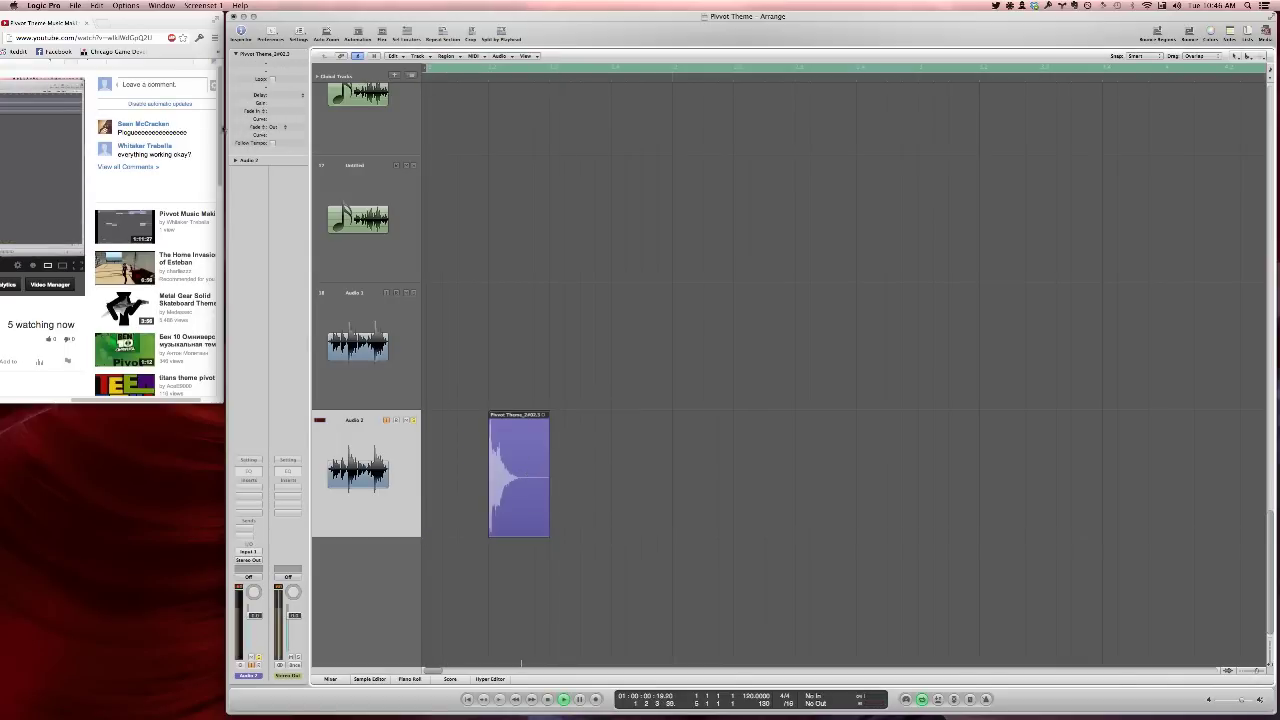
{"action": "key", "text": "space"}
Switch to the YouTube live page in Chrome, post the comment "awww yeah" and return to Logic Pro
{"action": "left_click", "coordinate": [158, 86]}
{"action": "left_click", "coordinate": [158, 86]}
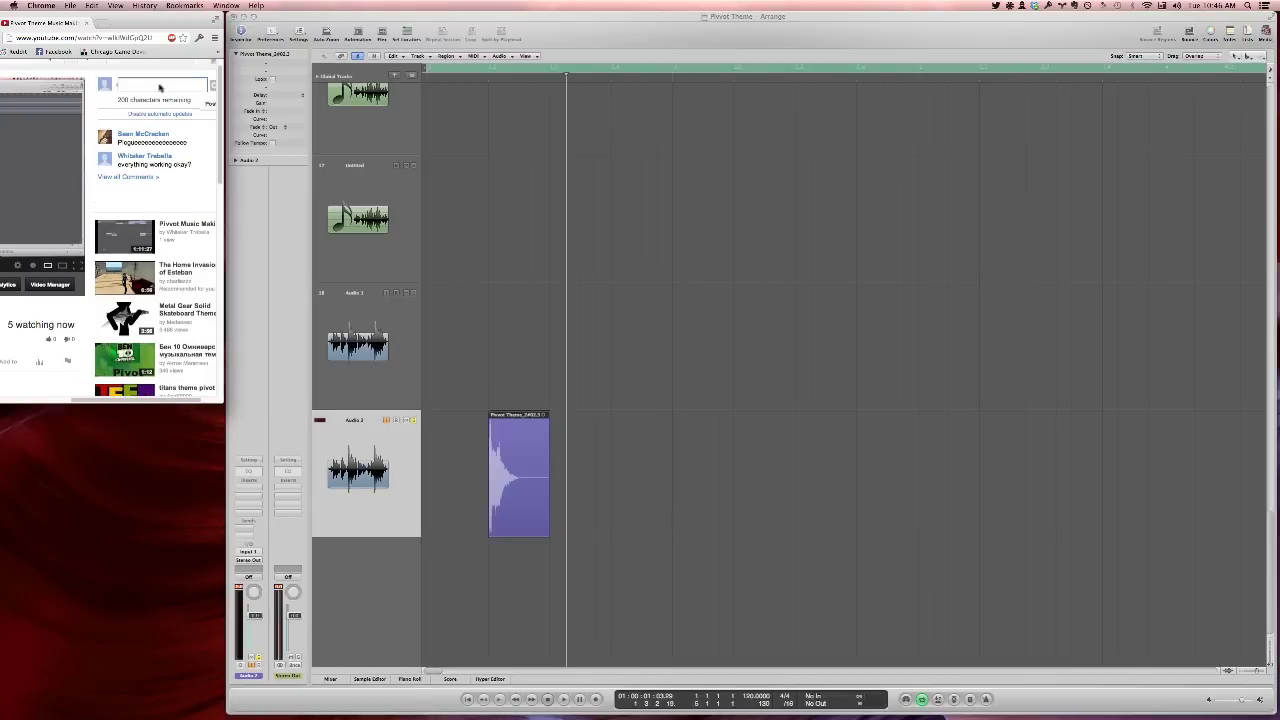
{"action": "type", "text": "awww yeah"}
{"action": "key", "text": "Return"}
{"action": "left_click", "coordinate": [486, 229]}
Lower the volume of the Audio 2 channel and play back the trimmed hit
{"action": "key", "text": "space"}
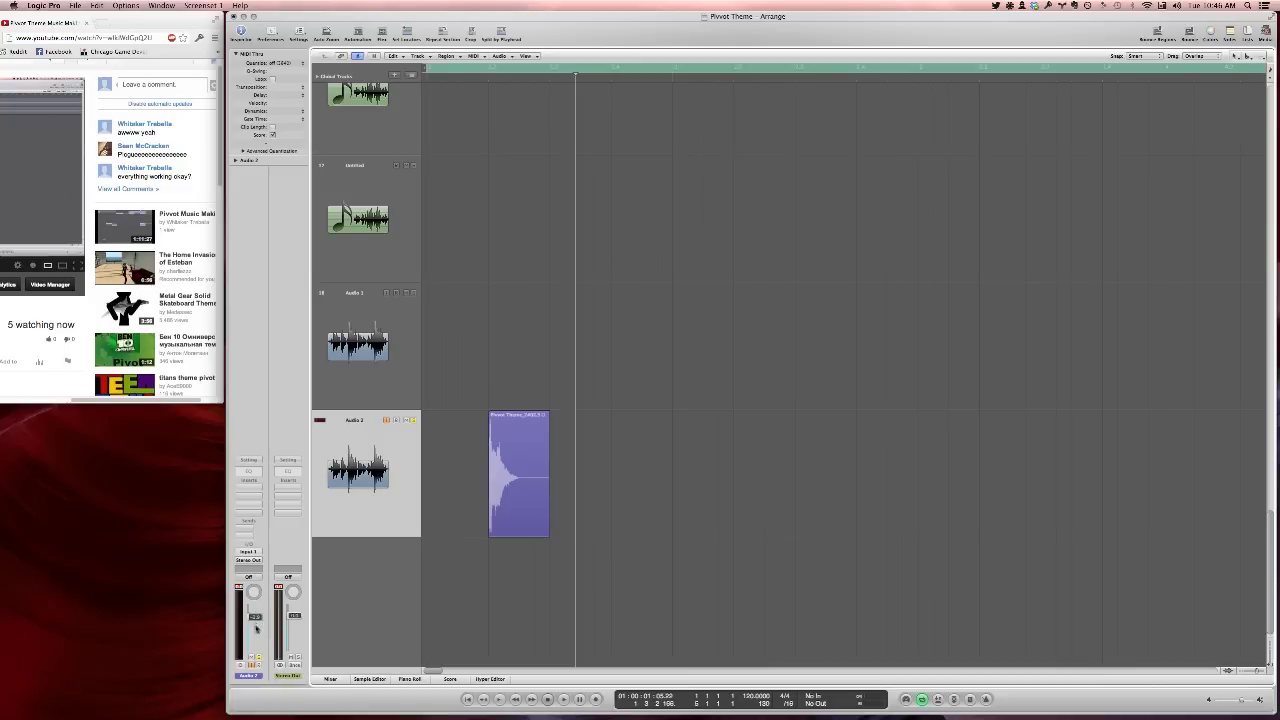
{"action": "left_click_drag", "start_coordinate": [255, 626], "coordinate": [256, 639]}
{"action": "key", "text": "space"}
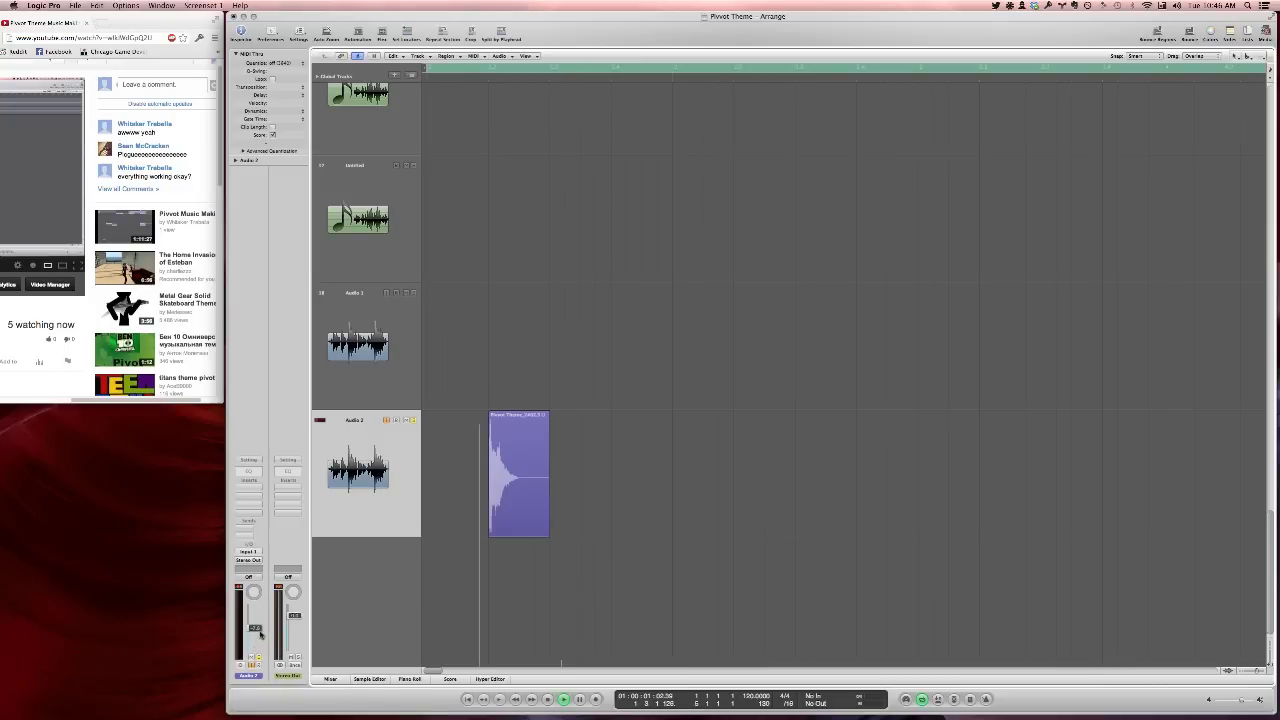
{"action": "key", "text": "space"}
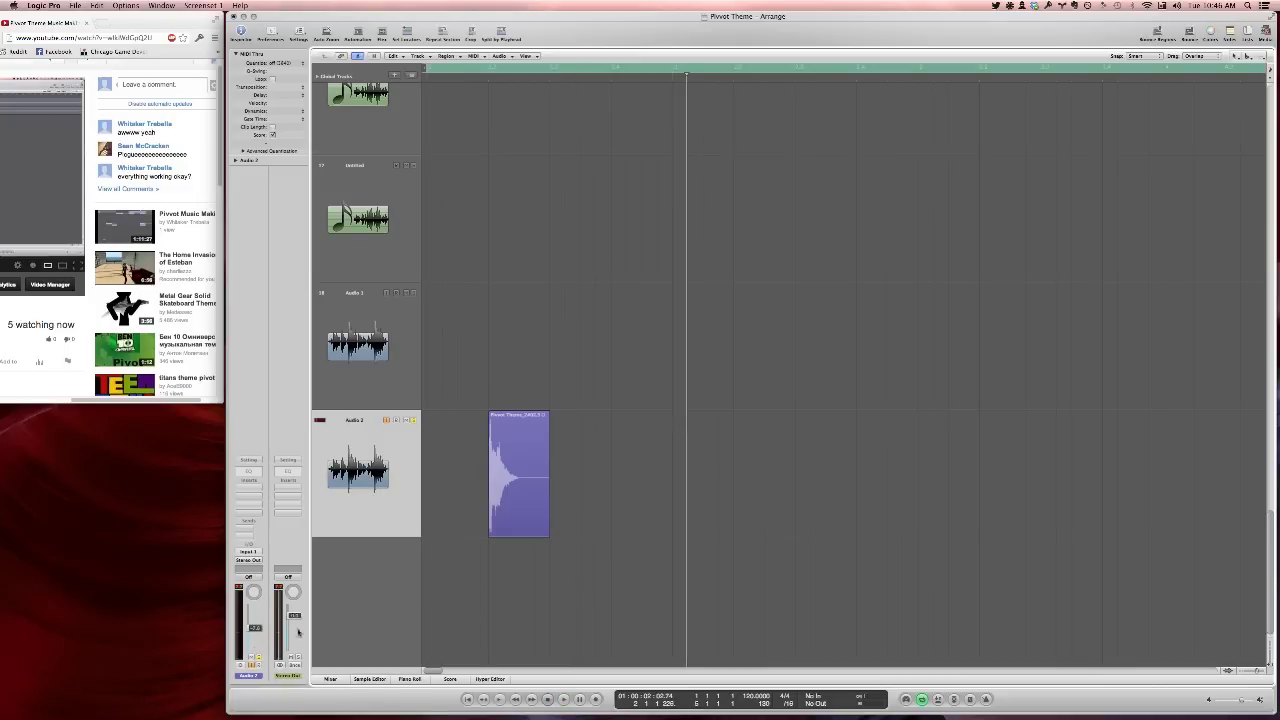
Insert the Bitcrusher distortion on Audio 2 and raise its downsampling slightly during playback
{"action": "left_click", "coordinate": [263, 495]}
{"action": "mouse_move", "coordinate": [262, 512]}
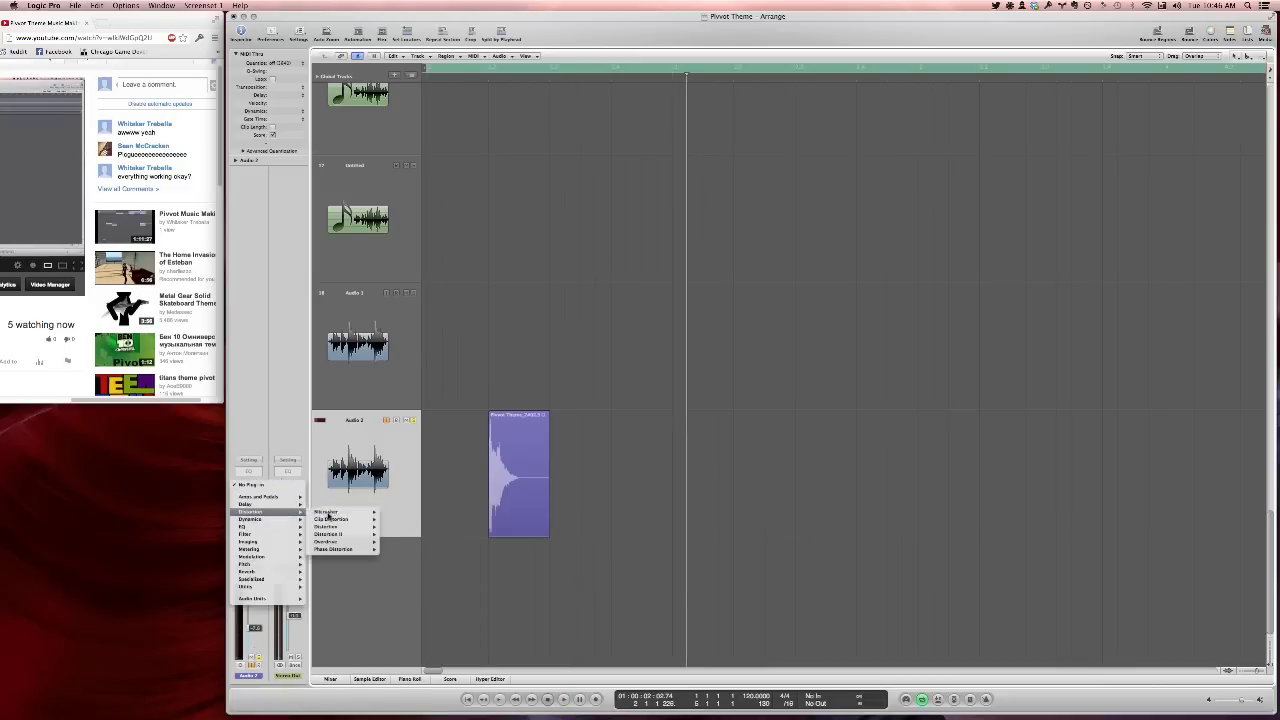
{"action": "left_click", "coordinate": [327, 512]}
{"action": "key", "text": "space"}
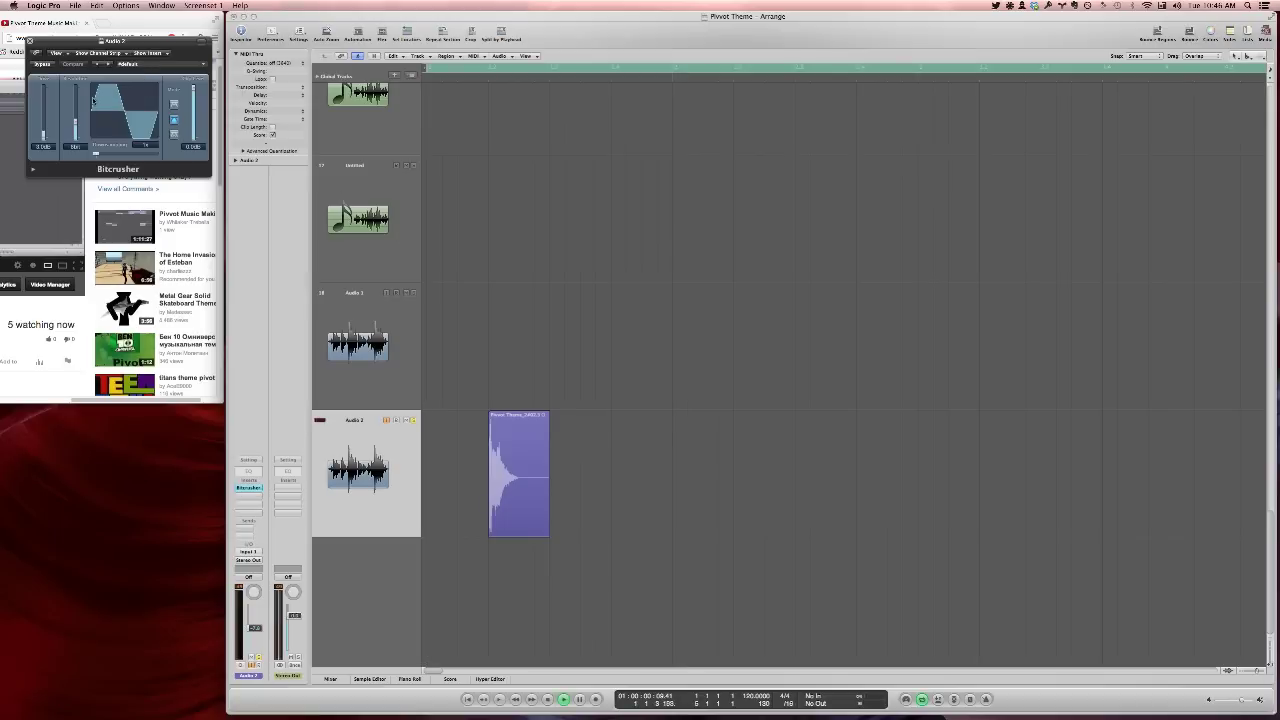
{"action": "mouse_move", "coordinate": [96, 152]}
{"action": "left_mouse_down"}
{"action": "mouse_move", "coordinate": [110, 154]}
{"action": "mouse_move", "coordinate": [98, 154]}
{"action": "left_mouse_up"}
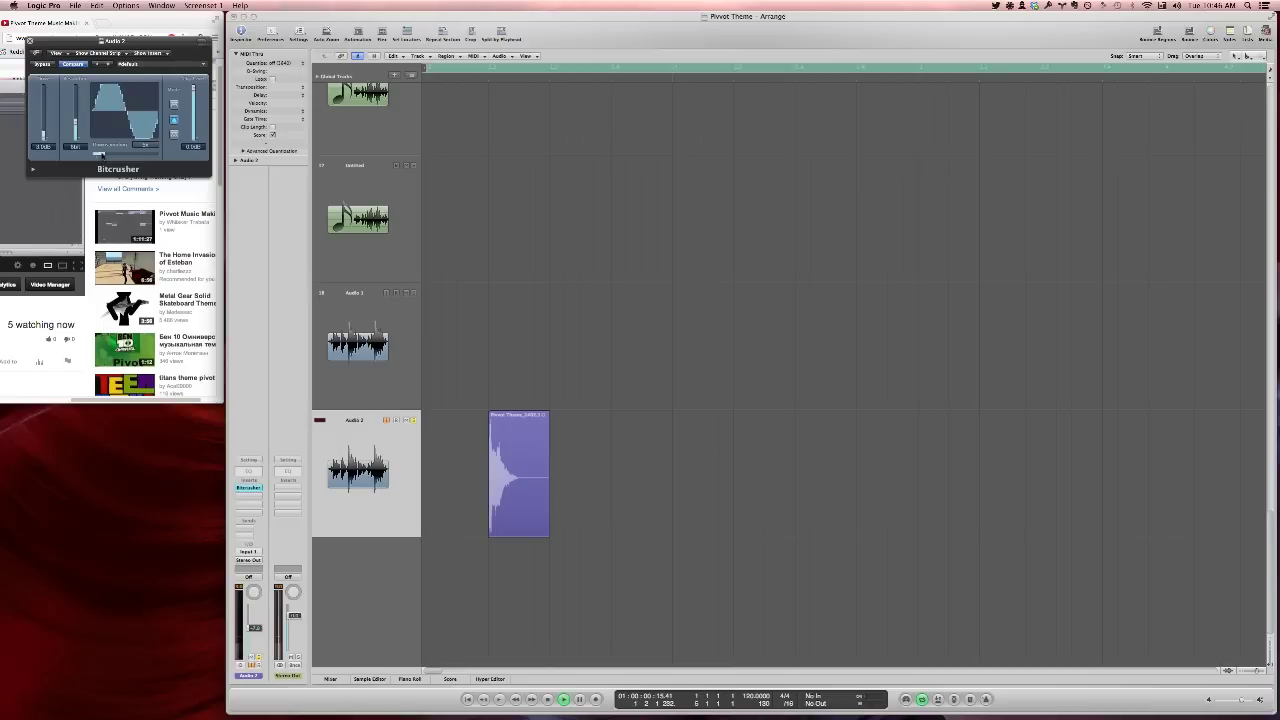
Add a Channel EQ to Audio 2 with a low-mid boost, a deep midrange cut and a slight high-end lift during playback
{"action": "key", "text": "space"}
{"action": "key", "text": "super+w"}
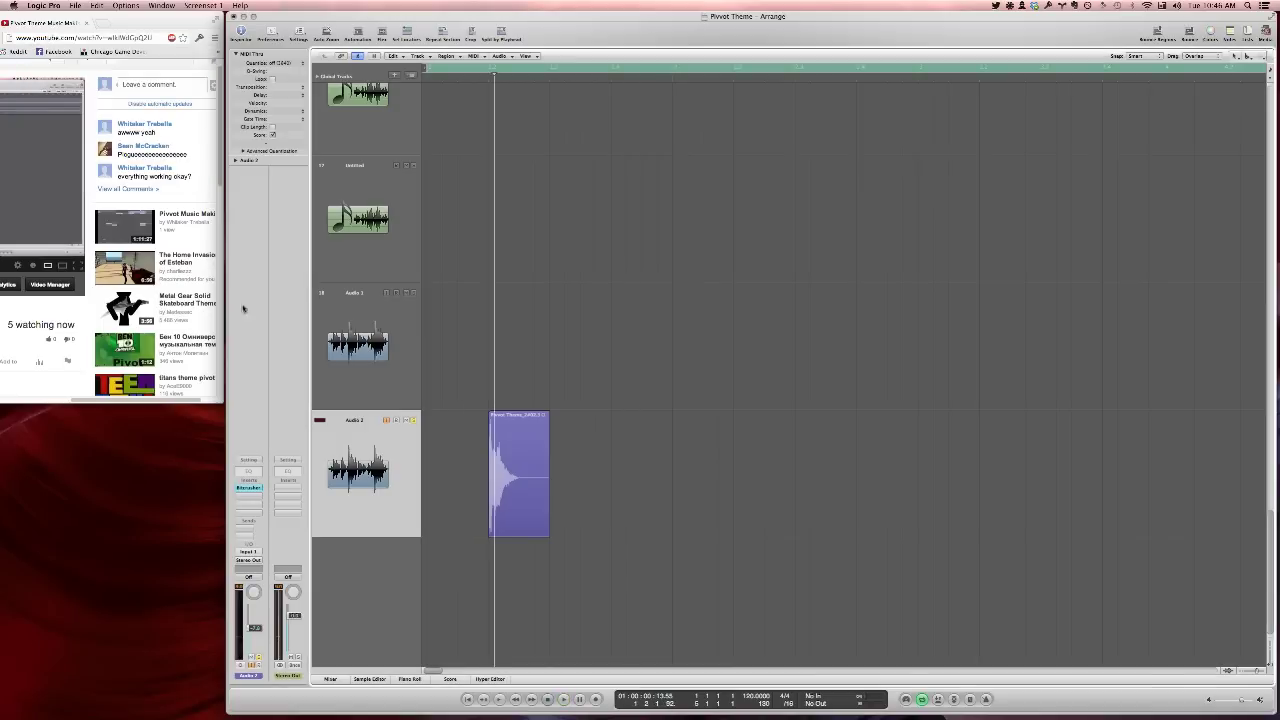
{"action": "double_click", "coordinate": [252, 476]}
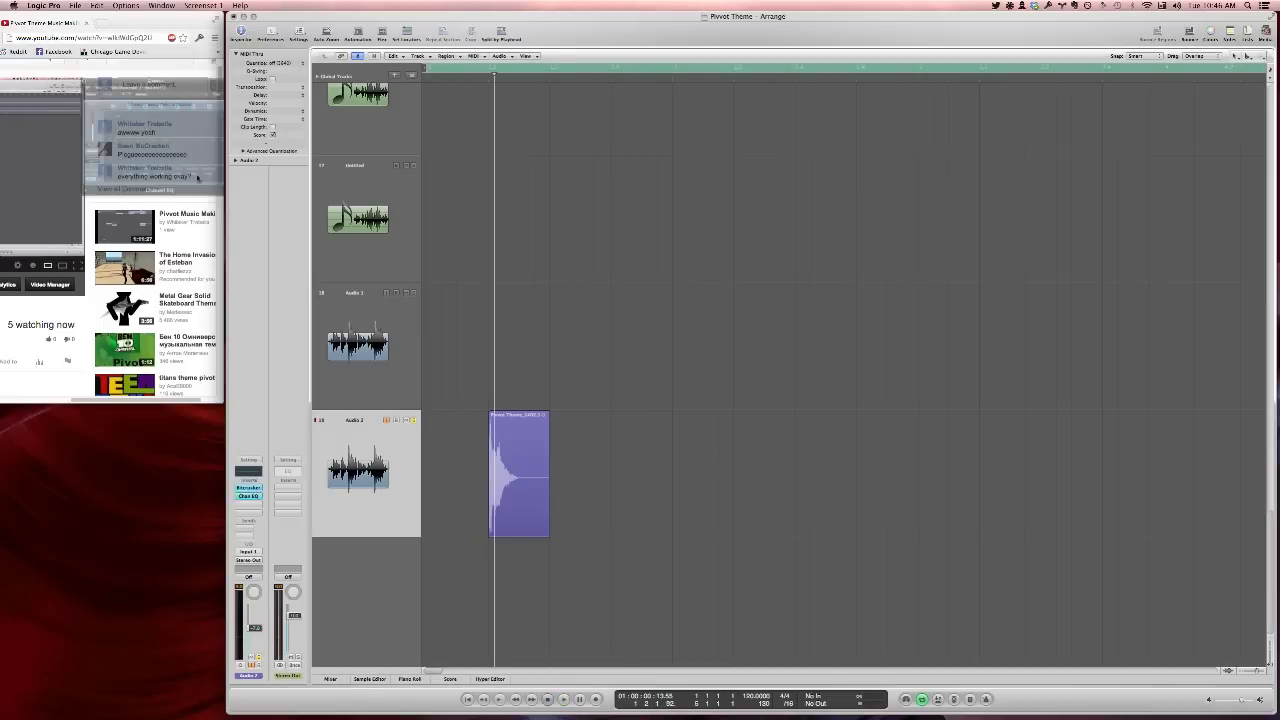
{"action": "key", "text": "space"}
{"action": "left_click_drag", "start_coordinate": [158, 147], "coordinate": [195, 171]}
{"action": "left_click_drag", "start_coordinate": [262, 142], "coordinate": [260, 135]}
{"action": "key", "text": "space"}
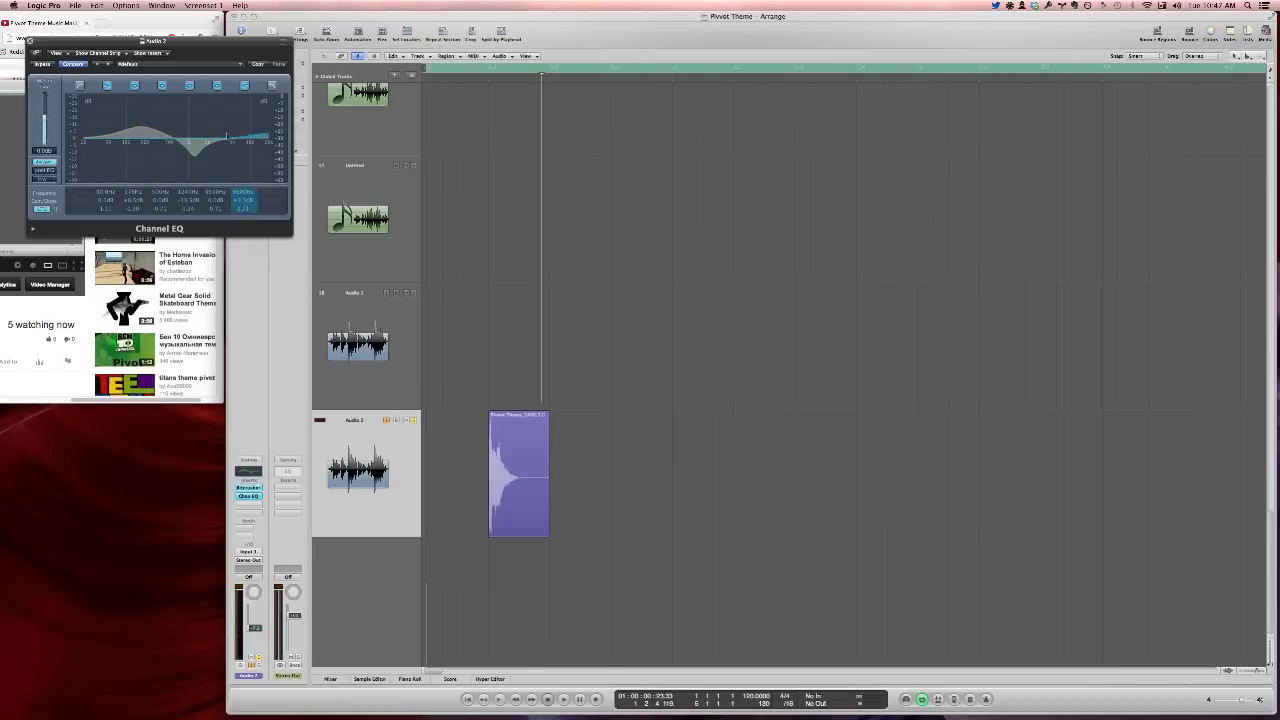
Add a low cut to the Channel EQ, shift its midrange dip to a lower, shallower position, and audition the hit
{"action": "left_click", "coordinate": [109, 165]}
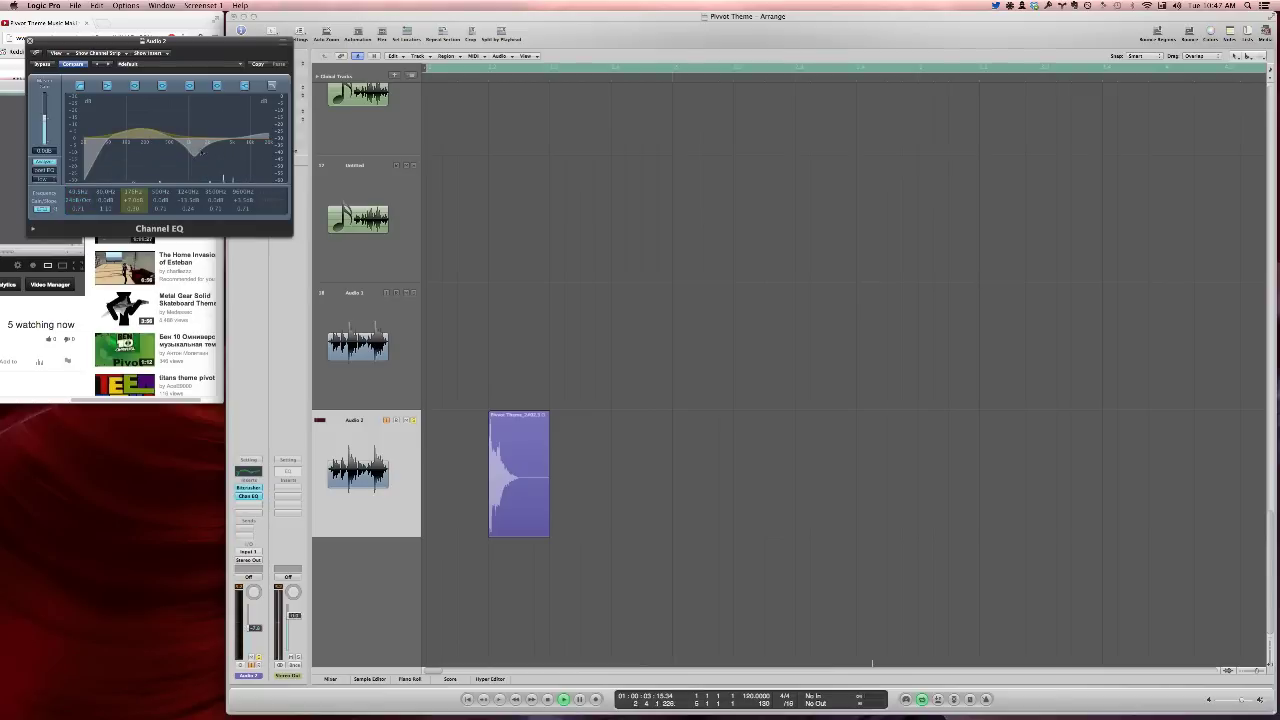
{"action": "left_click_drag", "start_coordinate": [207, 148], "coordinate": [208, 150]}
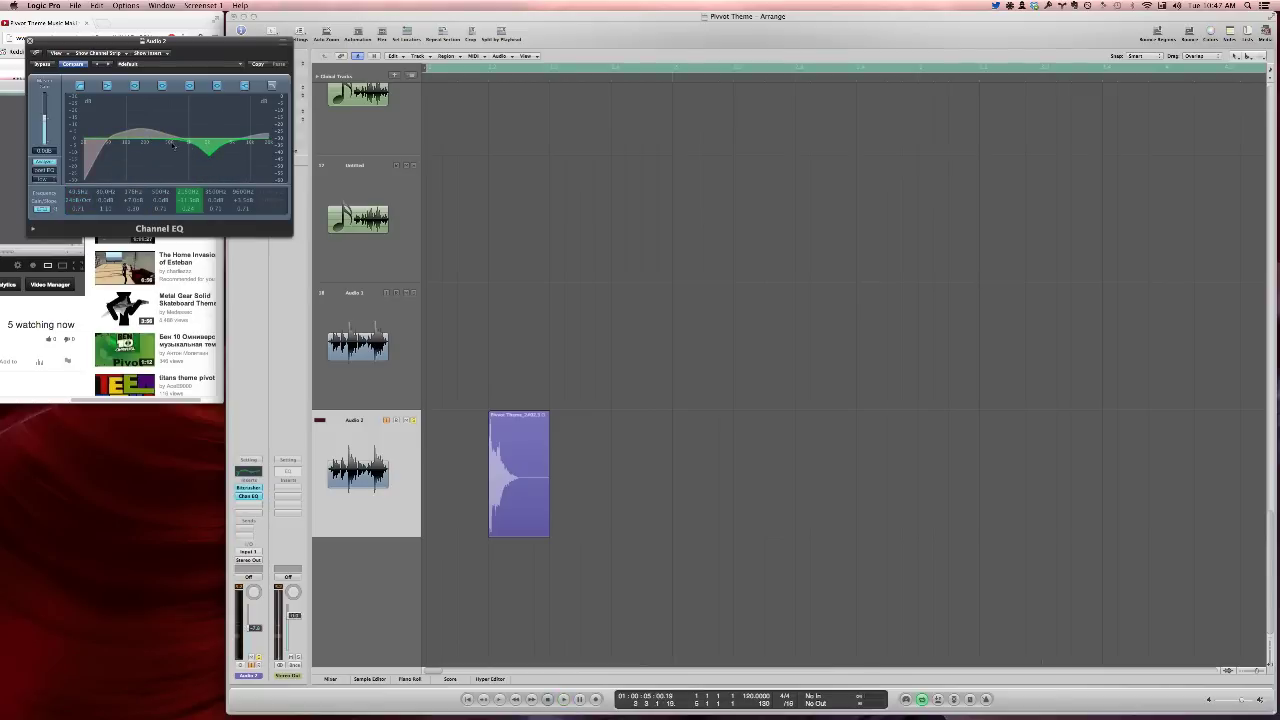
{"action": "left_click_drag", "start_coordinate": [173, 146], "coordinate": [172, 144]}
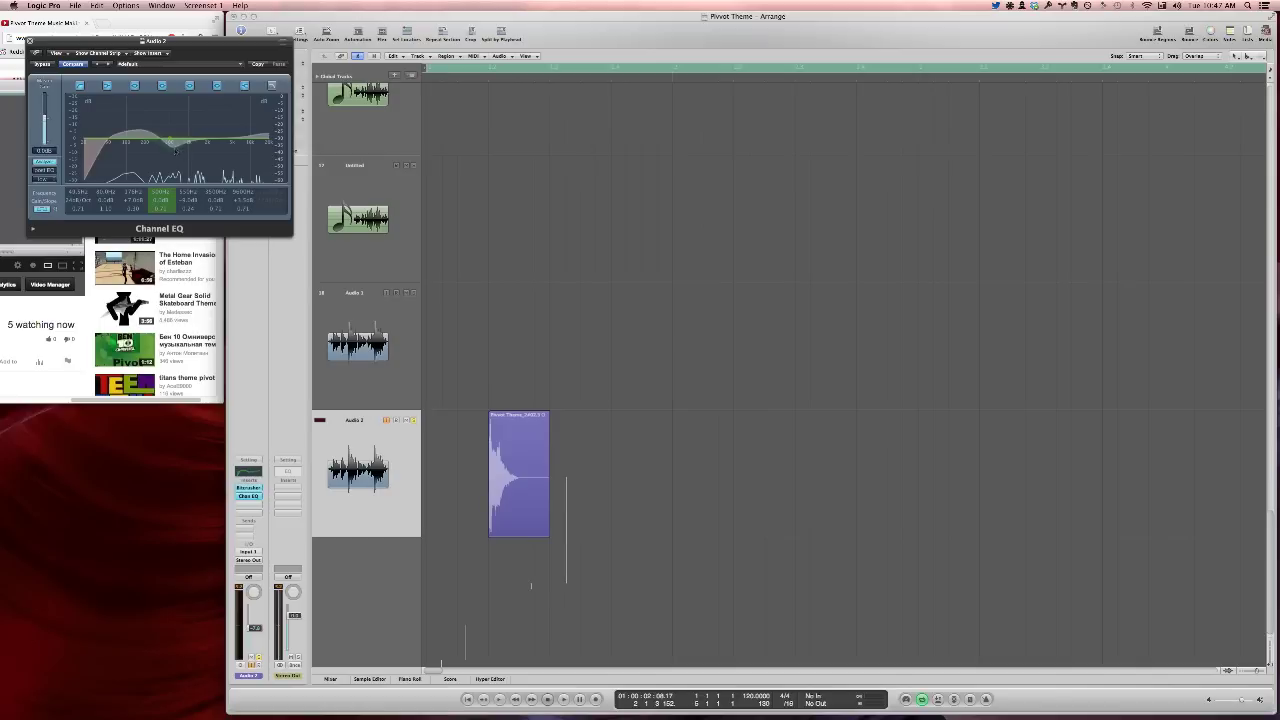
{"action": "left_click", "coordinate": [30, 41]}
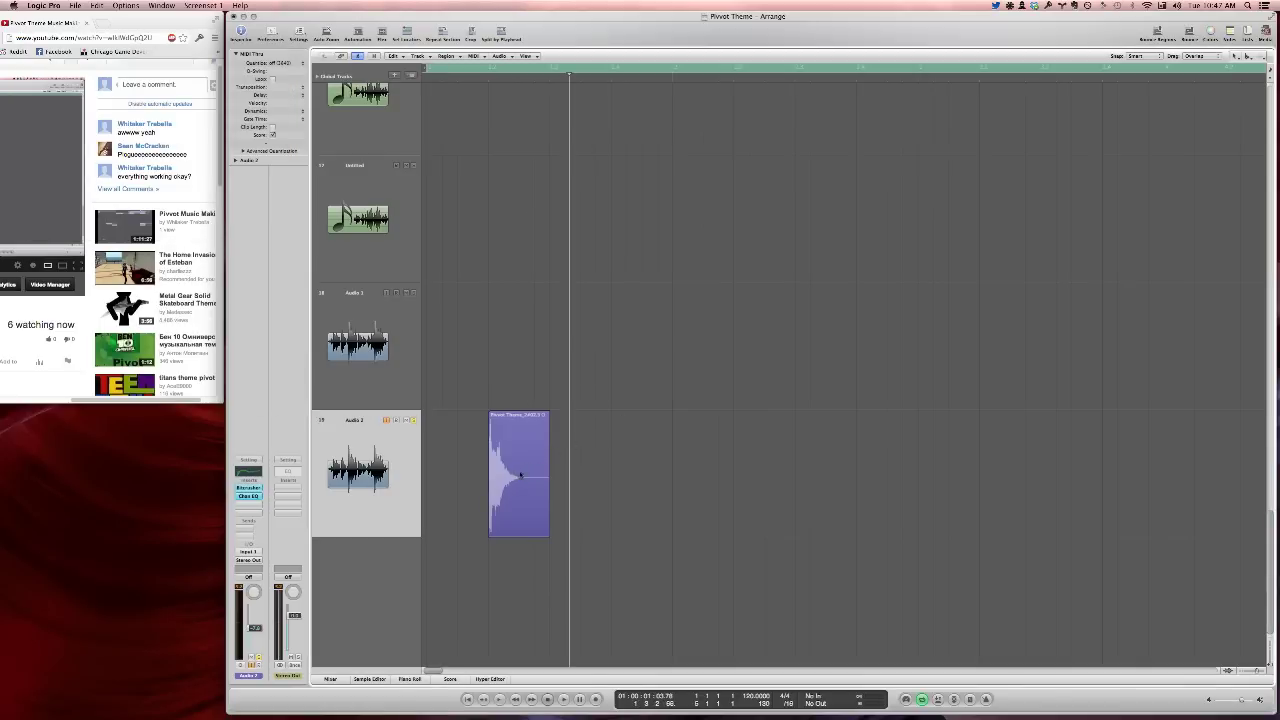
{"action": "key", "text": "space"}
{"action": "key", "text": "space"}
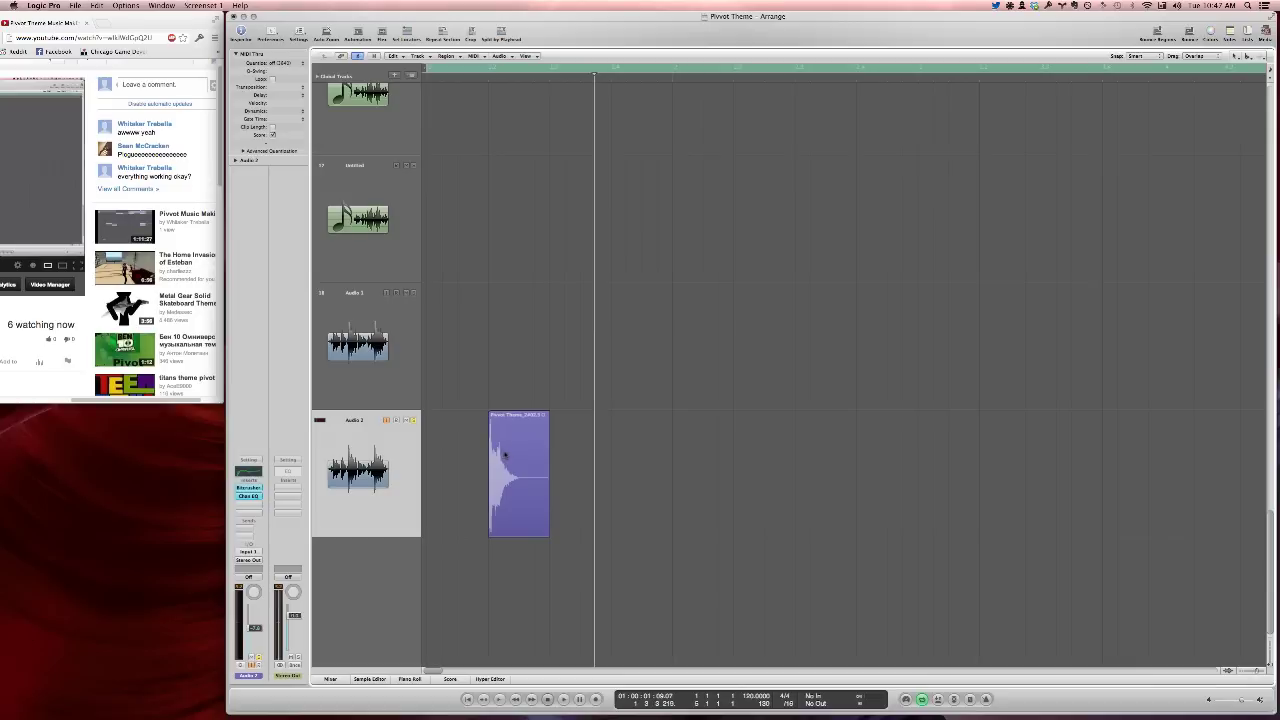
Bounce the Audio 2 hit in place to a new track under the name "snare", leaving the source region as is
{"action": "right_click", "coordinate": [509, 453]}
{"action": "left_click", "coordinate": [531, 462]}
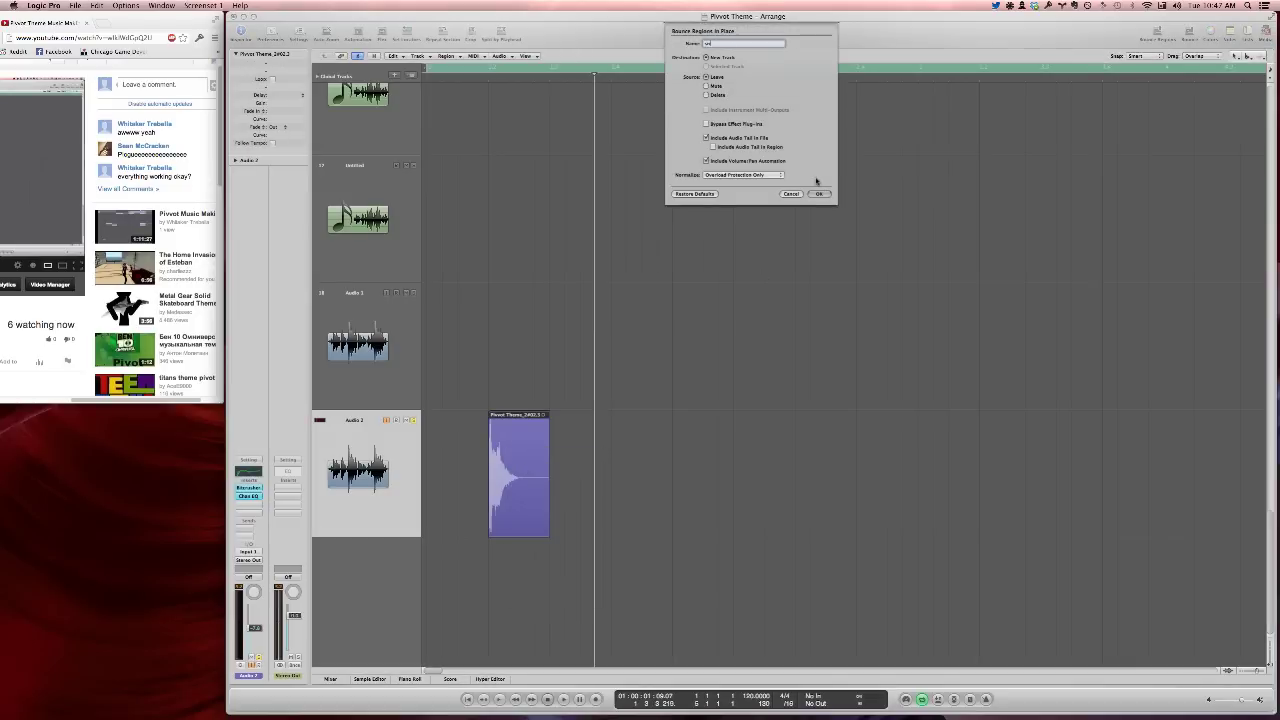
{"action": "key", "text": "Return"}
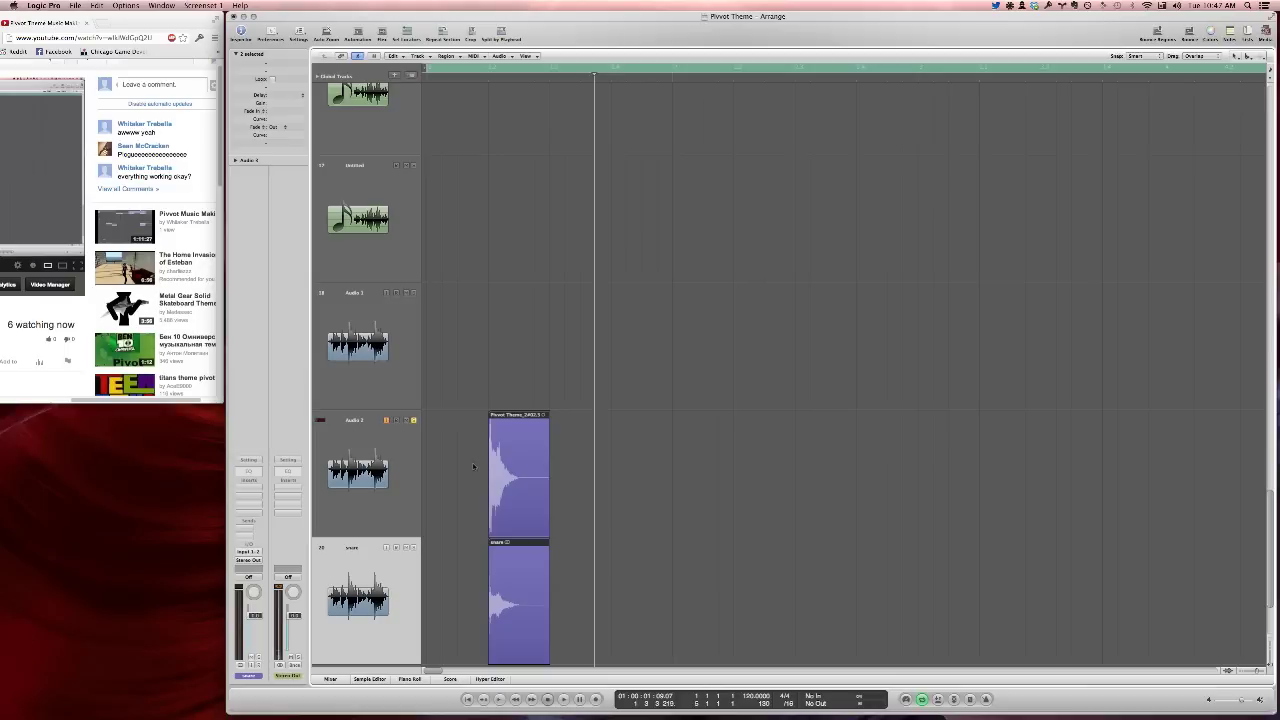
{"action": "left_click", "coordinate": [461, 494]}
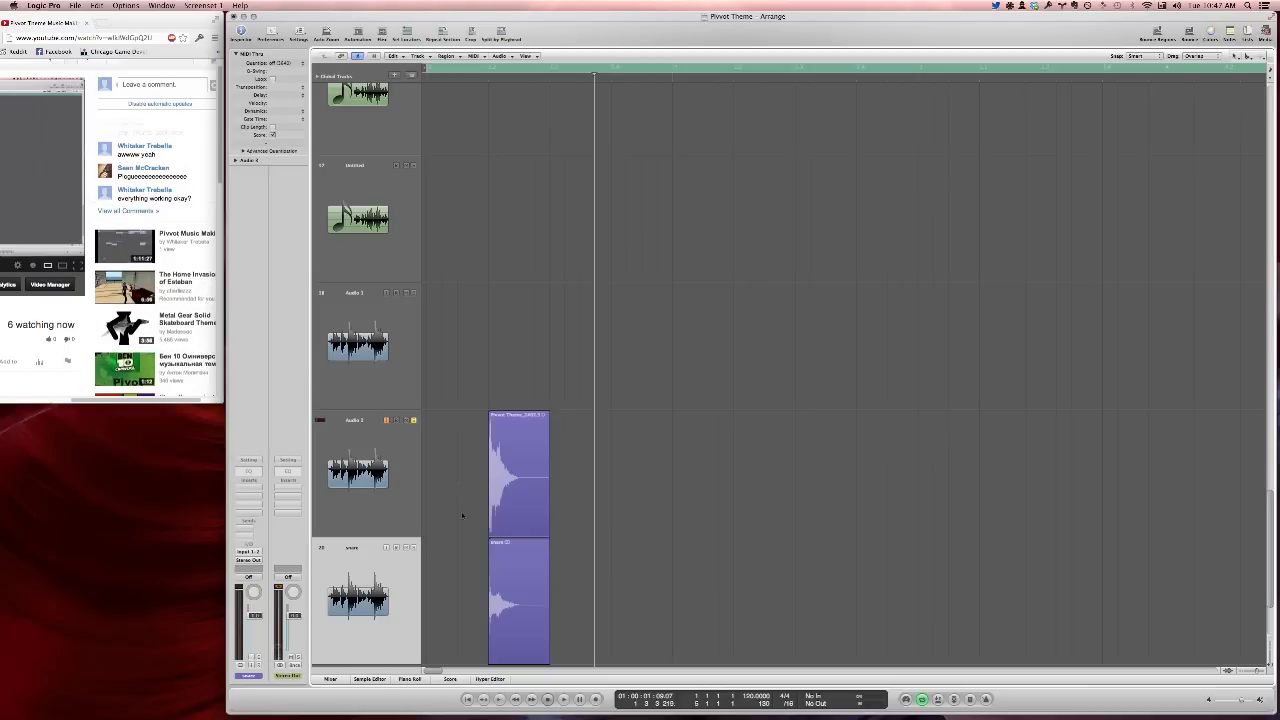
Delete the bounced snare region and its track from the arrangement
{"action": "scroll", "coordinate": [461, 520], "scroll_direction": "down", "scroll_amount": 3}
{"action": "scroll", "coordinate": [460, 515], "scroll_direction": "down", "scroll_amount": 2}
{"action": "left_click", "coordinate": [416, 375]}
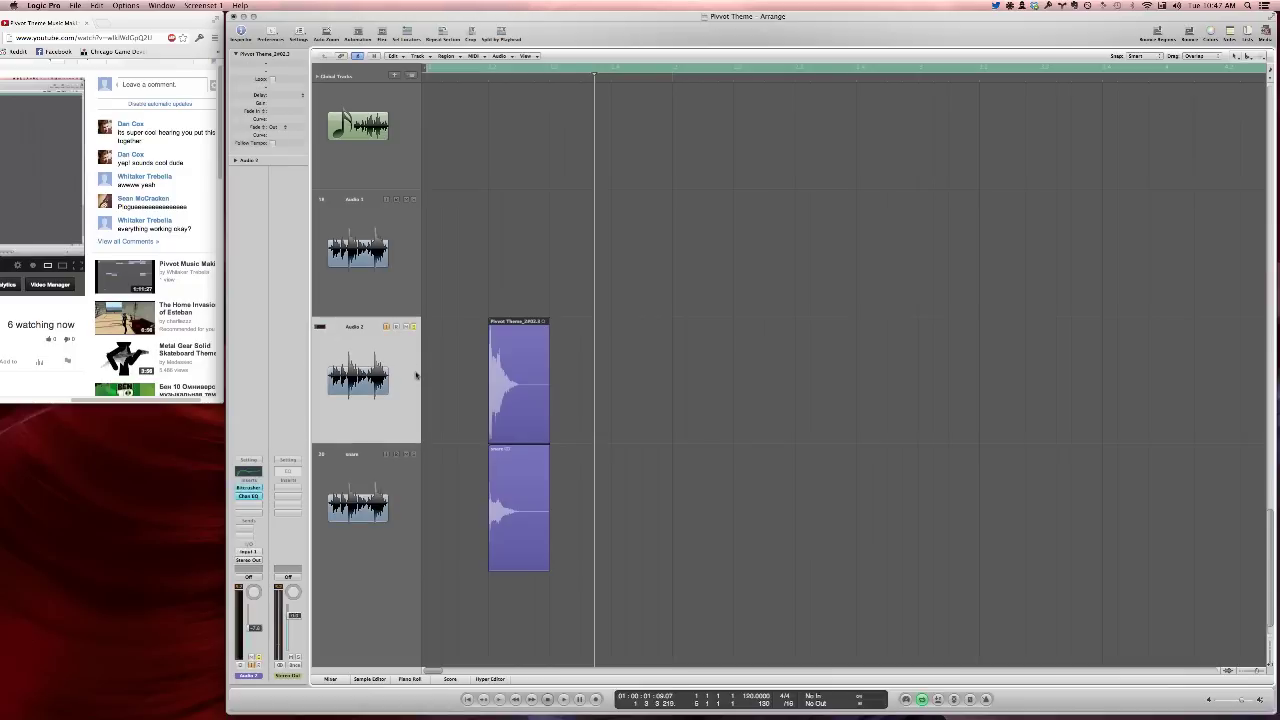
{"action": "left_click", "coordinate": [398, 487]}
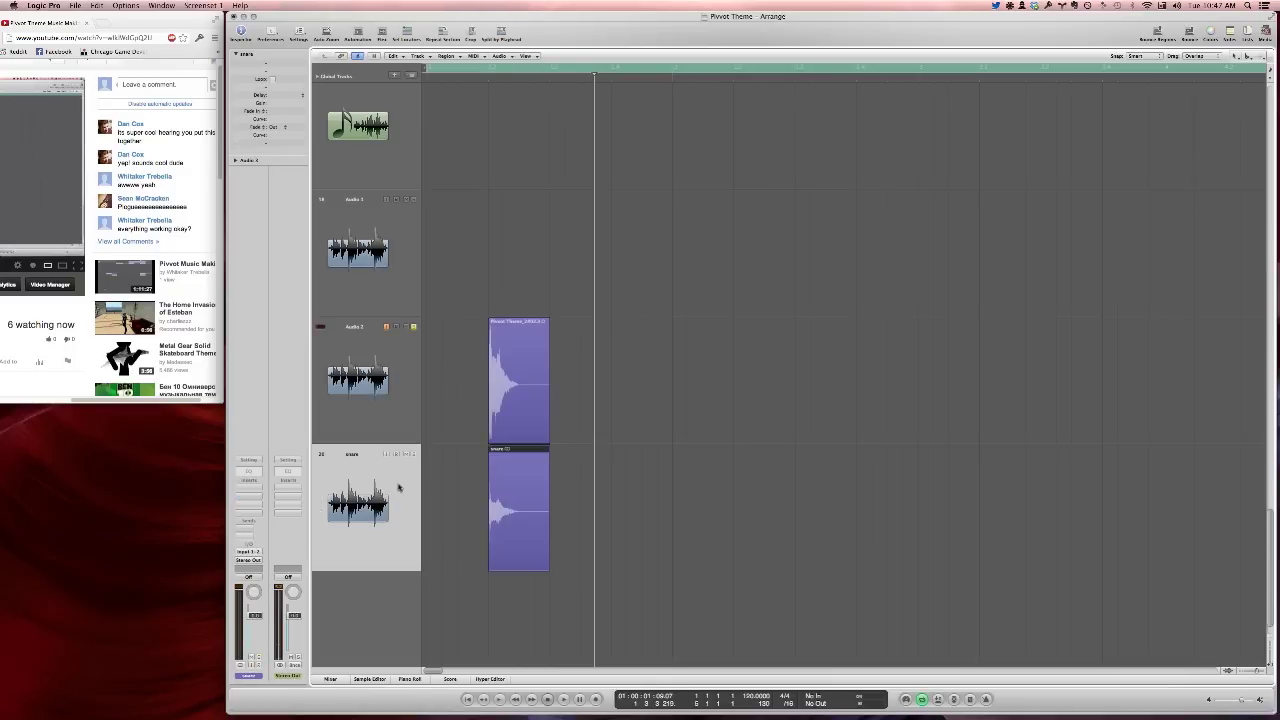
{"action": "key", "text": "Delete"}
{"action": "key", "text": "super+Delete"}
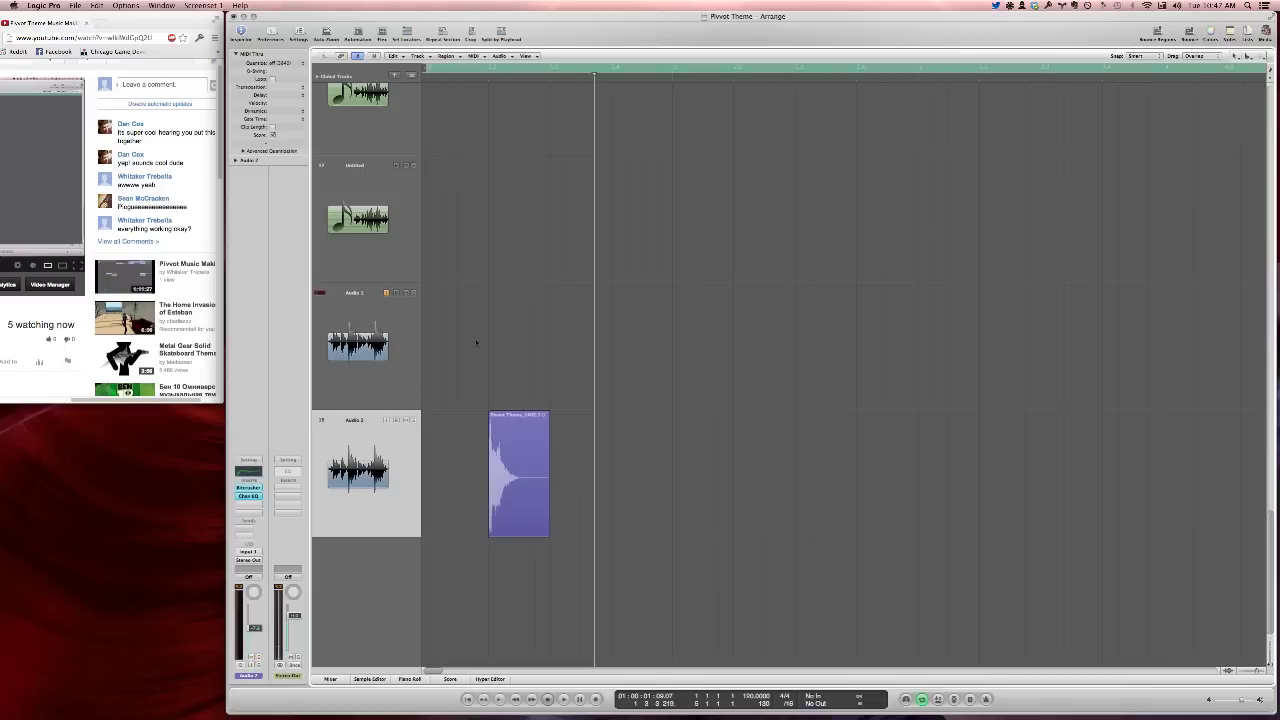
Delete the original hit region from Audio 2 together with its recorded audio file, and show the whole arrangement
{"action": "left_click", "coordinate": [389, 462]}
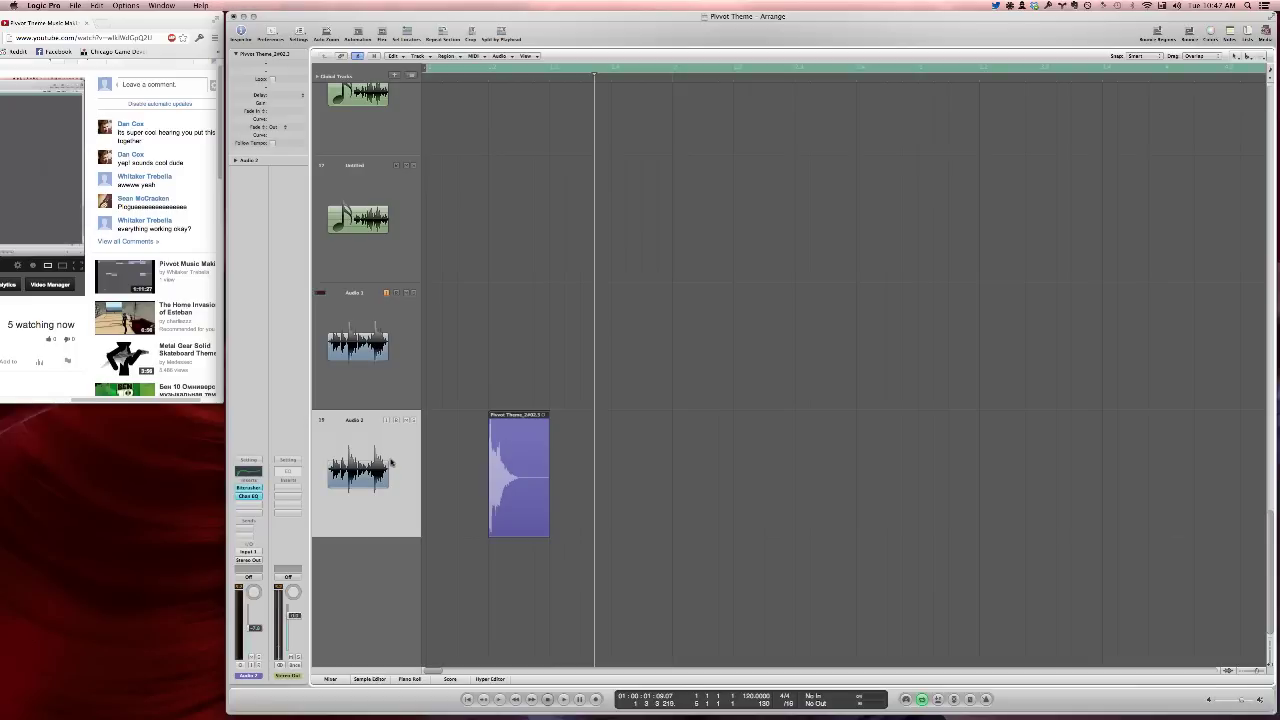
{"action": "key", "text": "BackSpace"}
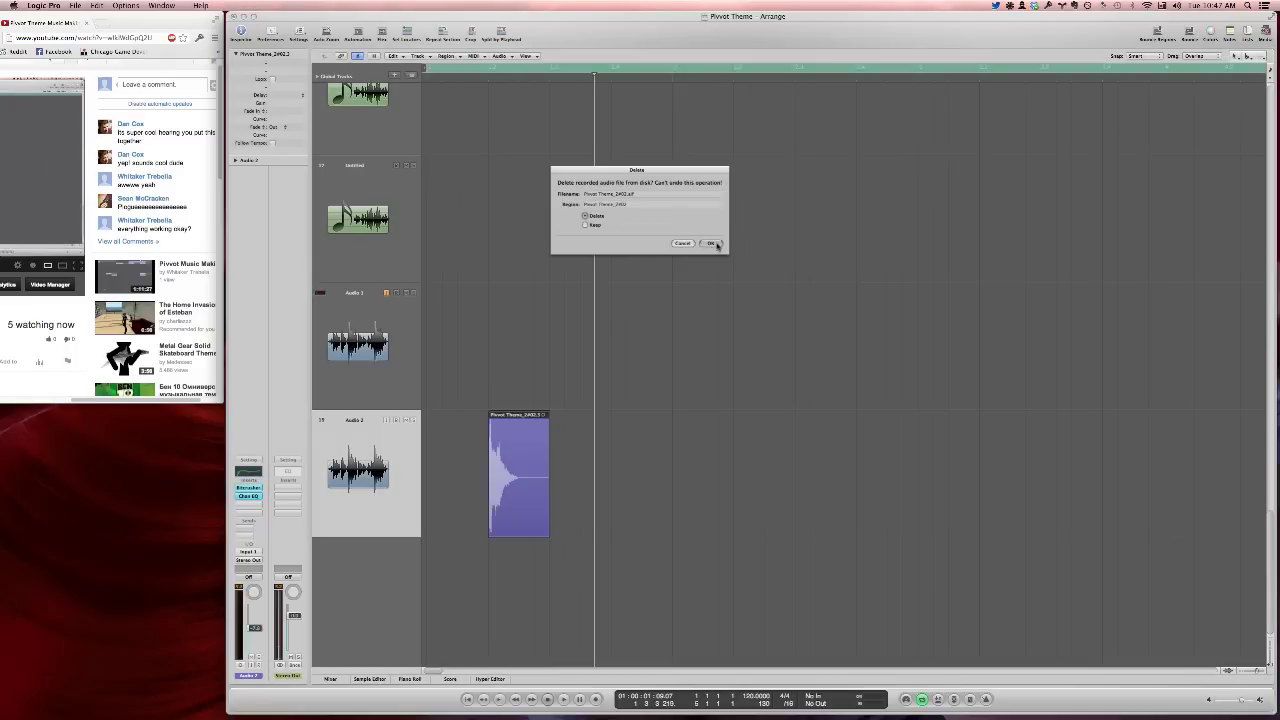
{"action": "left_click", "coordinate": [710, 244]}
{"action": "key", "text": "z"}
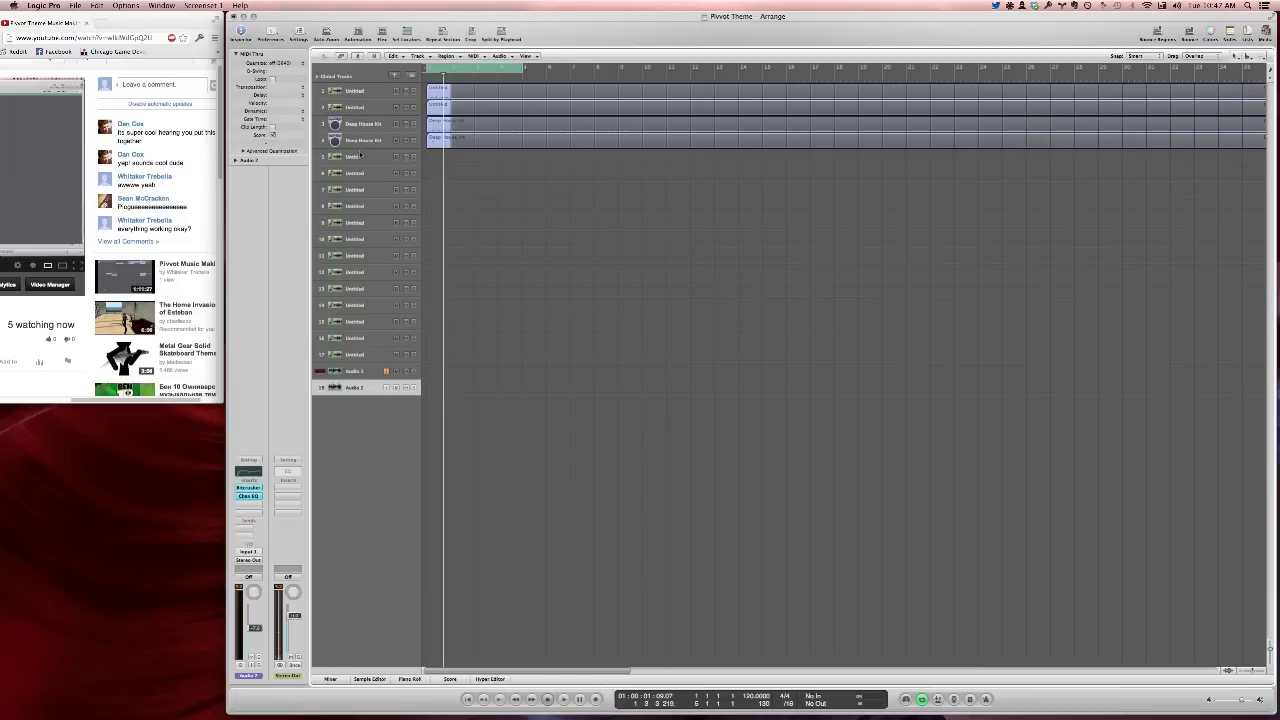
Open the Ultrabeat instrument of the second Deep House Kit track and show its region's notes in the Piano Roll
{"action": "left_click", "coordinate": [363, 143]}
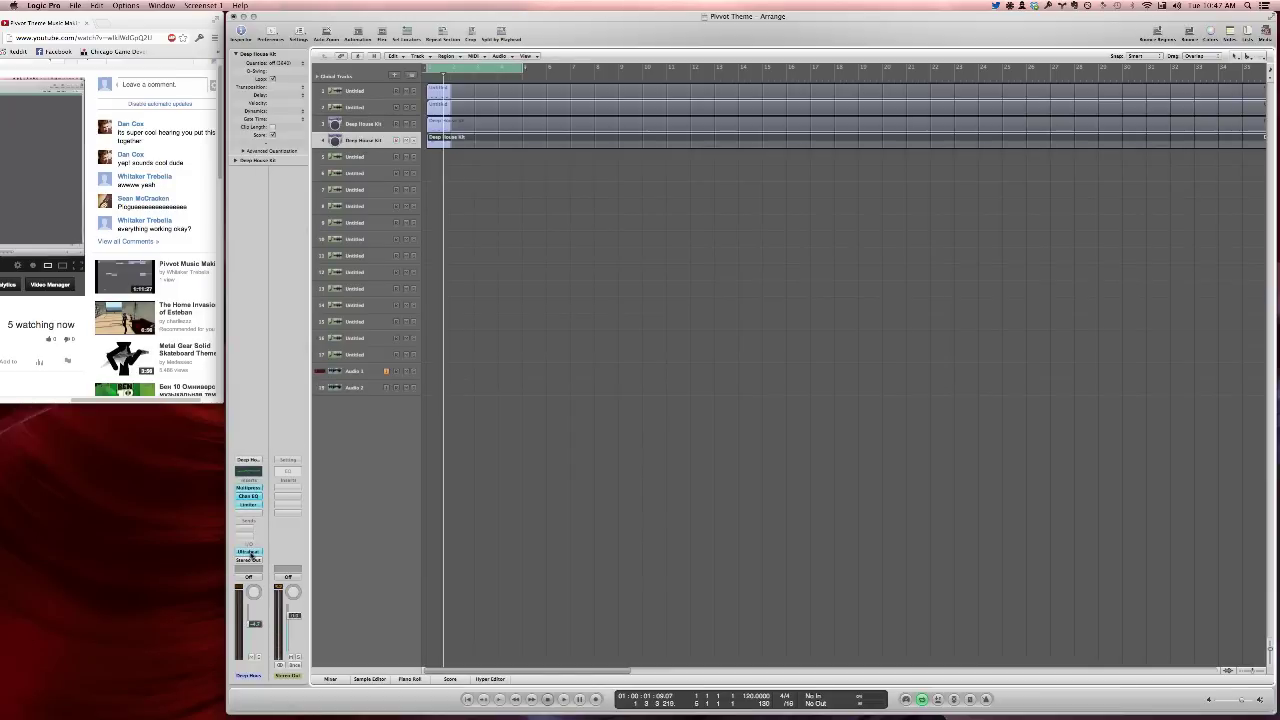
{"action": "left_click", "coordinate": [249, 553]}
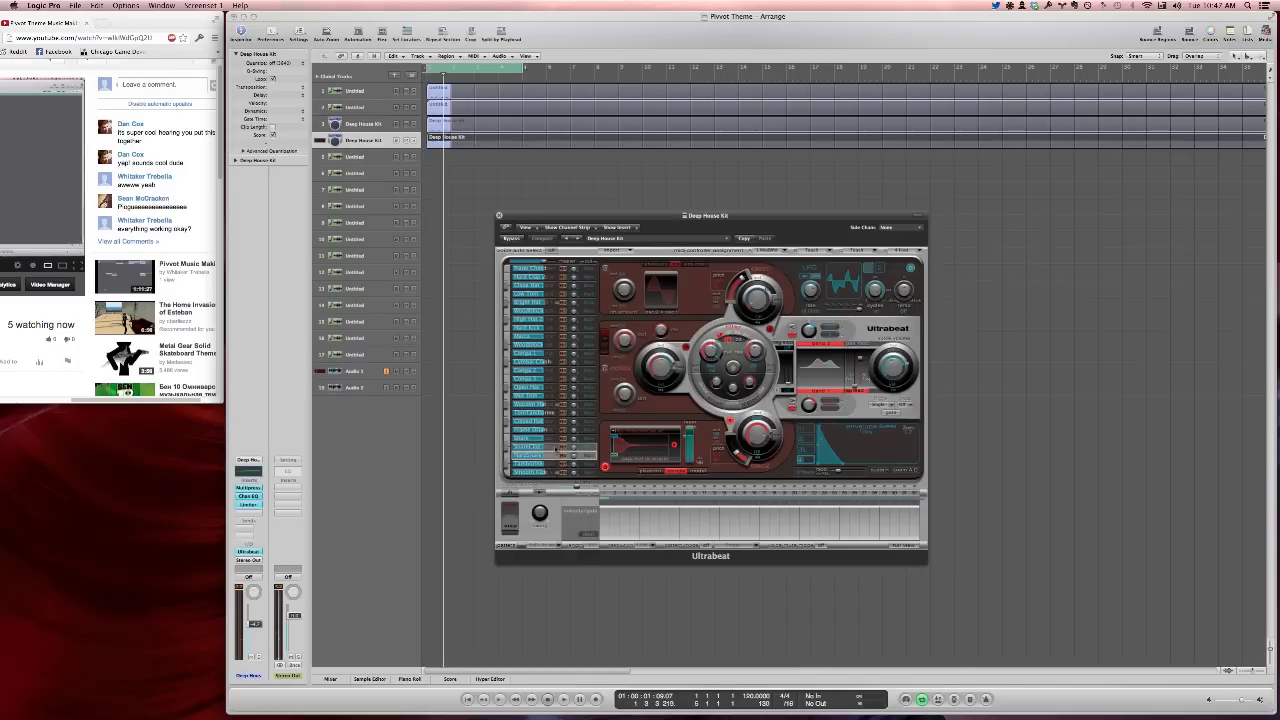
{"action": "left_click", "coordinate": [444, 143]}
{"action": "double_click", "coordinate": [444, 144]}
{"action": "left_click_drag", "start_coordinate": [519, 216], "coordinate": [555, 153]}
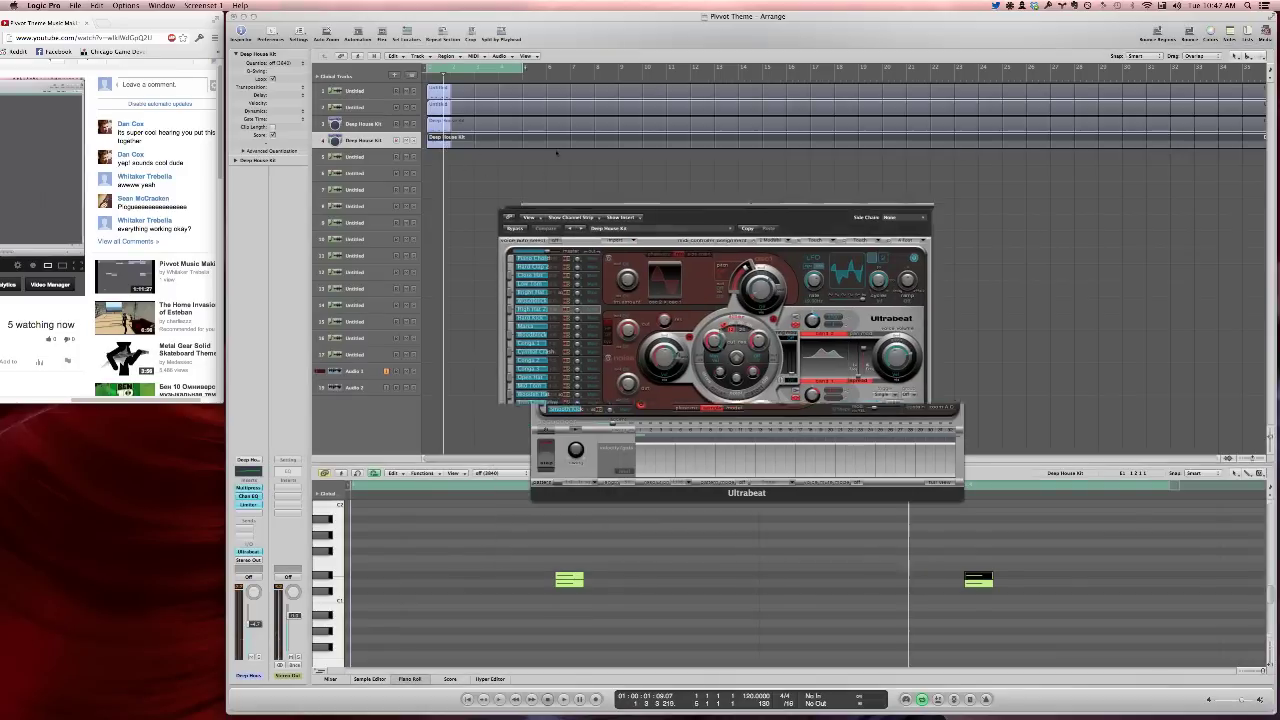
Move the upper note of both note pairs up in pitch, play it back, and select the Ultrabeat voice for the new sample
{"action": "key", "text": "Left"}
{"action": "left_click_drag", "start_coordinate": [985, 575], "coordinate": [983, 567]}
{"action": "key", "text": "space"}
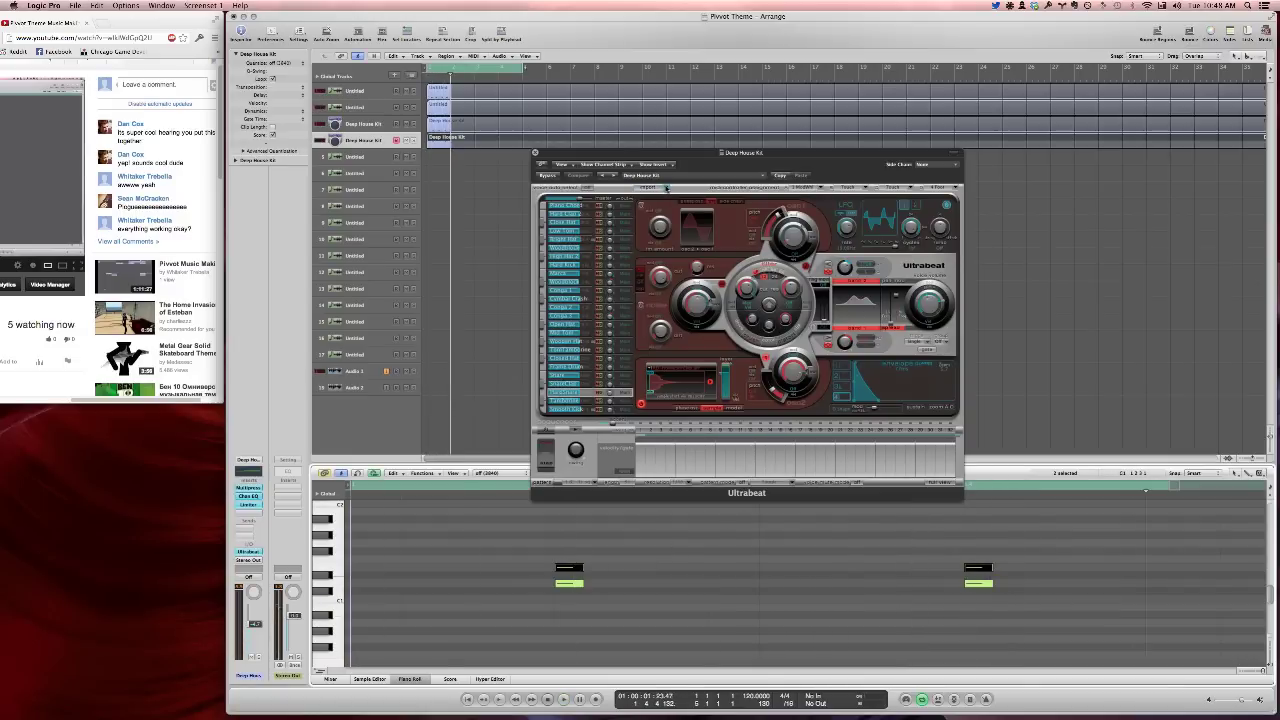
{"action": "left_click", "coordinate": [568, 376]}
{"action": "left_click", "coordinate": [568, 367]}
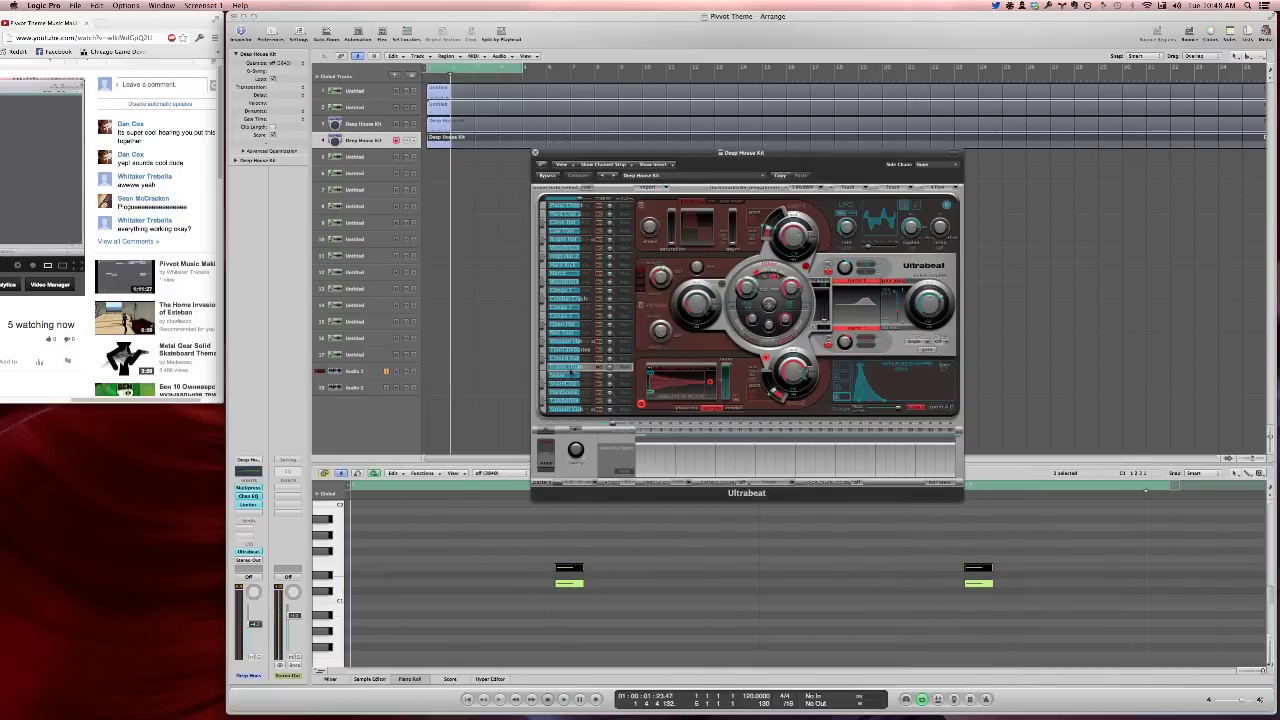
{"action": "left_click", "coordinate": [662, 370]}
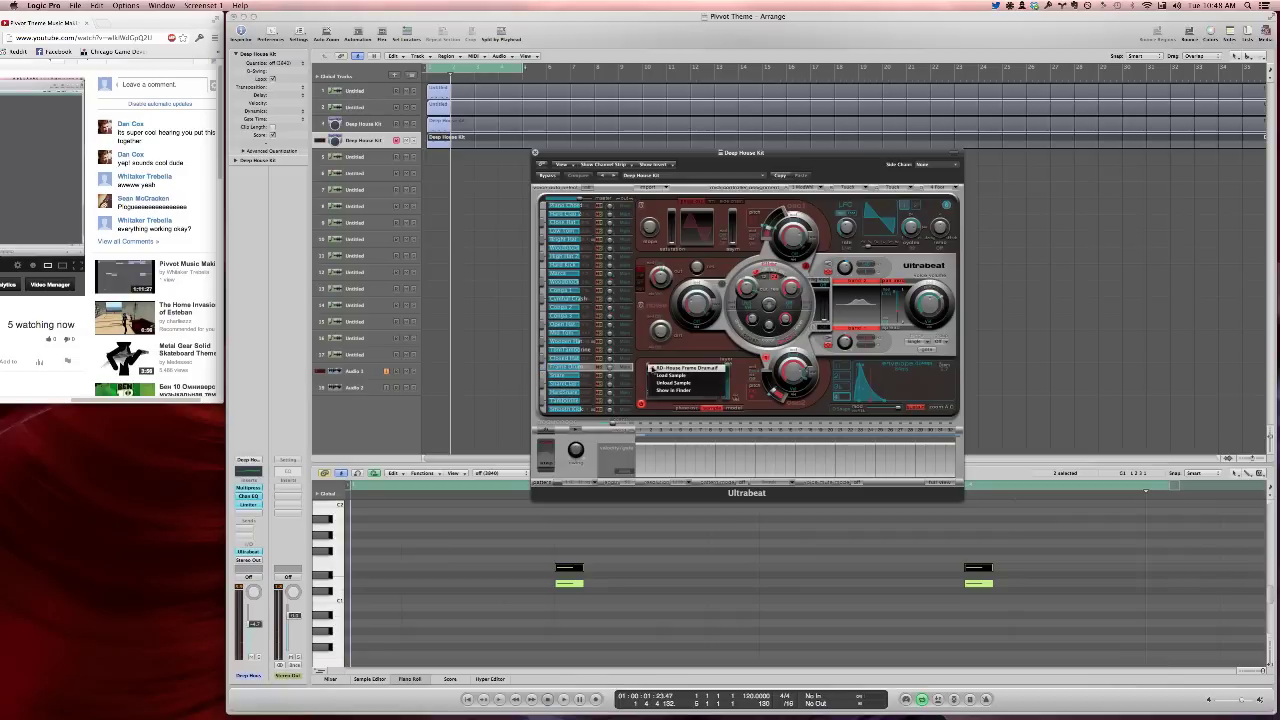
{"action": "left_click", "coordinate": [668, 375]}
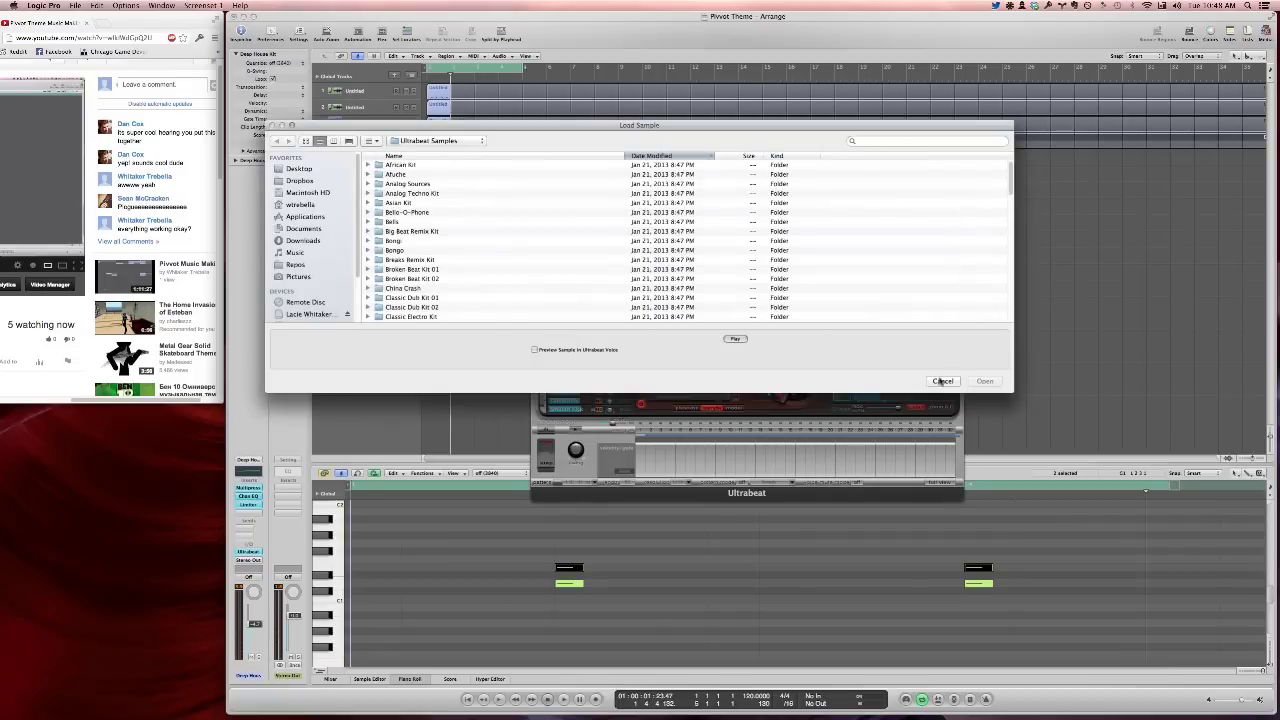
{"action": "left_click", "coordinate": [942, 381]}
Initialize the selected Ultrabeat voice with the Sample preset
{"action": "right_click", "coordinate": [548, 367]}
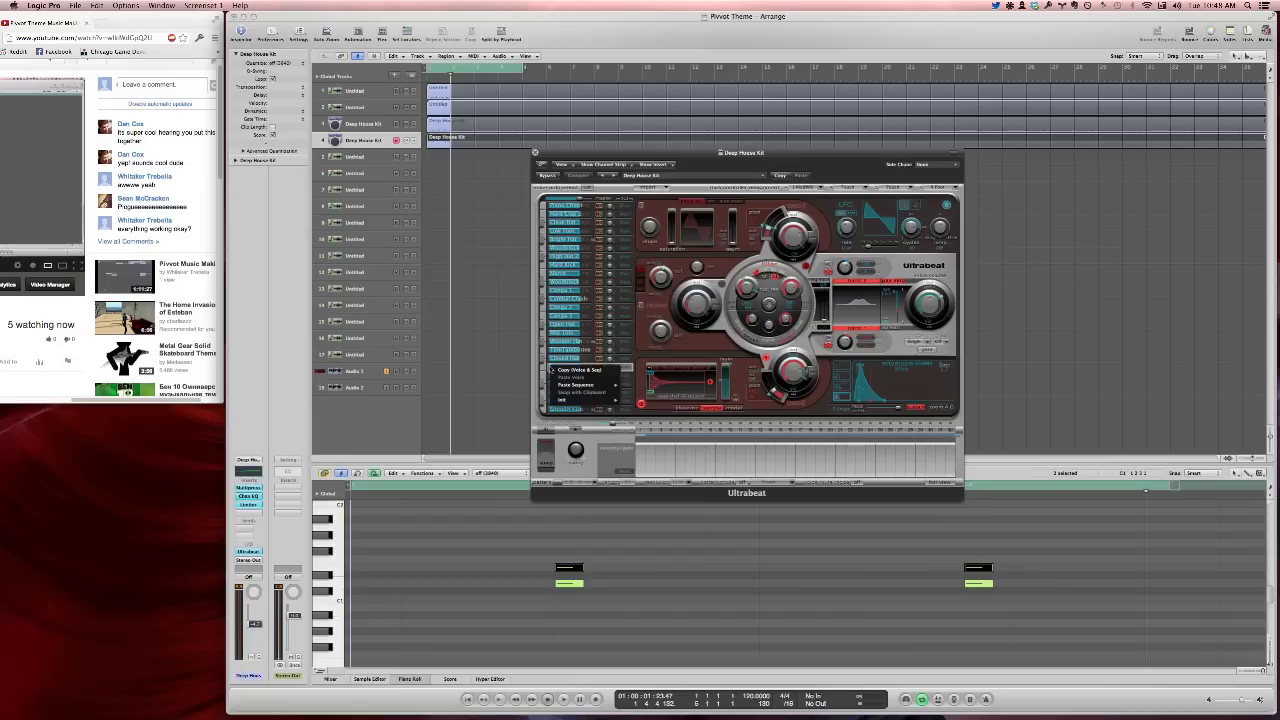
{"action": "mouse_move", "coordinate": [592, 399]}
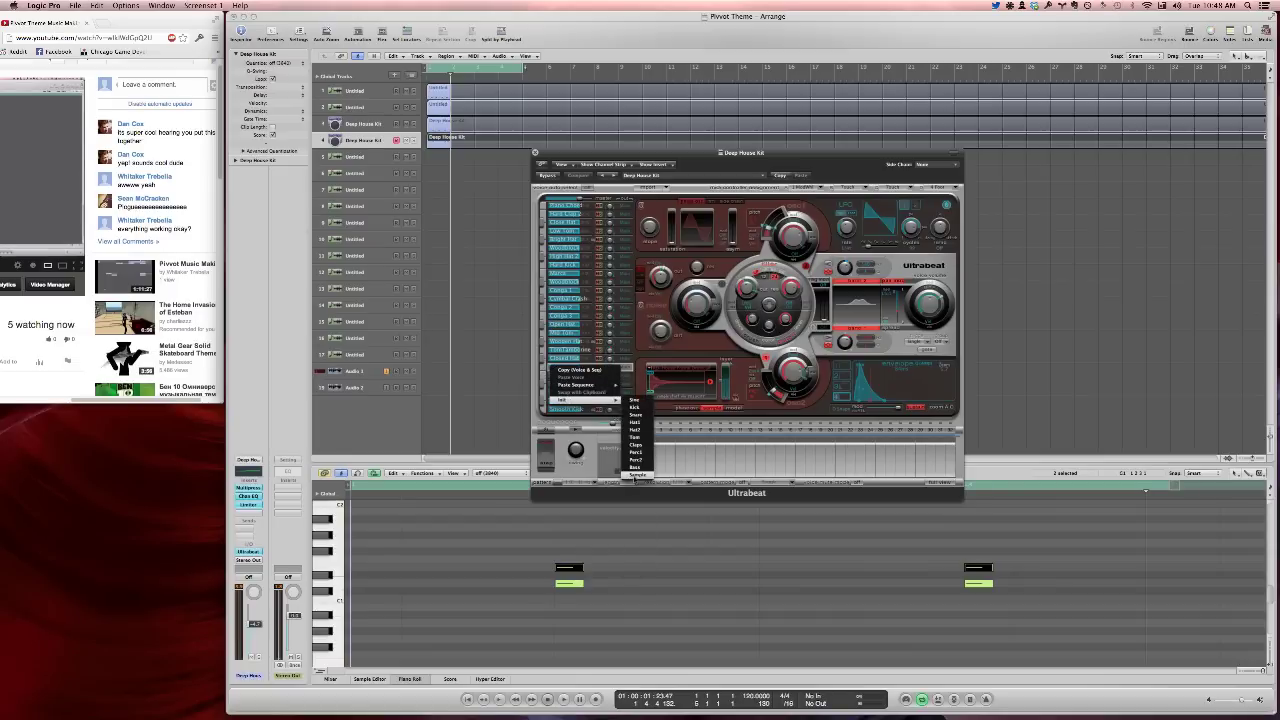
{"action": "left_click", "coordinate": [636, 474]}
Load the newest recording from the Pivvot Theme project's Audio Files folder, inside Music > Logic, into the Ultrabeat voice
{"action": "left_click", "coordinate": [649, 370]}
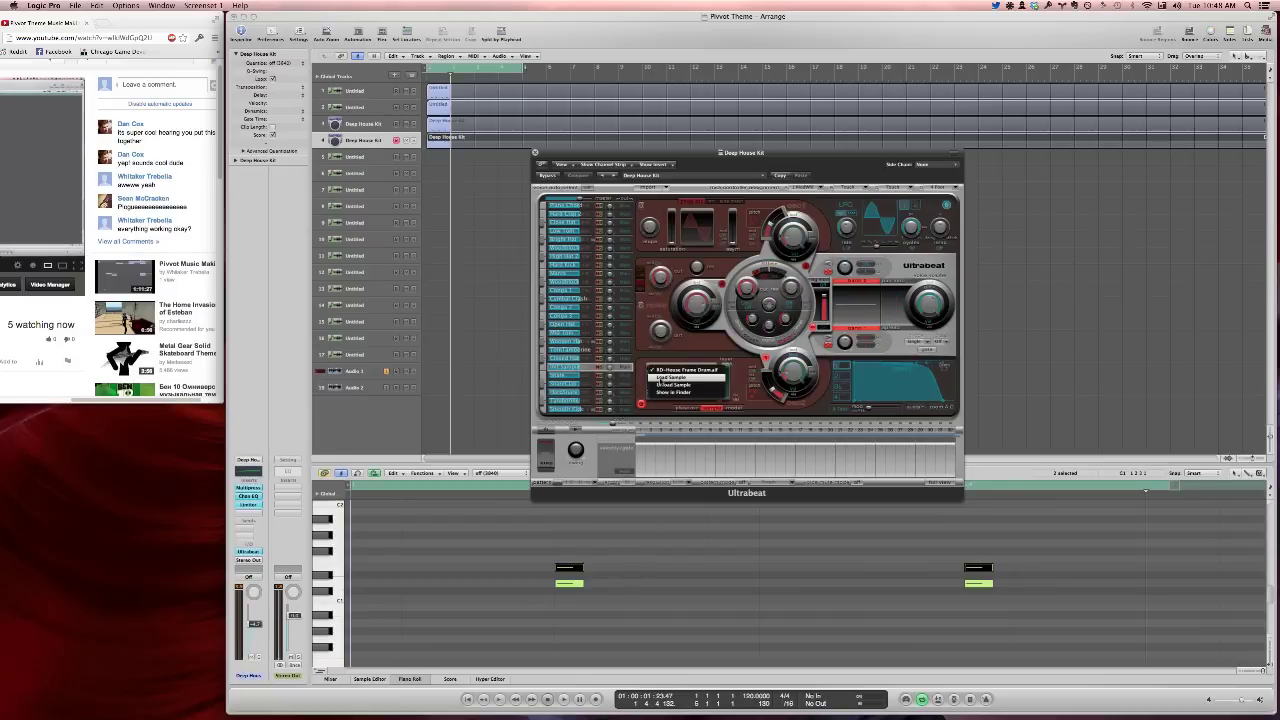
{"action": "left_click", "coordinate": [668, 377]}
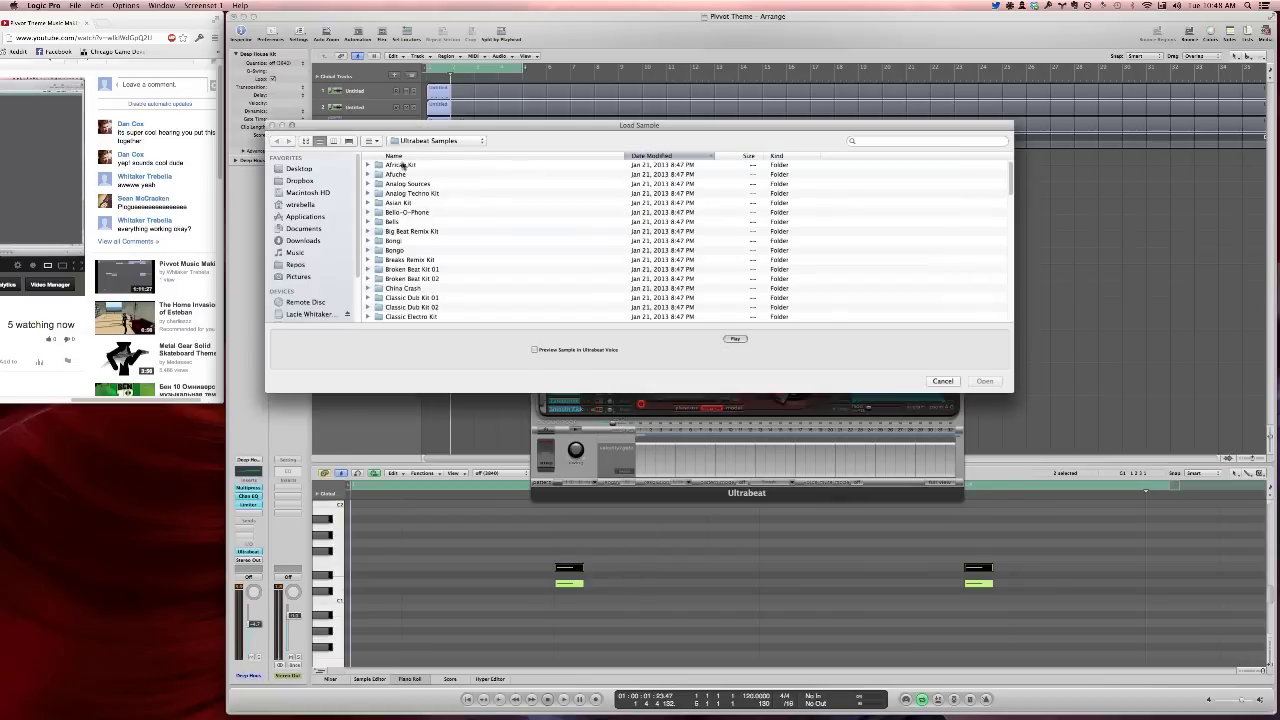
{"action": "left_click", "coordinate": [411, 145]}
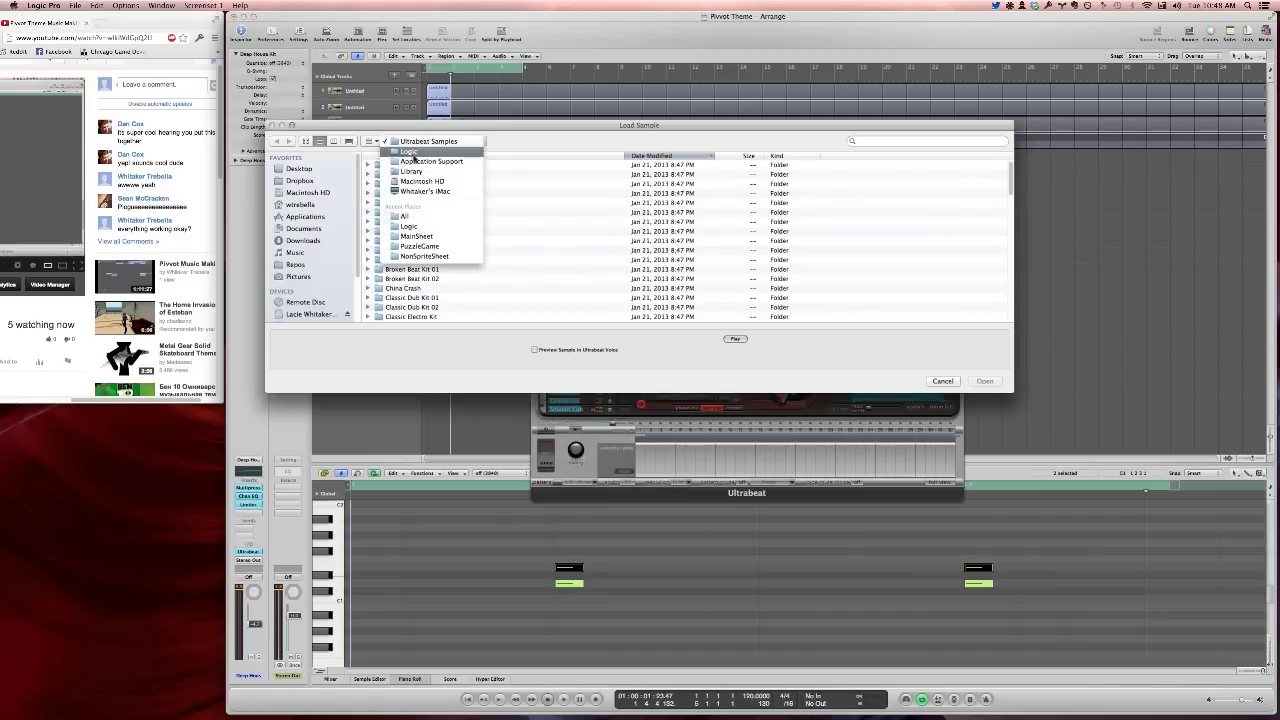
{"action": "left_click", "coordinate": [413, 160]}
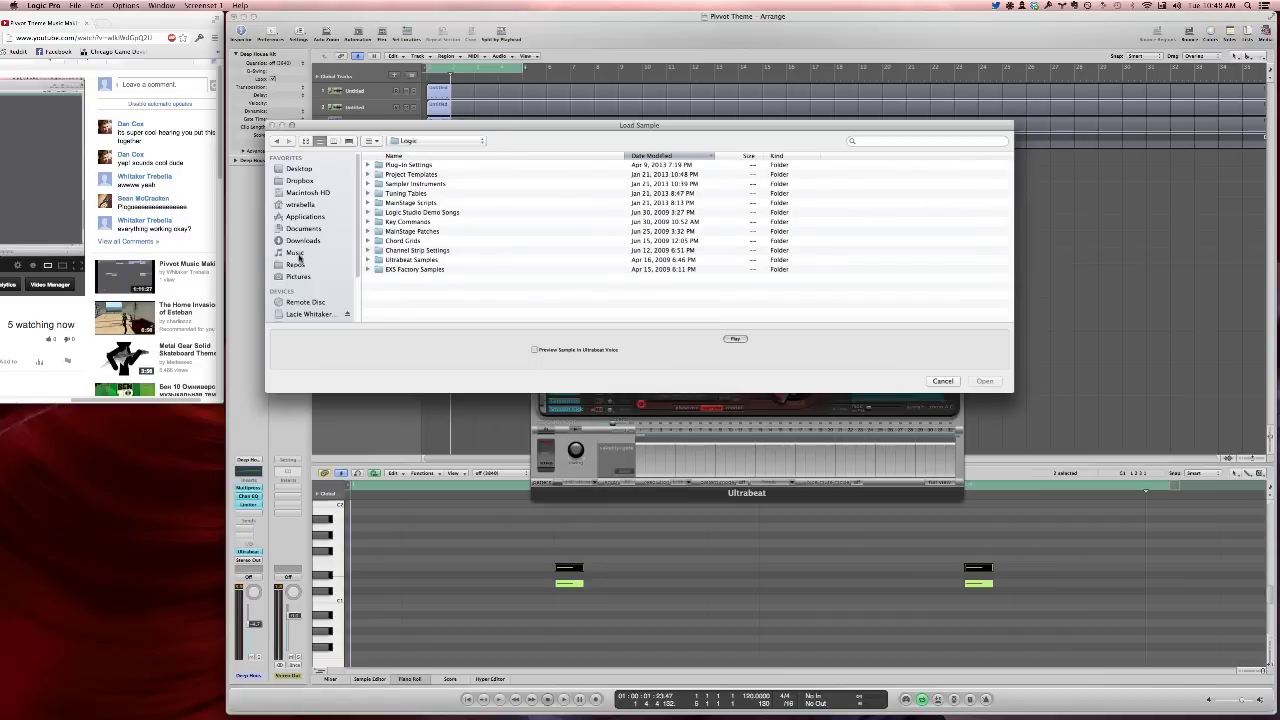
{"action": "left_click", "coordinate": [296, 253]}
{"action": "left_click", "coordinate": [392, 166]}
{"action": "double_click", "coordinate": [392, 166]}
{"action": "left_click", "coordinate": [404, 168]}
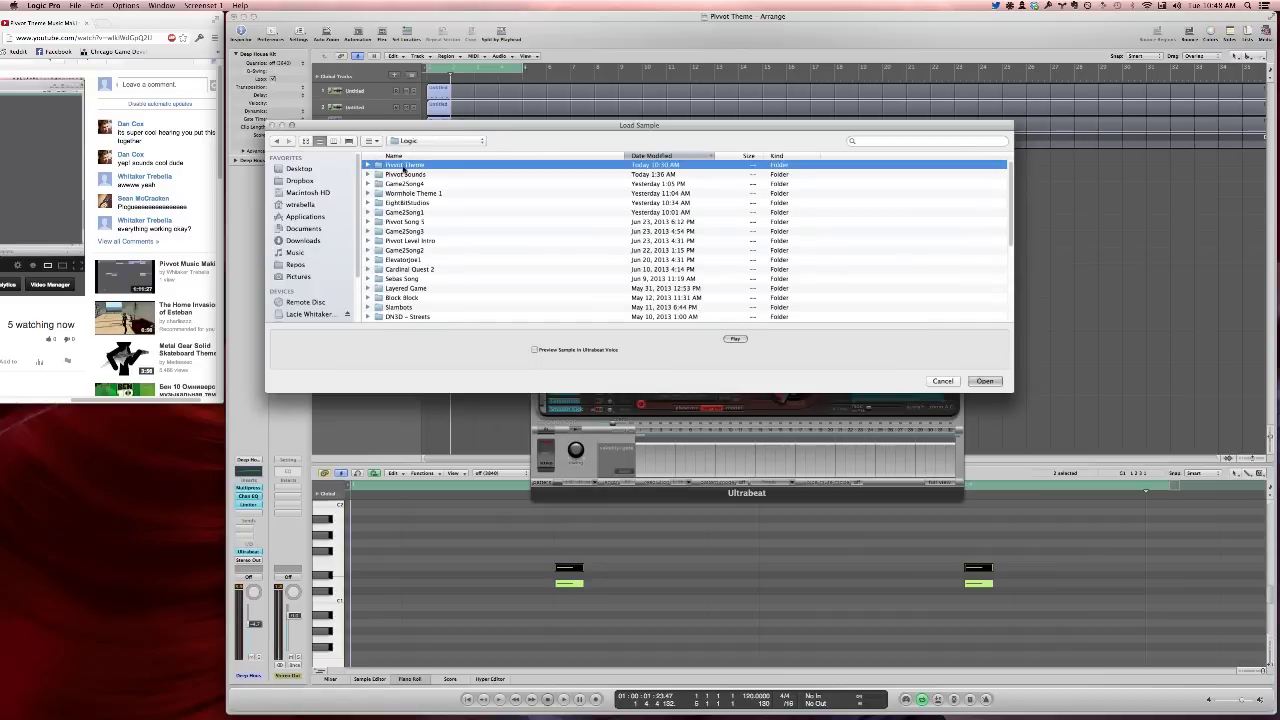
{"action": "double_click", "coordinate": [404, 167]}
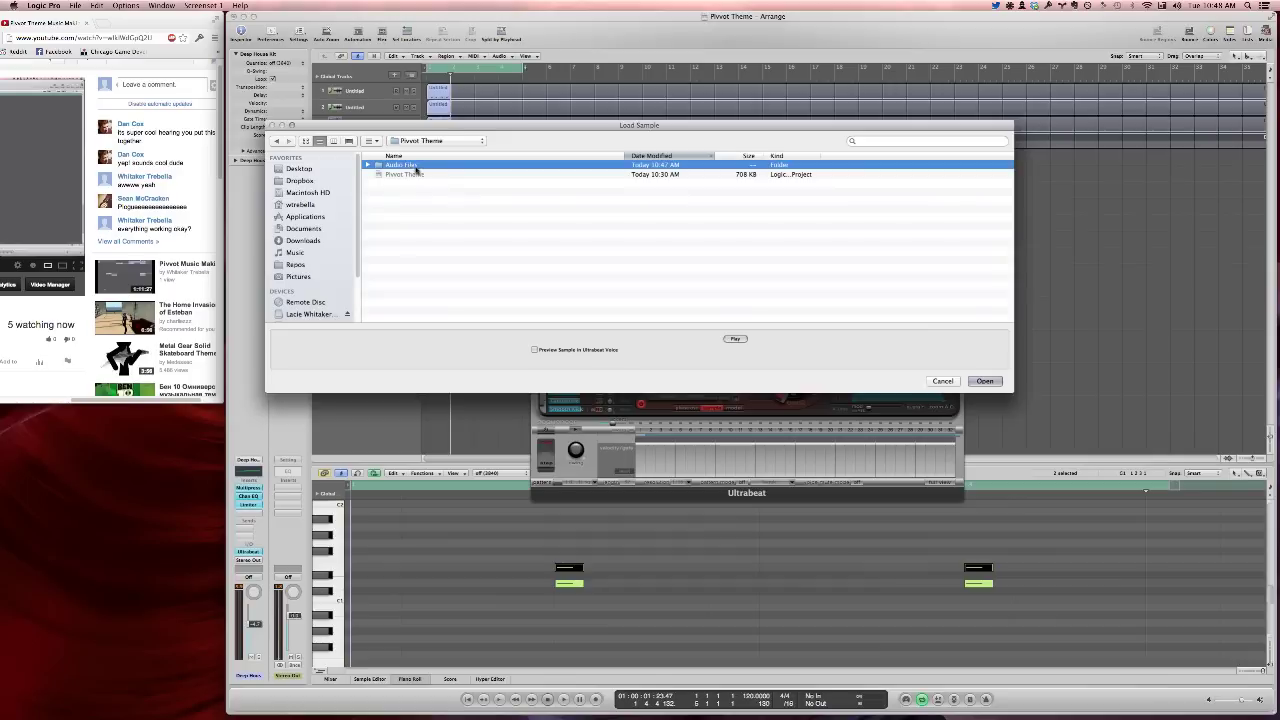
{"action": "double_click", "coordinate": [411, 166]}
{"action": "left_click", "coordinate": [409, 166]}
{"action": "key", "text": "Return"}
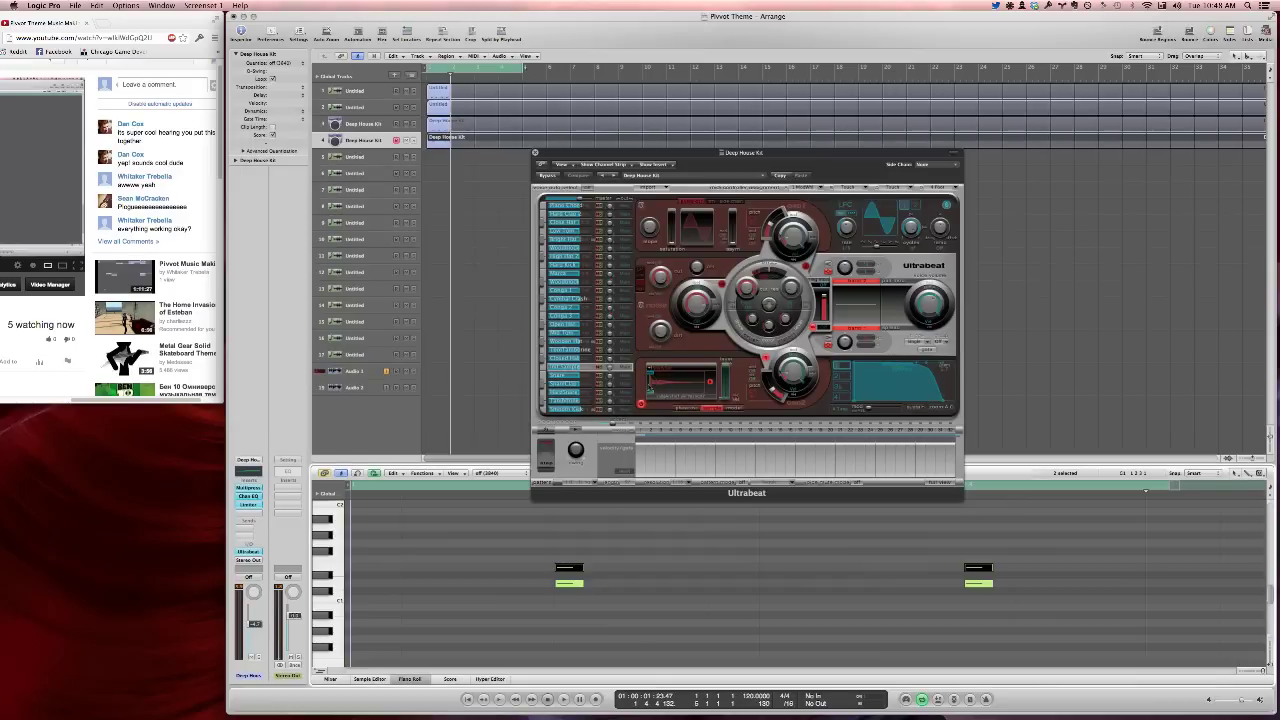
Audition the loaded sample voice and reshape its Ultrabeat envelope into a steady downward decay
{"action": "left_click", "coordinate": [540, 365]}
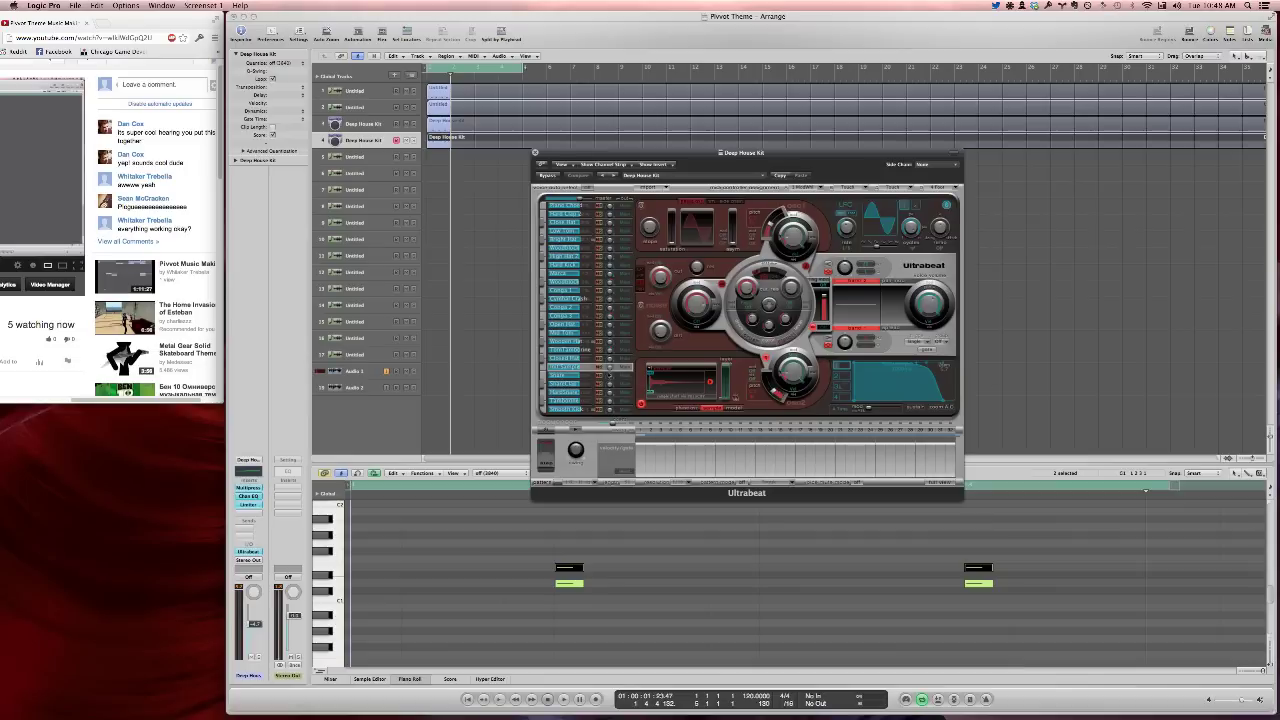
{"action": "left_click", "coordinate": [545, 368]}
{"action": "left_click", "coordinate": [913, 404]}
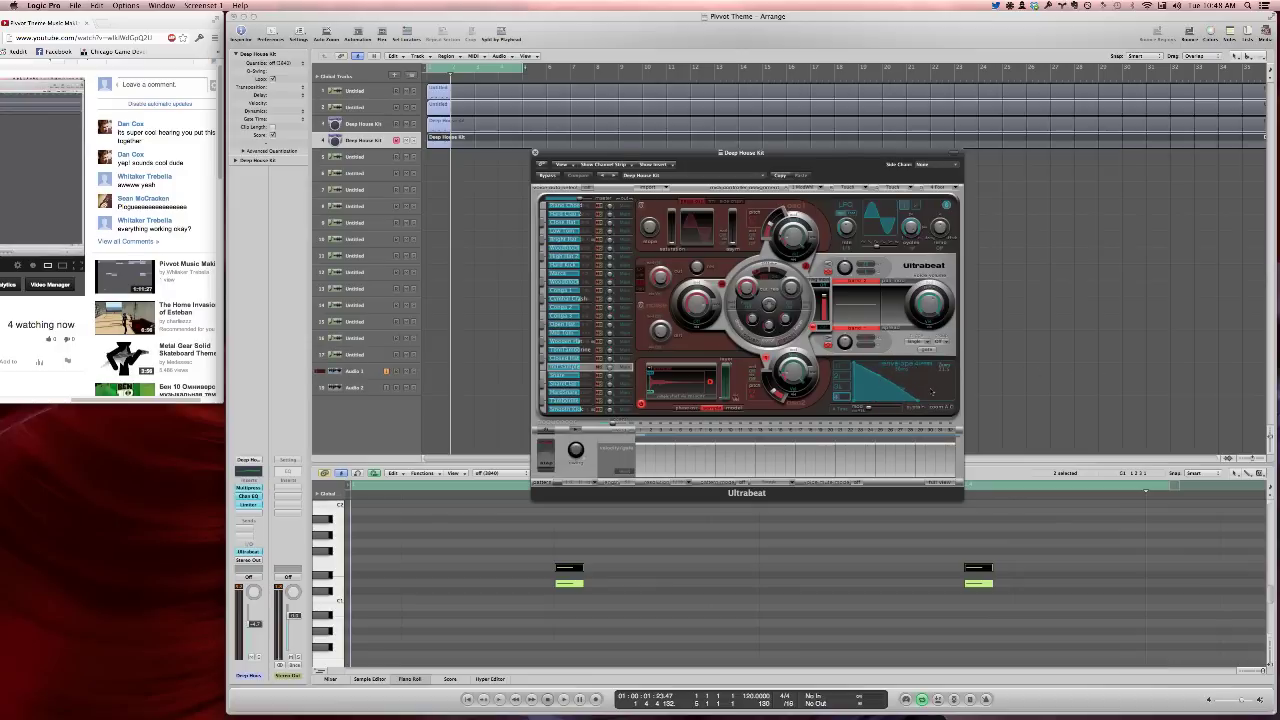
Adjust the decay of the sample voice's Ultrabeat envelope, trying a short tail and settling on a longer slope
{"action": "left_click_drag", "start_coordinate": [918, 402], "coordinate": [890, 402]}
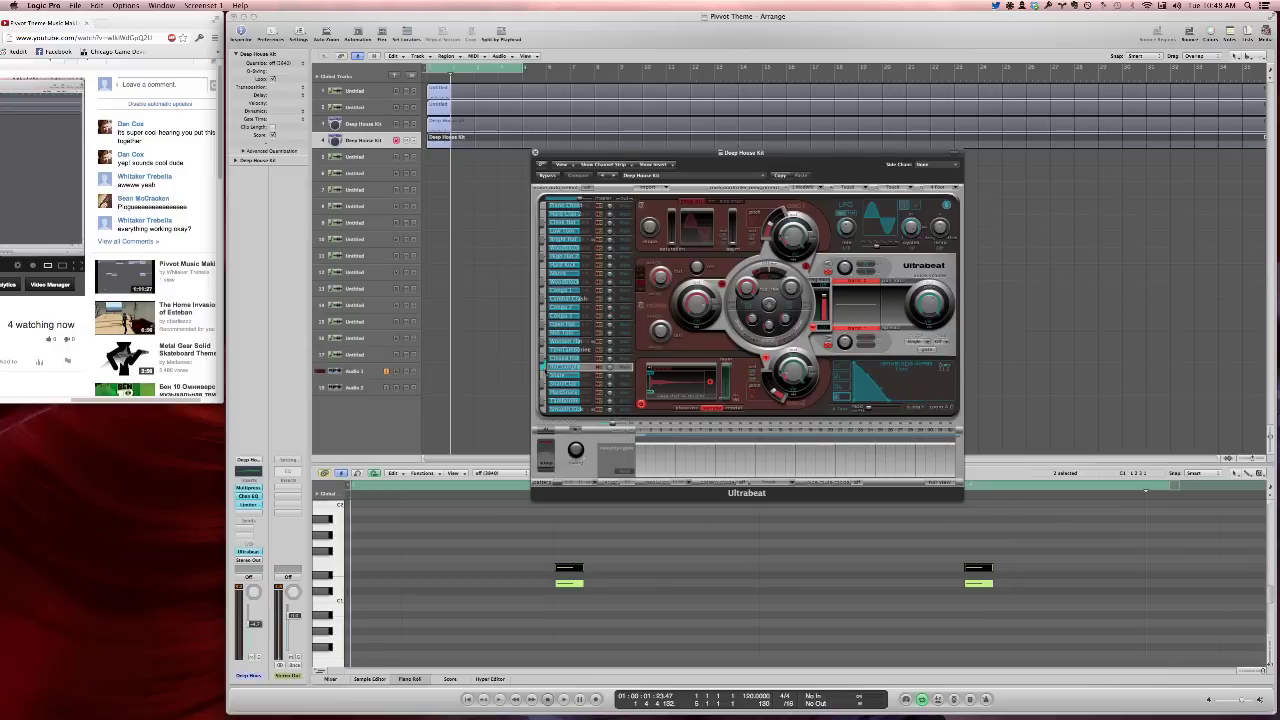
{"action": "left_click_drag", "start_coordinate": [866, 405], "coordinate": [906, 401]}
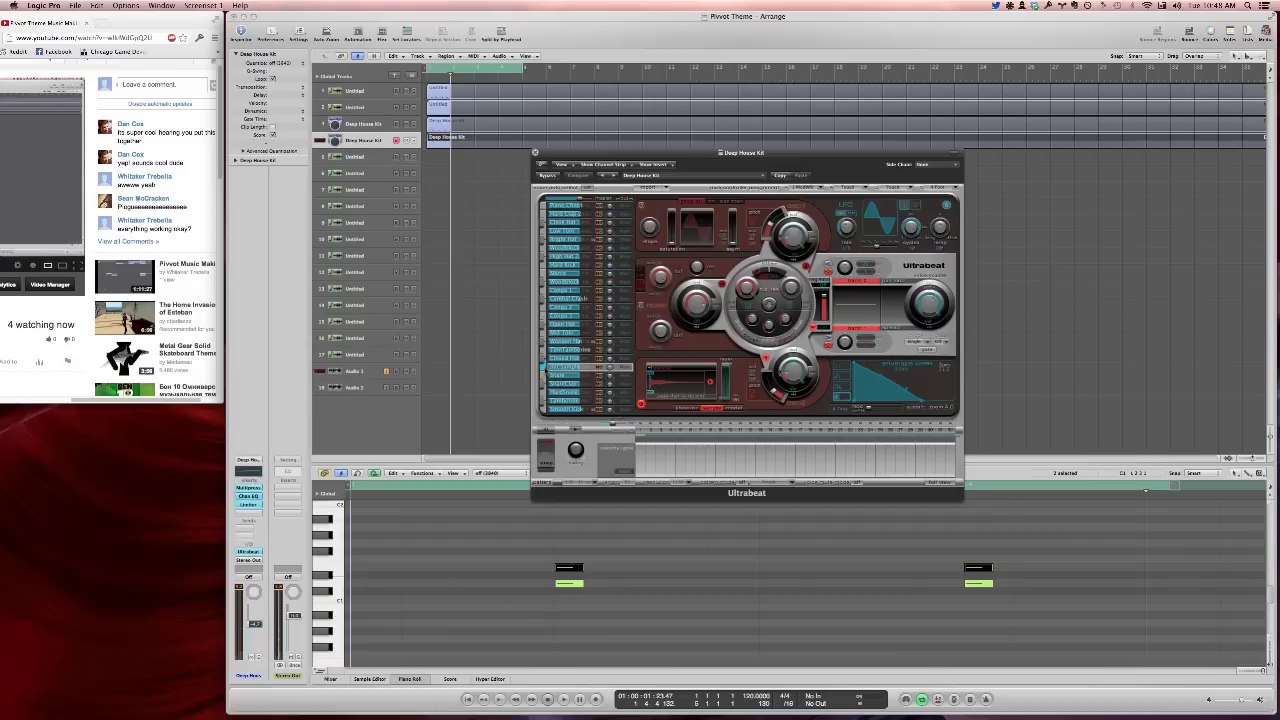
Replace Ultrabeat's step pattern with hits on steps 5, 13, 21 and 29 of the sample voice and run the sequencer
{"action": "left_click", "coordinate": [940, 483]}
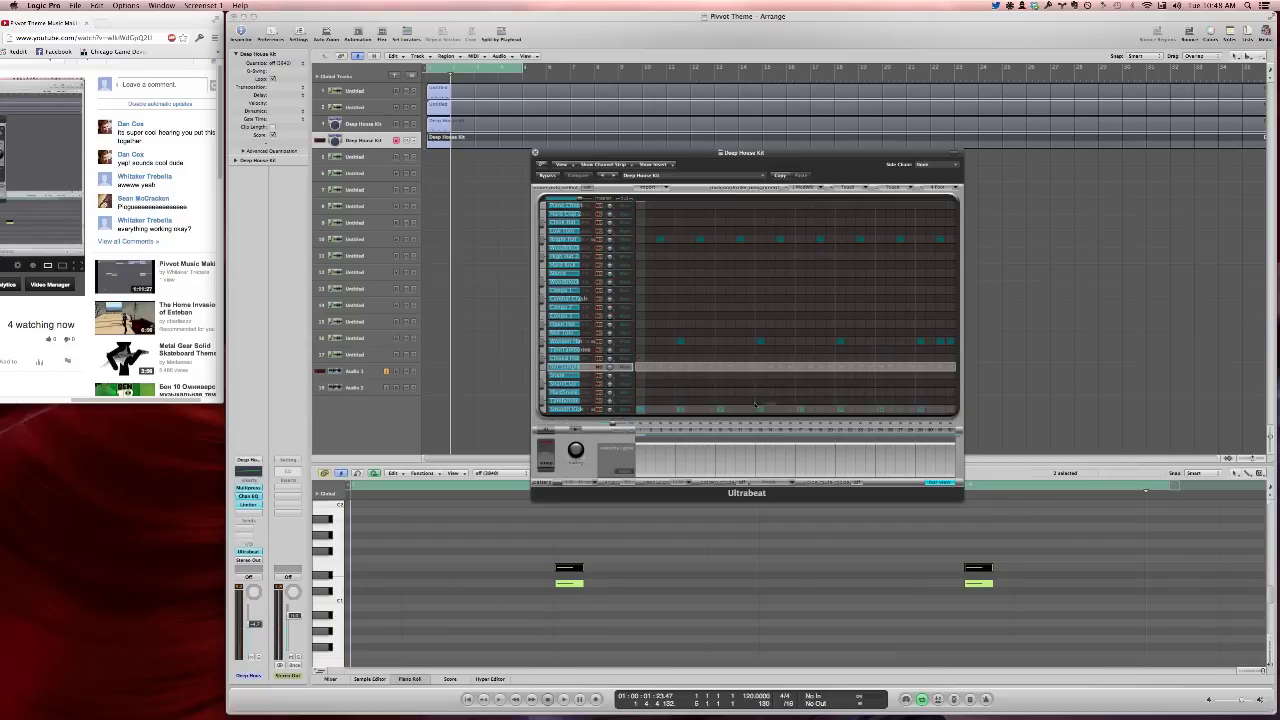
{"action": "mouse_move", "coordinate": [641, 409]}
{"action": "left_mouse_down"}
{"action": "mouse_move", "coordinate": [806, 292]}
{"action": "mouse_move", "coordinate": [946, 224]}
{"action": "left_mouse_up"}
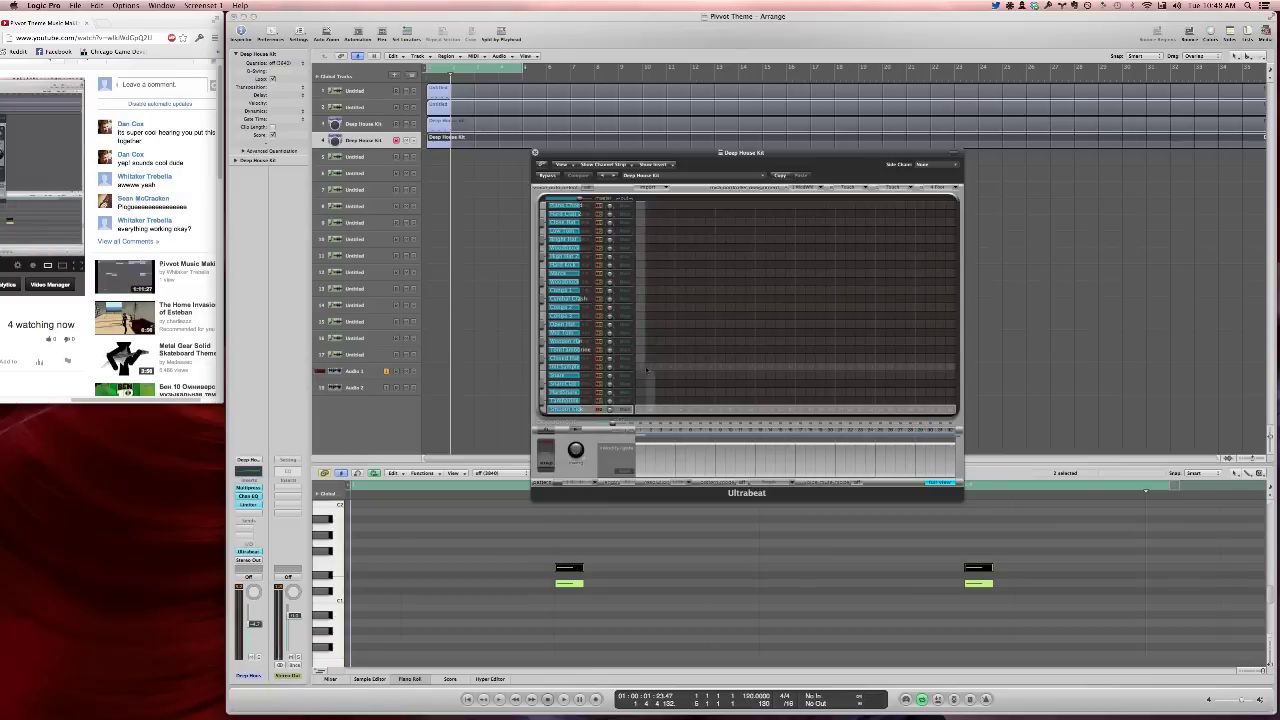
{"action": "left_click", "coordinate": [680, 367]}
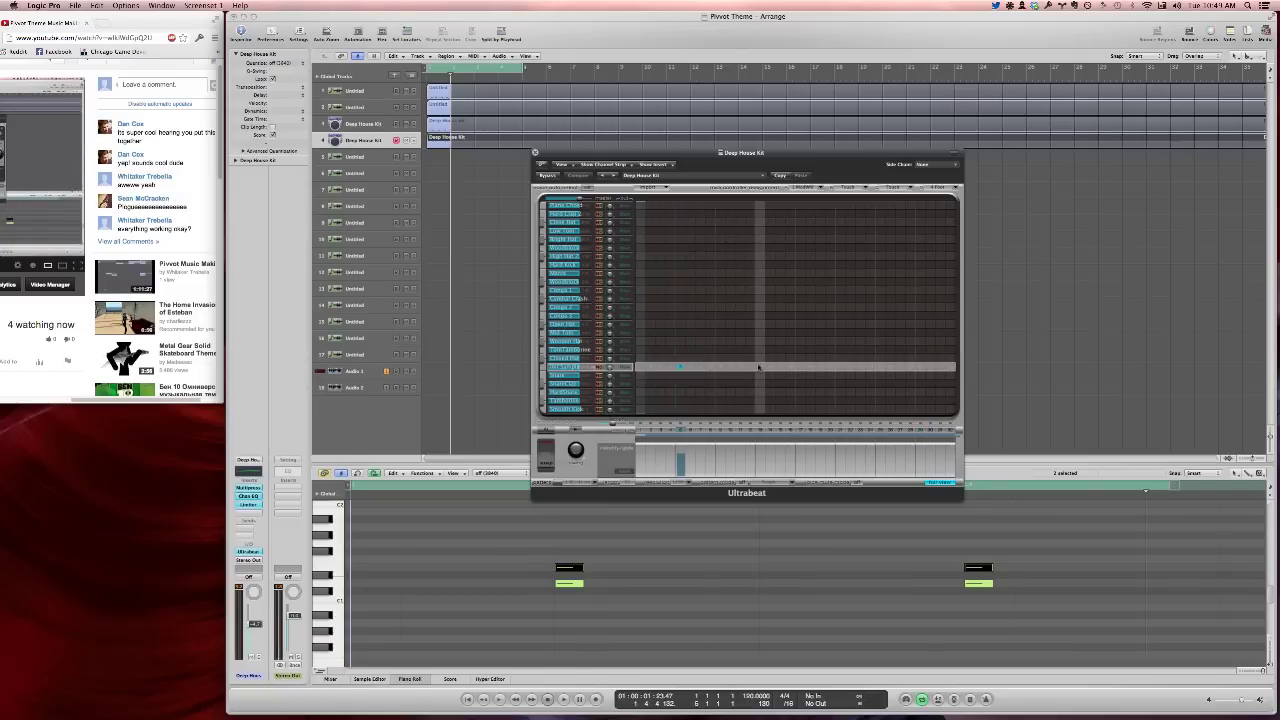
{"action": "left_click", "coordinate": [760, 367]}
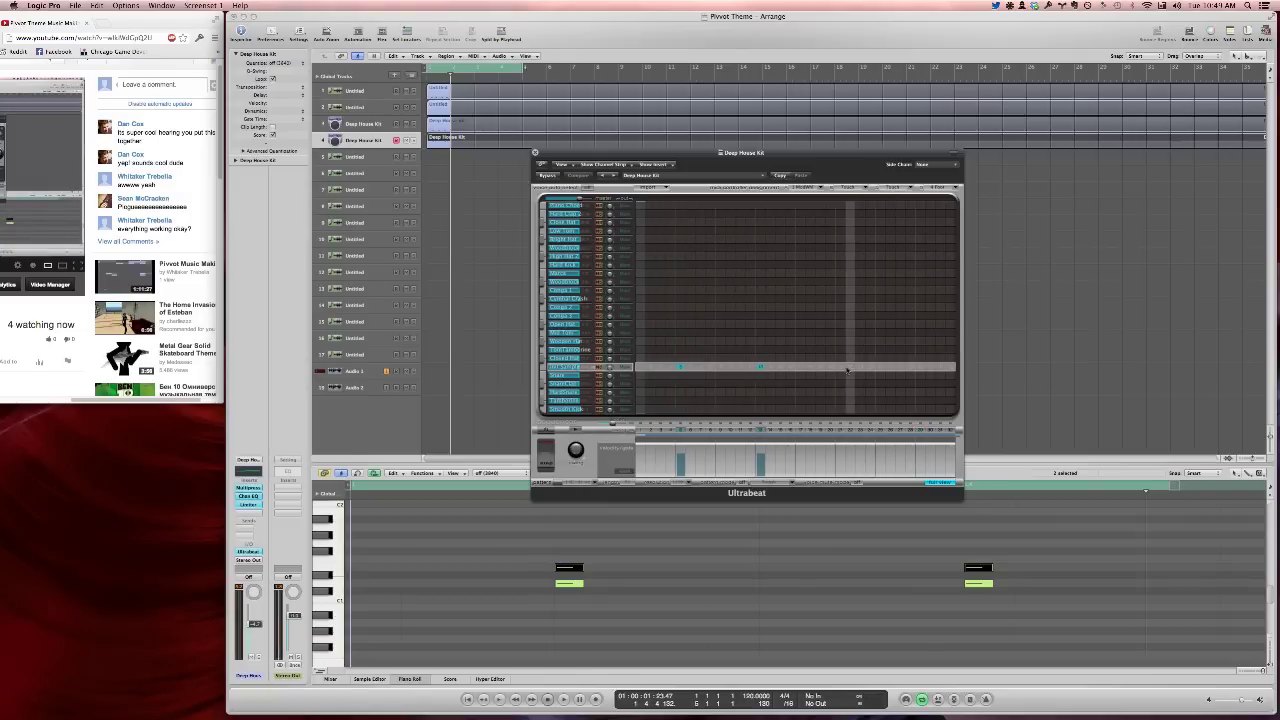
{"action": "left_click", "coordinate": [840, 367]}
{"action": "left_click", "coordinate": [920, 367]}
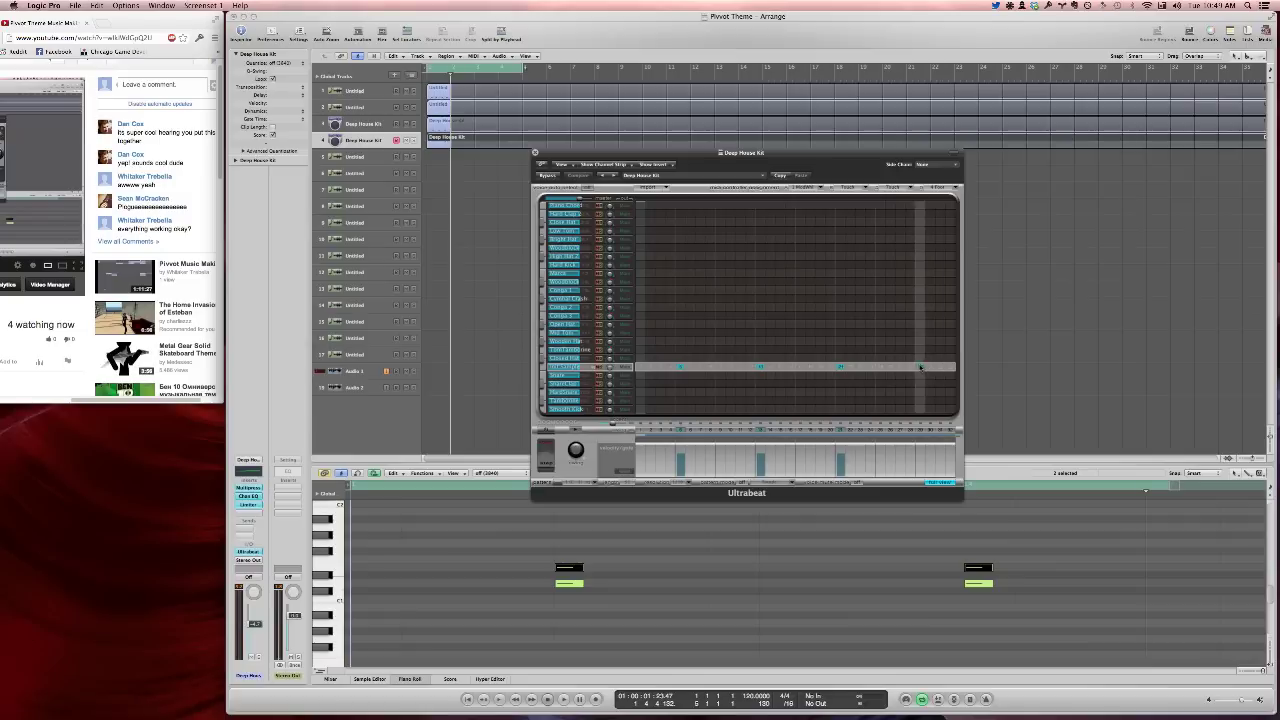
{"action": "left_click", "coordinate": [575, 429]}
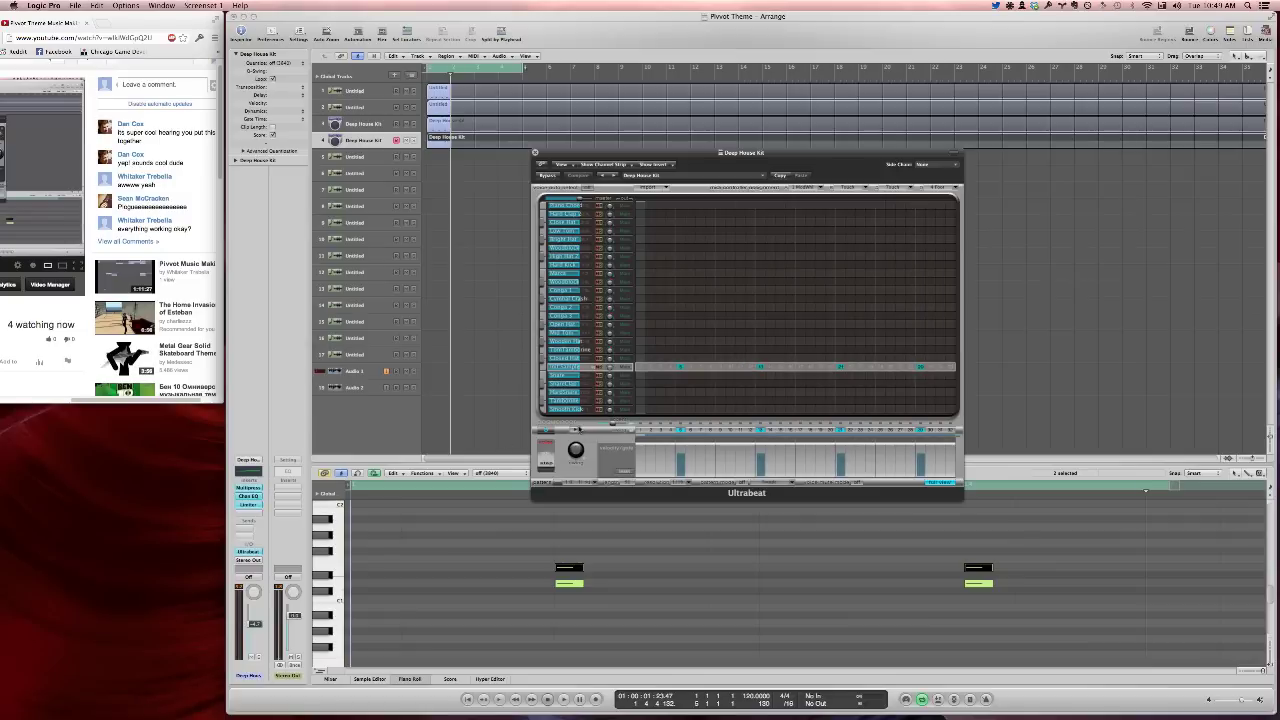
Switch to the YouTube page in Chrome and post the comment "awesome thanks for watching" followed by the viewer's first name
{"action": "left_click", "coordinate": [174, 89]}
{"action": "type", "text": "awesom"}
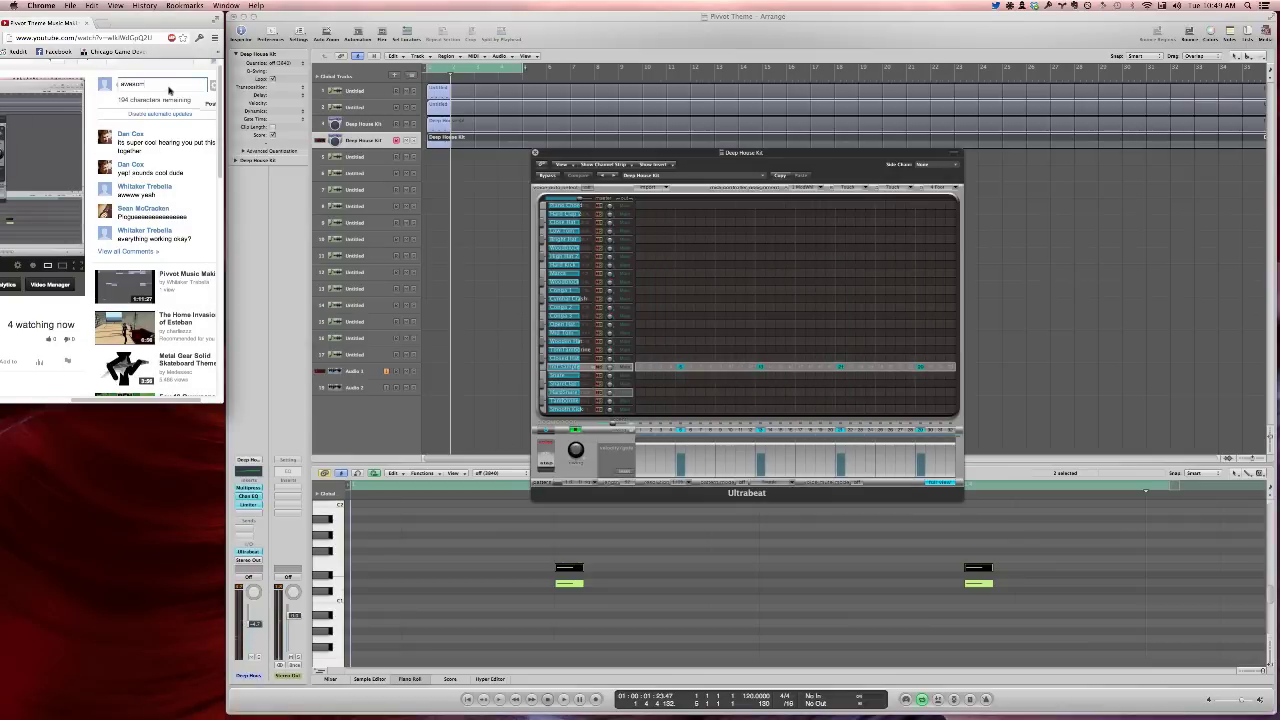
{"action": "type", "text": "e thanks for wat"}
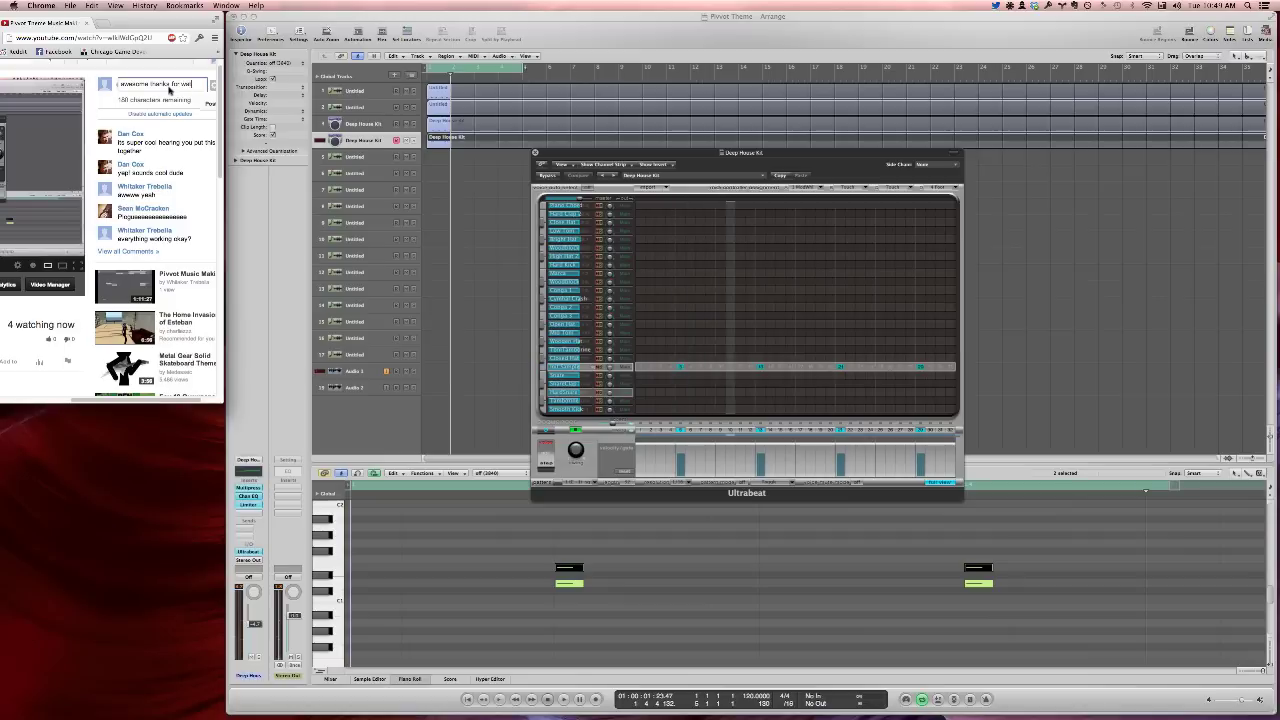
{"action": "type", "text": "ching dan!"}
{"action": "key", "text": "Return"}
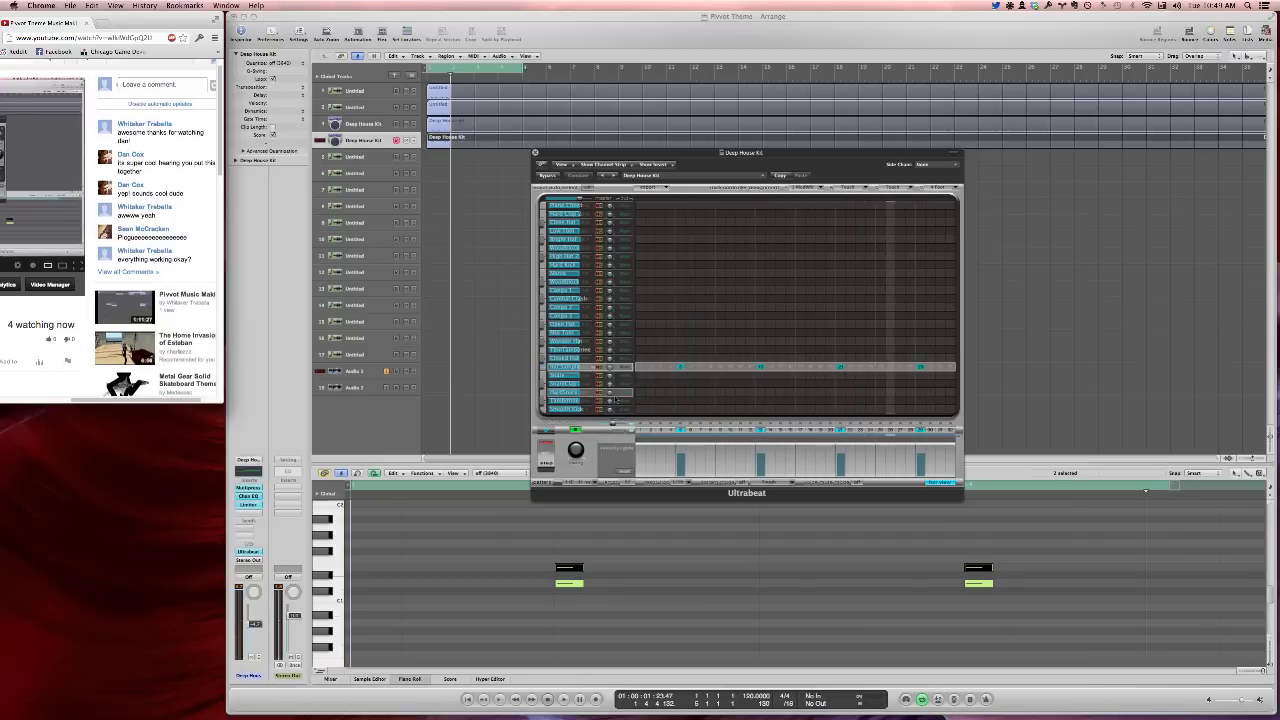
Refine the tail of the sample voice's envelope, audition it with the song, and close Ultrabeat with its sequencer off
{"action": "left_click", "coordinate": [939, 482]}
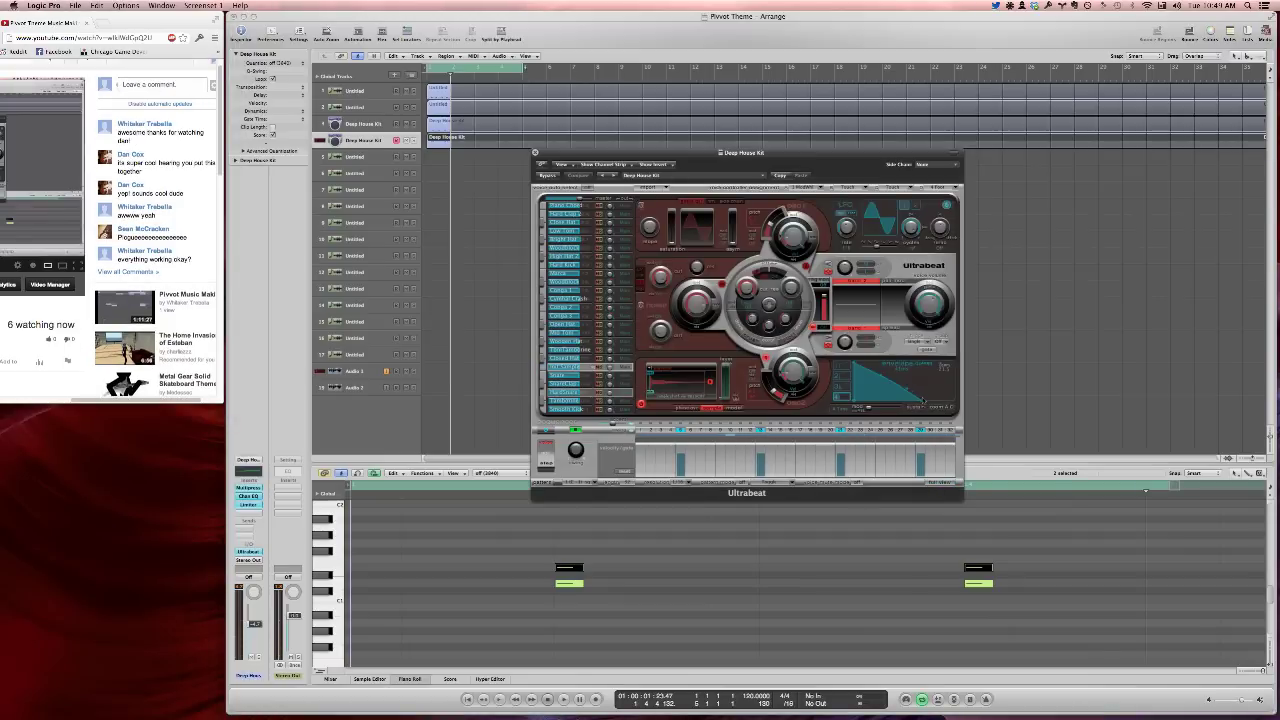
{"action": "mouse_move", "coordinate": [911, 400]}
{"action": "left_mouse_down"}
{"action": "mouse_move", "coordinate": [876, 401]}
{"action": "mouse_move", "coordinate": [946, 402]}
{"action": "mouse_move", "coordinate": [914, 406]}
{"action": "left_mouse_up"}
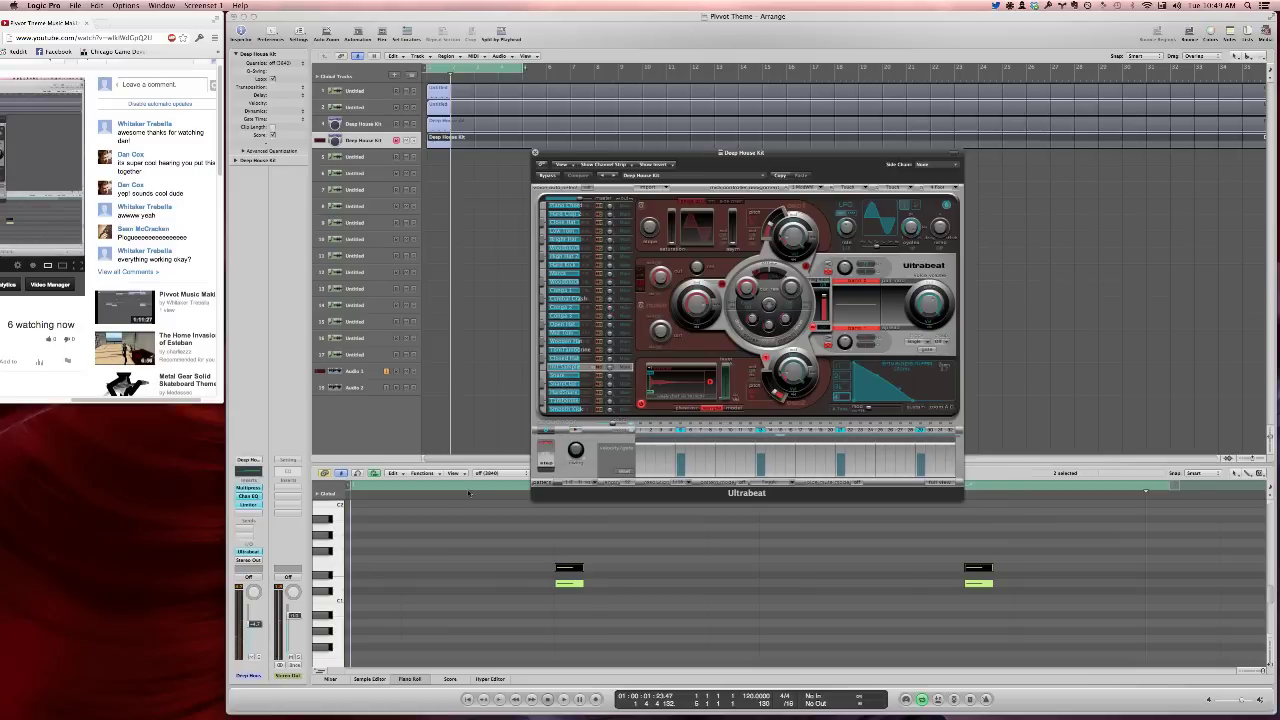
{"action": "key", "text": "space"}
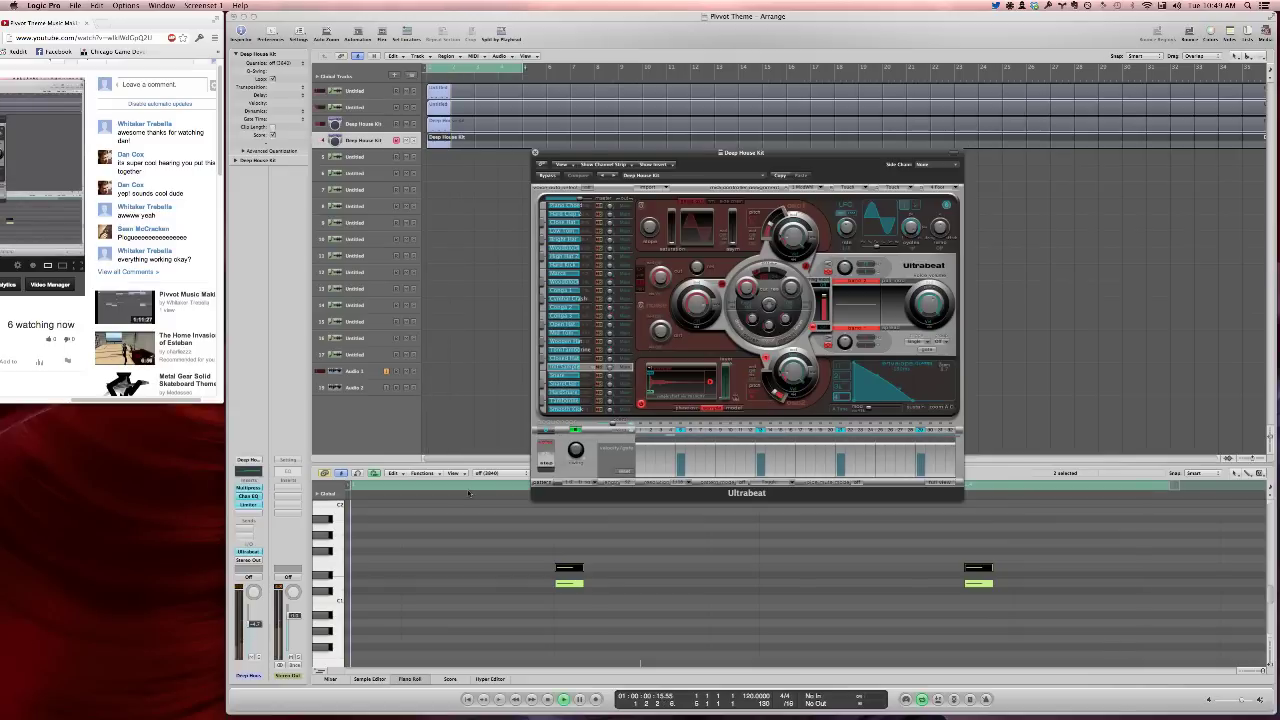
{"action": "key", "text": "space"}
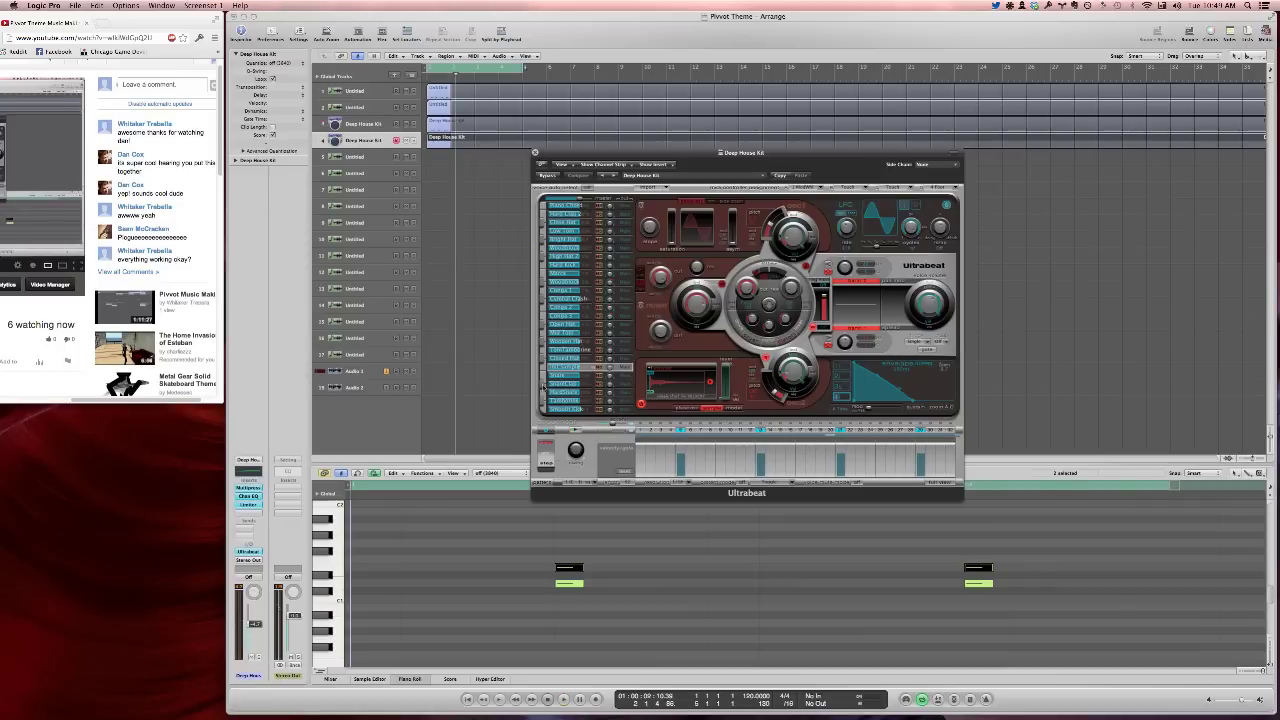
{"action": "left_click", "coordinate": [545, 430]}
{"action": "left_click", "coordinate": [535, 153]}
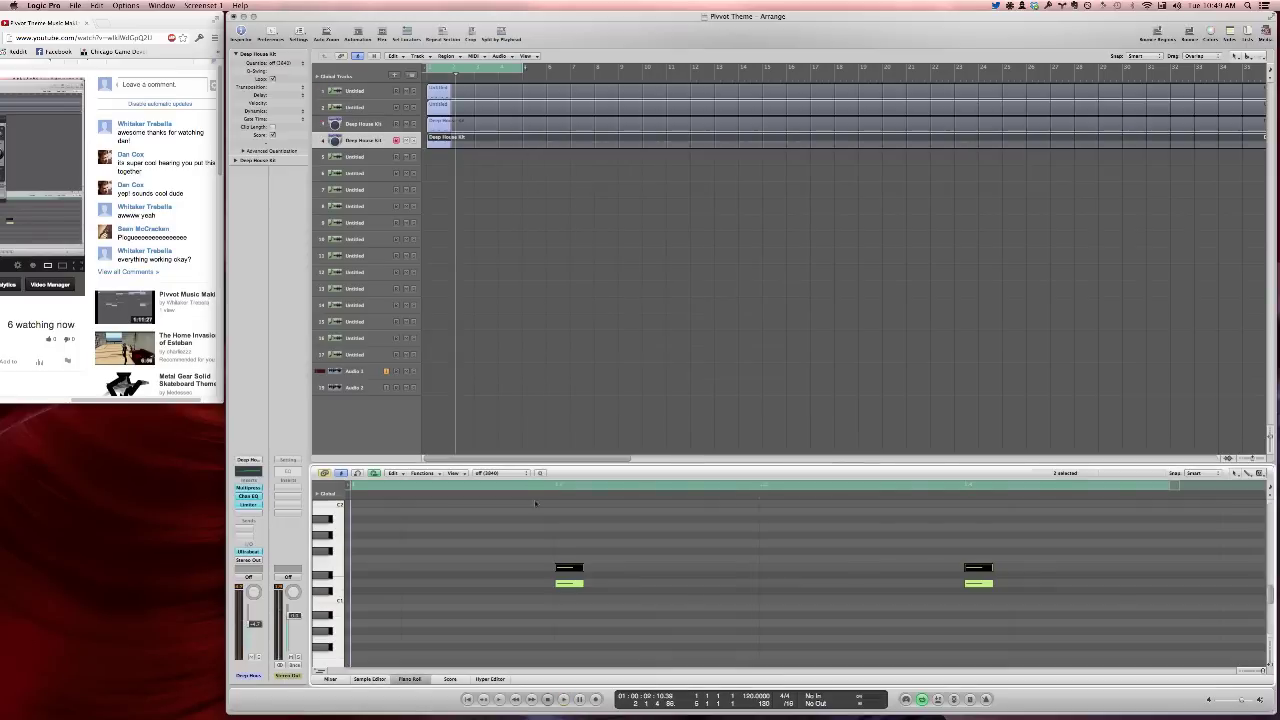
Layer extra adjacent notes onto both note pairs of the Deep House Kit region, start playback, and close the Piano Roll
{"action": "left_click_drag", "start_coordinate": [577, 552], "coordinate": [981, 576]}
{"action": "key", "text": "space"}
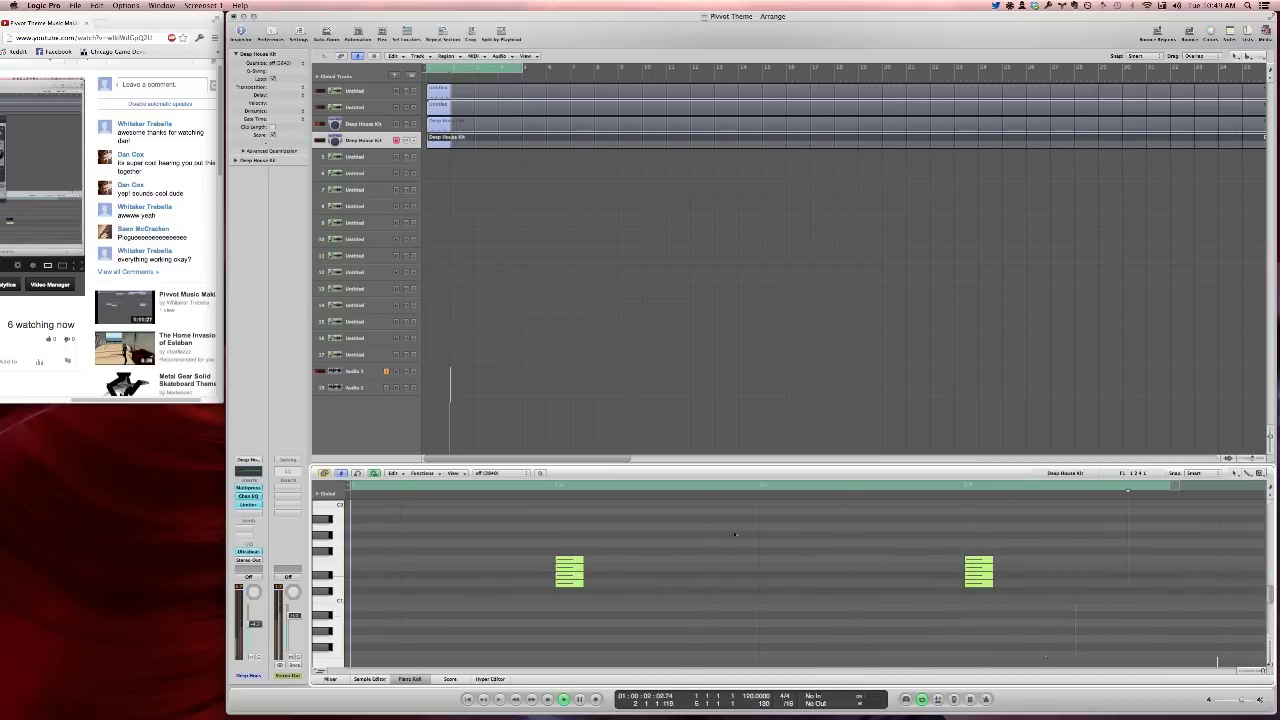
{"action": "key", "text": "p"}
{"action": "left_click", "coordinate": [643, 359]}
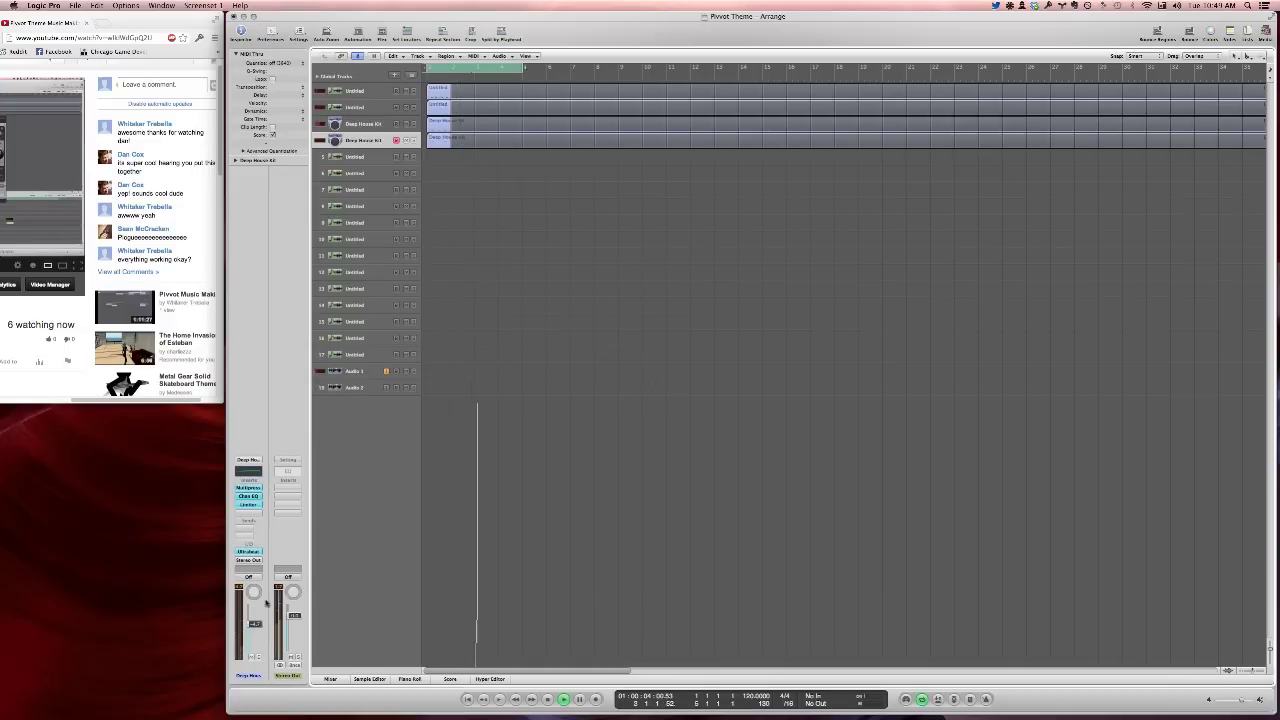
Balance the mix during playback by lowering the second Deep House Kit track's volume and raising the first untitled track's volume
{"action": "left_click_drag", "start_coordinate": [256, 627], "coordinate": [255, 635]}
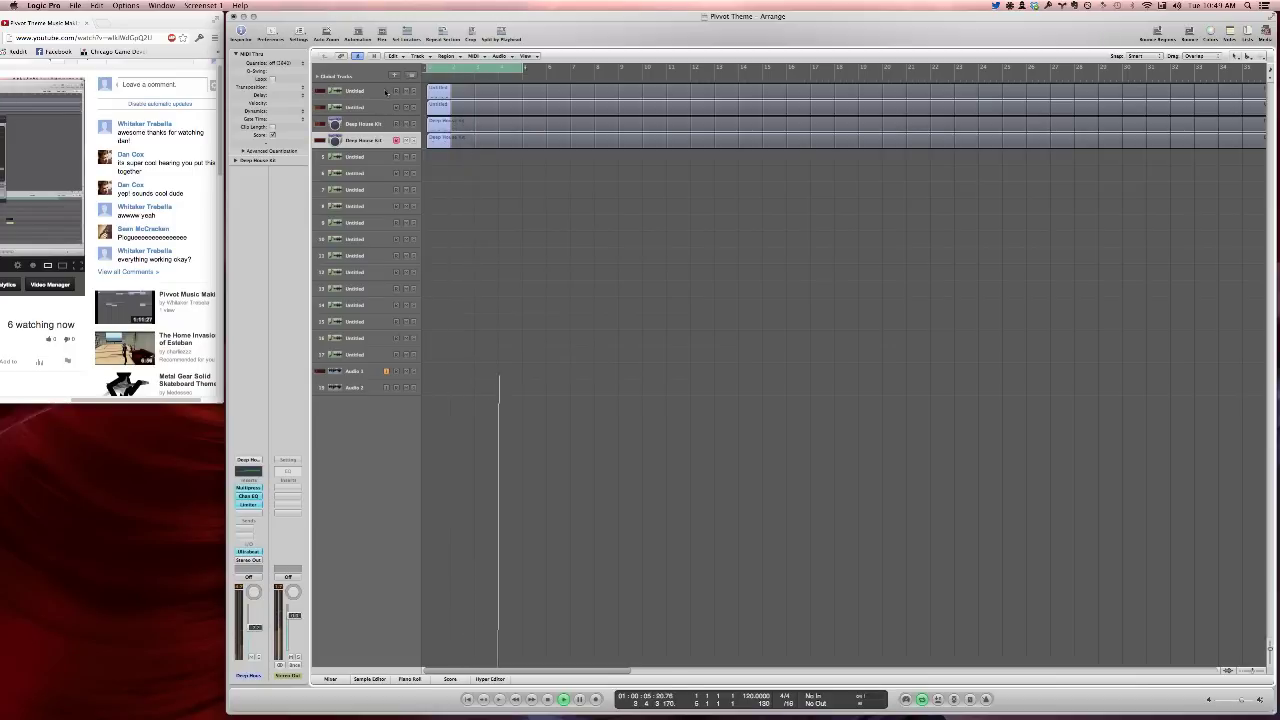
{"action": "left_click", "coordinate": [409, 91]}
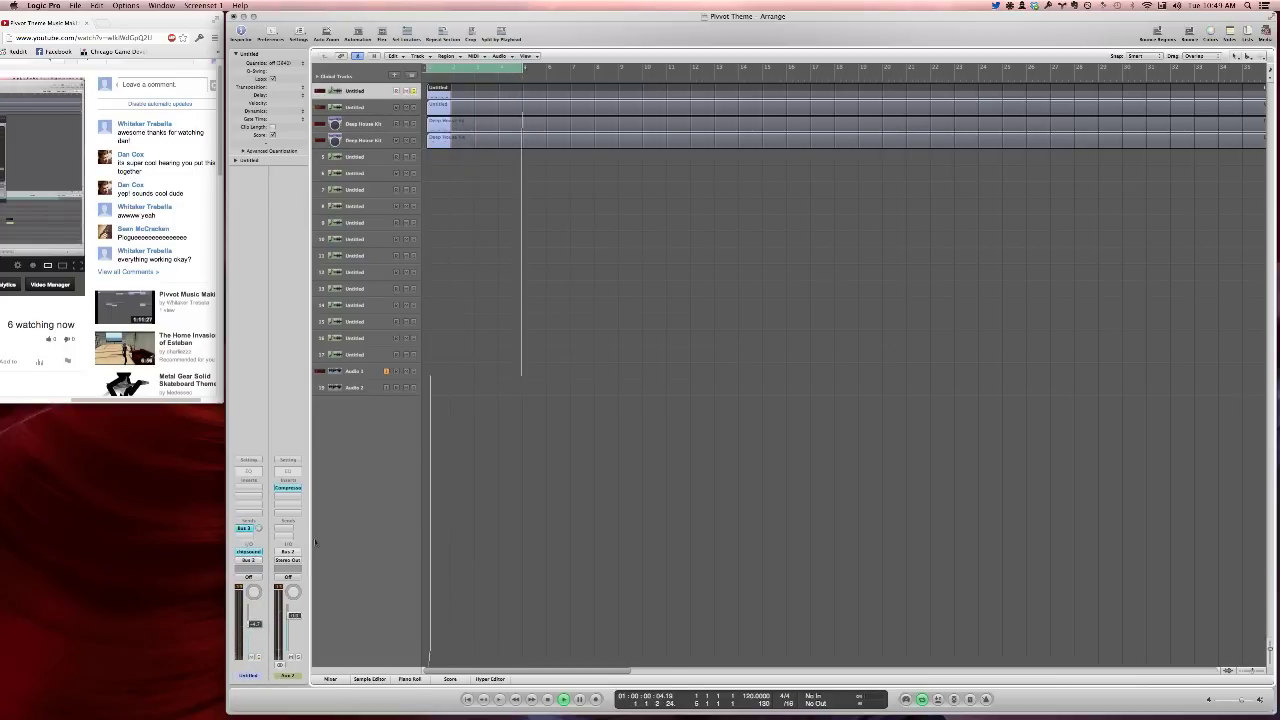
{"action": "left_click_drag", "start_coordinate": [252, 627], "coordinate": [253, 617]}
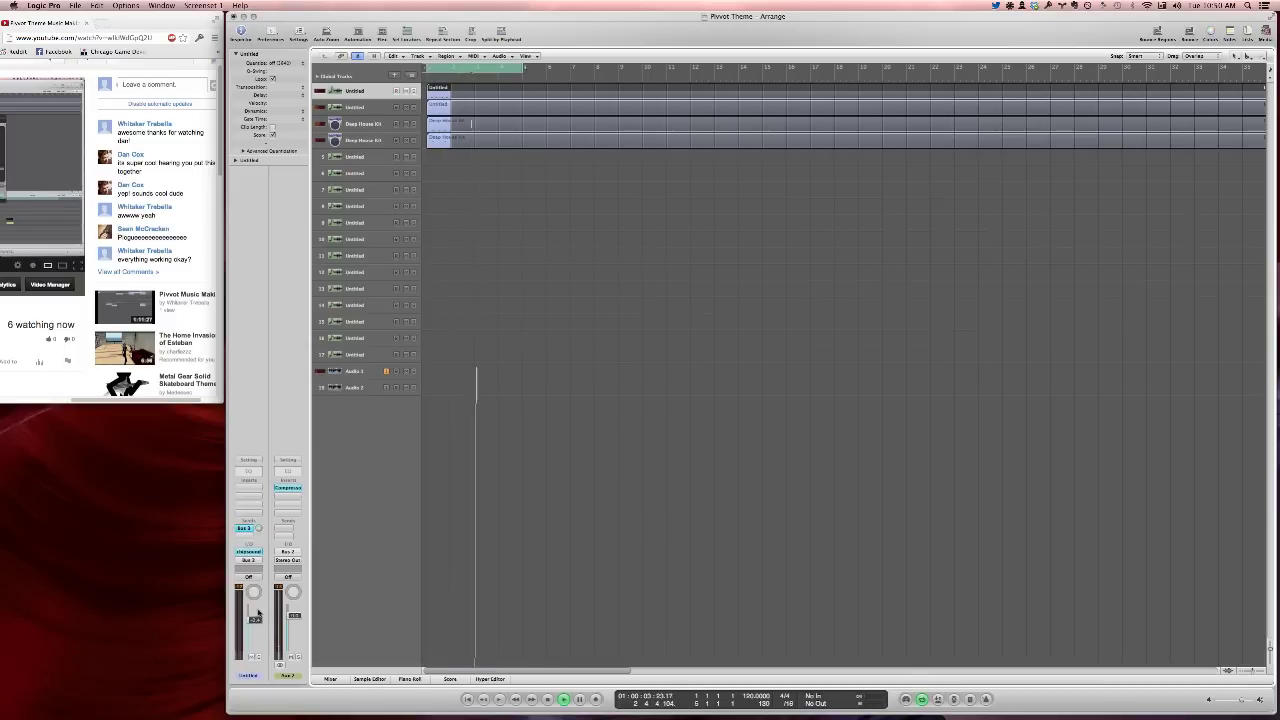
{"action": "left_click_drag", "start_coordinate": [255, 622], "coordinate": [256, 615]}
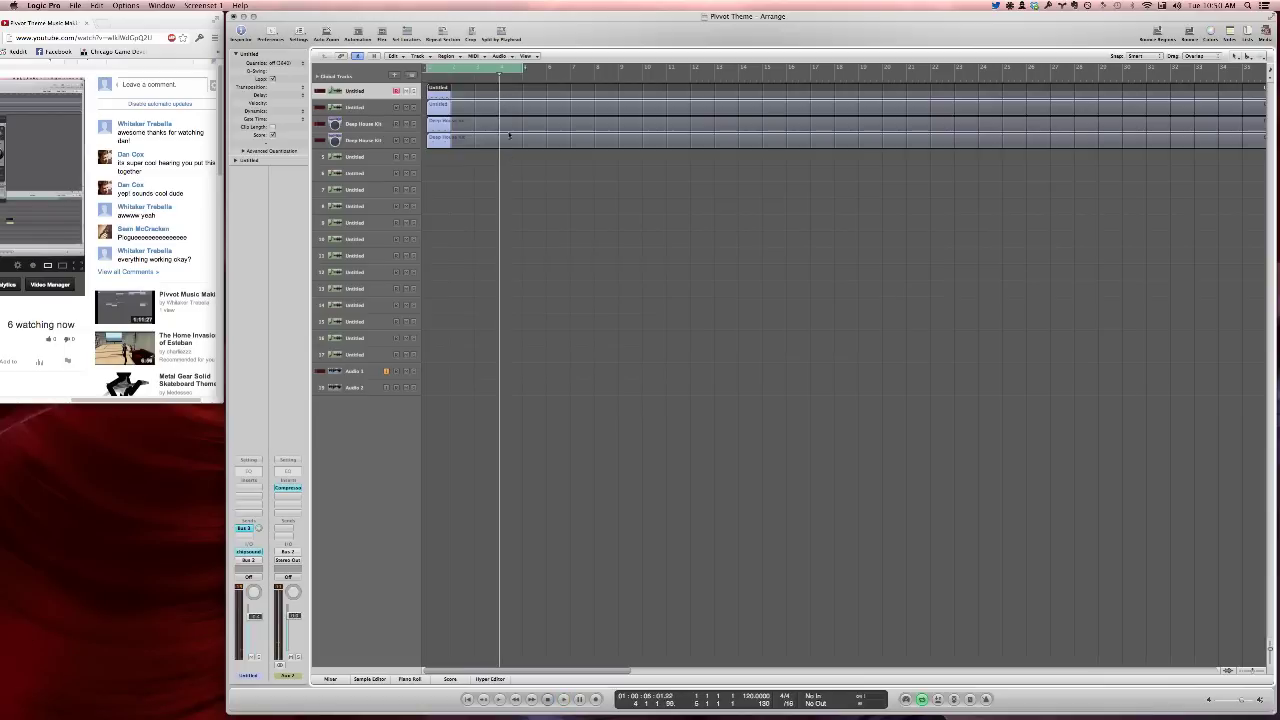
Shorten the loops of all four regions so they end just after bar 4
{"action": "key", "text": "super+a"}
{"action": "left_click", "coordinate": [504, 90]}
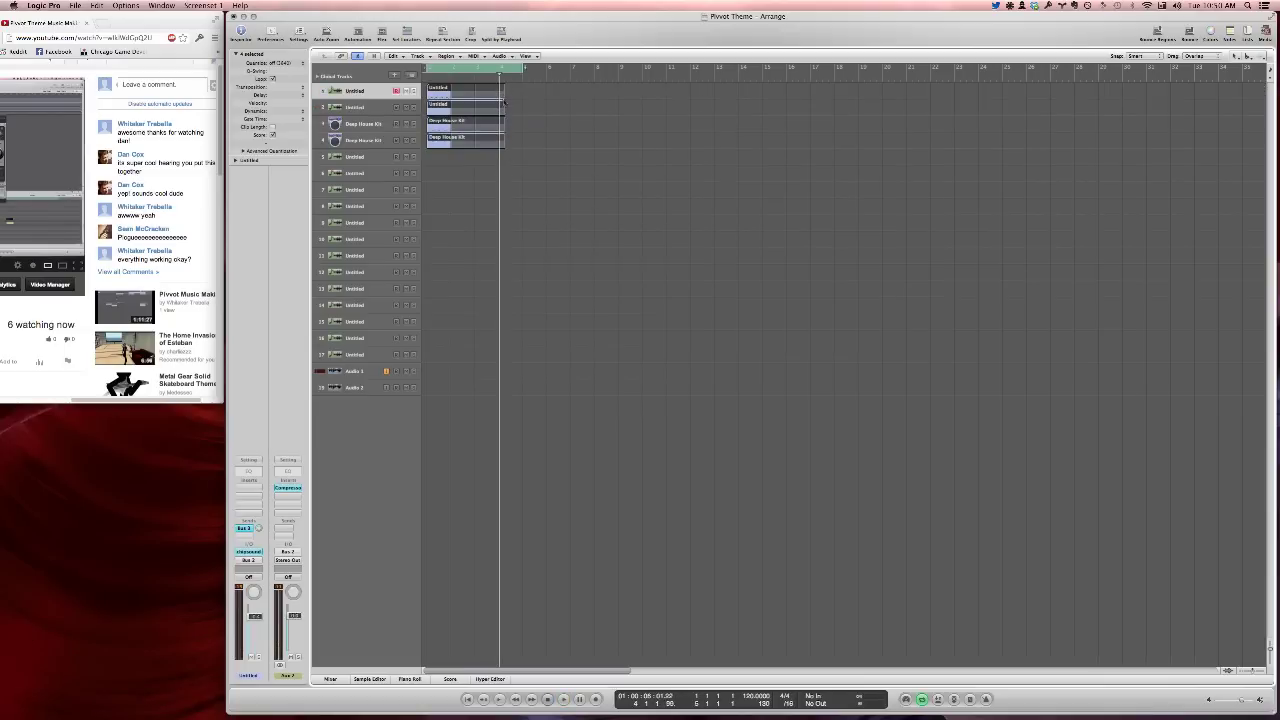
{"action": "left_click", "coordinate": [507, 106]}
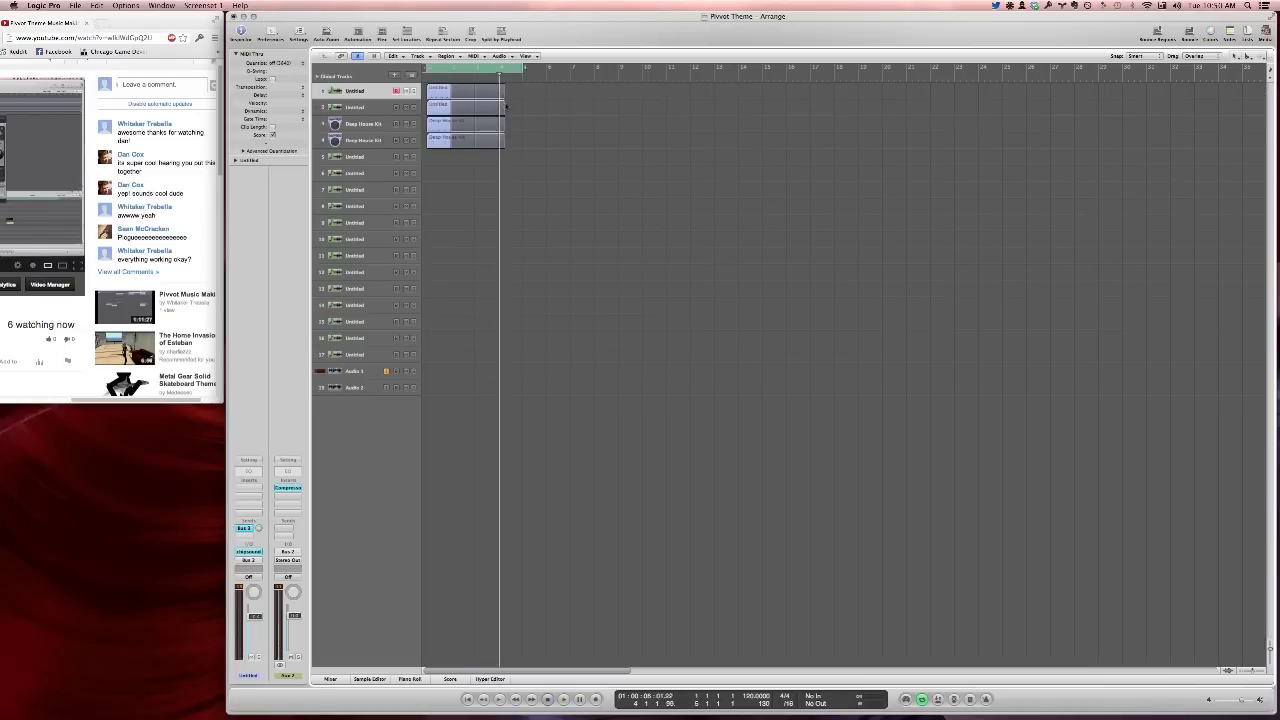
Move the second untitled track below the audio tracks and rename it "Side chain synth"
{"action": "left_click", "coordinate": [444, 108]}
{"action": "left_click_drag", "start_coordinate": [352, 107], "coordinate": [347, 386]}
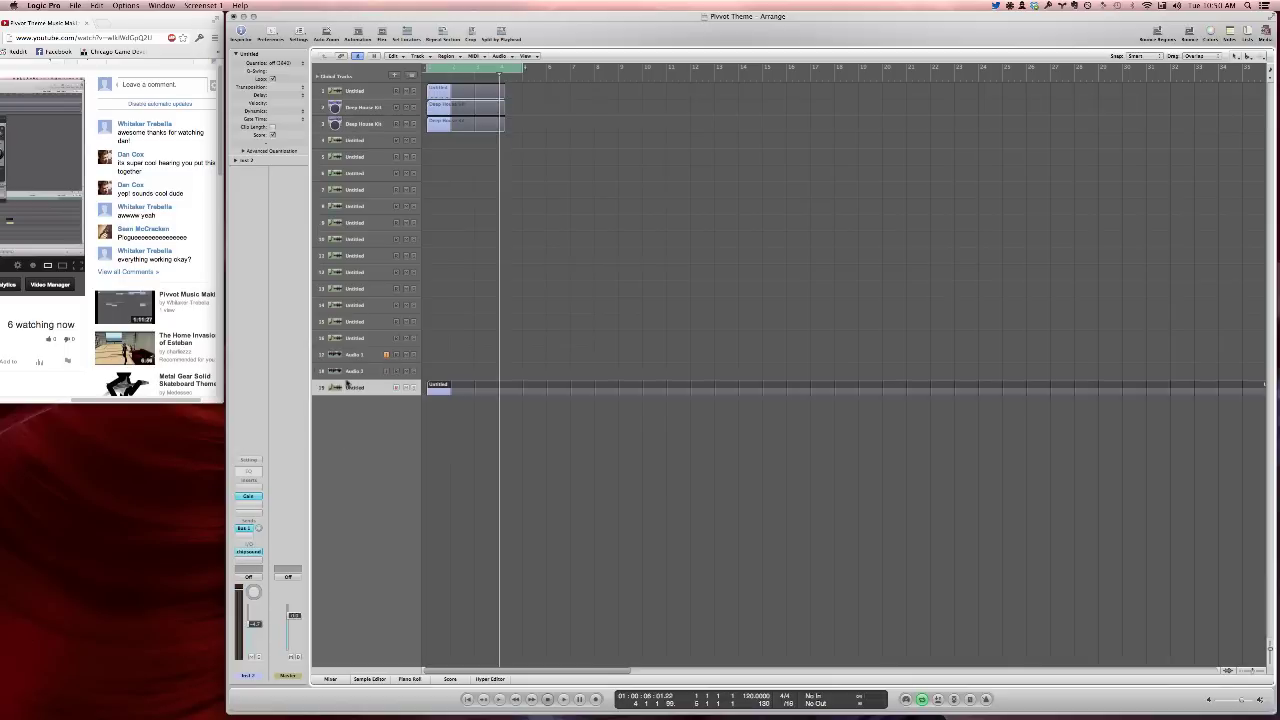
{"action": "double_click", "coordinate": [350, 387]}
{"action": "type", "text": "Side chain synth"}
{"action": "key", "text": "Return"}
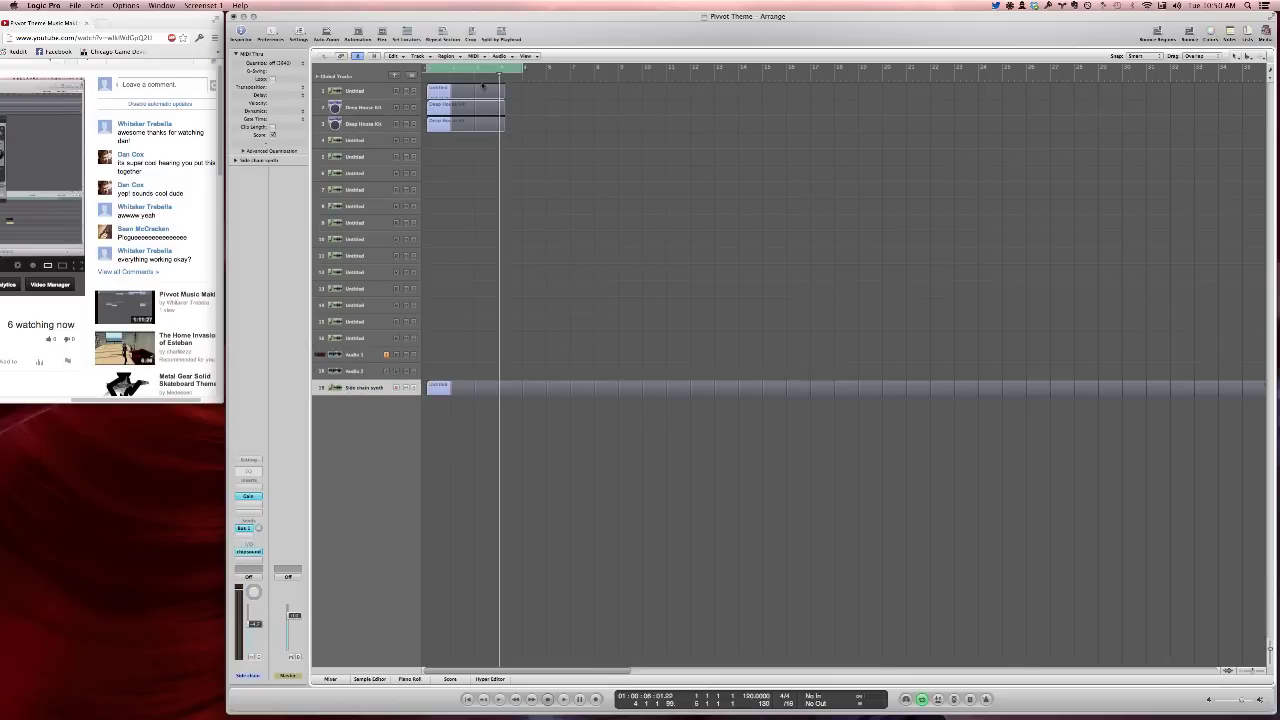
Extend the first track's loop again and copy both Deep House Kit regions to bar 5
{"action": "left_click", "coordinate": [439, 90]}
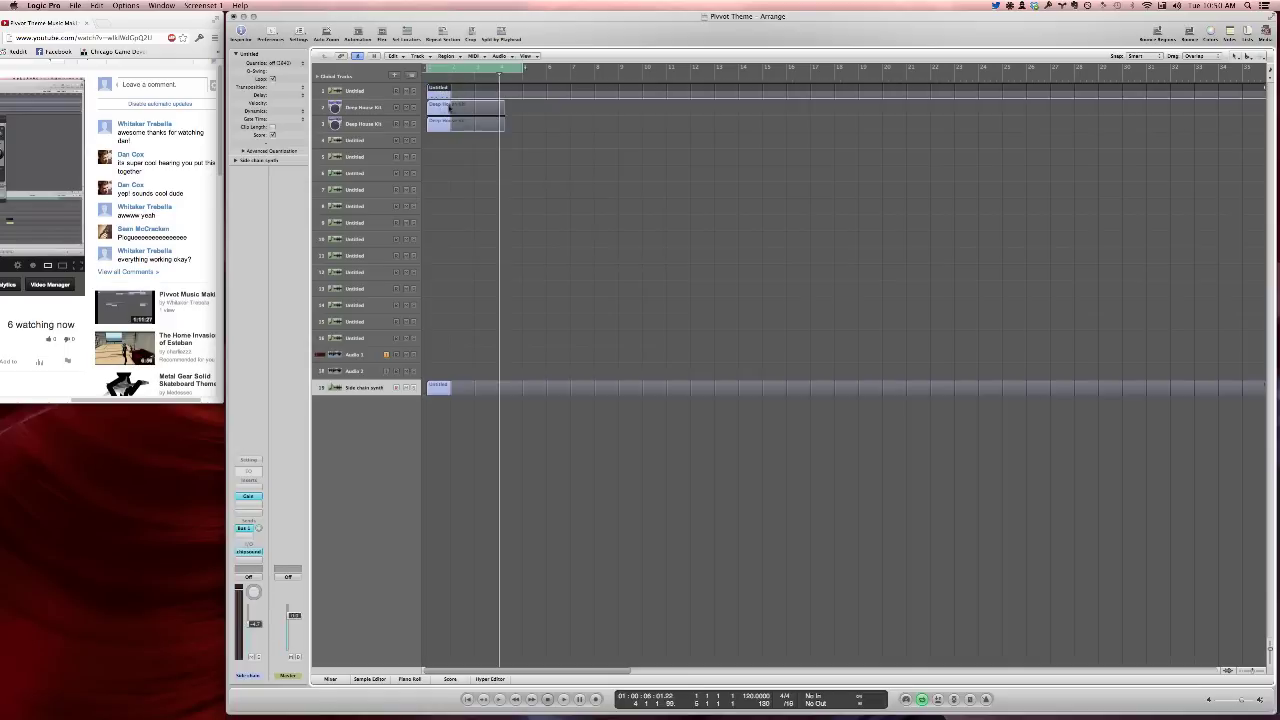
{"action": "left_click", "coordinate": [438, 110]}
{"action": "key", "text": "l"}
{"action": "left_click", "coordinate": [439, 123], "text": "shift"}
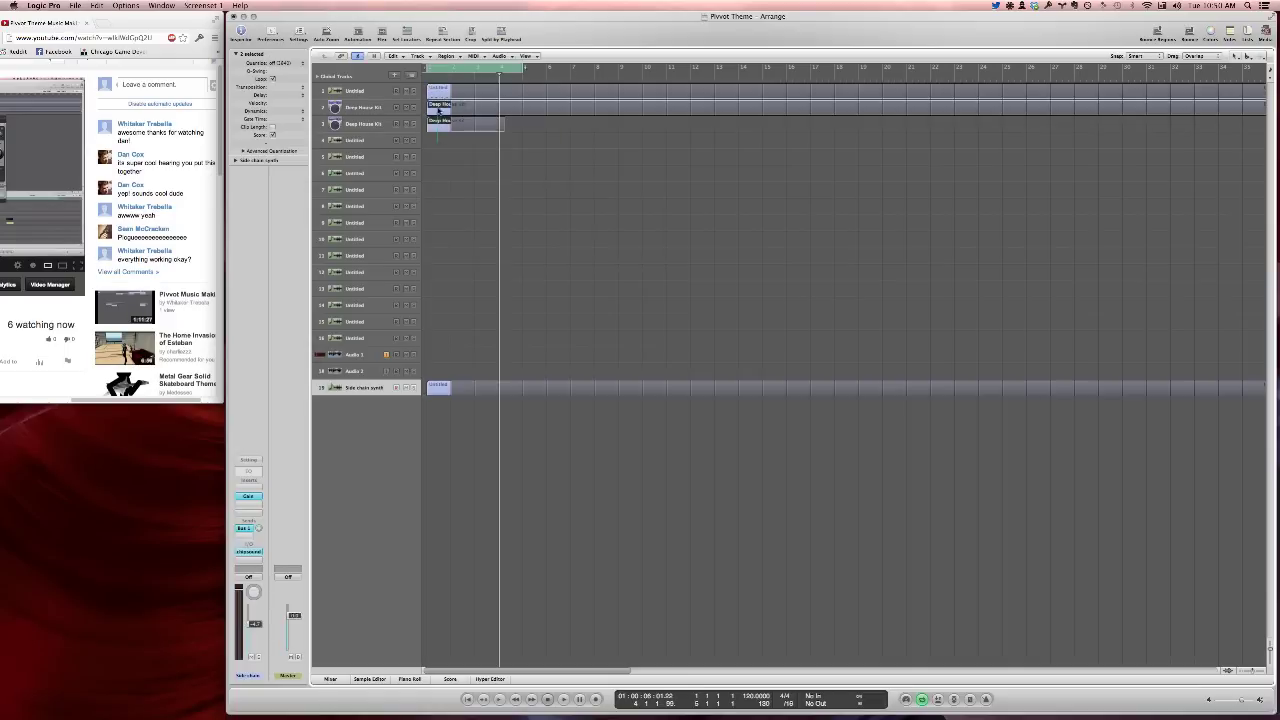
{"action": "left_click_drag", "start_coordinate": [440, 118], "coordinate": [540, 113]}
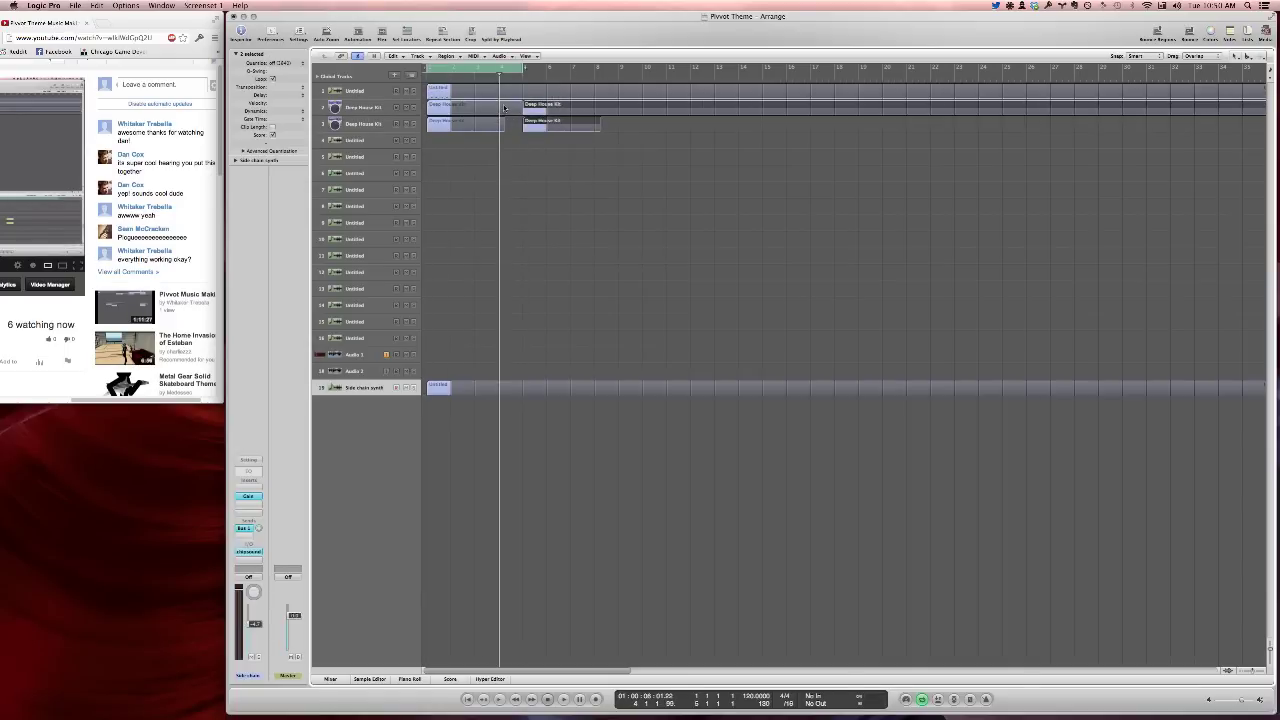
Play the arrangement and shorten both loops on the upper Deep House Kit track to match the lower track's
{"action": "key", "text": "space"}
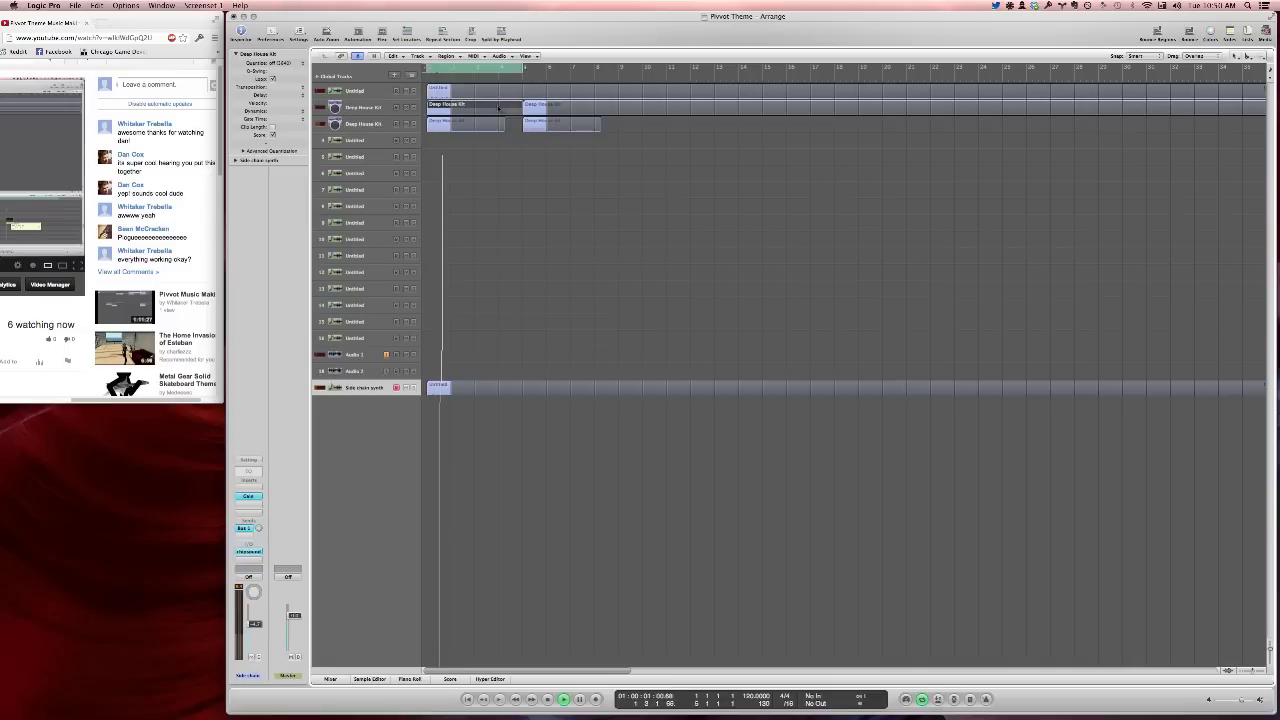
{"action": "left_click", "coordinate": [506, 130]}
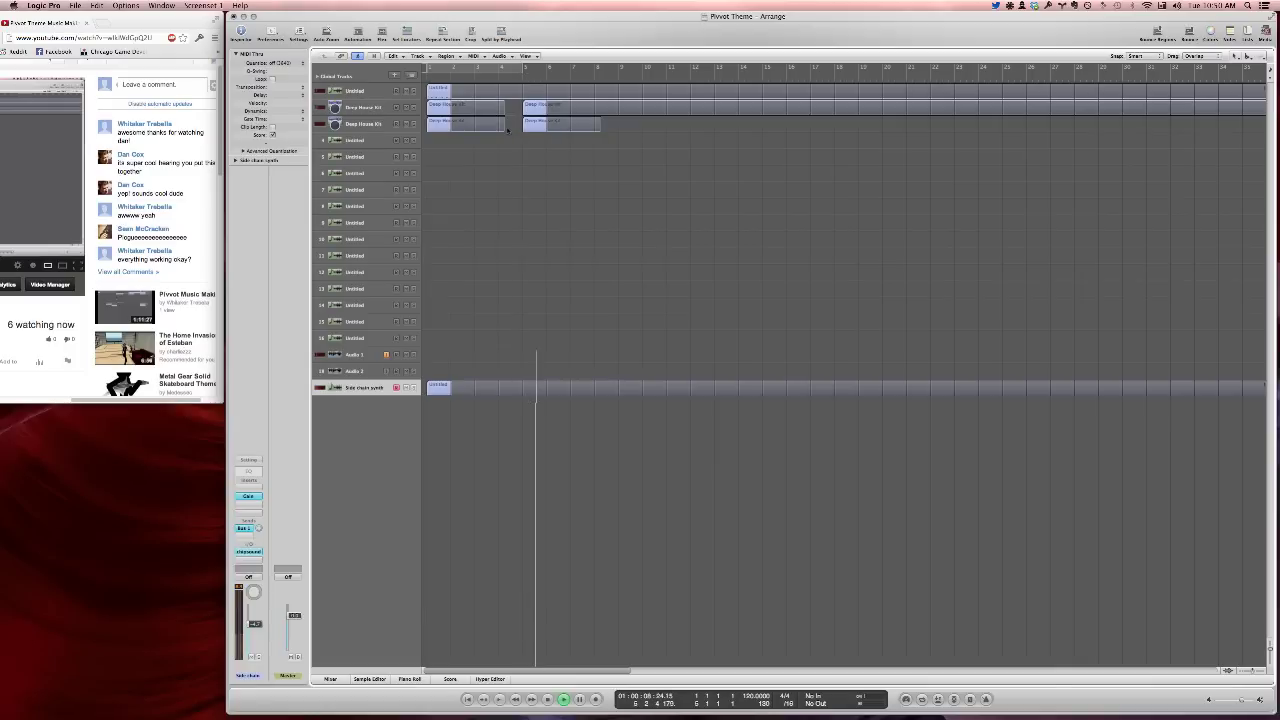
{"action": "left_click", "coordinate": [597, 105]}
{"action": "left_click", "coordinate": [611, 123]}
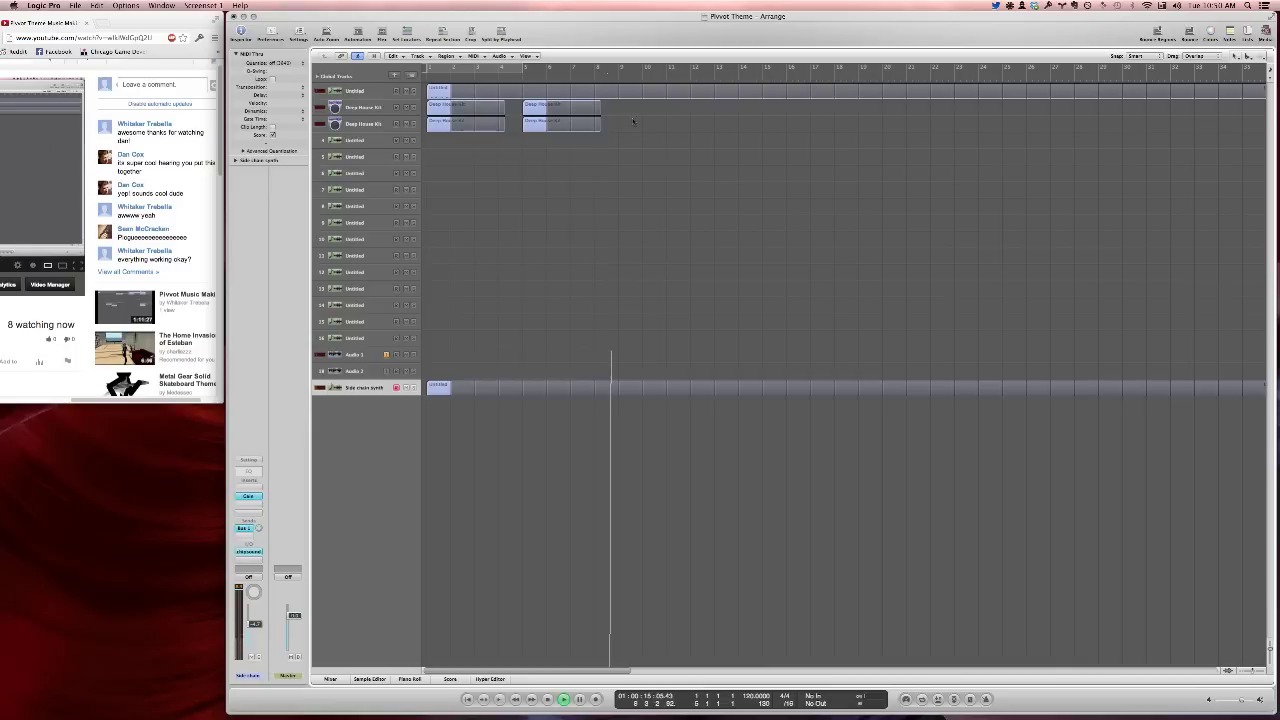
Turn the loops of the two opening Deep House Kit regions into full regions ending just after bar 4
{"action": "left_click_drag", "start_coordinate": [421, 131], "coordinate": [426, 104]}
{"action": "left_click", "coordinate": [444, 137]}
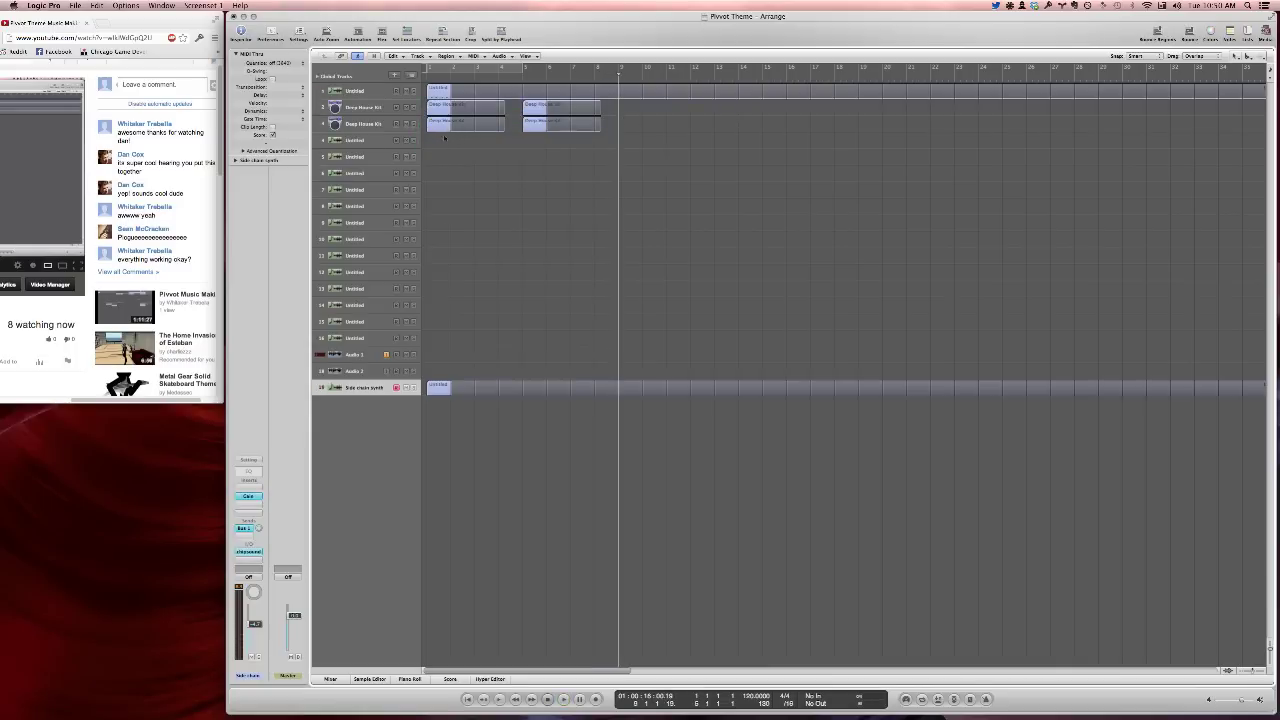
{"action": "left_click", "coordinate": [443, 126]}
{"action": "left_click", "coordinate": [443, 110], "text": "shift"}
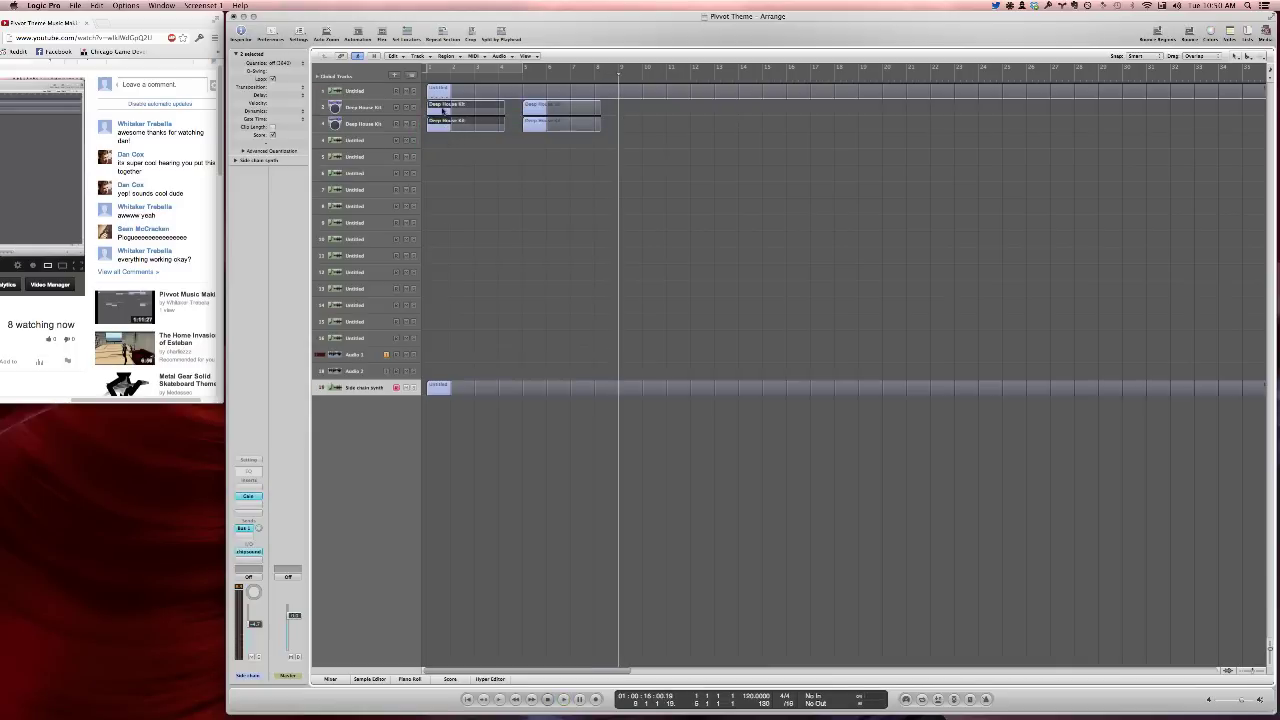
{"action": "right_click", "coordinate": [442, 108]}
{"action": "left_click", "coordinate": [462, 136]}
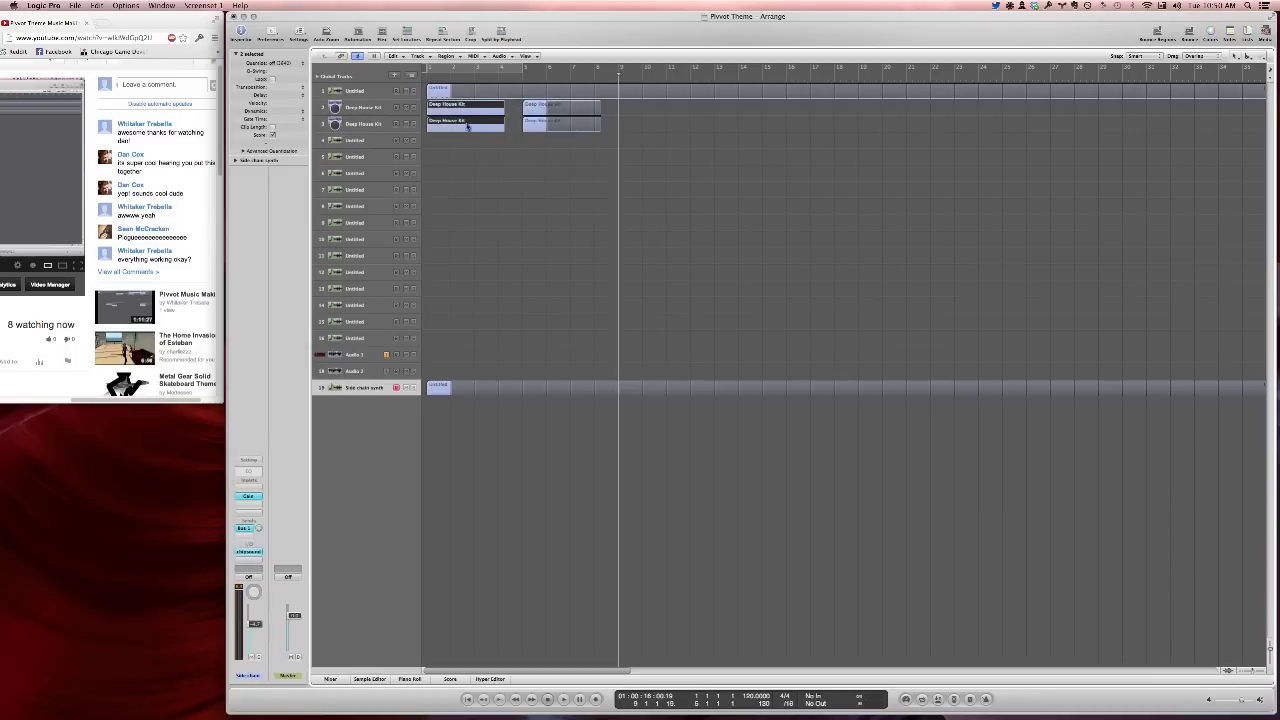
Delete the two Deep House Kit copies at bar 5 and extend both opening regions to end at bar 5
{"action": "left_click_drag", "start_coordinate": [503, 131], "coordinate": [582, 108]}
{"action": "key", "text": "super+z"}
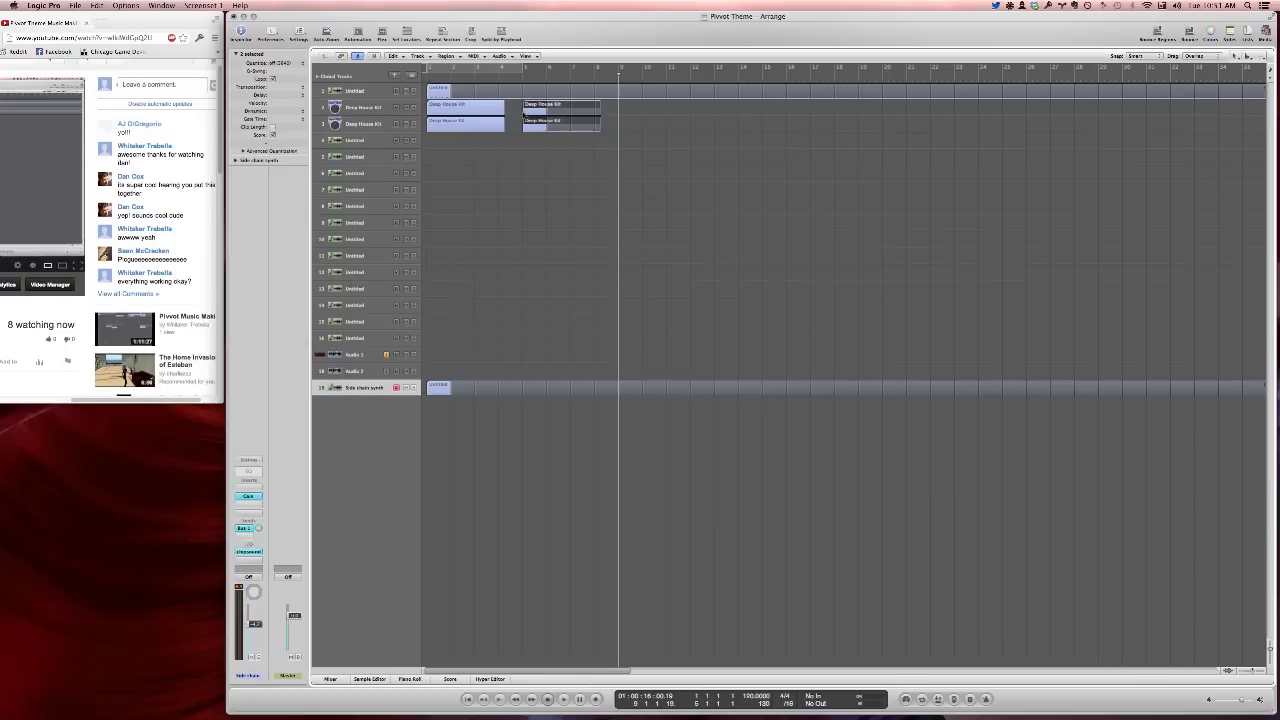
{"action": "key", "text": "Delete"}
{"action": "left_click_drag", "start_coordinate": [505, 113], "coordinate": [522, 113]}
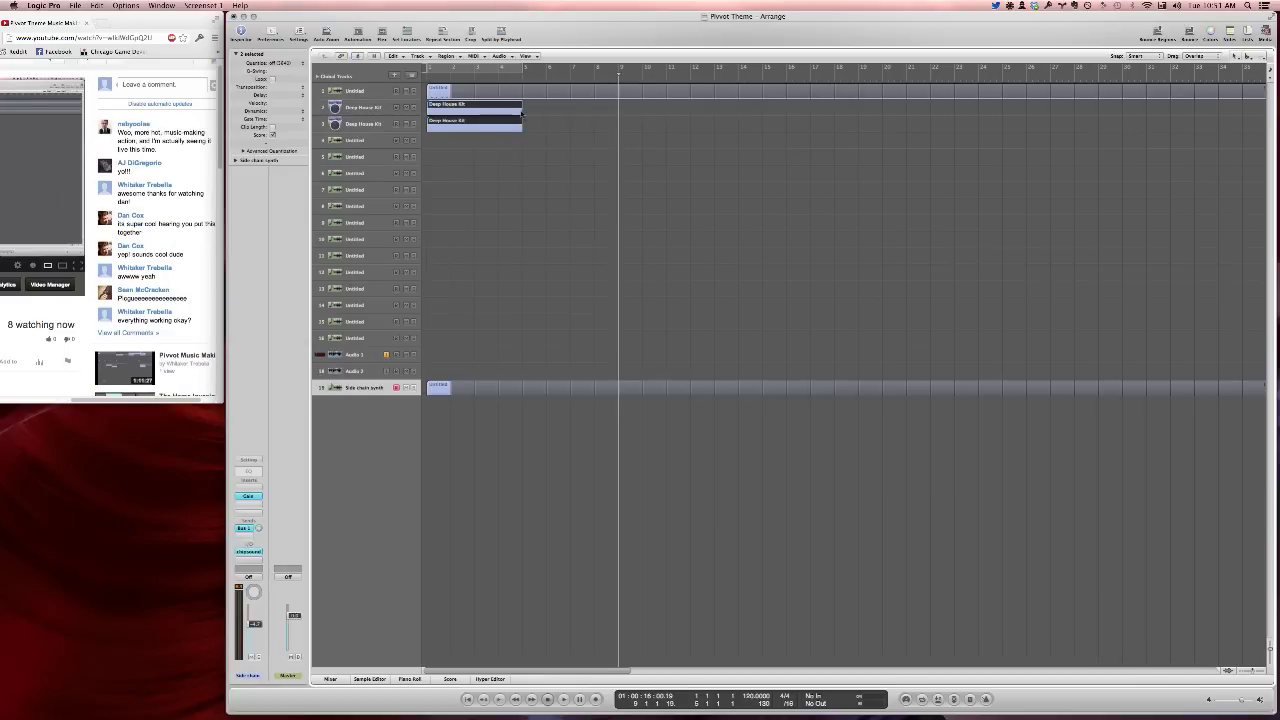
Loop both Deep House Kit regions across the arrangement and turn on cycle playback for the first four bars
{"action": "key", "text": "l"}
{"action": "left_click", "coordinate": [569, 154]}
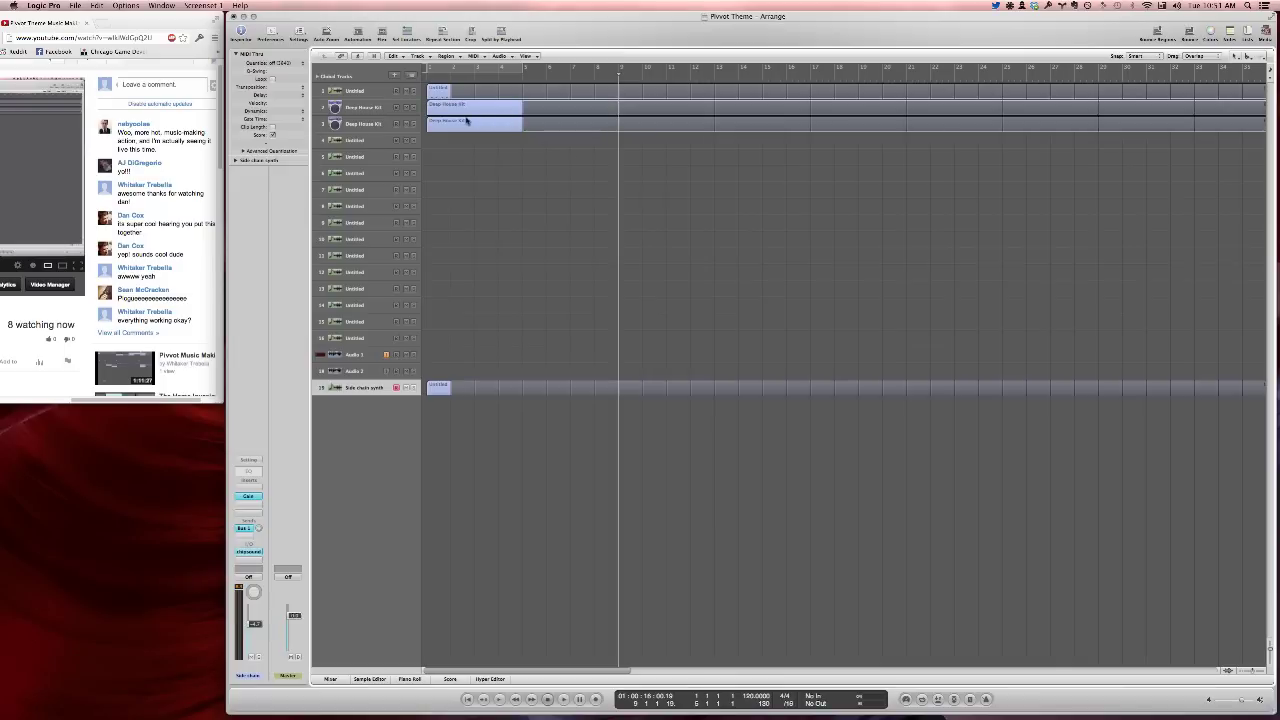
{"action": "left_click", "coordinate": [463, 68]}
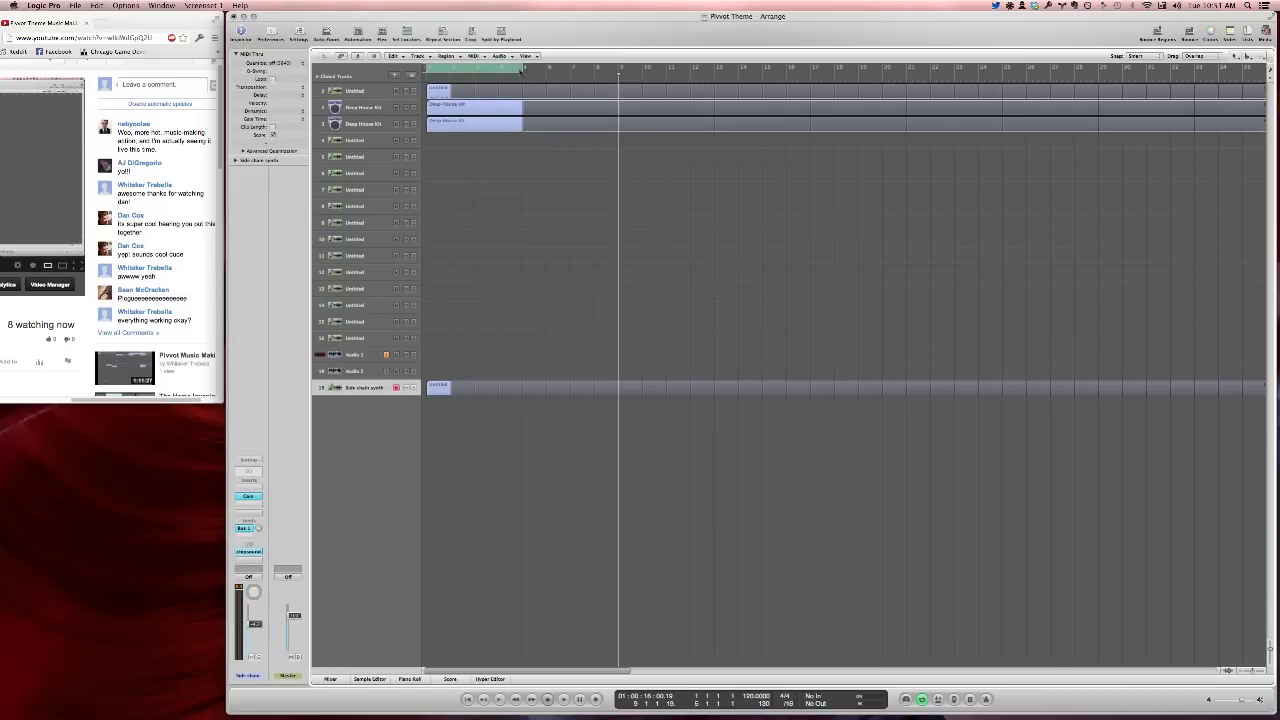
Add a duplicate track below the lower Deep House Kit track and another audio track below Audio 1
{"action": "left_click", "coordinate": [362, 124]}
{"action": "left_click", "coordinate": [411, 75]}
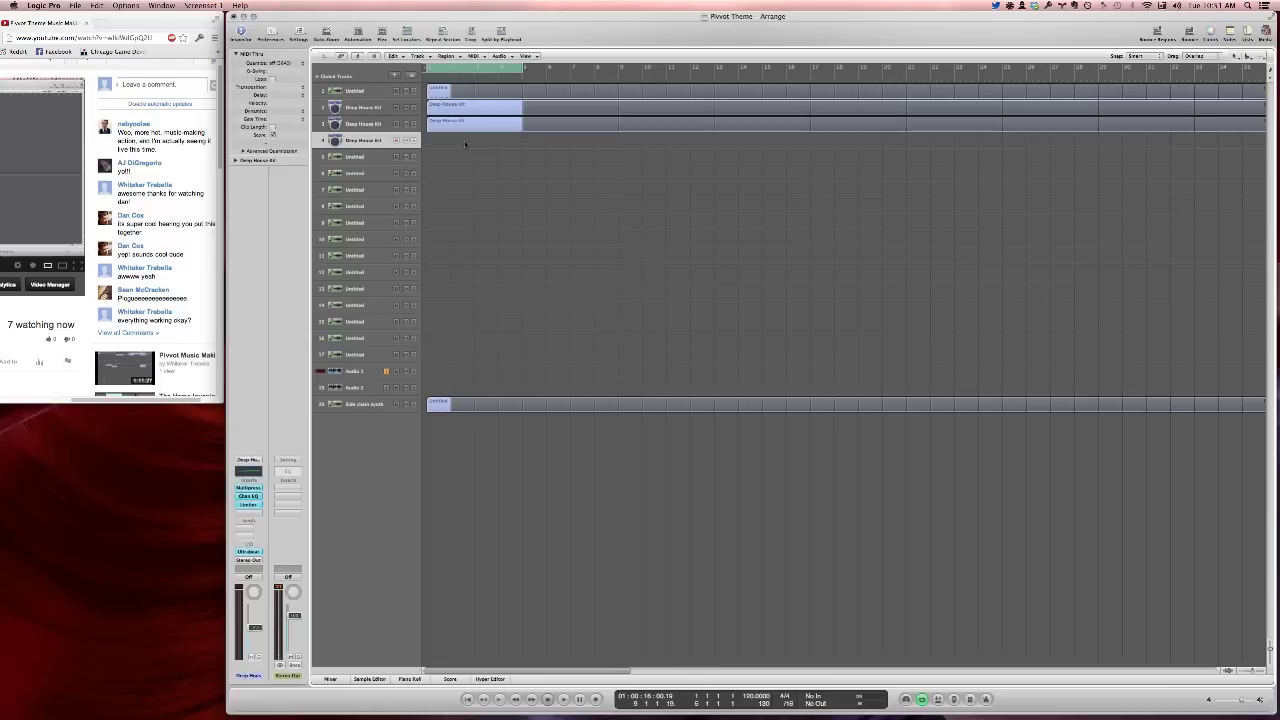
{"action": "key", "text": "r"}
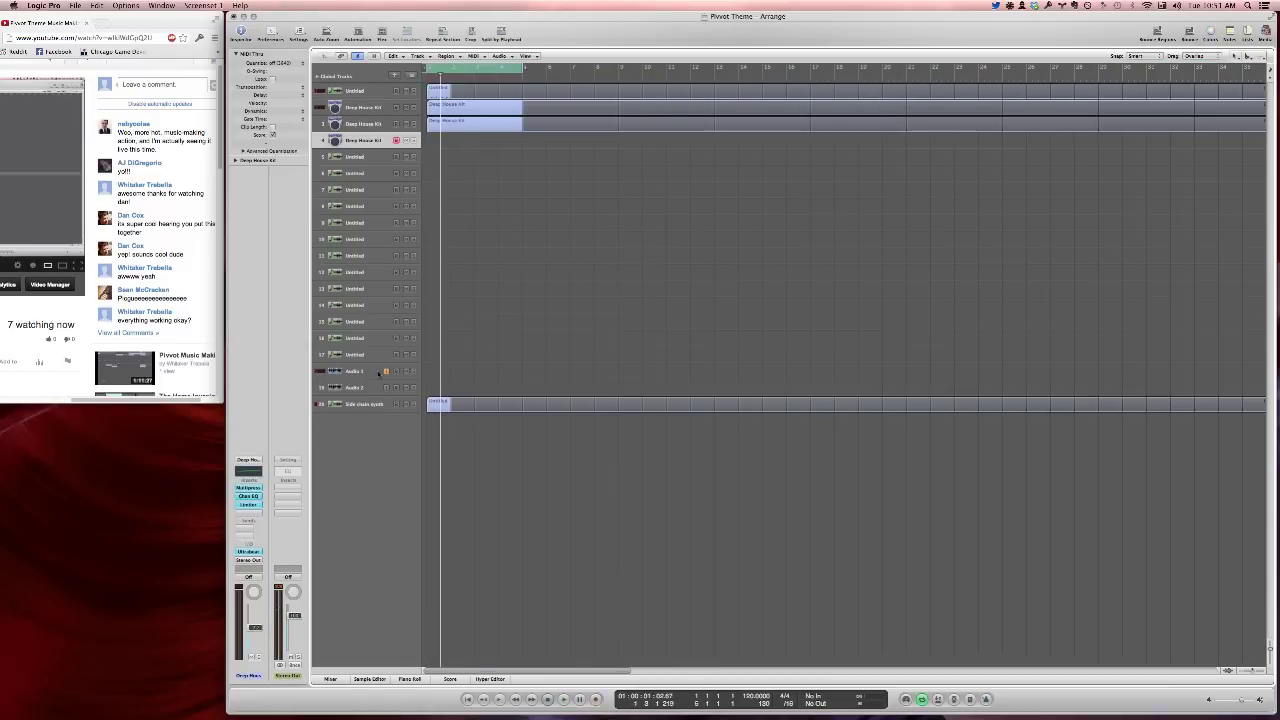
{"action": "left_click", "coordinate": [374, 374]}
{"action": "left_click", "coordinate": [412, 76]}
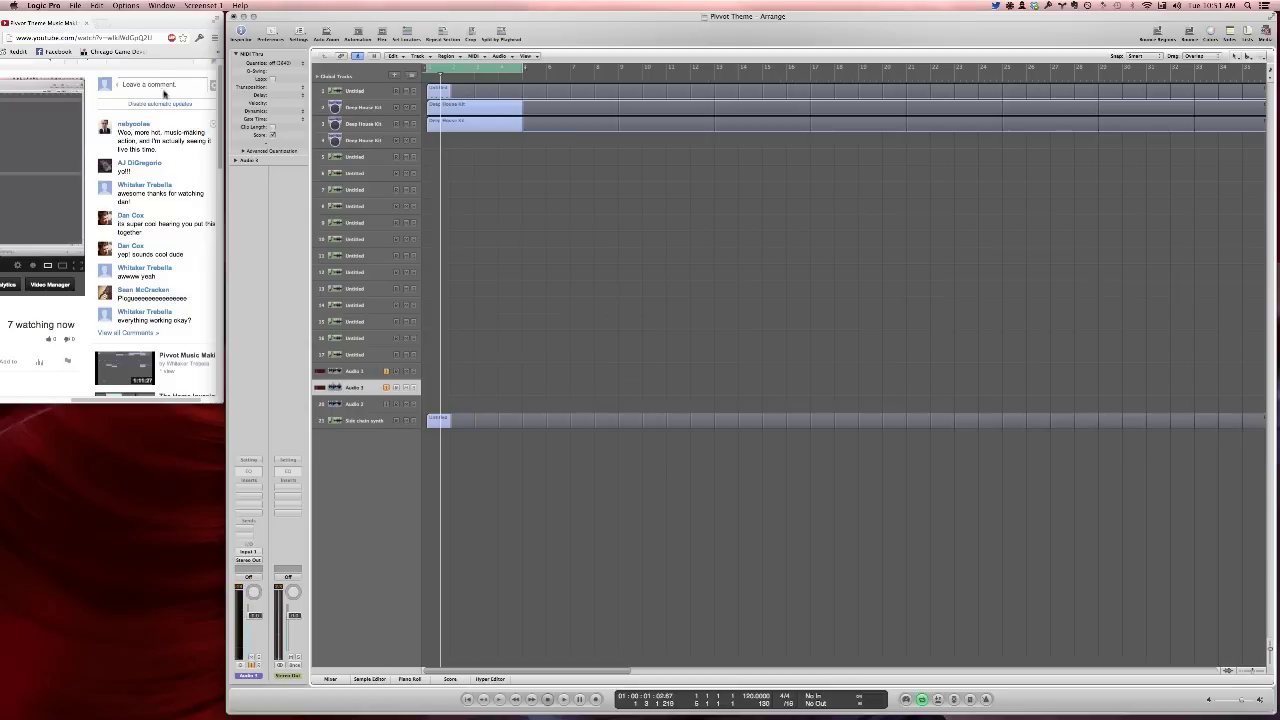
Post the comment "oh yay thanks!" on the YouTube stream page, and check the Twitter mentions
{"action": "left_click", "coordinate": [160, 85]}
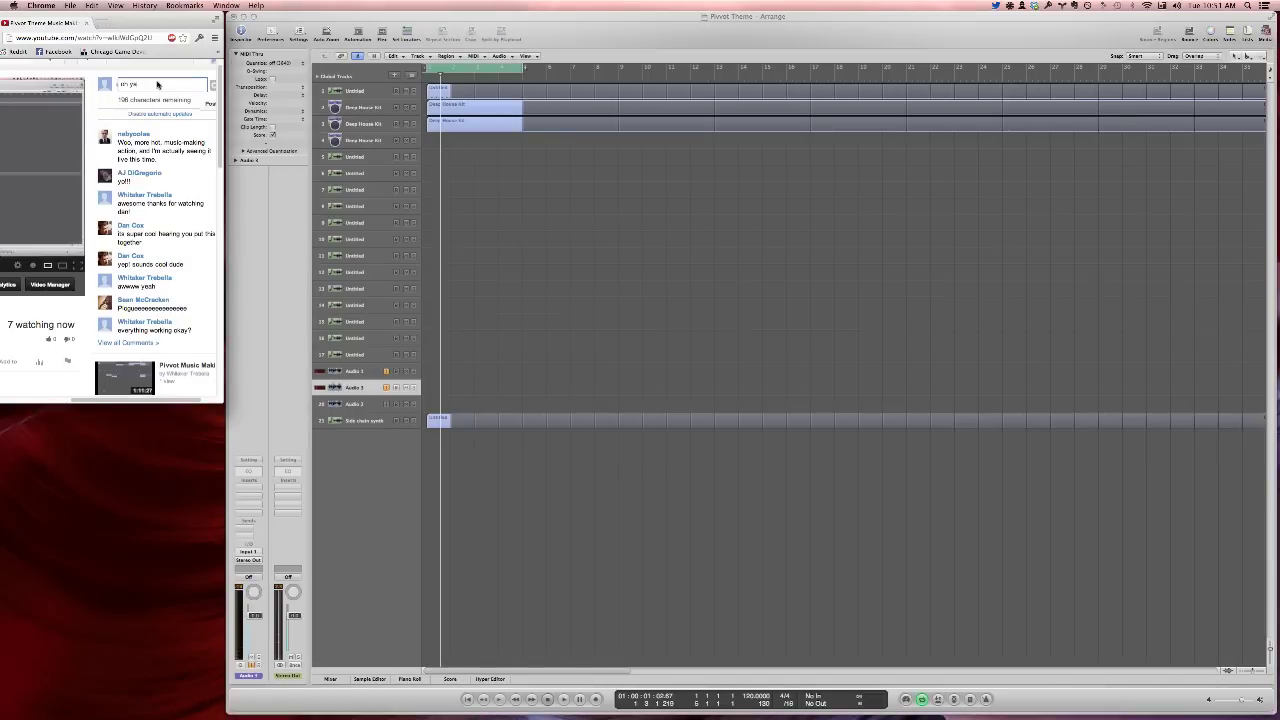
{"action": "type", "text": "oh yay thanks!"}
{"action": "key", "text": "Return"}
{"action": "left_click", "coordinate": [614, 305]}
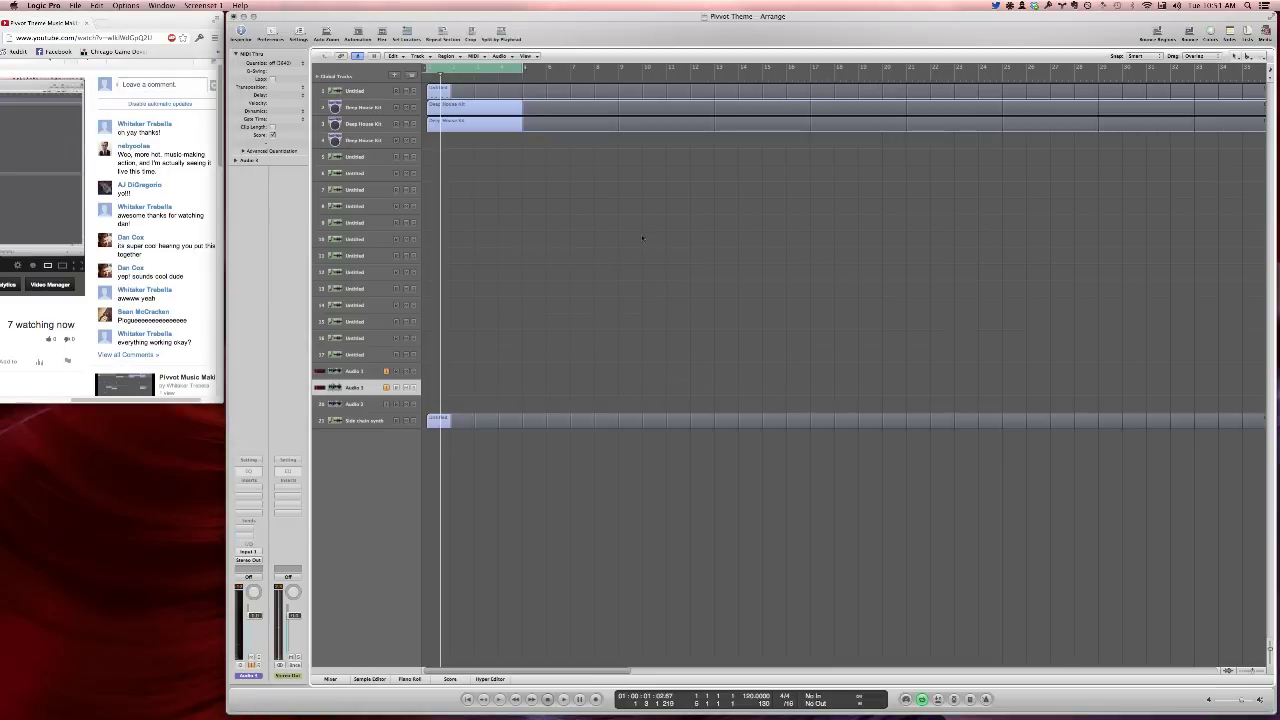
{"action": "left_click", "coordinate": [997, 6]}
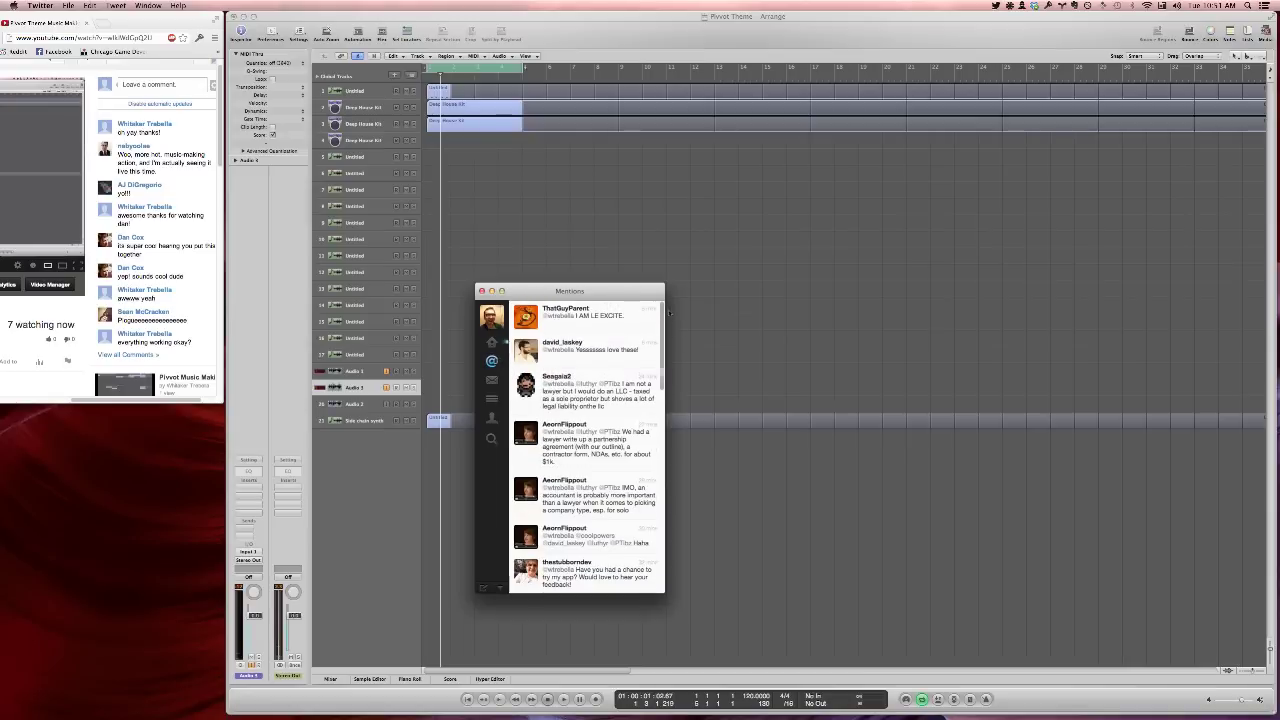
{"action": "left_click", "coordinate": [531, 337]}
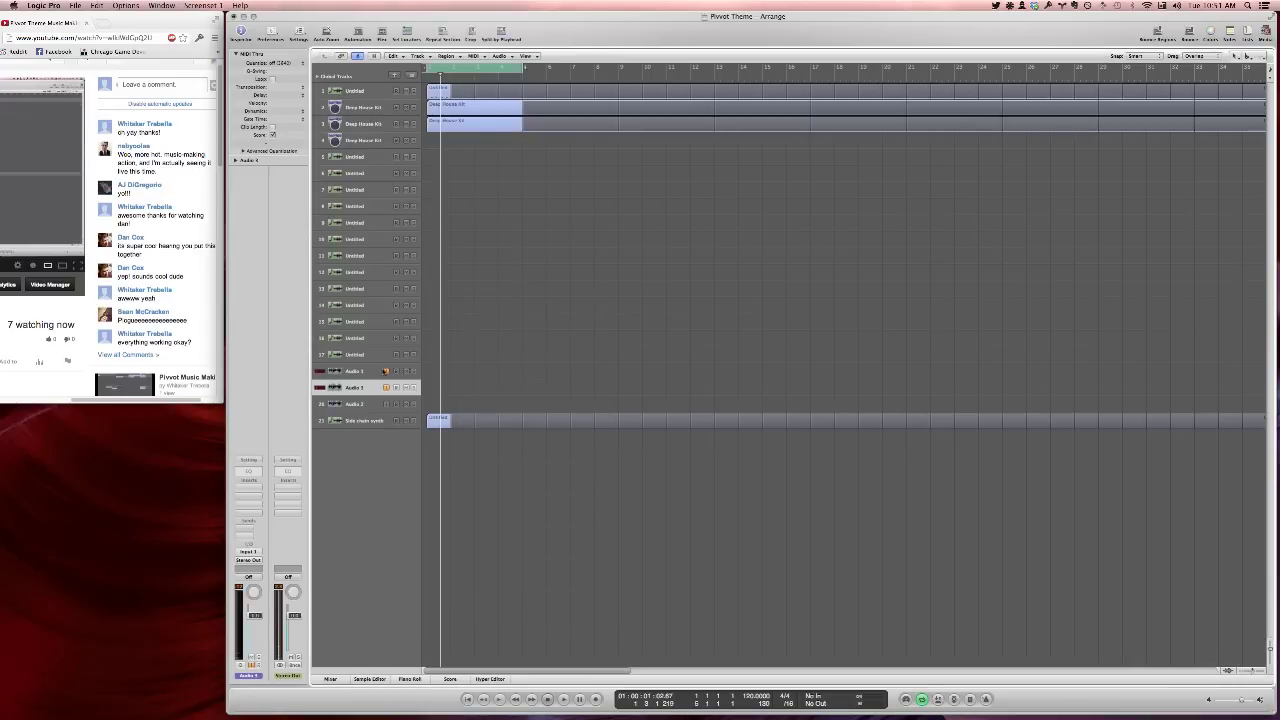
Turn off input monitoring on Audio 1, record a short sound on the new audio track and play it back soloed
{"action": "left_click", "coordinate": [386, 371]}
{"action": "key", "text": "r"}
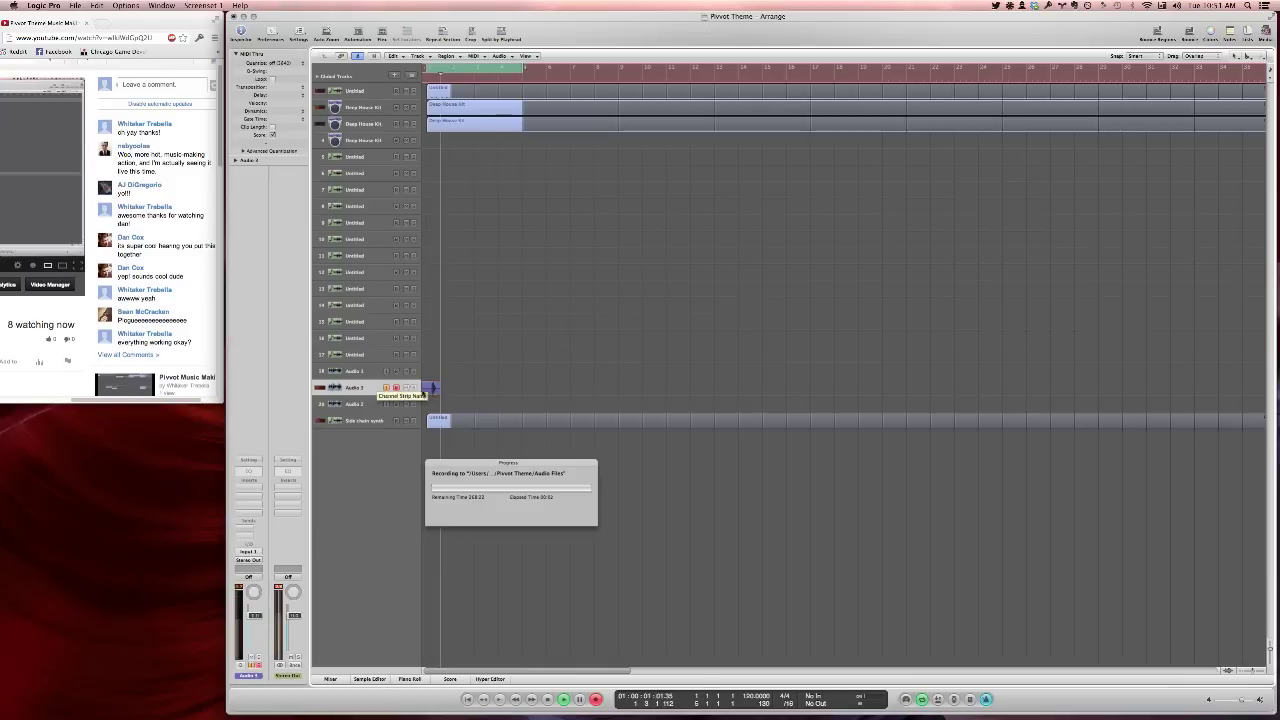
{"action": "key", "text": "space"}
{"action": "key", "text": "space"}
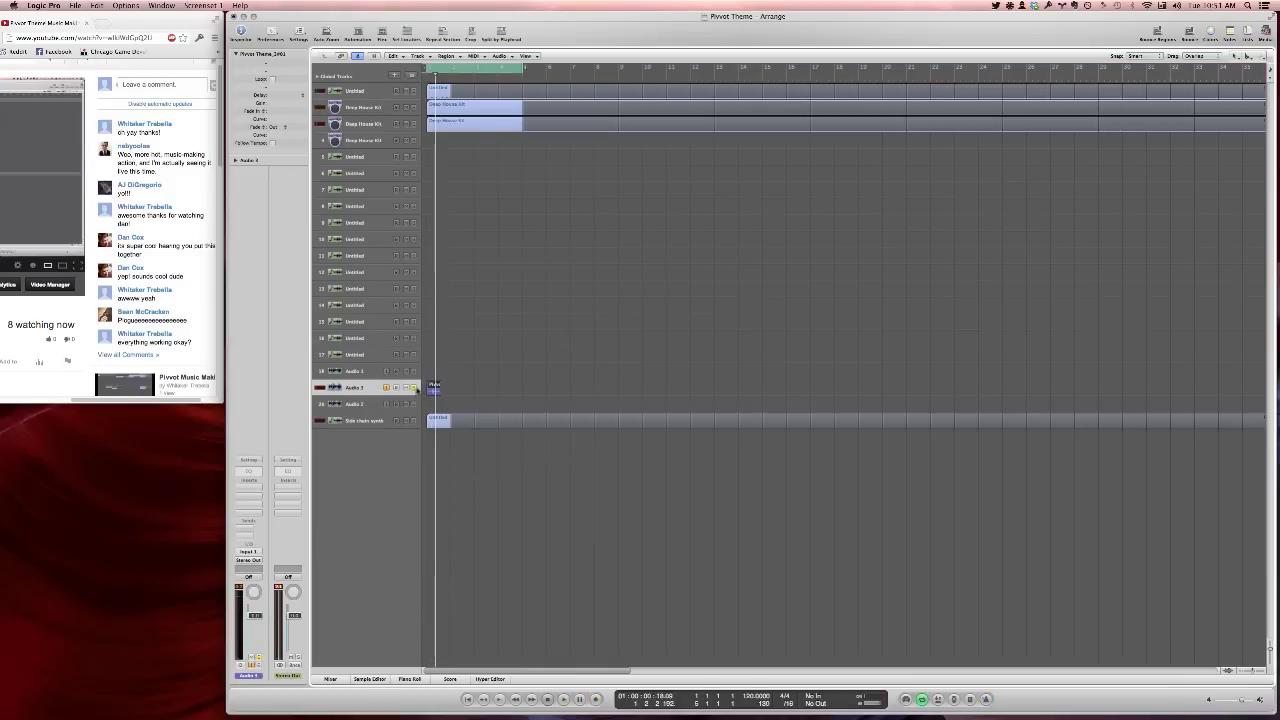
Cut off the silence before the recorded hit, move the remaining region to bar 1 and play it
{"action": "key", "text": "z"}
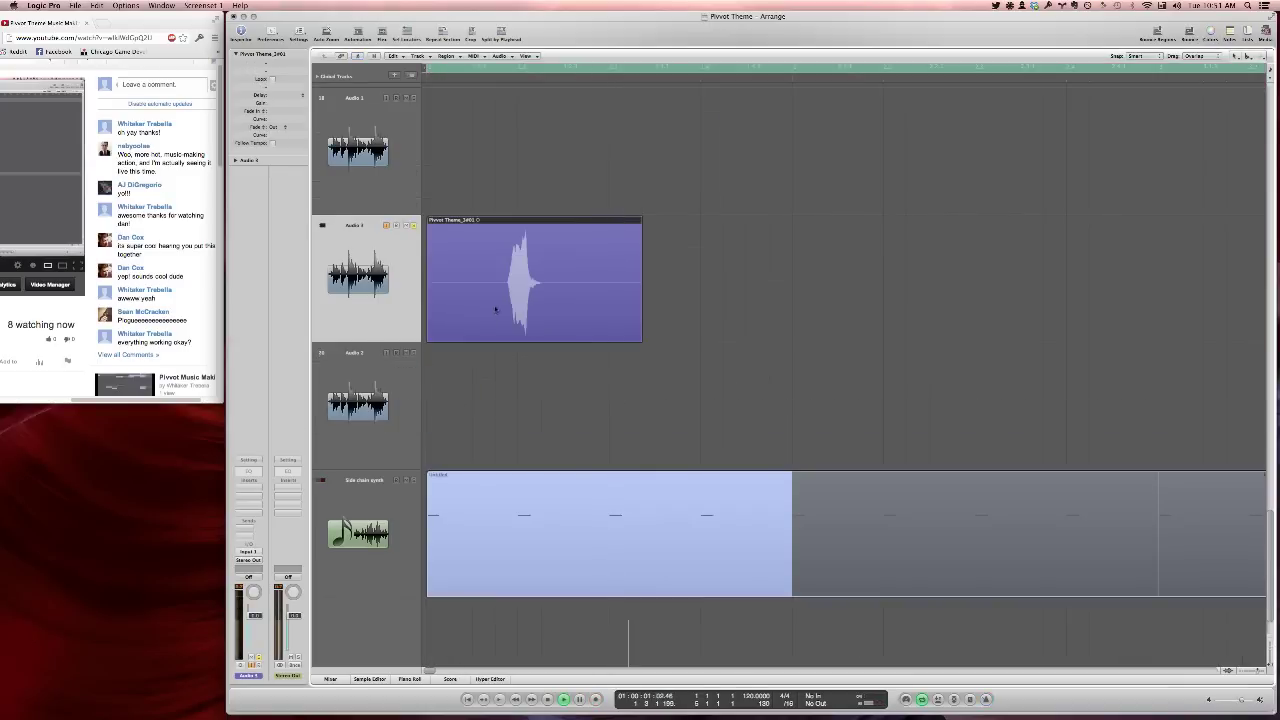
{"action": "left_click", "coordinate": [517, 287], "text": "super"}
{"action": "left_click", "coordinate": [505, 289]}
{"action": "key", "text": "BackSpace"}
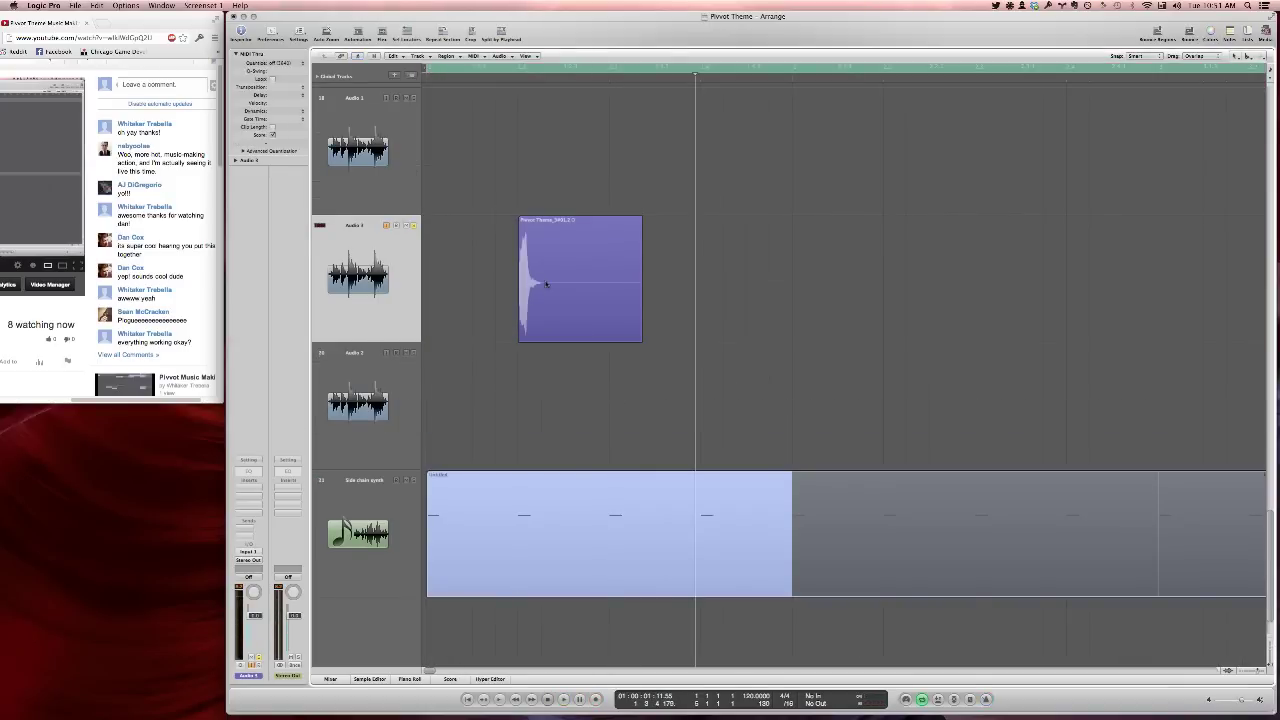
{"action": "left_click_drag", "start_coordinate": [543, 284], "coordinate": [450, 304]}
{"action": "key", "text": "space"}
{"action": "key", "text": "space"}
{"action": "key", "text": "space"}
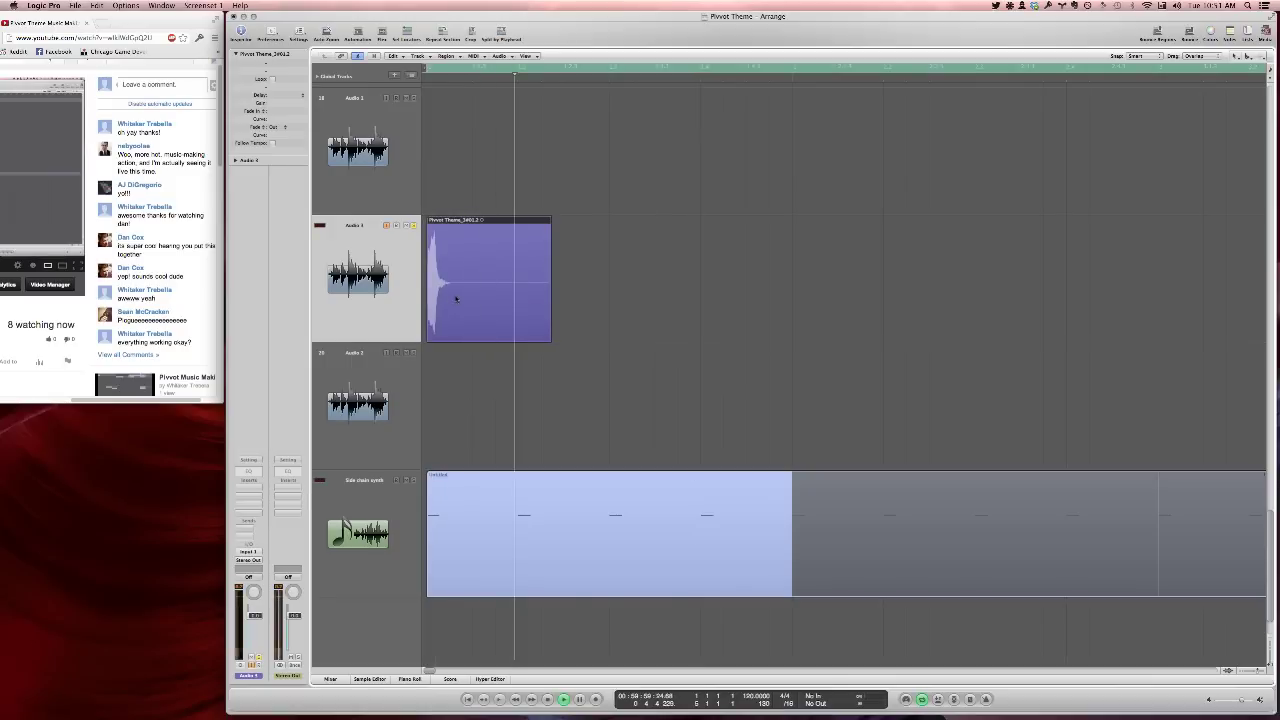
Create another audio track below and move the trimmed hit onto it at bar 1
{"action": "left_click", "coordinate": [255, 488]}
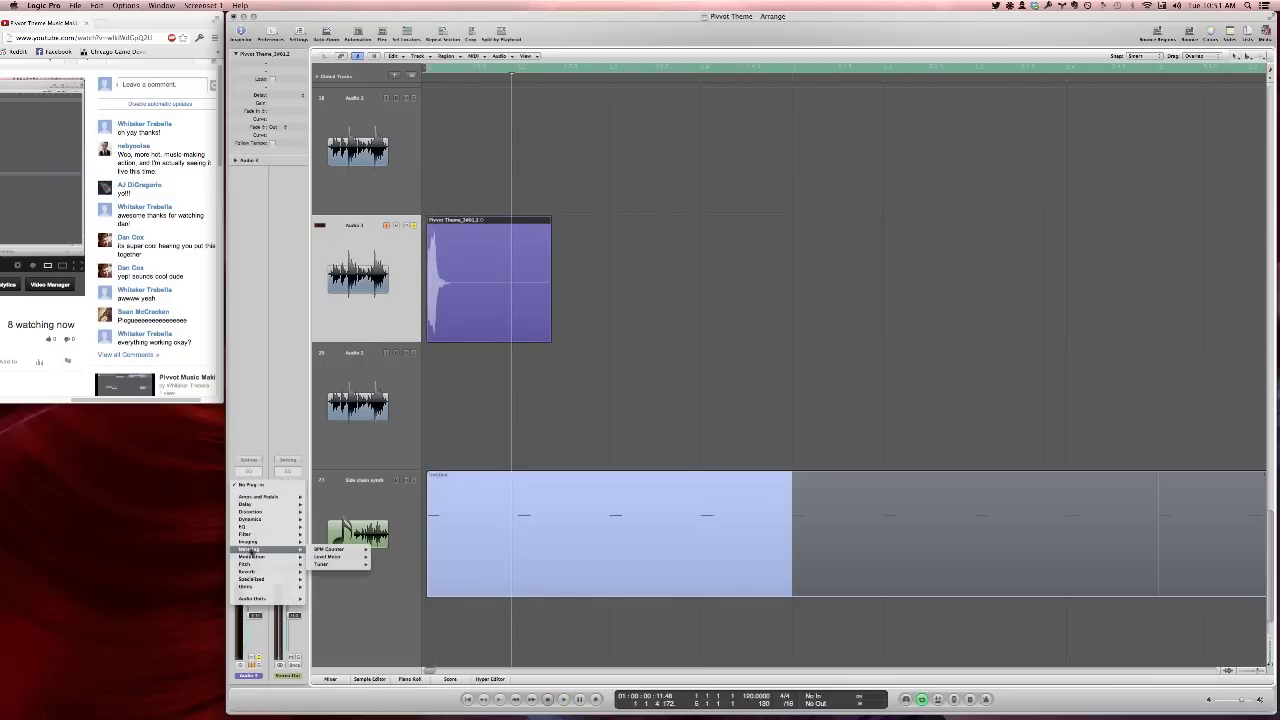
{"action": "left_click", "coordinate": [350, 314]}
{"action": "left_click", "coordinate": [411, 76]}
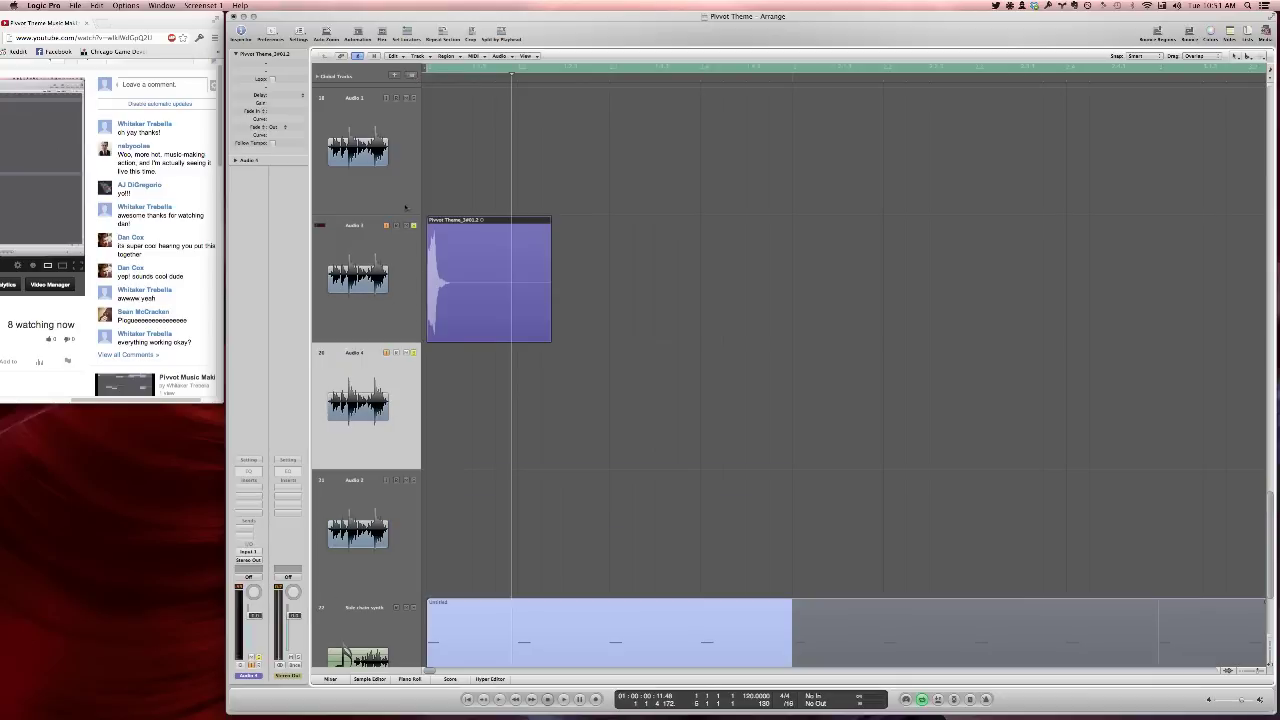
{"action": "left_click_drag", "start_coordinate": [485, 312], "coordinate": [485, 440]}
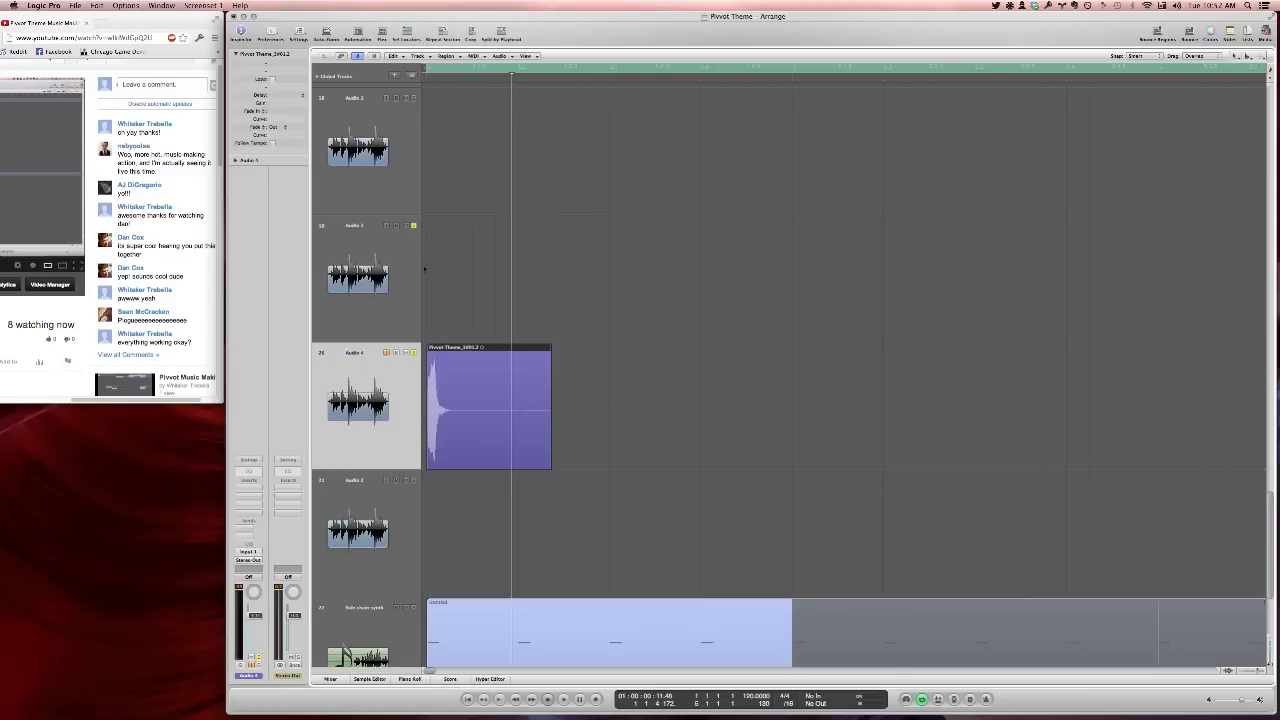
Add a Bitcrusher to the Audio 4 track, raise its downsampling slightly and audition the hit
{"action": "left_click", "coordinate": [248, 485]}
{"action": "mouse_move", "coordinate": [268, 511]}
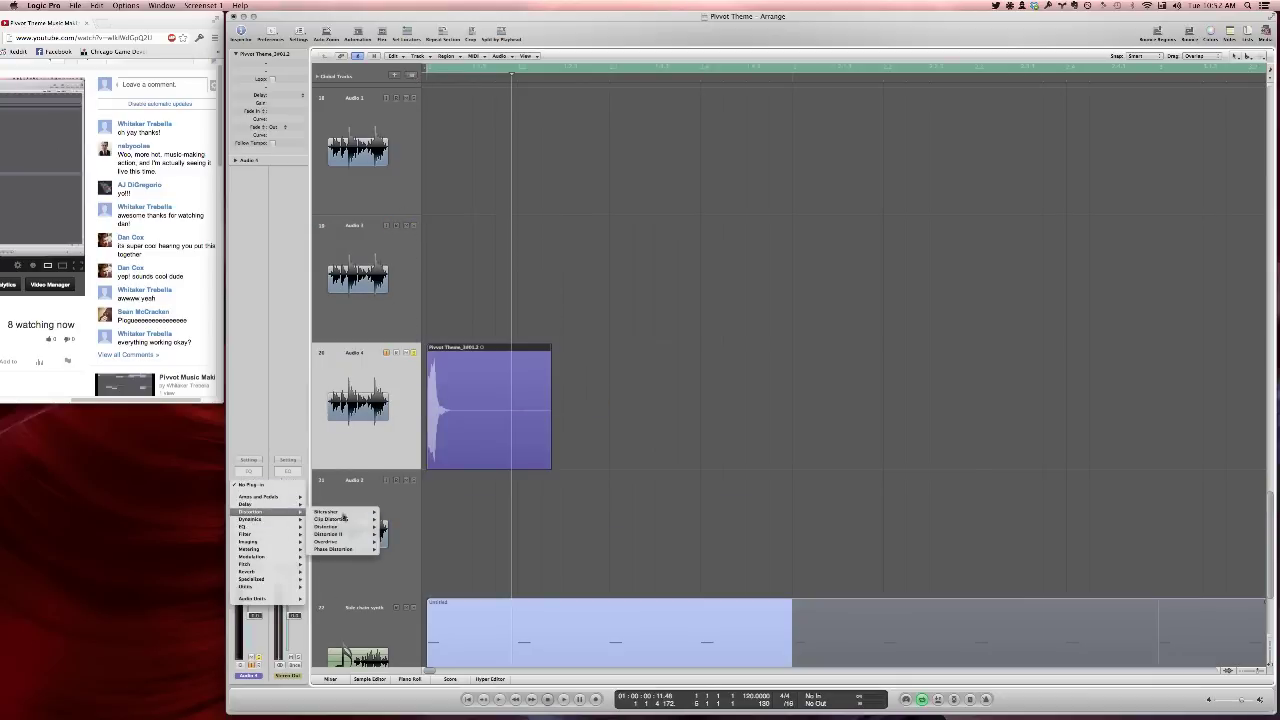
{"action": "left_click", "coordinate": [328, 511]}
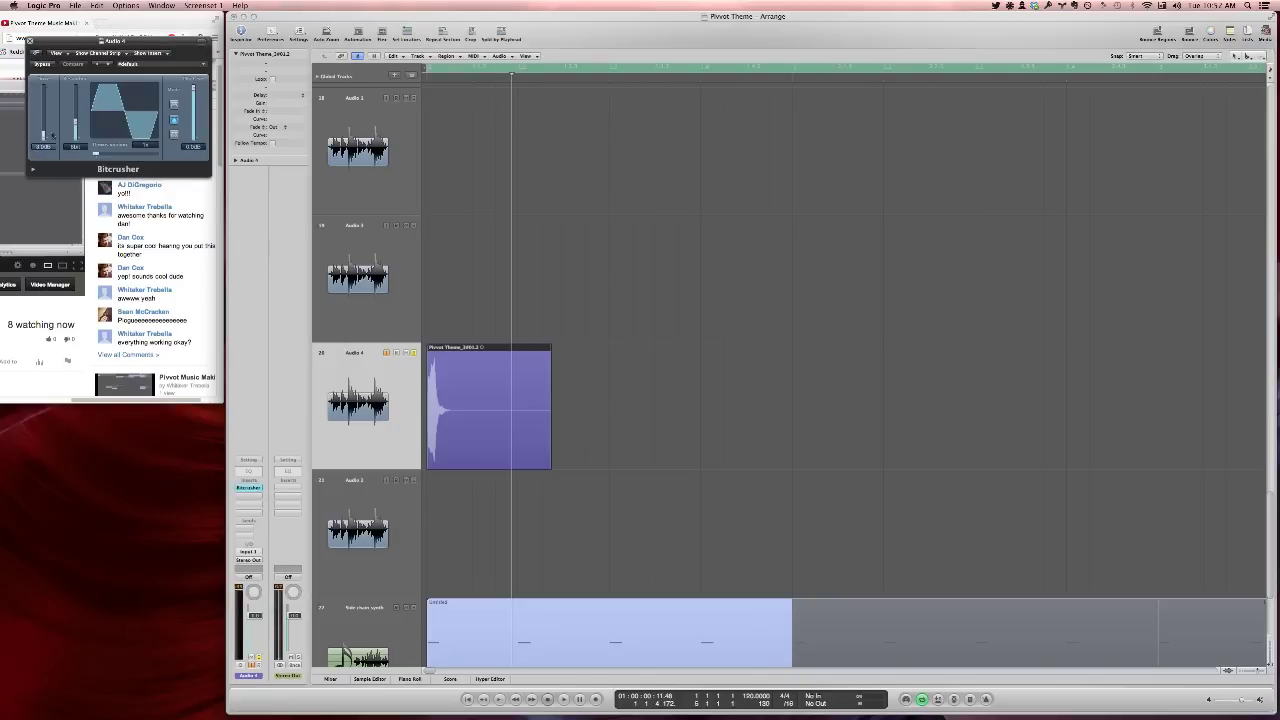
{"action": "left_click_drag", "start_coordinate": [96, 154], "coordinate": [97, 155]}
{"action": "key", "text": "space"}
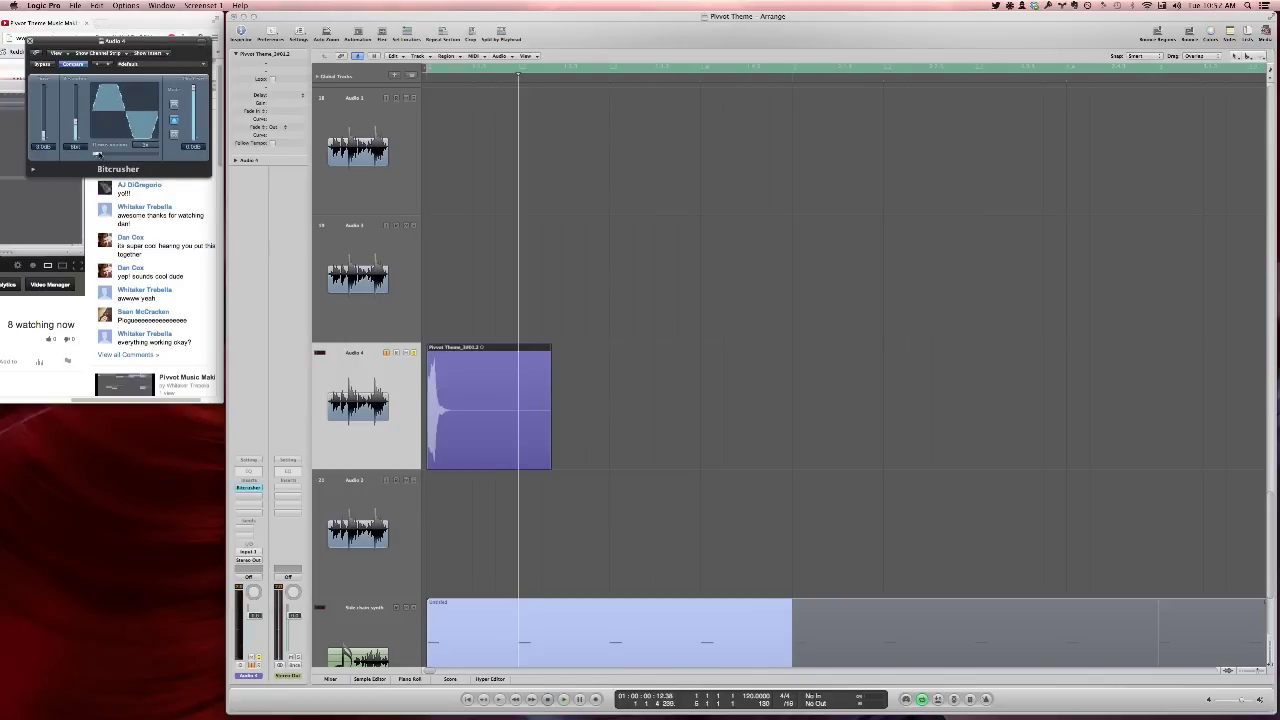
{"action": "key", "text": "space"}
{"action": "left_click", "coordinate": [30, 41]}
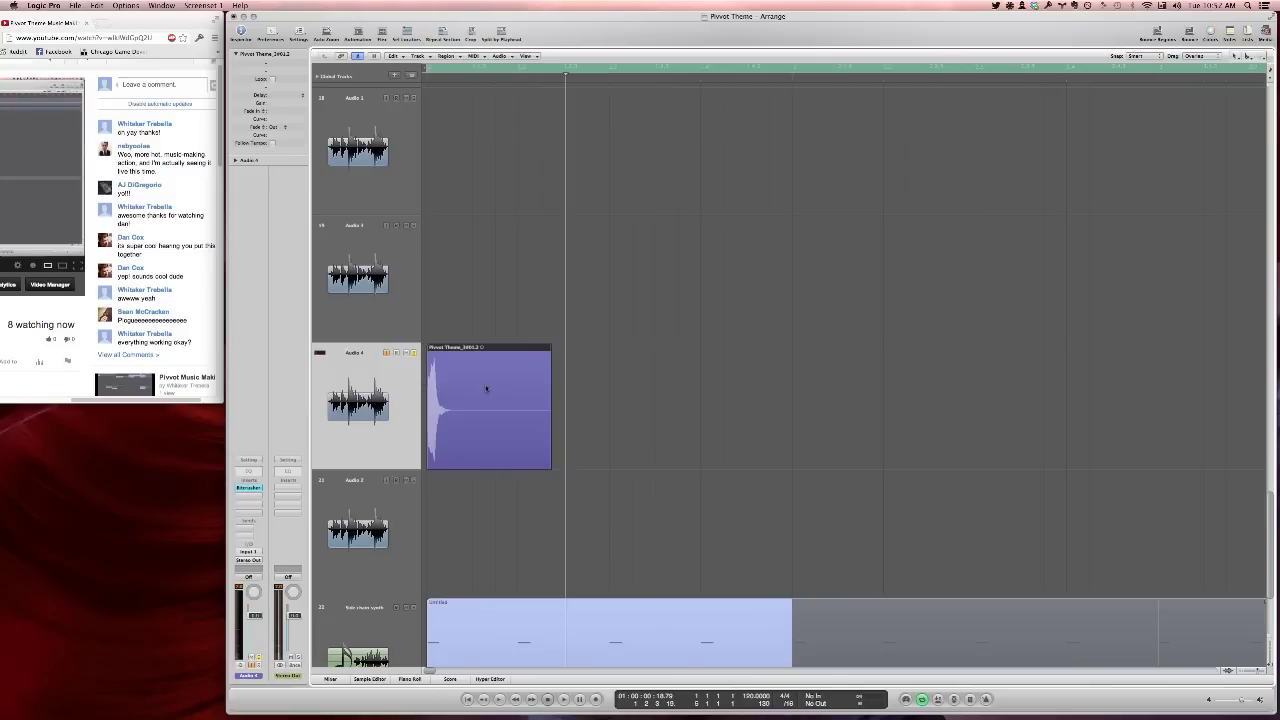
Bounce the crushed hit in place with the name "hi hat"
{"action": "right_click", "coordinate": [486, 388]}
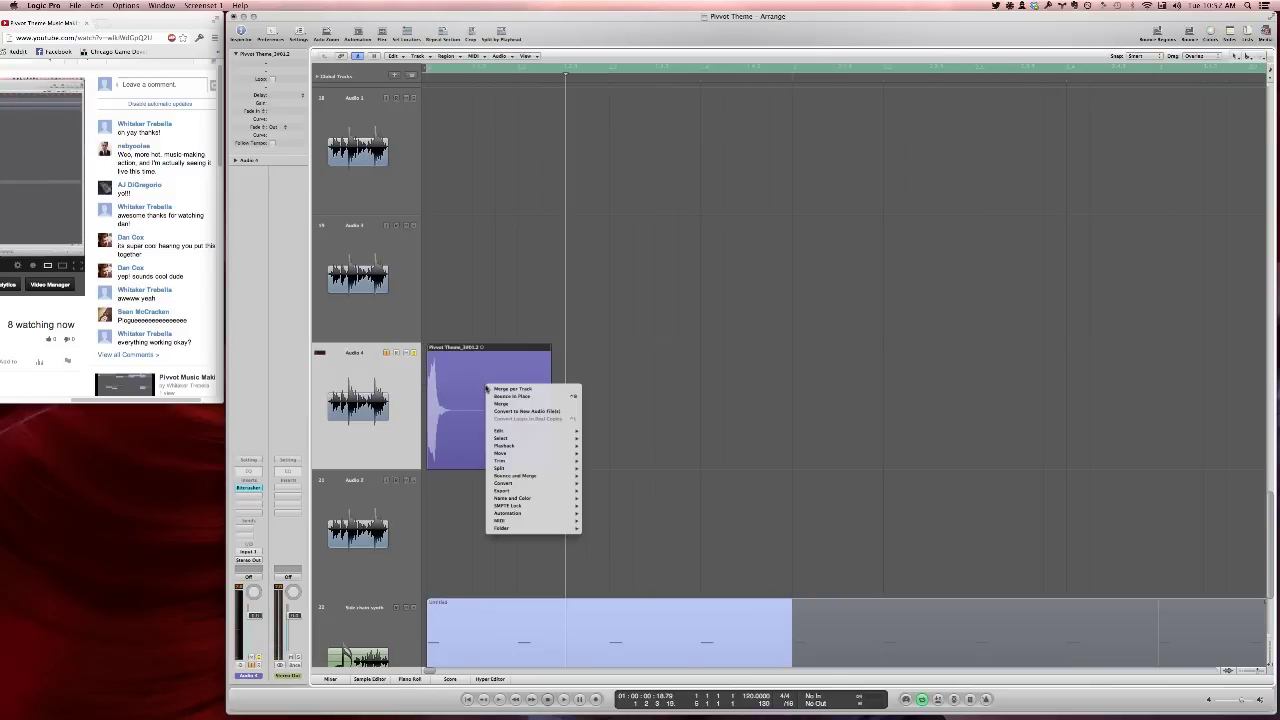
{"action": "left_click", "coordinate": [495, 399]}
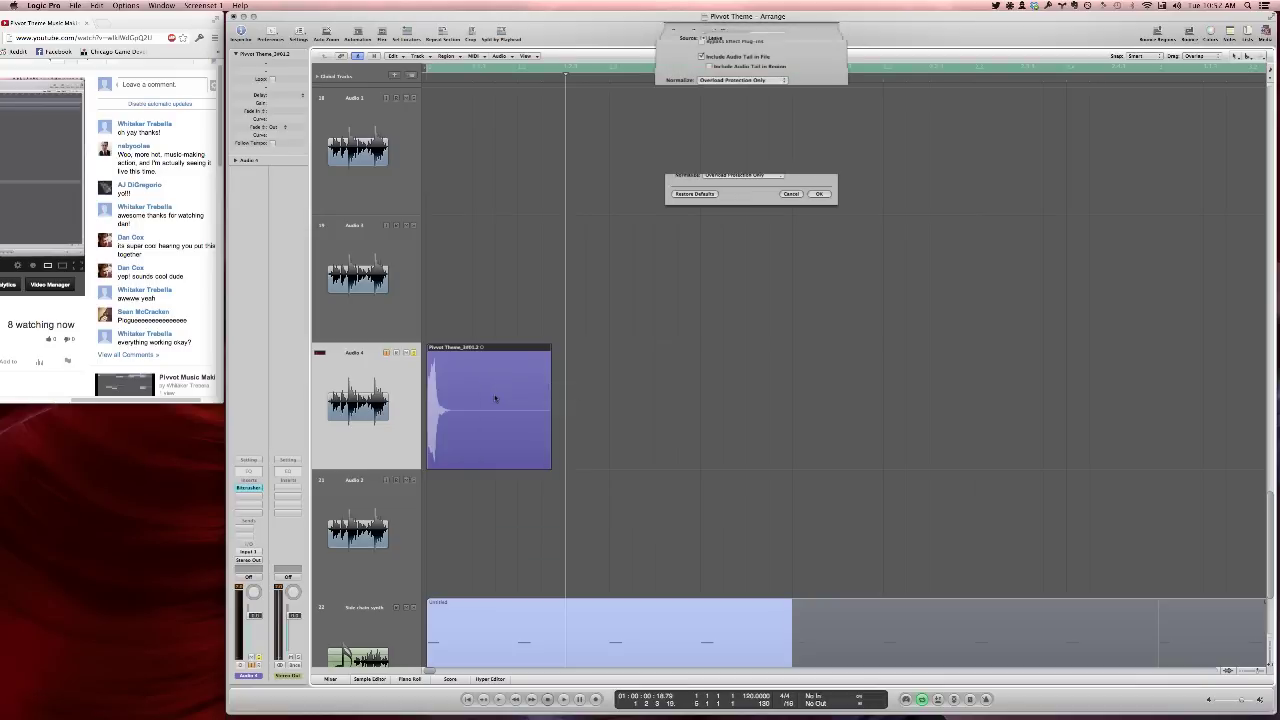
{"action": "type", "text": "hi hat"}
{"action": "key", "text": "Return"}
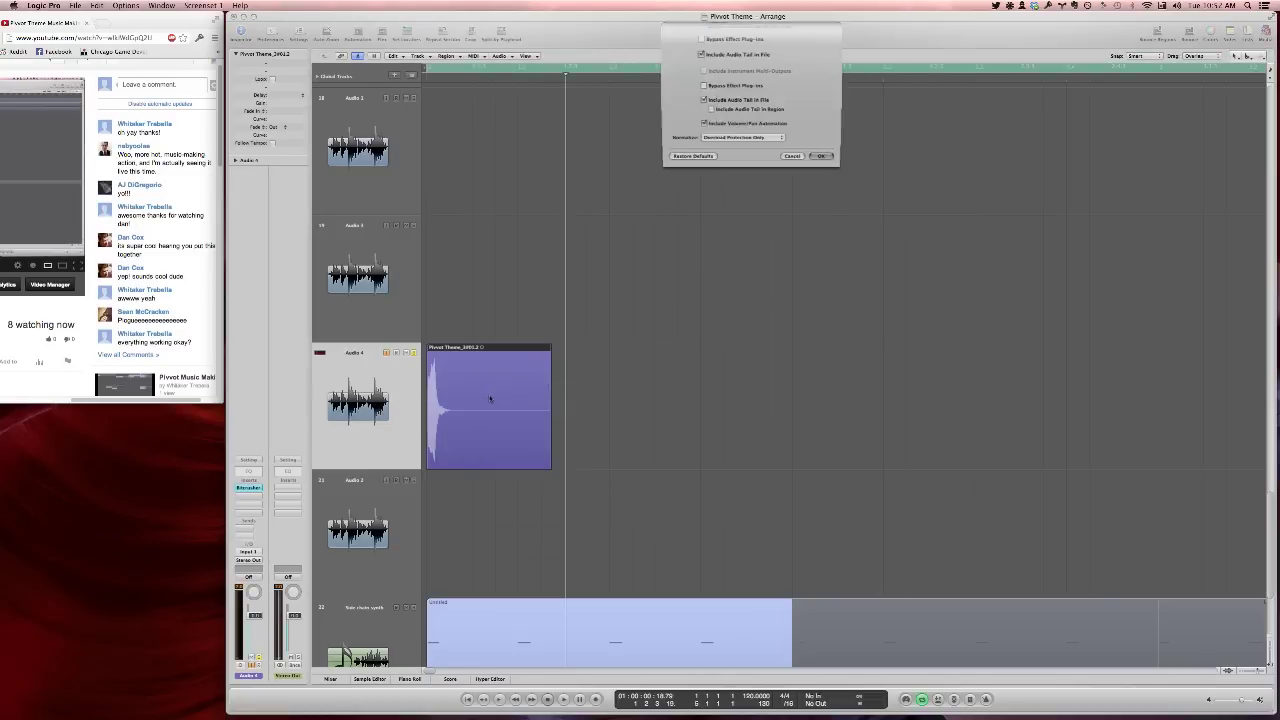
{"action": "left_click", "coordinate": [398, 436]}
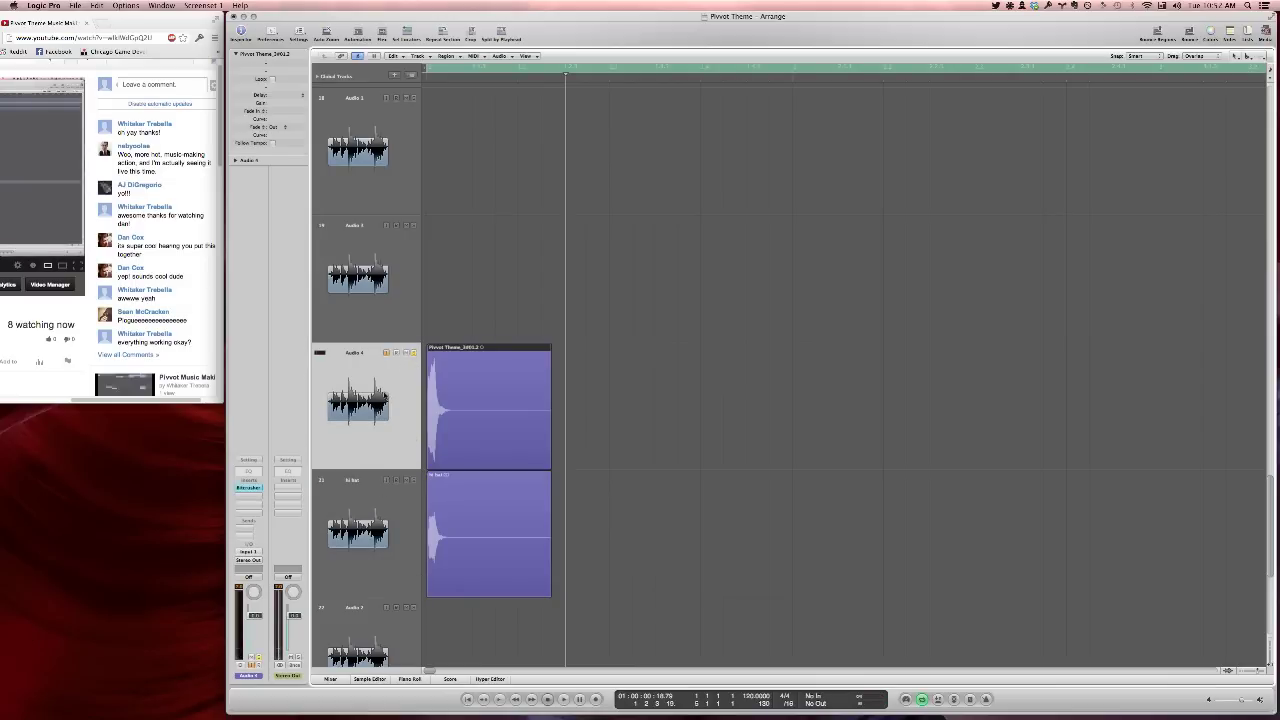
Delete the original hit region and the Audio 4 and hi hat tracks, and return to the full arrangement
{"action": "key", "text": "BackSpace"}
{"action": "left_click", "coordinate": [710, 243]}
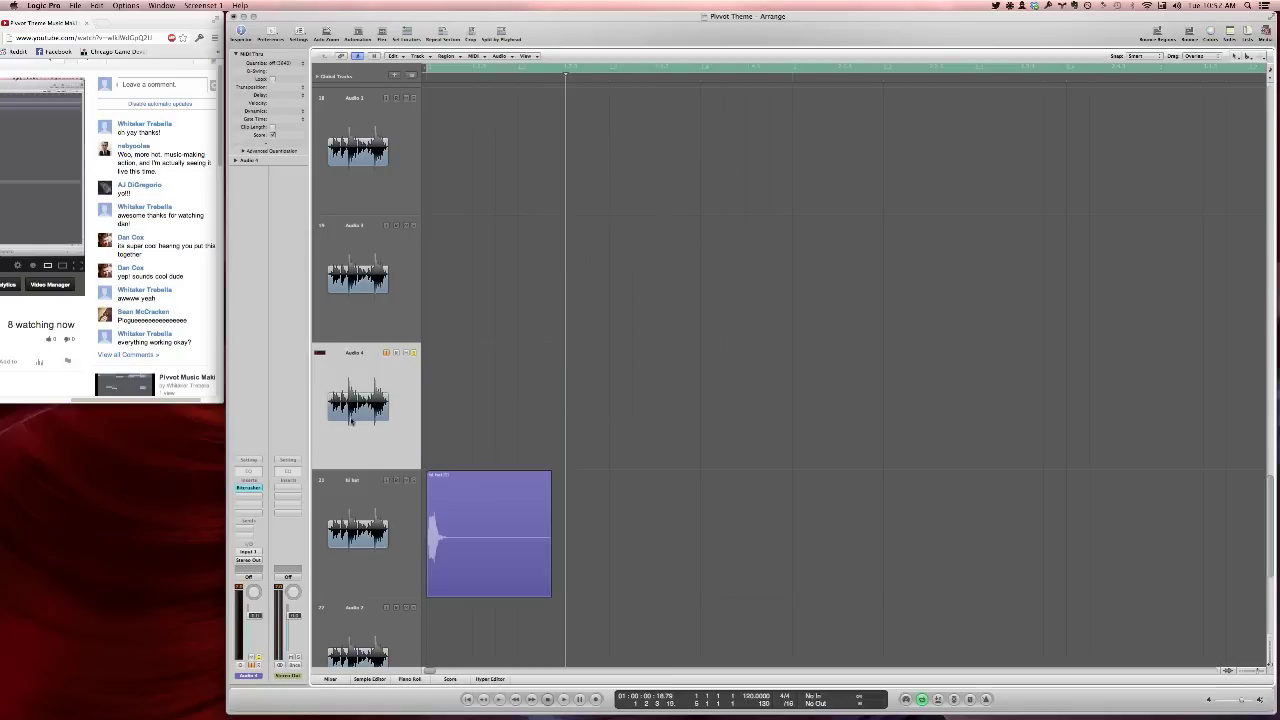
{"action": "key", "text": "super+BackSpace"}
{"action": "key", "text": "super+BackSpace"}
{"action": "left_click", "coordinate": [714, 230]}
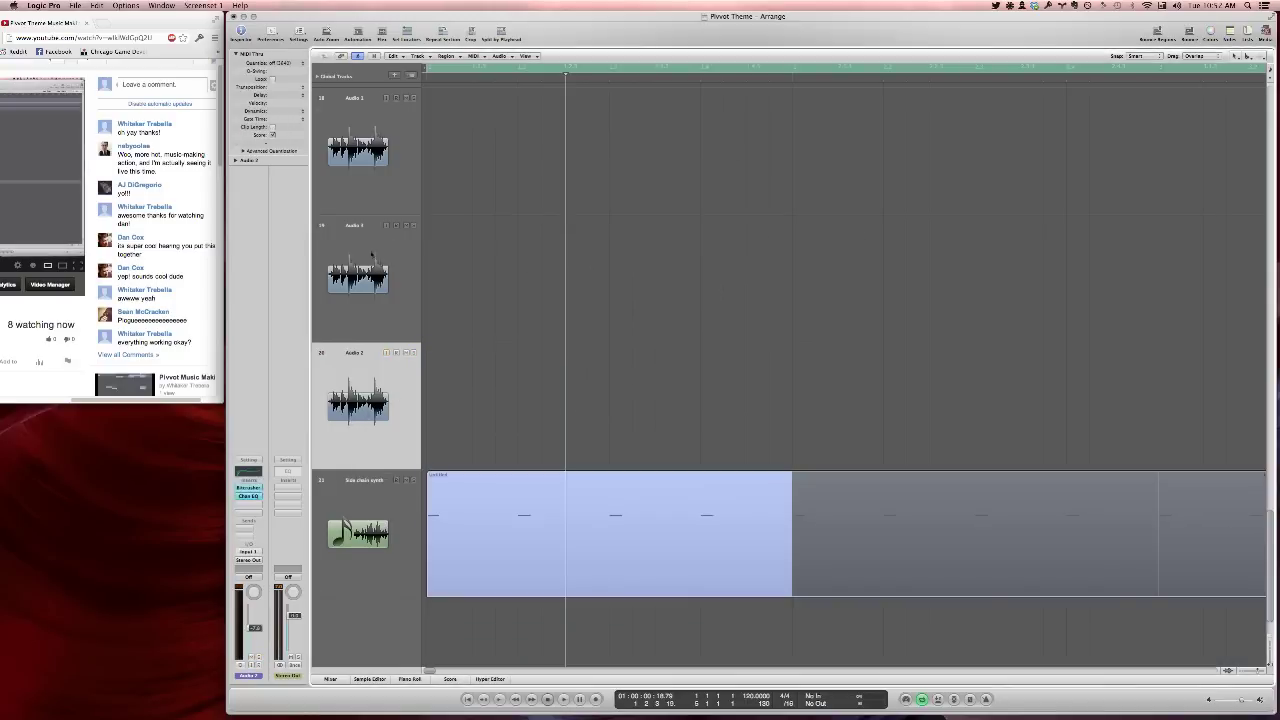
{"action": "left_click", "coordinate": [381, 234]}
{"action": "left_click", "coordinate": [510, 296], "text": "ctrl+alt"}
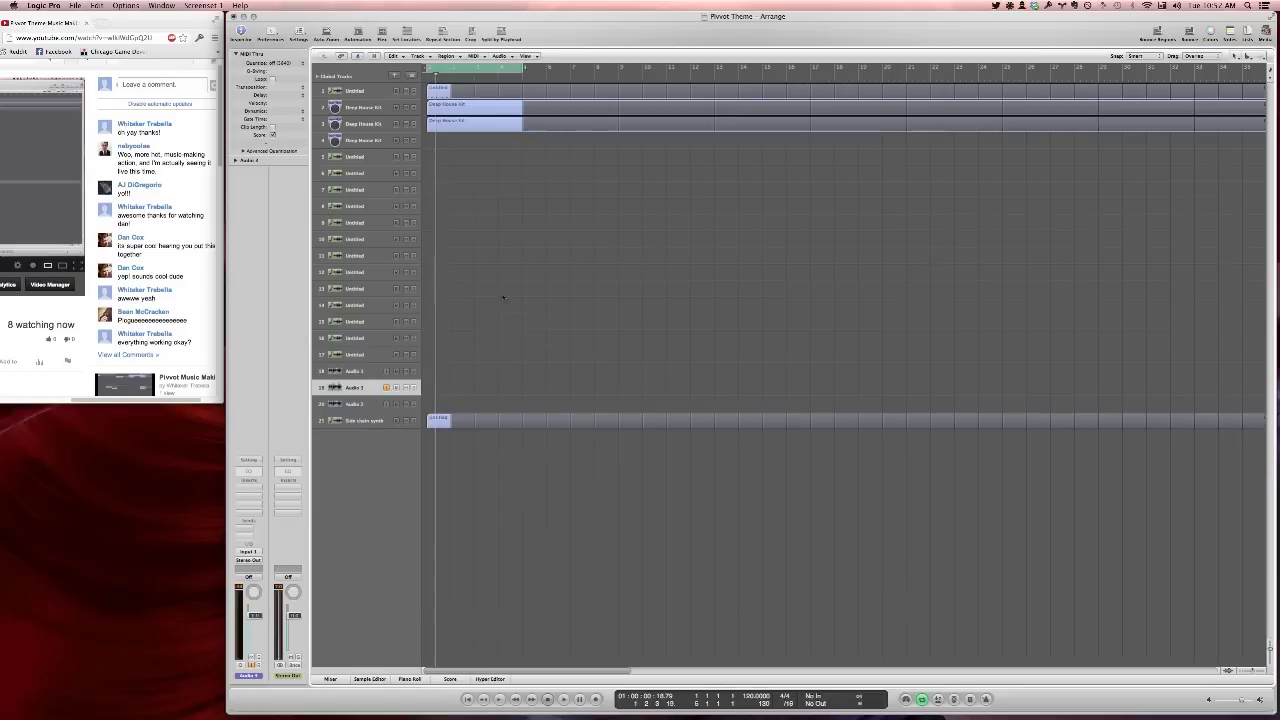
Inspect the Ultrabeat instrument on the newly added Deep House Kit track and close it
{"action": "left_click", "coordinate": [378, 147]}
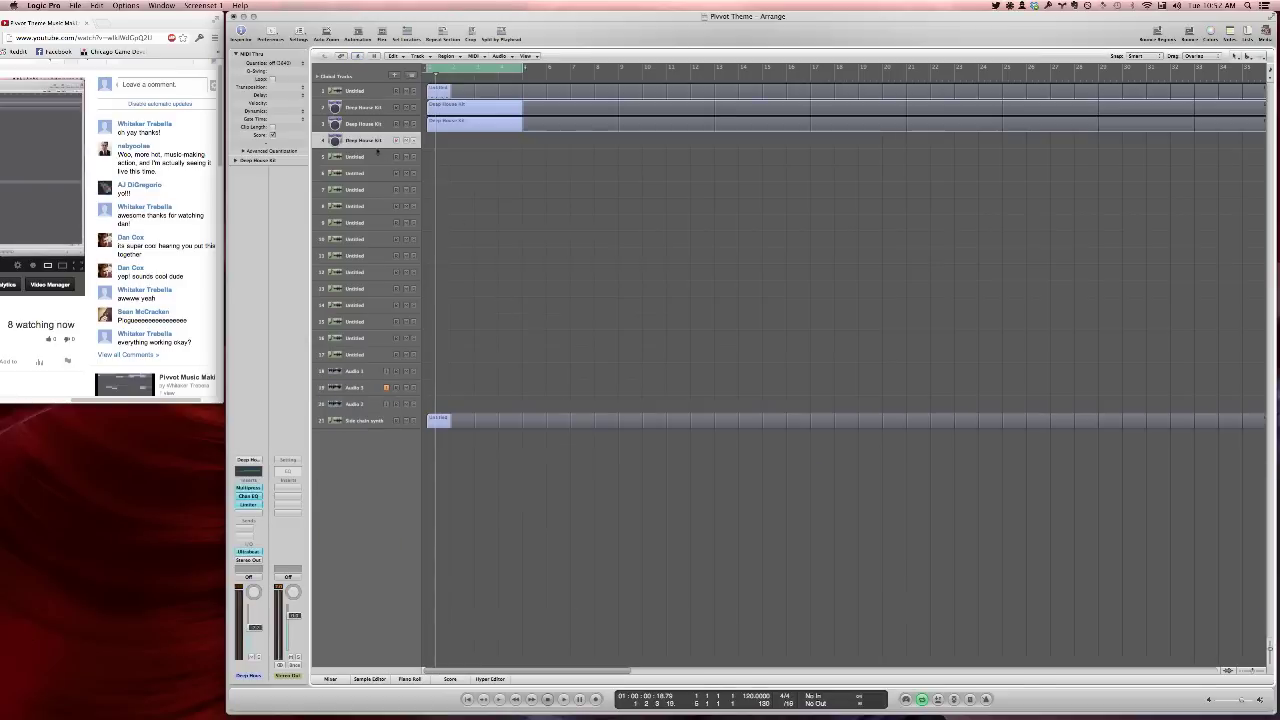
{"action": "left_click", "coordinate": [250, 551]}
{"action": "left_click_drag", "start_coordinate": [240, 41], "coordinate": [685, 241]}
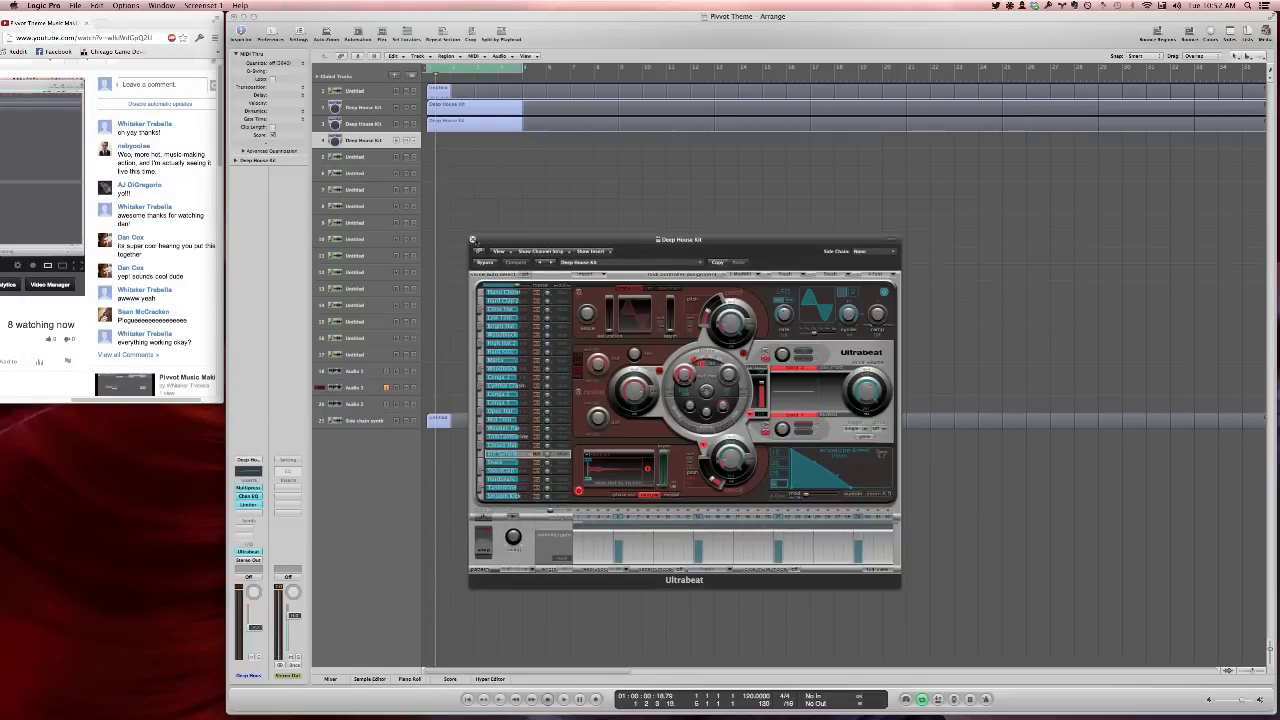
{"action": "left_click", "coordinate": [473, 240]}
Open Ultrabeat on the third track's Deep House Kit and initialize the voice just above the custom snare as Sample
{"action": "left_click", "coordinate": [380, 124]}
{"action": "key", "text": "p"}
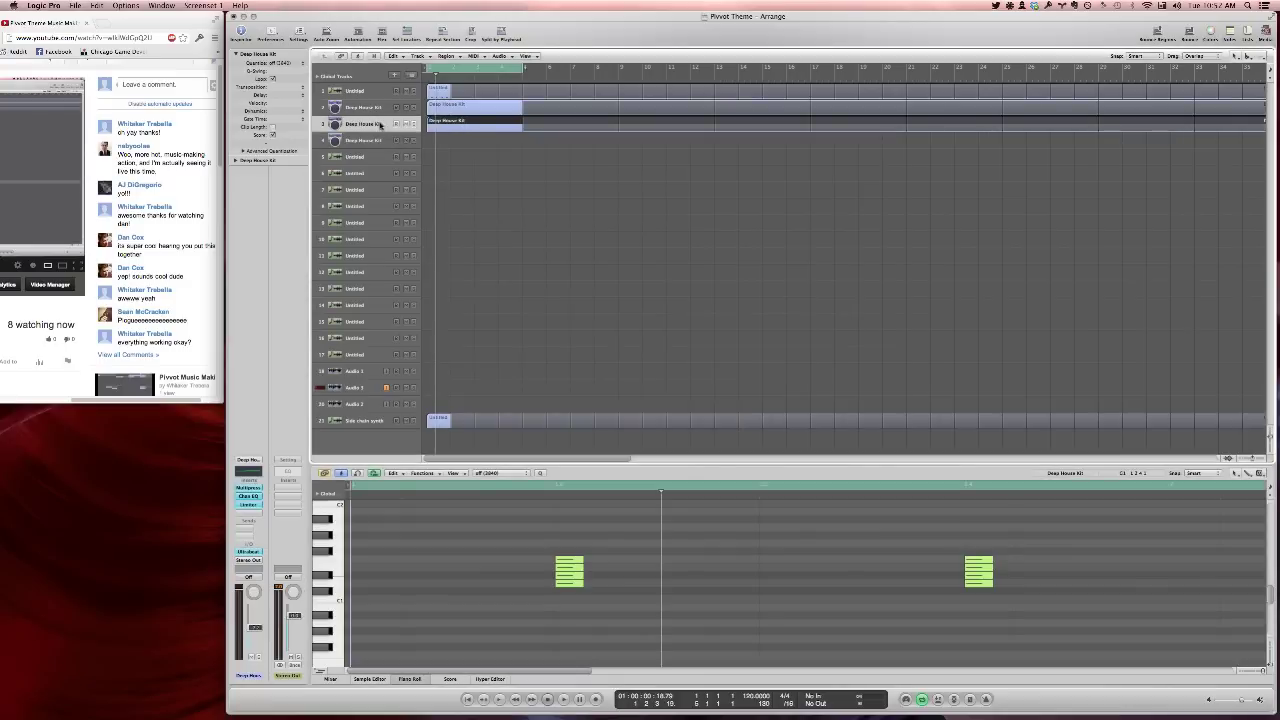
{"action": "left_click", "coordinate": [249, 551]}
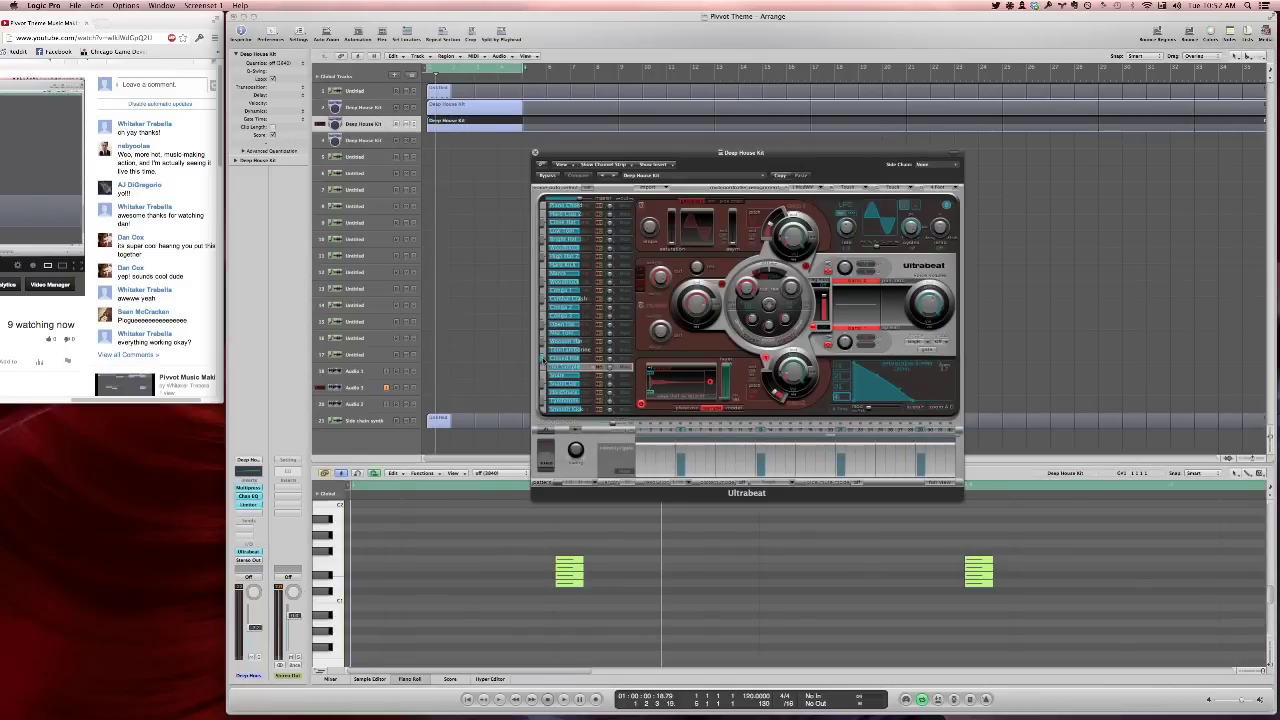
{"action": "left_click", "coordinate": [558, 359]}
{"action": "right_click", "coordinate": [576, 360]}
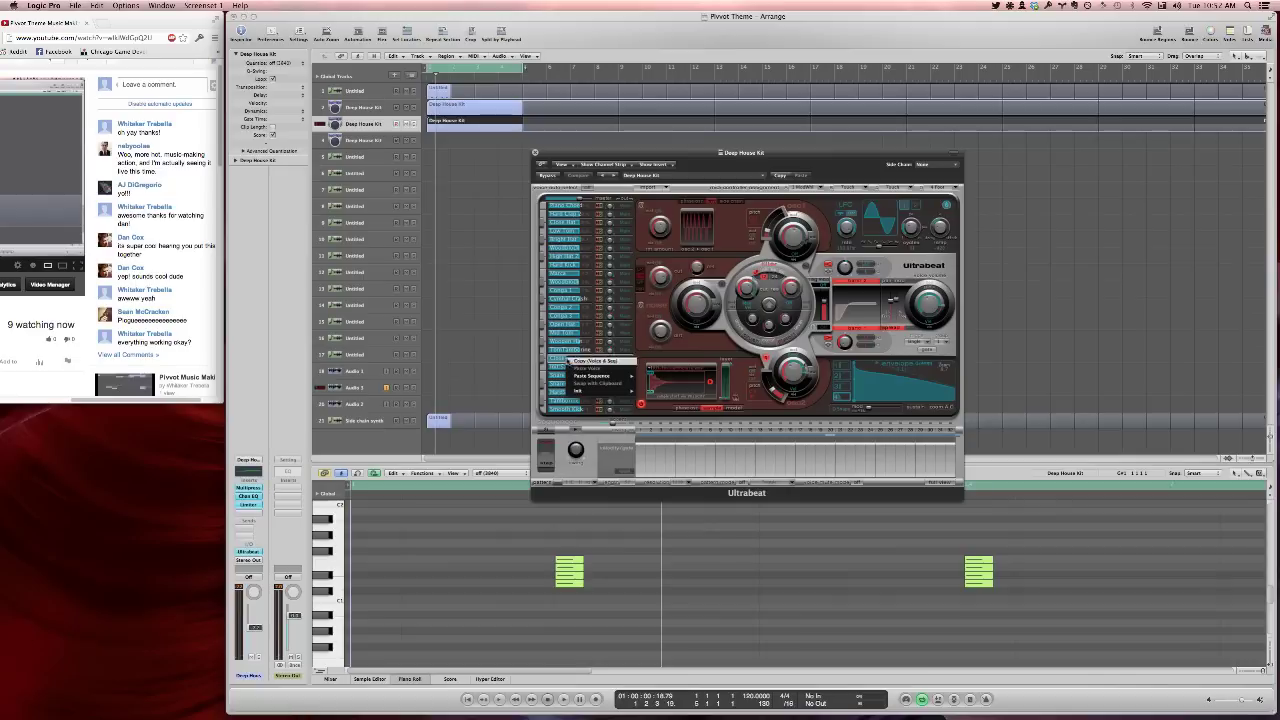
{"action": "mouse_move", "coordinate": [600, 390]}
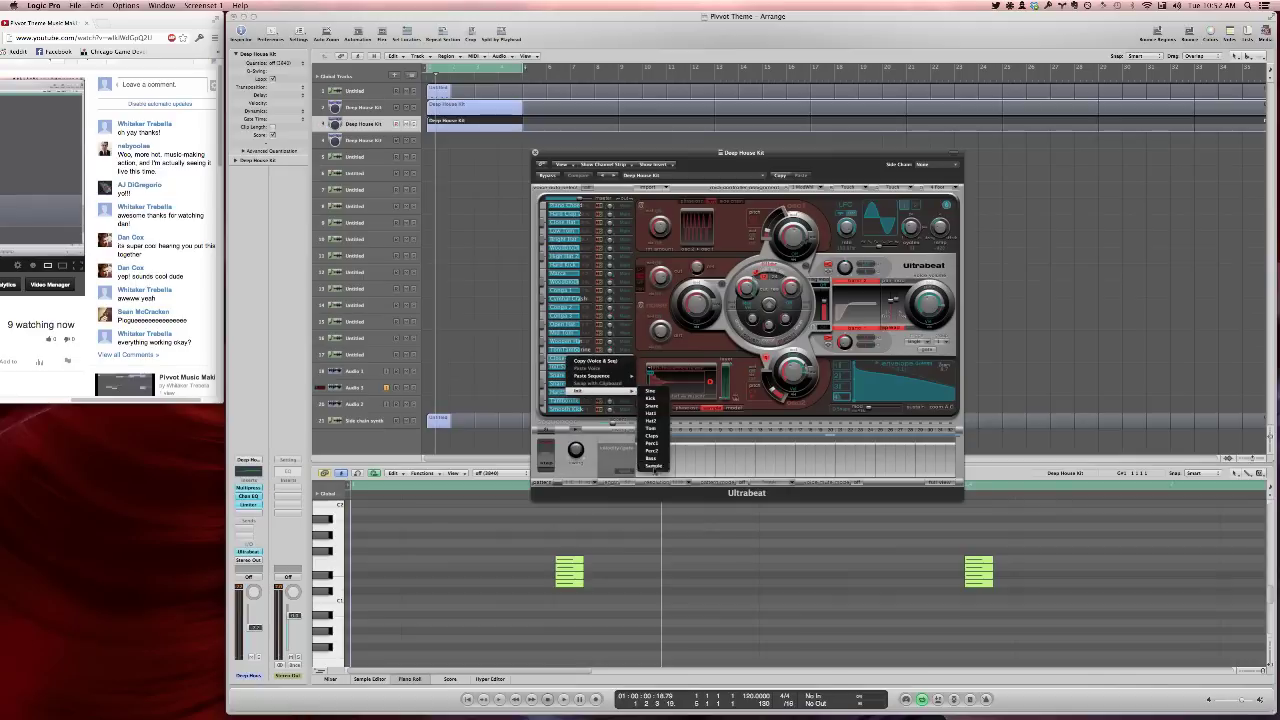
{"action": "left_click", "coordinate": [653, 466]}
Load hi hat.aif from the Audio Files folder into the initialized voice, adjust its envelope and audition it
{"action": "left_click", "coordinate": [662, 370]}
{"action": "left_click", "coordinate": [668, 376]}
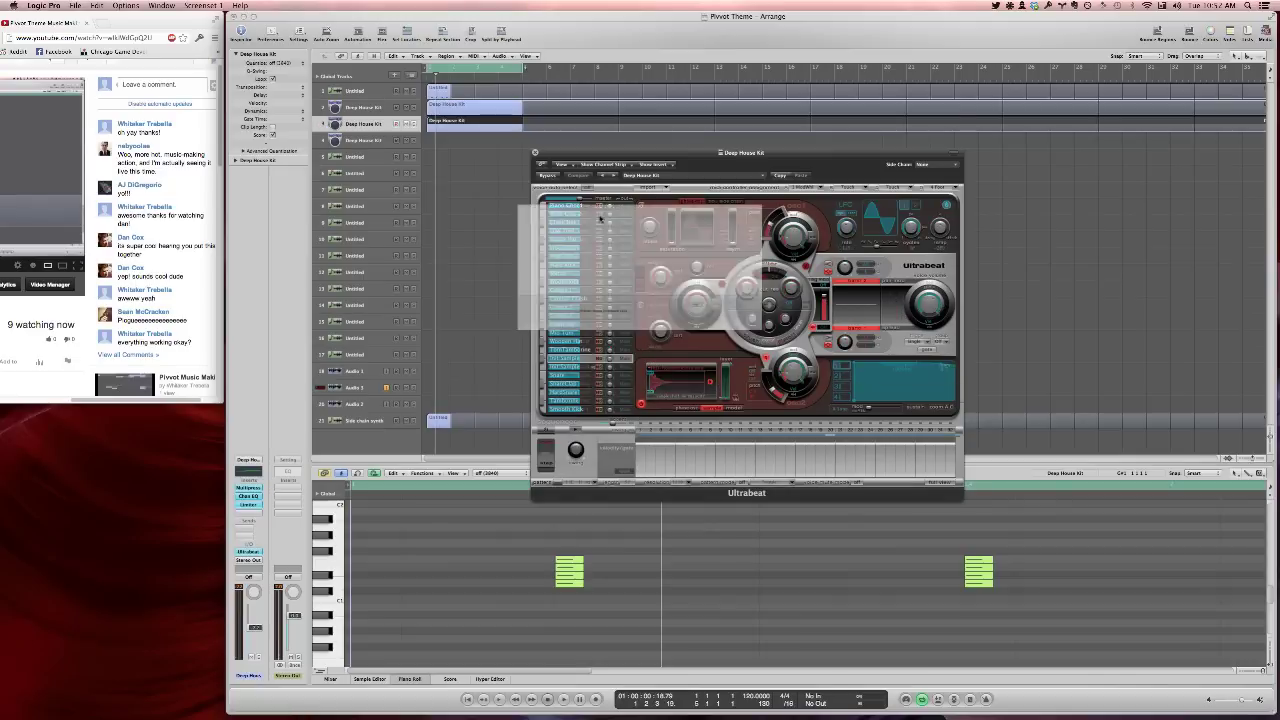
{"action": "left_click", "coordinate": [400, 165]}
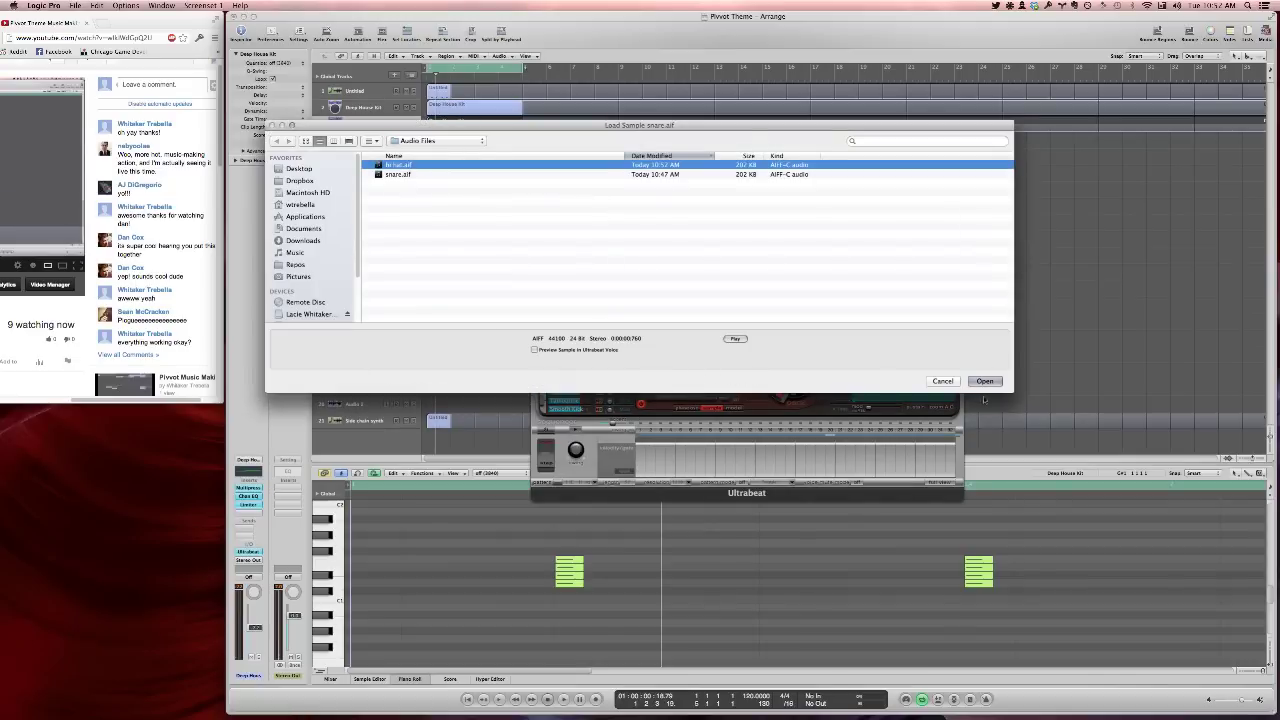
{"action": "key", "text": "Return"}
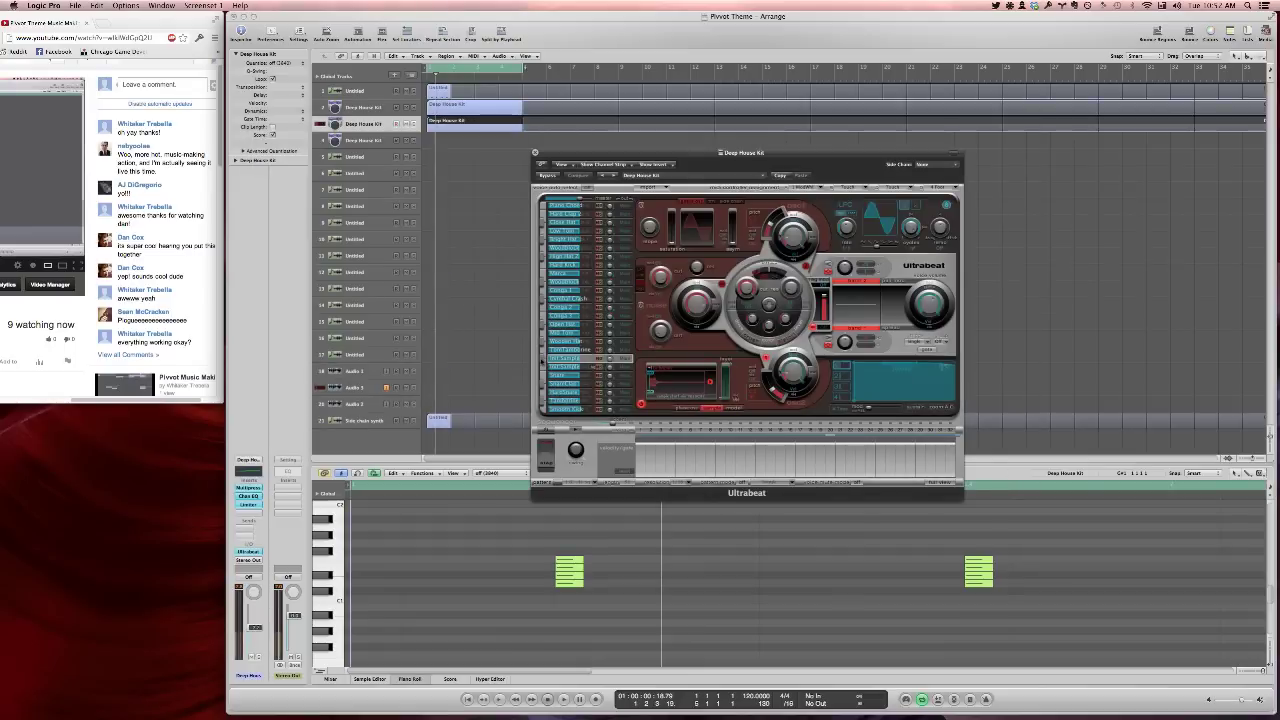
{"action": "left_click", "coordinate": [835, 397]}
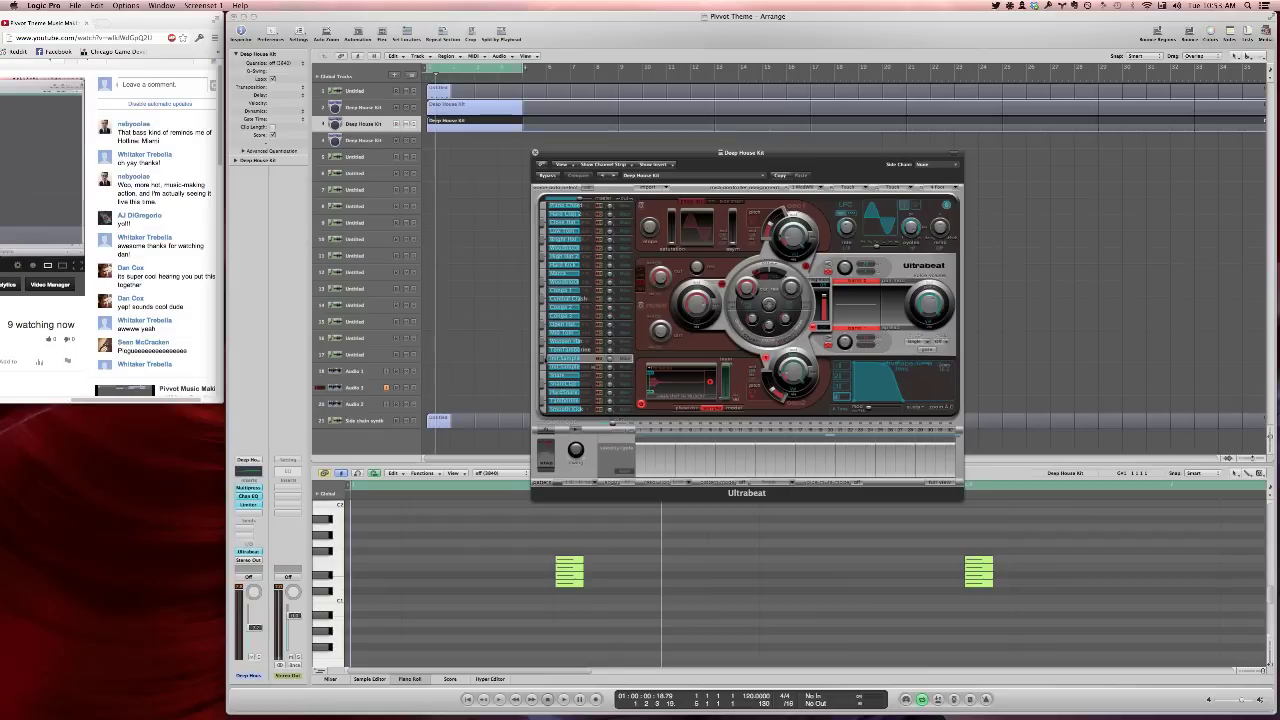
{"action": "left_click", "coordinate": [542, 362]}
{"action": "left_click", "coordinate": [542, 362]}
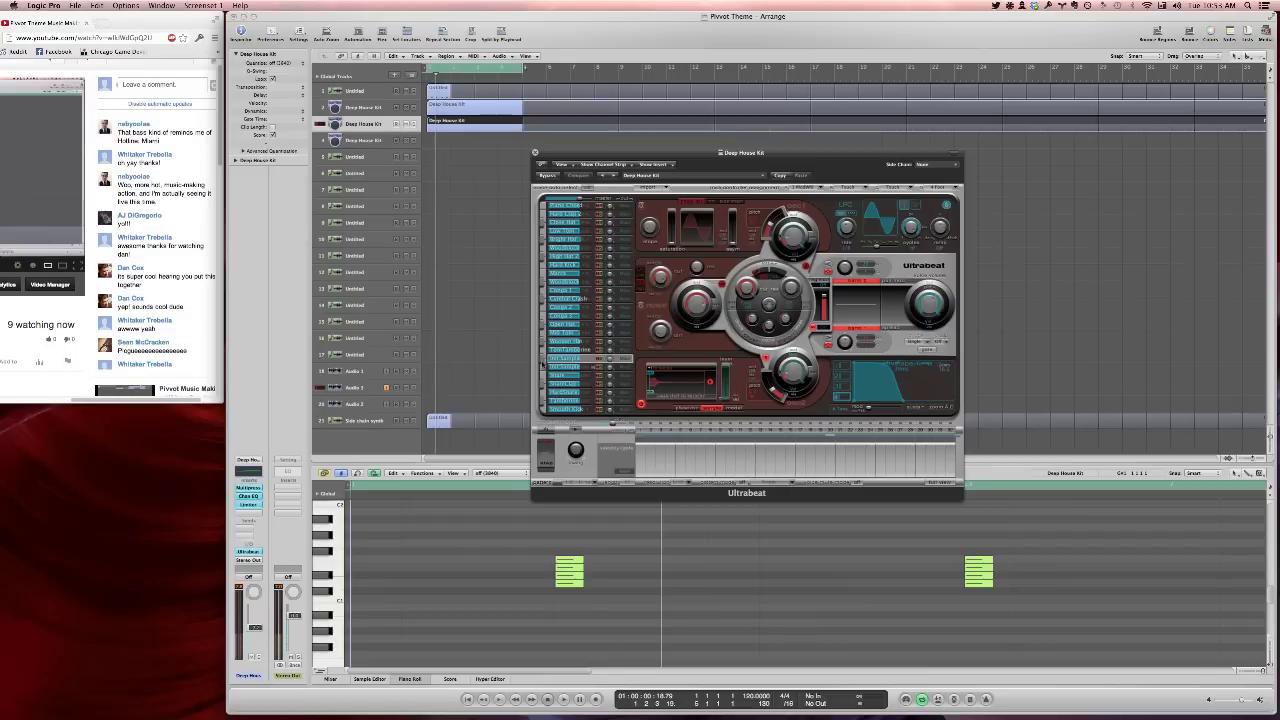
Rename the new sample voice Hit and the custom snare voice below it Bit Snare
{"action": "double_click", "coordinate": [559, 361]}
{"action": "type", "text": "Hit"}
{"action": "key", "text": "Return"}
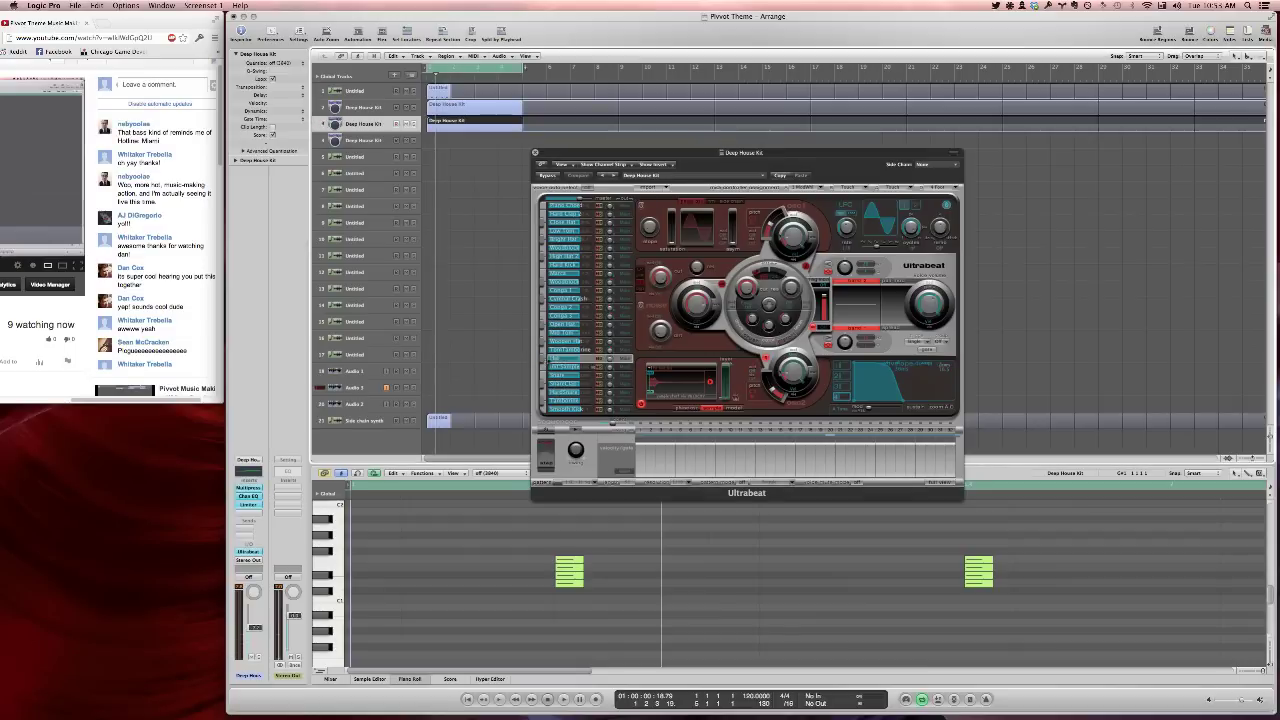
{"action": "double_click", "coordinate": [552, 367]}
{"action": "type", "text": "Bit S"}
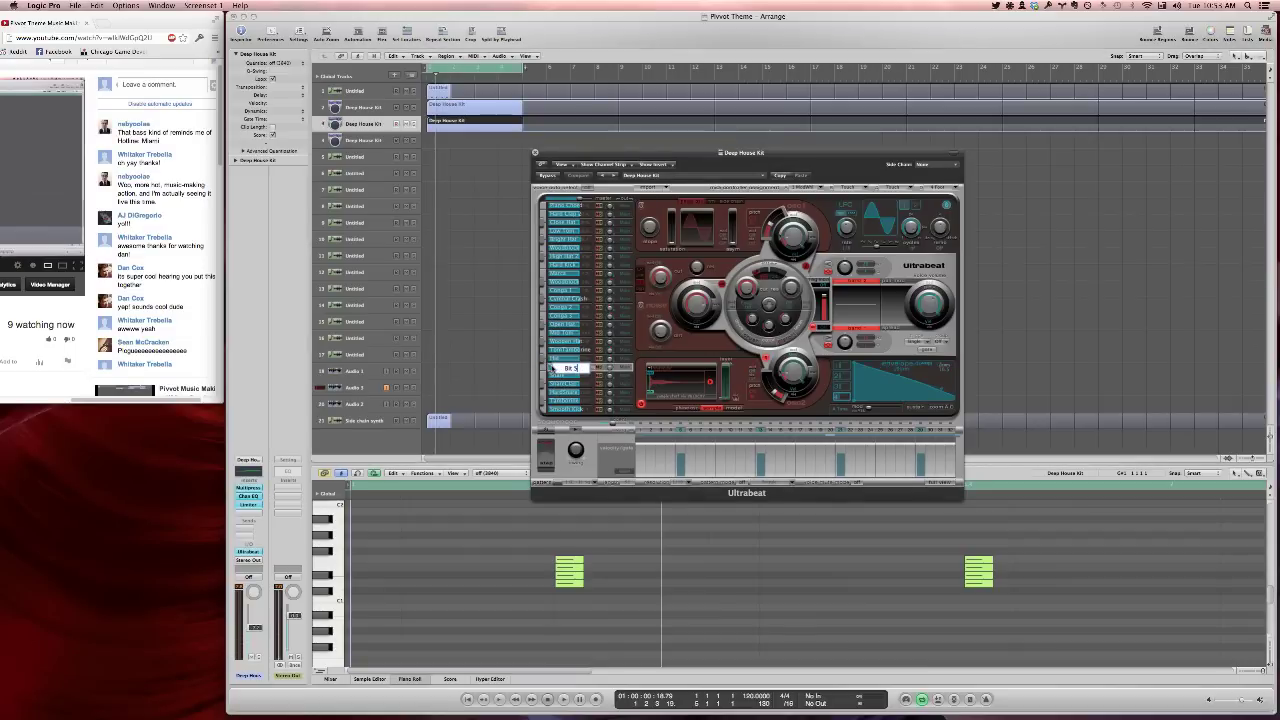
{"action": "type", "text": "nare"}
{"action": "key", "text": "Return"}
Shorten the Hit voice's volume envelope and fill all 32 of its sequencer steps in the full grid view
{"action": "left_click", "coordinate": [565, 358]}
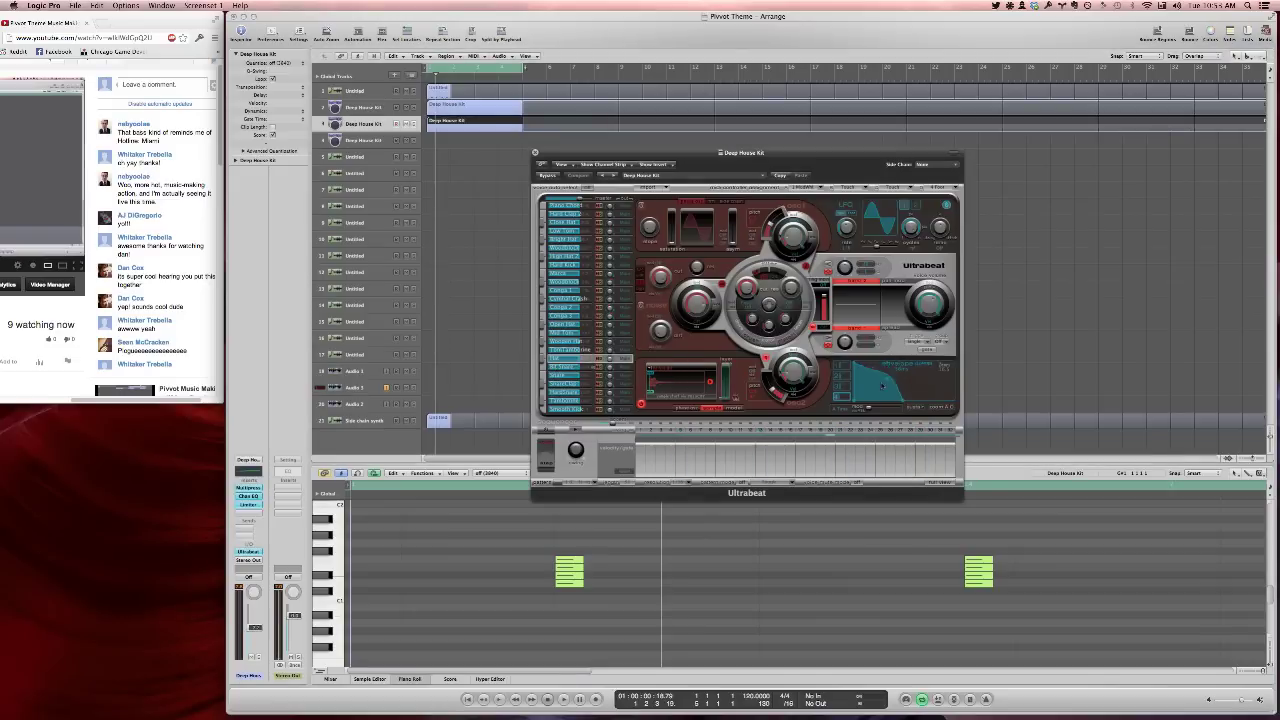
{"action": "left_click_drag", "start_coordinate": [888, 371], "coordinate": [880, 379]}
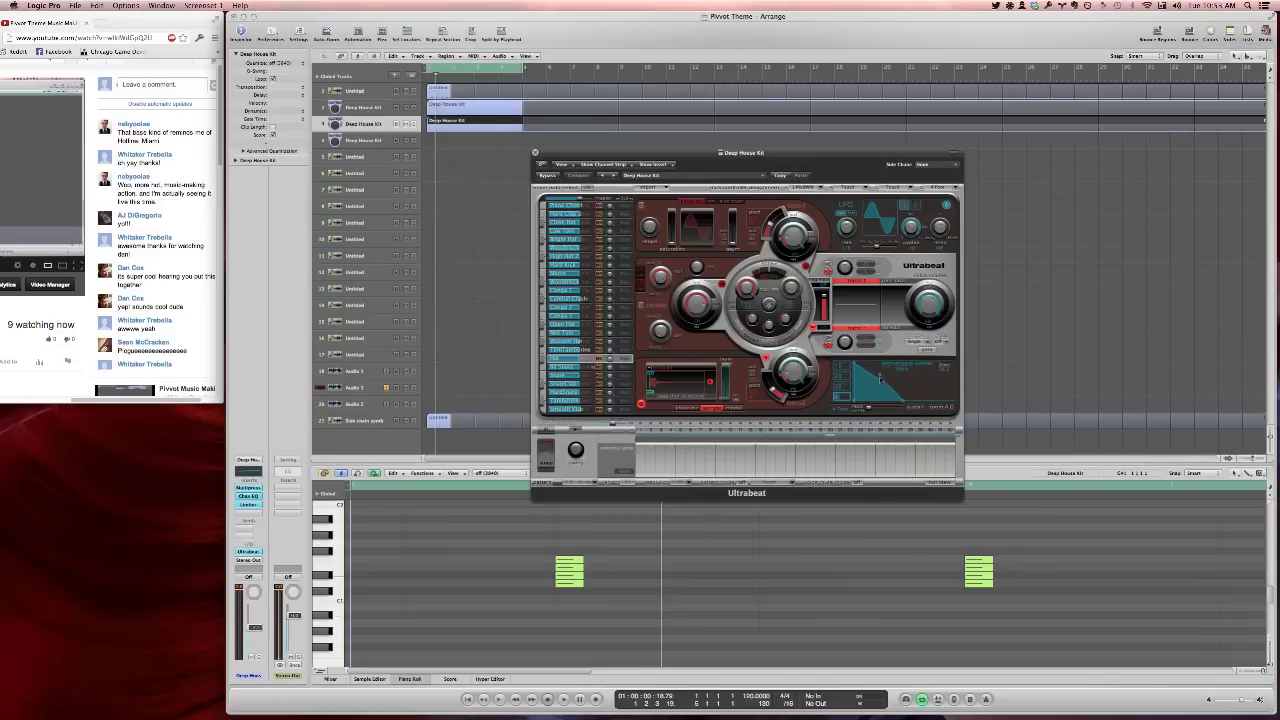
{"action": "left_click", "coordinate": [940, 483]}
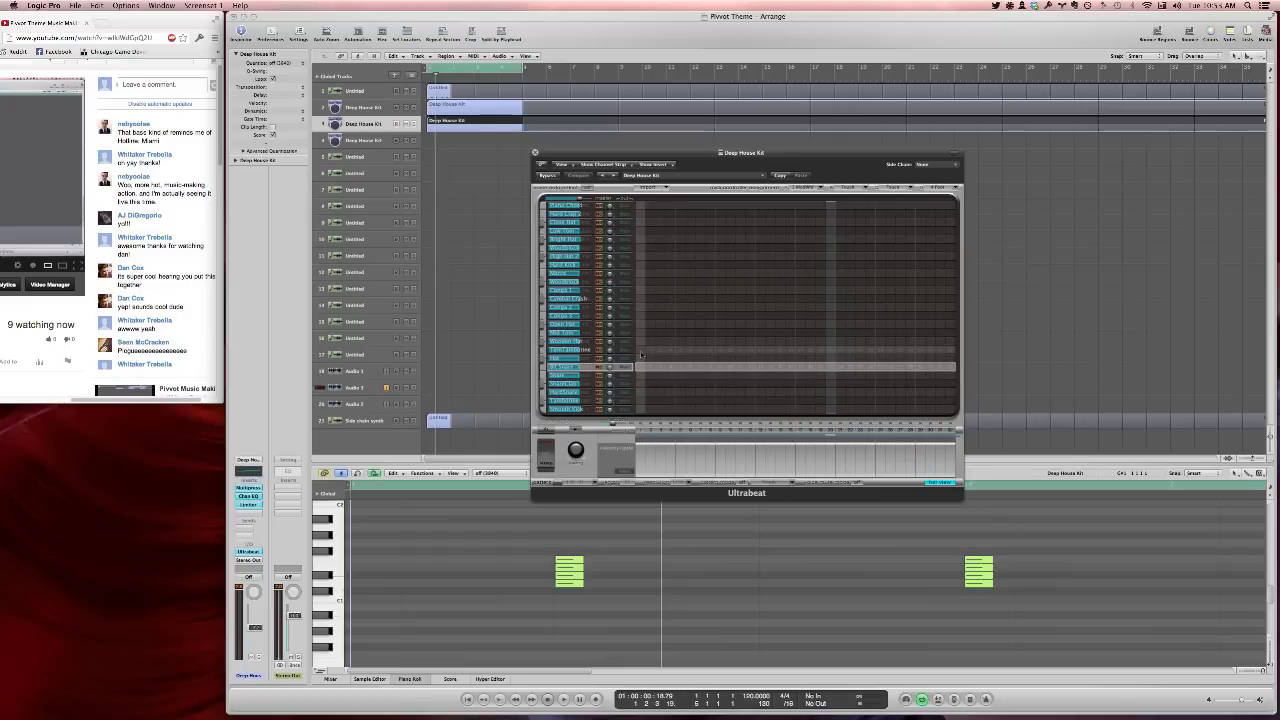
{"action": "left_click", "coordinate": [641, 355]}
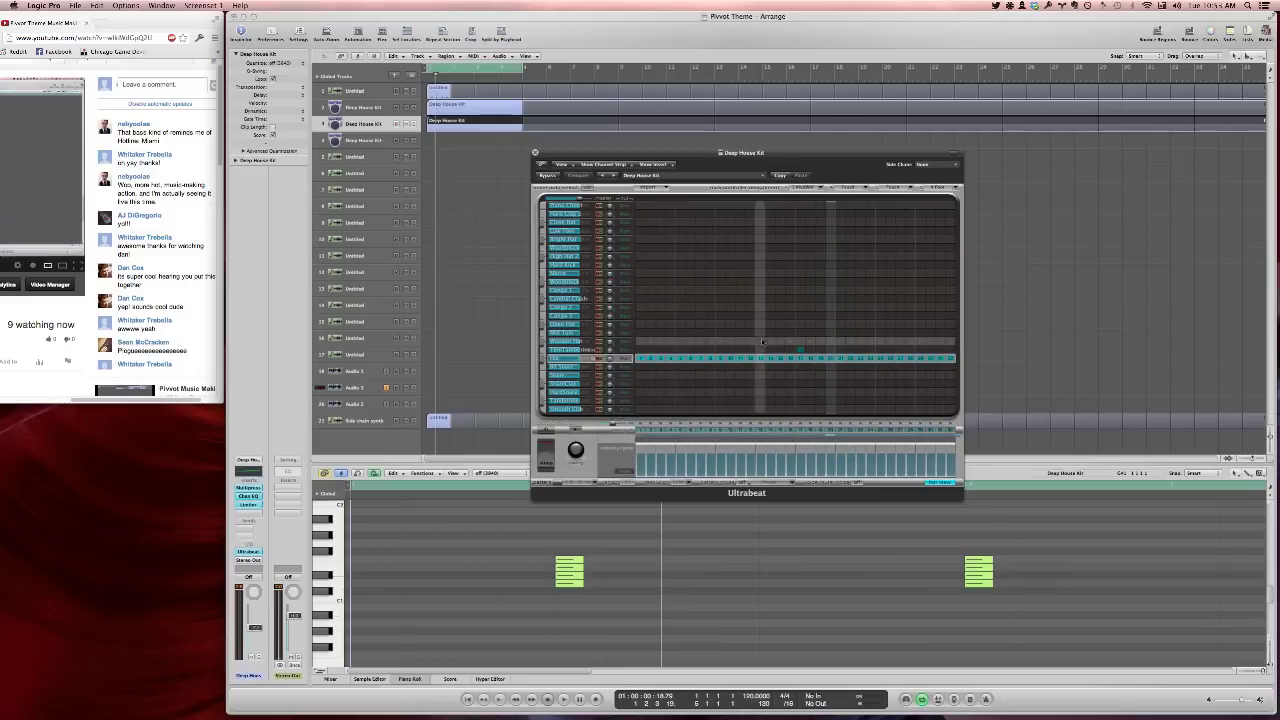
{"action": "left_click", "coordinate": [799, 349]}
{"action": "left_click", "coordinate": [576, 430]}
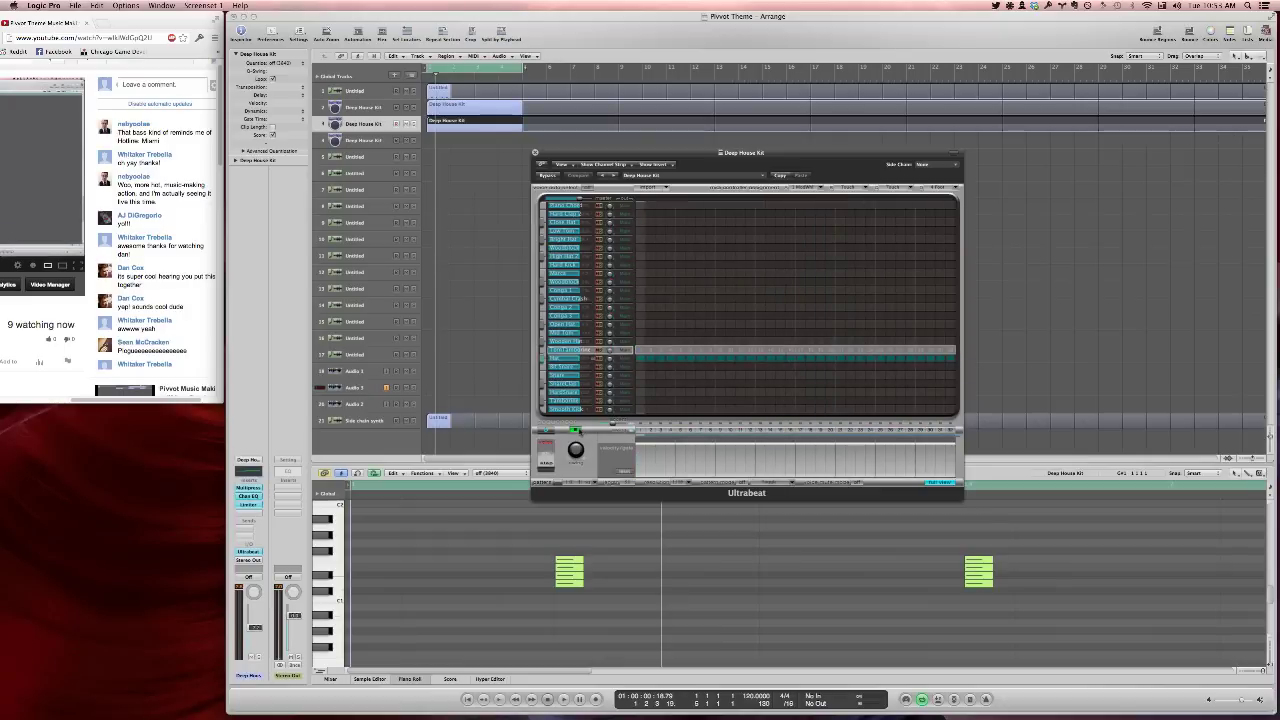
{"action": "left_click", "coordinate": [940, 482]}
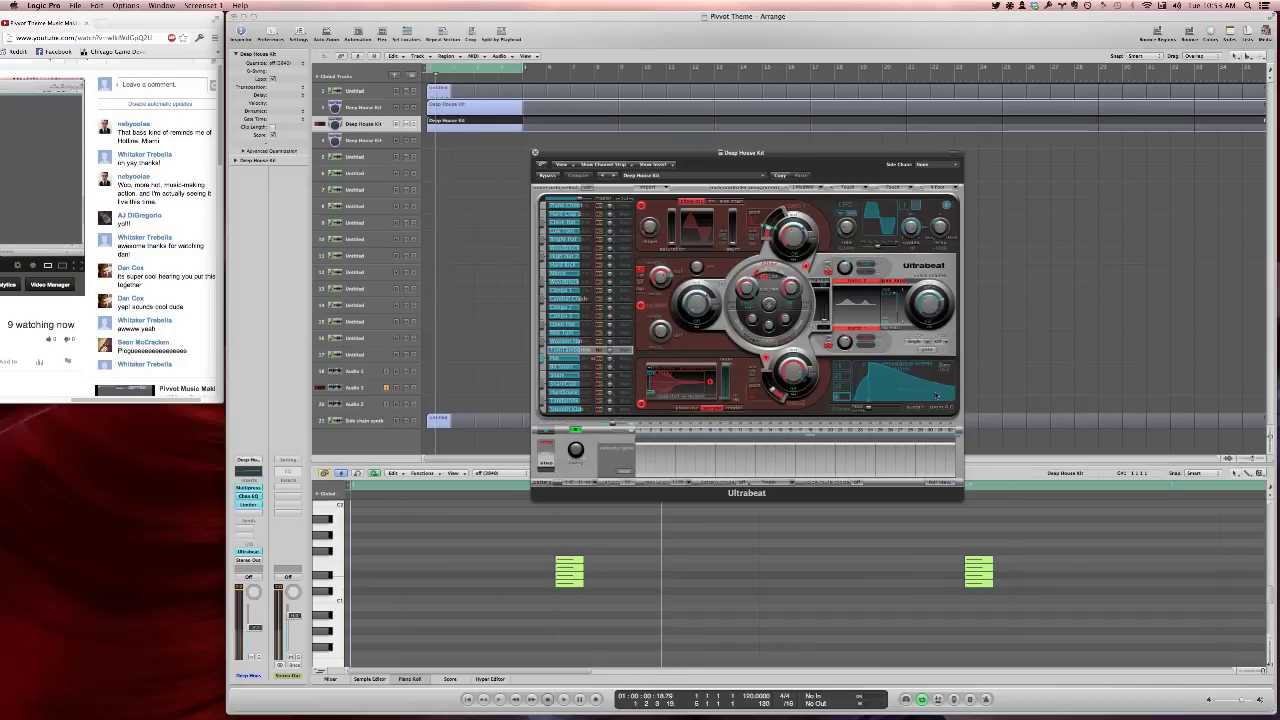
Tighten the Hit voice's envelope decay further and cut its low band with the voice EQ
{"action": "left_click", "coordinate": [566, 358]}
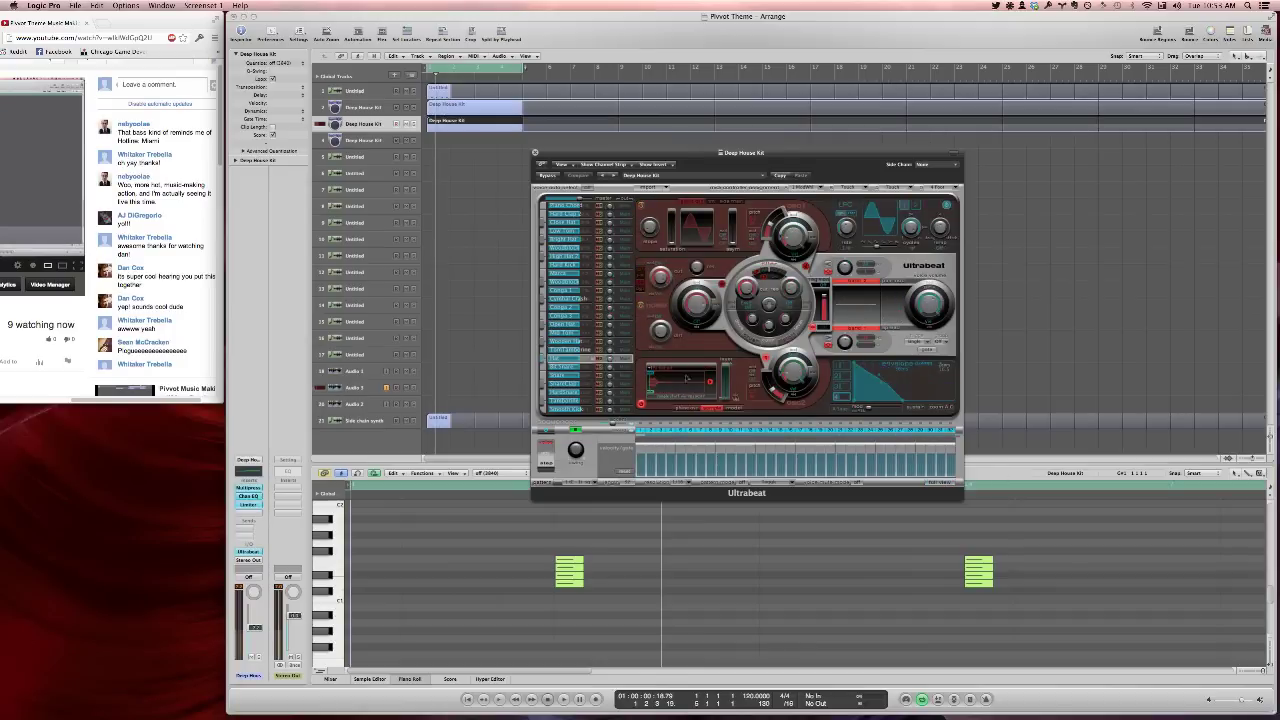
{"action": "mouse_move", "coordinate": [916, 402]}
{"action": "left_mouse_down"}
{"action": "mouse_move", "coordinate": [890, 412]}
{"action": "mouse_move", "coordinate": [904, 413]}
{"action": "left_mouse_up"}
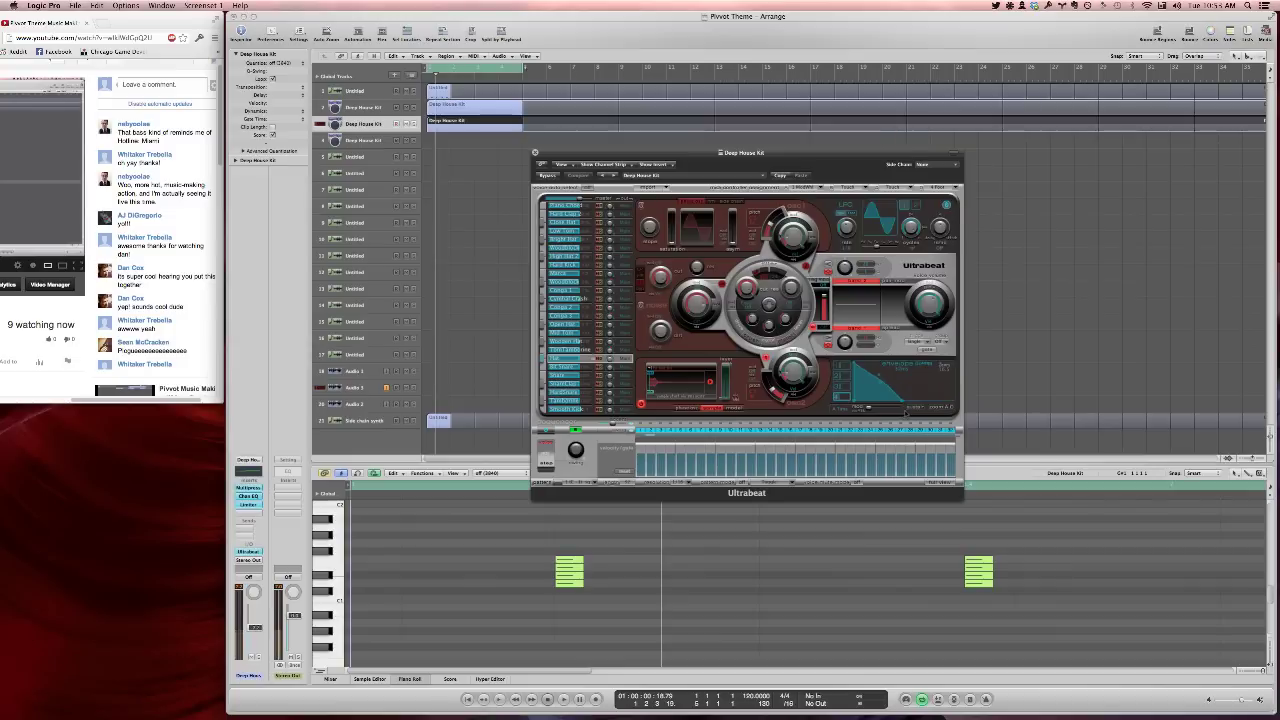
{"action": "left_click_drag", "start_coordinate": [838, 309], "coordinate": [849, 329]}
{"action": "left_click", "coordinate": [769, 383]}
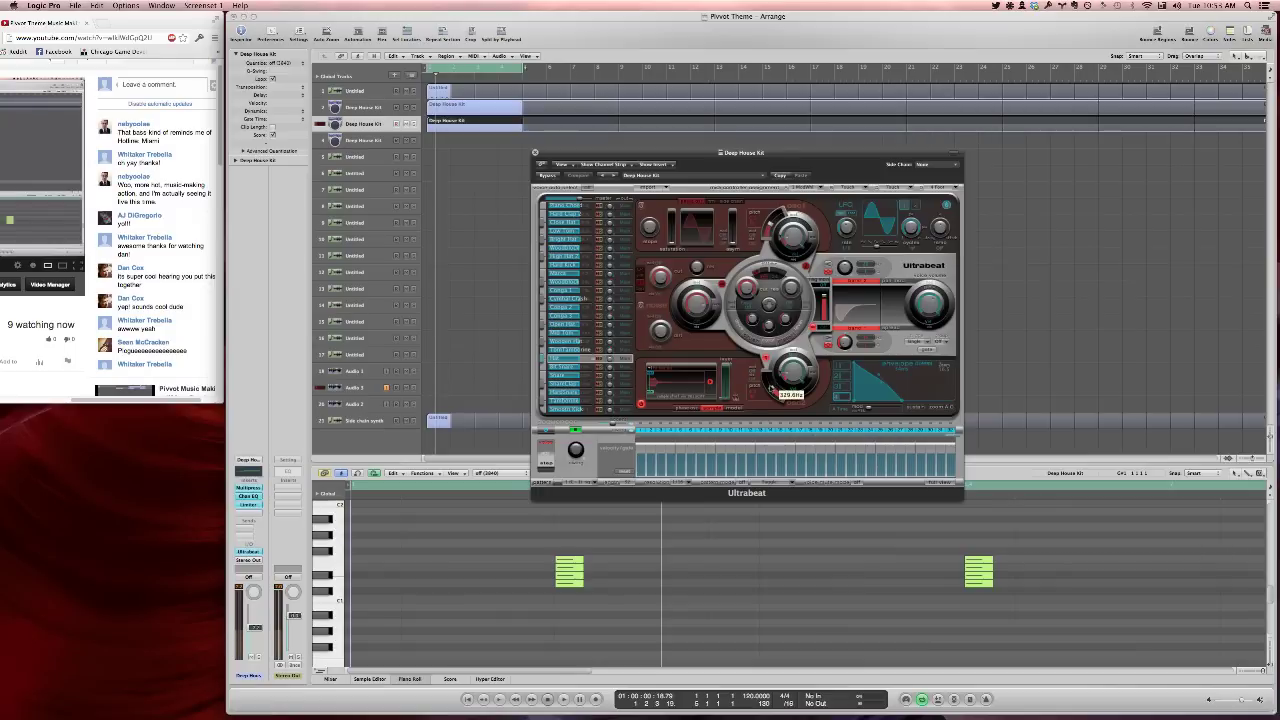
{"action": "left_click", "coordinate": [788, 377]}
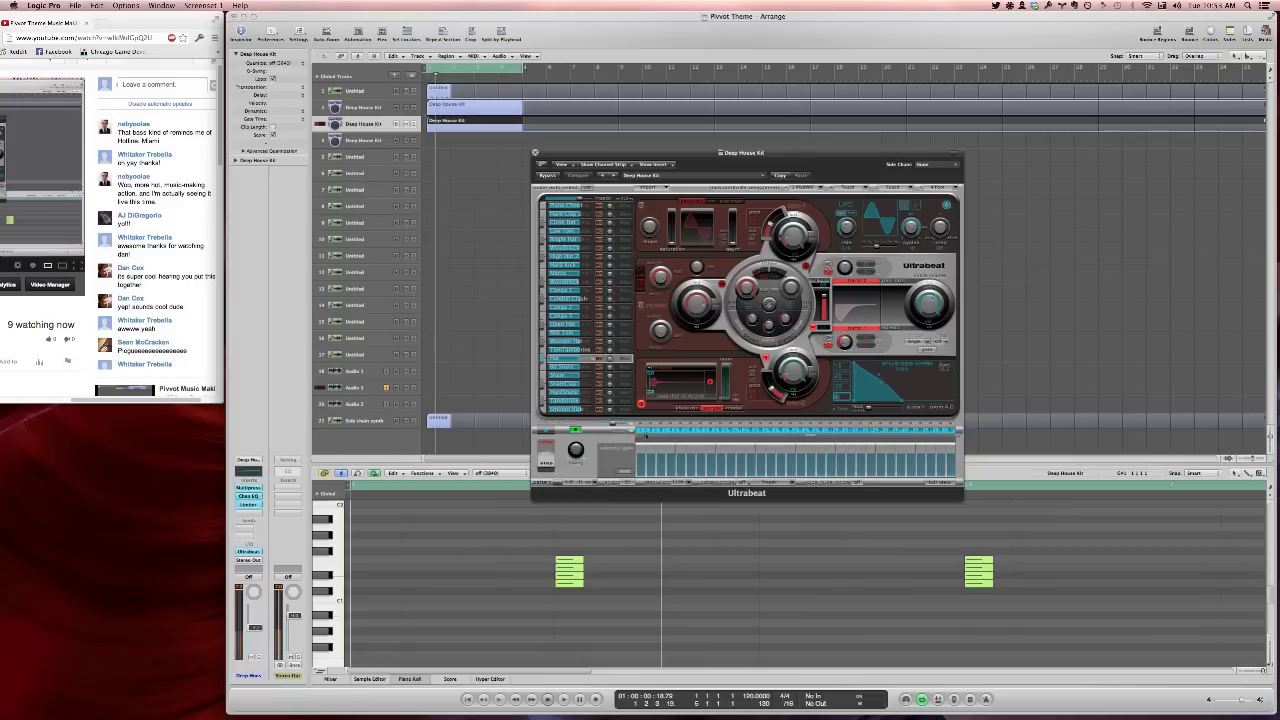
Randomize the step velocities of the Hit voice's pattern
{"action": "right_click", "coordinate": [662, 453]}
{"action": "left_click", "coordinate": [667, 491]}
{"action": "right_click", "coordinate": [678, 458]}
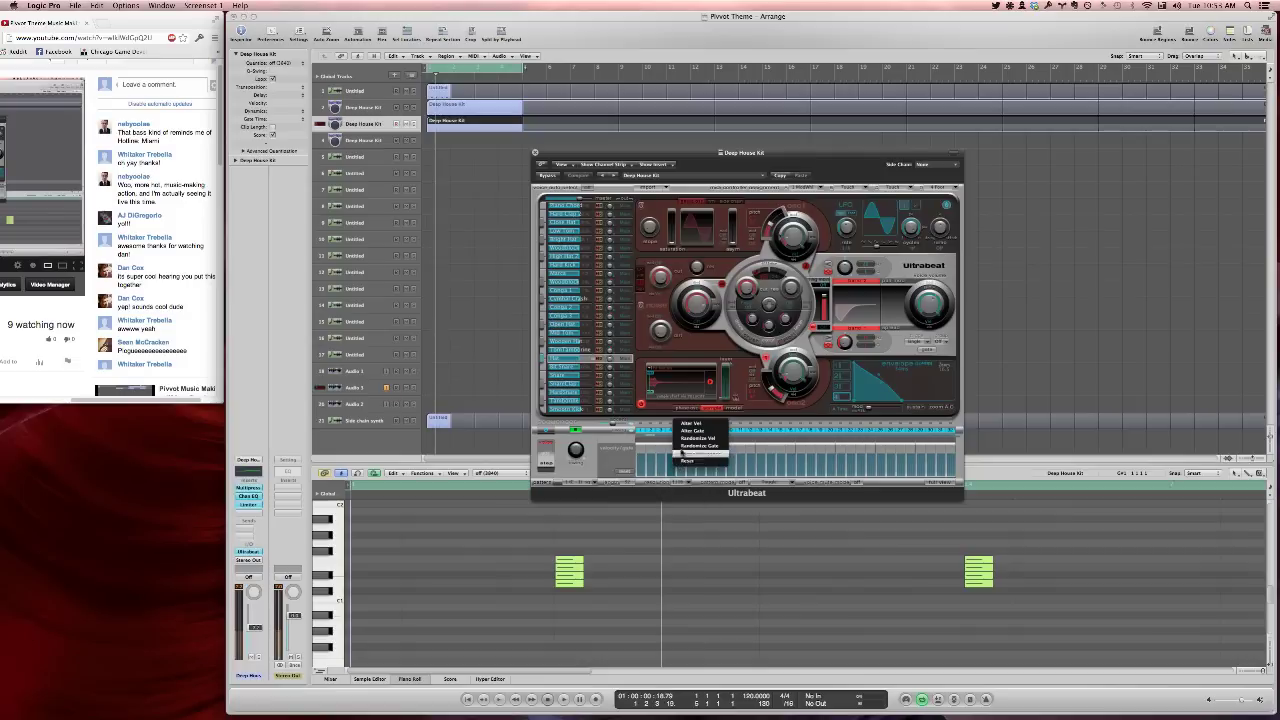
{"action": "left_click", "coordinate": [683, 448]}
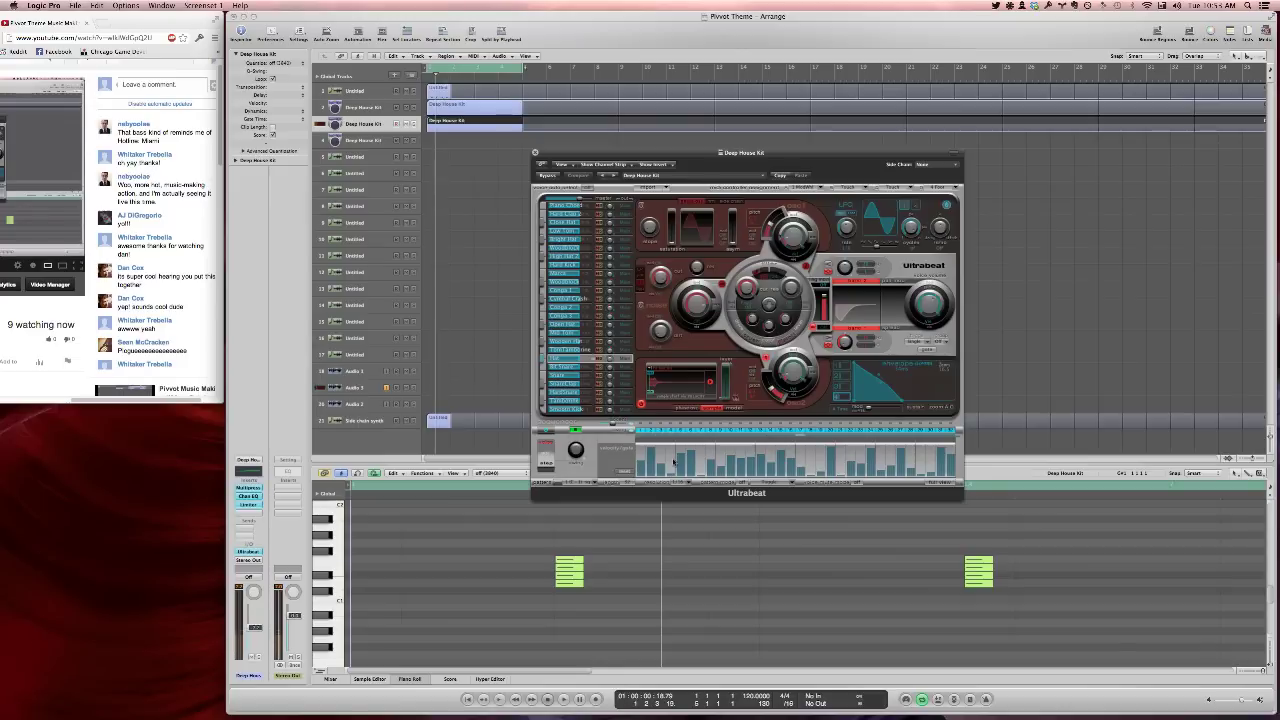
Export the Ultrabeat pattern as a MIDI region at bar 1 of the fourth track and close the instrument
{"action": "left_click_drag", "start_coordinate": [660, 153], "coordinate": [863, 120]}
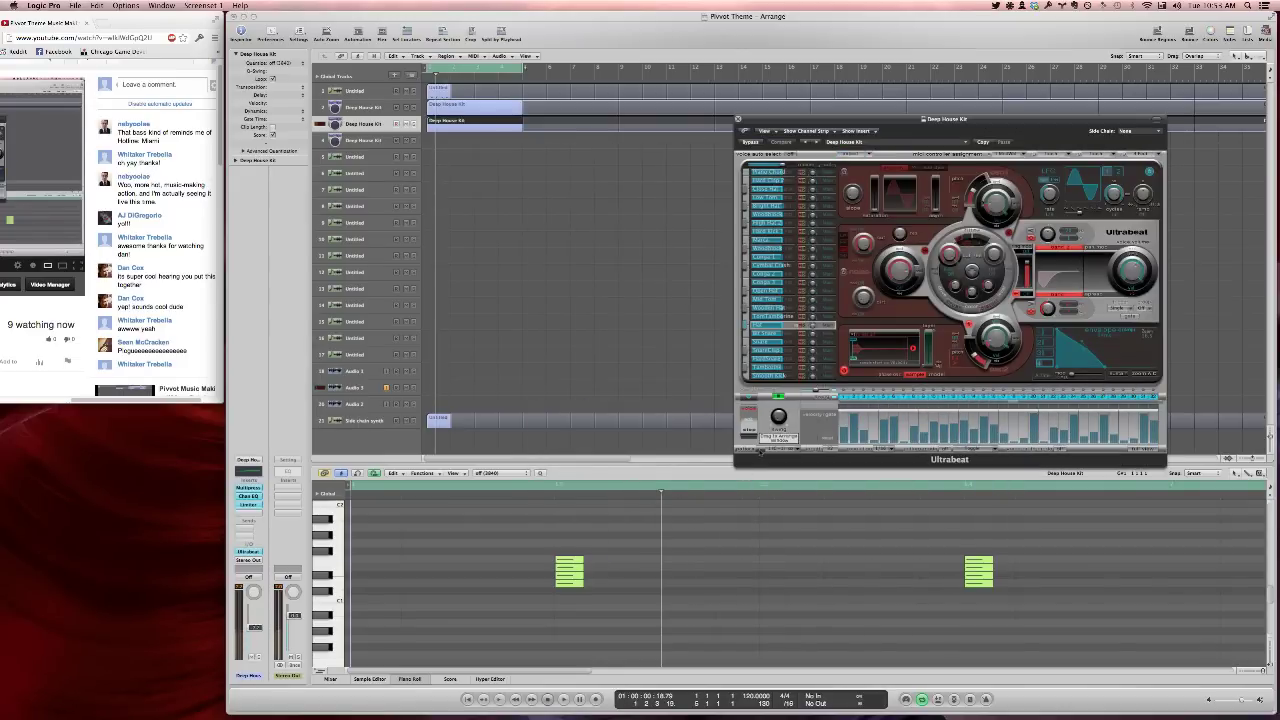
{"action": "left_click_drag", "start_coordinate": [447, 150], "coordinate": [447, 143]}
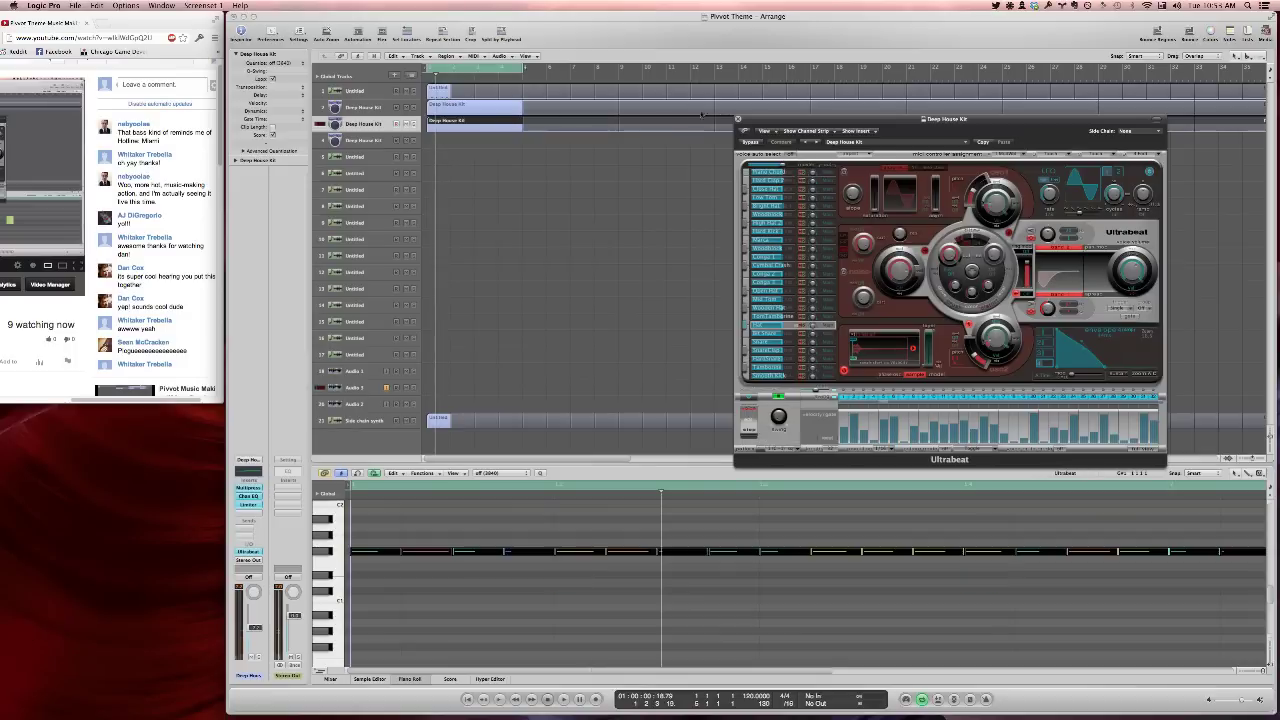
{"action": "left_click", "coordinate": [738, 119]}
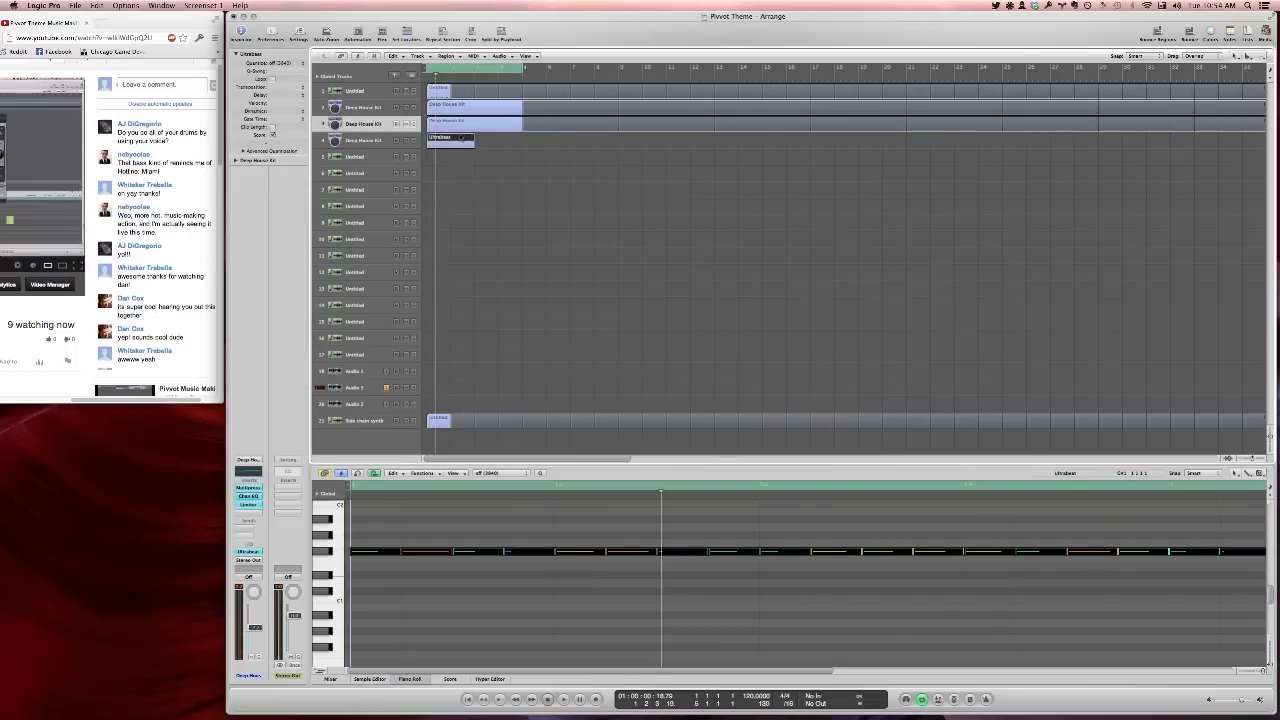
Copy the third track's Deep House Kit region to bar 9 and merge it with copies of the Ultrabeat region
{"action": "left_click_drag", "start_coordinate": [462, 124], "coordinate": [652, 127]}
{"action": "left_click_drag", "start_coordinate": [450, 140], "coordinate": [686, 141]}
{"action": "left_click", "coordinate": [654, 123], "text": "shift"}
{"action": "right_click", "coordinate": [650, 121]}
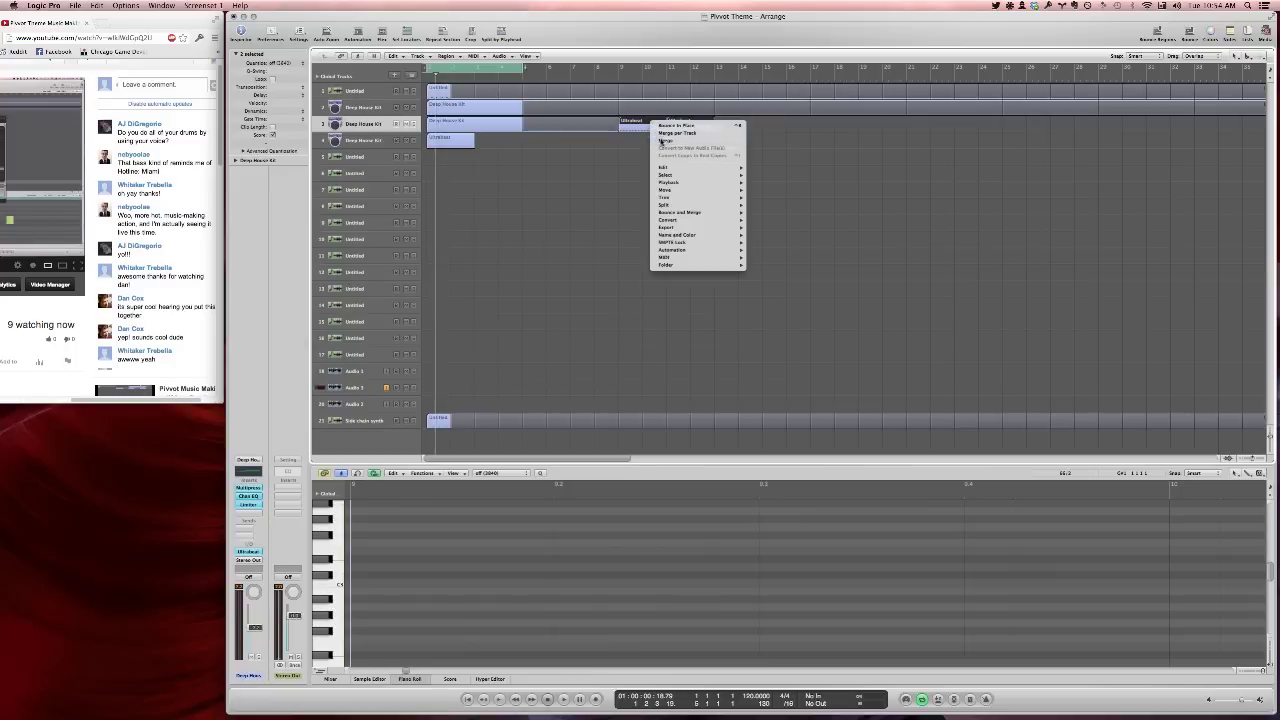
{"action": "left_click", "coordinate": [664, 140]}
Delete the original Ultrabeat region on the fourth track and check the merged region's notes in the Piano Roll
{"action": "left_click", "coordinate": [453, 143]}
{"action": "key", "text": "Delete"}
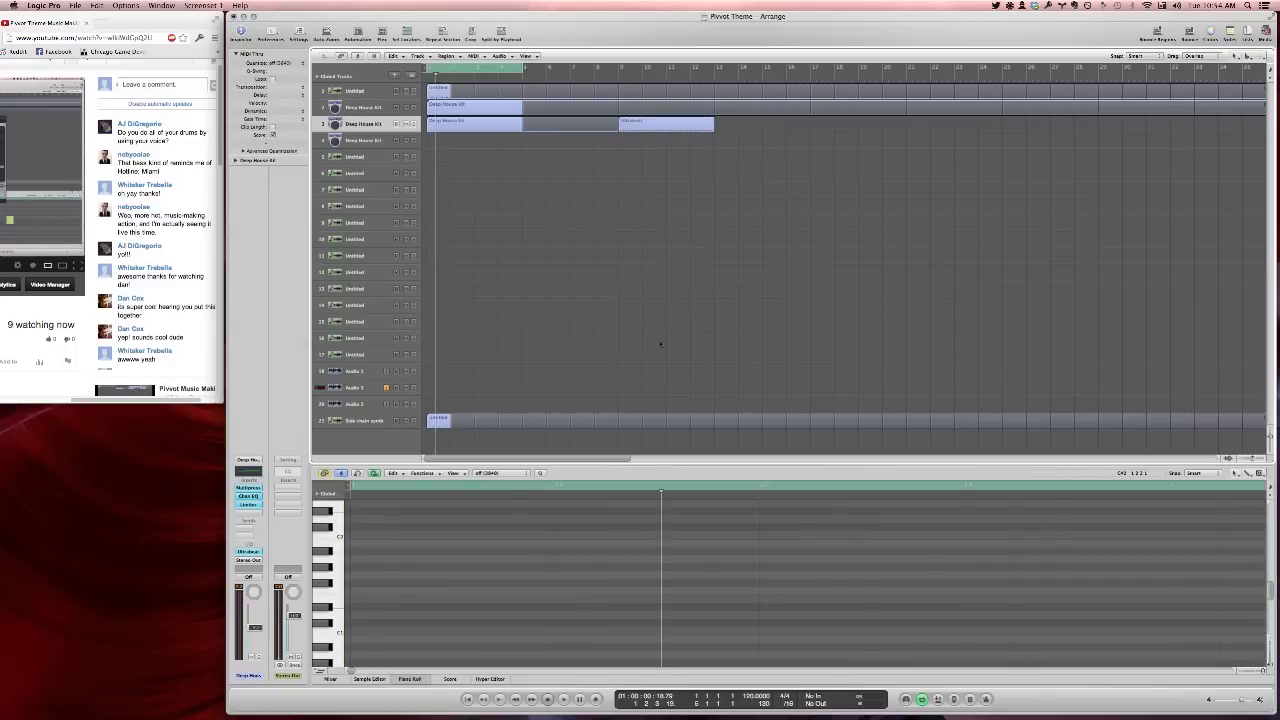
{"action": "left_click", "coordinate": [661, 129]}
{"action": "scroll", "coordinate": [619, 511], "scroll_direction": "down", "scroll_amount": 3}
{"action": "scroll", "coordinate": [591, 611], "scroll_direction": "down", "scroll_amount": 5}
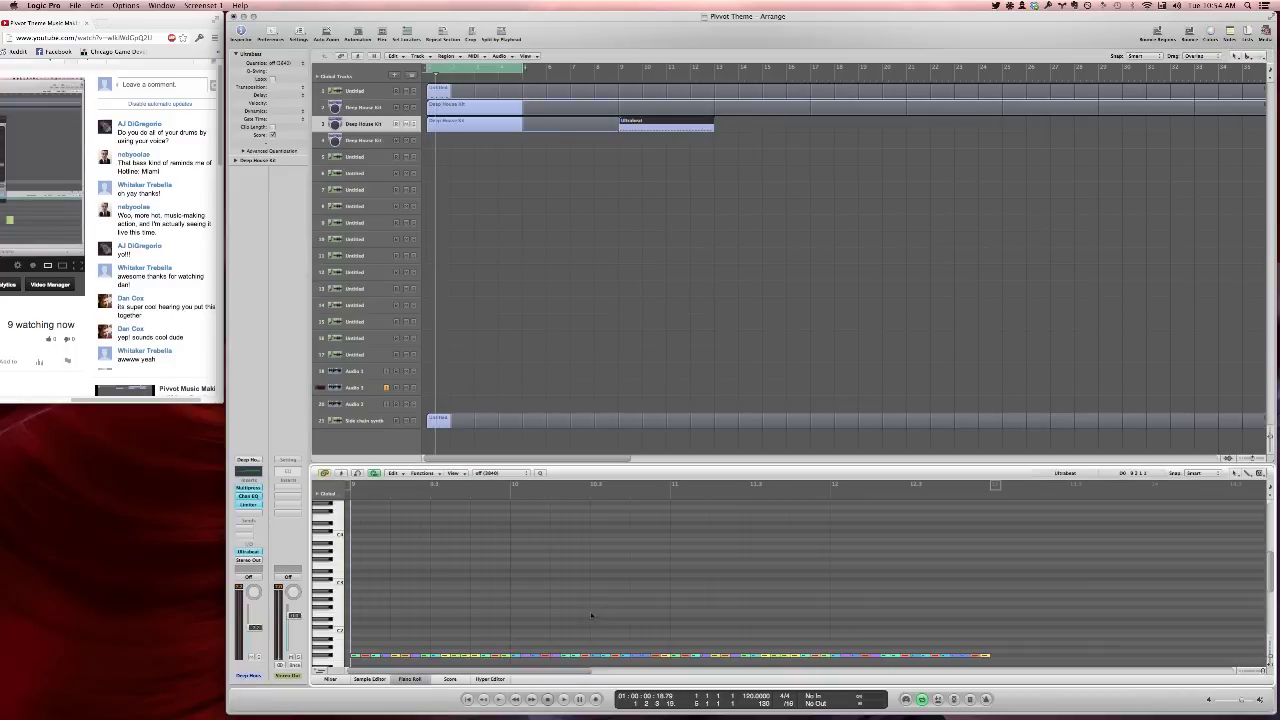
{"action": "scroll", "coordinate": [599, 607], "scroll_direction": "down", "scroll_amount": 5}
{"action": "scroll", "coordinate": [599, 602], "scroll_direction": "up", "scroll_amount": 6}
Undo the region deletion, the merge and the Ultrabeat copies, keeping the Deep House Kit copy at bar 9
{"action": "key", "text": "super+z"}
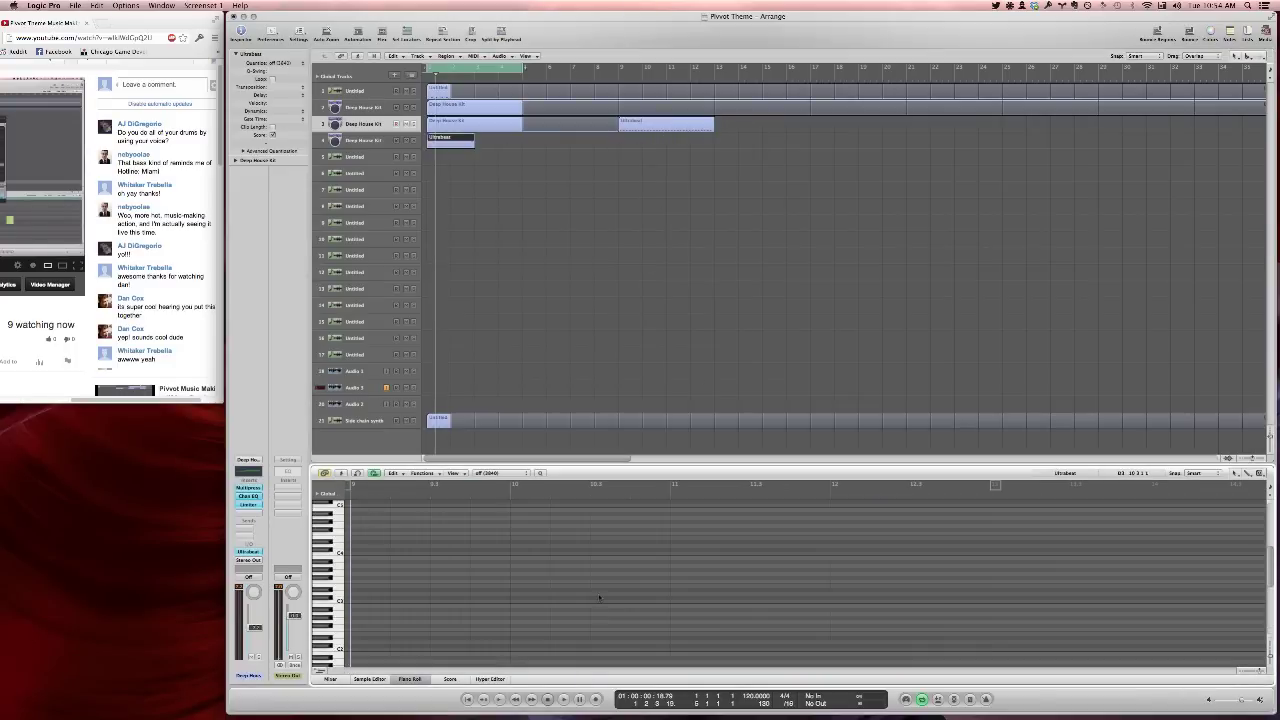
{"action": "key", "text": "super+z"}
{"action": "key", "text": "super+z"}
{"action": "key", "text": "super+z"}
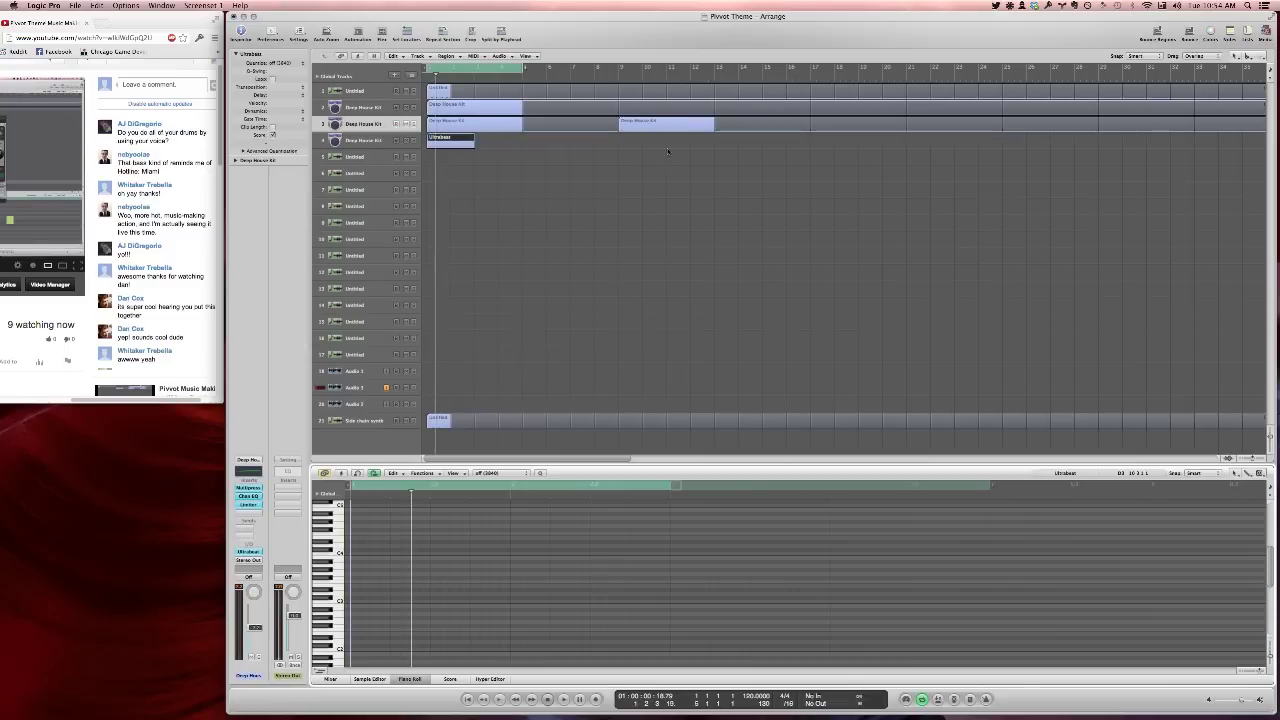
Try to paste the Ultrabeat region's hi-hat notes into the Deep House Kit region at bar 9
{"action": "left_click", "coordinate": [589, 146]}
{"action": "left_click", "coordinate": [450, 140]}
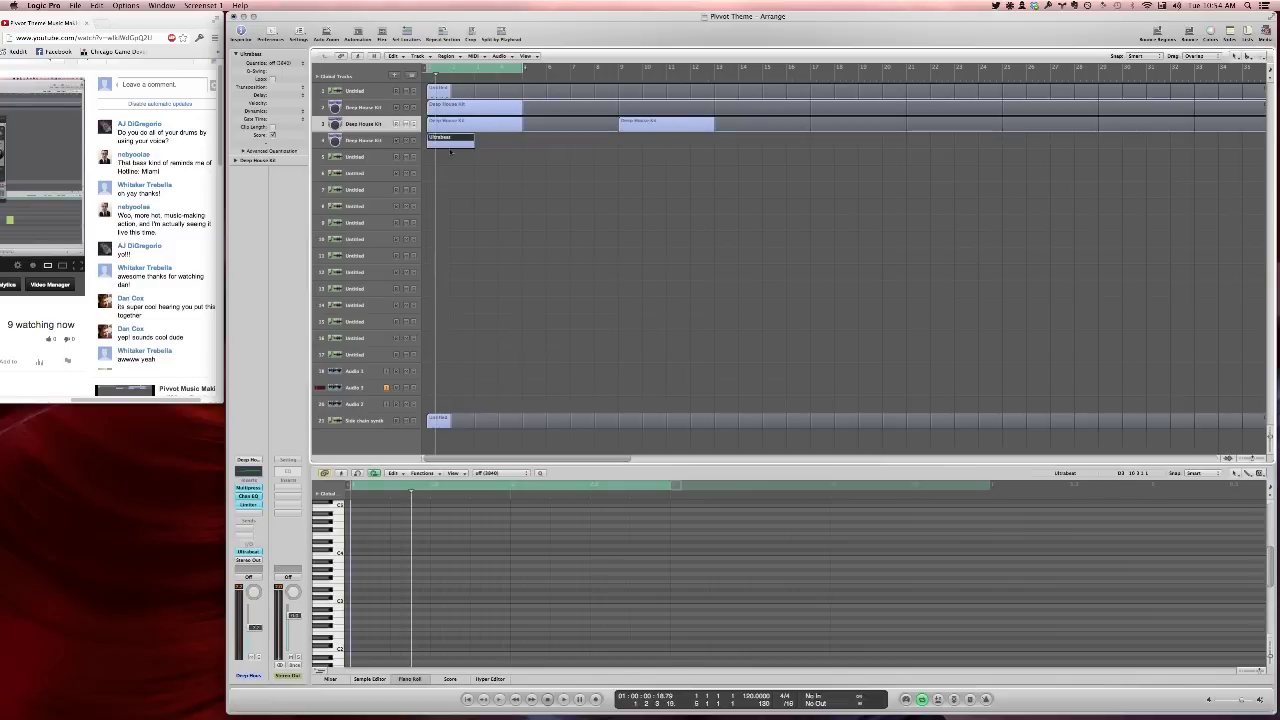
{"action": "key", "text": "super+a"}
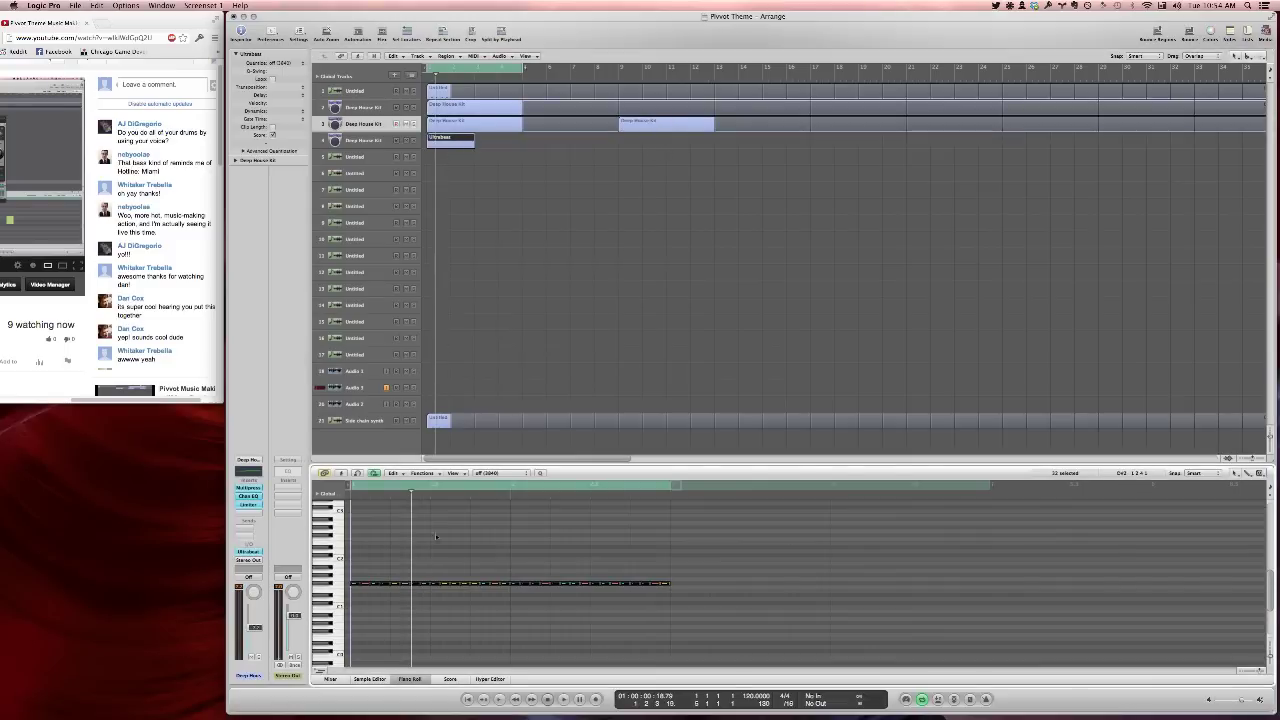
{"action": "left_click", "coordinate": [655, 122]}
{"action": "key", "text": "super+v"}
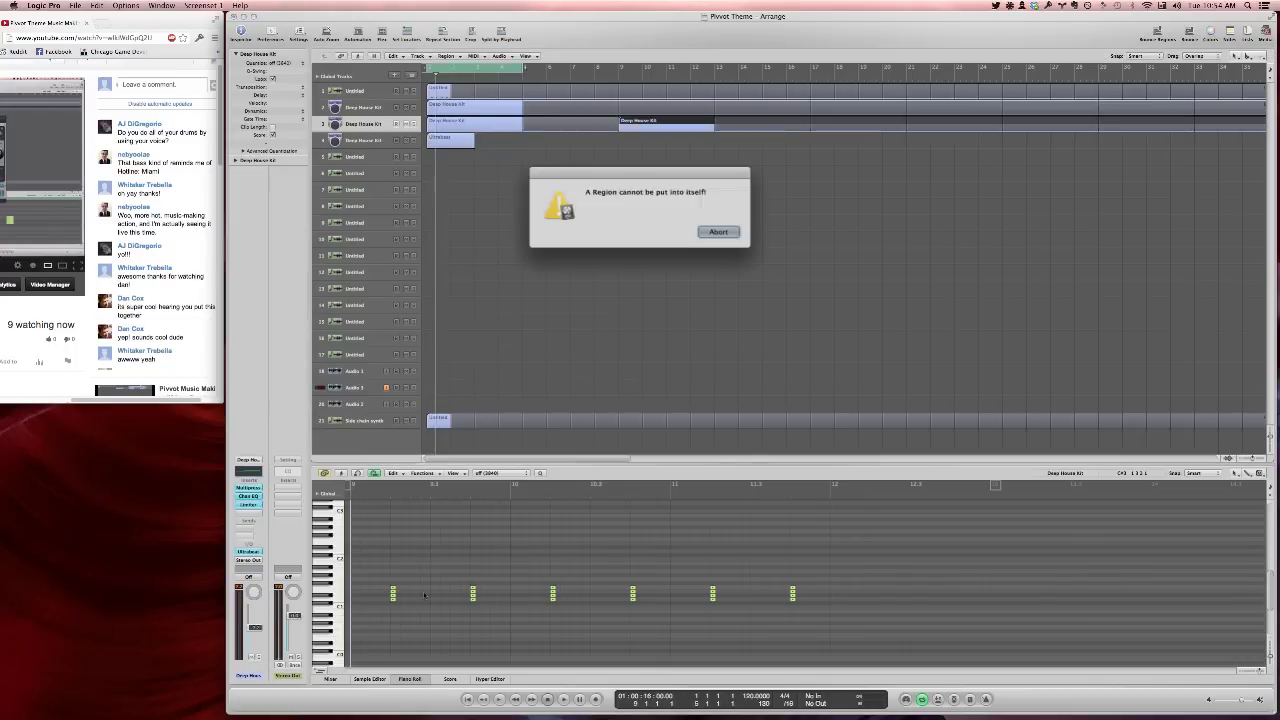
{"action": "left_click", "coordinate": [714, 231]}
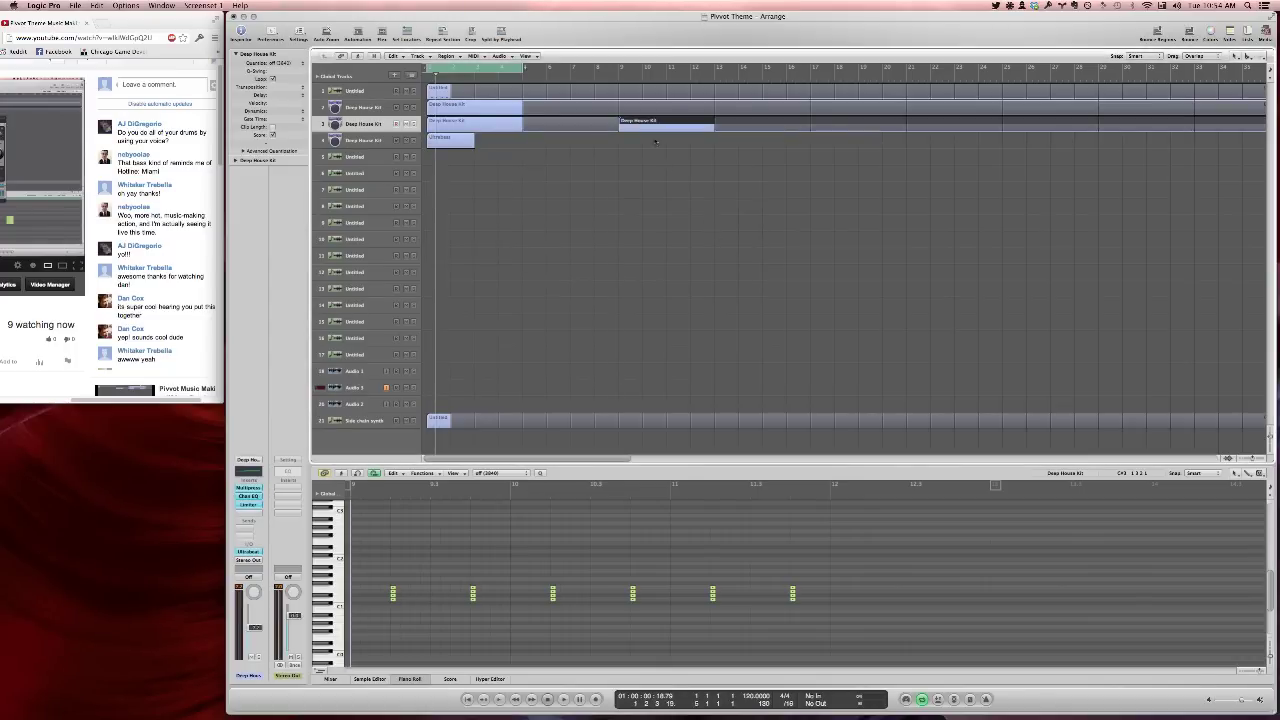
Paste the hi-hat notes into the Deep House Kit region at bar 9 and repeat them across its four bars
{"action": "left_click", "coordinate": [455, 529]}
{"action": "key", "text": "super+v"}
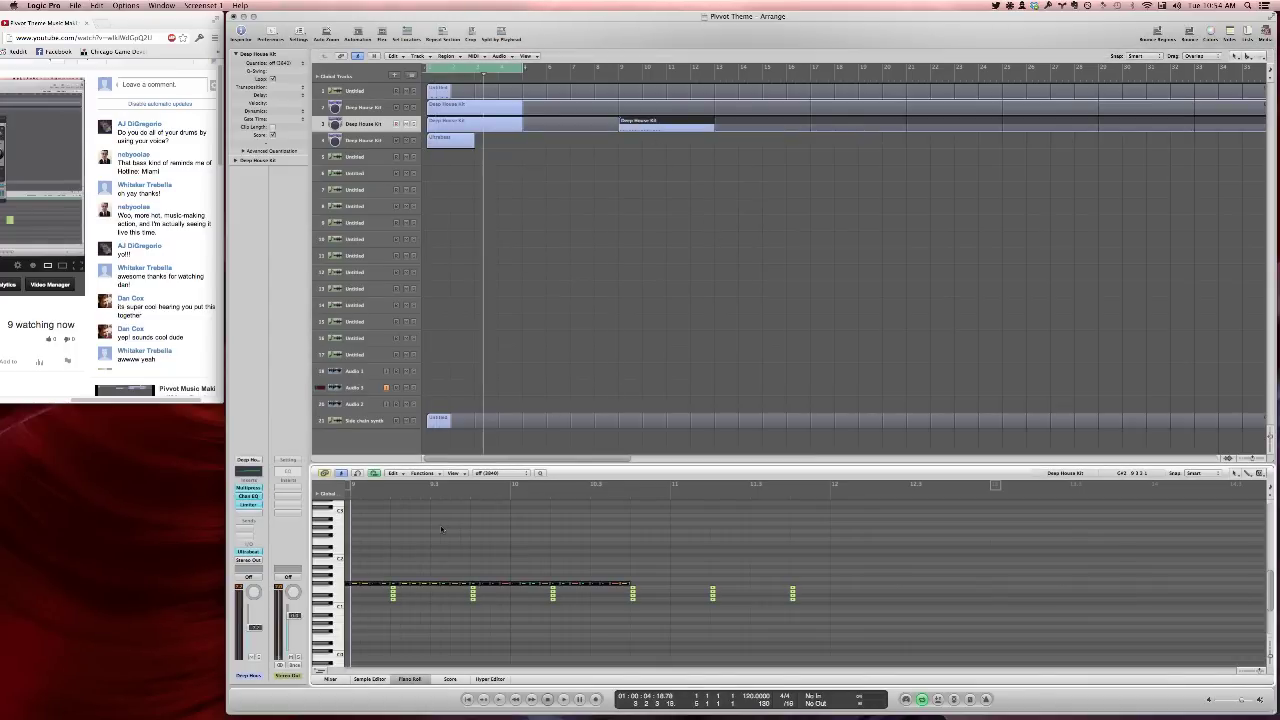
{"action": "left_click_drag", "start_coordinate": [364, 584], "coordinate": [398, 586]}
{"action": "left_click_drag", "start_coordinate": [375, 586], "coordinate": [678, 586]}
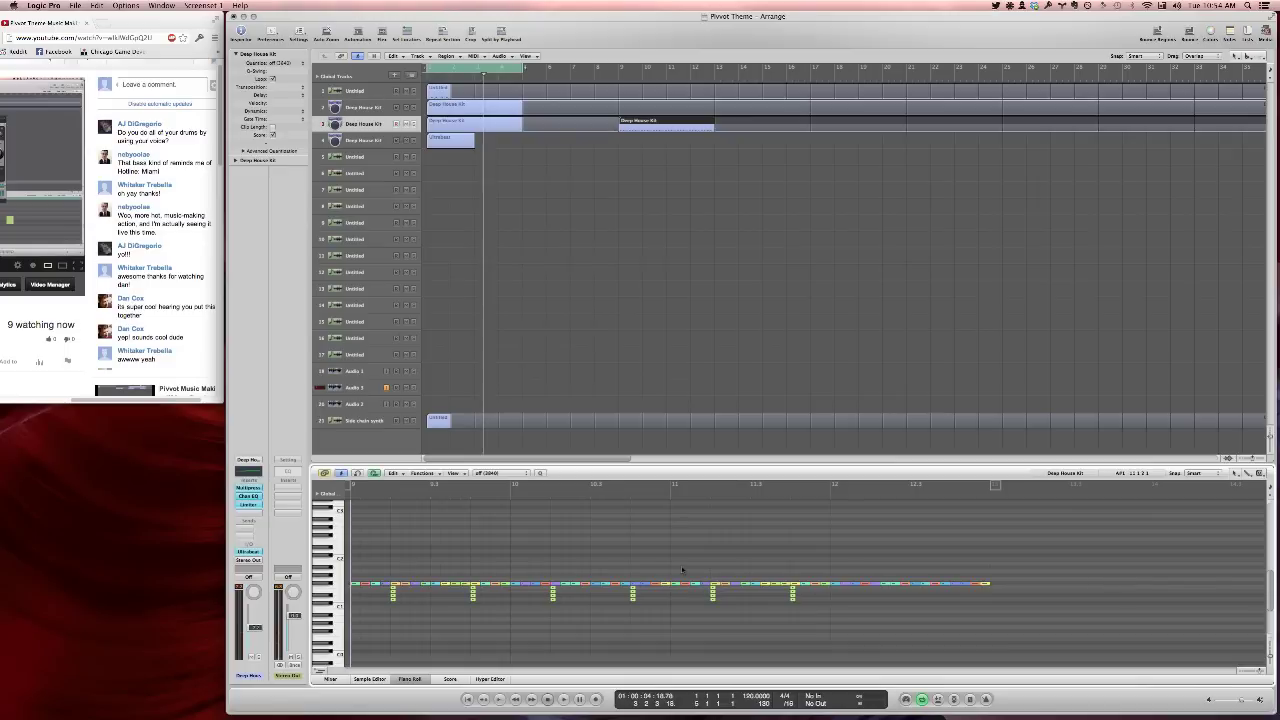
{"action": "key", "text": "p"}
Delete the Ultrabeat region on the fourth track together with that Deep House Kit track
{"action": "left_click", "coordinate": [358, 141]}
{"action": "key", "text": "Delete"}
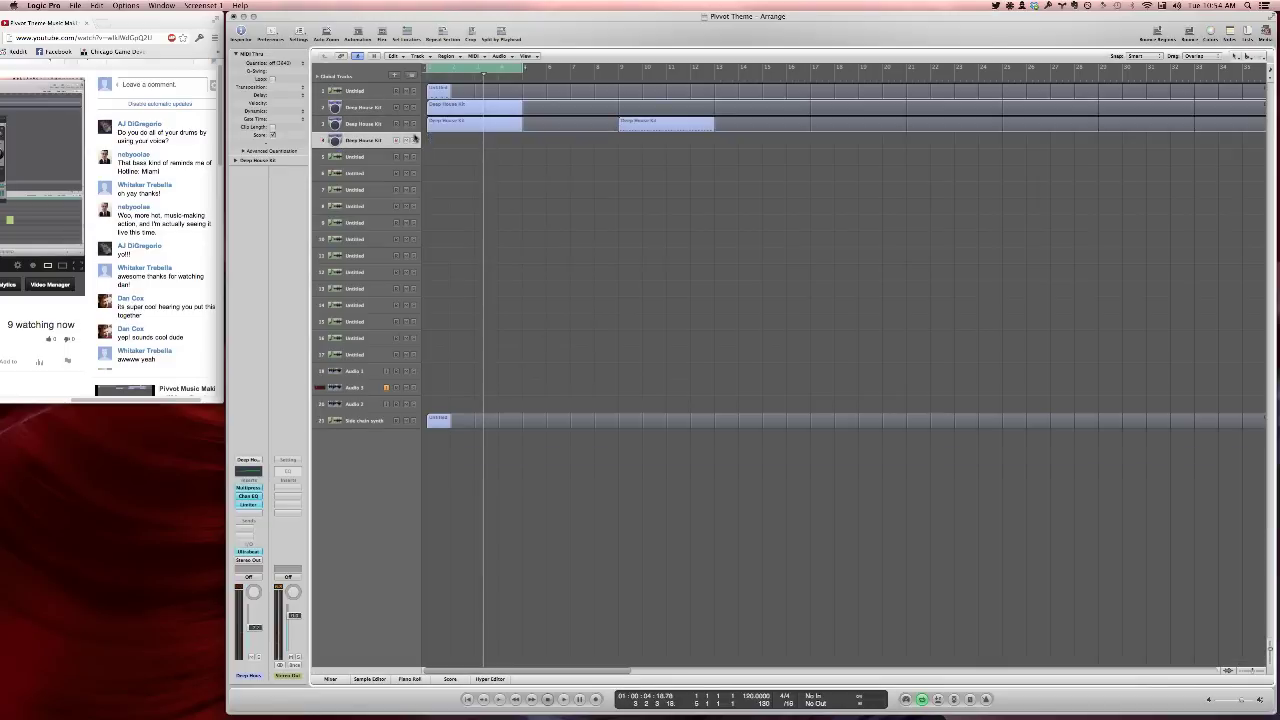
{"action": "key", "text": "super+BackSpace"}
Switch to the YouTube page in Chrome and post "no but it's a fun way to do things when i'm getting sick of all the samples"
{"action": "left_click", "coordinate": [166, 86]}
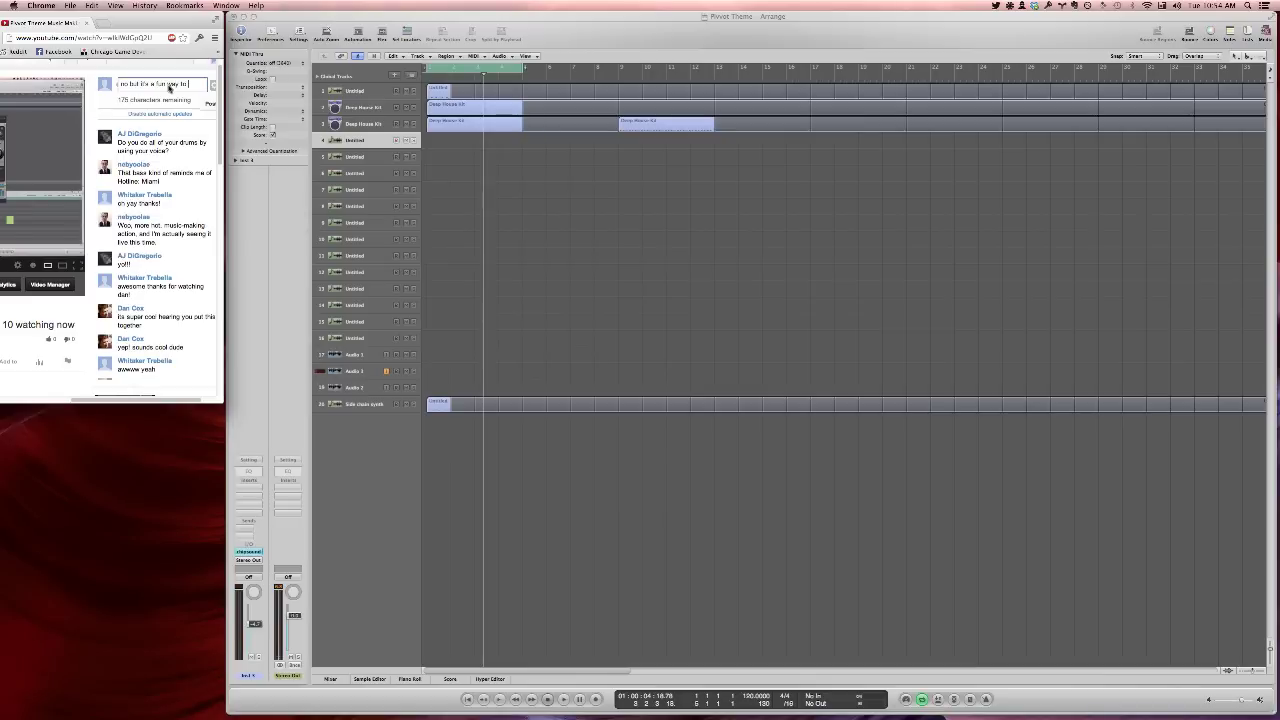
{"action": "type", "text": "no but it's a fun way to do things when"}
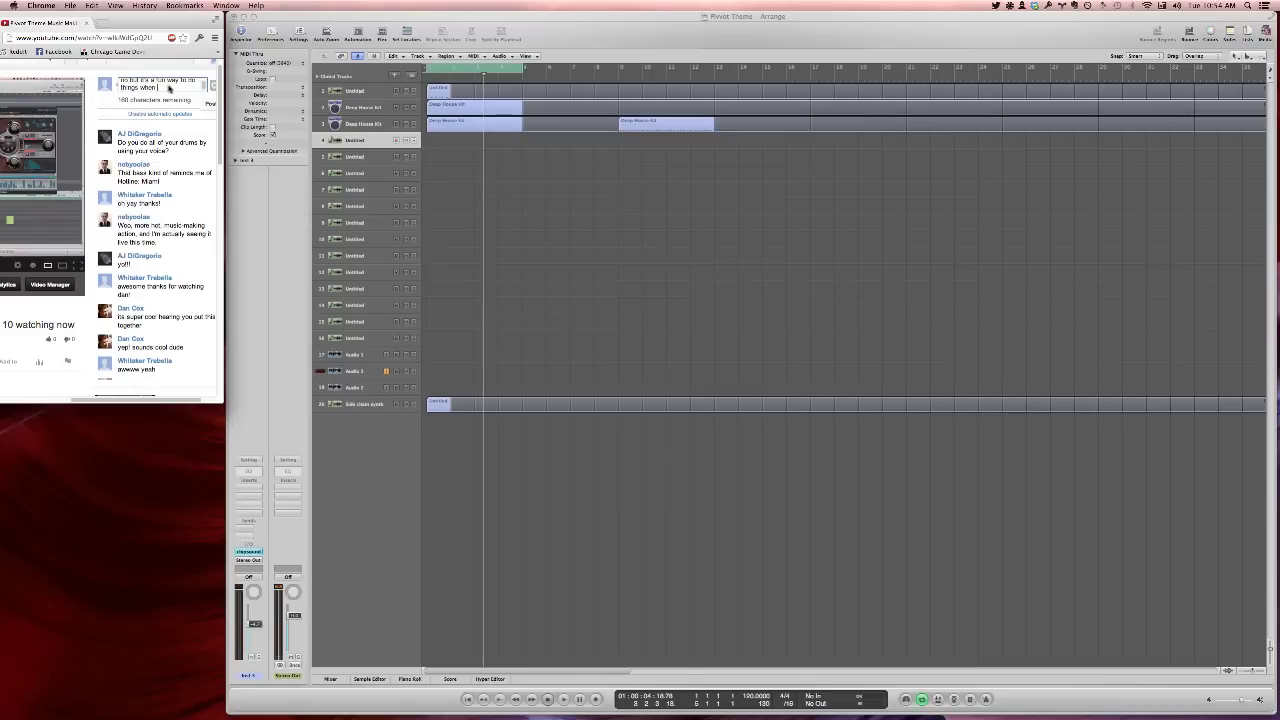
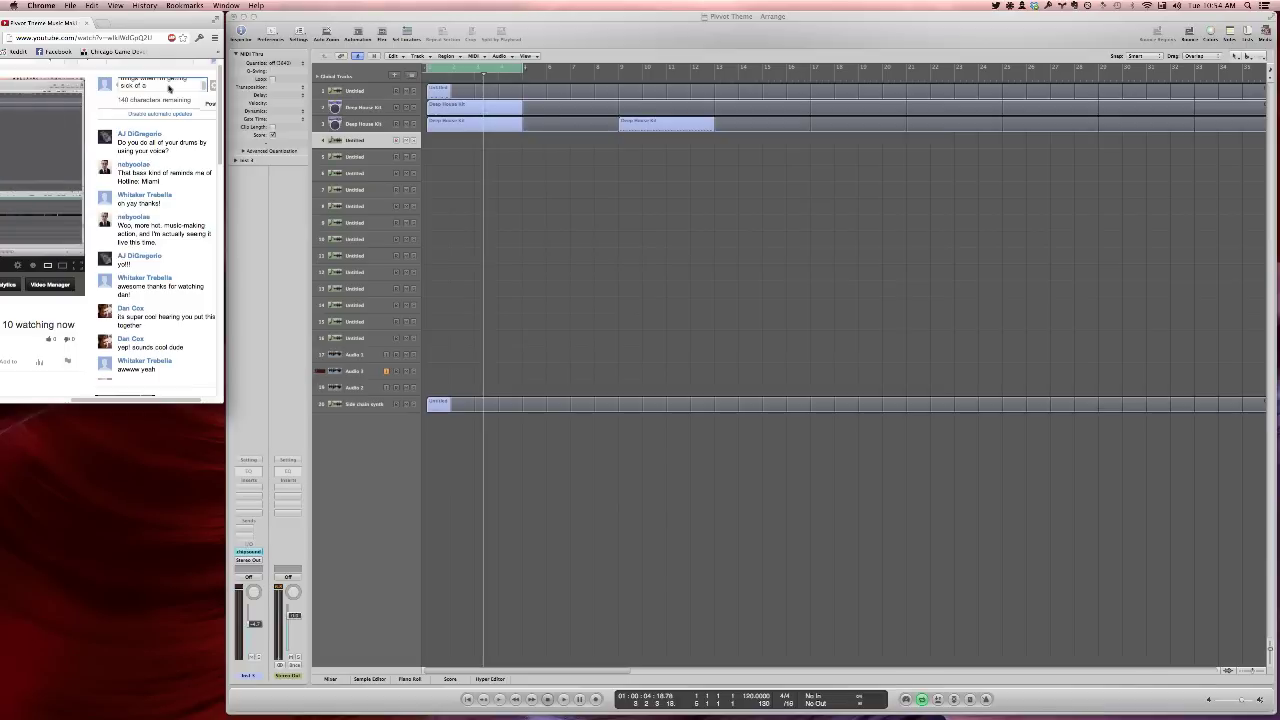
{"action": "key", "text": "Return"}
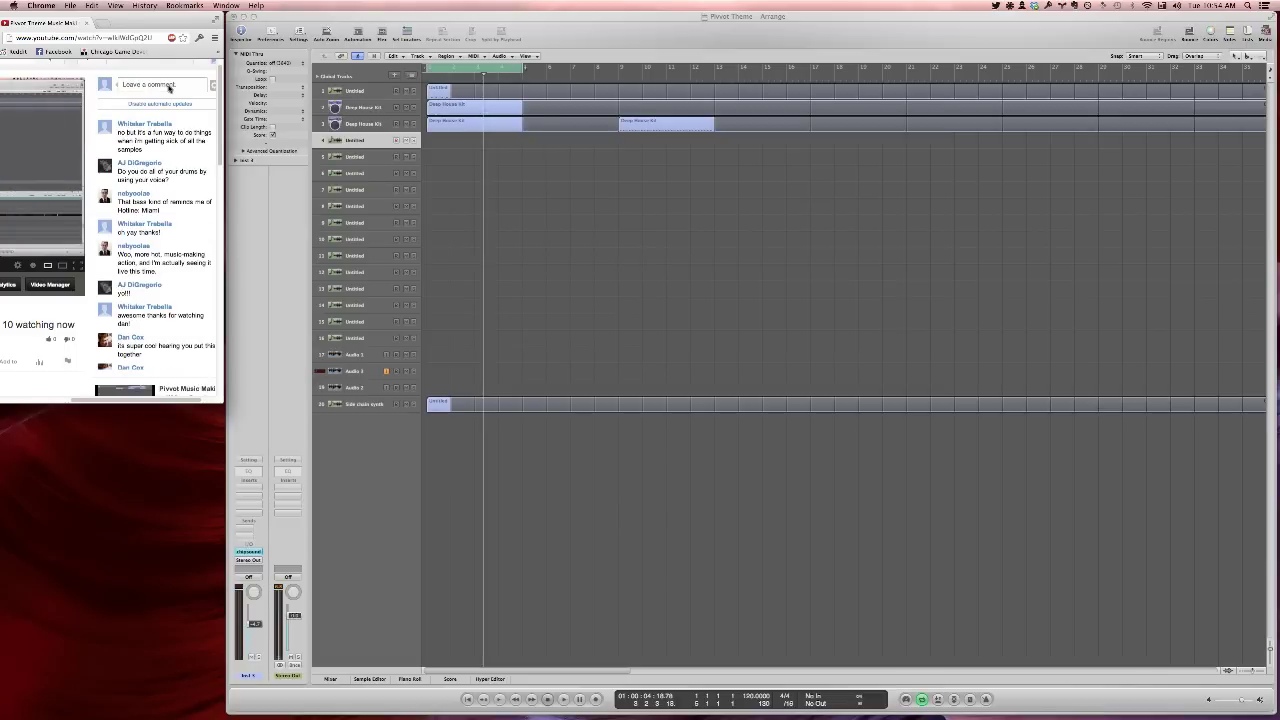
Post a second comment telling the viewer they're right and that you're super inspired by that soundtrack for Pivvot
{"action": "left_click", "coordinate": [128, 89]}
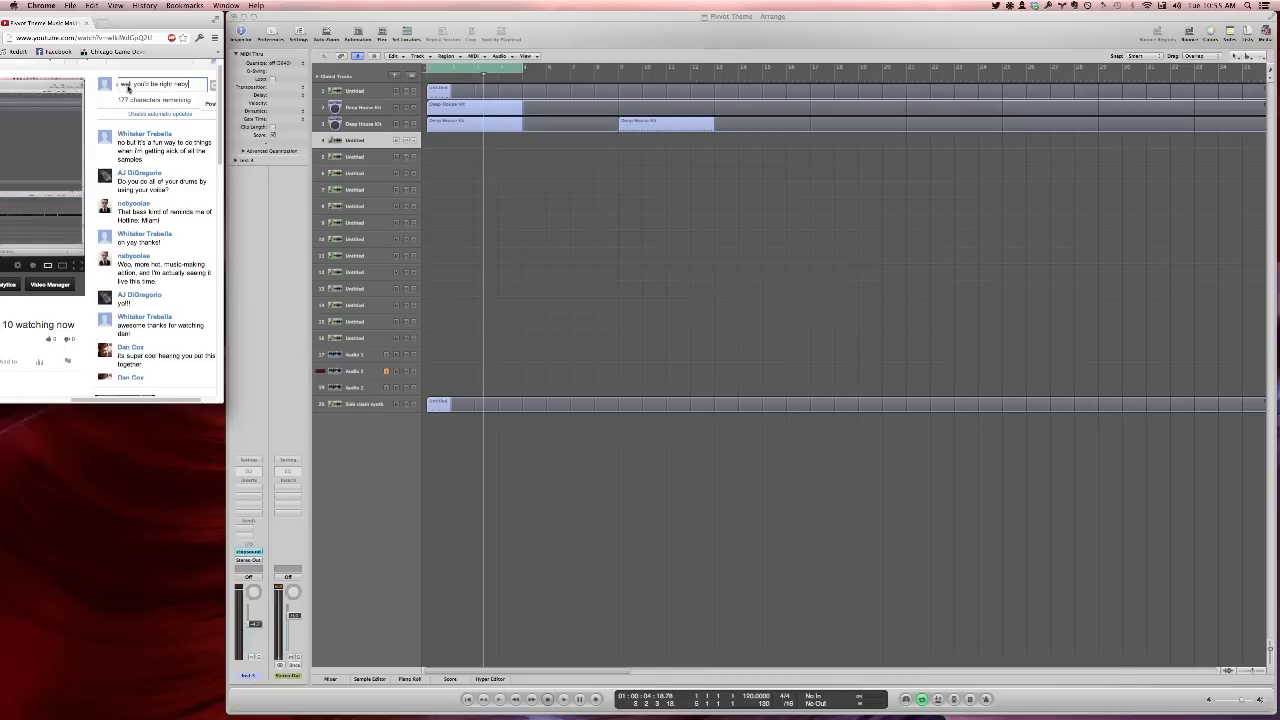
{"action": "type", "text": "e. I'm supp"}
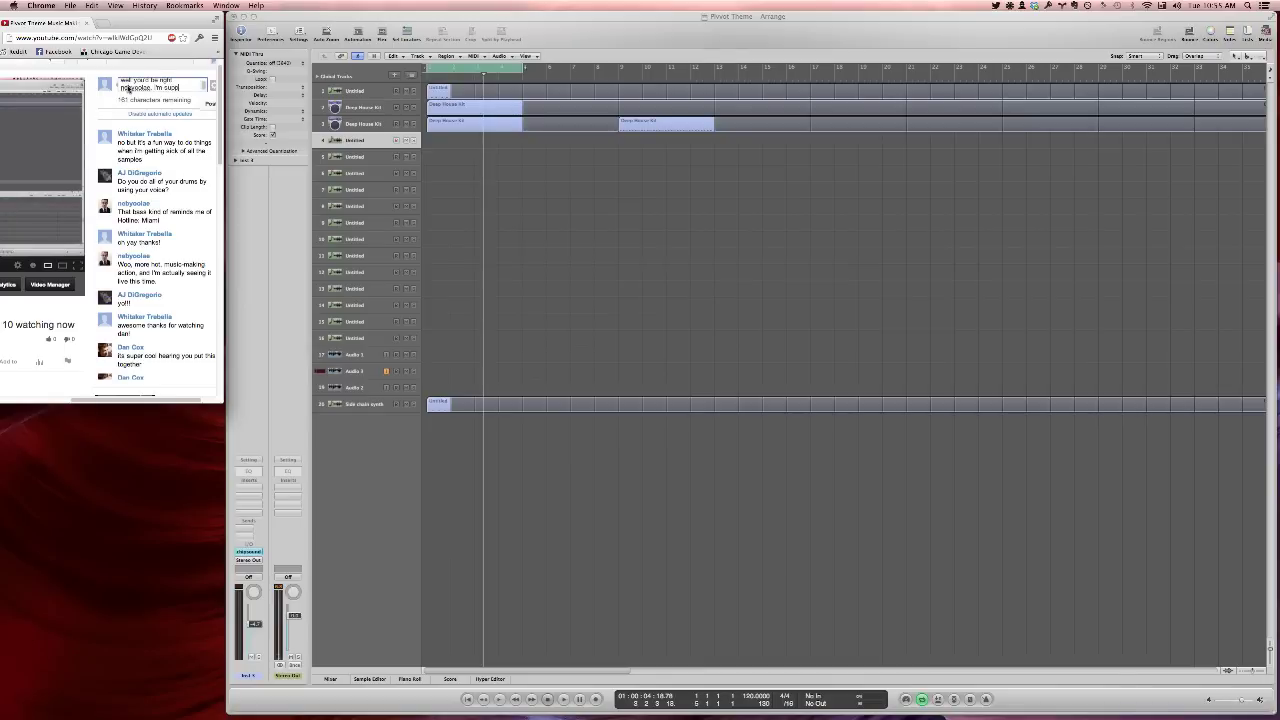
{"action": "key", "text": "BackSpace"}
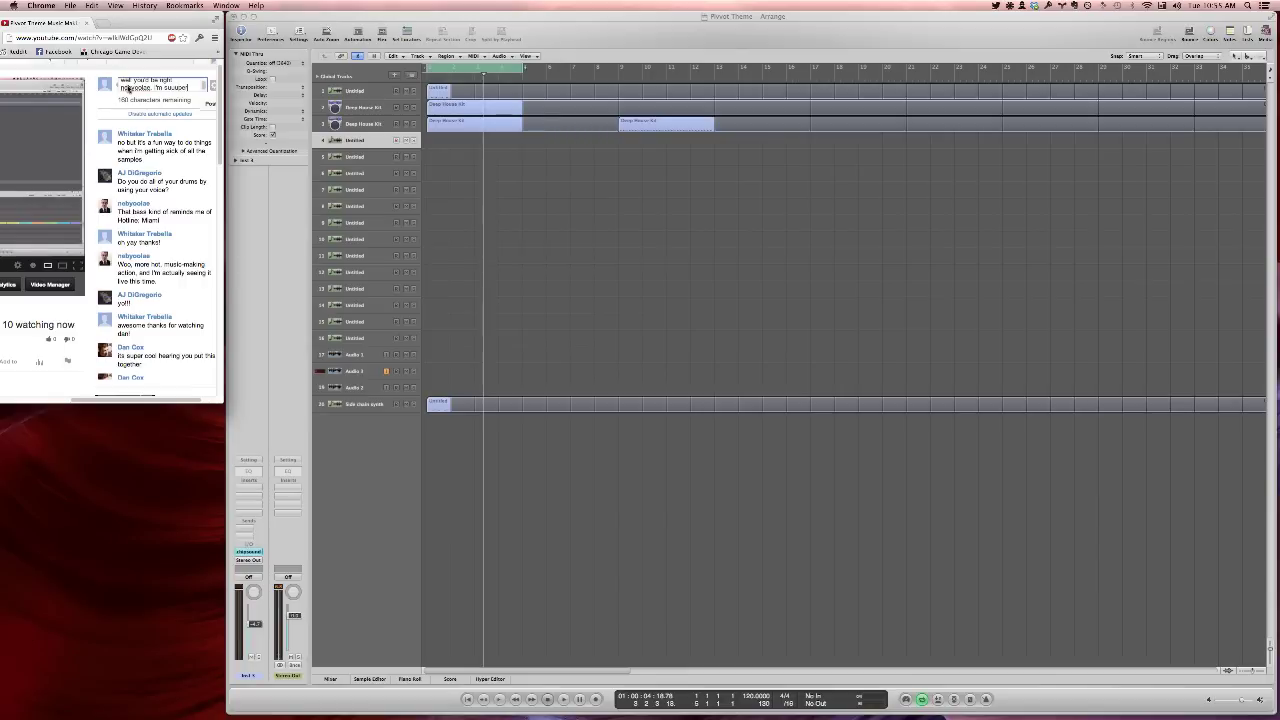
{"action": "type", "text": "int"}
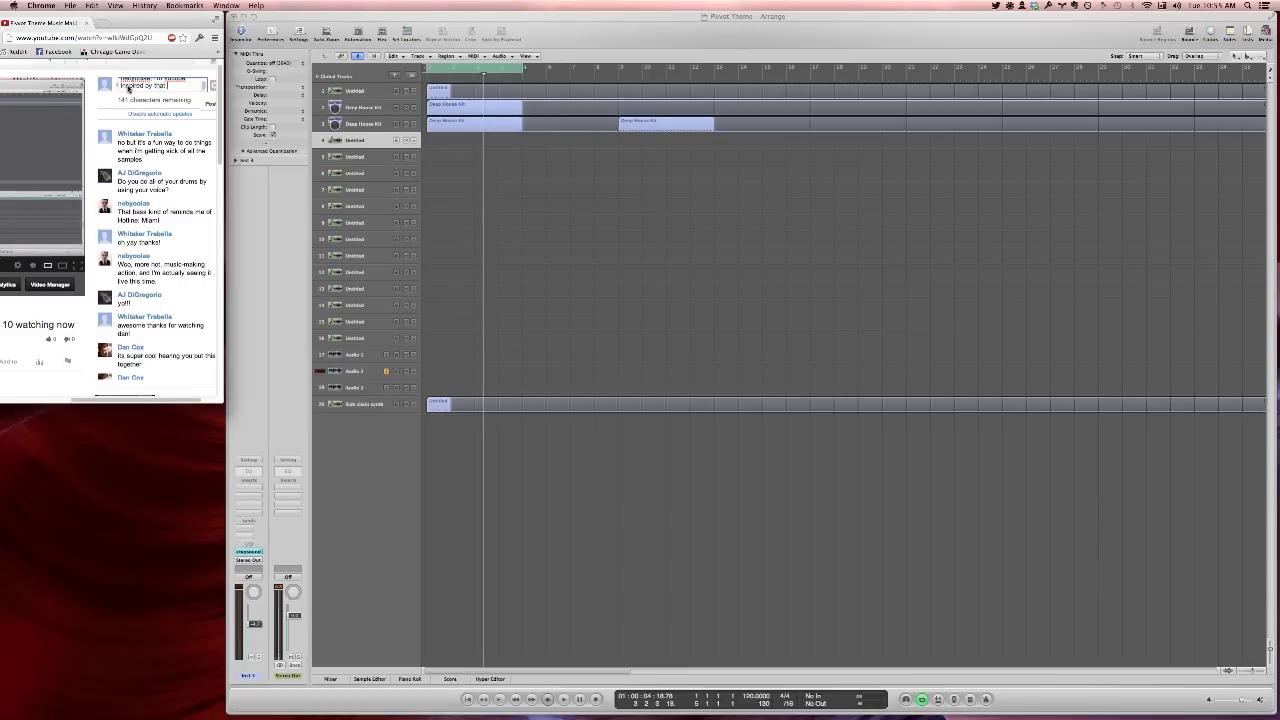
{"action": "type", "text": "track for pl"}
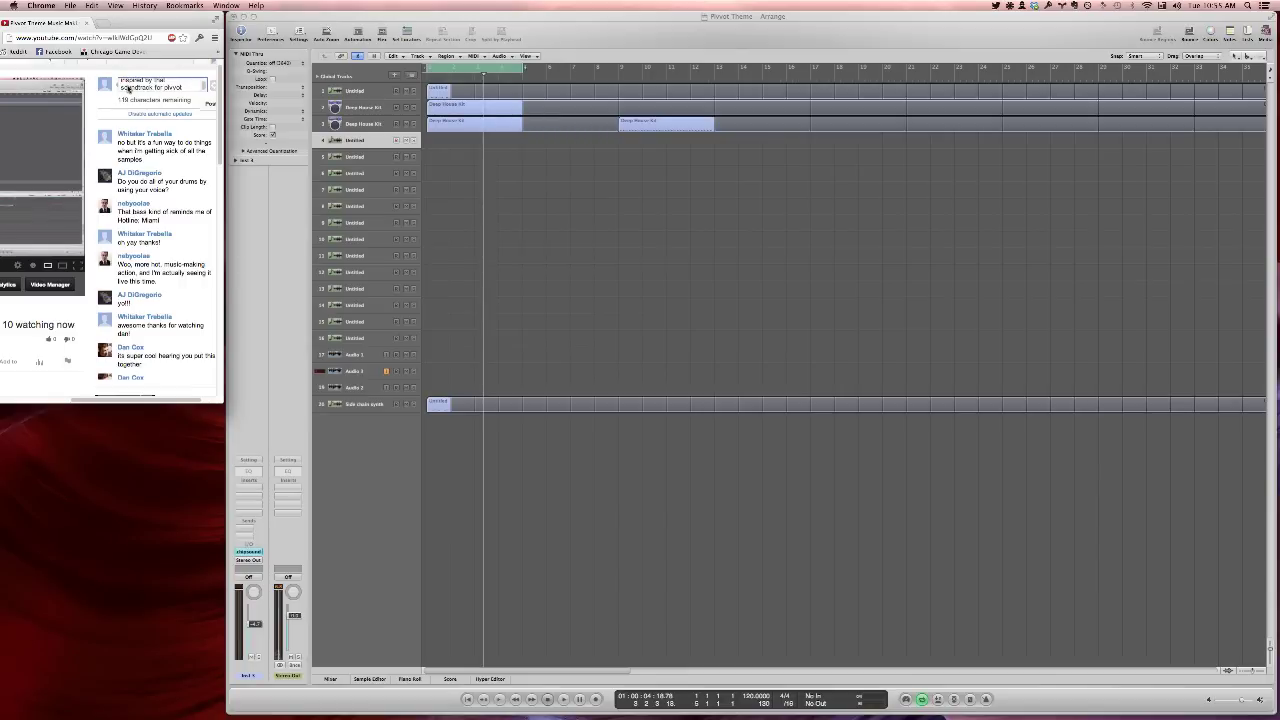
{"action": "key", "text": "Return"}
Return to Logic Pro, play with the cycle range moved to bars 9–13, and check the bar 9 region's notes in the Piano Roll
{"action": "left_click", "coordinate": [557, 227]}
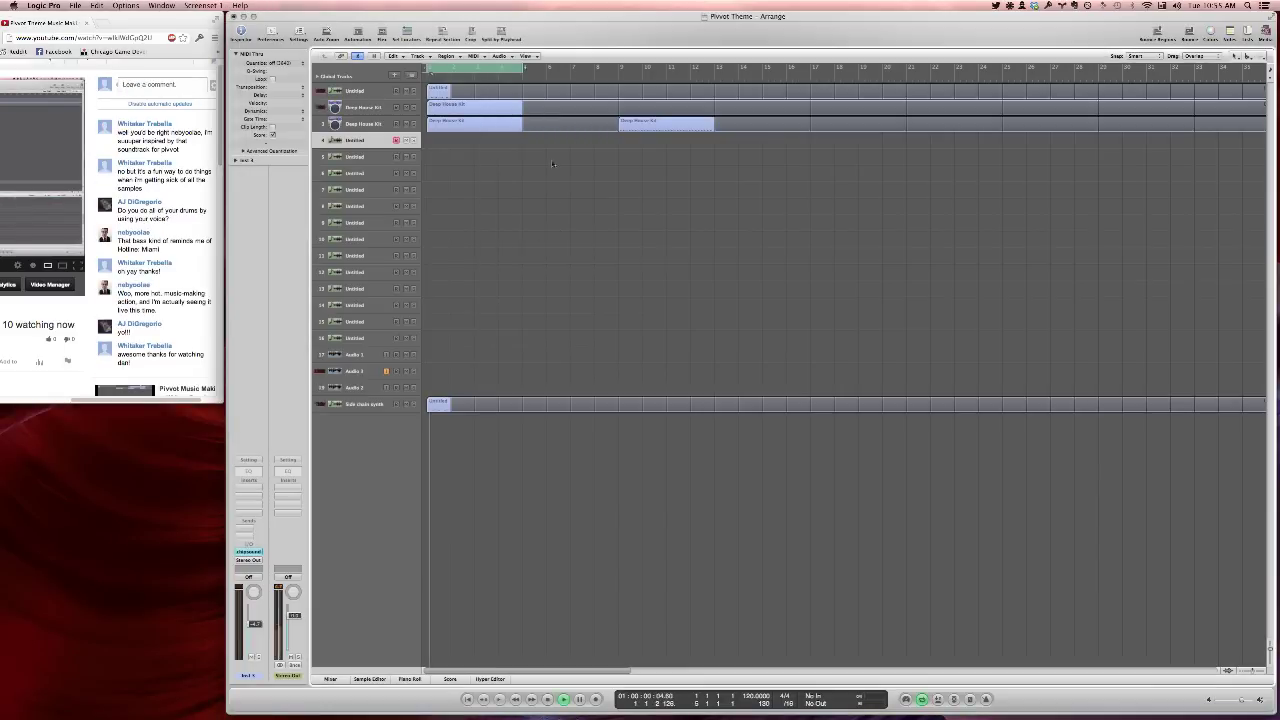
{"action": "key", "text": "Return"}
{"action": "key", "text": "space"}
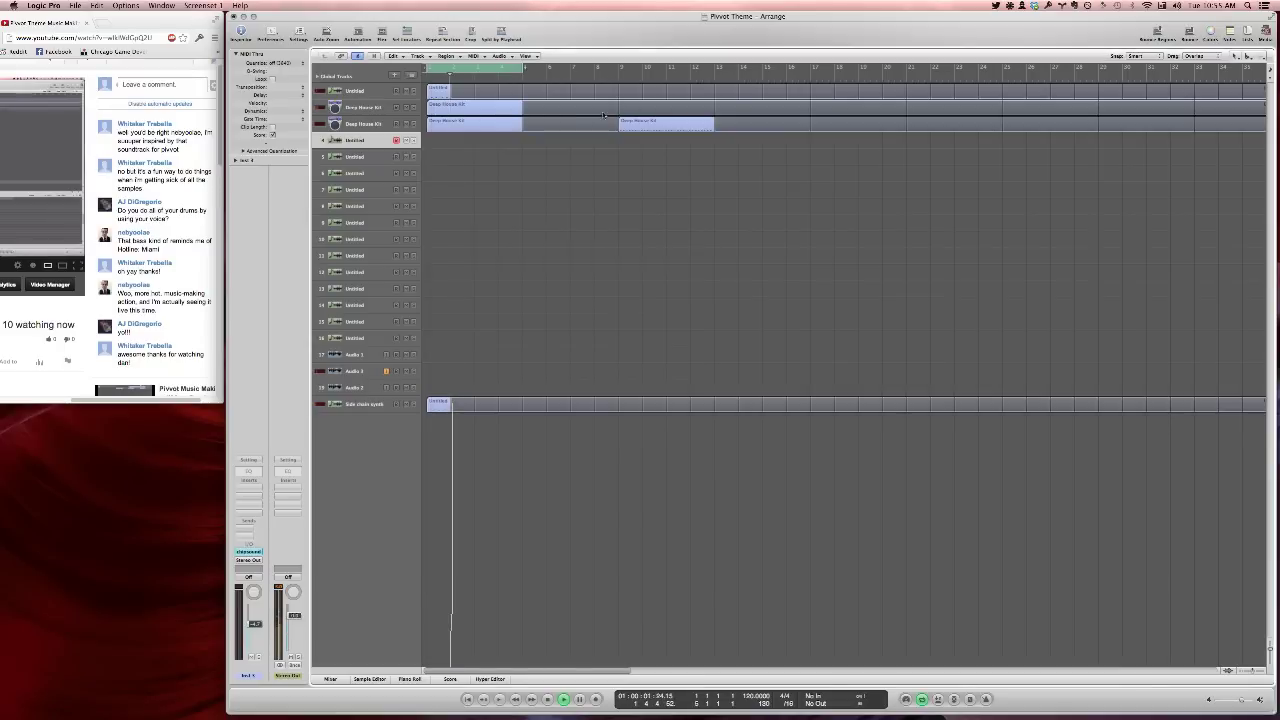
{"action": "left_click_drag", "start_coordinate": [460, 68], "coordinate": [646, 72]}
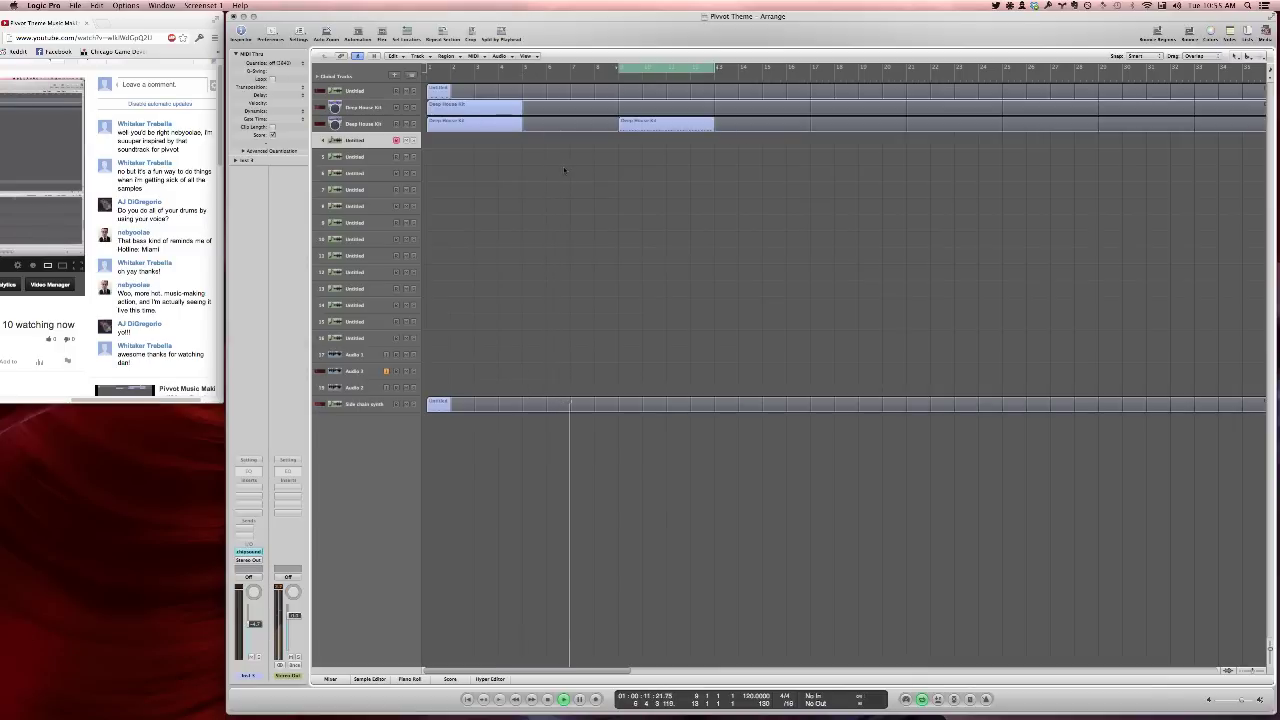
{"action": "double_click", "coordinate": [666, 128]}
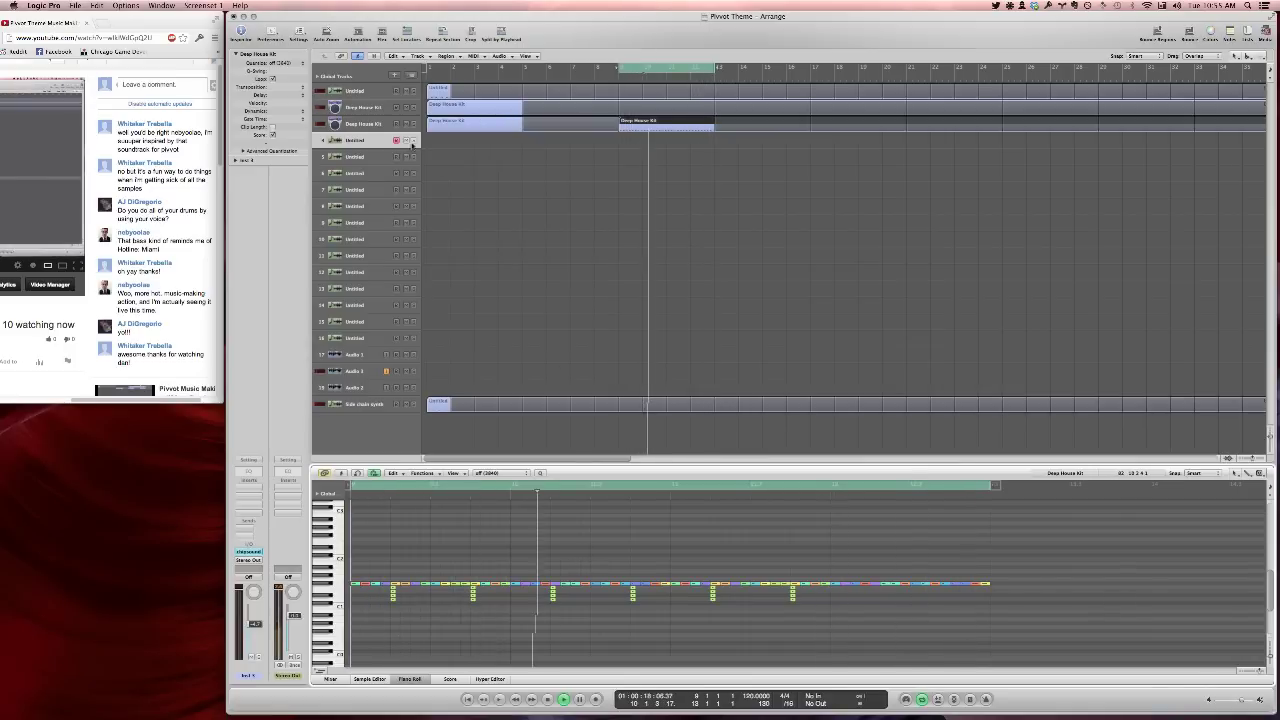
{"action": "key", "text": "p"}
Add a Bus 3 send to the third track's Deep House Kit channel and adjust its send level
{"action": "key", "text": "Up"}
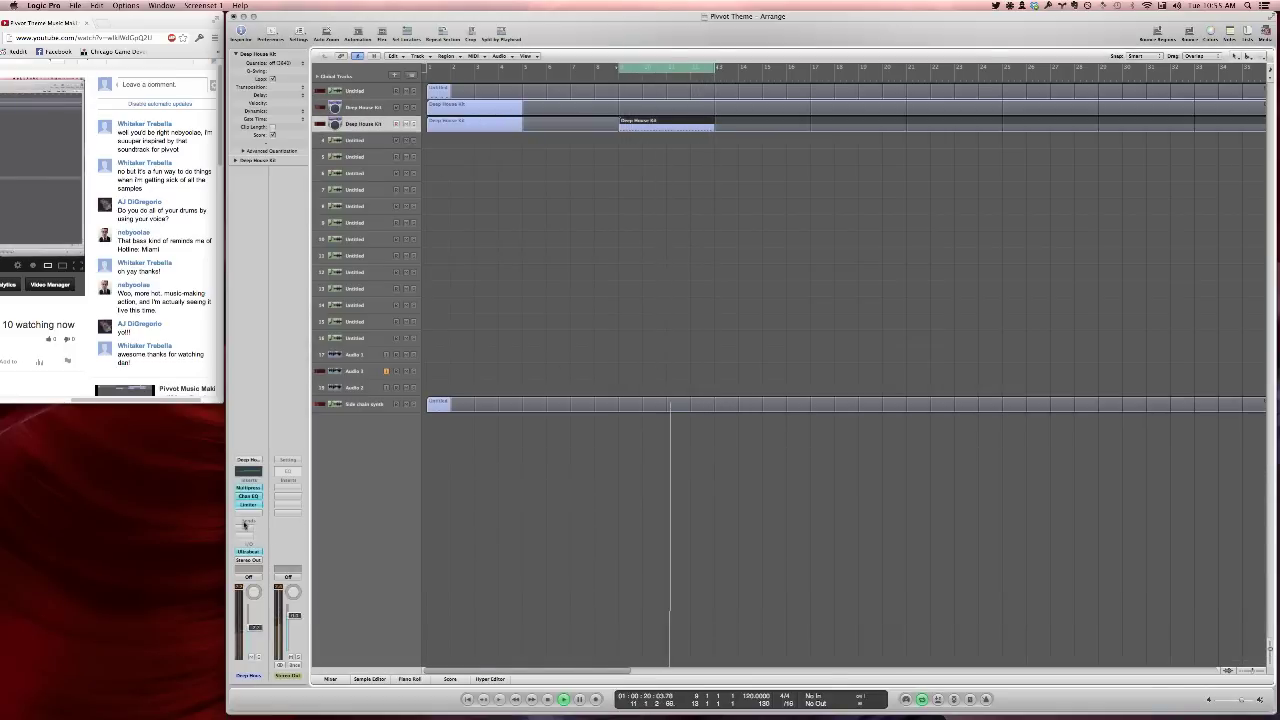
{"action": "left_click", "coordinate": [248, 527]}
{"action": "mouse_move", "coordinate": [250, 540]}
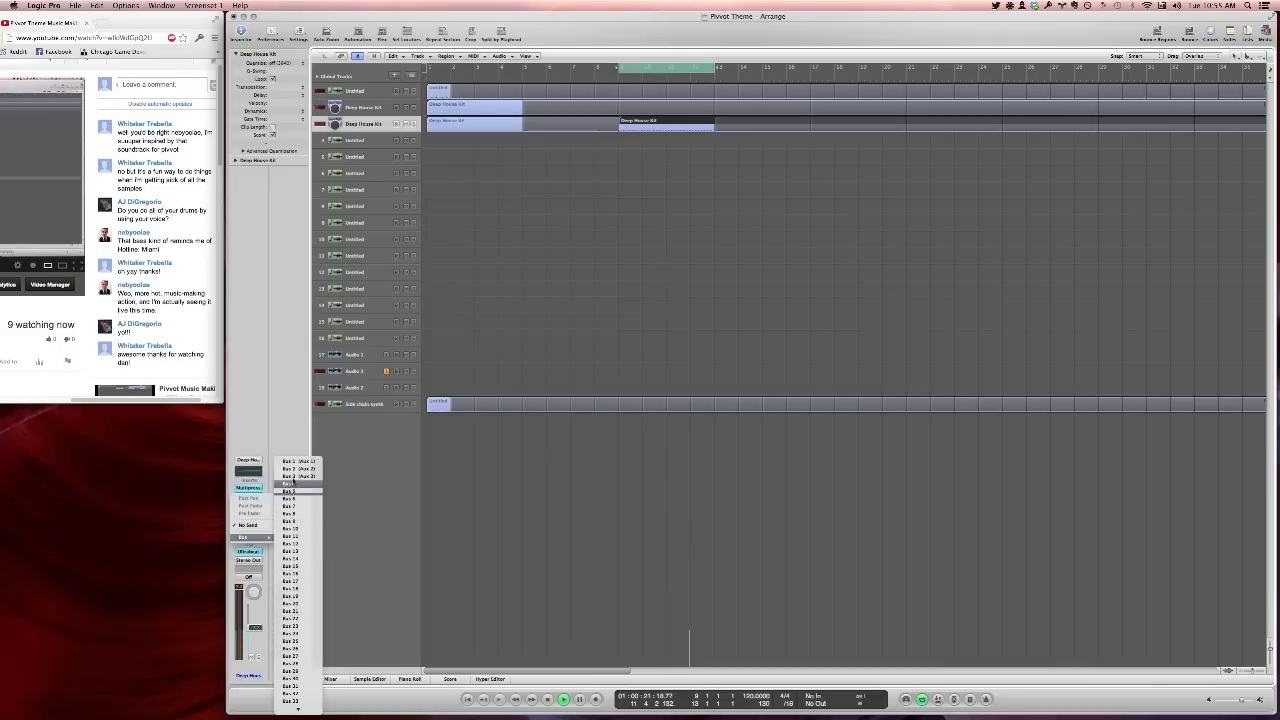
{"action": "left_click", "coordinate": [293, 484]}
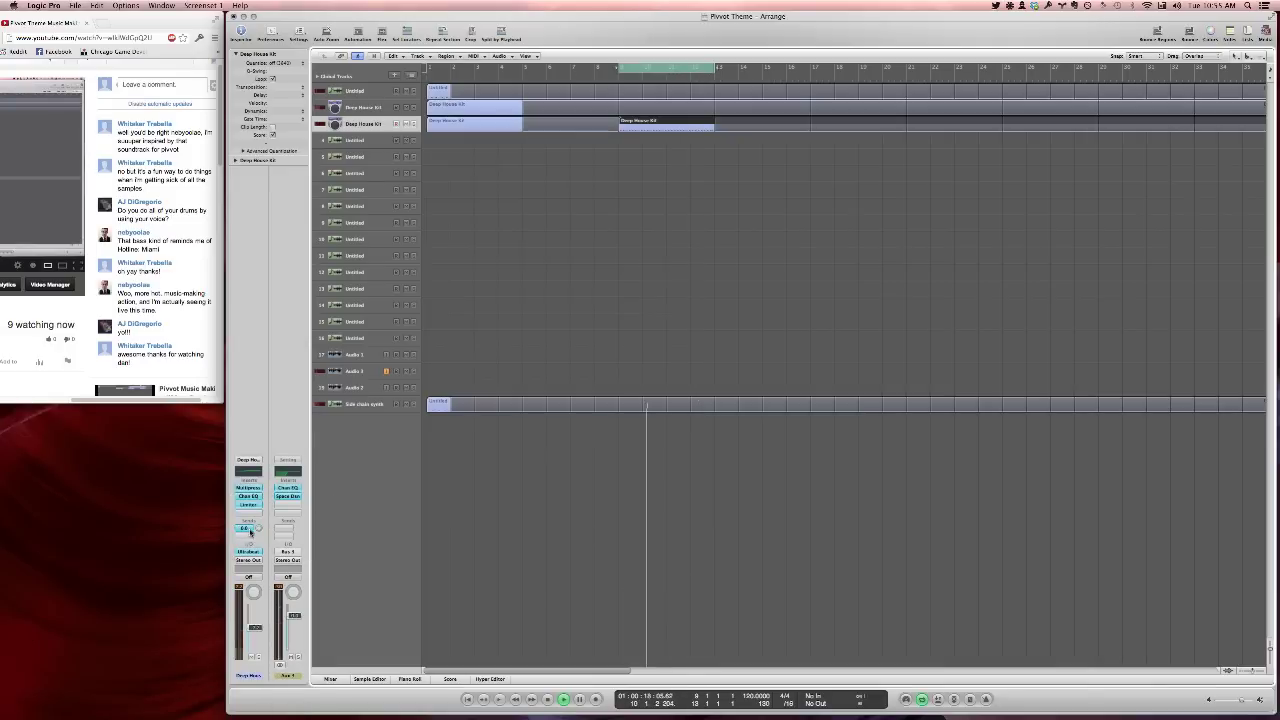
{"action": "left_click_drag", "start_coordinate": [258, 529], "coordinate": [264, 617]}
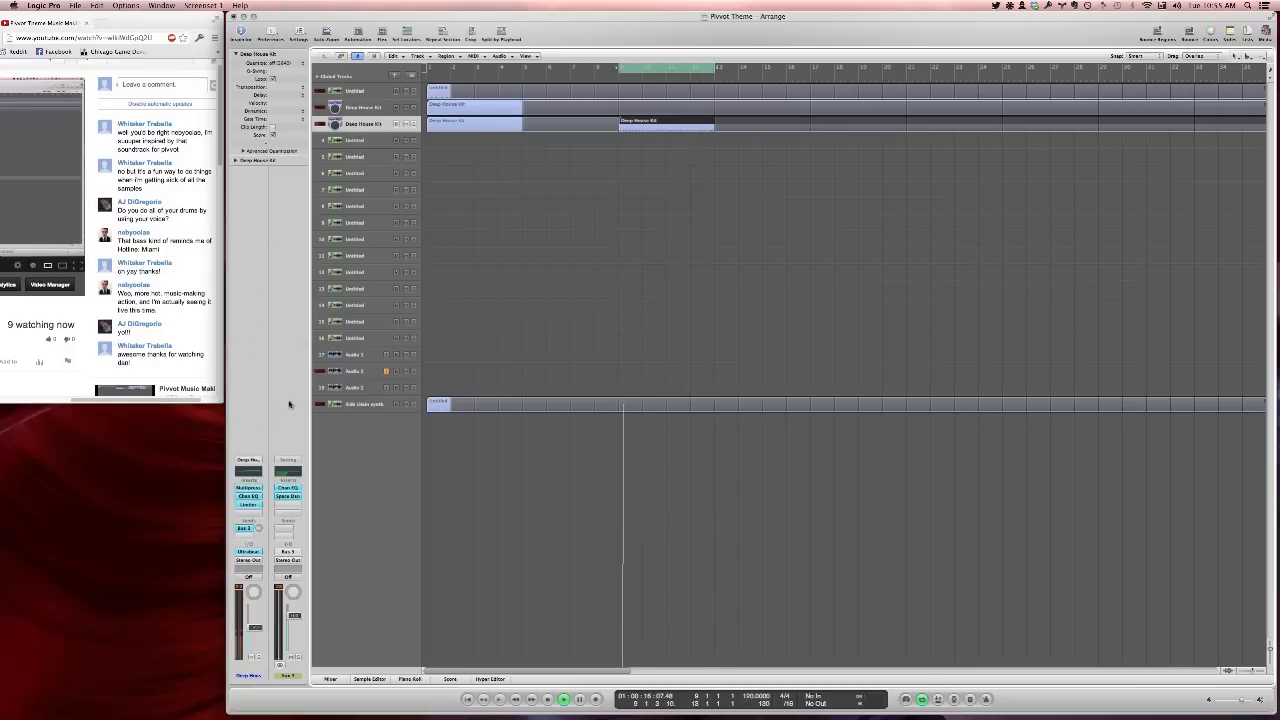
Adjust the pan of a drum voice in the Deep House Kit's Ultrabeat and close the plug-in window
{"action": "key", "text": "v"}
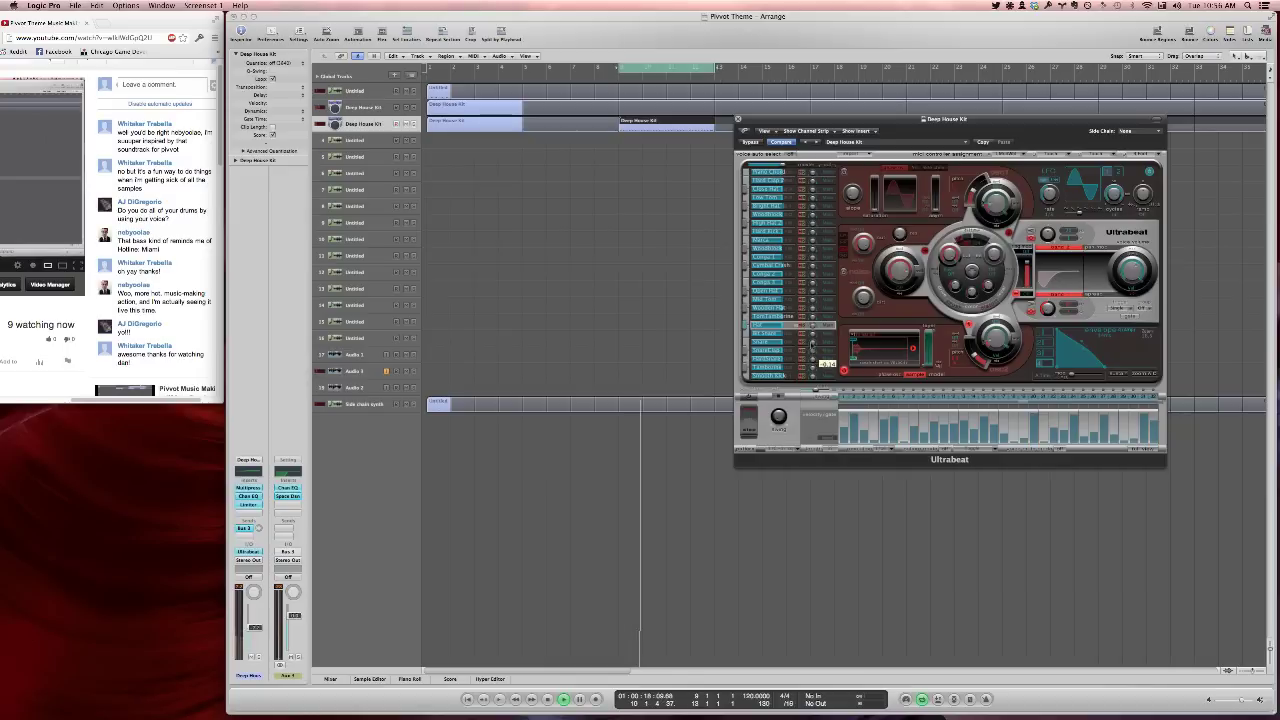
{"action": "mouse_move", "coordinate": [811, 344]}
{"action": "left_mouse_down"}
{"action": "mouse_move", "coordinate": [780, 343]}
{"action": "mouse_move", "coordinate": [788, 336]}
{"action": "left_mouse_up"}
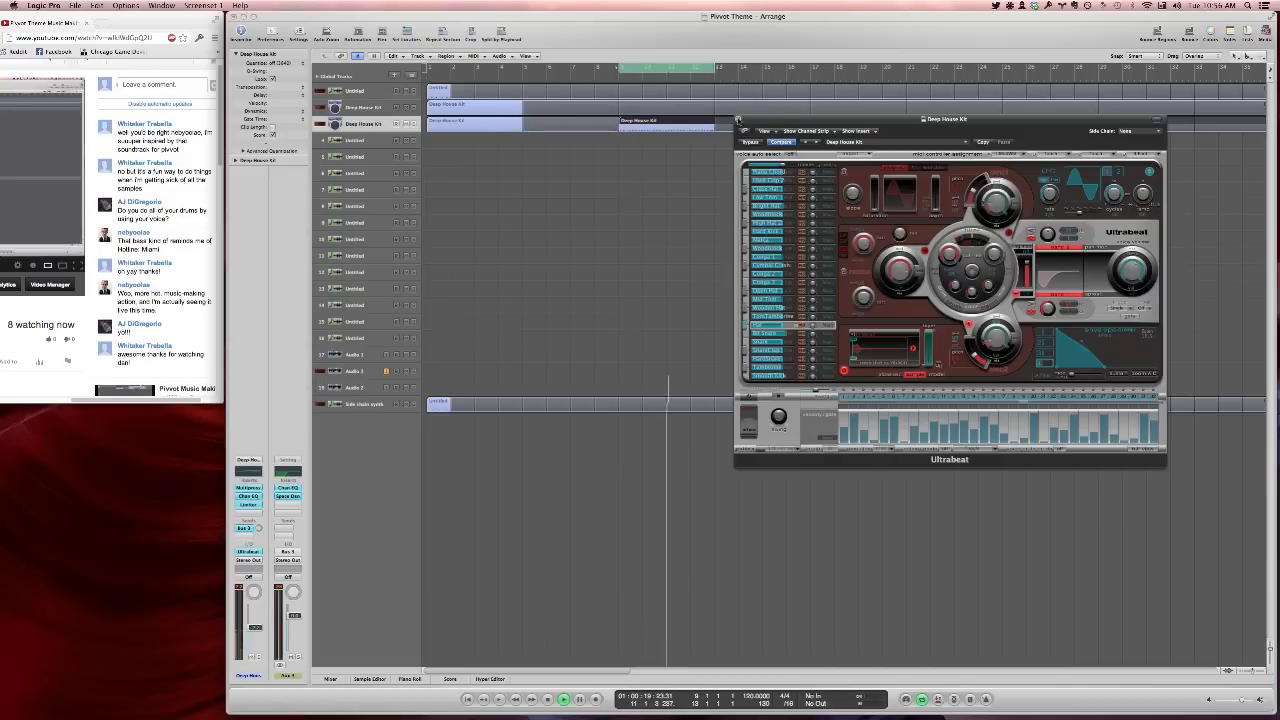
{"action": "key", "text": "super+w"}
Deselect the region and move the four-bar cycle range back to start at bar 1
{"action": "left_click", "coordinate": [650, 189]}
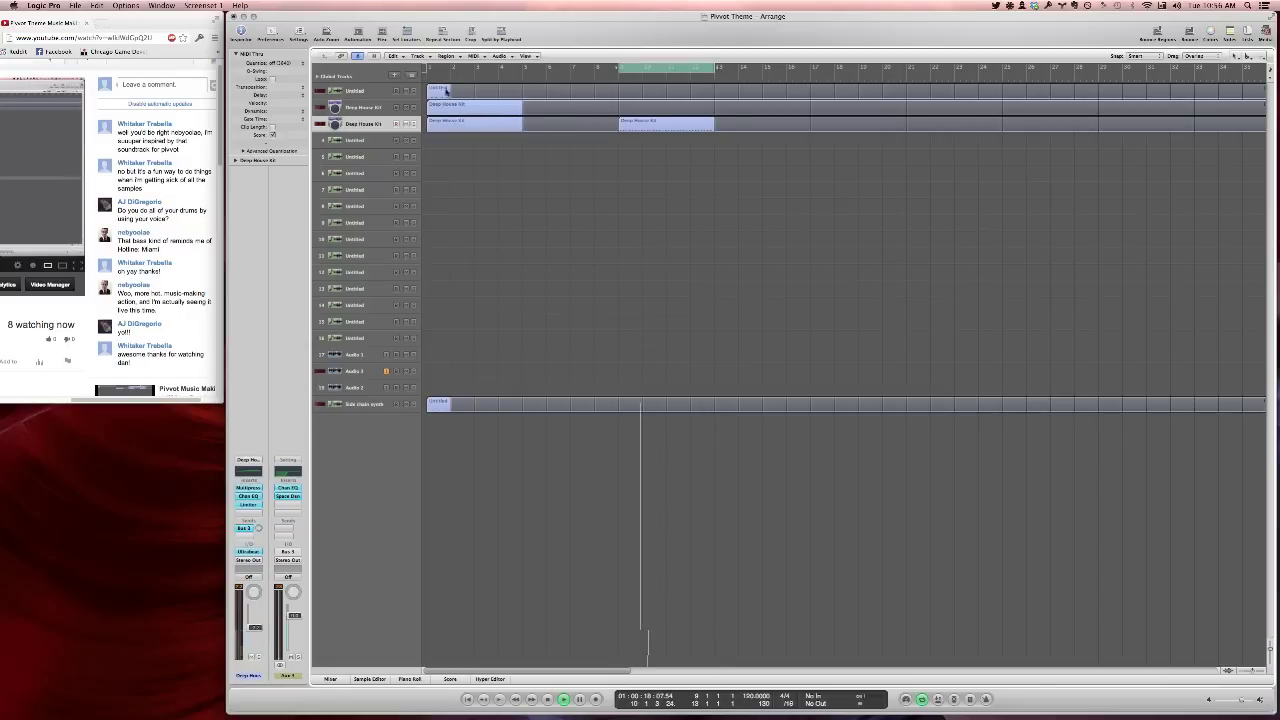
{"action": "left_click_drag", "start_coordinate": [429, 68], "coordinate": [522, 68]}
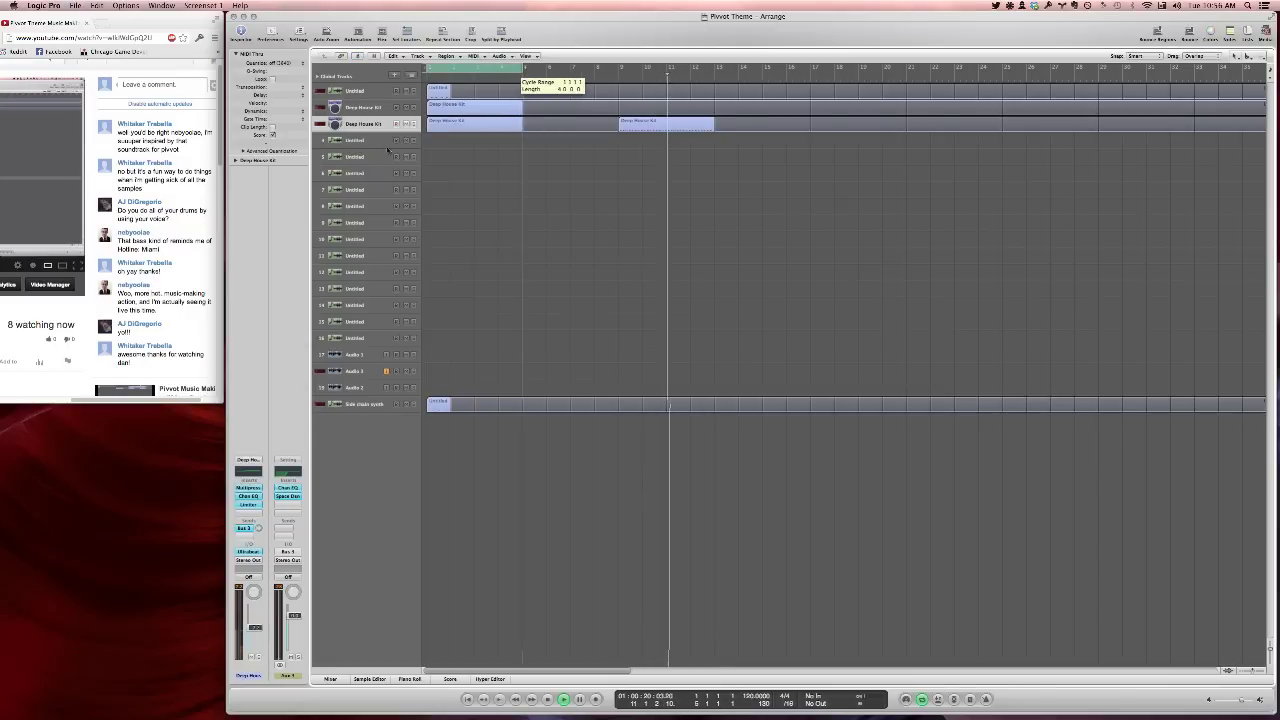
Add an instrument track below the third track, load the Electra Piano preset from Electric Pianos, and try it with the on-screen keyboard
{"action": "left_click", "coordinate": [389, 124]}
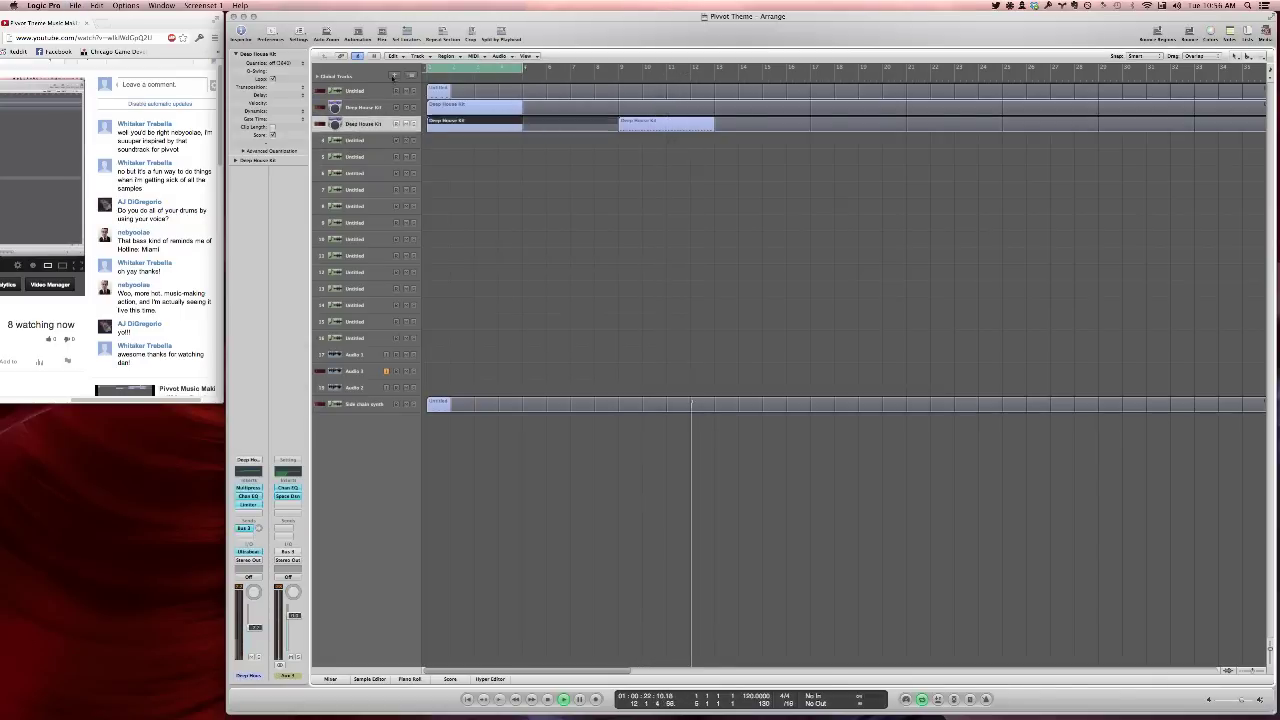
{"action": "left_click", "coordinate": [818, 107]}
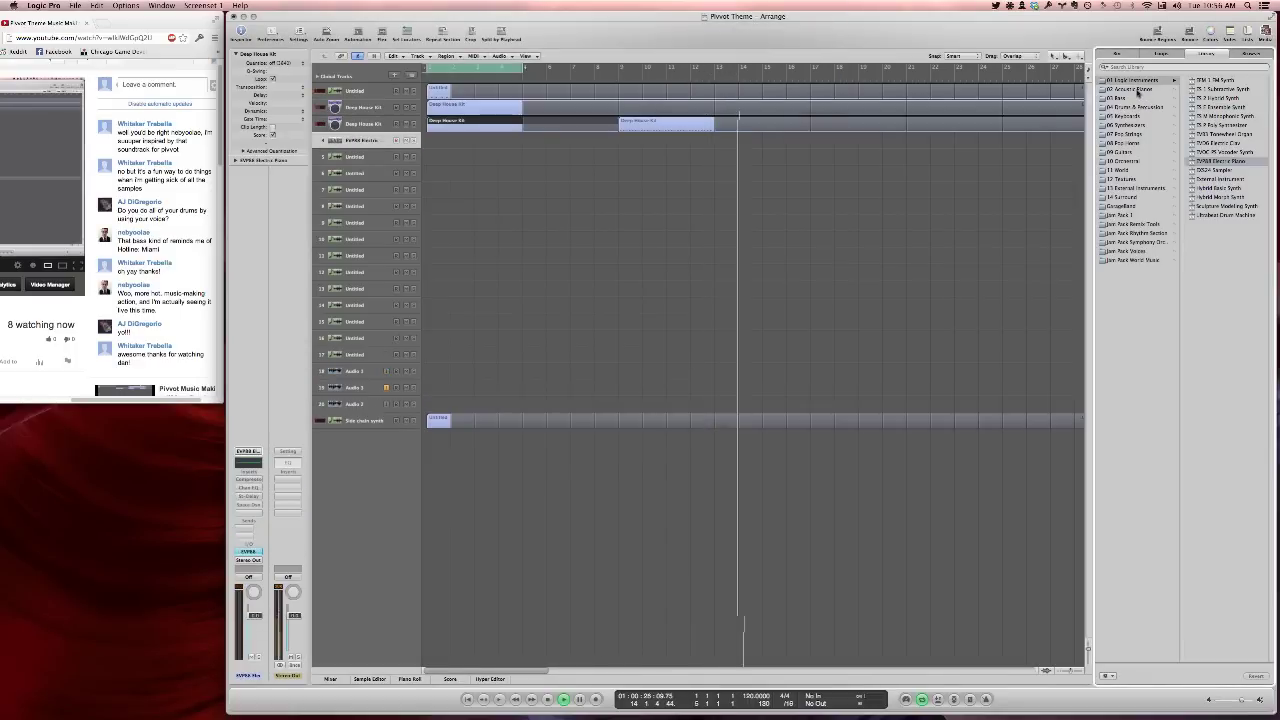
{"action": "left_click", "coordinate": [1131, 89]}
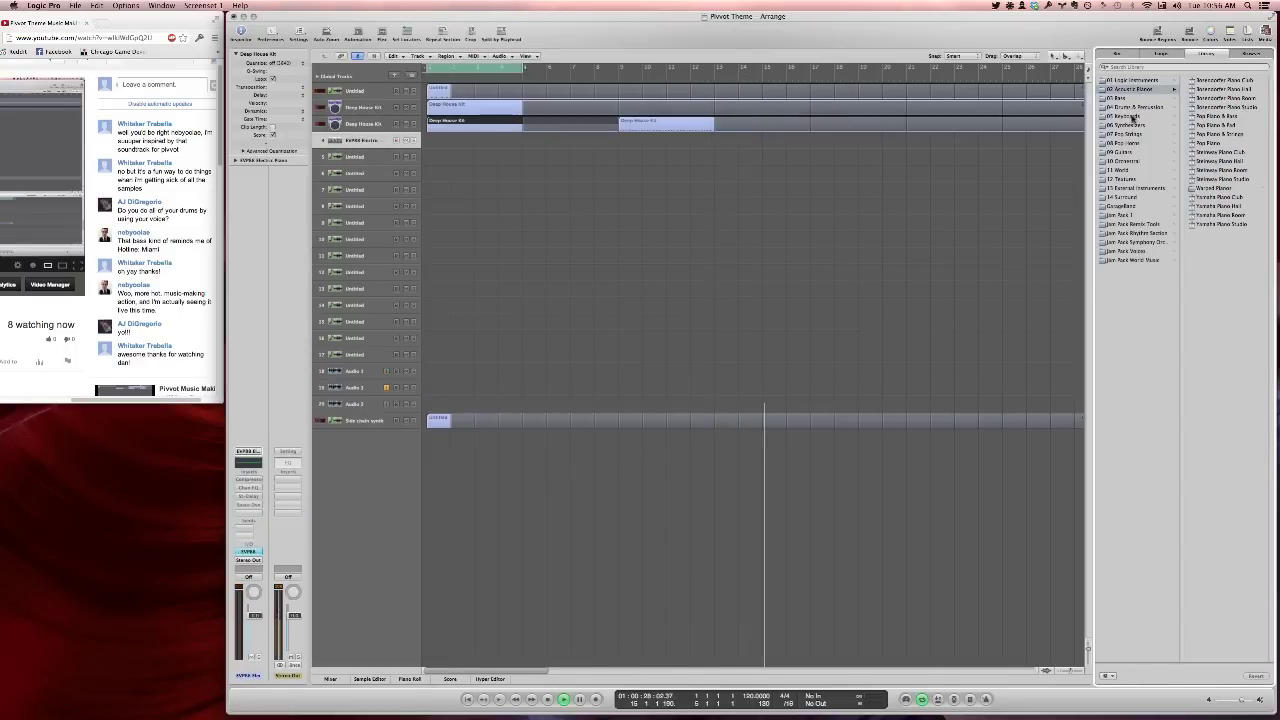
{"action": "left_click", "coordinate": [1125, 116]}
{"action": "left_click", "coordinate": [1215, 80]}
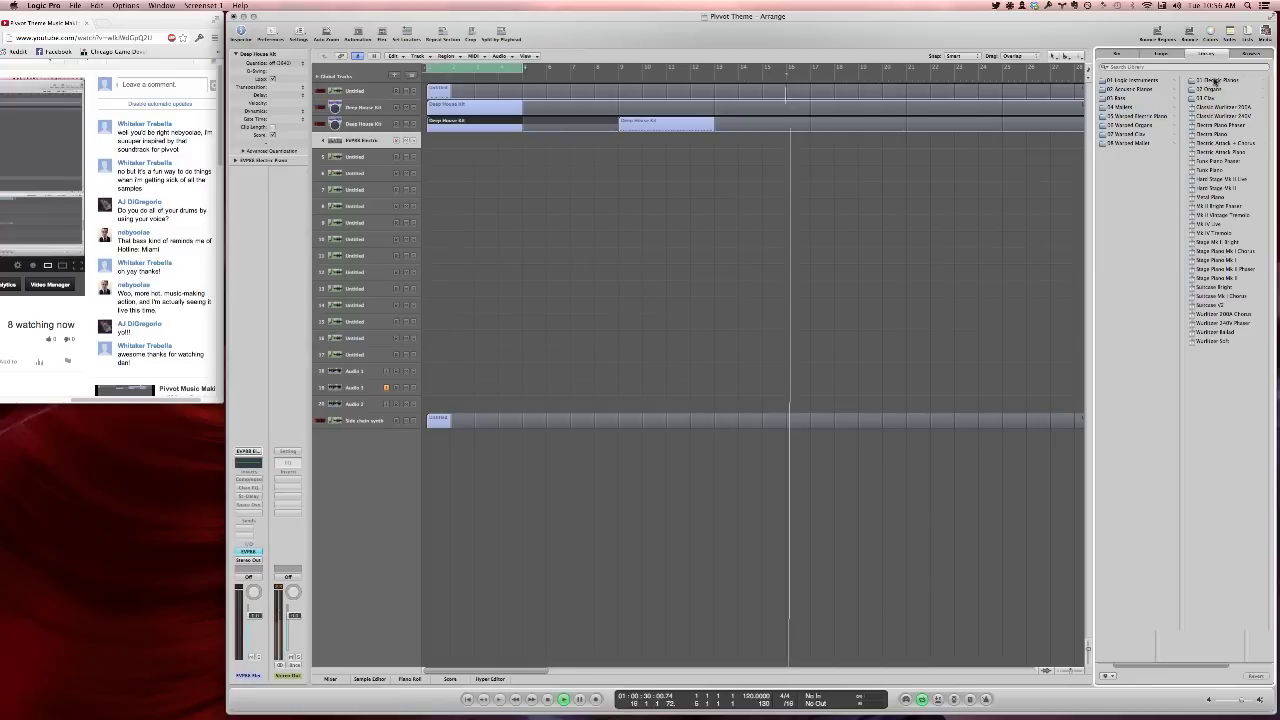
{"action": "left_click", "coordinate": [1212, 134]}
{"action": "key", "text": "super+k"}
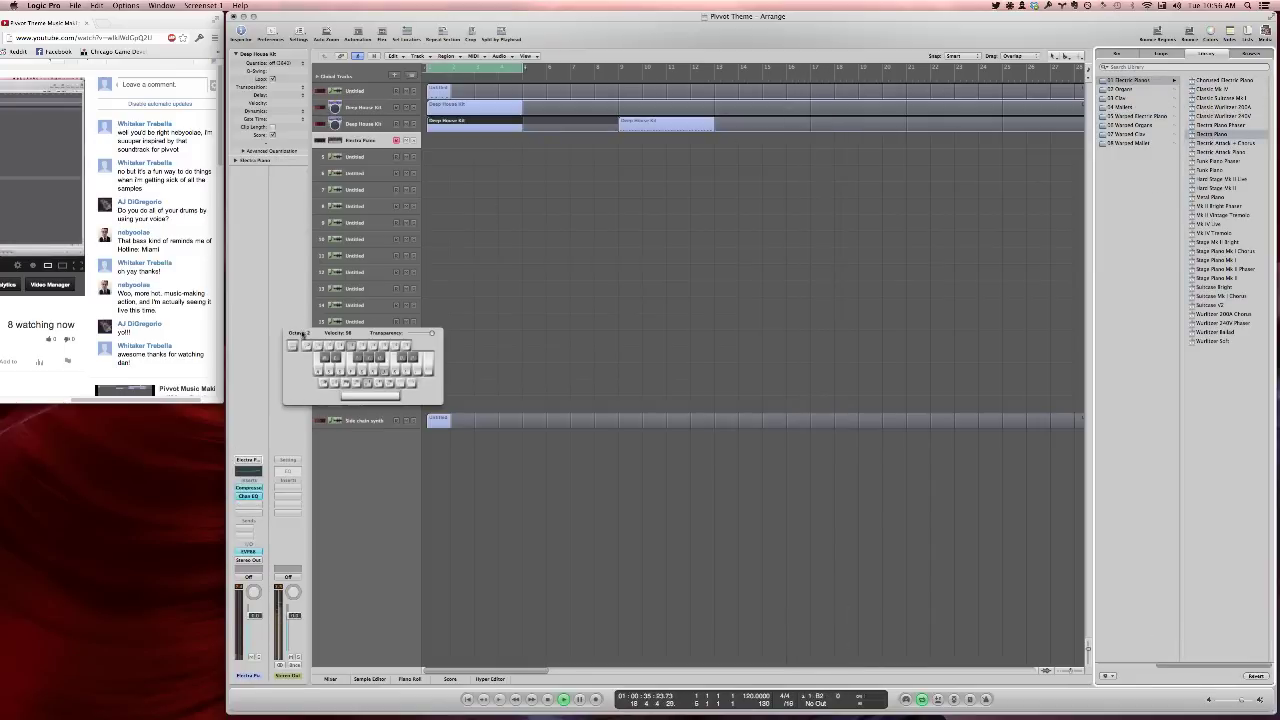
{"action": "key", "text": "super+k"}
Create an empty MIDI region at bar 1 on the Electra Piano track and open it in the Piano Roll with playback stopped
{"action": "right_click", "coordinate": [428, 136]}
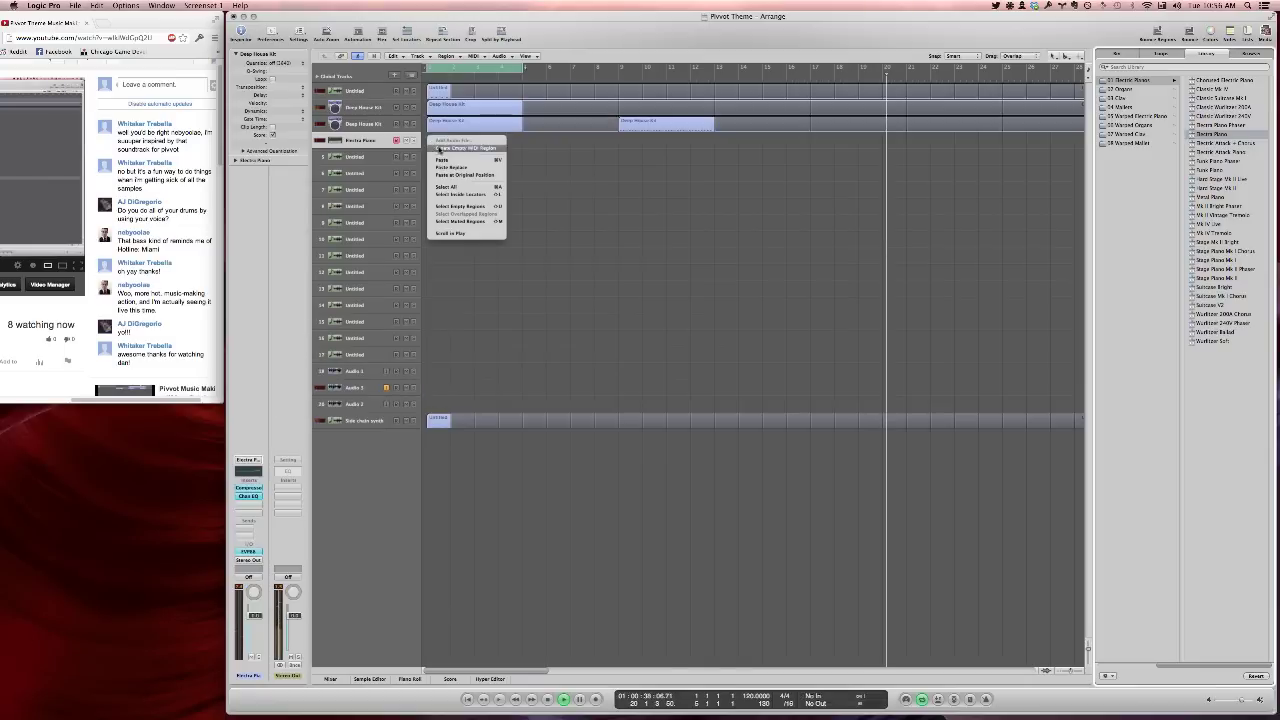
{"action": "left_click", "coordinate": [441, 150]}
{"action": "key", "text": "Return"}
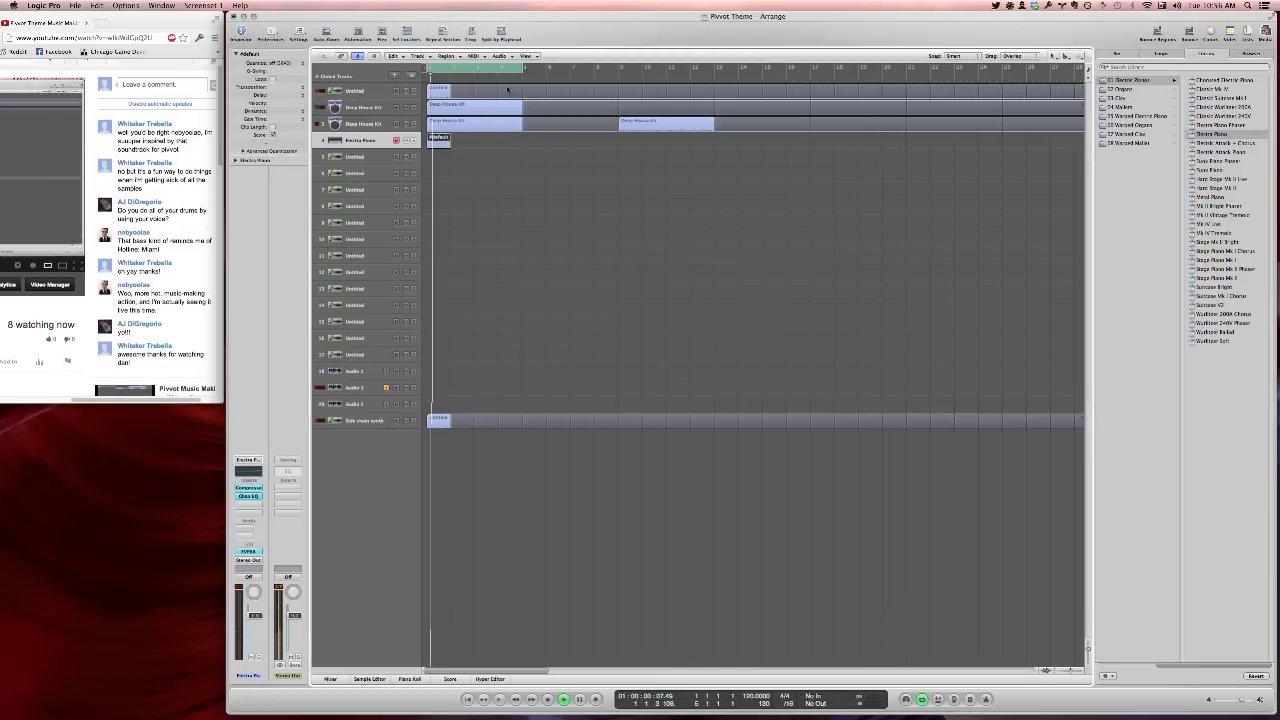
{"action": "left_click", "coordinate": [409, 679]}
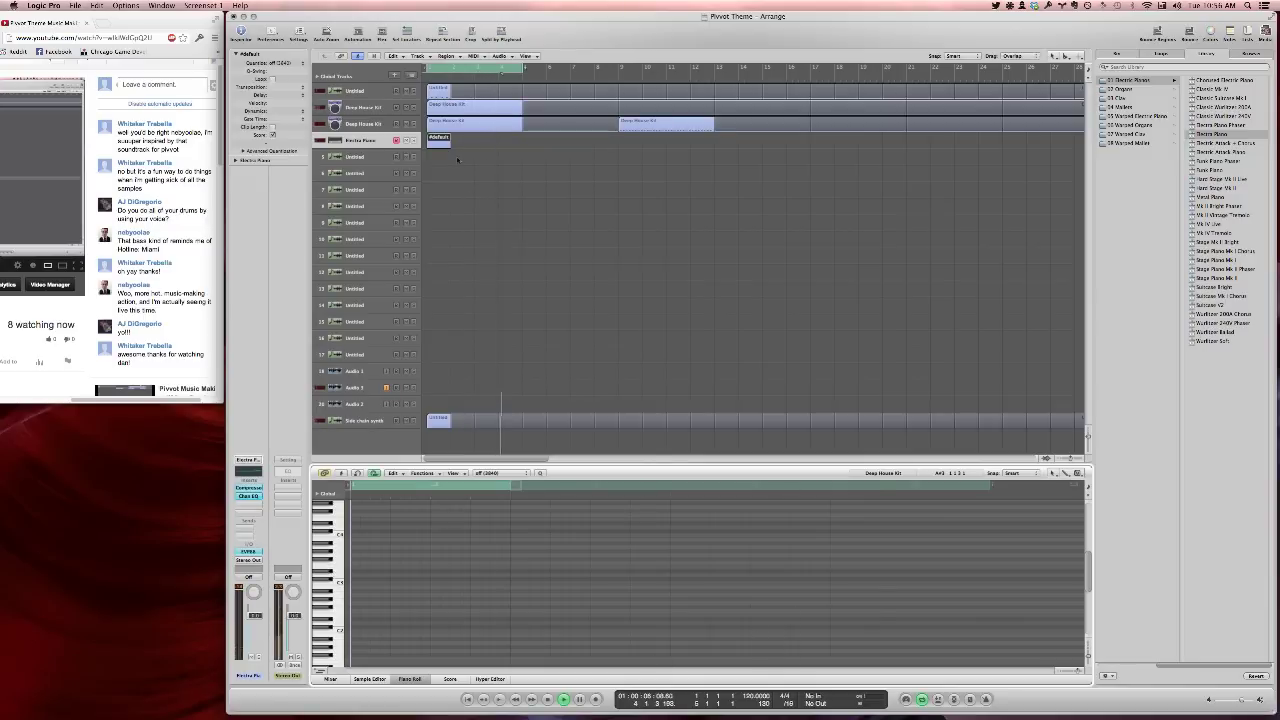
{"action": "key", "text": "space"}
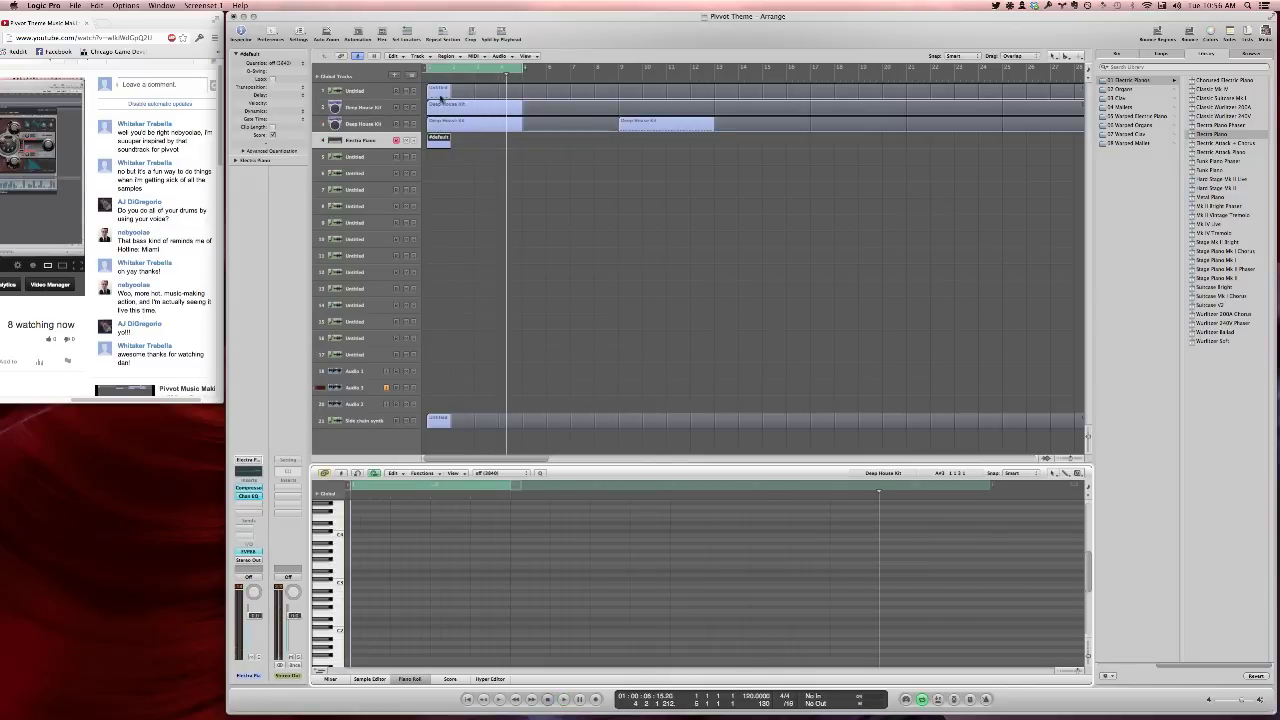
Transpose all notes of the first track's region up three semitones in the Piano Roll
{"action": "left_click", "coordinate": [440, 92]}
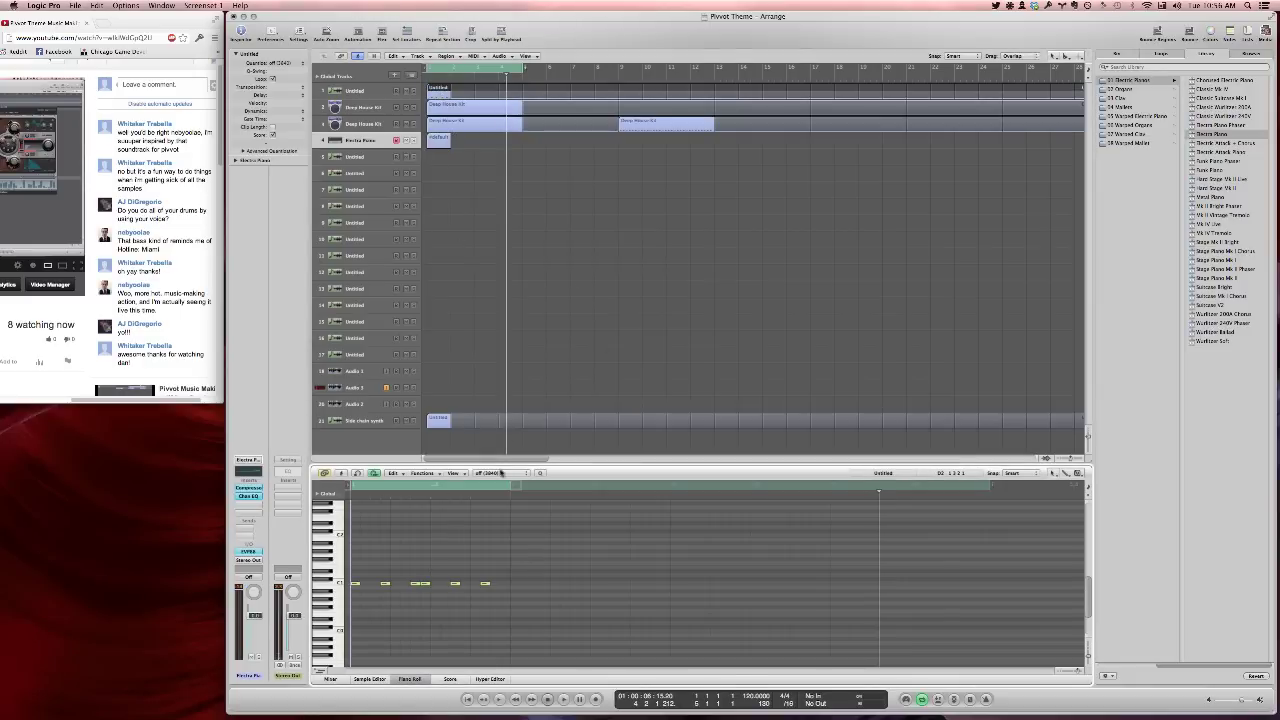
{"action": "key", "text": "super+a"}
{"action": "key", "text": "alt+Up"}
{"action": "key", "text": "alt+Up"}
{"action": "key", "text": "alt+Up"}
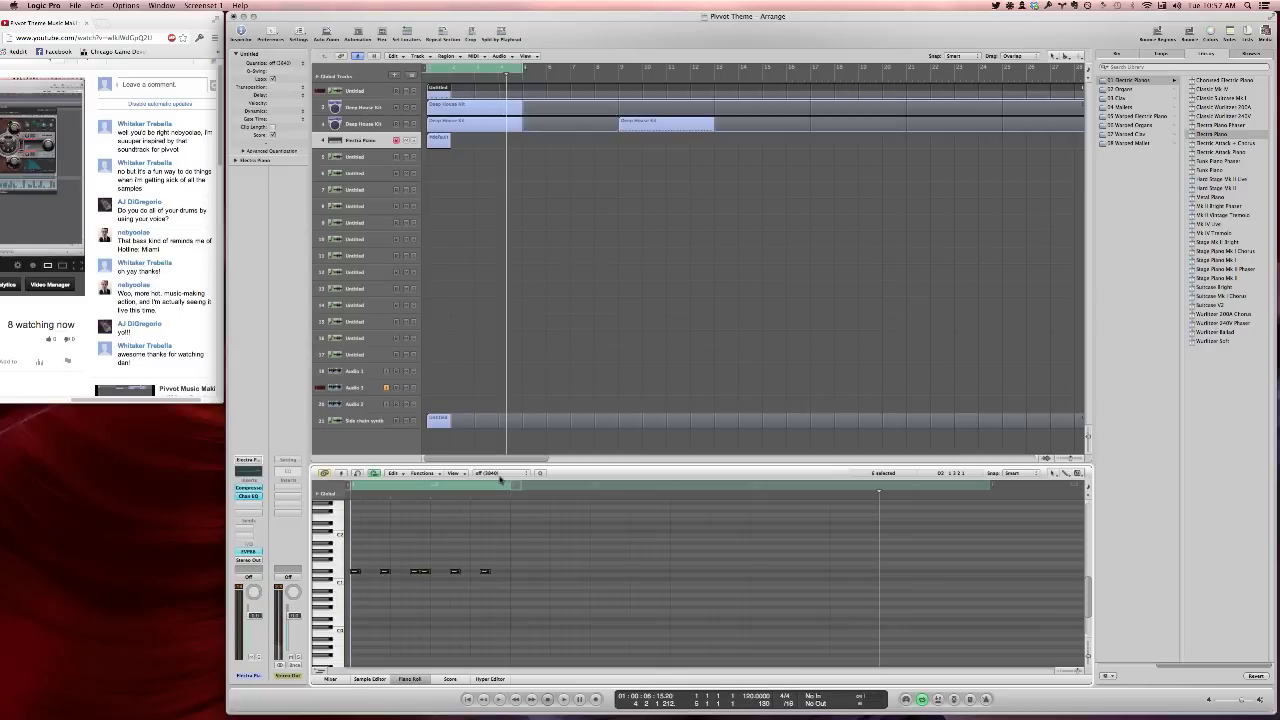
Play back the arrangement in the loop and close the Piano Roll
{"action": "key", "text": "space"}
{"action": "key", "text": "space"}
{"action": "key", "text": "p"}
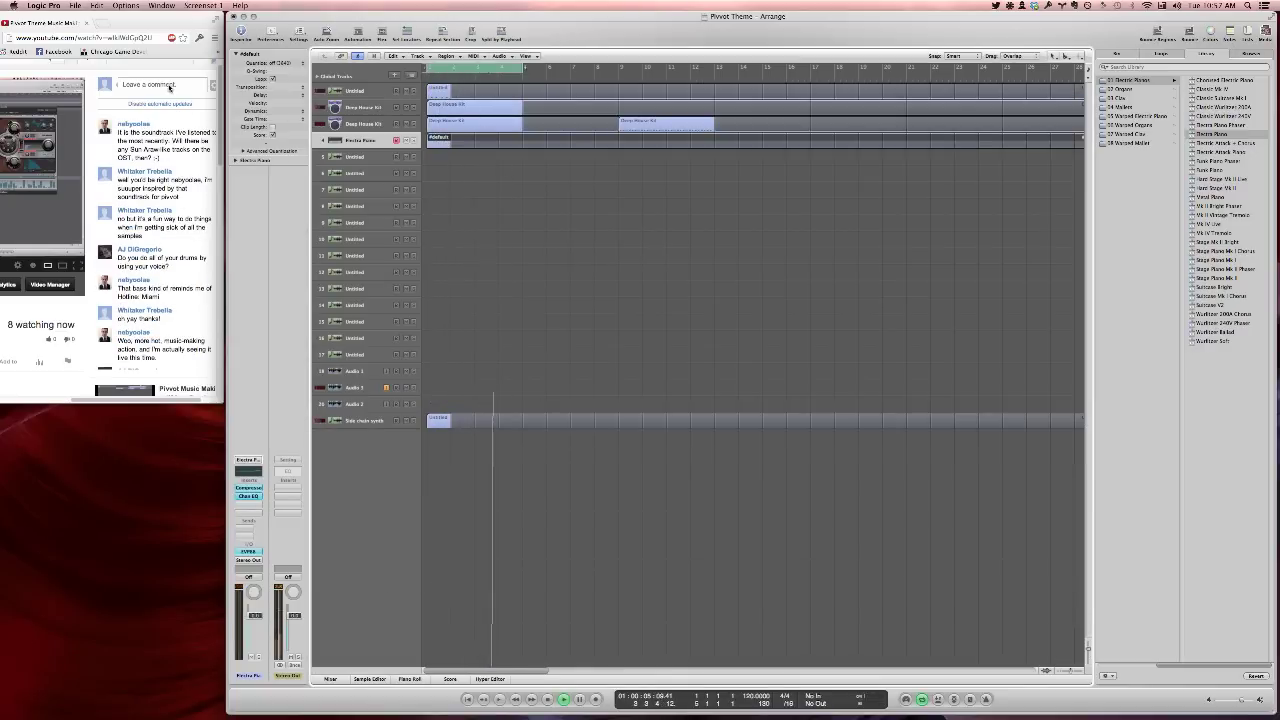
Switch to the live stream's comment box in Chrome and post the reply "haha probably not, that stuff's crazy"
{"action": "left_click", "coordinate": [168, 86]}
{"action": "type", "text": "haha p"}
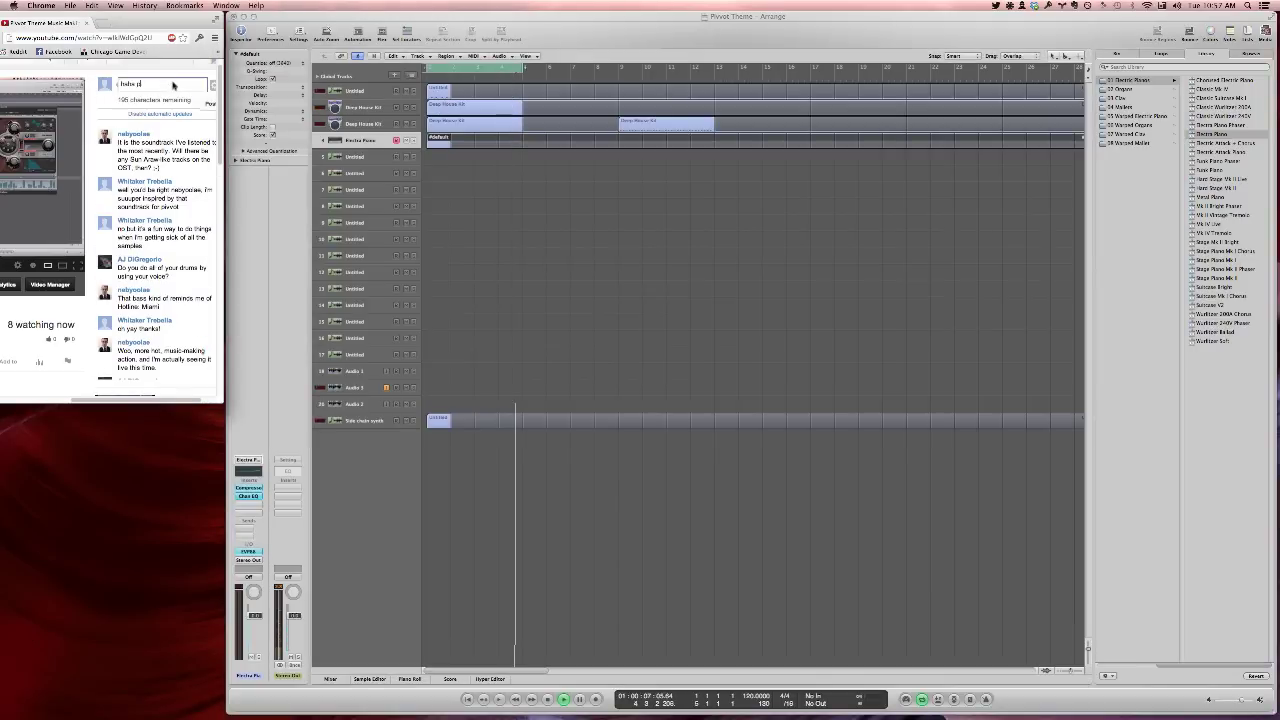
{"action": "type", "text": "robably not haha"}
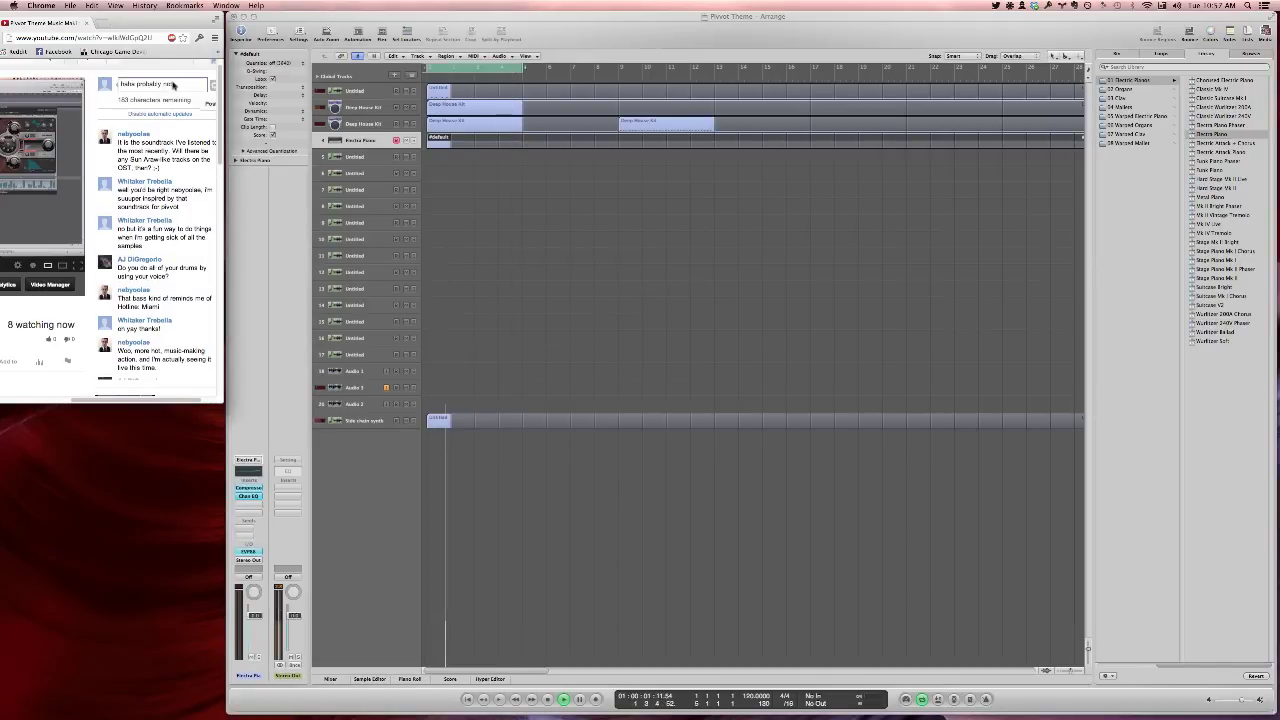
{"action": "key", "text": "BackSpace"}
{"action": "key", "text": "BackSpace"}
{"action": "key", "text": "BackSpace"}
{"action": "key", "text": "BackSpace"}
{"action": "key", "text": "BackSpace"}
{"action": "type", "text": ", that stuff's crazy"}
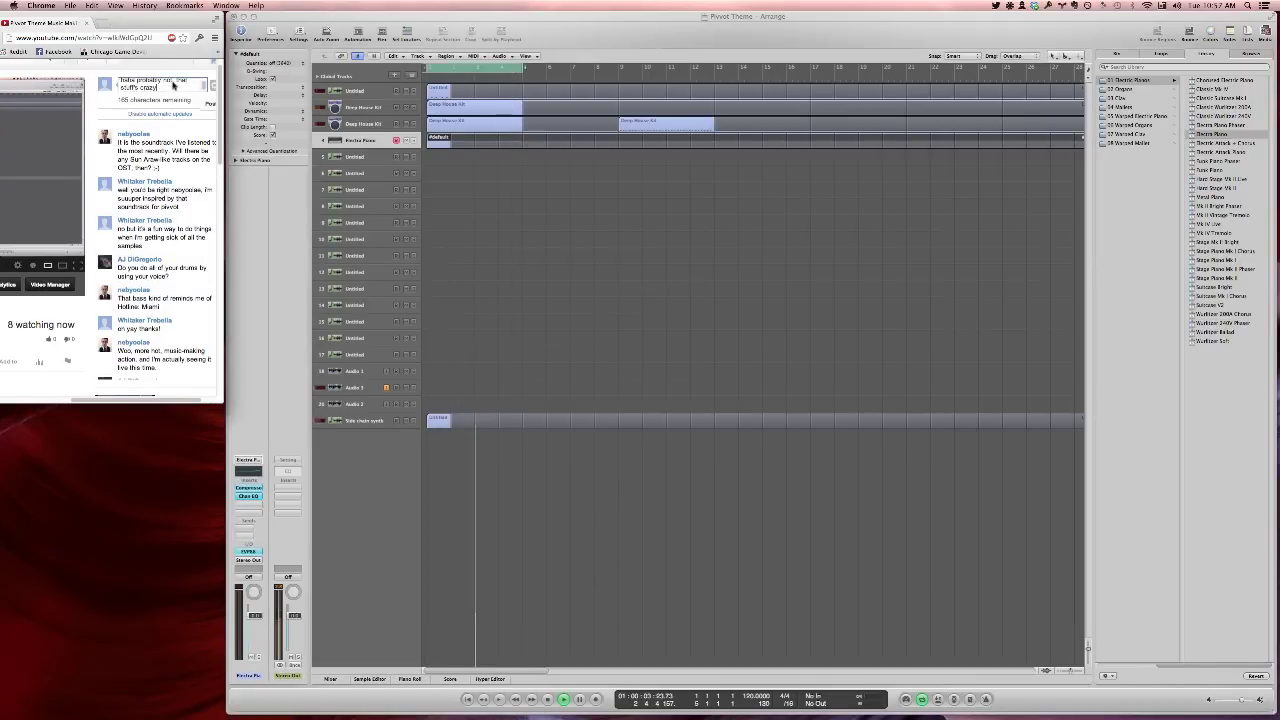
{"action": "key", "text": "Return"}
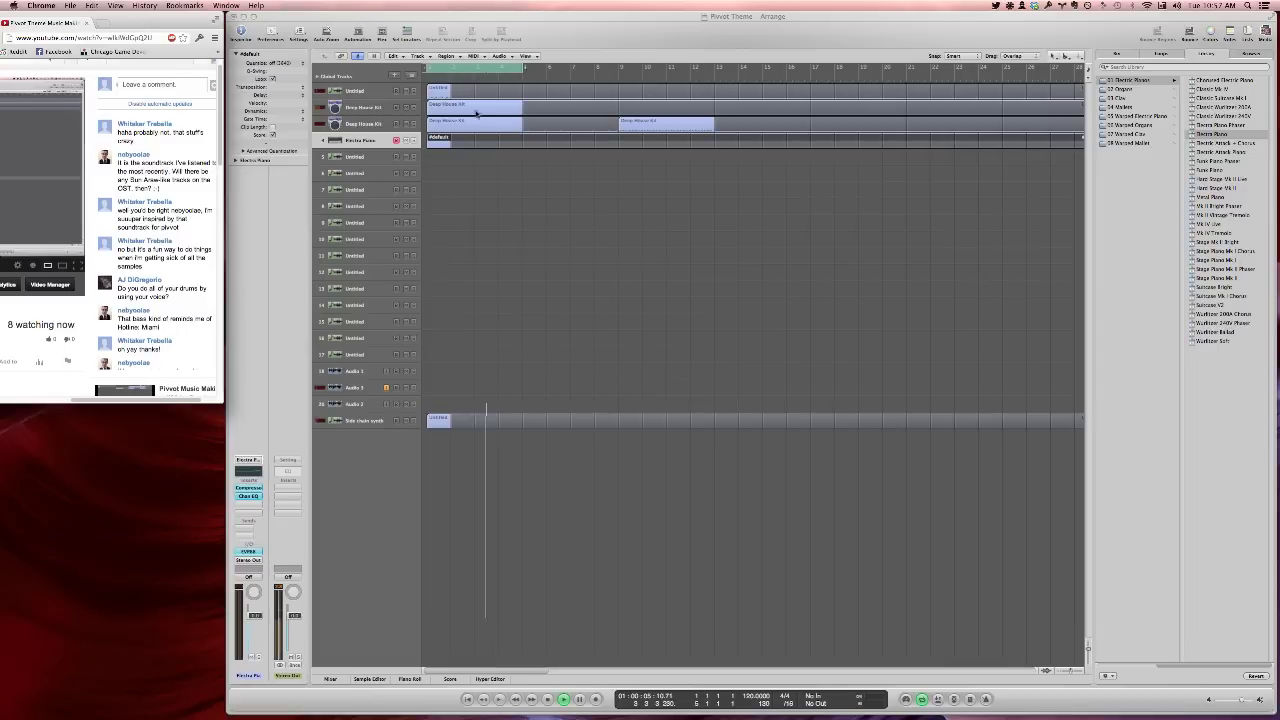
Open the Electra Piano region in the Piano Roll and build a four-note chord lasting one bar from the region's start
{"action": "left_click", "coordinate": [431, 157]}
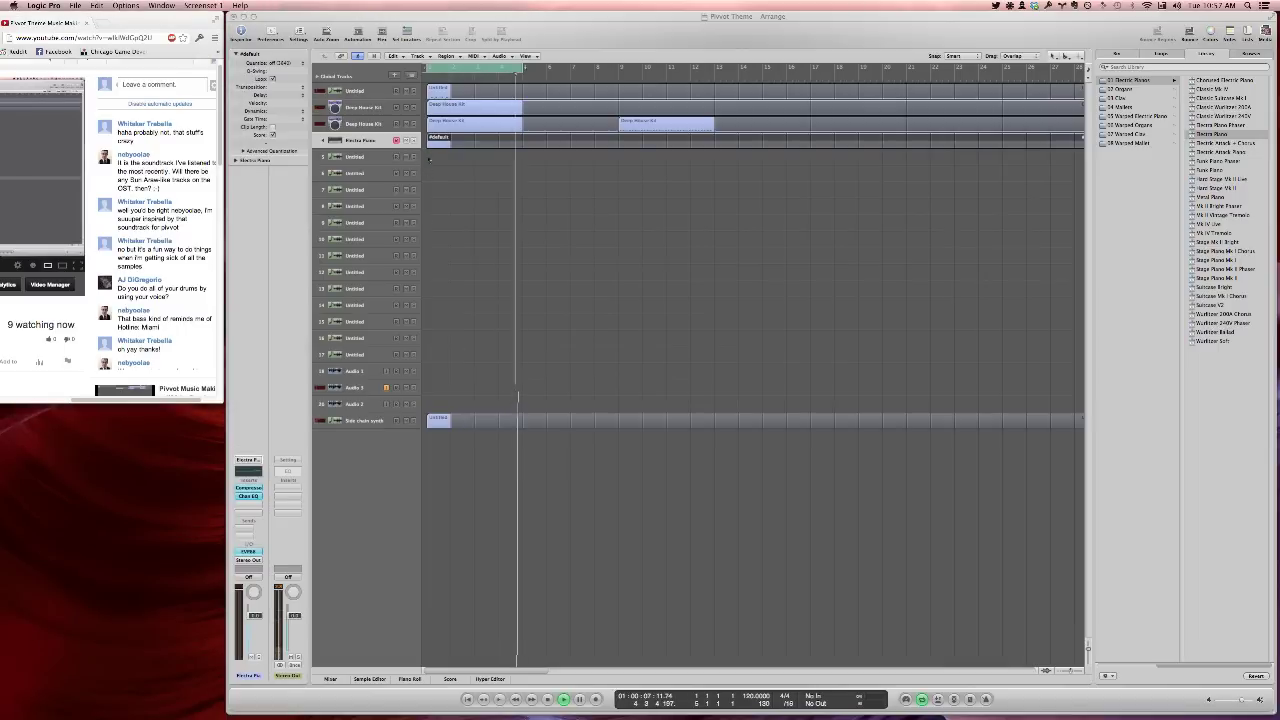
{"action": "double_click", "coordinate": [433, 142]}
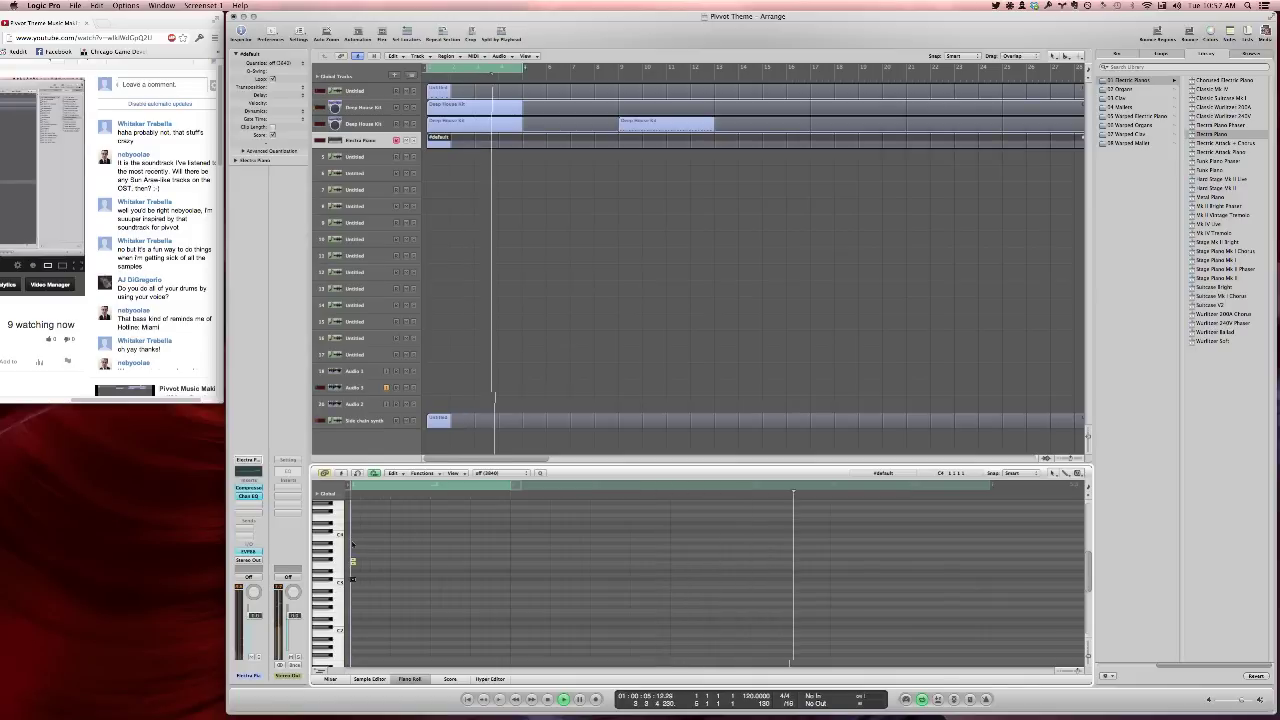
{"action": "left_click_drag", "start_coordinate": [353, 545], "coordinate": [511, 545]}
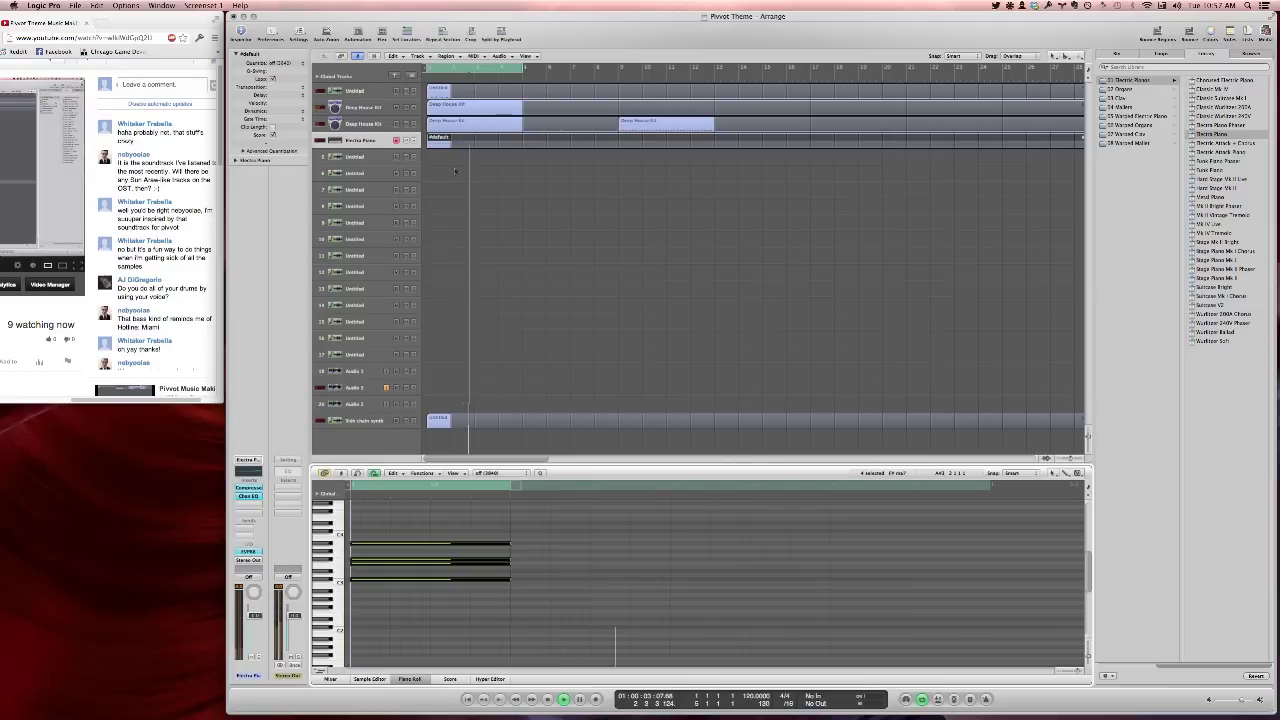
Extend the Electra Piano region to two bars, lengthen the chord to one and a half bars, and add two short chords a semitone higher
{"action": "left_click_drag", "start_coordinate": [451, 148], "coordinate": [474, 148]}
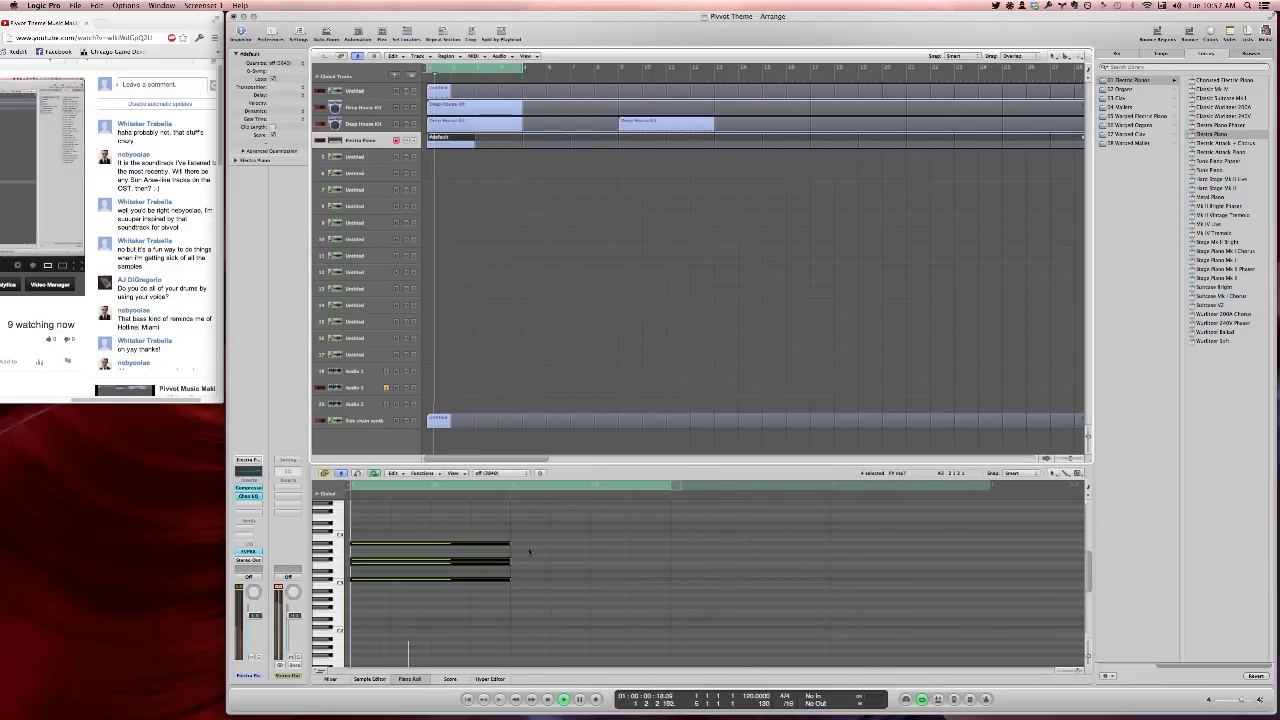
{"action": "key", "text": "space"}
{"action": "left_click_drag", "start_coordinate": [512, 546], "coordinate": [590, 545]}
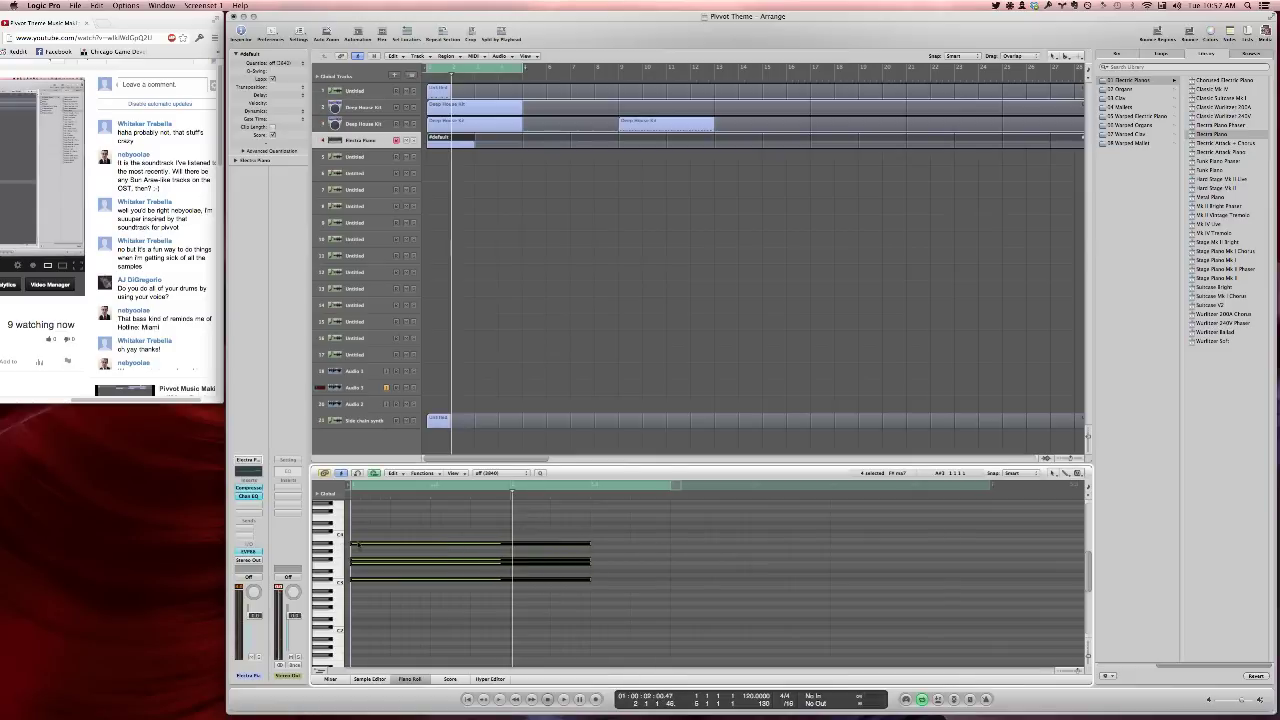
{"action": "left_click_drag", "start_coordinate": [481, 544], "coordinate": [651, 541]}
{"action": "key", "text": "space"}
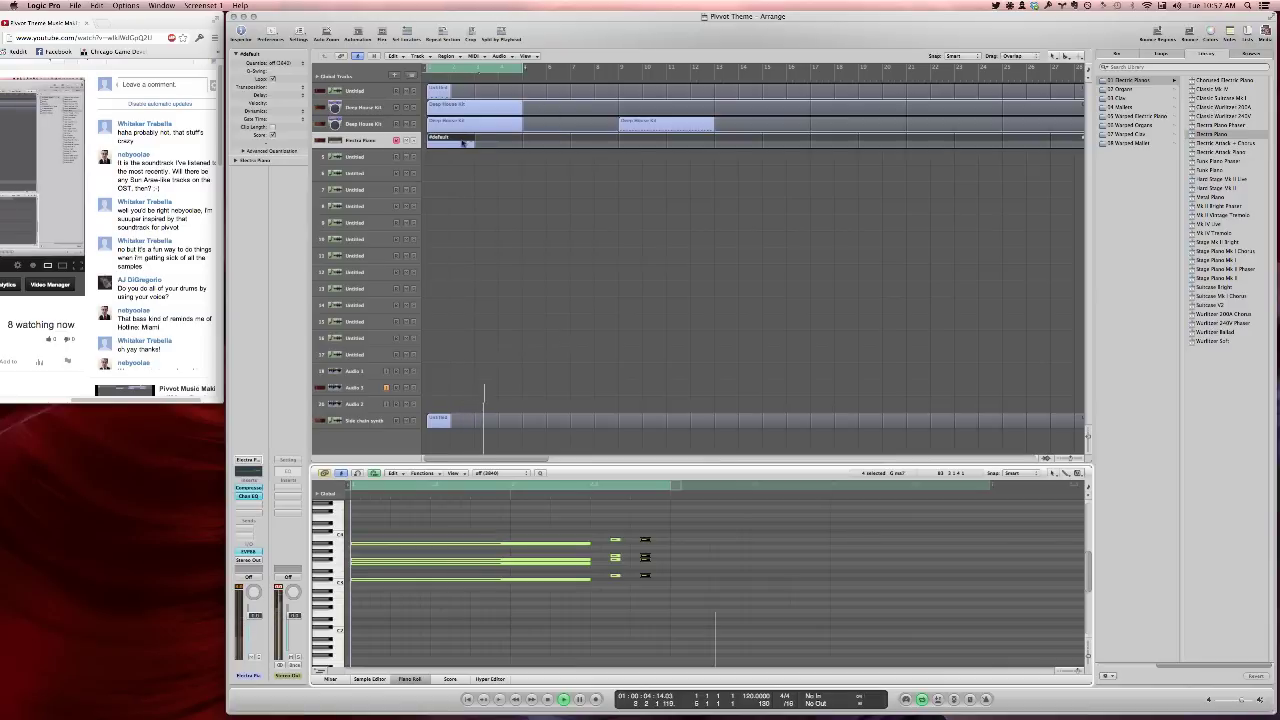
Move the Electra Piano region and the four-bar cycle range to start at bar 9, and hide the preset library
{"action": "left_click_drag", "start_coordinate": [459, 143], "coordinate": [661, 141]}
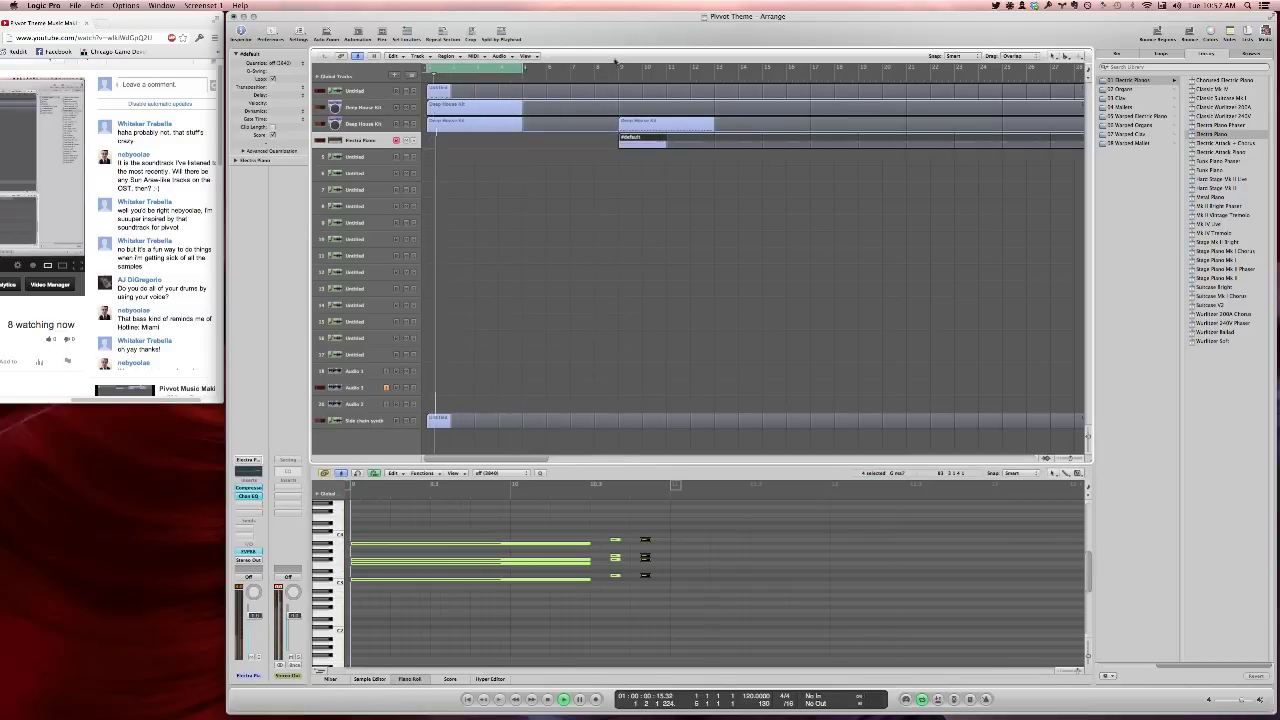
{"action": "left_click_drag", "start_coordinate": [620, 68], "coordinate": [712, 70]}
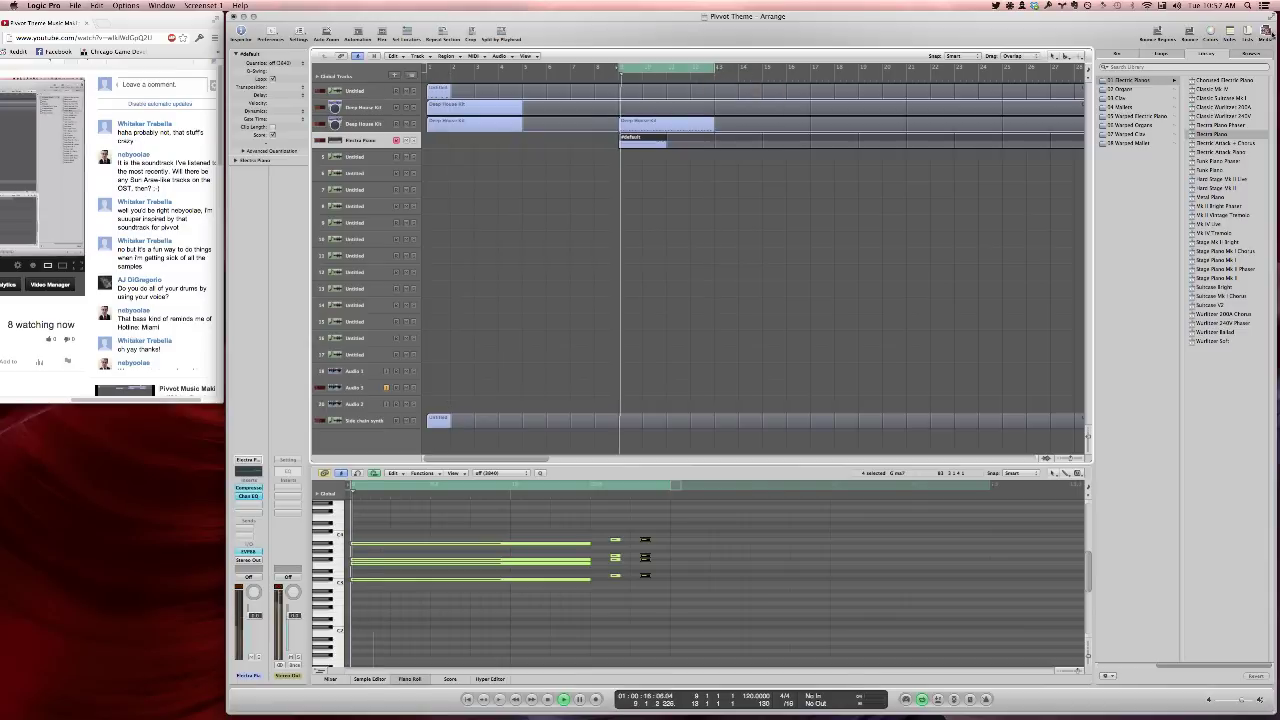
{"action": "key", "text": "y"}
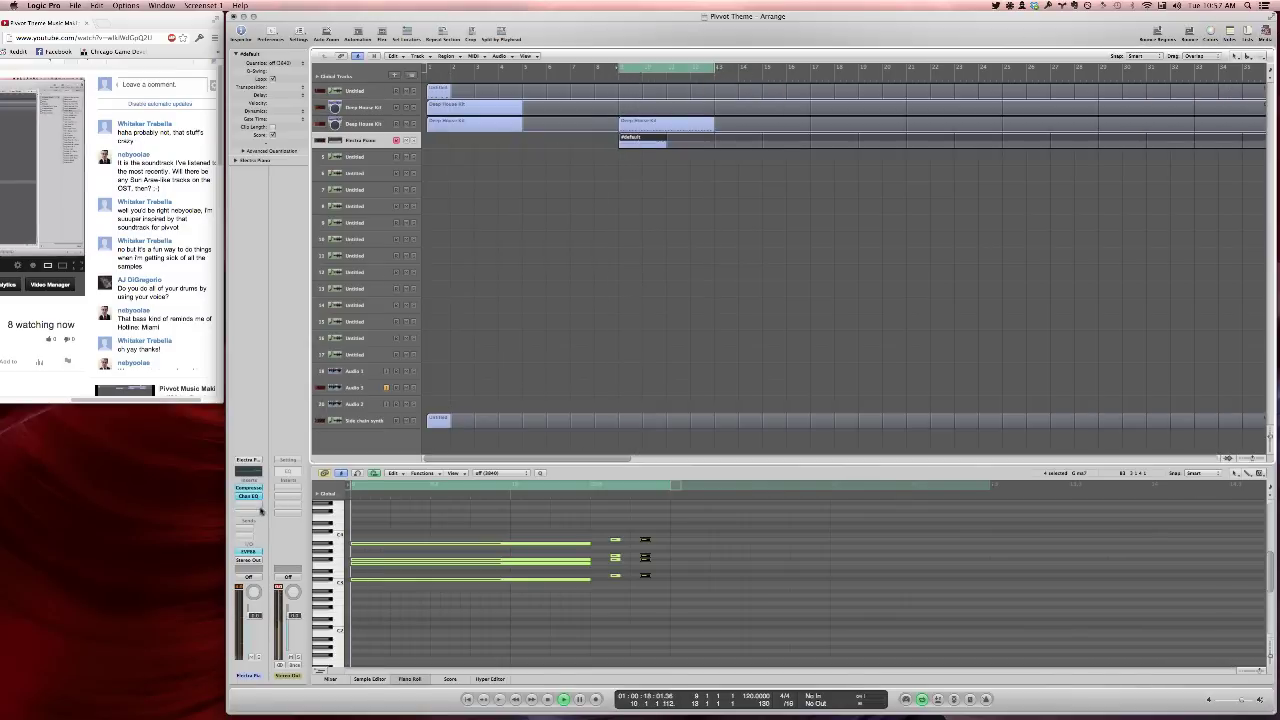
Open the Electra Piano's EVP88 instrument, adjust its tremolo rate, and close the plug-in window
{"action": "key", "text": "v"}
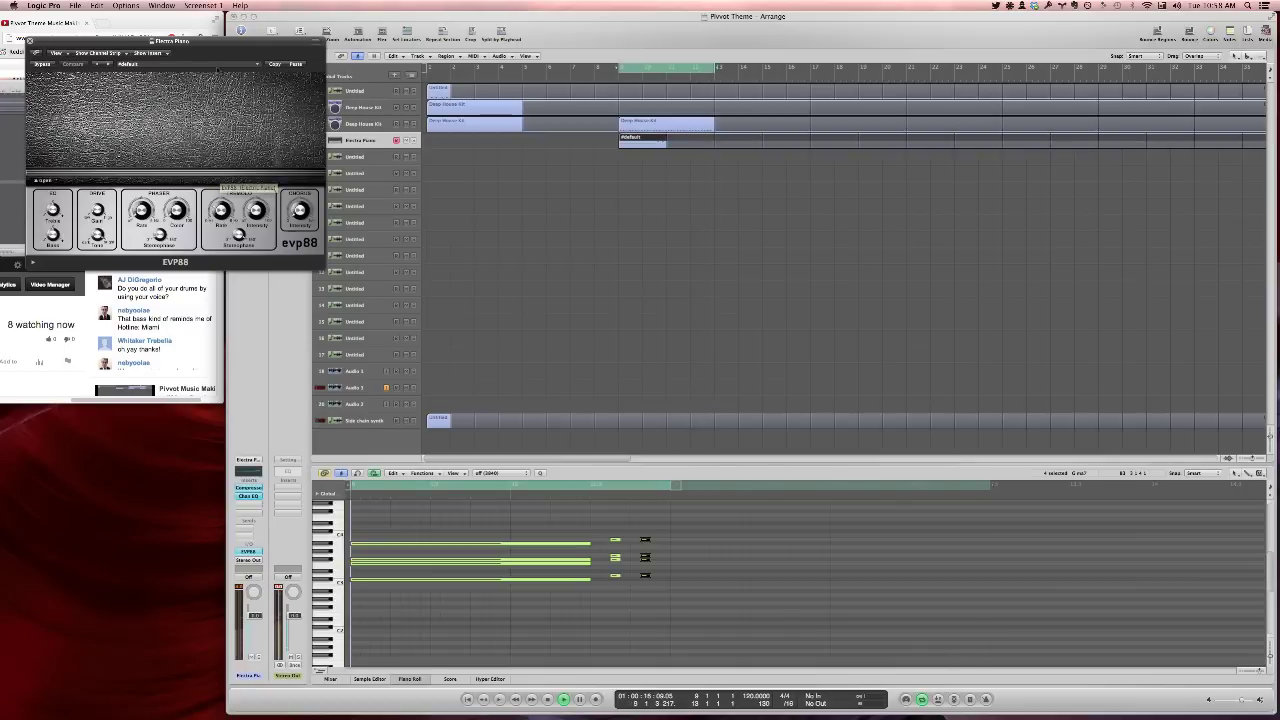
{"action": "left_click_drag", "start_coordinate": [222, 214], "coordinate": [222, 205]}
{"action": "left_click_drag", "start_coordinate": [222, 41], "coordinate": [642, 203]}
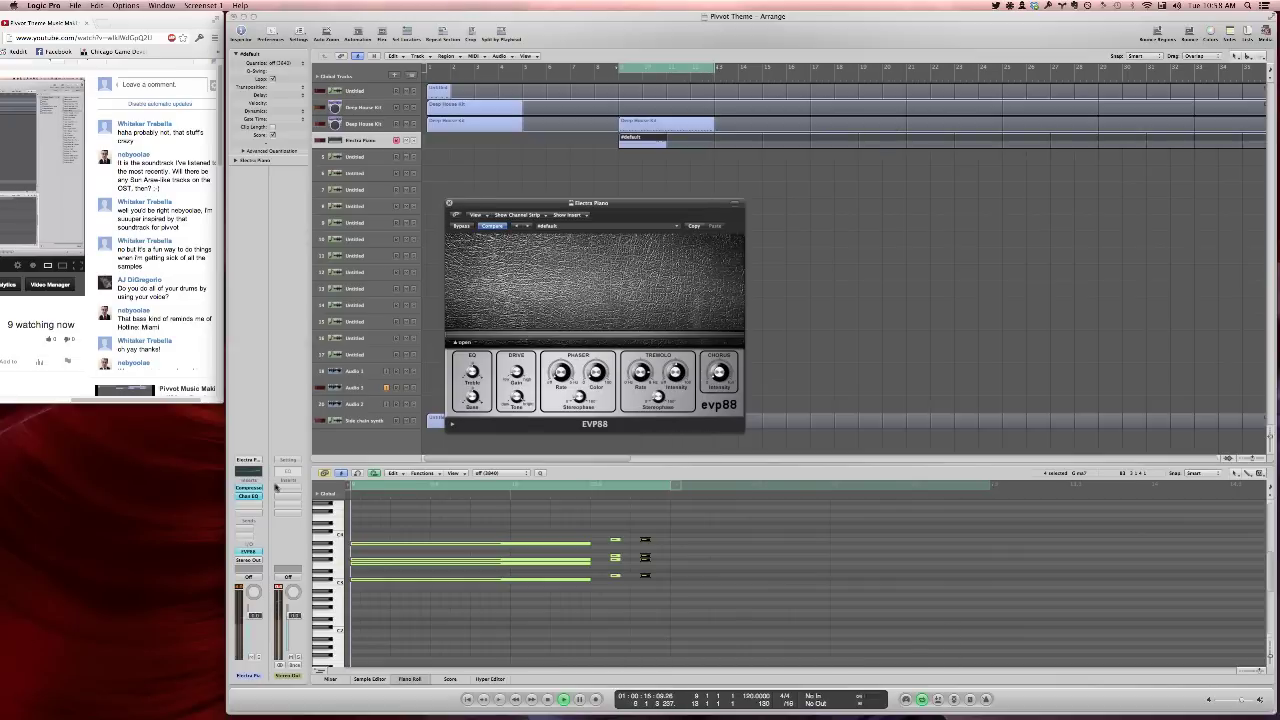
{"action": "left_click", "coordinate": [449, 203]}
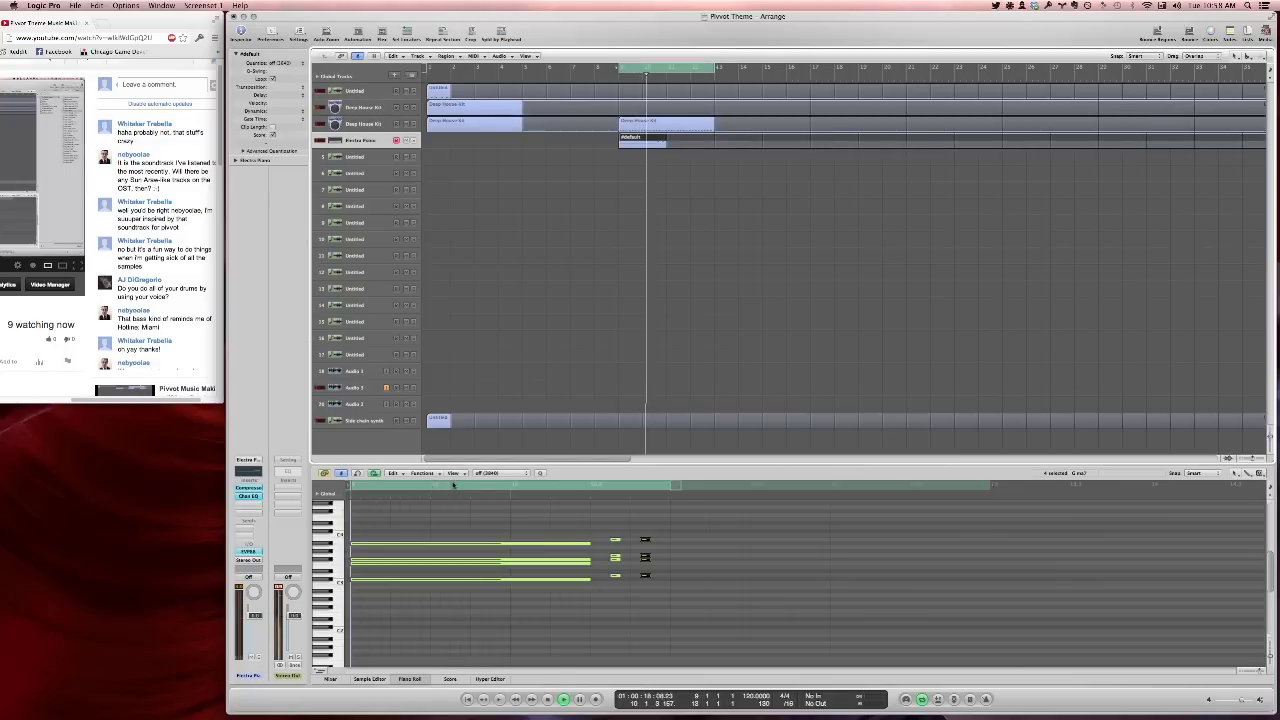
Lower the volume faders of the first sixteen instrument channels together in the Mixer, close it, and raise the system volume
{"action": "key", "text": "x"}
{"action": "left_click_drag", "start_coordinate": [343, 657], "coordinate": [837, 657]}
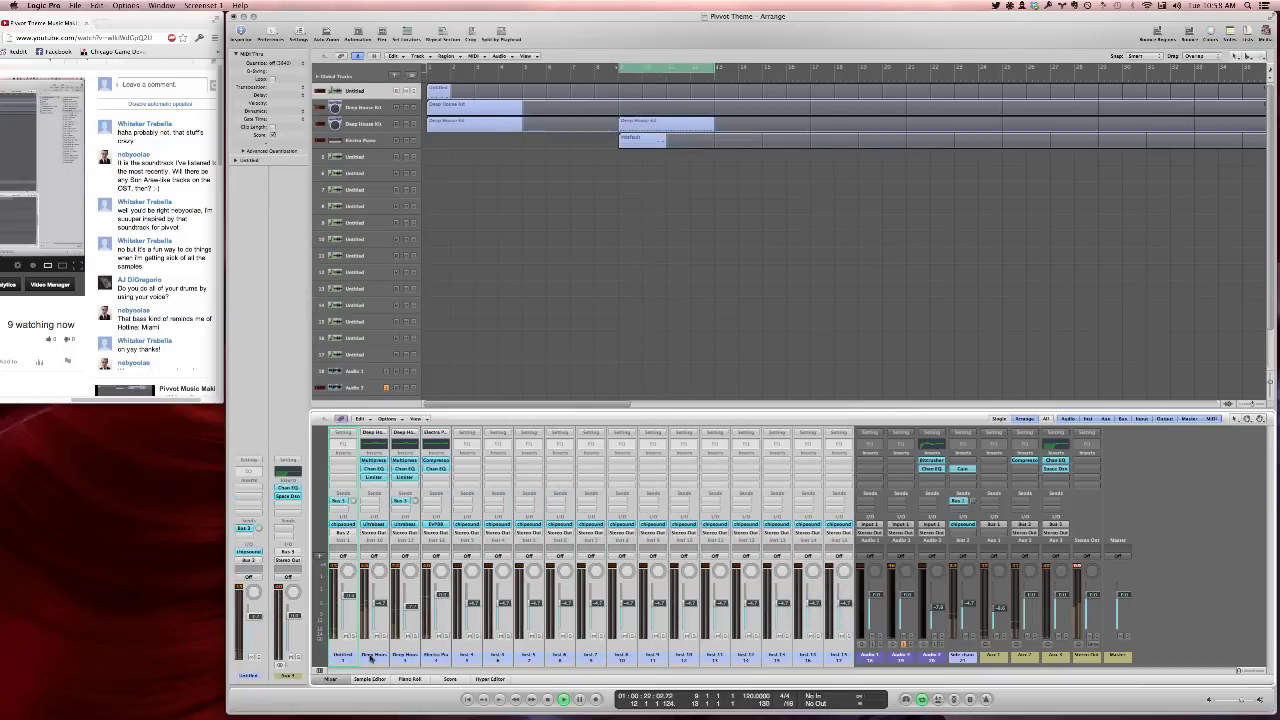
{"action": "left_click", "coordinate": [837, 657], "text": "shift"}
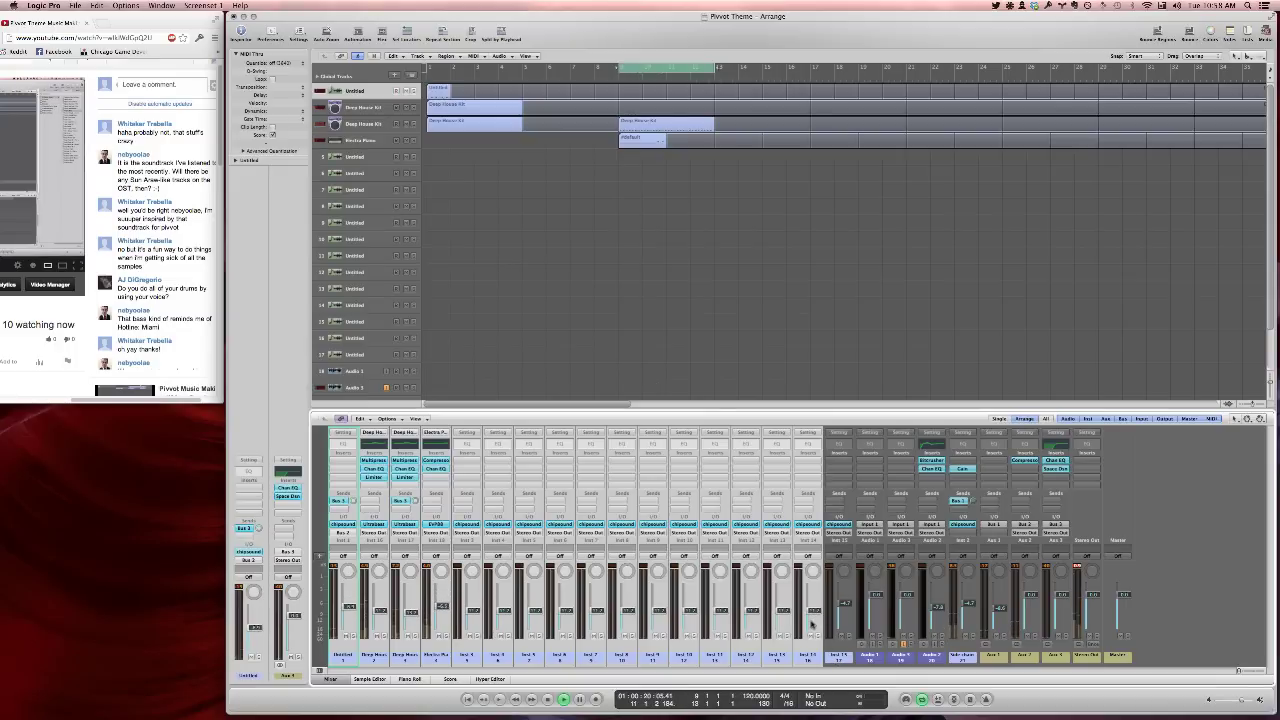
{"action": "key", "text": "x"}
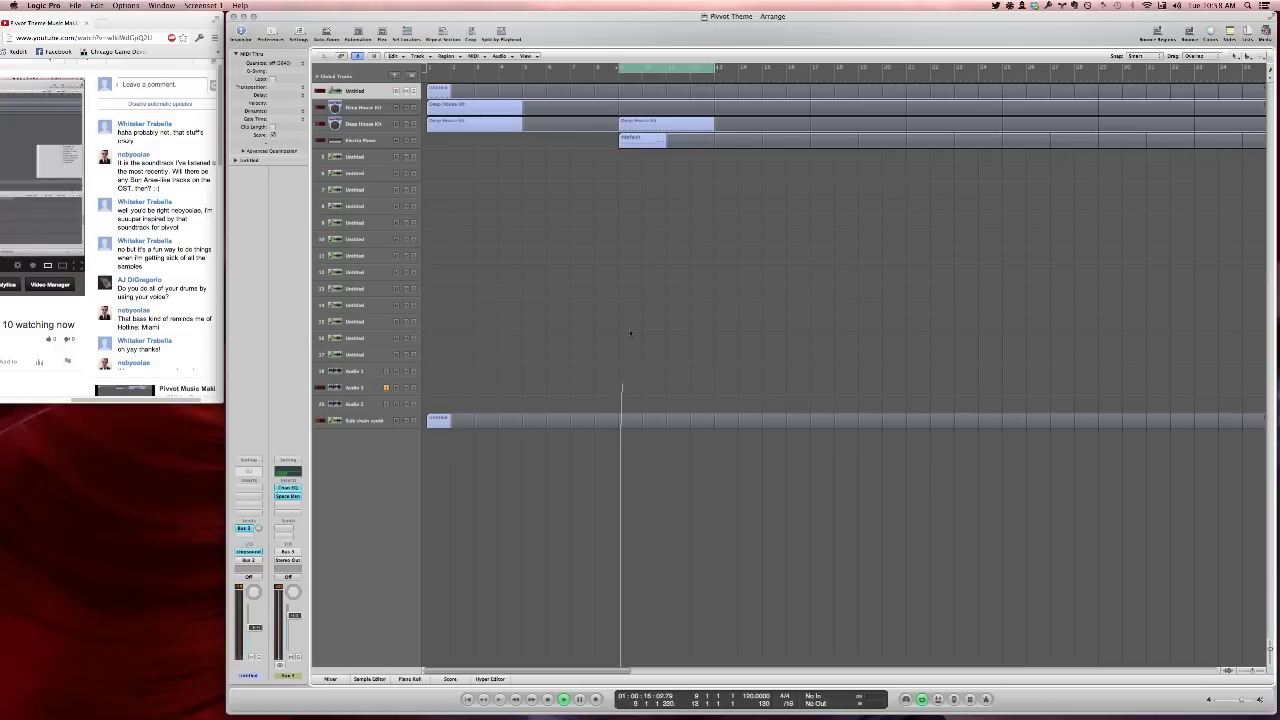
{"action": "key", "text": "XF86AudioRaiseVolume"}
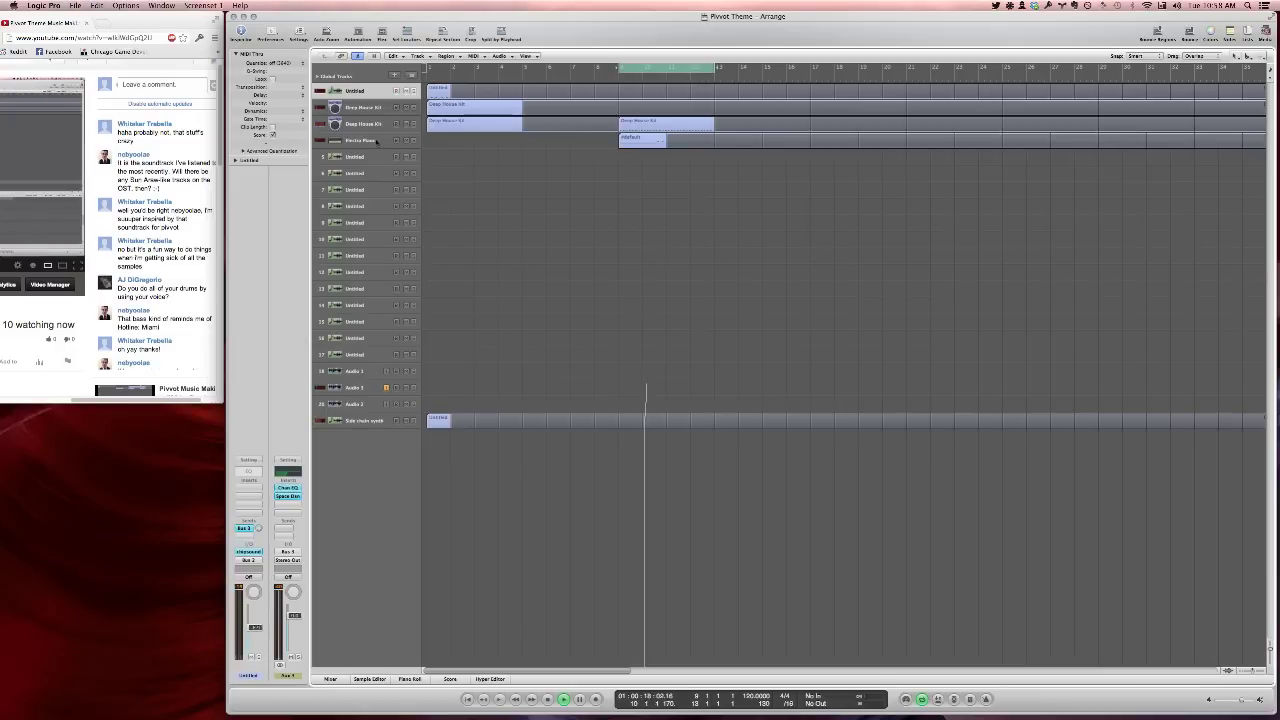
Insert a Stereo Spread on the Electra Piano channel, reduce its lower intensity and raise its lower frequency limit
{"action": "left_click", "coordinate": [377, 141]}
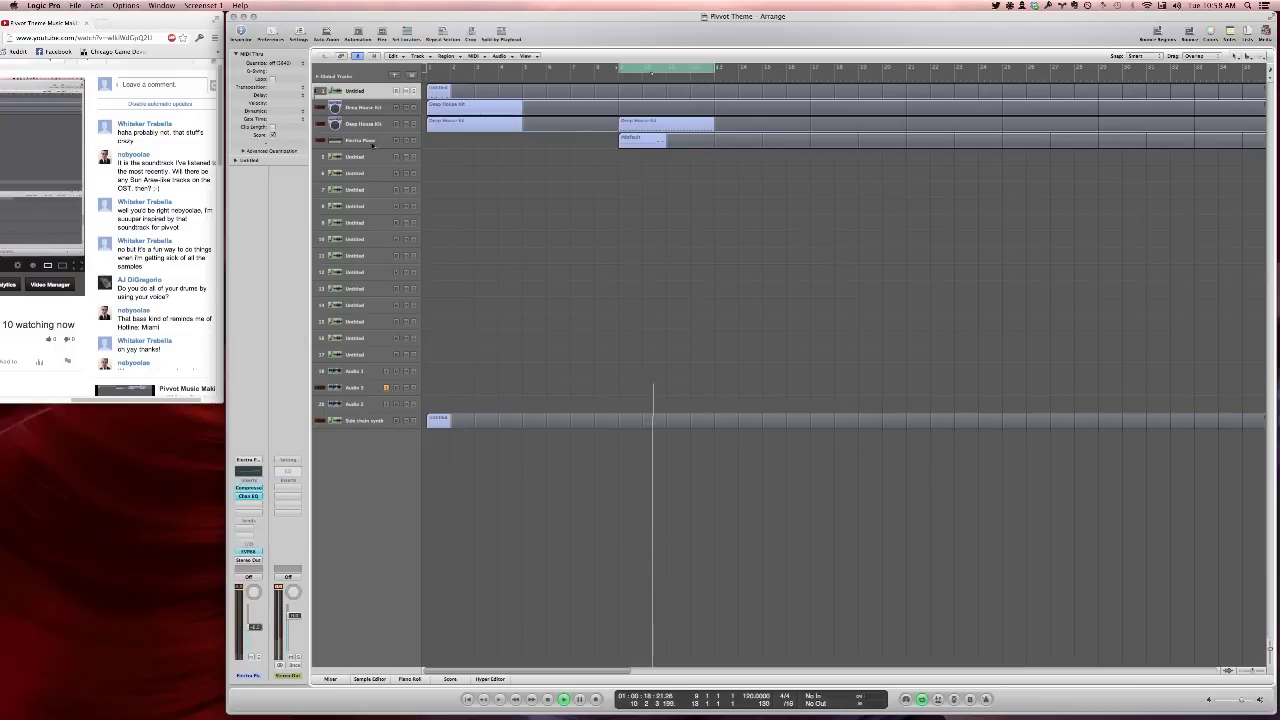
{"action": "left_click", "coordinate": [248, 506]}
{"action": "mouse_move", "coordinate": [250, 558]}
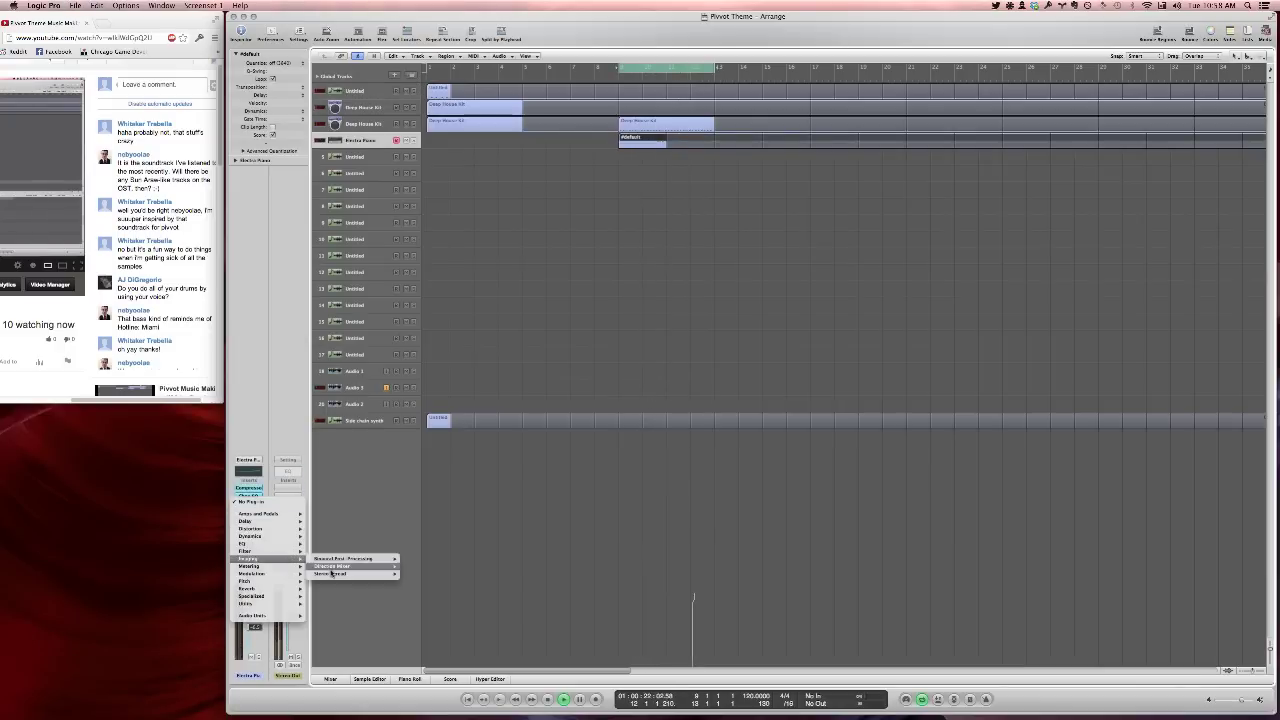
{"action": "mouse_move", "coordinate": [331, 574]}
{"action": "left_click", "coordinate": [414, 574]}
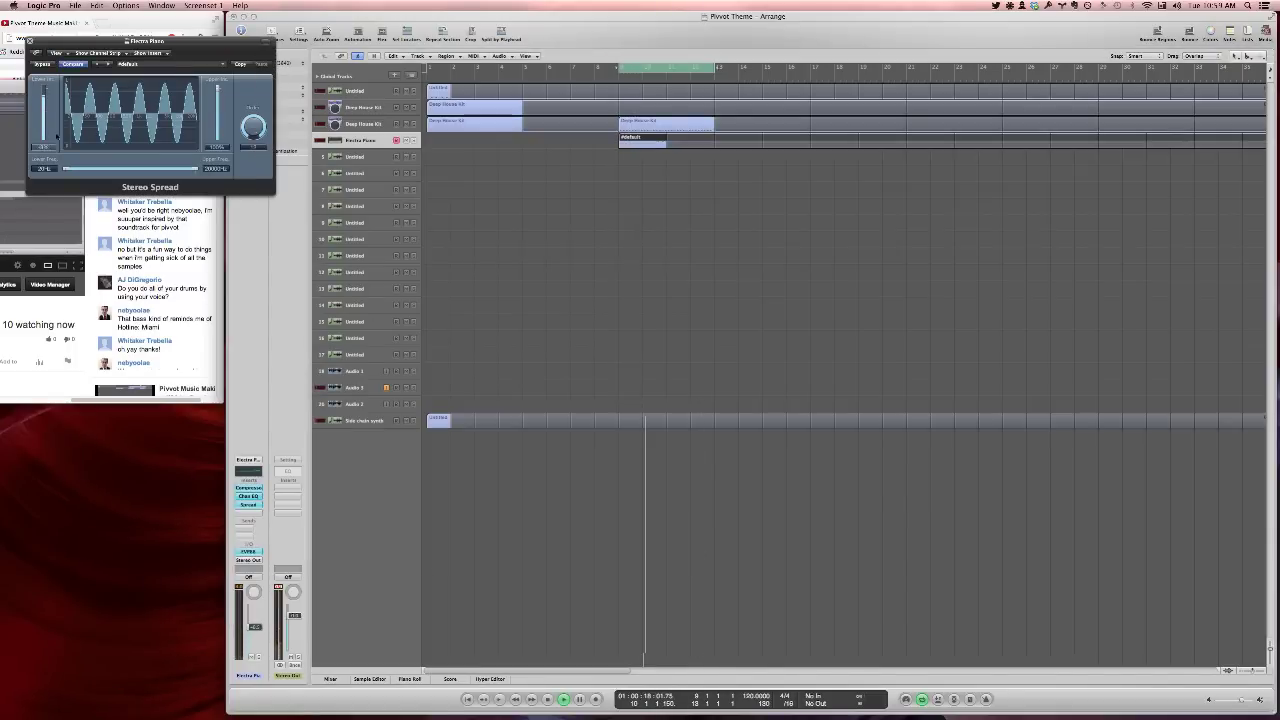
{"action": "left_click_drag", "start_coordinate": [64, 167], "coordinate": [94, 155]}
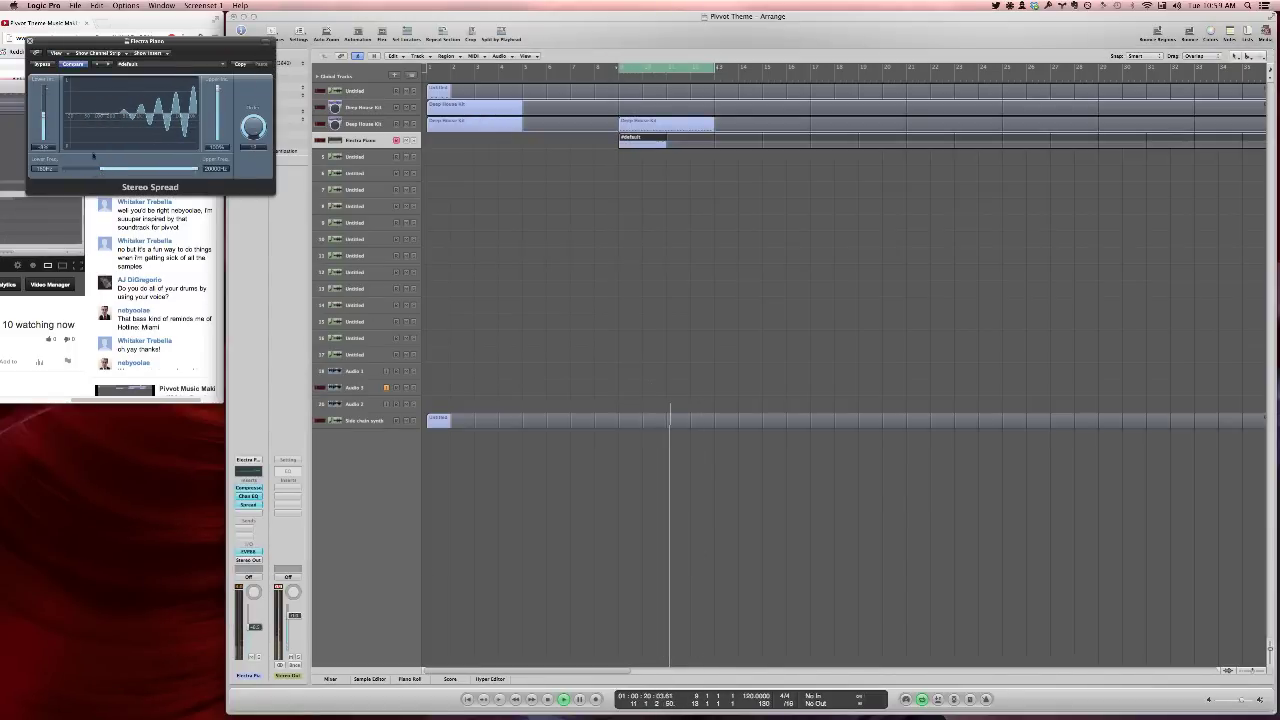
{"action": "left_click", "coordinate": [30, 41]}
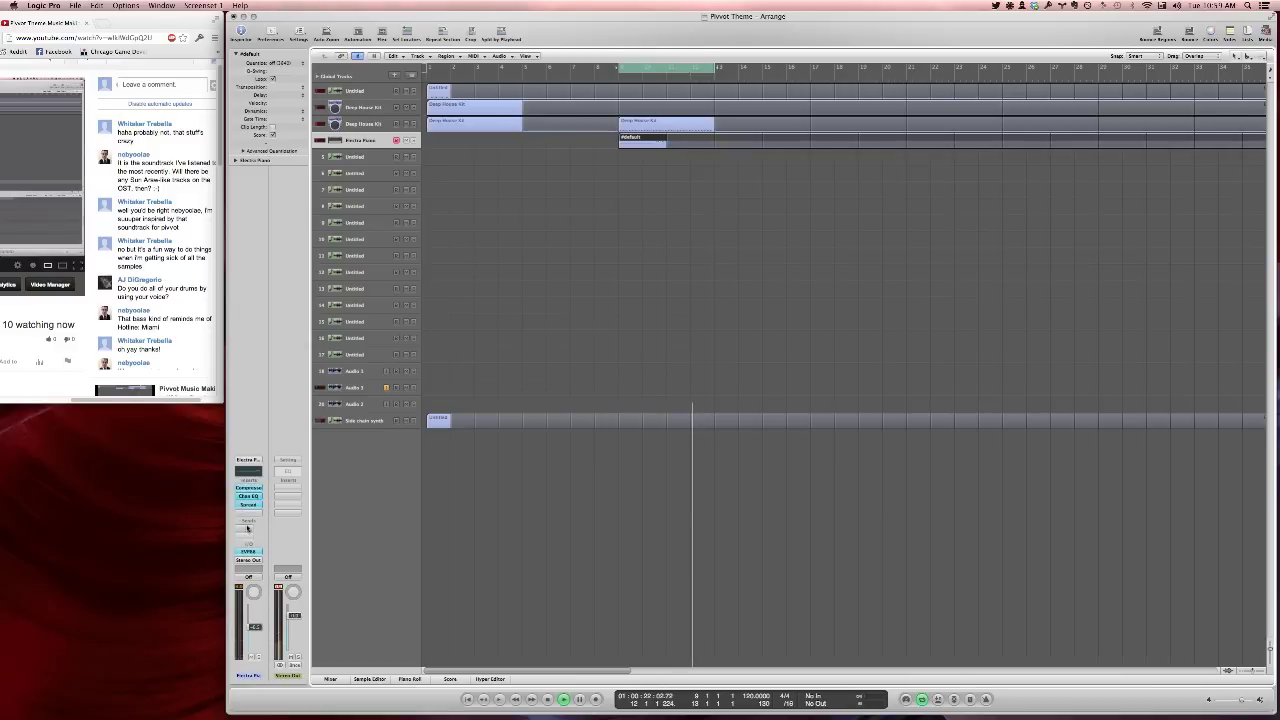
Try a Stereo Delay in the insert slot after the Stereo Spread on the Electra Piano channel
{"action": "left_click", "coordinate": [248, 513]}
{"action": "mouse_move", "coordinate": [290, 529]}
{"action": "left_click", "coordinate": [345, 552]}
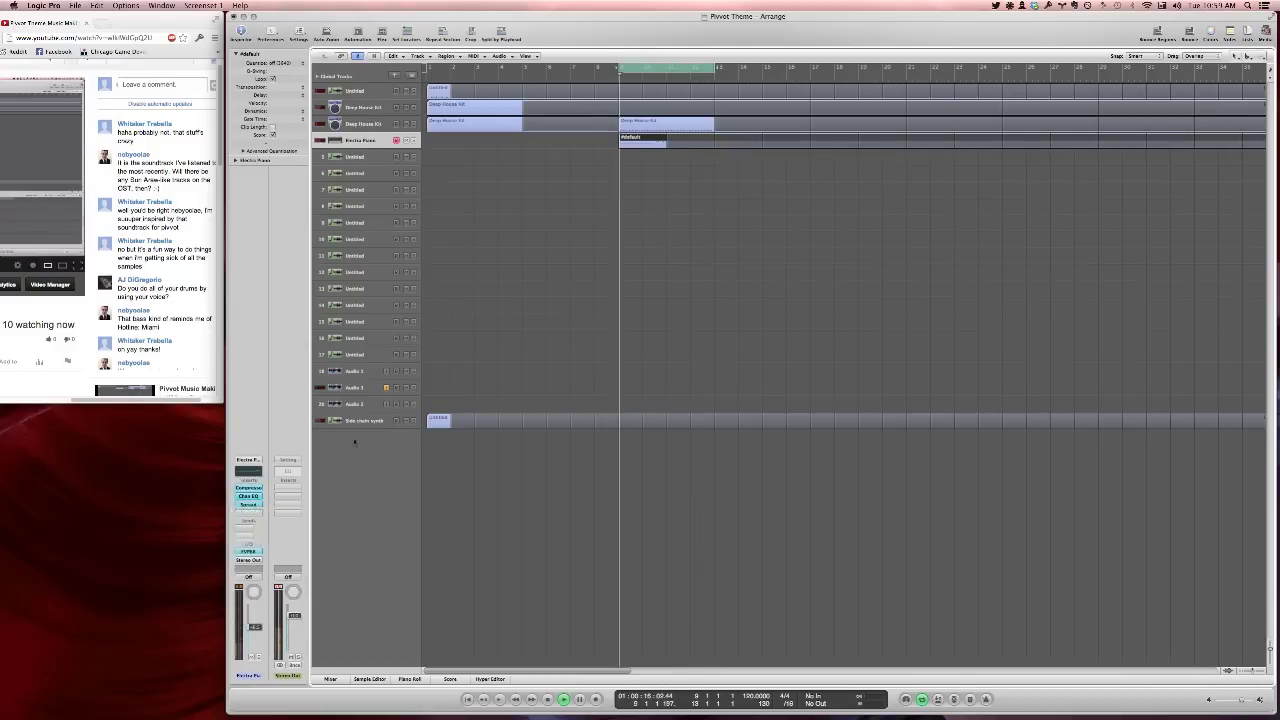
{"action": "key", "text": "super+w"}
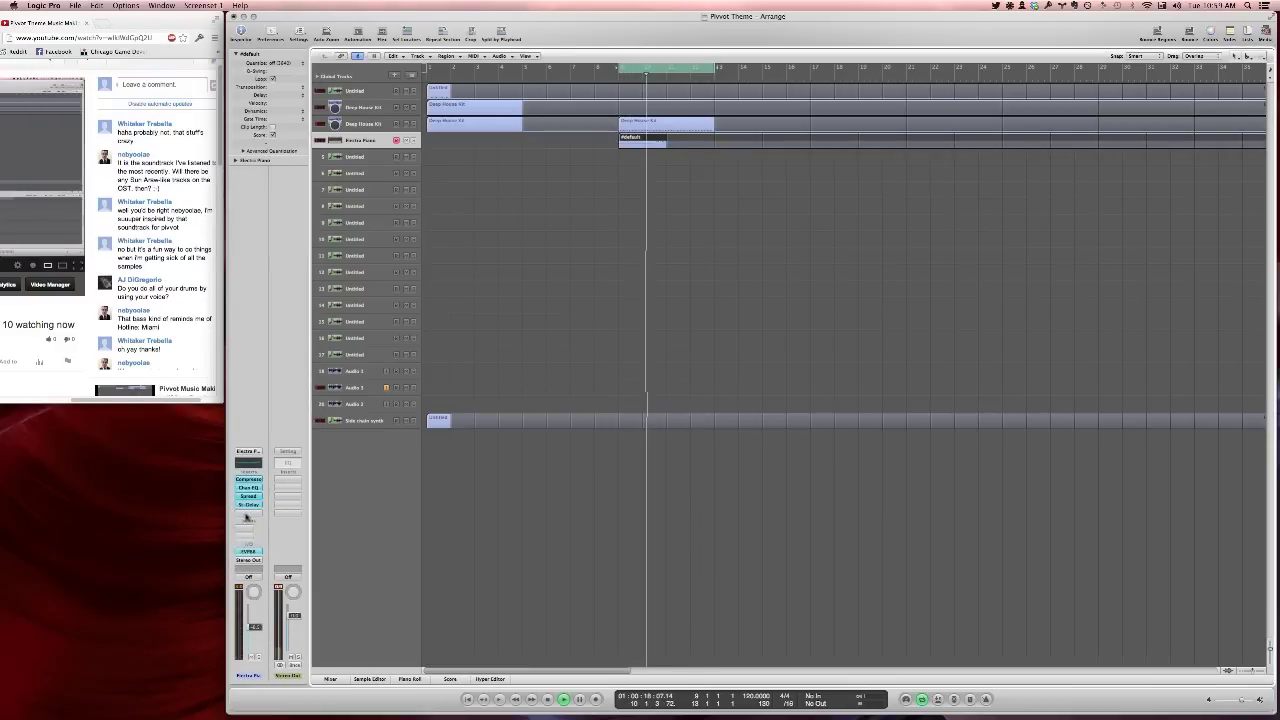
Replace the Stereo Delay on the Electra Piano channel with an Echo and place its window over the arrangement
{"action": "left_click", "coordinate": [249, 504]}
{"action": "mouse_move", "coordinate": [262, 536]}
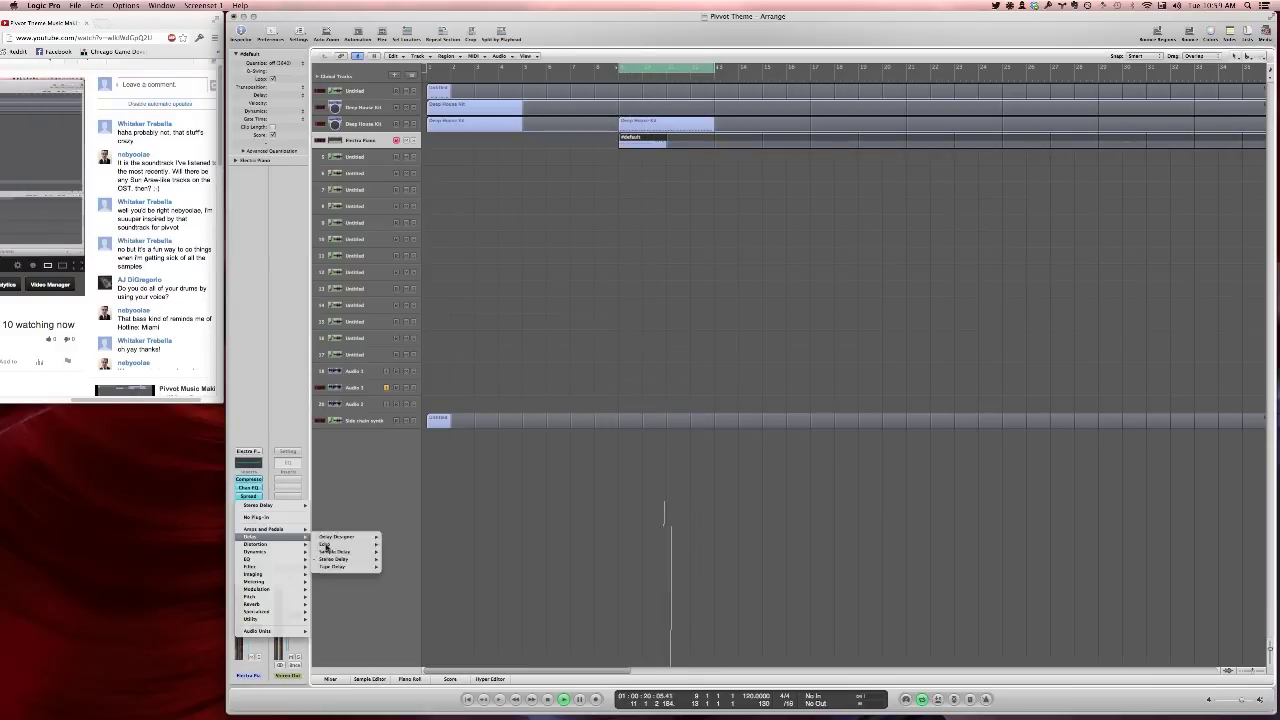
{"action": "left_click", "coordinate": [330, 544]}
{"action": "left_click_drag", "start_coordinate": [110, 41], "coordinate": [622, 320]}
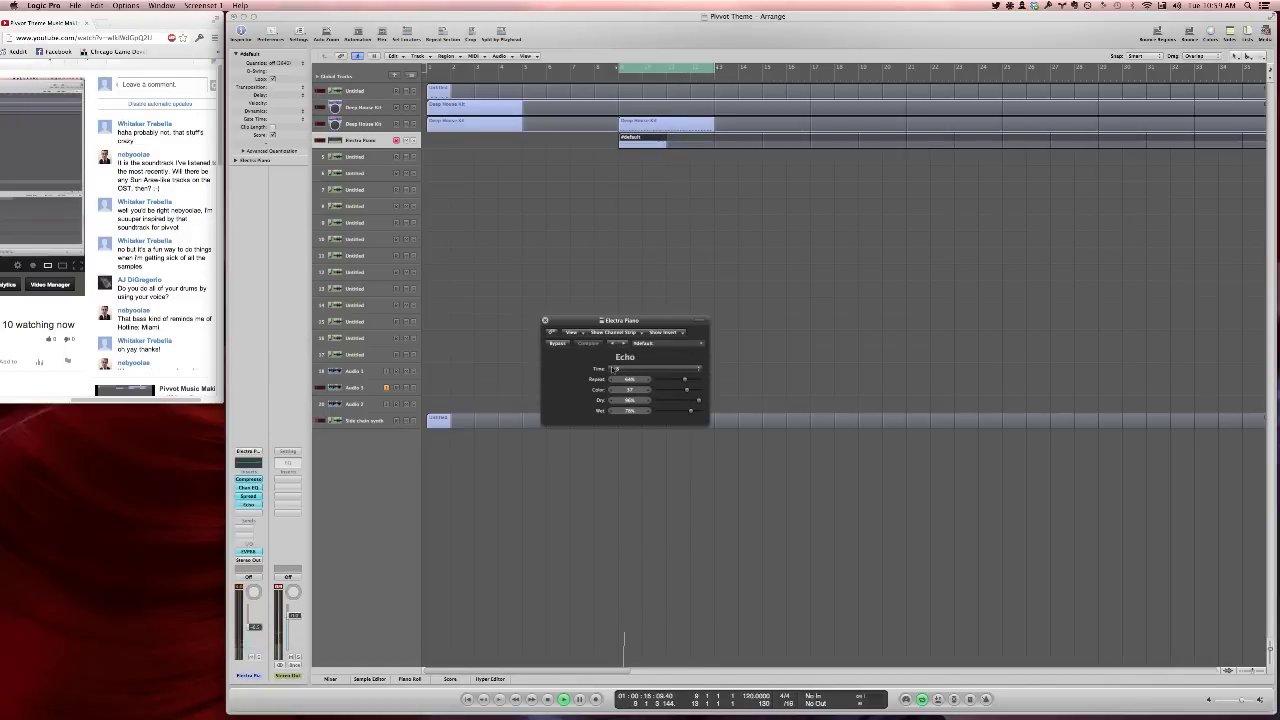
Set the Echo's time to 1/16, slightly reduce its repeat and color, and lower the wet level to 40%
{"action": "left_click", "coordinate": [618, 369]}
{"action": "left_click", "coordinate": [617, 442]}
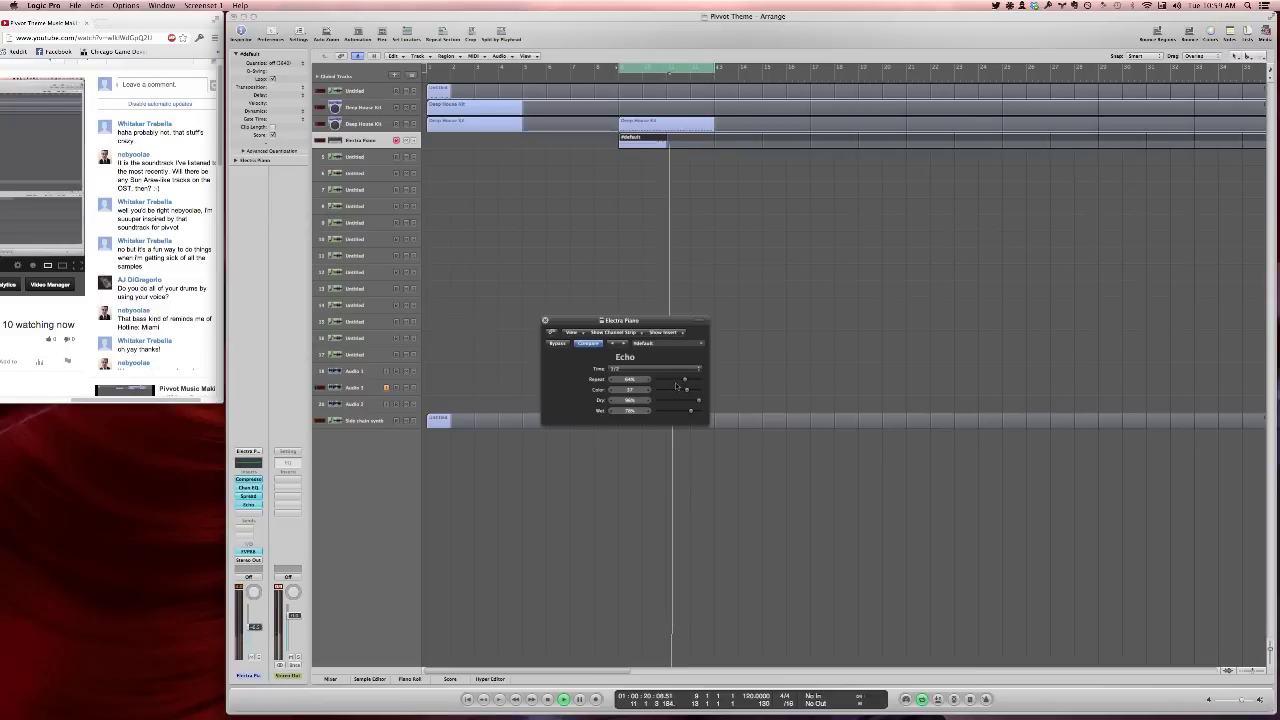
{"action": "left_click", "coordinate": [620, 369]}
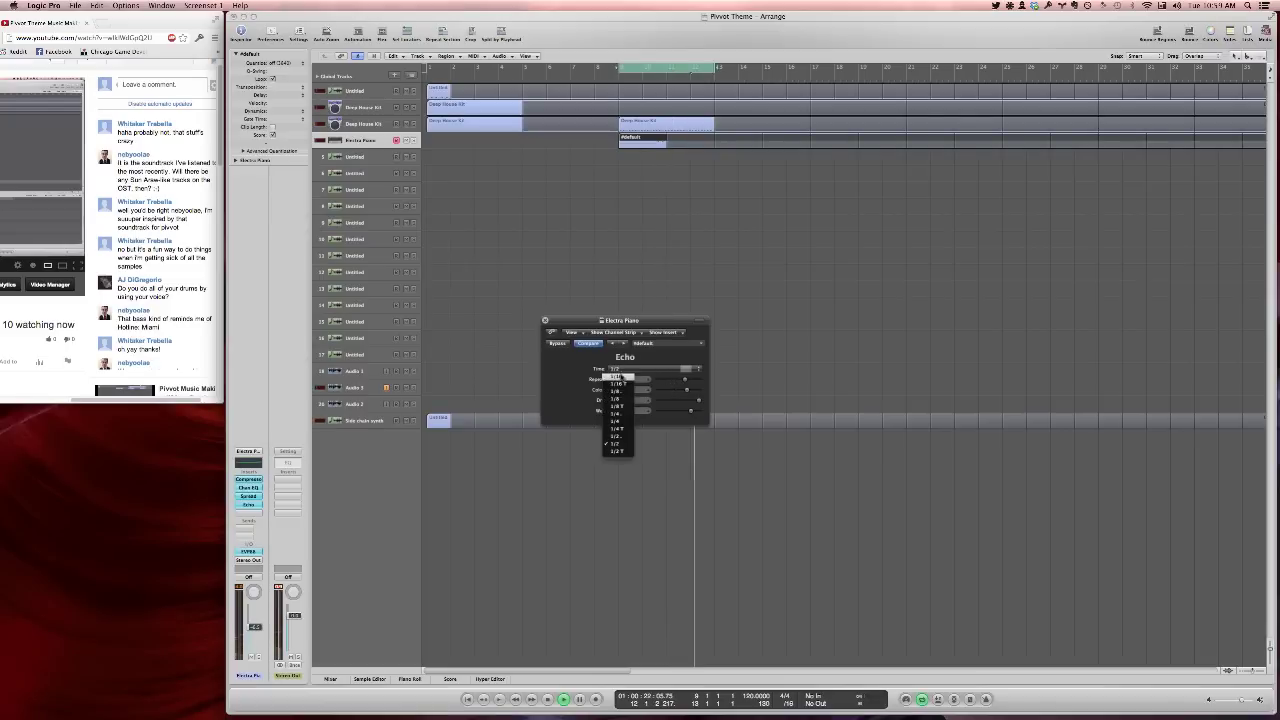
{"action": "left_click", "coordinate": [626, 371]}
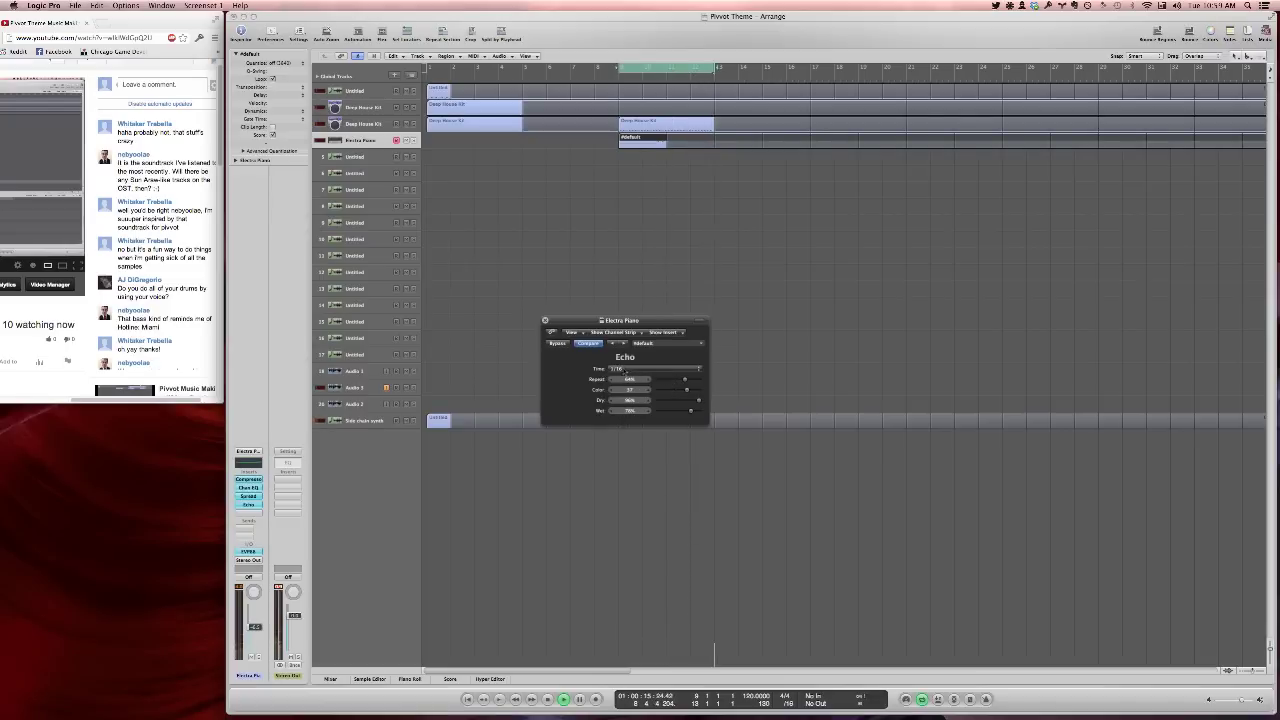
{"action": "left_click_drag", "start_coordinate": [680, 380], "coordinate": [700, 401]}
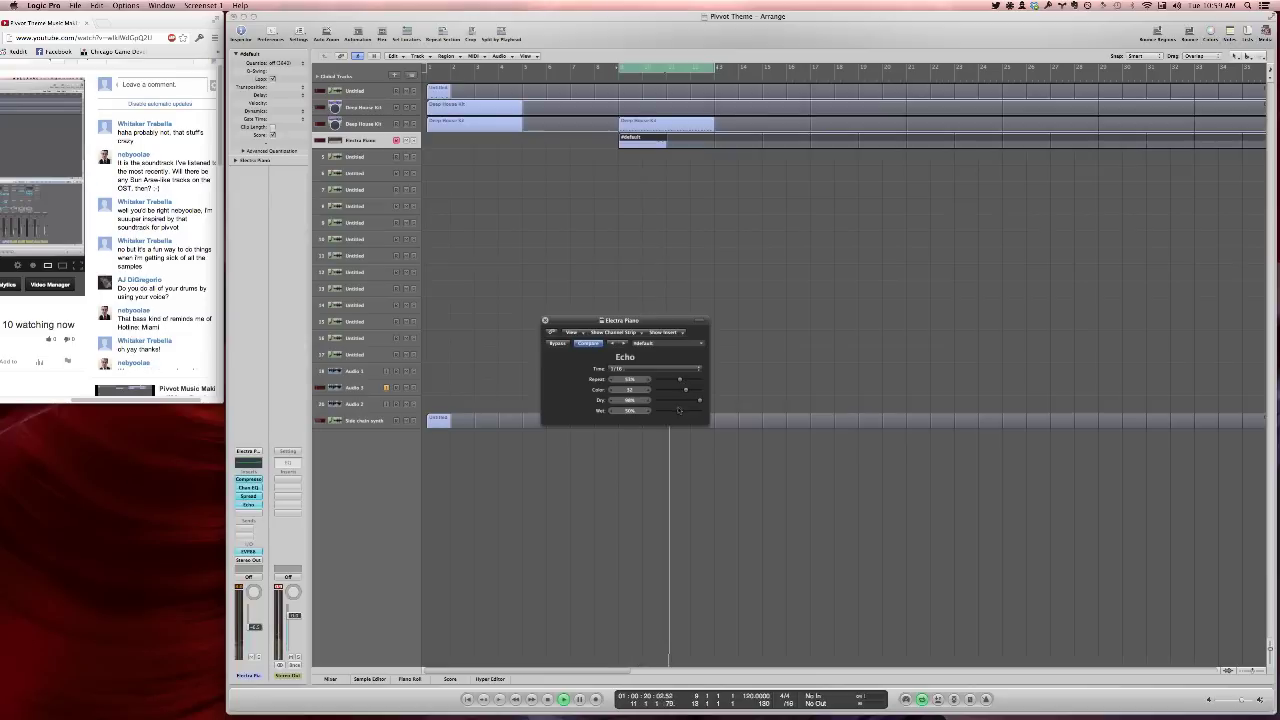
{"action": "left_click_drag", "start_coordinate": [676, 411], "coordinate": [648, 402]}
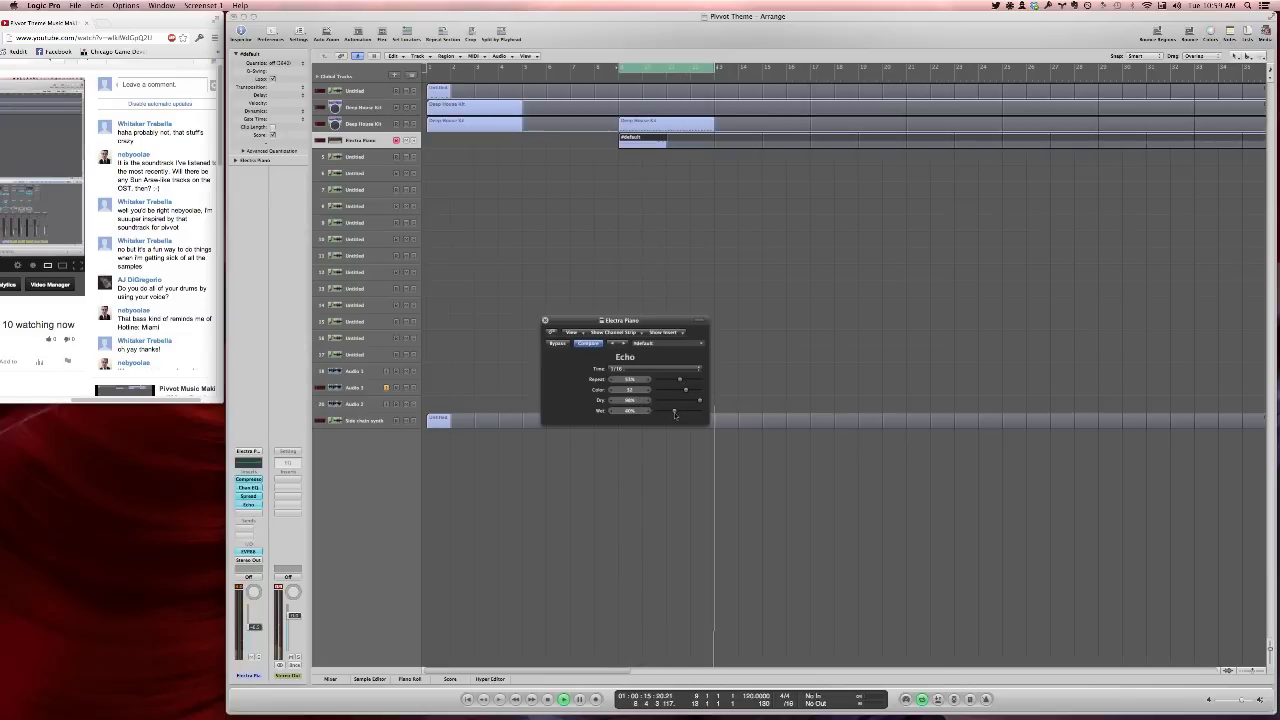
Lower the Echo's wet level to 30% and close its window
{"action": "left_click_drag", "start_coordinate": [675, 413], "coordinate": [670, 411]}
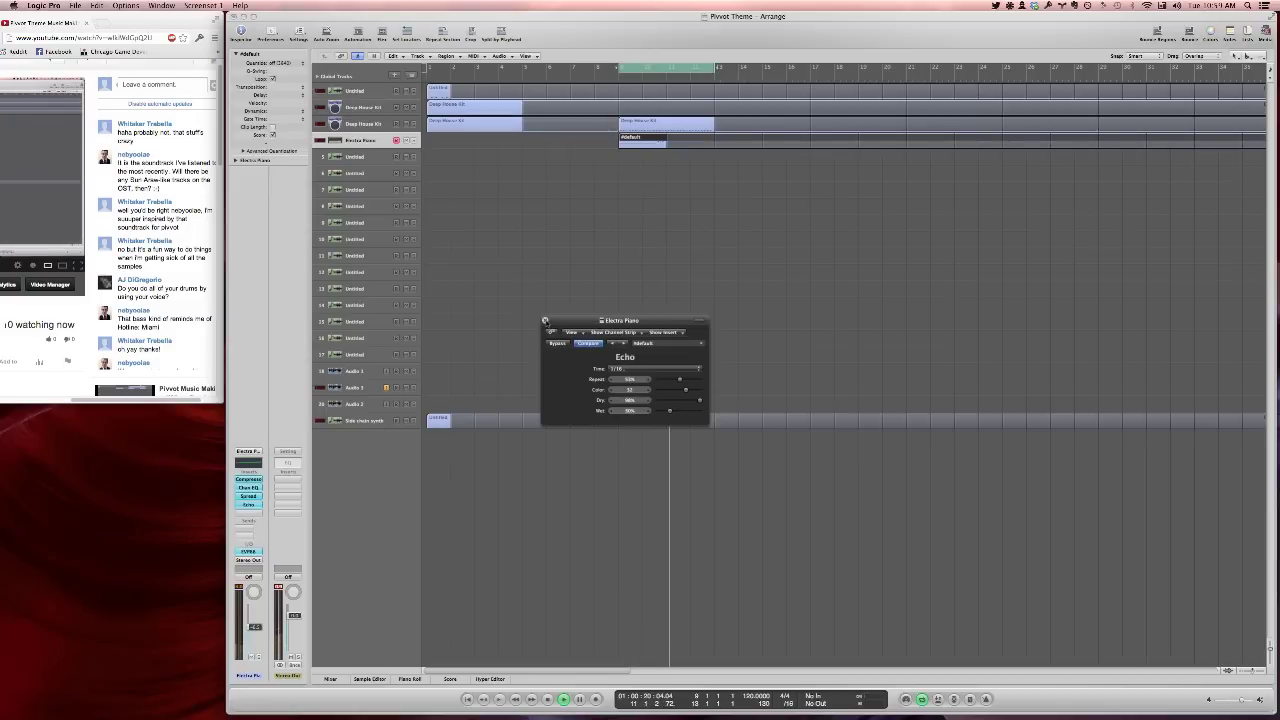
{"action": "left_click", "coordinate": [545, 321]}
Bring the Electra Piano's Channel EQ over the arrangement, enable its low cut band and close it
{"action": "double_click", "coordinate": [248, 487]}
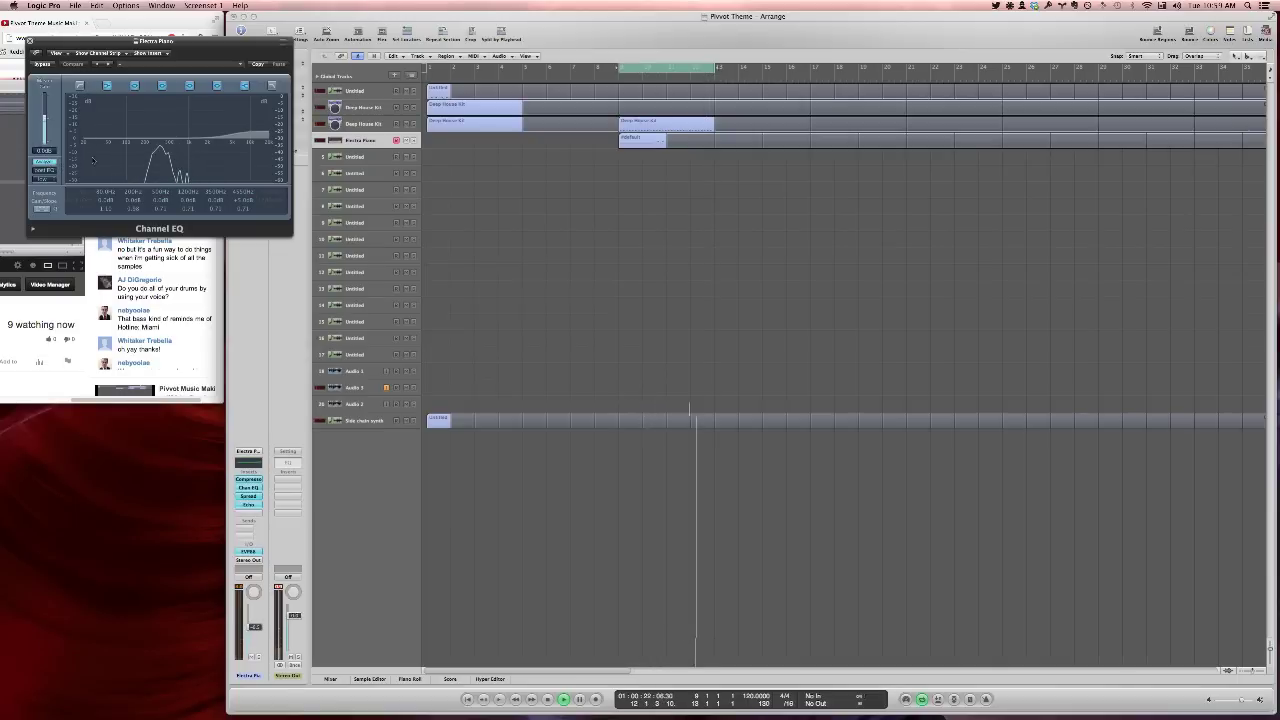
{"action": "left_click_drag", "start_coordinate": [94, 41], "coordinate": [509, 244]}
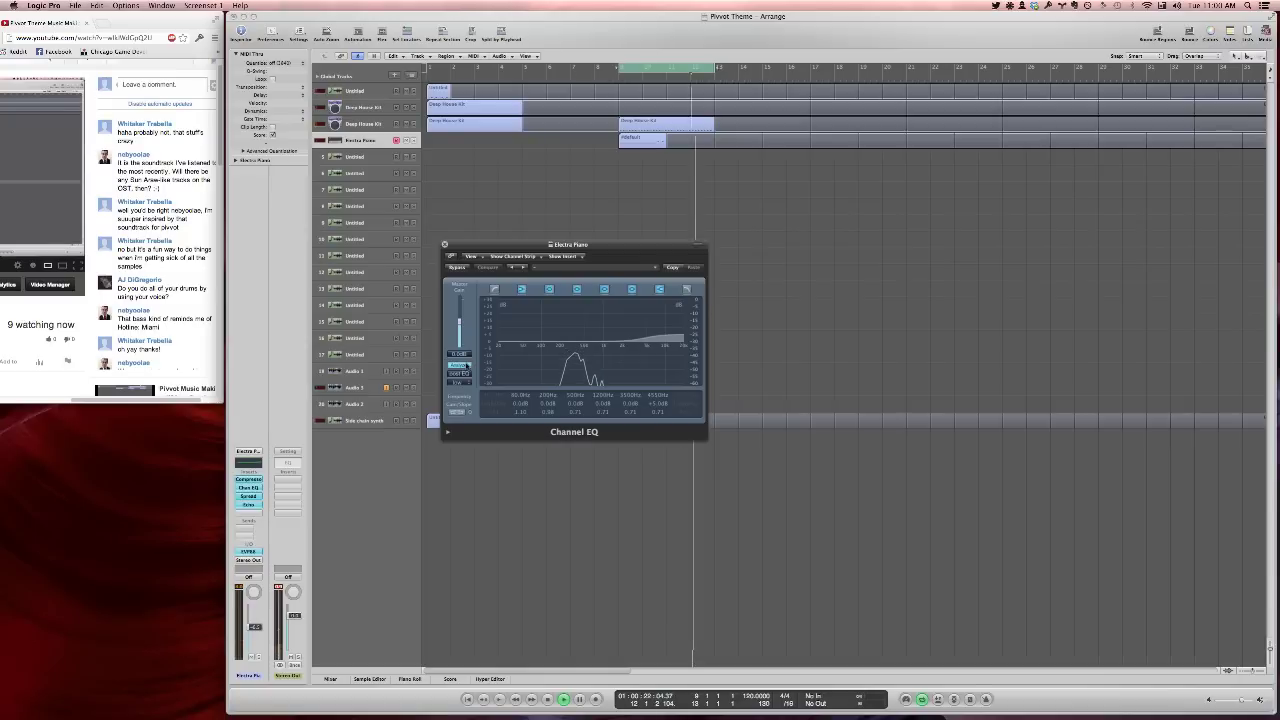
{"action": "left_click_drag", "start_coordinate": [444, 245], "coordinate": [569, 391]}
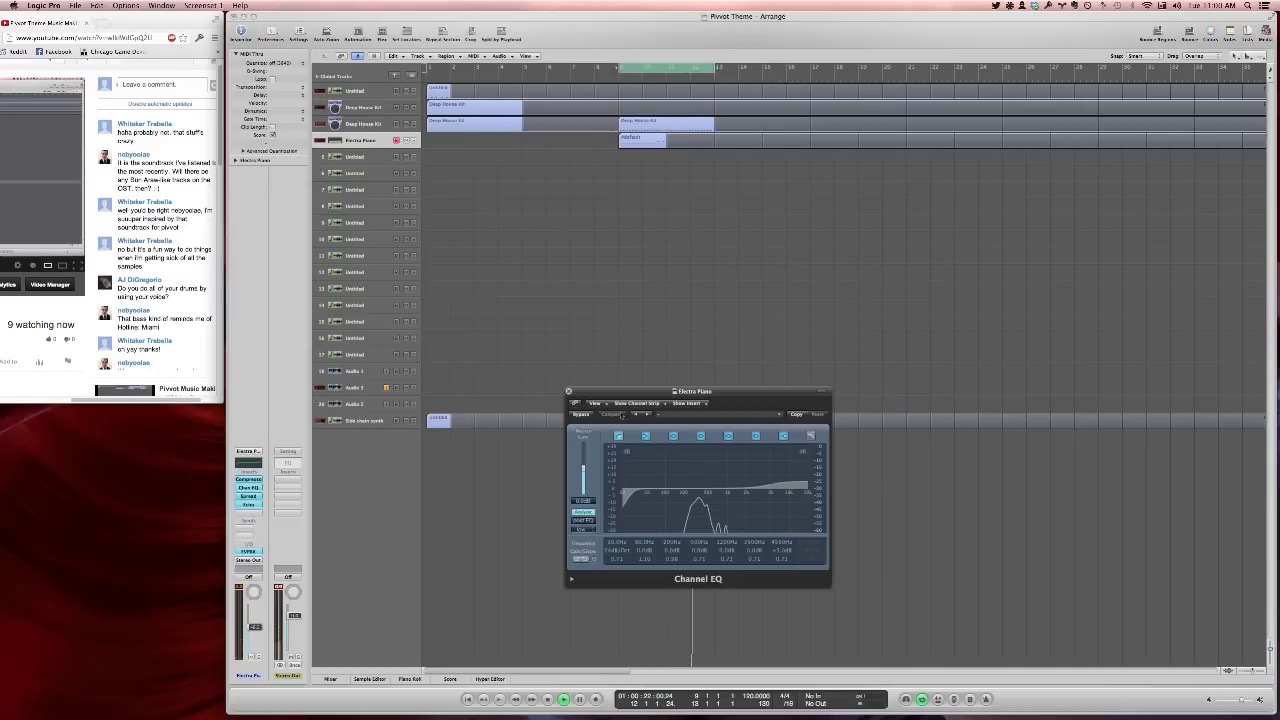
{"action": "key", "text": "super+w"}
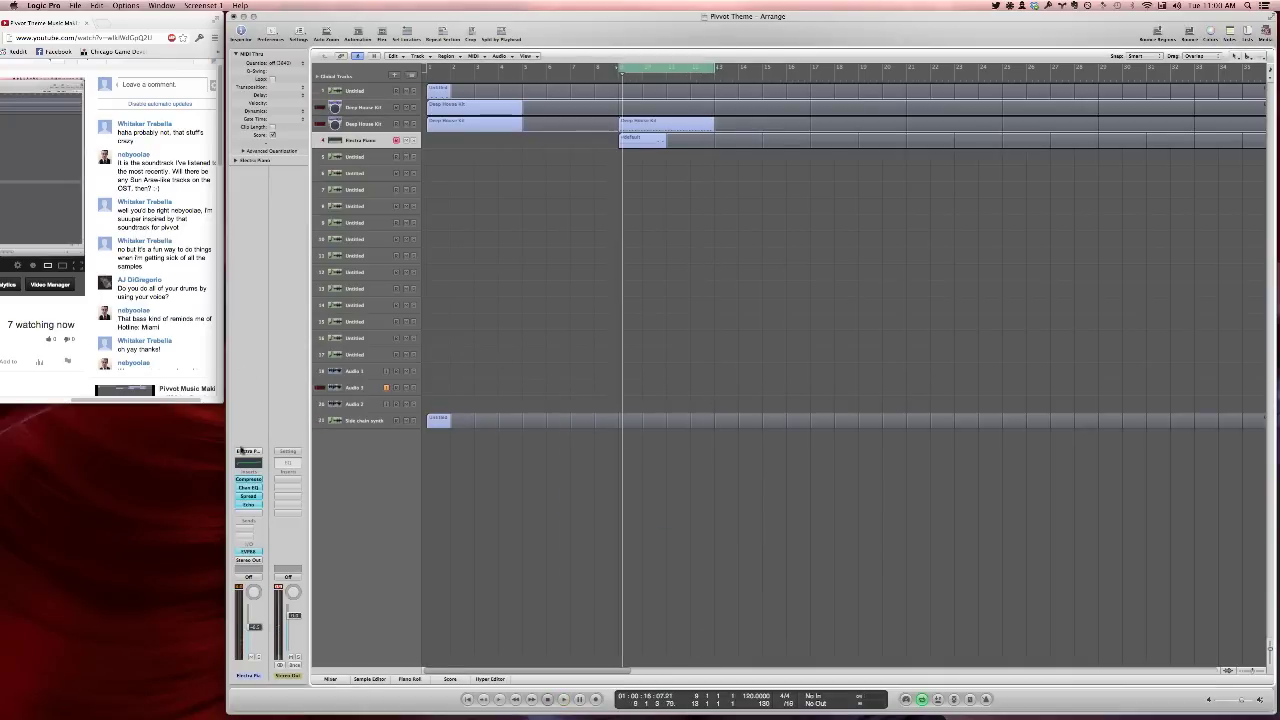
Raise the low cut frequency in the Electra Piano's Channel EQ to a little above 300 Hz, fine-tuning it during playback
{"action": "left_click", "coordinate": [248, 487]}
{"action": "left_click", "coordinate": [583, 511]}
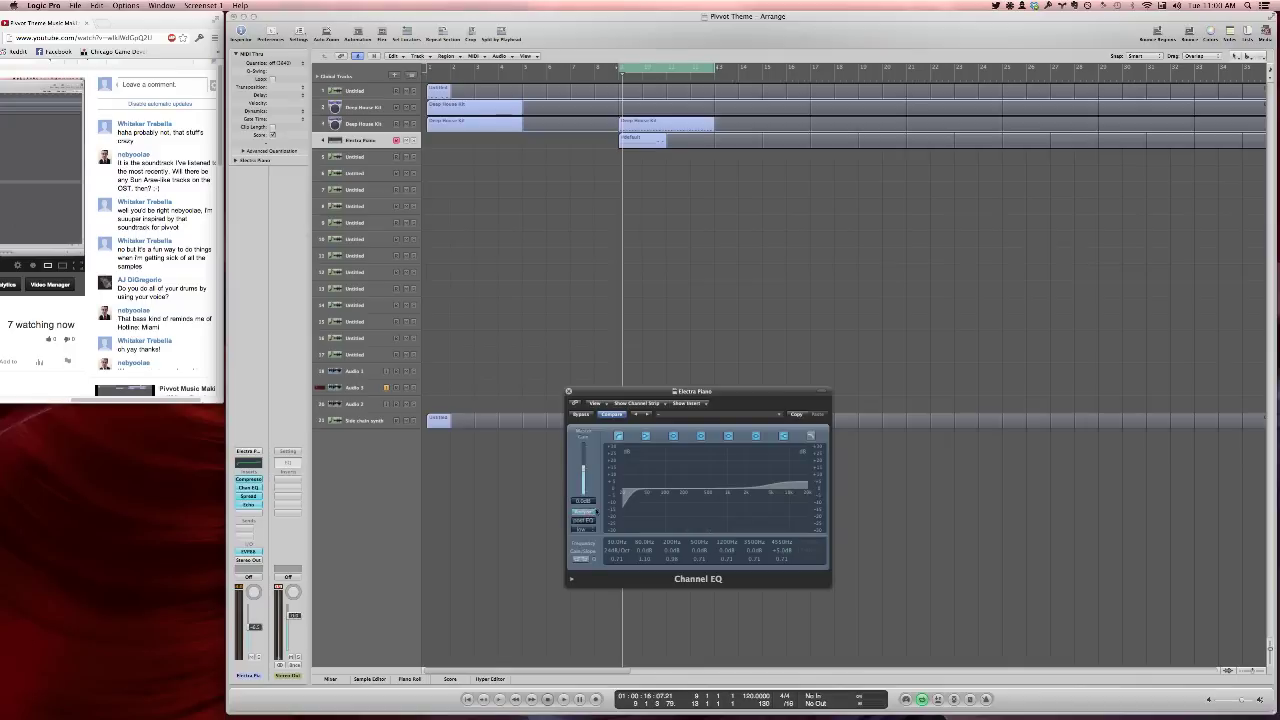
{"action": "left_click_drag", "start_coordinate": [631, 508], "coordinate": [689, 518]}
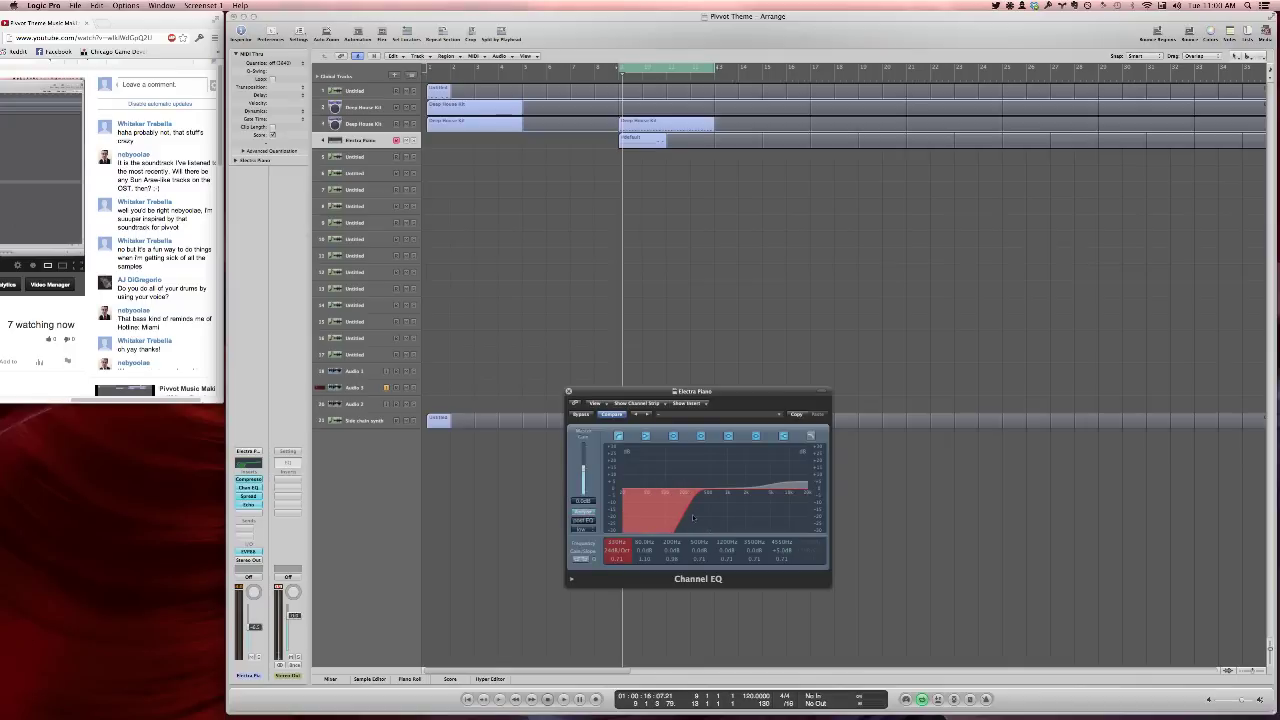
{"action": "left_click_drag", "start_coordinate": [606, 392], "coordinate": [620, 341]}
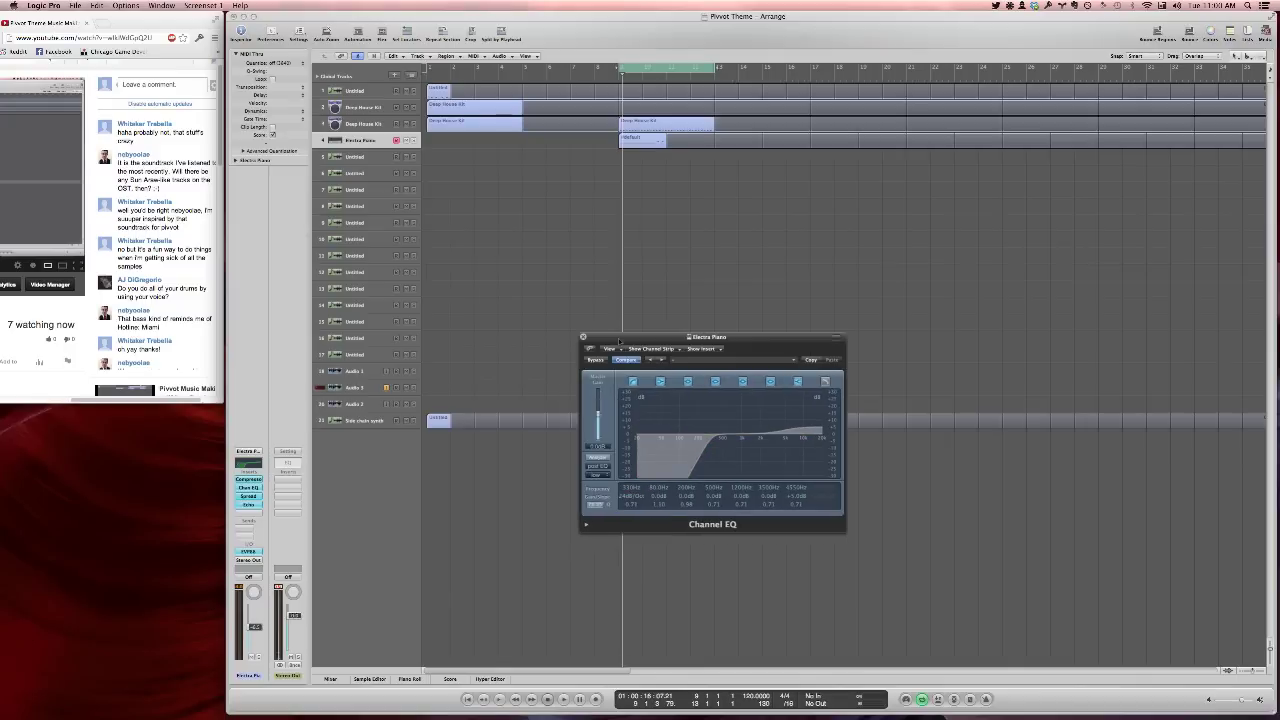
{"action": "key", "text": "space"}
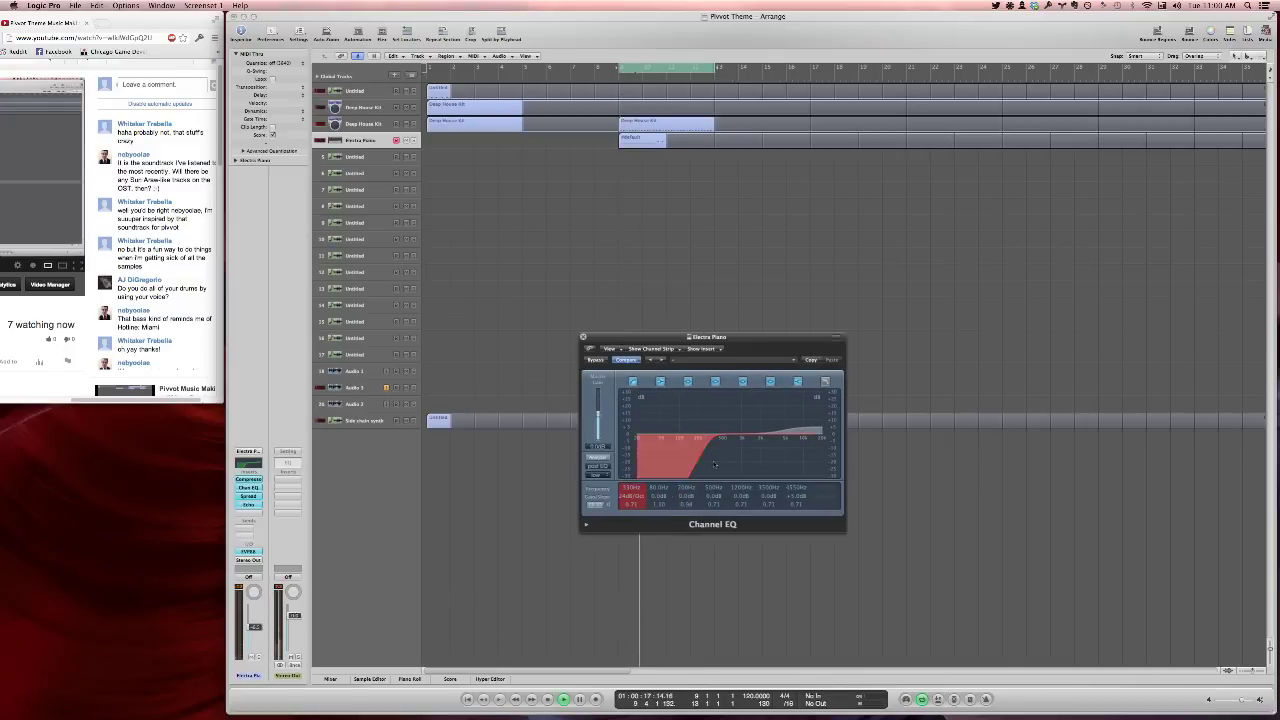
{"action": "mouse_move", "coordinate": [708, 463]}
{"action": "left_mouse_down"}
{"action": "mouse_move", "coordinate": [759, 465]}
{"action": "mouse_move", "coordinate": [712, 467]}
{"action": "left_mouse_up"}
{"action": "left_click", "coordinate": [584, 337]}
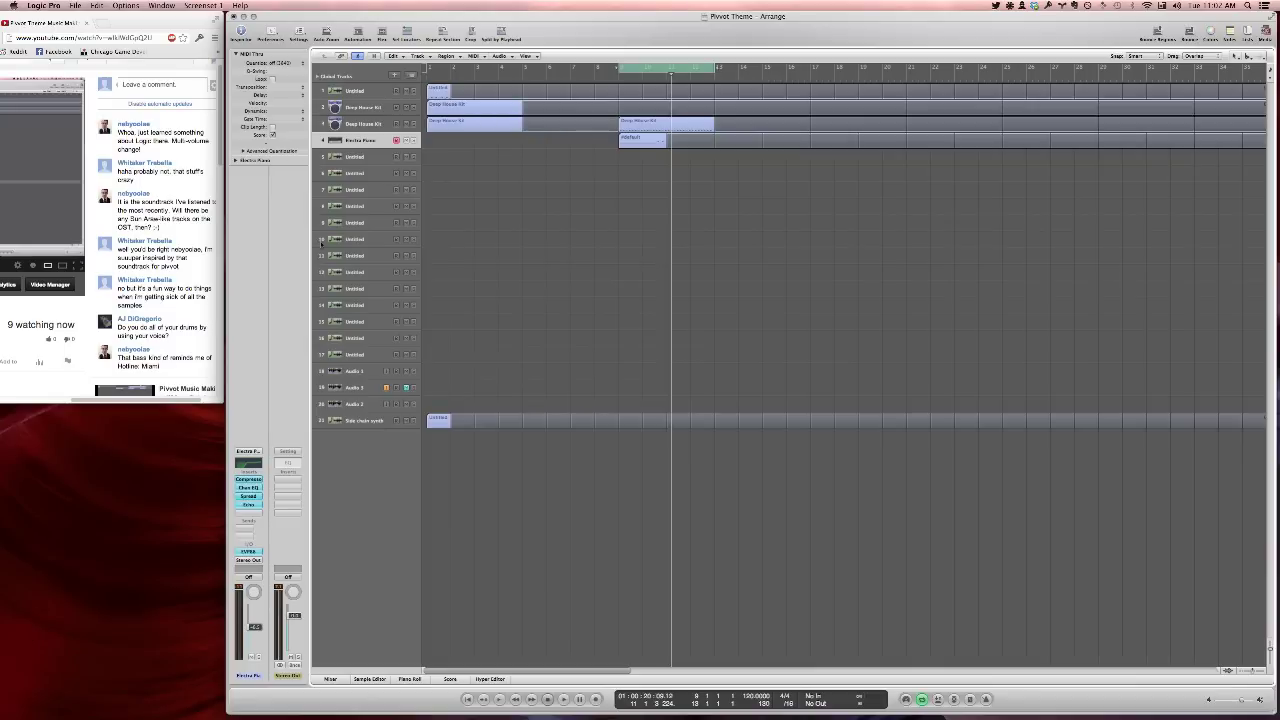
Switch to Chrome, post "ah yeah sooo useful" in the live stream's comments, and return to Logic Pro
{"action": "left_click", "coordinate": [159, 83]}
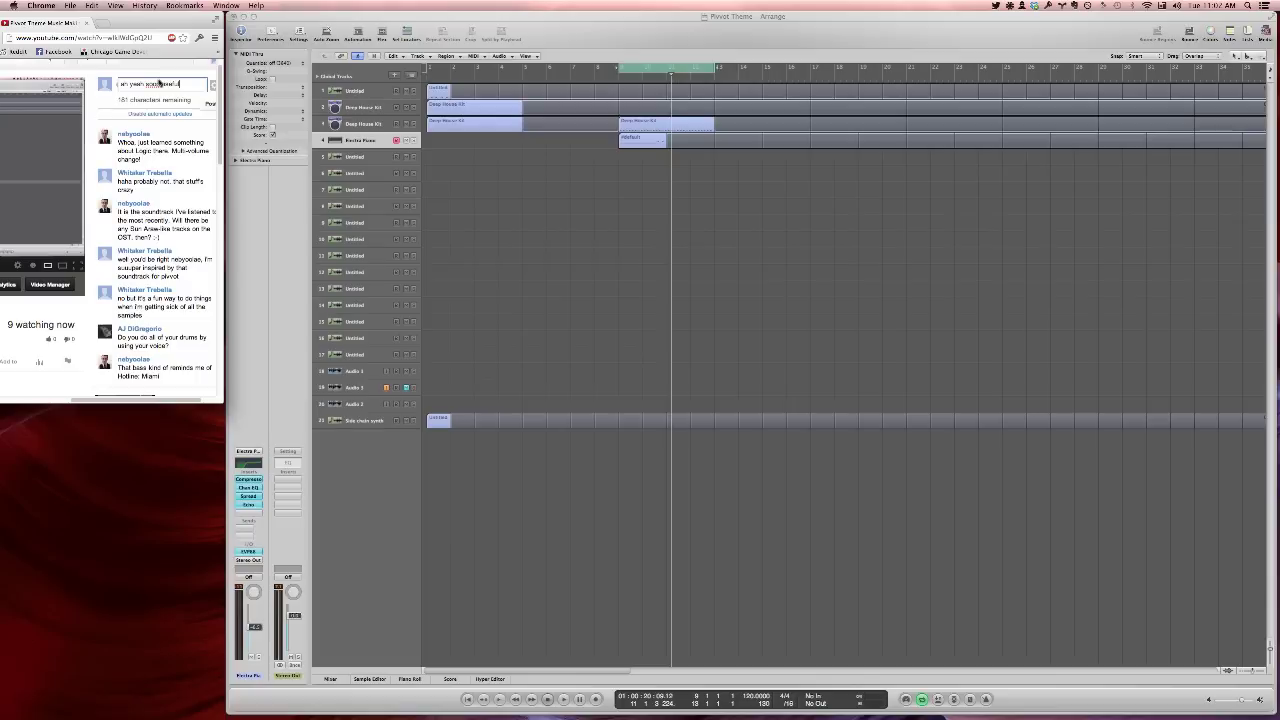
{"action": "key", "text": "Return"}
{"action": "left_click", "coordinate": [445, 388]}
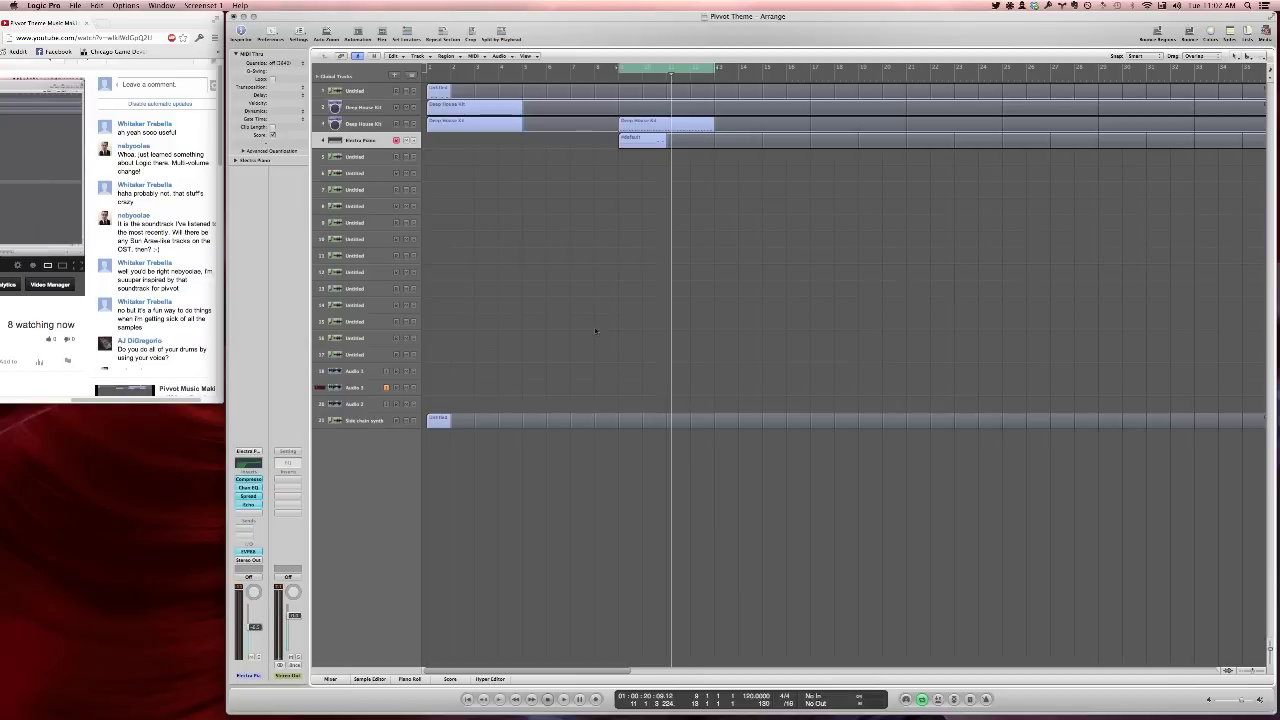
Play the arrangement and set the cycle range from bar 1 to bar 17
{"action": "key", "text": "space"}
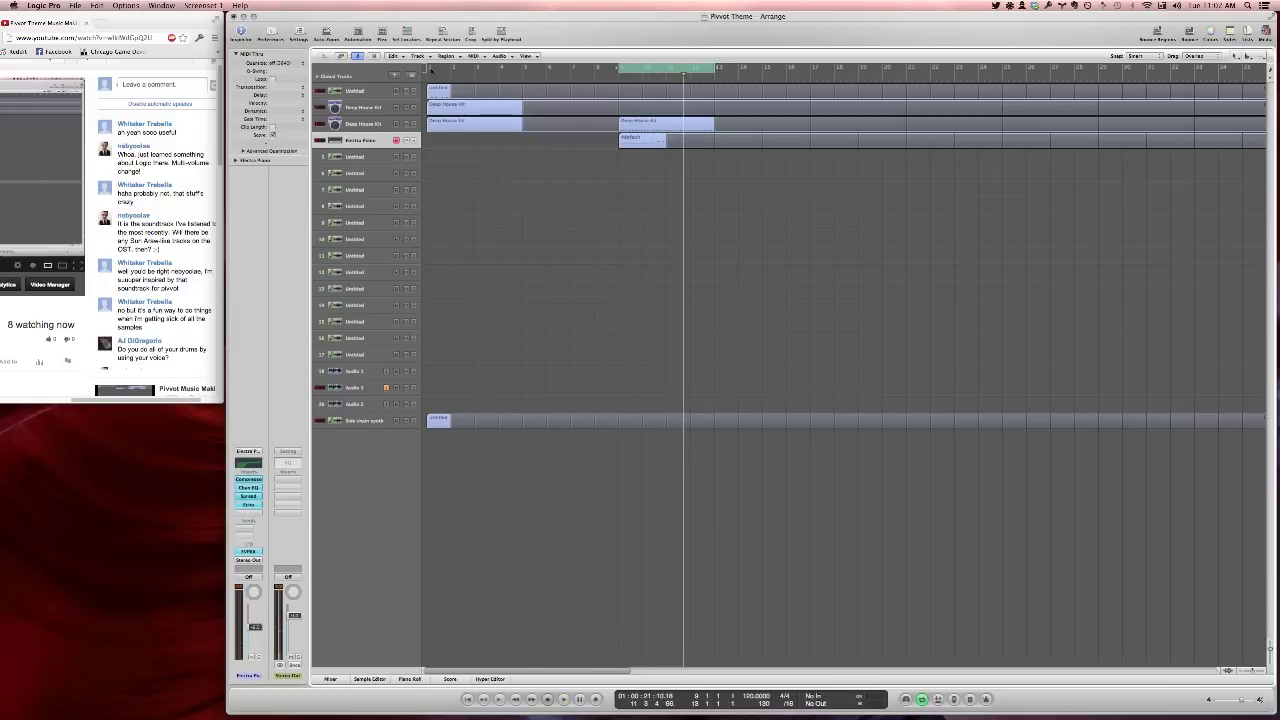
{"action": "left_click_drag", "start_coordinate": [432, 70], "coordinate": [692, 70]}
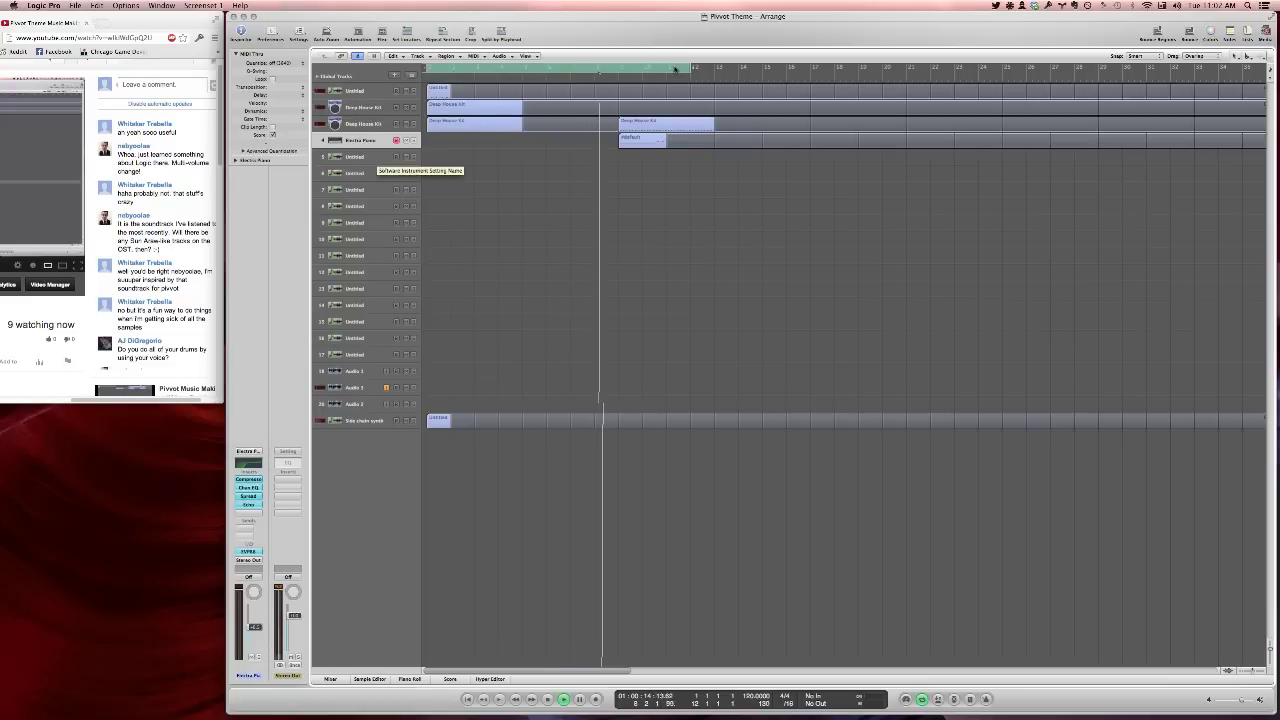
{"action": "left_click_drag", "start_coordinate": [680, 68], "coordinate": [720, 68]}
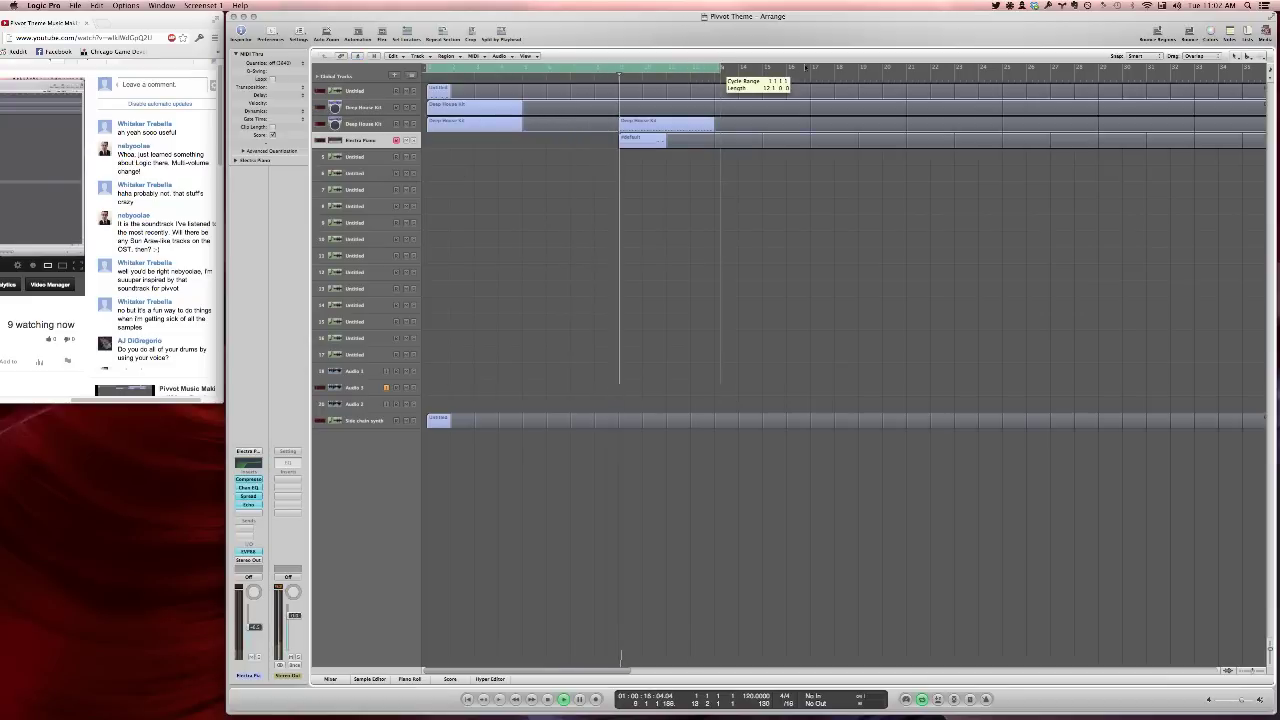
{"action": "left_click_drag", "start_coordinate": [805, 68], "coordinate": [811, 68]}
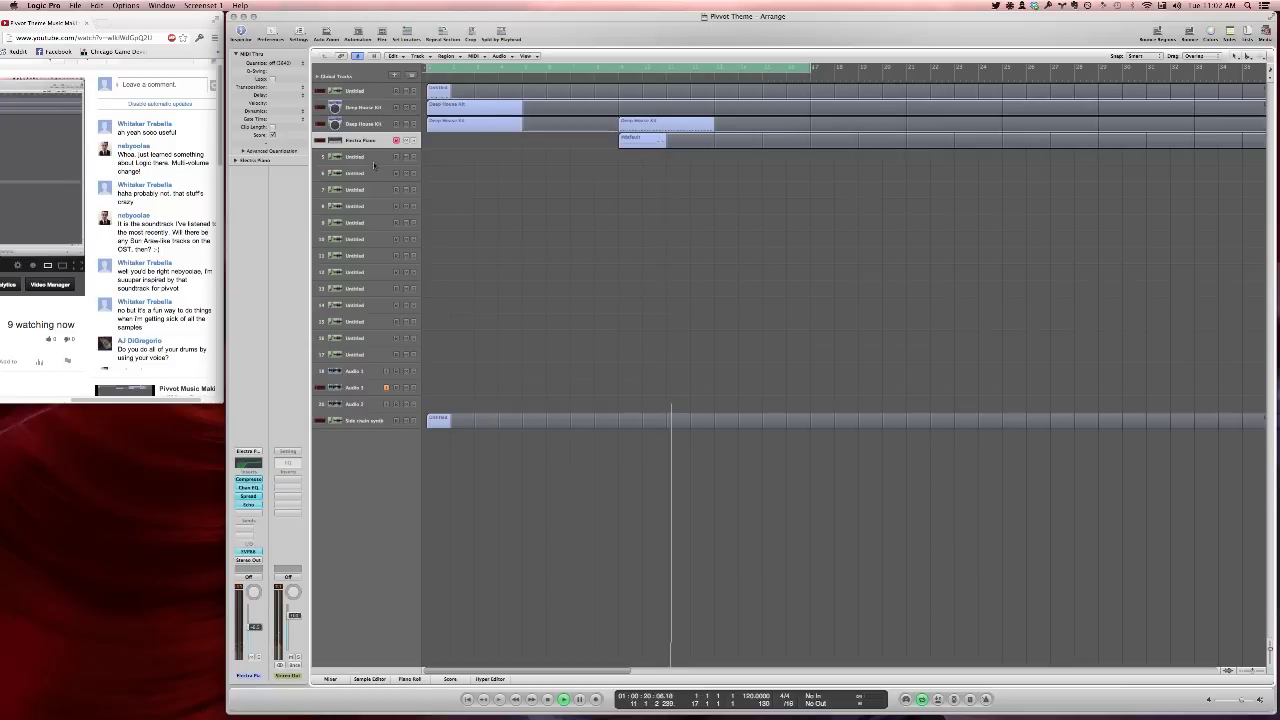
Create an empty MIDI region at bar 1 on track 5, lengthen it to nearly two bars and open it in the Piano Roll
{"action": "left_click", "coordinate": [369, 162]}
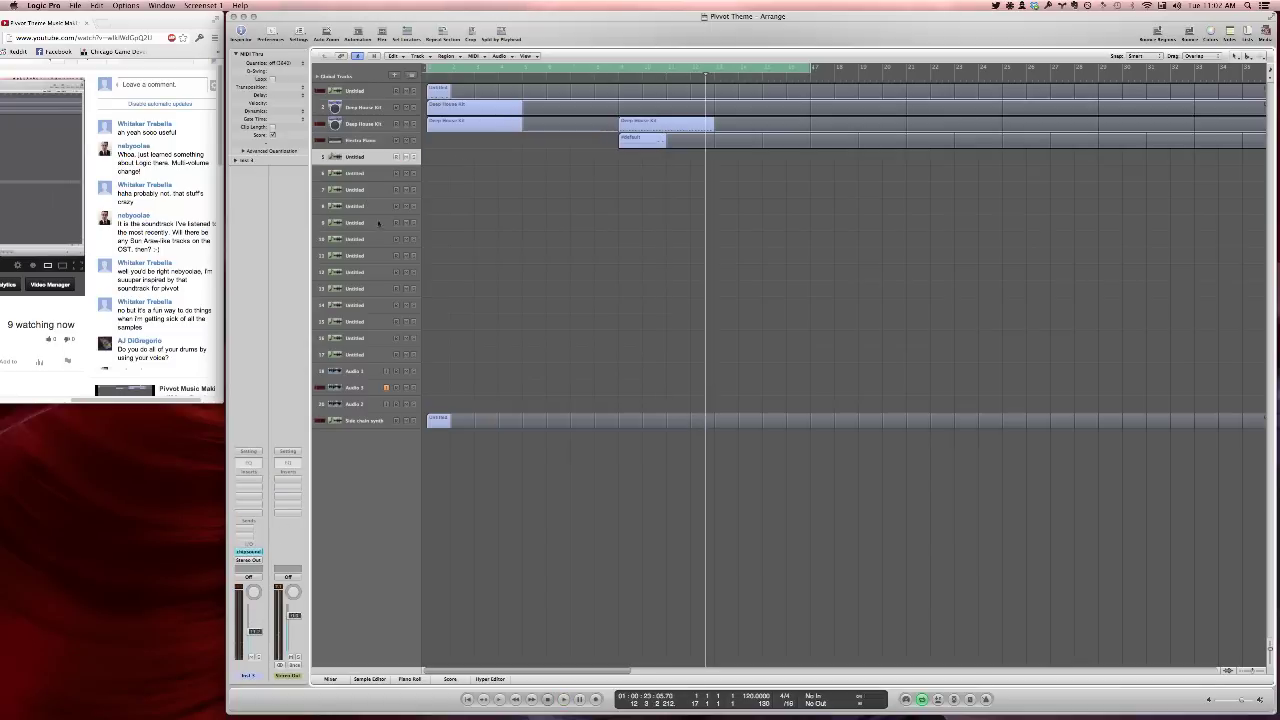
{"action": "right_click", "coordinate": [438, 159]}
{"action": "left_click", "coordinate": [437, 159]}
{"action": "right_click", "coordinate": [437, 159]}
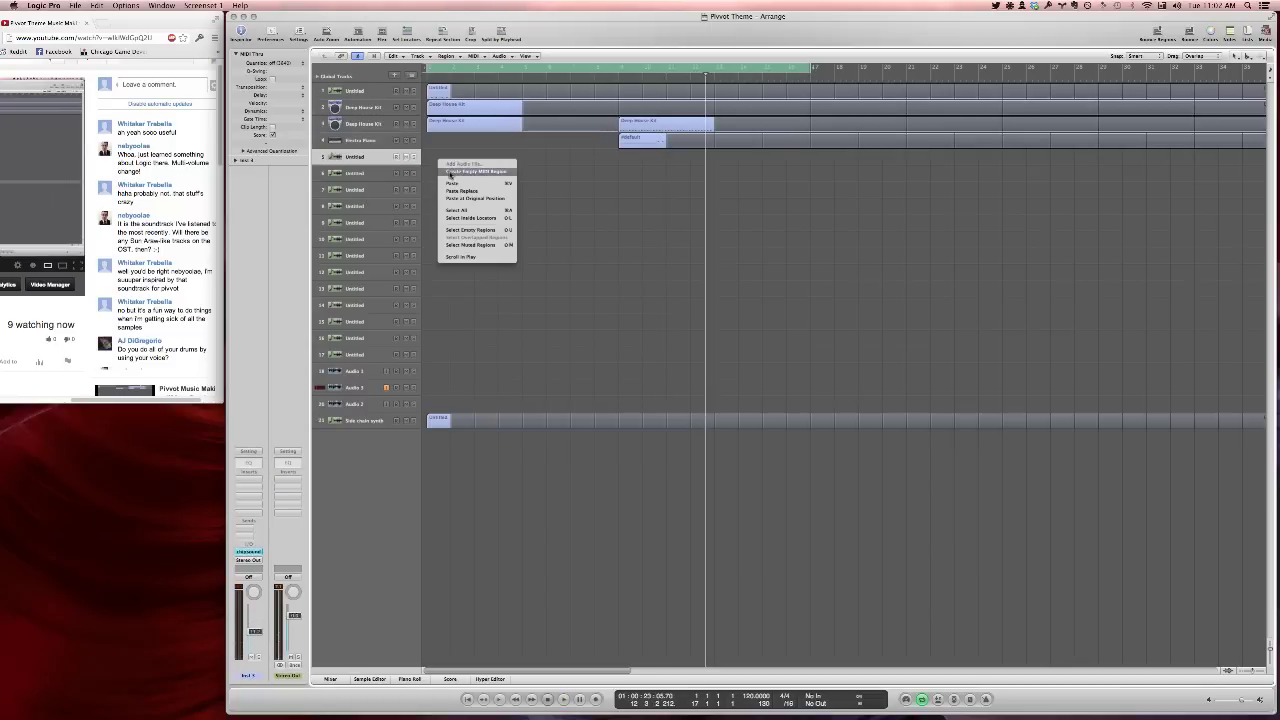
{"action": "left_click", "coordinate": [476, 172]}
{"action": "left_click_drag", "start_coordinate": [447, 161], "coordinate": [465, 161]}
{"action": "double_click", "coordinate": [463, 161]}
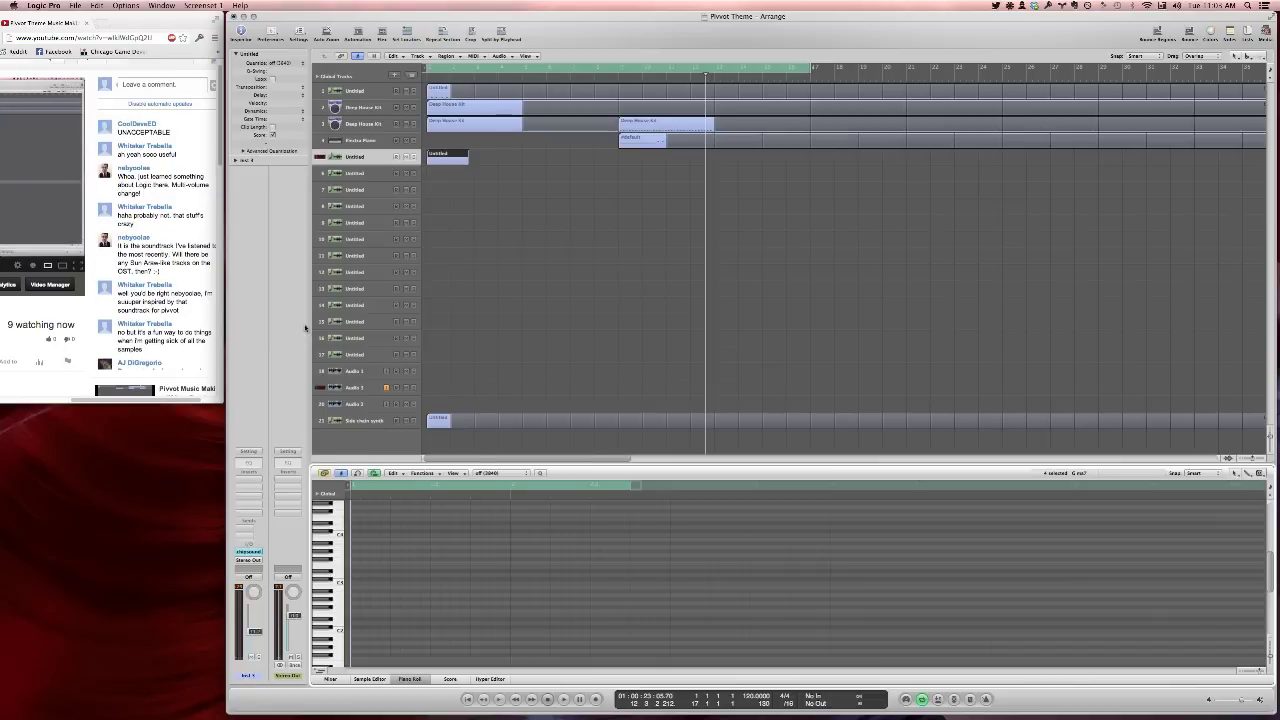
Enter two short opening notes an octave apart at the start of the track 5 region and audition them
{"action": "left_click", "coordinate": [354, 572]}
{"action": "left_click", "coordinate": [396, 505]}
{"action": "left_click", "coordinate": [375, 524]}
{"action": "key", "text": "space"}
{"action": "left_click", "coordinate": [374, 524]}
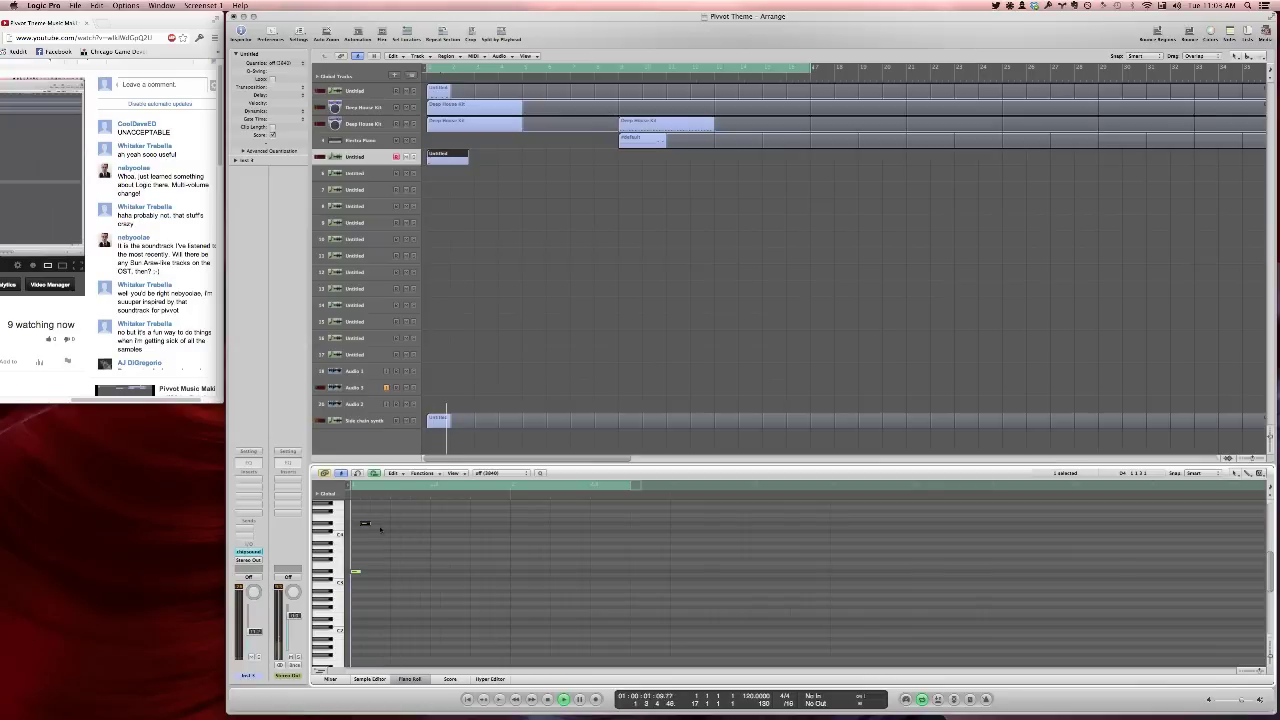
{"action": "key", "text": "space"}
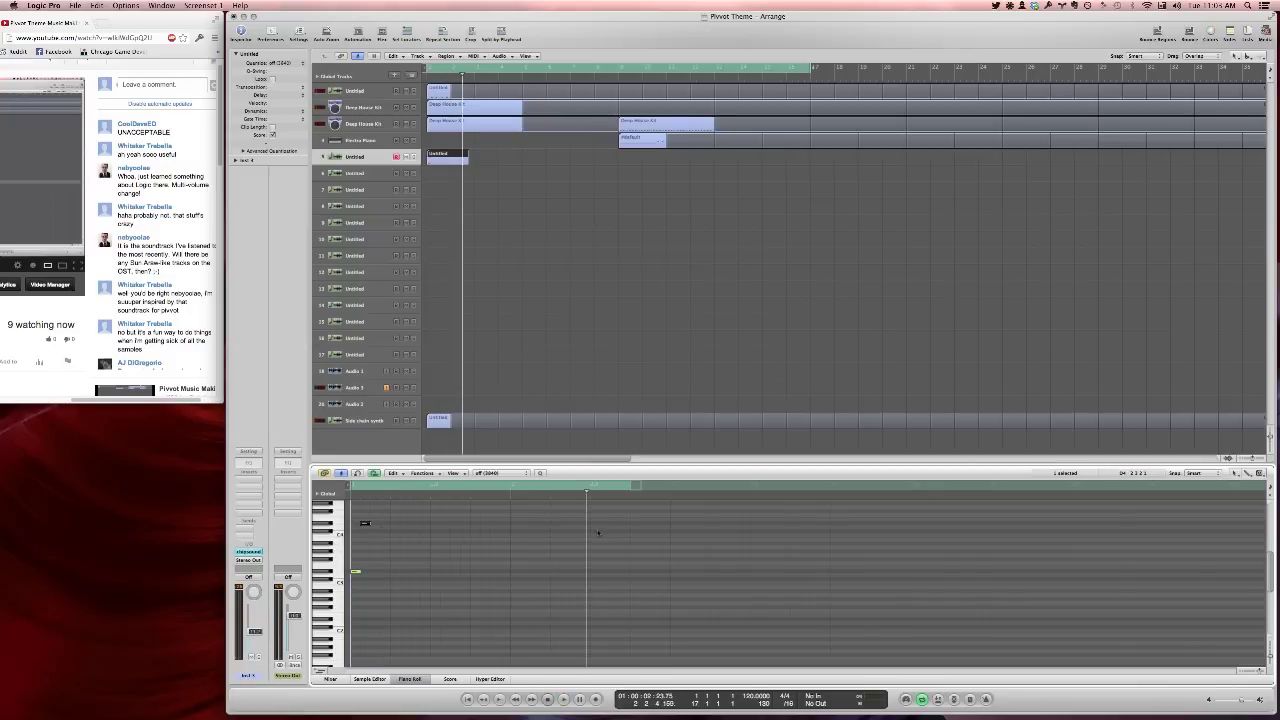
Extend the track 5 region to bar 3 and add two descending notes plus a run of alternating octave notes in bar 2's second half
{"action": "left_click", "coordinate": [595, 531]}
{"action": "left_click_drag", "start_coordinate": [640, 490], "coordinate": [672, 490]}
{"action": "left_click", "coordinate": [603, 543]}
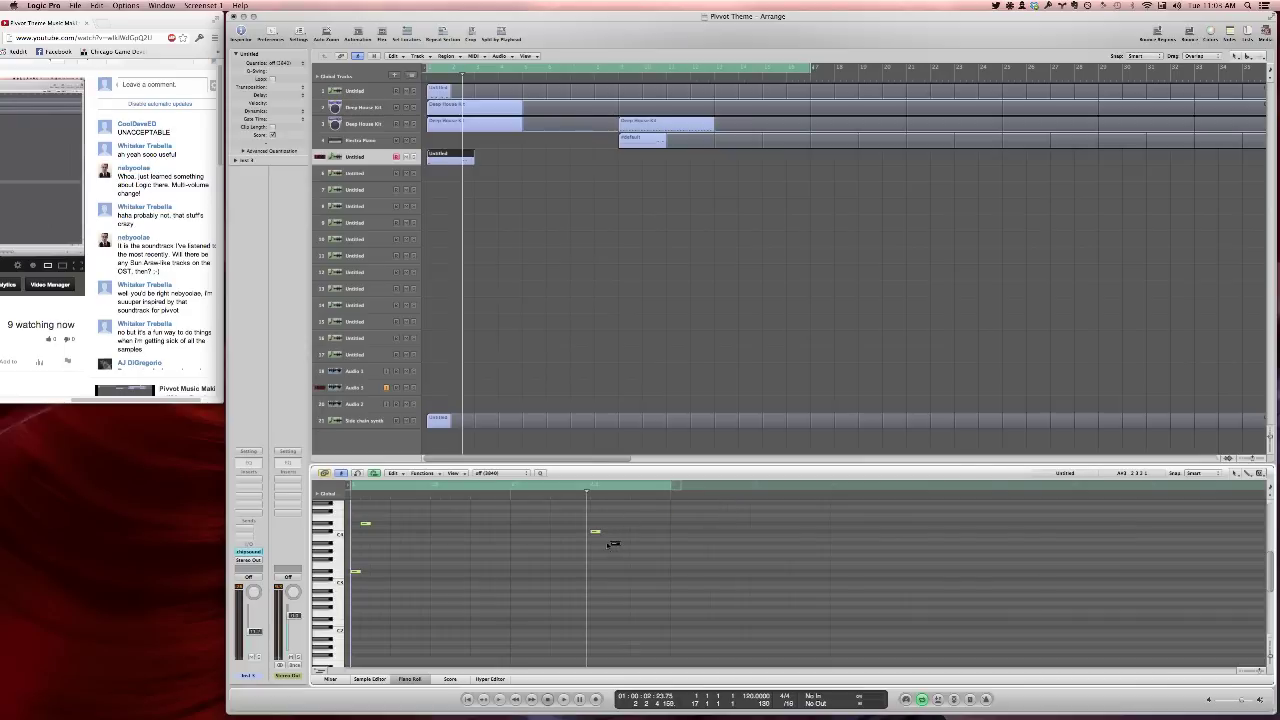
{"action": "left_click", "coordinate": [626, 547]}
{"action": "left_click_drag", "start_coordinate": [628, 547], "coordinate": [667, 550]}
{"action": "key", "text": "space"}
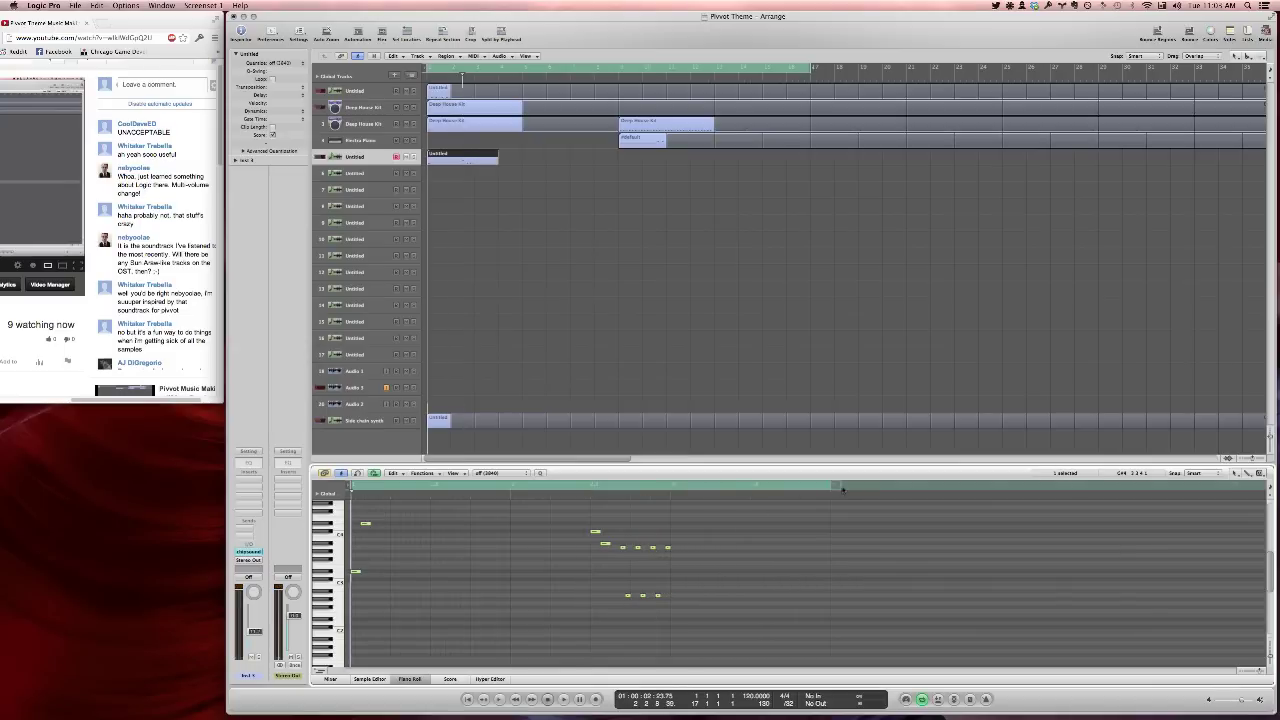
Trim the track 5 region back to bar 3 and tighten the timing of the alternating short notes at its end
{"action": "left_click_drag", "start_coordinate": [838, 487], "coordinate": [679, 522]}
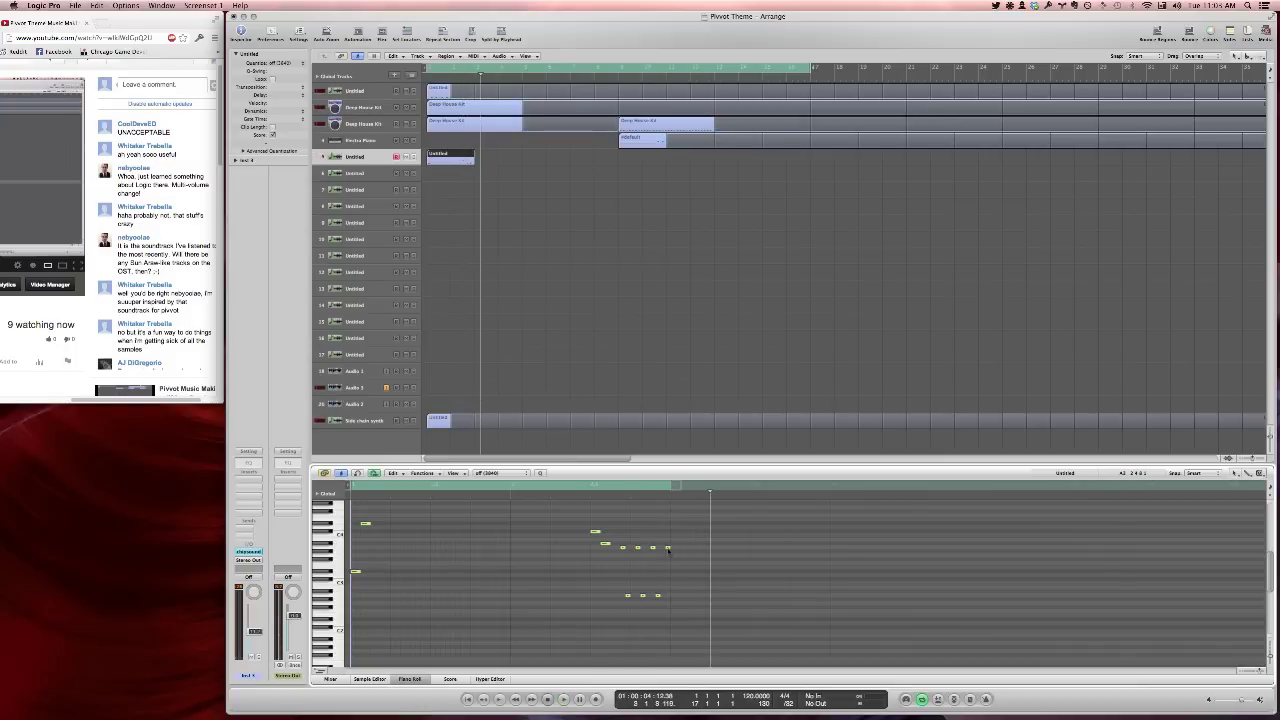
{"action": "left_click", "coordinate": [668, 549]}
{"action": "key", "text": "space"}
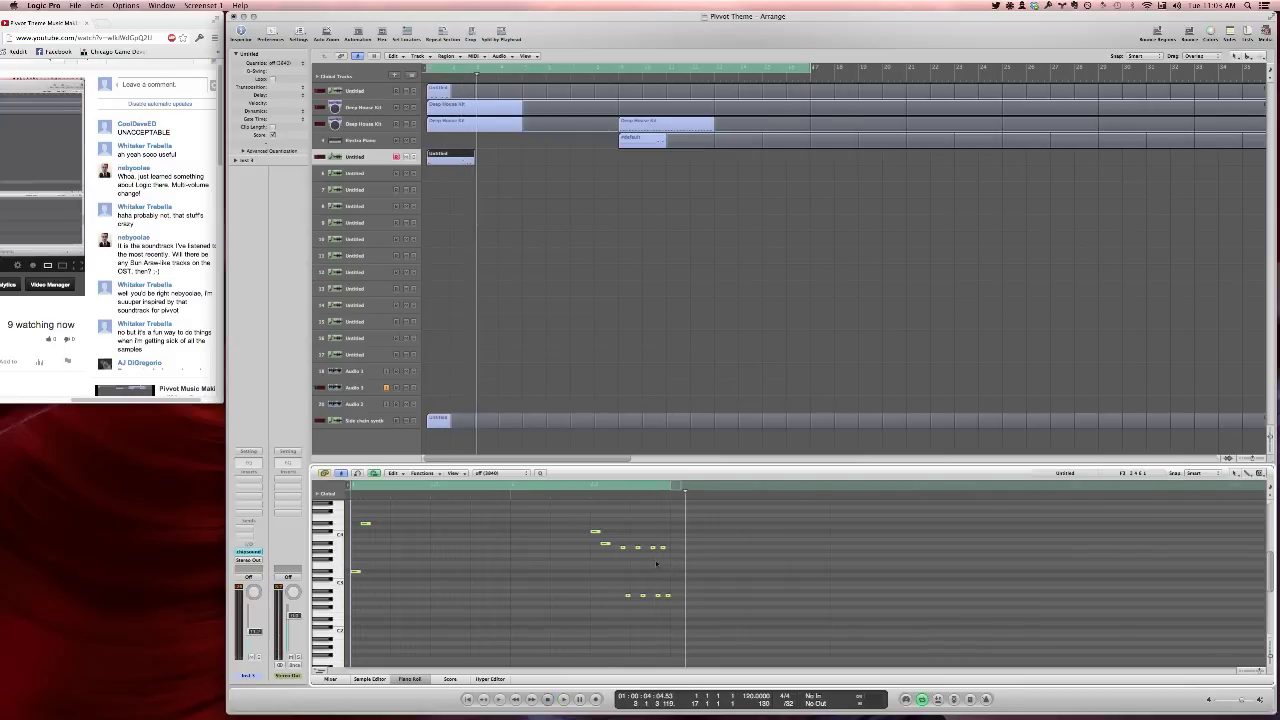
{"action": "mouse_move", "coordinate": [683, 614]}
{"action": "left_mouse_down"}
{"action": "mouse_move", "coordinate": [632, 544]}
{"action": "mouse_move", "coordinate": [674, 608]}
{"action": "left_mouse_up"}
{"action": "left_click_drag", "start_coordinate": [649, 549], "coordinate": [650, 549]}
Transpose the lower row of short notes at the end of bar 2 up two octaves and audition the pattern
{"action": "left_click", "coordinate": [666, 562]}
{"action": "left_click_drag", "start_coordinate": [672, 609], "coordinate": [609, 587]}
{"action": "key", "text": "alt+Up"}
{"action": "key", "text": "alt+Up"}
{"action": "key", "text": "alt+Up"}
{"action": "key", "text": "alt+Up"}
{"action": "key", "text": "alt+Up"}
{"action": "key", "text": "alt+Up"}
{"action": "key", "text": "alt+Up"}
{"action": "key", "text": "alt+Up"}
{"action": "key", "text": "alt+Up"}
{"action": "key", "text": "alt+Up"}
{"action": "key", "text": "alt+Up"}
{"action": "key", "text": "alt+Up"}
{"action": "key", "text": "alt+Up"}
{"action": "key", "text": "alt+Up"}
{"action": "key", "text": "alt+Up"}
{"action": "key", "text": "alt+Up"}
{"action": "key", "text": "alt+Up"}
{"action": "key", "text": "alt+Up"}
{"action": "key", "text": "alt+Up"}
{"action": "key", "text": "alt+Up"}
{"action": "key", "text": "alt+Up"}
{"action": "key", "text": "alt+Up"}
{"action": "key", "text": "alt+Up"}
{"action": "left_click", "coordinate": [609, 587]}
{"action": "key", "text": "space"}
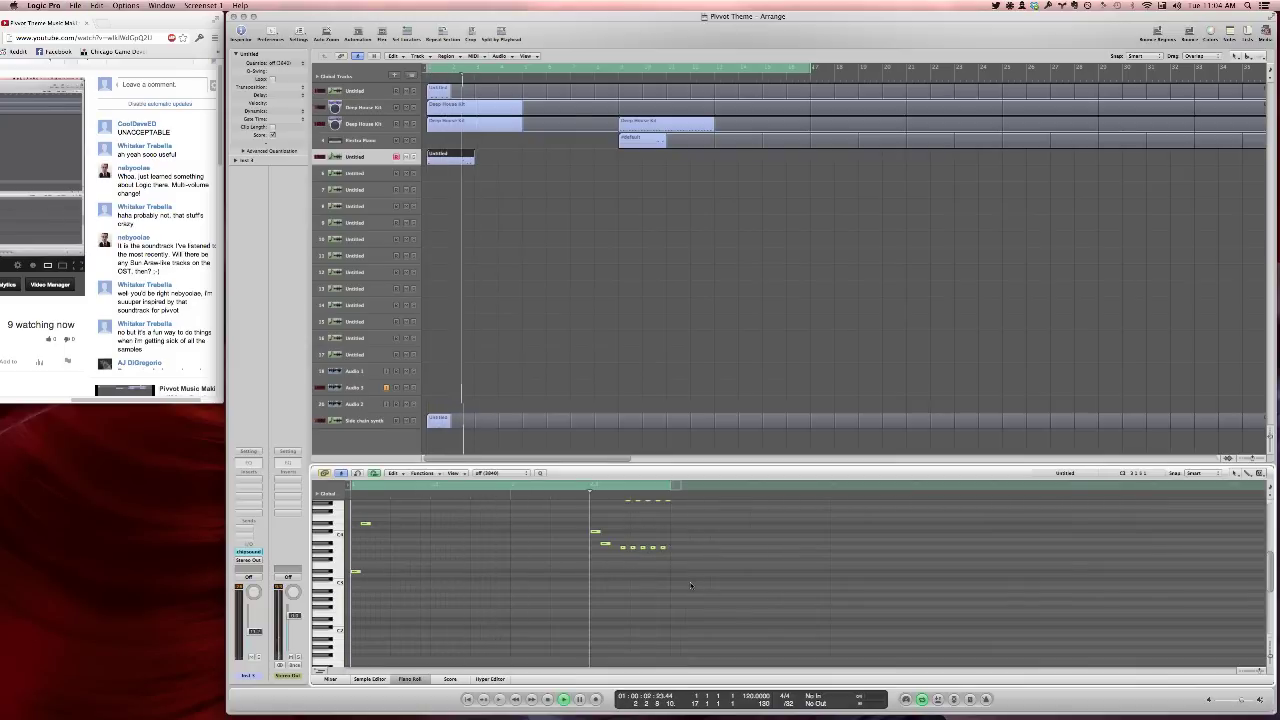
{"action": "key", "text": "space"}
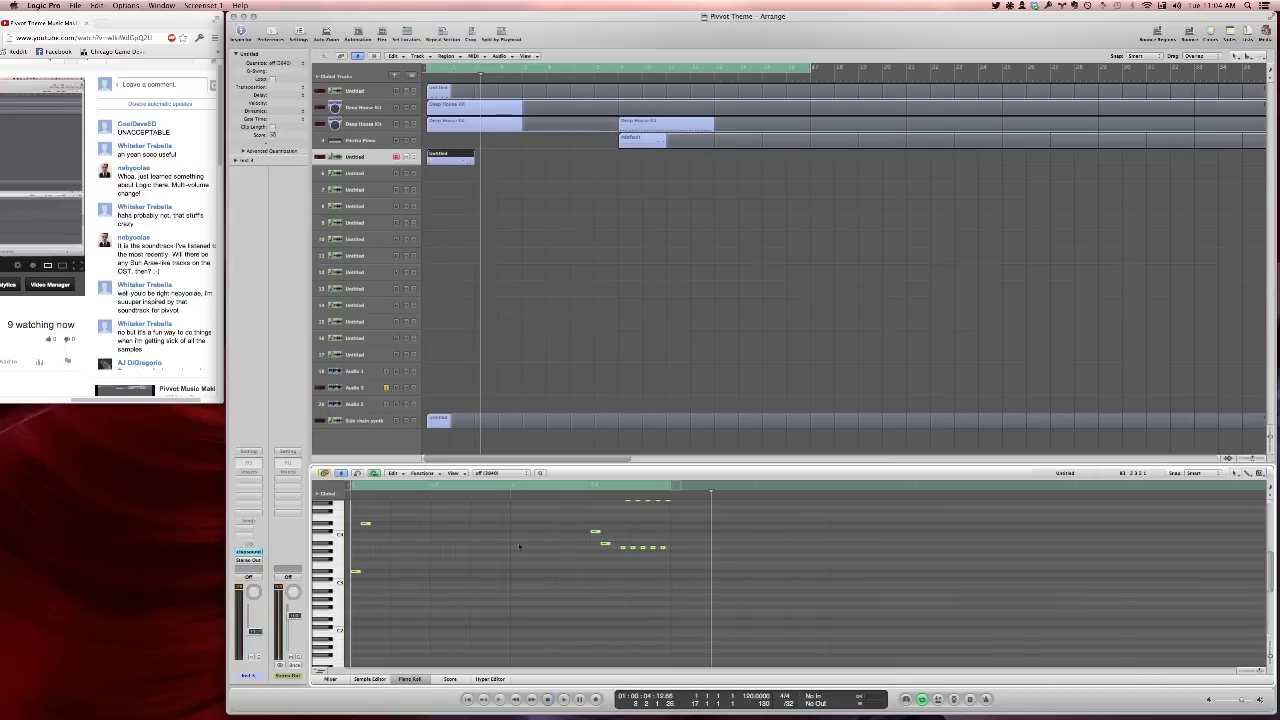
Play the pattern and open the chipsounds instrument on track 5
{"action": "key", "text": "space"}
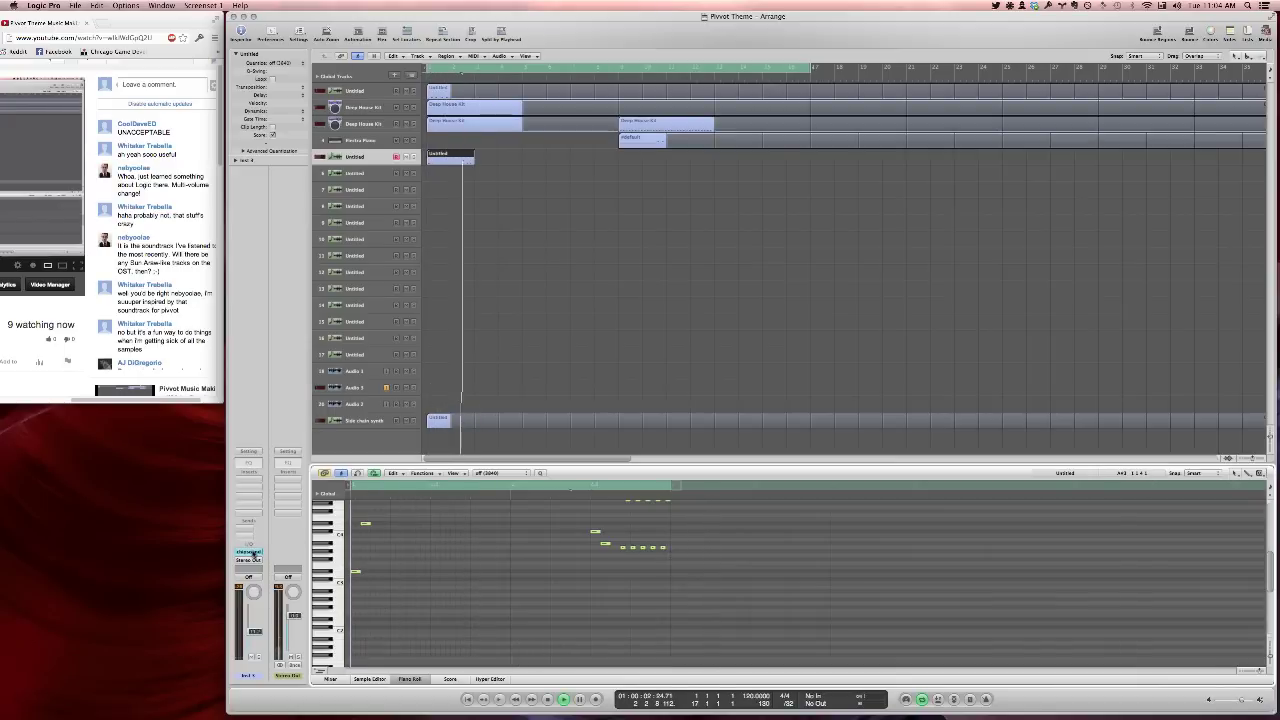
{"action": "left_click", "coordinate": [250, 552]}
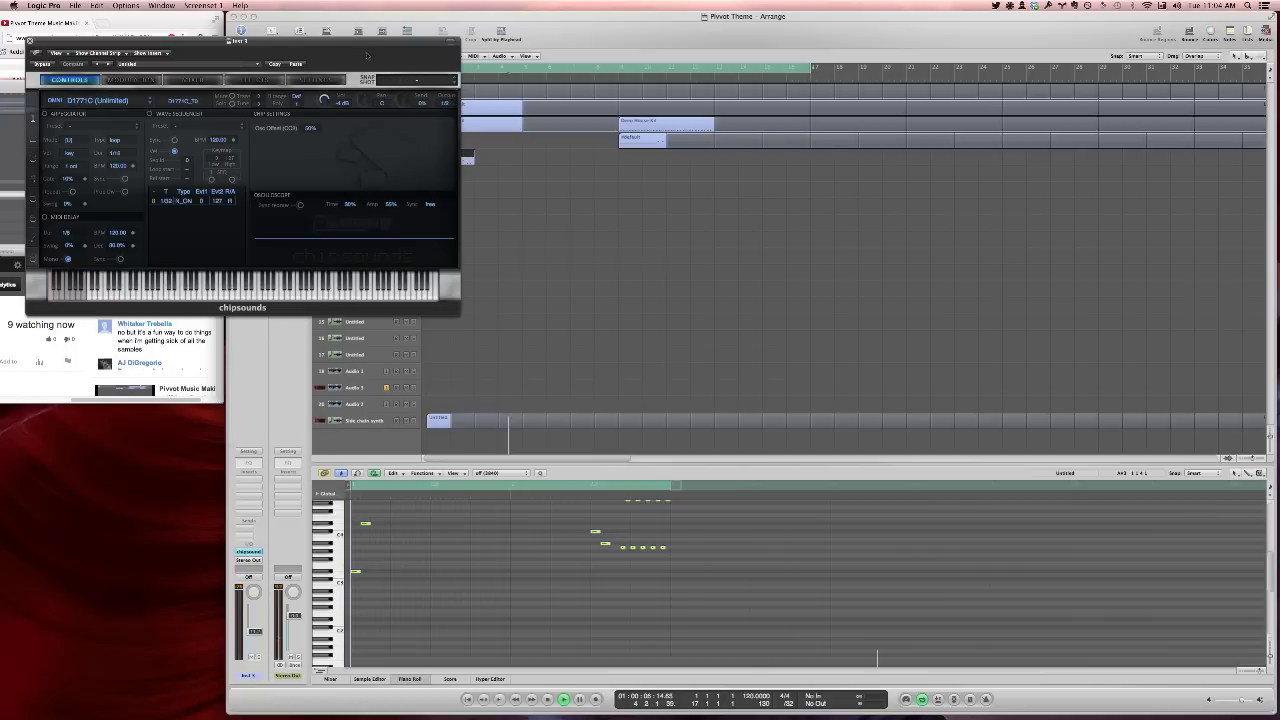
Reposition the chipsounds plug-in window below the arrangement's upper tracks, stop playback and save the project
{"action": "left_click_drag", "start_coordinate": [368, 41], "coordinate": [653, 356]}
{"action": "key", "text": "space"}
{"action": "key", "text": "super+s"}
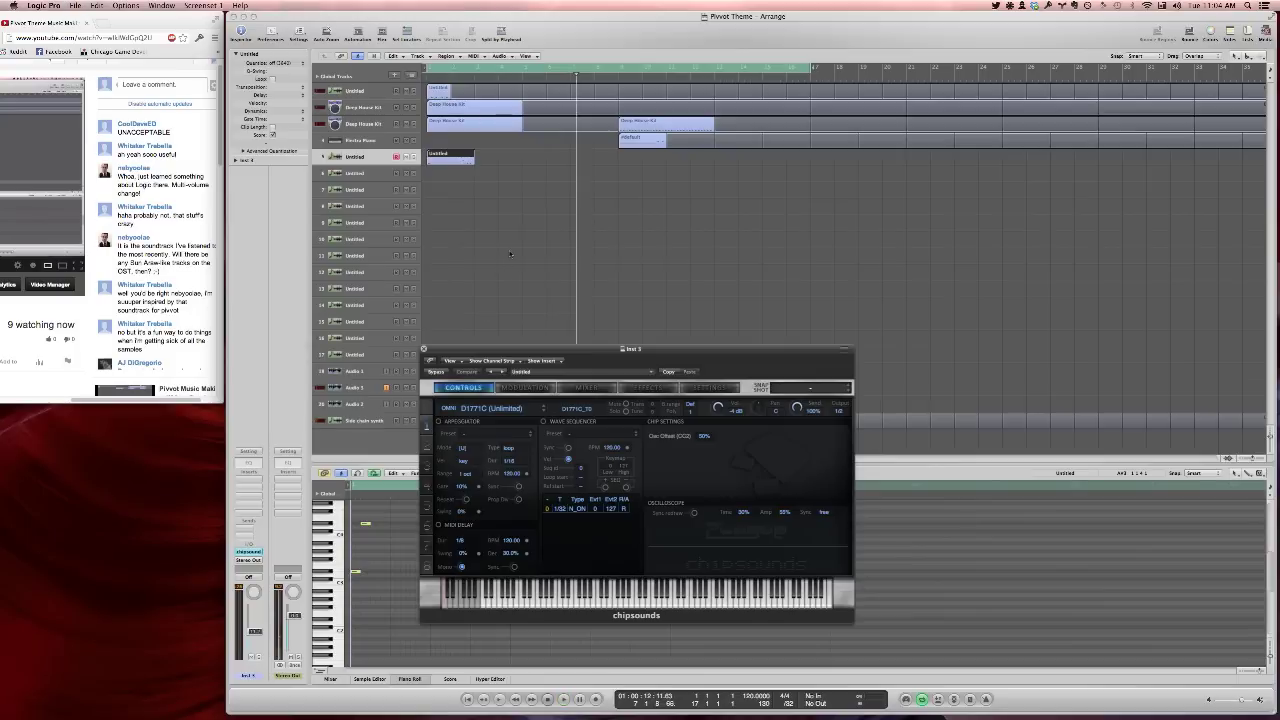
Lower the chipsounds Send amount to 24% and play back the track 5 region
{"action": "left_click", "coordinate": [495, 300]}
{"action": "left_click_drag", "start_coordinate": [797, 408], "coordinate": [798, 481]}
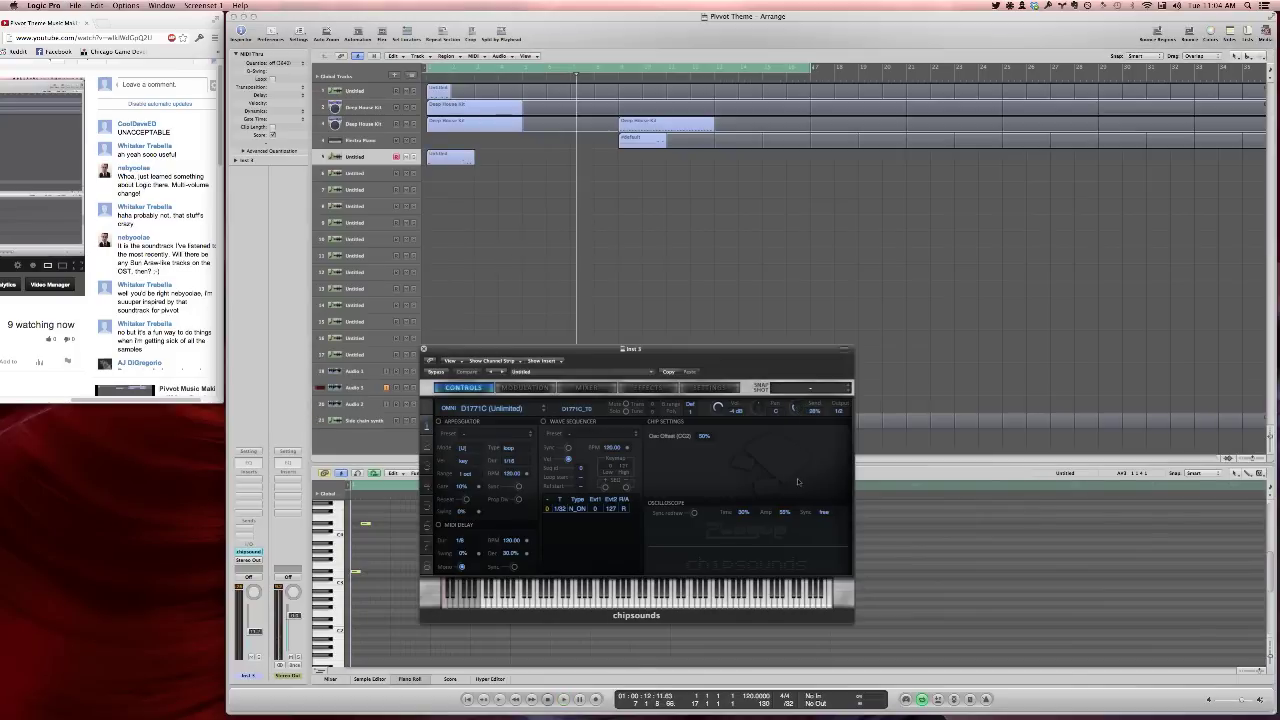
{"action": "key", "text": "space"}
{"action": "left_click", "coordinate": [440, 157]}
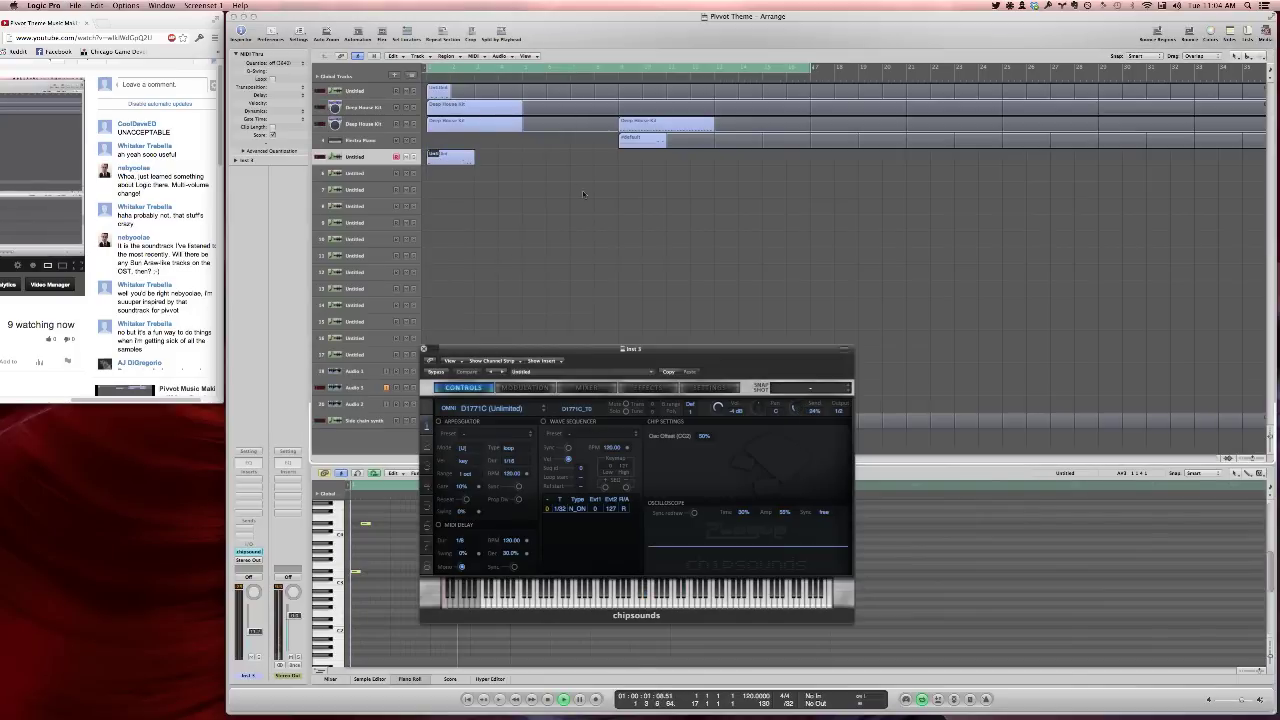
In the chipsounds modulation settings, set the amplitude envelope's sustain to 0% and decay to about 31% while auditioning the melody
{"action": "left_click", "coordinate": [543, 388]}
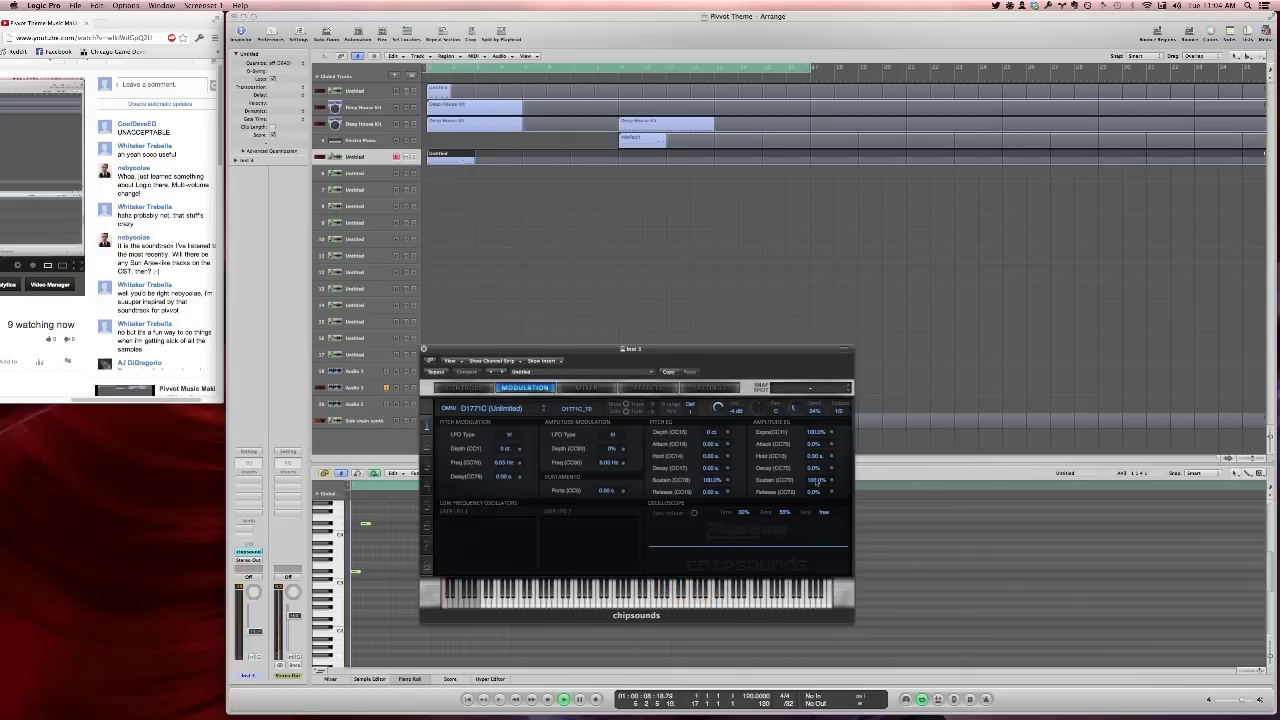
{"action": "left_click_drag", "start_coordinate": [815, 480], "coordinate": [815, 580]}
{"action": "left_click_drag", "start_coordinate": [814, 467], "coordinate": [823, 466]}
{"action": "key", "text": "space"}
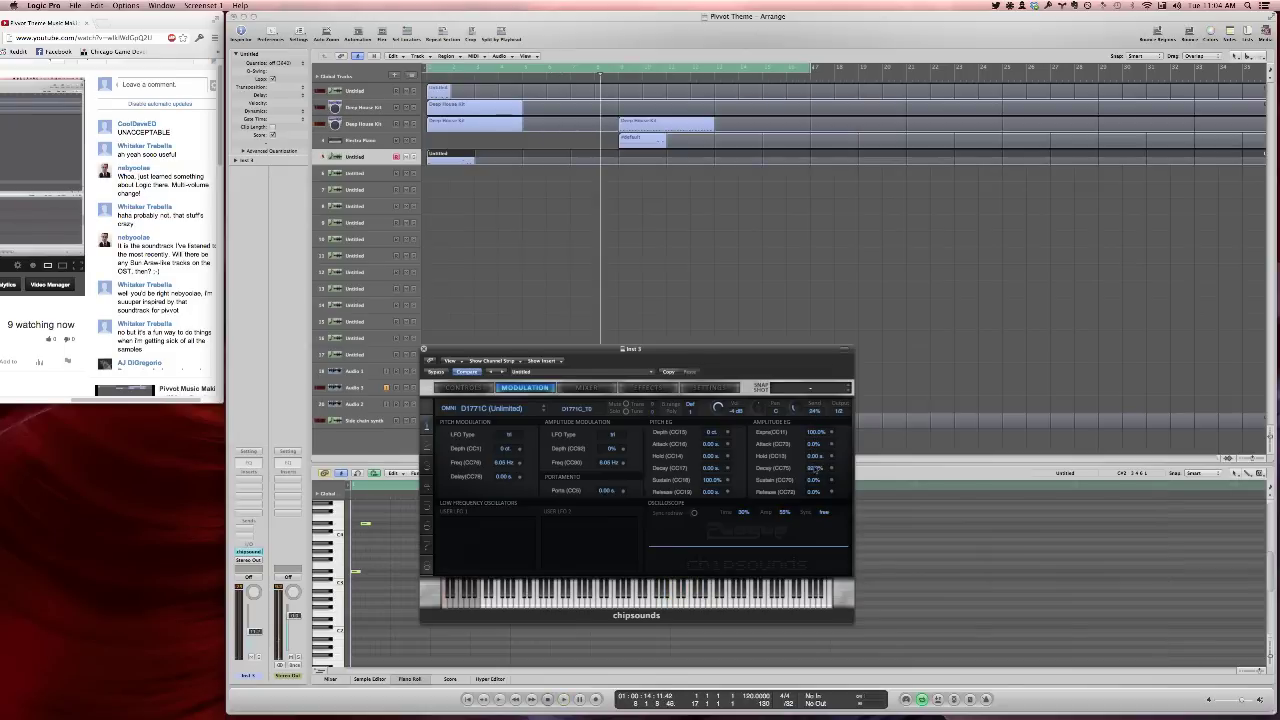
{"action": "key", "text": "space"}
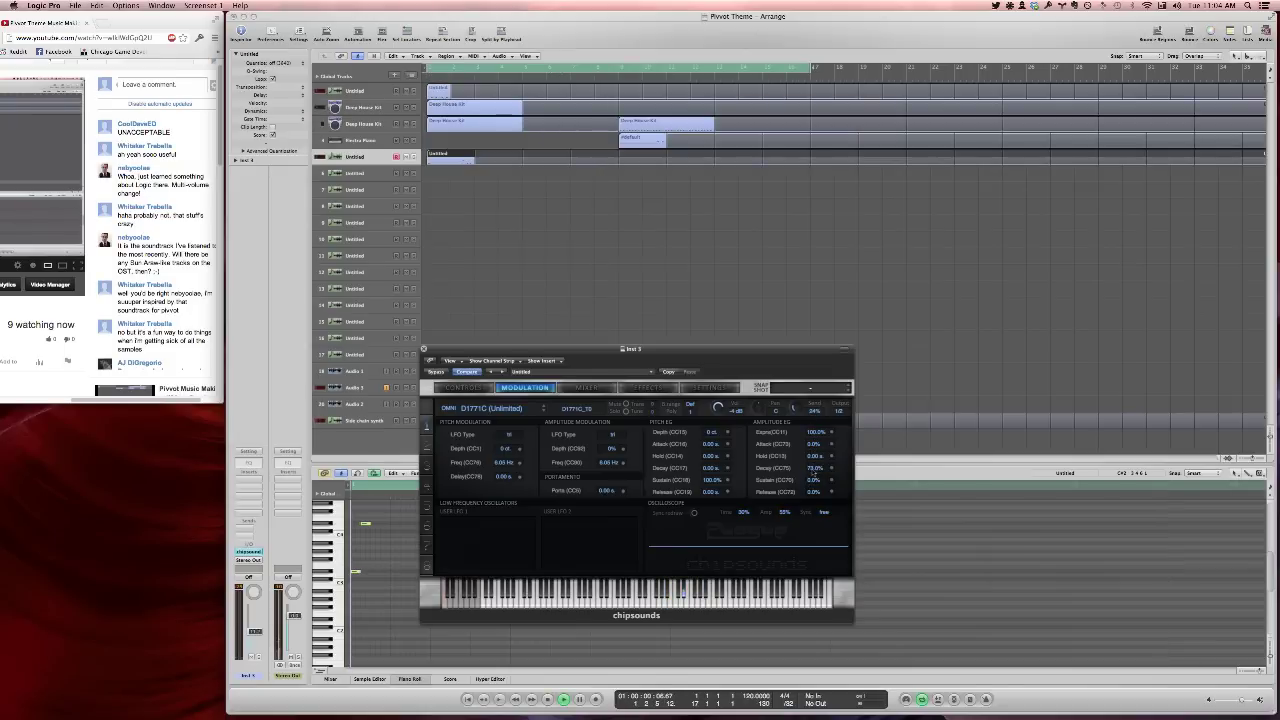
{"action": "key", "text": "space"}
{"action": "key", "text": "space"}
{"action": "left_click_drag", "start_coordinate": [813, 502], "coordinate": [815, 473]}
Step through the chipsounds waveforms and settle on D1771C_12
{"action": "left_click", "coordinate": [581, 410]}
{"action": "left_click", "coordinate": [583, 417]}
{"action": "left_click", "coordinate": [579, 410]}
{"action": "left_click", "coordinate": [580, 418]}
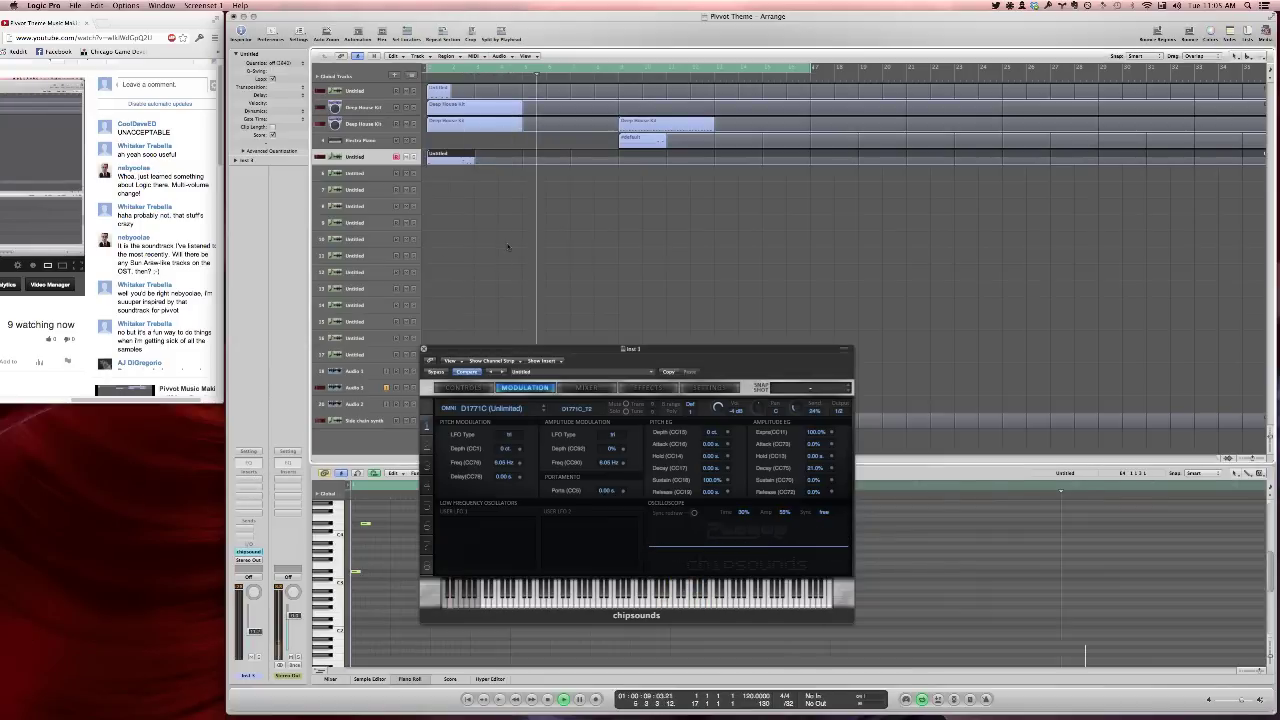
Insert an Echo delay effect on the track 5 channel strip
{"action": "left_click", "coordinate": [250, 477]}
{"action": "mouse_move", "coordinate": [262, 495]}
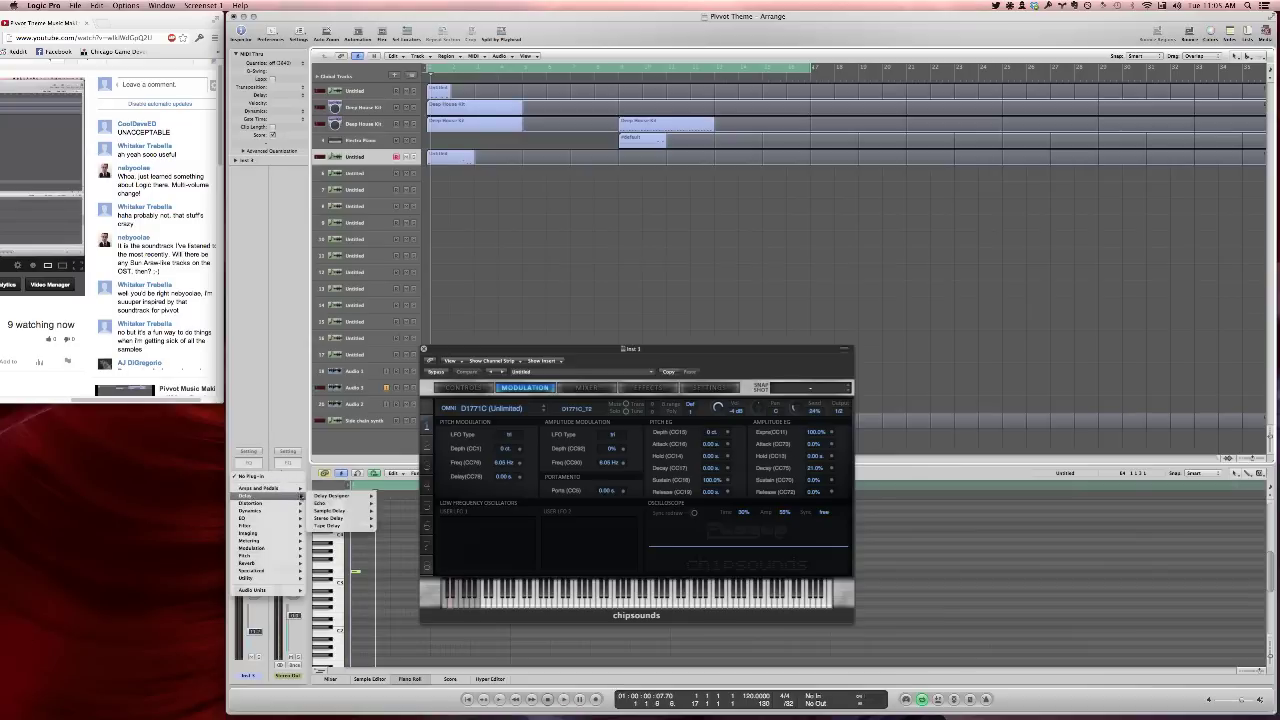
{"action": "mouse_move", "coordinate": [329, 519]}
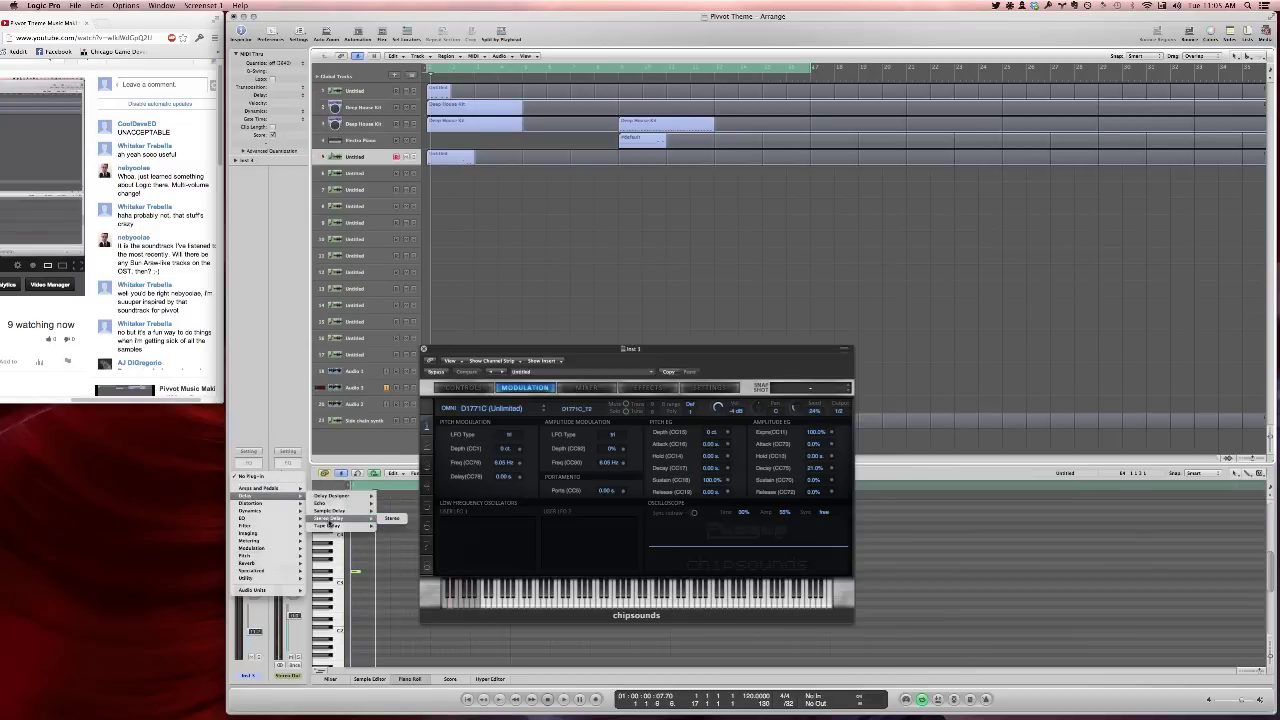
{"action": "left_click", "coordinate": [320, 503]}
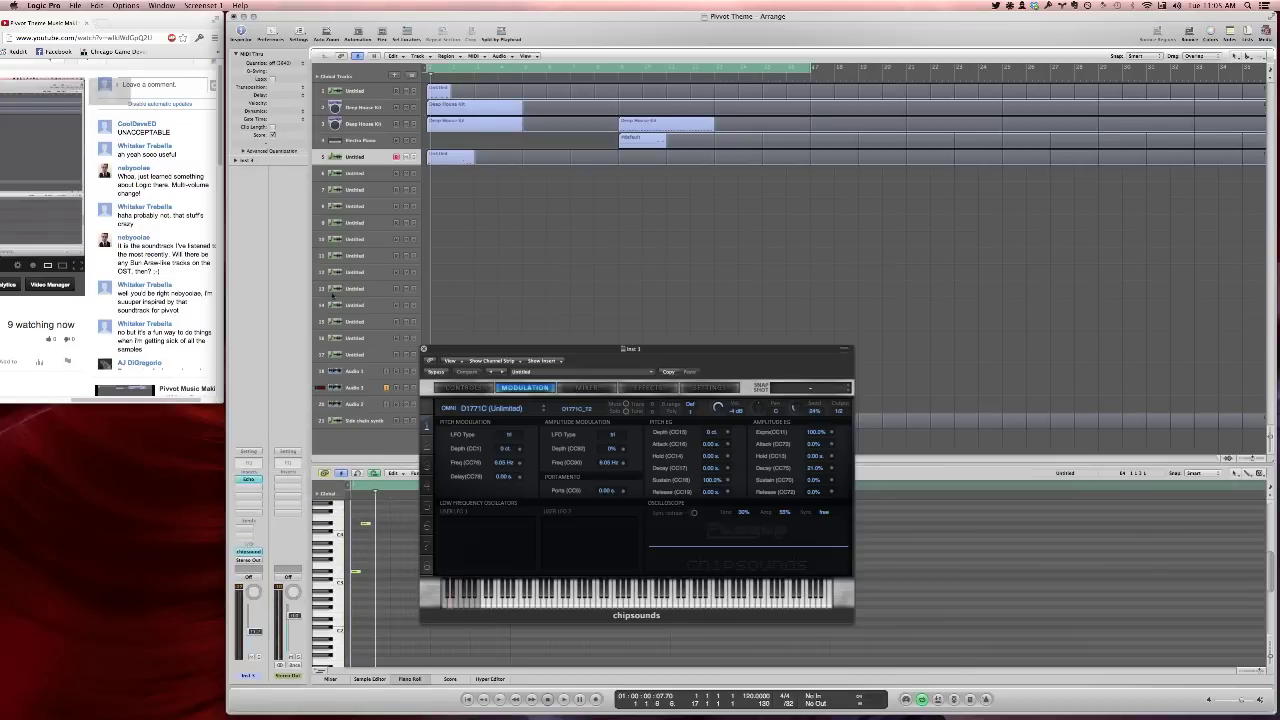
Audition different Echo times against the melody and set the time to 1/16
{"action": "left_click", "coordinate": [145, 87]}
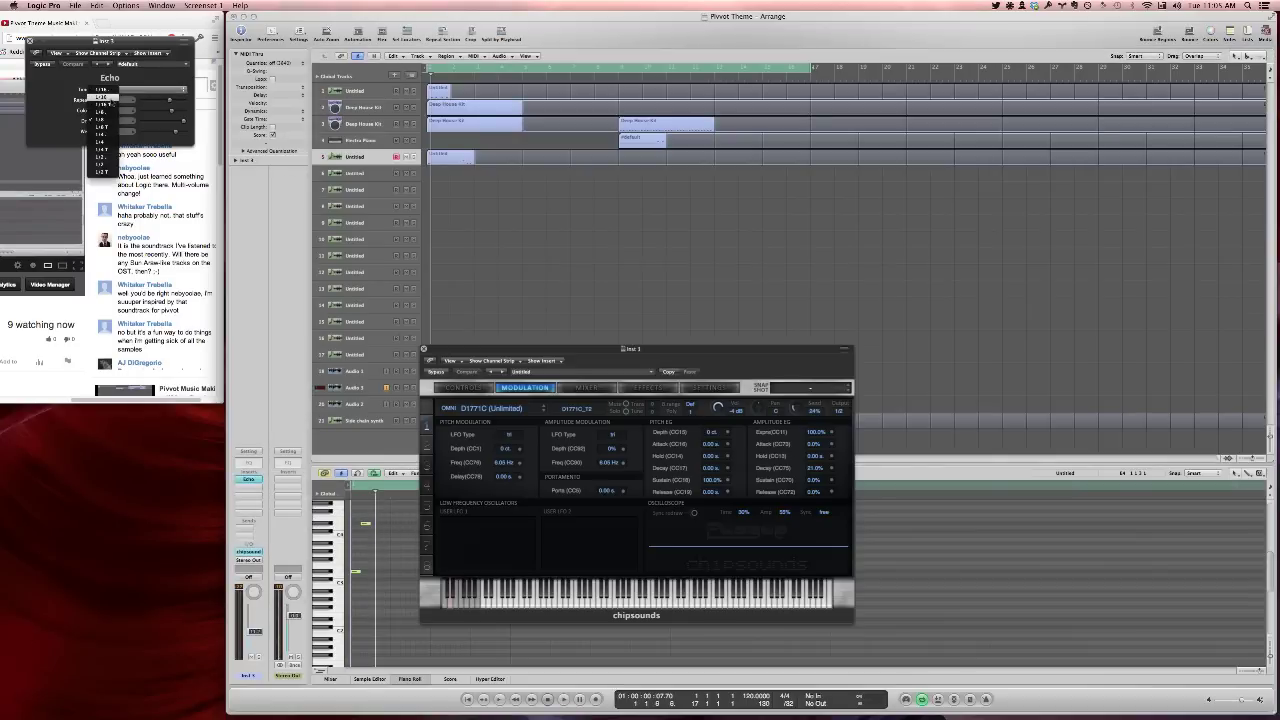
{"action": "left_click", "coordinate": [140, 158]}
{"action": "key", "text": "space"}
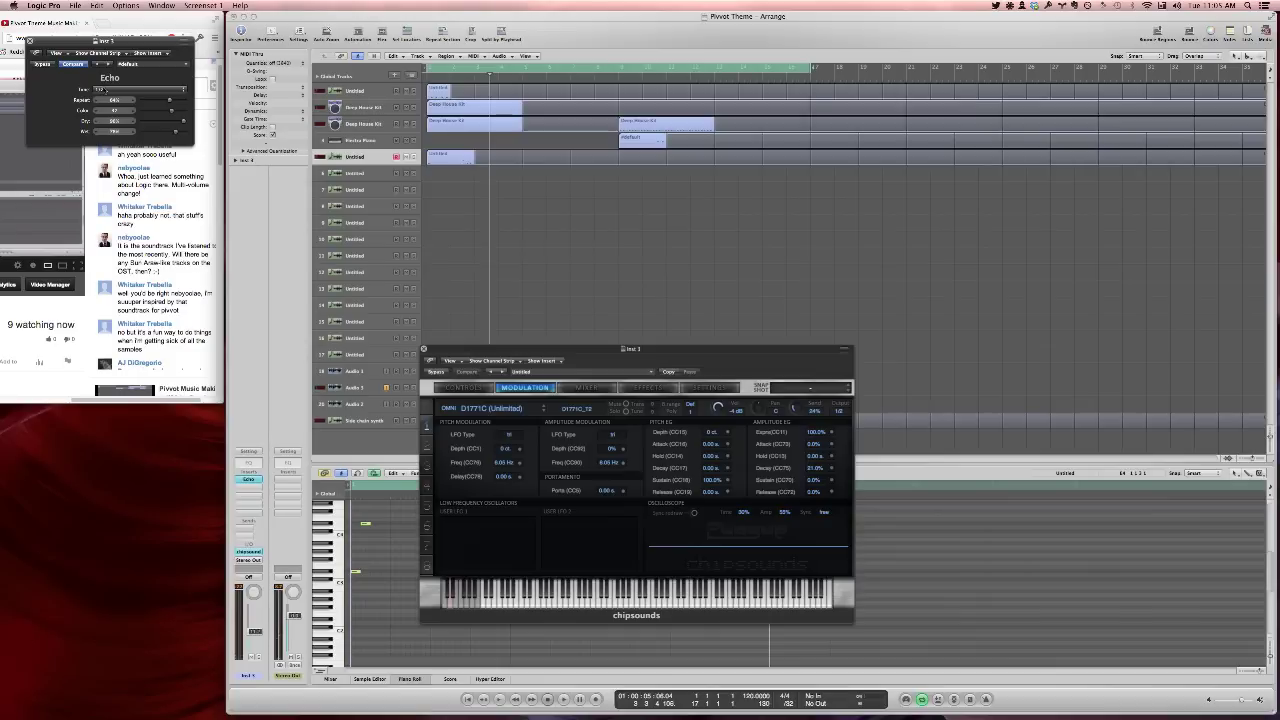
{"action": "left_click", "coordinate": [102, 90]}
{"action": "left_click", "coordinate": [102, 100]}
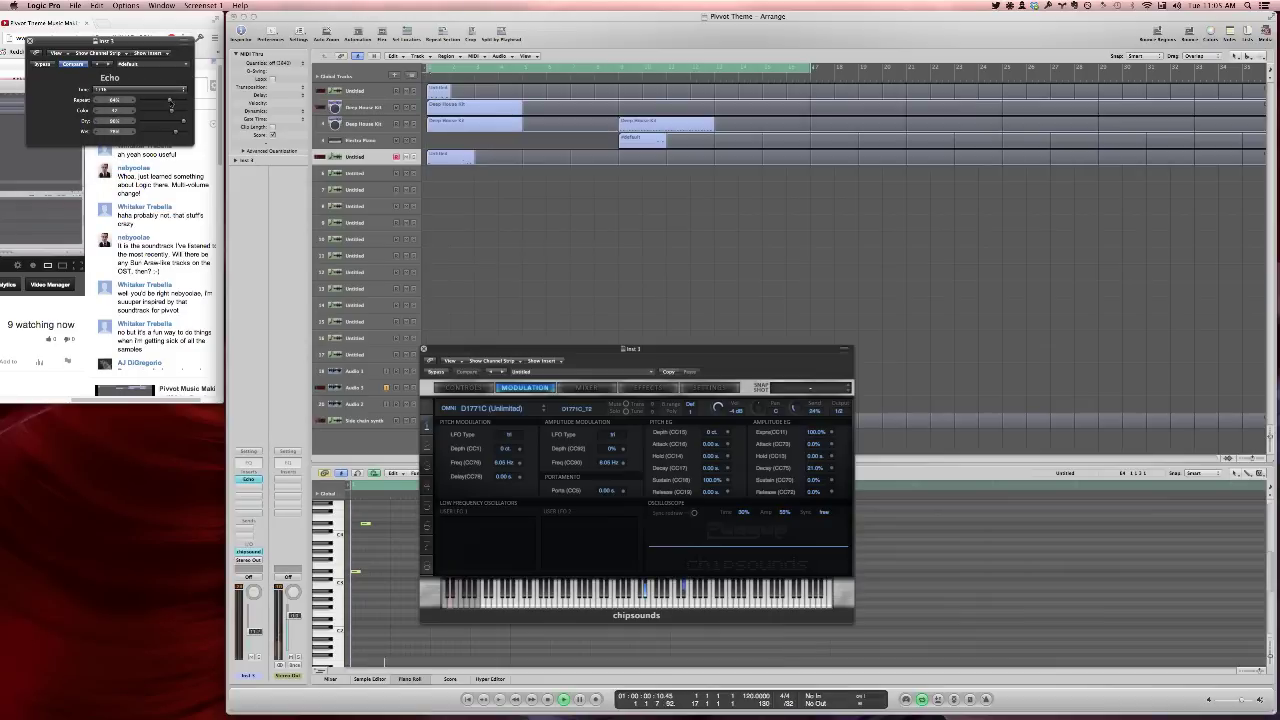
Set the Echo's repeat to 20%, raise its color and reduce its wet level, then close the effect
{"action": "left_click", "coordinate": [159, 100]}
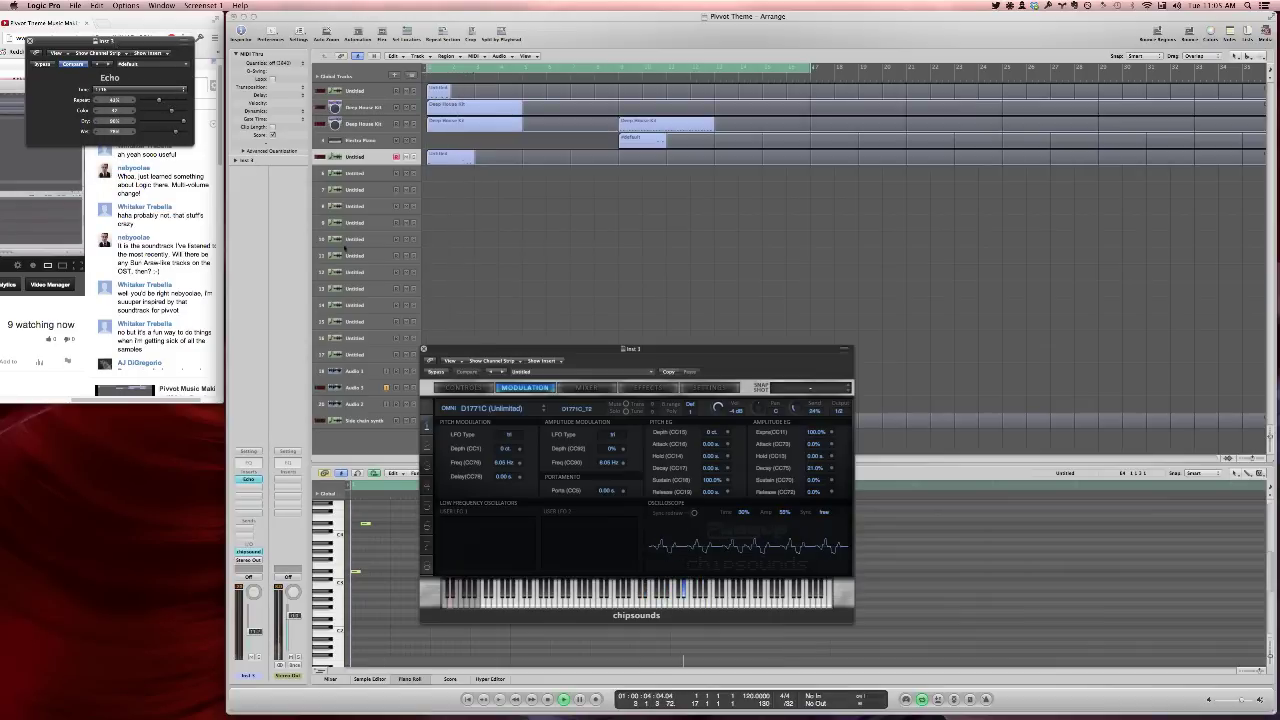
{"action": "left_click_drag", "start_coordinate": [50, 41], "coordinate": [294, 258]}
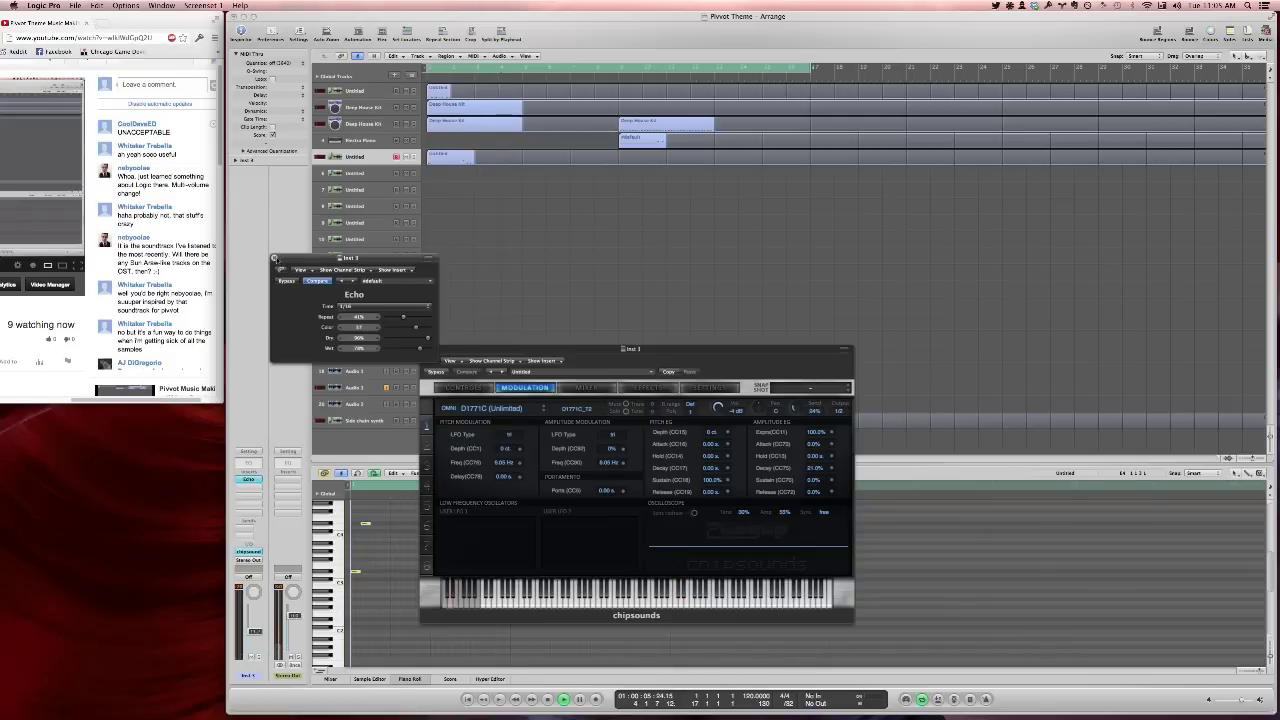
{"action": "left_click", "coordinate": [393, 317]}
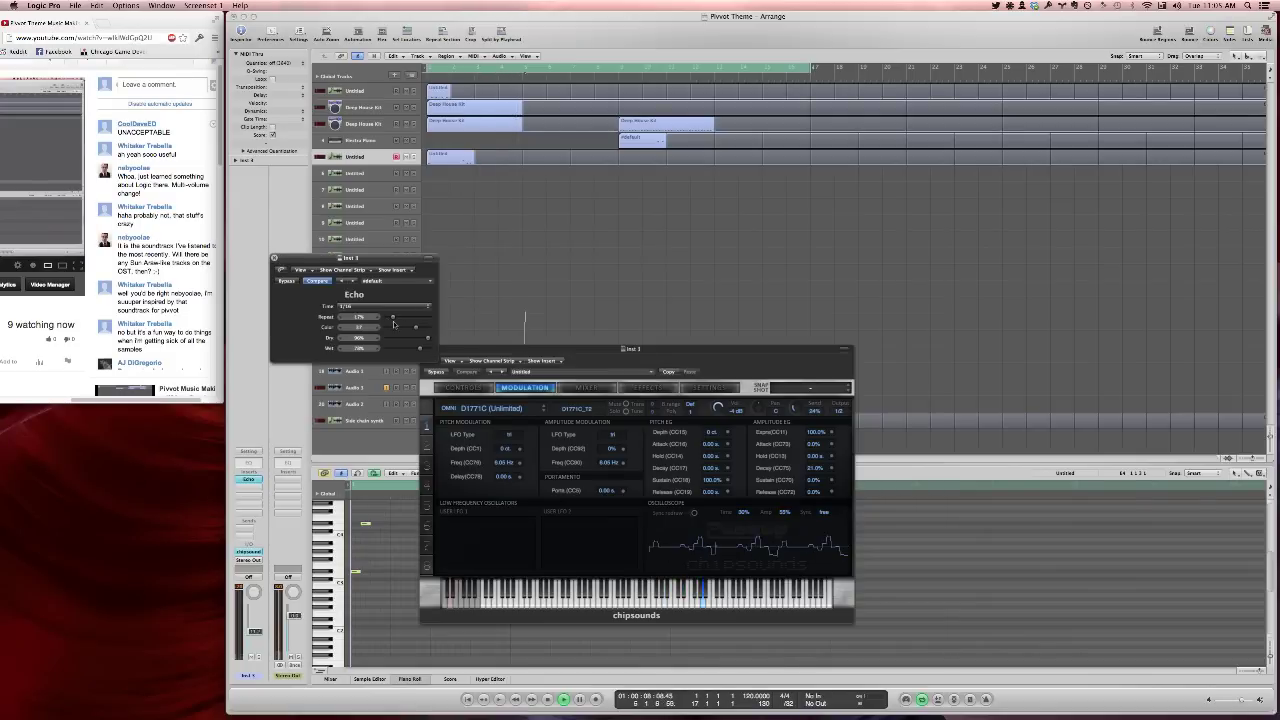
{"action": "left_click_drag", "start_coordinate": [421, 349], "coordinate": [397, 319]}
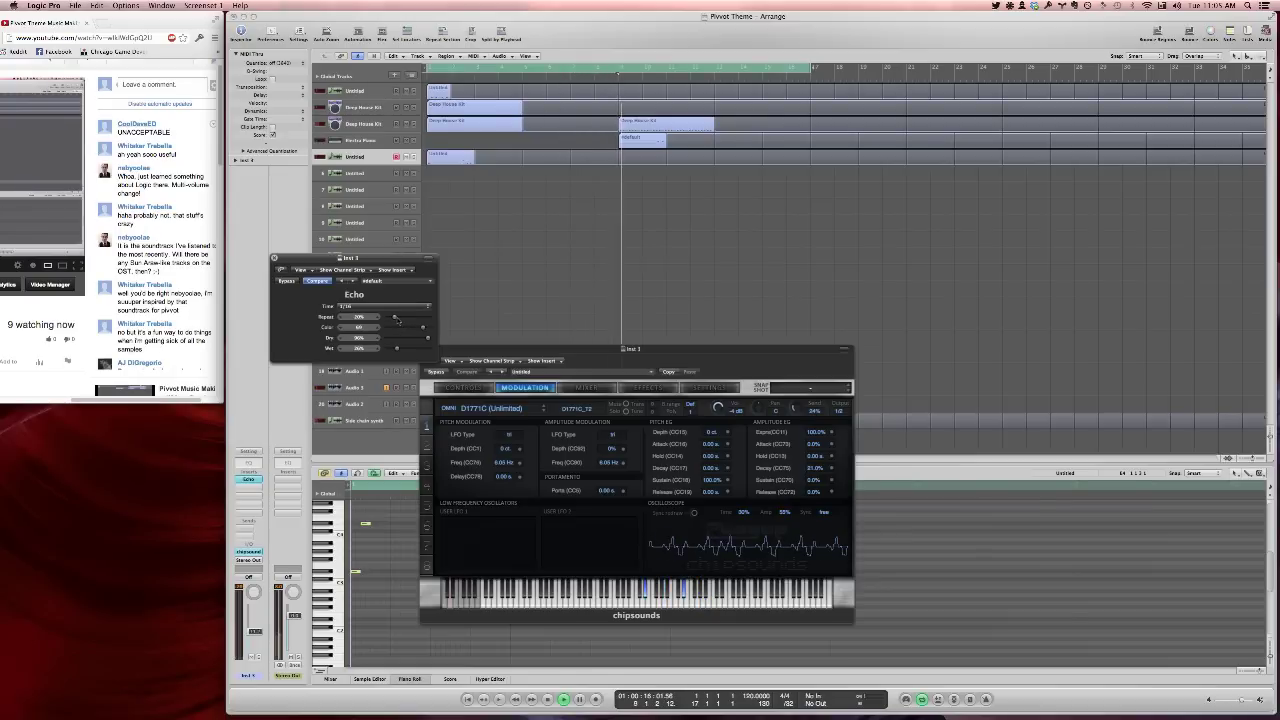
{"action": "key", "text": "space"}
{"action": "left_click", "coordinate": [275, 258]}
Lower the Electric Piano track's volume slightly and play the song from the beginning
{"action": "key", "text": "Up"}
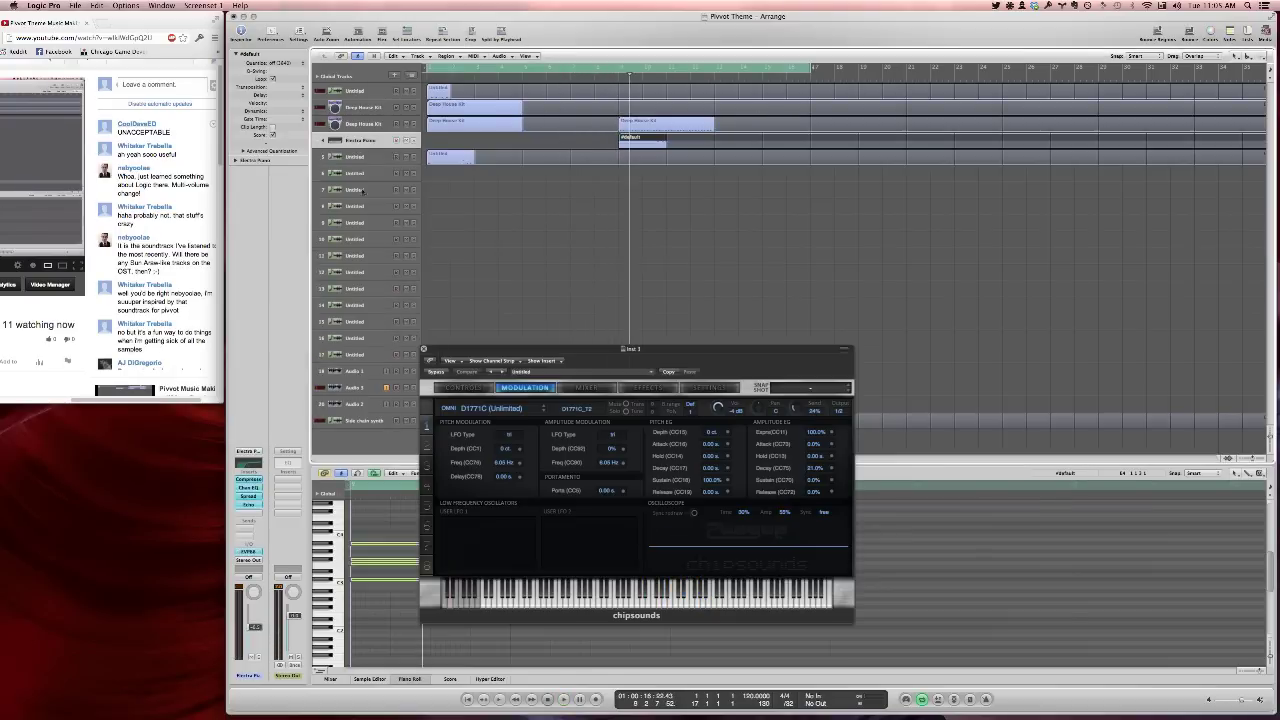
{"action": "left_click_drag", "start_coordinate": [262, 639], "coordinate": [257, 641]}
{"action": "key", "text": "Return"}
{"action": "key", "text": "space"}
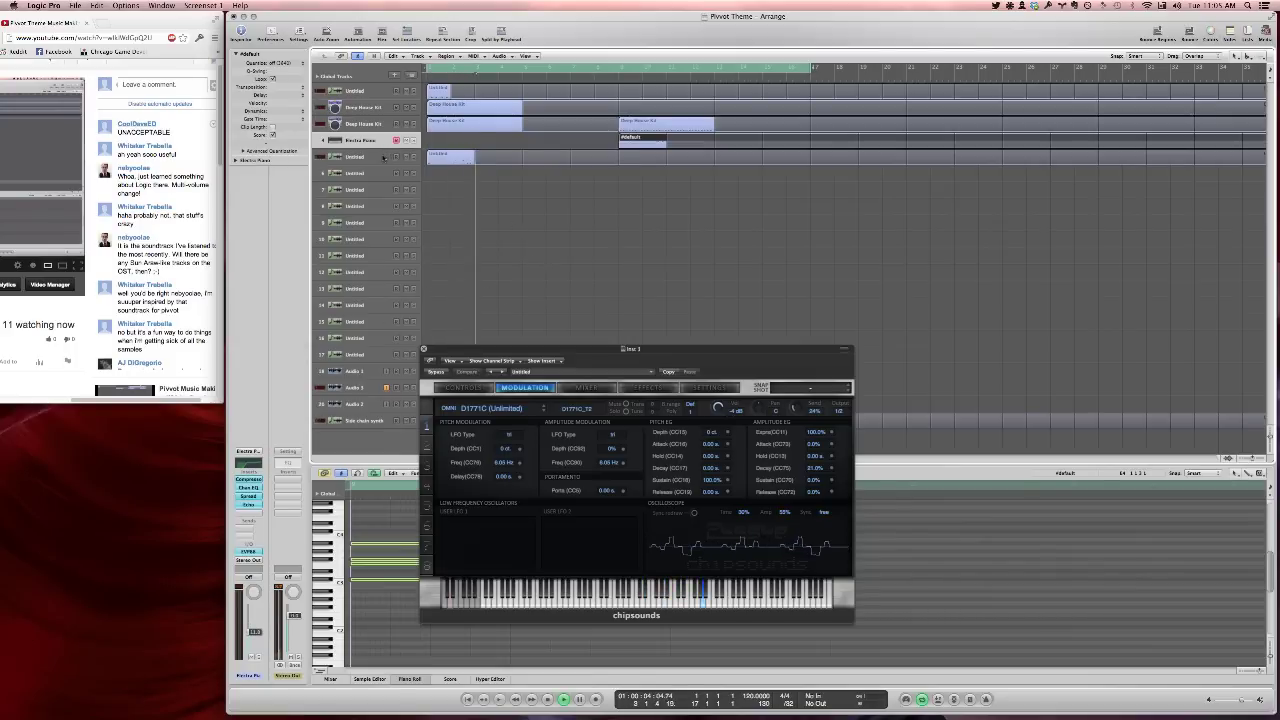
Add a Bus 3 send to the track 5 channel strip and close the chipsounds window
{"action": "left_click", "coordinate": [397, 156]}
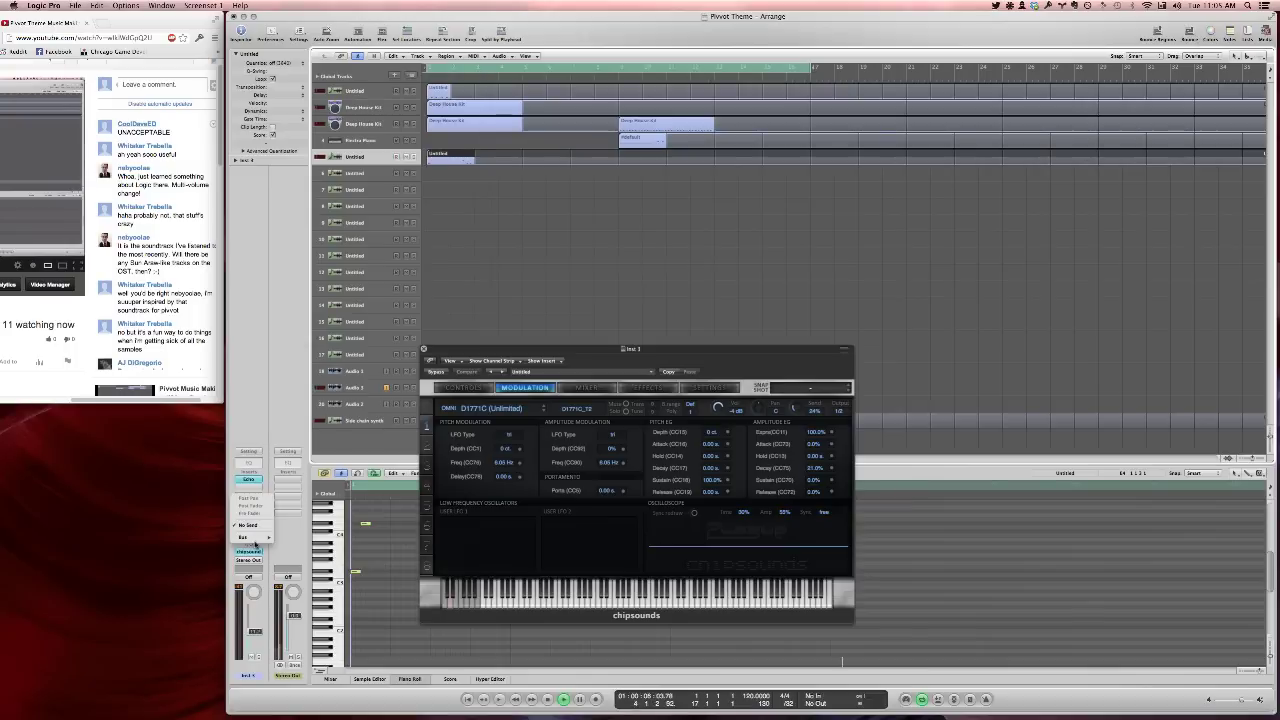
{"action": "left_click", "coordinate": [258, 542]}
{"action": "left_click", "coordinate": [304, 477]}
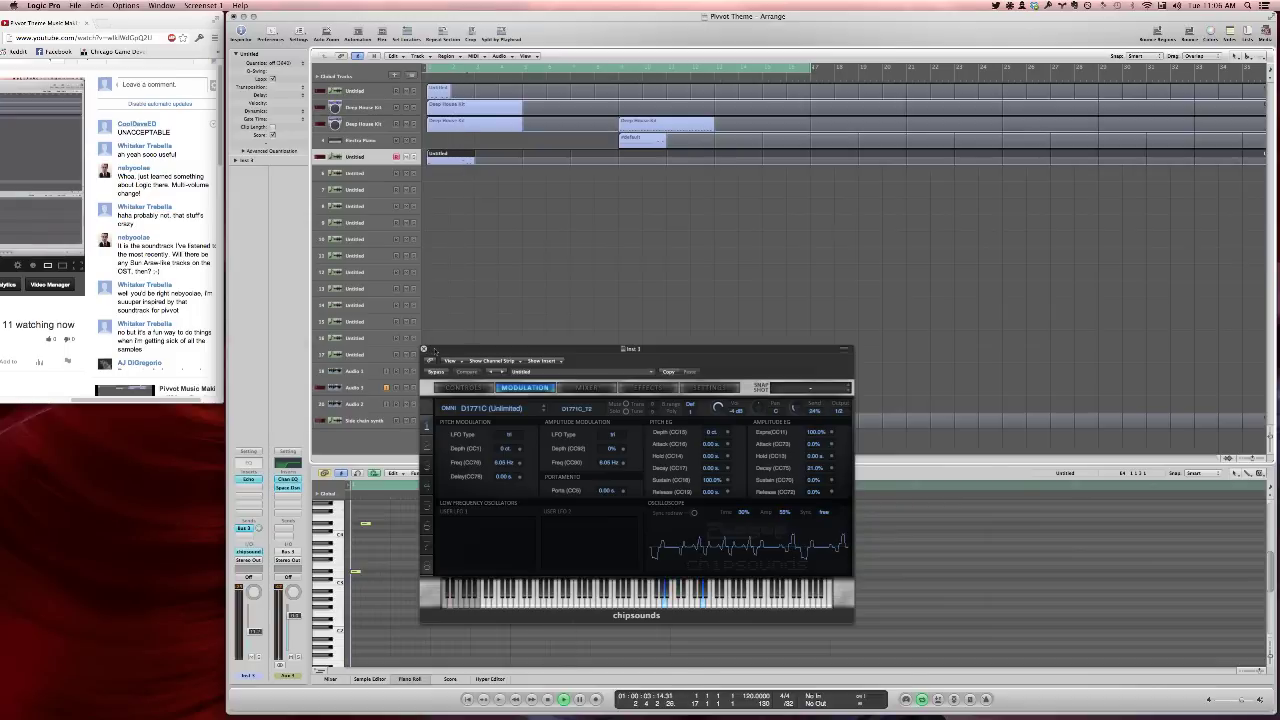
{"action": "left_click", "coordinate": [424, 349]}
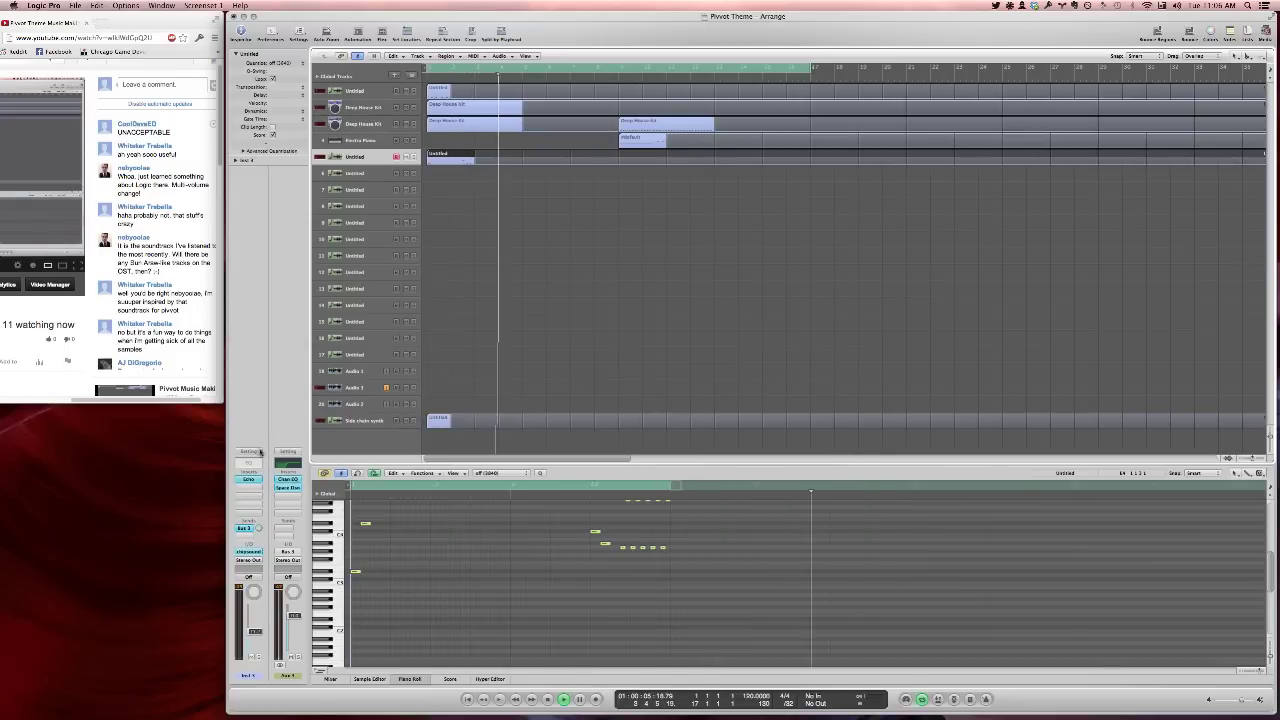
Add a Channel EQ to track 5 and enable its low-cut band, raising the cutoff to remove the low frequencies
{"action": "double_click", "coordinate": [248, 464]}
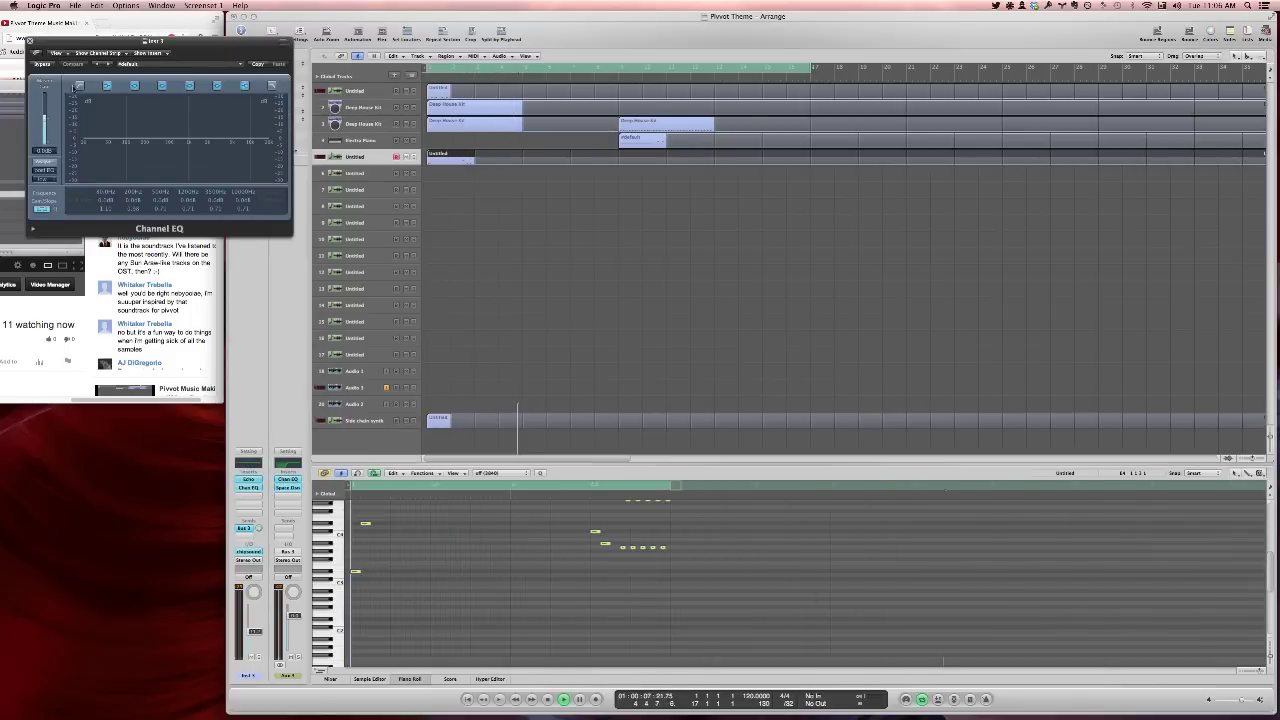
{"action": "left_click", "coordinate": [80, 85]}
{"action": "left_click_drag", "start_coordinate": [92, 150], "coordinate": [158, 174]}
{"action": "key", "text": "space"}
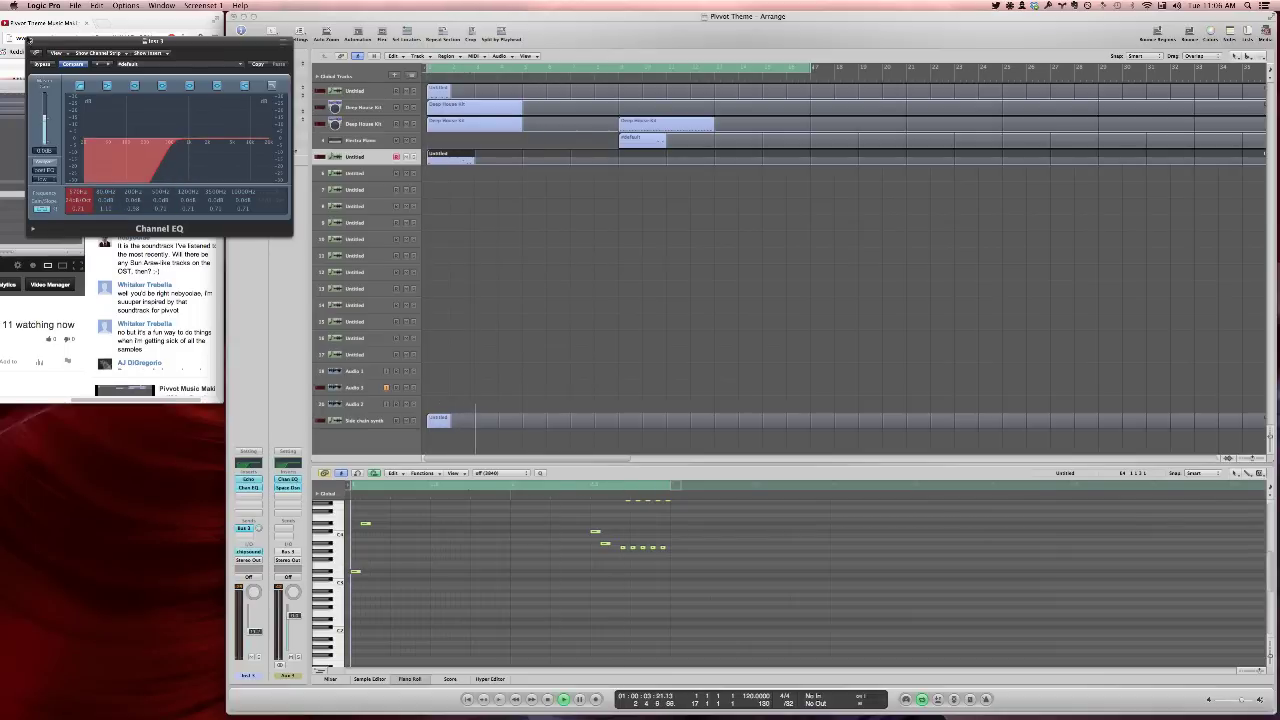
{"action": "left_click", "coordinate": [30, 41]}
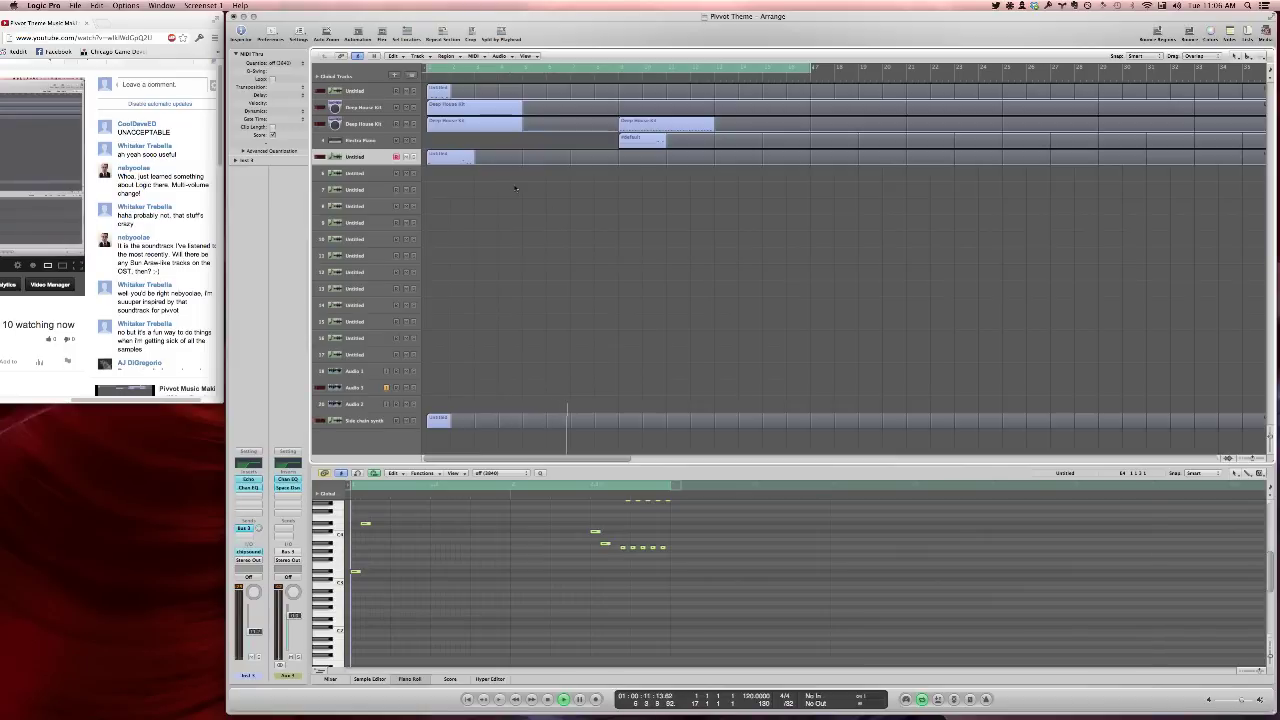
Move the track 5 melody region to start at bar 9, aligned with the Electric Piano region
{"action": "left_click_drag", "start_coordinate": [458, 157], "coordinate": [649, 157]}
{"action": "key", "text": "space"}
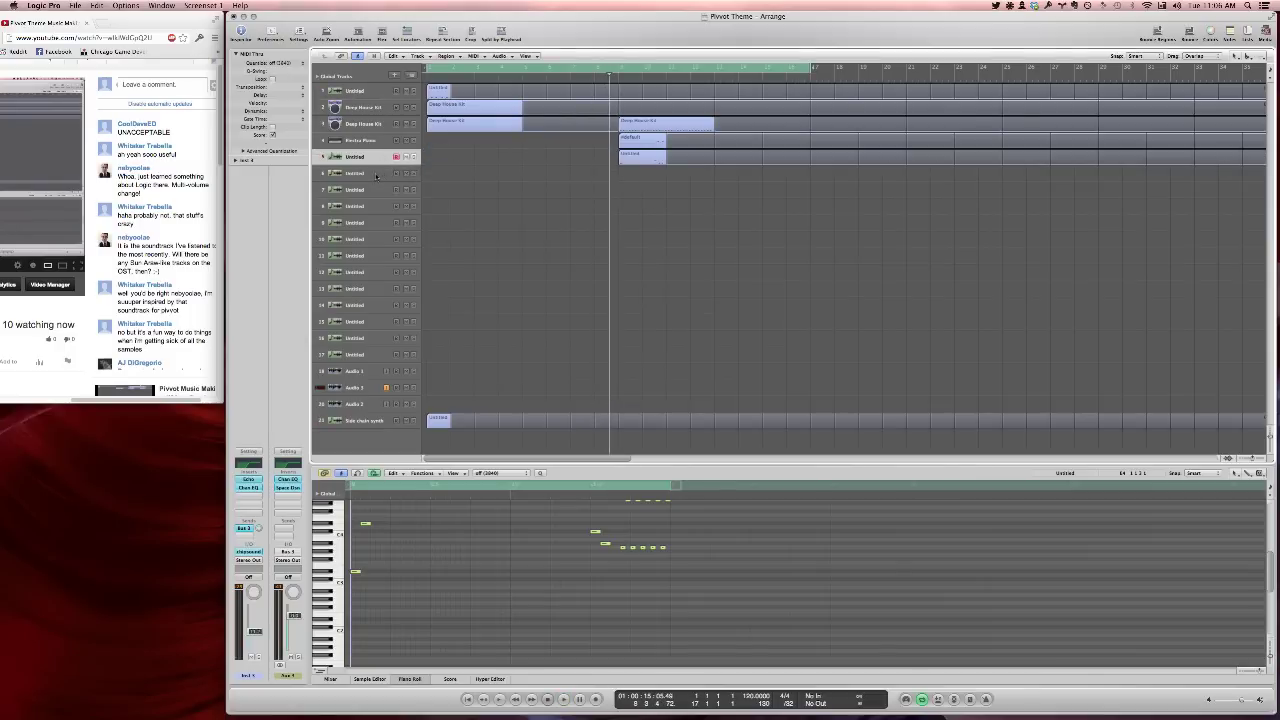
Create an empty MIDI region at bar 1 on track 6 and extend it to two bars
{"action": "left_click", "coordinate": [376, 175]}
{"action": "right_click", "coordinate": [428, 174]}
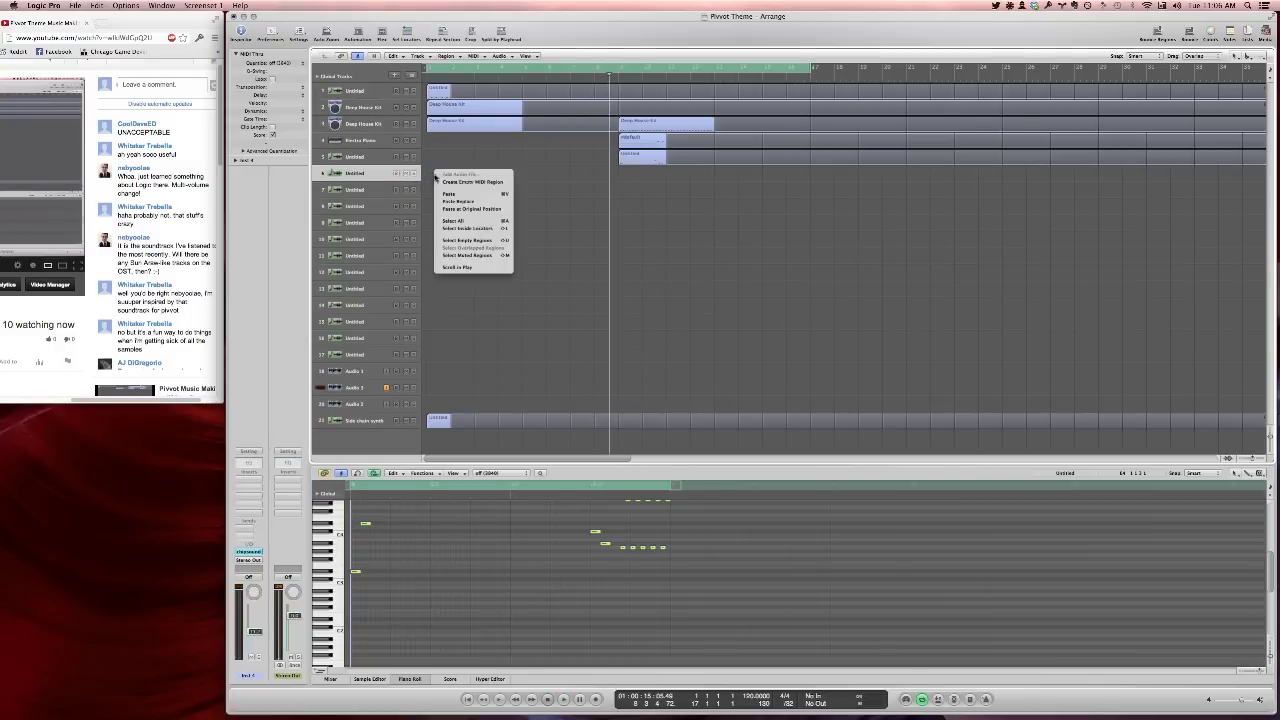
{"action": "left_click", "coordinate": [441, 180]}
{"action": "left_click_drag", "start_coordinate": [449, 176], "coordinate": [474, 177]}
Set the grid division to 1/16 and draw matching low notes on the first and third sixteenths of the track 6 region
{"action": "left_click", "coordinate": [330, 595]}
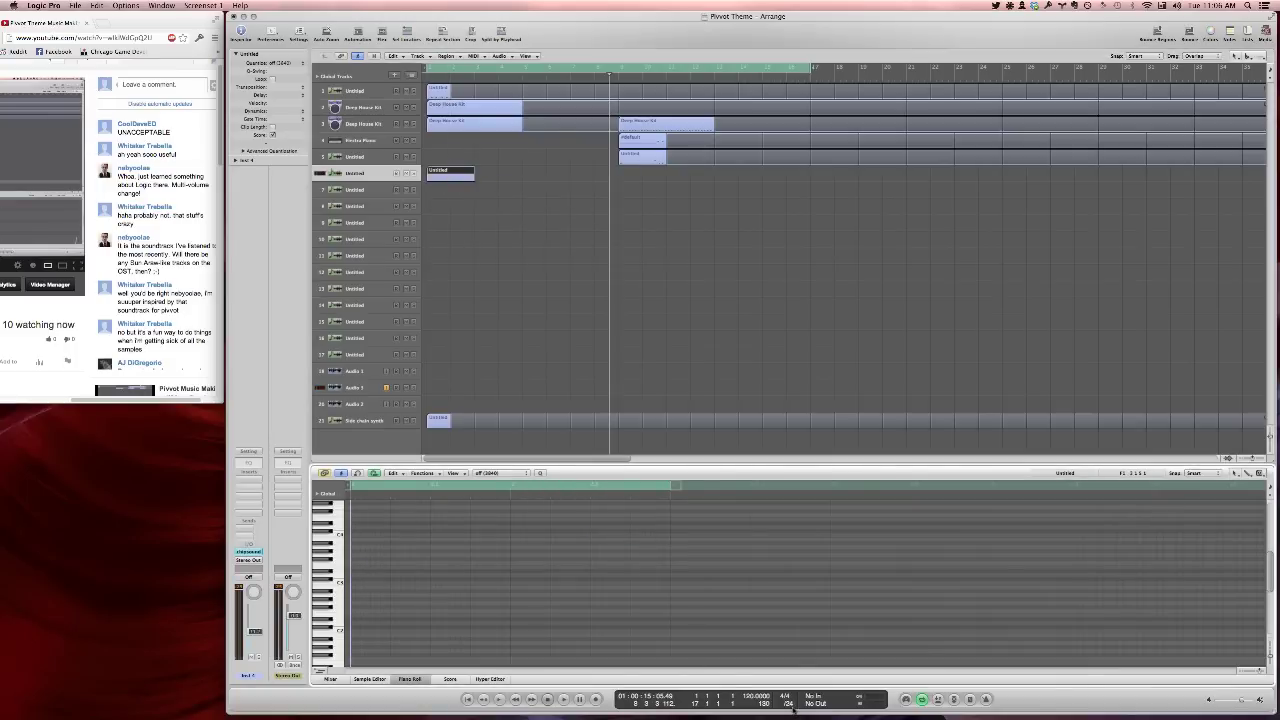
{"action": "scroll", "coordinate": [329, 616], "scroll_direction": "down", "scroll_amount": 1}
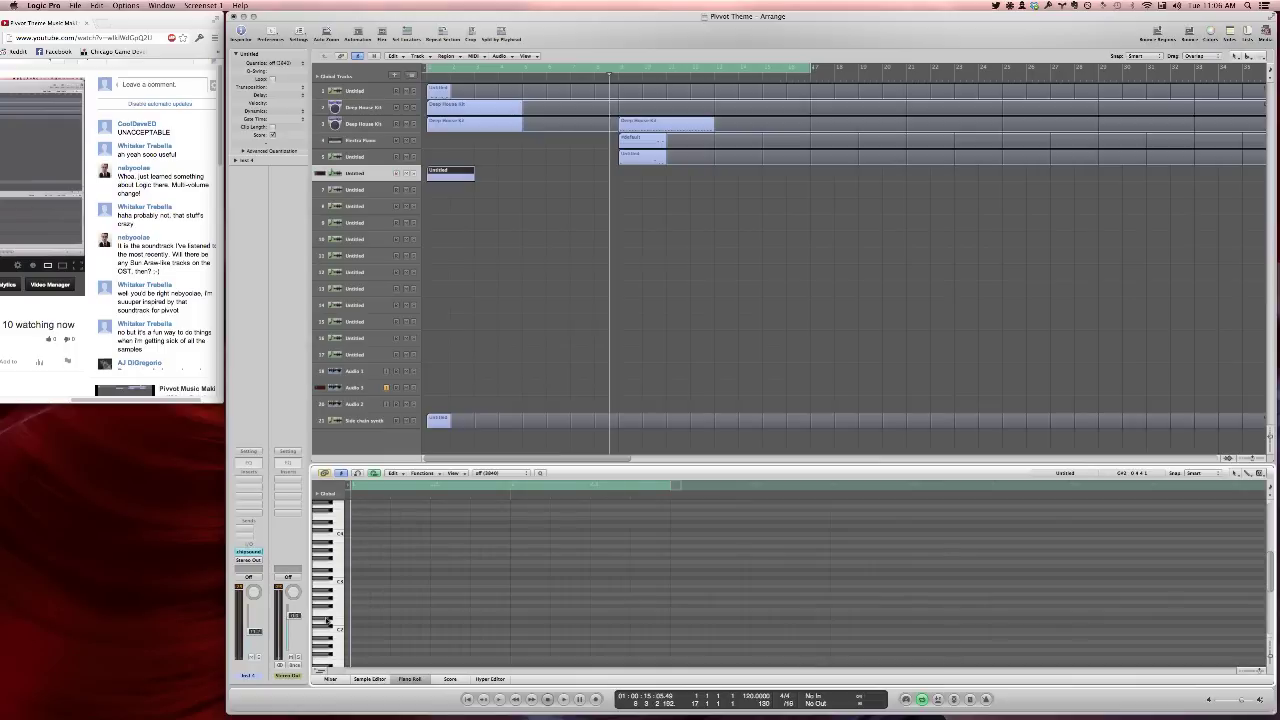
{"action": "left_click", "coordinate": [373, 619]}
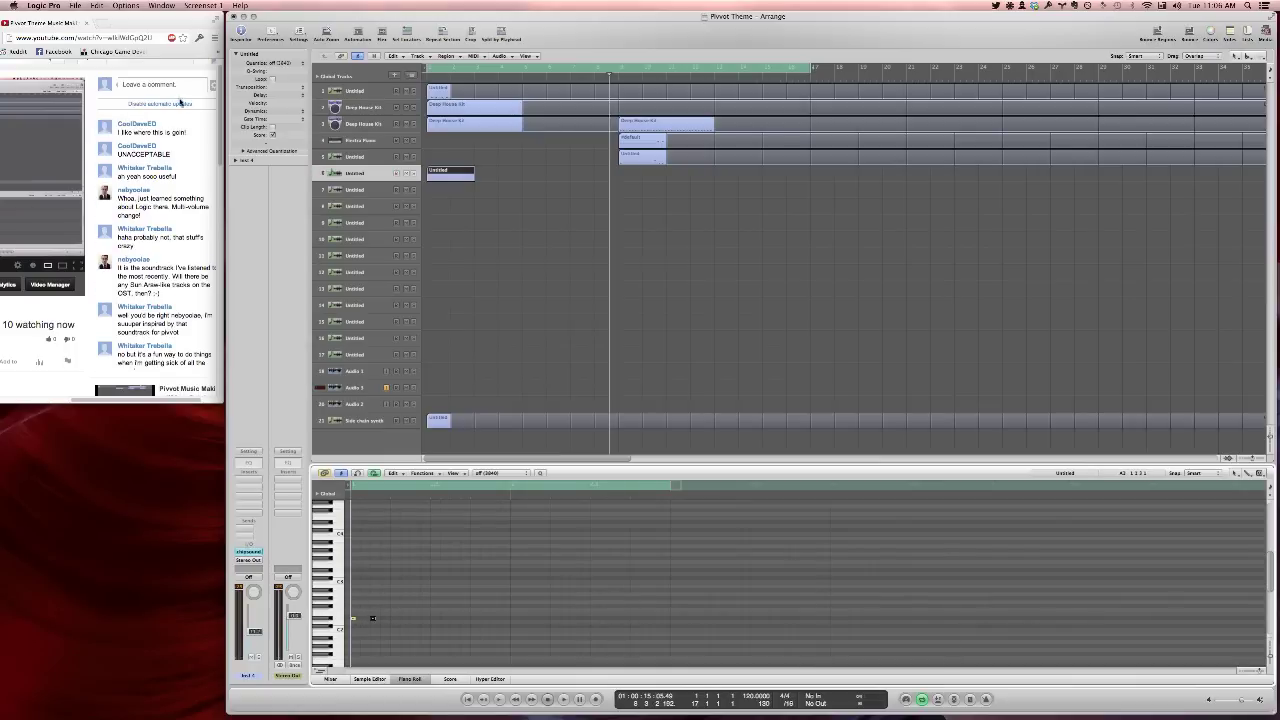
Switch to Chrome and post a short thank-you comment to a viewer in the video's live chat
{"action": "left_click", "coordinate": [178, 87]}
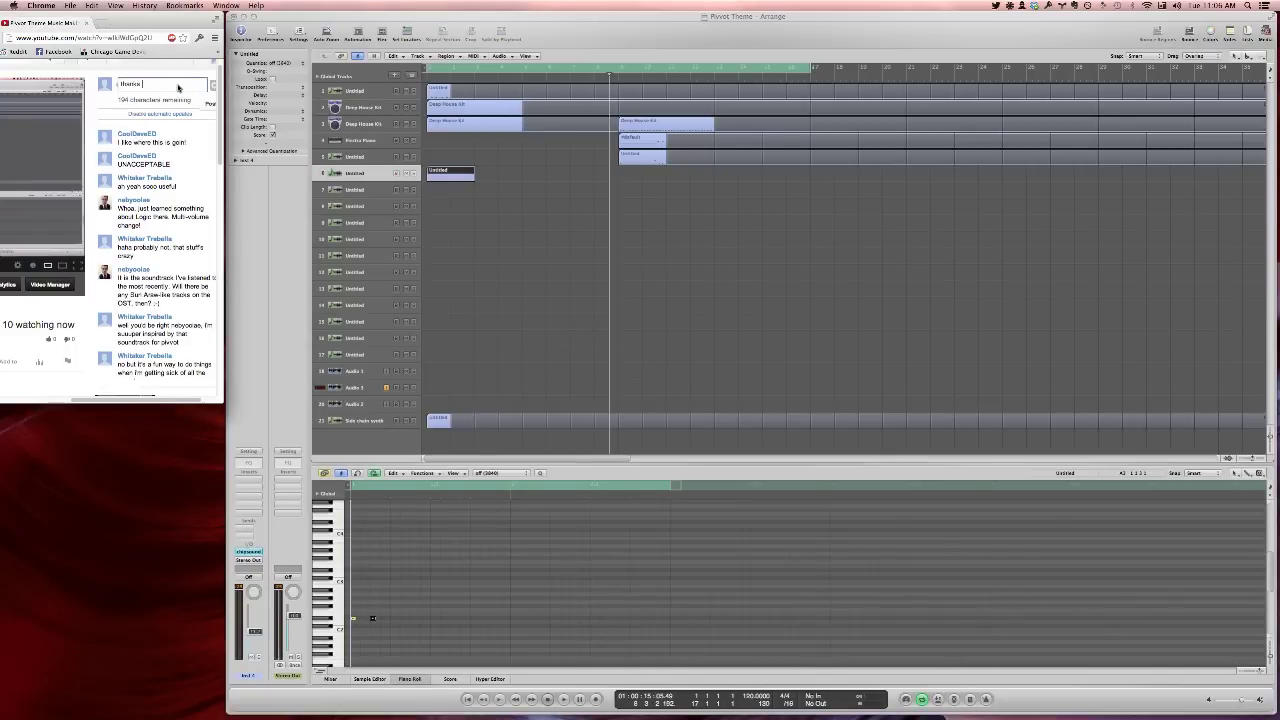
{"action": "key", "text": "Return"}
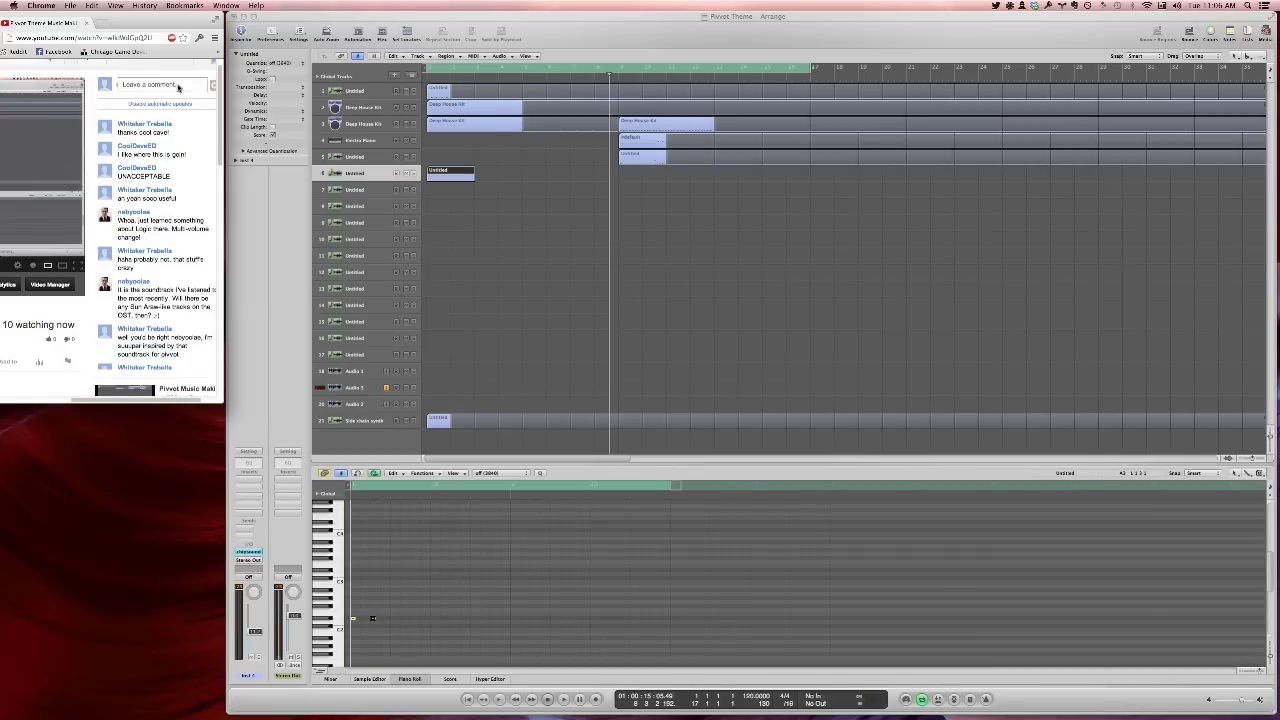
Draw the rest of the two-bar 1/16-note riff on track 6, adding three higher repeated notes in bar 2 and an ending run, playing it back
{"action": "left_click", "coordinate": [401, 610]}
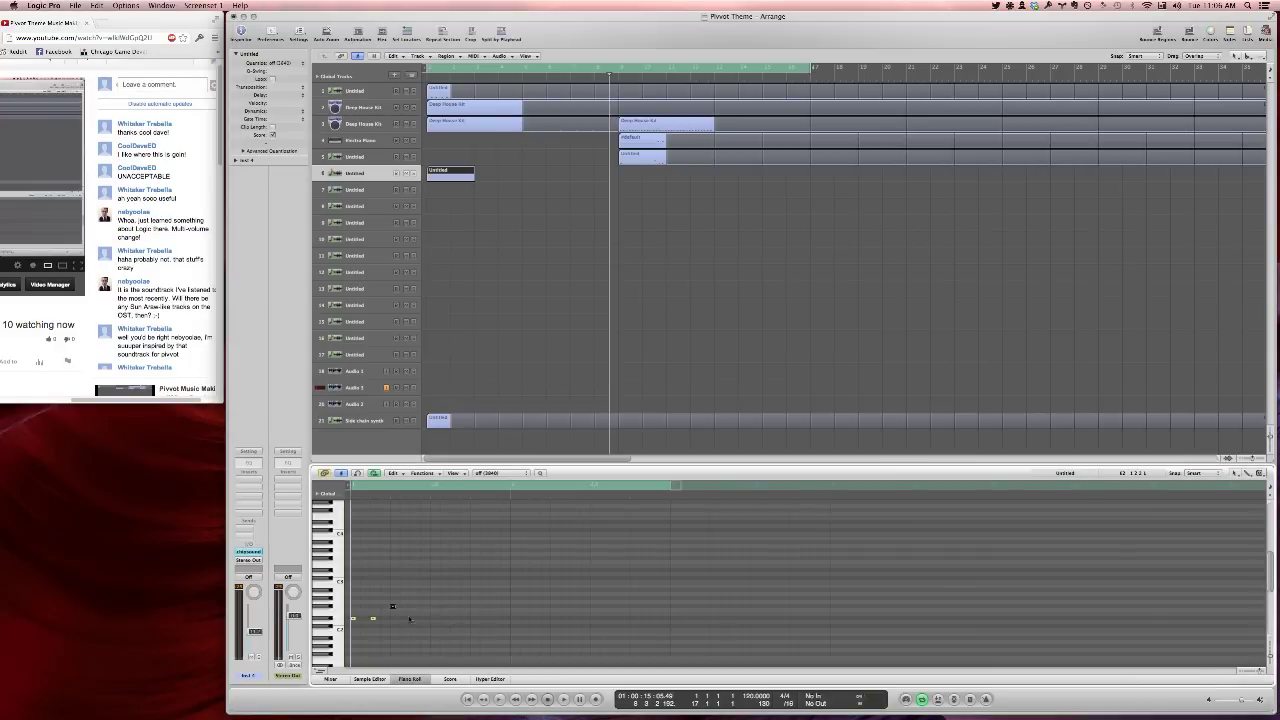
{"action": "key", "text": "space"}
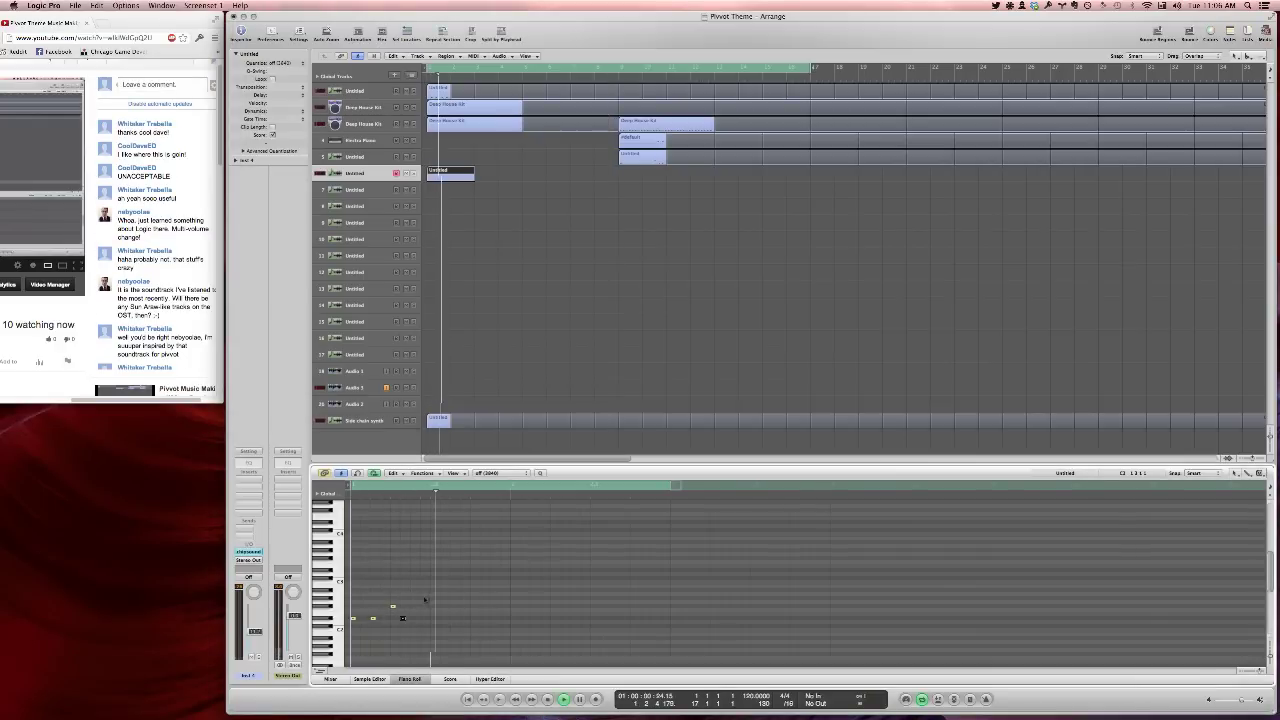
{"action": "key", "text": "space"}
{"action": "key", "text": "space"}
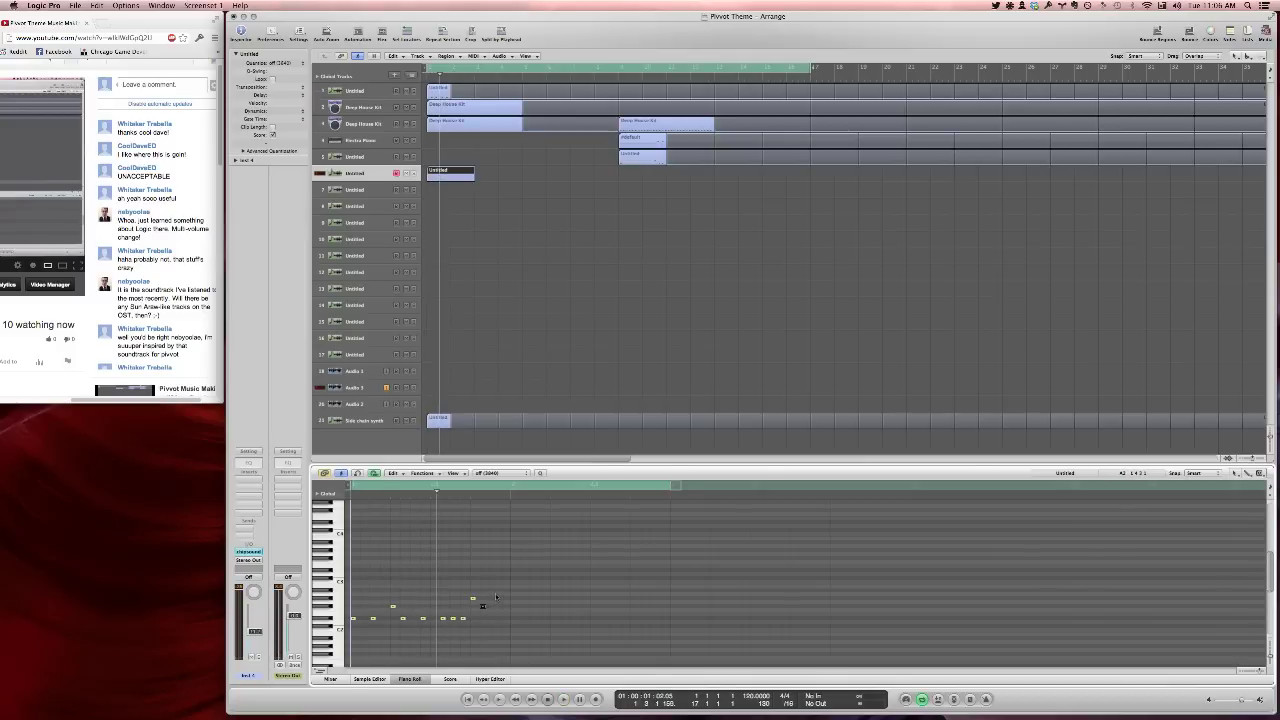
{"action": "key", "text": "space"}
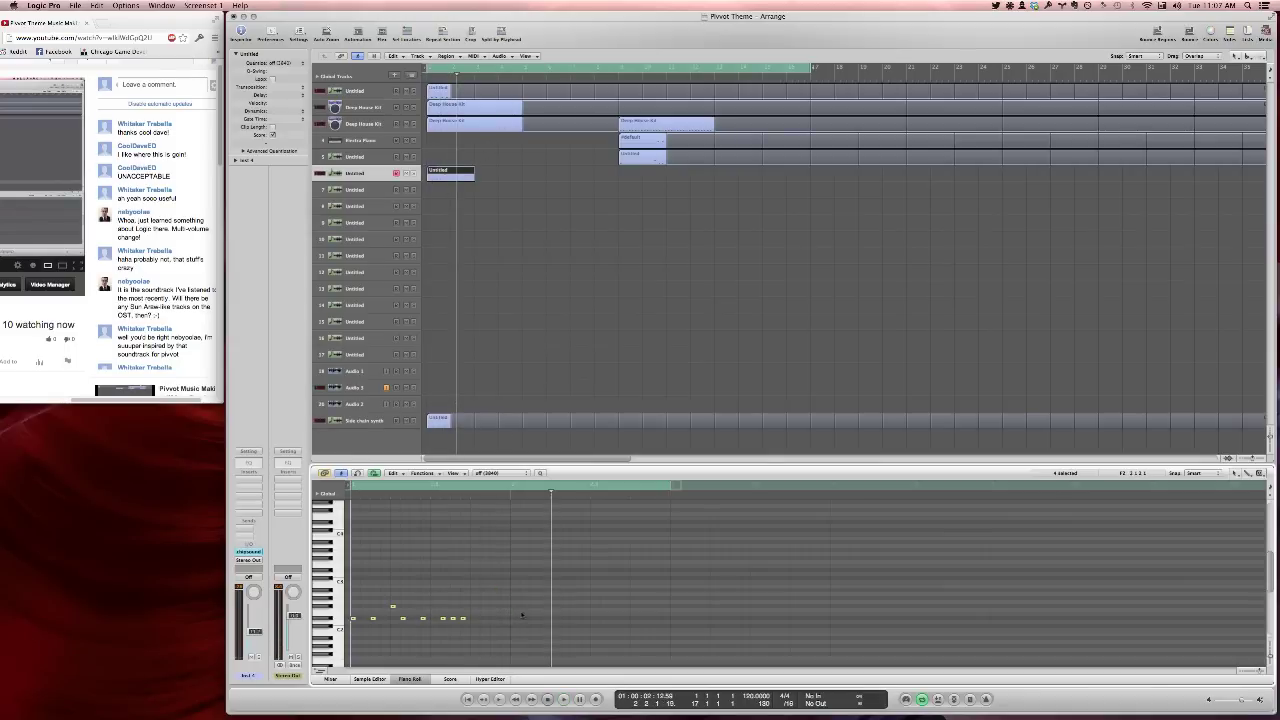
{"action": "key", "text": "space"}
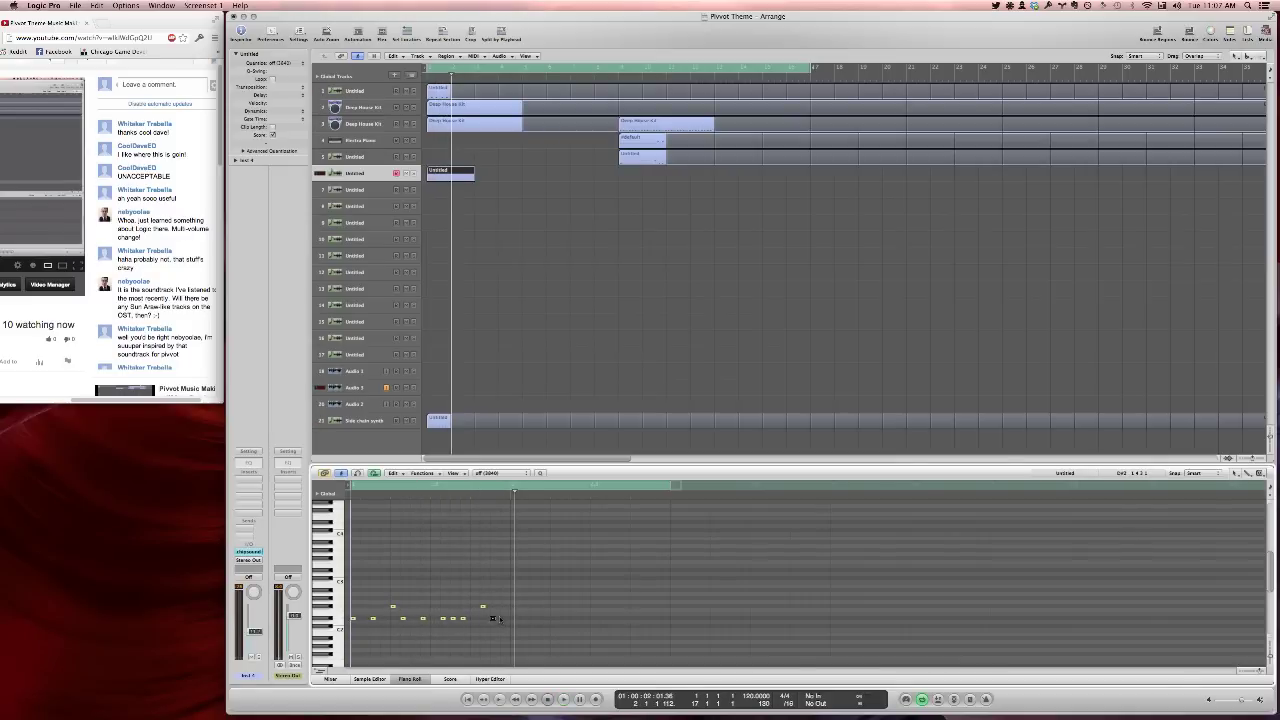
{"action": "key", "text": "space"}
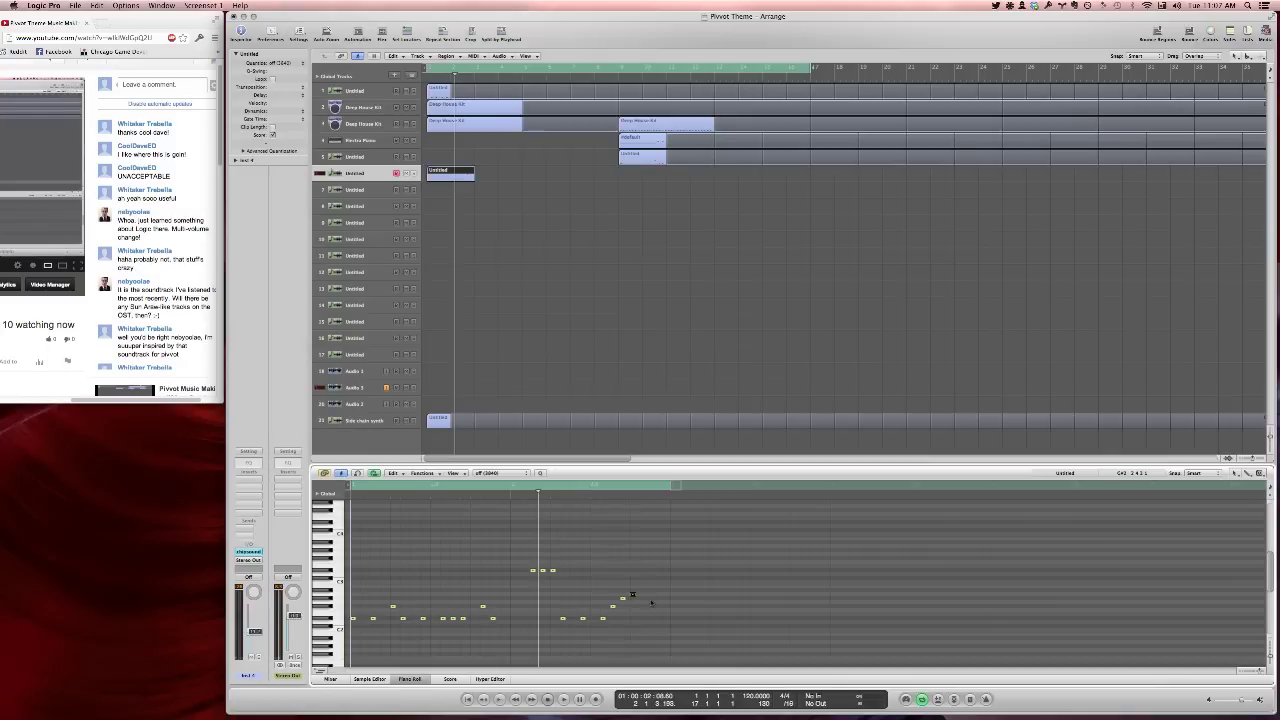
{"action": "key", "text": "space"}
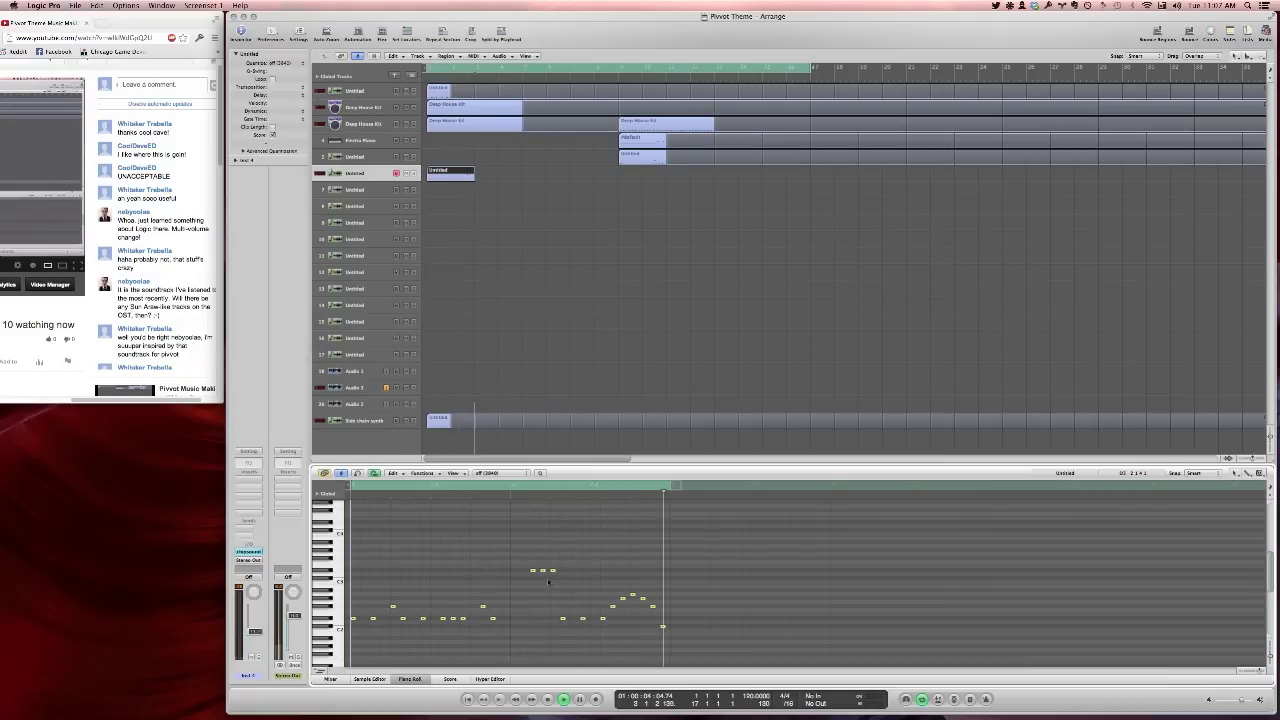
Loop the track 6 riff region and shorten the cycle range to end at bar 9 during playback
{"action": "left_click", "coordinate": [456, 175]}
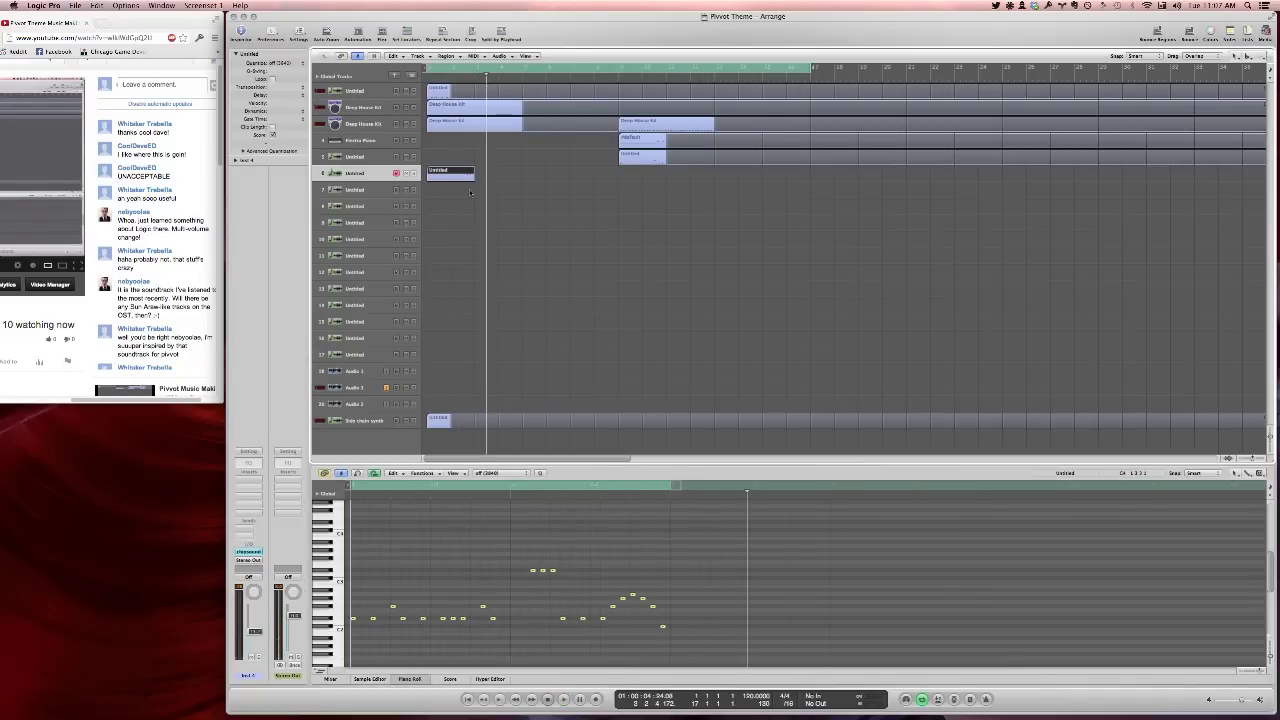
{"action": "key", "text": "space"}
{"action": "key", "text": "l"}
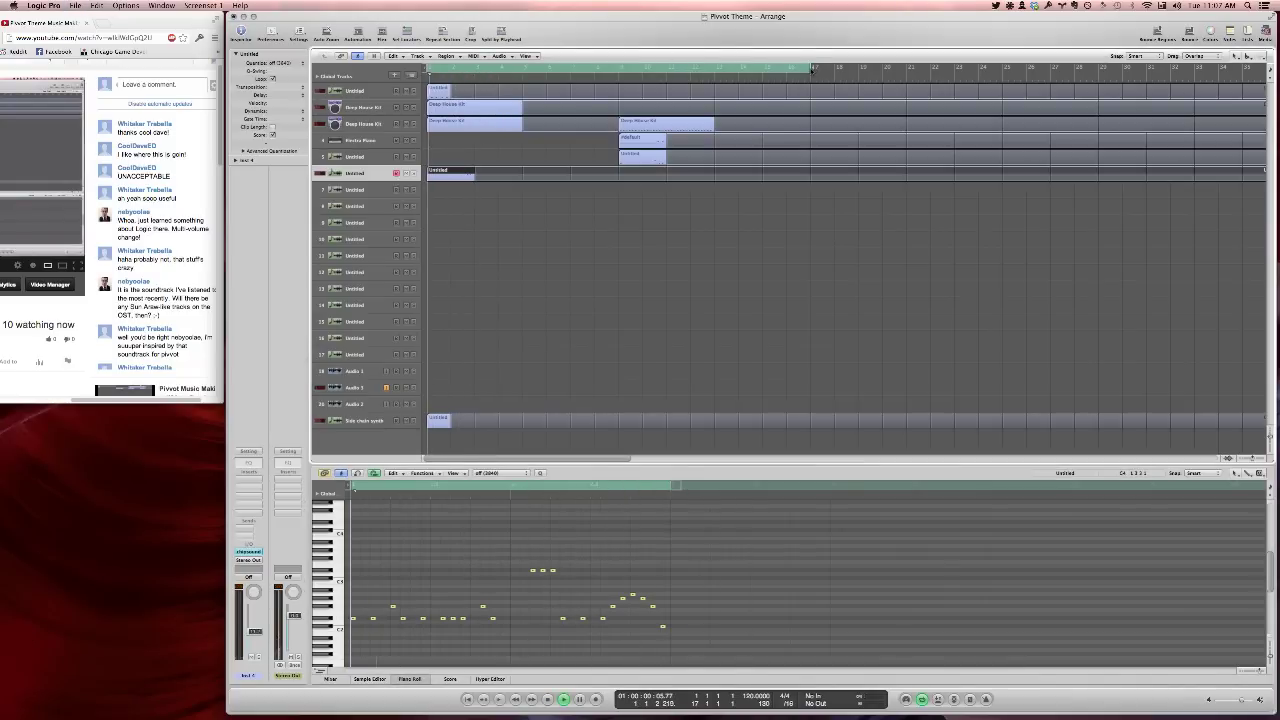
{"action": "left_click_drag", "start_coordinate": [813, 68], "coordinate": [620, 89]}
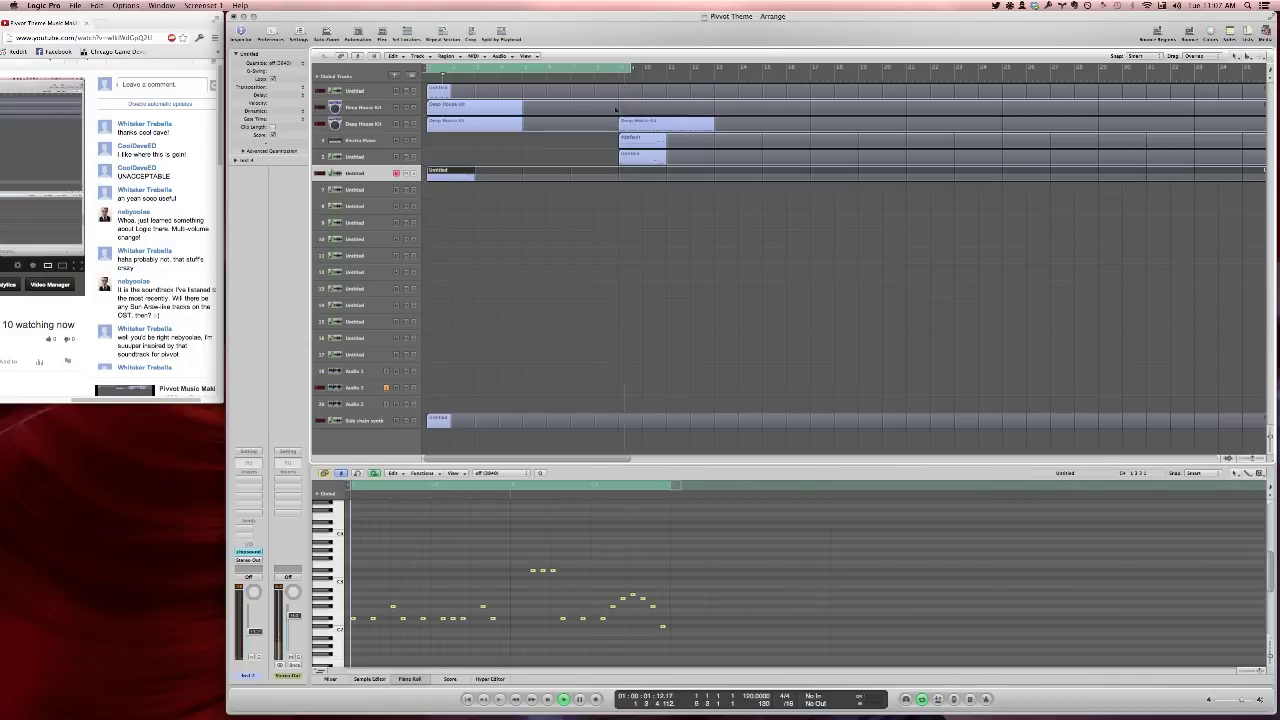
Open the chipsounds instrument on track 6 and load the D1771C (Unlimited) chip with the D1771C_T1 waveform
{"action": "left_click", "coordinate": [248, 551]}
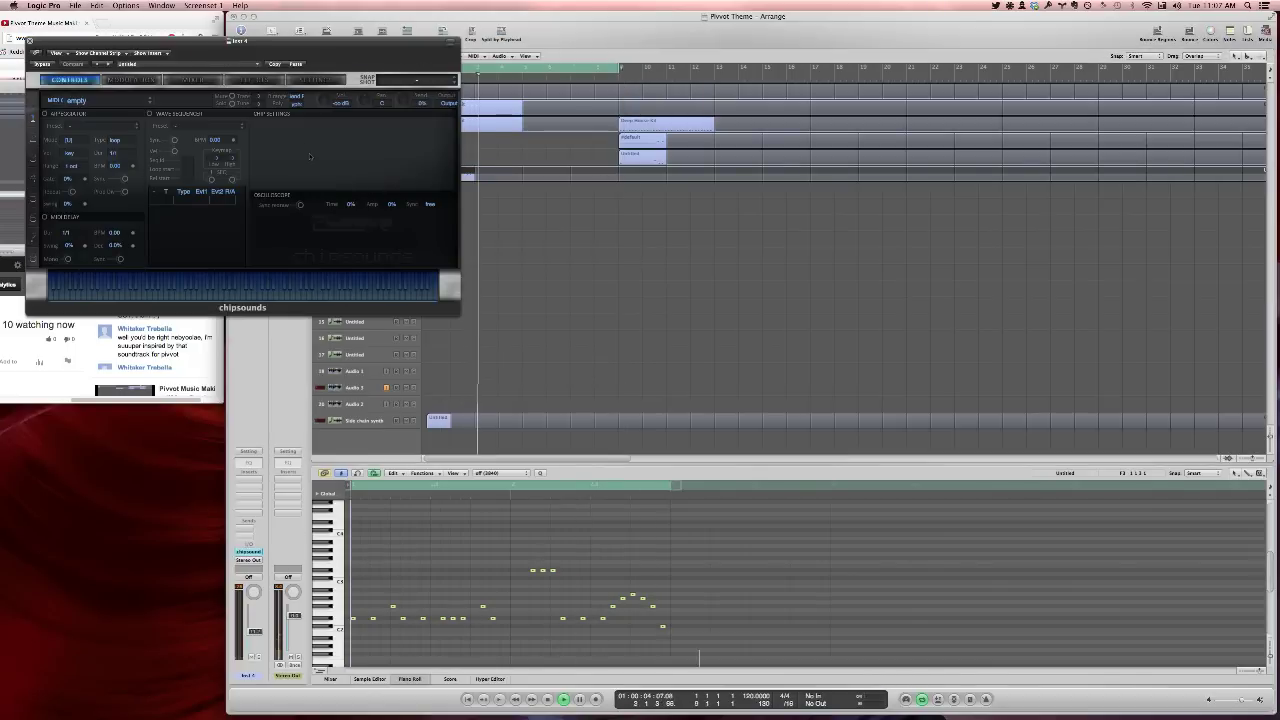
{"action": "left_click", "coordinate": [189, 111]}
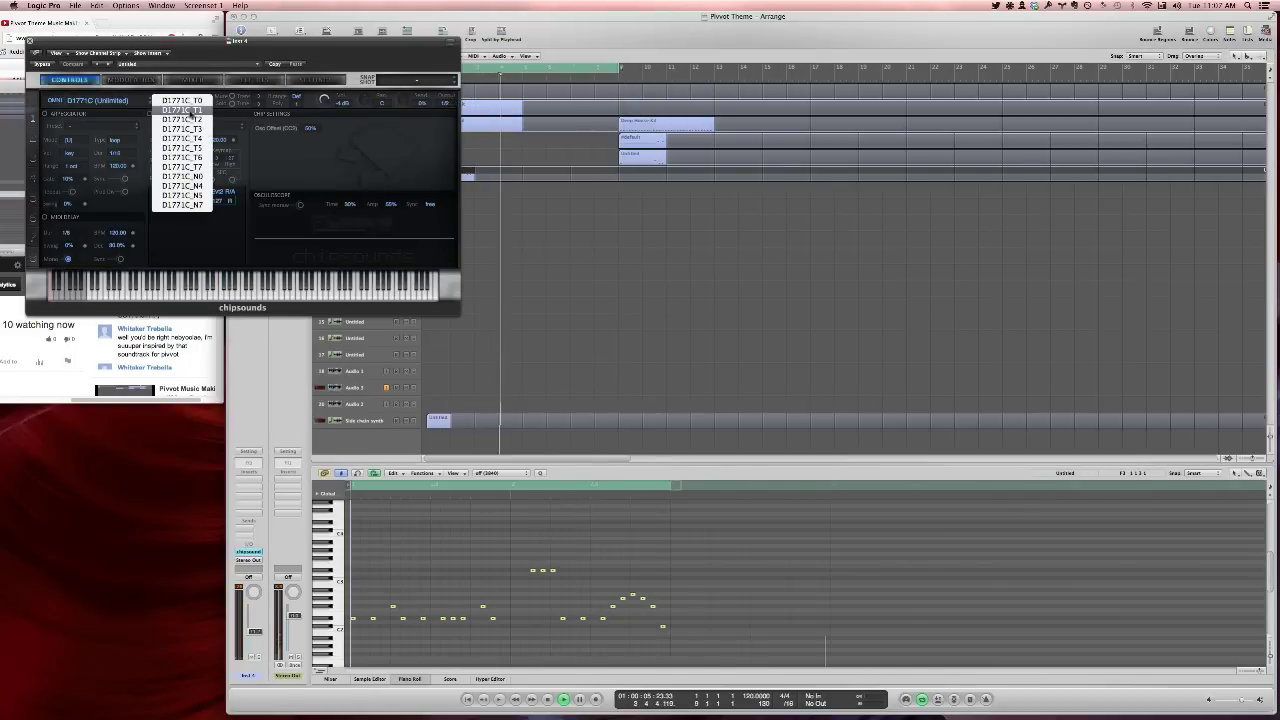
{"action": "left_click", "coordinate": [189, 113]}
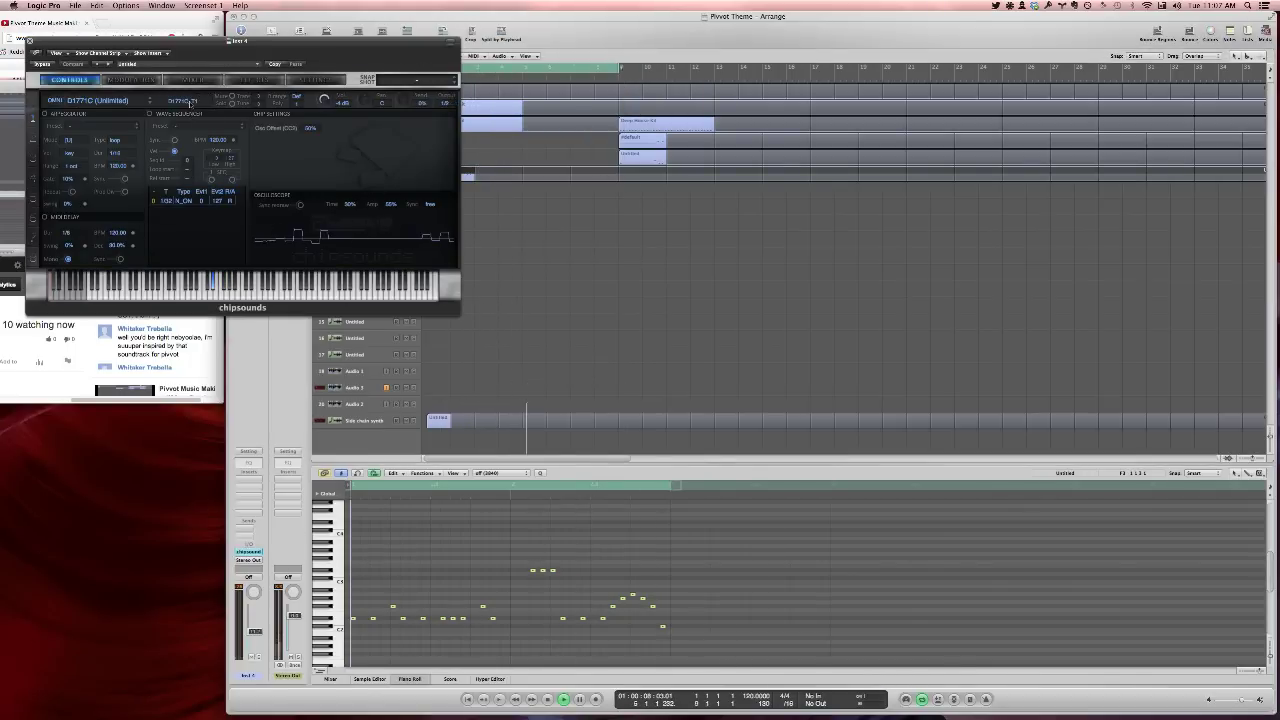
Load the VL-1 chip in chipsounds and audition its waveforms, including Violin and Guitar 1
{"action": "left_click", "coordinate": [183, 101]}
{"action": "left_click", "coordinate": [133, 104]}
{"action": "left_click", "coordinate": [148, 103]}
{"action": "left_click", "coordinate": [170, 104]}
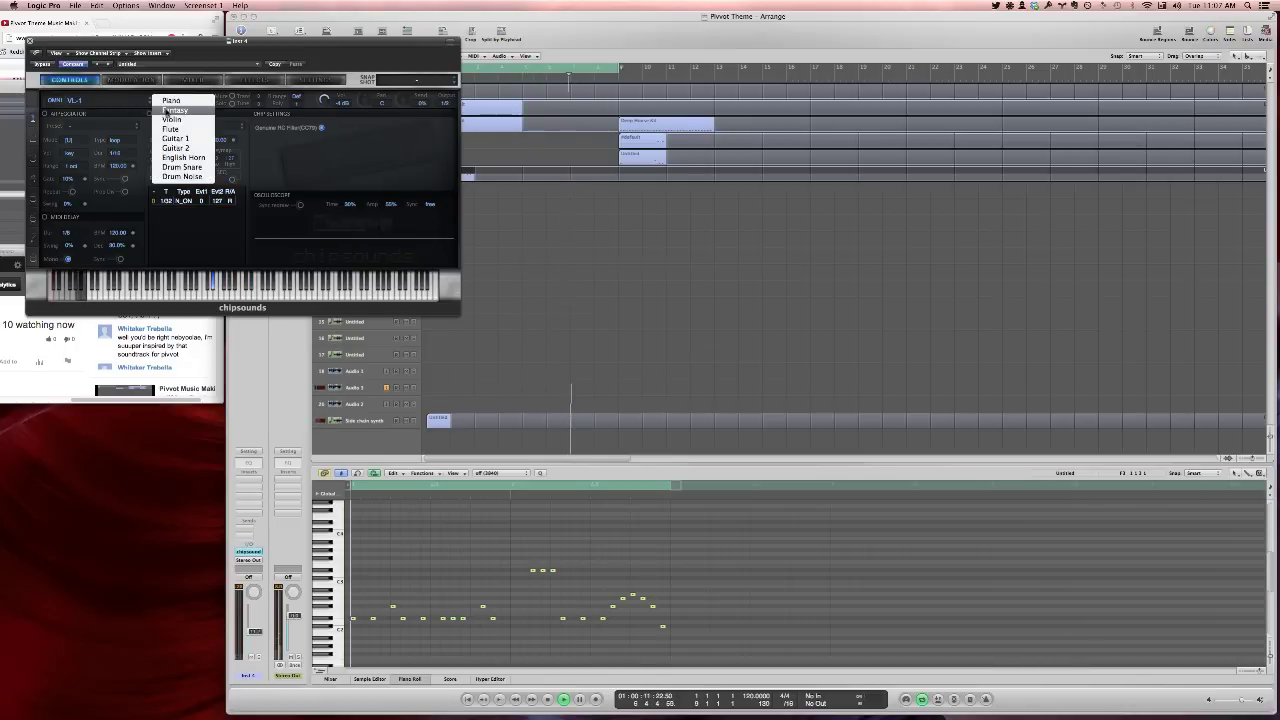
{"action": "left_click", "coordinate": [174, 119]}
{"action": "left_click", "coordinate": [172, 108]}
{"action": "left_click", "coordinate": [172, 110]}
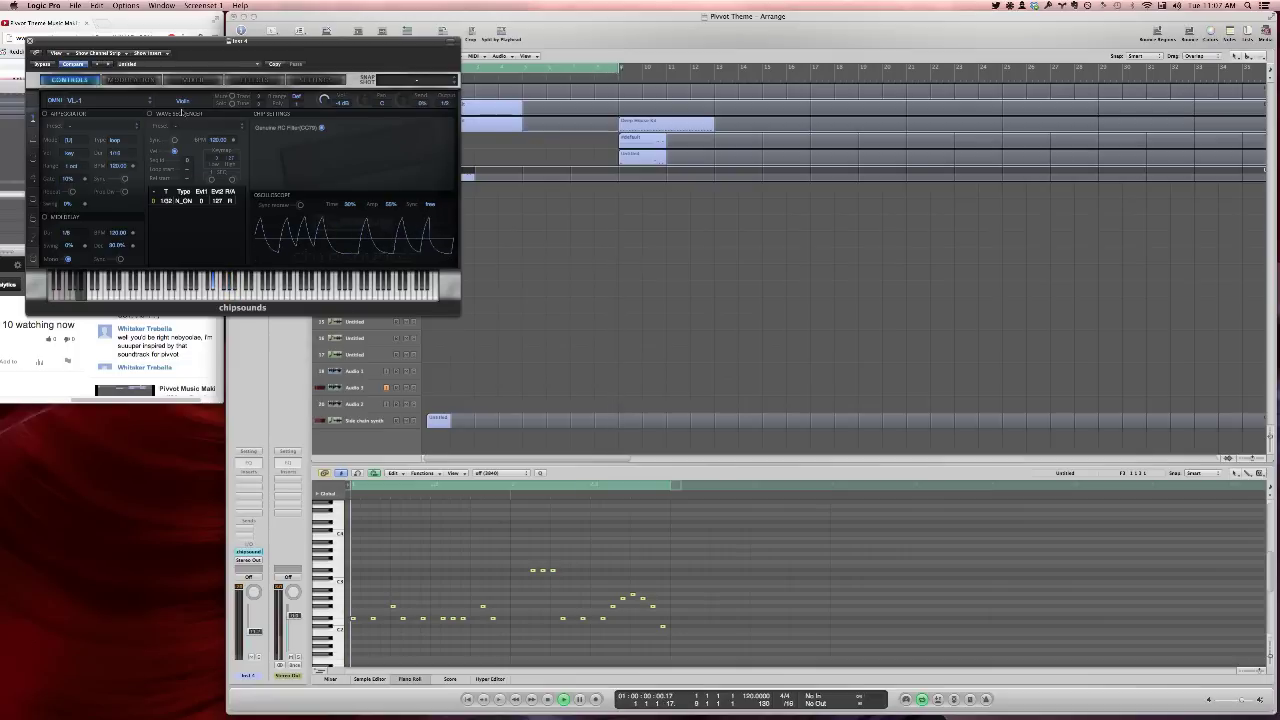
{"action": "left_click", "coordinate": [181, 104]}
{"action": "left_click", "coordinate": [176, 129]}
{"action": "left_click", "coordinate": [185, 110]}
{"action": "left_click", "coordinate": [180, 110]}
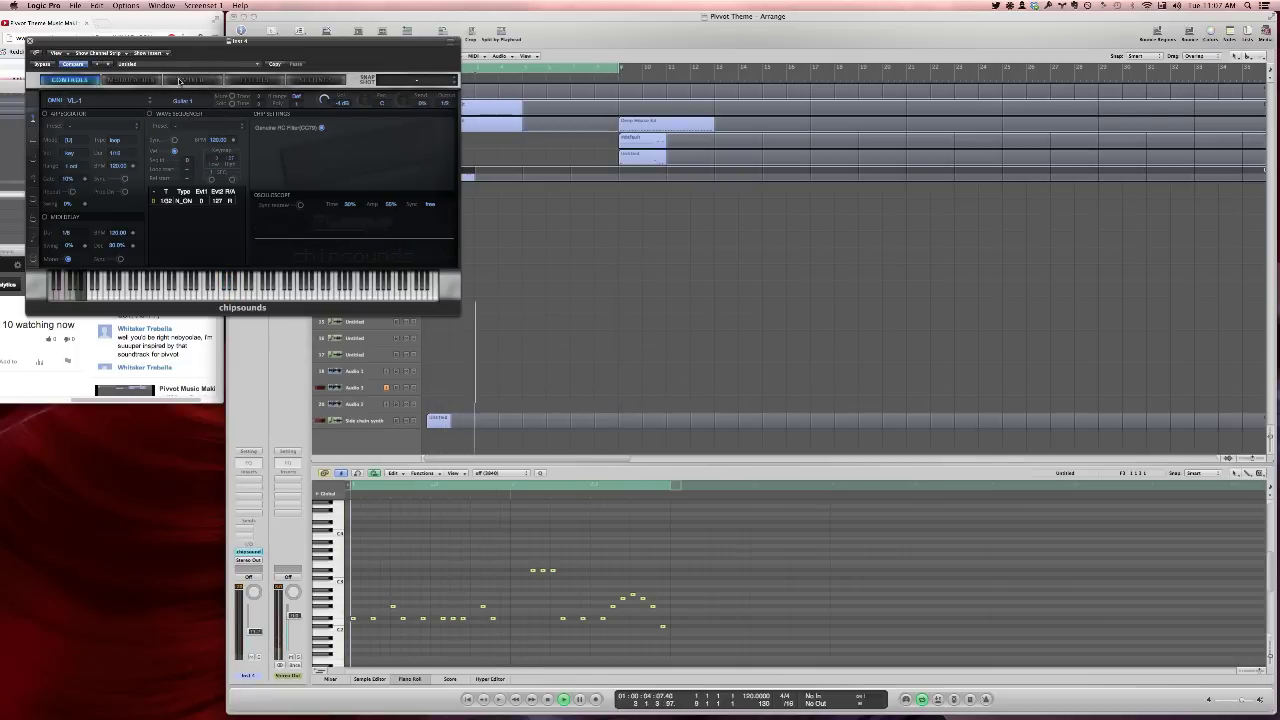
In the chipsounds modulation settings, give the amplitude envelope a short decay and 0% sustain, and place the plug-in window over the arrangement
{"action": "left_click", "coordinate": [188, 80]}
{"action": "left_click", "coordinate": [131, 80]}
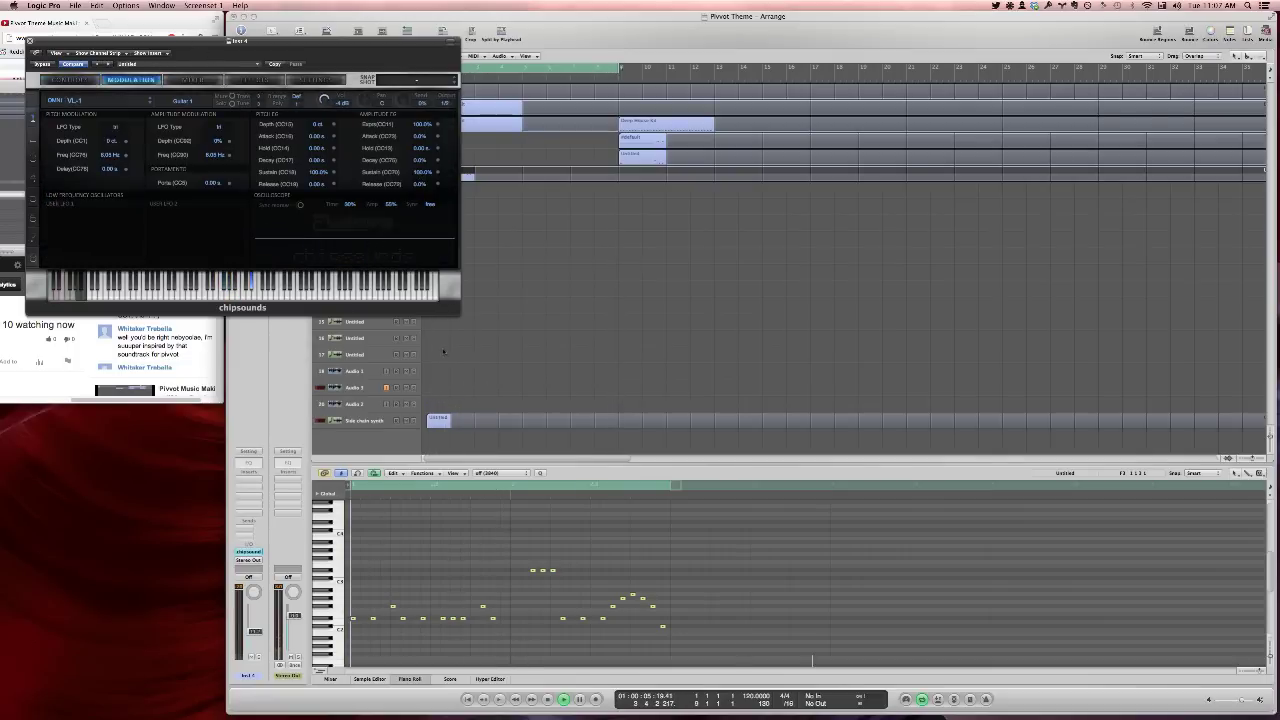
{"action": "mouse_move", "coordinate": [422, 172]}
{"action": "left_mouse_down"}
{"action": "mouse_move", "coordinate": [423, 200]}
{"action": "mouse_move", "coordinate": [423, 155]}
{"action": "left_mouse_up"}
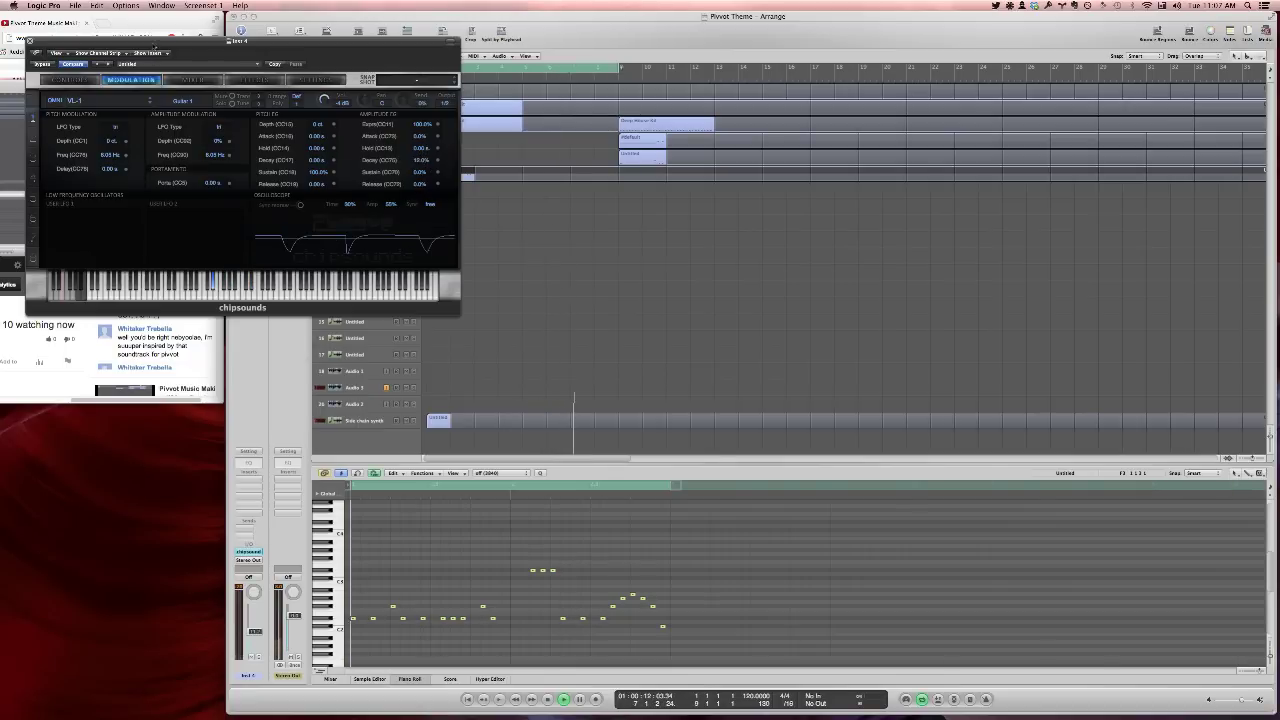
{"action": "left_click_drag", "start_coordinate": [89, 42], "coordinate": [561, 190]}
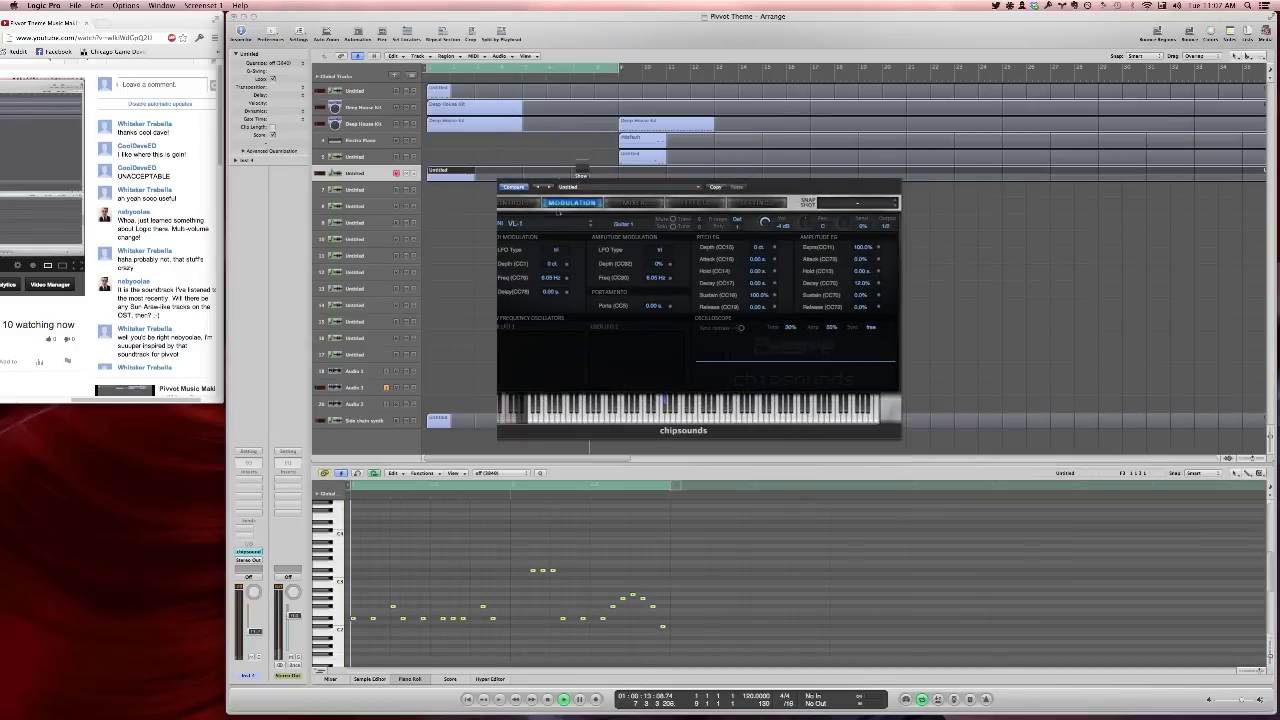
Audition the VL-1 waveforms Guitar 2 and English Horn with the riff
{"action": "left_click", "coordinate": [610, 233]}
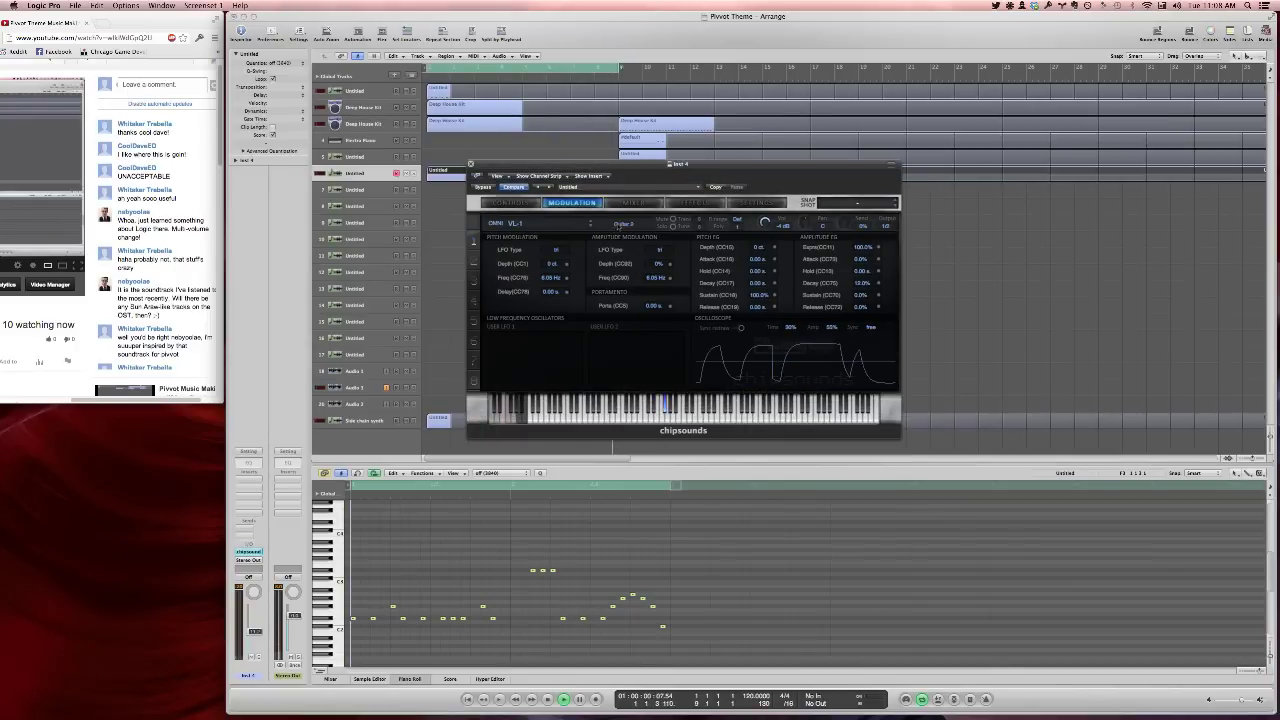
{"action": "left_click", "coordinate": [617, 225]}
{"action": "left_click", "coordinate": [618, 233]}
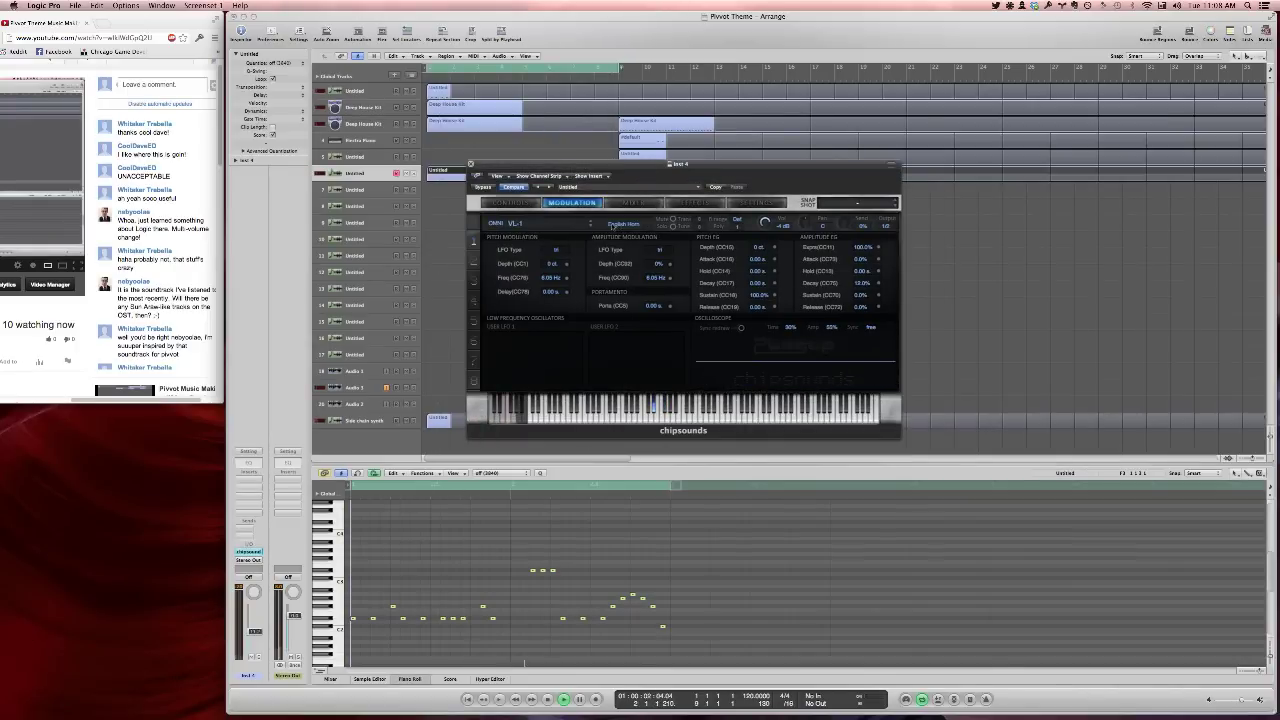
Step through the chip presets past M5232, P8253, POKEY and 6581 (NTSC) to load SN76489AN (1.536 MHz)
{"action": "left_click", "coordinate": [591, 227]}
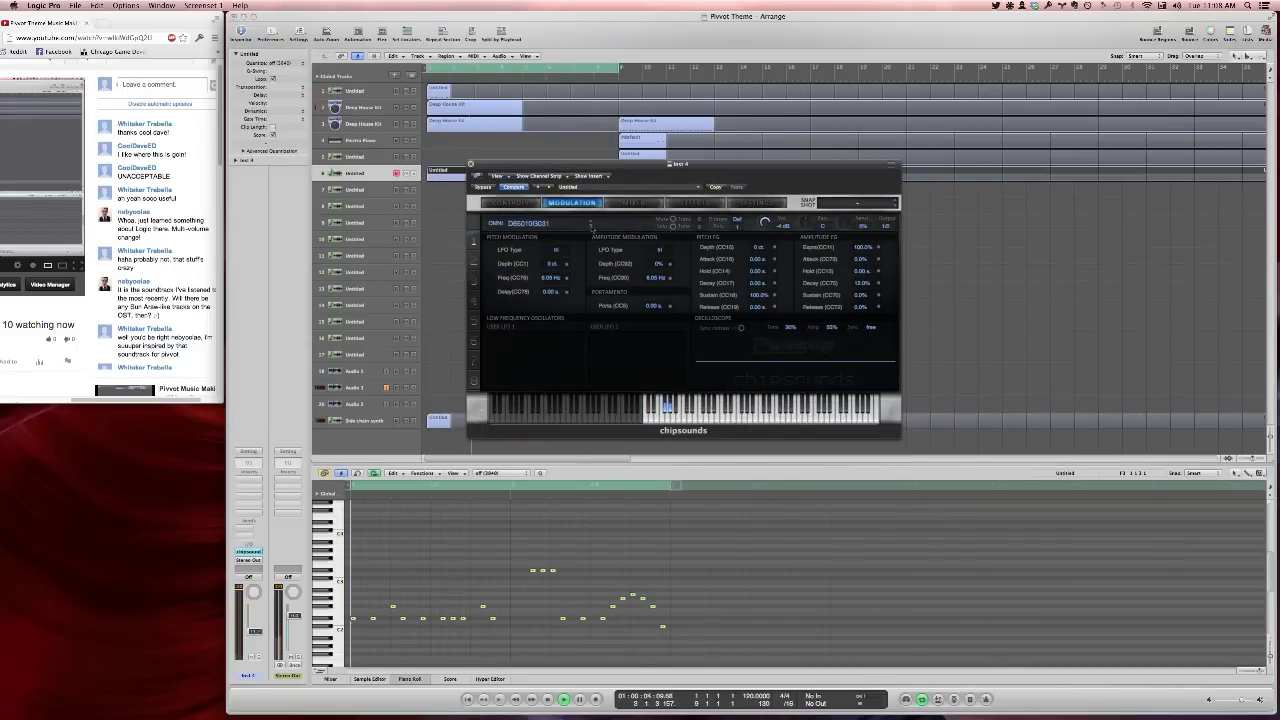
{"action": "left_click", "coordinate": [591, 227]}
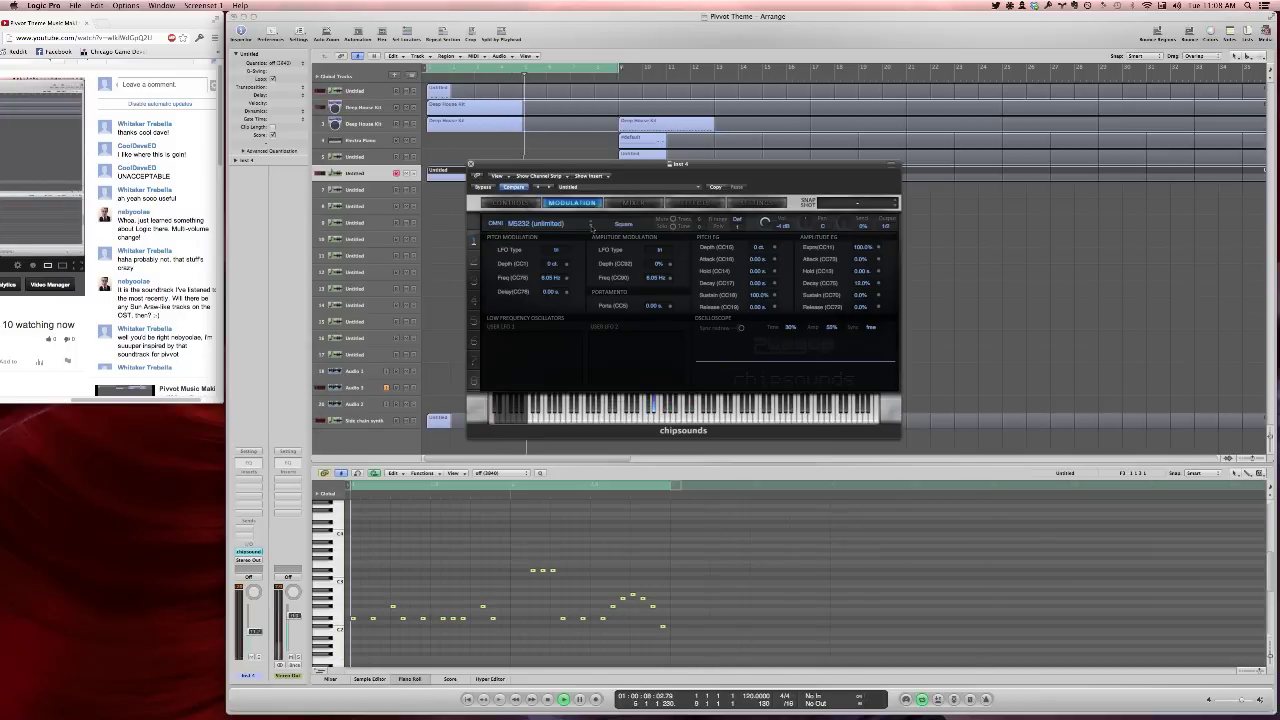
{"action": "left_click", "coordinate": [591, 227]}
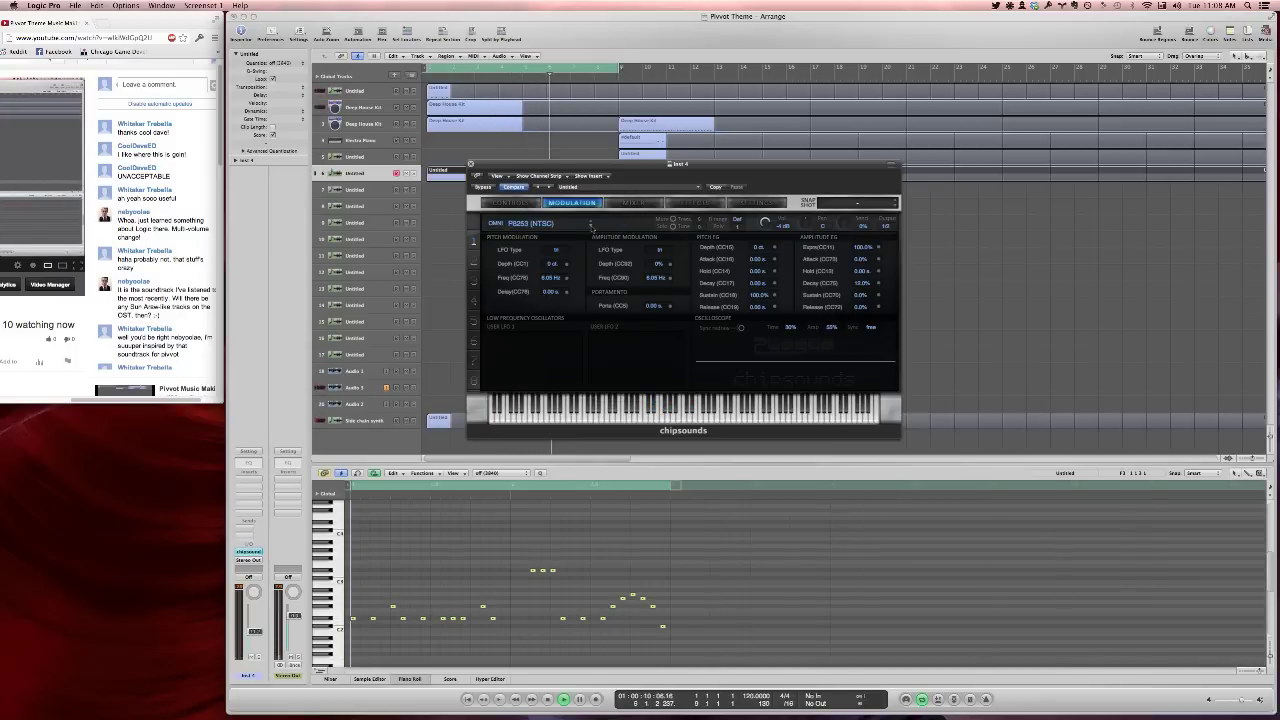
{"action": "left_click", "coordinate": [591, 227]}
{"action": "left_click", "coordinate": [591, 227]}
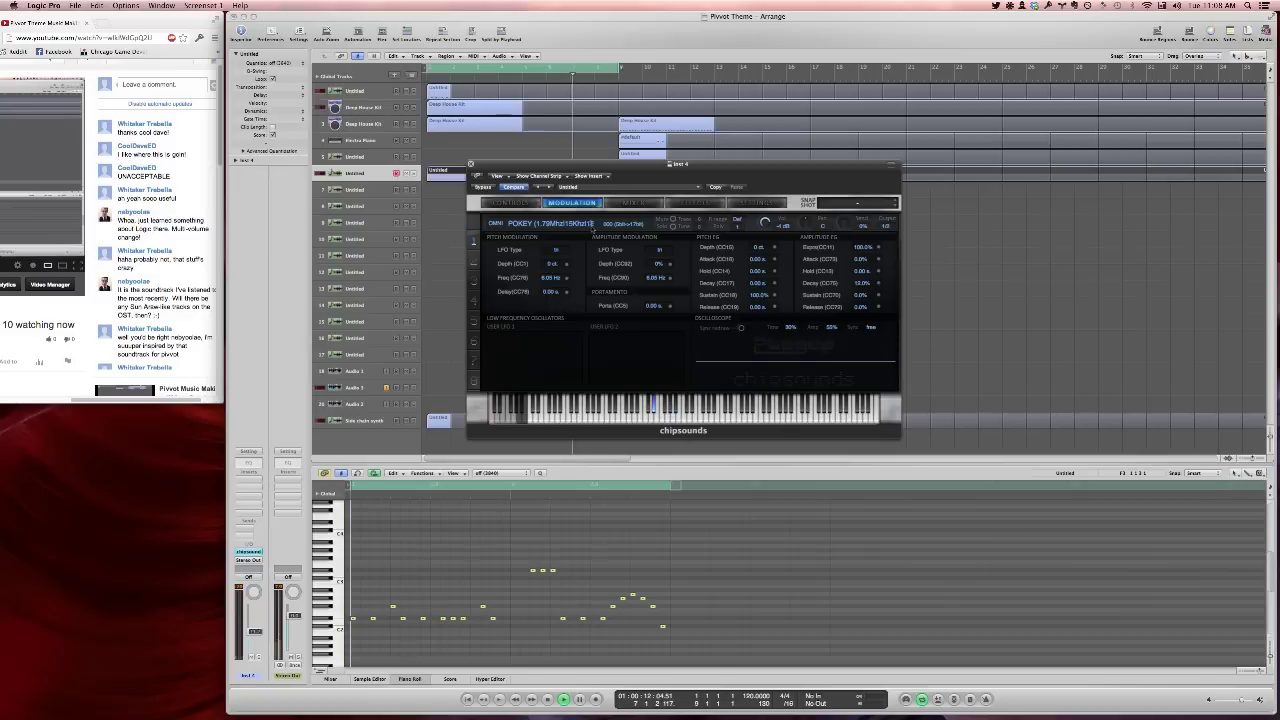
{"action": "left_click", "coordinate": [592, 228]}
{"action": "left_click", "coordinate": [591, 227]}
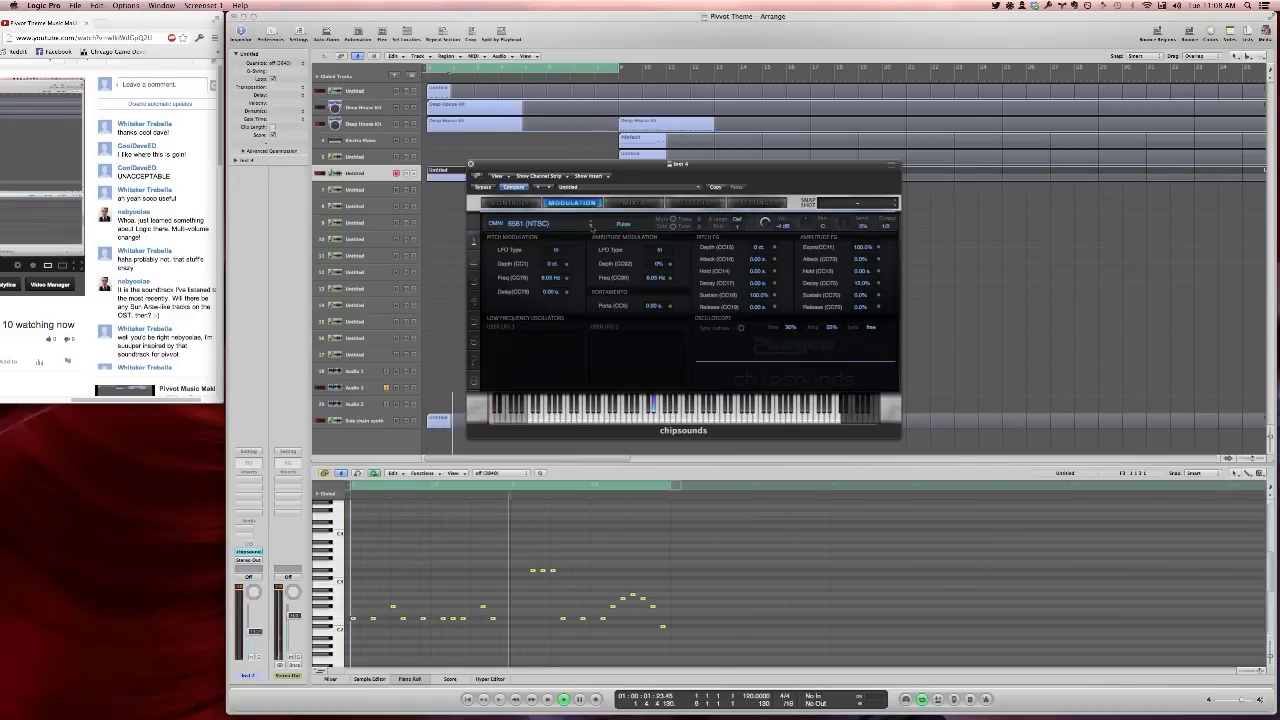
{"action": "left_click", "coordinate": [591, 227]}
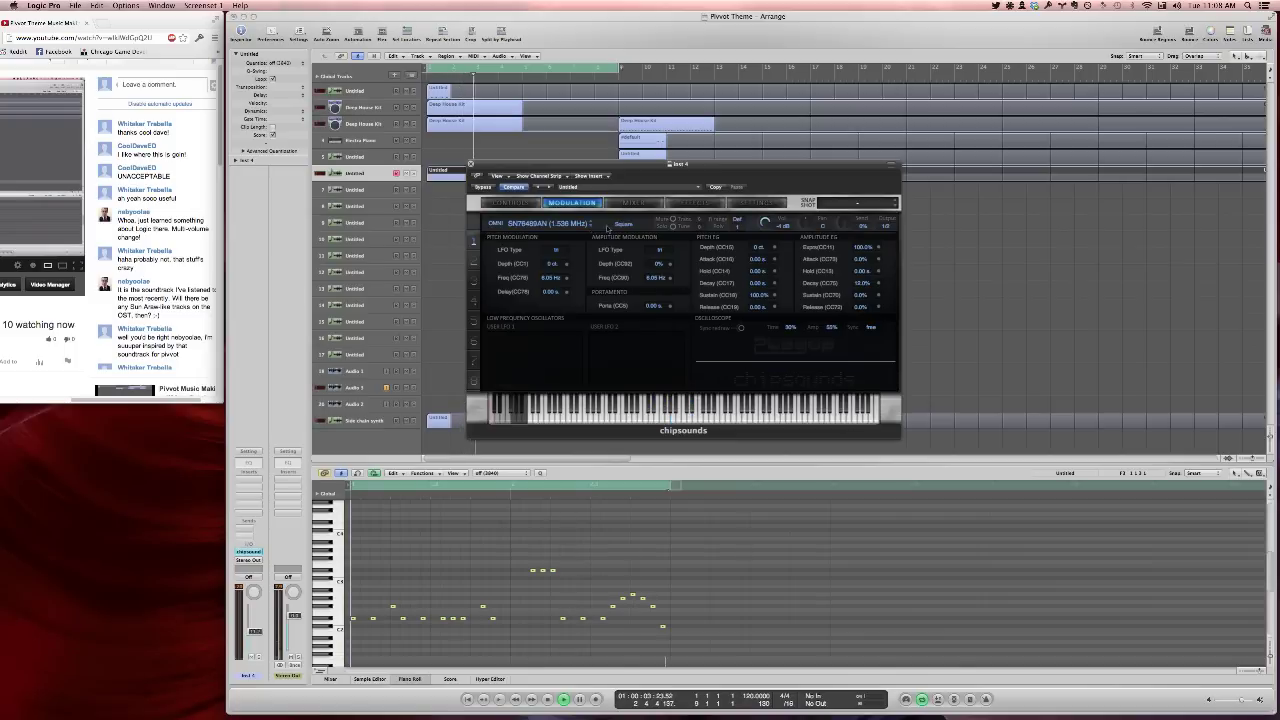
Load the Pure Chip preset SN76489AN (unlimited) in the second chipsounds slot with a transposition of +12
{"action": "left_click", "coordinate": [606, 224]}
{"action": "left_click", "coordinate": [732, 236]}
{"action": "left_click", "coordinate": [475, 264]}
{"action": "left_click", "coordinate": [560, 224]}
{"action": "mouse_move", "coordinate": [600, 258]}
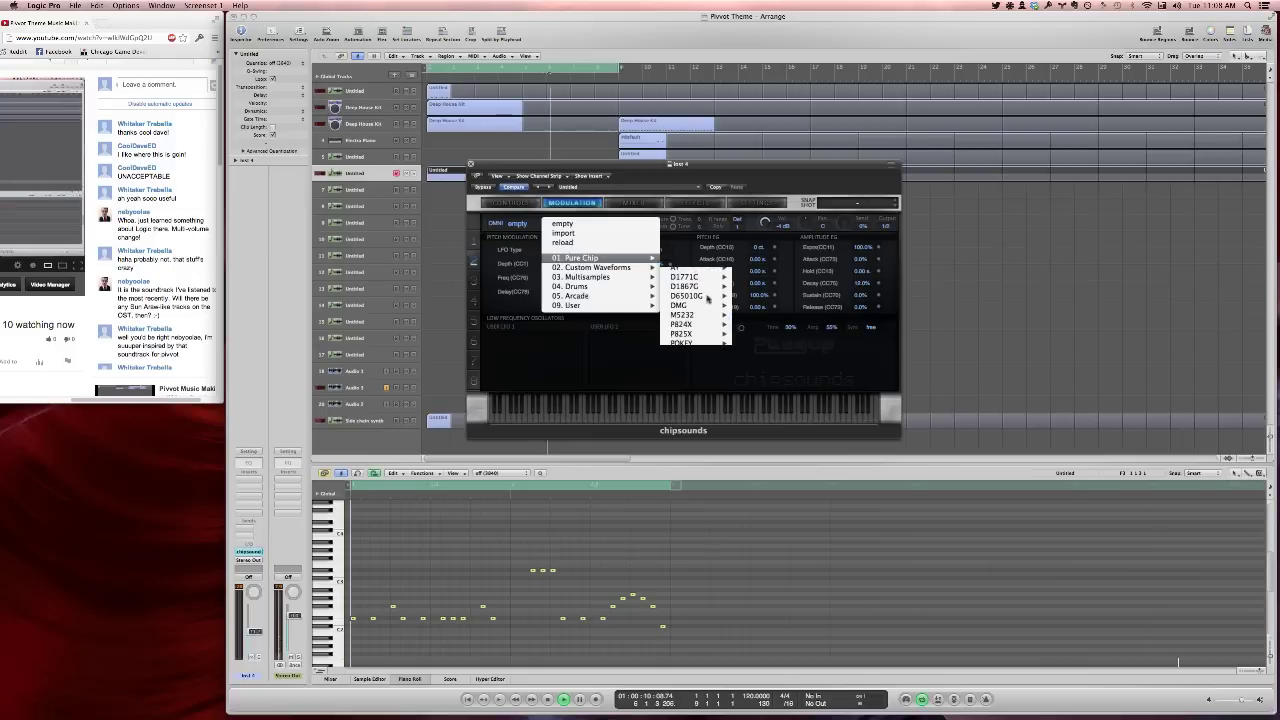
{"action": "mouse_move", "coordinate": [690, 362]}
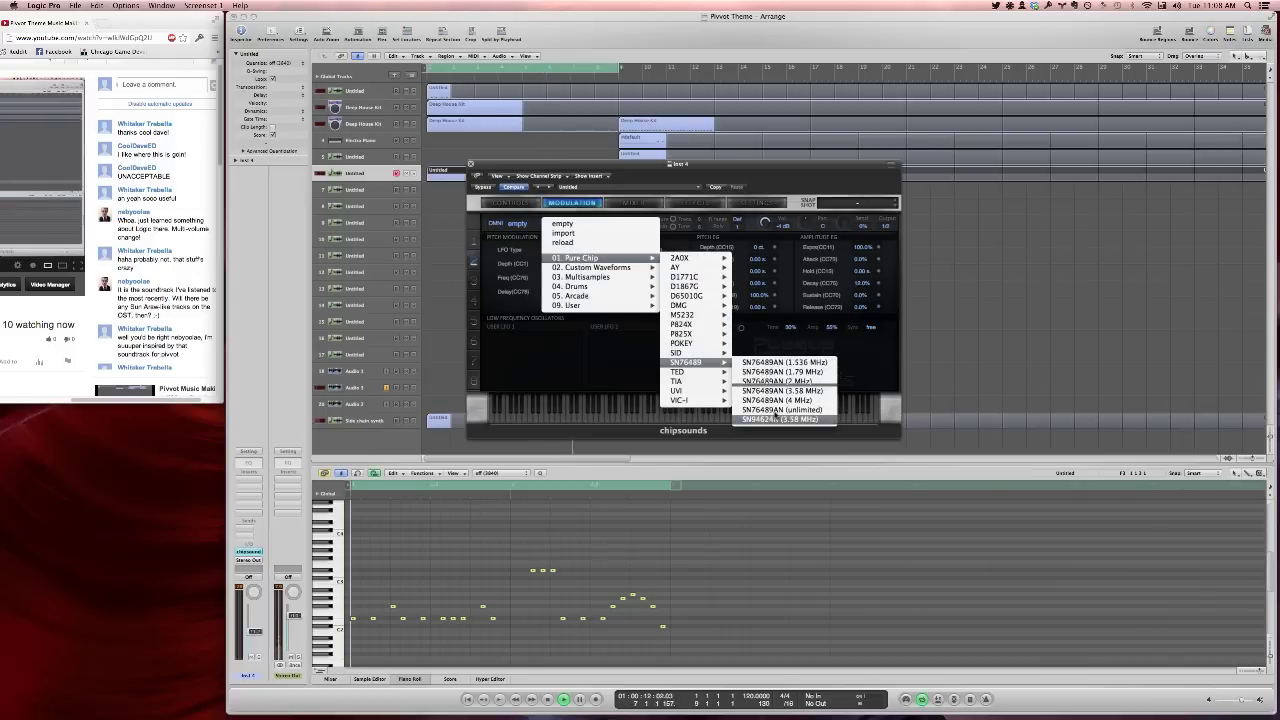
{"action": "left_click", "coordinate": [782, 409]}
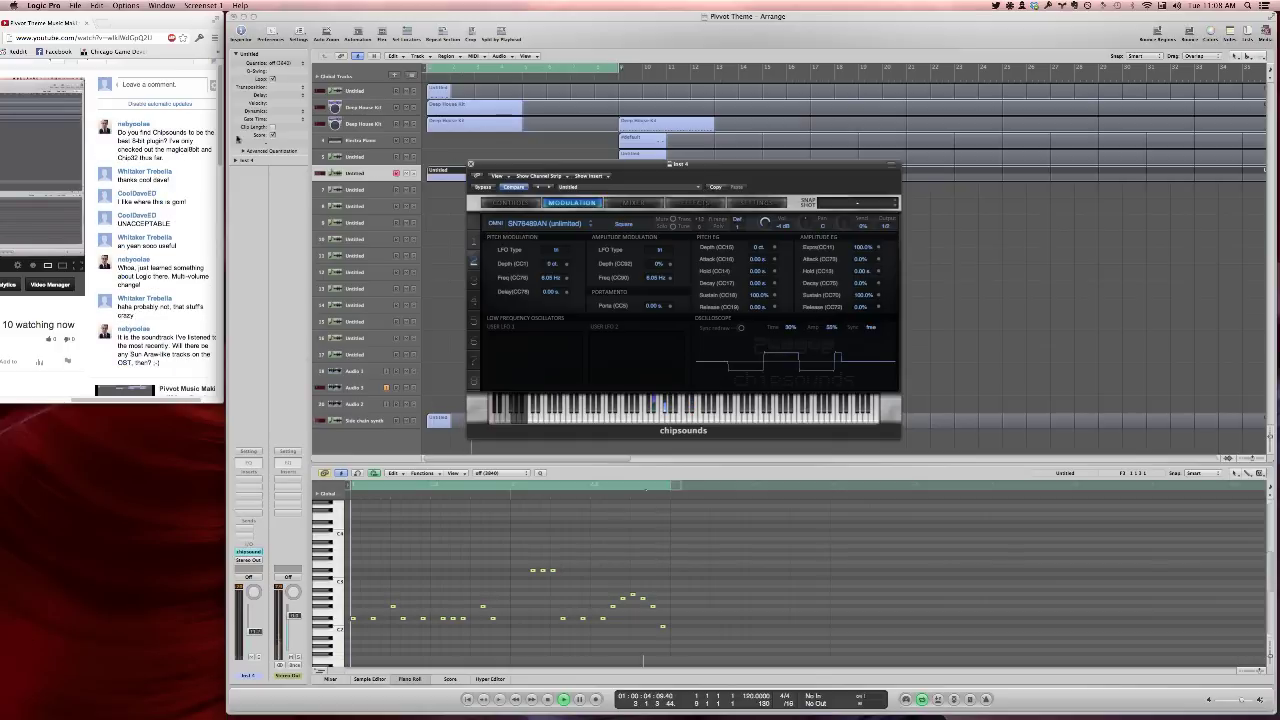
Switch to Chrome and post the live chat comment "I haven't tried 32 and magical is great but VERY simplistic"
{"action": "left_click", "coordinate": [150, 88]}
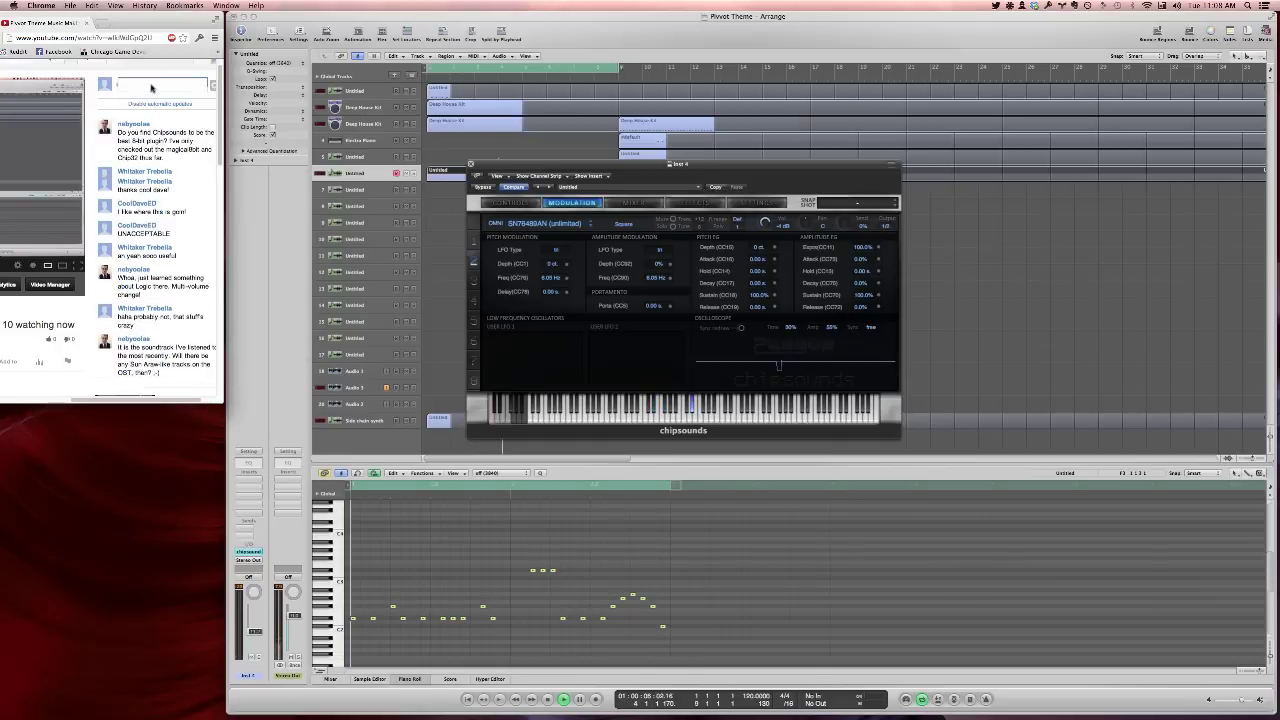
{"action": "type", "text": "I haven't tried 32"}
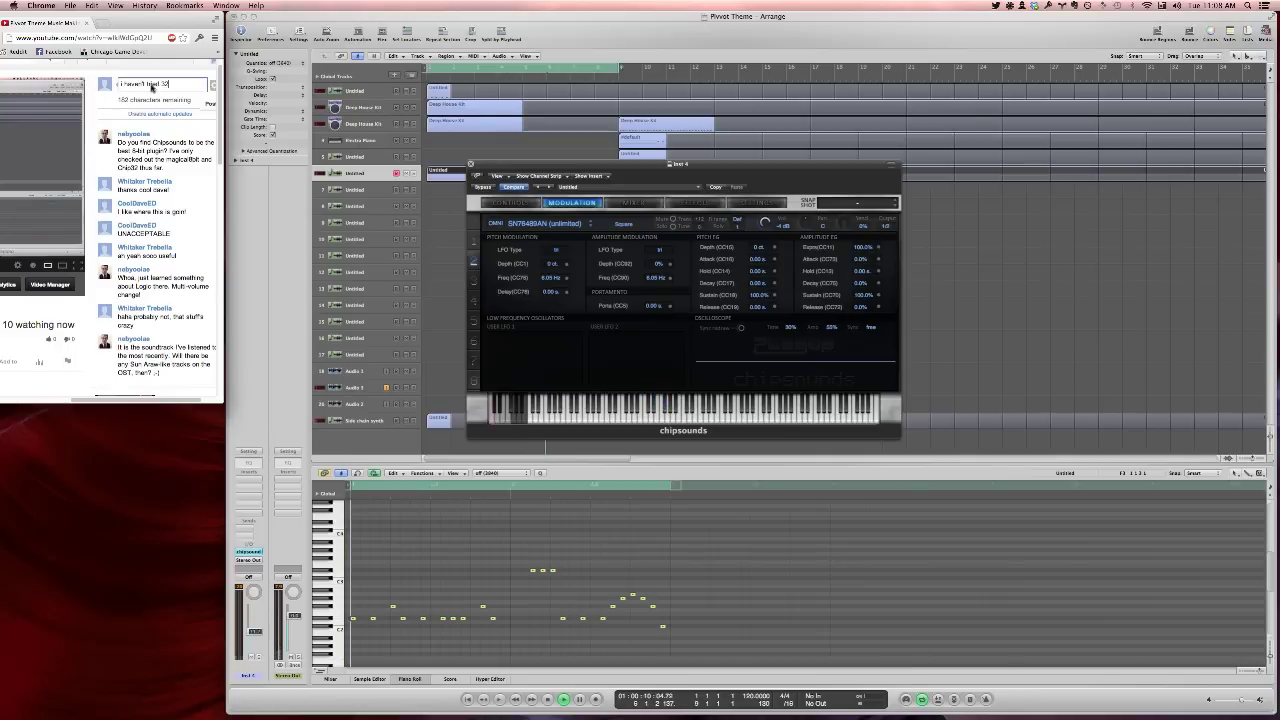
{"action": "type", "text": " and magical8bit i"}
{"action": "type", "text": "s great but VERY simpl"}
{"action": "type", "text": "istic"}
{"action": "key", "text": "Return"}
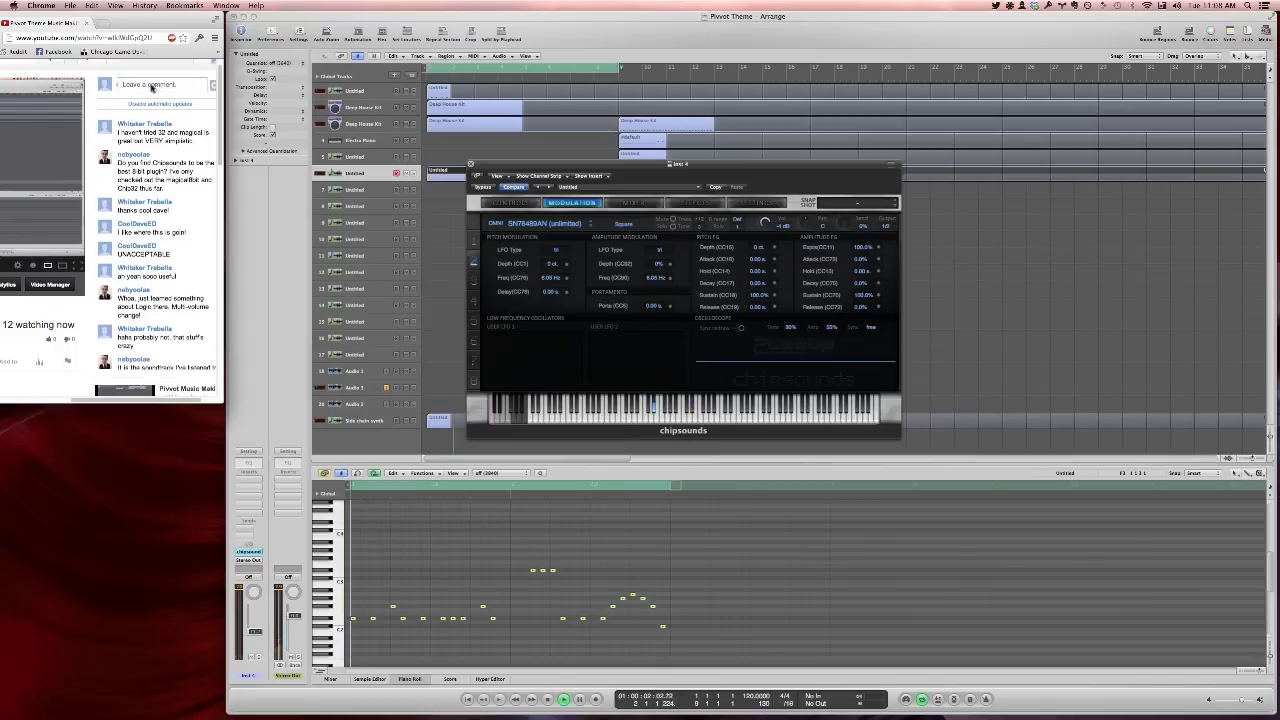
Post the live chat comment "I love chipsounds"
{"action": "left_click", "coordinate": [137, 87]}
{"action": "type", "text": "I l"}
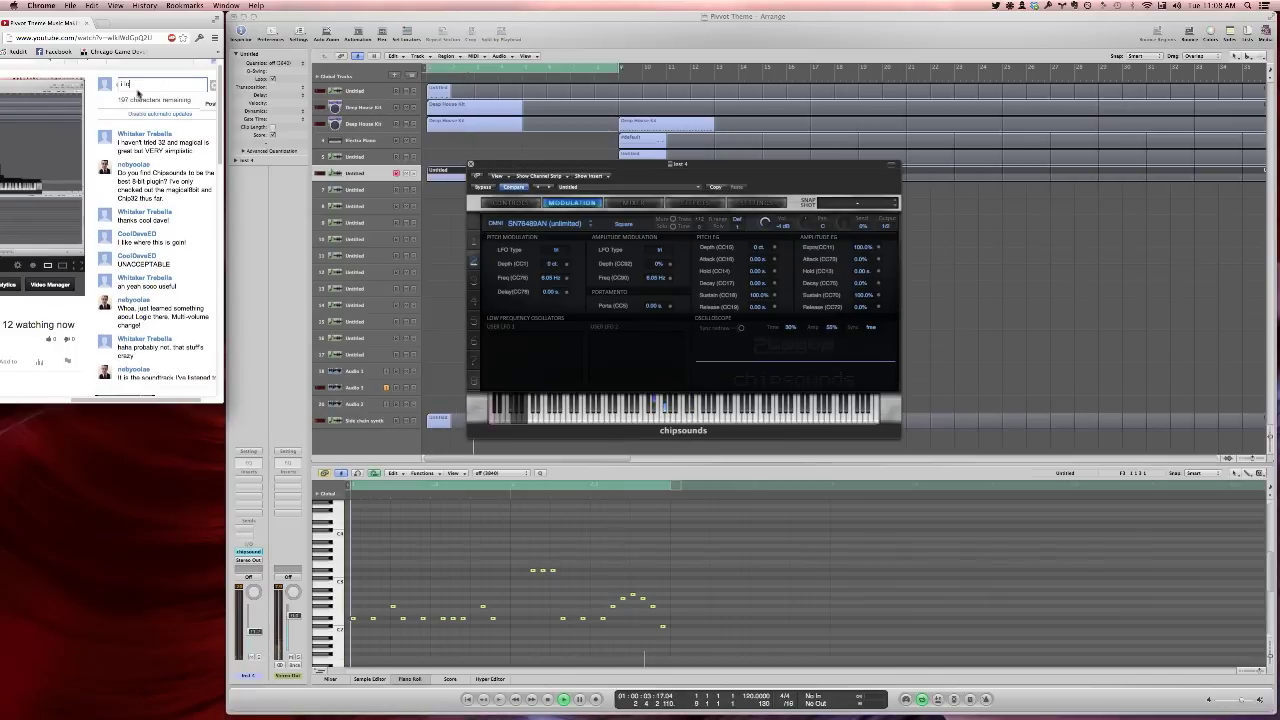
{"action": "type", "text": "ove chipsounds"}
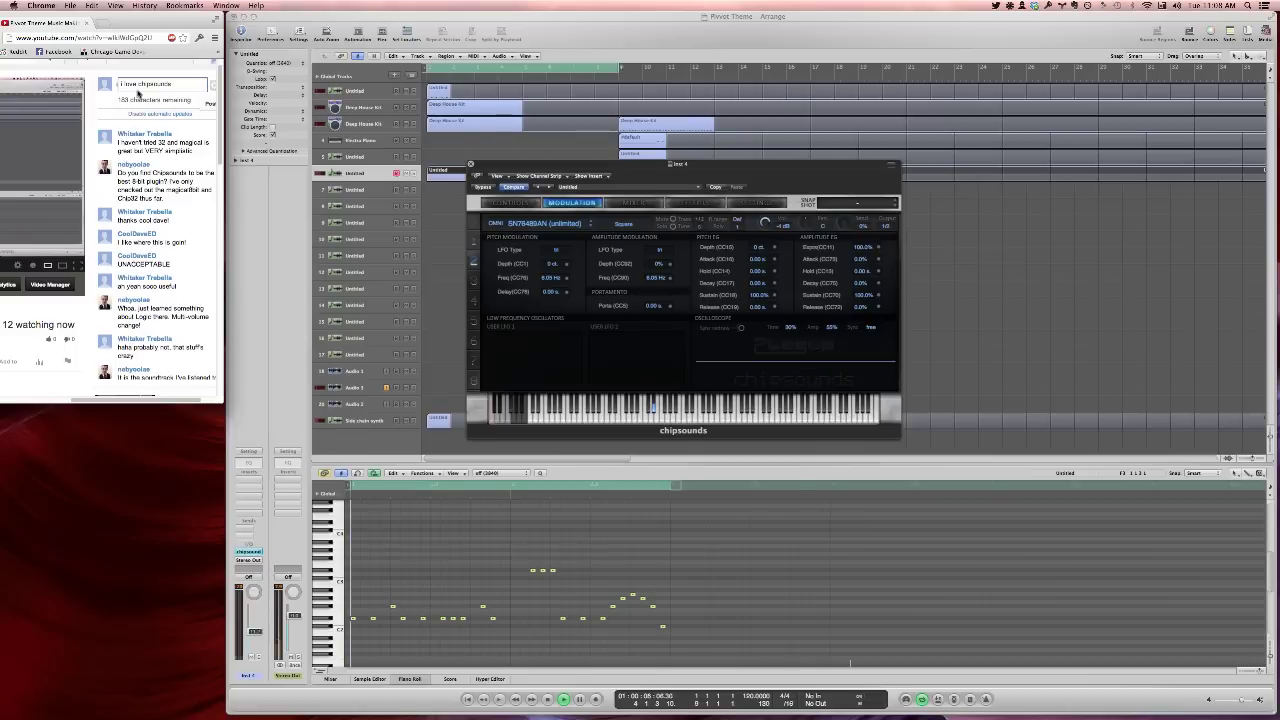
{"action": "key", "text": "Return"}
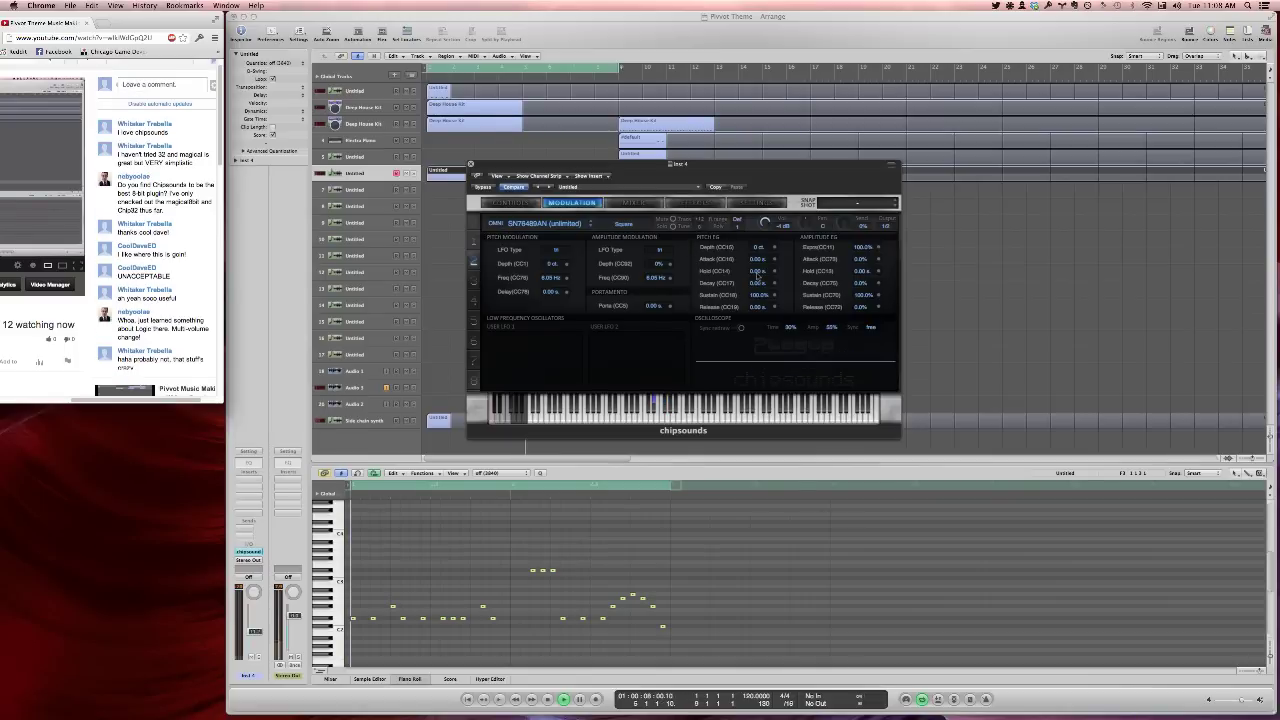
Set the second chipsounds slot's send to 10% and audition its Short Noise waveform before returning to Square
{"action": "left_click", "coordinate": [843, 223]}
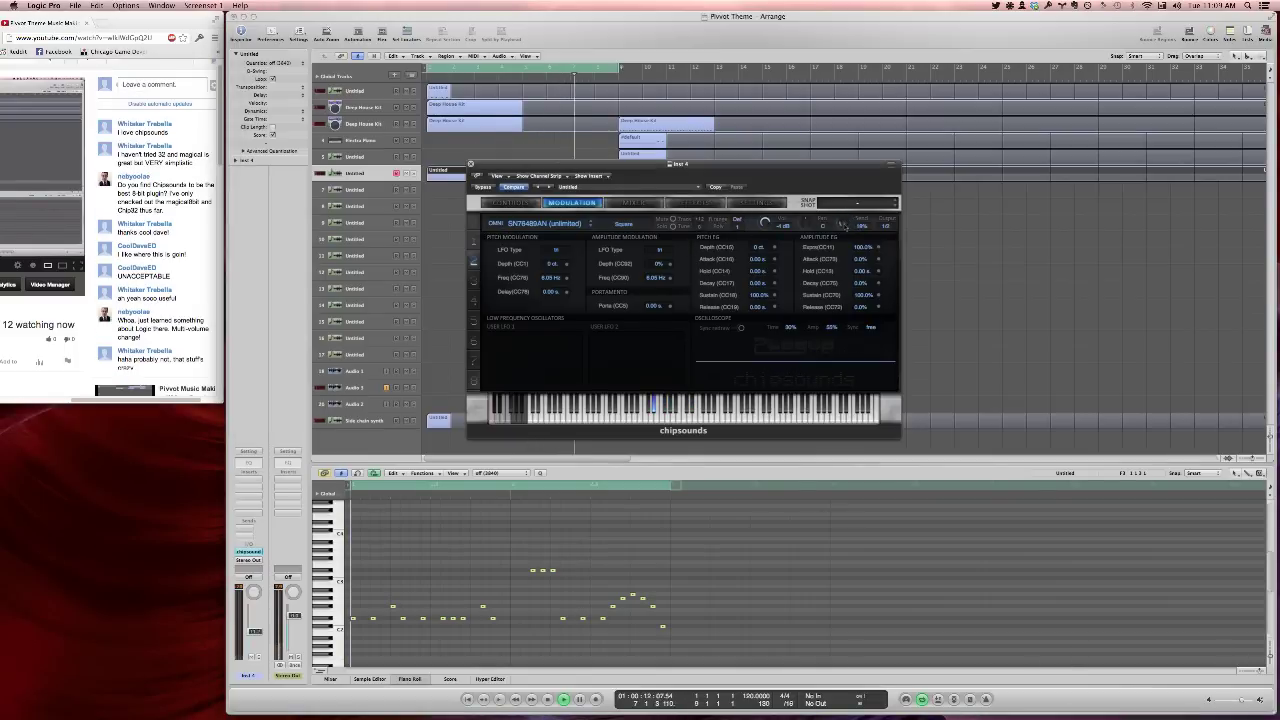
{"action": "left_click", "coordinate": [616, 225]}
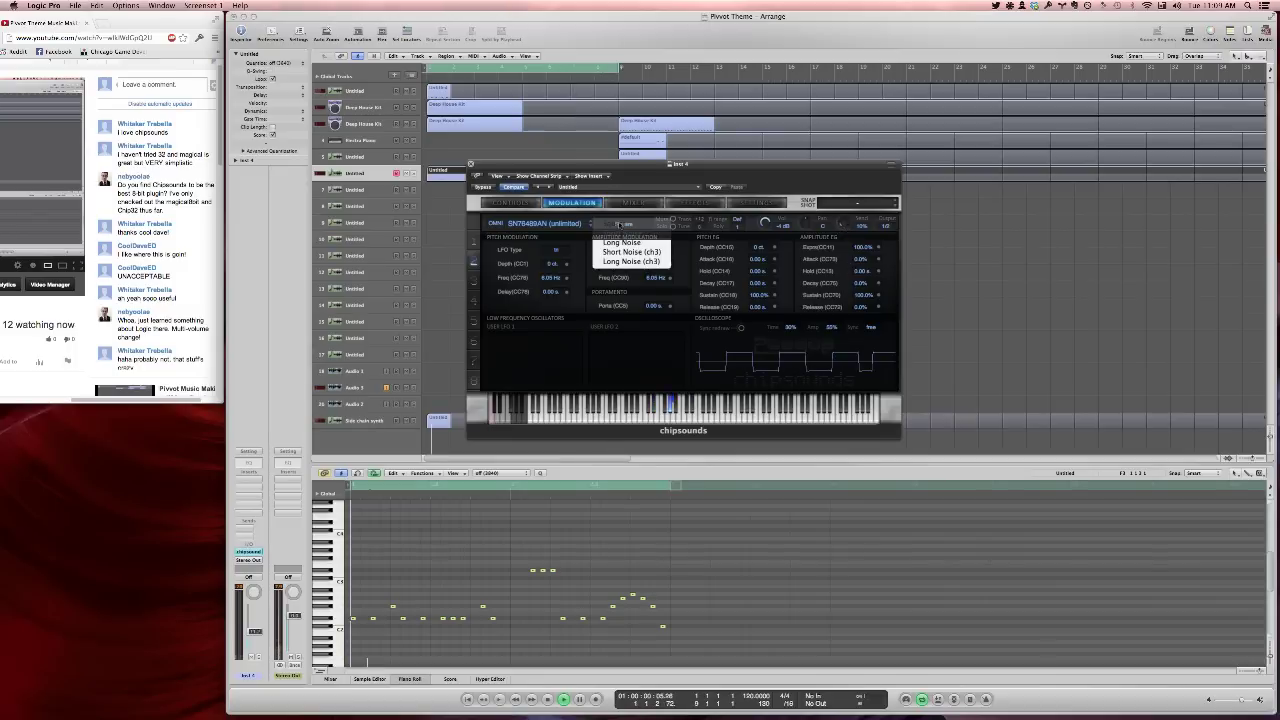
{"action": "left_click", "coordinate": [619, 225]}
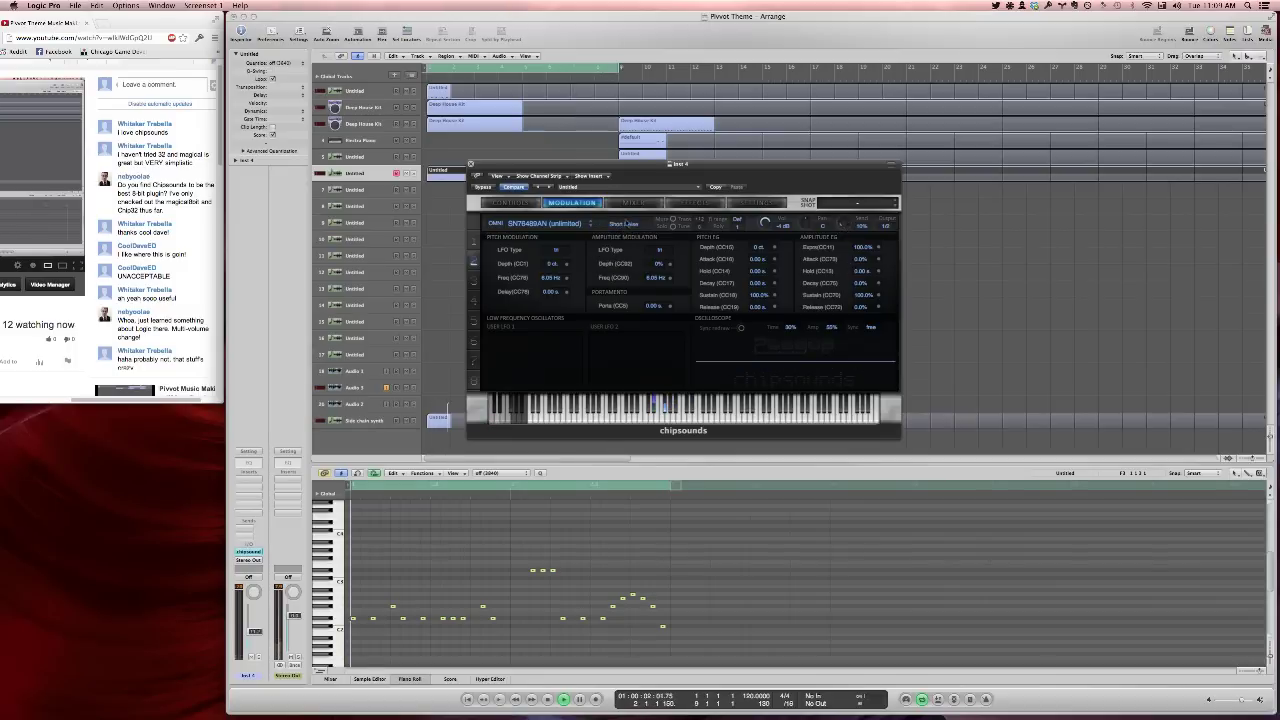
{"action": "left_click", "coordinate": [620, 224]}
{"action": "left_click", "coordinate": [614, 214]}
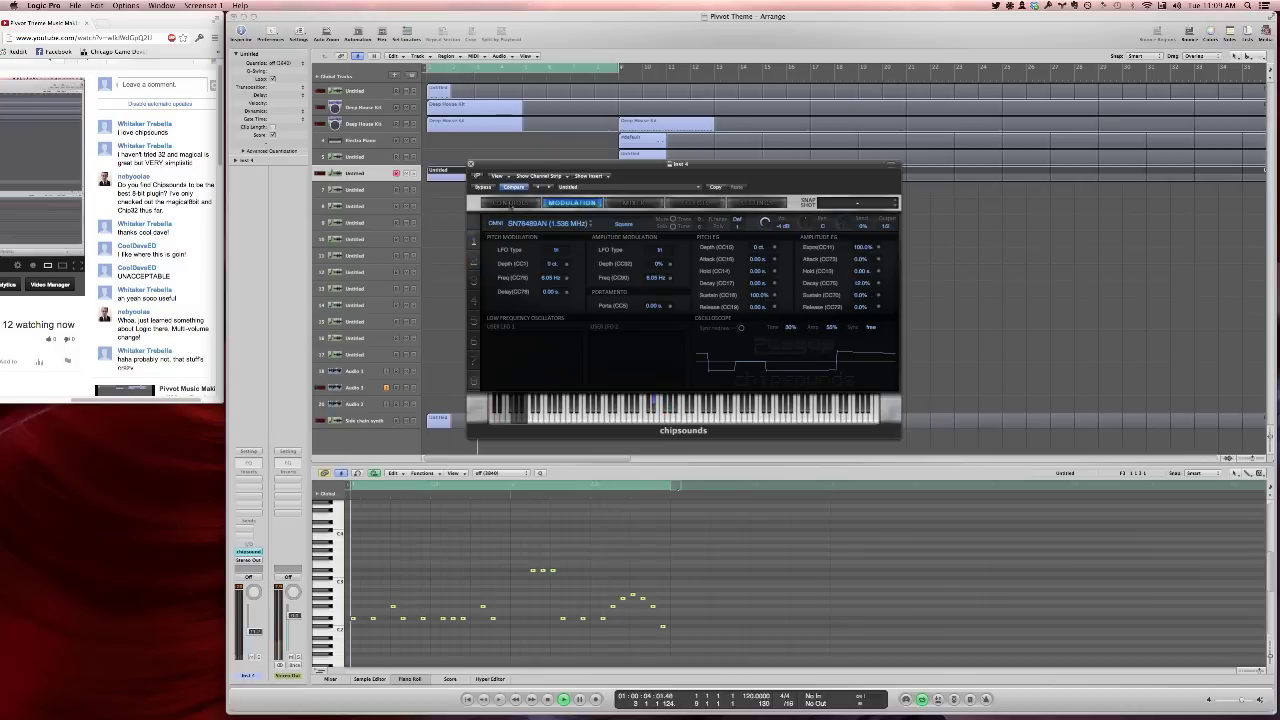
Turn on the wave sequencer for the SN76489AN (1.536 MHz) slot, set its note-on row's time to 0 and duplicate the row
{"action": "left_click", "coordinate": [510, 203]}
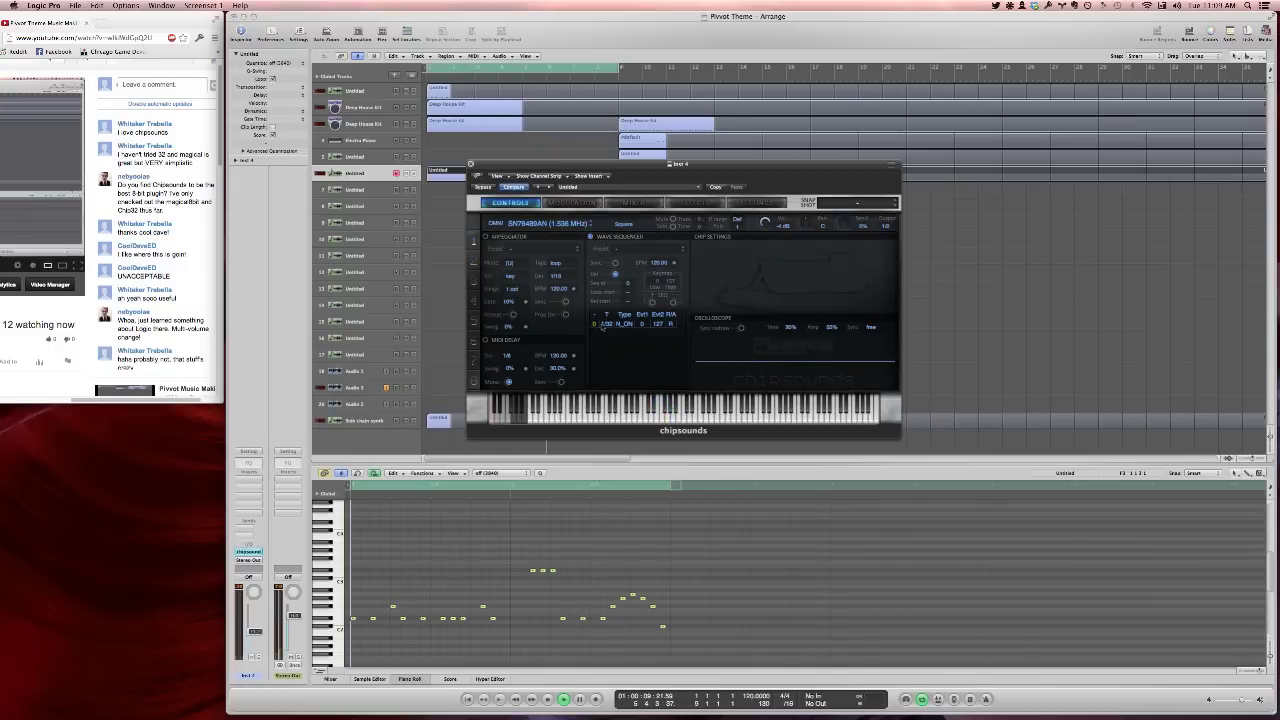
{"action": "left_click", "coordinate": [608, 325]}
{"action": "left_click", "coordinate": [607, 322]}
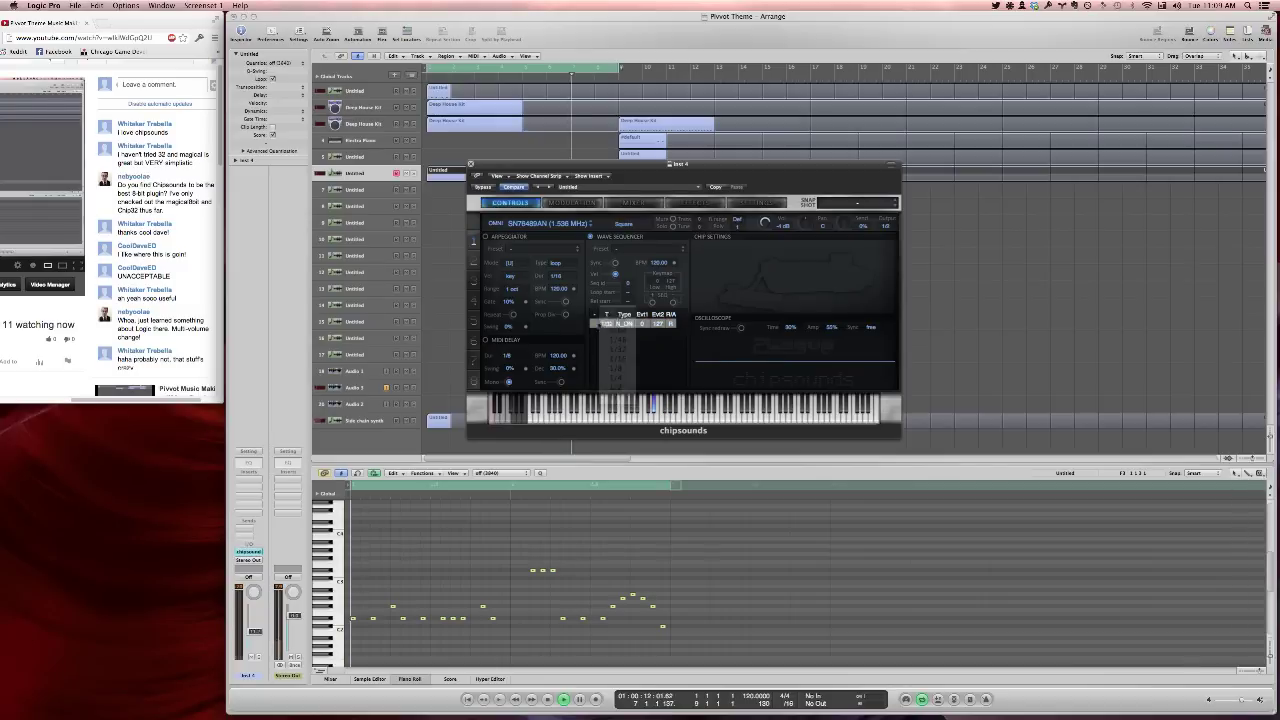
{"action": "left_click", "coordinate": [595, 324]}
{"action": "left_click", "coordinate": [598, 330]}
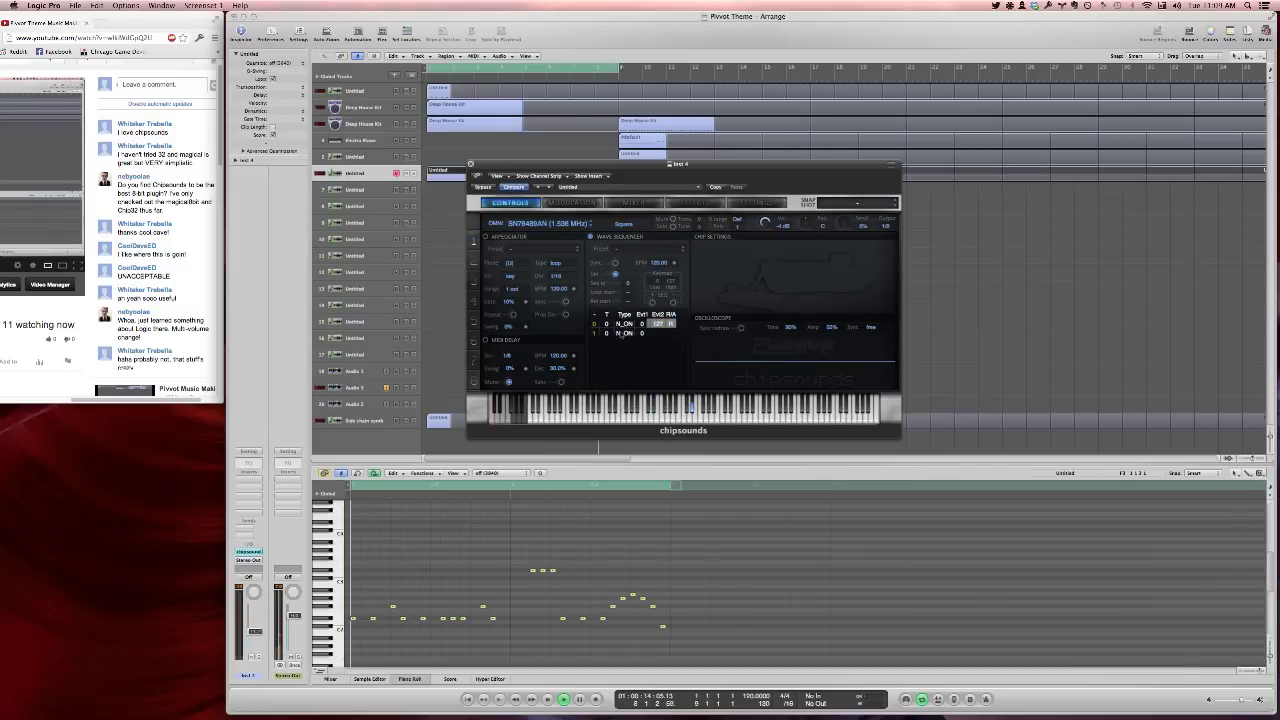
Change the first slot's duplicated sequencer row to a Pitch event with a time of 1/32 and value 0
{"action": "left_click", "coordinate": [621, 333]}
{"action": "left_click", "coordinate": [621, 334]}
{"action": "left_click", "coordinate": [606, 332]}
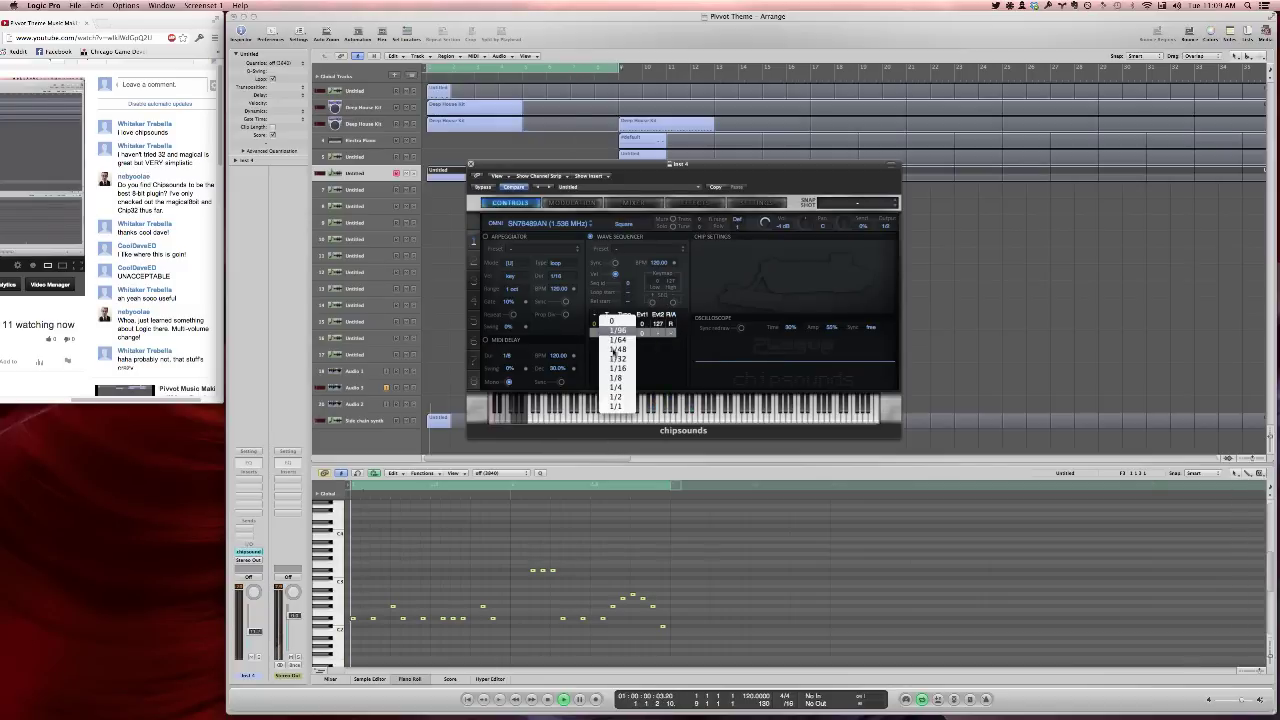
{"action": "left_click", "coordinate": [617, 359]}
{"action": "left_click", "coordinate": [642, 333]}
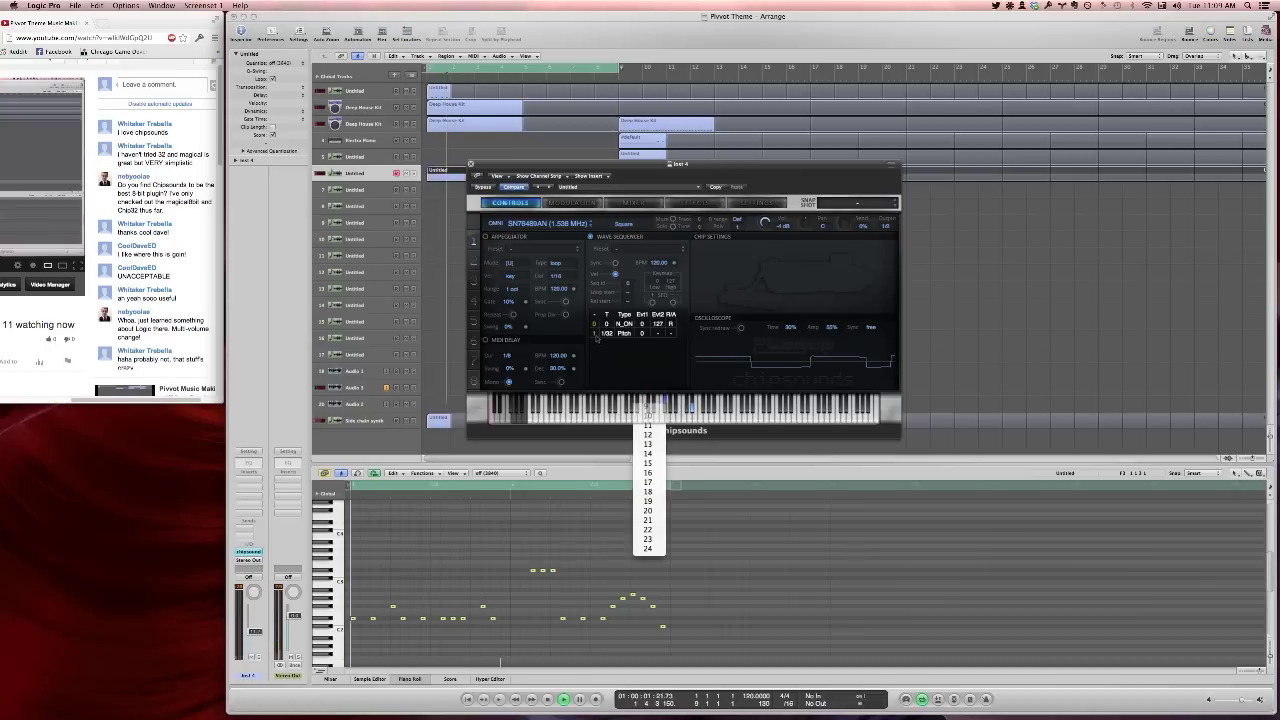
Duplicate the first slot's Pitch row and set the copy's value to 12
{"action": "left_click", "coordinate": [597, 335]}
{"action": "left_click", "coordinate": [600, 340]}
{"action": "left_click", "coordinate": [642, 344]}
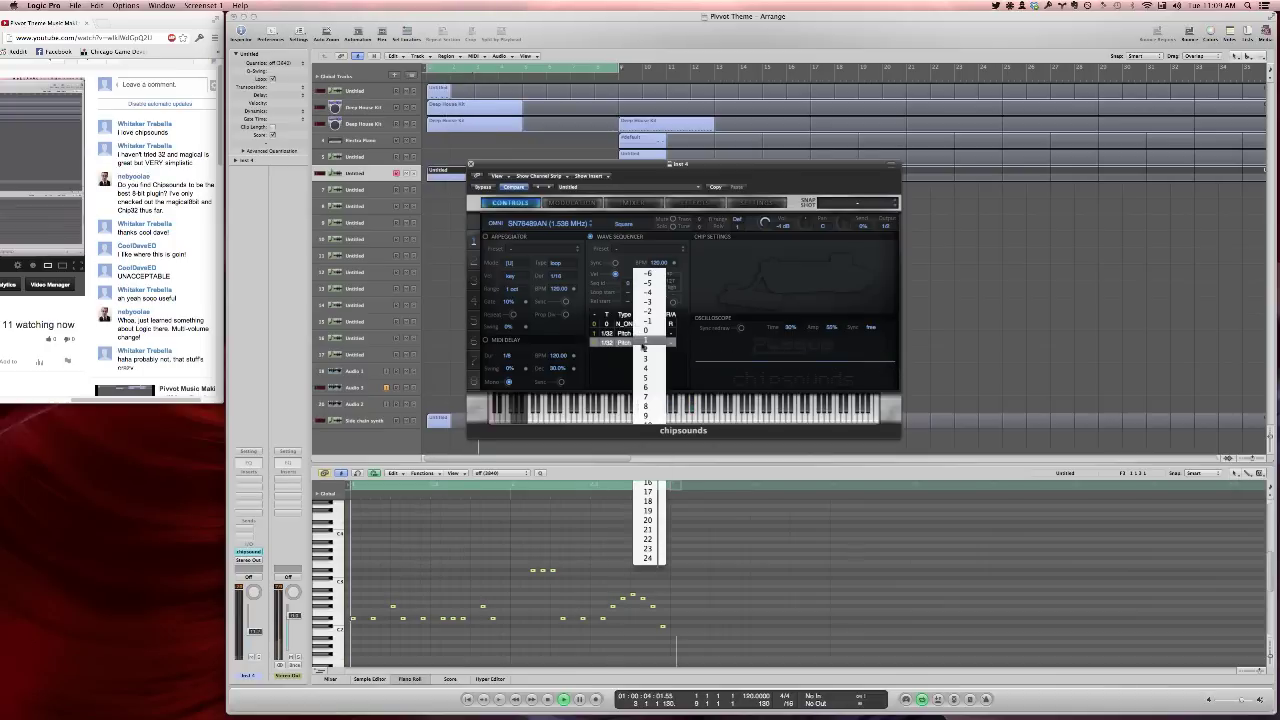
{"action": "left_click", "coordinate": [648, 443]}
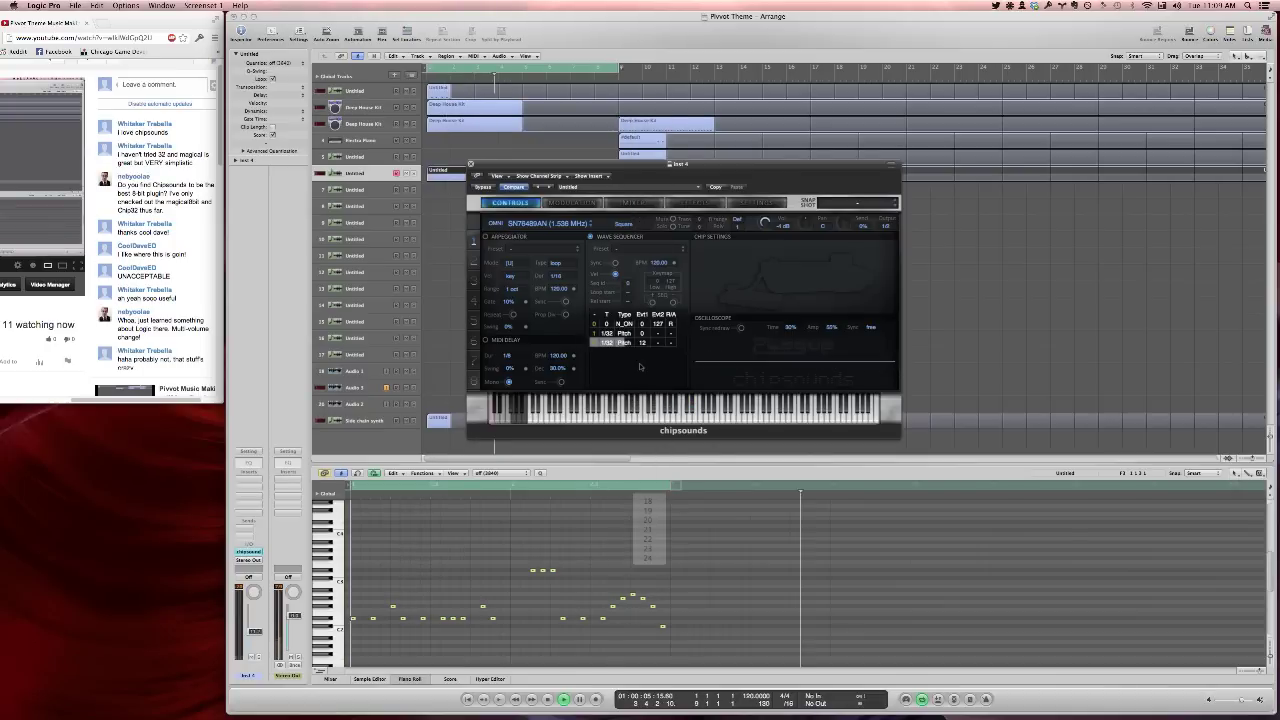
Shorten the time of both Pitch rows in the first slot's wave sequencer to 1/64
{"action": "left_click", "coordinate": [608, 342]}
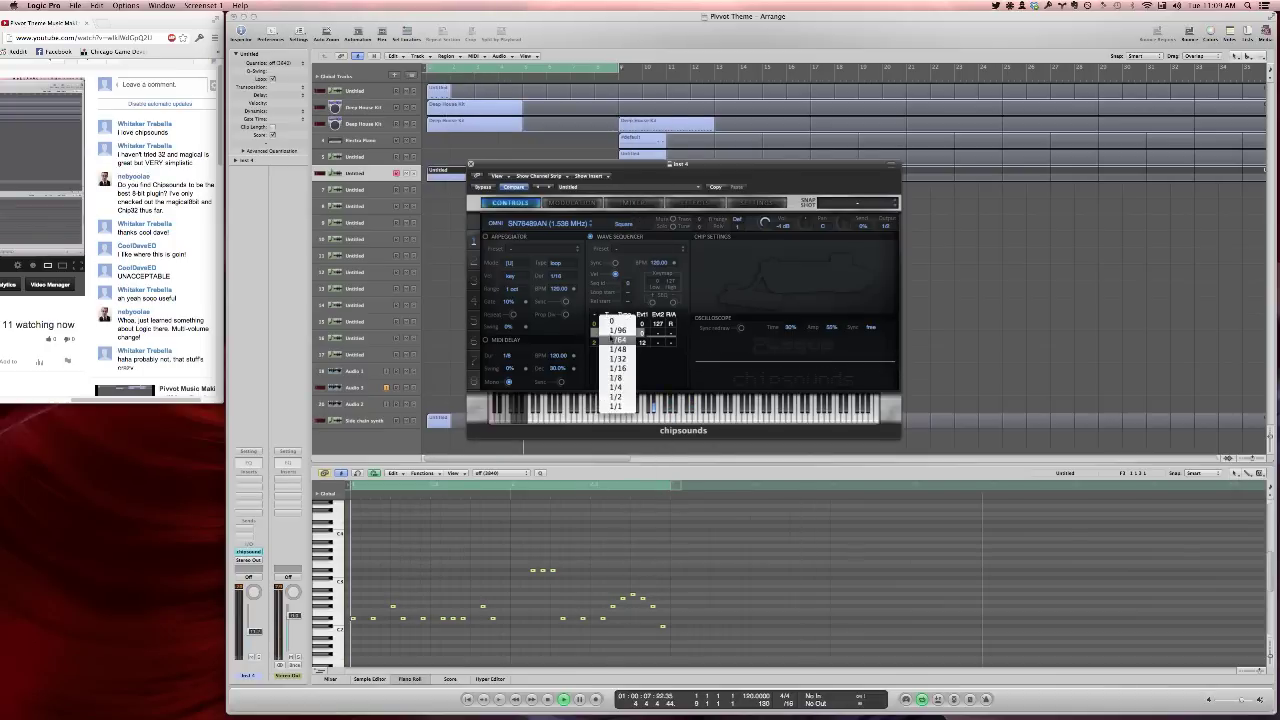
{"action": "left_click", "coordinate": [608, 343]}
{"action": "left_click", "coordinate": [607, 344]}
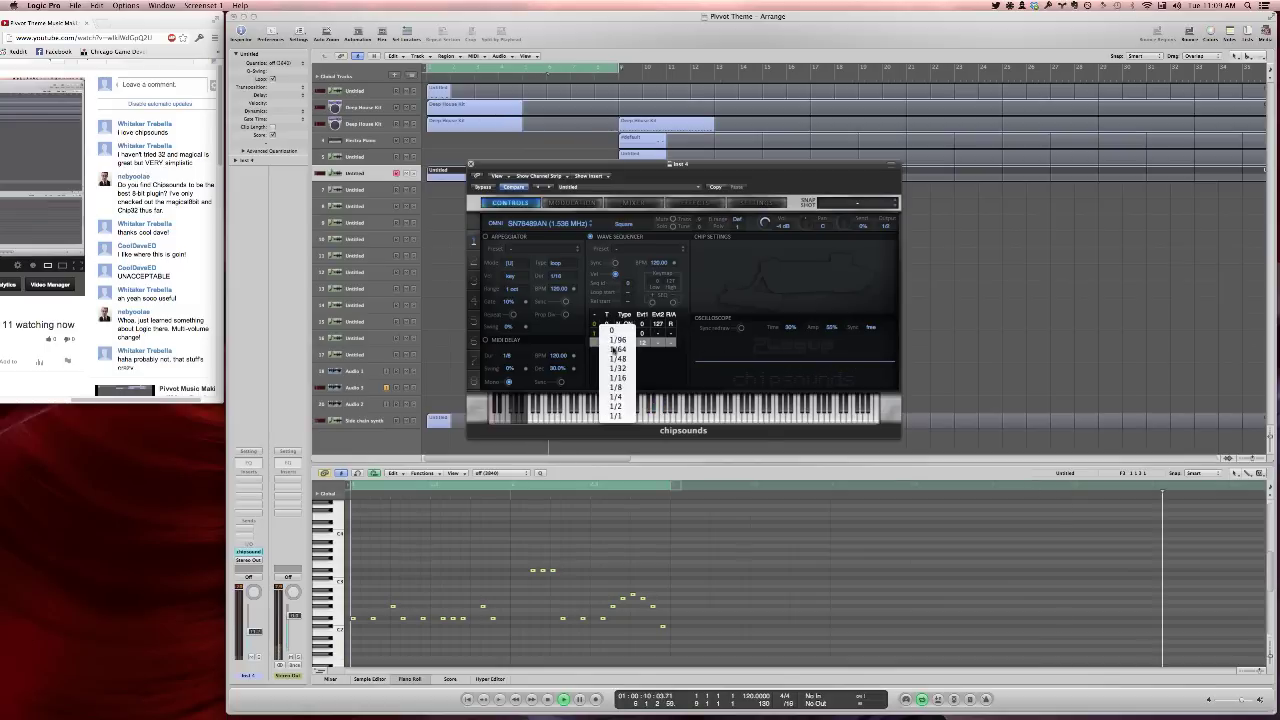
{"action": "left_click", "coordinate": [613, 348]}
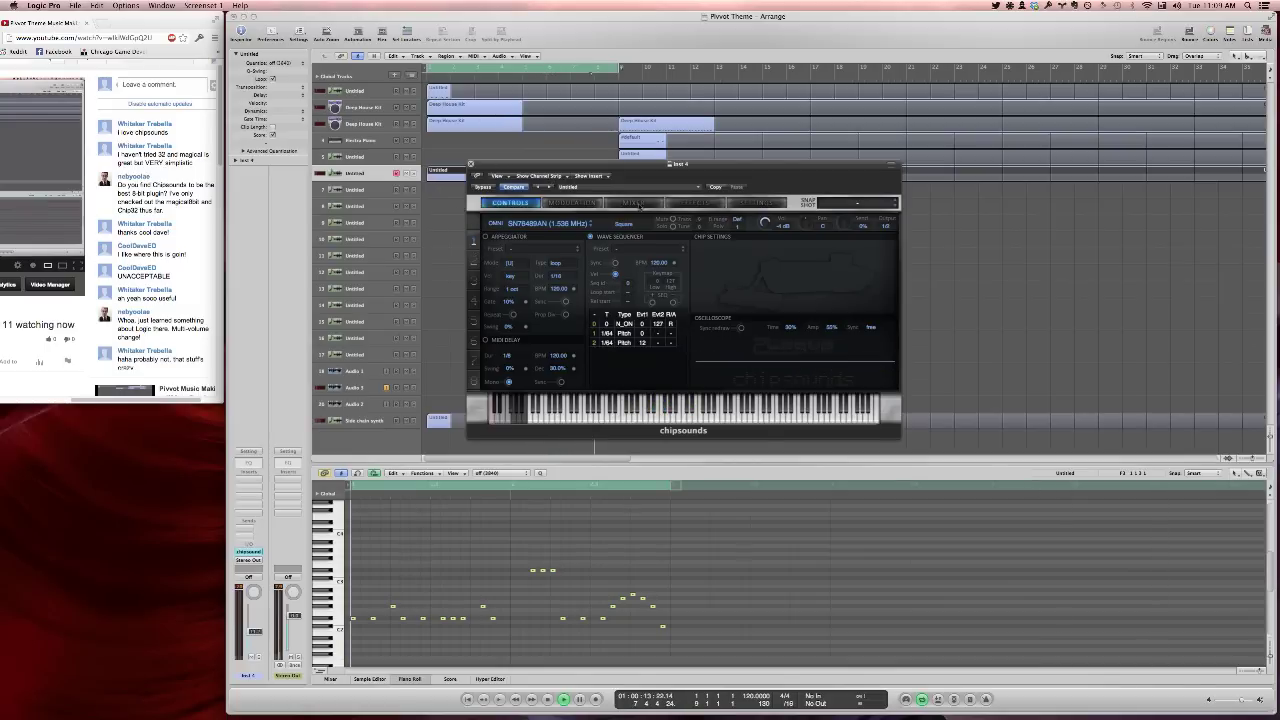
Turn on the SN76489AN (unlimited) slot's wave sequencer, set its note-on row's time to 0 and duplicate the row
{"action": "left_click", "coordinate": [640, 203]}
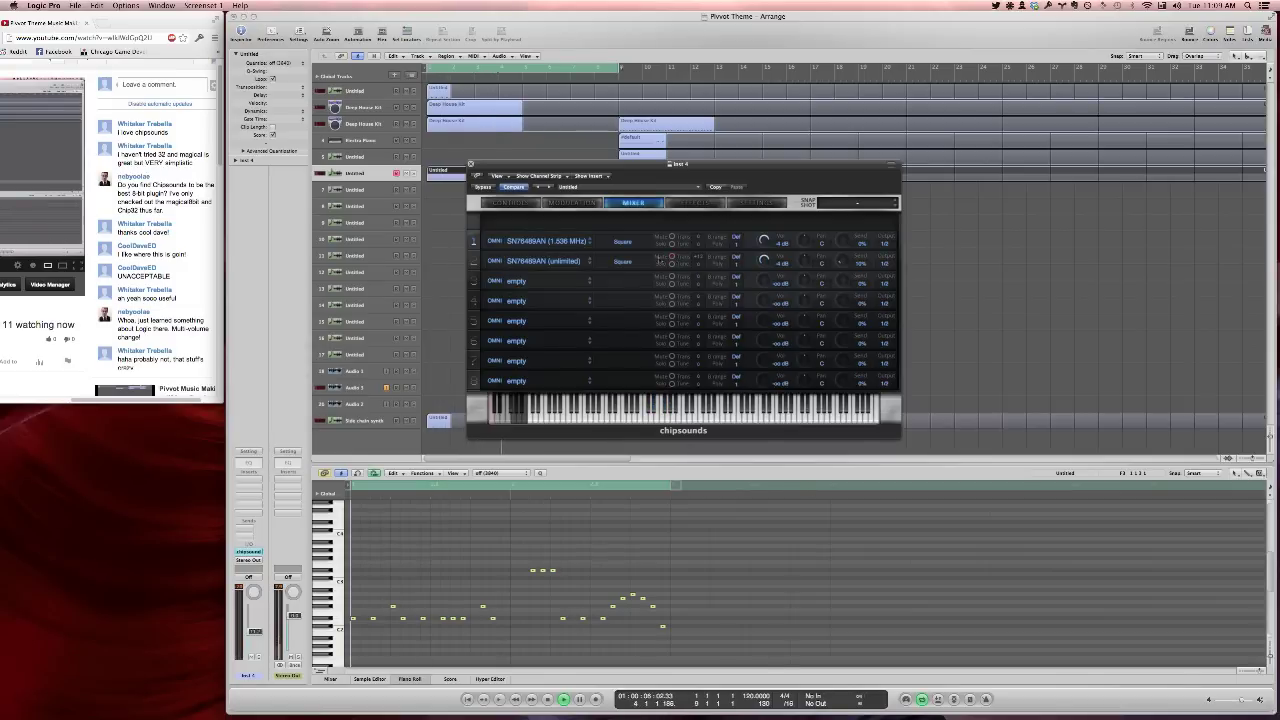
{"action": "left_click", "coordinate": [563, 203]}
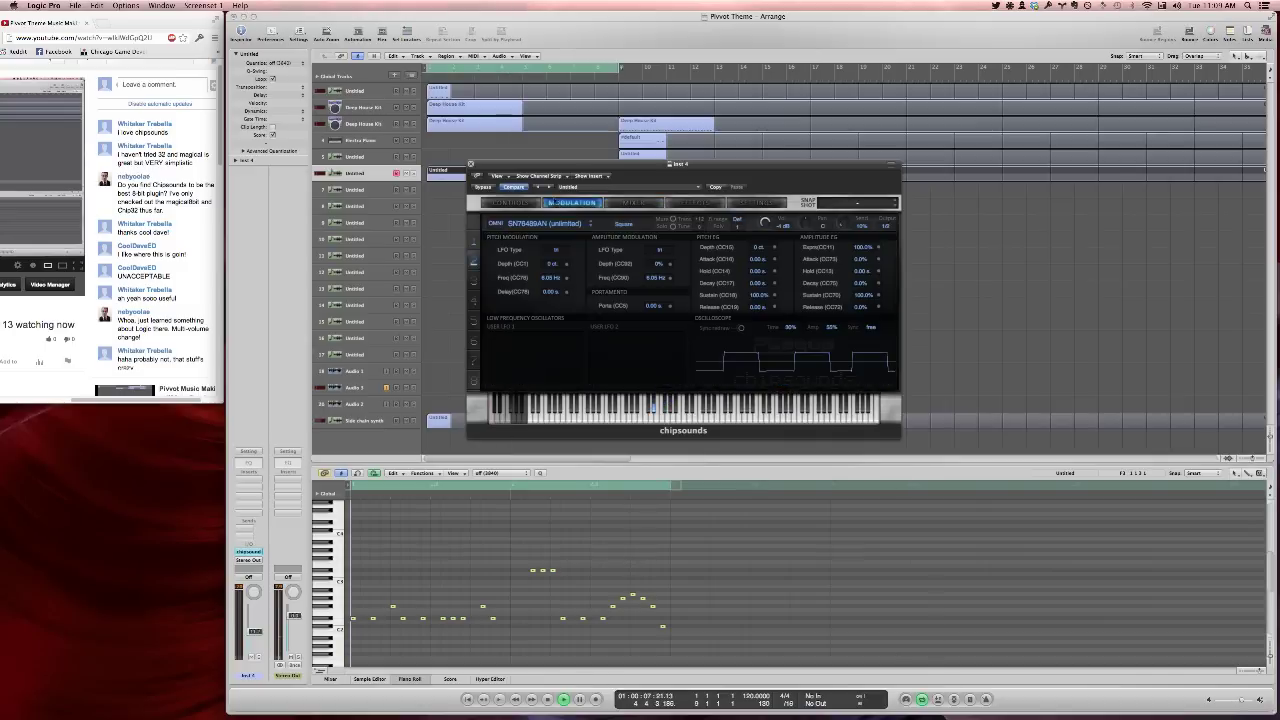
{"action": "left_click", "coordinate": [510, 203]}
{"action": "left_click", "coordinate": [591, 237]}
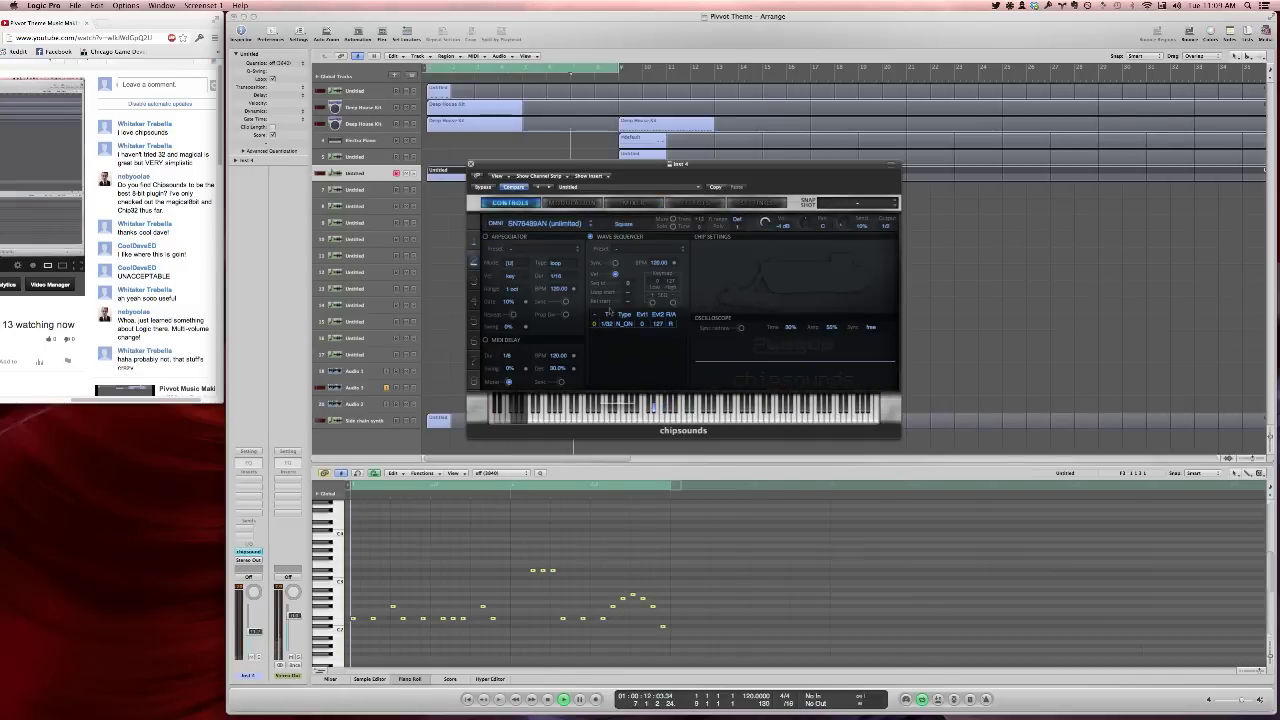
{"action": "left_click", "coordinate": [606, 324]}
{"action": "left_click", "coordinate": [598, 332]}
{"action": "left_click", "coordinate": [598, 331]}
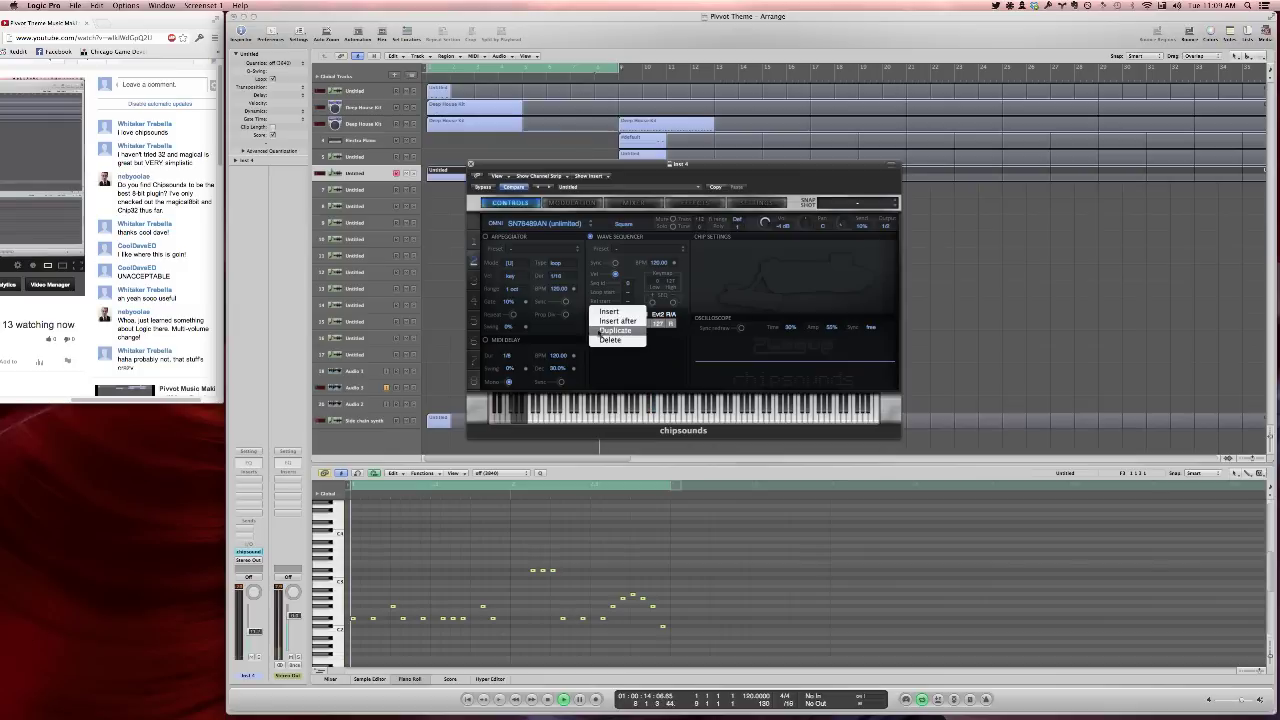
{"action": "left_click", "coordinate": [607, 331]}
Change the second slot's duplicated sequencer row to a Pitch event with a time of 1/64
{"action": "left_click", "coordinate": [622, 333]}
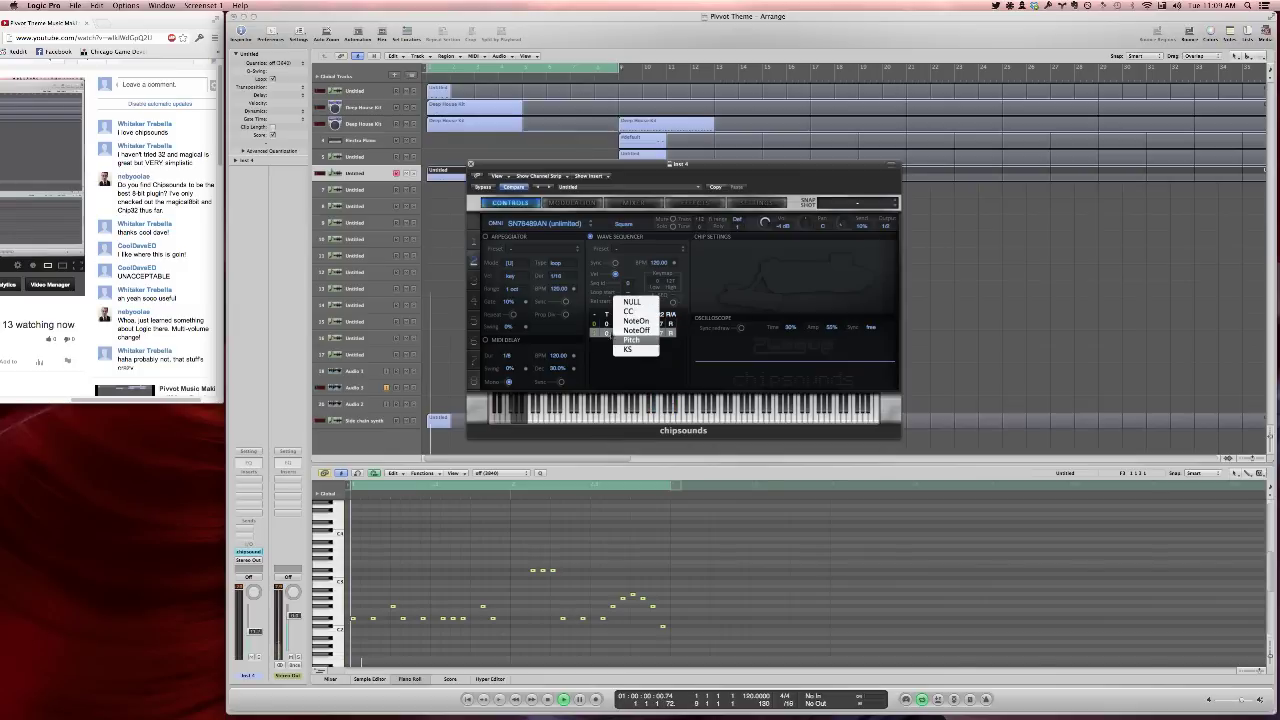
{"action": "left_click", "coordinate": [622, 342]}
{"action": "left_click", "coordinate": [603, 333]}
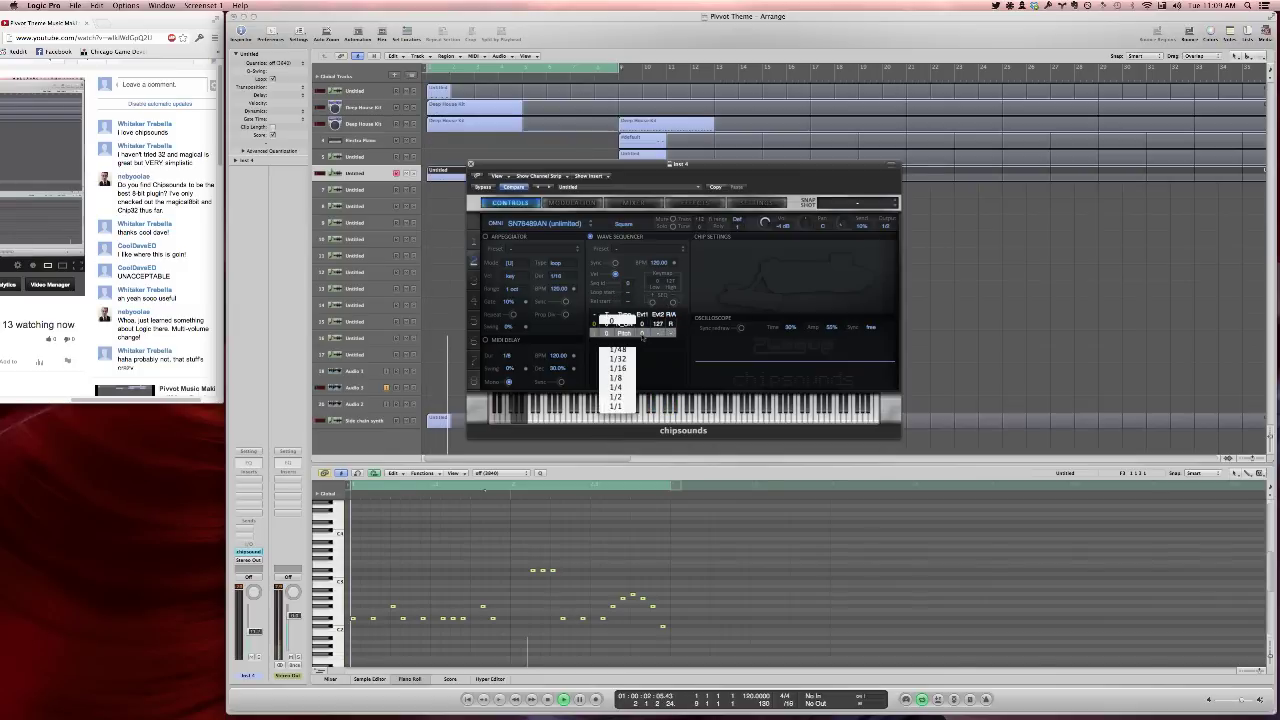
{"action": "left_click", "coordinate": [622, 340]}
Duplicate the second slot's Pitch row and set the copy's value to 12
{"action": "left_click", "coordinate": [598, 335]}
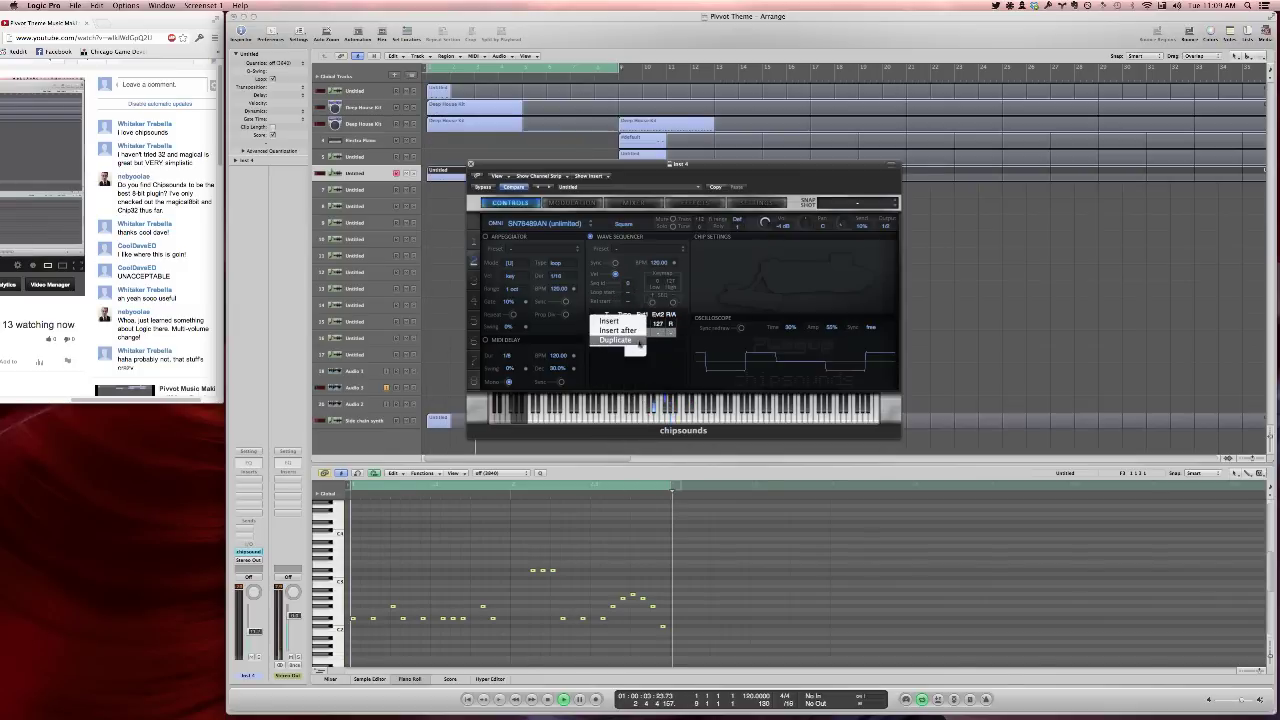
{"action": "left_click", "coordinate": [623, 341]}
{"action": "left_click", "coordinate": [643, 343]}
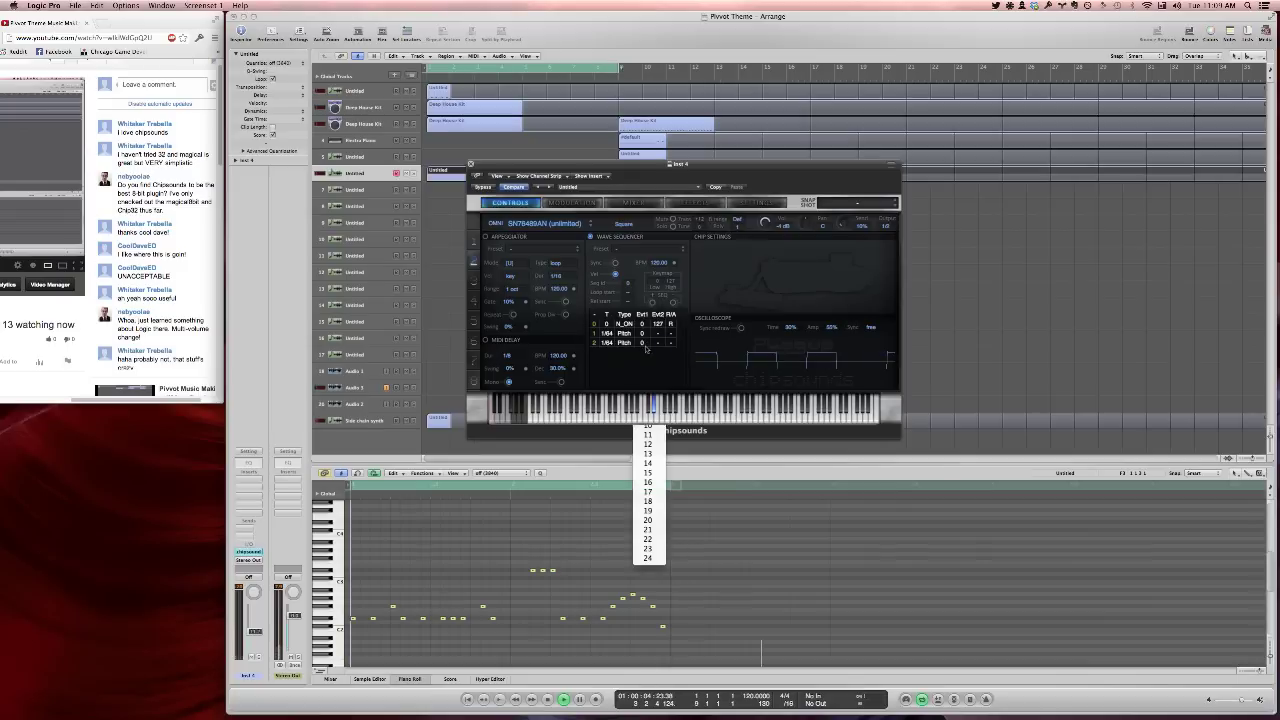
{"action": "left_click", "coordinate": [648, 444]}
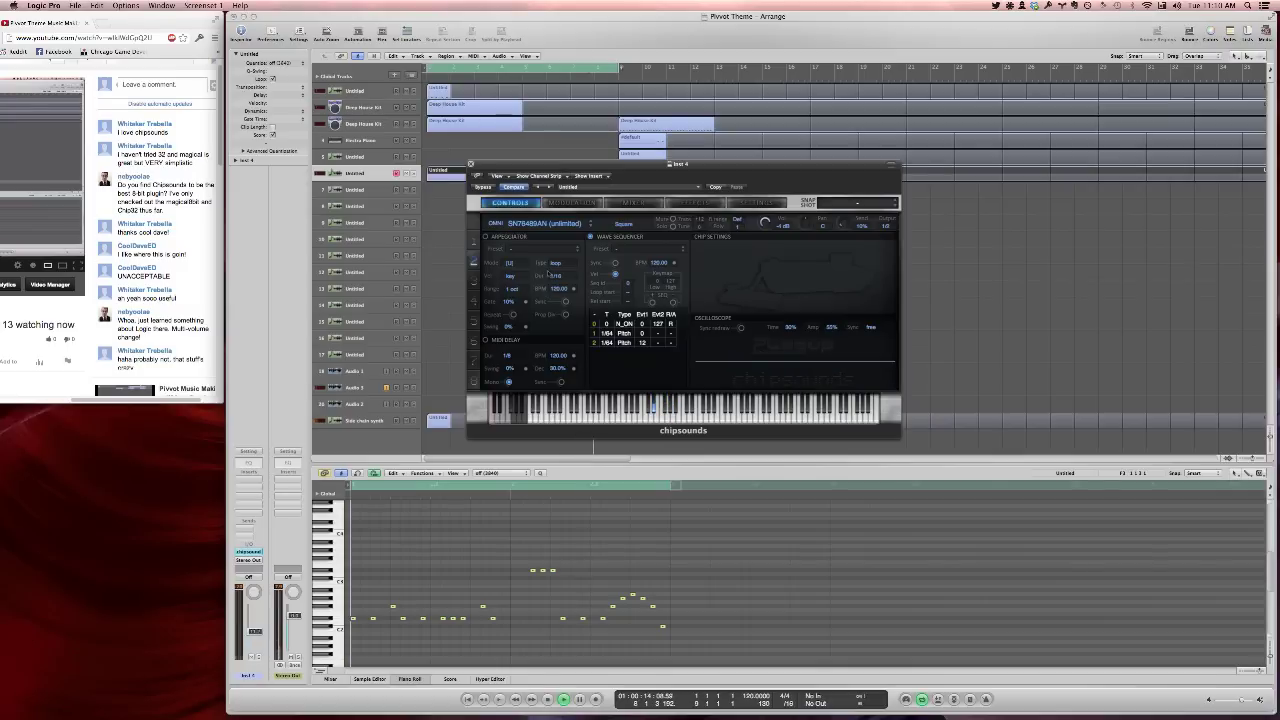
Close the chipsounds window and look through the stereo output options for track 6
{"action": "left_click", "coordinate": [472, 165]}
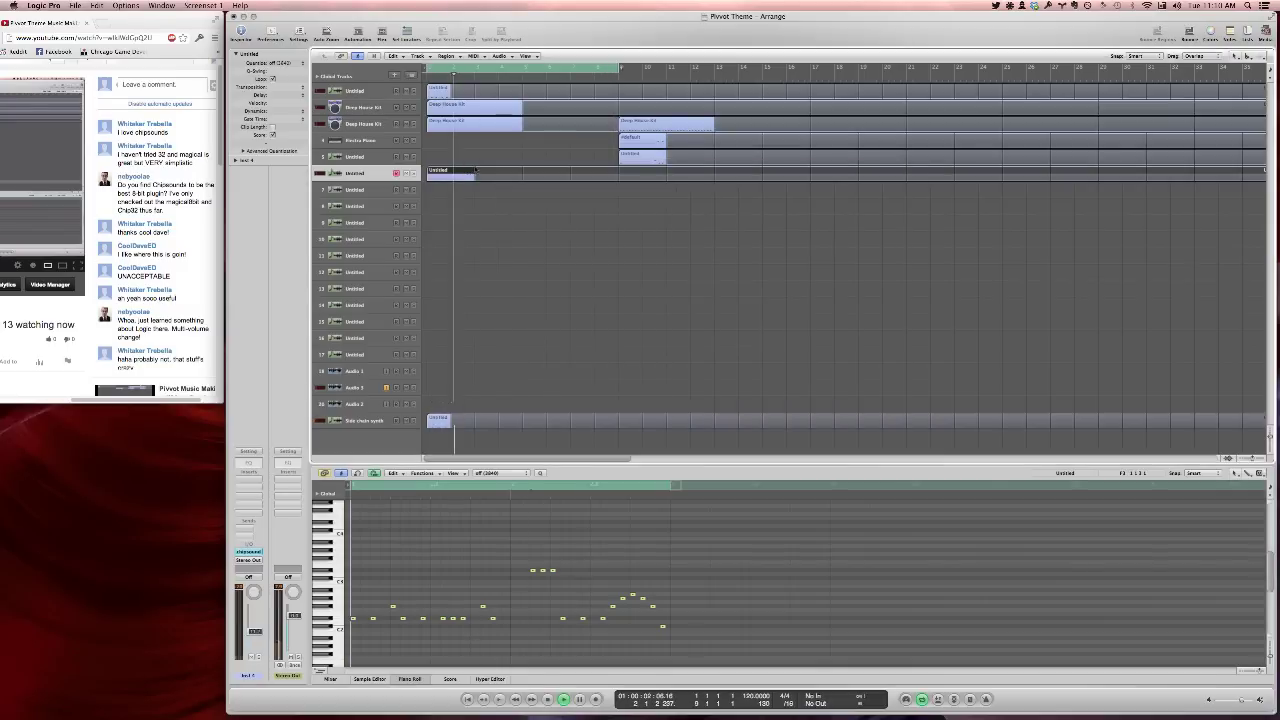
{"action": "left_click", "coordinate": [515, 208]}
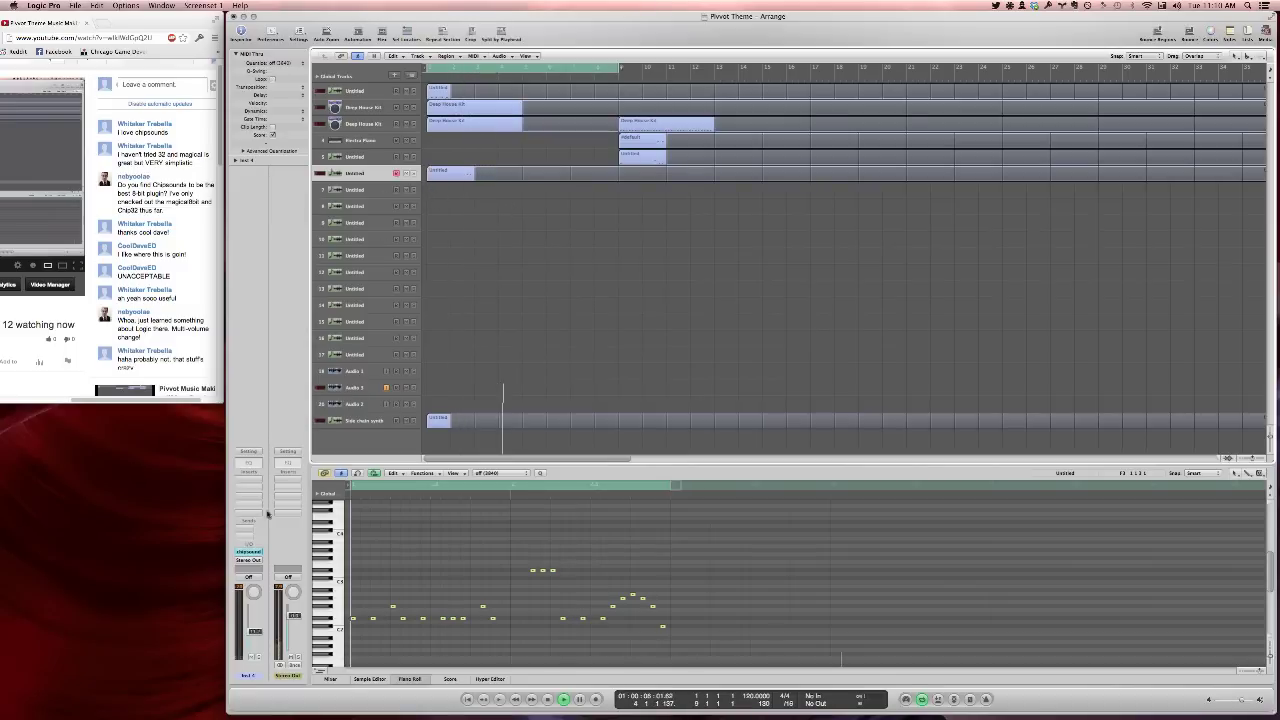
{"action": "left_click", "coordinate": [248, 562]}
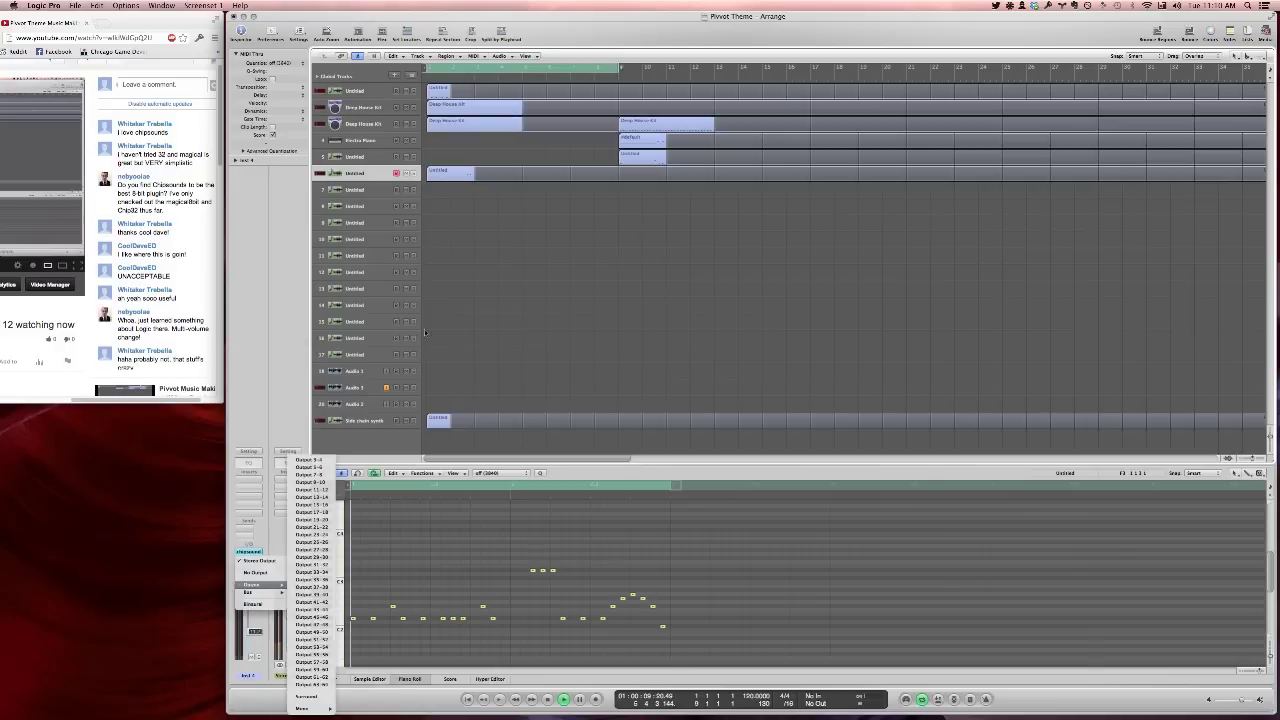
{"action": "left_click", "coordinate": [442, 120]}
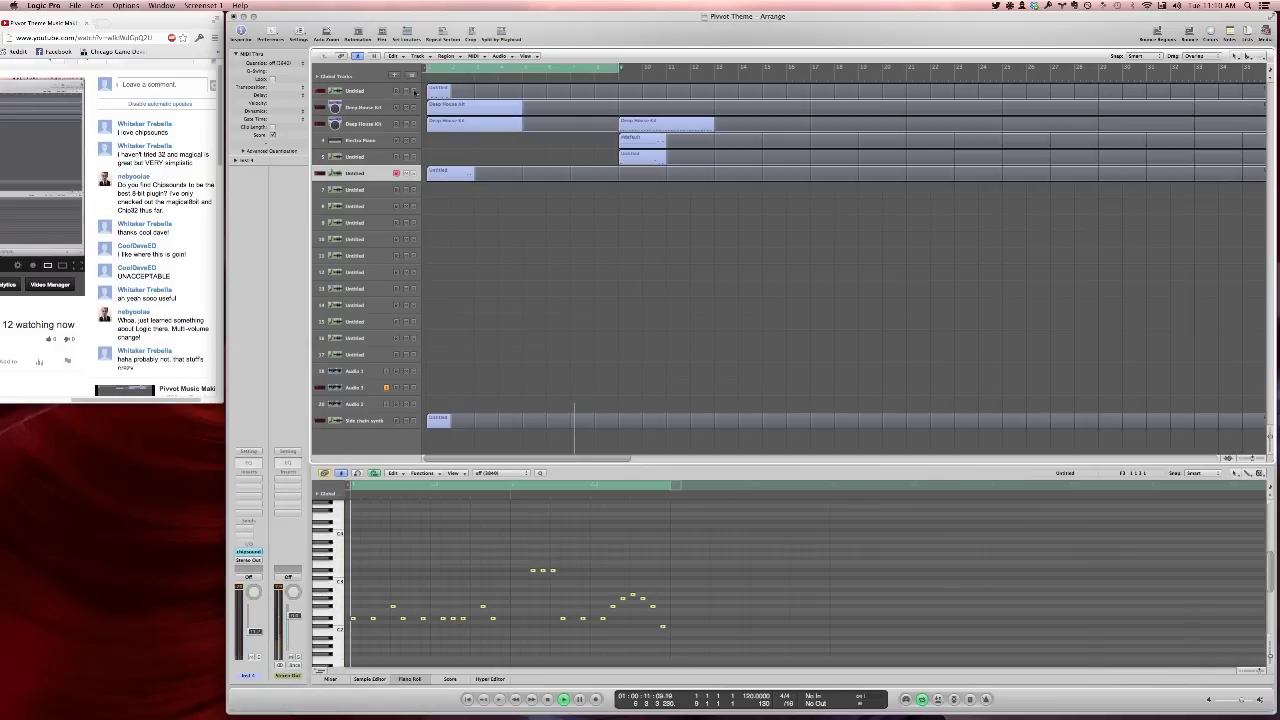
Add one software instrument track with Output 1-2 directly below track 1
{"action": "left_click", "coordinate": [413, 91]}
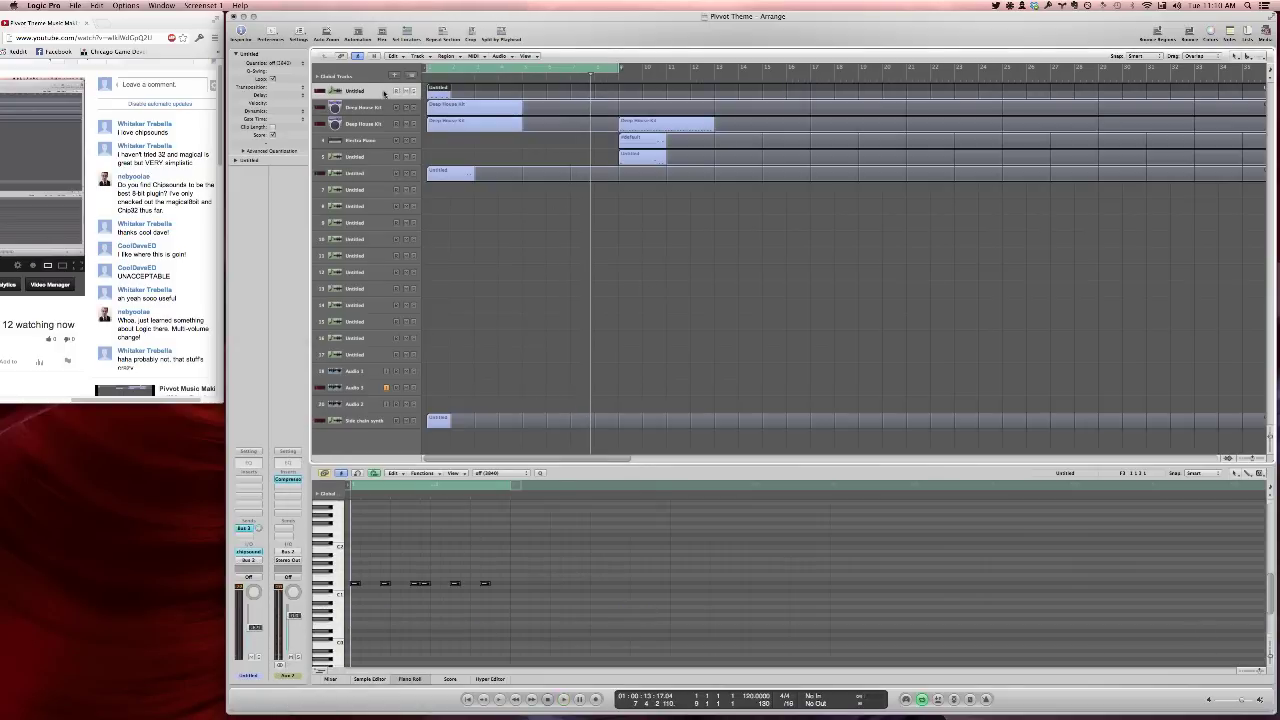
{"action": "left_click", "coordinate": [395, 76]}
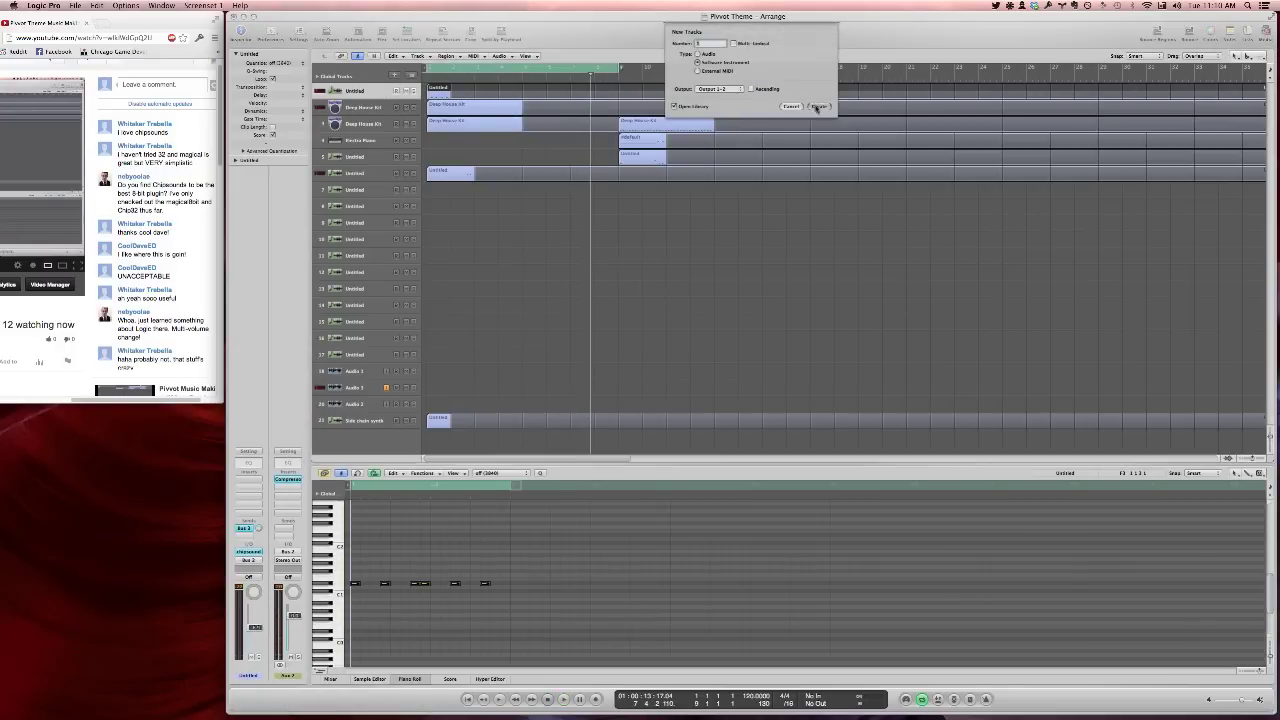
{"action": "key", "text": "Return"}
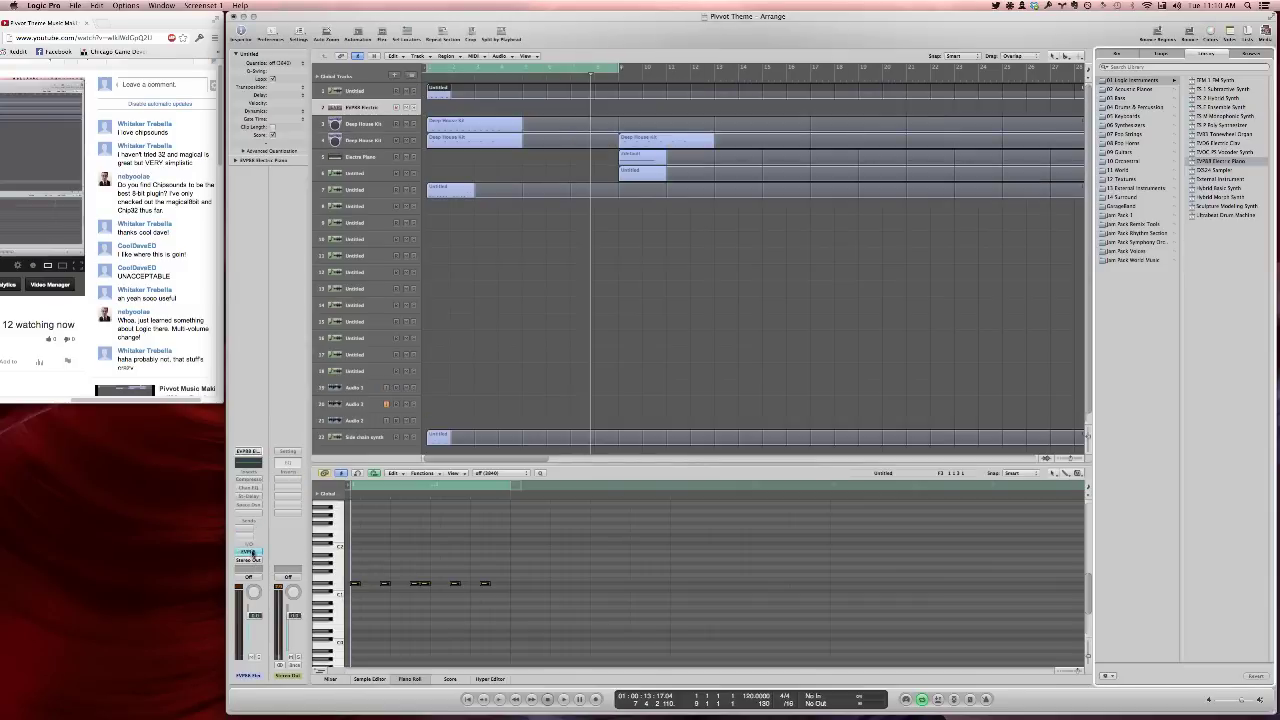
Replace the new track's electric piano instrument with the stereo ES2 synthesizer
{"action": "left_click", "coordinate": [248, 451]}
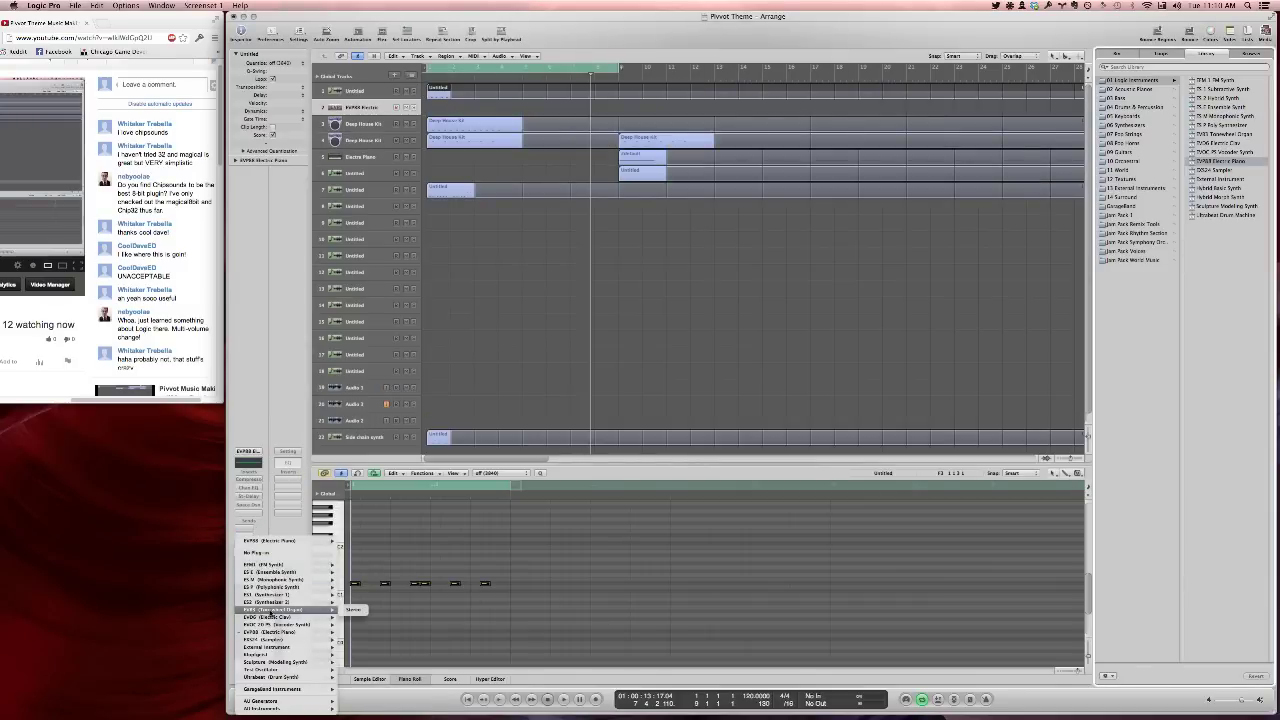
{"action": "mouse_move", "coordinate": [272, 603]}
{"action": "left_click", "coordinate": [353, 602]}
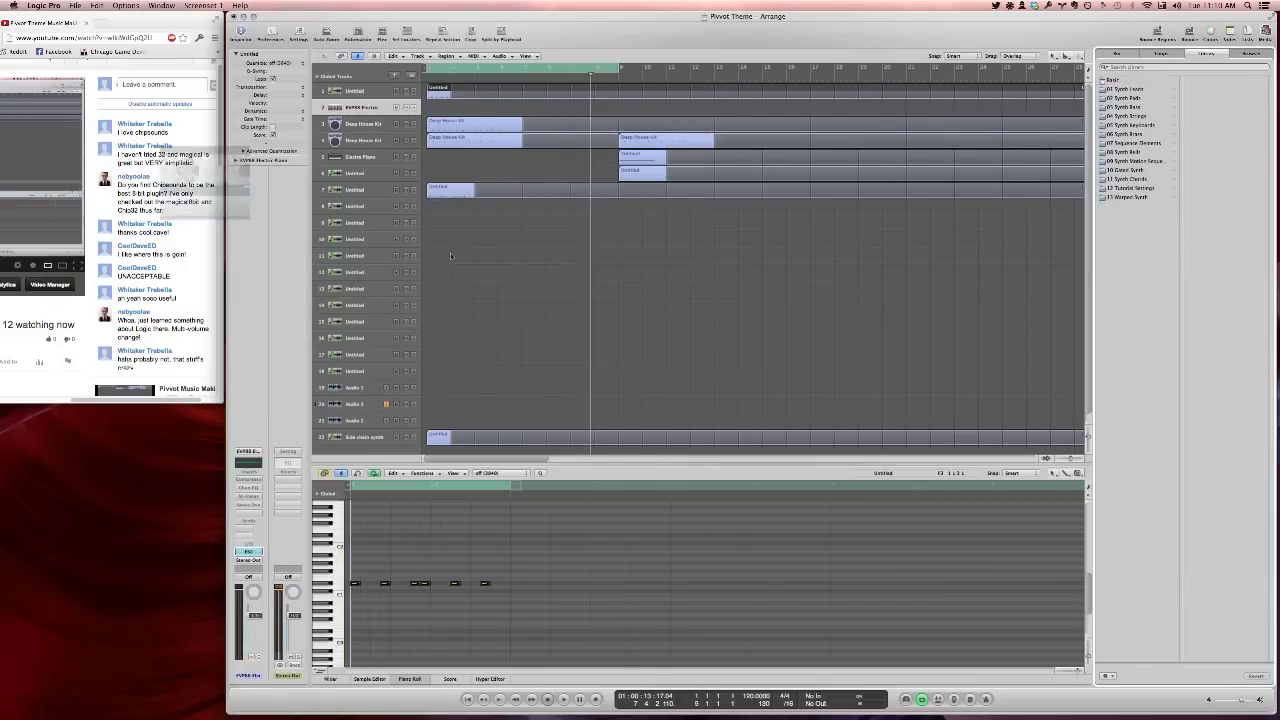
Load the Basic setting in the new track's ES2 synth and move the synth window clear of the track list
{"action": "left_click", "coordinate": [221, 69]}
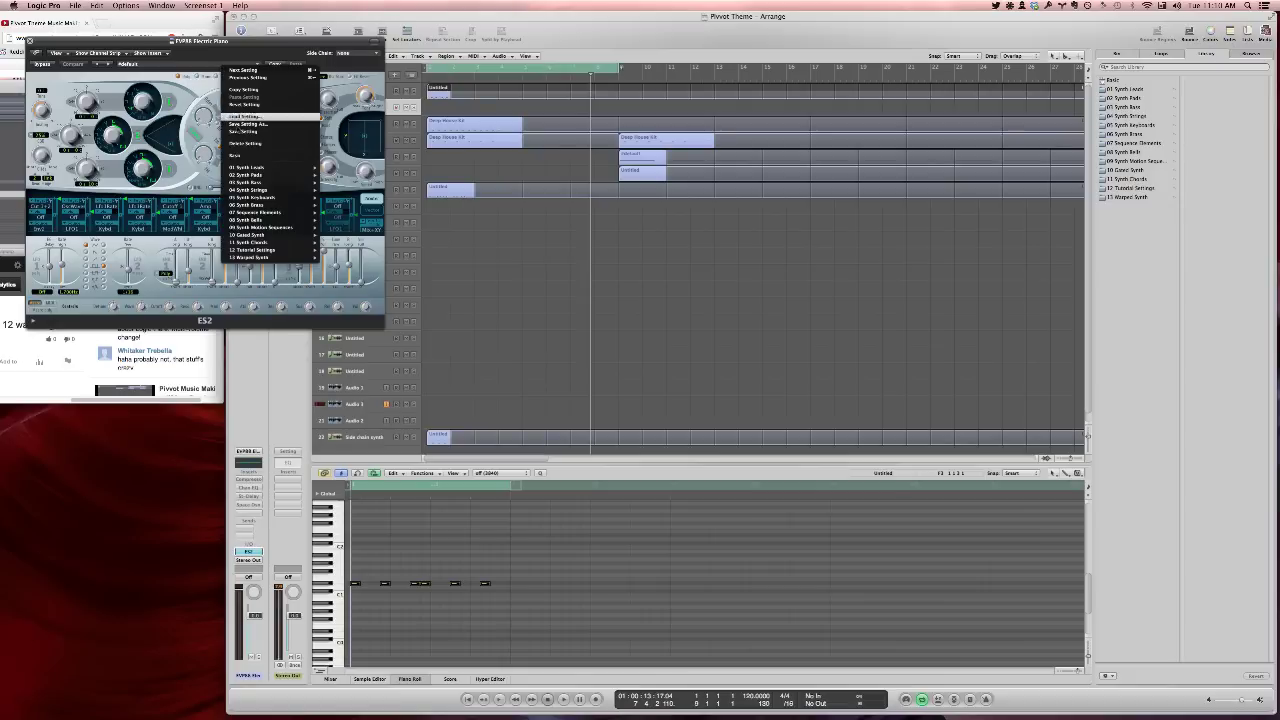
{"action": "left_click", "coordinate": [240, 156]}
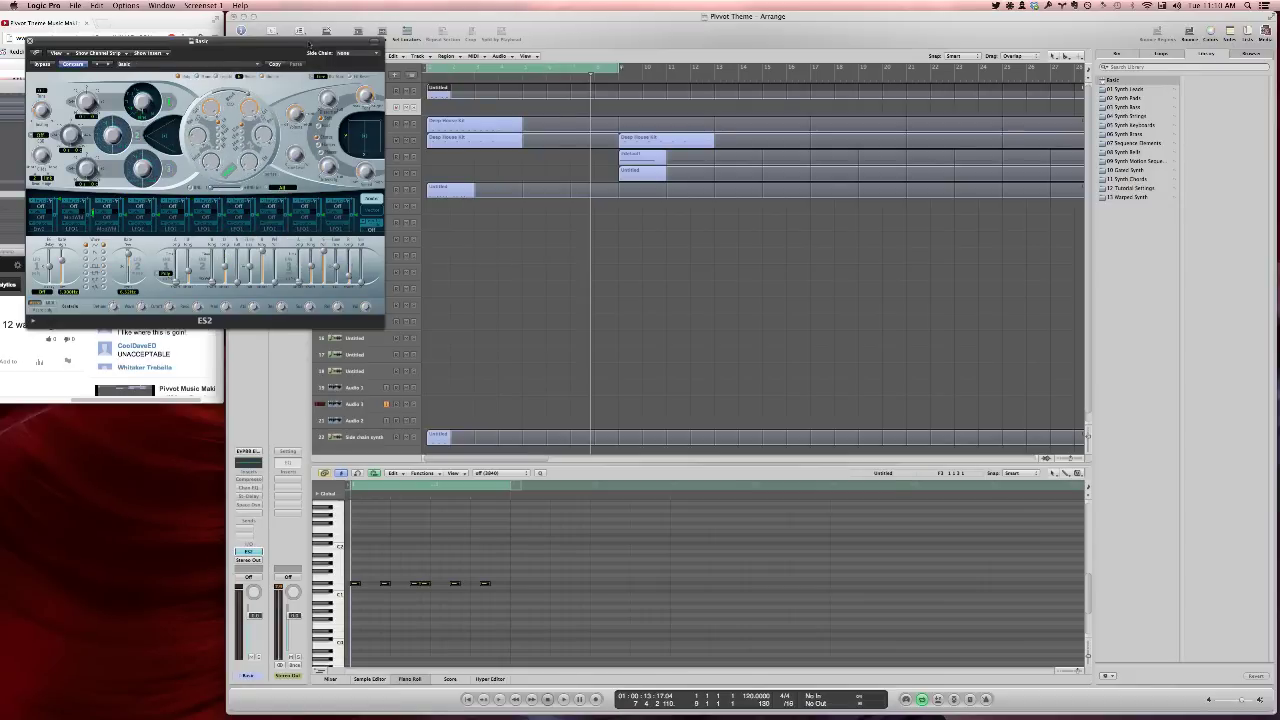
{"action": "left_click_drag", "start_coordinate": [300, 43], "coordinate": [687, 229]}
Copy track 1's region onto the ES2 track, play it back, and close the synth window
{"action": "left_click_drag", "start_coordinate": [437, 100], "coordinate": [437, 108]}
{"action": "key", "text": "space"}
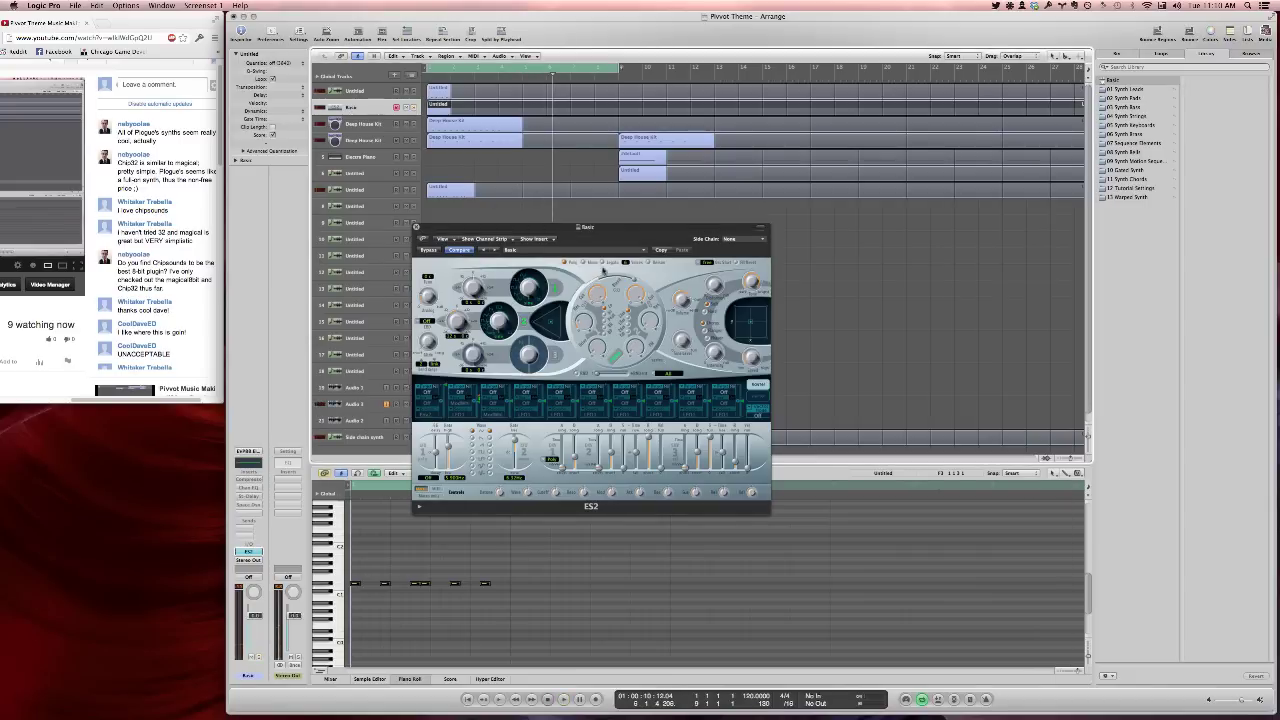
{"action": "left_click", "coordinate": [417, 227]}
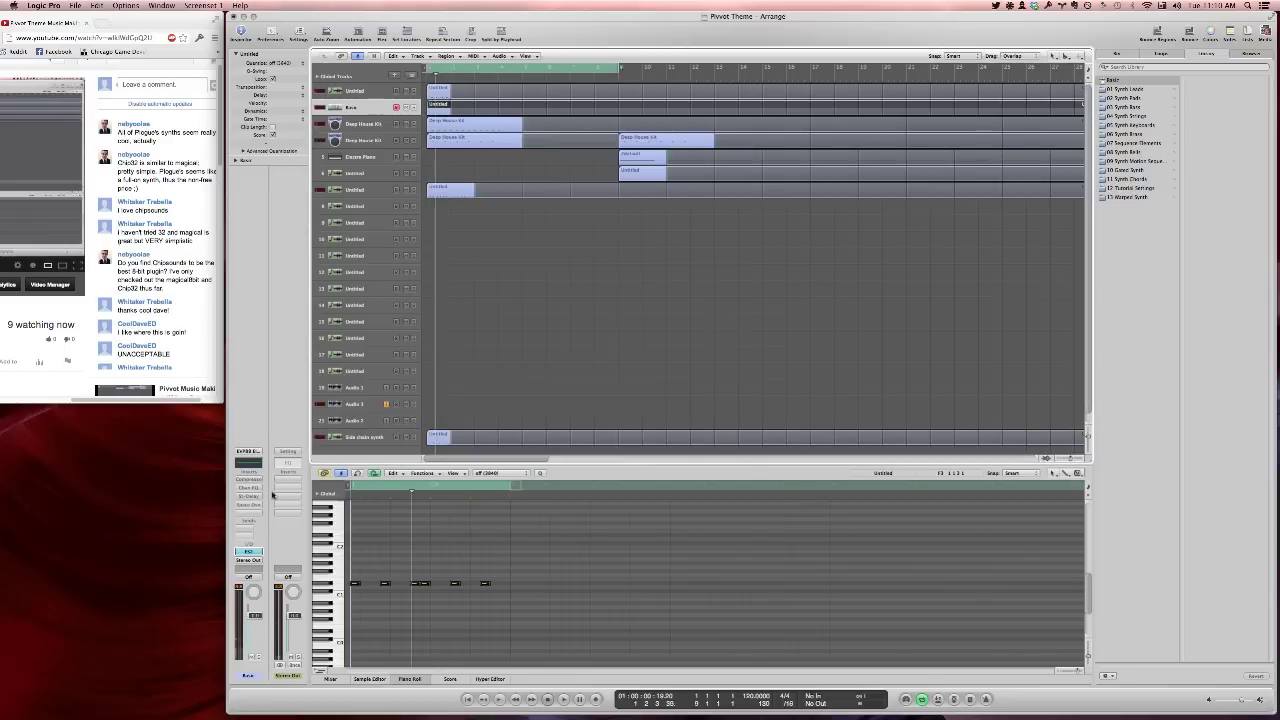
Route the ES2 track's output to Bus 1 and audition it with solo alongside the first Deep House Kit track
{"action": "left_click", "coordinate": [245, 561]}
{"action": "mouse_move", "coordinate": [255, 584]}
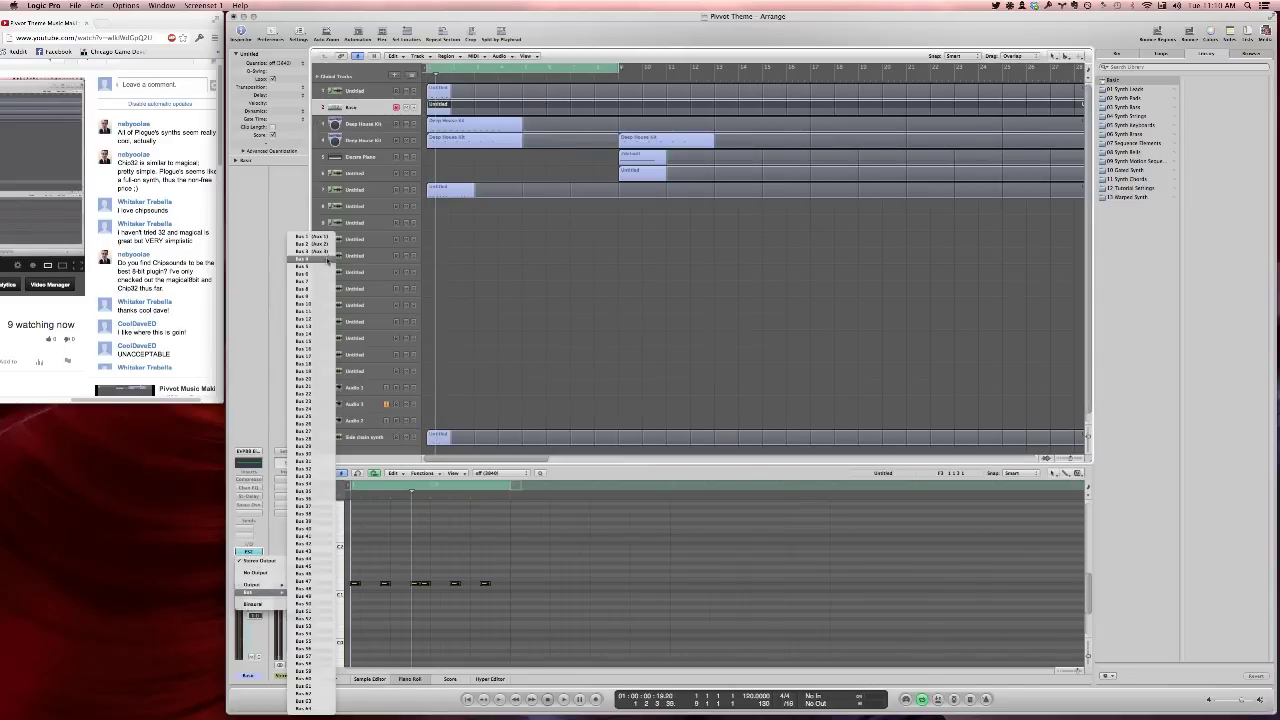
{"action": "left_click", "coordinate": [322, 237]}
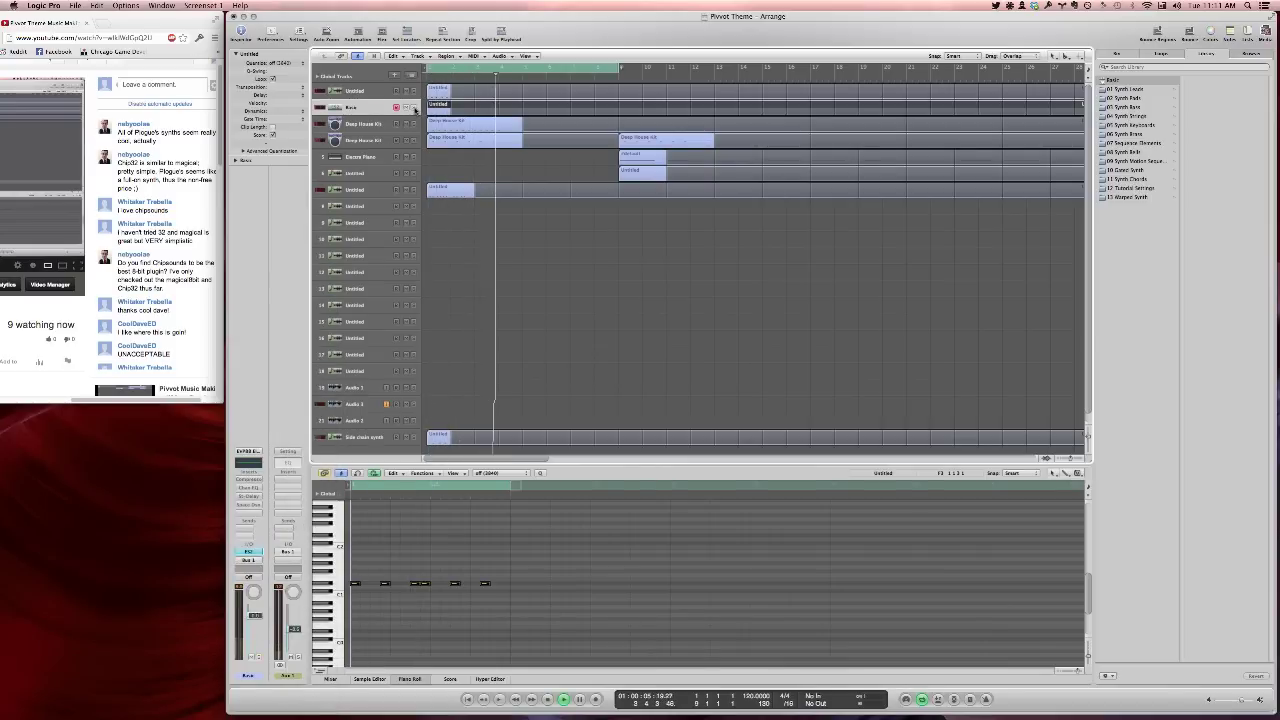
{"action": "key", "text": "space"}
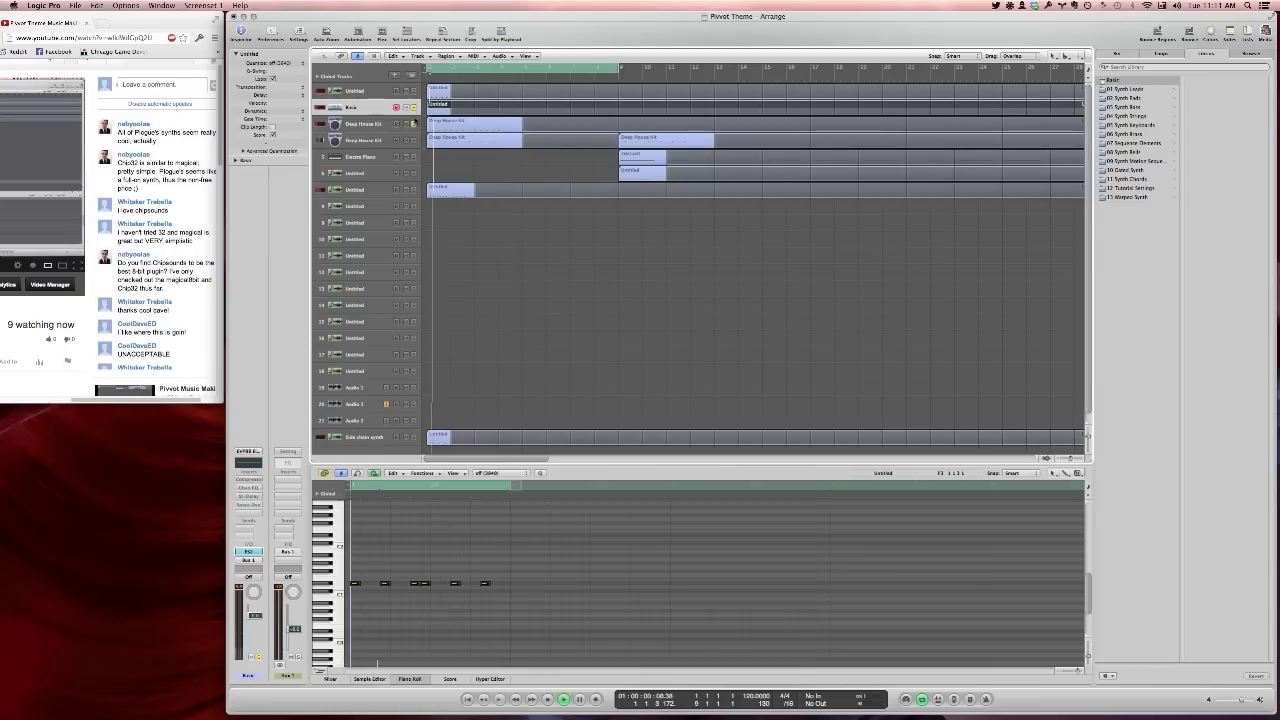
{"action": "left_click", "coordinate": [414, 123]}
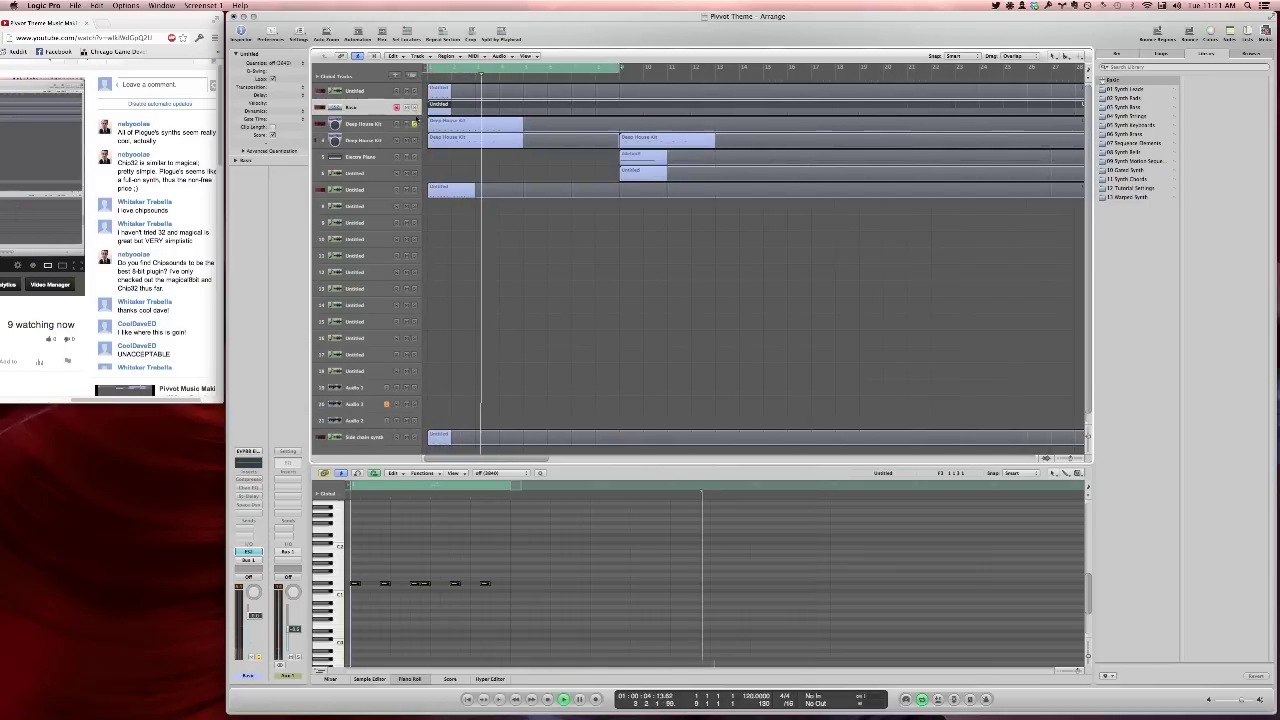
Show the mixer, change the ES2 track's output to Bus 2, and play the loop from the start
{"action": "key", "text": "x"}
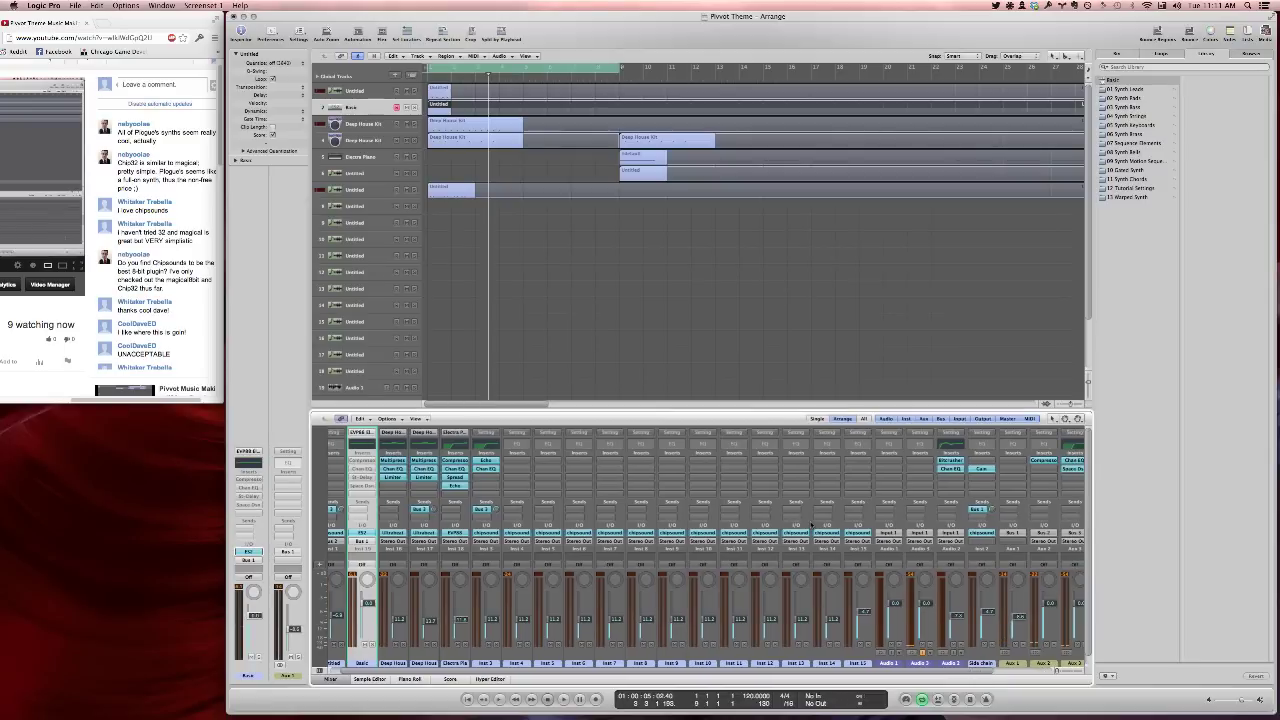
{"action": "key", "text": "Return"}
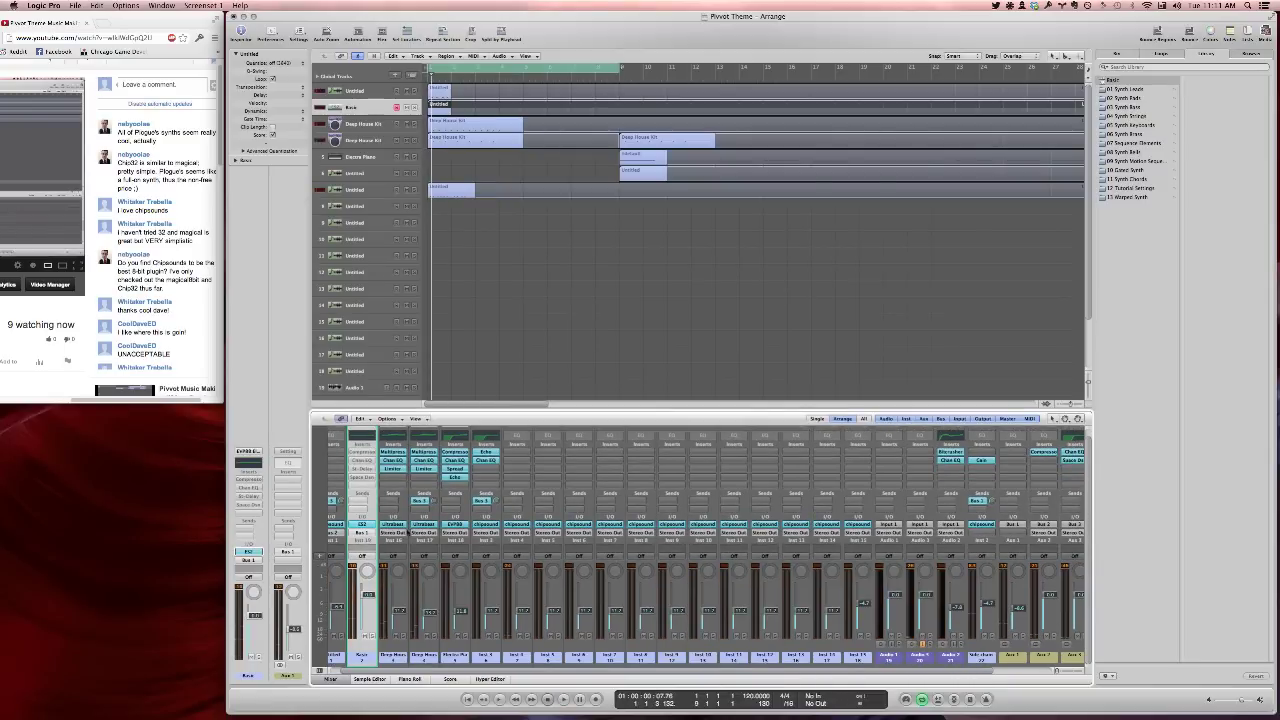
{"action": "left_click", "coordinate": [247, 561]}
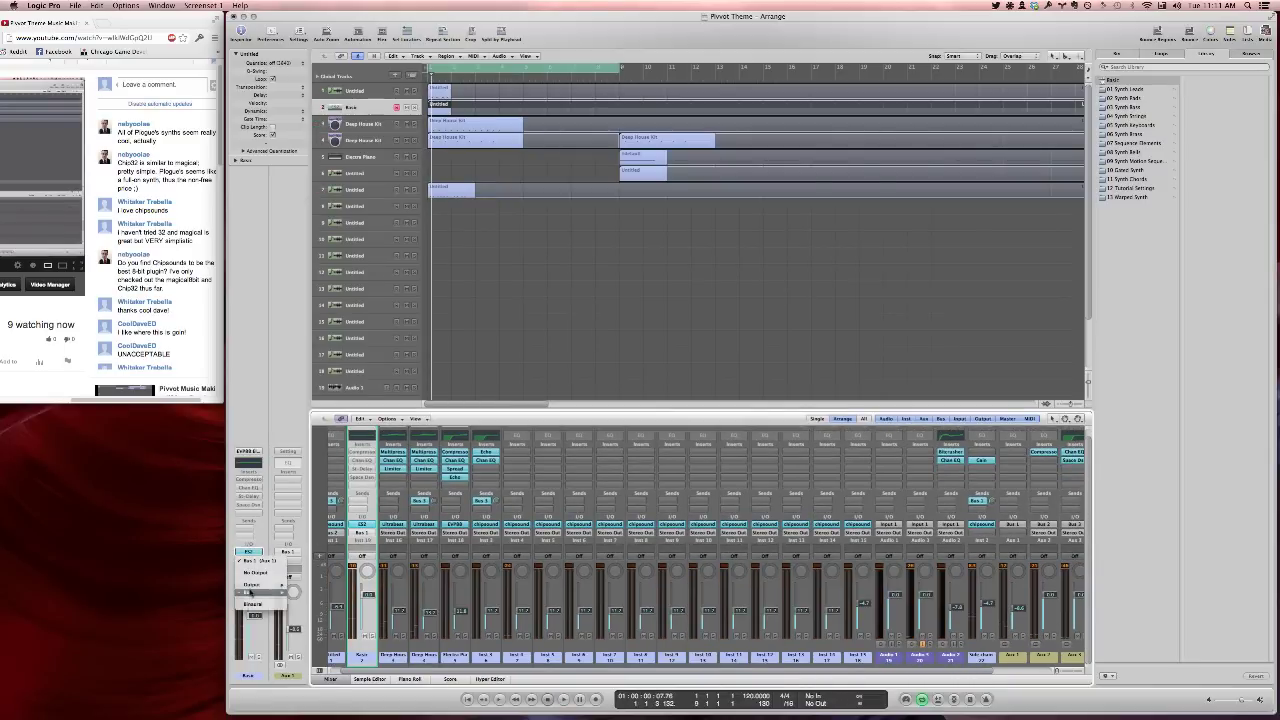
{"action": "mouse_move", "coordinate": [252, 592]}
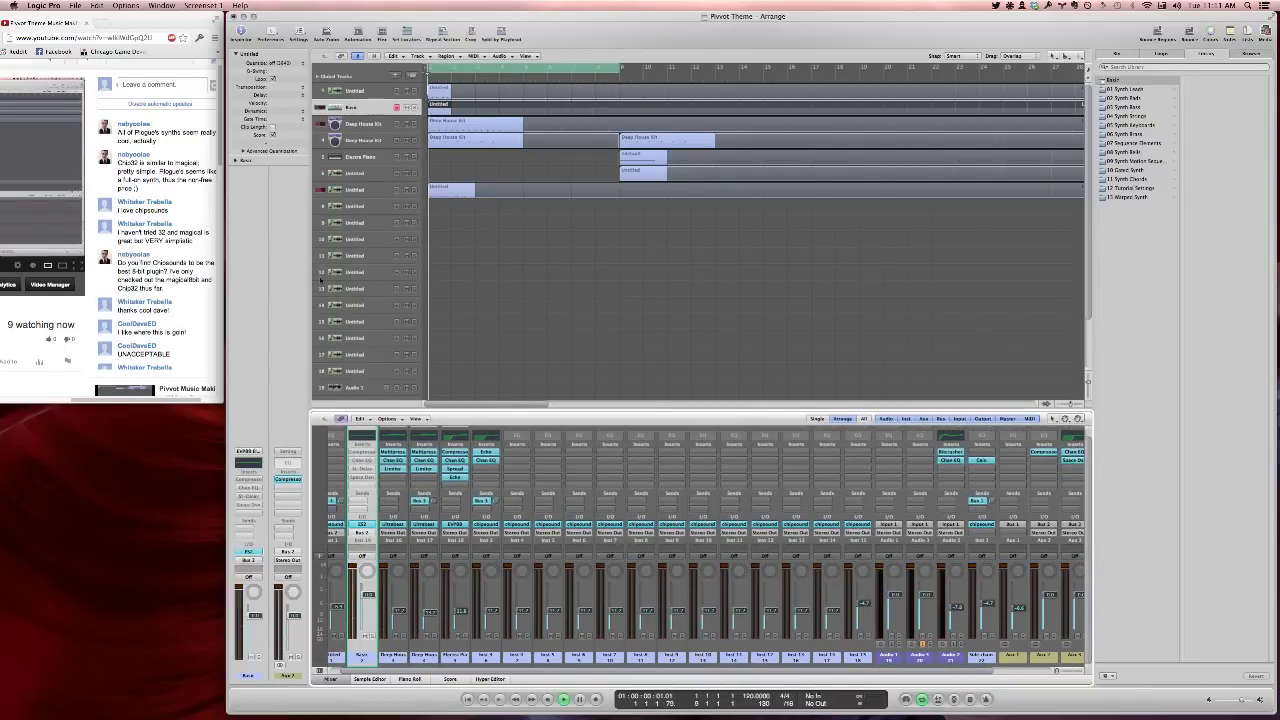
{"action": "key", "text": "space"}
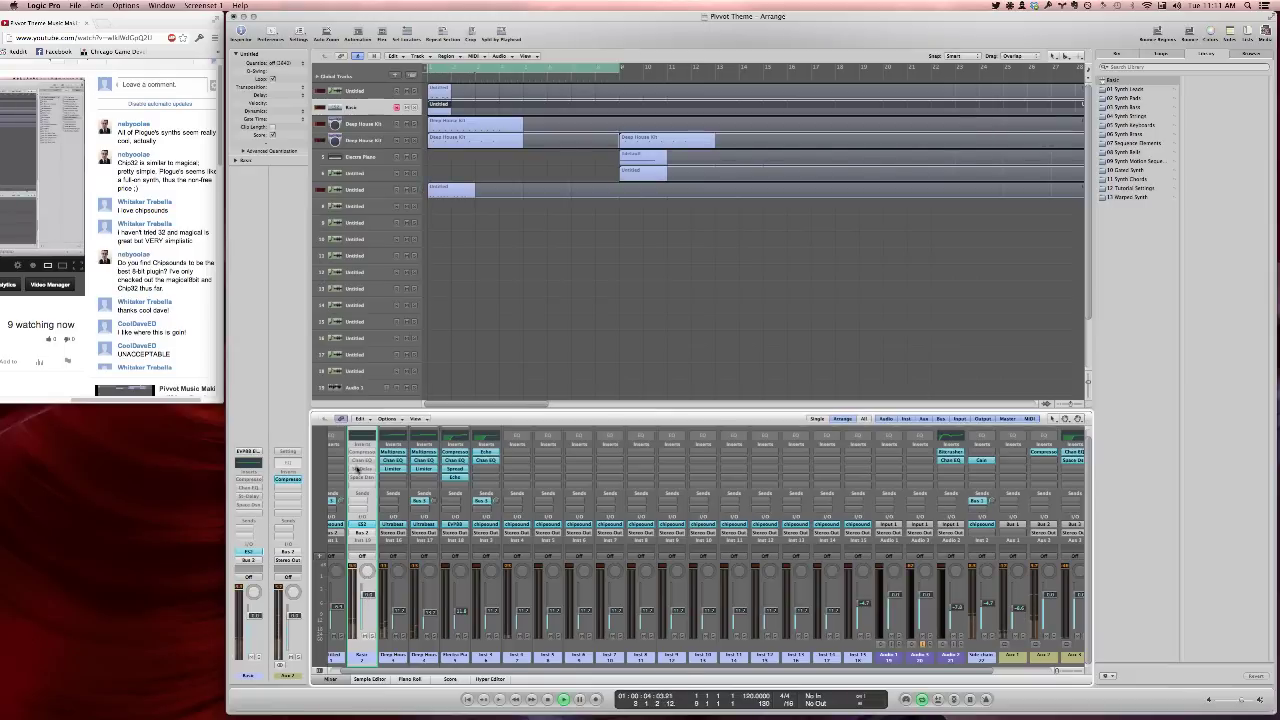
Lower the ES2 track's volume, enable its Channel EQ, and move the EQ window clear of the insert slots
{"action": "left_click_drag", "start_coordinate": [367, 597], "coordinate": [367, 608]}
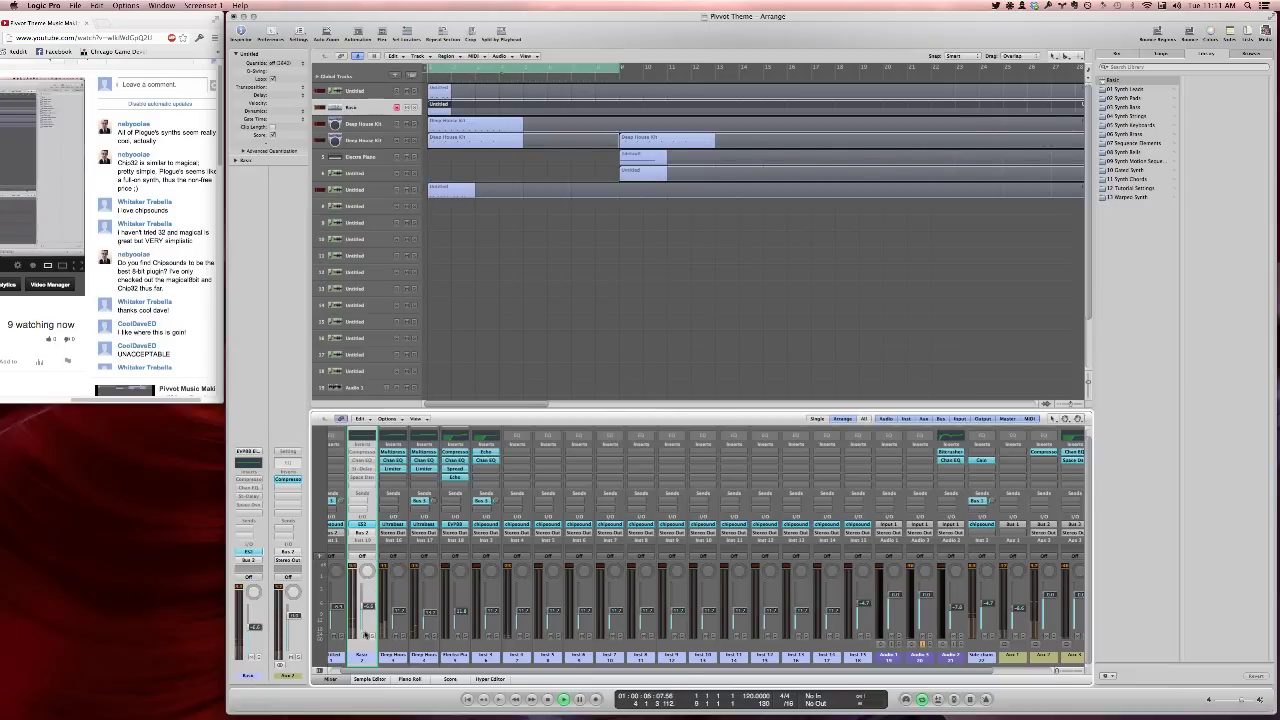
{"action": "left_click", "coordinate": [362, 461]}
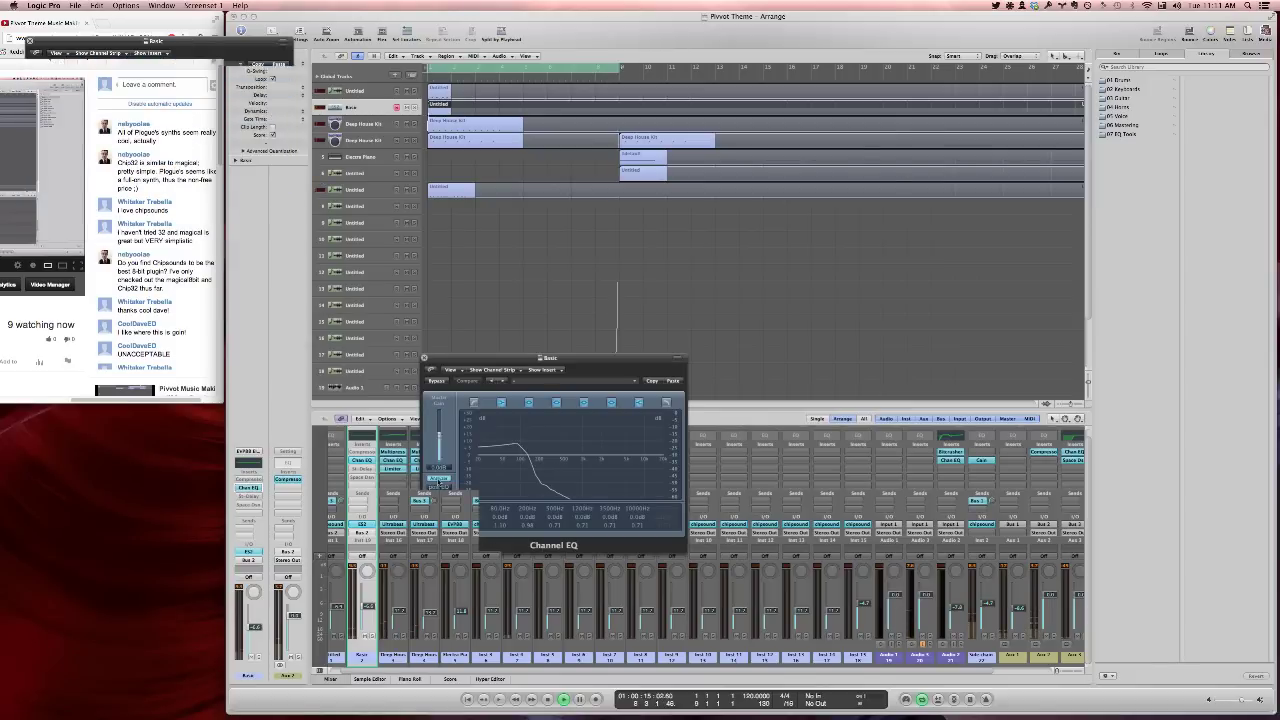
{"action": "left_click_drag", "start_coordinate": [445, 360], "coordinate": [405, 271]}
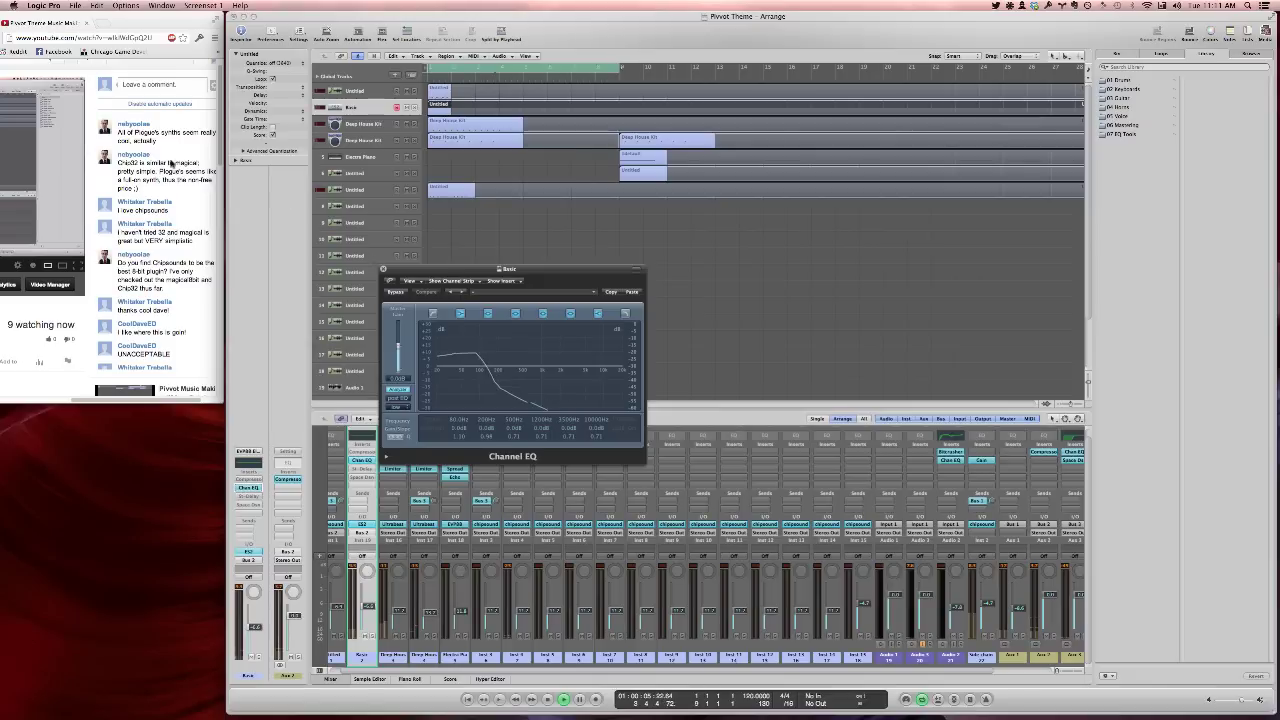
Switch to the browser and post the chat reply "yeah it's well well worth it"
{"action": "left_click", "coordinate": [151, 85]}
{"action": "type", "text": "yeah it's weird"}
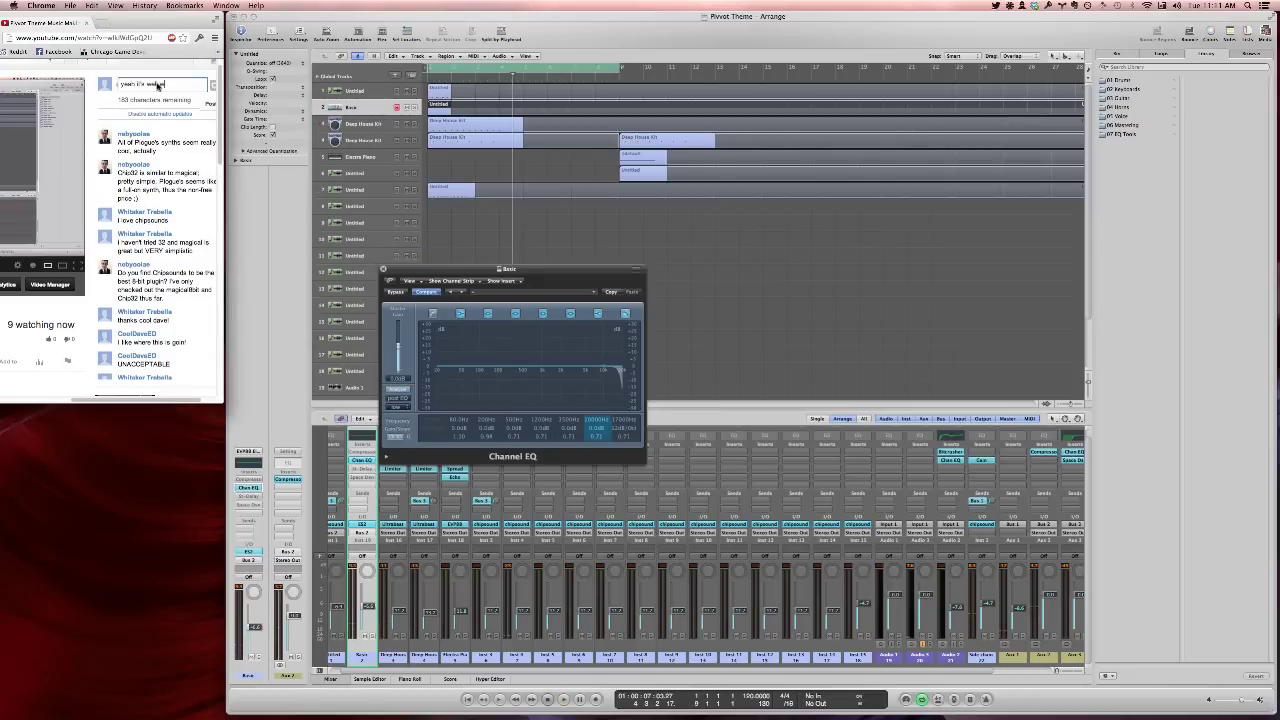
{"action": "key", "text": "BackSpace"}
{"action": "key", "text": "Return"}
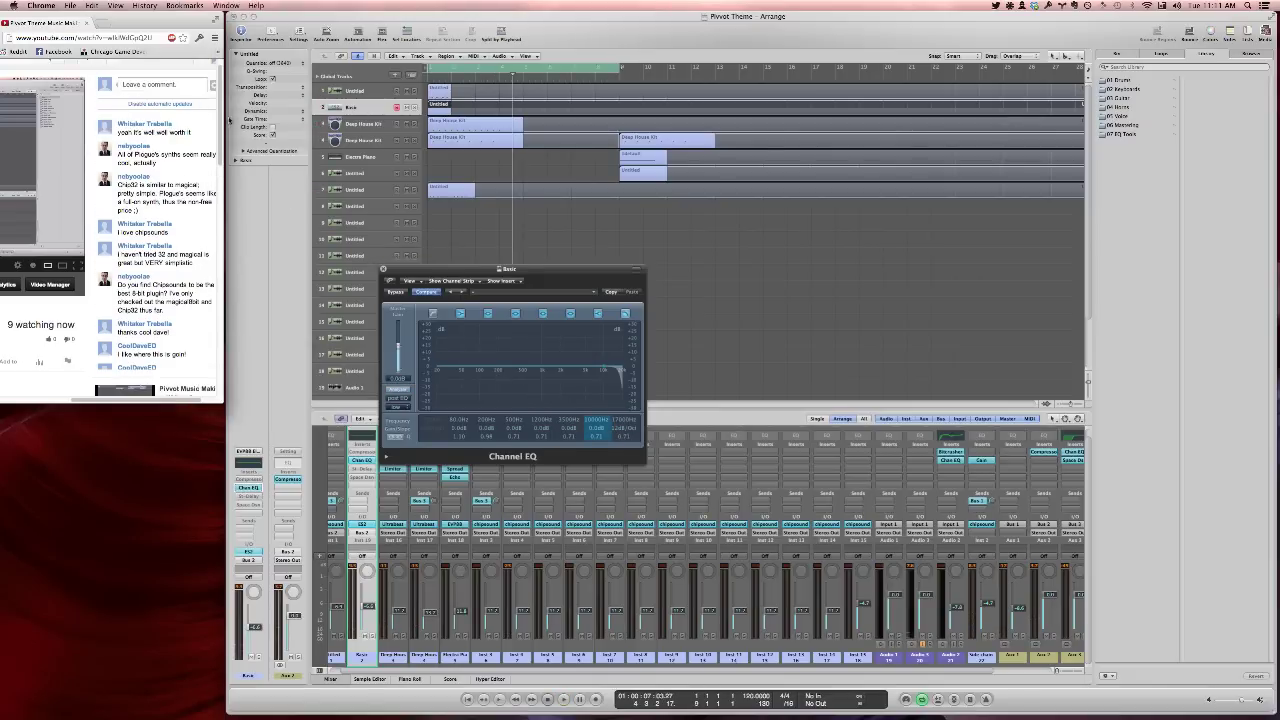
Lower the ES2 track's high-cut filter to about 330 Hz, play the result, and close the Channel EQ
{"action": "left_click", "coordinate": [614, 378]}
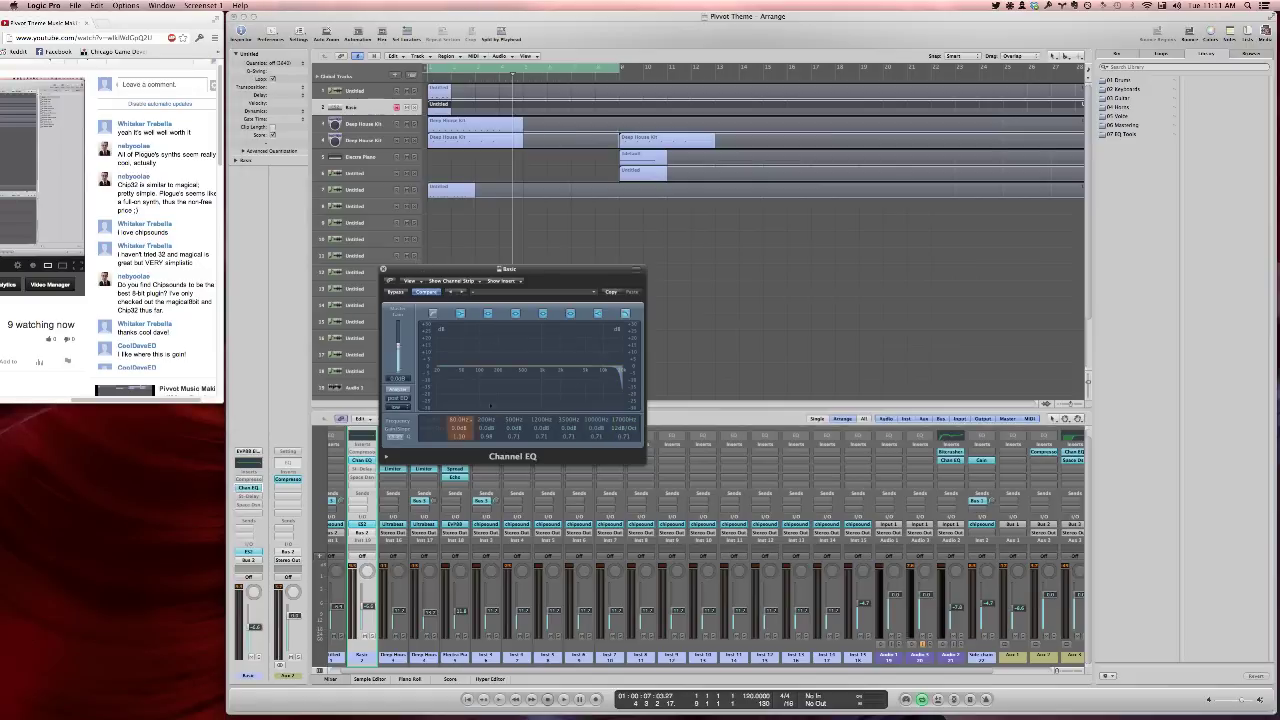
{"action": "left_click_drag", "start_coordinate": [585, 390], "coordinate": [515, 390]}
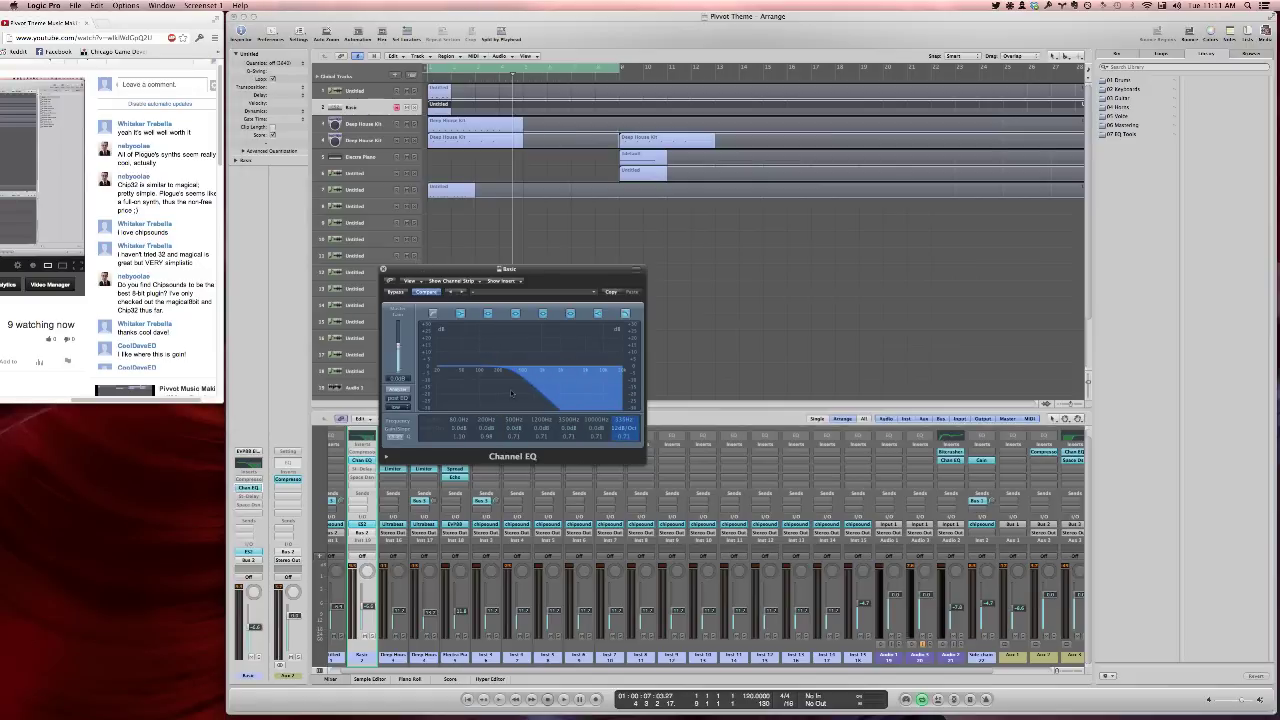
{"action": "key", "text": "space"}
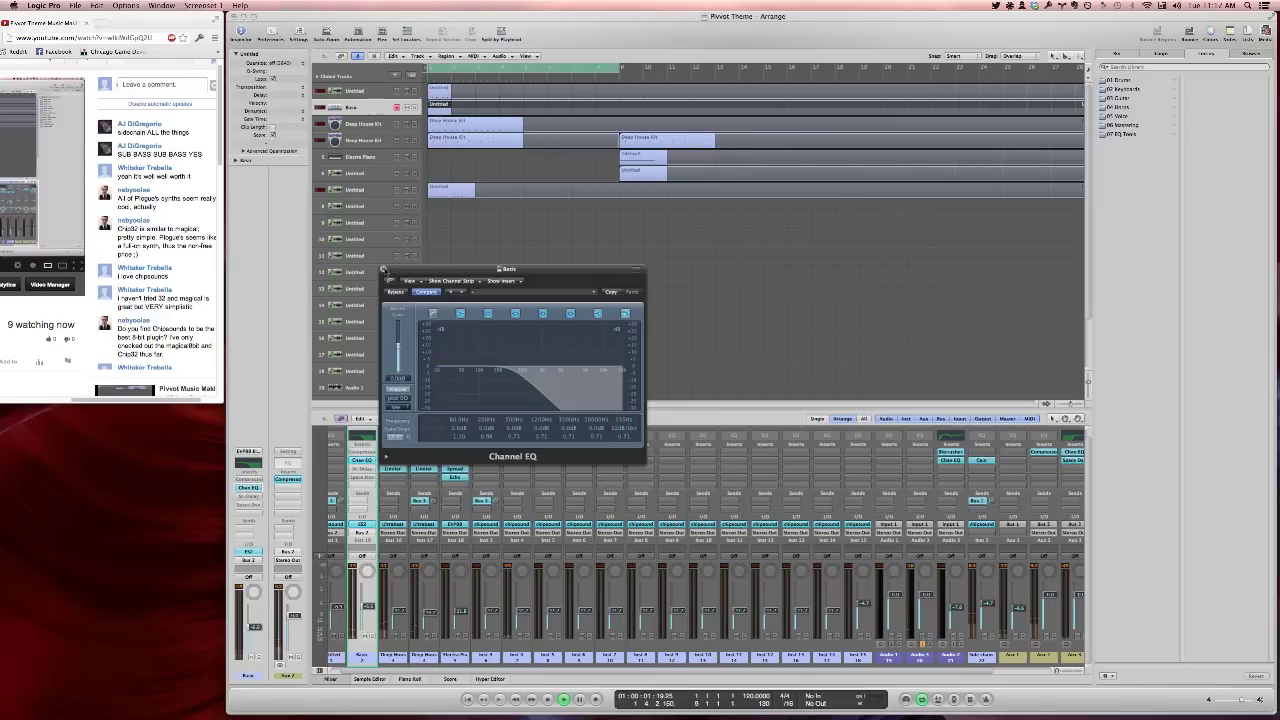
{"action": "left_click", "coordinate": [383, 268]}
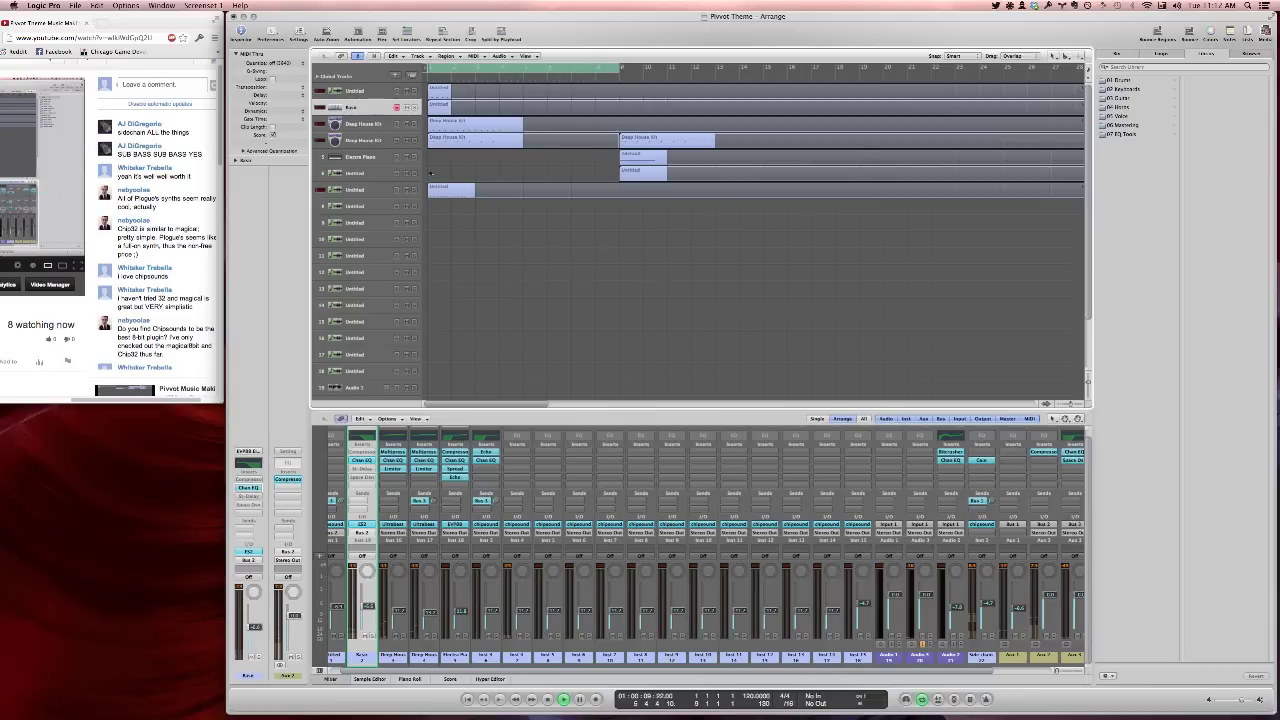
Switch to the browser and post "YEAH YEAH" in the live chat
{"action": "left_click", "coordinate": [360, 189]}
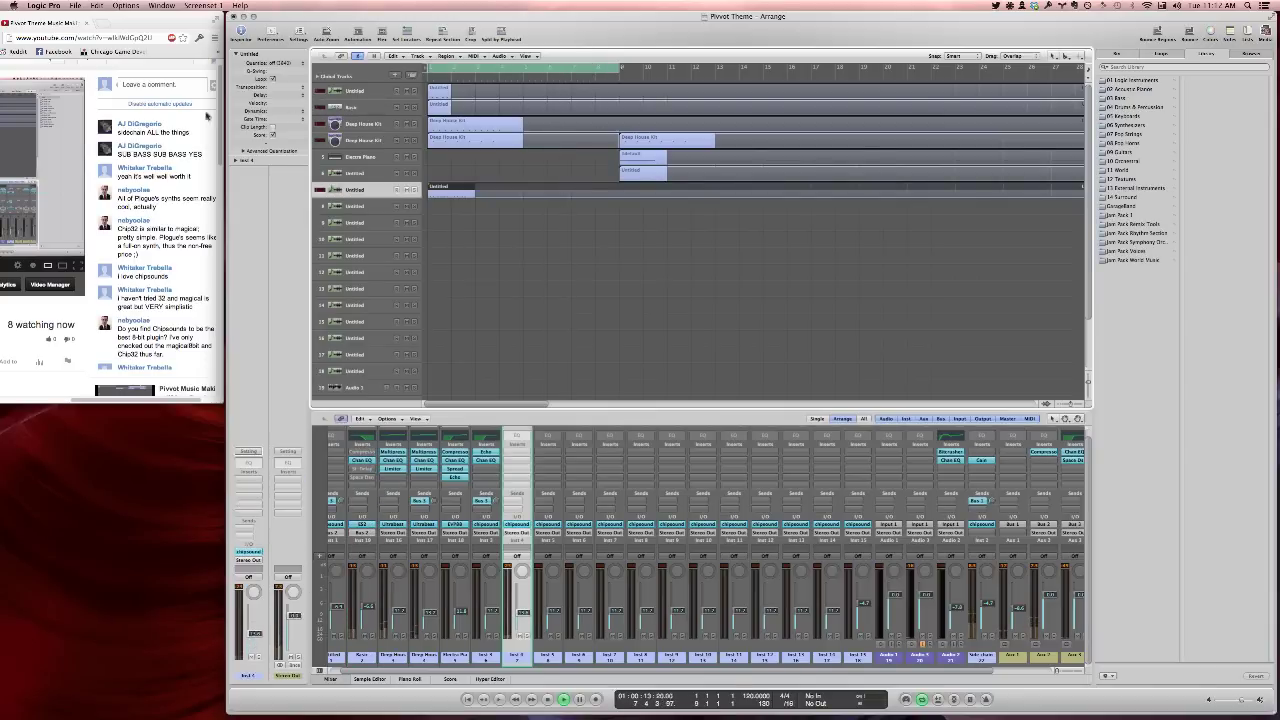
{"action": "left_click", "coordinate": [150, 88]}
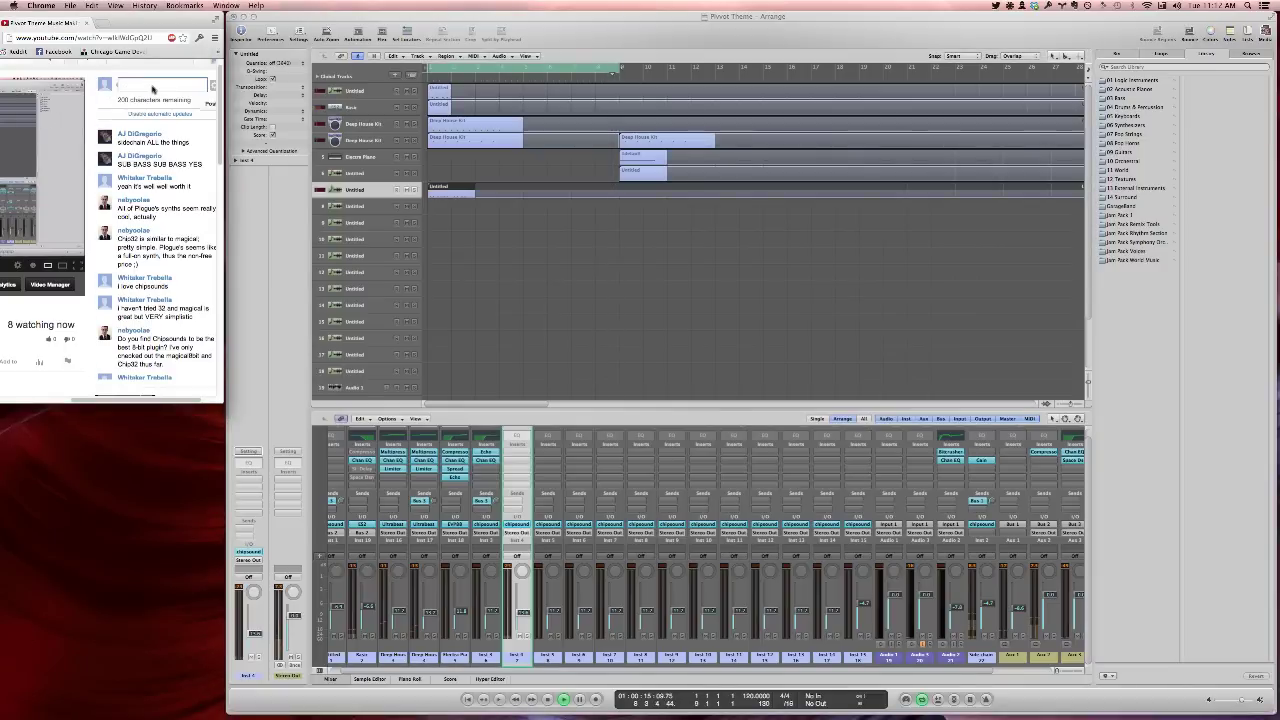
{"action": "type", "text": "YEAH YEAH"}
{"action": "key", "text": "Return"}
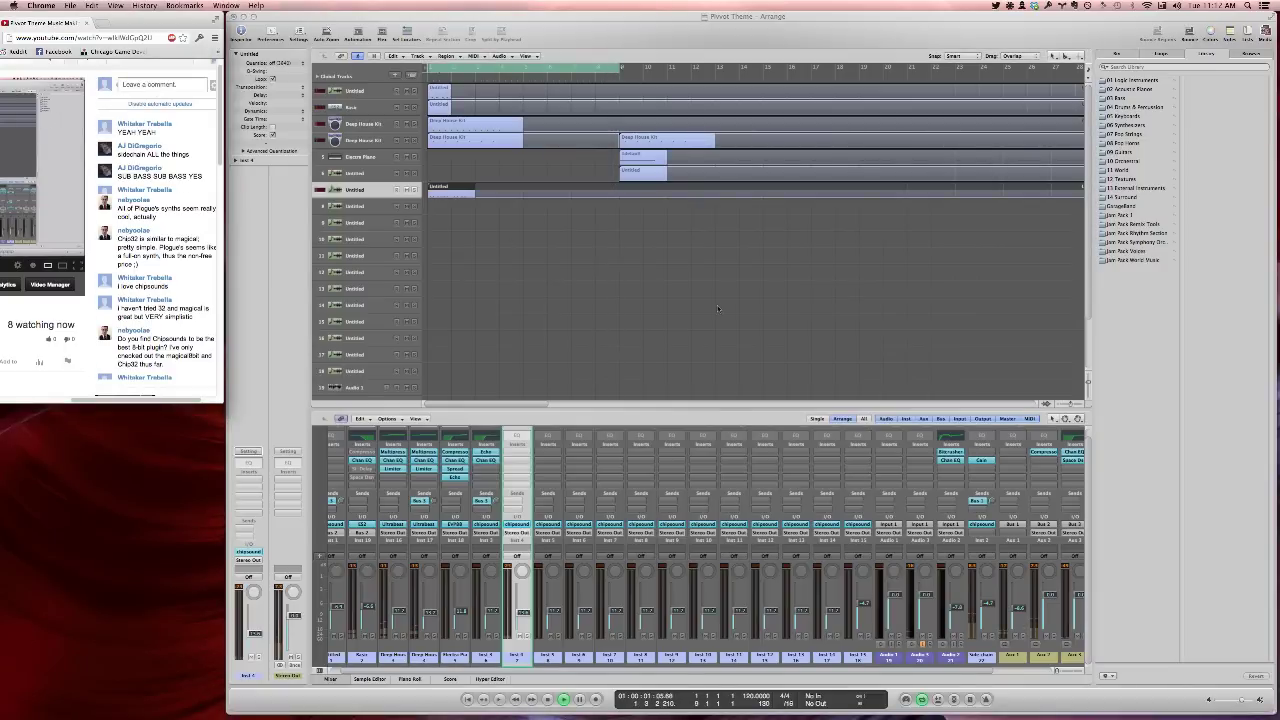
Return to Logic Pro, select track 1, and add a Channel EQ to it
{"action": "left_click", "coordinate": [623, 72]}
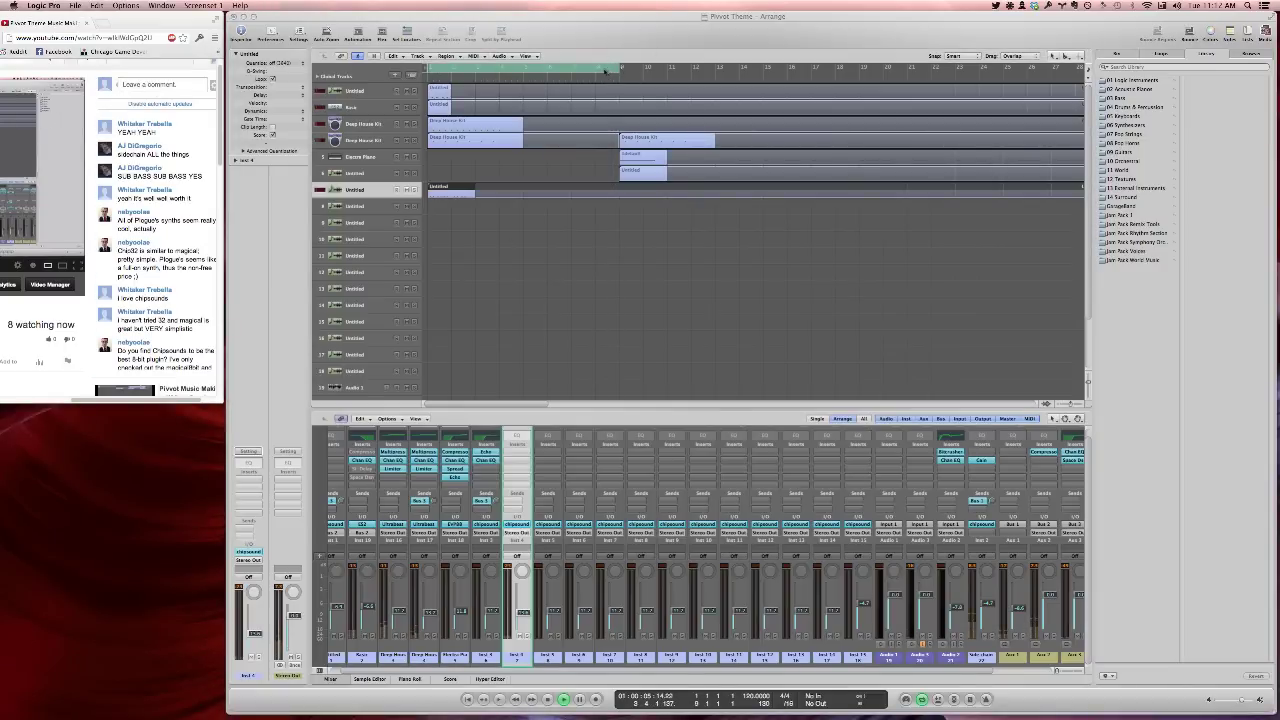
{"action": "left_click", "coordinate": [440, 100]}
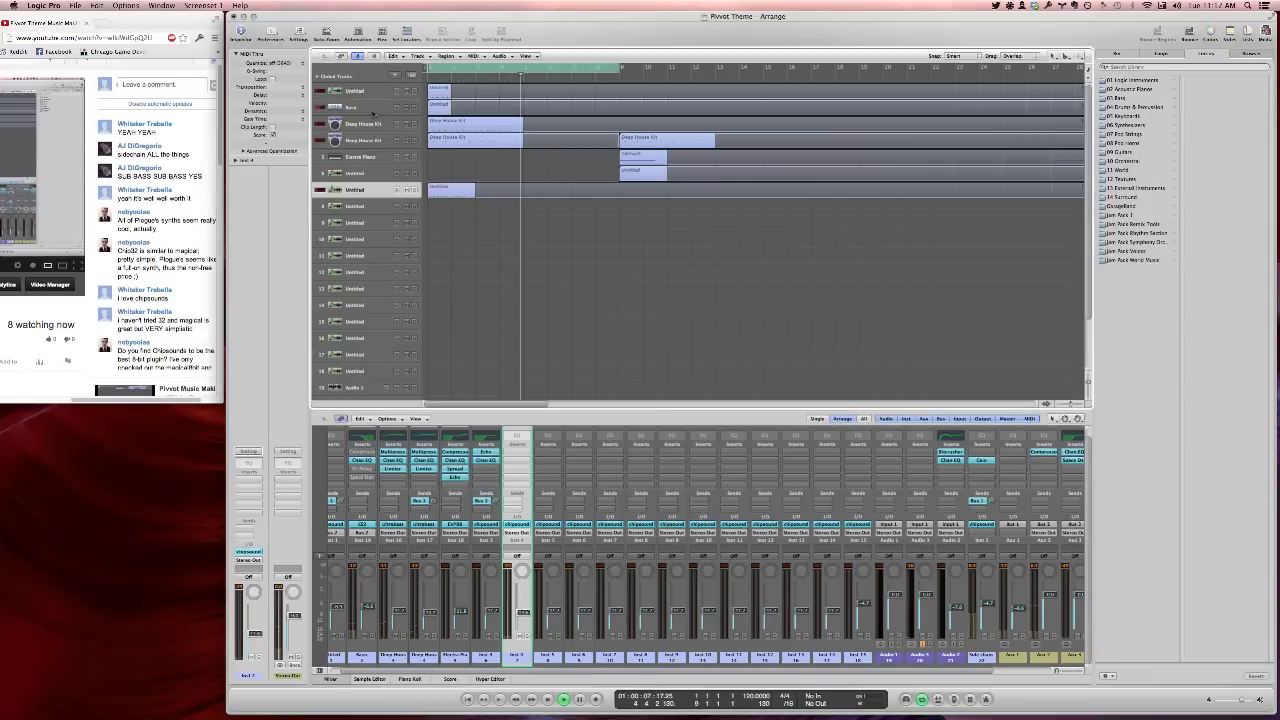
{"action": "left_click", "coordinate": [368, 96]}
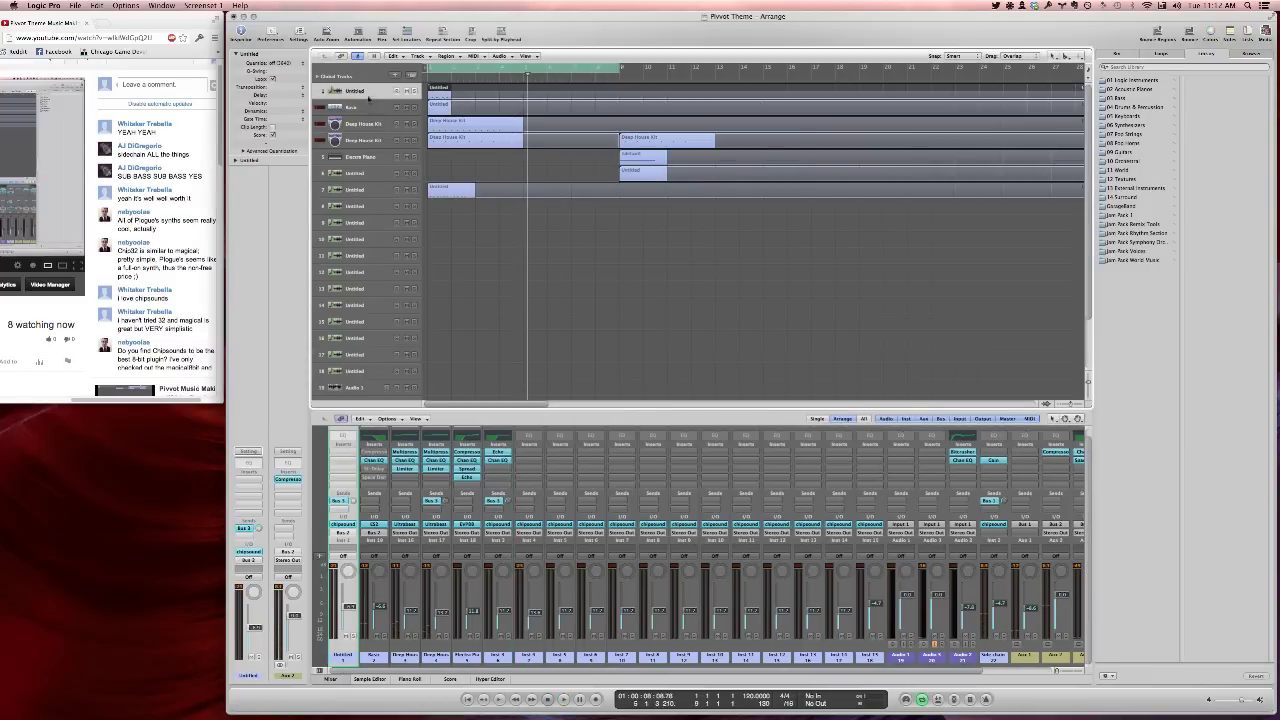
{"action": "double_click", "coordinate": [251, 466]}
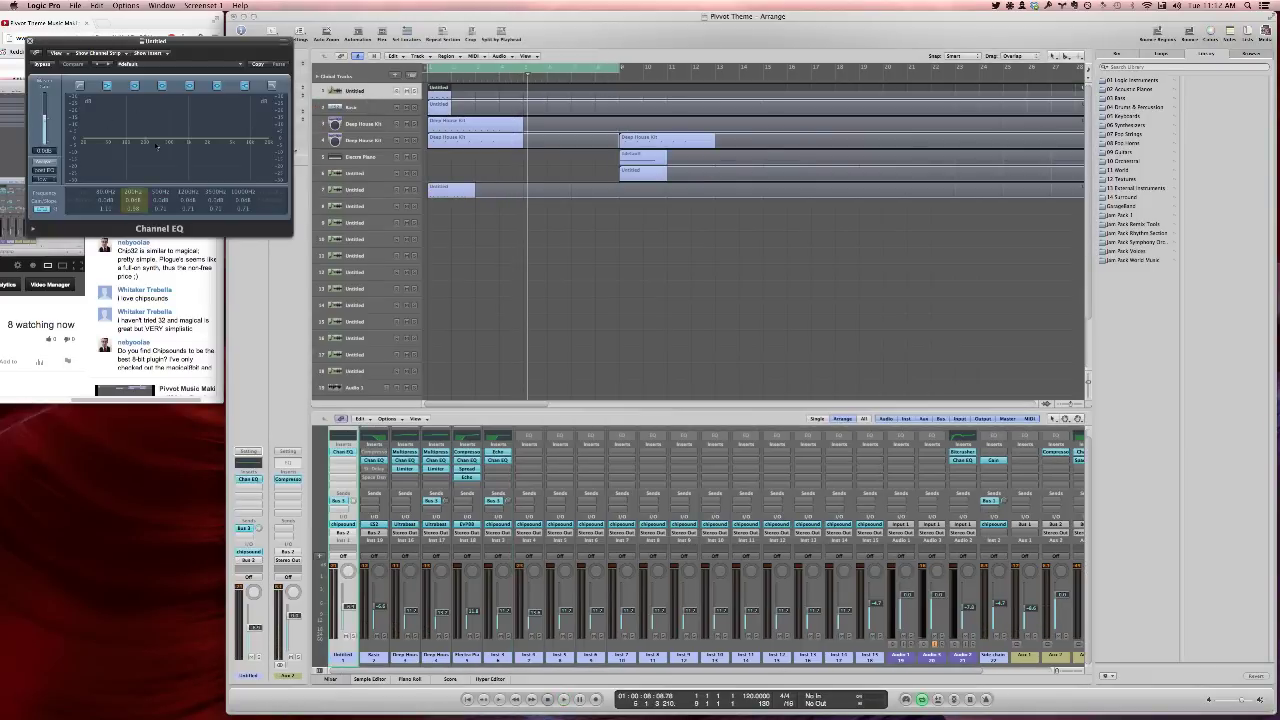
Make a broad midrange cut in track 1's Channel EQ, adjust the highs during playback, and close the EQ window
{"action": "mouse_move", "coordinate": [162, 157]}
{"action": "left_mouse_down"}
{"action": "mouse_move", "coordinate": [150, 165]}
{"action": "mouse_move", "coordinate": [164, 182]}
{"action": "left_mouse_up"}
{"action": "key", "text": "space"}
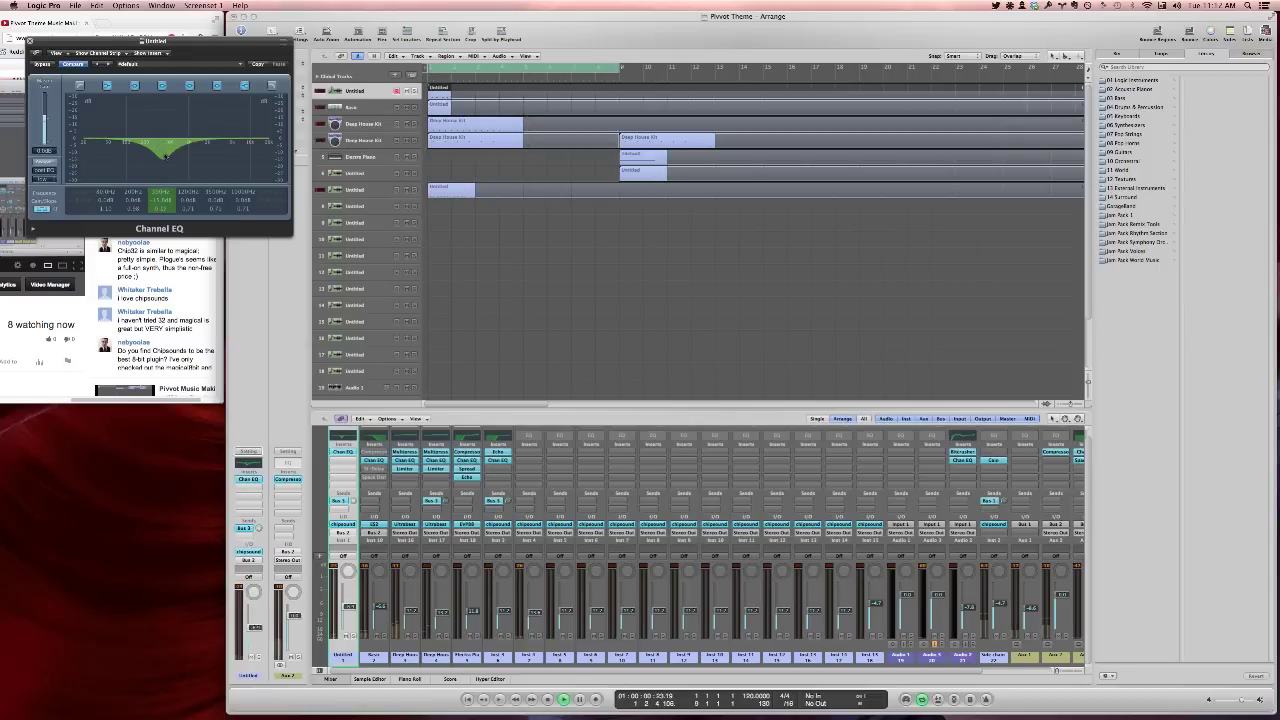
{"action": "left_click_drag", "start_coordinate": [250, 149], "coordinate": [248, 142]}
{"action": "key", "text": "super+w"}
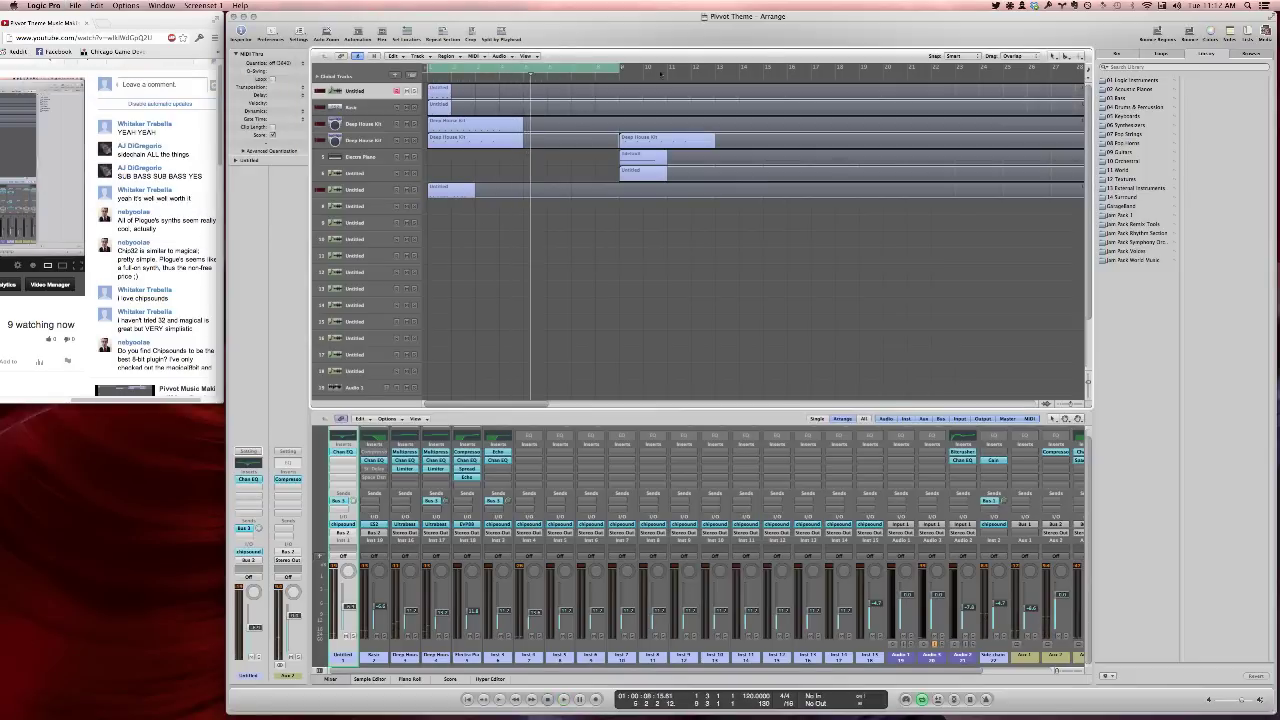
Move the cycle range to bars 9–17 and start playback there
{"action": "left_click_drag", "start_coordinate": [514, 68], "coordinate": [705, 75]}
{"action": "key", "text": "space"}
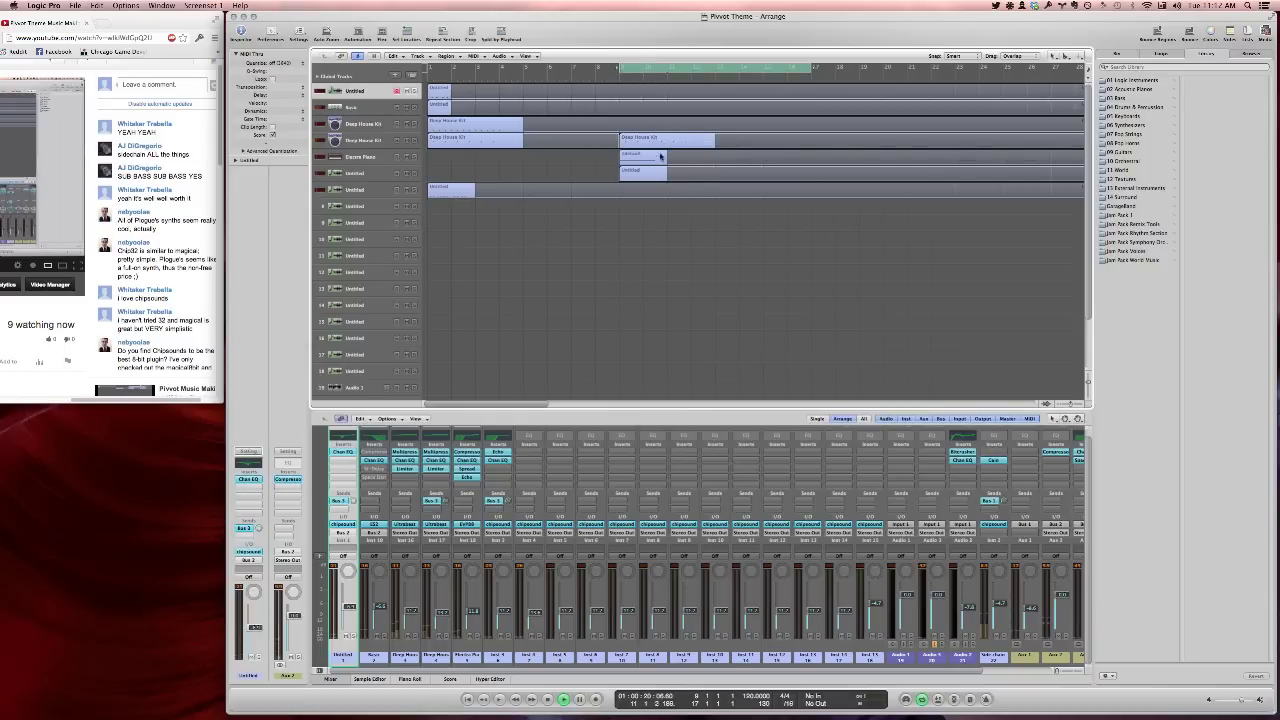
Open track 6's riff region in the Piano Roll and delete the twelve notes in its last two beats
{"action": "double_click", "coordinate": [655, 175]}
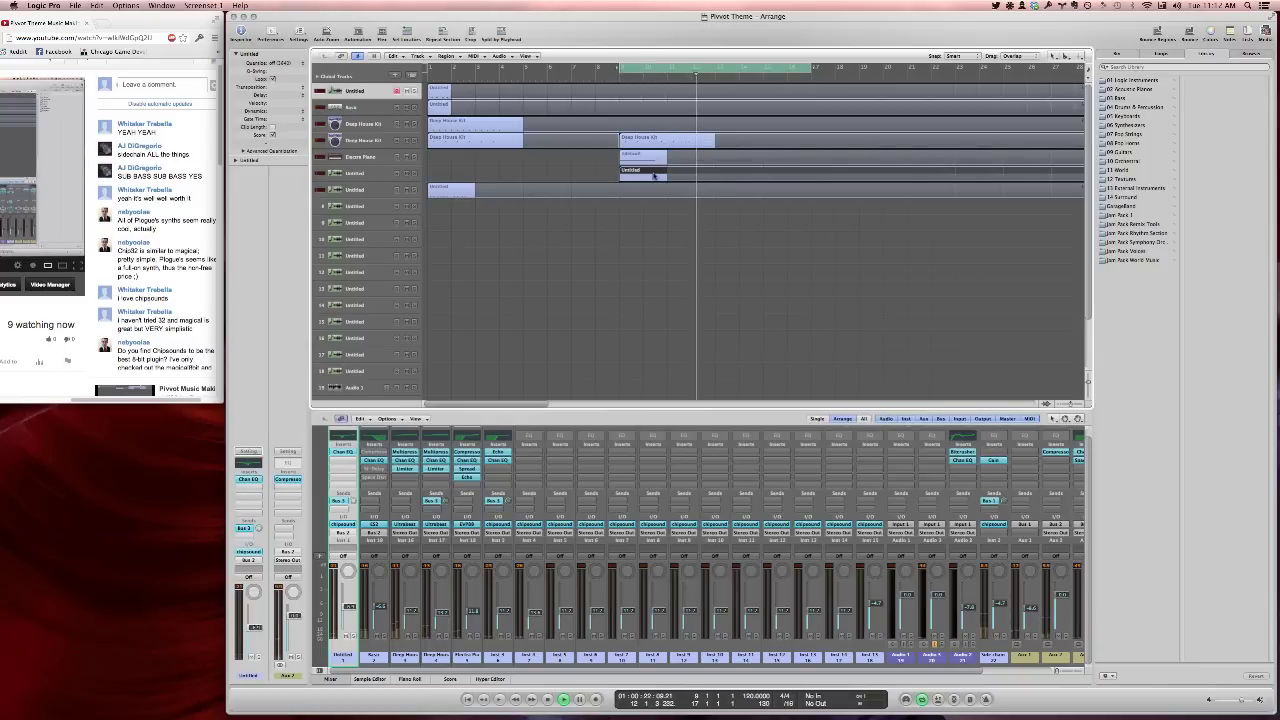
{"action": "key", "text": "space"}
{"action": "key", "text": "space"}
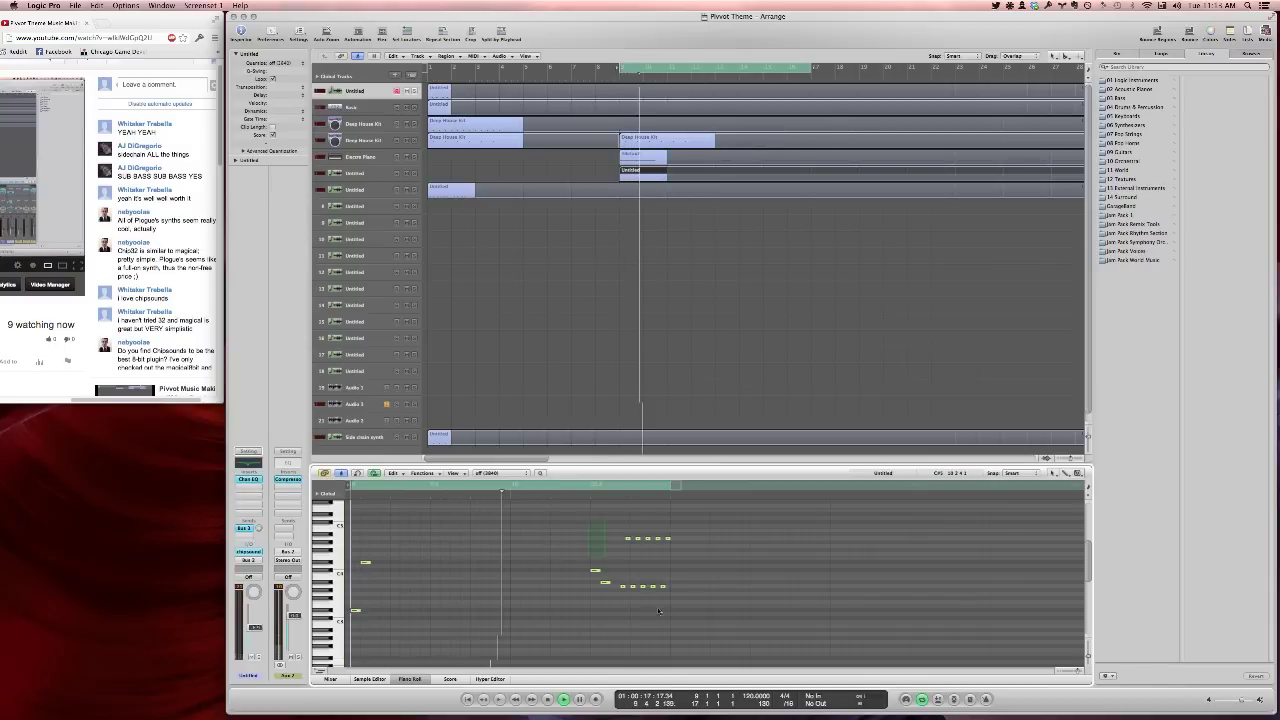
{"action": "left_click_drag", "start_coordinate": [590, 524], "coordinate": [686, 608]}
{"action": "key", "text": "Delete"}
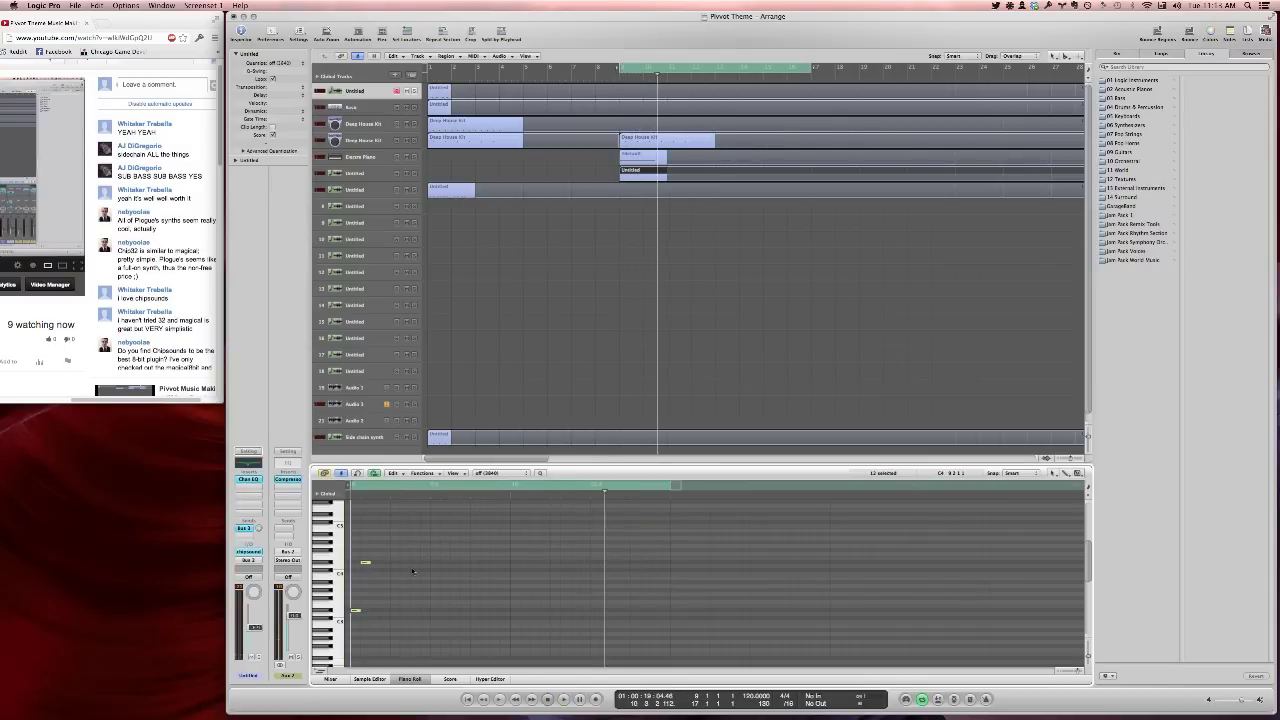
Add two notes at the end of bar 9 and three at the end of bar 10 in track 6's riff region, checking them with playback
{"action": "key", "text": "space"}
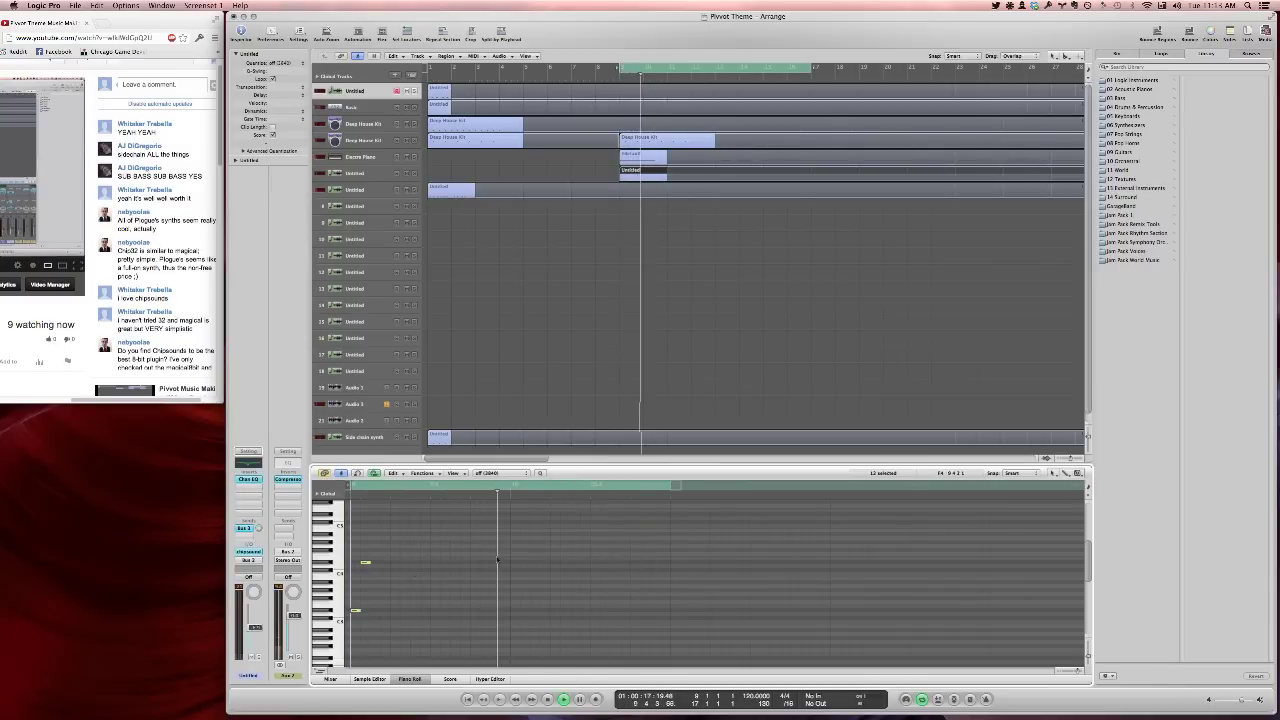
{"action": "scroll", "coordinate": [507, 528], "scroll_direction": "up", "scroll_amount": 1}
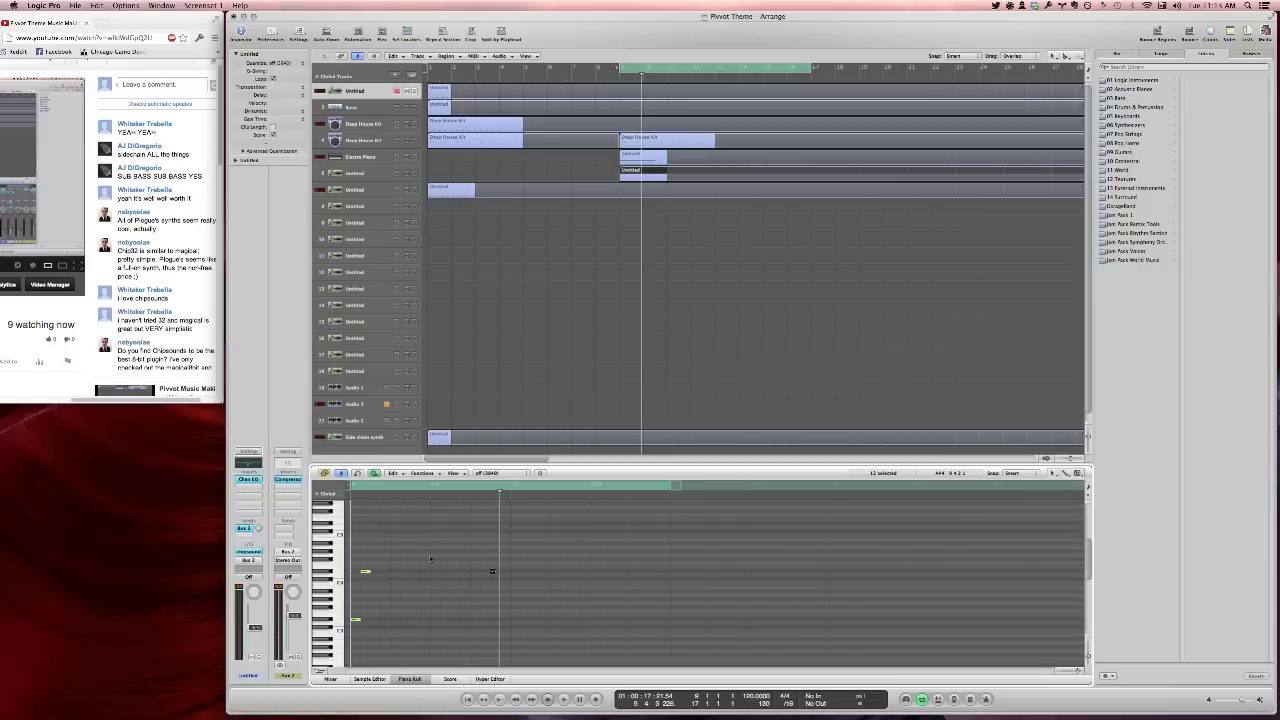
{"action": "key", "text": "Delete"}
{"action": "key", "text": "Left"}
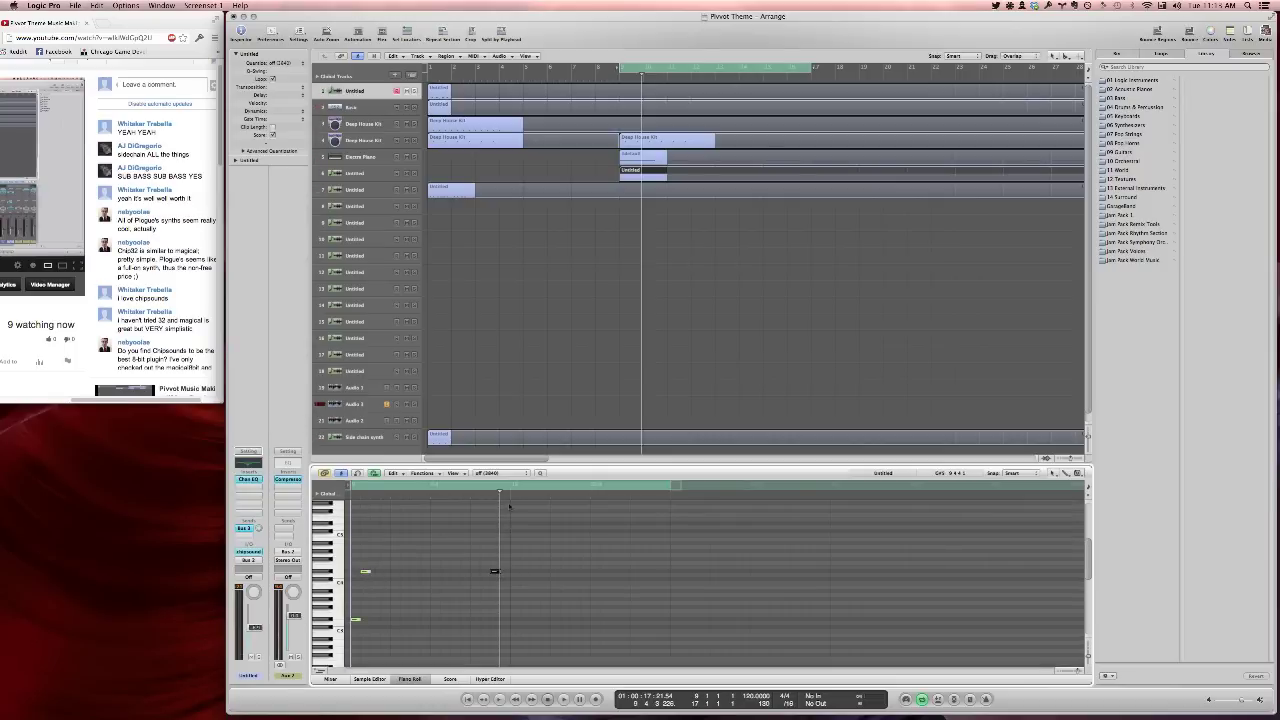
{"action": "left_click", "coordinate": [505, 522]}
{"action": "key", "text": "space"}
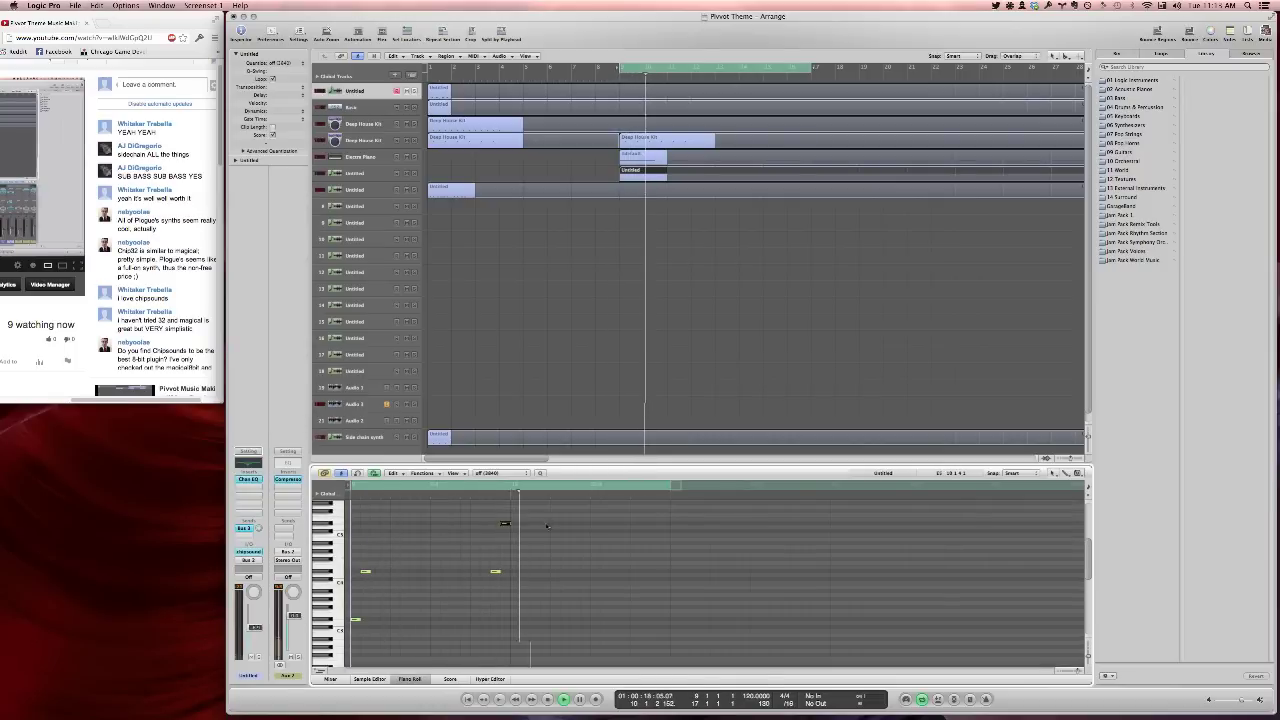
{"action": "left_click", "coordinate": [634, 531]}
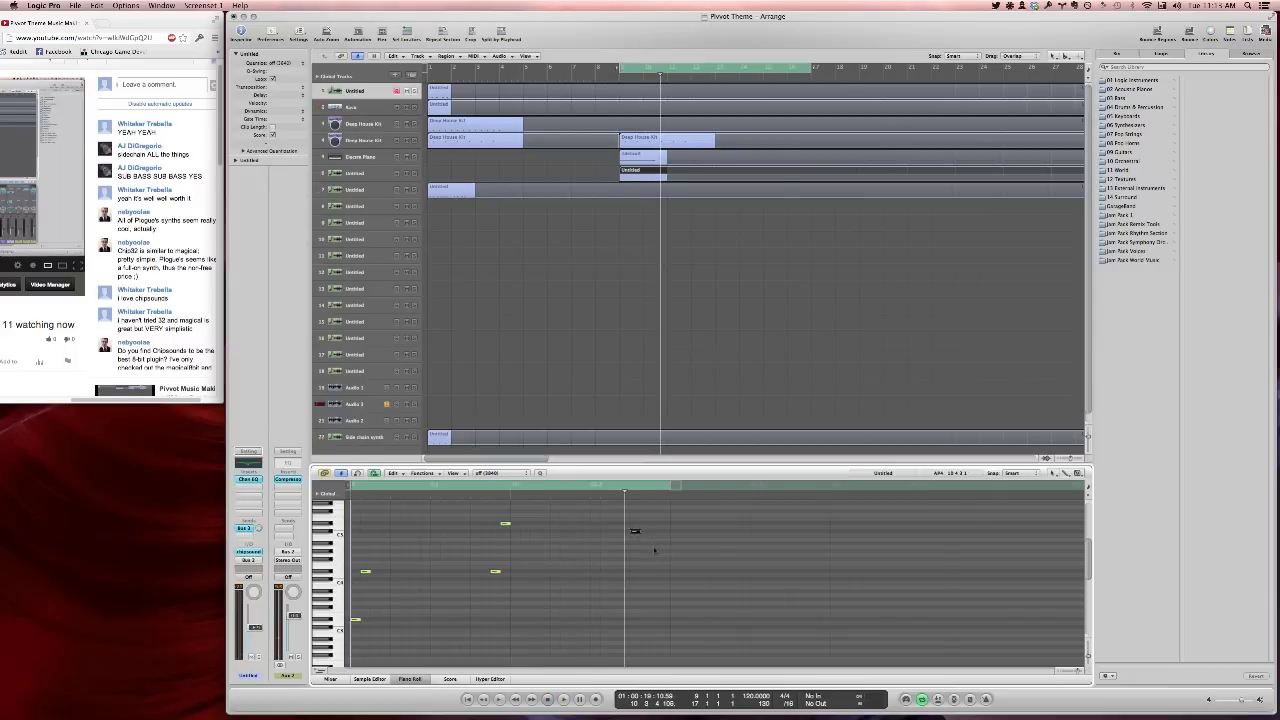
{"action": "key", "text": "space"}
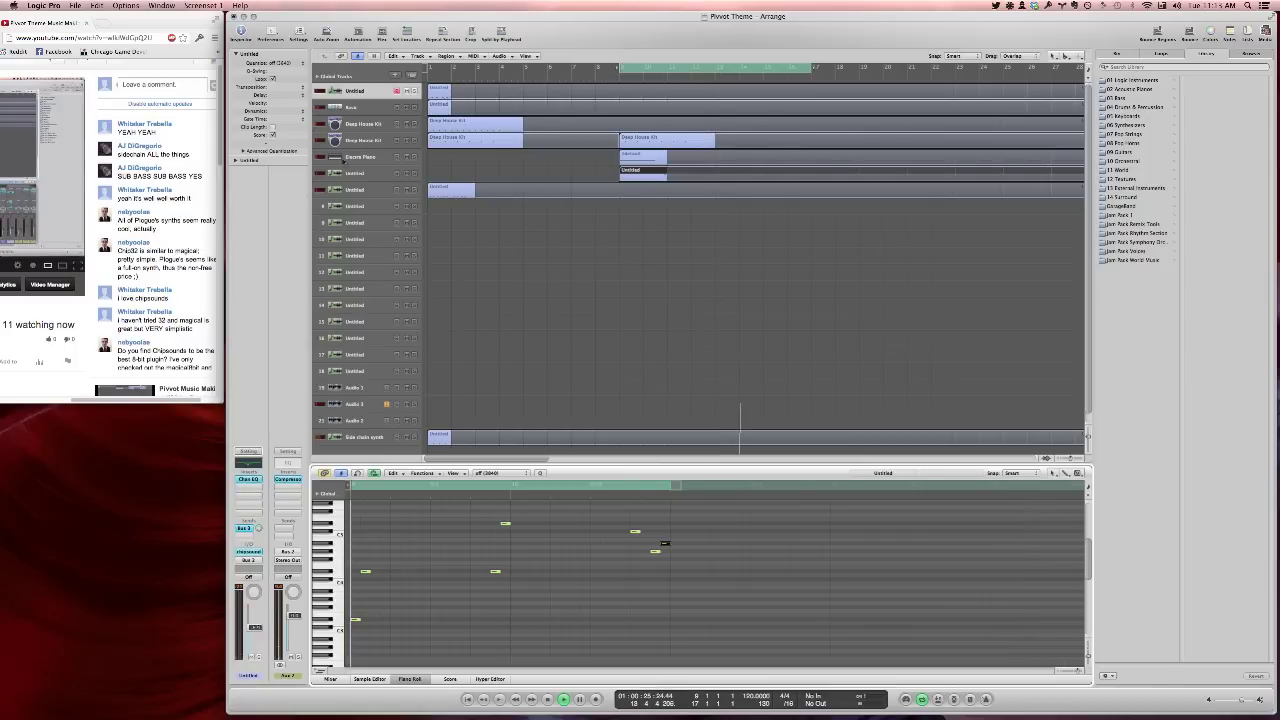
Open the Echo effect on track 6 and raise its Repeat and Wet amounts while listening
{"action": "left_click", "coordinate": [360, 173]}
{"action": "left_click", "coordinate": [247, 480]}
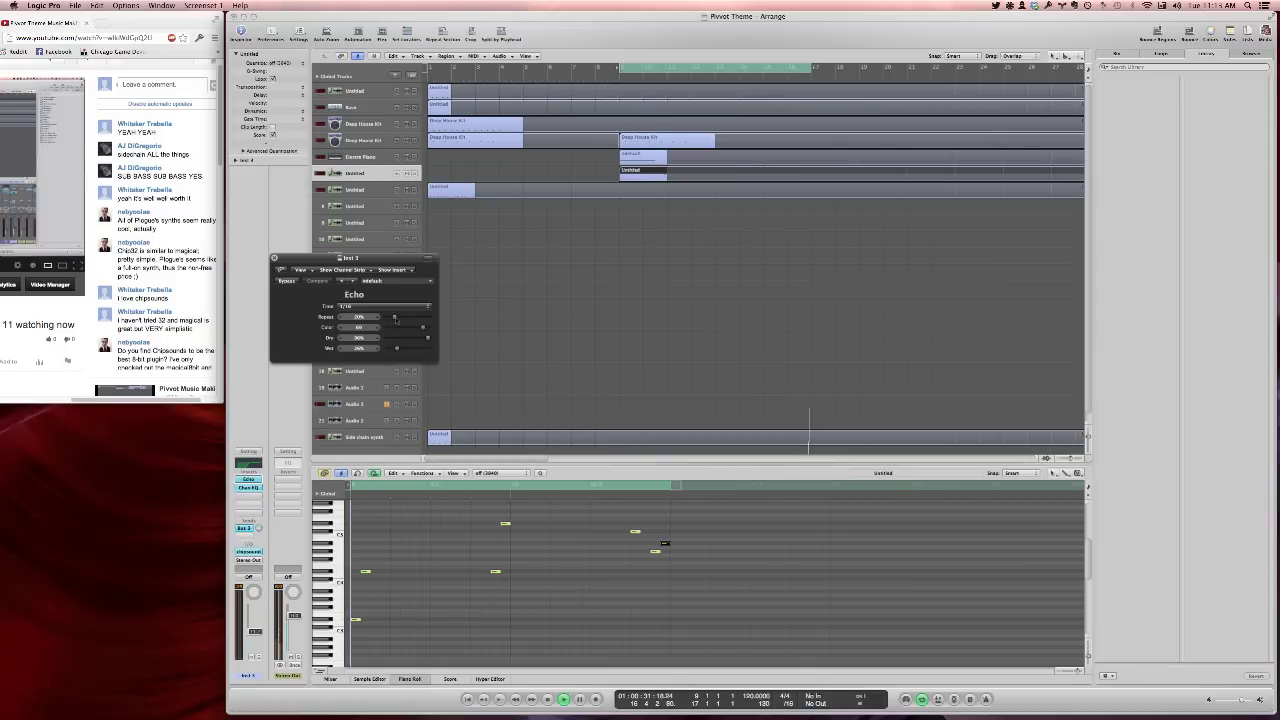
{"action": "left_click", "coordinate": [407, 318]}
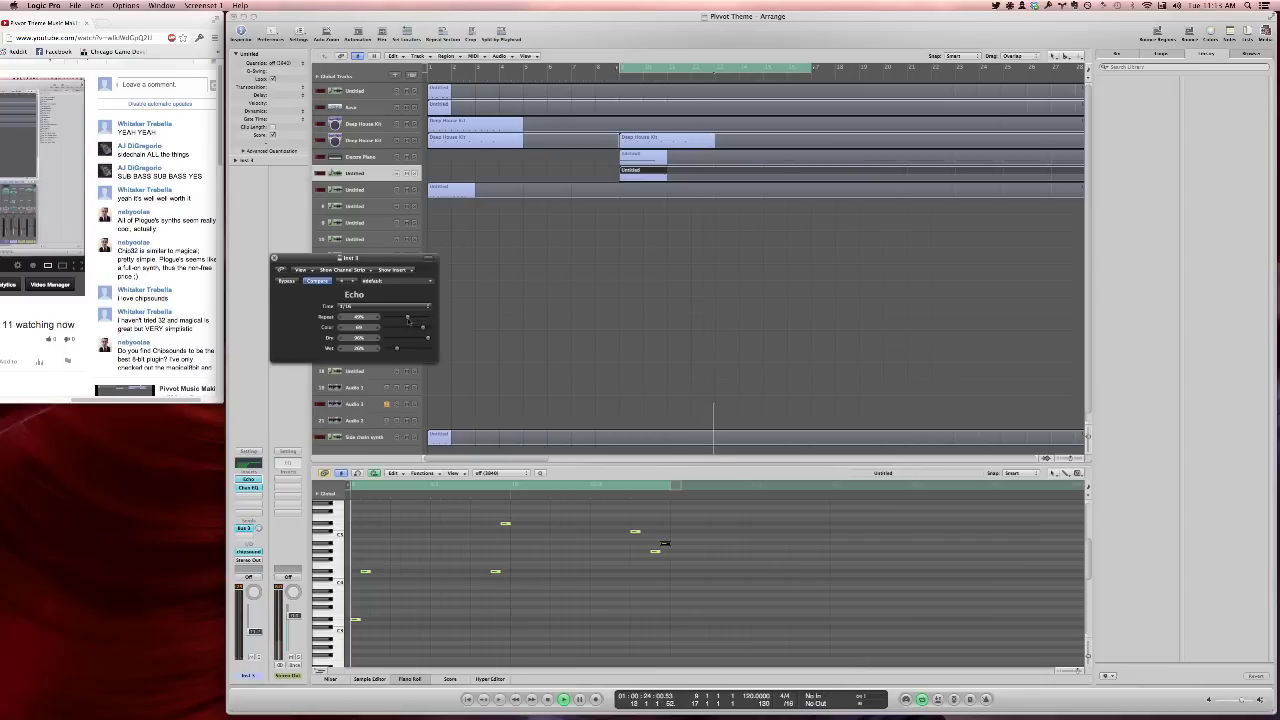
{"action": "left_click_drag", "start_coordinate": [408, 320], "coordinate": [403, 318]}
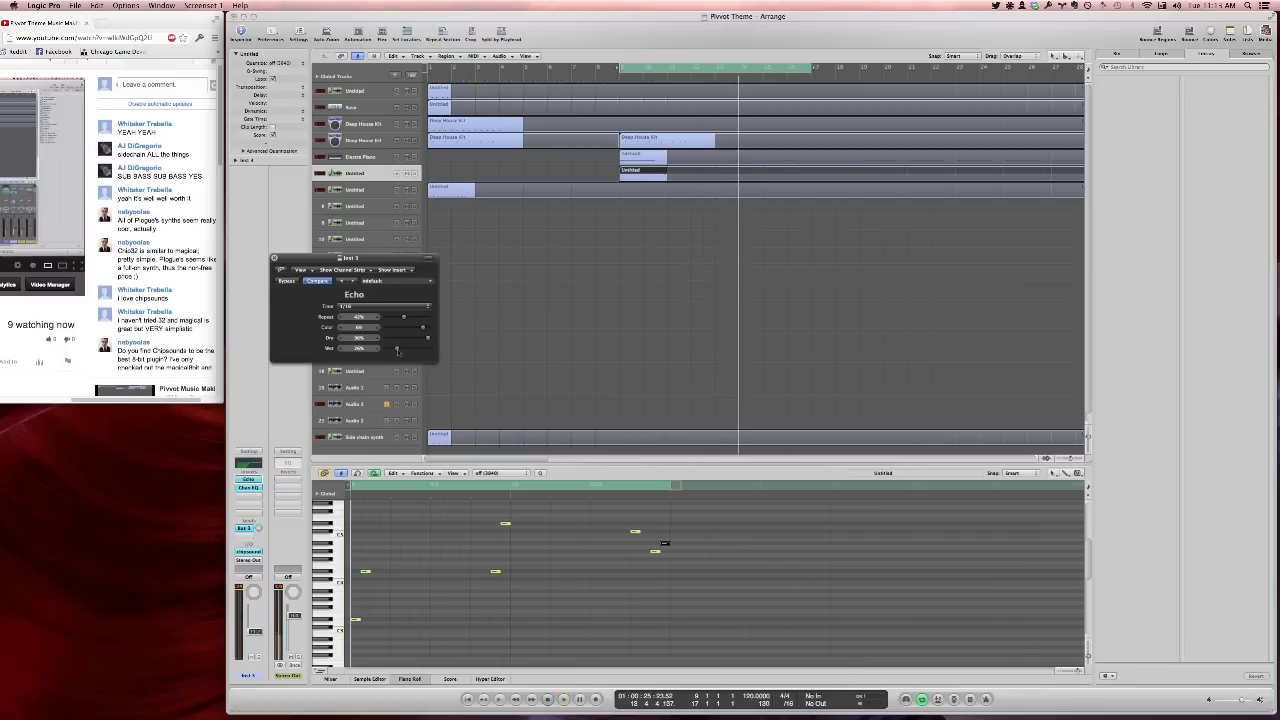
{"action": "key", "text": "space"}
{"action": "left_click_drag", "start_coordinate": [412, 349], "coordinate": [412, 349]}
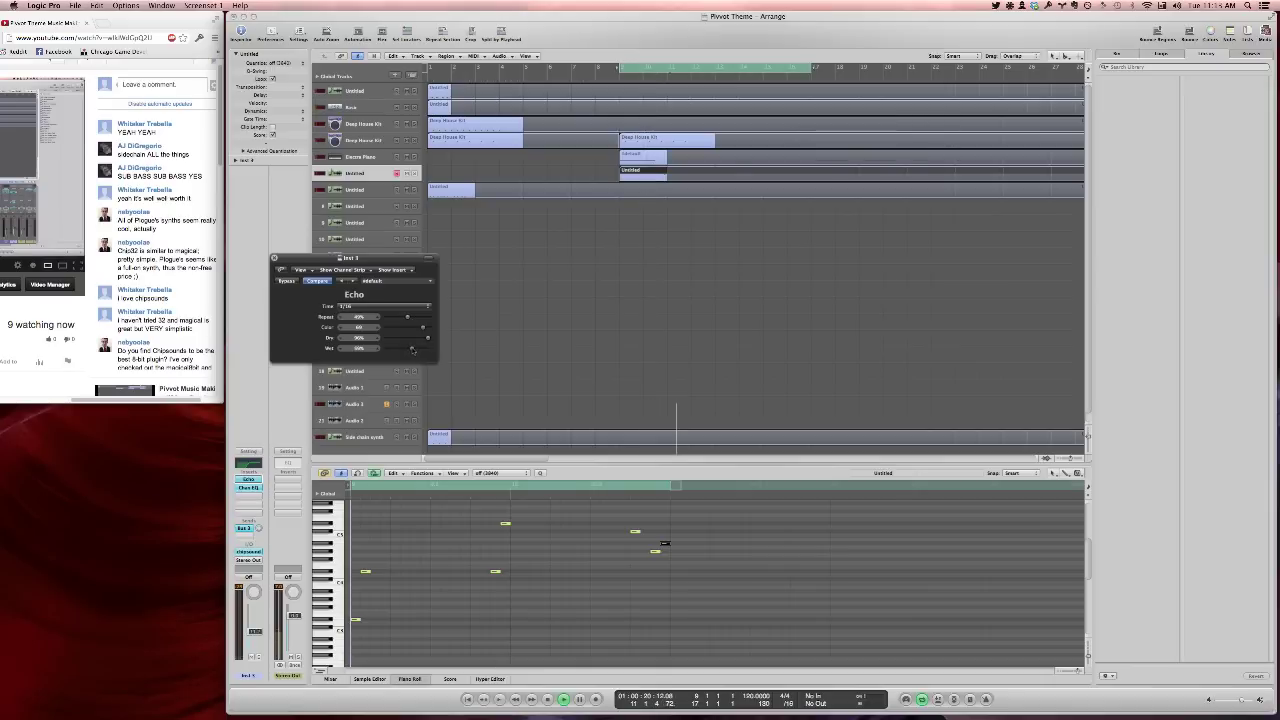
Compare the 1/16 T echo time with longer values, settle on 1/8, and close the Echo window
{"action": "left_click", "coordinate": [353, 308]}
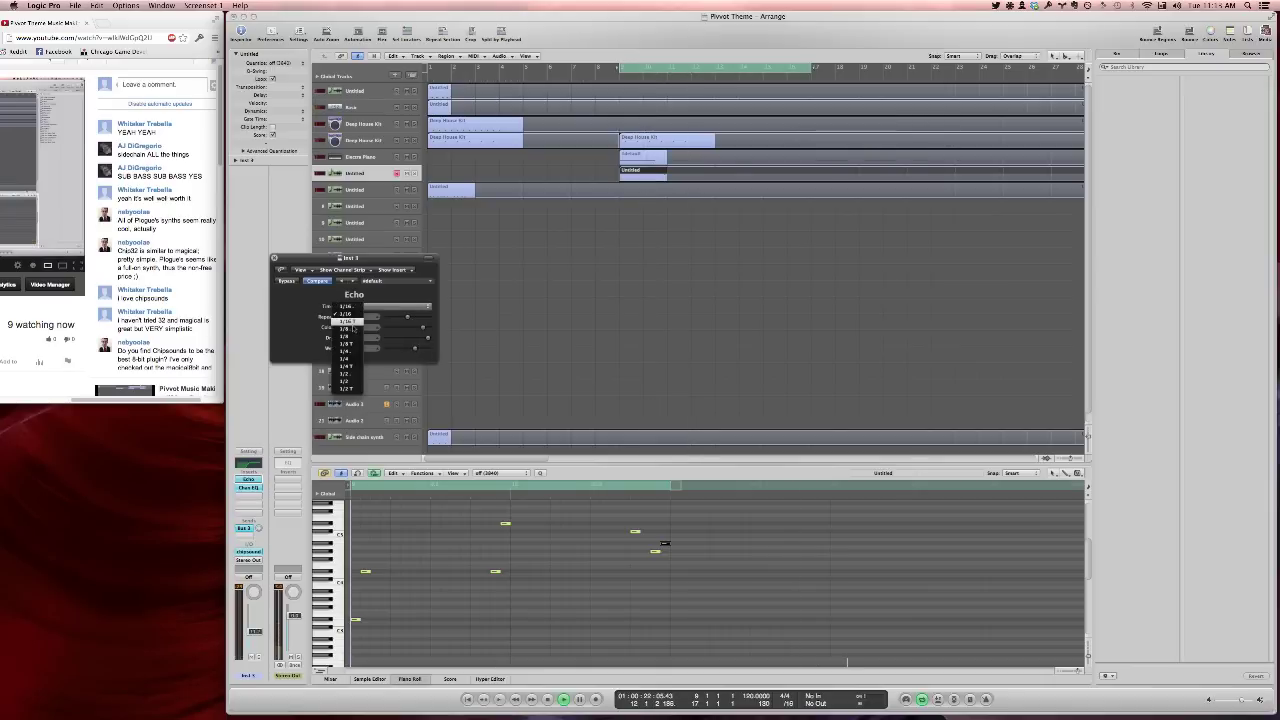
{"action": "left_click", "coordinate": [348, 321]}
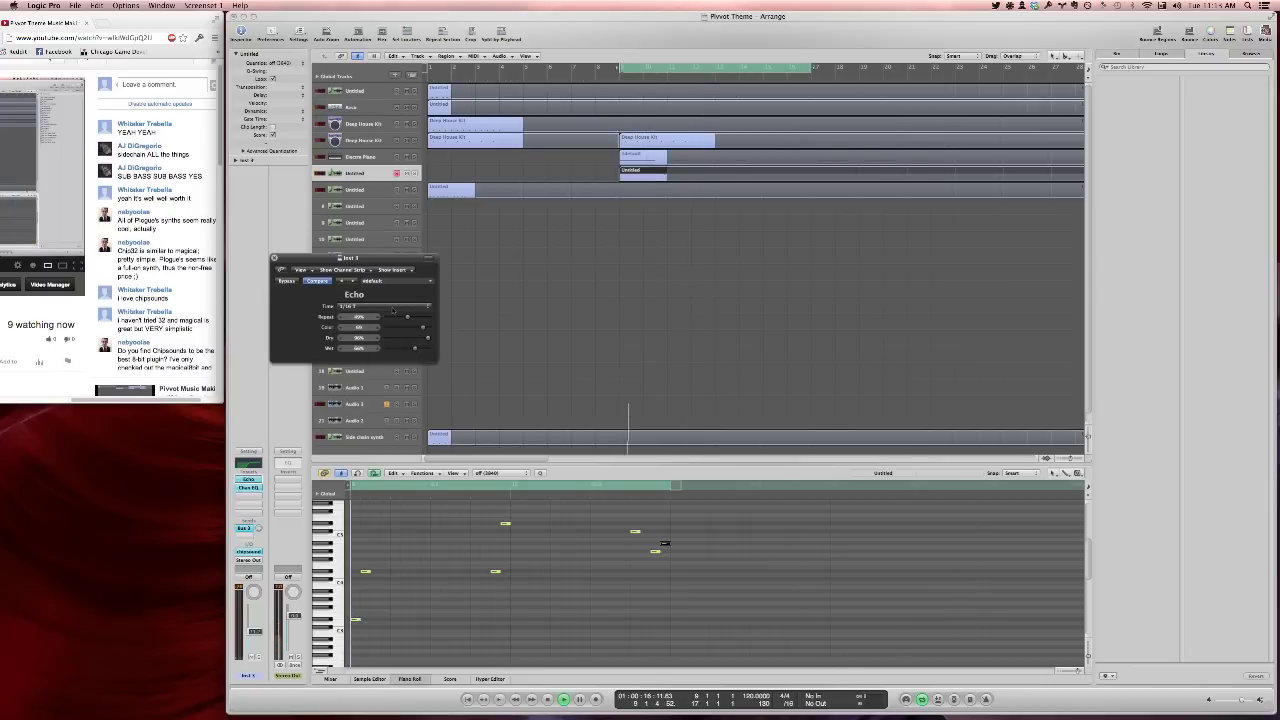
{"action": "left_click", "coordinate": [353, 308]}
{"action": "left_click", "coordinate": [350, 334]}
{"action": "left_click", "coordinate": [355, 308]}
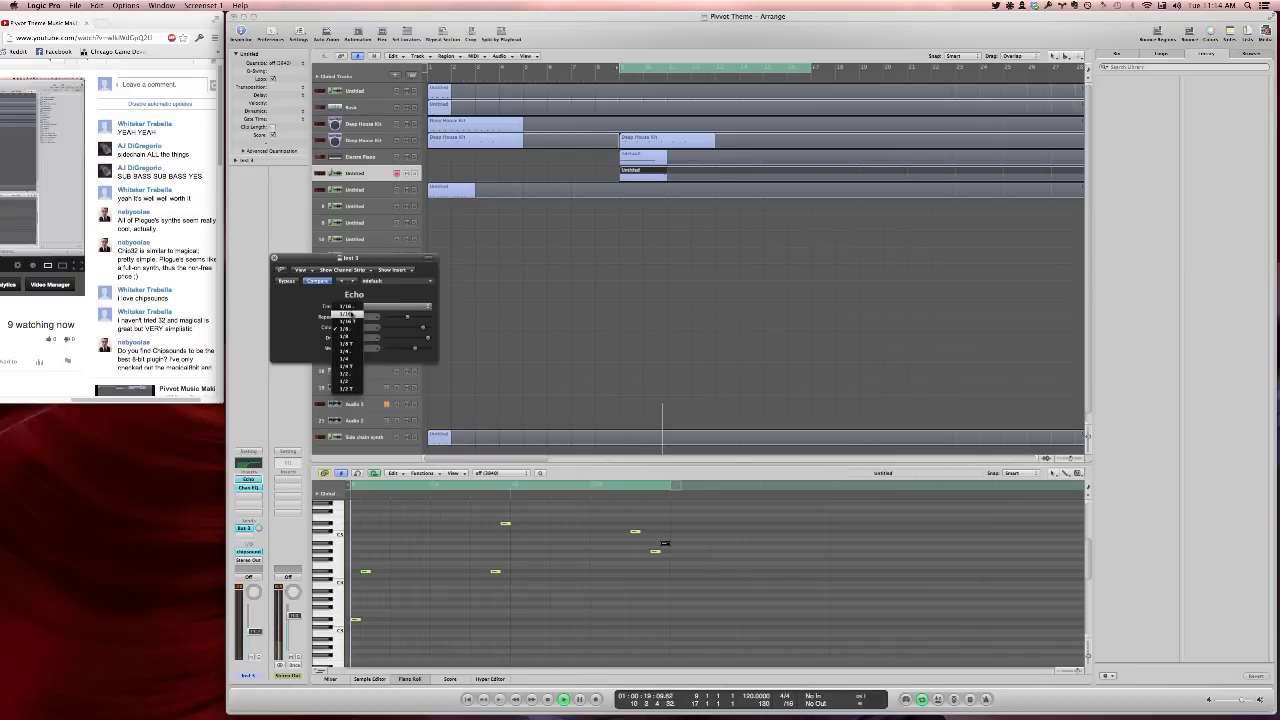
{"action": "left_click", "coordinate": [346, 328]}
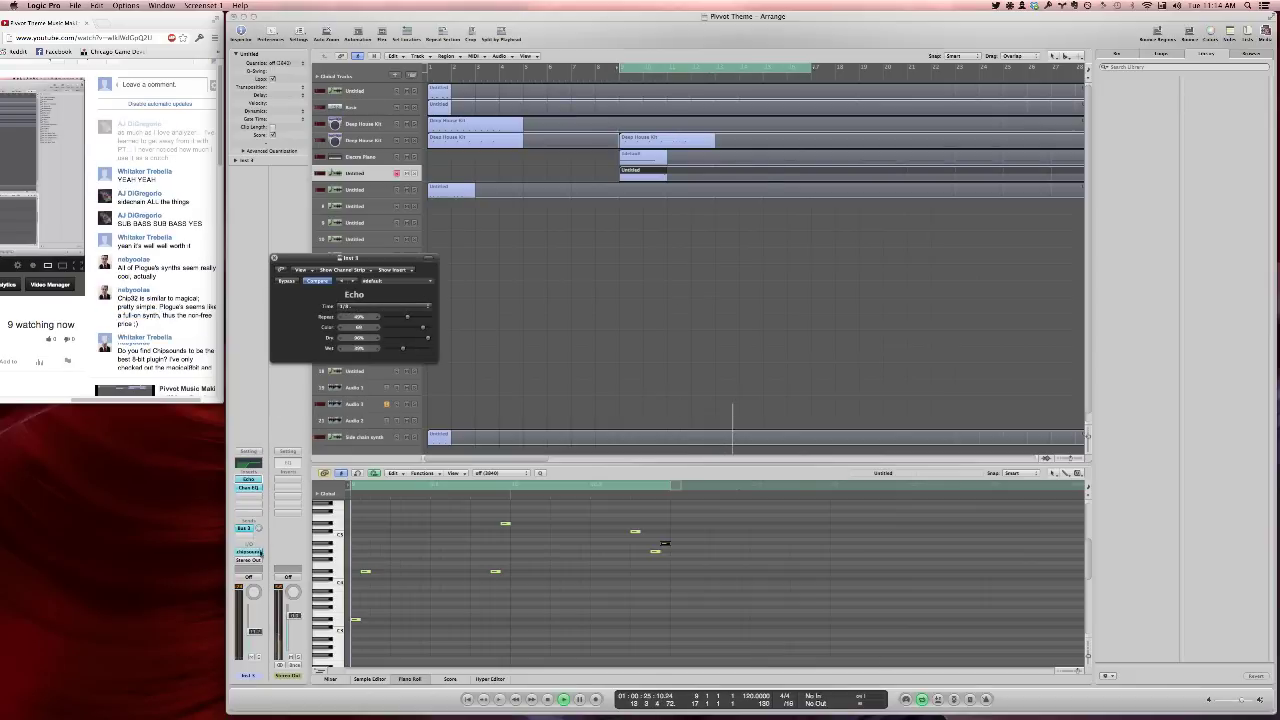
{"action": "left_click", "coordinate": [274, 258]}
Route track 6's output to Bus 2
{"action": "left_click", "coordinate": [248, 559]}
{"action": "mouse_move", "coordinate": [253, 592]}
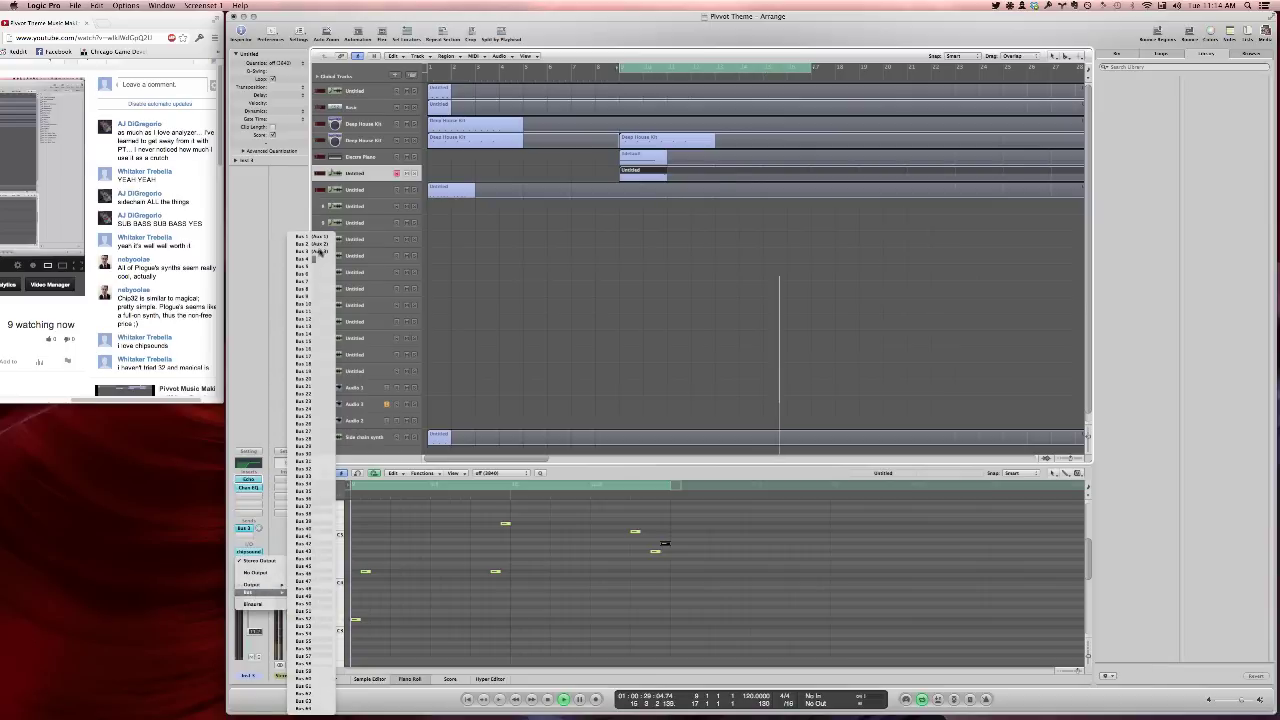
{"action": "left_click", "coordinate": [309, 244]}
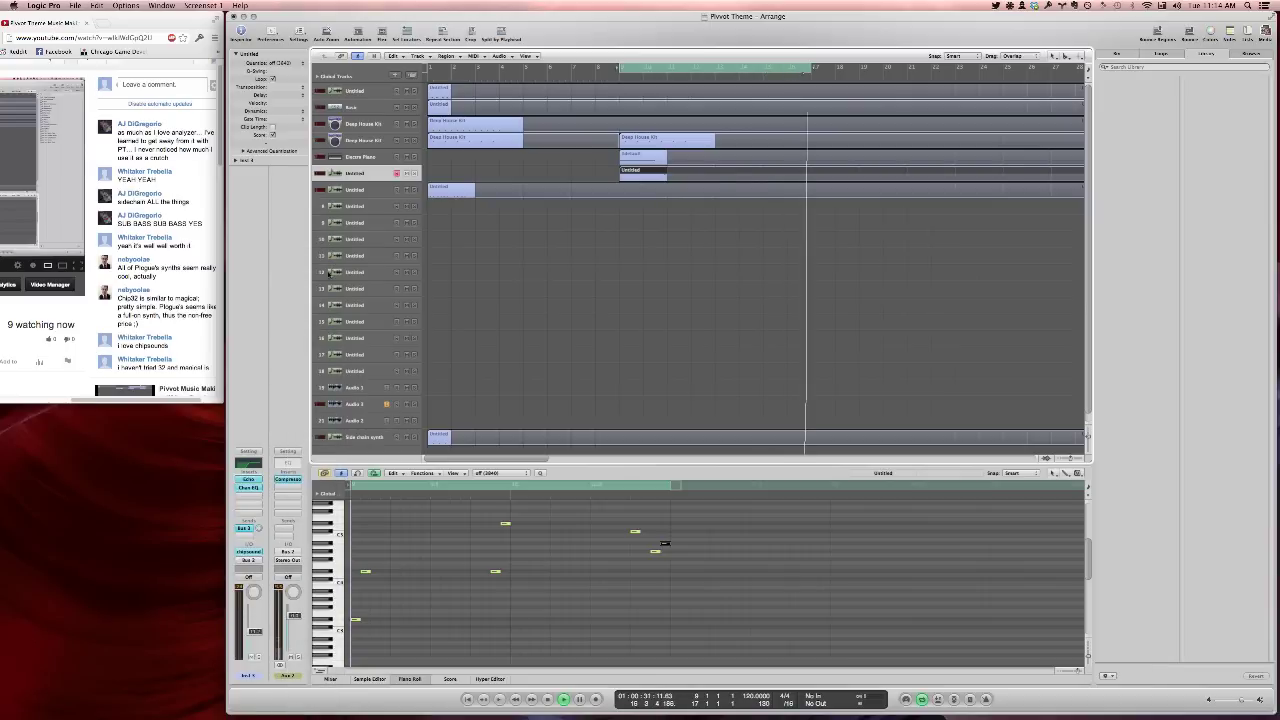
Switch to the live chat in Chrome and post the comment "yup same here"
{"action": "left_click", "coordinate": [170, 84]}
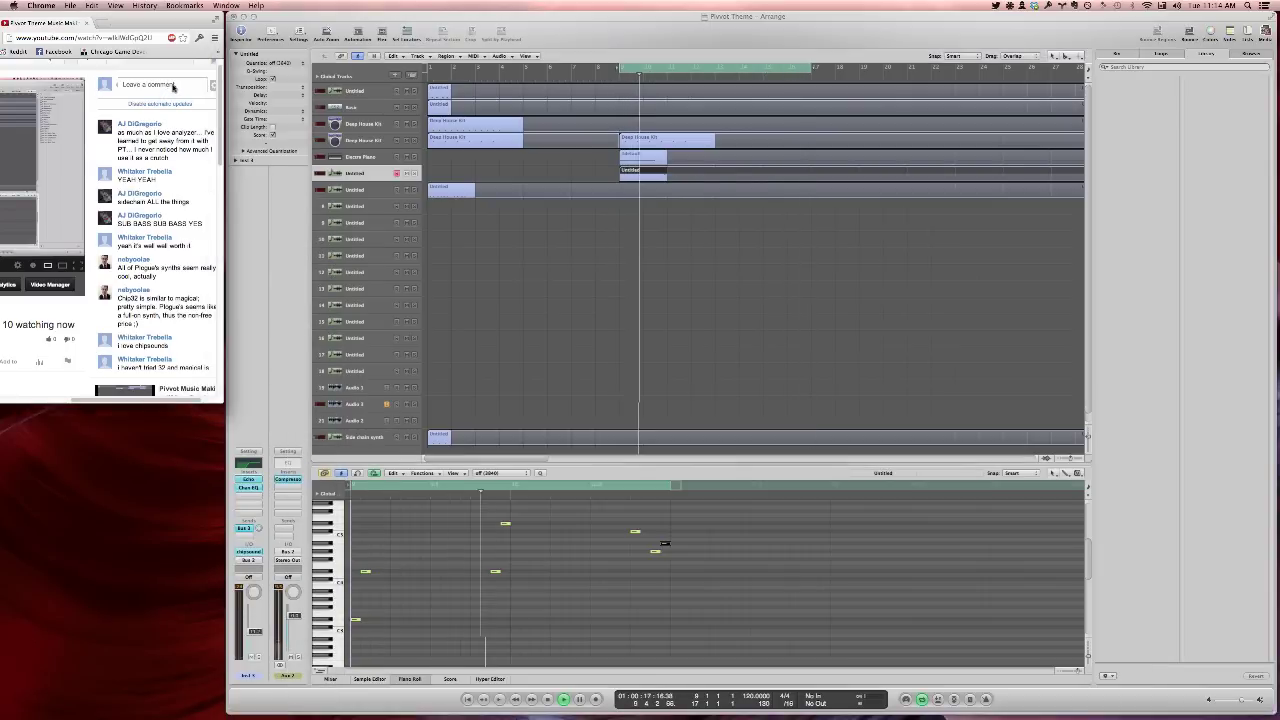
{"action": "type", "text": "yup same here"}
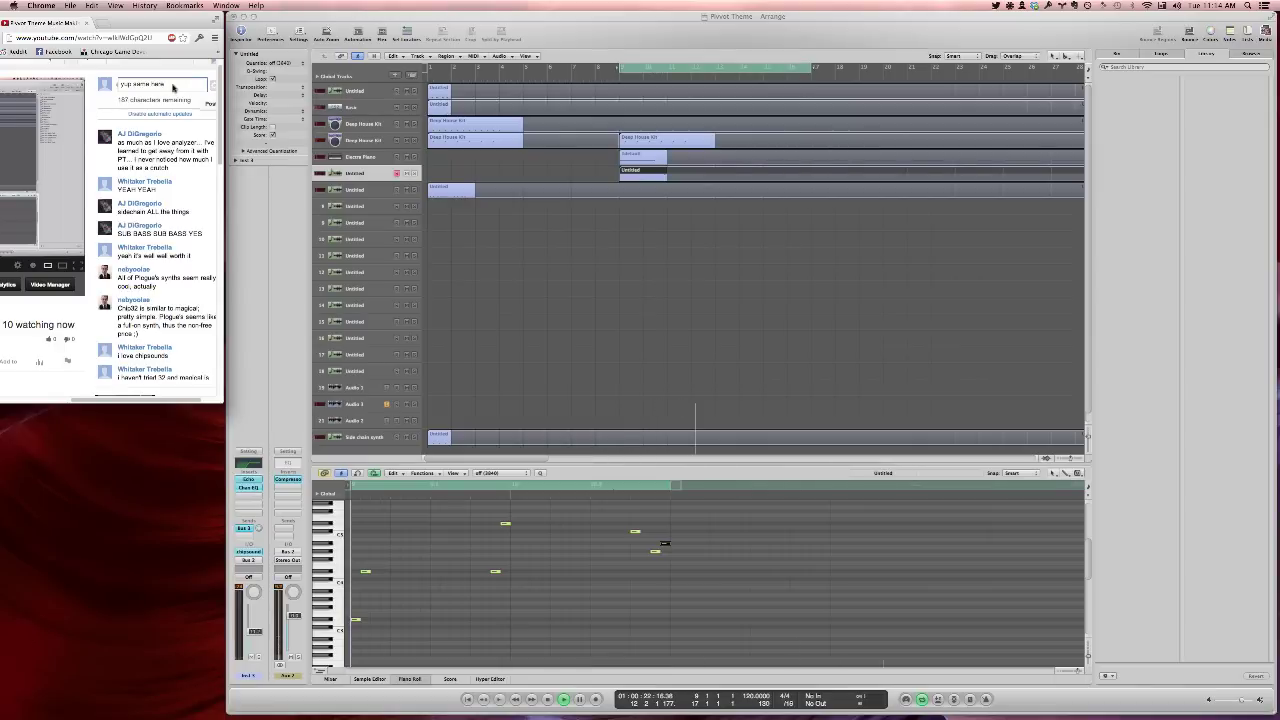
{"action": "key", "text": "Return"}
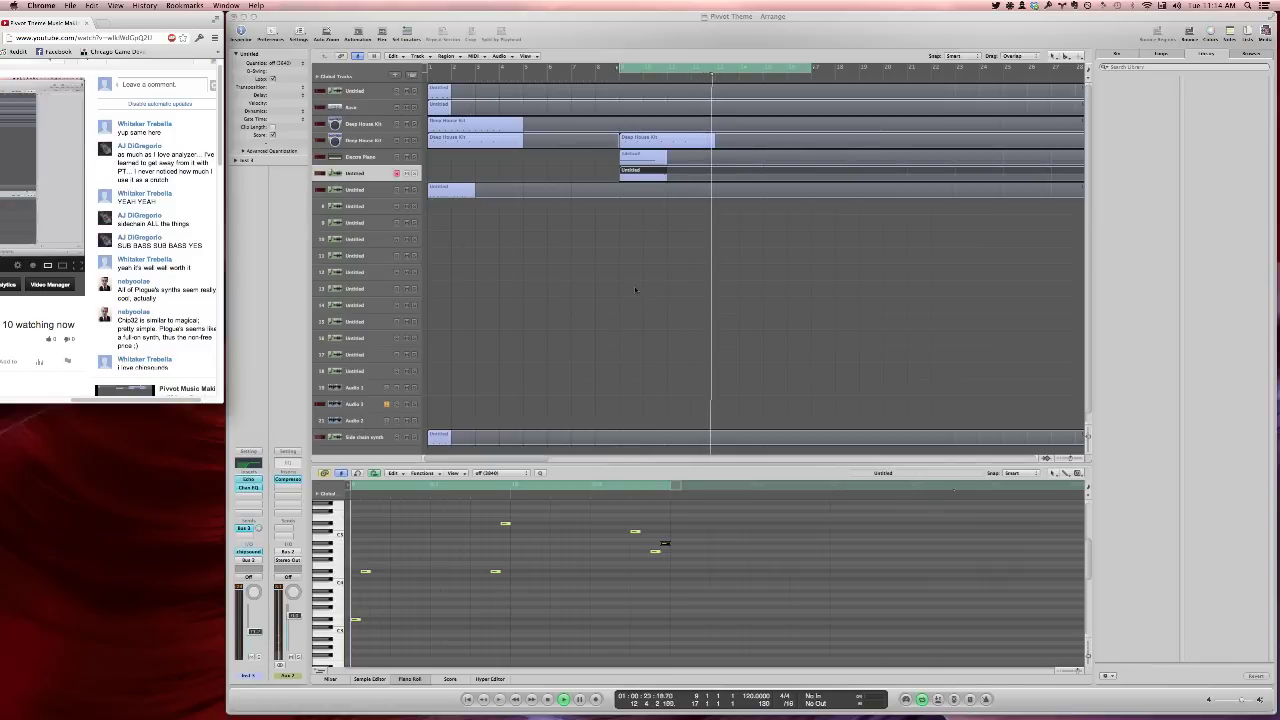
Post chat comments telling a viewer to stop having different screennames everywhere and to "CHOOSE ONE"
{"action": "left_click", "coordinate": [141, 83]}
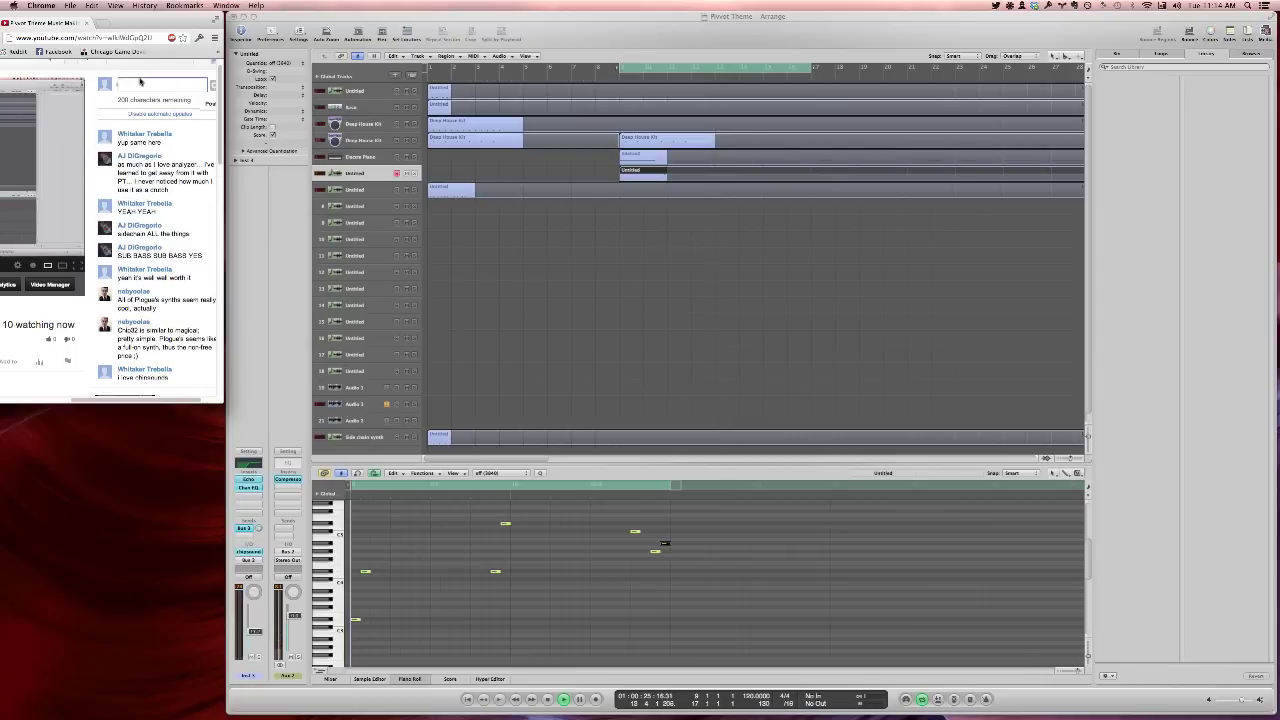
{"action": "type", "text": "coo"}
{"action": "type", "text": "da y"}
{"action": "type", "text": "d to stop how"}
{"action": "type", "text": "ing different so"}
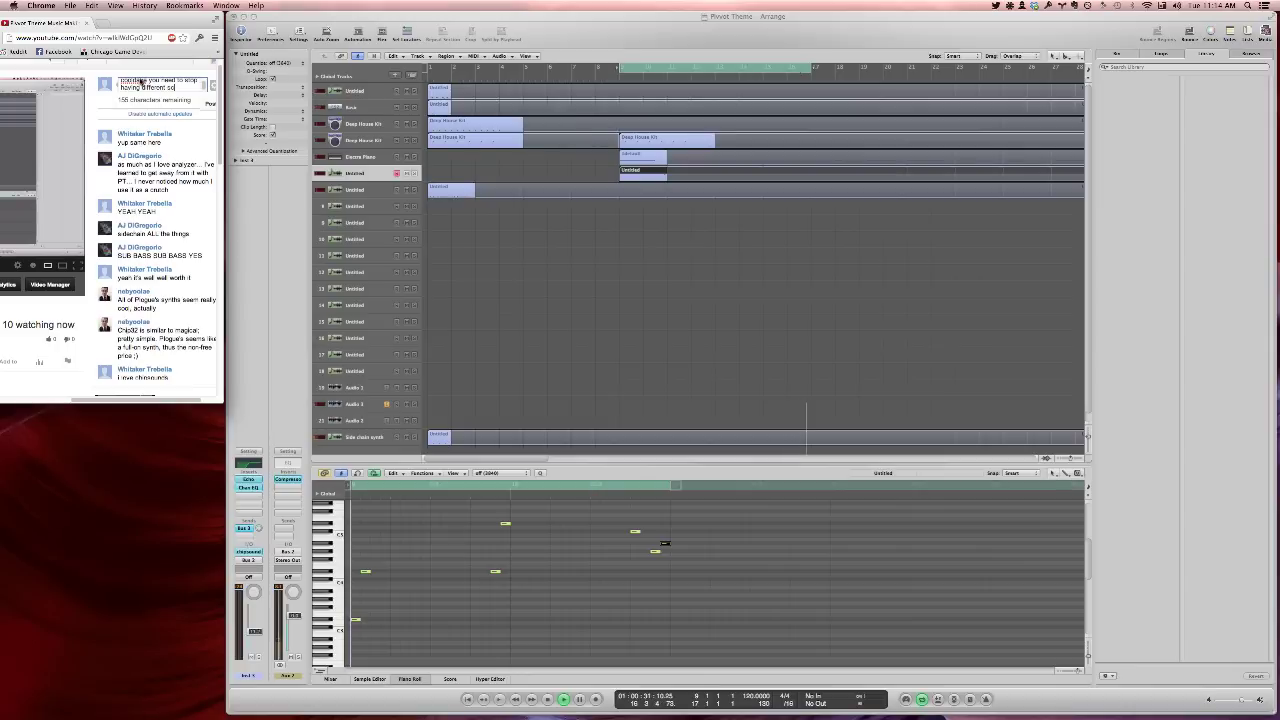
{"action": "type", "text": "reenames"}
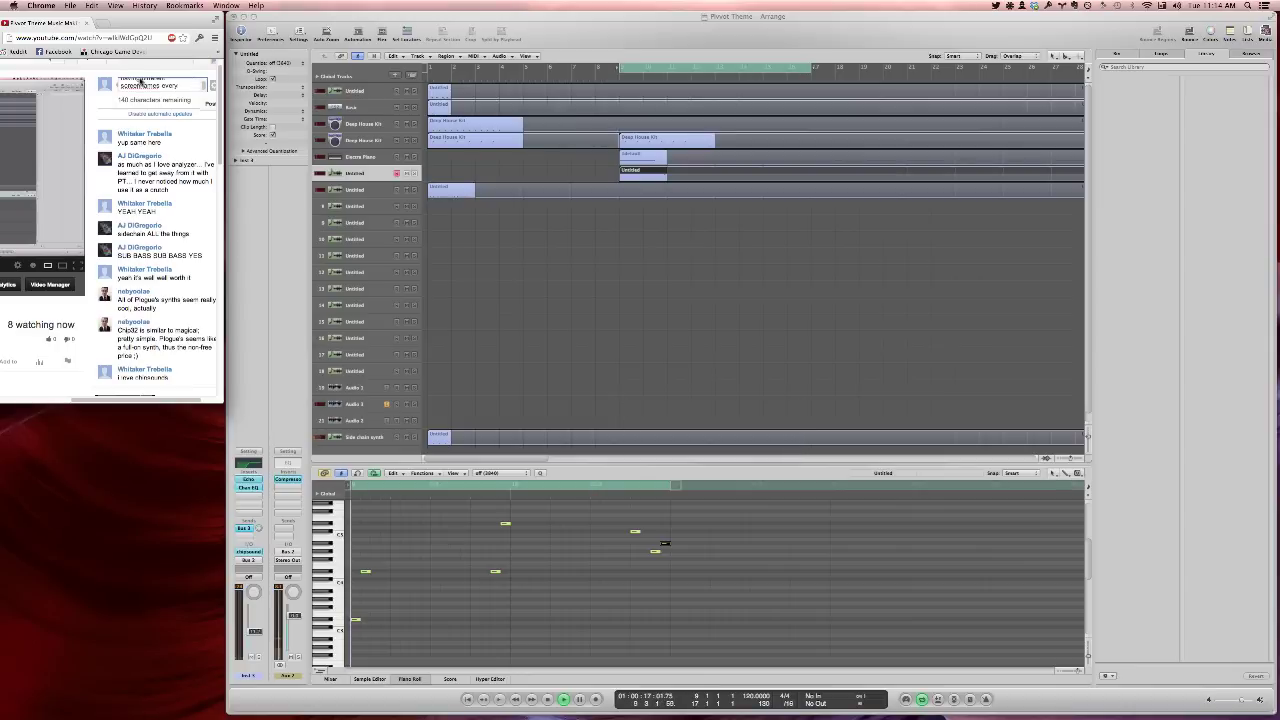
{"action": "type", "text": " everywhere"}
{"action": "key", "text": "Return"}
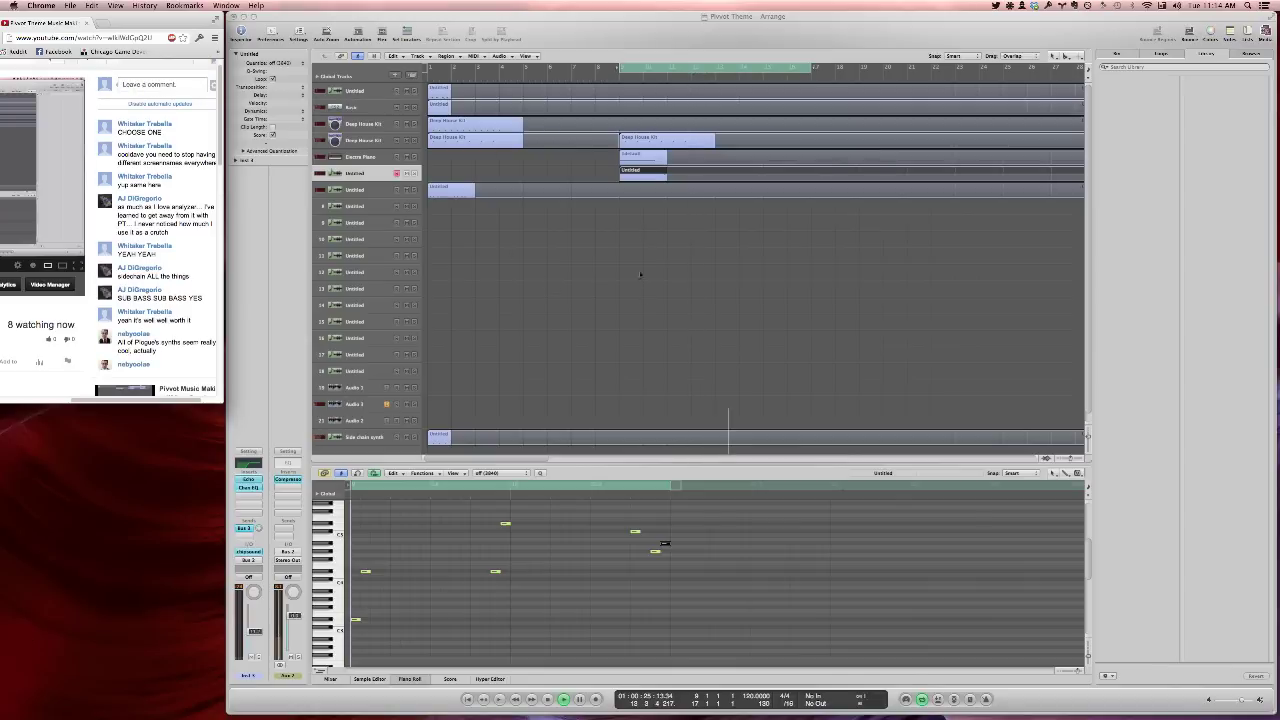
Return to Logic Pro, turn off Cycle mode, and play the song from the beginning
{"action": "left_click", "coordinate": [621, 161]}
{"action": "left_click", "coordinate": [619, 160]}
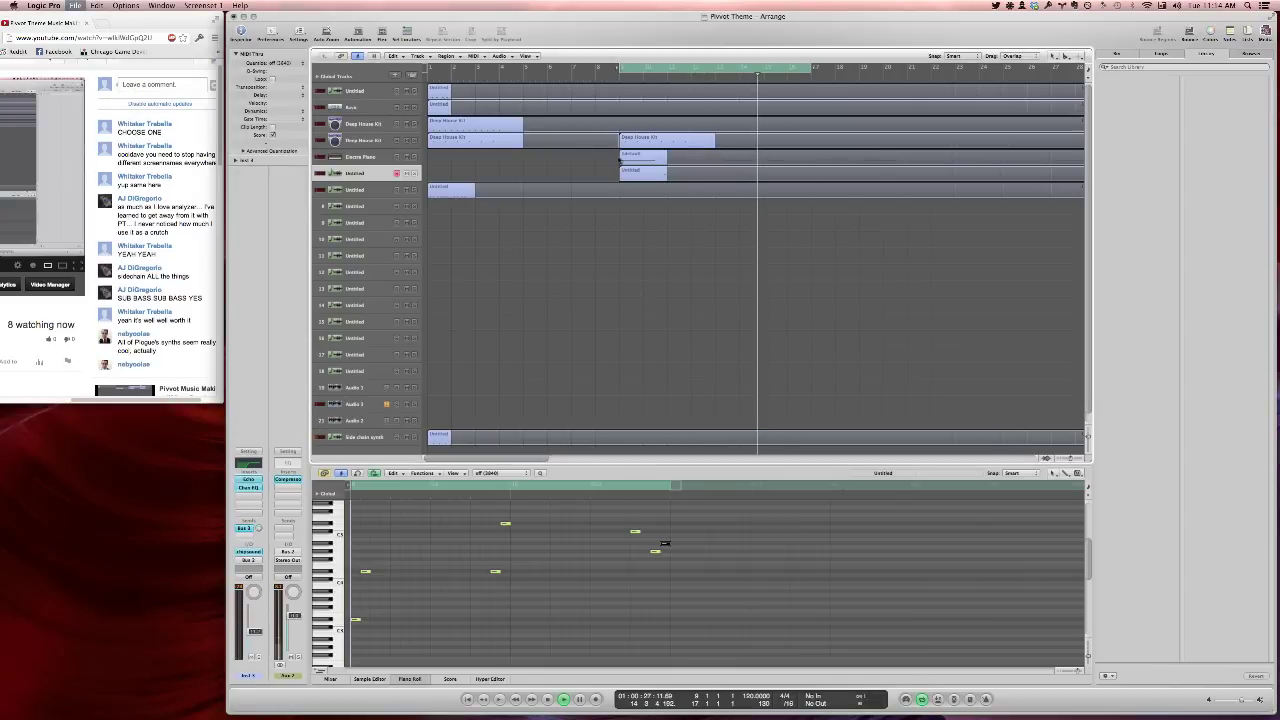
{"action": "key", "text": "space"}
{"action": "key", "text": "c"}
{"action": "key", "text": "Return"}
{"action": "key", "text": "space"}
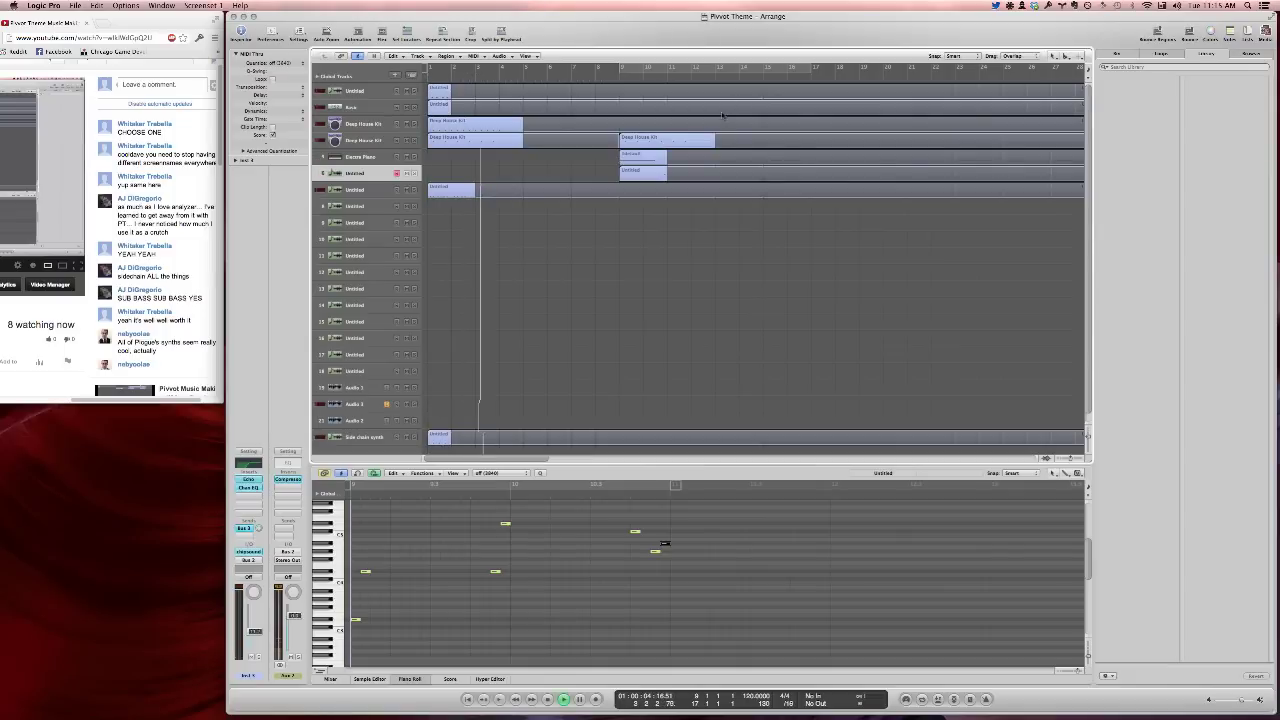
Hide the Media area, then check the mentions in Twitter and return to Logic Pro
{"action": "left_click", "coordinate": [1264, 33]}
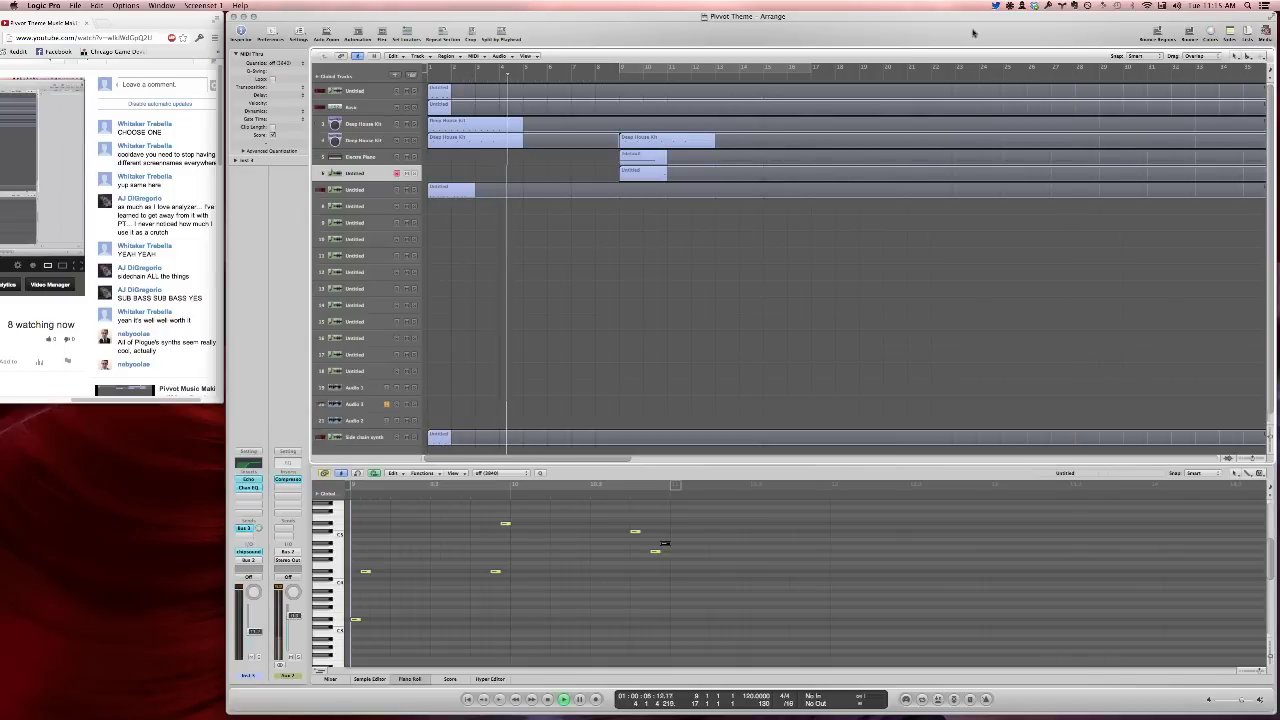
{"action": "left_click", "coordinate": [995, 5]}
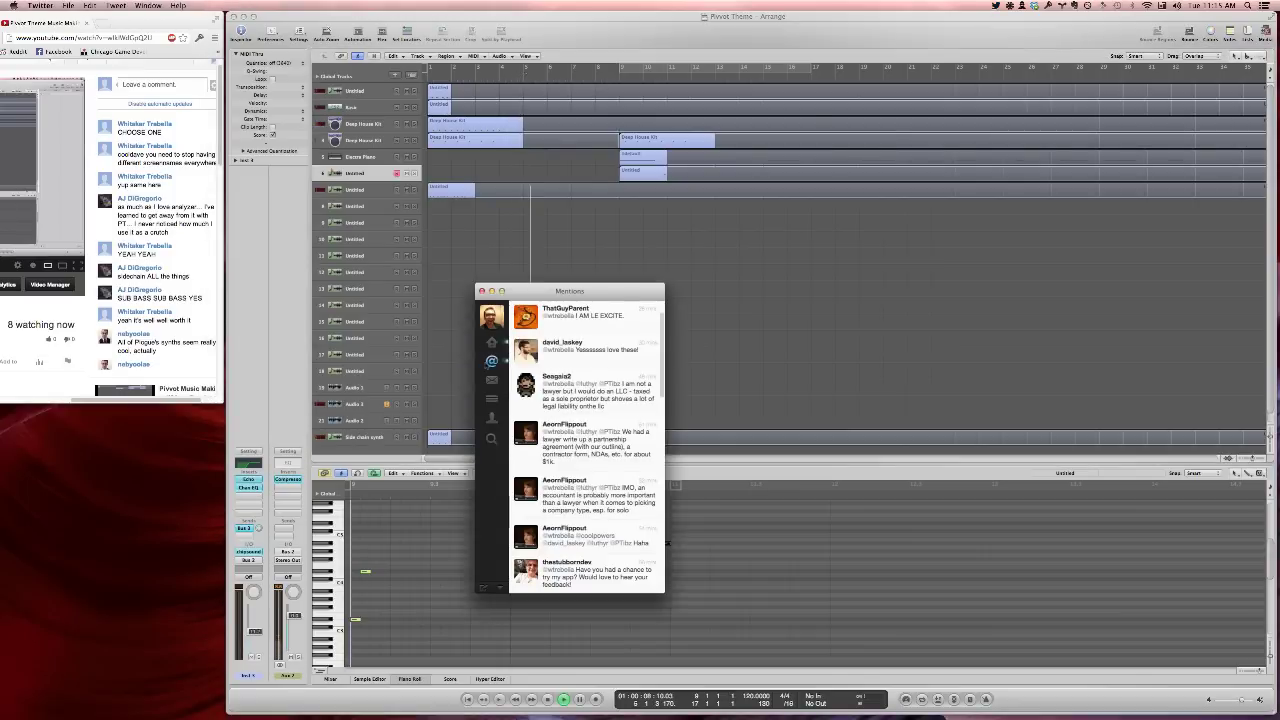
{"action": "left_click", "coordinate": [797, 353]}
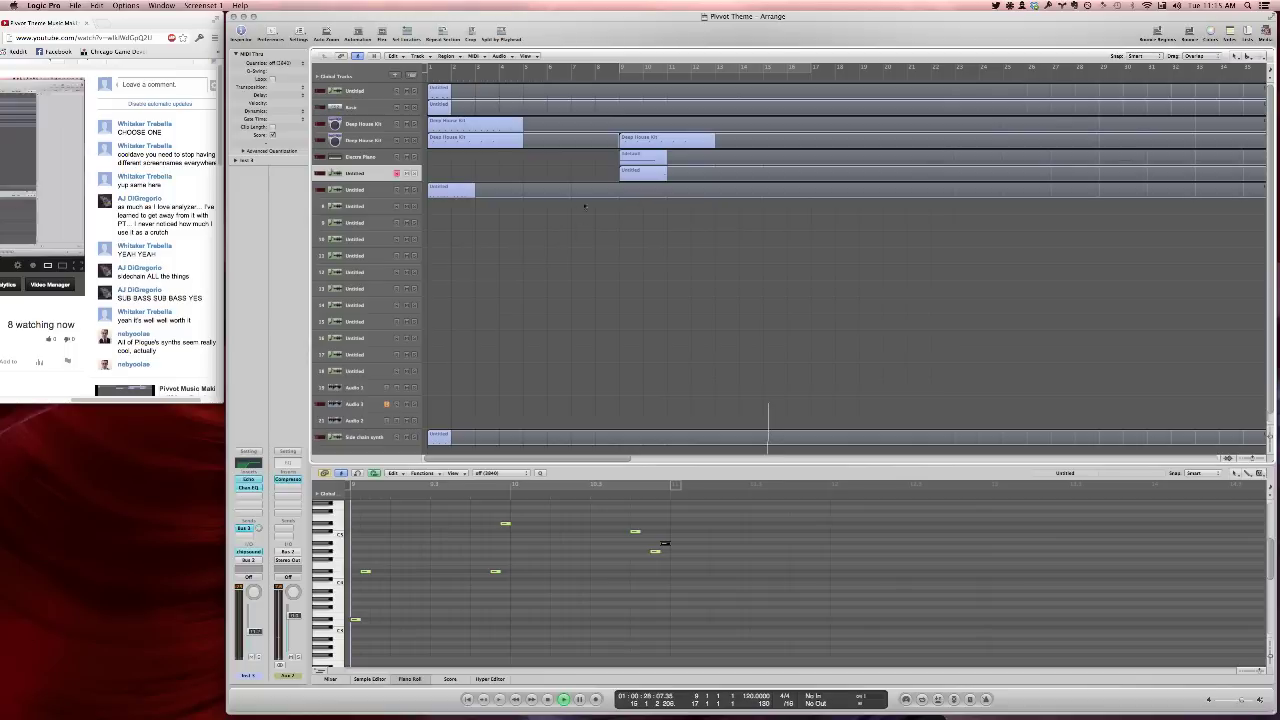
Set the cycle range to bars 17–21
{"action": "scroll", "coordinate": [550, 211], "scroll_direction": "right", "scroll_amount": 4}
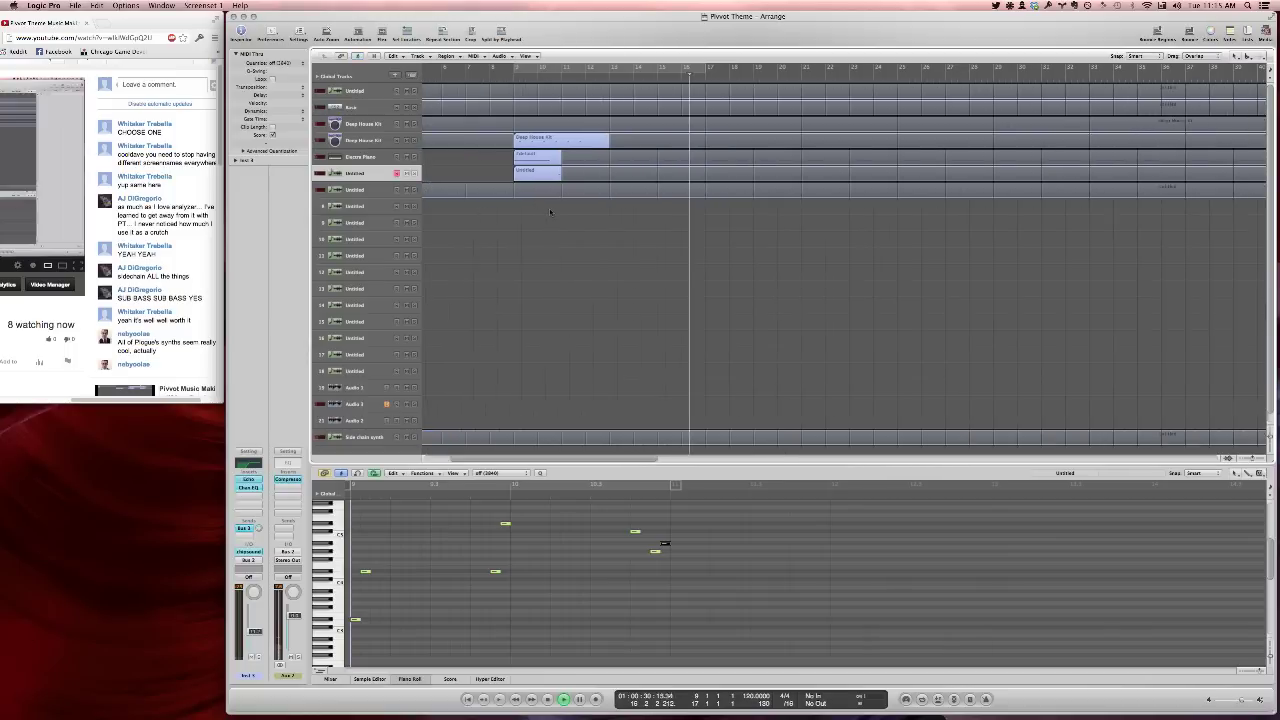
{"action": "scroll", "coordinate": [550, 211], "scroll_direction": "right", "scroll_amount": 5}
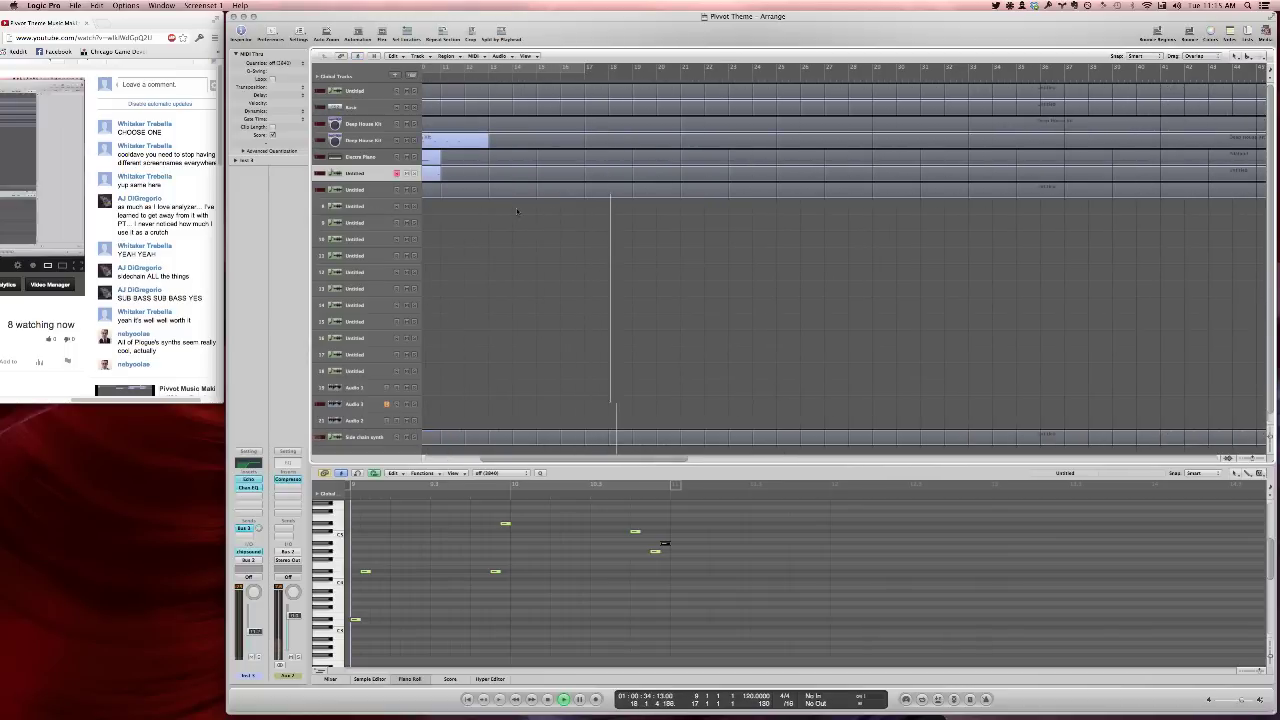
{"action": "scroll", "coordinate": [539, 208], "scroll_direction": "left", "scroll_amount": 3}
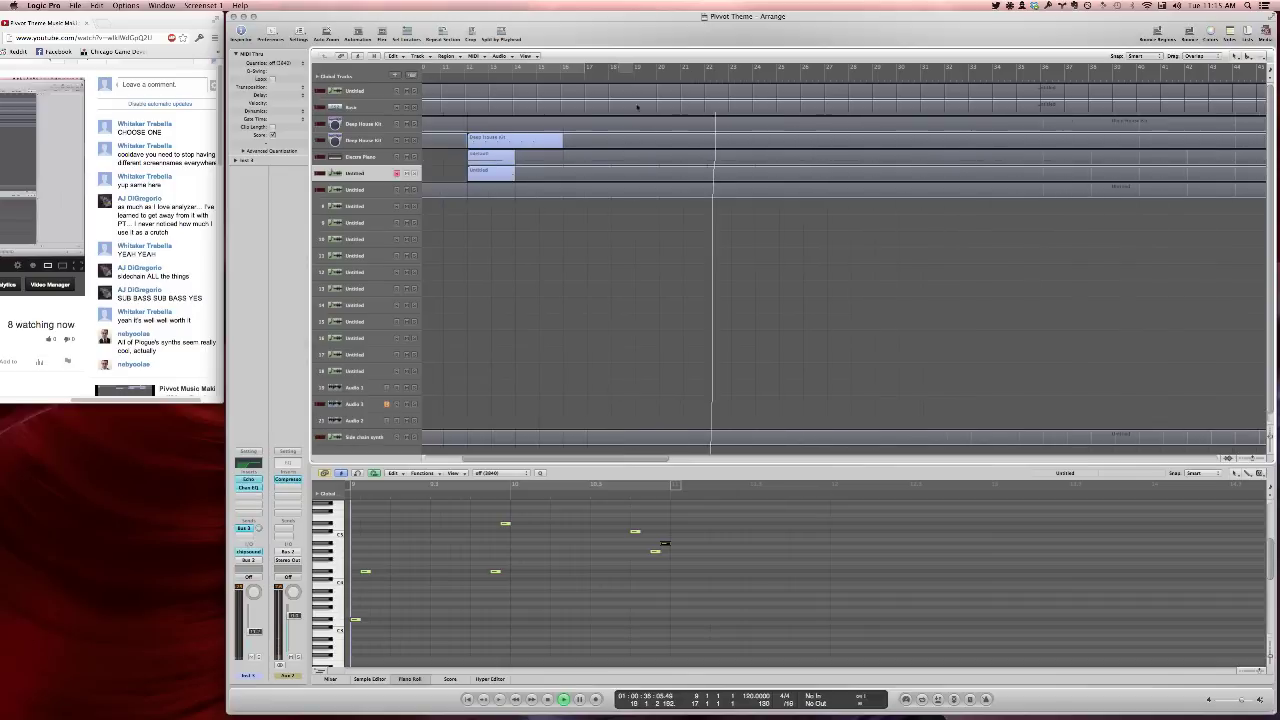
{"action": "left_click_drag", "start_coordinate": [659, 69], "coordinate": [757, 70]}
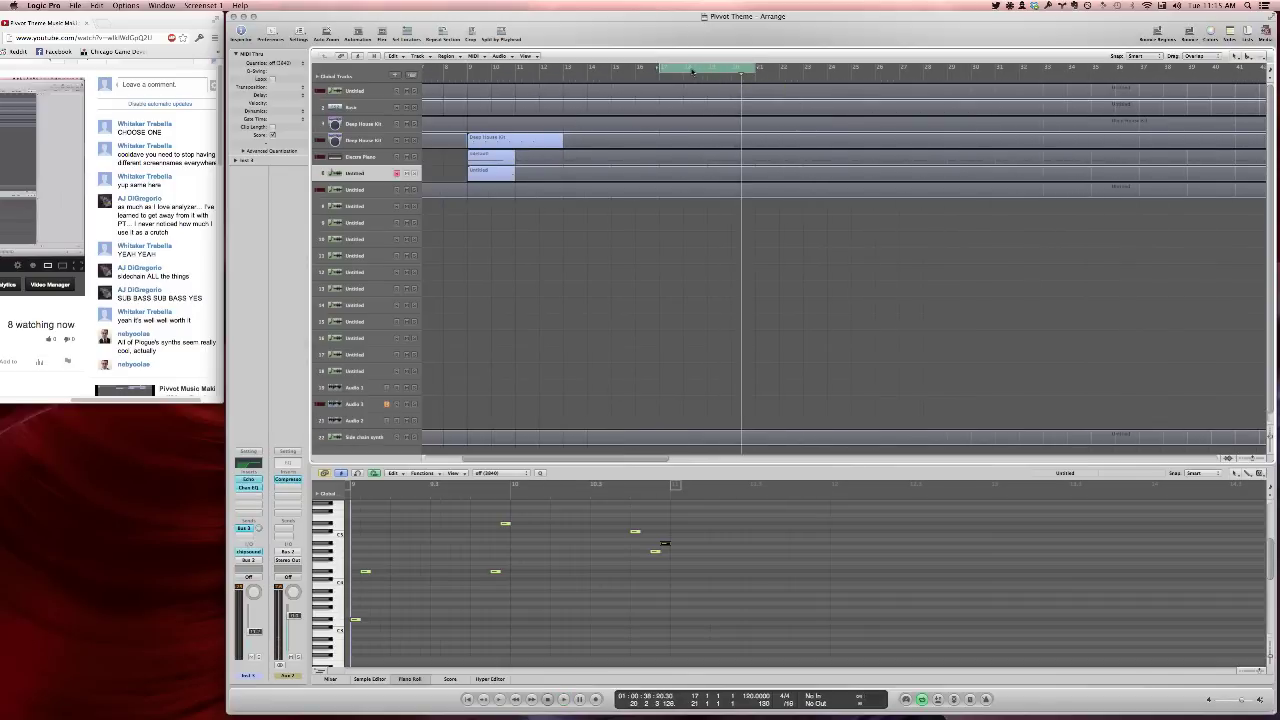
Set the cycle range to bars 1–9 and start playback there
{"action": "scroll", "coordinate": [692, 71], "scroll_direction": "left", "scroll_amount": 4}
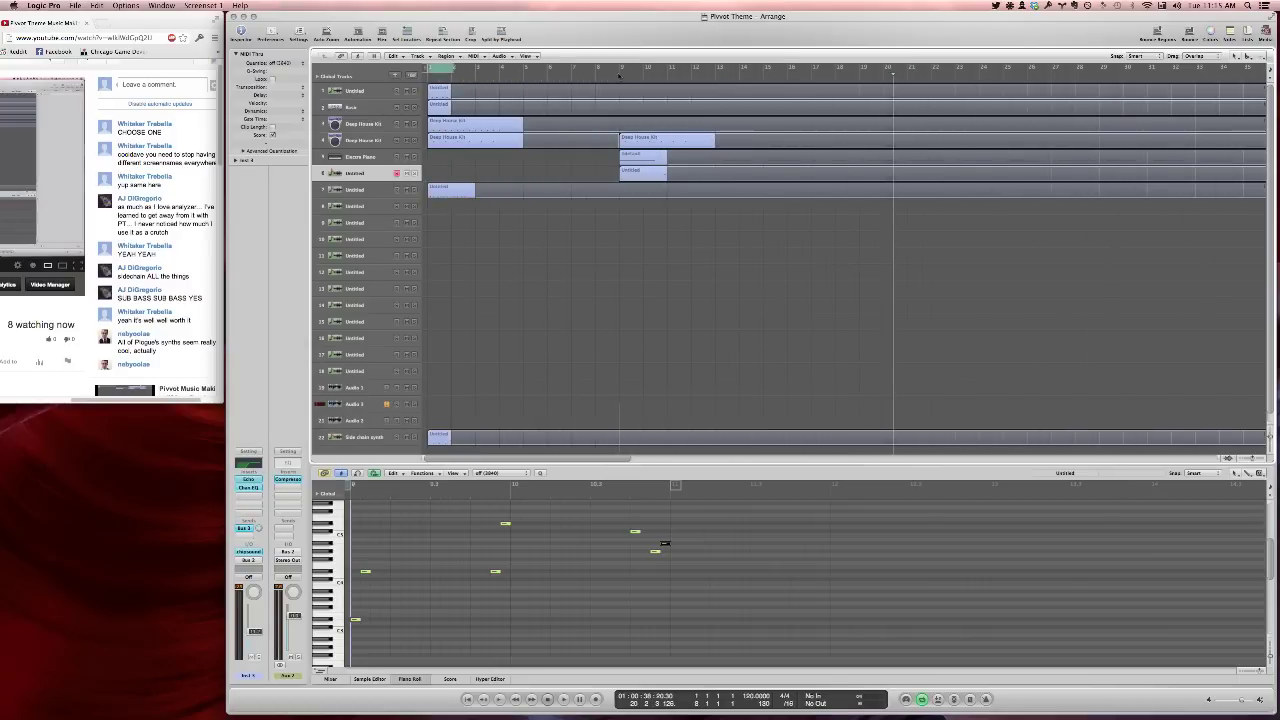
{"action": "left_click_drag", "start_coordinate": [432, 68], "coordinate": [618, 68]}
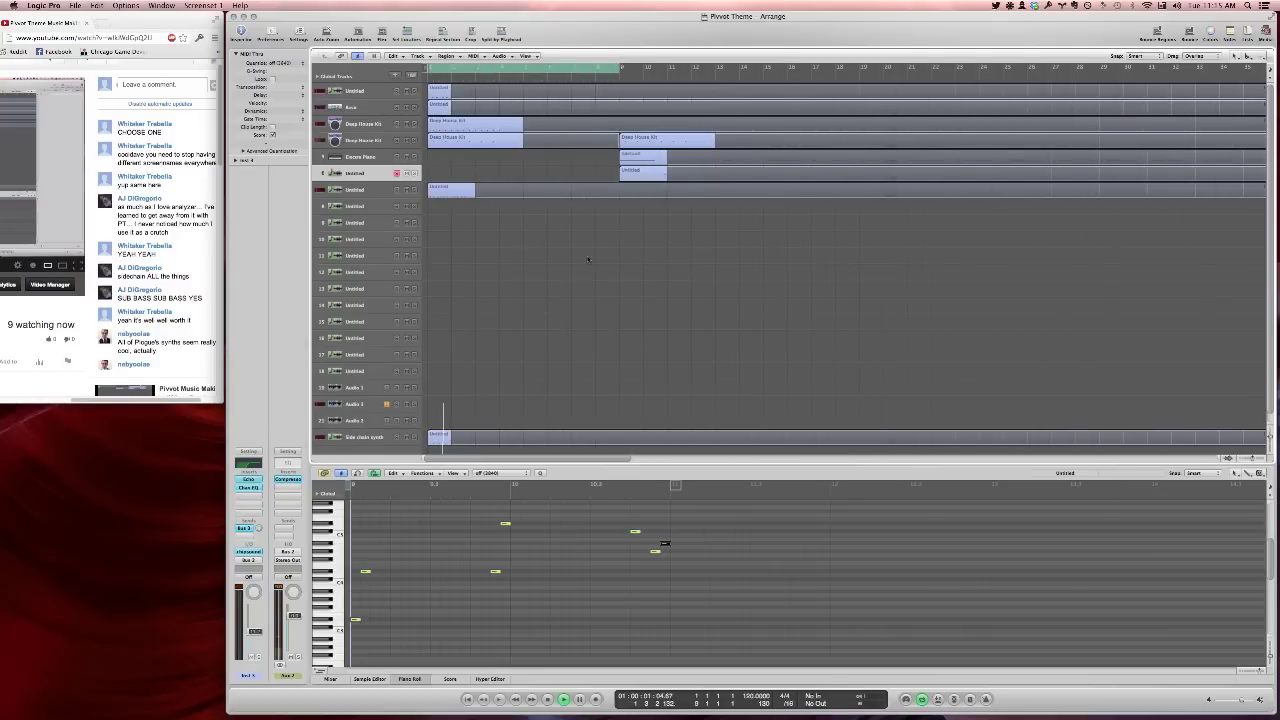
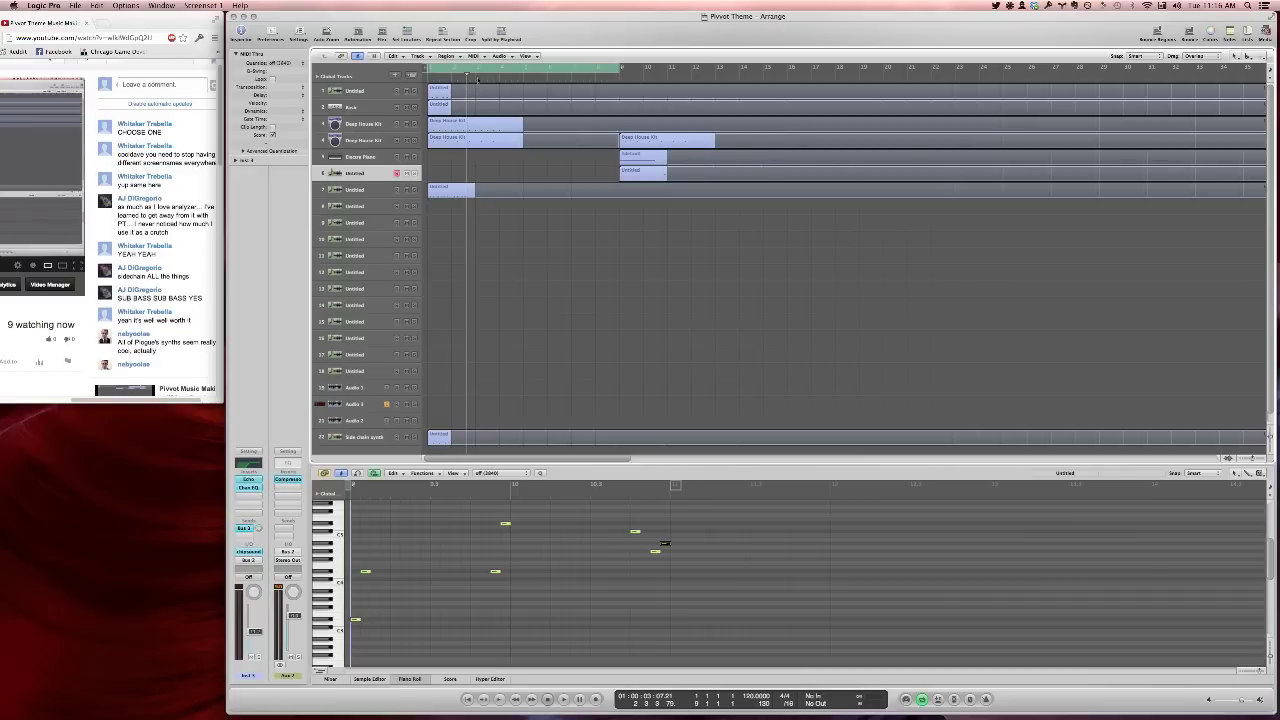
Move the cycle range to bars 9–17 and play back part of that section
{"action": "mouse_move", "coordinate": [487, 72]}
{"action": "left_mouse_down"}
{"action": "mouse_move", "coordinate": [1013, 72]}
{"action": "mouse_move", "coordinate": [458, 72]}
{"action": "mouse_move", "coordinate": [484, 68]}
{"action": "left_mouse_up"}
{"action": "left_click_drag", "start_coordinate": [488, 73], "coordinate": [488, 73]}
{"action": "left_click_drag", "start_coordinate": [470, 73], "coordinate": [663, 75]}
{"action": "key", "text": "space"}
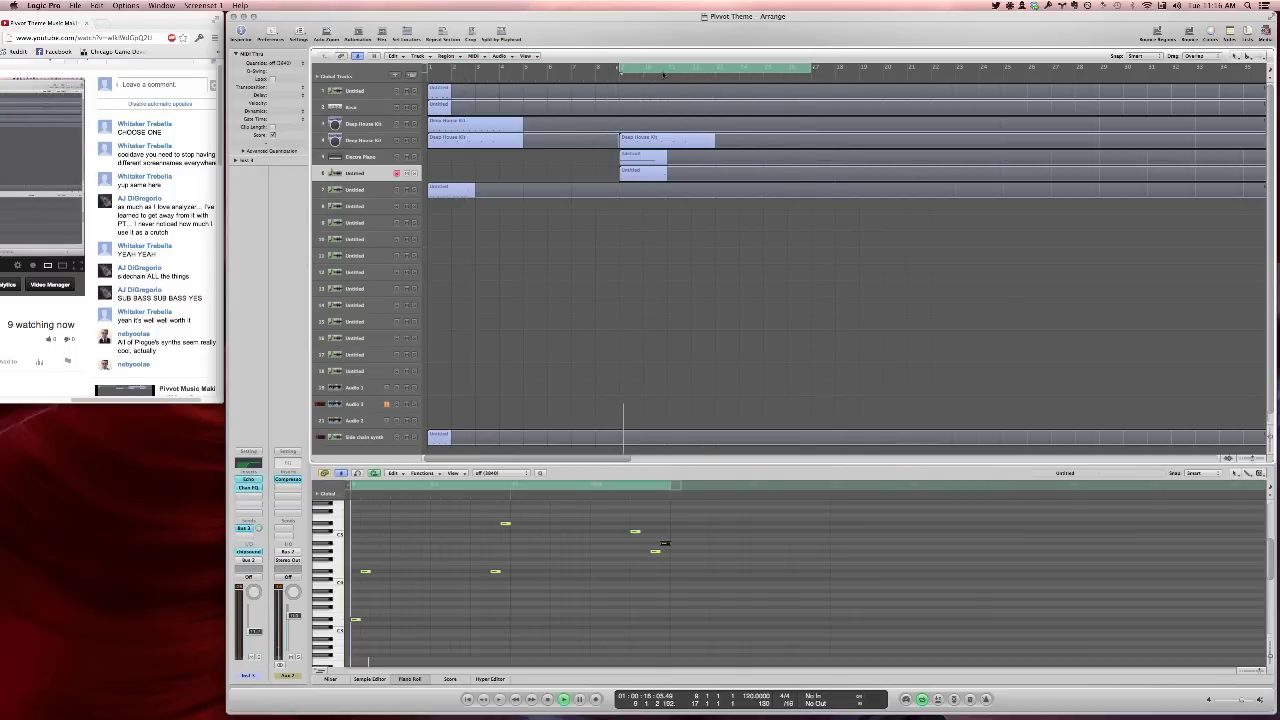
{"action": "key", "text": "space"}
{"action": "scroll", "coordinate": [643, 131], "scroll_direction": "right", "scroll_amount": 4}
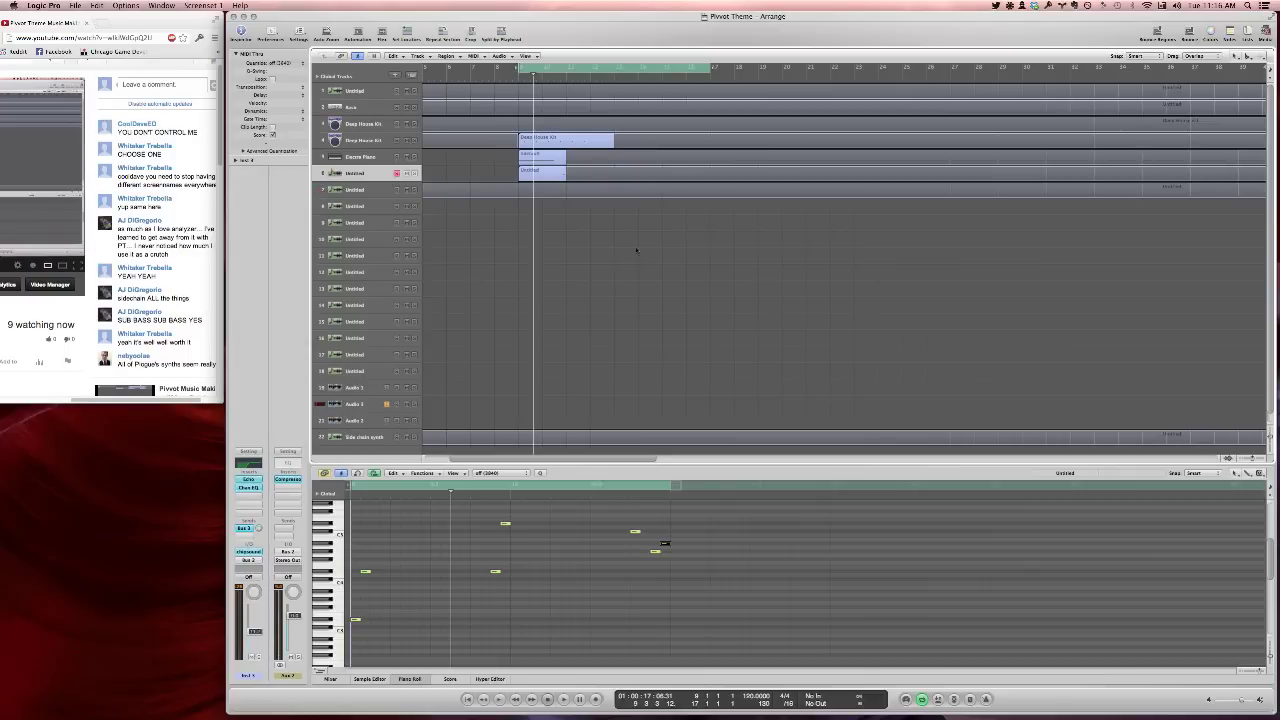
Post "YEAH I DO" in the YouTube live chat, then return to Logic Pro and resume playback without the Piano Roll
{"action": "key", "text": "p"}
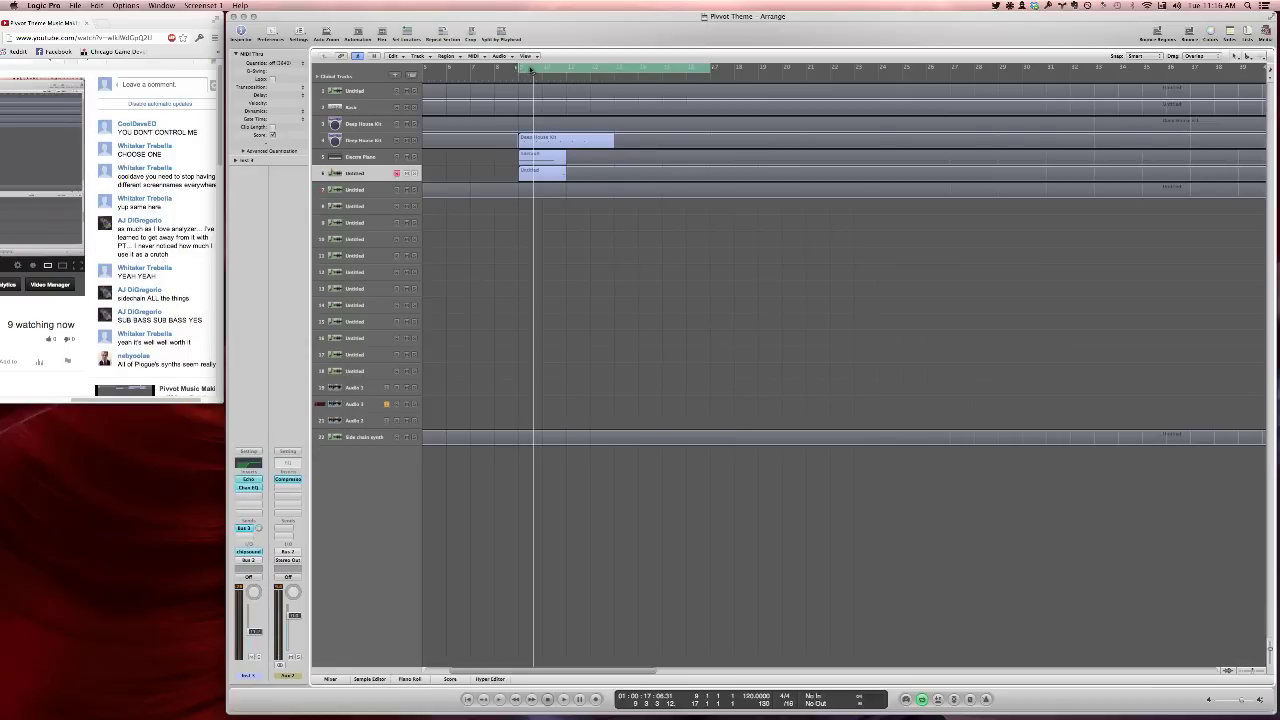
{"action": "left_click", "coordinate": [167, 86]}
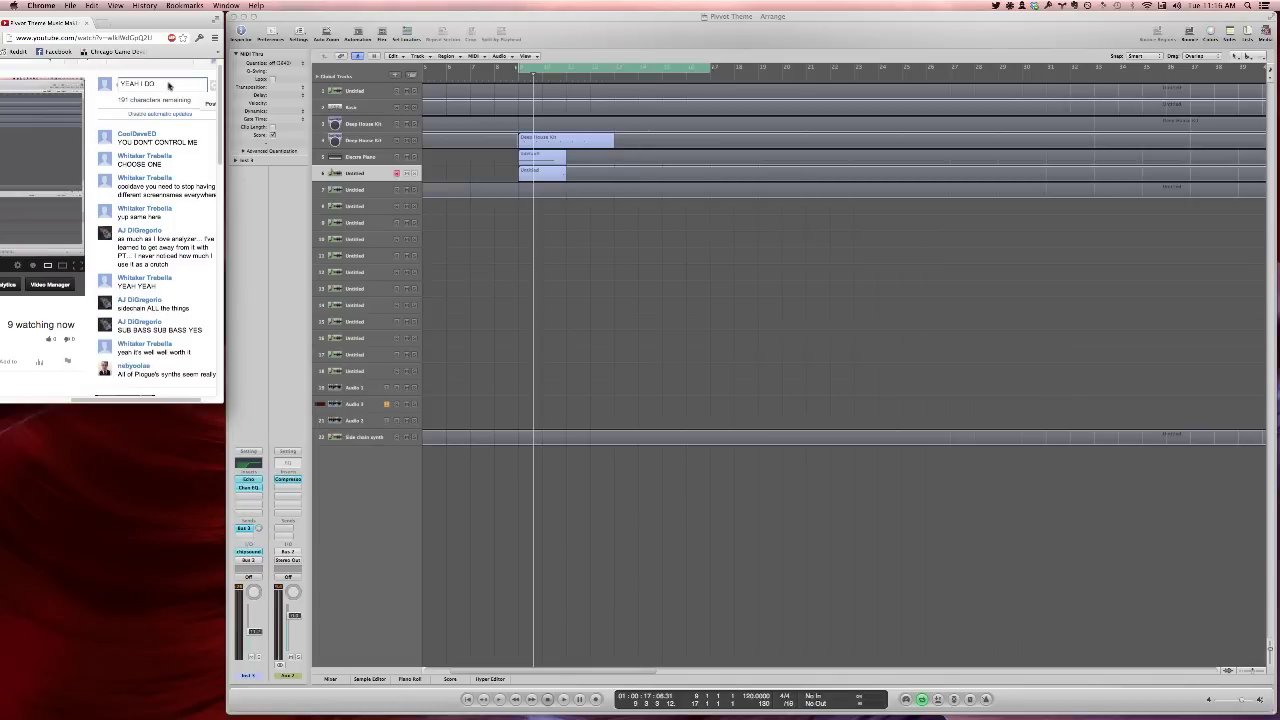
{"action": "key", "text": "Return"}
{"action": "left_click", "coordinate": [589, 89]}
{"action": "key", "text": "space"}
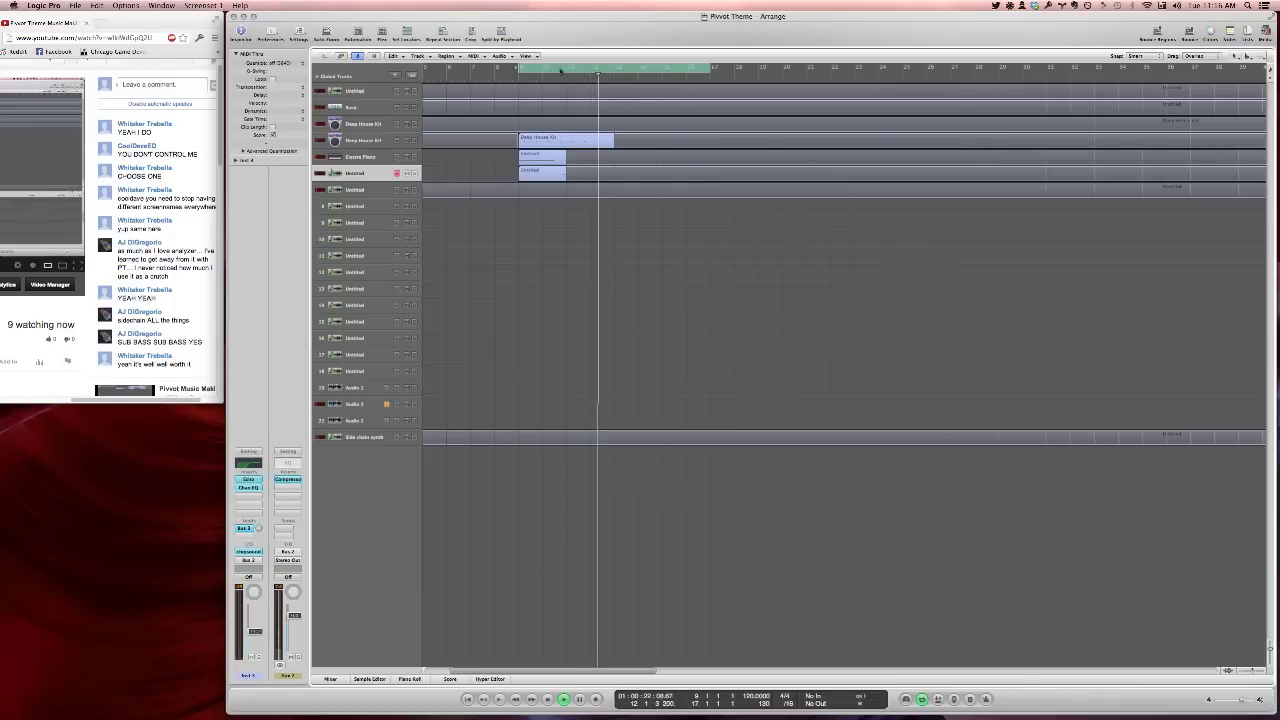
Move the cycle range to bars 17–25 and copy the riff region on track 6 to bar 17
{"action": "left_click_drag", "start_coordinate": [561, 70], "coordinate": [762, 65]}
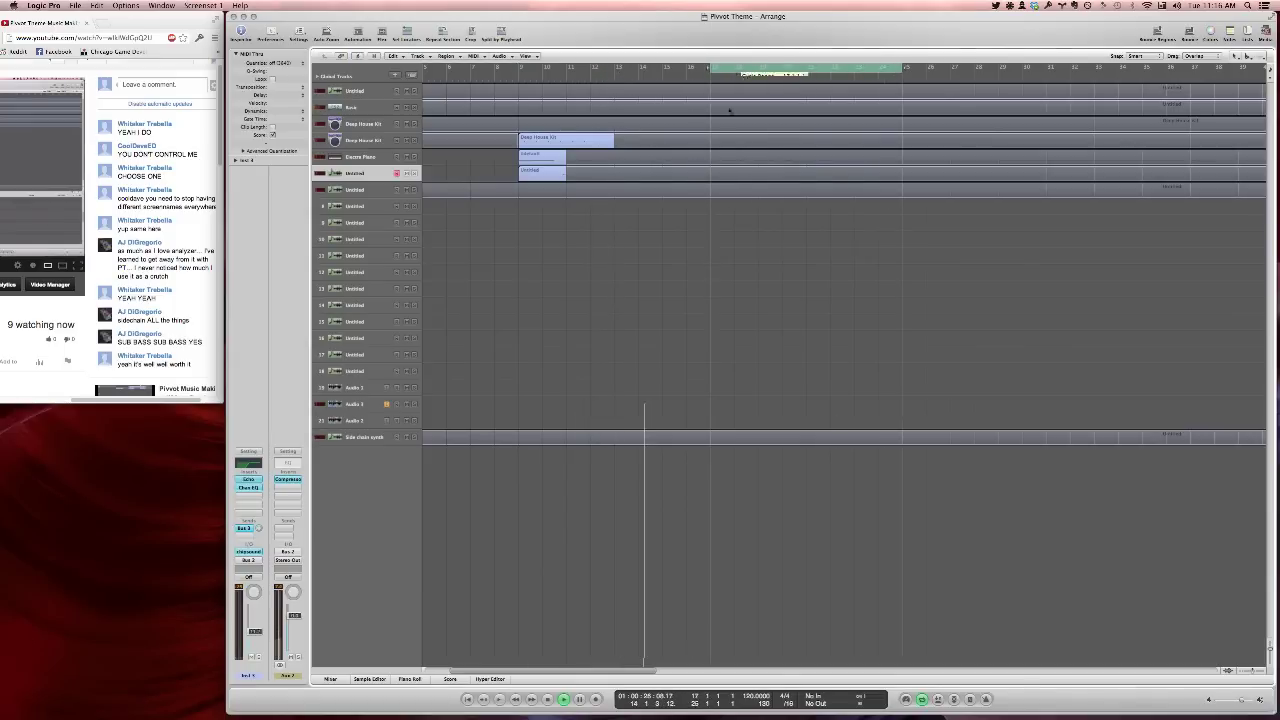
{"action": "scroll", "coordinate": [717, 166], "scroll_direction": "left", "scroll_amount": 5}
{"action": "scroll", "coordinate": [783, 148], "scroll_direction": "right", "scroll_amount": 2}
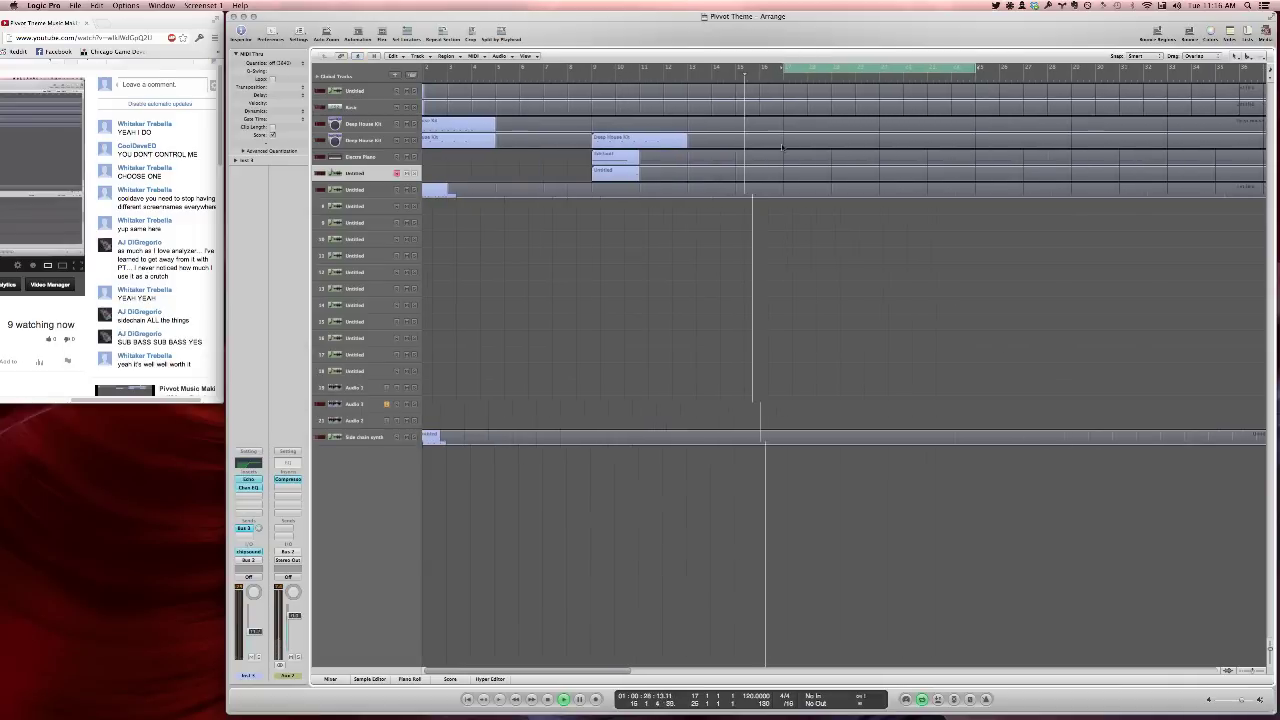
{"action": "scroll", "coordinate": [783, 148], "scroll_direction": "right", "scroll_amount": 3}
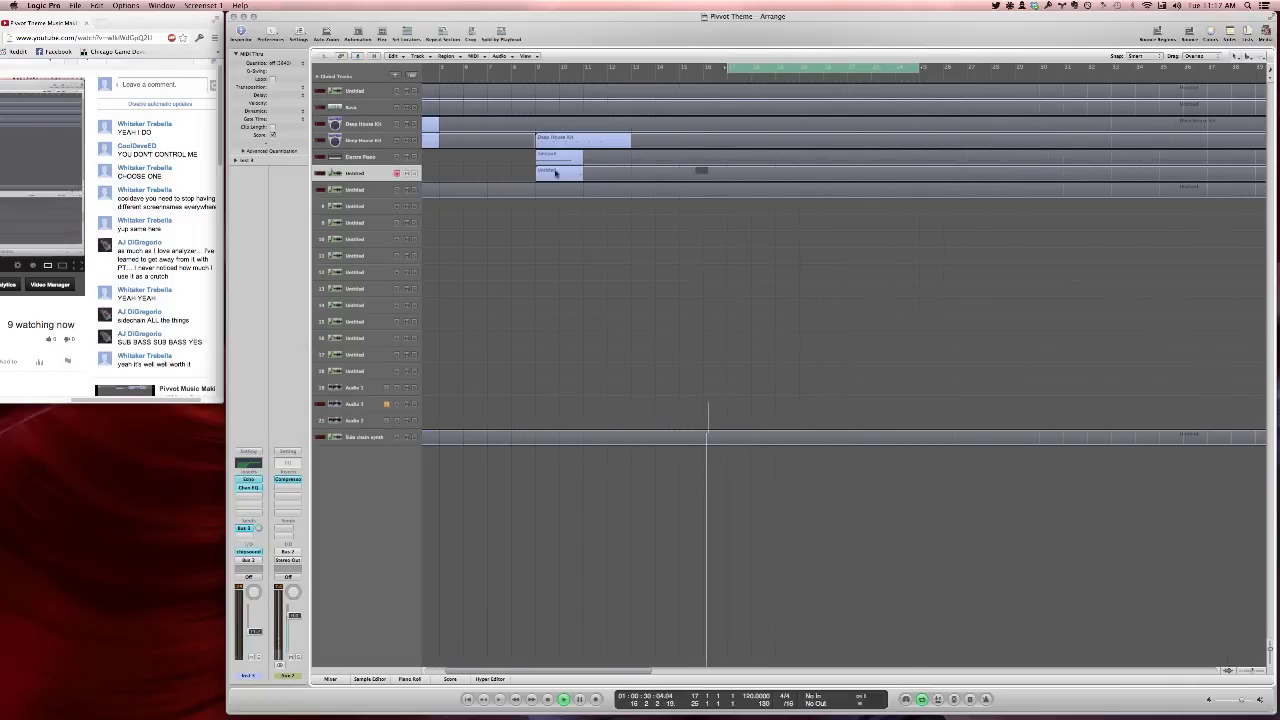
{"action": "key", "text": "space"}
{"action": "left_click_drag", "start_coordinate": [556, 173], "coordinate": [747, 173]}
Open the copied riff region in the Piano Roll and raise its first note by more than an octave
{"action": "key", "text": "p"}
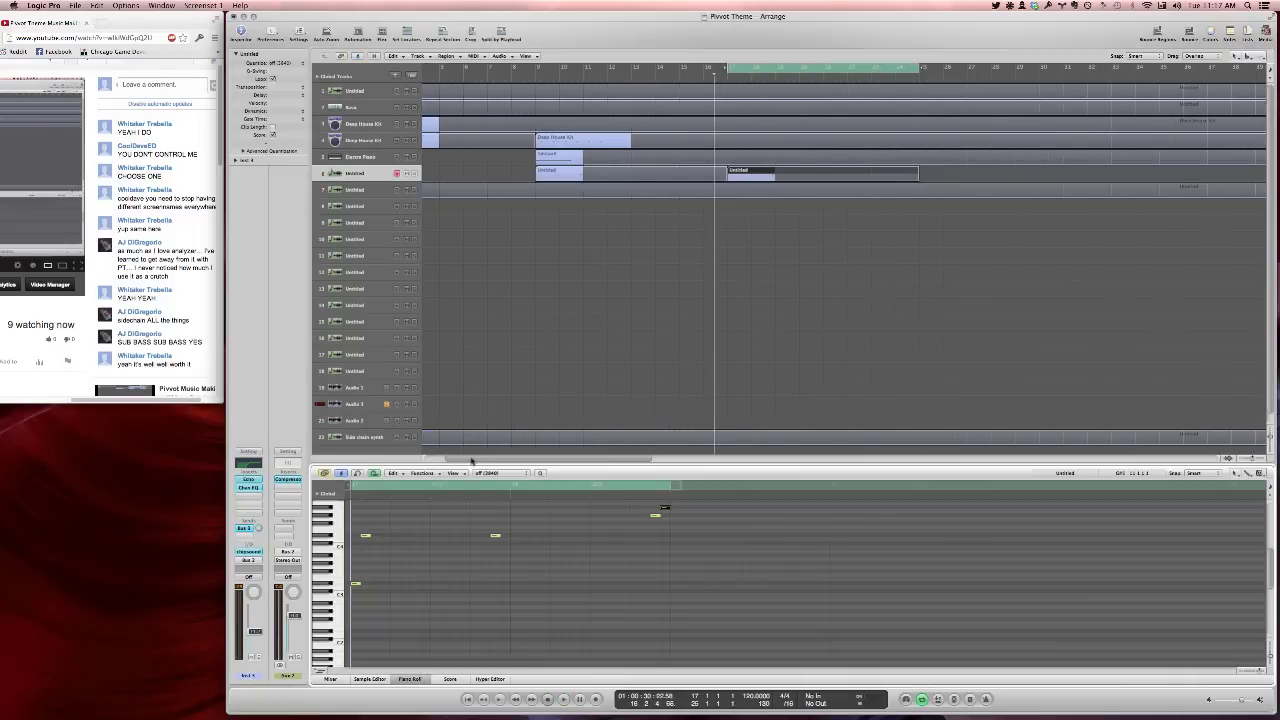
{"action": "key", "text": "super+a"}
{"action": "scroll", "coordinate": [390, 574], "scroll_direction": "up", "scroll_amount": 2}
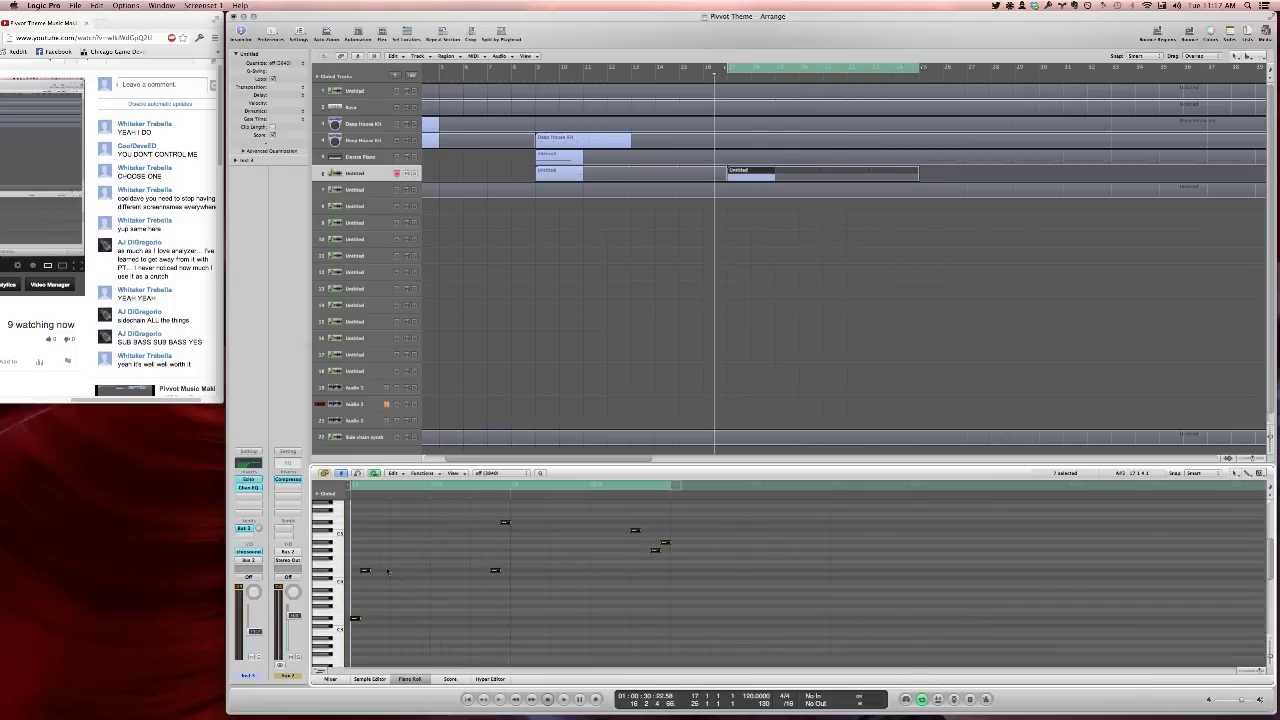
{"action": "left_click", "coordinate": [367, 573]}
{"action": "key", "text": "alt+Up"}
{"action": "key", "text": "alt+Up"}
{"action": "key", "text": "alt+Up"}
{"action": "key", "text": "alt+Up"}
{"action": "key", "text": "alt+Up"}
{"action": "key", "text": "alt+Up"}
{"action": "key", "text": "alt+Up"}
{"action": "key", "text": "alt+Up"}
{"action": "key", "text": "alt+Up"}
{"action": "key", "text": "alt+Up"}
{"action": "key", "text": "alt+Up"}
{"action": "key", "text": "alt+Up"}
{"action": "key", "text": "alt+Up"}
{"action": "key", "text": "alt+Up"}
Add a third note early in bar 17 and build a sixteenth-note run across the second half of bar 18
{"action": "left_click", "coordinate": [365, 514]}
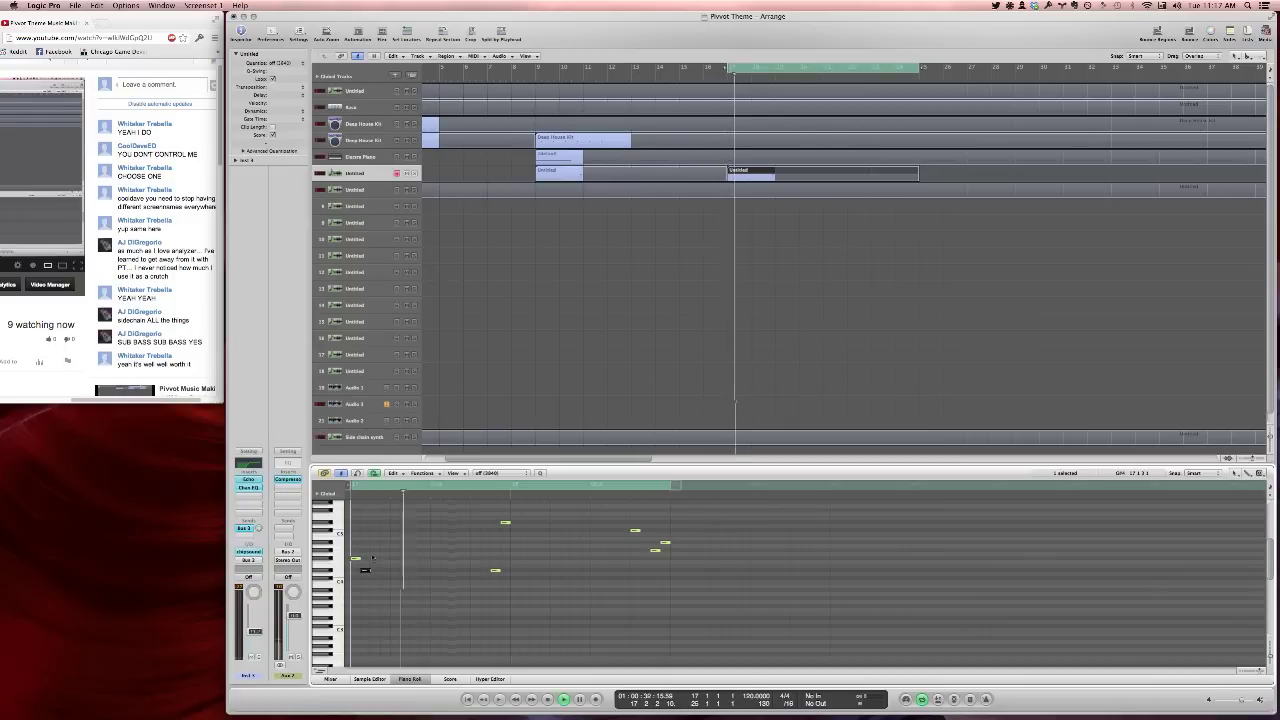
{"action": "left_click", "coordinate": [363, 571]}
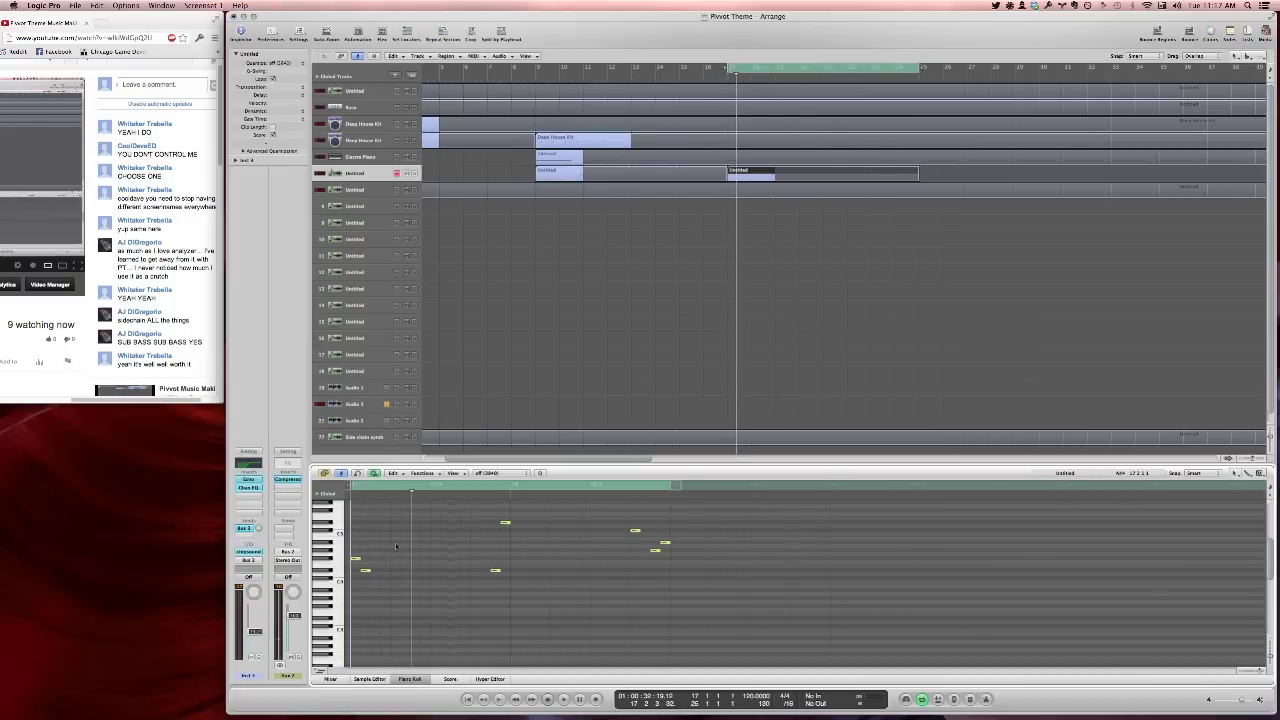
{"action": "key", "text": "super+z"}
{"action": "key", "text": "space"}
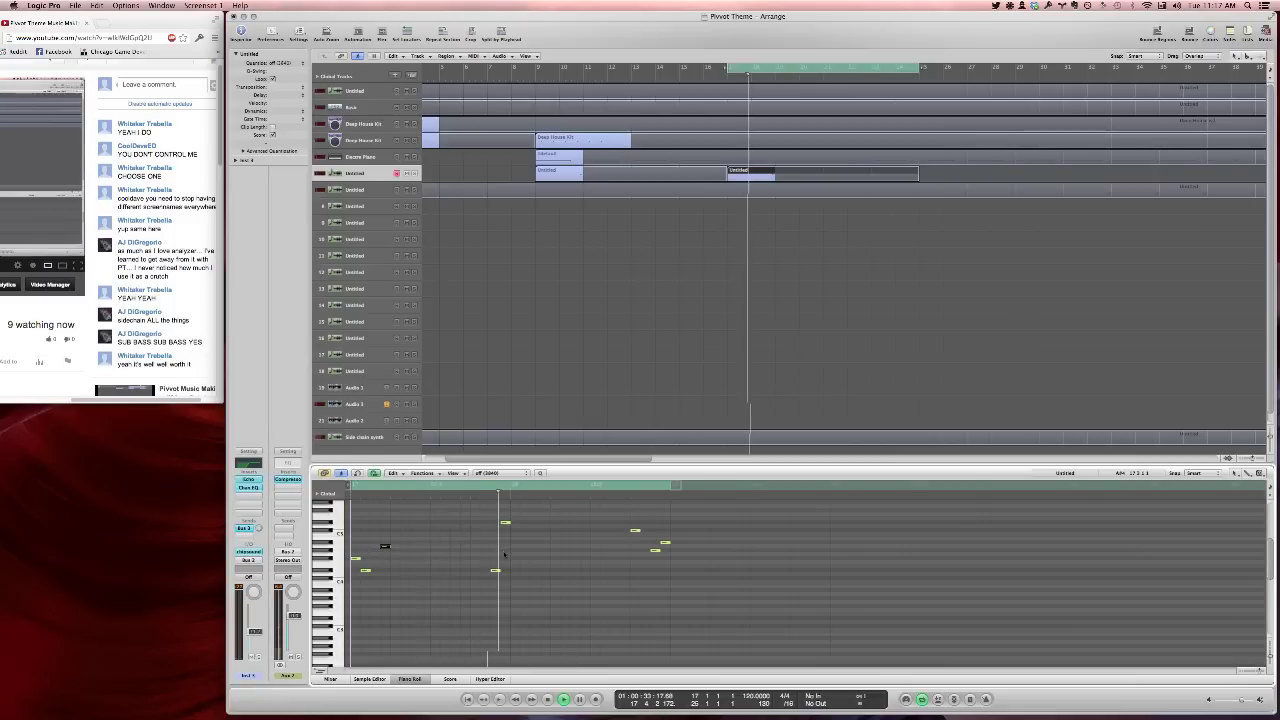
{"action": "key", "text": "space"}
{"action": "scroll", "coordinate": [548, 585], "scroll_direction": "up", "scroll_amount": 2}
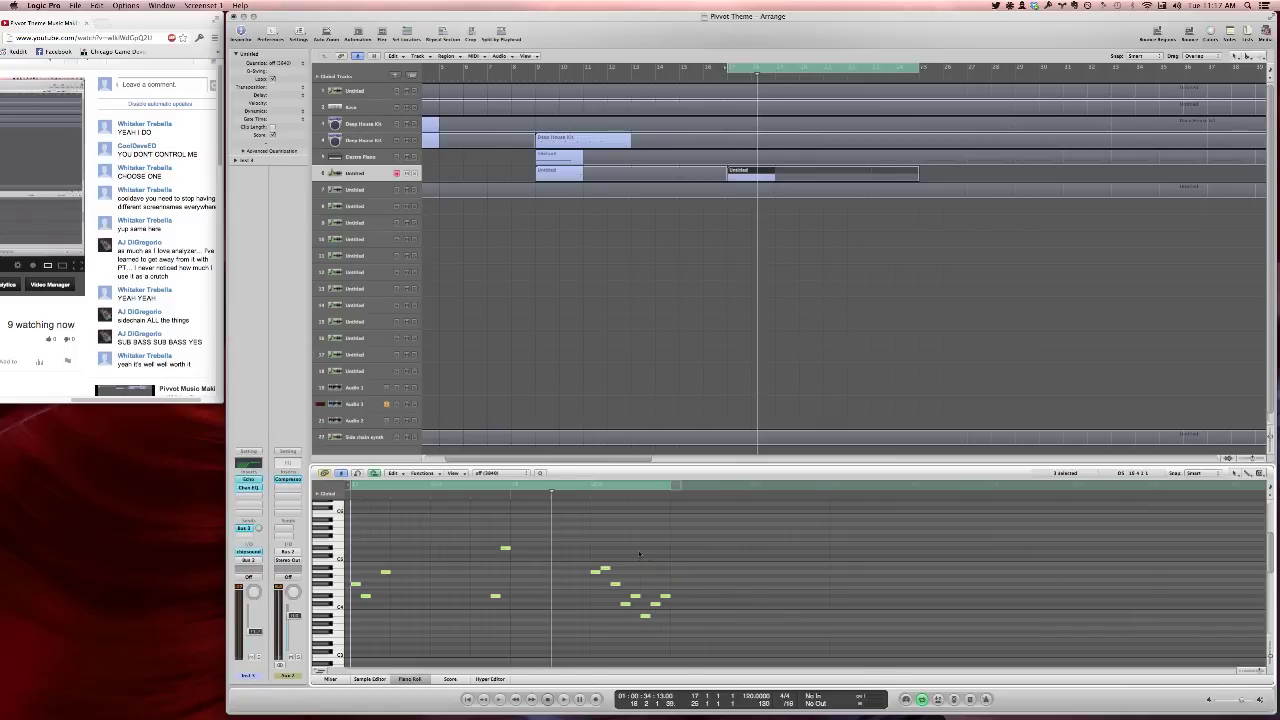
Play the edited riff and post "yup totally" in the YouTube live chat
{"action": "key", "text": "space"}
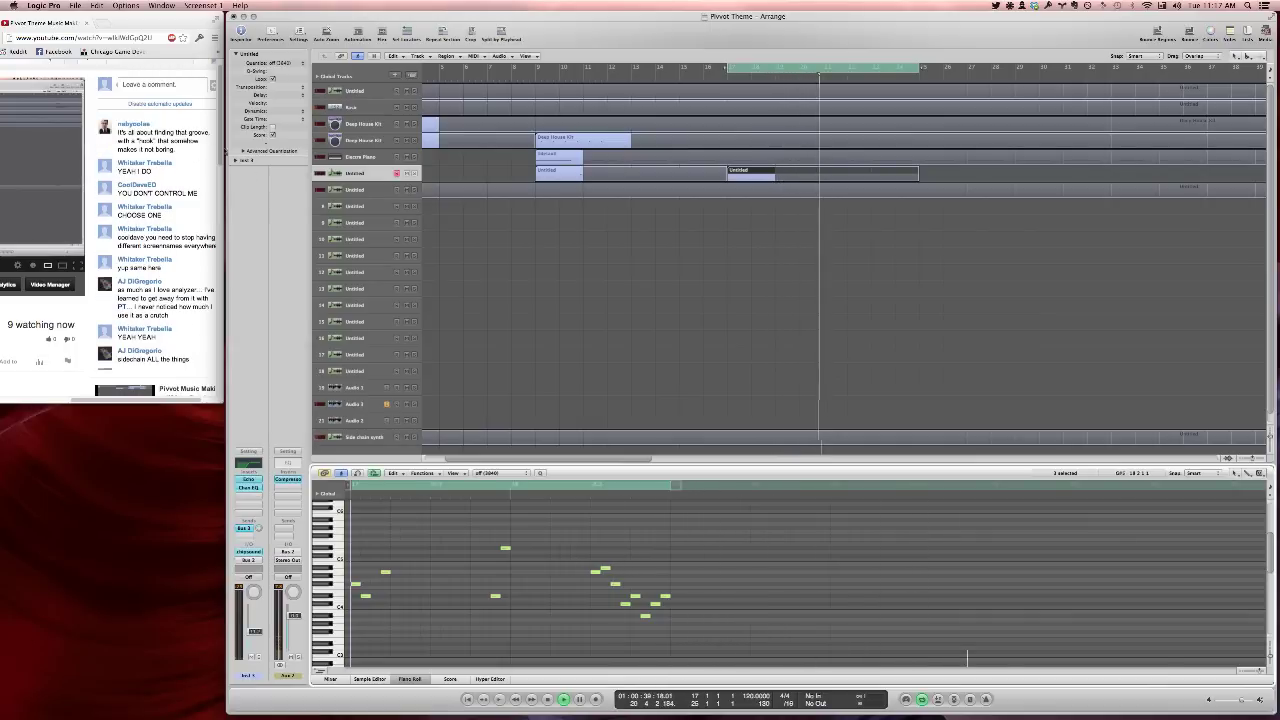
{"action": "left_click", "coordinate": [173, 88]}
{"action": "type", "text": "yup sober"}
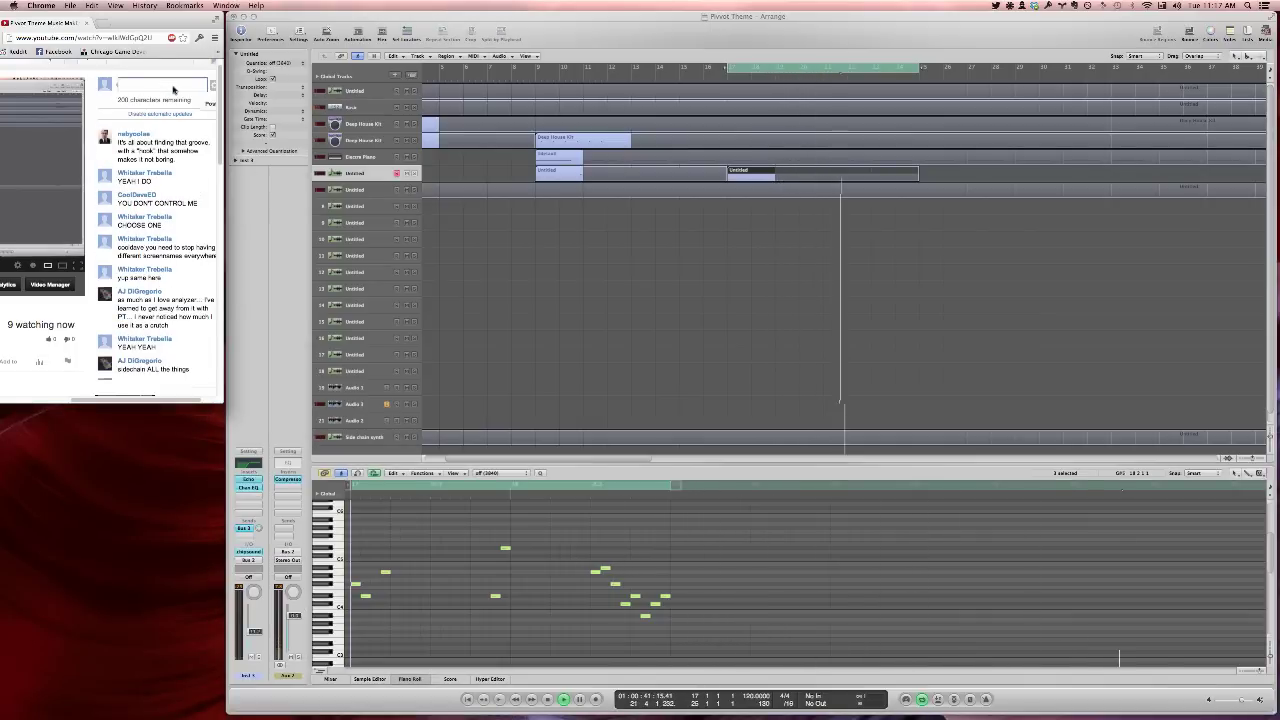
{"action": "type", "text": "ly"}
{"action": "key", "text": "Return"}
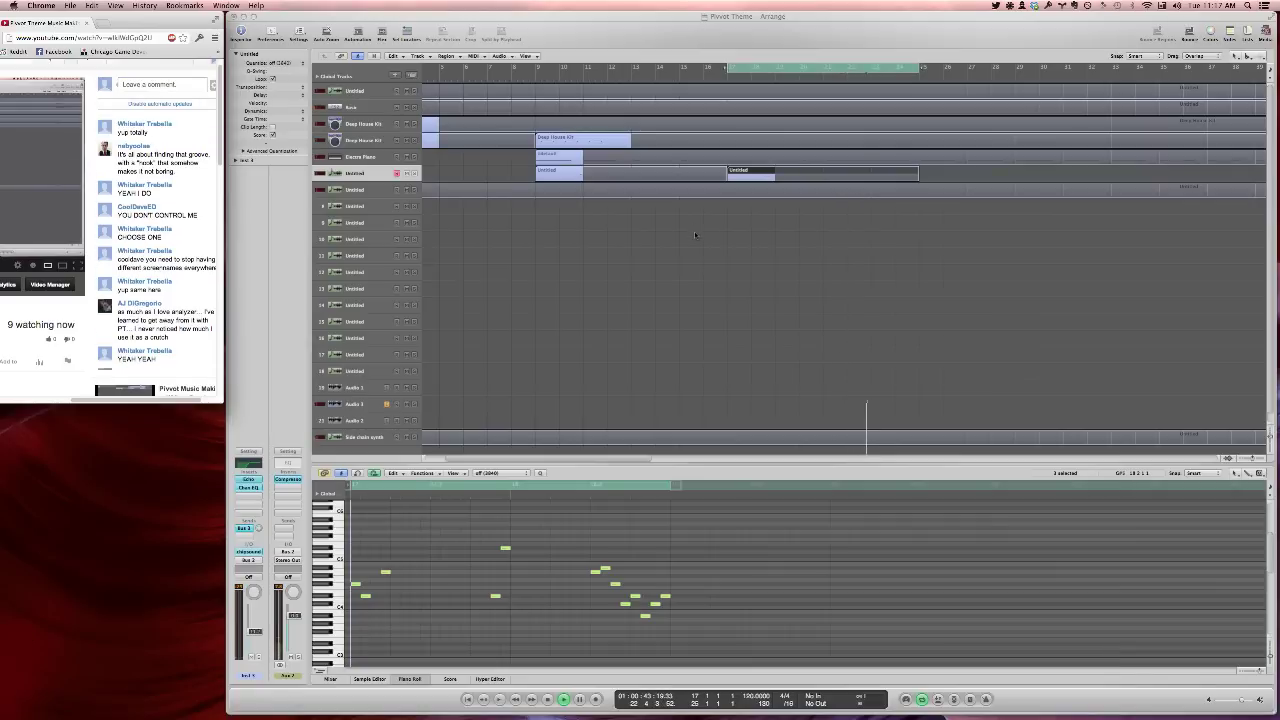
Return to Logic Pro and listen to the cycled riff while reviewing the arrangement, then stop playback
{"action": "left_click", "coordinate": [669, 352]}
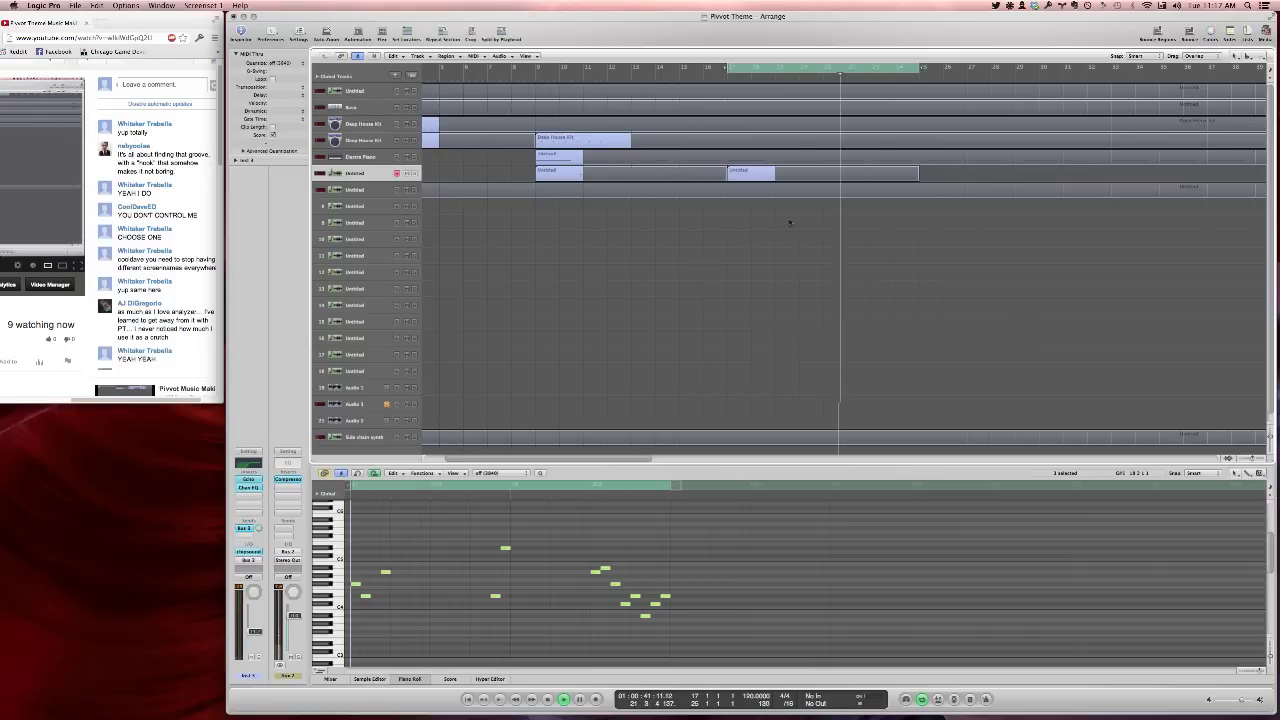
{"action": "scroll", "coordinate": [790, 220], "scroll_direction": "right", "scroll_amount": 2}
{"action": "scroll", "coordinate": [790, 222], "scroll_direction": "left", "scroll_amount": 5}
{"action": "scroll", "coordinate": [790, 222], "scroll_direction": "right", "scroll_amount": 2}
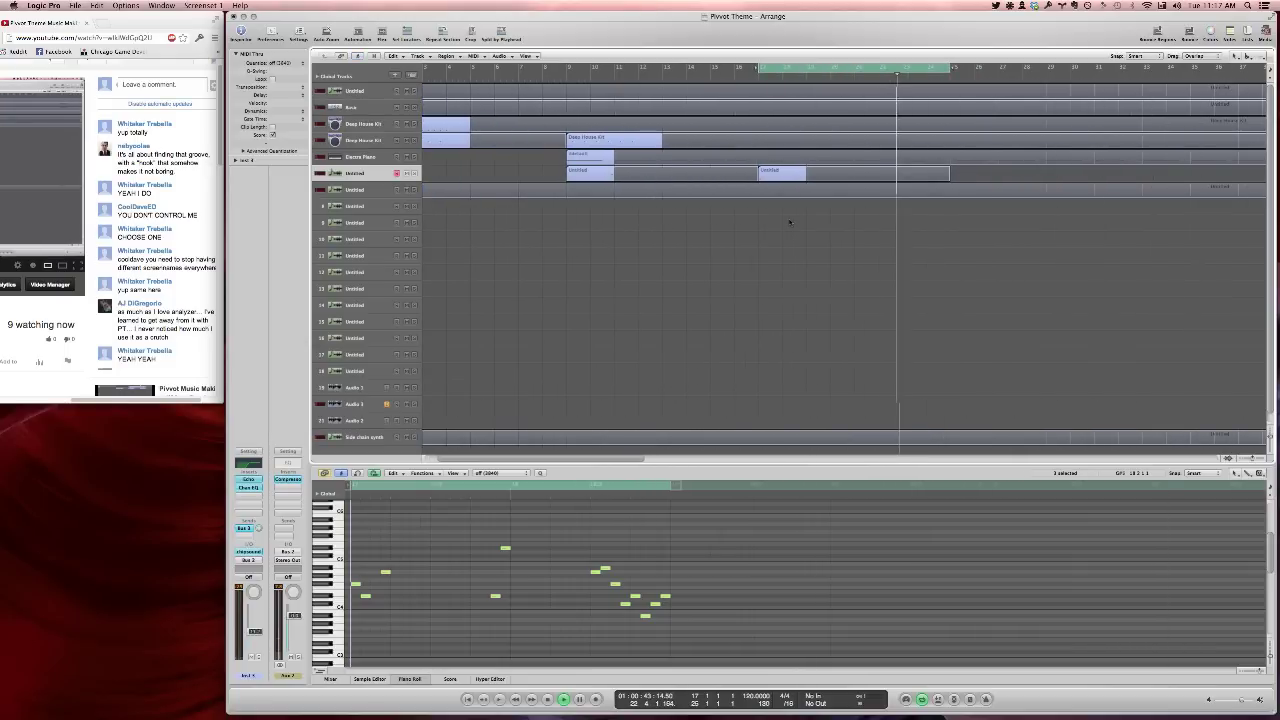
{"action": "scroll", "coordinate": [792, 221], "scroll_direction": "left", "scroll_amount": 3}
{"action": "scroll", "coordinate": [795, 221], "scroll_direction": "left", "scroll_amount": 1}
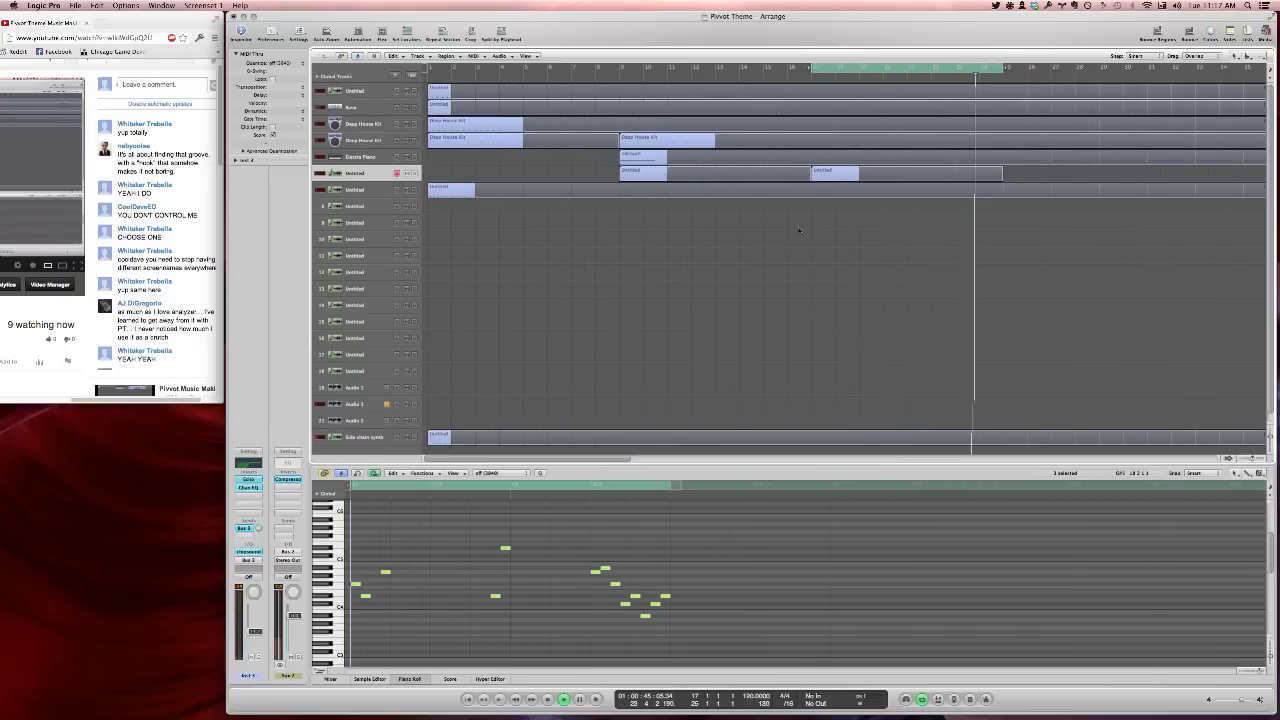
{"action": "key", "text": "space"}
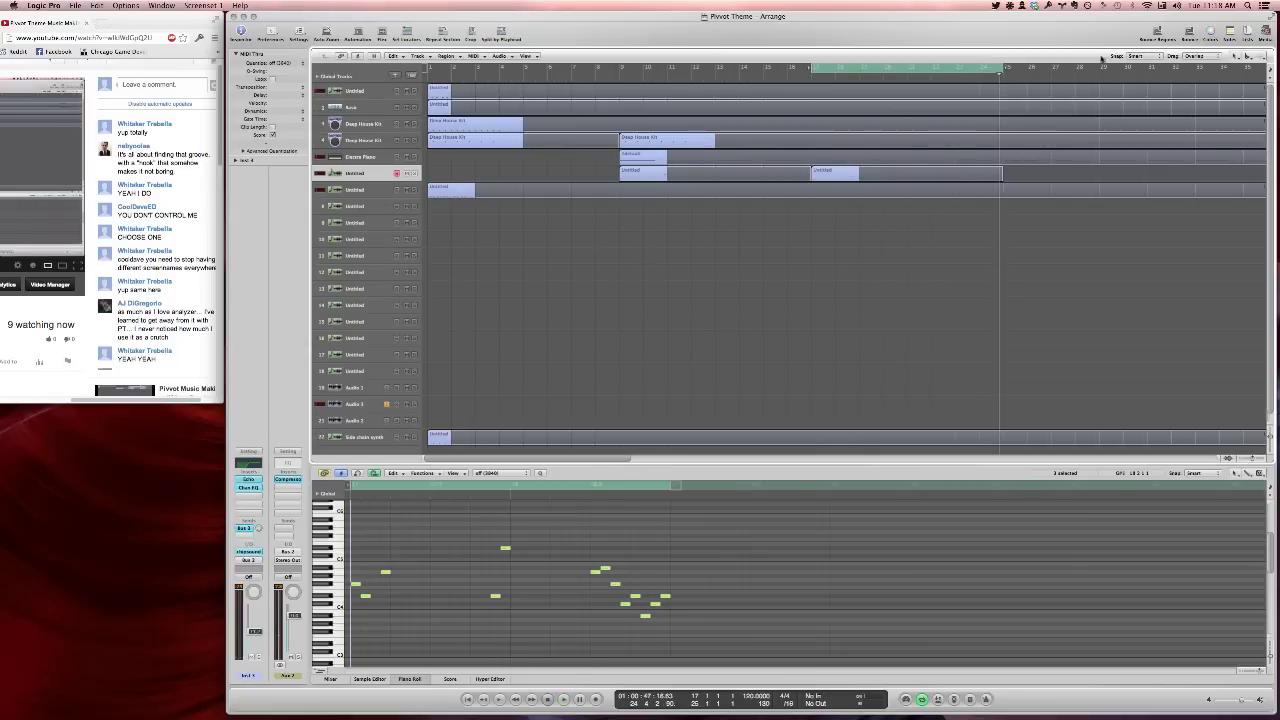
Show the audio Bin and place the snare file at bar 1 on a new track below Side chain synth
{"action": "left_click", "coordinate": [1262, 32]}
{"action": "left_click", "coordinate": [1117, 53]}
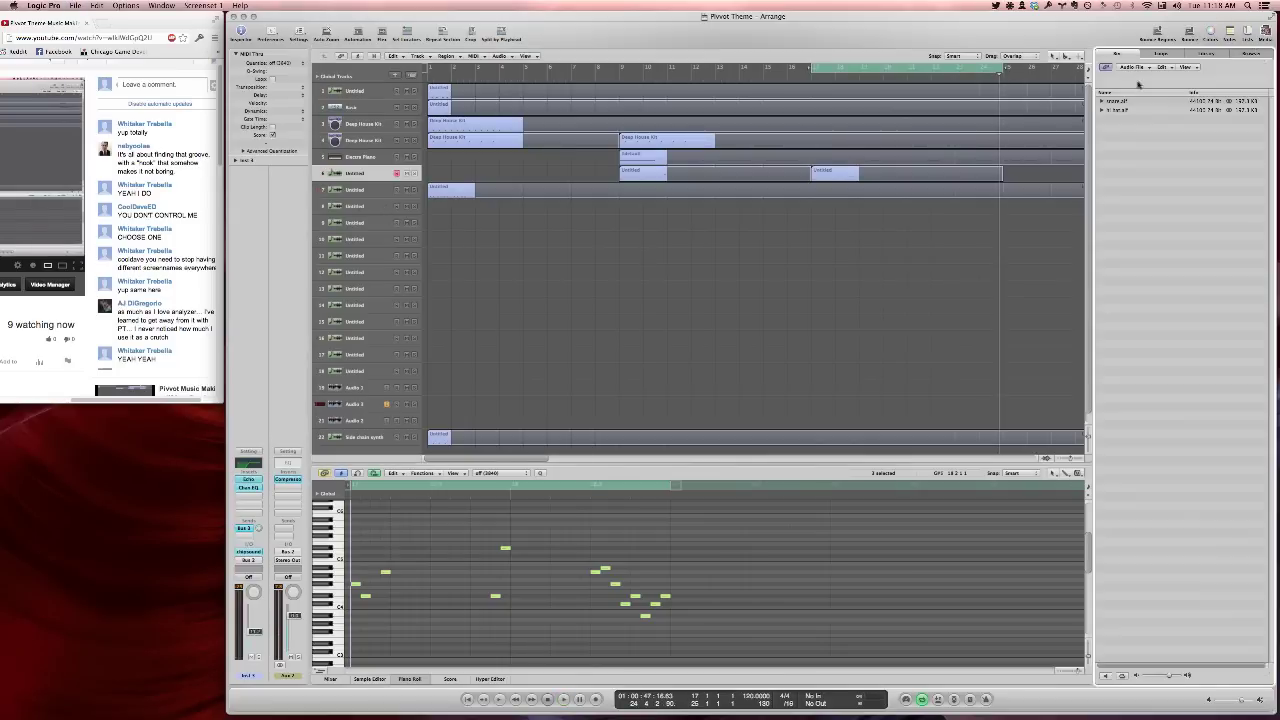
{"action": "left_click", "coordinate": [1131, 66]}
{"action": "left_click", "coordinate": [1111, 51]}
{"action": "scroll", "coordinate": [1063, 170], "scroll_direction": "down", "scroll_amount": 1}
{"action": "left_click_drag", "start_coordinate": [1115, 100], "coordinate": [436, 446]}
Convert the snare region to a new audio file named snareReverse
{"action": "scroll", "coordinate": [436, 446], "scroll_direction": "down", "scroll_amount": 1}
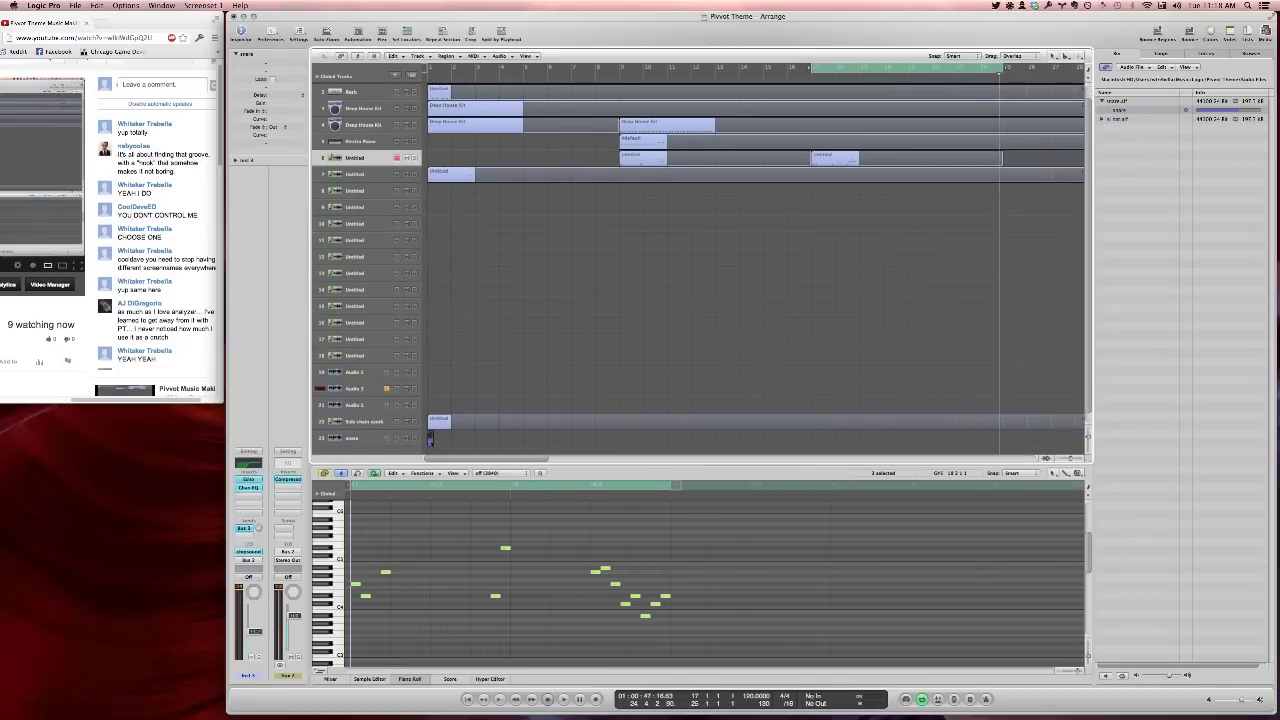
{"action": "right_click", "coordinate": [430, 440]}
{"action": "key", "text": "z"}
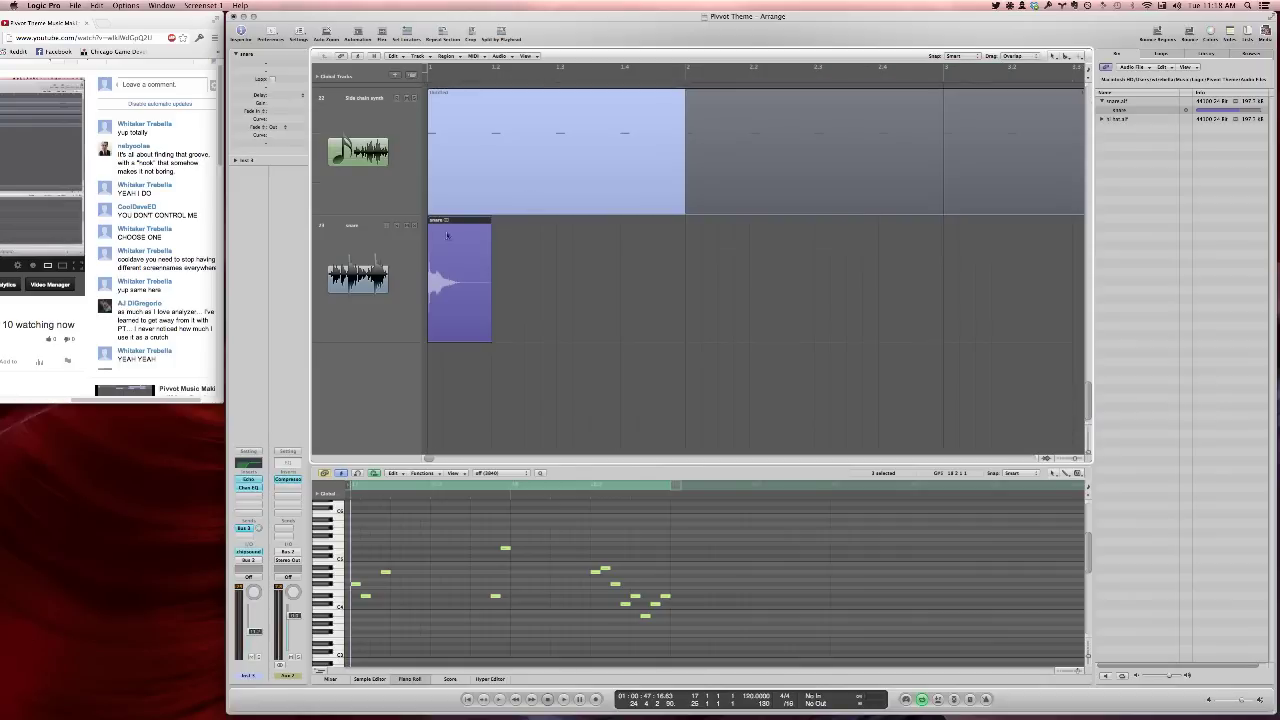
{"action": "right_click", "coordinate": [441, 245]}
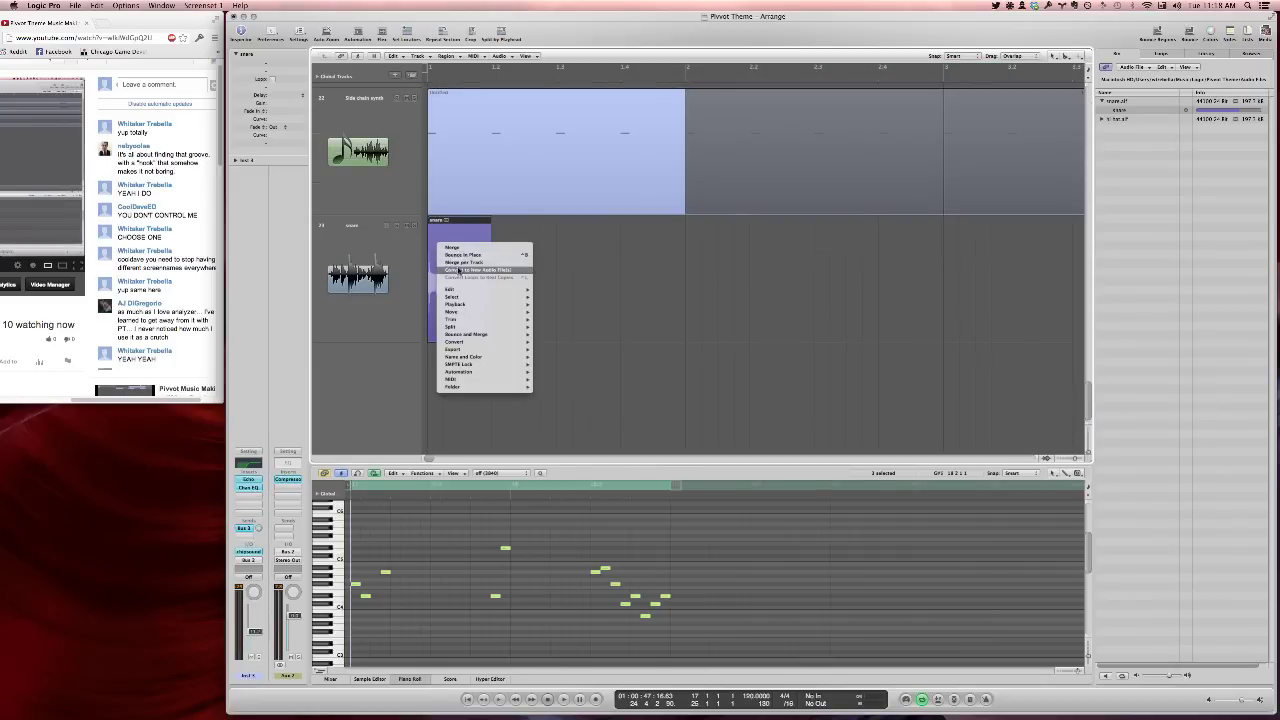
{"action": "left_click", "coordinate": [462, 270]}
{"action": "type", "text": "Re"}
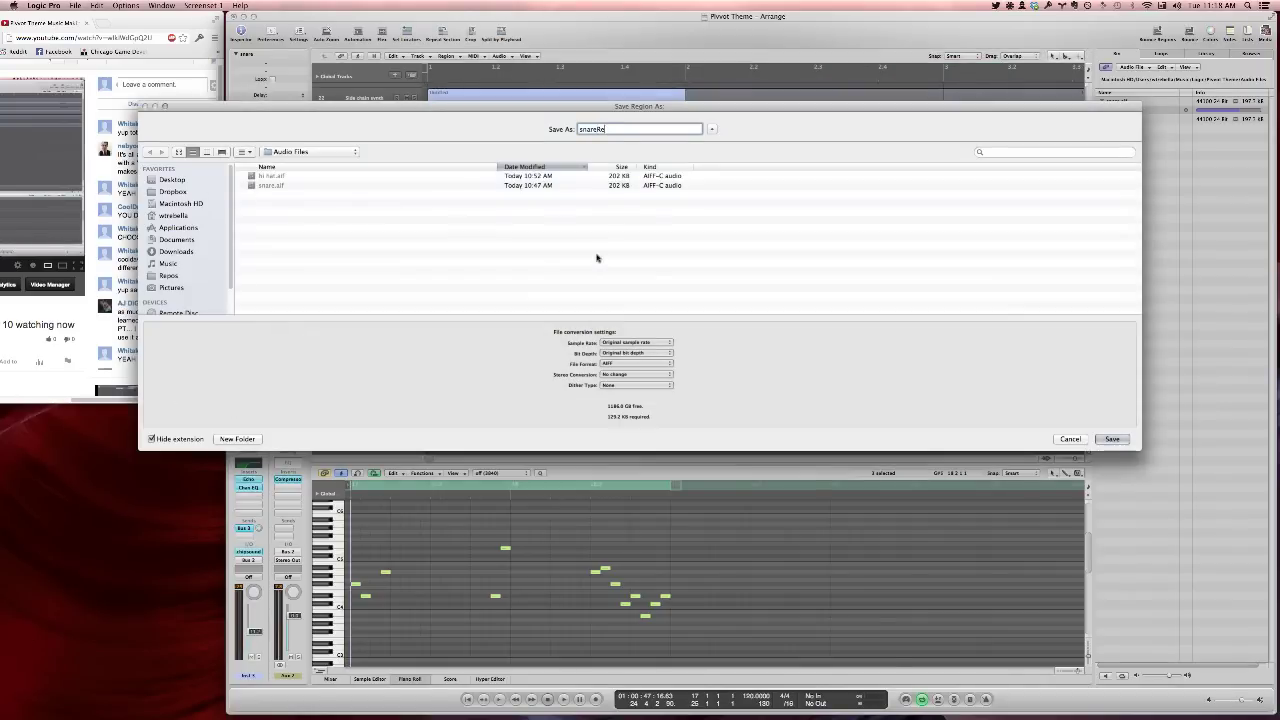
{"action": "type", "text": "verse"}
{"action": "key", "text": "Return"}
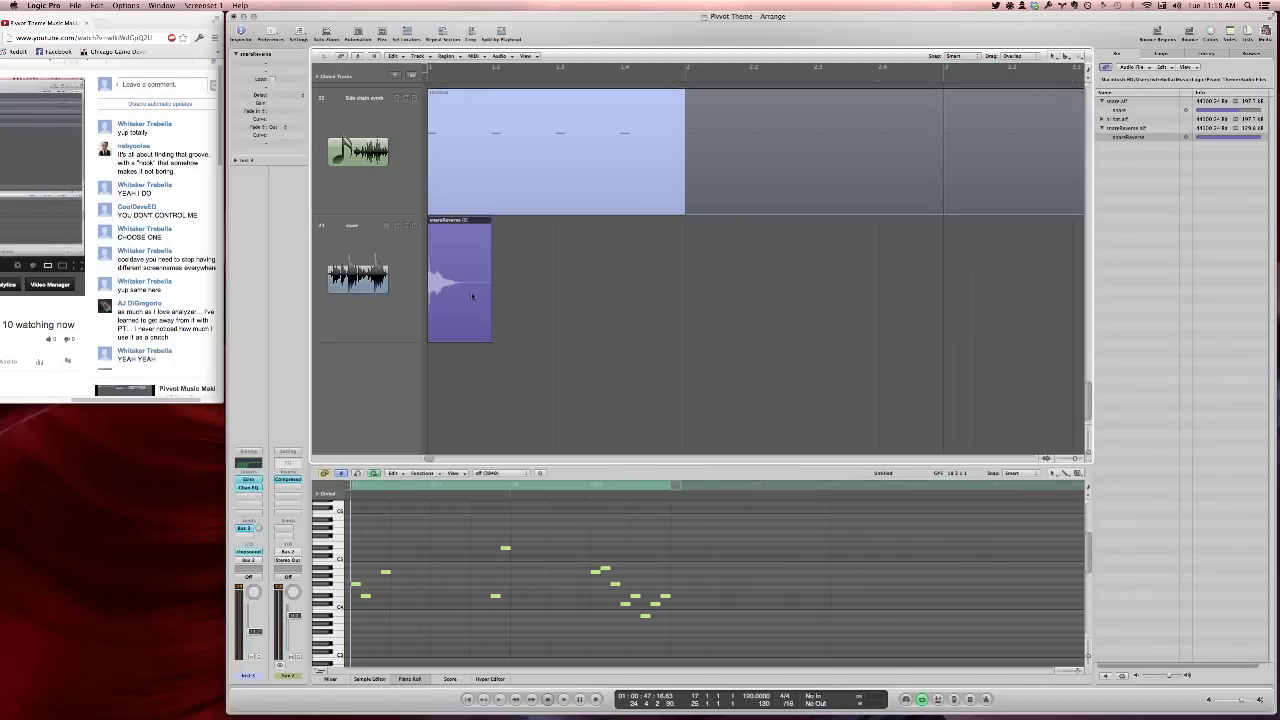
Reverse the snareReverse audio in the Sample Editor and deselect the region
{"action": "double_click", "coordinate": [472, 296]}
{"action": "left_click", "coordinate": [426, 473]}
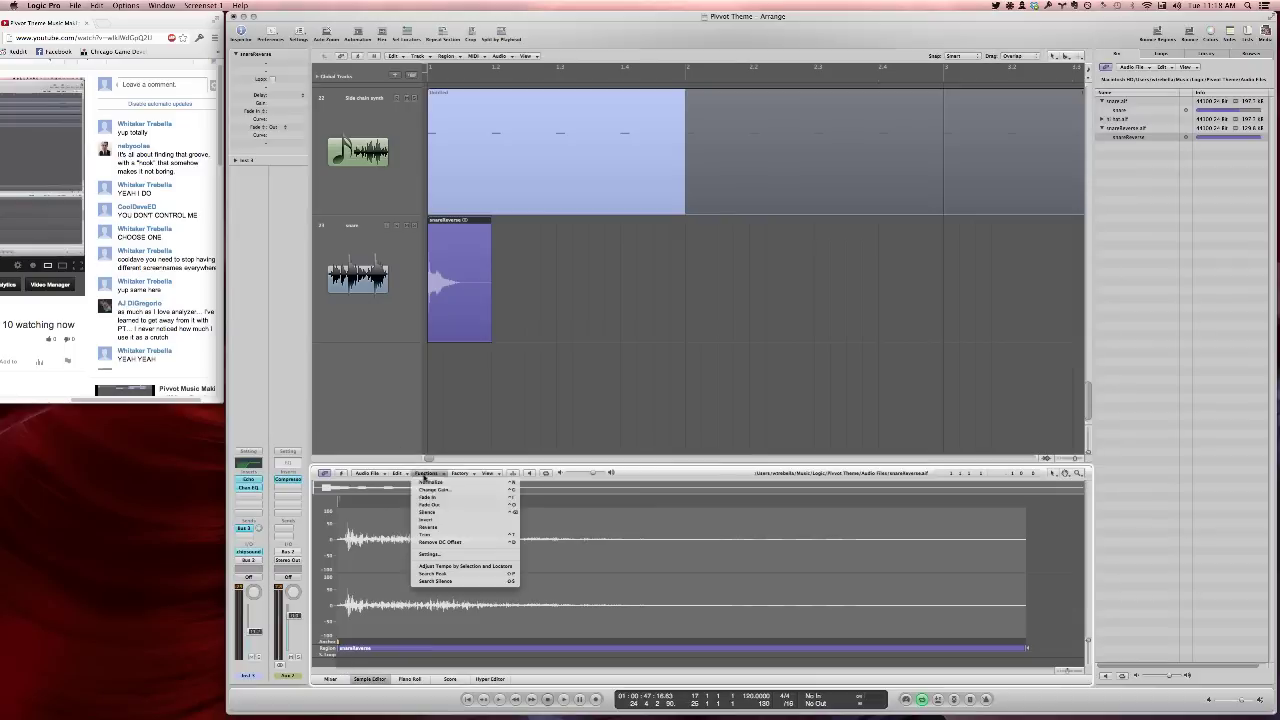
{"action": "left_click", "coordinate": [427, 527]}
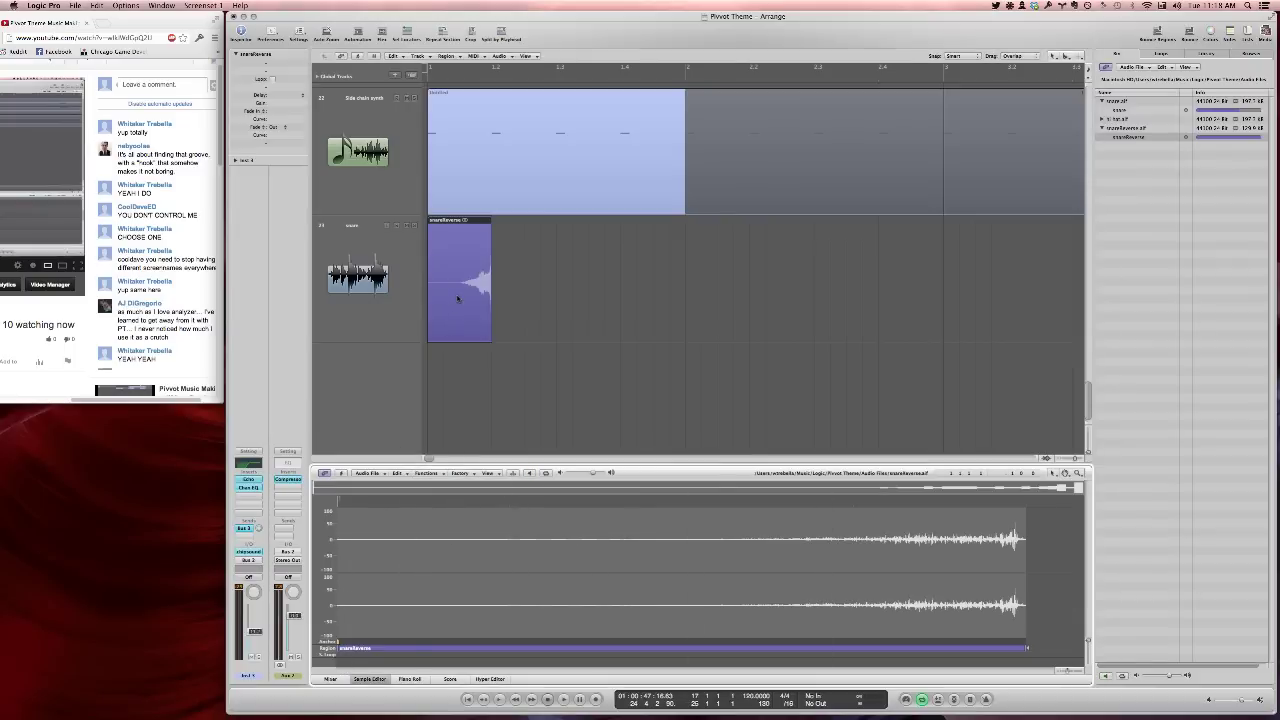
{"action": "left_click", "coordinate": [572, 325]}
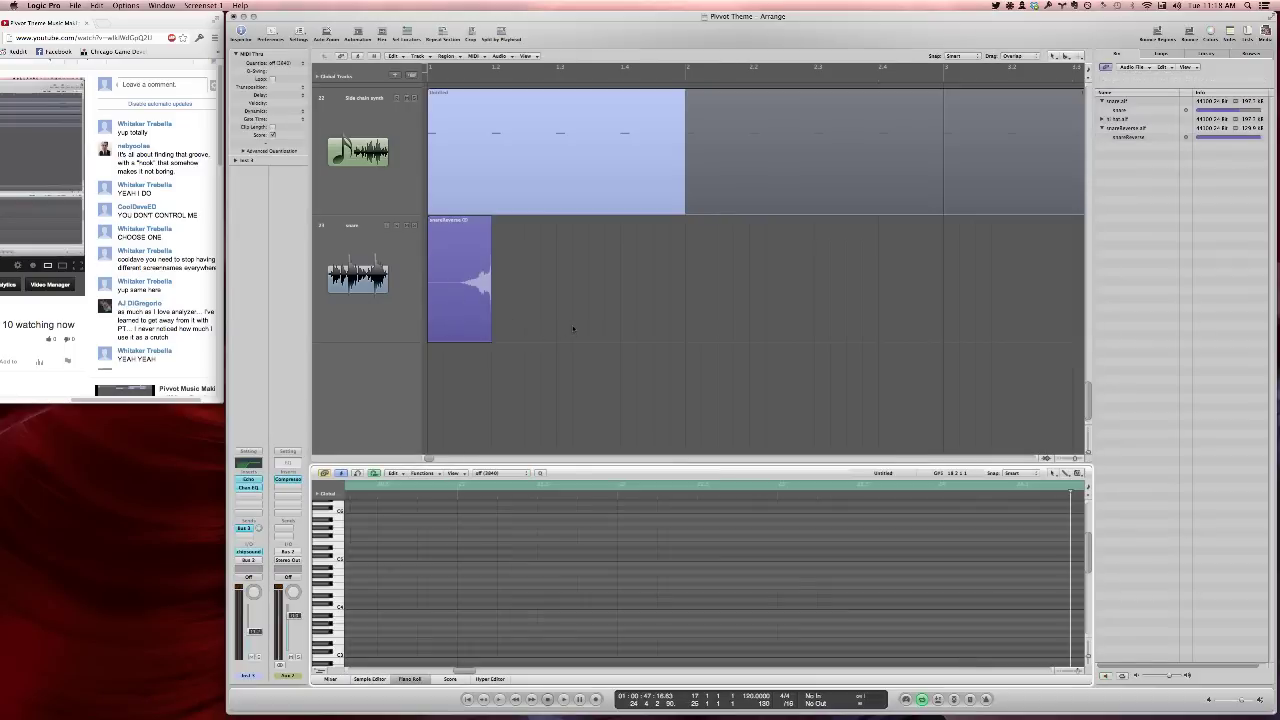
Copy the reversed snare region to just before bar 9, then set the cycle range to bars 8–23 and play it
{"action": "key", "text": "p"}
{"action": "key", "text": "ctrl+Up"}
{"action": "key", "text": "ctrl+Up"}
{"action": "key", "text": "ctrl+Up"}
{"action": "key", "text": "ctrl+Up"}
{"action": "key", "text": "ctrl+Left"}
{"action": "key", "text": "ctrl+Left"}
{"action": "key", "text": "ctrl+Left"}
{"action": "key", "text": "ctrl+Left"}
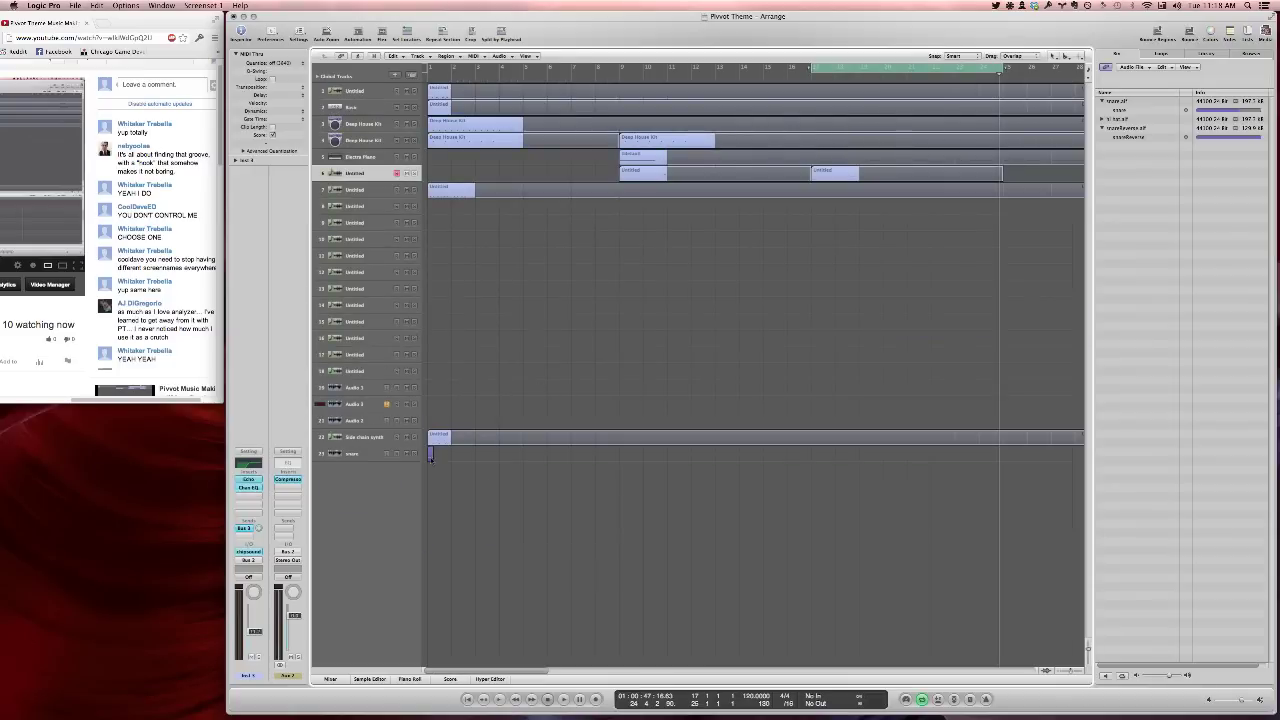
{"action": "left_click_drag", "start_coordinate": [430, 454], "coordinate": [616, 455]}
{"action": "left_click_drag", "start_coordinate": [598, 64], "coordinate": [955, 66]}
{"action": "key", "text": "space"}
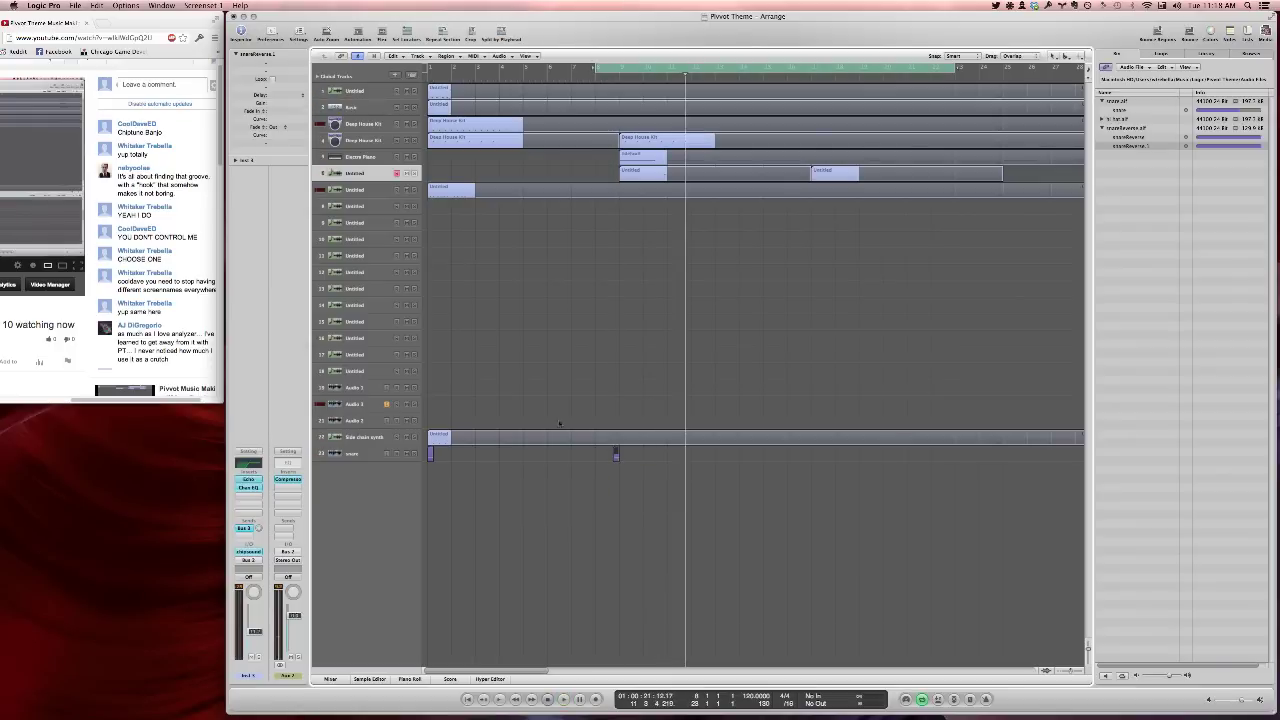
Time-stretch the copied reversed snare so it starts just after bar 8 and still ends at bar 9, and play it
{"action": "left_click_drag", "start_coordinate": [560, 424], "coordinate": [760, 499]}
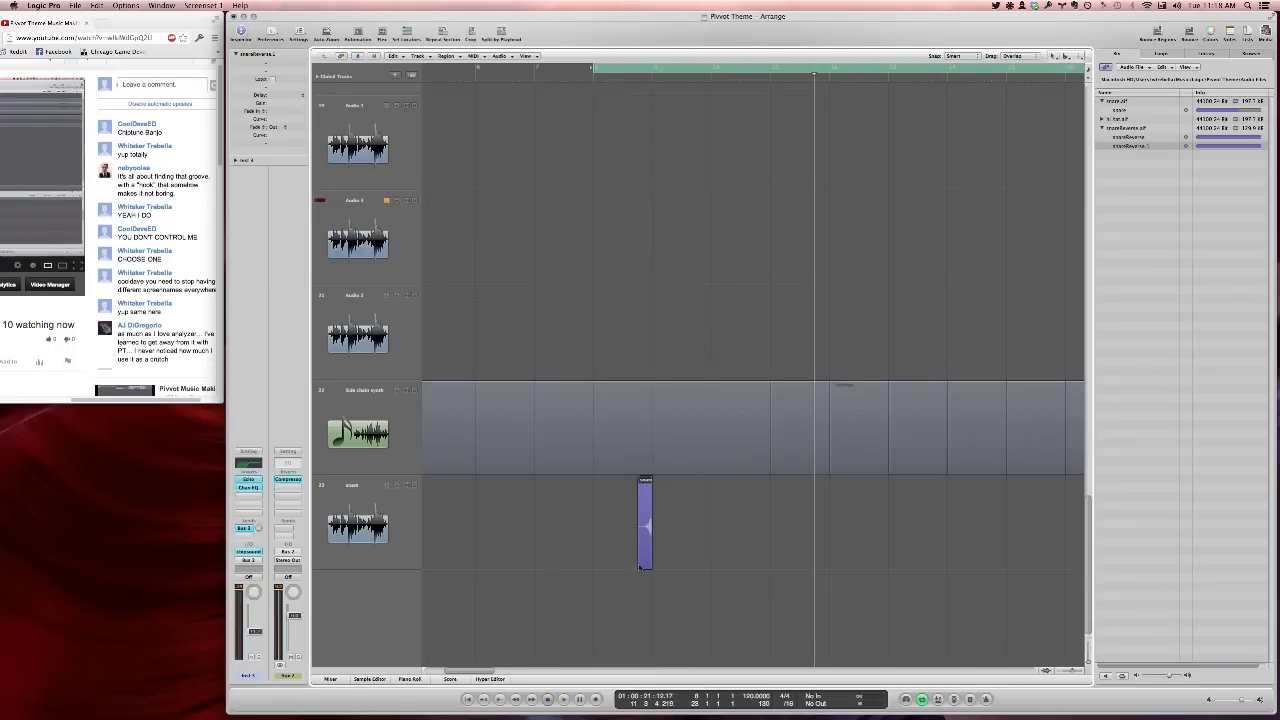
{"action": "left_click_drag", "start_coordinate": [640, 567], "coordinate": [600, 568]}
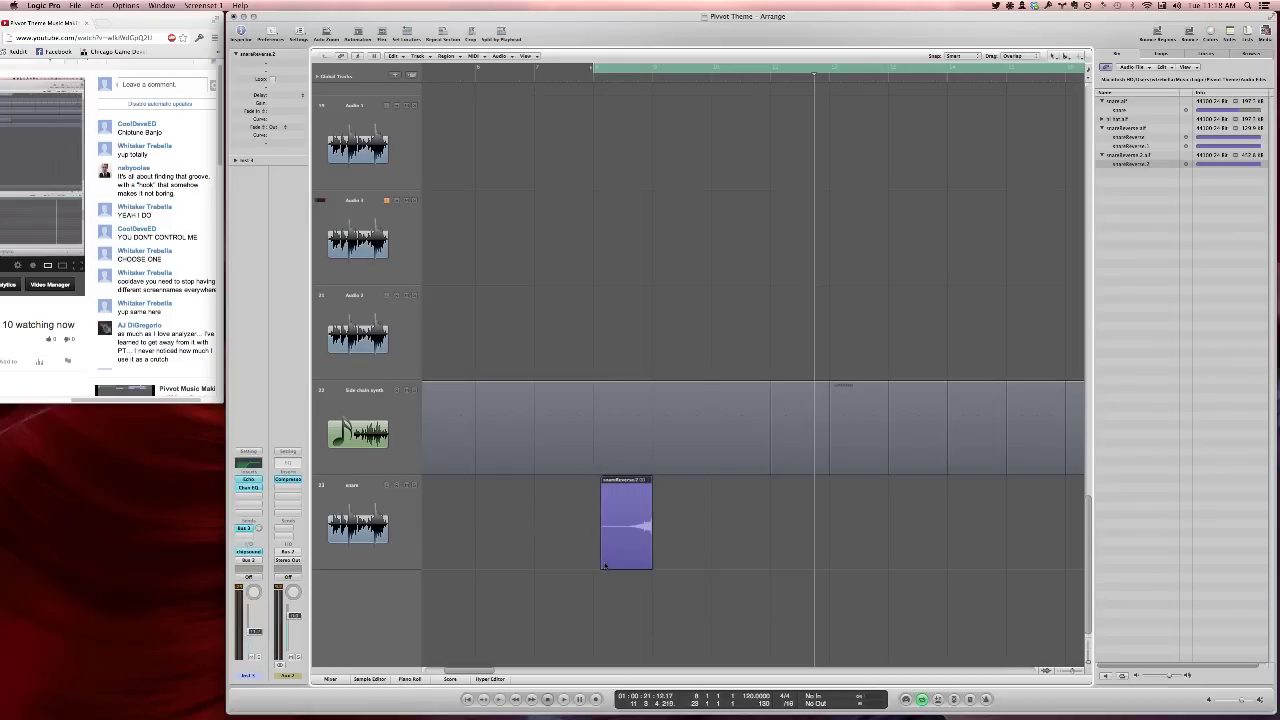
{"action": "key", "text": "space"}
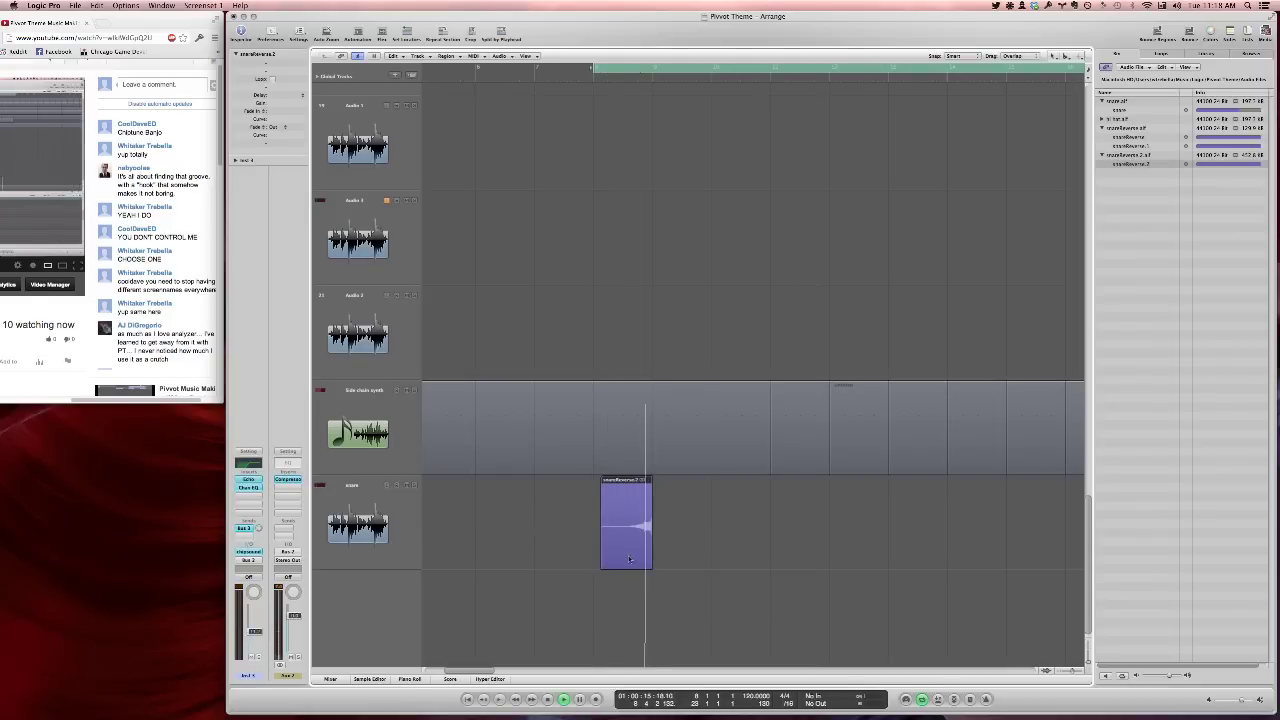
Undo the time-stretch of the reversed snare before bar 9, hide the media area and stop playback
{"action": "key", "text": "super+z"}
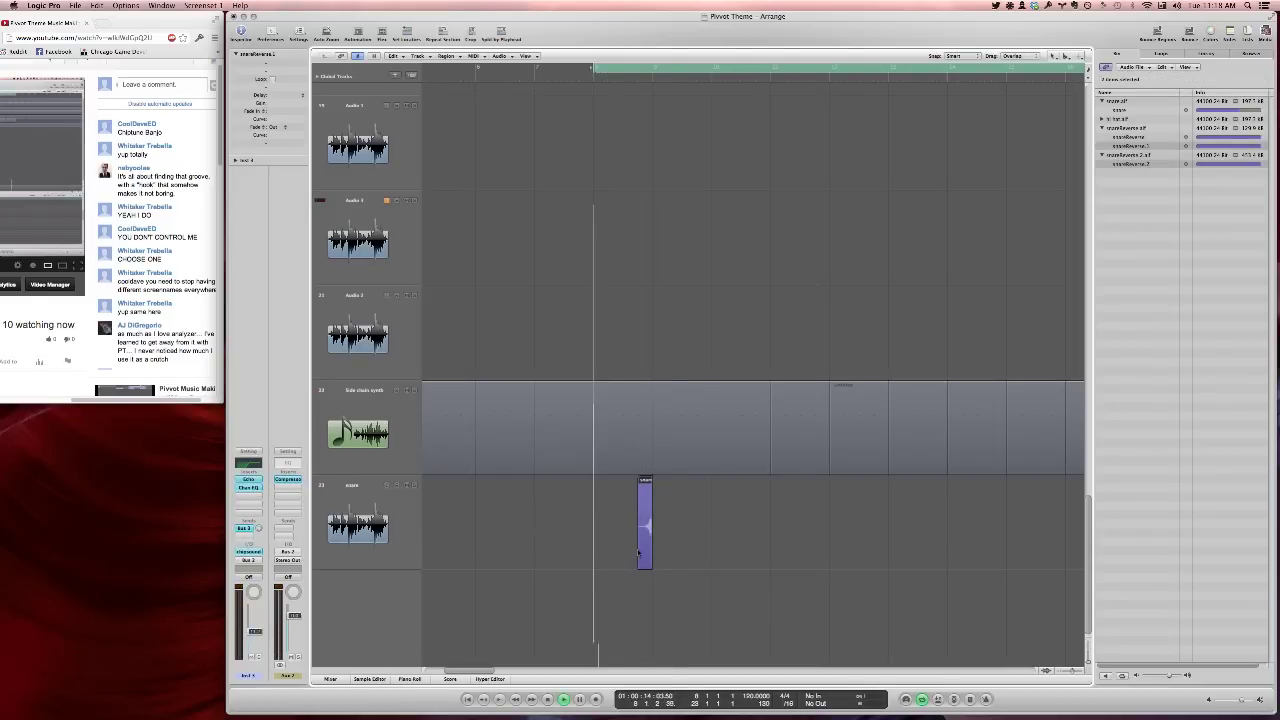
{"action": "left_click", "coordinate": [404, 552]}
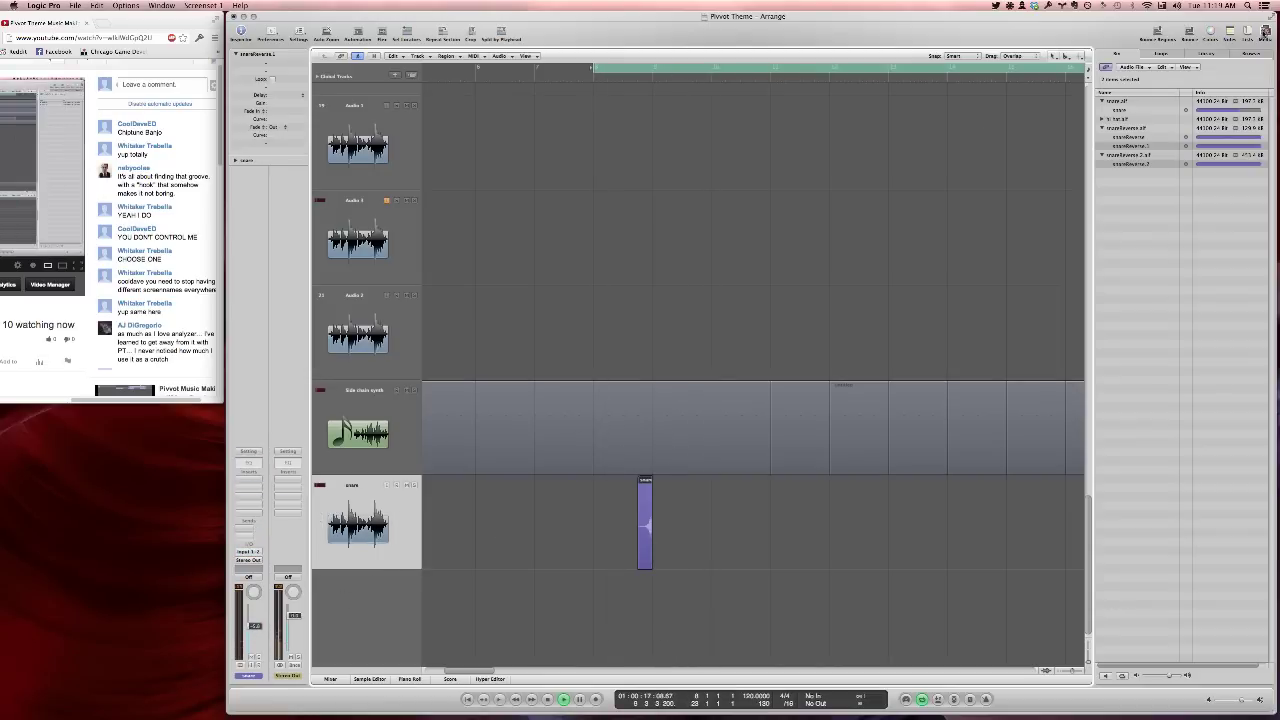
{"action": "left_click", "coordinate": [1253, 37]}
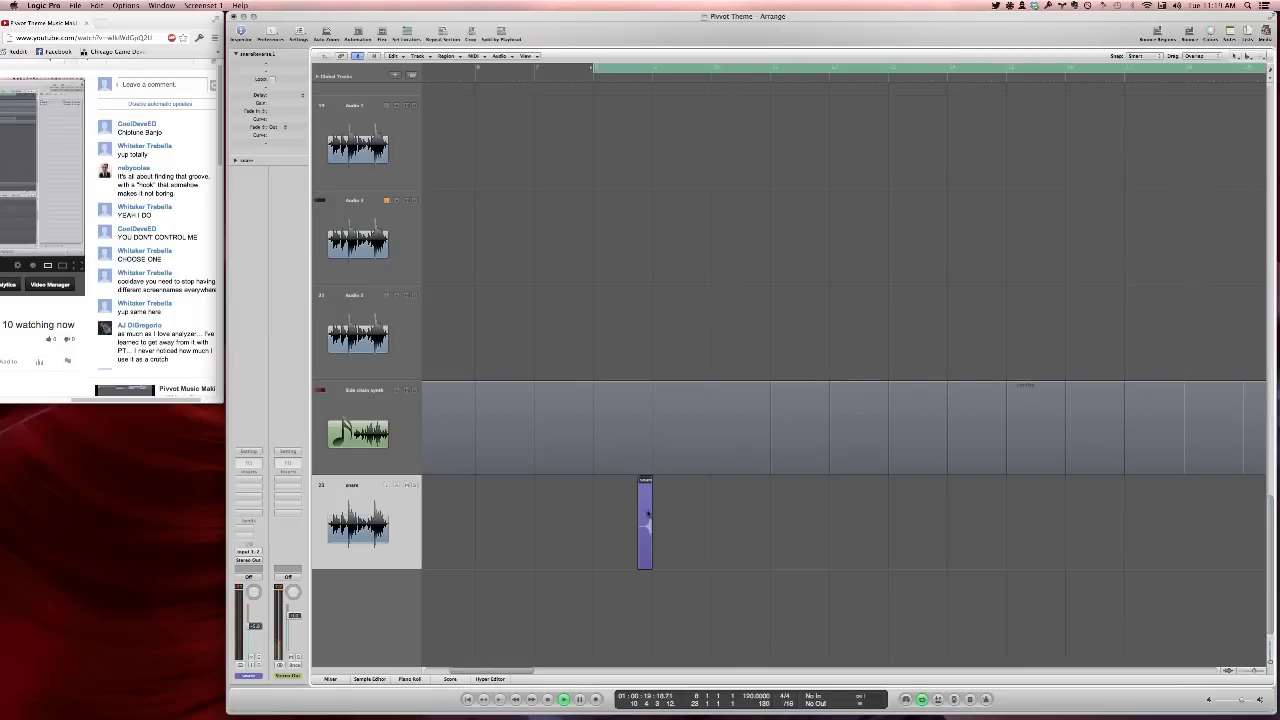
{"action": "key", "text": "space"}
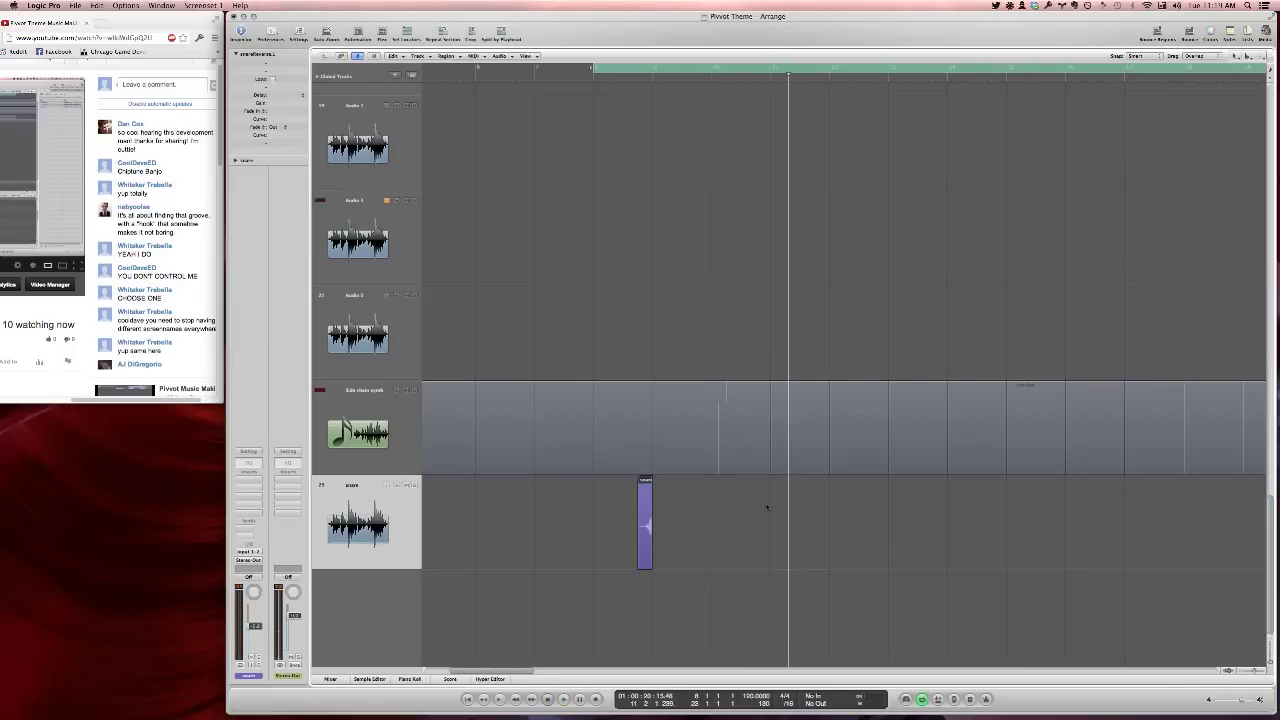
{"action": "left_click_drag", "start_coordinate": [647, 514], "coordinate": [769, 508]}
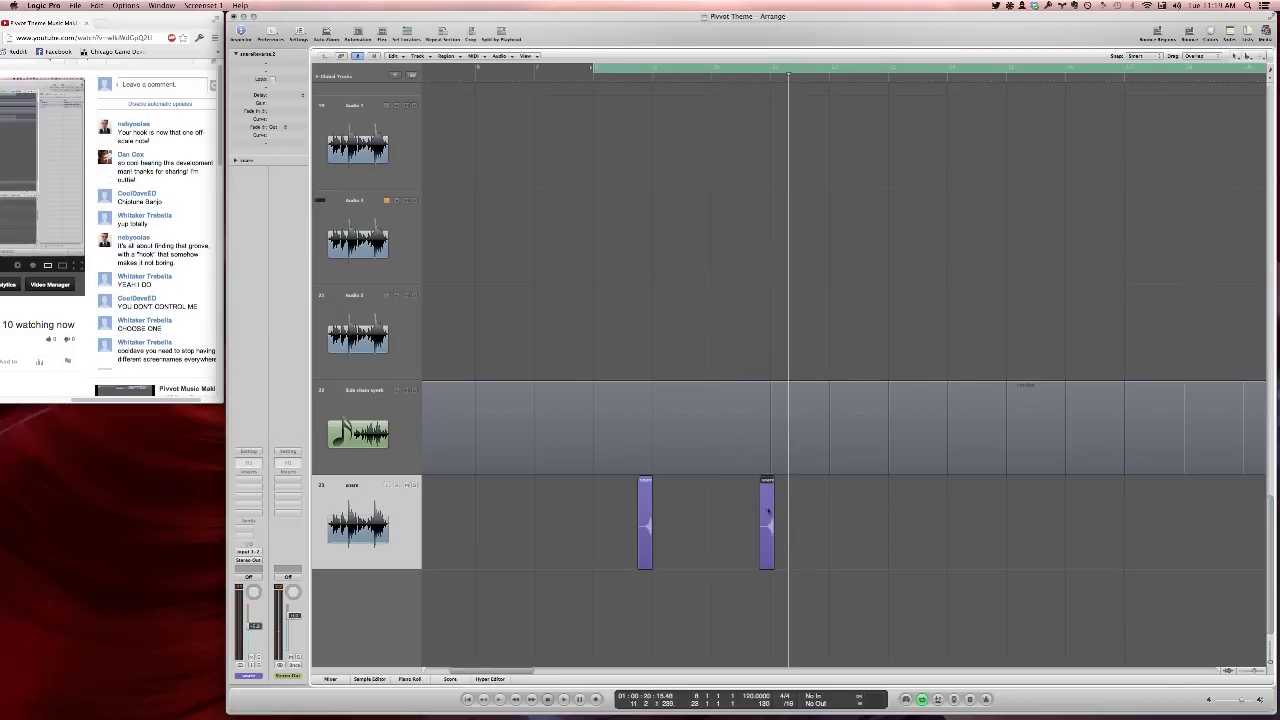
{"action": "key", "text": "Delete"}
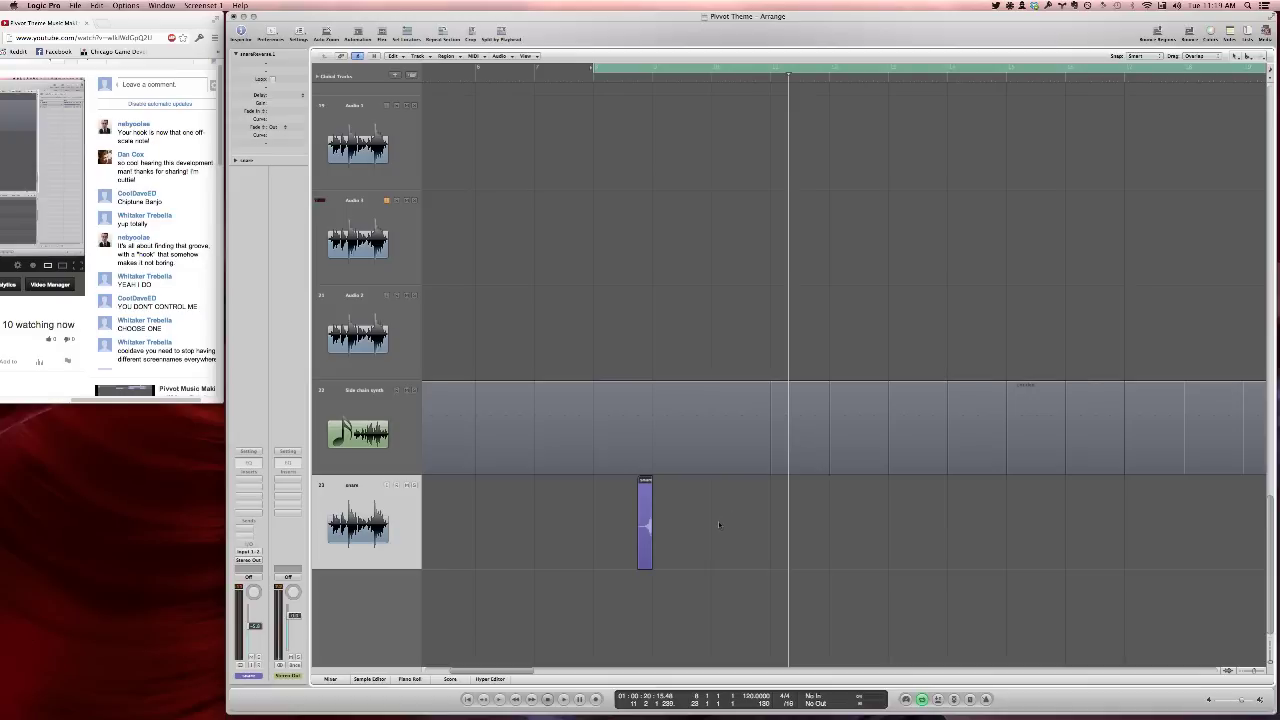
Reply "hope so!" in the YouTube live chat, post a thank-you to the departing viewer, and return to Logic Pro
{"action": "left_click", "coordinate": [169, 84]}
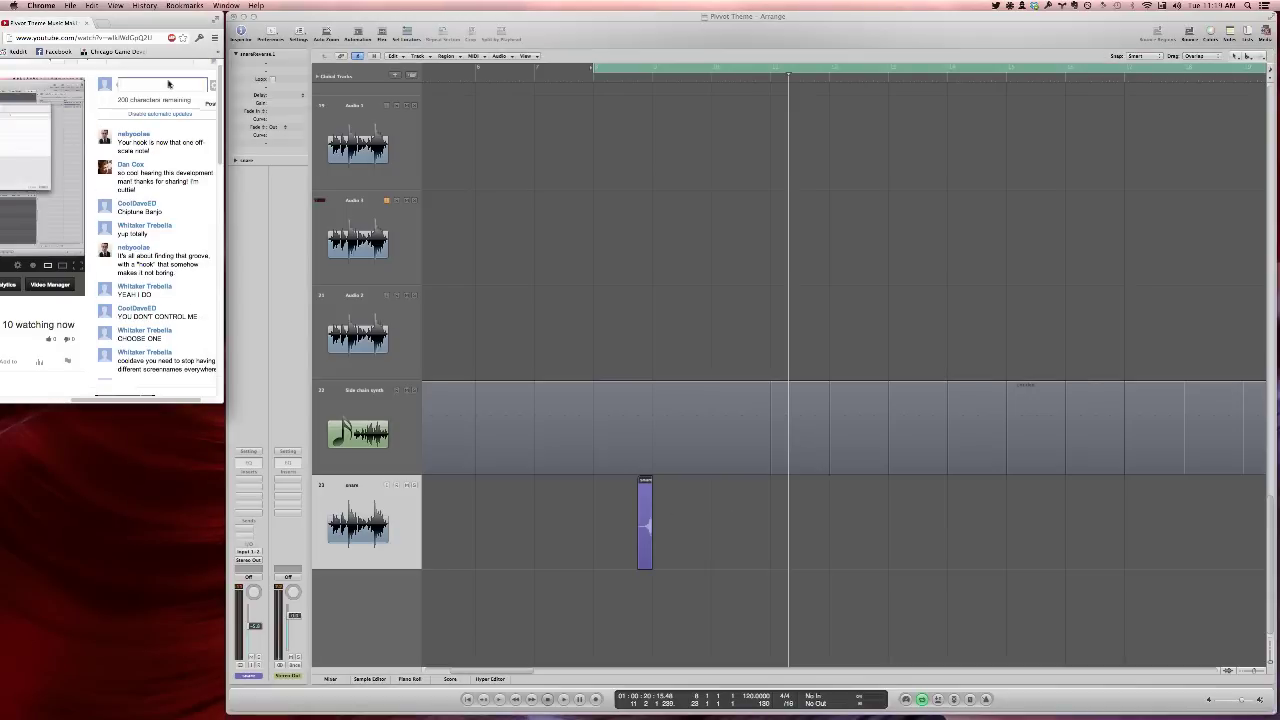
{"action": "type", "text": "I hop"}
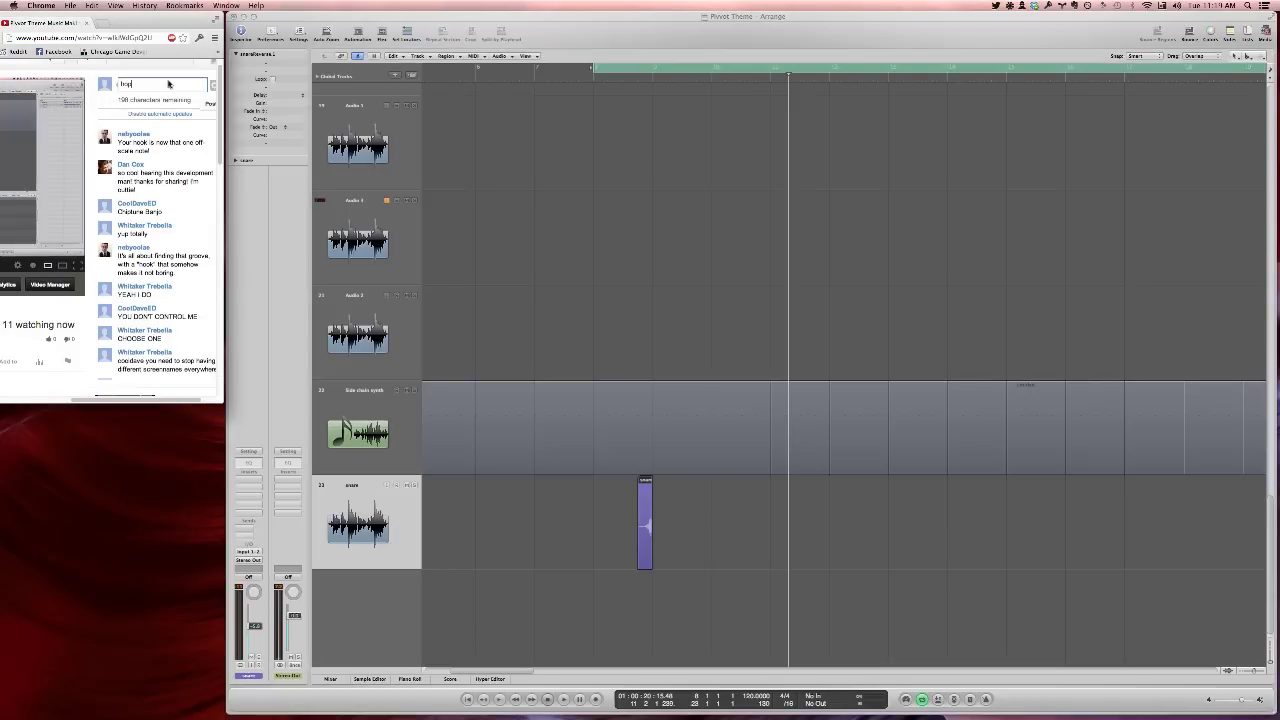
{"action": "type", "text": "e so!"}
{"action": "key", "text": "Return"}
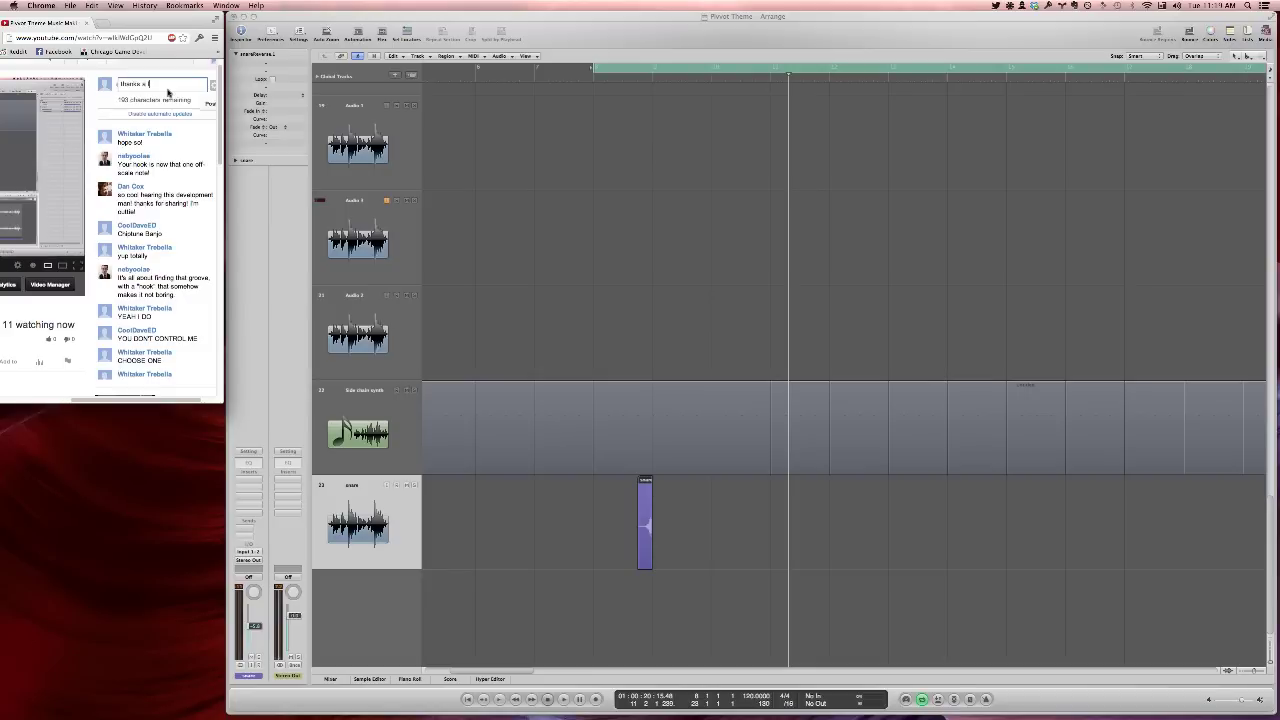
{"action": "key", "text": "Return"}
{"action": "left_click", "coordinate": [692, 513]}
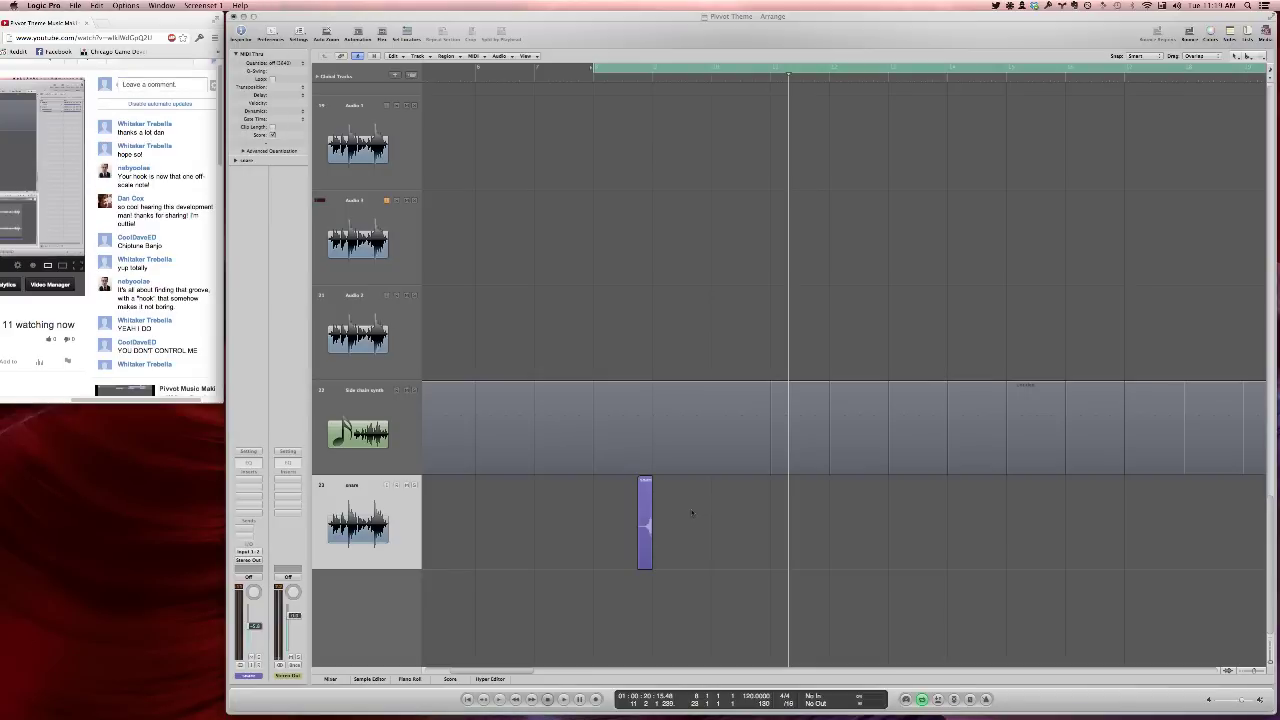
Play the transition with the full arrangement in view, and open the Ultrabeat instrument of the second Deep House Kit track
{"action": "key", "text": "space"}
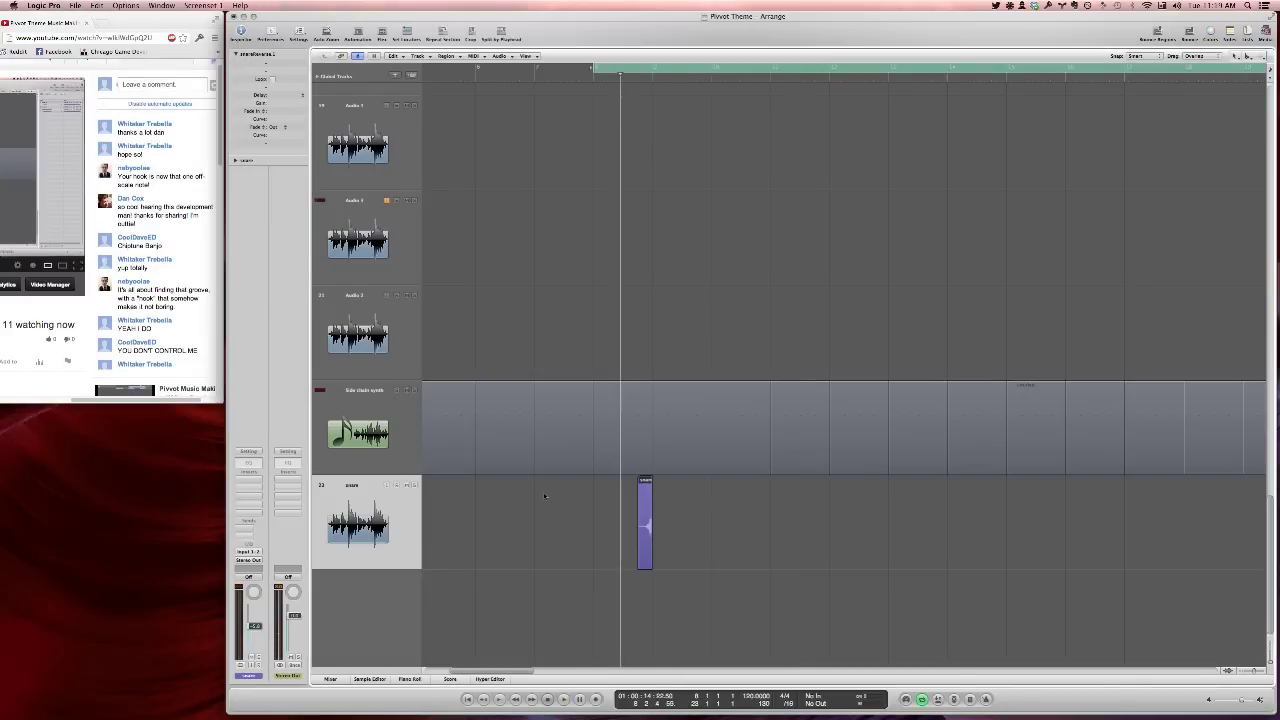
{"action": "key", "text": "z"}
{"action": "left_click", "coordinate": [366, 141]}
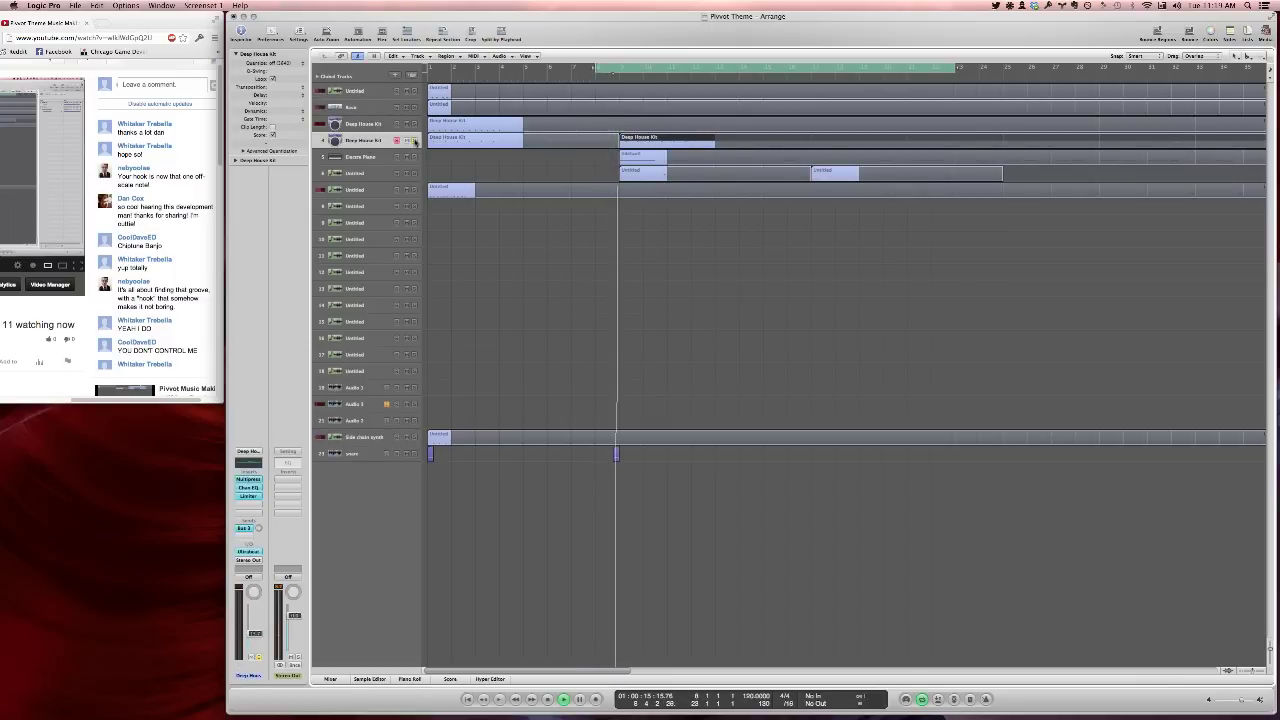
{"action": "key", "text": "space"}
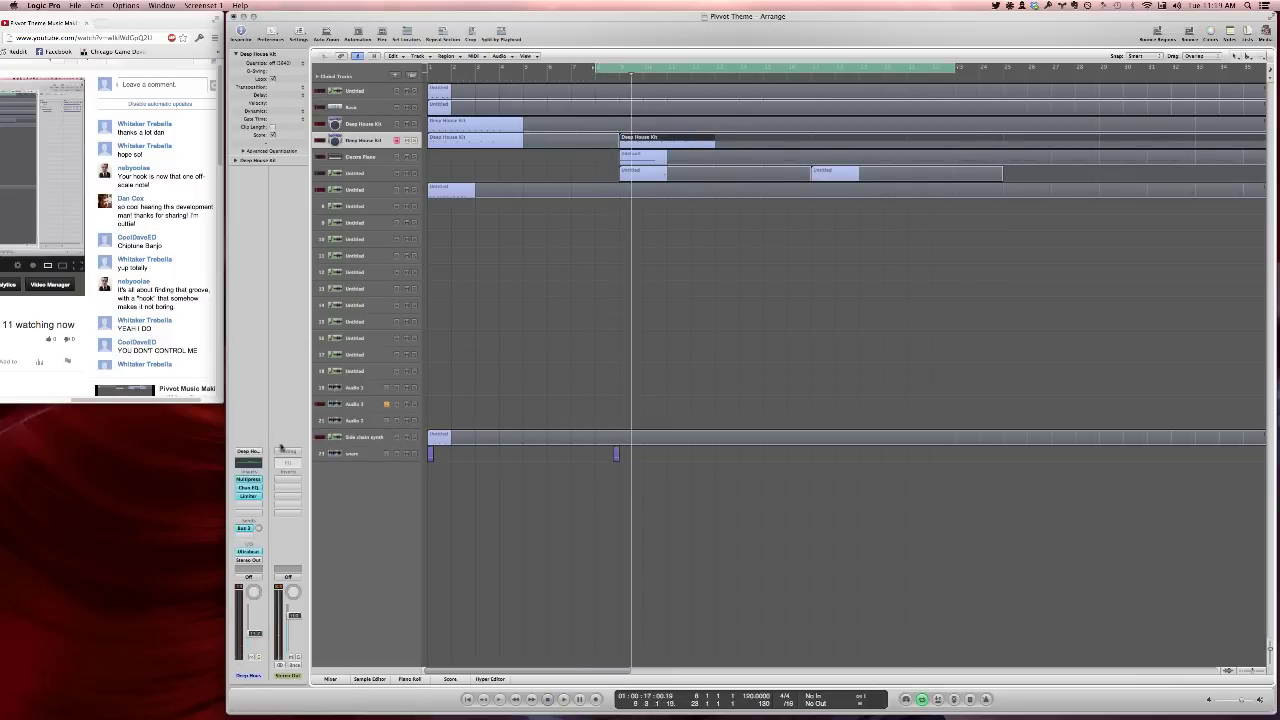
{"action": "left_click", "coordinate": [250, 552]}
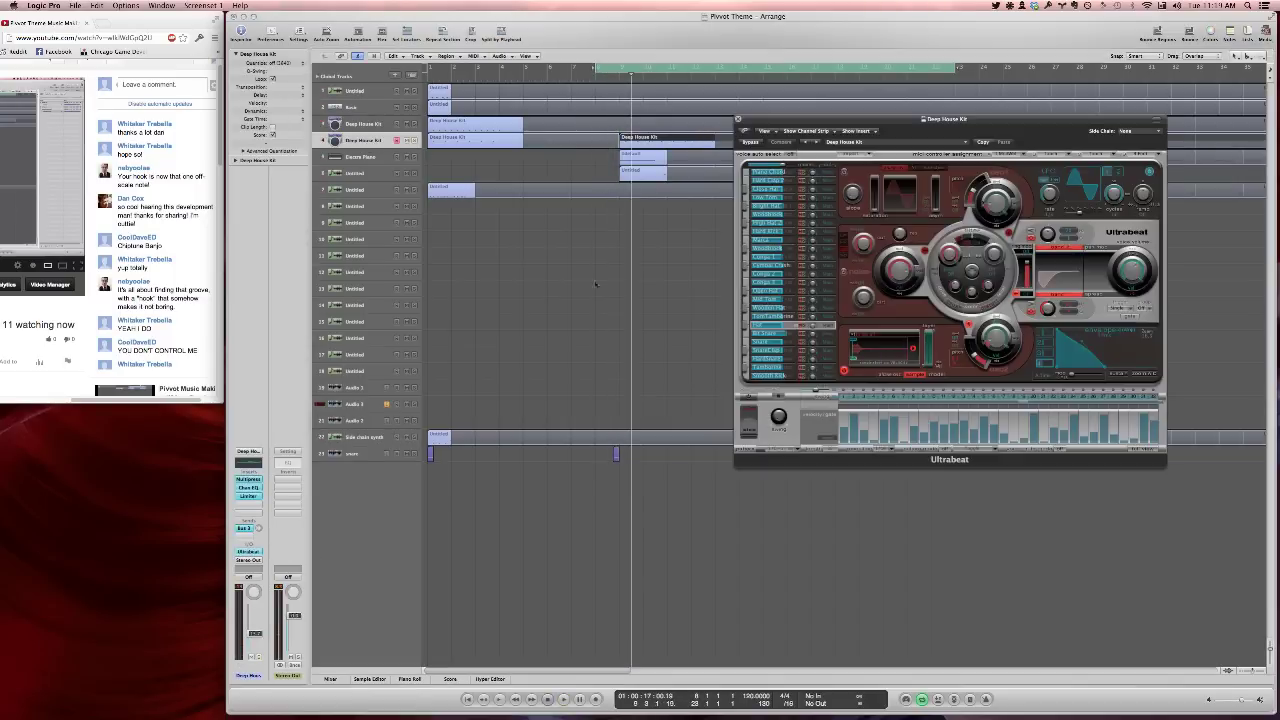
Initialise the Ultrabeat voice just above the Hat voice as a Sample voice and load snareReverse.2.aif into it
{"action": "left_click", "coordinate": [768, 316]}
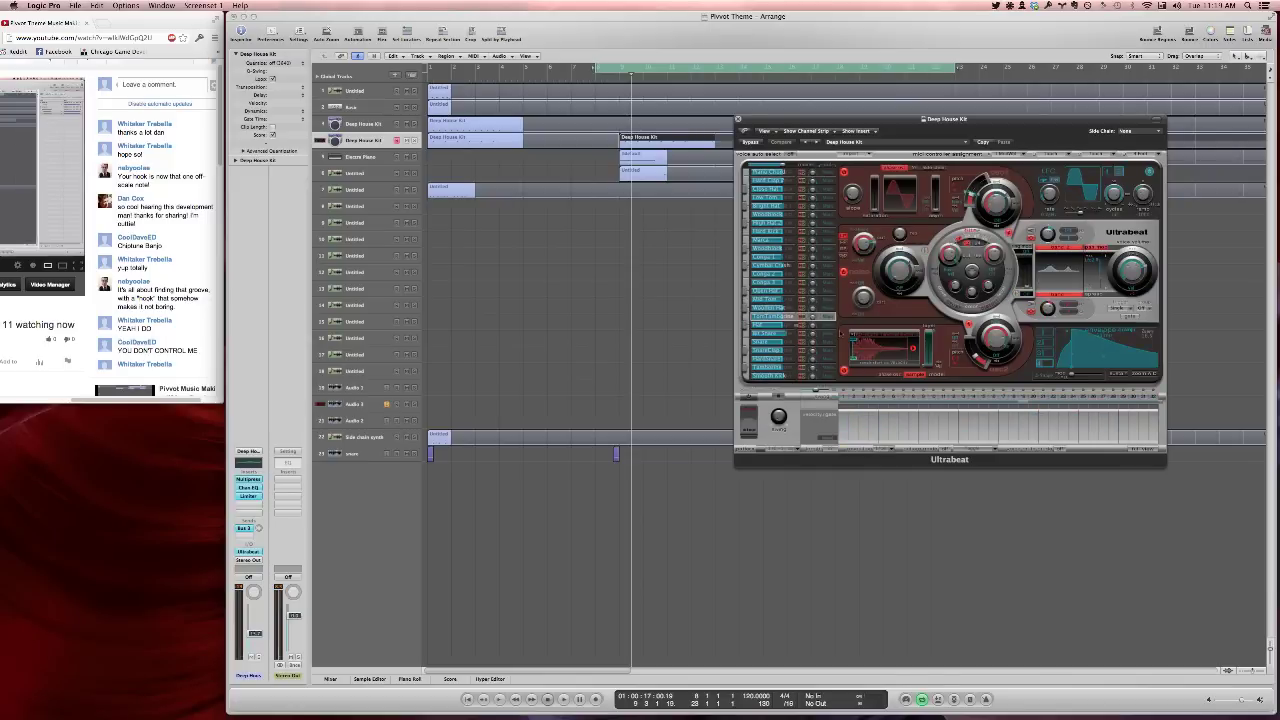
{"action": "right_click", "coordinate": [778, 316]}
{"action": "mouse_move", "coordinate": [792, 348]}
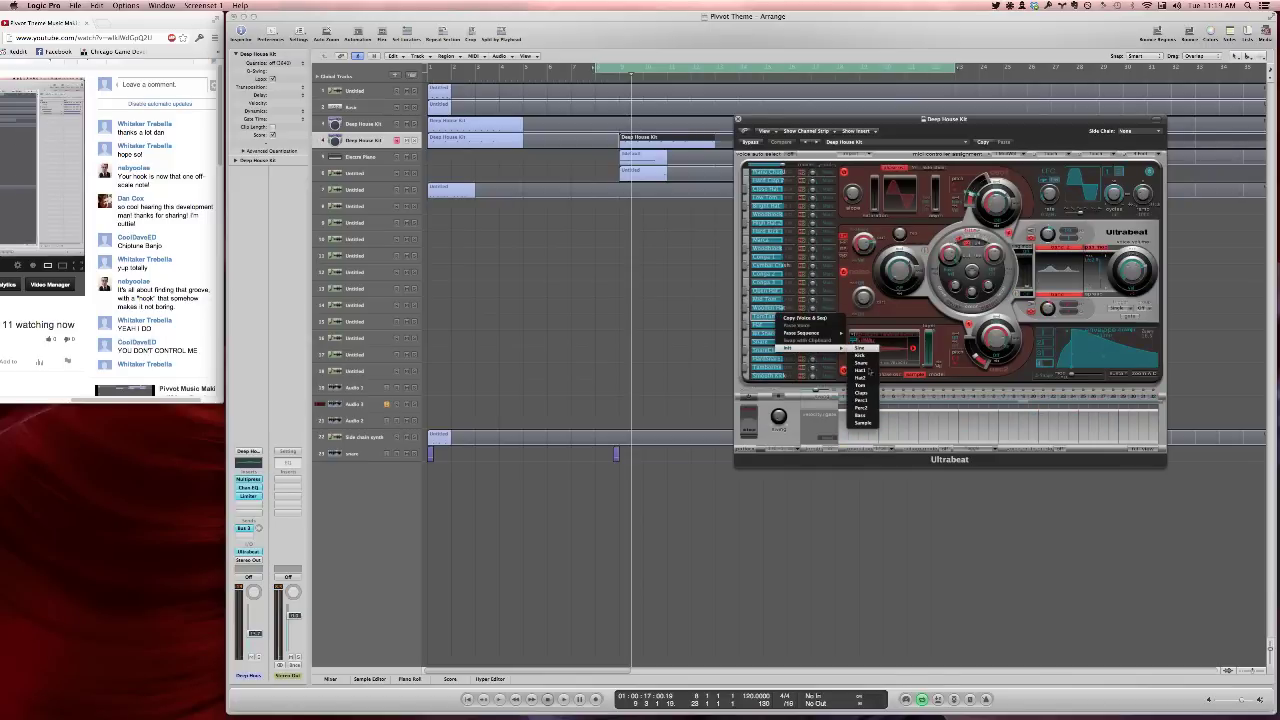
{"action": "left_click", "coordinate": [862, 423]}
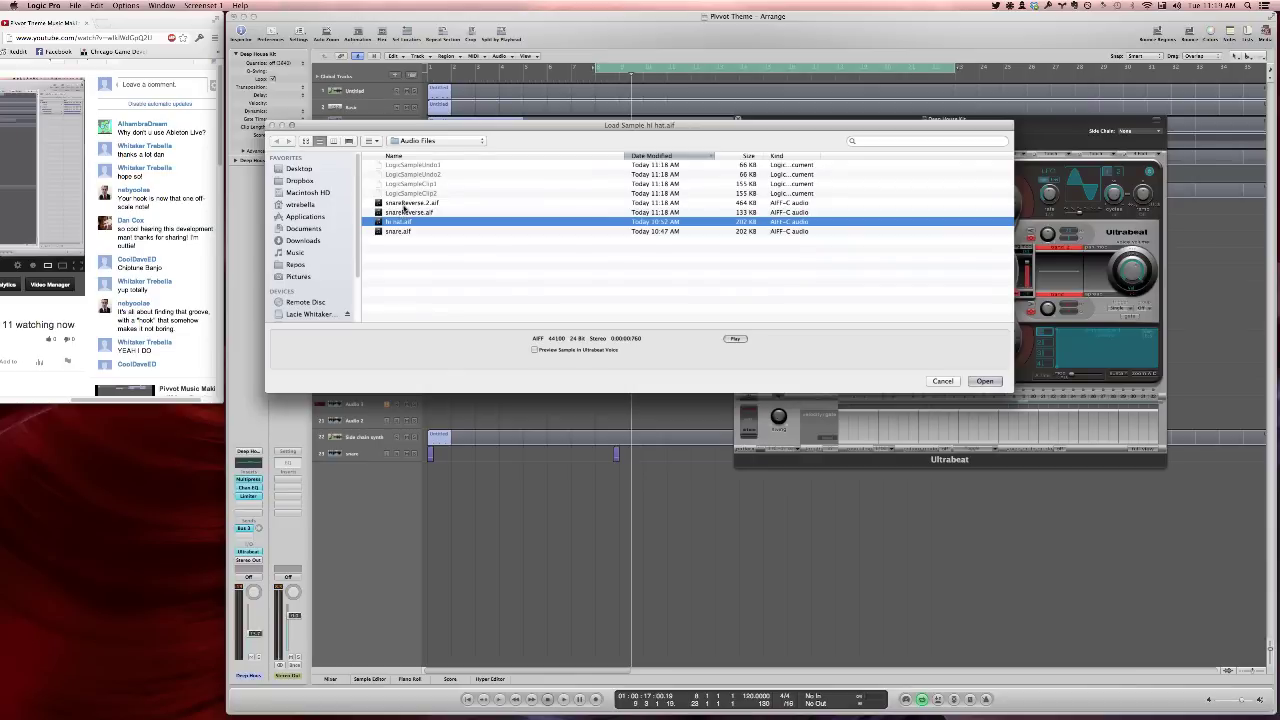
{"action": "key", "text": "Return"}
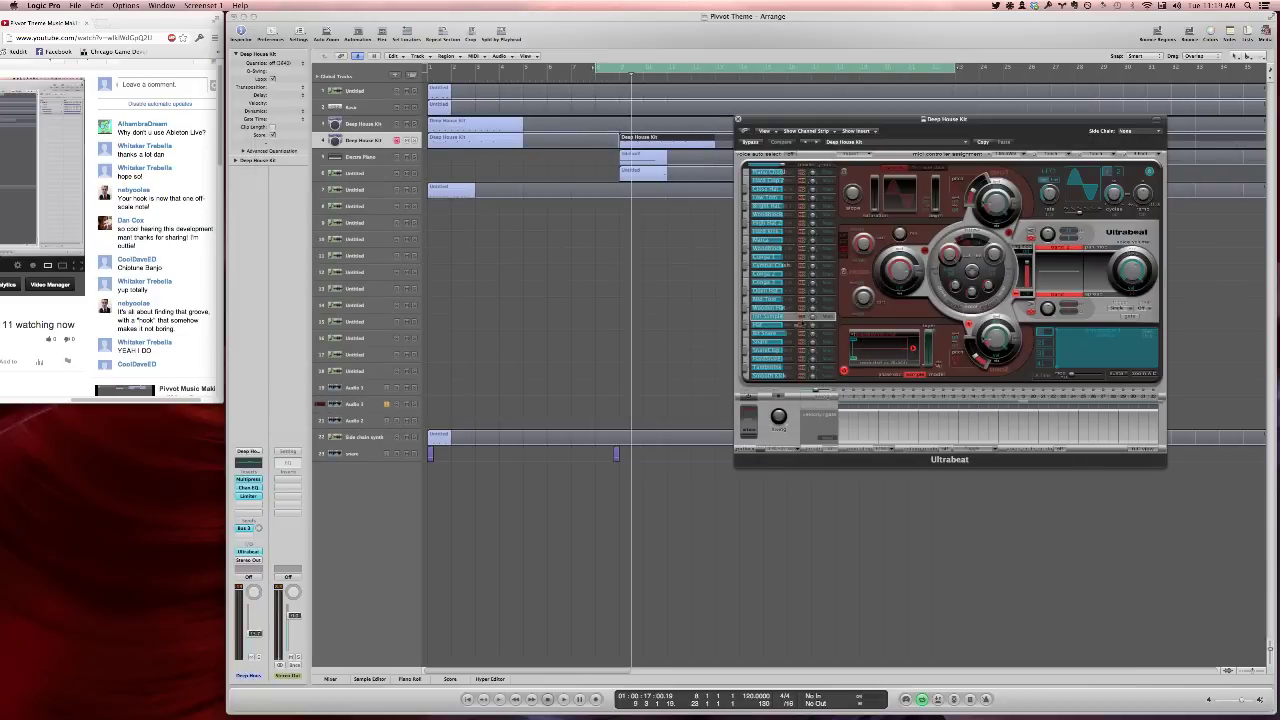
Replace the voice's sample with snareReverse.aif and close the Ultrabeat window
{"action": "left_click", "coordinate": [875, 338]}
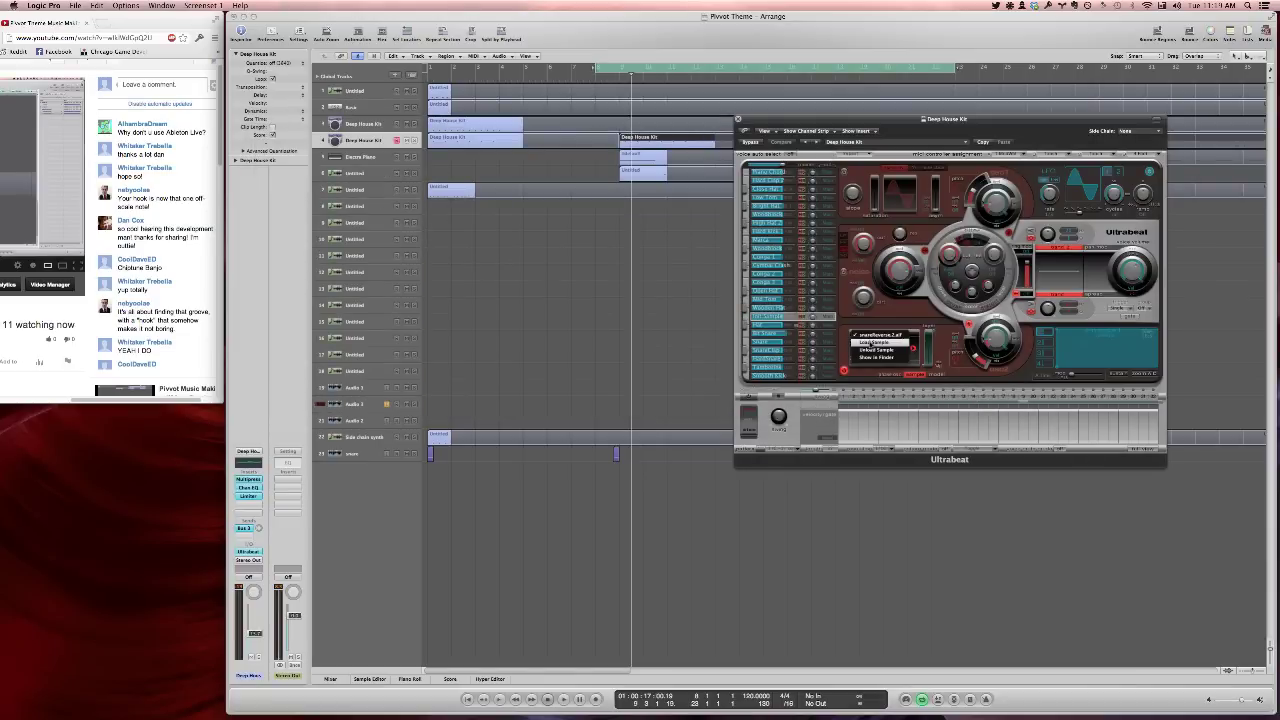
{"action": "left_click", "coordinate": [868, 343]}
{"action": "double_click", "coordinate": [409, 213]}
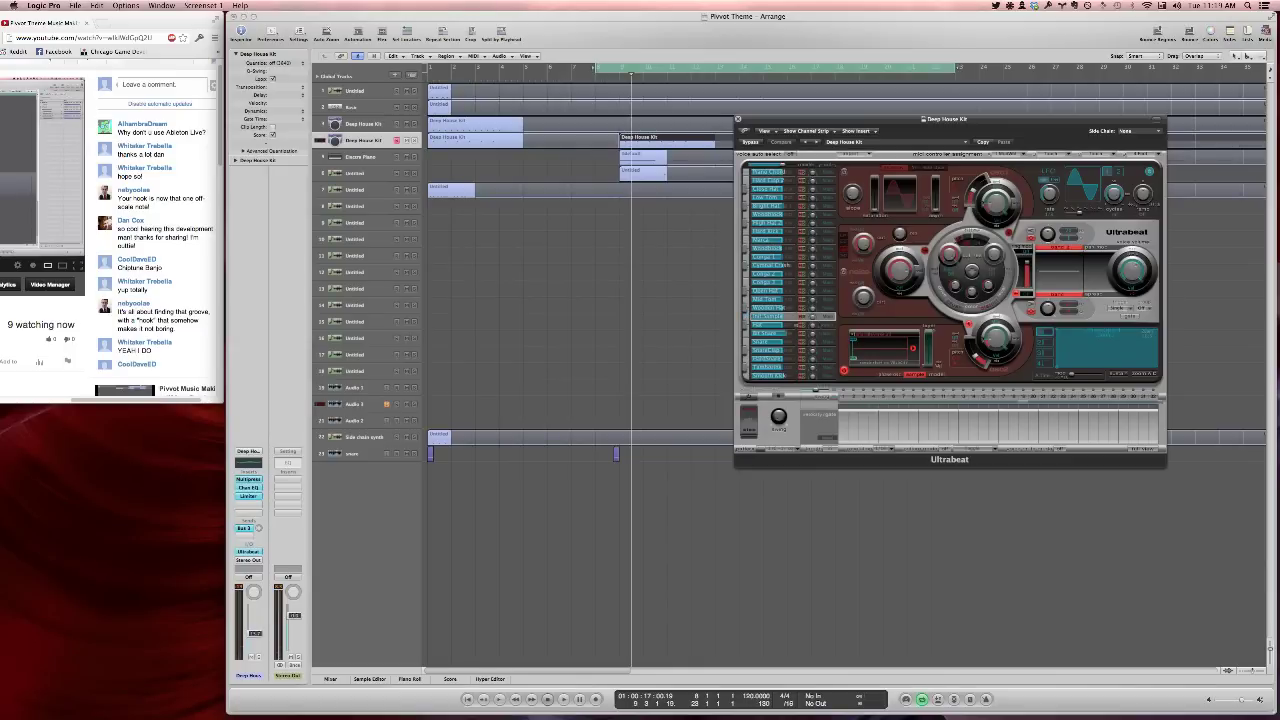
{"action": "left_click", "coordinate": [739, 120]}
Open the Deep House Kit region at bar 9 in the Piano Roll and set the cycle range to bars 9–18
{"action": "double_click", "coordinate": [647, 141]}
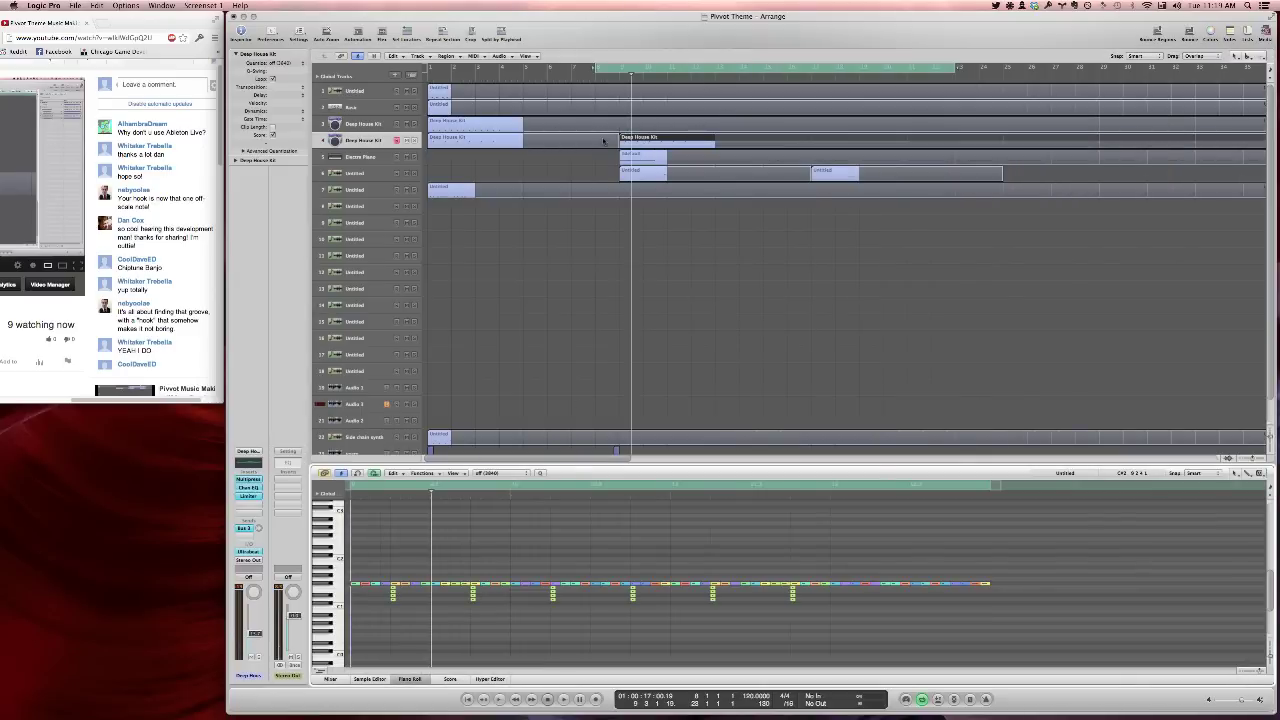
{"action": "scroll", "coordinate": [619, 260], "scroll_direction": "down", "scroll_amount": 1}
{"action": "scroll", "coordinate": [619, 260], "scroll_direction": "up", "scroll_amount": 1}
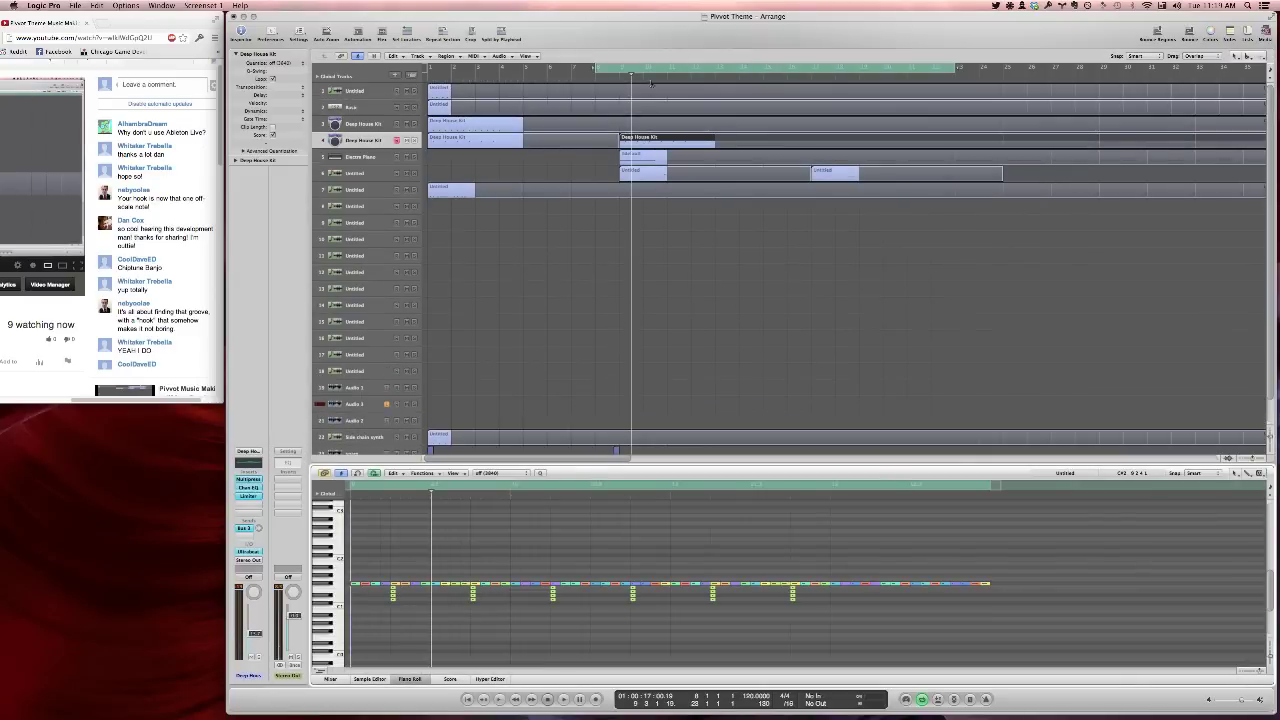
{"action": "left_click_drag", "start_coordinate": [621, 67], "coordinate": [836, 68]}
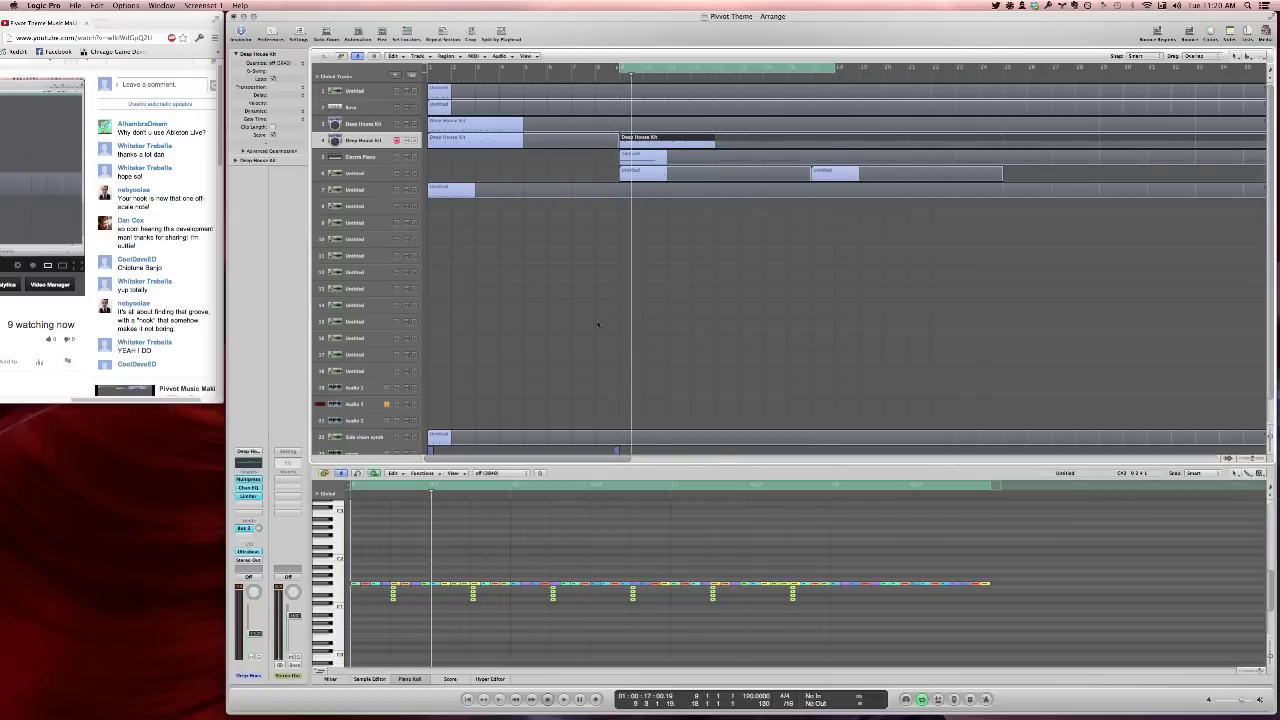
Play the section and add a reversed-snare note just above the hi-hat row at bar 10 beat 4, lasting about one beat
{"action": "key", "text": "space"}
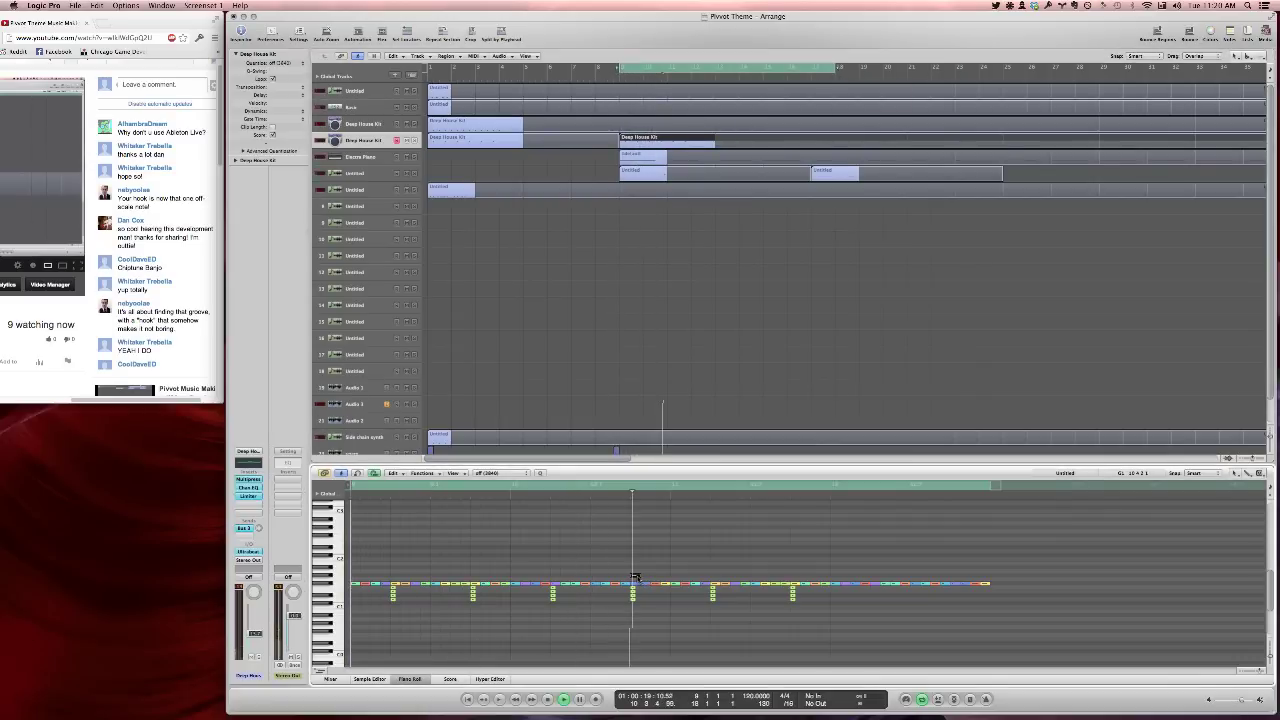
{"action": "left_click_drag", "start_coordinate": [635, 579], "coordinate": [638, 561]}
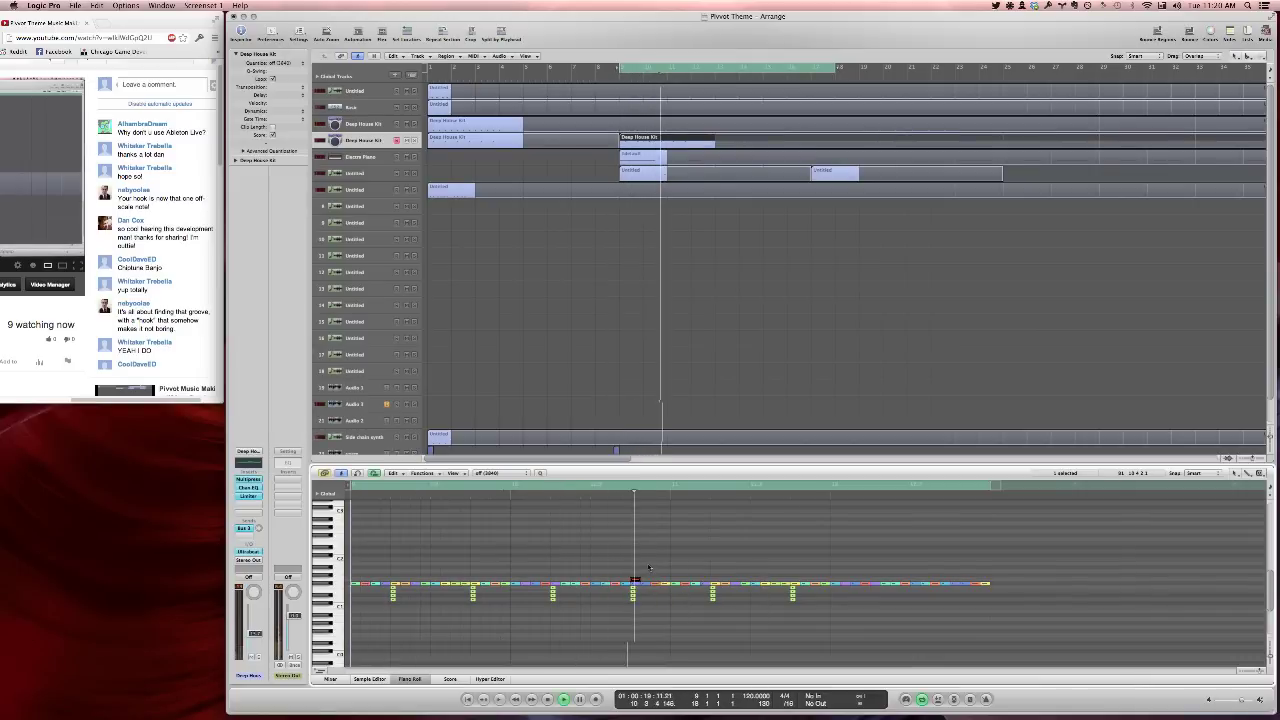
{"action": "left_click_drag", "start_coordinate": [641, 579], "coordinate": [668, 580]}
Post the chat reply "'cause i know logic so well. I love what I've tried of ableton though" and return to Logic Pro
{"action": "left_click", "coordinate": [145, 87]}
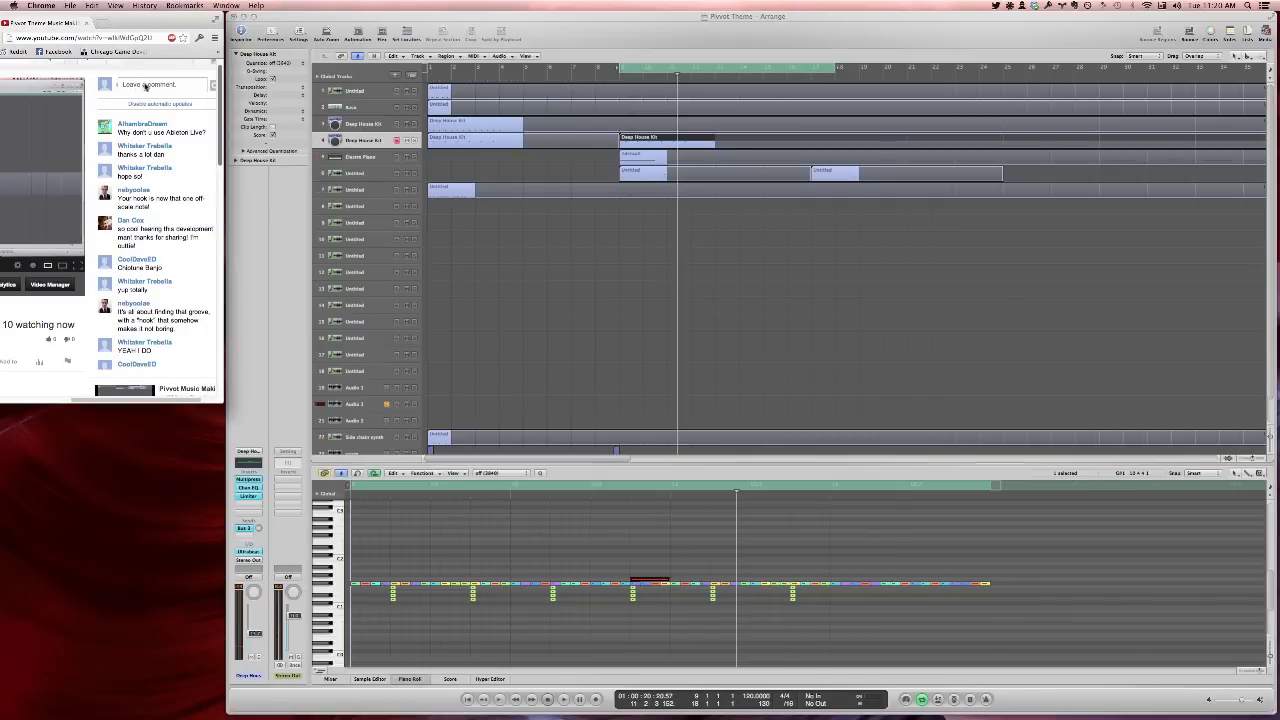
{"action": "type", "text": "Yoooo"}
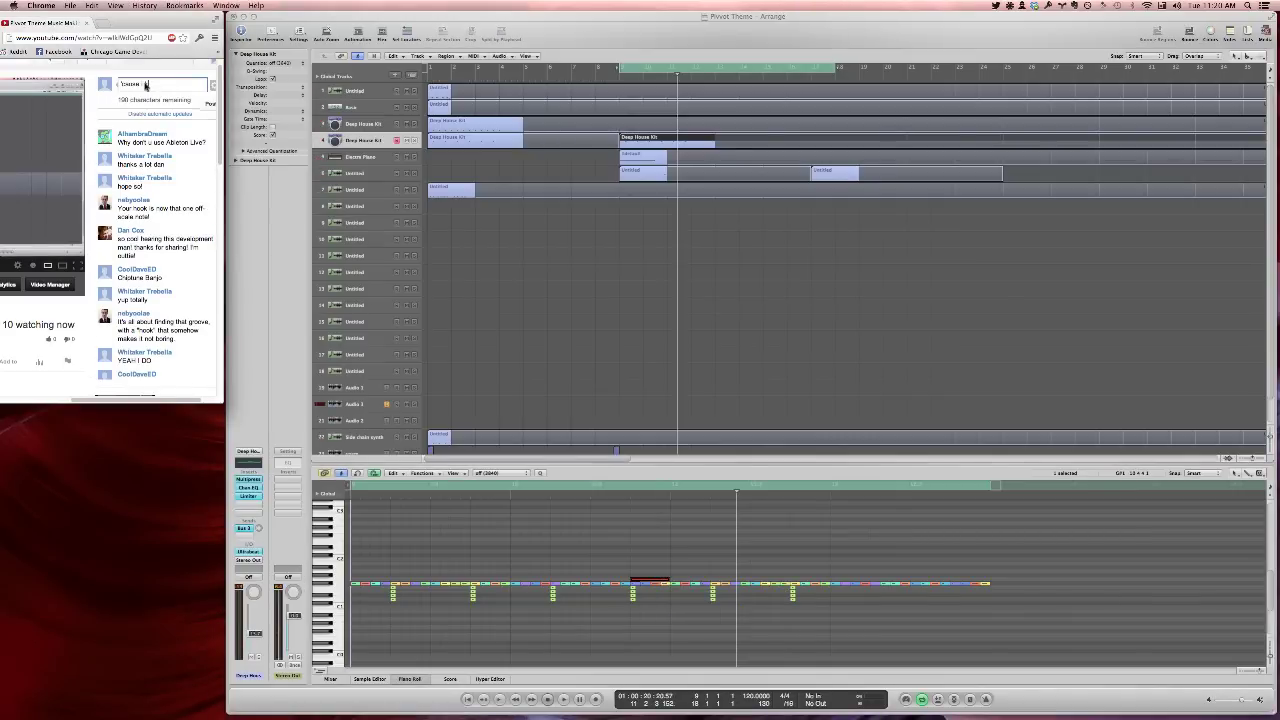
{"action": "type", "text": " i know logic so we"}
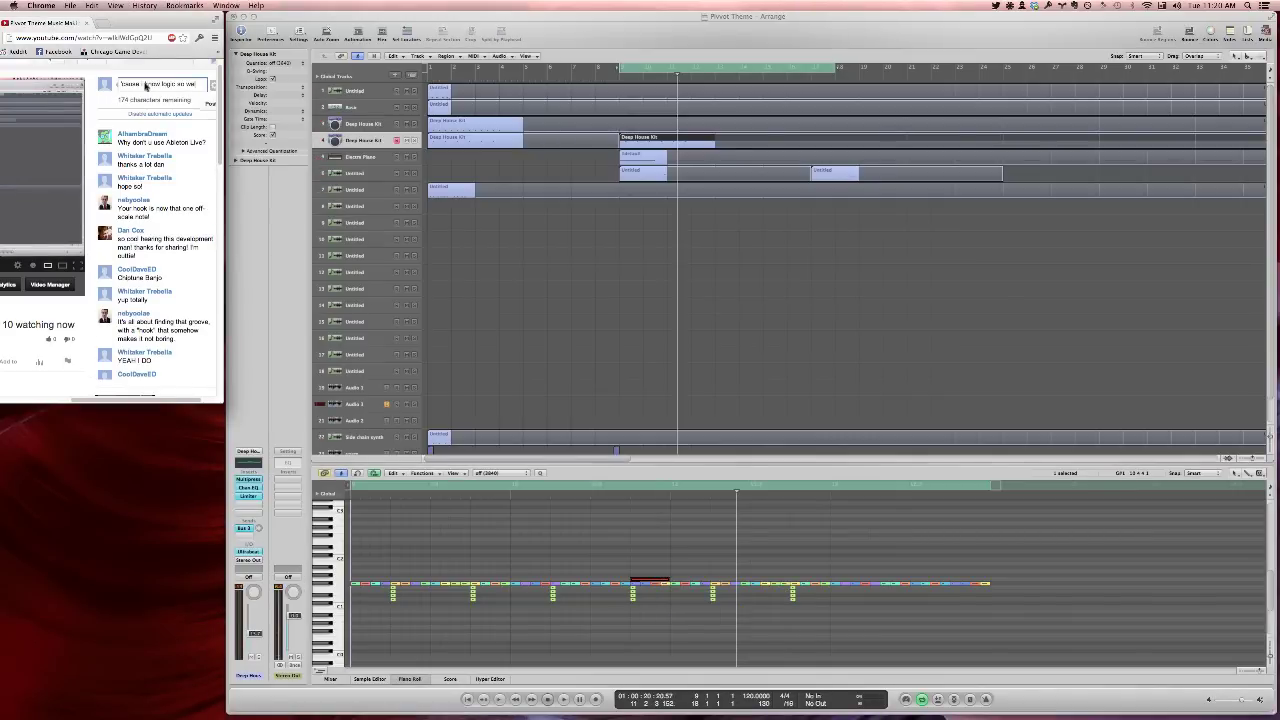
{"action": "type", "text": "ll. I do what I've l"}
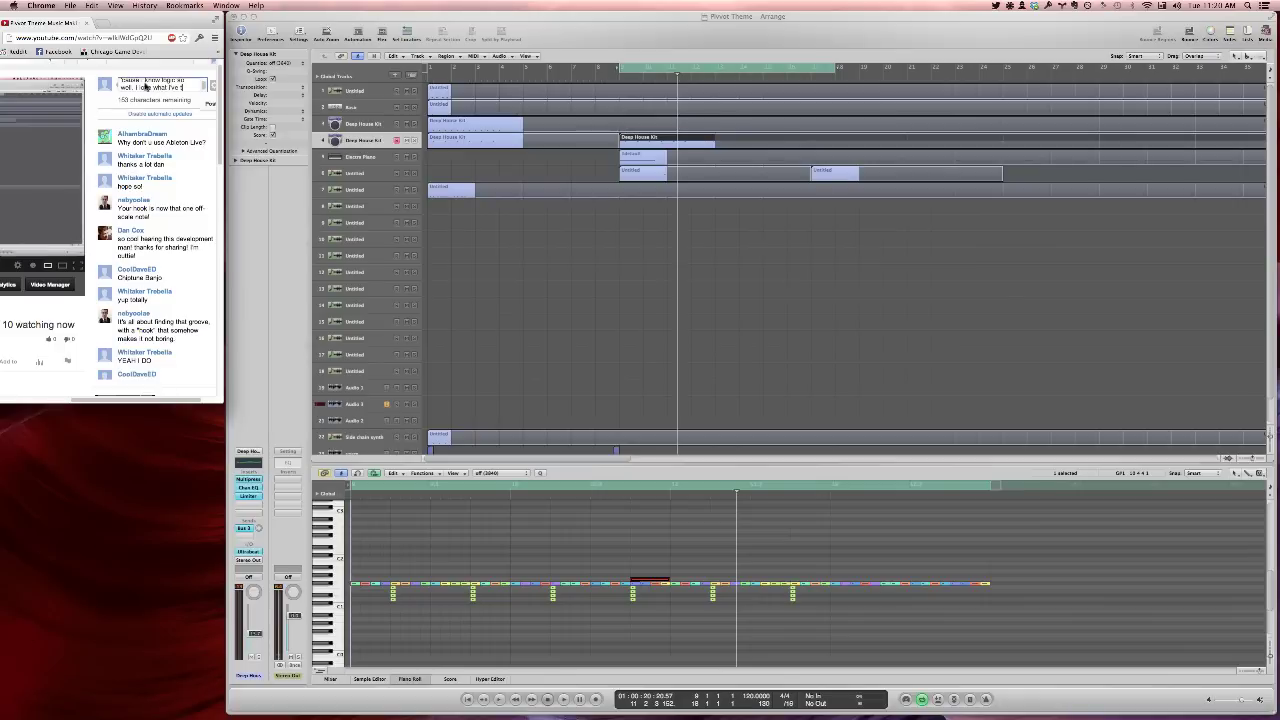
{"action": "type", "text": "ried of ableton though"}
{"action": "key", "text": "Return"}
{"action": "left_click", "coordinate": [686, 321]}
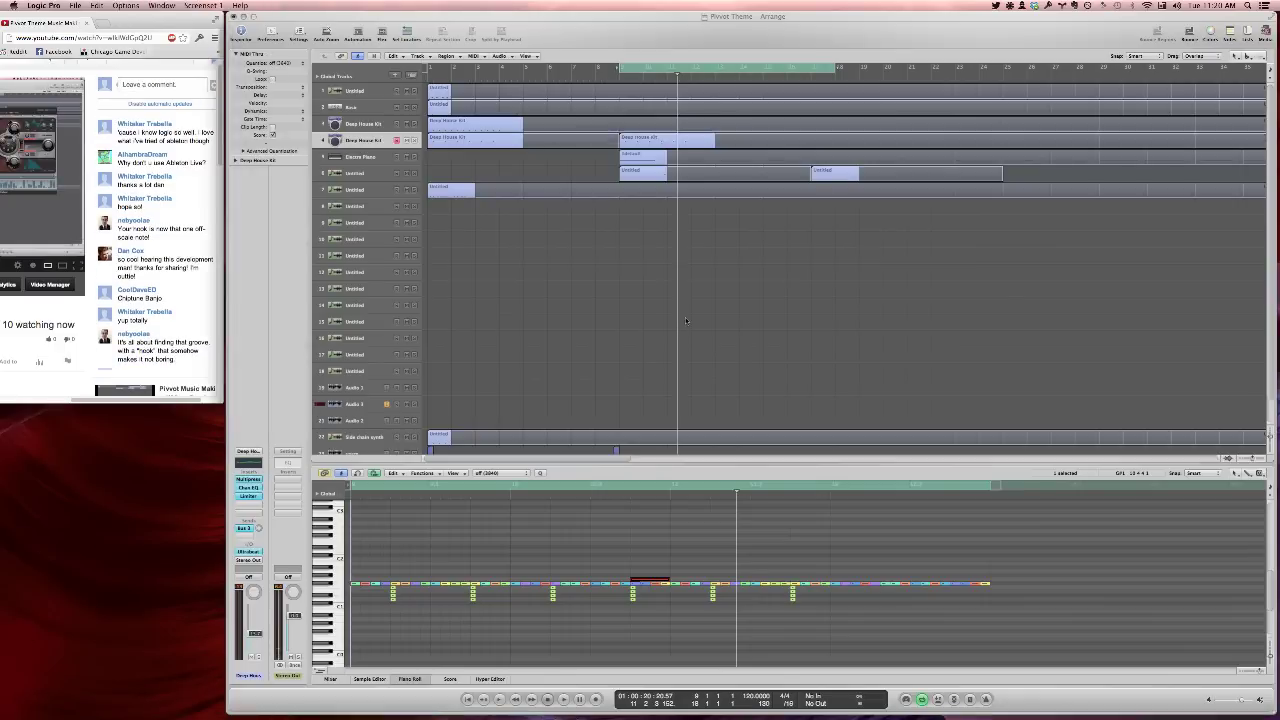
Trim the start of the reversed-snare note to about 10 4 1 48, keeping its end at bar 11, and audition it
{"action": "key", "text": "space"}
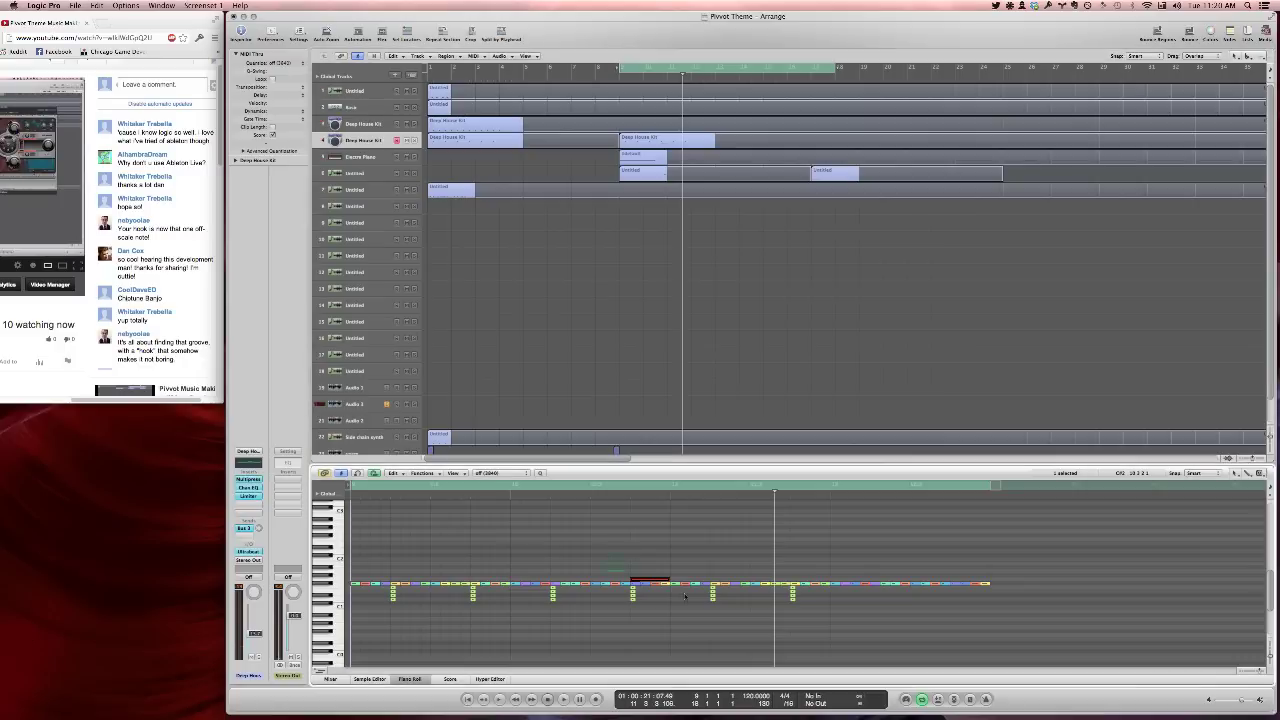
{"action": "left_click_drag", "start_coordinate": [607, 559], "coordinate": [678, 598]}
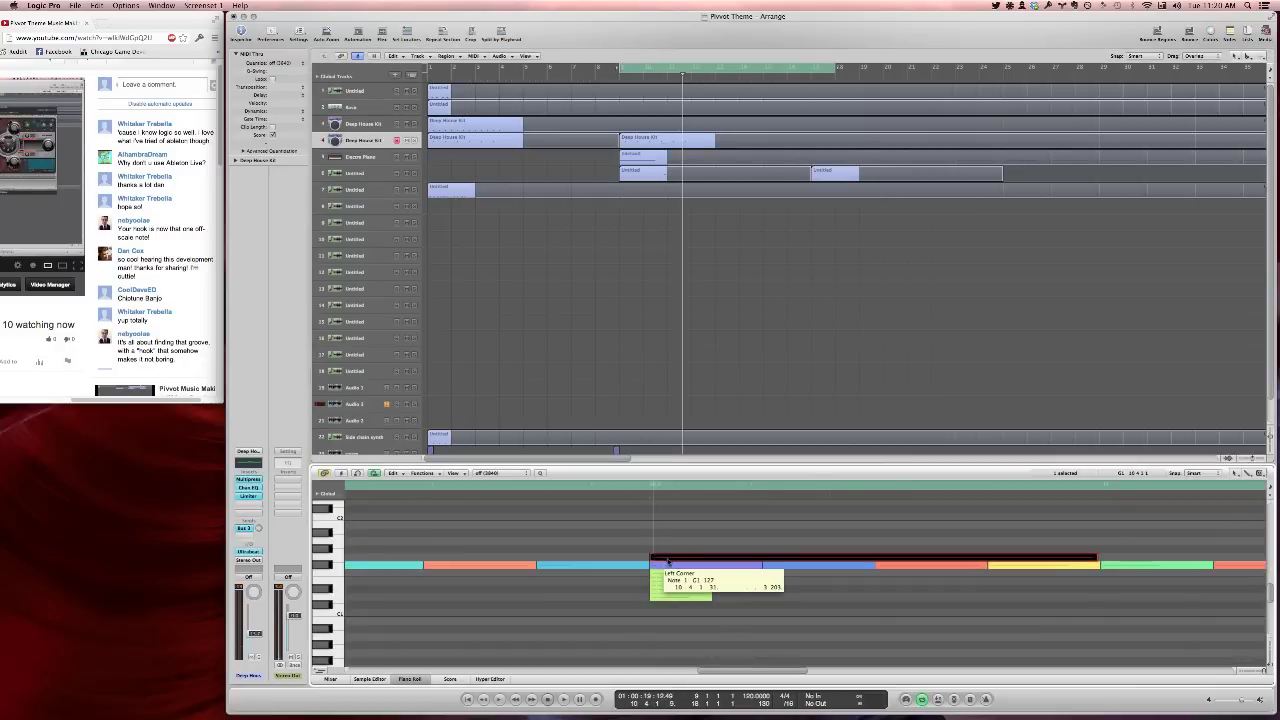
{"action": "key", "text": "z"}
{"action": "key", "text": "space"}
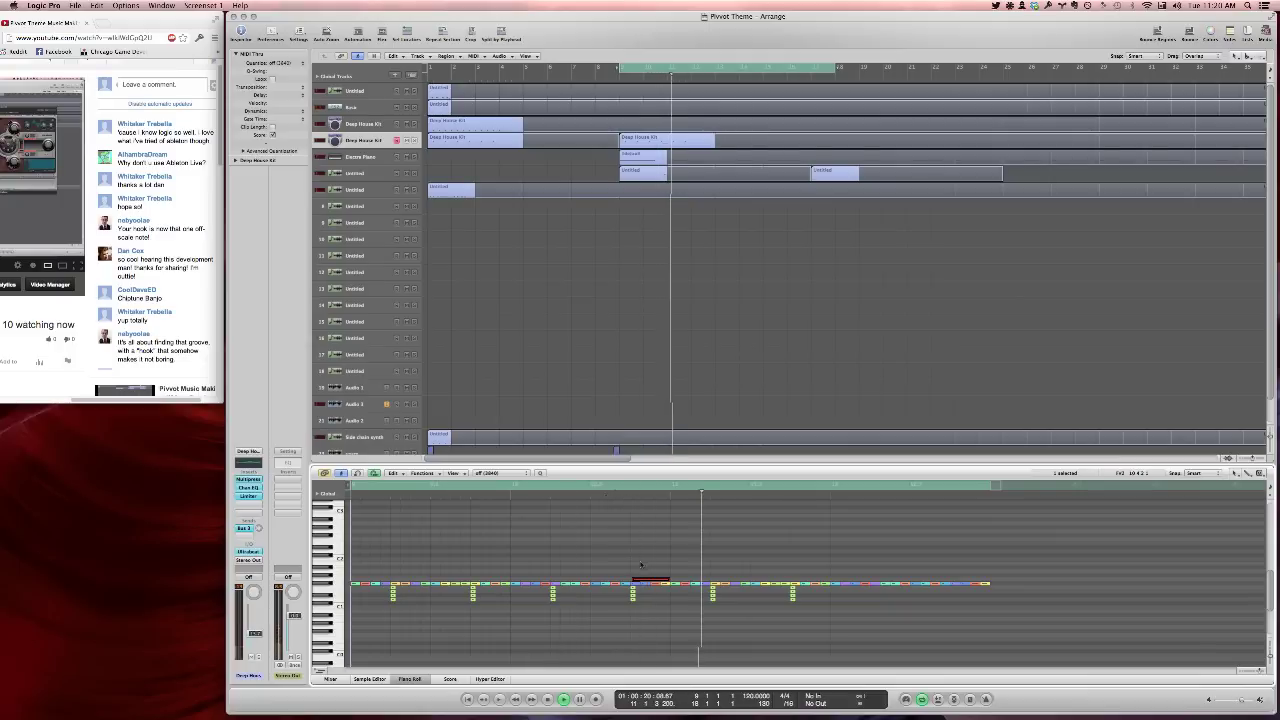
{"action": "key", "text": "z"}
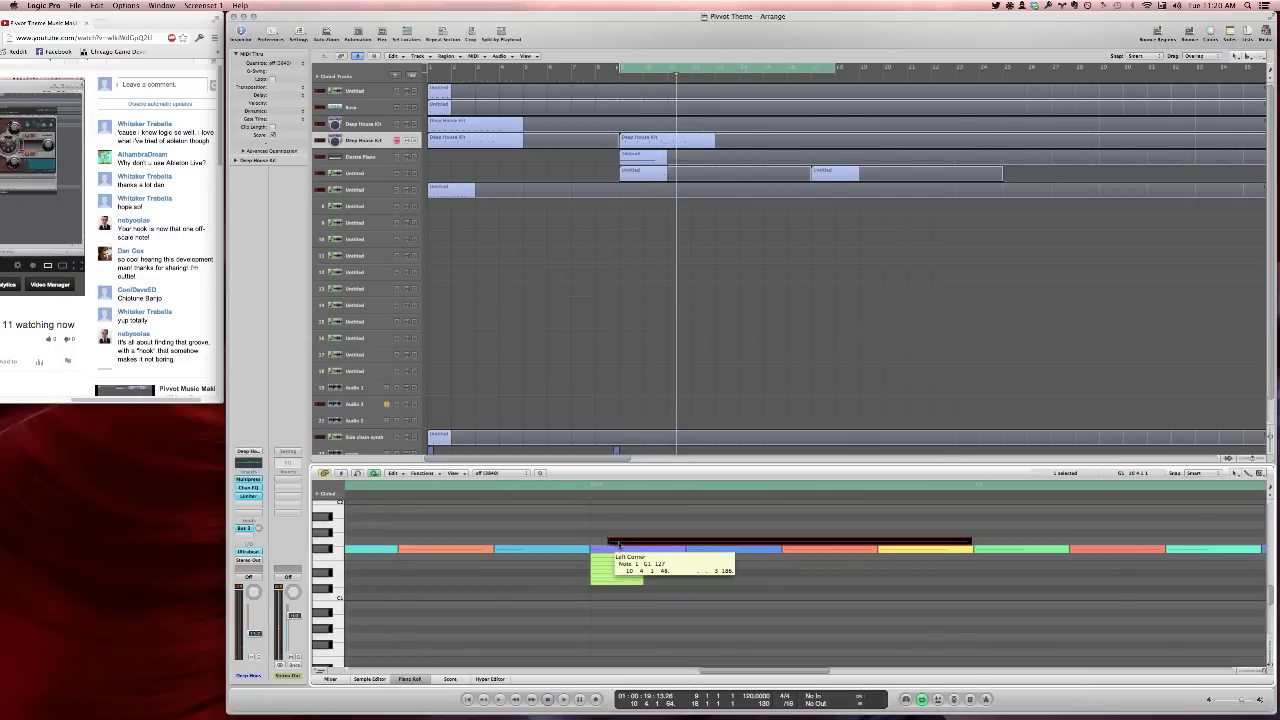
{"action": "key", "text": "z"}
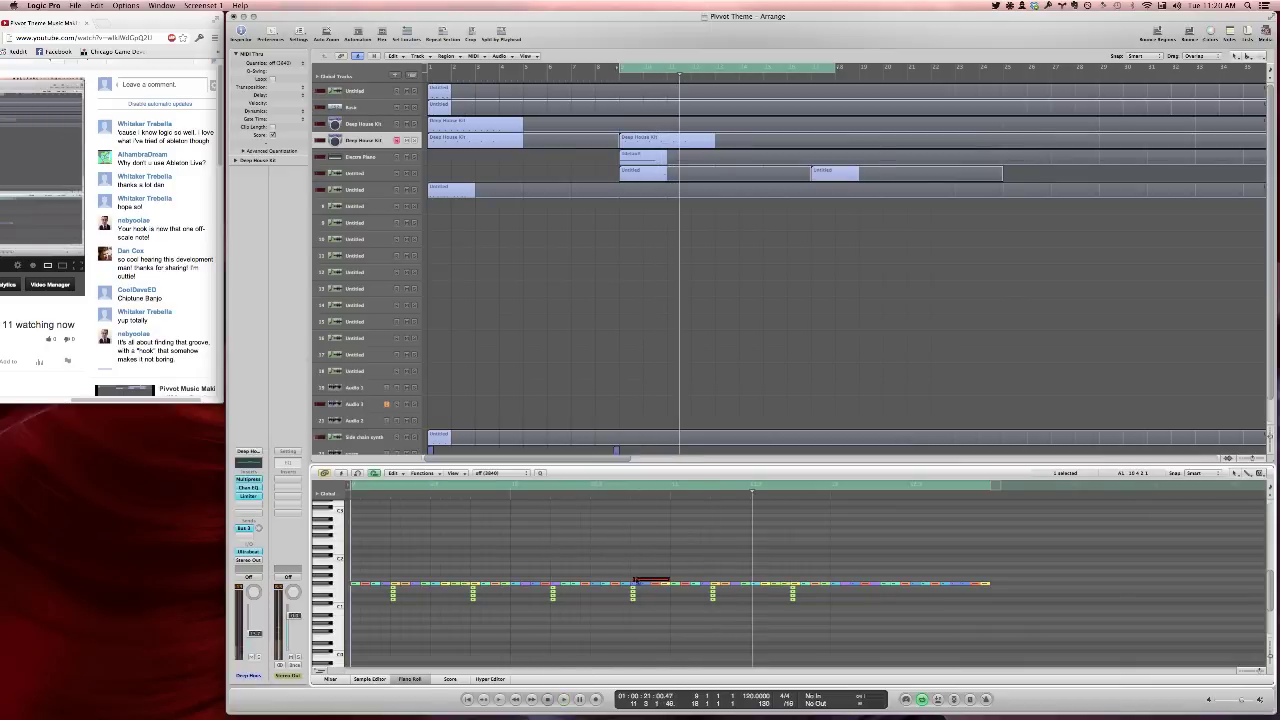
Extend the reversed-snare note slightly past bar 11, audition it, and copy it so the copy ends at bar 13
{"action": "left_click_drag", "start_coordinate": [722, 601], "coordinate": [726, 636]}
{"action": "left_click_drag", "start_coordinate": [652, 550], "coordinate": [668, 550]}
{"action": "left_click", "coordinate": [670, 552], "text": "ctrl+alt"}
{"action": "key", "text": "space"}
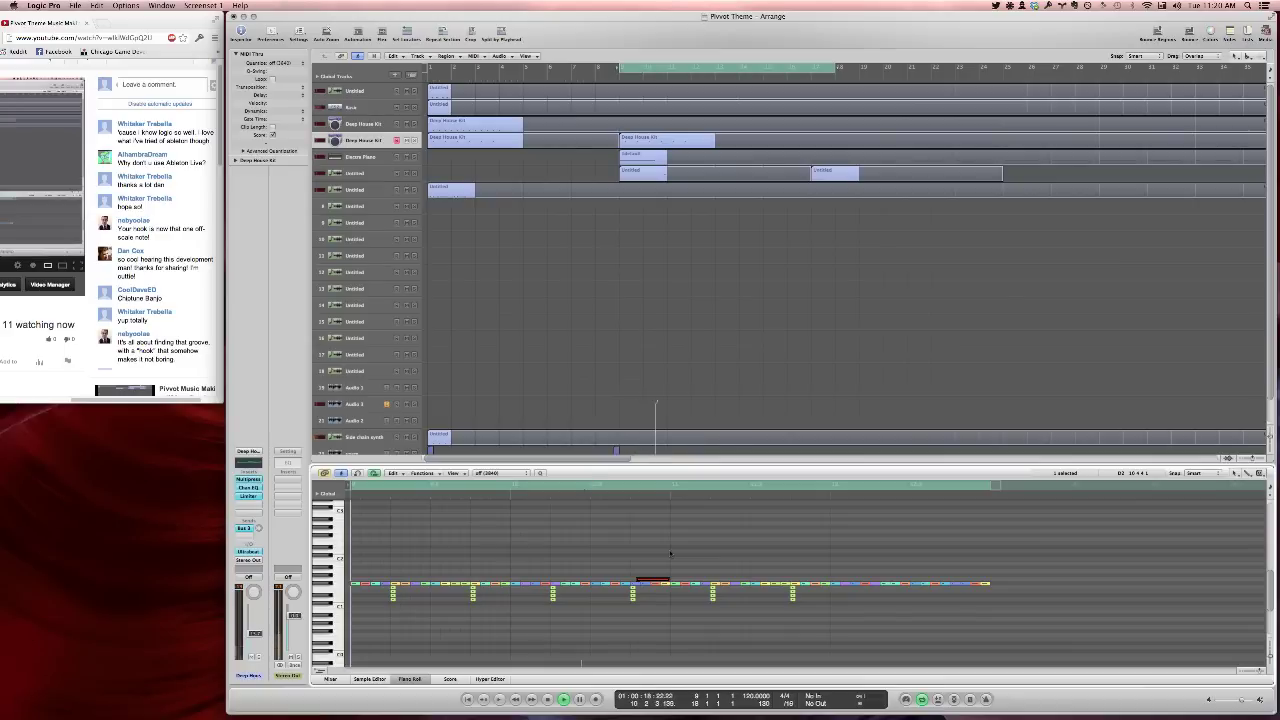
{"action": "key", "text": "space"}
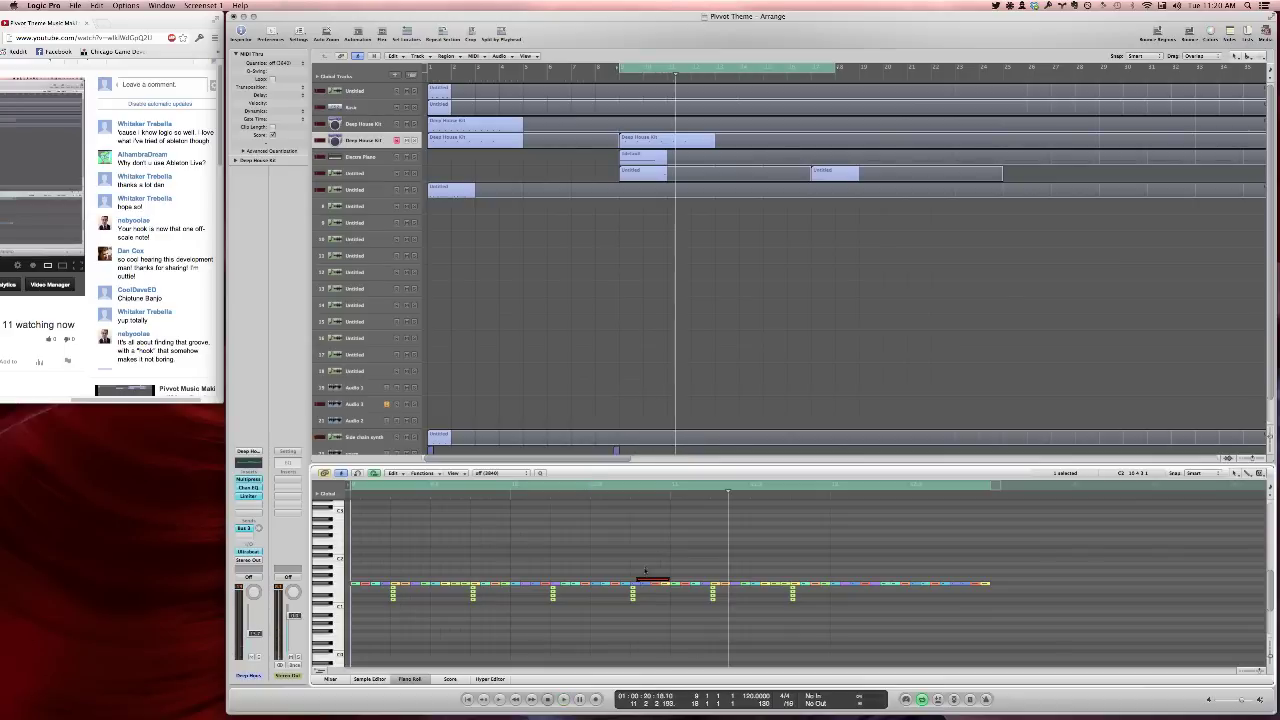
{"action": "left_click_drag", "start_coordinate": [670, 583], "coordinate": [685, 583]}
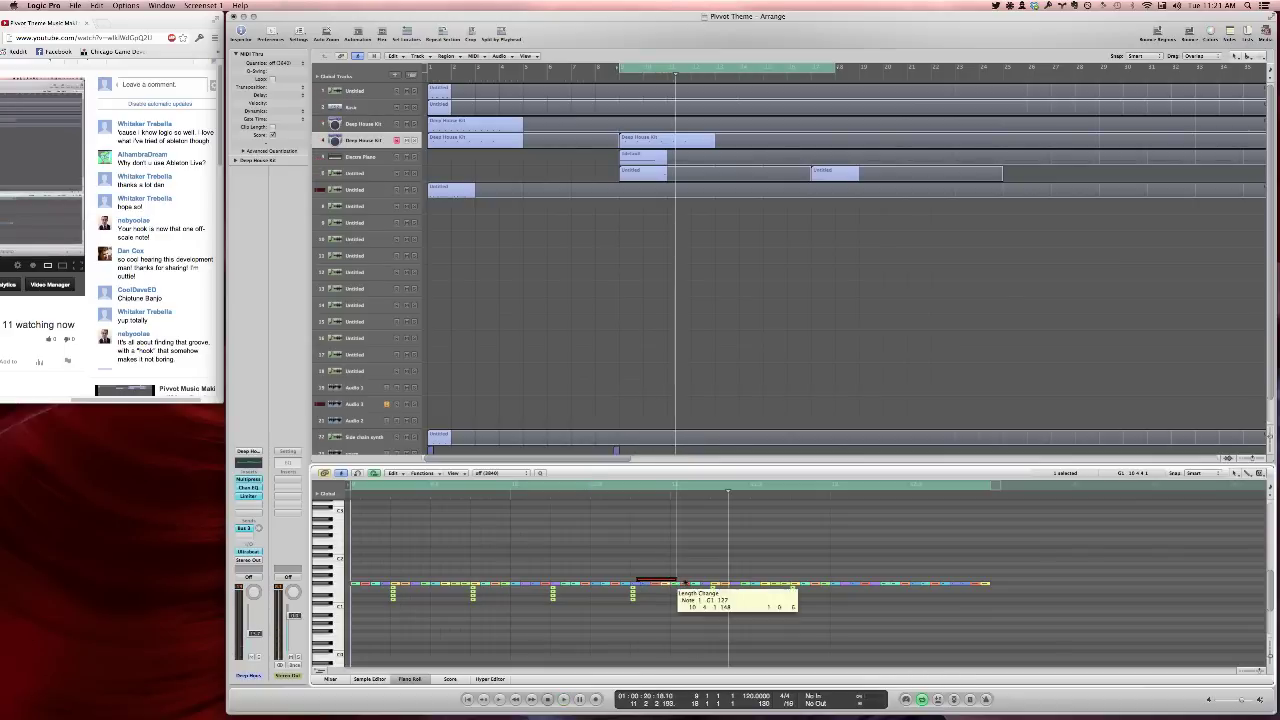
{"action": "key", "text": "space"}
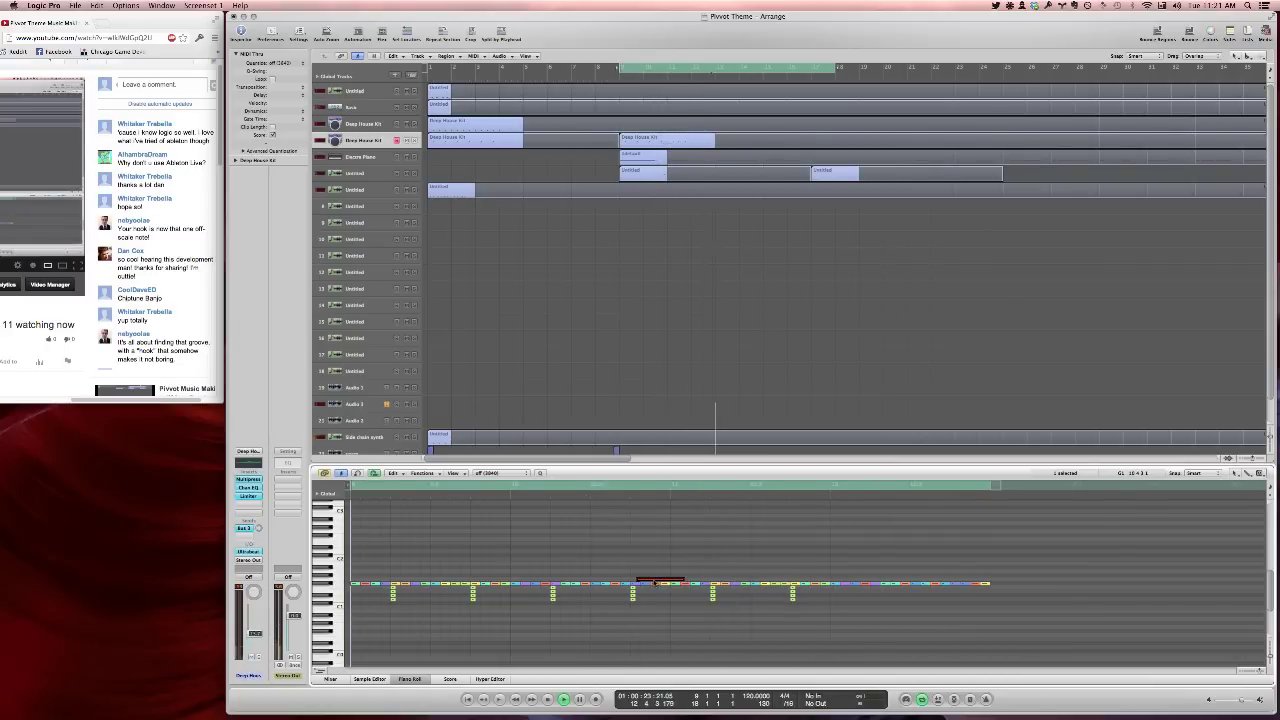
{"action": "left_click_drag", "start_coordinate": [655, 583], "coordinate": [990, 582]}
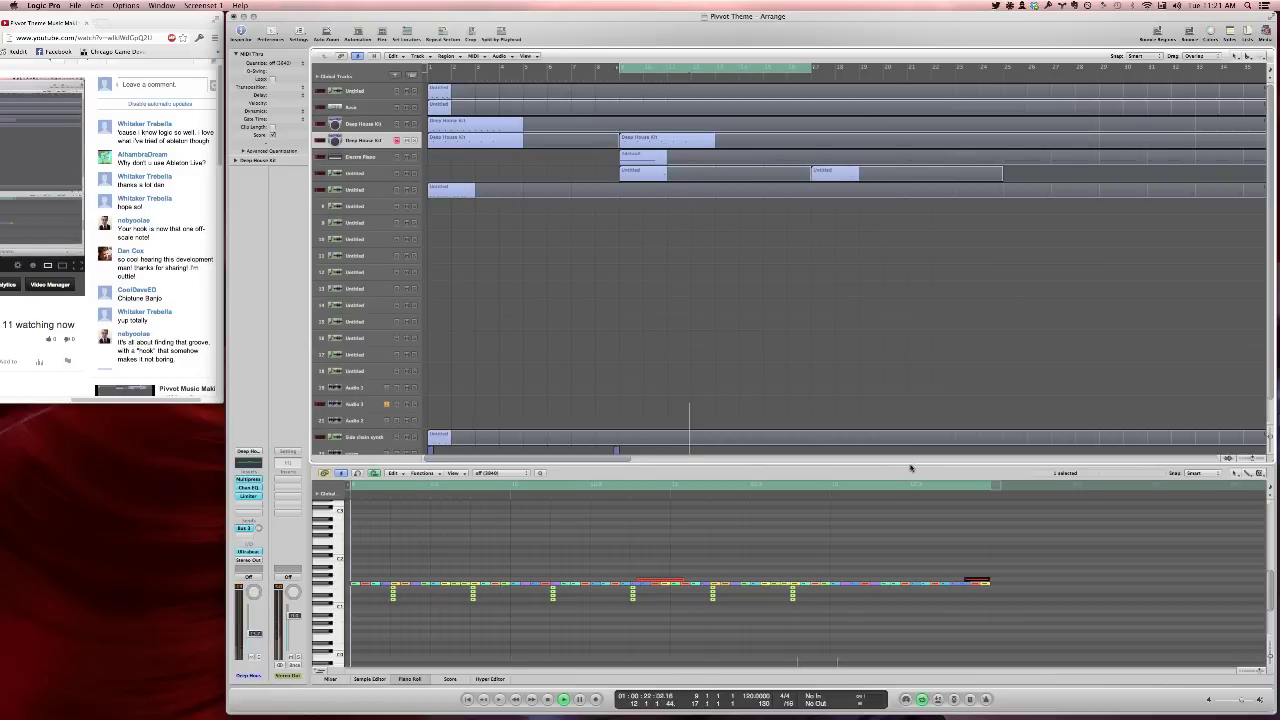
Delete the reversed-snare note from the Deep House Kit region and close the Piano Roll
{"action": "left_click", "coordinate": [948, 635]}
{"action": "left_click_drag", "start_coordinate": [669, 577], "coordinate": [664, 580]}
{"action": "key", "text": "BackSpace"}
{"action": "key", "text": "p"}
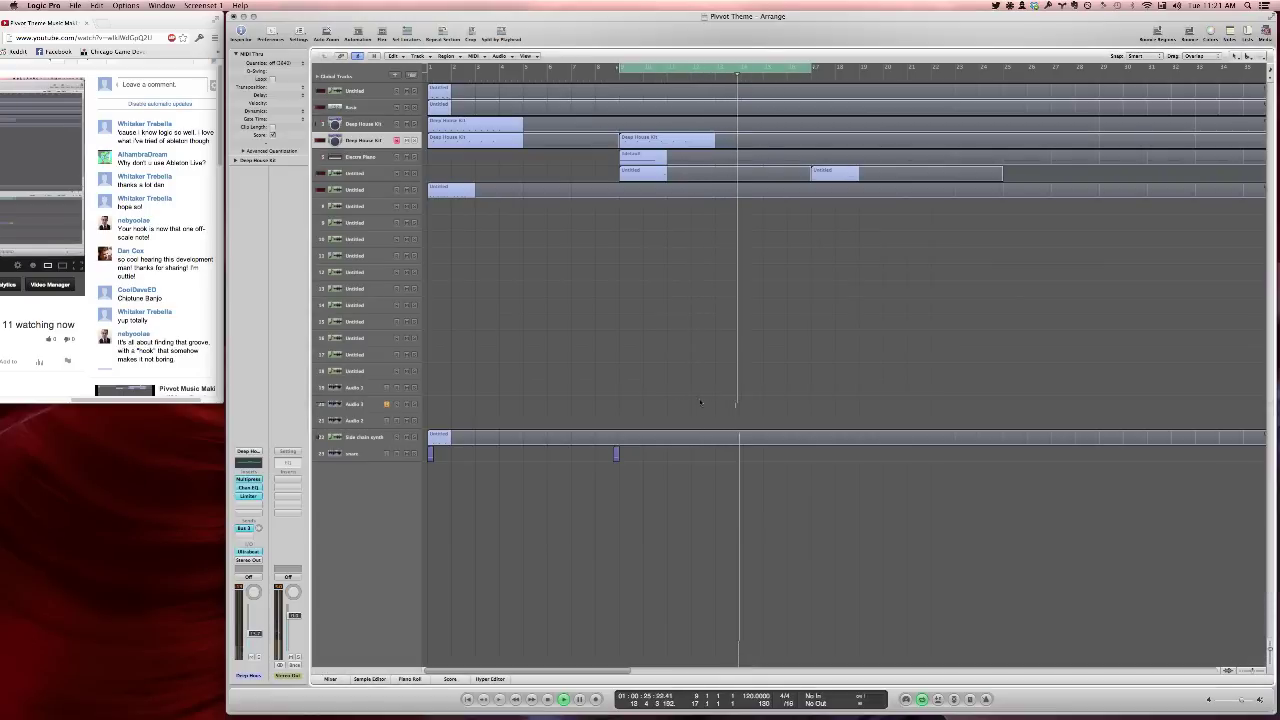
Copy the reversed-snare audio region every two bars, from just before bar 9 to just before bar 23, and select all eight regions
{"action": "left_click_drag", "start_coordinate": [615, 453], "coordinate": [712, 457]}
{"action": "left_click_drag", "start_coordinate": [616, 453], "coordinate": [808, 455]}
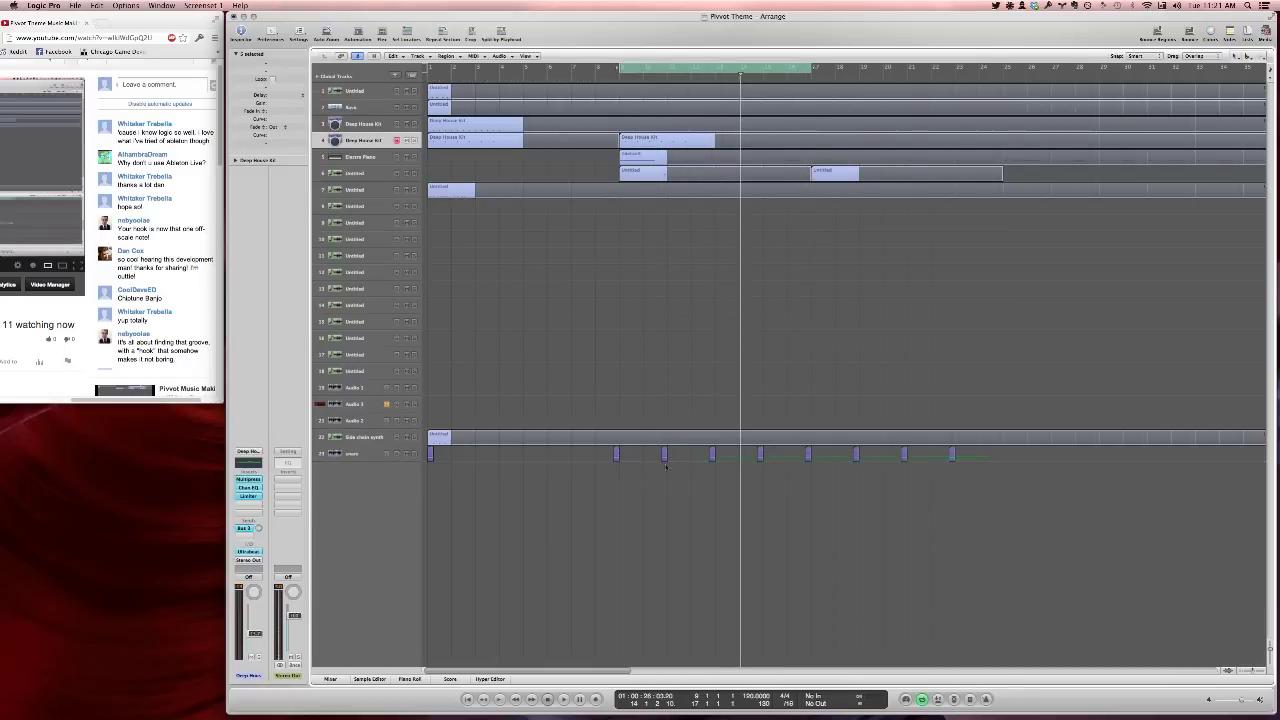
{"action": "left_click_drag", "start_coordinate": [665, 466], "coordinate": [608, 460]}
{"action": "left_click_drag", "start_coordinate": [955, 471], "coordinate": [998, 466]}
{"action": "key", "text": "space"}
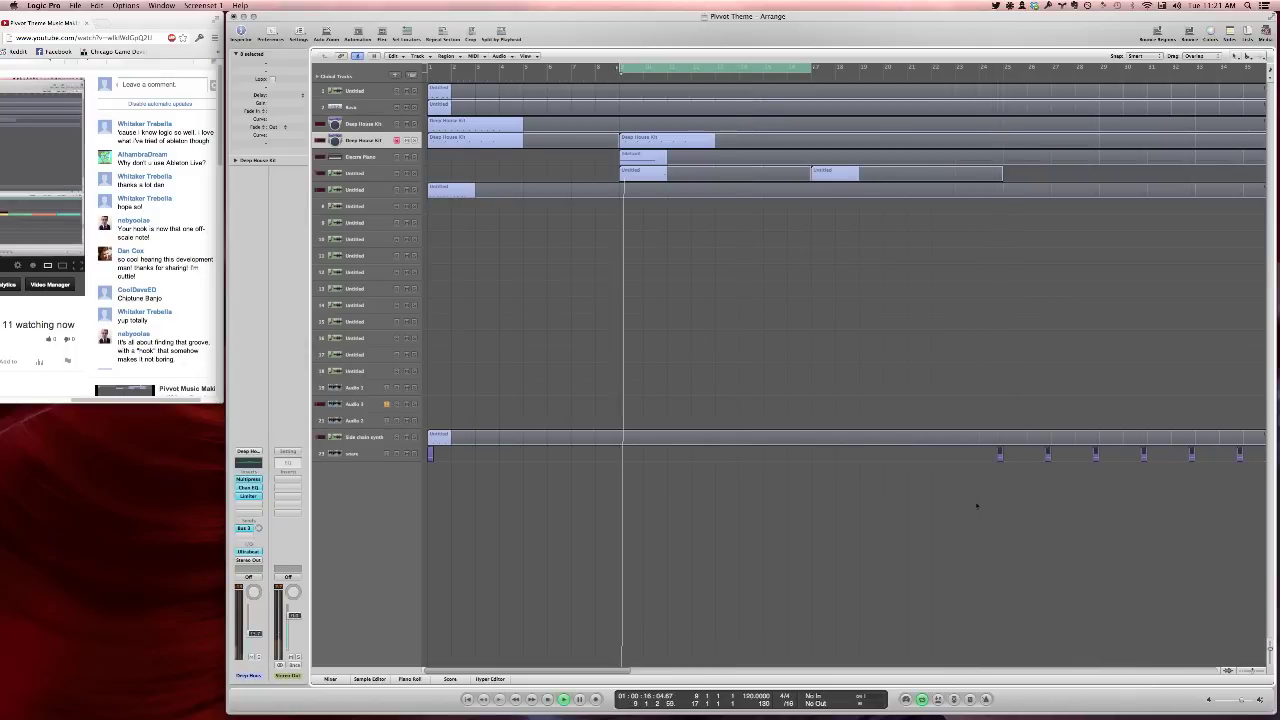
{"action": "key", "text": "super+z"}
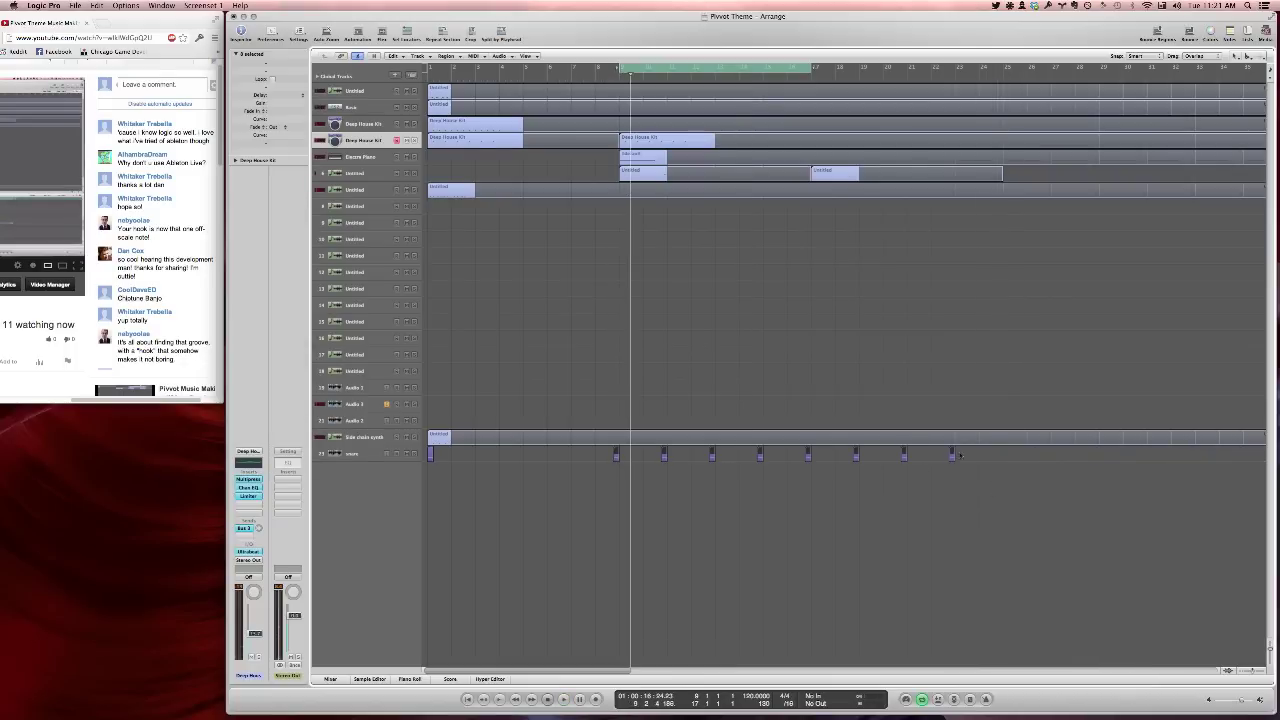
Copy the eight selected reversed-snare regions so the two-bar pattern continues from just before bar 25, and play the section
{"action": "left_click_drag", "start_coordinate": [960, 455], "coordinate": [998, 458]}
{"action": "left_click", "coordinate": [990, 522]}
{"action": "key", "text": "space"}
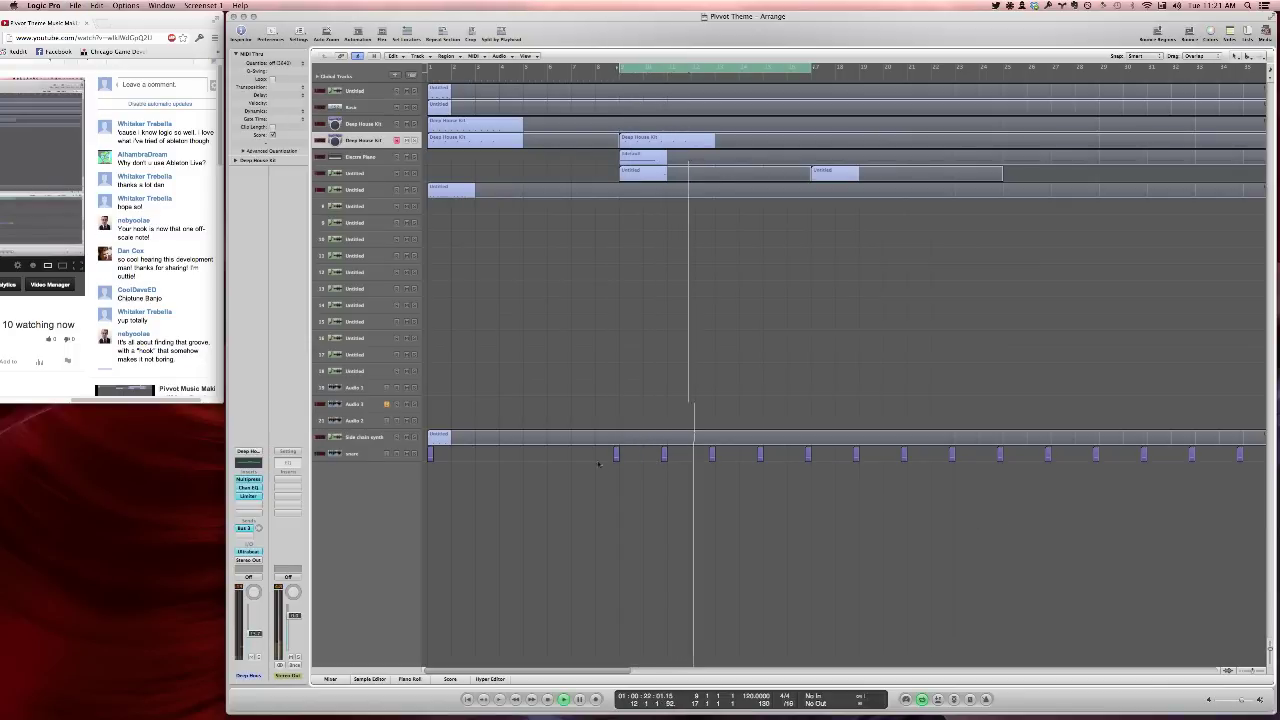
Remove the snare region at bar 1 and shift the repeated reversed-snare regions slightly later so they lead into the downbeats
{"action": "left_click_drag", "start_coordinate": [594, 460], "coordinate": [1264, 456]}
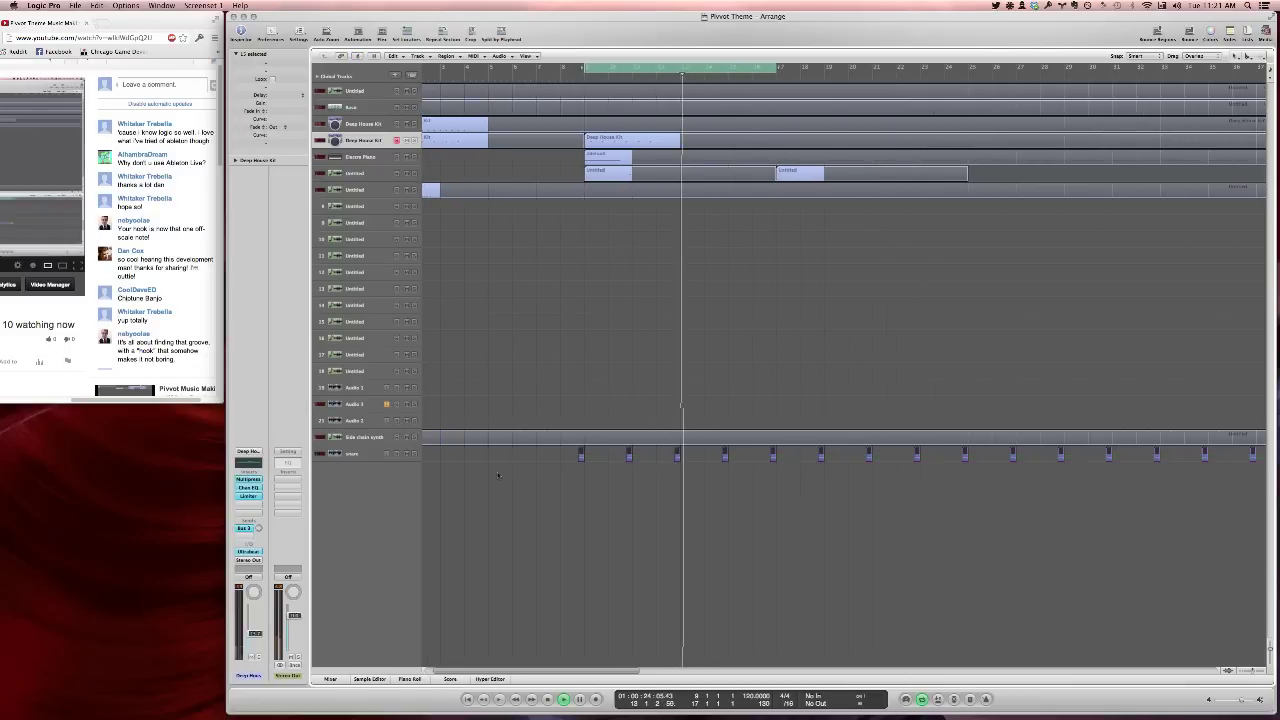
{"action": "scroll", "coordinate": [498, 475], "scroll_direction": "left", "scroll_amount": 2}
{"action": "left_click", "coordinate": [536, 471]}
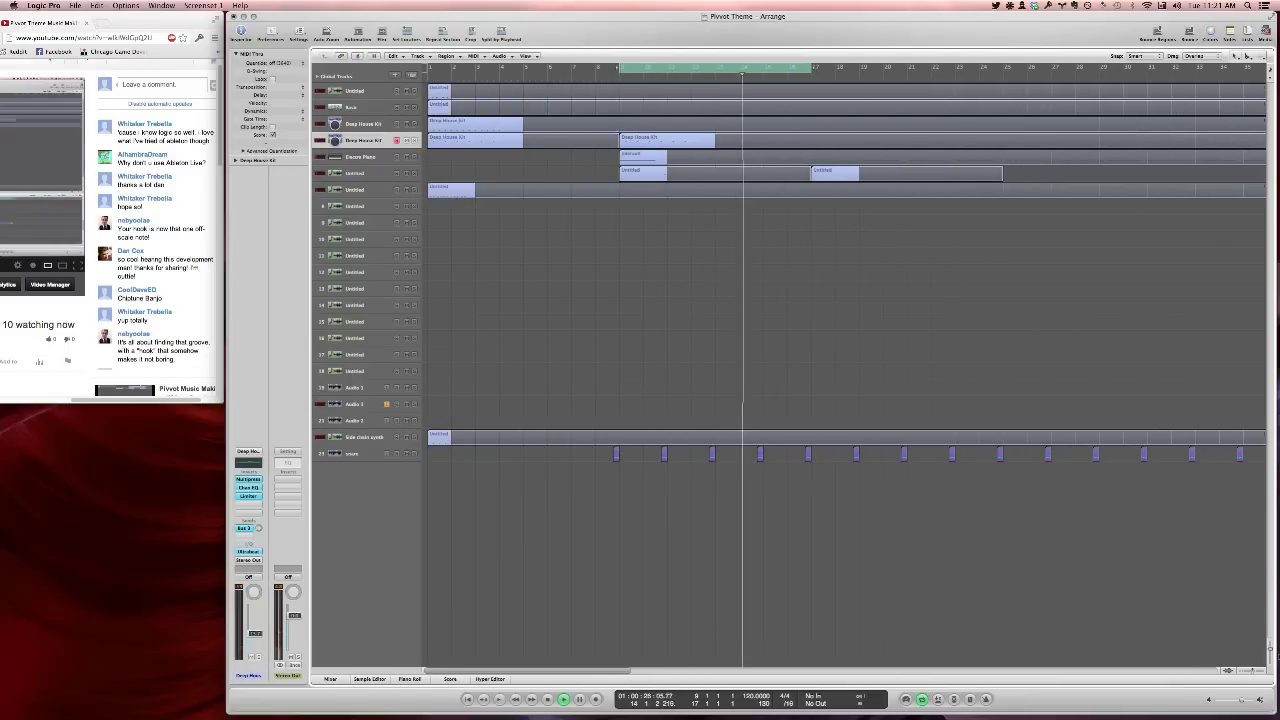
{"action": "left_click", "coordinate": [1242, 670]}
{"action": "left_click_drag", "start_coordinate": [1167, 514], "coordinate": [708, 479]}
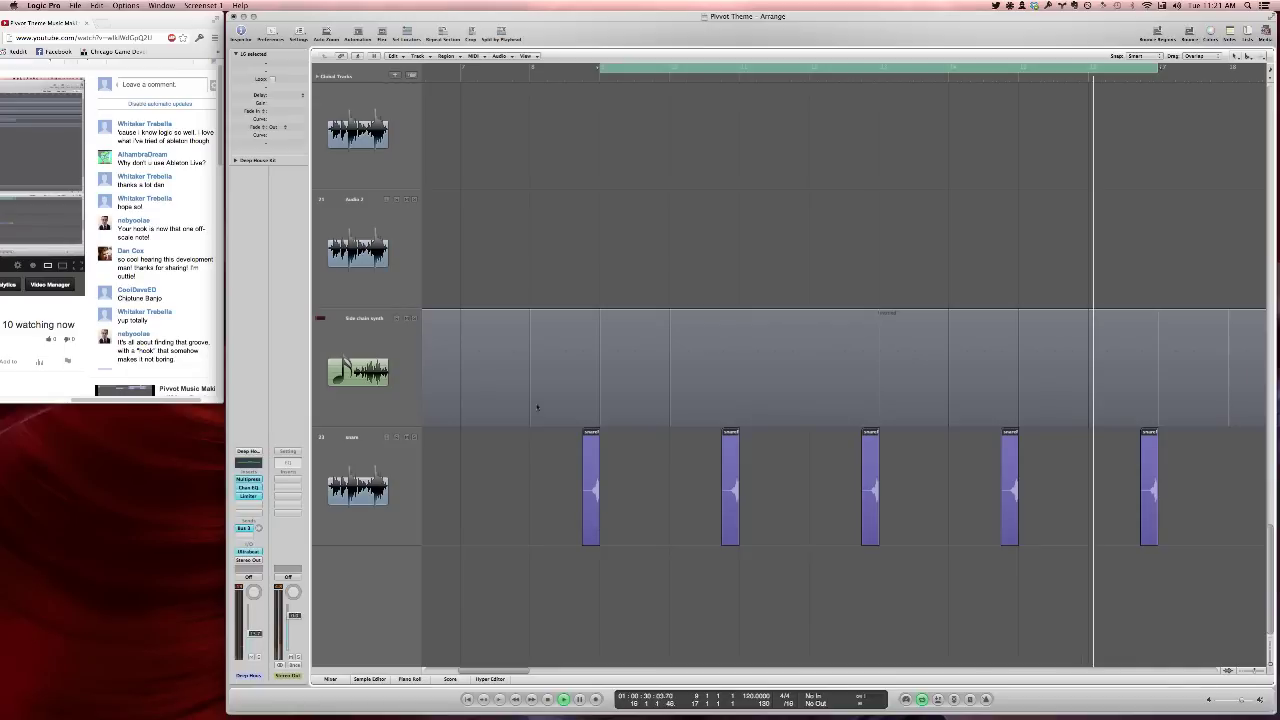
{"action": "left_click_drag", "start_coordinate": [531, 407], "coordinate": [719, 545]}
{"action": "left_click_drag", "start_coordinate": [686, 486], "coordinate": [690, 462]}
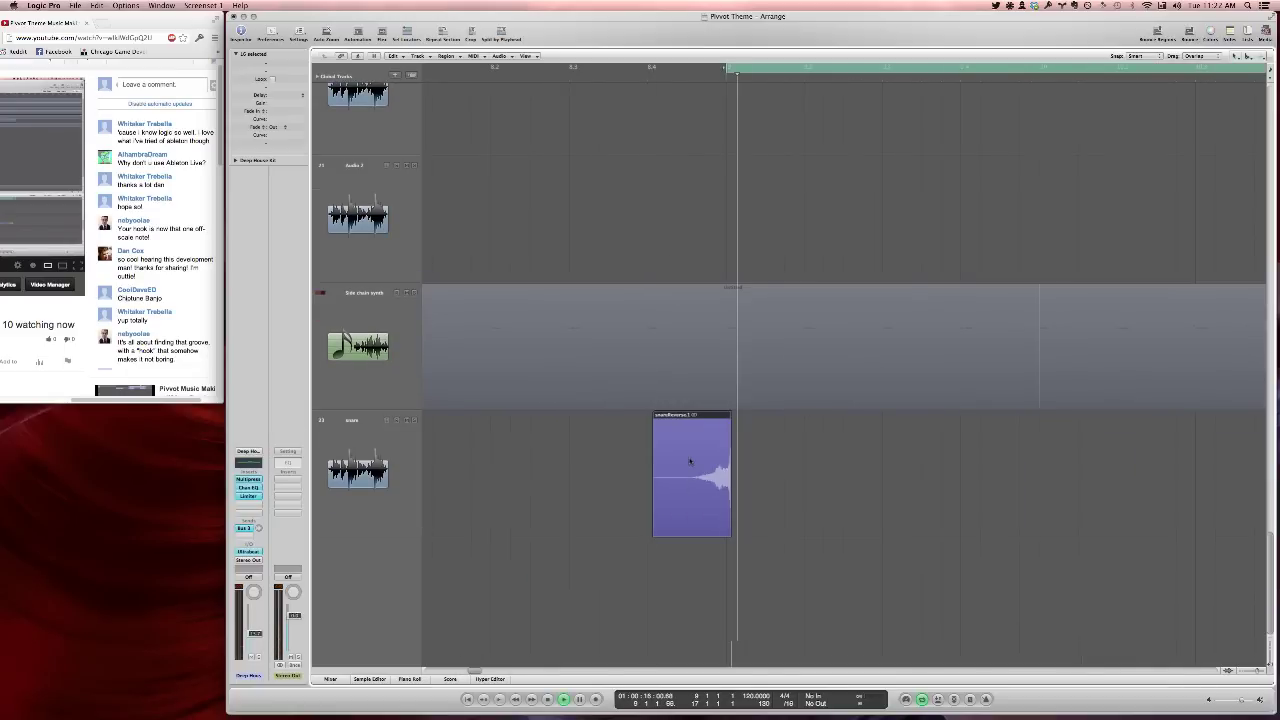
{"action": "key", "text": "z"}
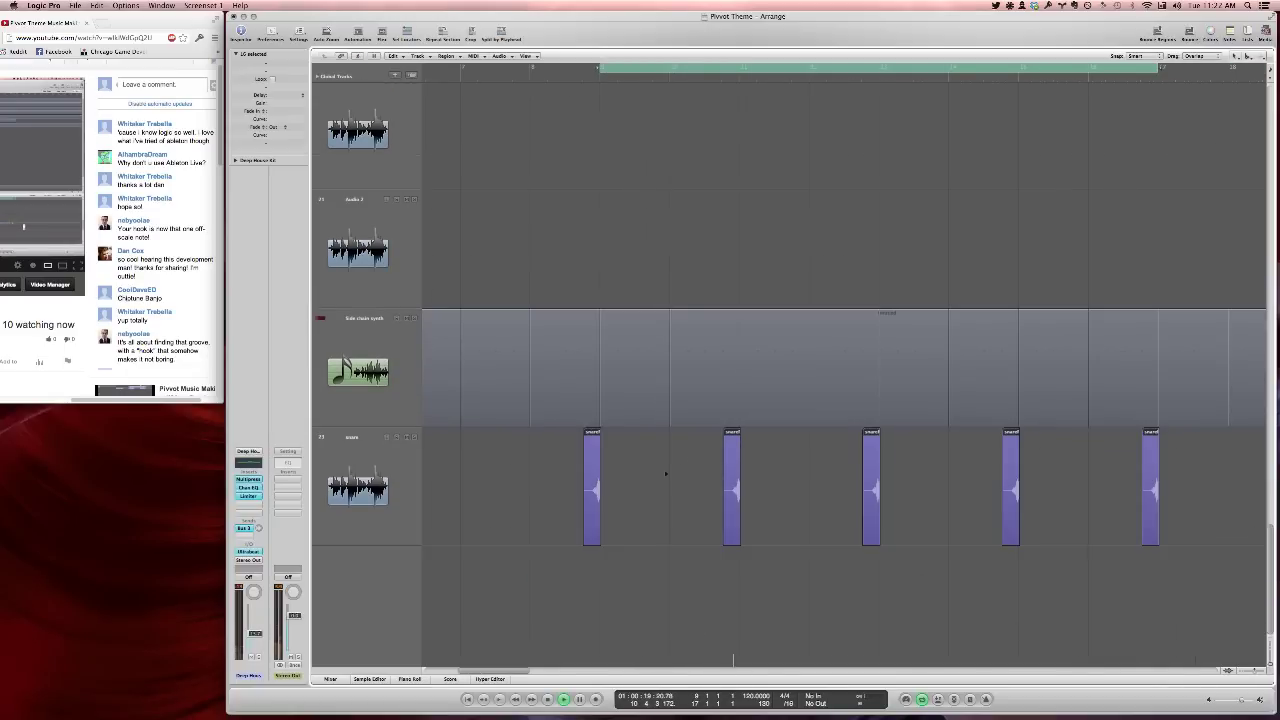
Add a Bus 2 send to the snare audio track and restart playback
{"action": "key", "text": "space"}
{"action": "left_click", "coordinate": [403, 486]}
{"action": "left_click", "coordinate": [243, 536]}
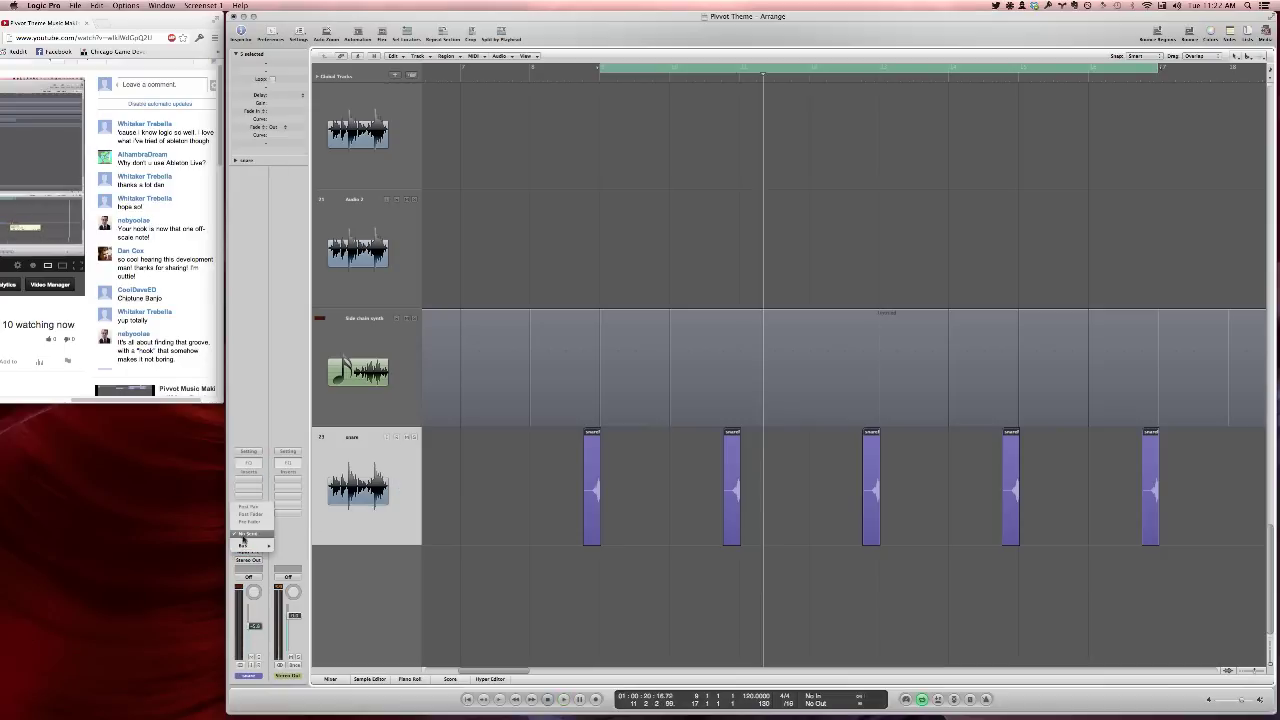
{"action": "mouse_move", "coordinate": [248, 545]}
{"action": "left_click", "coordinate": [295, 469]}
{"action": "key", "text": "space"}
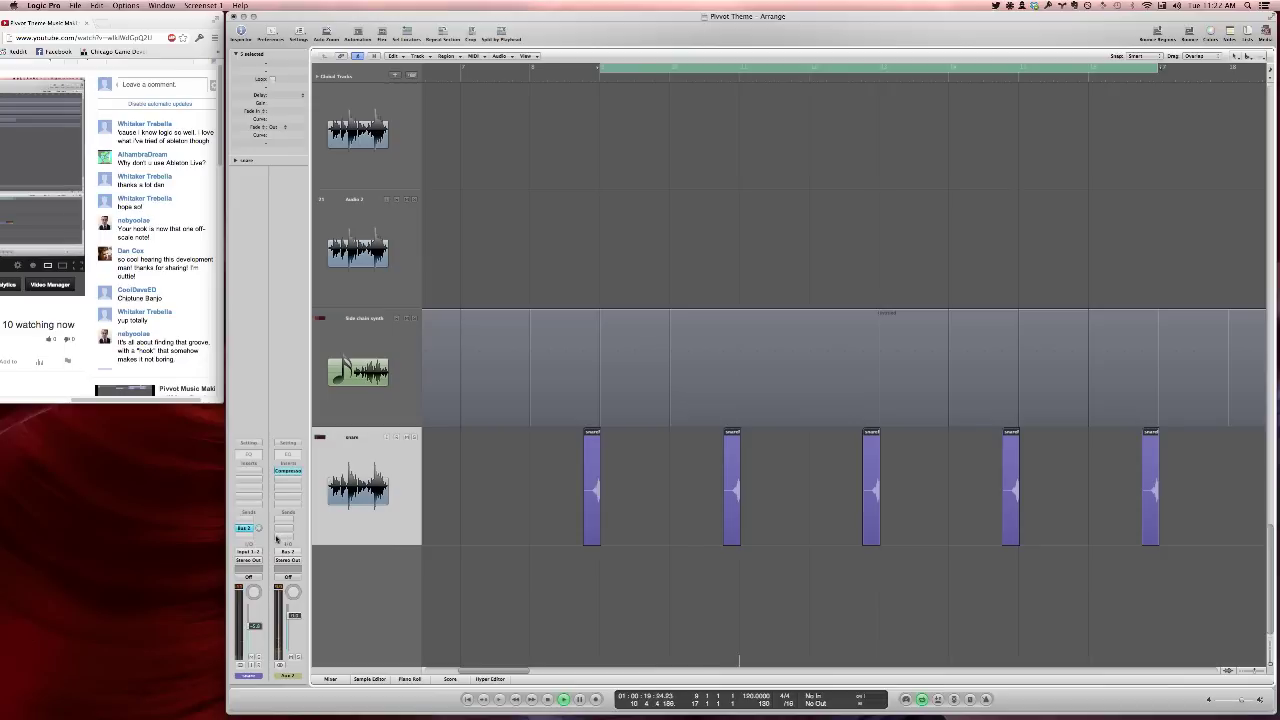
Insert an Echo delay effect on the snare track and place its window over the arrangement
{"action": "left_click", "coordinate": [247, 474]}
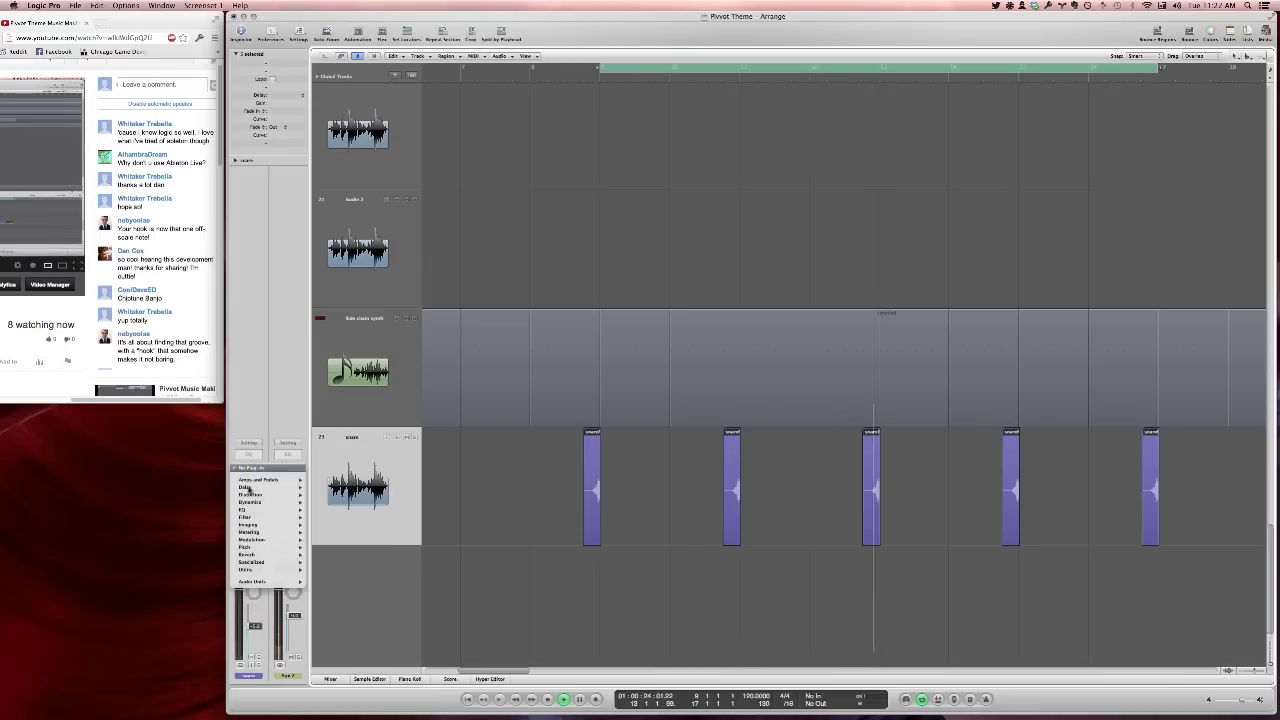
{"action": "mouse_move", "coordinate": [261, 488]}
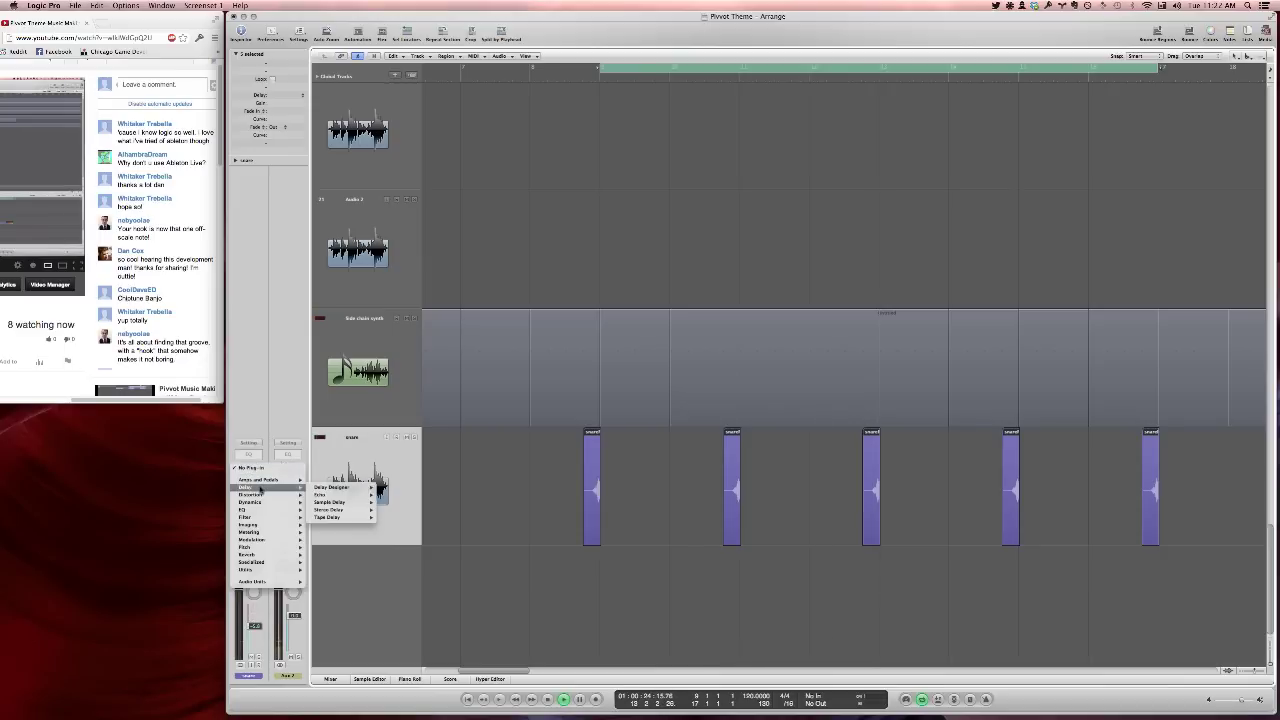
{"action": "left_click", "coordinate": [320, 494]}
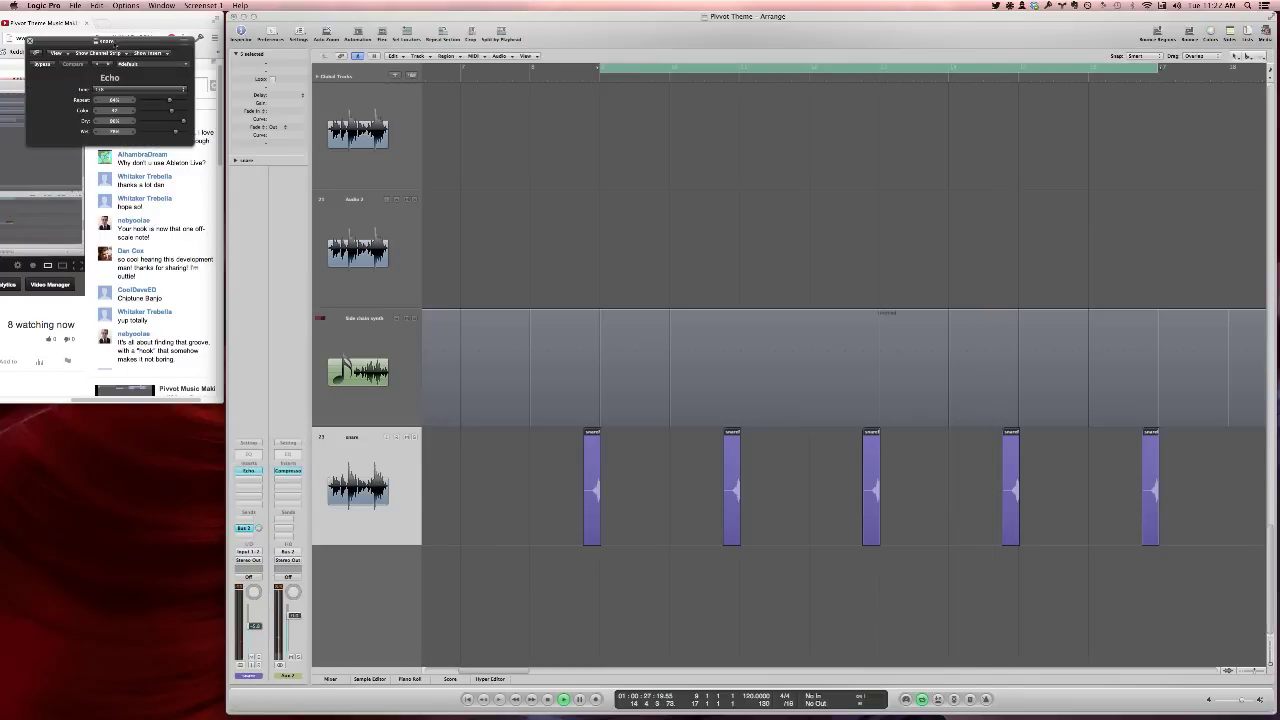
{"action": "left_click_drag", "start_coordinate": [111, 41], "coordinate": [391, 225]}
Adjust the Echo's time, reduce its repeat and wet amounts, and close its window
{"action": "left_click", "coordinate": [391, 273]}
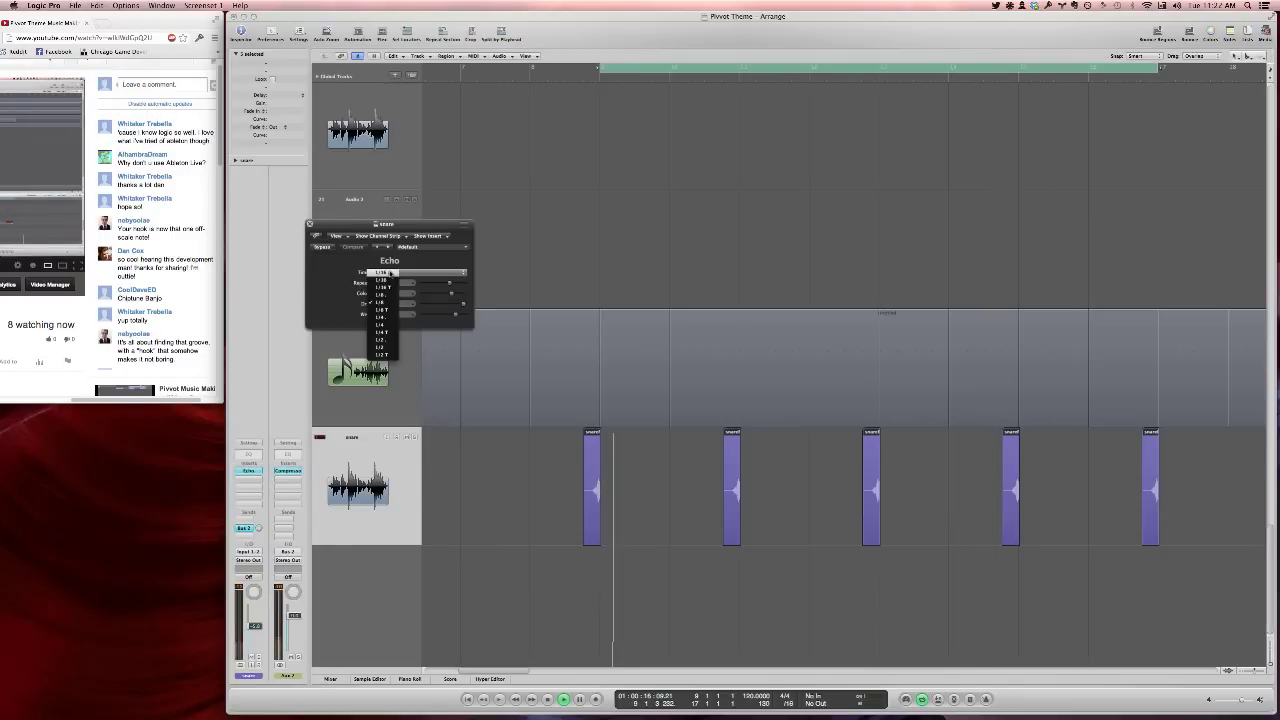
{"action": "key", "text": "Return"}
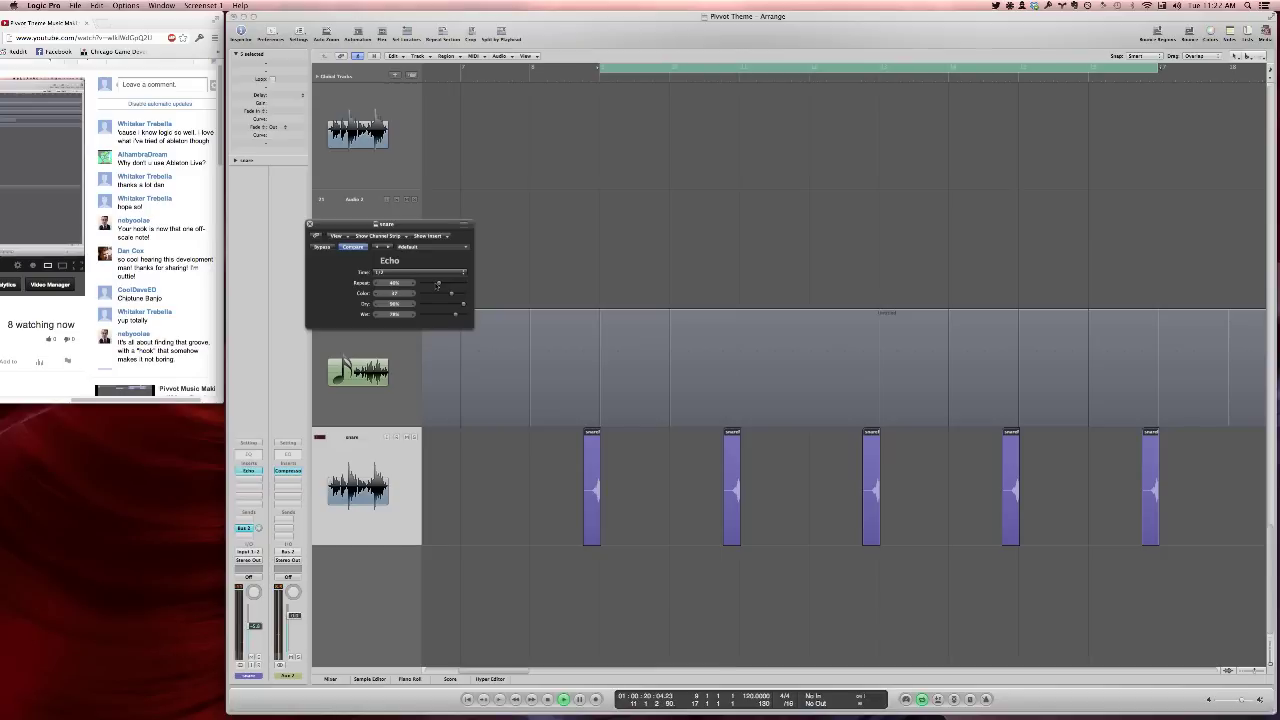
{"action": "left_click", "coordinate": [399, 275]}
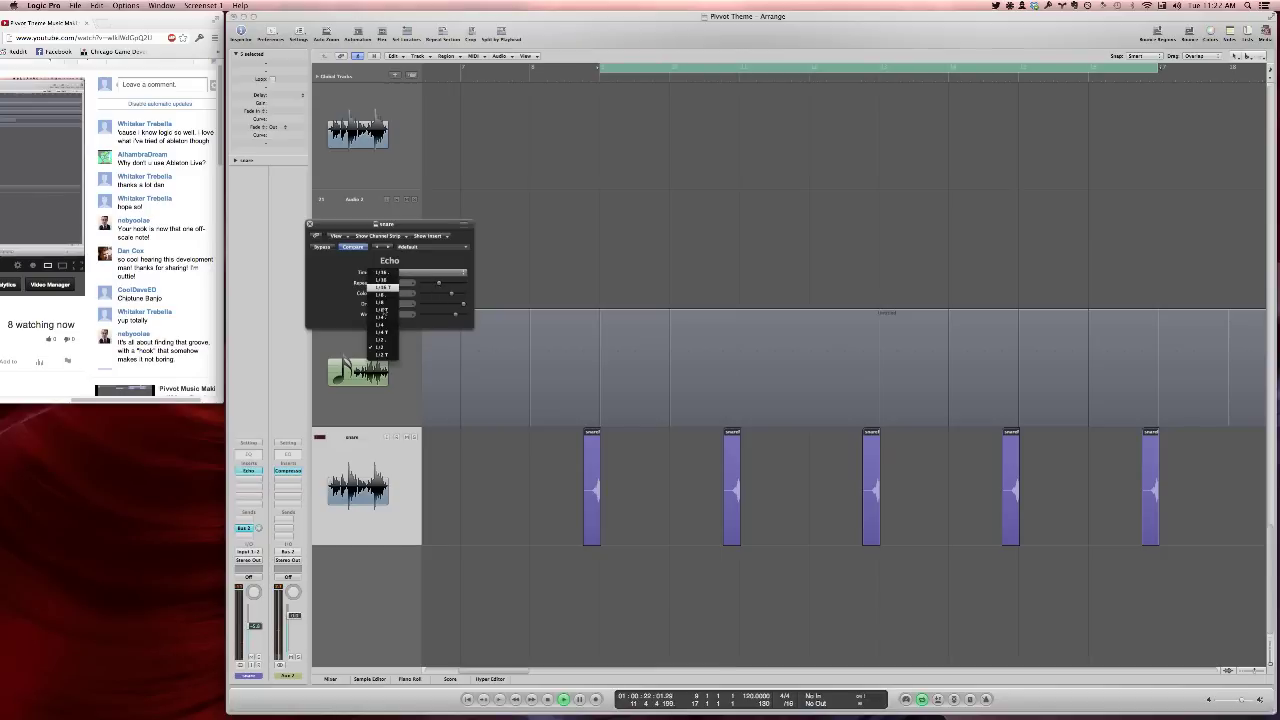
{"action": "left_click", "coordinate": [450, 272]}
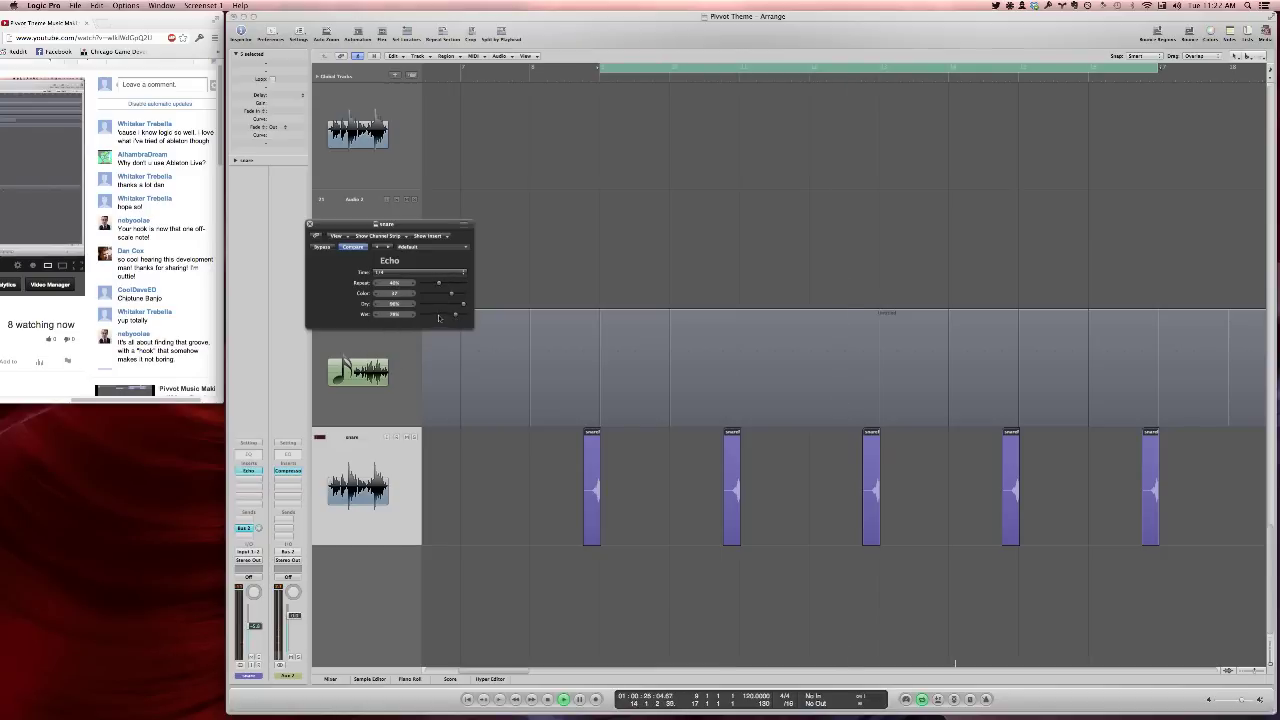
{"action": "left_click", "coordinate": [440, 315]}
{"action": "left_click", "coordinate": [310, 224]}
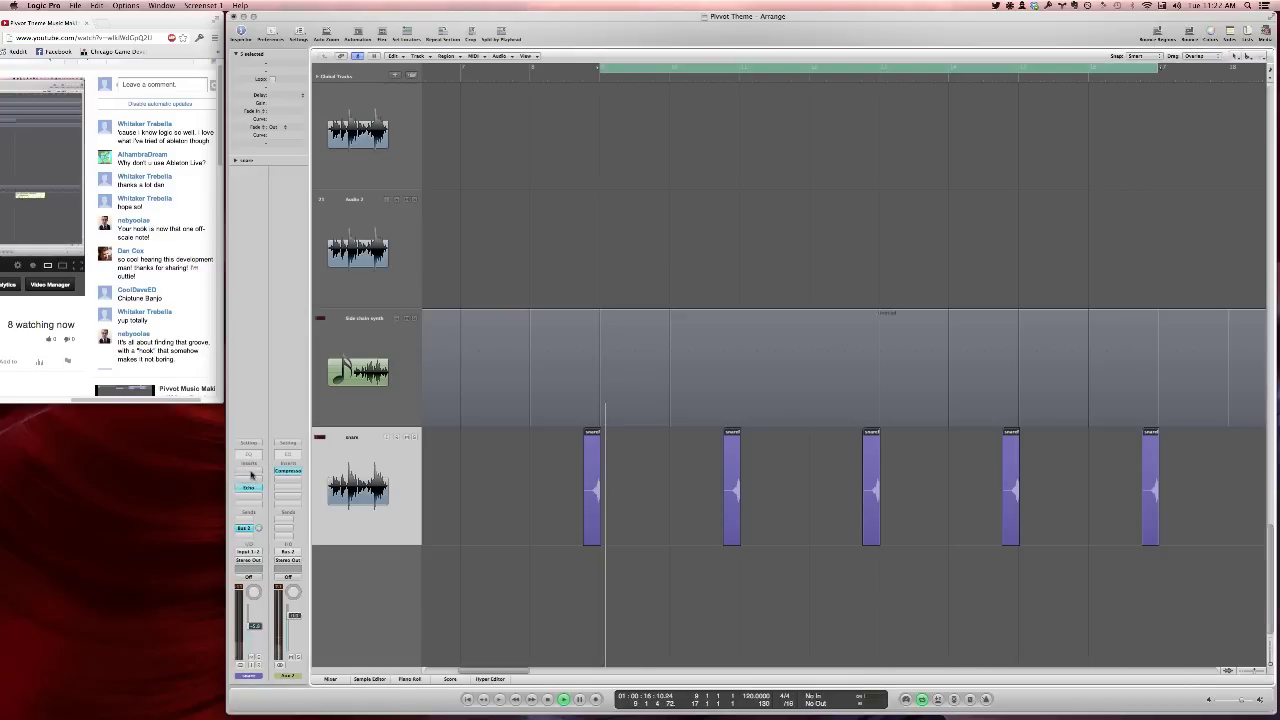
Insert a stereo Space Designer reverb ahead of the Echo on the snare track
{"action": "left_click", "coordinate": [253, 474]}
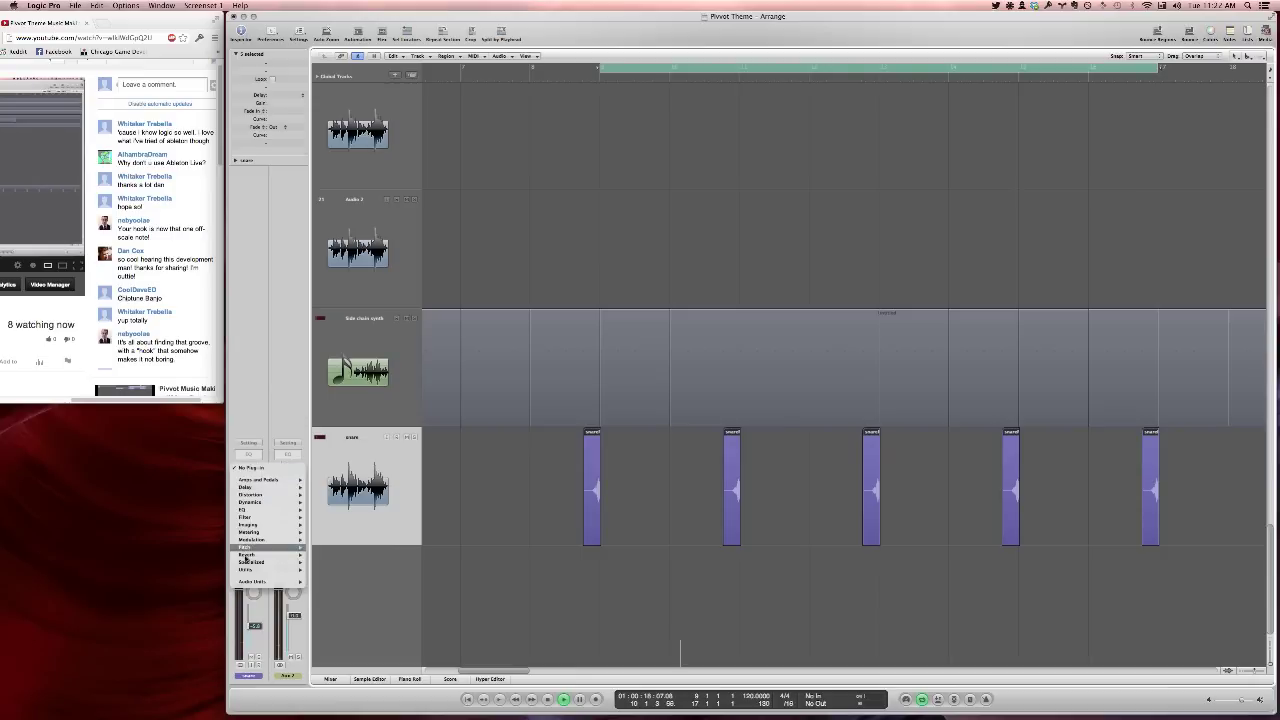
{"action": "mouse_move", "coordinate": [250, 555]}
{"action": "mouse_move", "coordinate": [323, 593]}
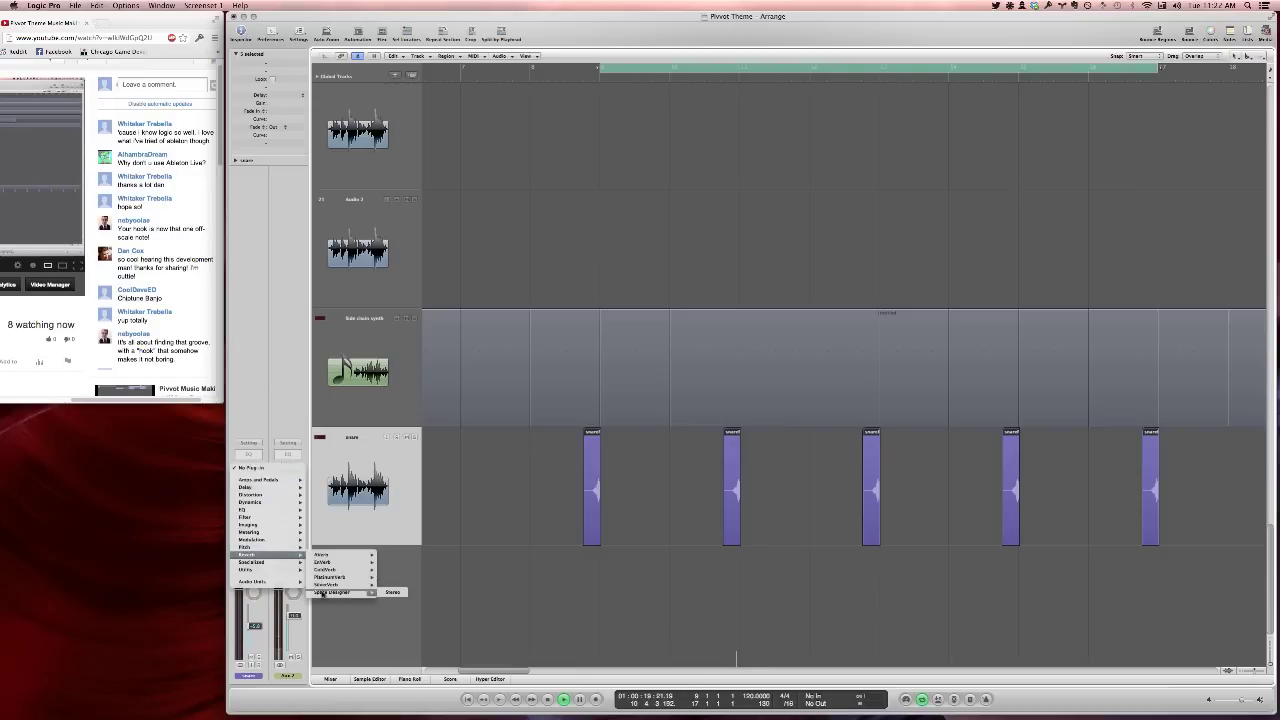
{"action": "left_click", "coordinate": [392, 592]}
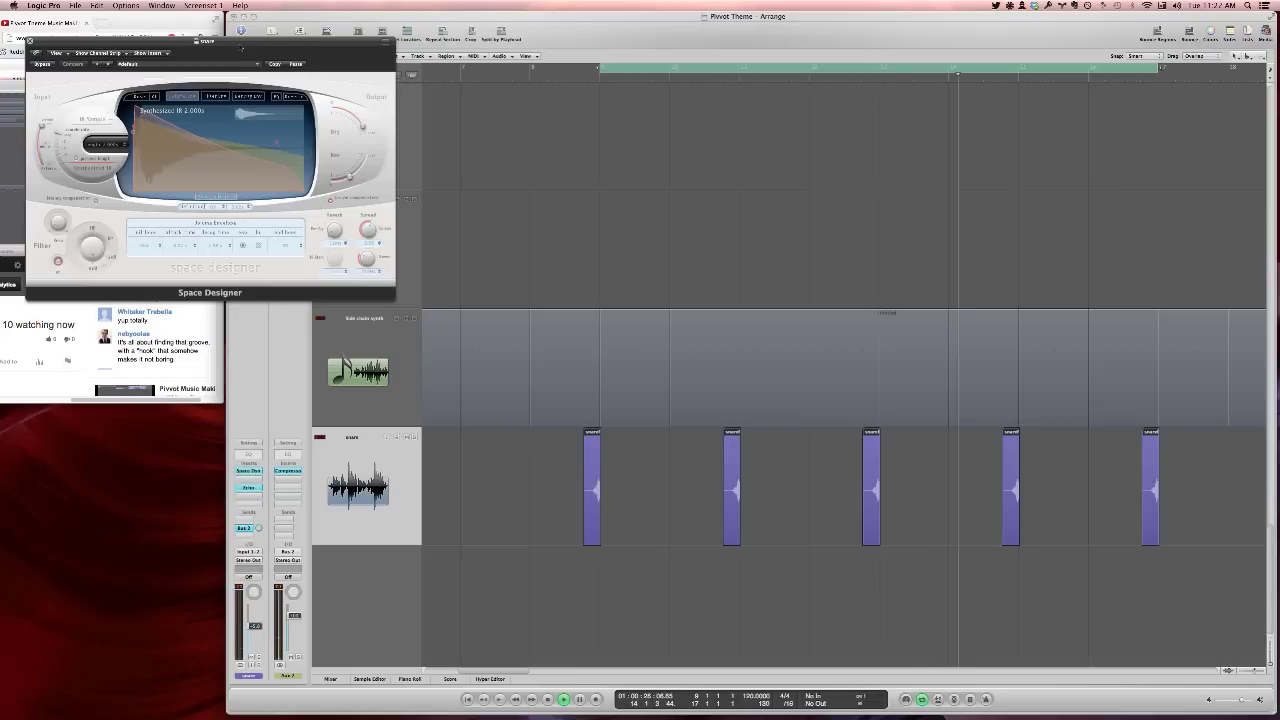
{"action": "left_click", "coordinate": [235, 64]}
{"action": "left_click_drag", "start_coordinate": [497, 159], "coordinate": [505, 228]}
Load the 02.0s Prince Hall One preset from the medium spaces in Space Designer
{"action": "left_click", "coordinate": [537, 251]}
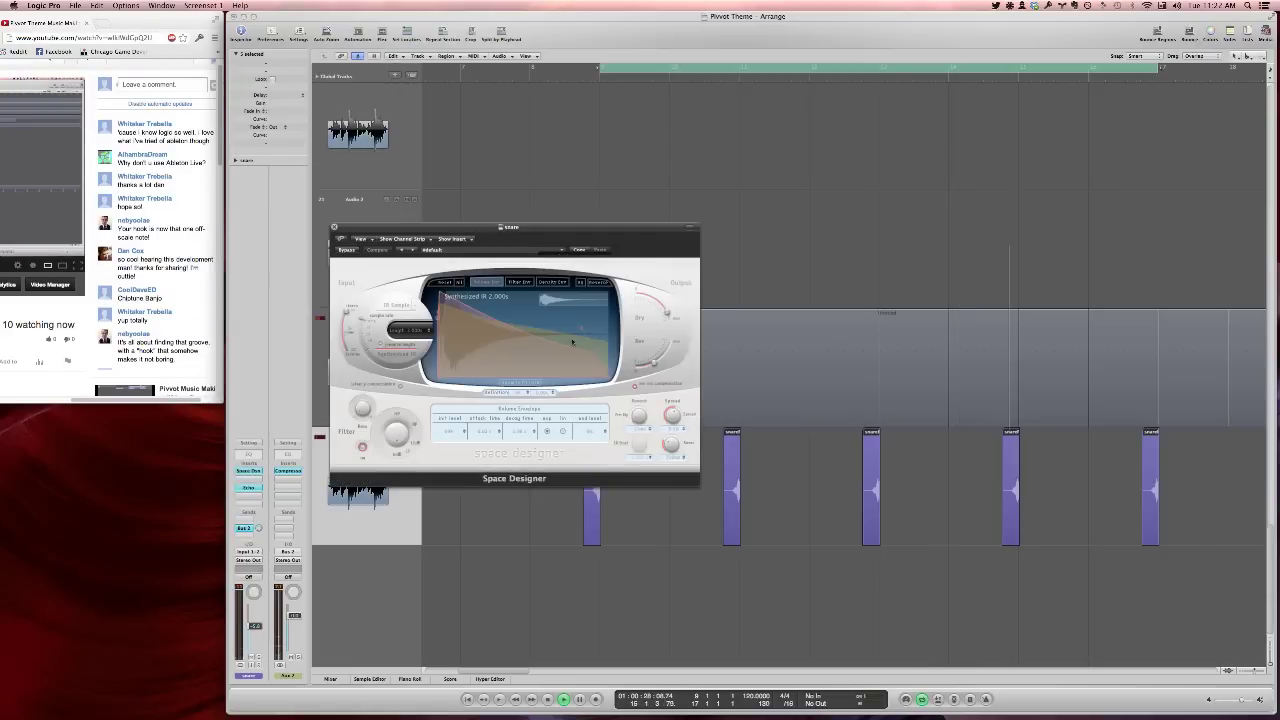
{"action": "mouse_move", "coordinate": [566, 349]}
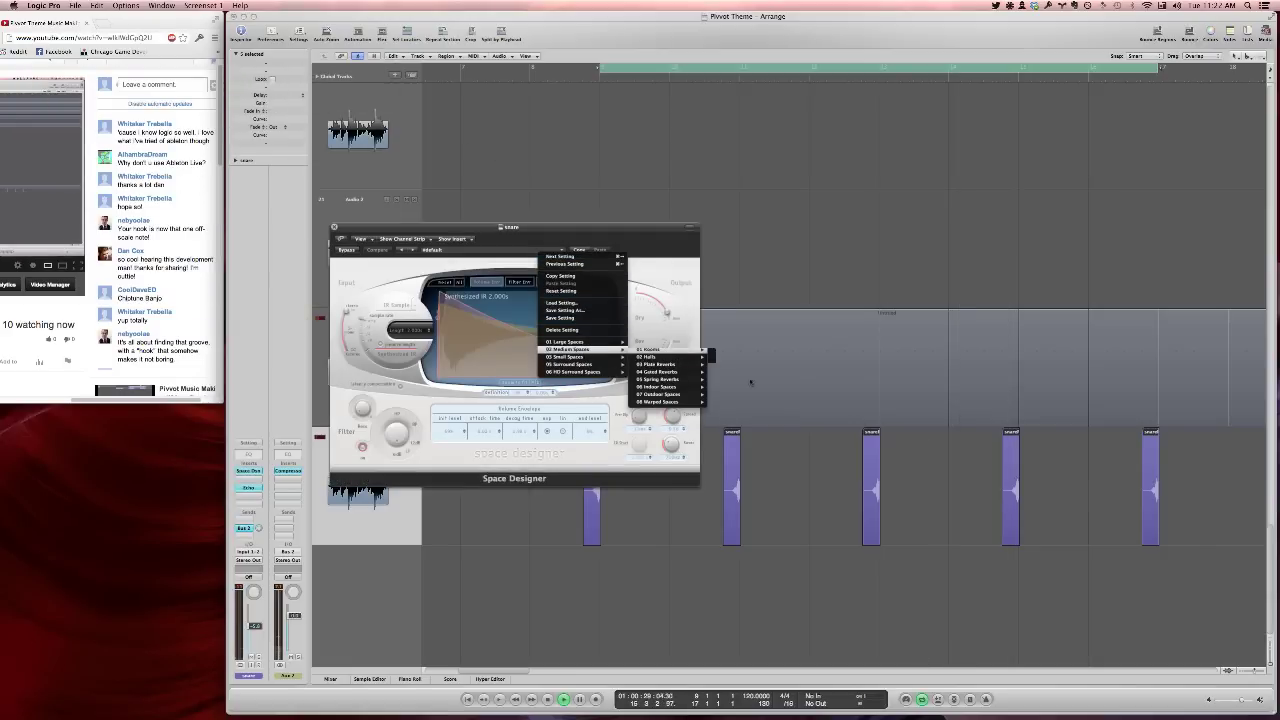
{"action": "mouse_move", "coordinate": [652, 349]}
{"action": "left_click", "coordinate": [752, 485]}
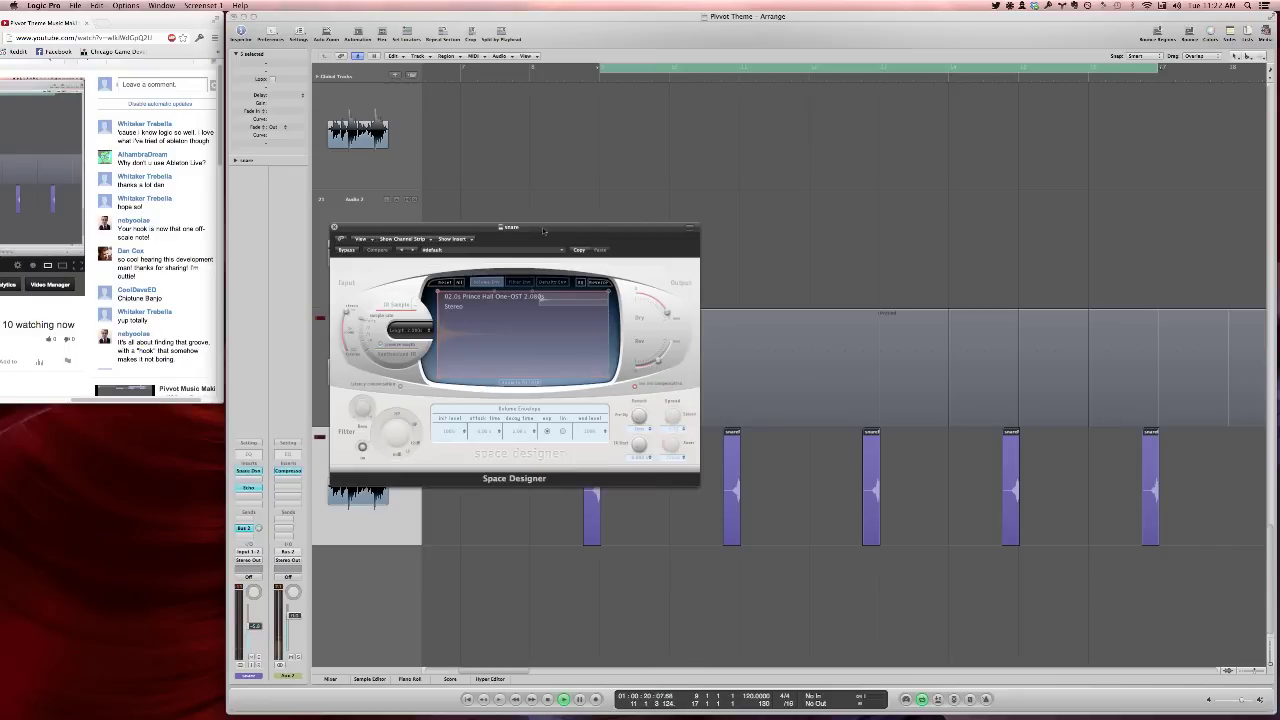
Lower Space Designer's reverb output level and audition the snare hits from bar 9
{"action": "left_click_drag", "start_coordinate": [565, 232], "coordinate": [543, 287]}
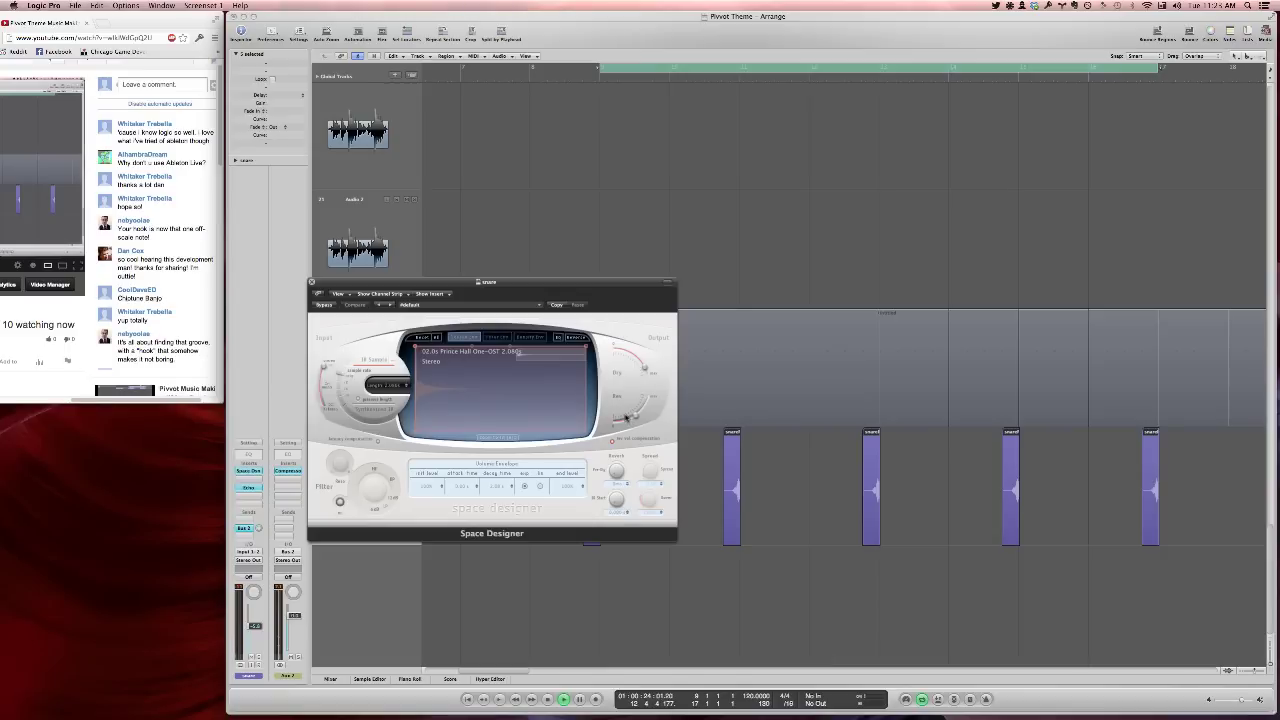
{"action": "left_click_drag", "start_coordinate": [537, 285], "coordinate": [649, 97]}
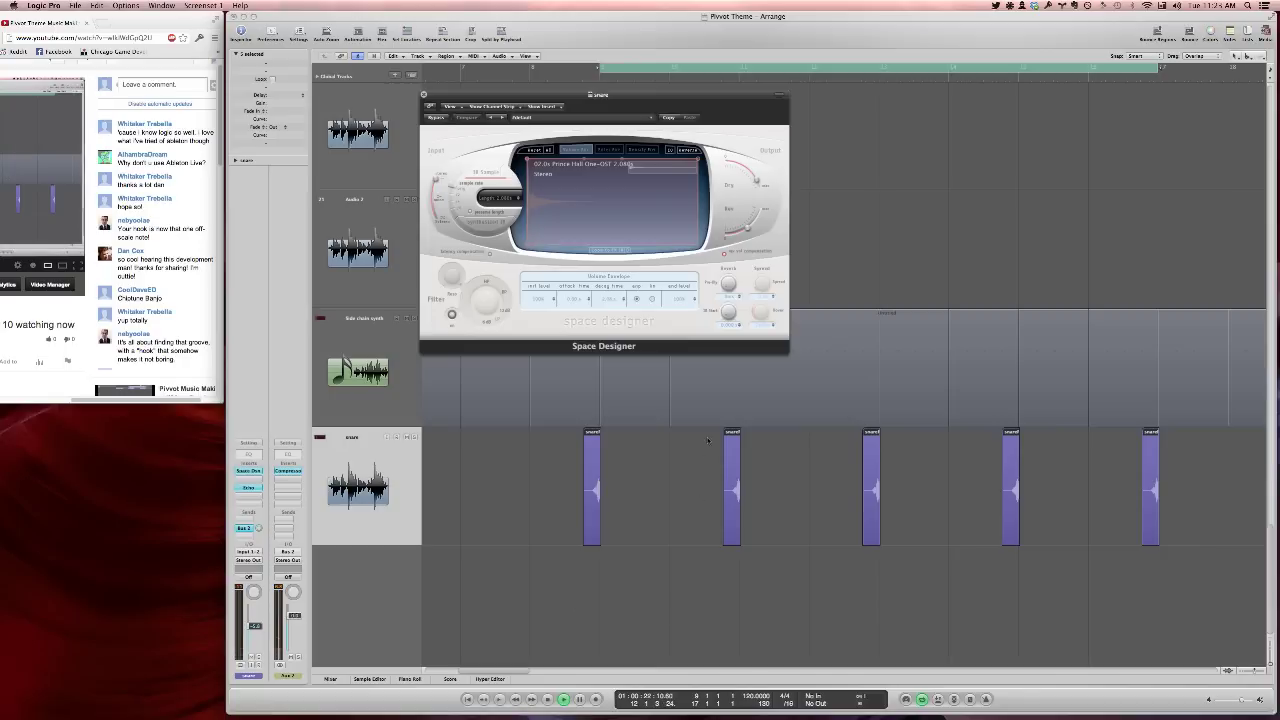
{"action": "key", "text": "space"}
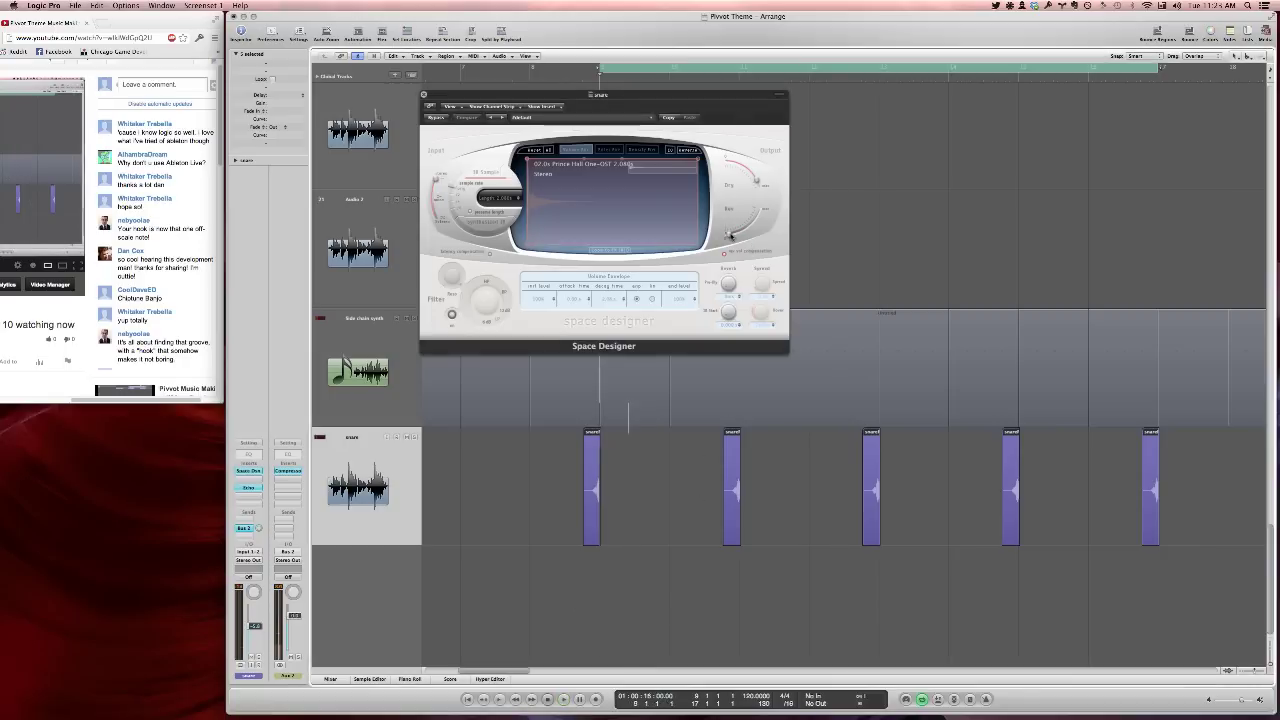
{"action": "key", "text": "space"}
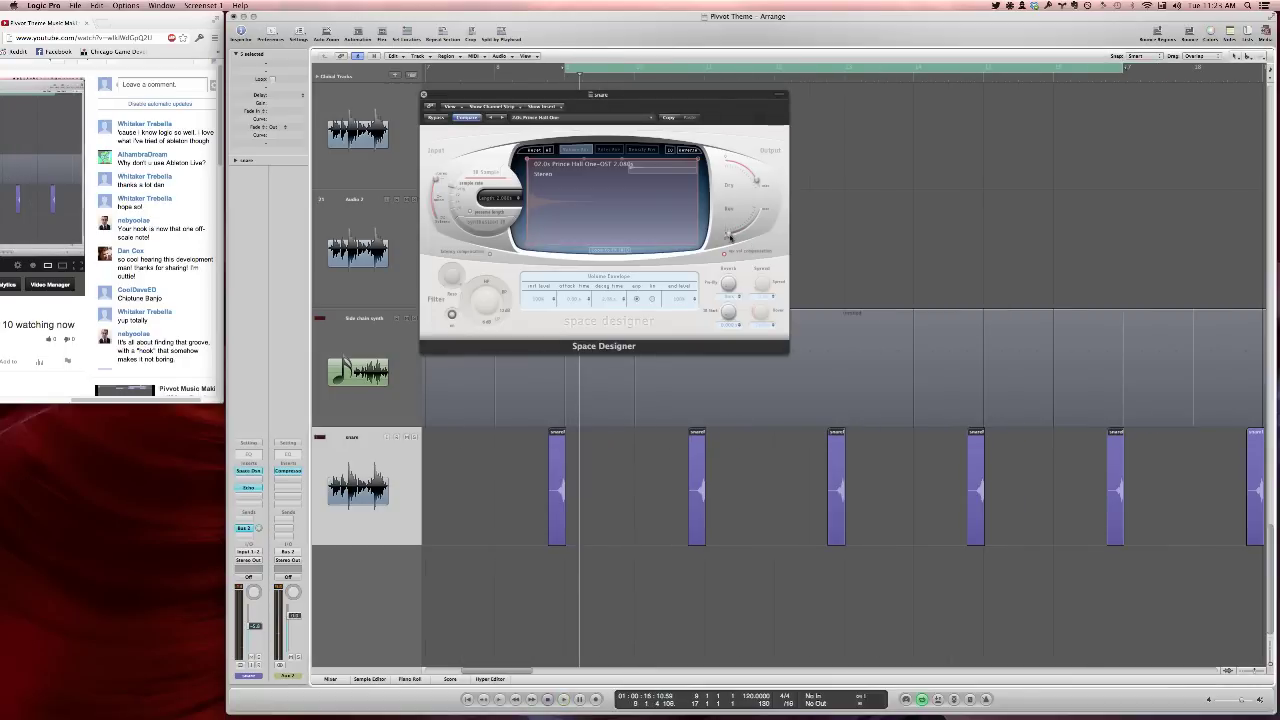
Readjust Space Designer's reverb output level, audition the snare hits in the loop, and close the reverb window
{"action": "left_click_drag", "start_coordinate": [730, 236], "coordinate": [742, 234]}
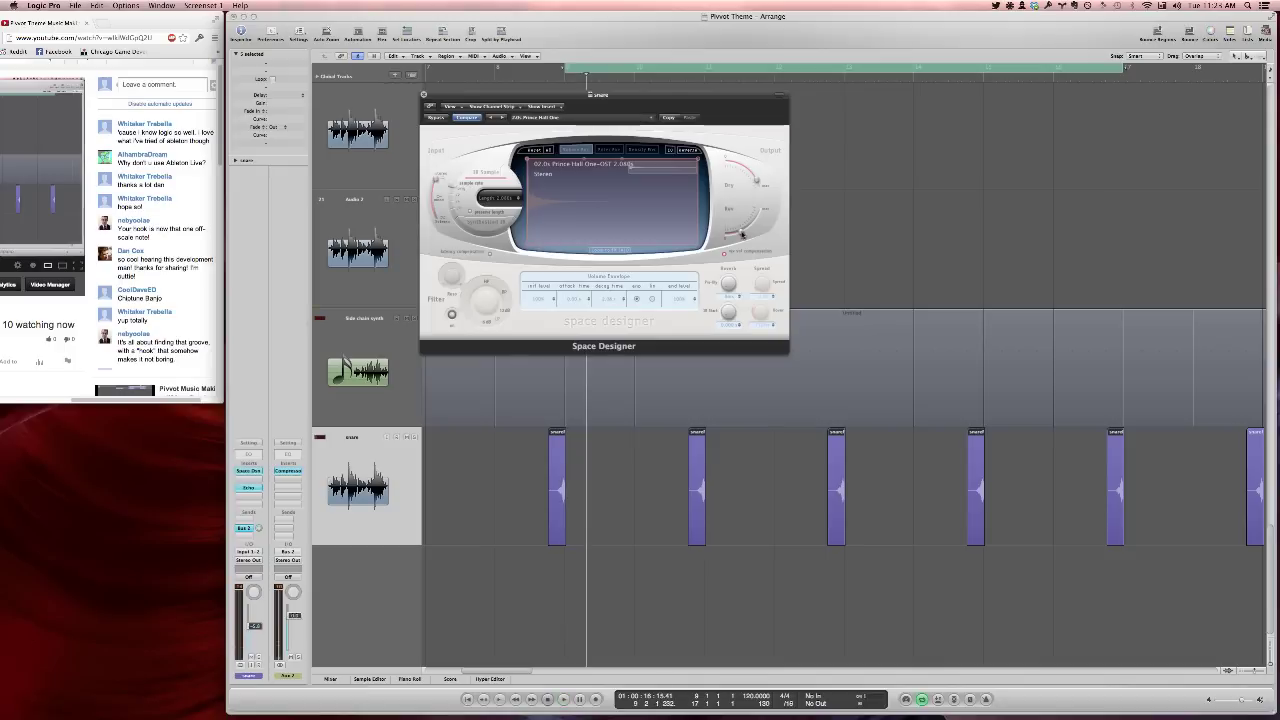
{"action": "key", "text": "space"}
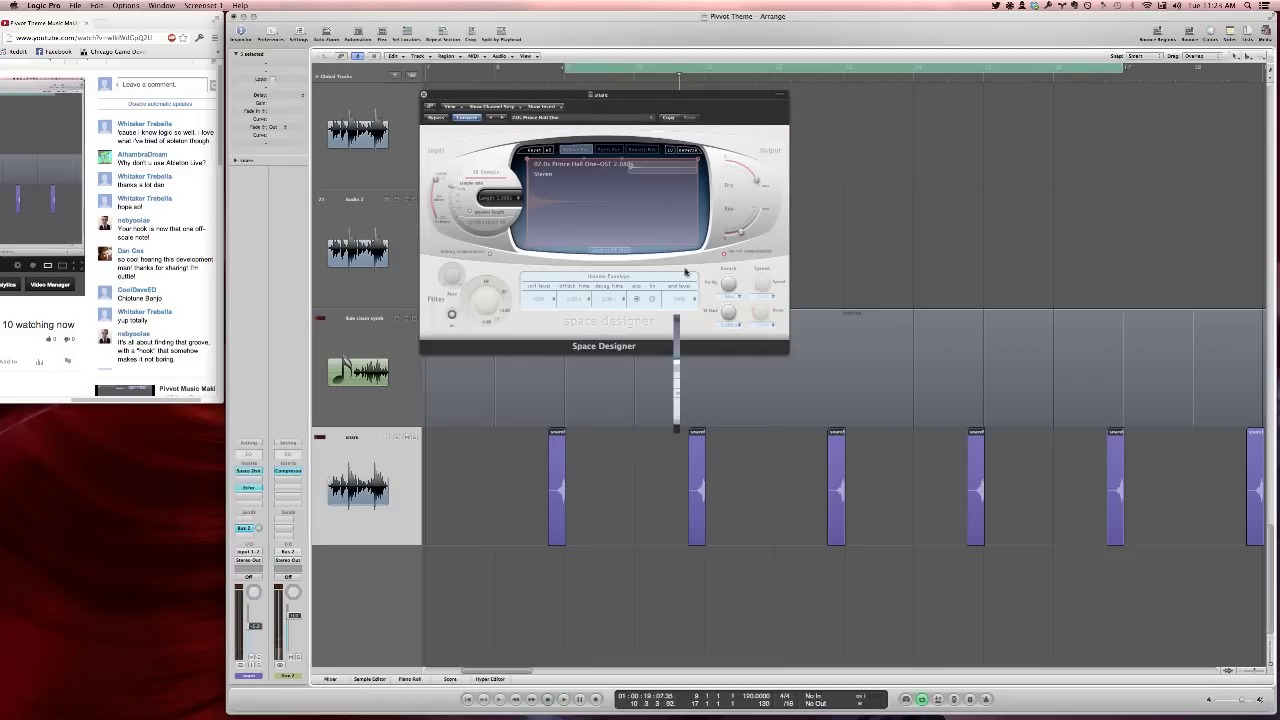
{"action": "left_click_drag", "start_coordinate": [581, 94], "coordinate": [596, 281]}
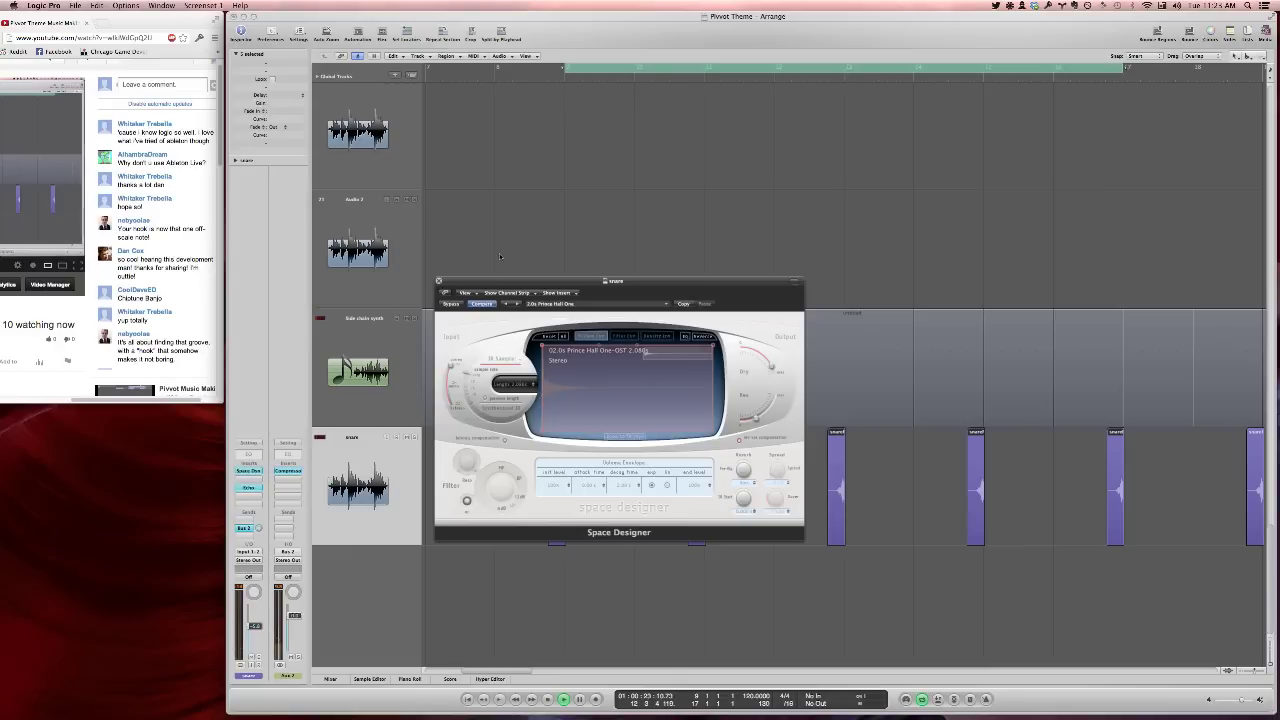
{"action": "key", "text": "super+w"}
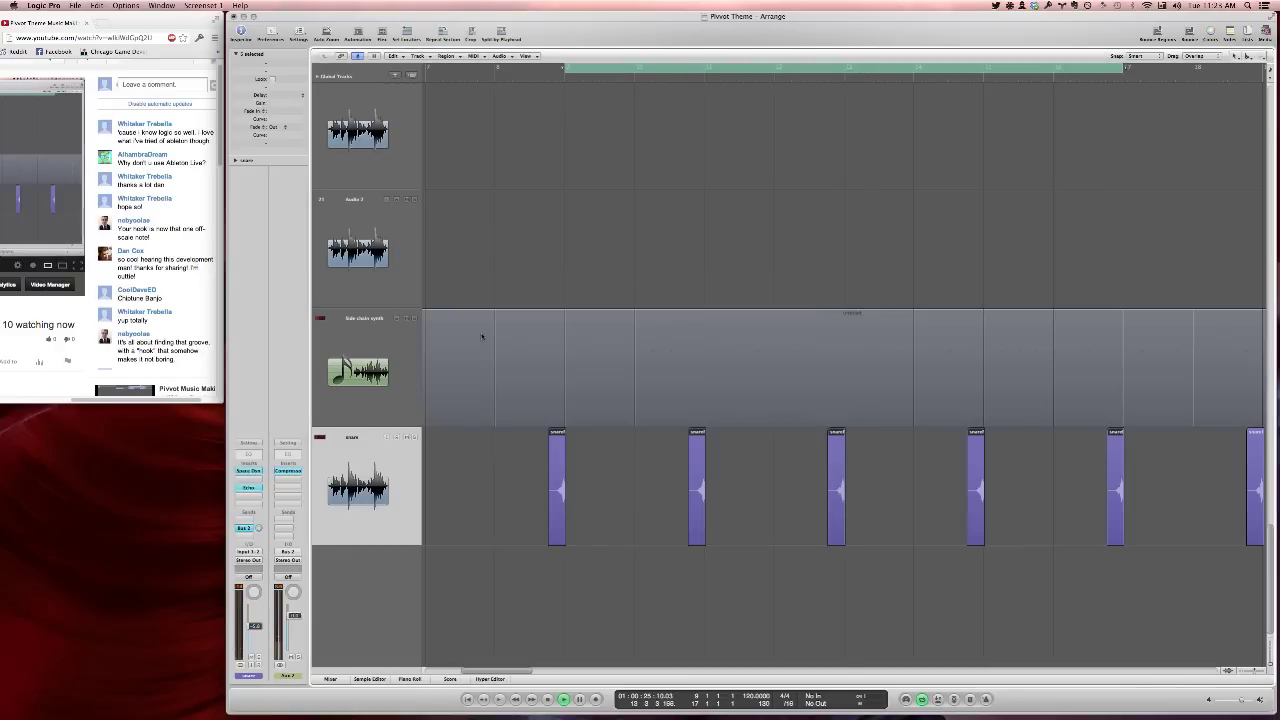
{"action": "key", "text": "space"}
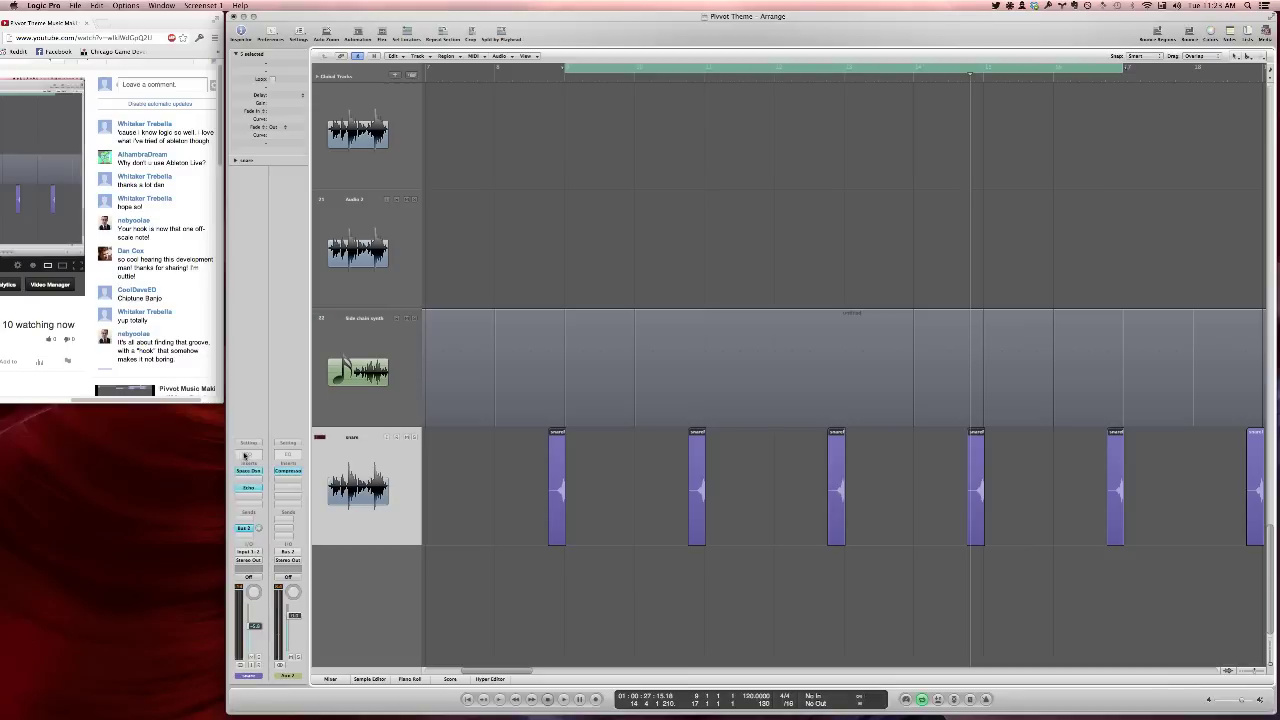
Try routing the snare track's output to Bus 3 during playback, and return it to the stereo output
{"action": "left_click", "coordinate": [246, 561]}
{"action": "mouse_move", "coordinate": [250, 584]}
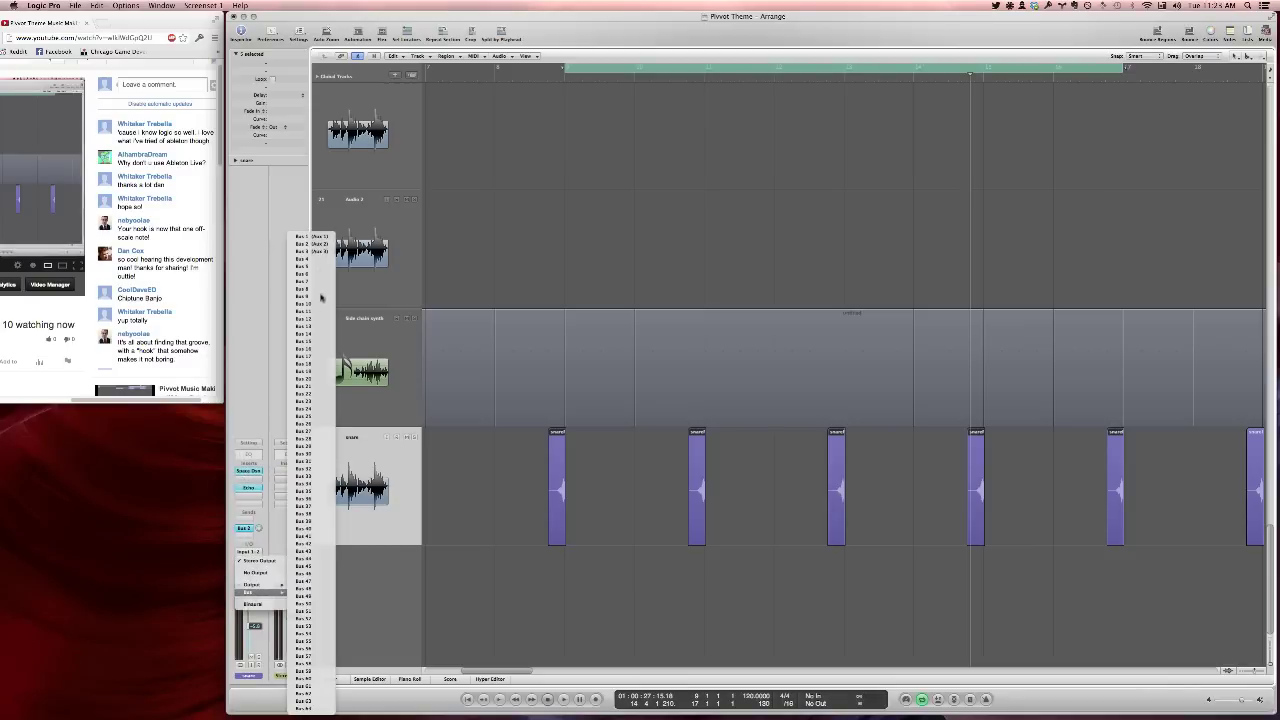
{"action": "left_click", "coordinate": [318, 251]}
{"action": "key", "text": "space"}
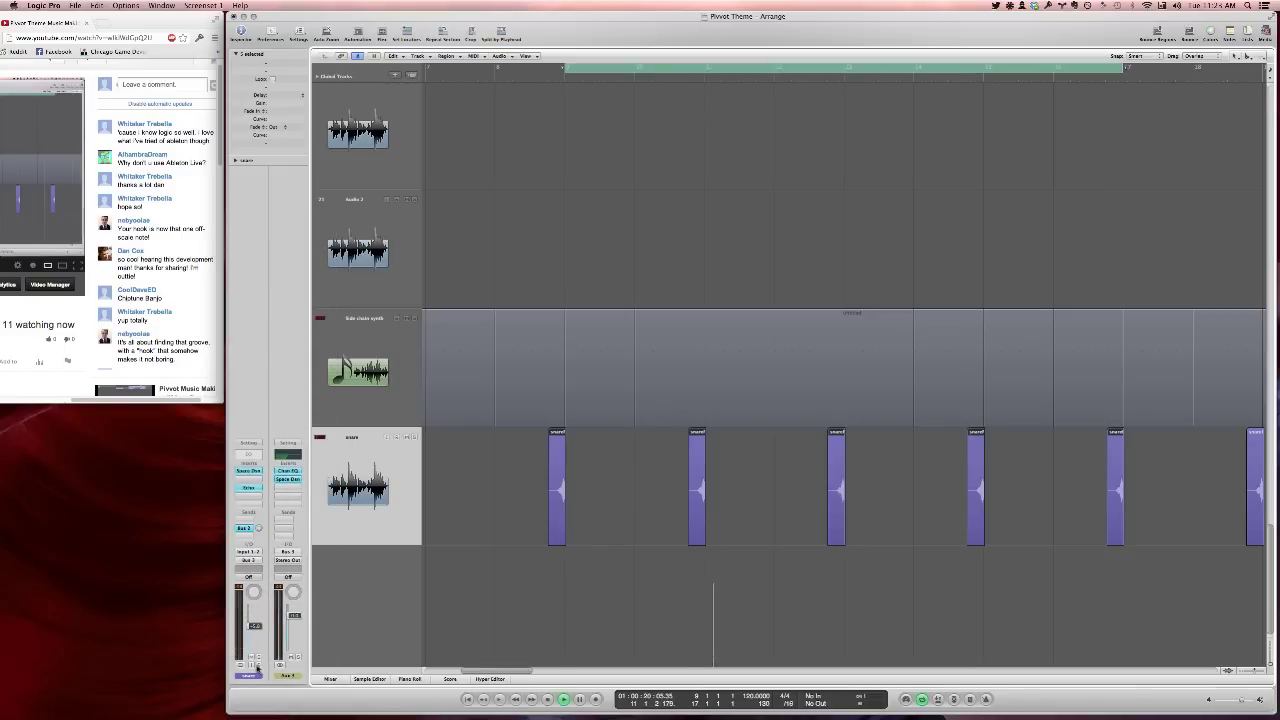
{"action": "left_click", "coordinate": [248, 560]}
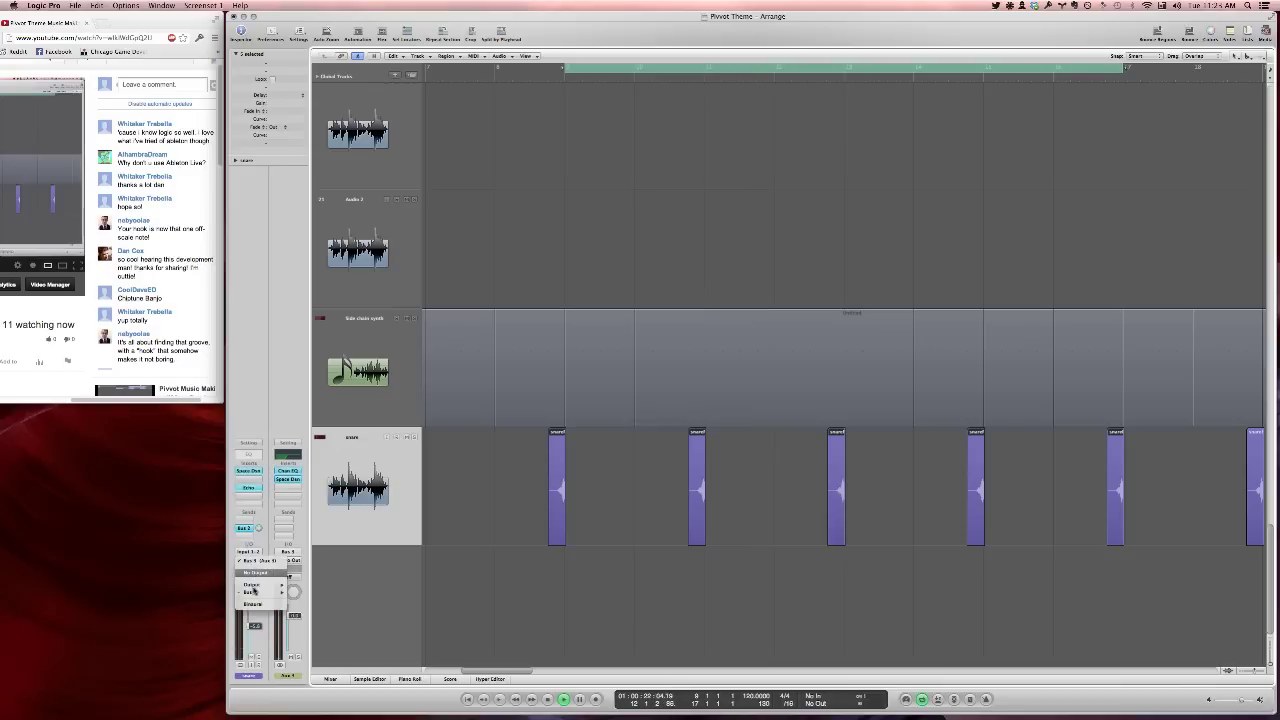
{"action": "mouse_move", "coordinate": [250, 584]}
{"action": "left_click", "coordinate": [311, 465]}
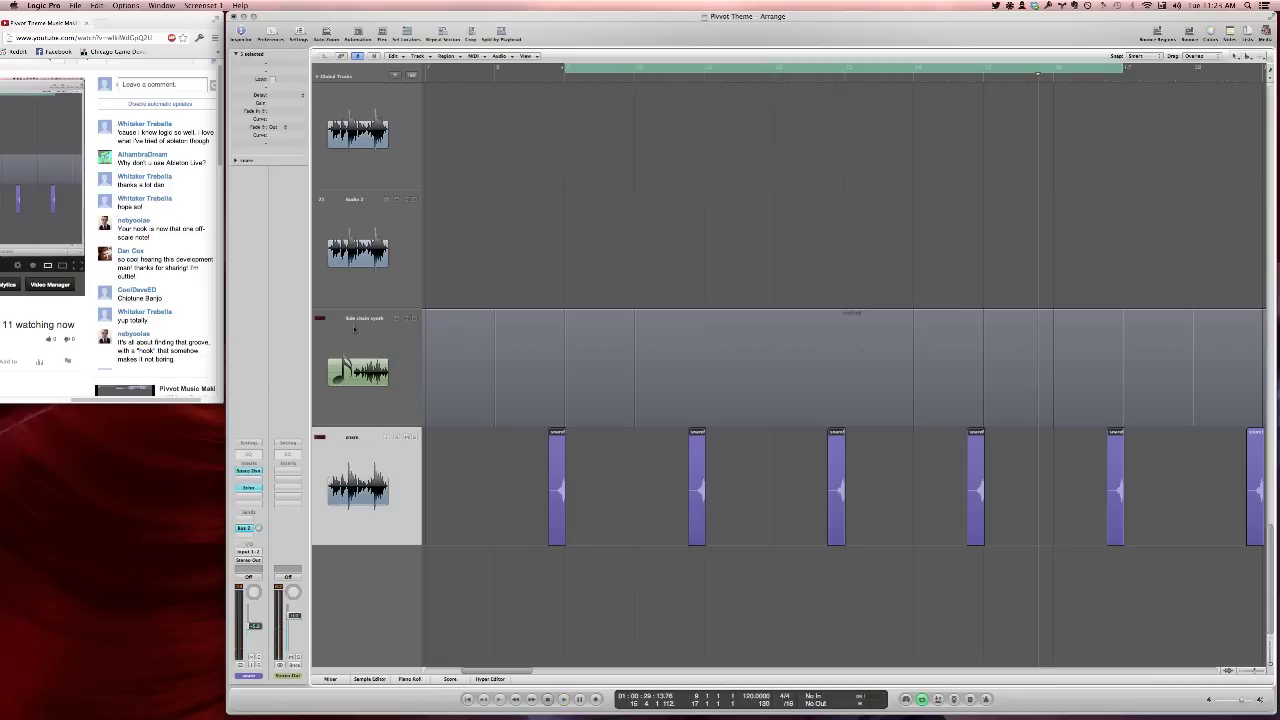
Insert a Sample Delay below the Echo on the snare track, adjust its delay during playback, and close its window
{"action": "scroll", "coordinate": [370, 356], "scroll_direction": "up", "scroll_amount": 5}
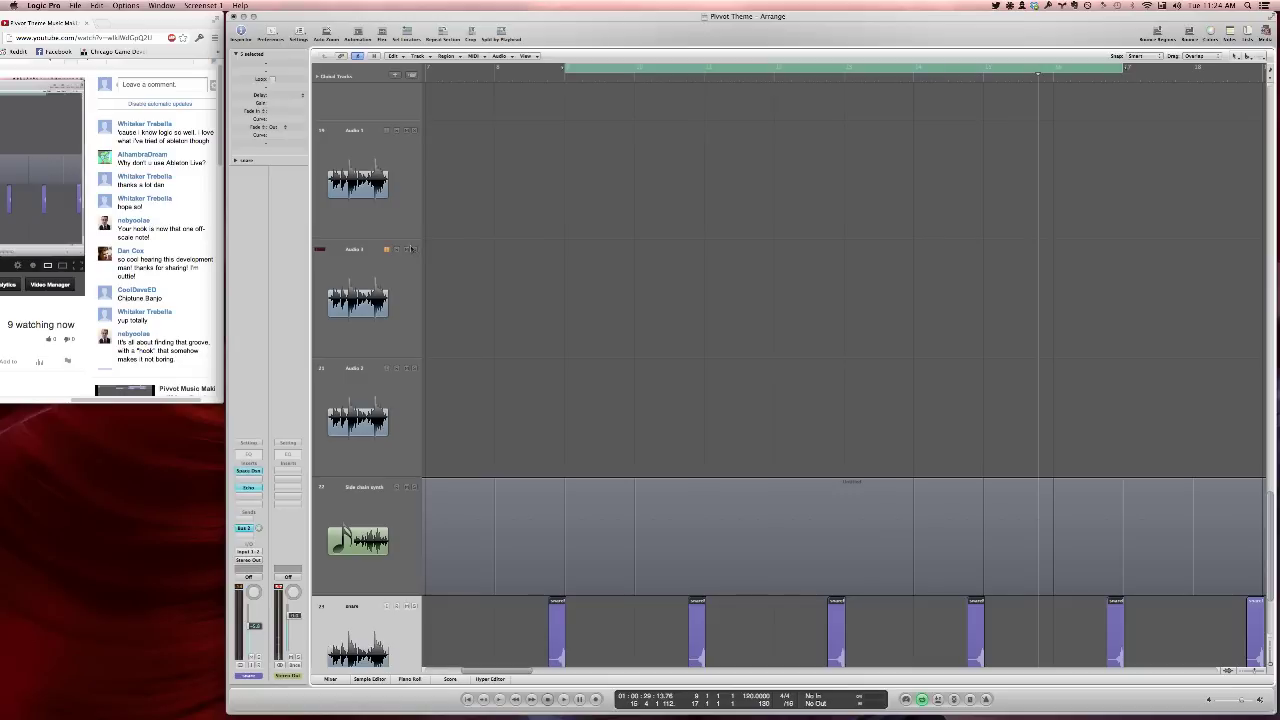
{"action": "left_click", "coordinate": [481, 237]}
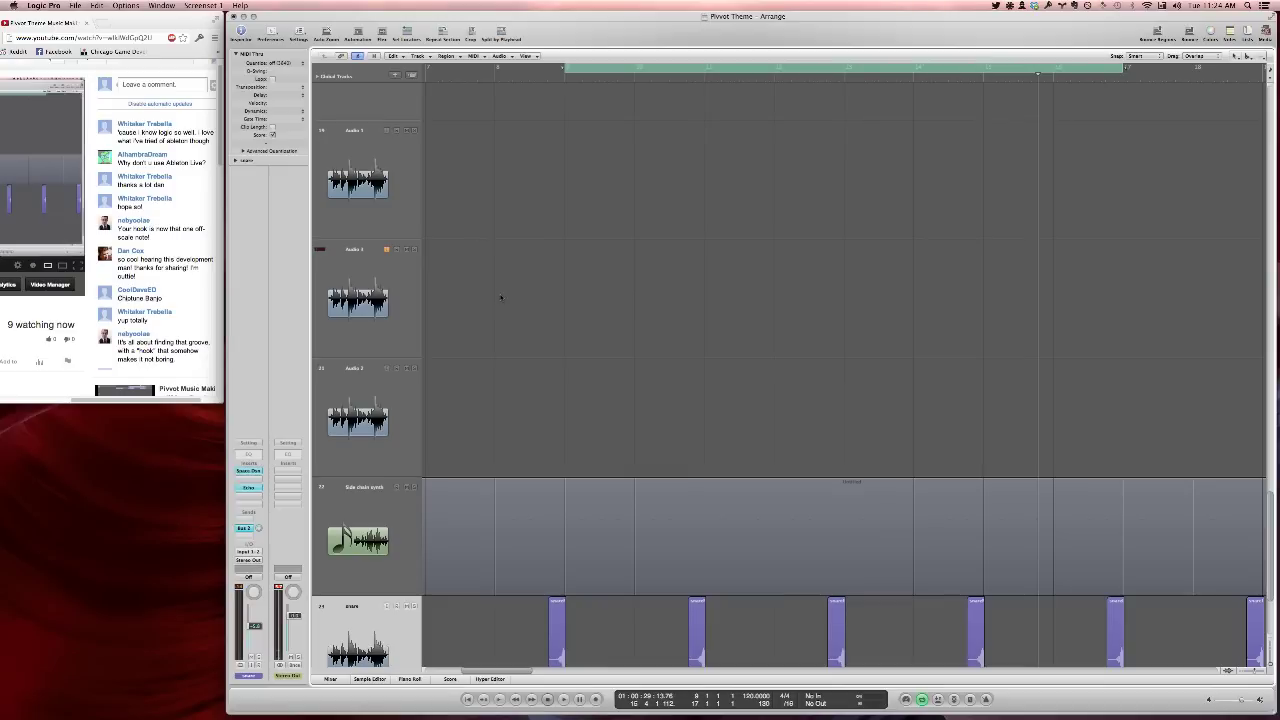
{"action": "key", "text": "space"}
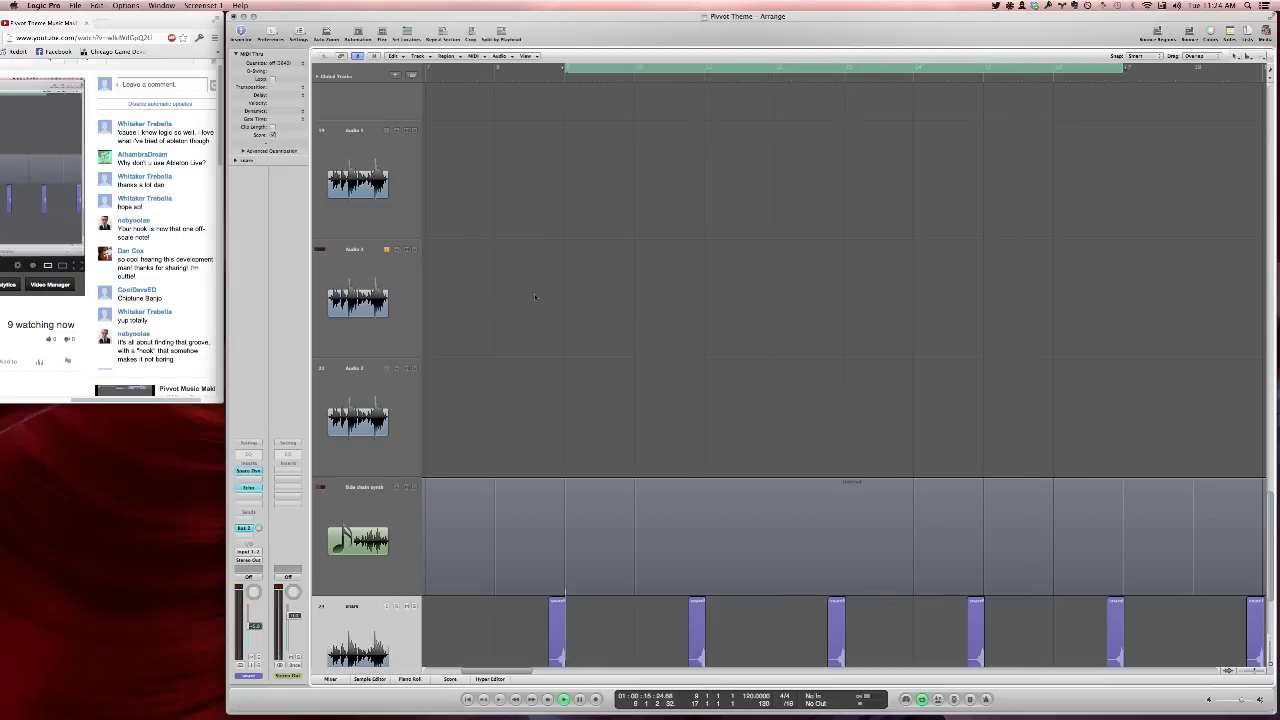
{"action": "scroll", "coordinate": [534, 290], "scroll_direction": "down", "scroll_amount": 2}
{"action": "scroll", "coordinate": [536, 293], "scroll_direction": "down", "scroll_amount": 3}
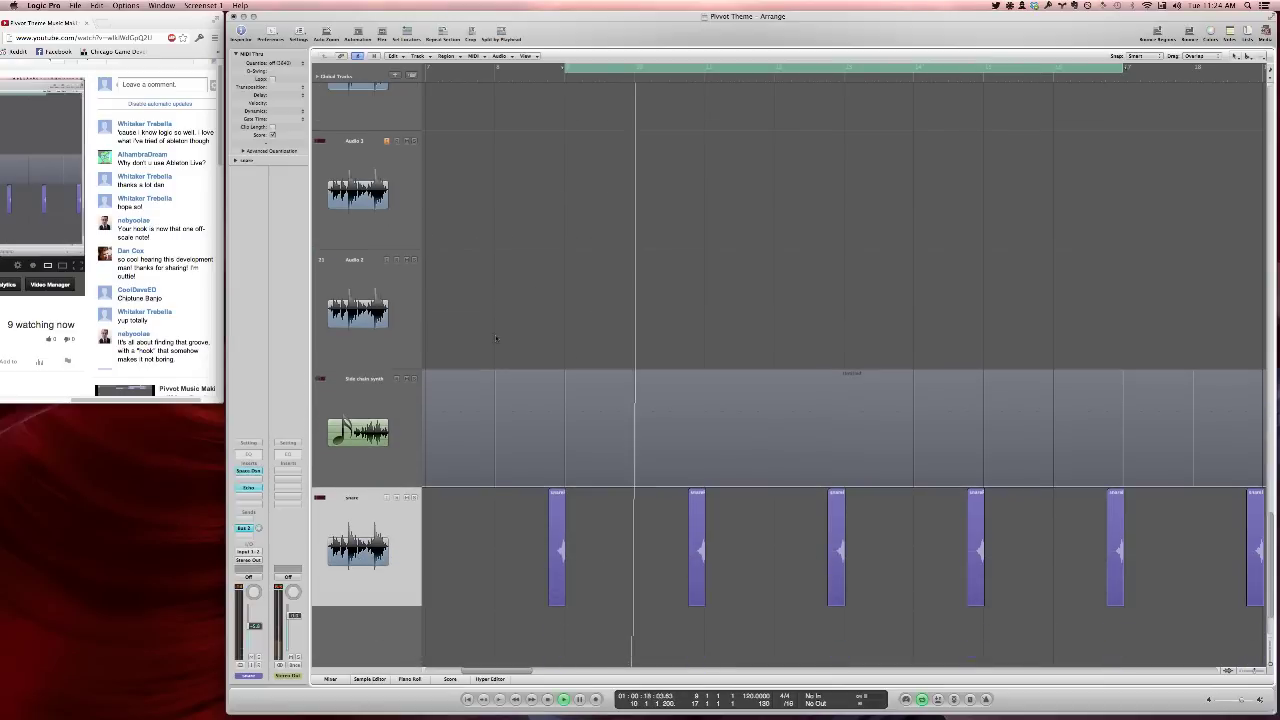
{"action": "left_click", "coordinate": [250, 494]}
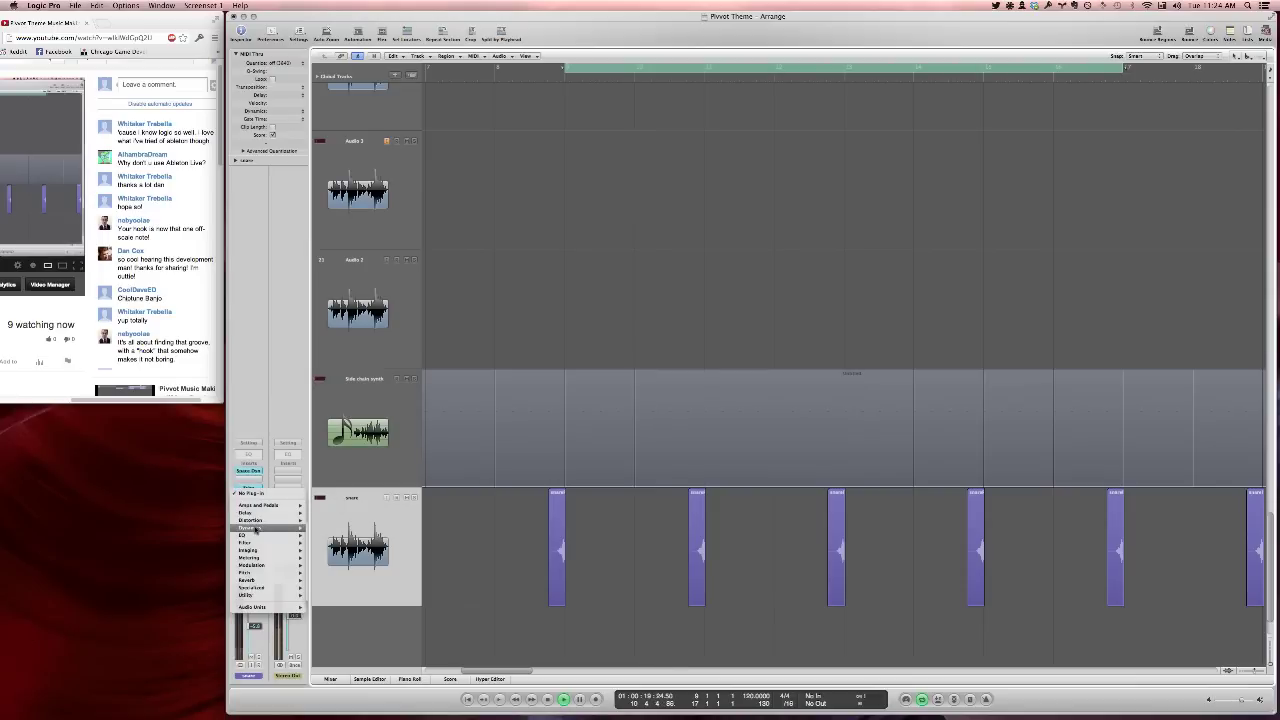
{"action": "mouse_move", "coordinate": [252, 512]}
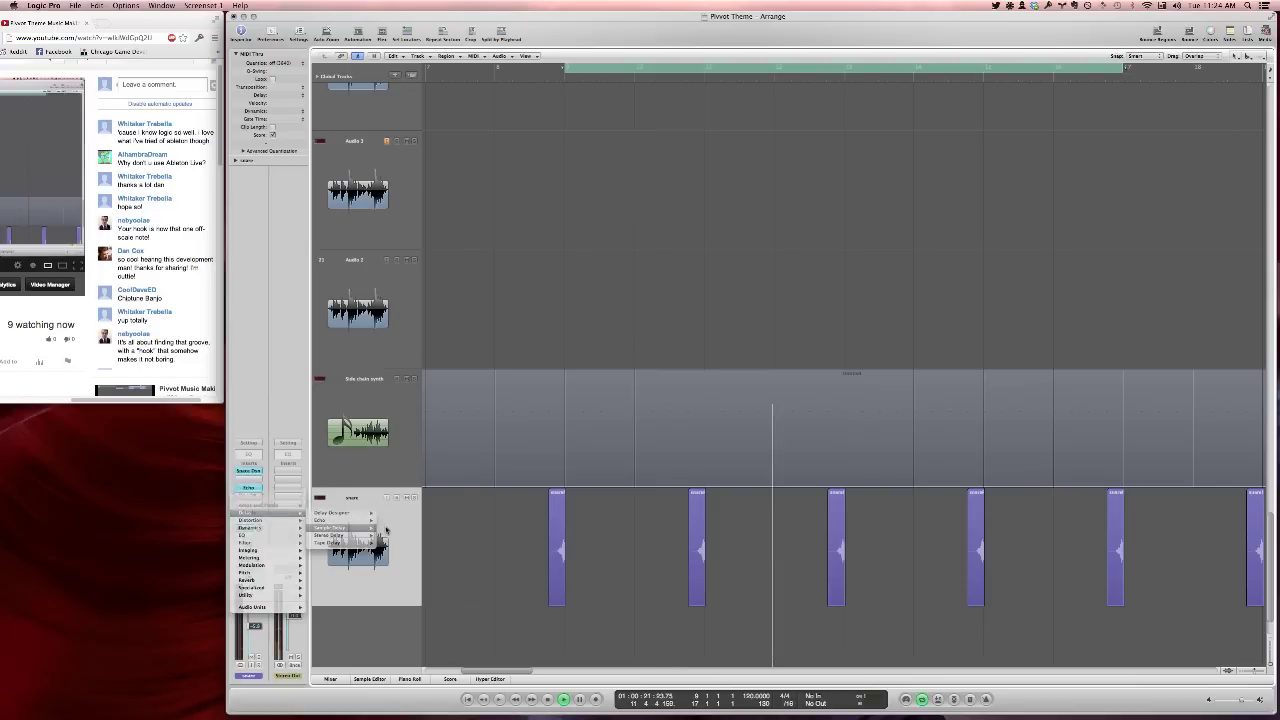
{"action": "left_click", "coordinate": [325, 528]}
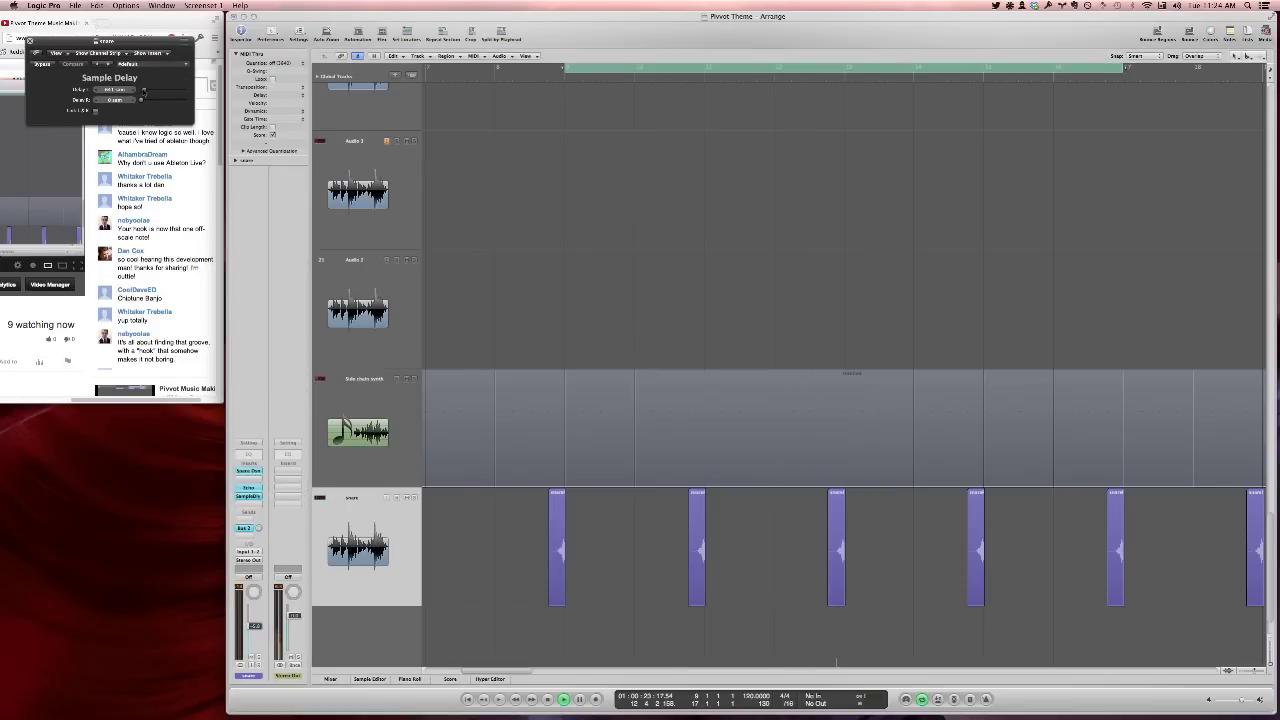
{"action": "left_click_drag", "start_coordinate": [143, 92], "coordinate": [141, 91]}
{"action": "left_click", "coordinate": [30, 41]}
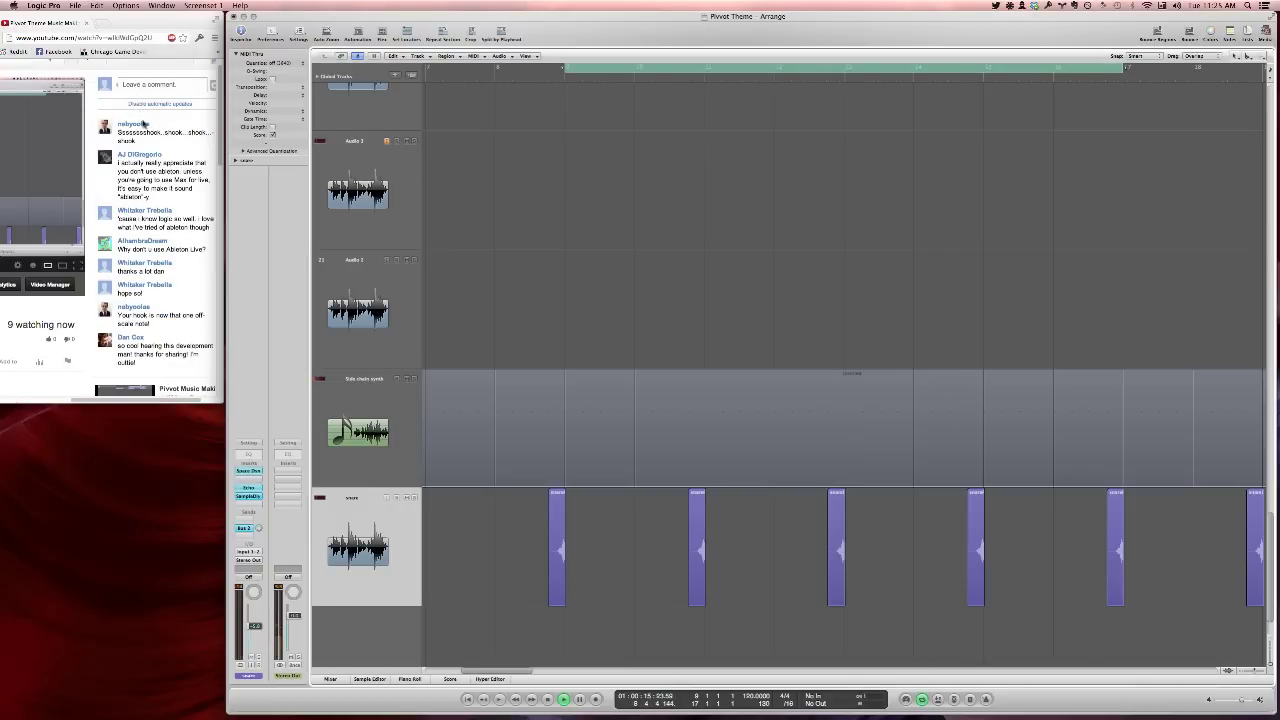
Post the reply "ah yeah i know what you mean", addressed to the viewer, in the browser's live chat
{"action": "left_click", "coordinate": [157, 88]}
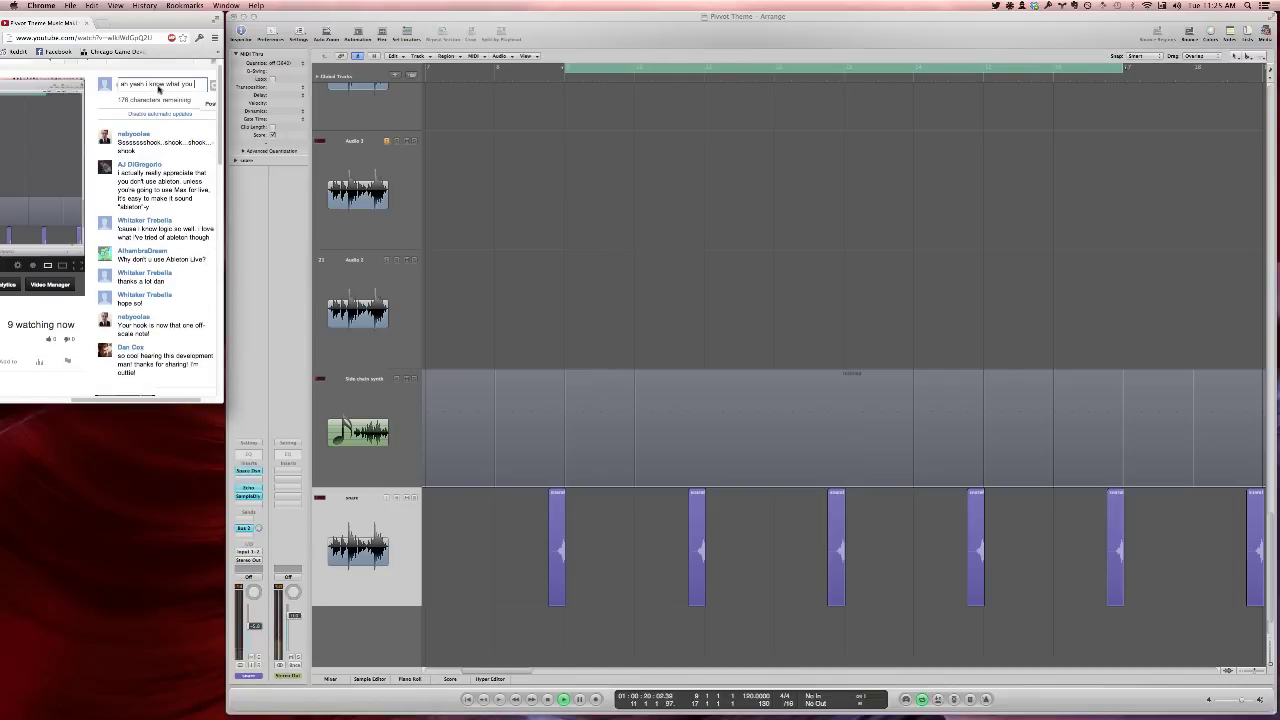
{"action": "type", "text": "mean aj"}
{"action": "key", "text": "Return"}
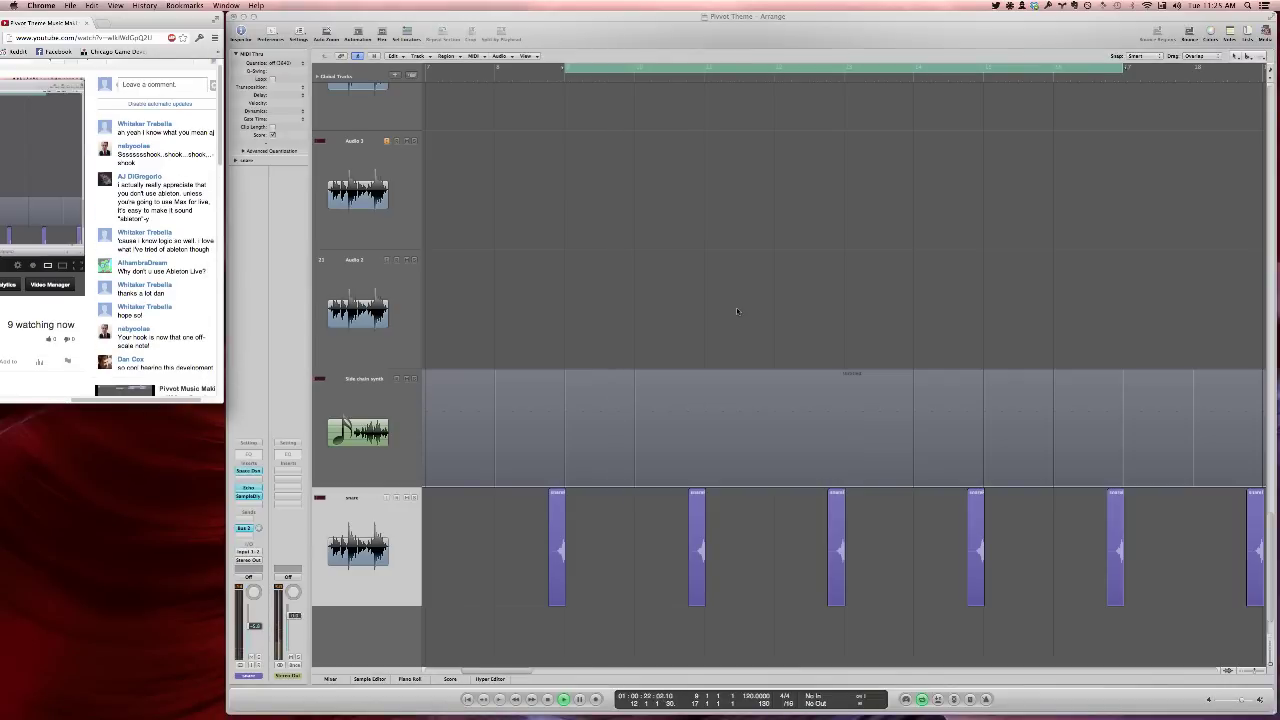
Switch to Logic Pro, add a Channel EQ to the snare track, adjust its low-frequency curve, and close its window
{"action": "left_click", "coordinate": [446, 410]}
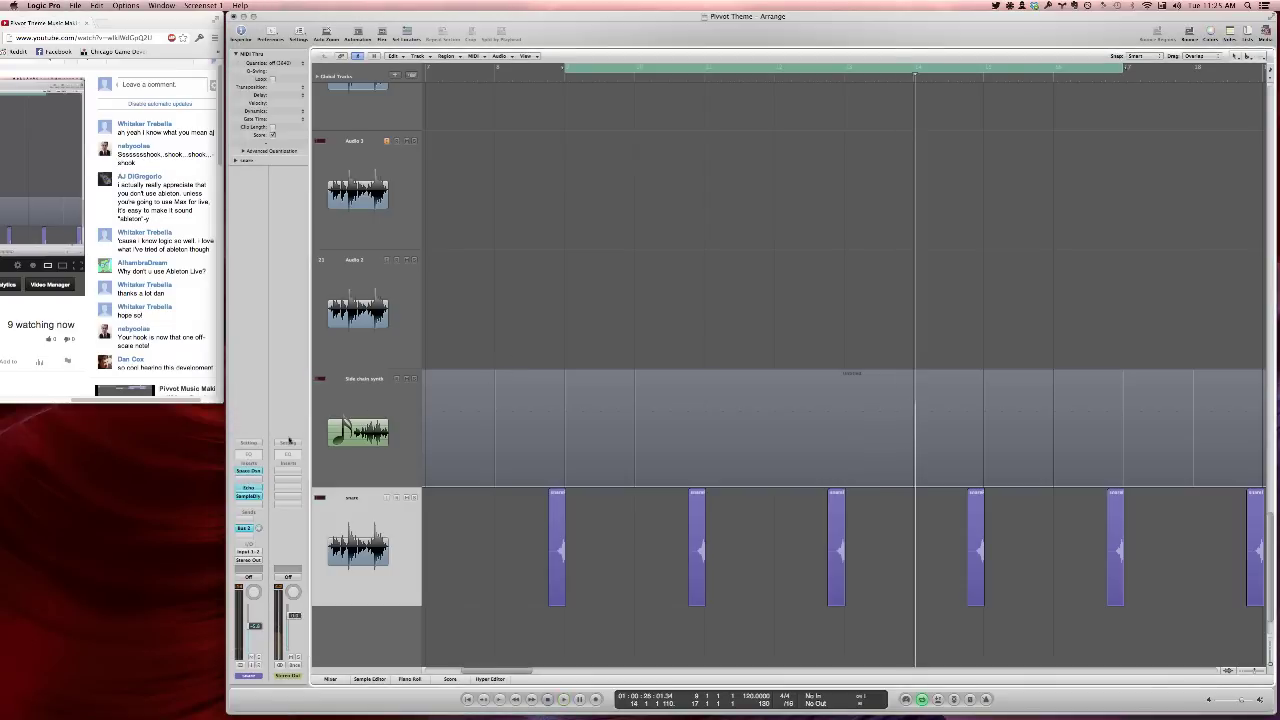
{"action": "key", "text": "space"}
{"action": "double_click", "coordinate": [253, 455]}
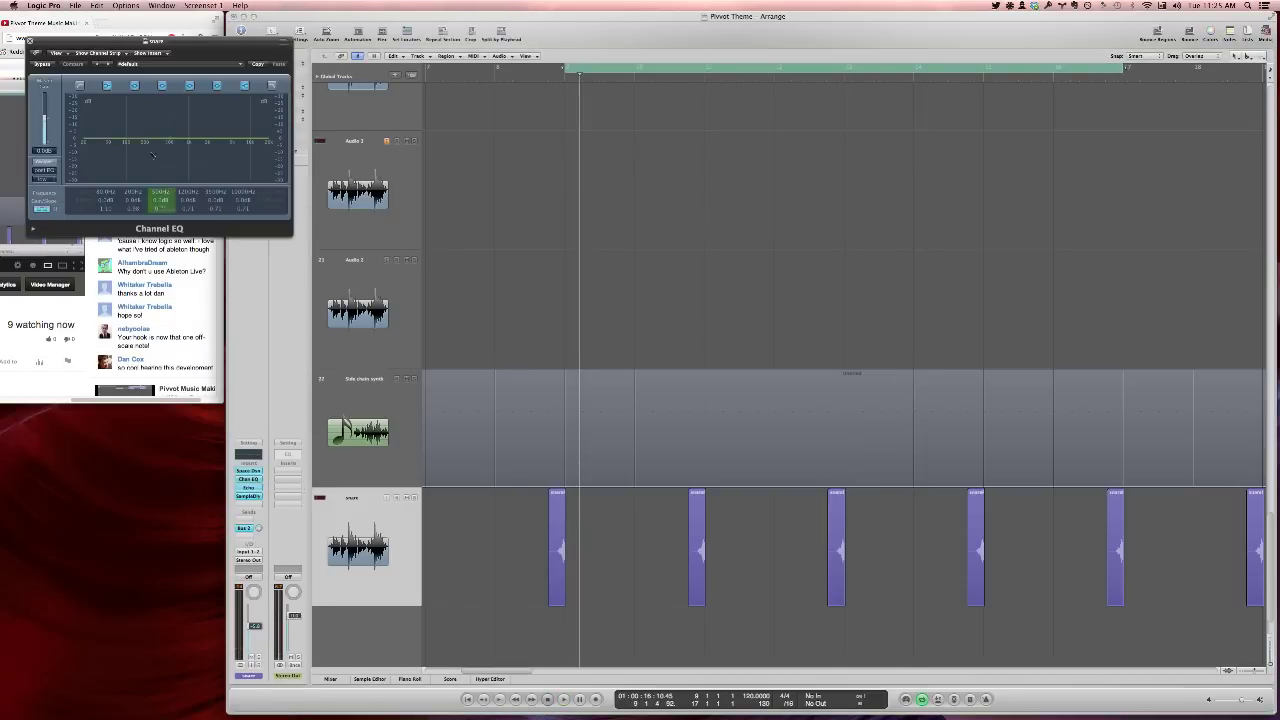
{"action": "left_click_drag", "start_coordinate": [94, 157], "coordinate": [185, 160]}
{"action": "key", "text": "space"}
{"action": "left_click", "coordinate": [31, 41]}
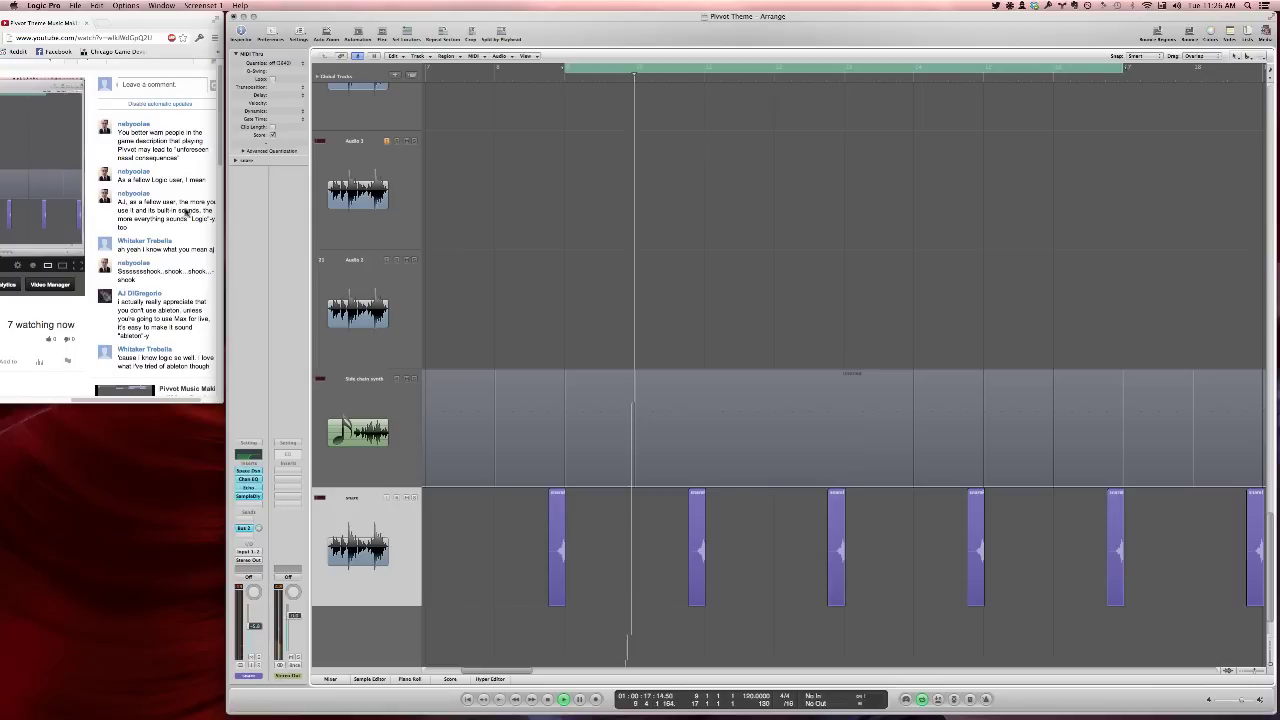
Read the viewers' latest comments in the browser's live chat
{"action": "left_click", "coordinate": [186, 212]}
{"action": "scroll", "coordinate": [175, 215], "scroll_direction": "right", "scroll_amount": 2}
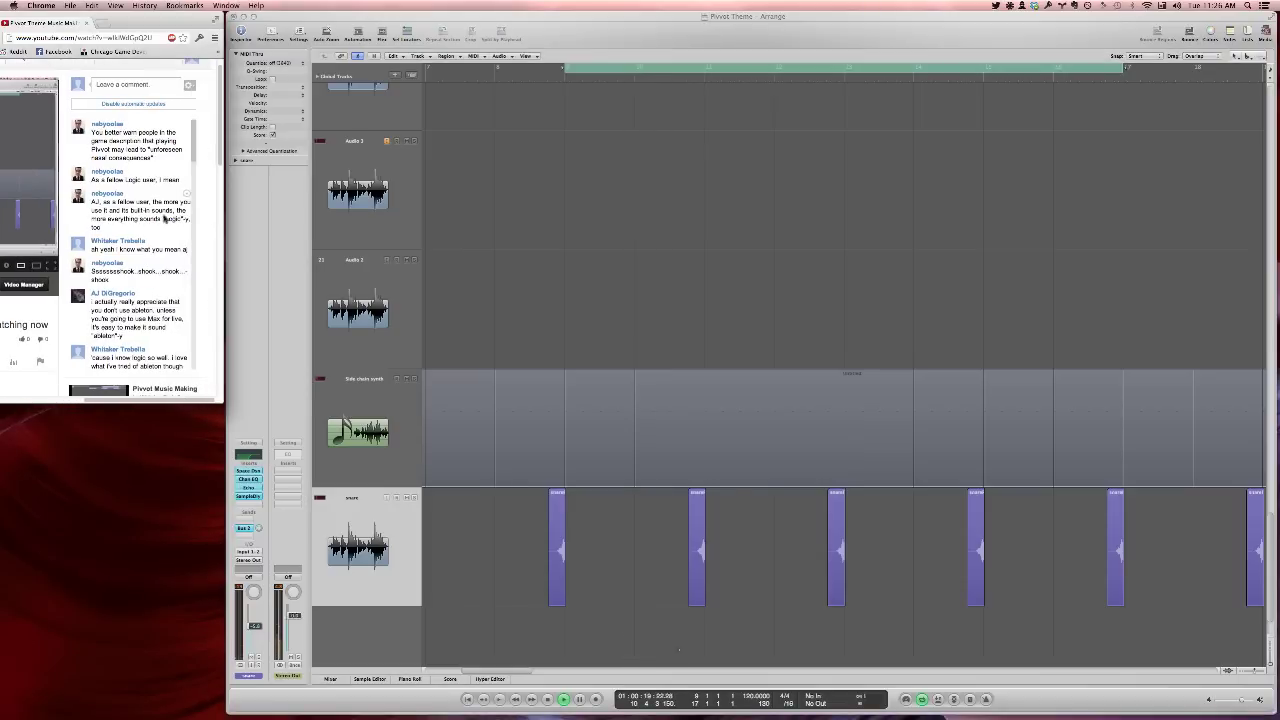
{"action": "scroll", "coordinate": [165, 218], "scroll_direction": "left", "scroll_amount": 2}
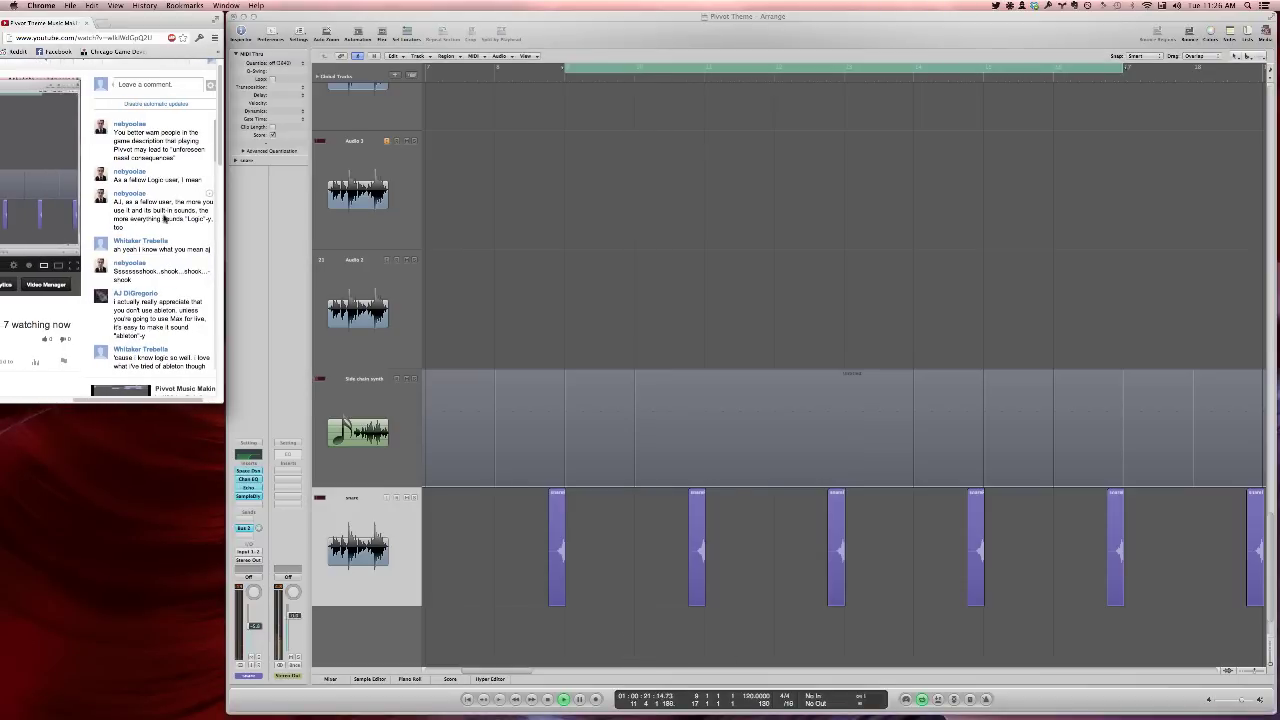
{"action": "scroll", "coordinate": [165, 218], "scroll_direction": "left", "scroll_amount": 1}
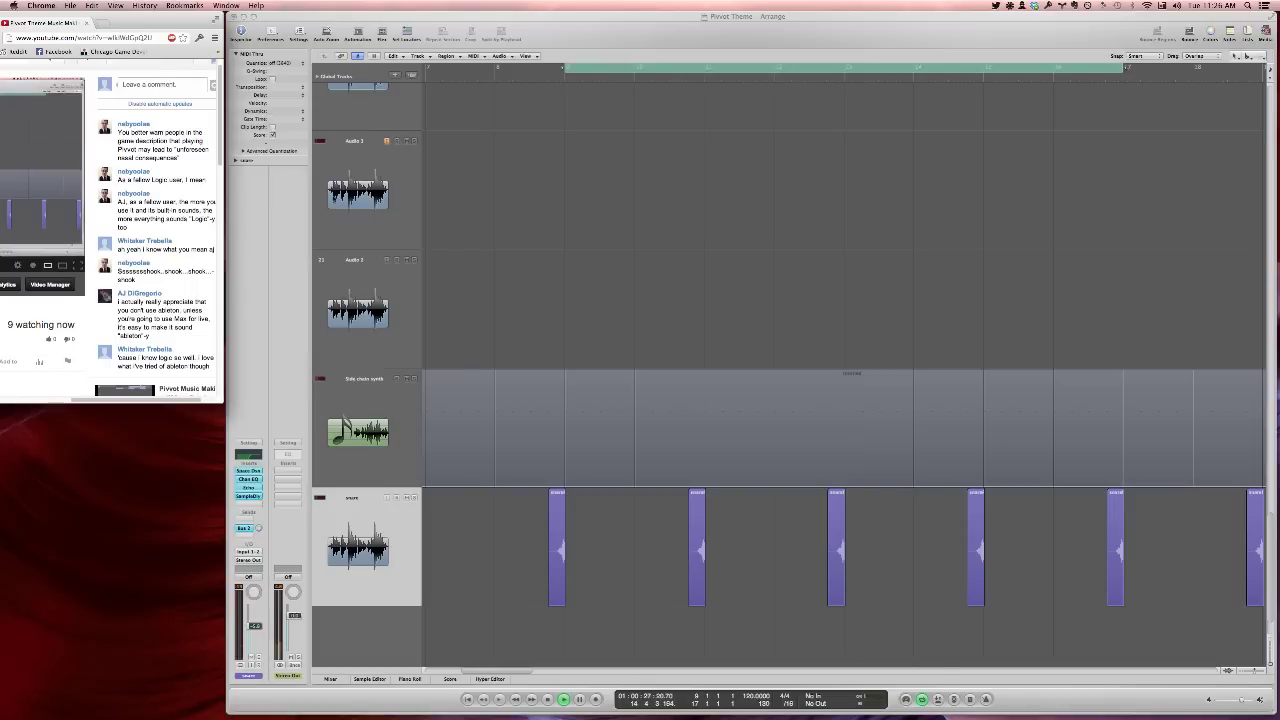
Switch to Logic Pro, set the cycle range from bar 1 to bar 33, and play the whole arrangement
{"action": "key", "text": "super+Tab"}
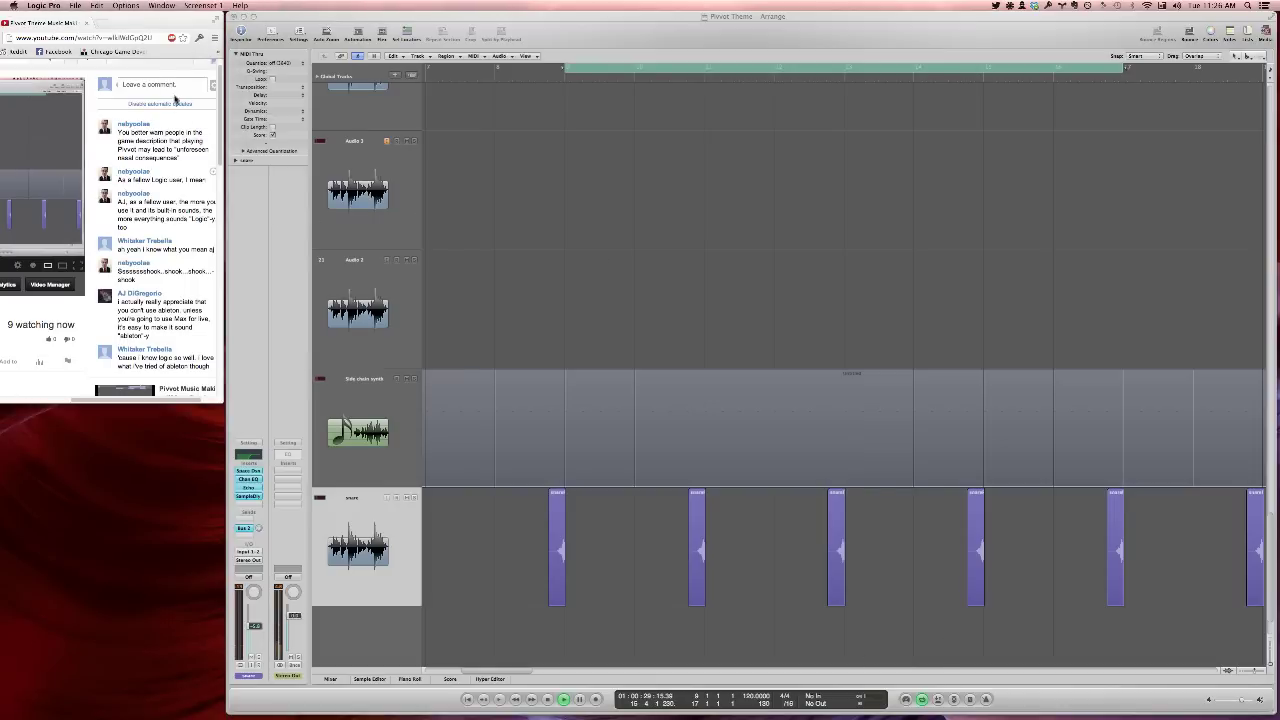
{"action": "key", "text": "1"}
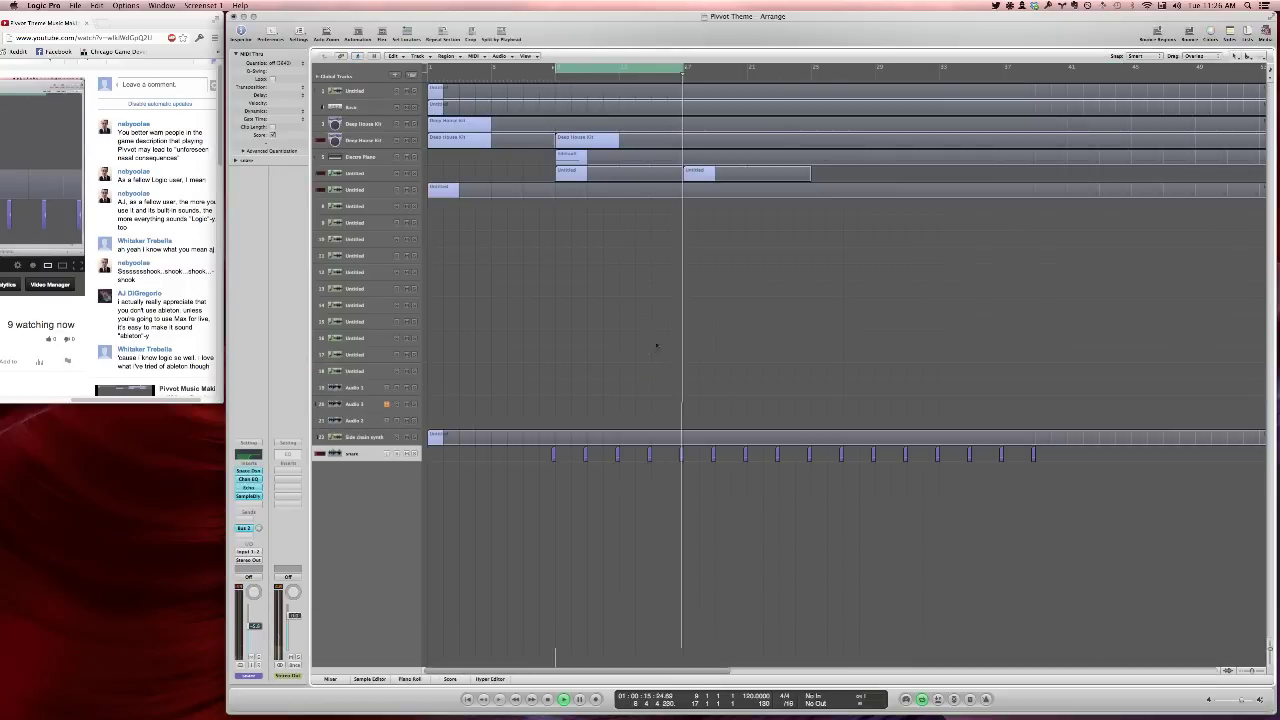
{"action": "left_click_drag", "start_coordinate": [433, 69], "coordinate": [938, 69]}
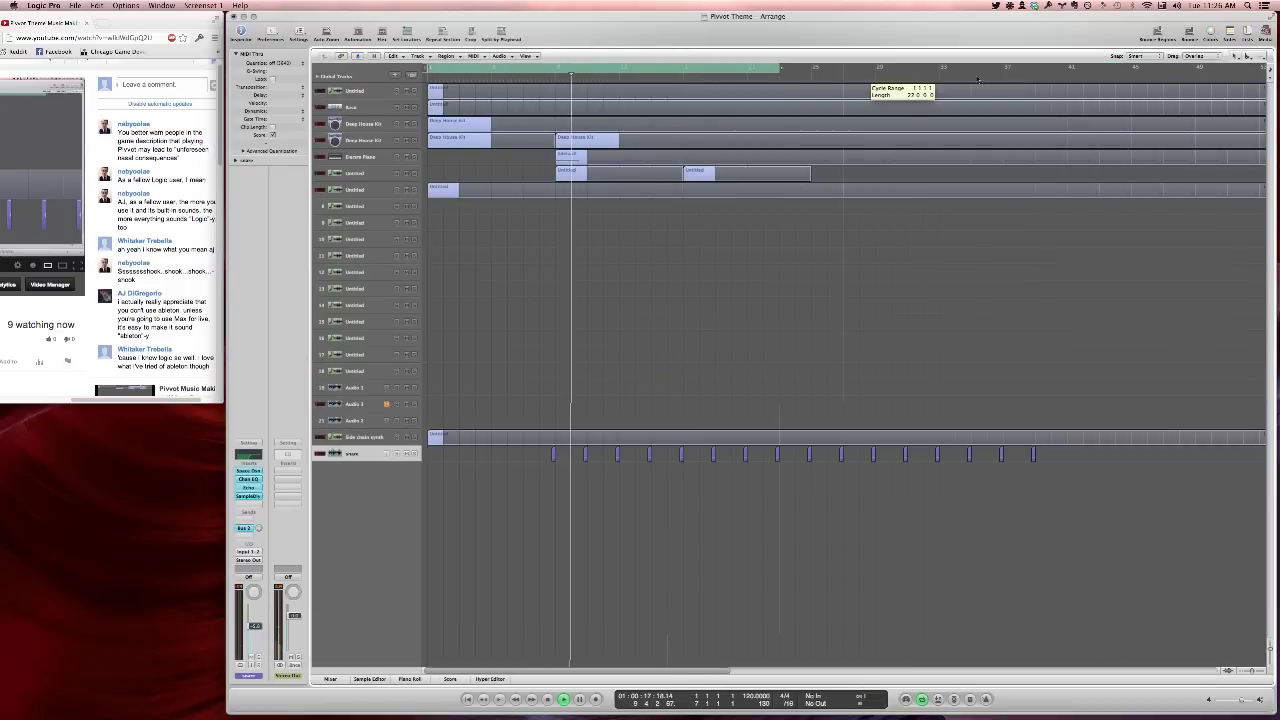
{"action": "key", "text": "XF86AudioRaiseVolume"}
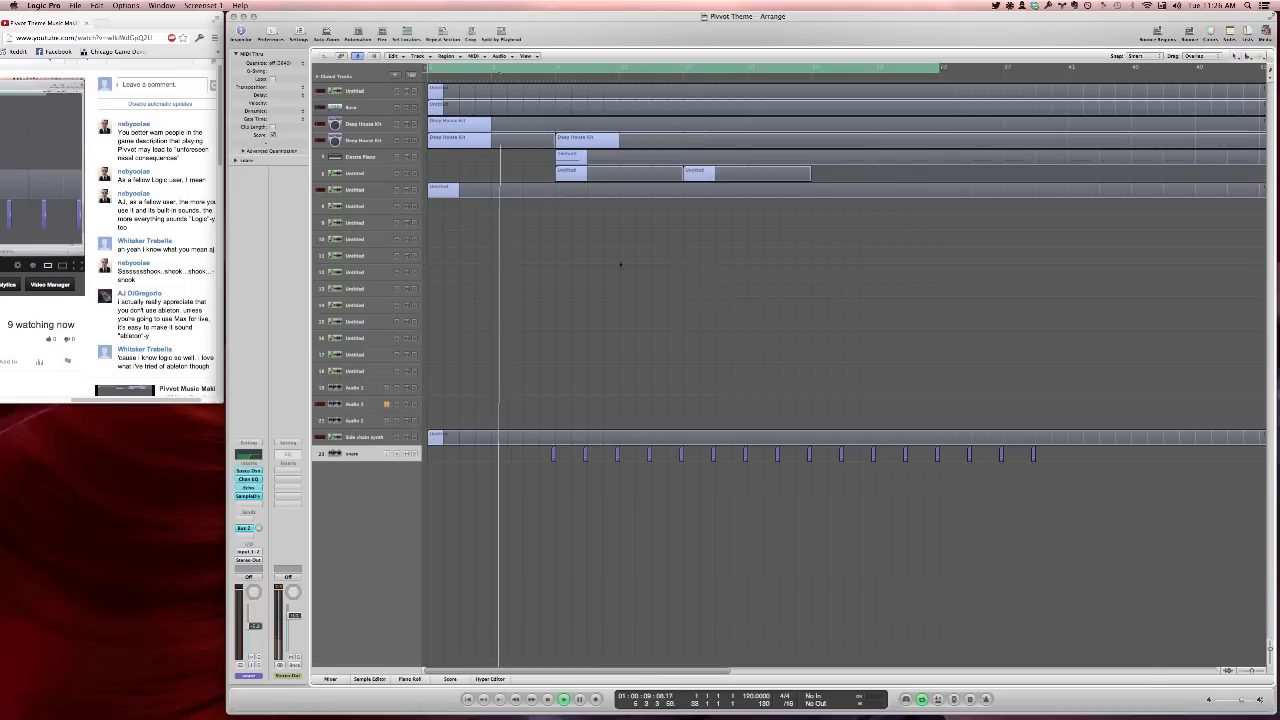
Bounce the Electric Piano region at bar 9 in place onto a new track, leaving the source as it is
{"action": "right_click", "coordinate": [568, 160]}
{"action": "left_click", "coordinate": [580, 178]}
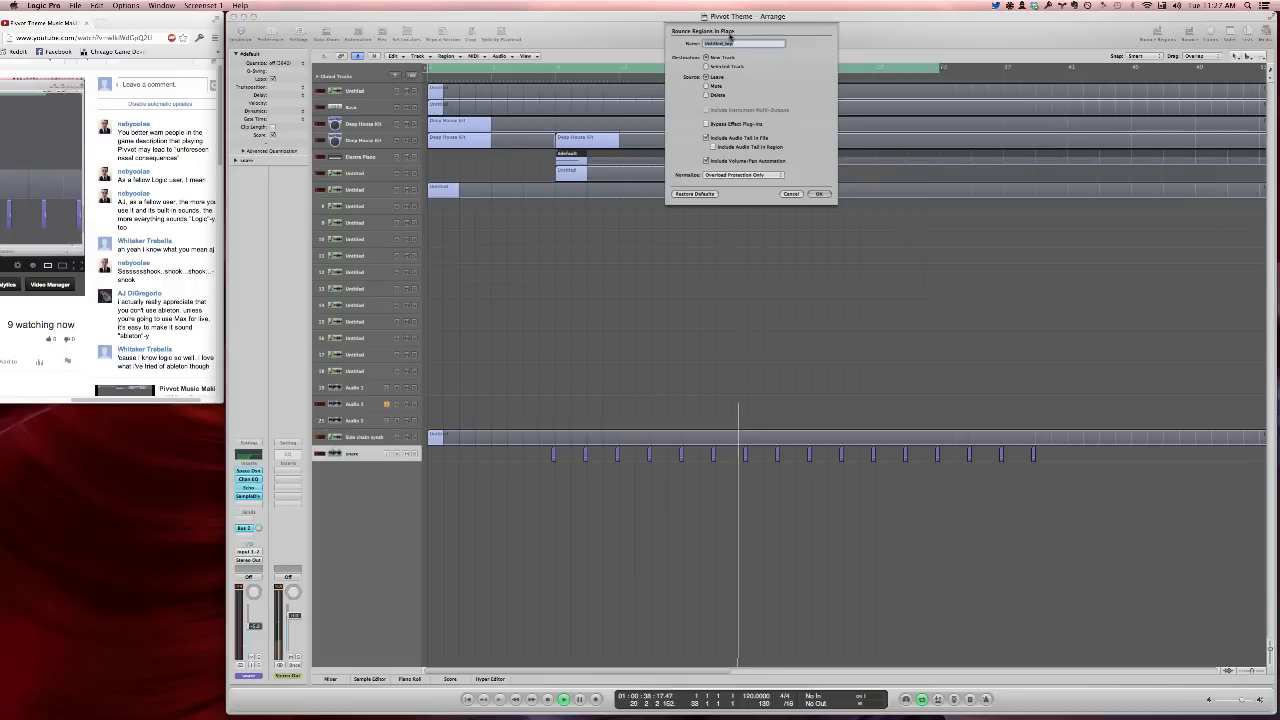
{"action": "left_click", "coordinate": [818, 194]}
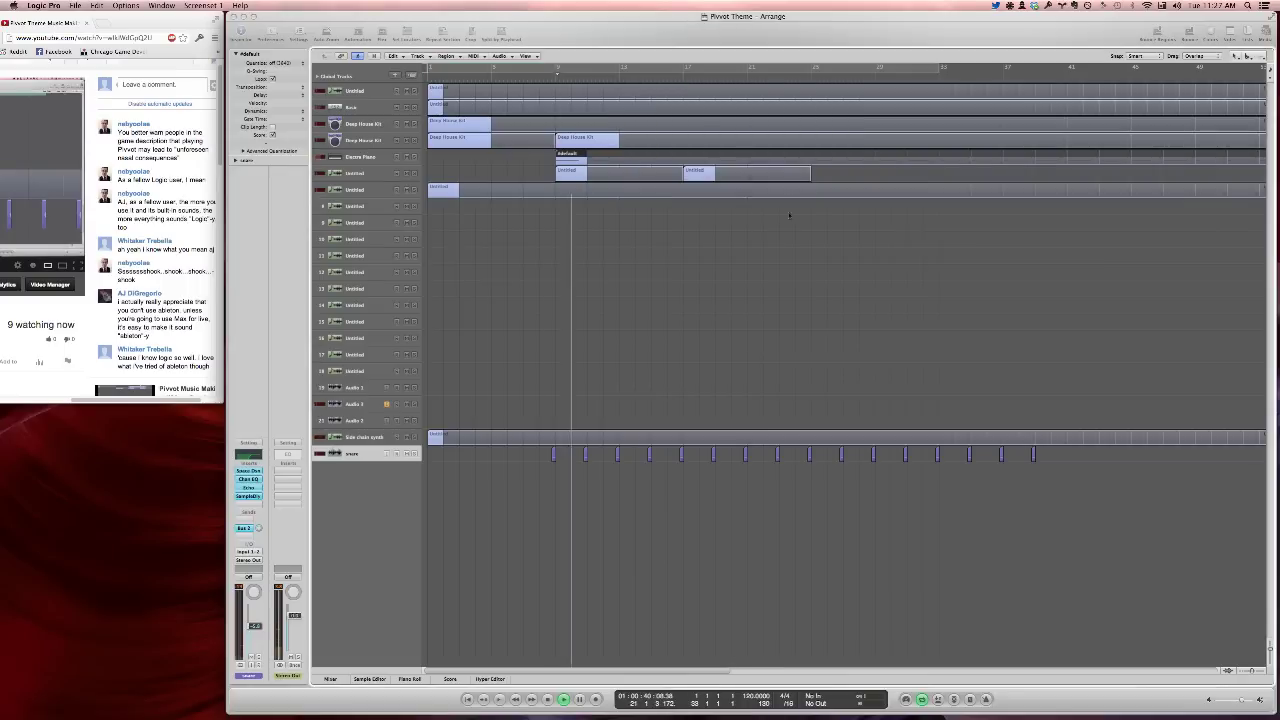
{"action": "key", "text": "space"}
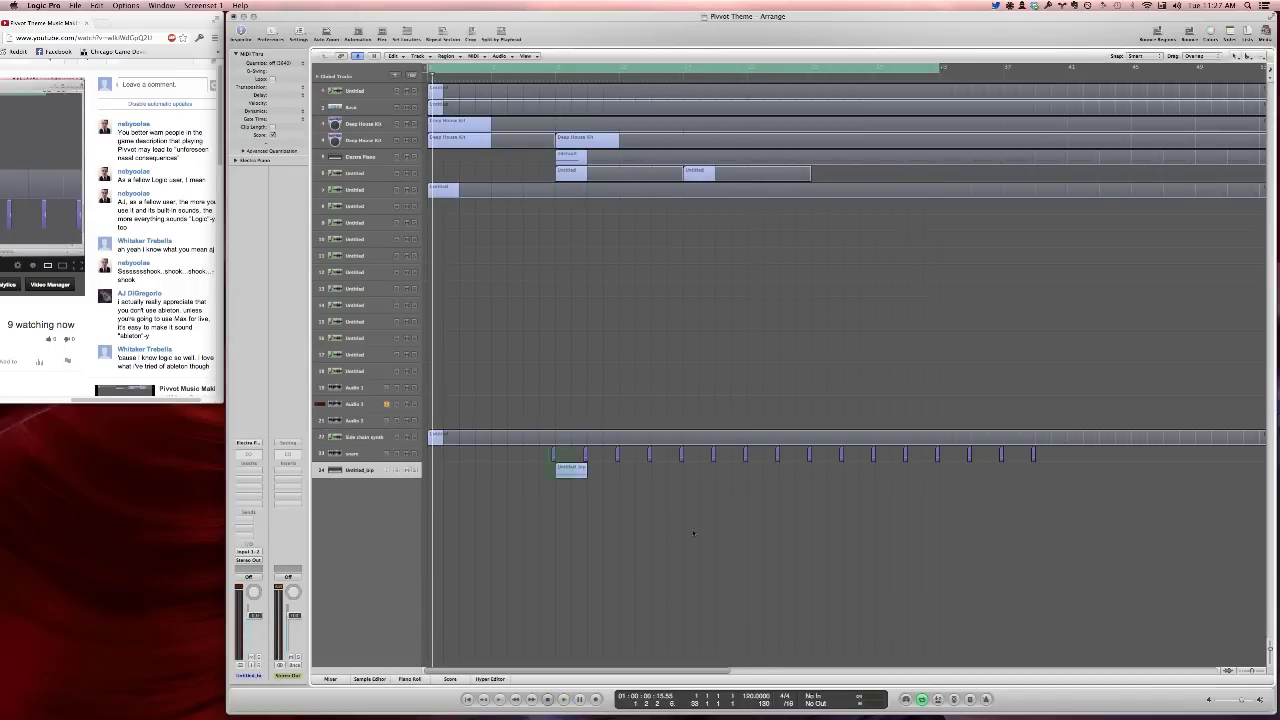
Set the cycle range to the bounced piano region from bar 9 to bar 11, and play its track soloed
{"action": "key", "text": "z"}
{"action": "left_click_drag", "start_coordinate": [470, 66], "coordinate": [660, 72]}
{"action": "key", "text": "space"}
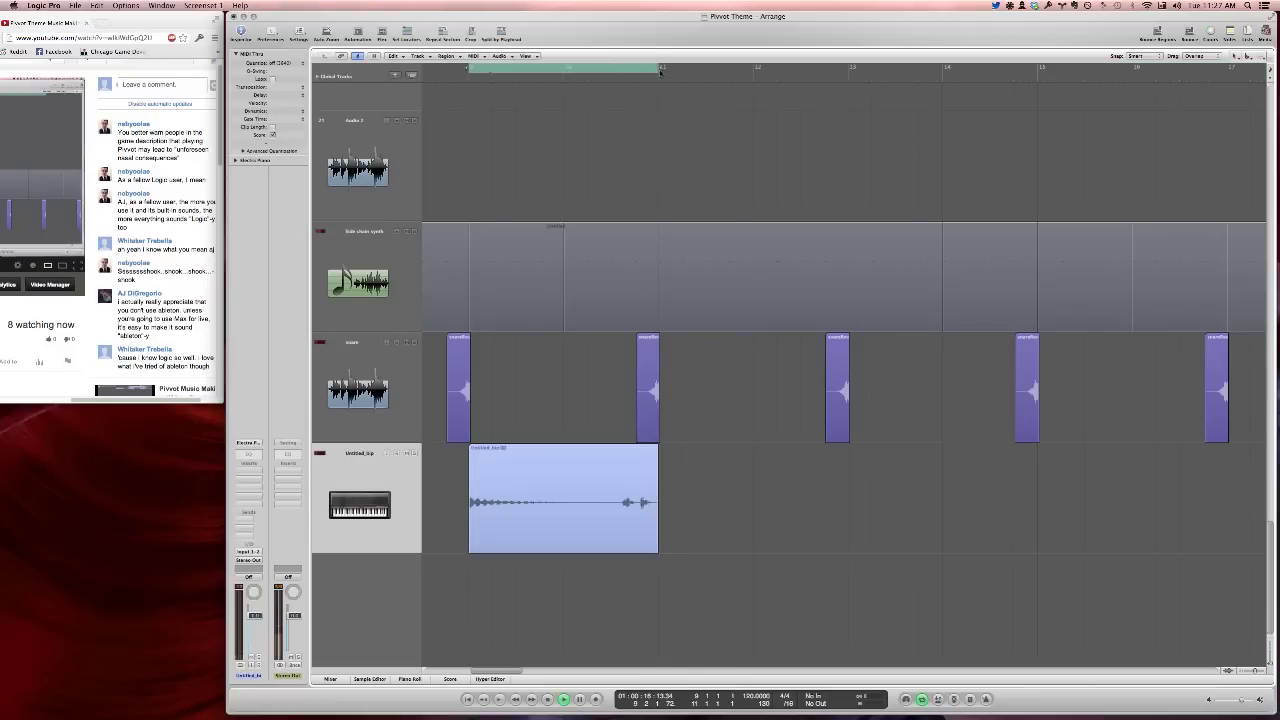
{"action": "left_click", "coordinate": [411, 453]}
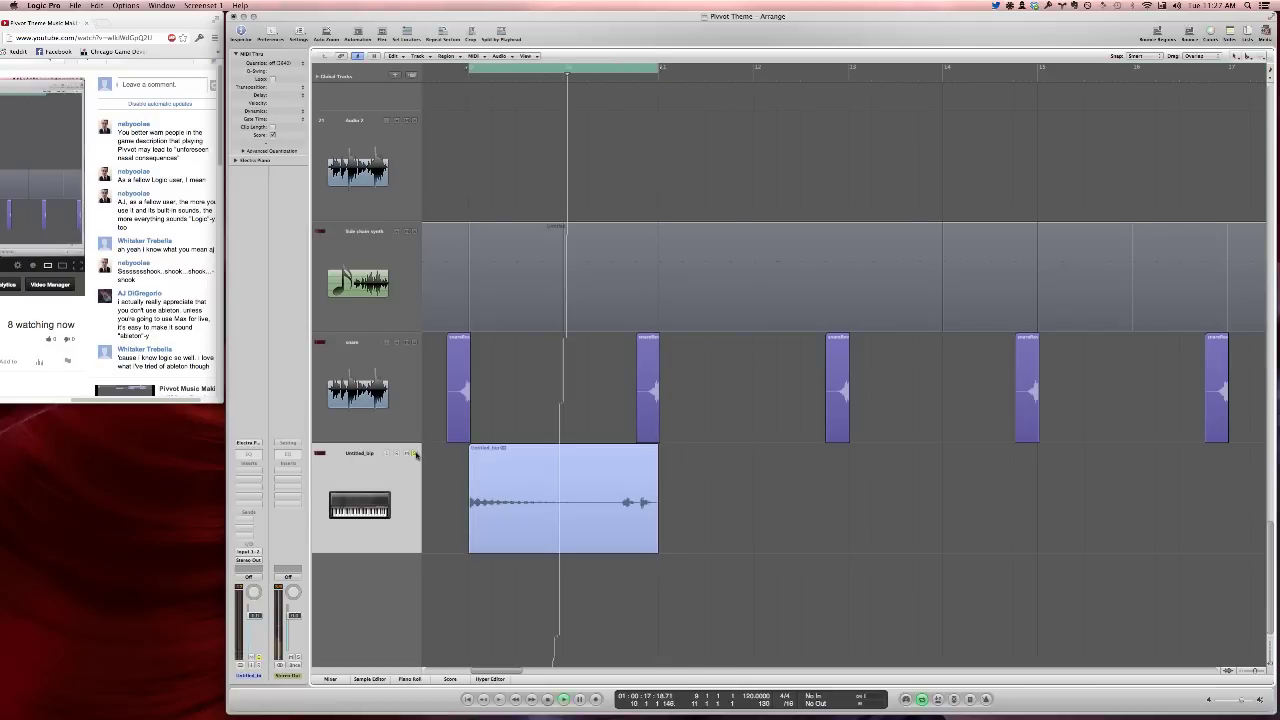
Trim the end of the bounced piano region to a length of 1 bar 2 beats, and open it in the Sample Editor
{"action": "left_click_drag", "start_coordinate": [656, 505], "coordinate": [610, 507]}
{"action": "double_click", "coordinate": [557, 490]}
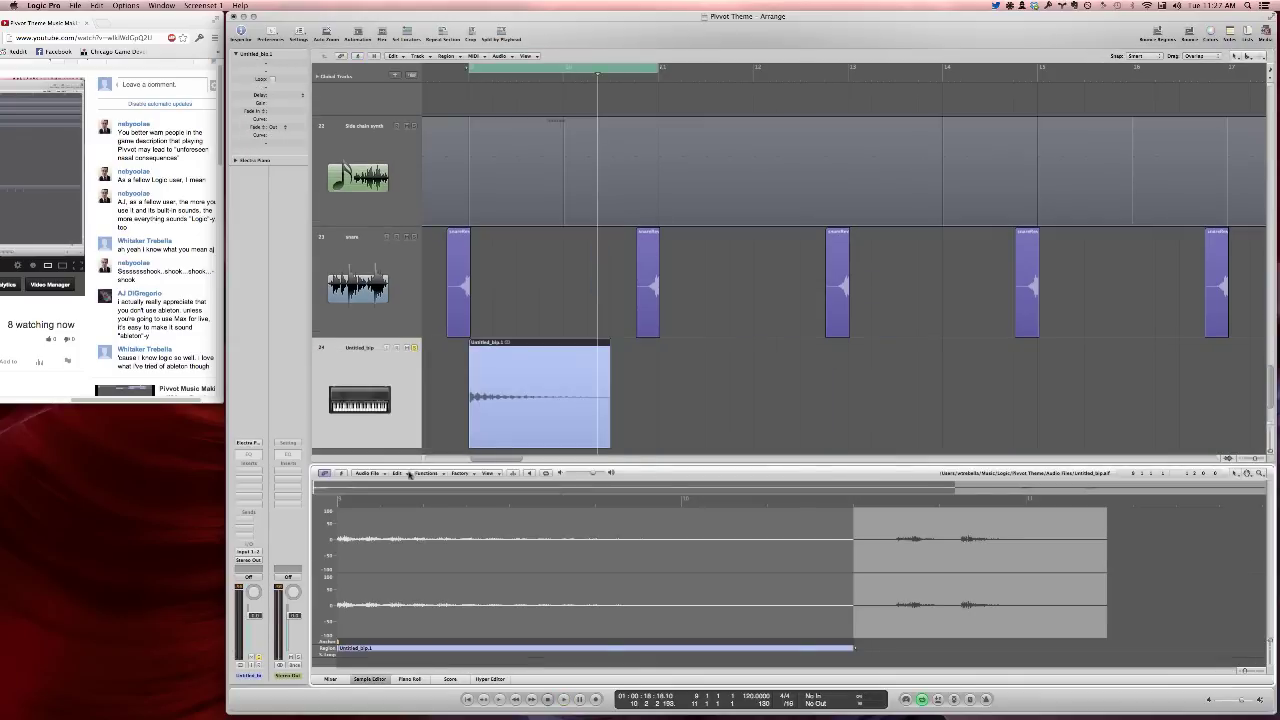
Reverse the bounced piano audio in the Sample Editor, close the editor, and play the reversed sound
{"action": "left_click", "coordinate": [422, 473]}
{"action": "left_click", "coordinate": [428, 527]}
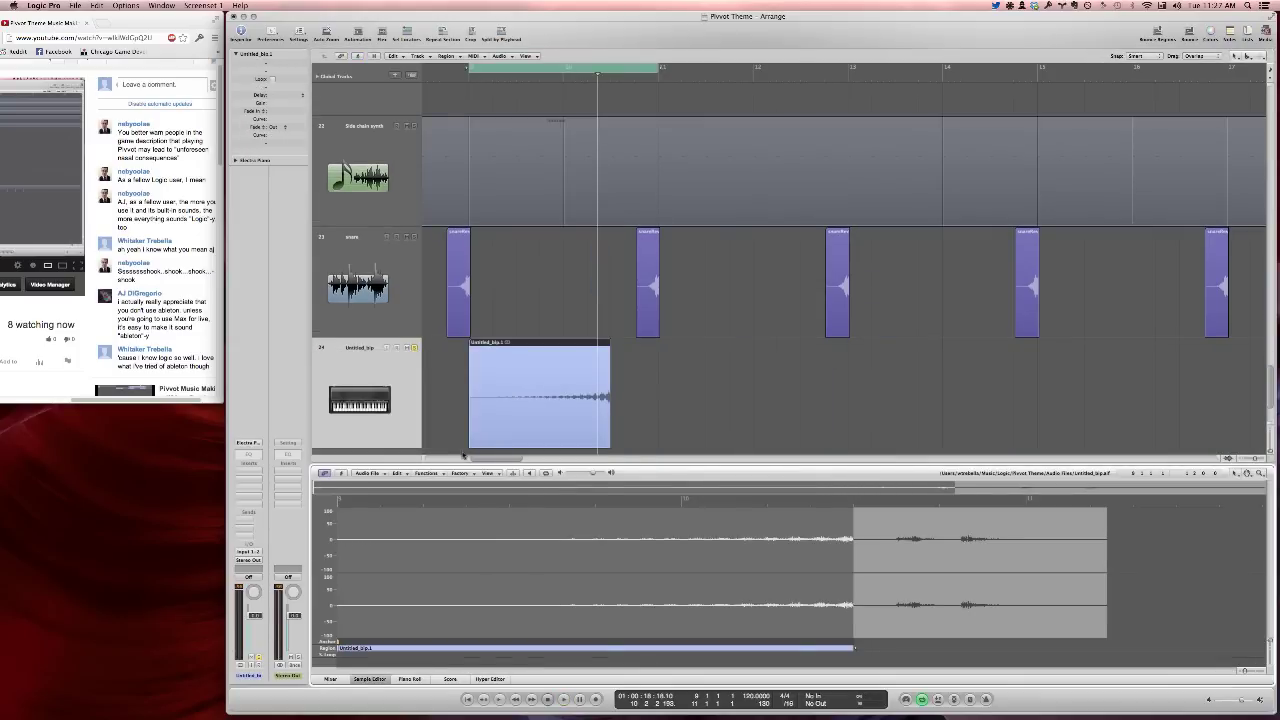
{"action": "key", "text": "space"}
{"action": "key", "text": "x"}
{"action": "key", "text": "x"}
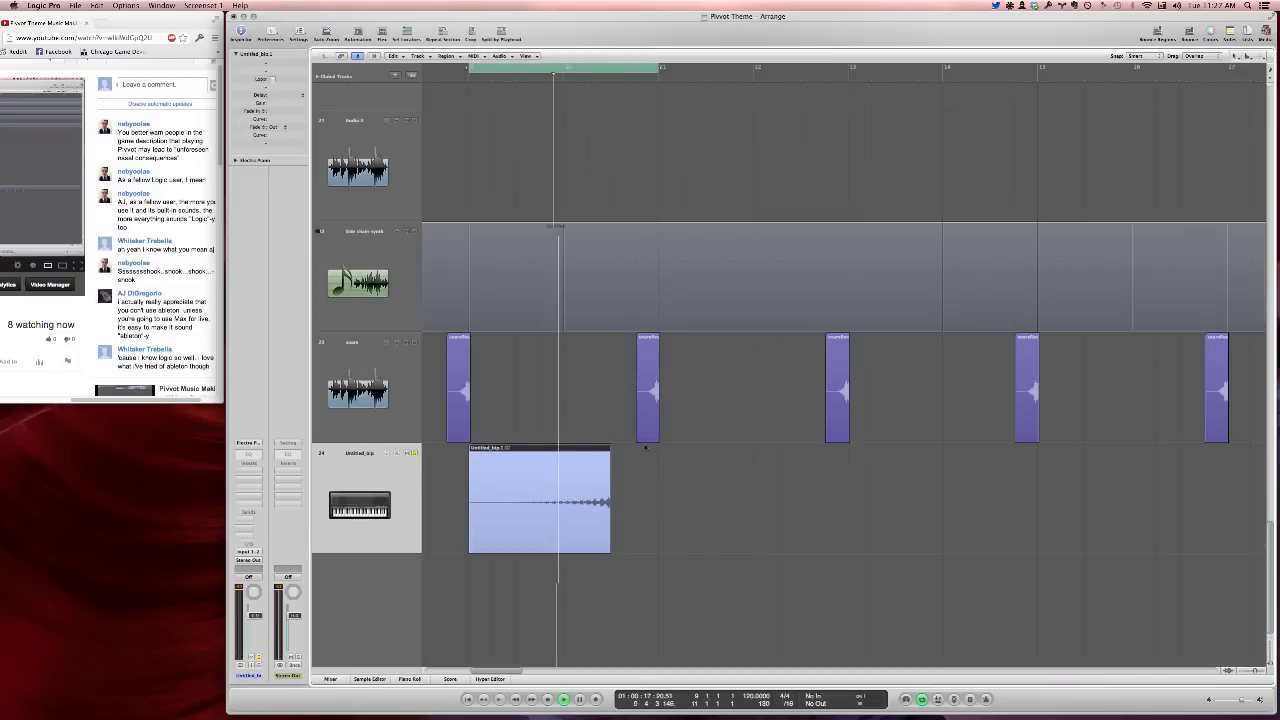
Move the reversed piano region so it ends at bar 9, turn off cycling and soloing, and play from about bar 8
{"action": "left_click", "coordinate": [654, 517], "text": "ctrl+alt"}
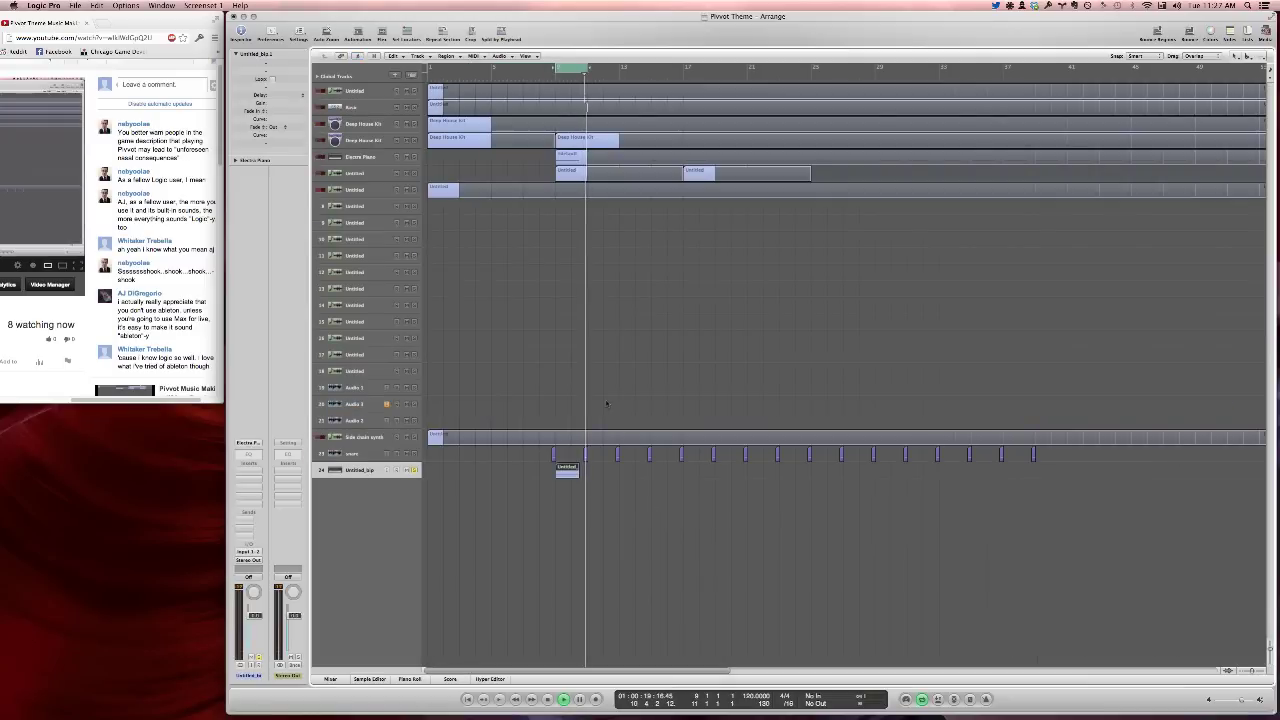
{"action": "left_click_drag", "start_coordinate": [567, 471], "coordinate": [540, 483]}
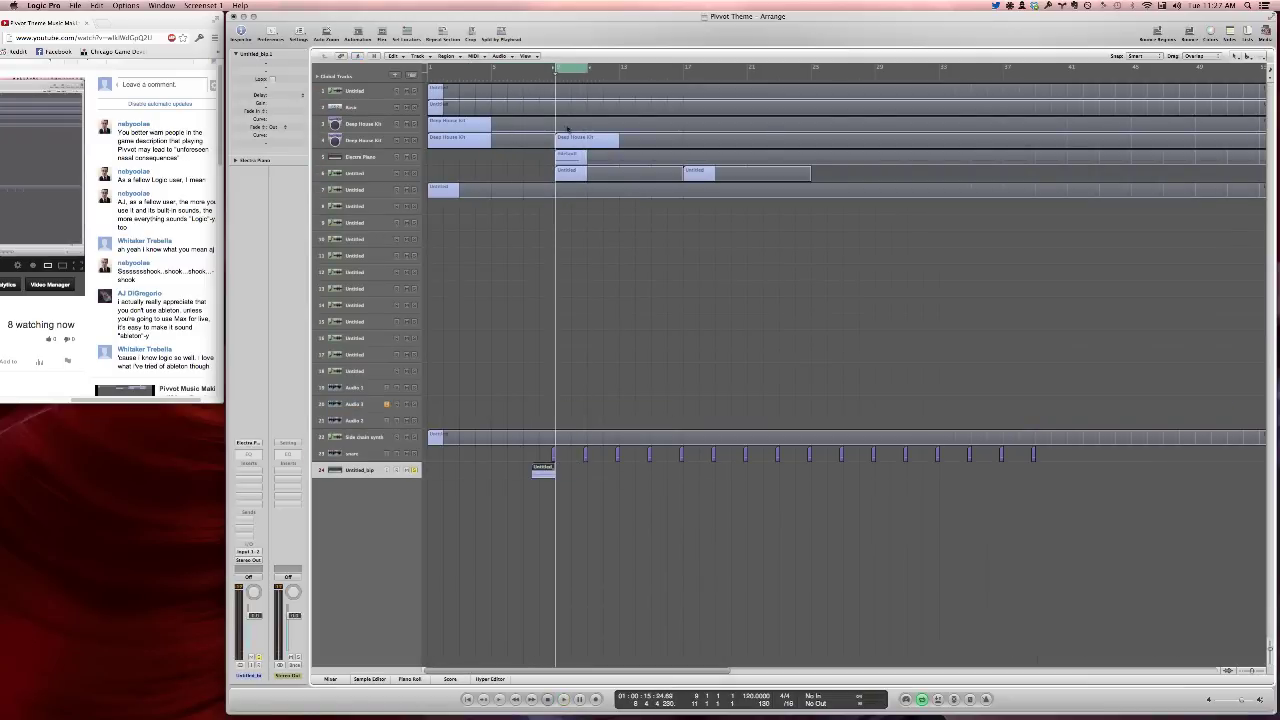
{"action": "left_click", "coordinate": [567, 71]}
{"action": "double_click", "coordinate": [530, 75]}
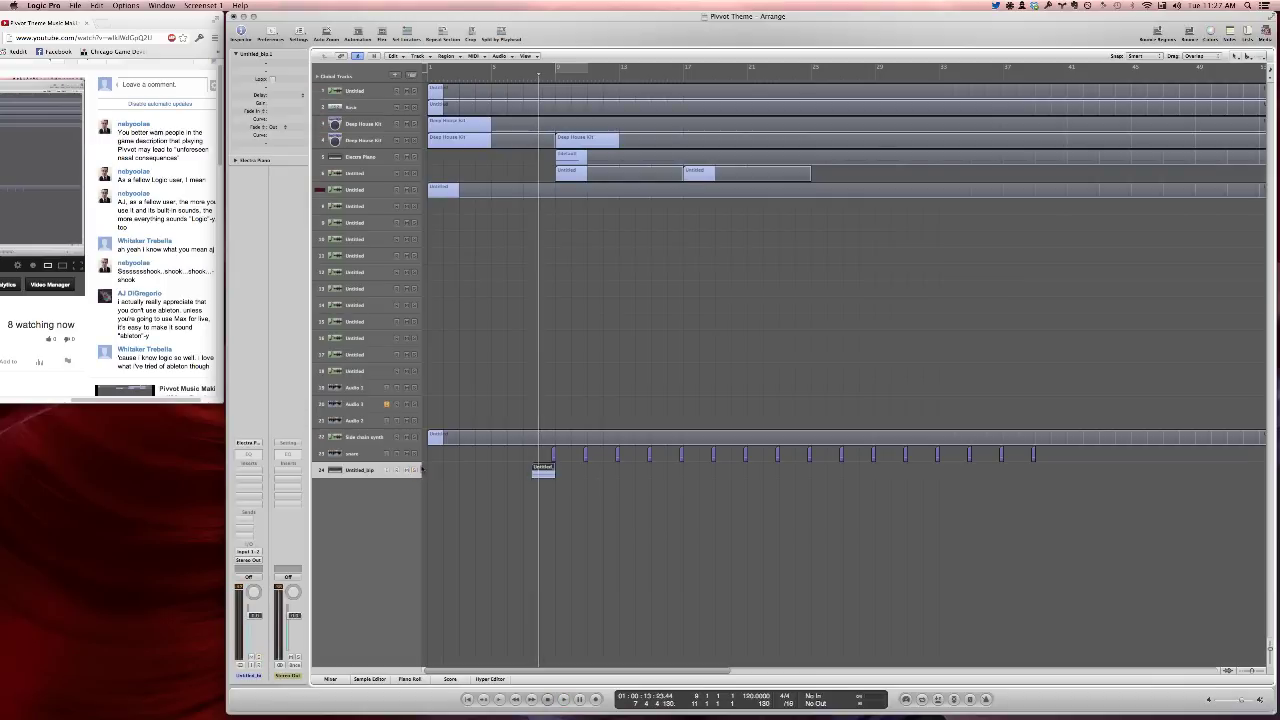
{"action": "key", "text": "space"}
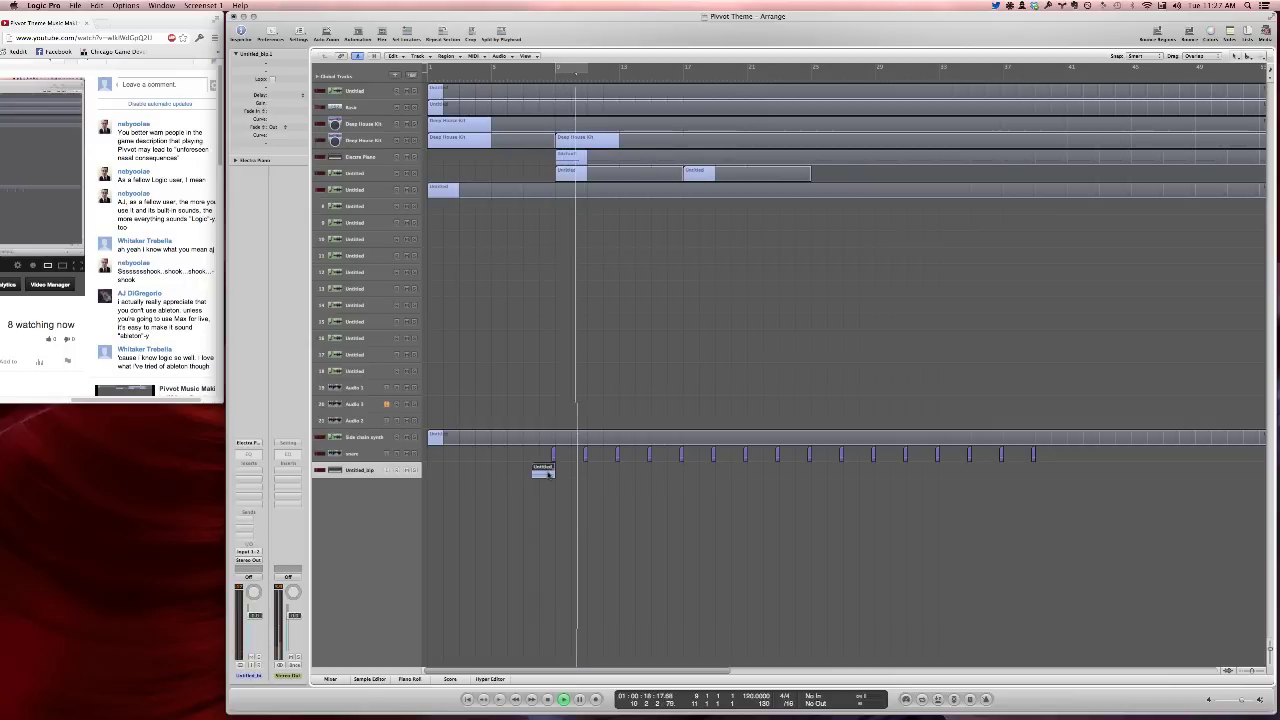
Shift the reversed piano region slightly earlier so it ends just before bar 9, and play it from its start
{"action": "left_click_drag", "start_coordinate": [509, 491], "coordinate": [584, 425]}
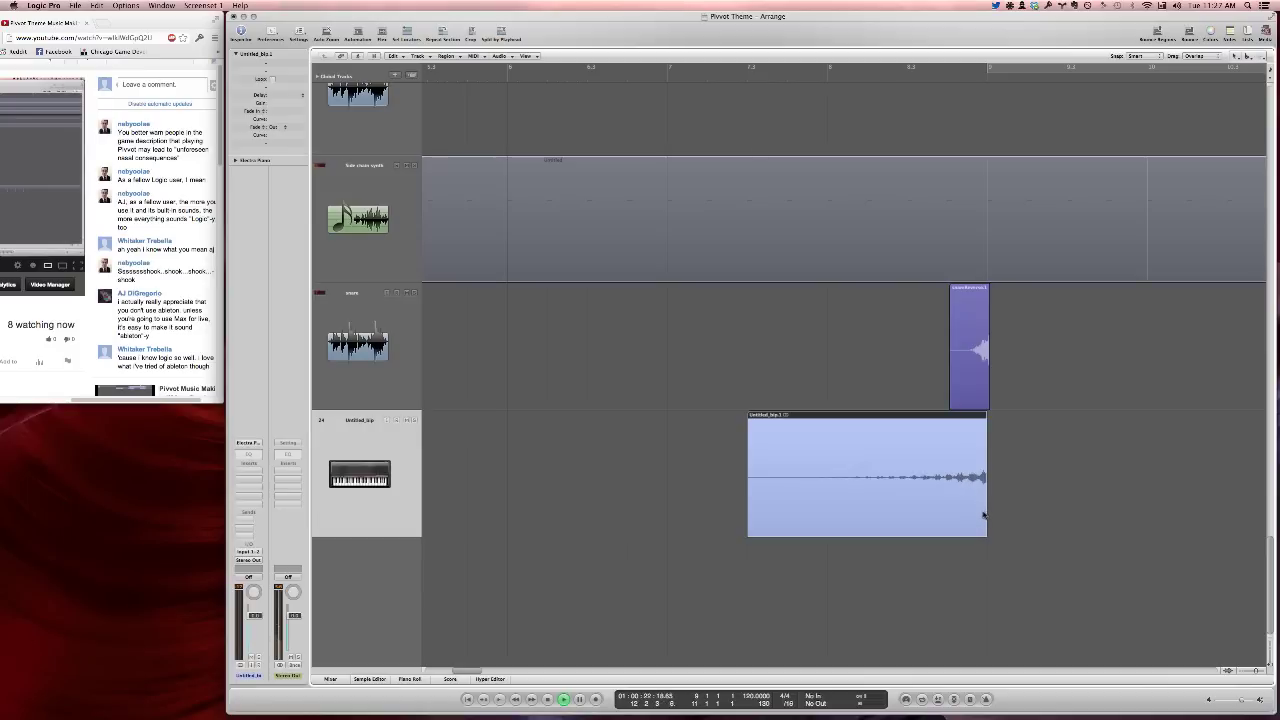
{"action": "left_click_drag", "start_coordinate": [983, 515], "coordinate": [979, 515]}
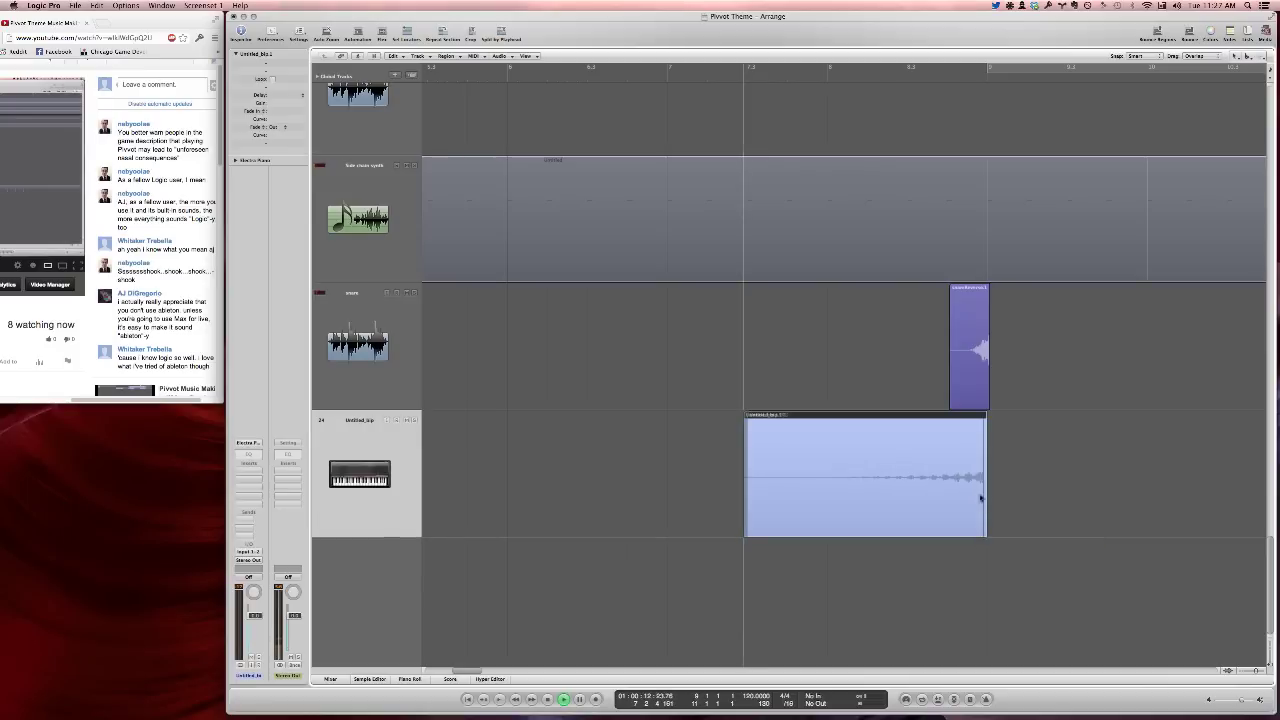
{"action": "left_click", "coordinate": [727, 78]}
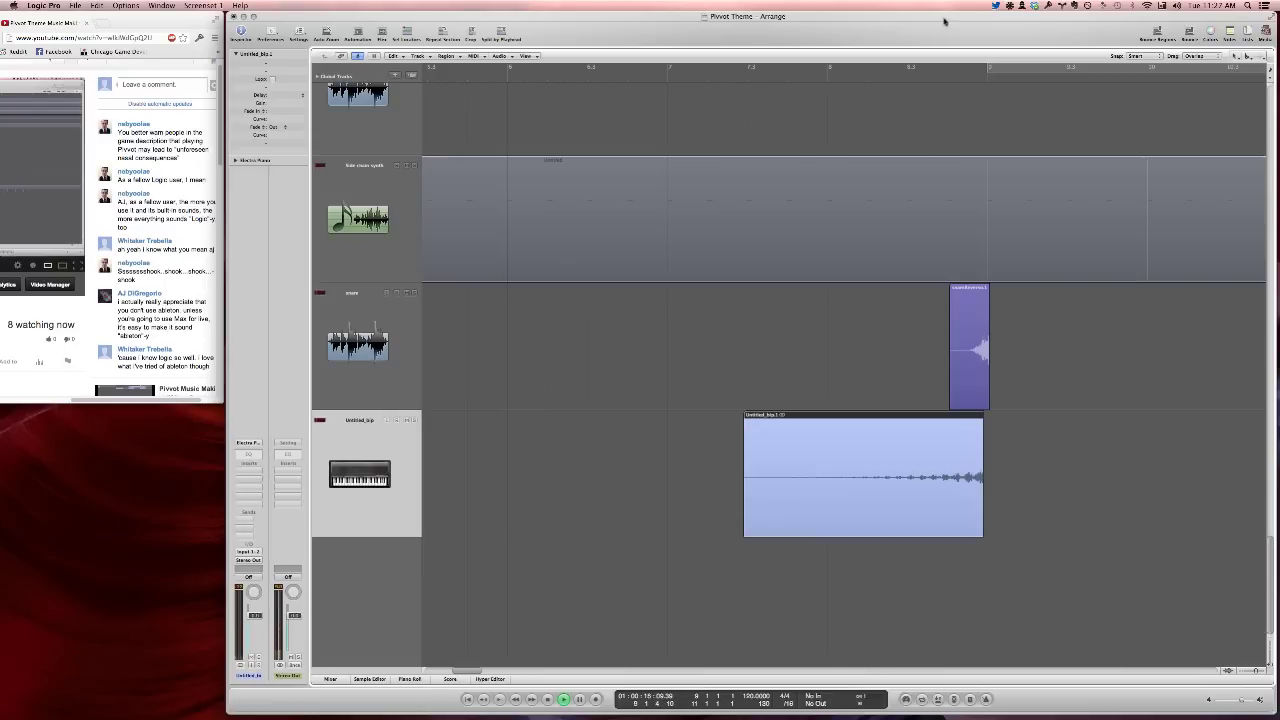
Check the mentions in Twitter and return to the full arrangement in Logic Pro
{"action": "left_click", "coordinate": [995, 5]}
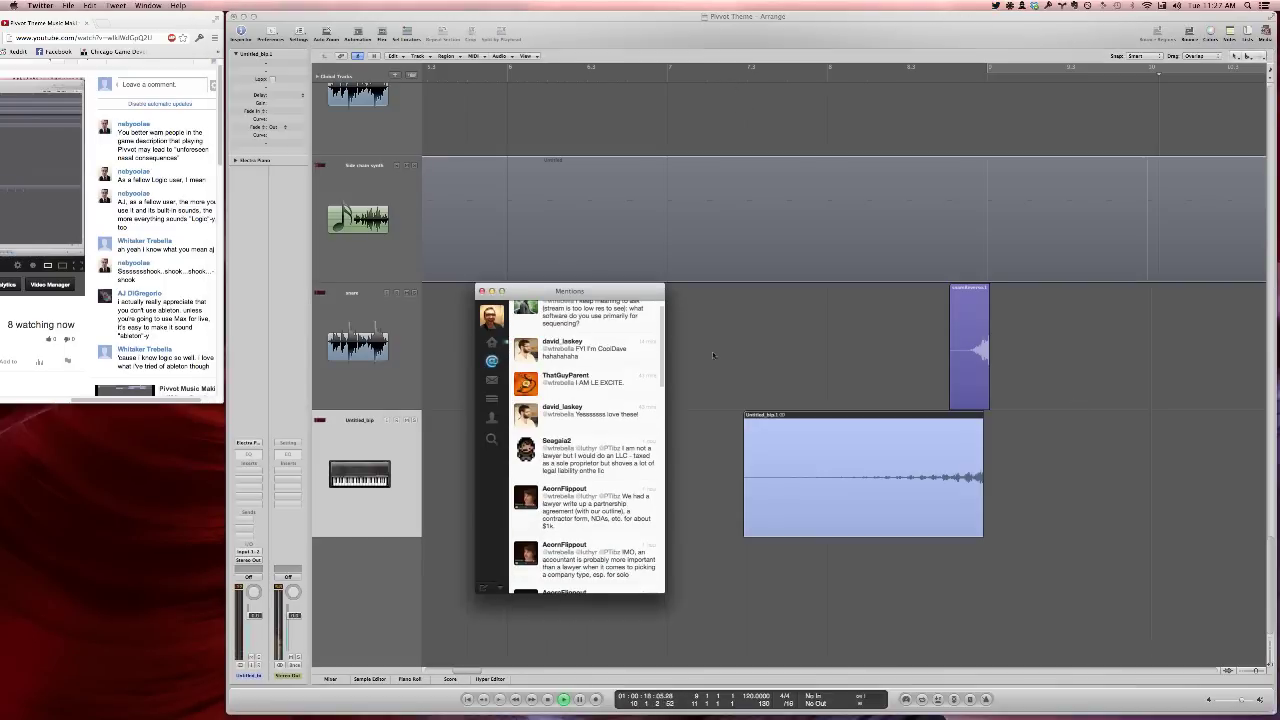
{"action": "left_click", "coordinate": [746, 371]}
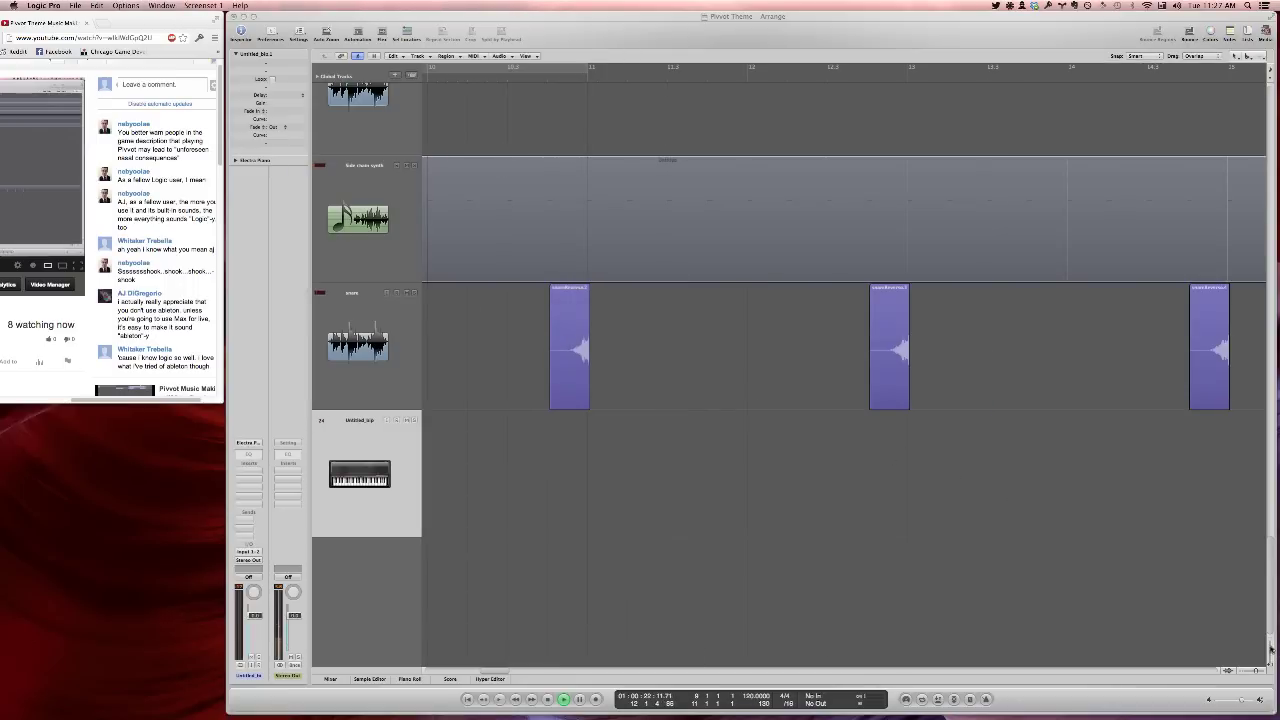
{"action": "key", "text": "z"}
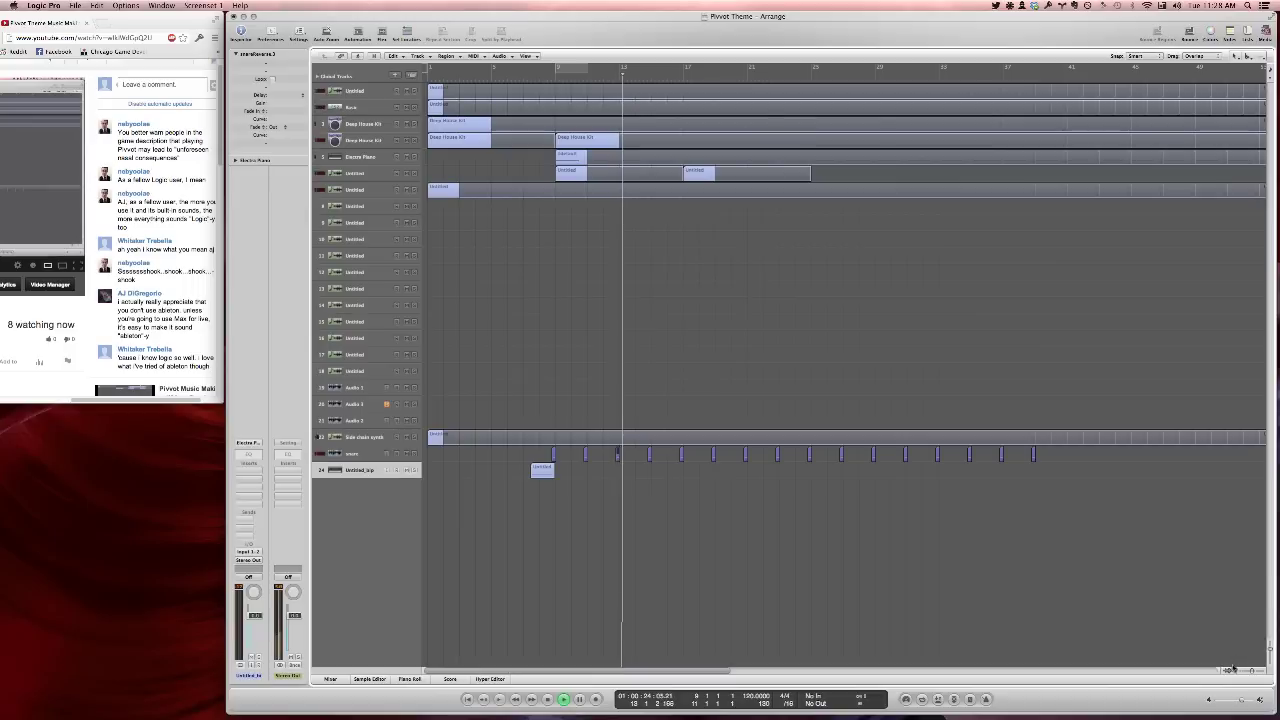
{"action": "left_click", "coordinate": [729, 336]}
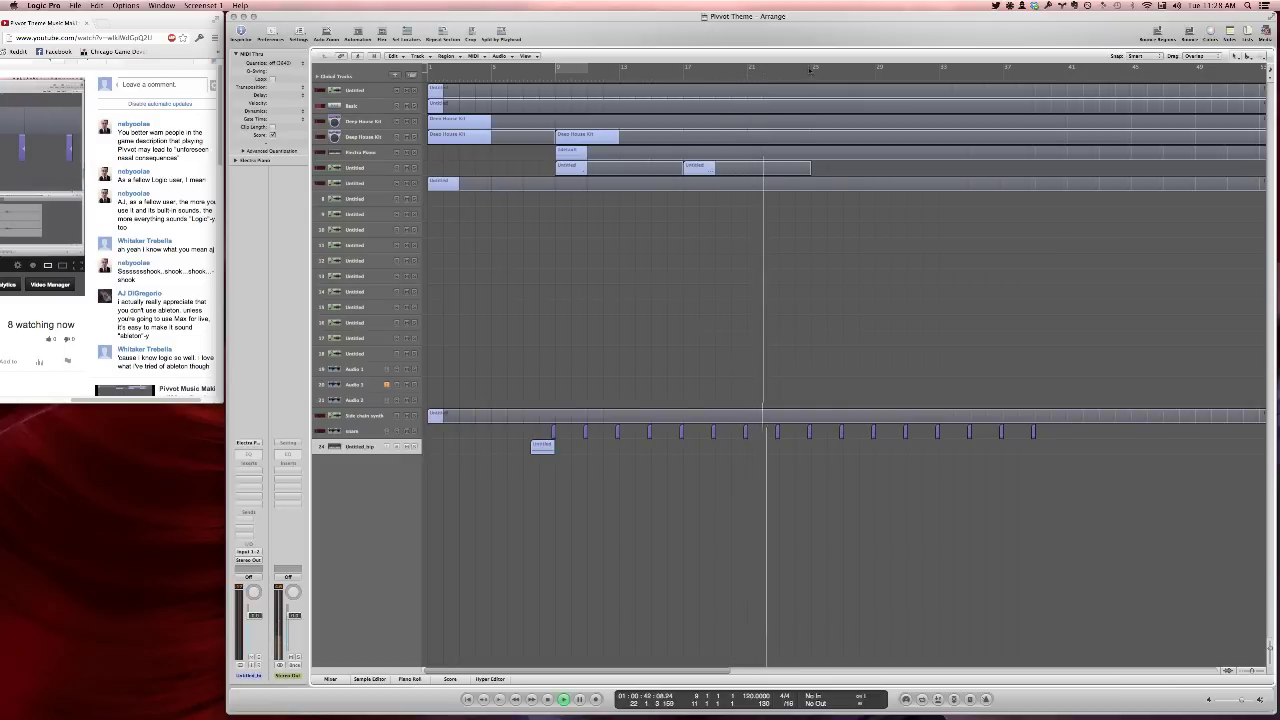
Set the cycle range from bar 1 to bar 25, and listen to the transition from its end back to bar 1
{"action": "left_click_drag", "start_coordinate": [430, 69], "coordinate": [508, 69]}
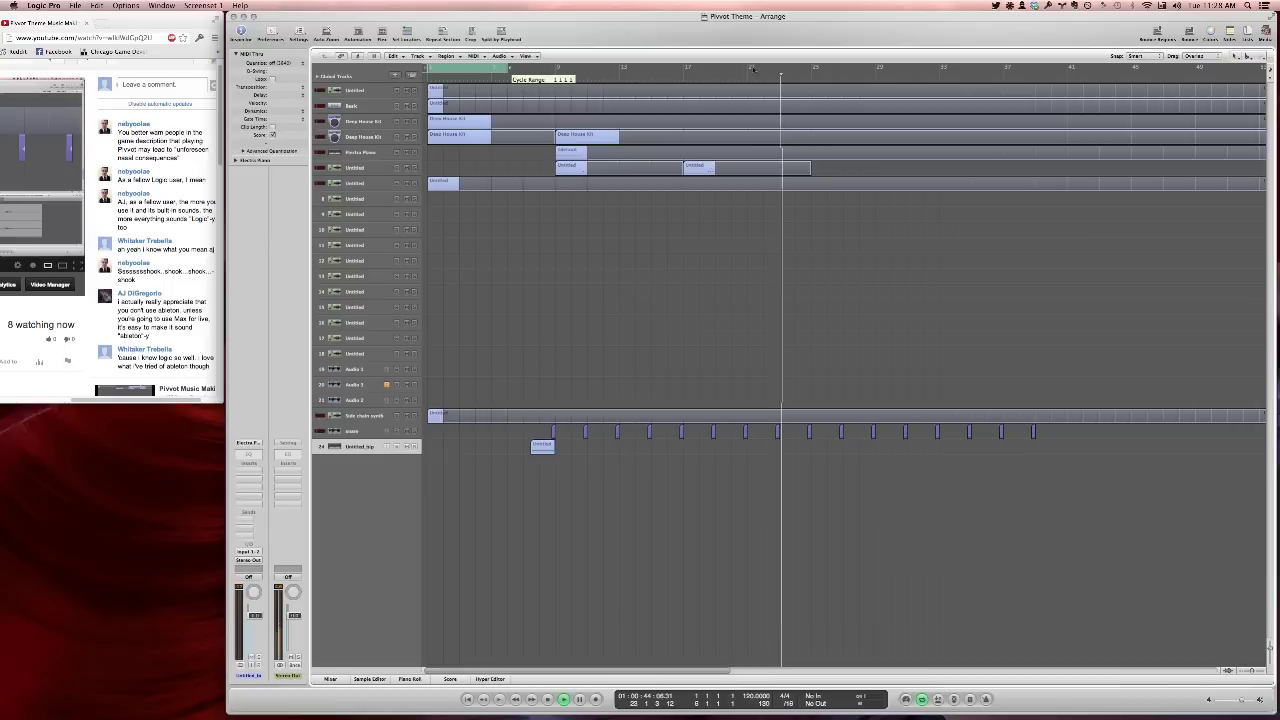
{"action": "left_click_drag", "start_coordinate": [804, 76], "coordinate": [810, 76]}
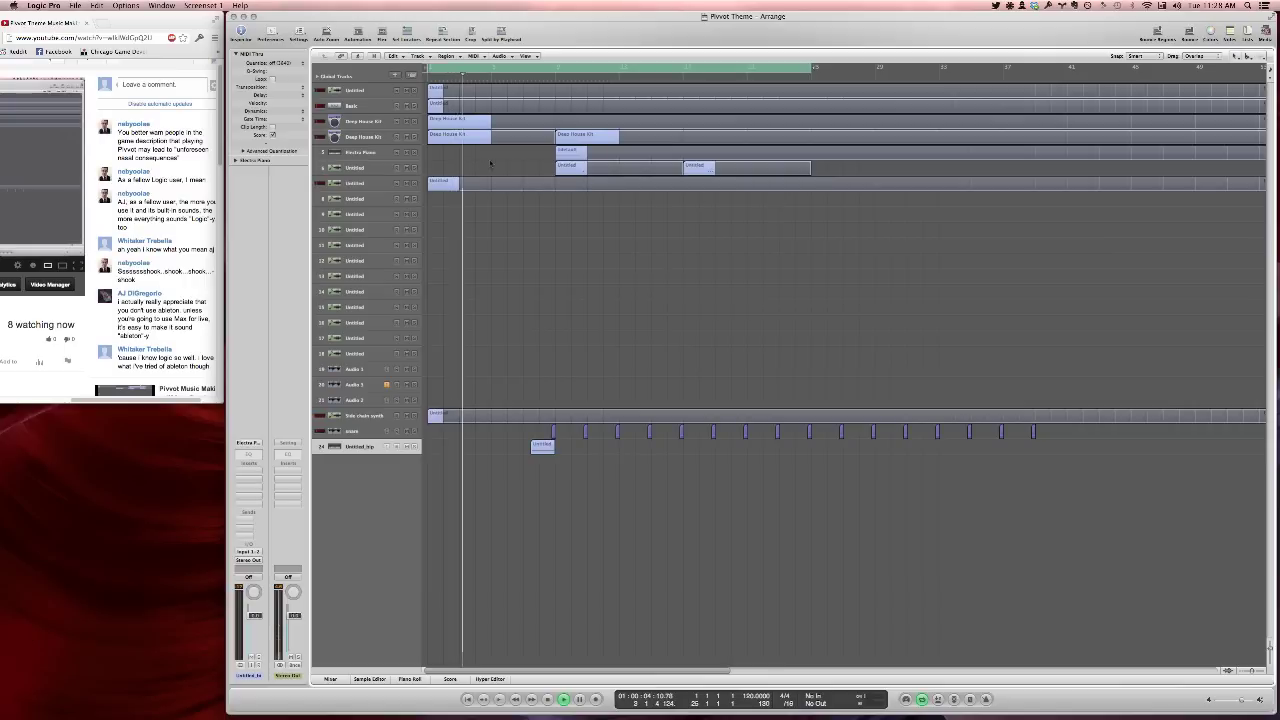
{"action": "left_click", "coordinate": [791, 82]}
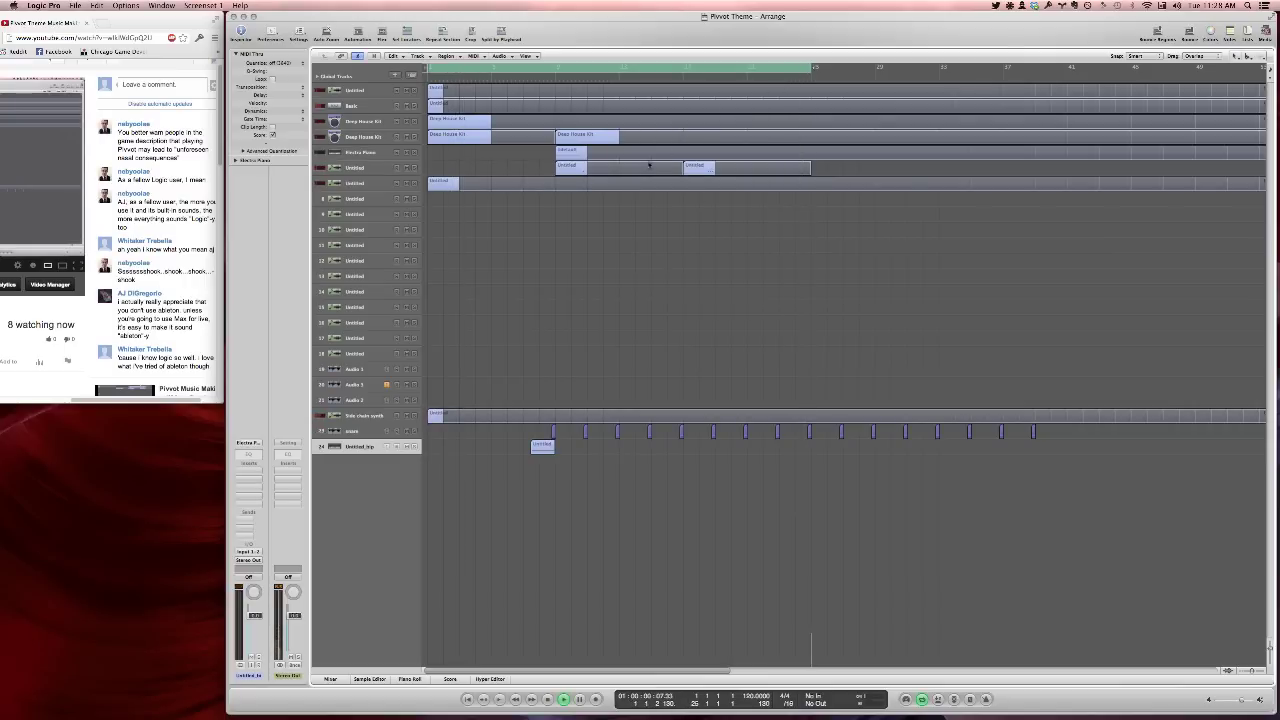
{"action": "key", "text": "space"}
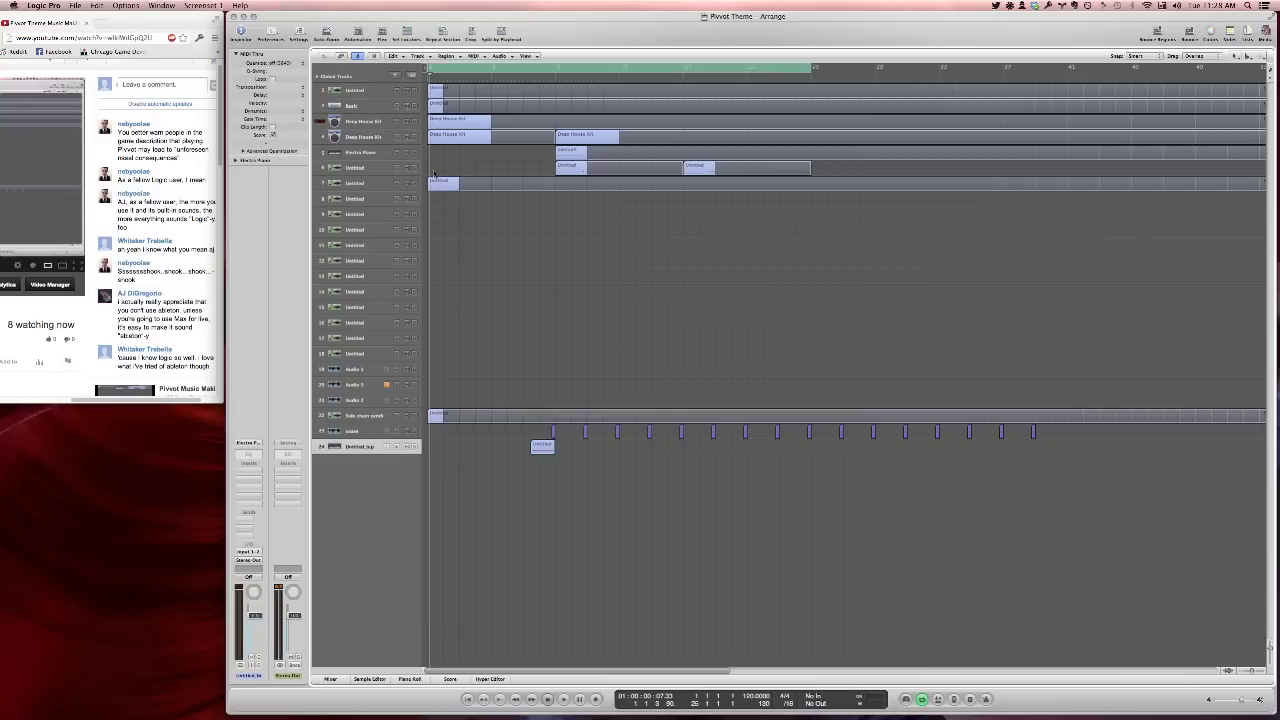
Create a one-bar region at bar 1 on track 6 and add two short consecutive notes at its start, the second one lower
{"action": "right_click", "coordinate": [434, 173]}
{"action": "left_click", "coordinate": [452, 179]}
{"action": "key", "text": "p"}
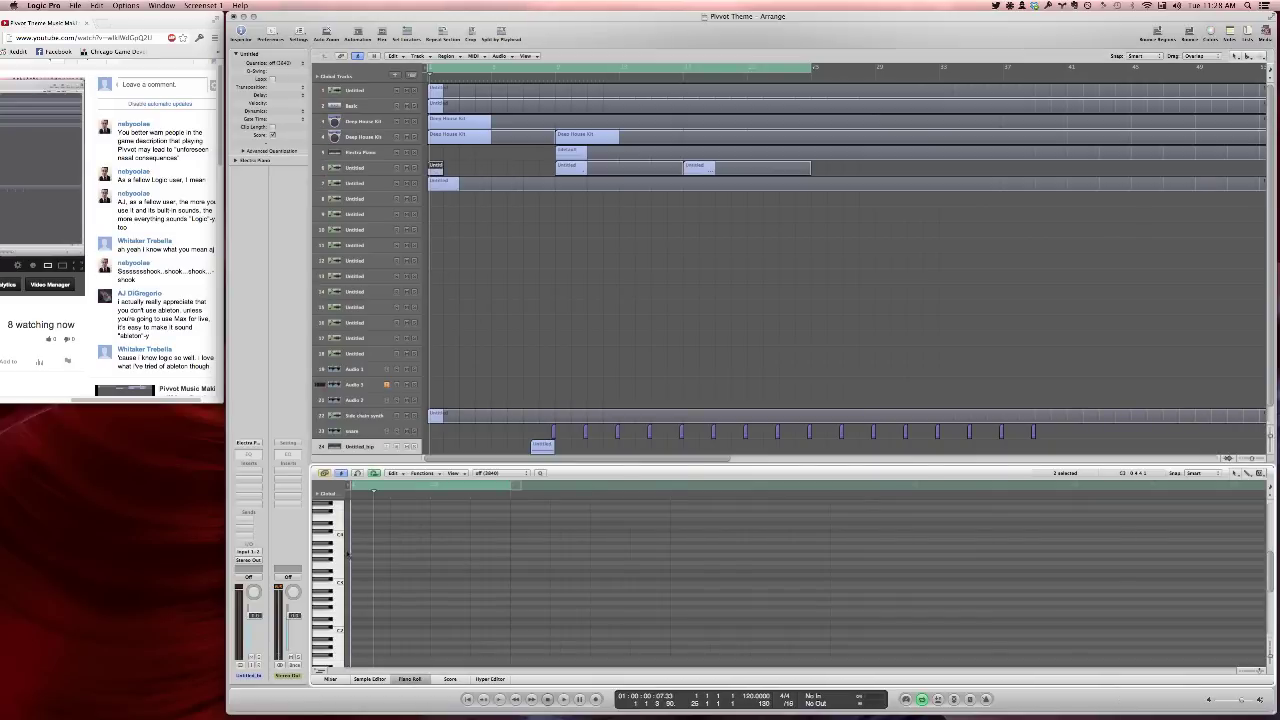
{"action": "left_click", "coordinate": [358, 514]}
{"action": "left_click_drag", "start_coordinate": [373, 514], "coordinate": [358, 526]}
{"action": "left_click", "coordinate": [356, 513]}
{"action": "left_click", "coordinate": [366, 525]}
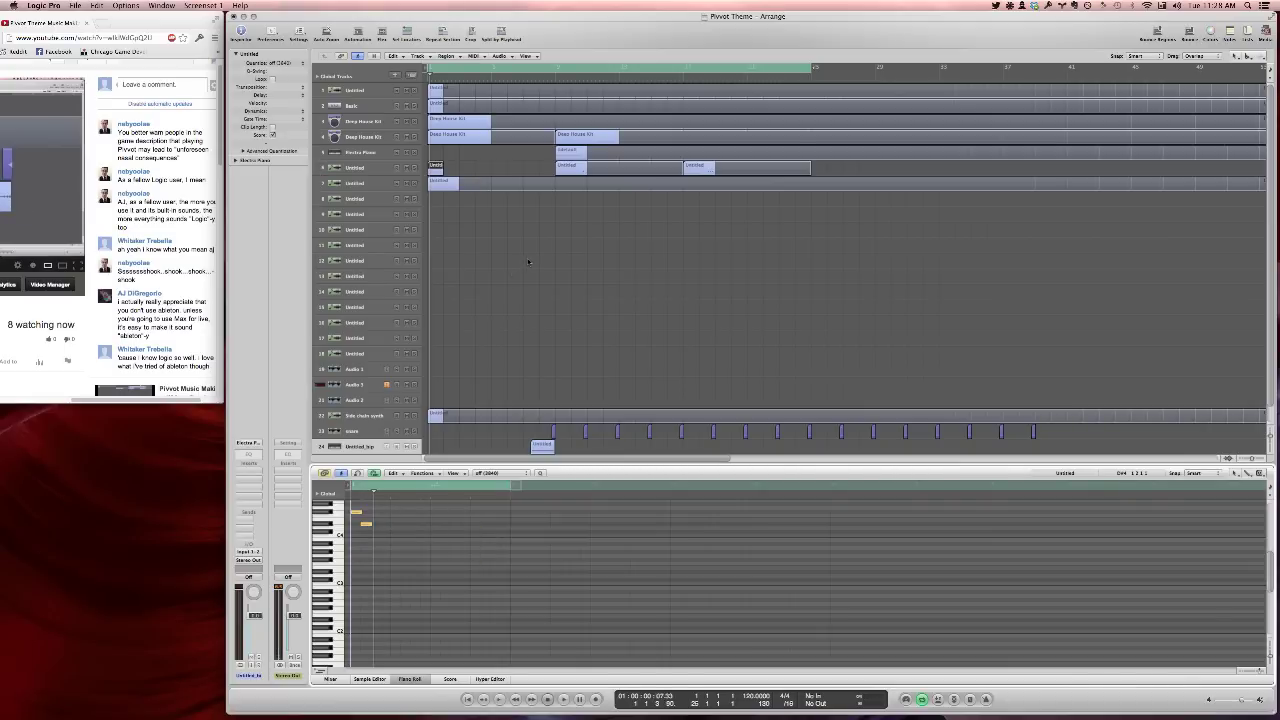
Shorten the side chain synth loop to end at bar 25, and delete the snare hits after bar 25
{"action": "key", "text": "space"}
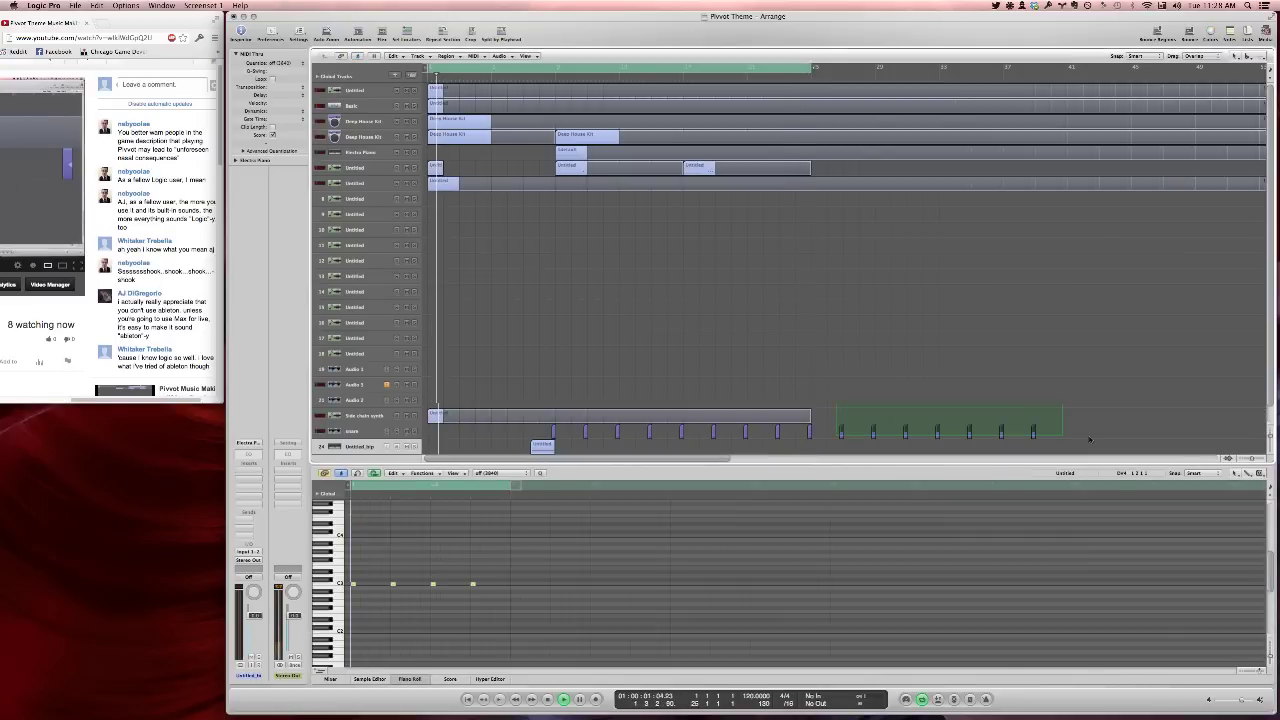
{"action": "key", "text": "super+BackSpace"}
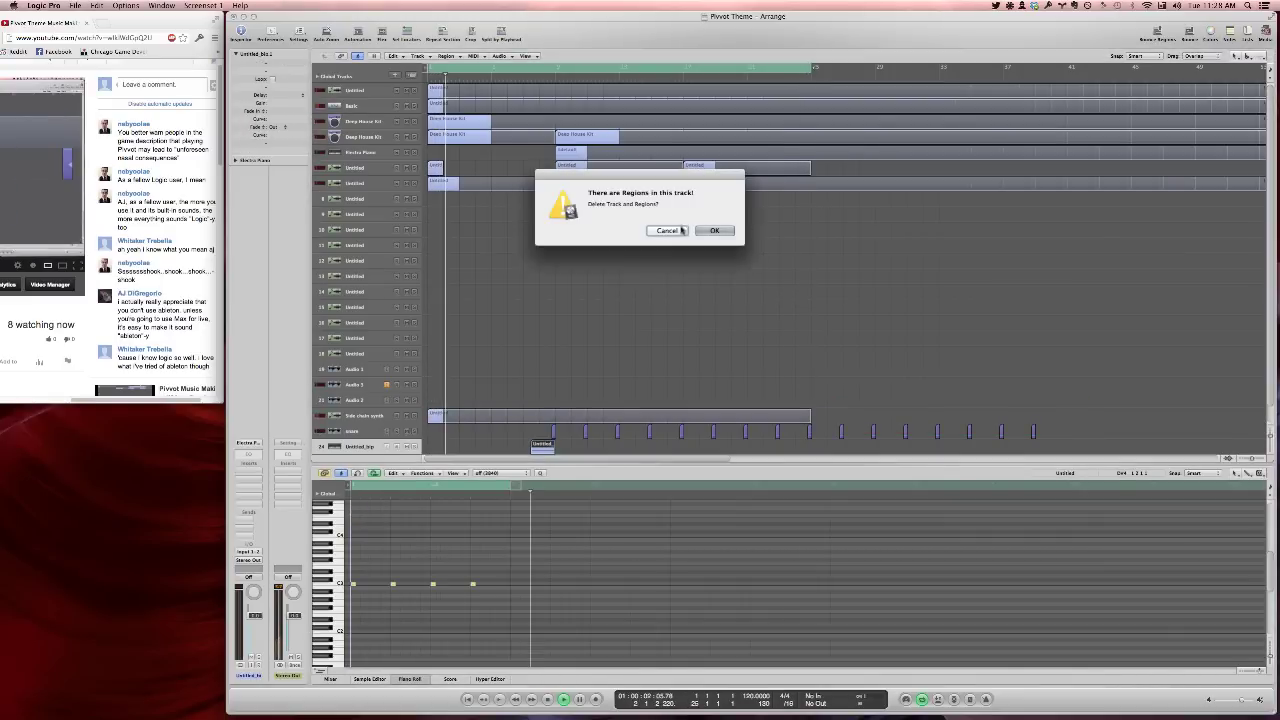
{"action": "left_click", "coordinate": [681, 230]}
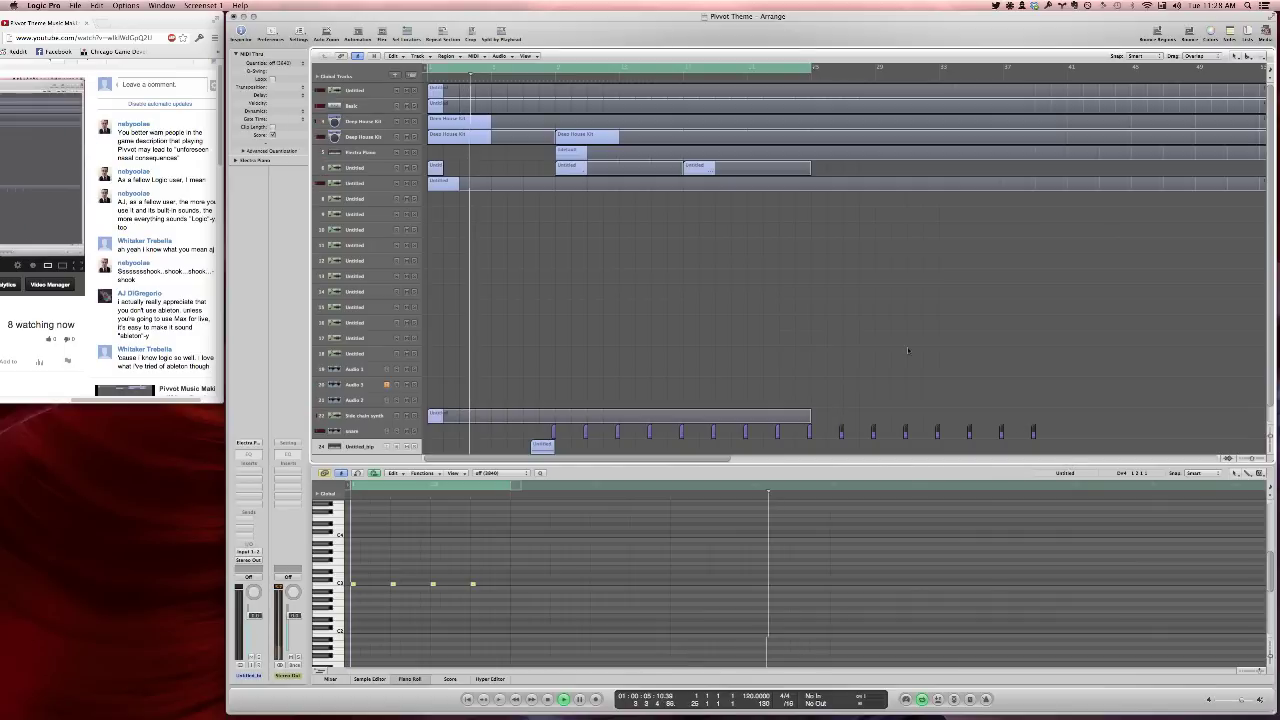
{"action": "left_click", "coordinate": [801, 77]}
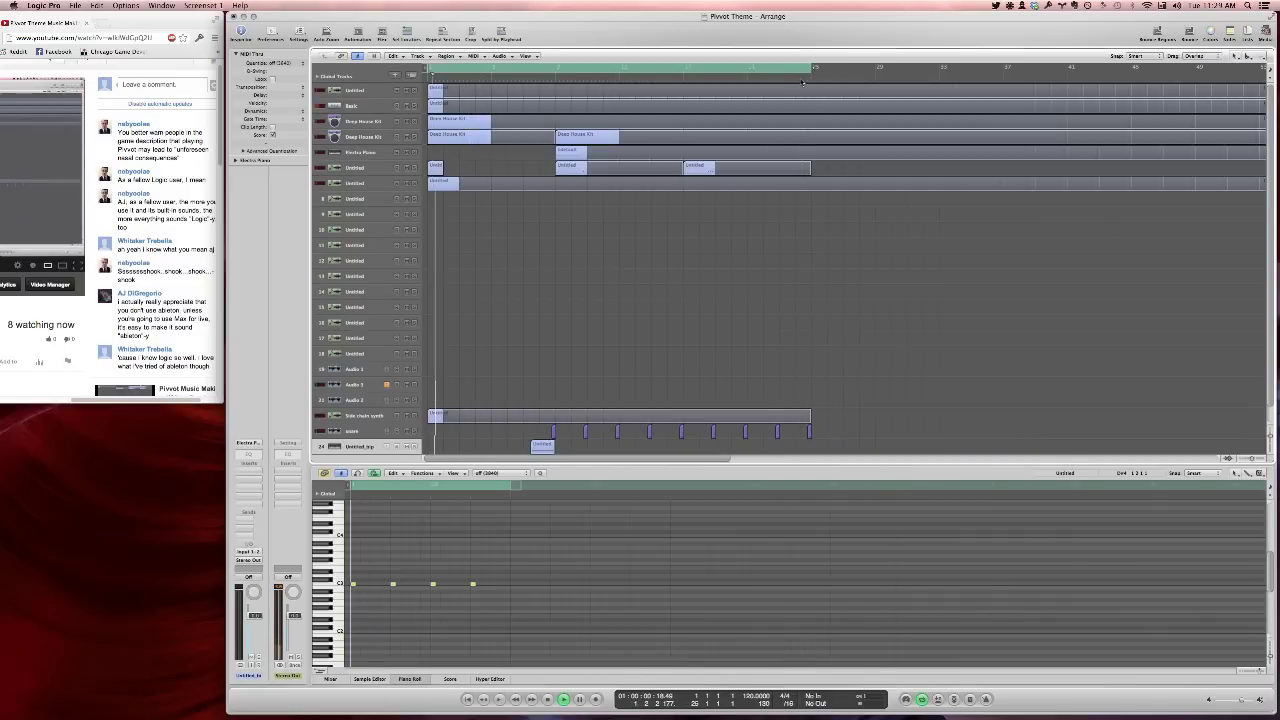
{"action": "left_click", "coordinate": [802, 84]}
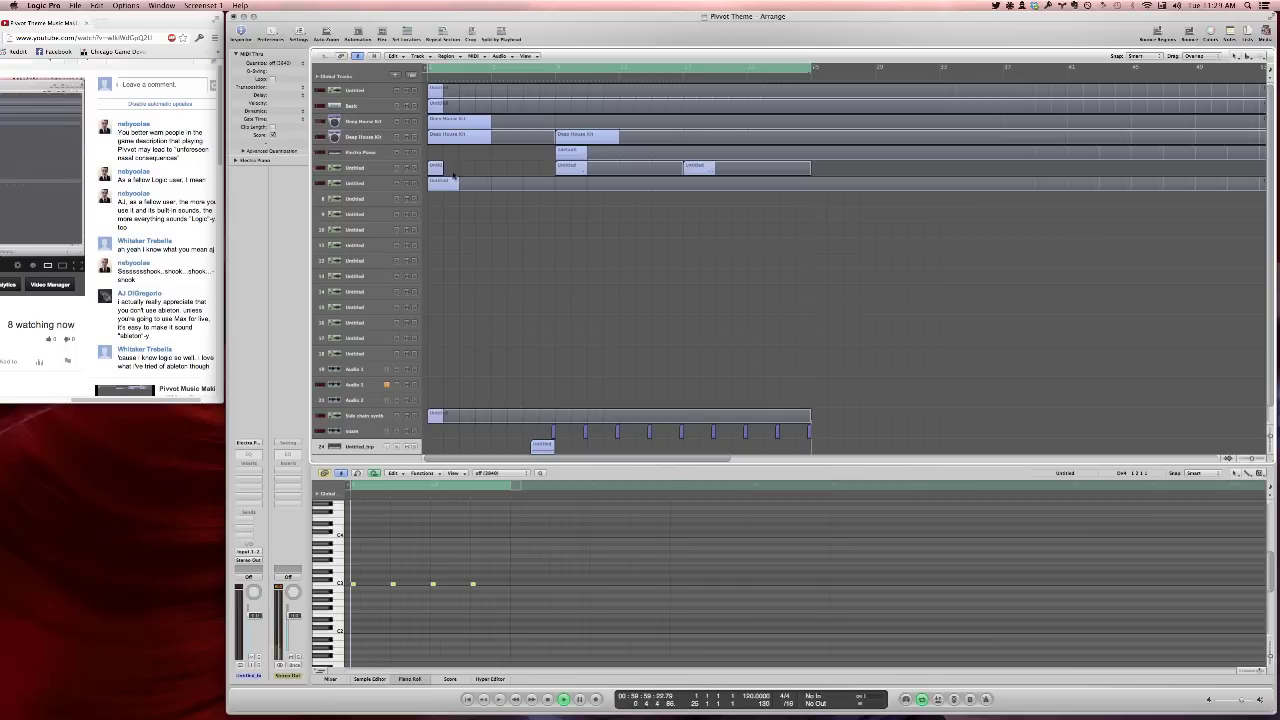
Try starting the track 7 region at bar 9, listen across the cycle's loop point, and move the region back to bar 1
{"action": "left_click_drag", "start_coordinate": [440, 184], "coordinate": [567, 184]}
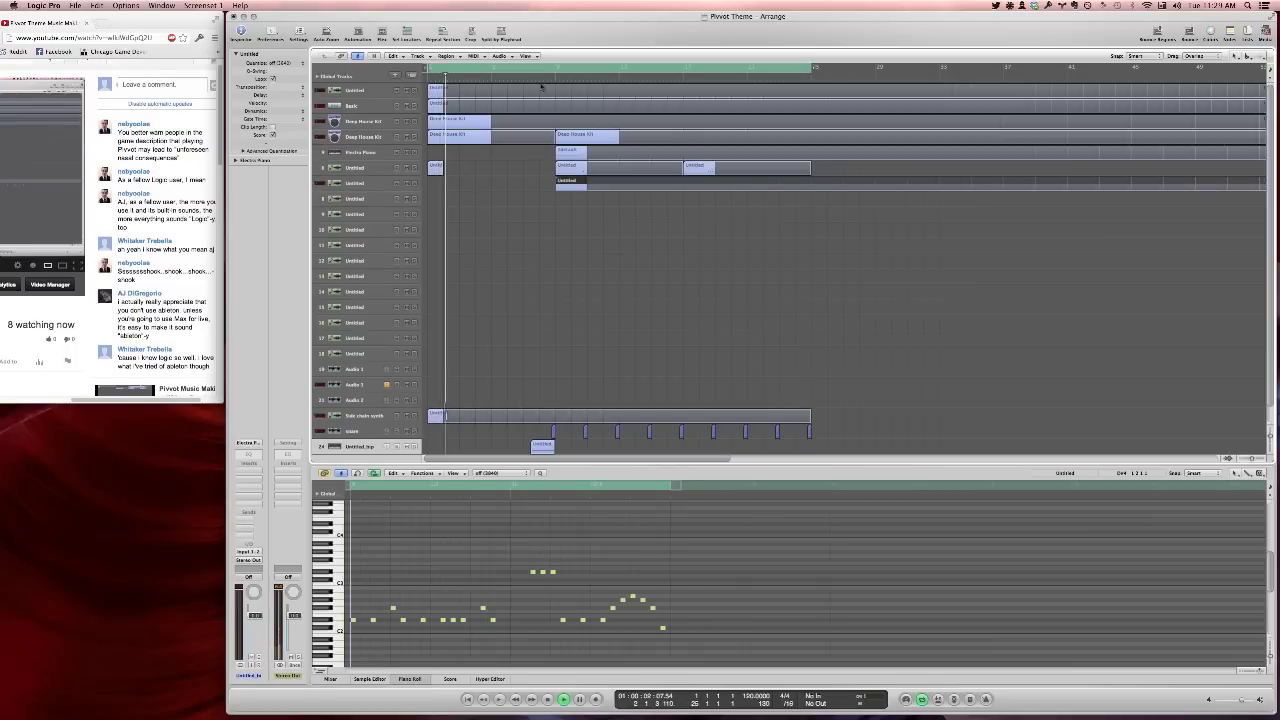
{"action": "left_click", "coordinate": [804, 80]}
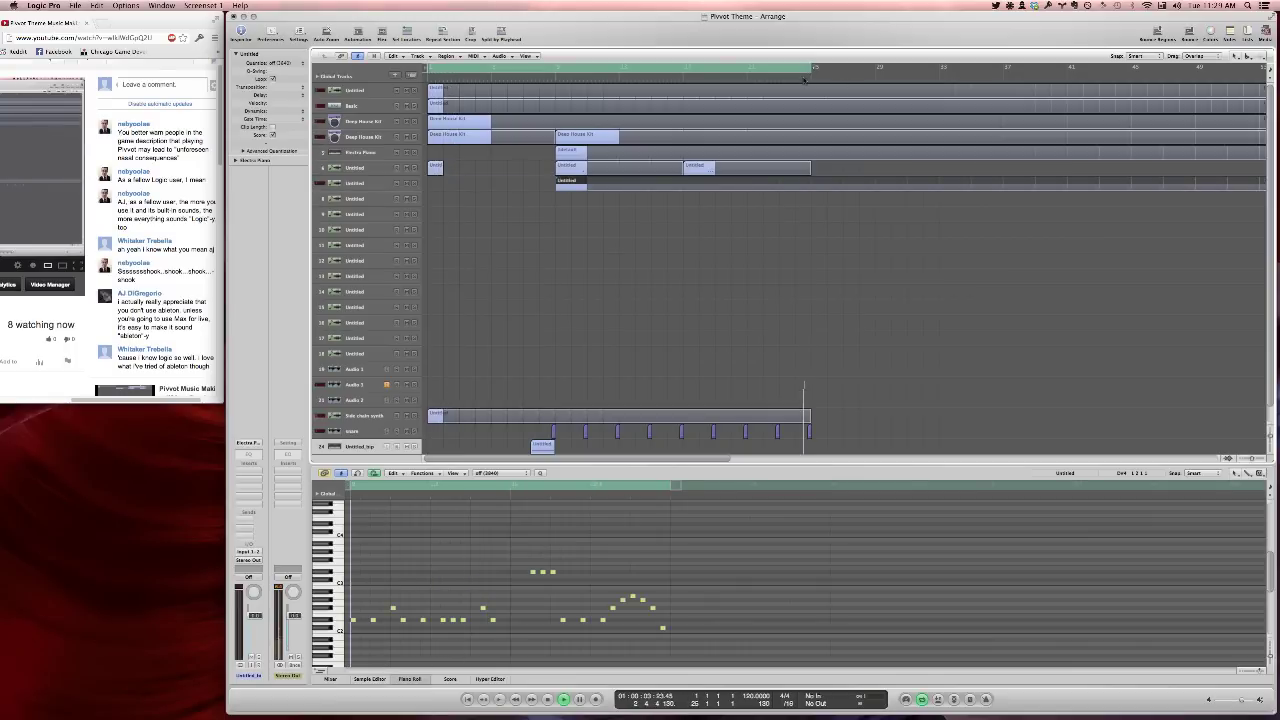
{"action": "left_click_drag", "start_coordinate": [569, 187], "coordinate": [441, 187]}
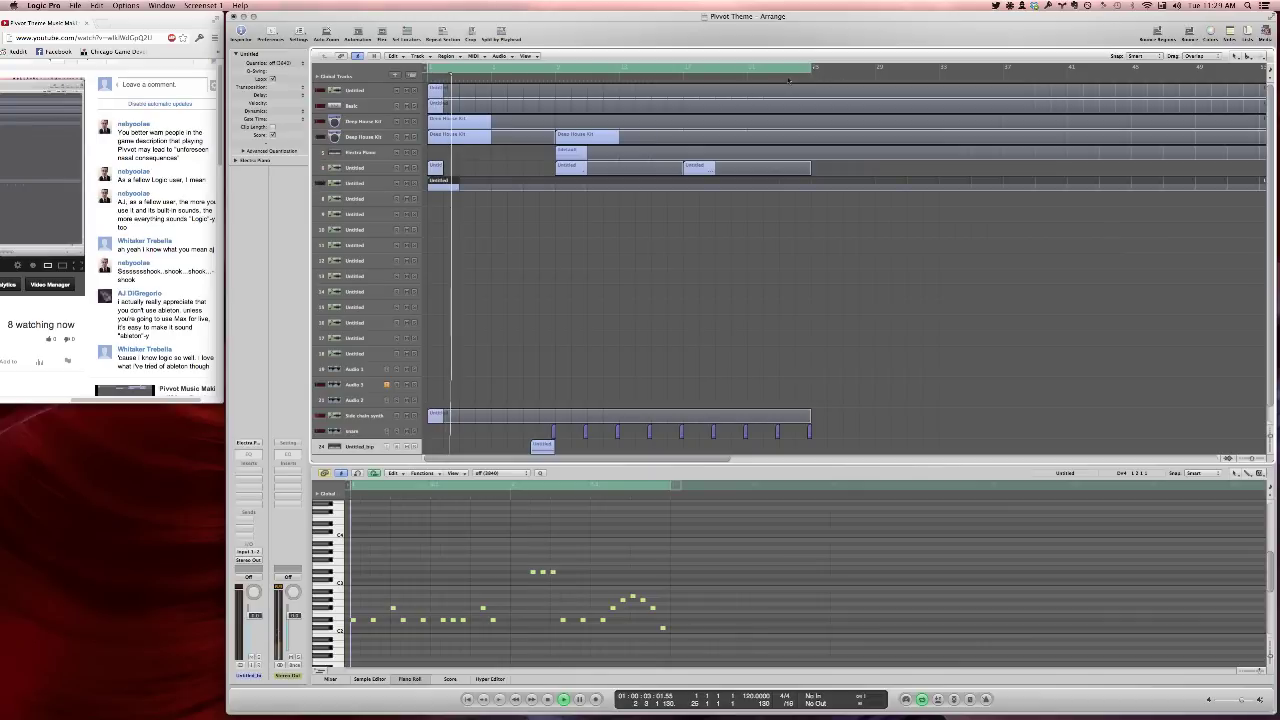
Trim the loops on tracks 1 to 5 and track 7 to end at bar 25, and save the project
{"action": "left_click", "coordinate": [768, 242]}
{"action": "key", "text": "super+s"}
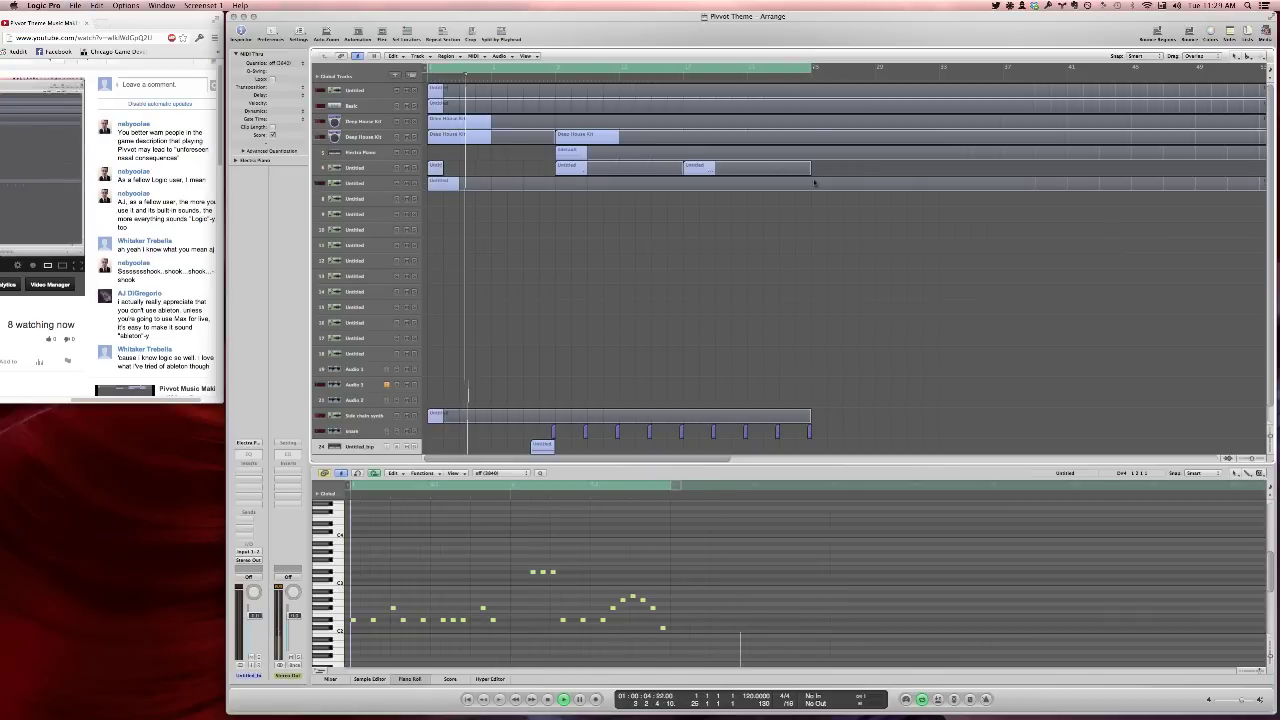
{"action": "left_click_drag", "start_coordinate": [843, 208], "coordinate": [840, 108]}
{"action": "left_click", "coordinate": [839, 106], "text": "shift"}
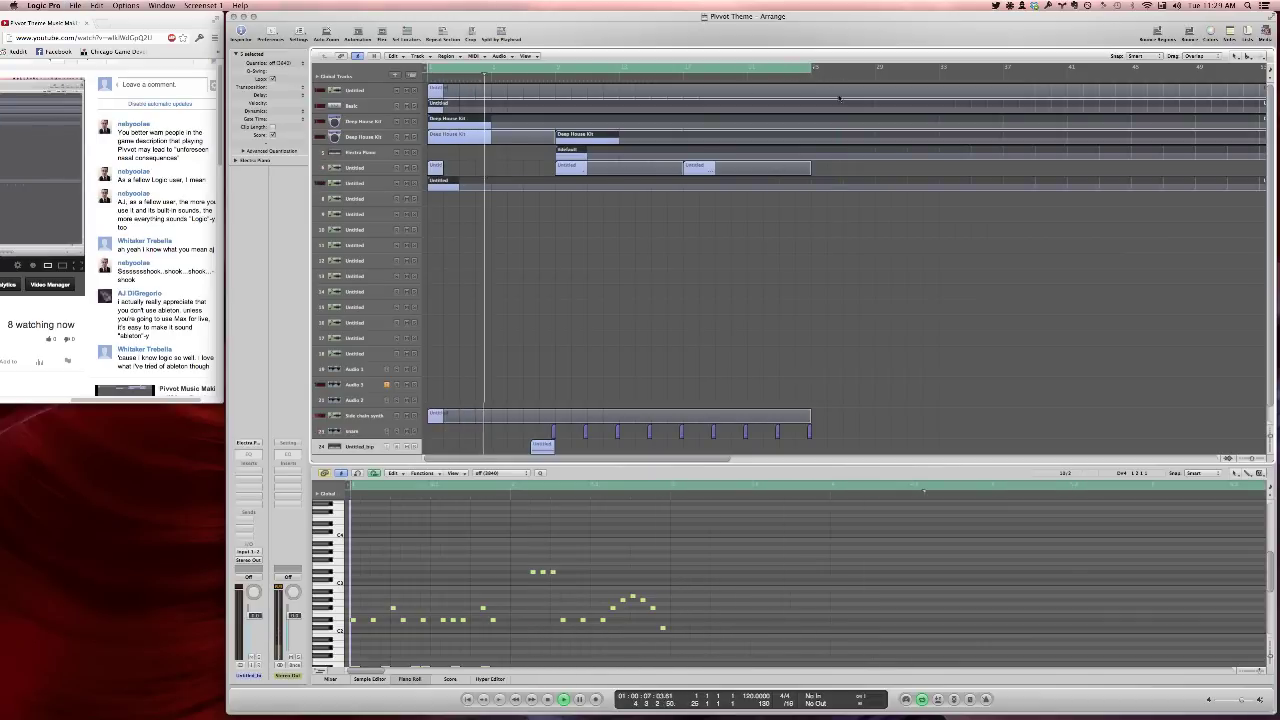
{"action": "left_click", "coordinate": [834, 93], "text": "shift"}
{"action": "left_click", "coordinate": [811, 88]}
{"action": "left_click", "coordinate": [788, 74]}
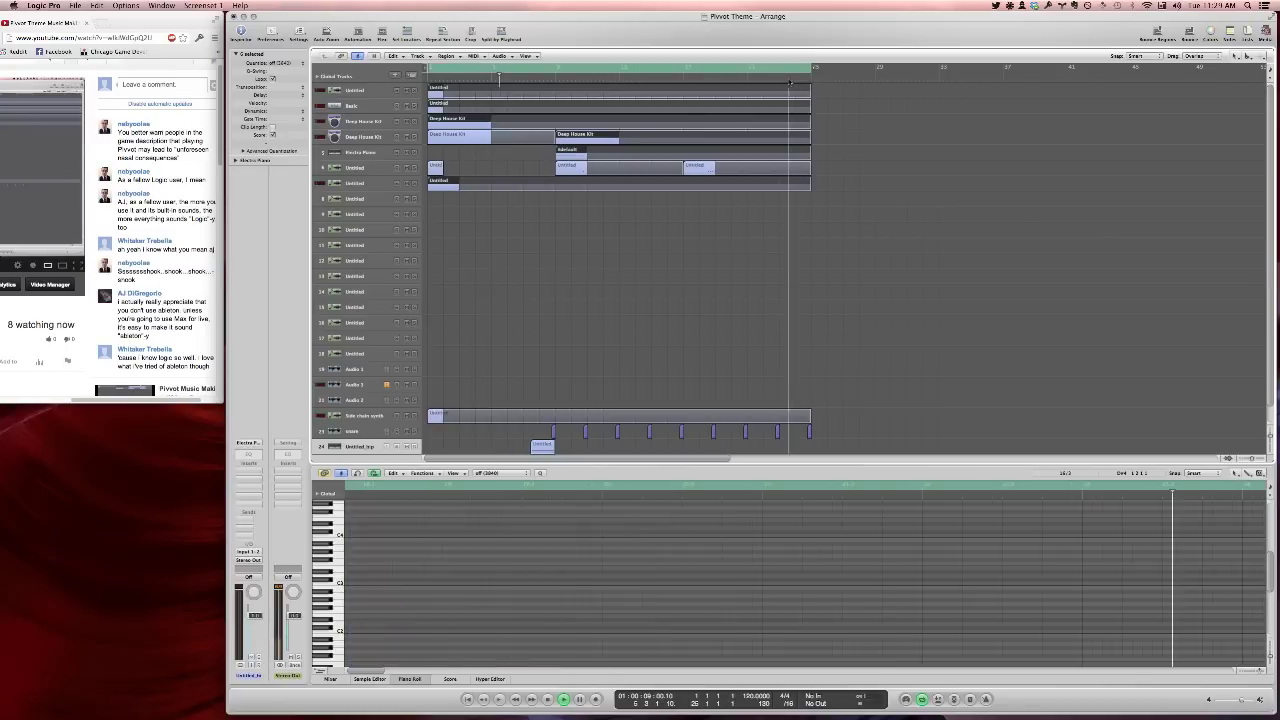
{"action": "left_click", "coordinate": [840, 124]}
{"action": "key", "text": "super+s"}
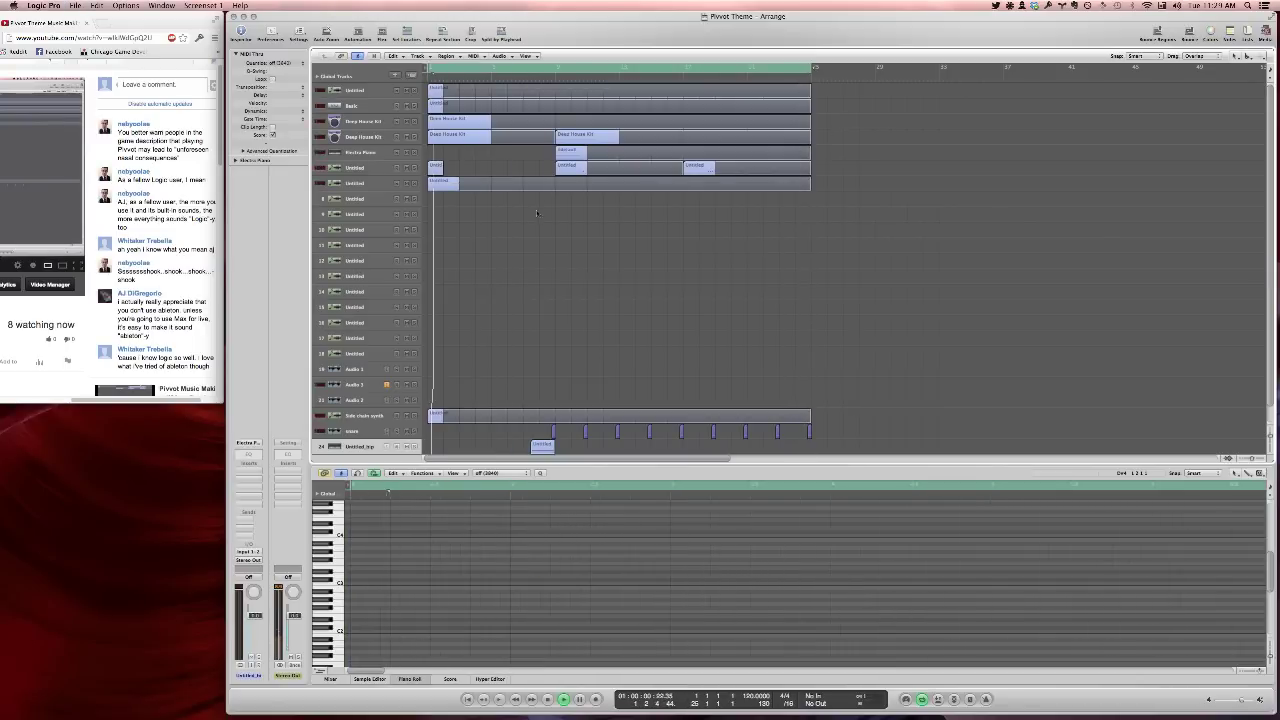
Listen to the whole arrangement in the cycle from bar 1 to bar 25, and stop playback
{"action": "scroll", "coordinate": [702, 334], "scroll_direction": "down", "scroll_amount": 1}
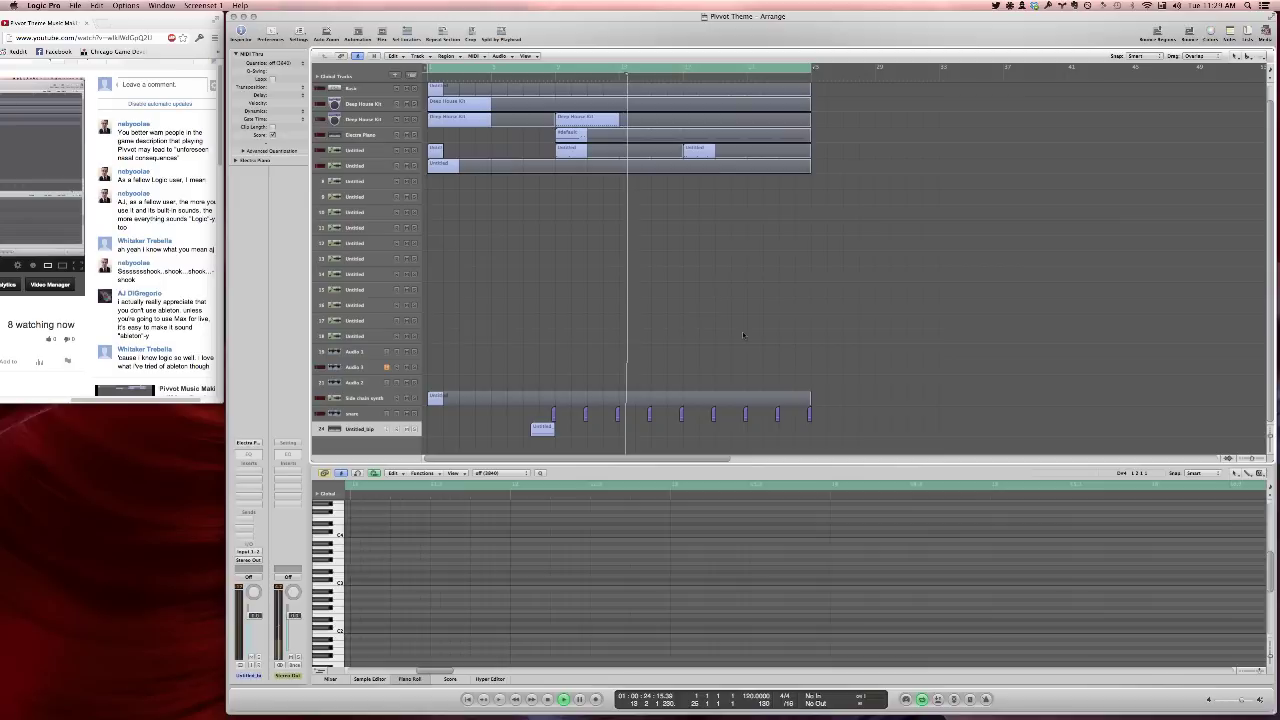
{"action": "scroll", "coordinate": [742, 335], "scroll_direction": "up", "scroll_amount": 1}
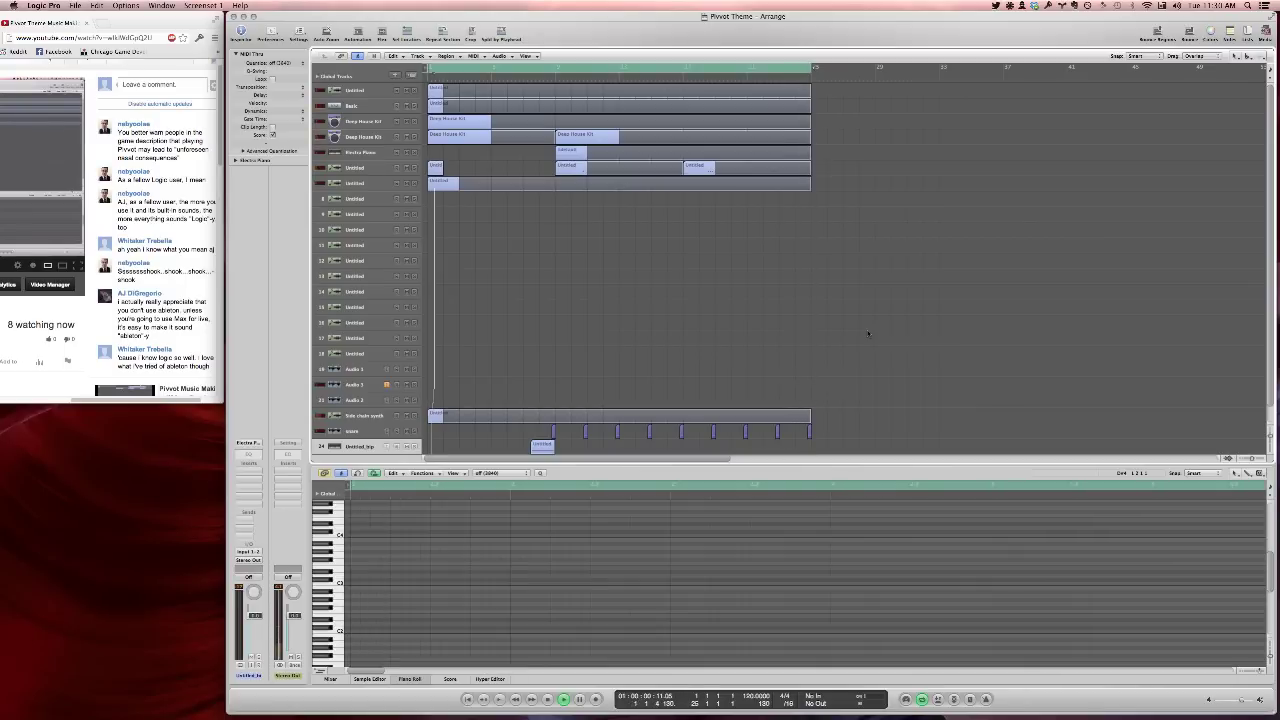
{"action": "key", "text": "space"}
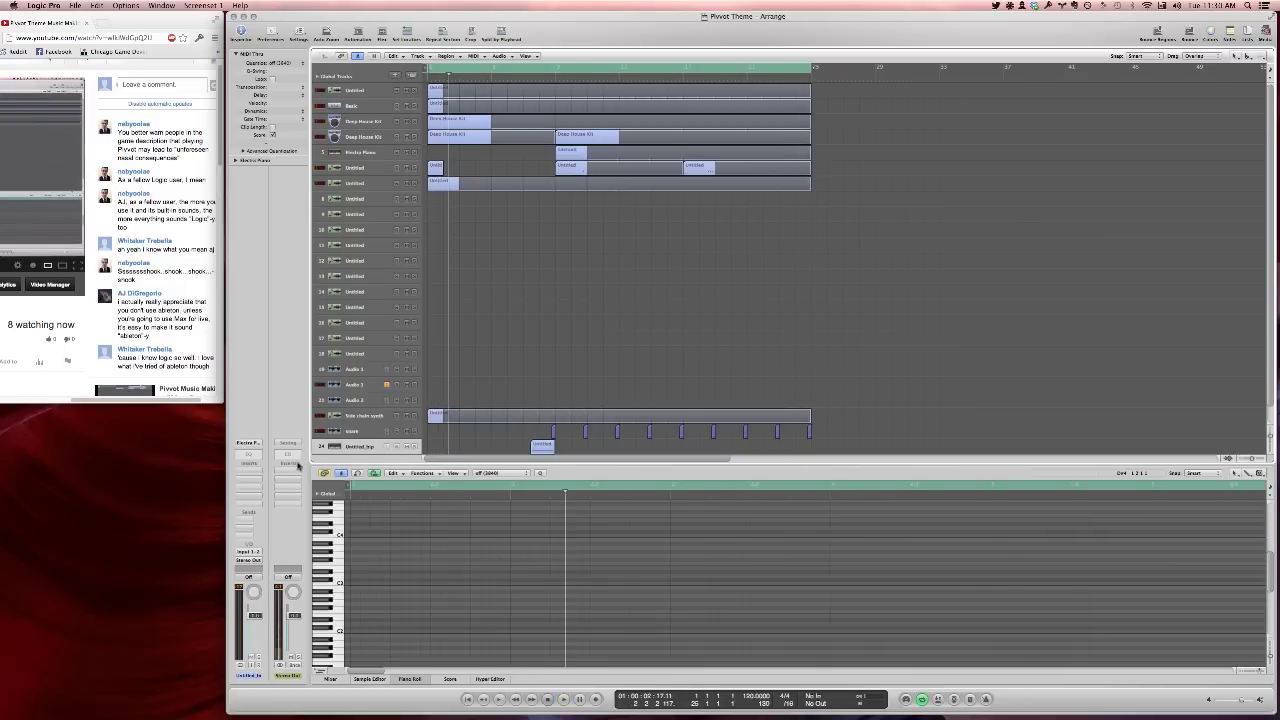
Add a Stereo Spread effect to the stereo output, lower its lower intensity, raise its lower frequency limit, and listen to the result
{"action": "left_click", "coordinate": [296, 474]}
{"action": "mouse_move", "coordinate": [294, 488]}
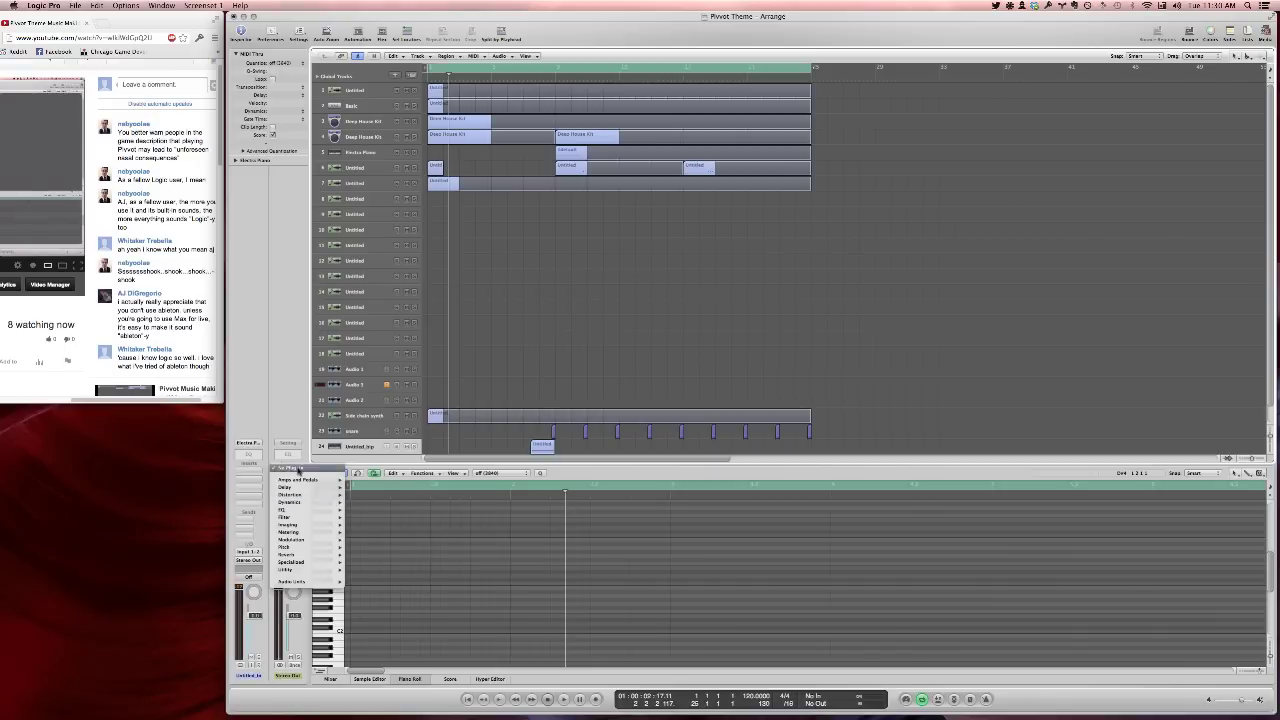
{"action": "mouse_move", "coordinate": [292, 525]}
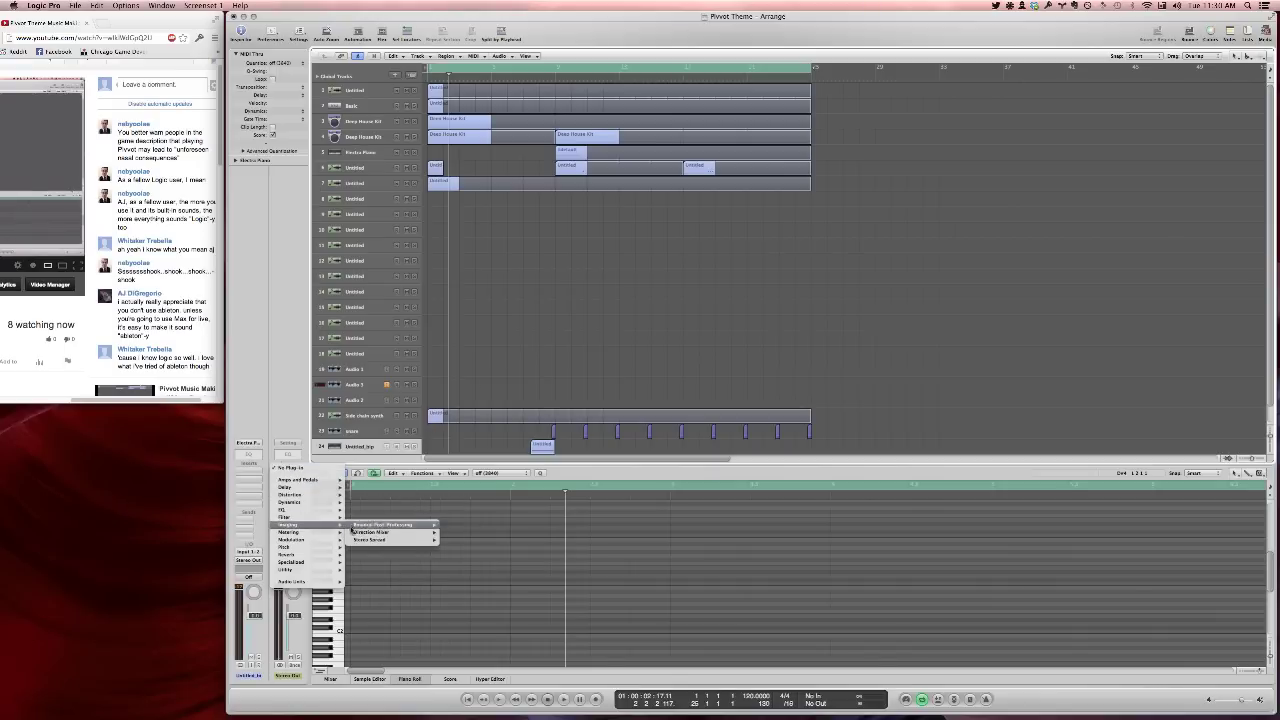
{"action": "mouse_move", "coordinate": [385, 531]}
{"action": "left_click", "coordinate": [455, 537]}
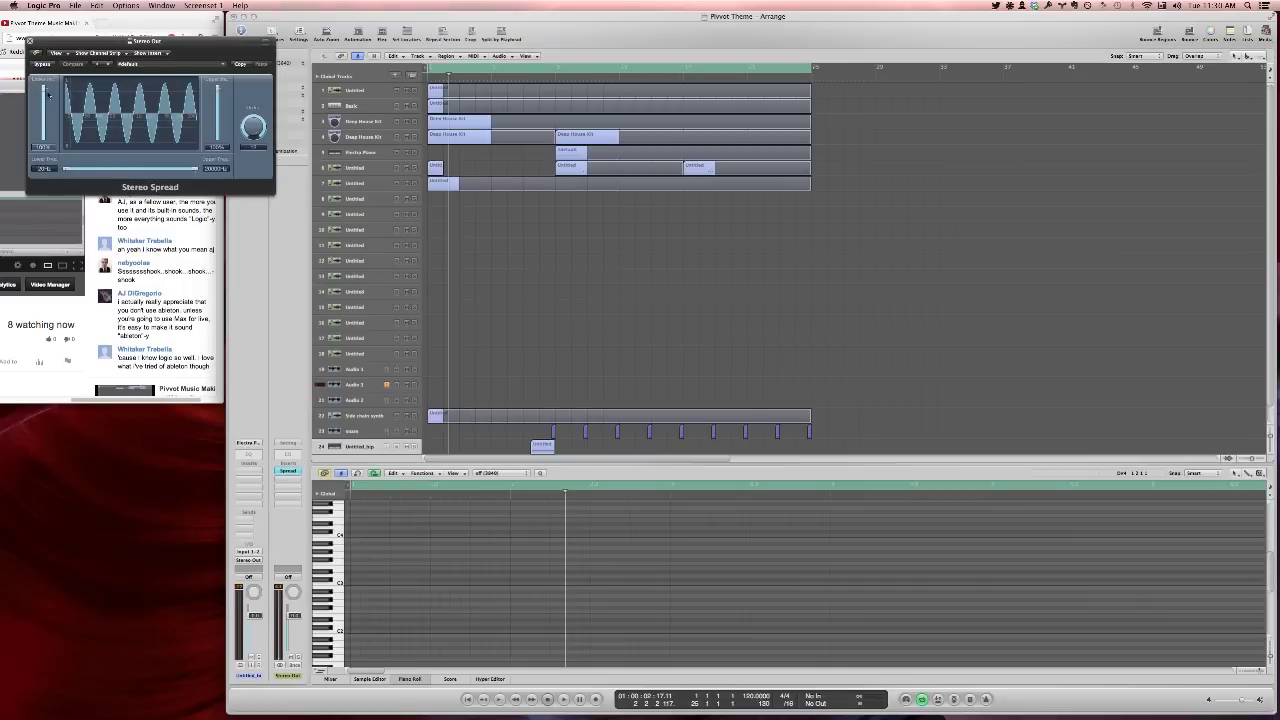
{"action": "left_click_drag", "start_coordinate": [49, 95], "coordinate": [170, 168]}
{"action": "key", "text": "Return"}
{"action": "key", "text": "space"}
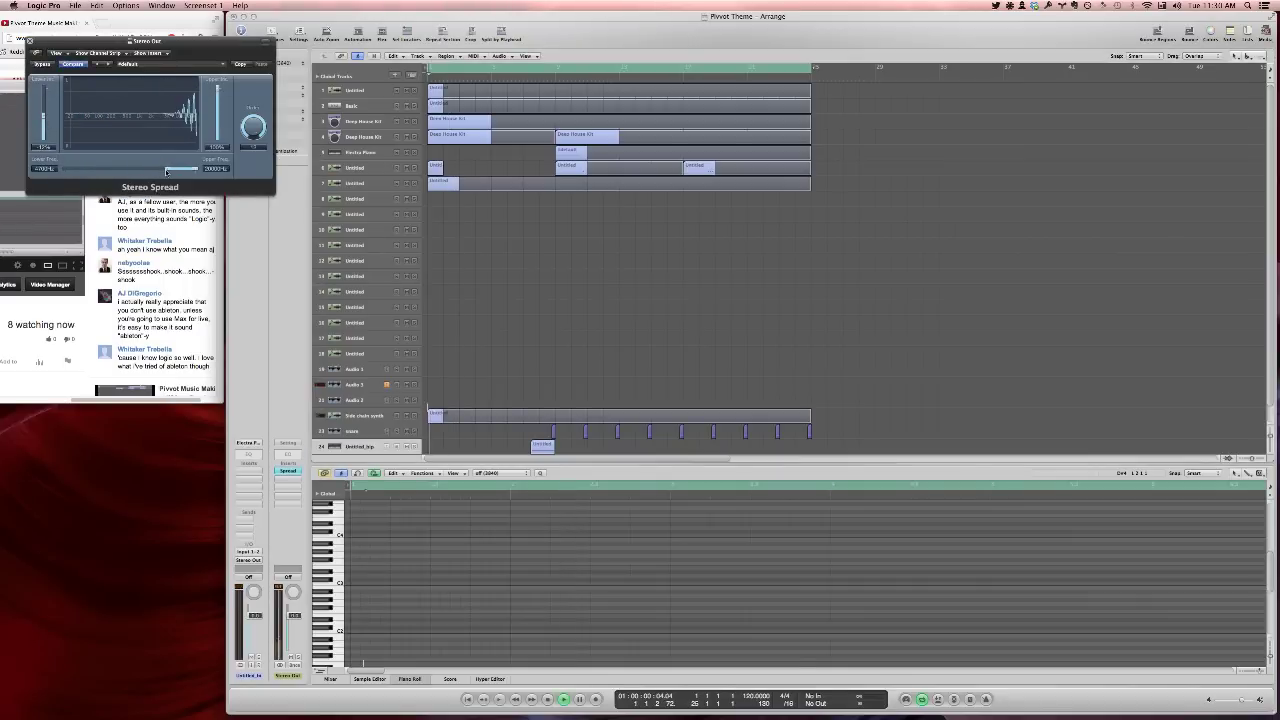
{"action": "left_click_drag", "start_coordinate": [166, 171], "coordinate": [164, 173]}
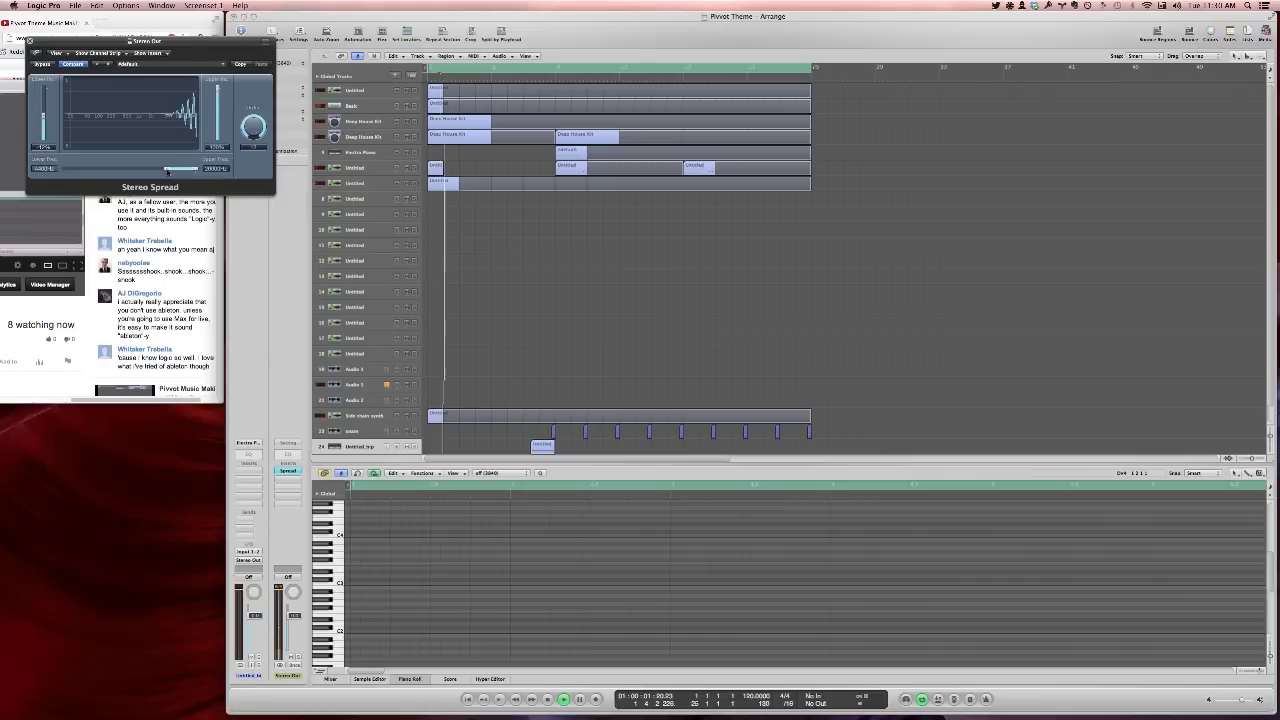
{"action": "left_click", "coordinate": [30, 41]}
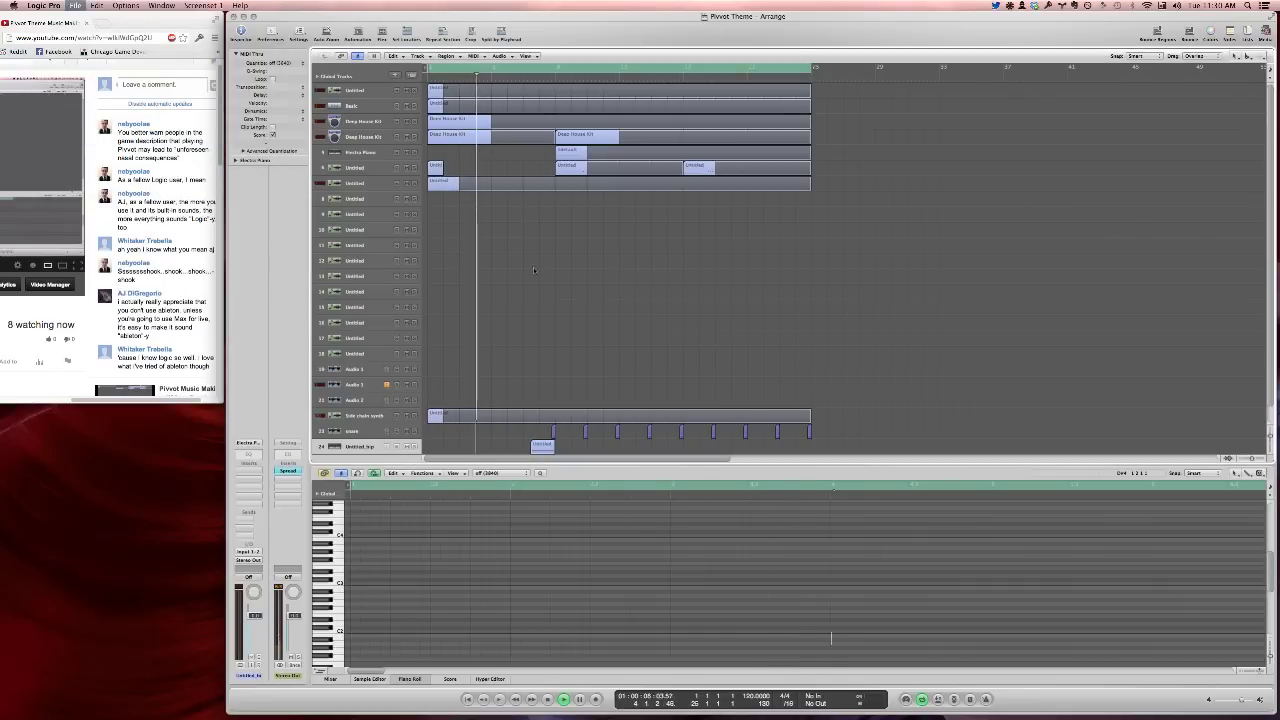
Add a Multipressor after the Stereo Spread on the stereo output, and listen to the mix at a higher system volume
{"action": "left_click", "coordinate": [282, 484]}
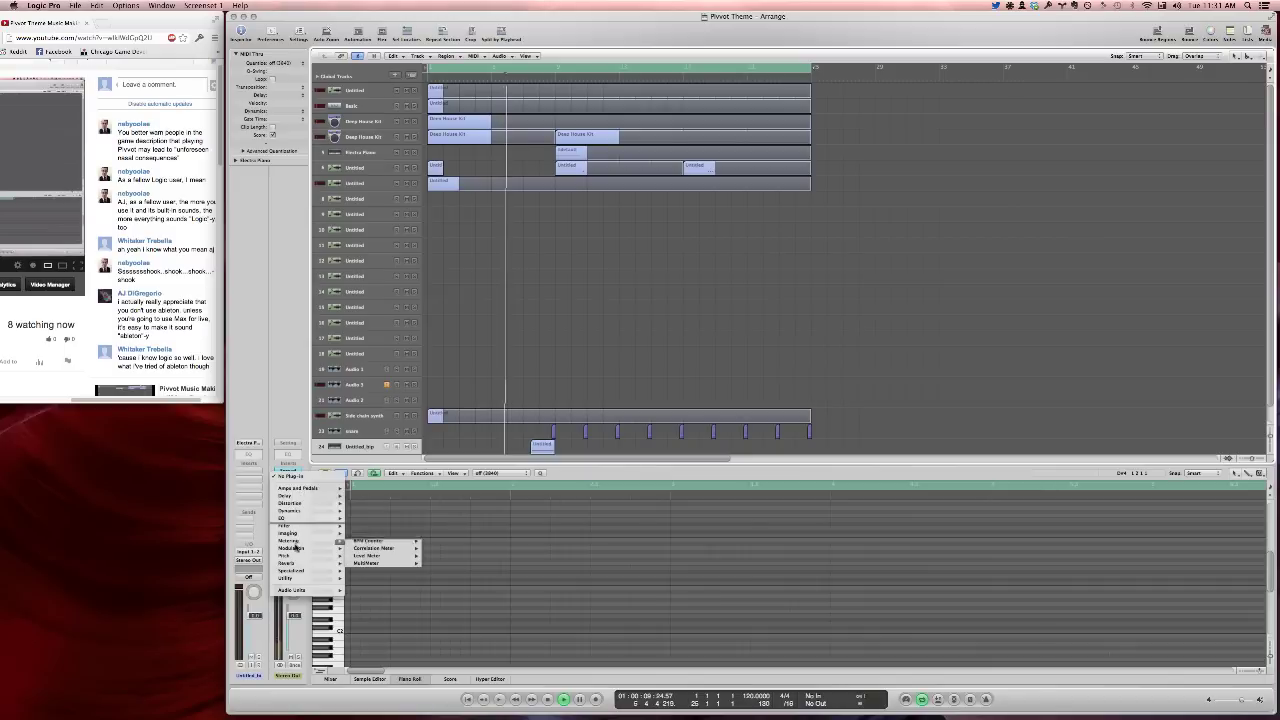
{"action": "mouse_move", "coordinate": [305, 507]}
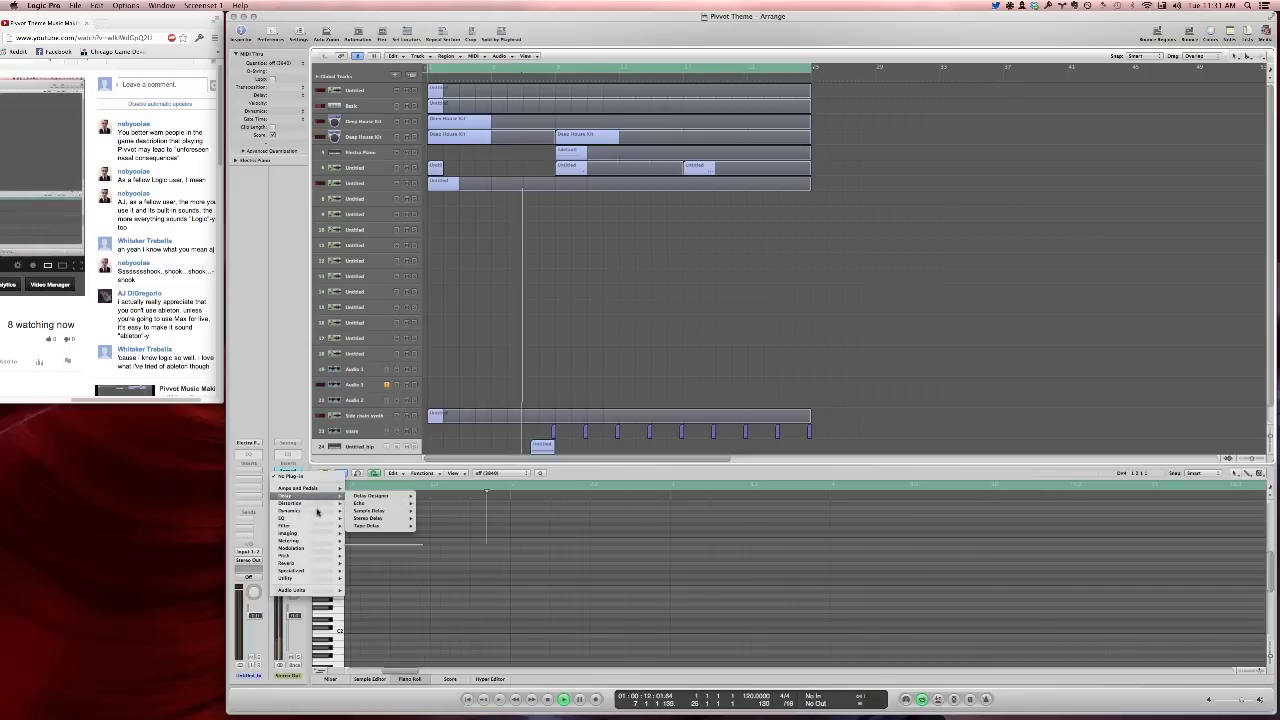
{"action": "left_click", "coordinate": [368, 556]}
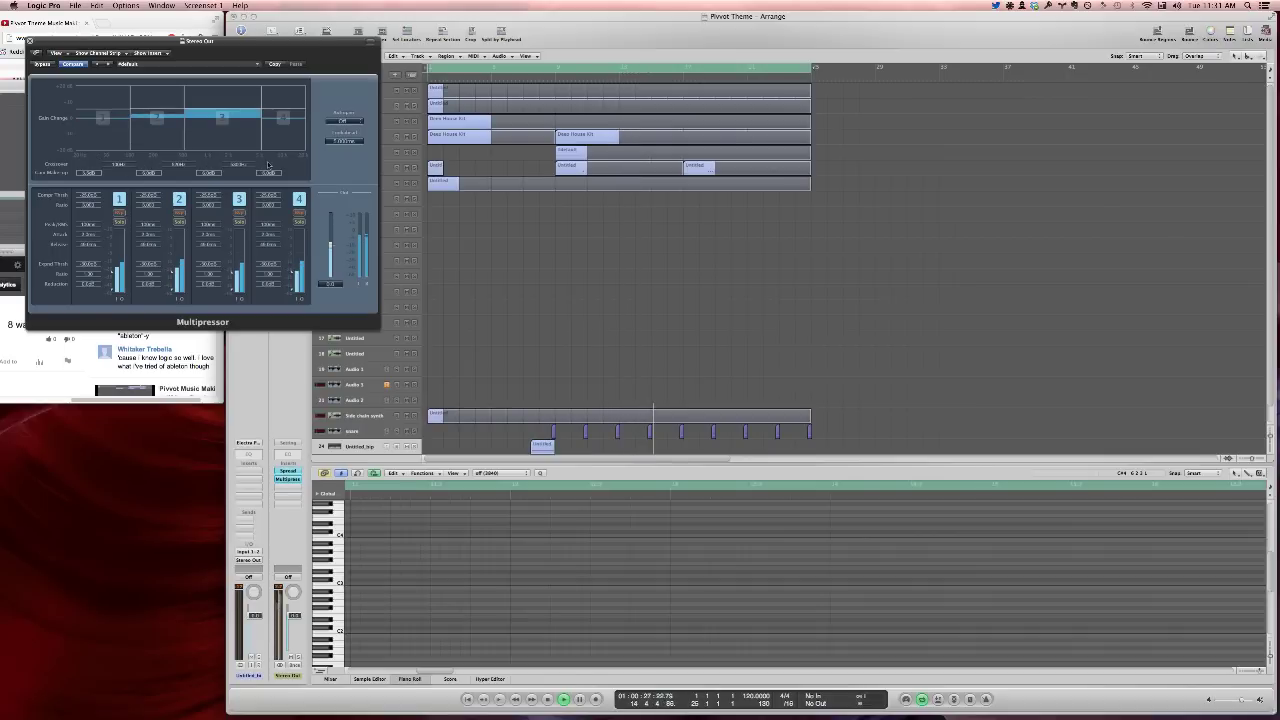
{"action": "key", "text": "XF86AudioRaiseVolume"}
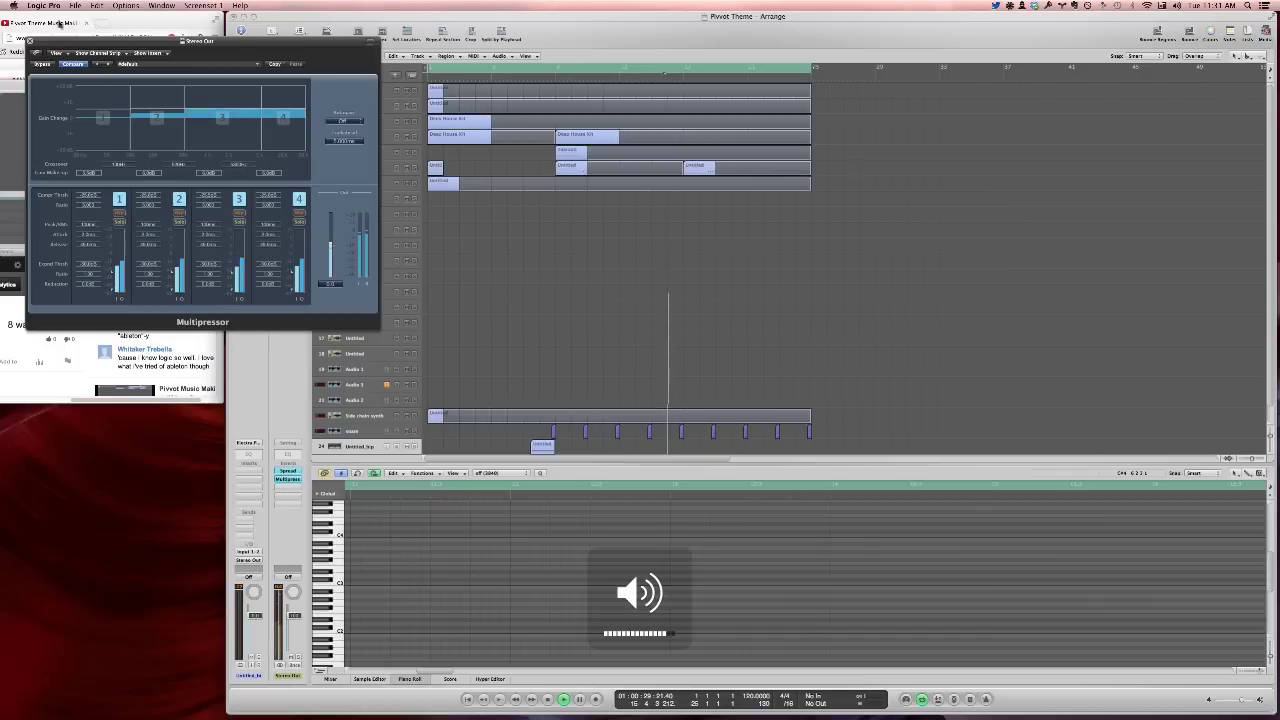
{"action": "key", "text": "v"}
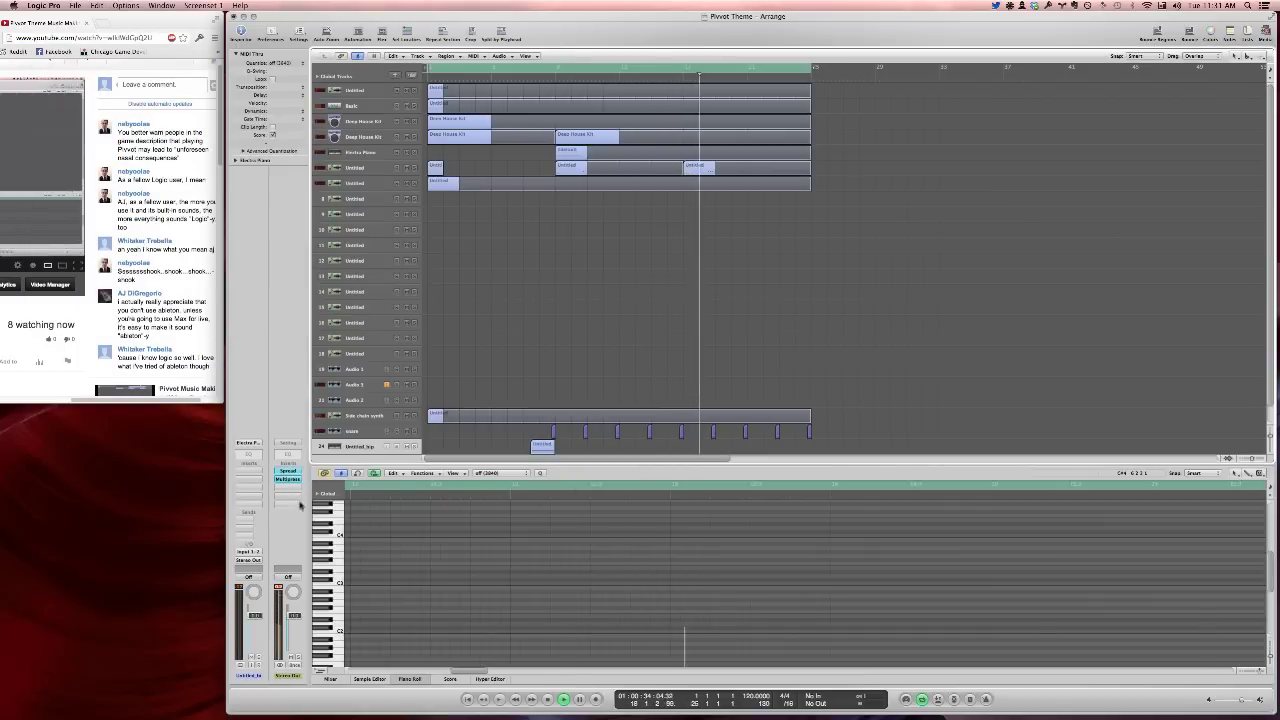
Add a Limiter after the Multipressor on the stereo output, close its window, and stop playback
{"action": "left_click", "coordinate": [290, 492]}
{"action": "mouse_move", "coordinate": [290, 519]}
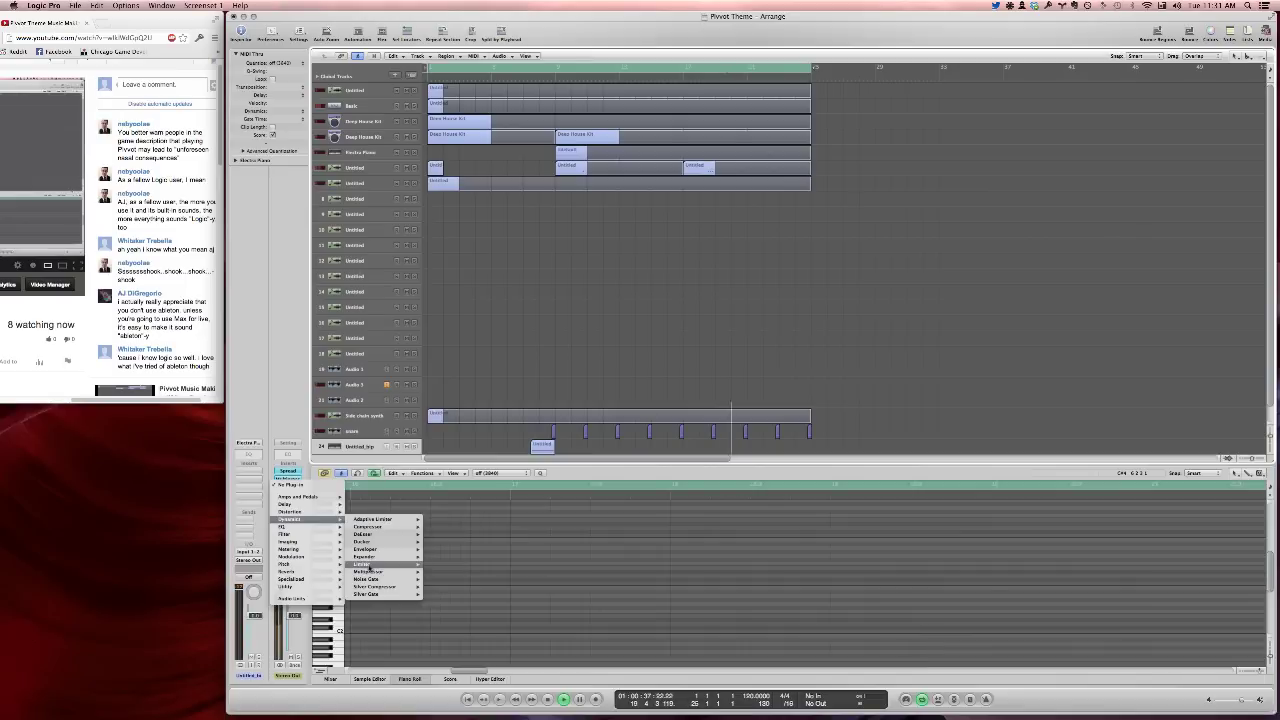
{"action": "left_click", "coordinate": [368, 570]}
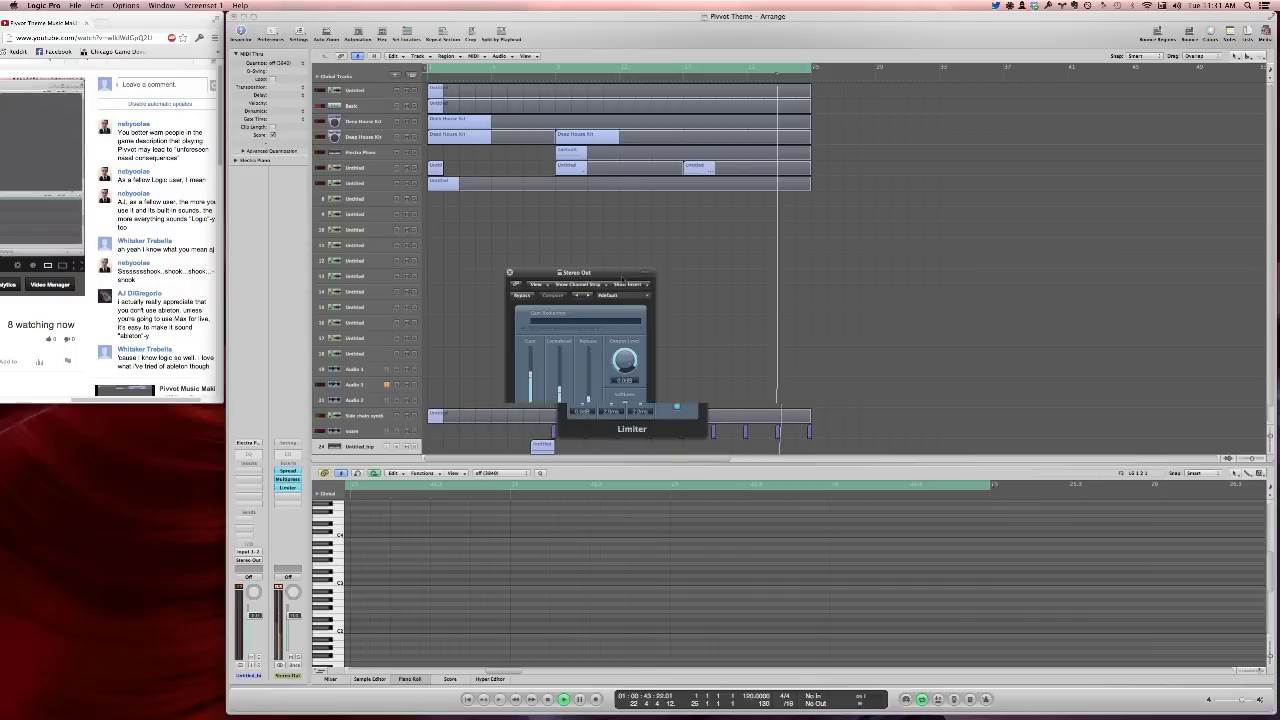
{"action": "left_click_drag", "start_coordinate": [571, 274], "coordinate": [623, 278]}
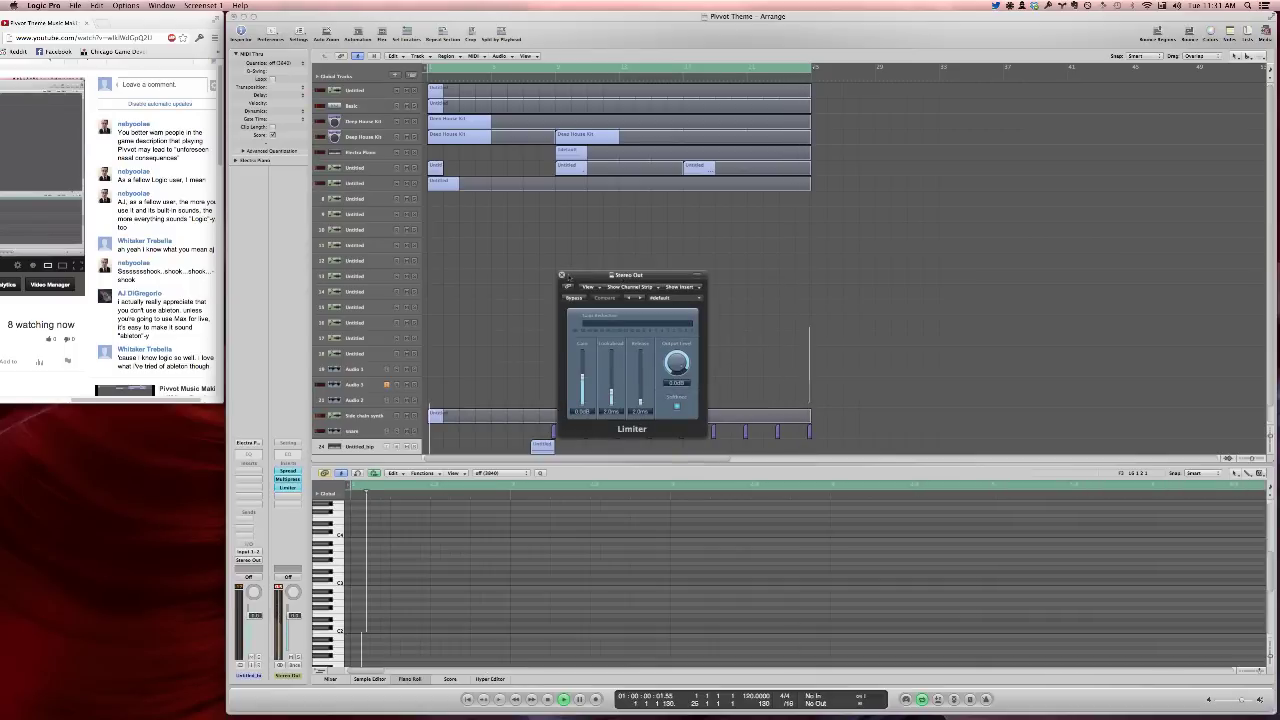
{"action": "left_click", "coordinate": [561, 275]}
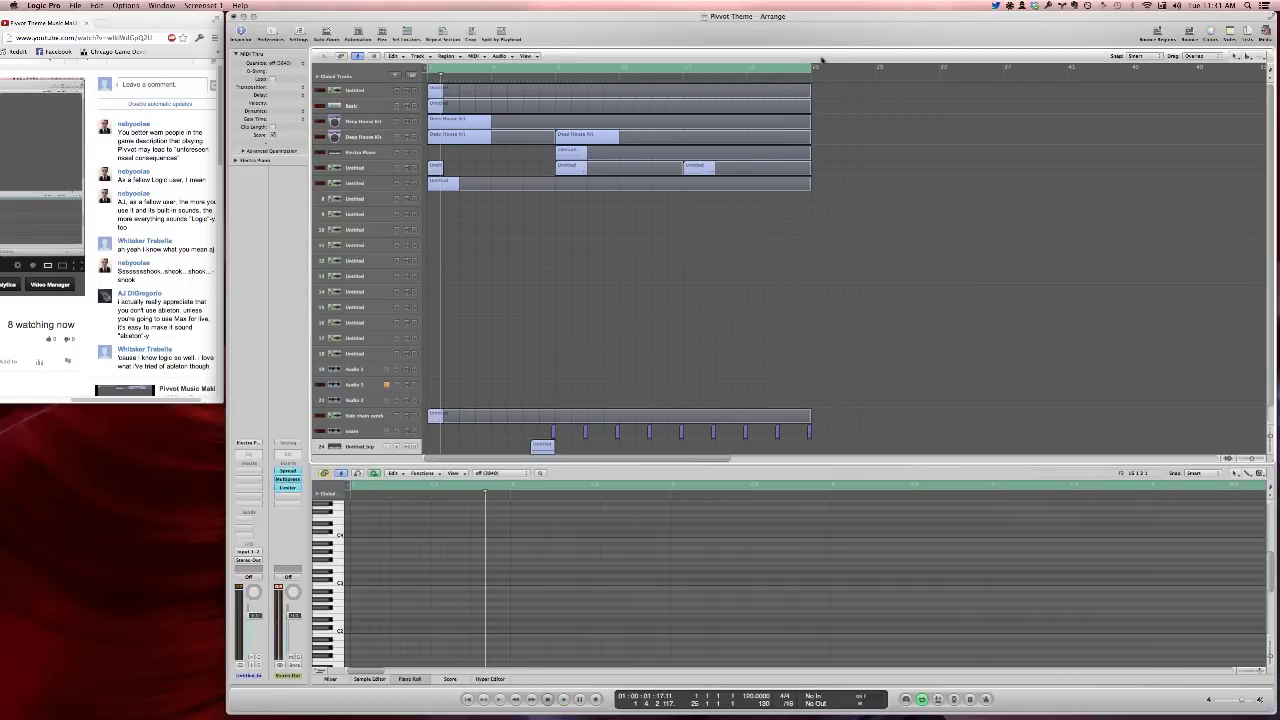
Set the cycle range from bar 24 to bar 29 around the last snare hit, and solo the snare track
{"action": "left_click_drag", "start_coordinate": [796, 68], "coordinate": [1085, 68]}
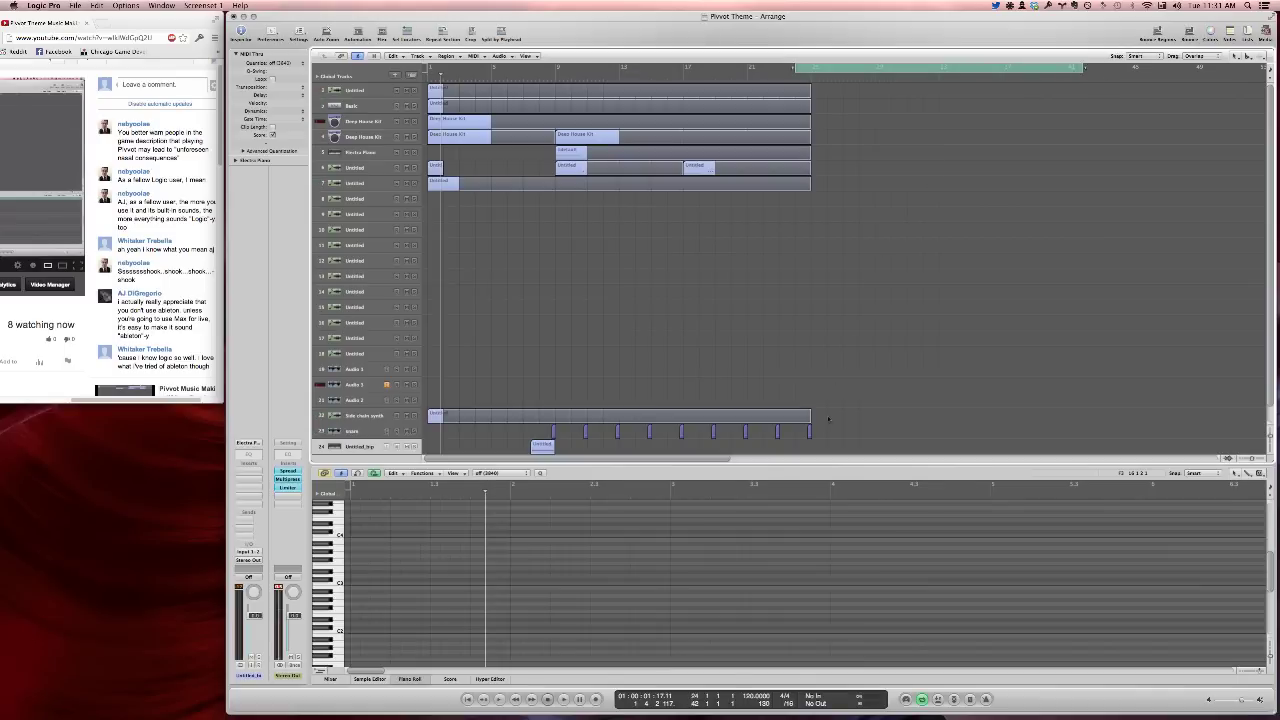
{"action": "right_click", "coordinate": [810, 433]}
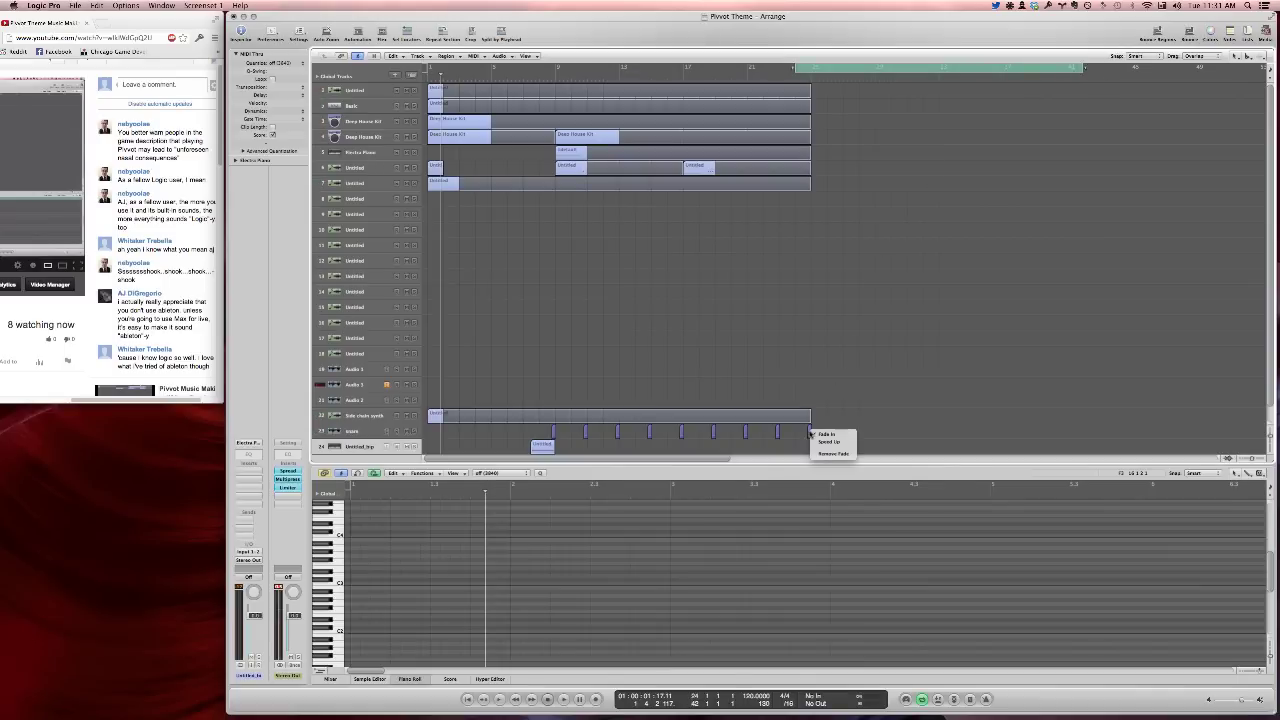
{"action": "left_click", "coordinate": [822, 420]}
{"action": "left_click_drag", "start_coordinate": [920, 468], "coordinate": [918, 468]}
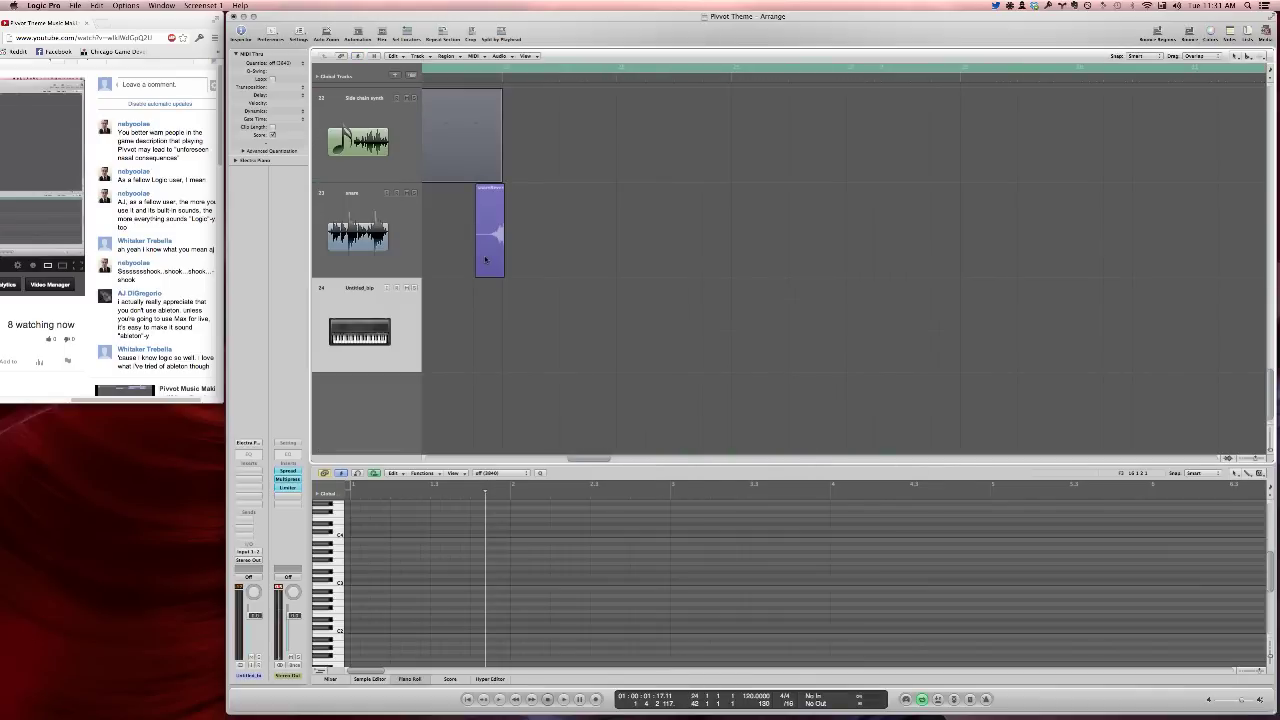
{"action": "key", "text": "z"}
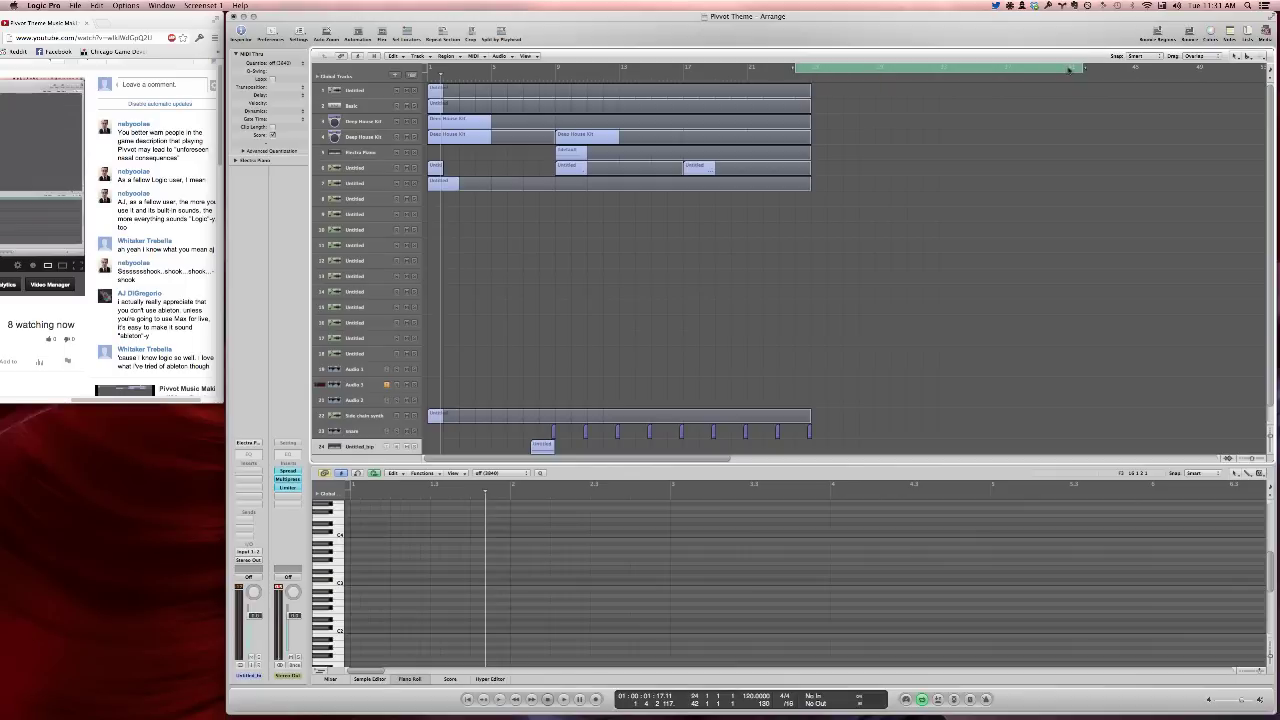
{"action": "left_click_drag", "start_coordinate": [1082, 69], "coordinate": [875, 69]}
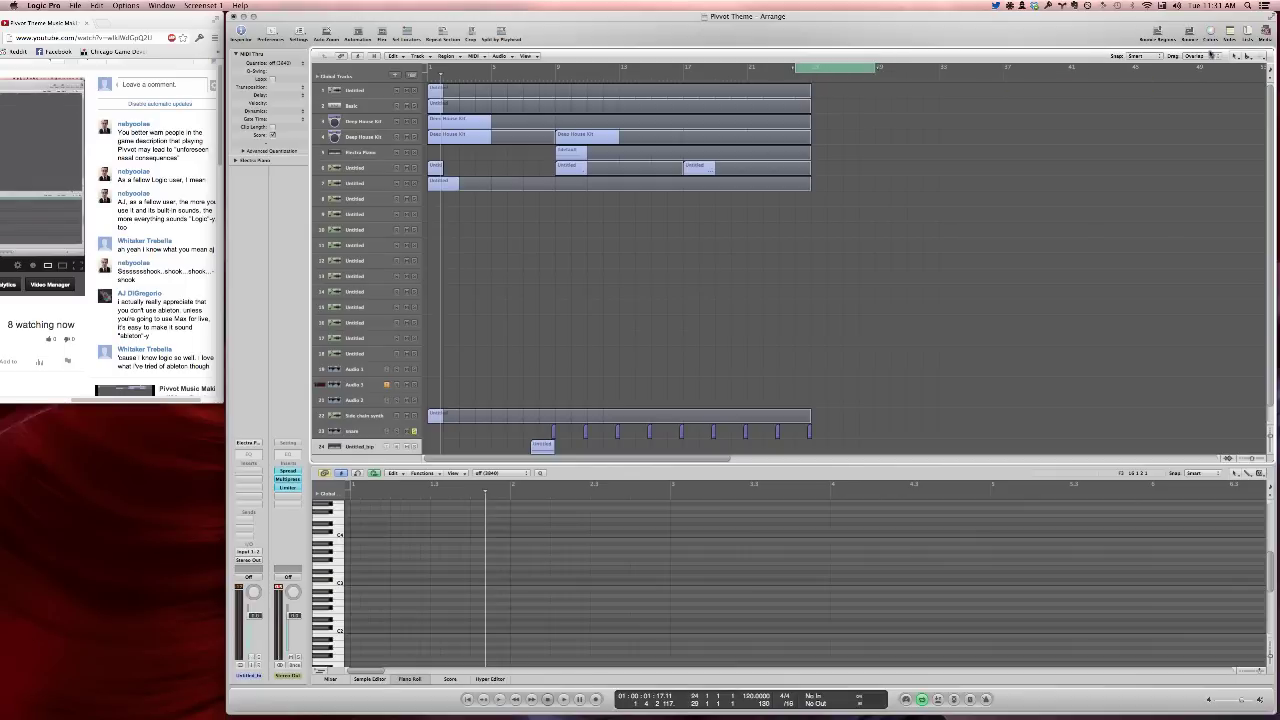
Bounce the cycled snare passage offline as a PCM file instead of MP3, named shook, in the Bounces folder
{"action": "left_click", "coordinate": [1188, 33]}
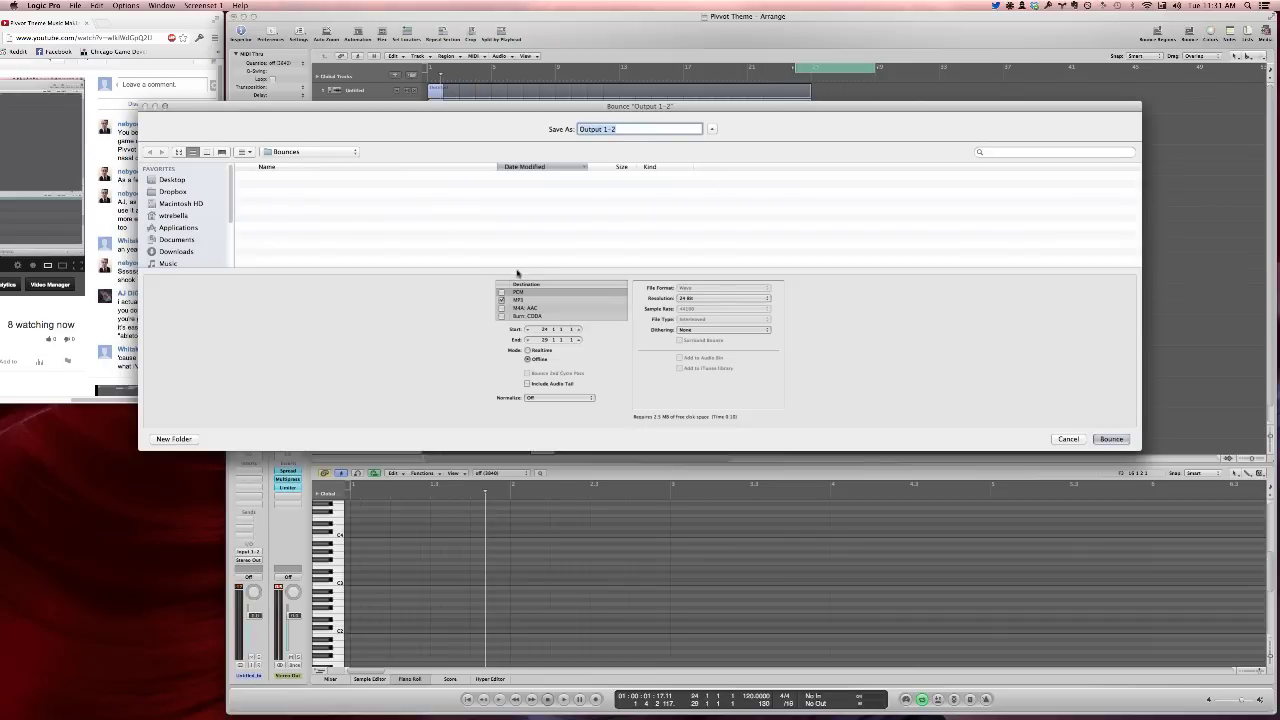
{"action": "left_click", "coordinate": [502, 299]}
{"action": "left_click", "coordinate": [502, 292]}
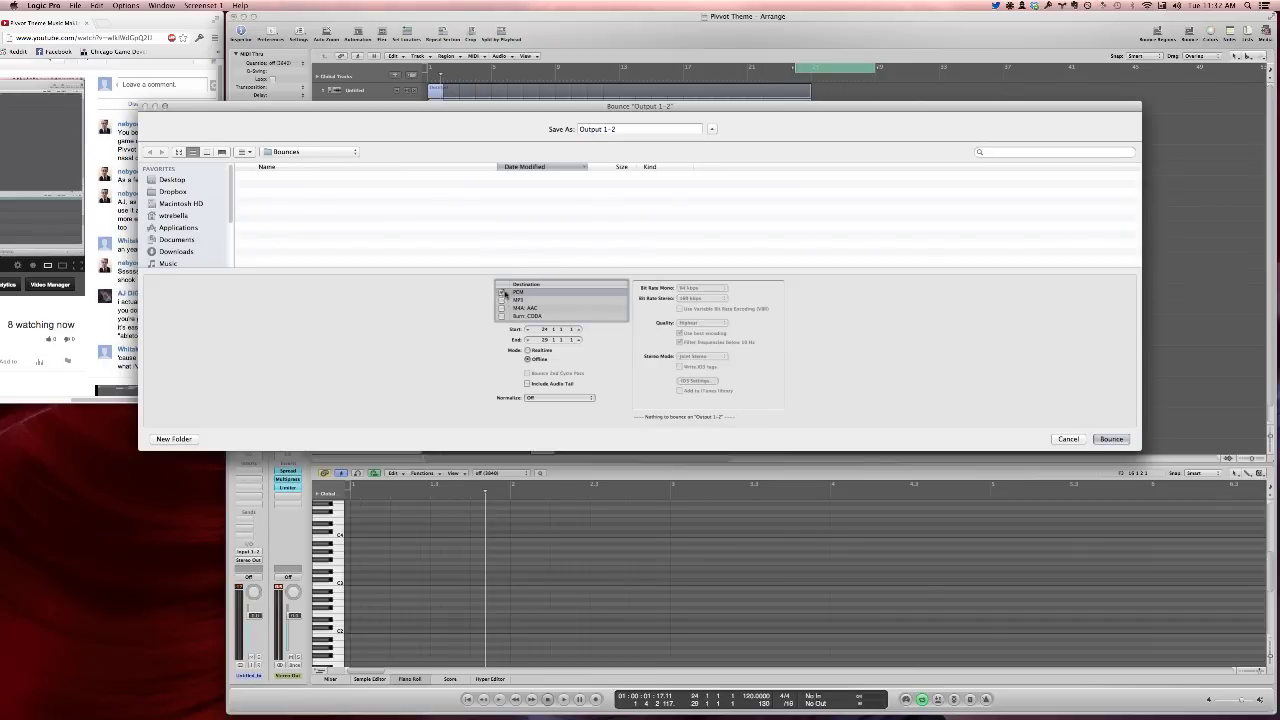
{"action": "left_click", "coordinate": [597, 131]}
{"action": "type", "text": "shoo"}
{"action": "key", "text": "Return"}
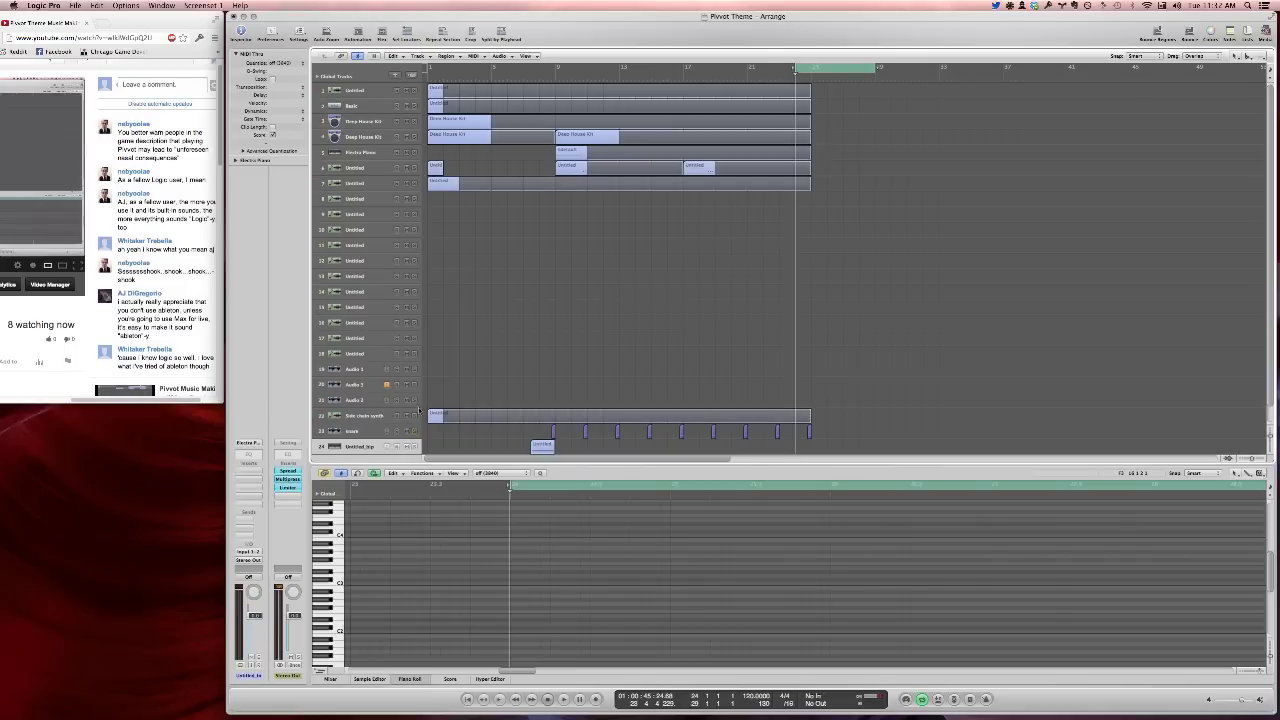
Import the bounced shook file from the Pivvot Theme project's Bounces folder into the audio bin
{"action": "left_click", "coordinate": [1262, 30]}
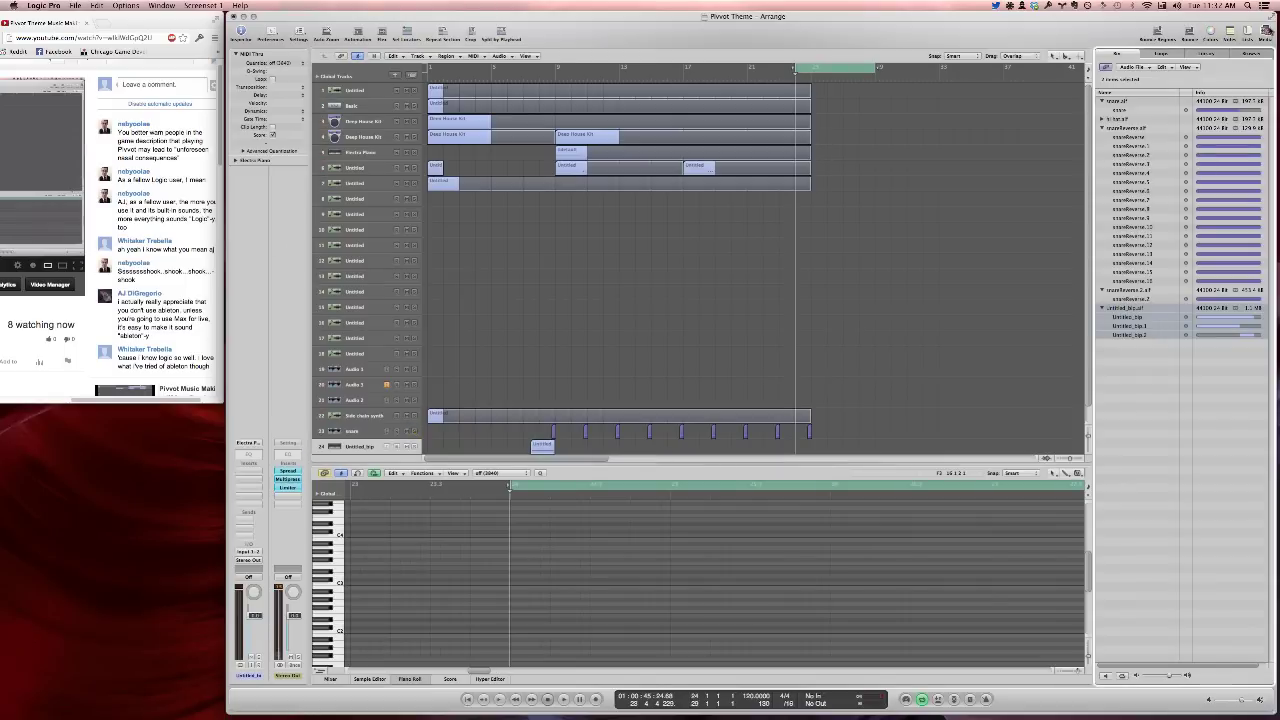
{"action": "left_click", "coordinate": [1146, 67]}
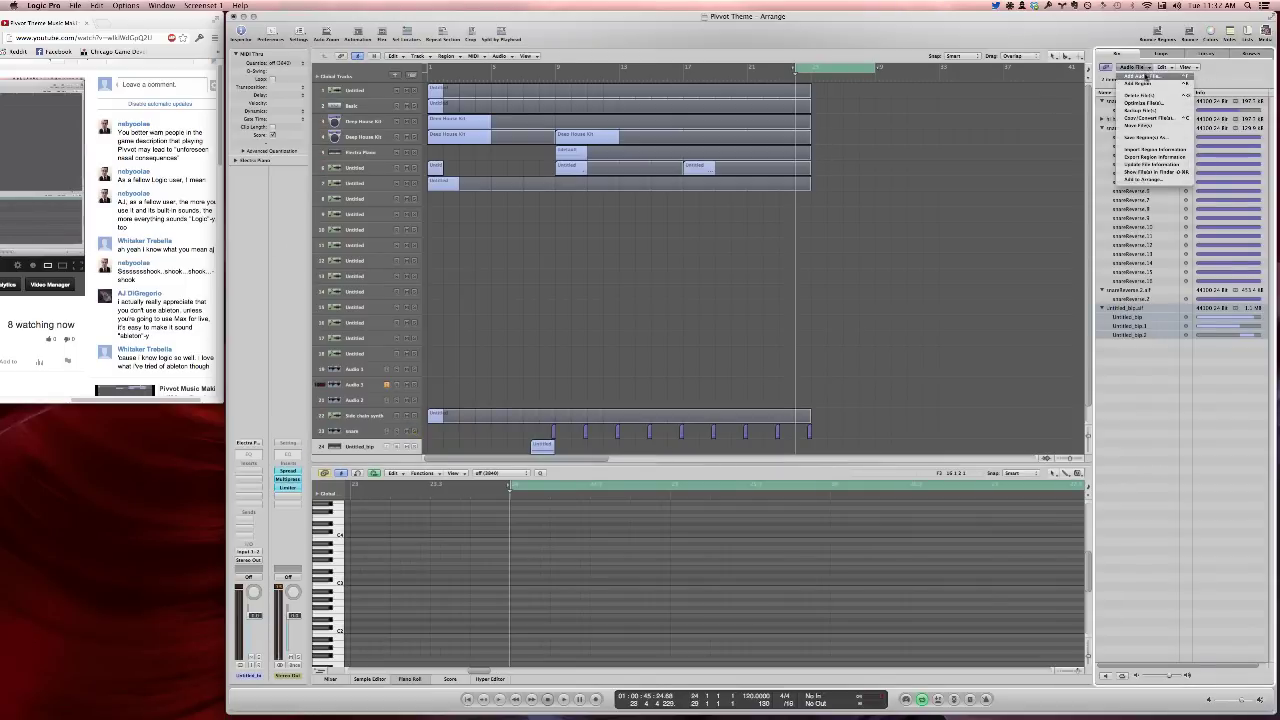
{"action": "left_click", "coordinate": [1146, 78]}
{"action": "left_click", "coordinate": [408, 108]}
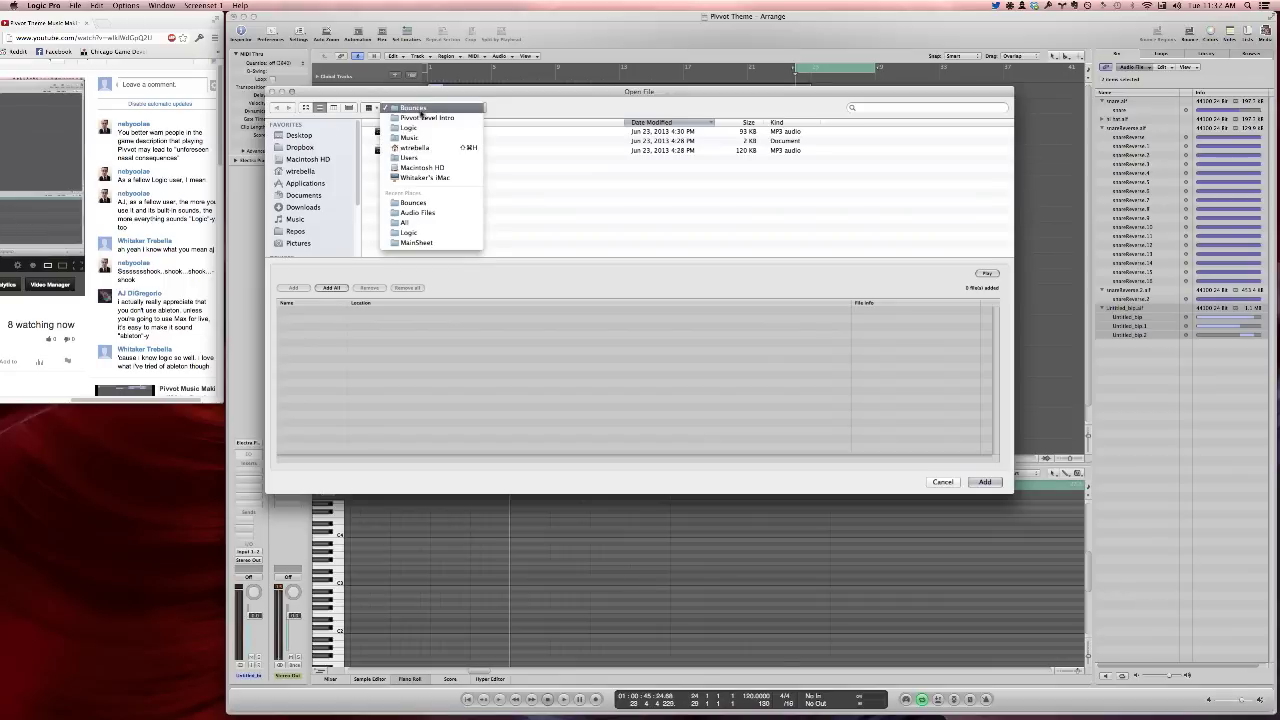
{"action": "left_click", "coordinate": [408, 128]}
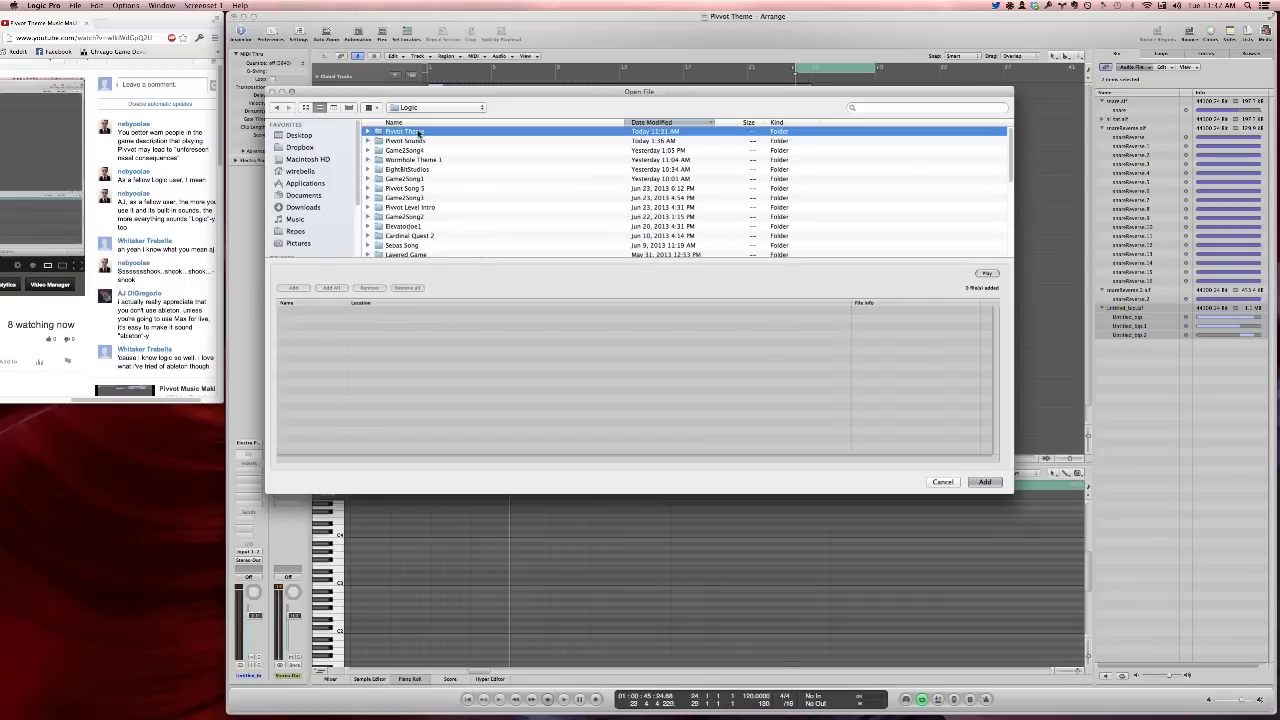
{"action": "double_click", "coordinate": [420, 131]}
{"action": "double_click", "coordinate": [397, 131]}
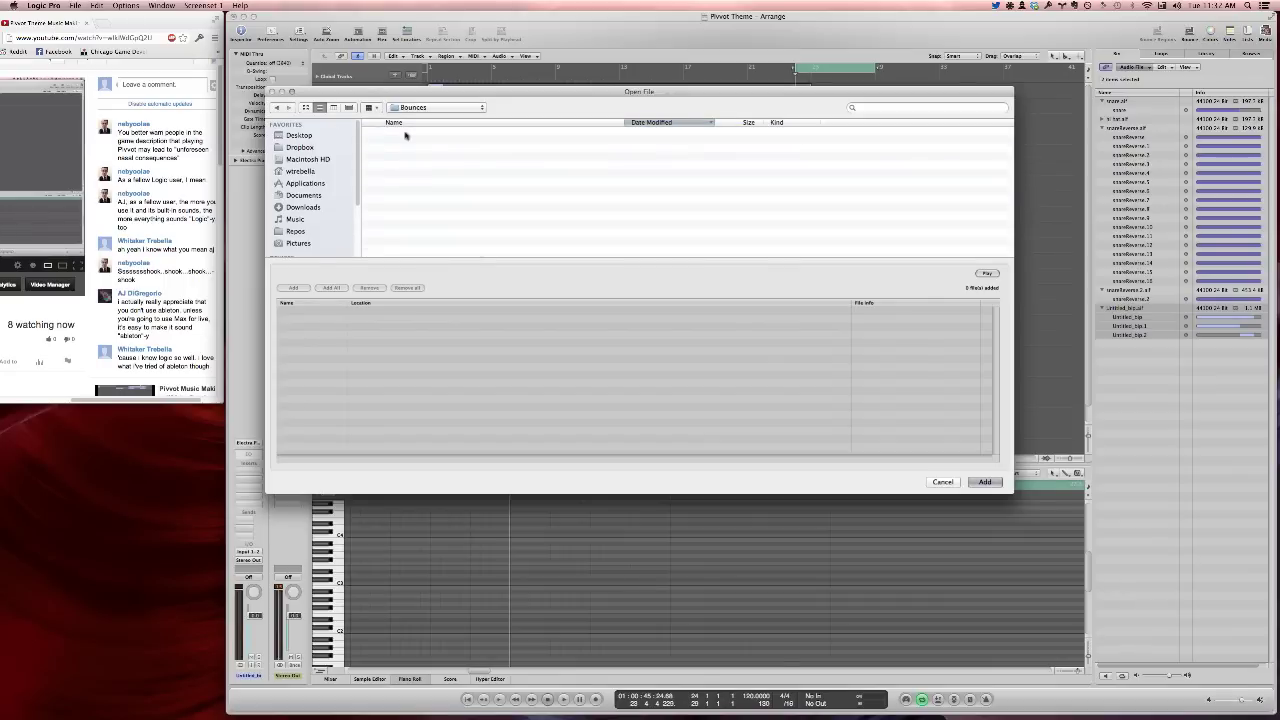
{"action": "left_click", "coordinate": [400, 131]}
{"action": "left_click", "coordinate": [985, 482]}
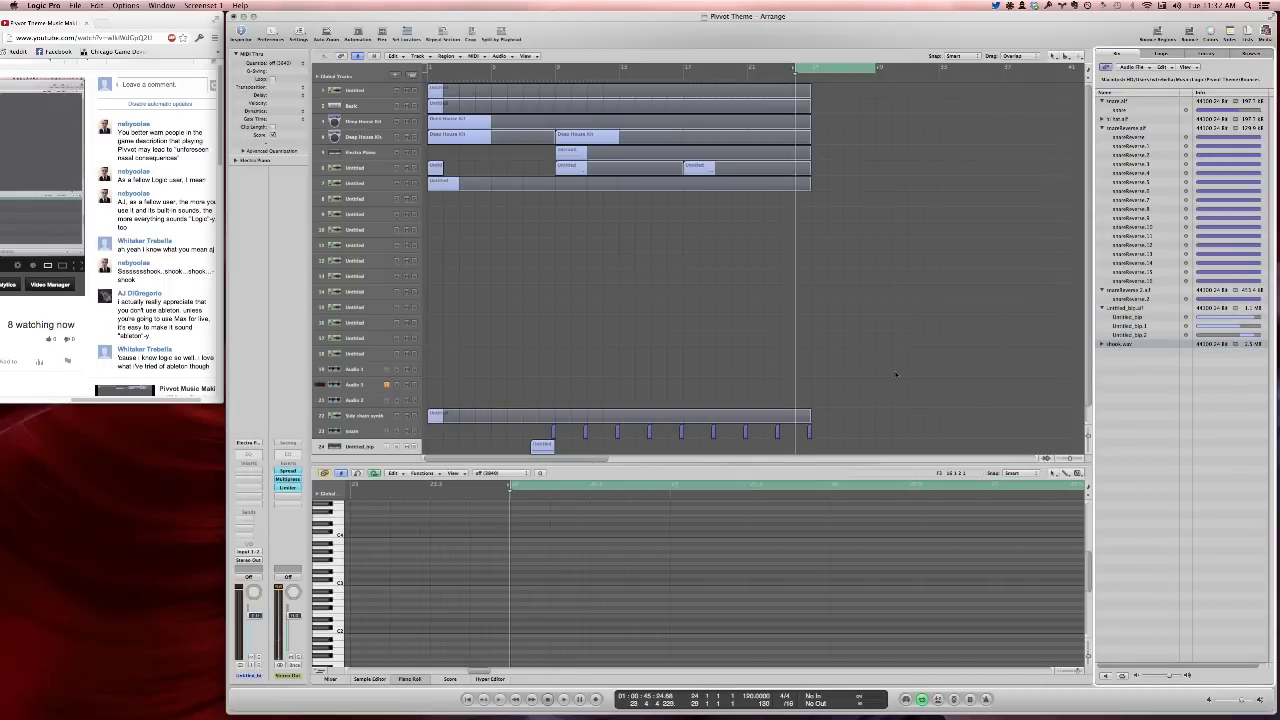
Place the shook audio file on track 24 starting at bar 24, and hide the audio bin
{"action": "scroll", "coordinate": [896, 375], "scroll_direction": "down", "scroll_amount": 1}
{"action": "left_click_drag", "start_coordinate": [1117, 344], "coordinate": [798, 434]}
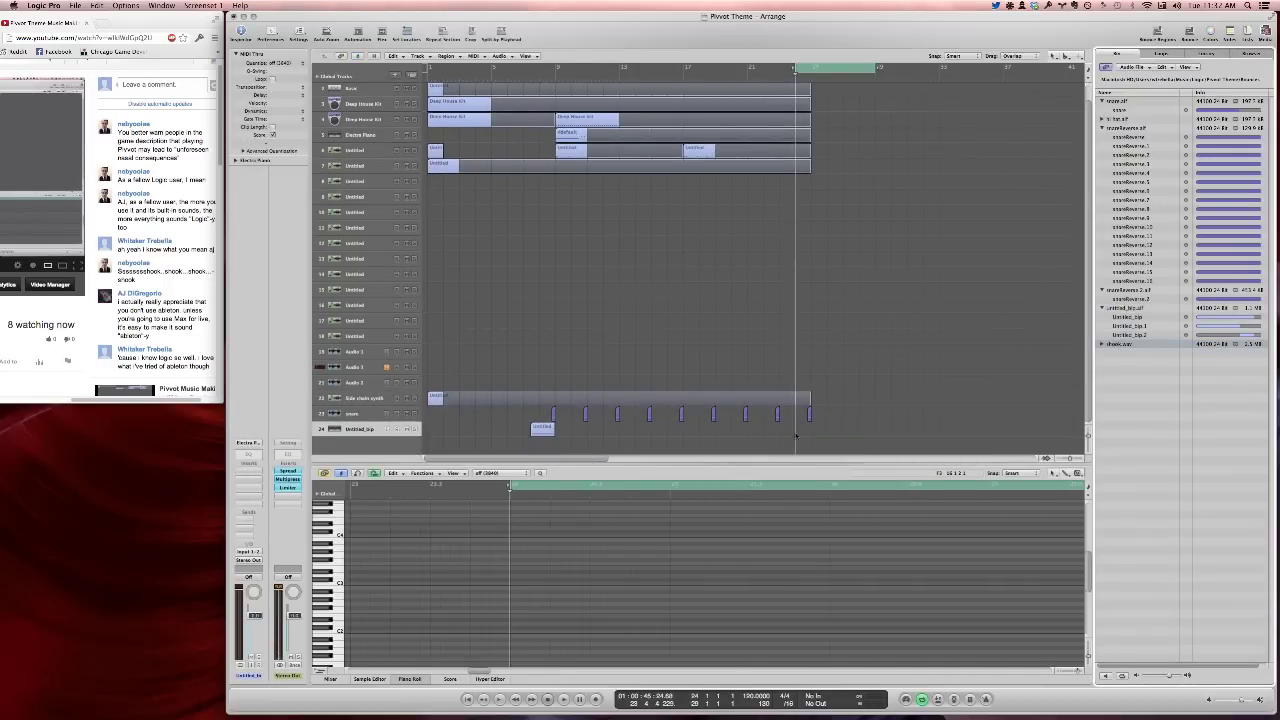
{"action": "left_click", "coordinate": [1258, 35]}
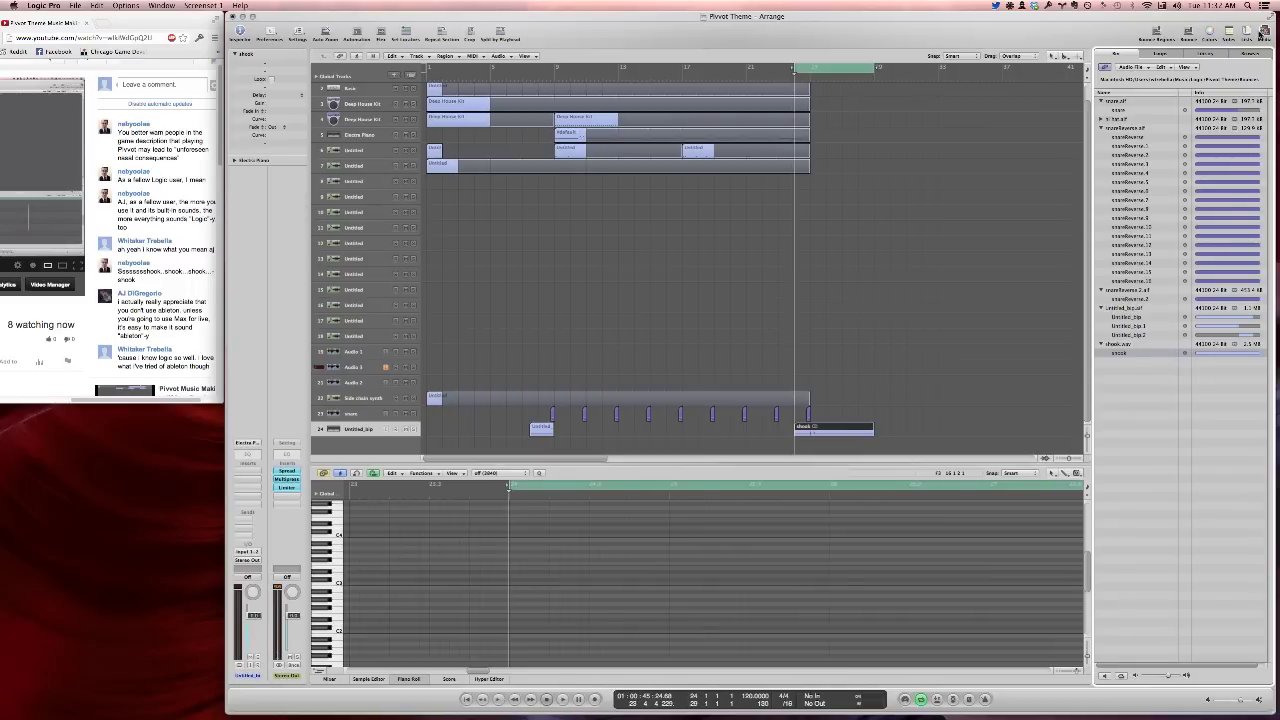
{"action": "key", "text": "z"}
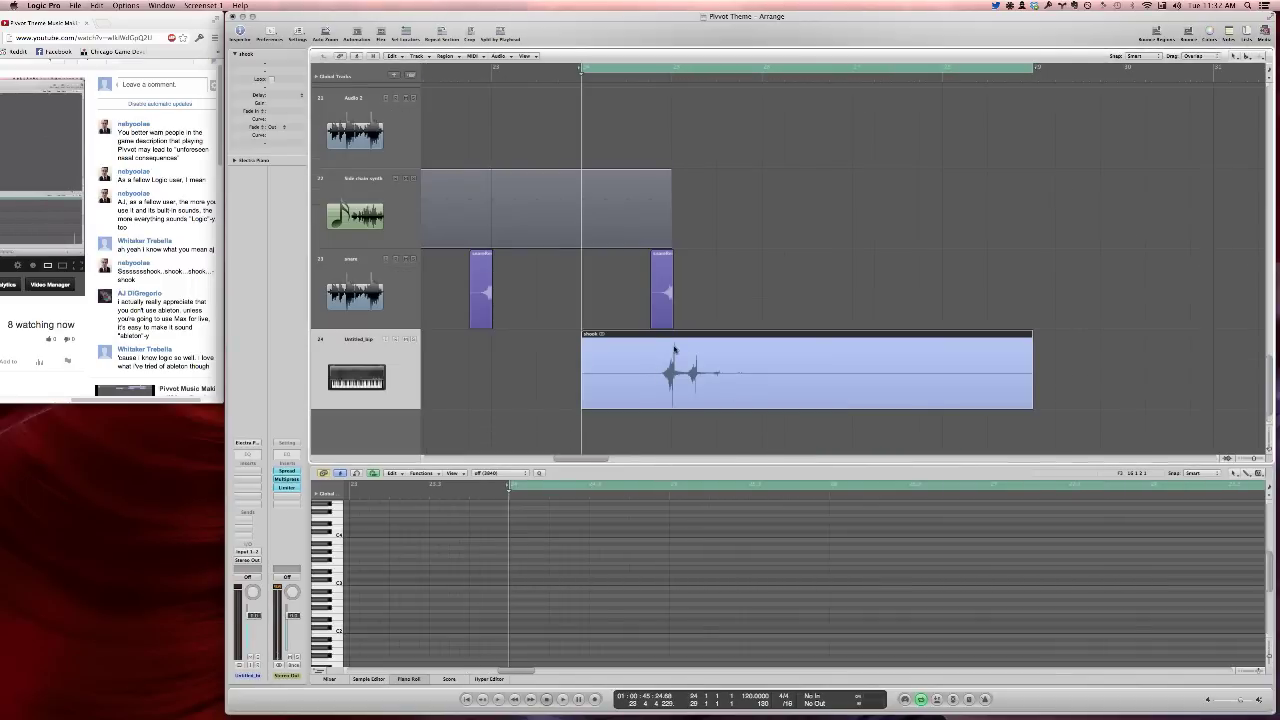
Try moving the split tail of the shook region to bar 1, and play the cycle from bar 1 to bar 25
{"action": "key", "text": "z"}
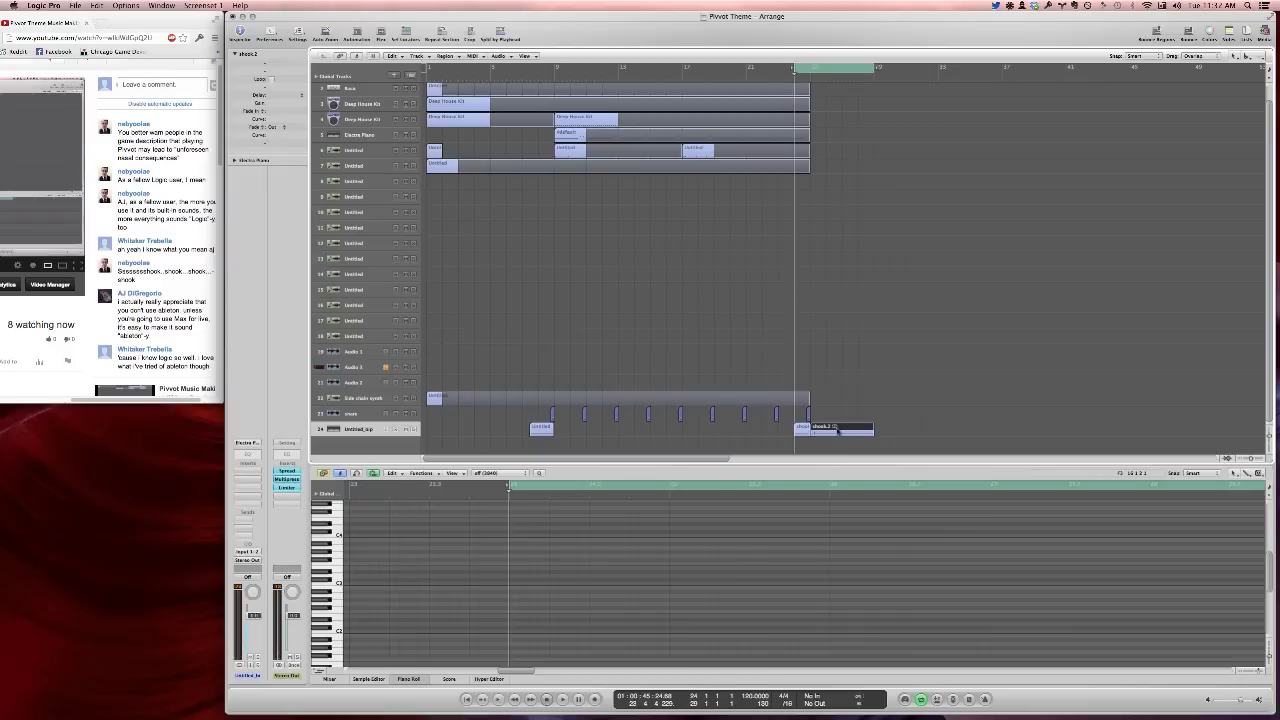
{"action": "left_click_drag", "start_coordinate": [840, 429], "coordinate": [456, 429]}
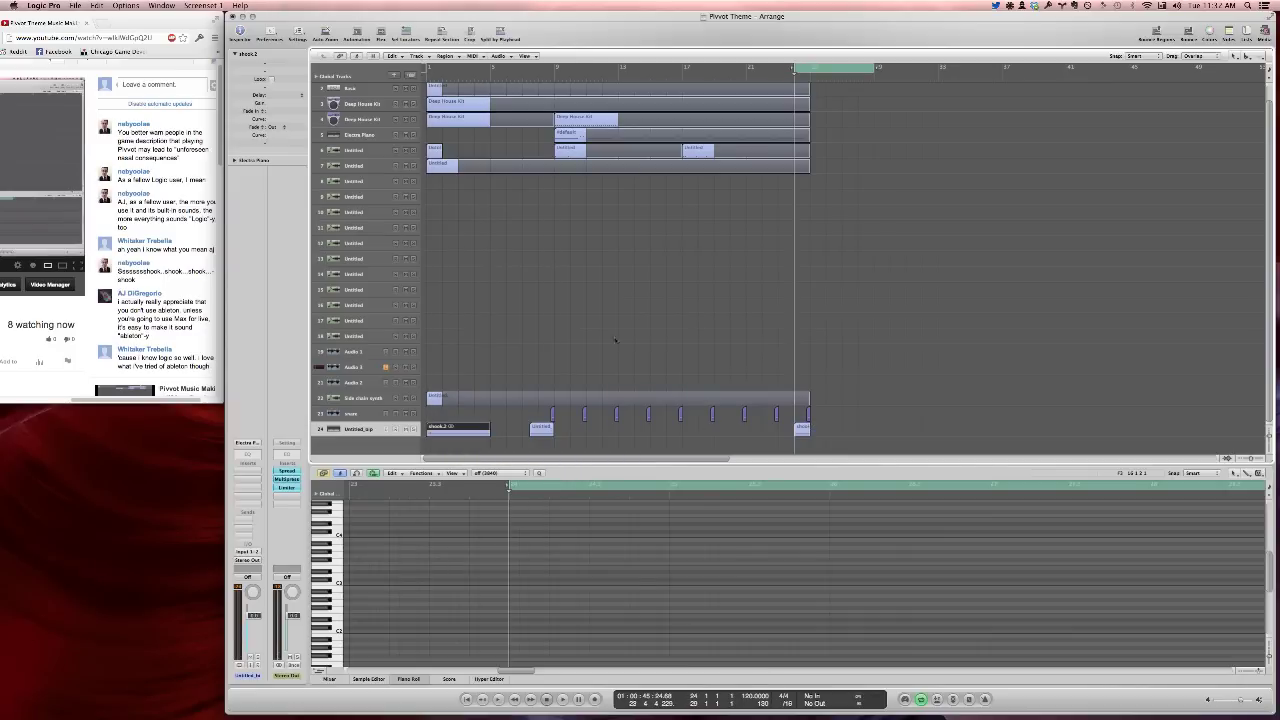
{"action": "left_click", "coordinate": [812, 429]}
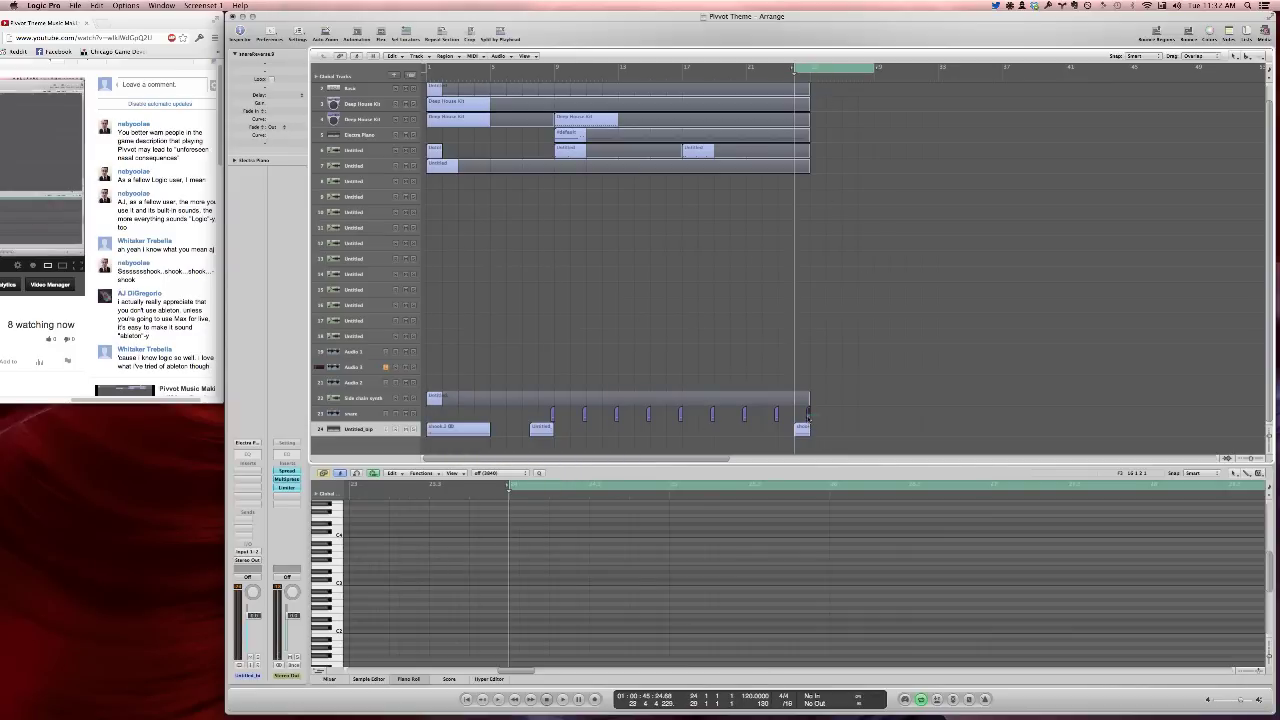
{"action": "left_click_drag", "start_coordinate": [446, 71], "coordinate": [808, 68]}
{"action": "key", "text": "space"}
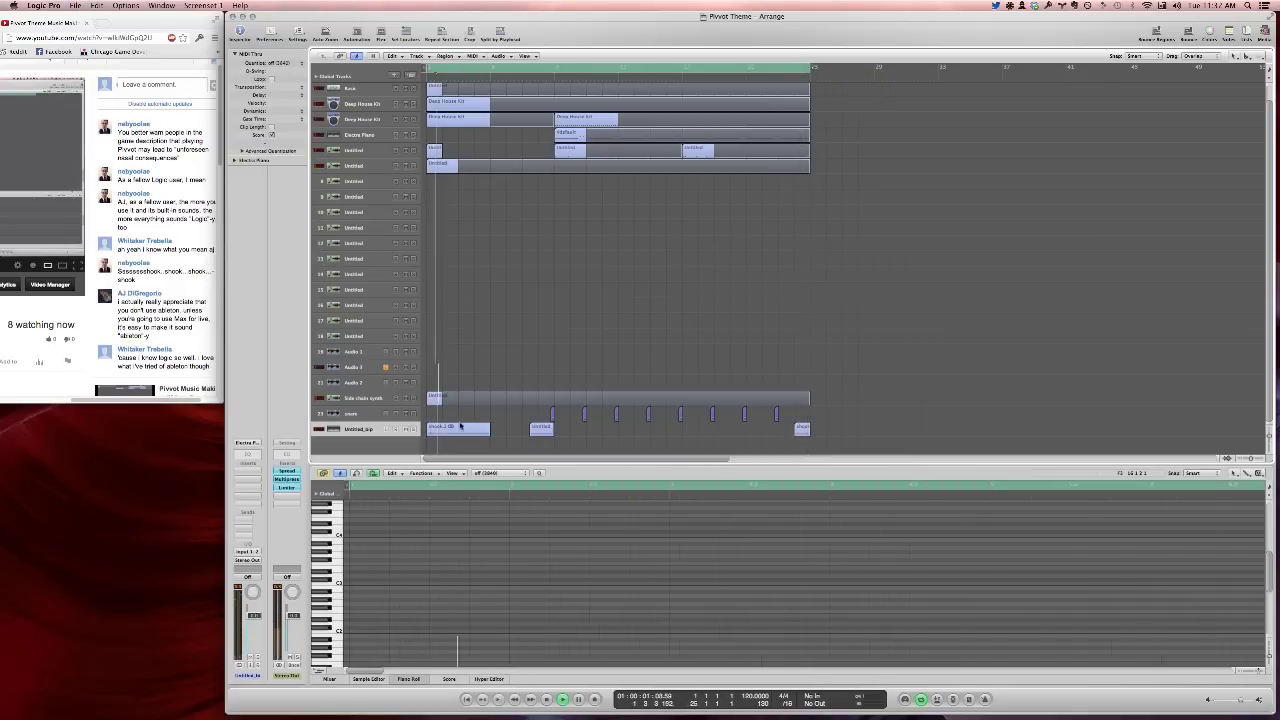
Undo the region edits back to before the shook audio was placed on the Untitled_bip track
{"action": "left_click", "coordinate": [354, 430]}
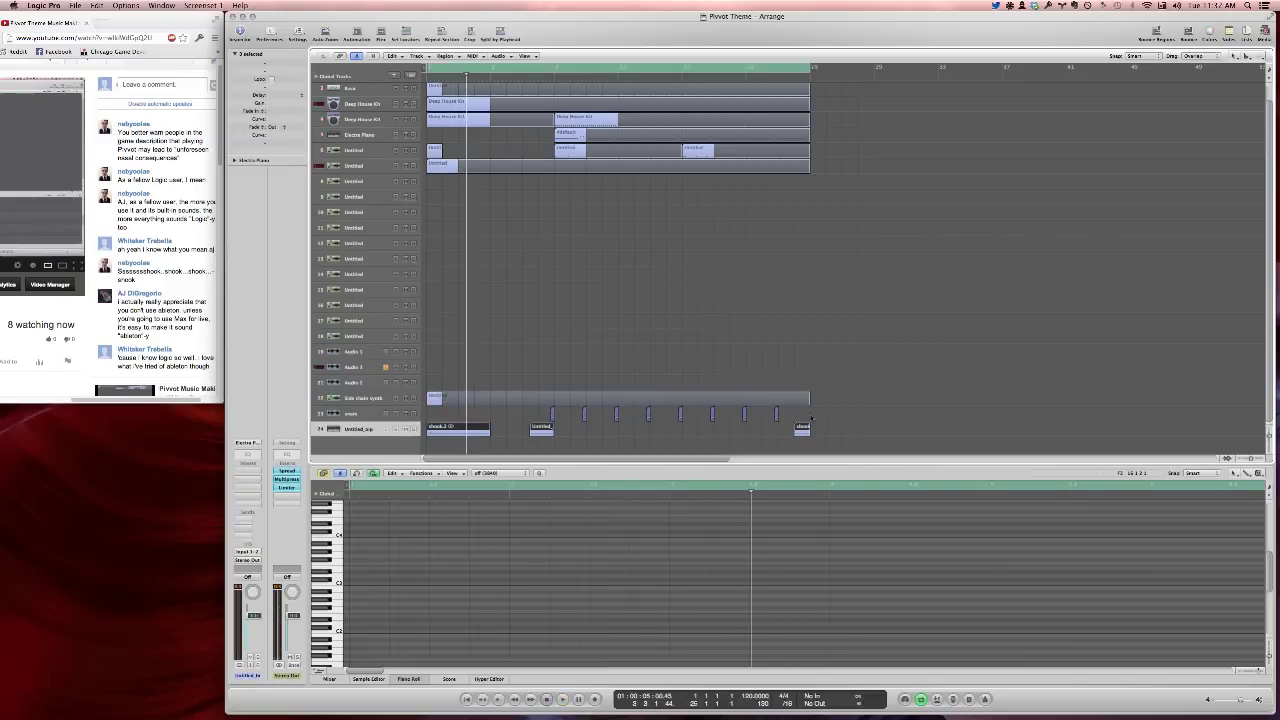
{"action": "key", "text": "super+z"}
{"action": "key", "text": "super+z"}
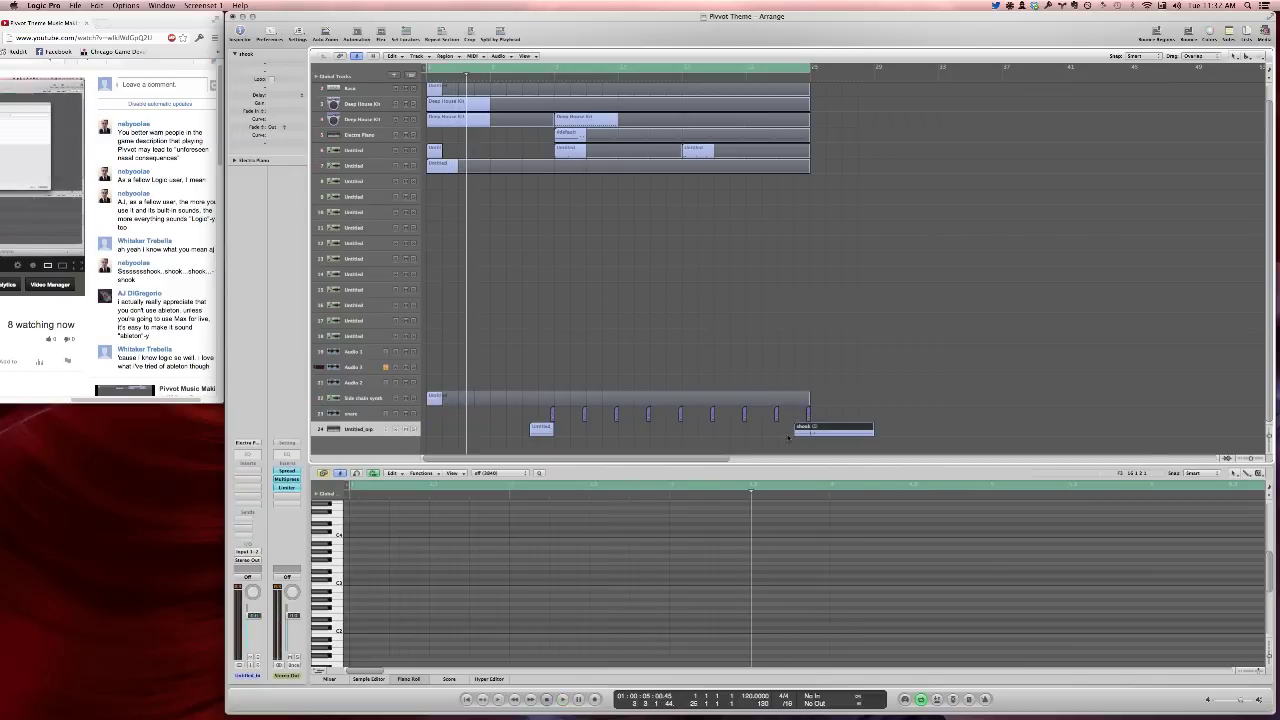
{"action": "key", "text": "super+z"}
Set the cycle range from 24 3 1 1 to 28 1 1 1, around the last reversed snare
{"action": "left_click_drag", "start_coordinate": [809, 69], "coordinate": [1003, 72]}
{"action": "left_click_drag", "start_coordinate": [863, 69], "coordinate": [855, 68]}
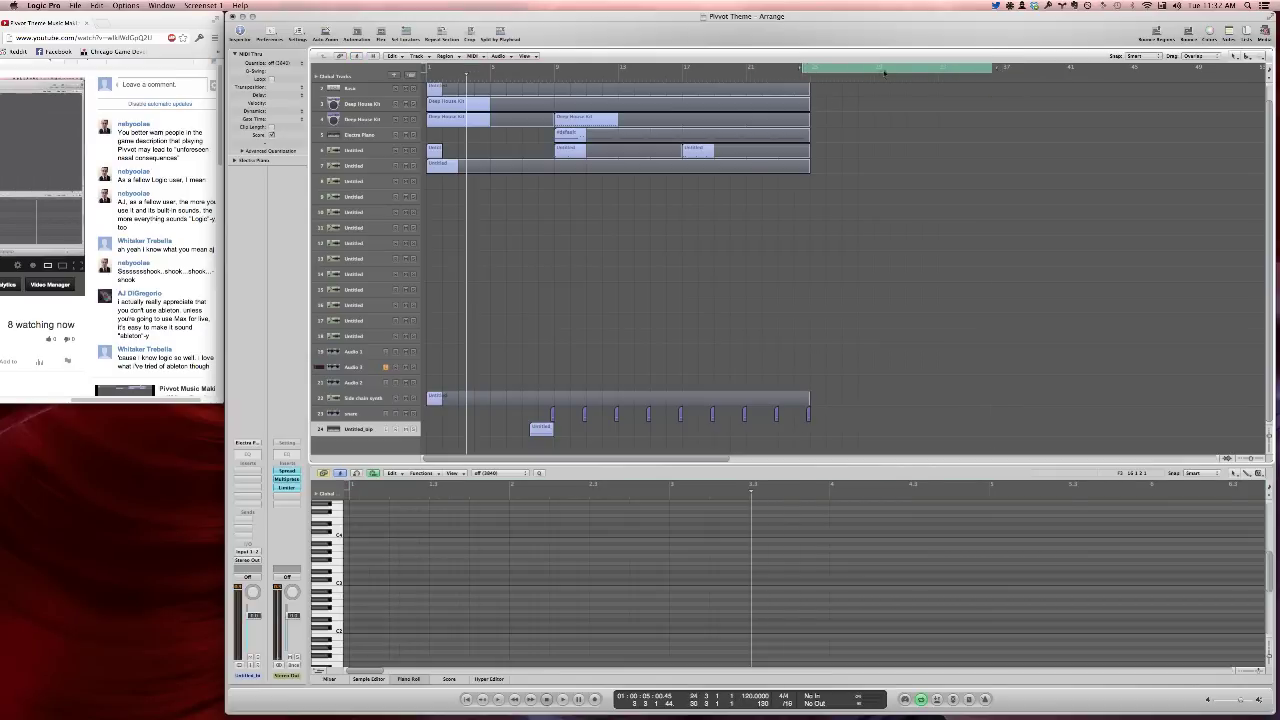
{"action": "left_click_drag", "start_coordinate": [997, 68], "coordinate": [892, 68]}
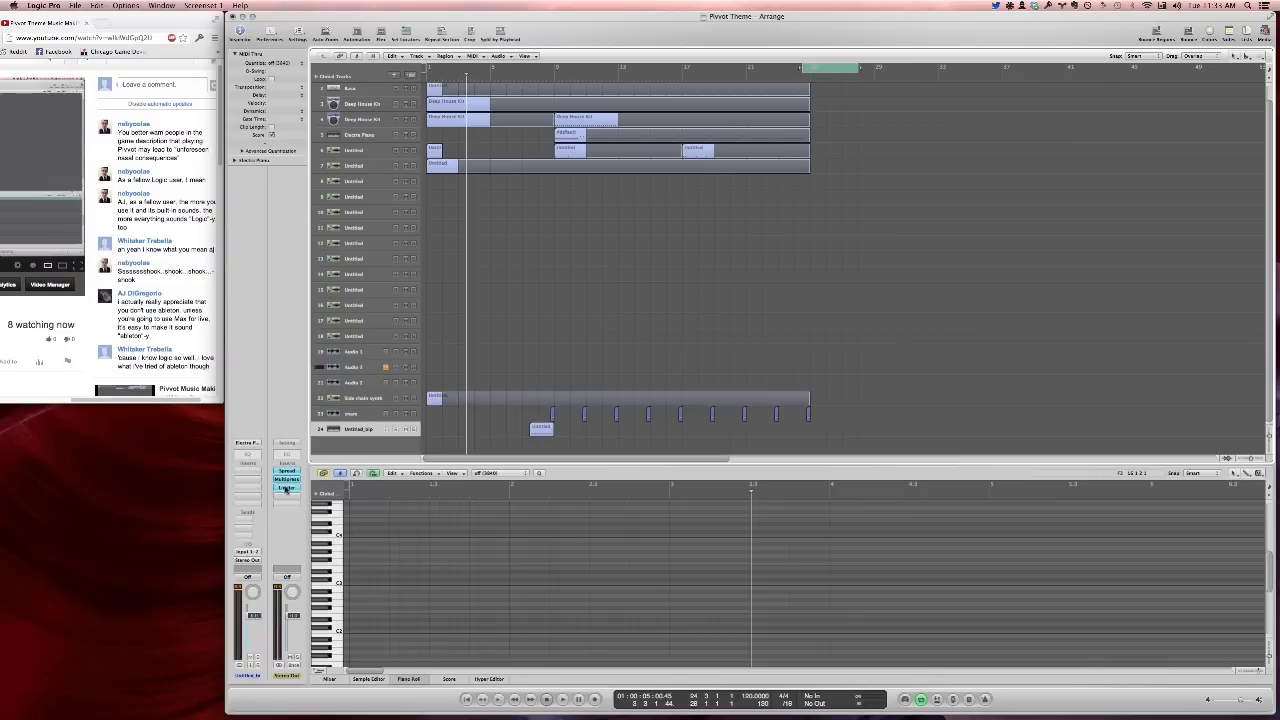
Bypass the output's Spread, Multipressor and Limiter effects and solo the snare track
{"action": "left_click", "coordinate": [285, 488], "text": "alt"}
{"action": "left_click", "coordinate": [286, 479], "text": "alt"}
{"action": "left_click", "coordinate": [292, 471], "text": "alt"}
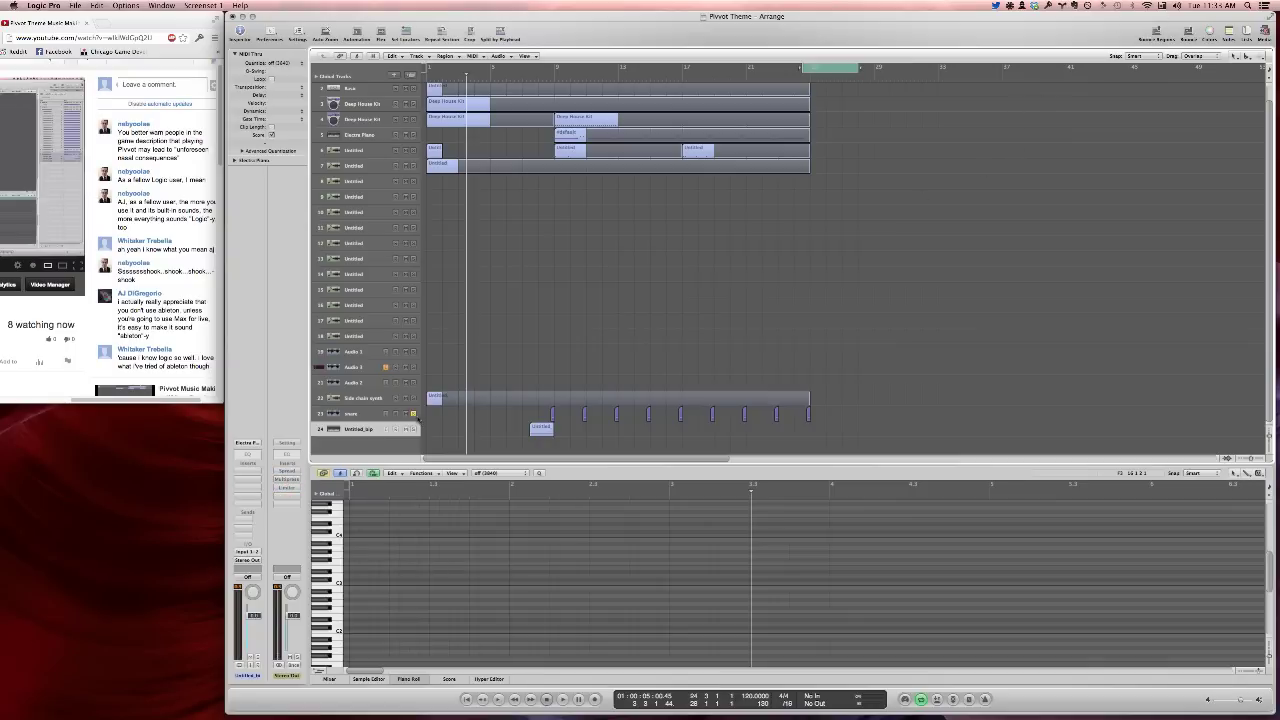
Bounce the cycle range to an audio file named shookreal
{"action": "left_click", "coordinate": [1188, 32]}
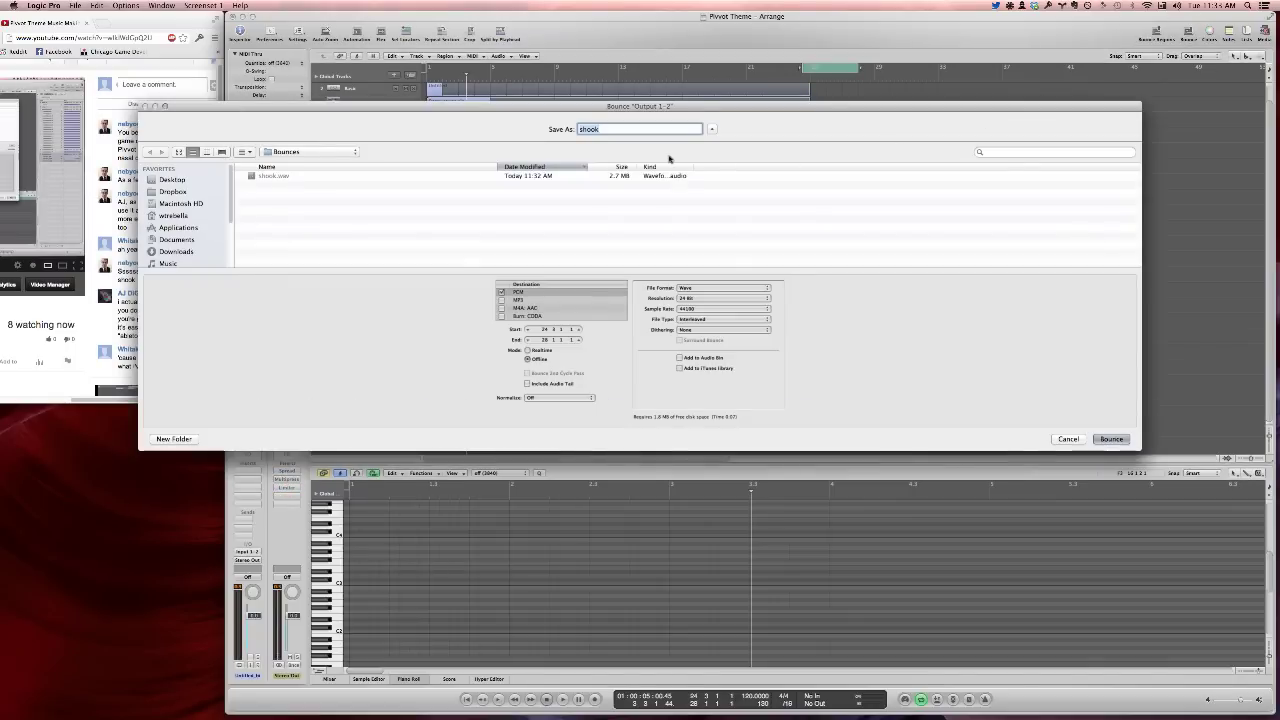
{"action": "key", "text": "Right"}
{"action": "type", "text": "2"}
{"action": "key", "text": "Return"}
Add the shookreal bounce to the audio bin and place it on the Untitled_bip track at the start of the cycle range
{"action": "left_click", "coordinate": [1263, 32]}
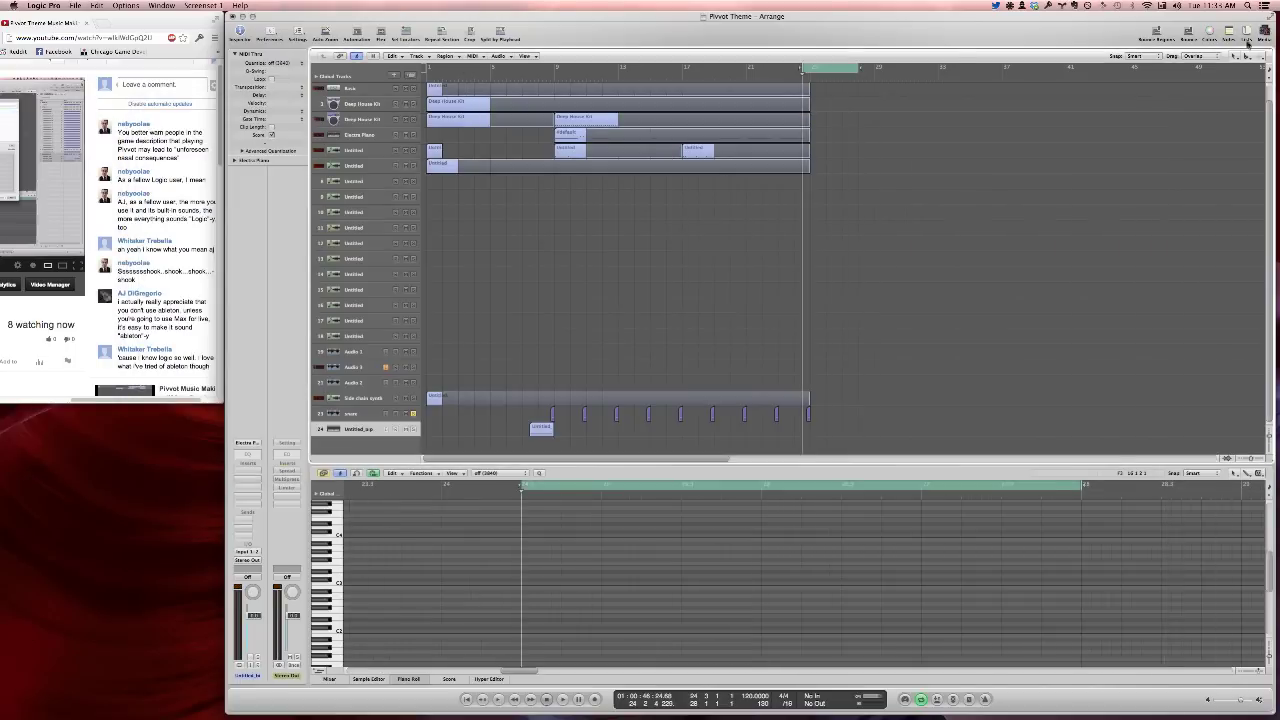
{"action": "left_click", "coordinate": [1128, 68]}
{"action": "left_click", "coordinate": [1135, 78]}
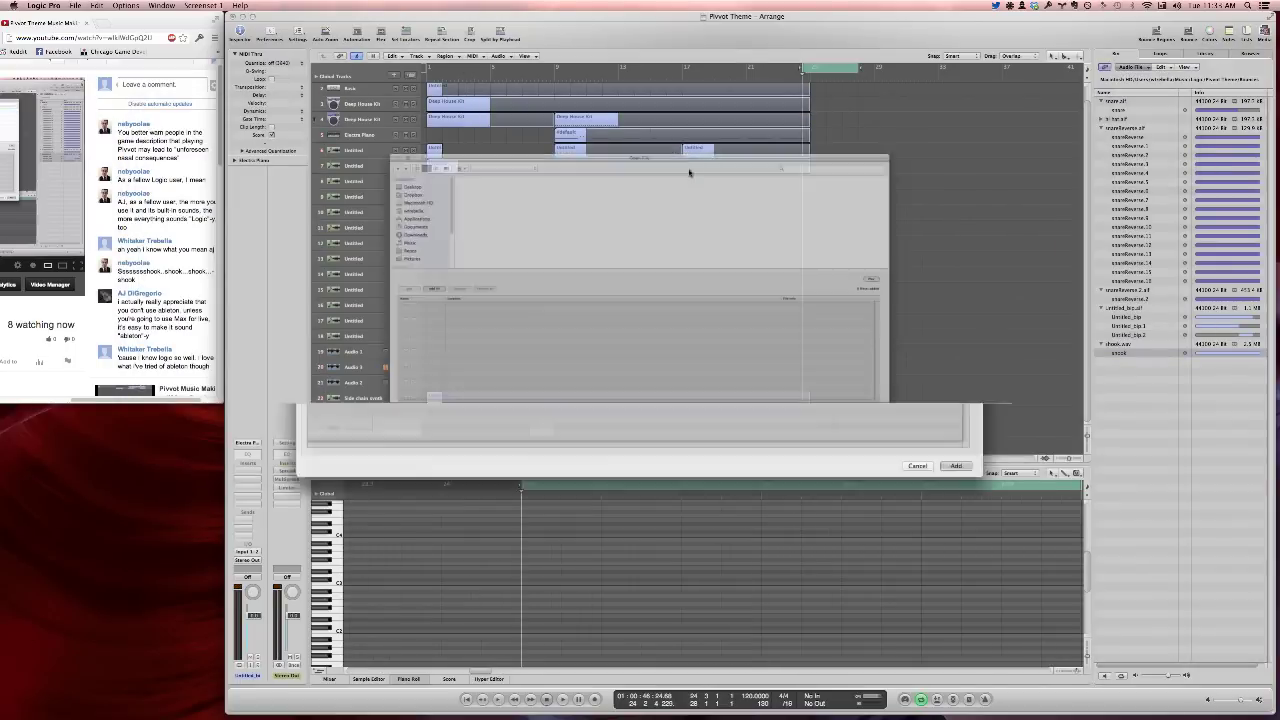
{"action": "double_click", "coordinate": [405, 133]}
{"action": "left_click", "coordinate": [984, 482]}
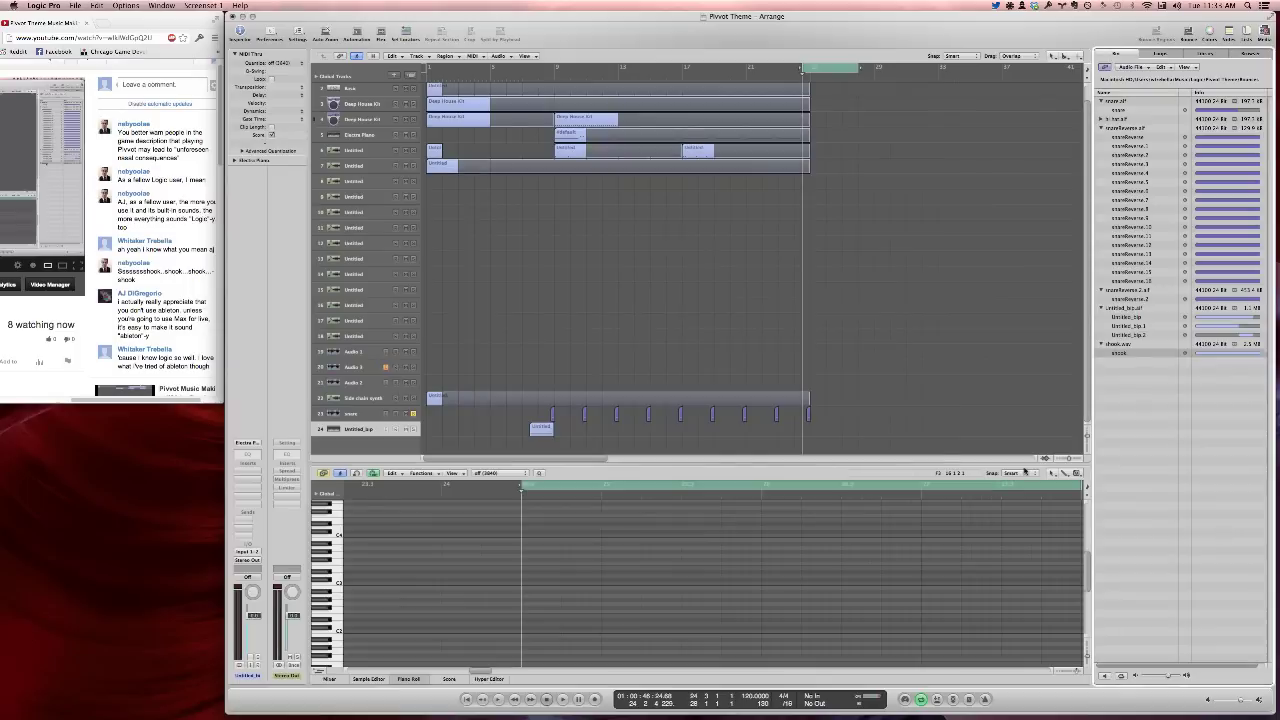
{"action": "left_click_drag", "start_coordinate": [1122, 361], "coordinate": [809, 436]}
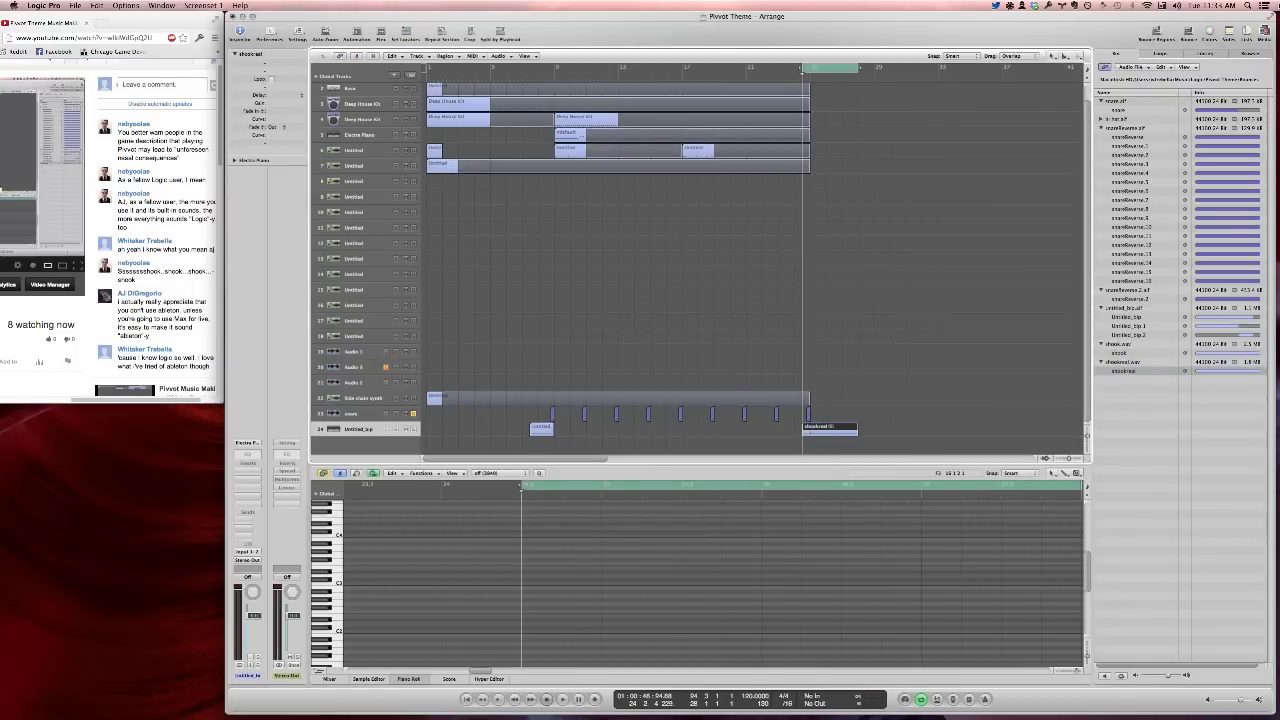
Re-enable the output's Multipressor and Limiter and turn off the snare track's solo
{"action": "left_click", "coordinate": [1263, 33]}
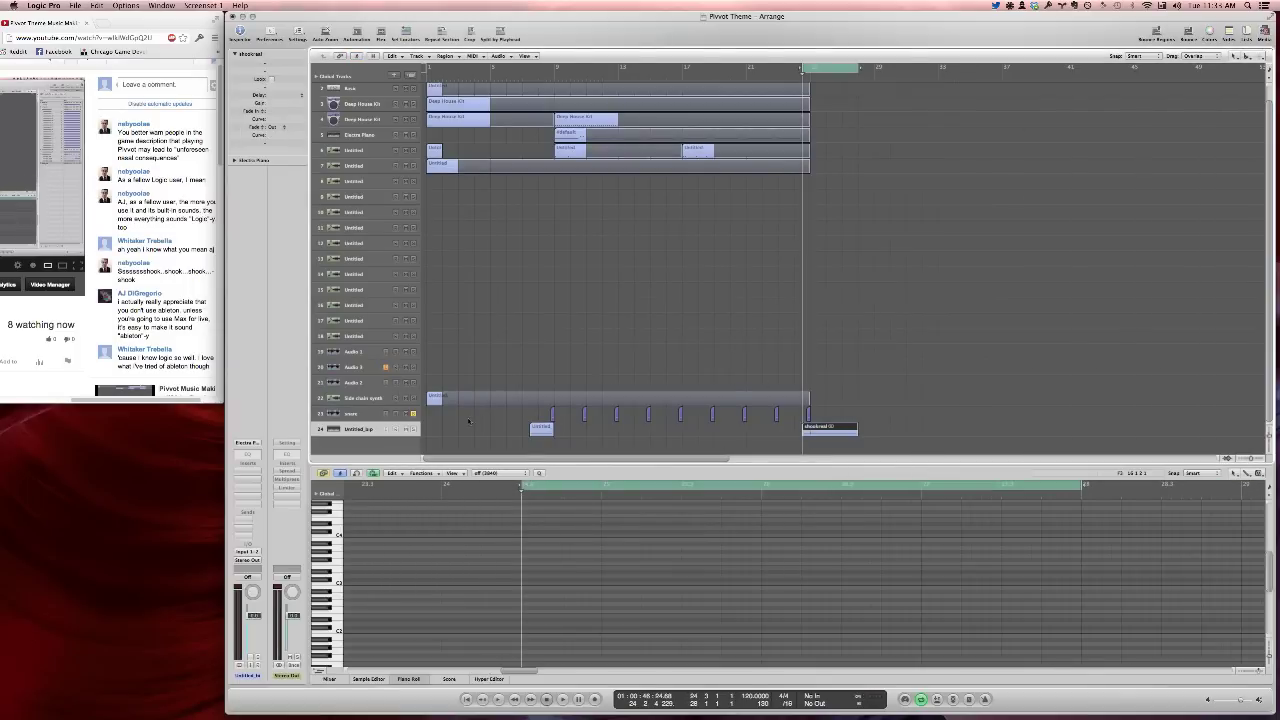
{"action": "left_click", "coordinate": [287, 479], "text": "alt"}
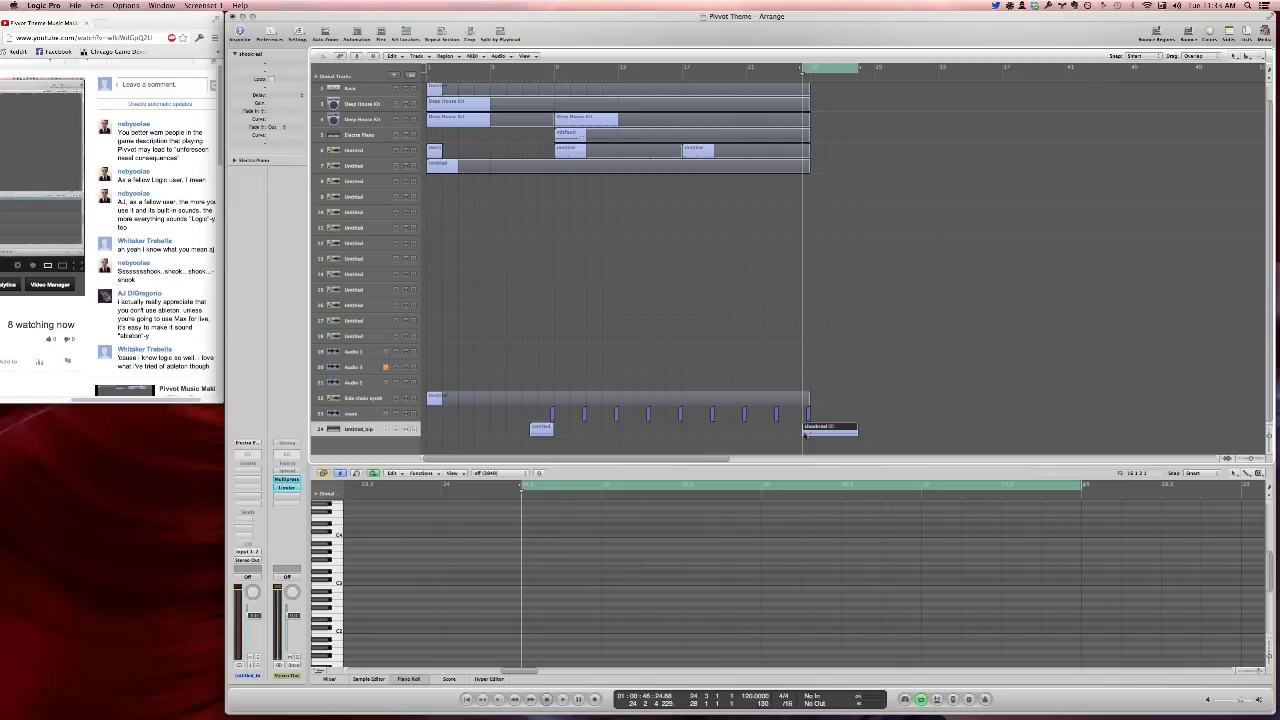
Split the shookreal region at bar 25 and move its second part to bar 1 on the same track
{"action": "left_click_drag", "start_coordinate": [921, 445], "coordinate": [778, 407], "text": "ctrl+alt"}
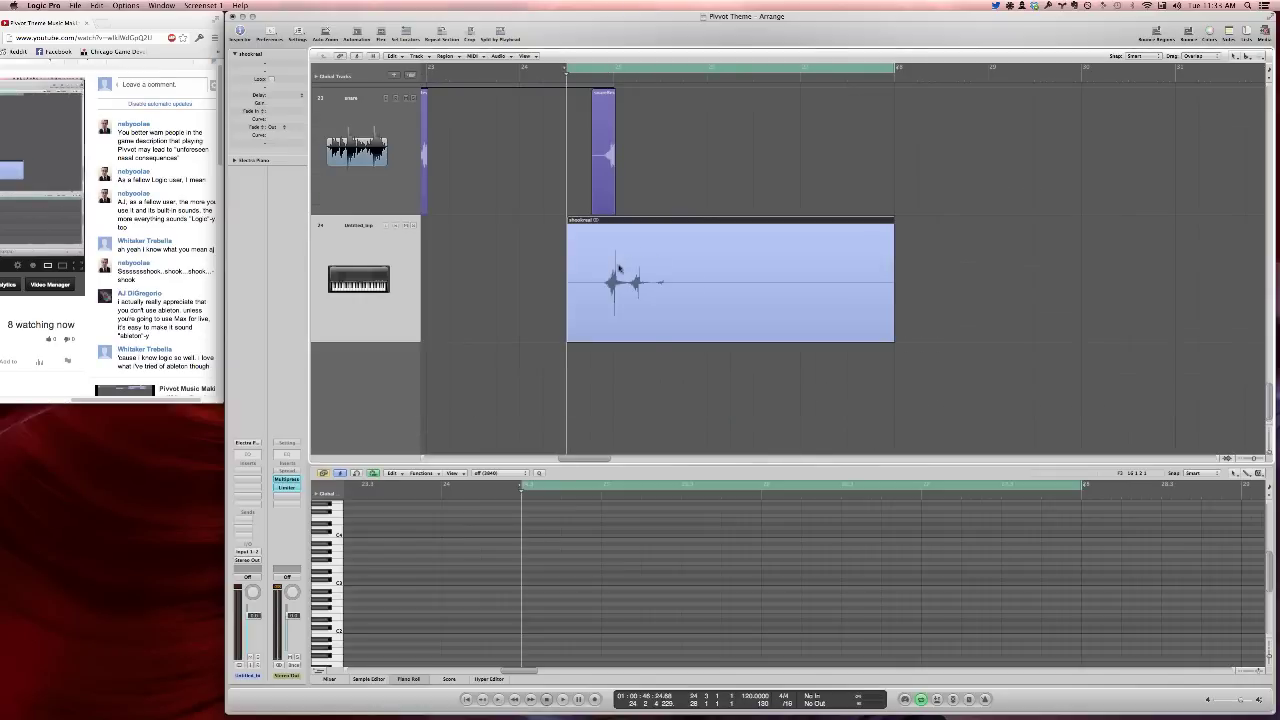
{"action": "key", "text": "z"}
{"action": "left_click_drag", "start_coordinate": [812, 428], "coordinate": [434, 431]}
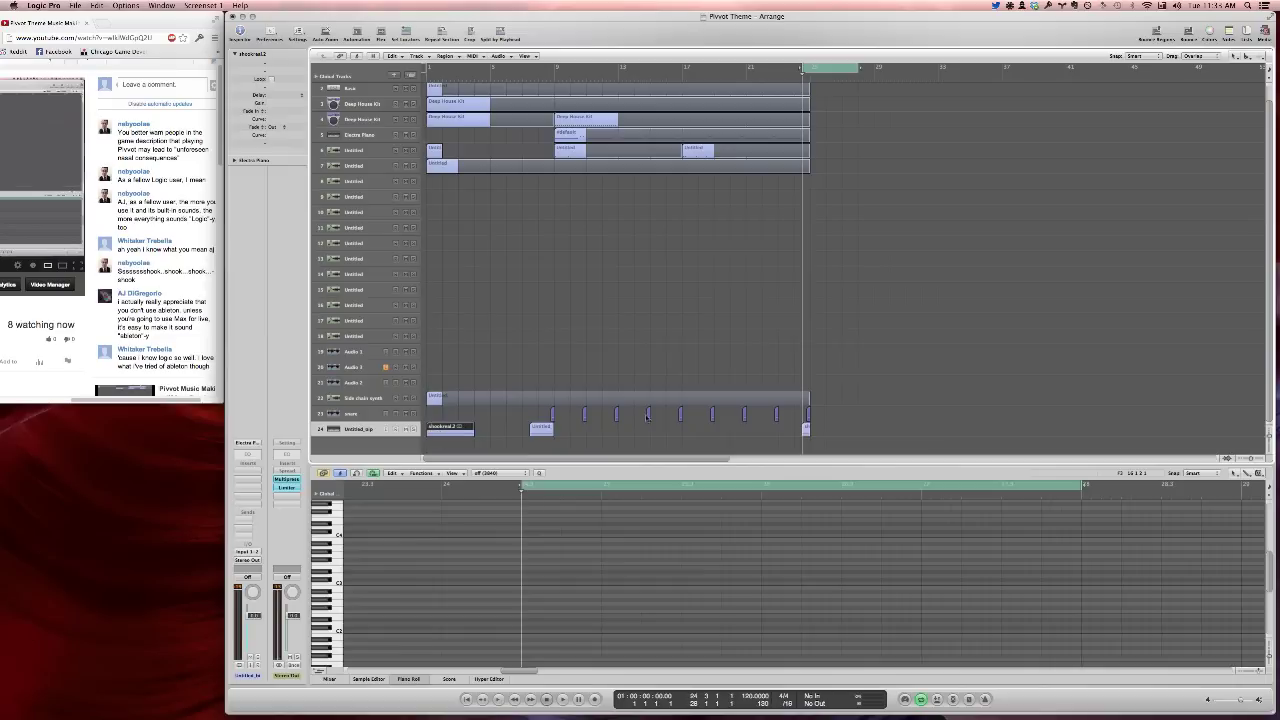
Delete the last reversed snare region near bar 25 and play back the song's ending with the cycle turned off
{"action": "left_click", "coordinate": [807, 420]}
{"action": "key", "text": "space"}
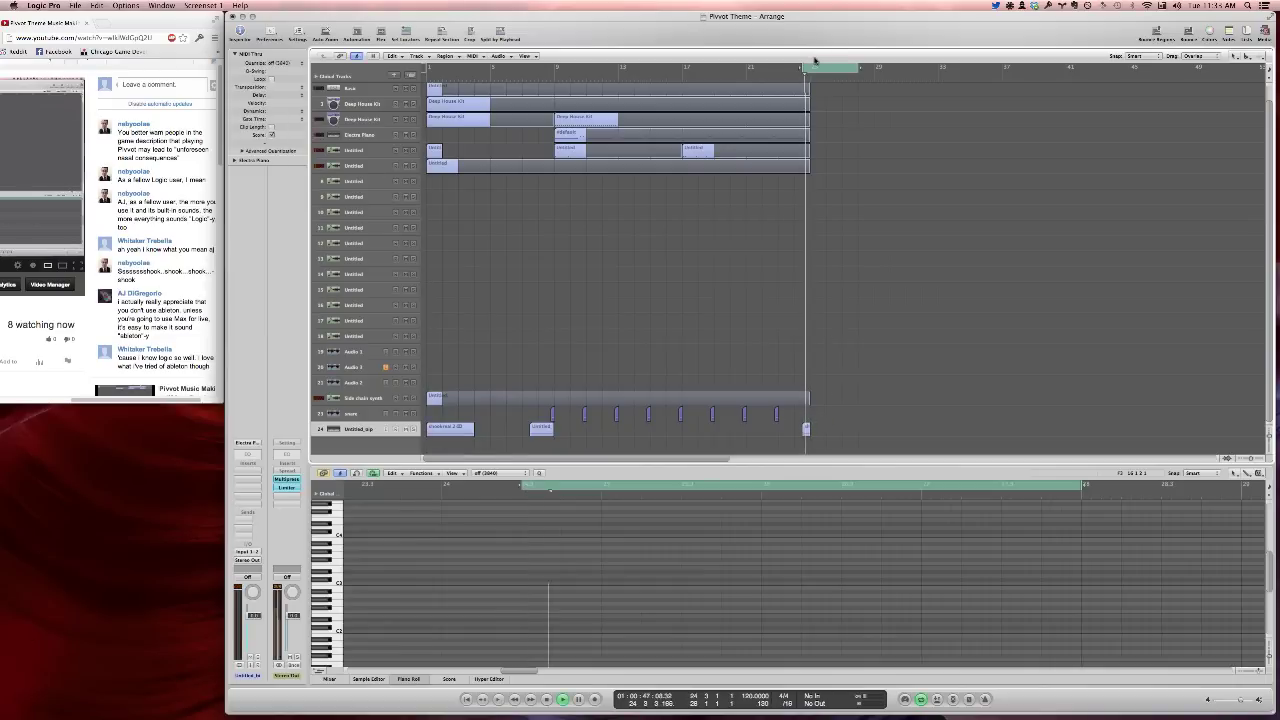
{"action": "left_click", "coordinate": [807, 71]}
{"action": "key", "text": "space"}
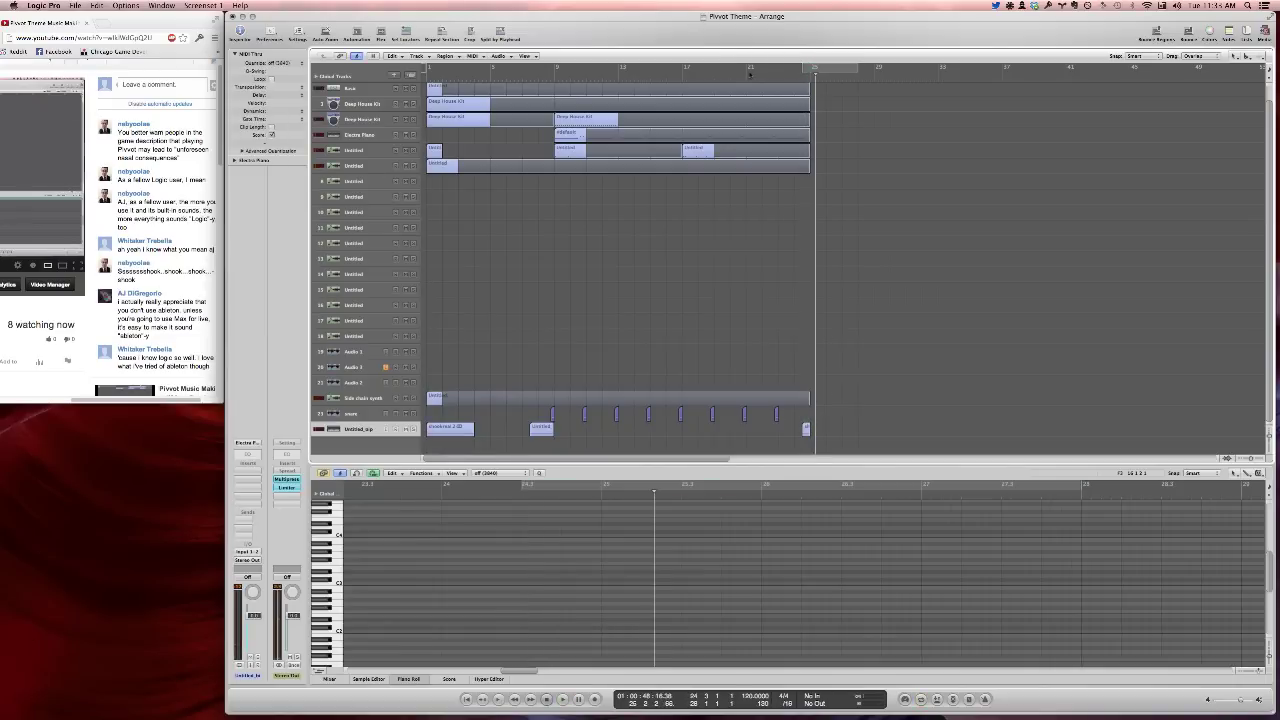
Set the cycle range from bar 1 to bar 25 and play the loop transition from near its end
{"action": "left_click_drag", "start_coordinate": [427, 75], "coordinate": [808, 70]}
{"action": "left_click", "coordinate": [808, 69]}
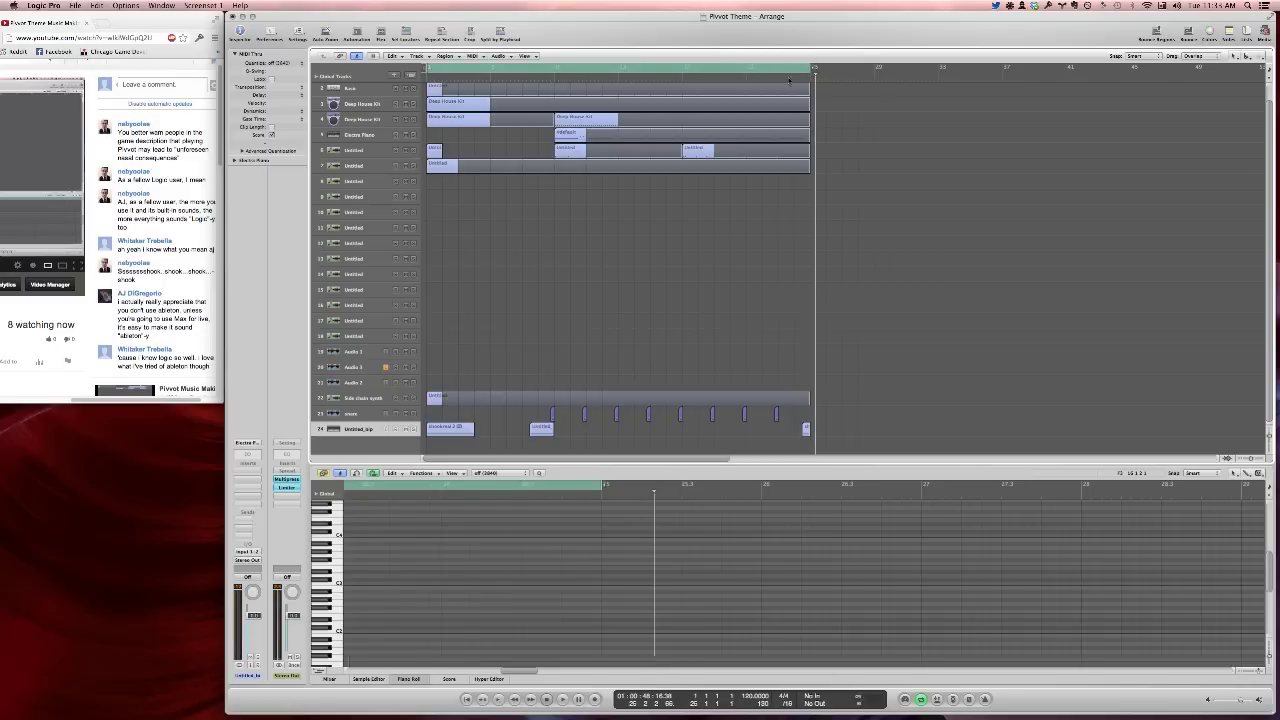
{"action": "key", "text": "space"}
{"action": "left_click", "coordinate": [788, 78]}
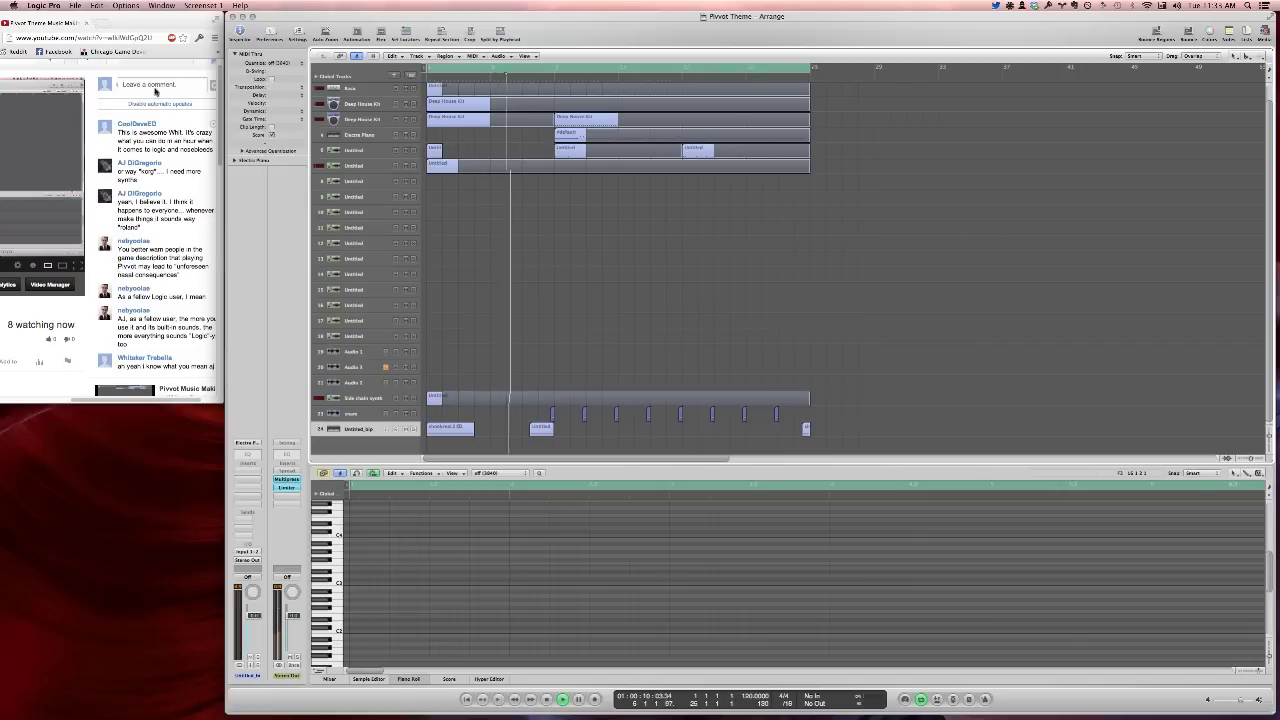
In Chrome, post a stream comment thanking the viewer by first name and adding "wouldn't have been able to do it without the nose bleed"
{"action": "left_click", "coordinate": [165, 86]}
{"action": "type", "text": "thanks dave"}
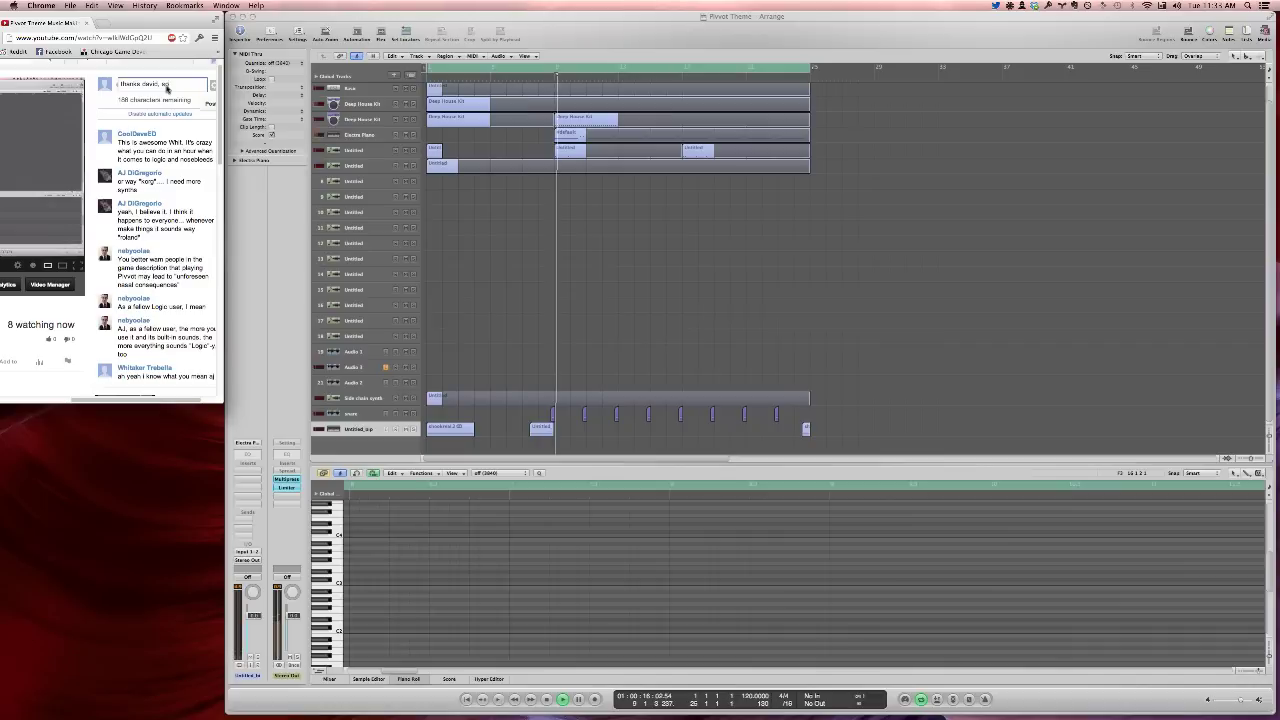
{"action": "type", "text": ", would u love"}
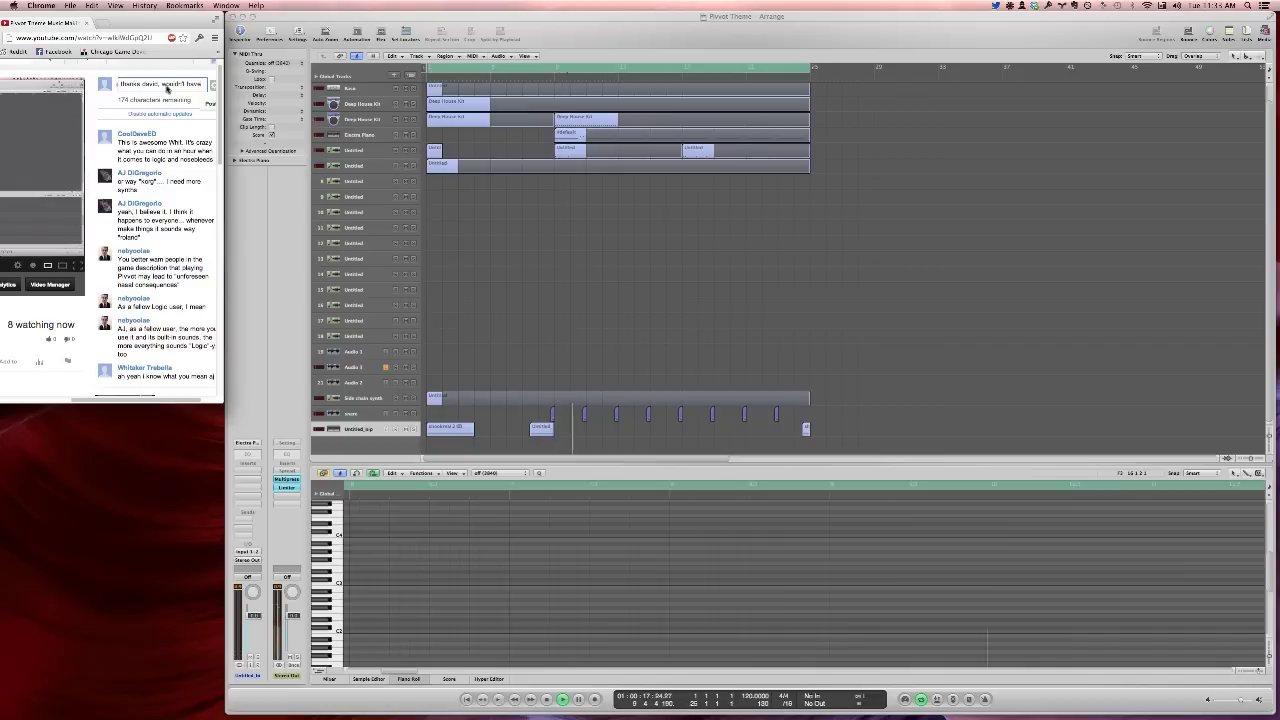
{"action": "type", "text": " been able to w"}
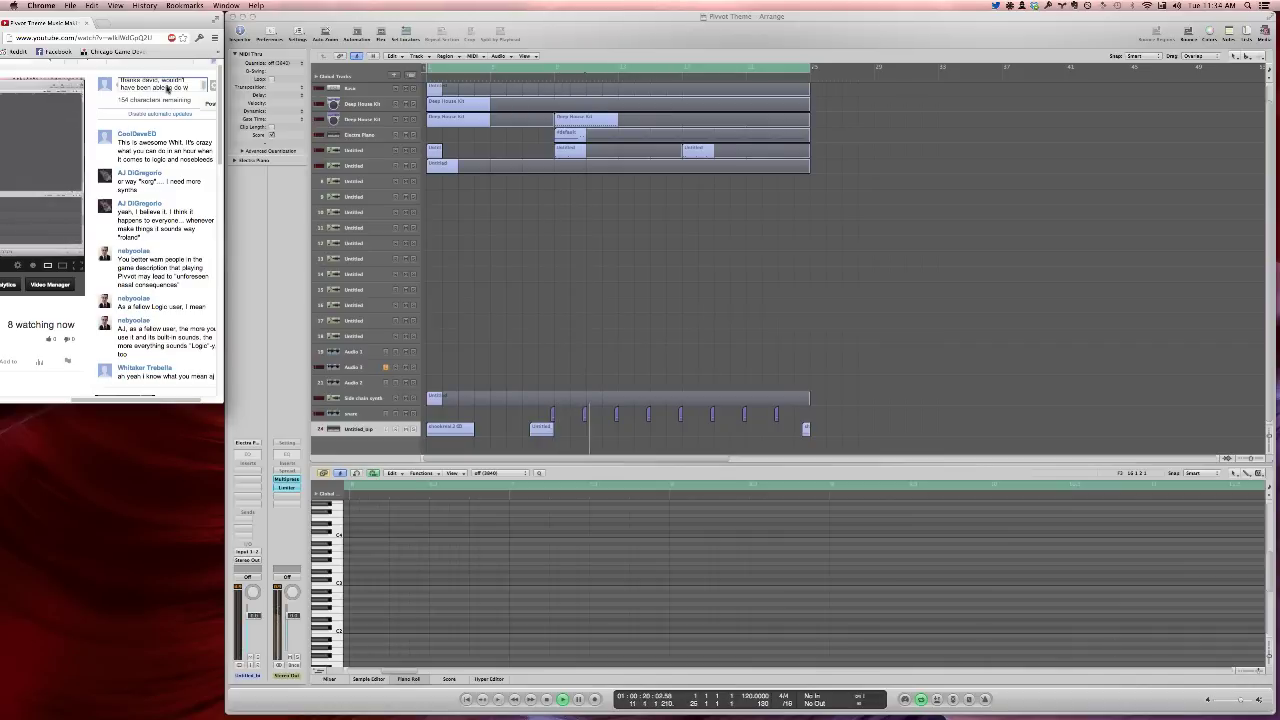
{"action": "type", "text": "ithout the need"}
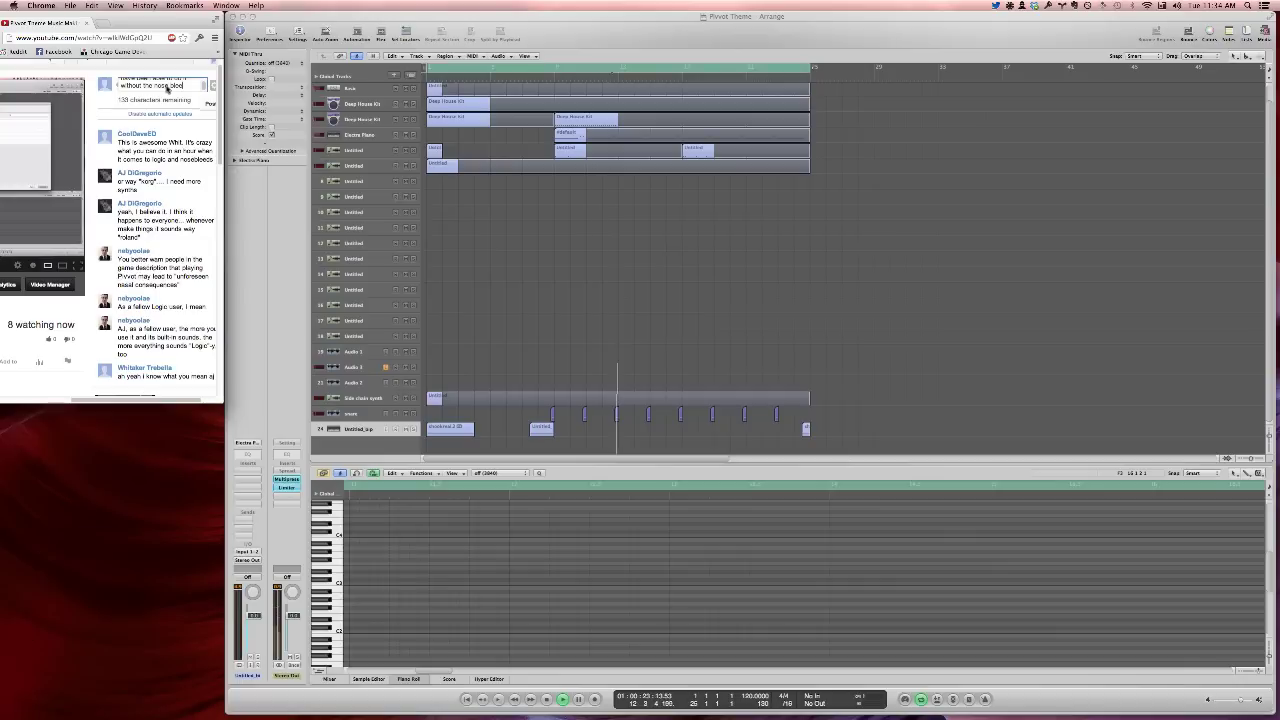
{"action": "key", "text": "Return"}
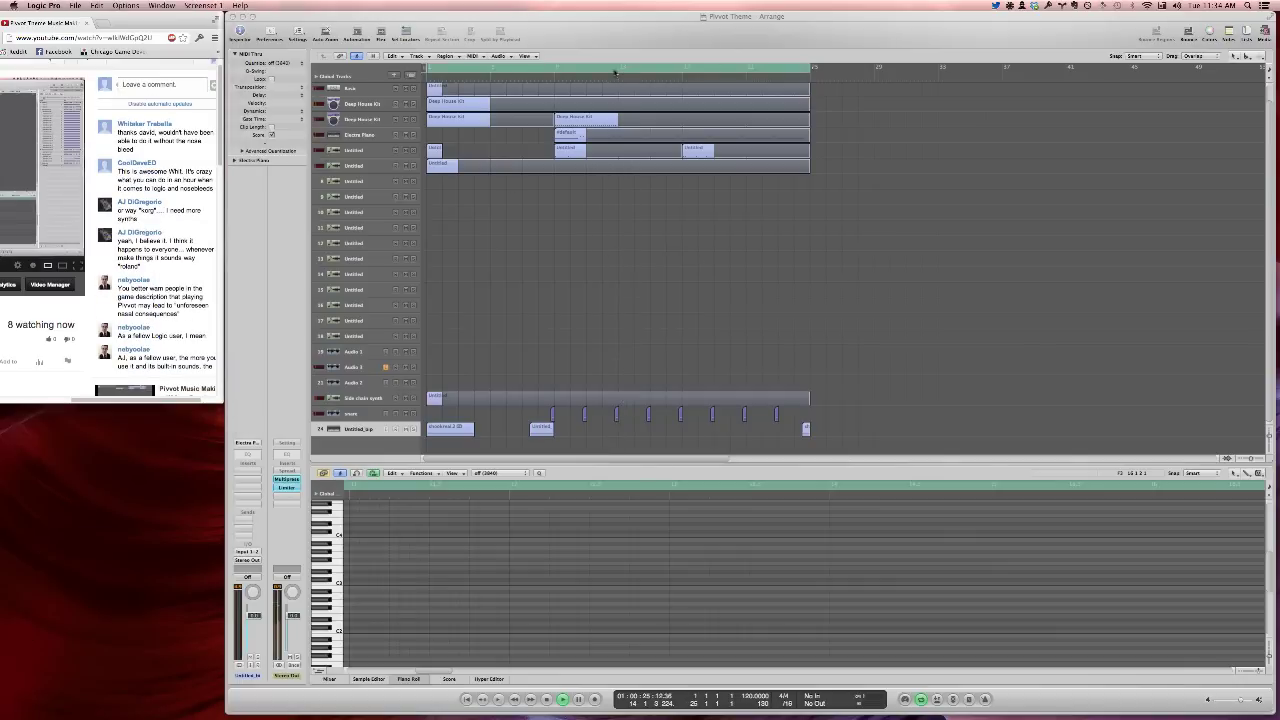
Return to Logic Pro, save the project and play the loop transition from near the end of the cycle
{"action": "left_click", "coordinate": [686, 277]}
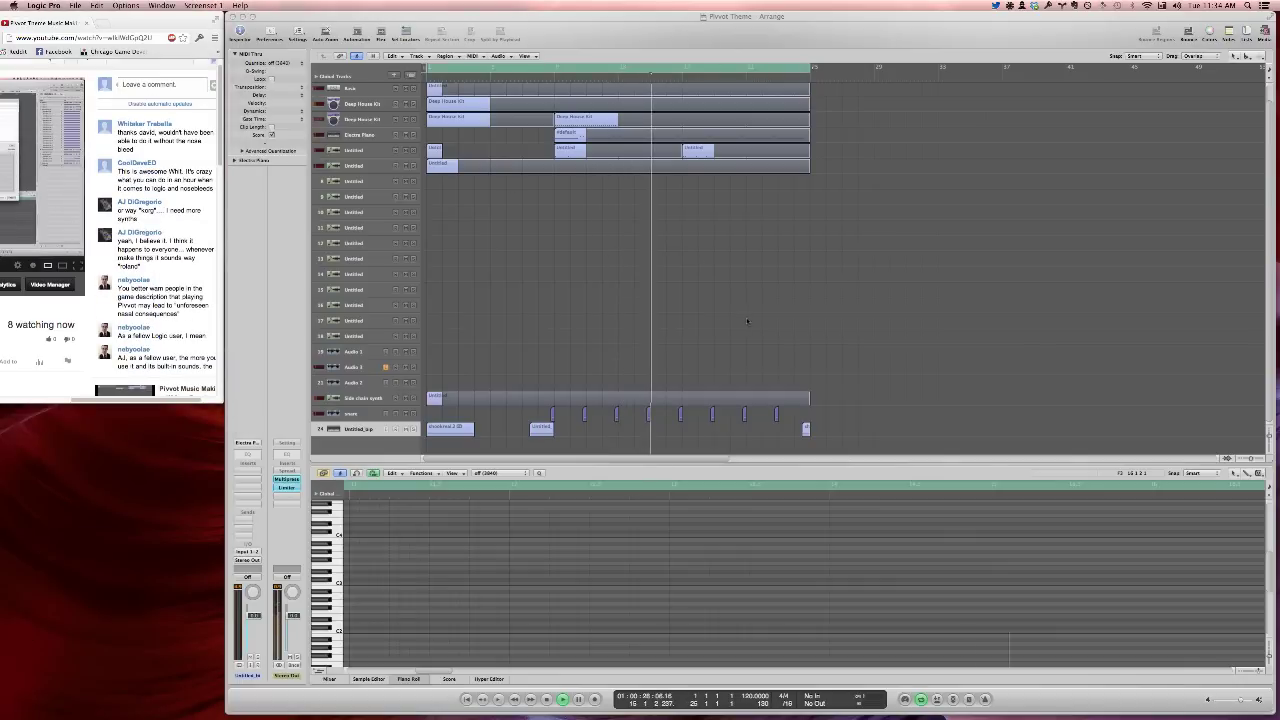
{"action": "key", "text": "Return"}
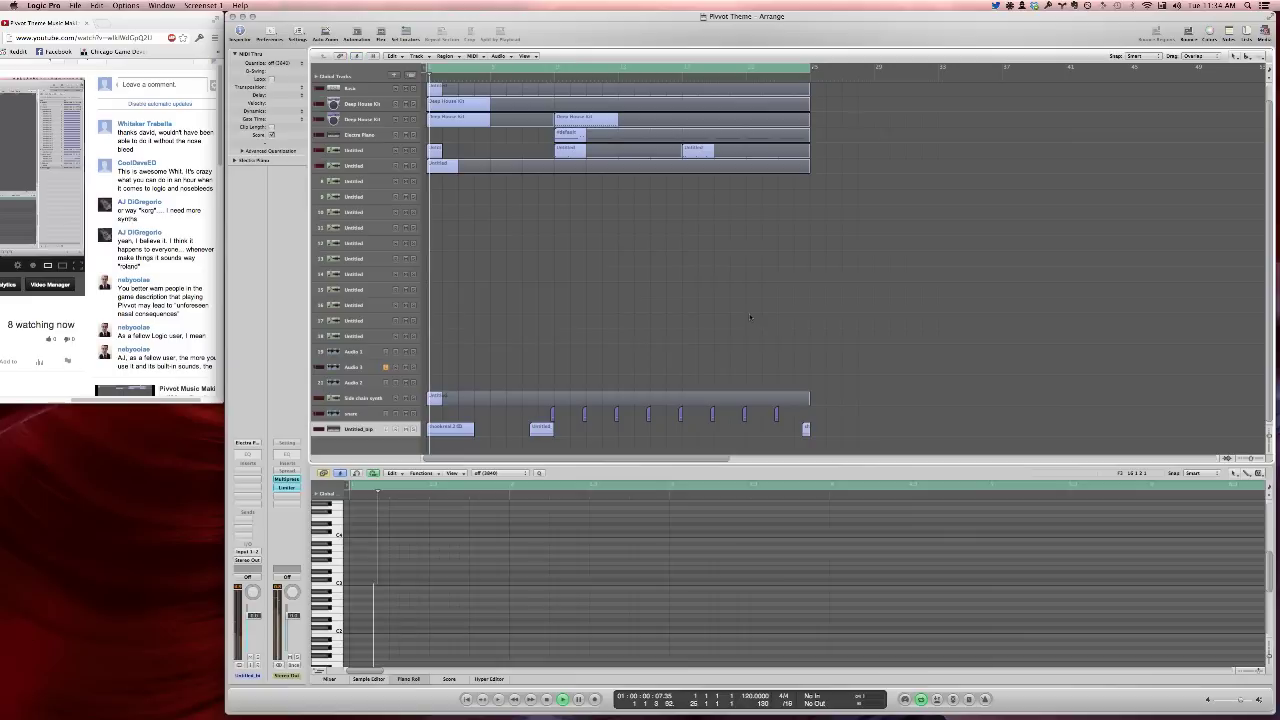
{"action": "key", "text": "super+s"}
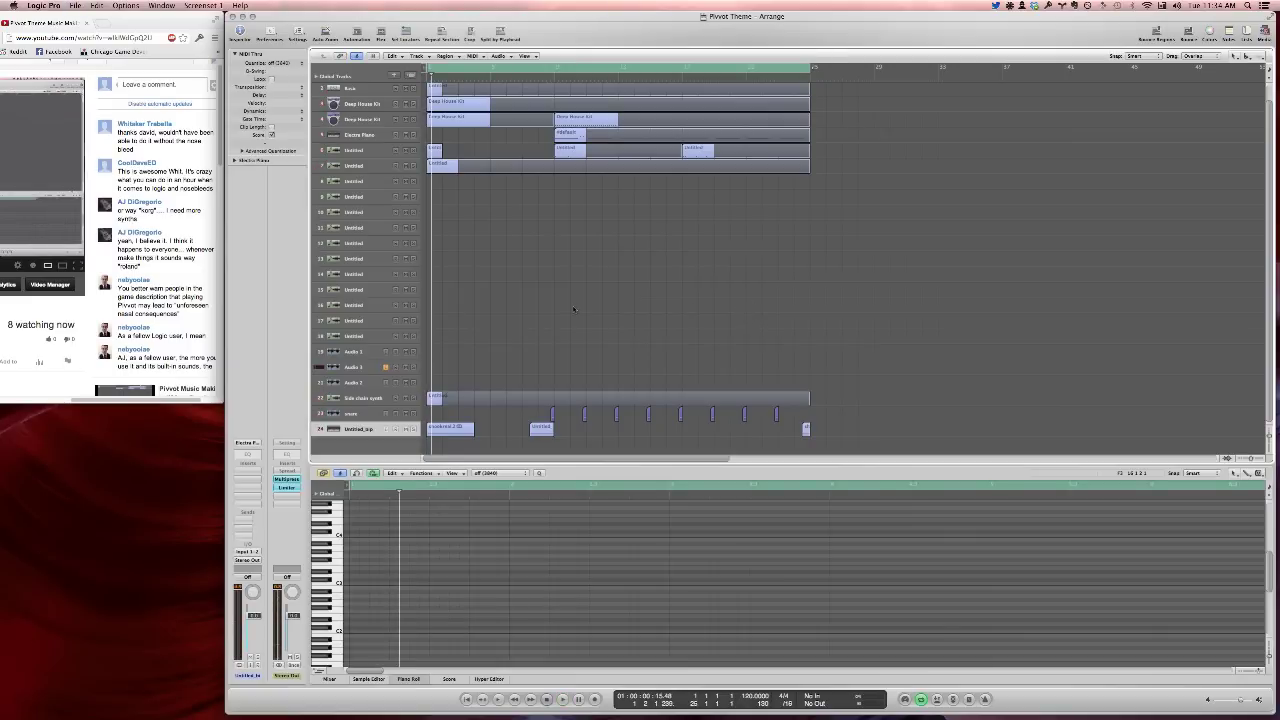
{"action": "key", "text": "space"}
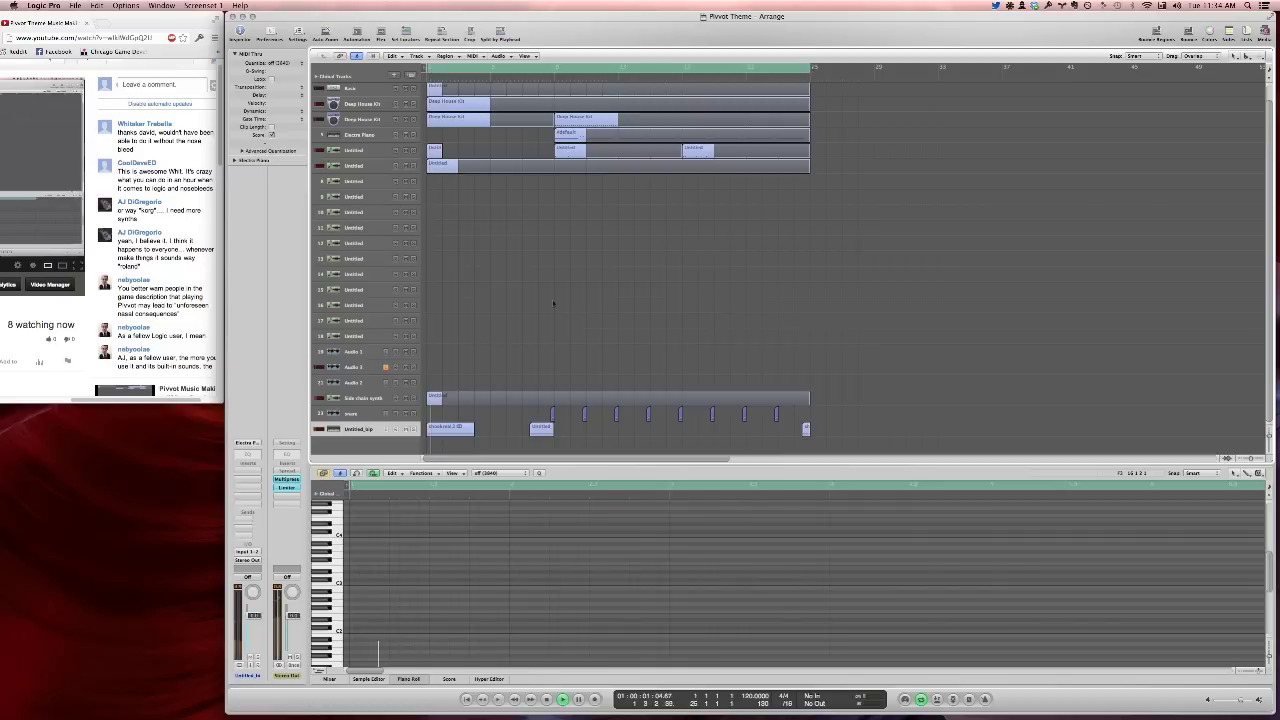
{"action": "left_click", "coordinate": [800, 77]}
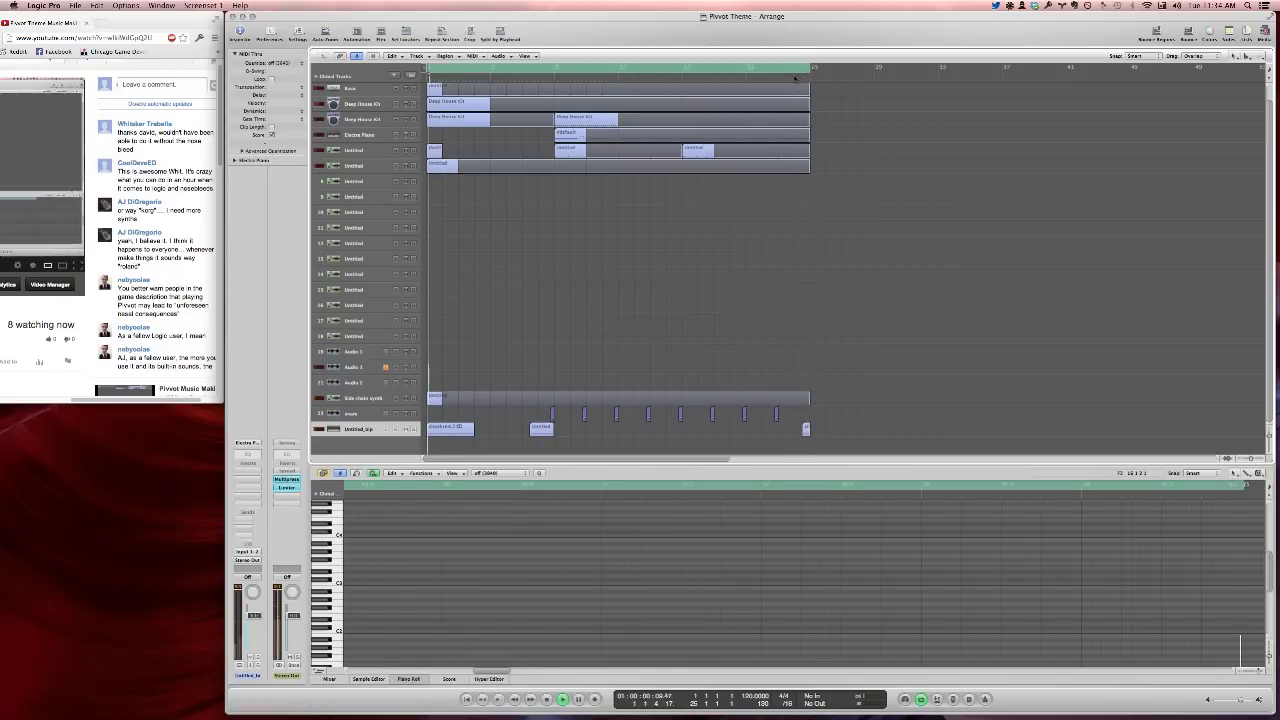
Mute the shookreal.2 region at bar 1 and play the loop transition again from near bar 24
{"action": "left_click", "coordinate": [442, 432]}
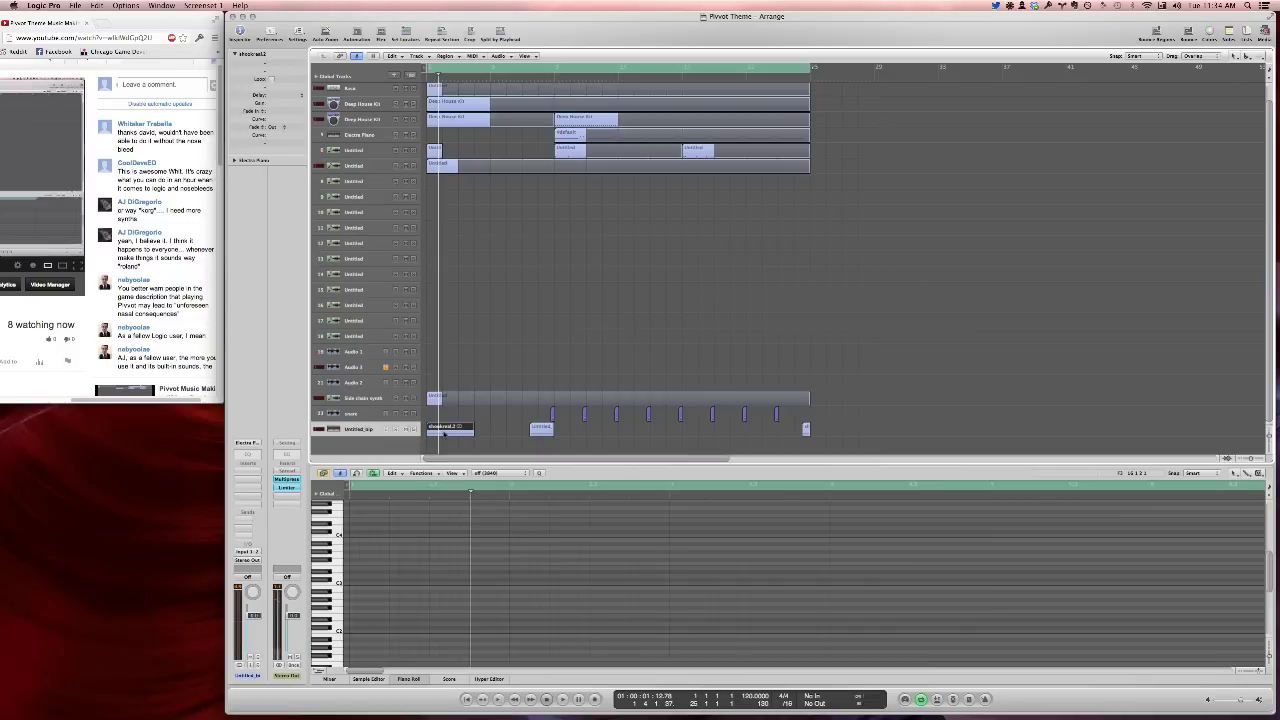
{"action": "left_click", "coordinate": [801, 79]}
{"action": "key", "text": "space"}
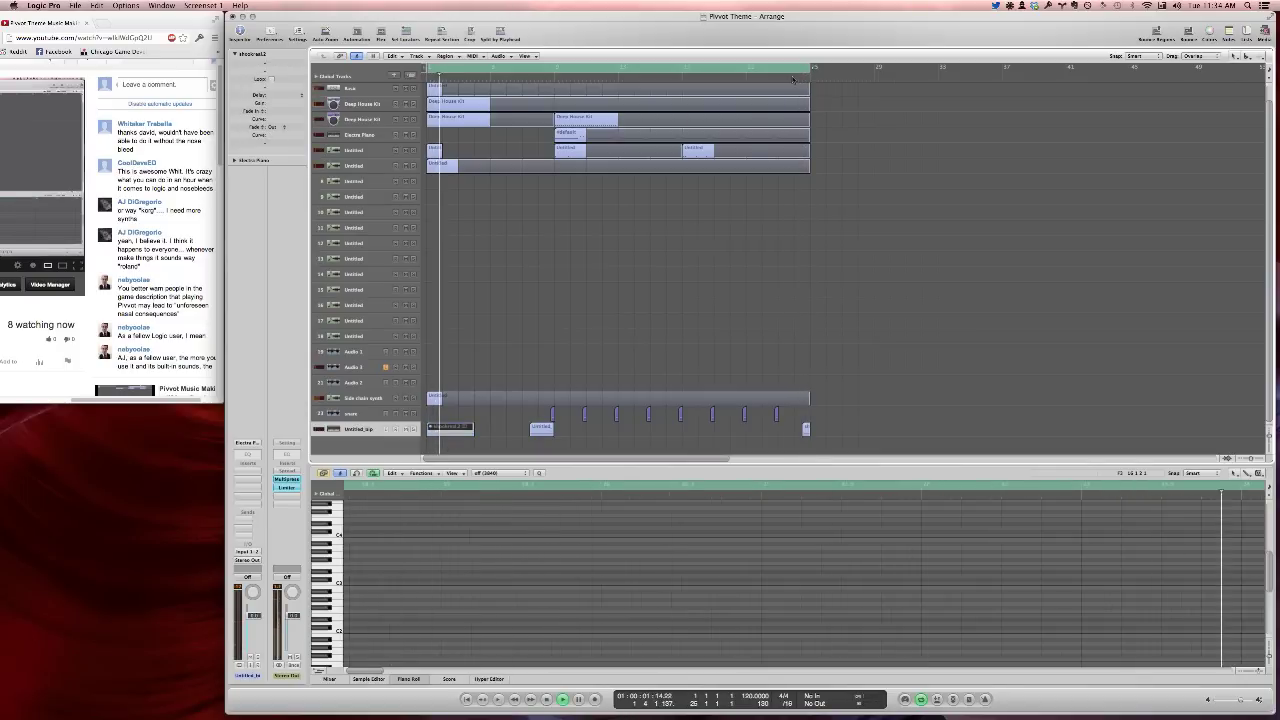
{"action": "left_click", "coordinate": [793, 78]}
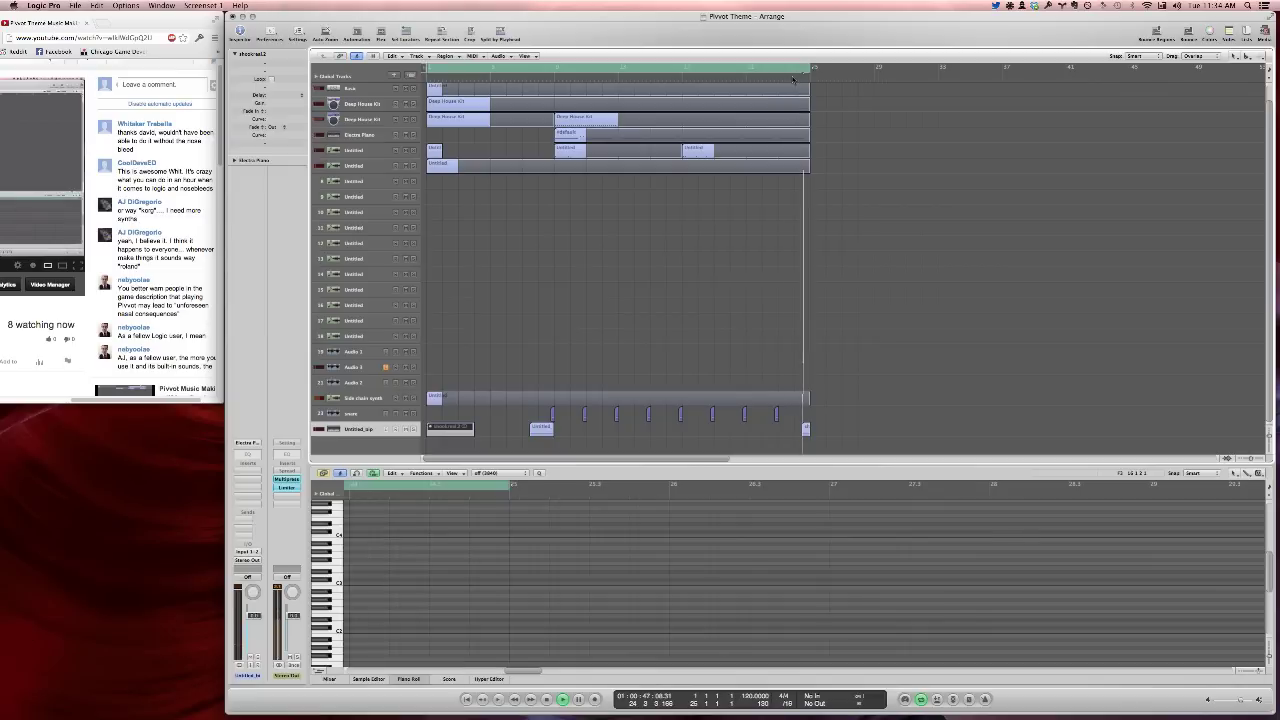
Stop playback and delete the muted shookreal.2 region at bar 1
{"action": "left_click", "coordinate": [448, 429]}
{"action": "key", "text": "space"}
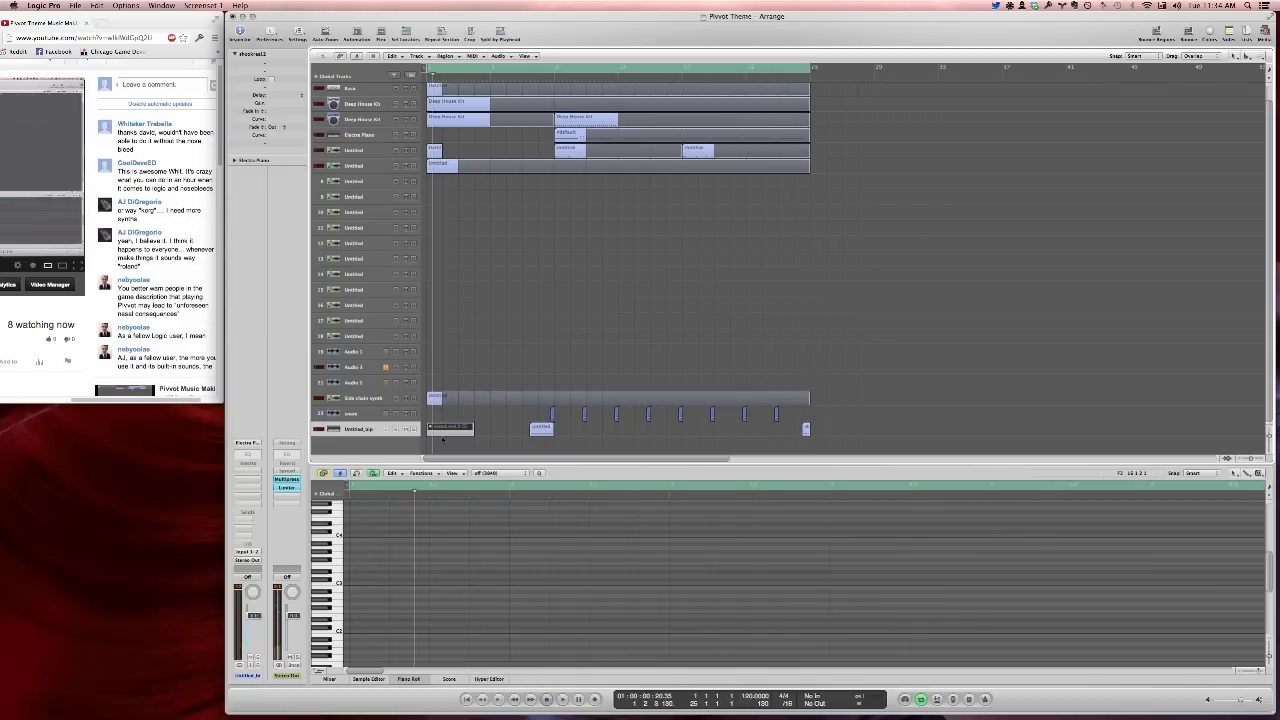
{"action": "key", "text": "BackSpace"}
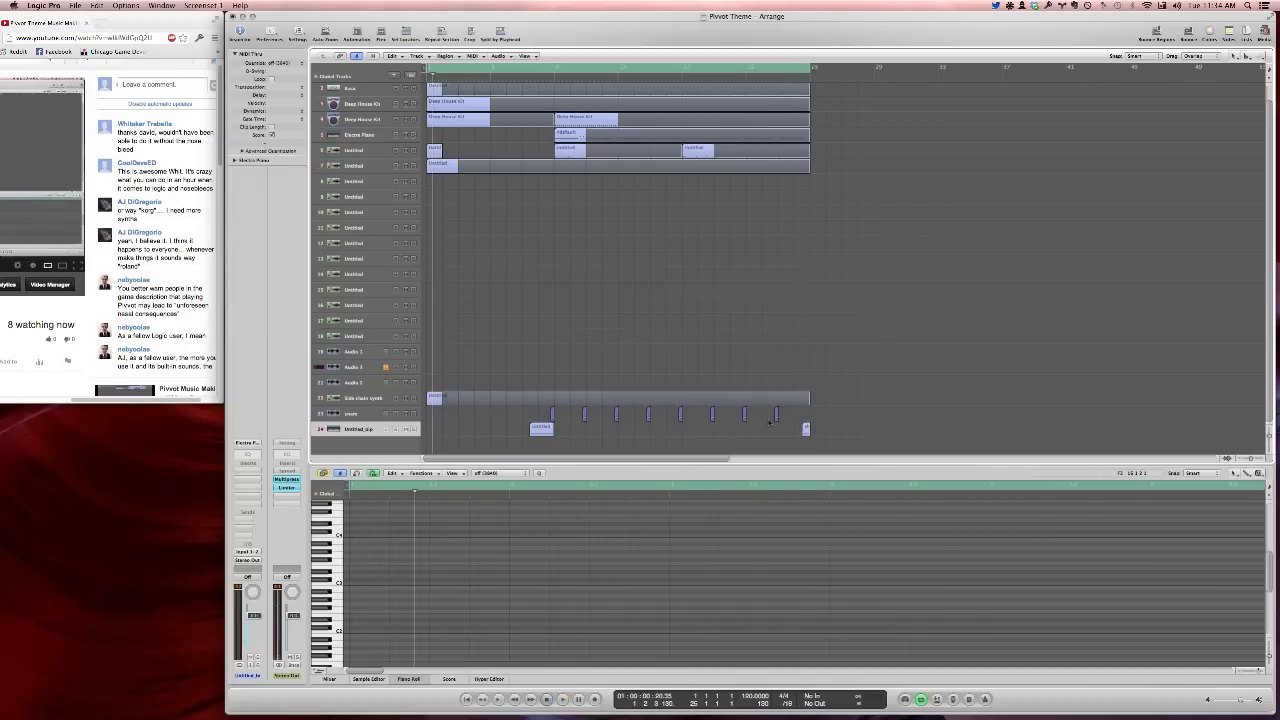
Copy the last region on the snare track to just before bar 25, delete the region below it, and play from the start
{"action": "left_click_drag", "start_coordinate": [776, 418], "coordinate": [808, 416]}
{"action": "left_click", "coordinate": [806, 429]}
{"action": "key", "text": "BackSpace"}
{"action": "key", "text": "space"}
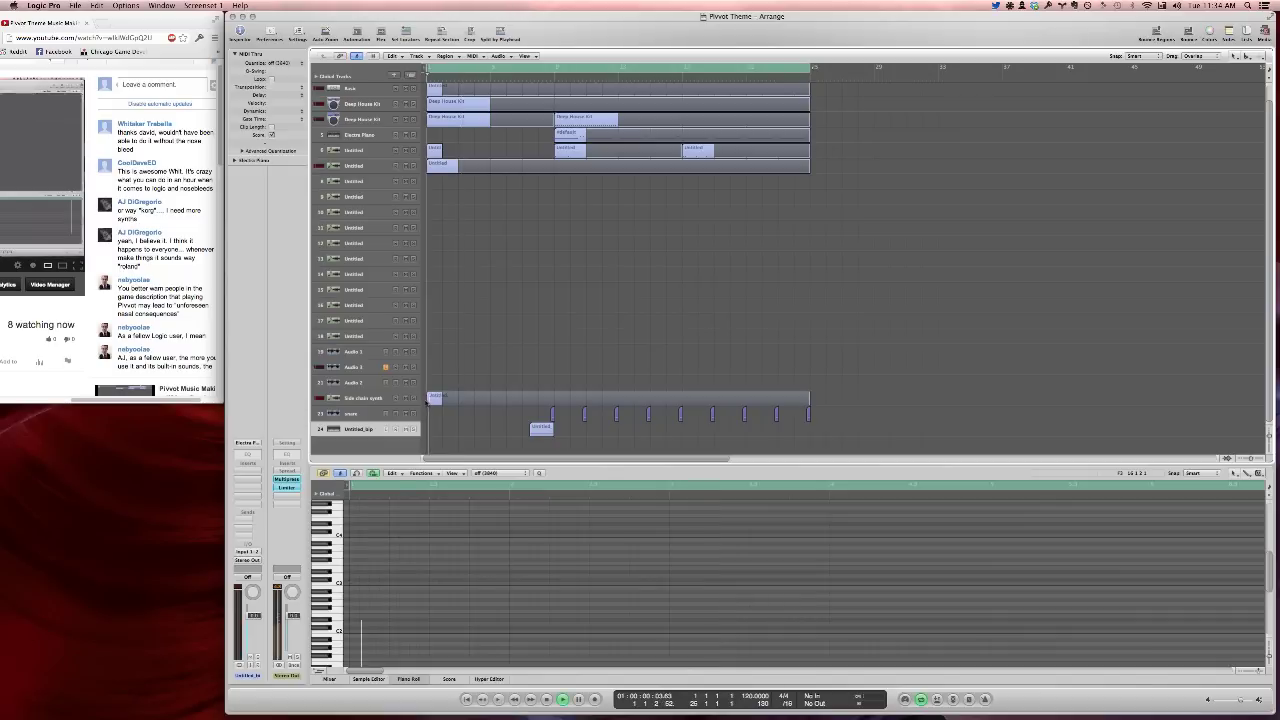
Raise the Gain slightly in the Stereo Out Limiter, check it in playback, and move the plug-in window clear of the regions
{"action": "left_click", "coordinate": [287, 487]}
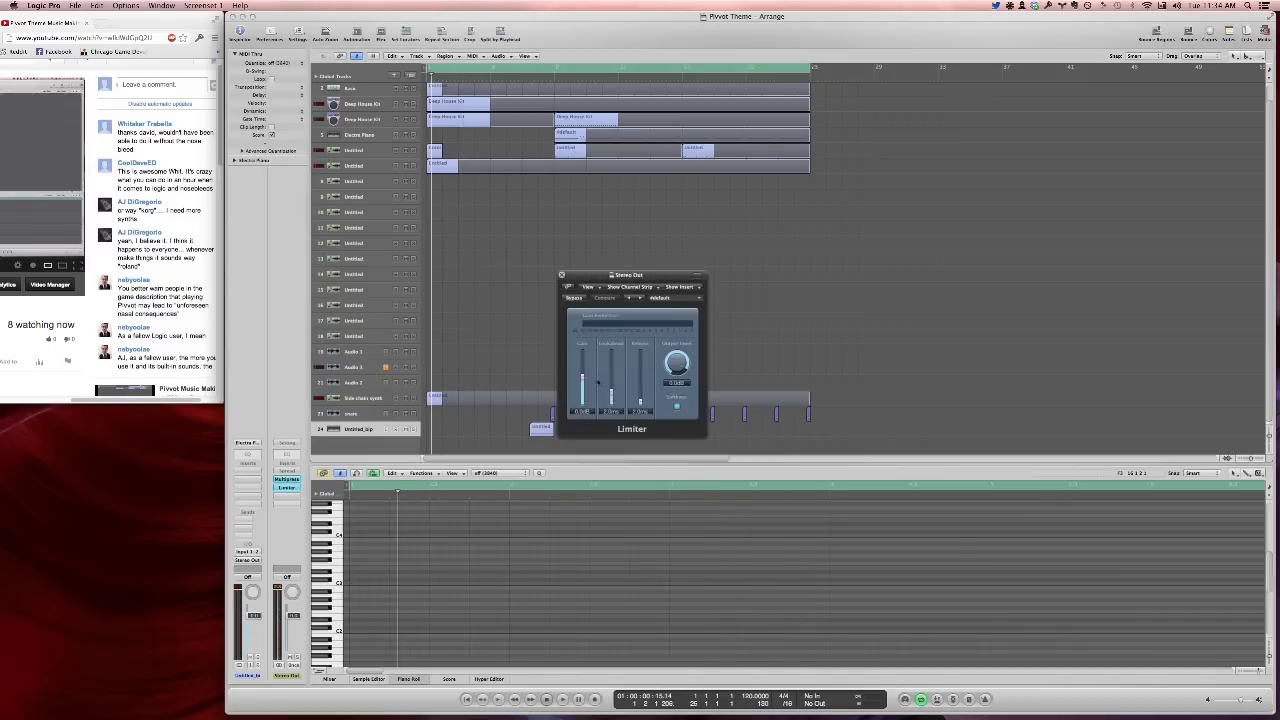
{"action": "left_click_drag", "start_coordinate": [583, 379], "coordinate": [583, 376]}
{"action": "key", "text": "space"}
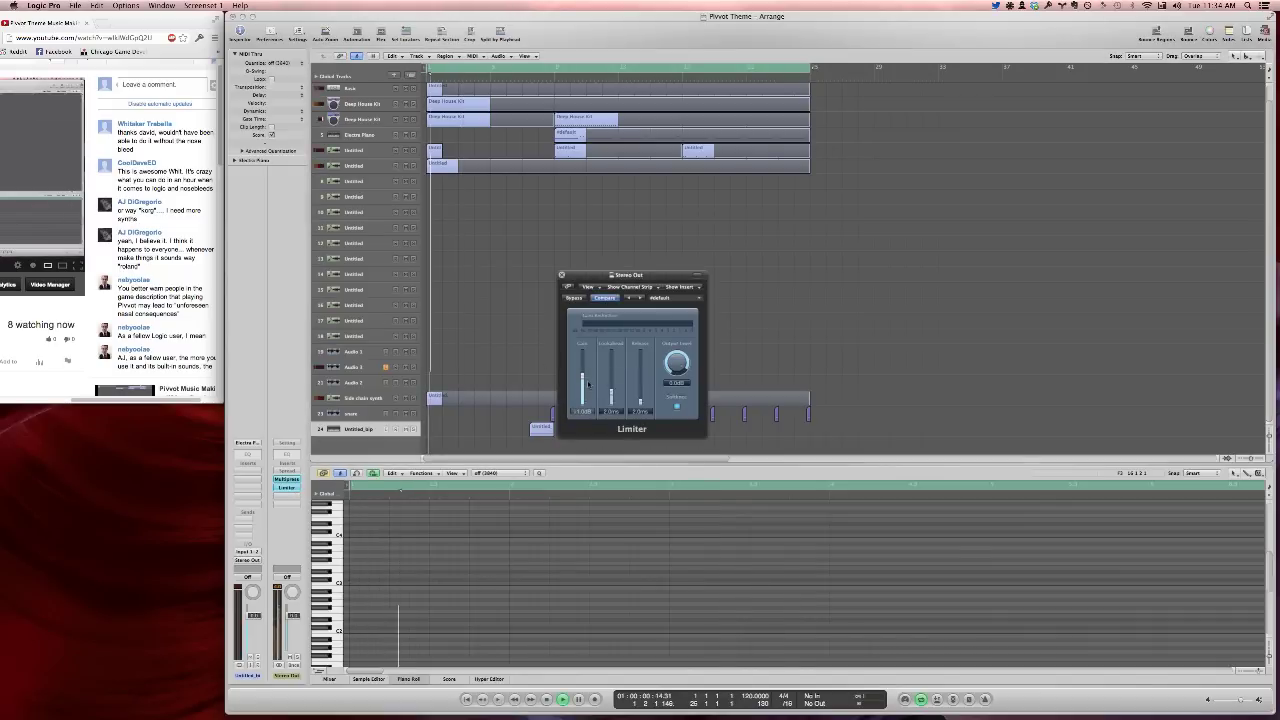
{"action": "key", "text": "space"}
{"action": "left_click_drag", "start_coordinate": [577, 280], "coordinate": [812, 267]}
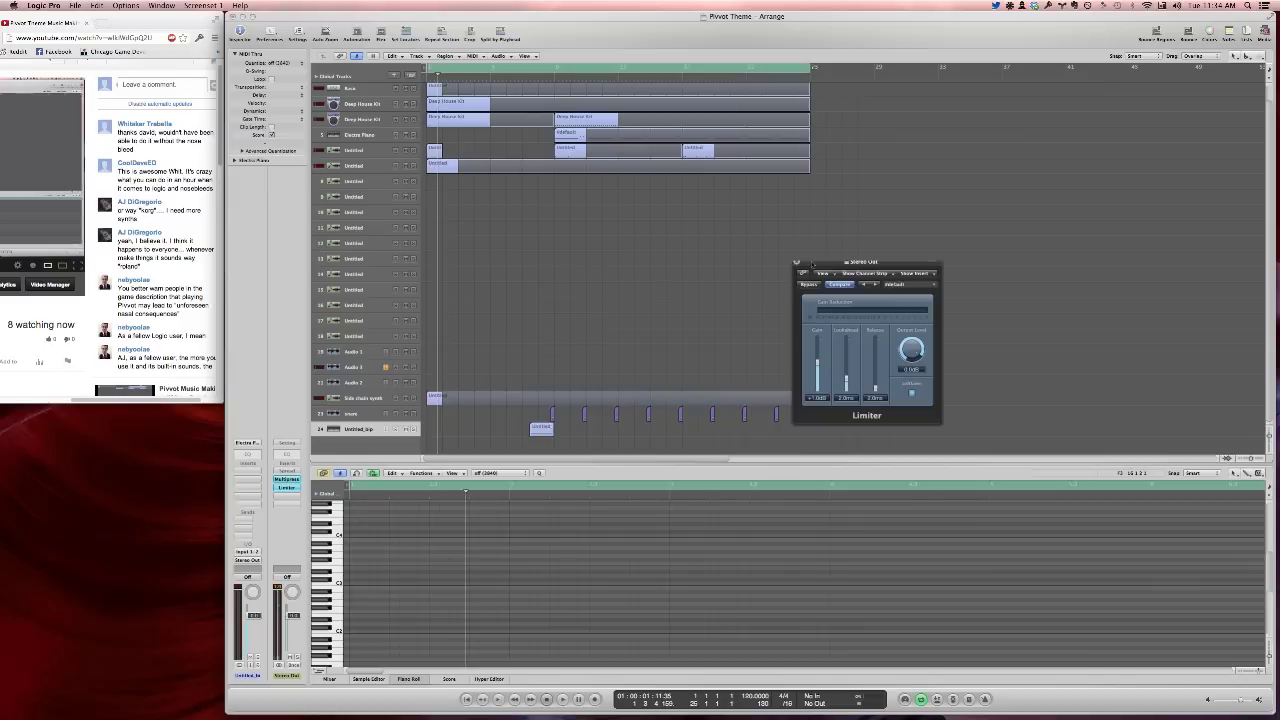
Set the cycle range from bar 9 to bar 25 and play it
{"action": "left_click", "coordinate": [783, 72]}
{"action": "left_click_drag", "start_coordinate": [783, 72], "coordinate": [810, 73]}
{"action": "key", "text": "space"}
Switch to Twitter, read the latest mentions and hide the app again
{"action": "left_click", "coordinate": [995, 6]}
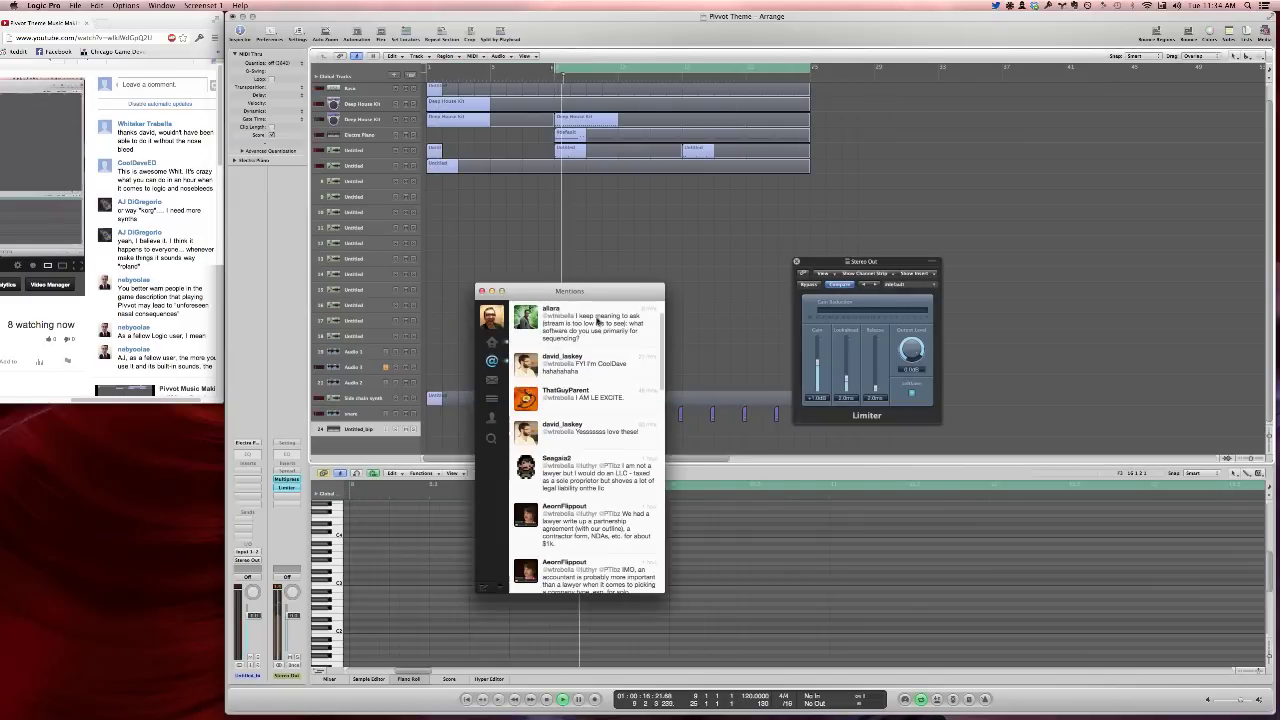
{"action": "left_click", "coordinate": [598, 320]}
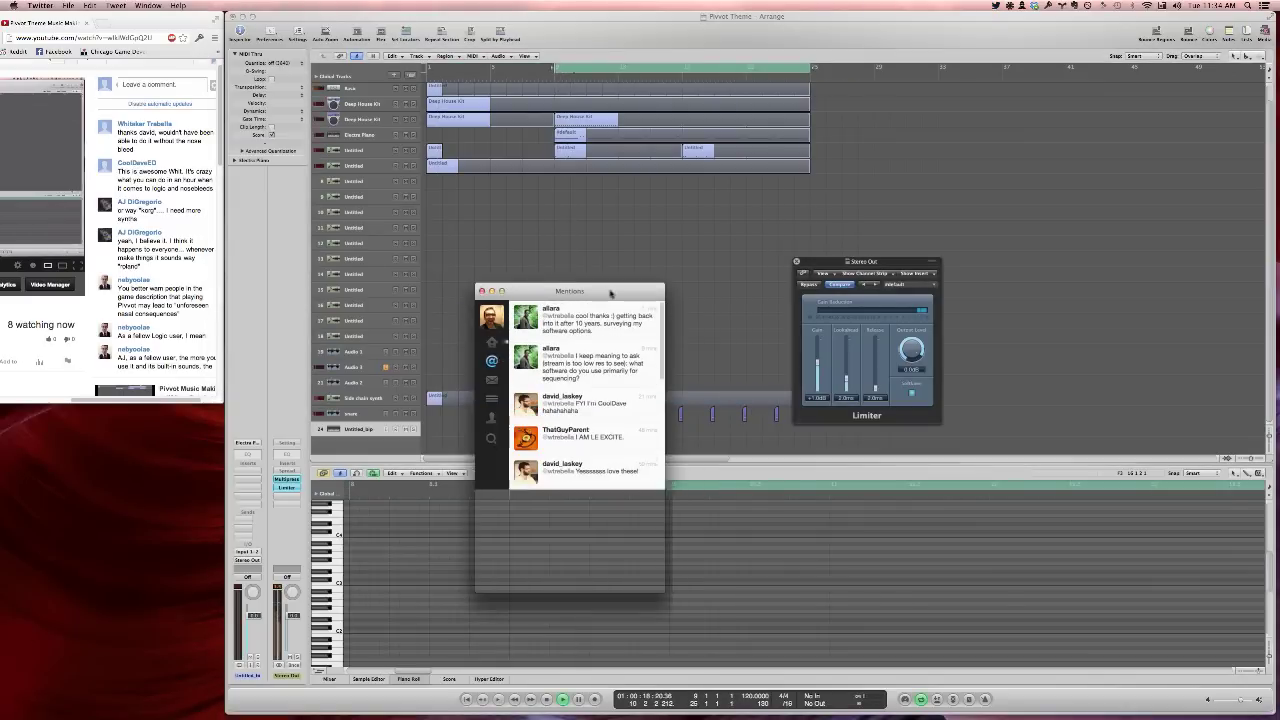
{"action": "key", "text": "super+h"}
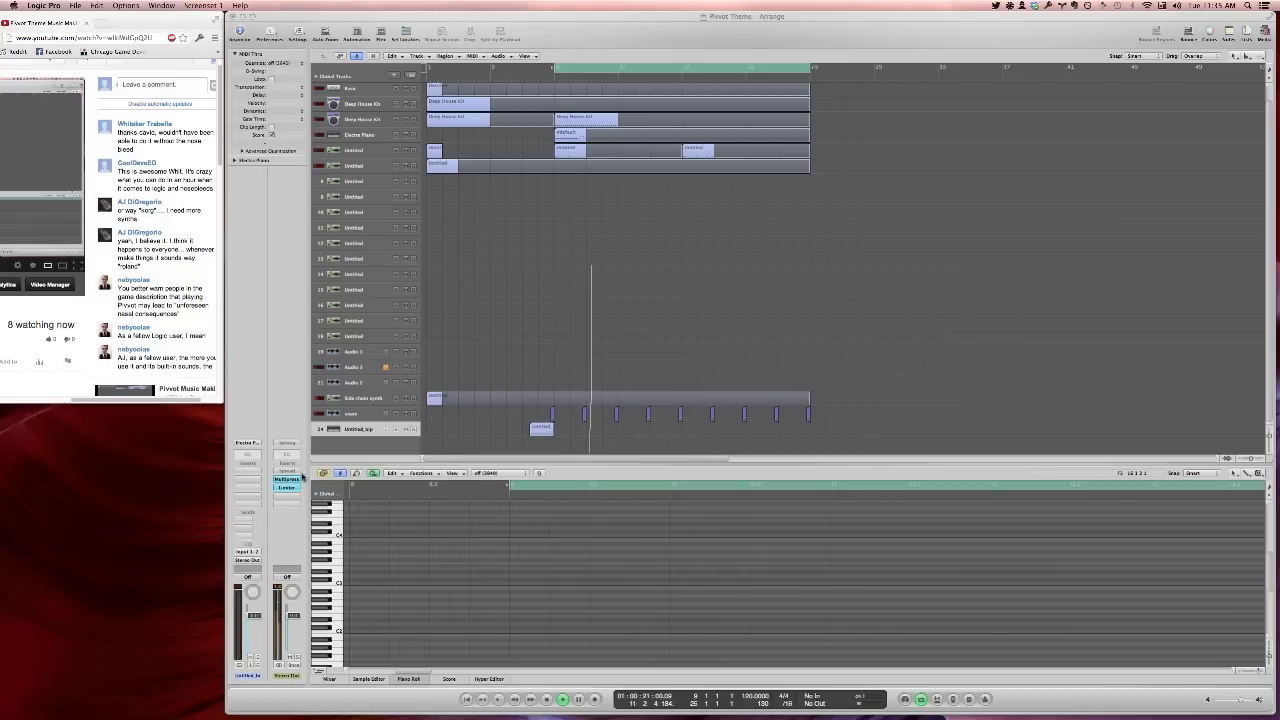
Raise the Stereo Out Limiter's Gain a little more during playback and close the plug-in window
{"action": "key", "text": "super+w"}
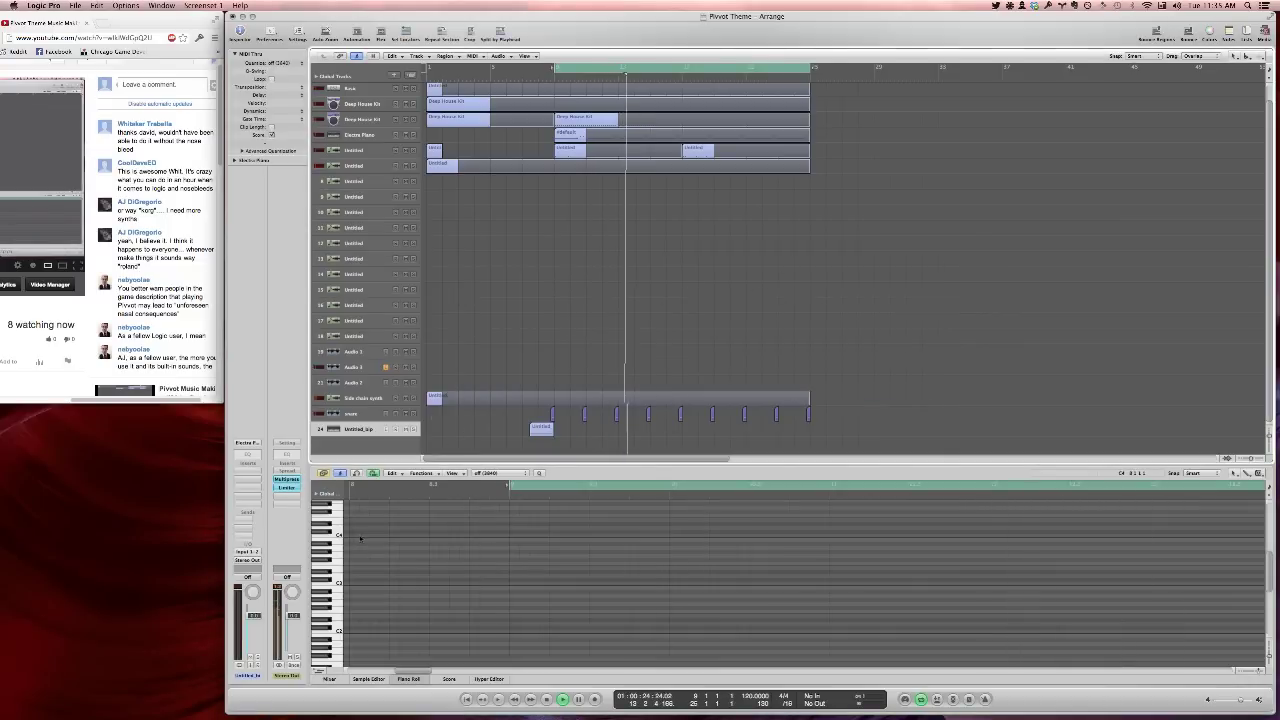
{"action": "left_click", "coordinate": [287, 488]}
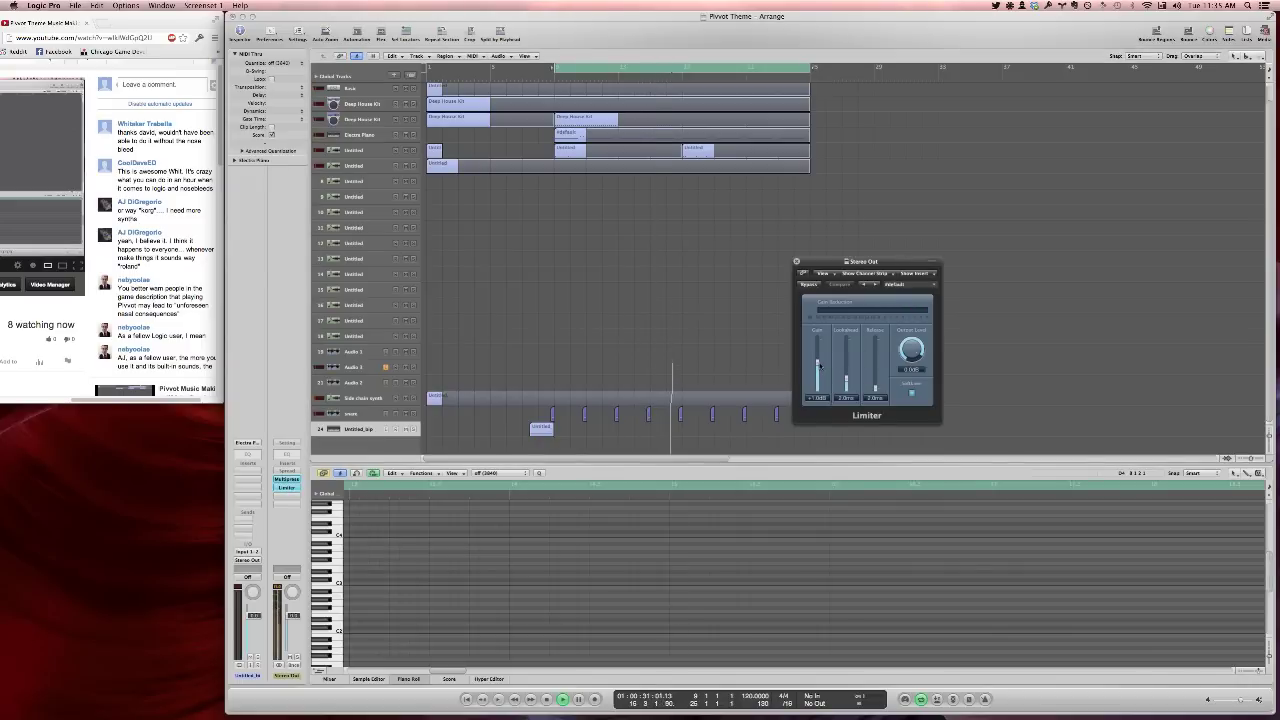
{"action": "left_click", "coordinate": [797, 262]}
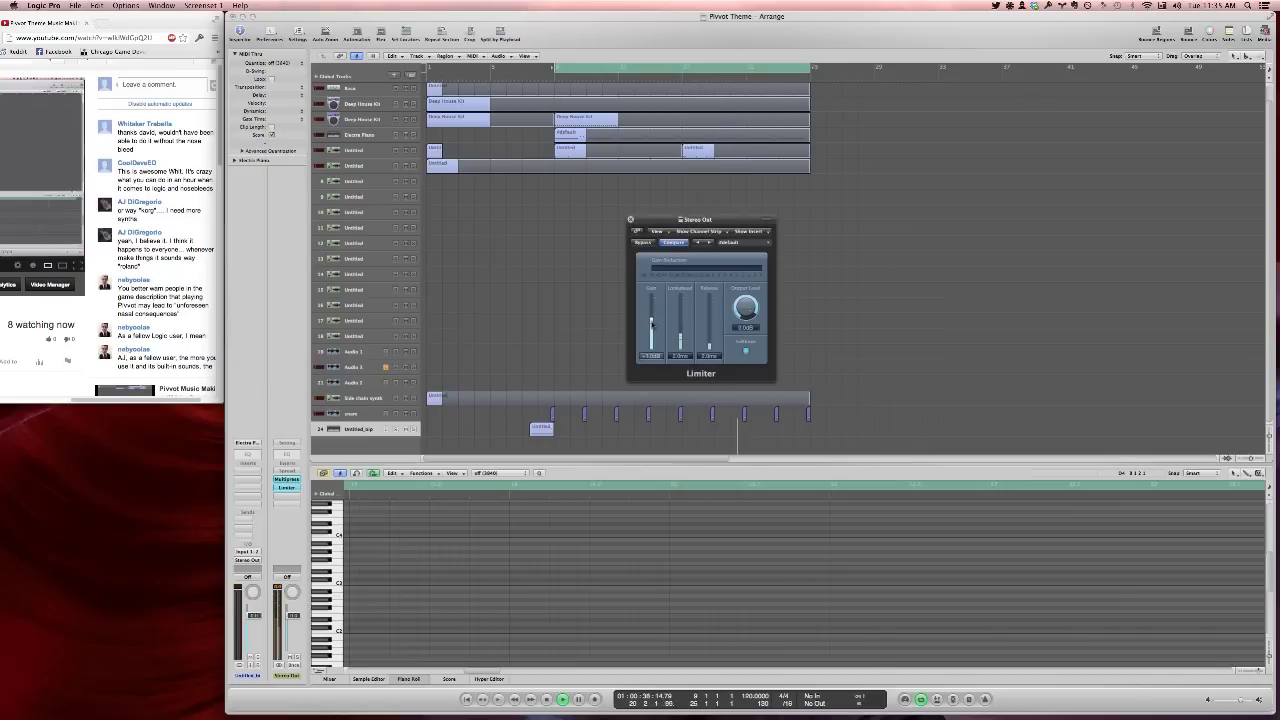
{"action": "left_click_drag", "start_coordinate": [652, 324], "coordinate": [652, 320]}
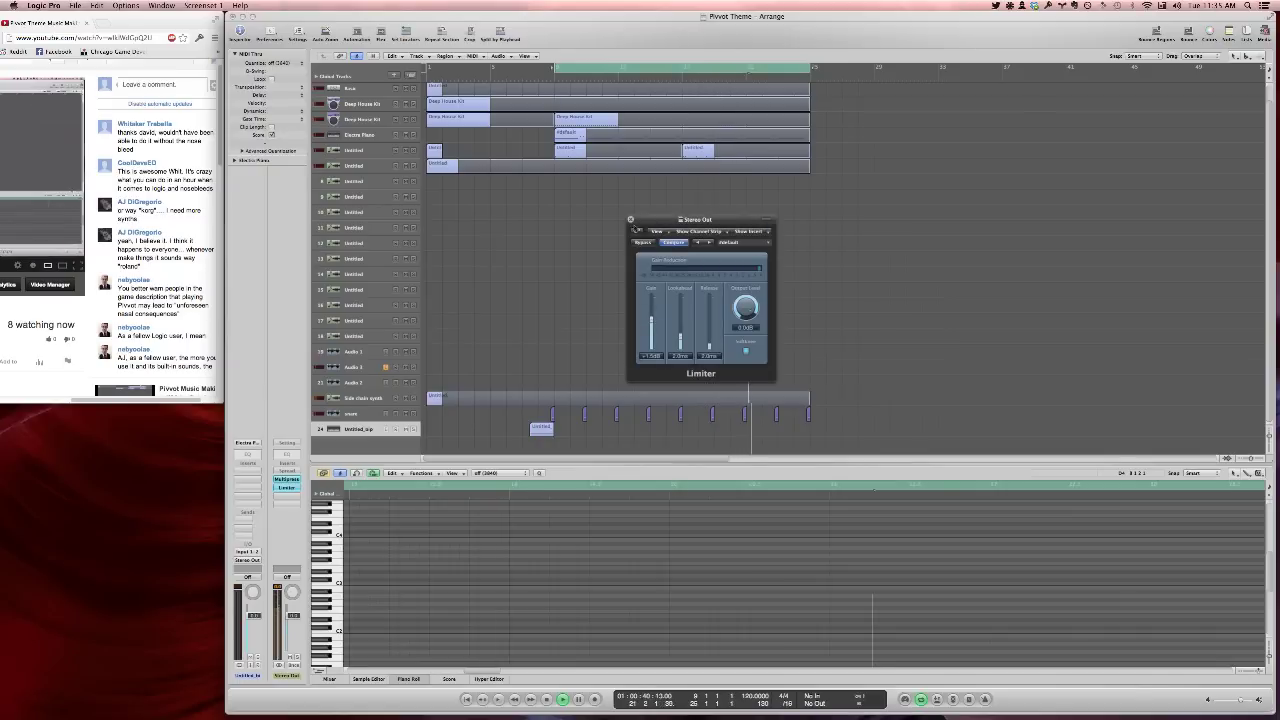
{"action": "left_click", "coordinate": [630, 219]}
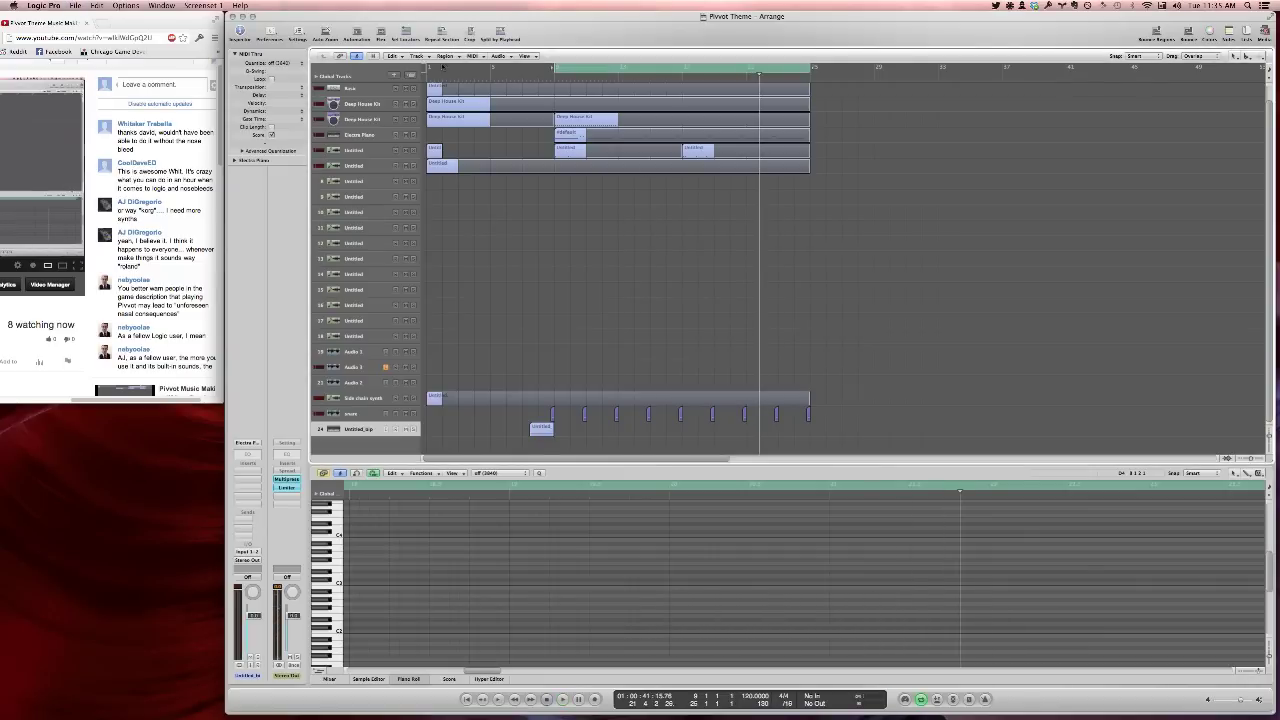
Set the cycle range from bar 1 to bar 25 and bounce it as pivvotTheme into the Pivvot Theme project's Bounces folder
{"action": "left_click_drag", "start_coordinate": [440, 67], "coordinate": [811, 77]}
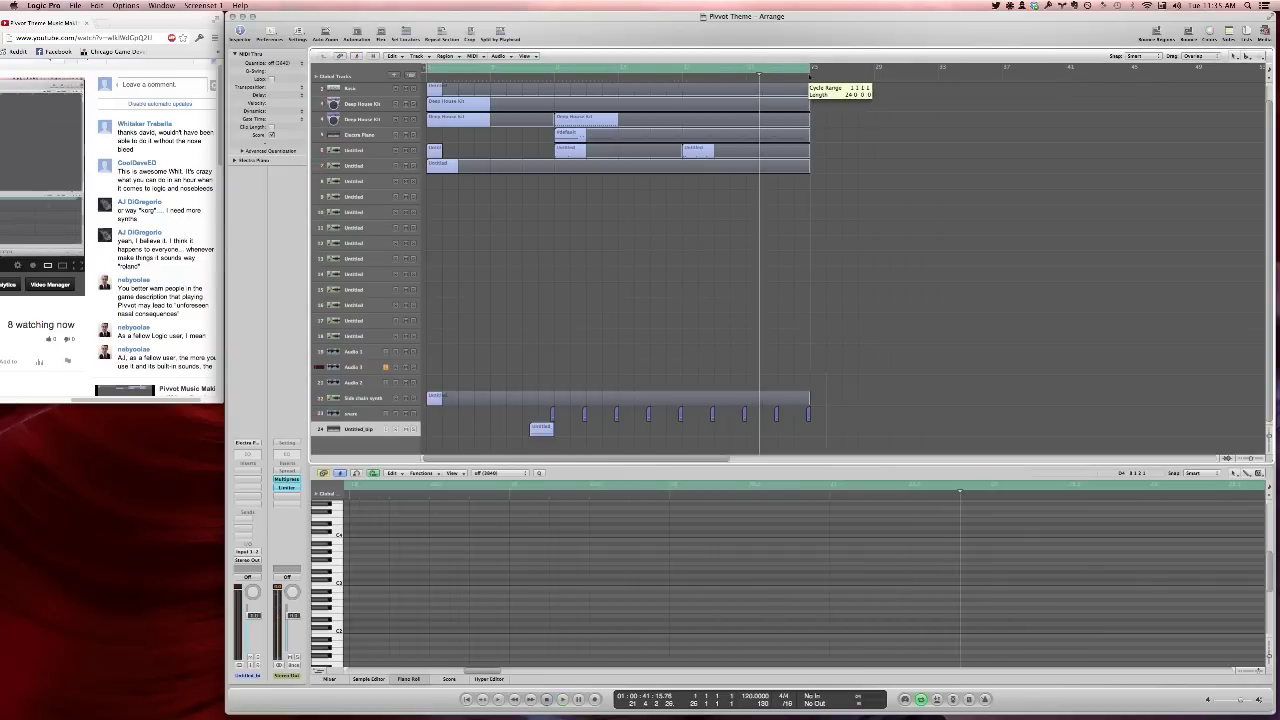
{"action": "left_click", "coordinate": [1188, 34]}
{"action": "type", "text": "ph"}
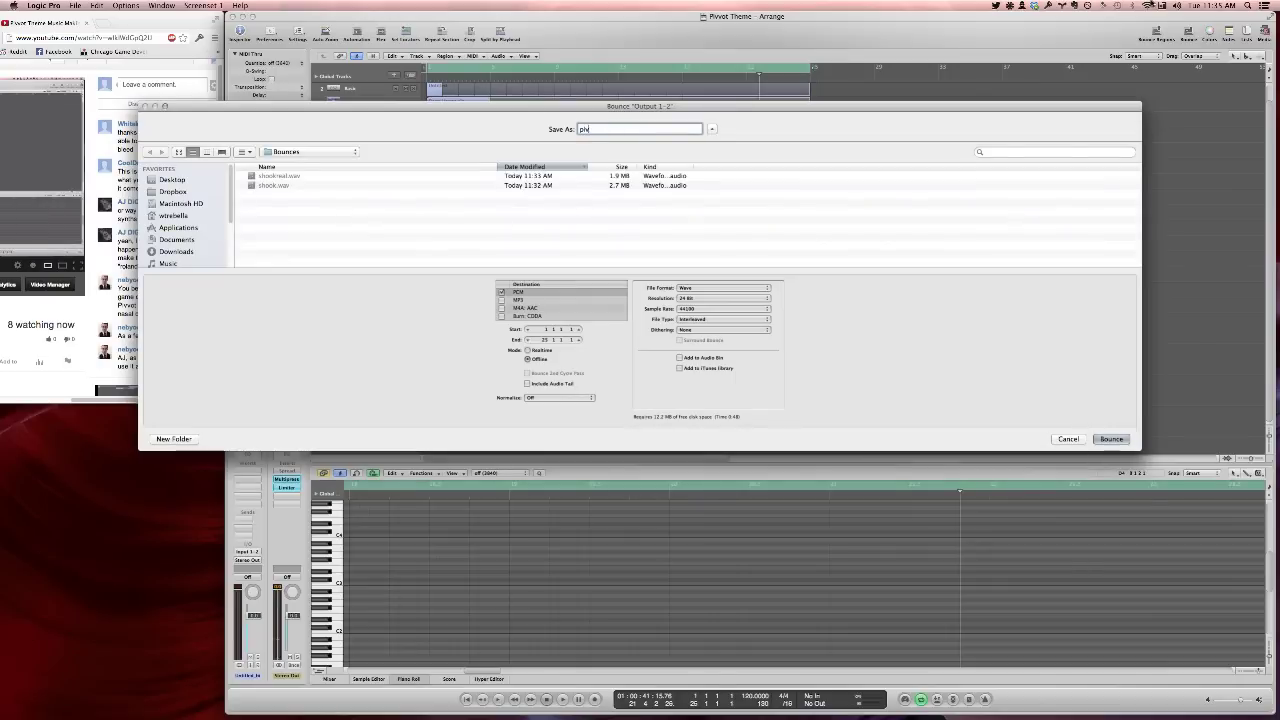
{"action": "type", "text": "vvotTheme"}
{"action": "left_click", "coordinate": [355, 152]}
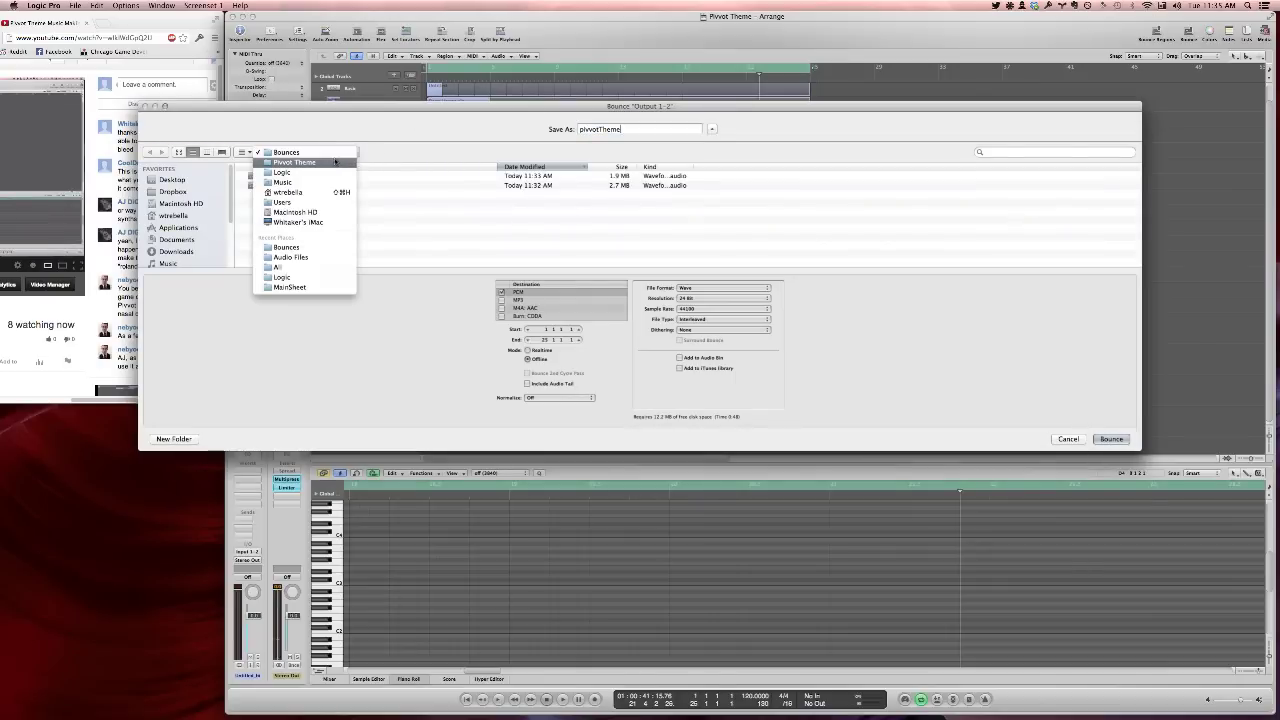
{"action": "left_click", "coordinate": [348, 162]}
{"action": "double_click", "coordinate": [280, 195]}
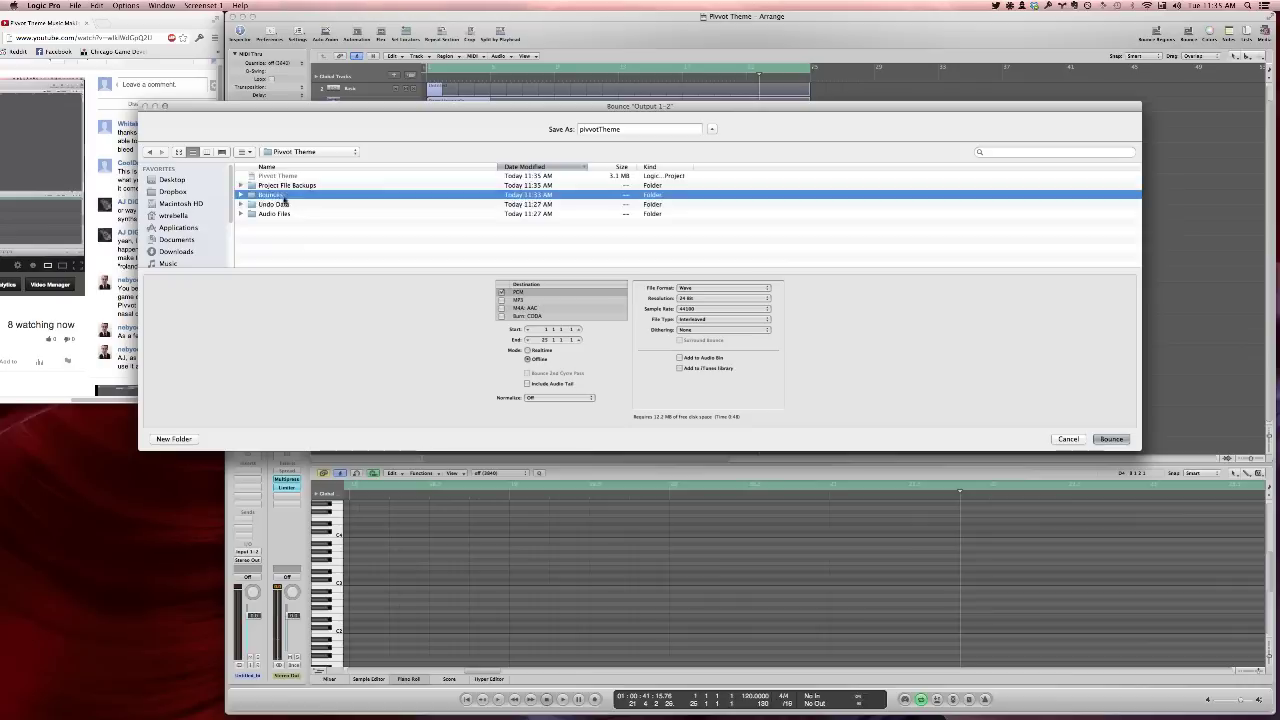
{"action": "left_click", "coordinate": [1111, 439]}
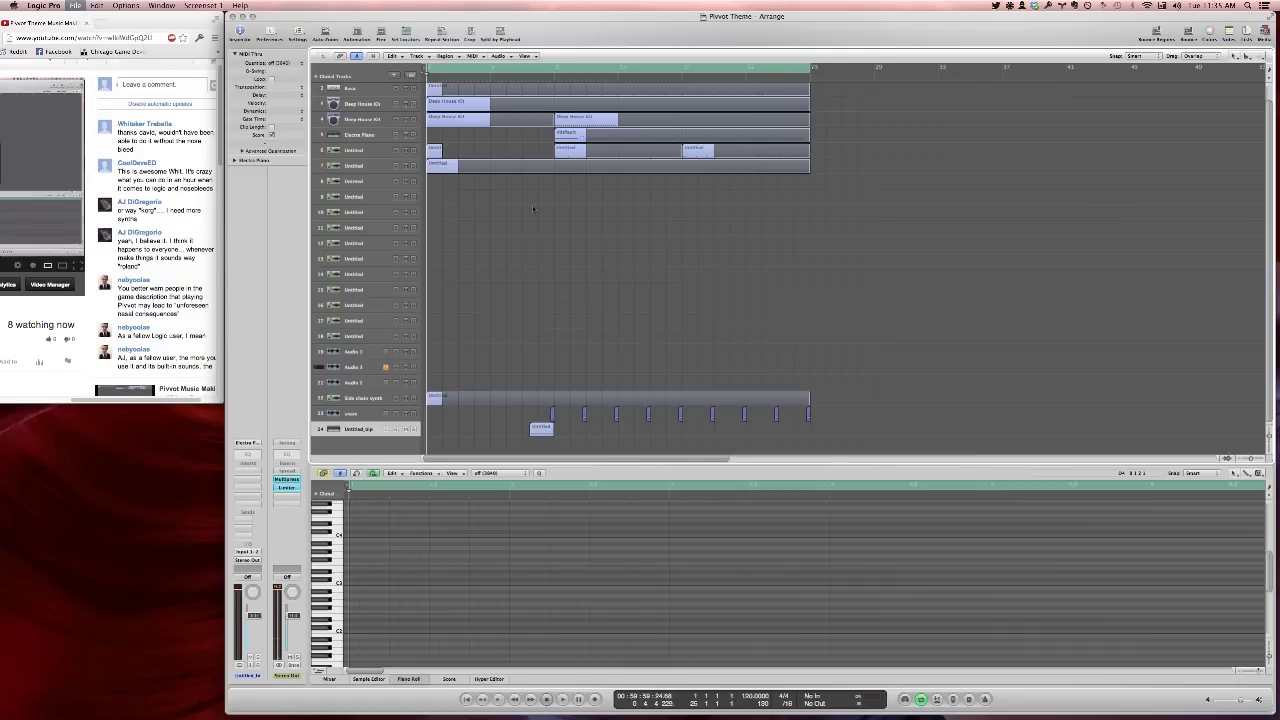
Close the Pivvot Theme project and open the Game2Song1 project from its folder inside the Logic folder
{"action": "key", "text": "super+w"}
{"action": "left_click", "coordinate": [75, 5]}
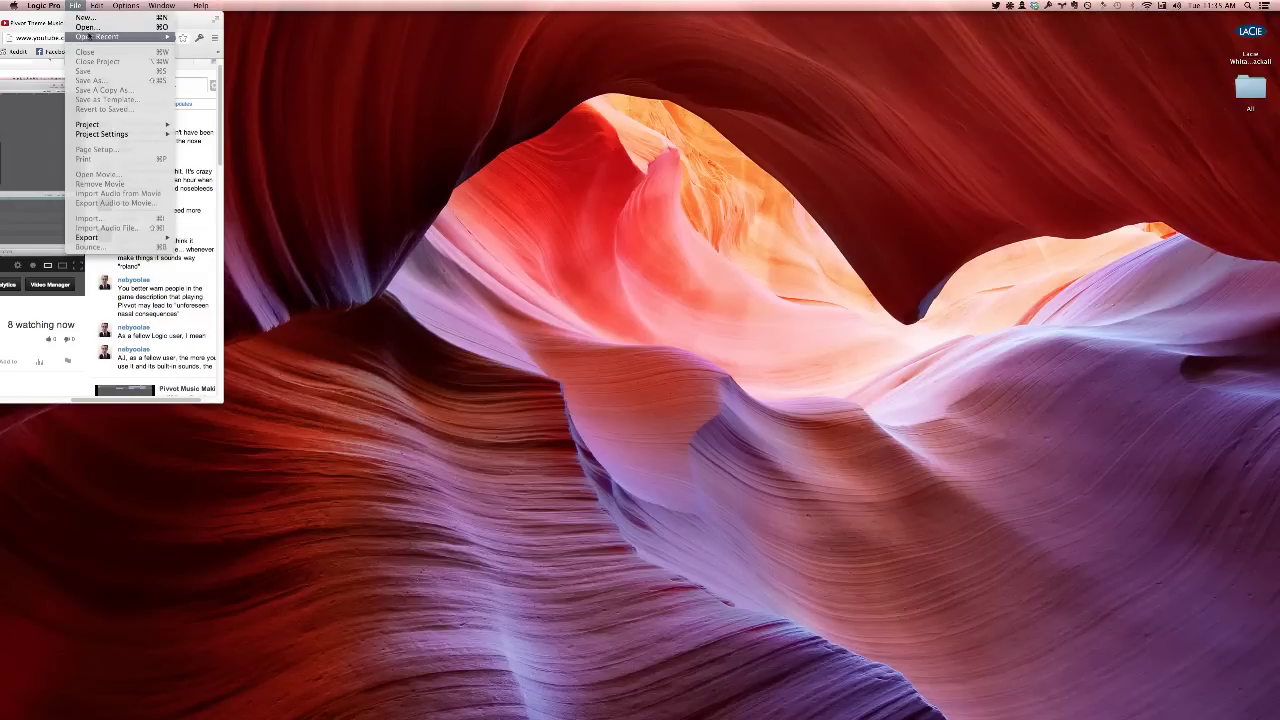
{"action": "left_click", "coordinate": [86, 27]}
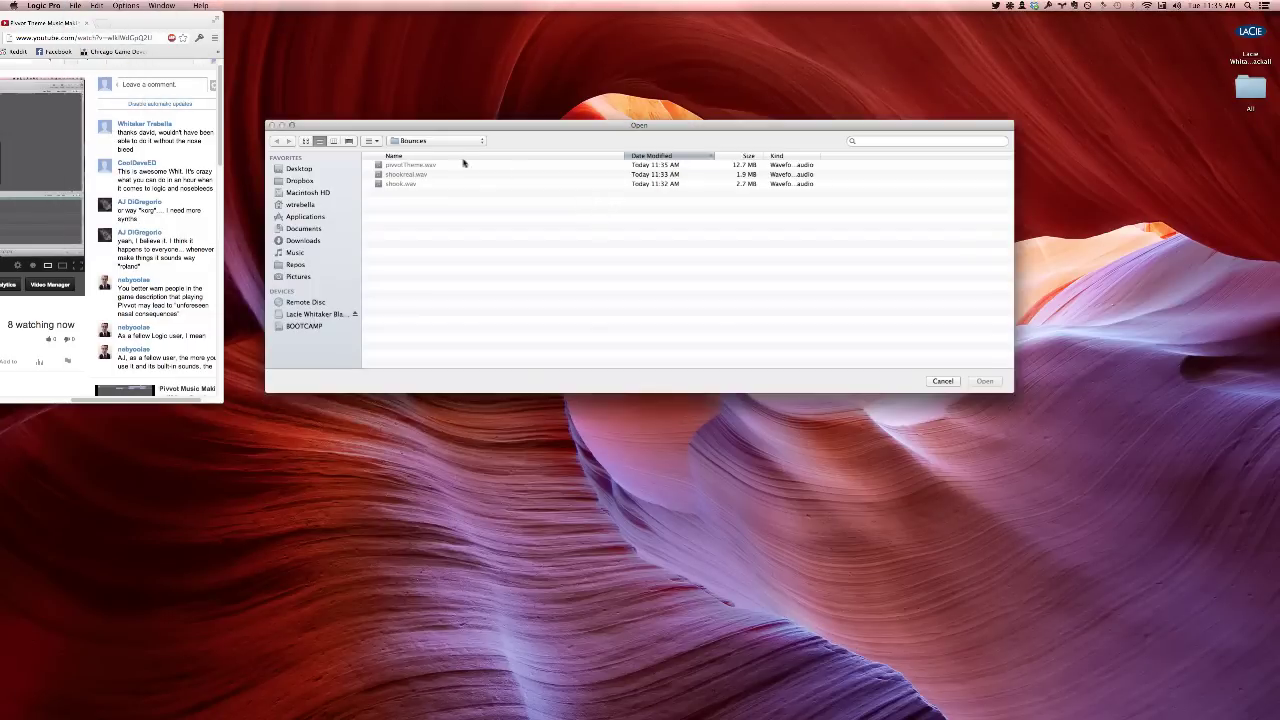
{"action": "left_click", "coordinate": [428, 148]}
{"action": "left_click", "coordinate": [428, 151]}
{"action": "left_click", "coordinate": [430, 140]}
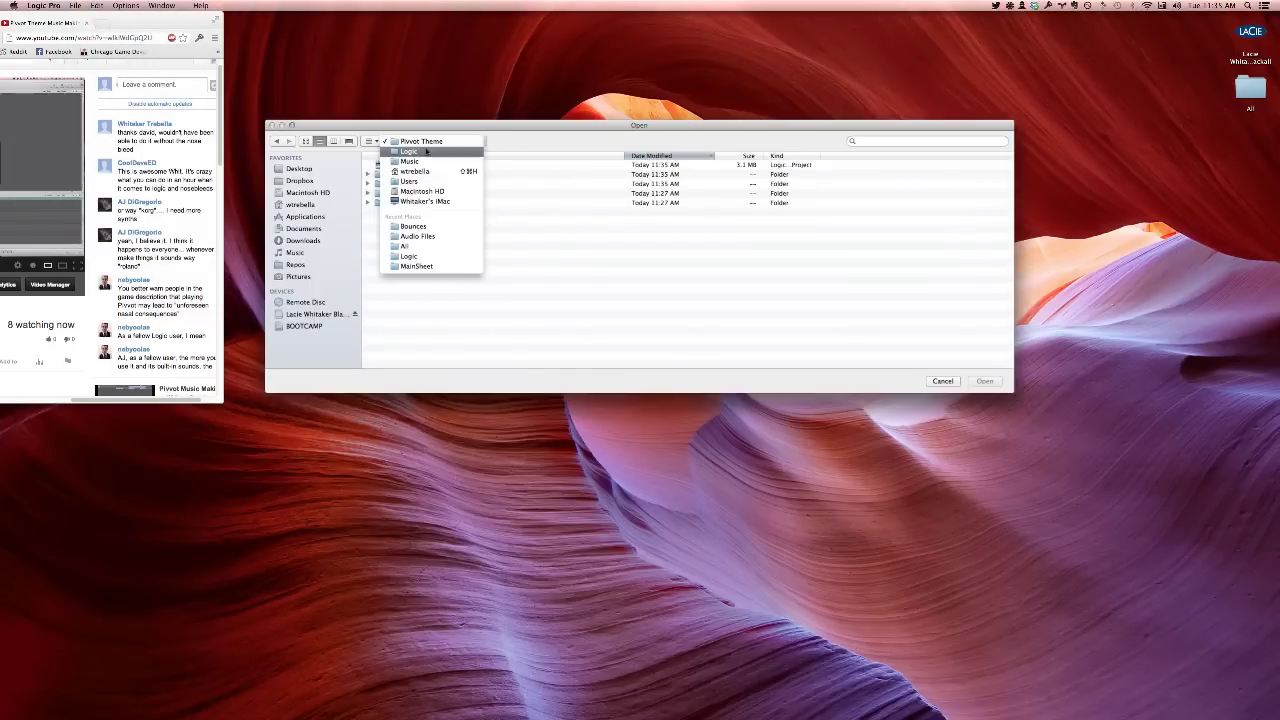
{"action": "left_click", "coordinate": [425, 151]}
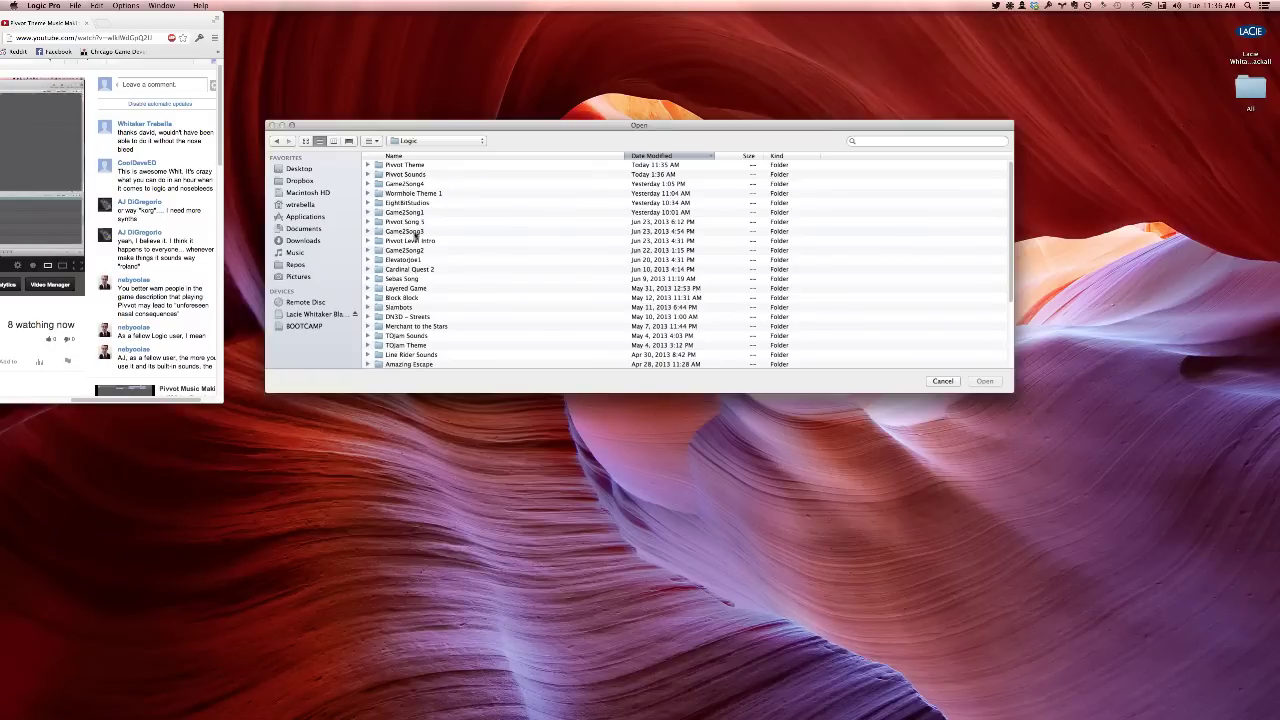
{"action": "double_click", "coordinate": [415, 212]}
{"action": "double_click", "coordinate": [405, 165]}
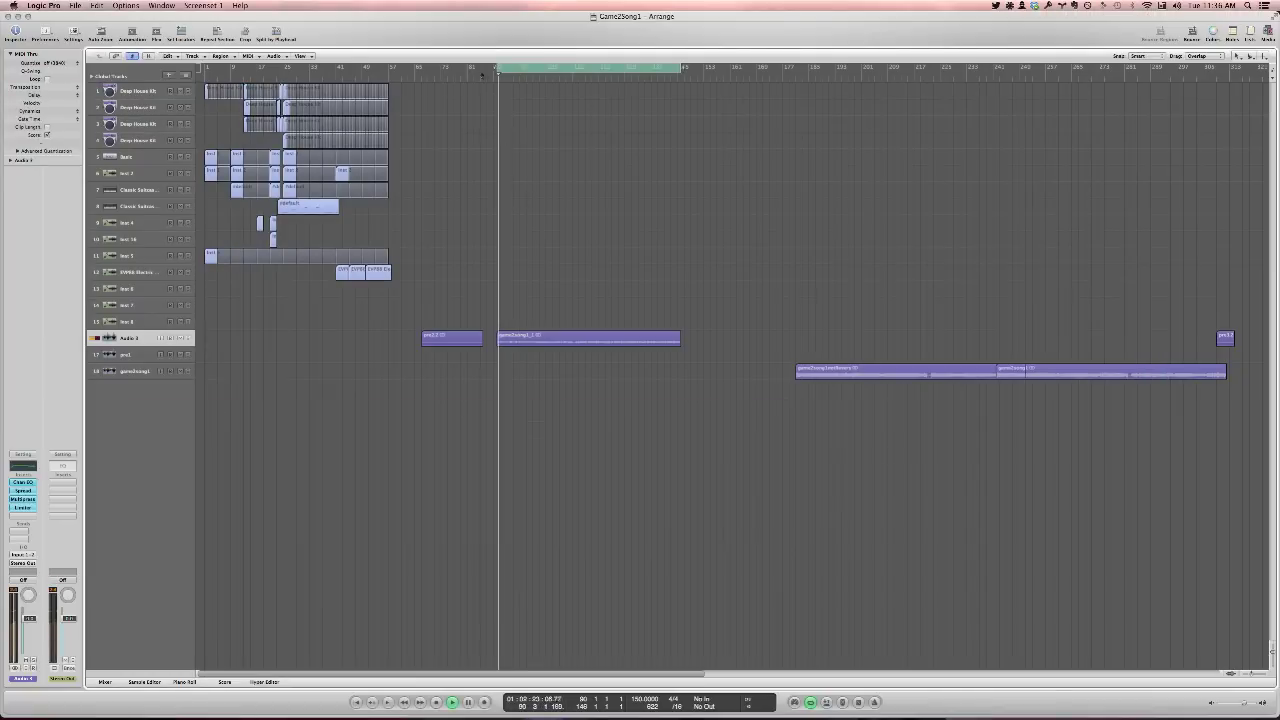
Cycle and play the full MIDI arrangement from bar 1, and turn on input monitoring for the audio track below it
{"action": "key", "text": "space"}
{"action": "left_click_drag", "start_coordinate": [205, 68], "coordinate": [392, 70]}
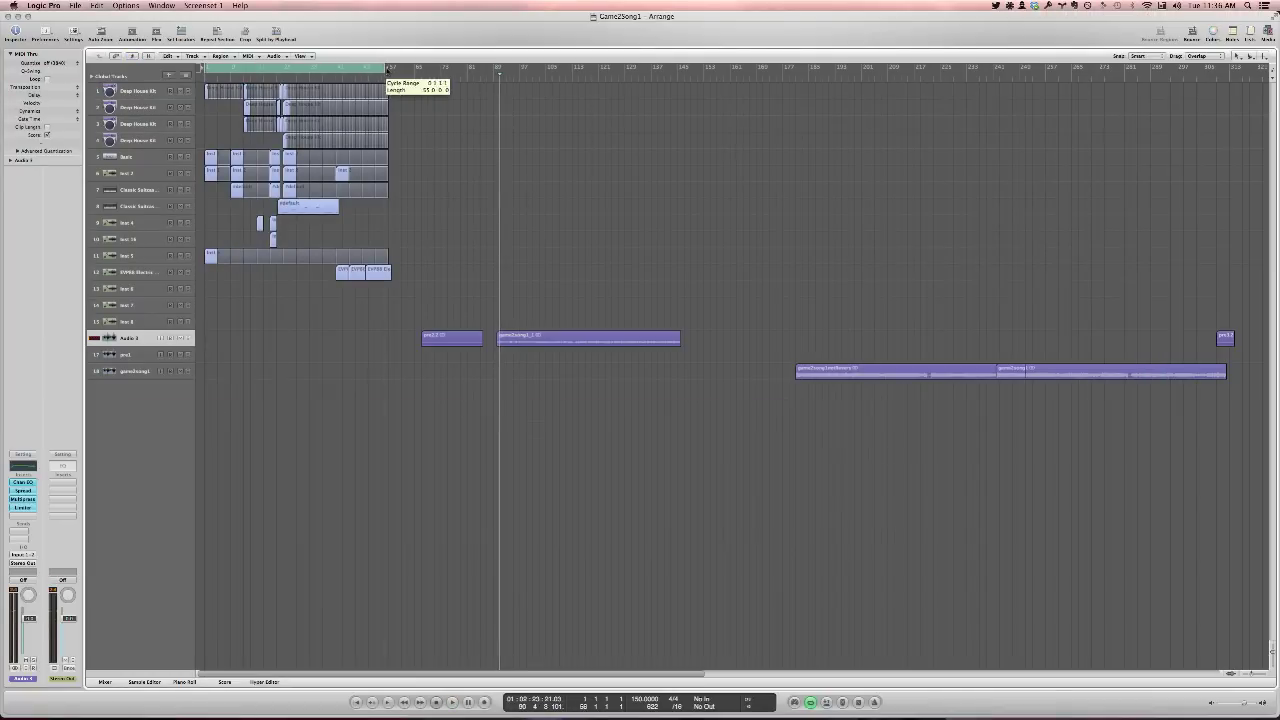
{"action": "key", "text": "space"}
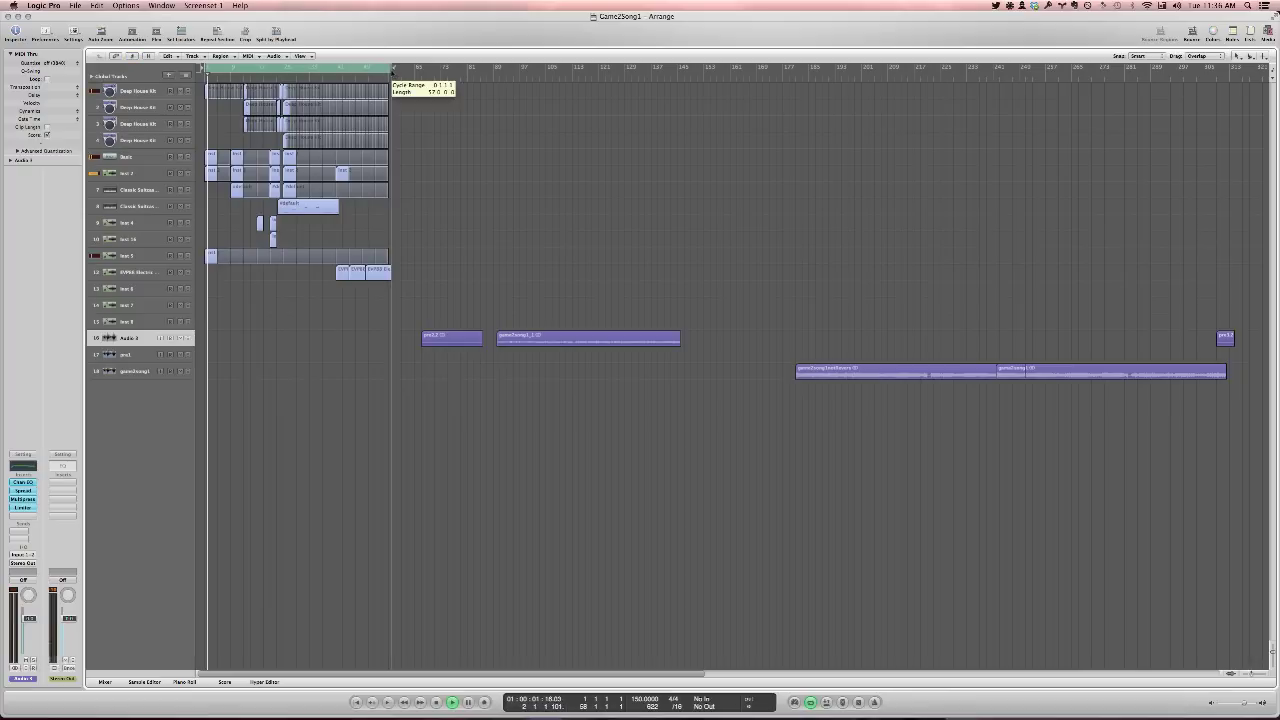
{"action": "left_click_drag", "start_coordinate": [455, 425], "coordinate": [251, 100]}
{"action": "left_click", "coordinate": [162, 485]}
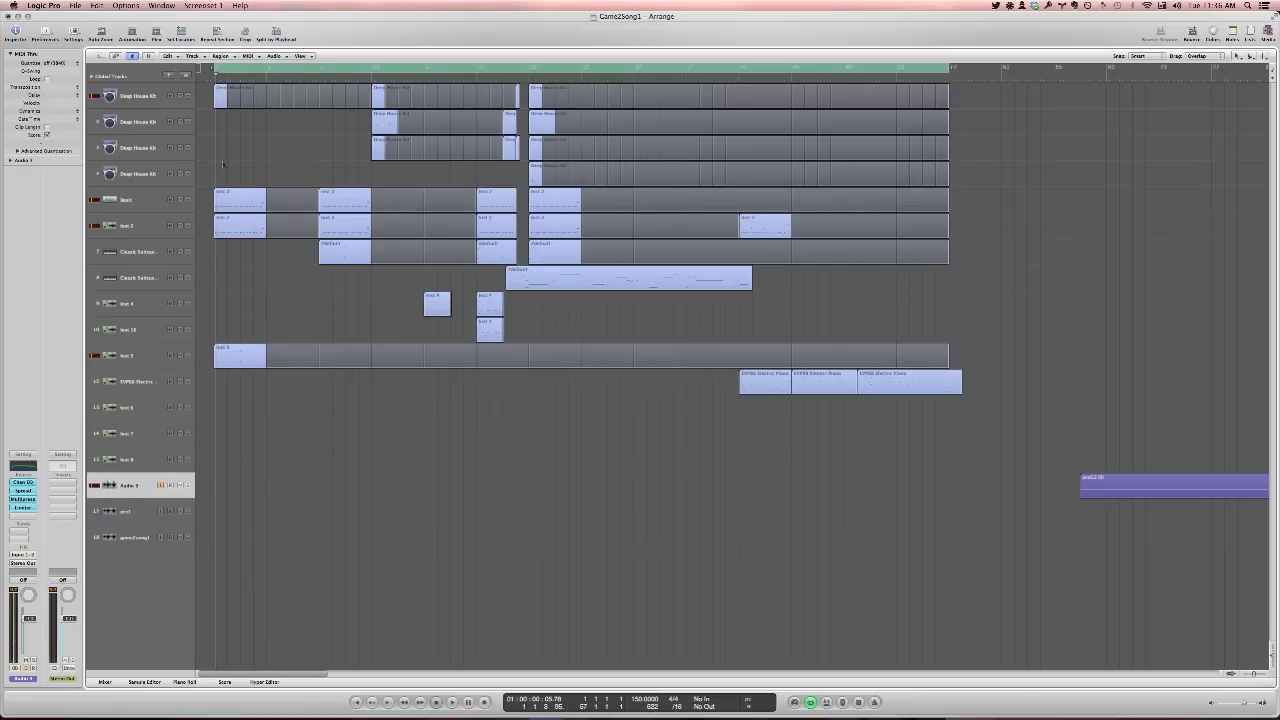
Resize and reposition the Arrange window beside the browser's comment stream, and mute the input-monitored audio track
{"action": "mouse_move", "coordinate": [640, 718]}
{"action": "left_click_drag", "start_coordinate": [1275, 713], "coordinate": [987, 711]}
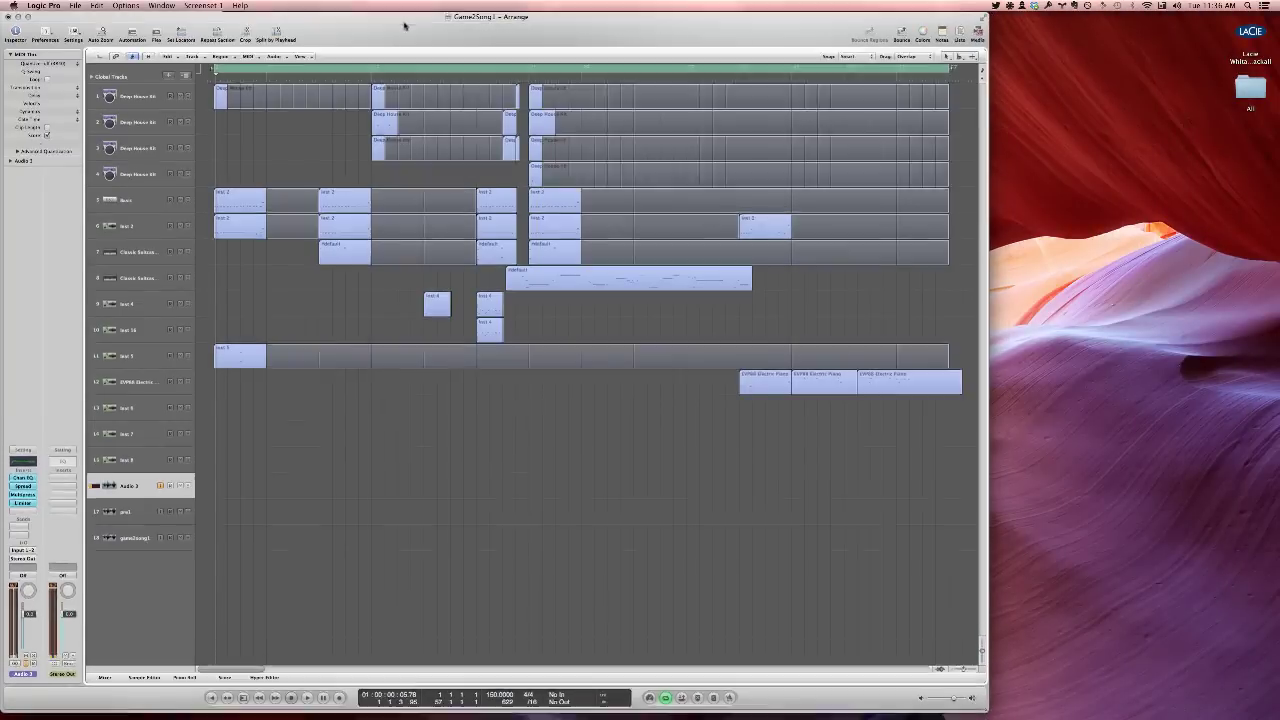
{"action": "left_click_drag", "start_coordinate": [405, 25], "coordinate": [635, 25]}
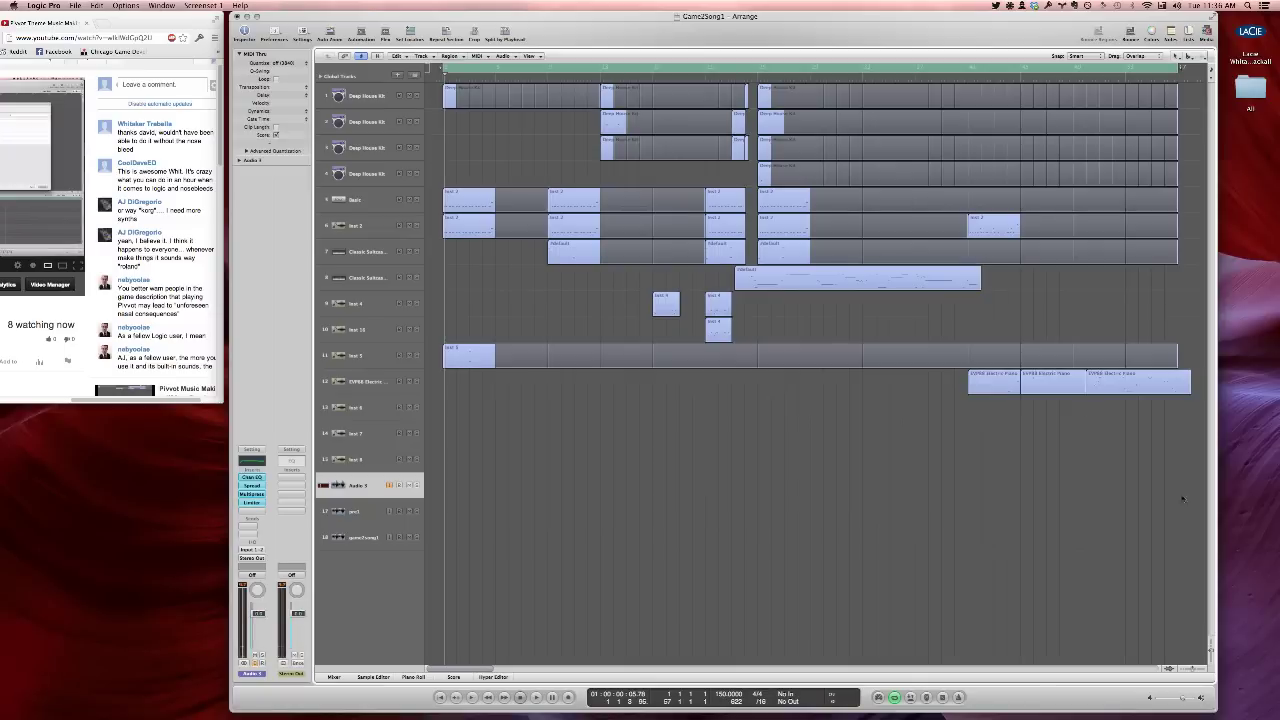
{"action": "left_click_drag", "start_coordinate": [1221, 712], "coordinate": [1261, 712]}
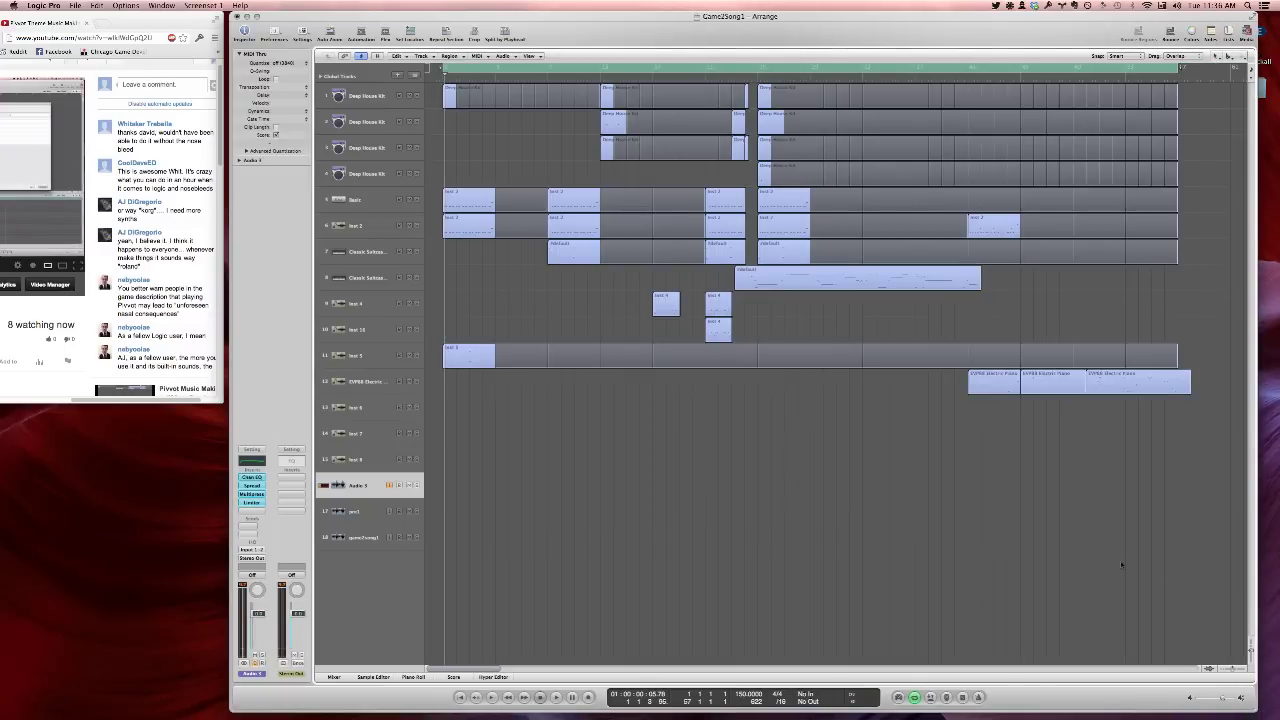
{"action": "left_click", "coordinate": [410, 486]}
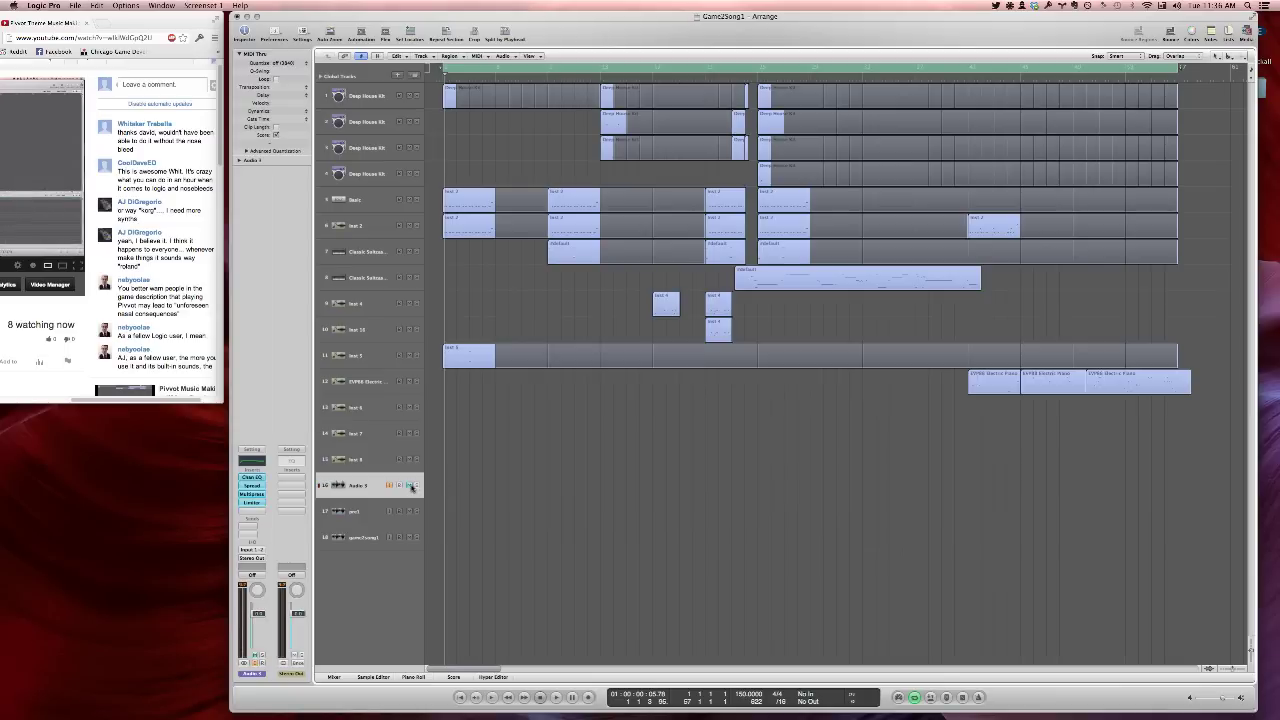
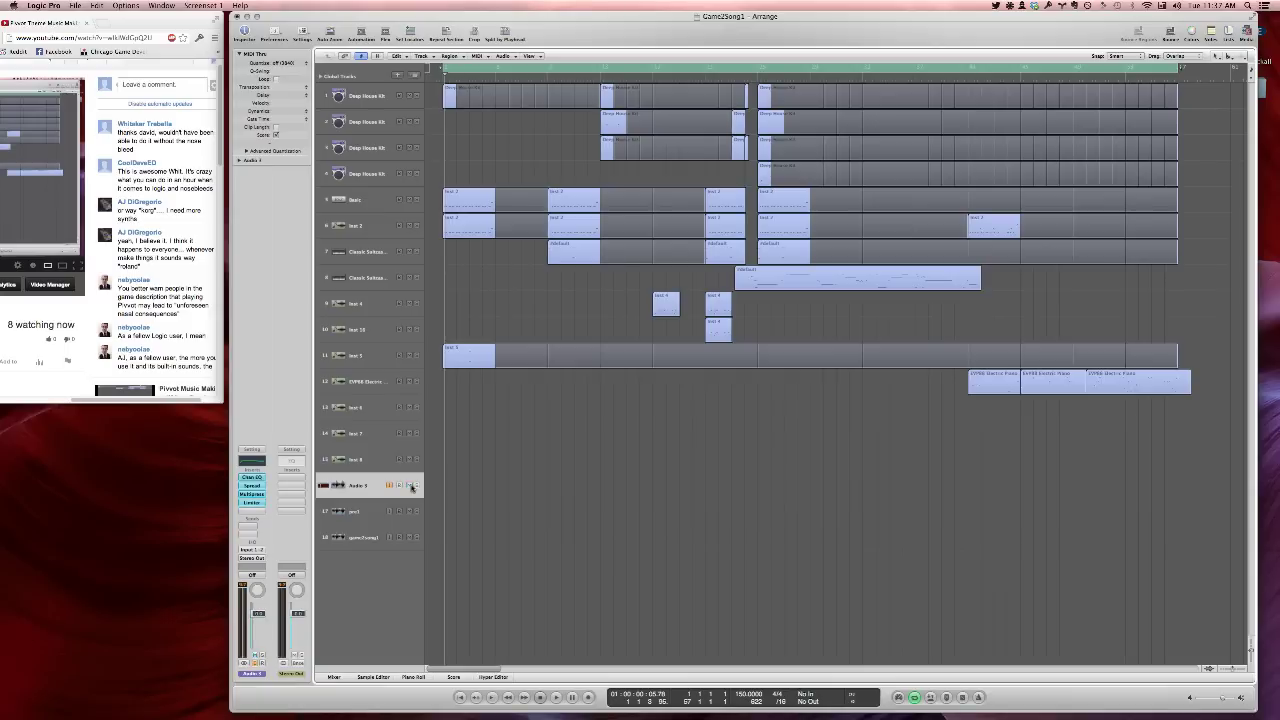
Switch to Twitter and view the home timeline
{"action": "mouse_move", "coordinate": [206, 712]}
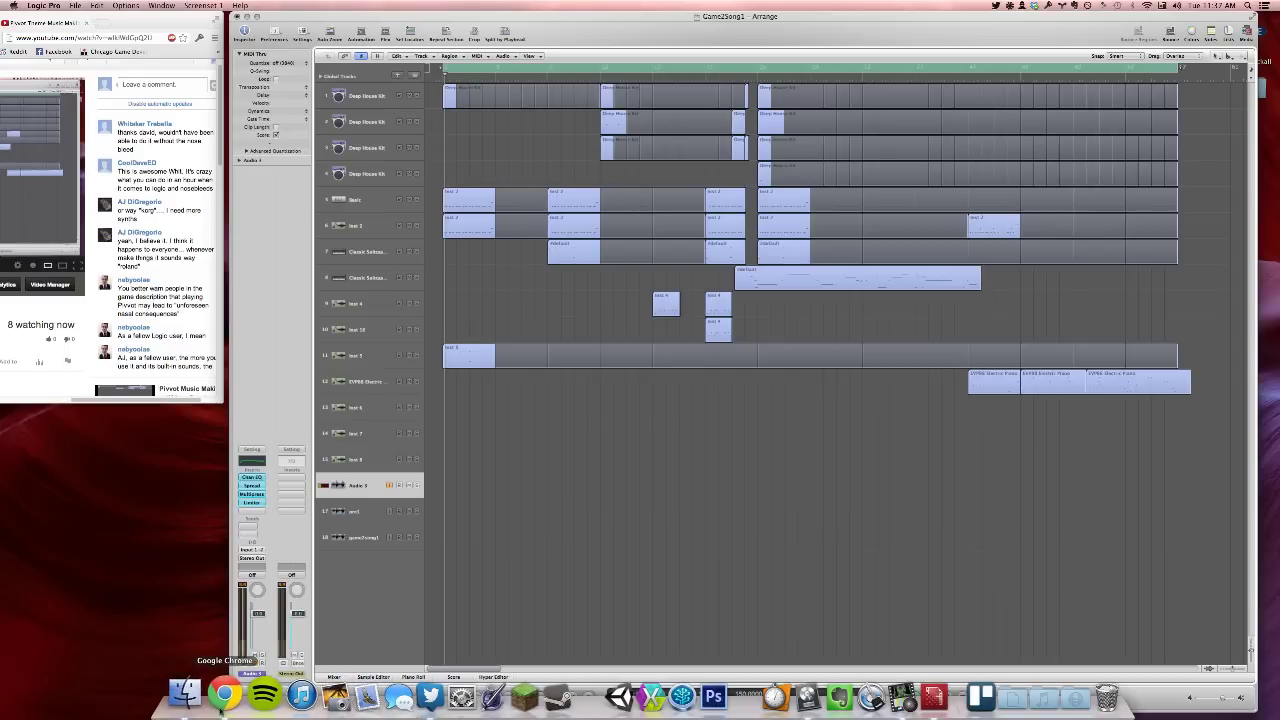
{"action": "left_click", "coordinate": [228, 694]}
{"action": "left_click", "coordinate": [409, 692]}
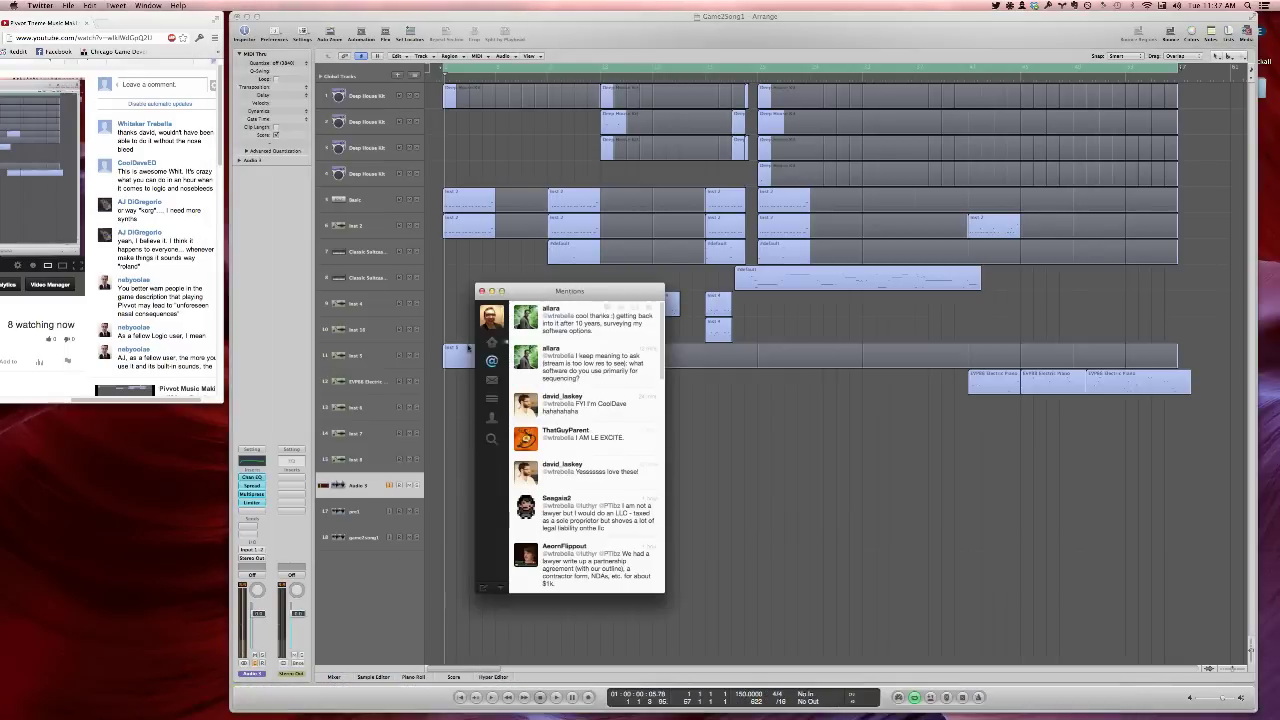
{"action": "scroll", "coordinate": [523, 338], "scroll_direction": "up", "scroll_amount": 2}
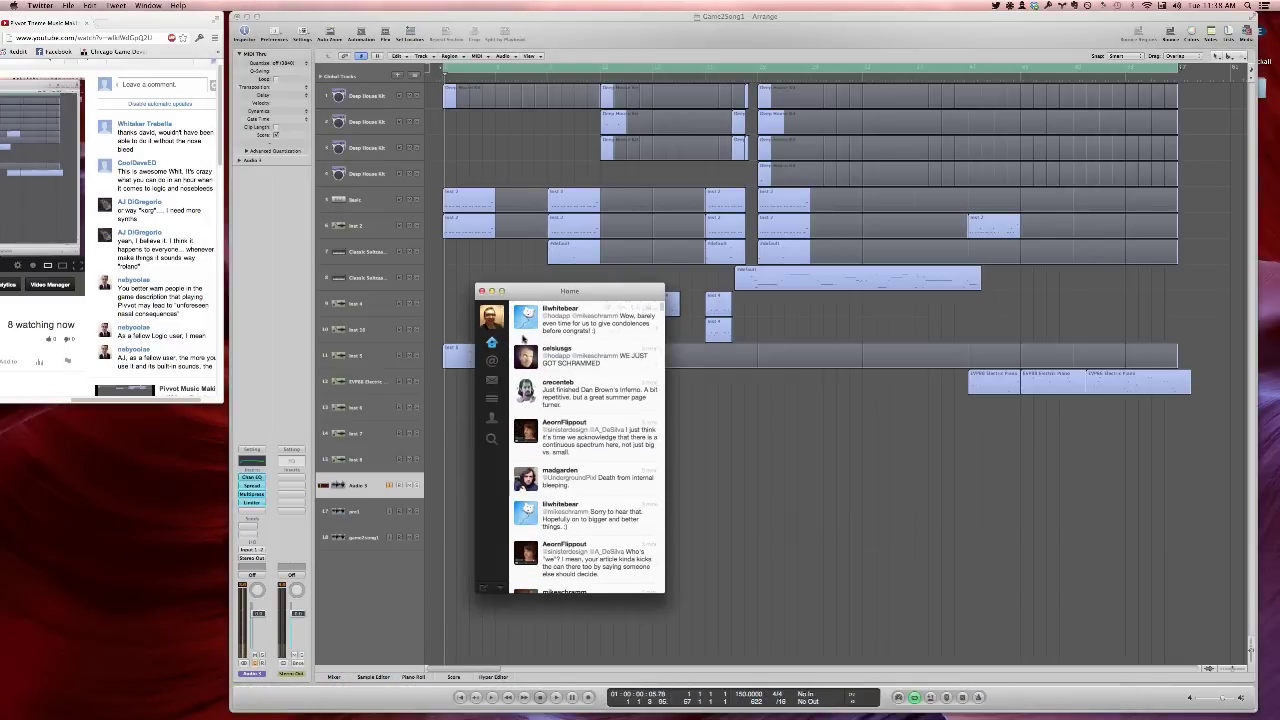
Browse the Twitter home timeline and open the Vine link in the "Fruit snack." tweet
{"action": "scroll", "coordinate": [568, 425], "scroll_direction": "down", "scroll_amount": 10}
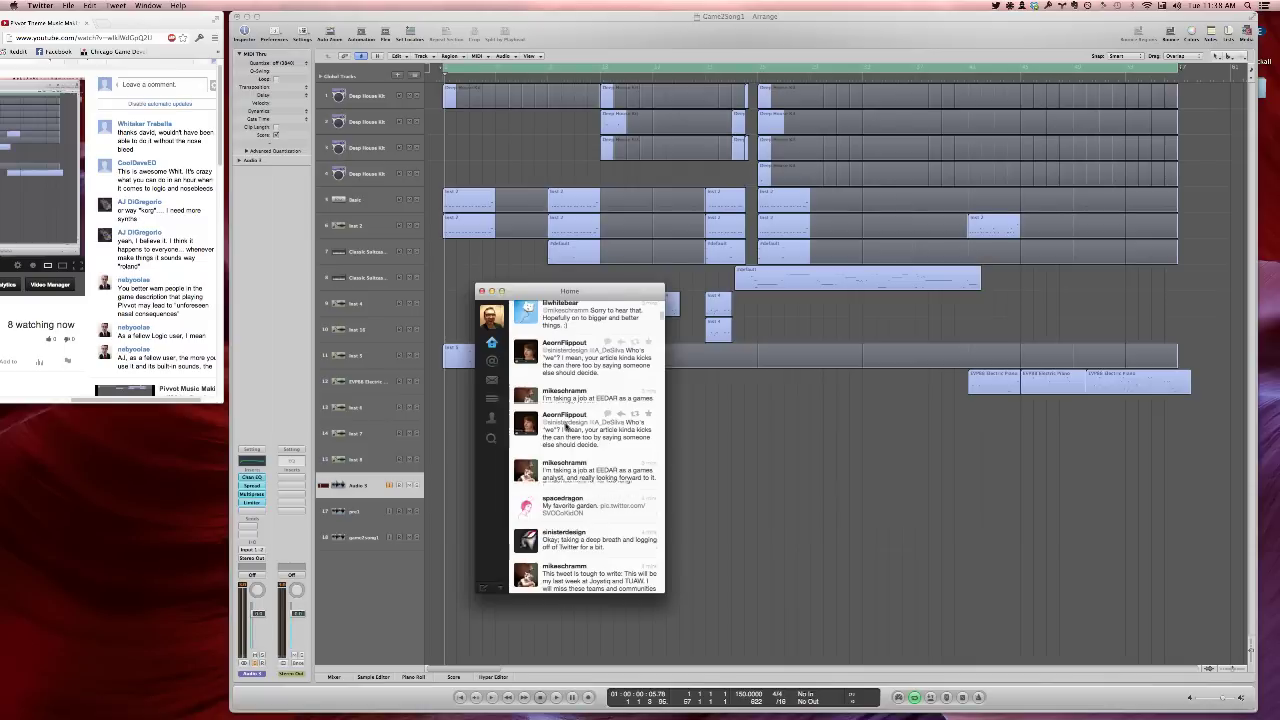
{"action": "scroll", "coordinate": [566, 425], "scroll_direction": "down", "scroll_amount": 2}
{"action": "scroll", "coordinate": [576, 428], "scroll_direction": "down", "scroll_amount": 15}
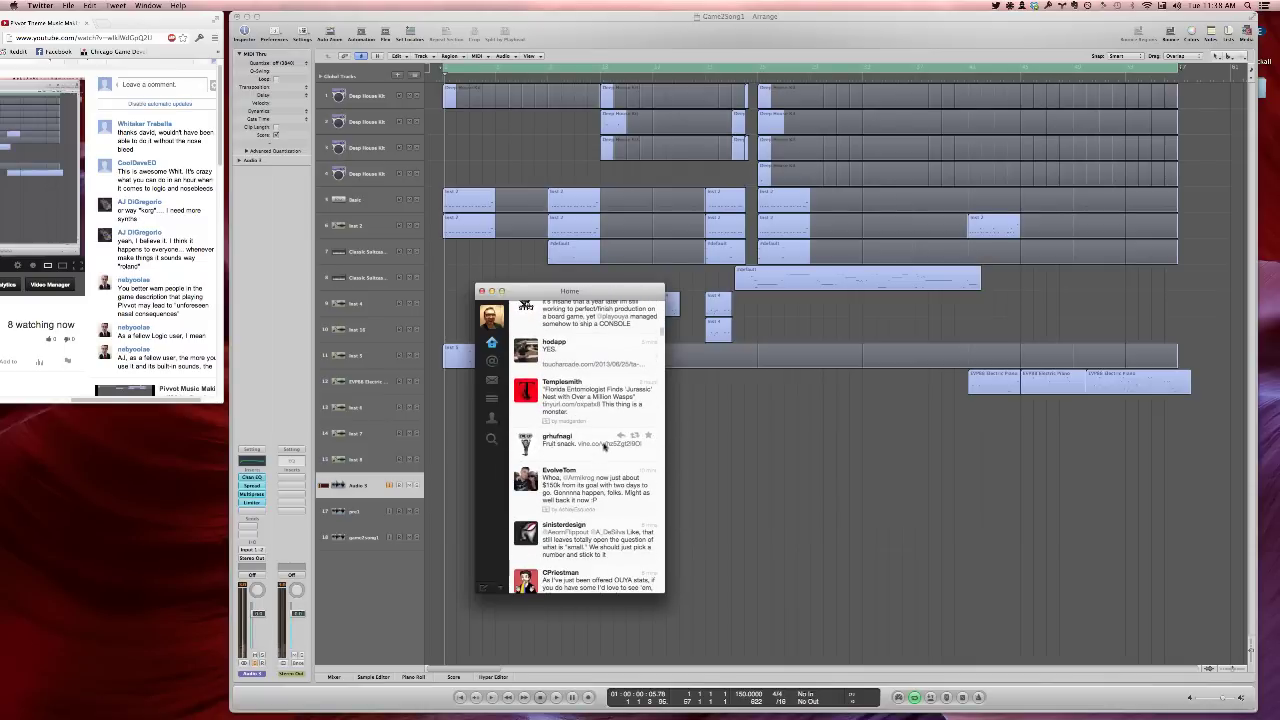
{"action": "left_click_drag", "start_coordinate": [585, 288], "coordinate": [739, 209]}
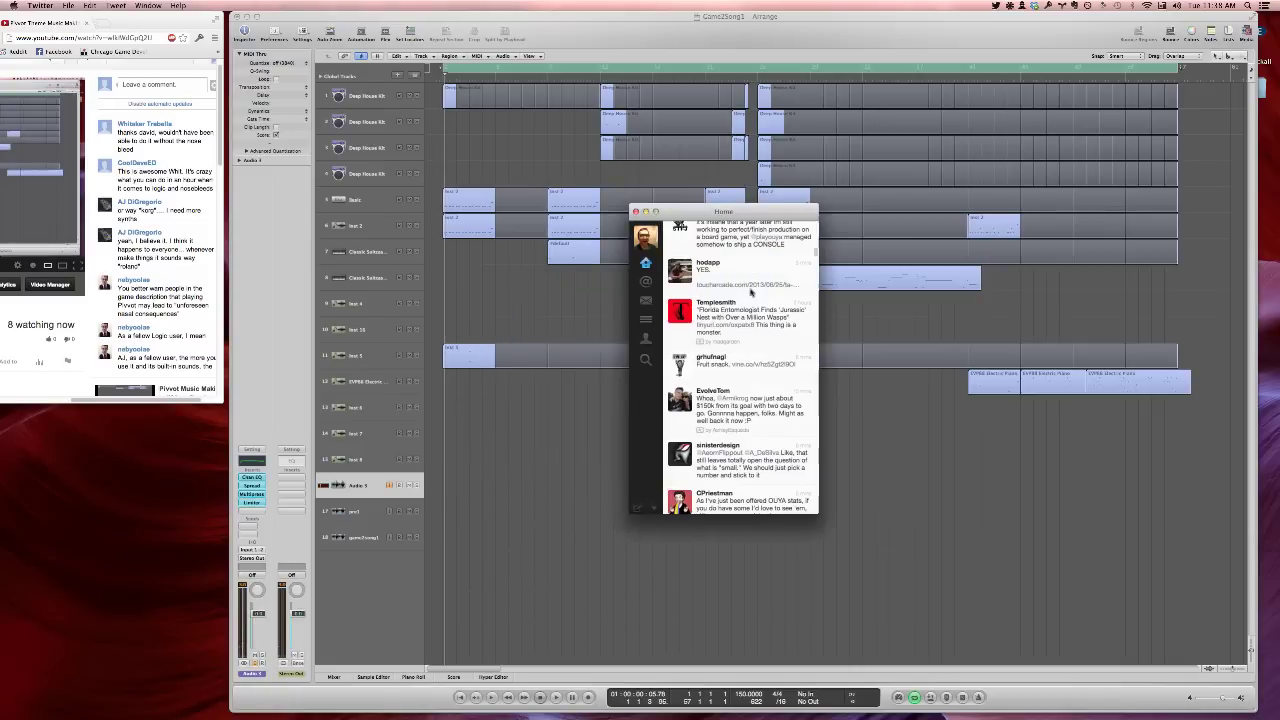
{"action": "left_click", "coordinate": [744, 366]}
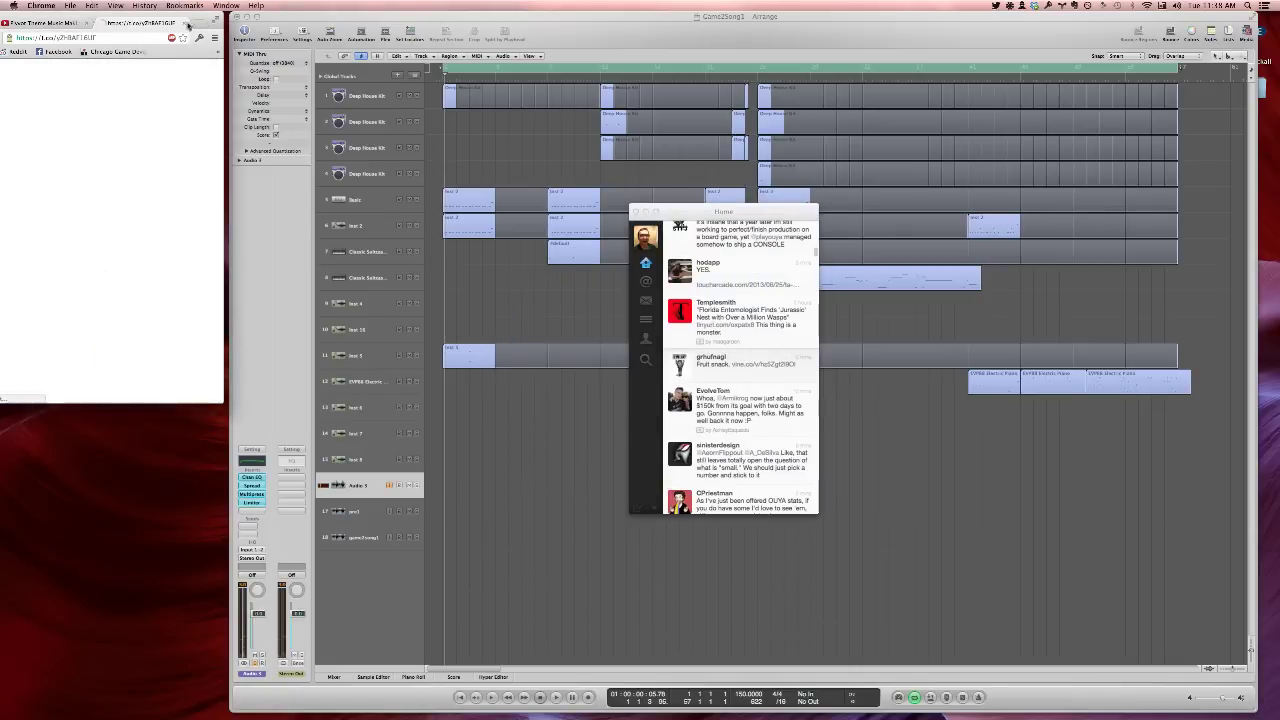
Watch the Vine clip unmuted in its own enlarged browser window, and close that window
{"action": "left_click_drag", "start_coordinate": [170, 22], "coordinate": [510, 66]}
{"action": "left_click_drag", "start_coordinate": [660, 443], "coordinate": [1006, 504]}
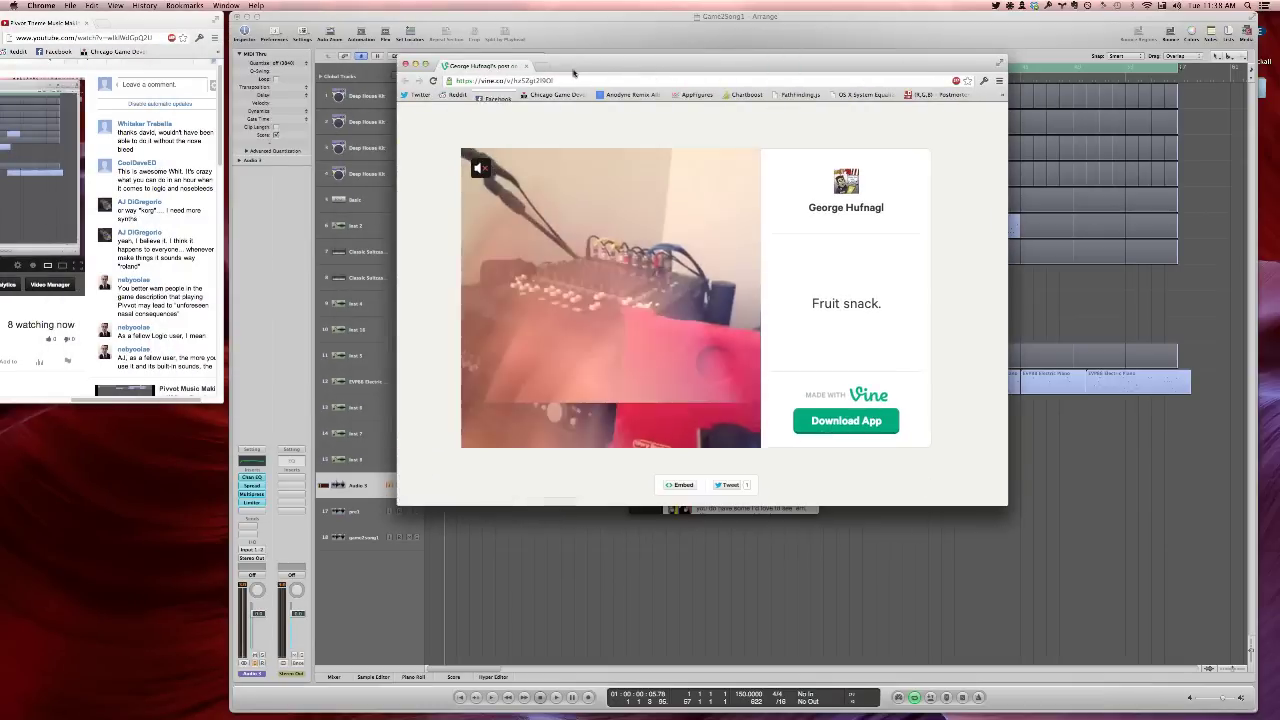
{"action": "left_click_drag", "start_coordinate": [571, 70], "coordinate": [571, 85]}
{"action": "left_click", "coordinate": [478, 185]}
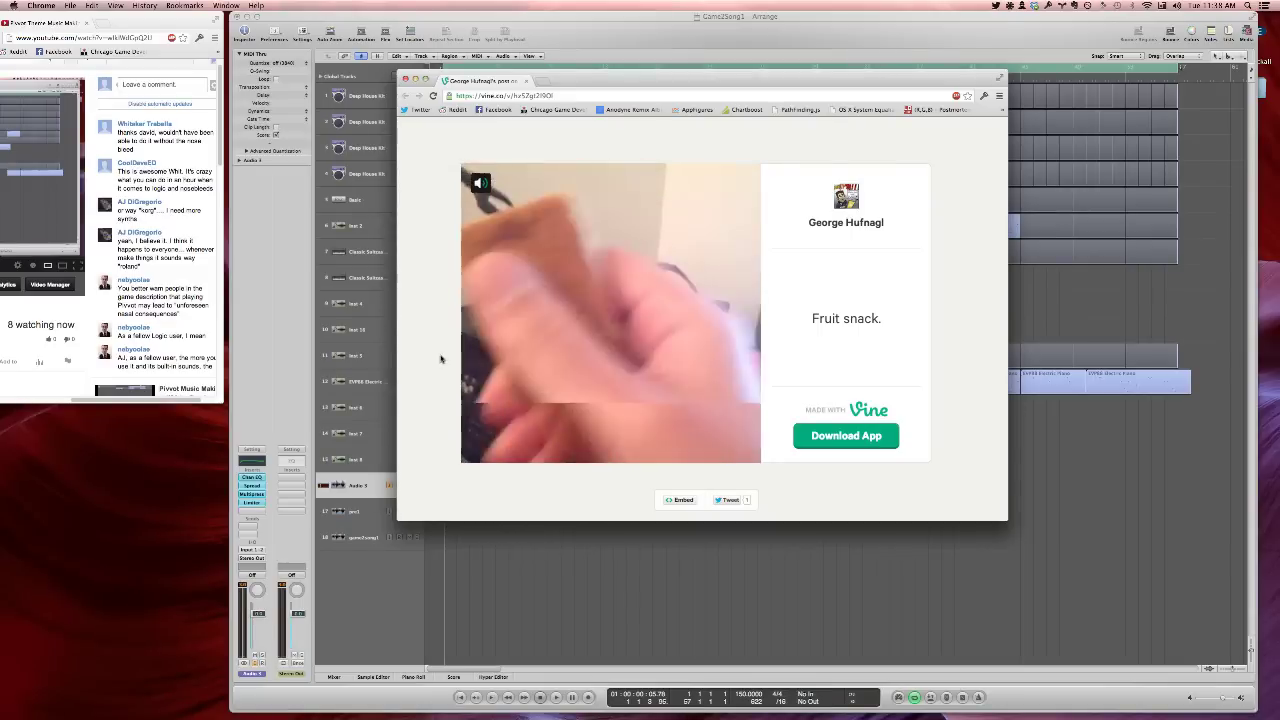
{"action": "key", "text": "super+w"}
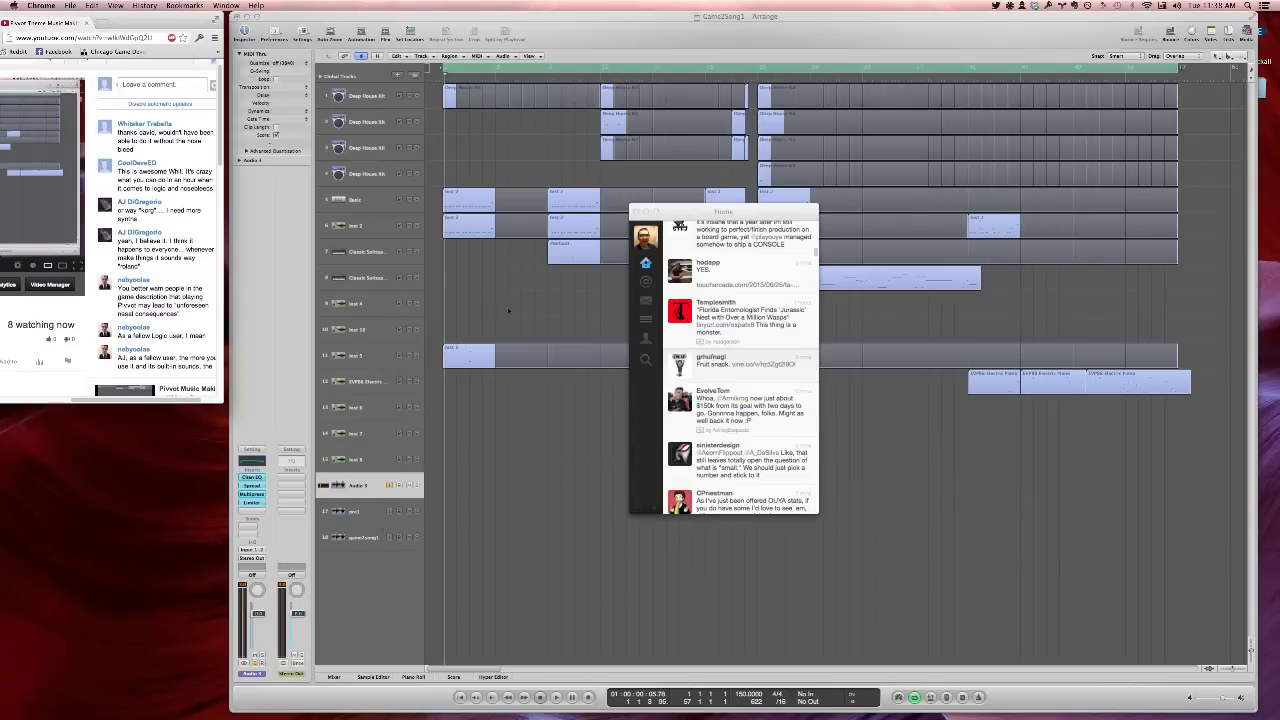
Retweet the "Fruit snack." tweet and hide Twitter to return to the Game2Song1 arrangement
{"action": "left_click", "coordinate": [722, 371]}
{"action": "left_click", "coordinate": [786, 357]}
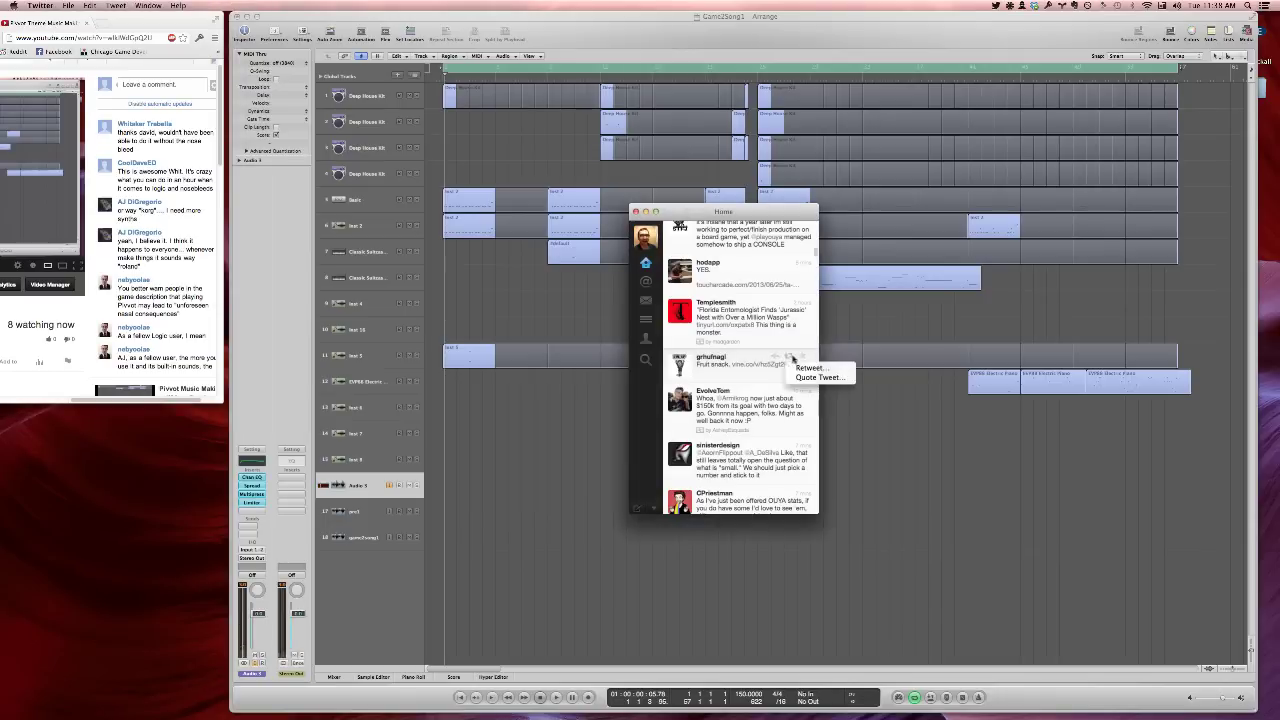
{"action": "left_click", "coordinate": [808, 370]}
{"action": "left_click", "coordinate": [813, 399]}
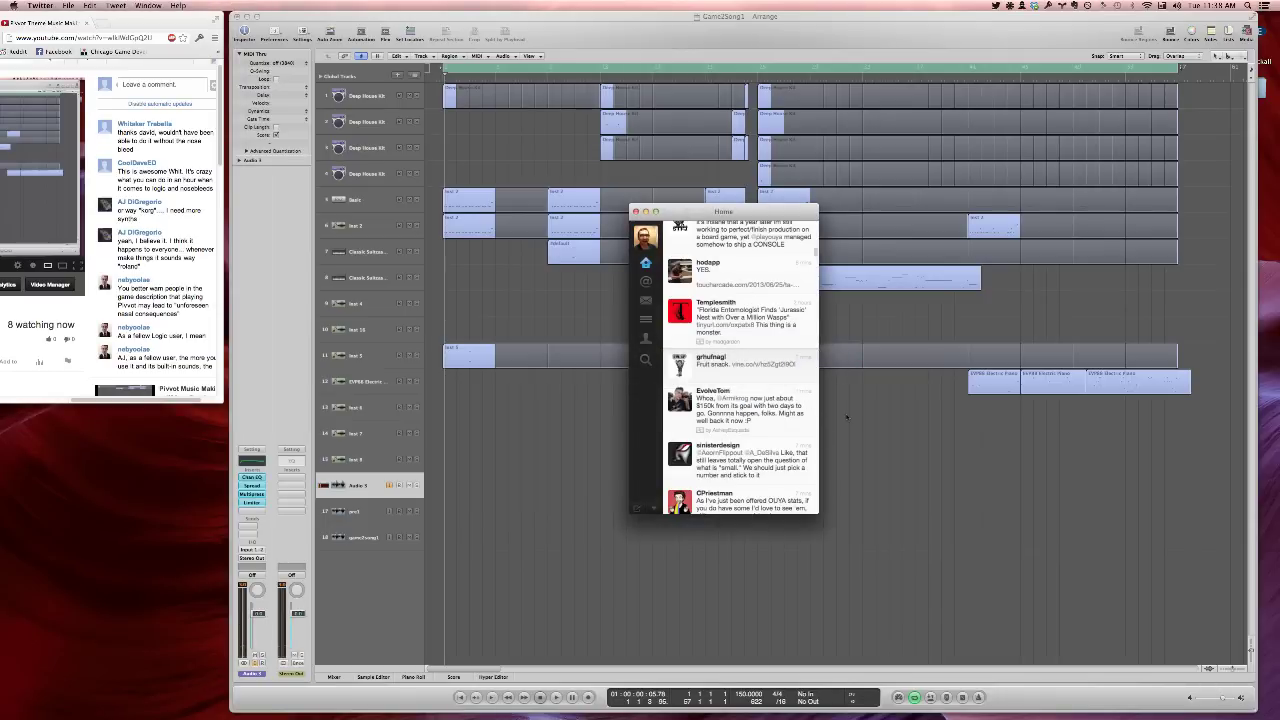
{"action": "key", "text": "super+h"}
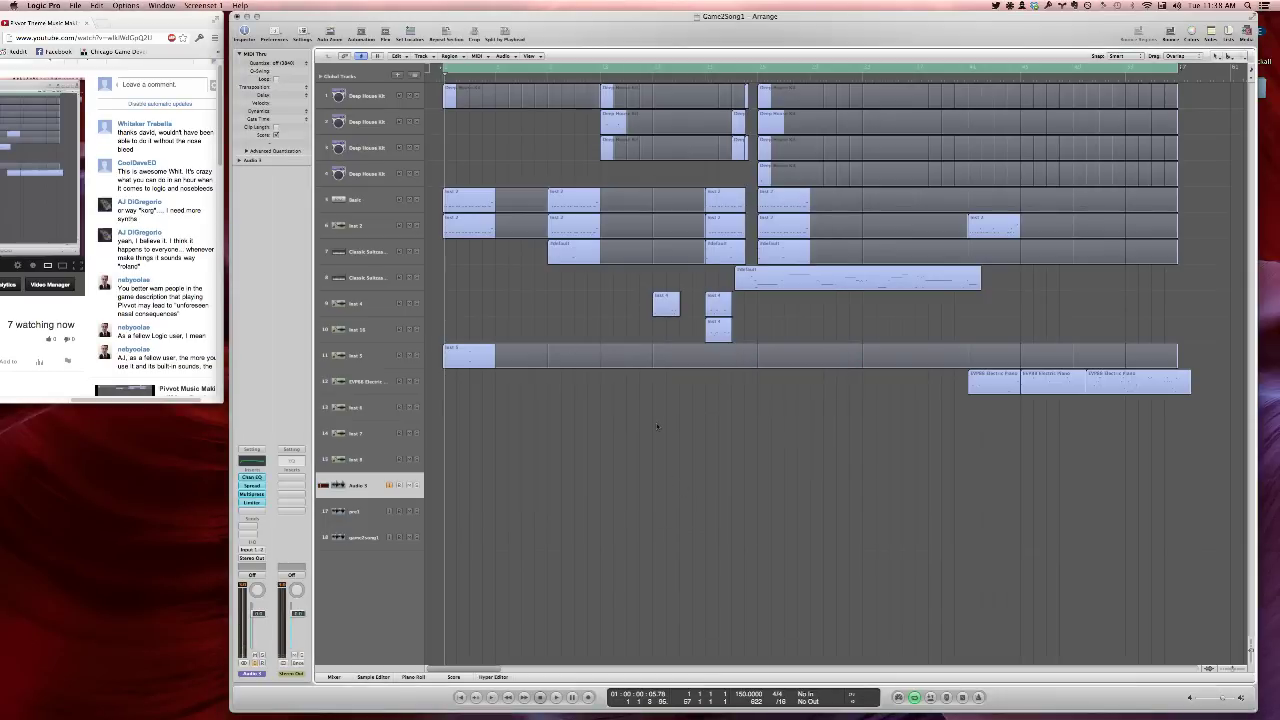
Solo the Inst 2 track during playback, deepen the mid-frequency cut in its Channel EQ to -24 dB, and close the EQ
{"action": "key", "text": "space"}
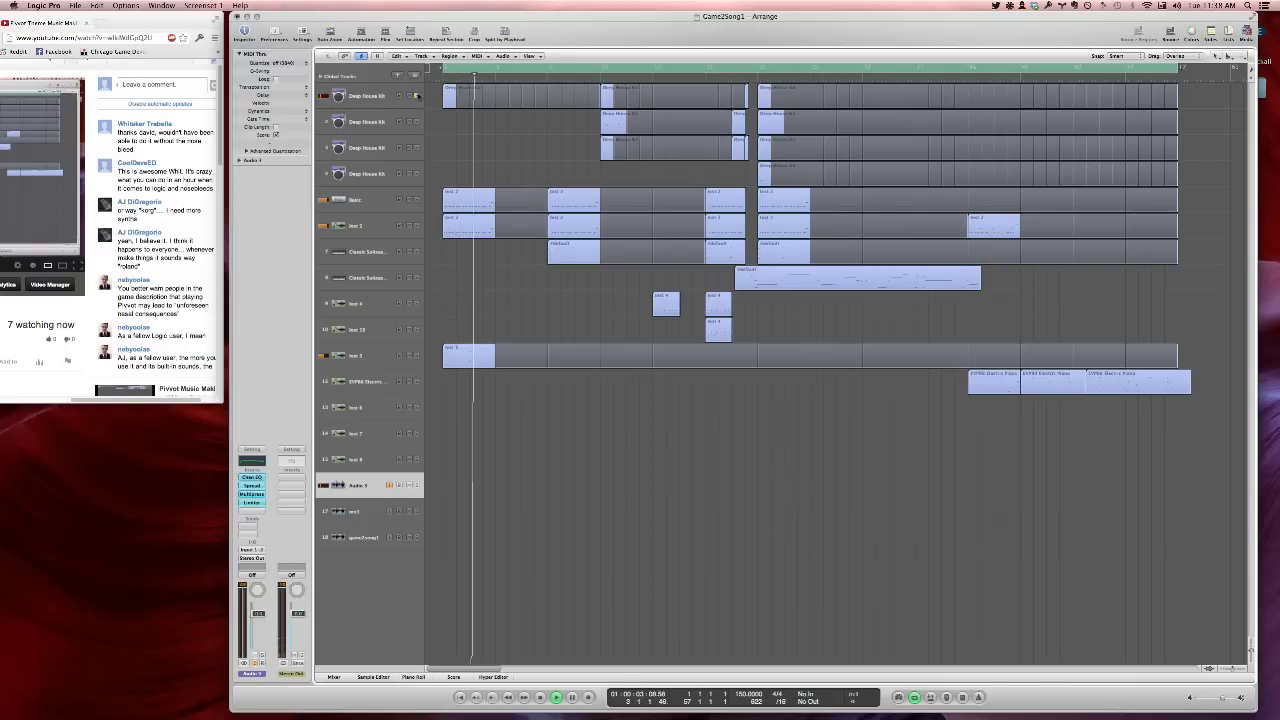
{"action": "left_click", "coordinate": [418, 226]}
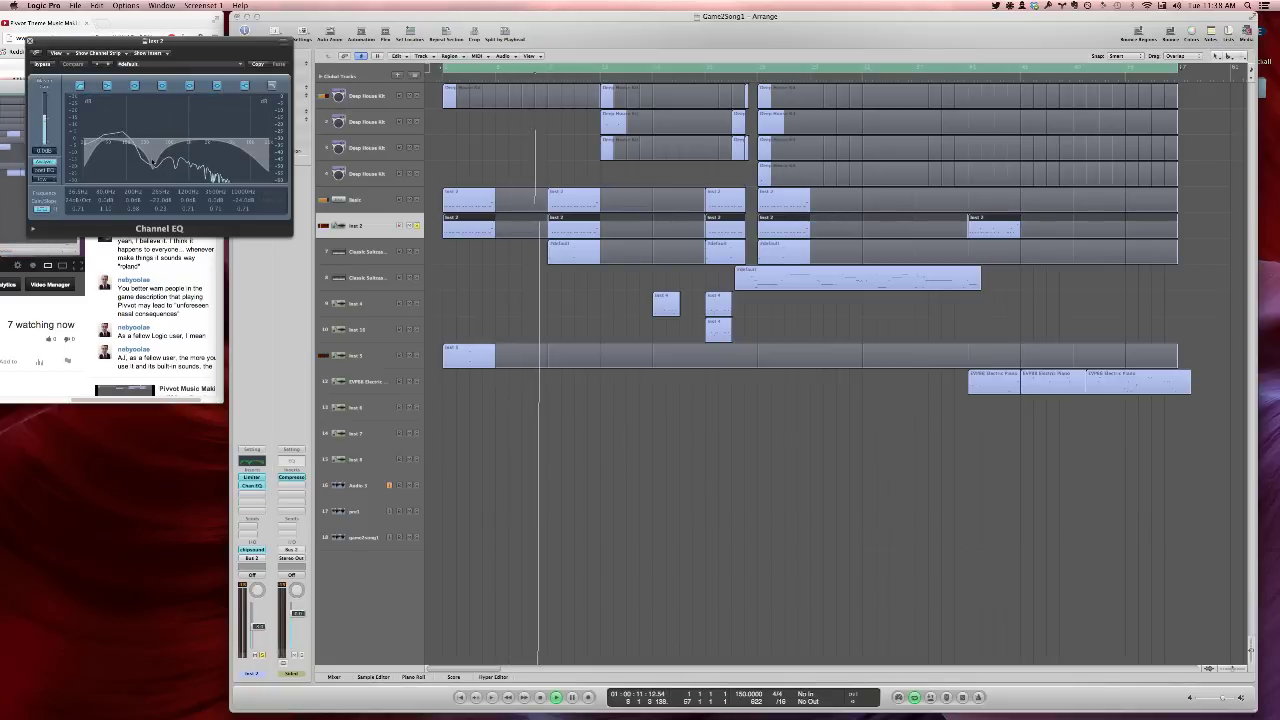
{"action": "left_click_drag", "start_coordinate": [160, 40], "coordinate": [364, 183]}
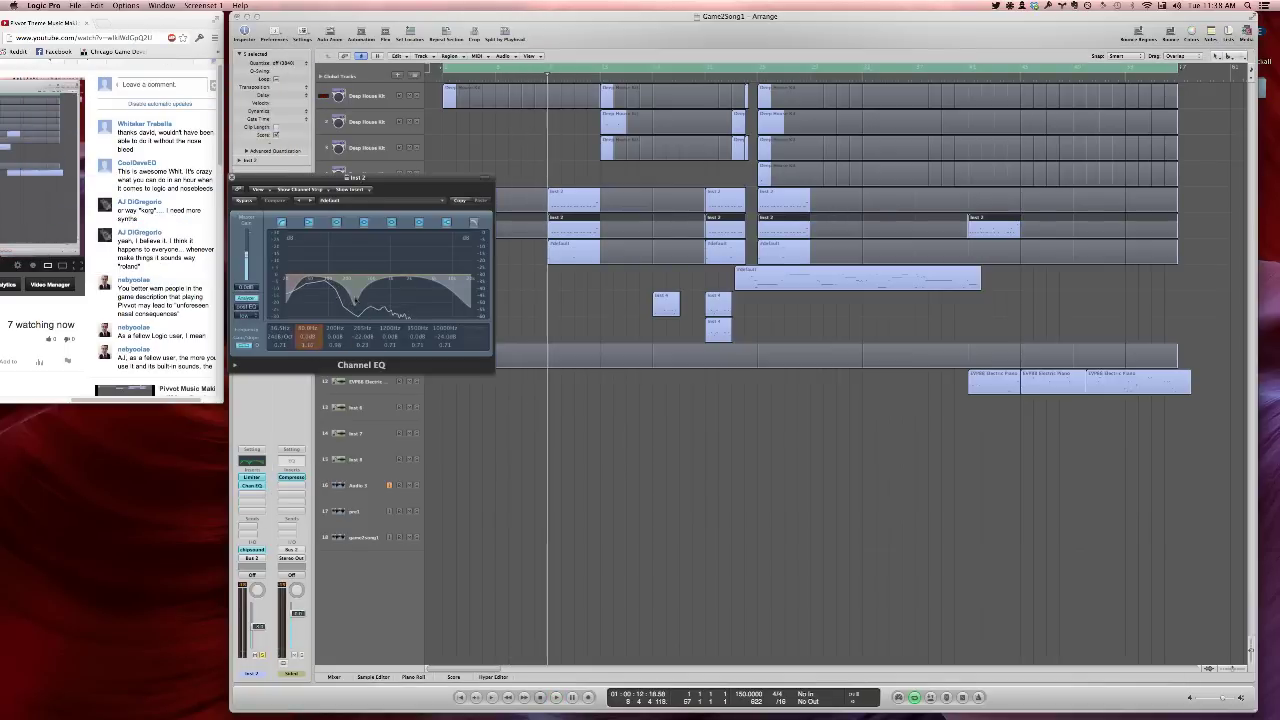
{"action": "left_click_drag", "start_coordinate": [370, 296], "coordinate": [378, 322]}
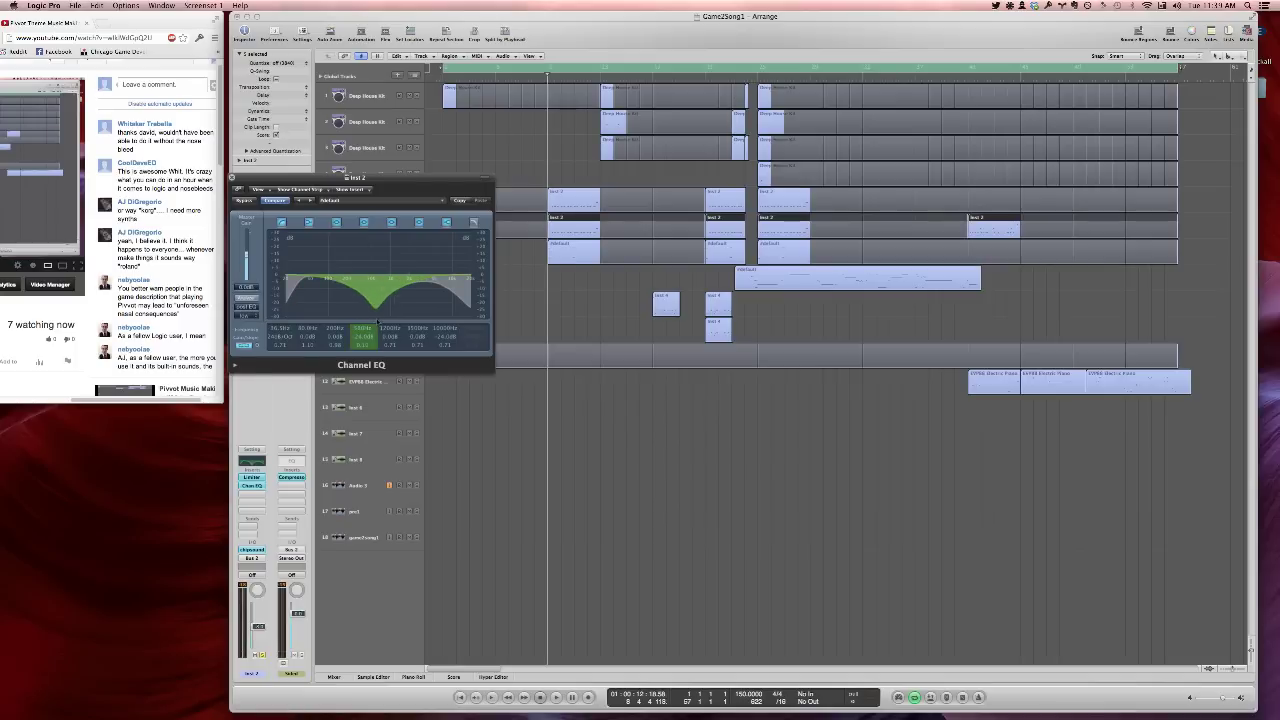
{"action": "key", "text": "space"}
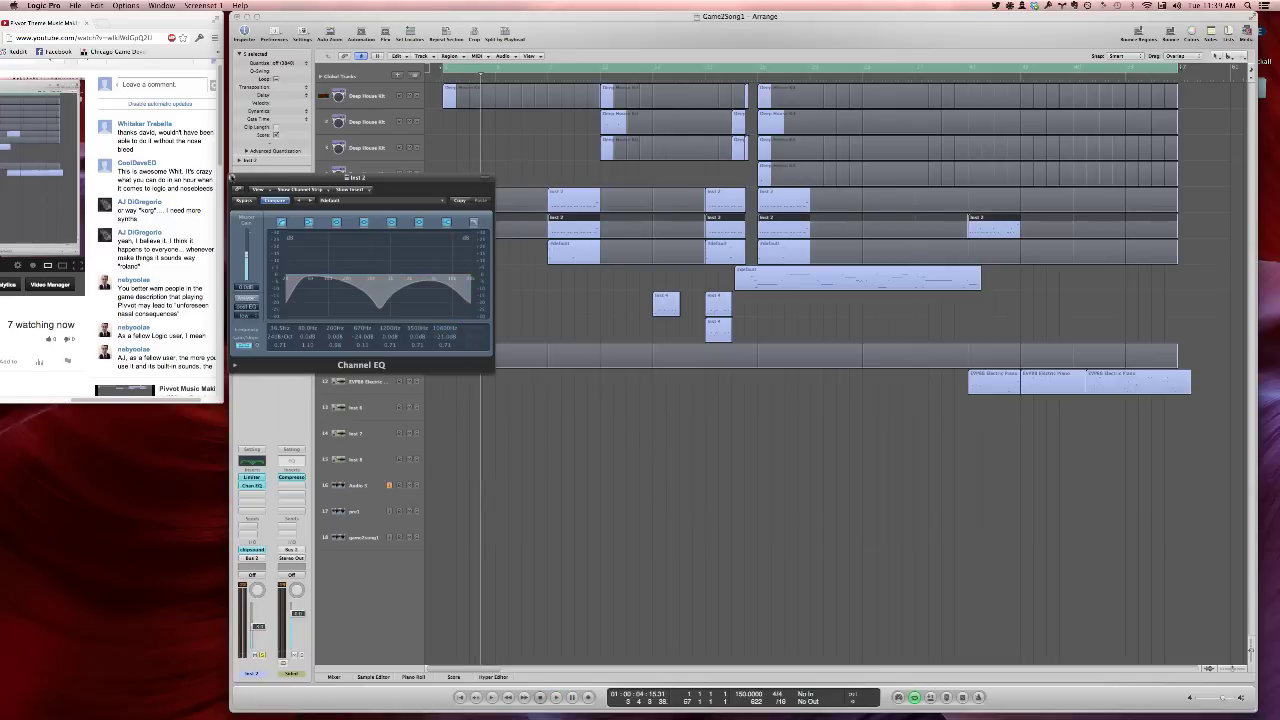
{"action": "left_click", "coordinate": [232, 177]}
Replay the arrangement from the start at a higher system volume, and cycle bars 9 to 23
{"action": "key", "text": "space"}
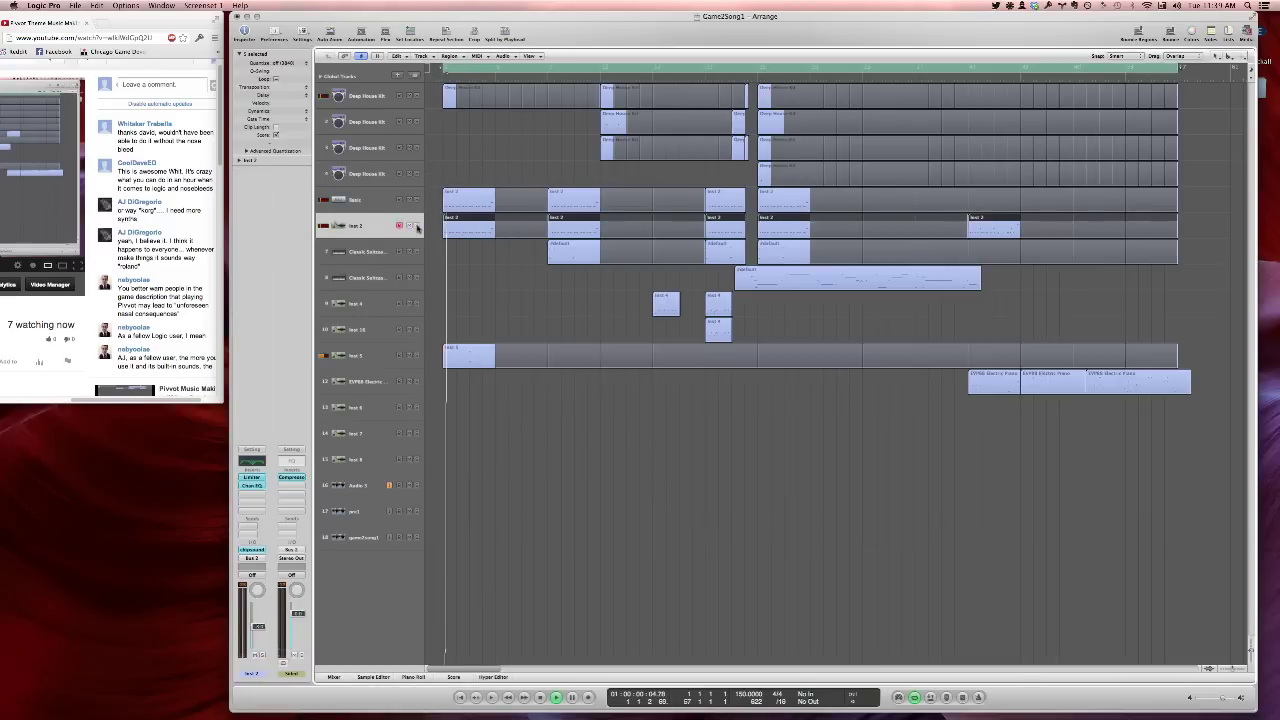
{"action": "key", "text": "XF86AudioRaiseVolume"}
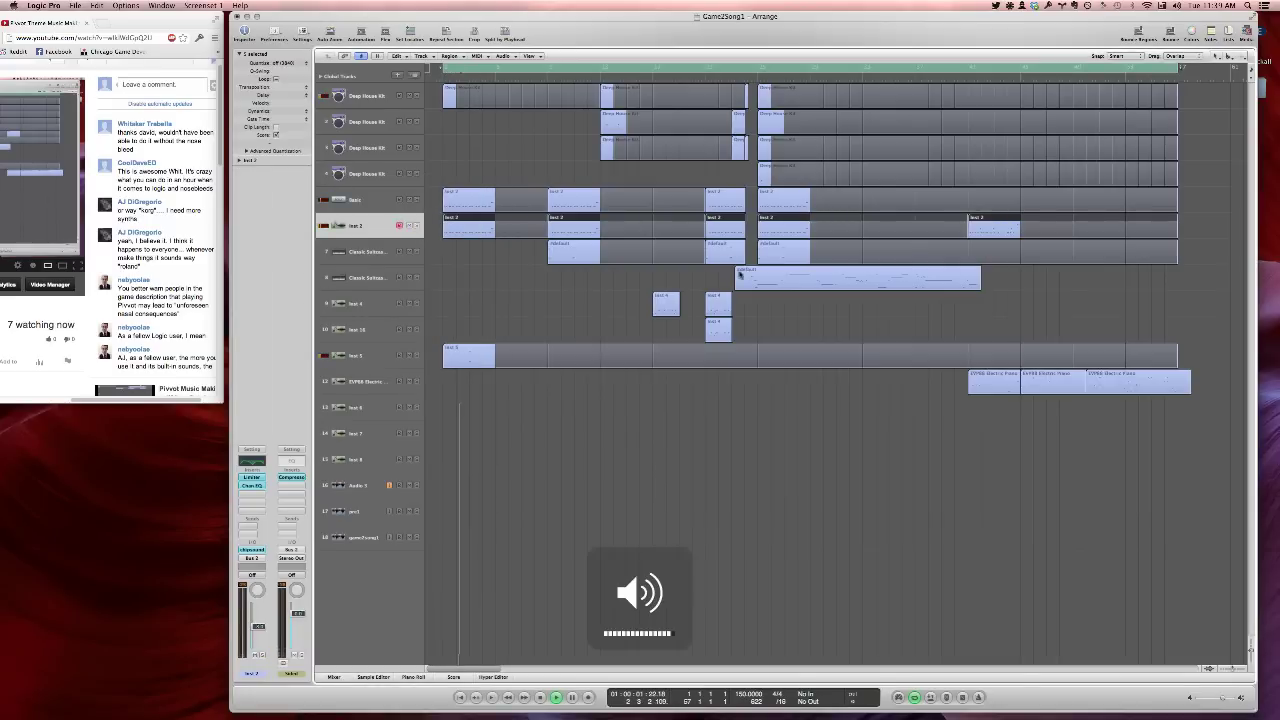
{"action": "left_click", "coordinate": [741, 678]}
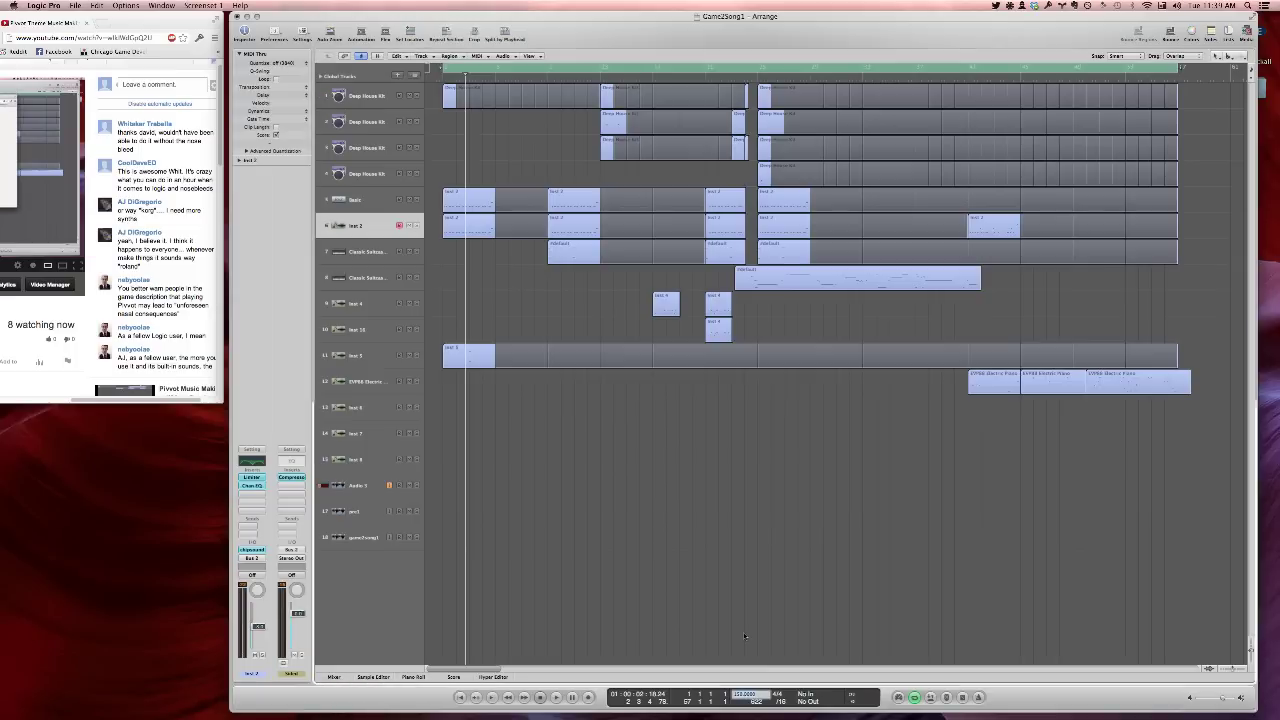
{"action": "key", "text": "Return"}
{"action": "key", "text": "space"}
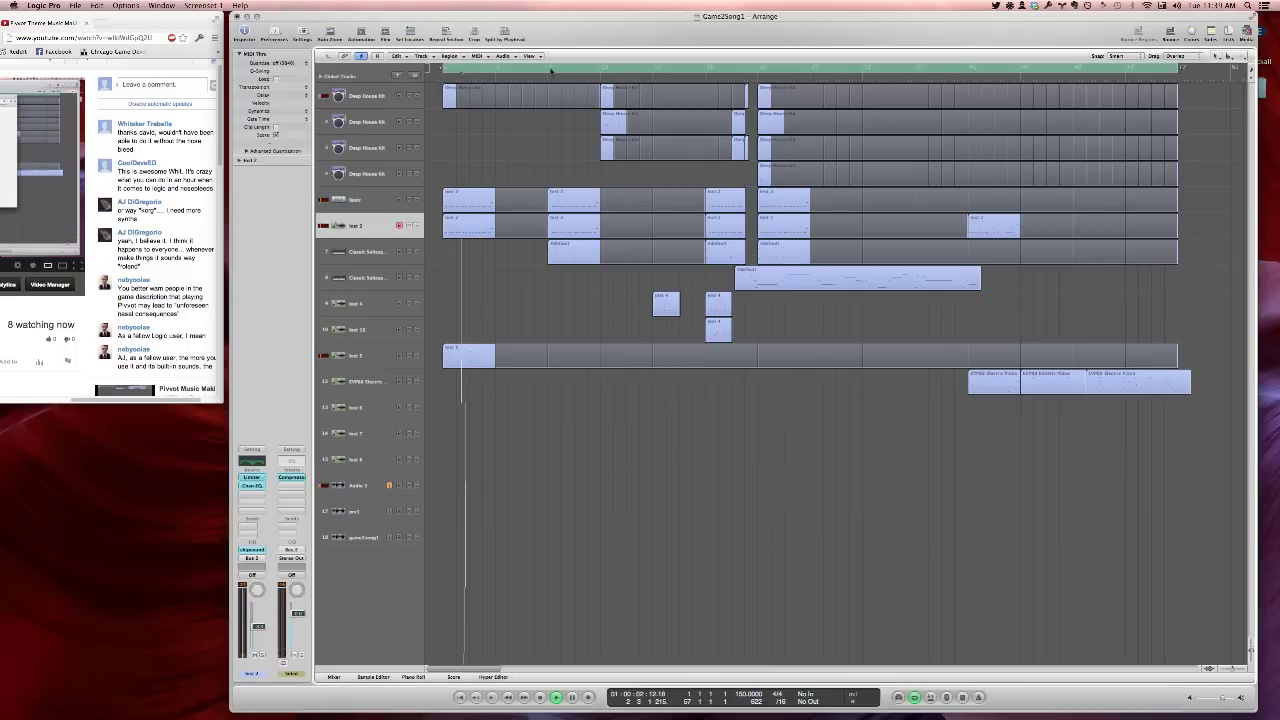
{"action": "left_click_drag", "start_coordinate": [548, 70], "coordinate": [730, 68]}
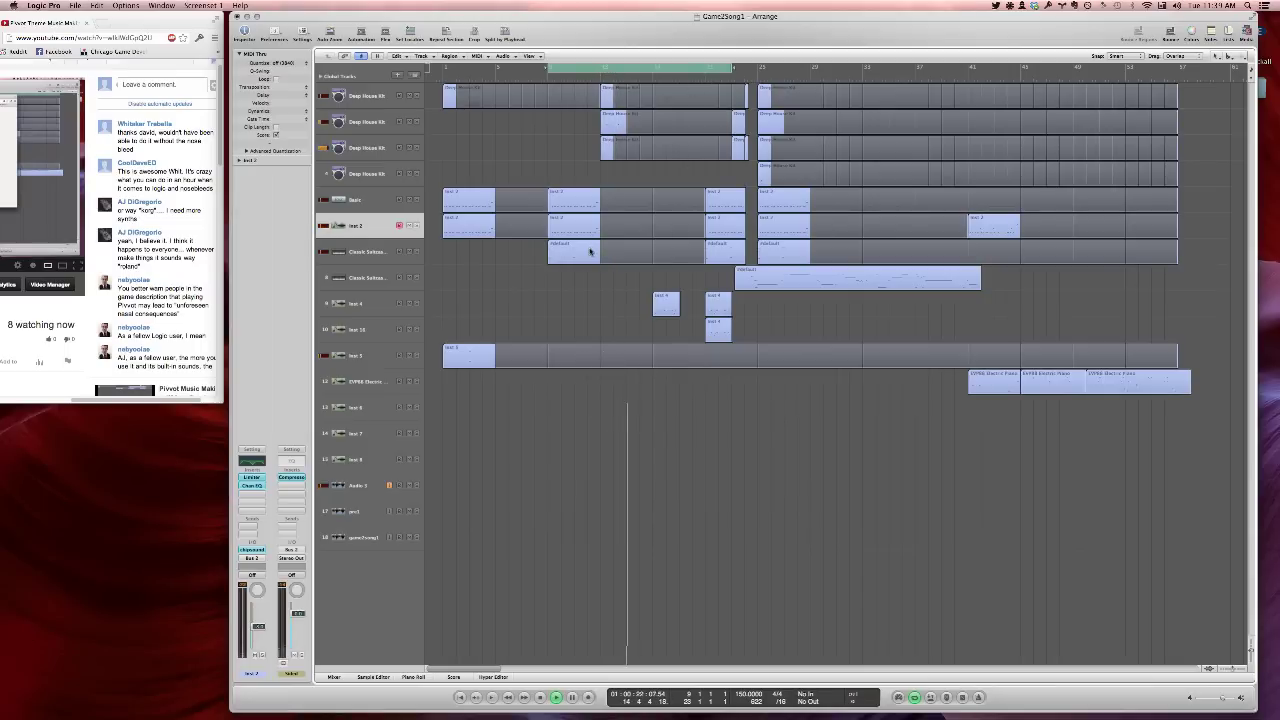
Set the project tempo to 130 and play the cycled section
{"action": "double_click", "coordinate": [748, 694]}
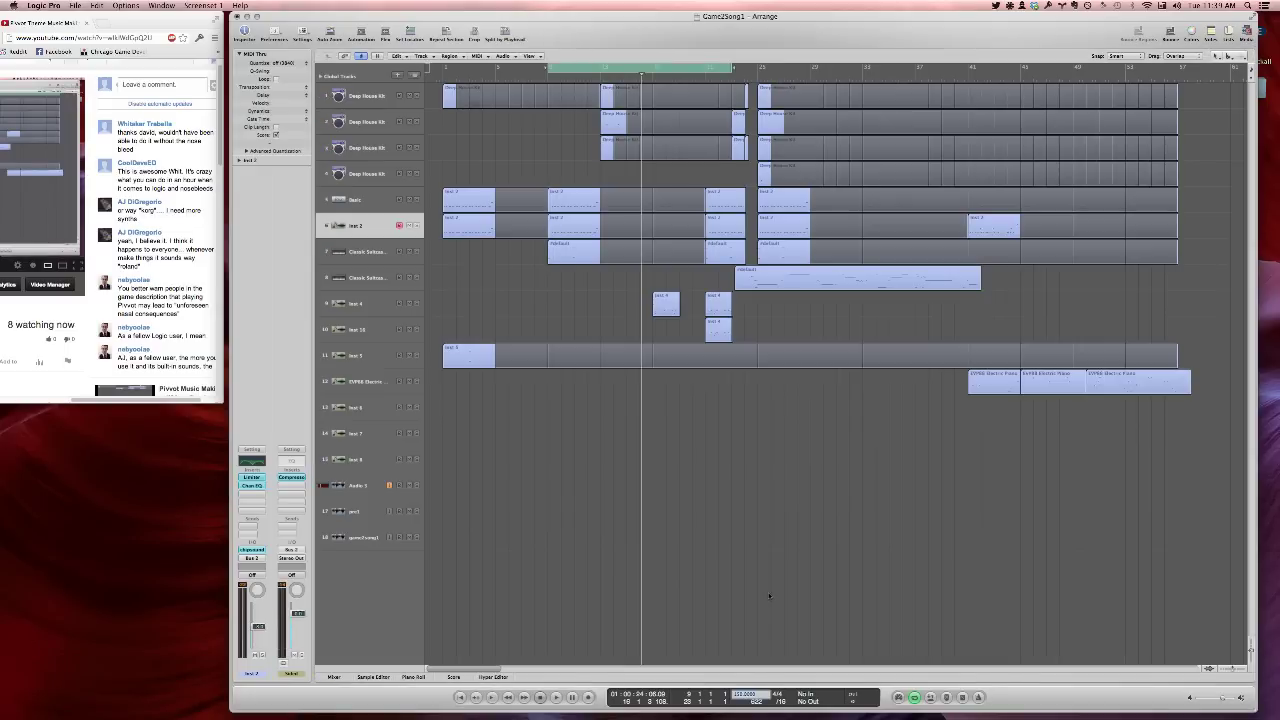
{"action": "type", "text": "130"}
{"action": "key", "text": "Return"}
{"action": "key", "text": "space"}
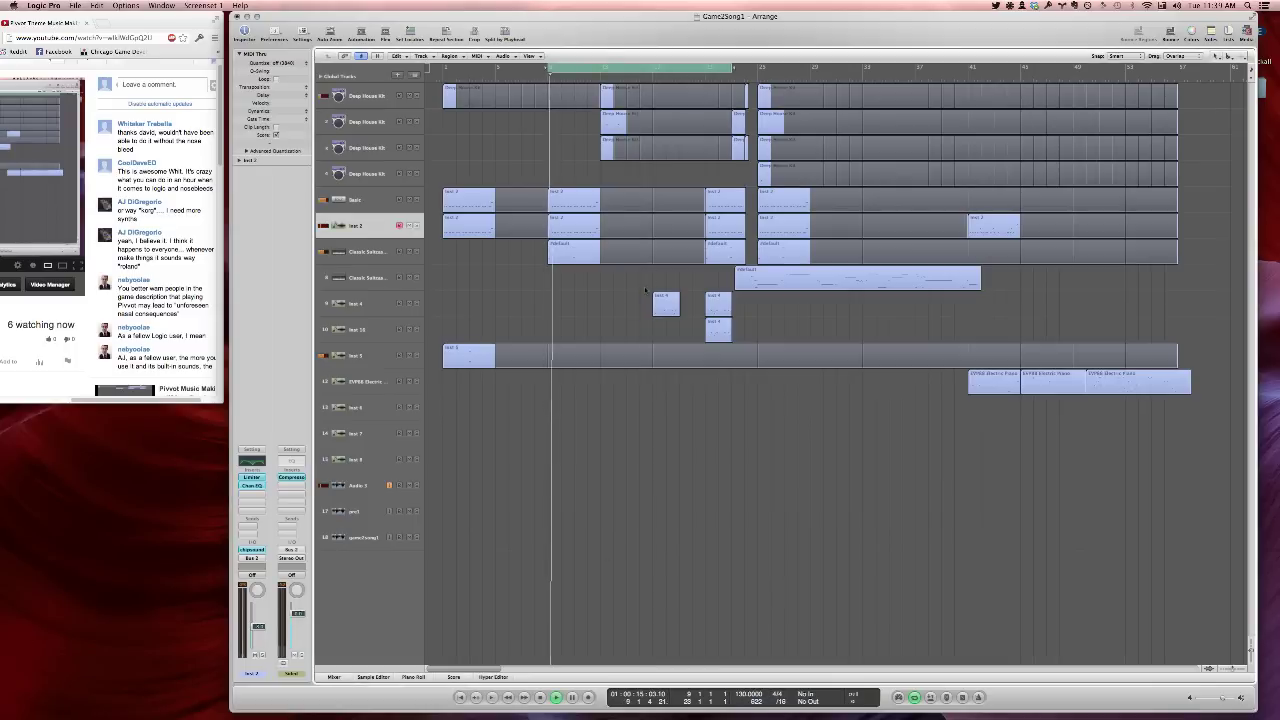
Delete the highest note of both chords in the Classic track's region at bar 9, using the Piano Roll
{"action": "double_click", "coordinate": [590, 253]}
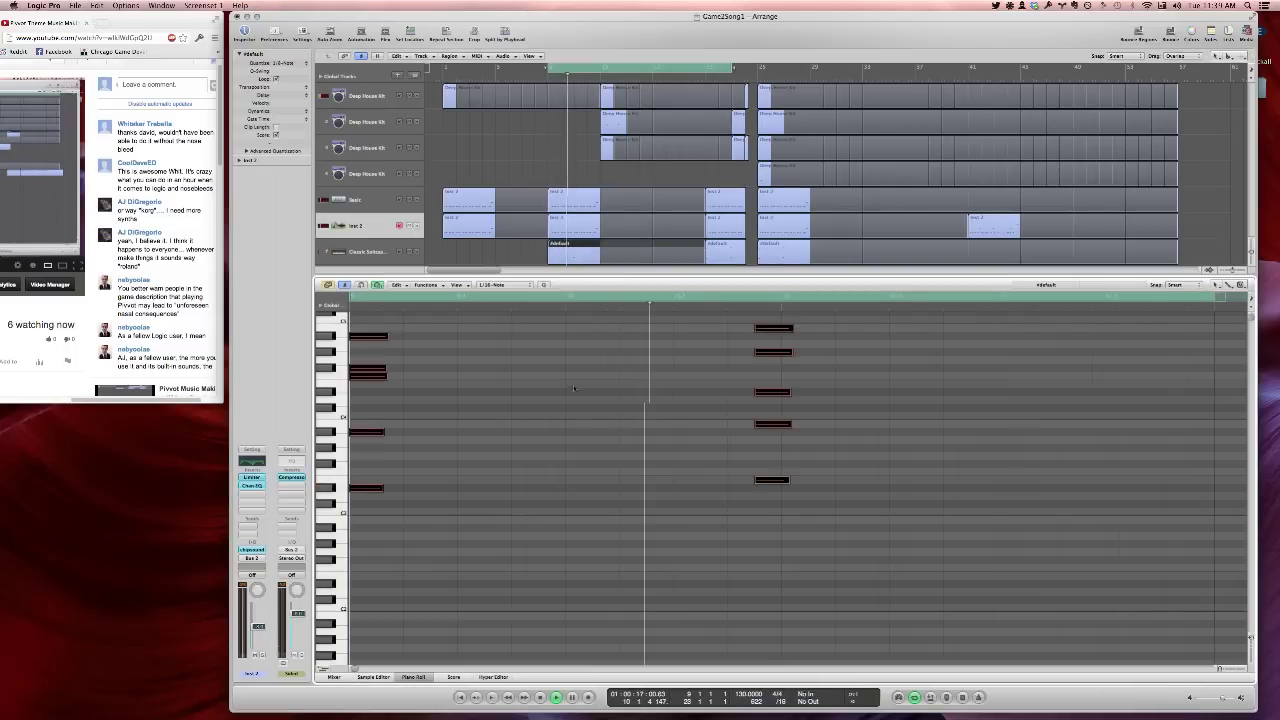
{"action": "scroll", "coordinate": [609, 375], "scroll_direction": "up", "scroll_amount": 3}
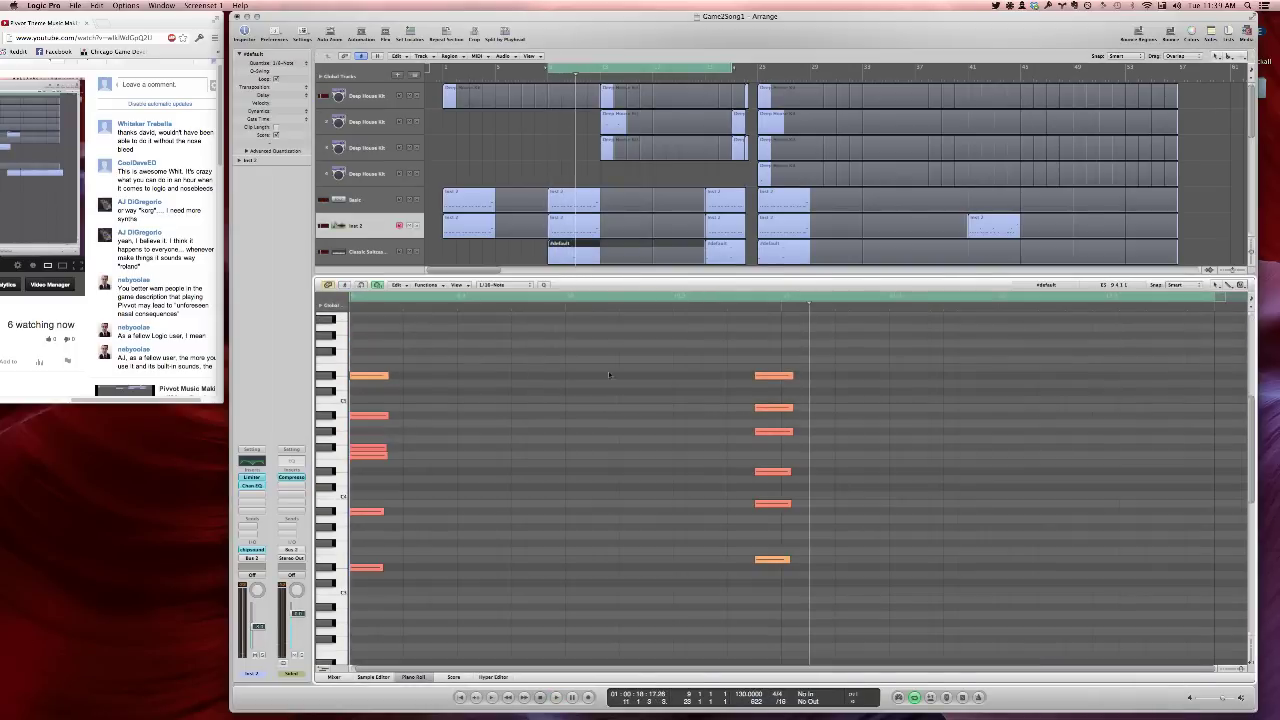
{"action": "left_click_drag", "start_coordinate": [392, 401], "coordinate": [366, 698]}
{"action": "key", "text": "super+z"}
{"action": "left_click_drag", "start_coordinate": [386, 354], "coordinate": [794, 383]}
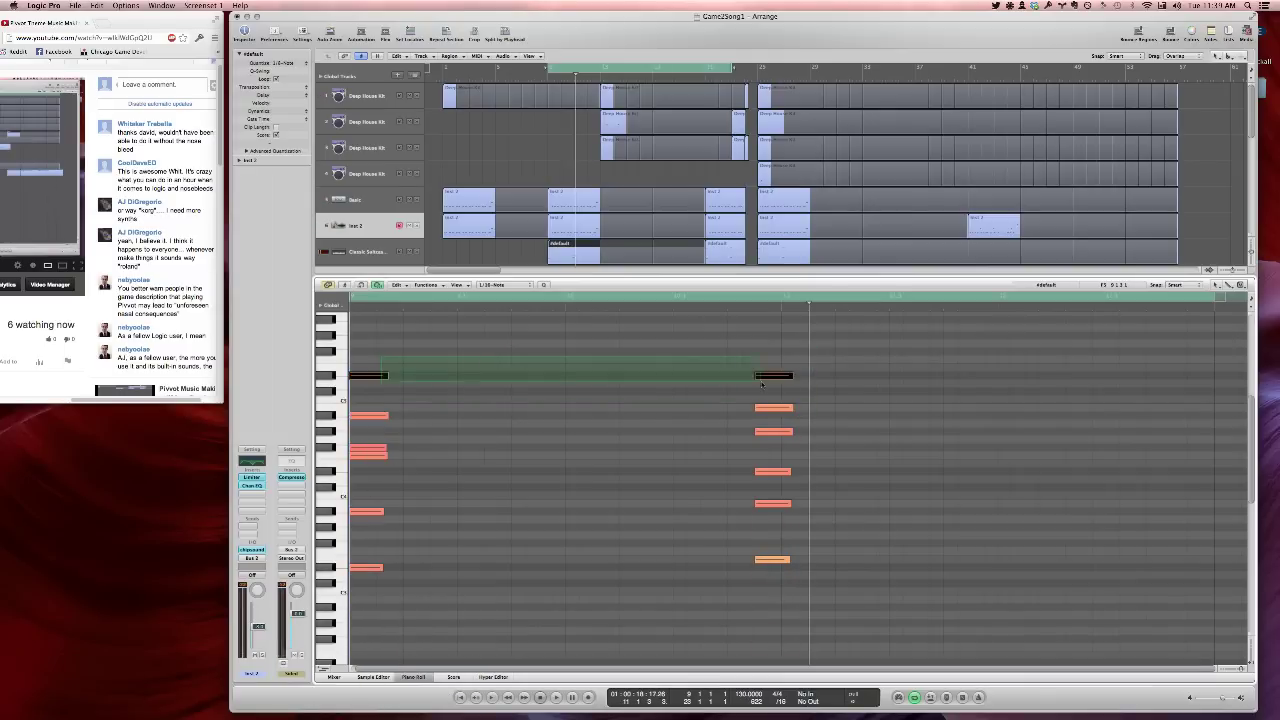
{"action": "key", "text": "BackSpace"}
Move the top remaining note of each chord down two octaves, audition the change, and close the Piano Roll
{"action": "left_click_drag", "start_coordinate": [351, 396], "coordinate": [779, 601]}
{"action": "key", "text": "space"}
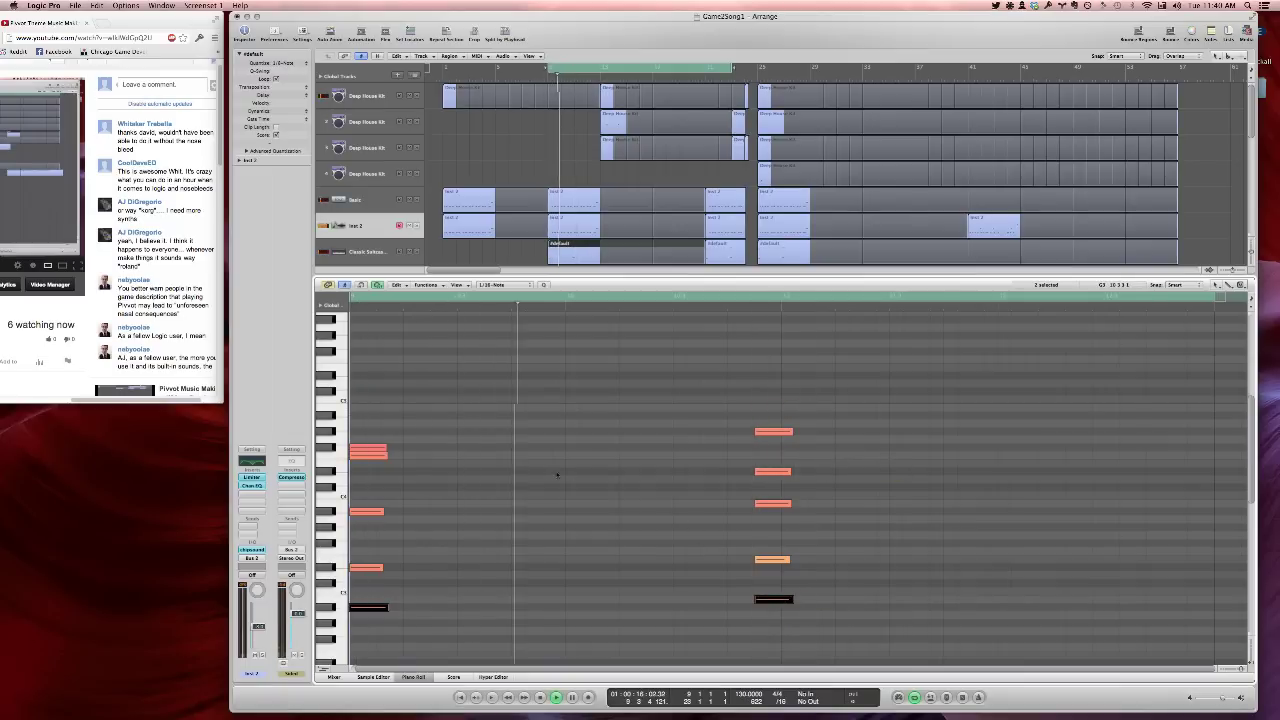
{"action": "left_click", "coordinate": [562, 474]}
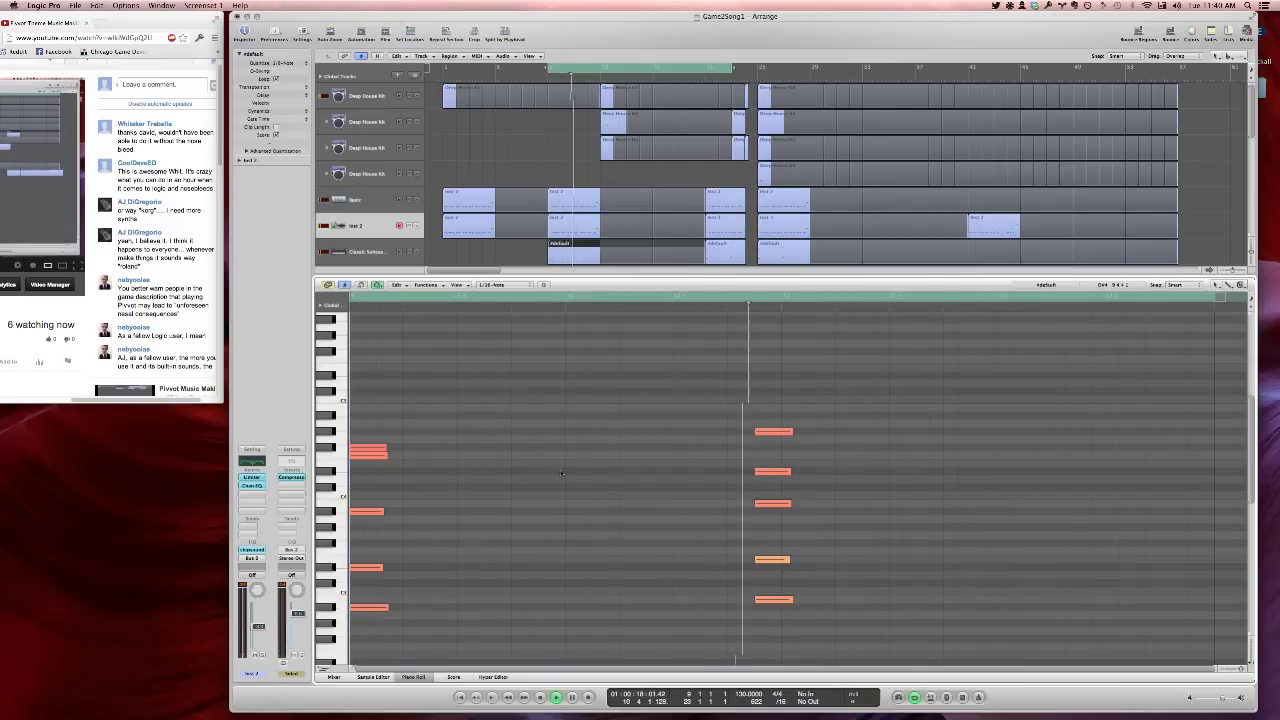
{"action": "key", "text": "p"}
{"action": "left_click", "coordinate": [629, 325]}
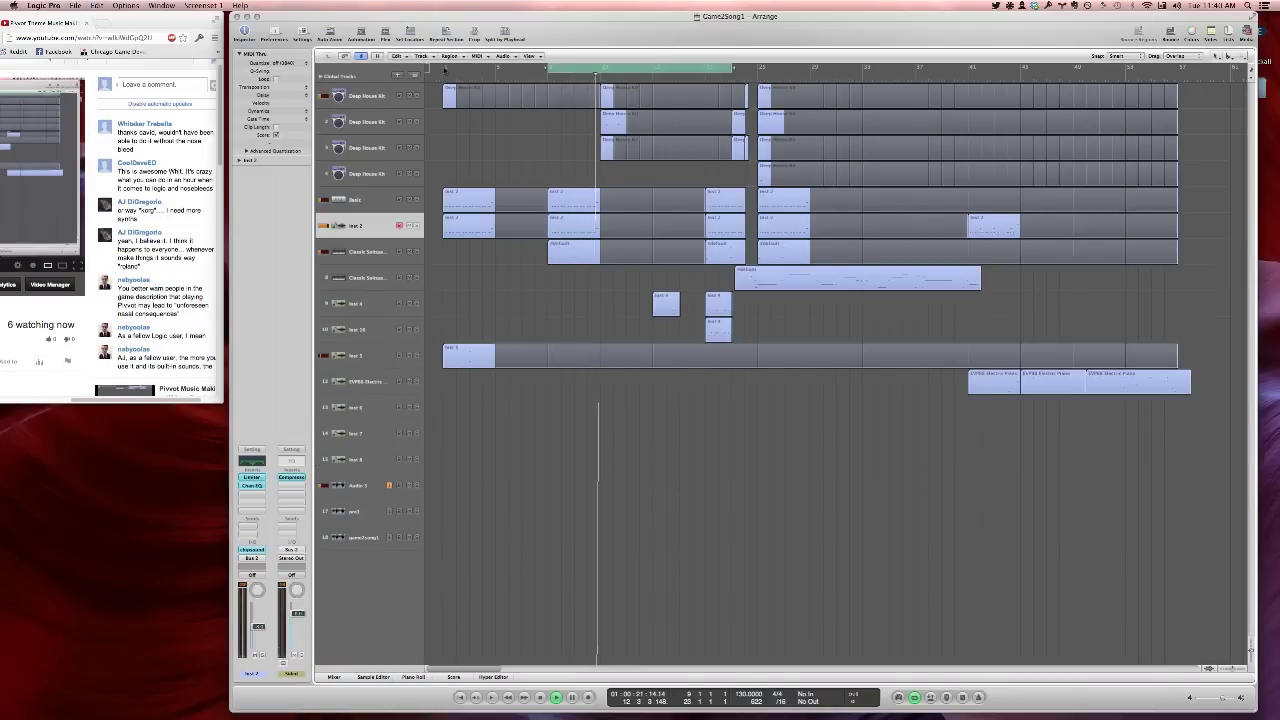
Set the cycle to bars 17 to 23 and delete the two regions at bar 21 on the Inst 4 and Inst 10 tracks
{"action": "left_click", "coordinate": [614, 68]}
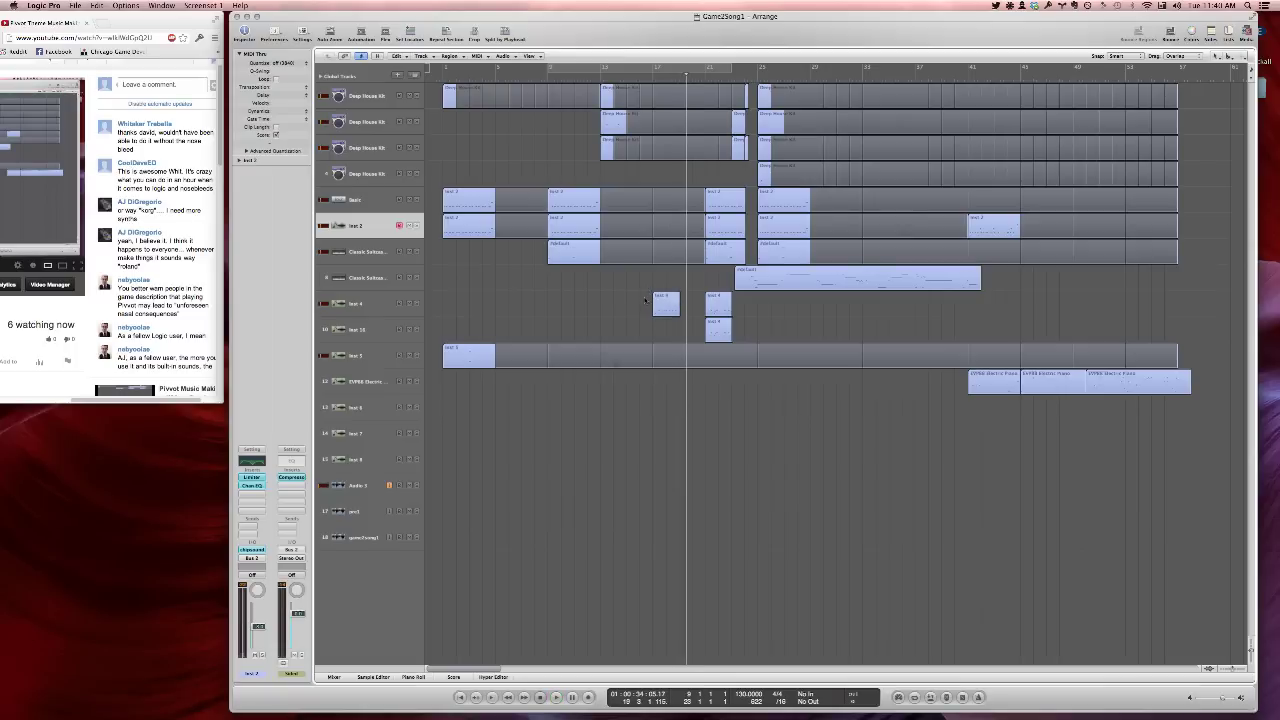
{"action": "left_click_drag", "start_coordinate": [633, 285], "coordinate": [757, 370]}
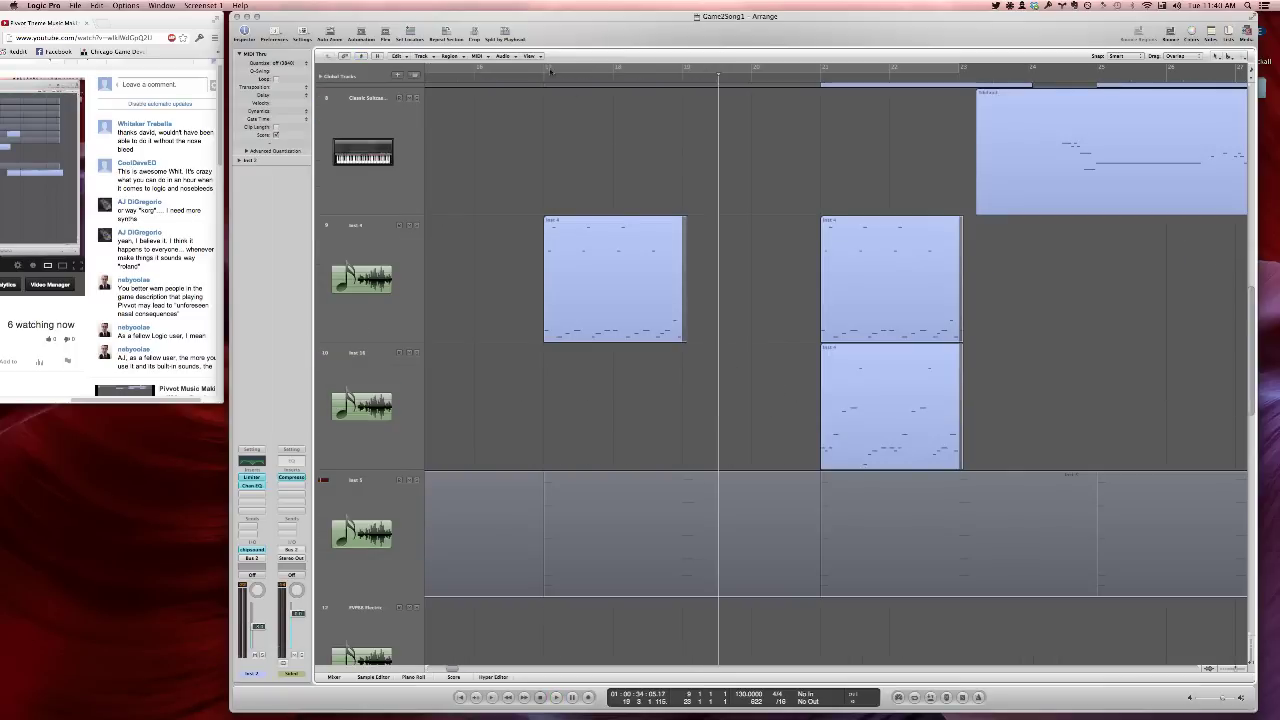
{"action": "left_click_drag", "start_coordinate": [550, 71], "coordinate": [958, 72]}
{"action": "left_click_drag", "start_coordinate": [919, 127], "coordinate": [902, 417]}
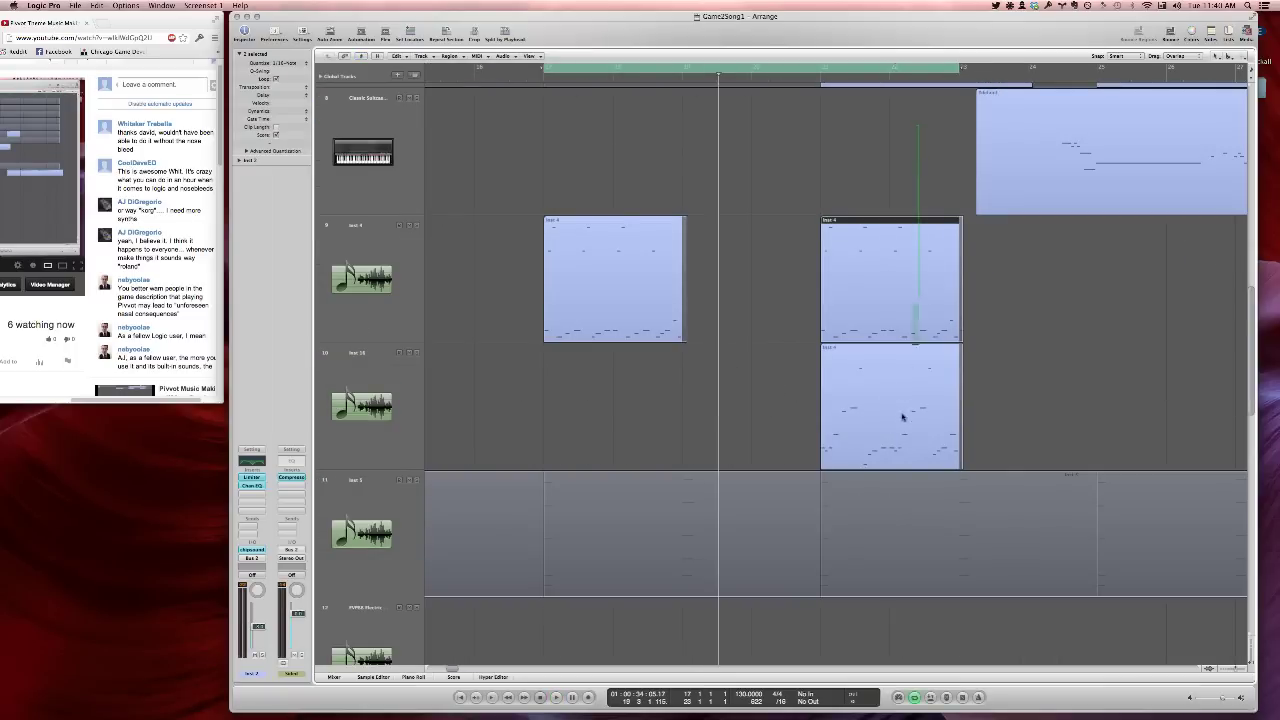
{"action": "key", "text": "Delete"}
Delete all notes from the Inst 4 region at bar 17 in the Piano Roll
{"action": "double_click", "coordinate": [647, 299]}
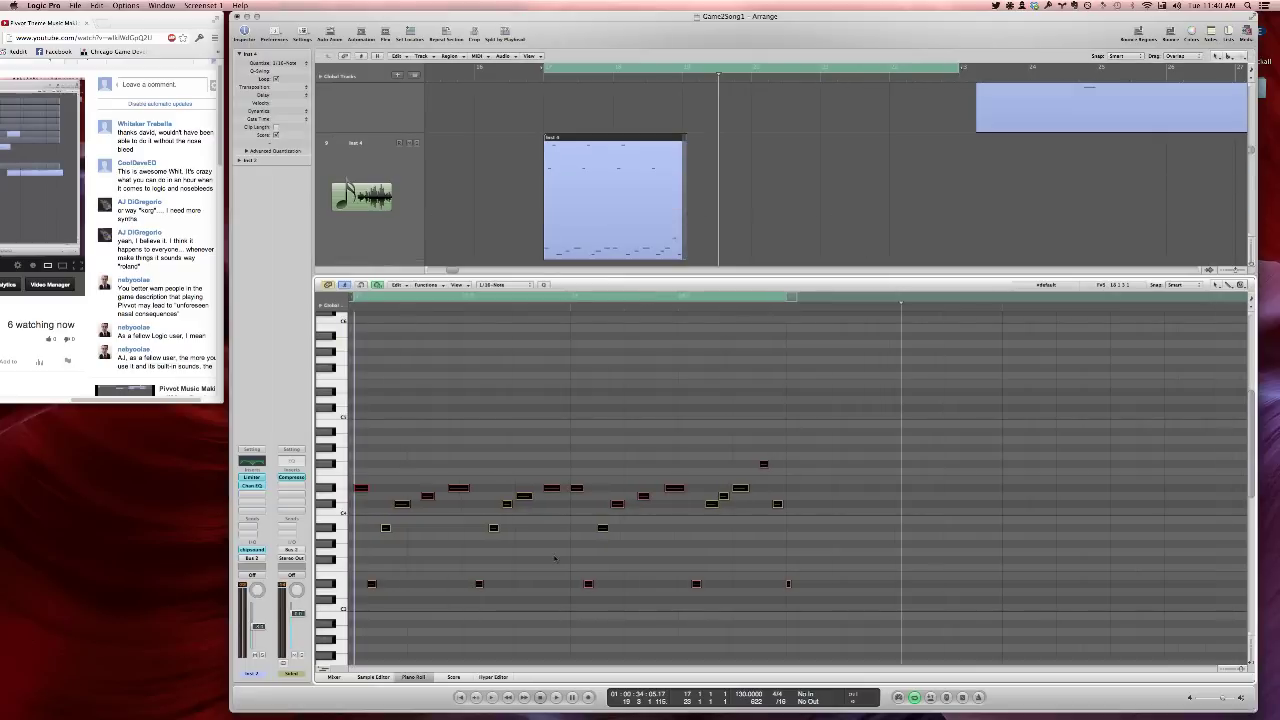
{"action": "left_click_drag", "start_coordinate": [776, 418], "coordinate": [350, 600]}
{"action": "key", "text": "Delete"}
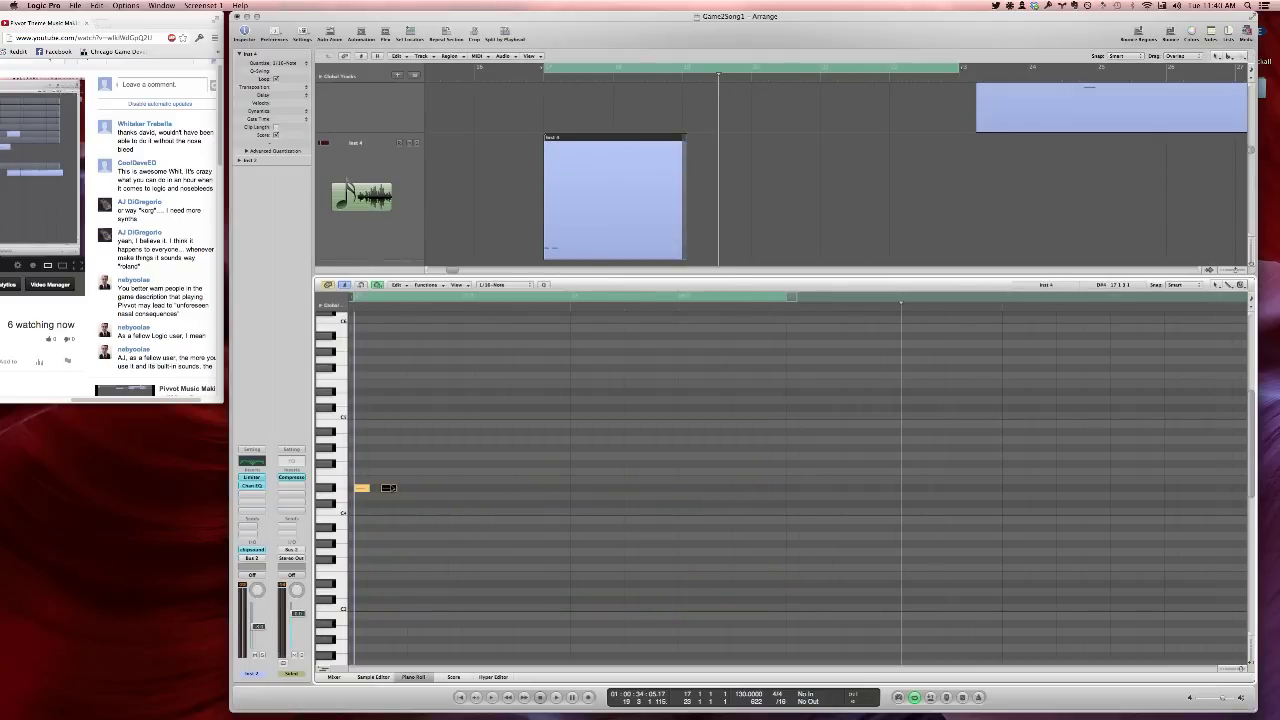
Audition the two opening notes of the Inst 4 region, shorten the first one and place the second directly after it
{"action": "key", "text": "space"}
{"action": "key", "text": "space"}
{"action": "left_click_drag", "start_coordinate": [369, 488], "coordinate": [364, 486]}
{"action": "key", "text": "super+s"}
Add eight short melody notes in bar 17, climbing from the opening pair, and shorten the second opening note to match
{"action": "key", "text": "space"}
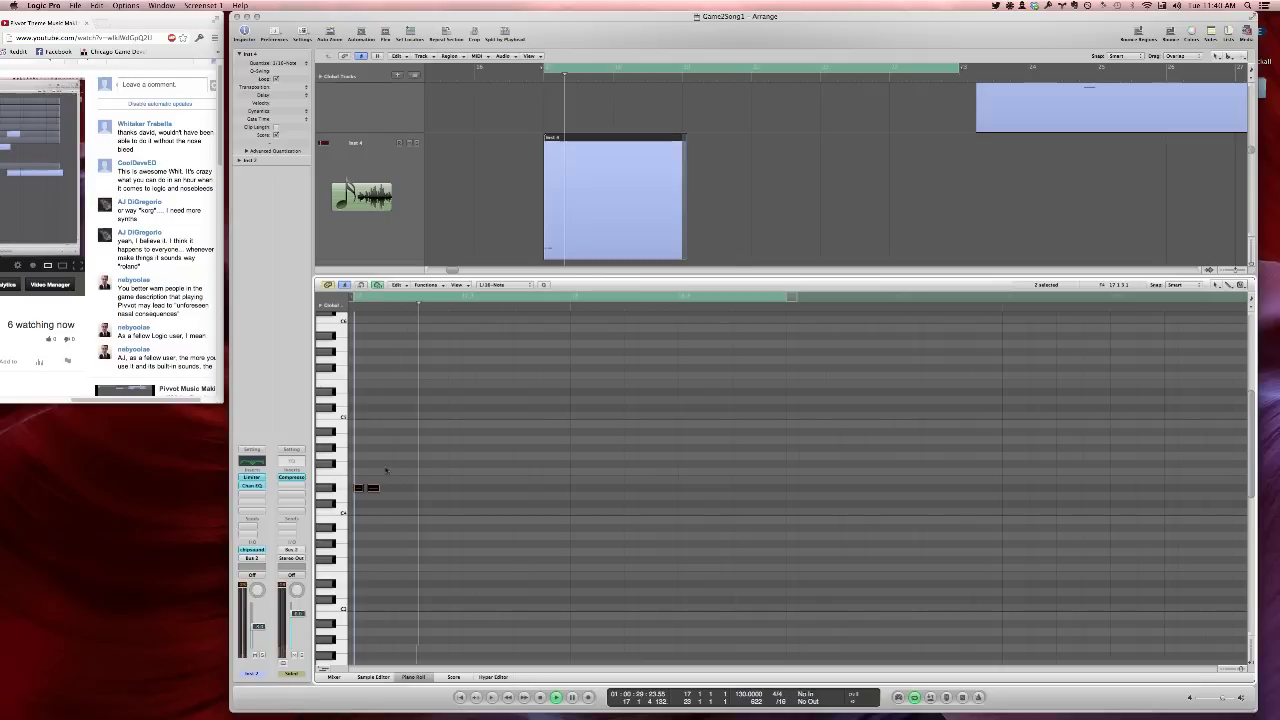
{"action": "left_click", "coordinate": [494, 410]}
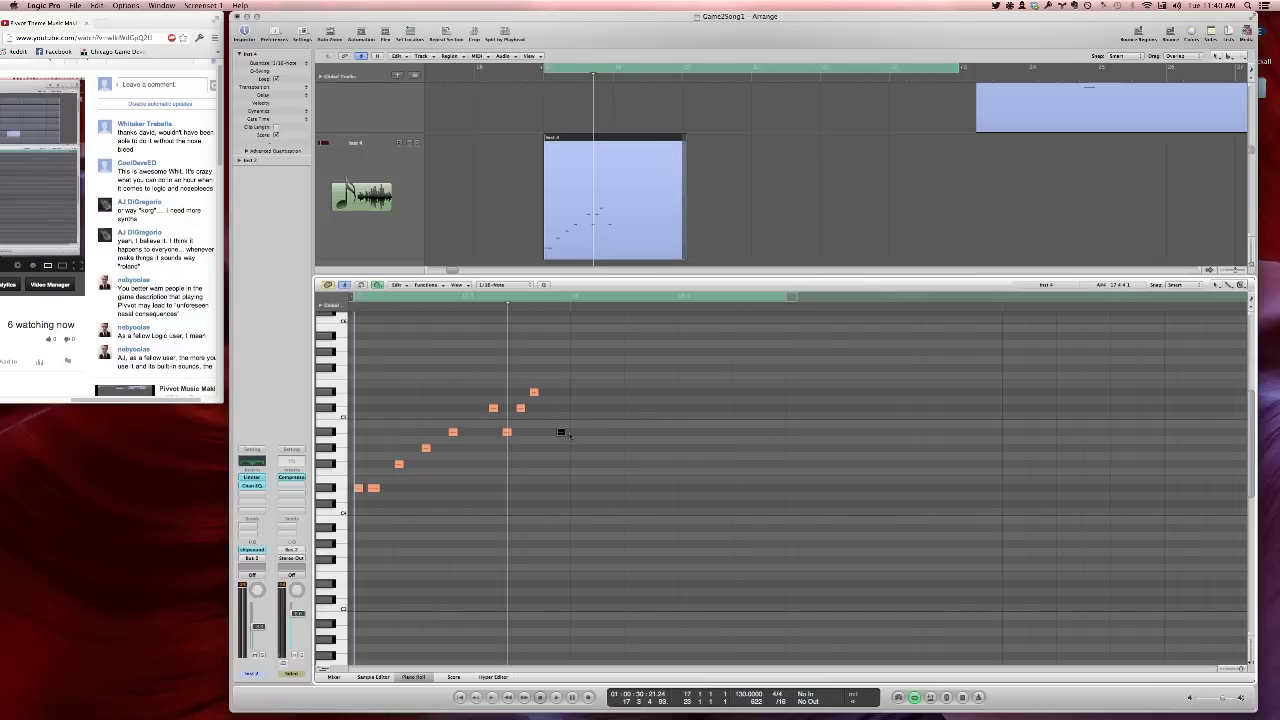
{"action": "key", "text": "space"}
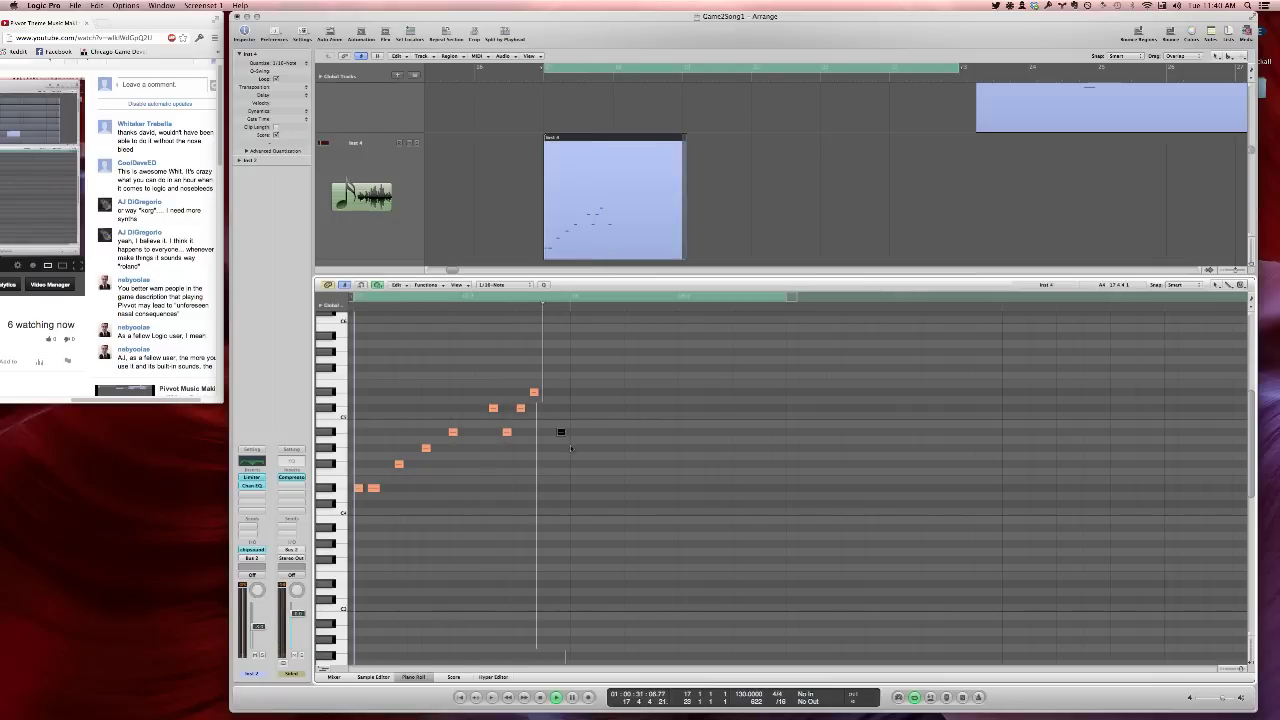
{"action": "left_click", "coordinate": [374, 489]}
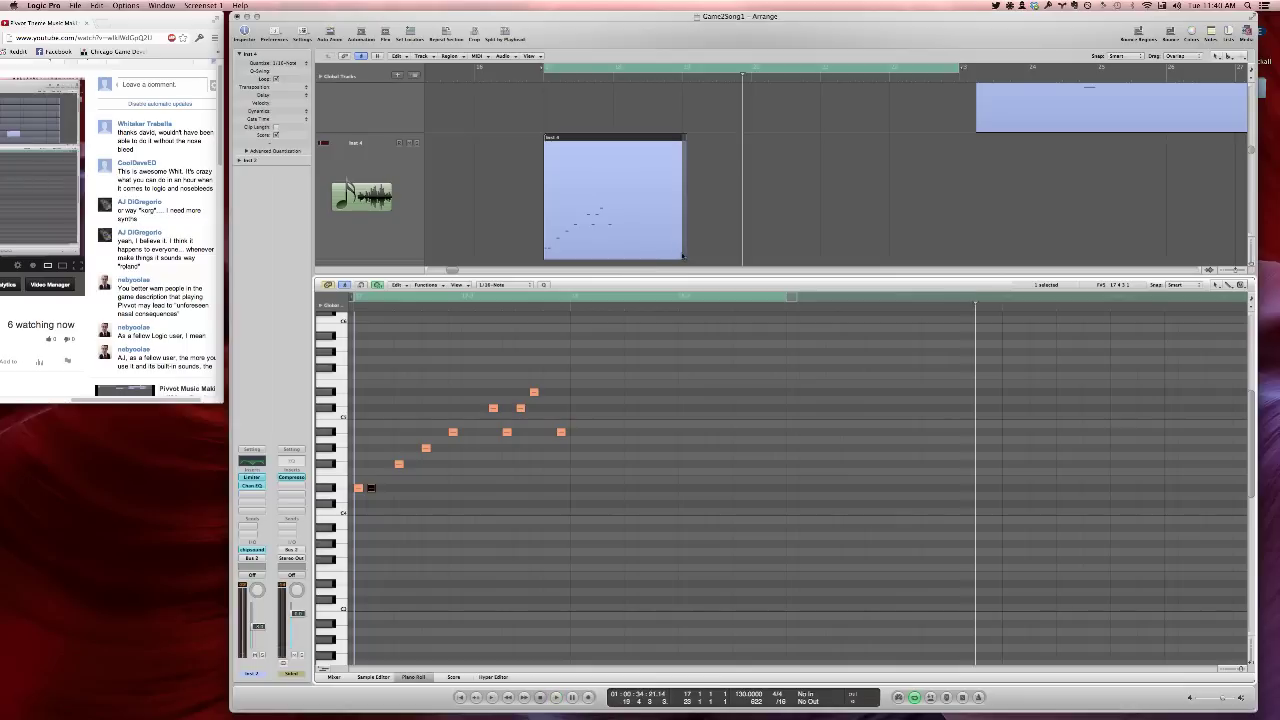
Extend the Inst 4 region so it ends at bar 21 and play it back
{"action": "left_click_drag", "start_coordinate": [681, 251], "coordinate": [817, 248]}
{"action": "key", "text": "space"}
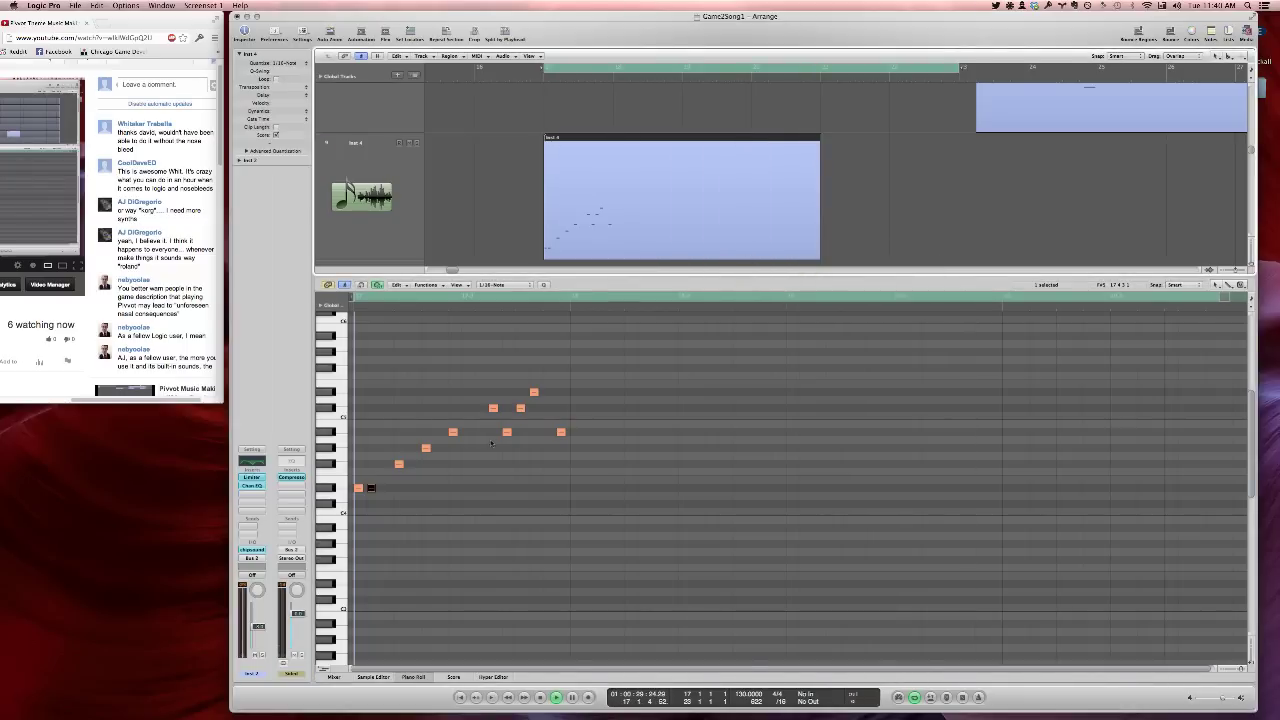
Select all the notes shown in the Piano Roll, raise their velocity and audition the melody
{"action": "key", "text": "super+a"}
{"action": "left_click", "coordinate": [398, 463]}
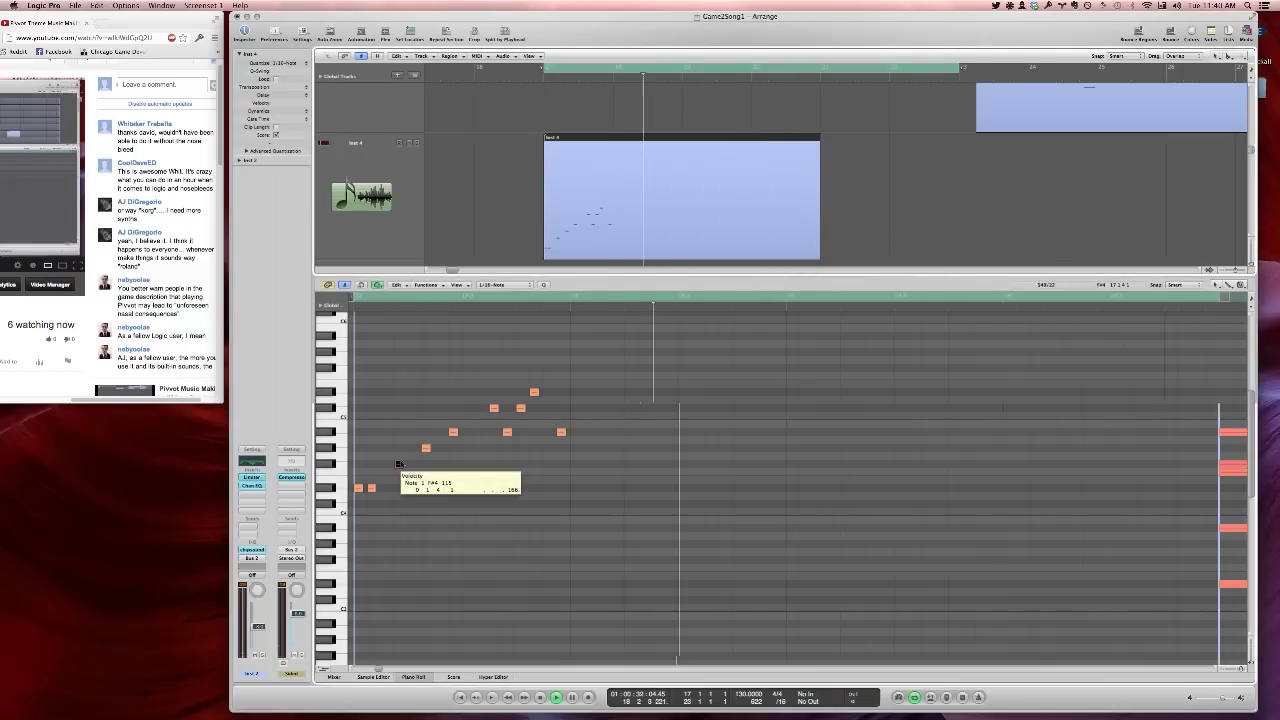
{"action": "key", "text": "space"}
{"action": "left_click", "coordinate": [409, 434]}
{"action": "key", "text": "super+a"}
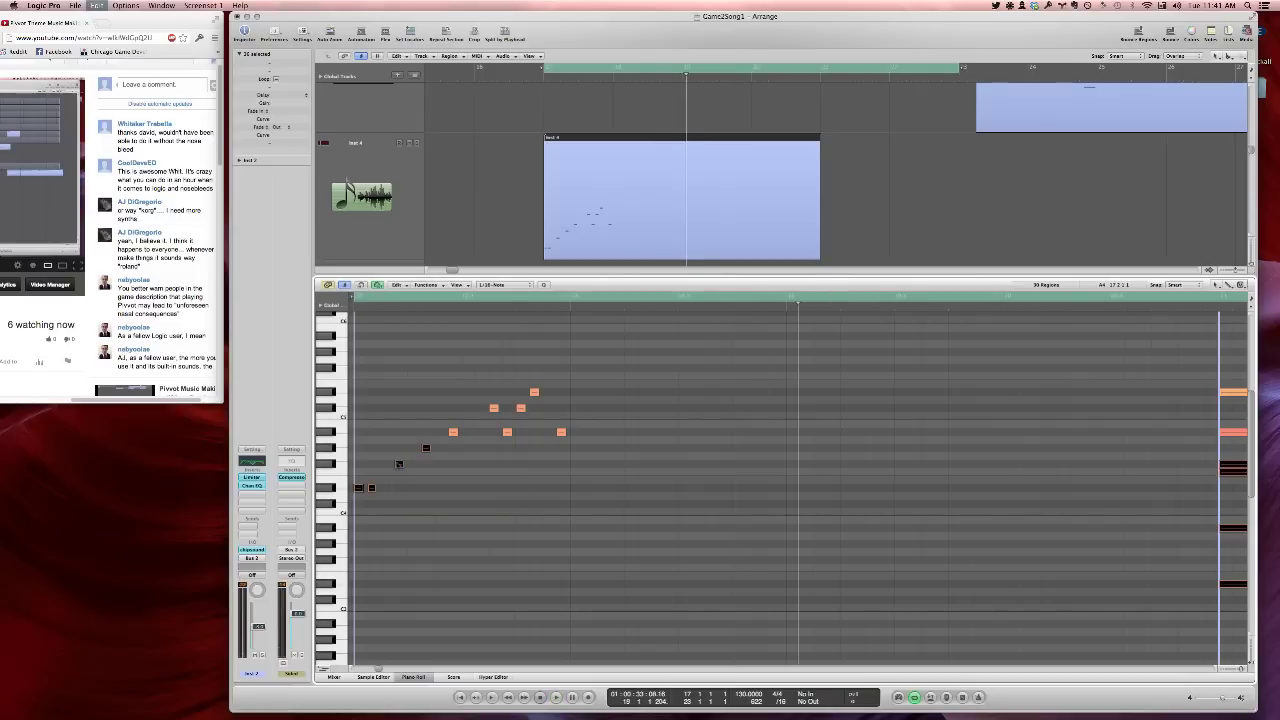
{"action": "left_click_drag", "start_coordinate": [398, 464], "coordinate": [398, 436]}
{"action": "key", "text": "space"}
{"action": "left_click", "coordinate": [406, 427]}
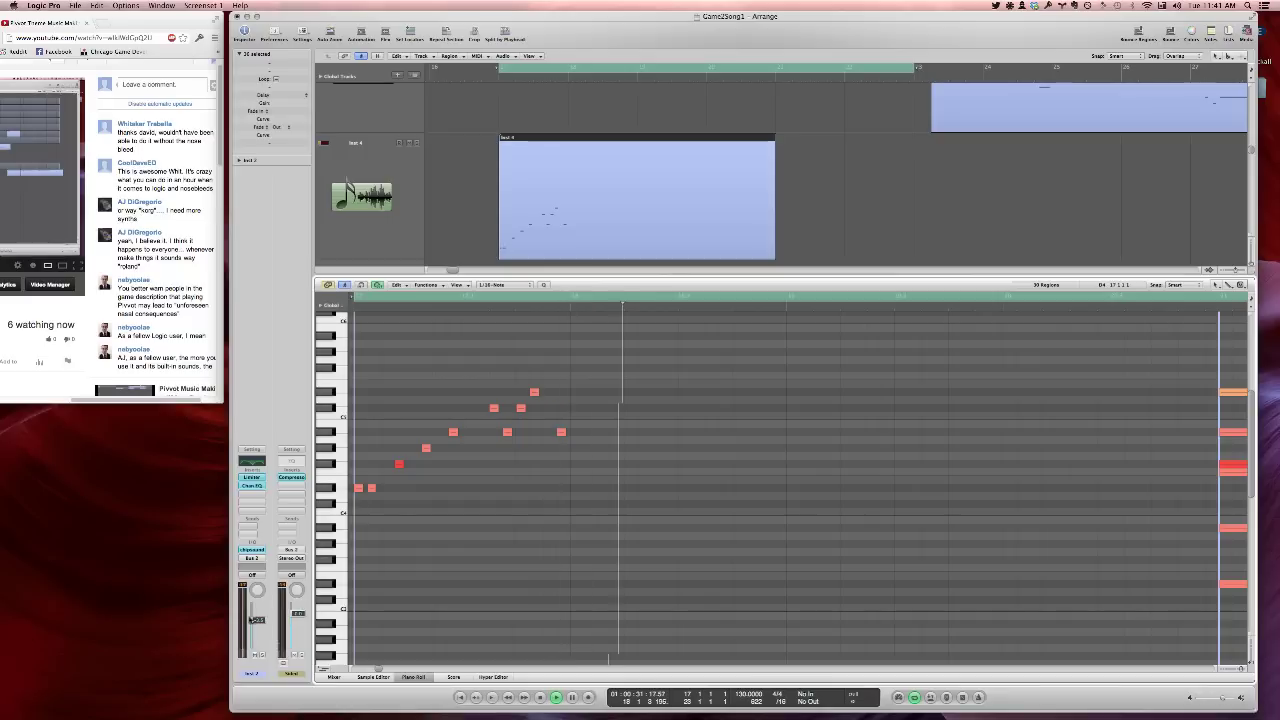
Select the Inst 4 track and raise its volume slightly, checking the level during playback
{"action": "key", "text": "space"}
{"action": "left_click", "coordinate": [414, 205]}
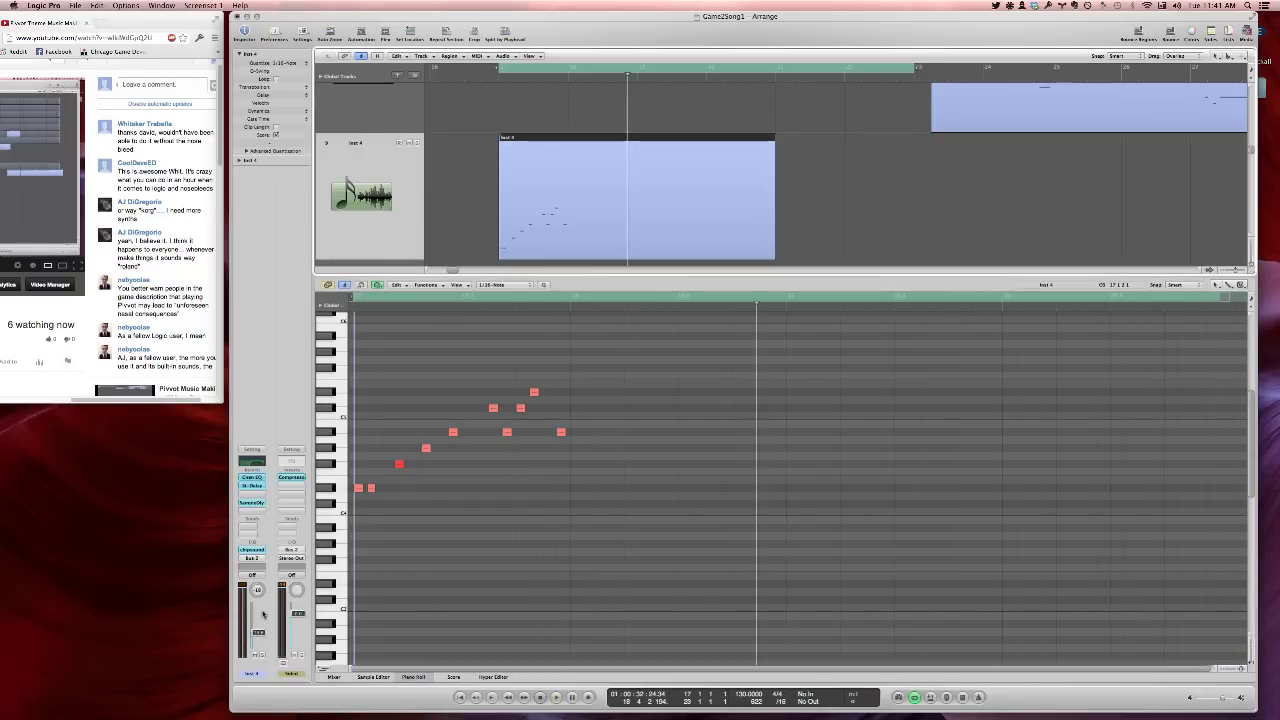
{"action": "key", "text": "space"}
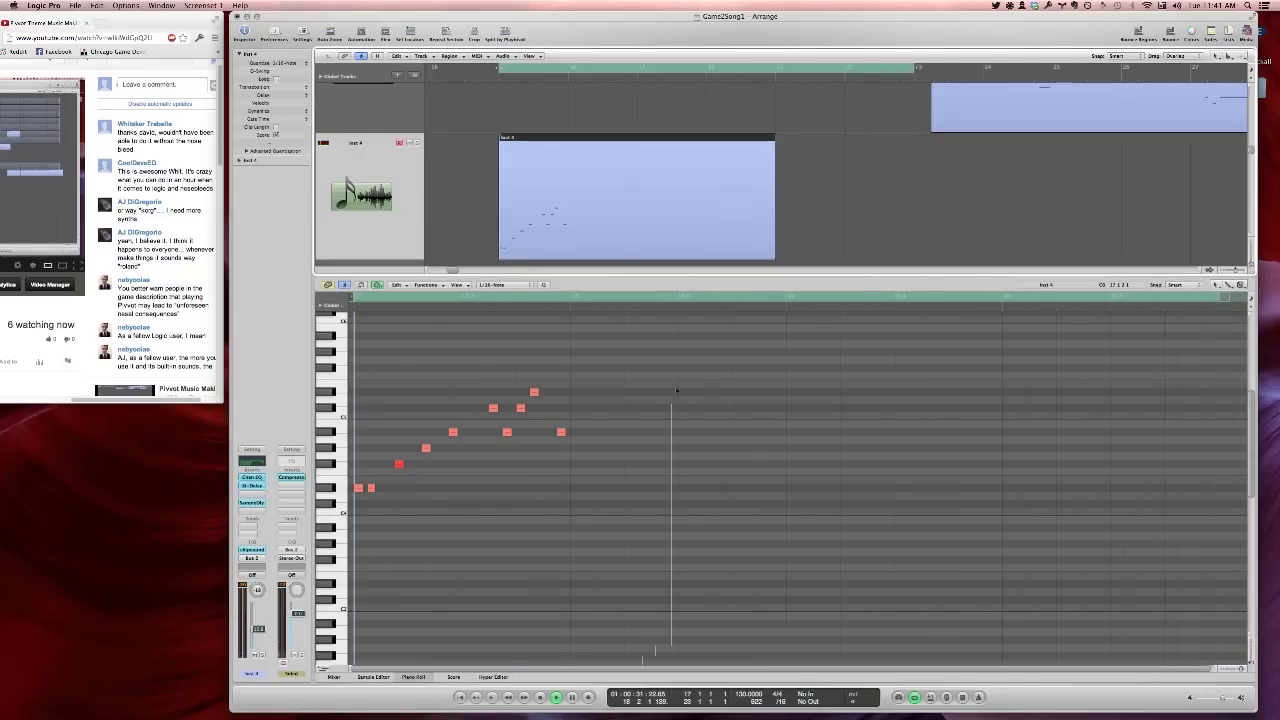
Try a four-note phrase starting at bar 19 of the Inst 4 melody
{"action": "left_click", "coordinate": [791, 328]}
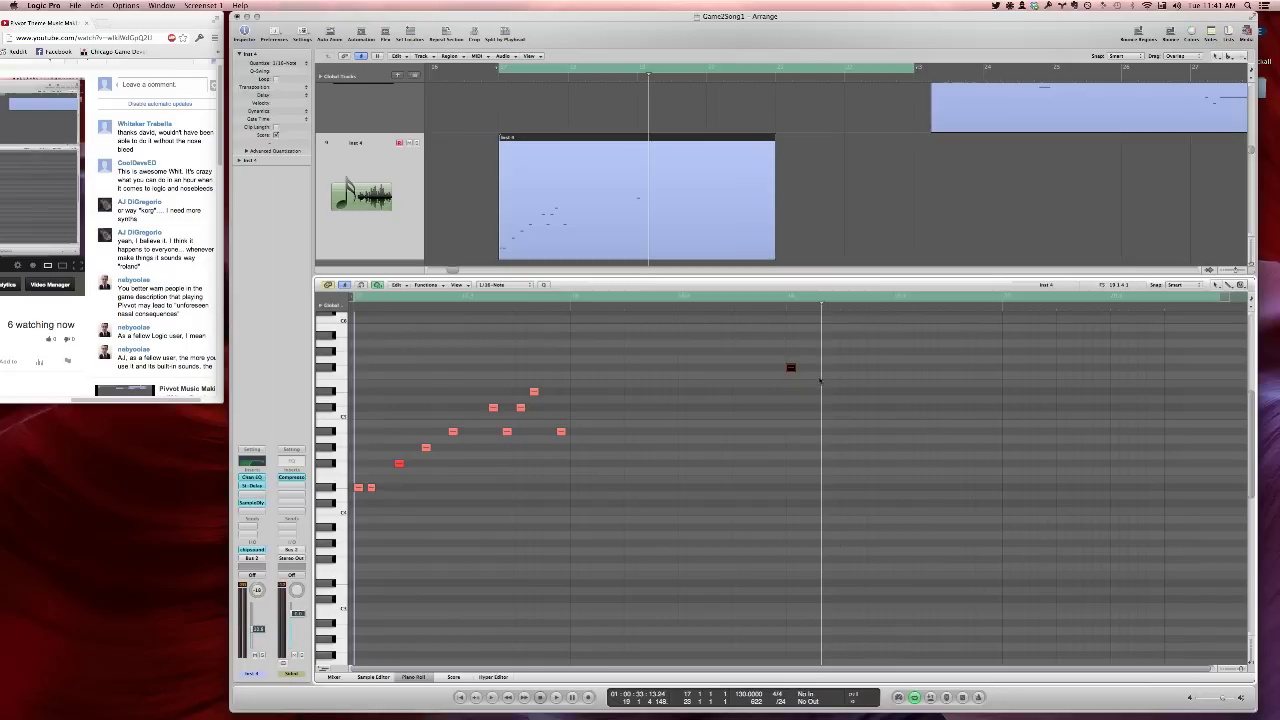
{"action": "left_click", "coordinate": [818, 372]}
{"action": "left_click_drag", "start_coordinate": [817, 367], "coordinate": [826, 367]}
{"action": "left_click", "coordinate": [836, 375]}
Move the cycle range to run from bar 19 to the middle of bar 23 during playback
{"action": "key", "text": "space"}
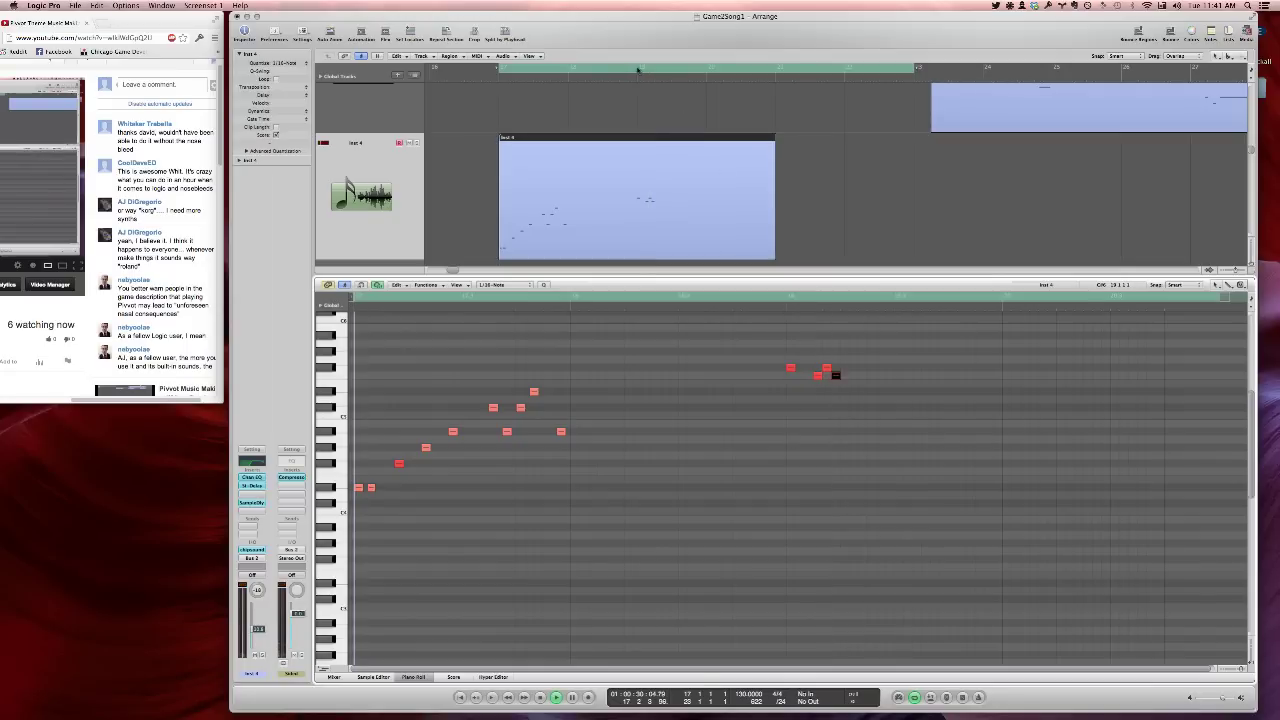
{"action": "left_click_drag", "start_coordinate": [638, 68], "coordinate": [949, 68]}
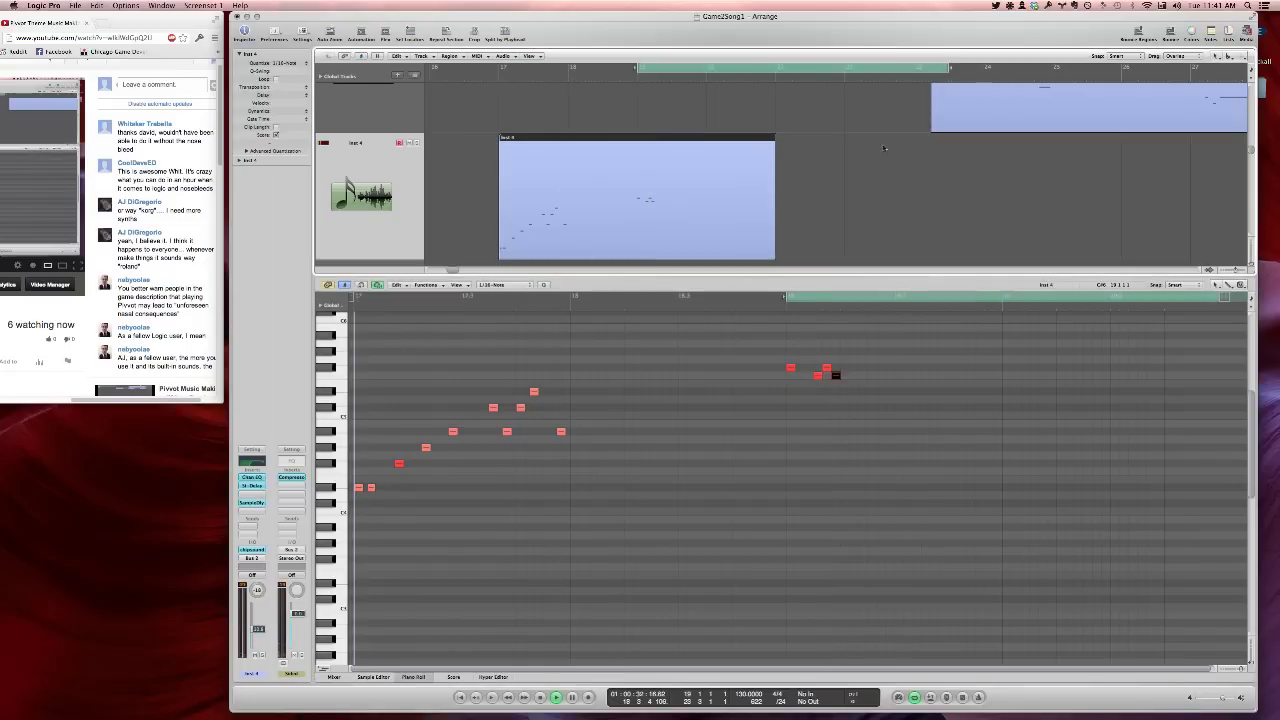
Try extending the bar 19 phrase with three descending notes, and delete everything after the phrase's first note
{"action": "left_click", "coordinate": [843, 391]}
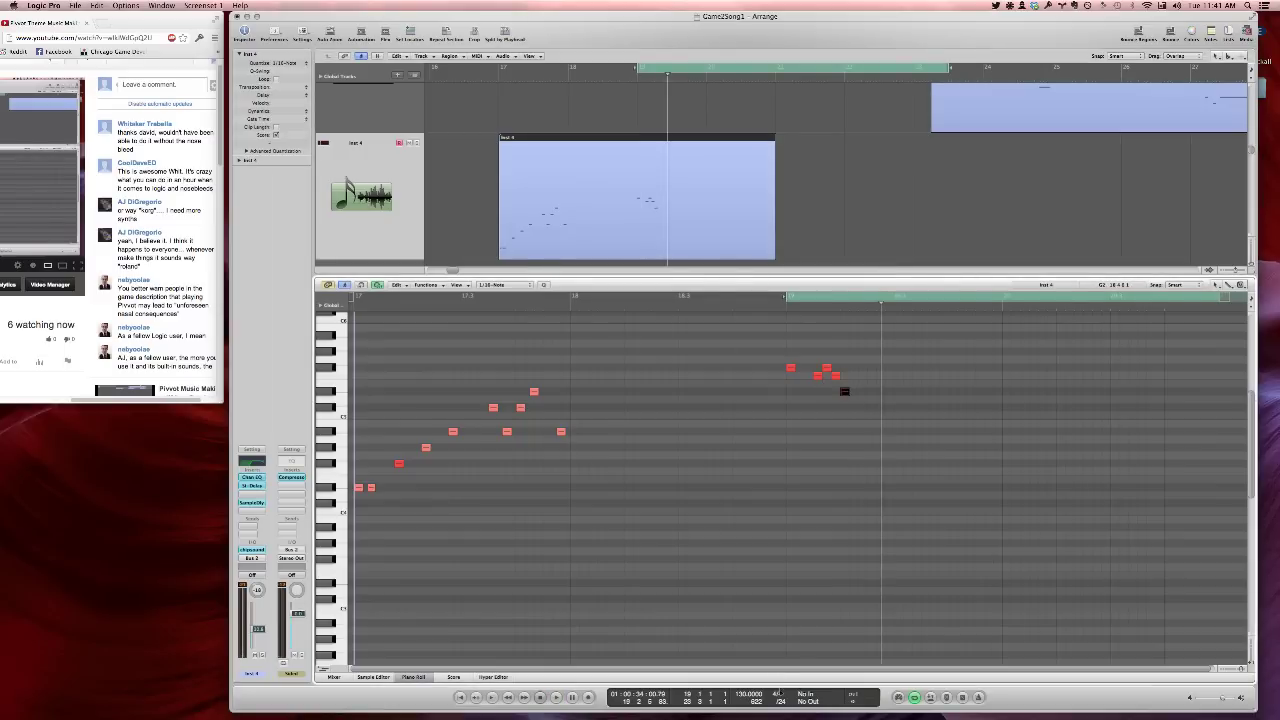
{"action": "left_click", "coordinate": [871, 408]}
{"action": "key", "text": "super+z"}
{"action": "left_click", "coordinate": [858, 407]}
{"action": "left_click", "coordinate": [884, 432]}
{"action": "key", "text": "space"}
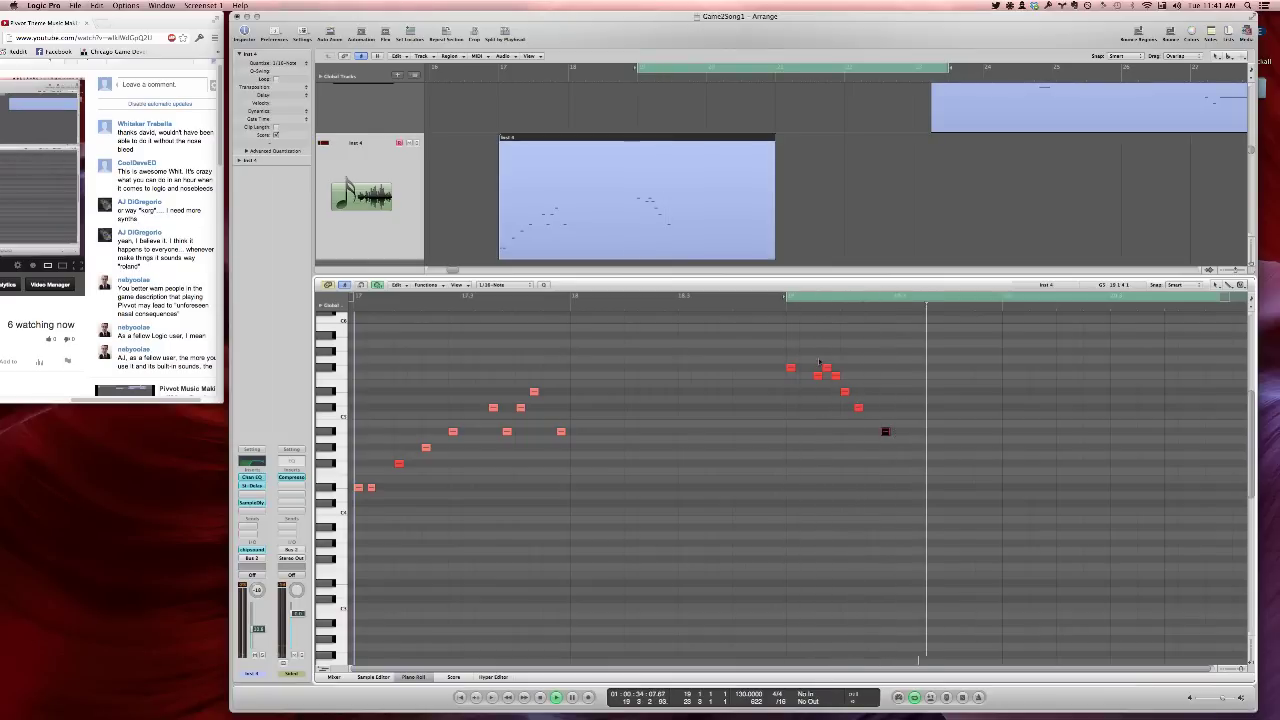
{"action": "left_click_drag", "start_coordinate": [813, 358], "coordinate": [895, 440]}
{"action": "key", "text": "Delete"}
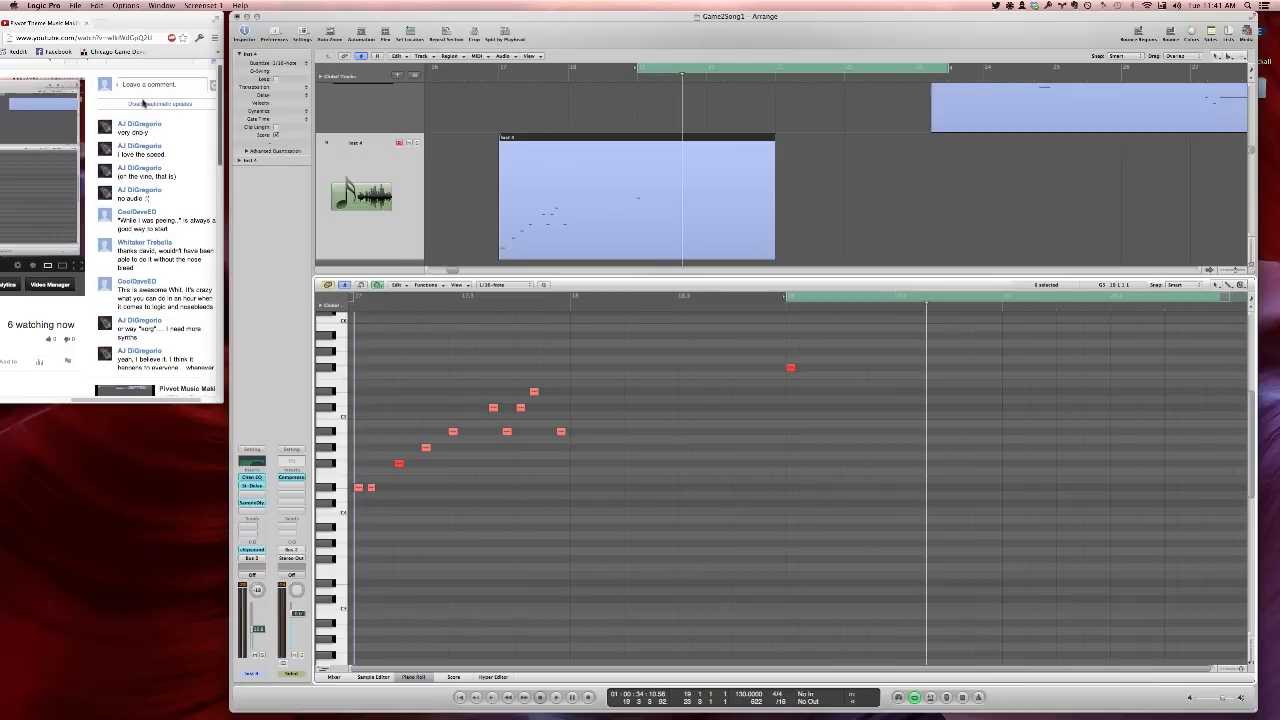
Switch to the YouTube page in Chrome and comment "oh damn yeah chrome's settings must not have been set for soundflower"
{"action": "left_click", "coordinate": [140, 86]}
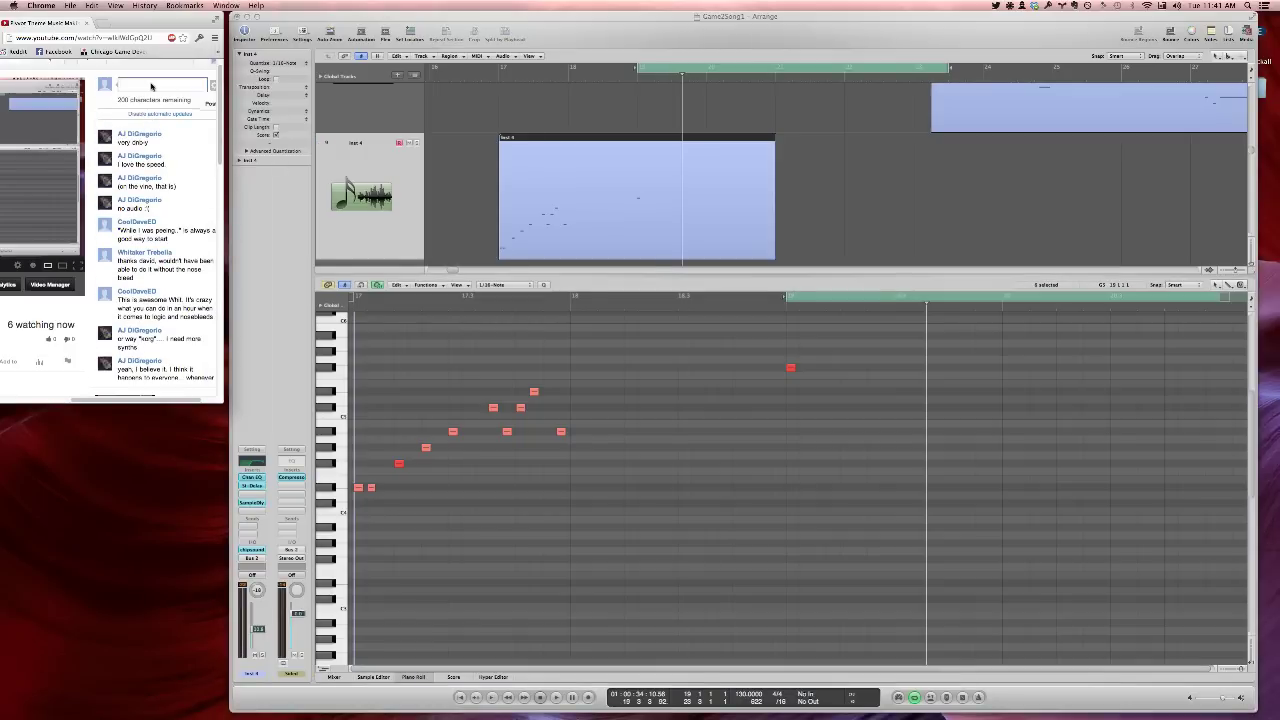
{"action": "type", "text": "oh damn yeah c"}
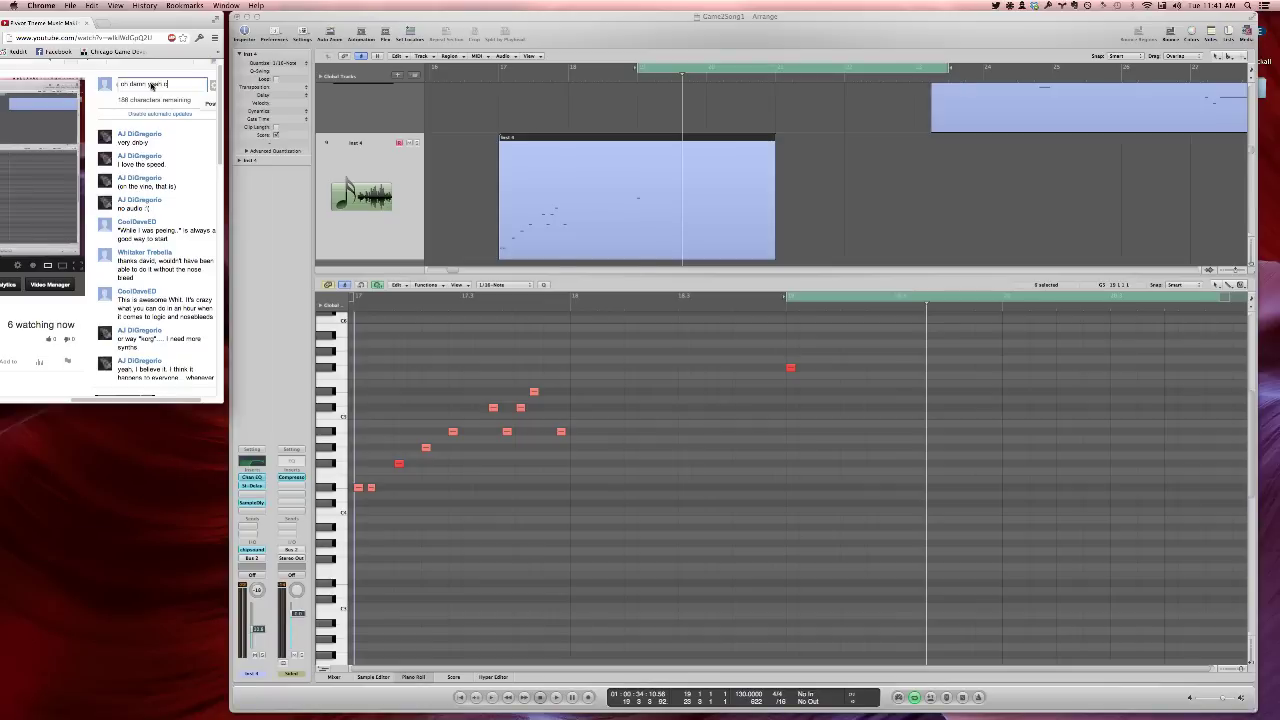
{"action": "type", "text": "hrome's settin"}
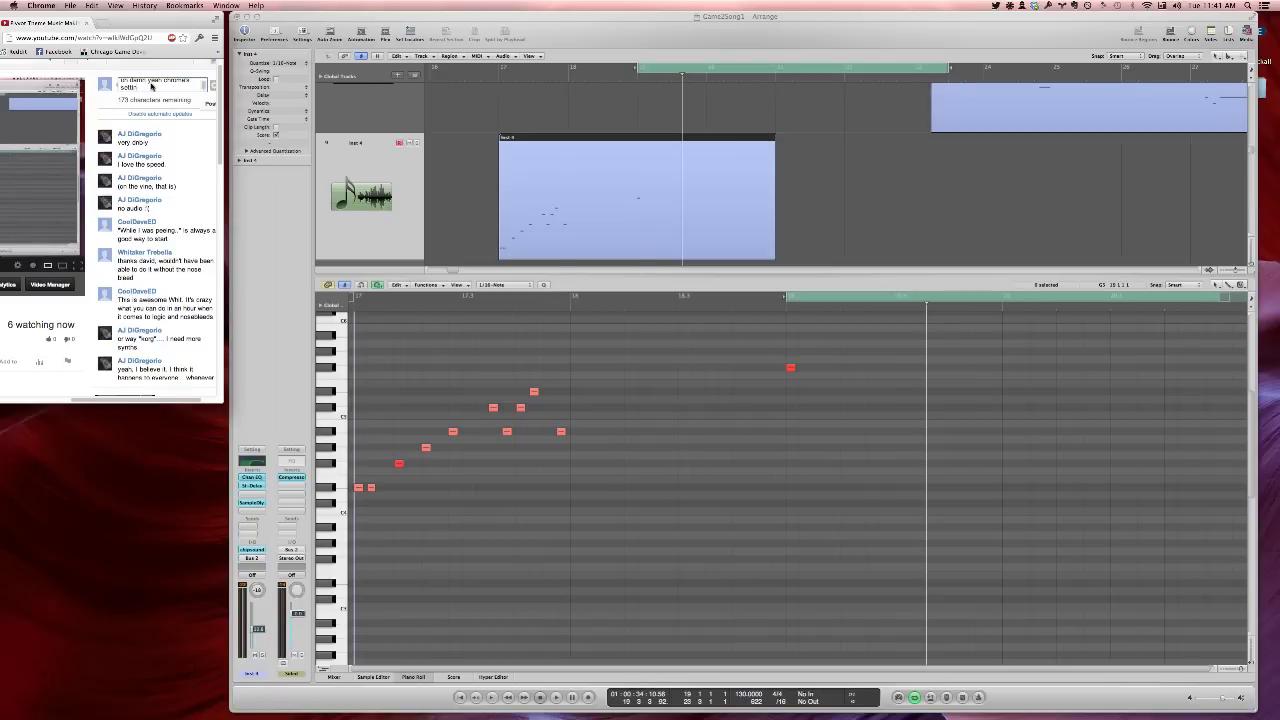
{"action": "type", "text": "gs must not have"}
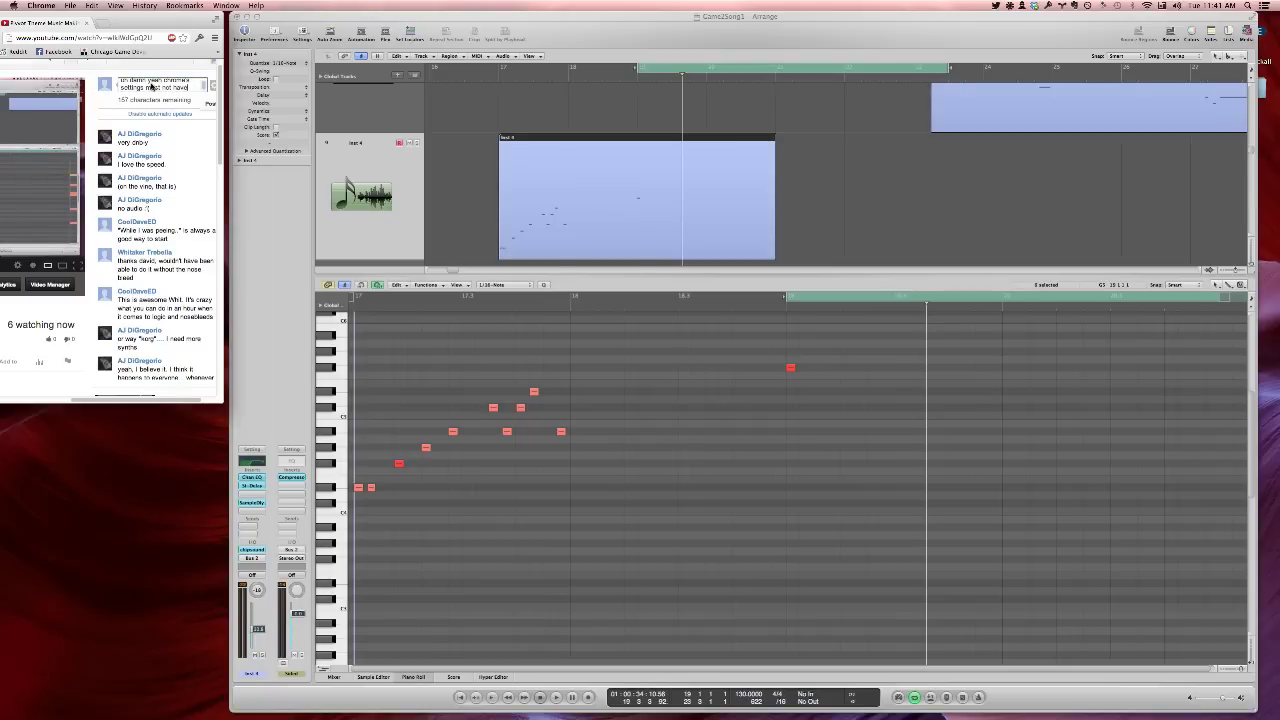
{"action": "type", "text": " been set th"}
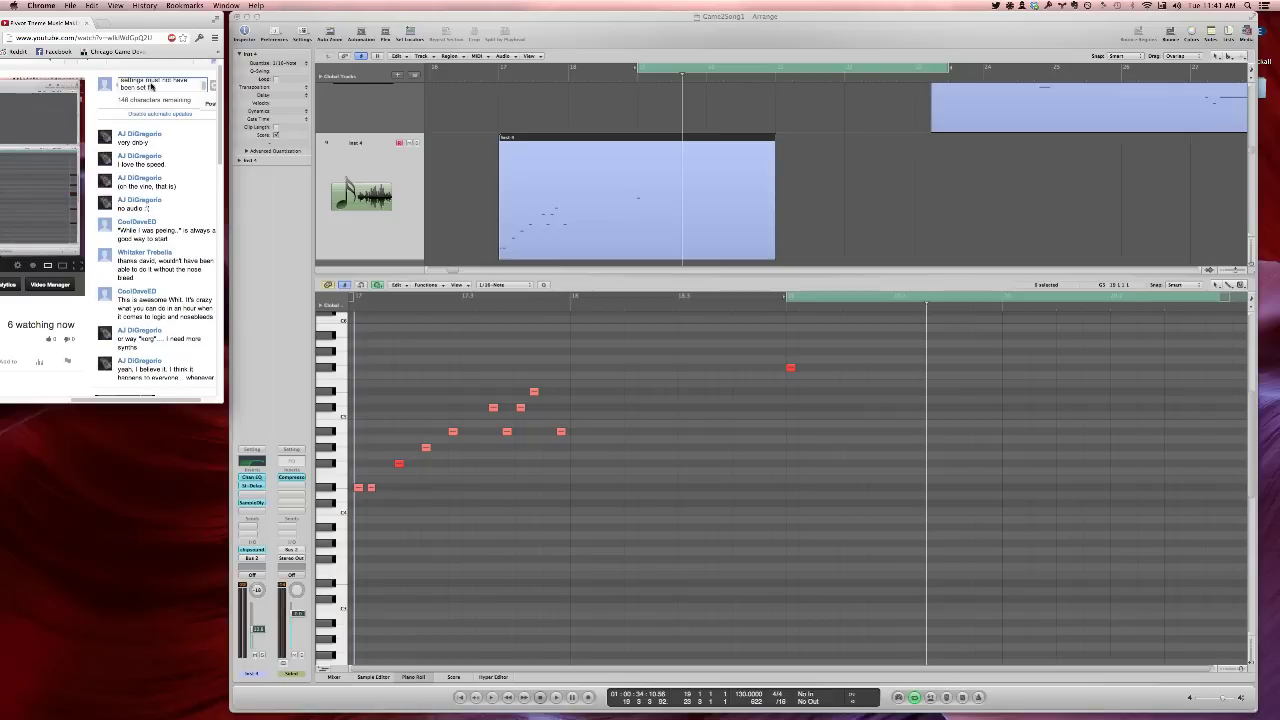
{"action": "type", "text": "is sound"}
{"action": "type", "text": "flower"}
{"action": "key", "text": "Return"}
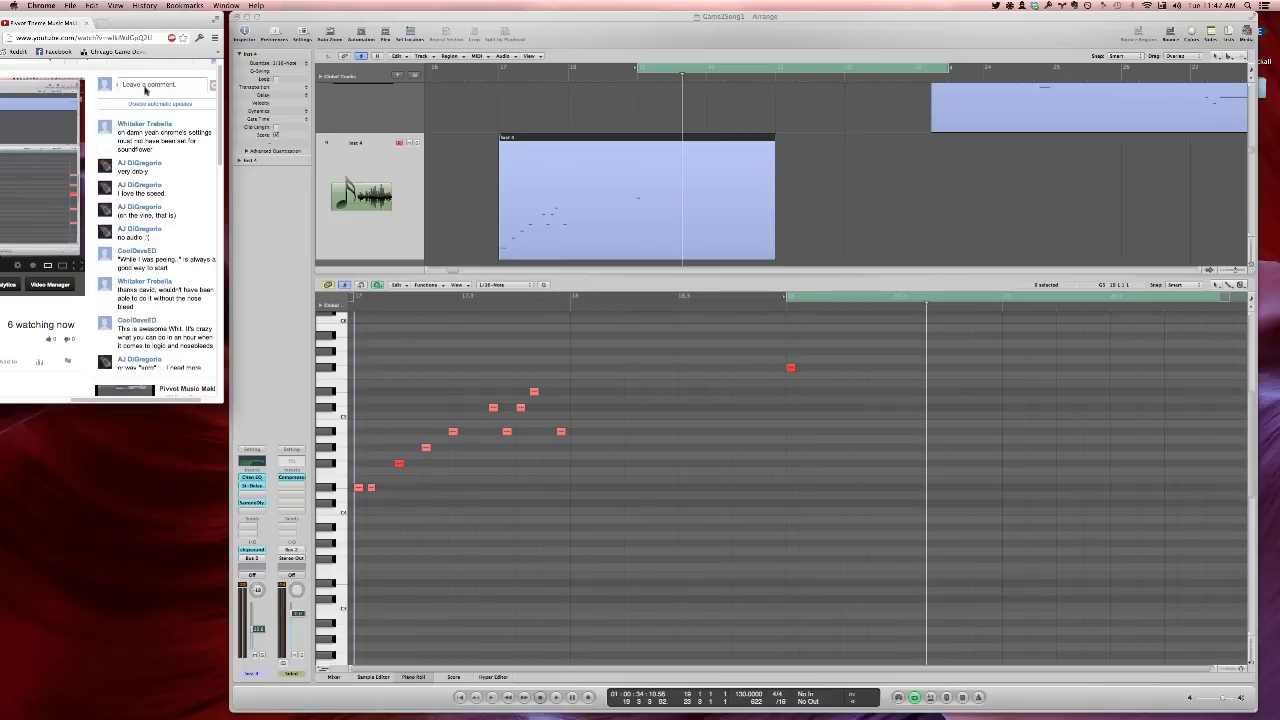
Return to Logic Pro, audition the bar 19 passage and delete its remaining note
{"action": "left_click", "coordinate": [682, 466]}
{"action": "key", "text": "space"}
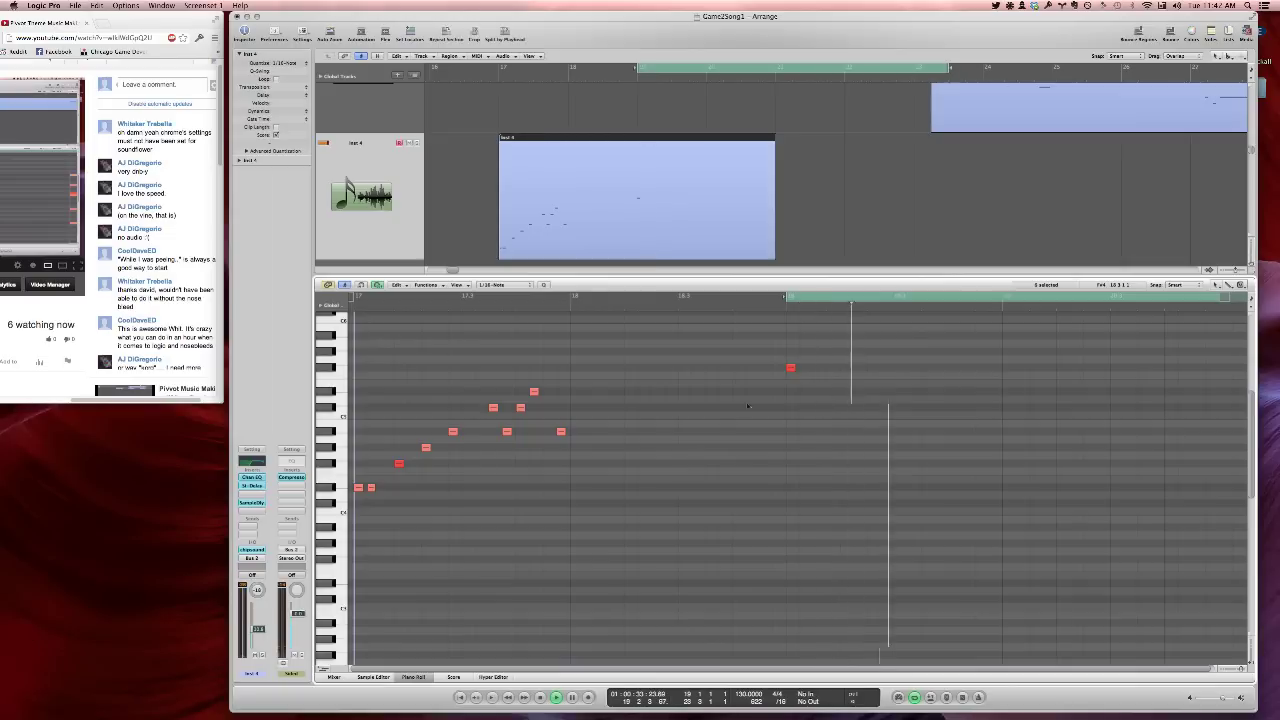
{"action": "left_click", "coordinate": [790, 369]}
{"action": "left_click_drag", "start_coordinate": [790, 369], "coordinate": [790, 366]}
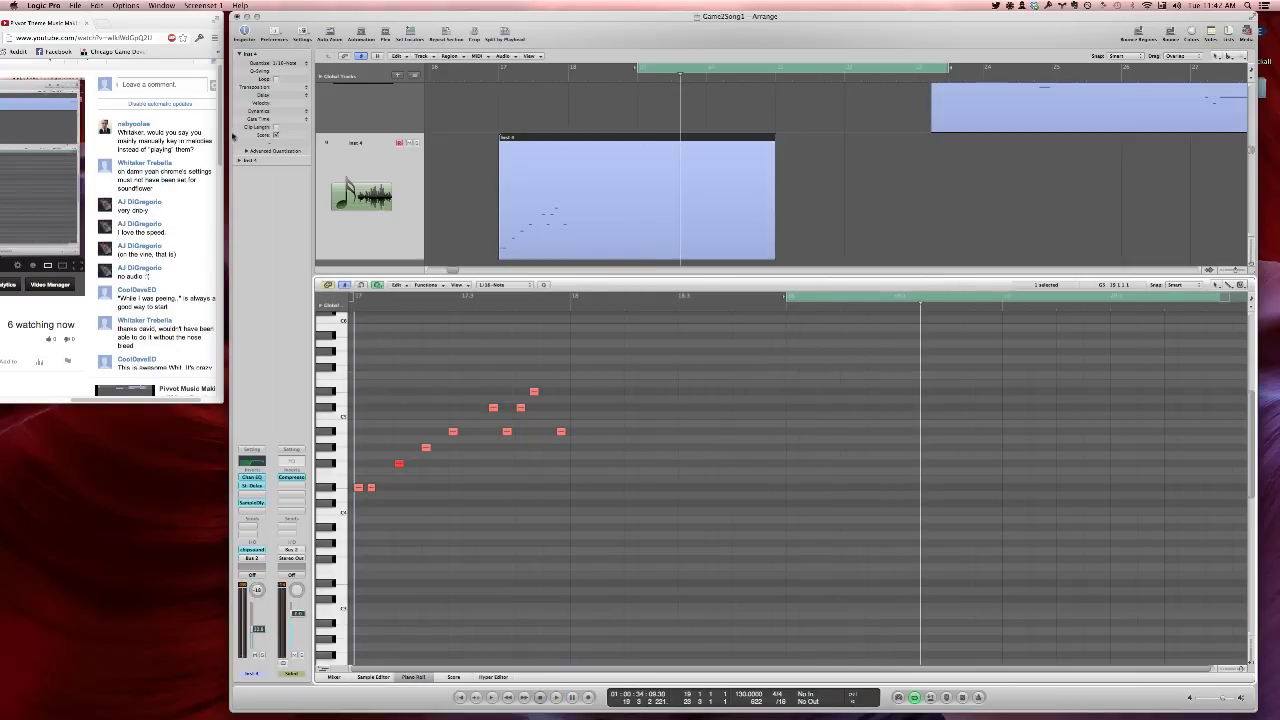
Reply in Chrome's YouTube chat: "actually i mostly play them but sometimes i actually get MORE ideas by manually keying them in because i'm more restricted"
{"action": "left_click", "coordinate": [166, 88]}
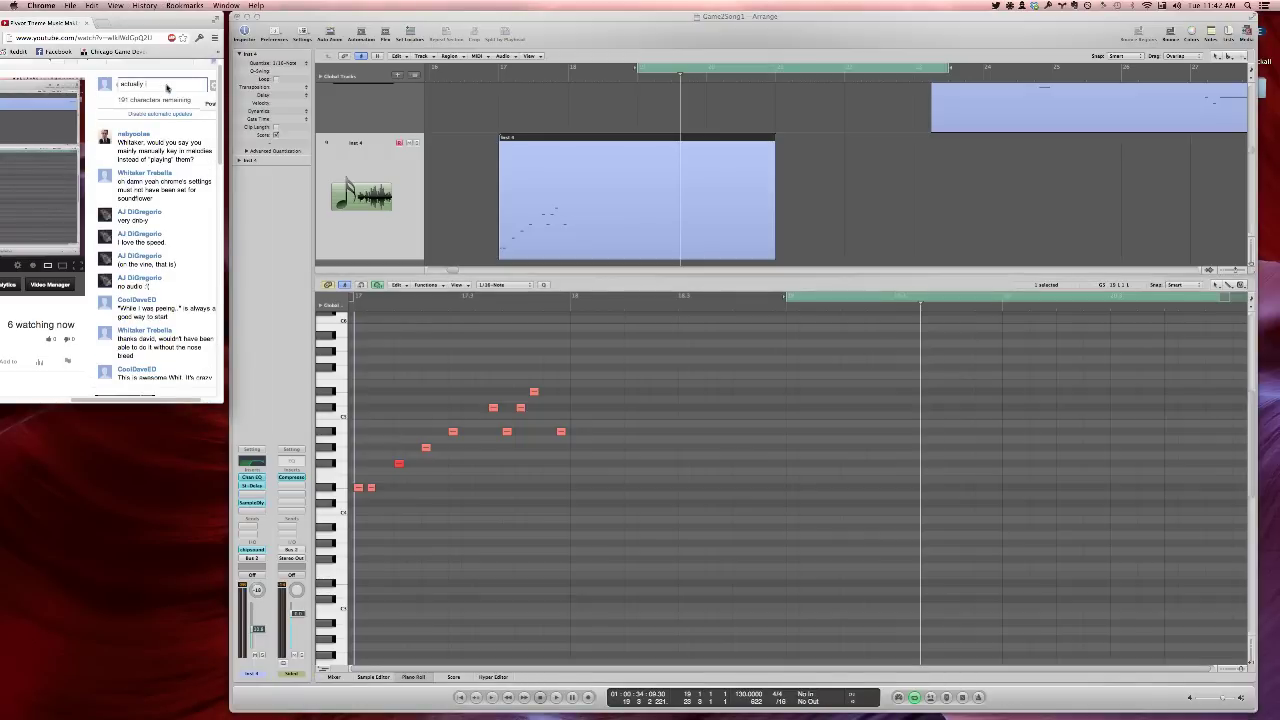
{"action": "type", "text": "actually i modify "}
{"action": "type", "text": "play them"}
{"action": "type", "text": " by"}
{"action": "key", "text": "BackSpace"}
{"action": "key", "text": "BackSpace"}
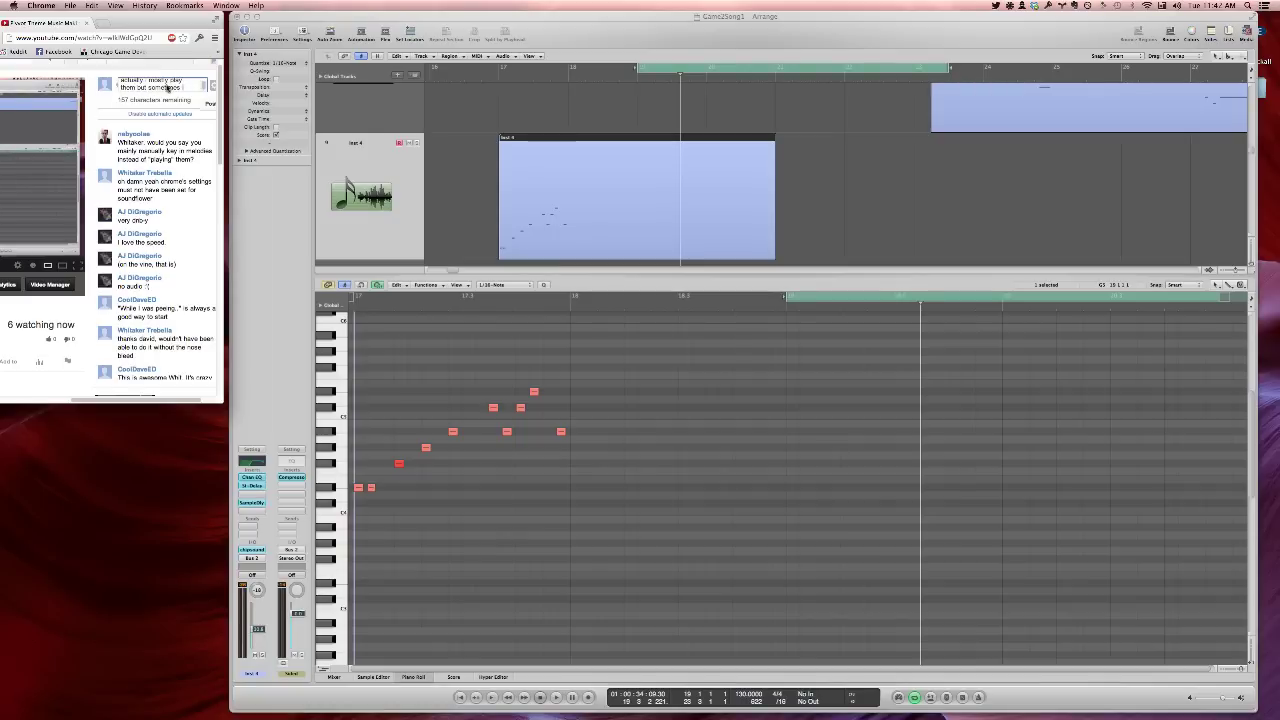
{"action": "type", "text": "actually get MCB"}
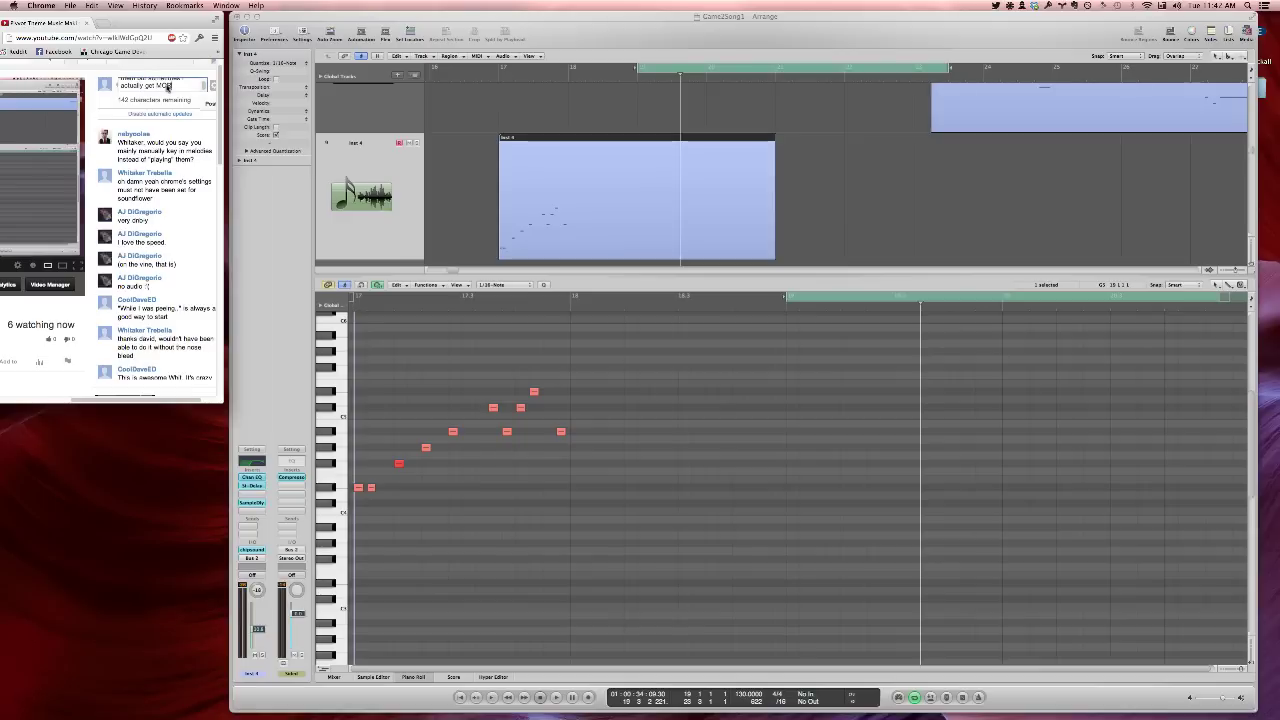
{"action": "type", "text": "by manually keying"}
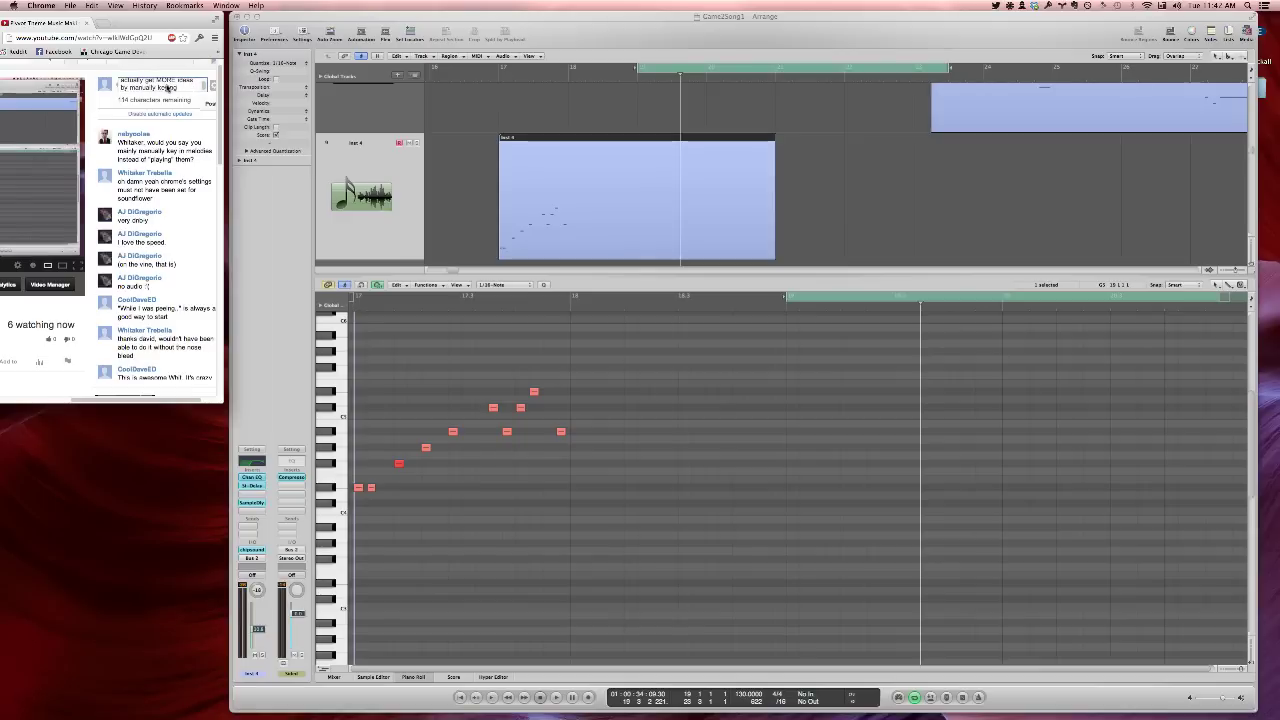
{"action": "type", "text": " them in because "}
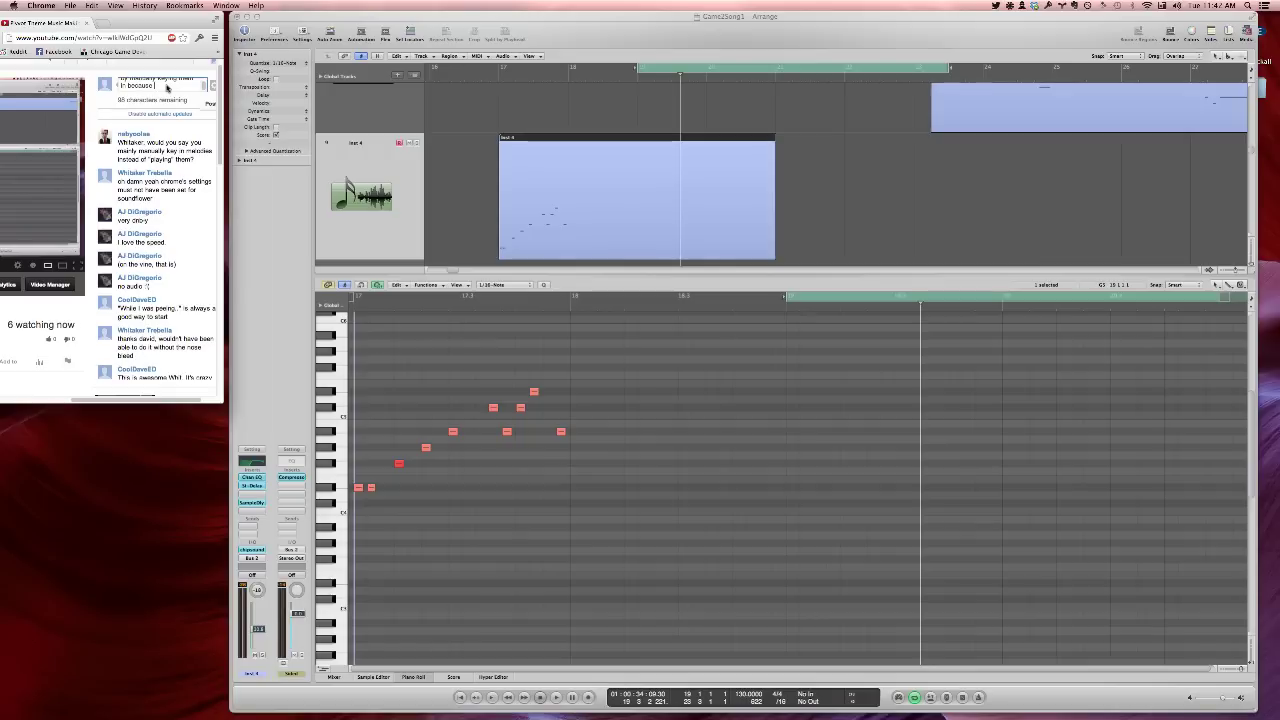
{"action": "type", "text": "I'm no"}
{"action": "type", "text": "re restrict"}
{"action": "type", "text": "ed"}
{"action": "key", "text": "Return"}
Post a second chat comment: "since piano playing comes so naturally for me, sometimes i get stuck in the same ideas"
{"action": "left_click", "coordinate": [174, 86]}
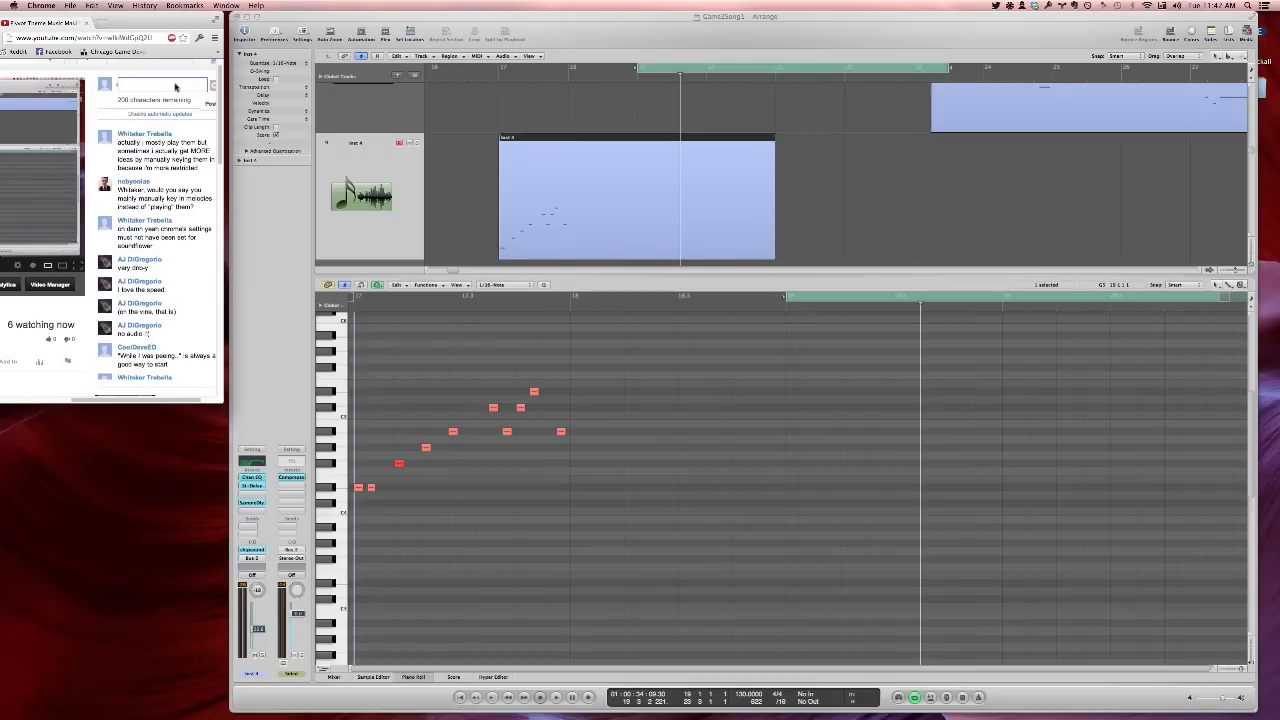
{"action": "type", "text": "sincso naturally to me,"}
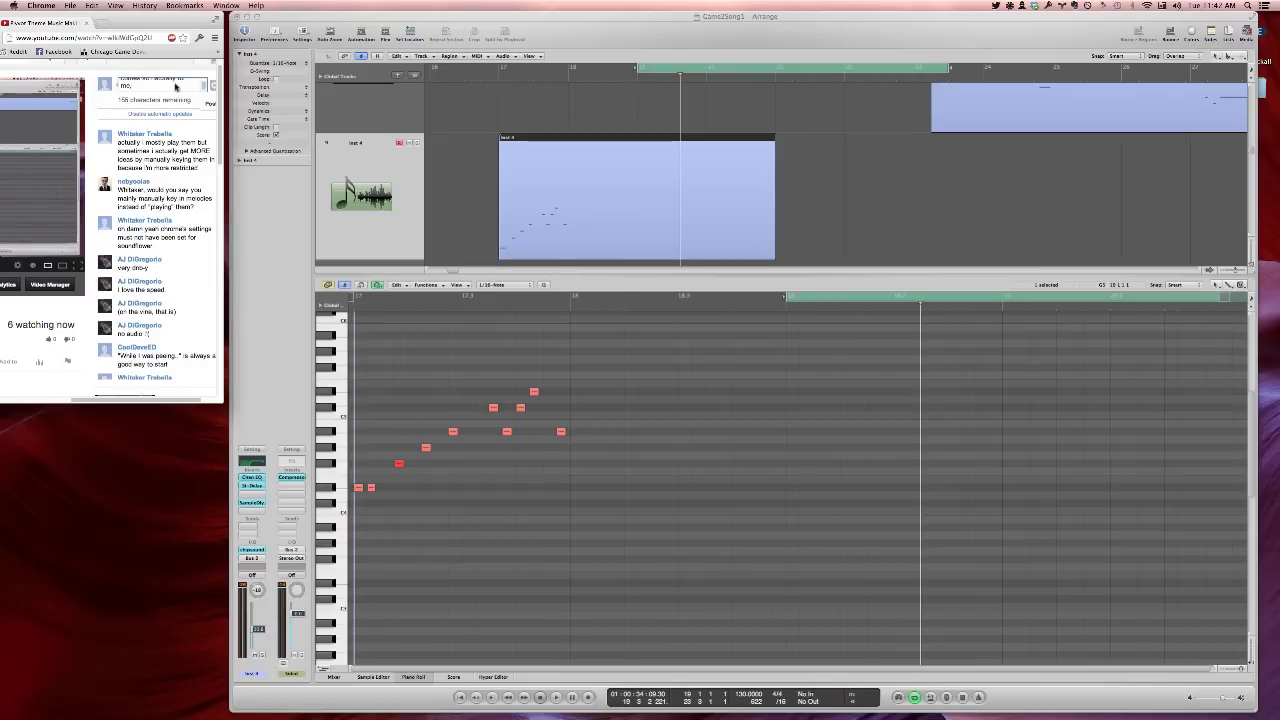
{"action": "type", "text": " sometimes I a"}
{"action": "type", "text": "et stuck in the same ideas"}
{"action": "key", "text": "Return"}
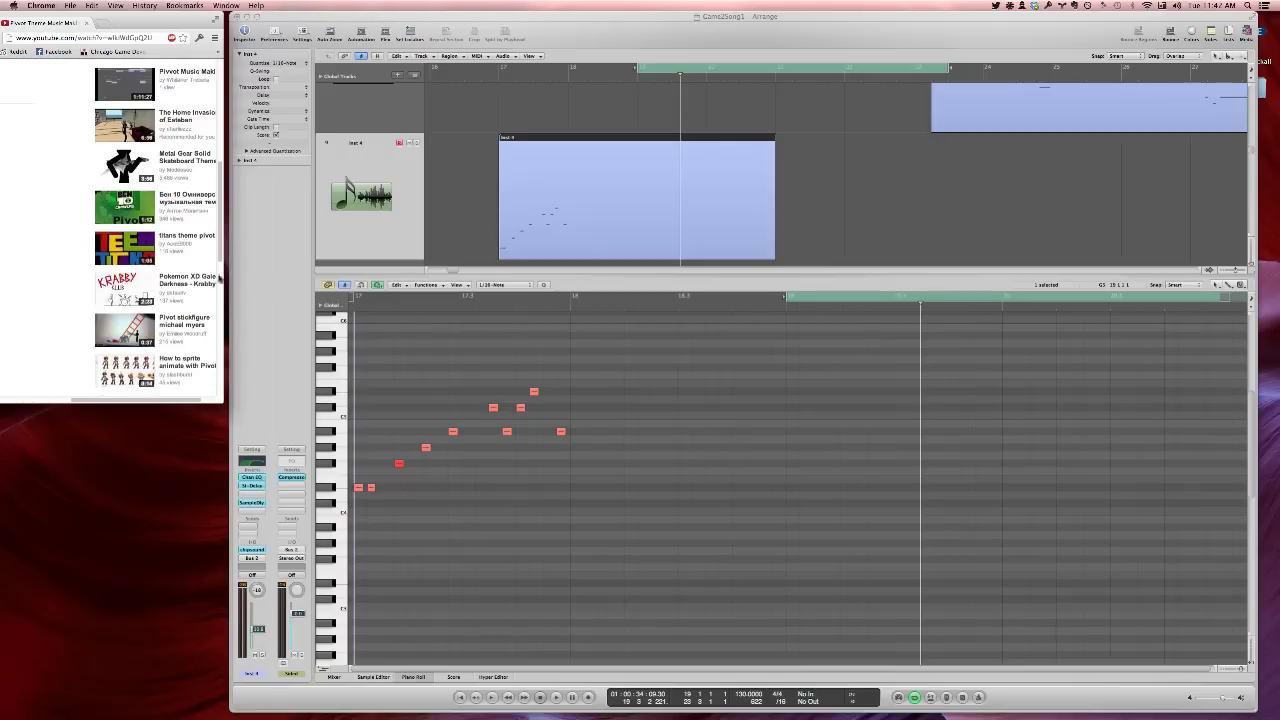
{"action": "scroll", "coordinate": [219, 278], "scroll_direction": "up", "scroll_amount": 5}
Return to Logic Pro, audition bar 19 and enter a six-note figure there in the Inst 4 region, falling from the first high note
{"action": "left_click", "coordinate": [741, 454]}
{"action": "key", "text": "space"}
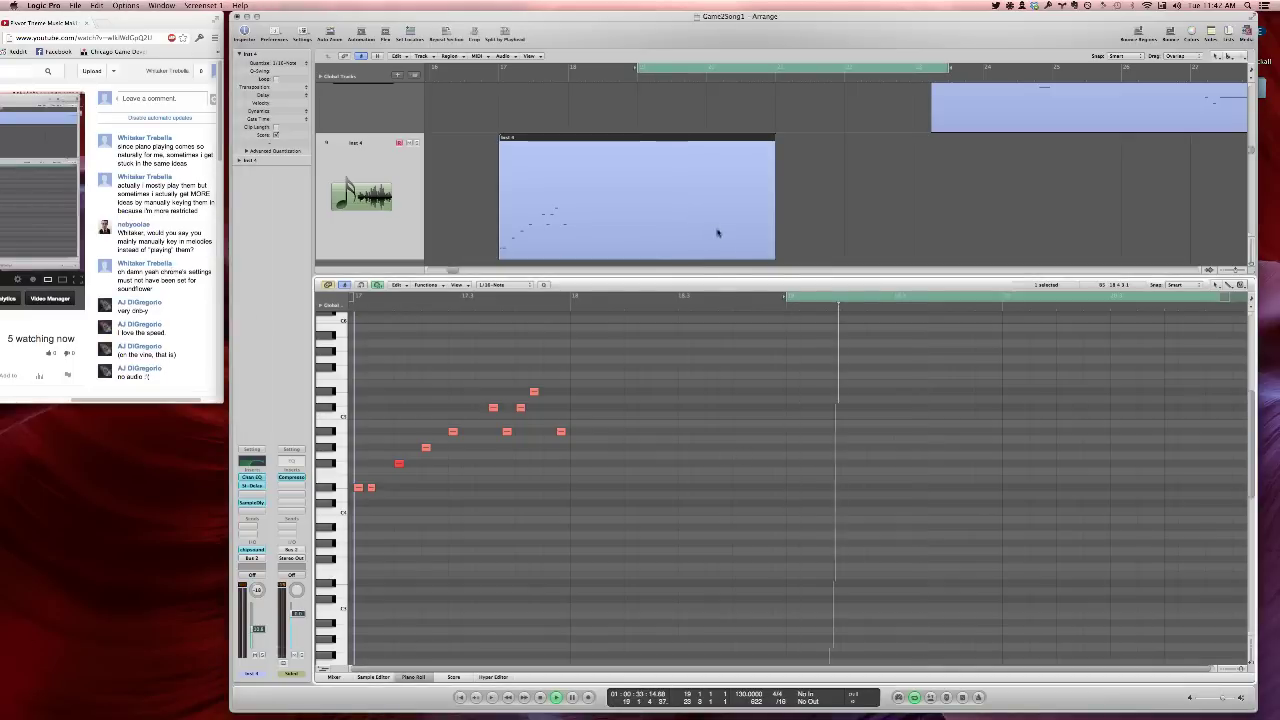
{"action": "left_click", "coordinate": [791, 392]}
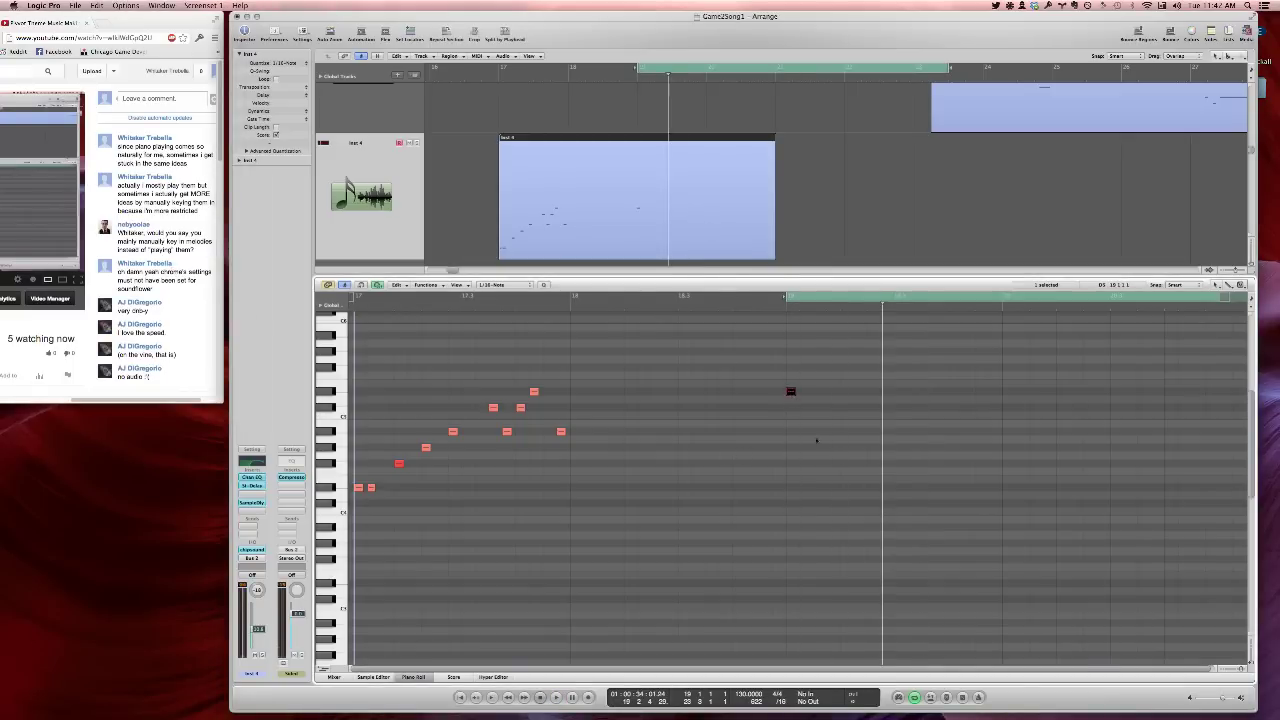
{"action": "left_click", "coordinate": [806, 488]}
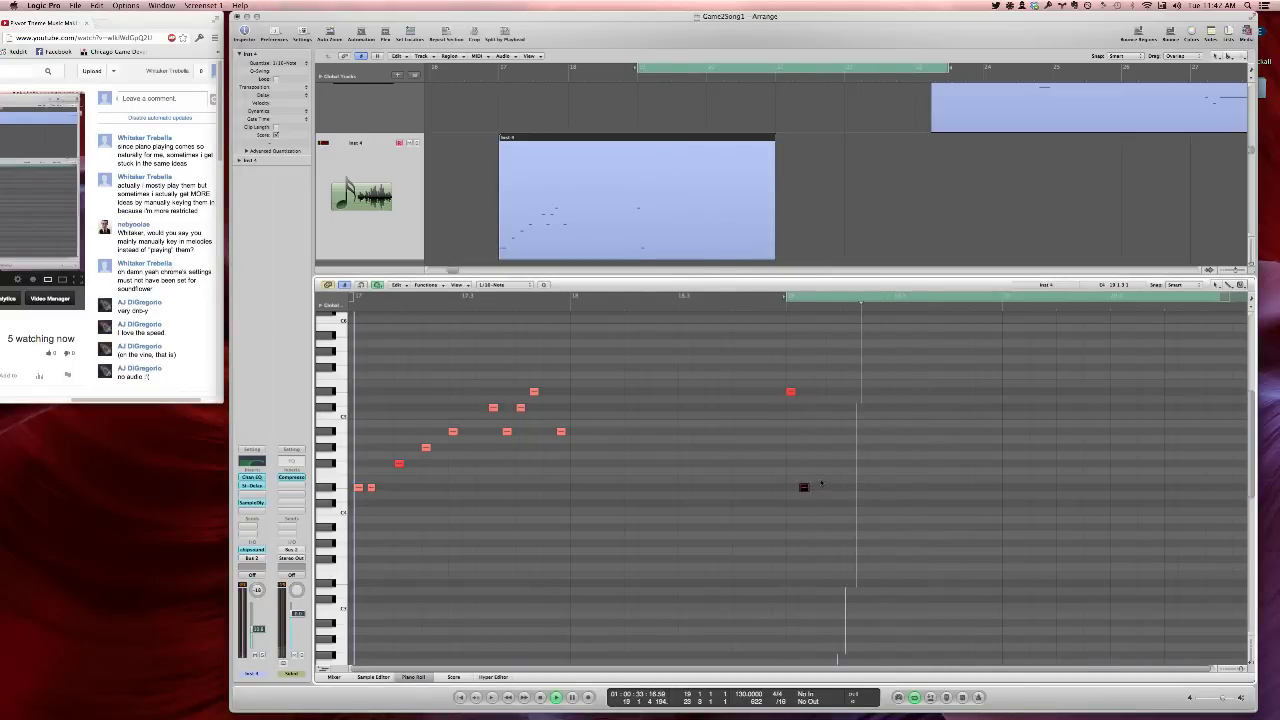
{"action": "left_click_drag", "start_coordinate": [804, 488], "coordinate": [806, 463]}
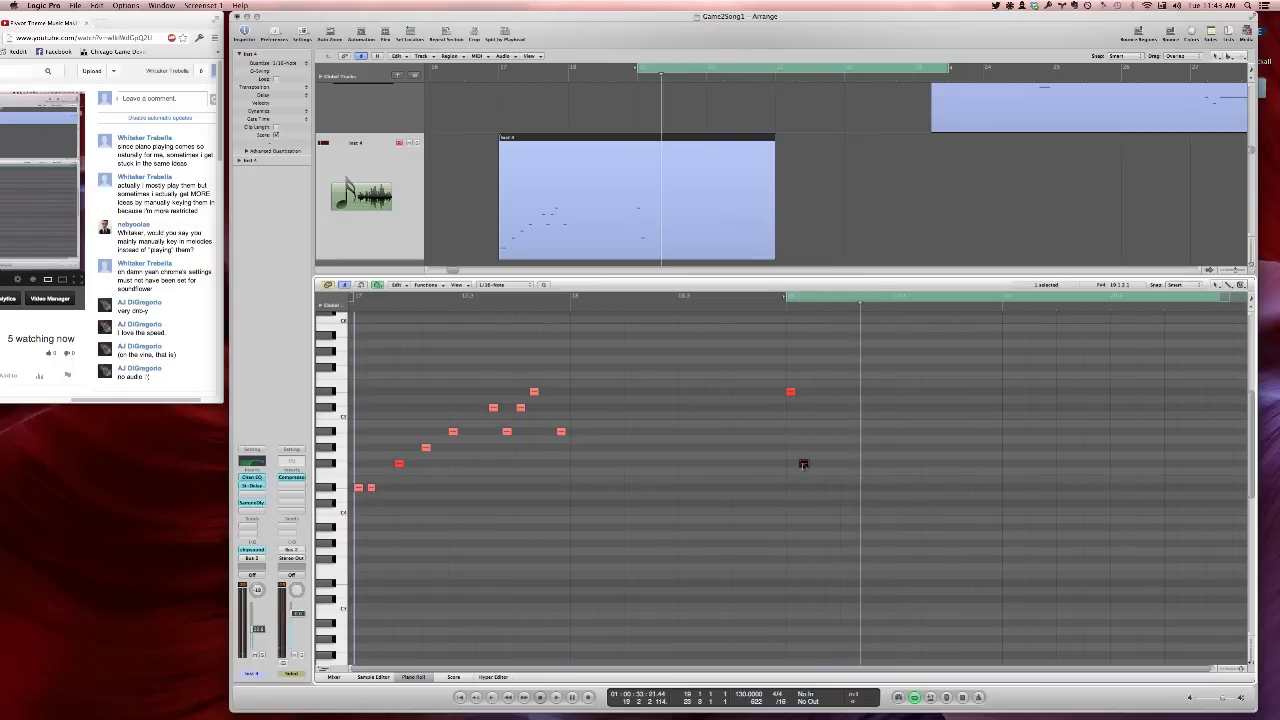
{"action": "left_click", "coordinate": [830, 447]}
{"action": "left_click", "coordinate": [858, 488]}
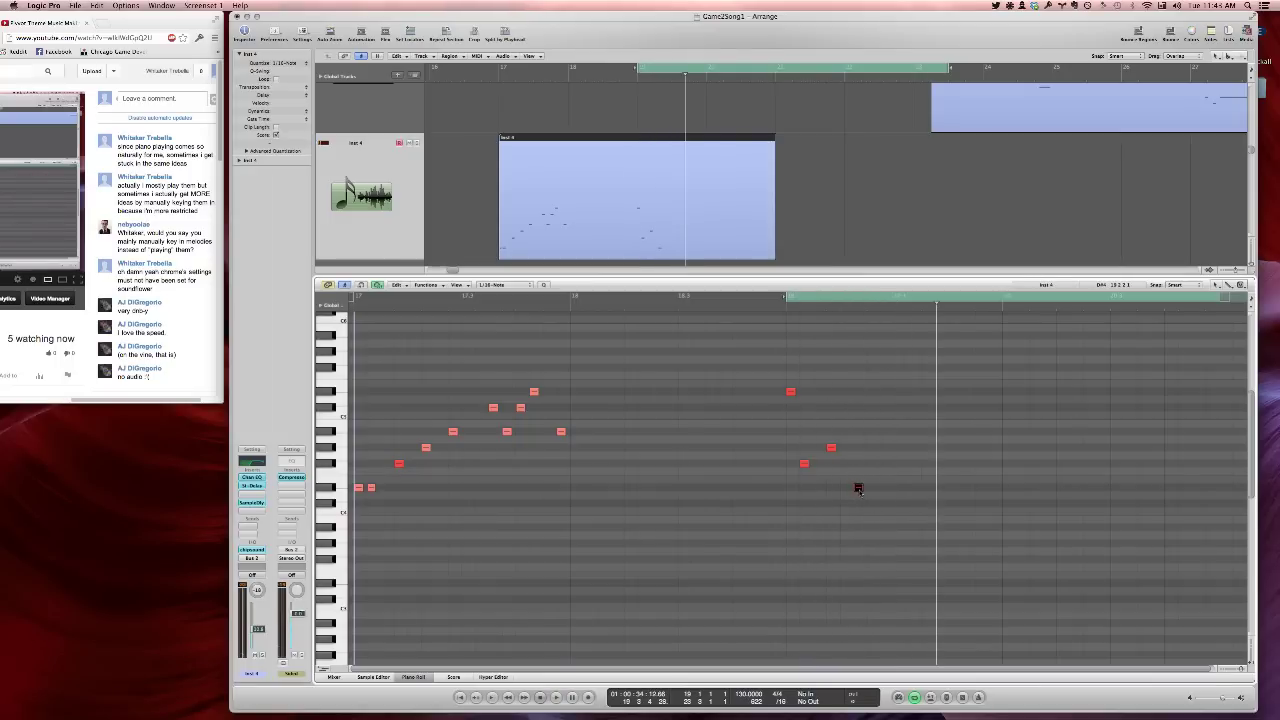
{"action": "left_click", "coordinate": [885, 503]}
{"action": "left_click", "coordinate": [899, 488]}
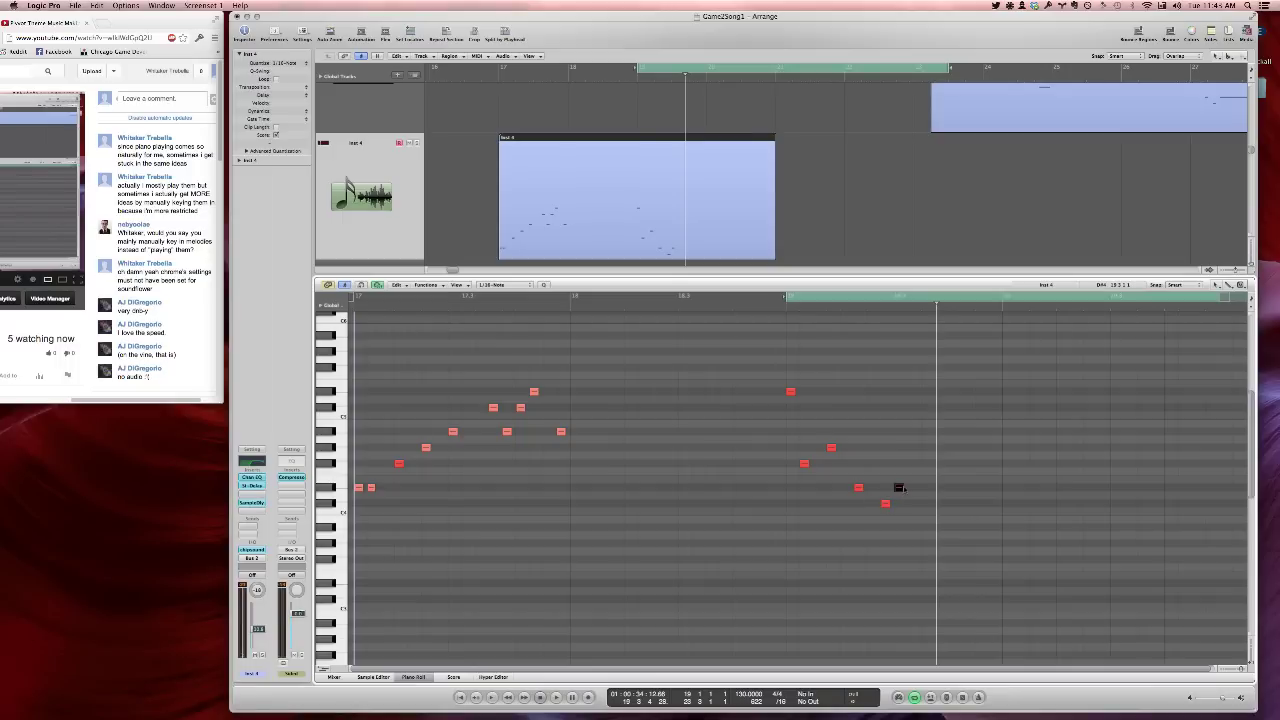
Audition the passage and add a descending four-note run in the second half of bar 20
{"action": "key", "text": "space"}
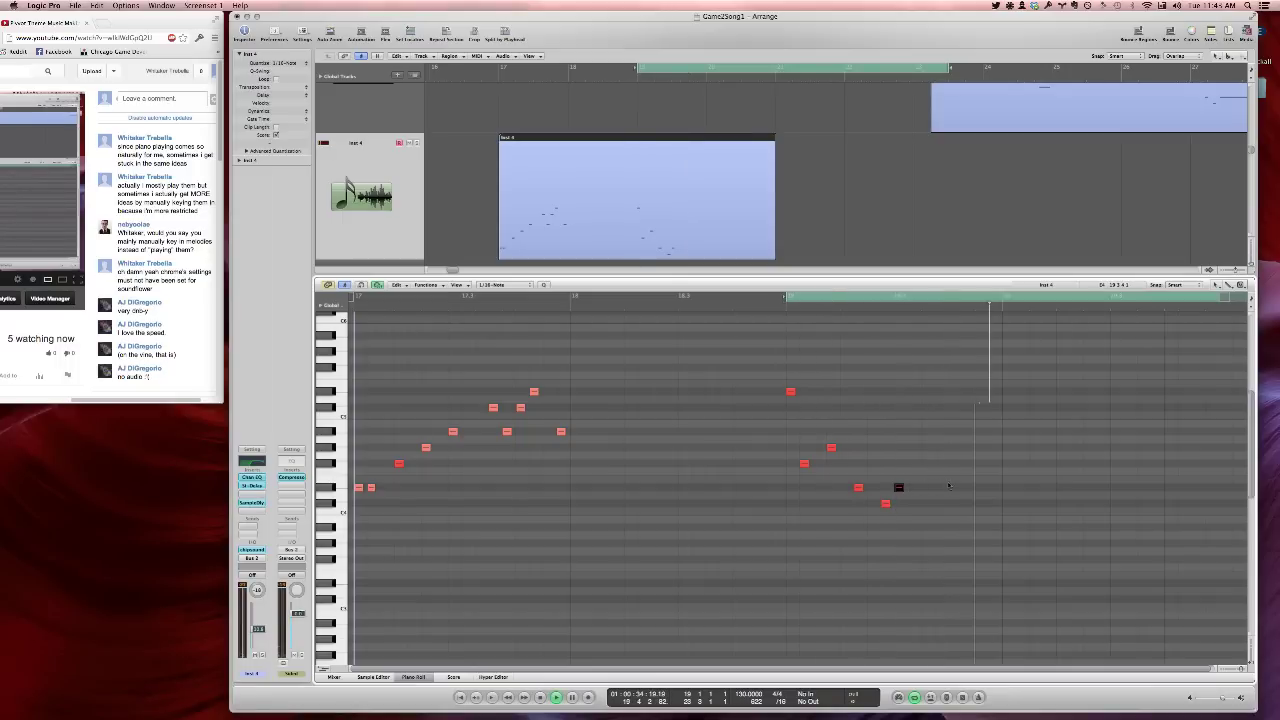
{"action": "left_click", "coordinate": [1124, 392]}
{"action": "key", "text": "BackSpace"}
{"action": "left_click", "coordinate": [1111, 424]}
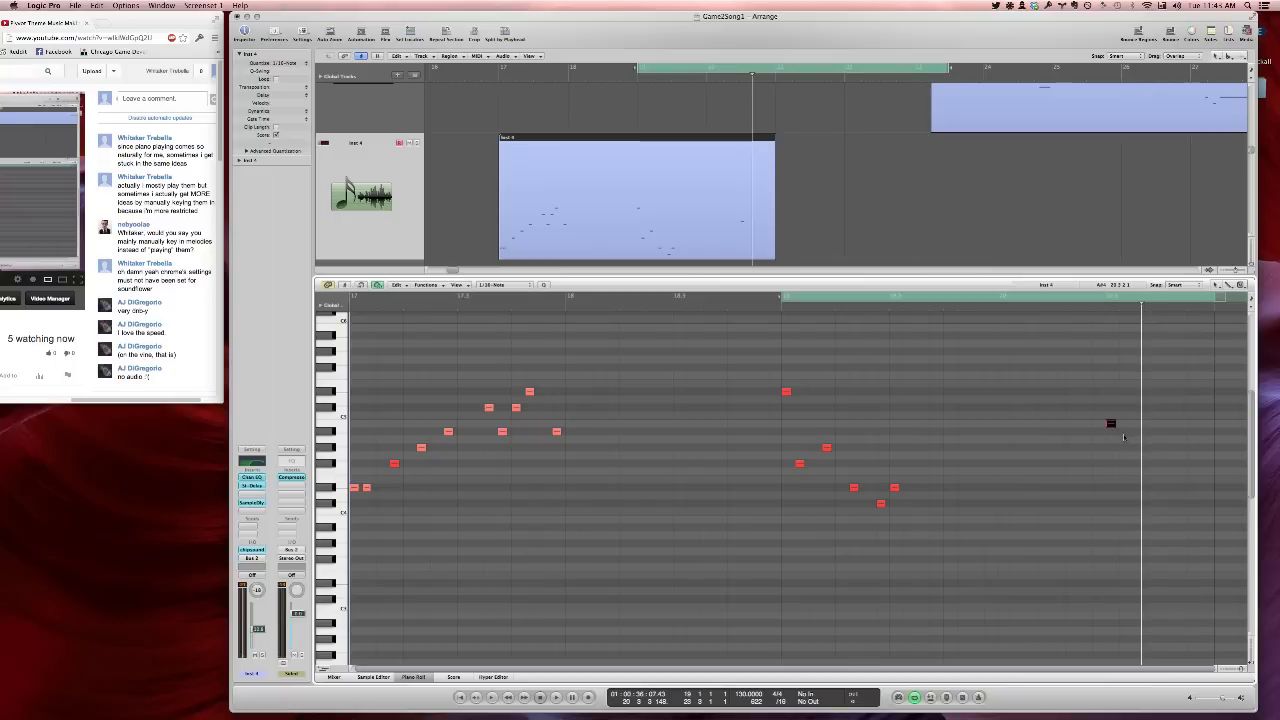
{"action": "left_click", "coordinate": [1137, 432]}
{"action": "left_click", "coordinate": [1190, 463]}
{"action": "key", "text": "space"}
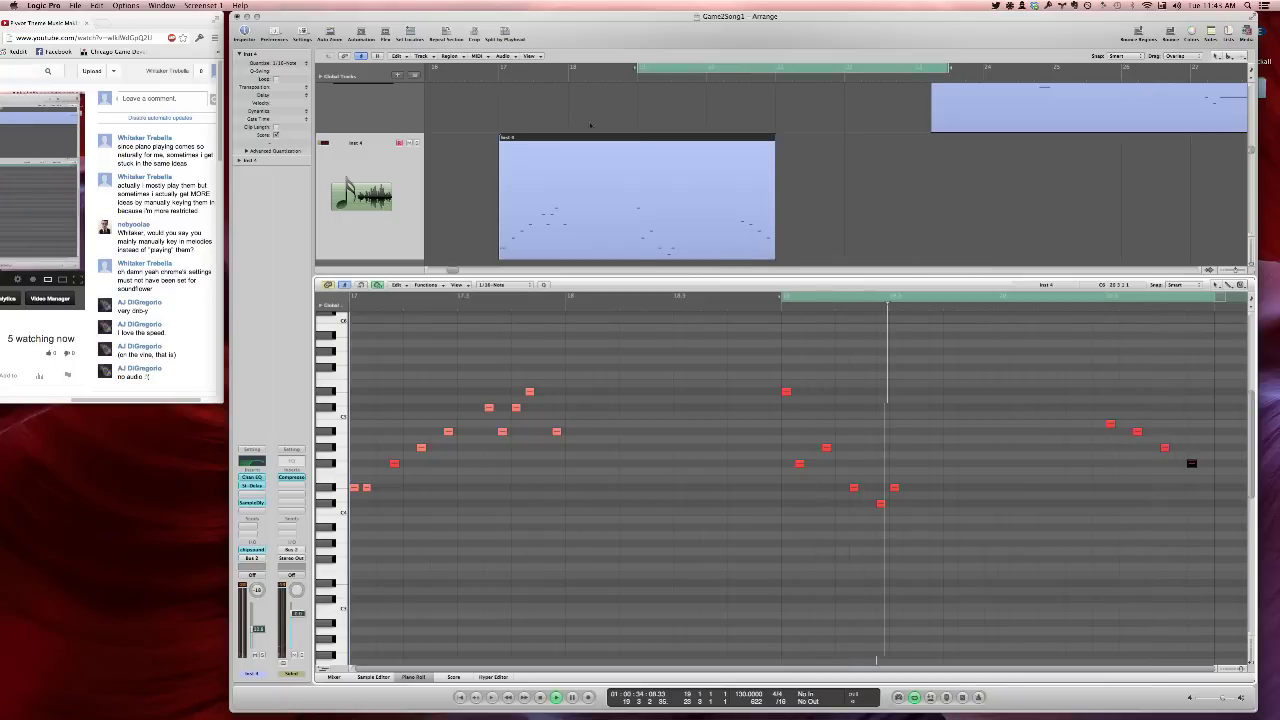
Set the cycle range to bars 17–21, insert two extra off-grid notes into the bar 20 run and audition the melody
{"action": "left_click_drag", "start_coordinate": [499, 70], "coordinate": [790, 96]}
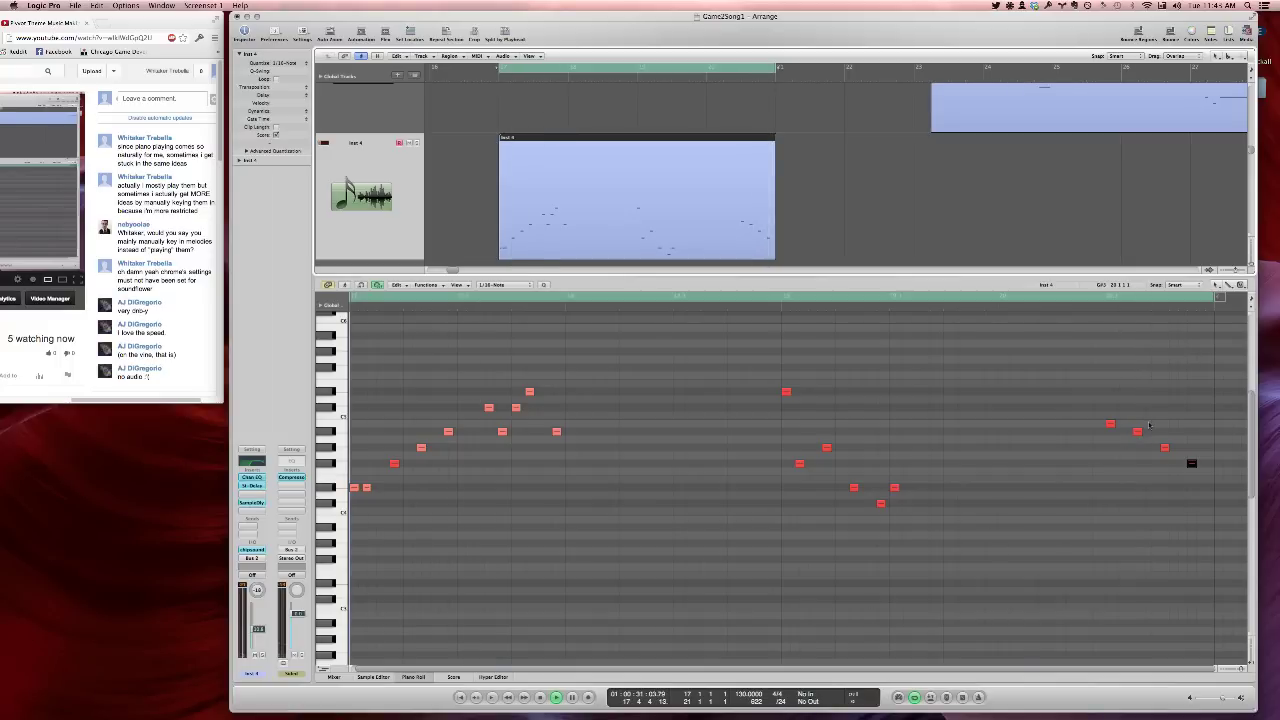
{"action": "left_click", "coordinate": [1146, 423], "text": "super"}
{"action": "left_click", "coordinate": [1156, 431], "text": "super"}
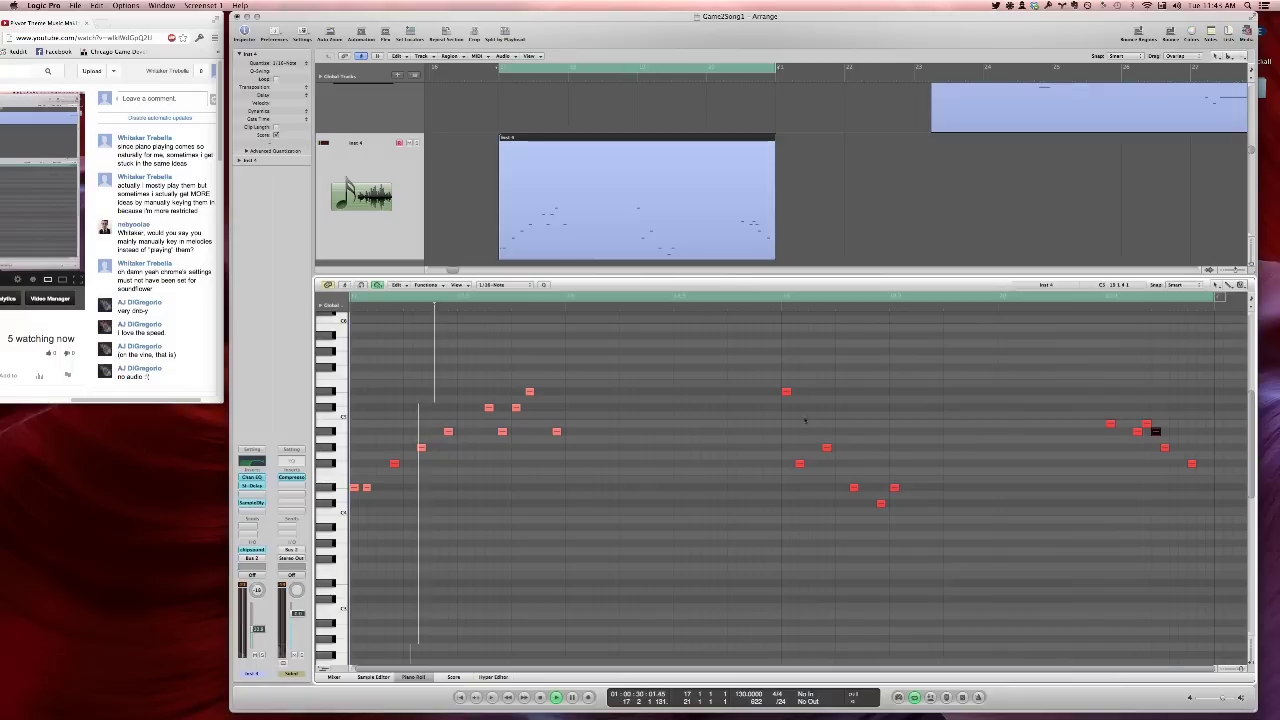
{"action": "left_click", "coordinate": [650, 432]}
{"action": "key", "text": "space"}
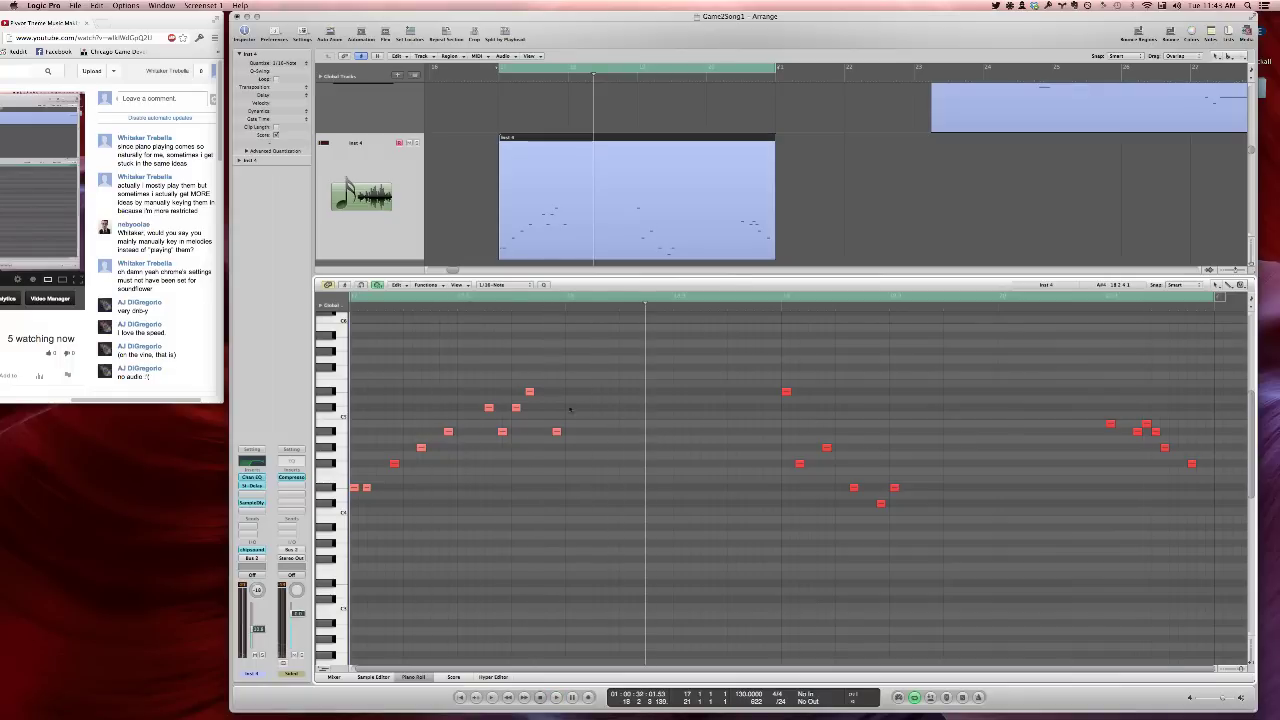
Select all notes in the Inst 4 region, raise their velocity and play the melody from bar 17
{"action": "key", "text": "super+a"}
{"action": "left_click_drag", "start_coordinate": [530, 393], "coordinate": [532, 325]}
{"action": "key", "text": "space"}
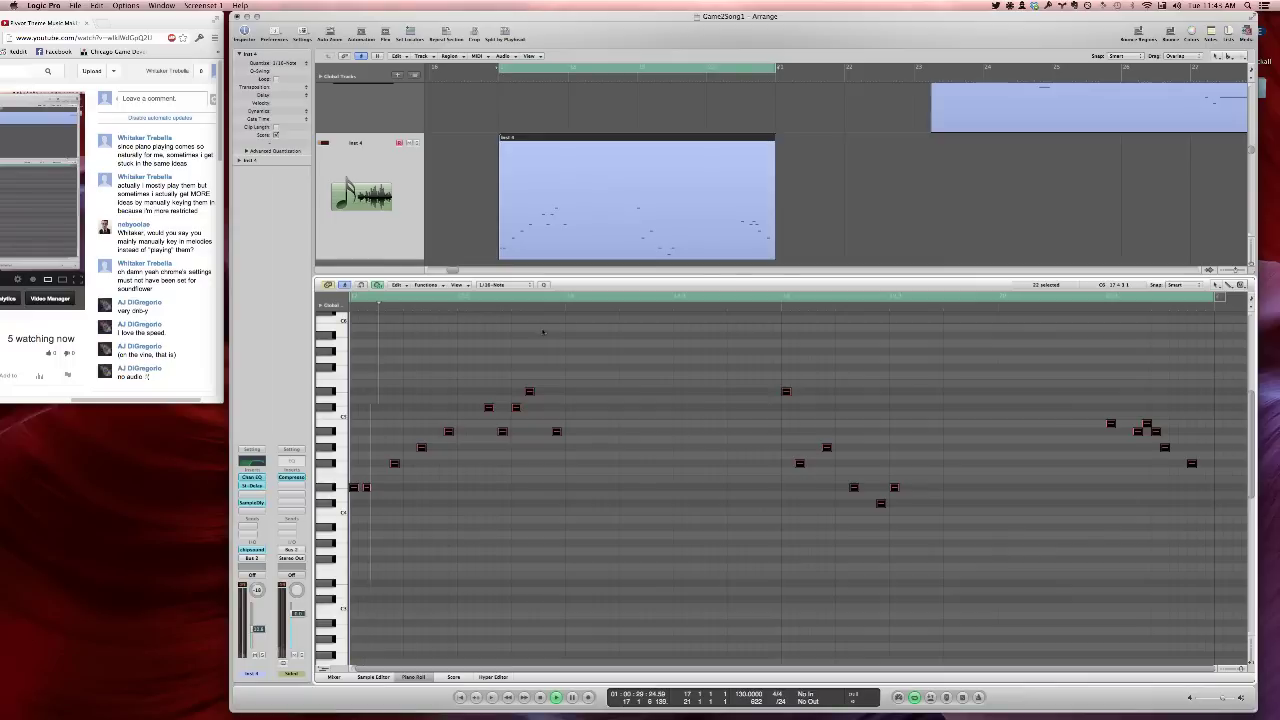
{"action": "left_click", "coordinate": [490, 334]}
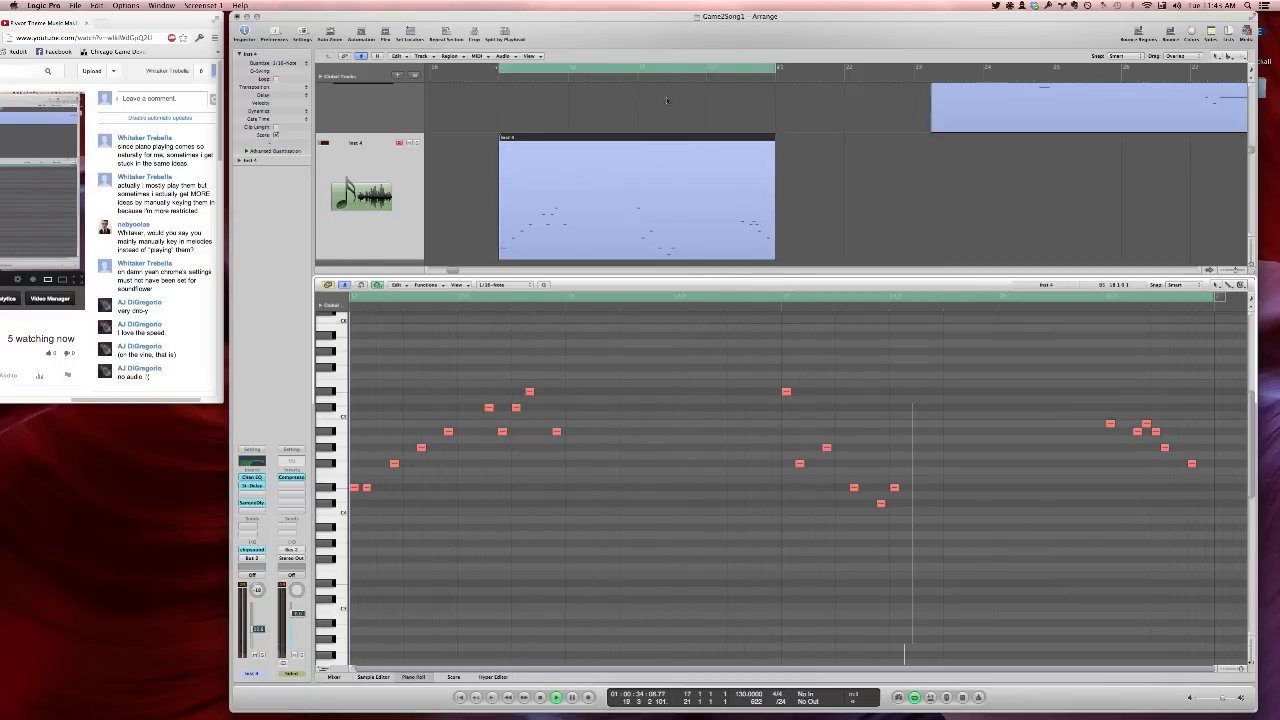
Loop the Inst 4 region, turn off cycle mode and enlarge the arrange area to show the lower tracks
{"action": "key", "text": "l"}
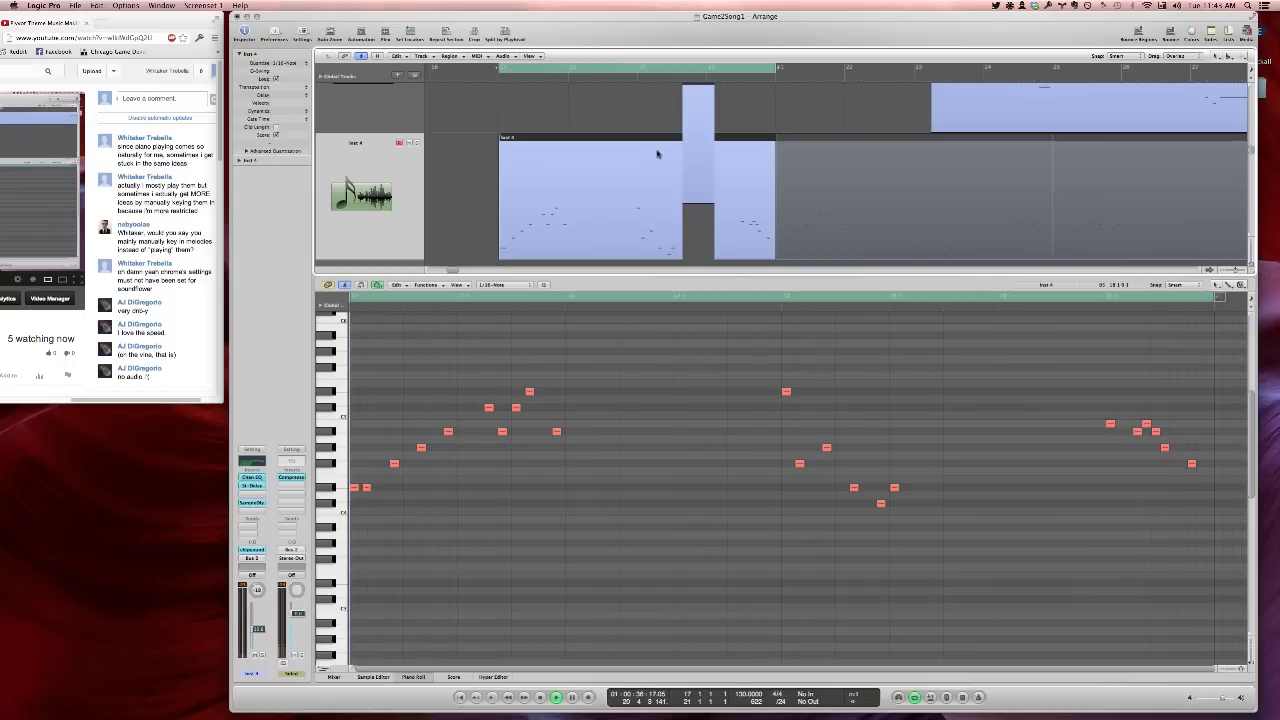
{"action": "key", "text": "z"}
{"action": "key", "text": "c"}
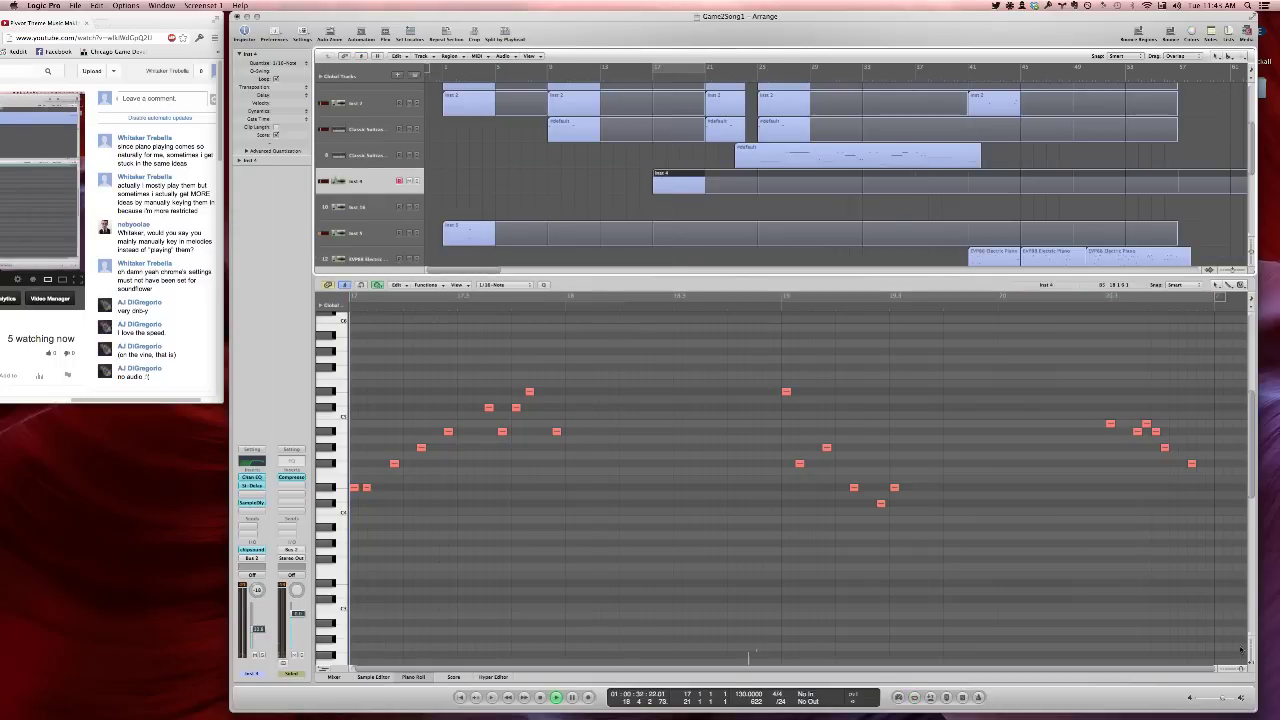
{"action": "left_click_drag", "start_coordinate": [949, 277], "coordinate": [950, 508]}
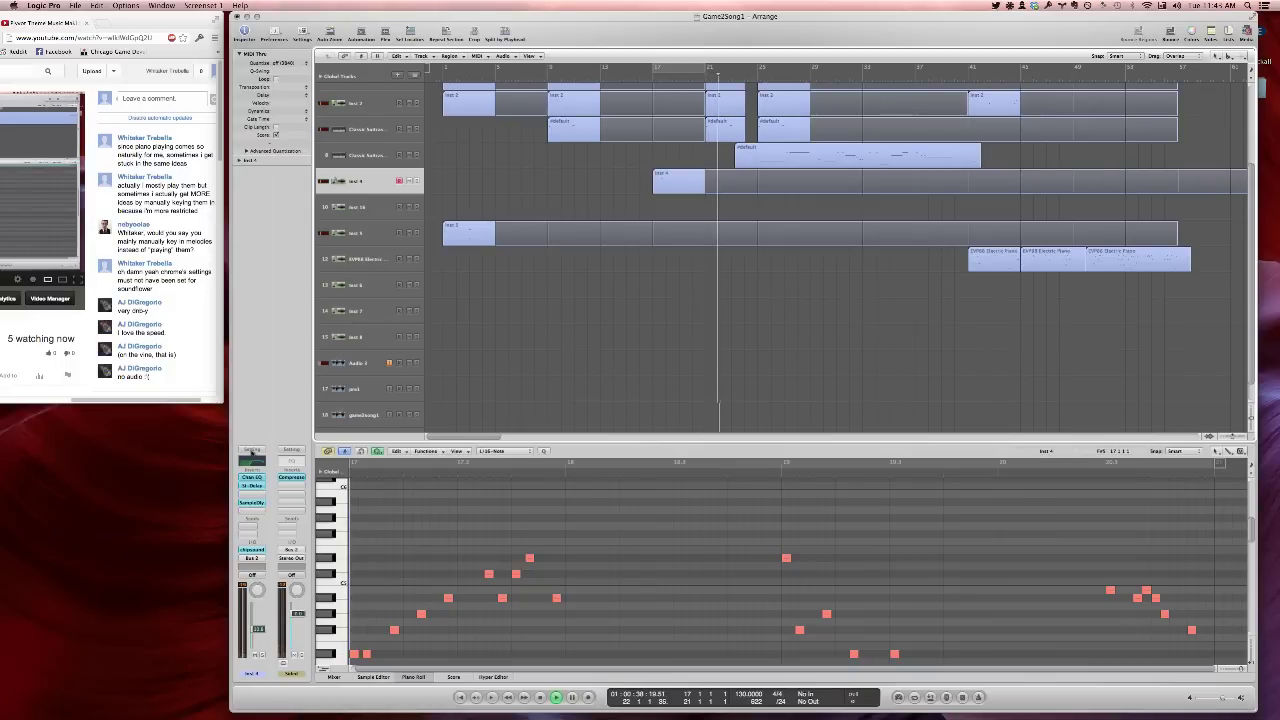
Check the Inst 4 track's Sample Delay, and shorten the region's loop to end about halfway through bar 24 while listening on
{"action": "left_click", "coordinate": [252, 502]}
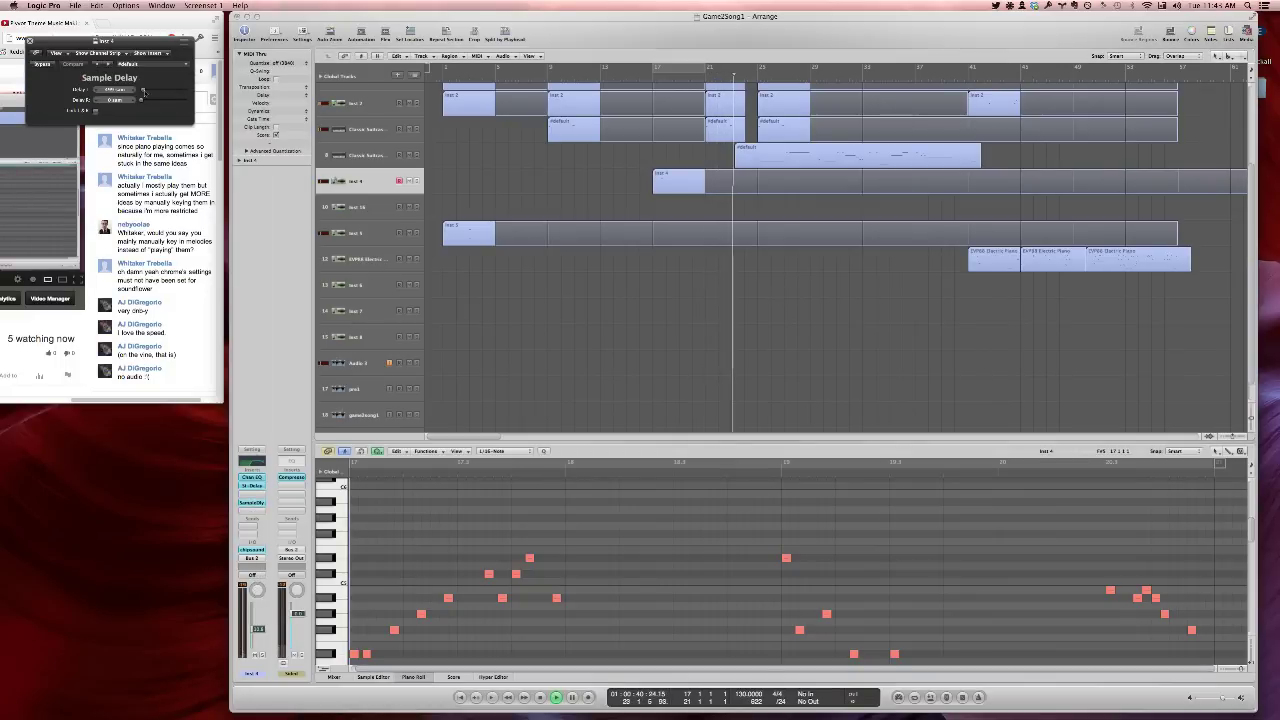
{"action": "left_click", "coordinate": [30, 41]}
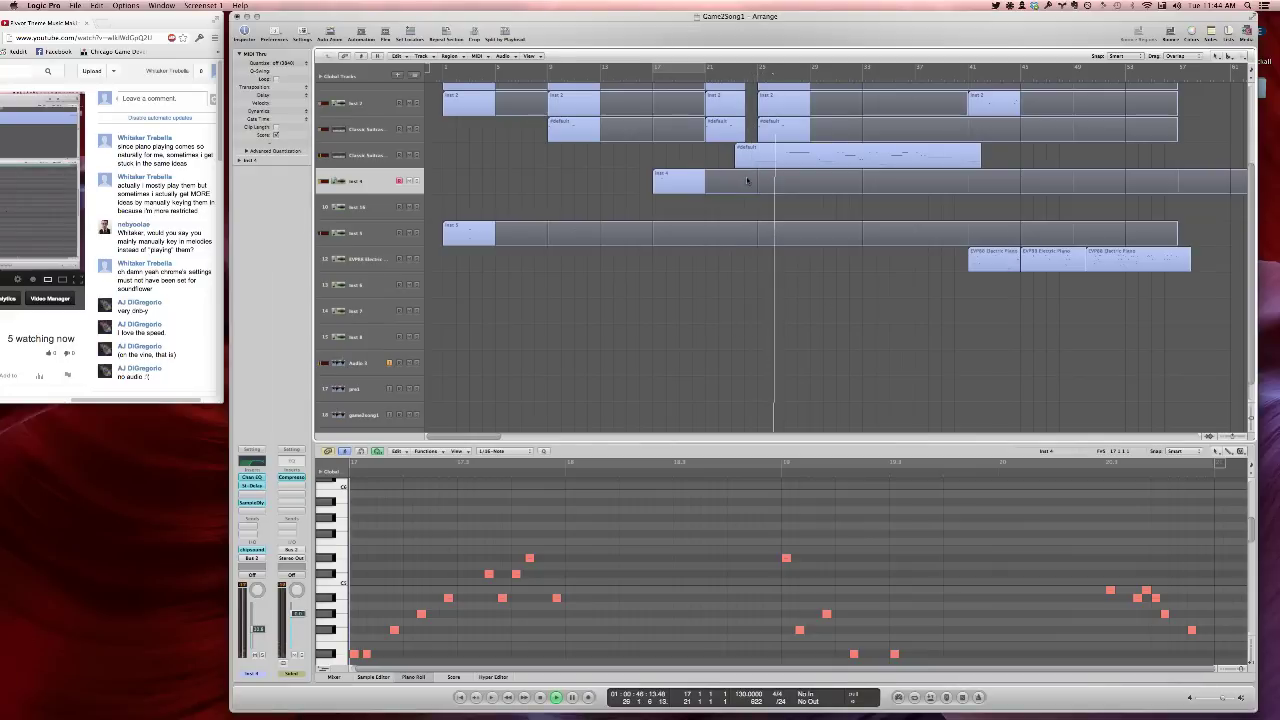
{"action": "left_click", "coordinate": [746, 181]}
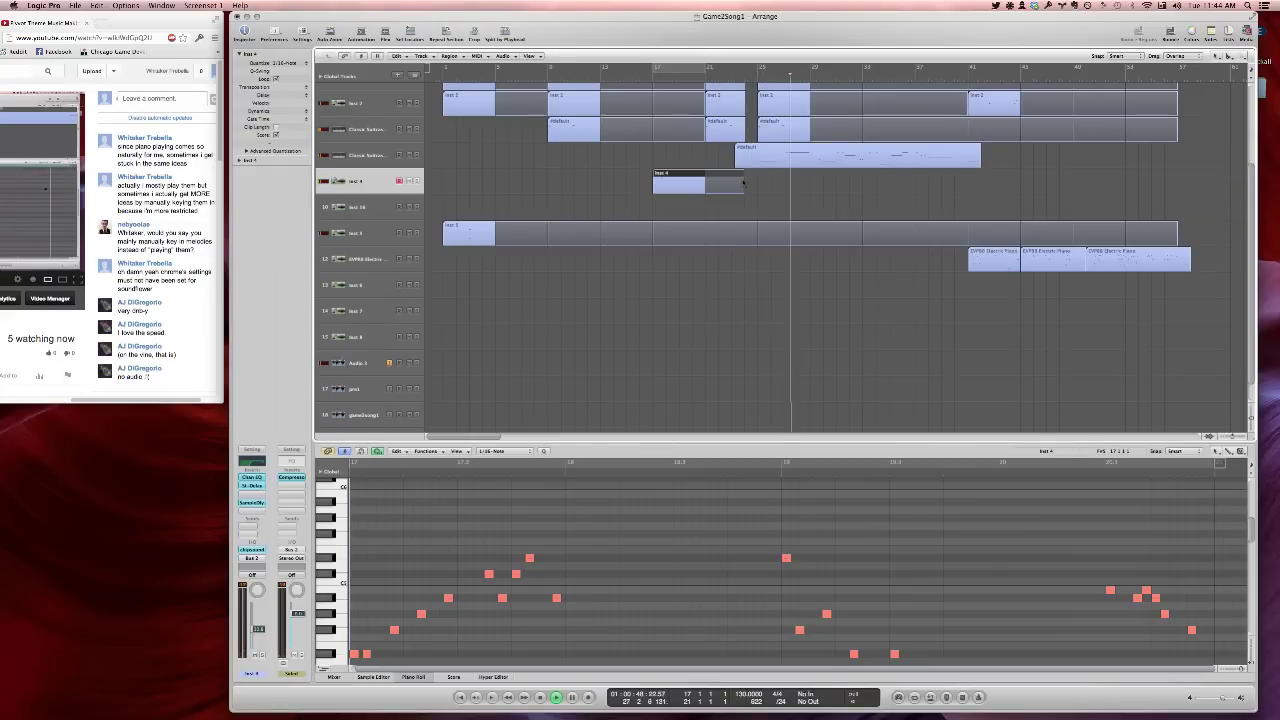
{"action": "left_click_drag", "start_coordinate": [743, 183], "coordinate": [751, 183]}
{"action": "left_click", "coordinate": [797, 154]}
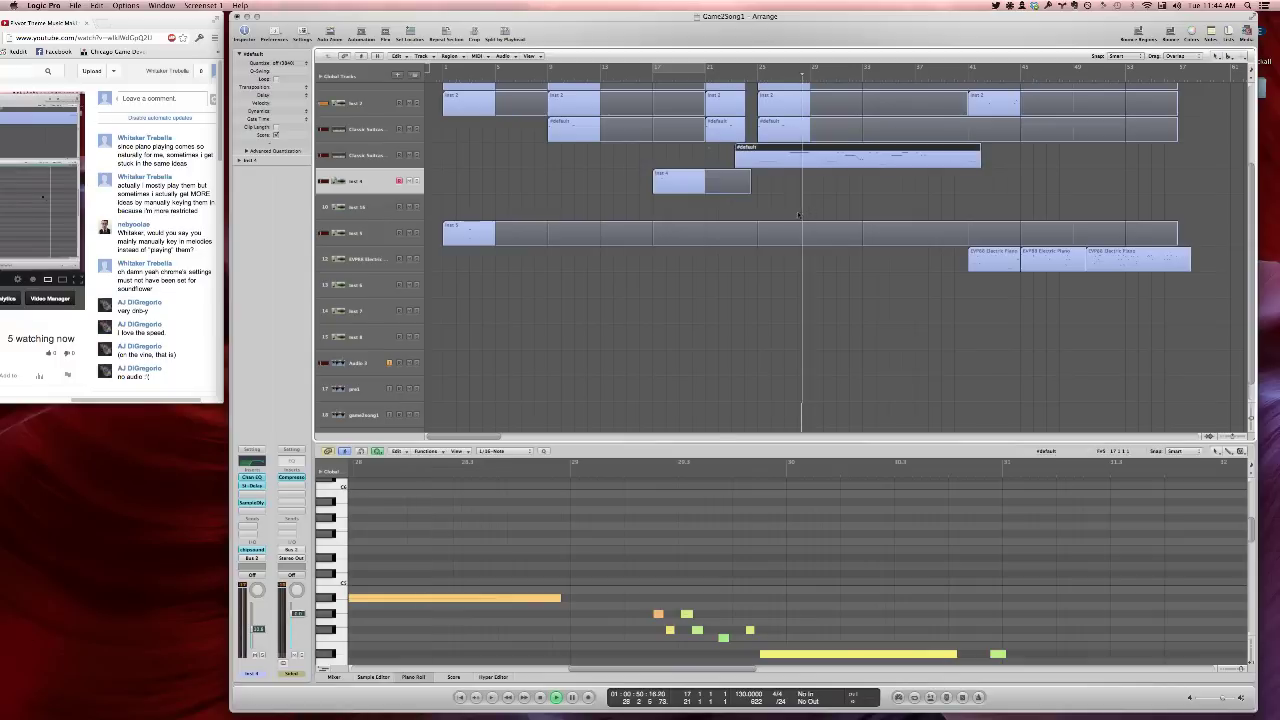
{"action": "key", "text": "z"}
{"action": "key", "text": "z"}
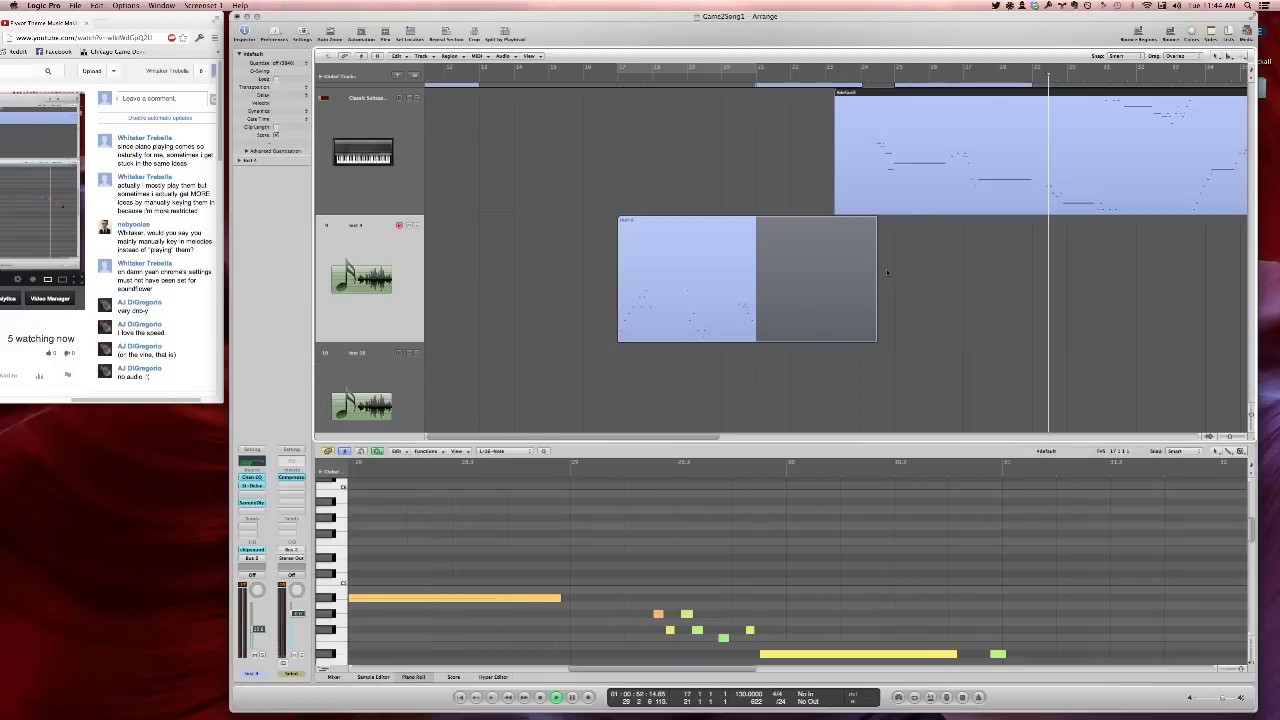
{"action": "key", "text": "z"}
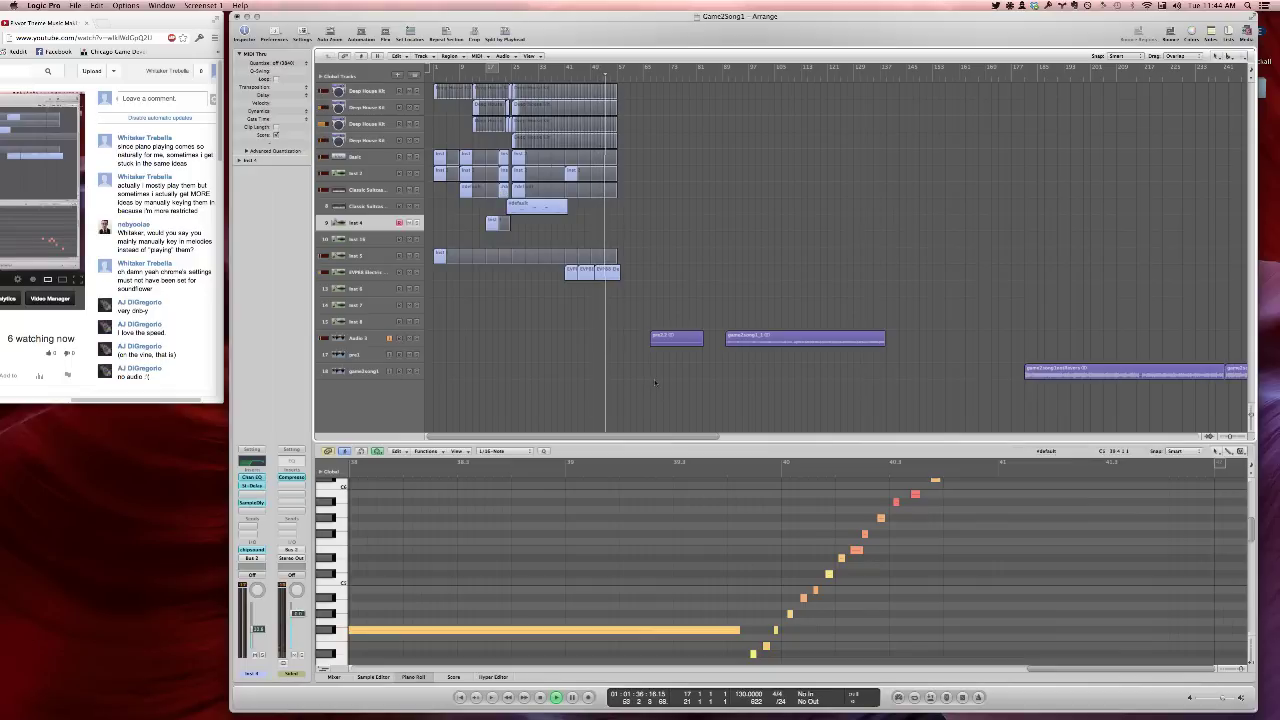
Hide the Piano Roll, set the cycle range to bars 1–57 across the whole arrangement and play from the beginning
{"action": "key", "text": "p"}
{"action": "left_click", "coordinate": [434, 65]}
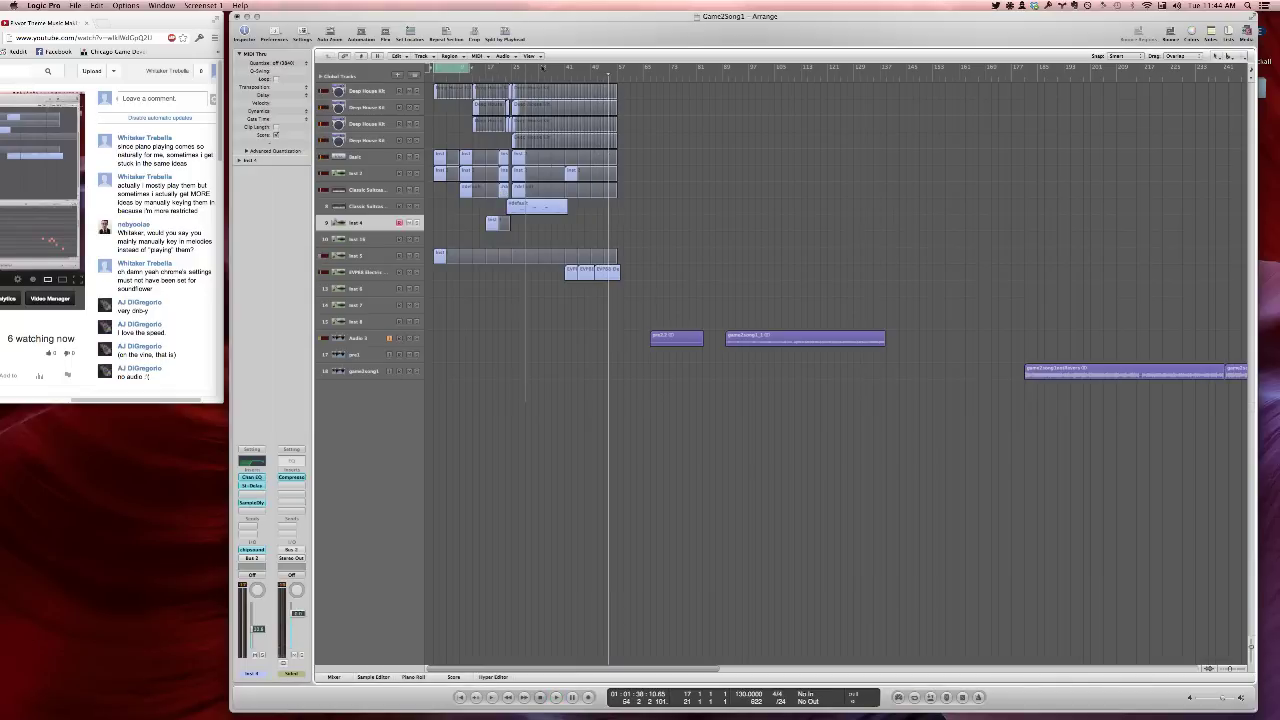
{"action": "left_click_drag", "start_coordinate": [617, 67], "coordinate": [620, 67]}
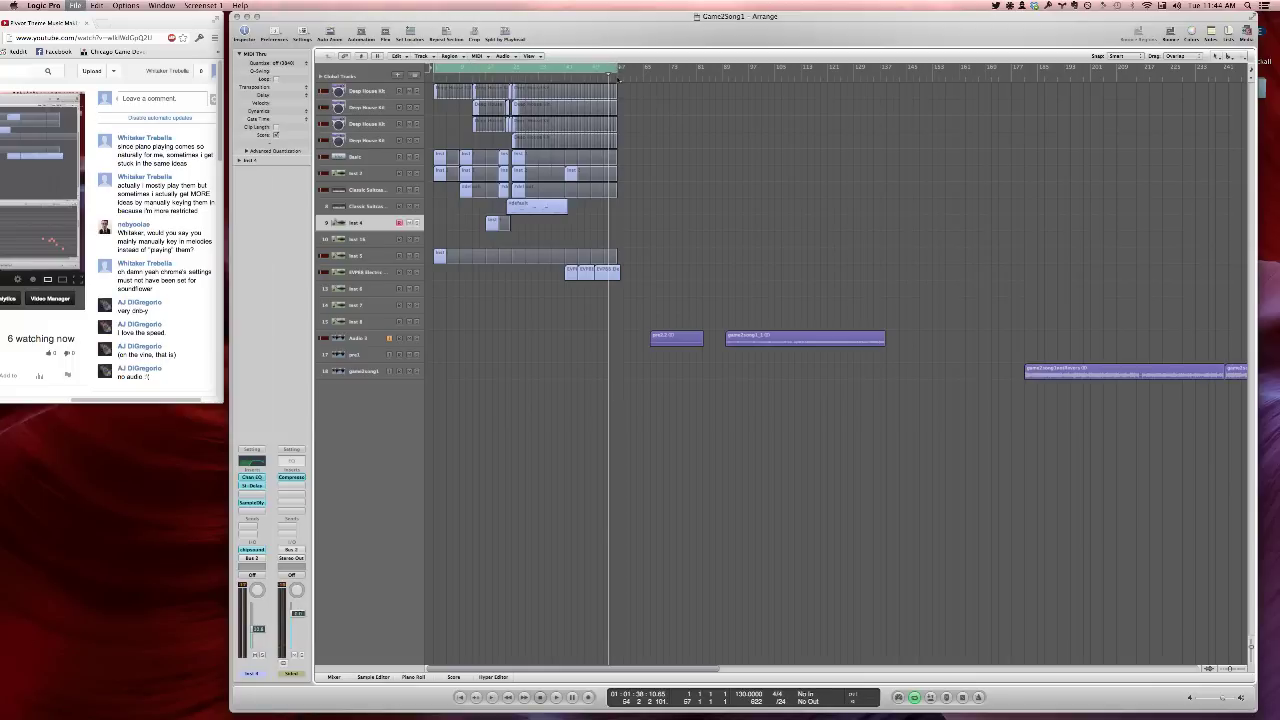
{"action": "key", "text": "space"}
{"action": "key", "text": "z"}
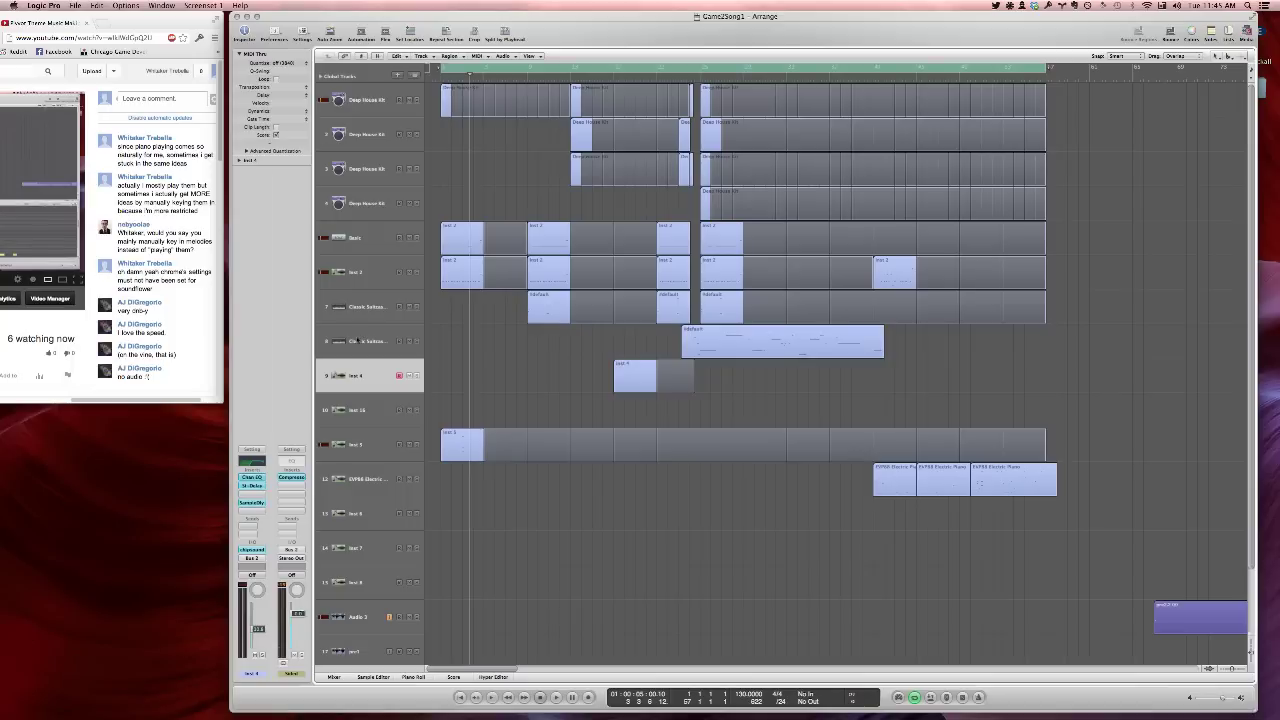
Add a new audio track below Audio 3 and record a take of about four bars from bar 1
{"action": "scroll", "coordinate": [438, 430], "scroll_direction": "down", "scroll_amount": 2}
{"action": "left_click", "coordinate": [371, 588]}
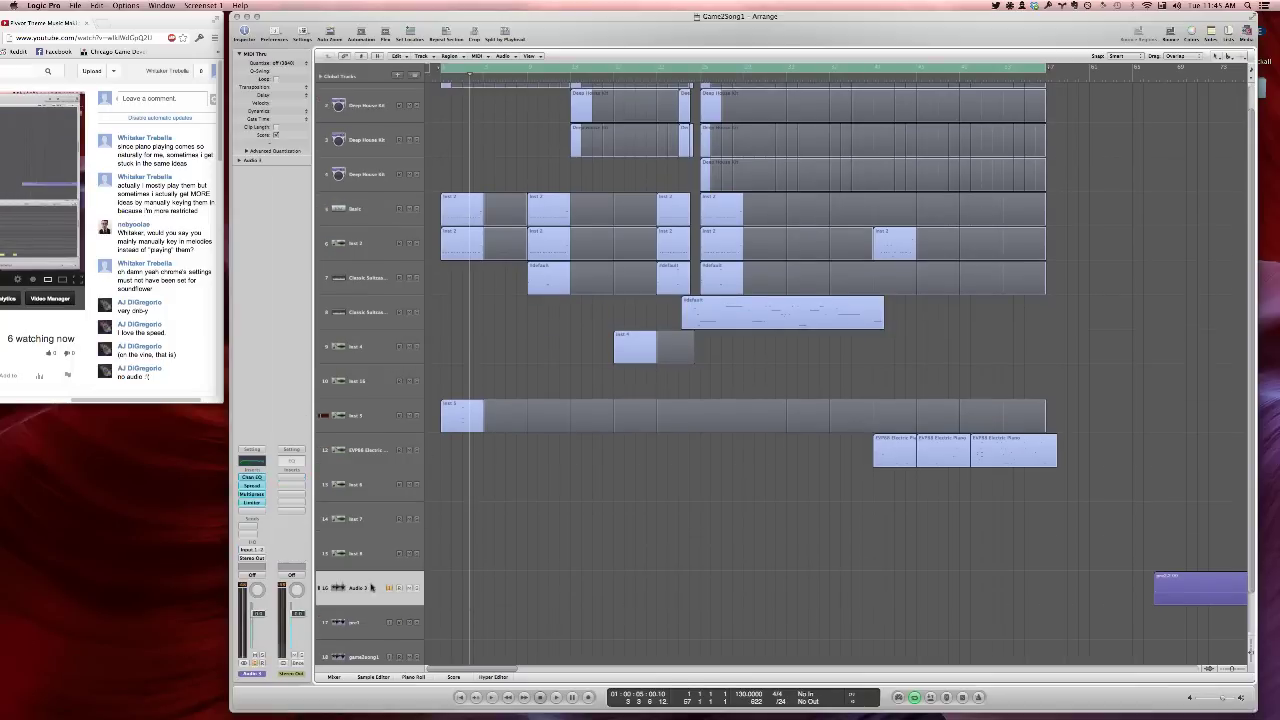
{"action": "left_click", "coordinate": [414, 75]}
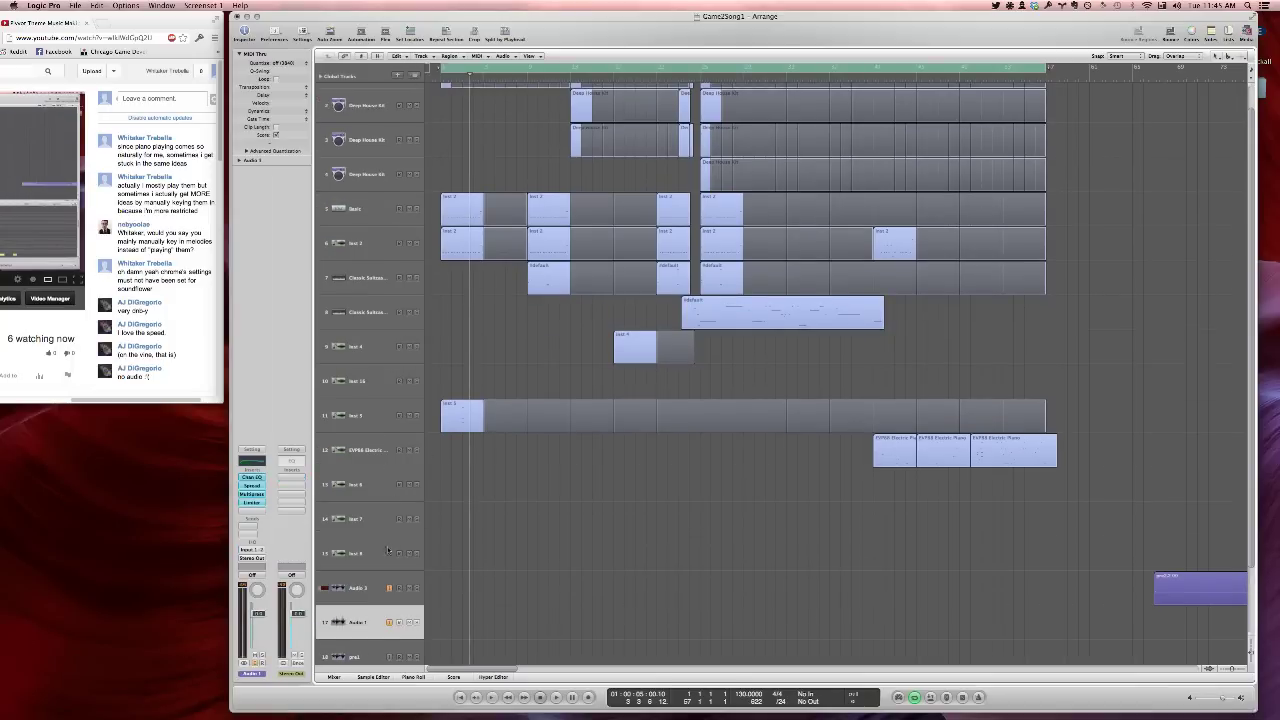
{"action": "key", "text": "r"}
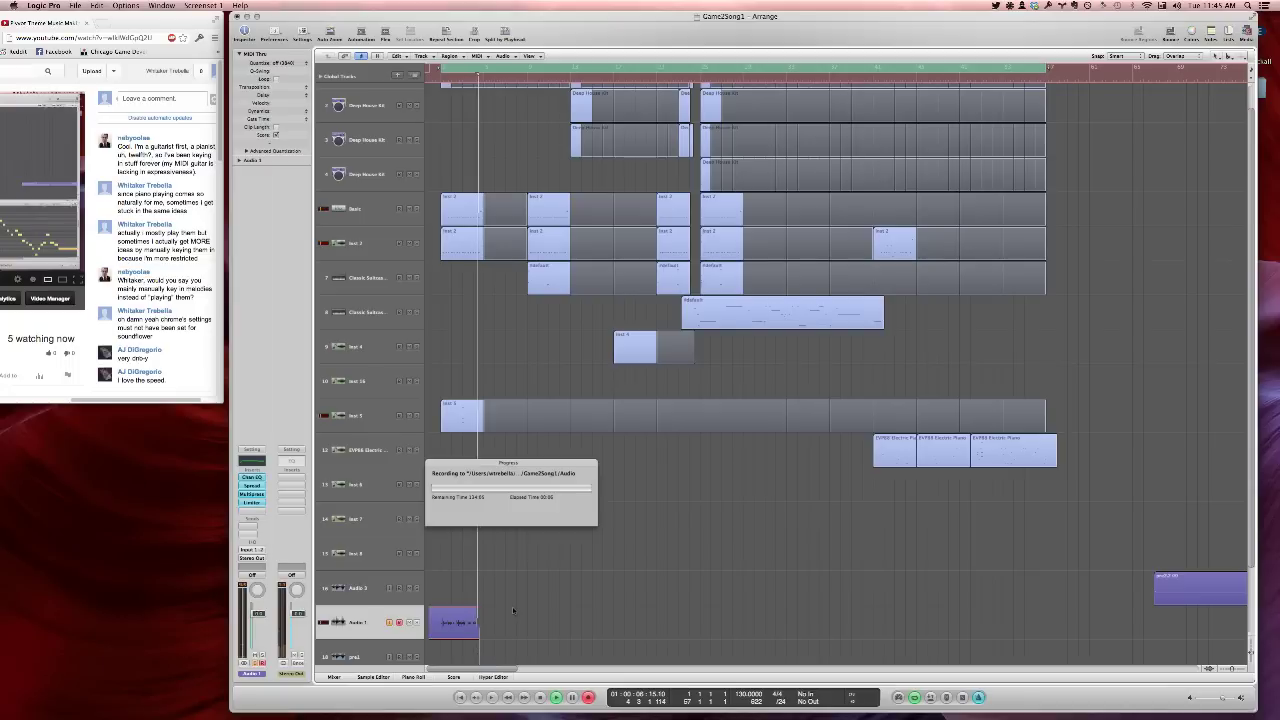
{"action": "key", "text": "space"}
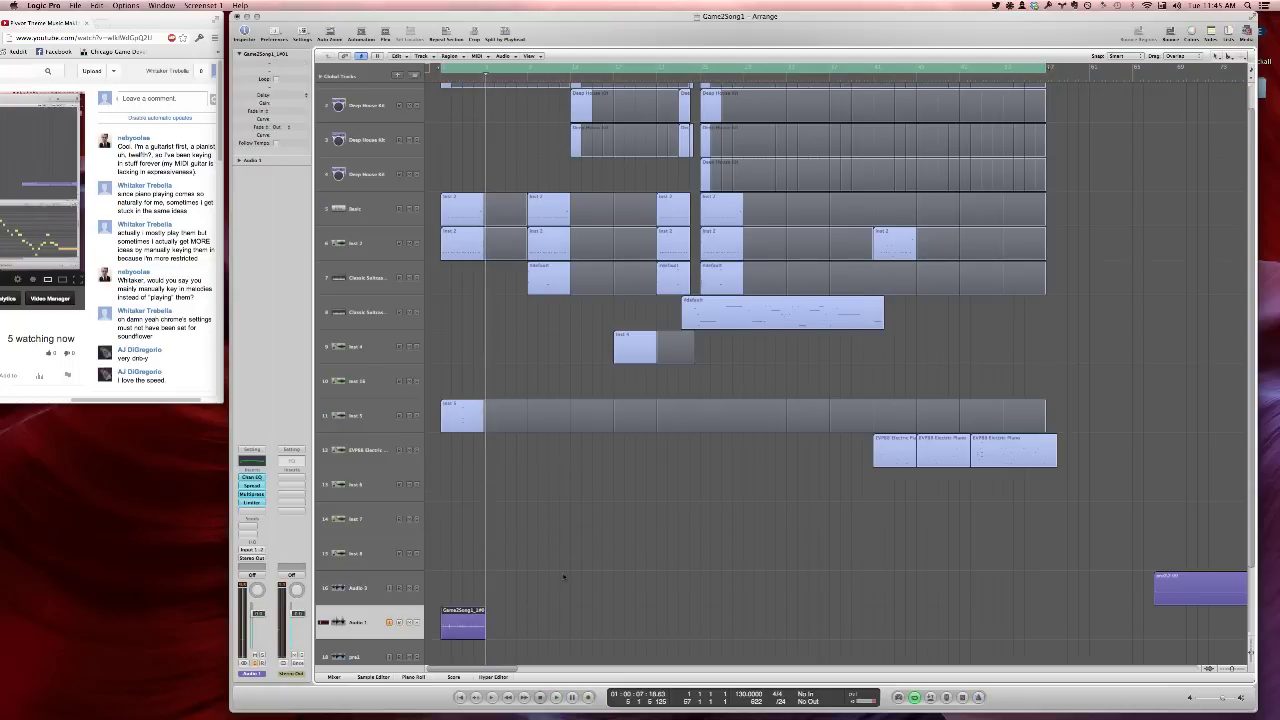
Show the Flex view, set the new audio track's Flex mode to Slicing and examine the recorded region up close
{"action": "key", "text": "z"}
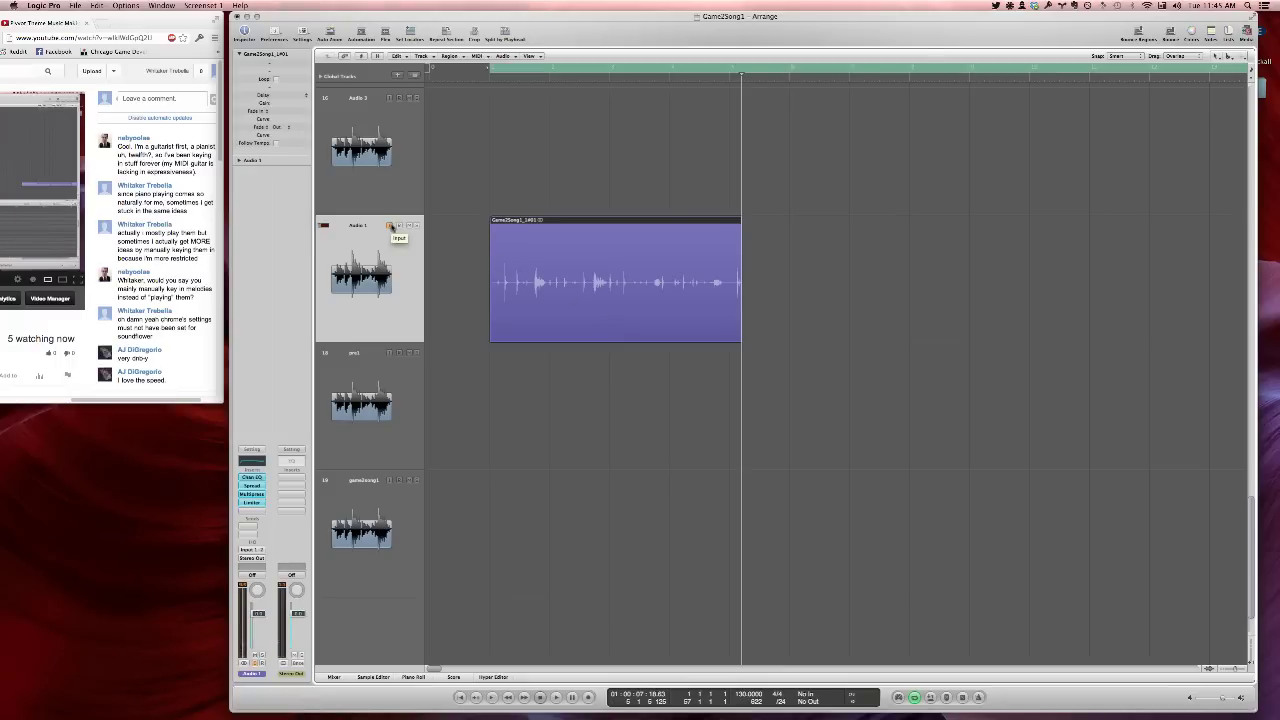
{"action": "key", "text": "super+f"}
{"action": "left_click", "coordinate": [396, 235]}
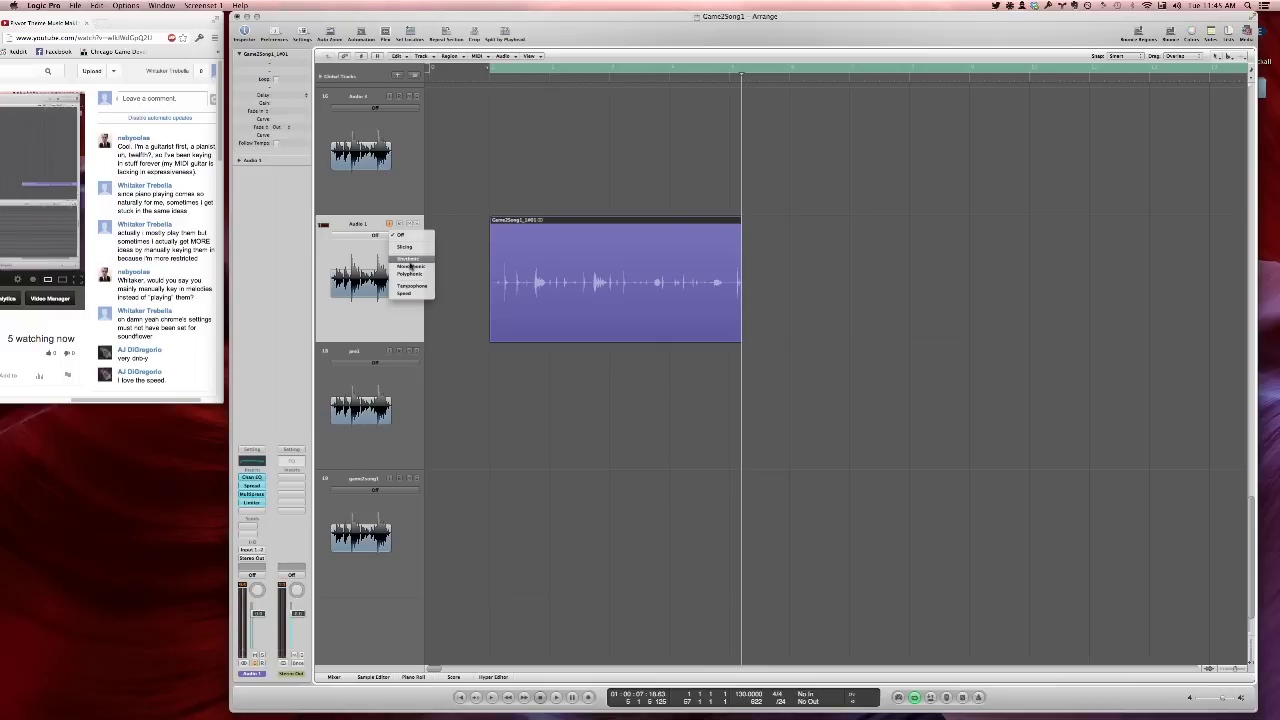
{"action": "left_click", "coordinate": [404, 246]}
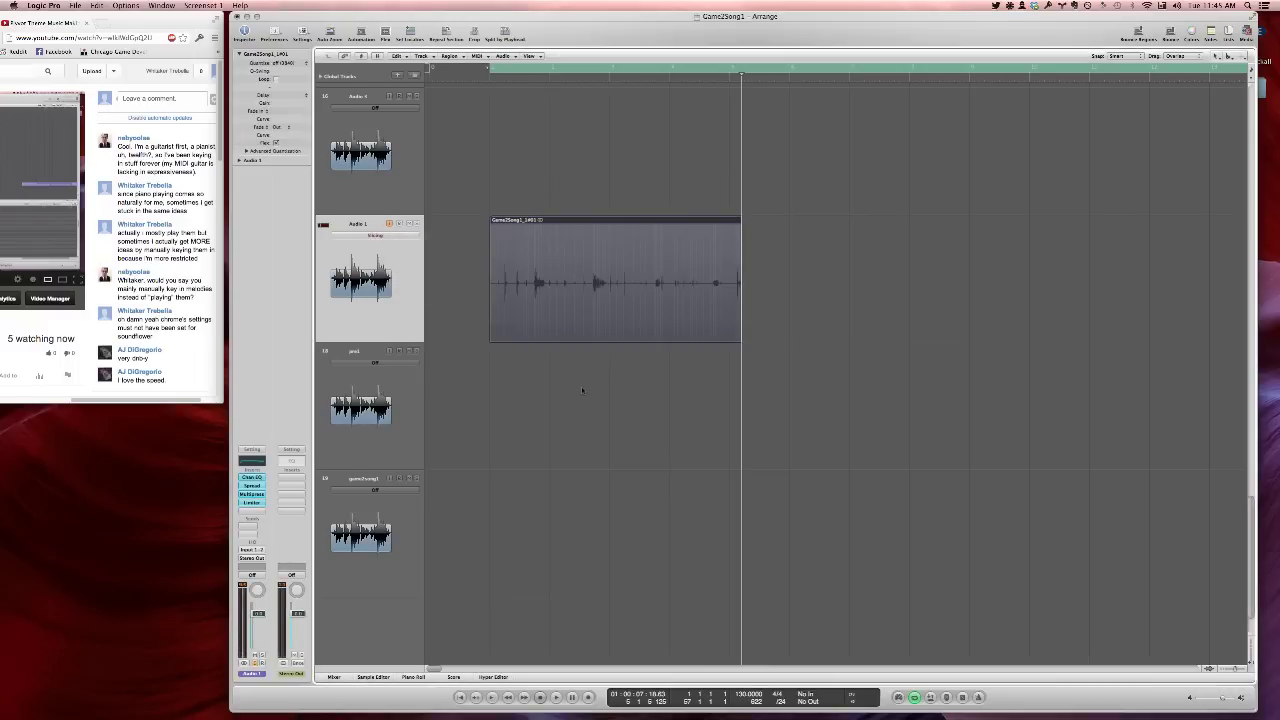
{"action": "left_click", "coordinate": [787, 372]}
{"action": "left_click_drag", "start_coordinate": [475, 229], "coordinate": [465, 208]}
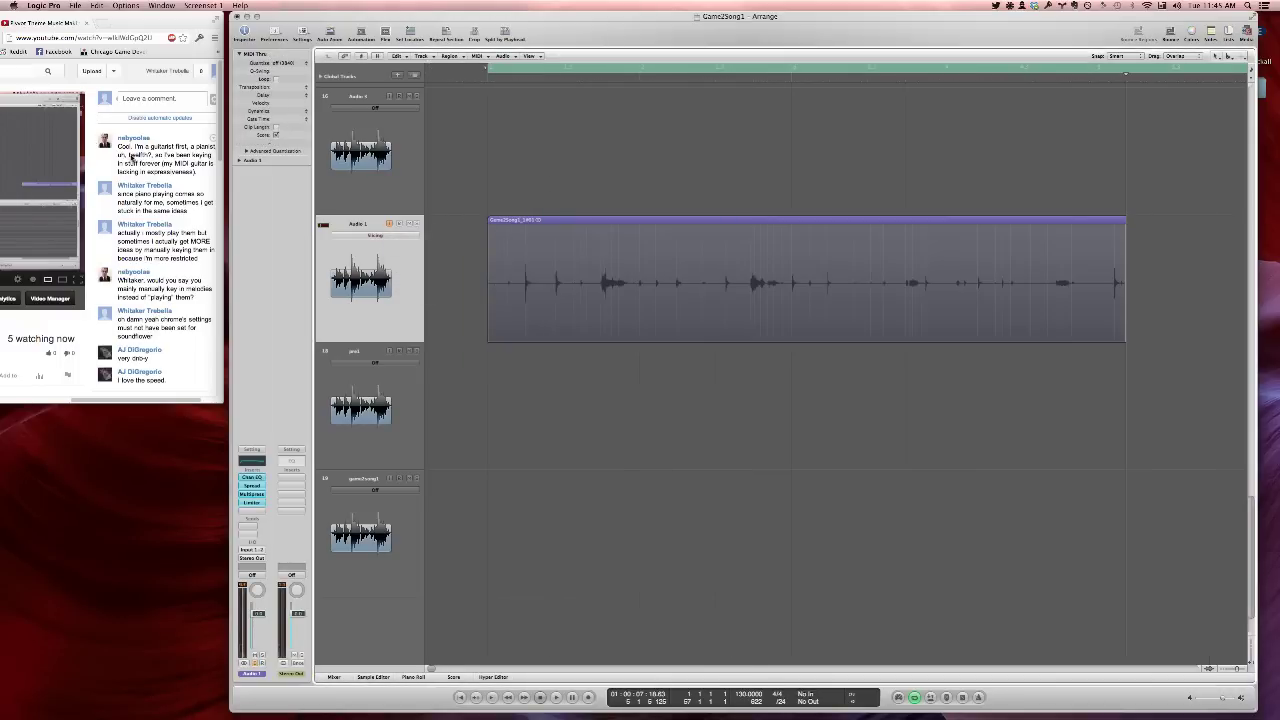
Switch to Chrome and post the chat comment "ah yes, i'm a guitarist but not nearly as much as piano"
{"action": "left_click", "coordinate": [149, 110]}
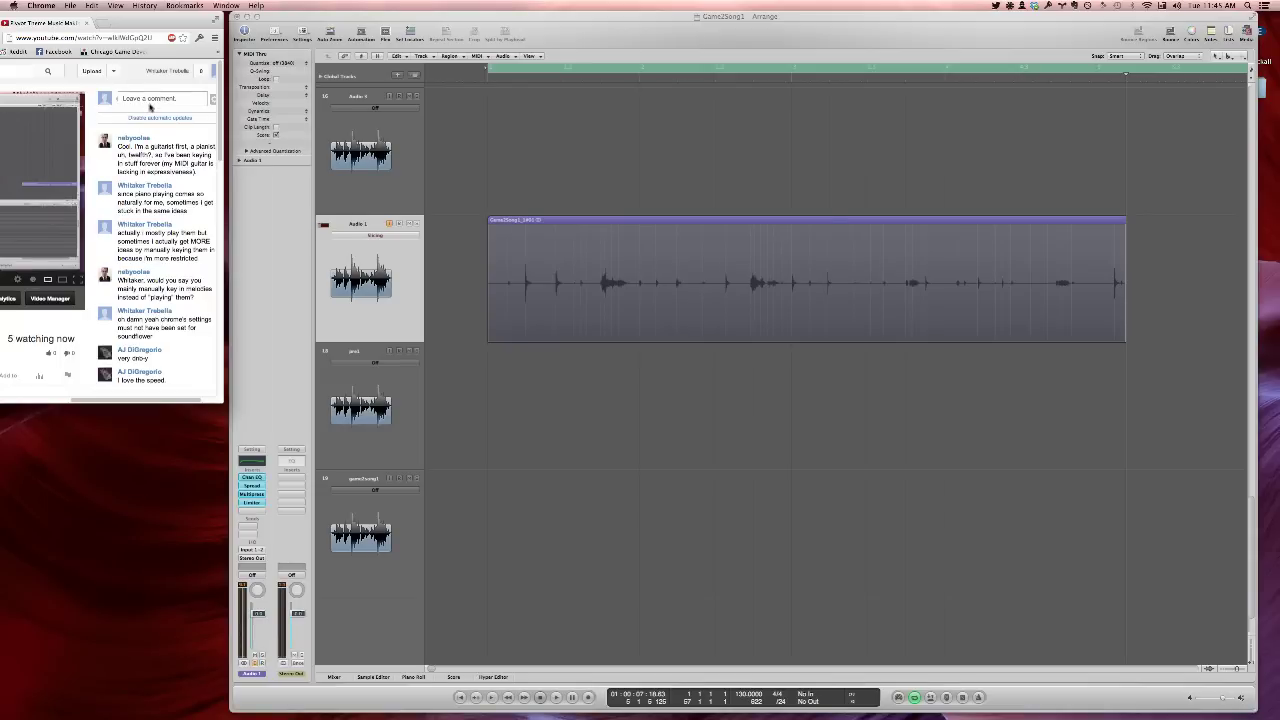
{"action": "left_click", "coordinate": [150, 104]}
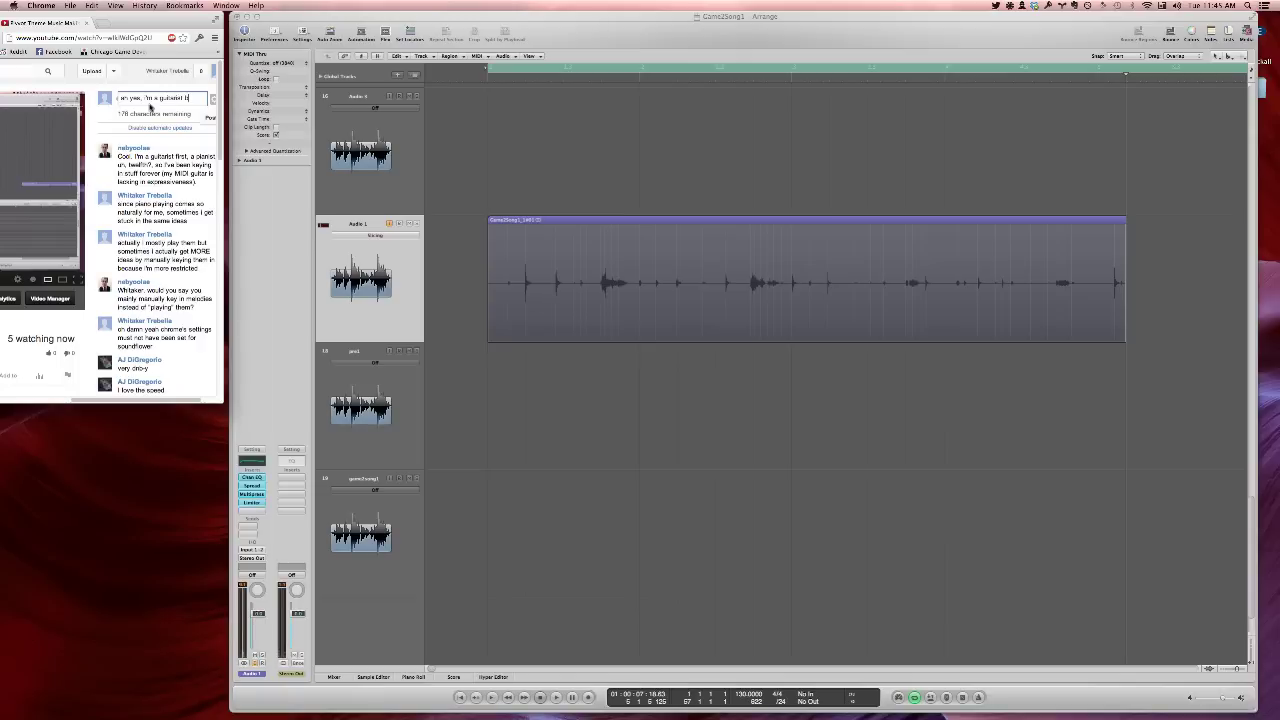
{"action": "type", "text": "ah yes, I'm a guitarist but not modano"}
{"action": "key", "text": "Return"}
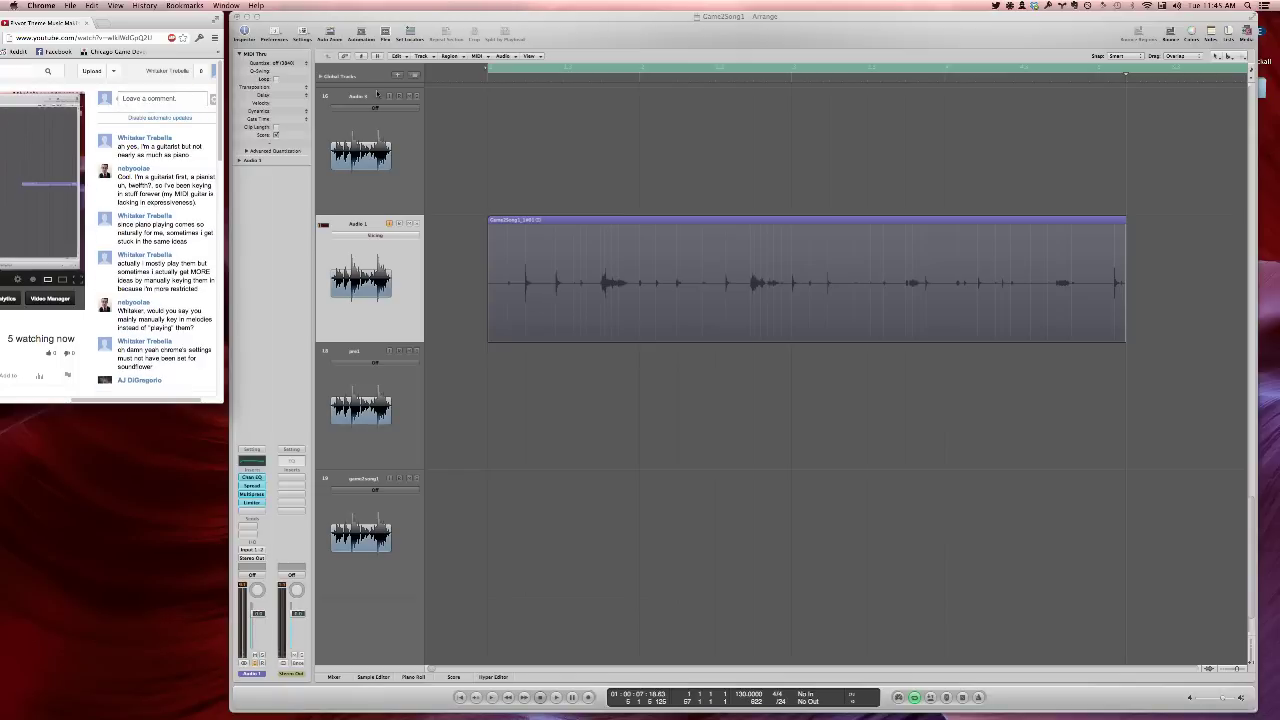
Switch back to Logic Pro, play the new take and move its Channel EQ insert below the Limiter
{"action": "left_click", "coordinate": [535, 187]}
{"action": "key", "text": "space"}
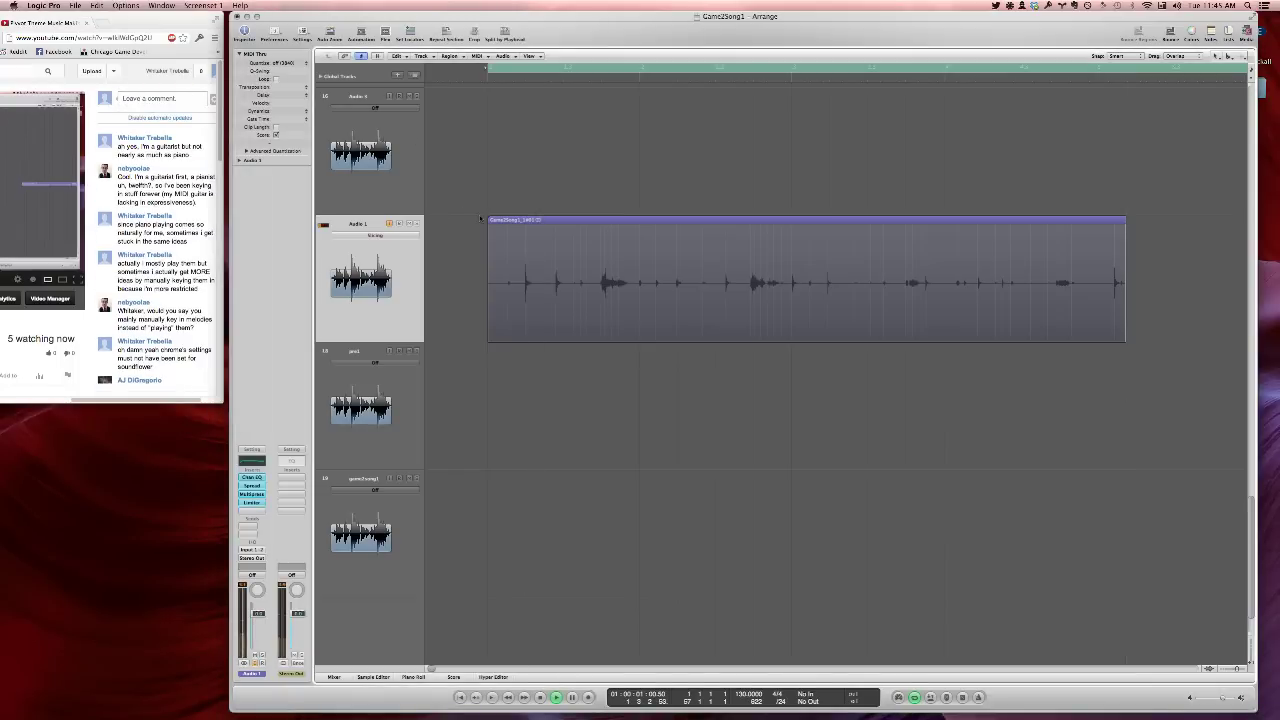
{"action": "key", "text": "space"}
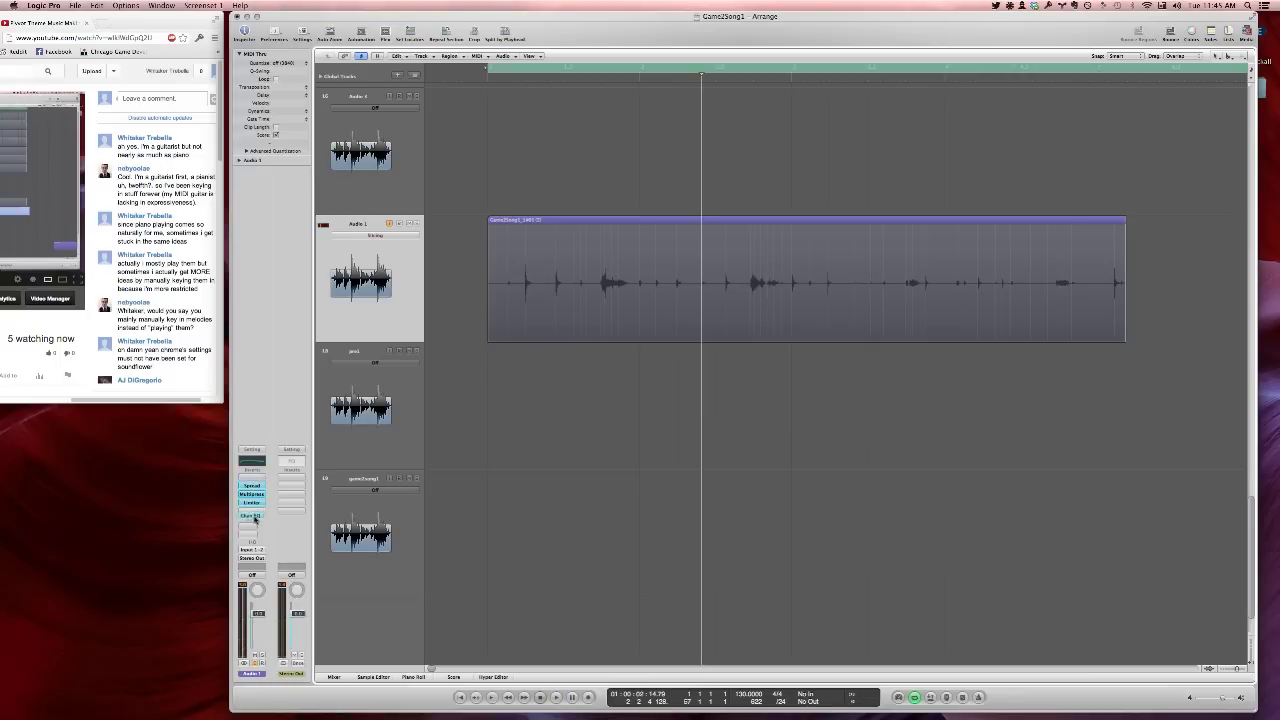
{"action": "left_click_drag", "start_coordinate": [255, 480], "coordinate": [254, 512]}
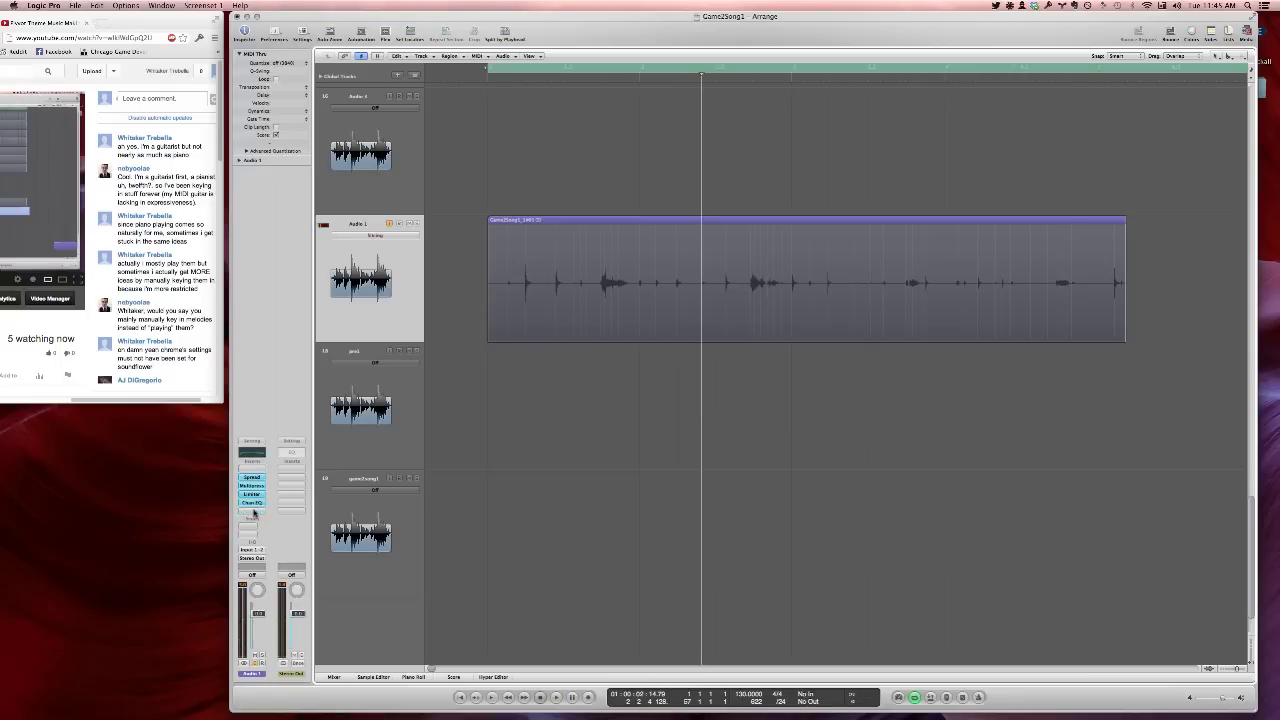
In the track's Channel EQ, raise the low-cut frequency to about 1720 Hz and flatten the high shelf while listening
{"action": "left_click", "coordinate": [254, 503]}
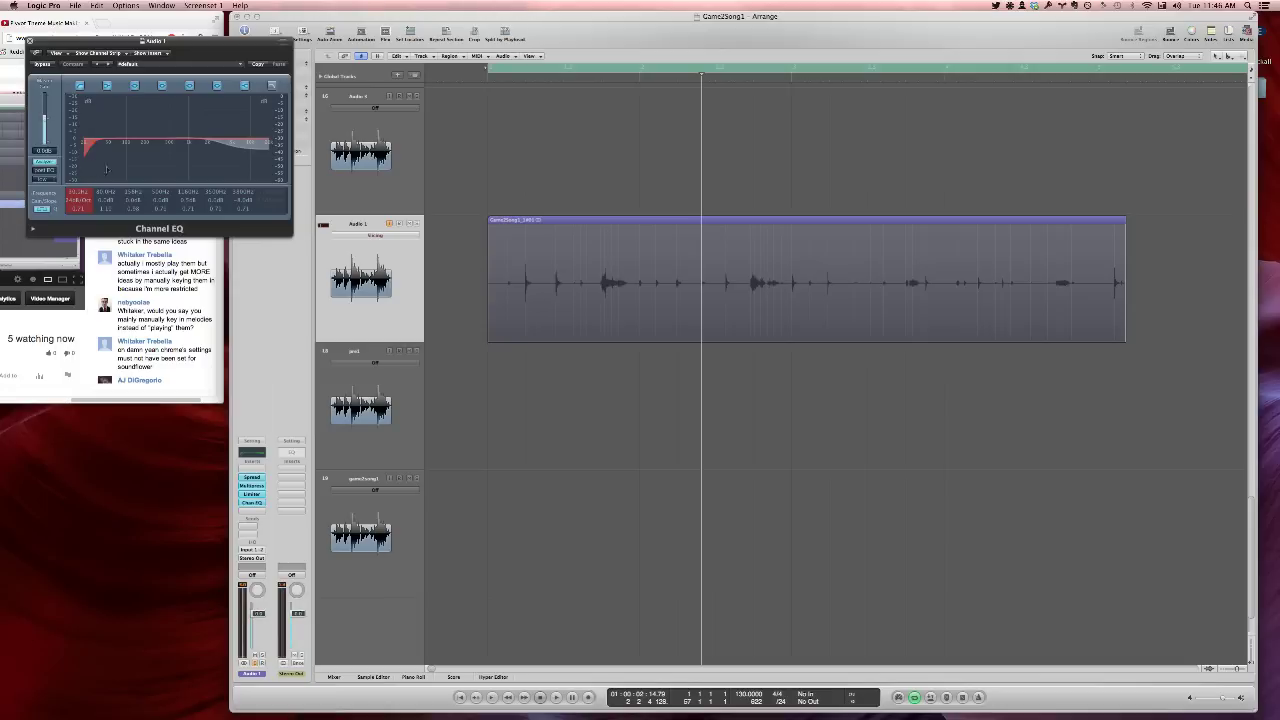
{"action": "left_click_drag", "start_coordinate": [95, 150], "coordinate": [197, 170]}
{"action": "key", "text": "space"}
{"action": "key", "text": "space"}
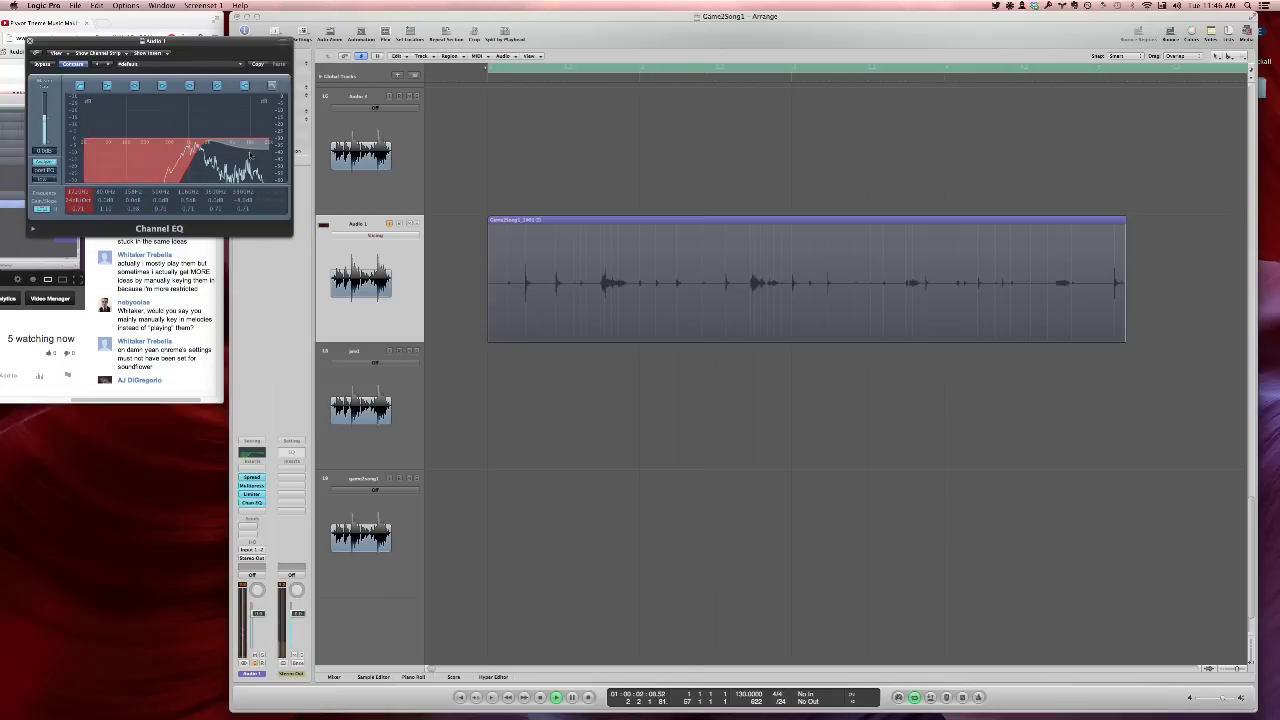
{"action": "left_click", "coordinate": [252, 143]}
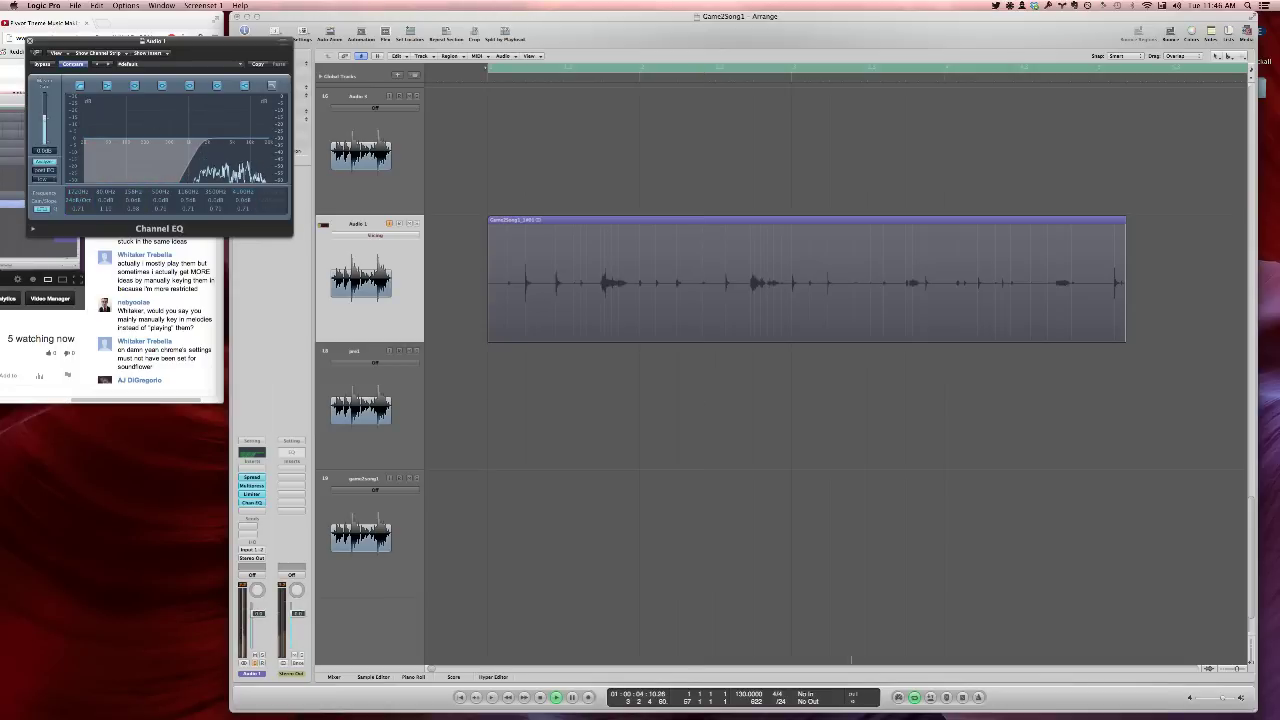
{"action": "key", "text": "space"}
{"action": "key", "text": "super+w"}
{"action": "key", "text": "space"}
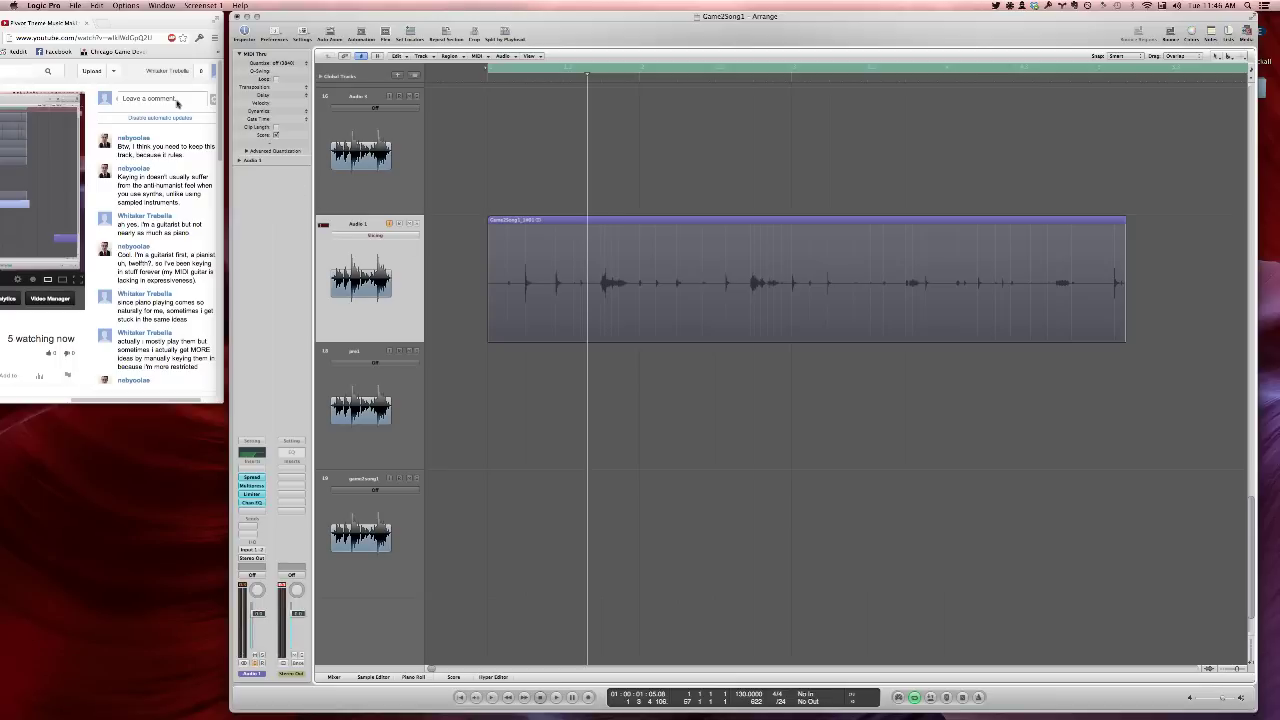
Switch to Chrome and post the chat comment "oh awesome thank you!"
{"action": "left_click", "coordinate": [176, 102]}
{"action": "left_click", "coordinate": [176, 102]}
{"action": "type", "text": "i'm"}
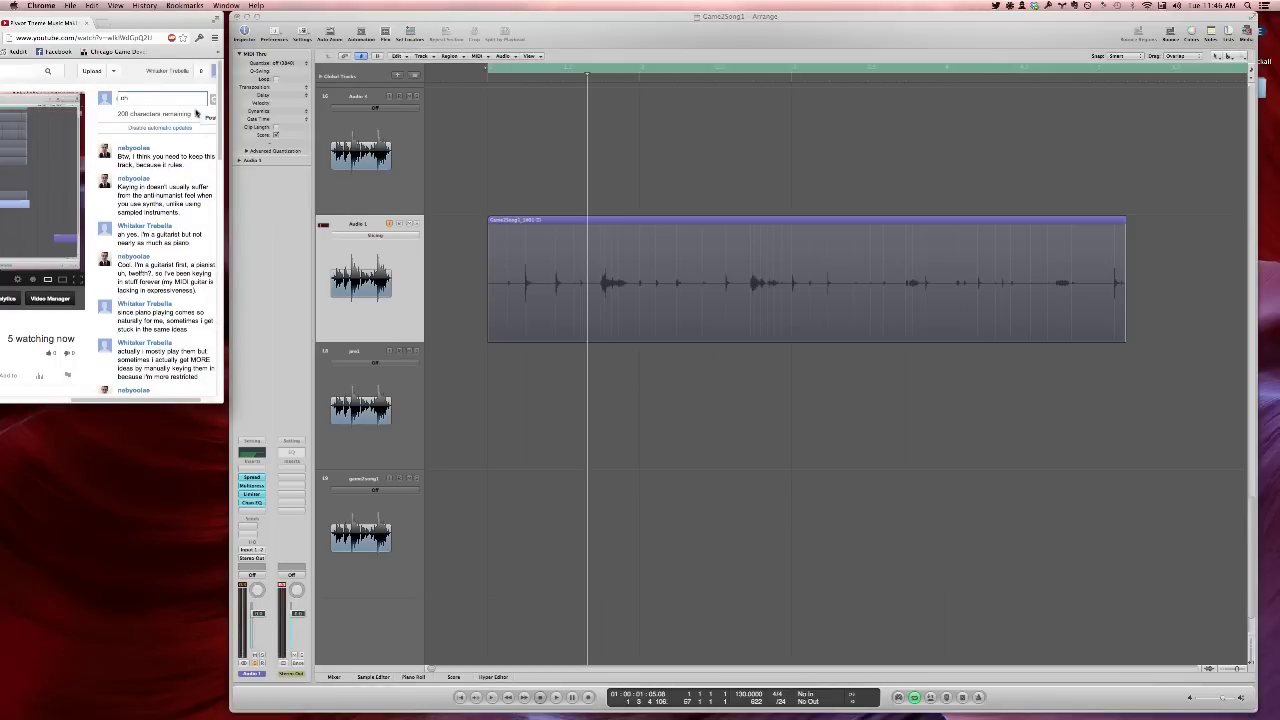
{"action": "type", "text": " super"}
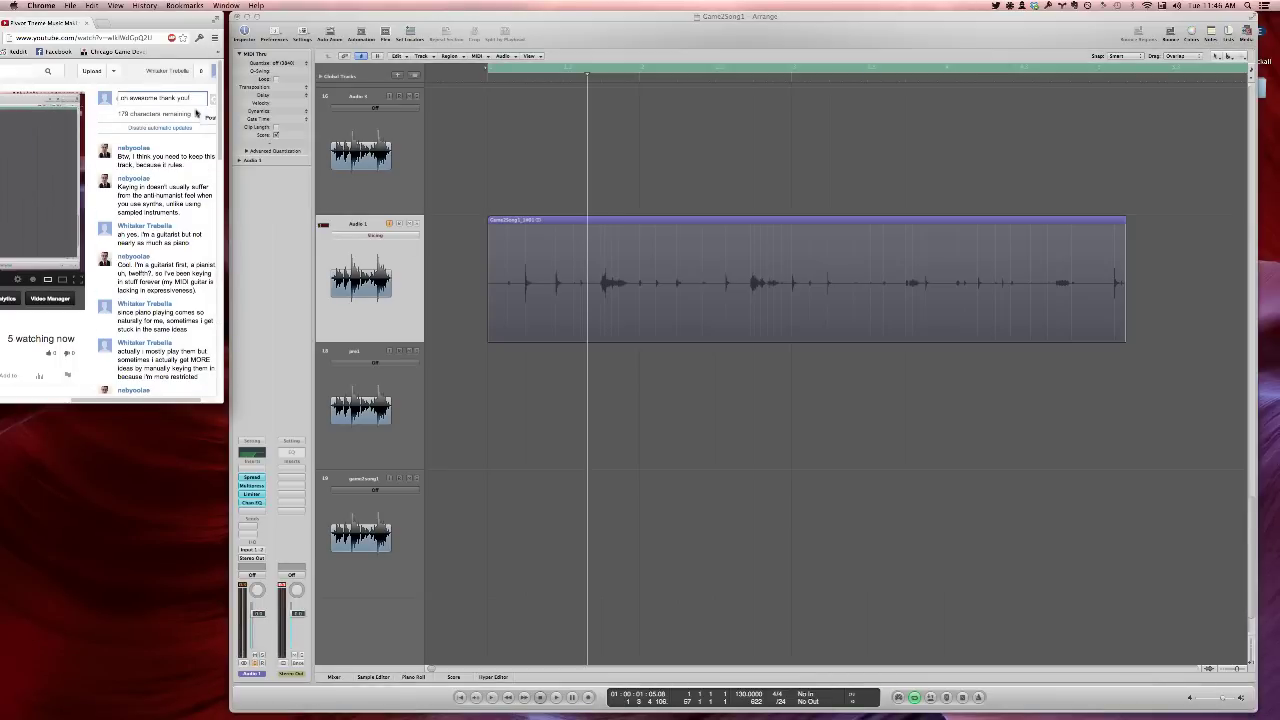
{"action": "key", "text": "Return"}
Back in Logic Pro, set the recorded region's quantize to 1/16-Note and play the result
{"action": "left_click", "coordinate": [559, 248]}
{"action": "key", "text": "space"}
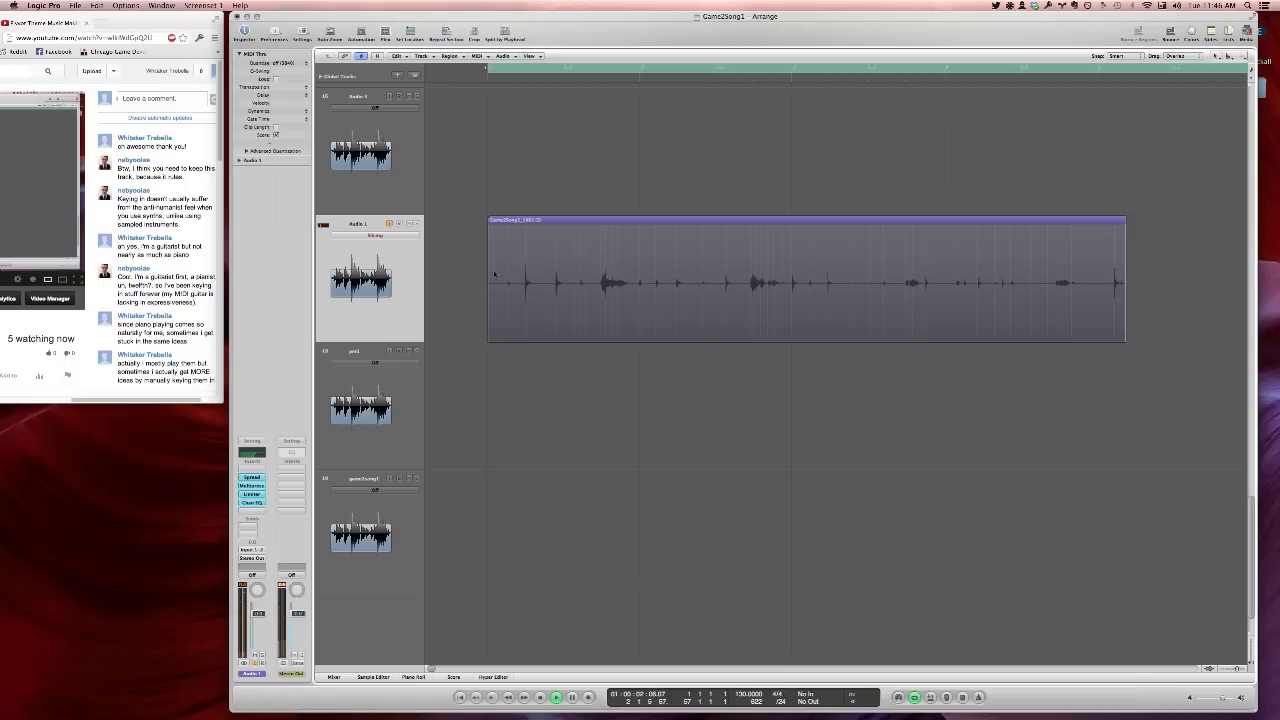
{"action": "left_click", "coordinate": [288, 63]}
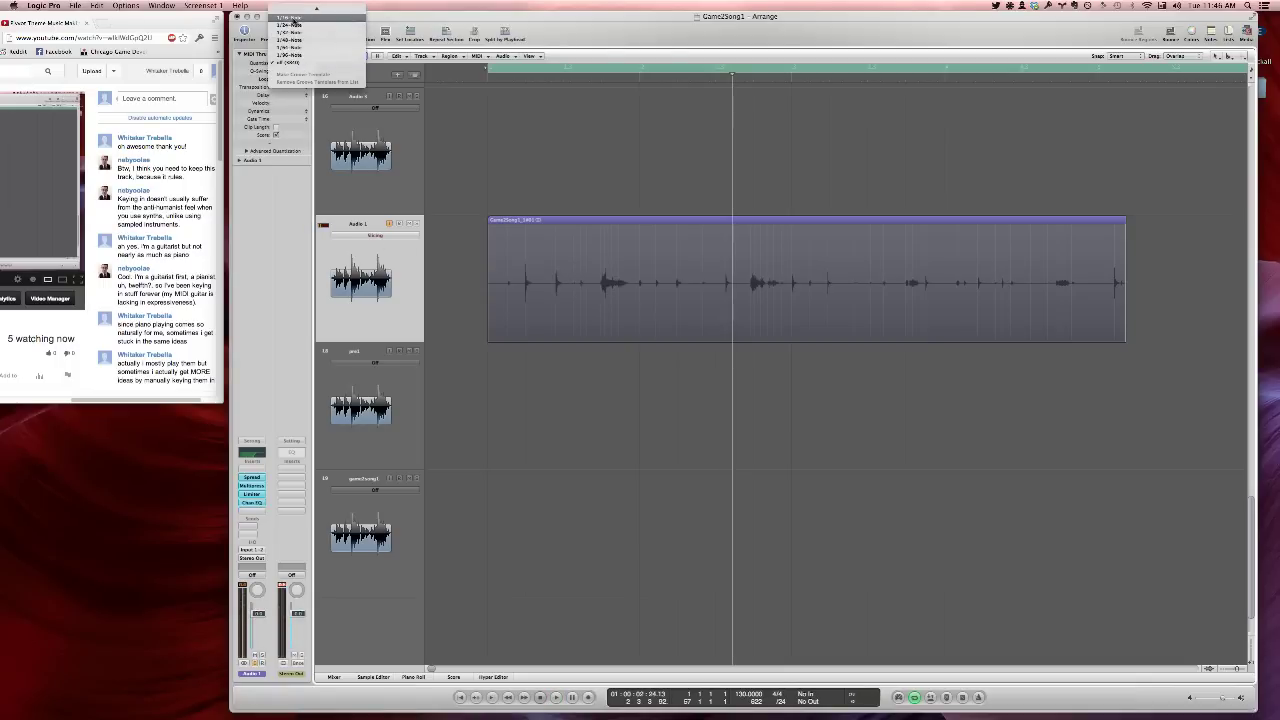
{"action": "left_click", "coordinate": [290, 18]}
{"action": "key", "text": "Return"}
{"action": "key", "text": "space"}
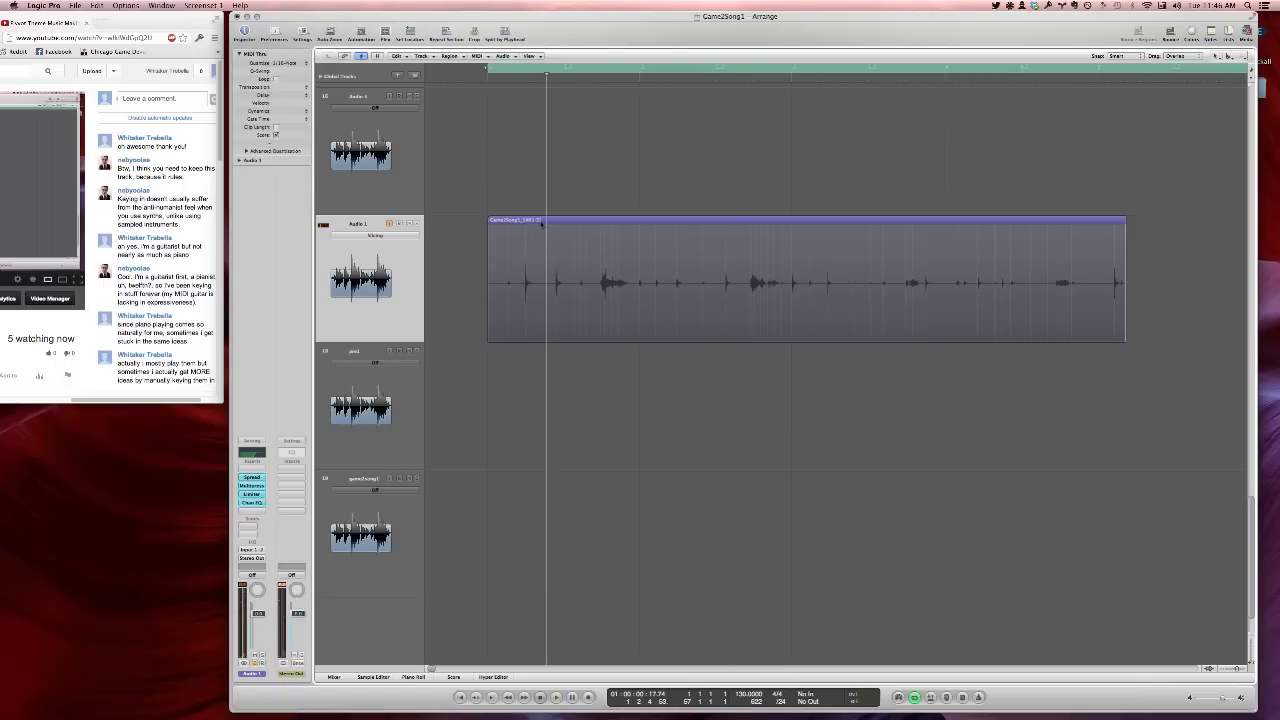
{"action": "left_click", "coordinate": [540, 222]}
{"action": "left_click", "coordinate": [290, 63]}
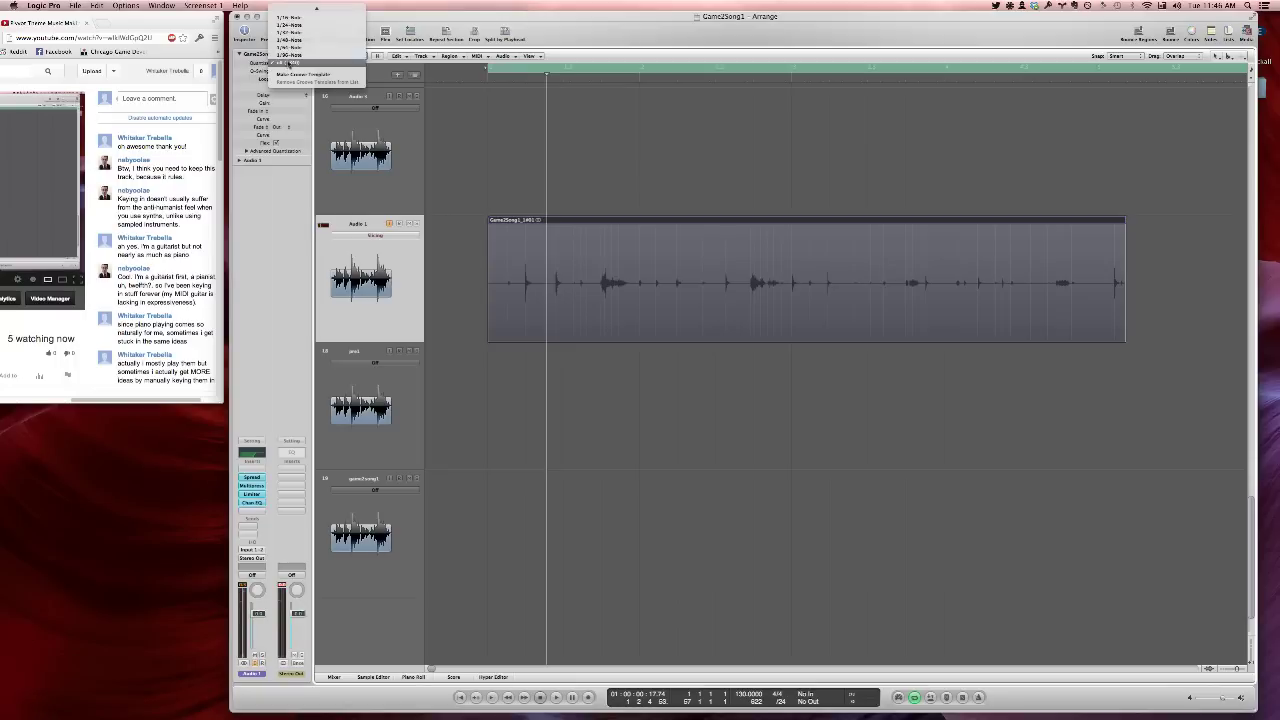
{"action": "left_click", "coordinate": [288, 19]}
{"action": "key", "text": "space"}
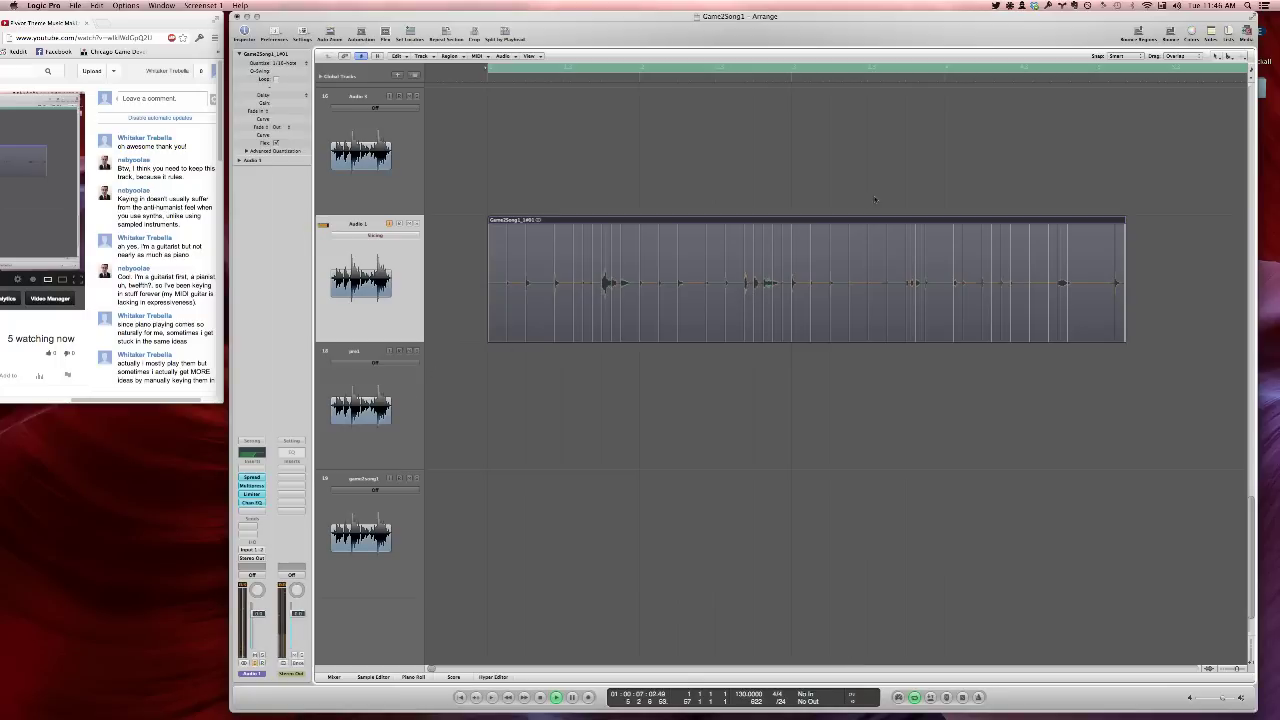
Split the recorded region at bar 5, delete the leftover piece and loop the remaining region during playback
{"action": "left_click", "coordinate": [1100, 226], "text": "super"}
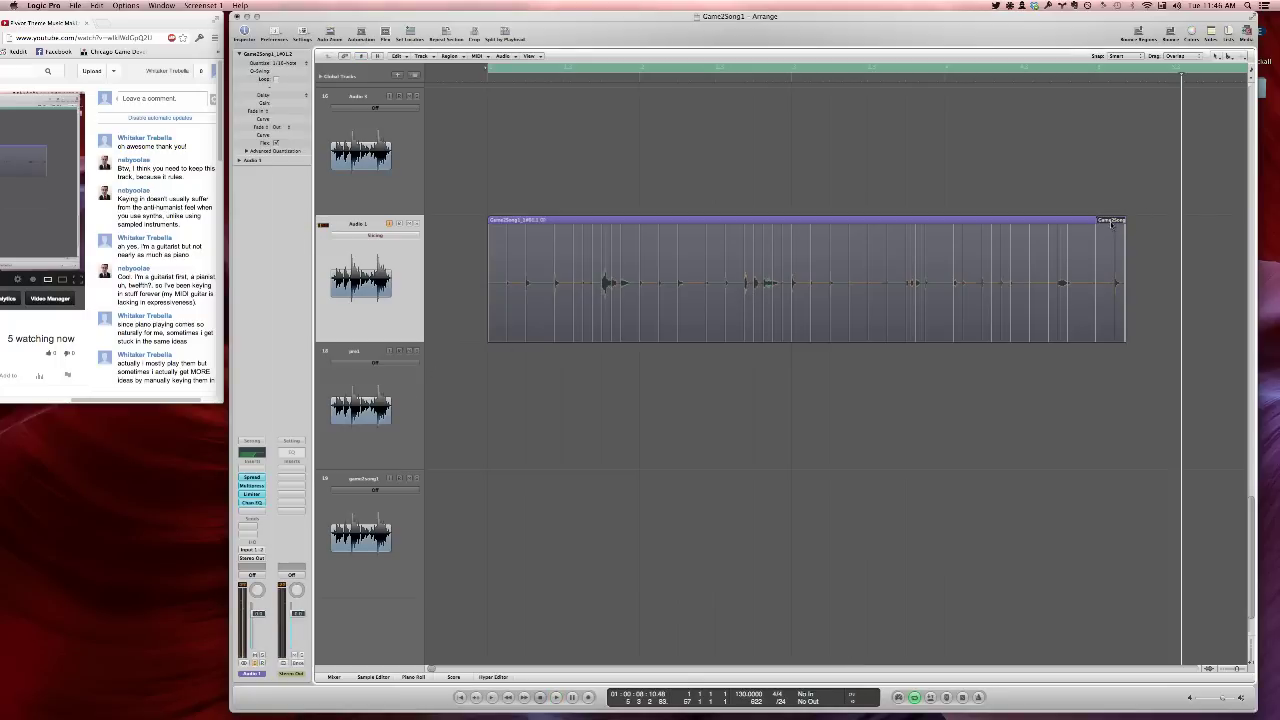
{"action": "key", "text": "BackSpace"}
{"action": "key", "text": "space"}
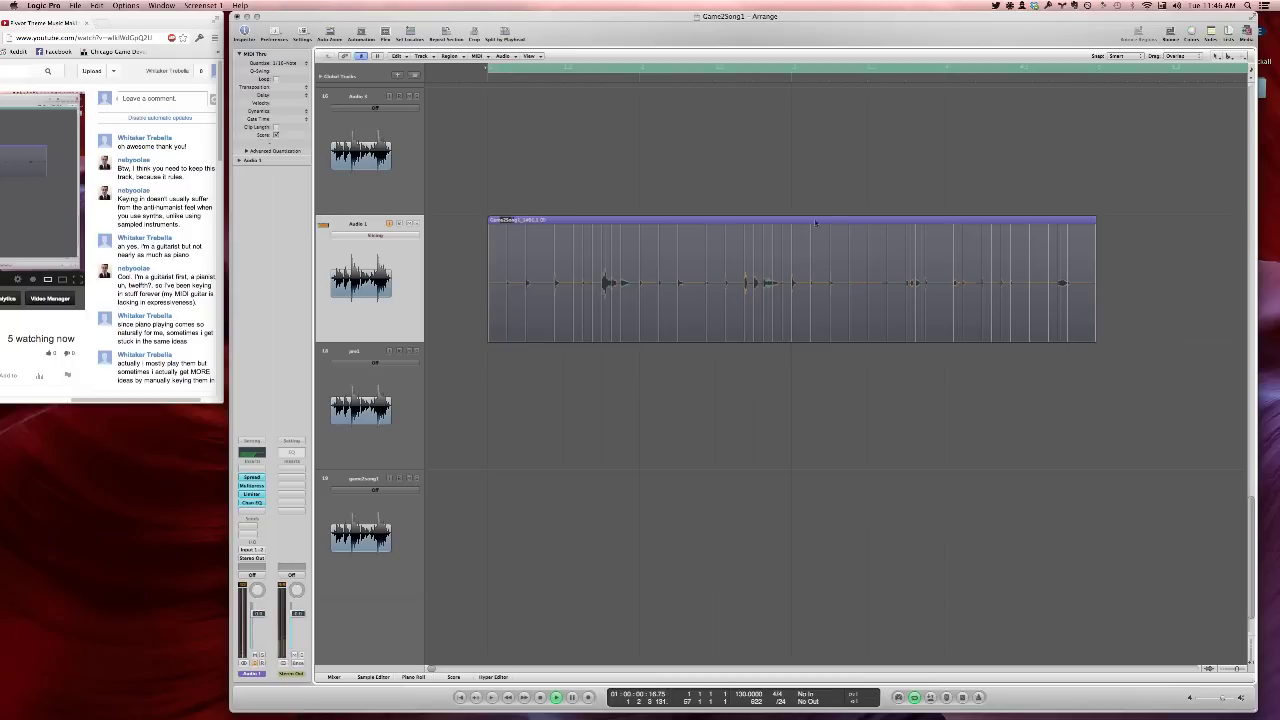
{"action": "left_click", "coordinate": [508, 220]}
{"action": "key", "text": "l"}
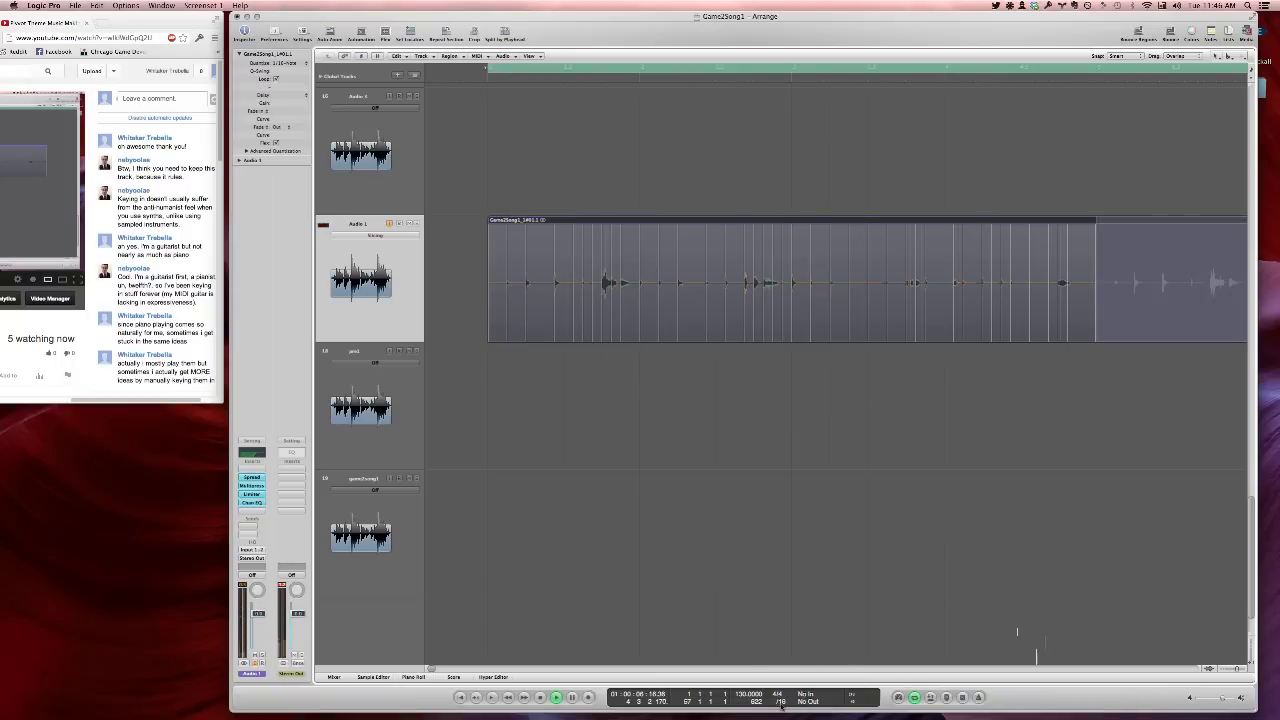
Pull the flex marker shortly after the middle of bar 2 slightly earlier, replay the region and save the project
{"action": "left_click_drag", "start_coordinate": [745, 257], "coordinate": [737, 258]}
{"action": "key", "text": "space"}
{"action": "key", "text": "space"}
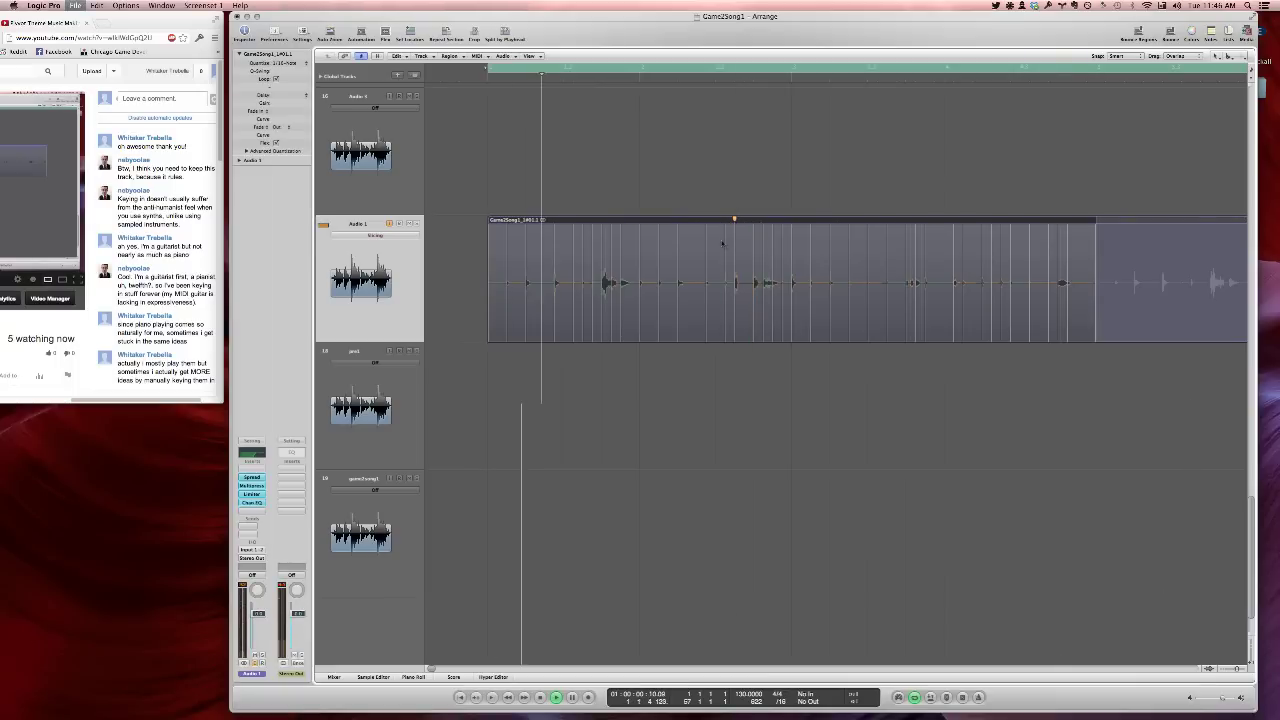
{"action": "key", "text": "super+s"}
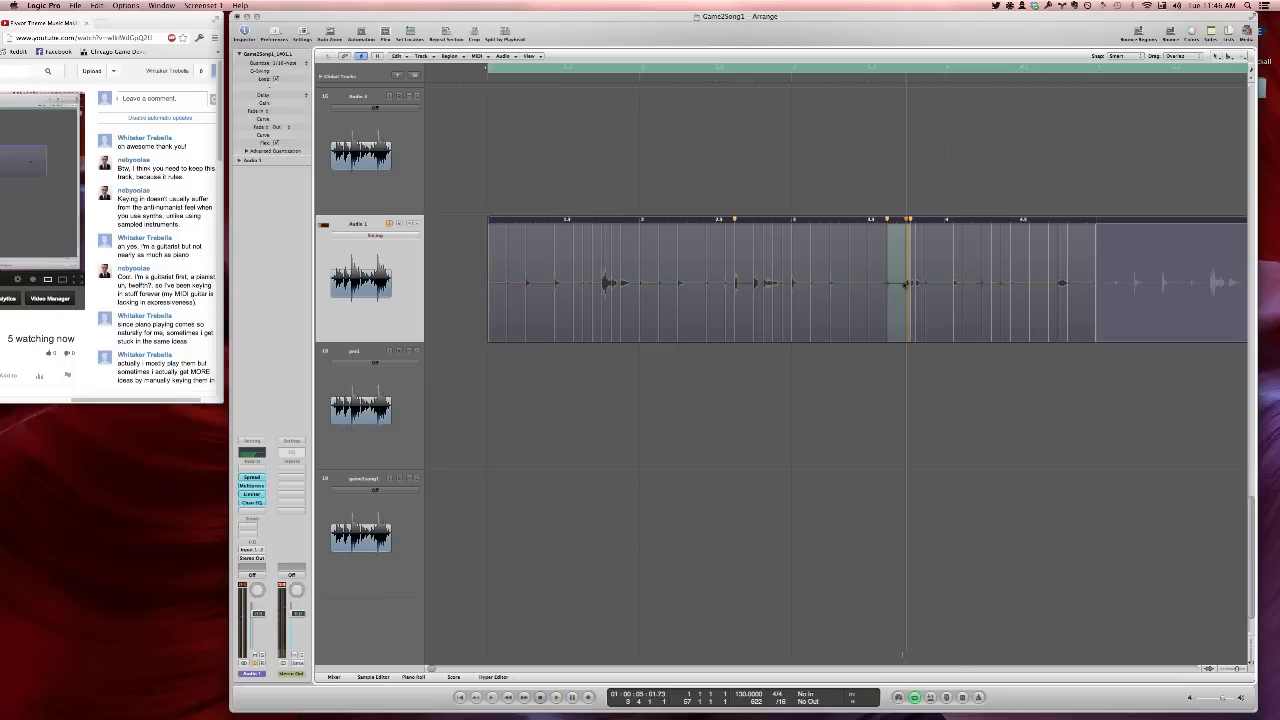
Shift the transients in the second half of bar 3 slightly earlier with flex markers while checking playback
{"action": "left_click", "coordinate": [899, 285]}
{"action": "key", "text": "space"}
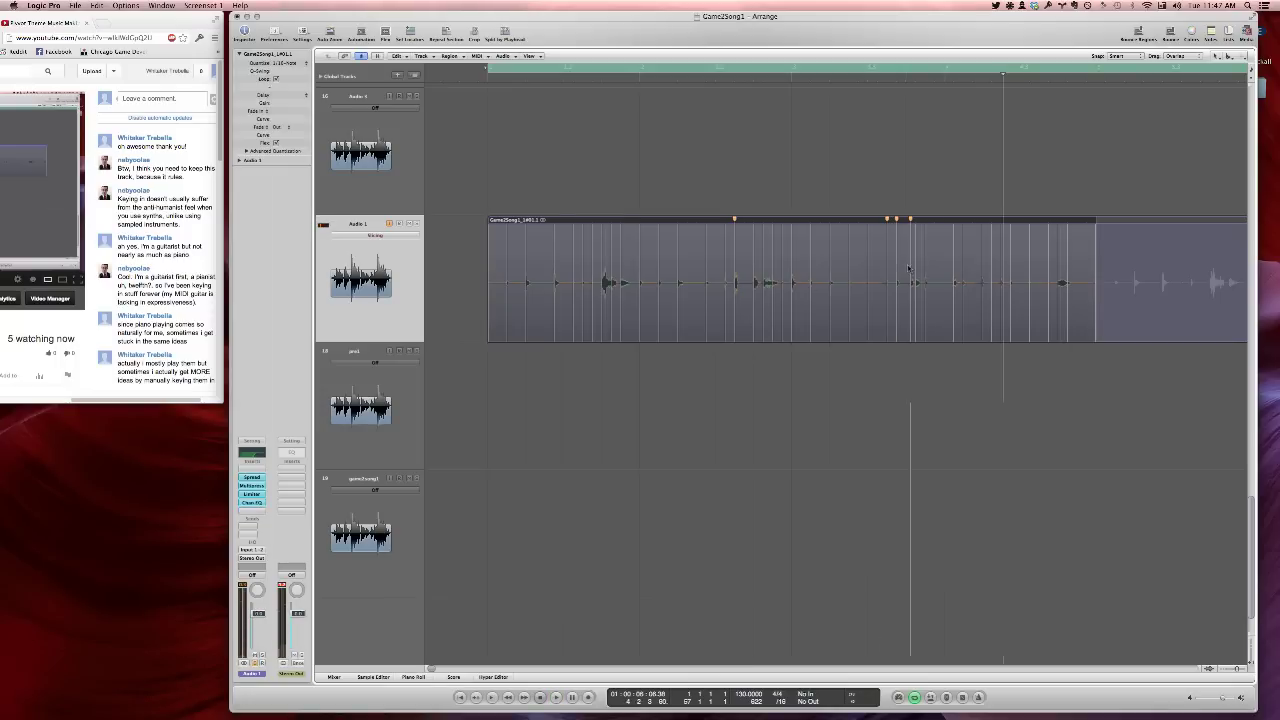
{"action": "left_click_drag", "start_coordinate": [913, 265], "coordinate": [906, 270]}
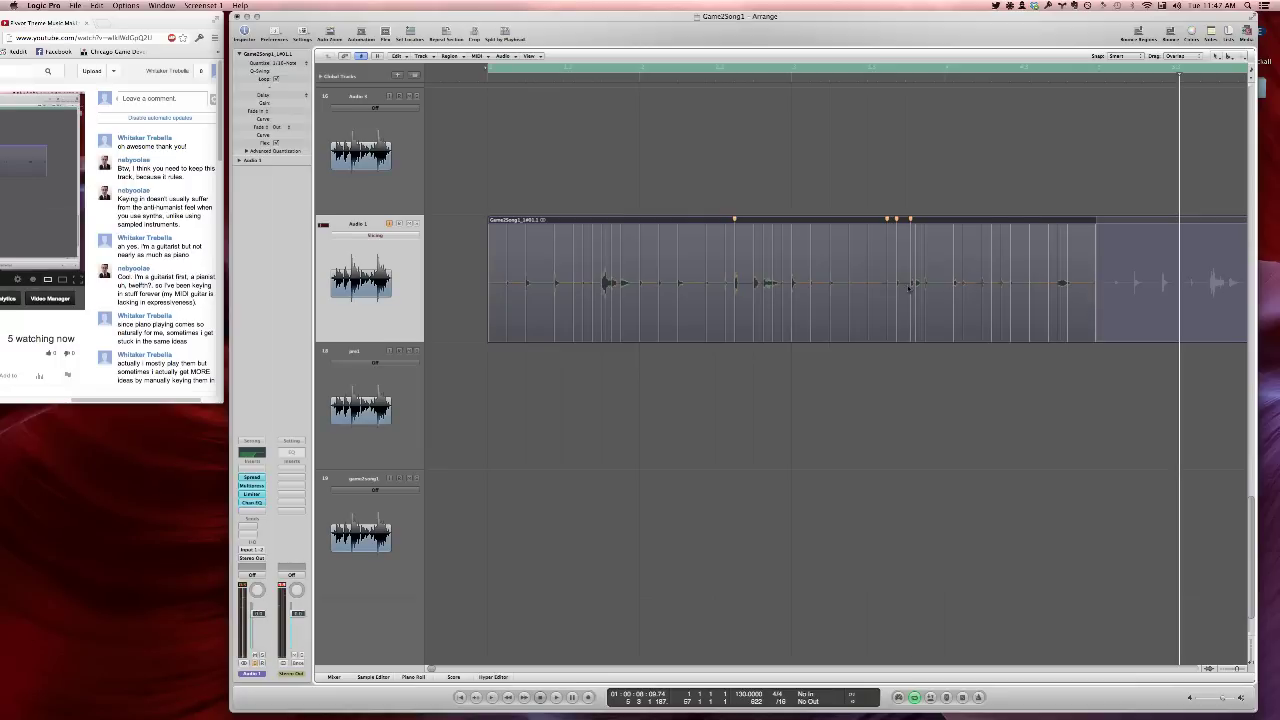
{"action": "left_click", "coordinate": [909, 288]}
Extend the region's end to about a quarter bar past bar 5 and pull its last transient back to just before bar 5
{"action": "left_click_drag", "start_coordinate": [1096, 340], "coordinate": [1136, 341]}
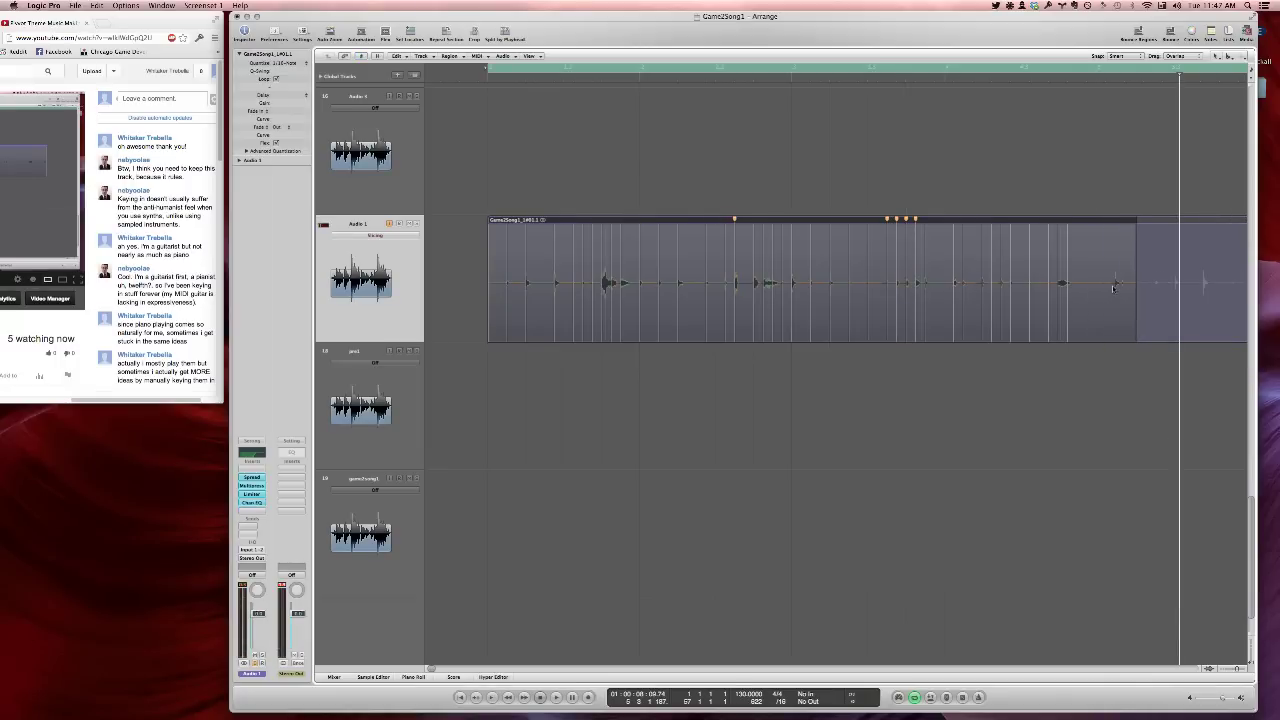
{"action": "left_click_drag", "start_coordinate": [1114, 288], "coordinate": [1083, 283]}
Split the region at bar 5, delete everything after the split, and loop the remaining four bars during playback
{"action": "left_click", "coordinate": [1096, 263], "text": "super"}
{"action": "key", "text": "BackSpace"}
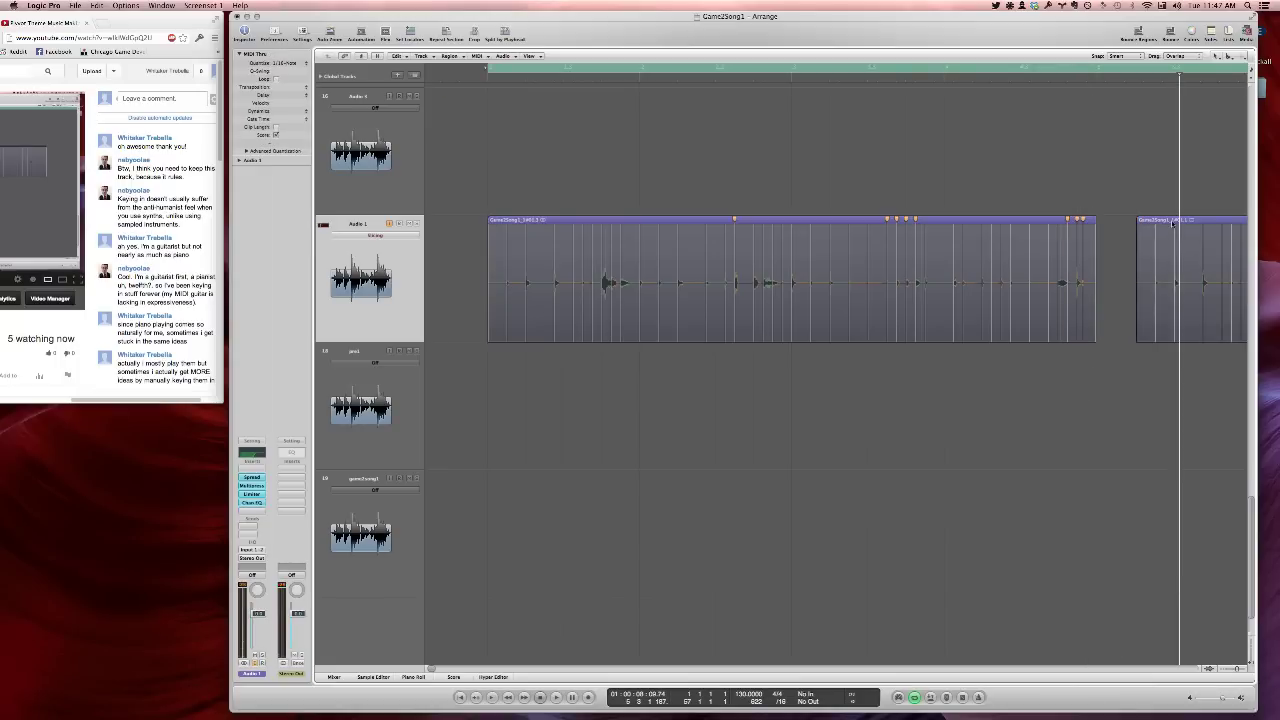
{"action": "left_click", "coordinate": [1166, 230]}
{"action": "key", "text": "BackSpace"}
{"action": "left_click", "coordinate": [1089, 224]}
{"action": "key", "text": "l"}
{"action": "key", "text": "space"}
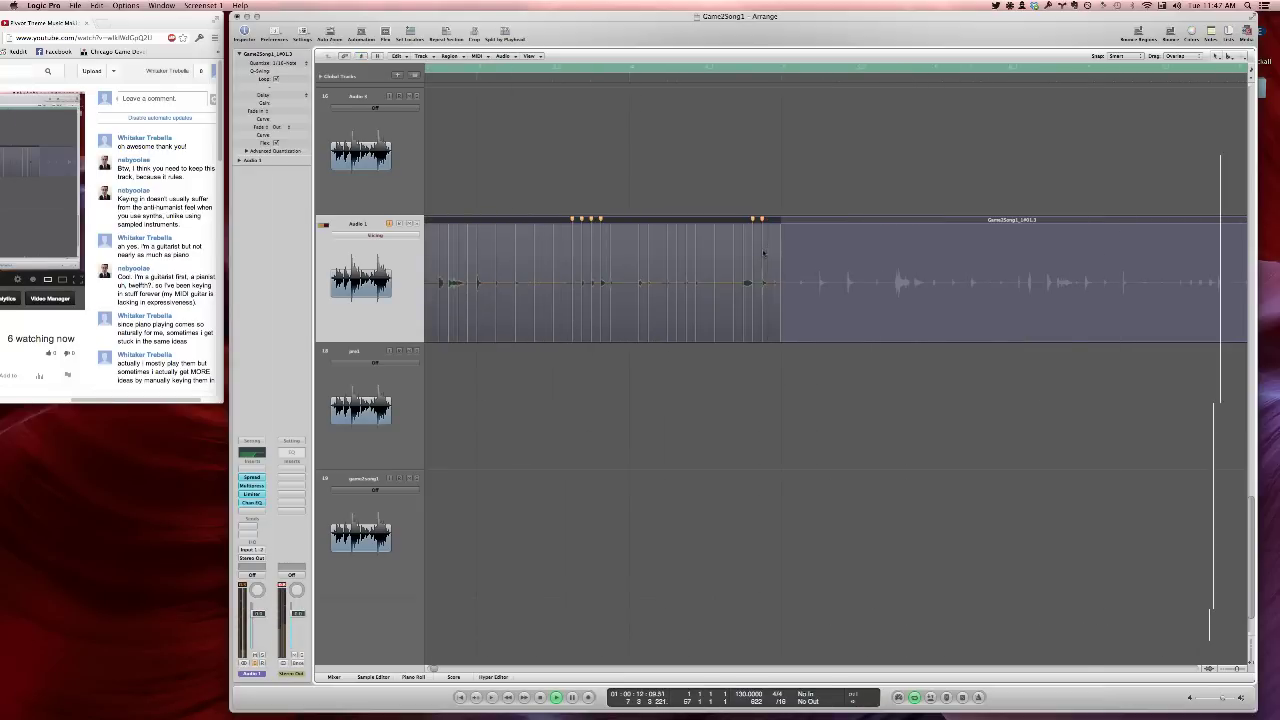
Fine-tune the last flex marker just before bar 5 while listening to the loop, and save the project
{"action": "left_click_drag", "start_coordinate": [766, 251], "coordinate": [772, 259]}
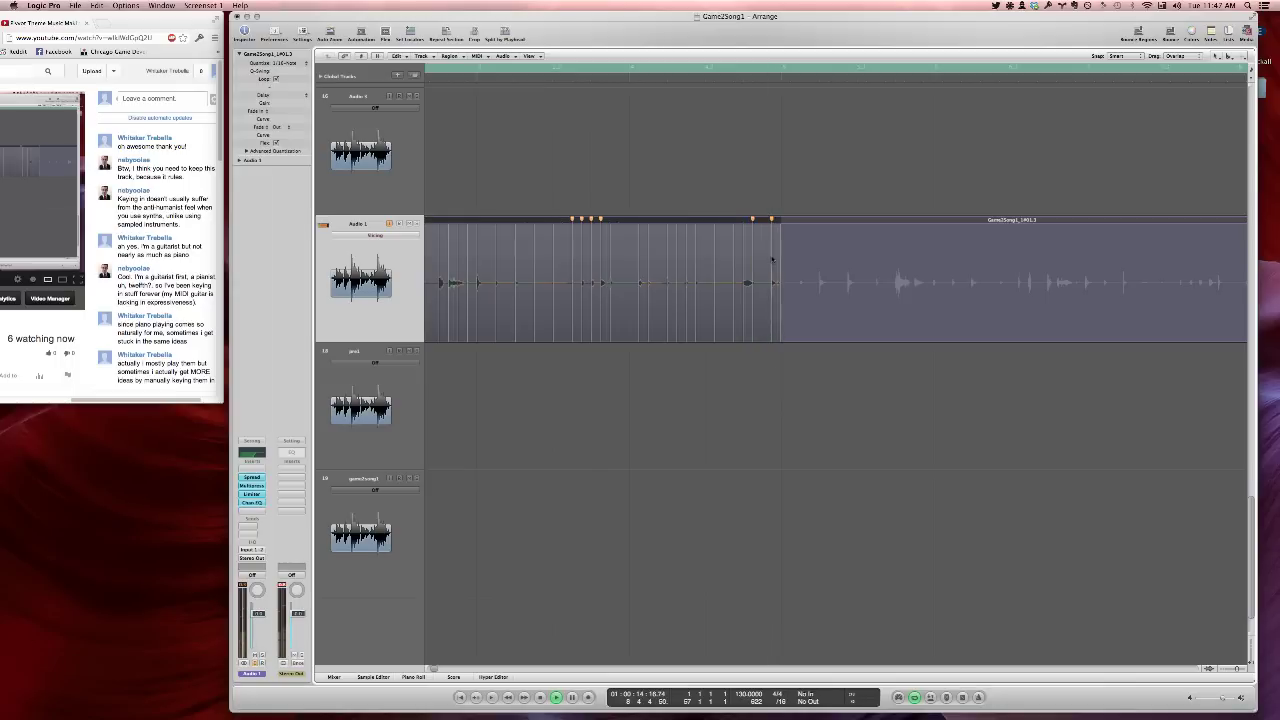
{"action": "left_click", "coordinate": [631, 80]}
{"action": "left_click", "coordinate": [478, 80]}
{"action": "left_click_drag", "start_coordinate": [771, 266], "coordinate": [765, 262]}
{"action": "left_click_drag", "start_coordinate": [762, 244], "coordinate": [762, 245]}
{"action": "left_click", "coordinate": [749, 417], "text": "ctrl+alt"}
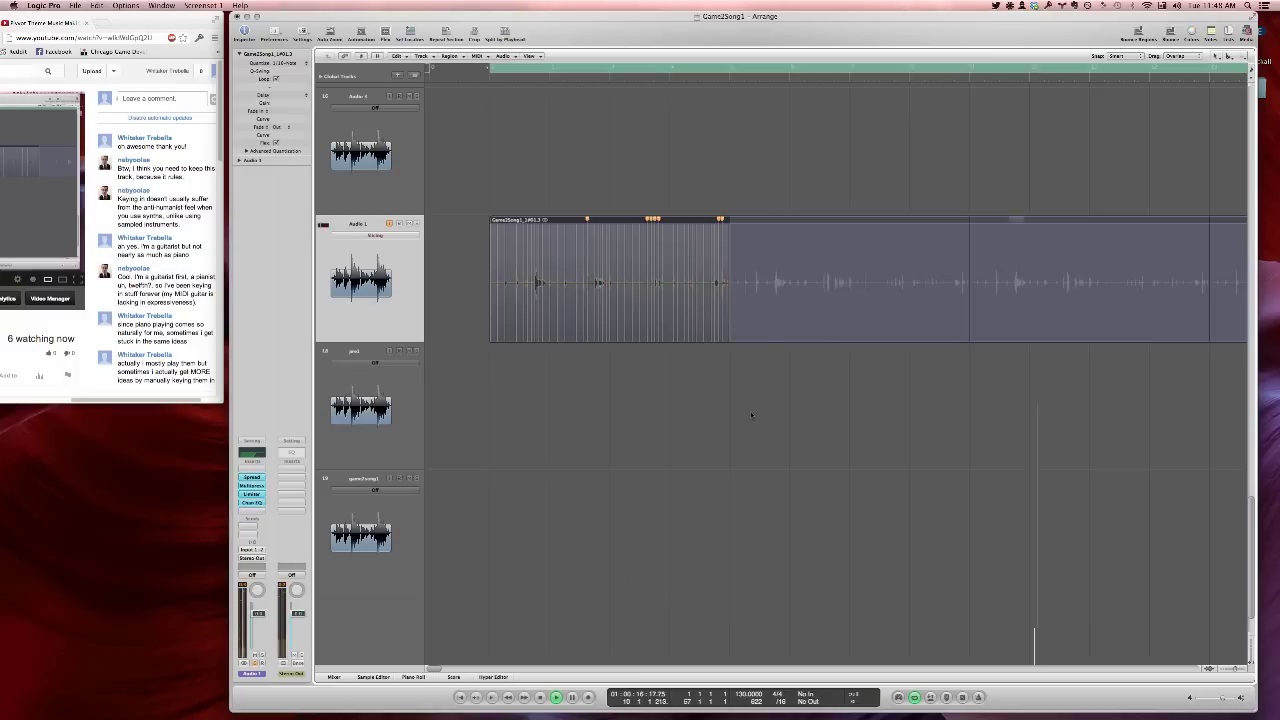
{"action": "left_click", "coordinate": [751, 416]}
{"action": "key", "text": "super+s"}
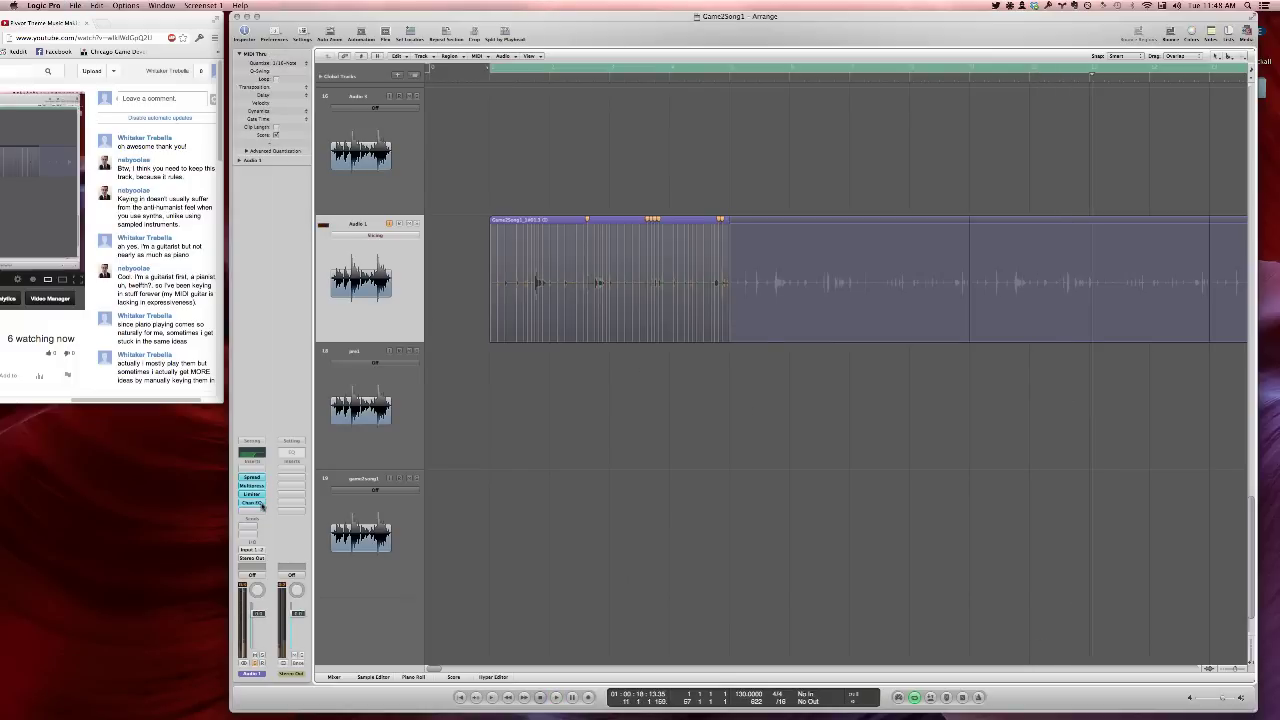
Raise the Channel EQ's low-cut frequency on the recorded track to about 2250 Hz and close the plug-in window
{"action": "left_click", "coordinate": [252, 502]}
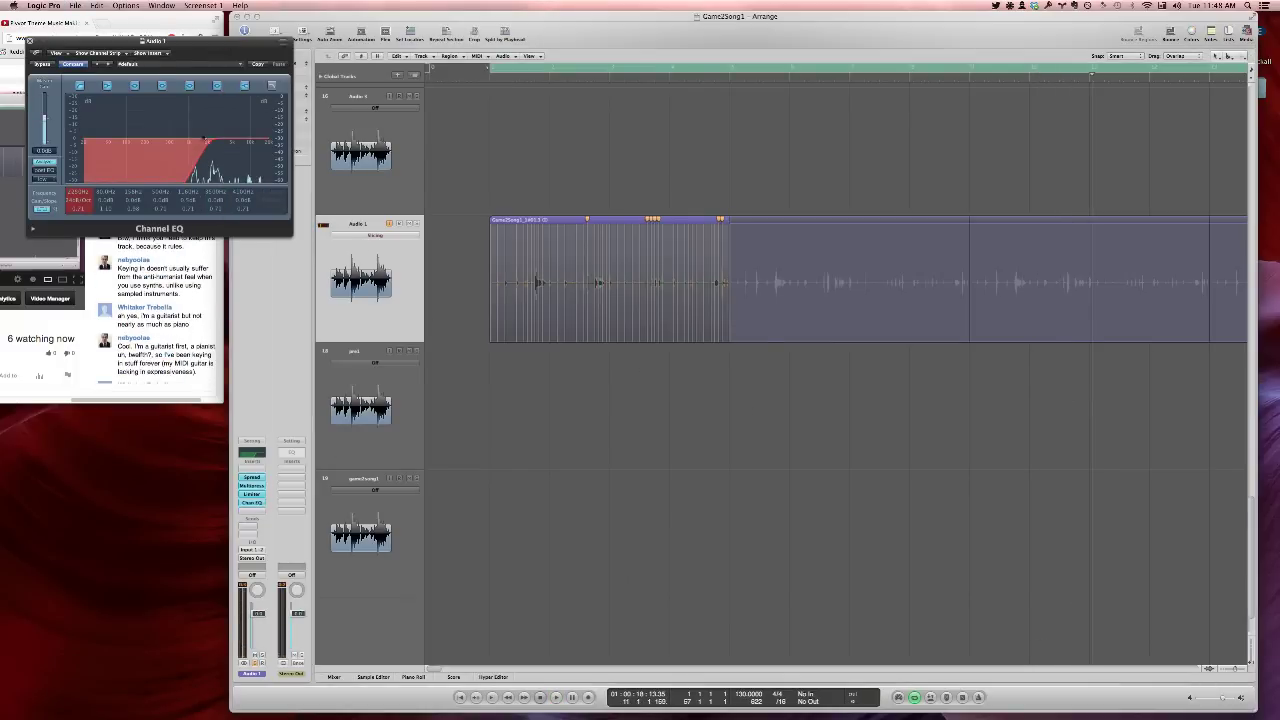
{"action": "left_click_drag", "start_coordinate": [179, 46], "coordinate": [398, 168]}
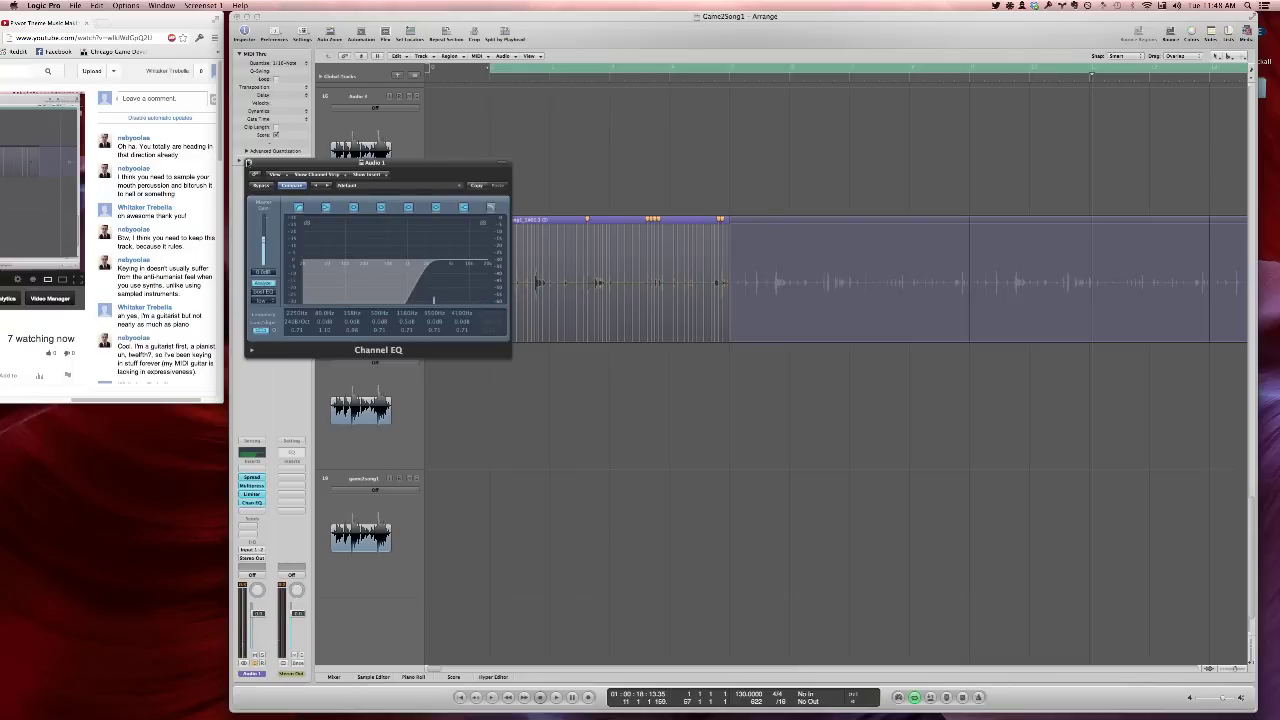
{"action": "left_click", "coordinate": [249, 163]}
Switch to Chrome and post the chat comment "weirdd"
{"action": "left_click", "coordinate": [159, 103]}
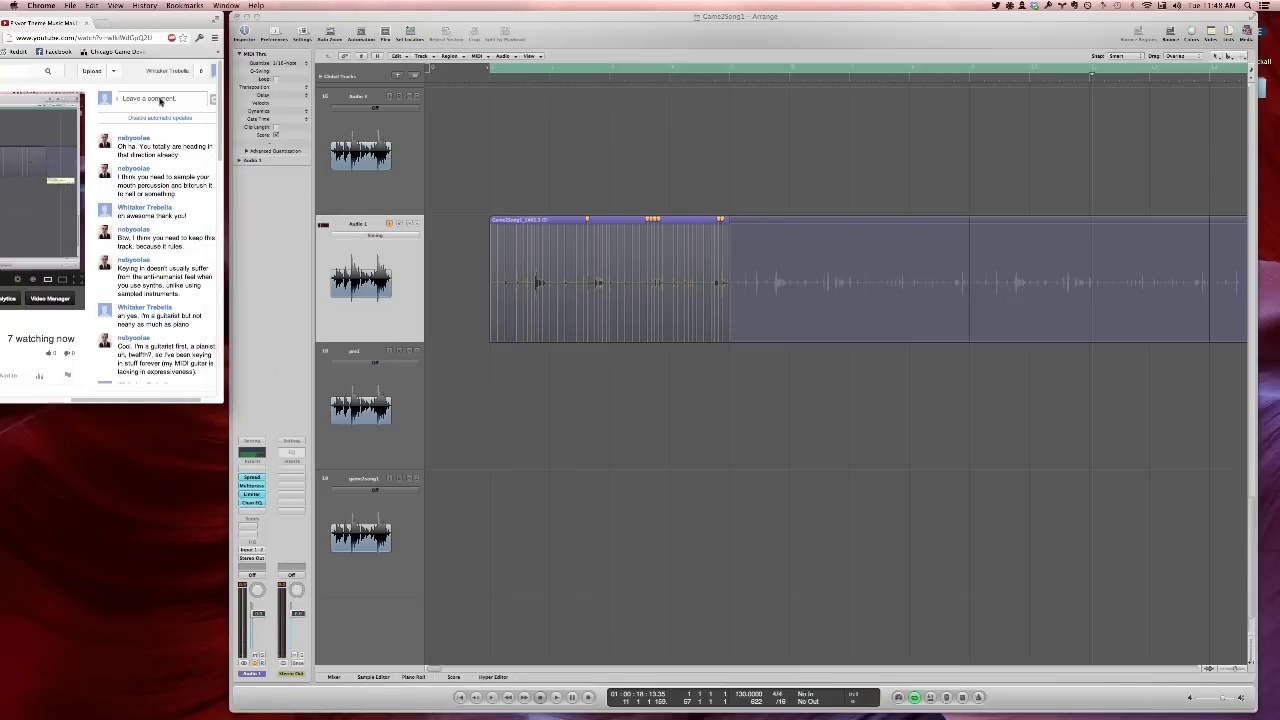
{"action": "left_click", "coordinate": [165, 101]}
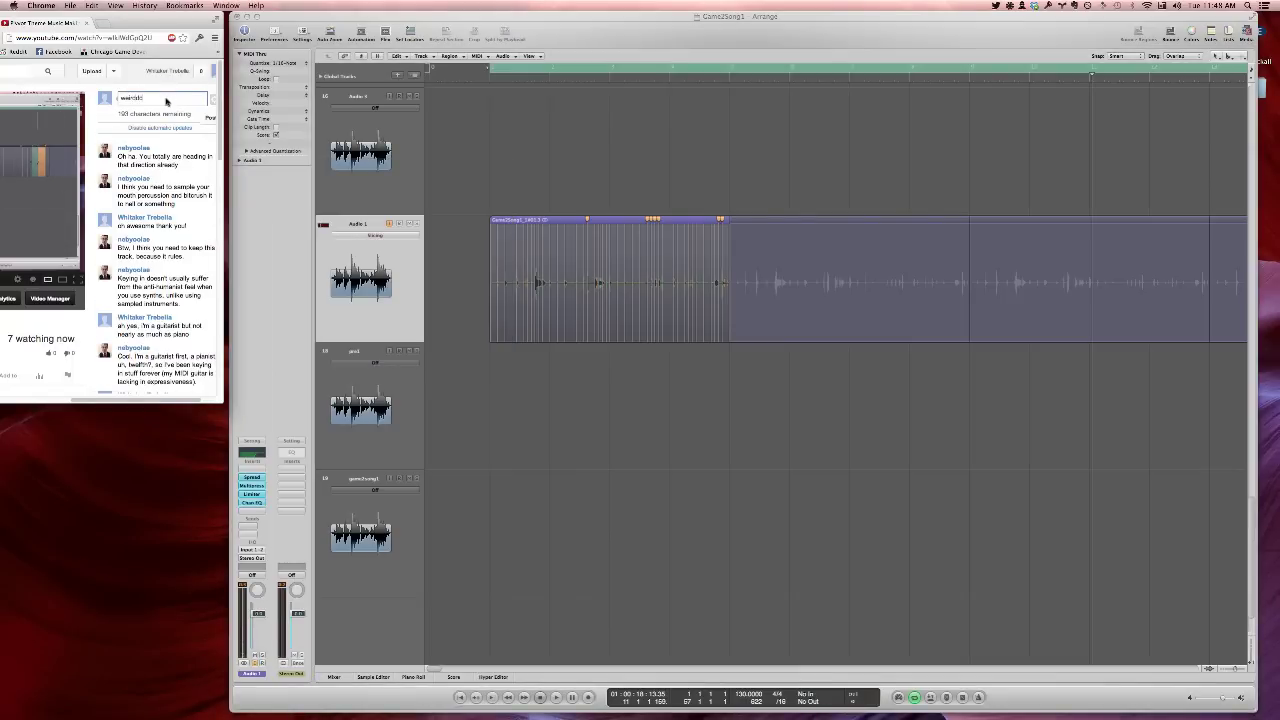
{"action": "type", "text": "weirdd"}
{"action": "key", "text": "Return"}
Insert a stereo Bitcrusher after the Channel EQ on the Audio 1 track and place its window over the arrangement
{"action": "left_click", "coordinate": [252, 509]}
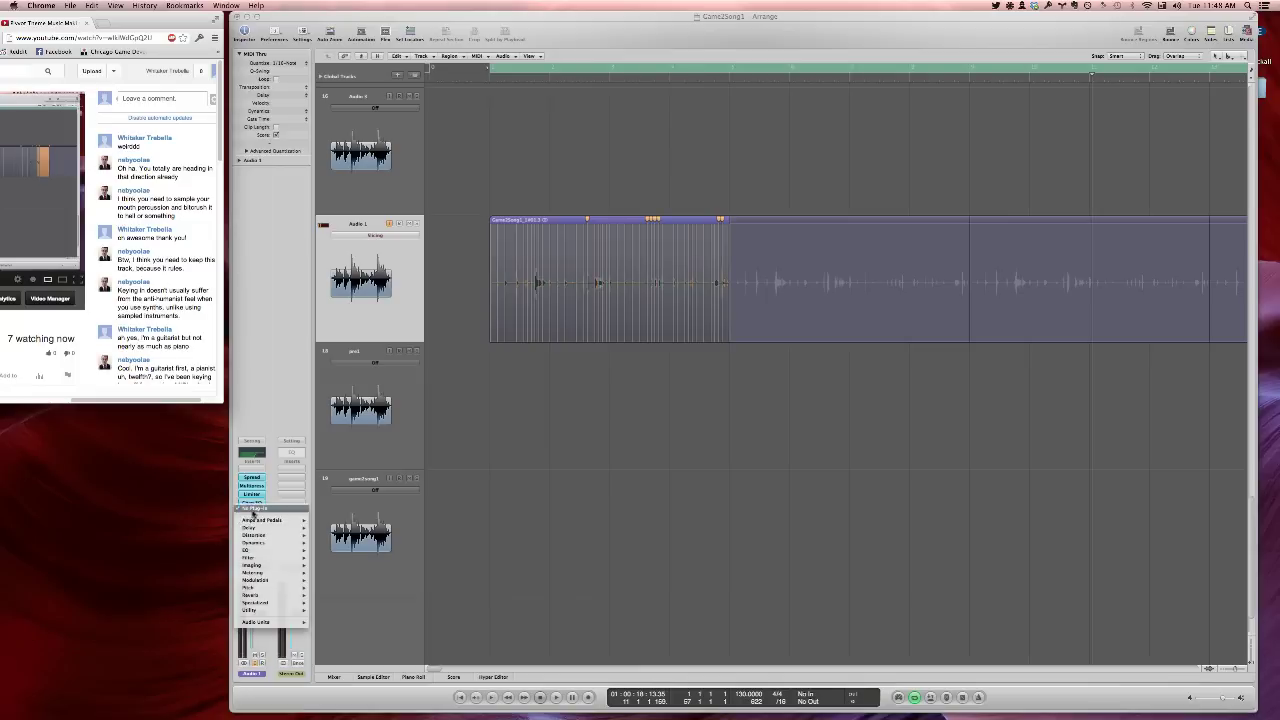
{"action": "mouse_move", "coordinate": [256, 537]}
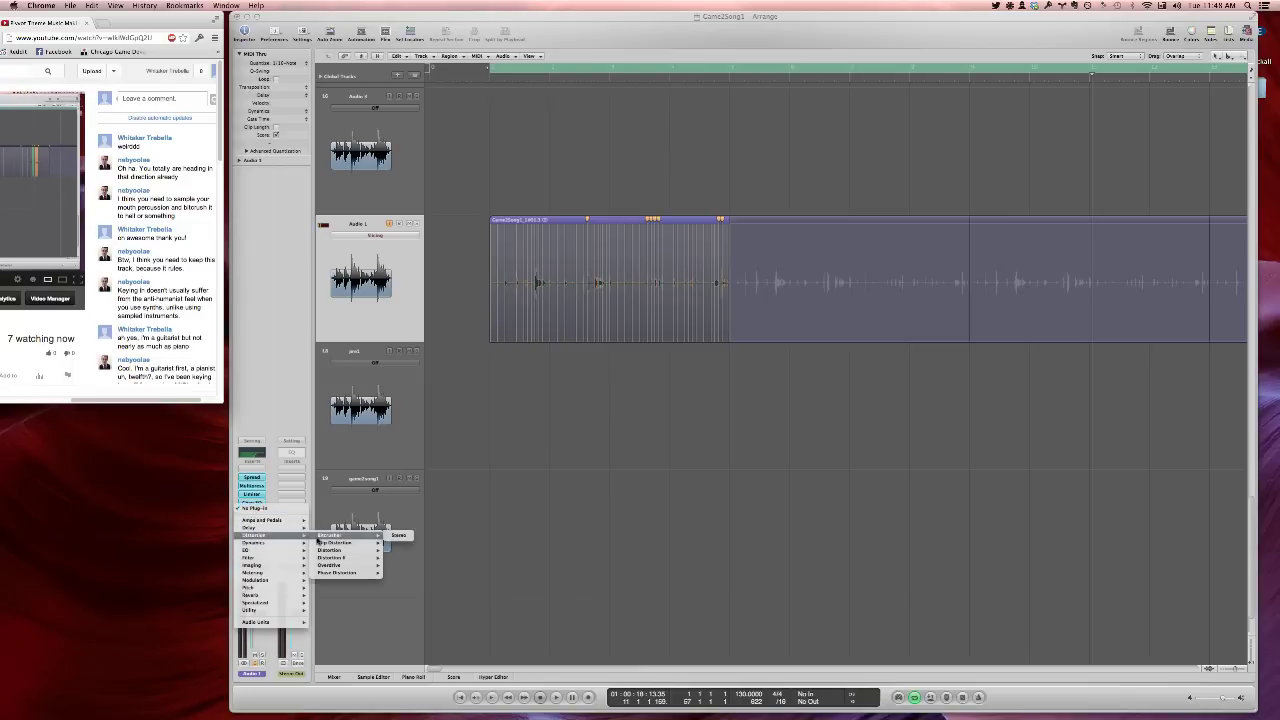
{"action": "left_click", "coordinate": [329, 535]}
{"action": "scroll", "coordinate": [106, 262], "scroll_direction": "up", "scroll_amount": 8}
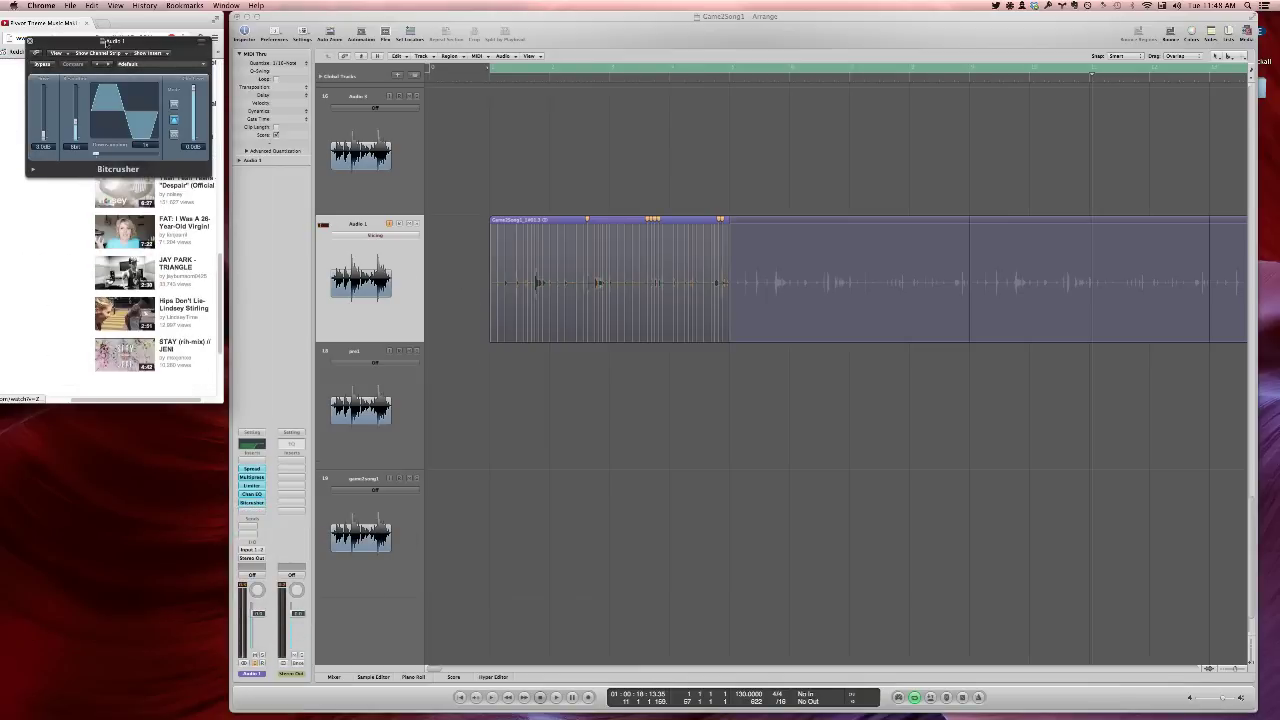
{"action": "left_click_drag", "start_coordinate": [118, 42], "coordinate": [549, 361]}
Record-arm the audio track above Audio 1, try the Bitcrusher's downsampling during playback, and close the plug-in window
{"action": "left_click", "coordinate": [389, 96]}
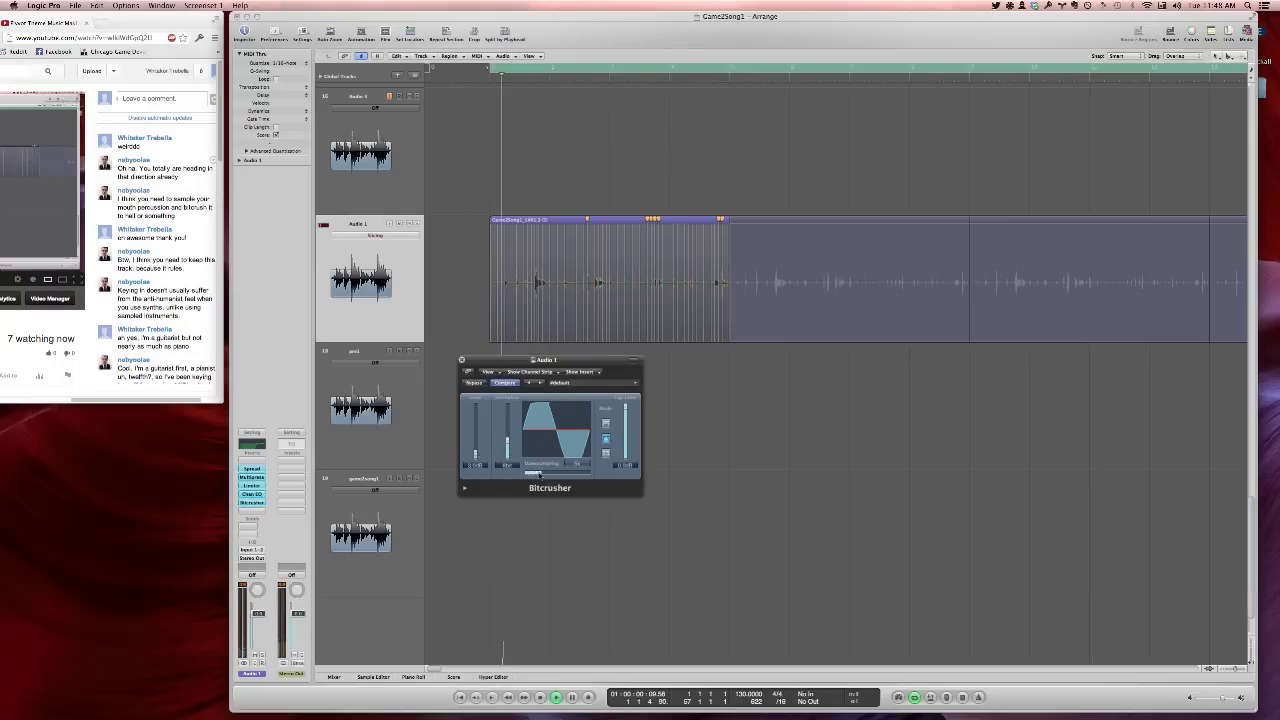
{"action": "left_click_drag", "start_coordinate": [529, 474], "coordinate": [541, 475]}
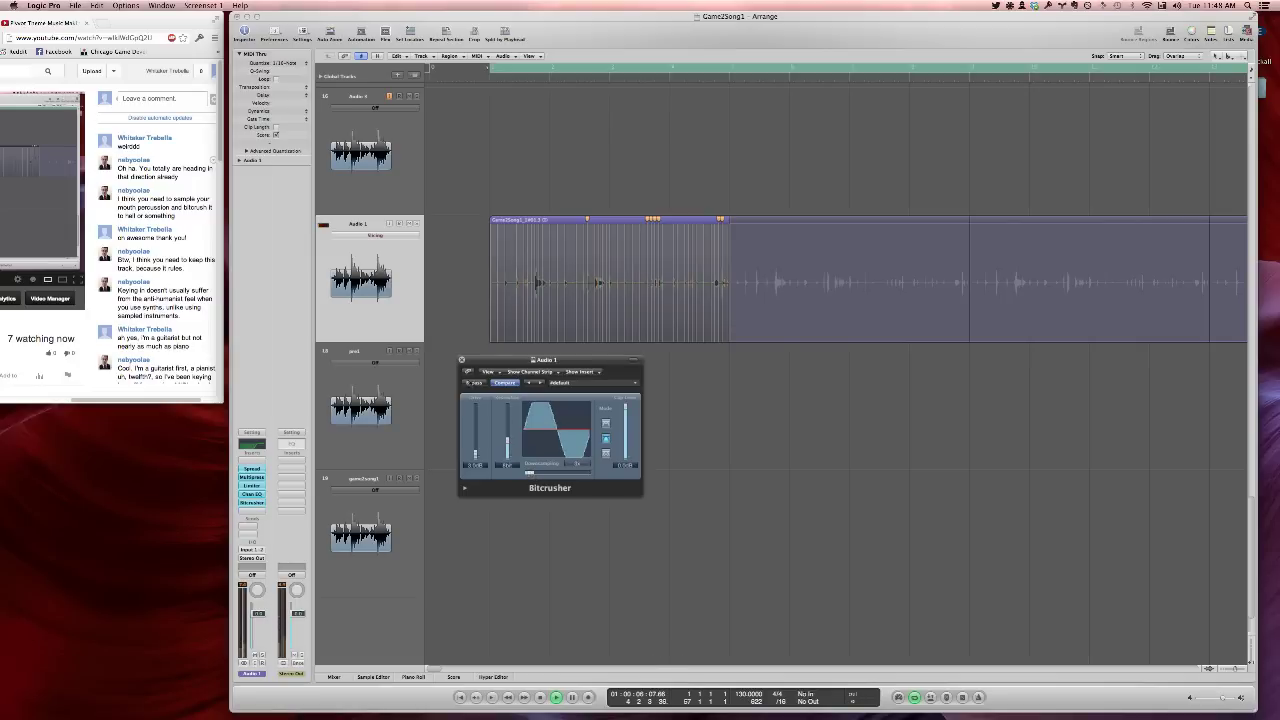
{"action": "left_click", "coordinate": [462, 360]}
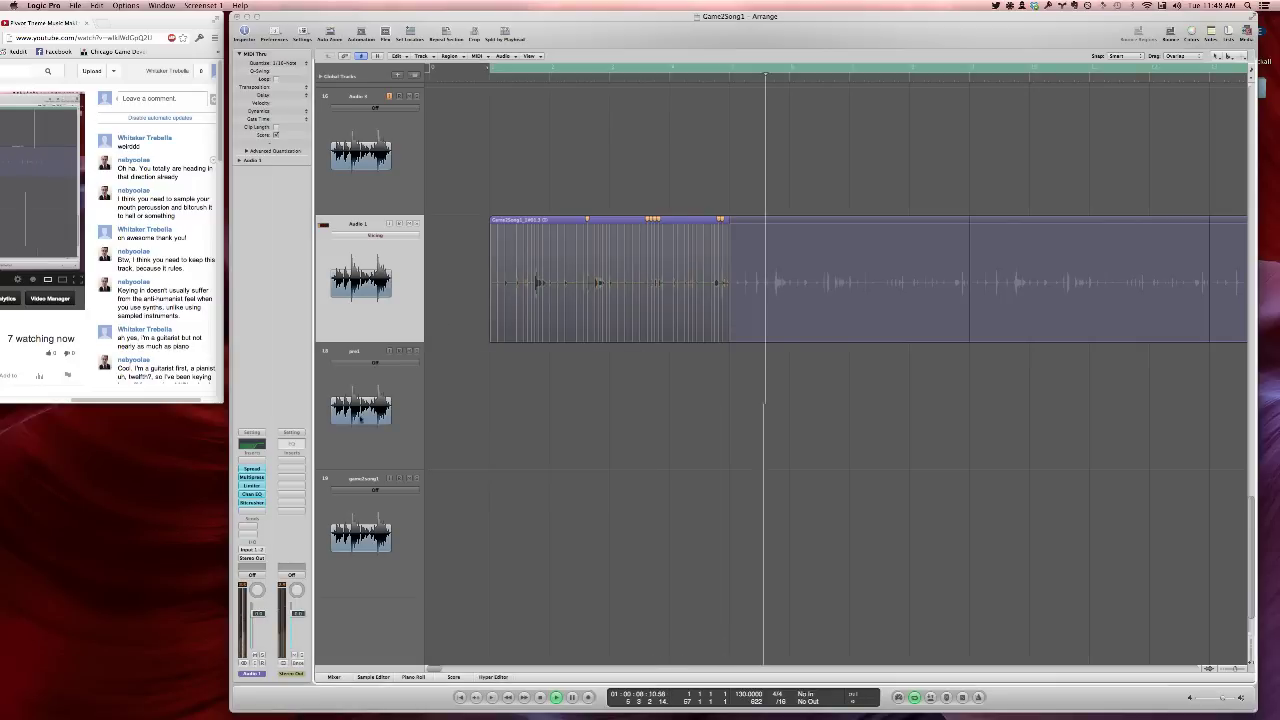
Insert a Space Designer reverb after the Bitcrusher on the Audio 1 track
{"action": "left_click", "coordinate": [257, 512]}
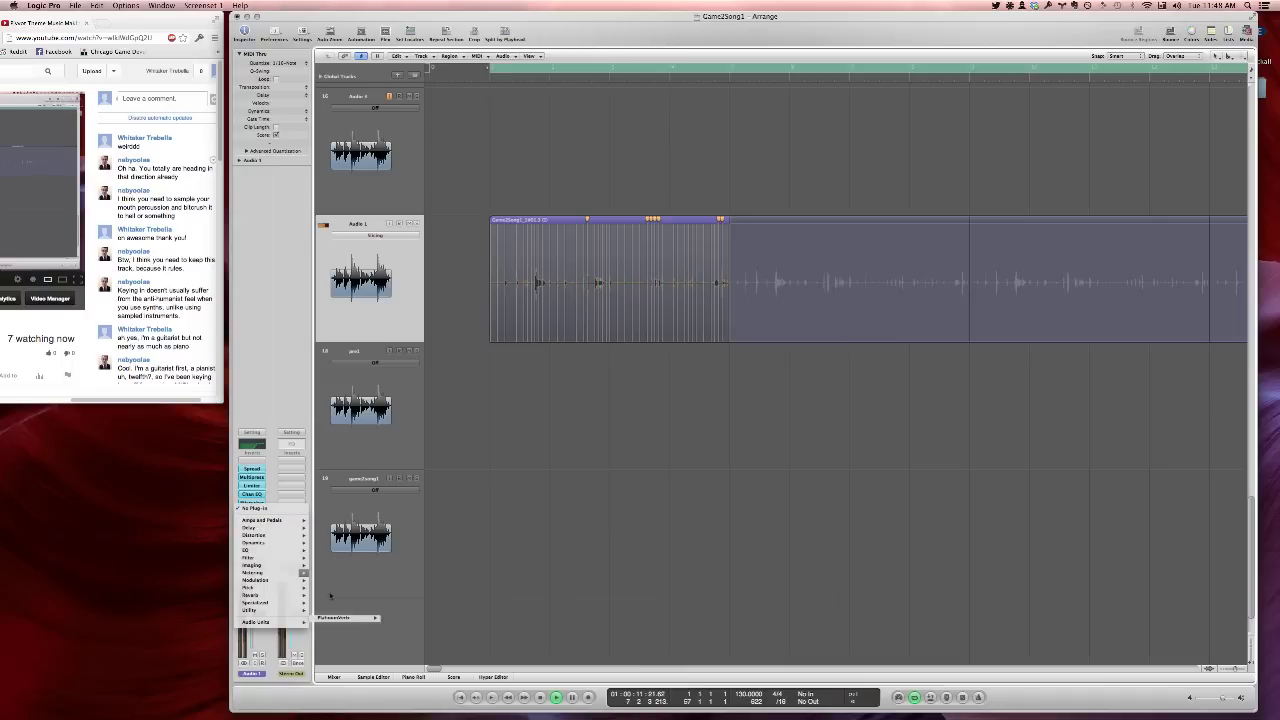
{"action": "mouse_move", "coordinate": [252, 595]}
{"action": "mouse_move", "coordinate": [334, 633]}
{"action": "left_click", "coordinate": [396, 633]}
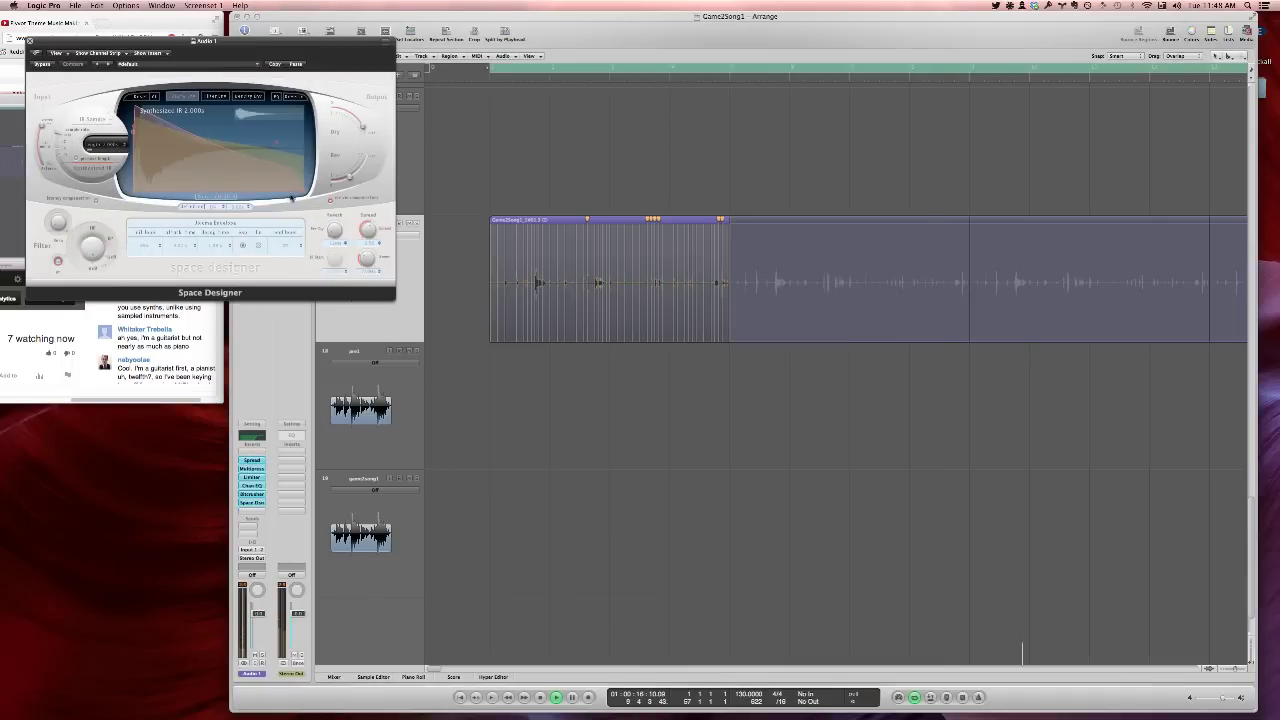
Load the small-room preset 0.6s Drum Booth Four in Space Designer, listen to it, and close the plug-in window
{"action": "left_click", "coordinate": [241, 64]}
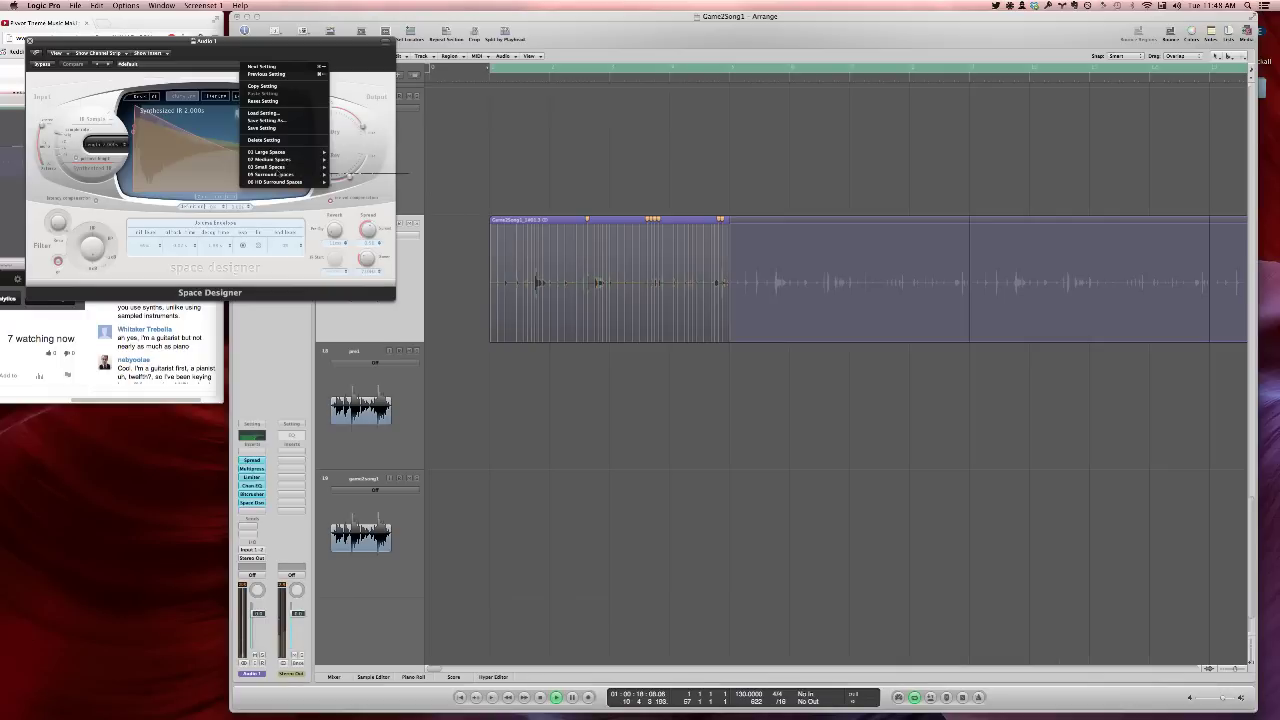
{"action": "mouse_move", "coordinate": [270, 167]}
{"action": "mouse_move", "coordinate": [352, 167]}
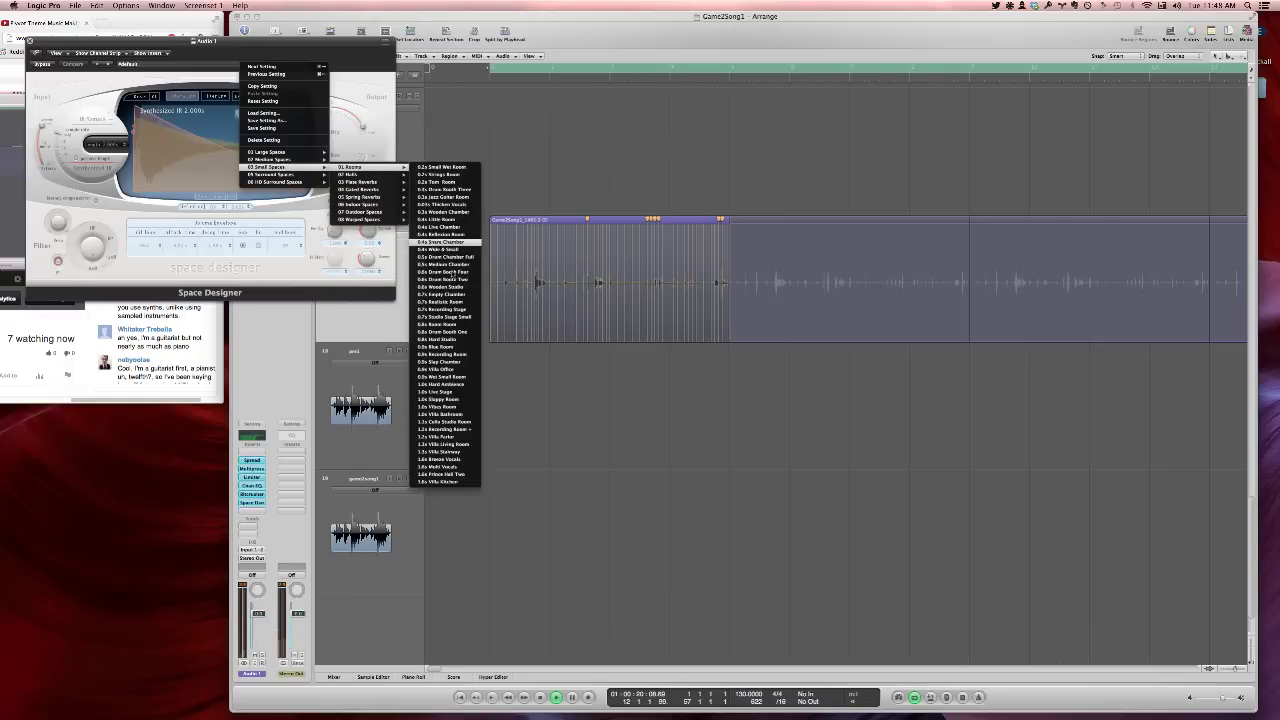
{"action": "left_click", "coordinate": [447, 272]}
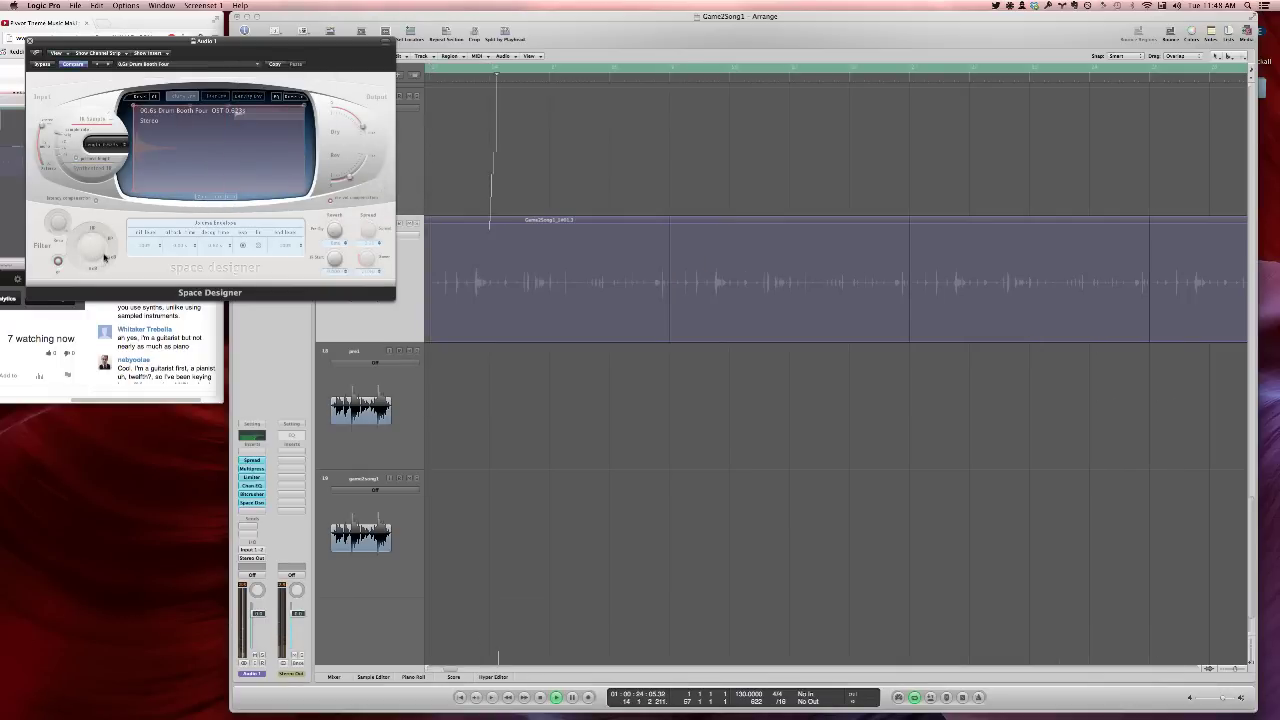
{"action": "left_click_drag", "start_coordinate": [385, 121], "coordinate": [566, 216]}
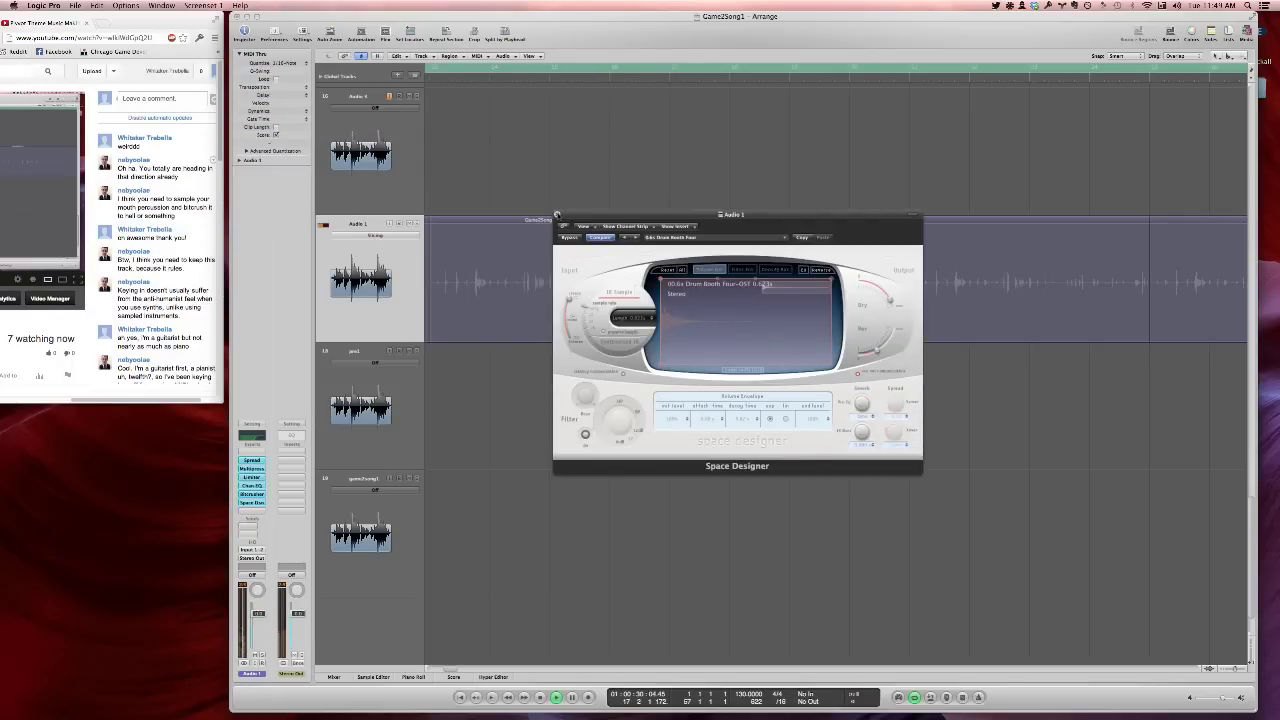
{"action": "left_click", "coordinate": [557, 214]}
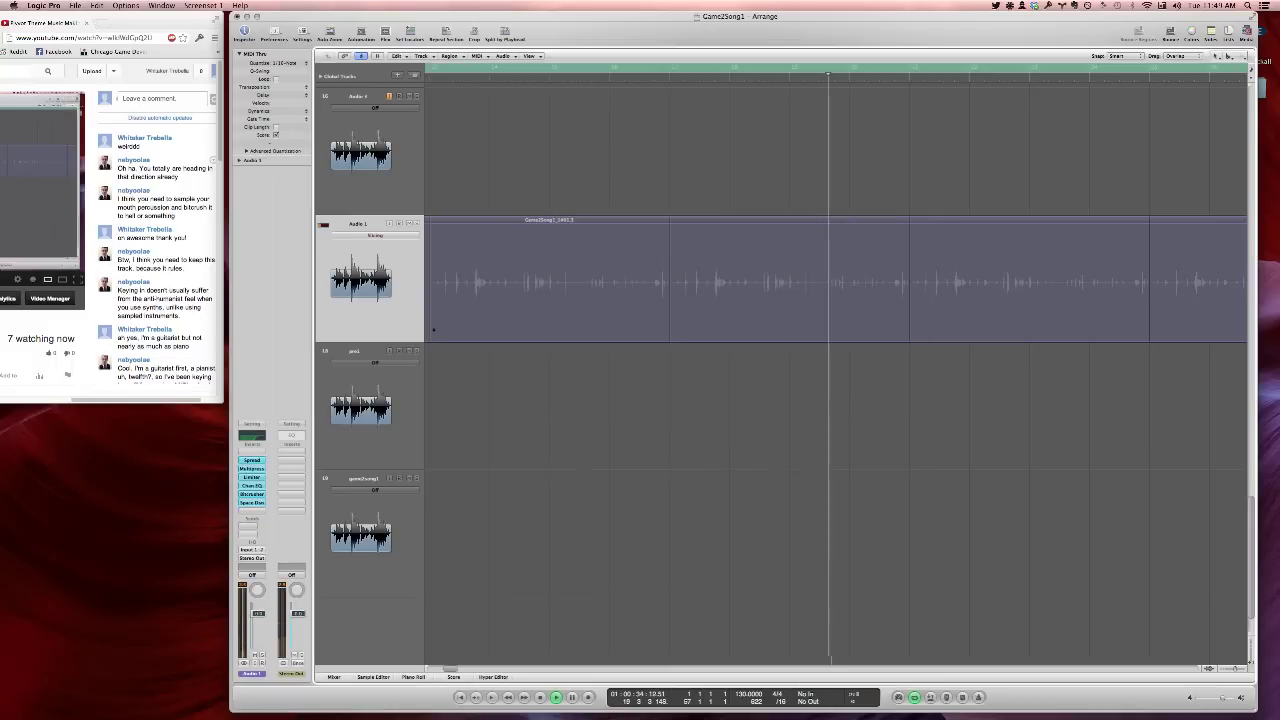
Insert a Compressor as the first effect on Audio 1, lower its threshold, raise its ratio, and close it after listening
{"action": "left_click", "coordinate": [256, 456]}
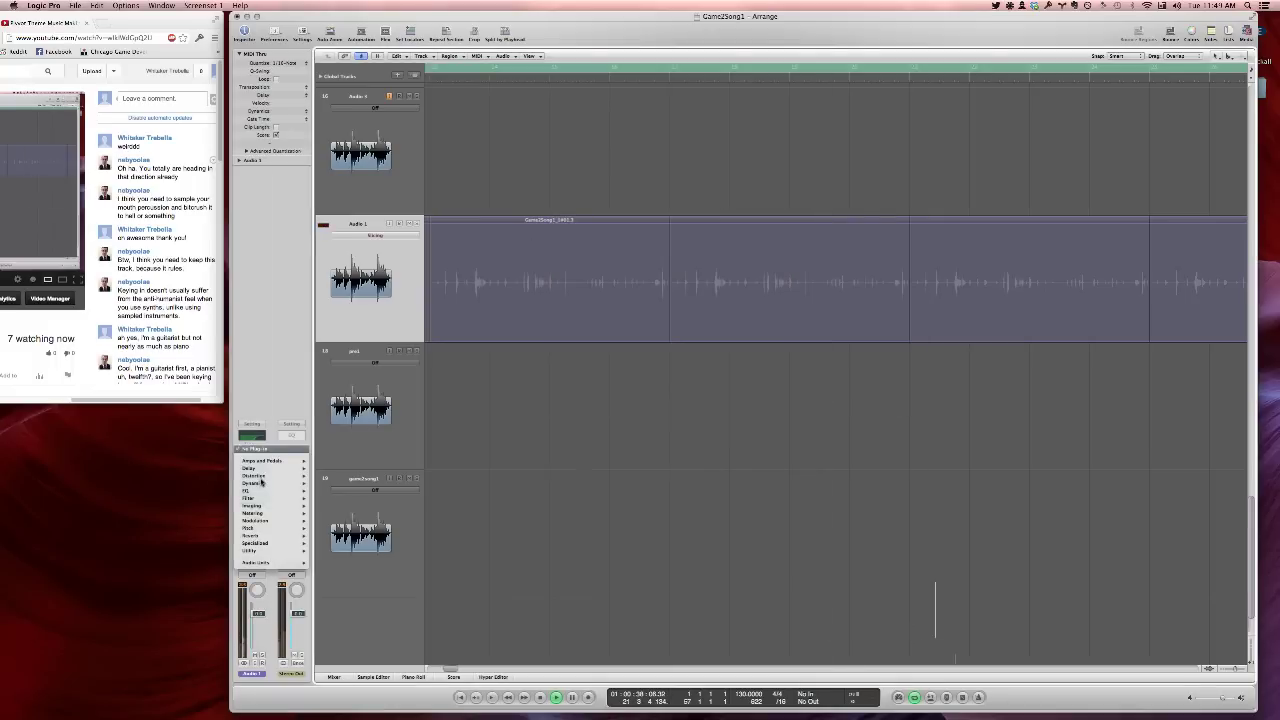
{"action": "mouse_move", "coordinate": [261, 480]}
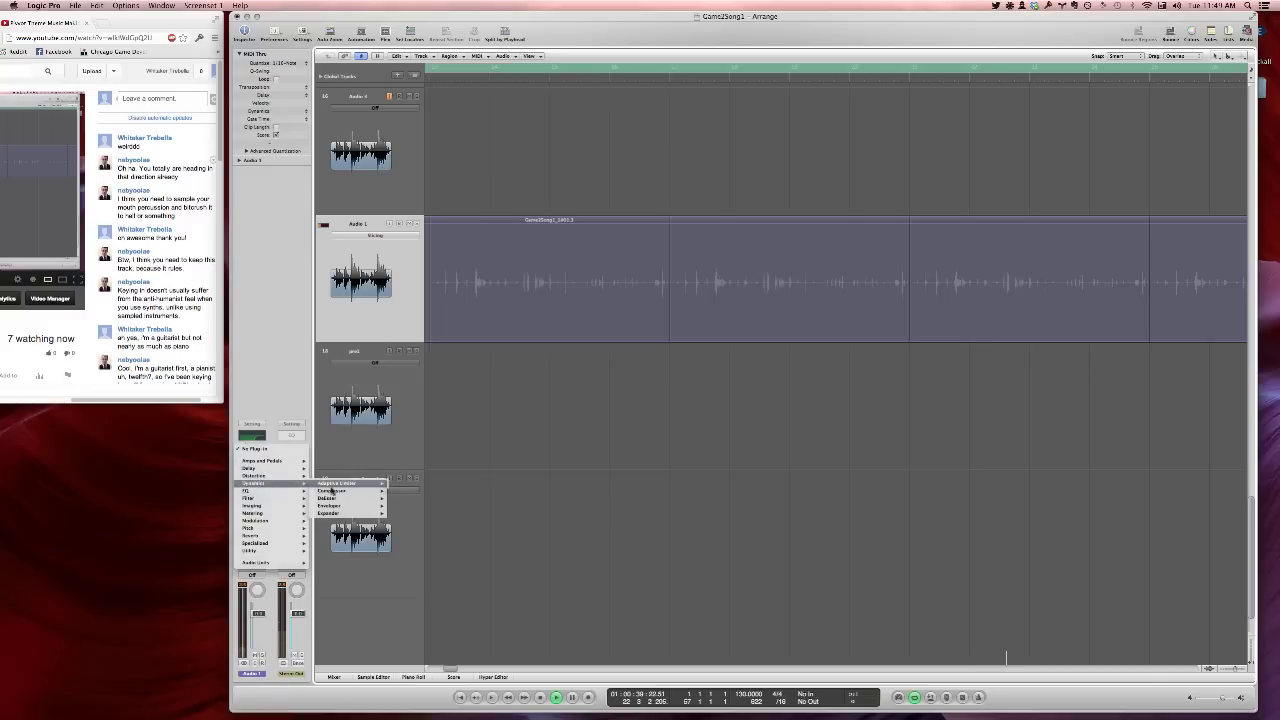
{"action": "left_click", "coordinate": [330, 480]}
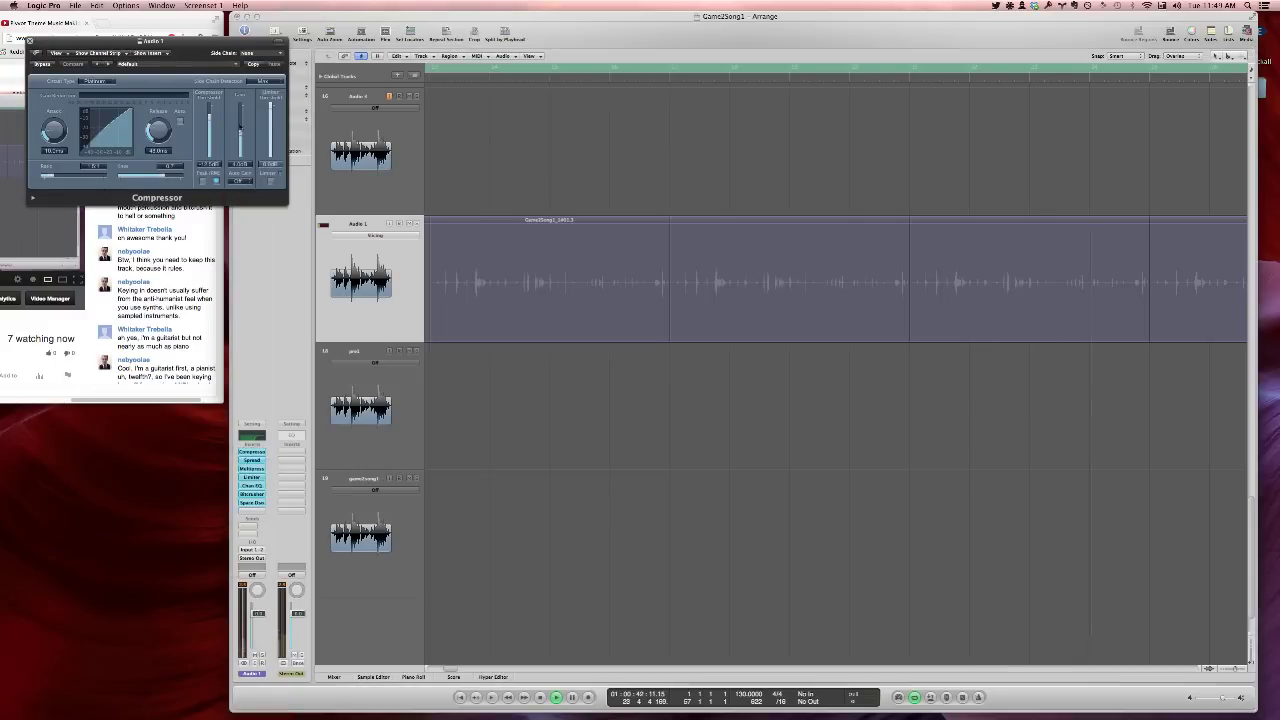
{"action": "left_click", "coordinate": [210, 130]}
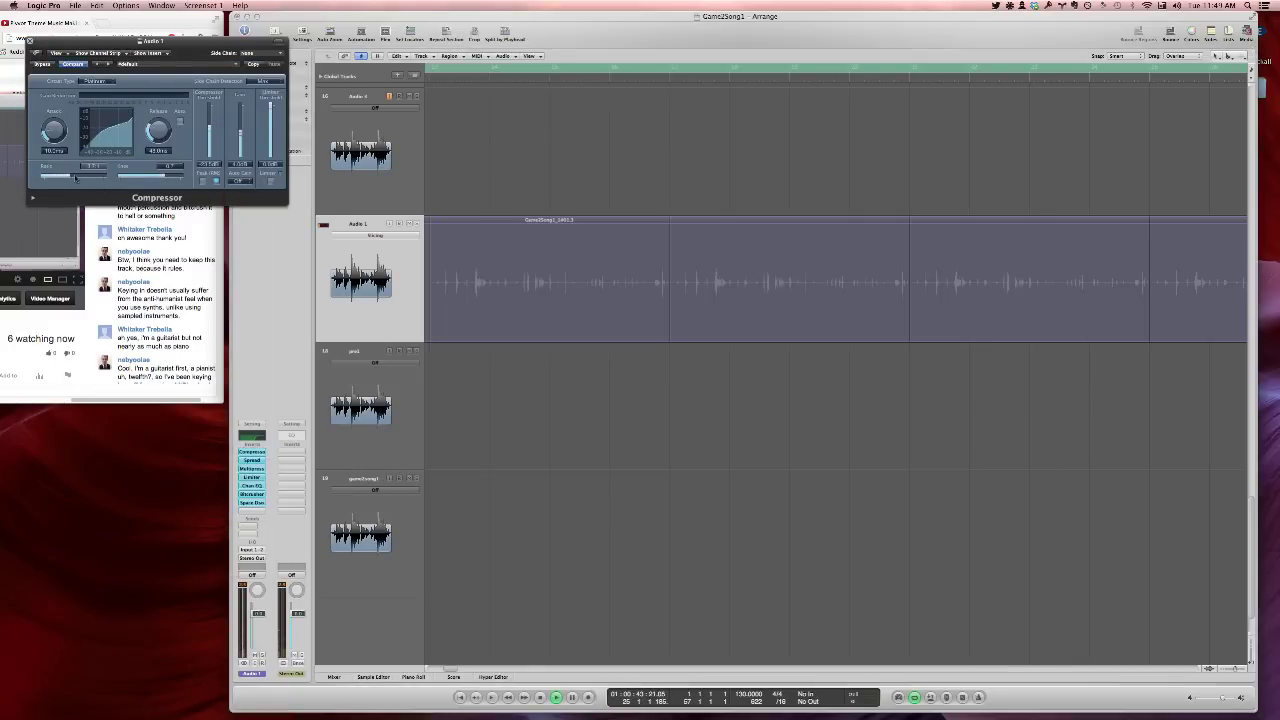
{"action": "key", "text": "space"}
{"action": "key", "text": "space"}
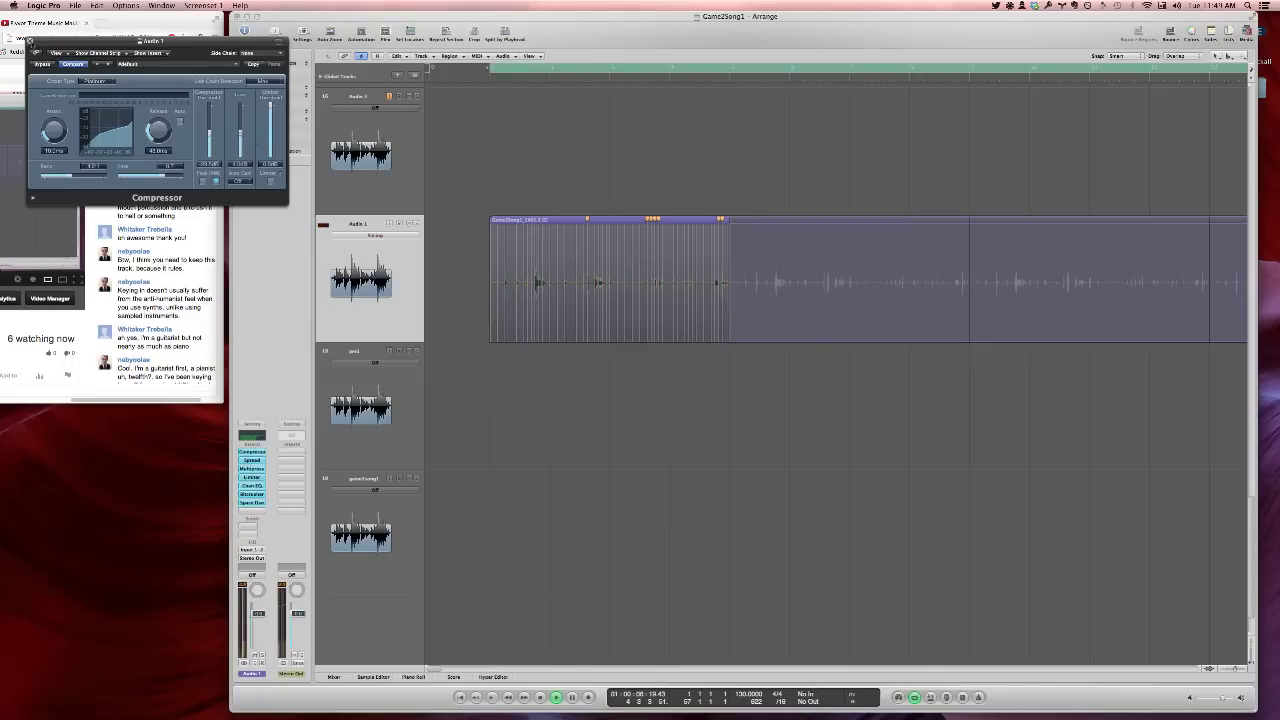
{"action": "key", "text": "super+w"}
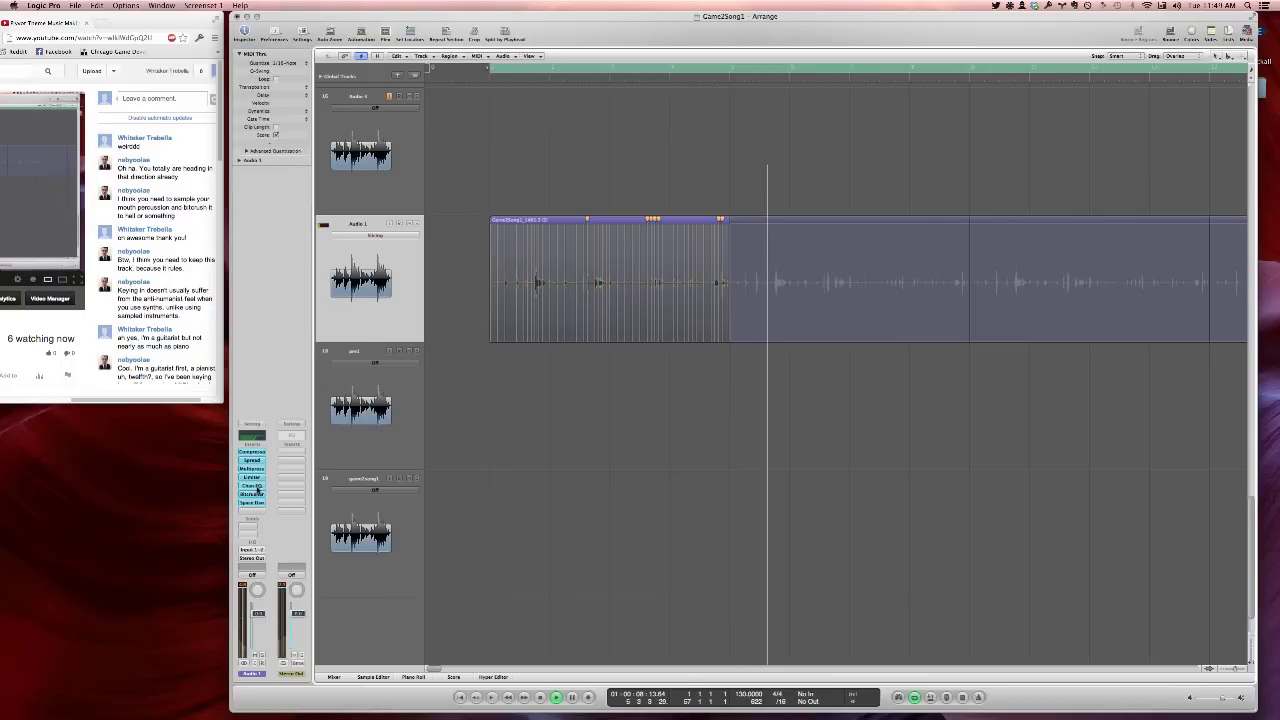
Check the Audio 1 track's Channel EQ curve during playback, toggling its analyzer, and close the plug-in window
{"action": "left_click", "coordinate": [252, 486]}
{"action": "left_click", "coordinate": [262, 283]}
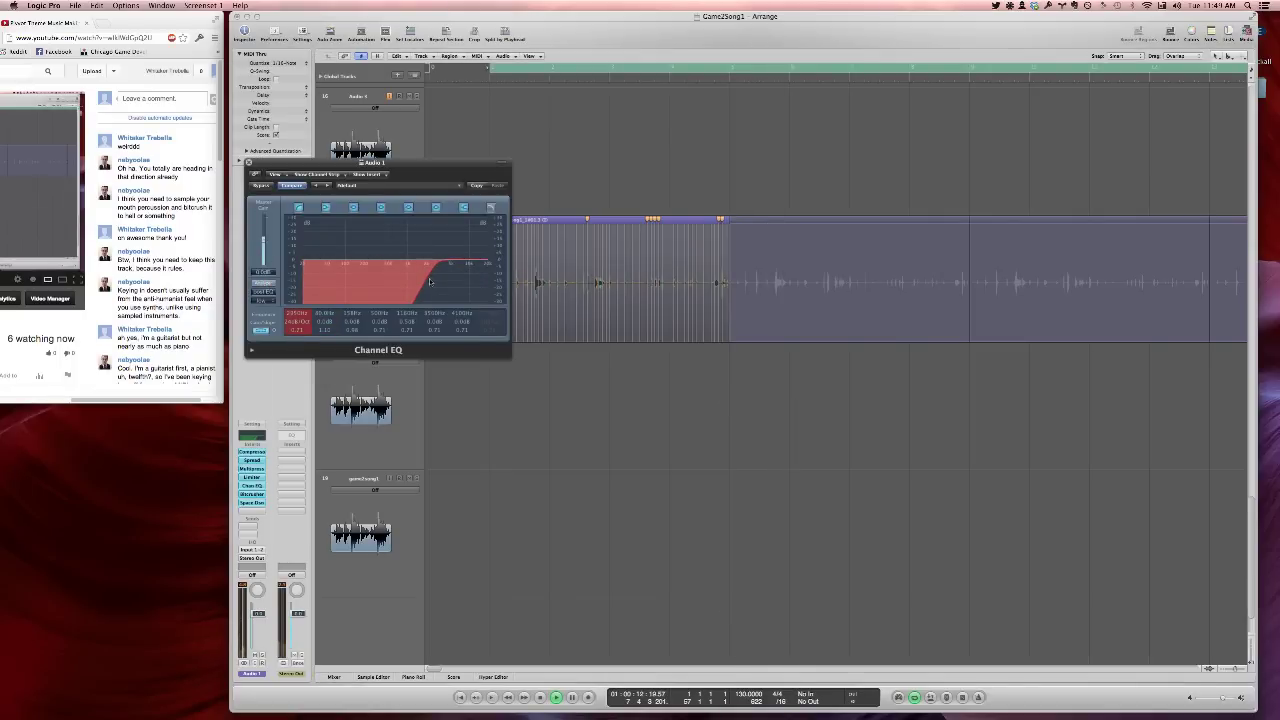
{"action": "left_click", "coordinate": [249, 163]}
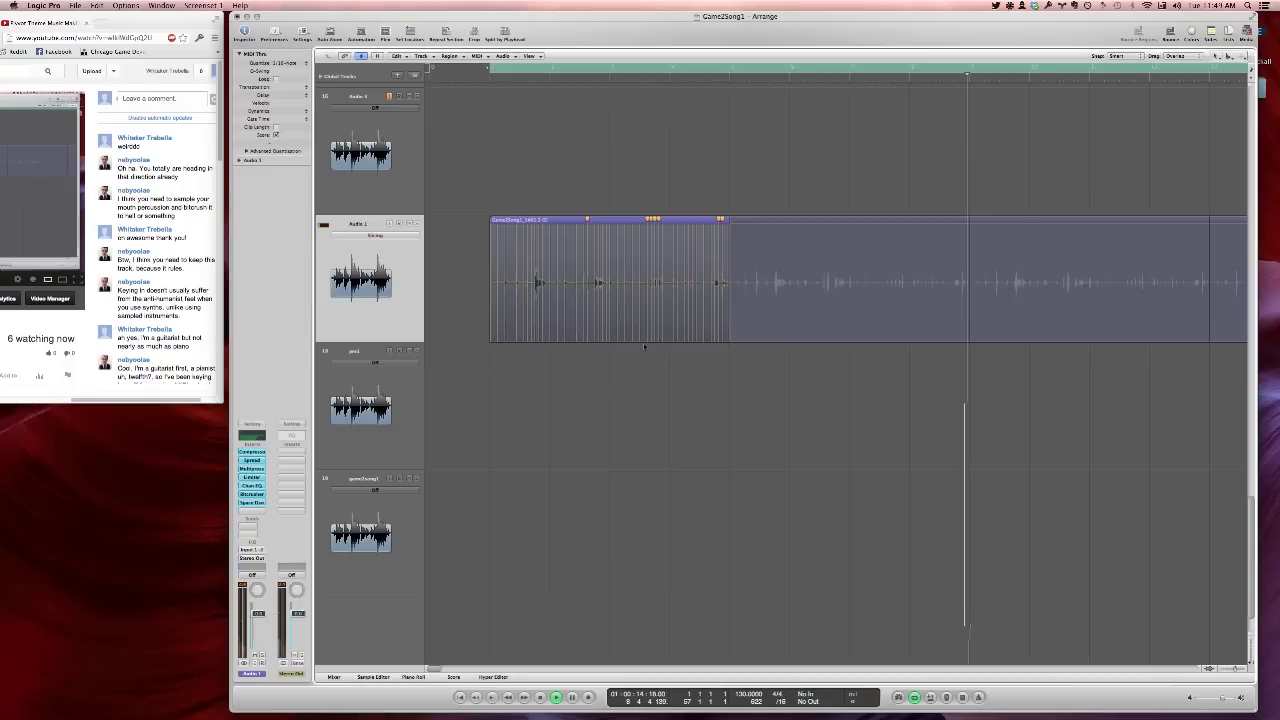
Insert a second Stereo Spread after Space Designer on Audio 1, raise its lower frequency to about 240 Hz, and close it
{"action": "left_click", "coordinate": [632, 346], "text": "ctrl+alt"}
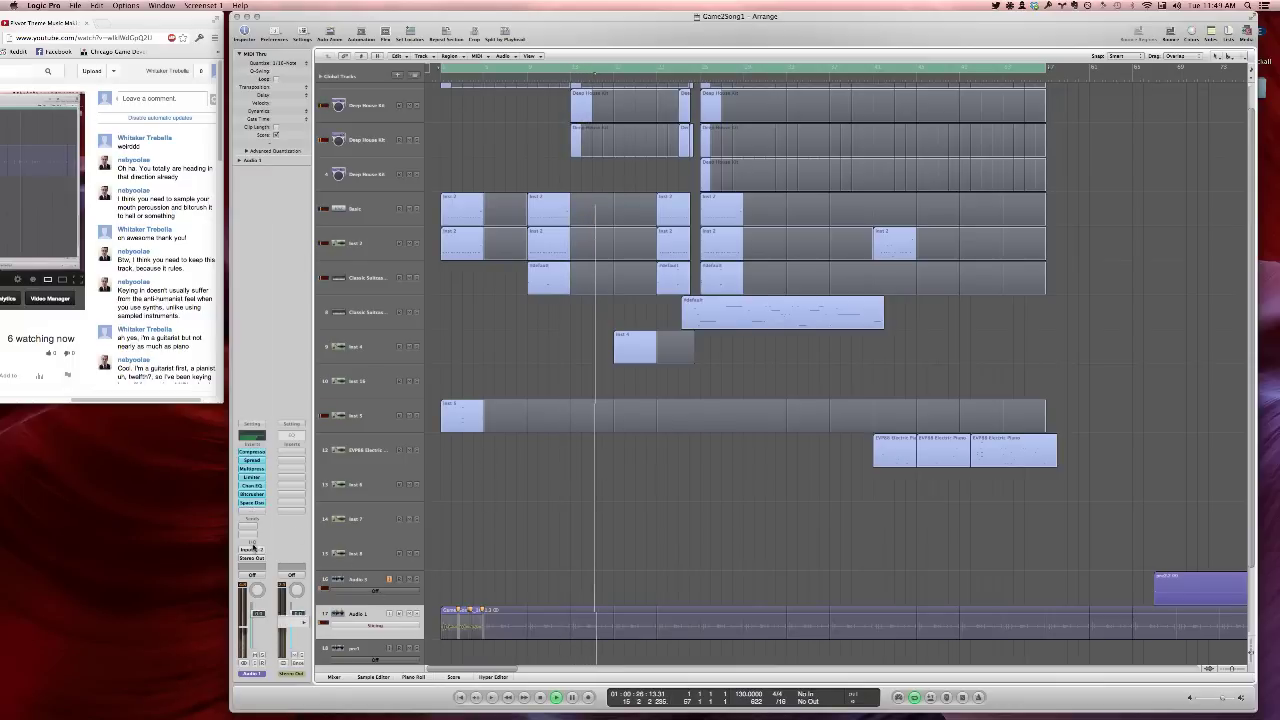
{"action": "left_click", "coordinate": [251, 511]}
{"action": "mouse_move", "coordinate": [255, 565]}
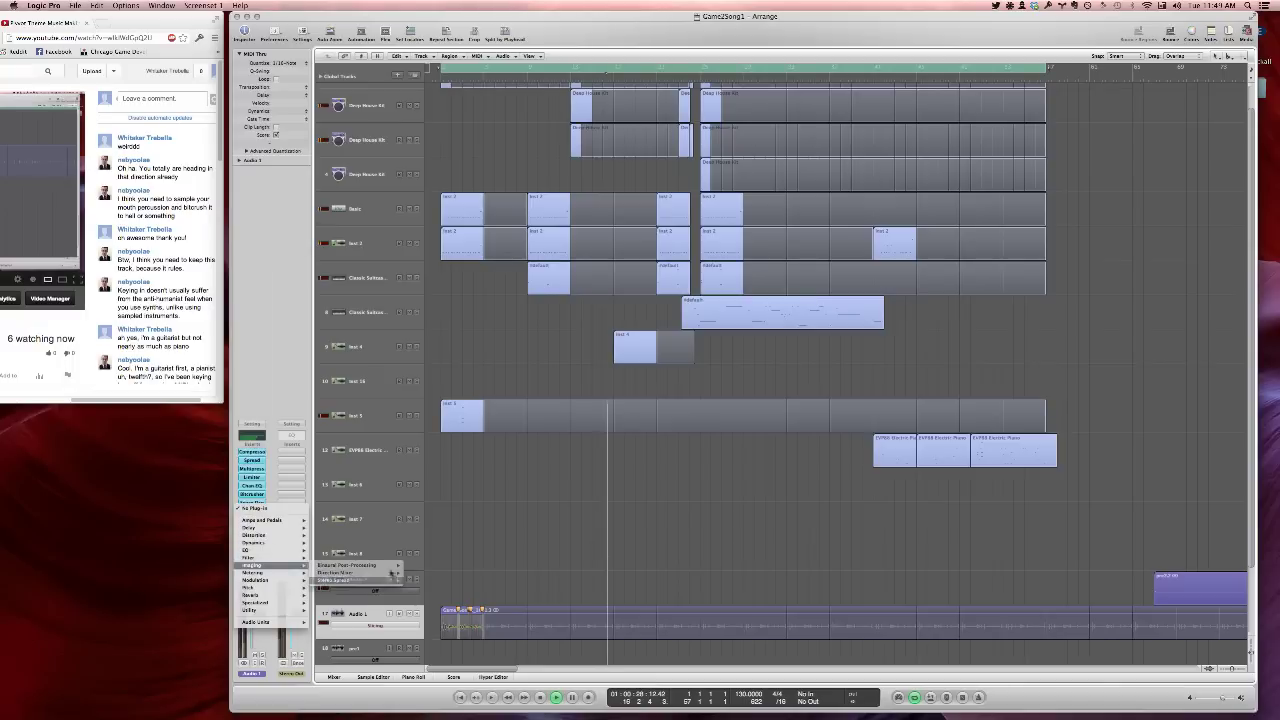
{"action": "left_click", "coordinate": [345, 573]}
{"action": "mouse_move", "coordinate": [47, 107]}
{"action": "left_mouse_down"}
{"action": "mouse_move", "coordinate": [45, 121]}
{"action": "mouse_move", "coordinate": [44, 110]}
{"action": "left_mouse_up"}
{"action": "left_click", "coordinate": [67, 170]}
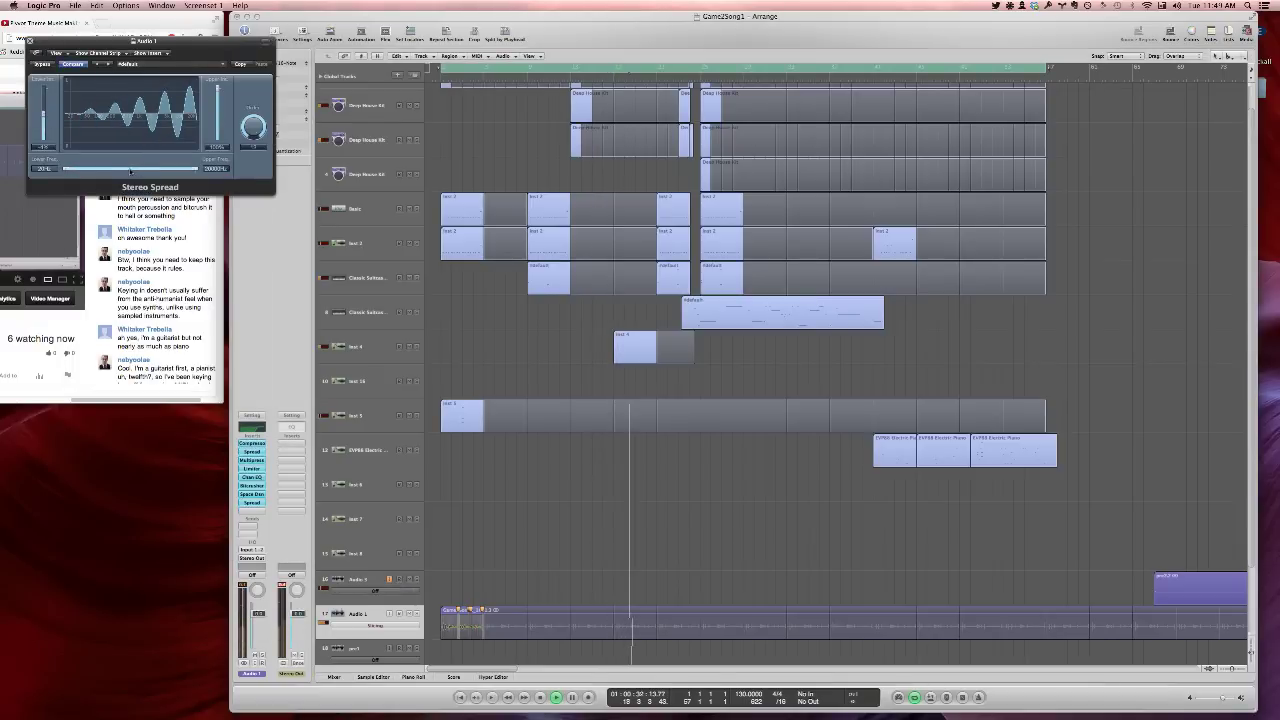
{"action": "left_click_drag", "start_coordinate": [67, 170], "coordinate": [116, 170]}
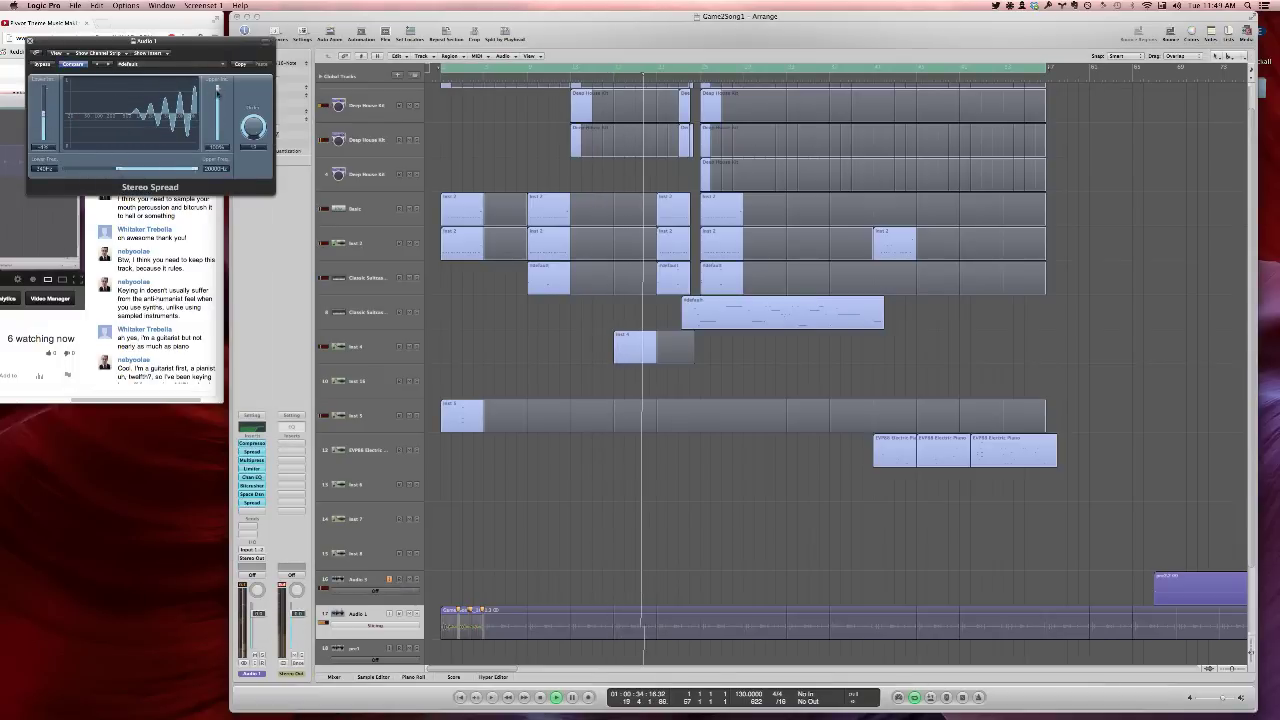
{"action": "left_click", "coordinate": [30, 41]}
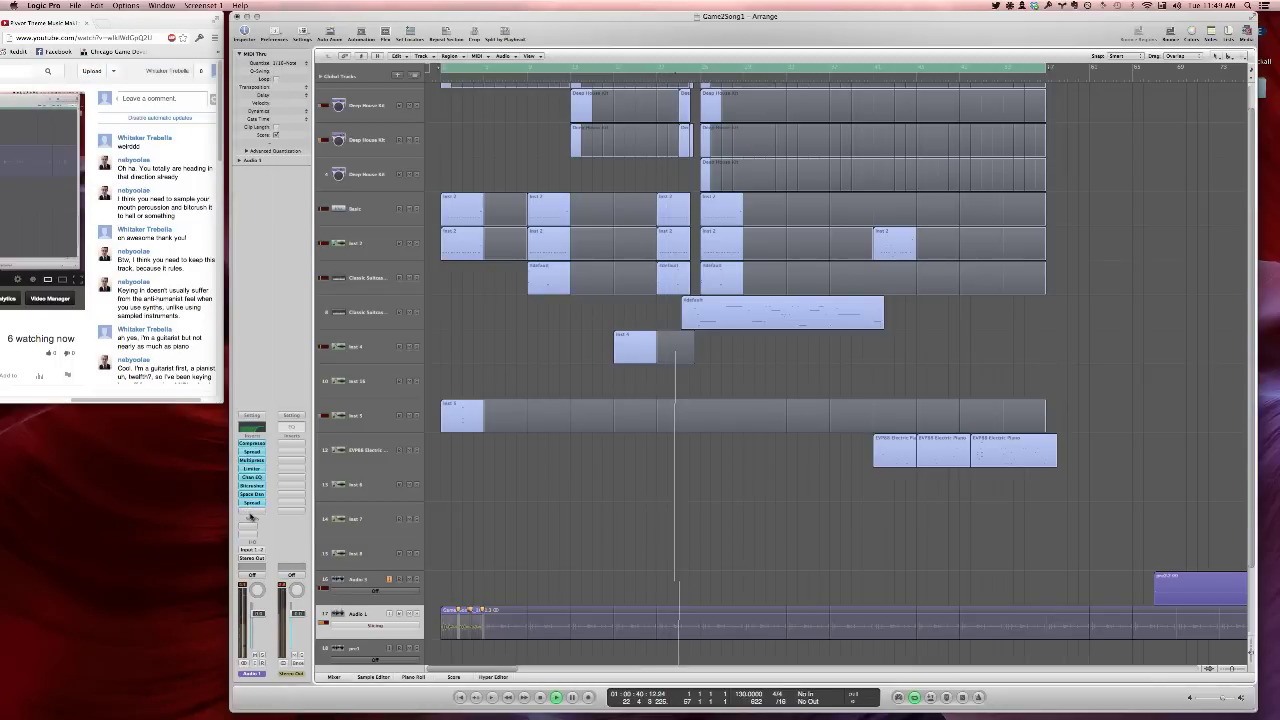
Move the Limiter to the end of Audio 1's effect chain and lower its output level
{"action": "left_click", "coordinate": [245, 511]}
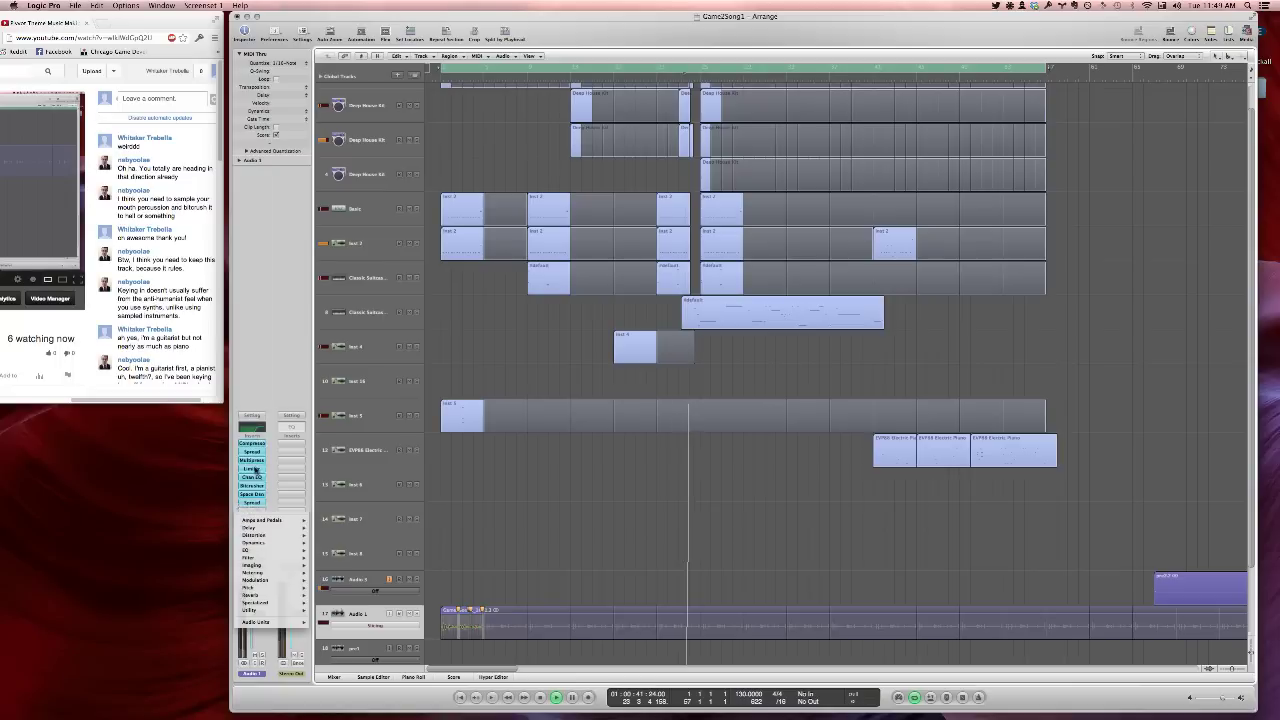
{"action": "left_click_drag", "start_coordinate": [255, 468], "coordinate": [253, 511]}
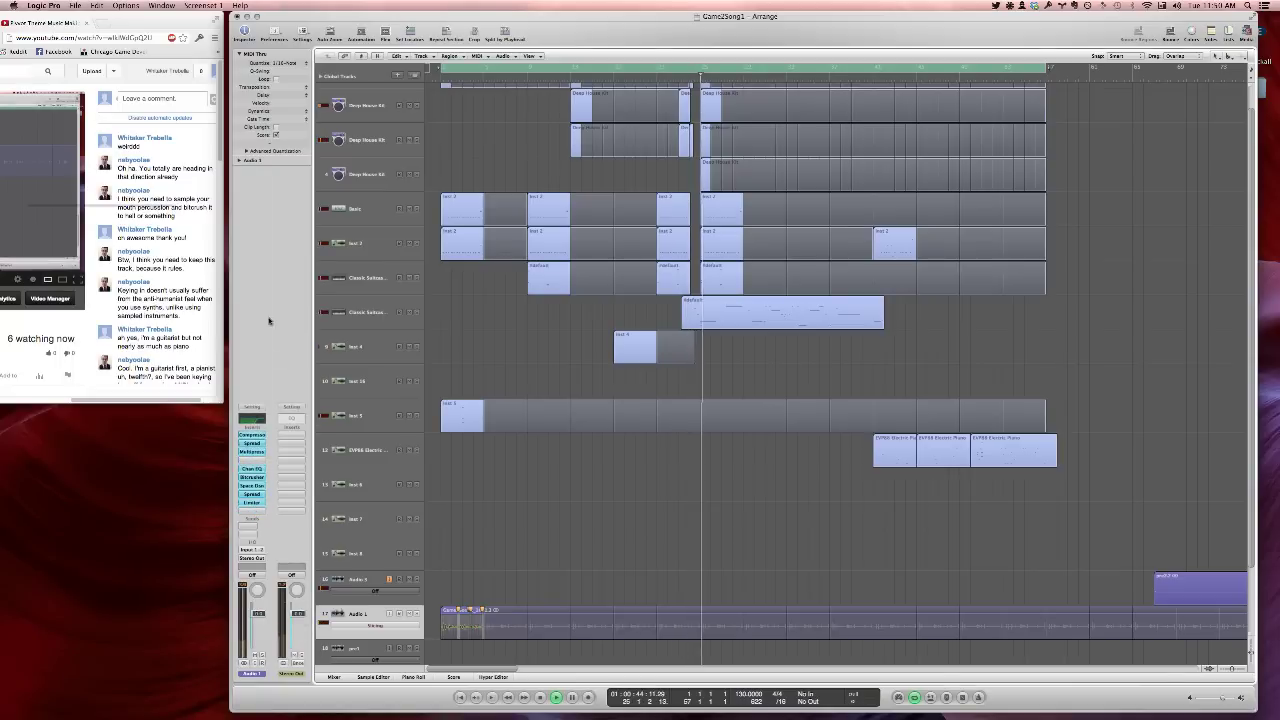
{"action": "left_click_drag", "start_coordinate": [145, 130], "coordinate": [147, 155]}
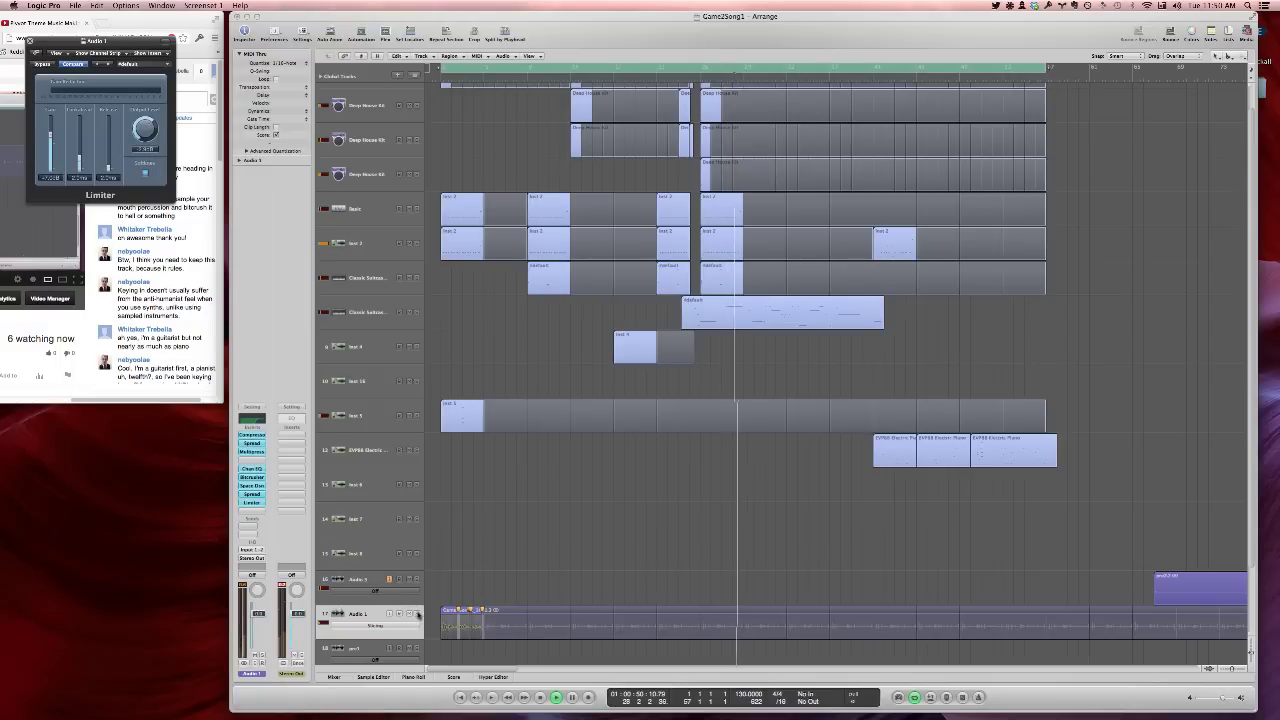
Restart playback, raise the Limiter's gain on Audio 1 while listening, and close the plug-in window
{"action": "key", "text": "space"}
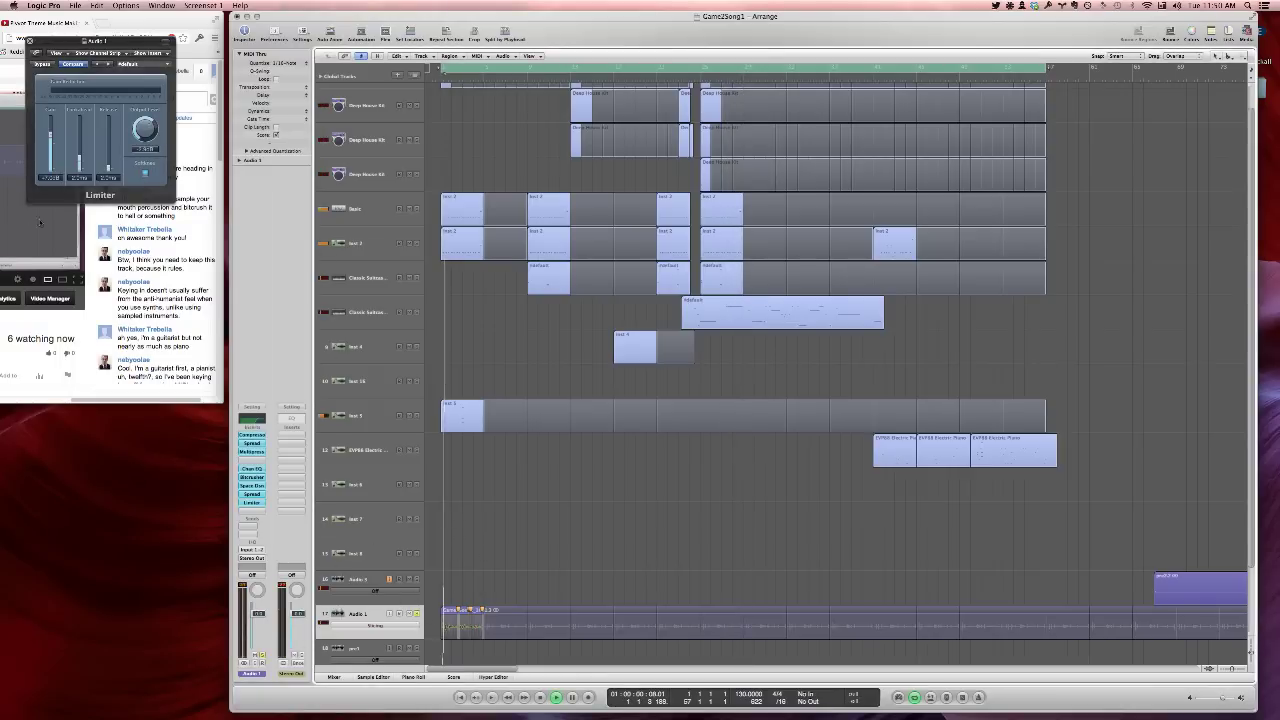
{"action": "left_click_drag", "start_coordinate": [50, 163], "coordinate": [50, 151]}
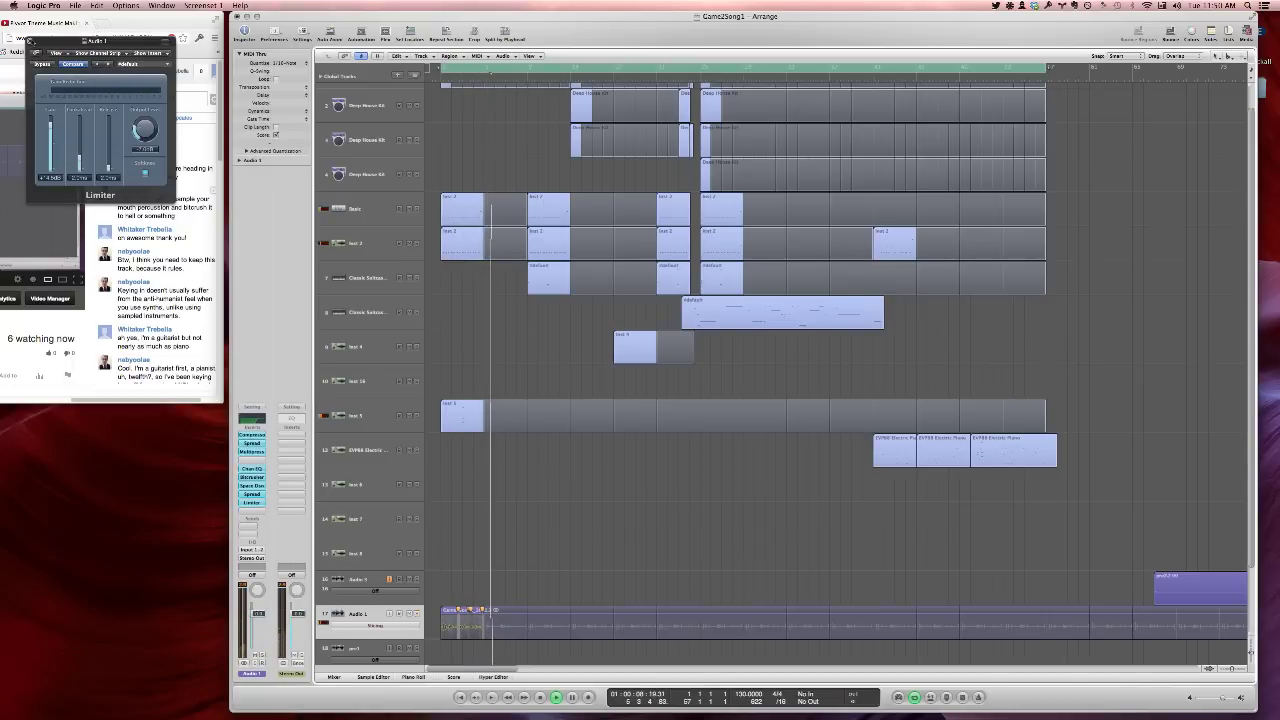
{"action": "left_click", "coordinate": [30, 41]}
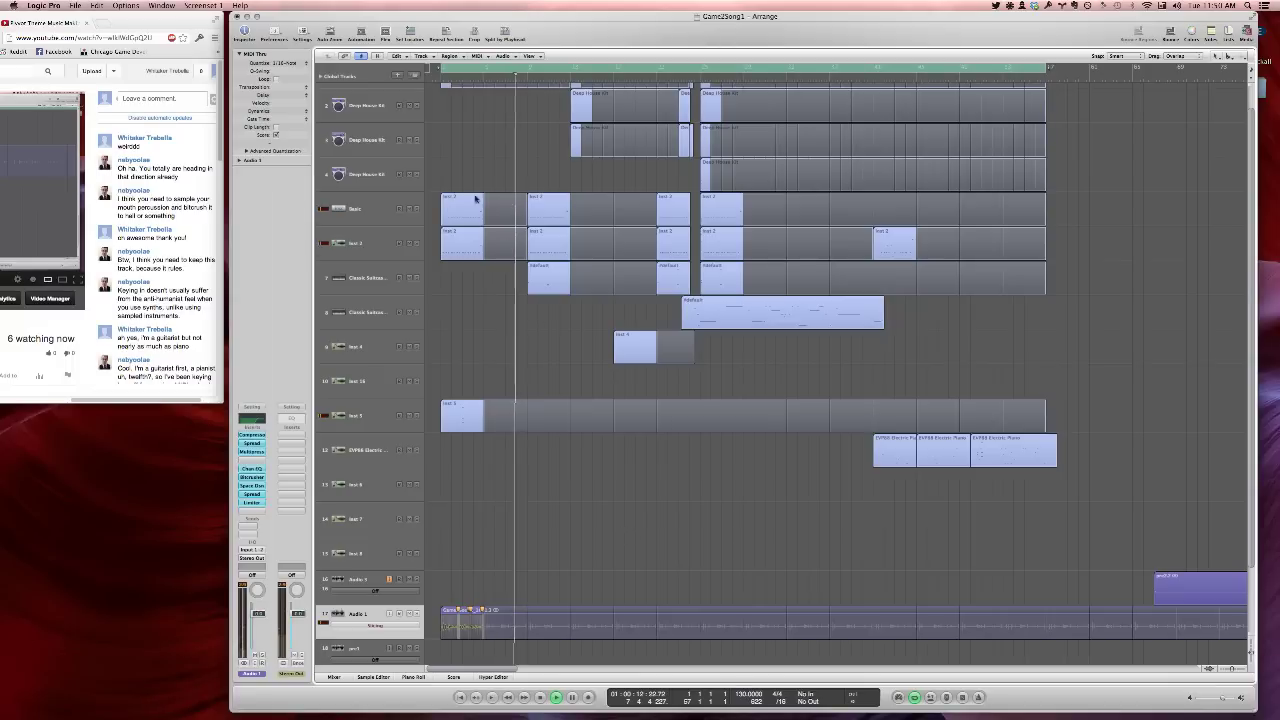
Duplicate the Inst 4 track with its channel settings to add a new instrument track below it, and stop playback
{"action": "scroll", "coordinate": [477, 213], "scroll_direction": "up", "scroll_amount": 1}
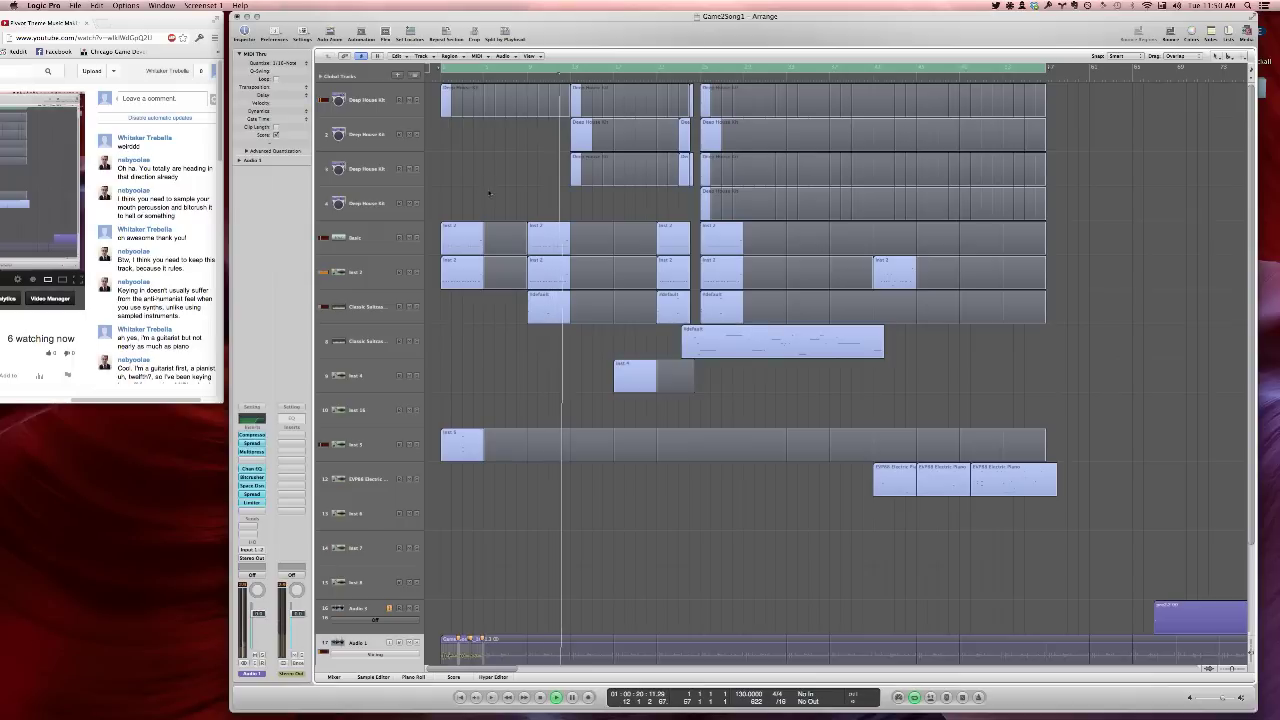
{"action": "left_click", "coordinate": [470, 387]}
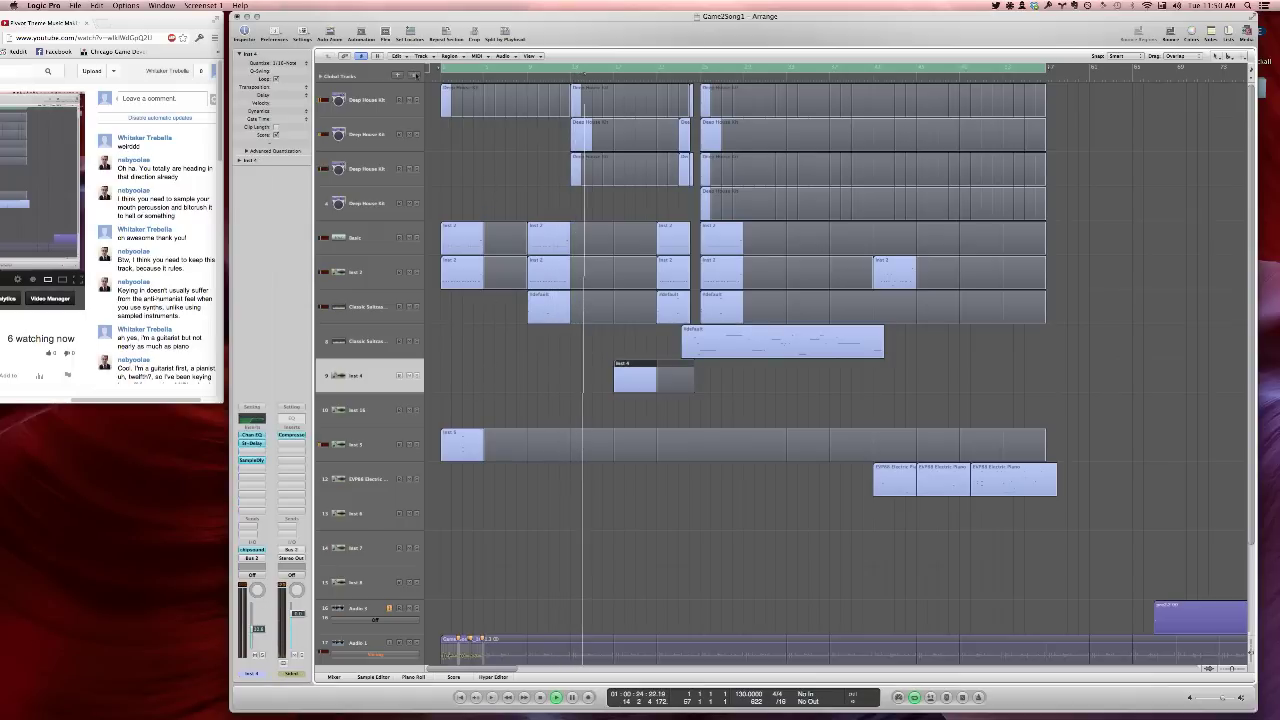
{"action": "left_click", "coordinate": [414, 75]}
{"action": "key", "text": "space"}
Create an empty MIDI region at the start of the new Inst 13 track, open it in the piano roll, and loop it
{"action": "right_click", "coordinate": [444, 405]}
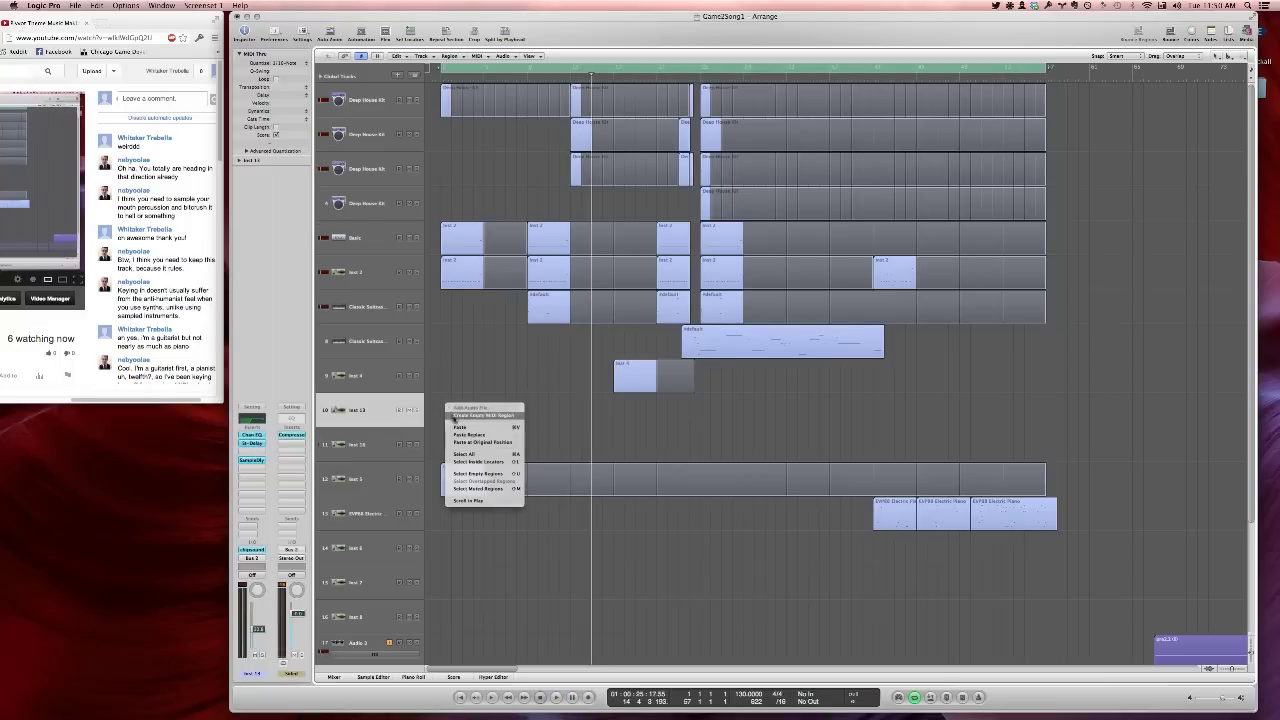
{"action": "left_click", "coordinate": [470, 415]}
{"action": "double_click", "coordinate": [453, 410]}
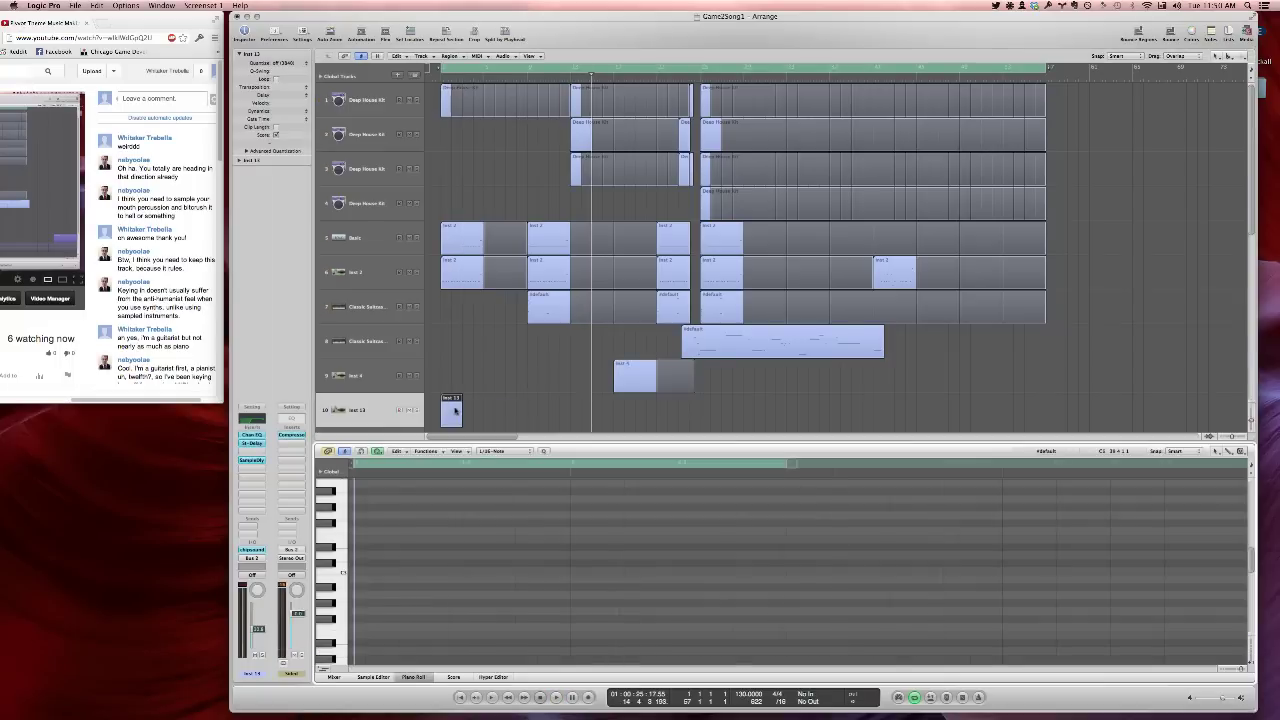
{"action": "key", "text": "l"}
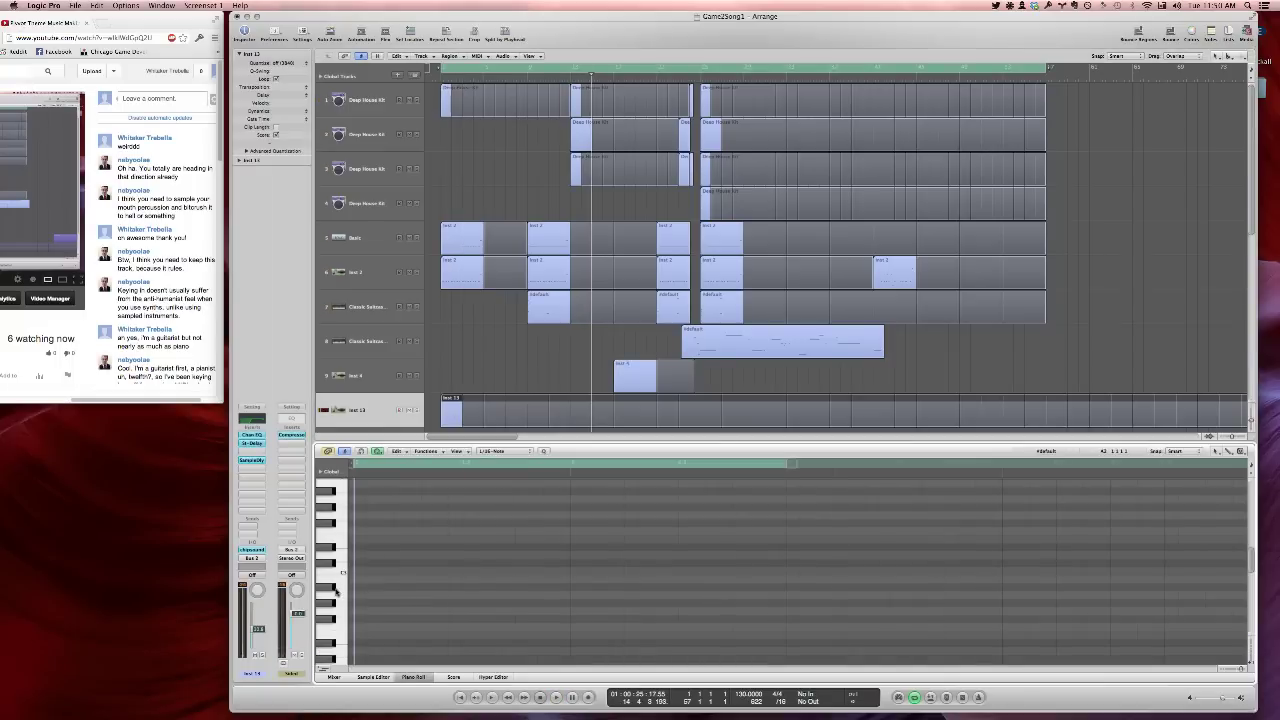
Enter five short notes in bar 1 of the Inst 13 region, with the third pitched higher, and play from the start
{"action": "scroll", "coordinate": [336, 591], "scroll_direction": "down", "scroll_amount": 2}
{"action": "scroll", "coordinate": [356, 571], "scroll_direction": "down", "scroll_amount": 2}
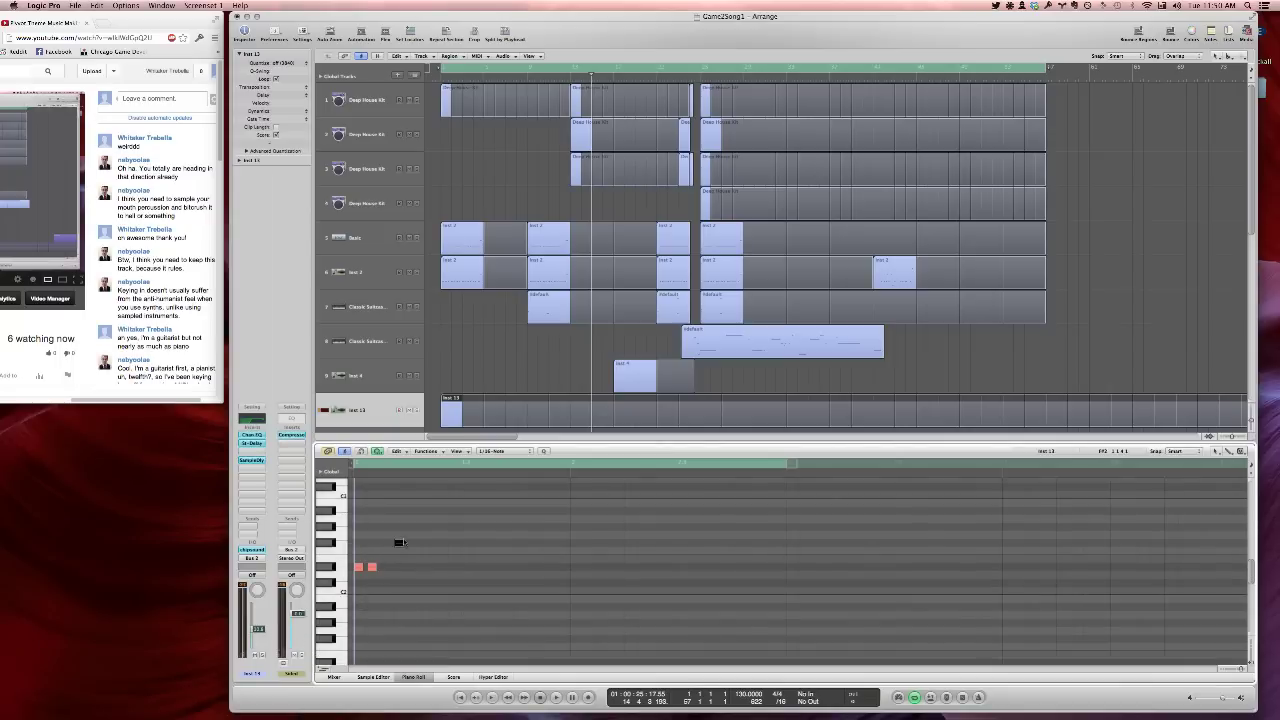
{"action": "key", "text": "Return"}
{"action": "key", "text": "space"}
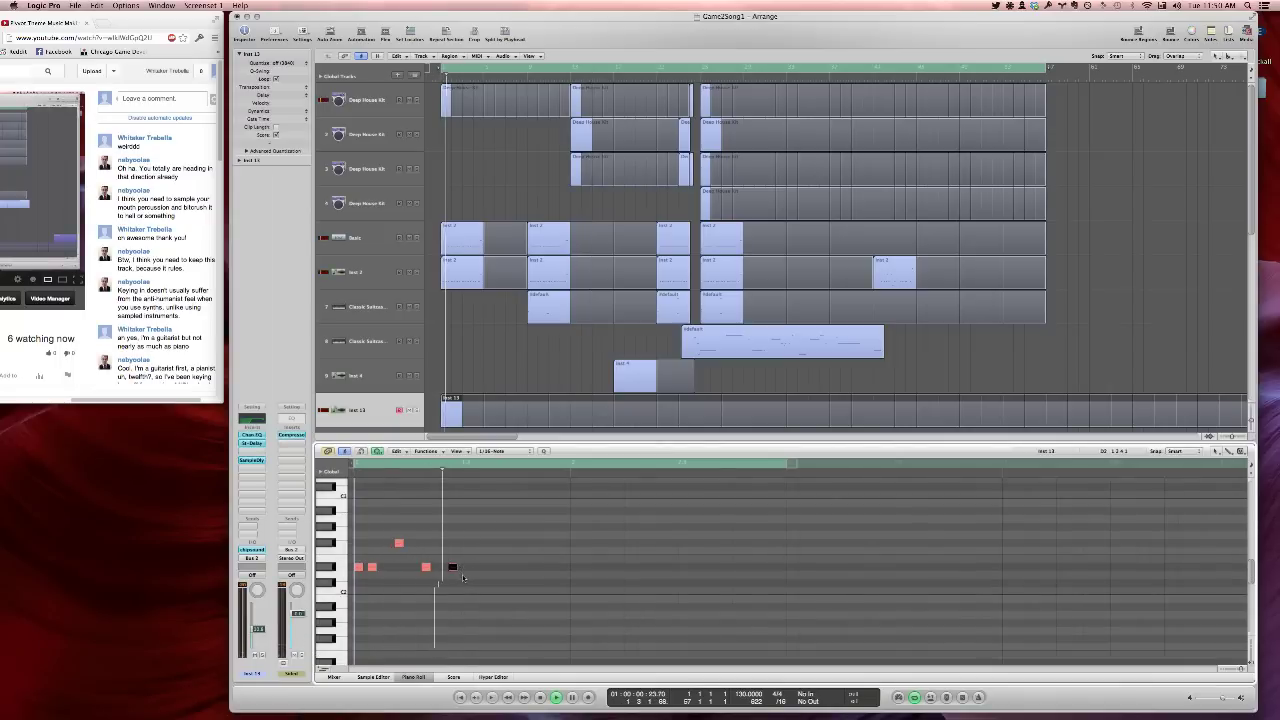
Add a high and a low note plus a three-note figure in bar 2 of Inst 13, shift the figure an eighth note later, and replay
{"action": "scroll", "coordinate": [467, 571], "scroll_direction": "up", "scroll_amount": 2}
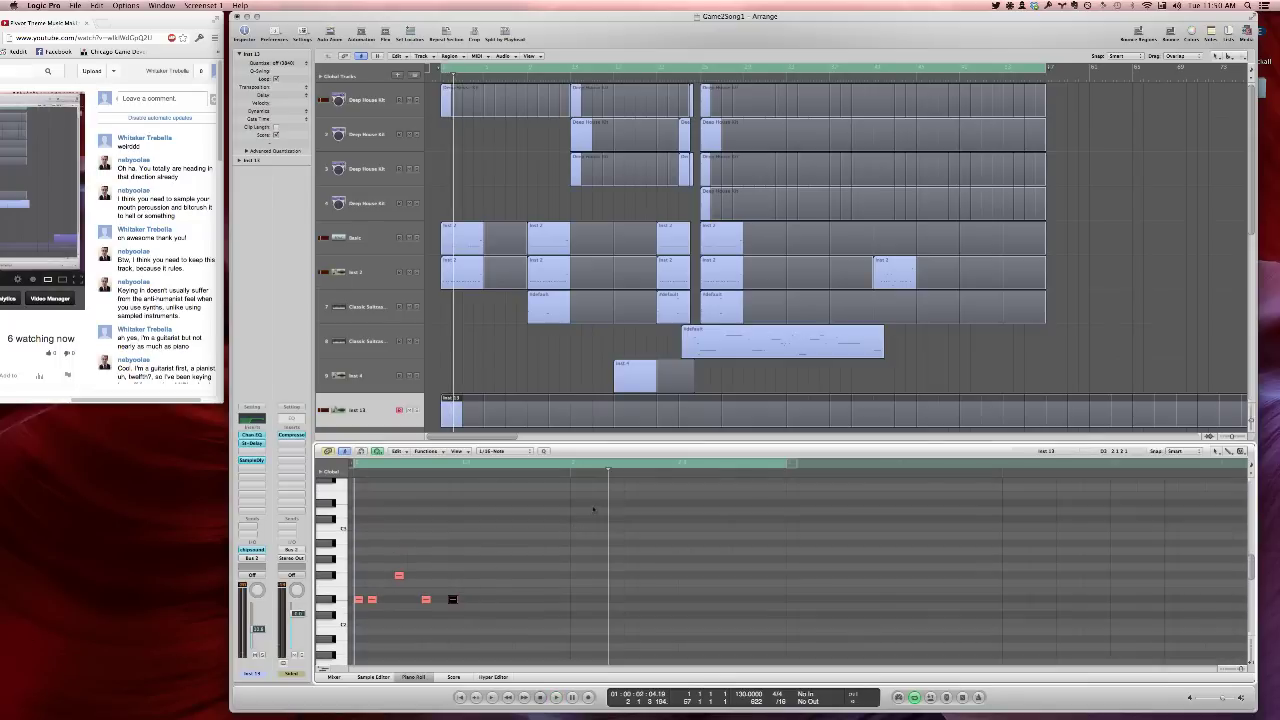
{"action": "key", "text": "Return"}
{"action": "key", "text": "space"}
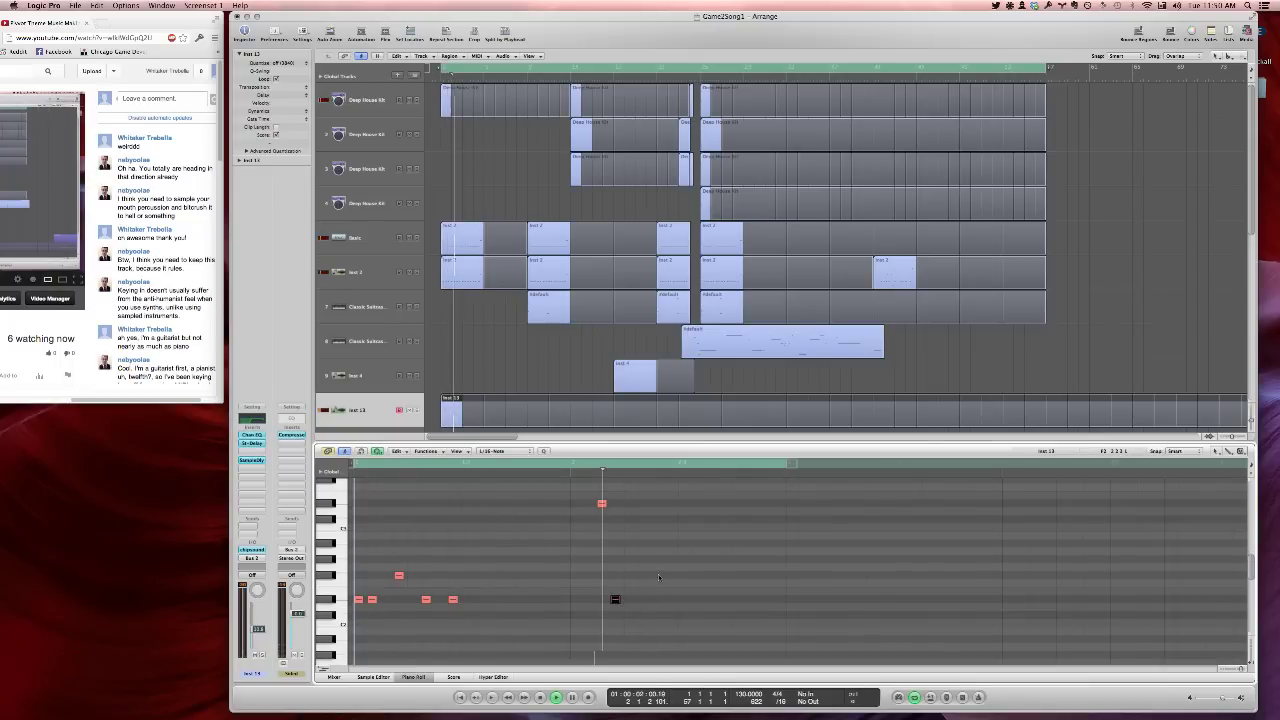
{"action": "left_click", "coordinate": [736, 559]}
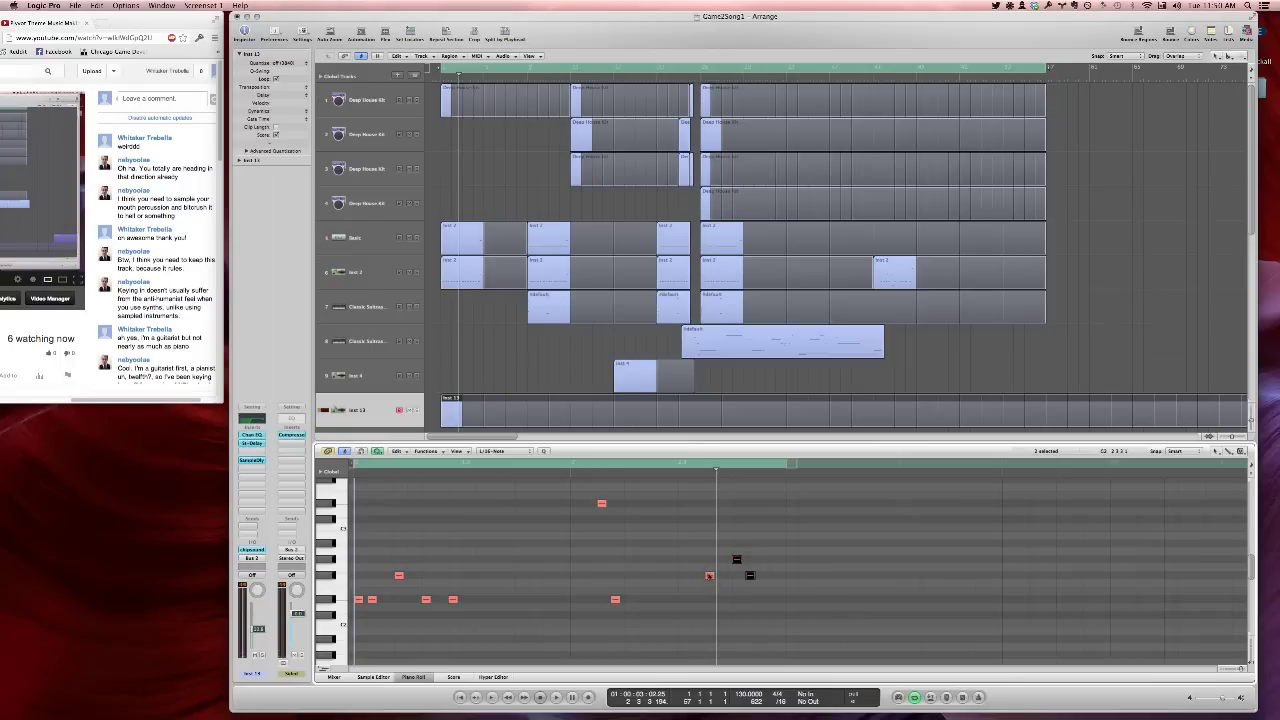
{"action": "left_click_drag", "start_coordinate": [709, 577], "coordinate": [736, 577]}
{"action": "key", "text": "Return"}
{"action": "key", "text": "space"}
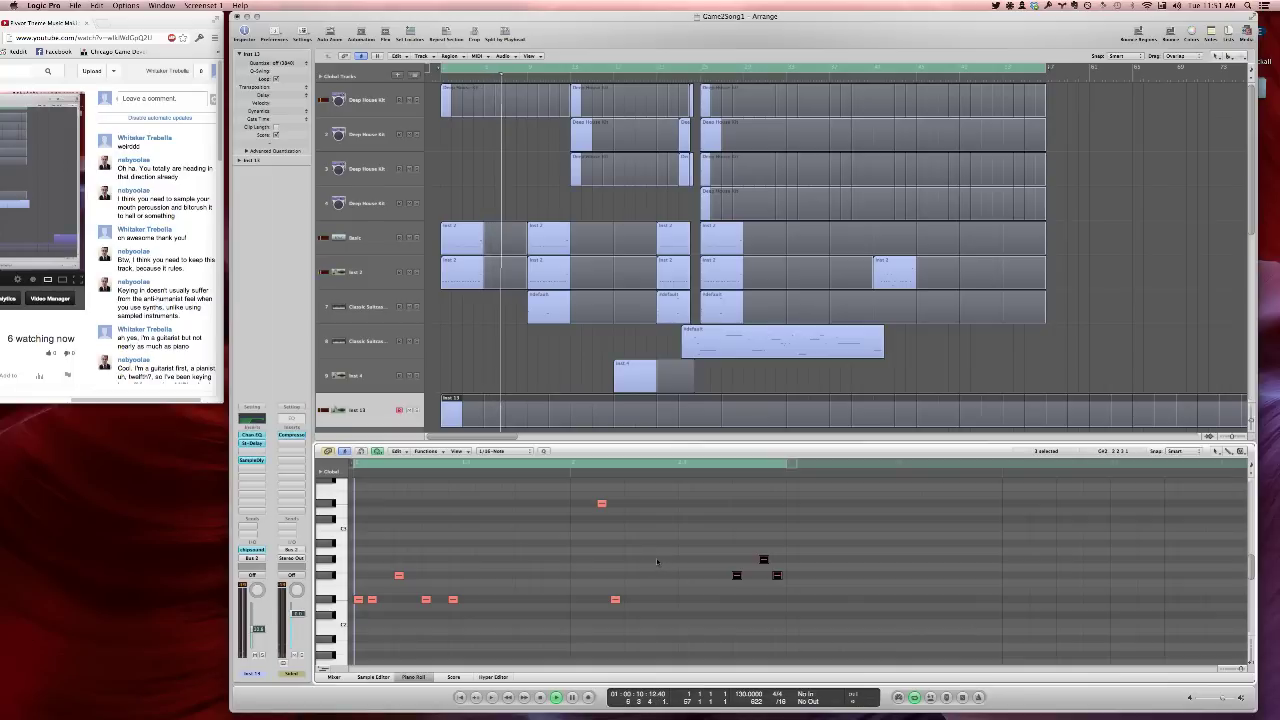
Move the looped Inst 13 region to start at bar 9 and close the piano roll
{"action": "left_click_drag", "start_coordinate": [450, 409], "coordinate": [544, 413]}
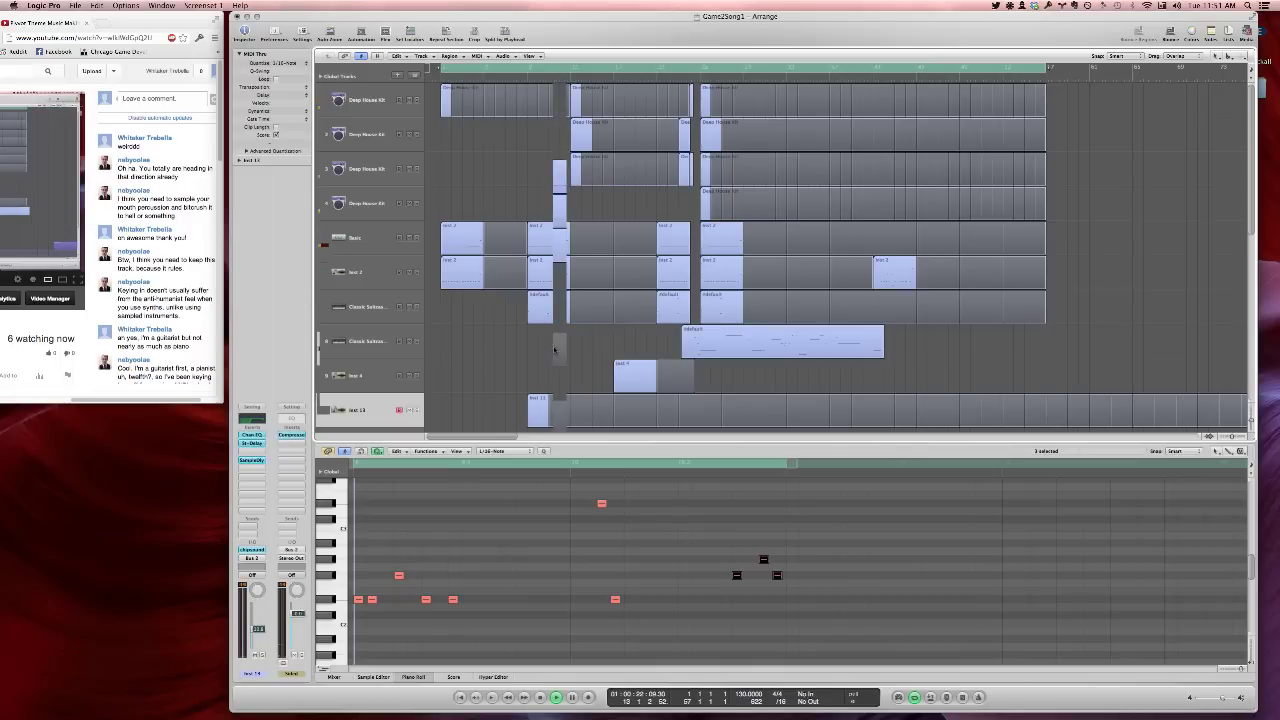
{"action": "scroll", "coordinate": [557, 348], "scroll_direction": "down", "scroll_amount": 2}
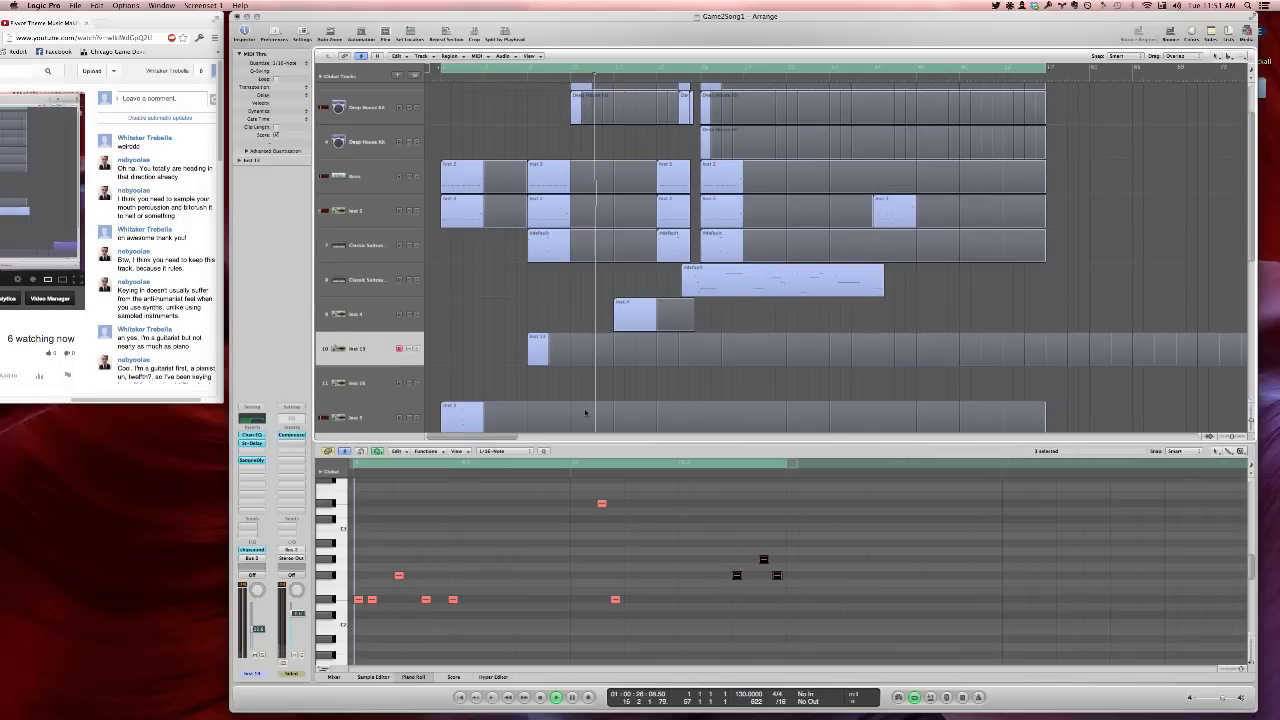
{"action": "key", "text": "p"}
{"action": "scroll", "coordinate": [377, 588], "scroll_direction": "down", "scroll_amount": 1}
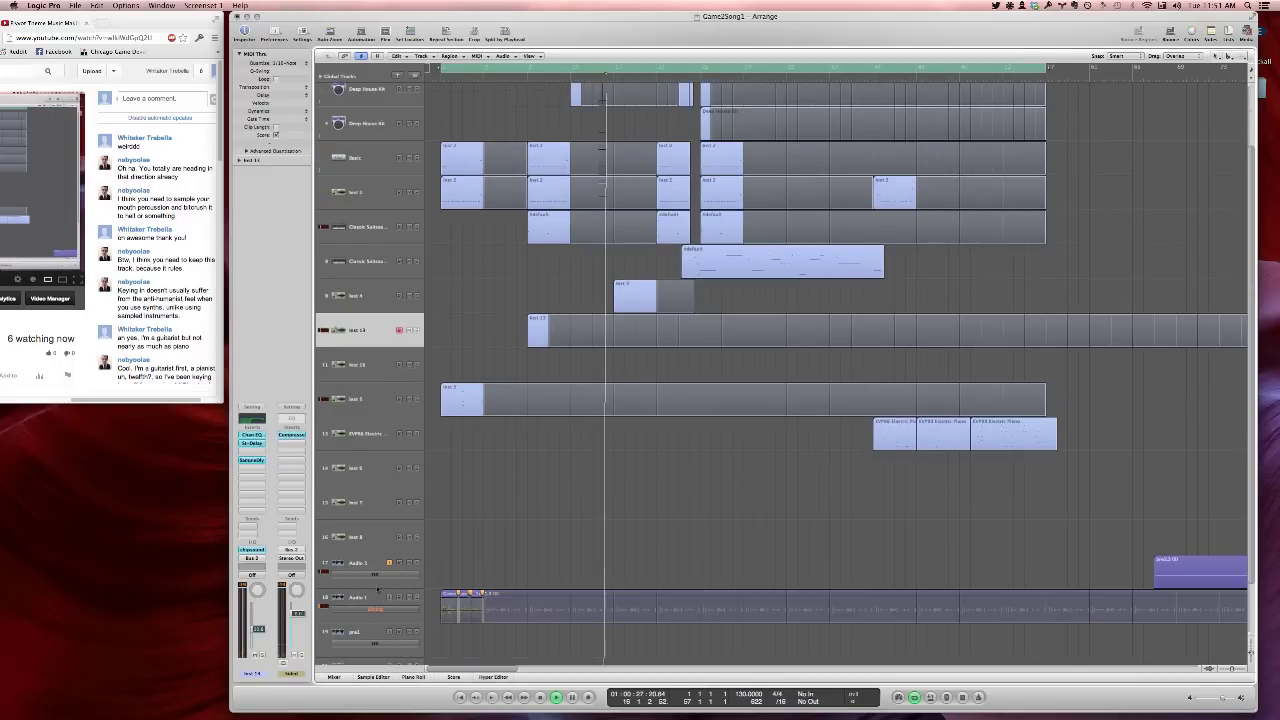
Set the reverb output of Audio 1's Space Designer to about -19.5 dB, close the plug-in, and slightly lower the track's volume
{"action": "left_click", "coordinate": [377, 596]}
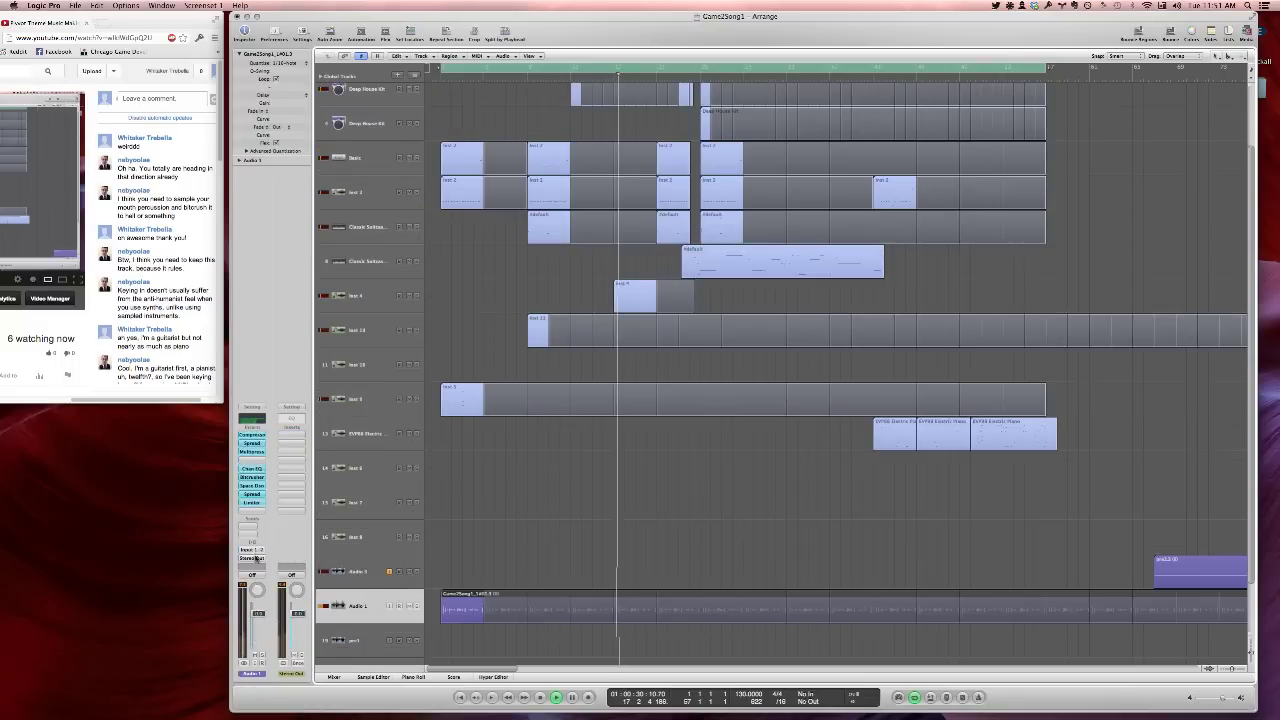
{"action": "left_click", "coordinate": [252, 485]}
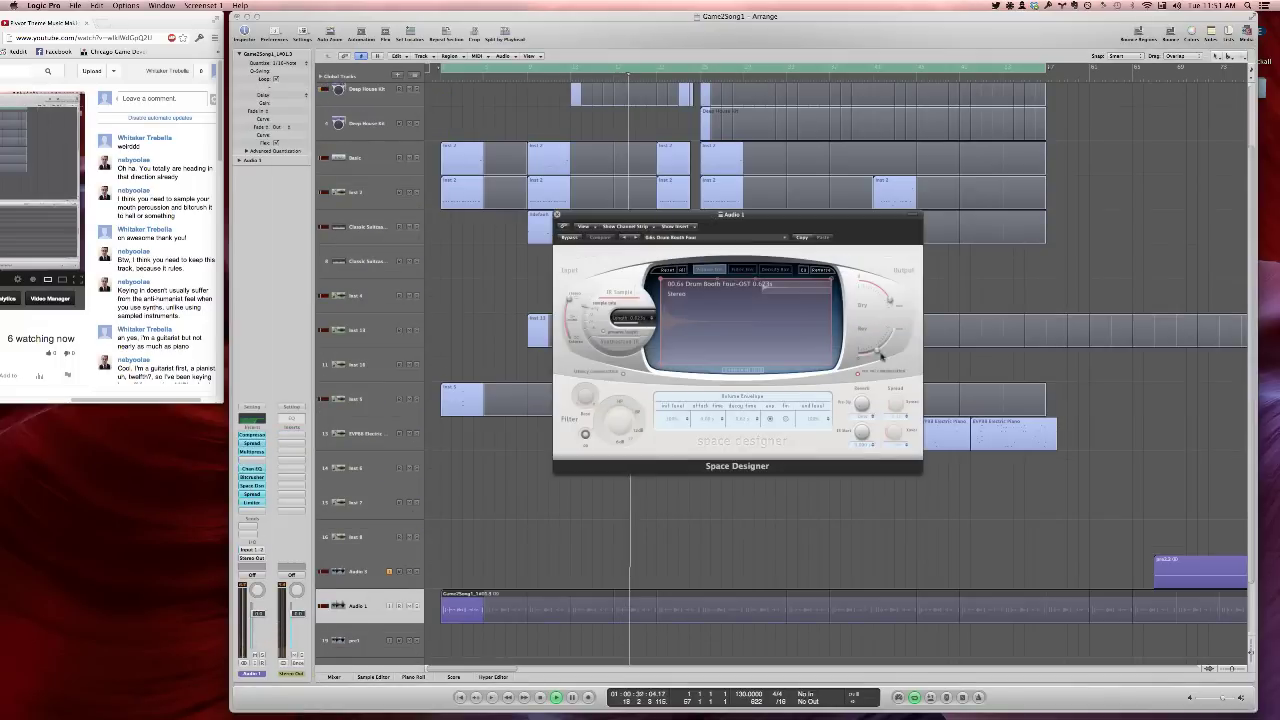
{"action": "left_click", "coordinate": [874, 354]}
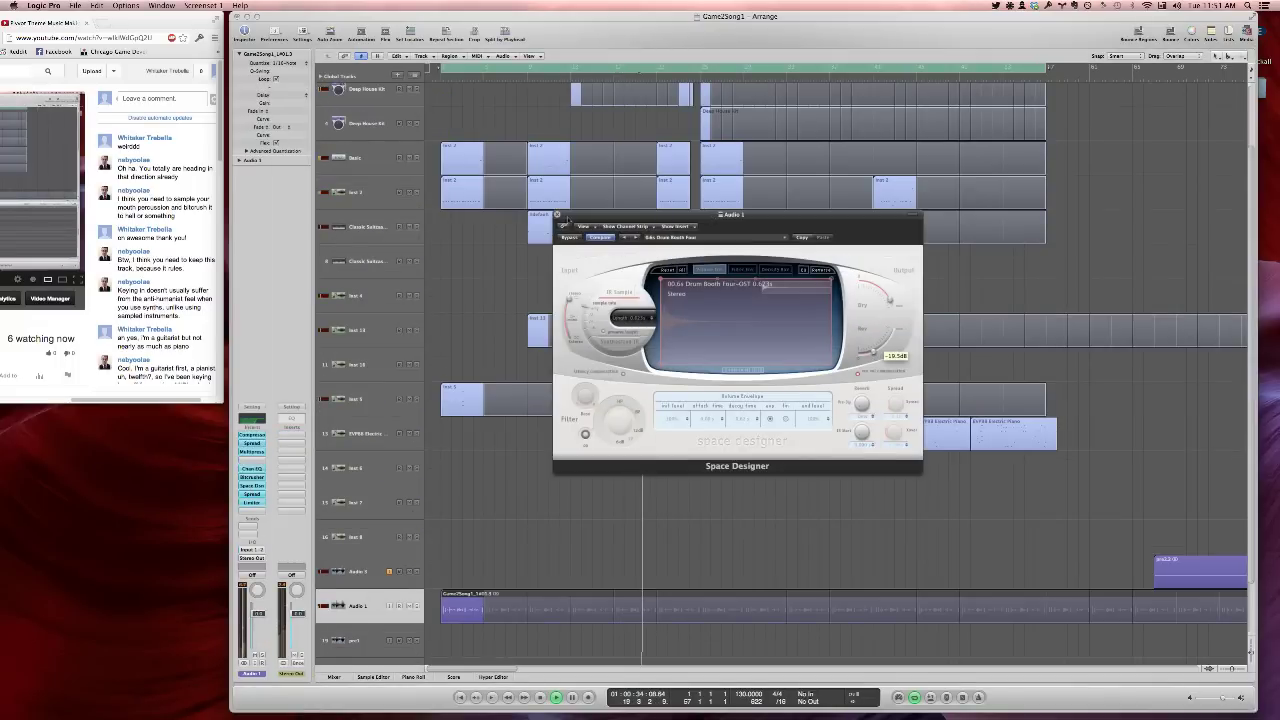
{"action": "left_click", "coordinate": [557, 214]}
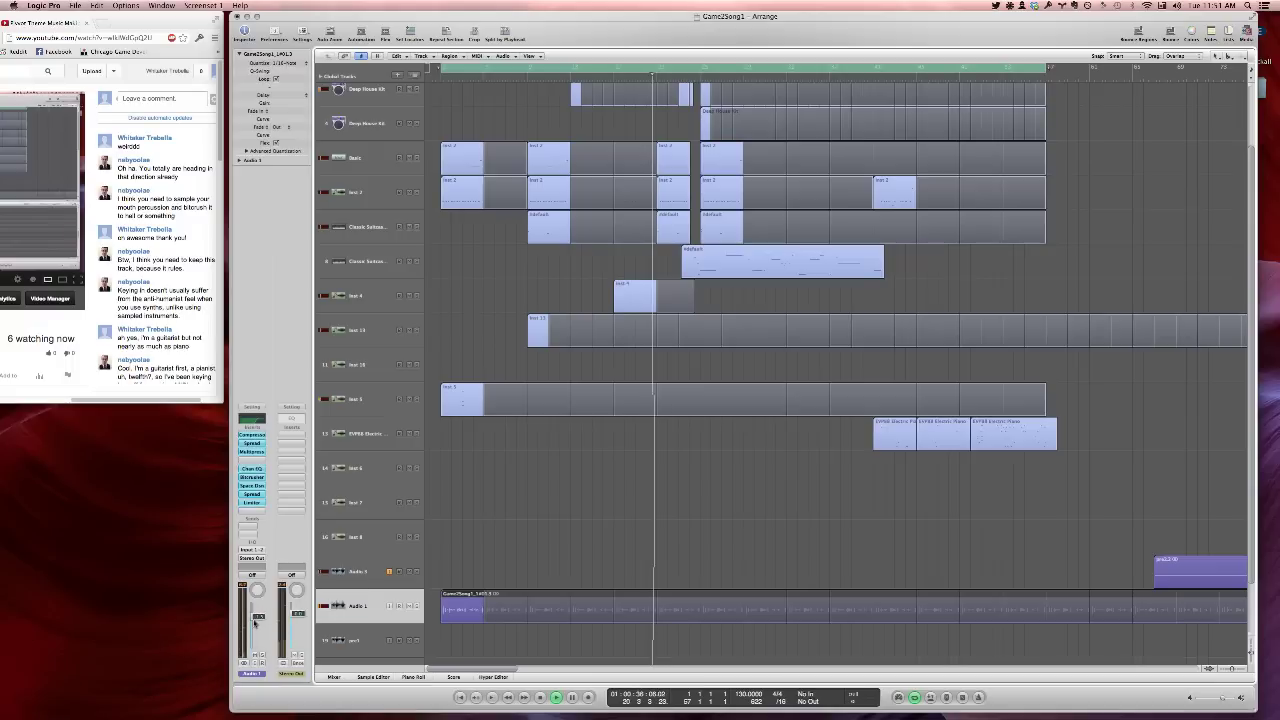
{"action": "left_click_drag", "start_coordinate": [254, 625], "coordinate": [254, 628]}
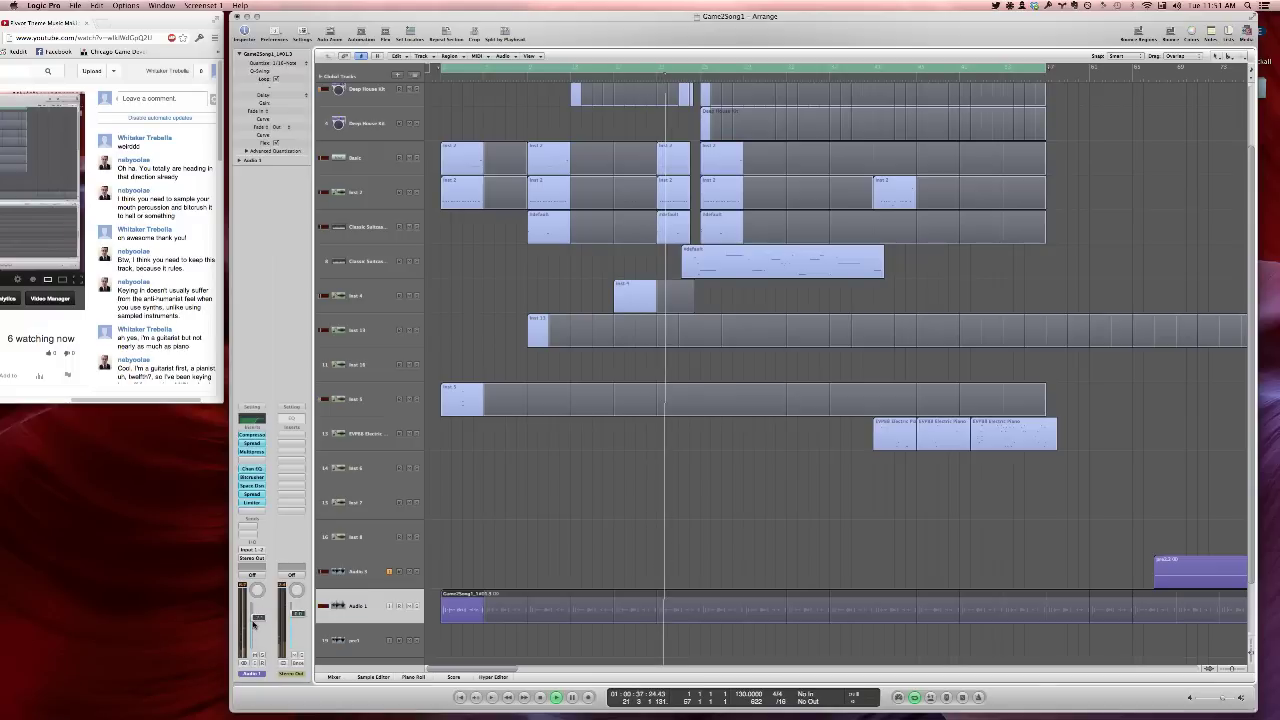
Convert the Inst 4 region's loops to real copies and open the second copy in the piano roll
{"action": "left_click", "coordinate": [515, 490]}
{"action": "key", "text": "a"}
{"action": "scroll", "coordinate": [529, 492], "scroll_direction": "up", "scroll_amount": 2}
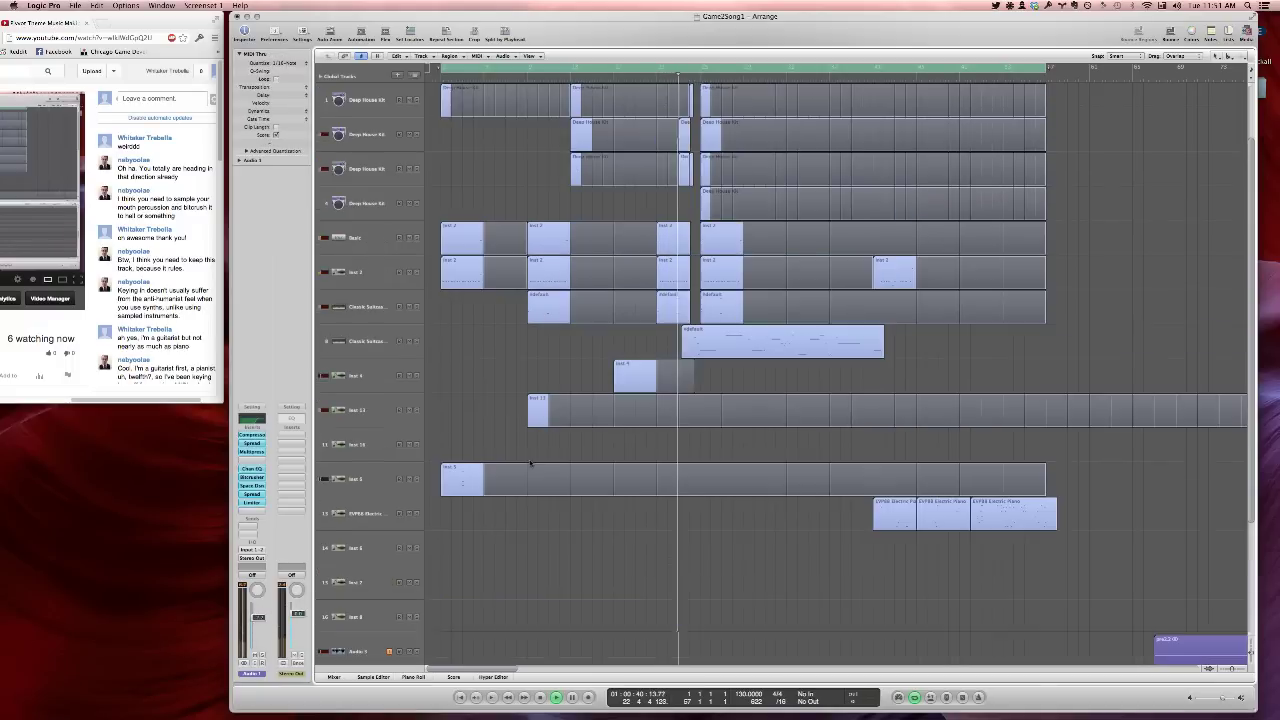
{"action": "right_click", "coordinate": [633, 378]}
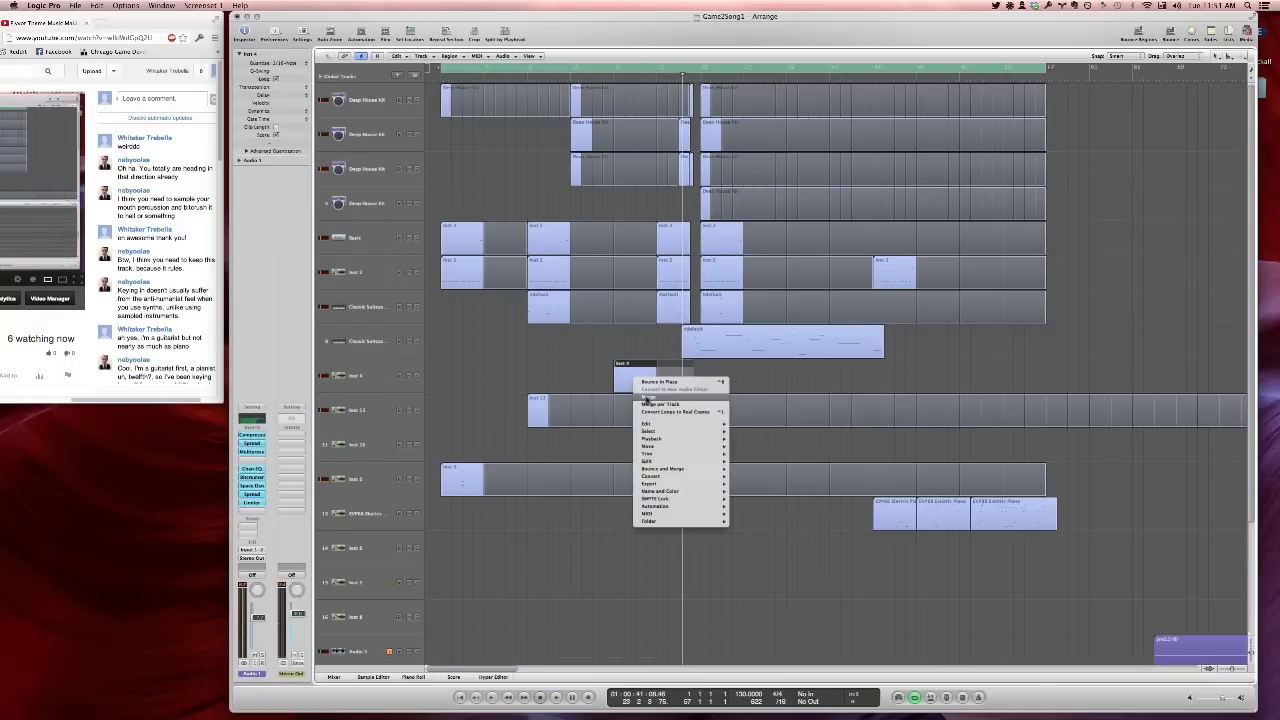
{"action": "left_click", "coordinate": [646, 399]}
{"action": "right_click", "coordinate": [648, 388]}
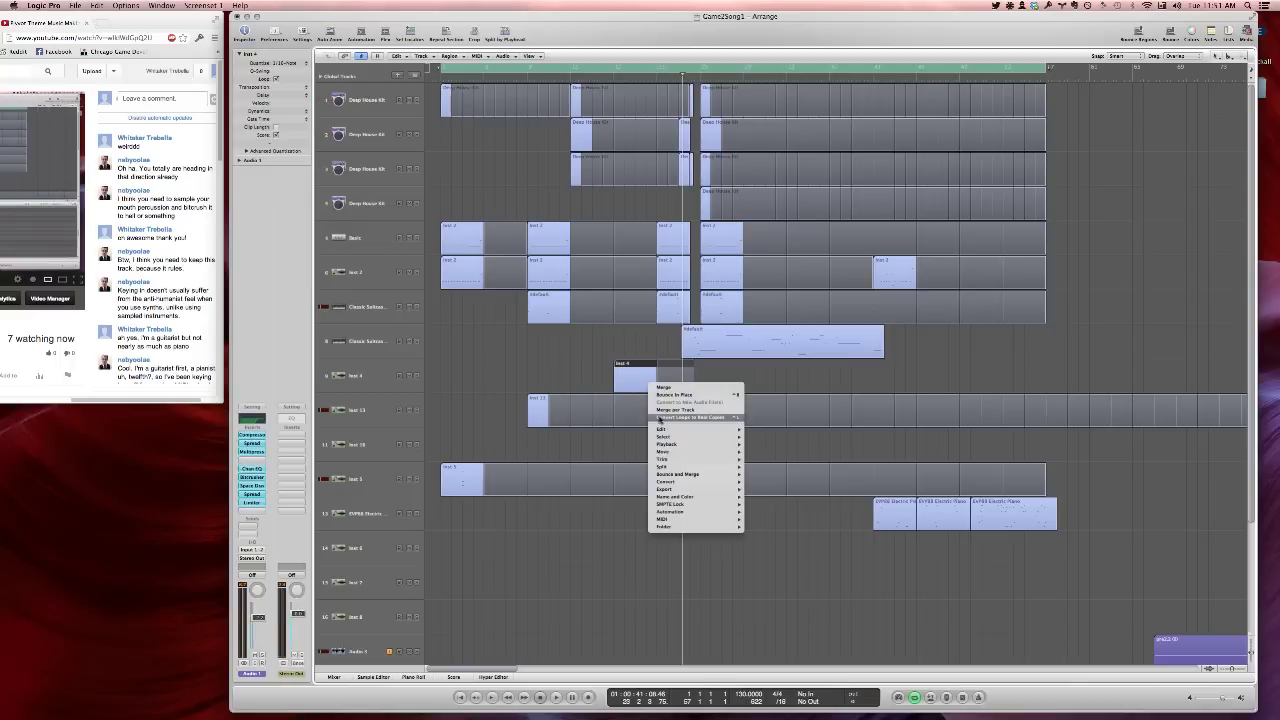
{"action": "left_click", "coordinate": [680, 417]}
{"action": "double_click", "coordinate": [686, 381]}
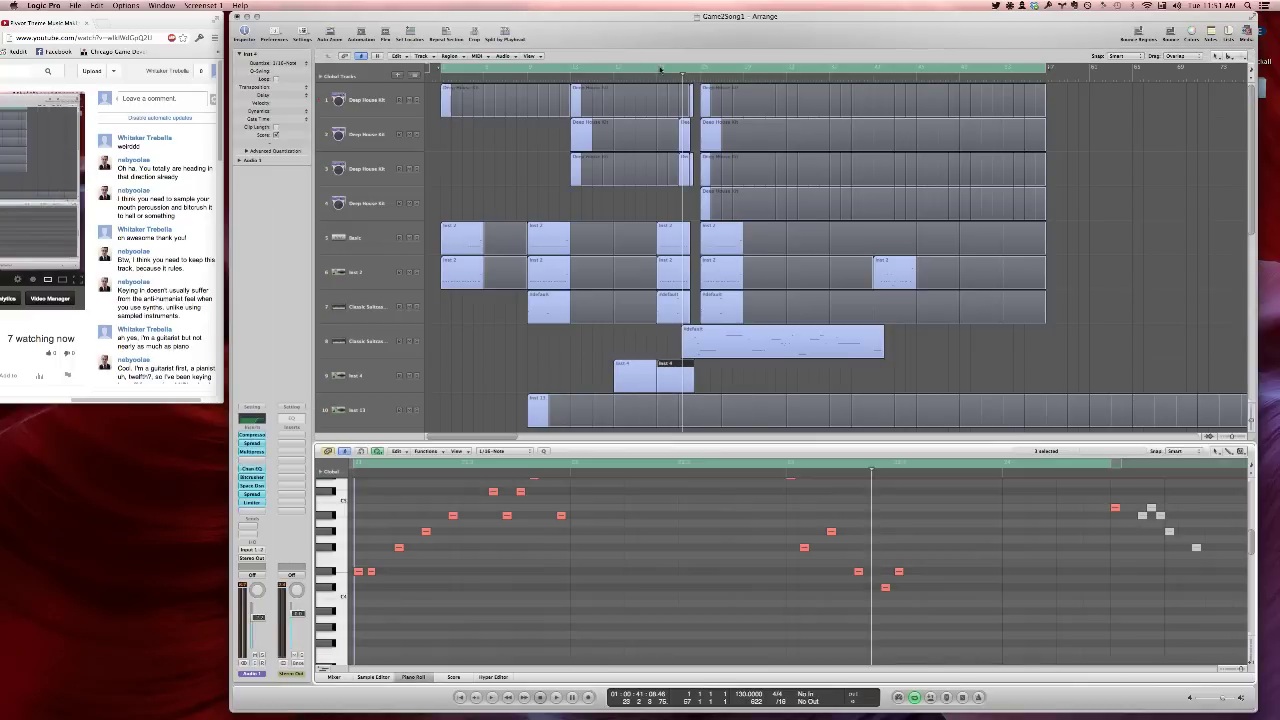
Set the cycle range from bar 21 to about bar 31 and play it
{"action": "left_click_drag", "start_coordinate": [660, 69], "coordinate": [766, 69]}
{"action": "key", "text": "space"}
{"action": "scroll", "coordinate": [435, 584], "scroll_direction": "up", "scroll_amount": 3}
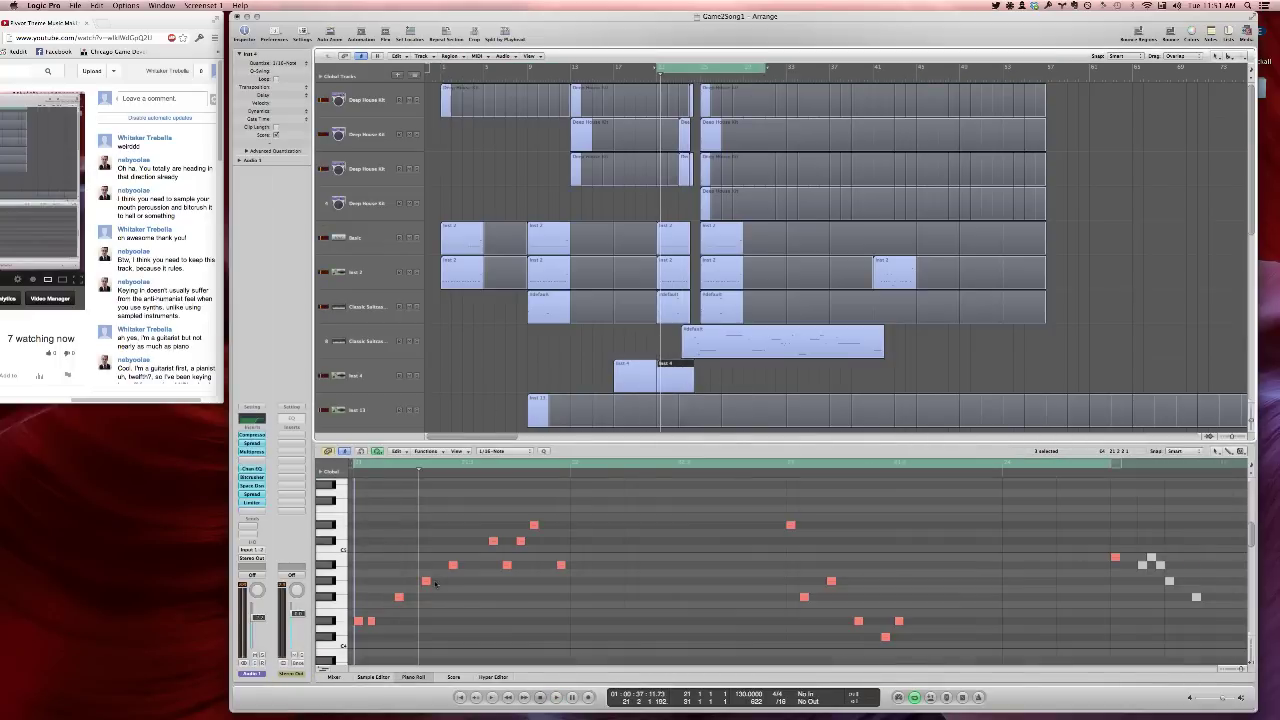
Redraw bar 21 of the second Inst 4 region as a rising run peaking on its last note, followed by two falling notes early in bar 22
{"action": "left_click", "coordinate": [453, 565]}
{"action": "key", "text": "Delete"}
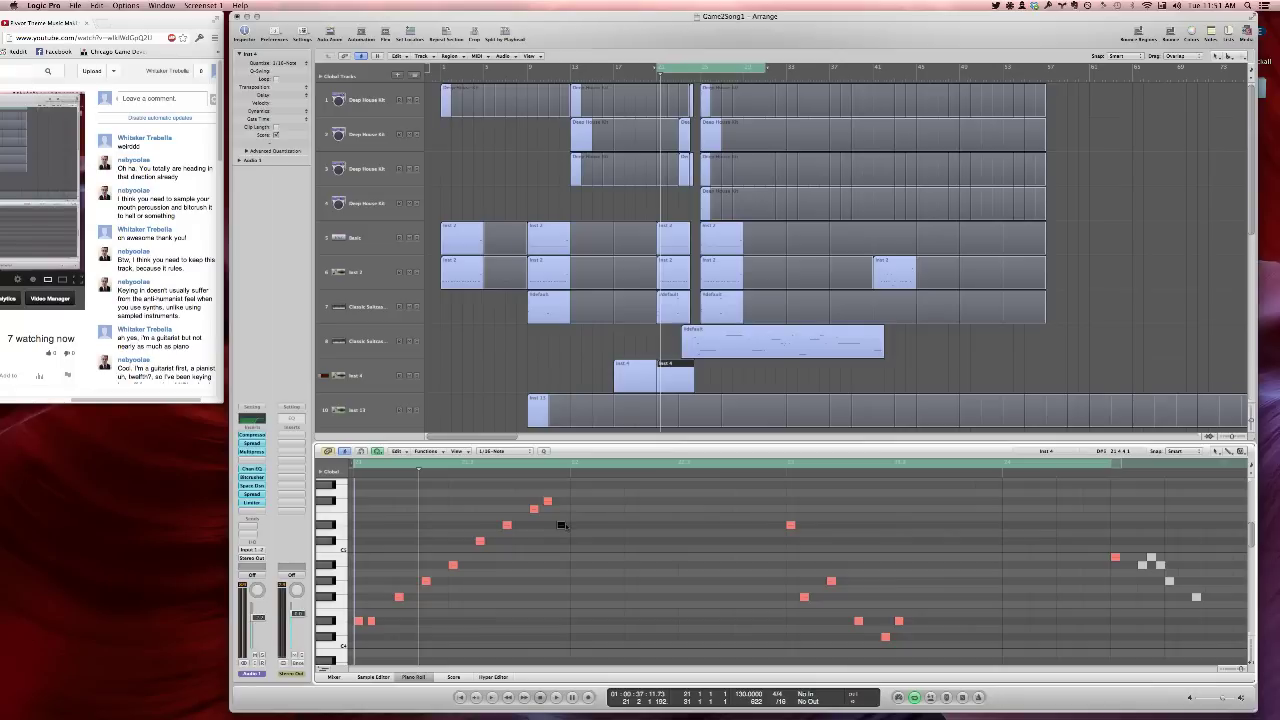
{"action": "key", "text": "space"}
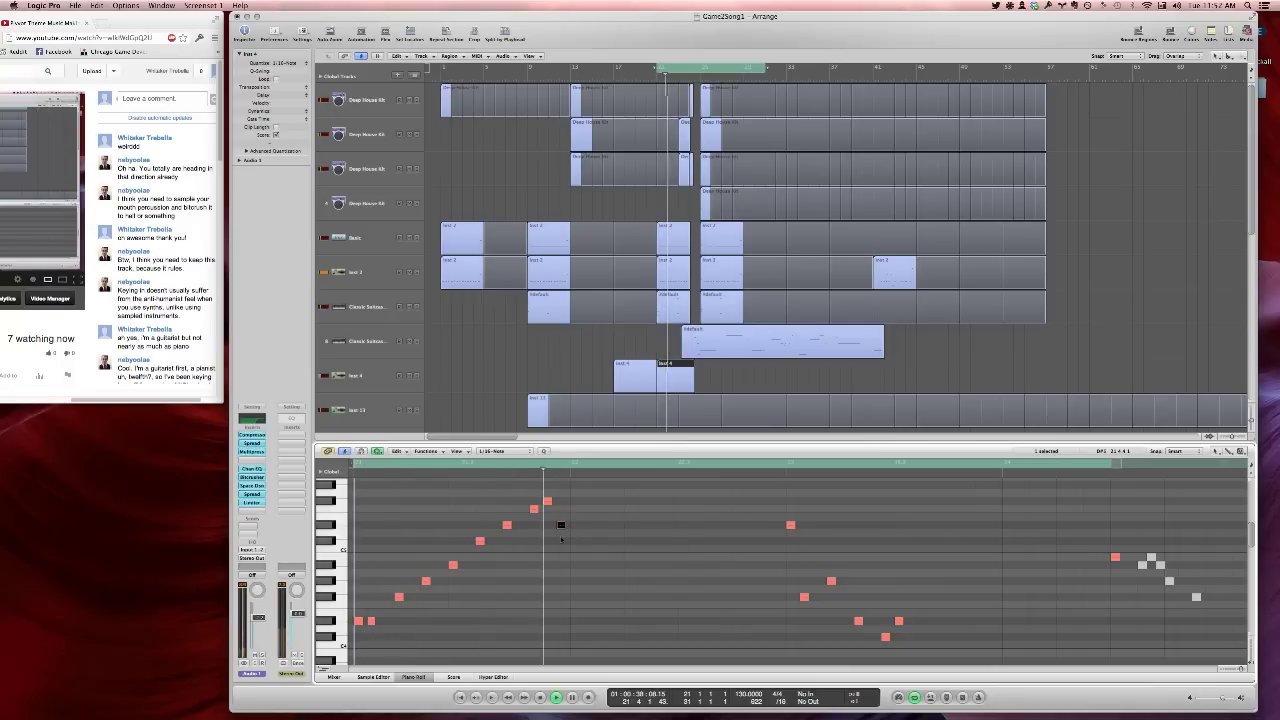
{"action": "left_click_drag", "start_coordinate": [561, 525], "coordinate": [561, 541]}
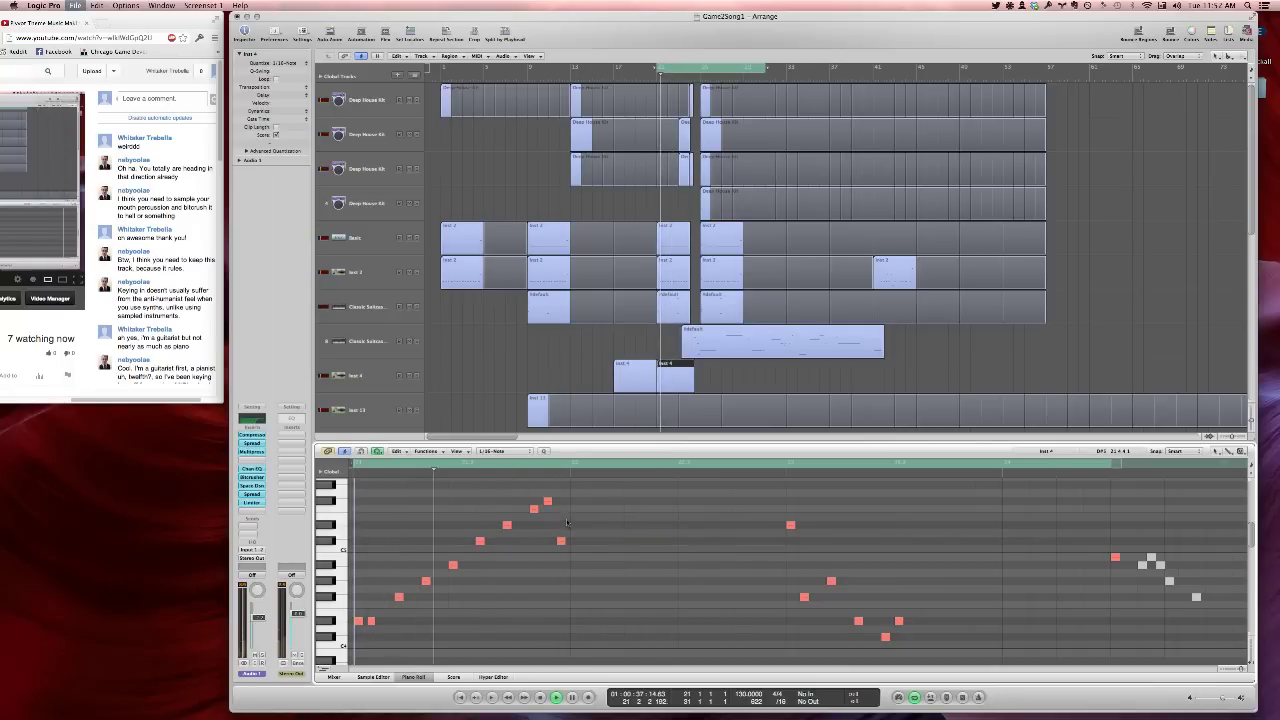
{"action": "scroll", "coordinate": [565, 560], "scroll_direction": "up", "scroll_amount": 3}
{"action": "left_click_drag", "start_coordinate": [562, 588], "coordinate": [566, 533]}
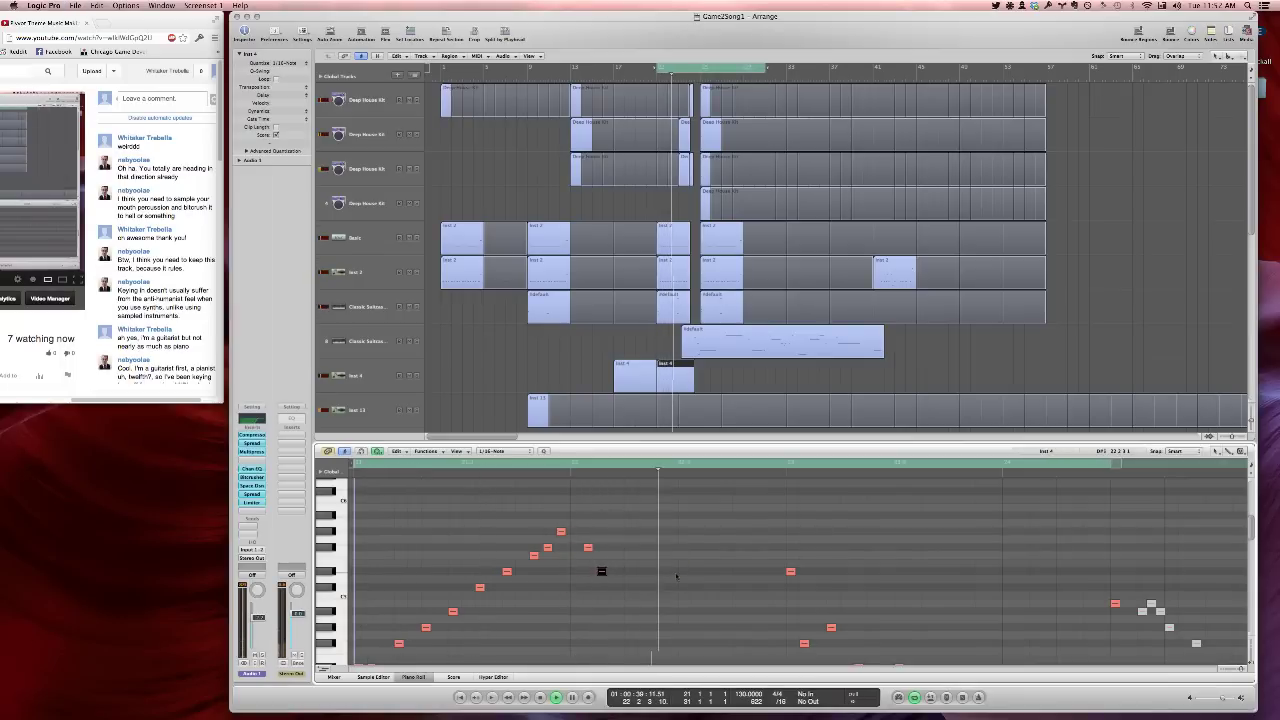
Add two descending notes at the end of bar 22 in the second Inst 4 region and replay the cycle
{"action": "scroll", "coordinate": [738, 571], "scroll_direction": "down", "scroll_amount": 4}
{"action": "scroll", "coordinate": [750, 548], "scroll_direction": "up", "scroll_amount": 2}
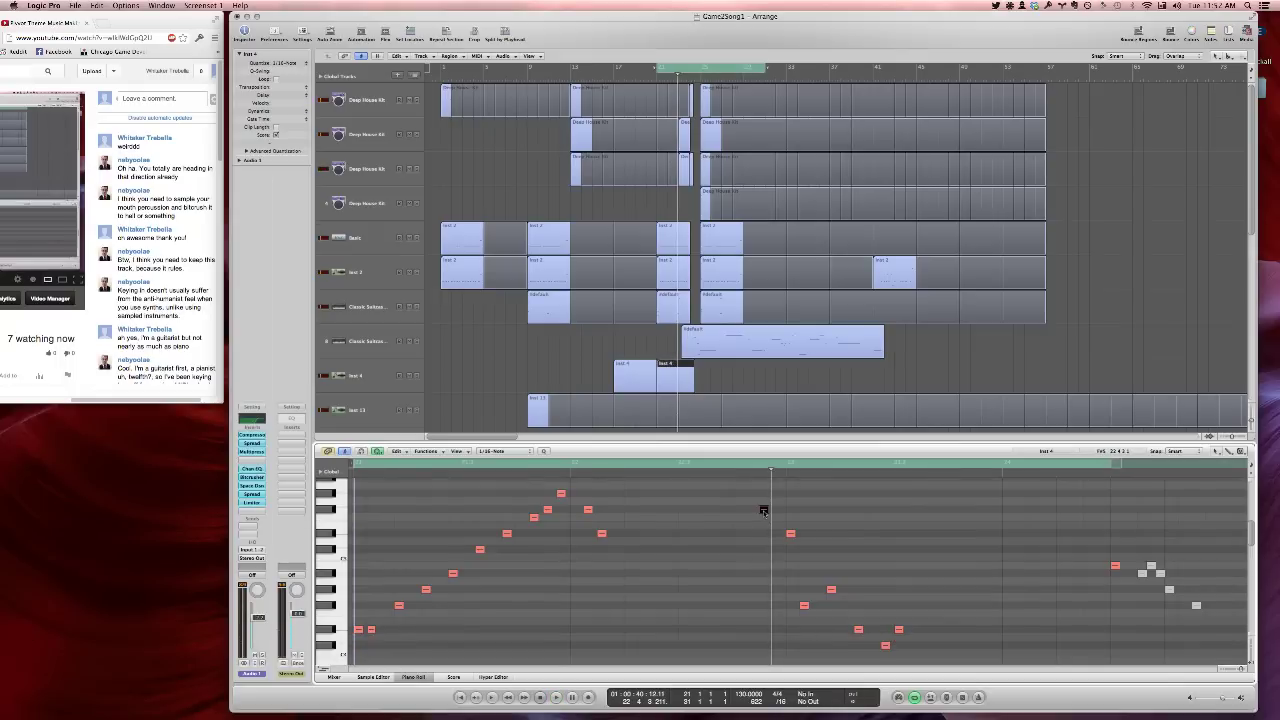
{"action": "key", "text": "space"}
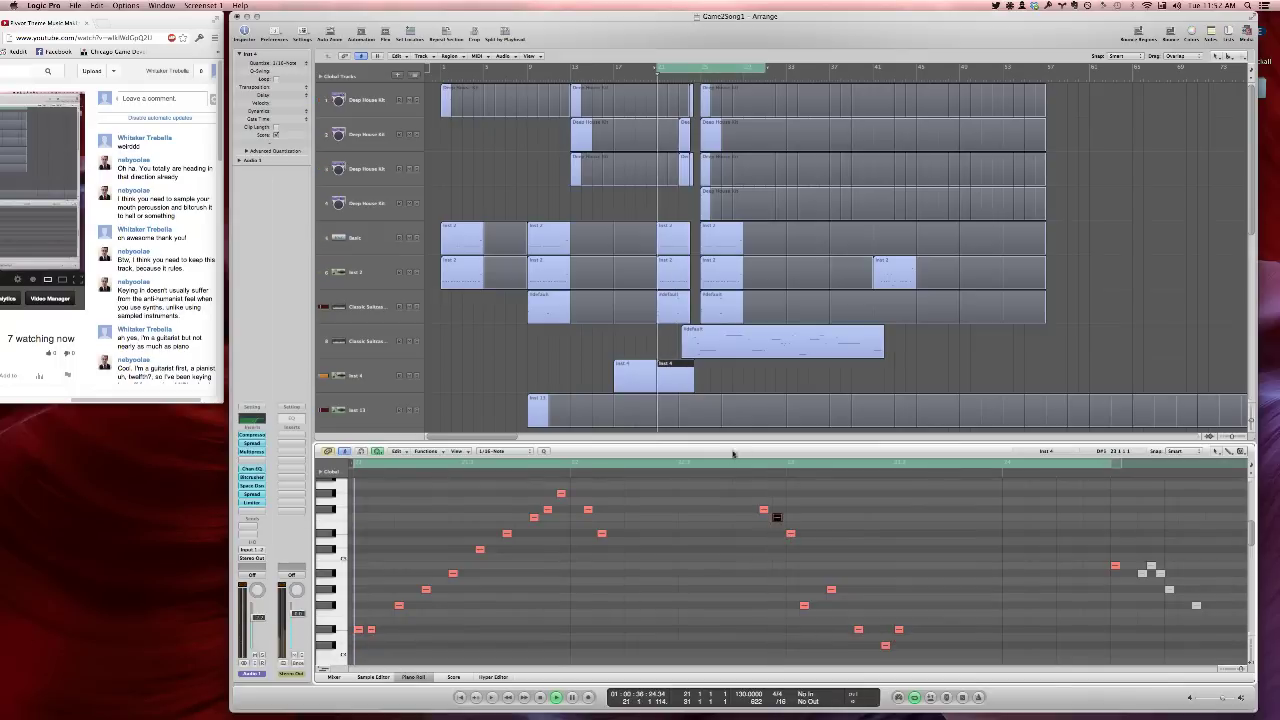
Replace the notes in bar 23 of the Inst 4 region with a stepwise descending run and replay the cycle
{"action": "left_click_drag", "start_coordinate": [1140, 548], "coordinate": [1182, 600]}
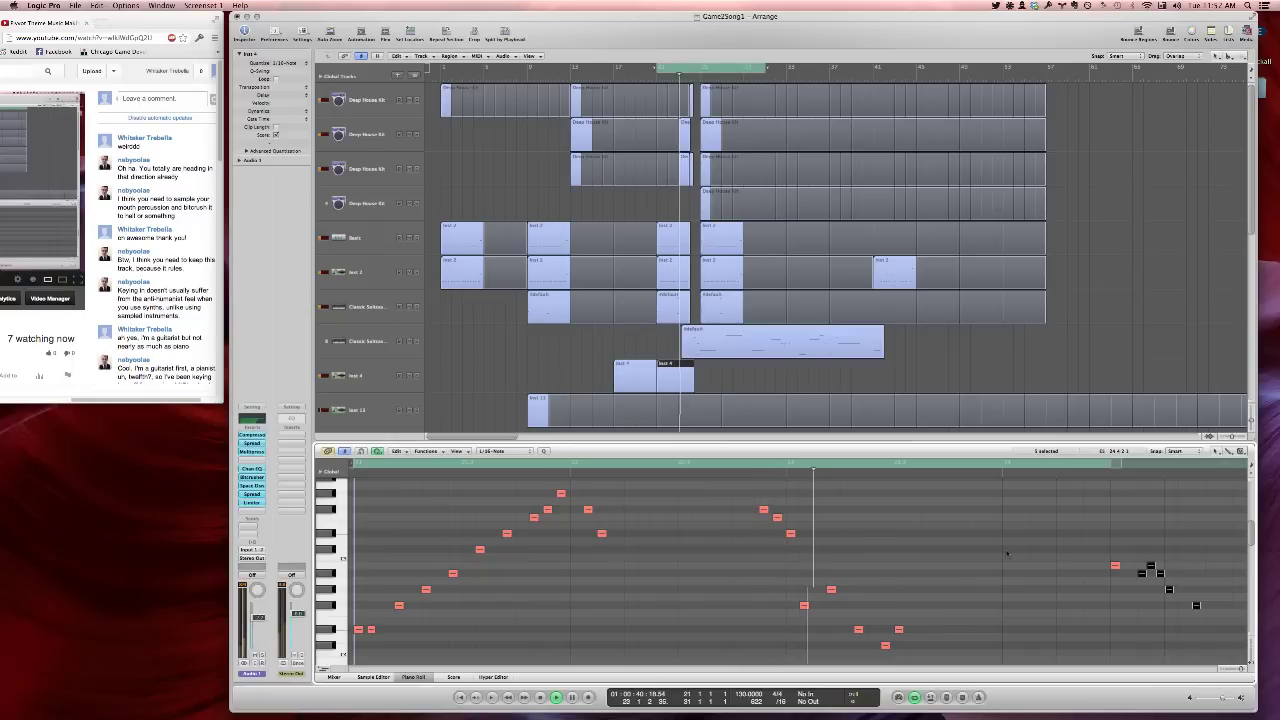
{"action": "left_click", "coordinate": [823, 563]}
{"action": "key", "text": "space"}
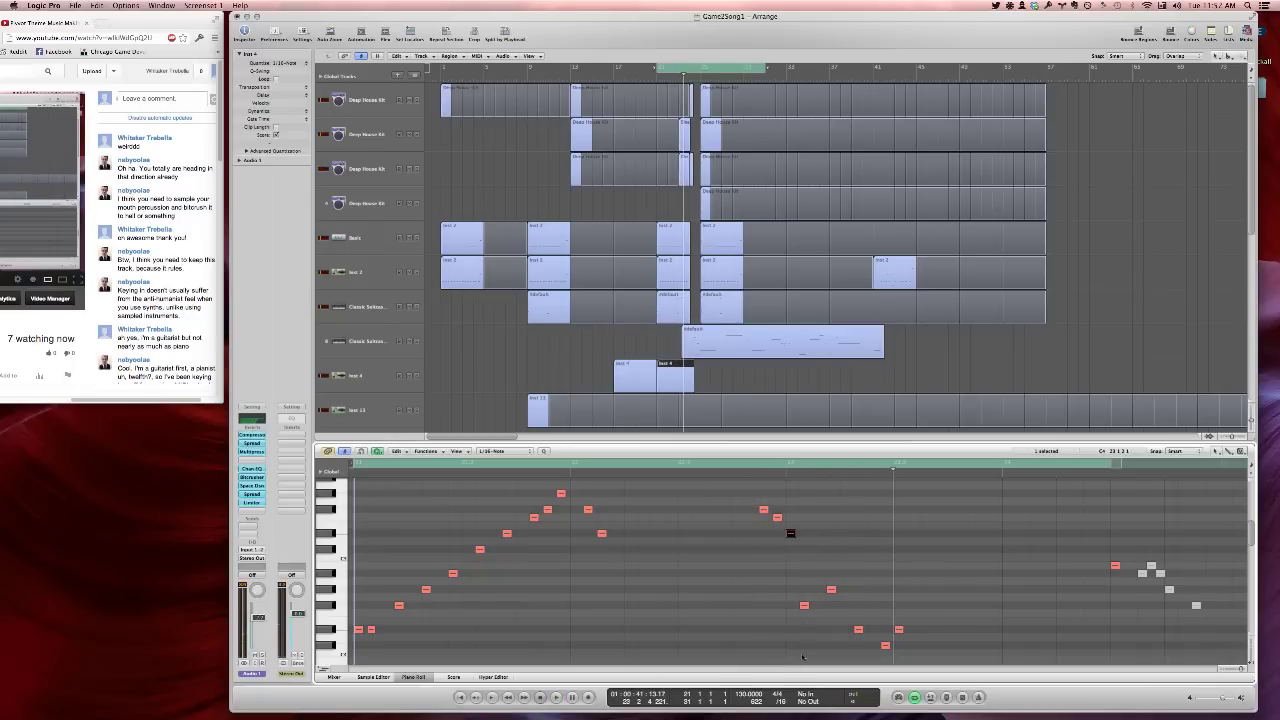
{"action": "left_click_drag", "start_coordinate": [899, 553], "coordinate": [899, 555]}
{"action": "key", "text": "Delete"}
{"action": "left_click", "coordinate": [800, 549]}
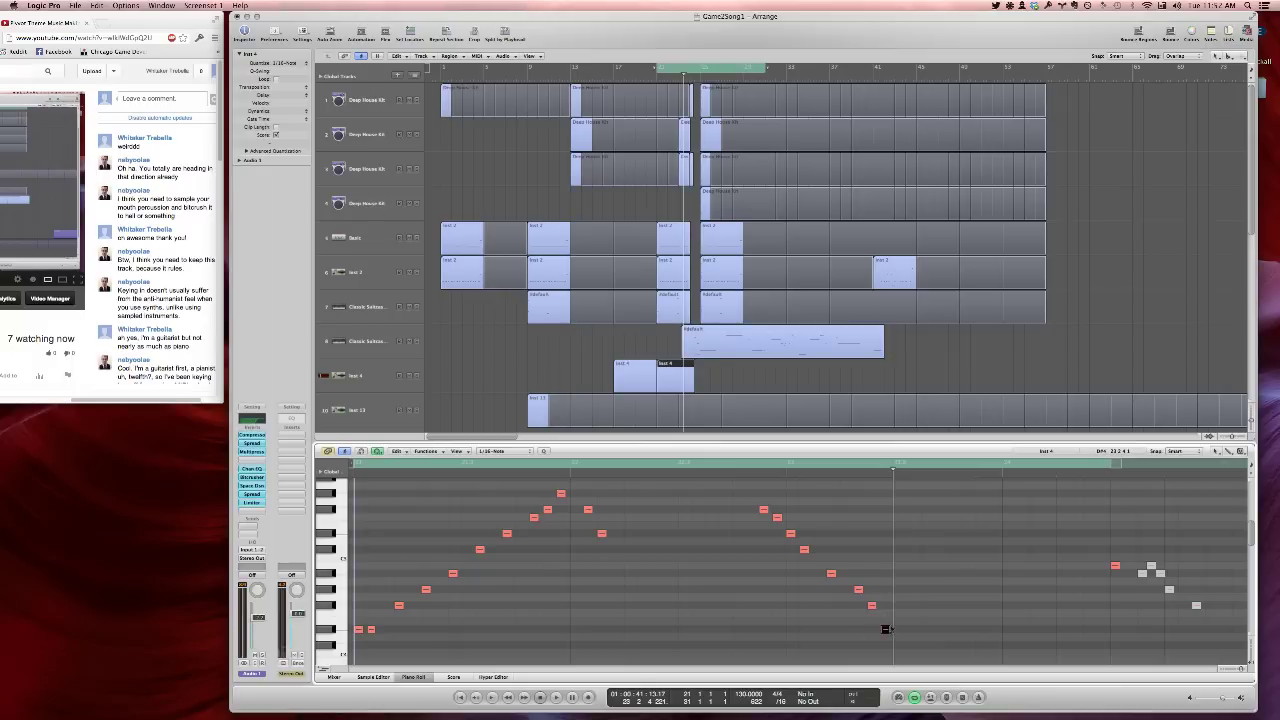
{"action": "key", "text": "space"}
Add four rising-then-falling notes around the middle of bar 22 in the second Inst 4 region and shift them one sixteenth earlier
{"action": "scroll", "coordinate": [884, 568], "scroll_direction": "down", "scroll_amount": 3}
{"action": "scroll", "coordinate": [884, 568], "scroll_direction": "up", "scroll_amount": 1}
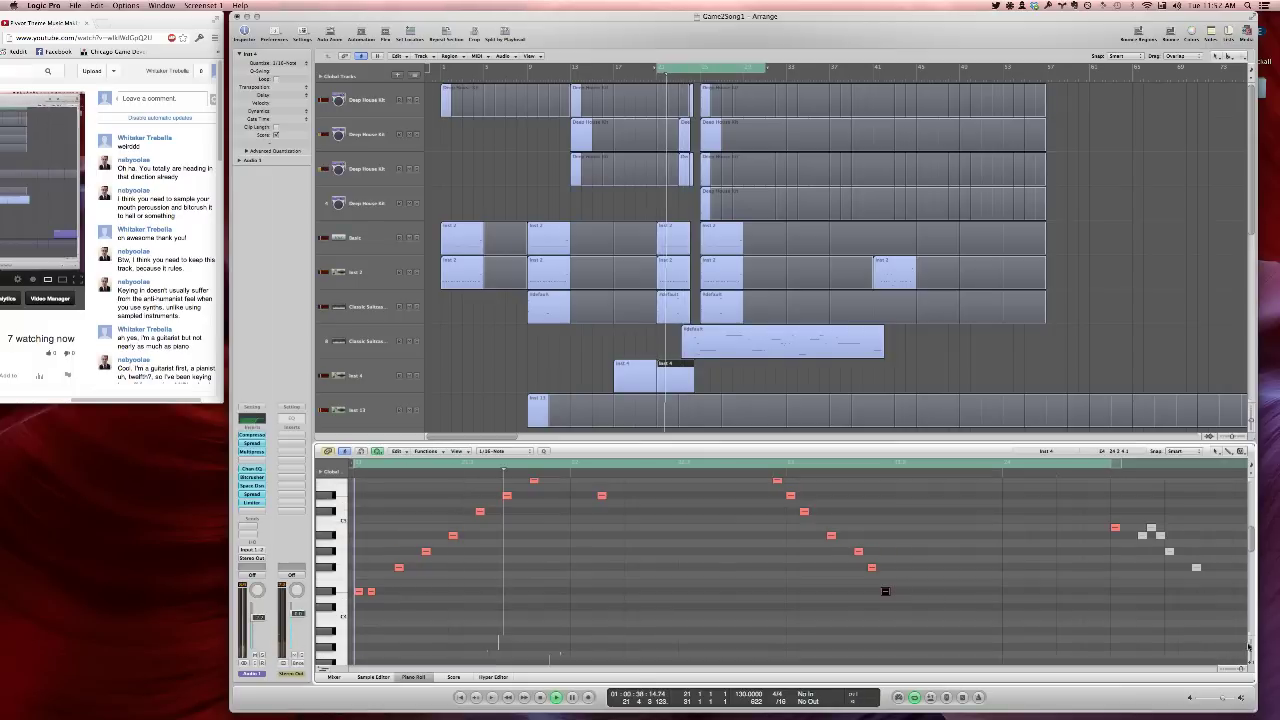
{"action": "left_click", "coordinate": [1250, 647]}
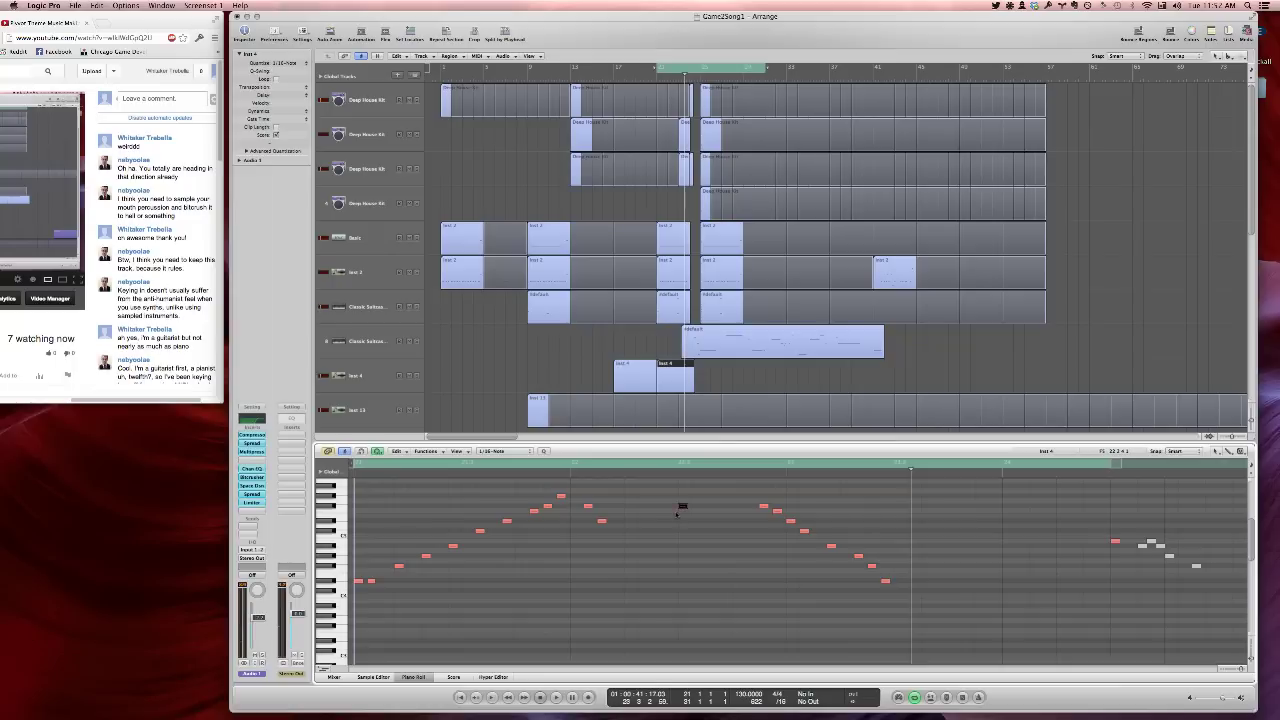
{"action": "scroll", "coordinate": [700, 504], "scroll_direction": "up", "scroll_amount": 1}
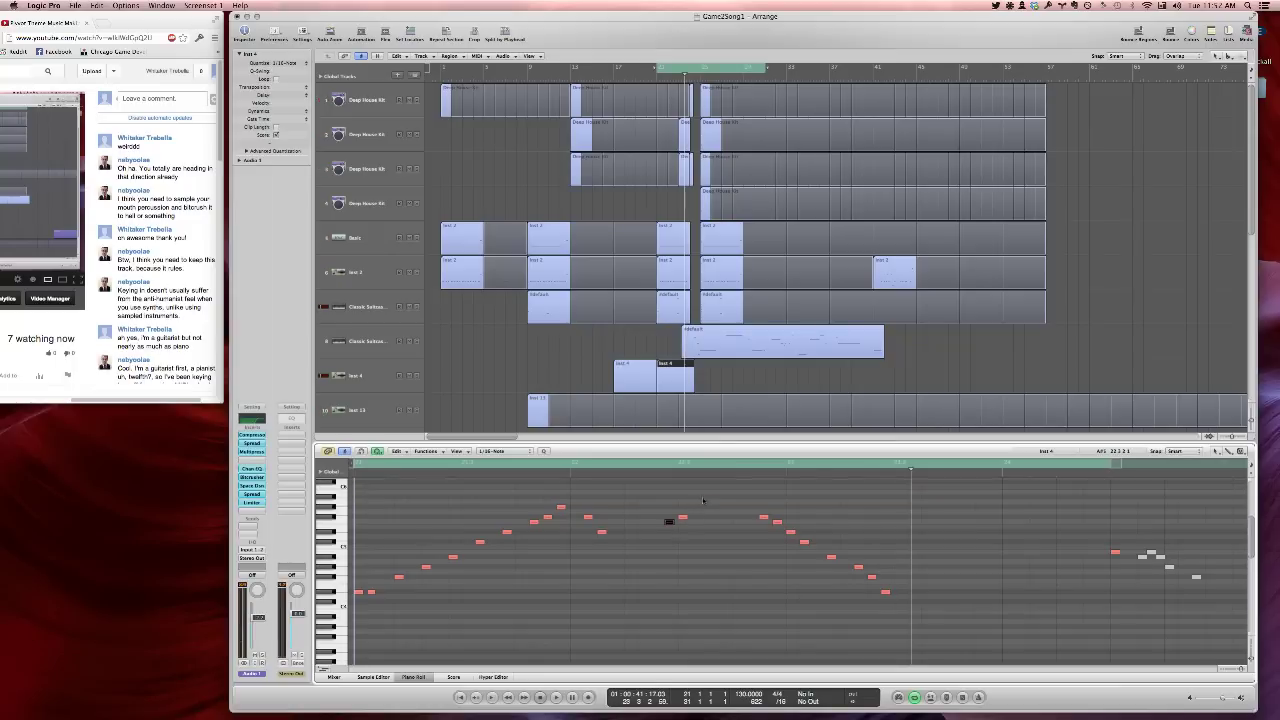
{"action": "key", "text": "space"}
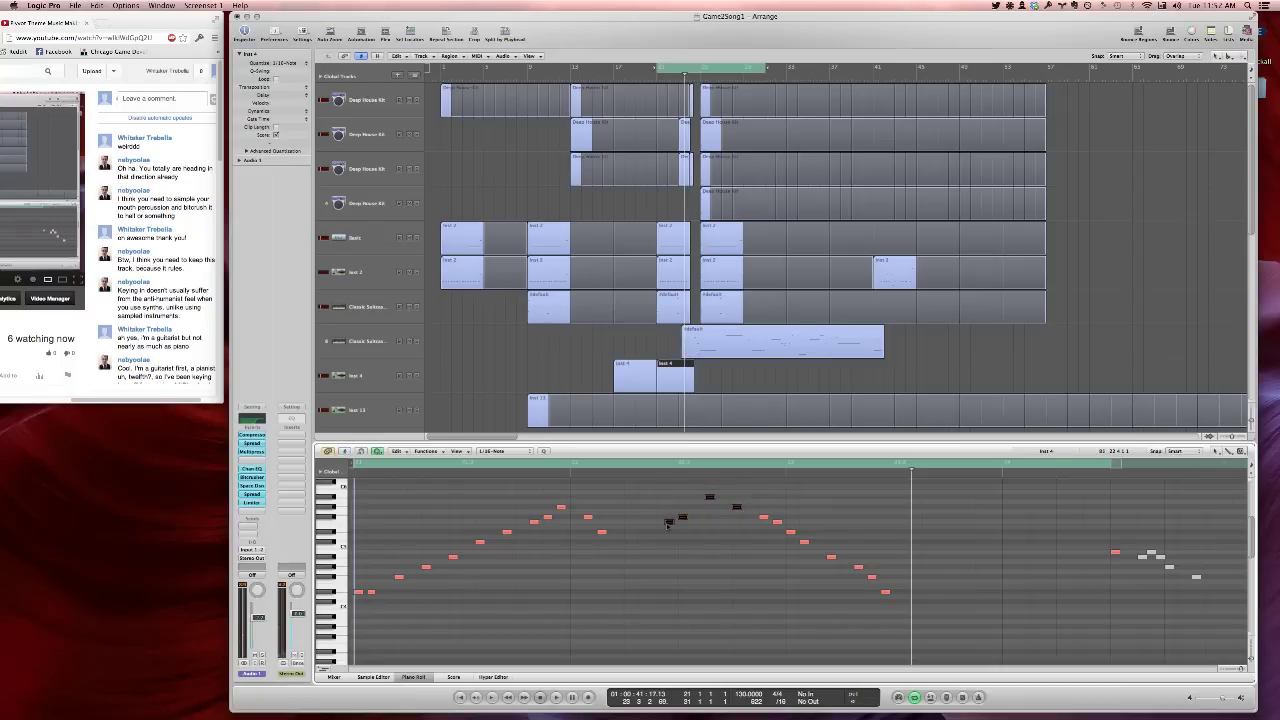
{"action": "left_click_drag", "start_coordinate": [669, 522], "coordinate": [656, 522]}
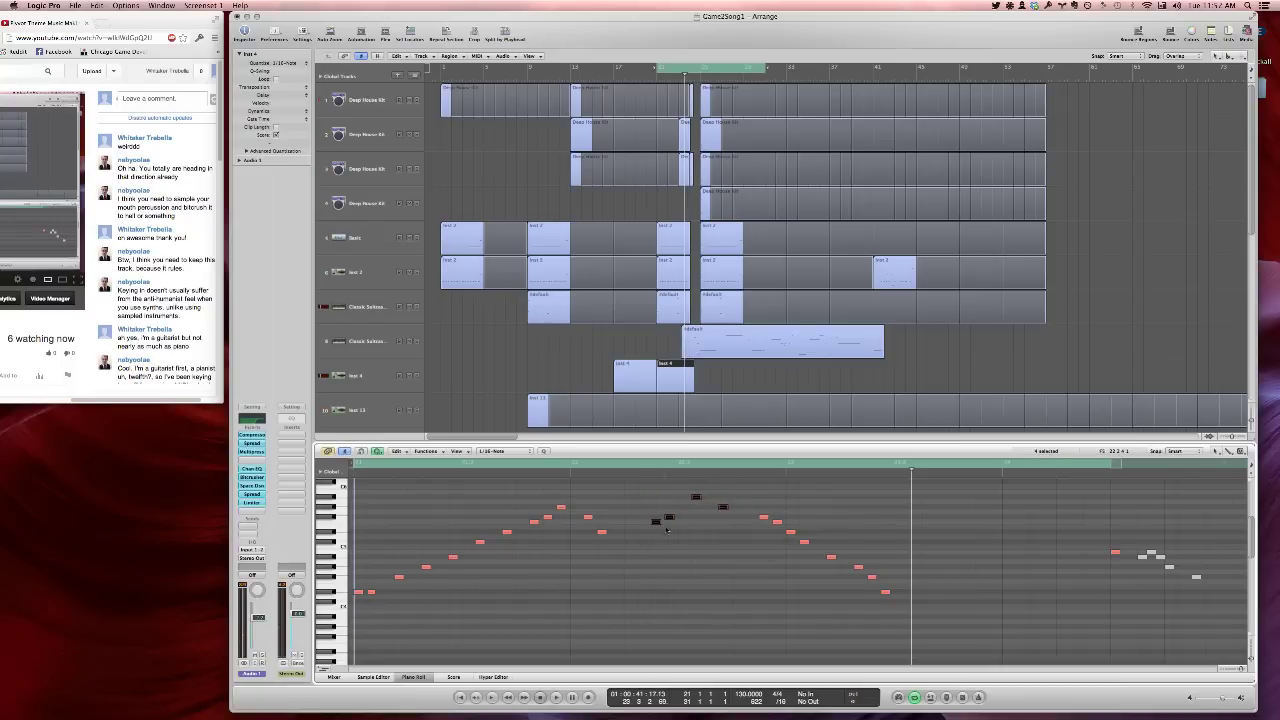
Add two descending notes in bar 22 that lead into the falling run and replay the cycle
{"action": "key", "text": "space"}
{"action": "left_click", "coordinate": [671, 531]}
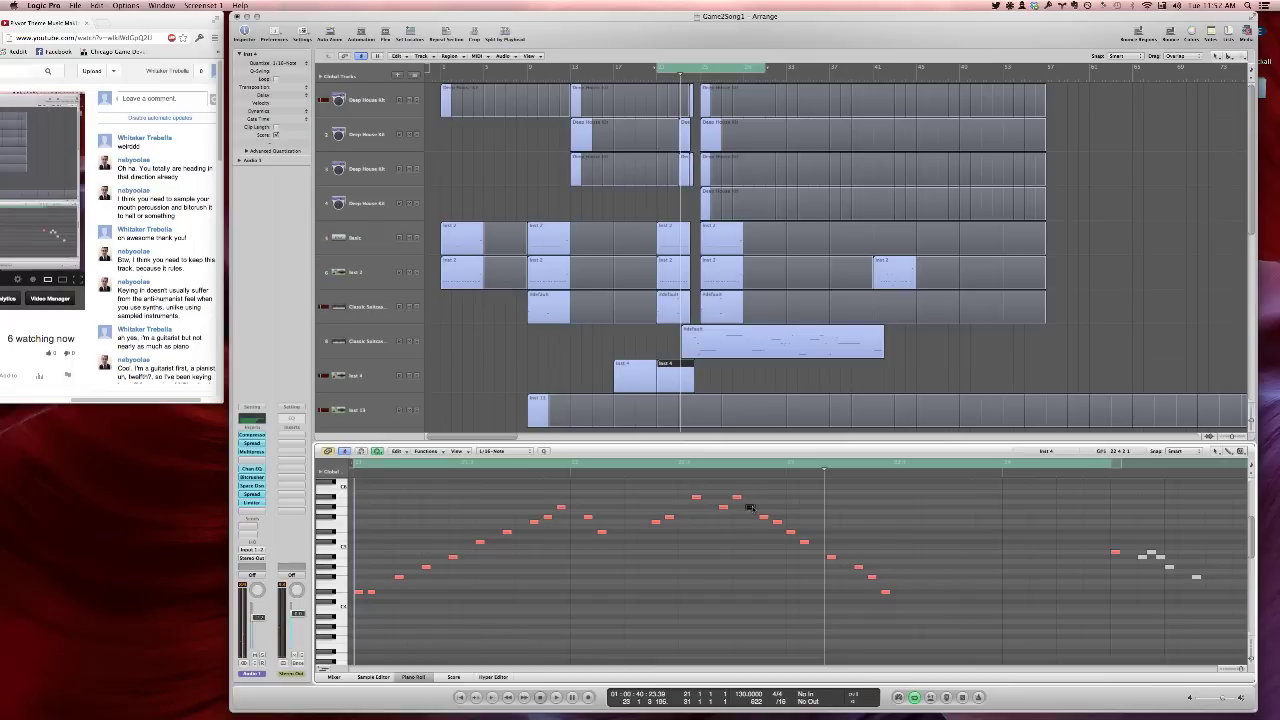
{"action": "key", "text": "space"}
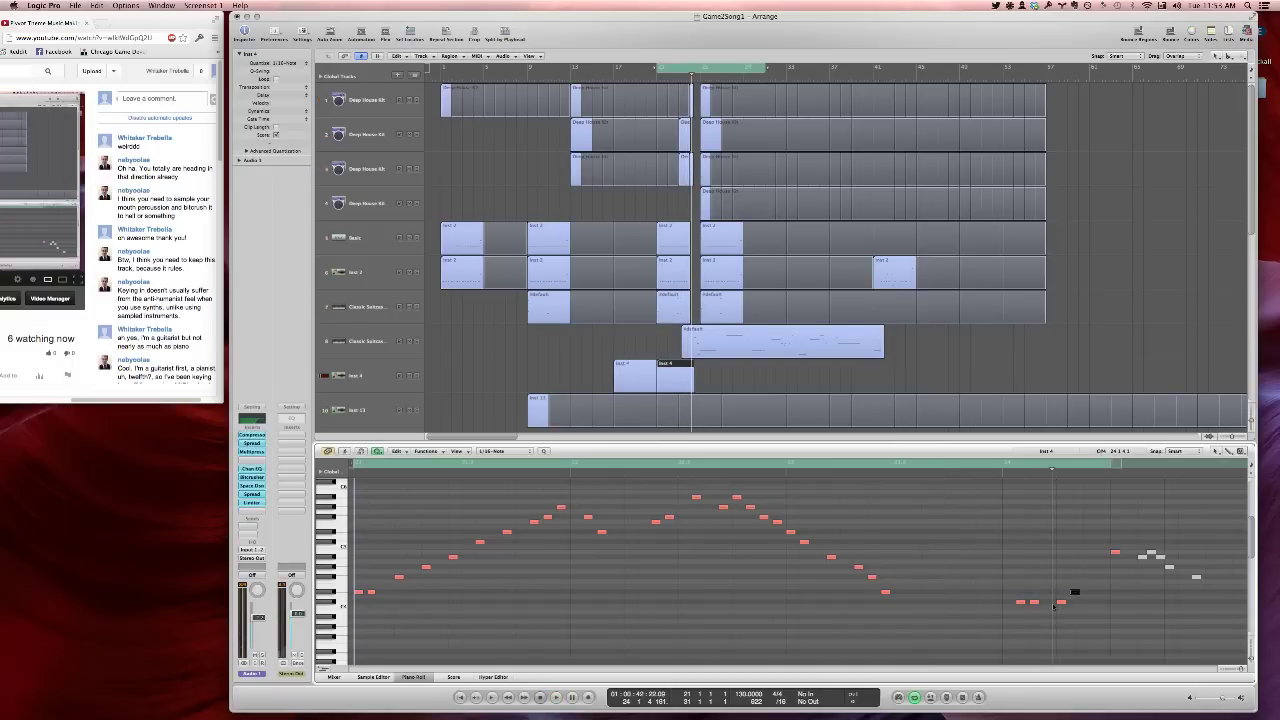
Replace the notes in bar 24 of the Inst 4 region with three repeated low notes and one higher note, and replay
{"action": "left_click_drag", "start_coordinate": [1024, 603], "coordinate": [1036, 603]}
{"action": "key", "text": "space"}
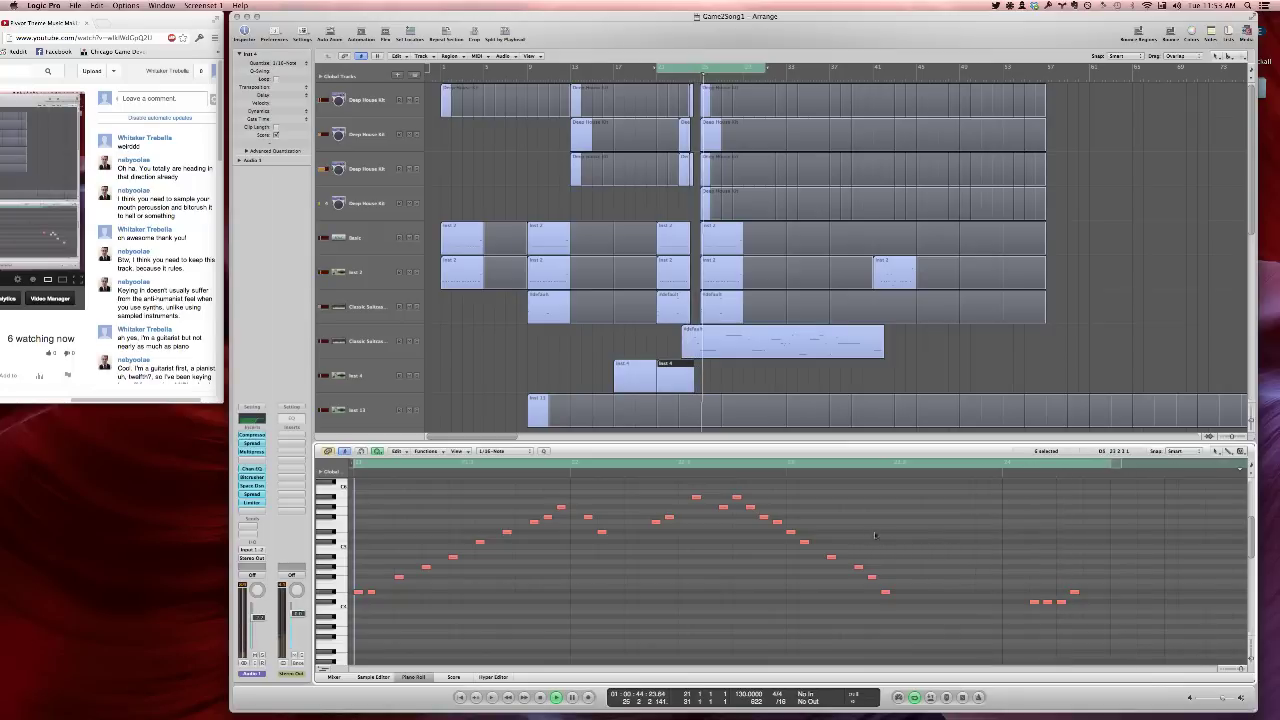
{"action": "key", "text": "p"}
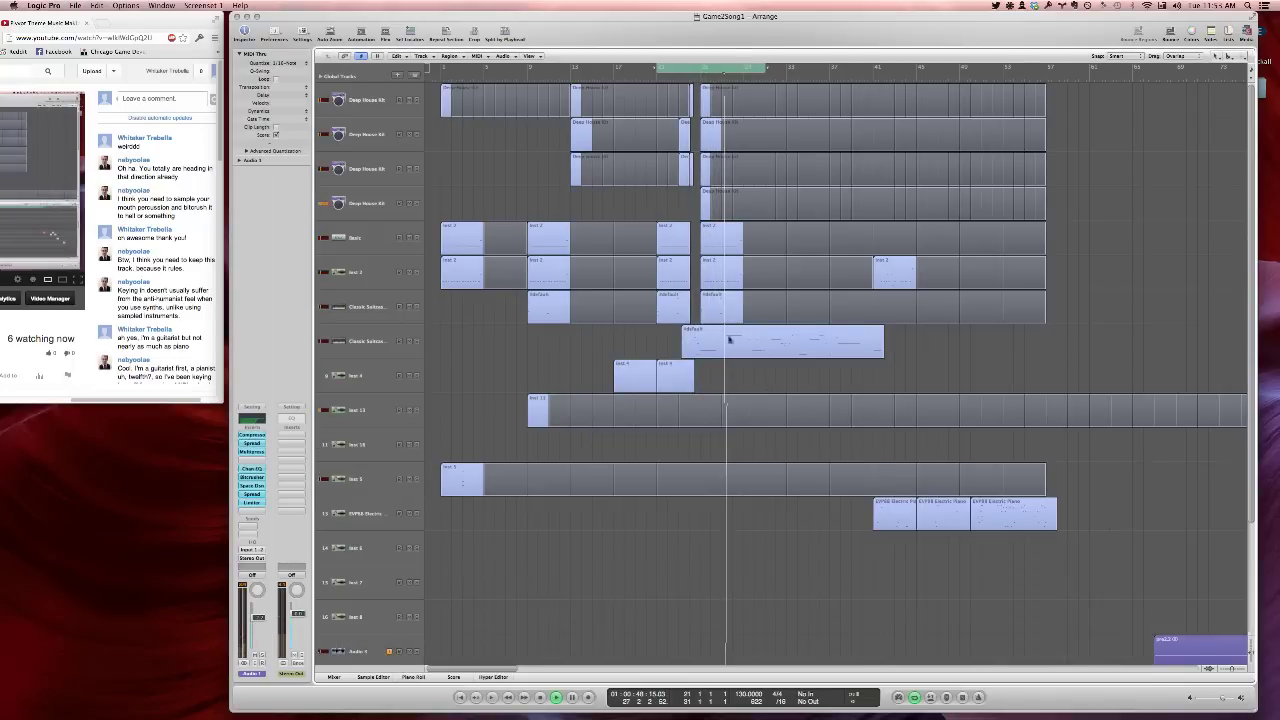
End the Inst 13 loop at bar 25 and copy the looped region to bar 41
{"action": "left_click", "coordinate": [704, 402]}
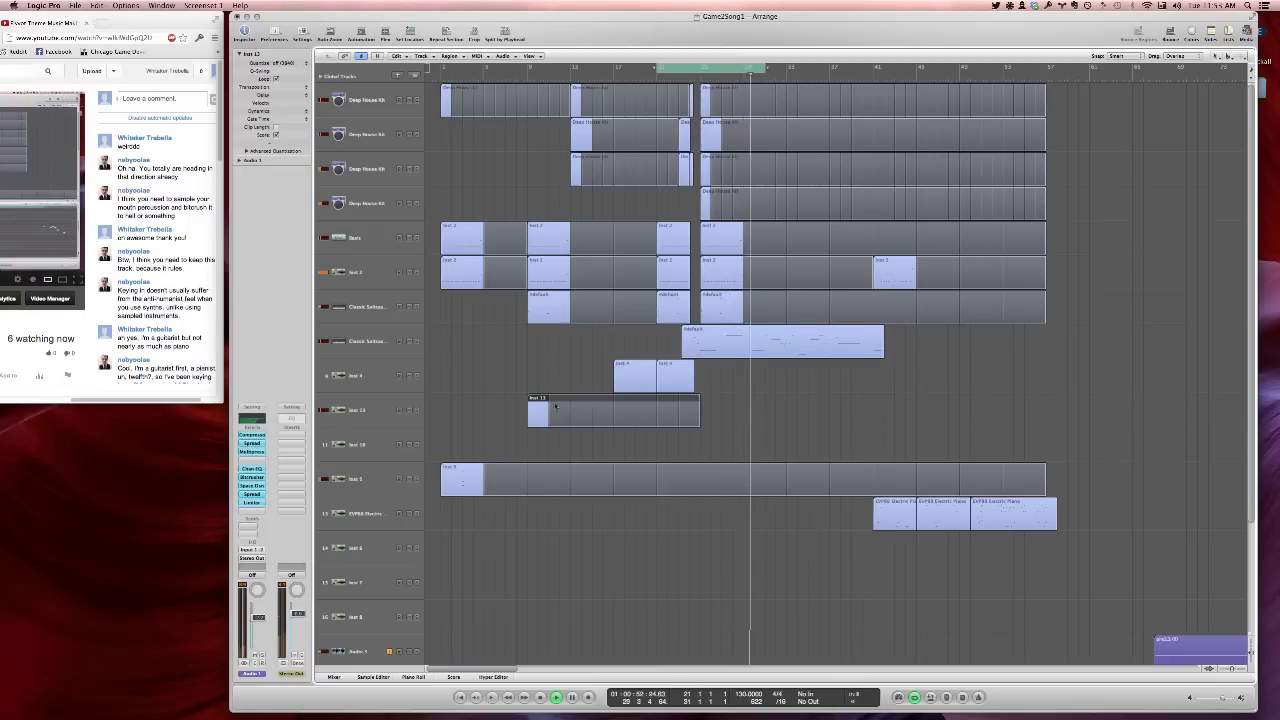
{"action": "left_click_drag", "start_coordinate": [541, 411], "coordinate": [882, 410]}
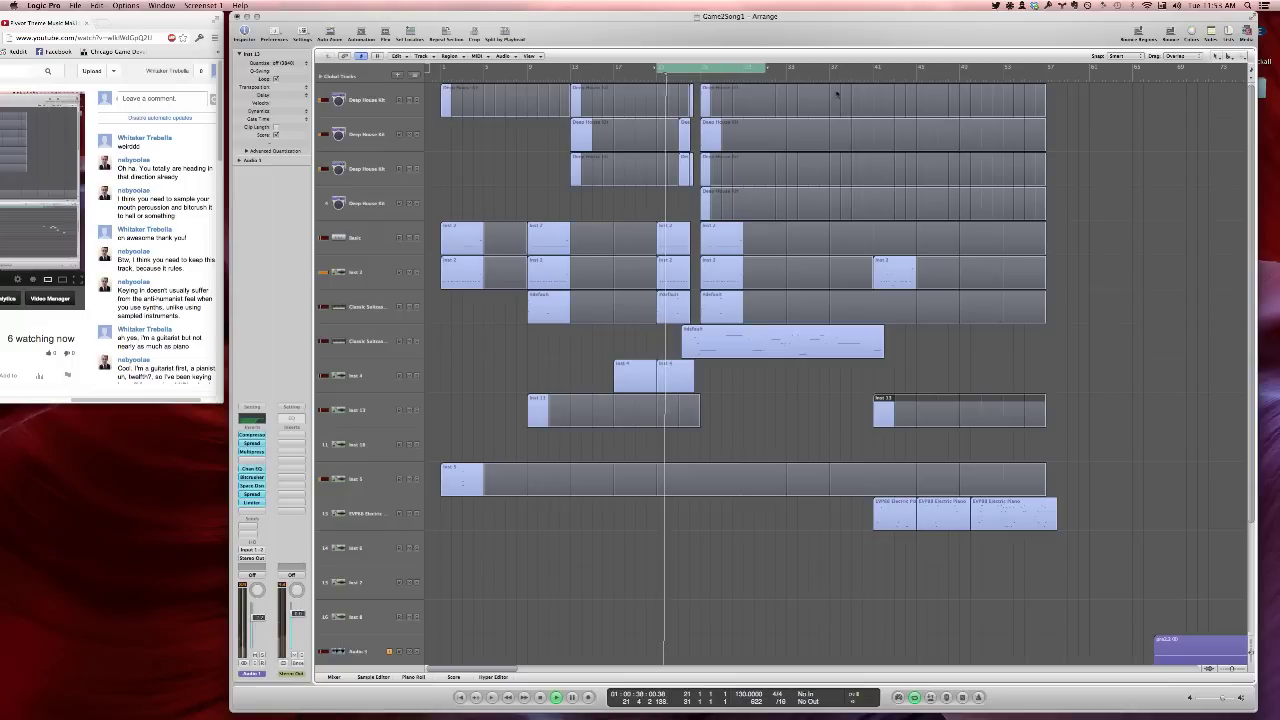
Turn off the cycle and play the arrangement from about bar 40 to hear the copied Inst 13 part
{"action": "left_click", "coordinate": [717, 68]}
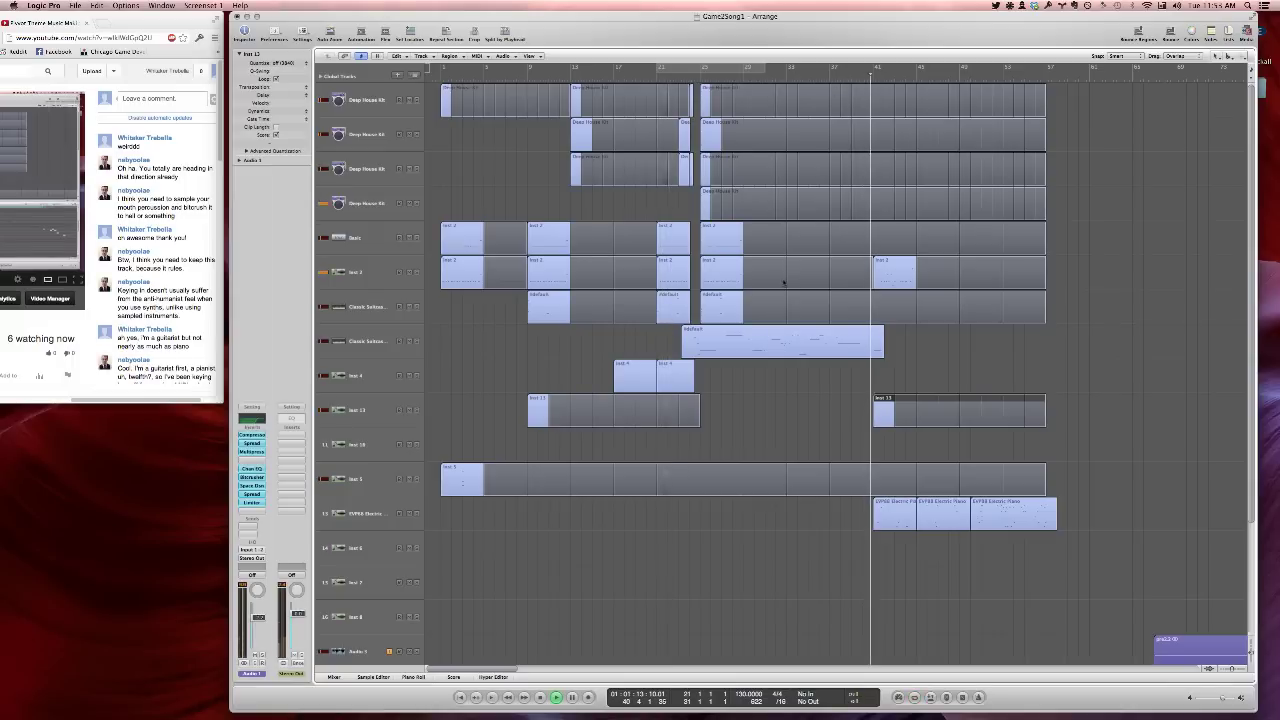
{"action": "left_click", "coordinate": [804, 403]}
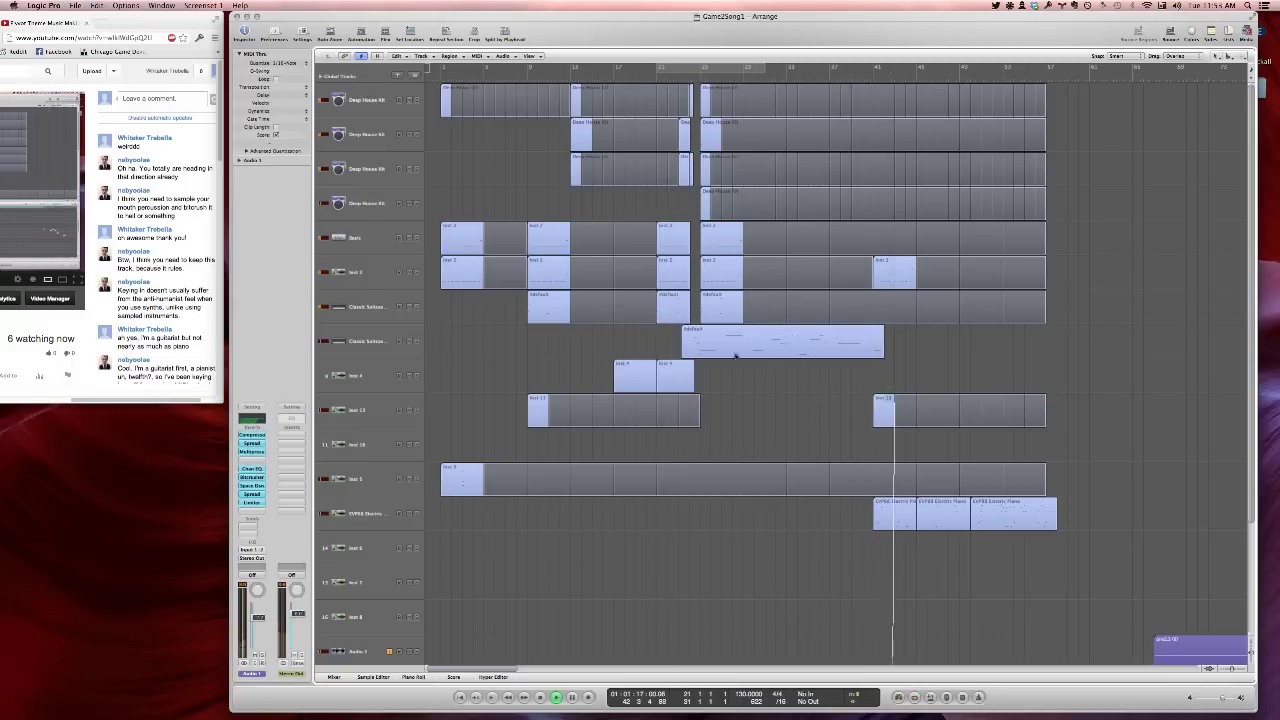
{"action": "left_click_drag", "start_coordinate": [682, 317], "coordinate": [900, 404]}
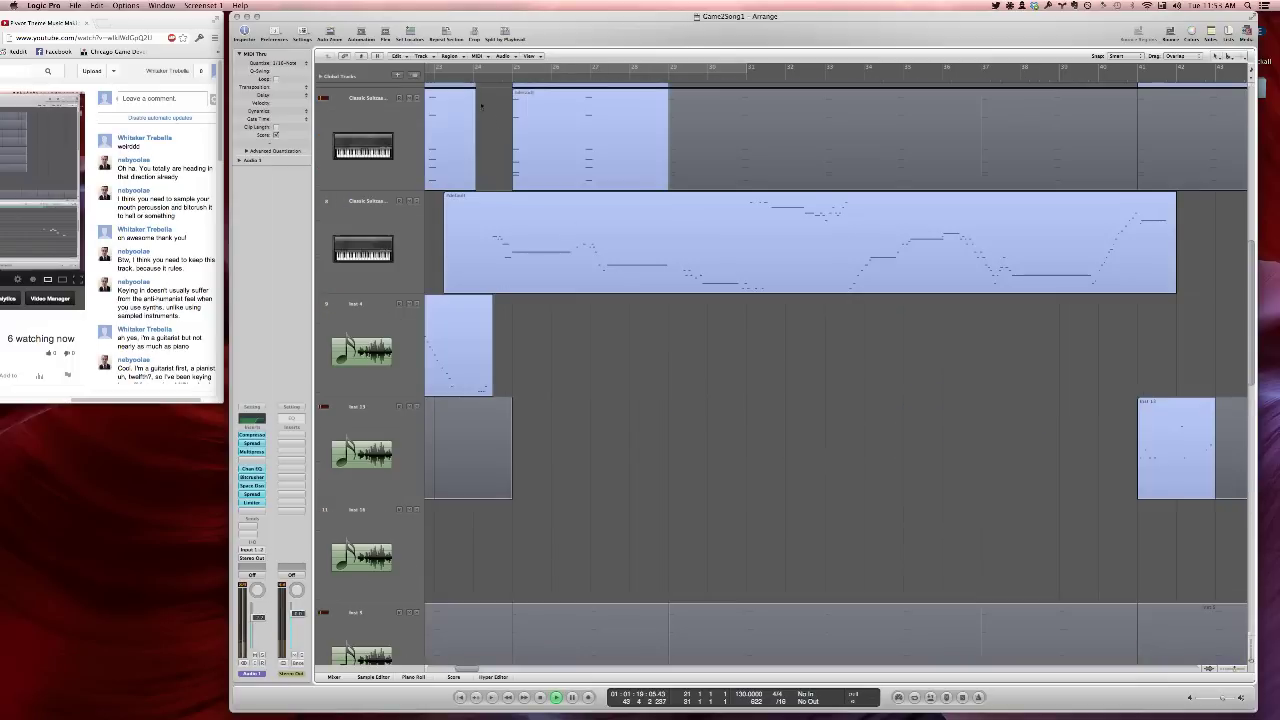
{"action": "left_click", "coordinate": [577, 236], "text": "ctrl+alt"}
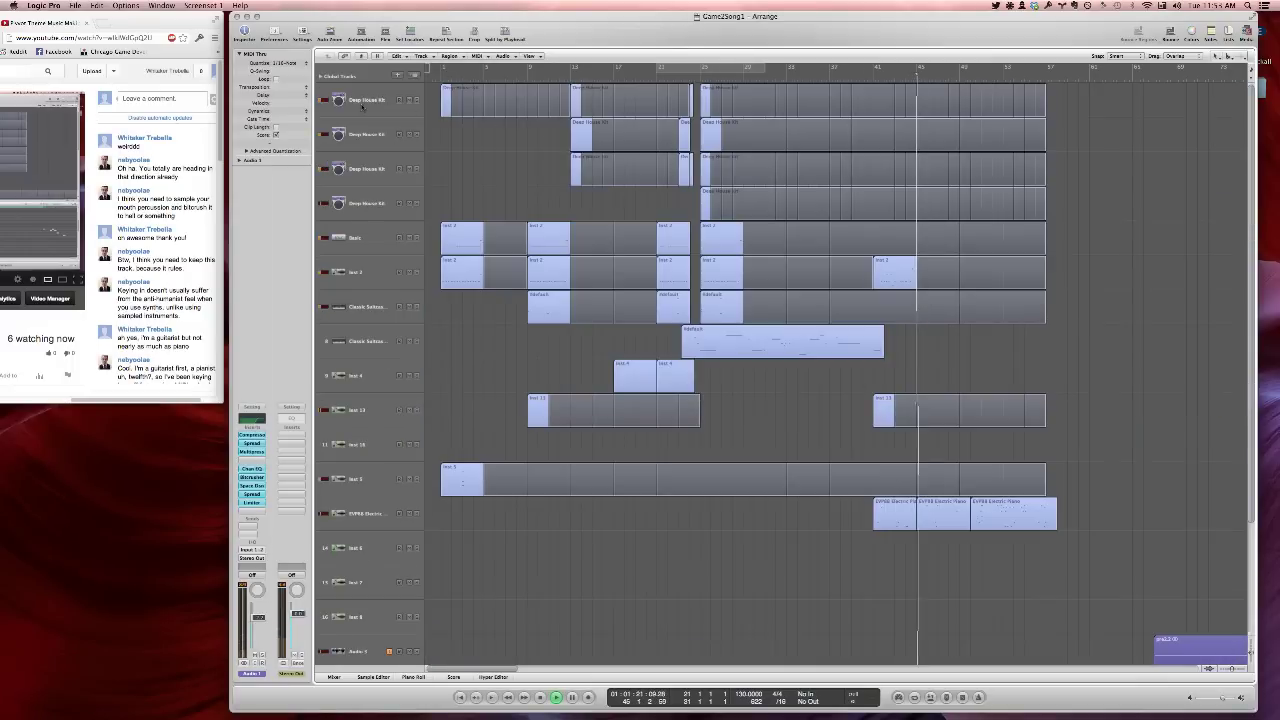
{"action": "key", "text": "space"}
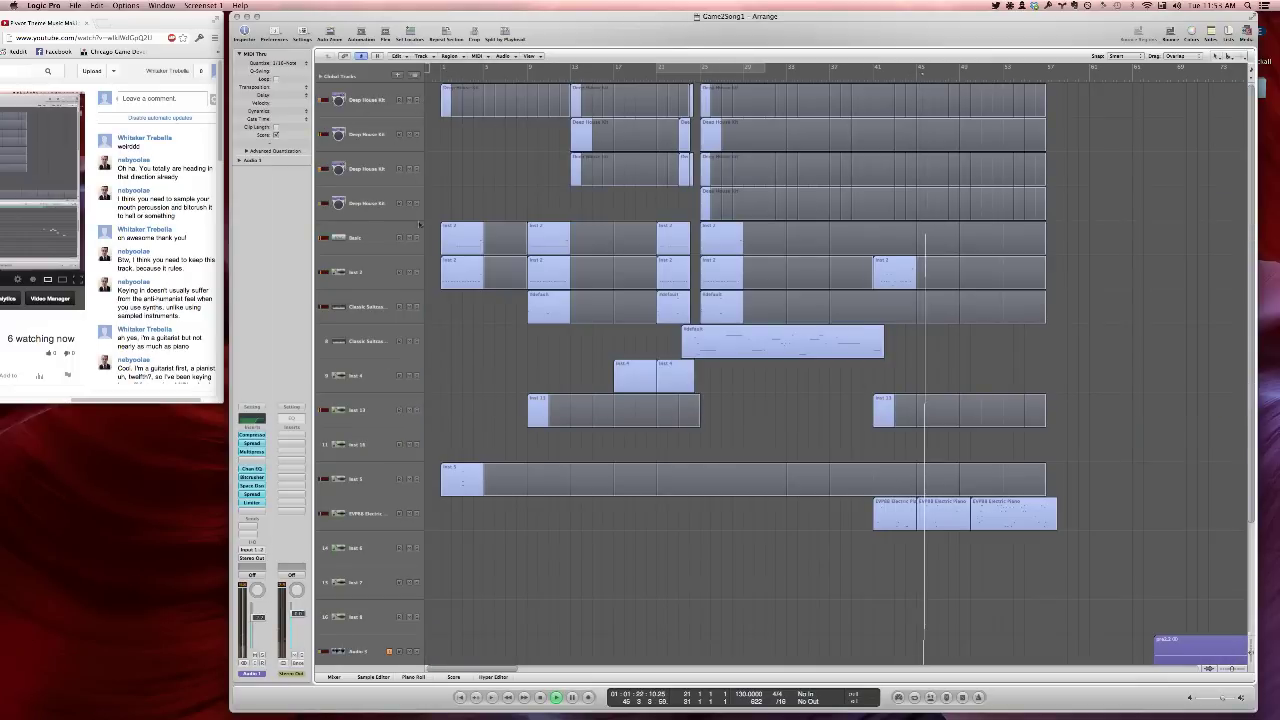
Solo track 5 and the Inst 2 track in turn, and open the Channel EQ of Inst 2
{"action": "left_click", "coordinate": [416, 239]}
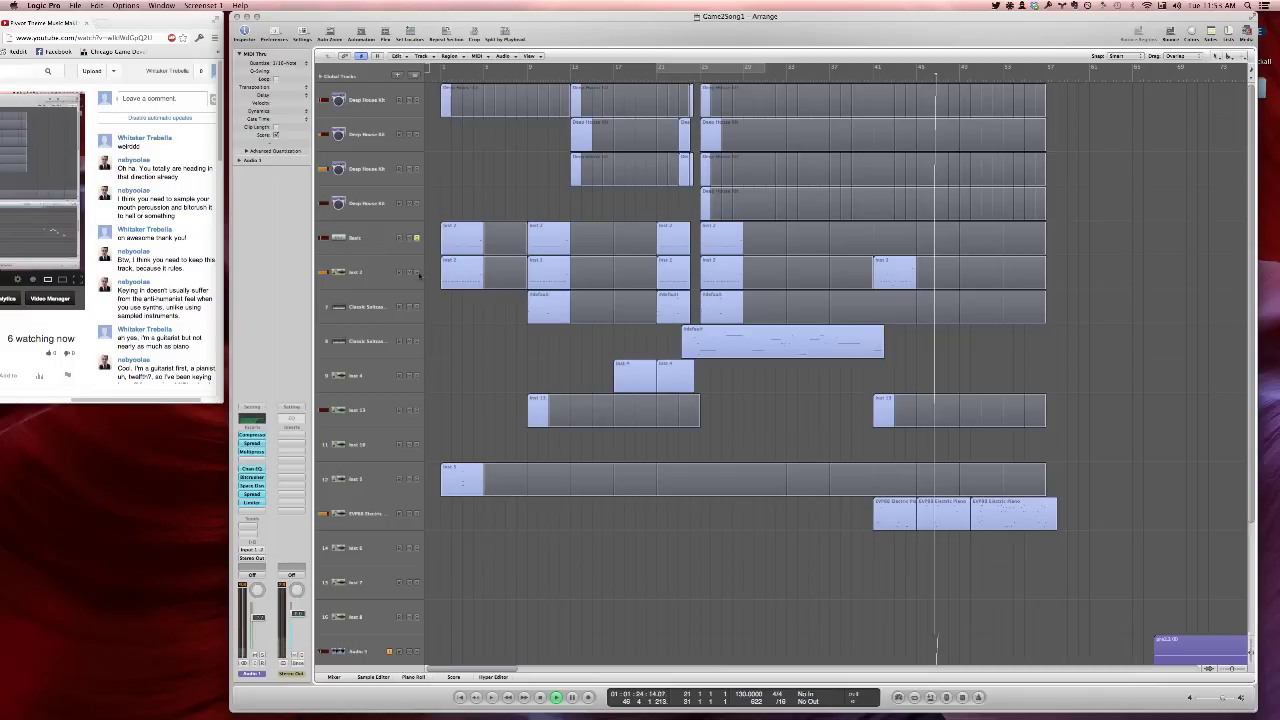
{"action": "left_click", "coordinate": [416, 272]}
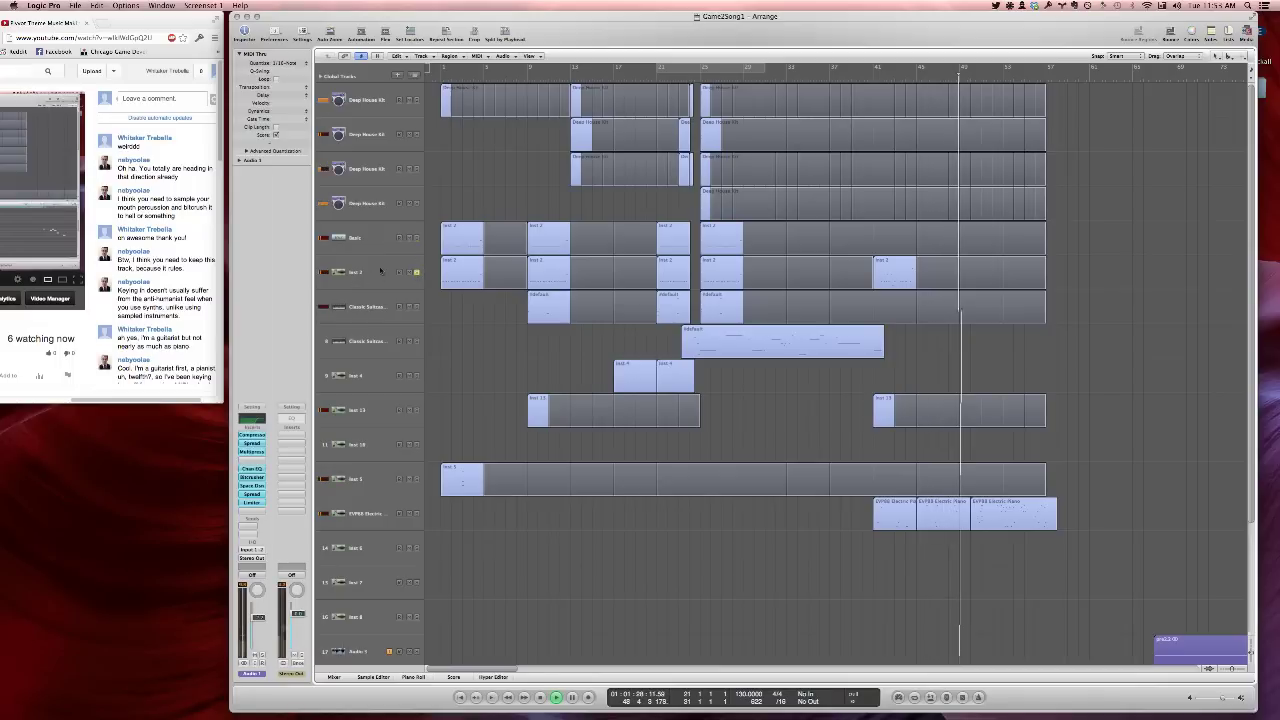
{"action": "left_click", "coordinate": [416, 272]}
{"action": "left_click", "coordinate": [372, 272]}
{"action": "left_click", "coordinate": [251, 442]}
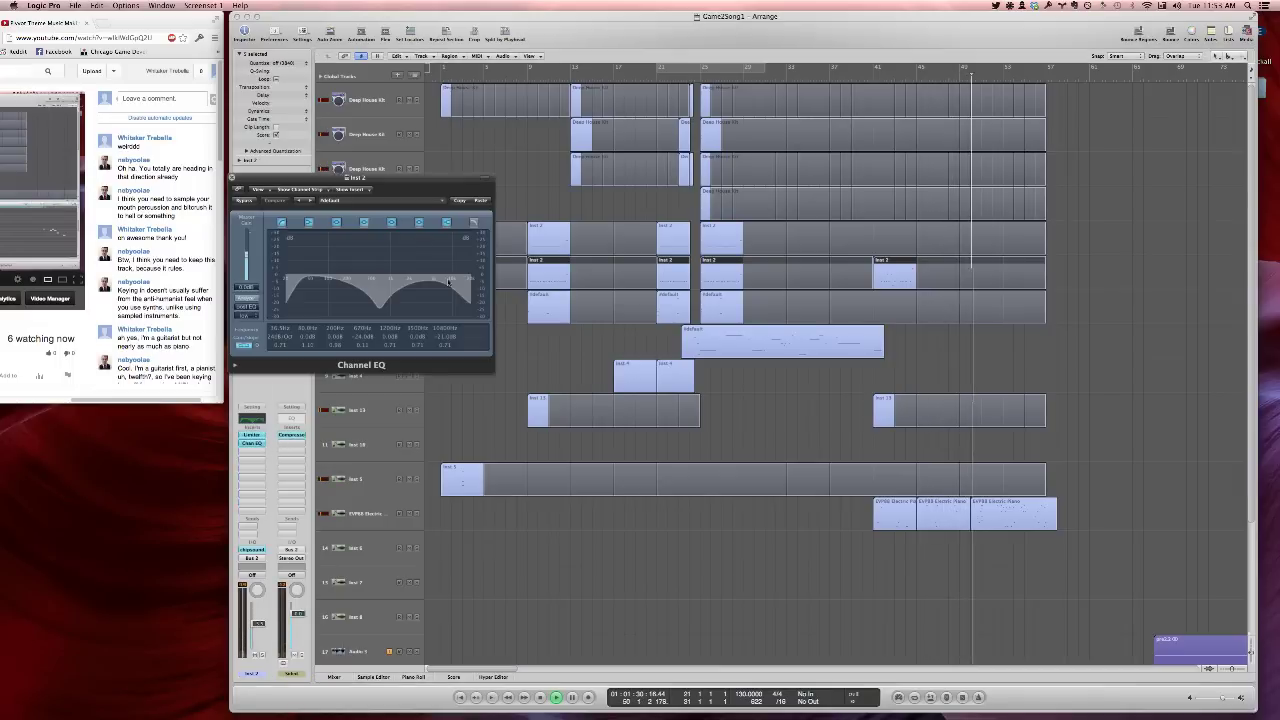
Make the midrange dip and the high-frequency cut shallower in the Inst 2 Channel EQ and close the plug-in
{"action": "left_click_drag", "start_coordinate": [455, 284], "coordinate": [393, 290]}
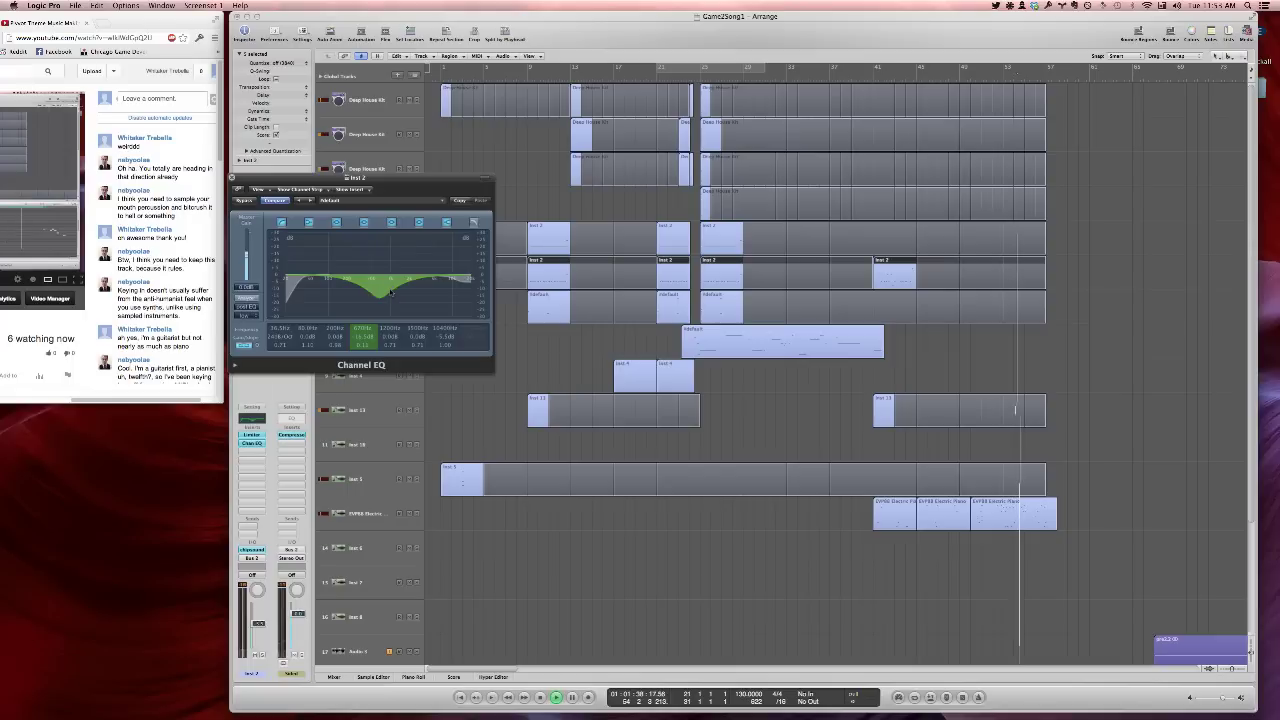
{"action": "left_click_drag", "start_coordinate": [382, 302], "coordinate": [381, 293]}
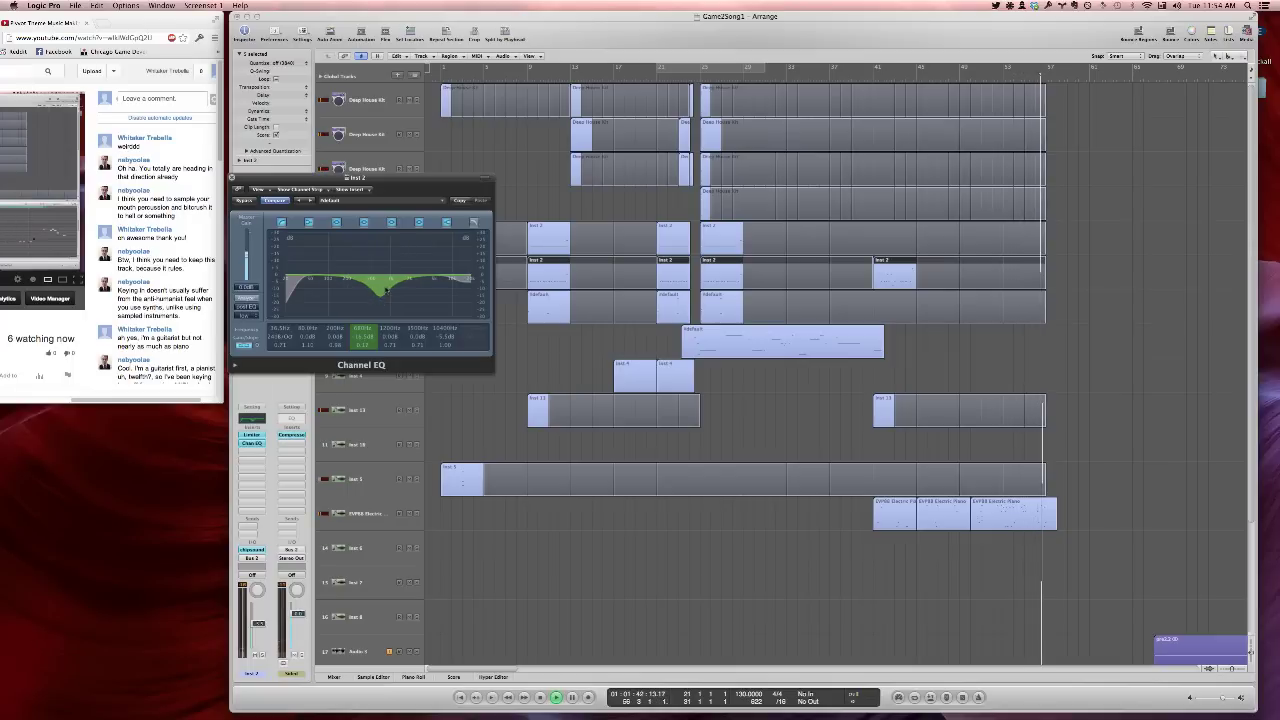
{"action": "left_click_drag", "start_coordinate": [386, 290], "coordinate": [456, 277]}
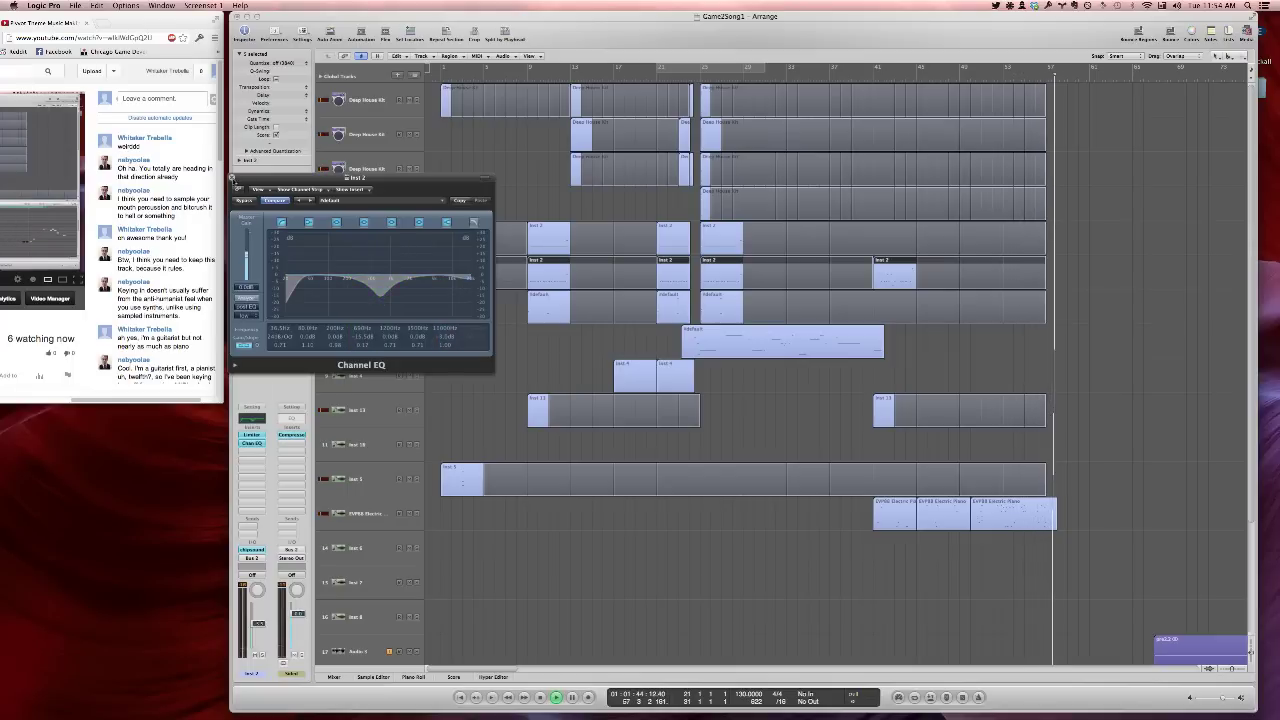
{"action": "left_click", "coordinate": [232, 178]}
Play the arrangement from bar 9 and from bar 25 while reviewing the full track list
{"action": "left_click", "coordinate": [528, 70]}
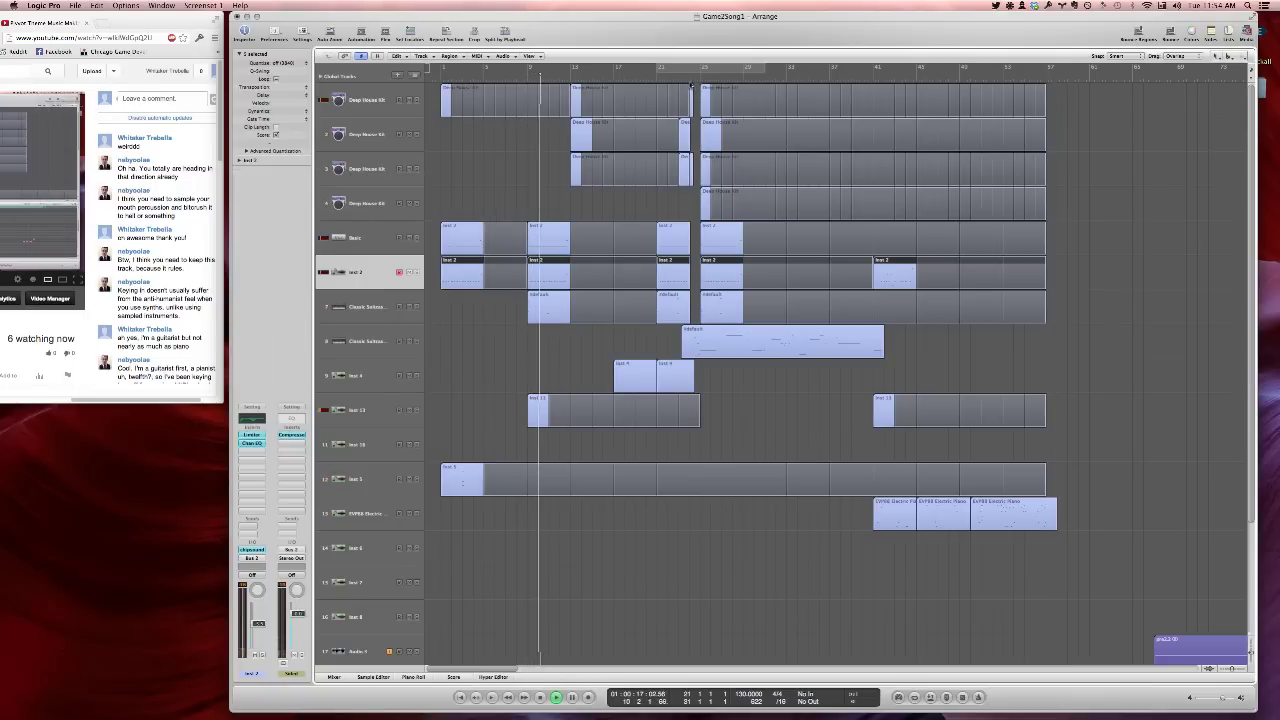
{"action": "left_click", "coordinate": [703, 70]}
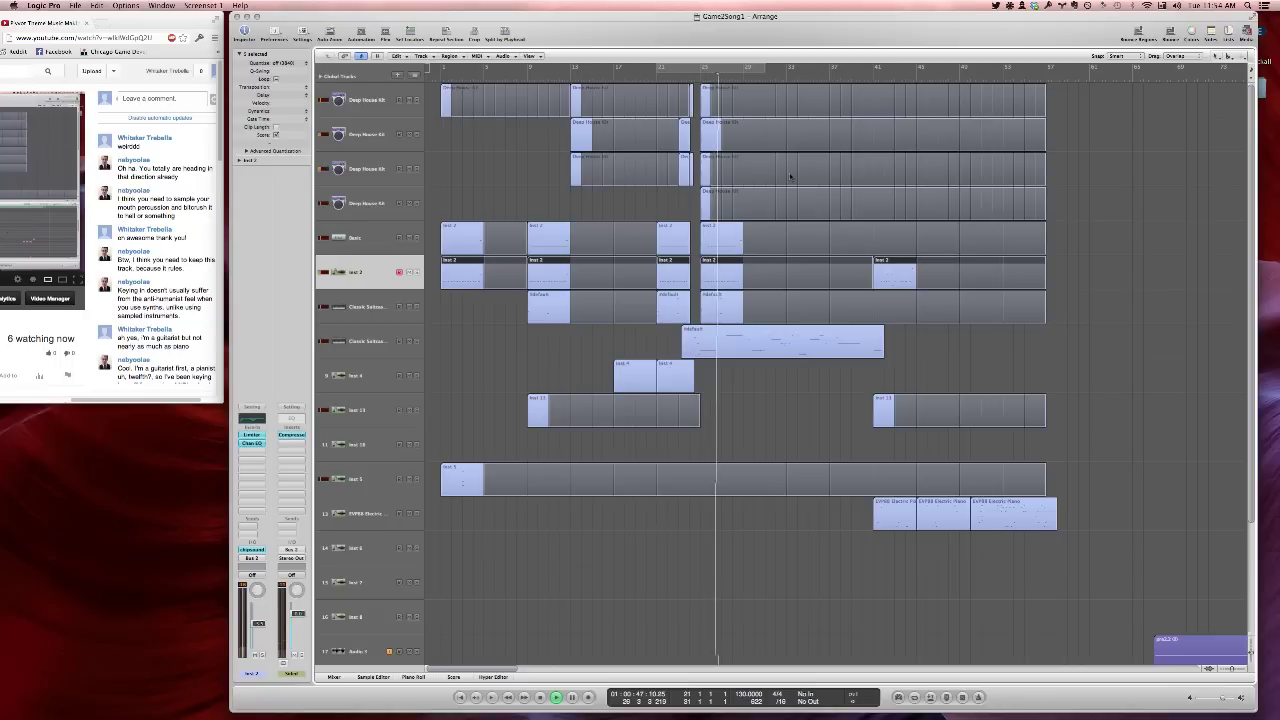
{"action": "mouse_move", "coordinate": [494, 708]}
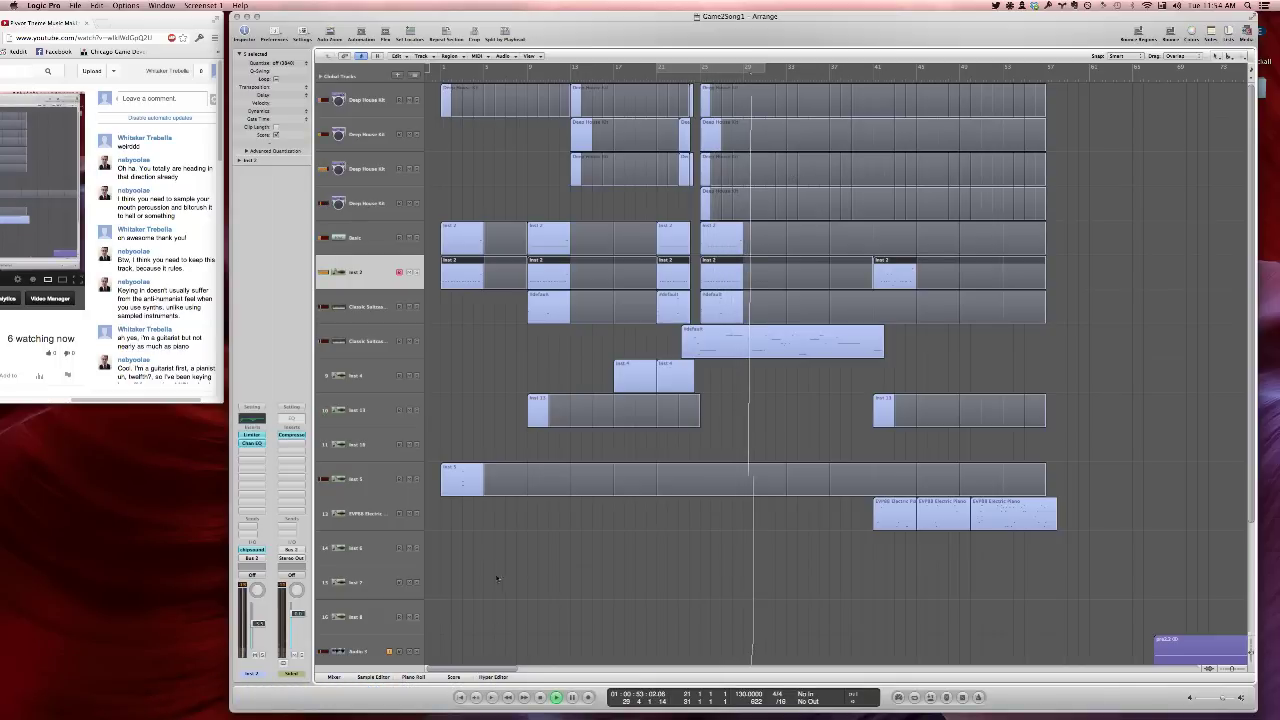
{"action": "scroll", "coordinate": [496, 576], "scroll_direction": "down", "scroll_amount": 4}
{"action": "scroll", "coordinate": [491, 580], "scroll_direction": "down", "scroll_amount": 1}
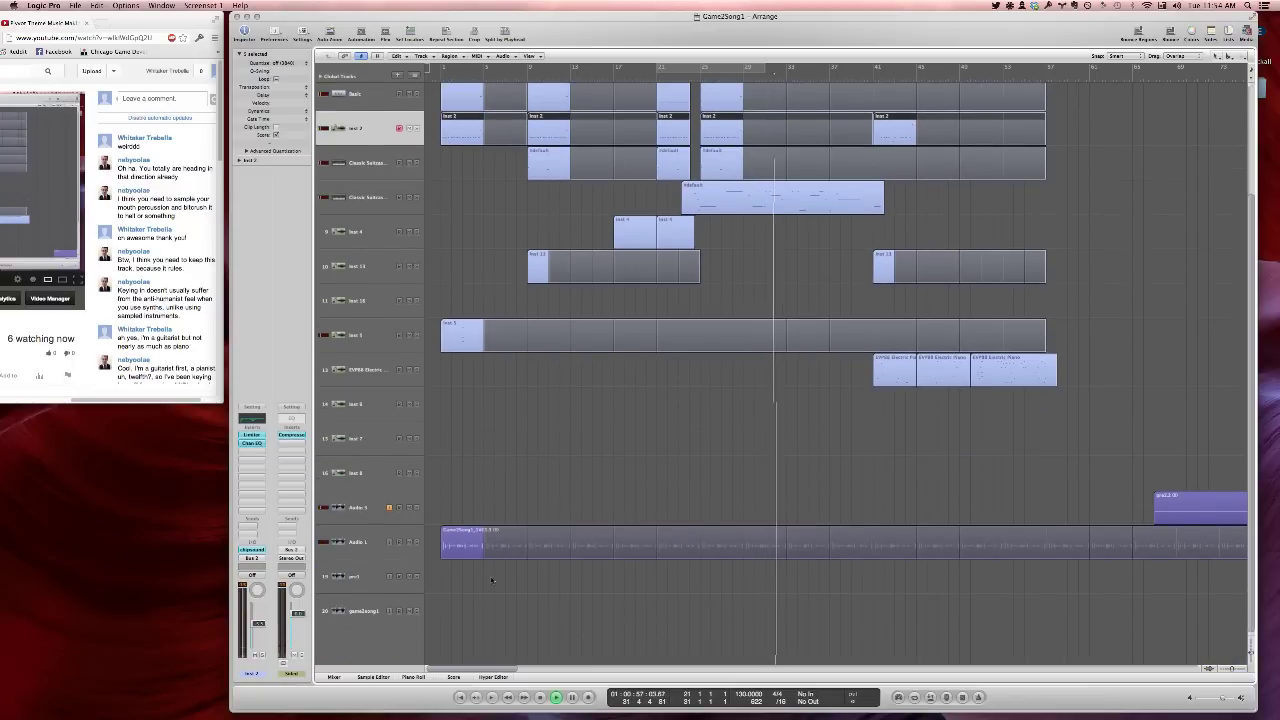
{"action": "scroll", "coordinate": [491, 578], "scroll_direction": "up", "scroll_amount": 3}
{"action": "scroll", "coordinate": [491, 588], "scroll_direction": "down", "scroll_amount": 1}
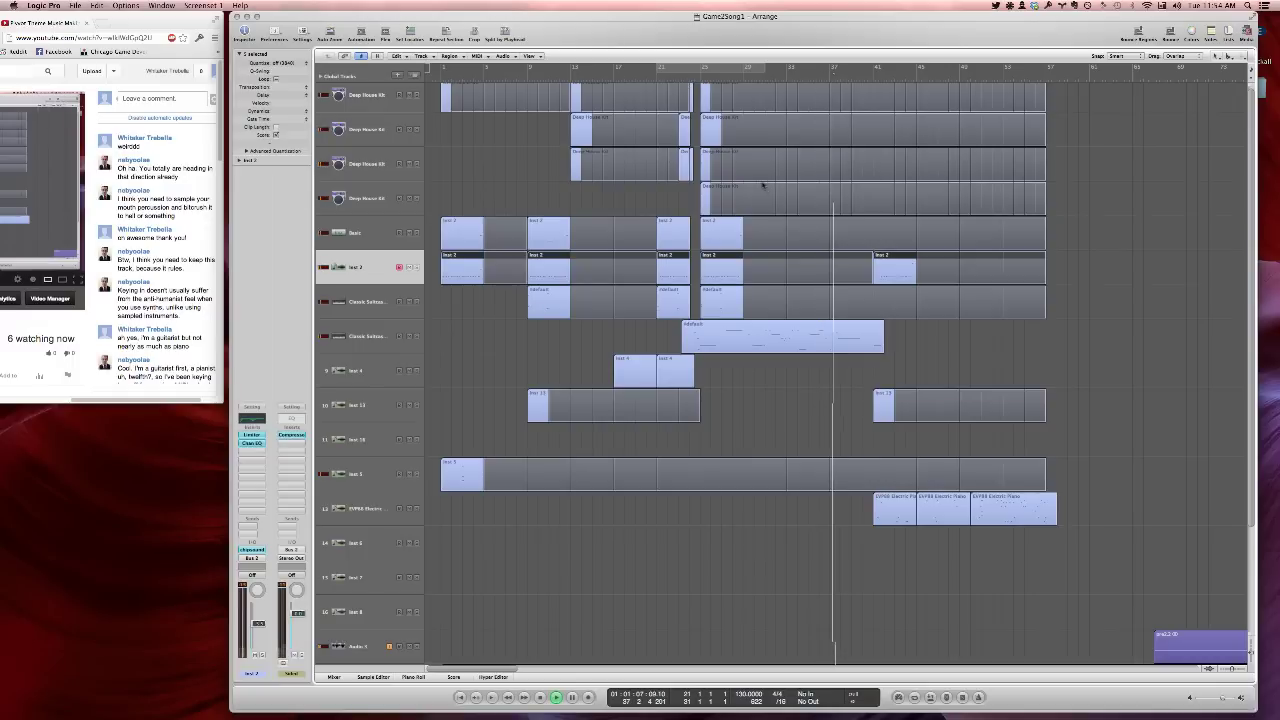
Check the notes of the long Classic Suitcase melody region and set the cycle range from bar 39 to bar 52
{"action": "double_click", "coordinate": [754, 340]}
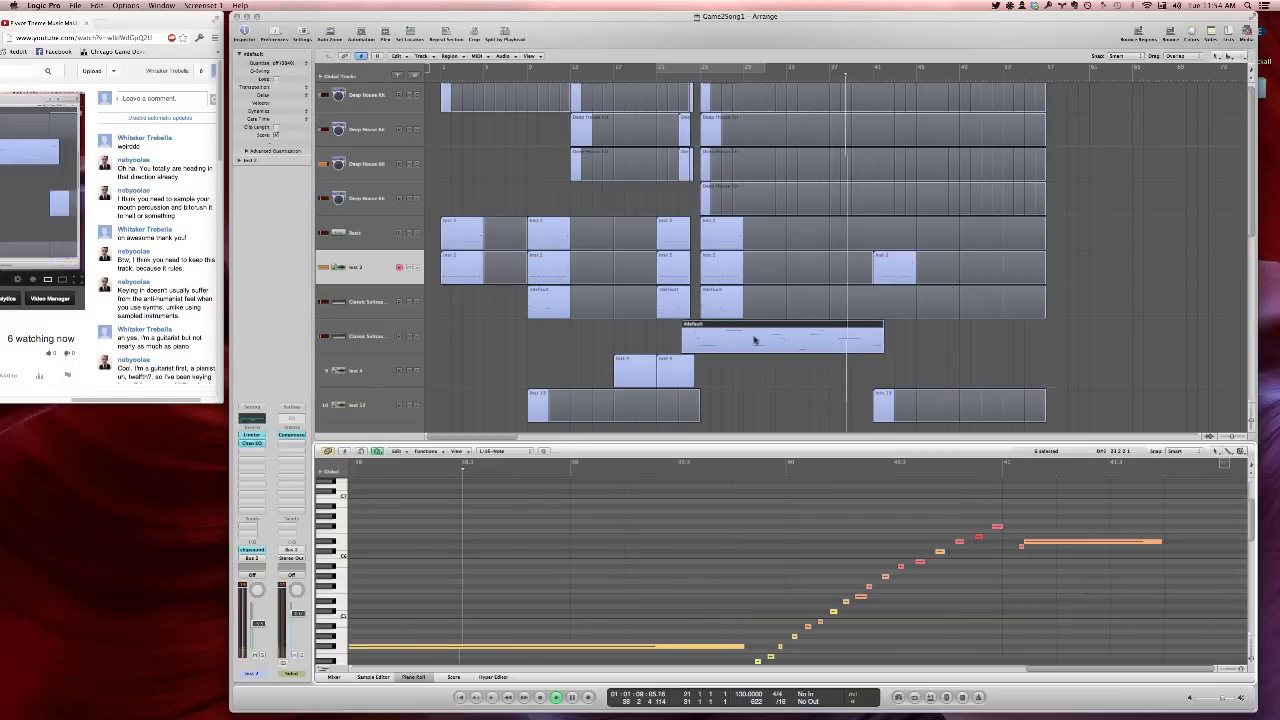
{"action": "scroll", "coordinate": [757, 343], "scroll_direction": "down", "scroll_amount": 2}
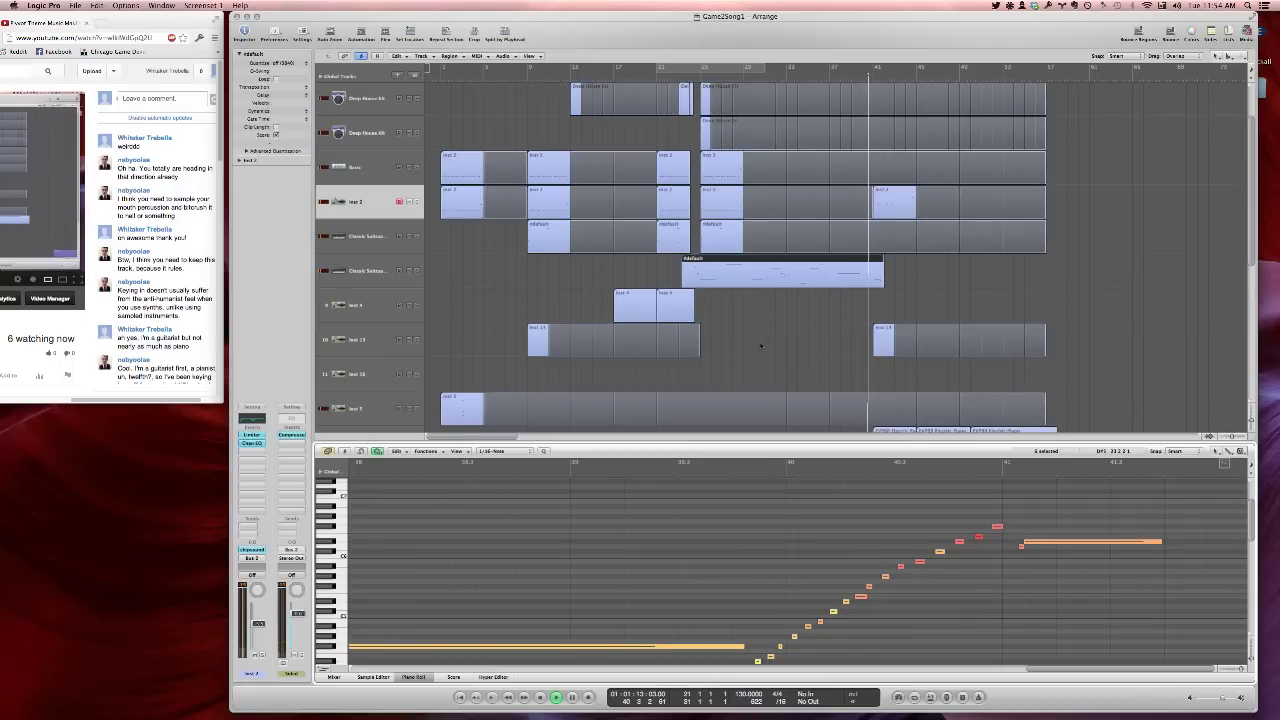
{"action": "key", "text": "space"}
{"action": "key", "text": "p"}
{"action": "left_click_drag", "start_coordinate": [851, 68], "coordinate": [959, 68]}
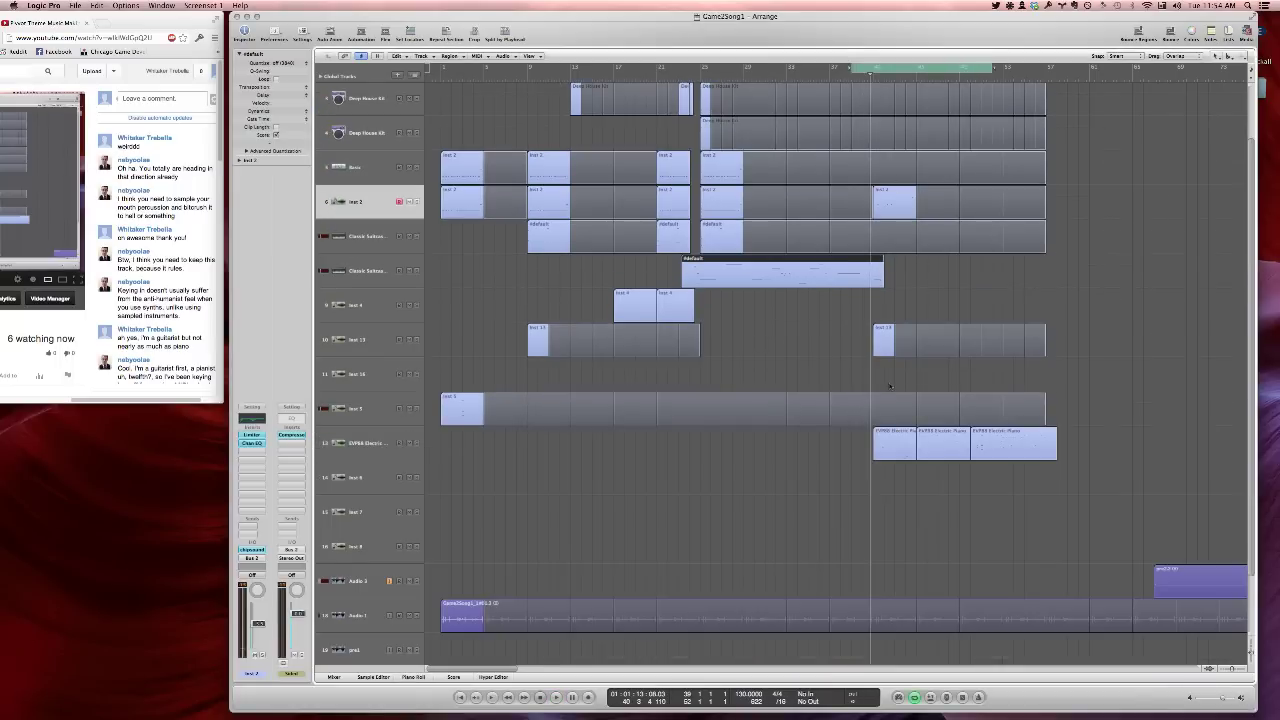
{"action": "key", "text": "space"}
Copy the looped regions of the four Deep House Kit tracks, track 5 and track 7 to start at bar 41
{"action": "left_click_drag", "start_coordinate": [783, 4], "coordinate": [783, 5]}
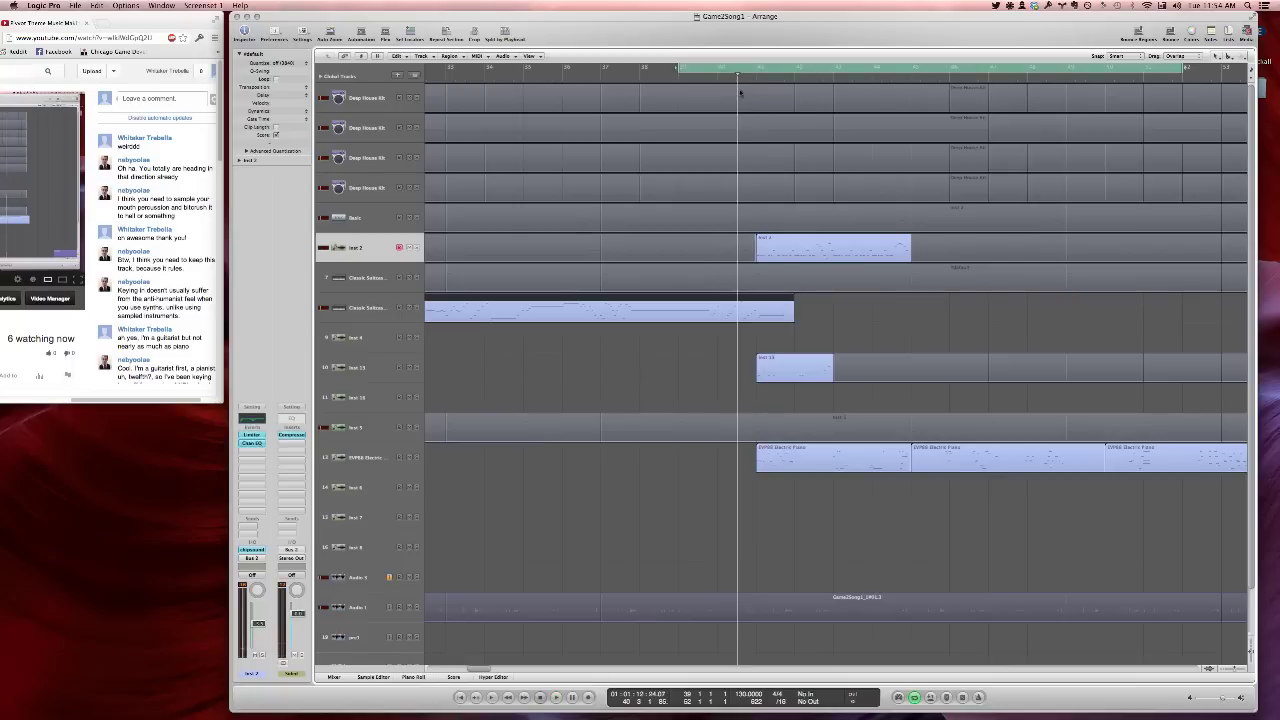
{"action": "left_click", "coordinate": [740, 92]}
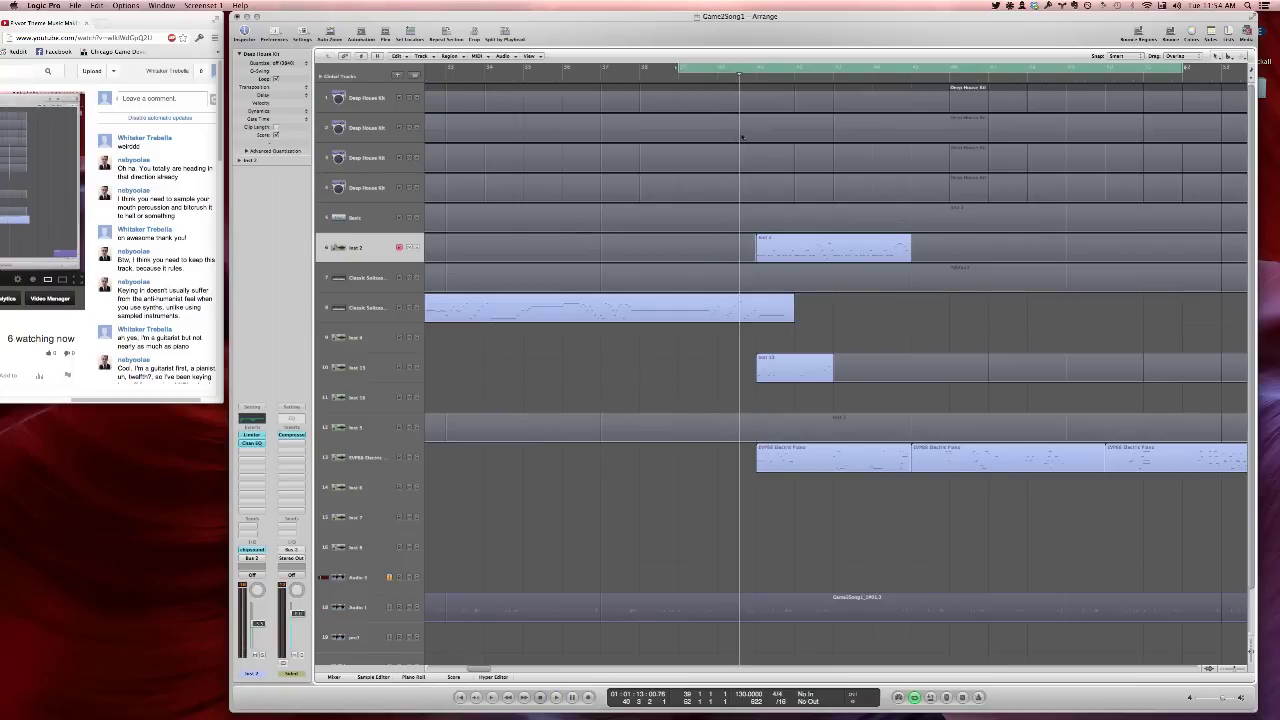
{"action": "key", "text": "z"}
{"action": "left_click_drag", "start_coordinate": [696, 97], "coordinate": [877, 207]}
{"action": "left_click", "coordinate": [720, 307], "text": "shift"}
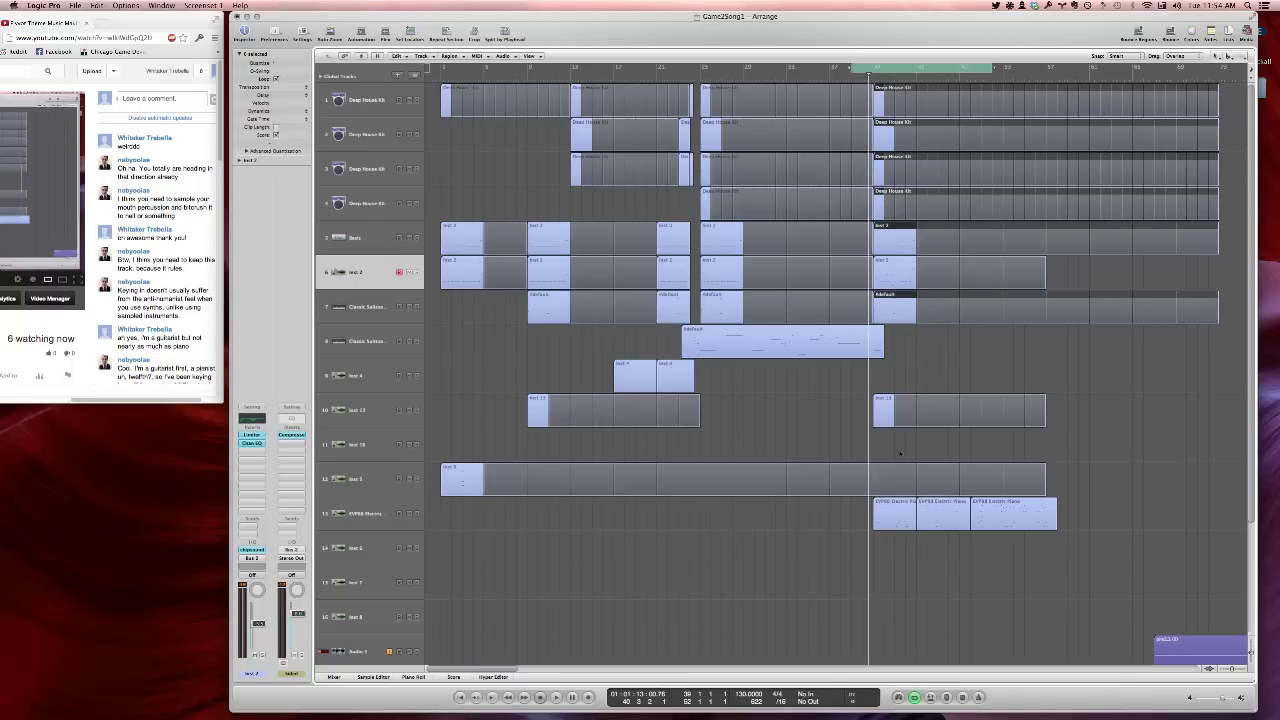
Shorten the loops before bar 41 on the four Deep House Kit tracks and tracks 5 to 7 to end just after bar 40
{"action": "left_click_drag", "start_coordinate": [954, 530], "coordinate": [818, 46]}
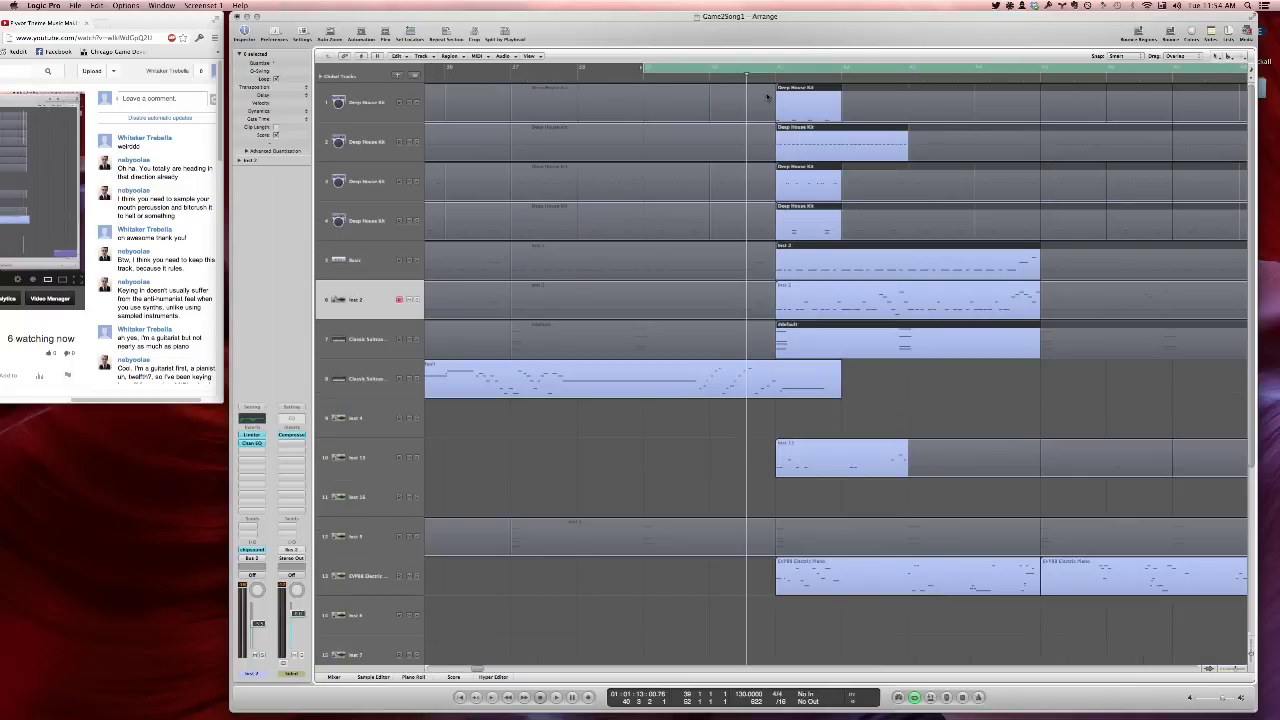
{"action": "left_click", "coordinate": [752, 349]}
{"action": "left_click", "coordinate": [755, 303], "text": "shift"}
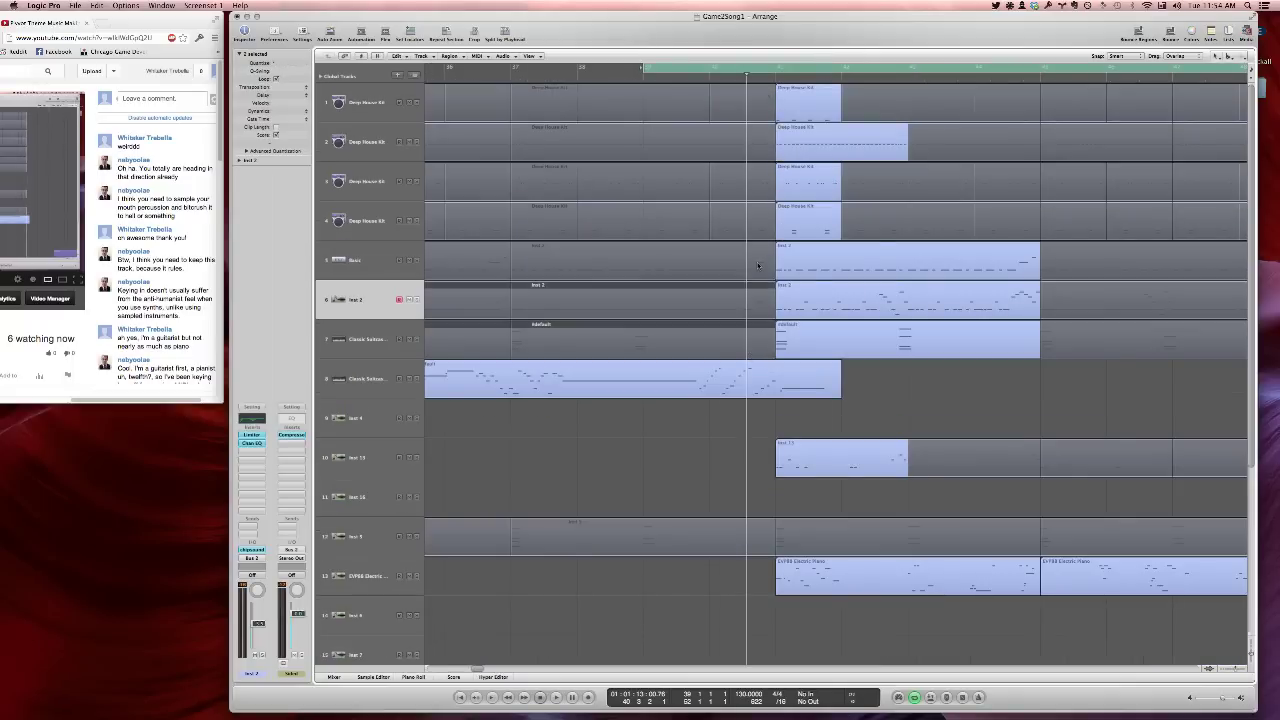
{"action": "left_click", "coordinate": [756, 262], "text": "shift"}
{"action": "left_click", "coordinate": [753, 222], "text": "shift"}
{"action": "left_click", "coordinate": [751, 182], "text": "shift"}
{"action": "left_click", "coordinate": [751, 142], "text": "shift"}
{"action": "left_click_drag", "start_coordinate": [750, 101], "coordinate": [717, 98]}
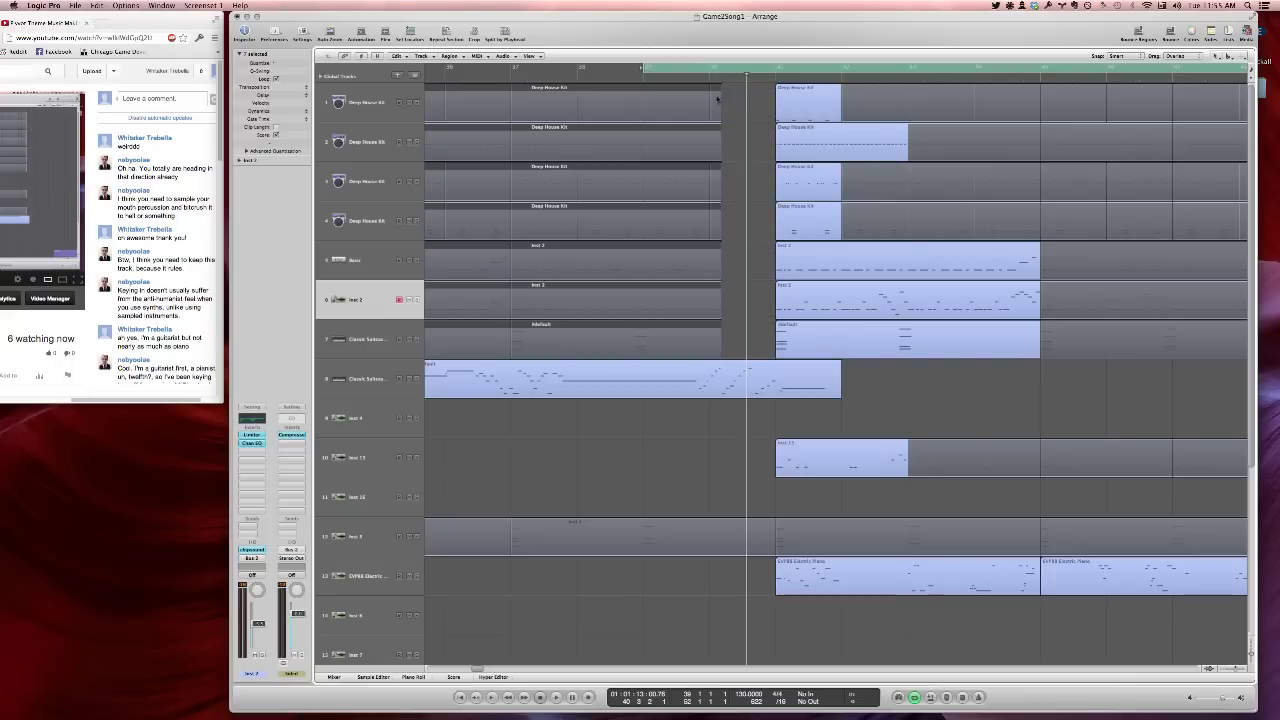
Play the transition into bar 41 and trim the selected loop ends slightly earlier
{"action": "key", "text": "space"}
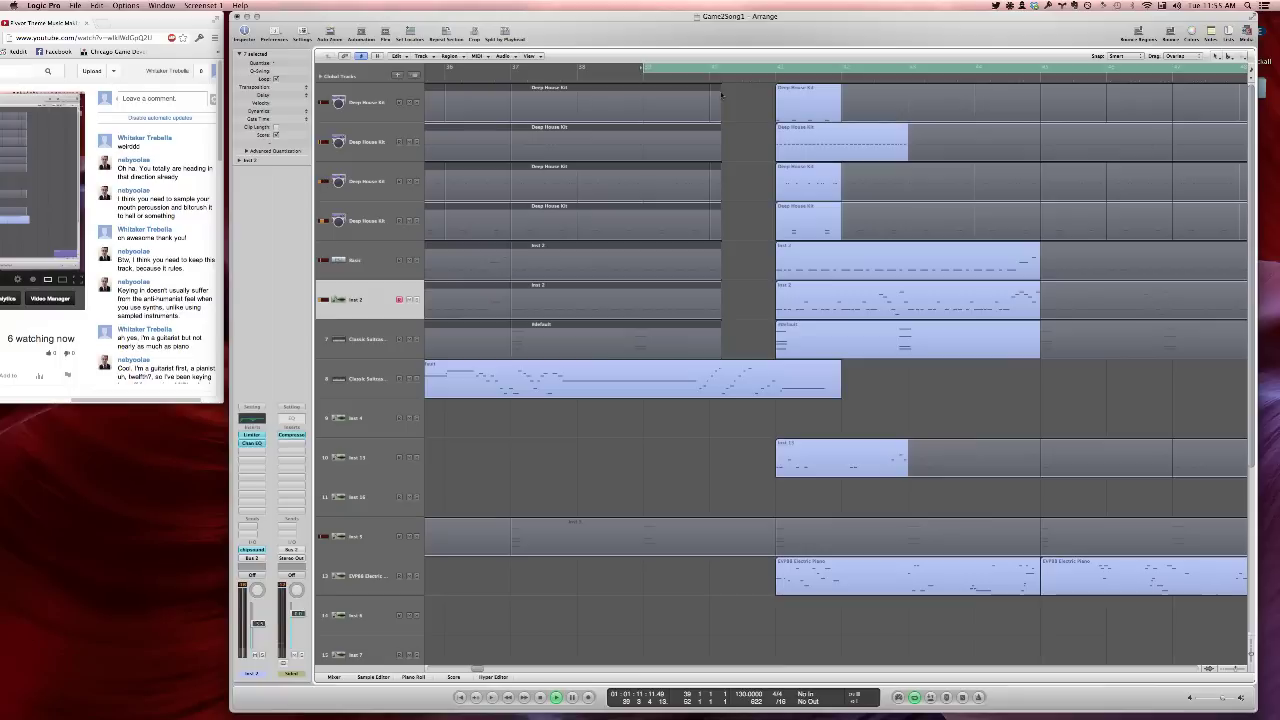
{"action": "left_click_drag", "start_coordinate": [717, 95], "coordinate": [718, 97]}
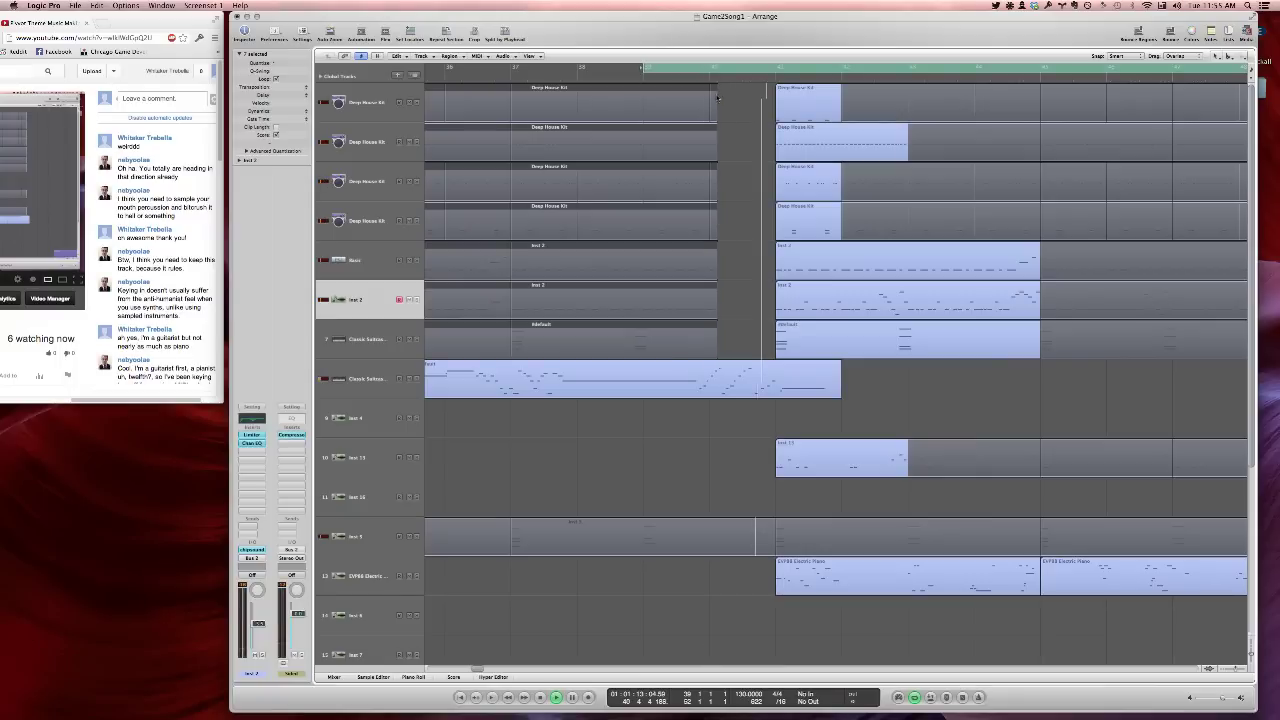
{"action": "left_click", "coordinate": [509, 475], "text": "ctrl+alt"}
{"action": "key", "text": "space"}
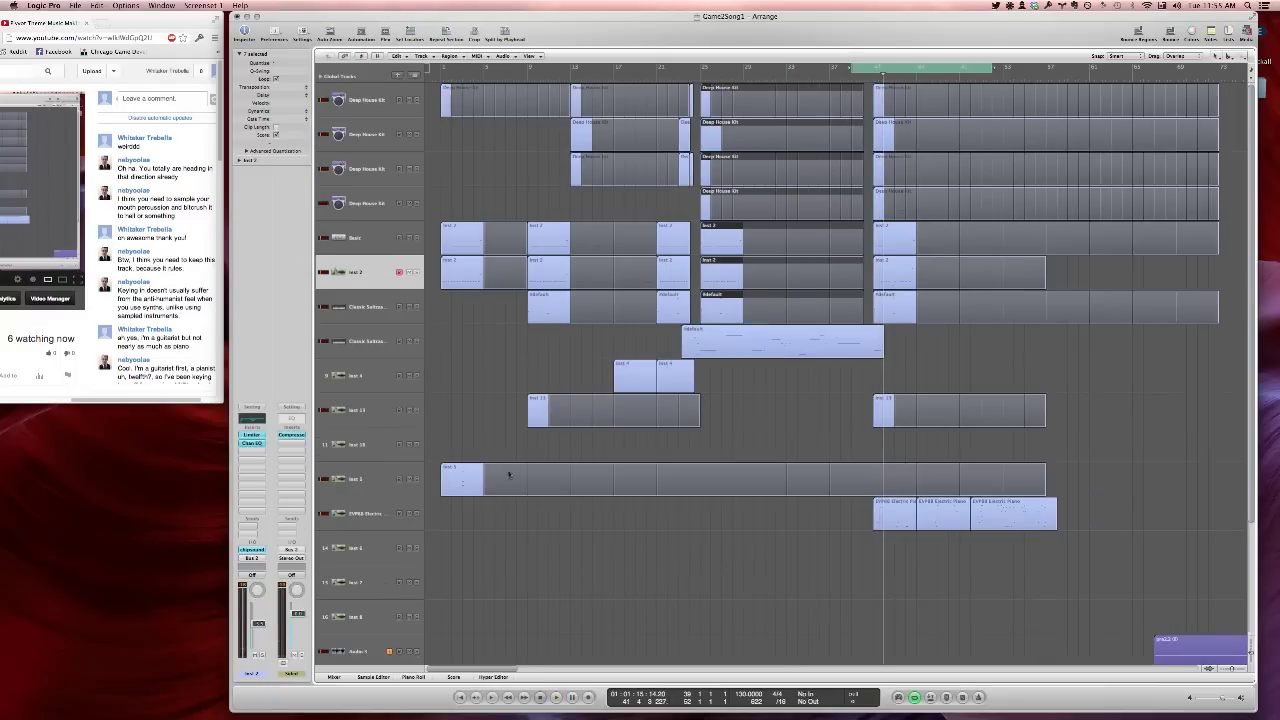
Copy the looped Audio 1 region to bar 41, end the original's loops just after bar 40, and play the transition
{"action": "scroll", "coordinate": [797, 510], "scroll_direction": "down", "scroll_amount": 4}
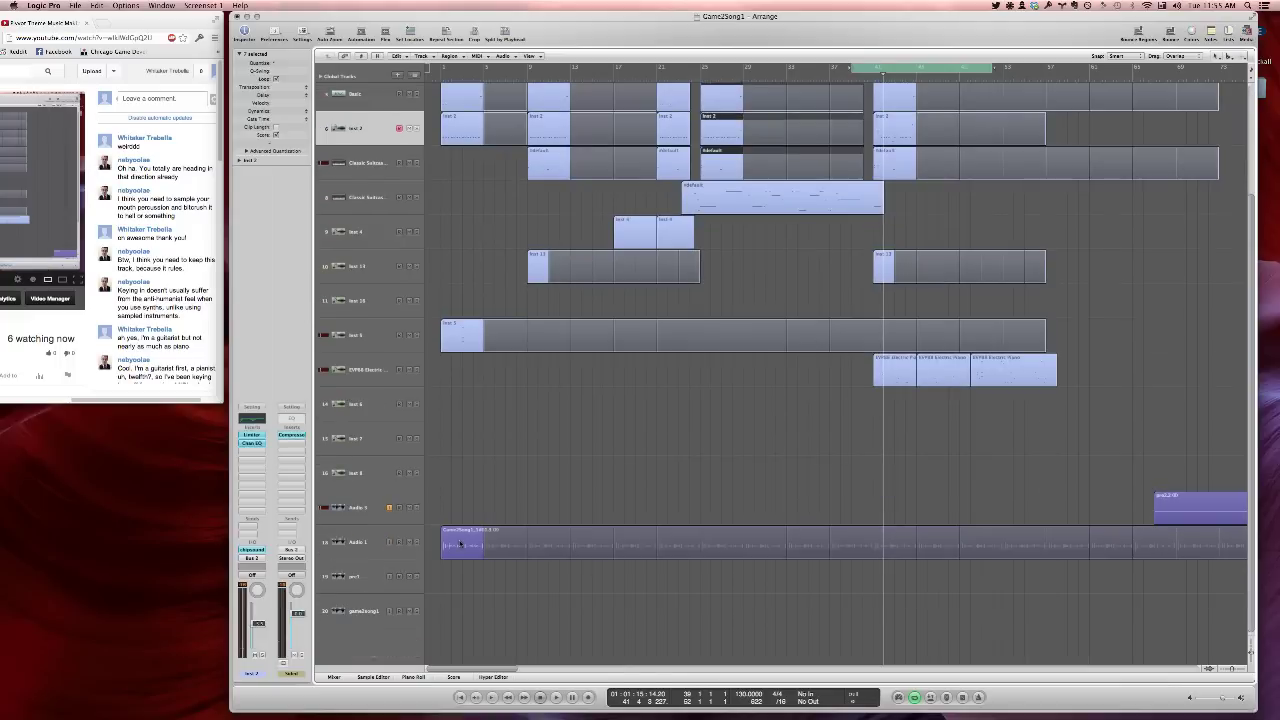
{"action": "mouse_move", "coordinate": [460, 545]}
{"action": "left_mouse_down"}
{"action": "mouse_move", "coordinate": [884, 546]}
{"action": "mouse_move", "coordinate": [867, 538]}
{"action": "mouse_move", "coordinate": [919, 575]}
{"action": "left_mouse_up"}
{"action": "key", "text": "space"}
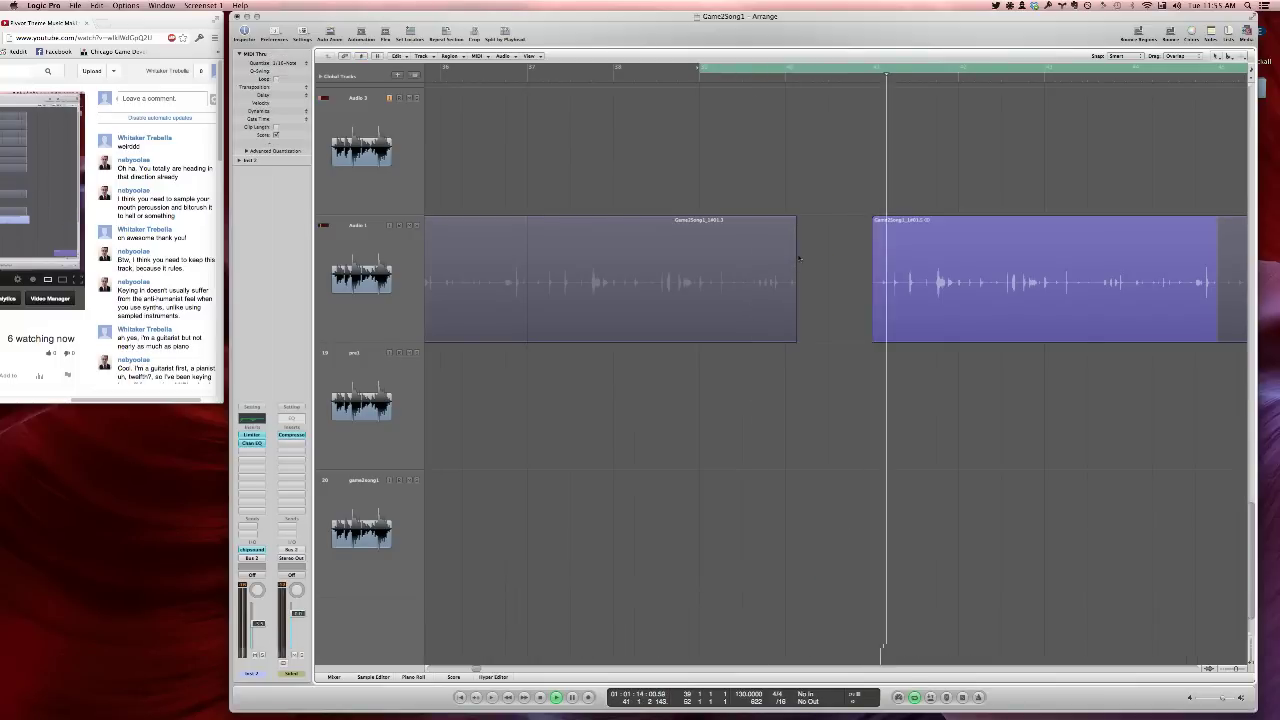
{"action": "key", "text": "z"}
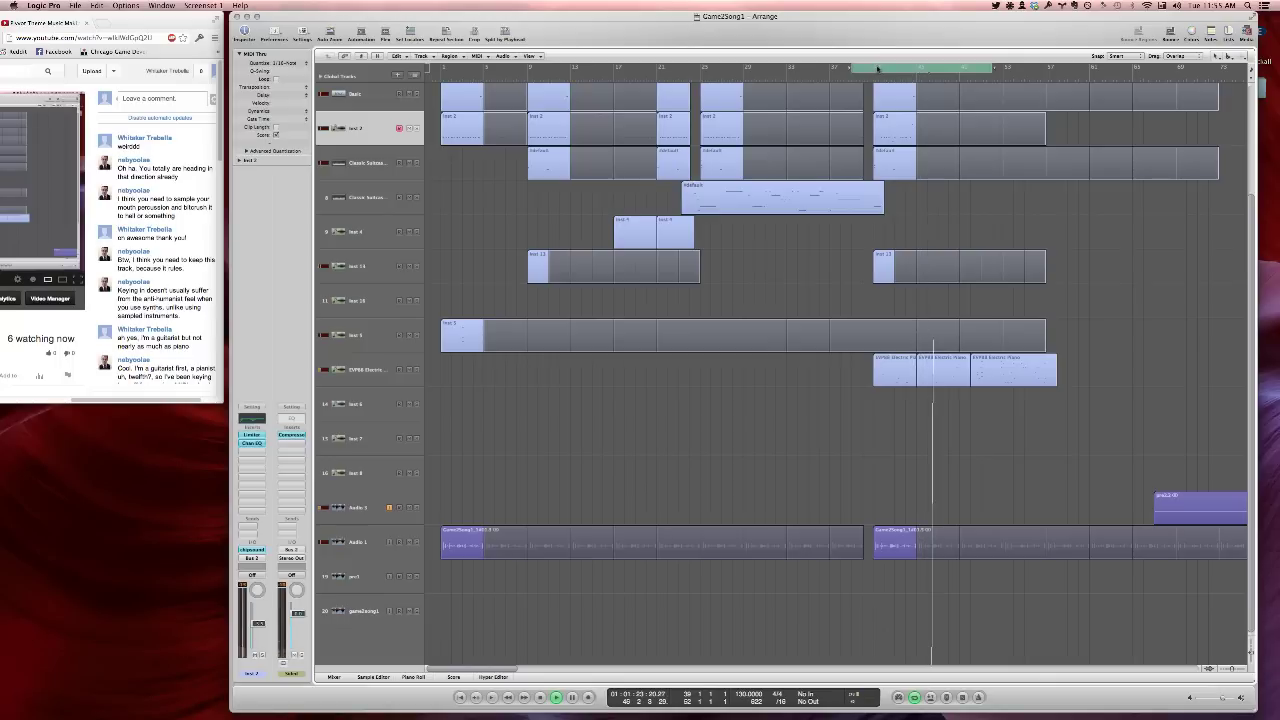
Set the cycle range from bar 25 to bar 53 and audition it, switch cycling off and play from the beginning
{"action": "left_click_drag", "start_coordinate": [705, 70], "coordinate": [1003, 72]}
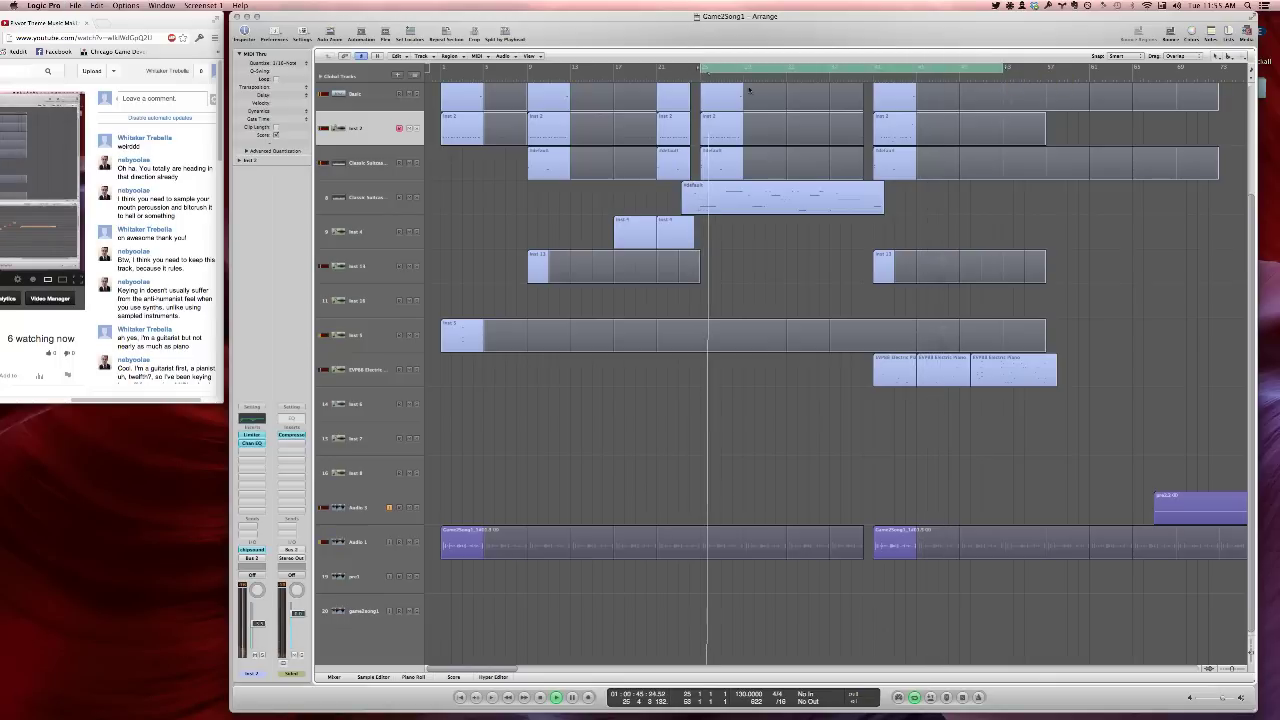
{"action": "key", "text": "XF86AudioRaiseVolume"}
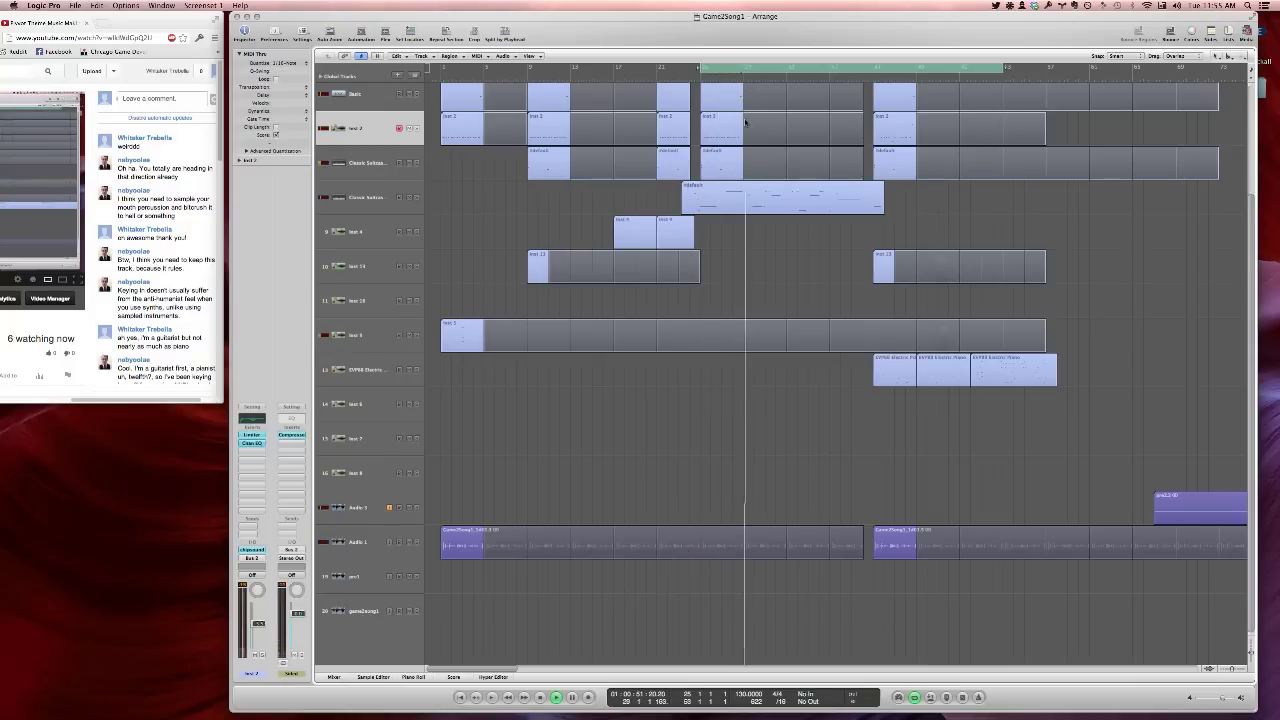
{"action": "key", "text": "space"}
{"action": "key", "text": "c"}
{"action": "key", "text": "space"}
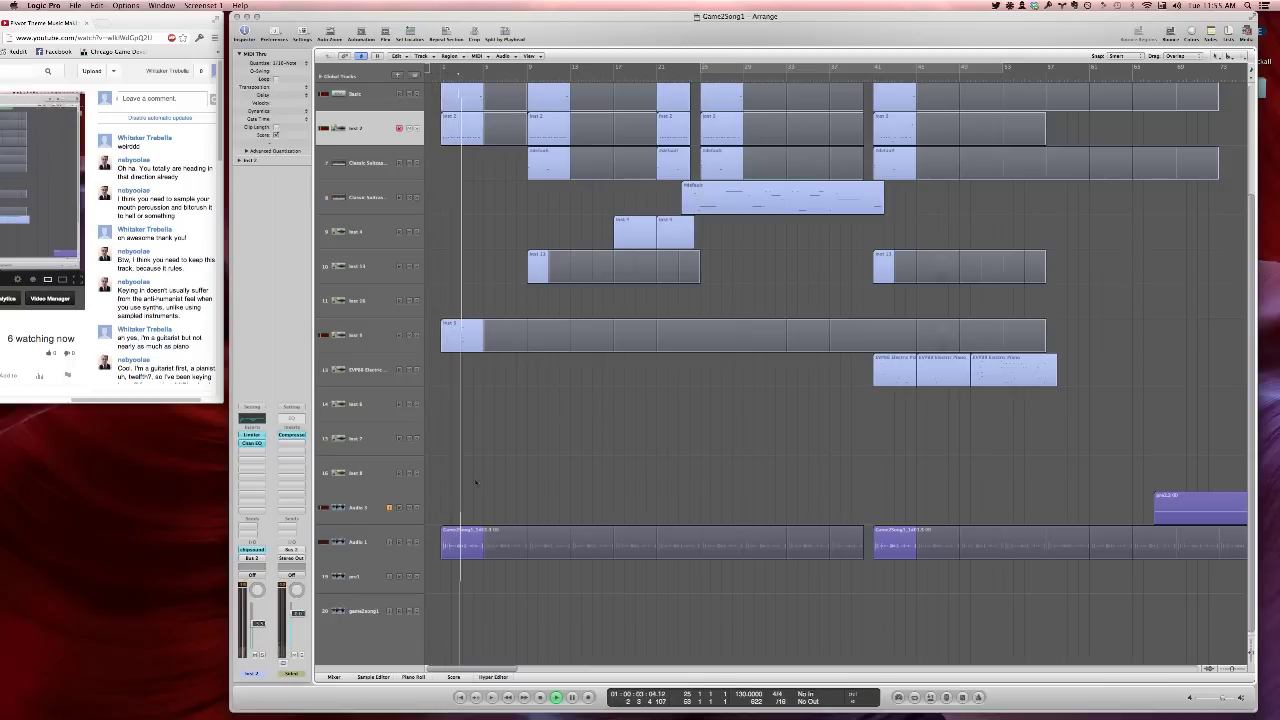
Adjust the Bitcrusher downsampling on the Audio 1 track slightly during playback and close the plug-in
{"action": "left_click", "coordinate": [370, 541]}
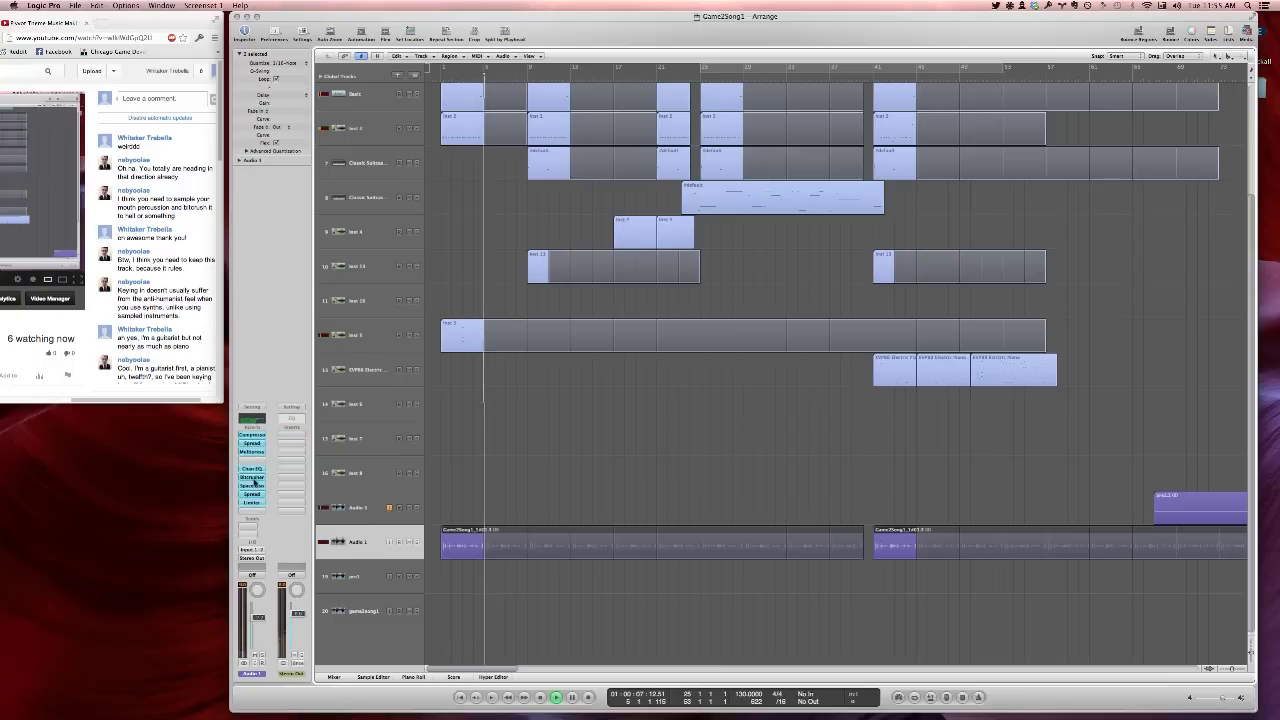
{"action": "left_click", "coordinate": [252, 478]}
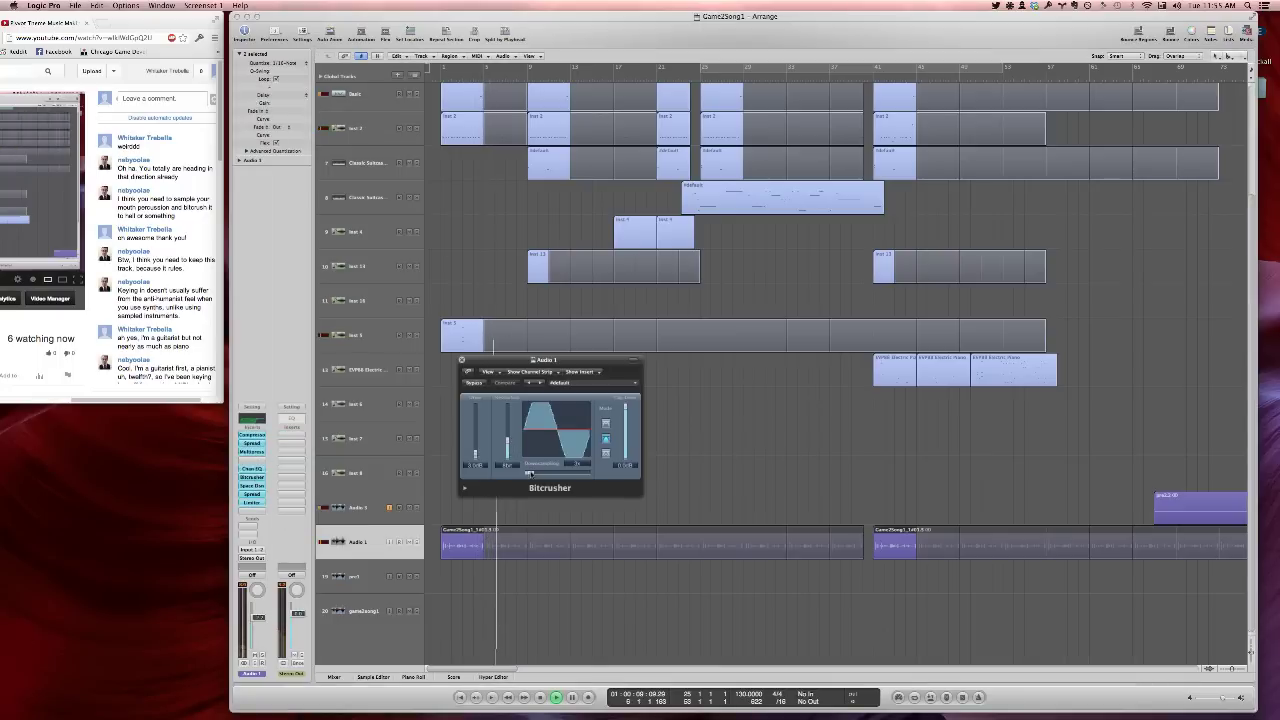
{"action": "left_click_drag", "start_coordinate": [531, 474], "coordinate": [532, 474]}
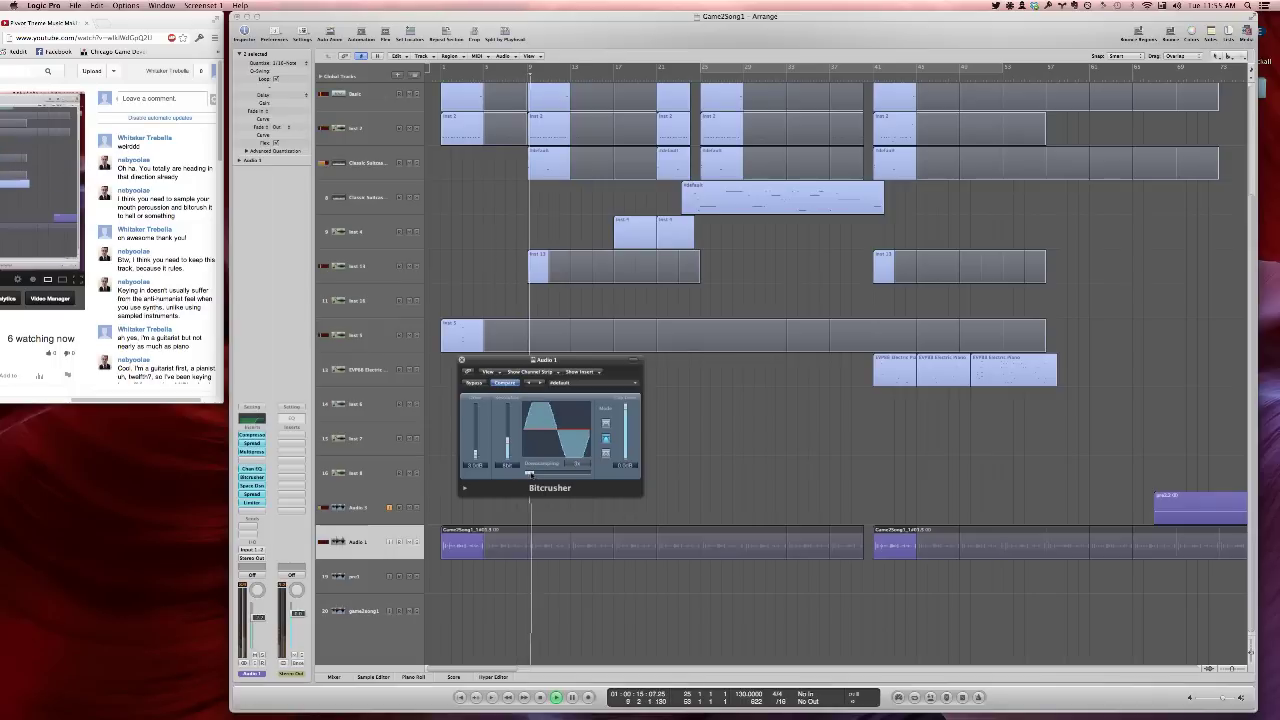
{"action": "key", "text": "super+w"}
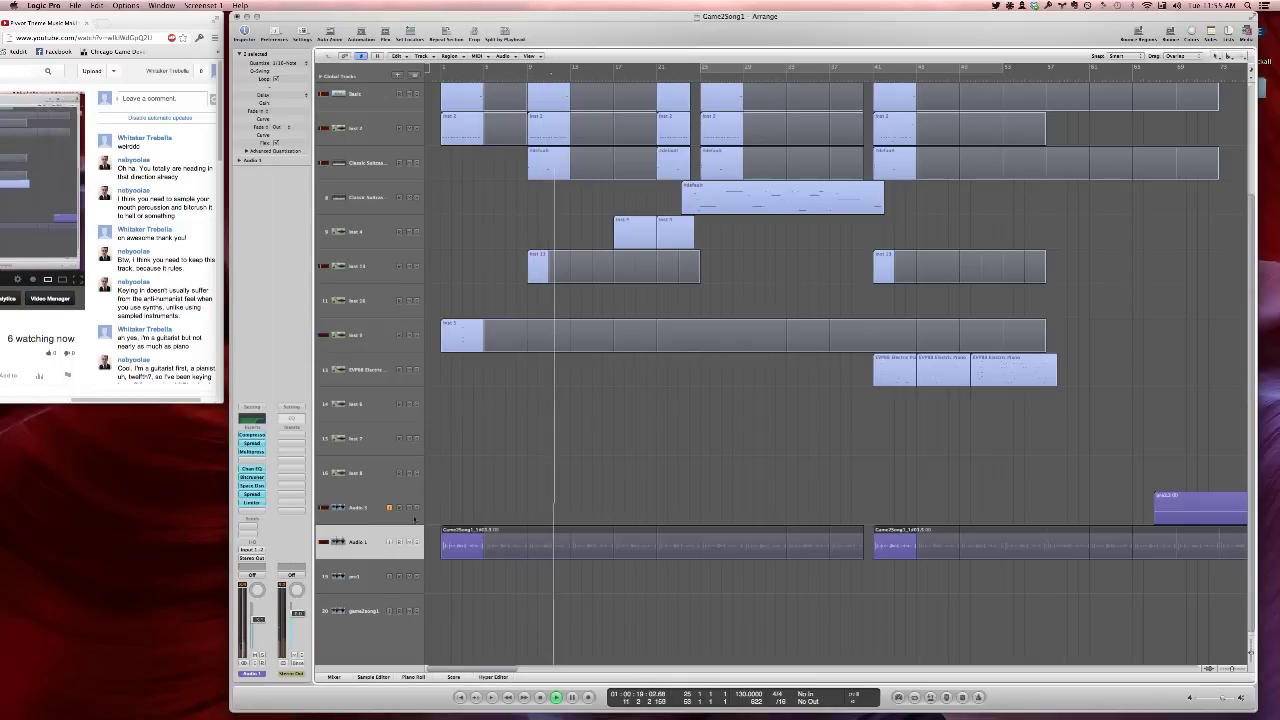
{"action": "left_click", "coordinate": [512, 407]}
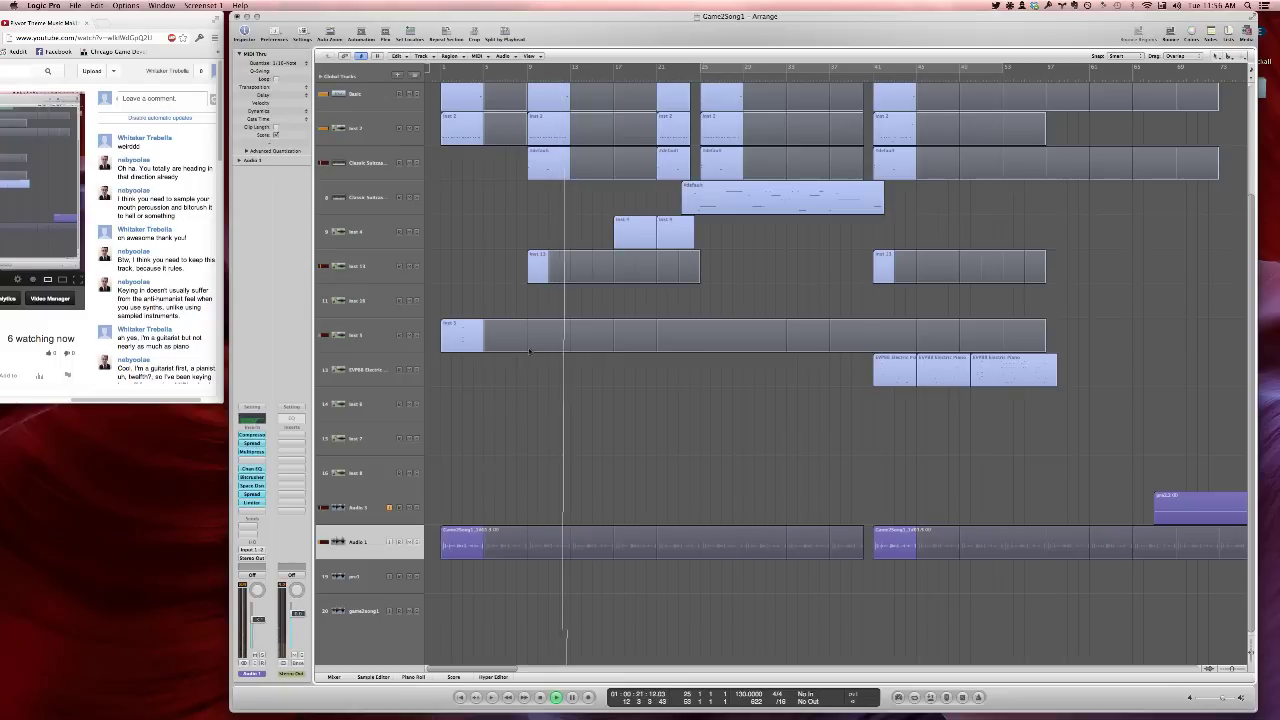
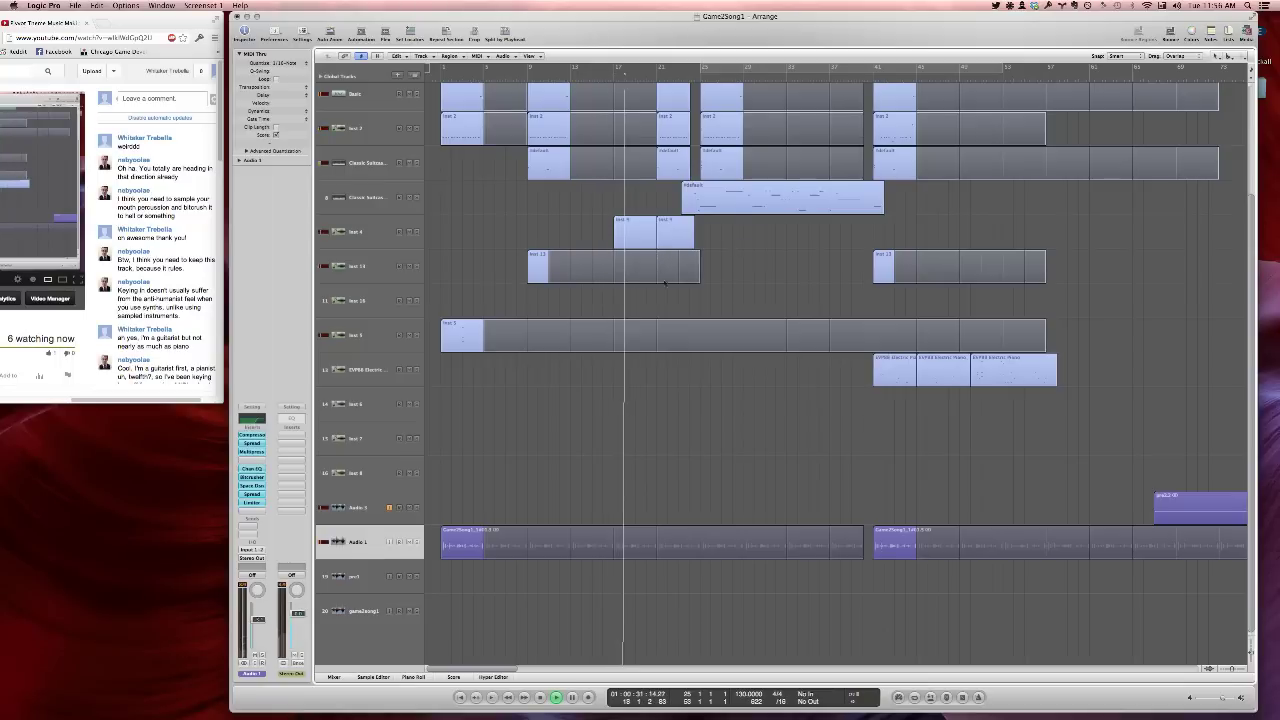
Listen to the arrangement from bar 18 to bar 27 while reviewing the regions across all tracks
{"action": "scroll", "coordinate": [770, 280], "scroll_direction": "up", "scroll_amount": 3}
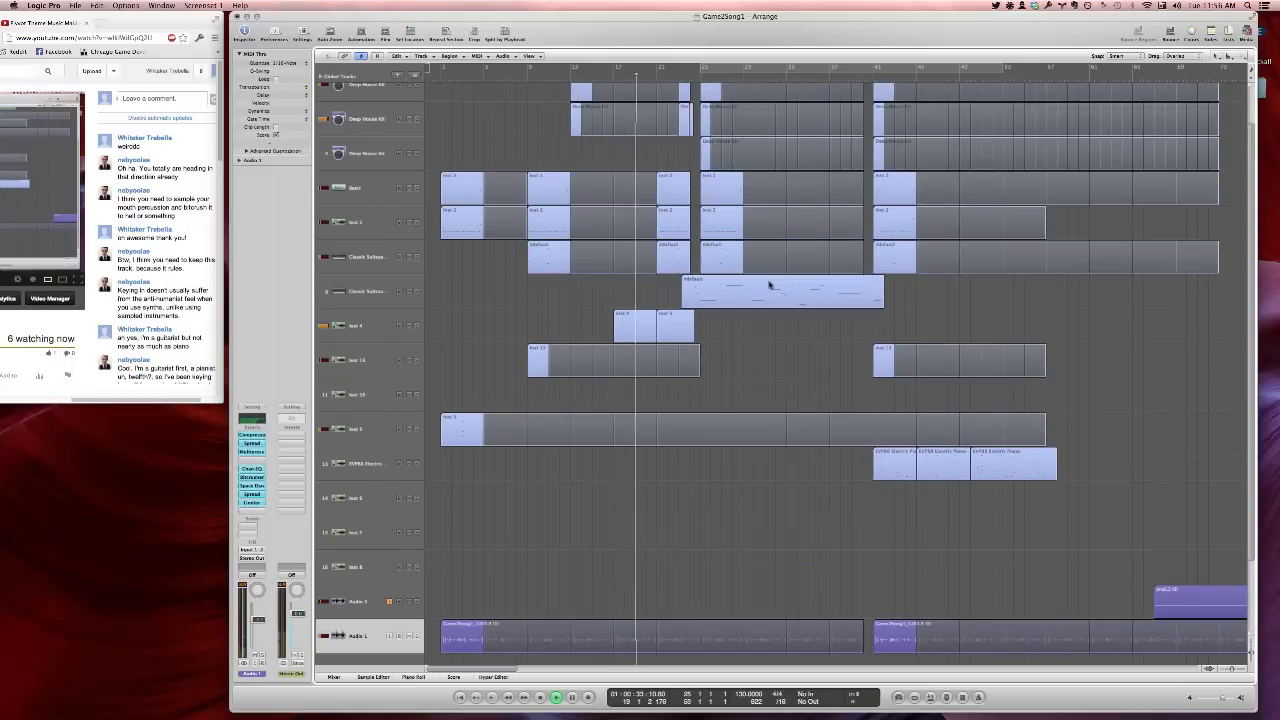
{"action": "scroll", "coordinate": [757, 303], "scroll_direction": "up", "scroll_amount": 2}
{"action": "scroll", "coordinate": [757, 303], "scroll_direction": "down", "scroll_amount": 4}
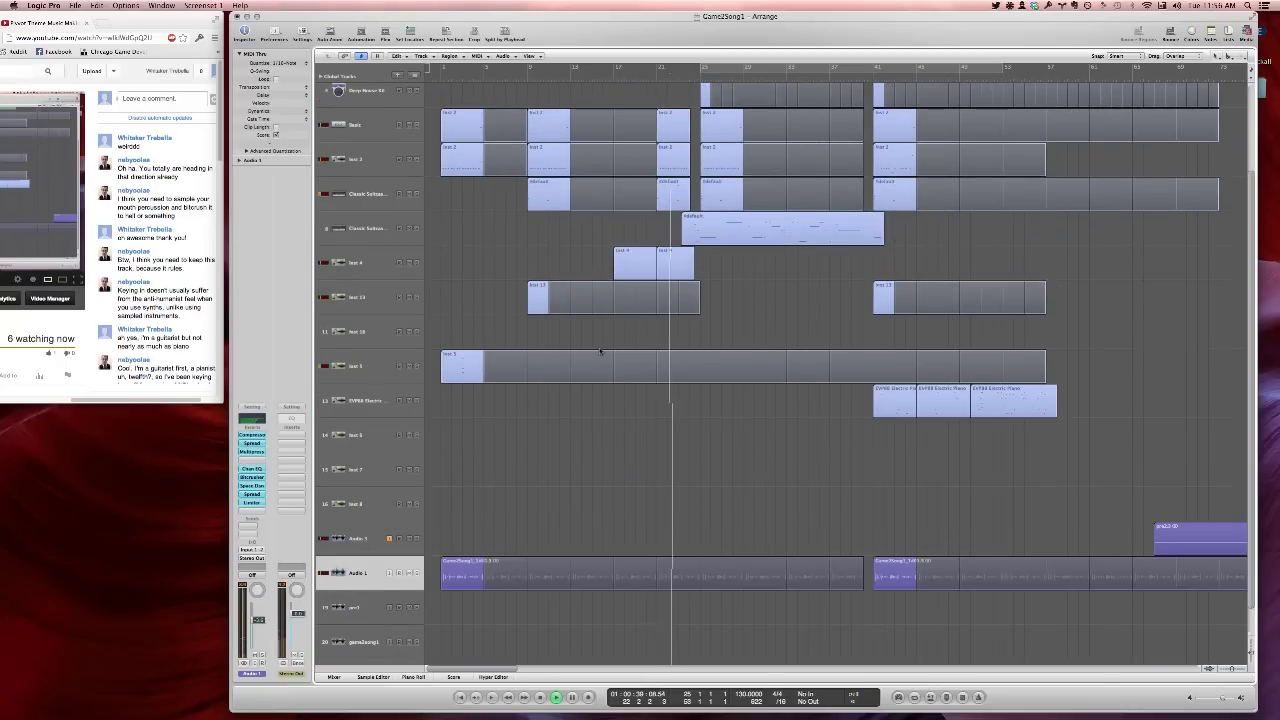
{"action": "scroll", "coordinate": [600, 359], "scroll_direction": "up", "scroll_amount": 1}
{"action": "scroll", "coordinate": [600, 360], "scroll_direction": "up", "scroll_amount": 2}
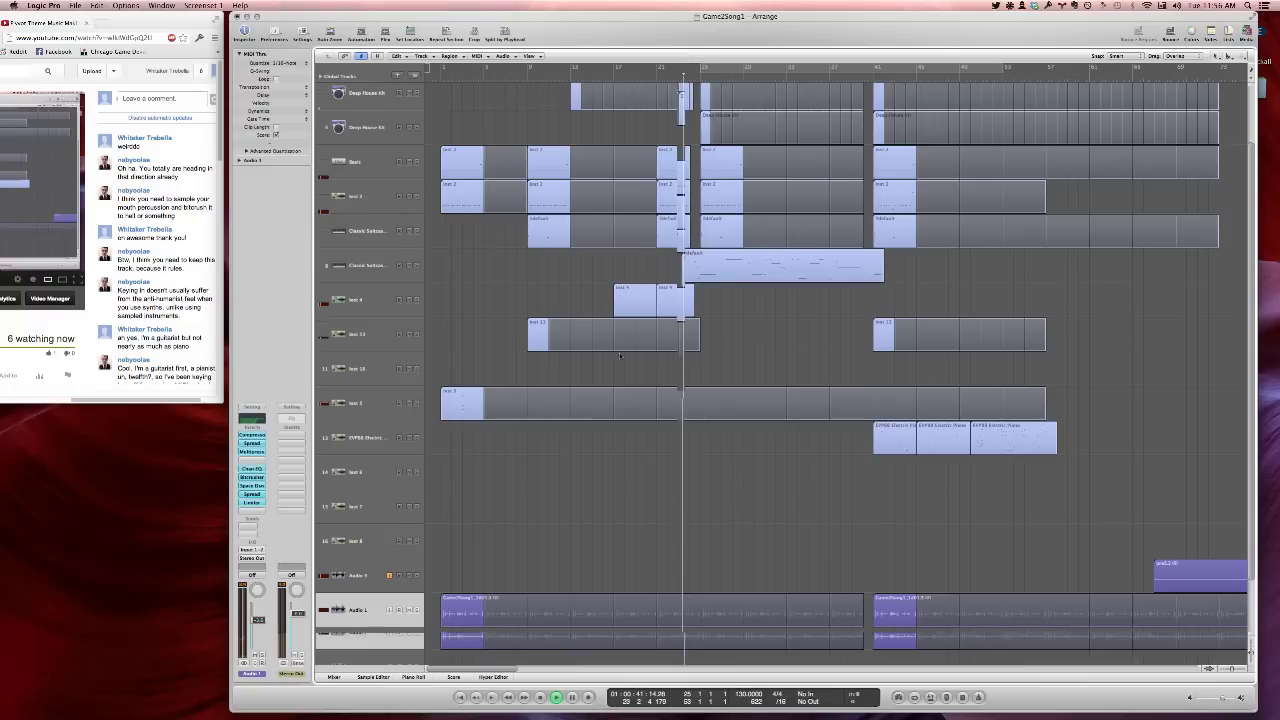
{"action": "key", "text": "super+z"}
{"action": "scroll", "coordinate": [620, 356], "scroll_direction": "up", "scroll_amount": 1}
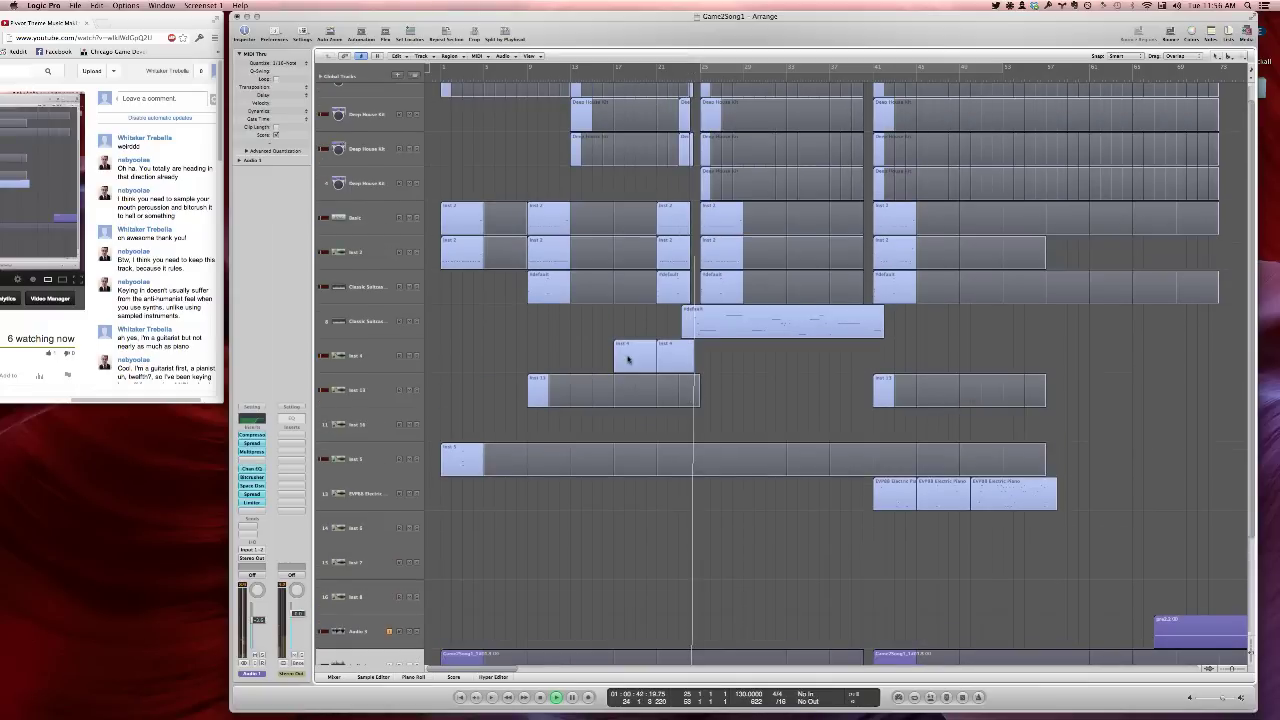
{"action": "scroll", "coordinate": [628, 358], "scroll_direction": "down", "scroll_amount": 3}
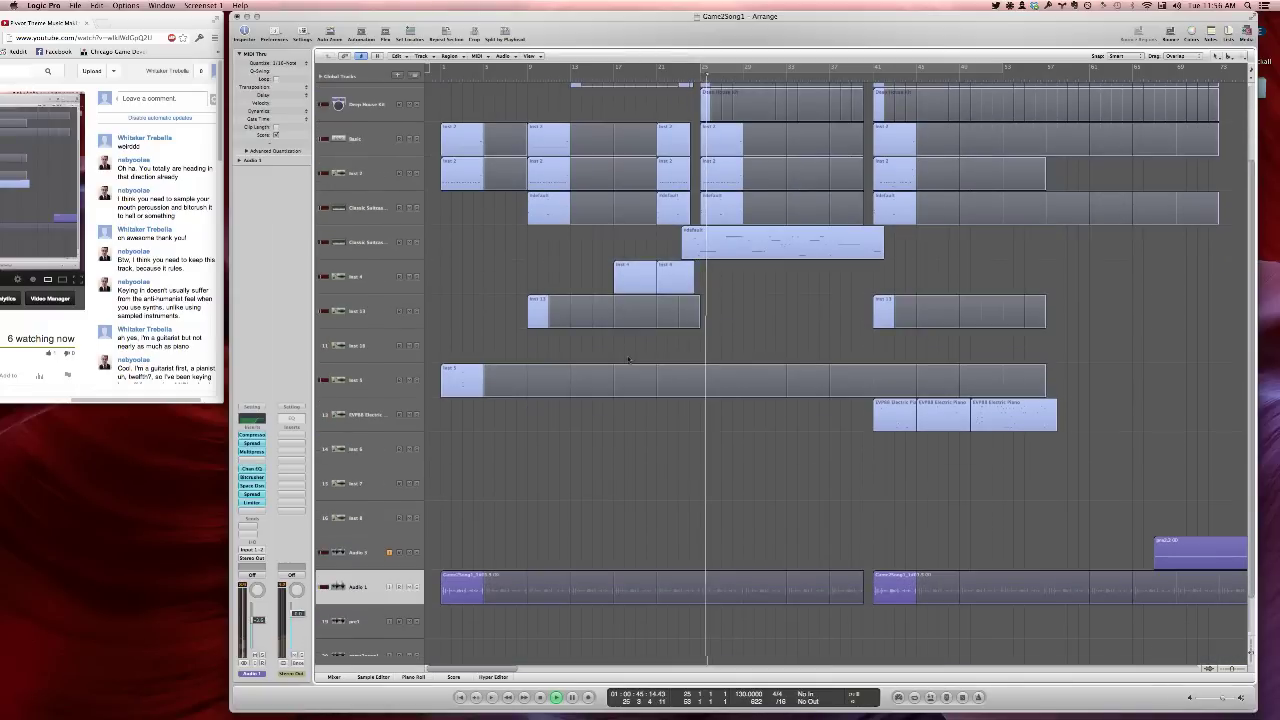
{"action": "scroll", "coordinate": [628, 358], "scroll_direction": "up", "scroll_amount": 1}
{"action": "scroll", "coordinate": [628, 450], "scroll_direction": "down", "scroll_amount": 3}
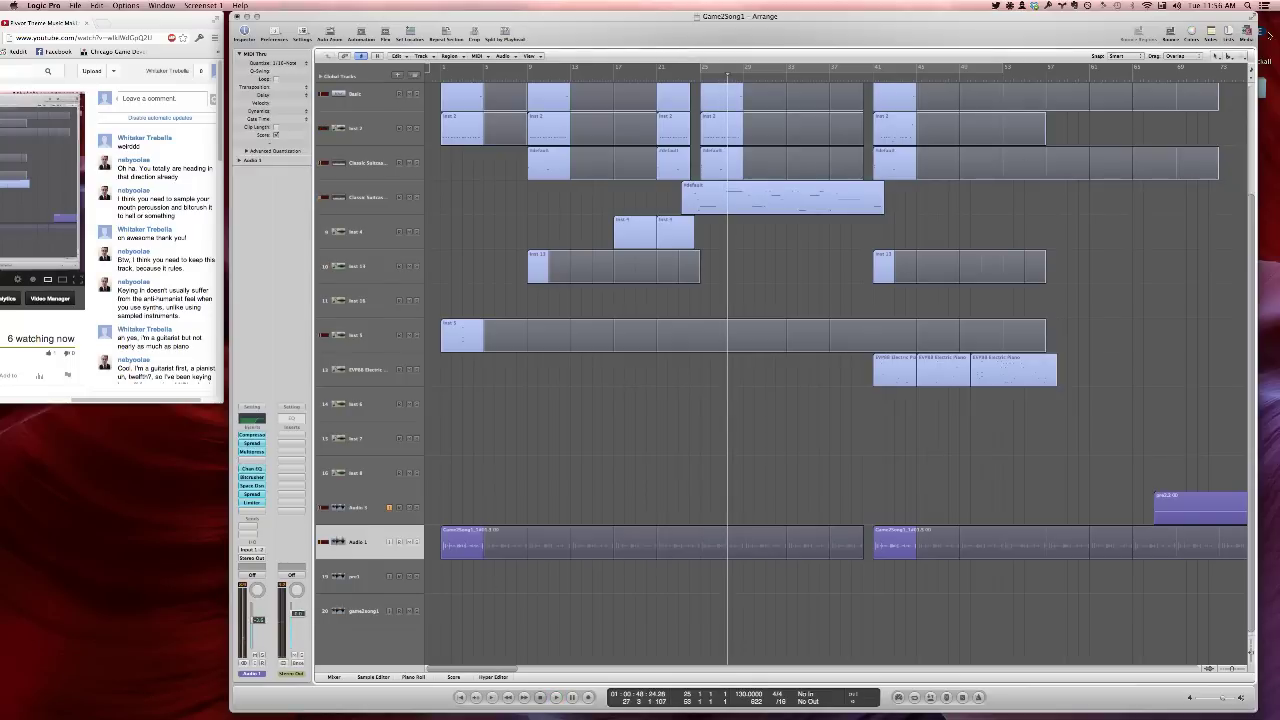
Add snareReverse.aif from the Pivot Theme project's Audio Files folder to the audio bin
{"action": "left_click", "coordinate": [1247, 33]}
{"action": "left_click", "coordinate": [1116, 66]}
{"action": "left_click", "coordinate": [1120, 79]}
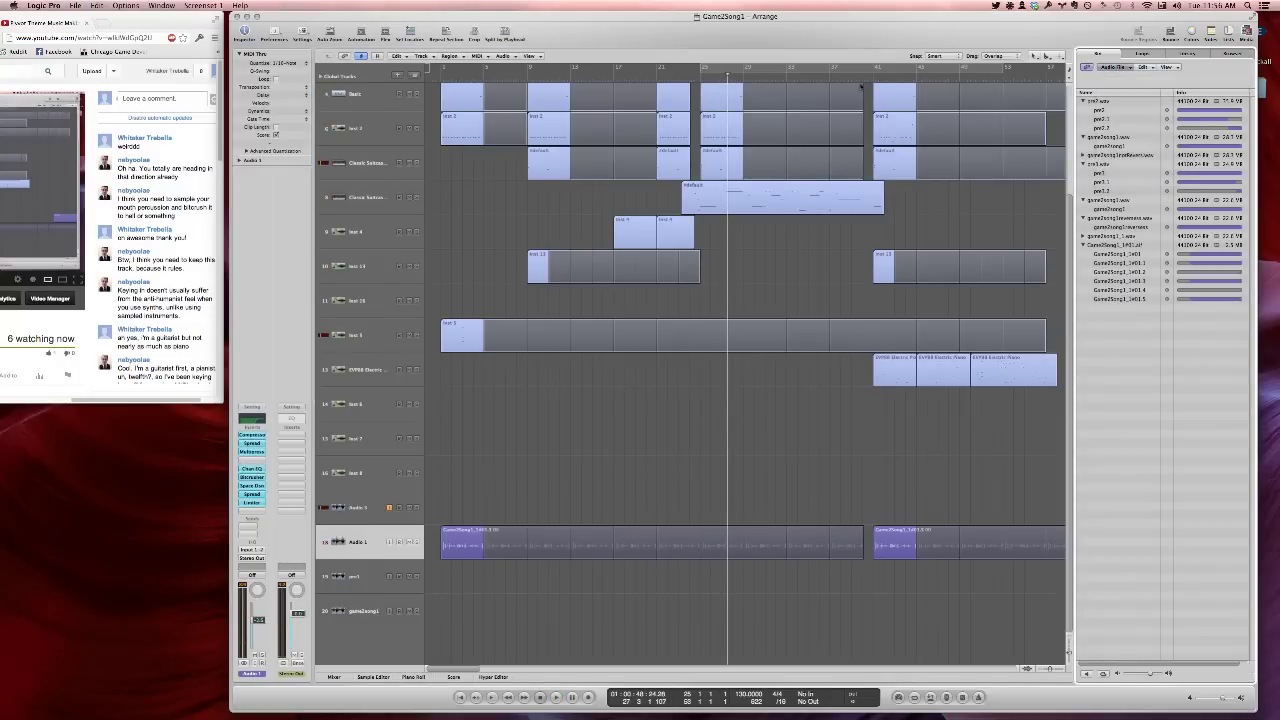
{"action": "left_click", "coordinate": [427, 110]}
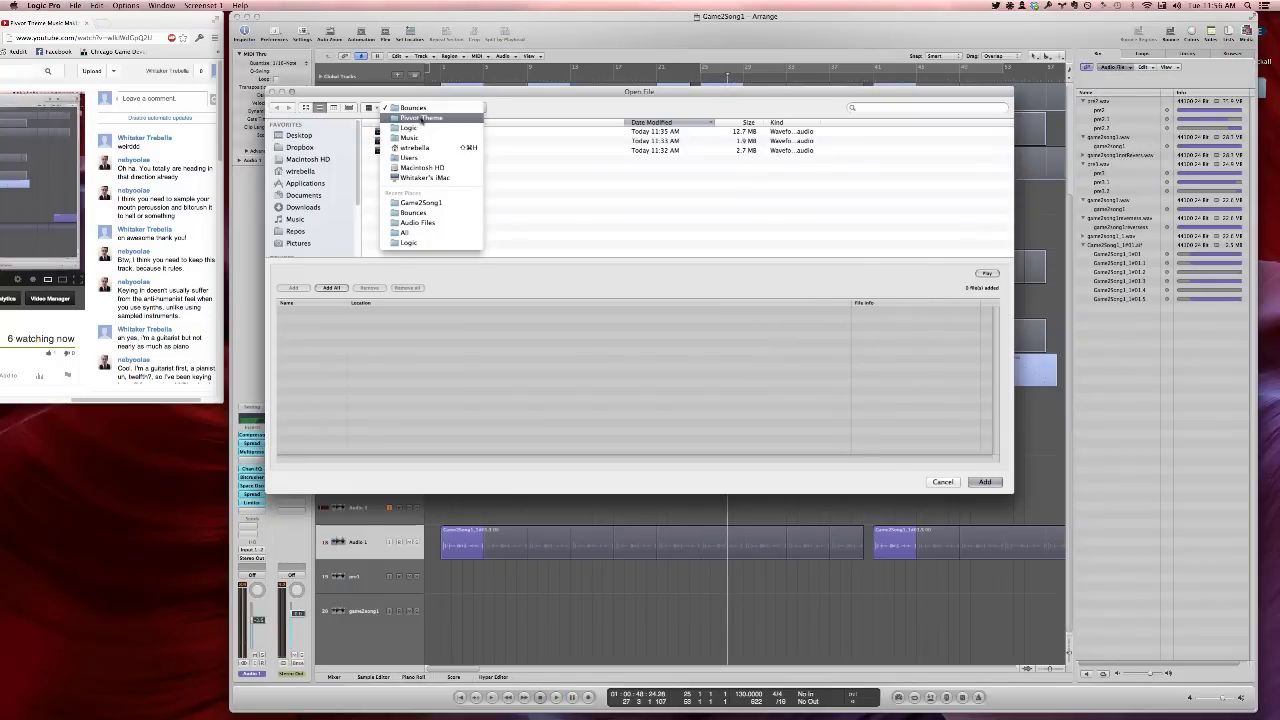
{"action": "left_click", "coordinate": [421, 117]}
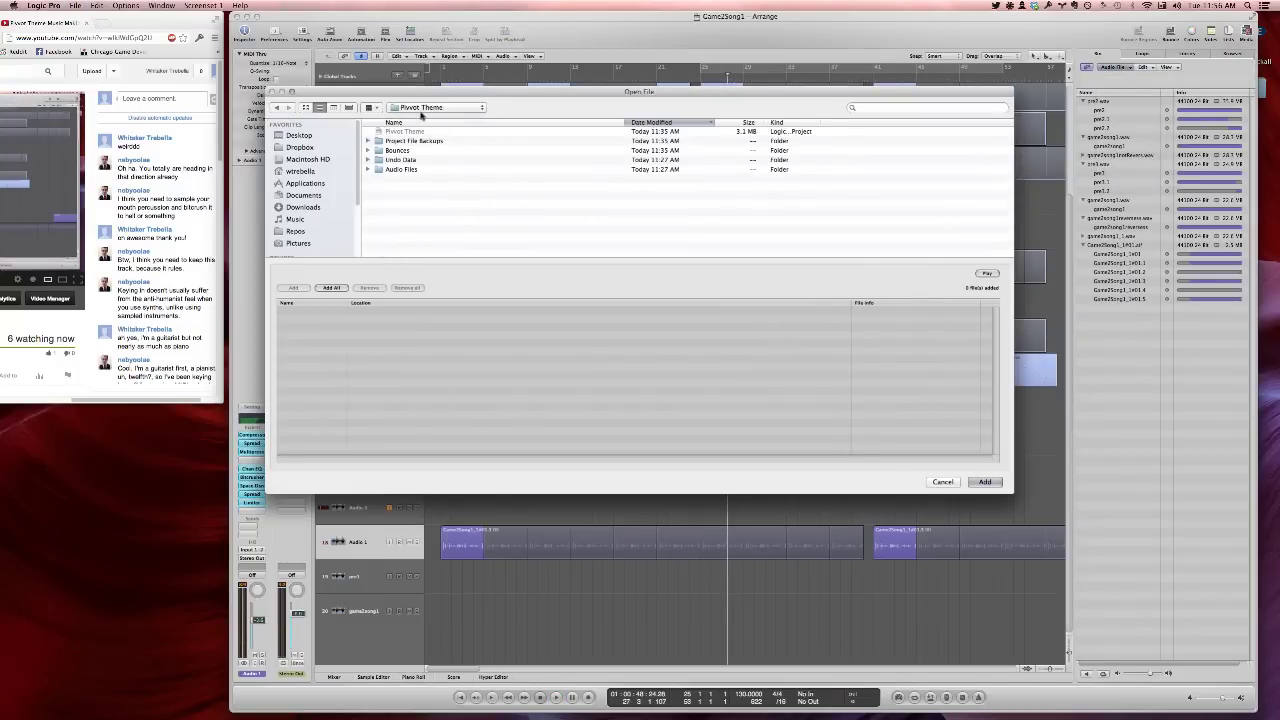
{"action": "double_click", "coordinate": [401, 170]}
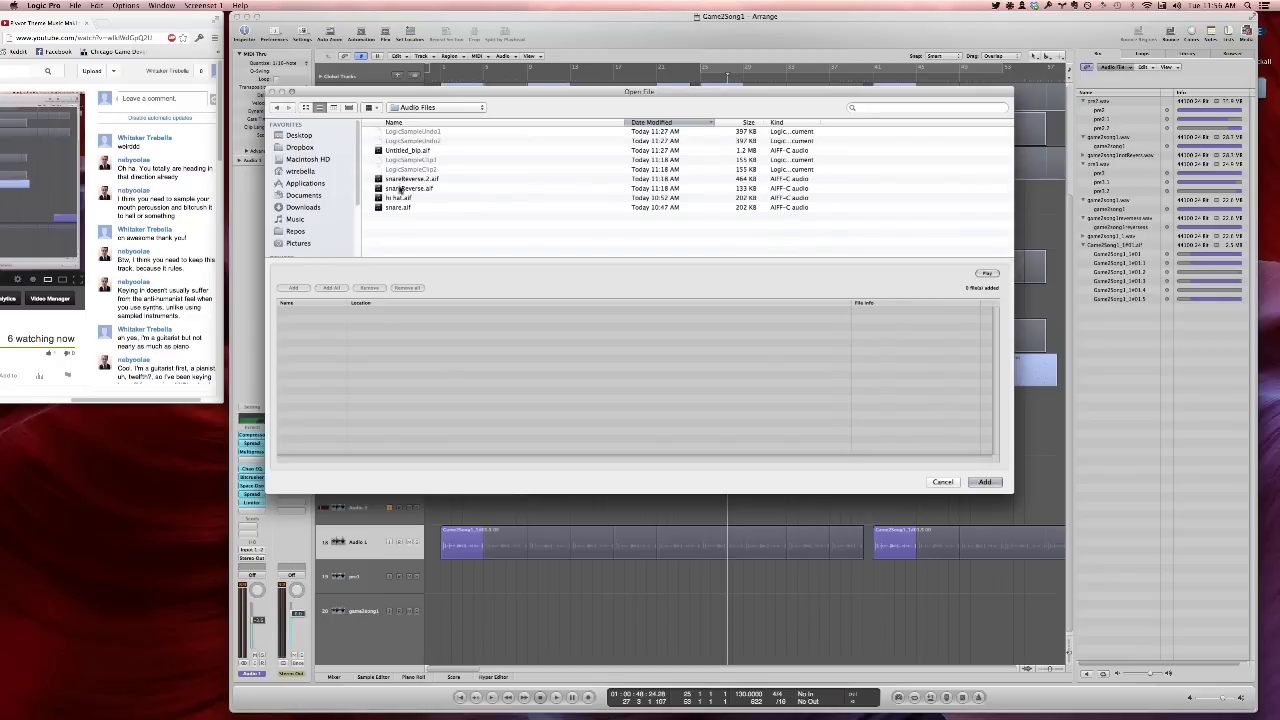
{"action": "double_click", "coordinate": [400, 189]}
{"action": "left_click", "coordinate": [993, 485]}
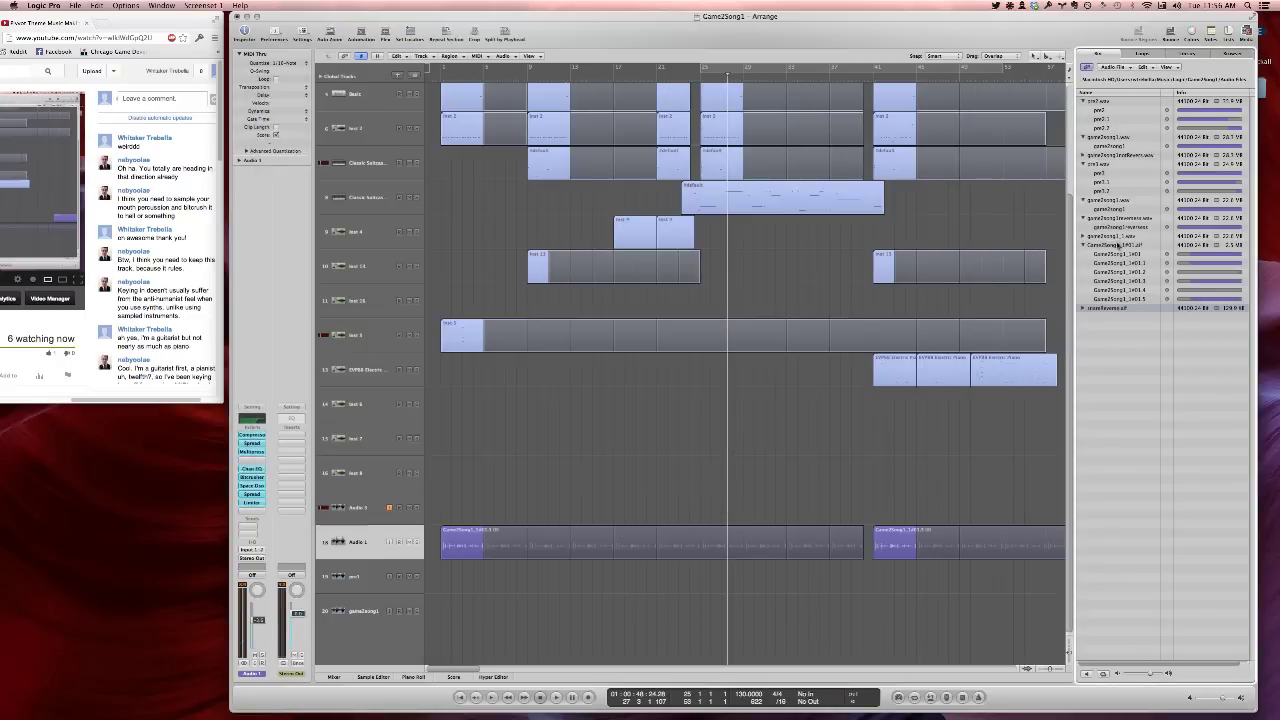
Place the snareReverse audio on a new track below game2song1, with the region ending at bar 25
{"action": "left_click_drag", "start_coordinate": [740, 482], "coordinate": [688, 634]}
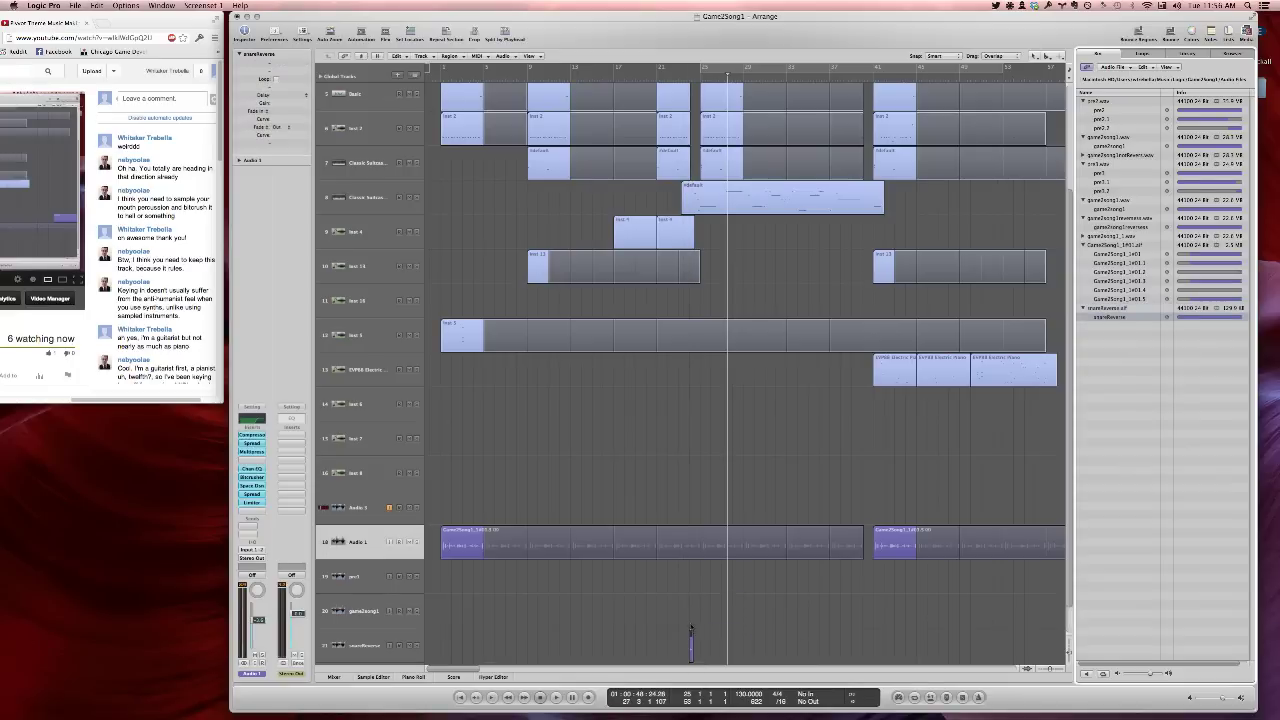
{"action": "left_click_drag", "start_coordinate": [807, 649], "coordinate": [808, 650]}
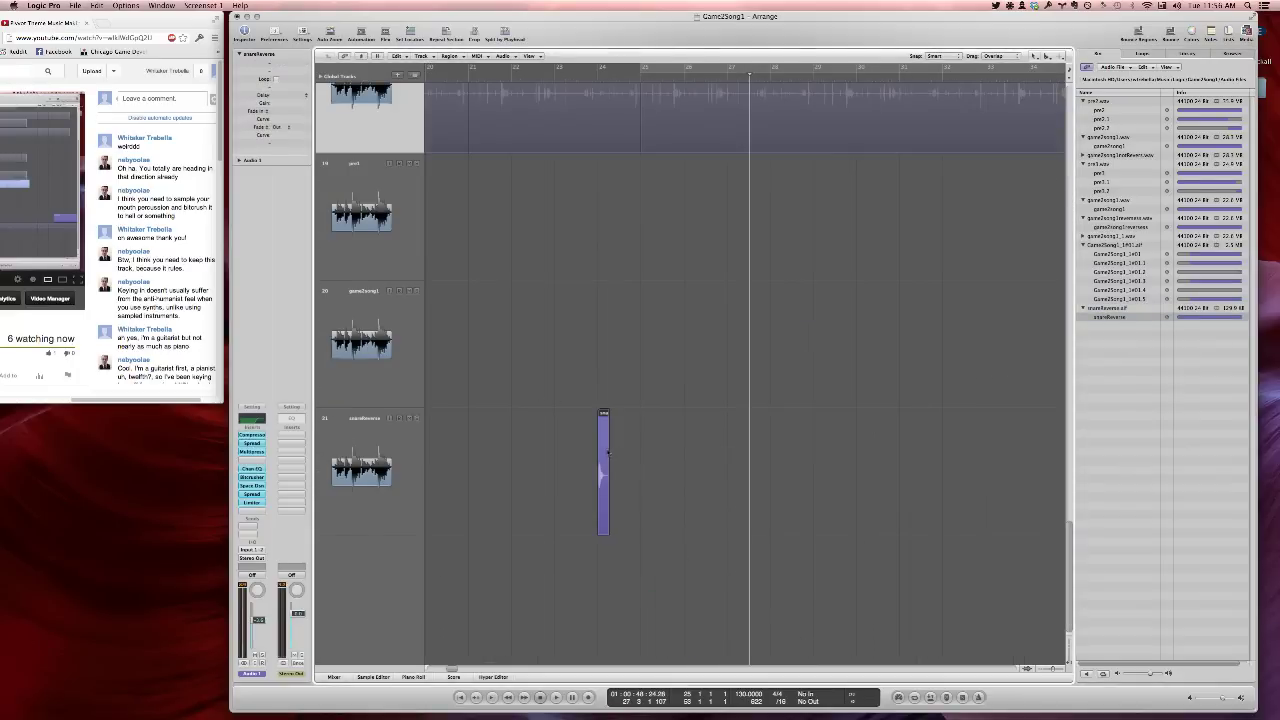
{"action": "left_click_drag", "start_coordinate": [604, 455], "coordinate": [630, 437]}
{"action": "double_click", "coordinate": [619, 76]}
{"action": "left_click", "coordinate": [415, 458]}
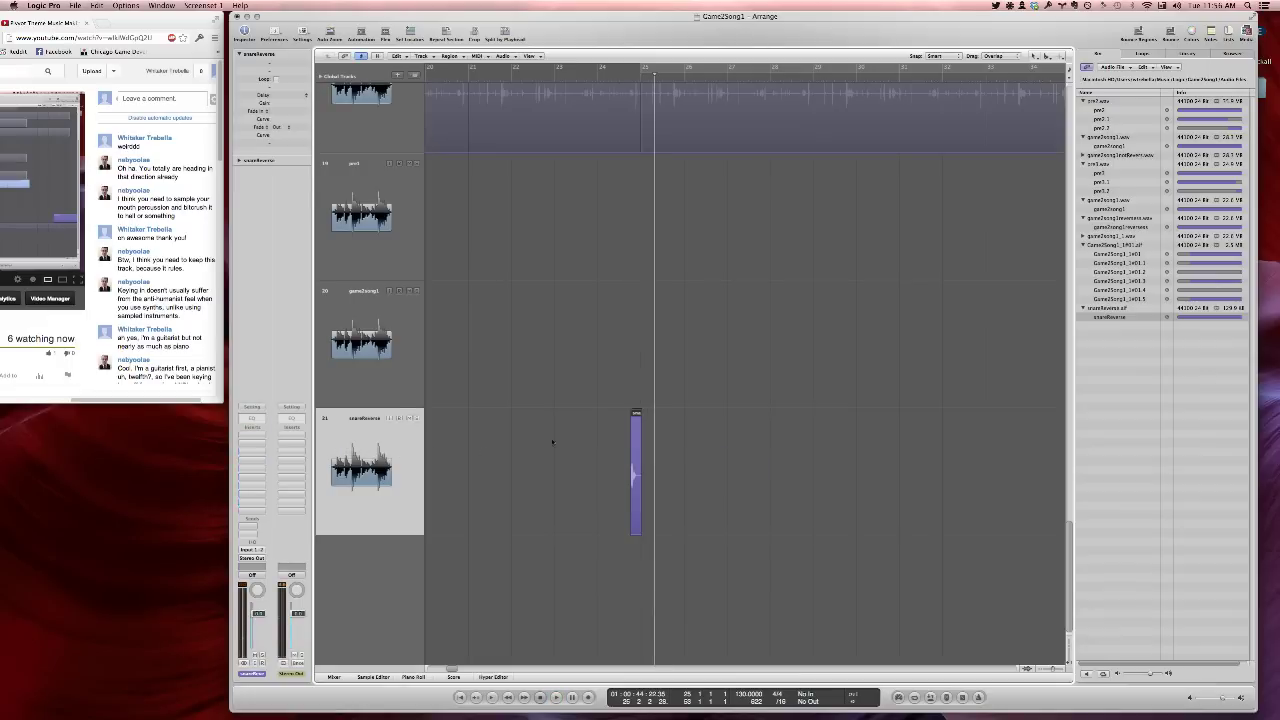
Play the passage leading into bar 25 and open the snareReverse region in the Sample Editor
{"action": "left_click_drag", "start_coordinate": [816, 602], "coordinate": [816, 602]}
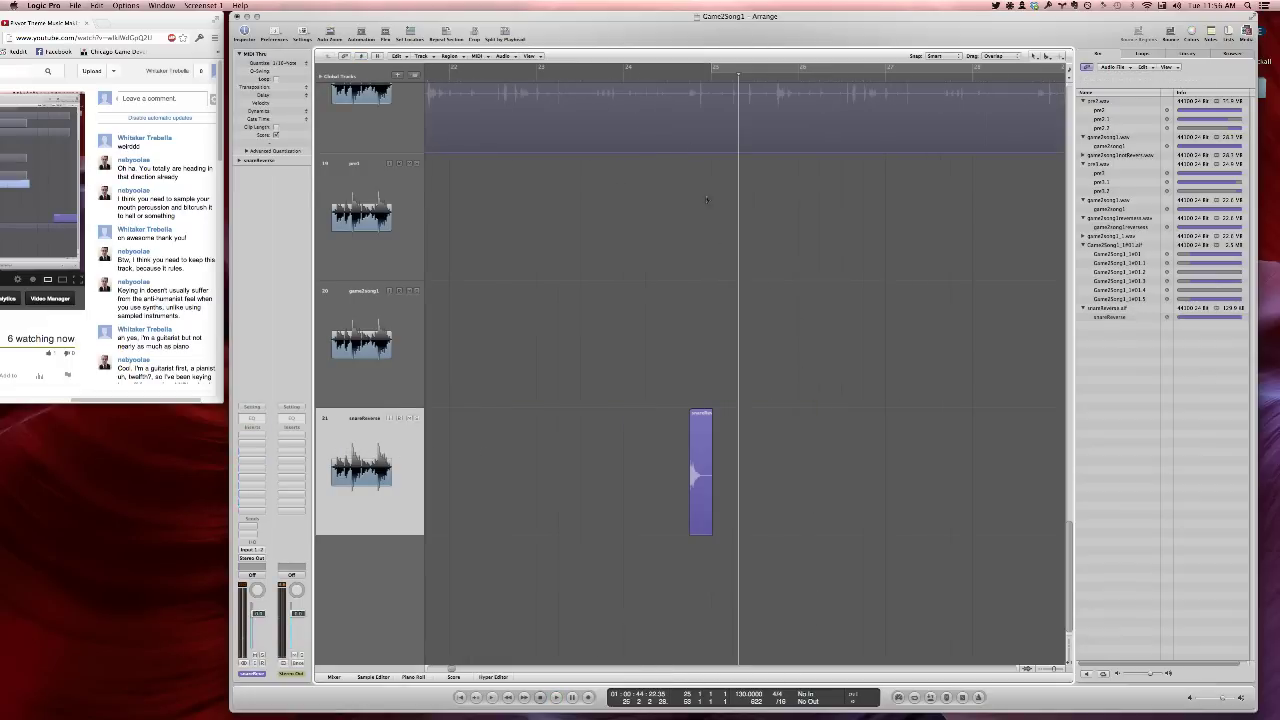
{"action": "left_click", "coordinate": [670, 84]}
{"action": "key", "text": "space"}
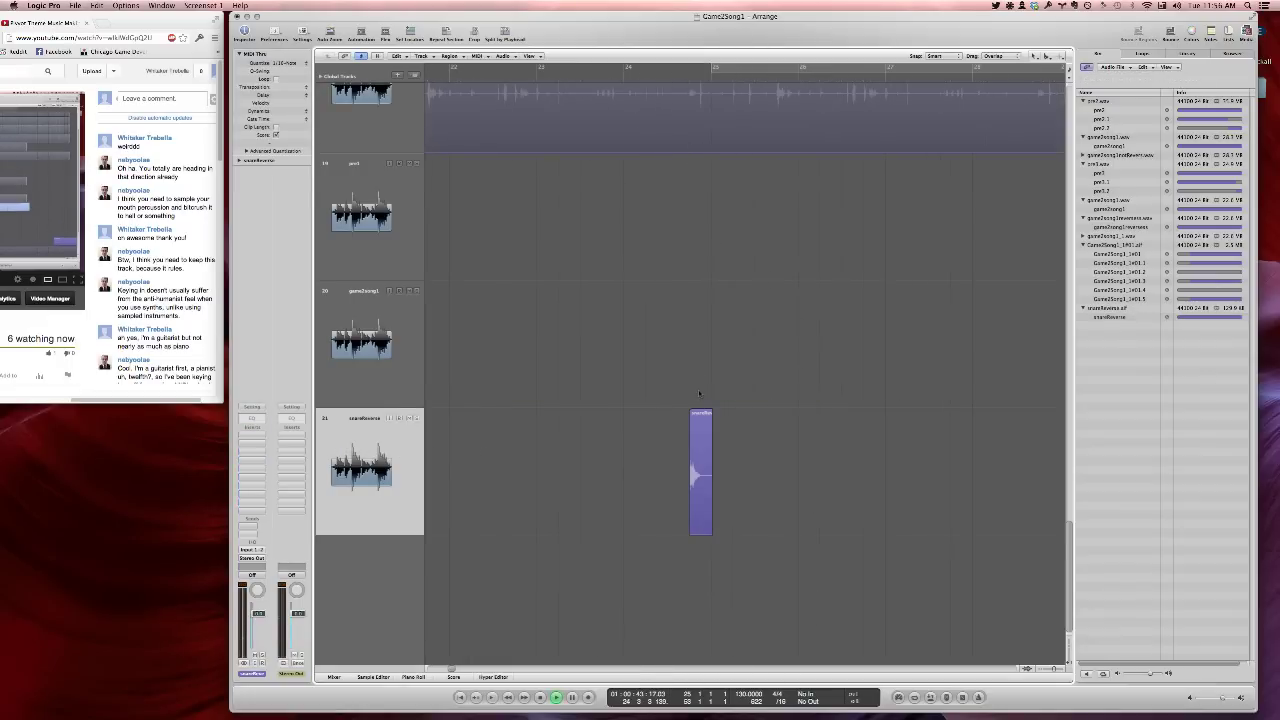
{"action": "double_click", "coordinate": [699, 450]}
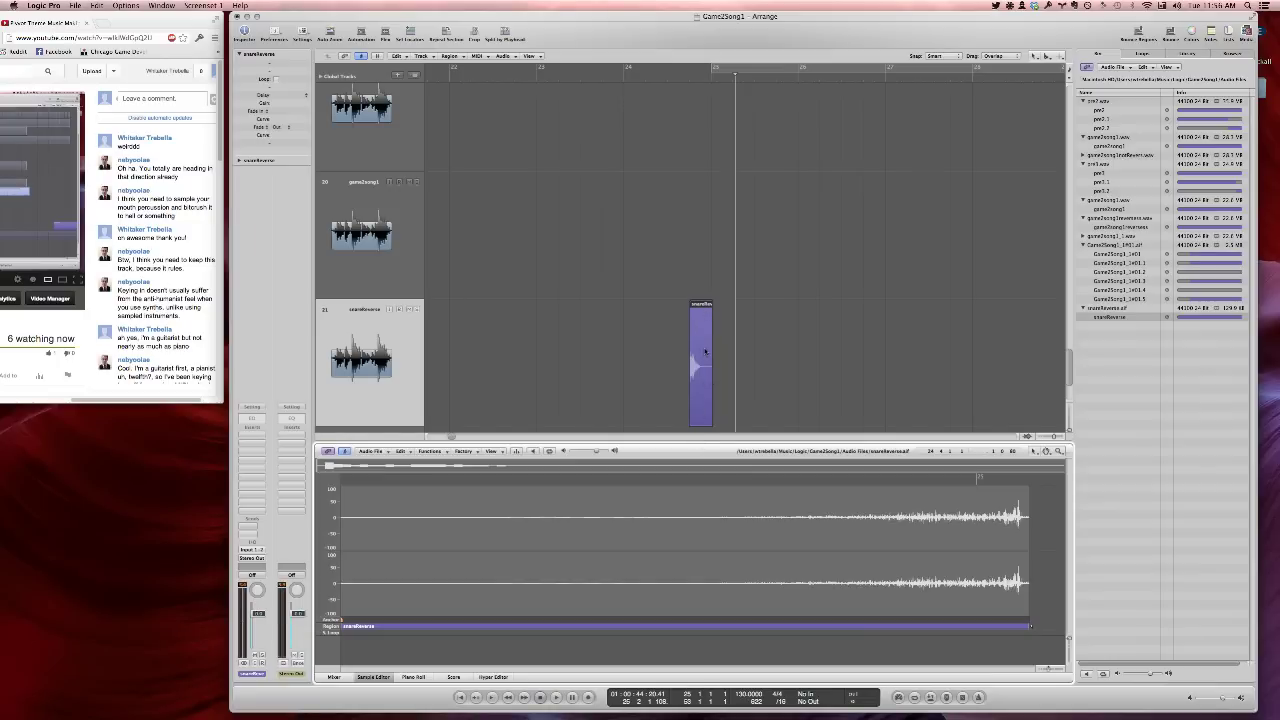
Reverse the snareReverse audio and reverse it back in the Sample Editor, then close the editor
{"action": "left_click", "coordinate": [436, 451]}
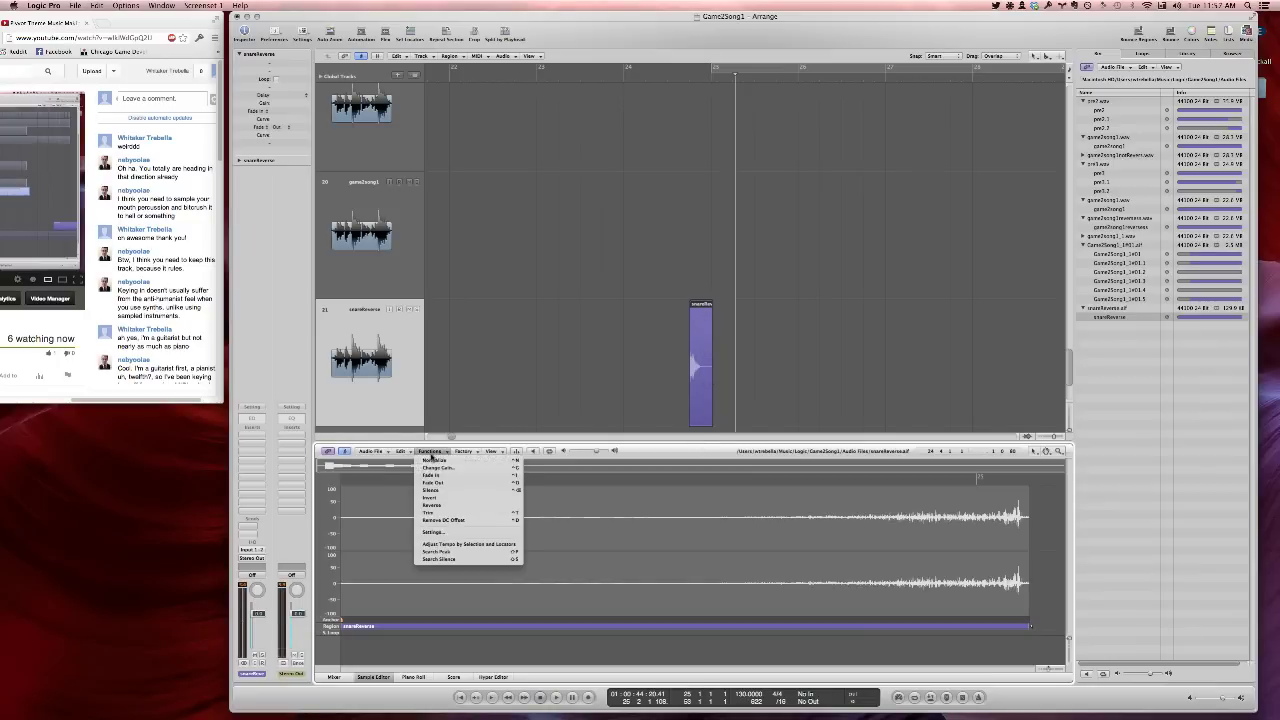
{"action": "left_click", "coordinate": [436, 507]}
{"action": "left_click", "coordinate": [430, 451]}
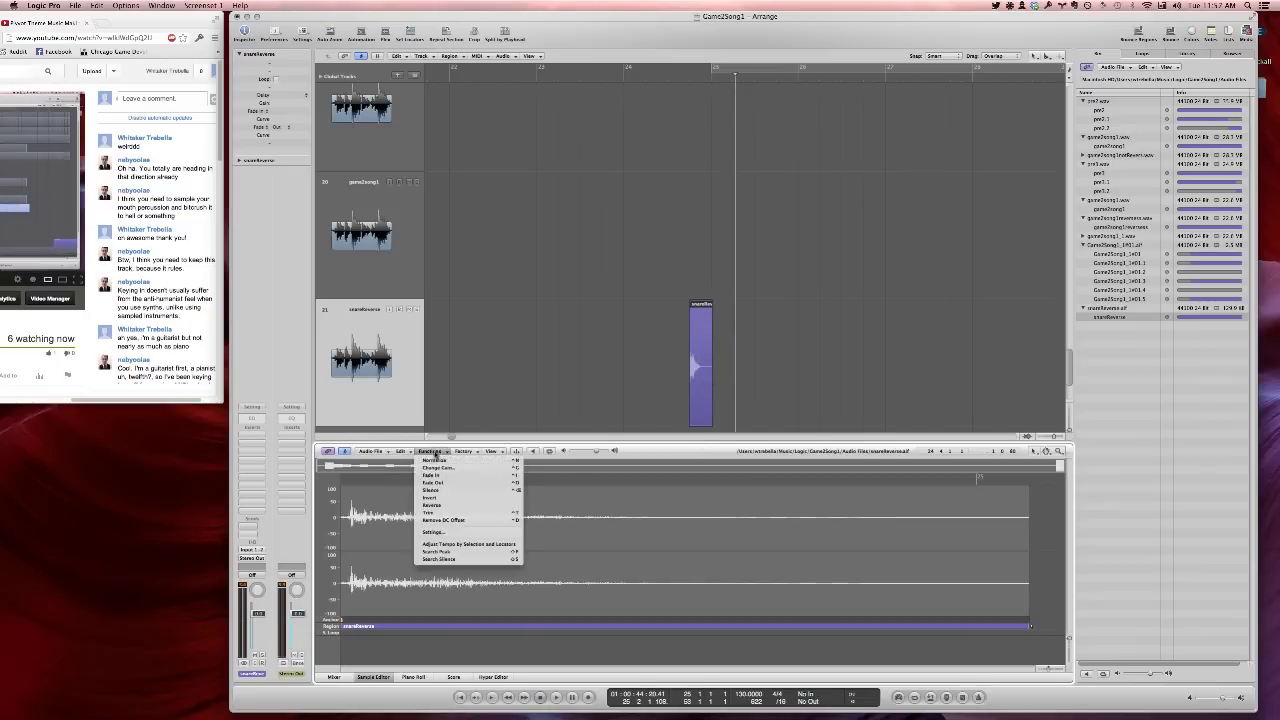
{"action": "left_click", "coordinate": [436, 507]}
{"action": "left_click", "coordinate": [734, 378]}
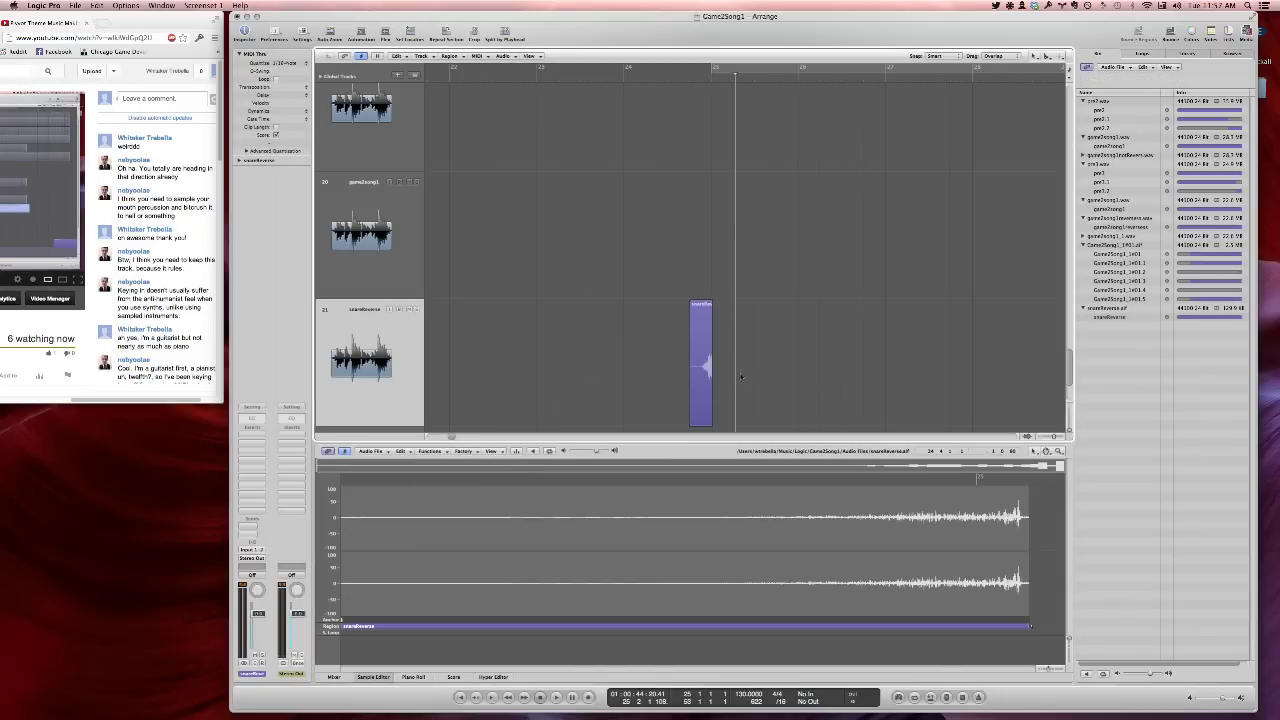
{"action": "key", "text": "x"}
{"action": "key", "text": "x"}
Time-stretch the snareReverse region back to just before bar 24, keep its end at bar 25, and play the result
{"action": "left_click", "coordinate": [678, 78]}
{"action": "double_click", "coordinate": [678, 78]}
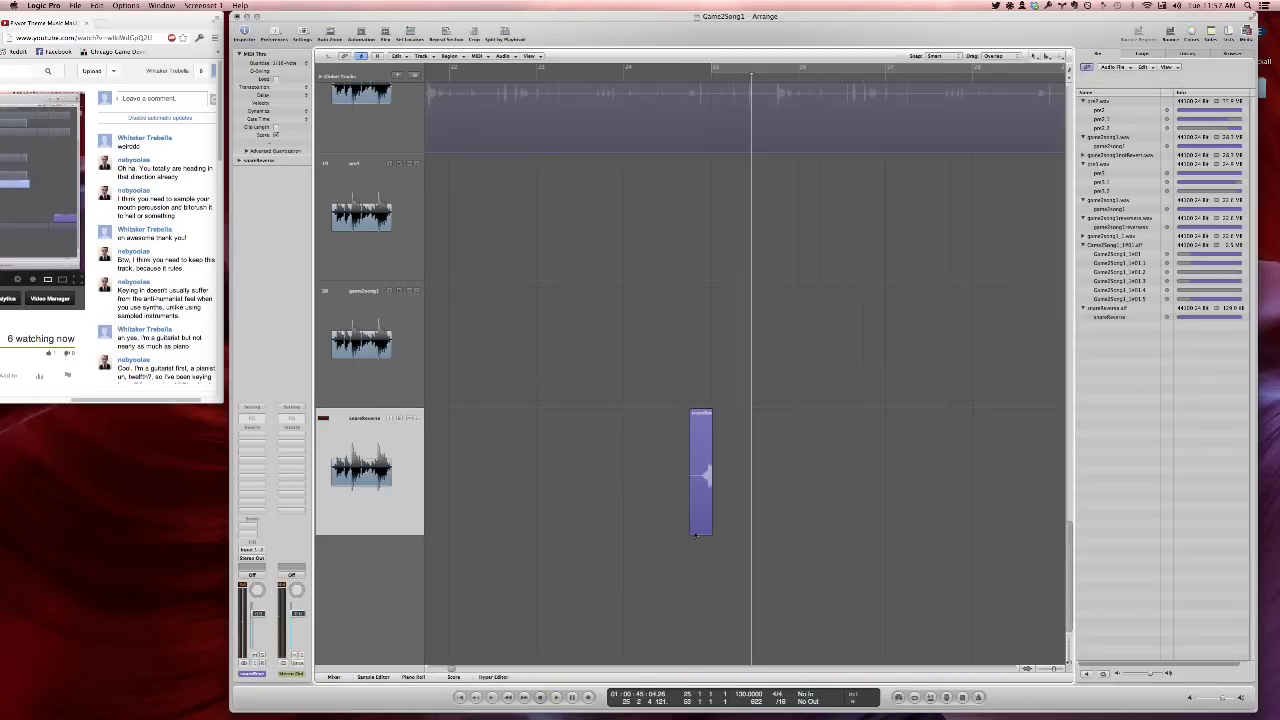
{"action": "left_click_drag", "start_coordinate": [697, 535], "coordinate": [729, 530]}
{"action": "left_click_drag", "start_coordinate": [677, 491], "coordinate": [700, 462]}
{"action": "left_click", "coordinate": [600, 78]}
{"action": "key", "text": "space"}
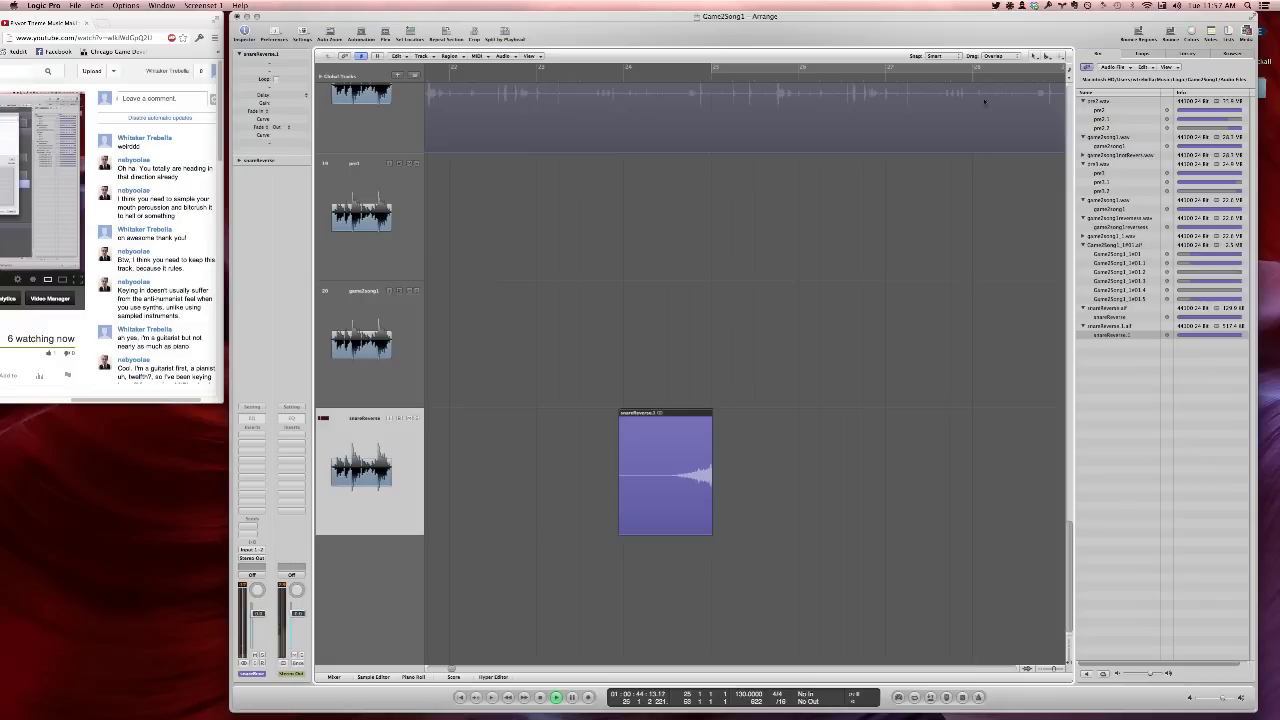
{"action": "key", "text": "space"}
Hide the audio bin and trim the end of the stretched snareReverse region to bar 25
{"action": "left_click", "coordinate": [1246, 34]}
{"action": "left_click_drag", "start_coordinate": [819, 353], "coordinate": [585, 579]}
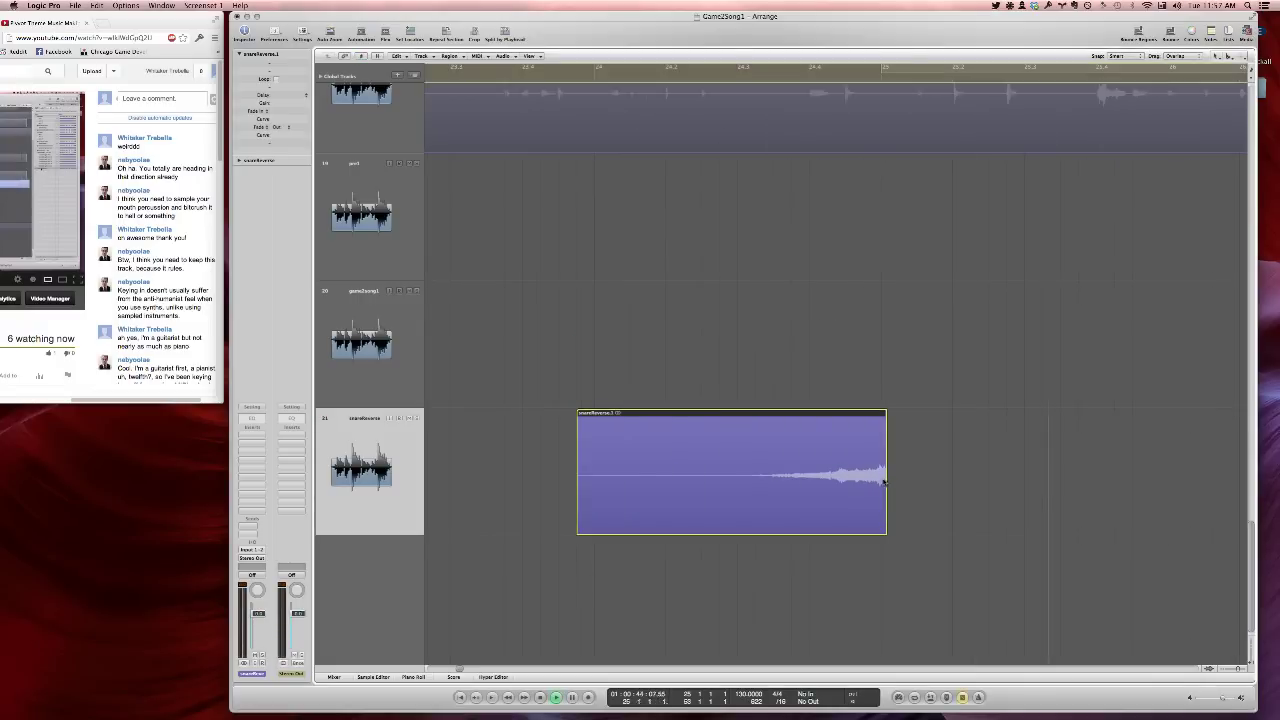
{"action": "left_click_drag", "start_coordinate": [884, 470], "coordinate": [879, 470]}
Normalize the trimmed snareReverse region's audio in the Sample Editor
{"action": "double_click", "coordinate": [781, 490]}
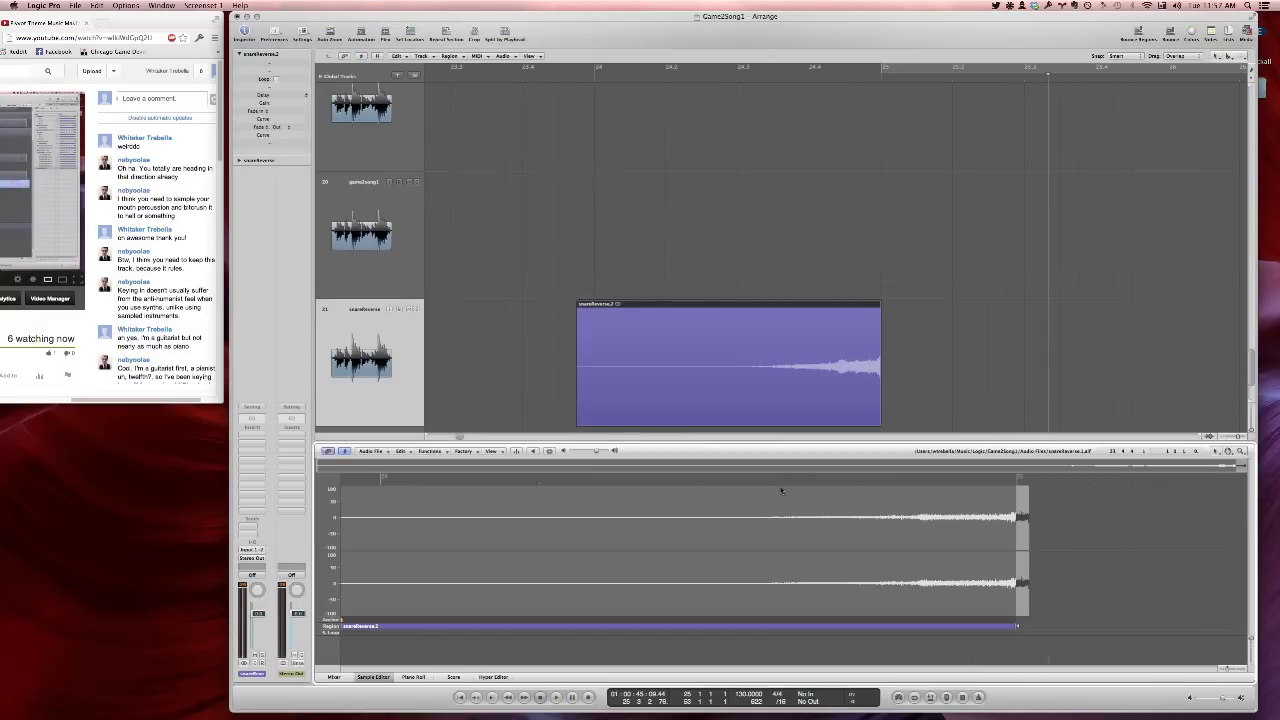
{"action": "key", "text": "ctrl+n"}
{"action": "key", "text": "x"}
{"action": "key", "text": "x"}
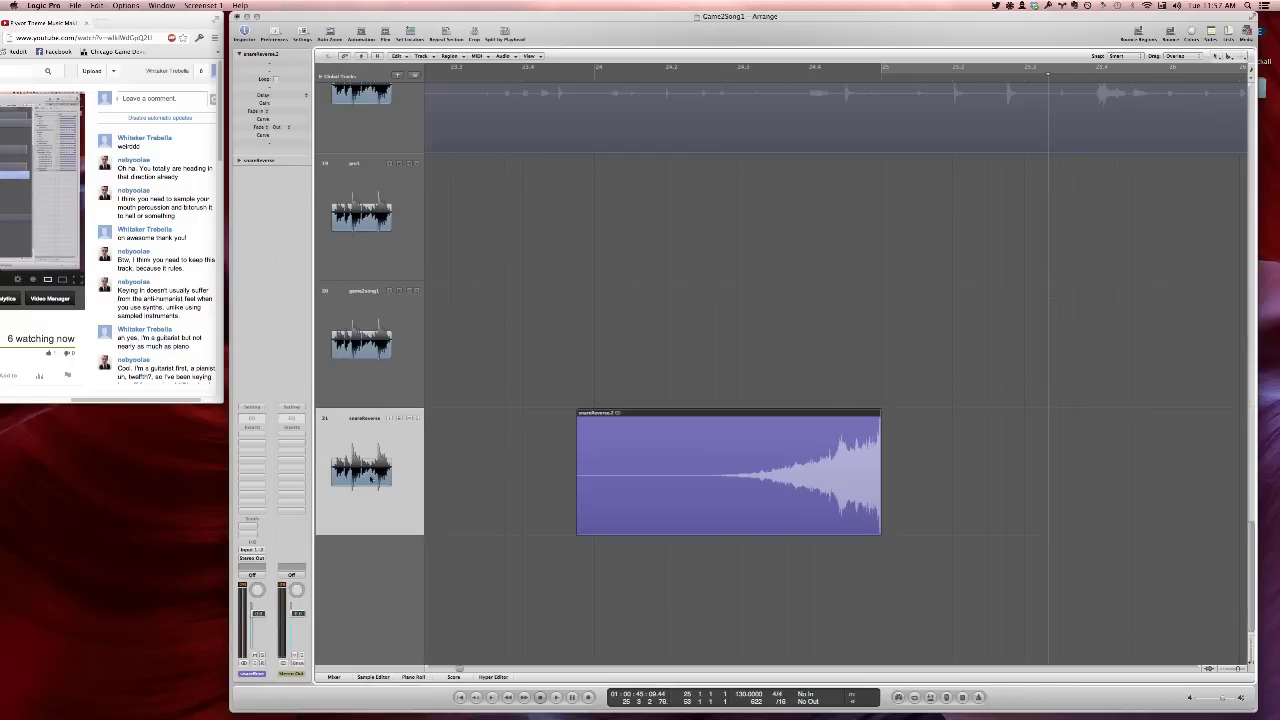
Play the normalized snare and create a volume automation ramp on its track, rising from the region's start to bar 25
{"action": "key", "text": "space"}
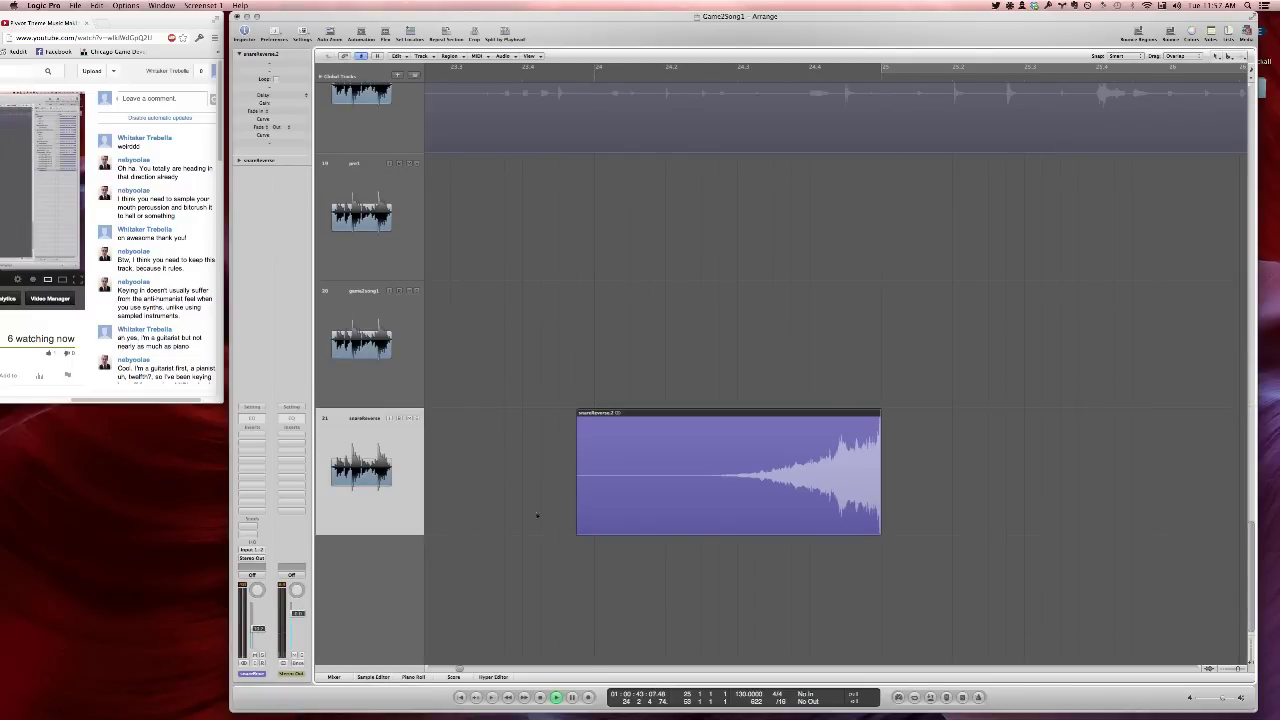
{"action": "key", "text": "a"}
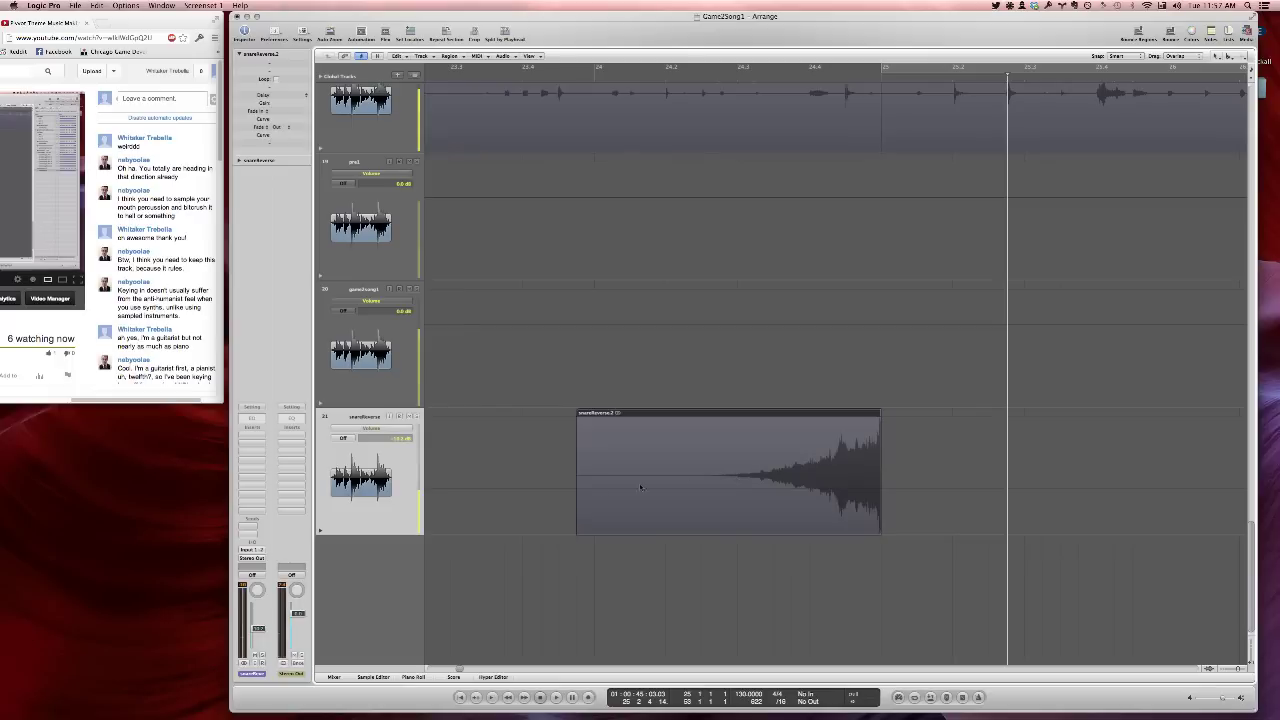
{"action": "left_click", "coordinate": [577, 506]}
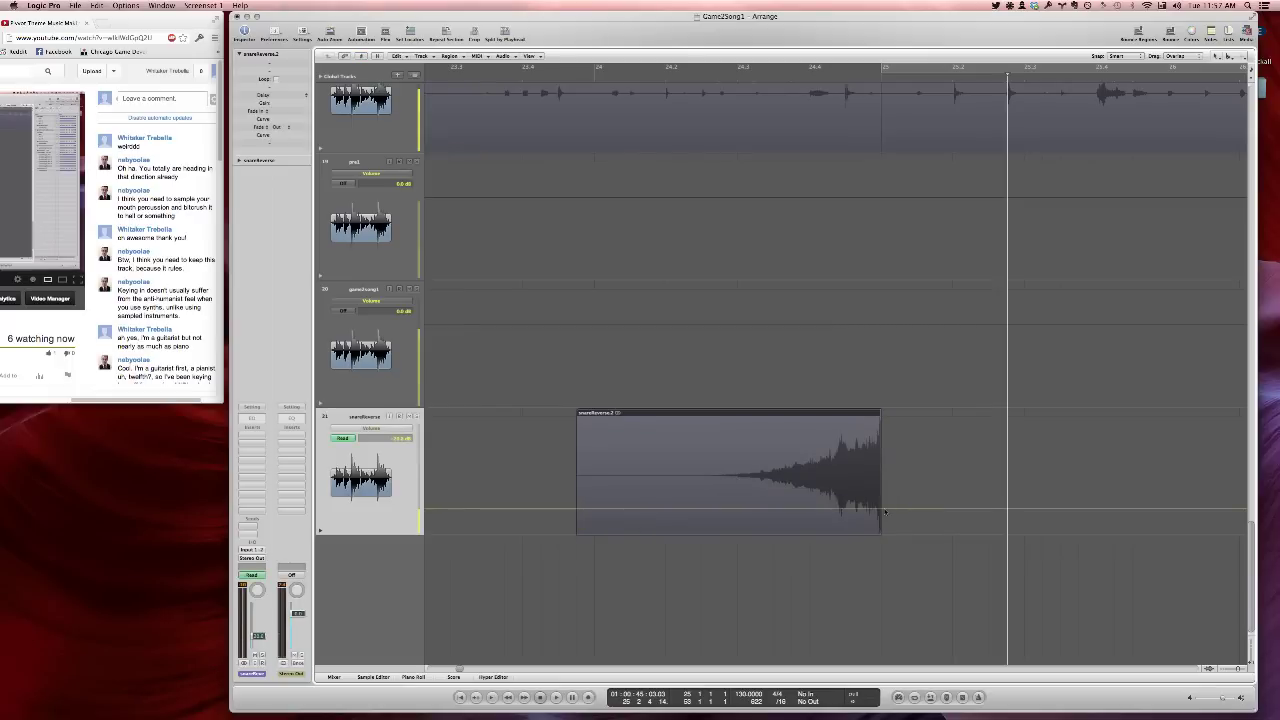
{"action": "left_click_drag", "start_coordinate": [884, 512], "coordinate": [889, 450]}
{"action": "left_click_drag", "start_coordinate": [577, 452], "coordinate": [577, 511]}
Bend the volume ramp downward with the Automation Curve Tool so it rises late, and slightly lower the snareReverse track's whole volume automation
{"action": "key", "text": "t"}
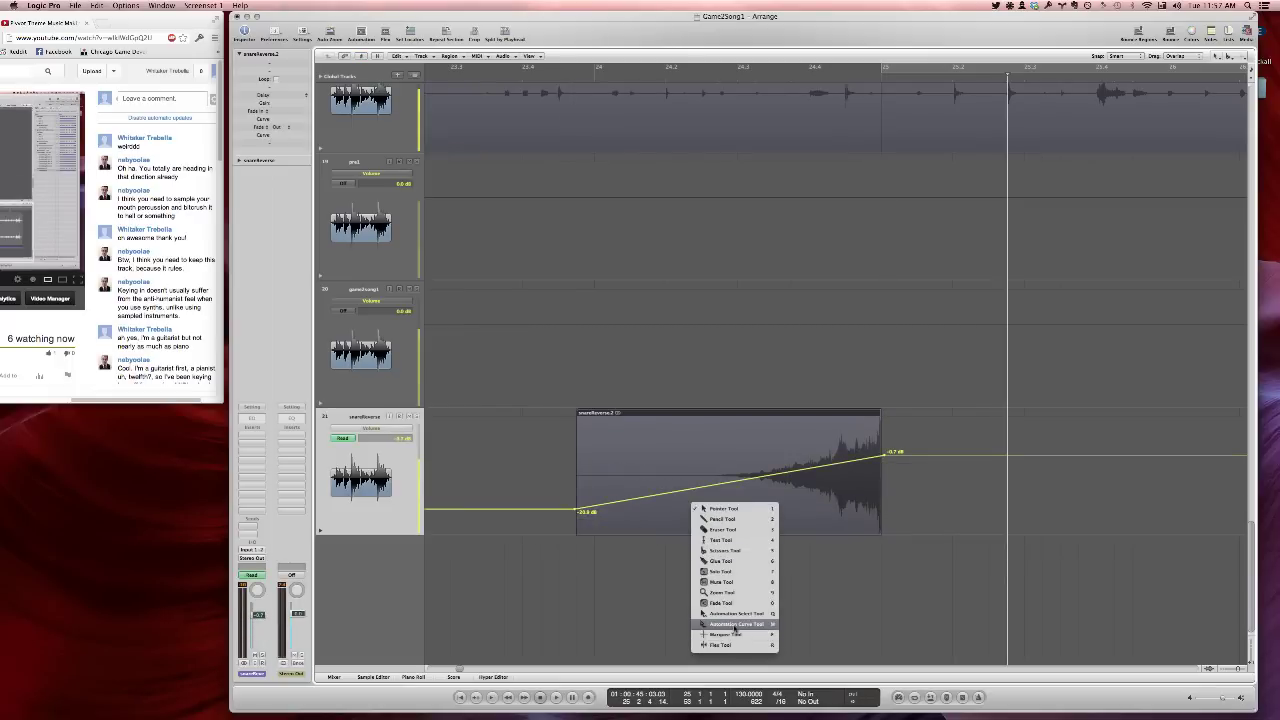
{"action": "left_click", "coordinate": [735, 624]}
{"action": "left_click_drag", "start_coordinate": [785, 472], "coordinate": [786, 560]}
{"action": "key", "text": "t"}
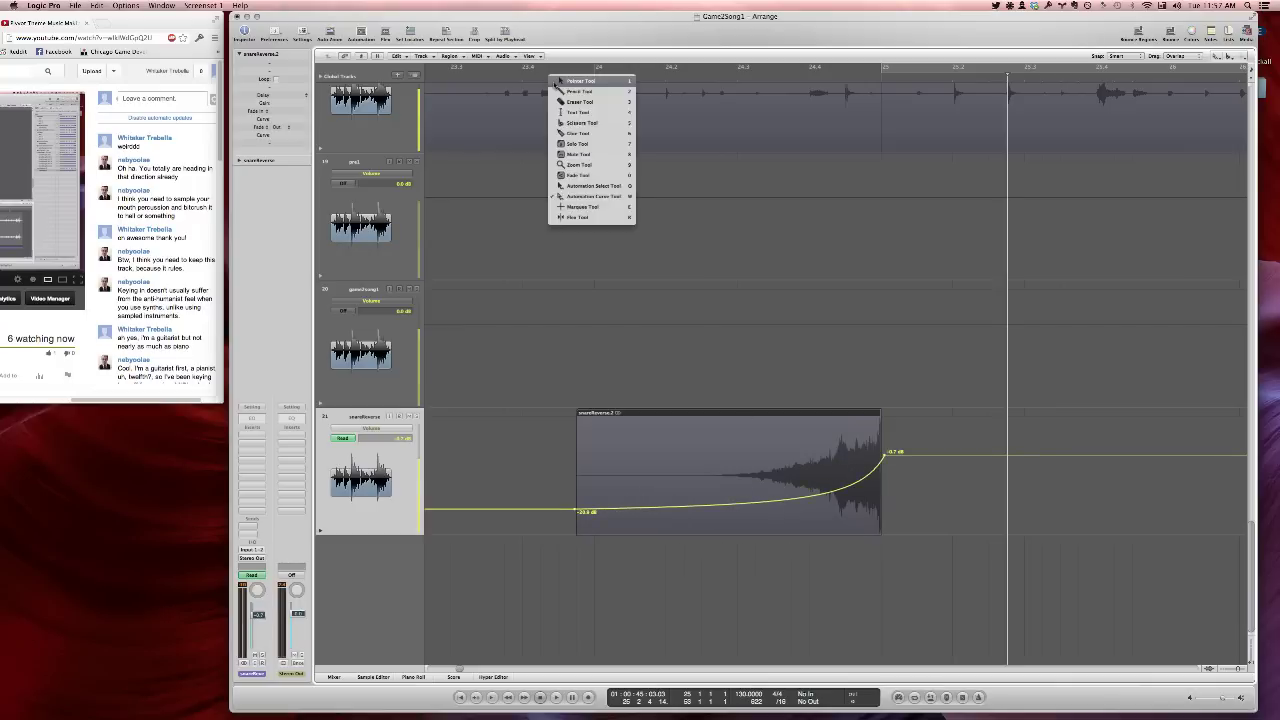
{"action": "left_click", "coordinate": [556, 82]}
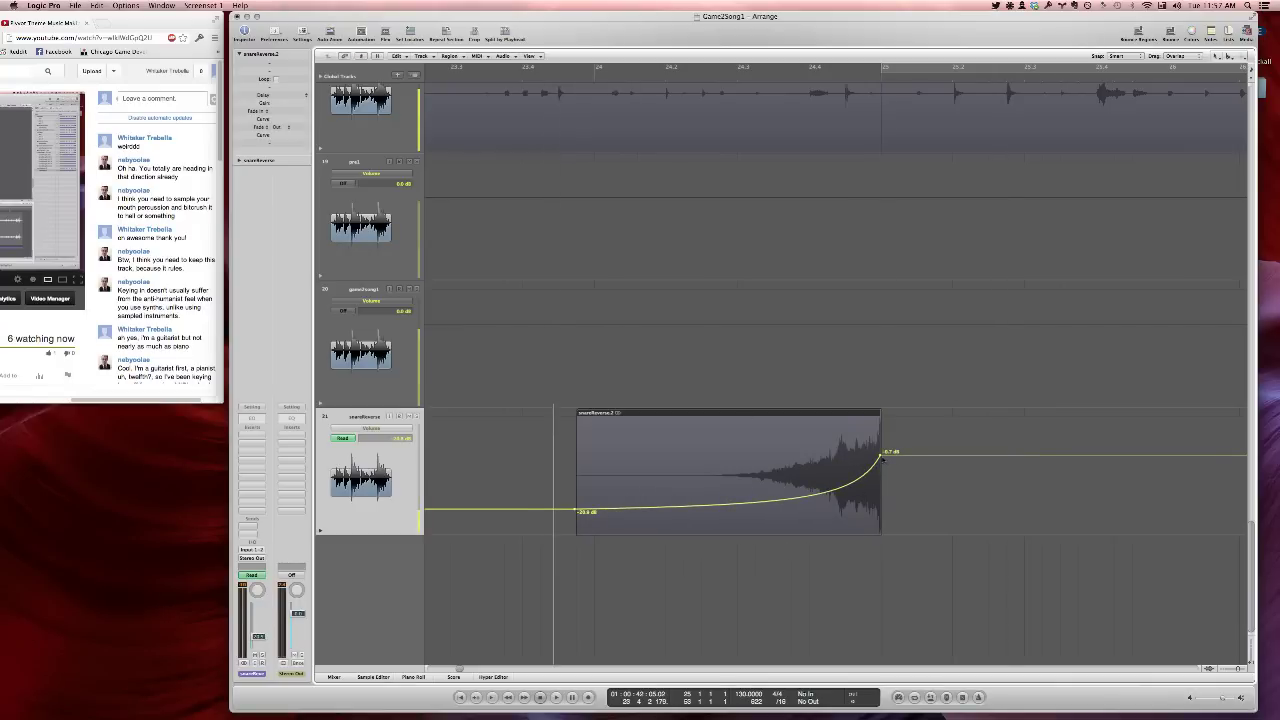
{"action": "key", "text": "space"}
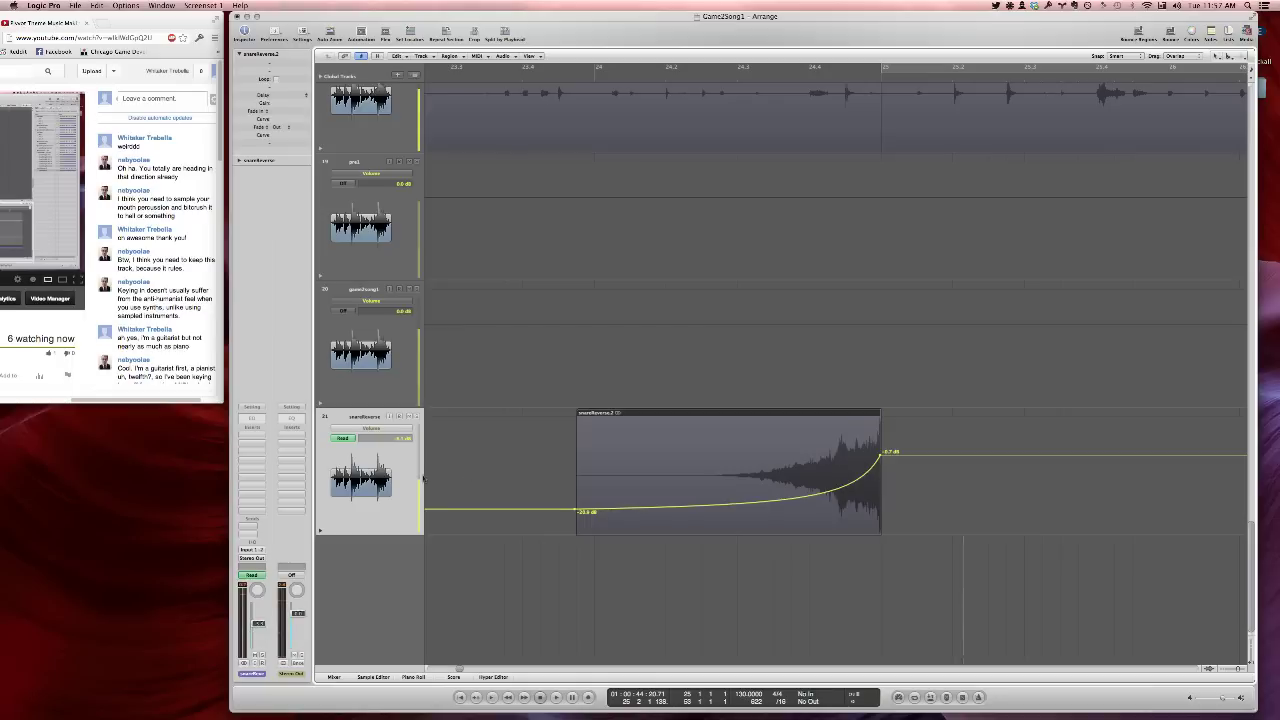
{"action": "left_click_drag", "start_coordinate": [423, 478], "coordinate": [423, 475]}
Insert Space Designer on the snareReverse track and load the medium room setting 2.1s Pyramid Room
{"action": "left_click", "coordinate": [262, 437]}
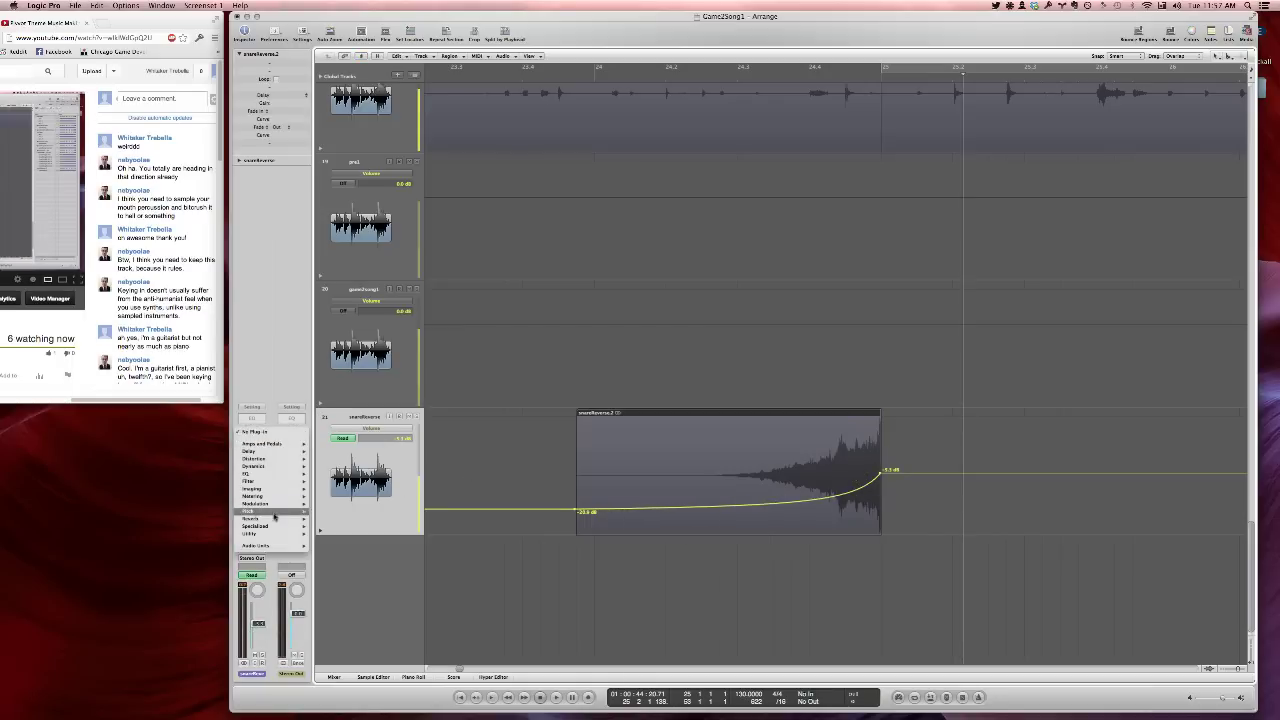
{"action": "mouse_move", "coordinate": [289, 526]}
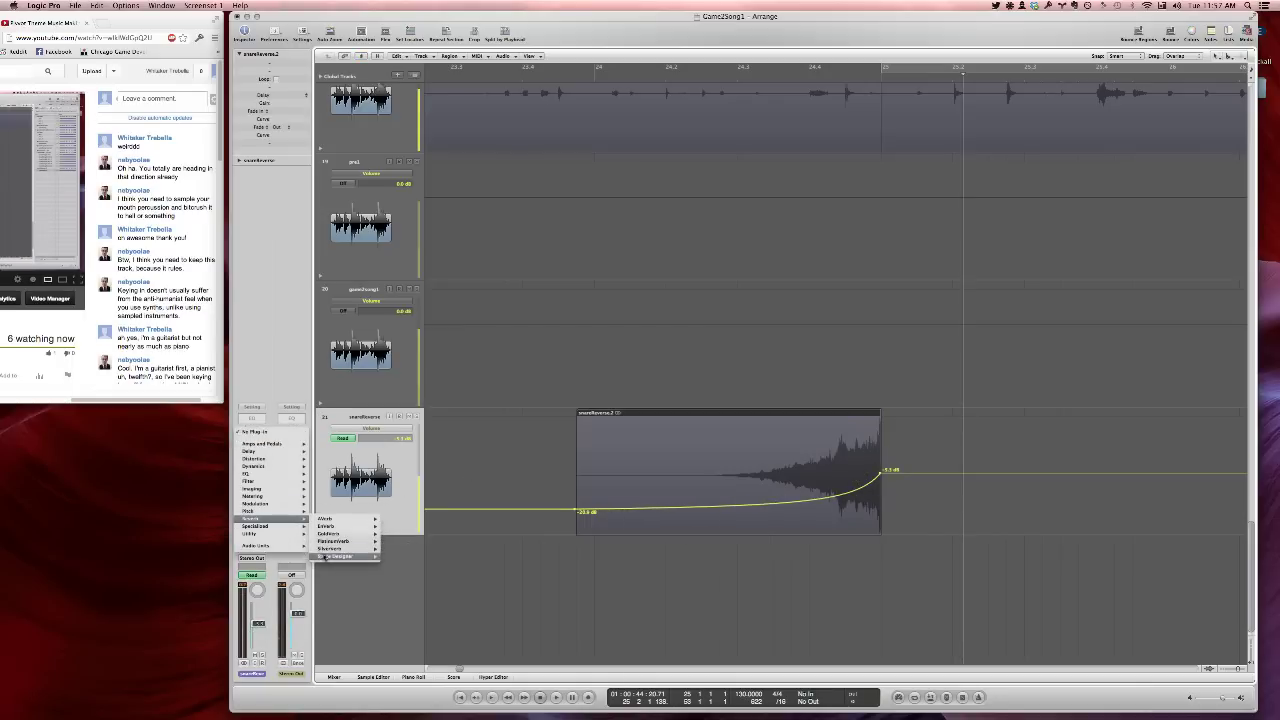
{"action": "left_click", "coordinate": [327, 556]}
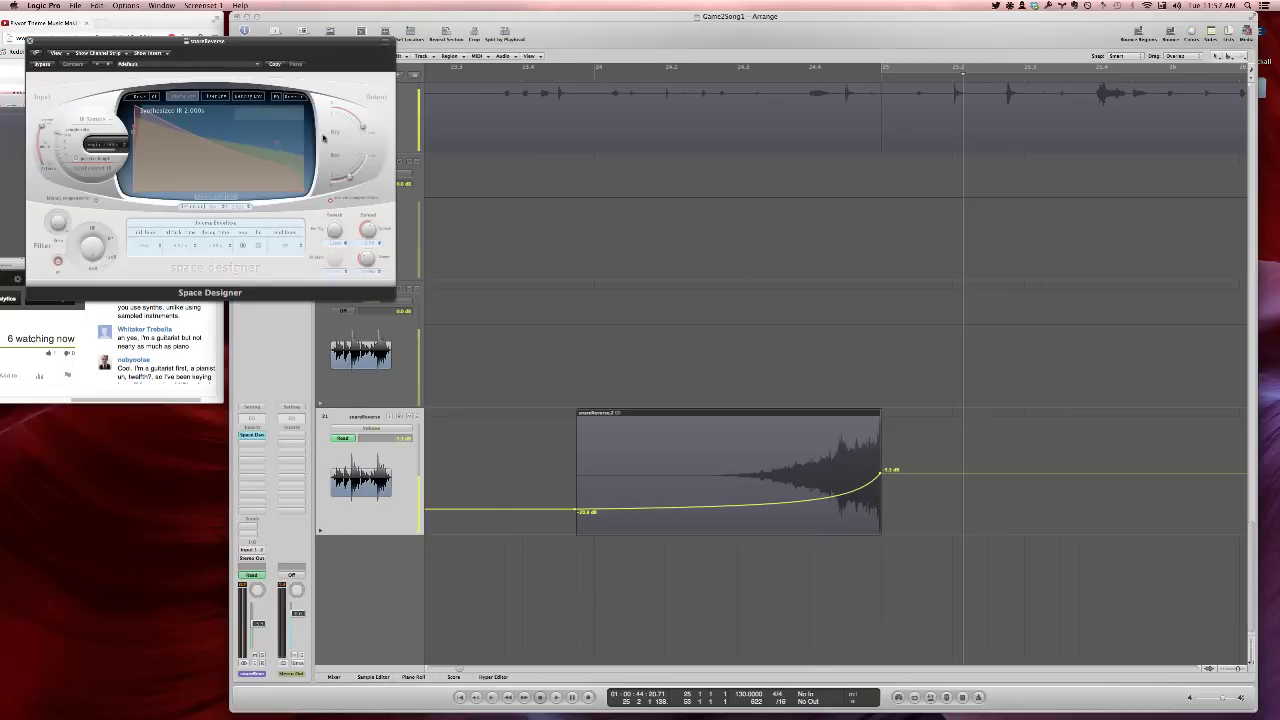
{"action": "left_click", "coordinate": [257, 63]}
{"action": "mouse_move", "coordinate": [290, 162]}
{"action": "mouse_move", "coordinate": [375, 166]}
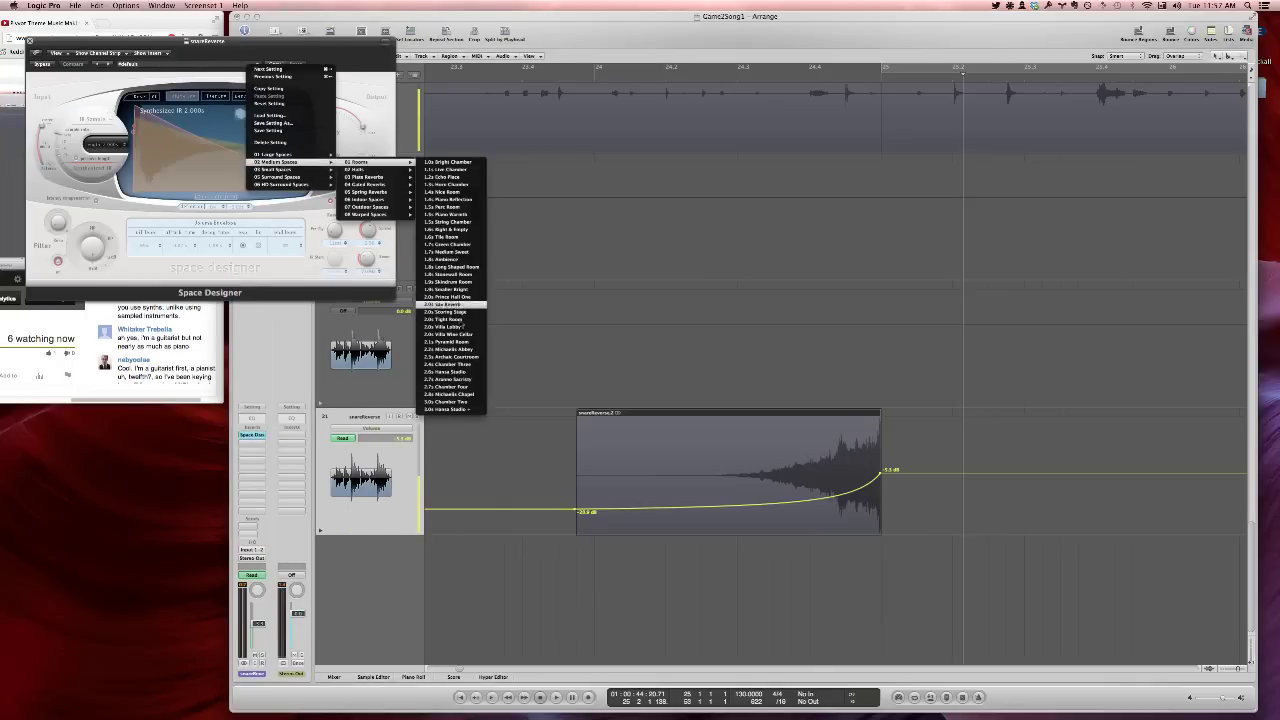
{"action": "left_click", "coordinate": [450, 341]}
Play the reverberated snare into bar 25 and lower the snareReverse track's overall volume automation further
{"action": "key", "text": "space"}
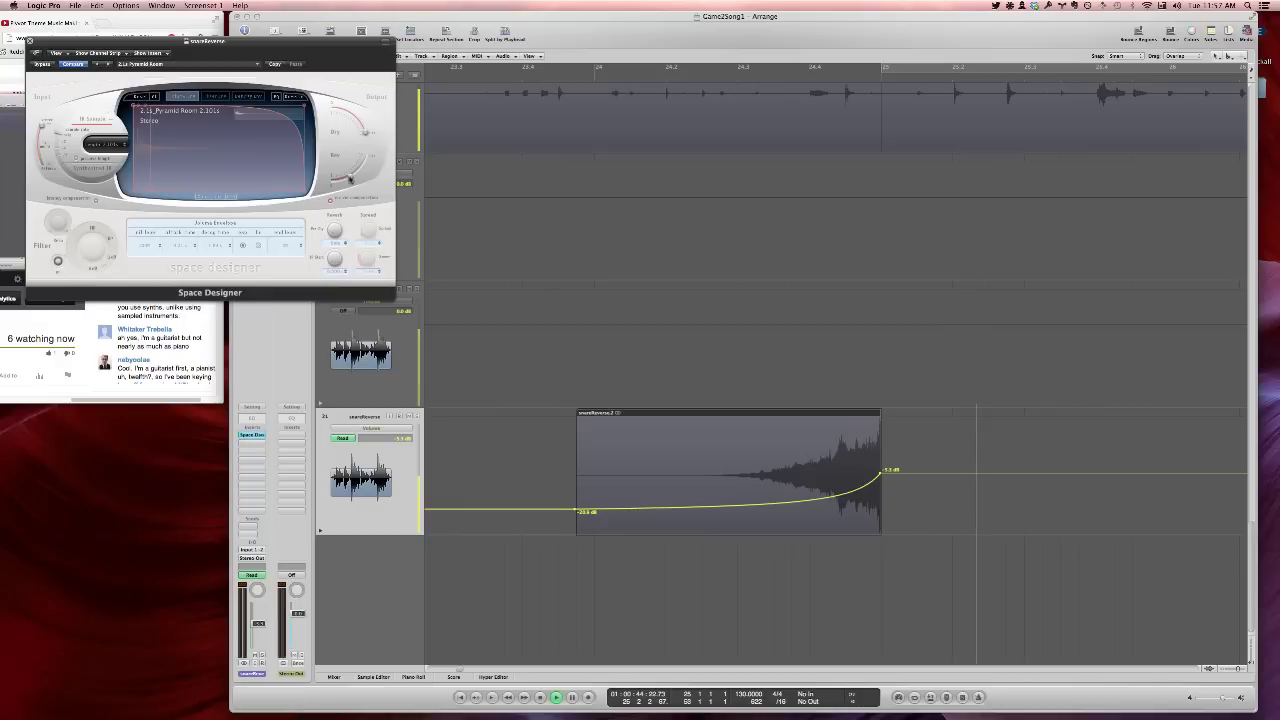
{"action": "double_click", "coordinate": [502, 78]}
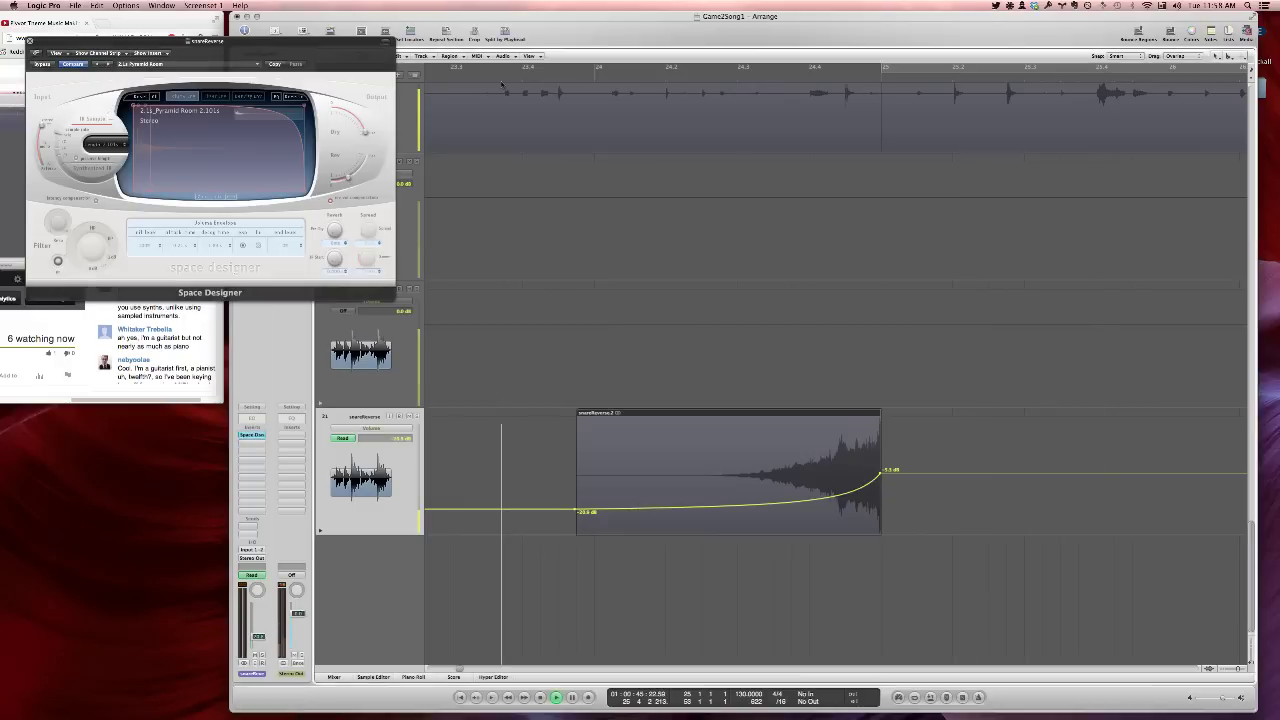
{"action": "key", "text": "a"}
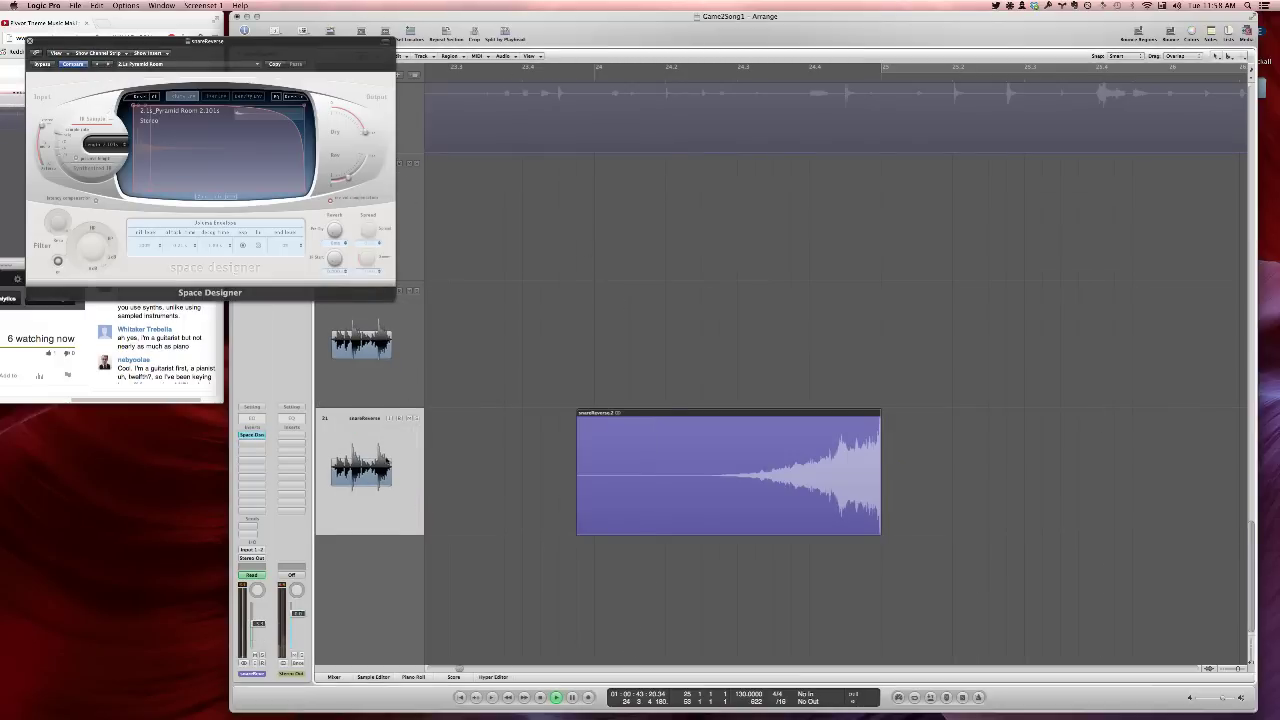
{"action": "key", "text": "a"}
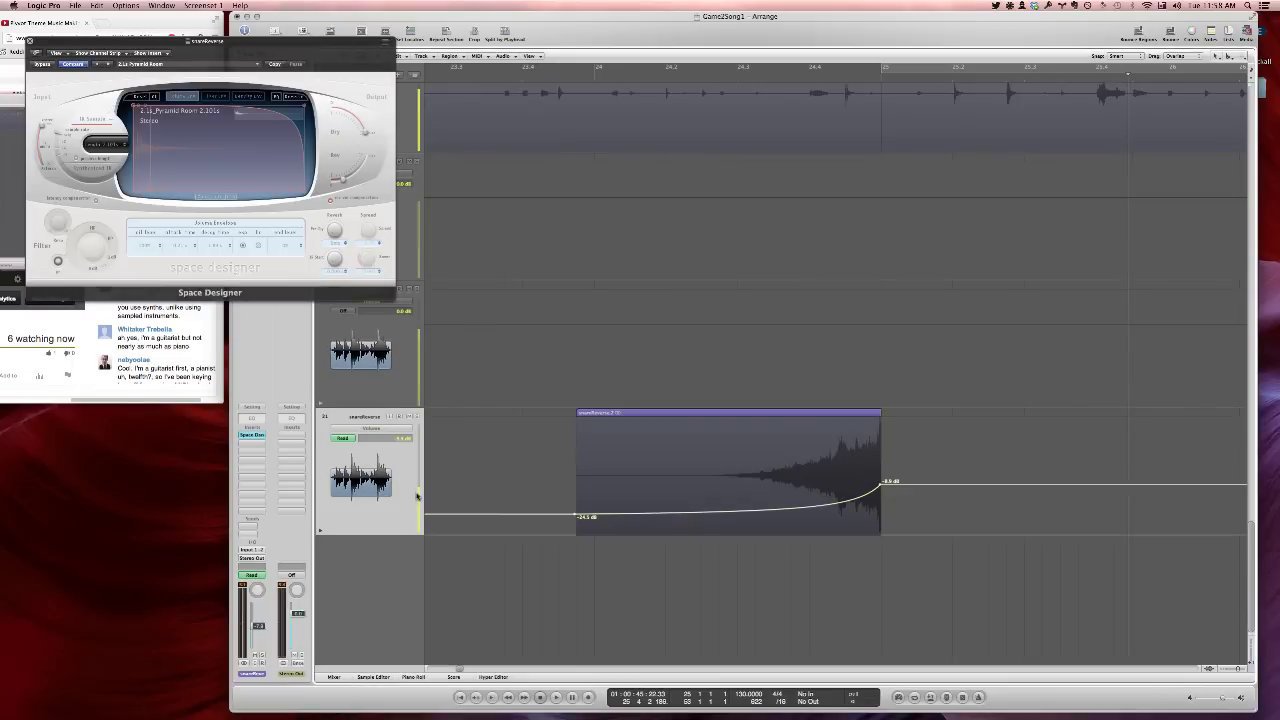
{"action": "key", "text": "space"}
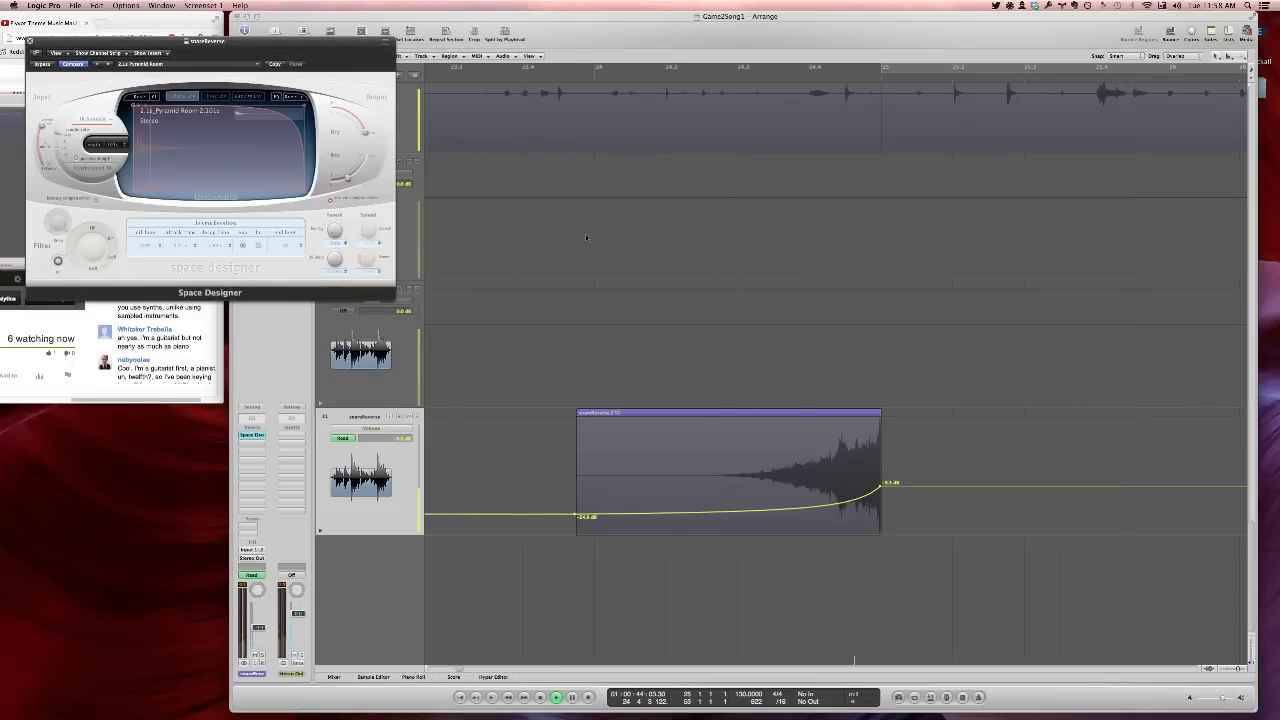
Listen to the full arrangement from bar 25 onward and set a cycle over bars 41 to 71
{"action": "key", "text": "1"}
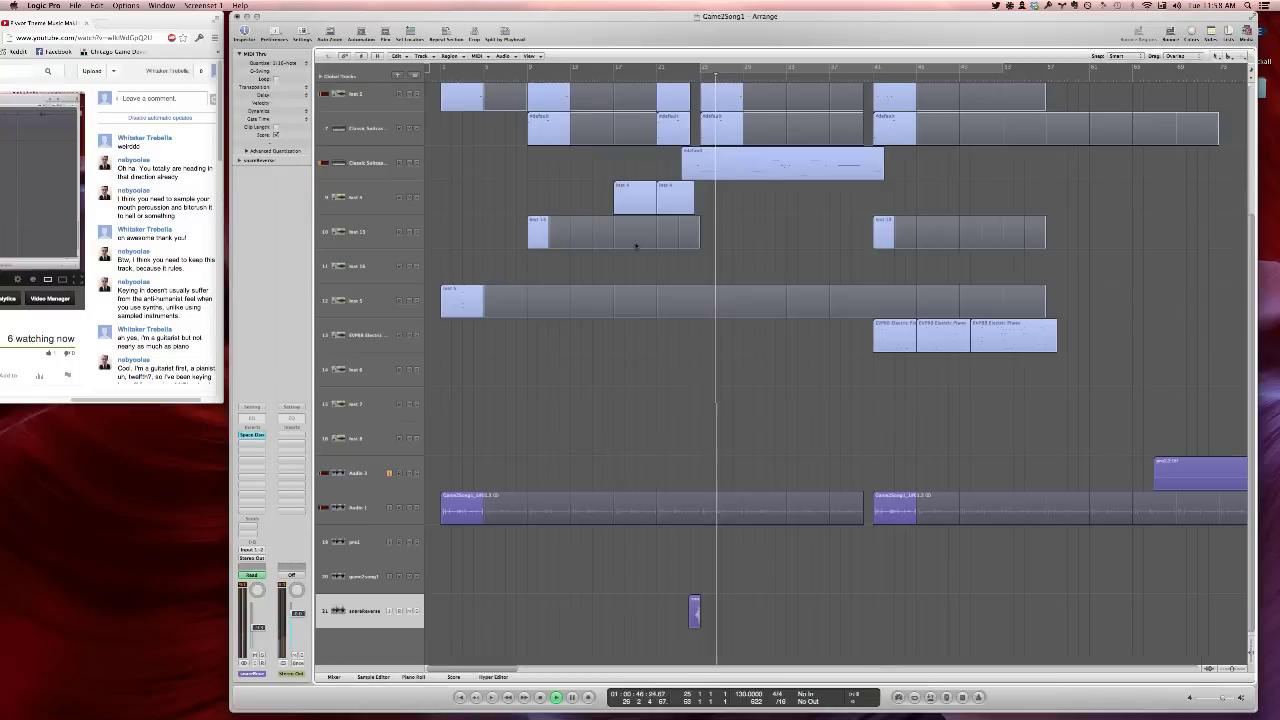
{"action": "left_click", "coordinate": [703, 378], "text": "ctrl+alt"}
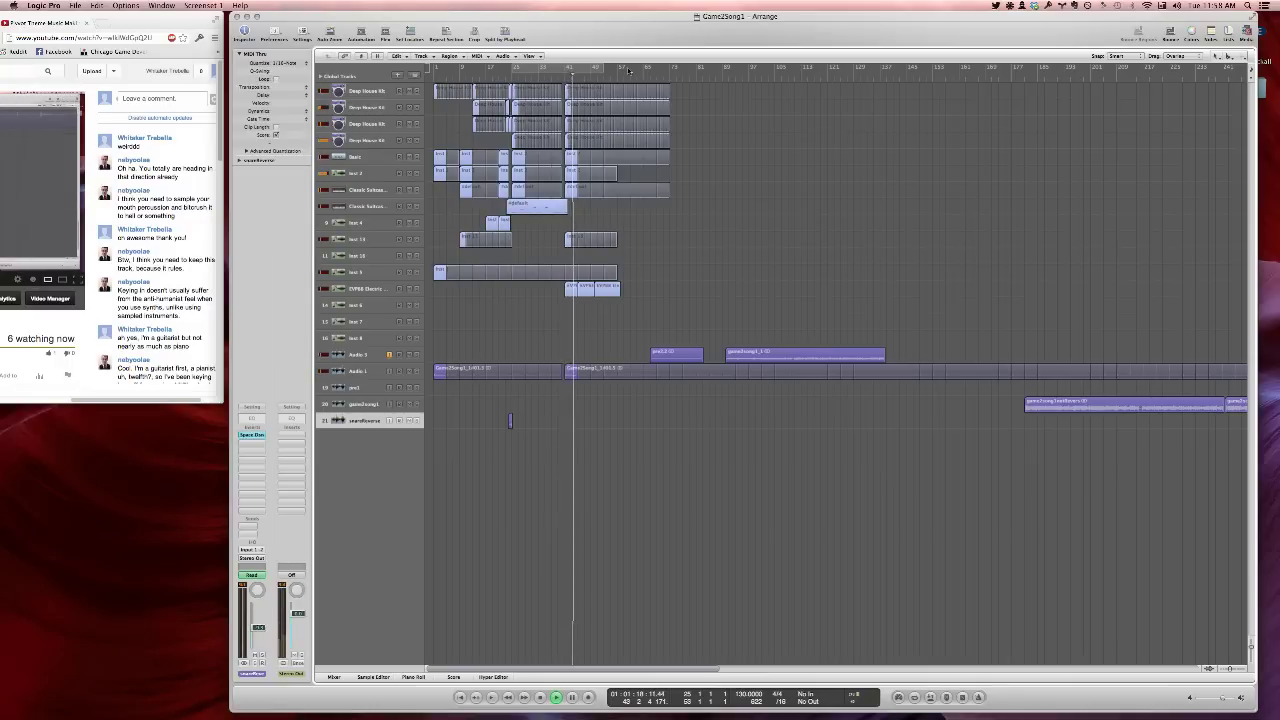
{"action": "left_click_drag", "start_coordinate": [570, 70], "coordinate": [658, 70]}
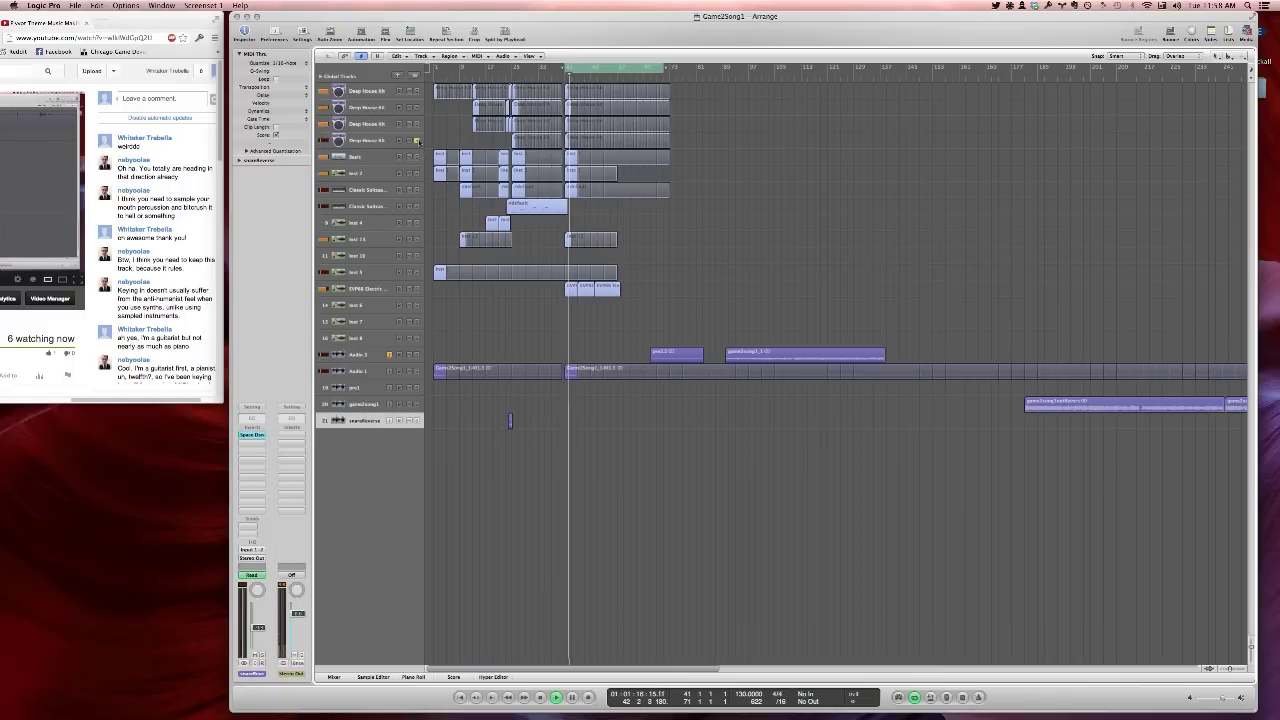
Open Ultrabeat on the fourth Deep House Kit track and select the voice that uses the Ride Scratch sample
{"action": "left_click", "coordinate": [377, 142]}
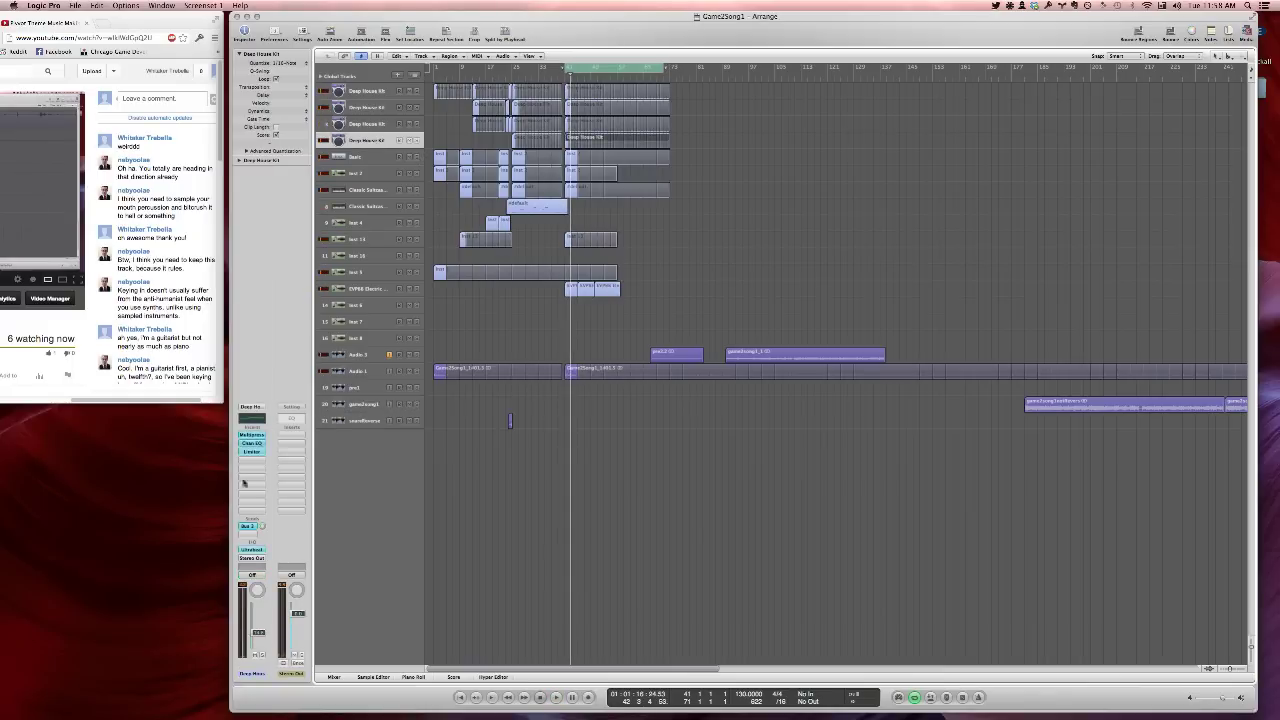
{"action": "left_click", "coordinate": [252, 550]}
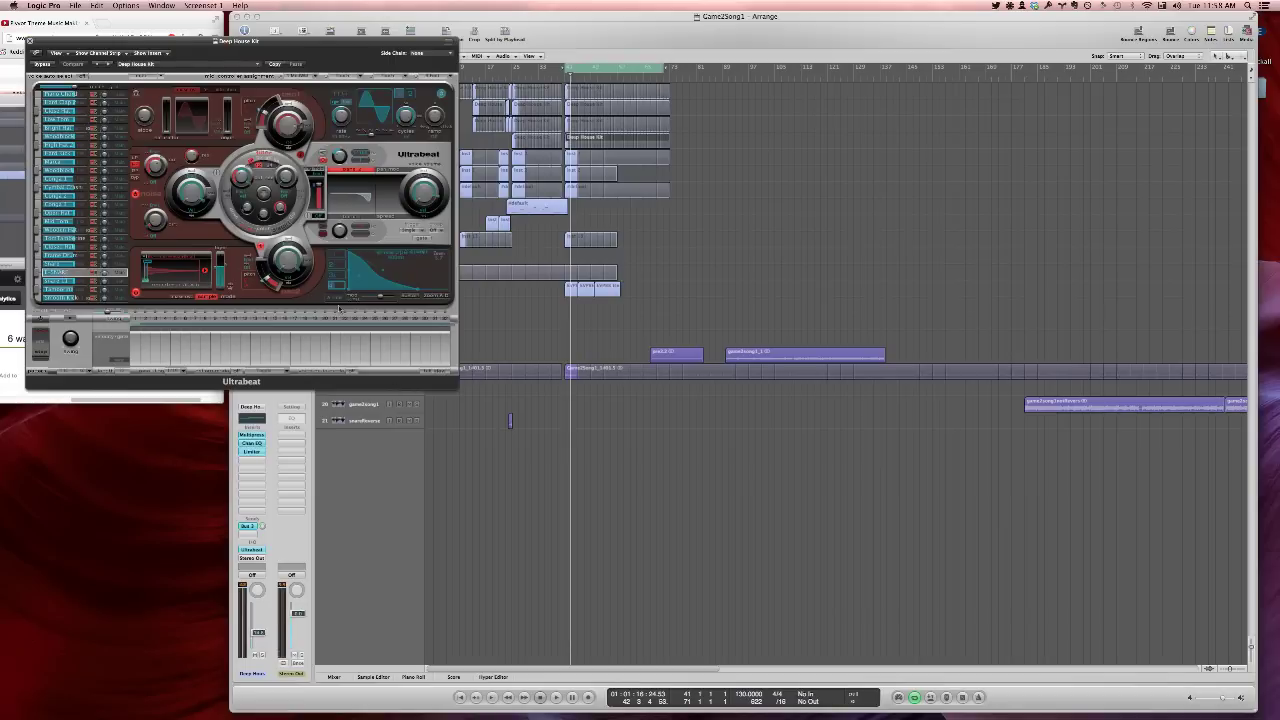
{"action": "left_click", "coordinate": [60, 264]}
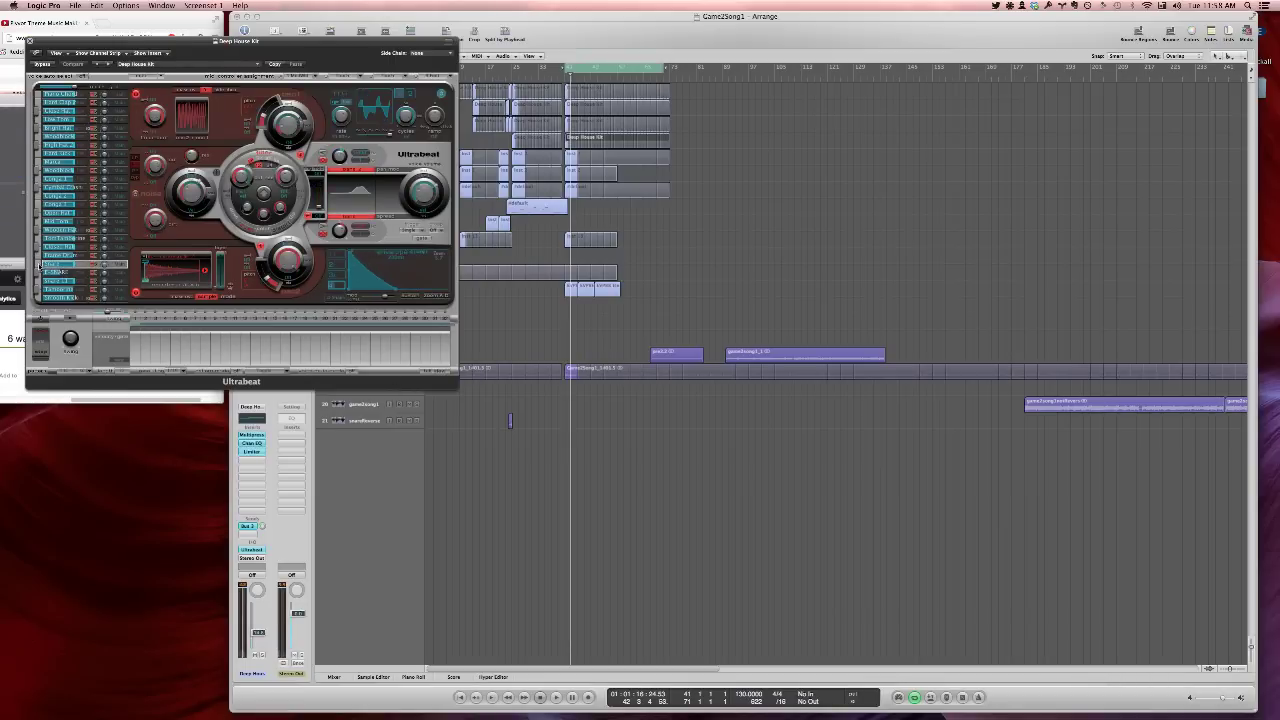
{"action": "left_click", "coordinate": [58, 255]}
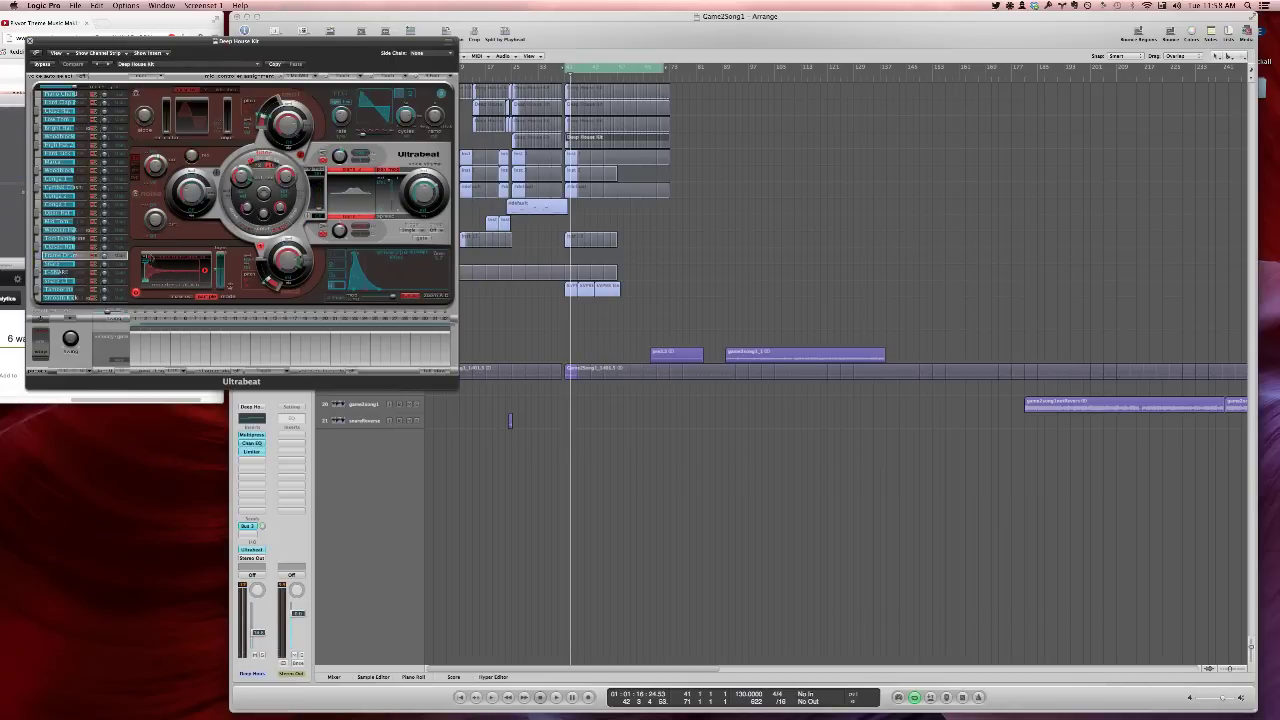
{"action": "left_click", "coordinate": [151, 258]}
{"action": "left_click", "coordinate": [170, 265]}
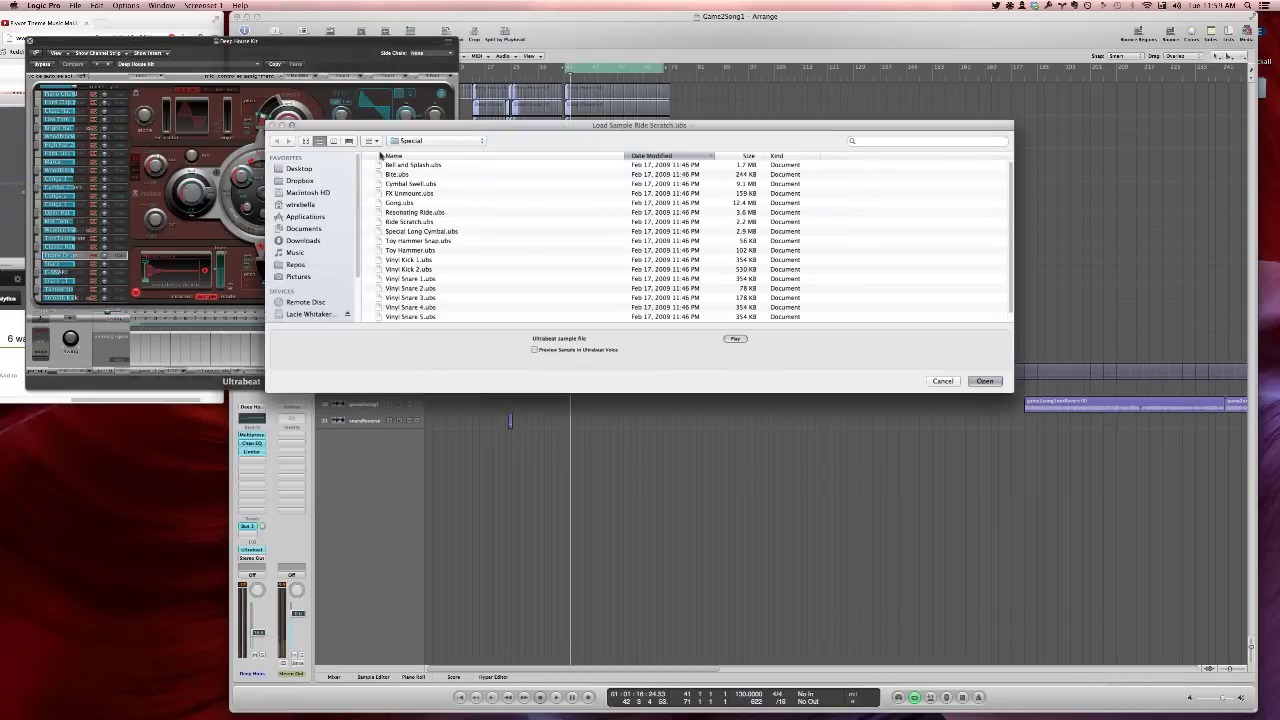
{"action": "left_click", "coordinate": [943, 381]}
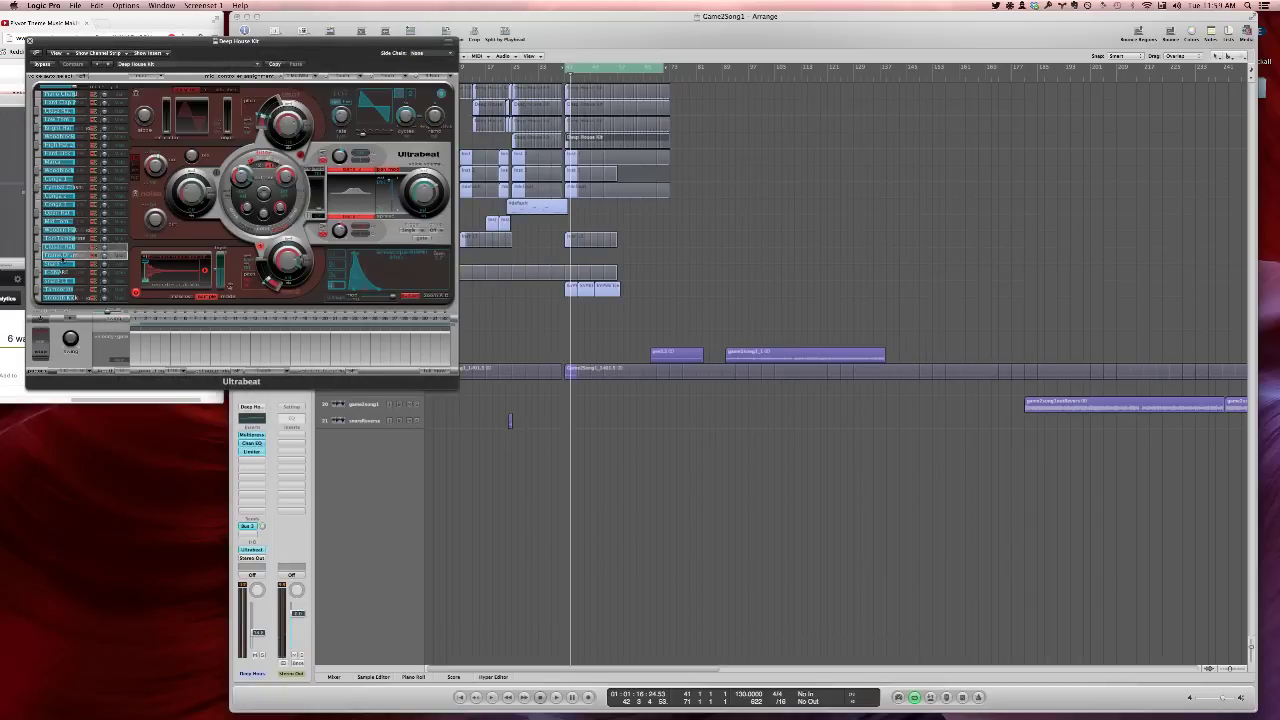
Initialise the Ultrabeat voice that holds the Ride Scratch sample with the Sample init setting
{"action": "right_click", "coordinate": [66, 256]}
{"action": "mouse_move", "coordinate": [100, 291]}
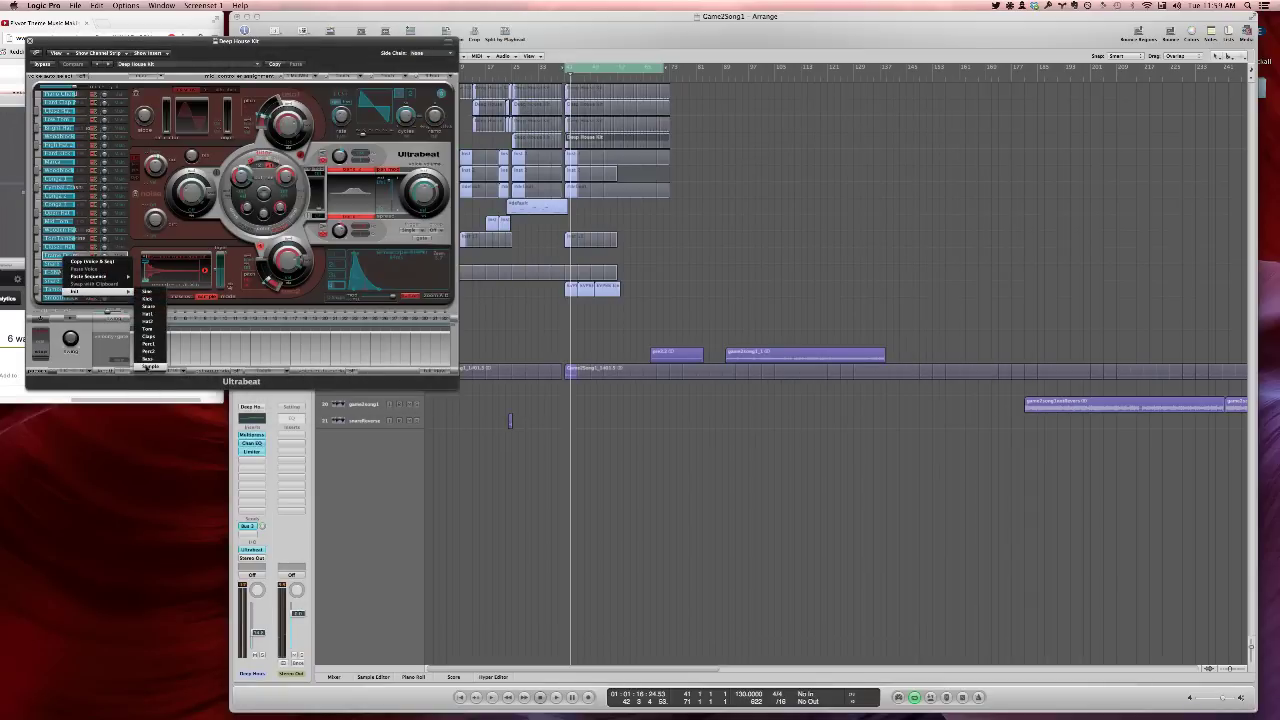
{"action": "left_click", "coordinate": [149, 366]}
Load snare.aif from the song project's Audio Files folder into the initialised voice and close Ultrabeat
{"action": "left_click", "coordinate": [148, 264]}
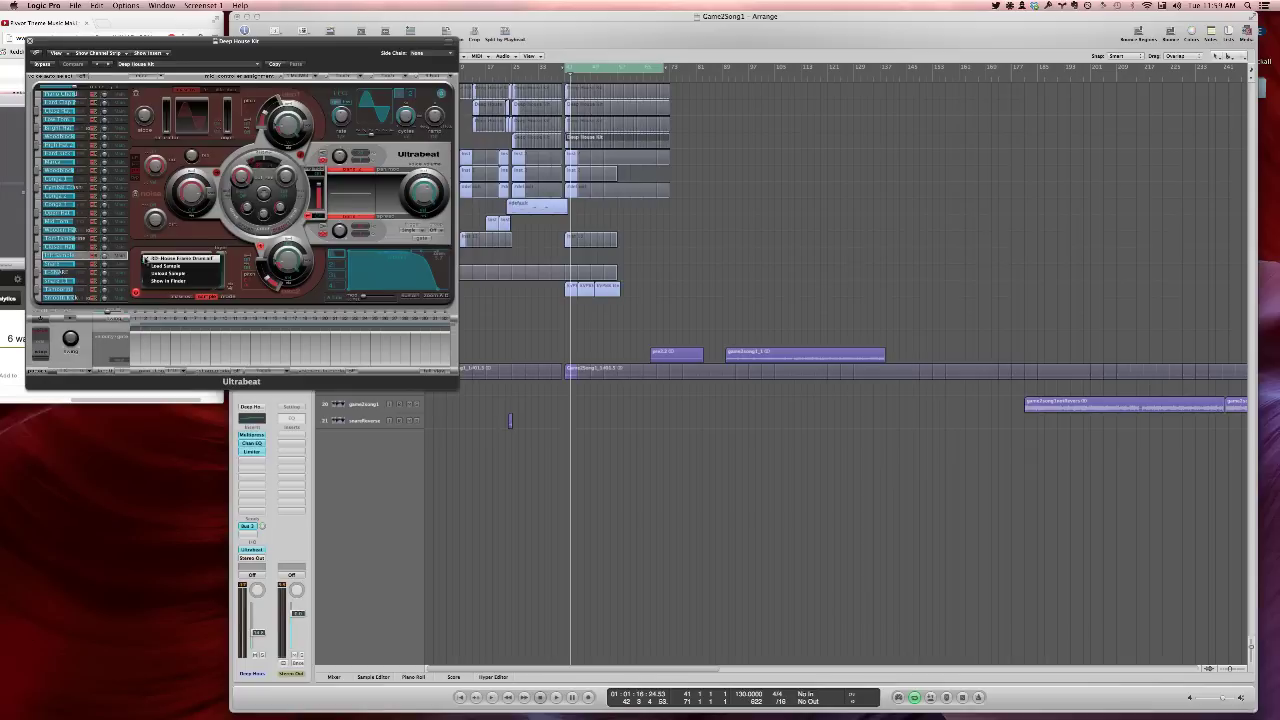
{"action": "left_click", "coordinate": [166, 265]}
{"action": "left_click", "coordinate": [425, 142]}
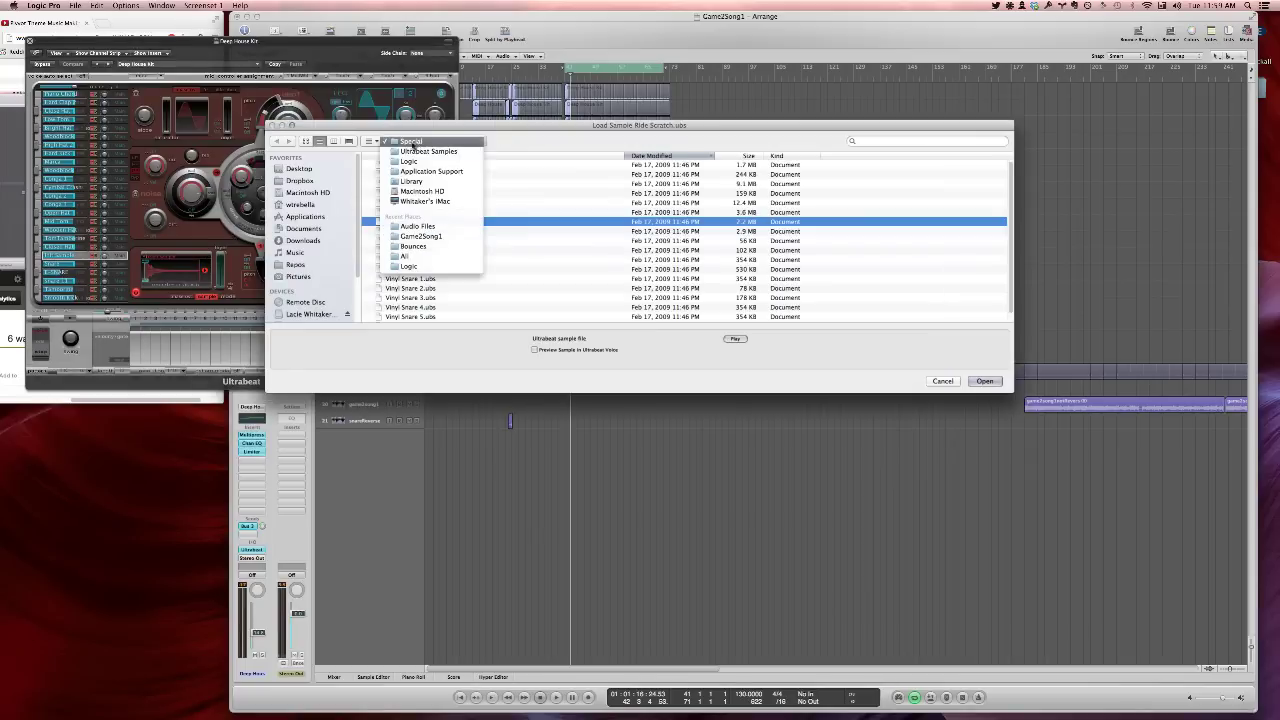
{"action": "left_click", "coordinate": [301, 224]}
{"action": "left_click", "coordinate": [293, 253]}
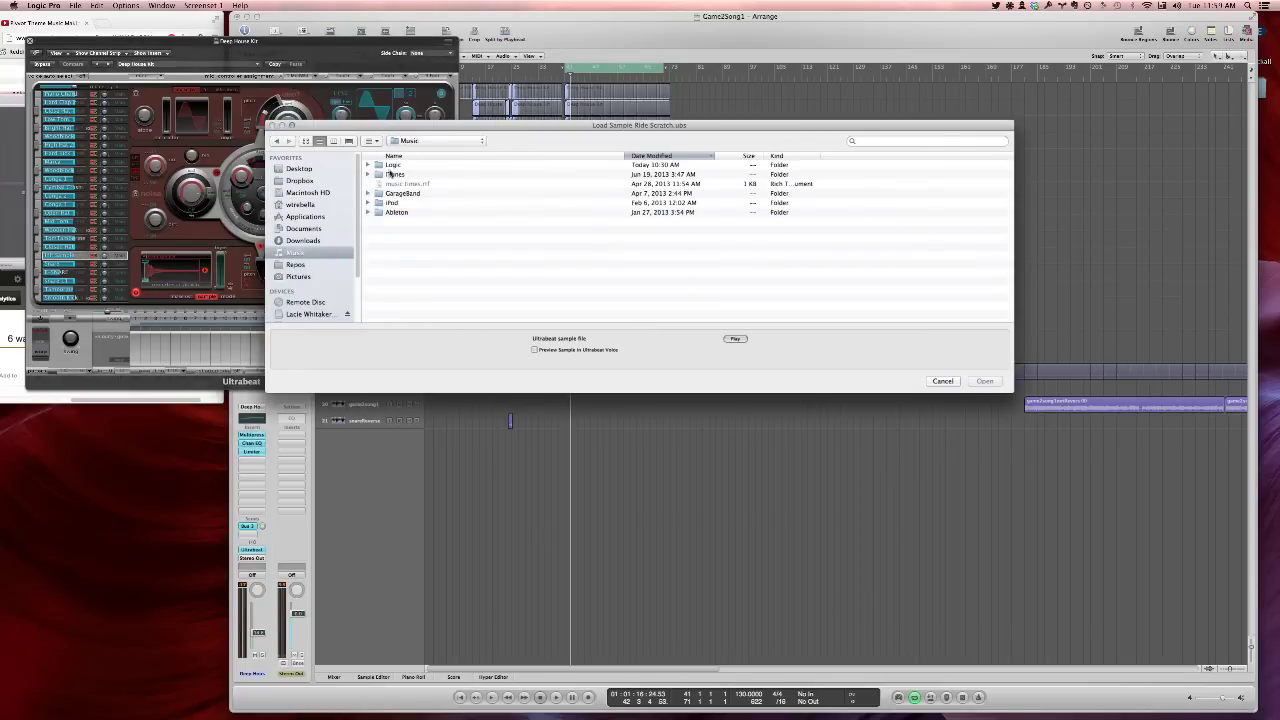
{"action": "left_click", "coordinate": [392, 166]}
{"action": "double_click", "coordinate": [395, 165]}
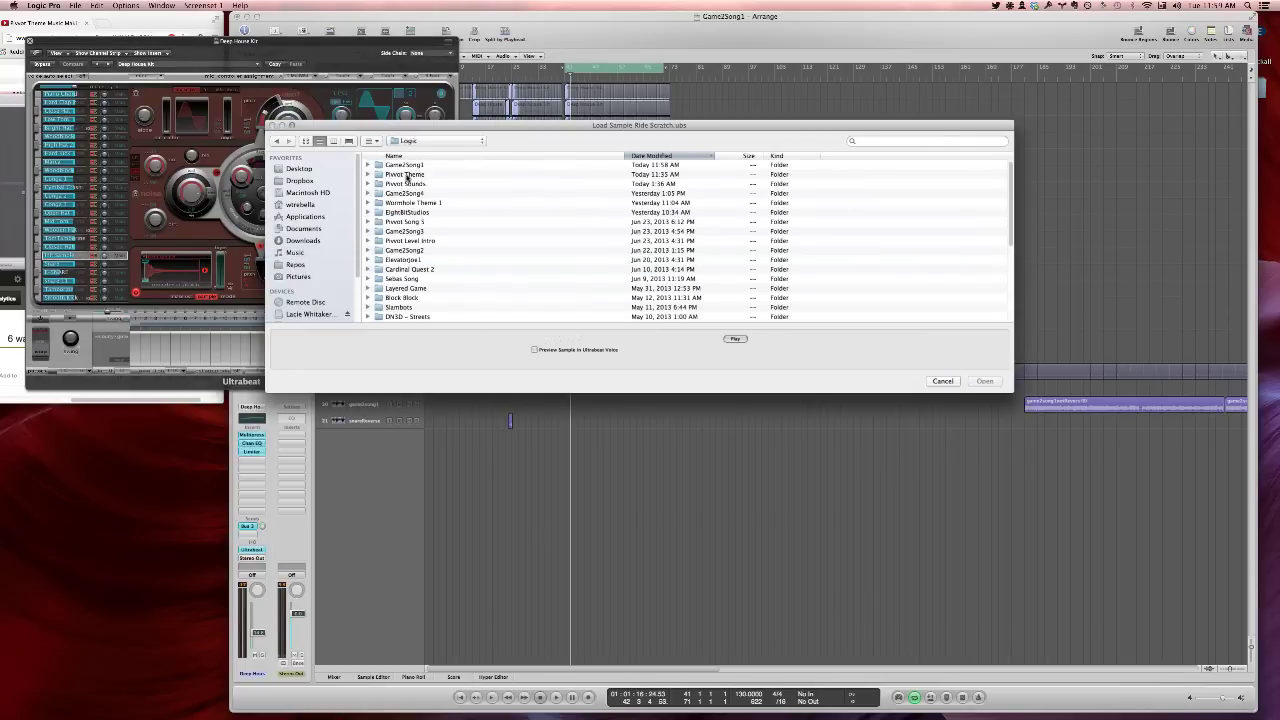
{"action": "double_click", "coordinate": [405, 175]}
{"action": "double_click", "coordinate": [392, 203]}
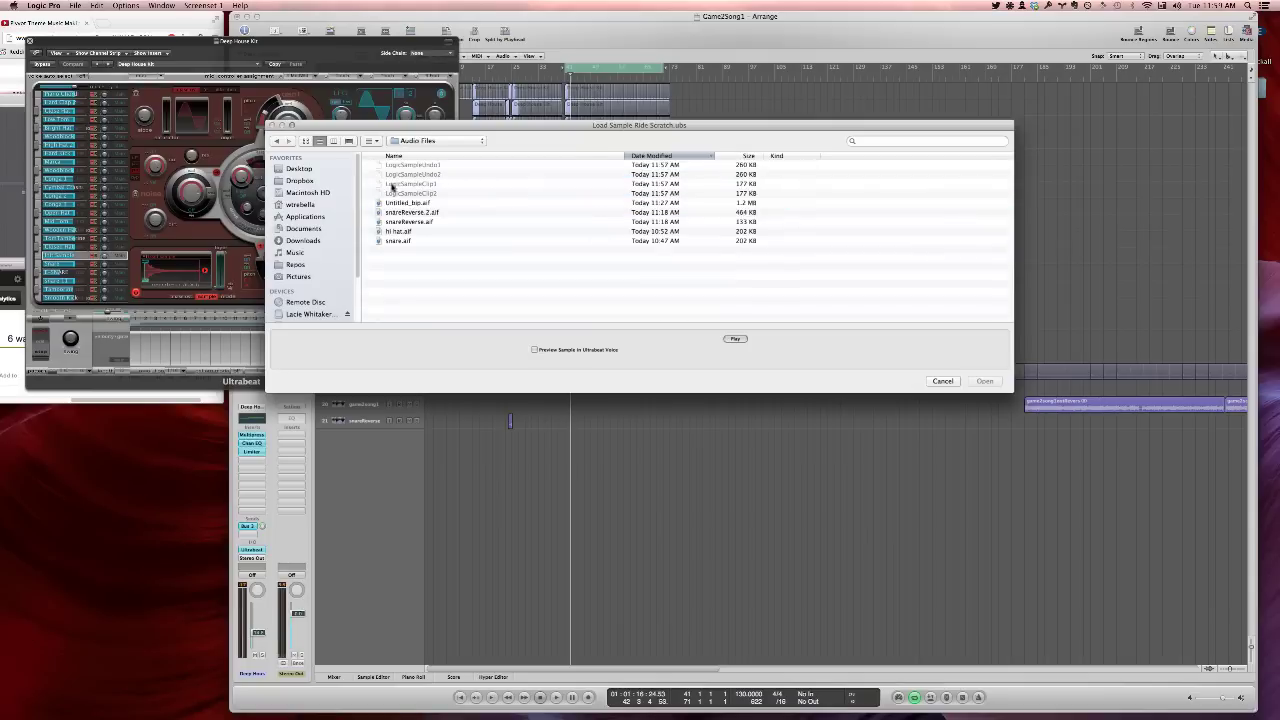
{"action": "double_click", "coordinate": [386, 241]}
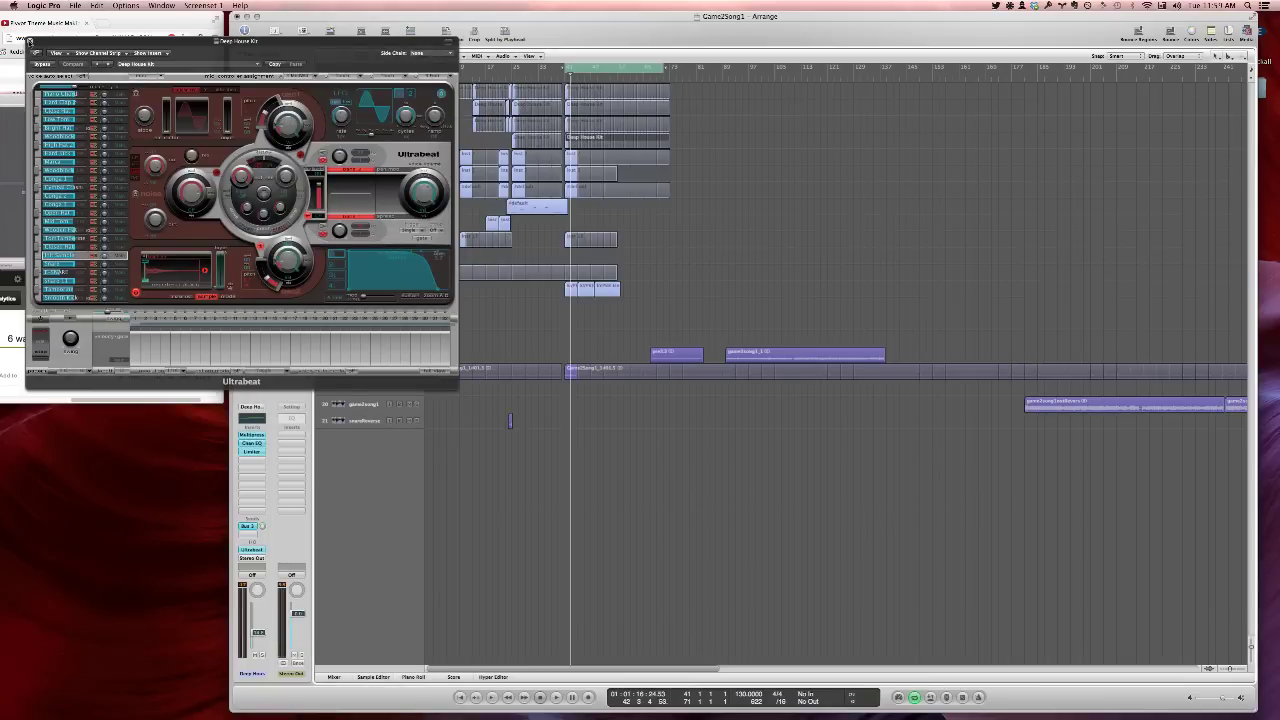
{"action": "left_click", "coordinate": [30, 41]}
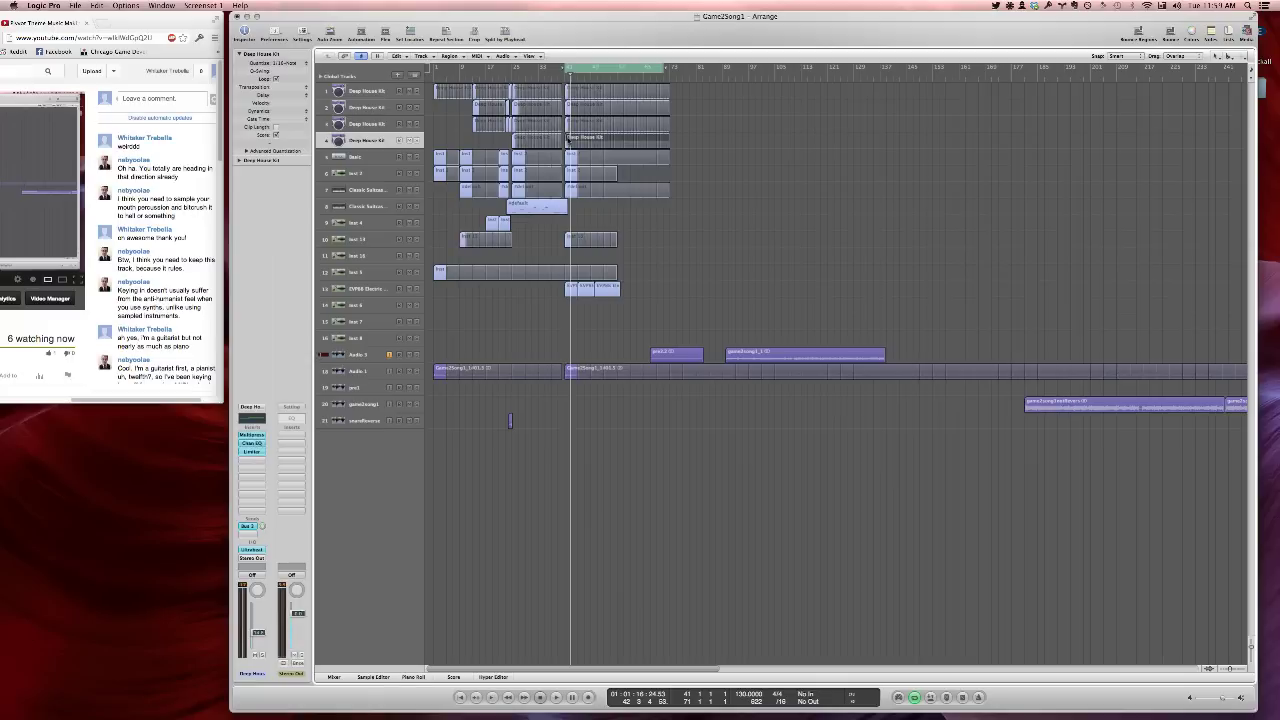
Lengthen the two upper notes in track 4's Deep House Kit region in the piano roll and play the passage
{"action": "key", "text": "p"}
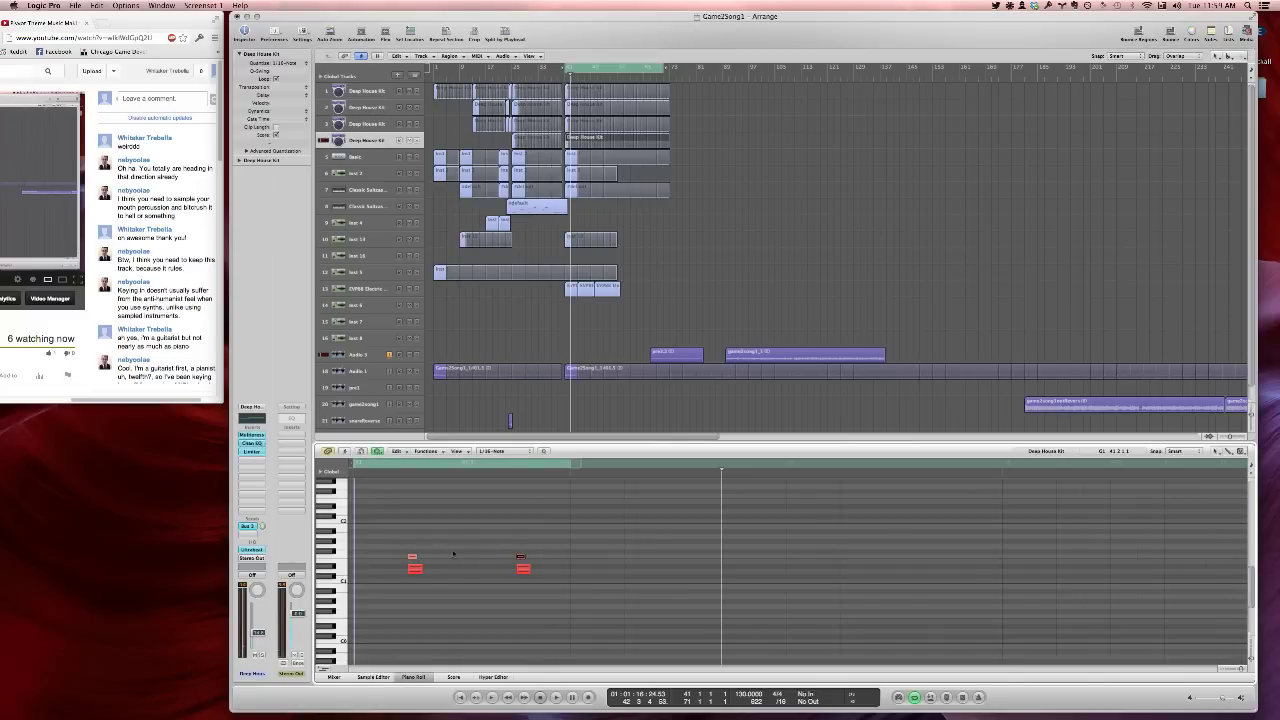
{"action": "left_click_drag", "start_coordinate": [521, 557], "coordinate": [555, 557]}
{"action": "key", "text": "space"}
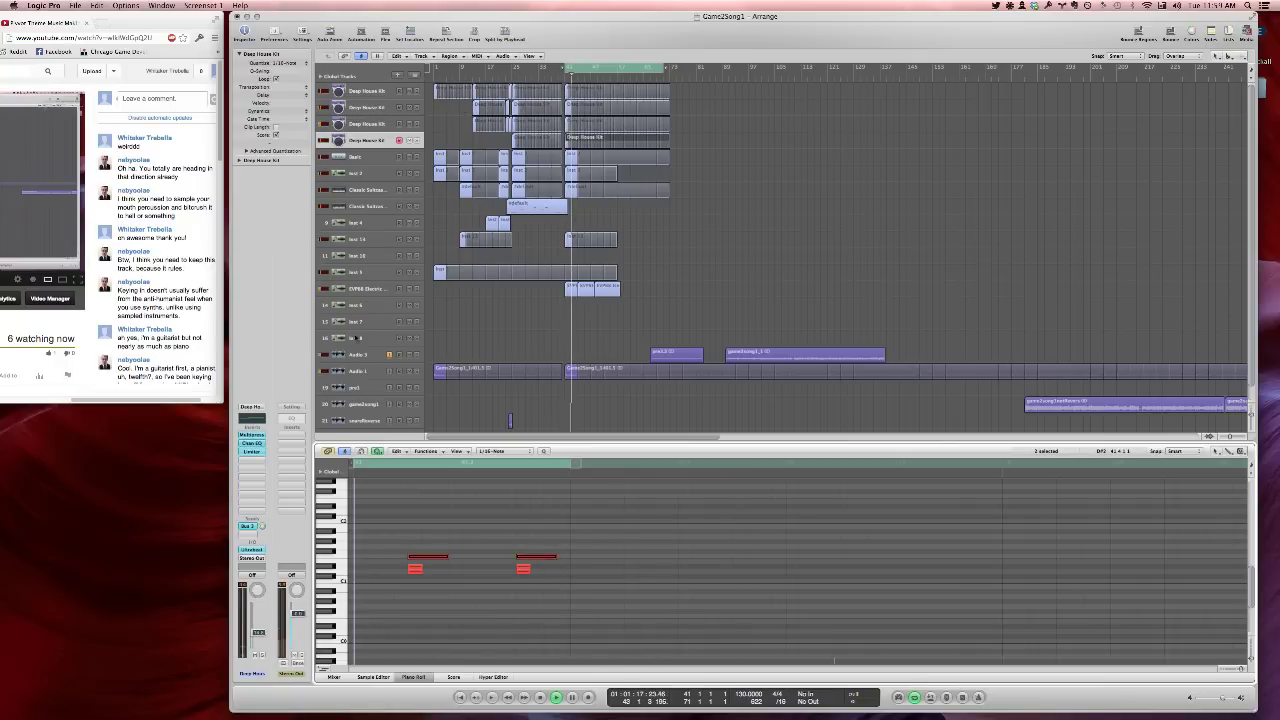
Inspect track 4's Ultrabeat instrument and its Multipressor while listening to the drum part
{"action": "left_click", "coordinate": [251, 550]}
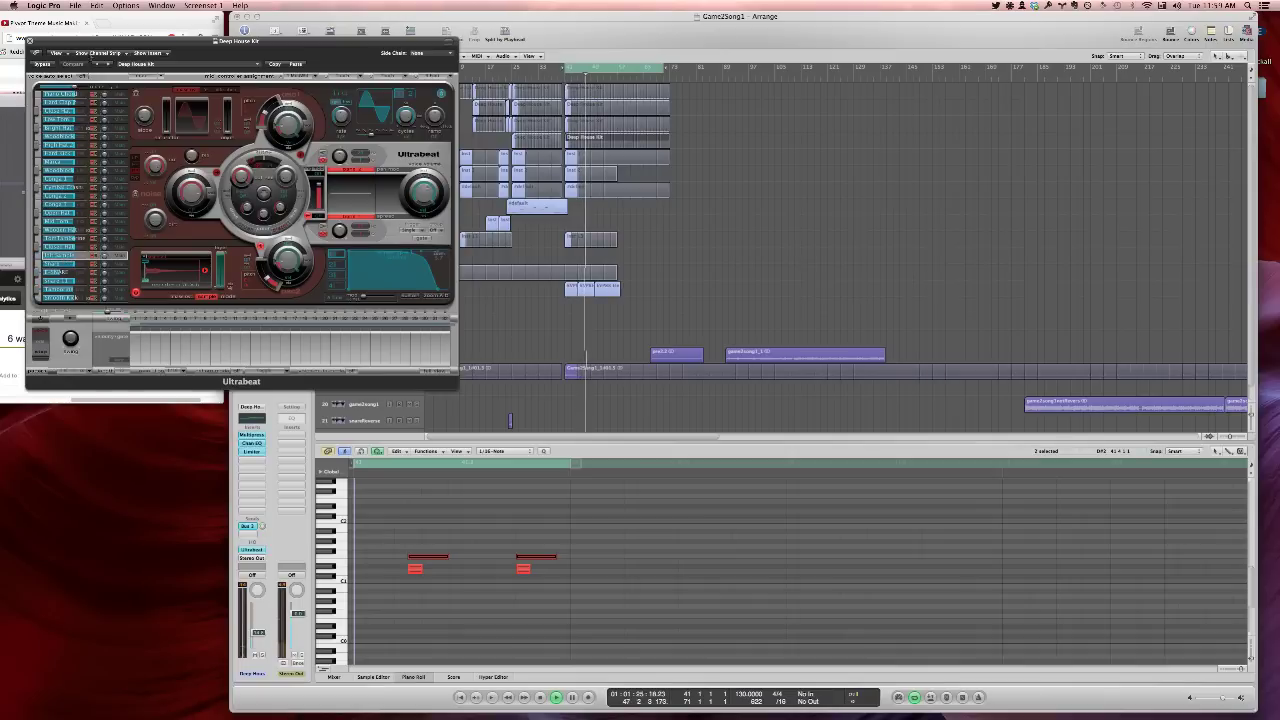
{"action": "left_click_drag", "start_coordinate": [92, 41], "coordinate": [665, 157]}
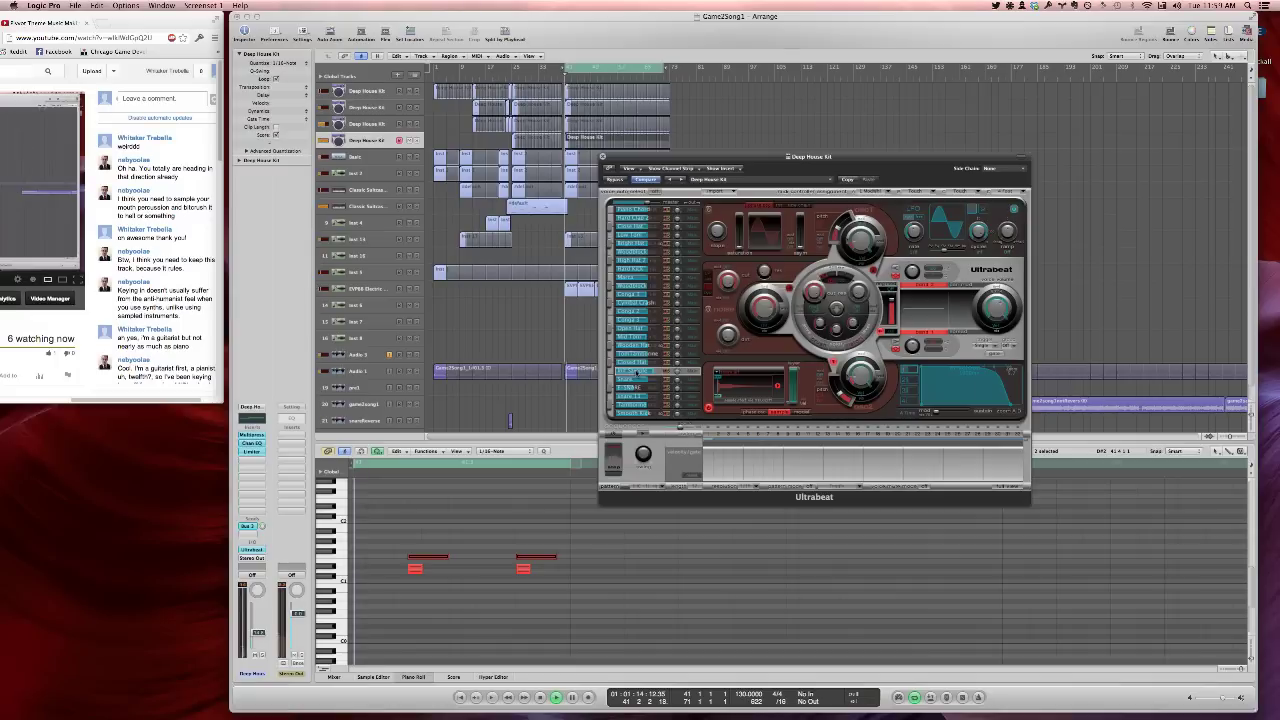
{"action": "key", "text": "space"}
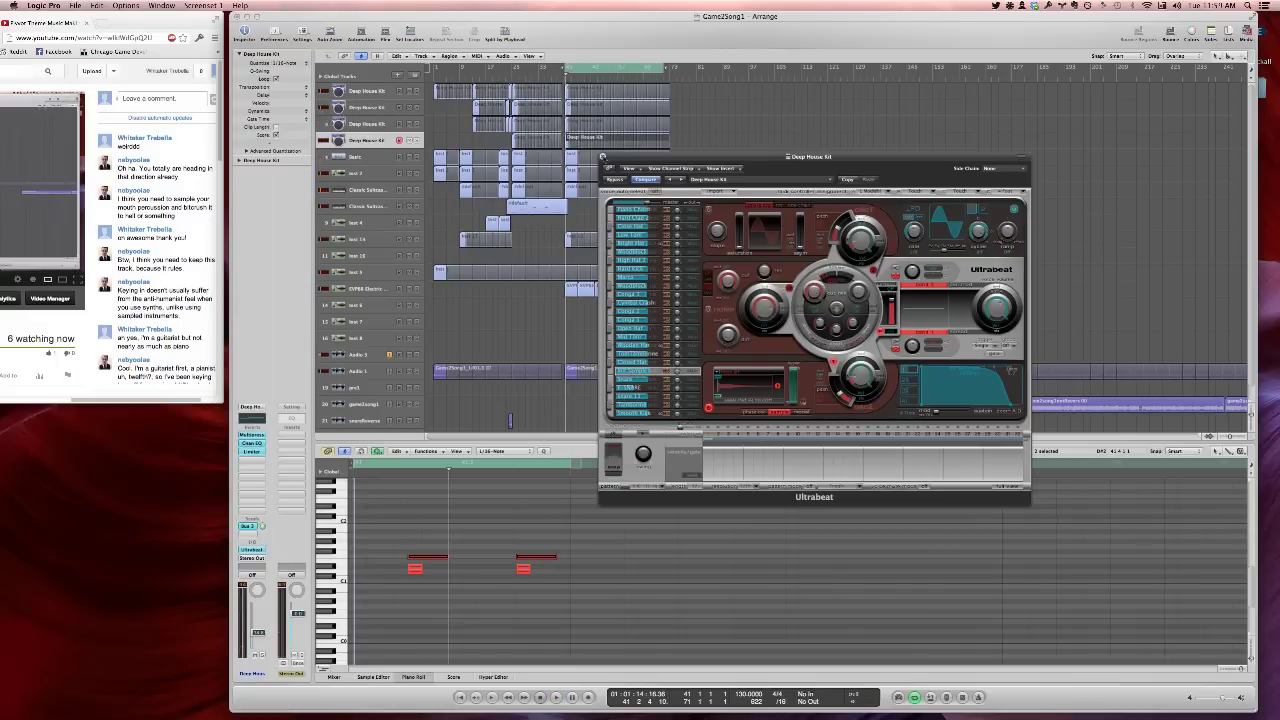
{"action": "left_click", "coordinate": [243, 437]}
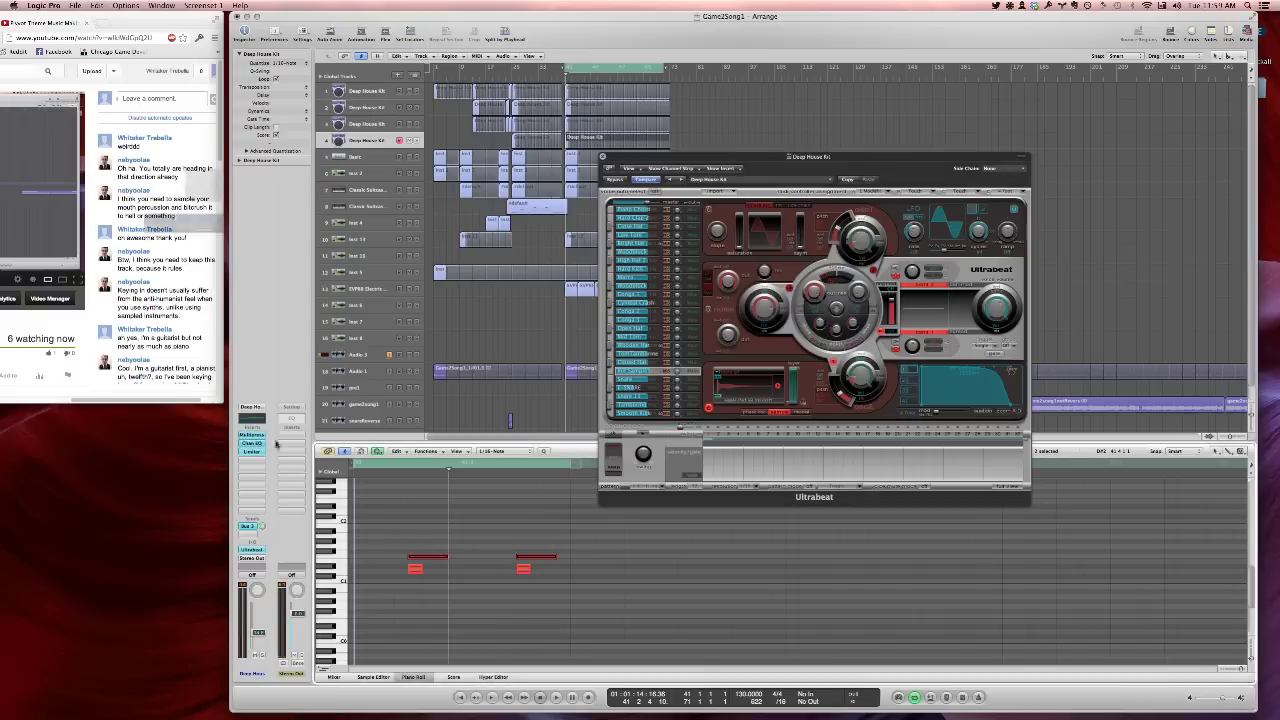
{"action": "key", "text": "space"}
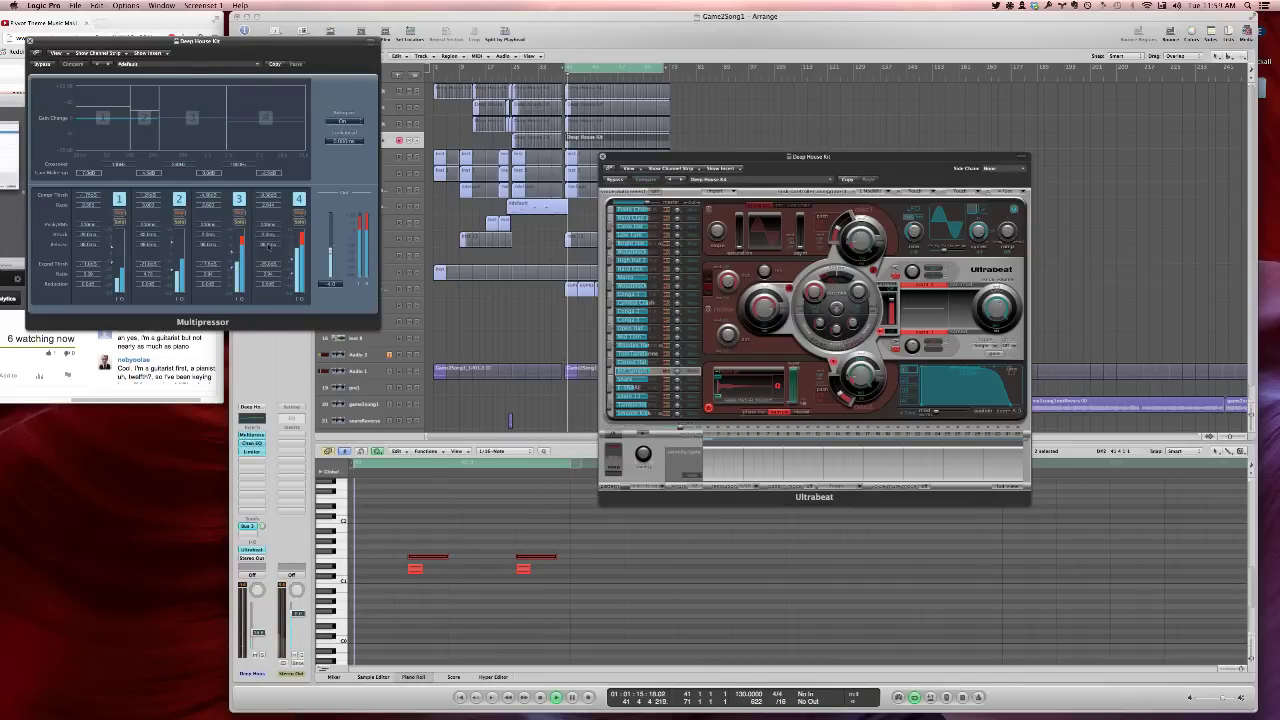
{"action": "left_click", "coordinate": [27, 42]}
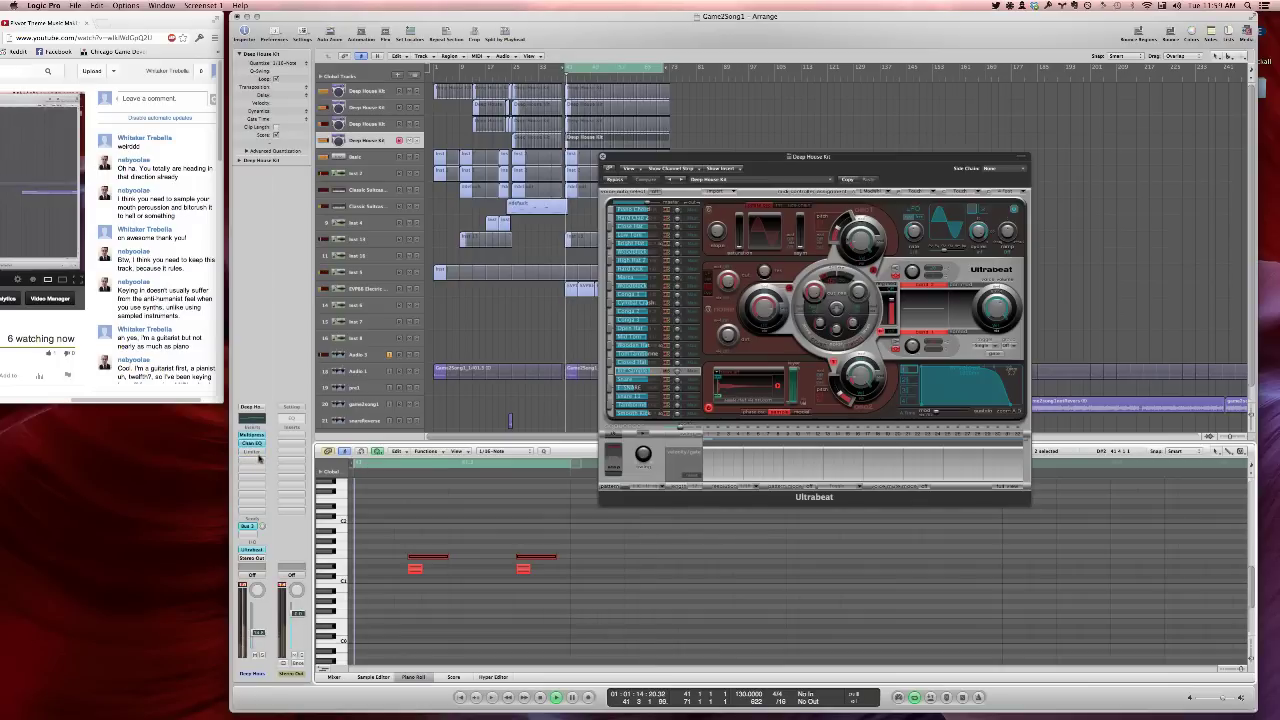
Try a Compressor after the Limiter on track 4, lowering its threshold and adjusting ratio and attack while listening
{"action": "left_click", "coordinate": [259, 458]}
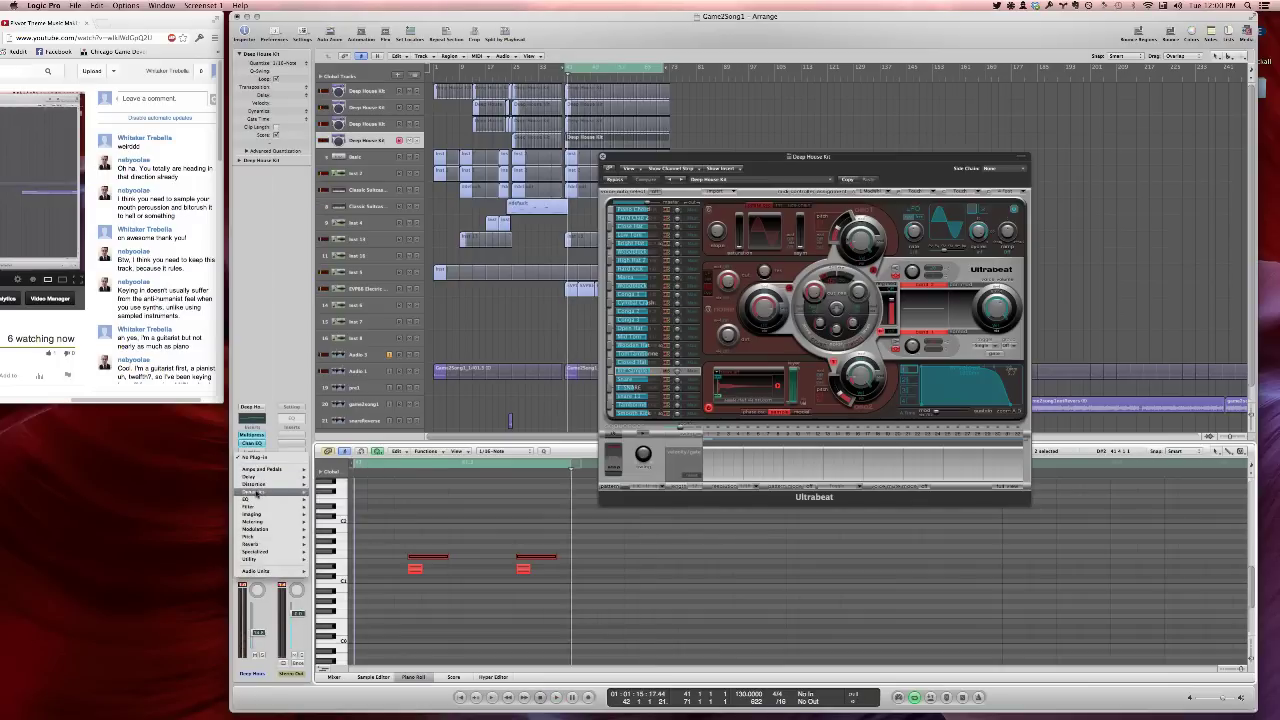
{"action": "mouse_move", "coordinate": [257, 492]}
{"action": "mouse_move", "coordinate": [360, 502]}
{"action": "left_click", "coordinate": [400, 502]}
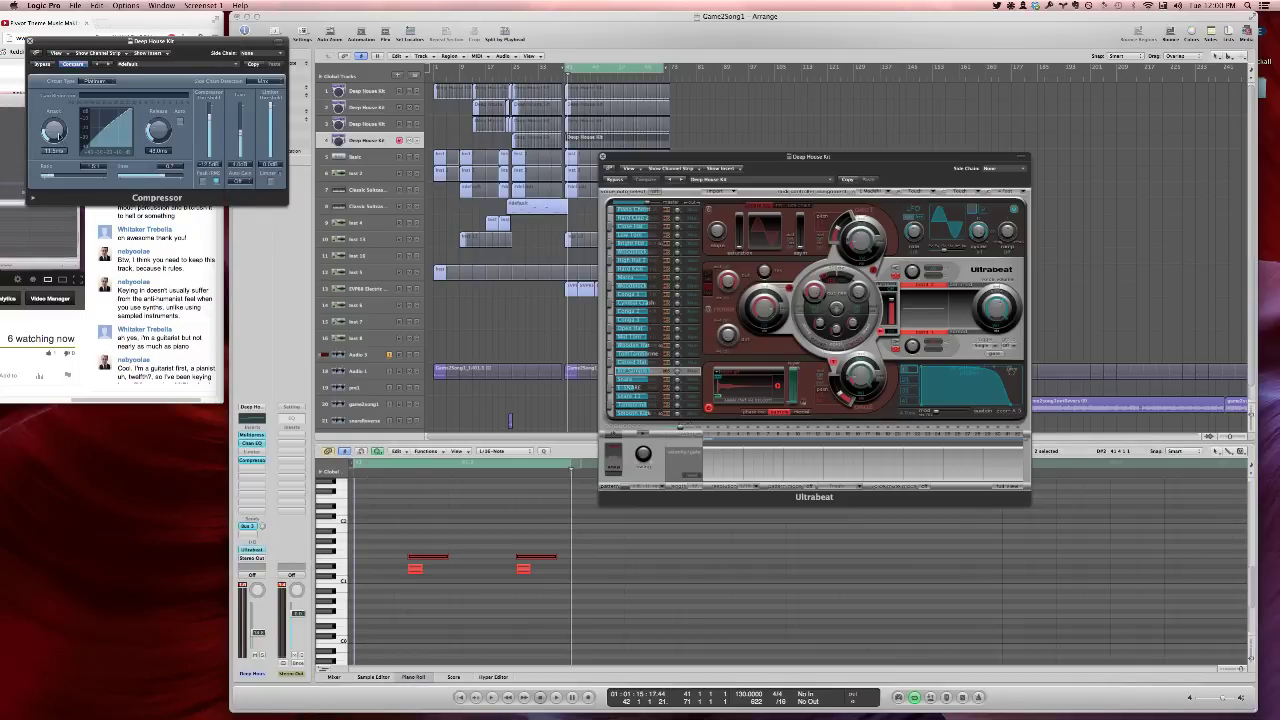
{"action": "left_click_drag", "start_coordinate": [210, 116], "coordinate": [211, 135]}
{"action": "left_click_drag", "start_coordinate": [57, 175], "coordinate": [76, 175]}
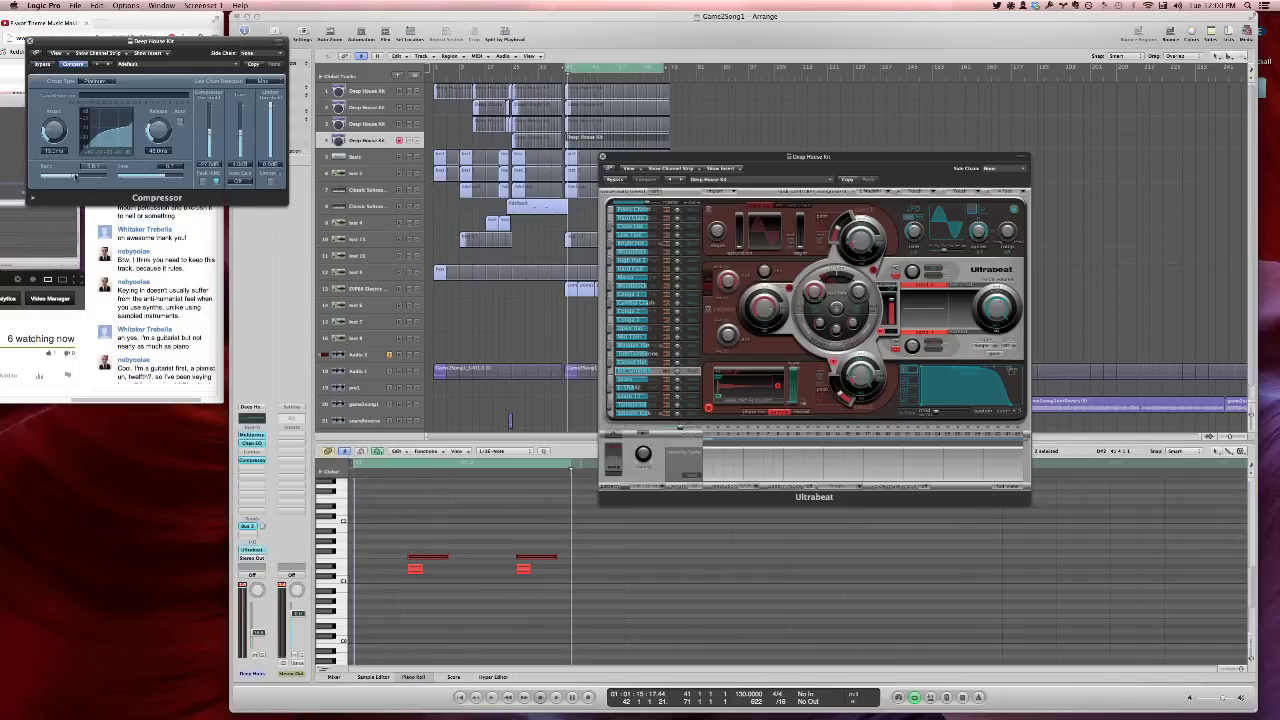
{"action": "key", "text": "space"}
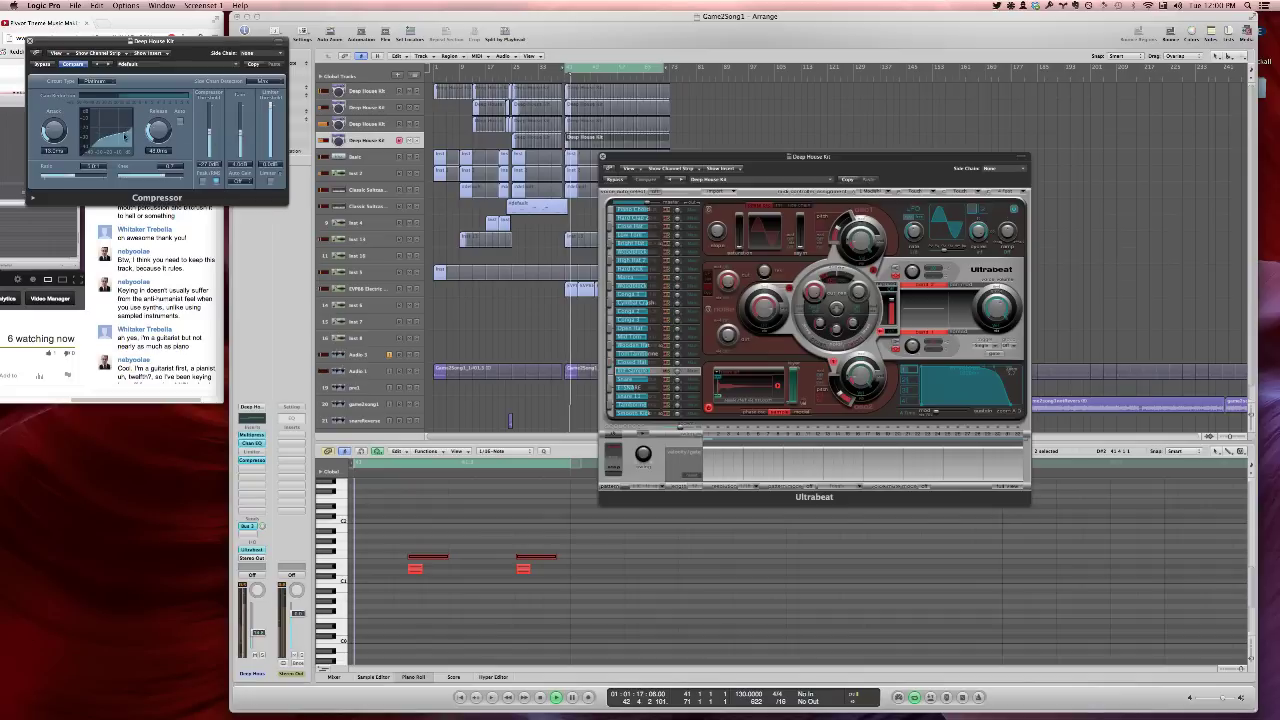
{"action": "left_click_drag", "start_coordinate": [48, 133], "coordinate": [48, 127]}
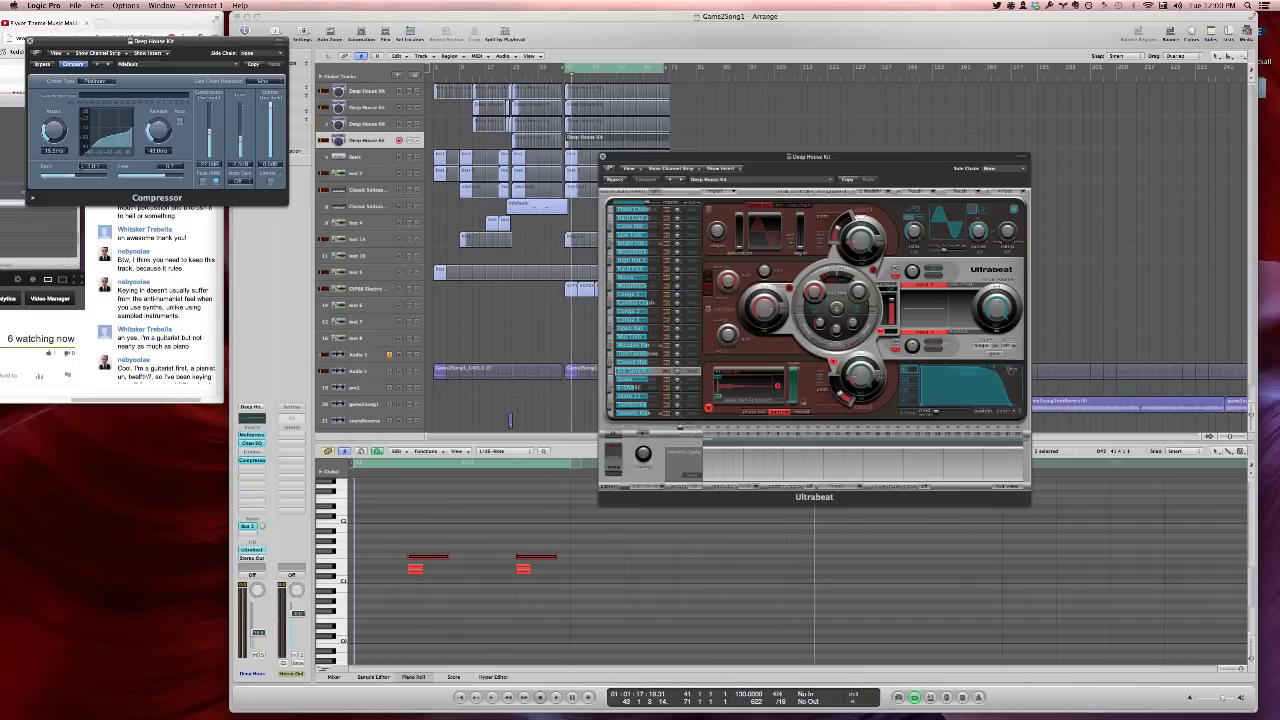
{"action": "left_click_drag", "start_coordinate": [74, 176], "coordinate": [61, 177]}
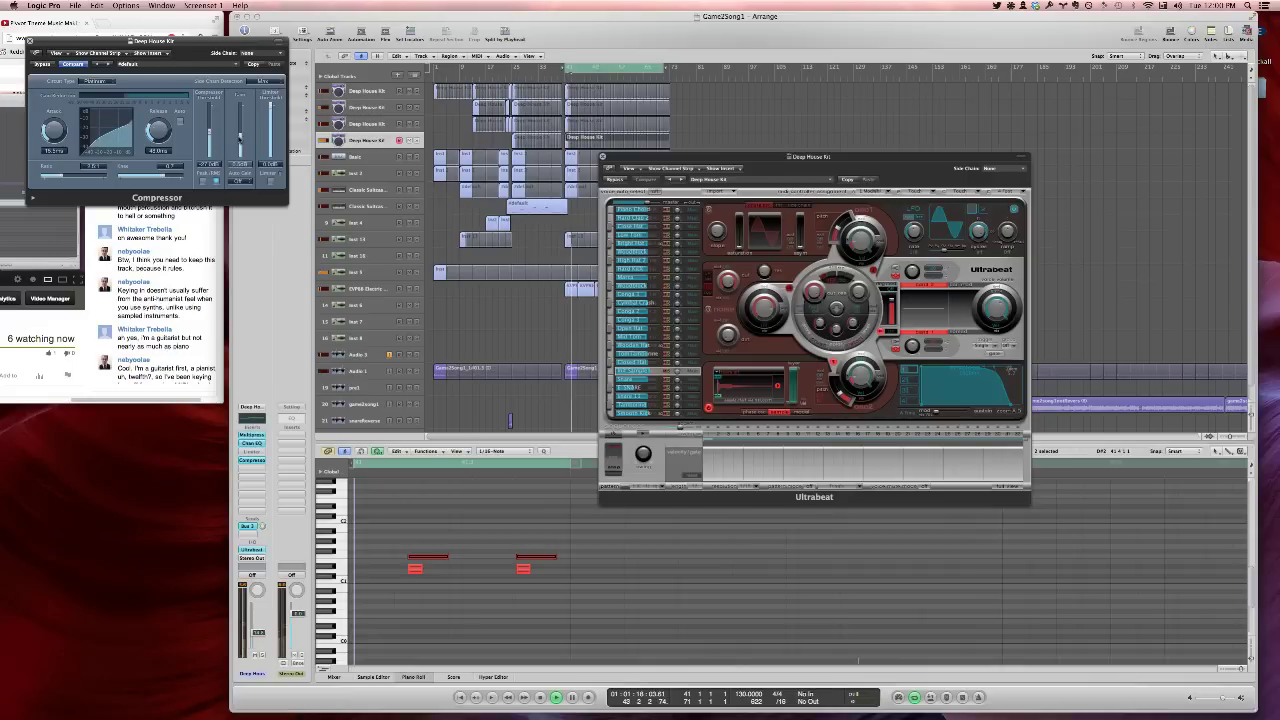
Reactivate the Limiter on track 4 and remove the Compressor from the channel
{"action": "left_click", "coordinate": [260, 452], "text": "alt"}
{"action": "key", "text": "super+w"}
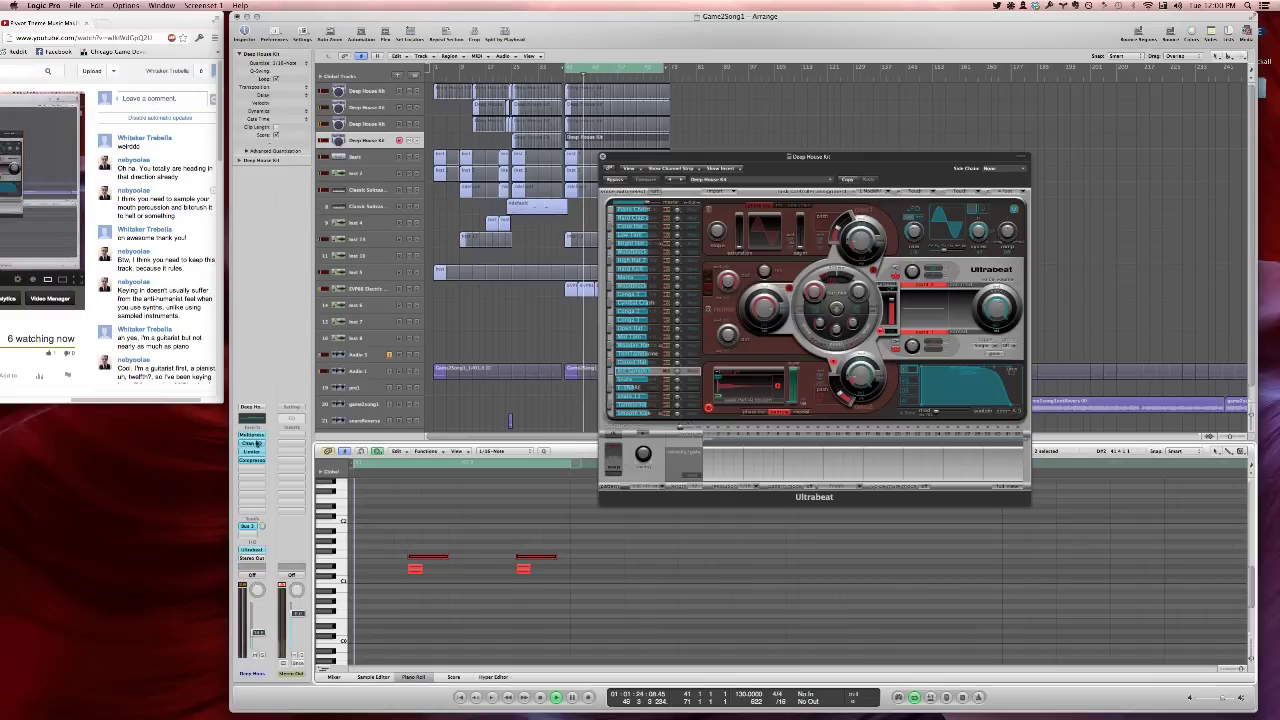
{"action": "left_click", "coordinate": [248, 464]}
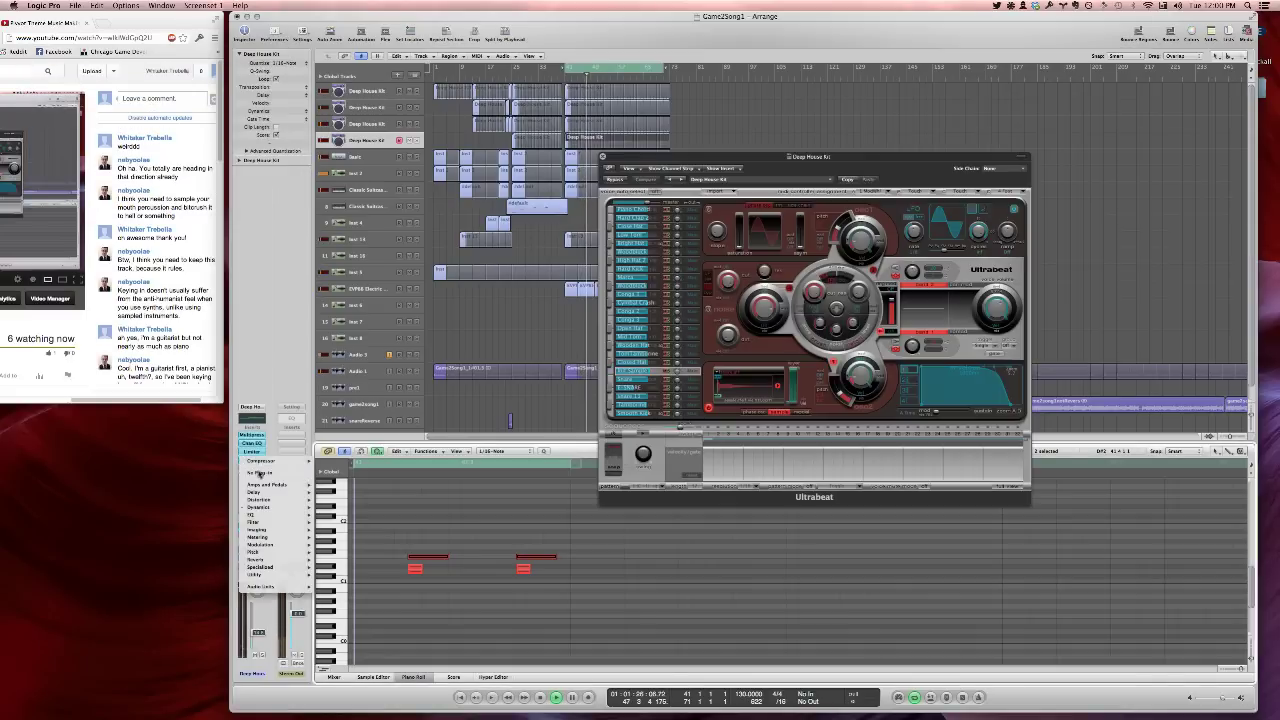
{"action": "left_click", "coordinate": [259, 472]}
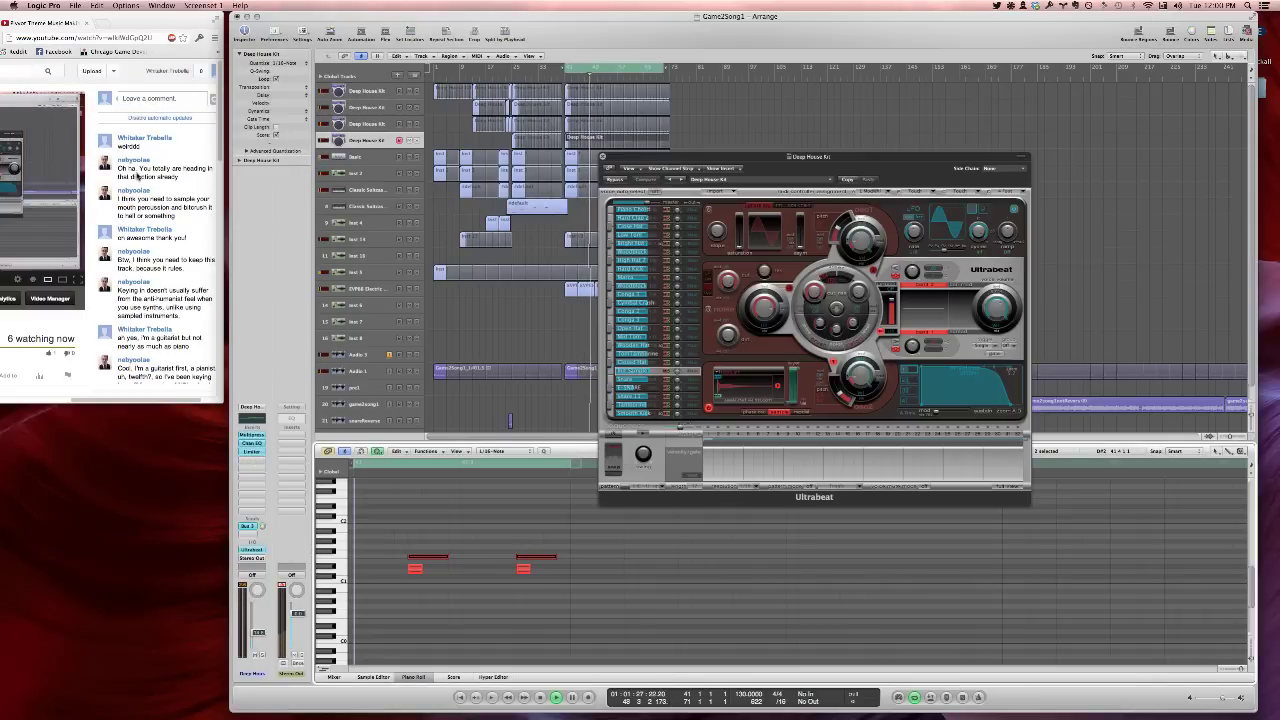
Raise the gain of track 4's Limiter and close the open Limiter and Ultrabeat windows
{"action": "left_click_drag", "start_coordinate": [53, 162], "coordinate": [54, 151]}
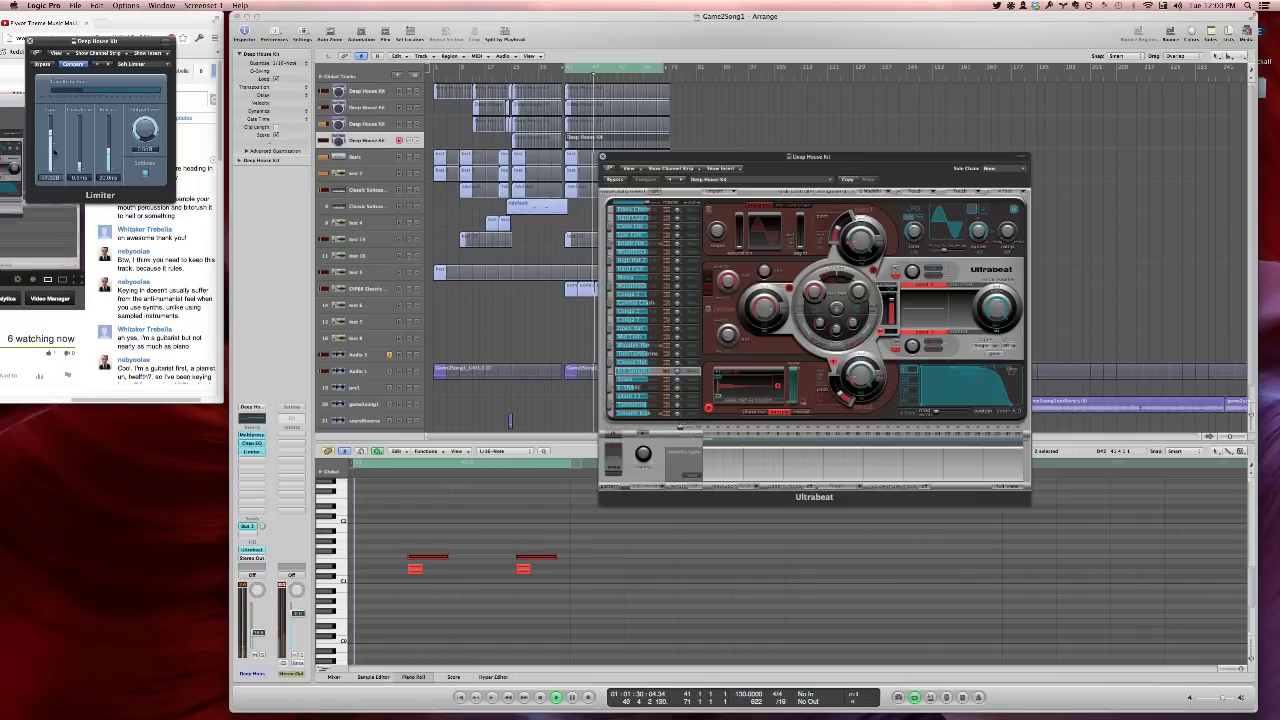
{"action": "left_click", "coordinate": [30, 42]}
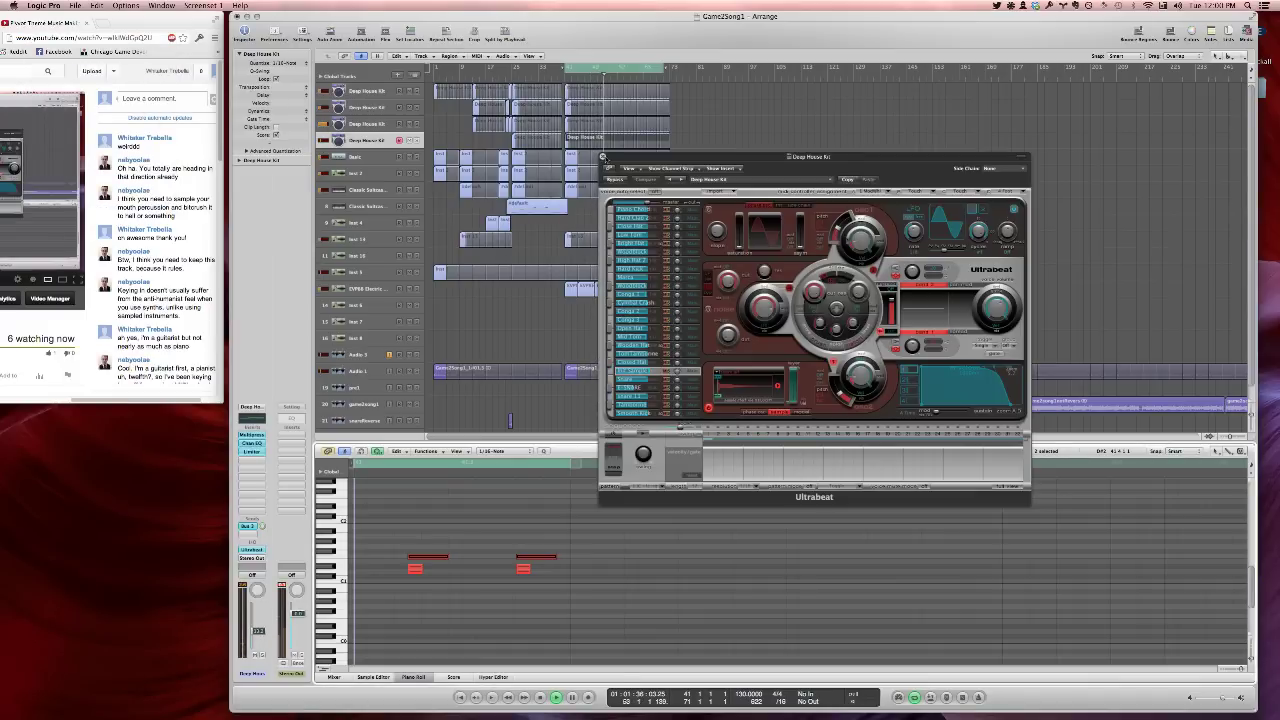
{"action": "left_click", "coordinate": [603, 158]}
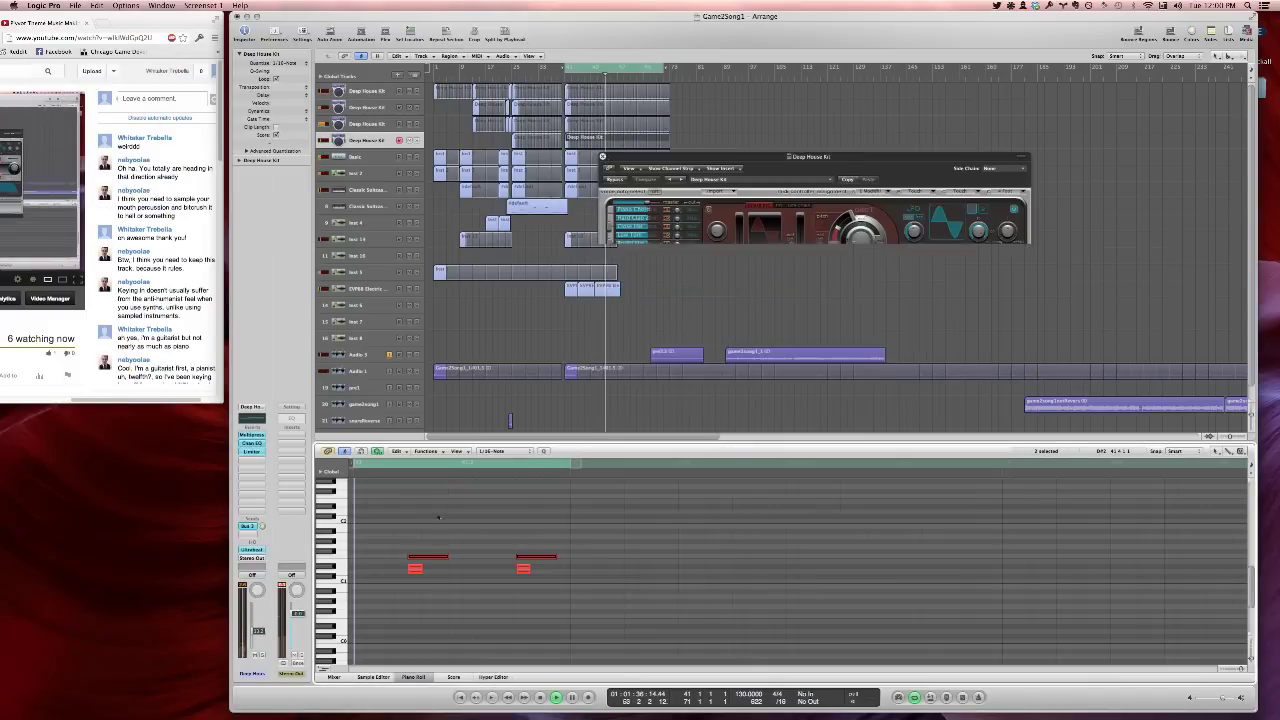
Shorten the two upper notes in track 4's drum region and turn off cycle playback
{"action": "left_click_drag", "start_coordinate": [550, 558], "coordinate": [536, 561]}
{"action": "left_click", "coordinate": [566, 552]}
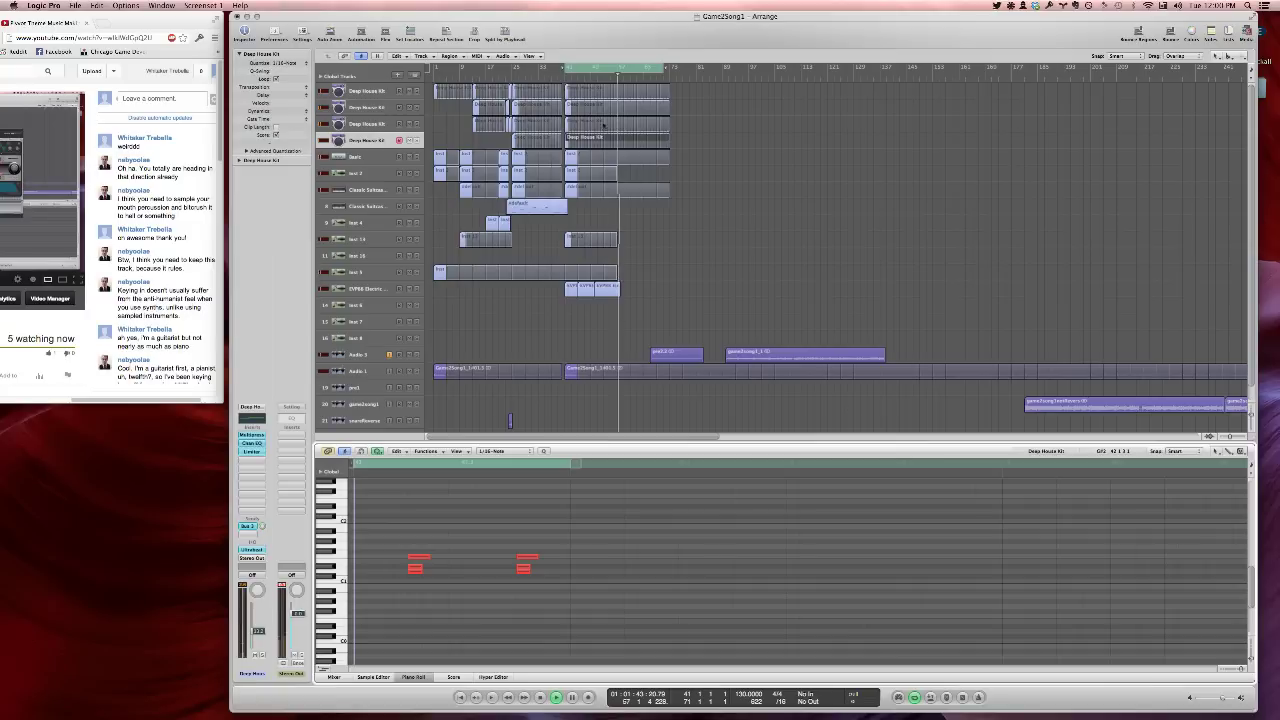
{"action": "left_click", "coordinate": [628, 68]}
{"action": "left_click", "coordinate": [674, 298]}
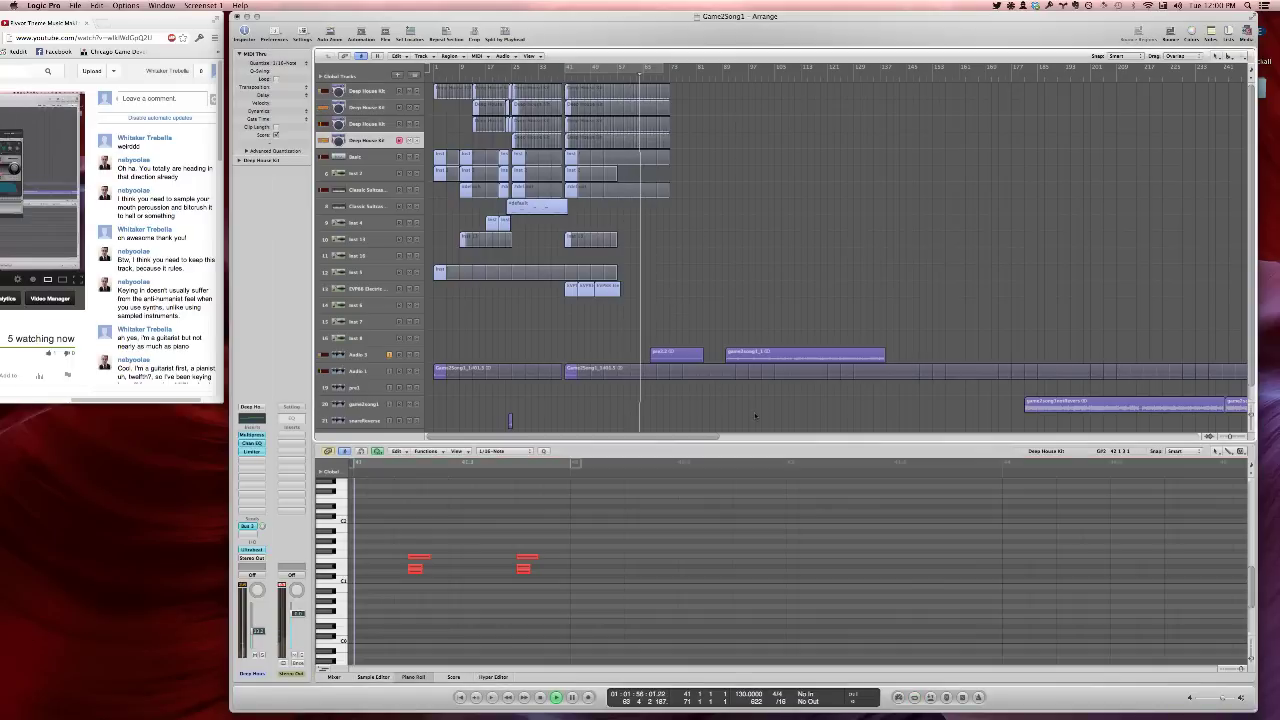
Close the piano roll and play the arrangement from about bars 61 to 63 to check the section ending
{"action": "key", "text": "p"}
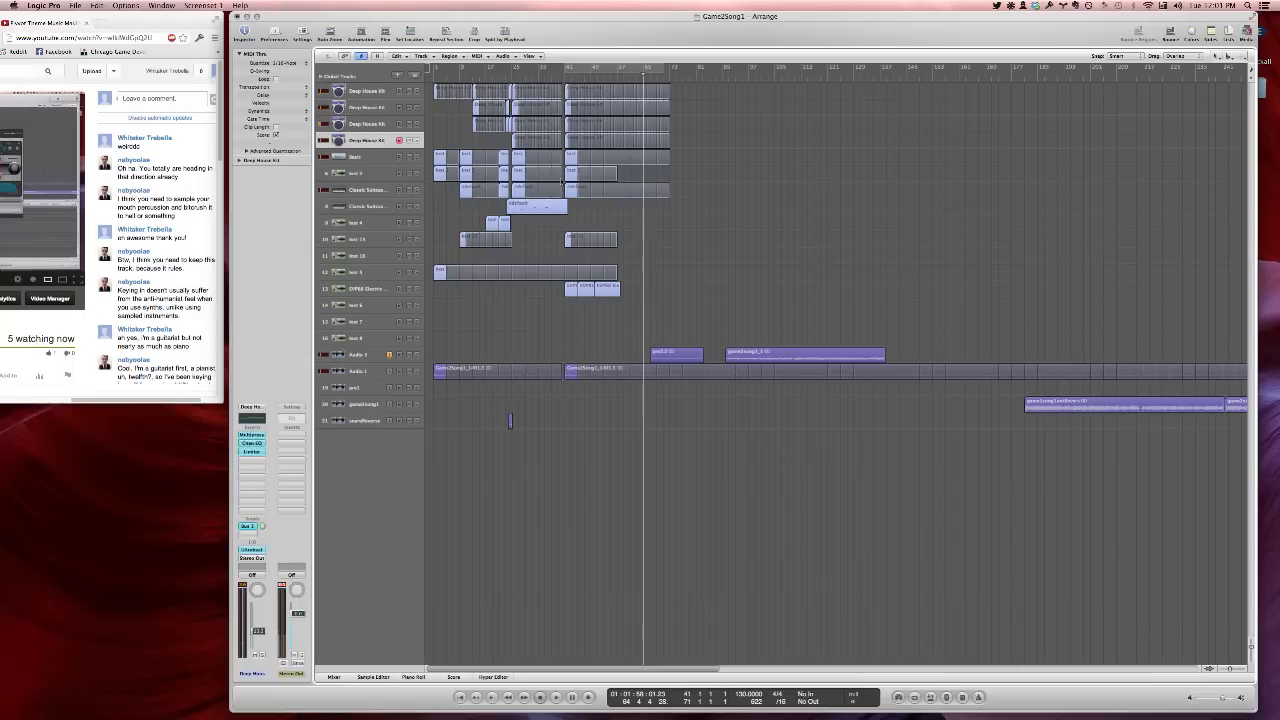
{"action": "key", "text": "space"}
{"action": "left_click_drag", "start_coordinate": [780, 446], "coordinate": [527, 37]}
{"action": "left_click", "coordinate": [796, 77]}
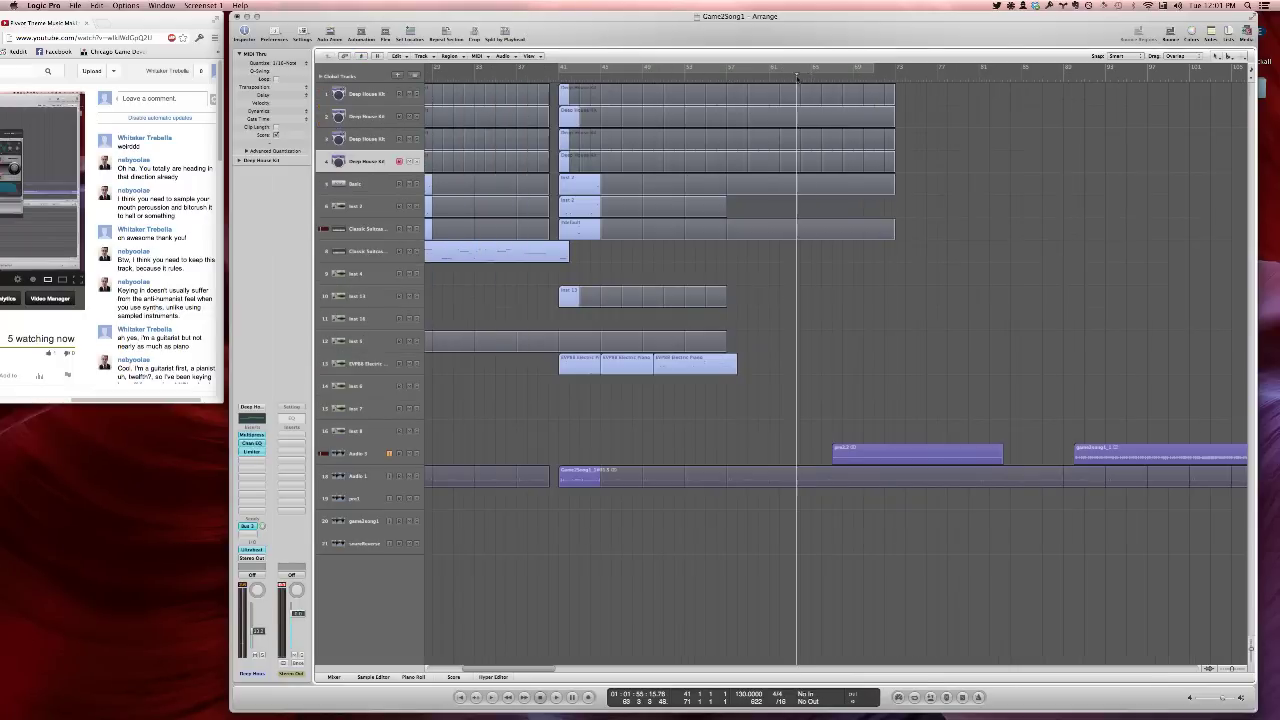
{"action": "key", "text": "space"}
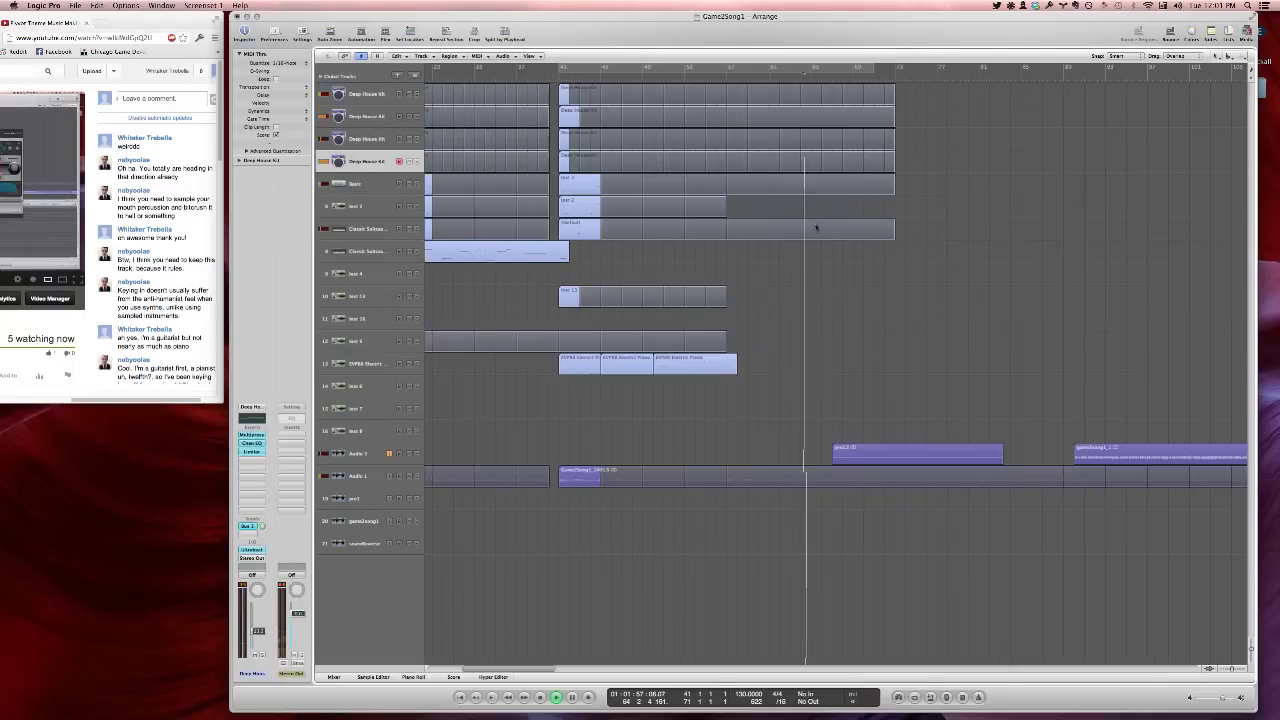
{"action": "left_click", "coordinate": [768, 80]}
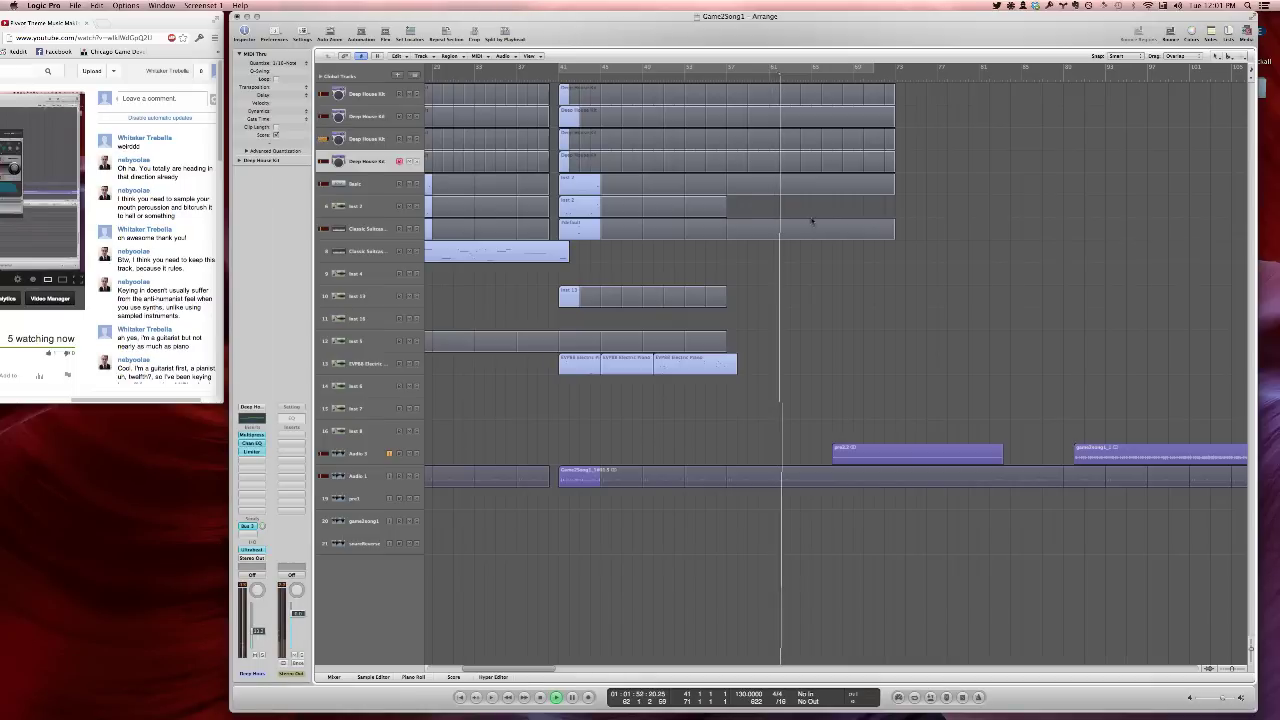
Shorten the loops on drum tracks 1, 3 and 4 and on track 5 to just after bar 64 and audition the ending
{"action": "key", "text": "super+z"}
{"action": "key", "text": "ctrl+Right"}
{"action": "key", "text": "ctrl+Right"}
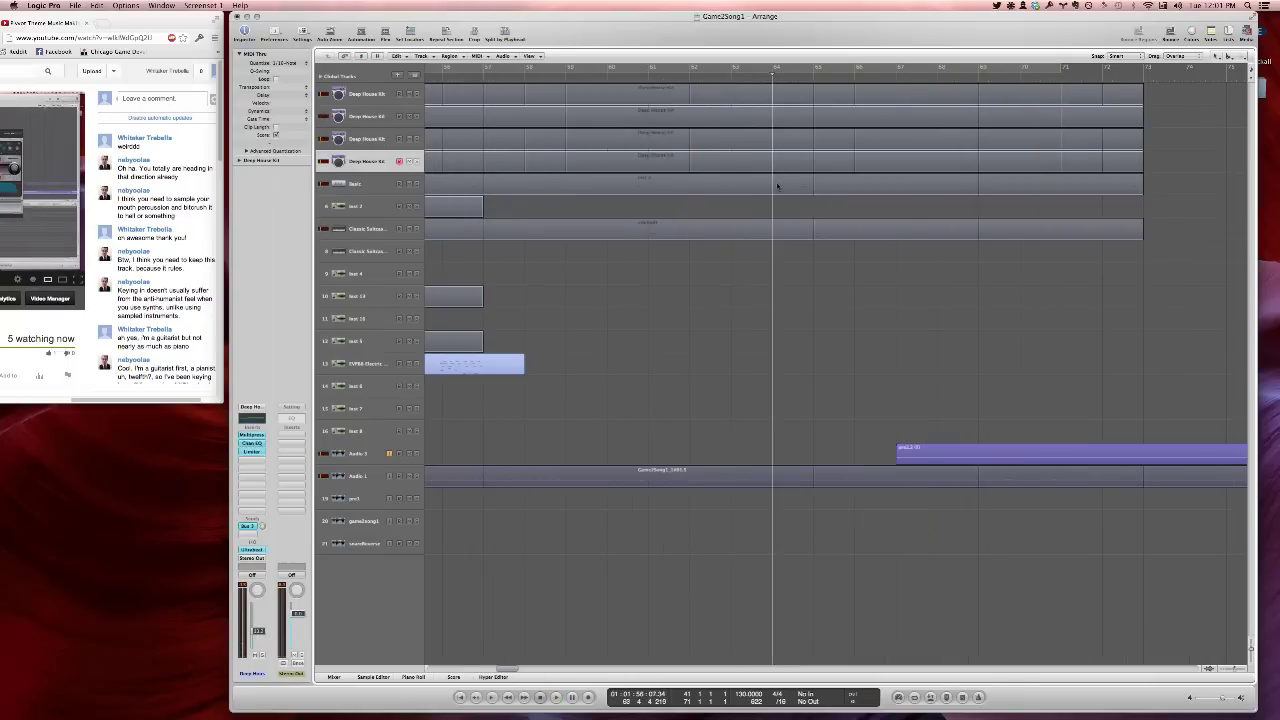
{"action": "left_click", "coordinate": [777, 185]}
{"action": "double_click", "coordinate": [763, 81]}
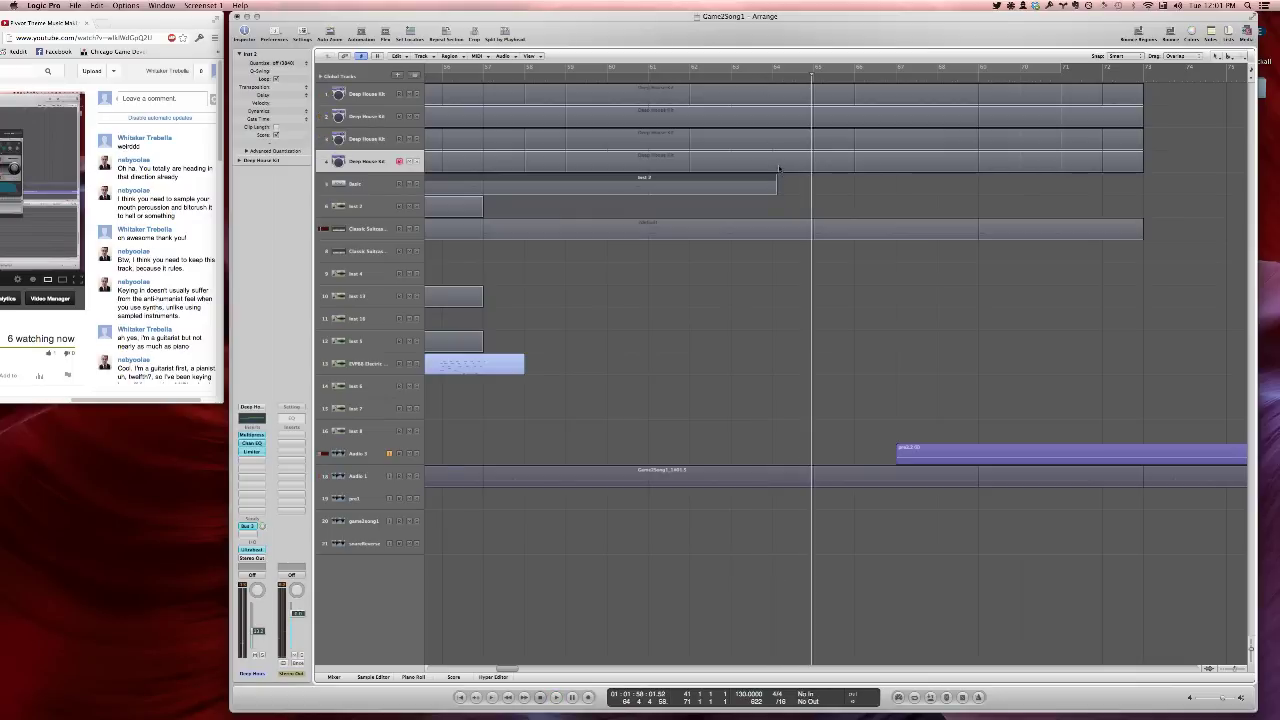
{"action": "left_click", "coordinate": [779, 167]}
{"action": "left_click", "coordinate": [776, 92]}
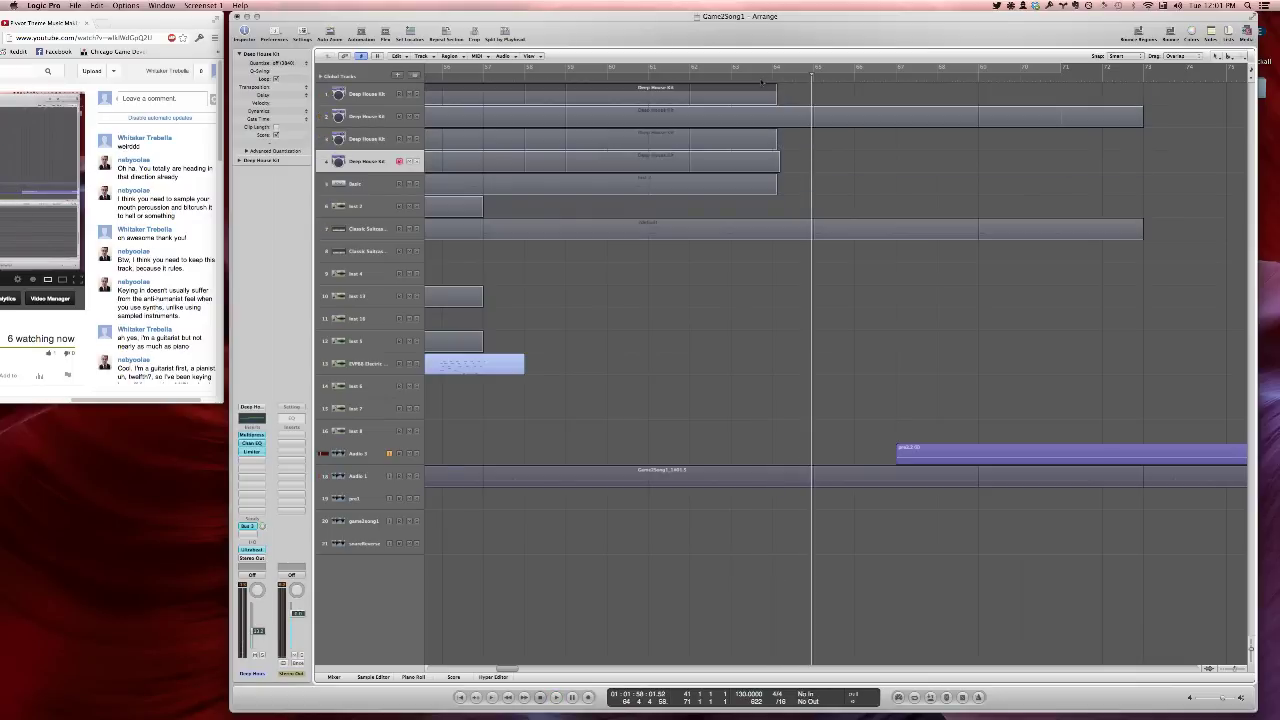
{"action": "left_click", "coordinate": [761, 78]}
{"action": "key", "text": "space"}
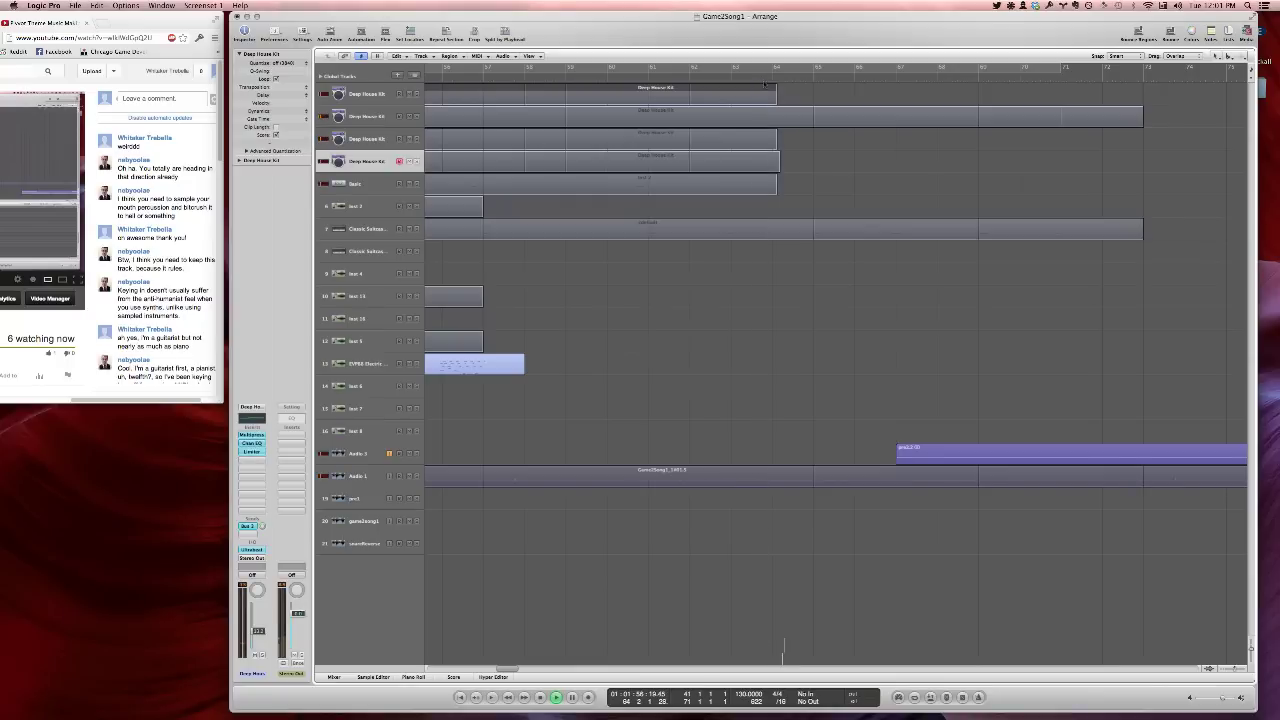
{"action": "key", "text": "space"}
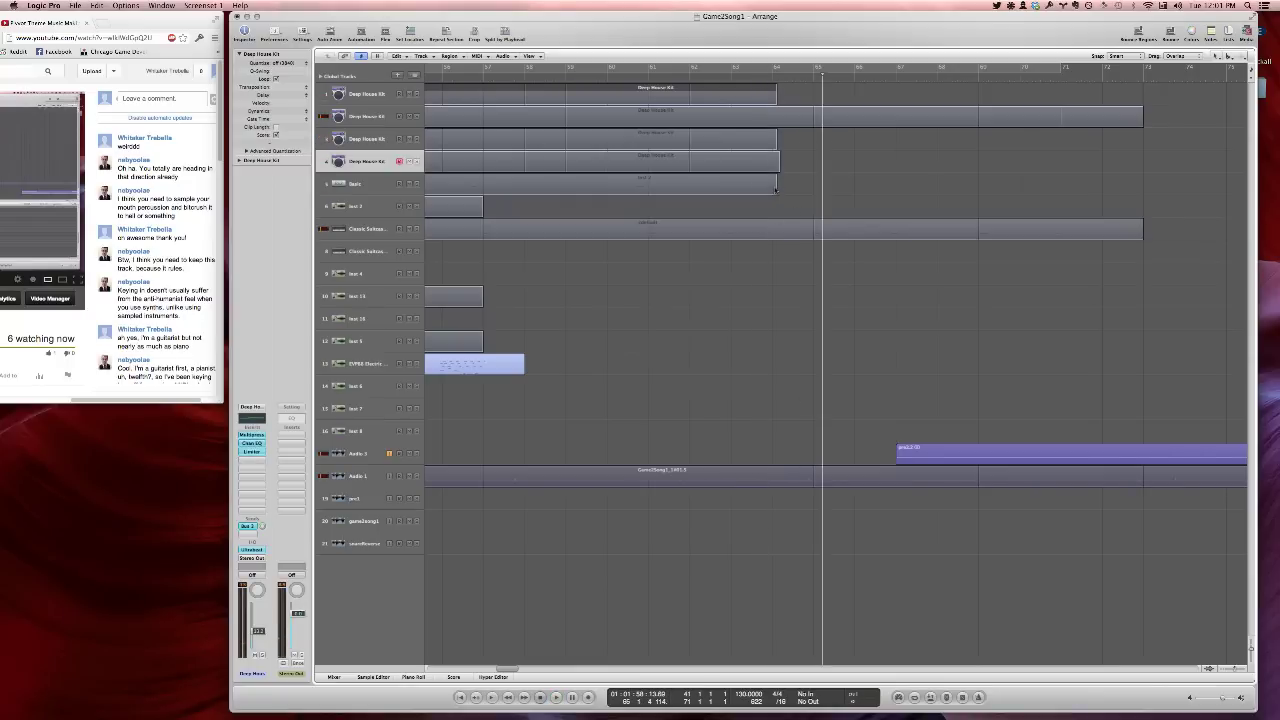
Set the loops on track 5 and the Classic Suitcase track 7 to end at bar 65, replaying the ending
{"action": "left_click_drag", "start_coordinate": [776, 194], "coordinate": [812, 194]}
{"action": "left_click", "coordinate": [724, 78]}
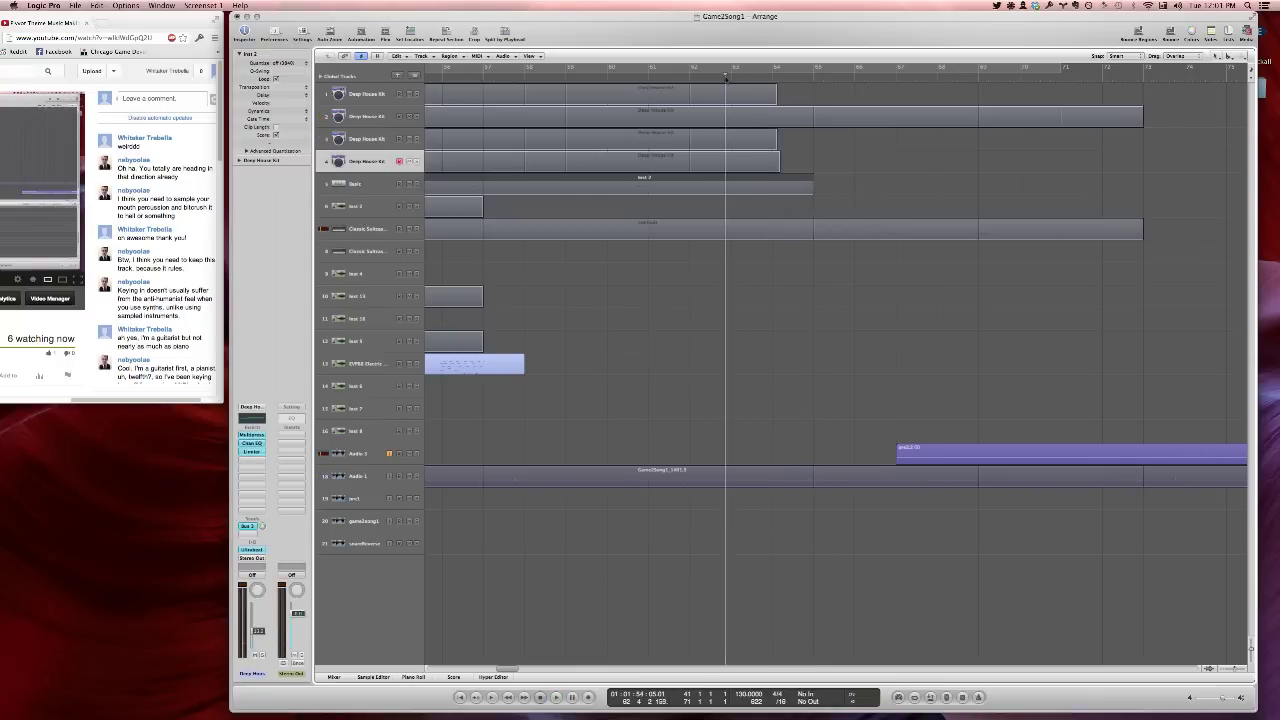
{"action": "key", "text": "space"}
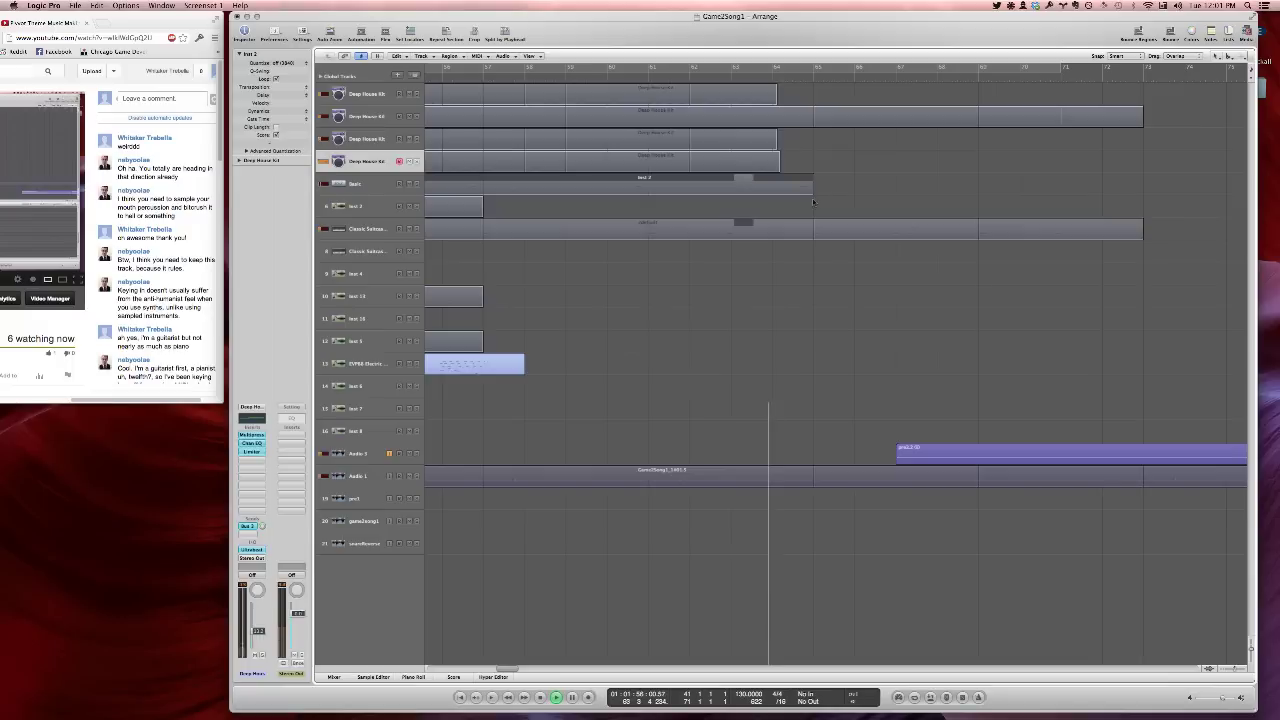
{"action": "left_click", "coordinate": [813, 222]}
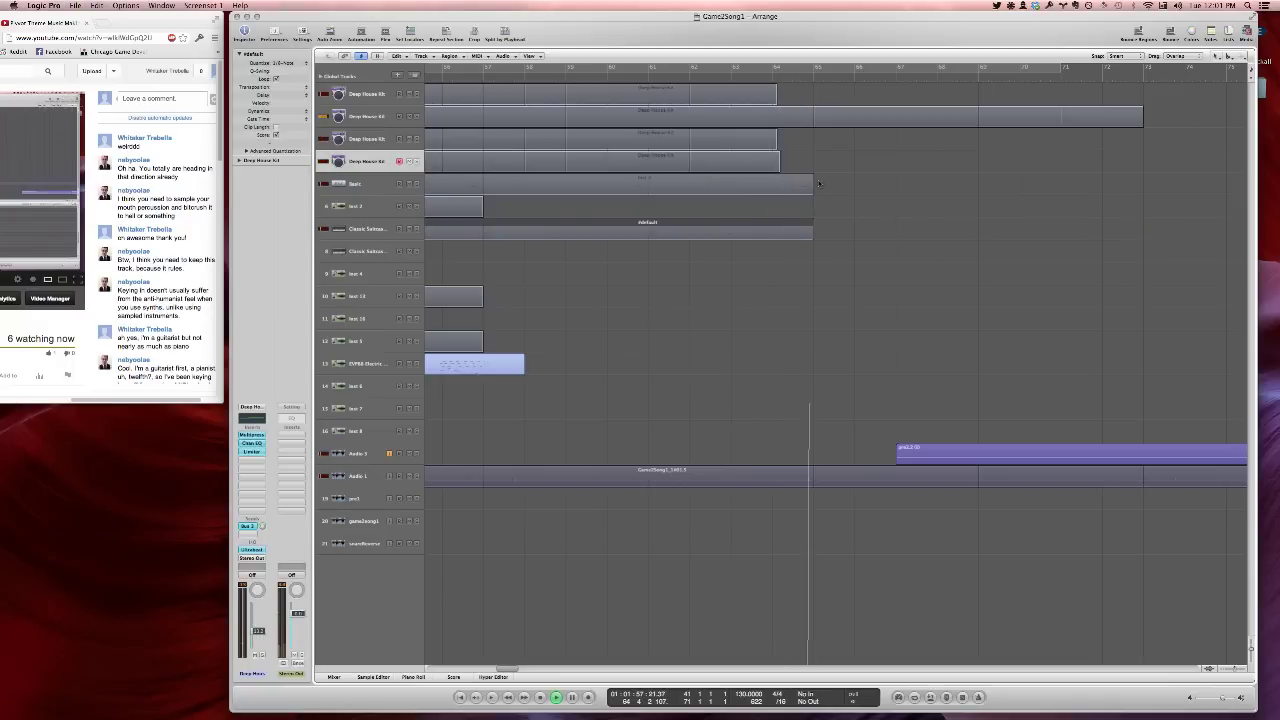
{"action": "left_click", "coordinate": [728, 77]}
{"action": "left_click", "coordinate": [713, 77]}
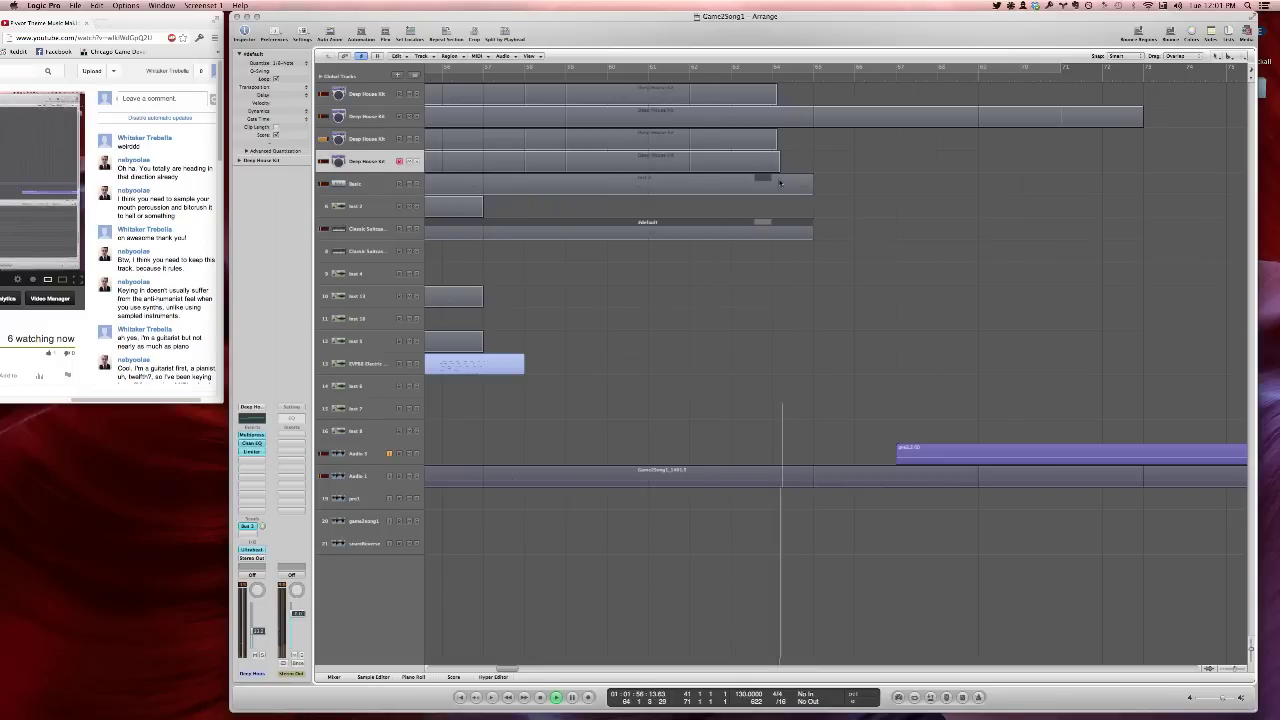
Shorten the loop on track 5 to just after bar 64 and end the Audio 1 loop at bar 65
{"action": "left_click_drag", "start_coordinate": [811, 186], "coordinate": [780, 186]}
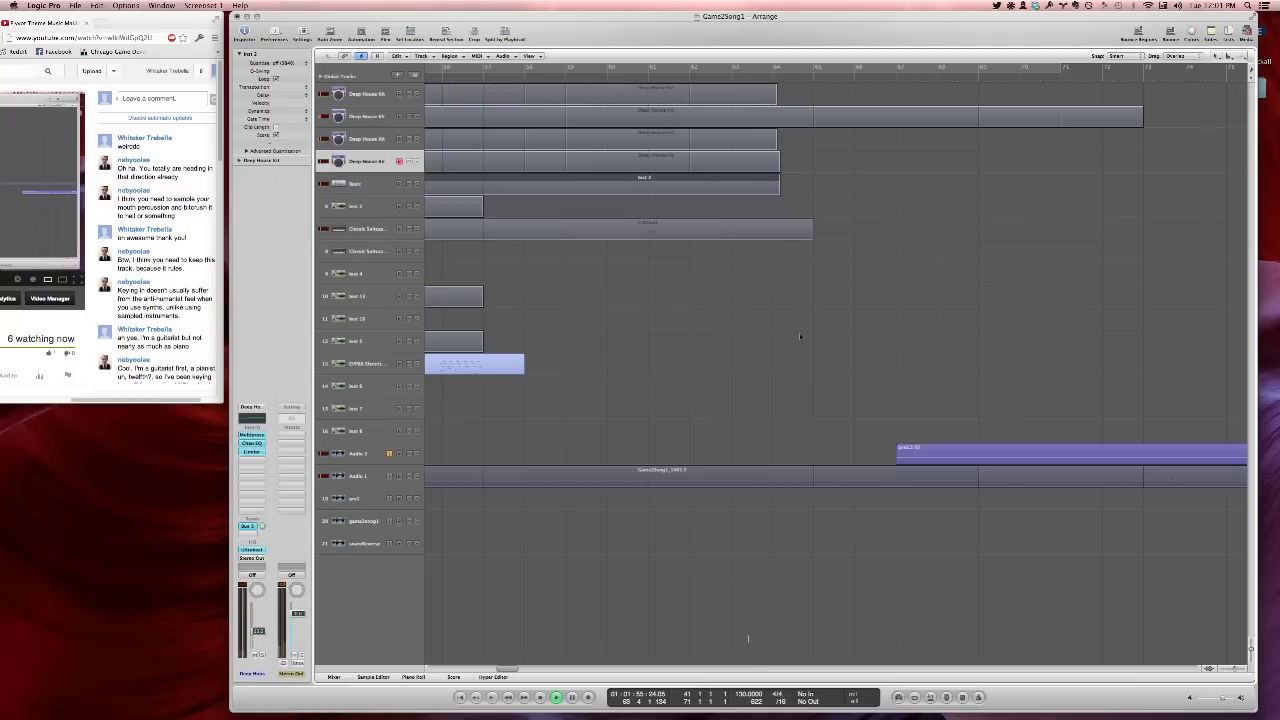
{"action": "key", "text": "ctrl+Left"}
{"action": "key", "text": "ctrl+Left"}
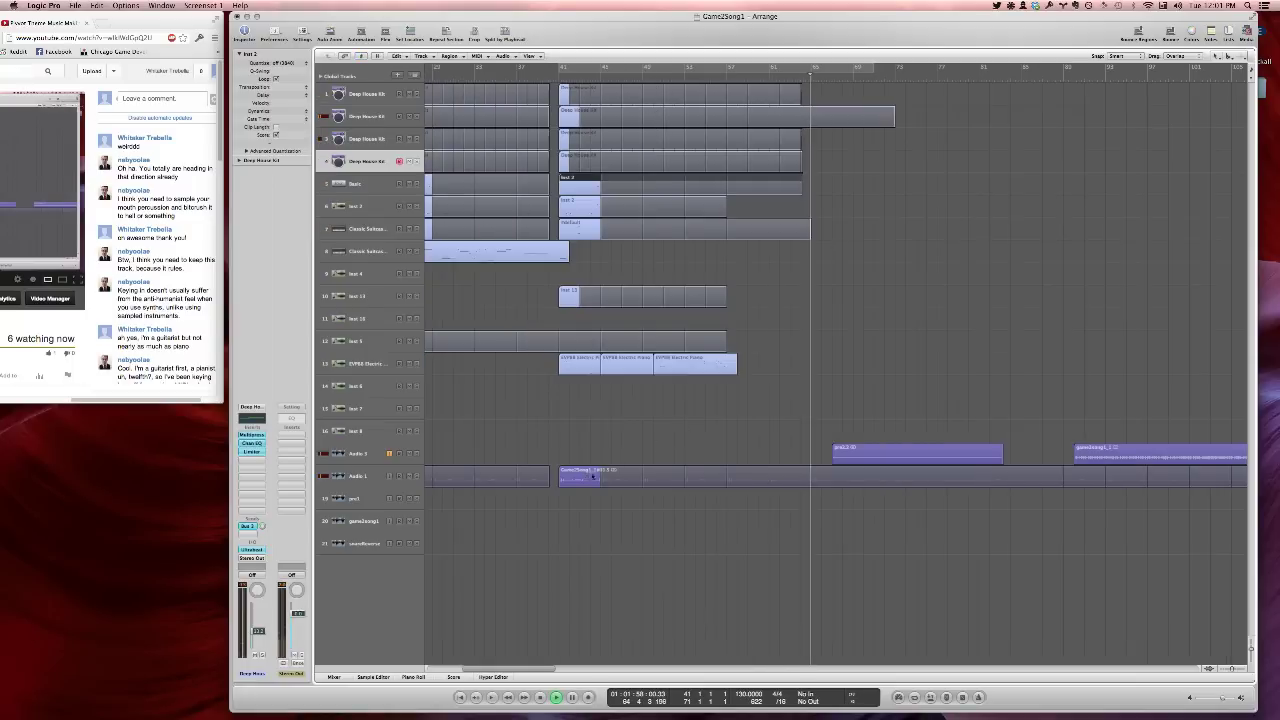
{"action": "left_click_drag", "start_coordinate": [592, 473], "coordinate": [838, 470]}
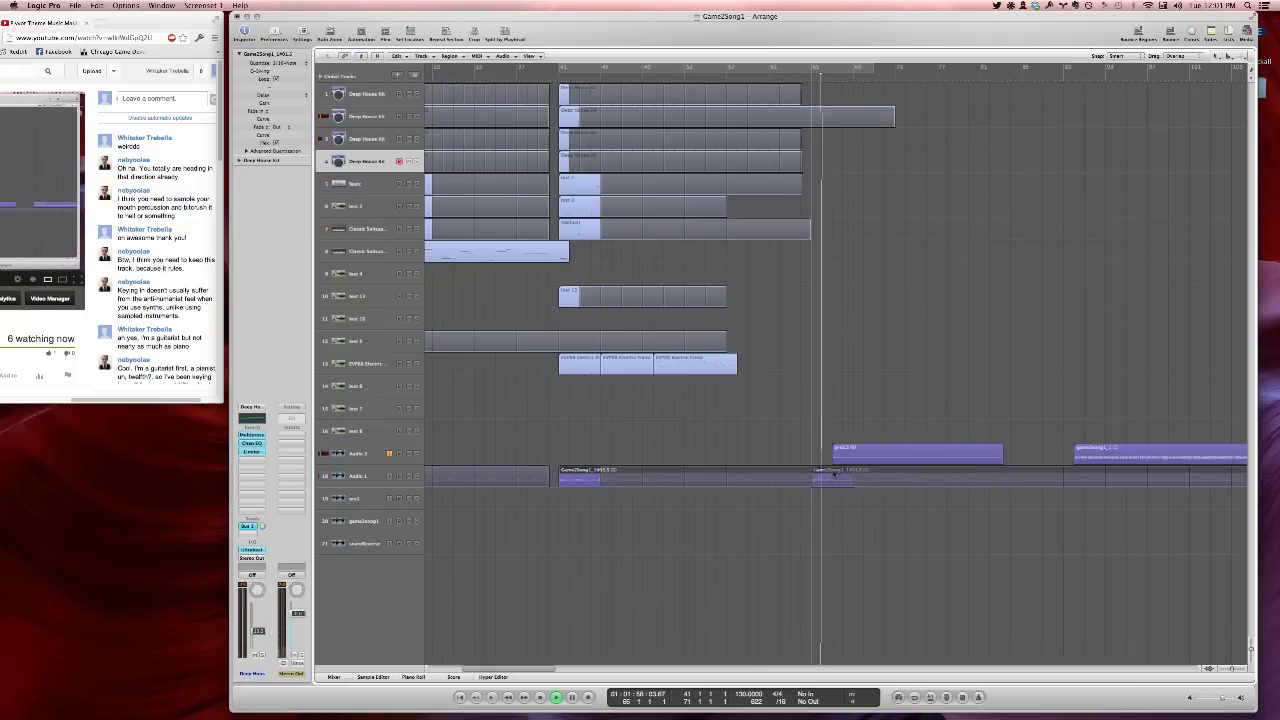
{"action": "key", "text": "super+z"}
{"action": "left_click", "coordinate": [811, 475]}
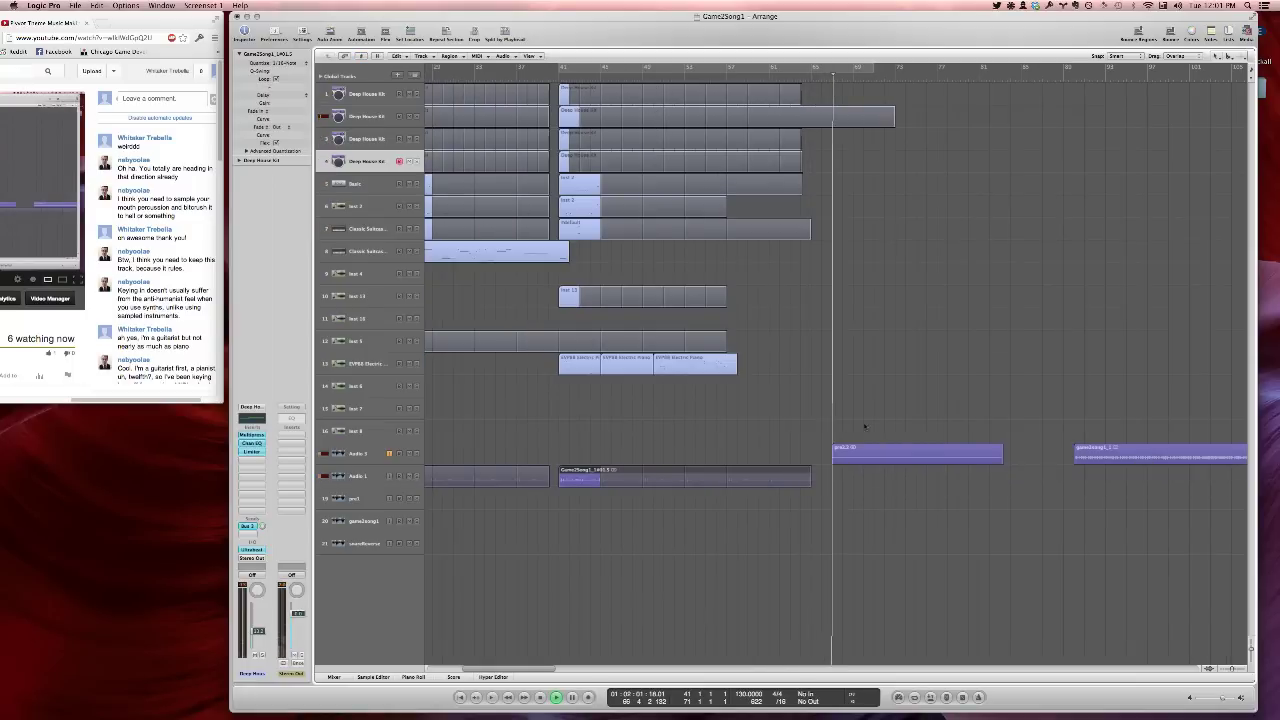
Audition the Audio 1 ending from about bar 61 and end drum track 2's loop at bar 65
{"action": "left_click_drag", "start_coordinate": [866, 425], "coordinate": [750, 531]}
{"action": "left_click", "coordinate": [692, 74]}
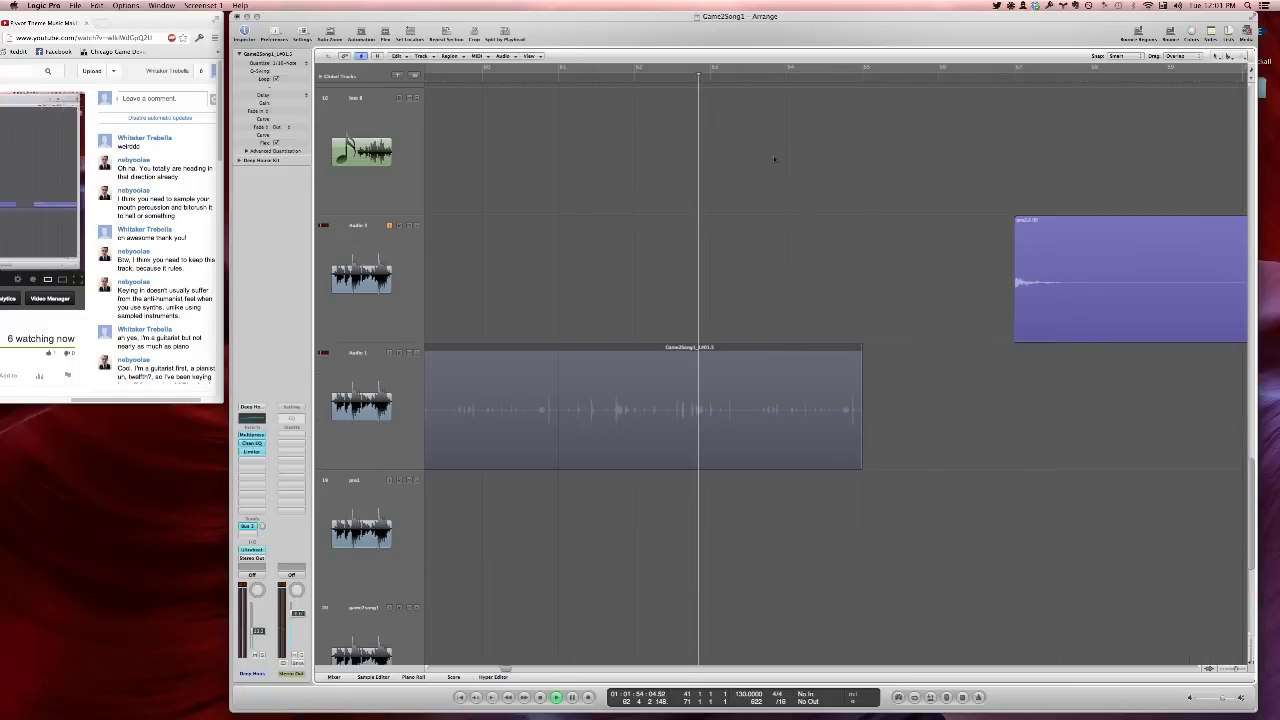
{"action": "mouse_move", "coordinate": [859, 371]}
{"action": "left_mouse_down"}
{"action": "mouse_move", "coordinate": [788, 383]}
{"action": "mouse_move", "coordinate": [863, 381]}
{"action": "mouse_move", "coordinate": [861, 363]}
{"action": "left_mouse_up"}
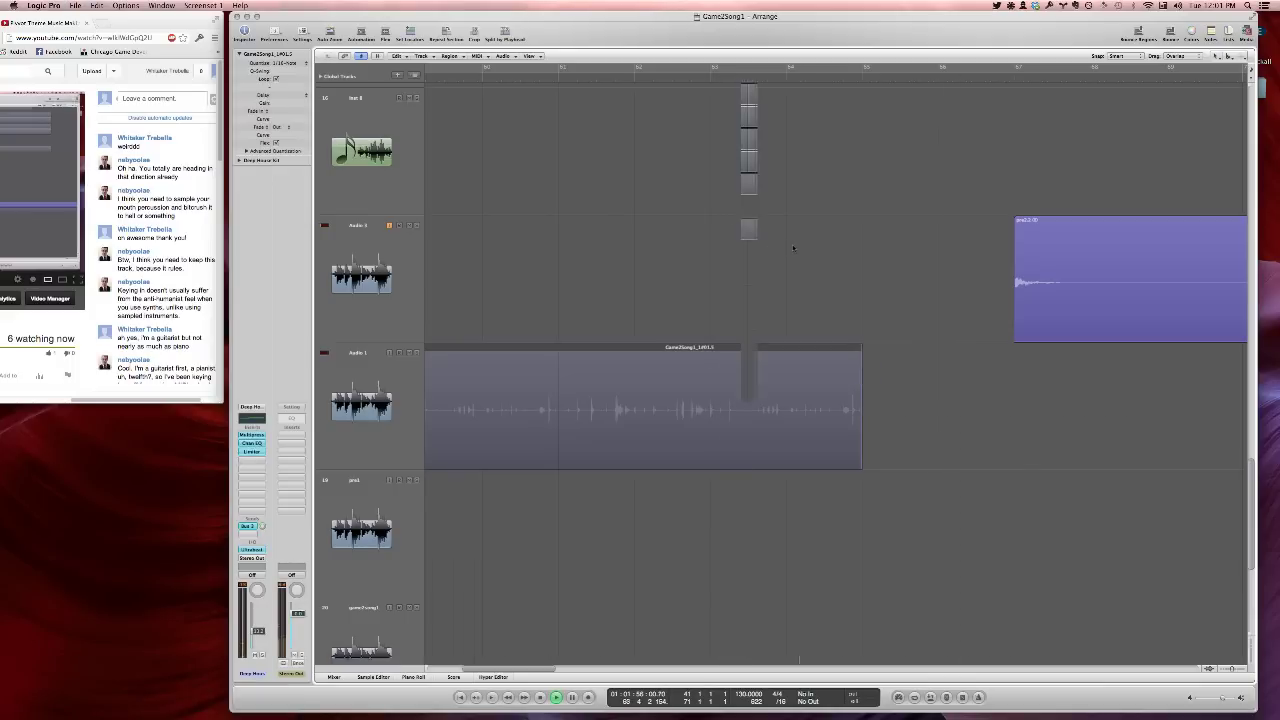
{"action": "key", "text": "z"}
{"action": "left_click", "coordinate": [743, 78]}
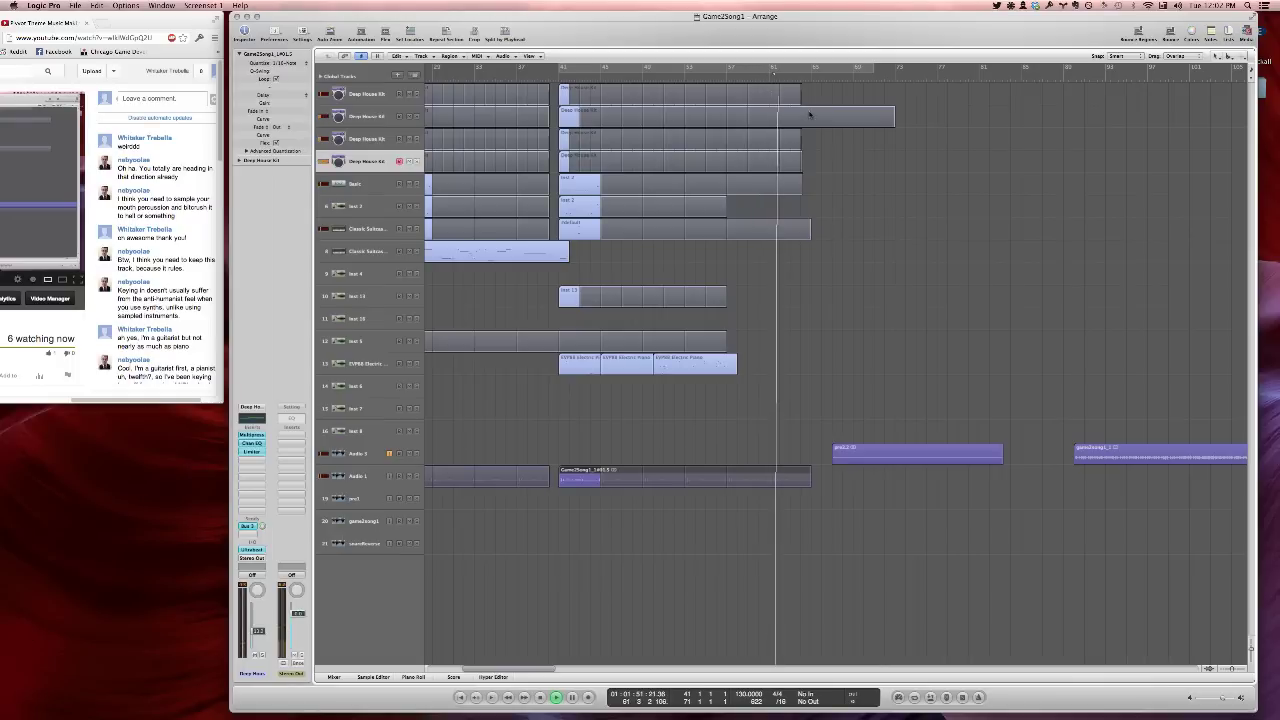
{"action": "left_click", "coordinate": [810, 114]}
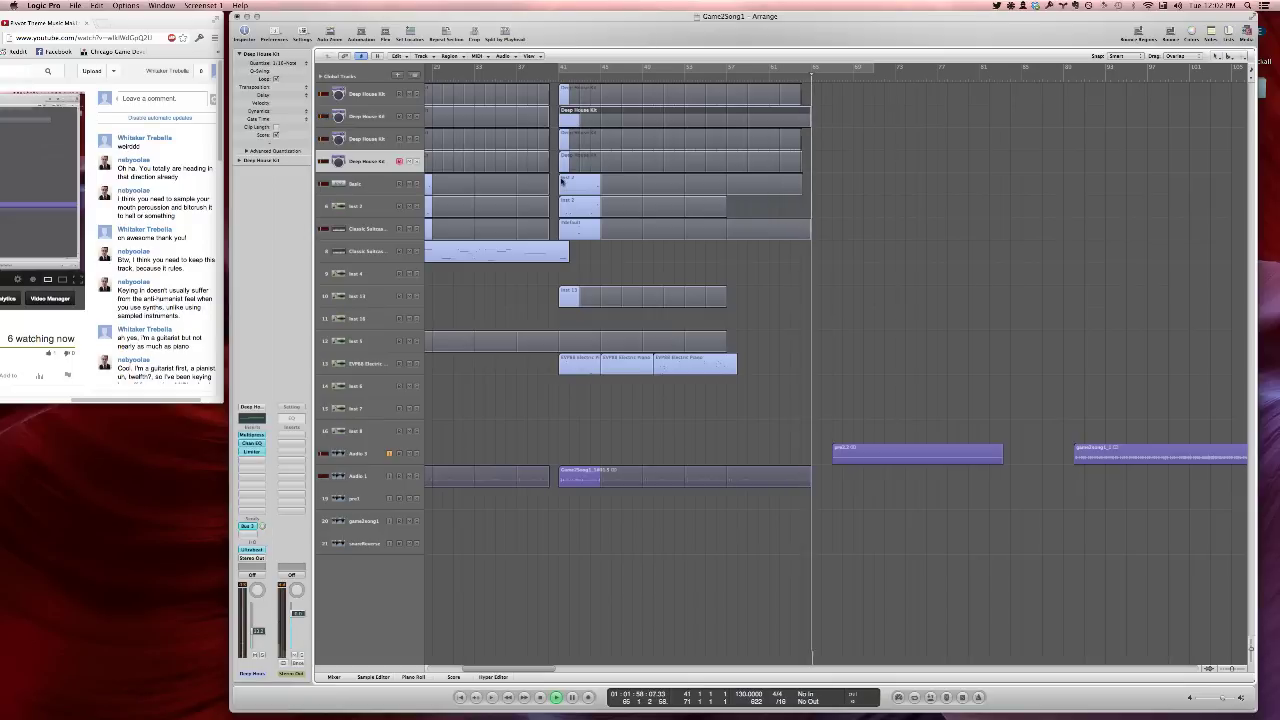
Set the cycle range from bar 1 to bar 65 and play the song from the beginning
{"action": "scroll", "coordinate": [474, 90], "scroll_direction": "left", "scroll_amount": 10}
{"action": "left_click_drag", "start_coordinate": [441, 67], "coordinate": [1114, 70]}
{"action": "key", "text": "space"}
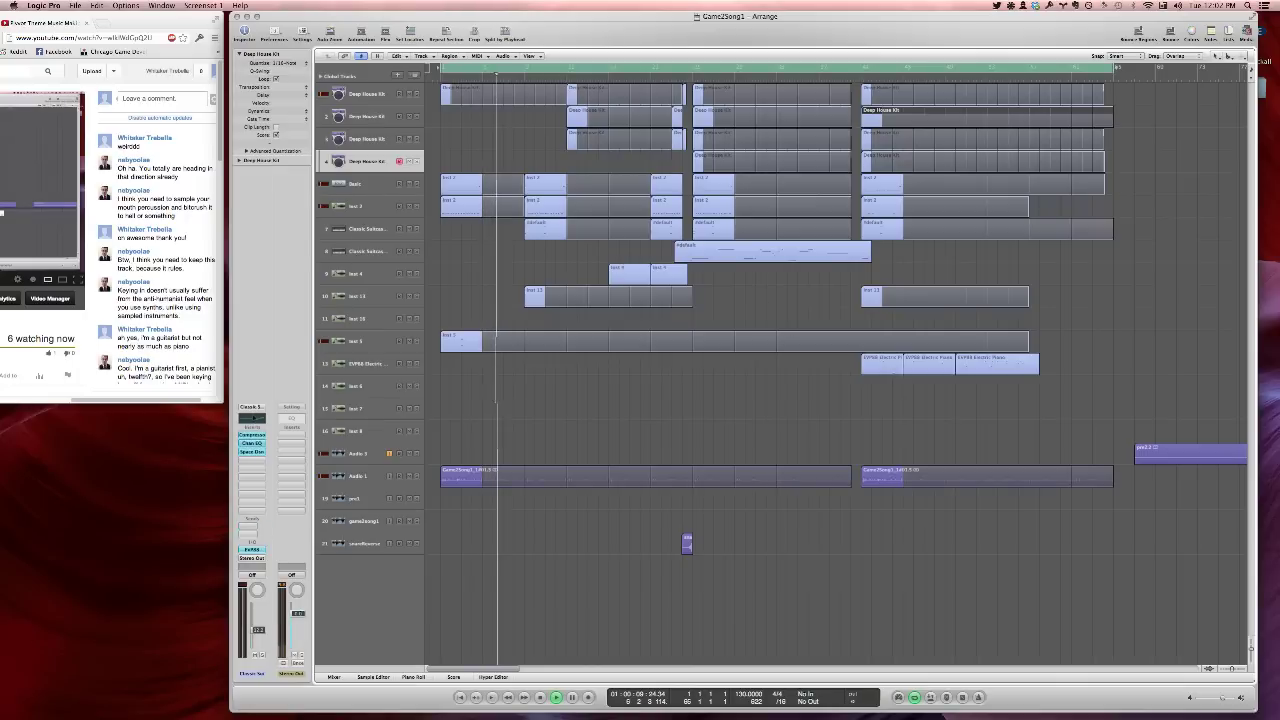
Add a low cut and adjust the mid peak in the Channel EQ of Classic Suitcase track 8, with the analyzer off
{"action": "left_click", "coordinate": [356, 252]}
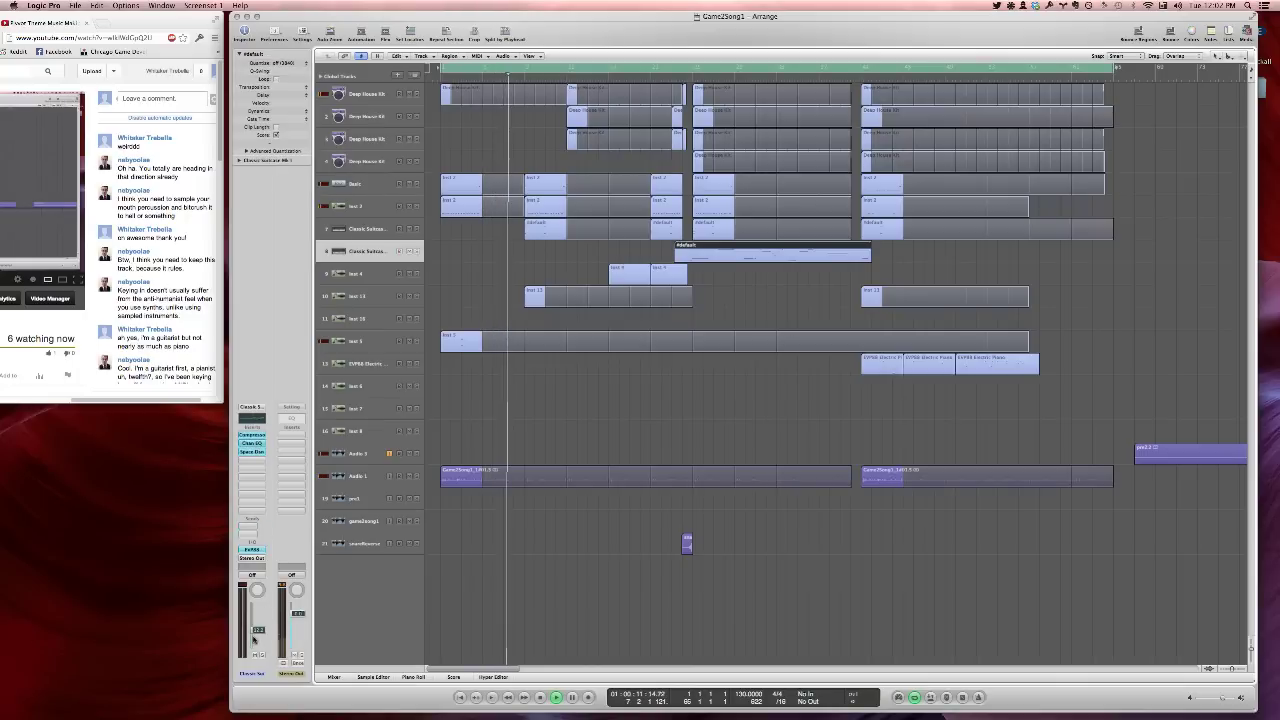
{"action": "double_click", "coordinate": [252, 443]}
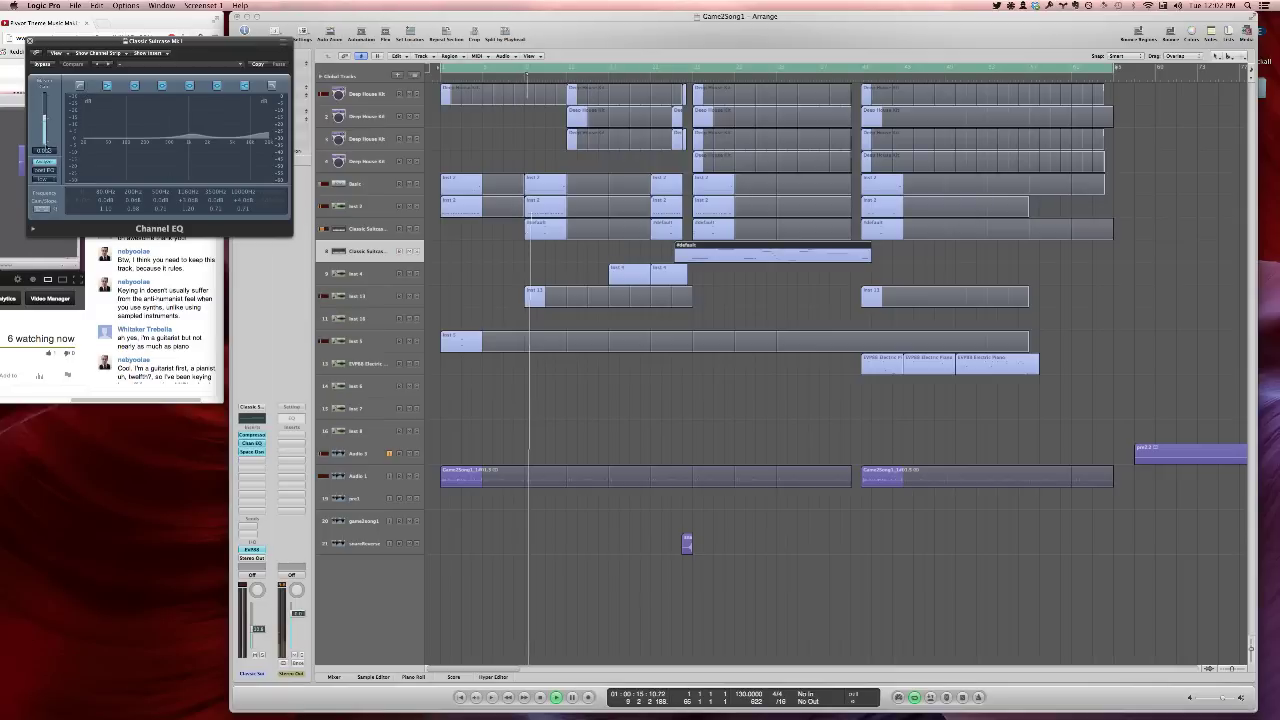
{"action": "left_click", "coordinate": [44, 161]}
{"action": "left_click", "coordinate": [79, 85]}
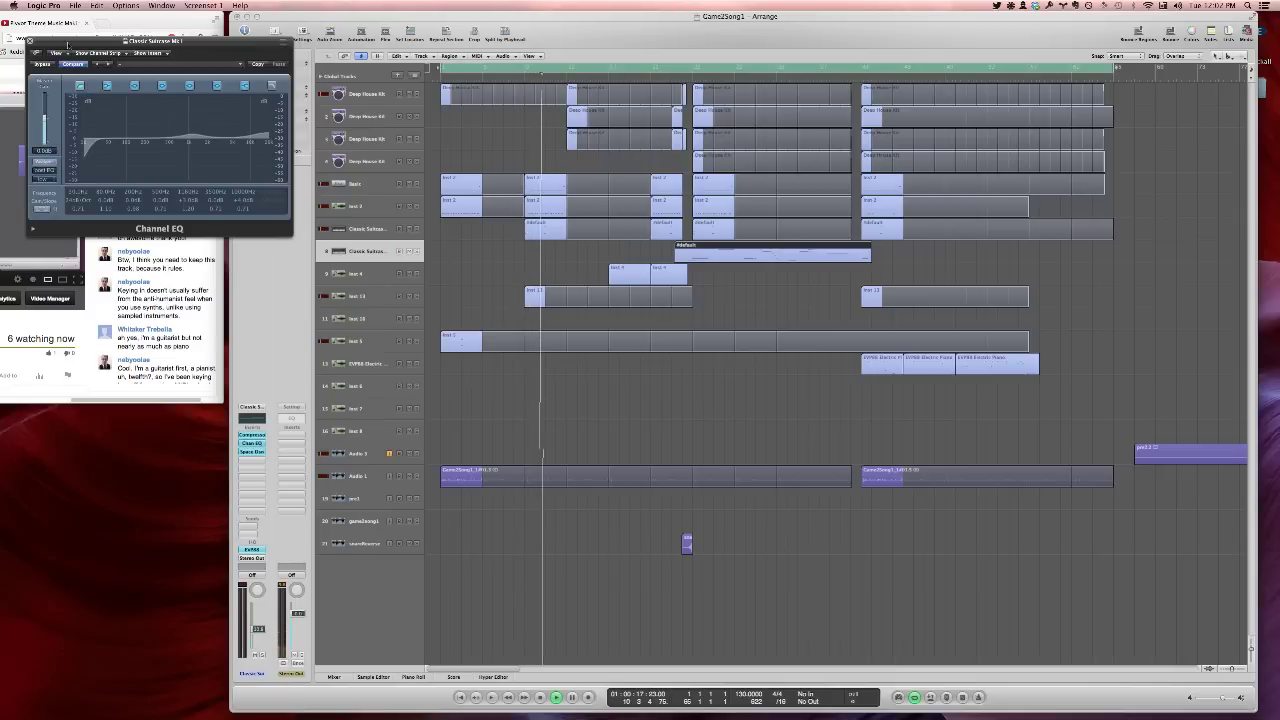
{"action": "left_click_drag", "start_coordinate": [88, 168], "coordinate": [200, 135]}
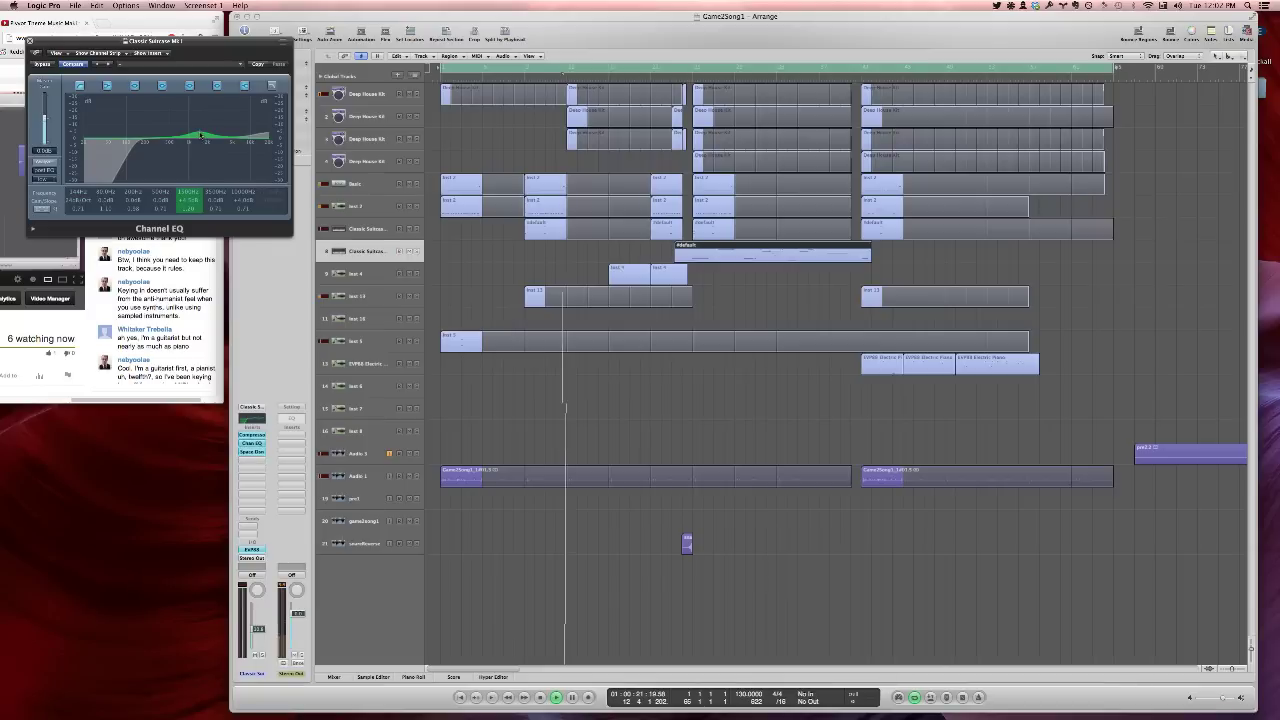
{"action": "left_click", "coordinate": [30, 41]}
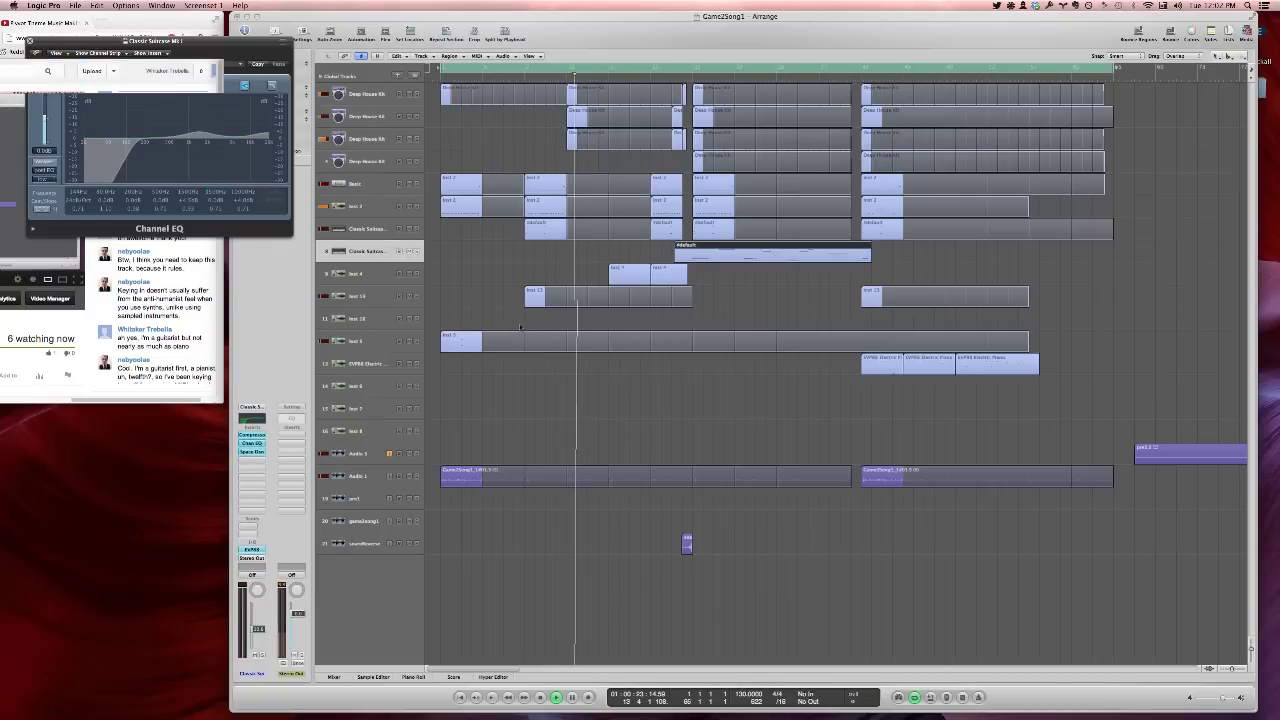
{"action": "left_click", "coordinate": [654, 400]}
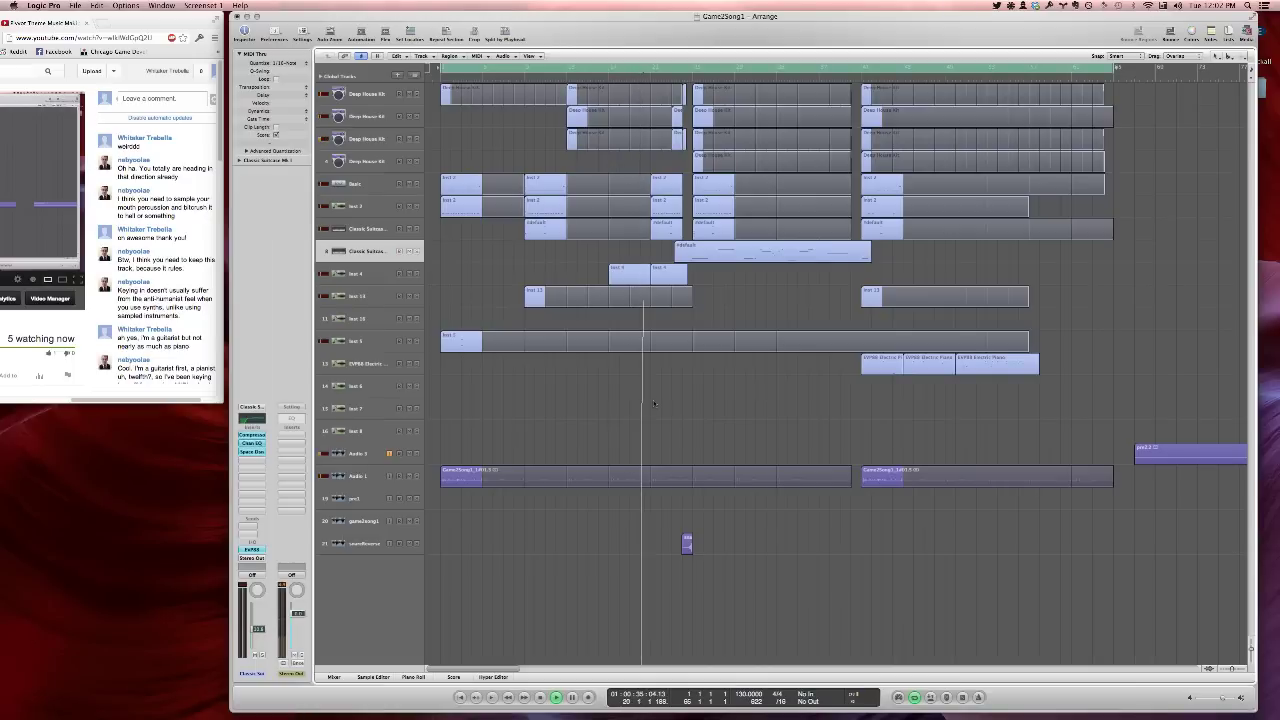
Lower the Audio 1 track's volume slightly and inspect the tracks' volume automation down to the soundReverse track
{"action": "left_click", "coordinate": [360, 475]}
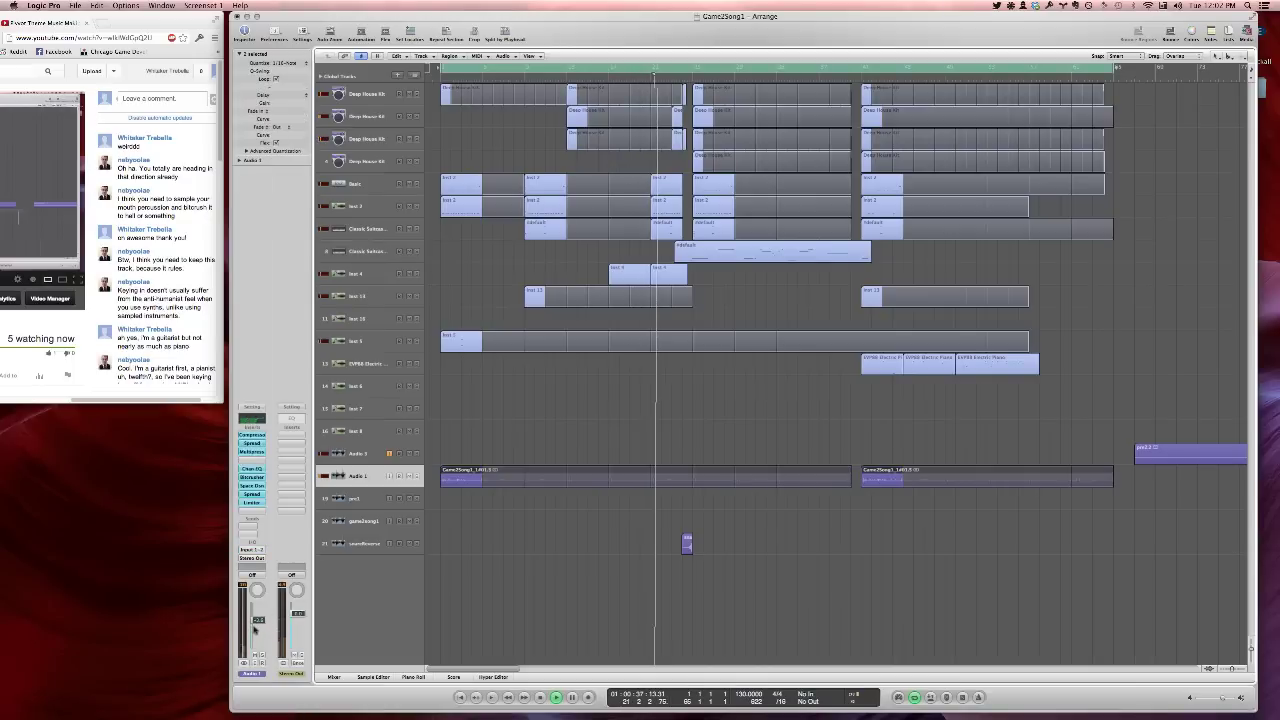
{"action": "left_click", "coordinate": [462, 594]}
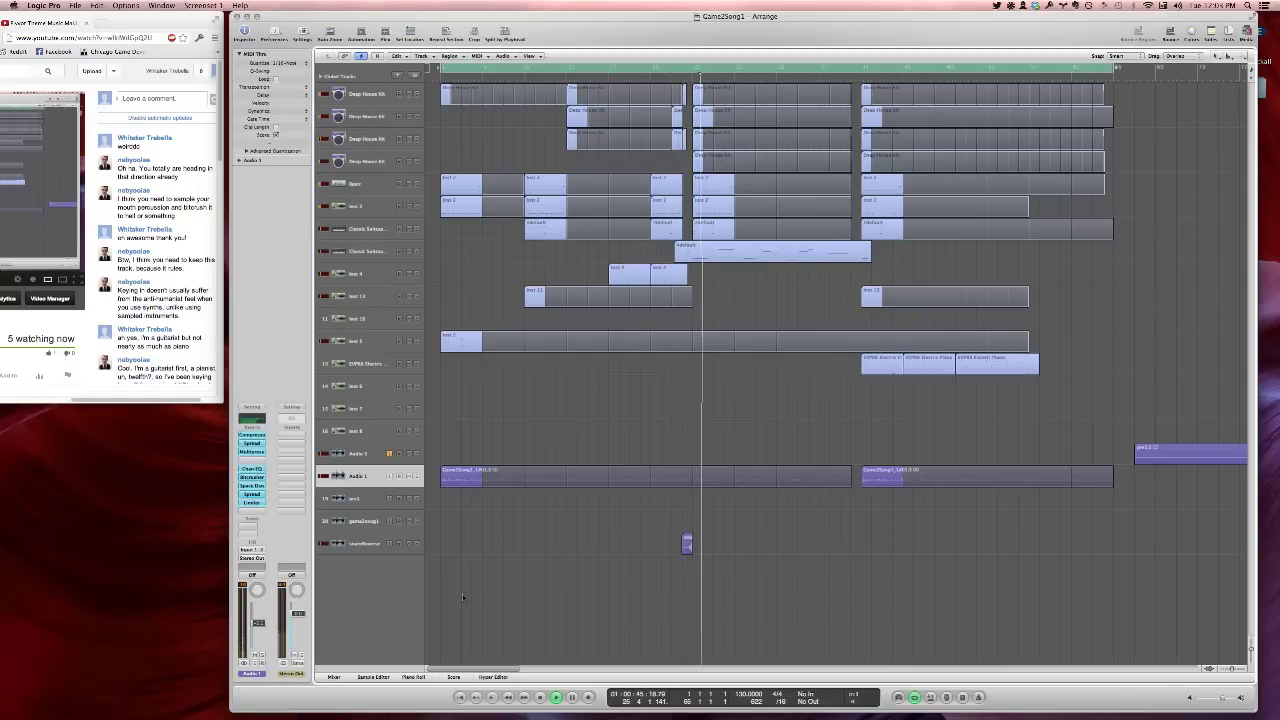
{"action": "key", "text": "a"}
{"action": "scroll", "coordinate": [462, 594], "scroll_direction": "down", "scroll_amount": 3}
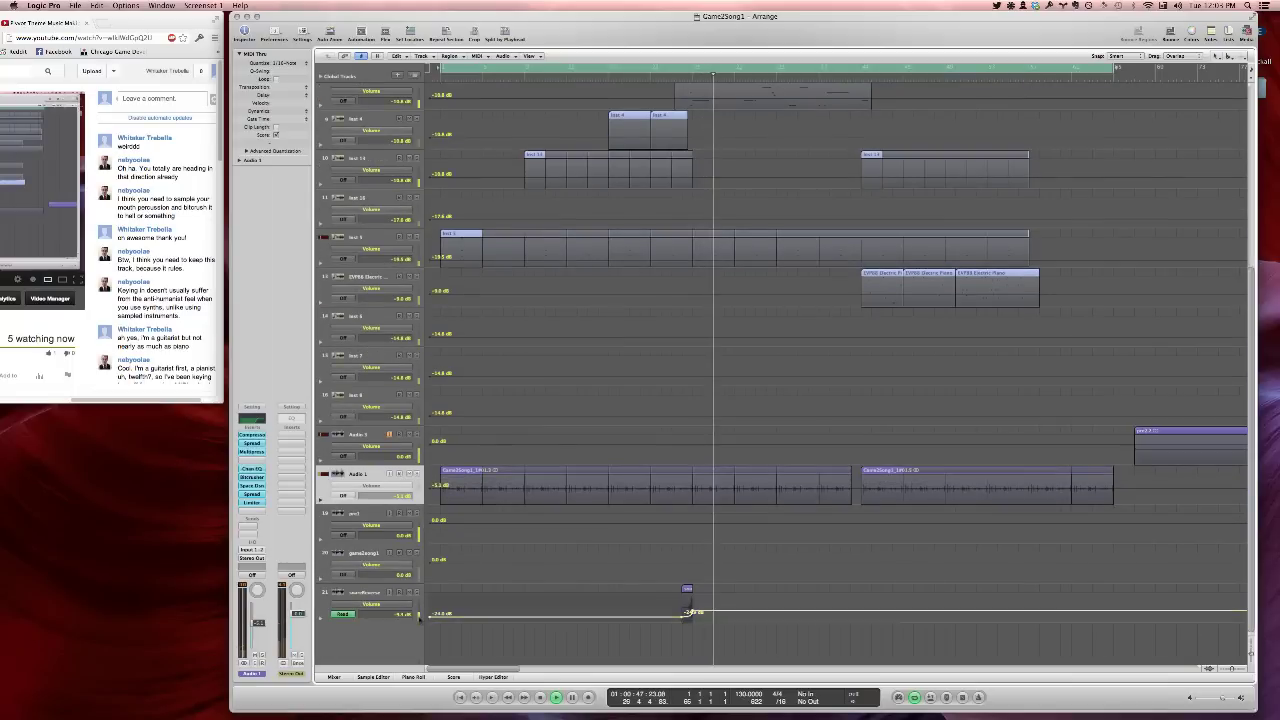
{"action": "key", "text": "a"}
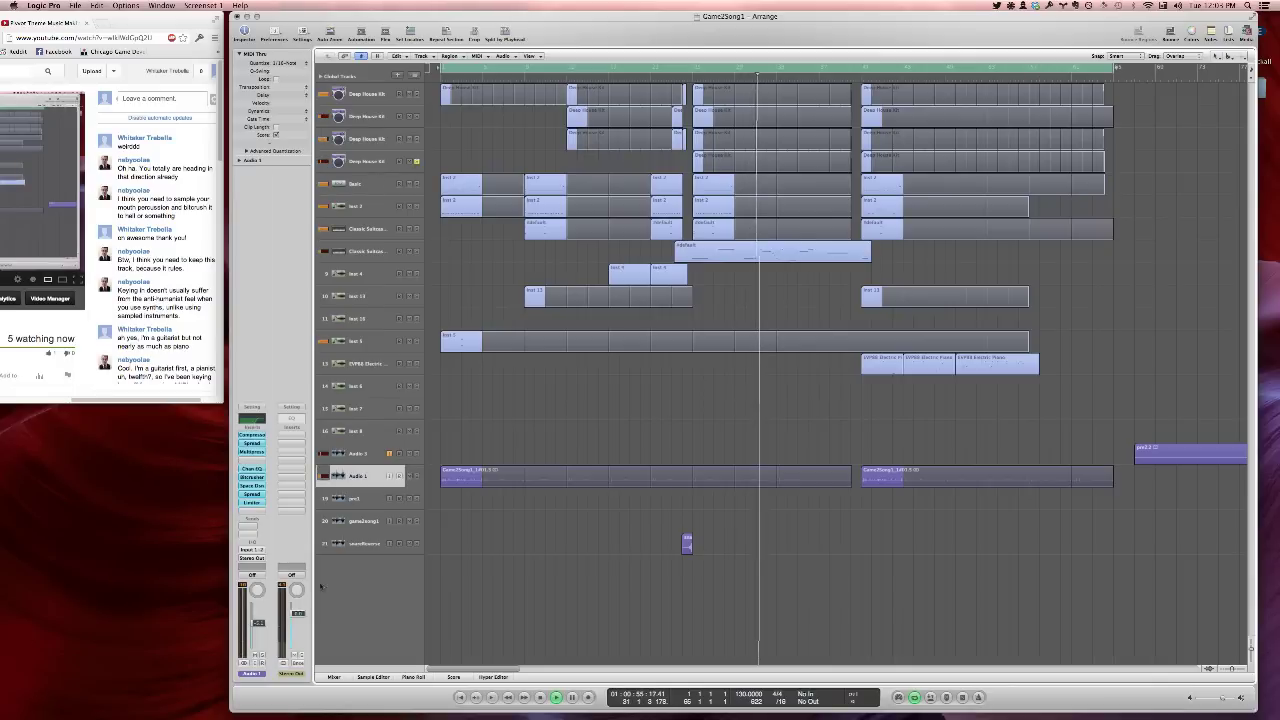
Take drum track 4 out of solo and lower its volume slightly
{"action": "left_click", "coordinate": [410, 162]}
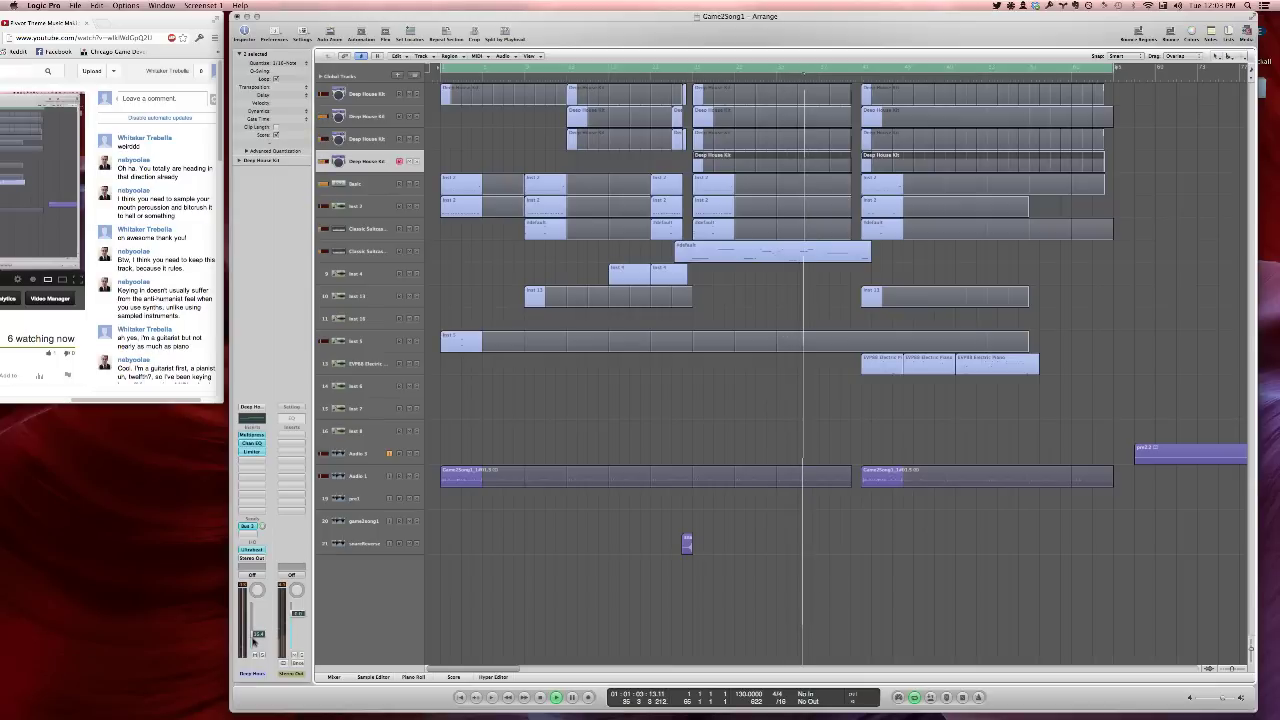
{"action": "left_click", "coordinate": [520, 583]}
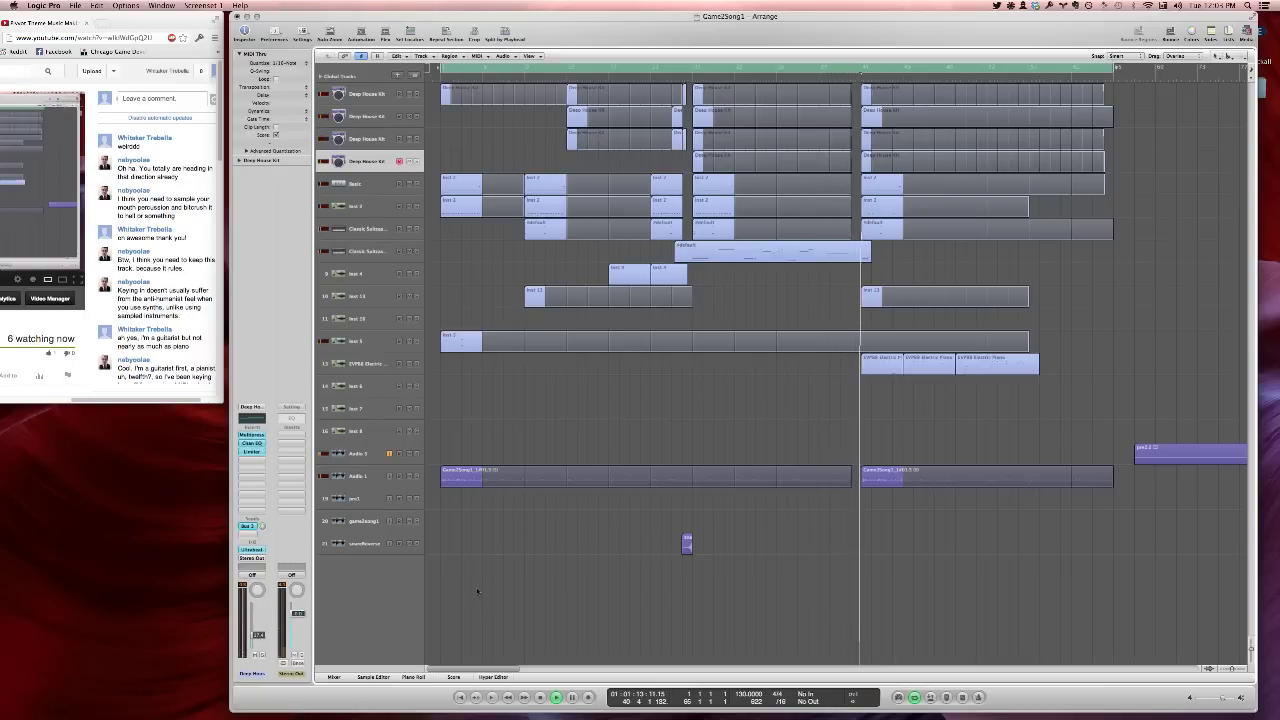
Reopen the Channel EQ of Classic Suitcase track 8 to readjust its mid peak, and close it
{"action": "left_click", "coordinate": [370, 251]}
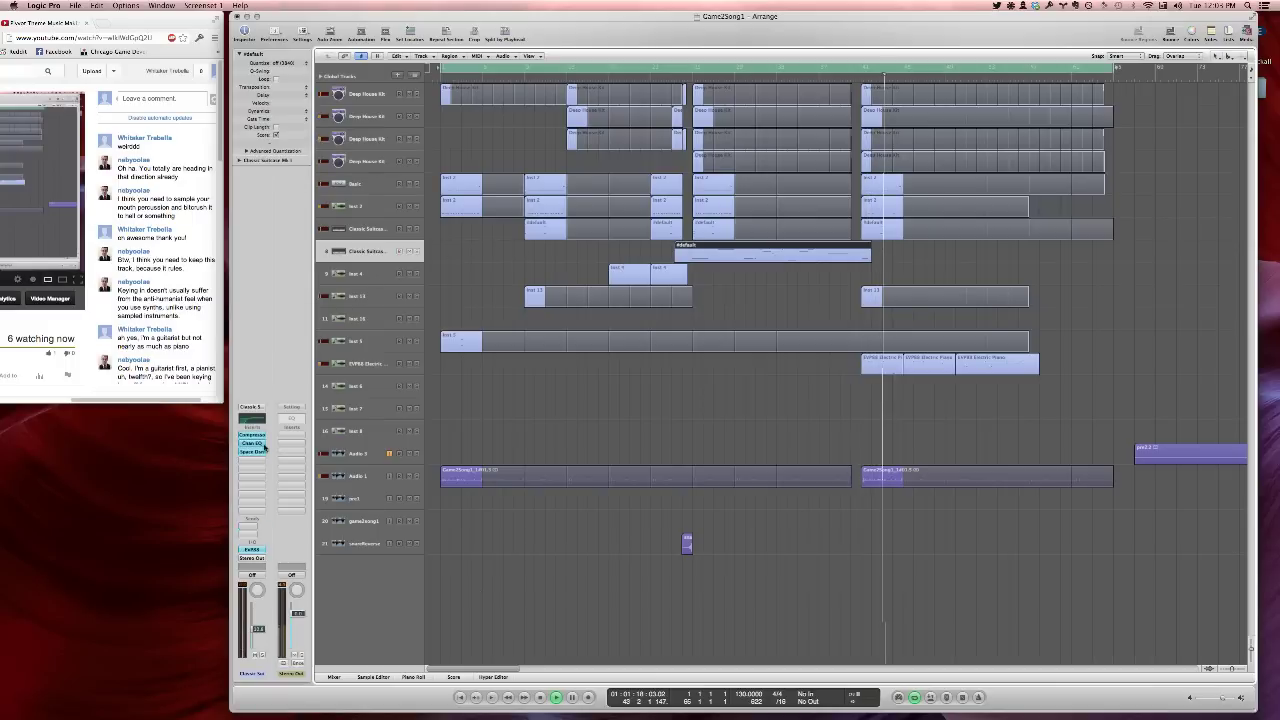
{"action": "left_click", "coordinate": [252, 443]}
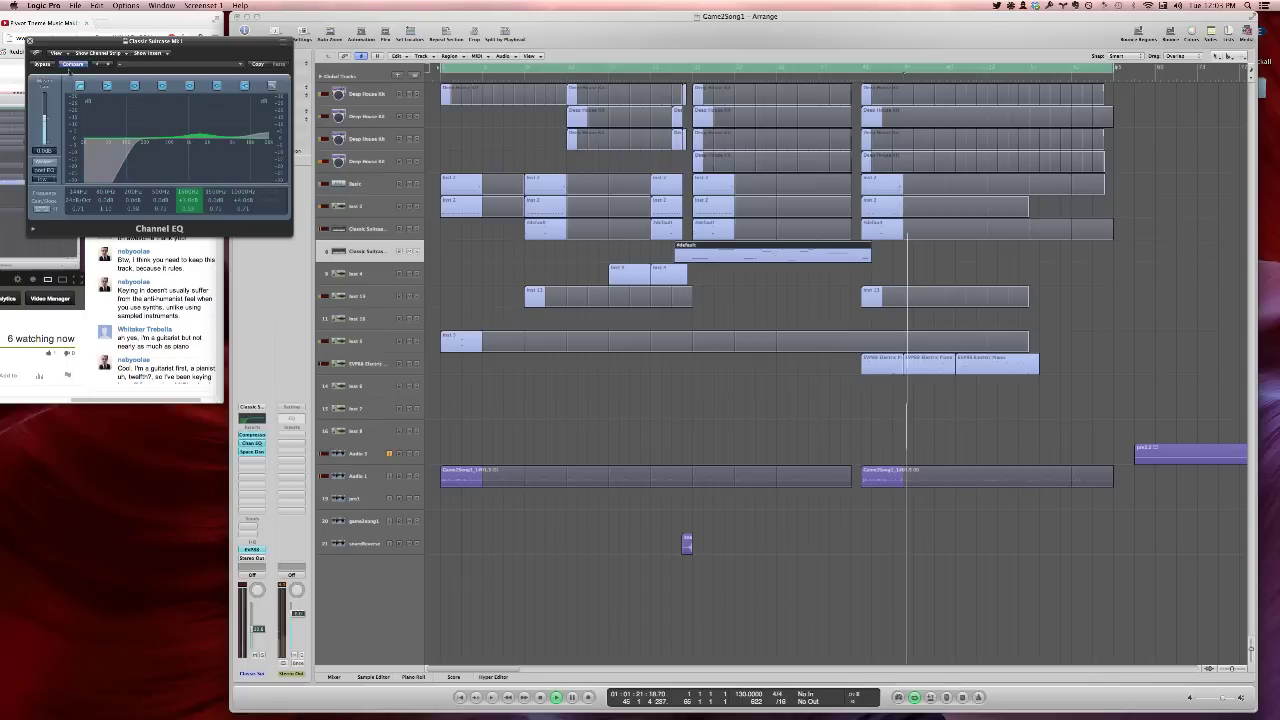
{"action": "key", "text": "super+w"}
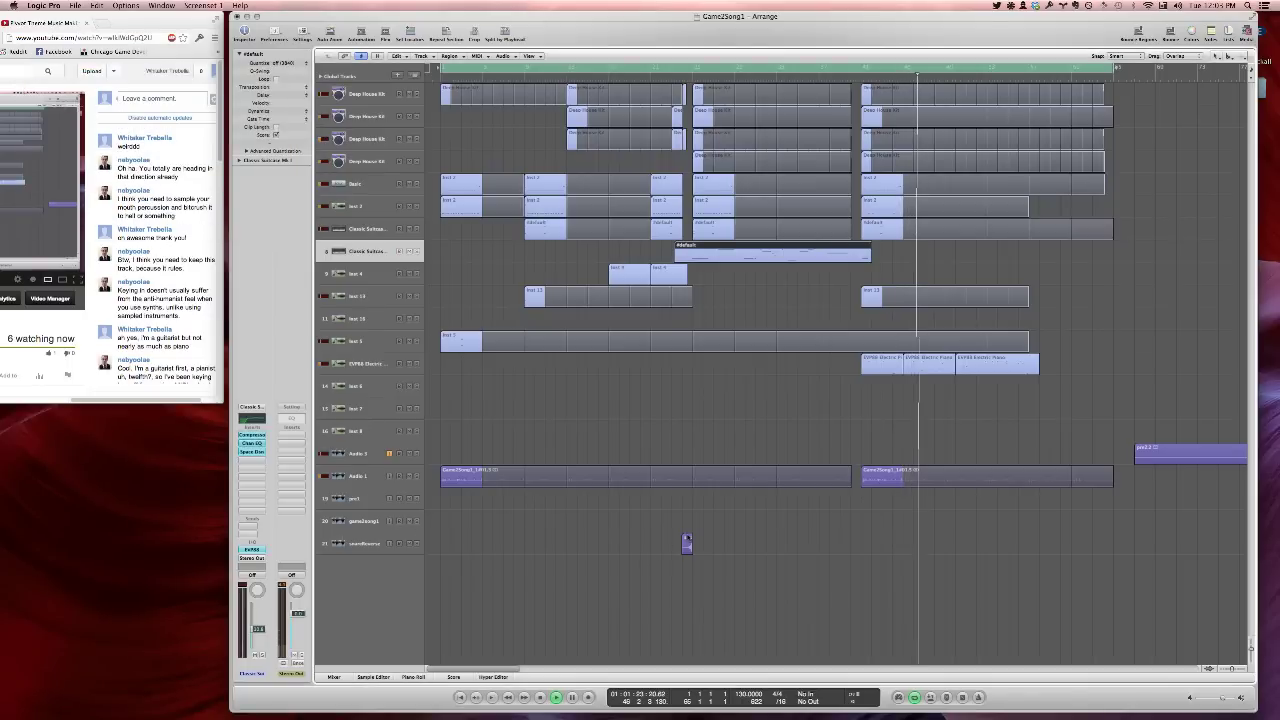
Copy the soundReverse region to bar 40, just before the second section, and play the transition
{"action": "left_click_drag", "start_coordinate": [687, 543], "coordinate": [856, 543]}
{"action": "left_click", "coordinate": [855, 82]}
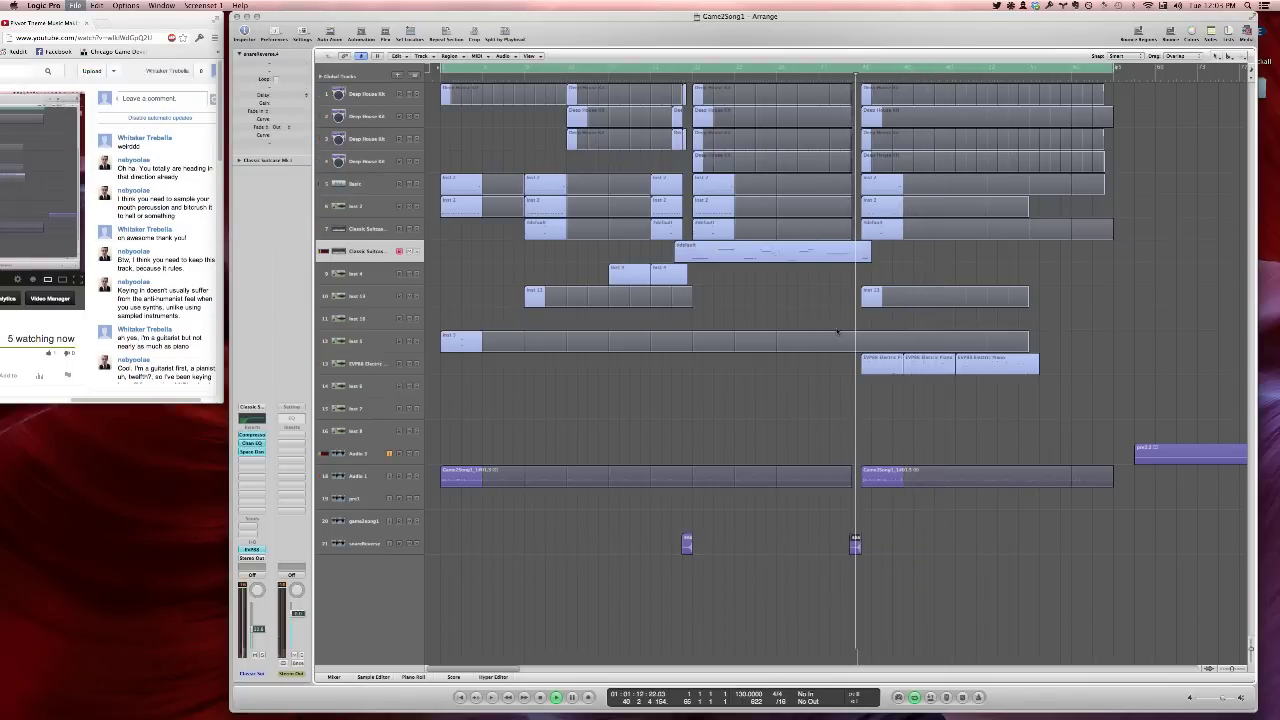
{"action": "left_click", "coordinate": [950, 534]}
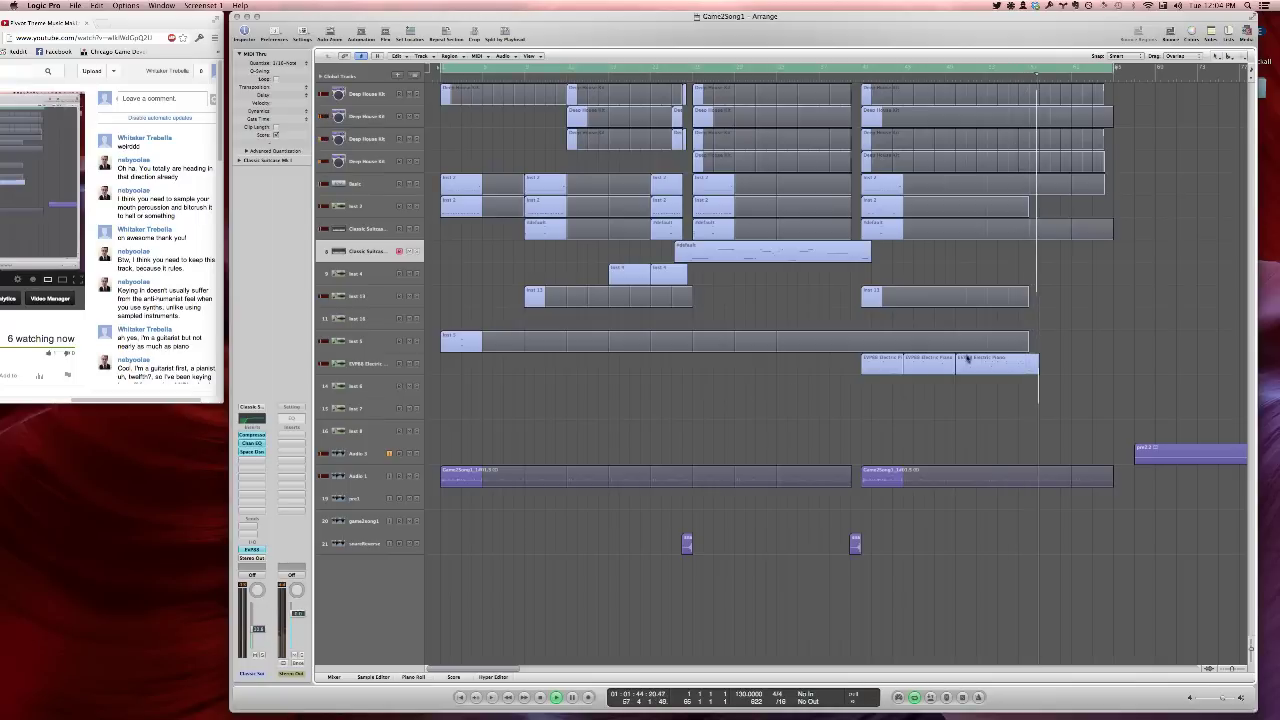
Open the last EVP88 Electric Piano region in the piano roll, select the short note at bar 57 and replay from about bar 54
{"action": "left_click", "coordinate": [1009, 80]}
{"action": "double_click", "coordinate": [1029, 365]}
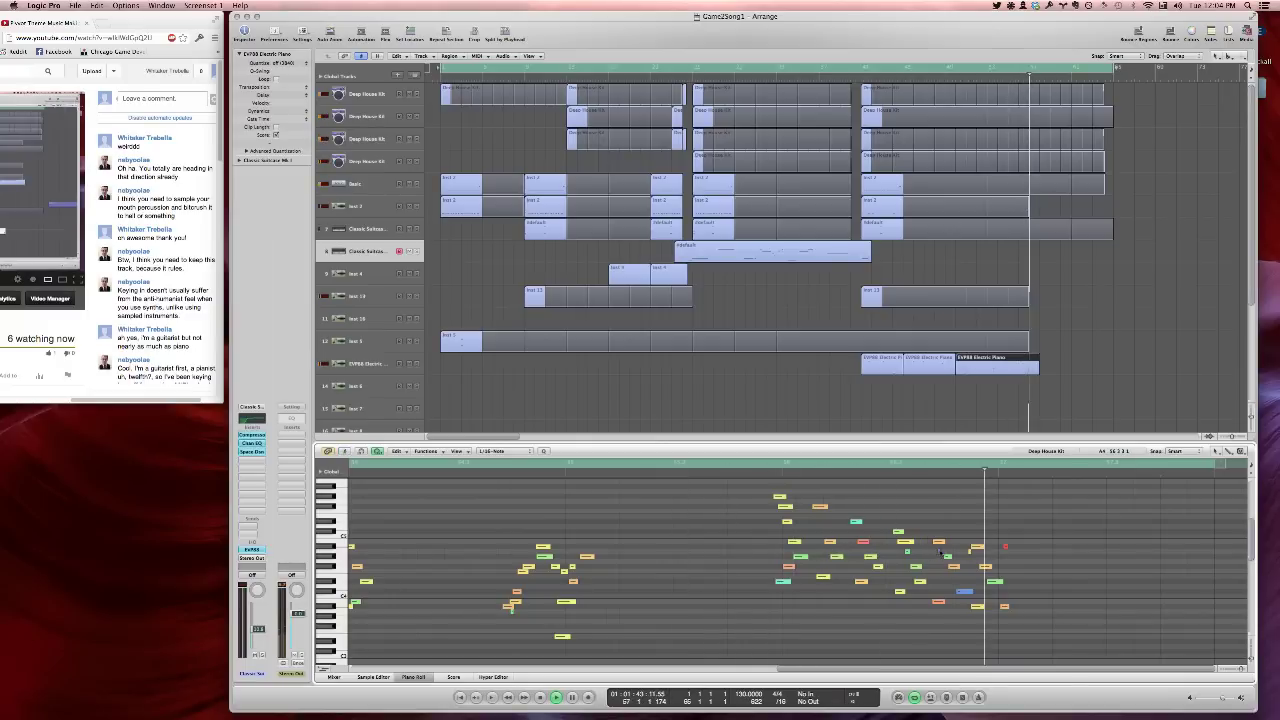
{"action": "left_click", "coordinate": [1006, 545]}
{"action": "double_click", "coordinate": [754, 468]}
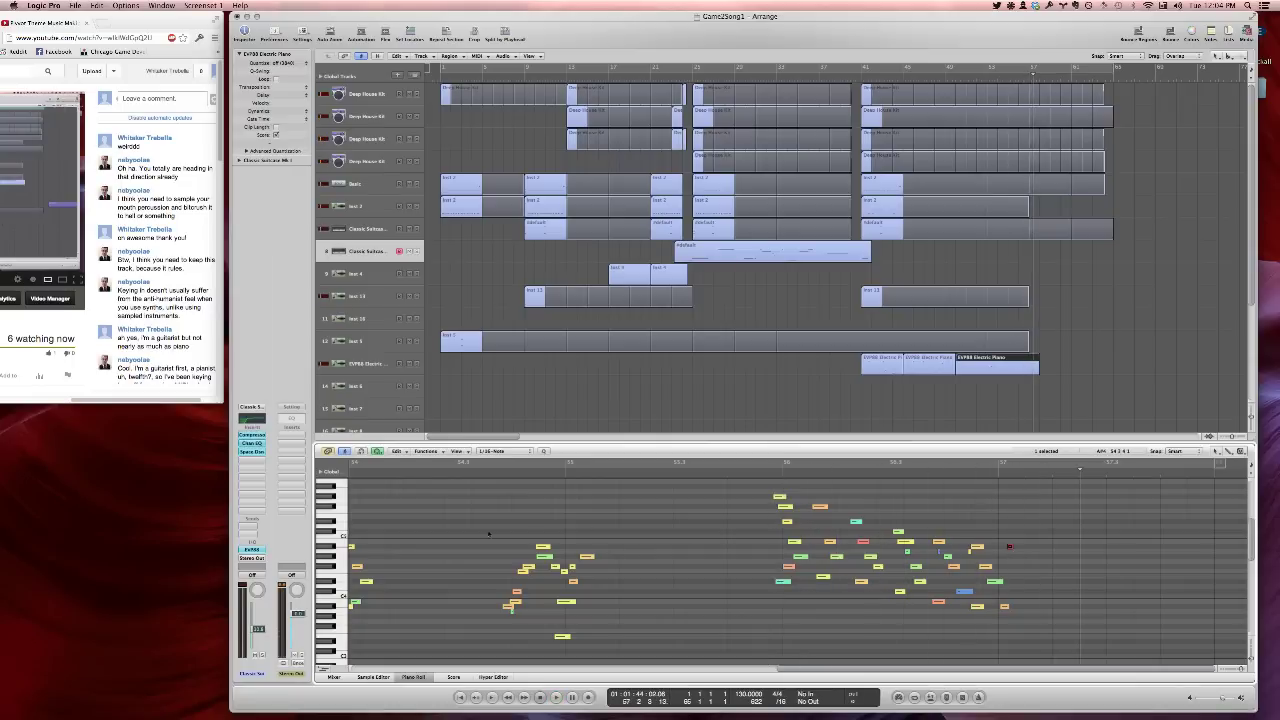
{"action": "key", "text": "space"}
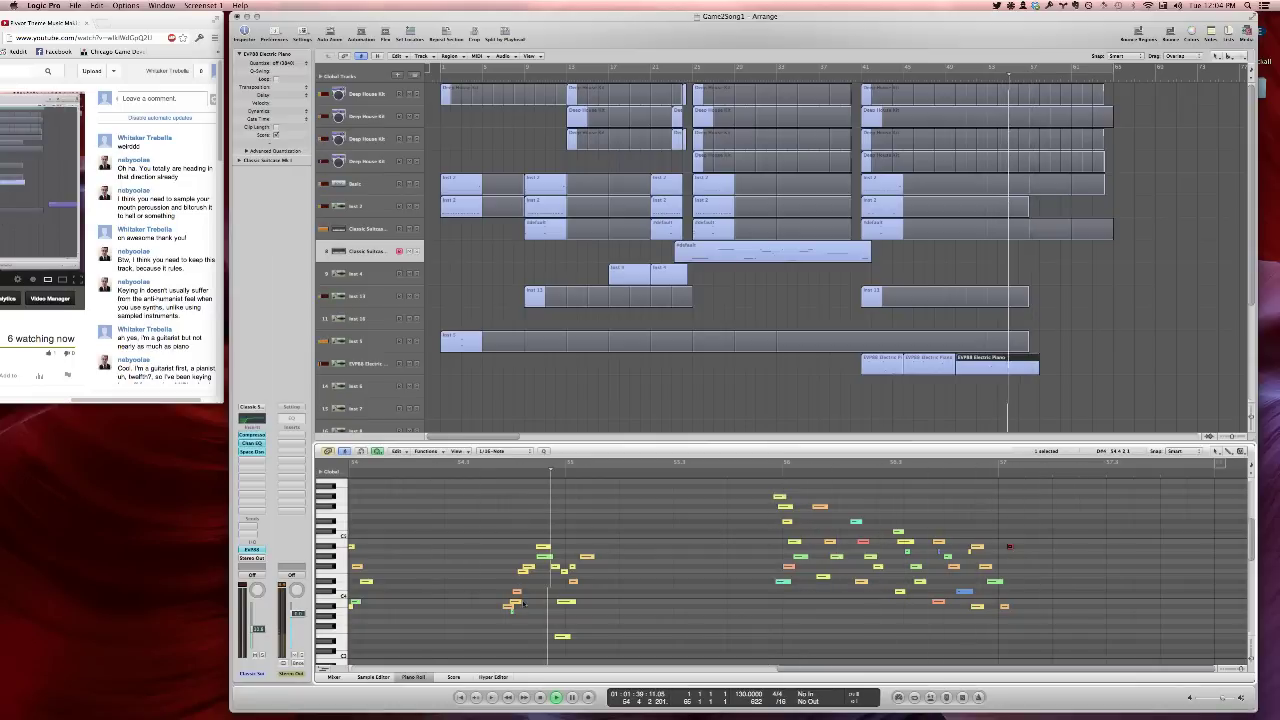
Remove the stray short note before bar 55, and shift the run's highest note slightly earlier and the green note below it slightly later
{"action": "left_click_drag", "start_coordinate": [451, 518], "coordinate": [711, 652]}
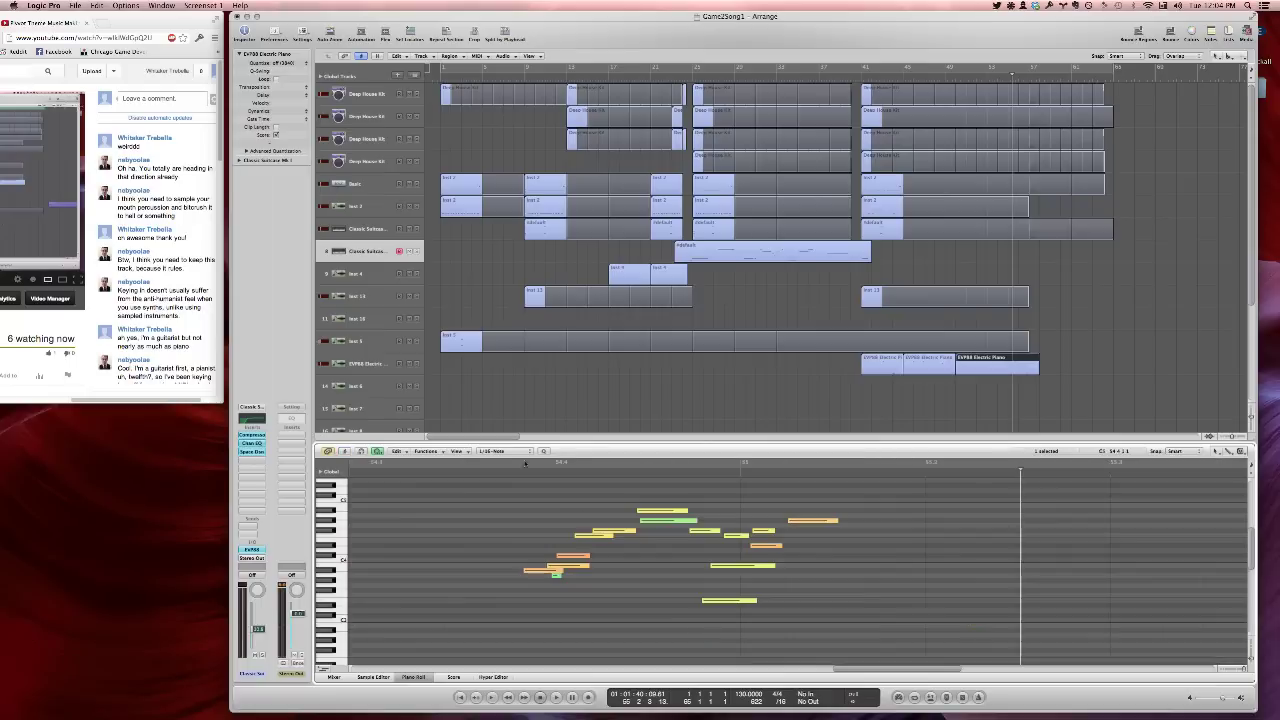
{"action": "left_click", "coordinate": [444, 470]}
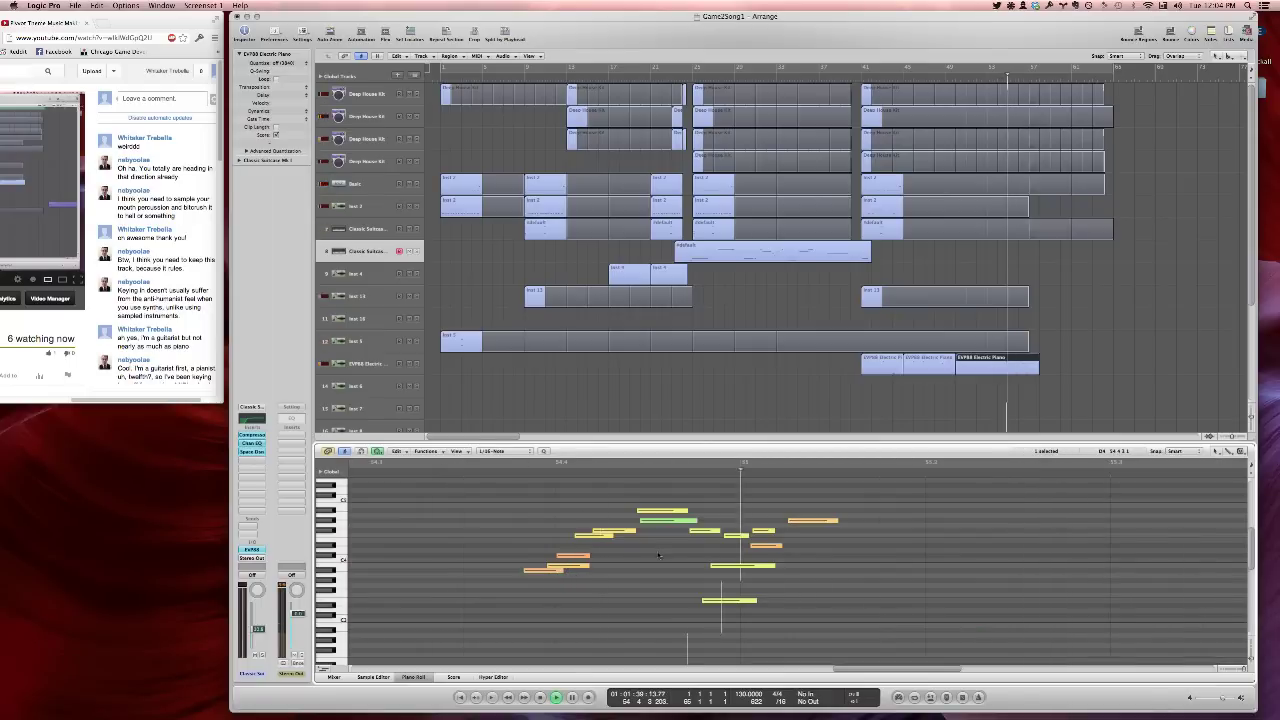
{"action": "left_click", "coordinate": [652, 512]}
{"action": "left_click_drag", "start_coordinate": [651, 518], "coordinate": [659, 519]}
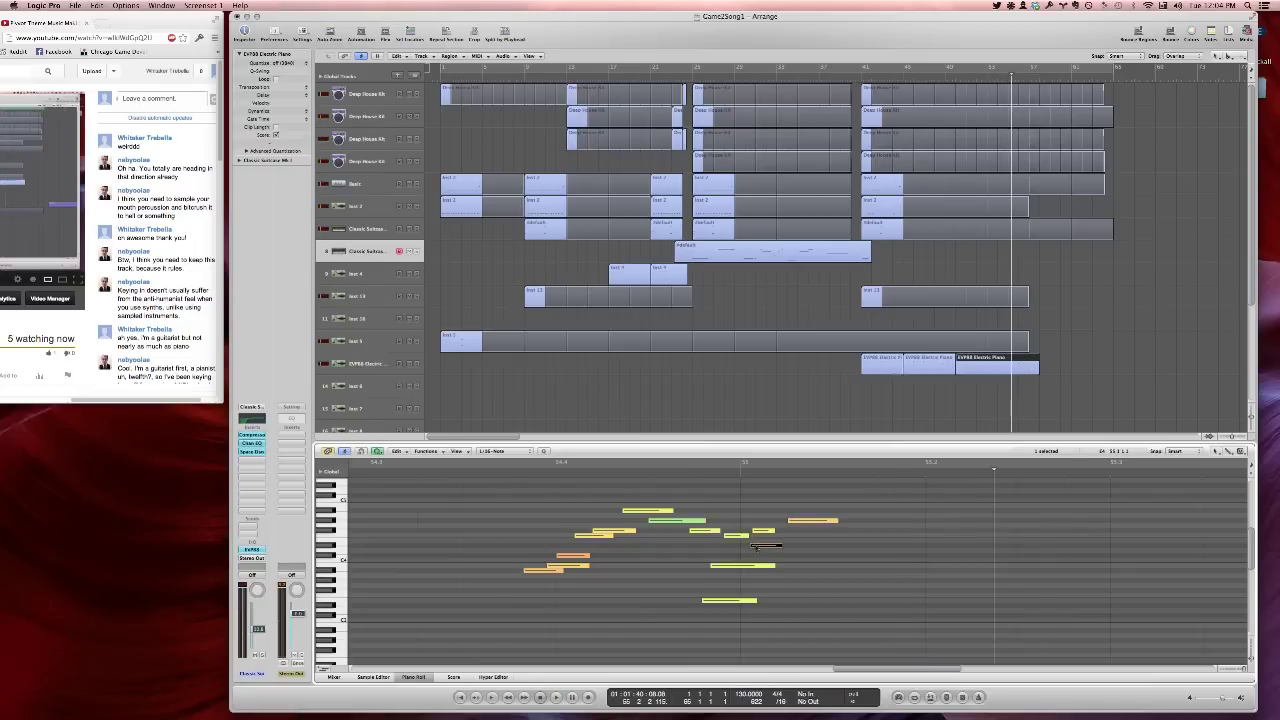
Delete the three low notes around bar 55 and extend the start of the phrase's last note slightly earlier
{"action": "left_click", "coordinate": [474, 474]}
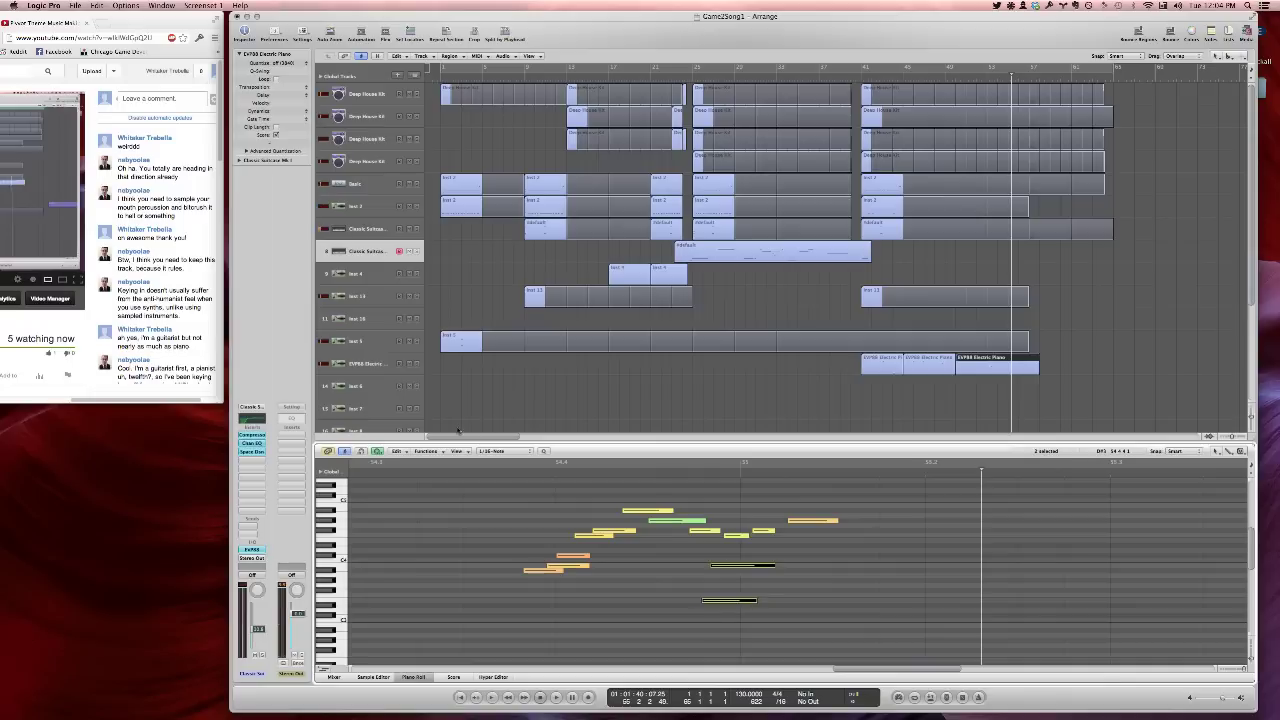
{"action": "left_click", "coordinate": [512, 476]}
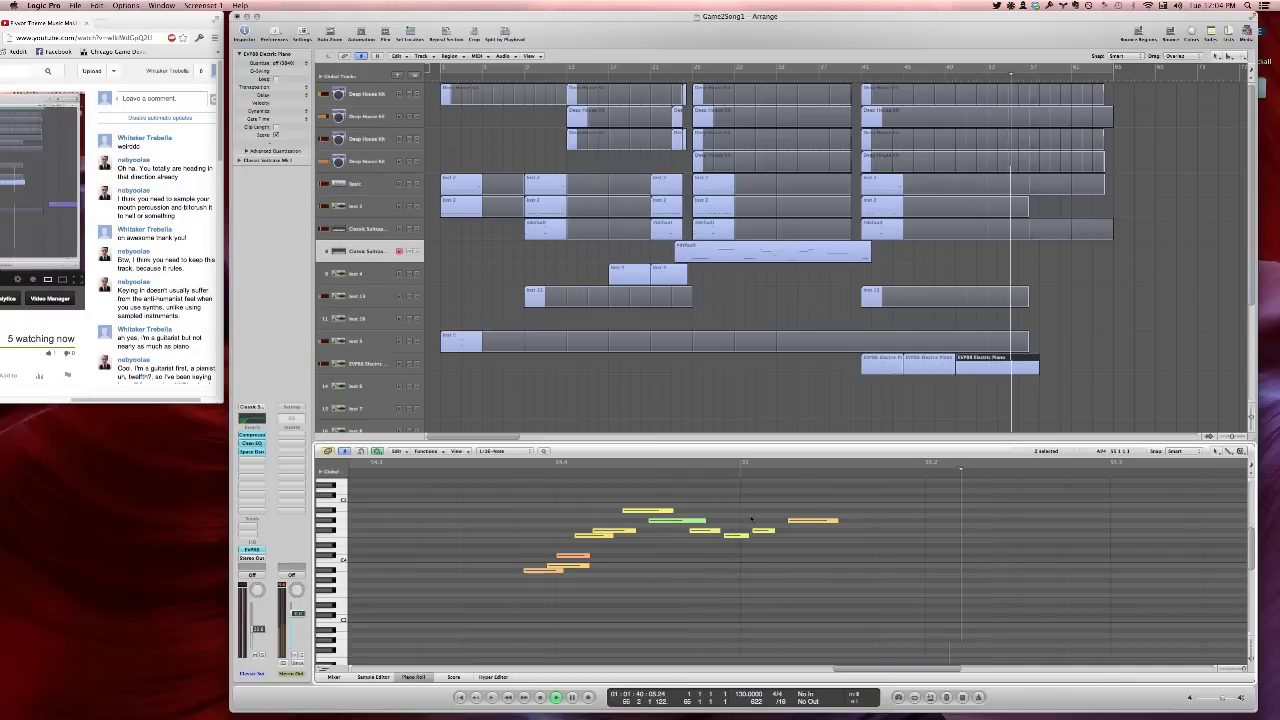
{"action": "left_click_drag", "start_coordinate": [805, 521], "coordinate": [789, 521]}
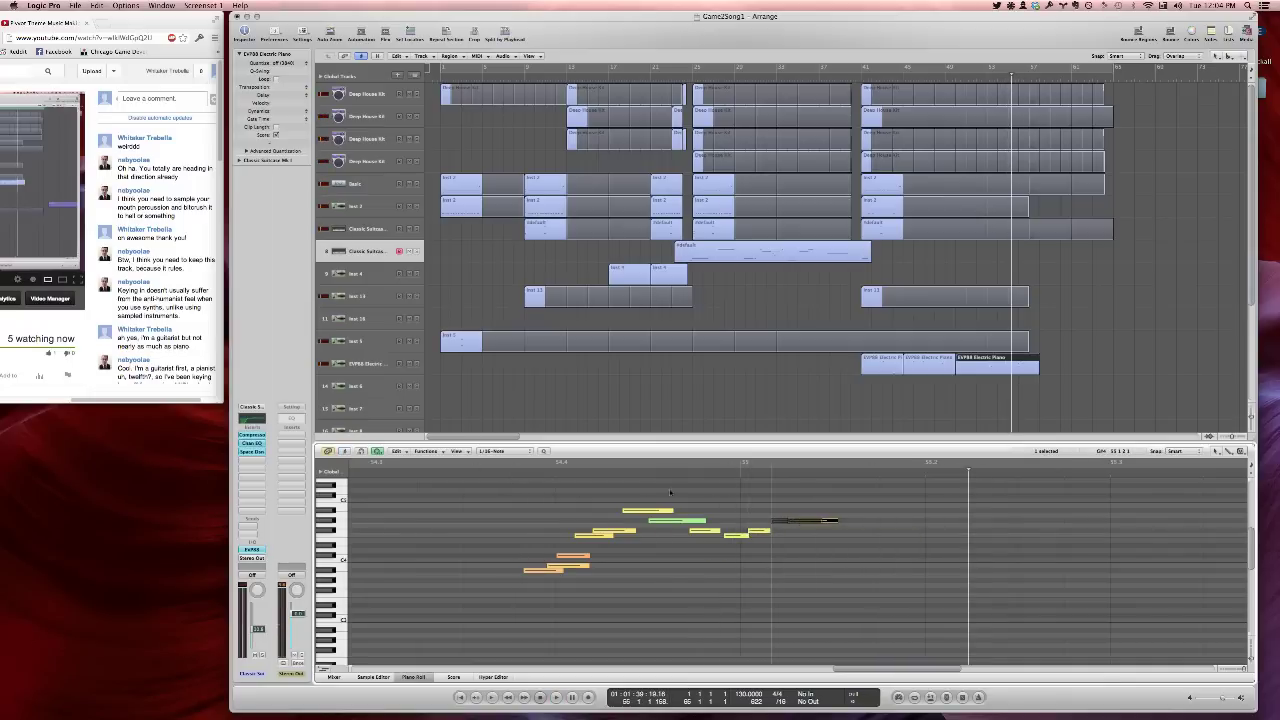
Replay the edited phrase around bar 55, and play the preceding electric piano run from the middle of bar 52
{"action": "left_click", "coordinate": [490, 474]}
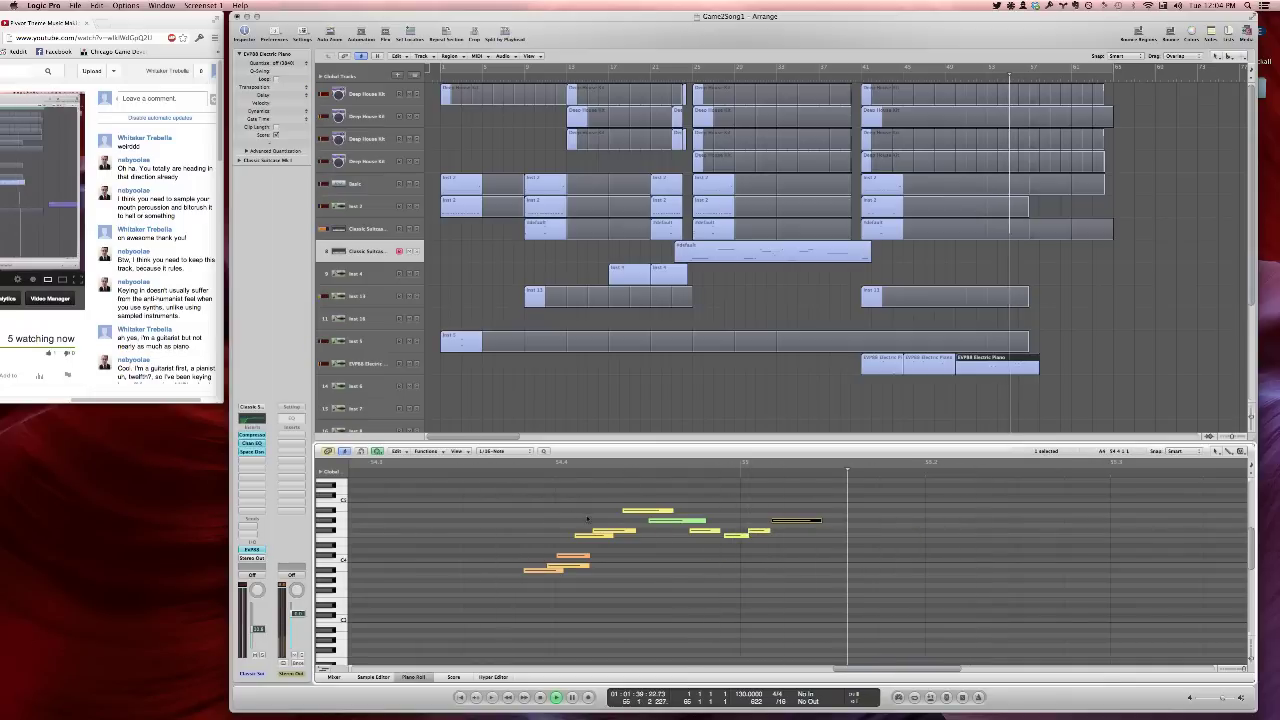
{"action": "left_click", "coordinate": [502, 496], "text": "ctrl+alt"}
{"action": "scroll", "coordinate": [502, 496], "scroll_direction": "left", "scroll_amount": 5}
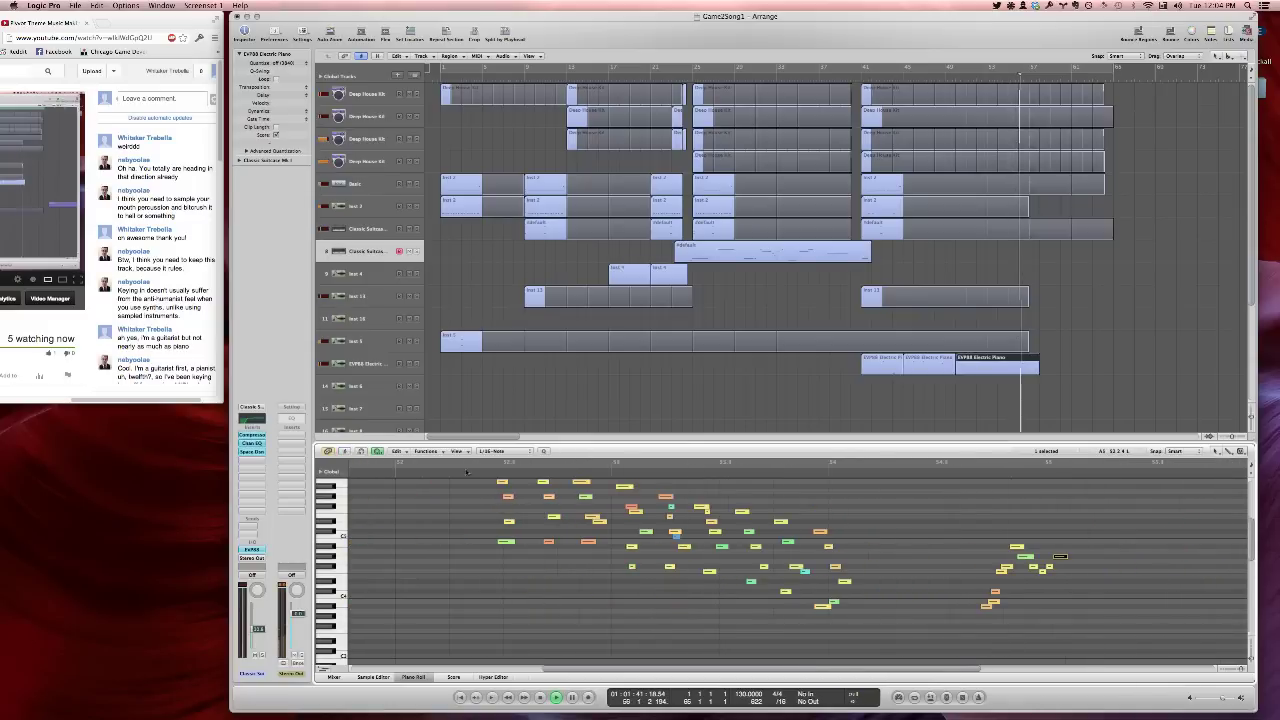
{"action": "left_click", "coordinate": [468, 474]}
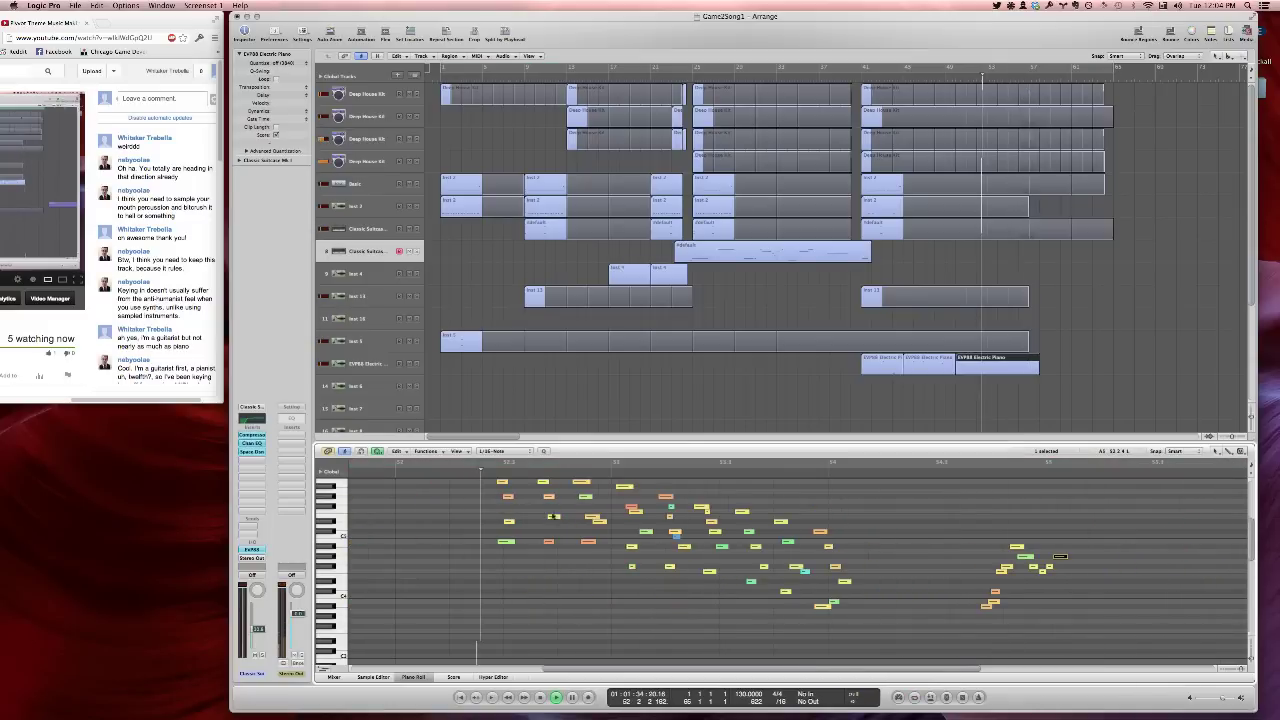
Lower the velocity of the notes beneath the top melody line from mid-bar 52 to bar 54, and replay the run
{"action": "scroll", "coordinate": [575, 531], "scroll_direction": "up", "scroll_amount": 3}
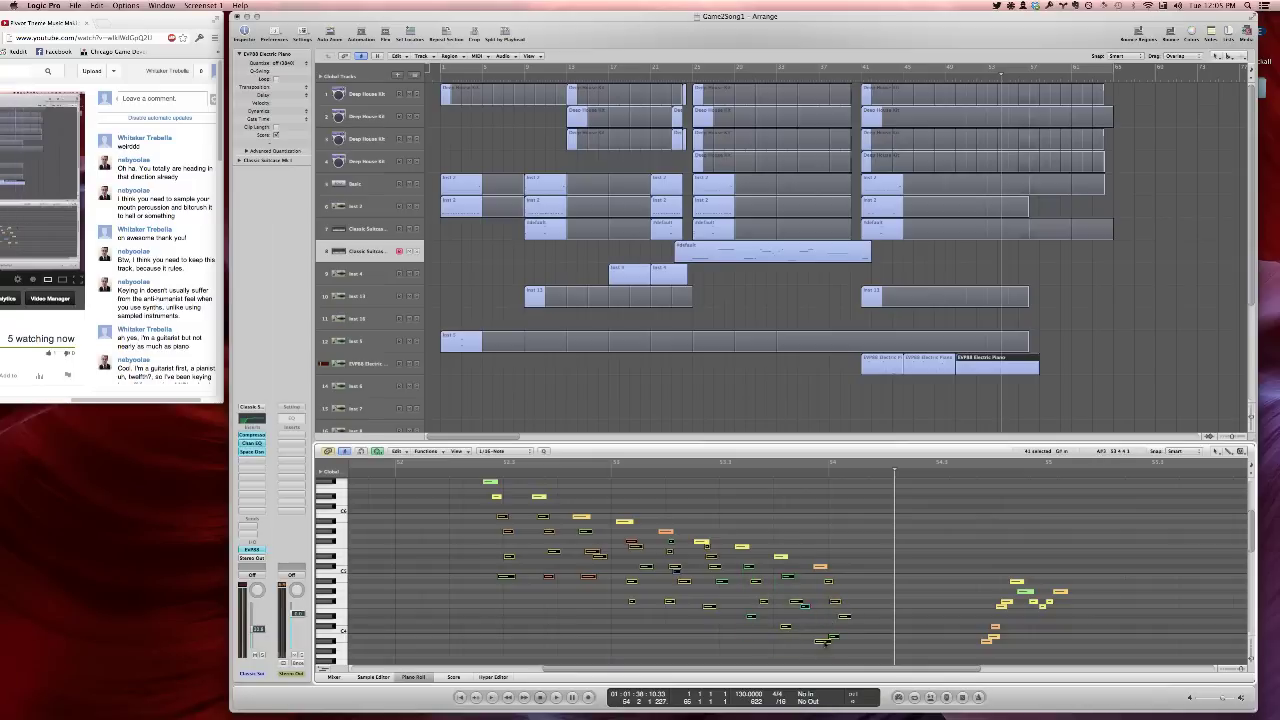
{"action": "left_click_drag", "start_coordinate": [825, 643], "coordinate": [824, 661]}
{"action": "left_click_drag", "start_coordinate": [509, 534], "coordinate": [508, 558]}
{"action": "left_click", "coordinate": [470, 467]}
{"action": "key", "text": "space"}
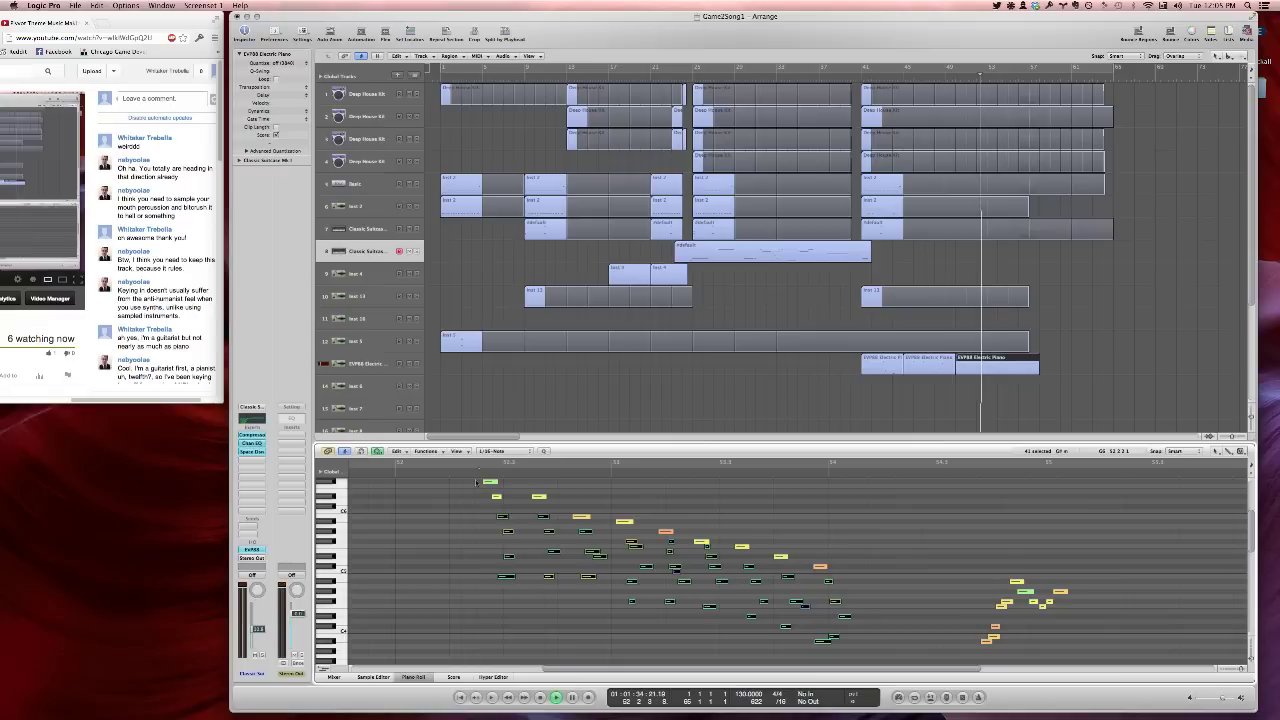
{"action": "left_click_drag", "start_coordinate": [502, 516], "coordinate": [503, 529]}
{"action": "left_click", "coordinate": [429, 473]}
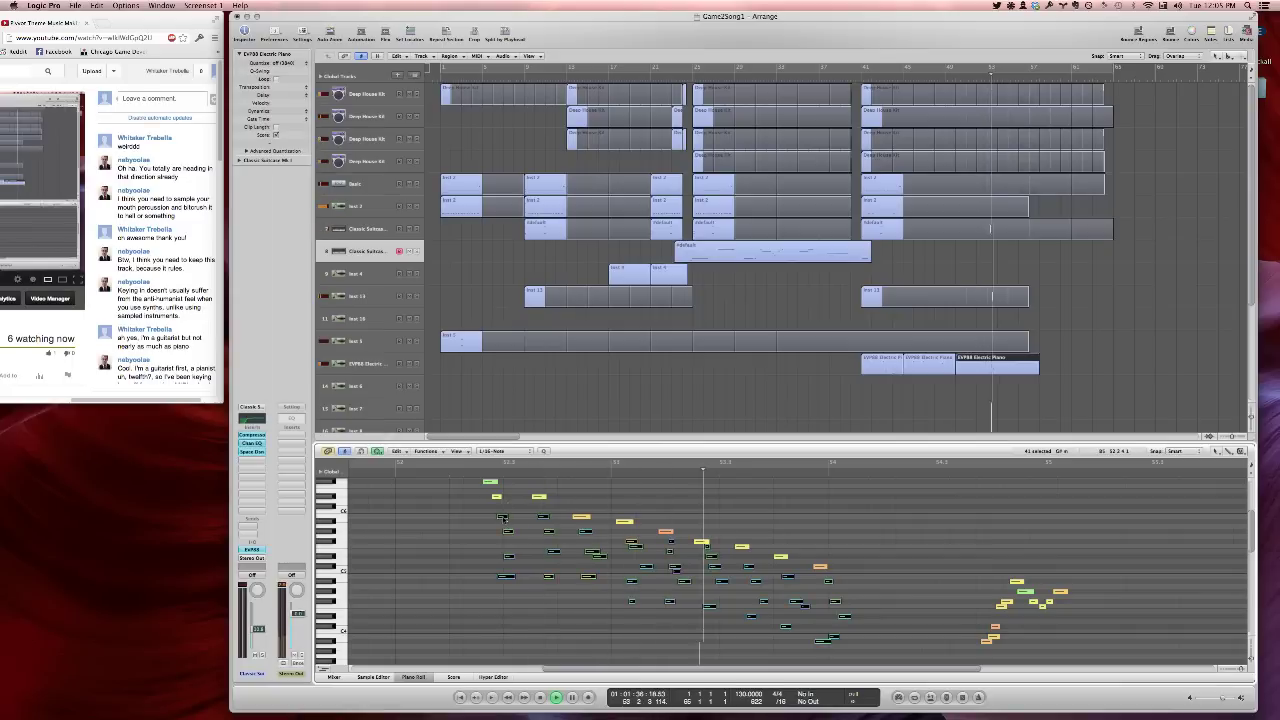
{"action": "left_click_drag", "start_coordinate": [504, 519], "coordinate": [504, 532]}
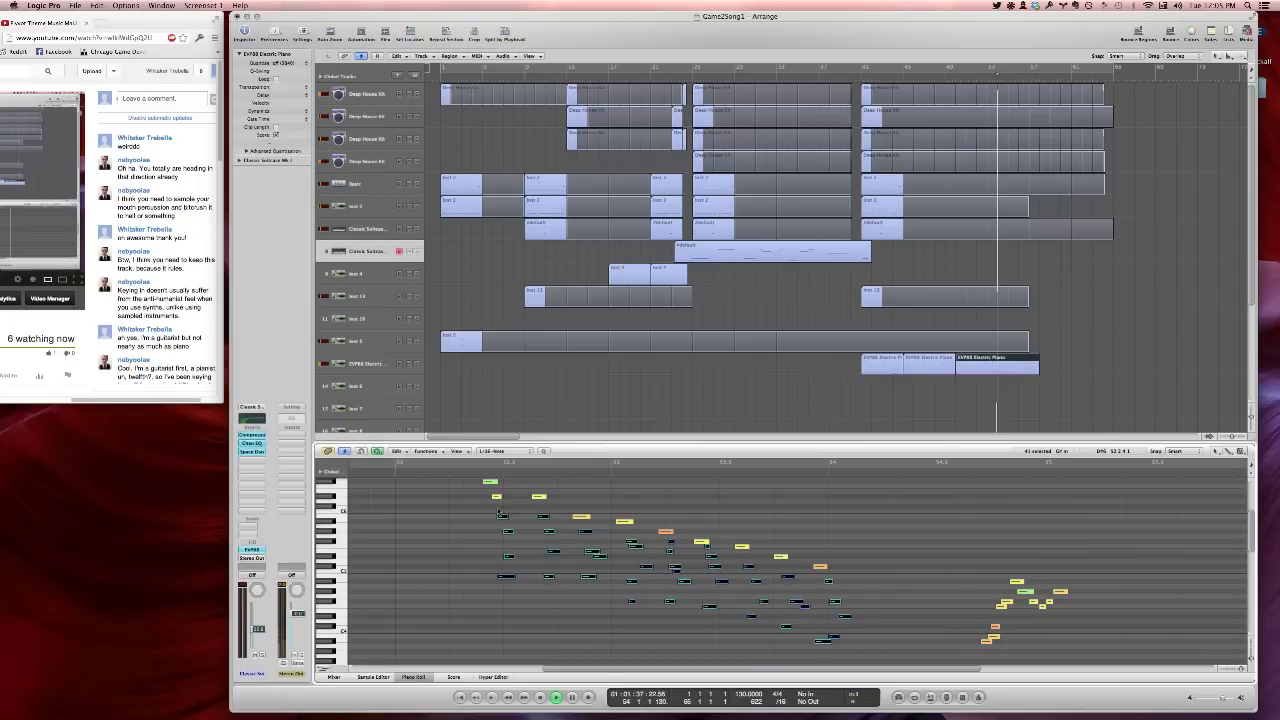
{"action": "left_click_drag", "start_coordinate": [500, 515], "coordinate": [500, 512]}
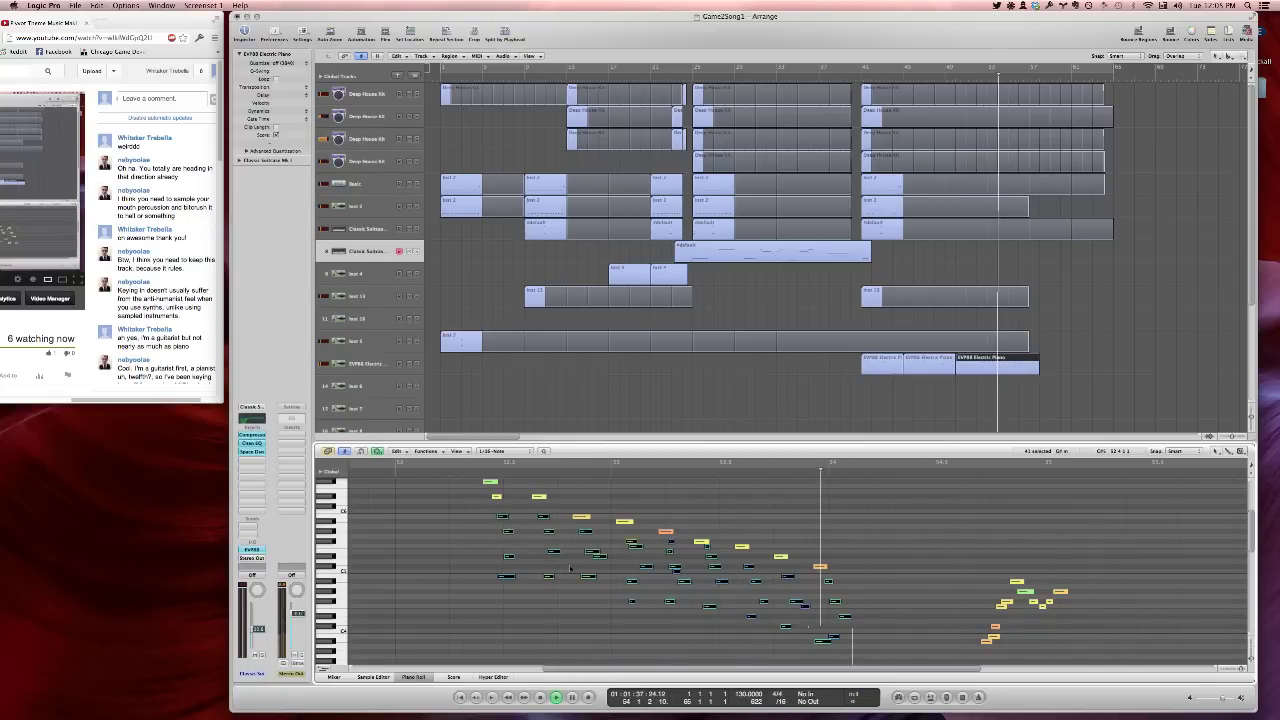
Lower the velocity of the notes beneath the top melody line from bar 56 to 57, and shift the last high note slightly earlier
{"action": "left_click", "coordinate": [872, 565]}
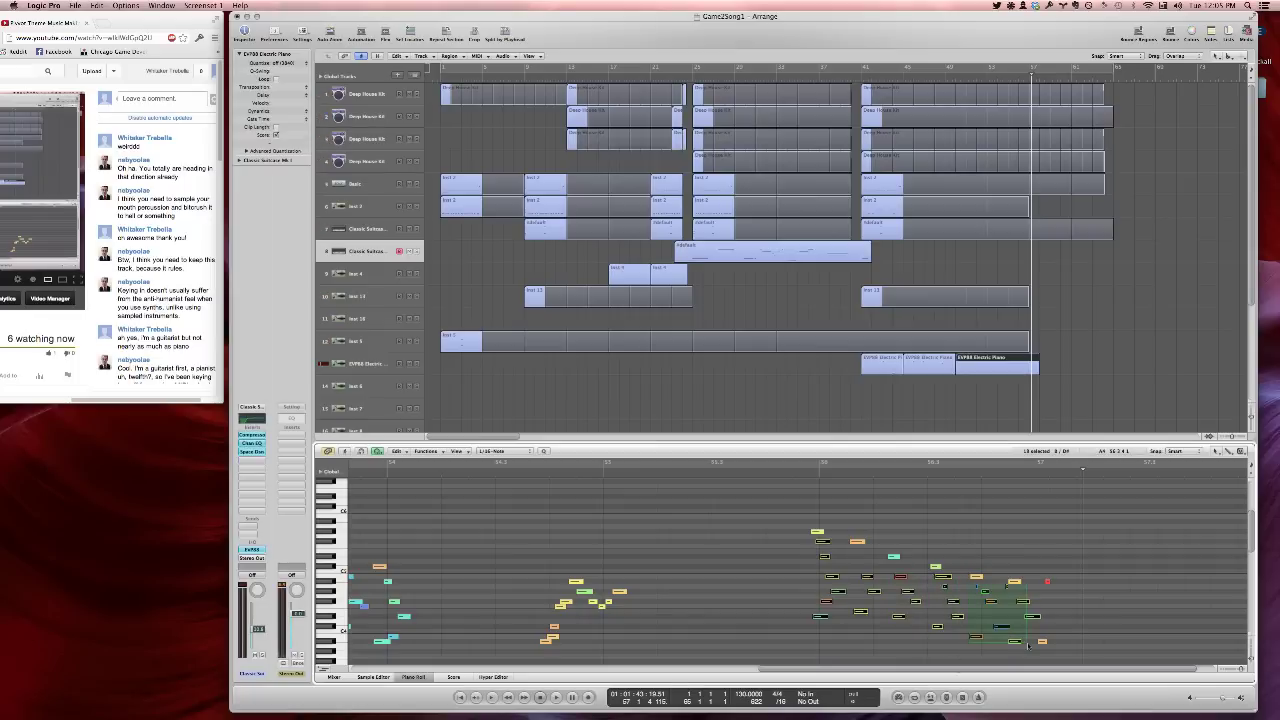
{"action": "left_click_drag", "start_coordinate": [1028, 646], "coordinate": [1066, 674]}
{"action": "left_click_drag", "start_coordinate": [979, 605], "coordinate": [980, 634]}
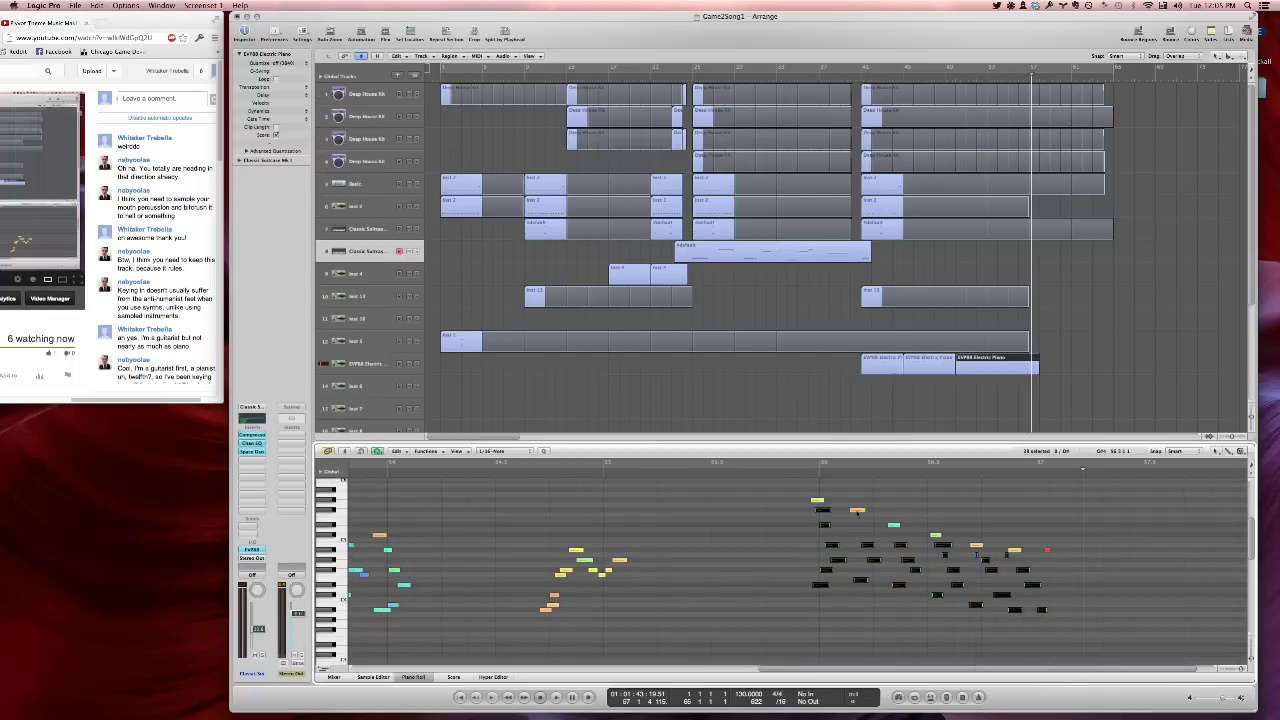
{"action": "left_click_drag", "start_coordinate": [822, 509], "coordinate": [822, 510]}
{"action": "left_click_drag", "start_coordinate": [1046, 550], "coordinate": [1046, 550]}
{"action": "left_click", "coordinate": [810, 474]}
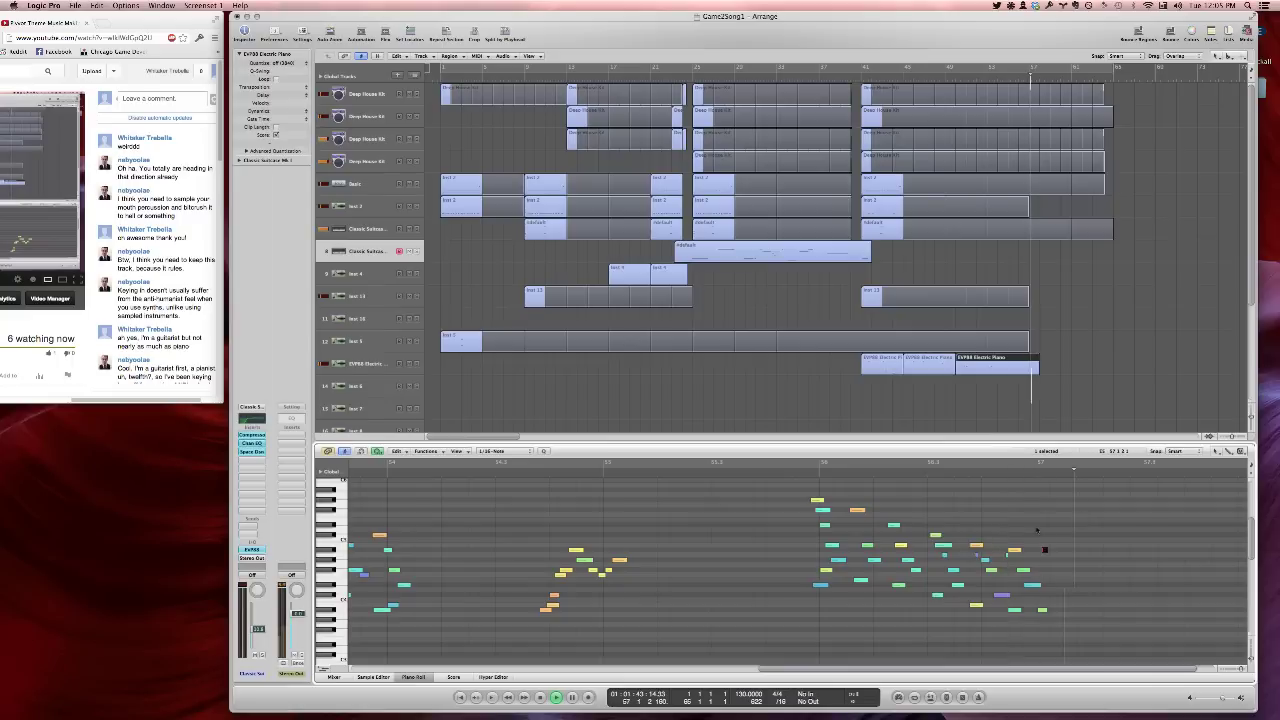
Delete the lowest note of the three-note chord at bar 51 and replay from about bar 50
{"action": "left_click", "coordinate": [954, 76]}
{"action": "key", "text": "space"}
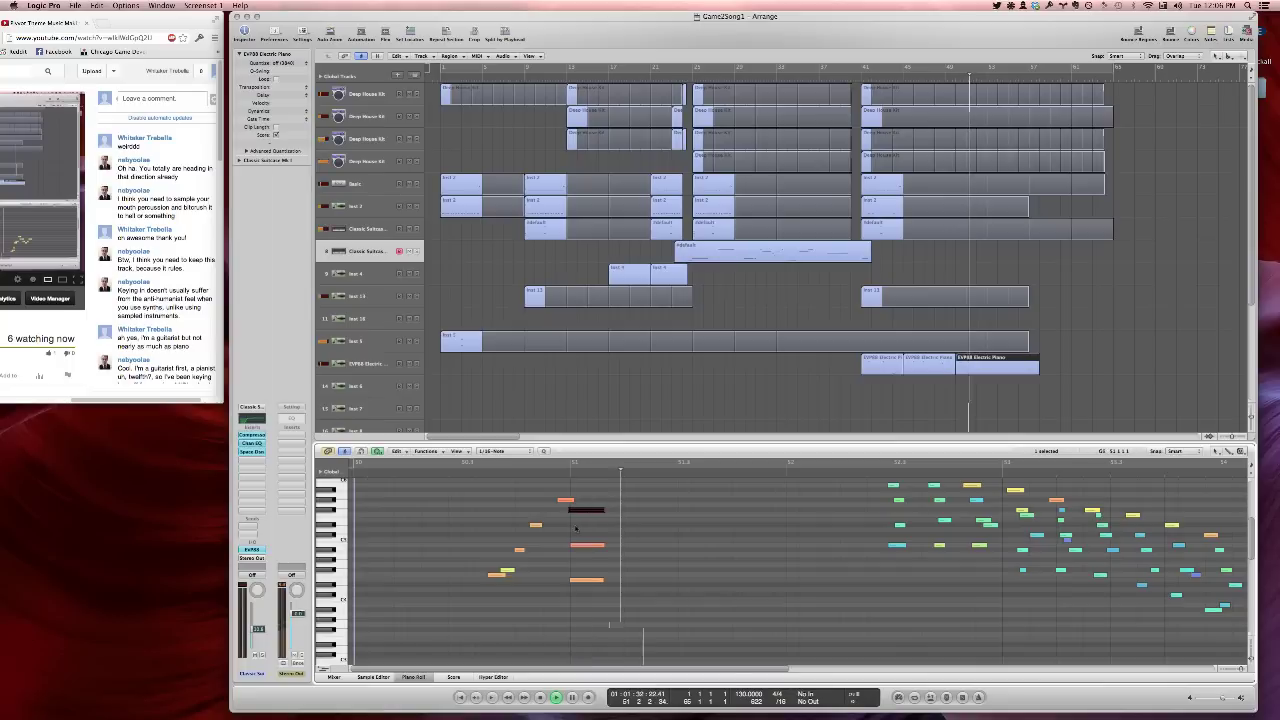
{"action": "left_click_drag", "start_coordinate": [651, 602], "coordinate": [681, 624]}
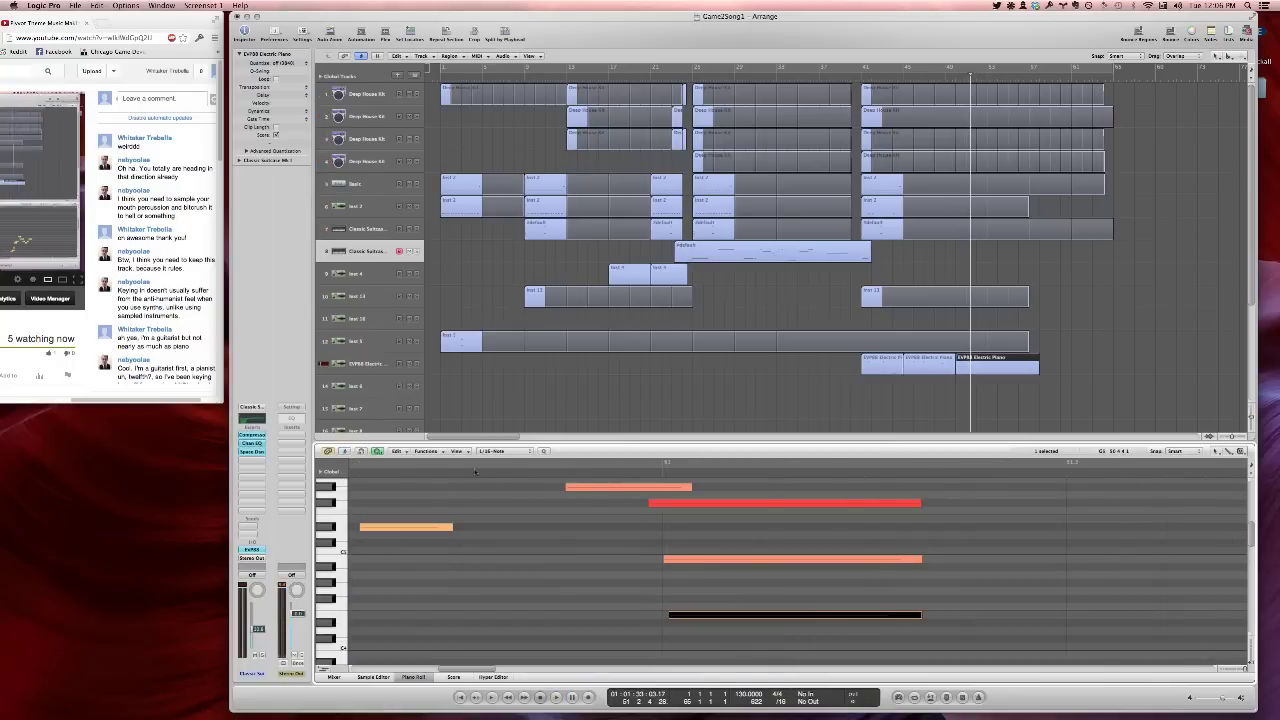
{"action": "left_click", "coordinate": [522, 529], "text": "ctrl+alt"}
{"action": "left_click", "coordinate": [467, 475]}
{"action": "key", "text": "space"}
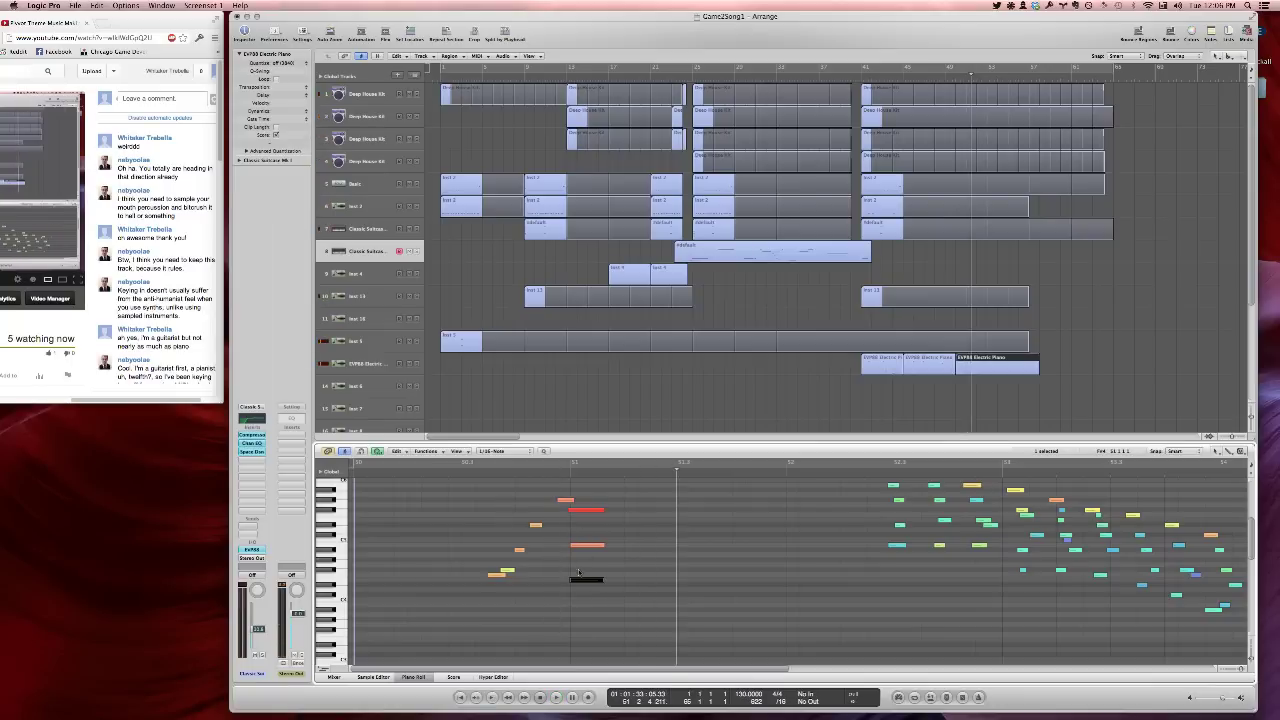
{"action": "key", "text": "space"}
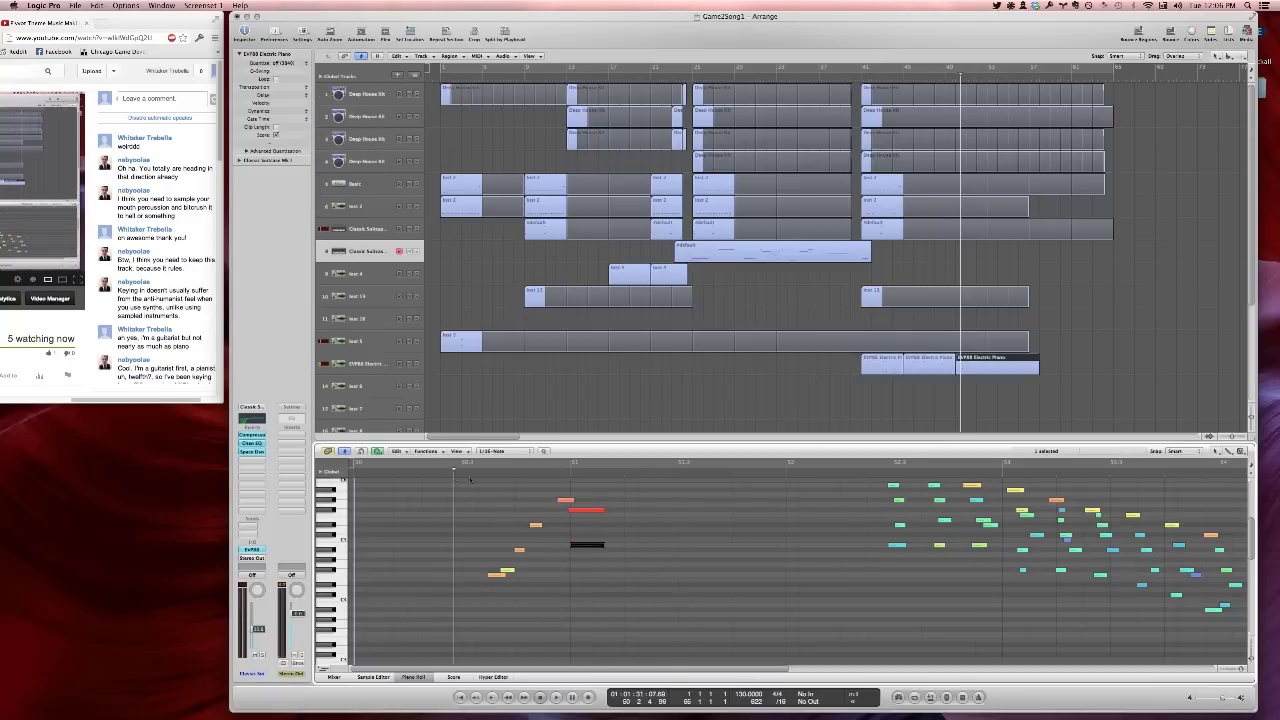
Try shifting the upper note of the chord at bar 51 slightly later, and replay from mid-bar 50
{"action": "left_click_drag", "start_coordinate": [578, 513], "coordinate": [583, 539]}
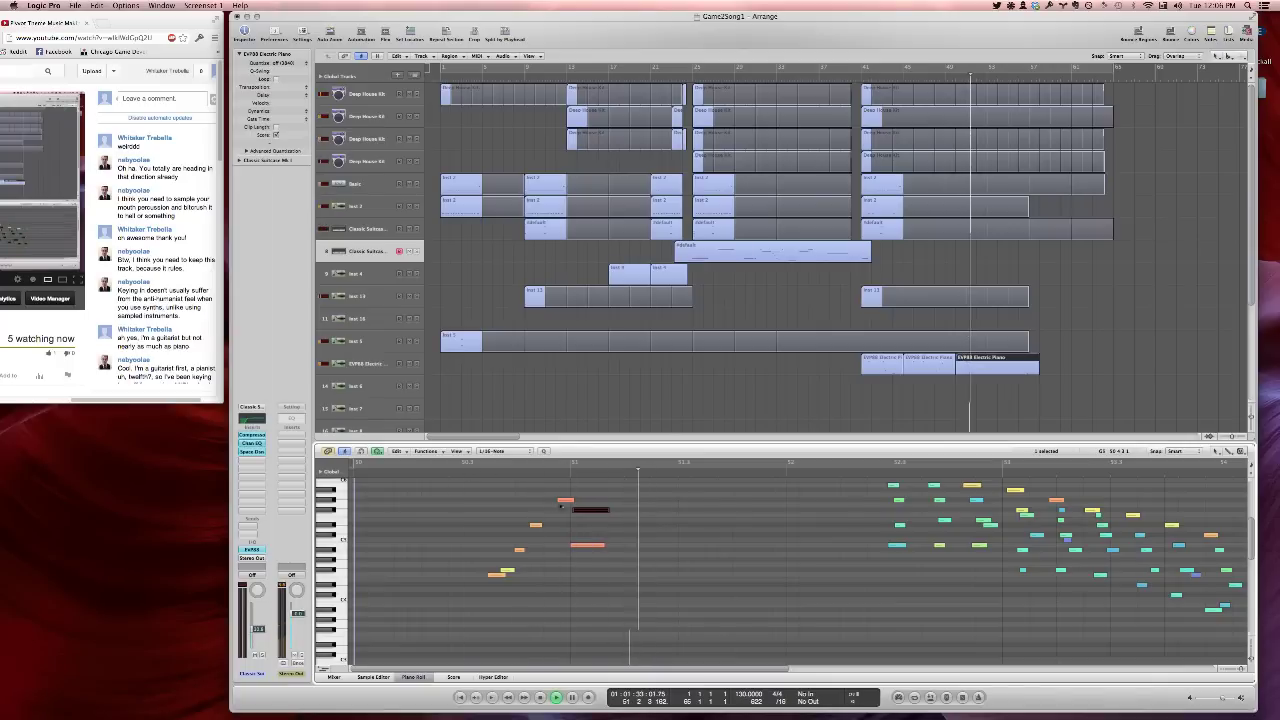
{"action": "left_click", "coordinate": [478, 468]}
{"action": "key", "text": "space"}
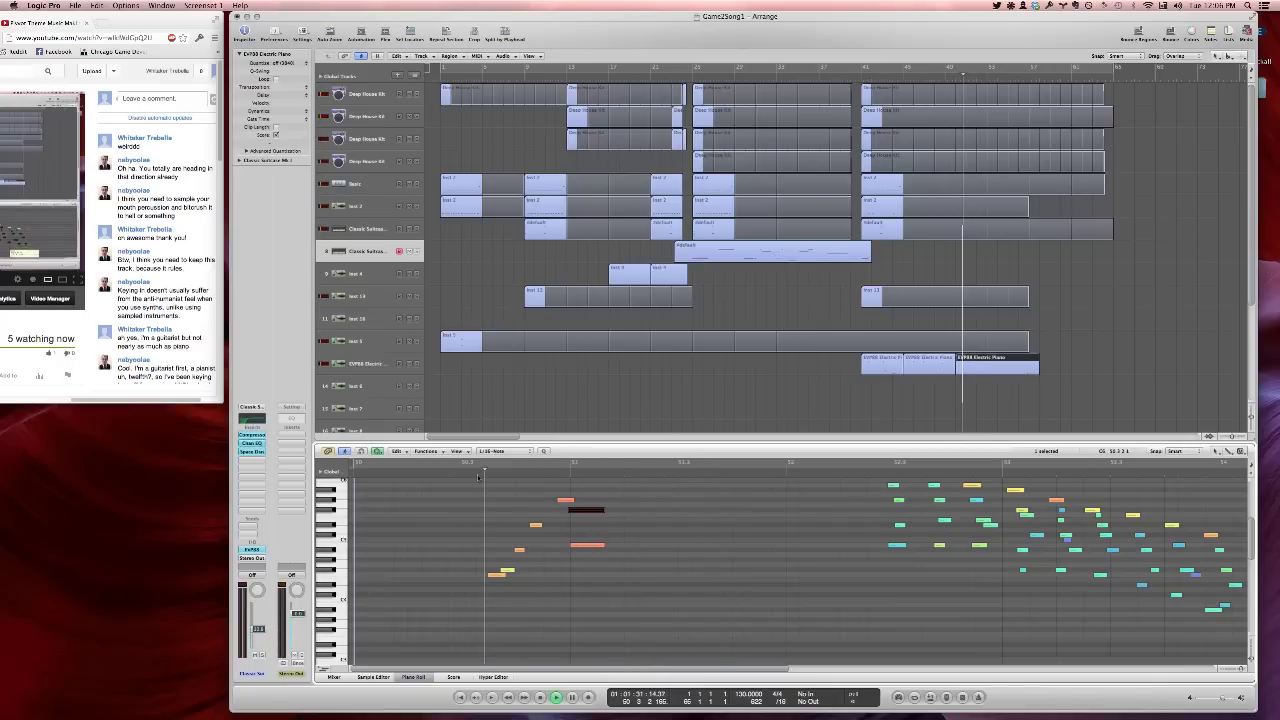
{"action": "left_click", "coordinate": [515, 511]}
Review the middle EVP88 Electric Piano region in the piano roll during playback from about bar 45, and the first one from bar 41
{"action": "left_click", "coordinate": [910, 370]}
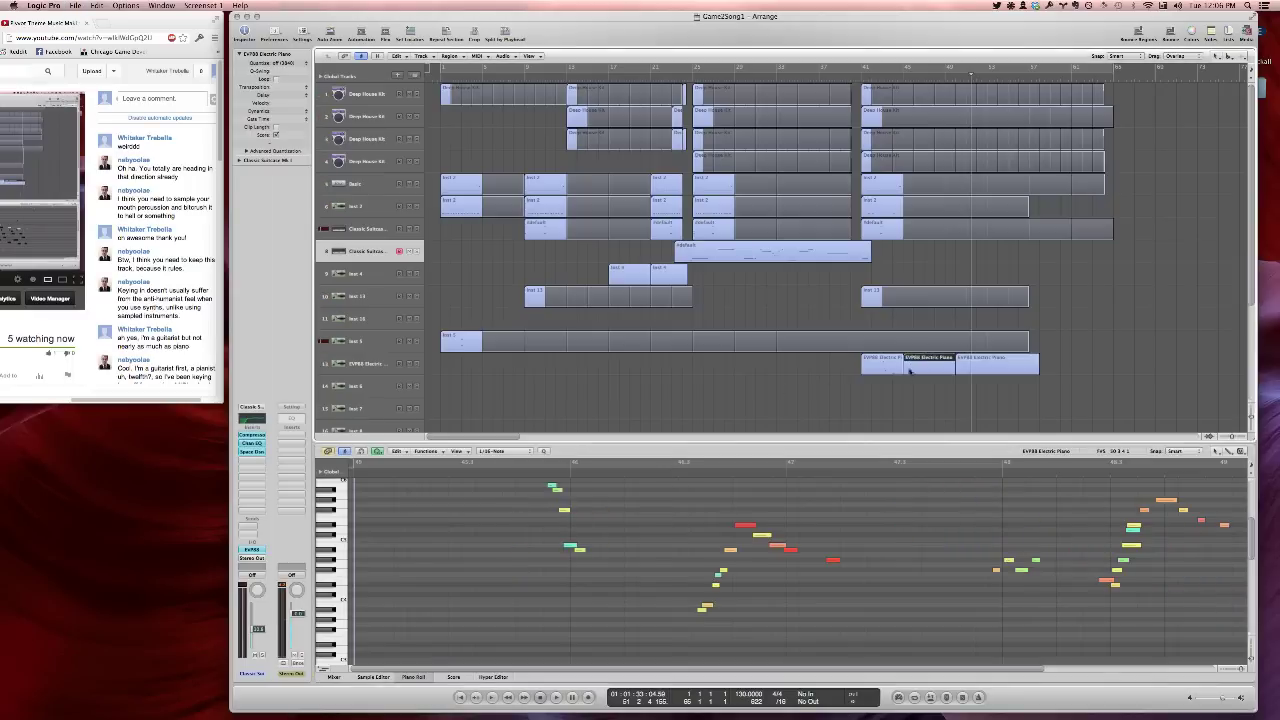
{"action": "key", "text": "space"}
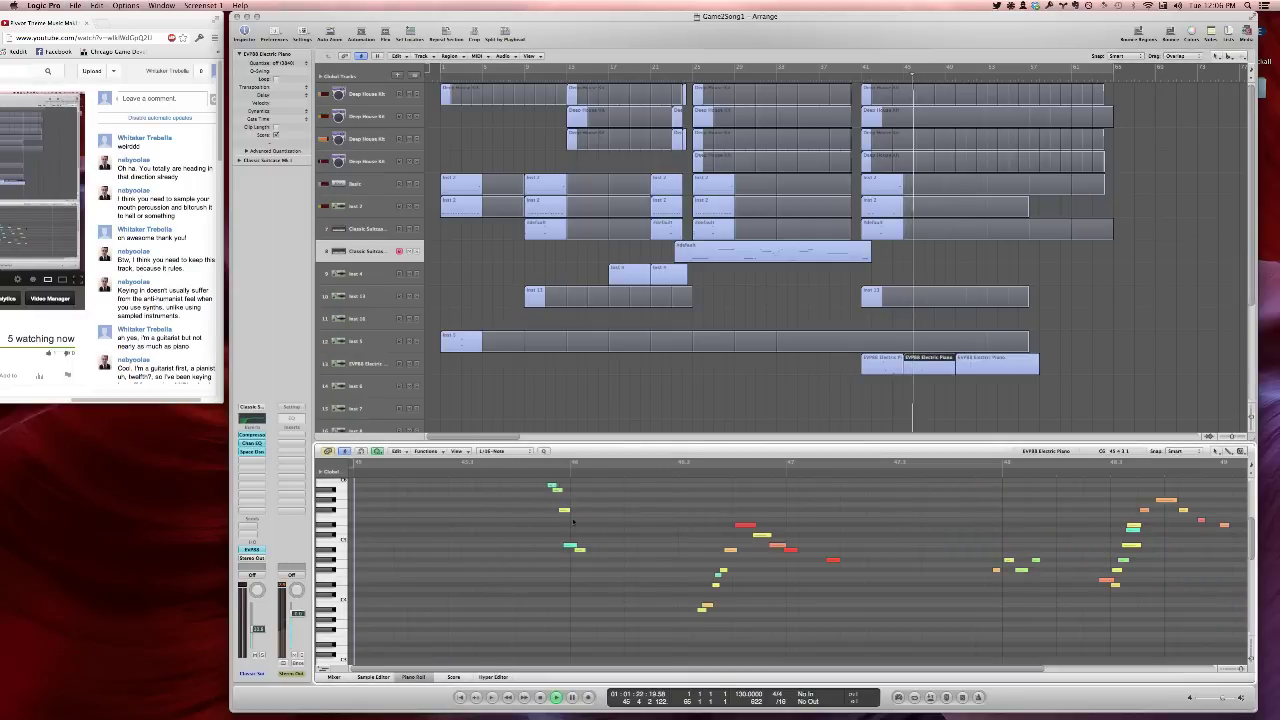
{"action": "scroll", "coordinate": [589, 553], "scroll_direction": "up", "scroll_amount": 1}
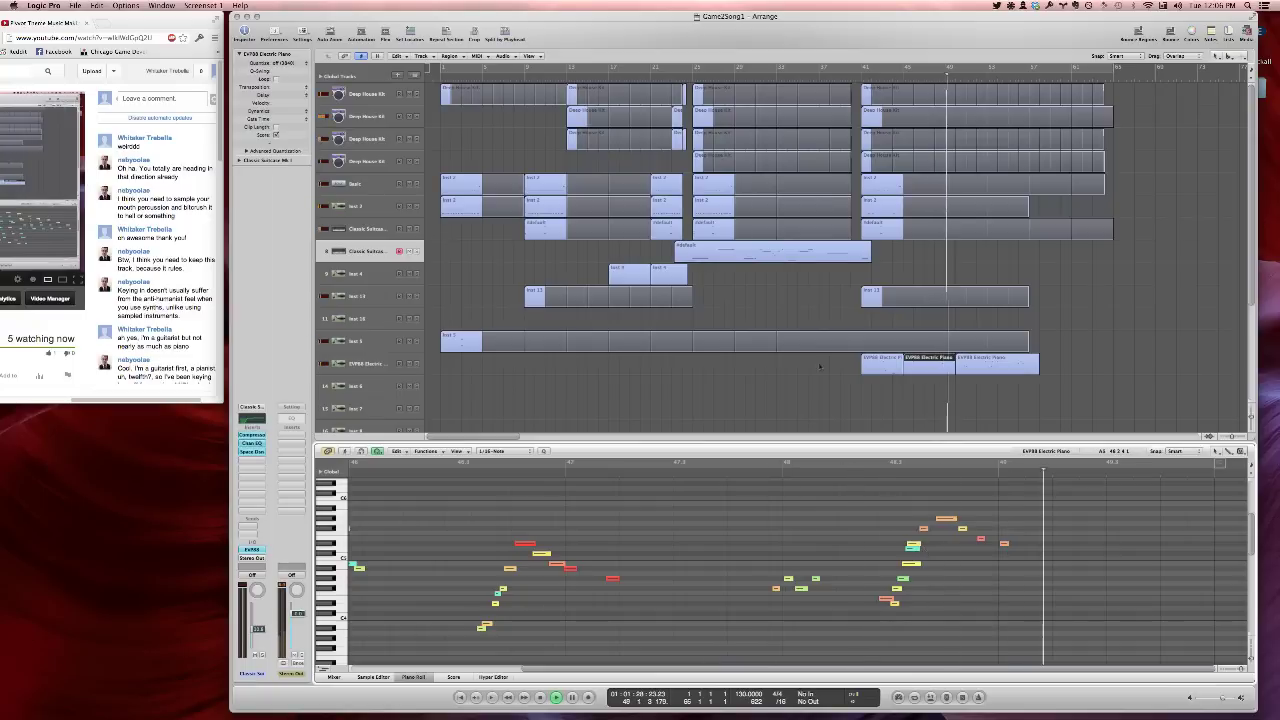
{"action": "left_click", "coordinate": [862, 79]}
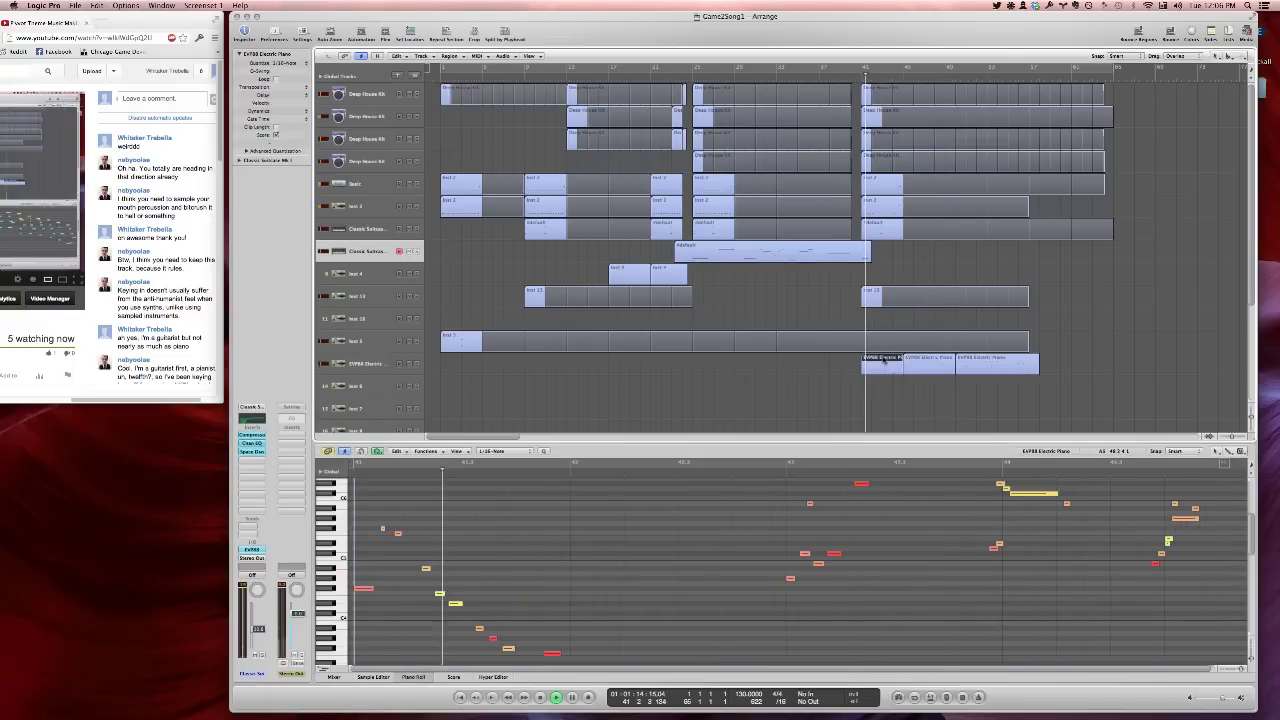
{"action": "scroll", "coordinate": [550, 553], "scroll_direction": "down", "scroll_amount": 1}
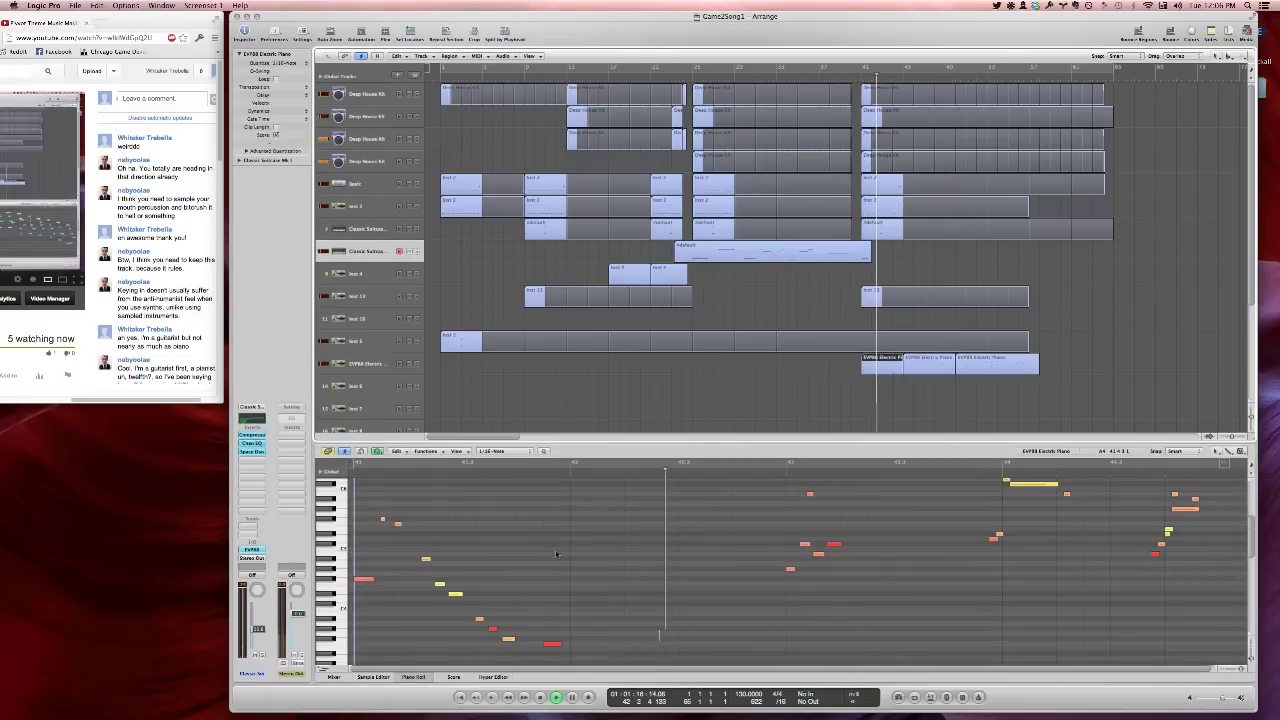
{"action": "scroll", "coordinate": [557, 554], "scroll_direction": "up", "scroll_amount": 2}
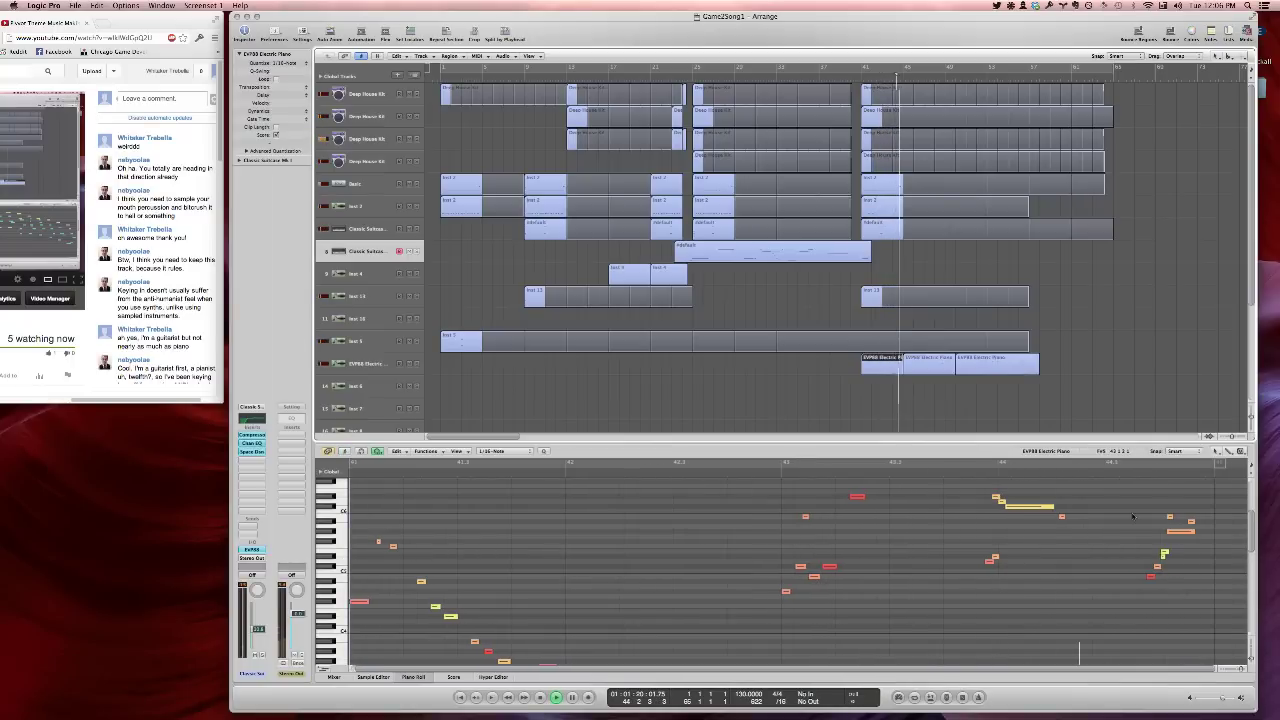
{"action": "left_click", "coordinate": [850, 80]}
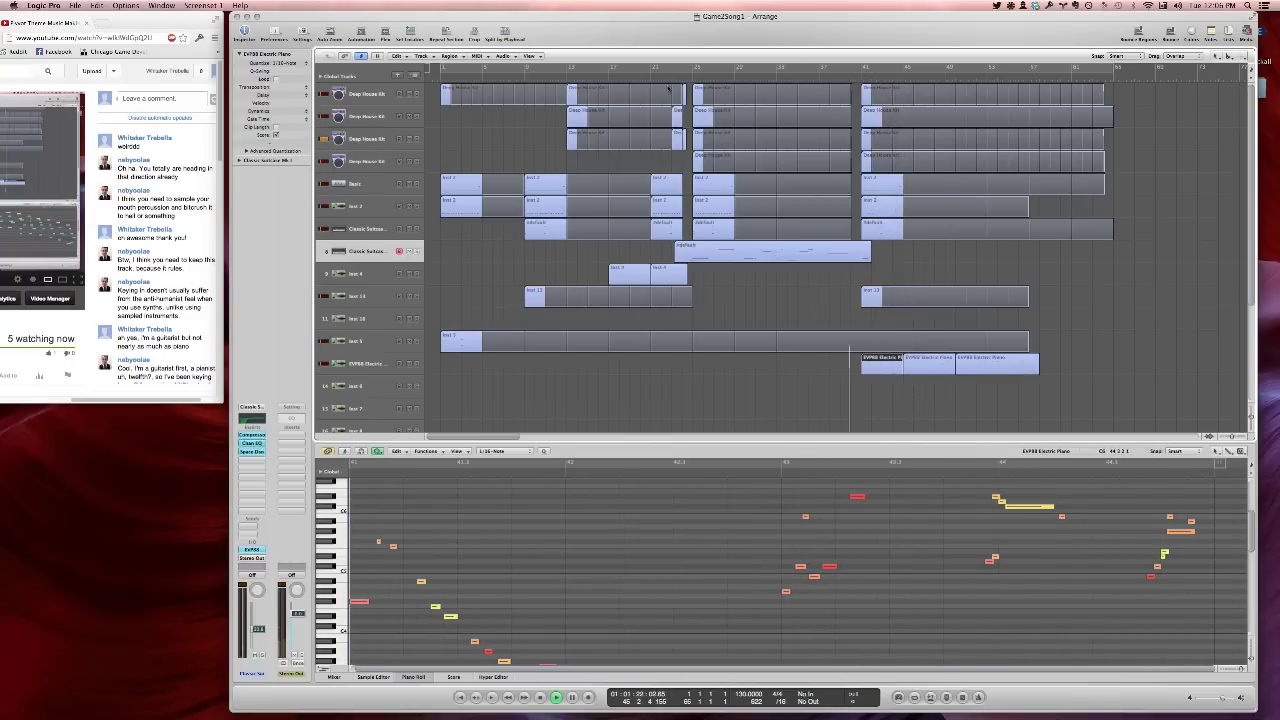
Play the long Classic Suitcase region in the piano roll from about bar 23, and check the track's Channel EQ
{"action": "left_click", "coordinate": [675, 80]}
{"action": "left_click", "coordinate": [708, 255]}
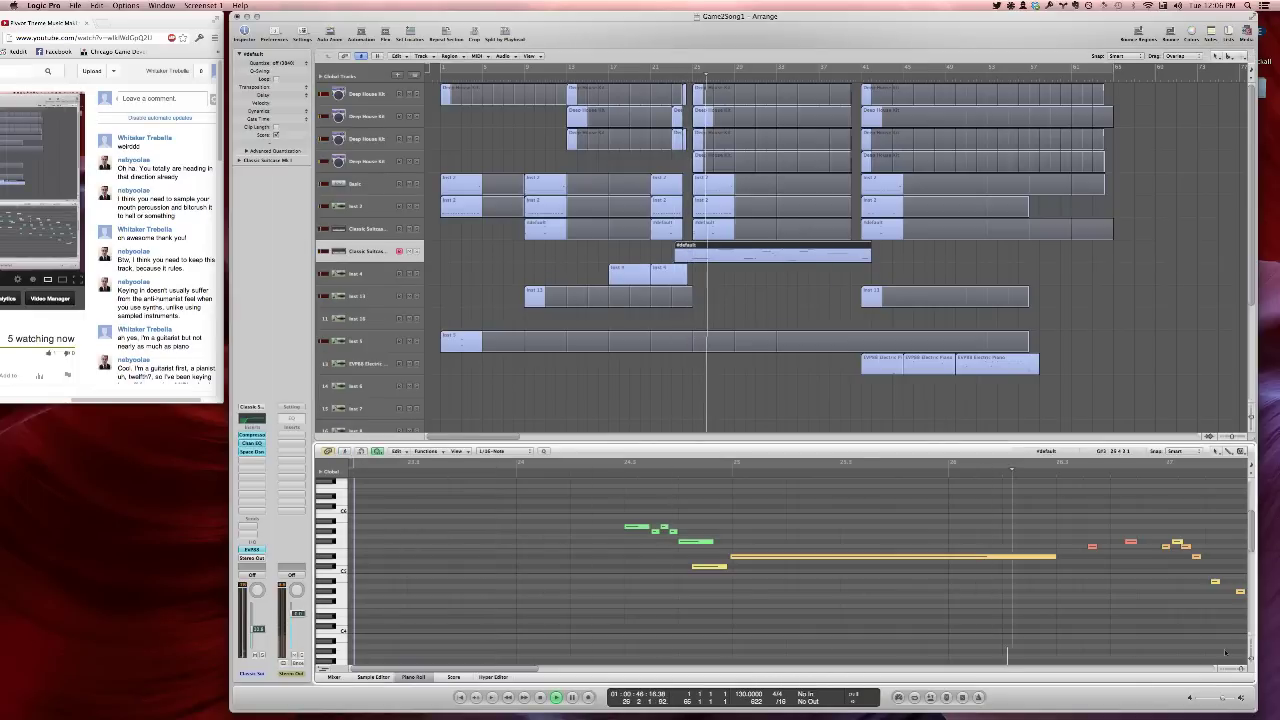
{"action": "left_click_drag", "start_coordinate": [1239, 669], "coordinate": [1225, 672]}
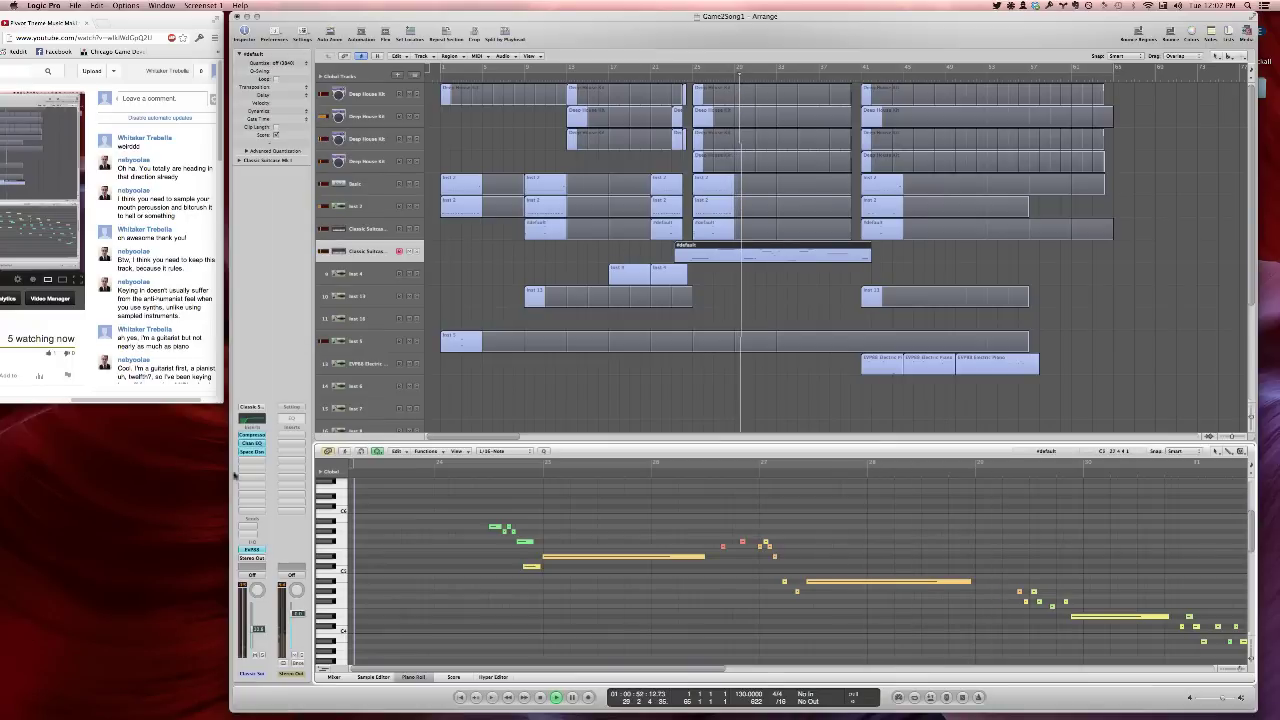
{"action": "left_click", "coordinate": [252, 443]}
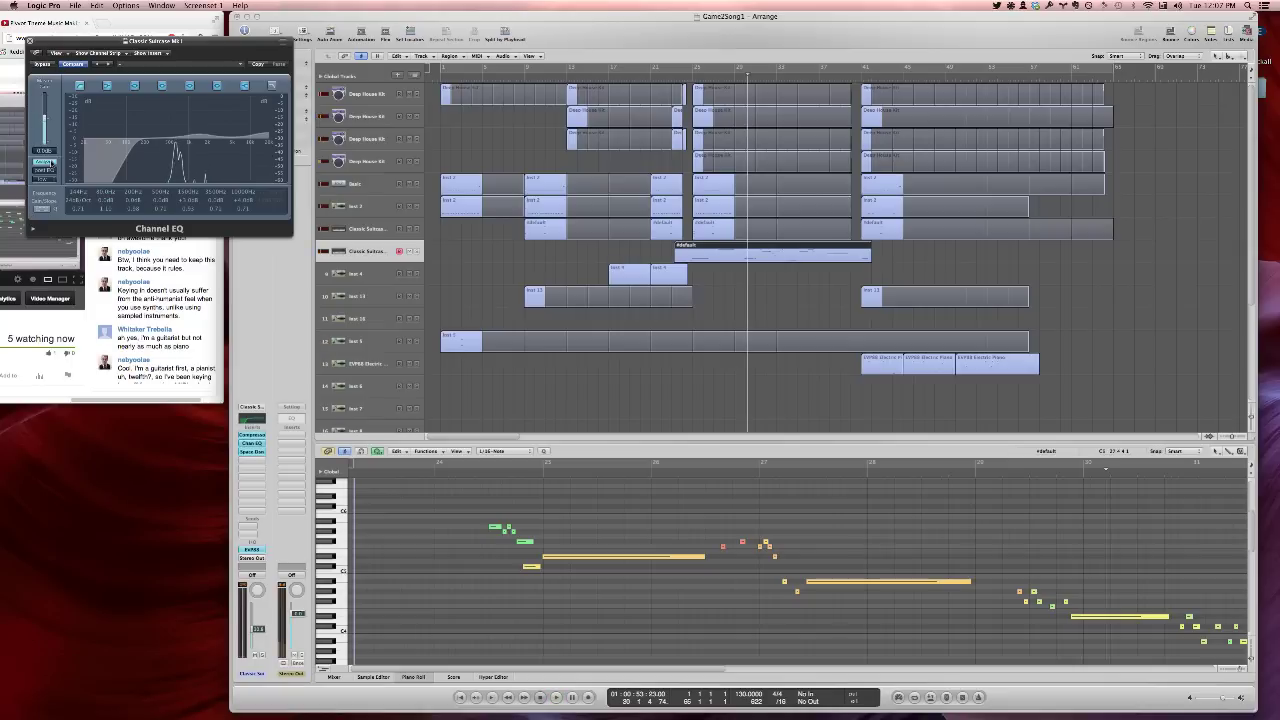
{"action": "left_click", "coordinate": [31, 42]}
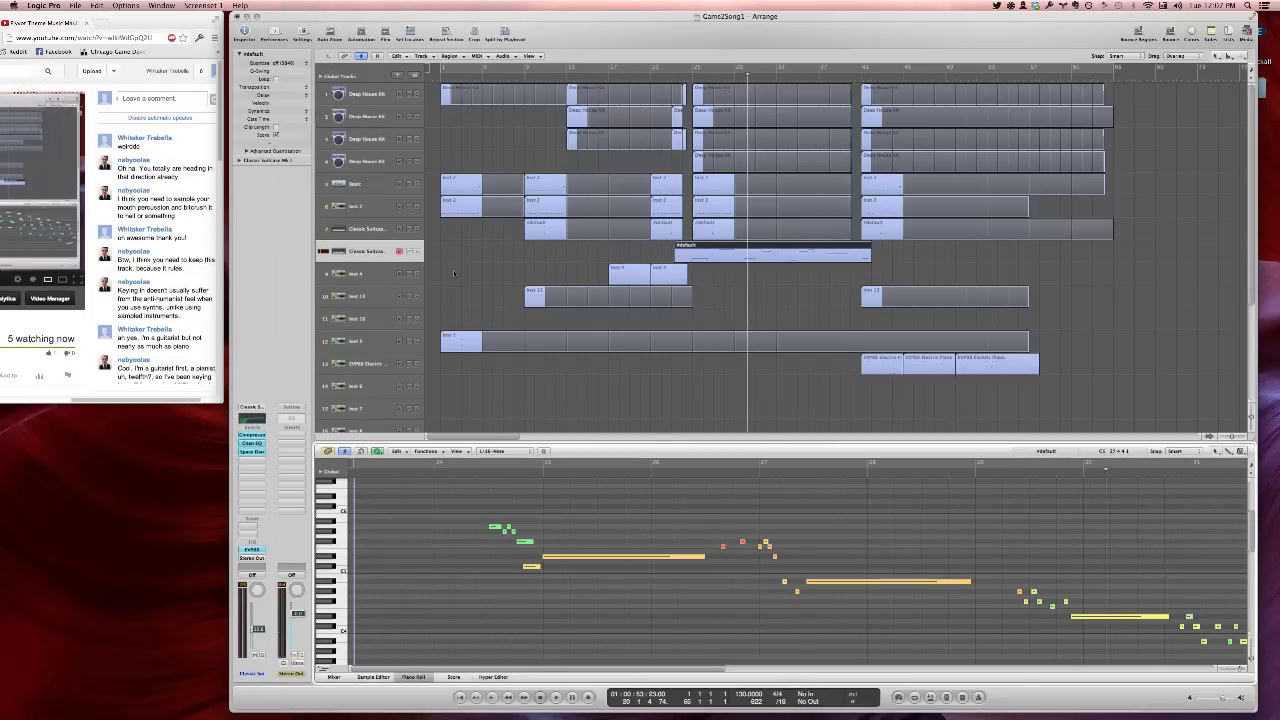
Check the Inst 13 track's Channel EQ with its analyzer during playback around bar 41, and close the plug-in
{"action": "left_click", "coordinate": [362, 274]}
{"action": "left_click", "coordinate": [338, 297]}
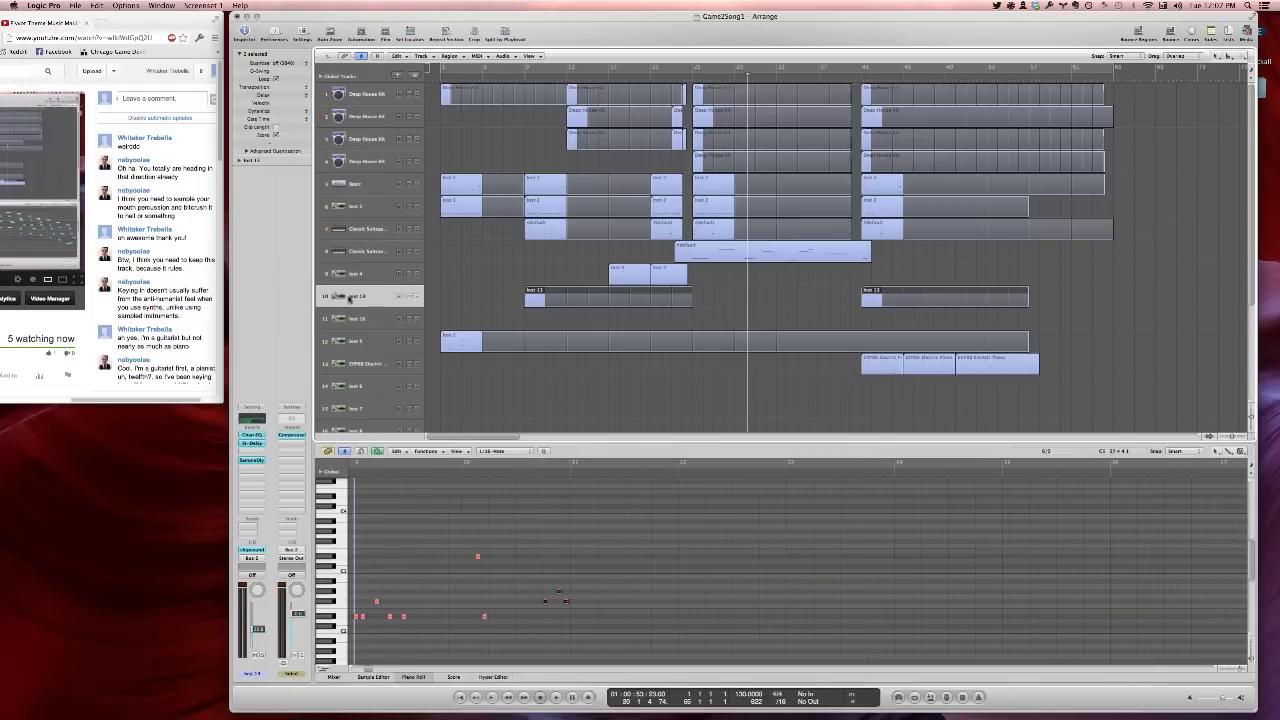
{"action": "left_click", "coordinate": [253, 437]}
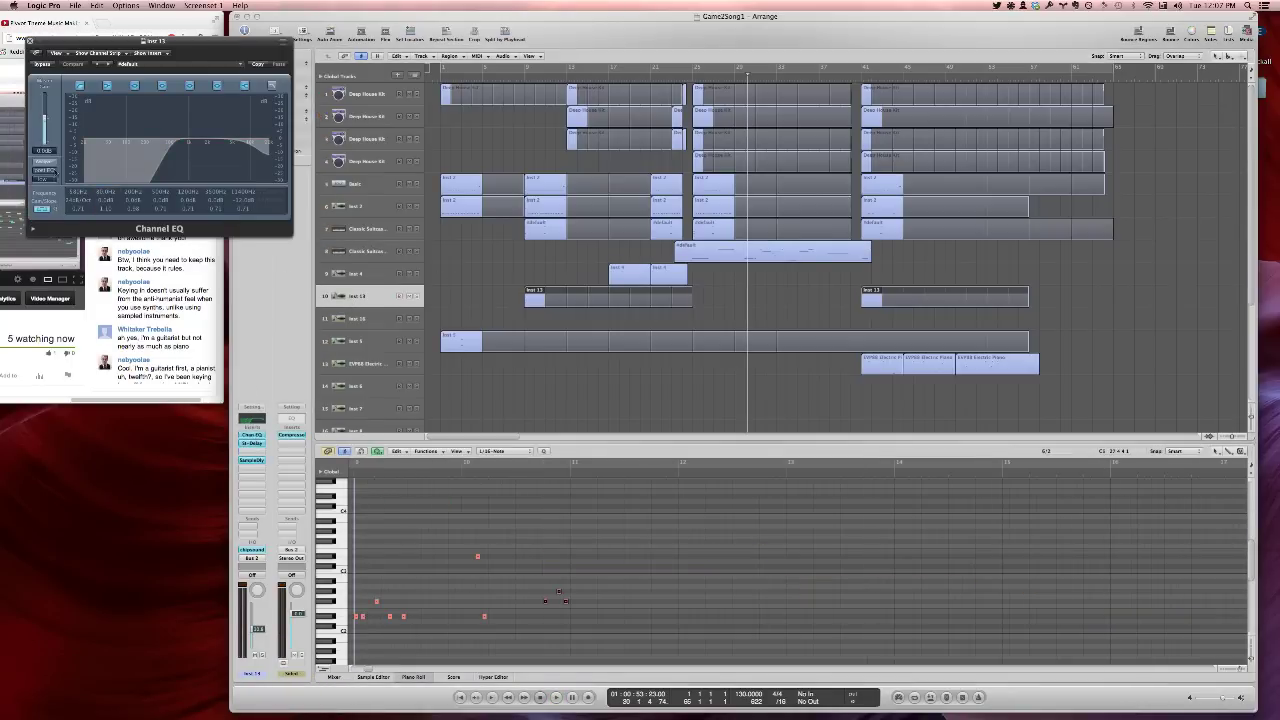
{"action": "key", "text": "space"}
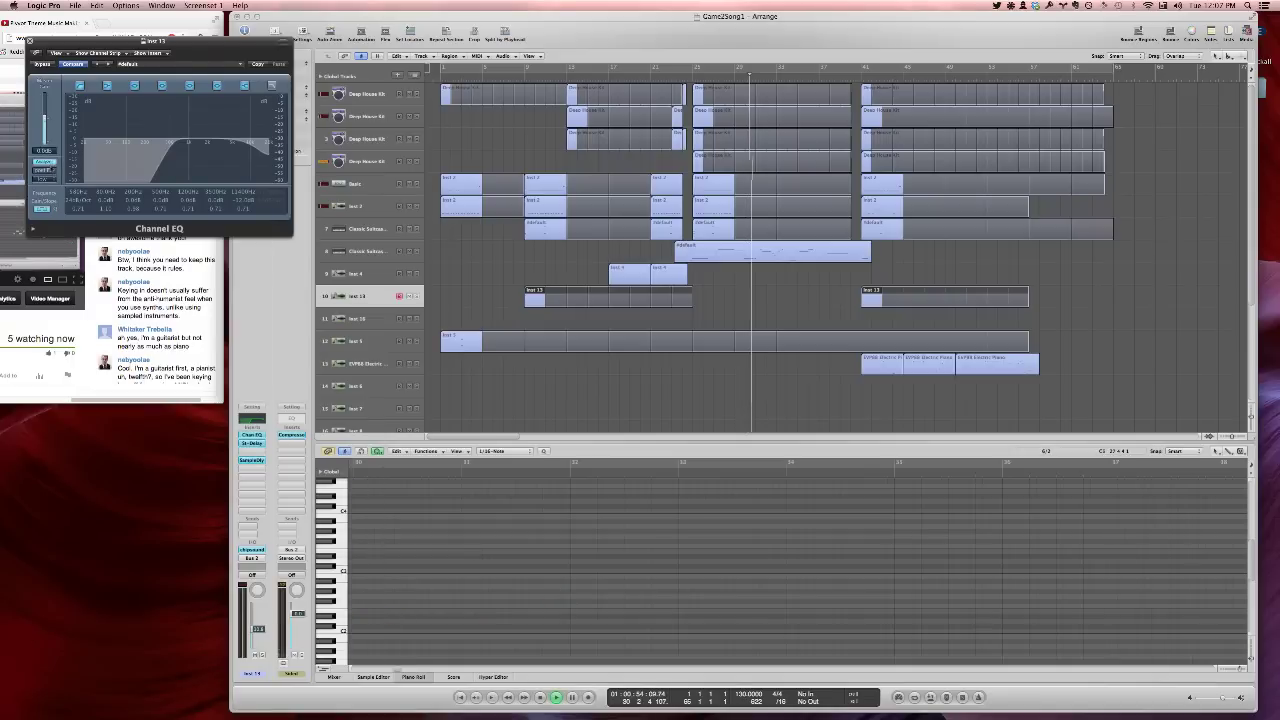
{"action": "left_click", "coordinate": [46, 162]}
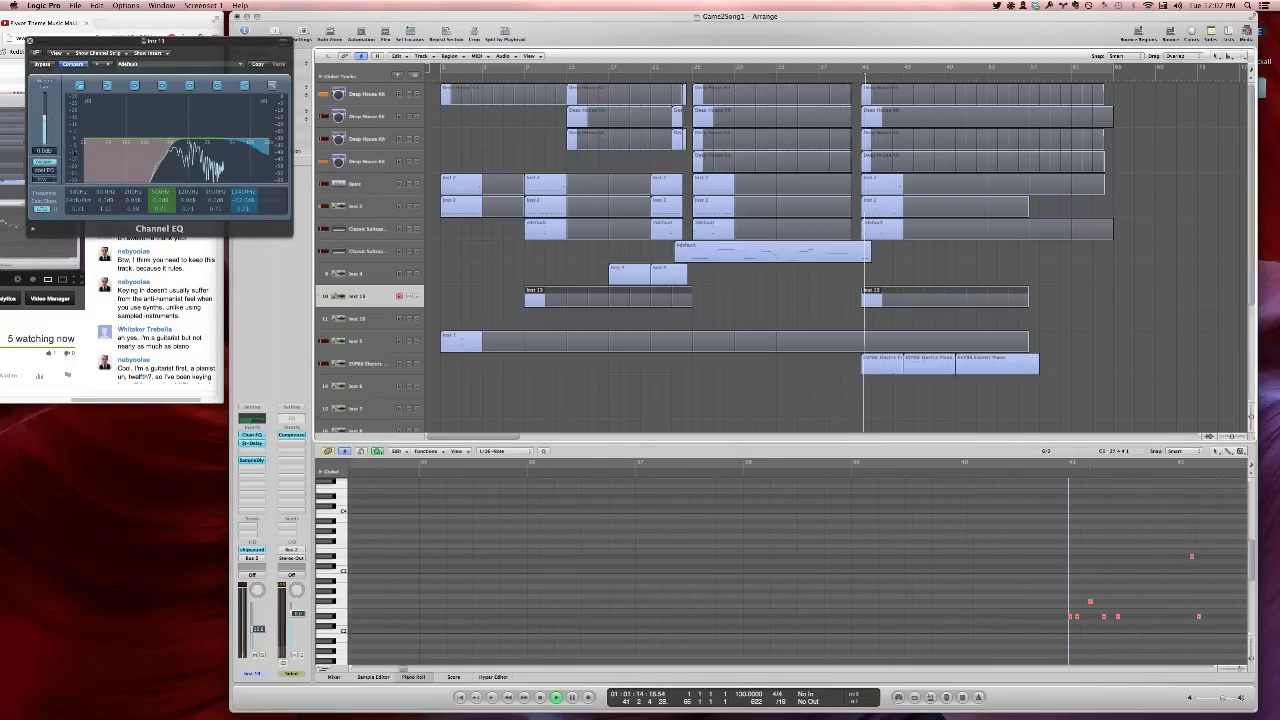
{"action": "key", "text": "space"}
{"action": "left_click", "coordinate": [44, 162]}
{"action": "left_click", "coordinate": [30, 42]}
{"action": "left_click", "coordinate": [30, 42]}
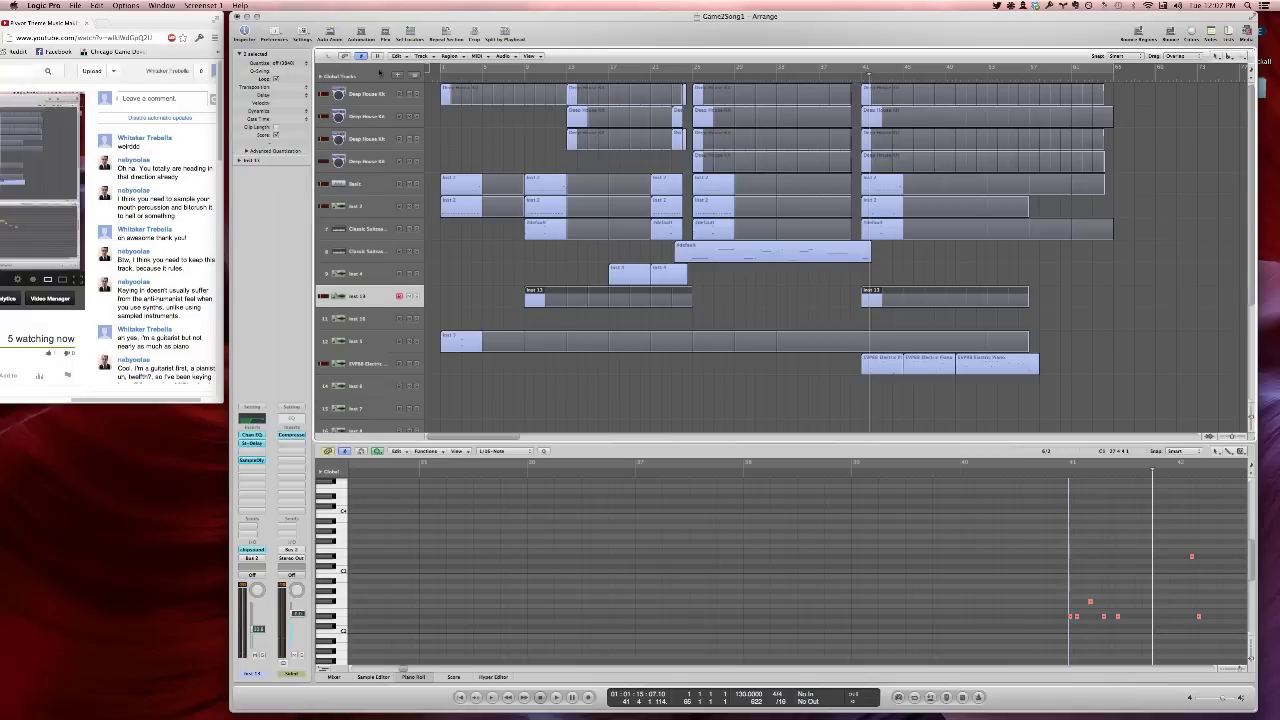
Select track 5, directly below the Deep House drum tracks, and resume playback from bar 41
{"action": "left_click", "coordinate": [357, 180]}
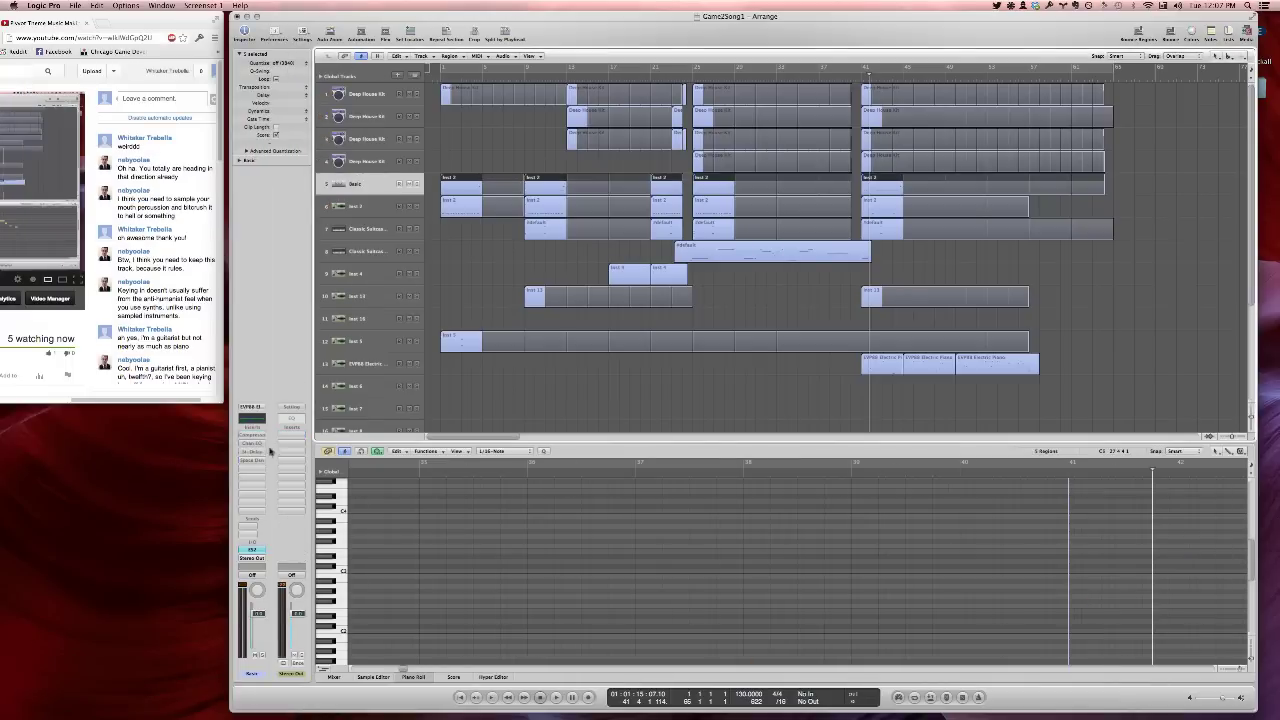
{"action": "key", "text": "space"}
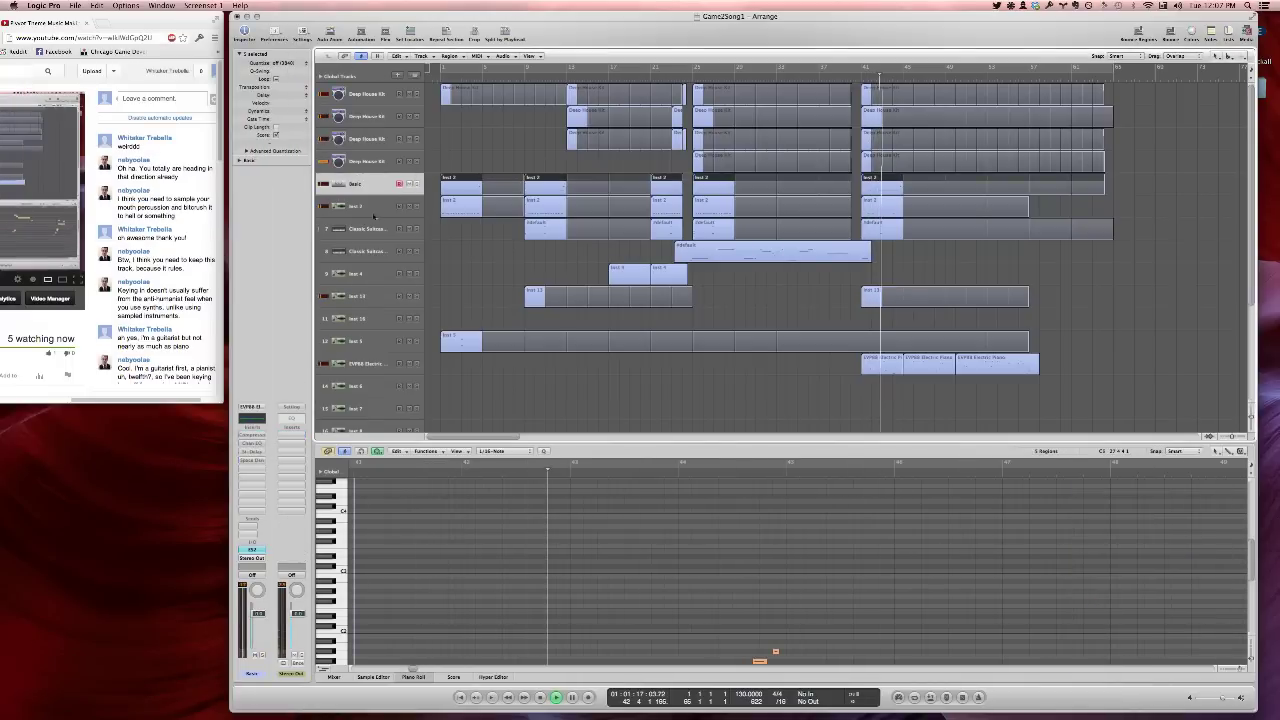
Enable the Basic track's Channel EQ, cut its midrange band around 1200 Hz, and resume playback
{"action": "left_click", "coordinate": [253, 443]}
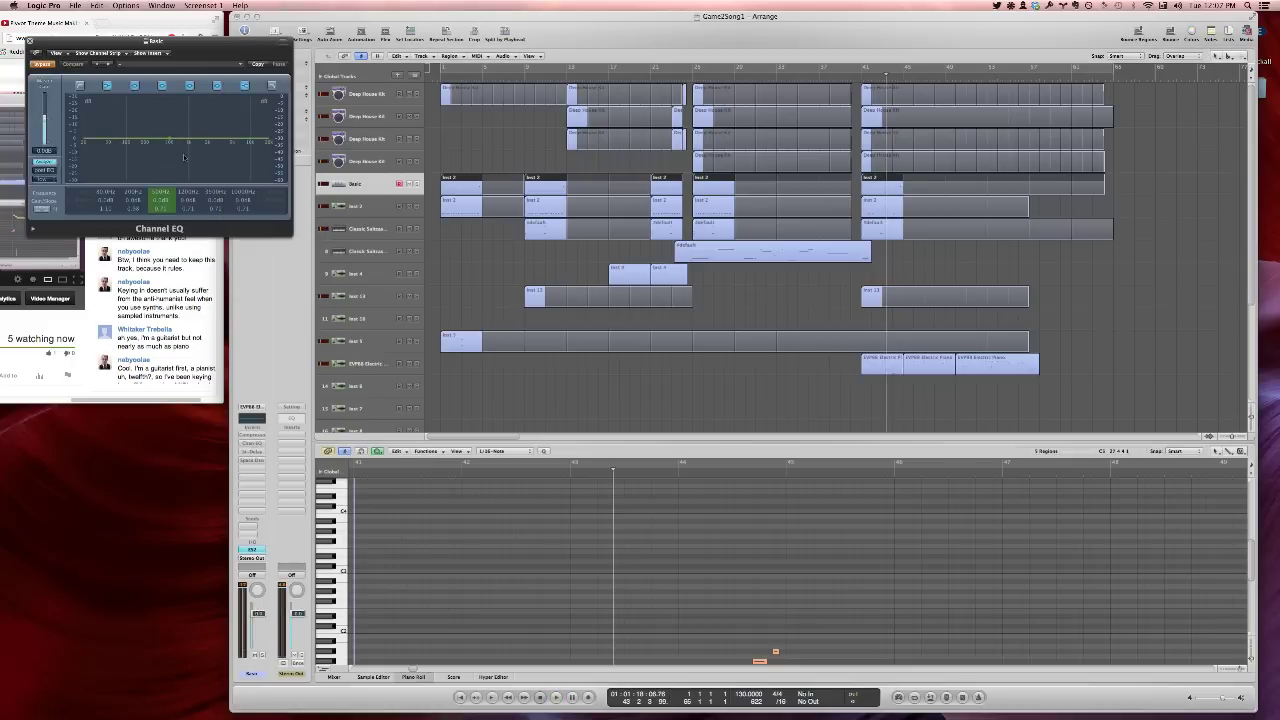
{"action": "mouse_move", "coordinate": [184, 157]}
{"action": "left_mouse_down"}
{"action": "mouse_move", "coordinate": [188, 170]}
{"action": "mouse_move", "coordinate": [197, 158]}
{"action": "left_mouse_up"}
{"action": "left_click", "coordinate": [43, 65]}
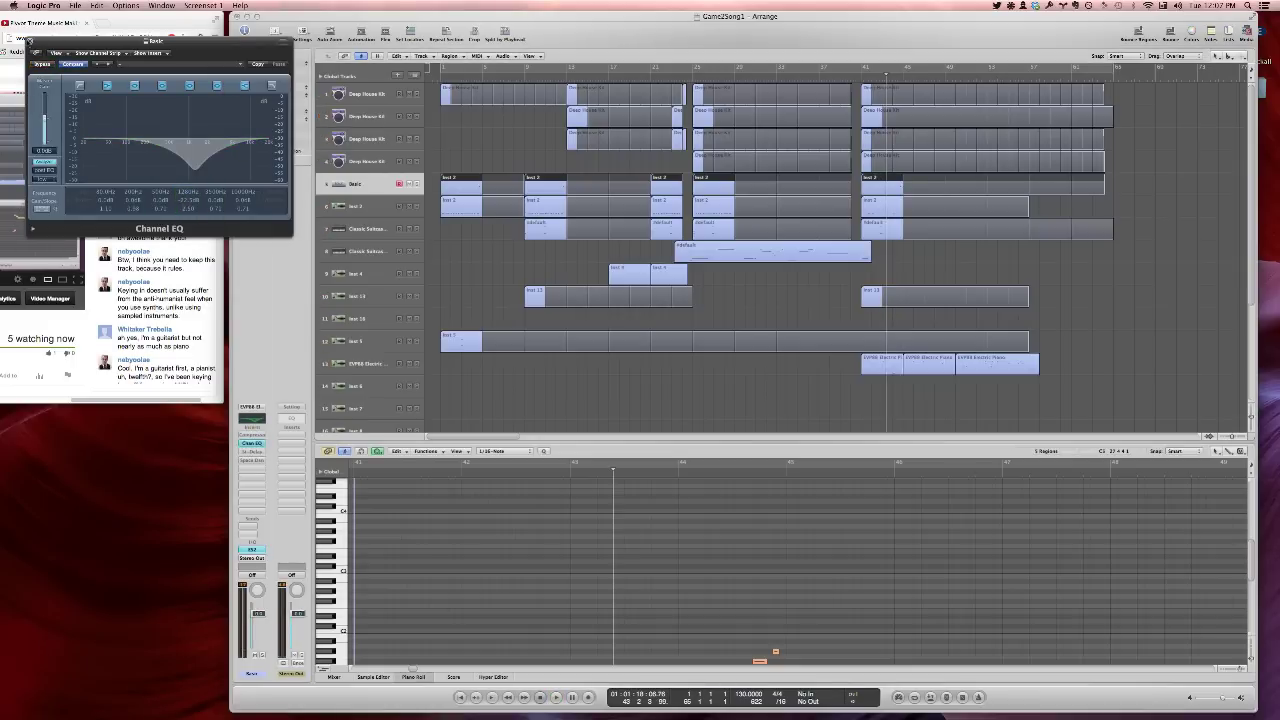
{"action": "left_click", "coordinate": [29, 41]}
{"action": "key", "text": "space"}
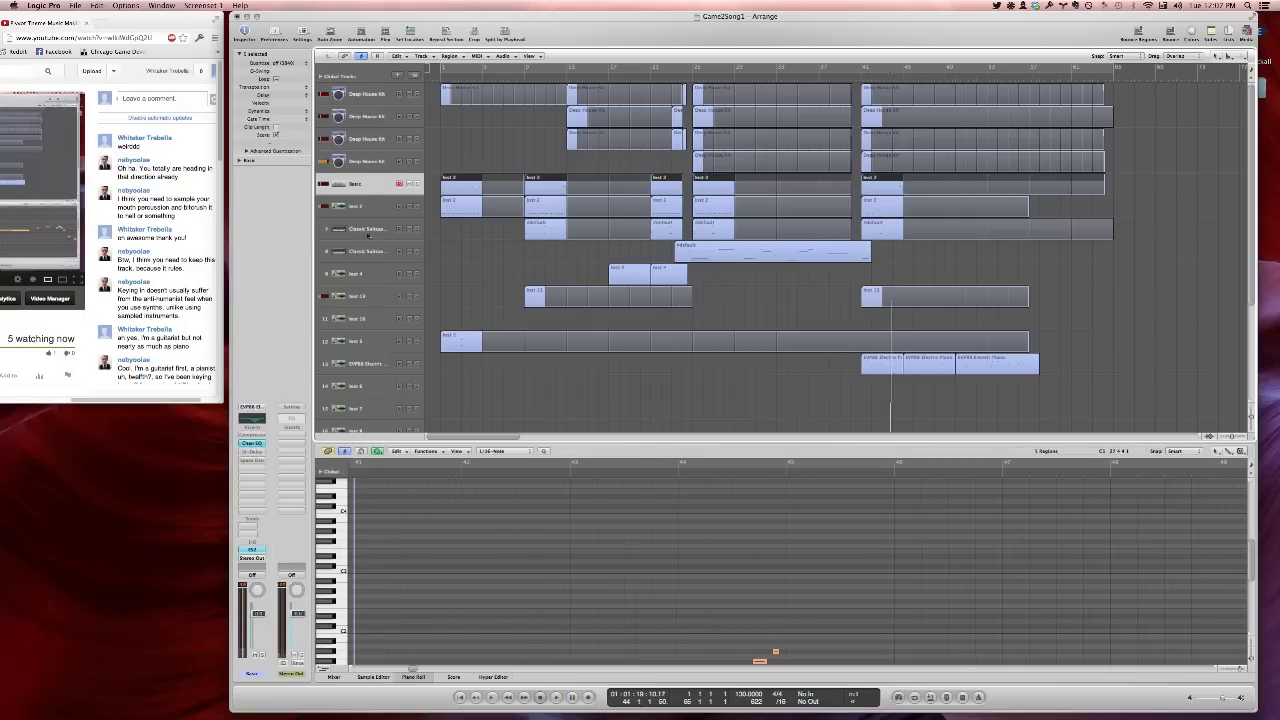
Adjust the high shelf in the Inst 2 track's Channel EQ, compare it with the previous setting, and close the plug-in
{"action": "left_click", "coordinate": [404, 206]}
{"action": "left_click", "coordinate": [253, 443]}
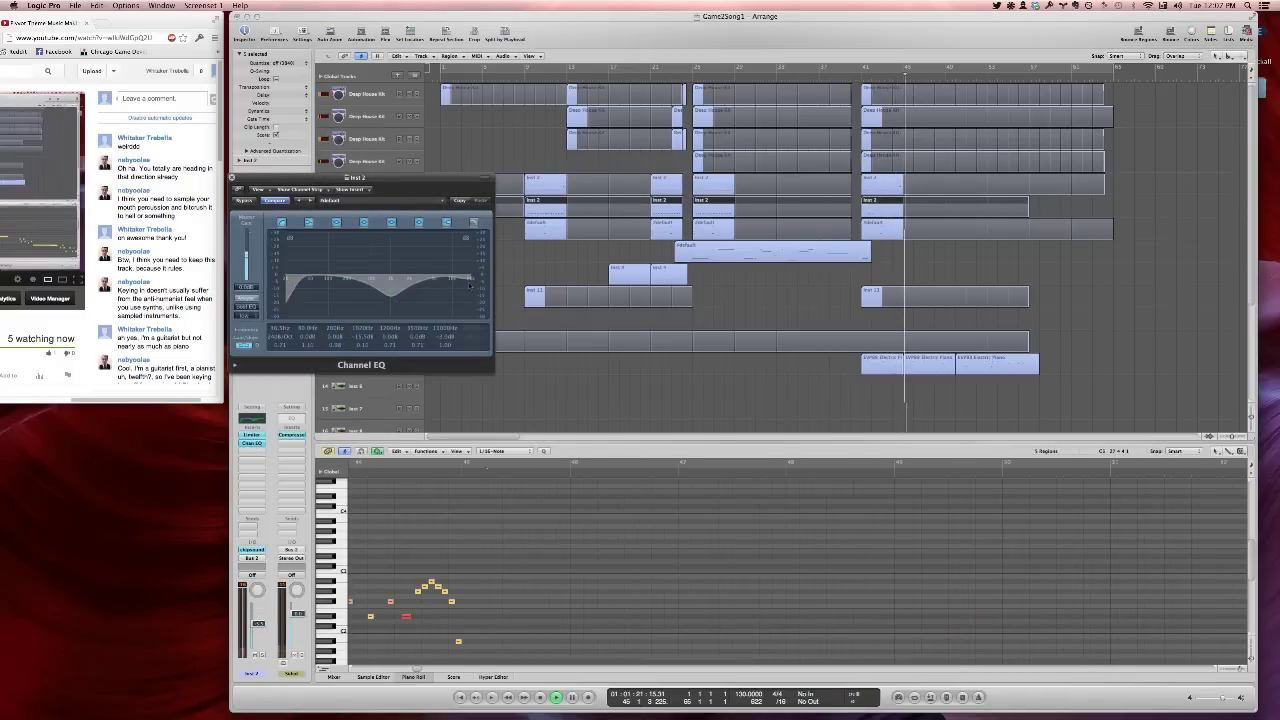
{"action": "left_click_drag", "start_coordinate": [470, 285], "coordinate": [447, 282]}
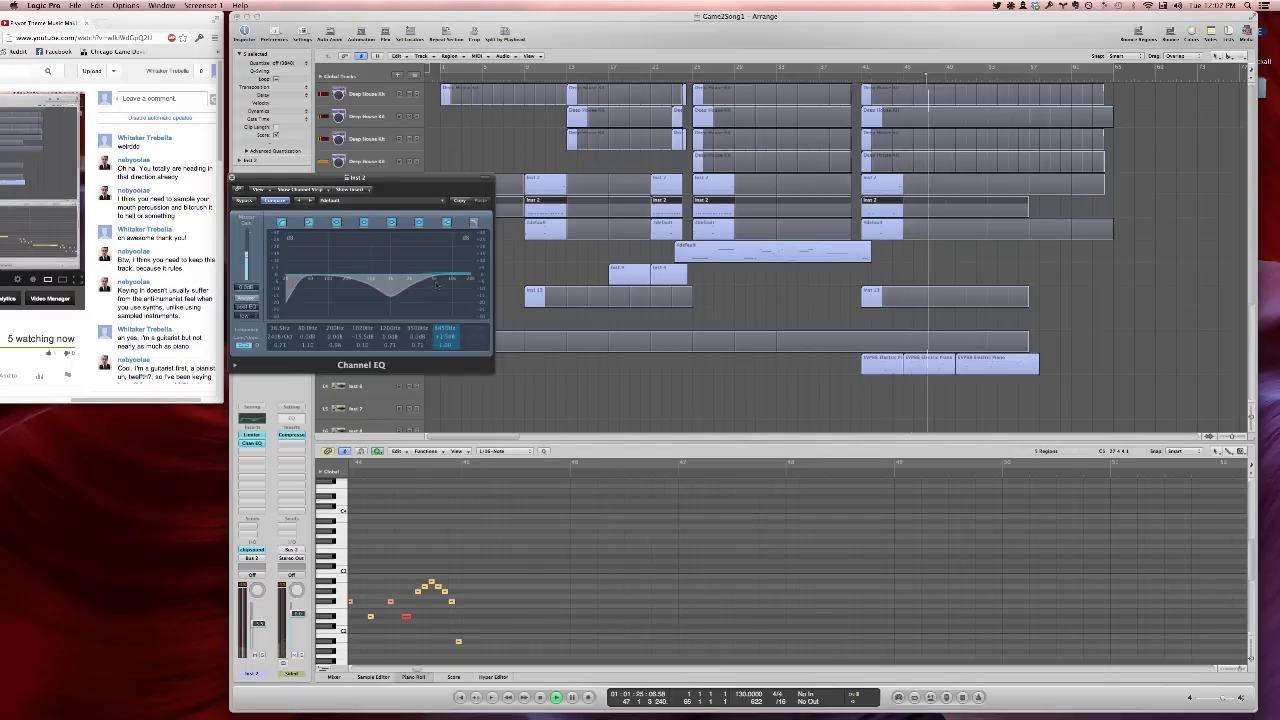
{"action": "left_click", "coordinate": [283, 201]}
{"action": "left_click", "coordinate": [232, 177]}
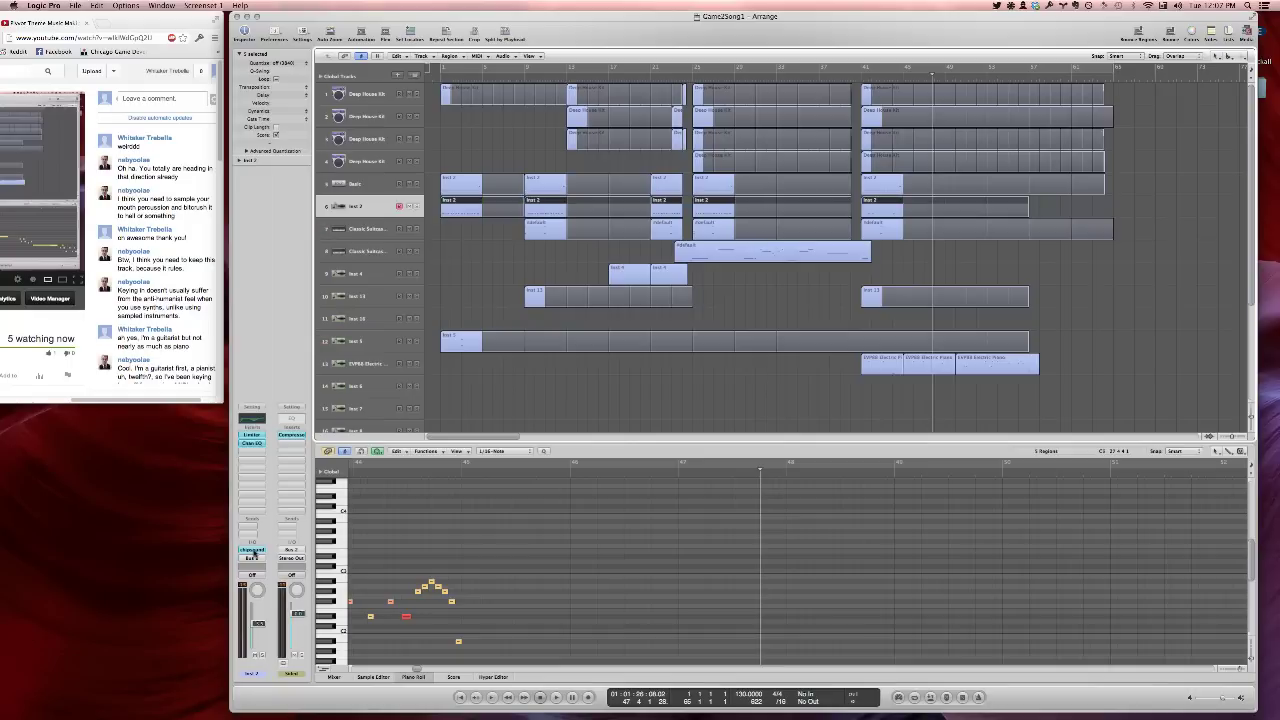
Try a Distortion plug-in in the insert slot below Inst 2's Channel EQ, raising its drive and adjusting its tone during playback
{"action": "left_click", "coordinate": [252, 452]}
{"action": "mouse_move", "coordinate": [256, 476]}
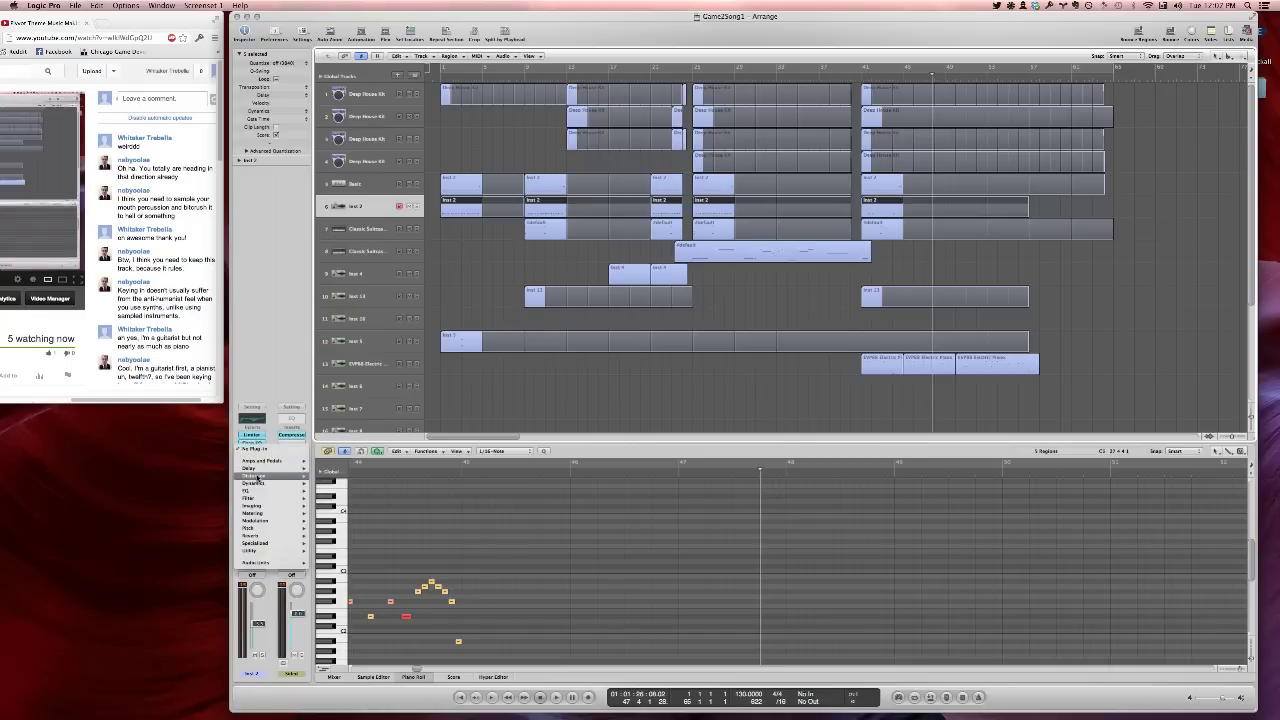
{"action": "left_click", "coordinate": [398, 491]}
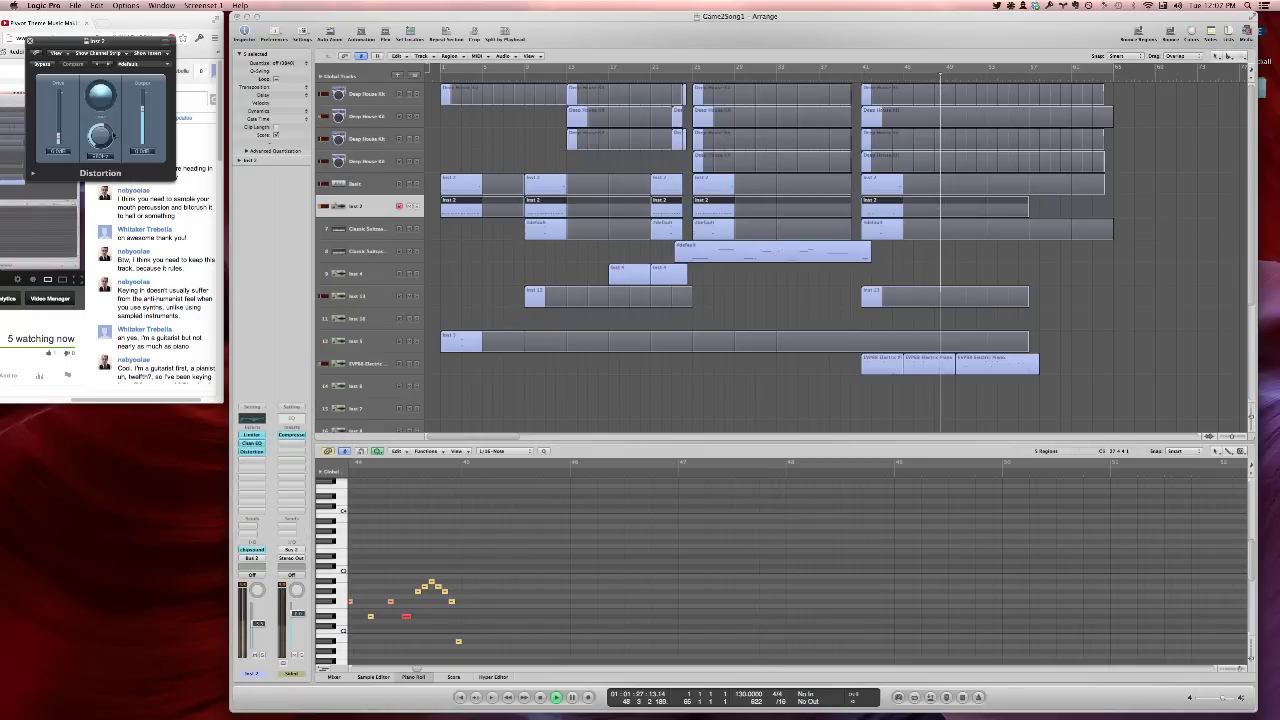
{"action": "left_click_drag", "start_coordinate": [100, 136], "coordinate": [57, 140]}
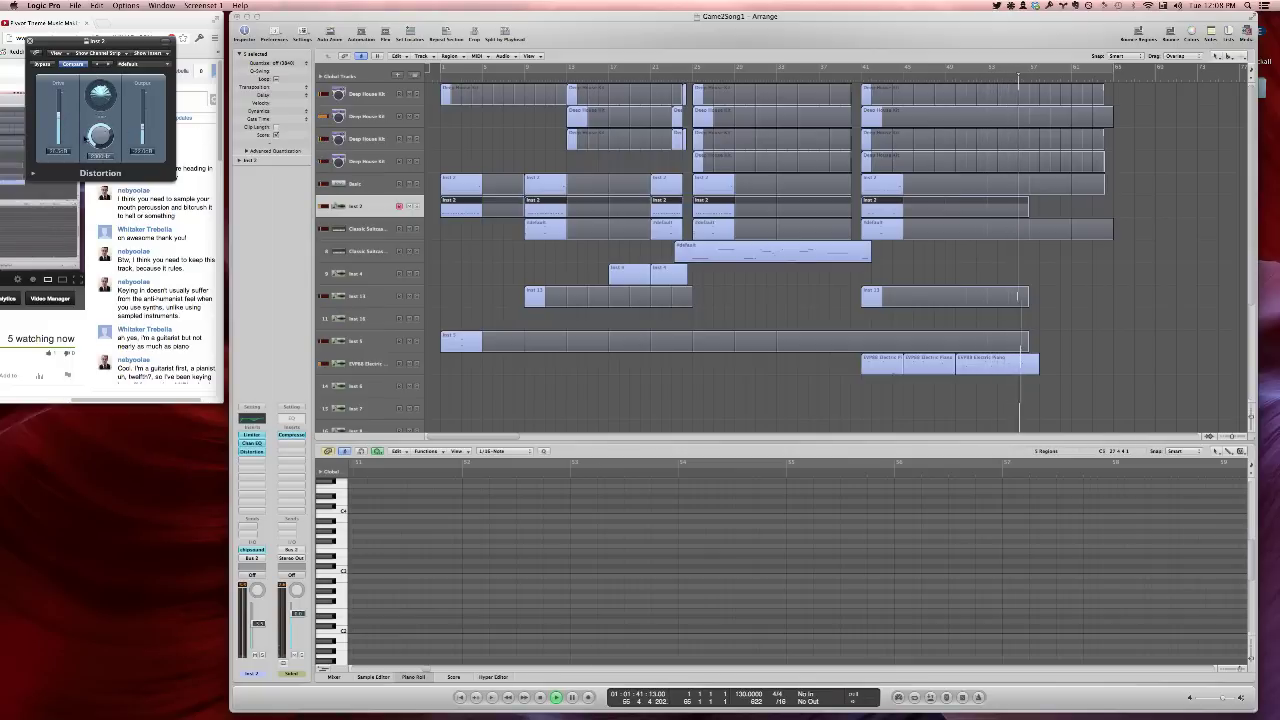
{"action": "left_click_drag", "start_coordinate": [88, 138], "coordinate": [59, 98]}
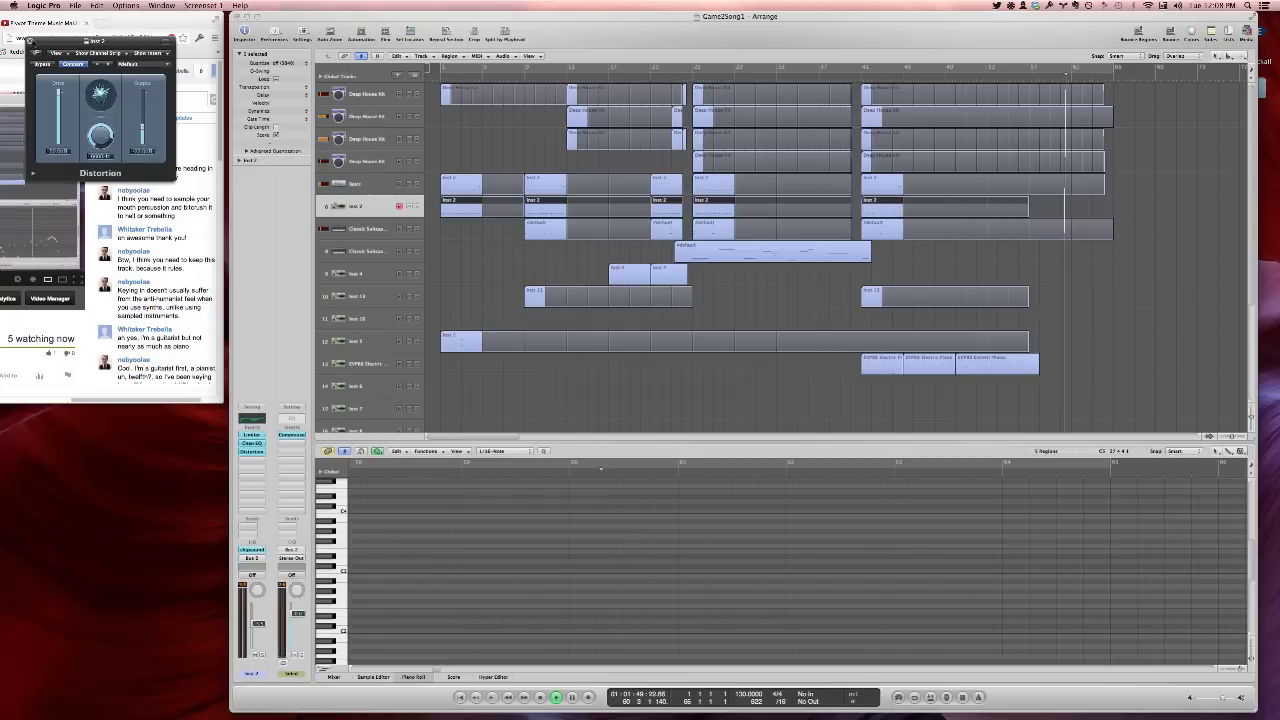
{"action": "left_click", "coordinate": [31, 42]}
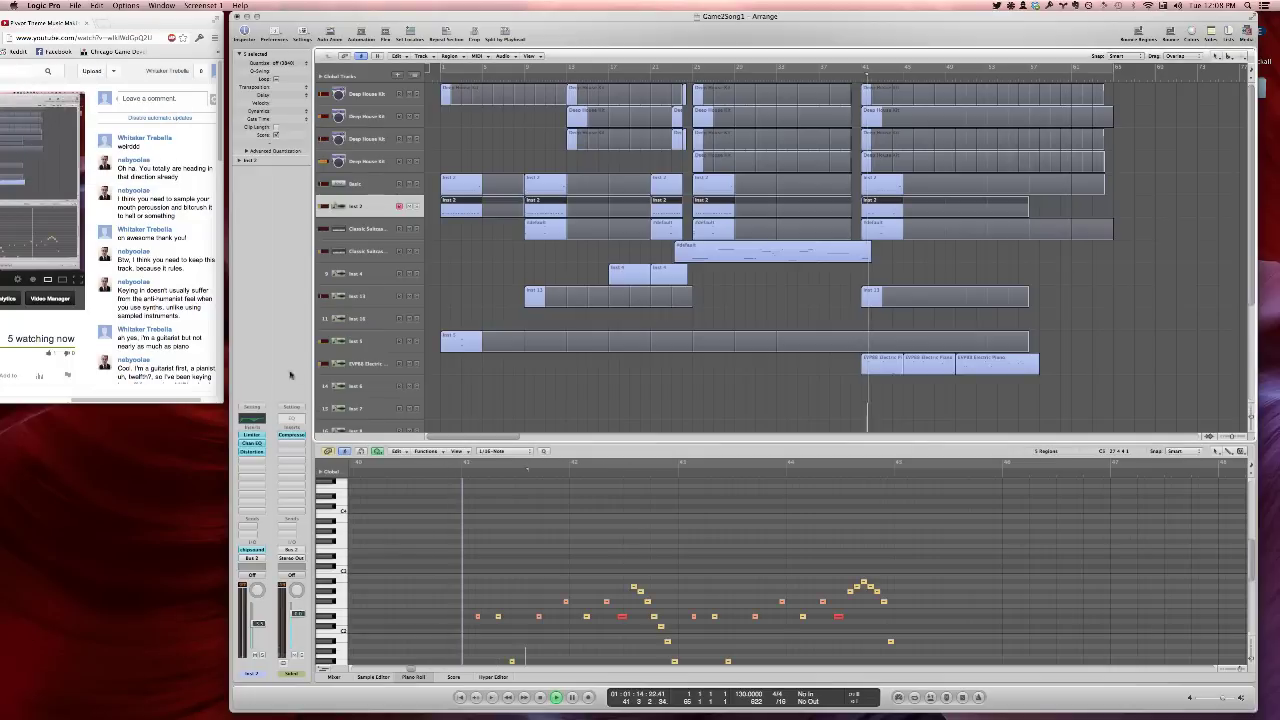
Bypass the Distortion plug-in on Inst 2 and remove it from the channel strip
{"action": "left_click", "coordinate": [258, 453], "text": "alt"}
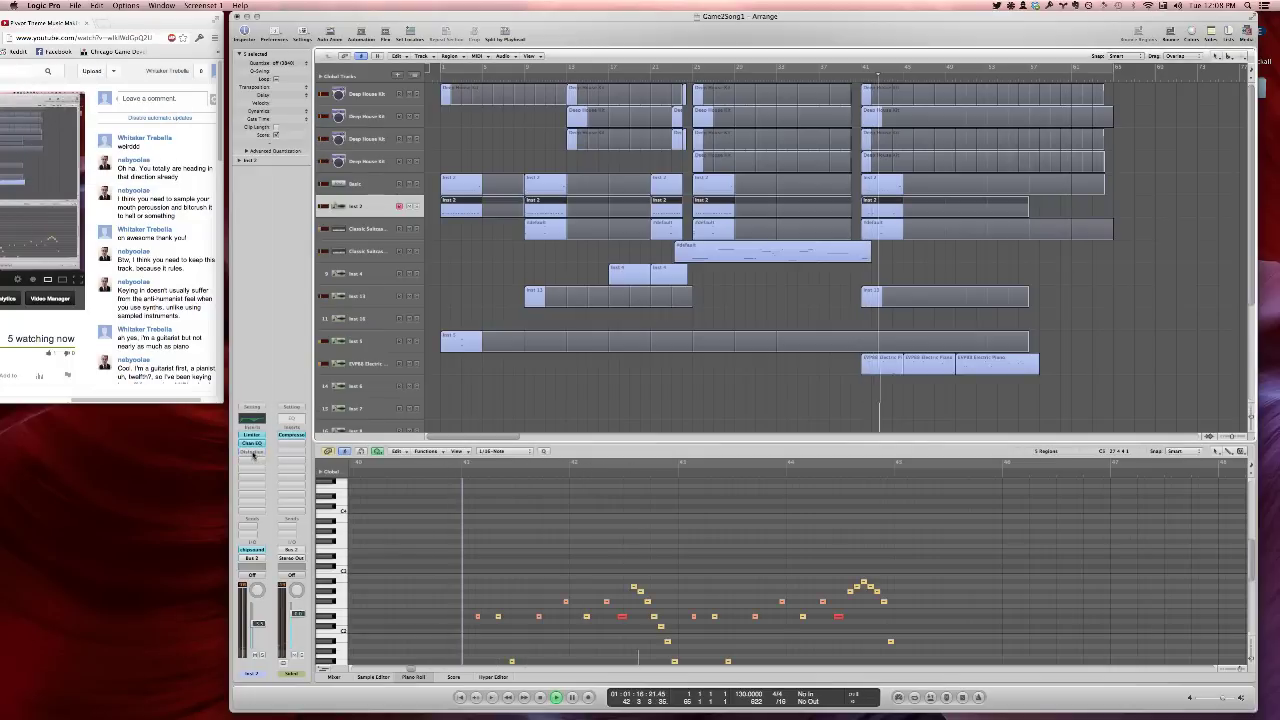
{"action": "left_click", "coordinate": [254, 455]}
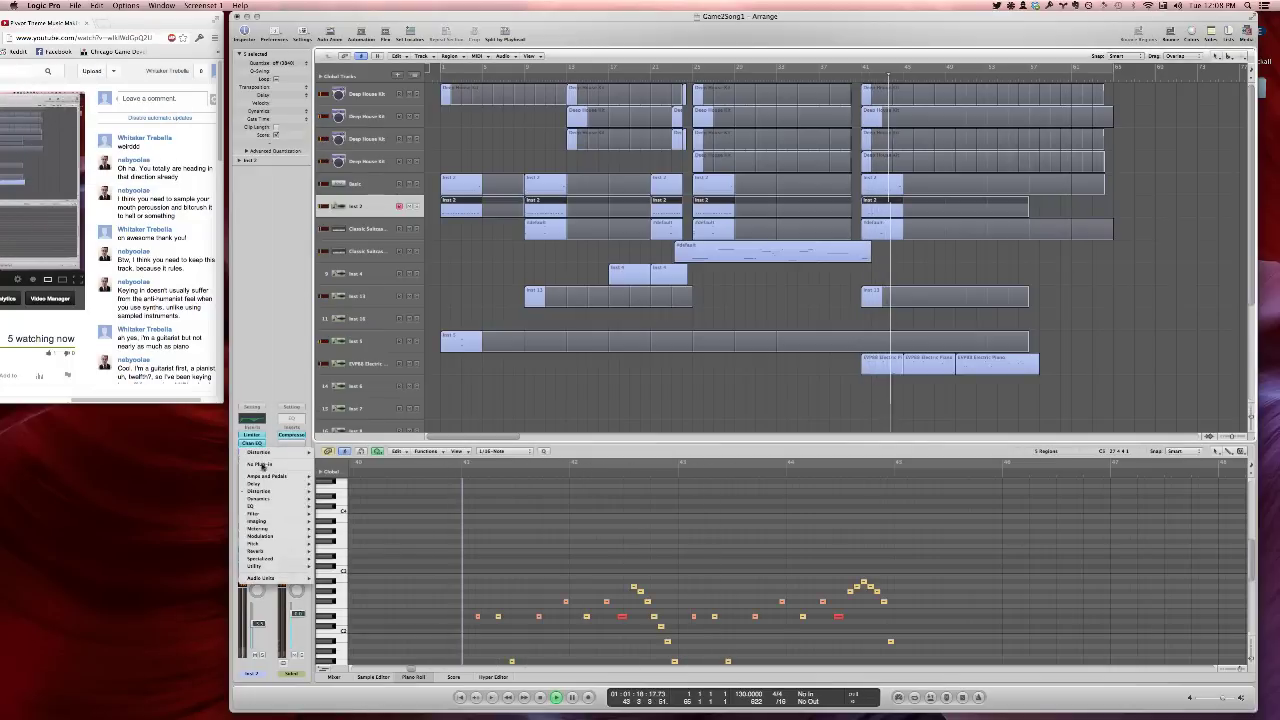
{"action": "left_click", "coordinate": [261, 467]}
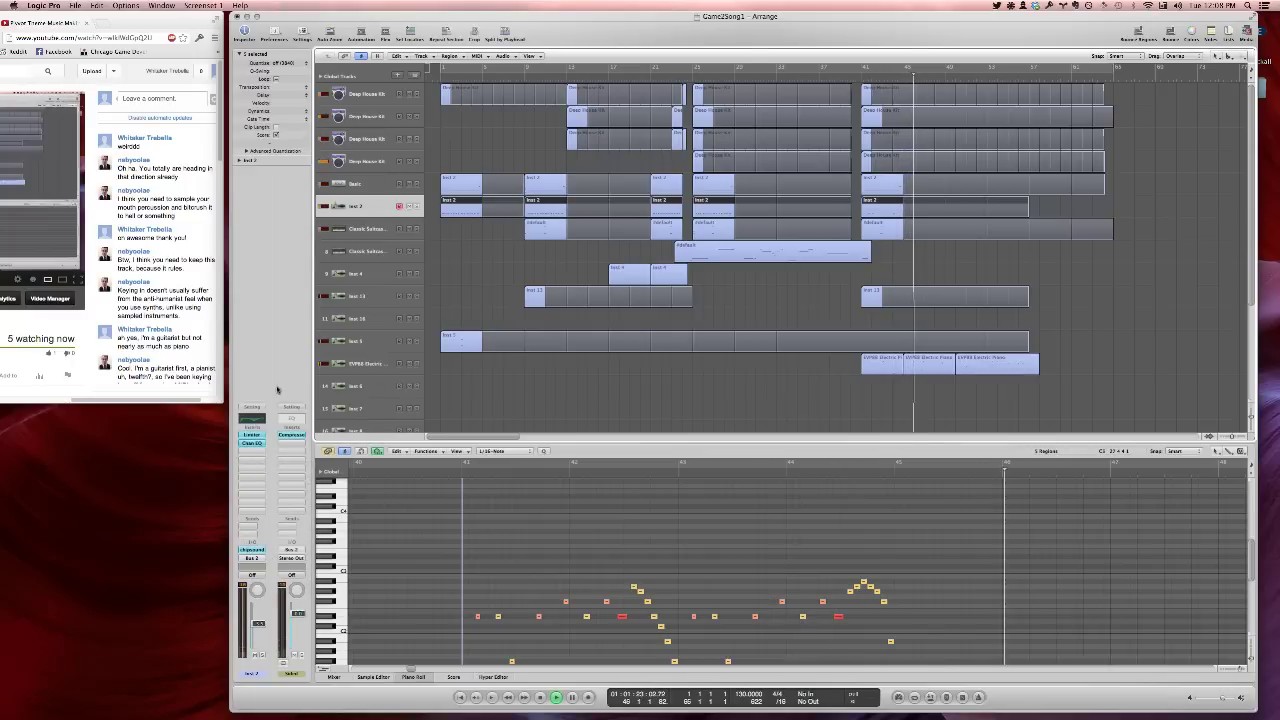
Show the mixer page of Inst 2's chipsounds instrument and loop playback over bars 41 to 45
{"action": "left_click", "coordinate": [255, 550]}
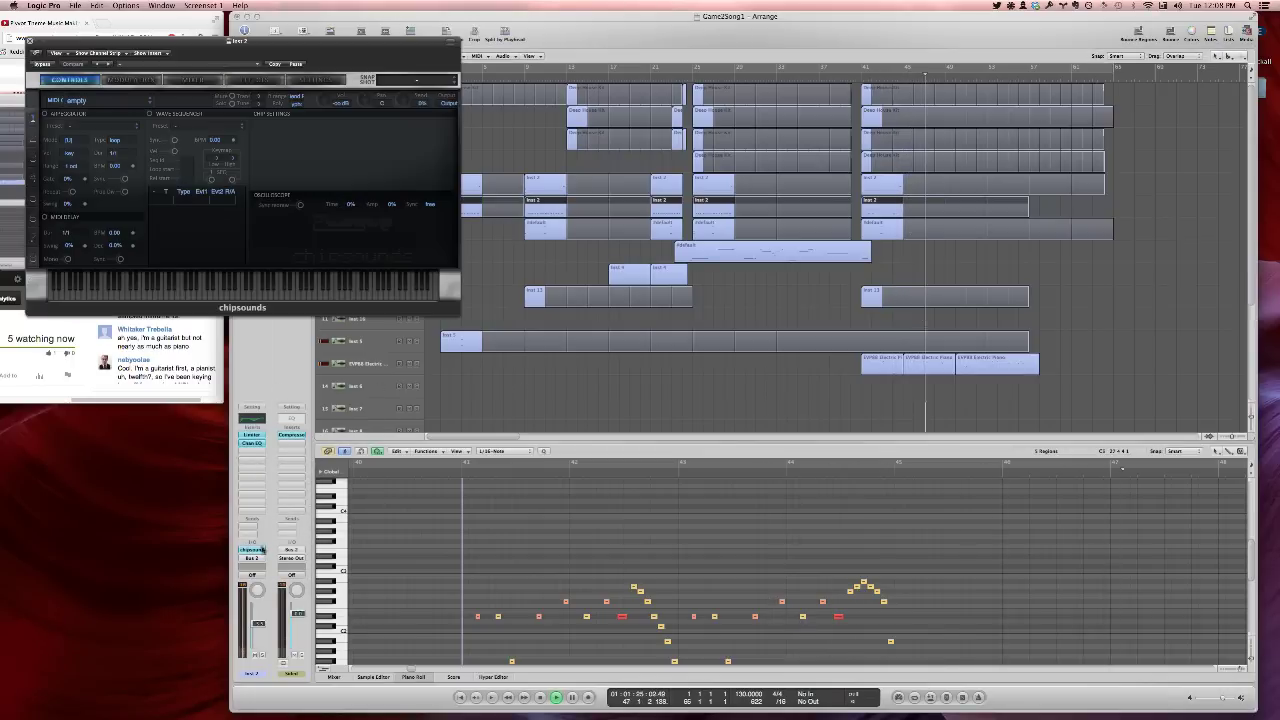
{"action": "left_click", "coordinate": [192, 79]}
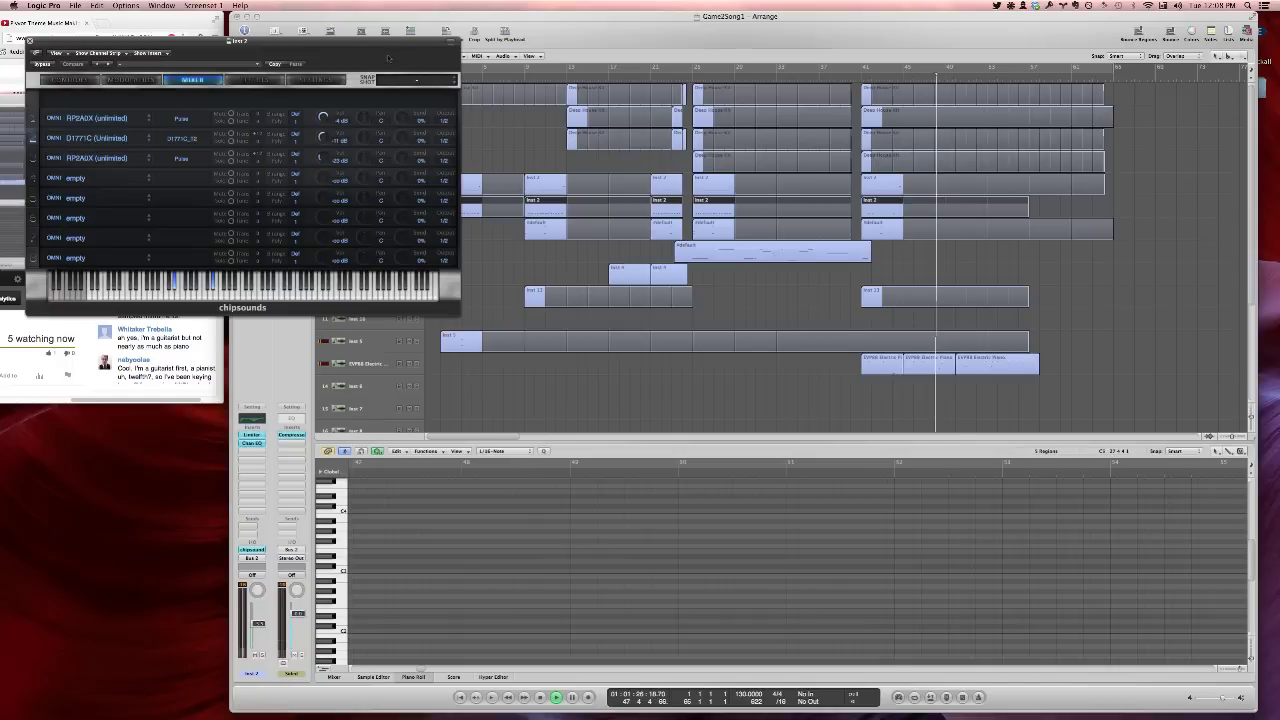
{"action": "left_click_drag", "start_coordinate": [388, 42], "coordinate": [684, 157]}
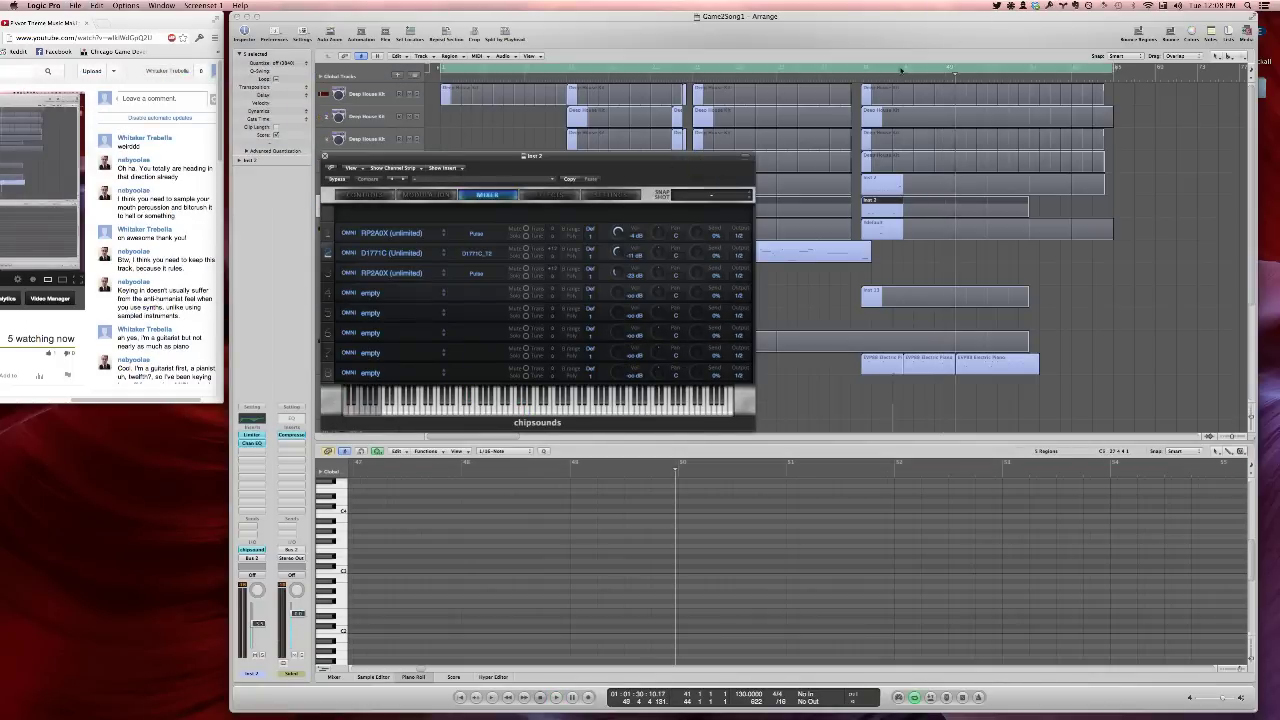
{"action": "left_click", "coordinate": [864, 72]}
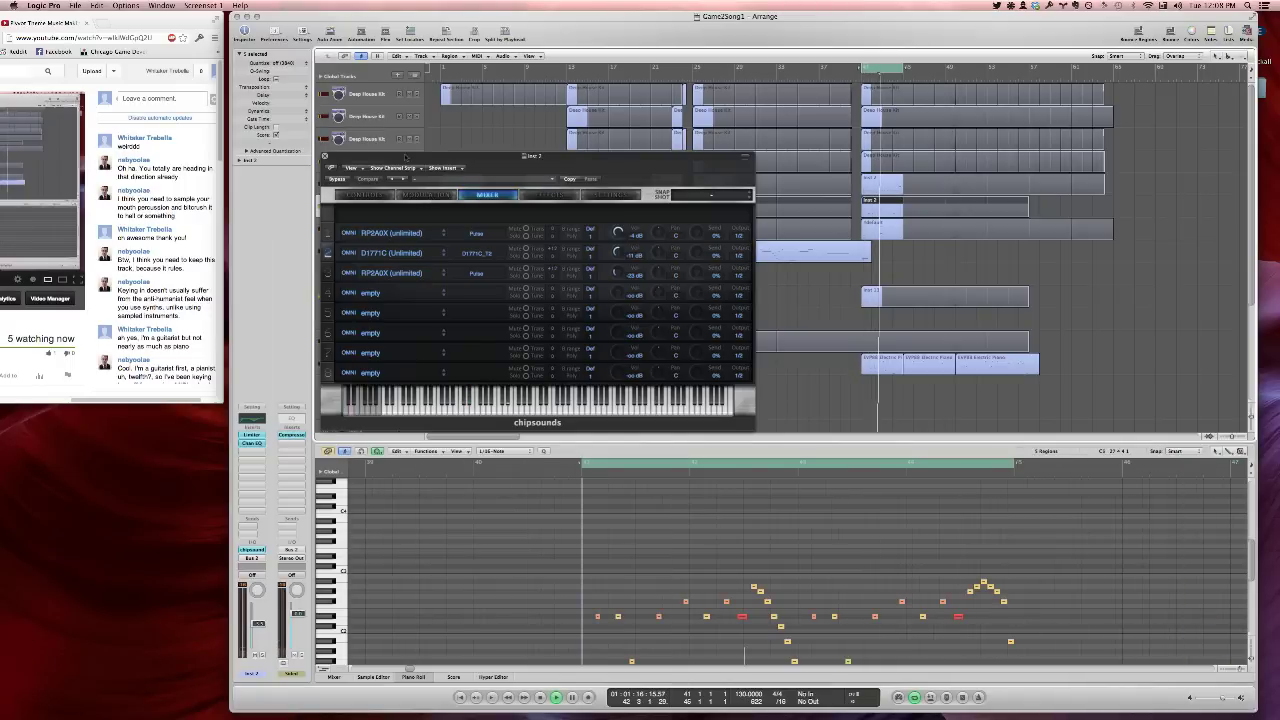
Rebalance the chipsounds slots, raising D1771C and panning it 11% right, and setting the third slot's volume to -14 dB
{"action": "left_click_drag", "start_coordinate": [460, 156], "coordinate": [607, 271]}
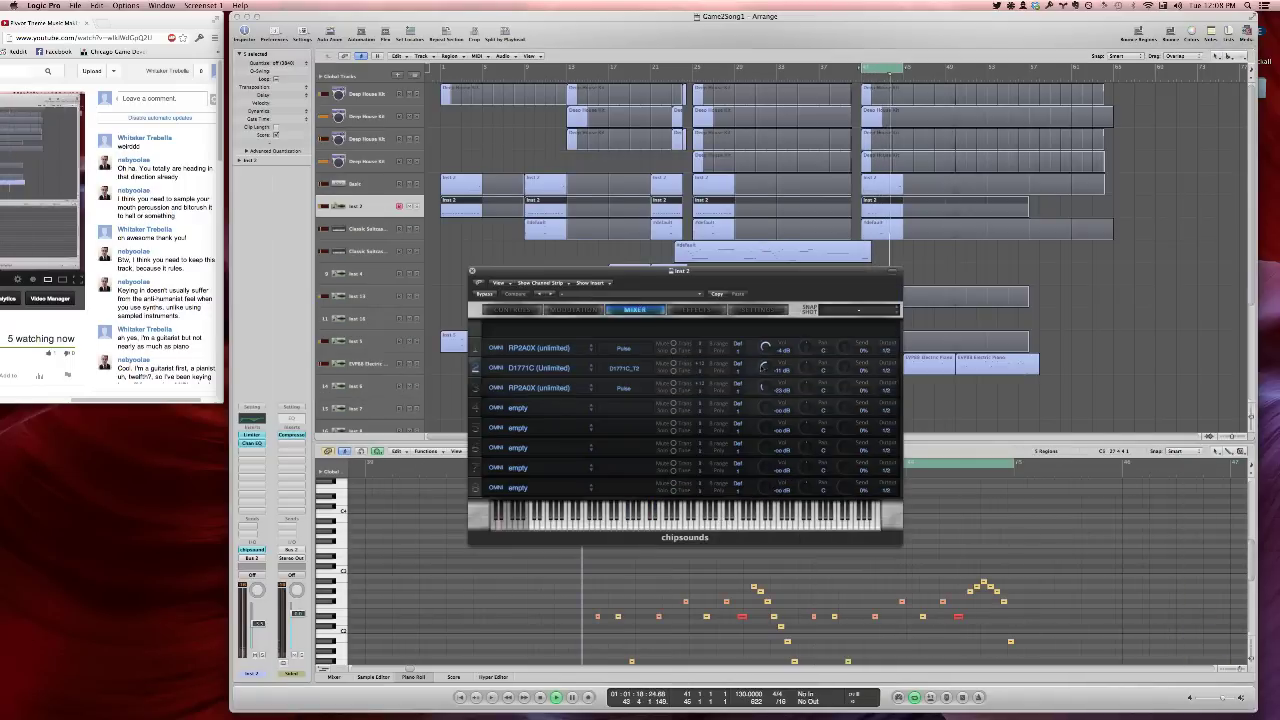
{"action": "left_click_drag", "start_coordinate": [765, 361], "coordinate": [766, 341]}
{"action": "left_click_drag", "start_coordinate": [767, 367], "coordinate": [764, 380]}
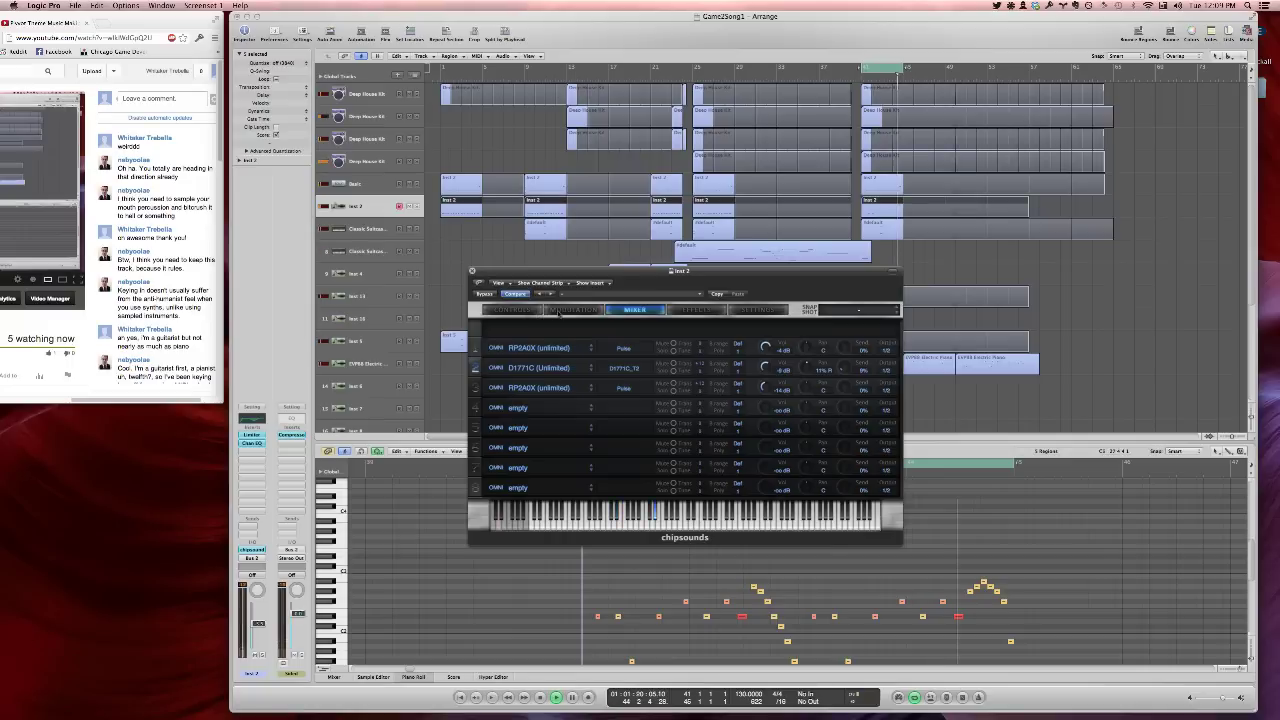
Load the AY-3-8910 (2 MHz) chip into the fourth chipsounds slot, lower its volume, and close the instrument
{"action": "left_click", "coordinate": [577, 412]}
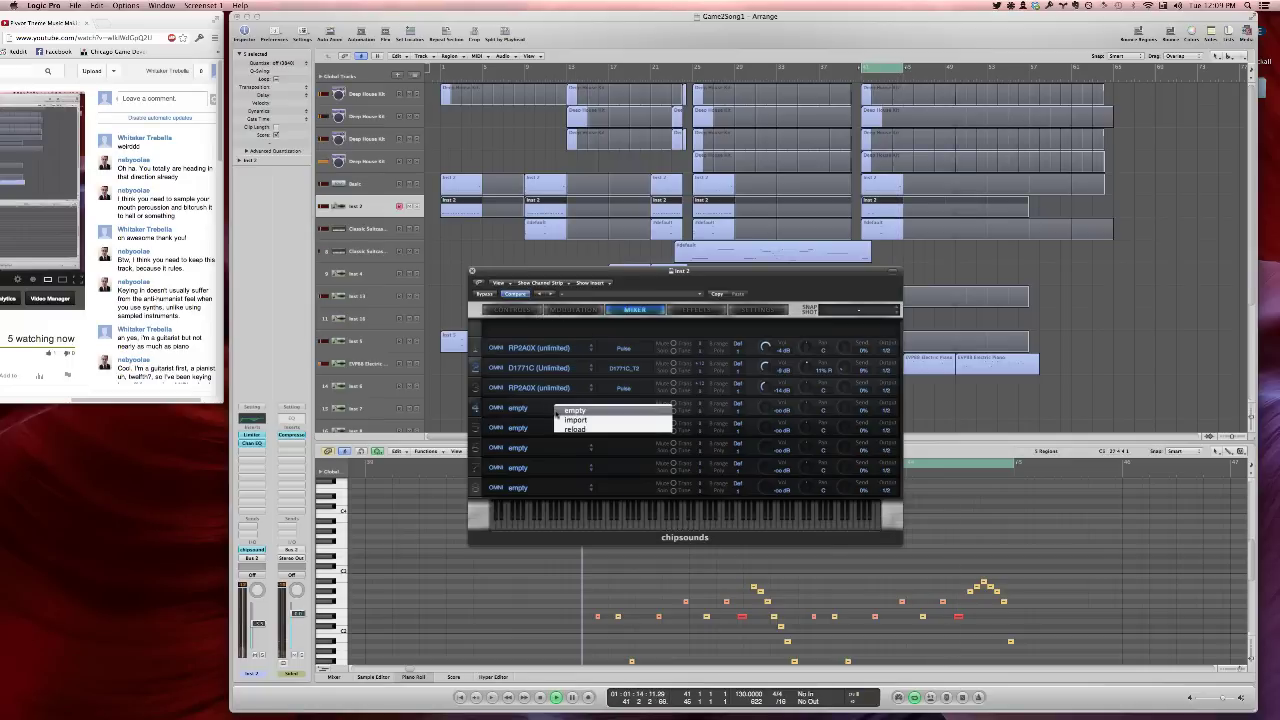
{"action": "mouse_move", "coordinate": [650, 444]}
{"action": "mouse_move", "coordinate": [710, 446]}
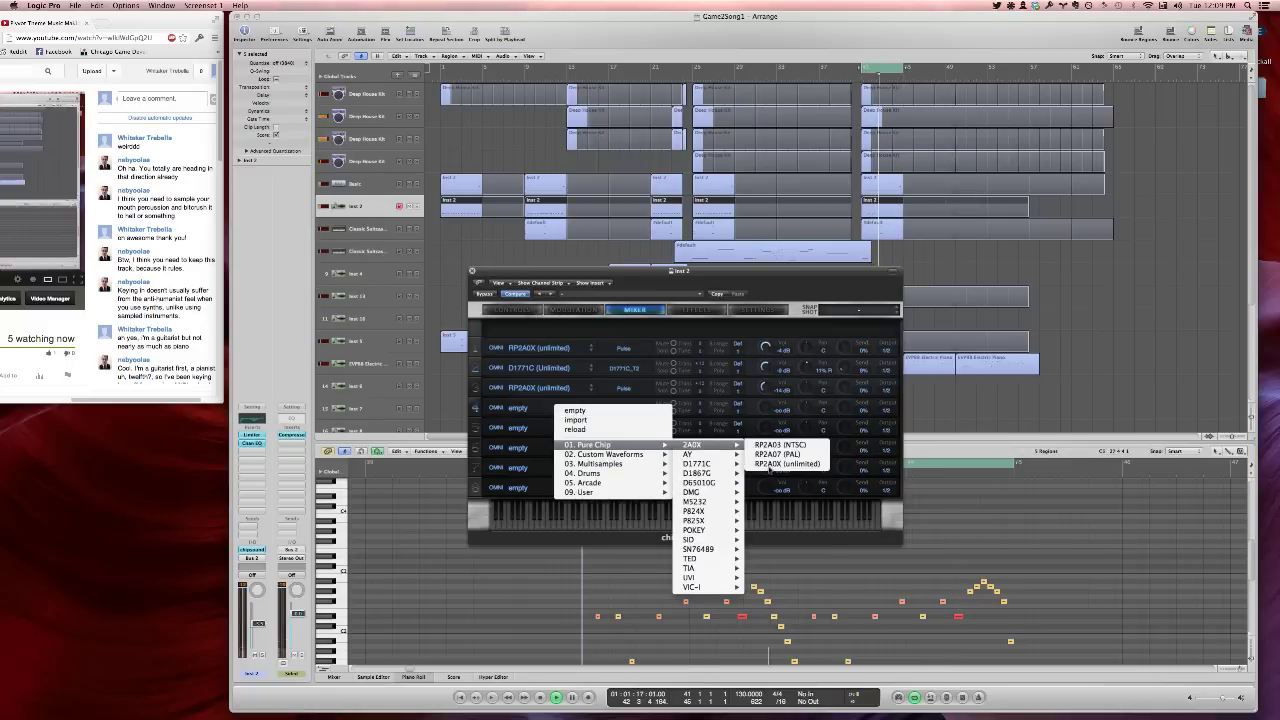
{"action": "left_click", "coordinate": [780, 446]}
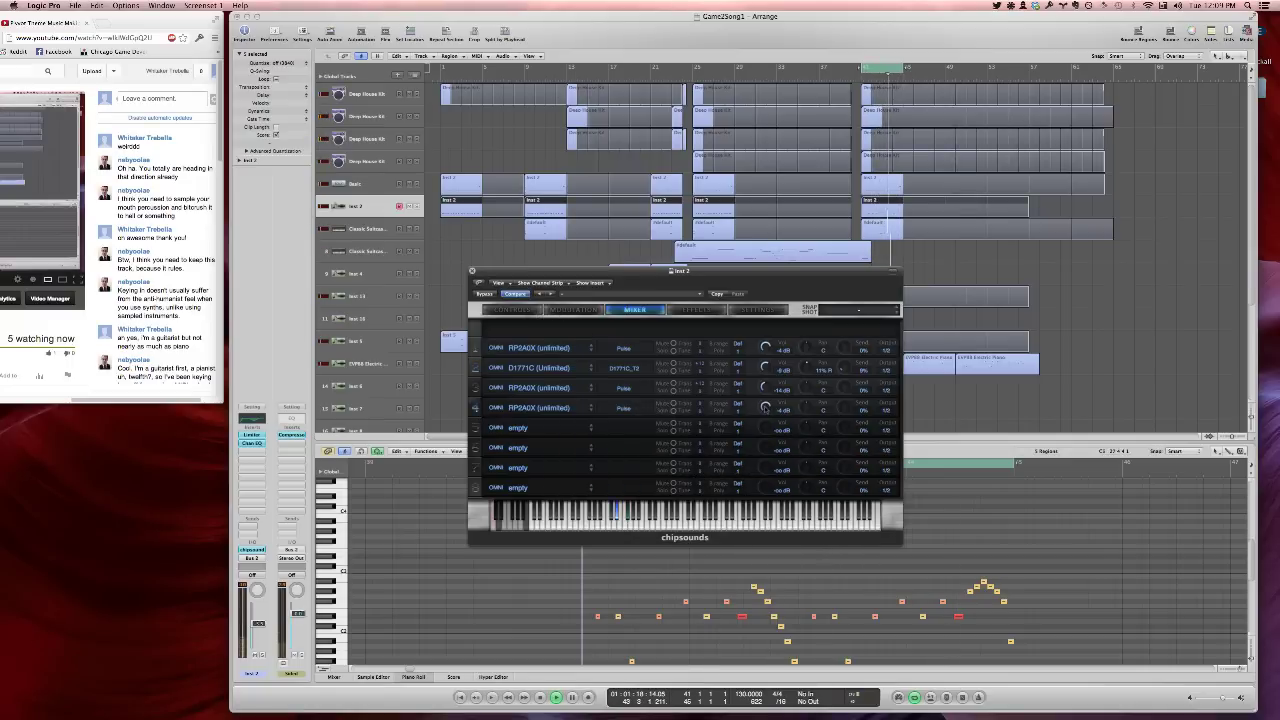
{"action": "left_click", "coordinate": [591, 410]}
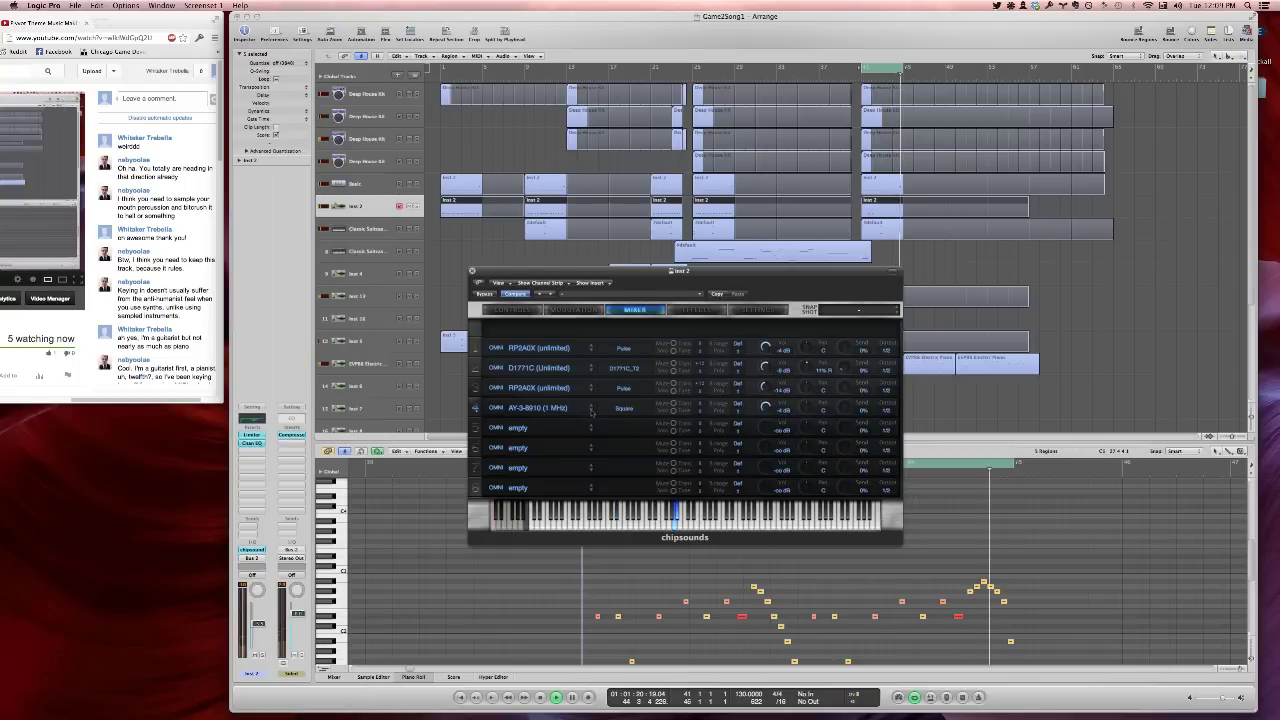
{"action": "left_click", "coordinate": [591, 410]}
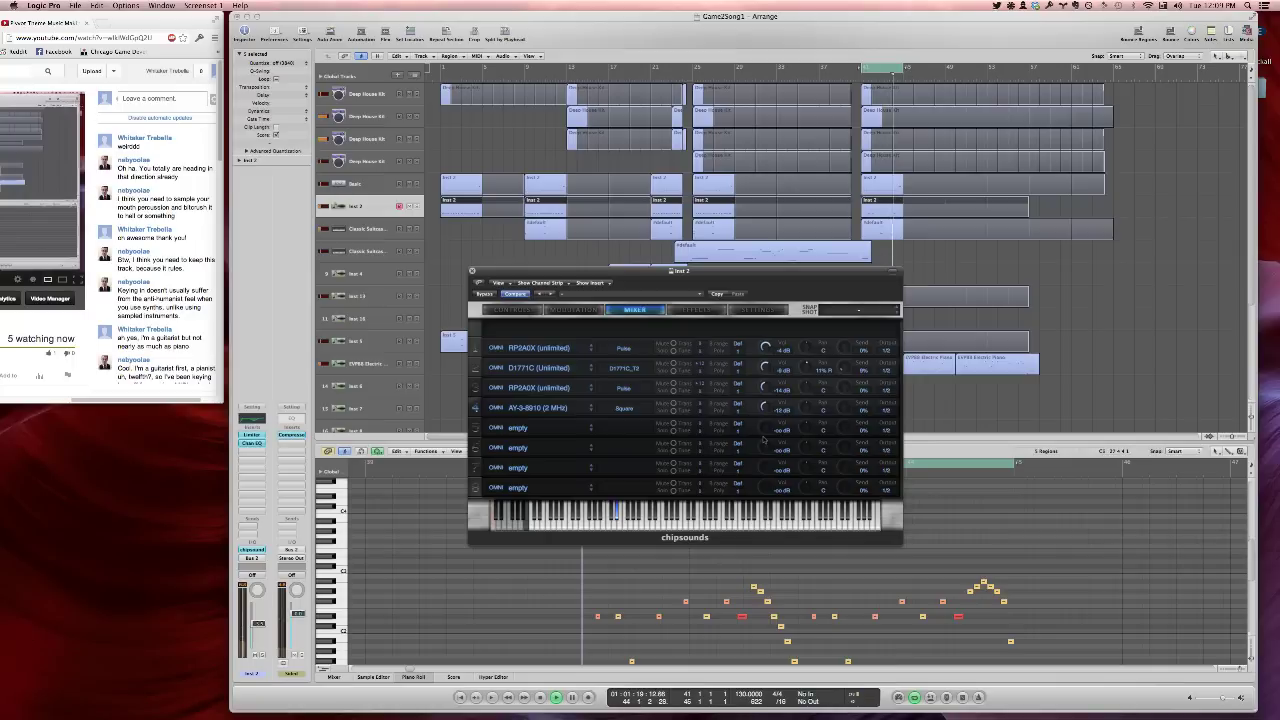
{"action": "left_click_drag", "start_coordinate": [763, 440], "coordinate": [763, 446]}
{"action": "left_click", "coordinate": [472, 271]}
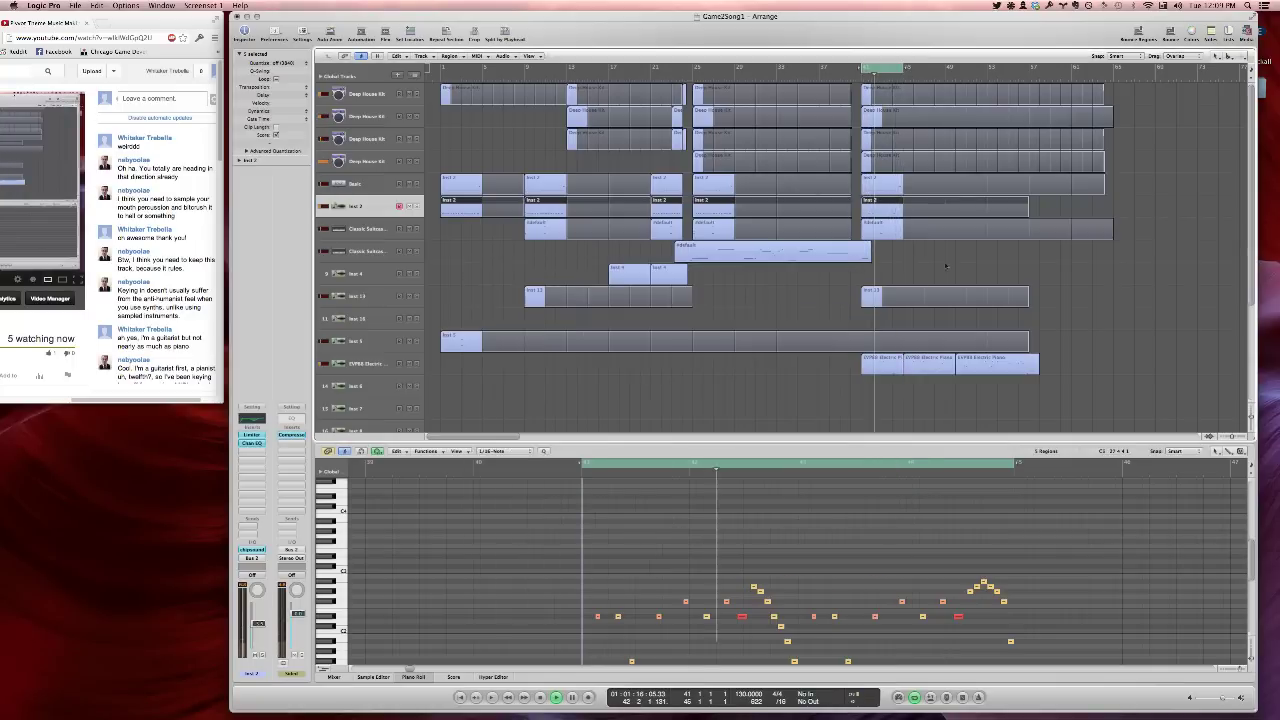
Deselect the regions and replace the short loop with a cycle range from bar 1 to bar 61
{"action": "left_click", "coordinate": [914, 128]}
{"action": "left_click", "coordinate": [884, 67]}
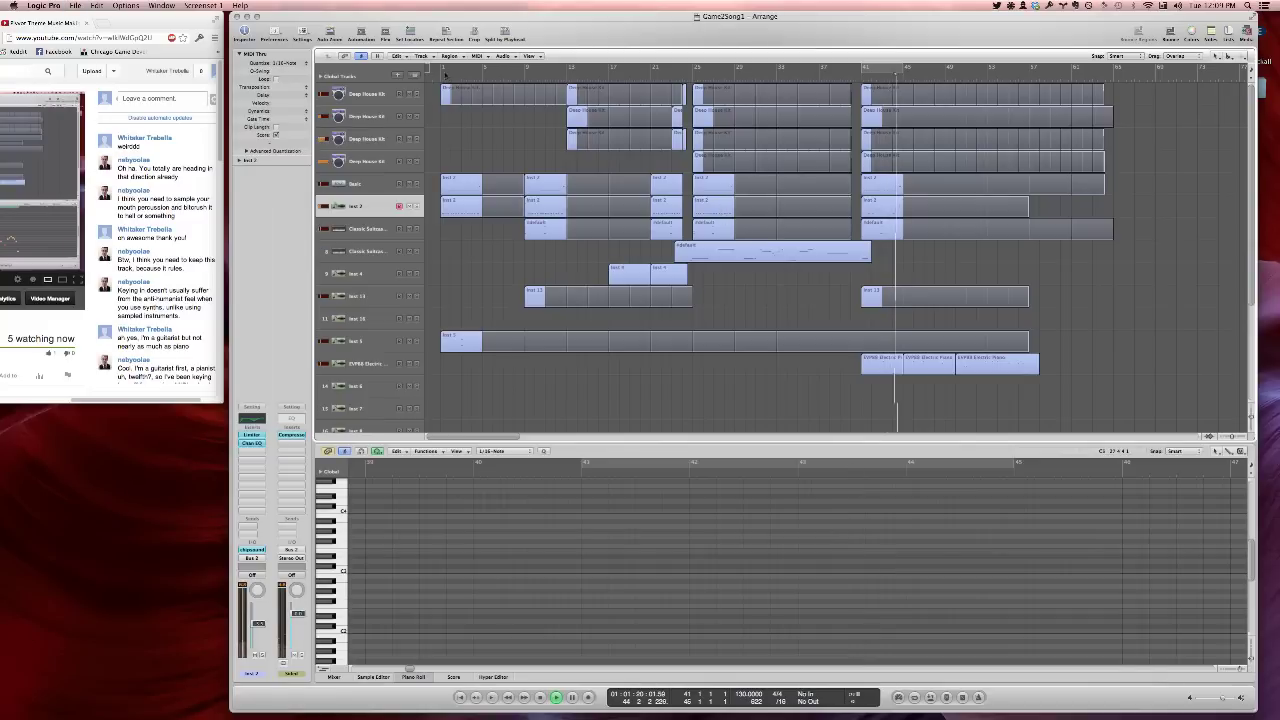
{"action": "left_click_drag", "start_coordinate": [441, 68], "coordinate": [1070, 71]}
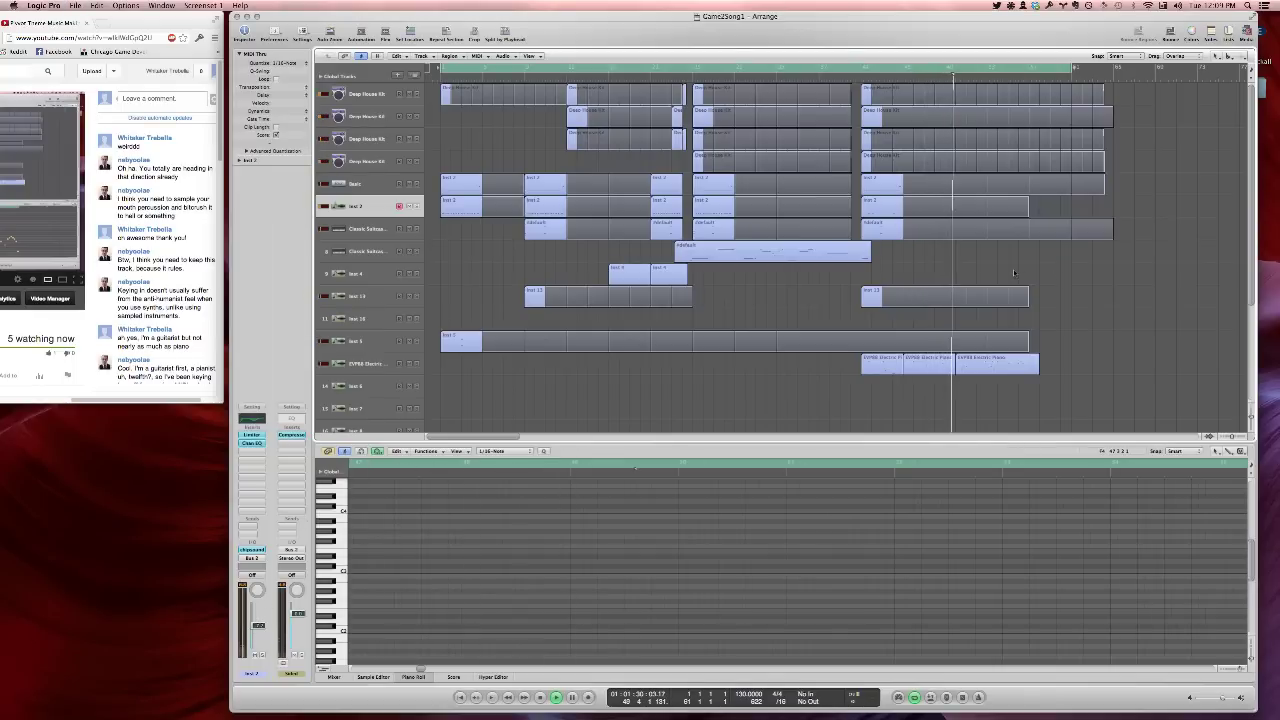
Look over the track list during playback and extend the end of the cycle range to bar 65
{"action": "scroll", "coordinate": [1013, 272], "scroll_direction": "down", "scroll_amount": 2}
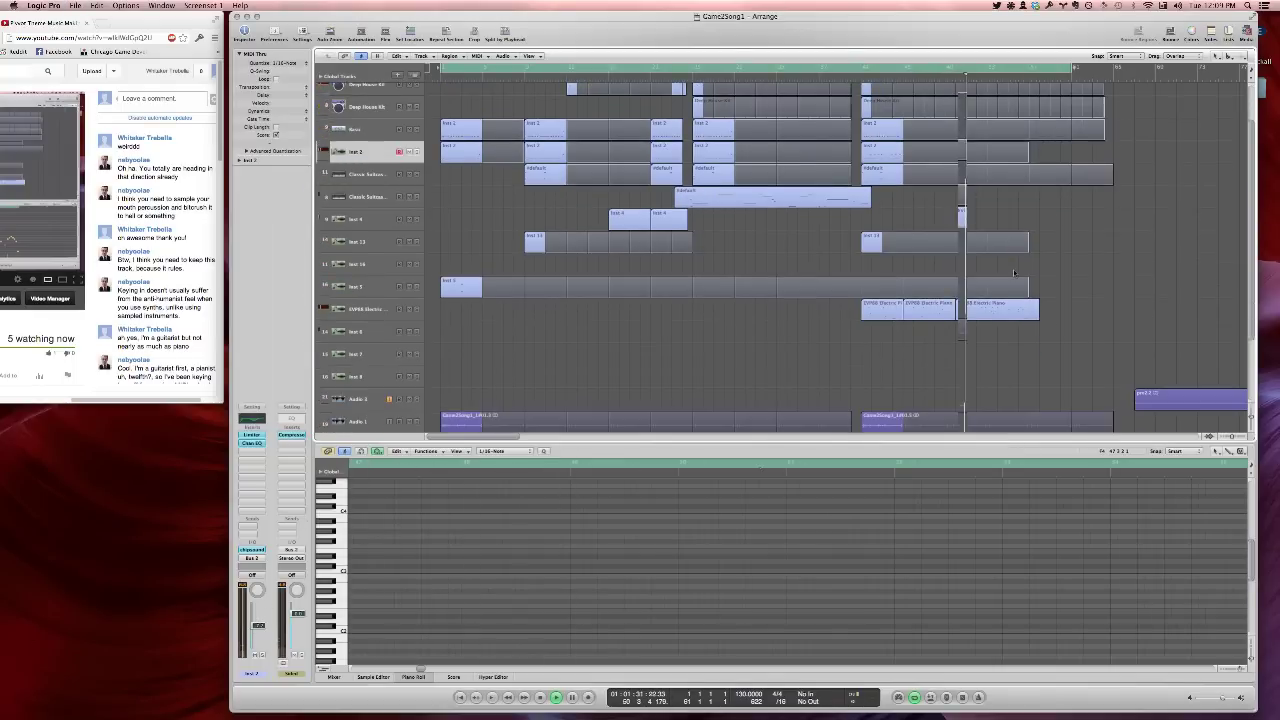
{"action": "scroll", "coordinate": [1016, 273], "scroll_direction": "down", "scroll_amount": 3}
{"action": "scroll", "coordinate": [1020, 264], "scroll_direction": "up", "scroll_amount": 2}
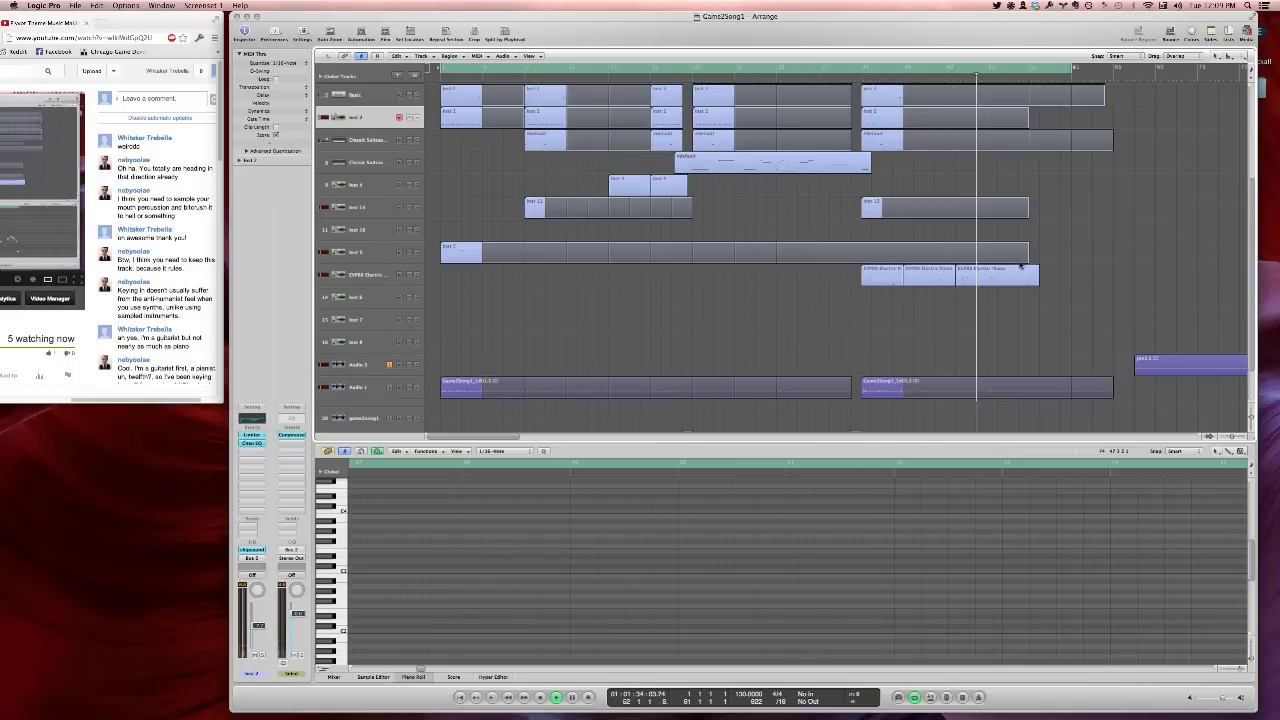
{"action": "scroll", "coordinate": [1020, 267], "scroll_direction": "up", "scroll_amount": 3}
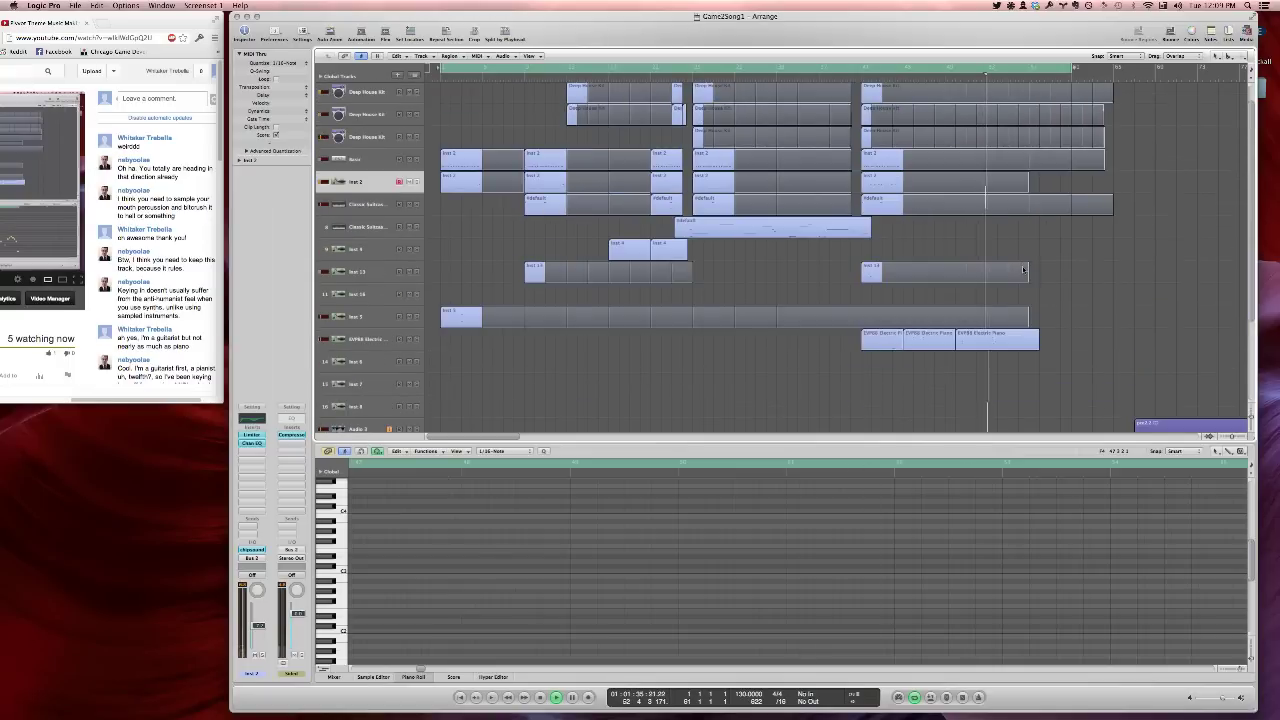
{"action": "scroll", "coordinate": [1021, 275], "scroll_direction": "up", "scroll_amount": 1}
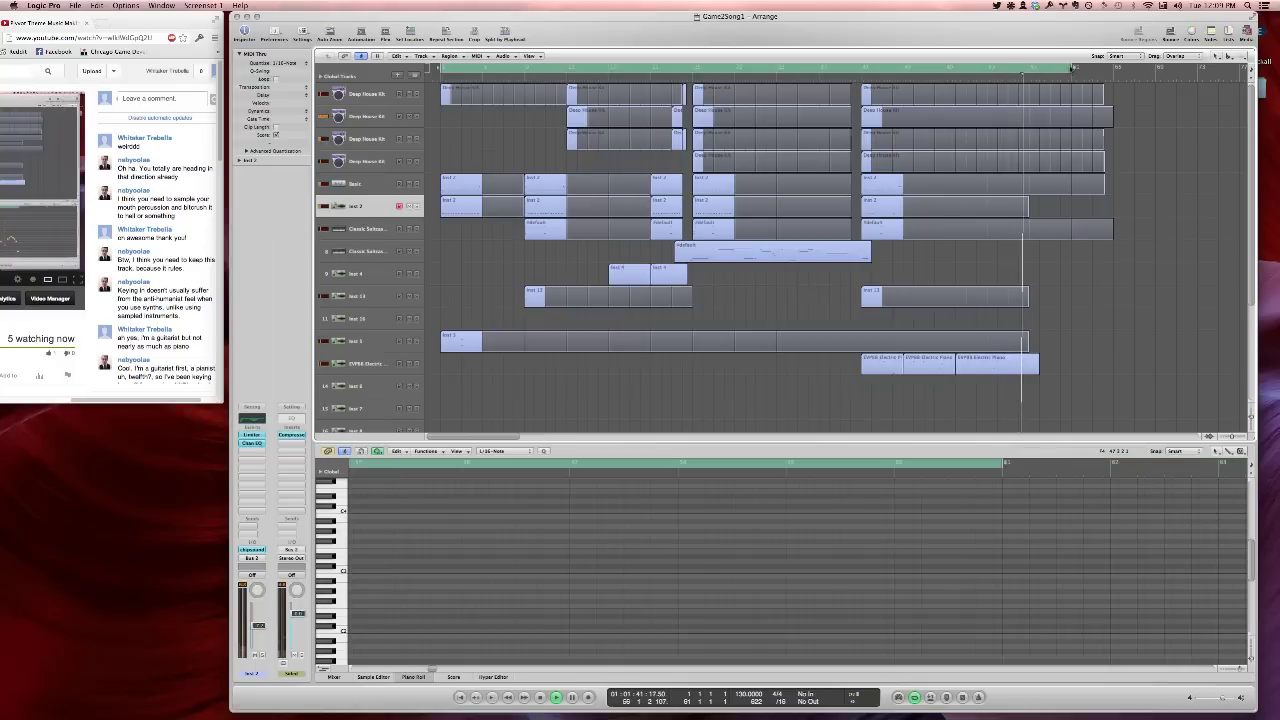
{"action": "left_click_drag", "start_coordinate": [1073, 68], "coordinate": [1118, 68]}
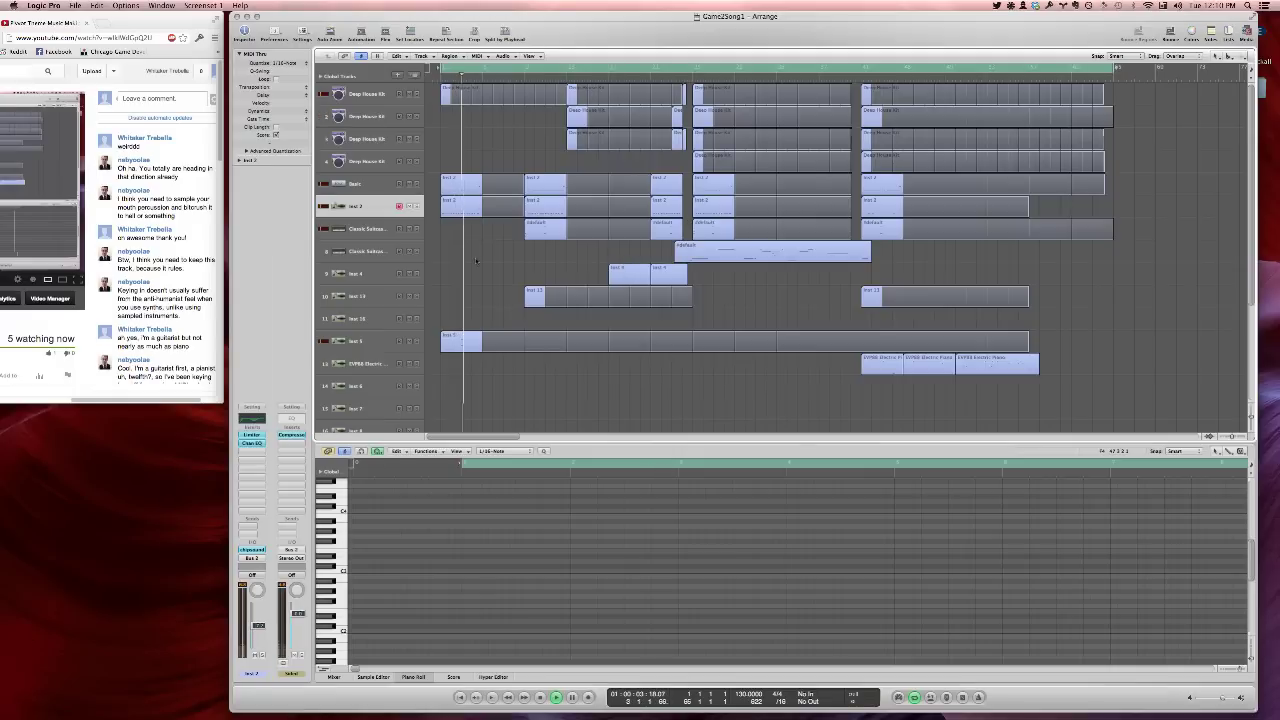
Bounce the first Inst 2 region in place, including volume/pan automation, with Overload Protection Only normalization
{"action": "right_click", "coordinate": [455, 210]}
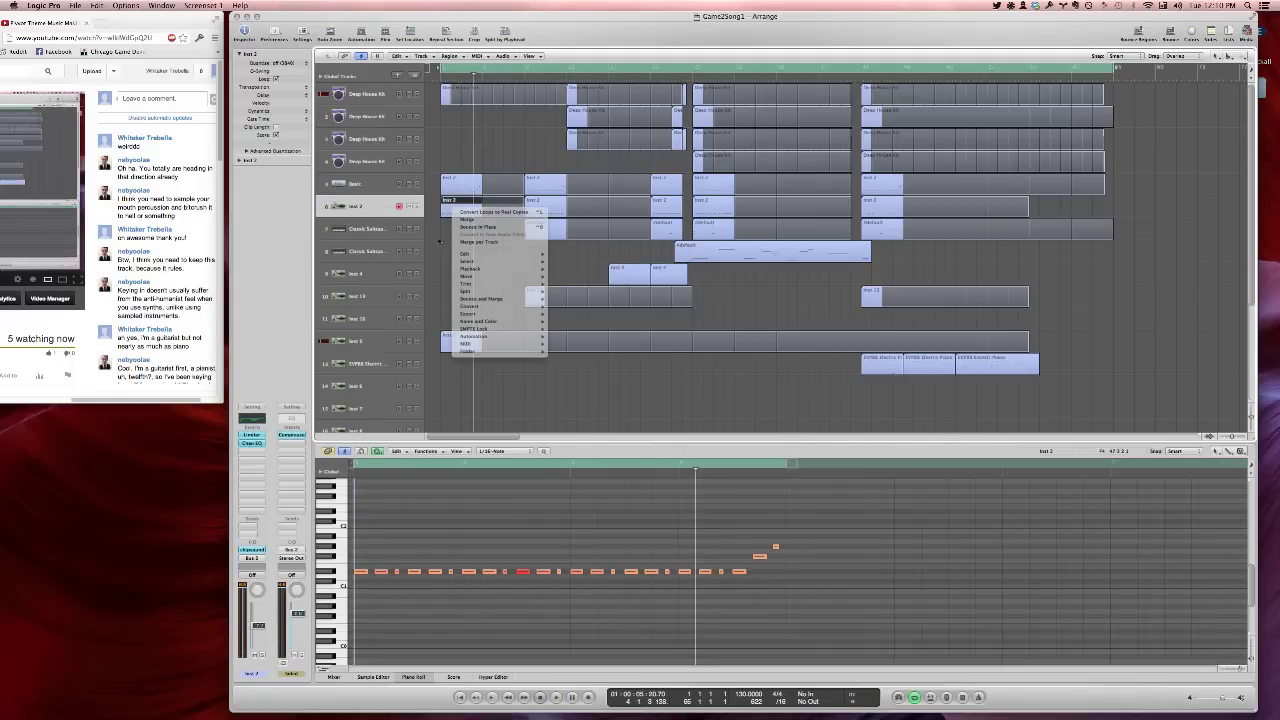
{"action": "right_click", "coordinate": [458, 210]}
{"action": "left_click", "coordinate": [468, 226]}
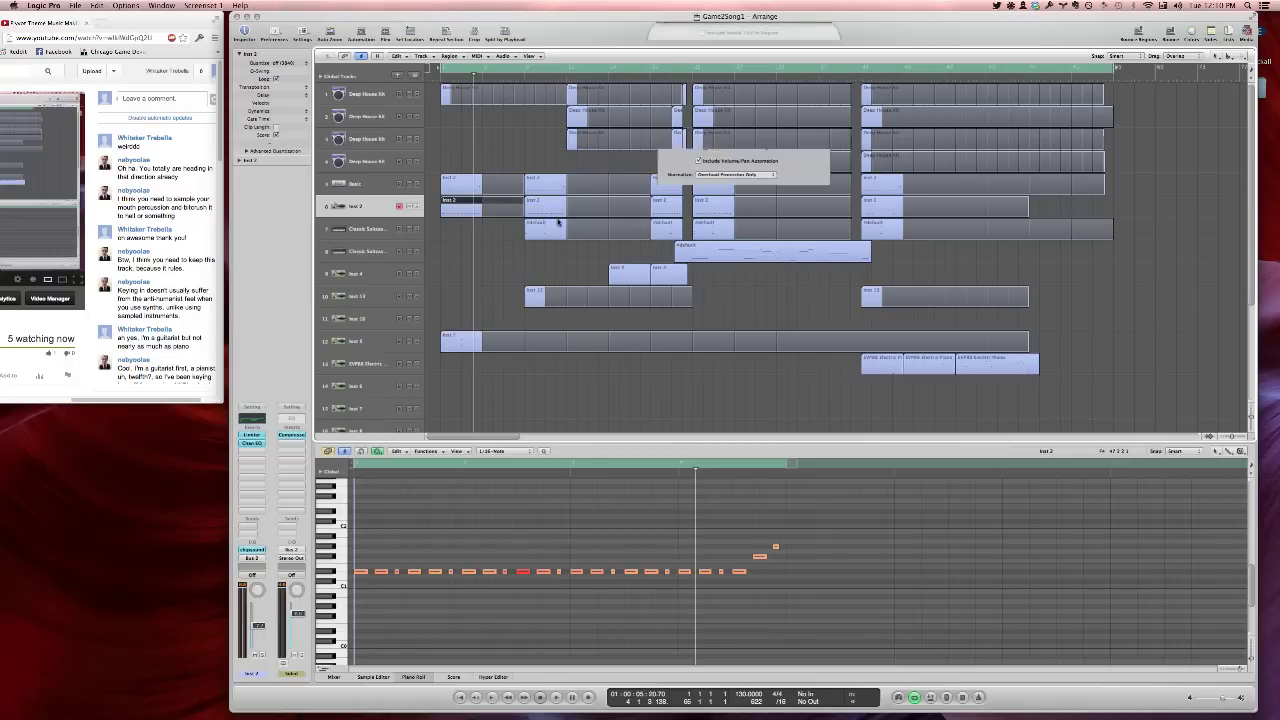
{"action": "key", "text": "Return"}
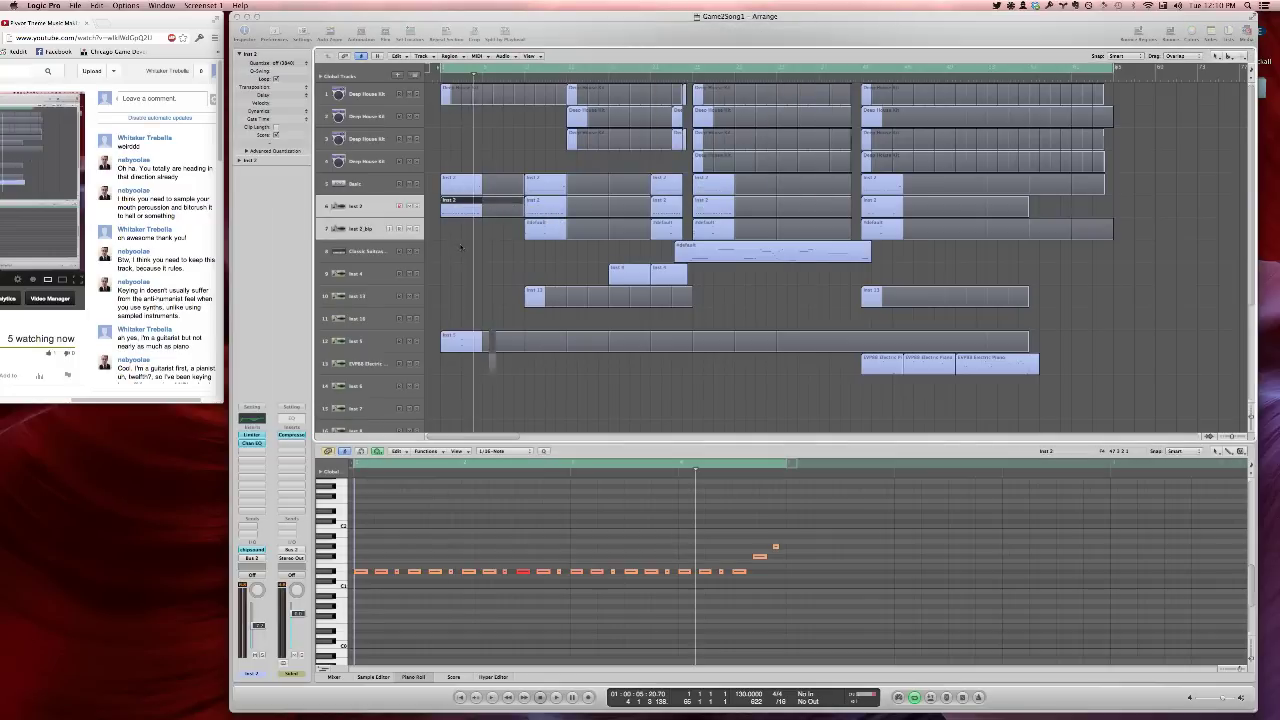
Move the bounced Inst 2 audio to the end of the cycle, cut away all but its first slice, and place that at bar 65
{"action": "left_click_drag", "start_coordinate": [959, 249], "coordinate": [1117, 251]}
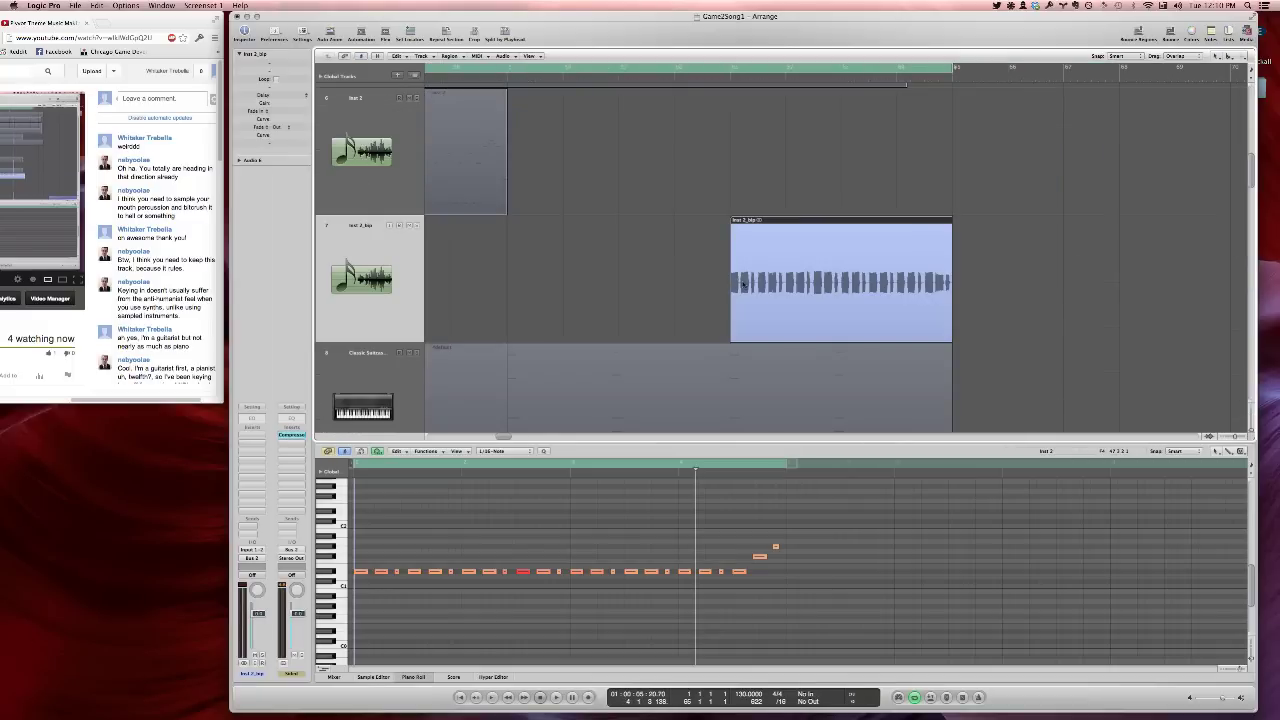
{"action": "left_click", "coordinate": [740, 285]}
{"action": "key", "text": "BackSpace"}
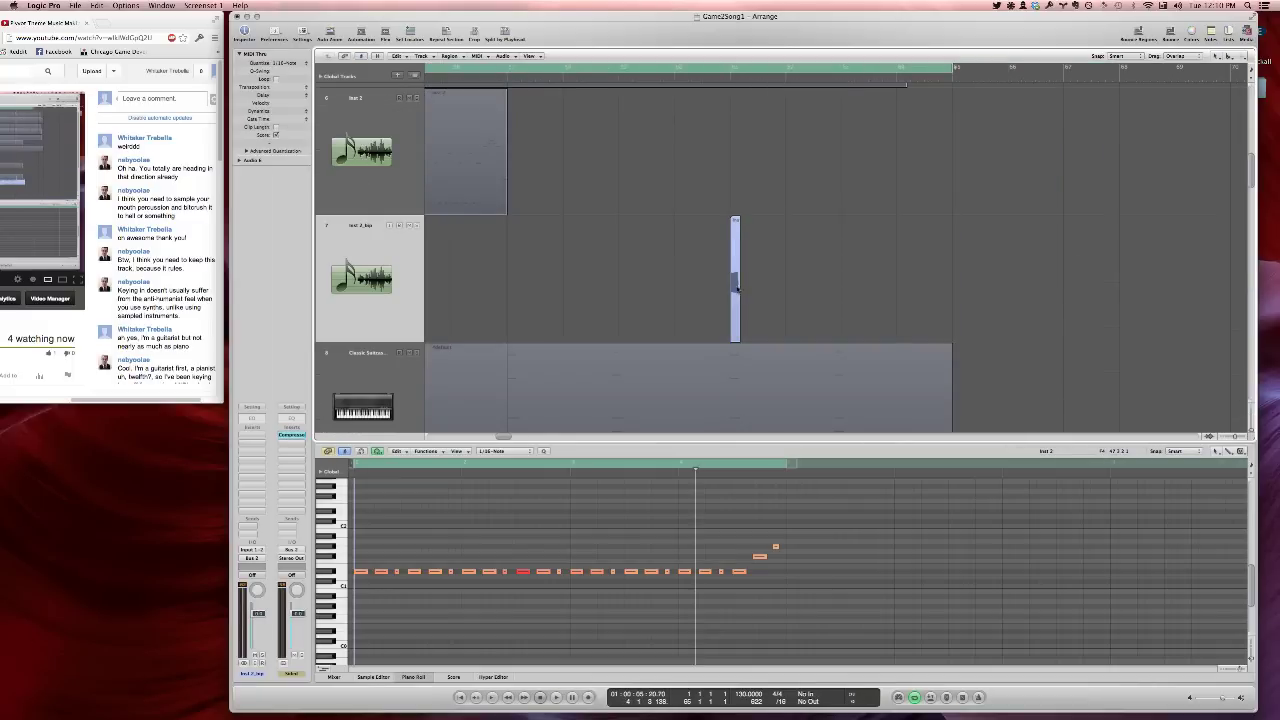
{"action": "left_click_drag", "start_coordinate": [737, 287], "coordinate": [950, 298]}
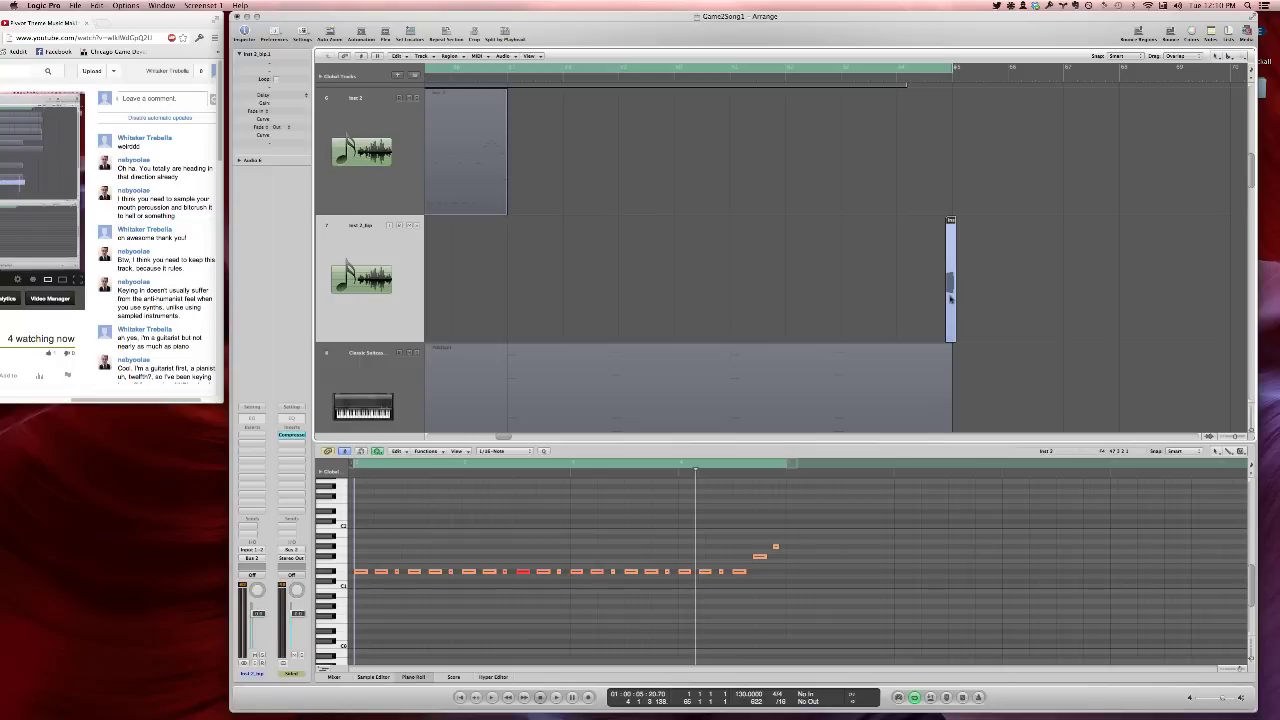
Reverse the audio slice, align its end with bar 65, and play the loop transition
{"action": "double_click", "coordinate": [950, 298]}
{"action": "left_click", "coordinate": [430, 451]}
{"action": "left_click", "coordinate": [474, 508]}
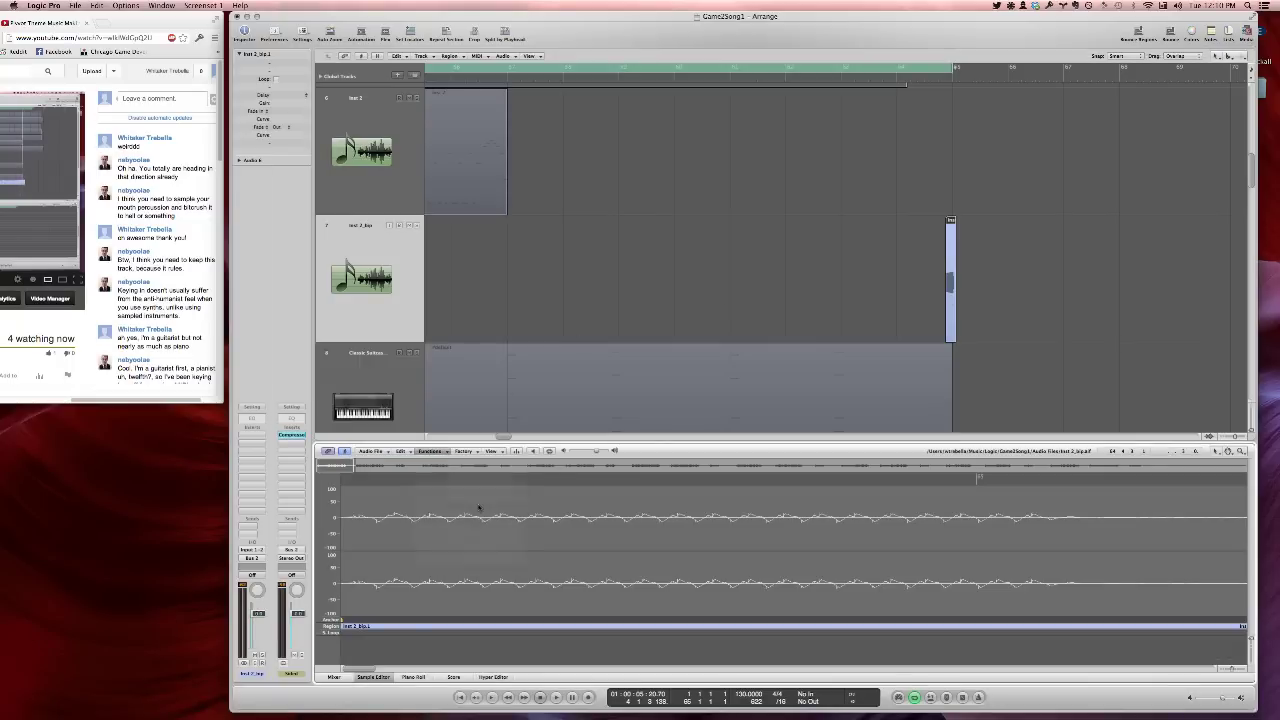
{"action": "key", "text": "x"}
{"action": "left_click_drag", "start_coordinate": [954, 289], "coordinate": [938, 313]}
{"action": "left_click", "coordinate": [964, 141], "text": "ctrl+alt"}
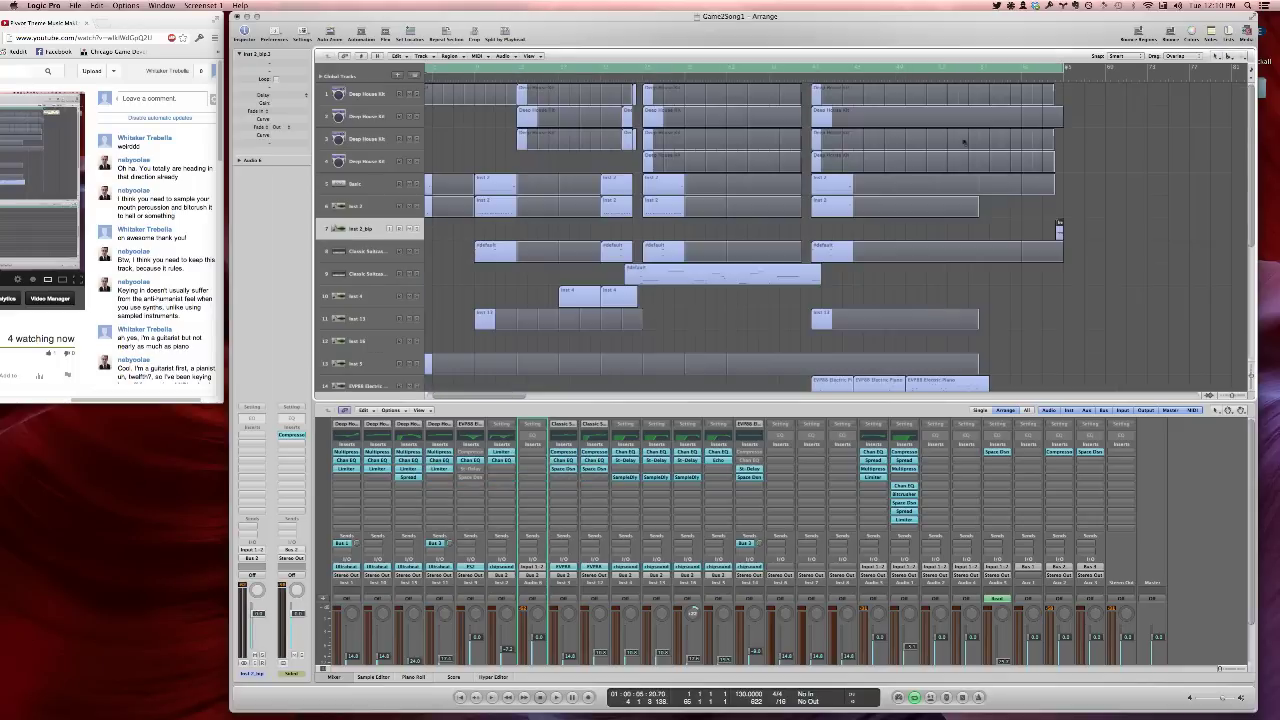
{"action": "key", "text": "space"}
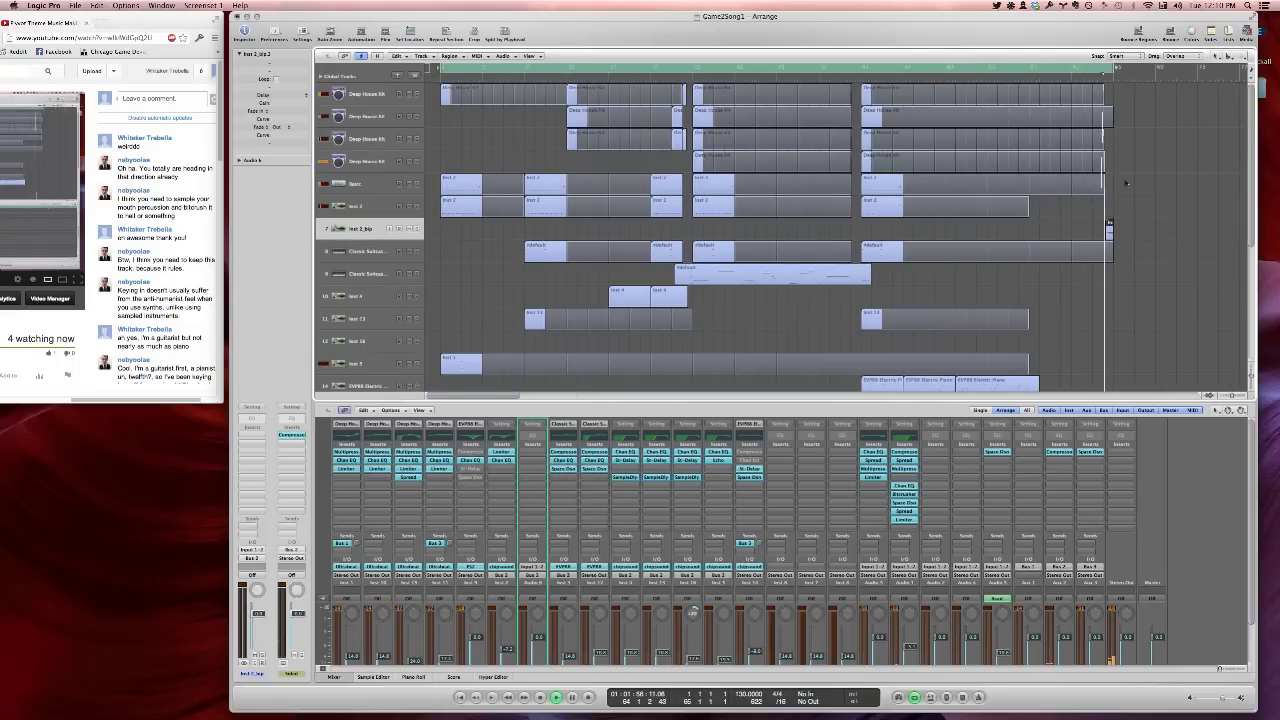
{"action": "key", "text": "Return"}
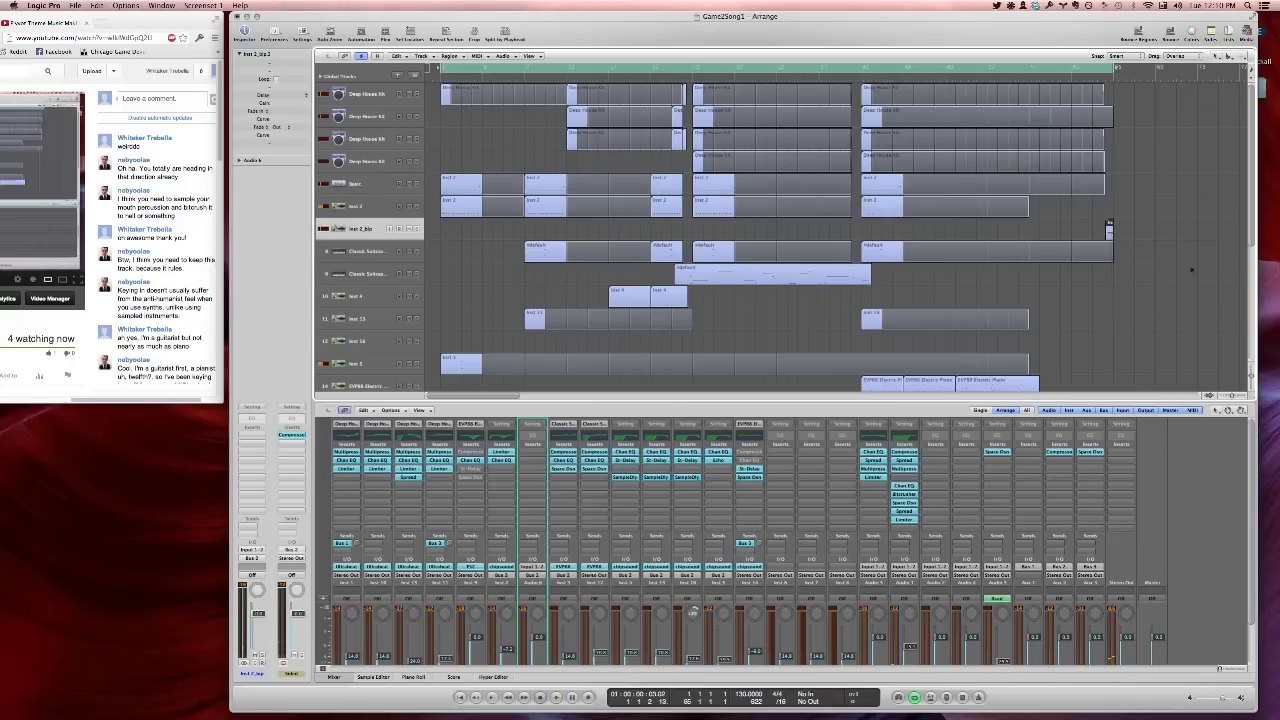
Add volume automation over the reversed slice, rising from silence to 0.0 dB at bar 65
{"action": "key", "text": "z"}
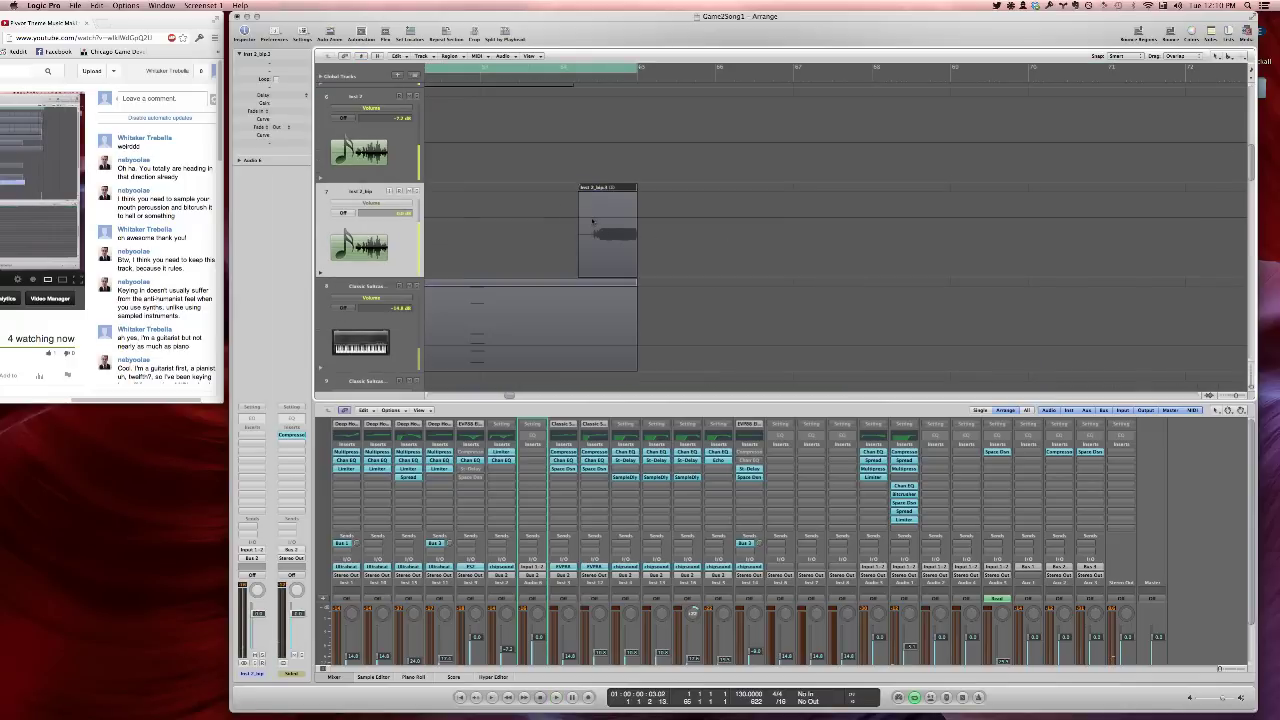
{"action": "key", "text": "a"}
{"action": "left_click_drag", "start_coordinate": [598, 214], "coordinate": [598, 274]}
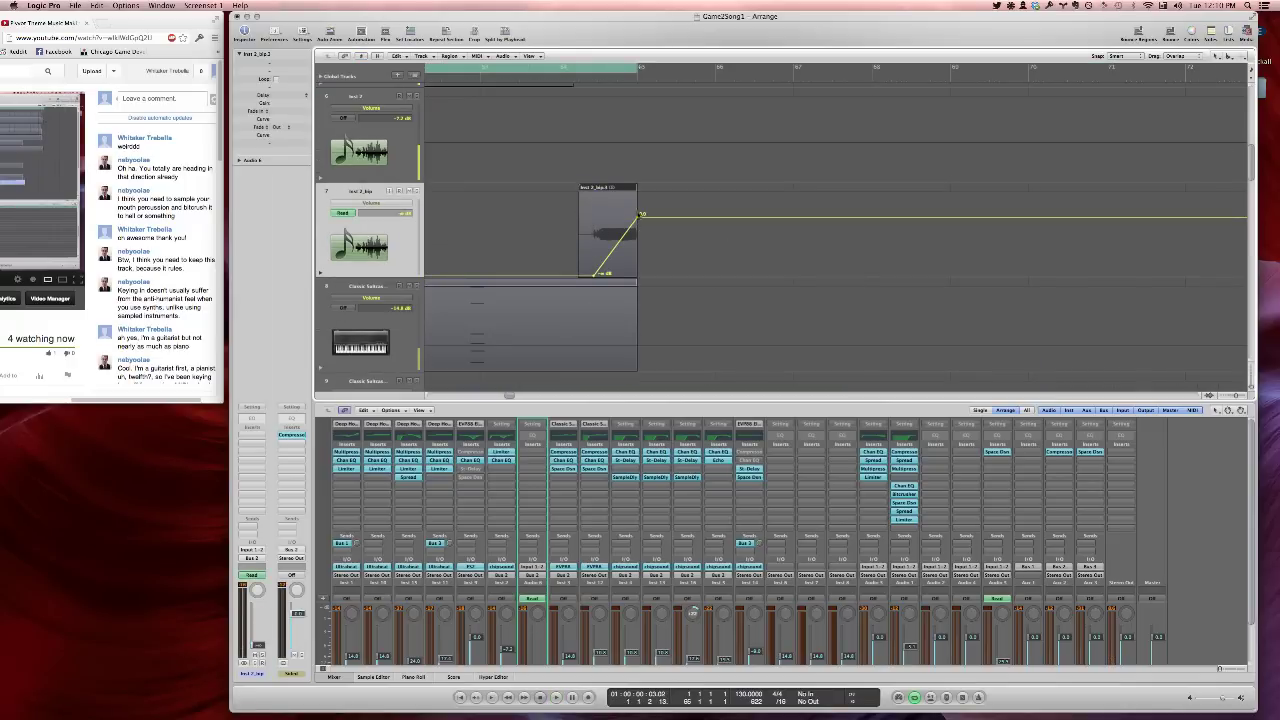
{"action": "key", "text": "a"}
Trim a sliver off the end of the reversed slice just before bar 65 and play the transition
{"action": "left_click_drag", "start_coordinate": [635, 197], "coordinate": [670, 216]}
{"action": "key", "text": "Delete"}
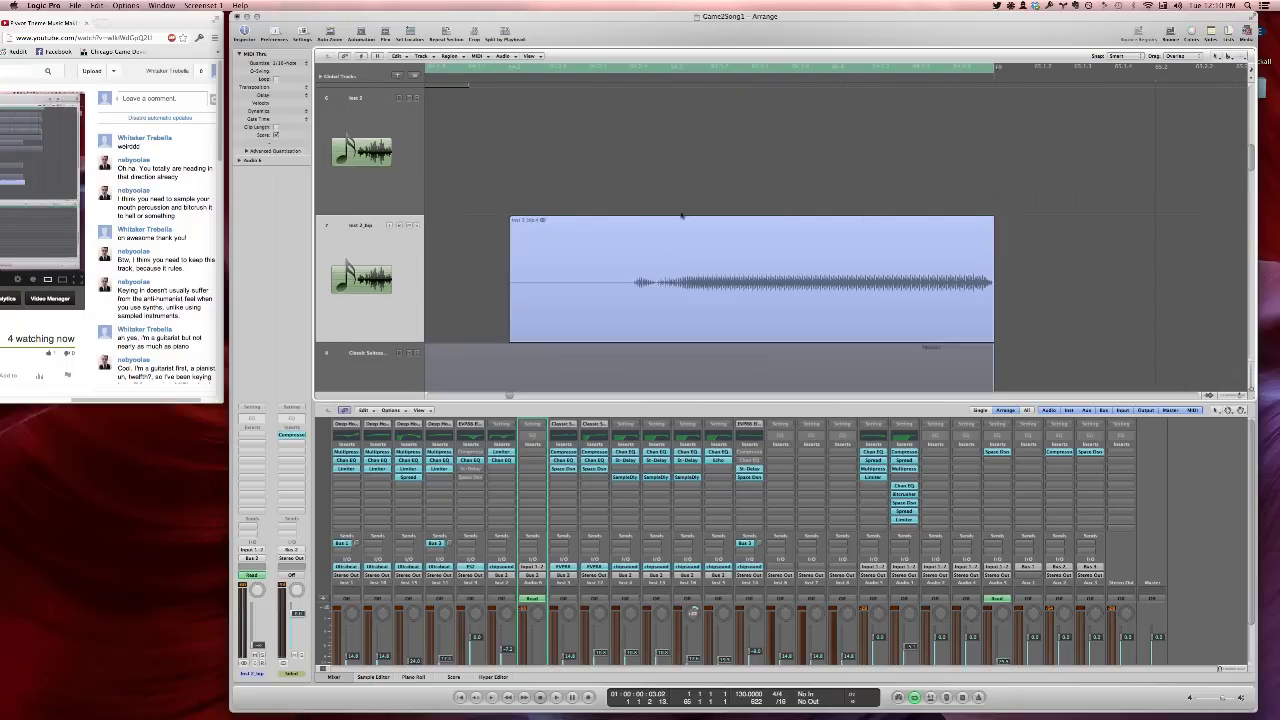
{"action": "left_click", "coordinate": [988, 231]}
{"action": "key", "text": "Delete"}
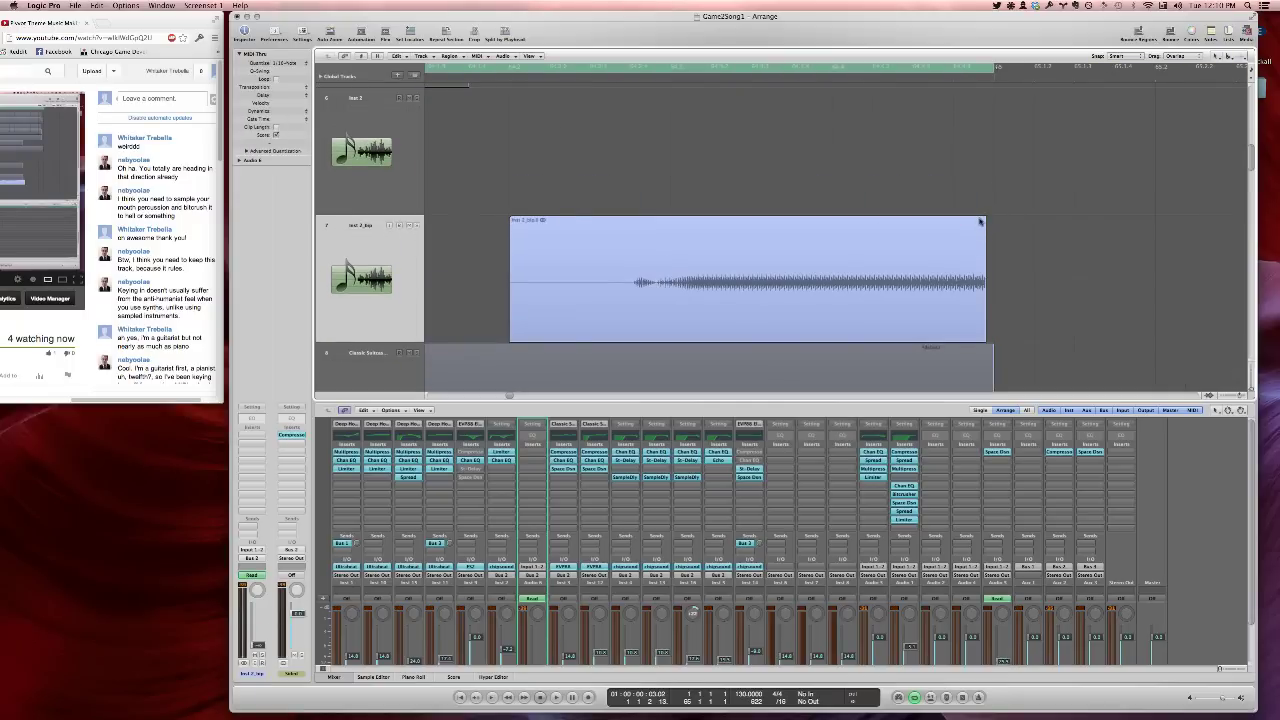
{"action": "left_click", "coordinate": [878, 170], "text": "ctrl+alt"}
{"action": "key", "text": "space"}
{"action": "key", "text": "z"}
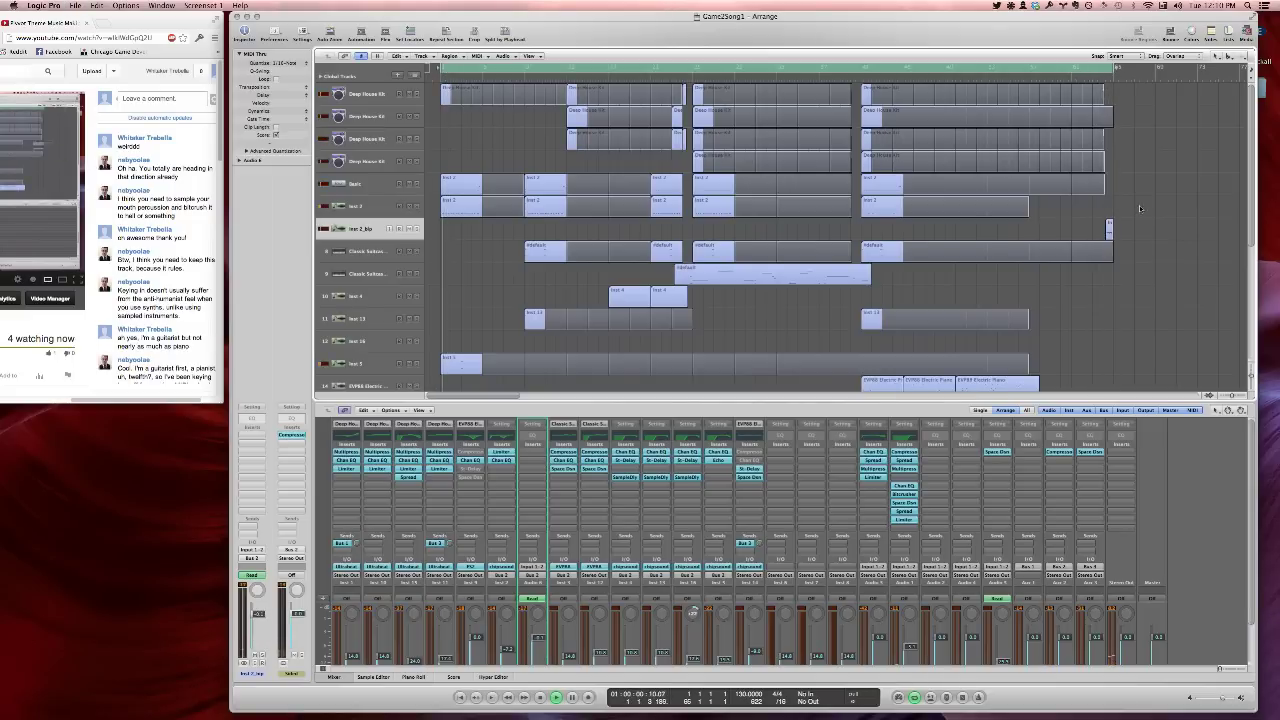
Reshape the reversed slice's volume fade-in into a curve with a lower end level, and listen to the loop point
{"action": "key", "text": "z"}
{"action": "key", "text": "a"}
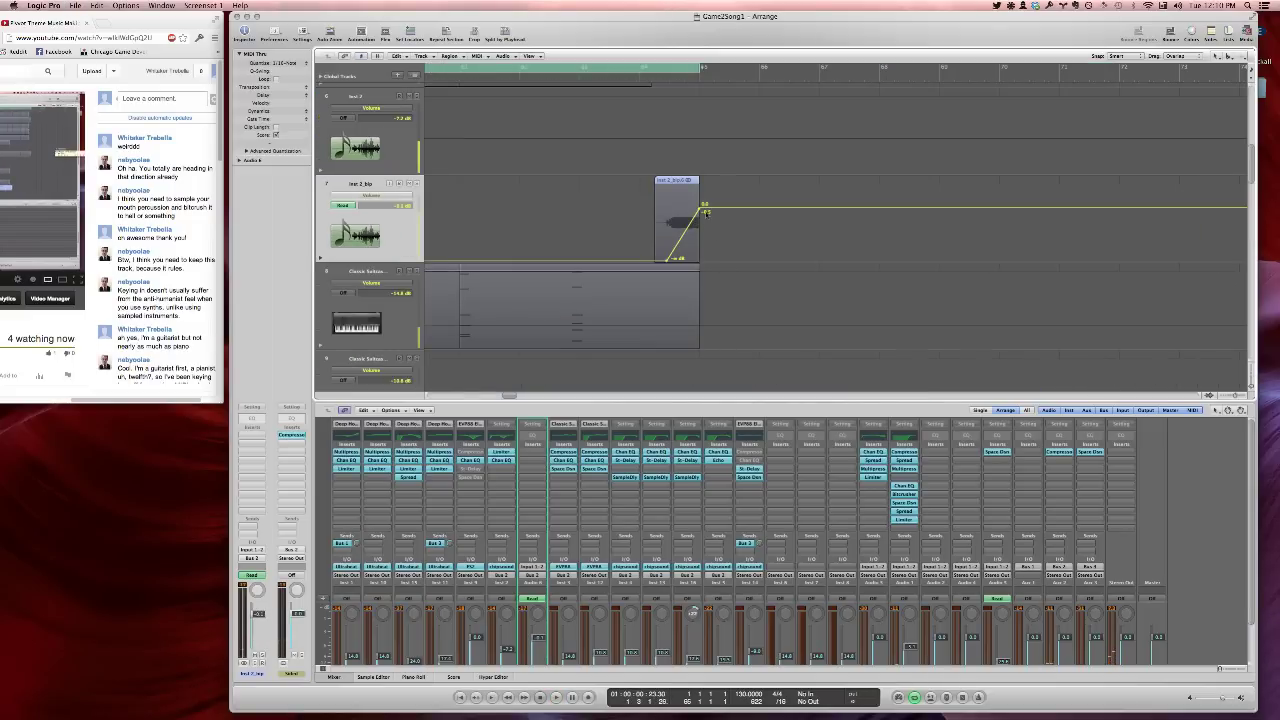
{"action": "left_click_drag", "start_coordinate": [703, 207], "coordinate": [686, 256]}
{"action": "key", "text": "Escape"}
{"action": "left_click", "coordinate": [705, 377]}
{"action": "key", "text": "1"}
{"action": "left_click", "coordinate": [1089, 79]}
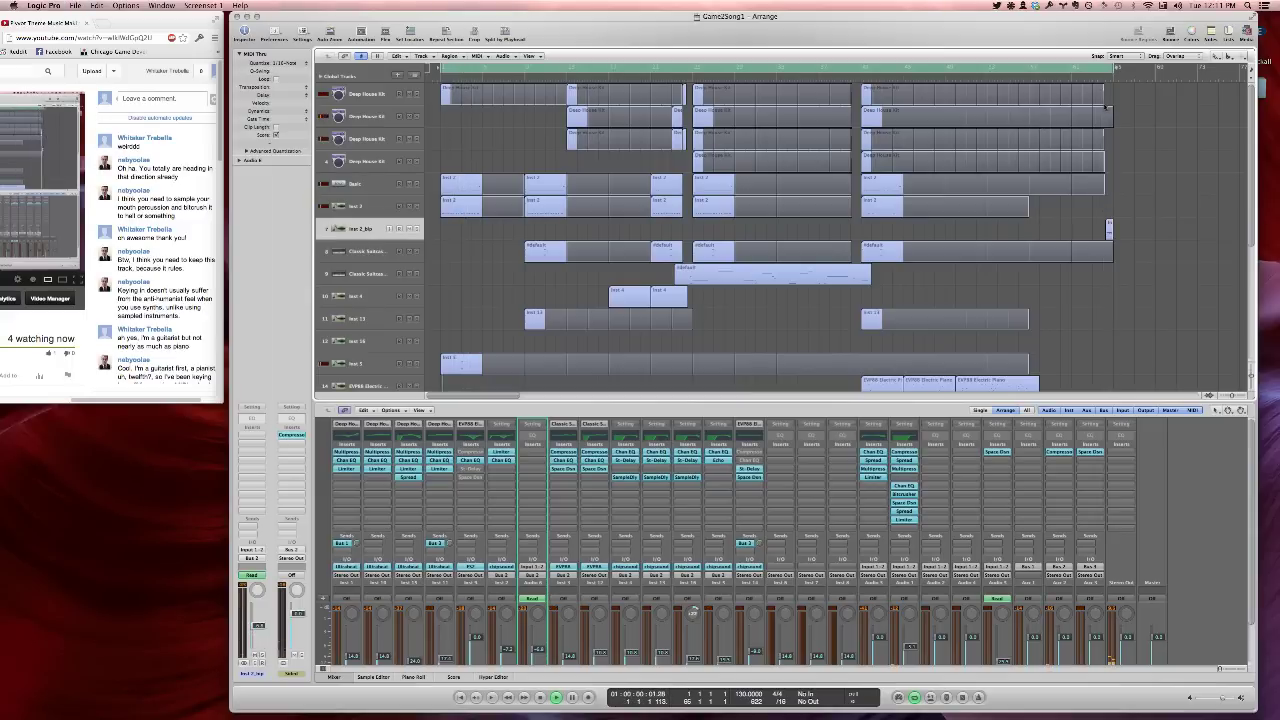
Raise the end level of the slice's volume automation in two passes while checking the loop point, and save the project
{"action": "key", "text": "a"}
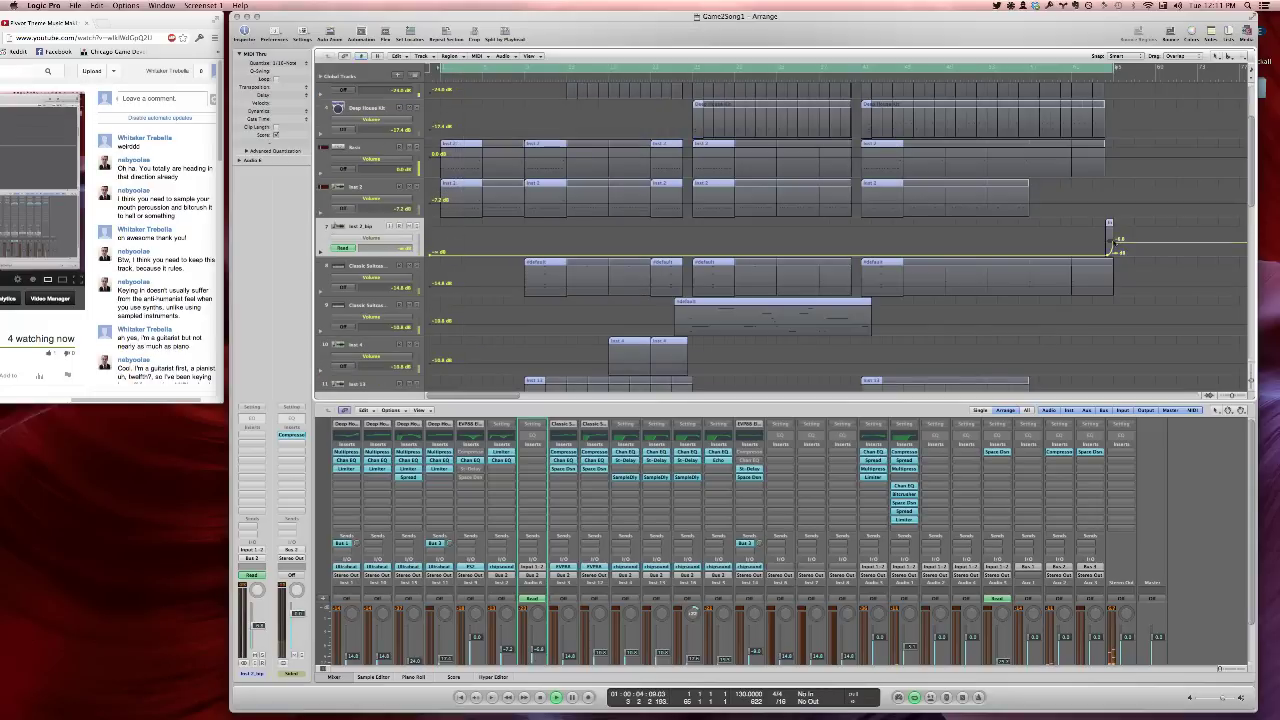
{"action": "left_click_drag", "start_coordinate": [1112, 244], "coordinate": [1113, 239]}
{"action": "left_click", "coordinate": [1085, 76]}
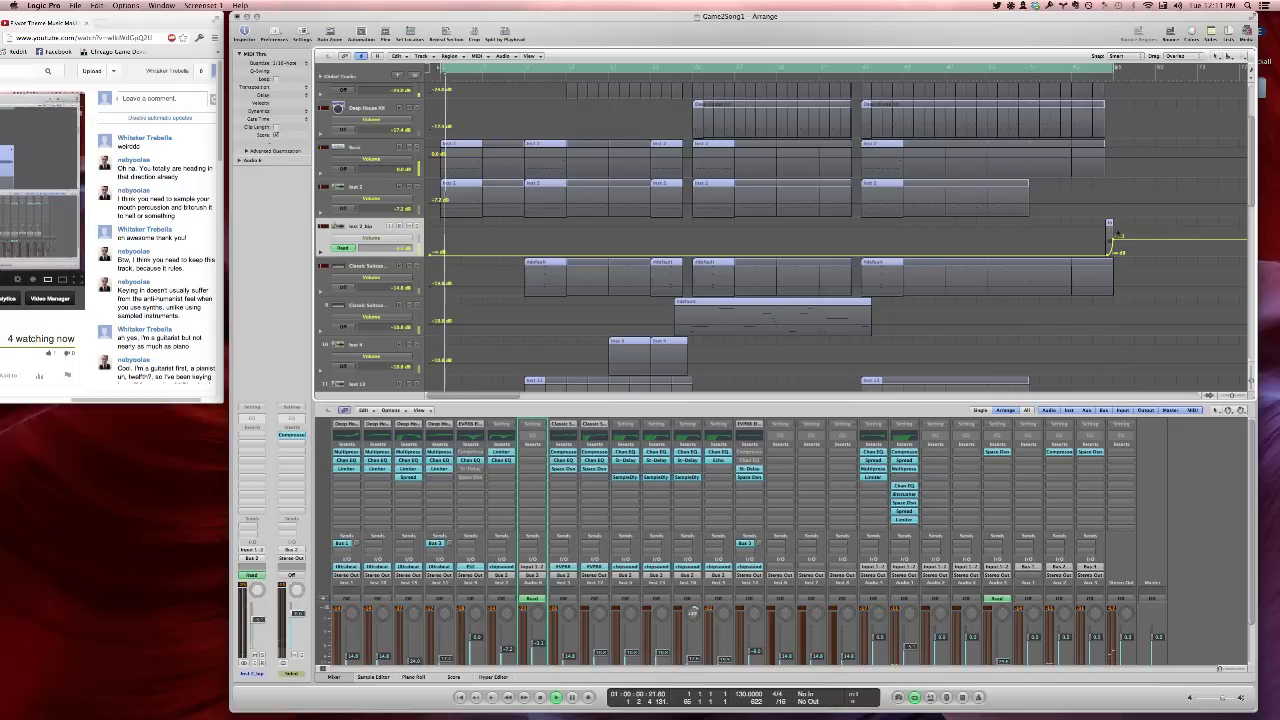
{"action": "left_click_drag", "start_coordinate": [1114, 240], "coordinate": [1114, 236]}
{"action": "left_click", "coordinate": [1100, 76]}
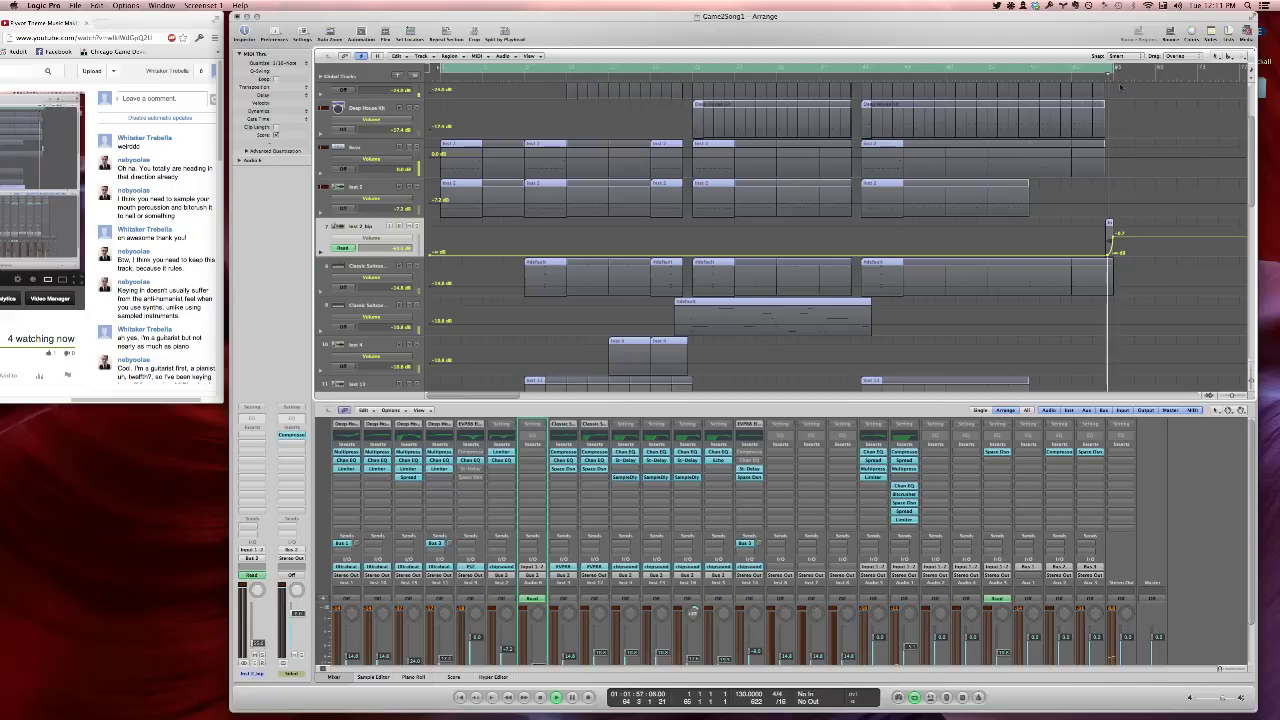
{"action": "key", "text": "a"}
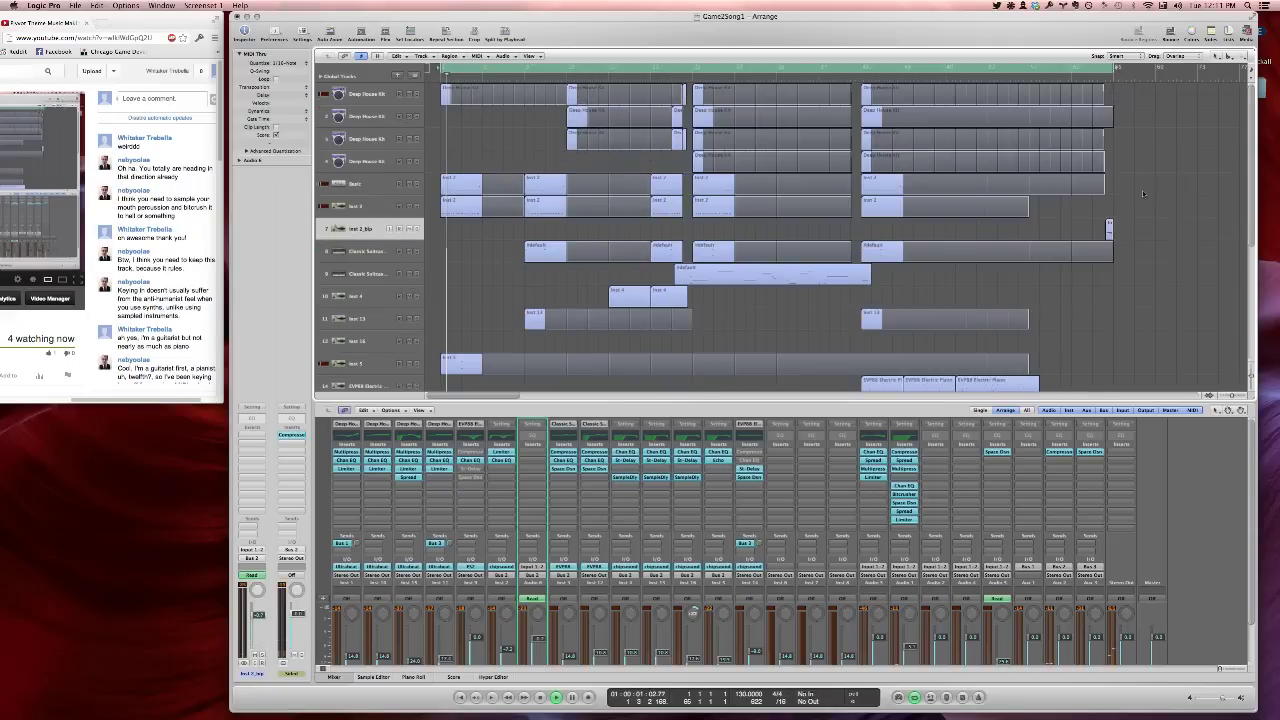
{"action": "key", "text": "super+s"}
Deepen the midrange cut in the Inst 2 track's Channel EQ and close the plug-in
{"action": "scroll", "coordinate": [793, 242], "scroll_direction": "down", "scroll_amount": 1}
{"action": "key", "text": "p"}
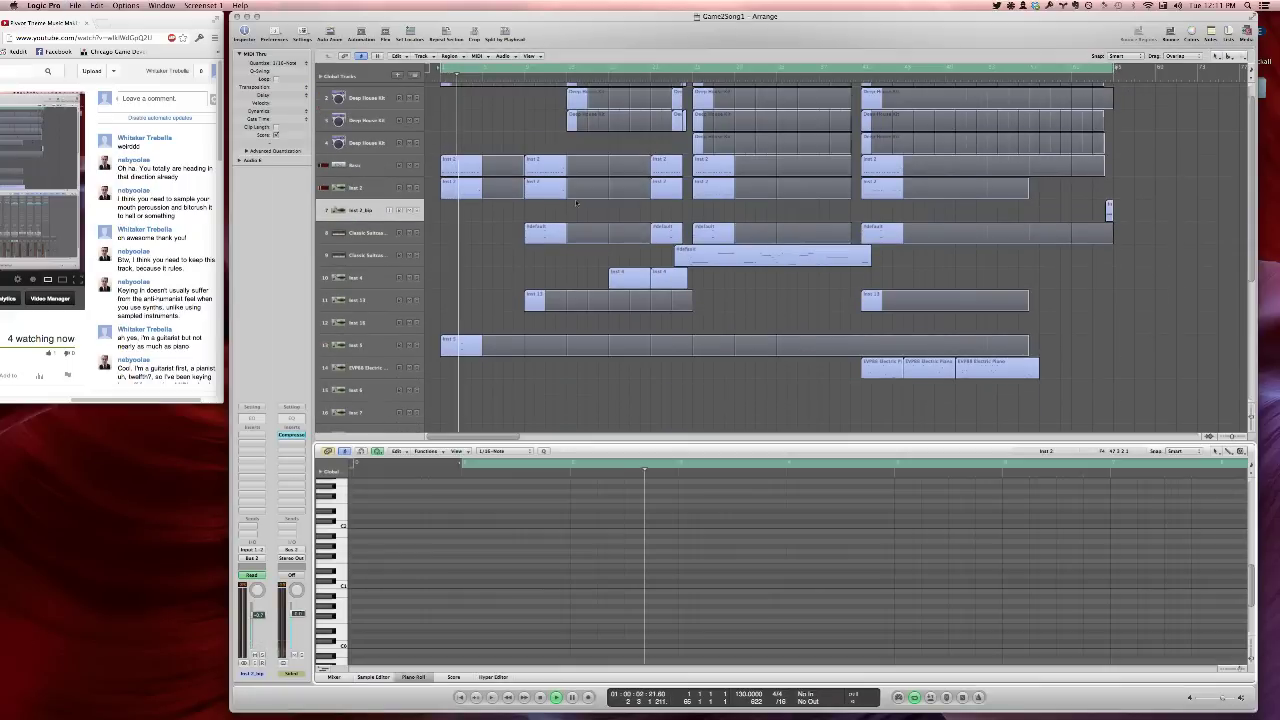
{"action": "left_click", "coordinate": [369, 186]}
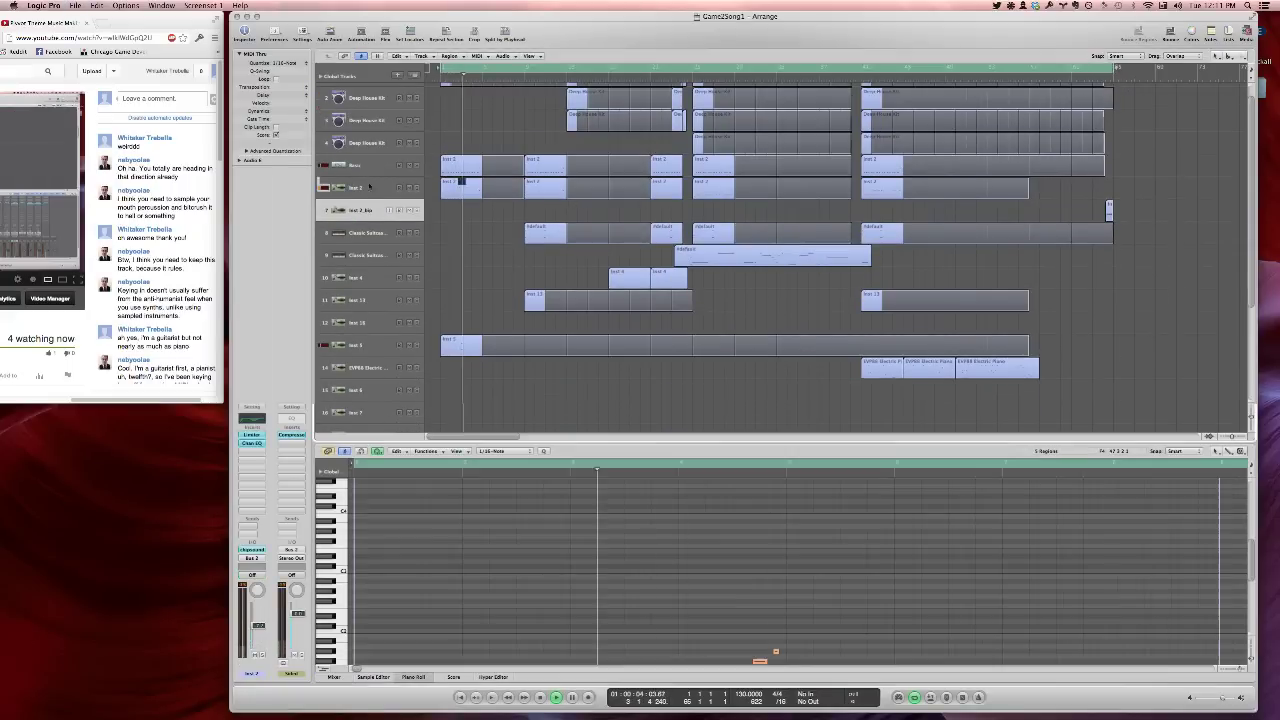
{"action": "double_click", "coordinate": [249, 443]}
{"action": "left_click_drag", "start_coordinate": [395, 290], "coordinate": [397, 302]}
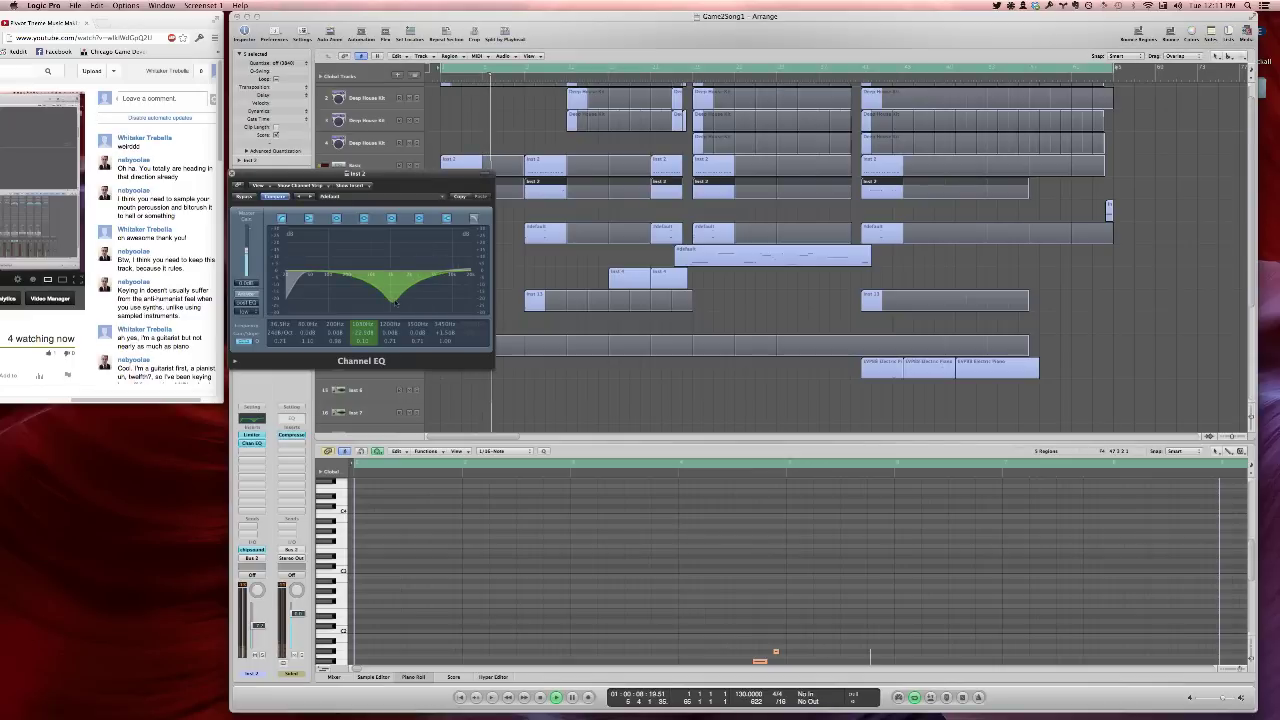
{"action": "left_click", "coordinate": [233, 174]}
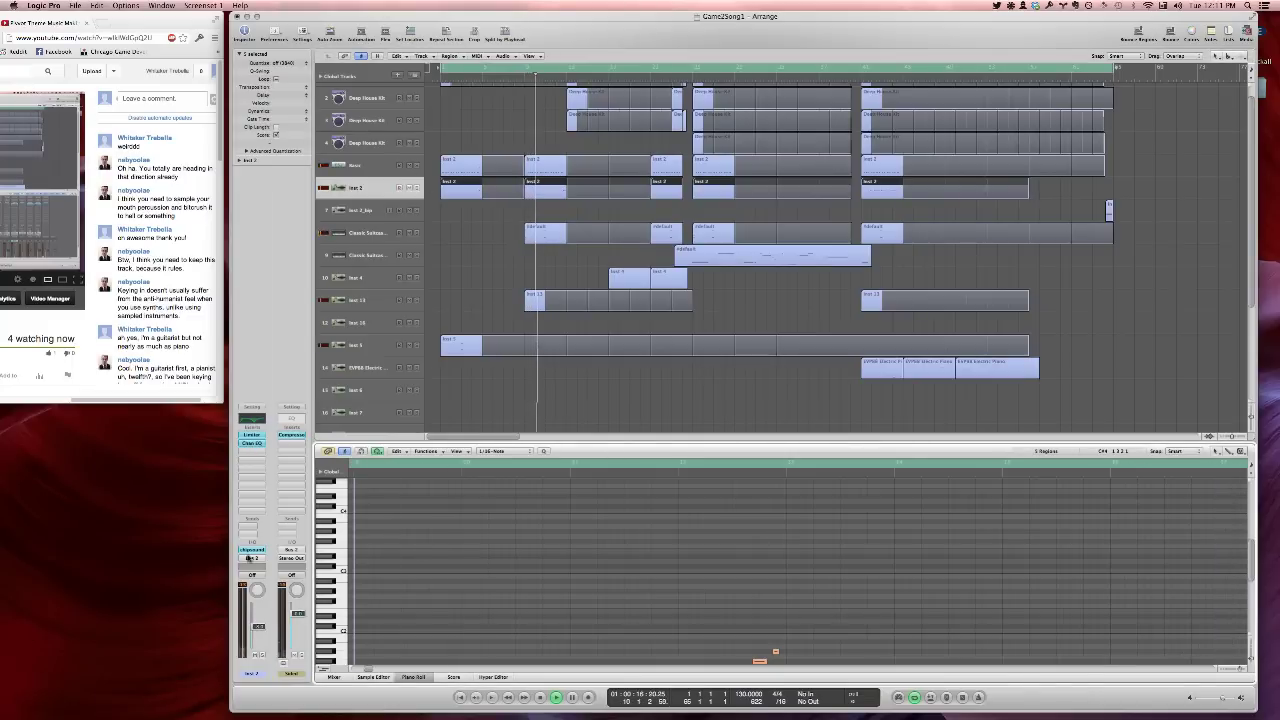
Lengthen the release time of the Compressor on the Sided bus during playback and close the plug-in
{"action": "key", "text": "x"}
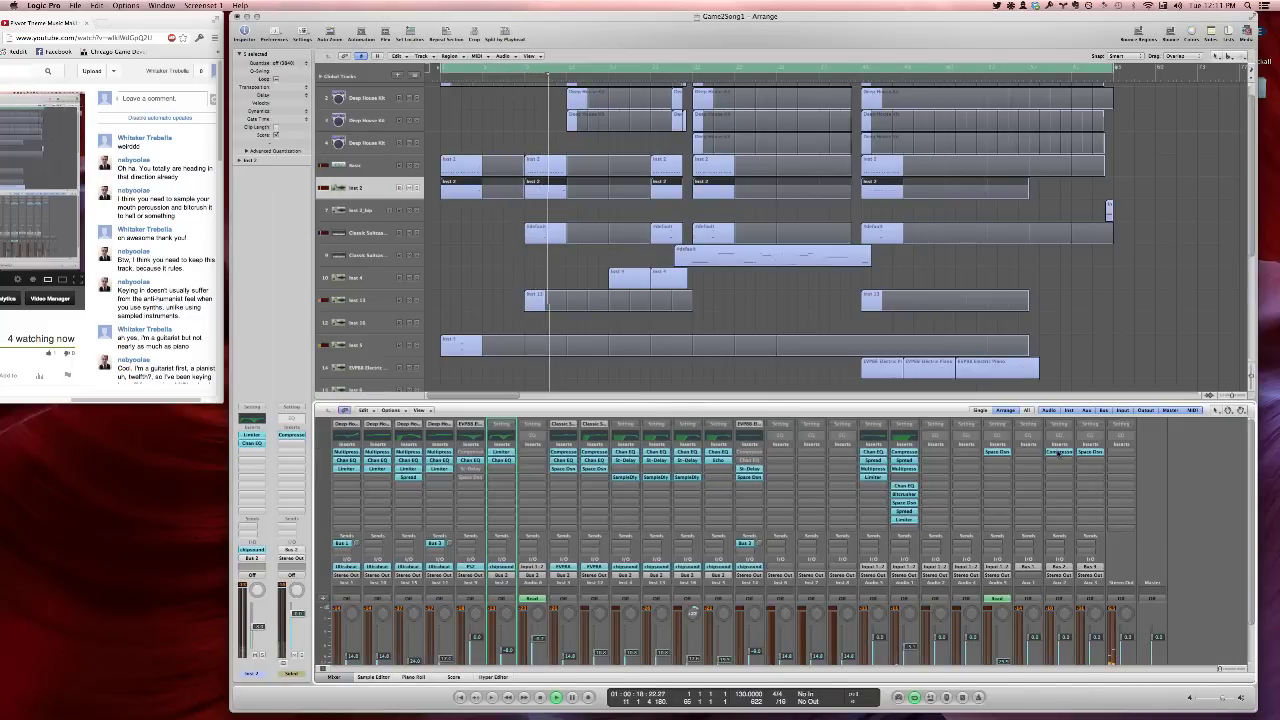
{"action": "key", "text": "v"}
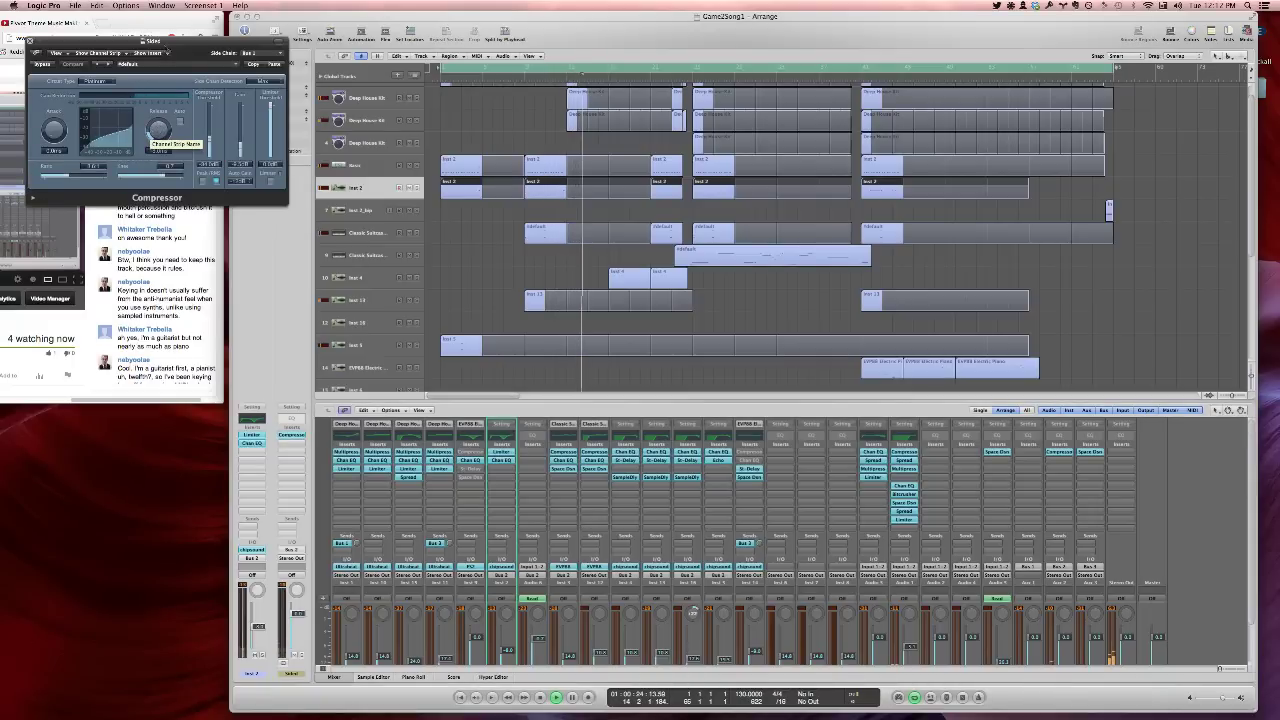
{"action": "left_click_drag", "start_coordinate": [161, 44], "coordinate": [293, 189]}
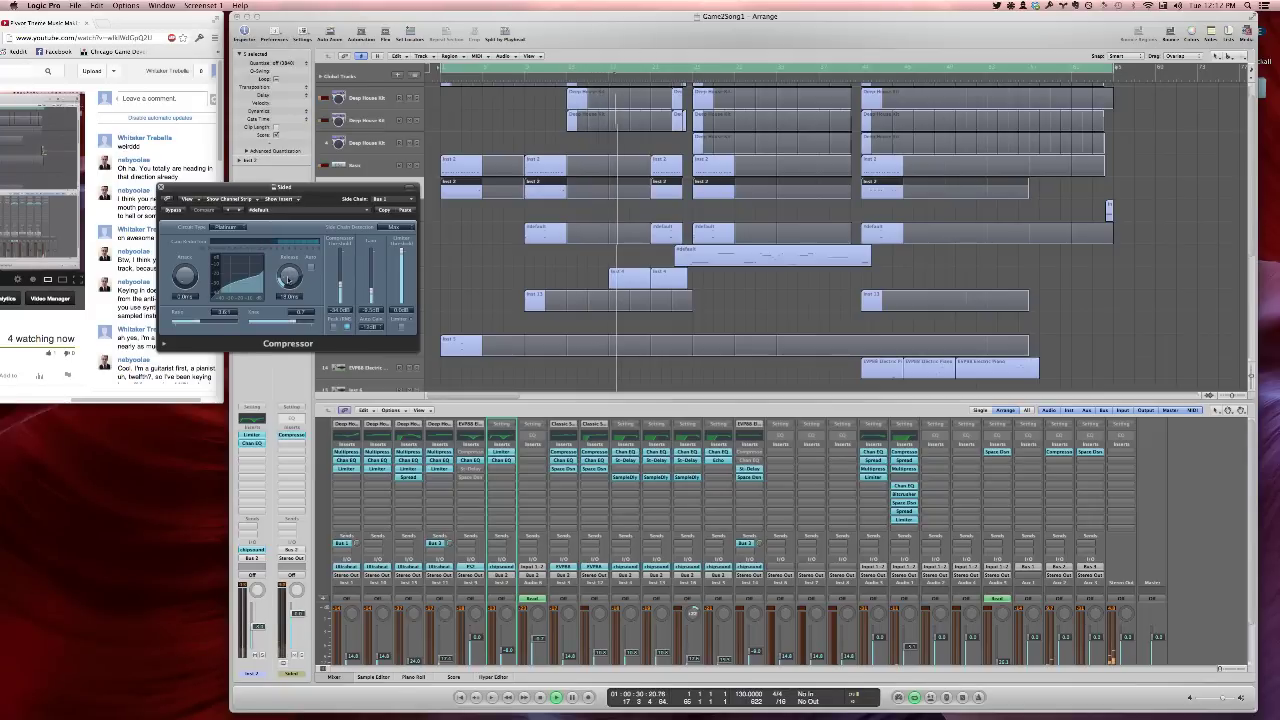
{"action": "left_click_drag", "start_coordinate": [266, 188], "coordinate": [353, 264]}
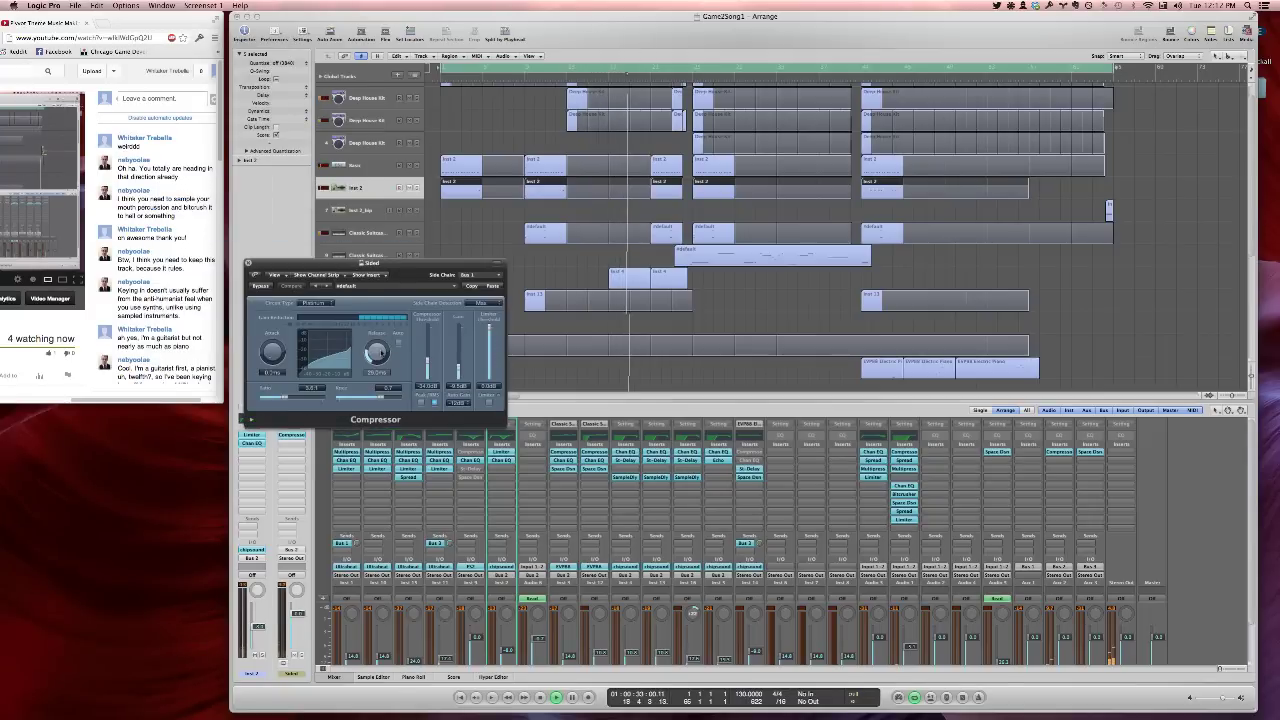
{"action": "left_click_drag", "start_coordinate": [377, 352], "coordinate": [377, 355]}
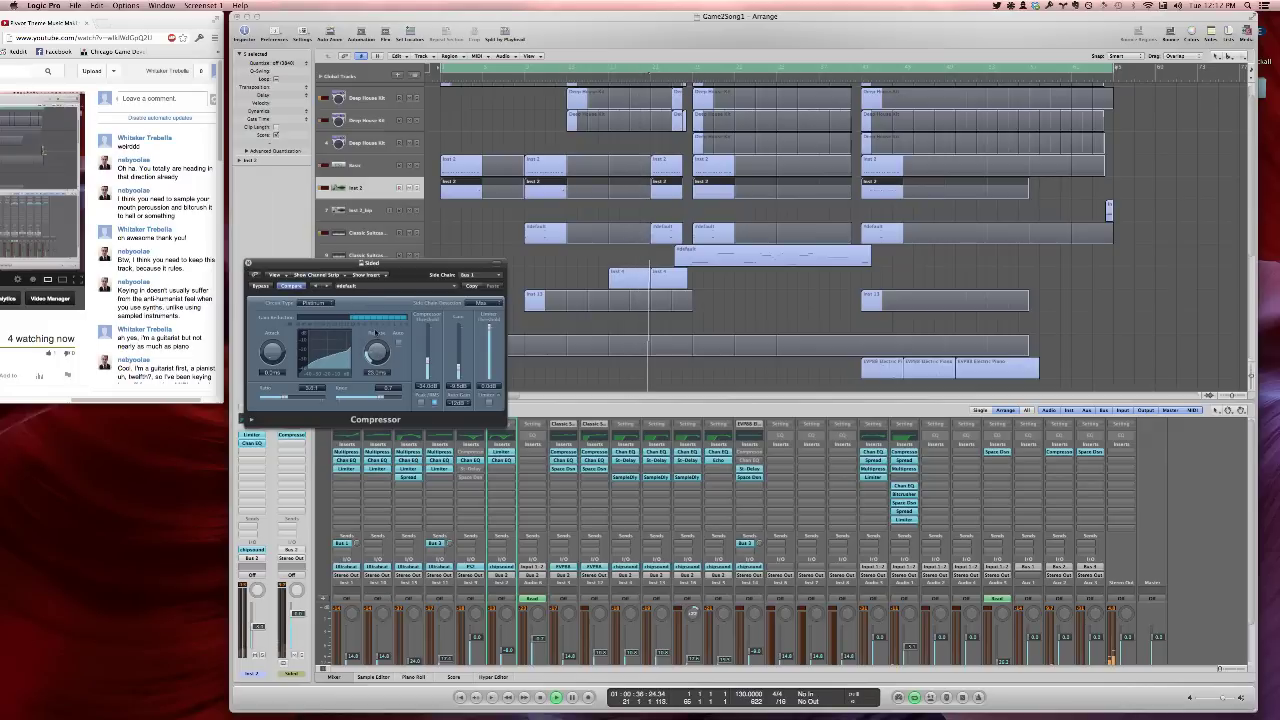
{"action": "left_click_drag", "start_coordinate": [374, 333], "coordinate": [374, 351]}
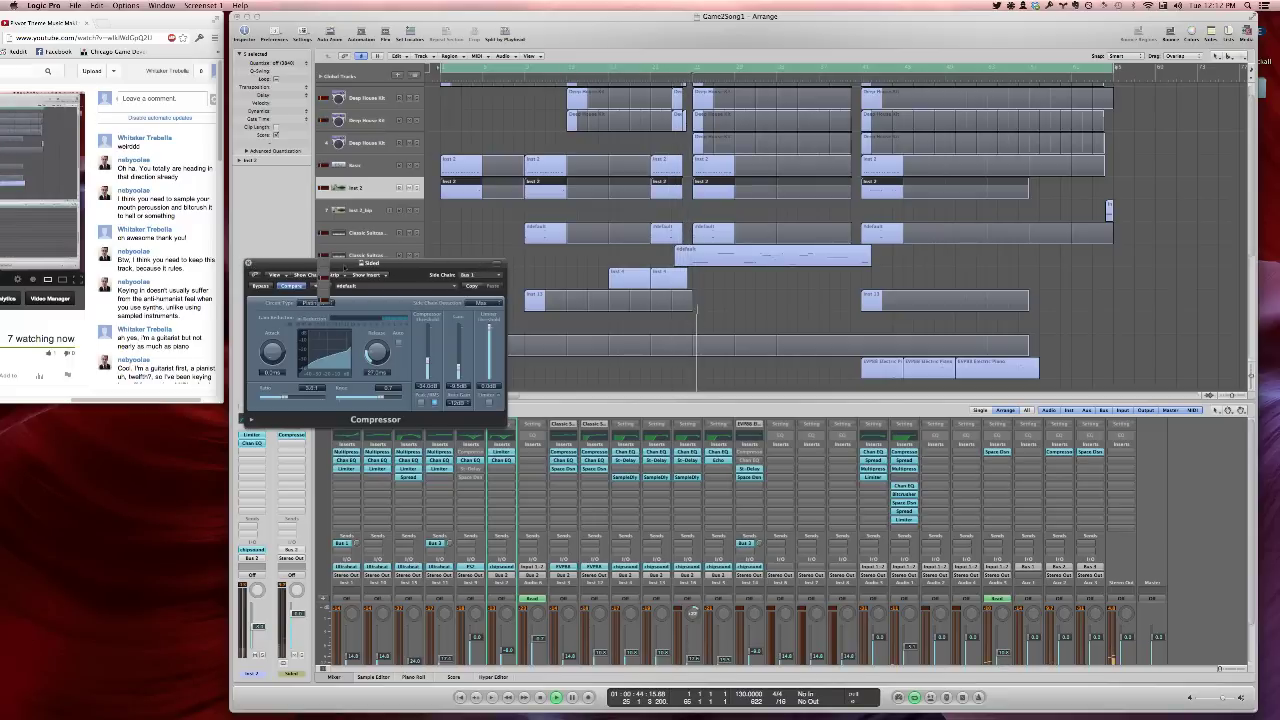
{"action": "key", "text": "super+w"}
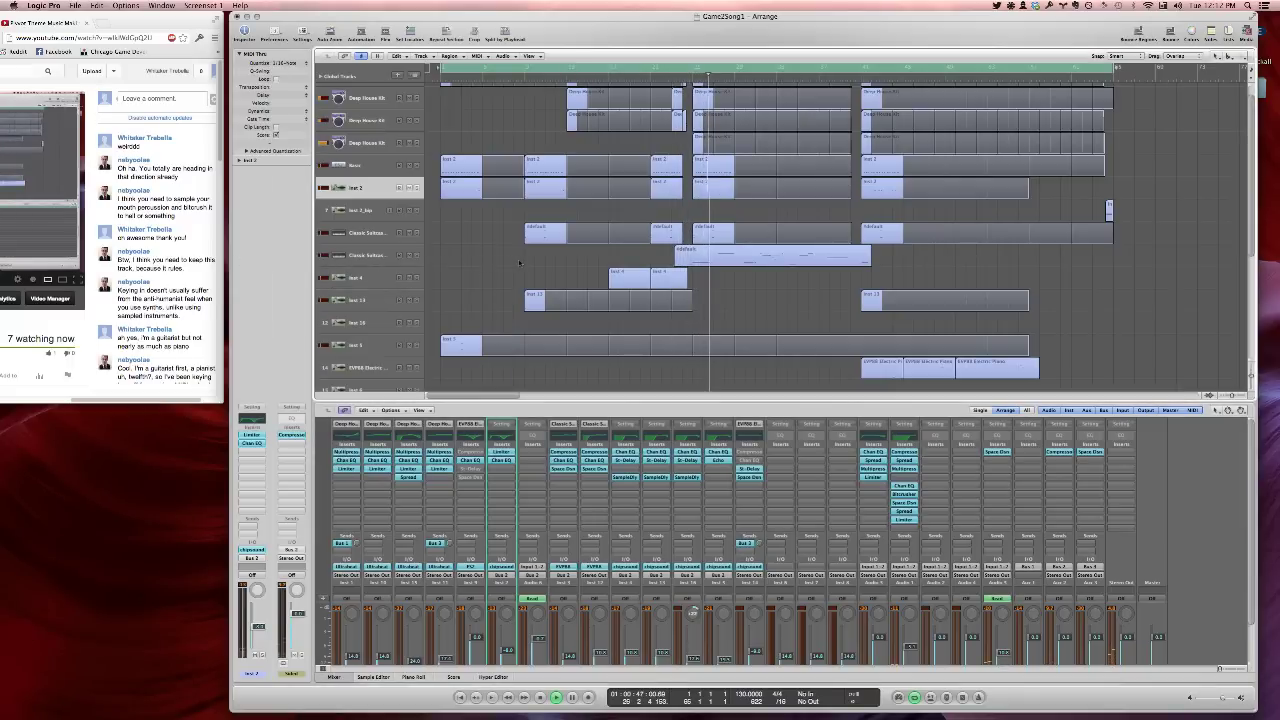
Close the editor area and view the full arrangement down to the audio tracks during playback
{"action": "left_click", "coordinate": [536, 261], "text": "ctrl+alt"}
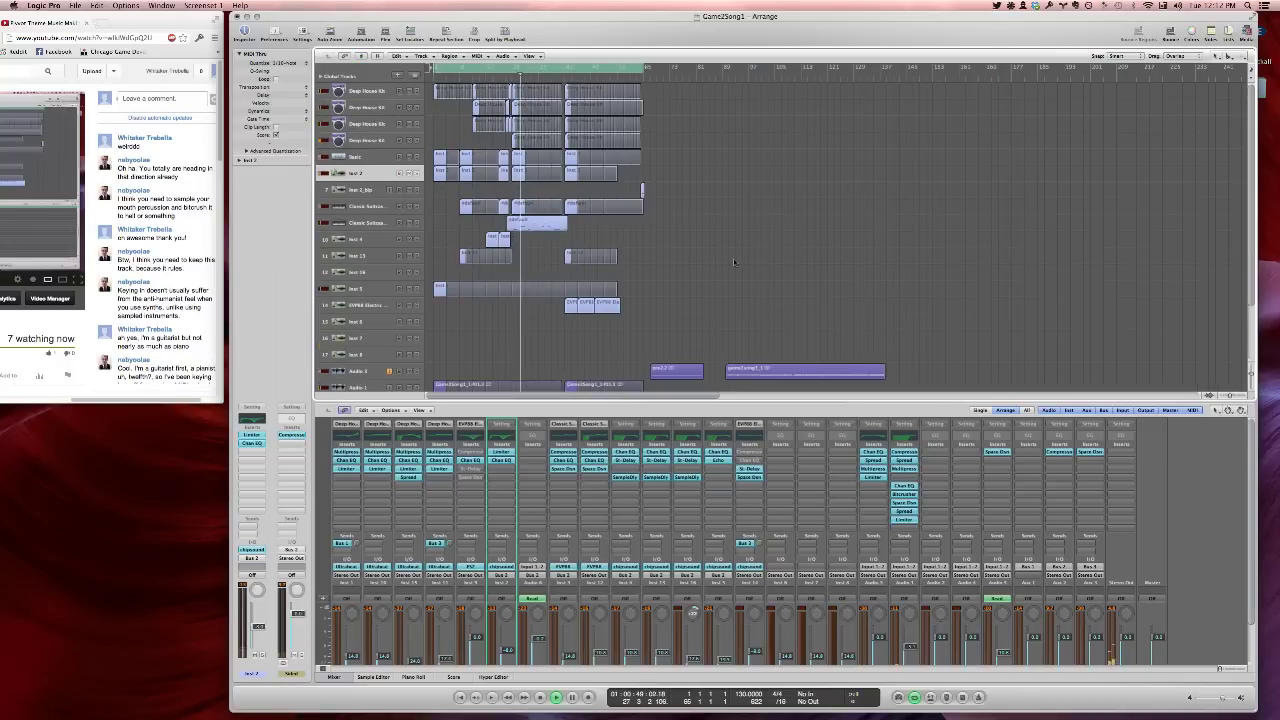
{"action": "key", "text": "p"}
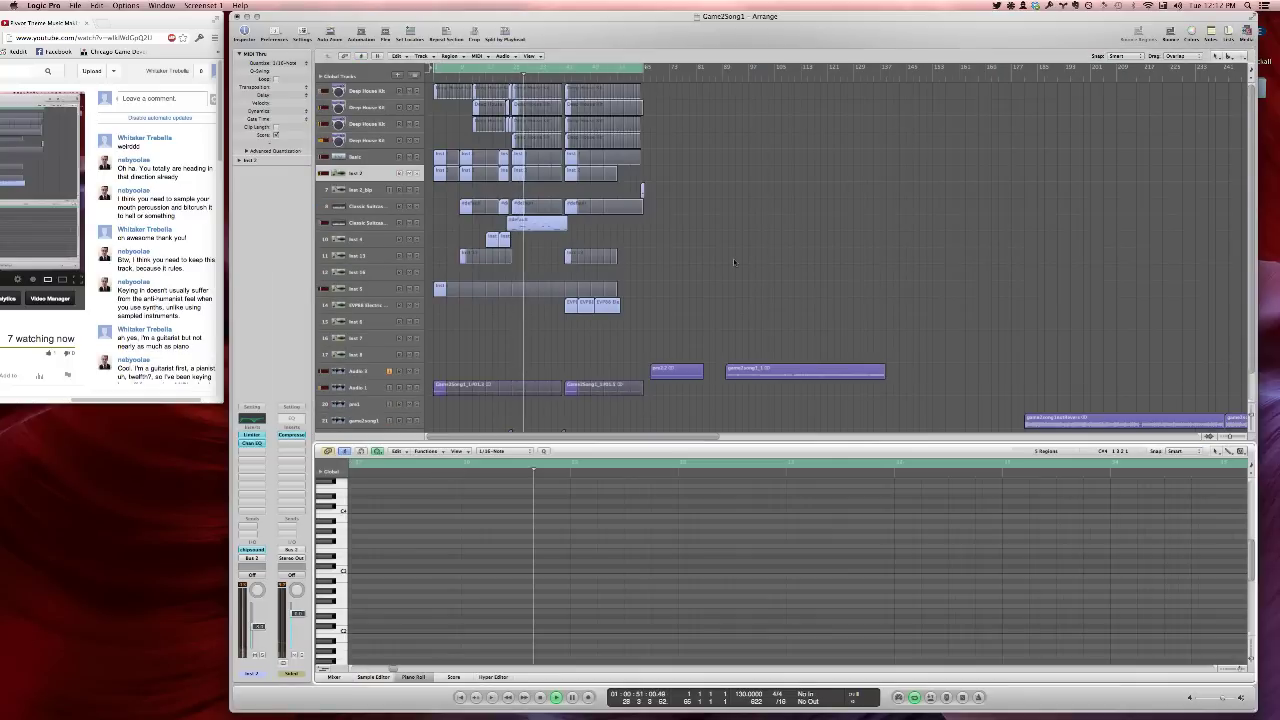
{"action": "key", "text": "p"}
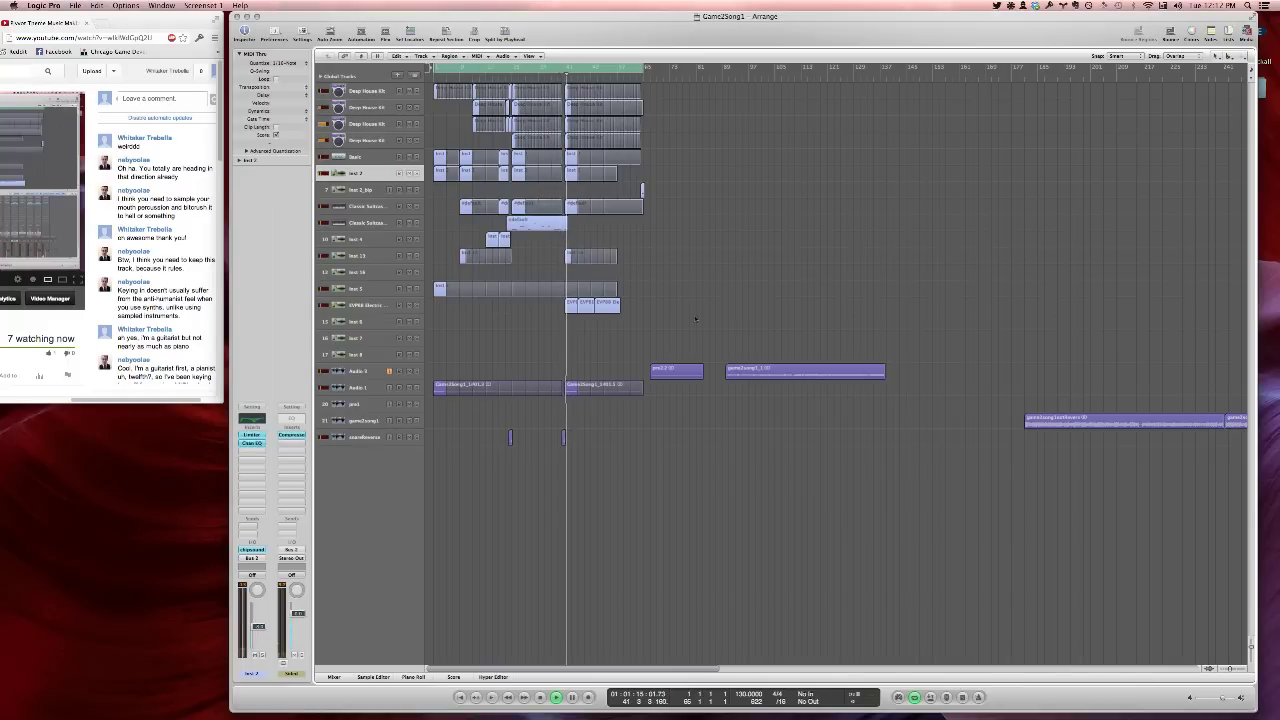
Delete the leftover audio regions after bar 65 on the lower audio tracks and enlarge the view of the remaining arrangement
{"action": "left_click_drag", "start_coordinate": [677, 294], "coordinate": [1278, 462]}
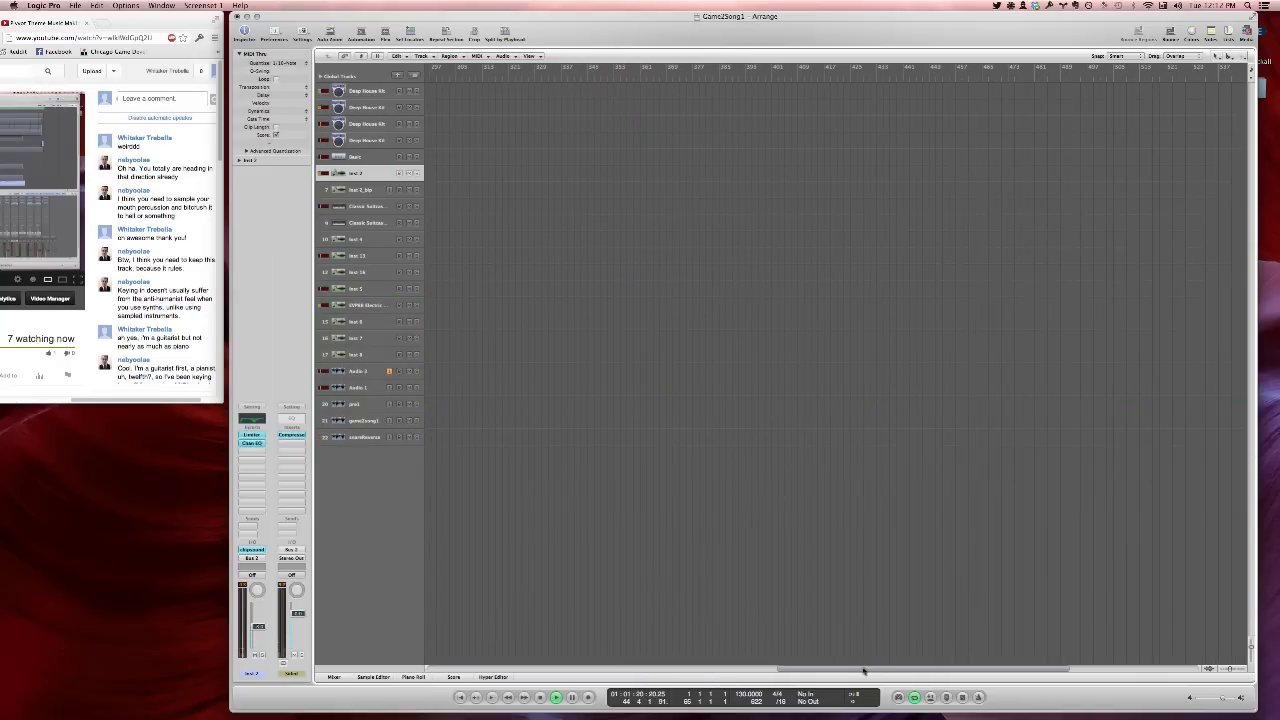
{"action": "left_click", "coordinate": [740, 663]}
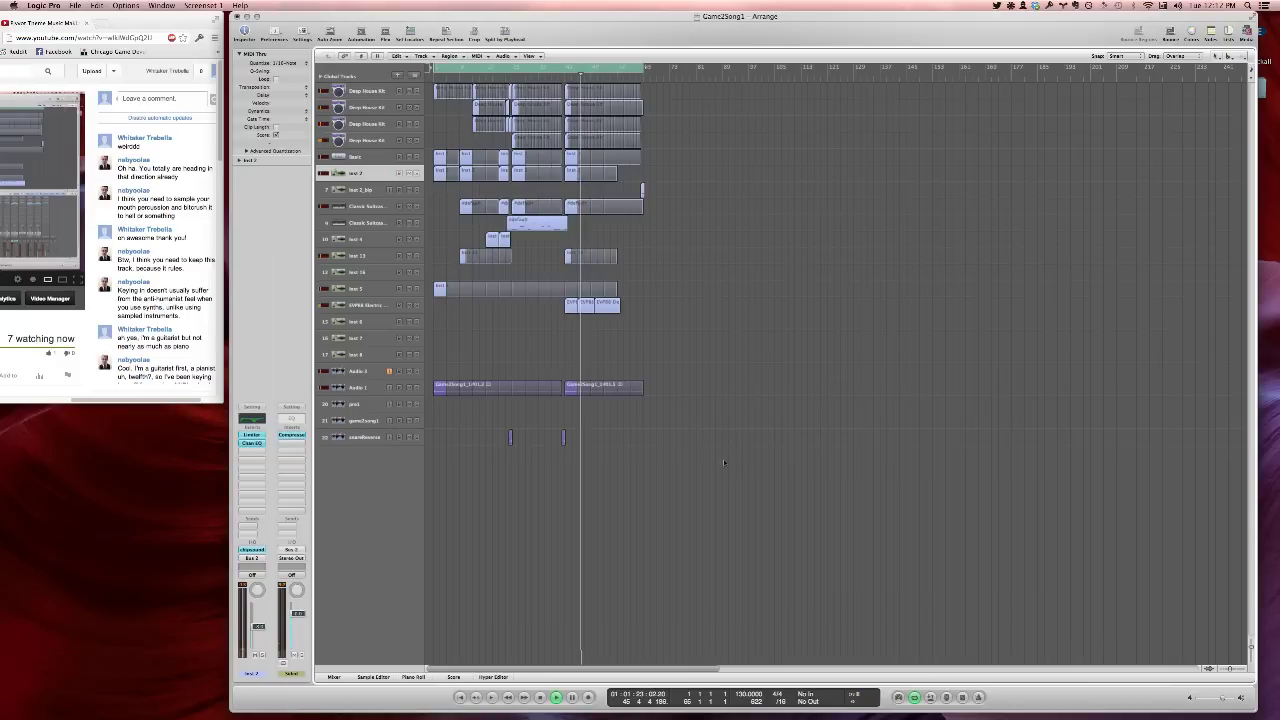
{"action": "key", "text": "ctrl+Right"}
{"action": "key", "text": "ctrl+Down"}
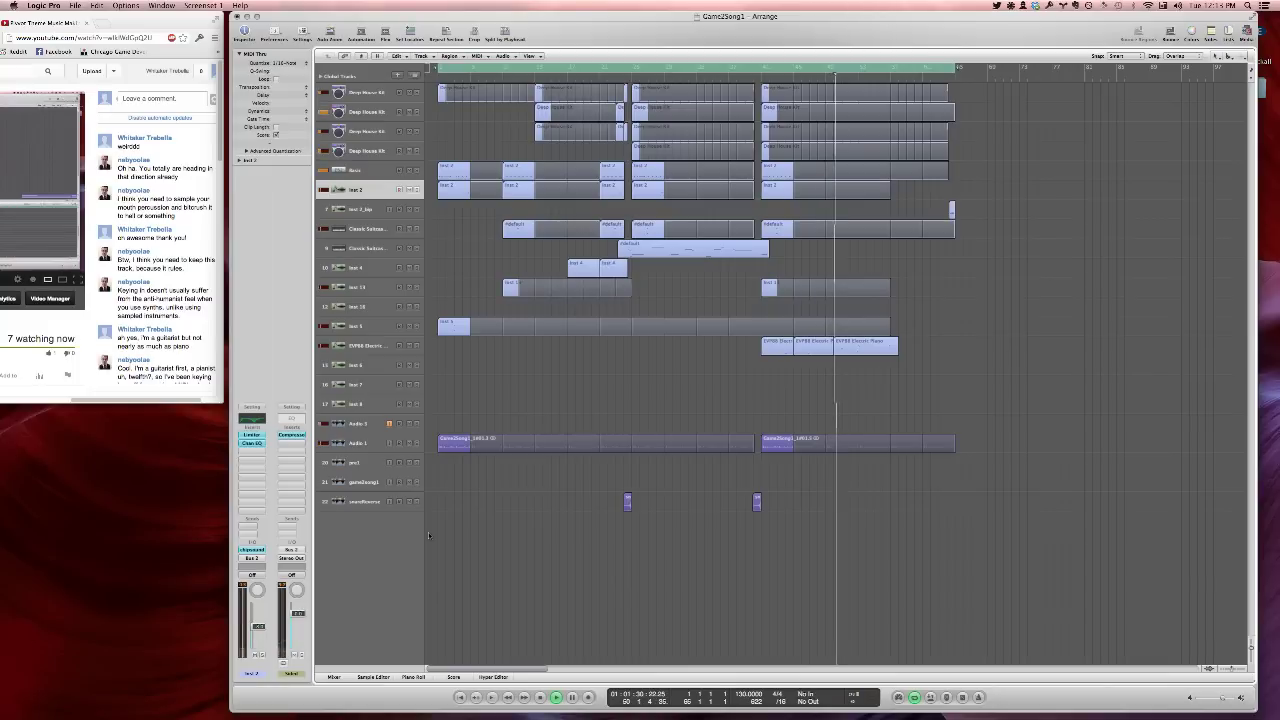
Switch to TextEdit, create a new blank document and place it beside the Logic Pro window
{"action": "key", "text": "super+space"}
{"action": "type", "text": "text"}
{"action": "key", "text": "Return"}
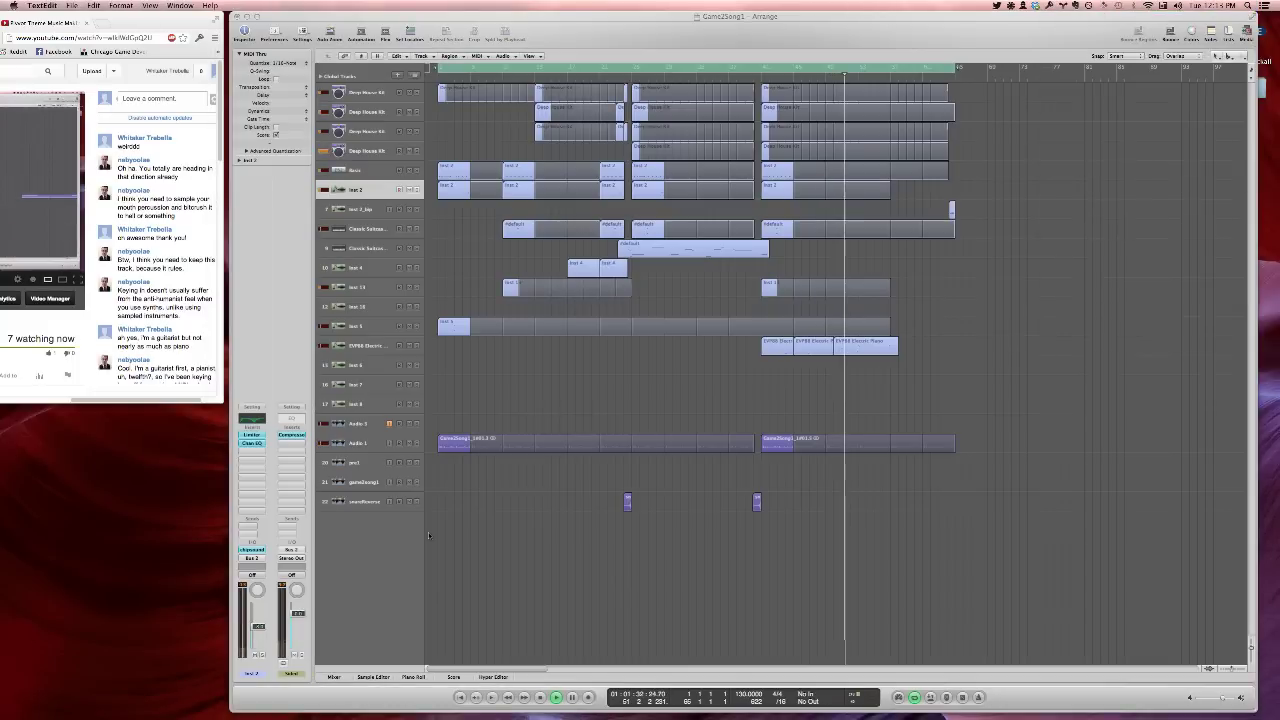
{"action": "left_click", "coordinate": [494, 384]}
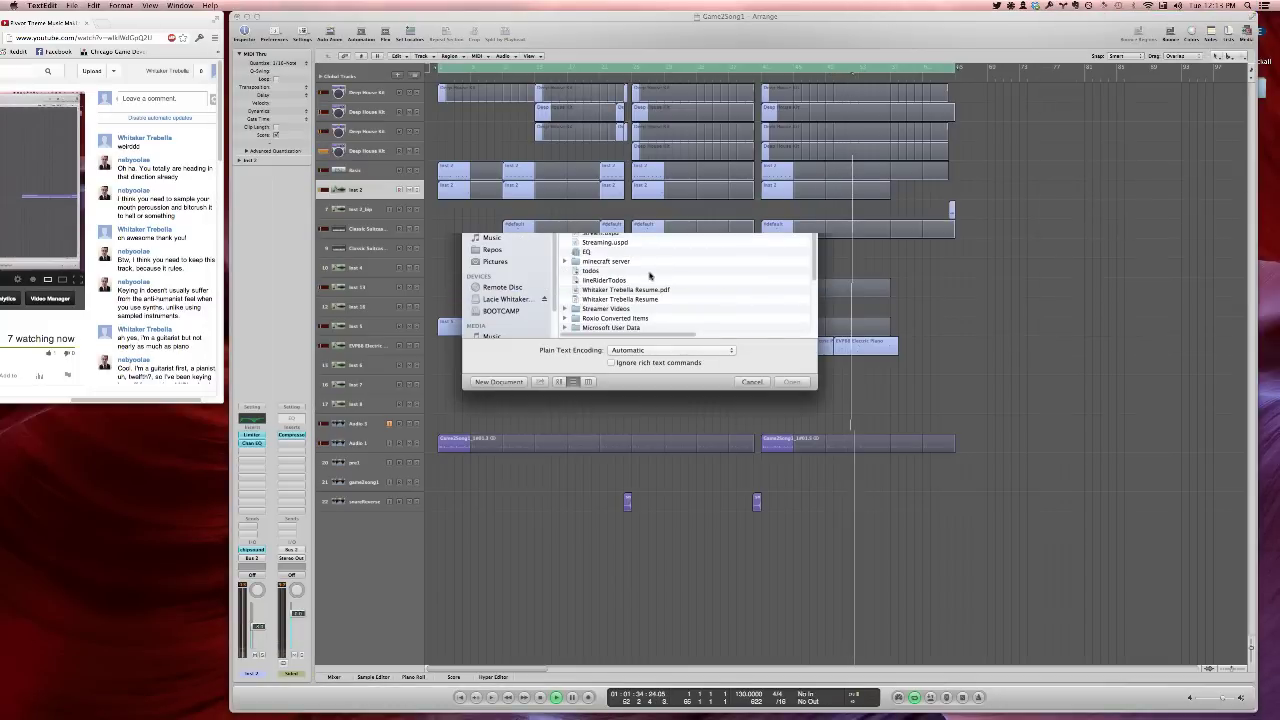
{"action": "left_click_drag", "start_coordinate": [314, 59], "coordinate": [226, 243]}
{"action": "left_click", "coordinate": [1083, 306]}
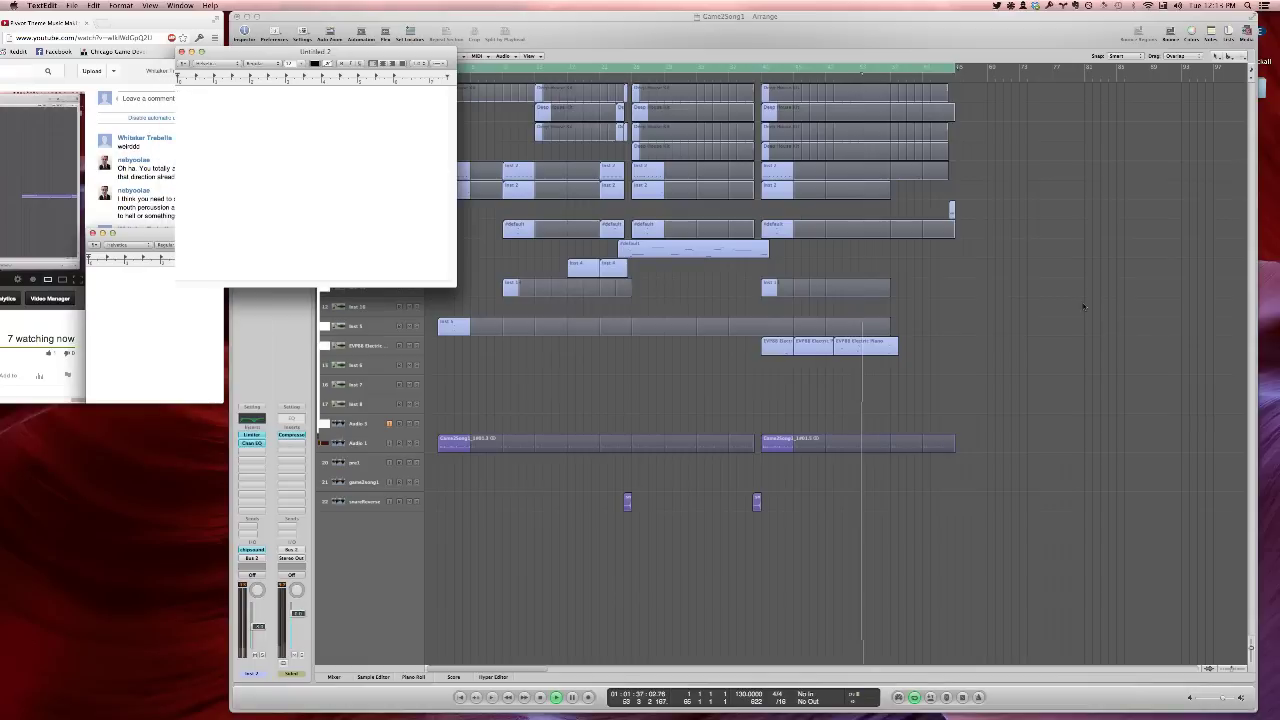
Switch back to Logic Pro, set the cycle range from bar 41 to bar 58 and play it from the start
{"action": "left_click", "coordinate": [688, 90]}
{"action": "key", "text": "Return"}
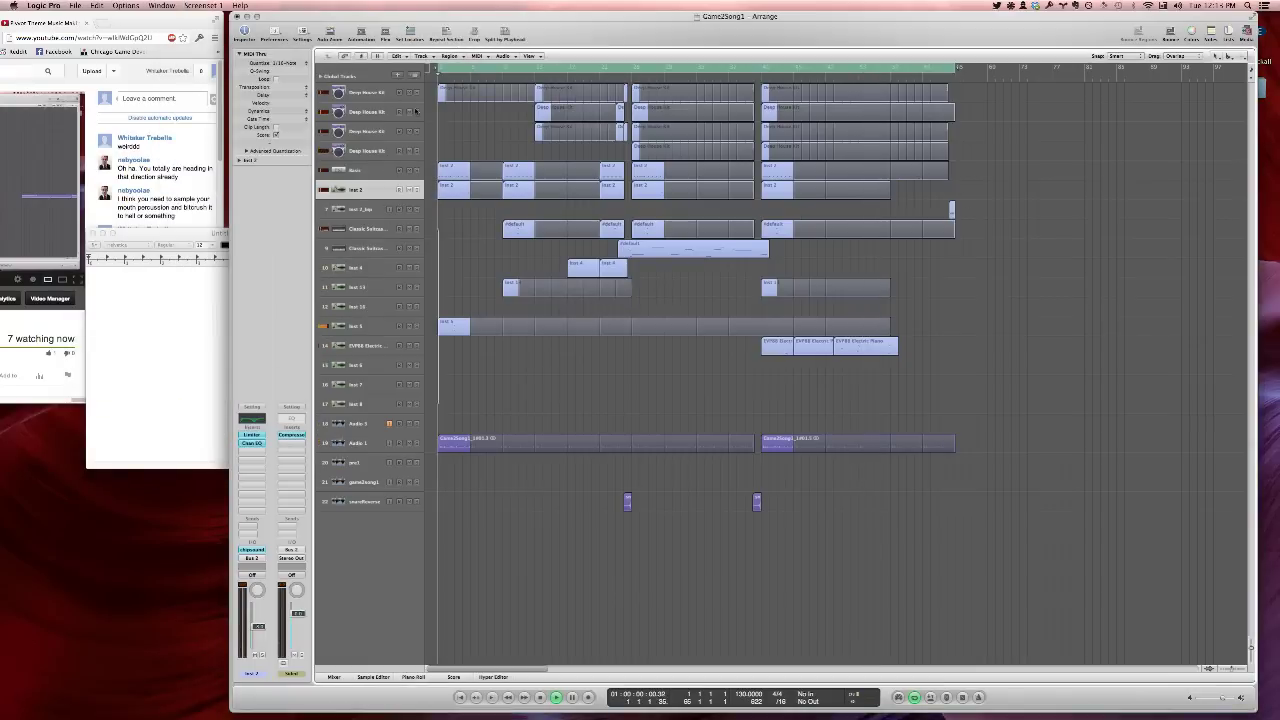
{"action": "left_click_drag", "start_coordinate": [764, 68], "coordinate": [899, 69]}
{"action": "key", "text": "Return"}
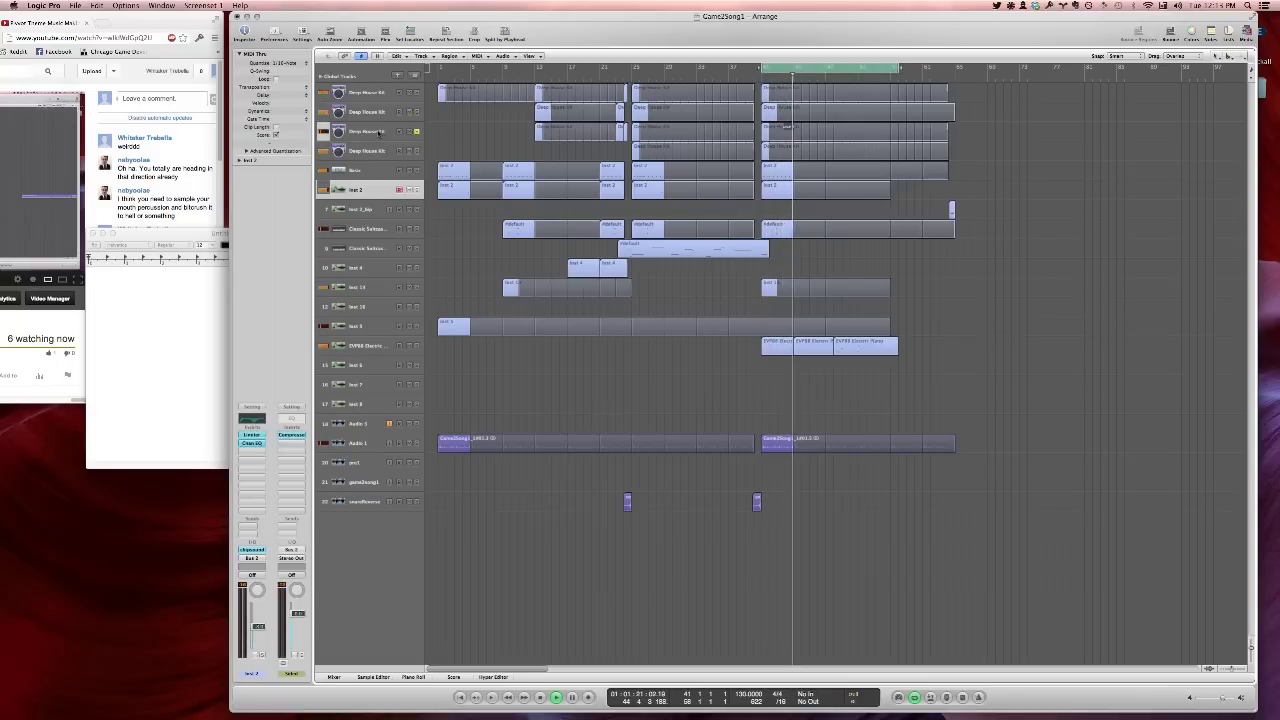
Audition the third Deep House Kit track in solo, nudge its volume up, unsolo it and restart the cycle playback
{"action": "left_click", "coordinate": [417, 131]}
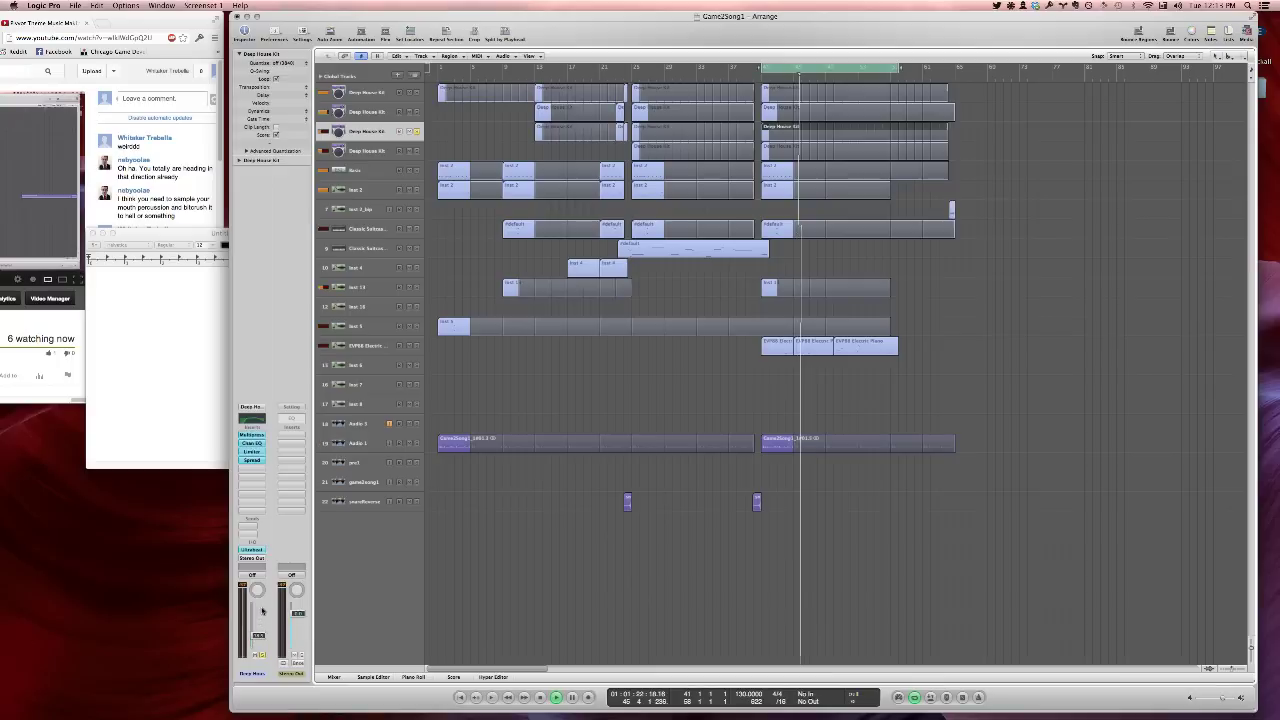
{"action": "left_click", "coordinate": [417, 132]}
{"action": "key", "text": "space"}
{"action": "key", "text": "space"}
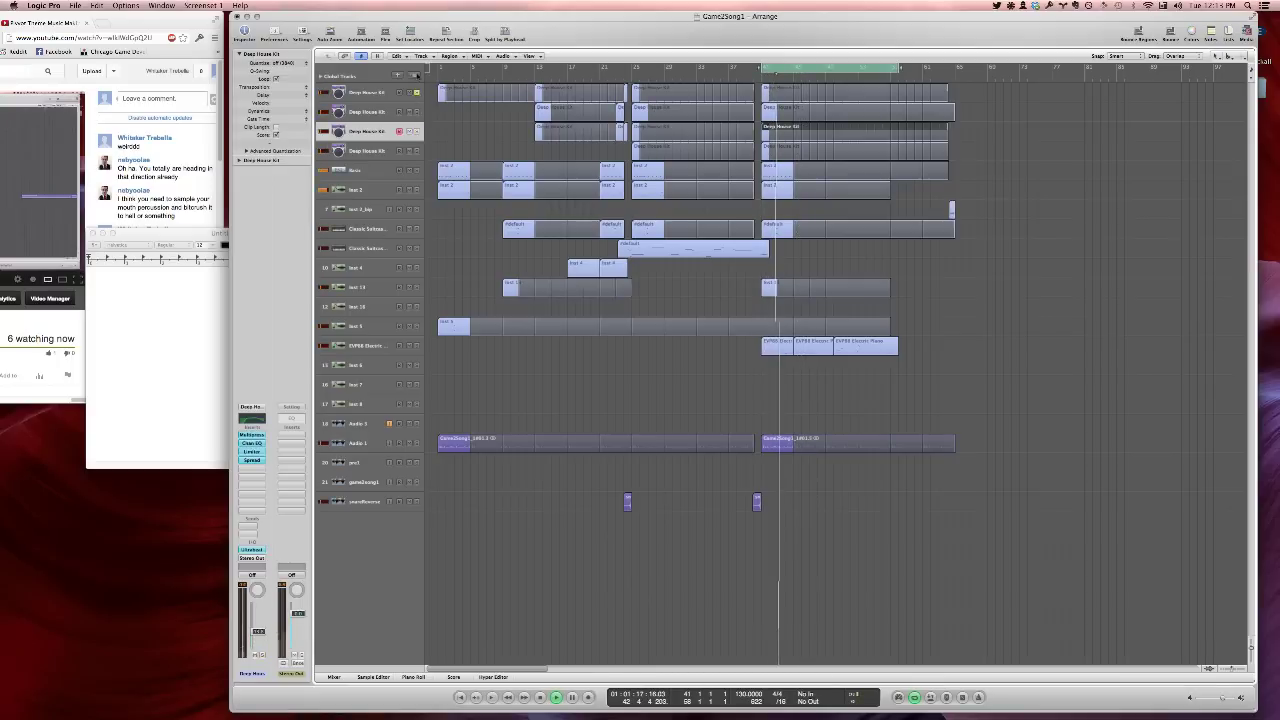
Unsolo the first Deep House Kit track, duplicate it with its settings and remove the Bus 1 send from the duplicate
{"action": "left_click", "coordinate": [417, 92]}
{"action": "key", "text": "super+d"}
{"action": "left_click", "coordinate": [250, 526]}
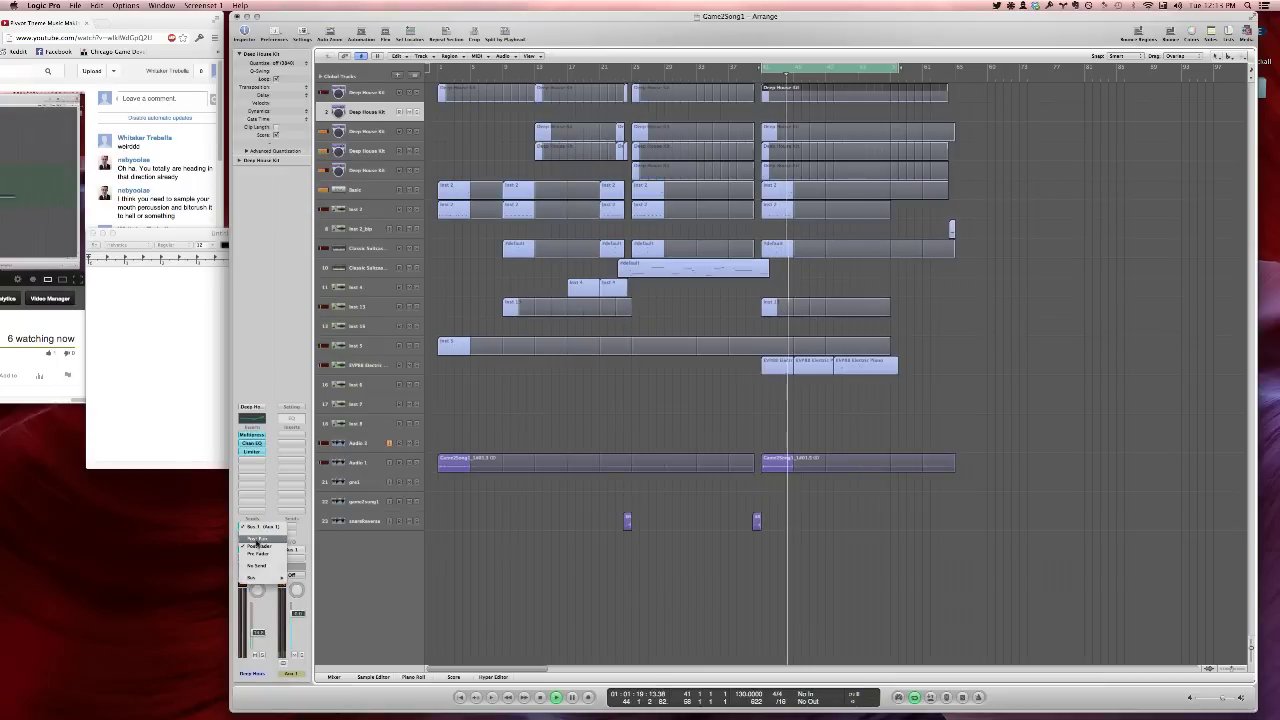
{"action": "left_click", "coordinate": [255, 566]}
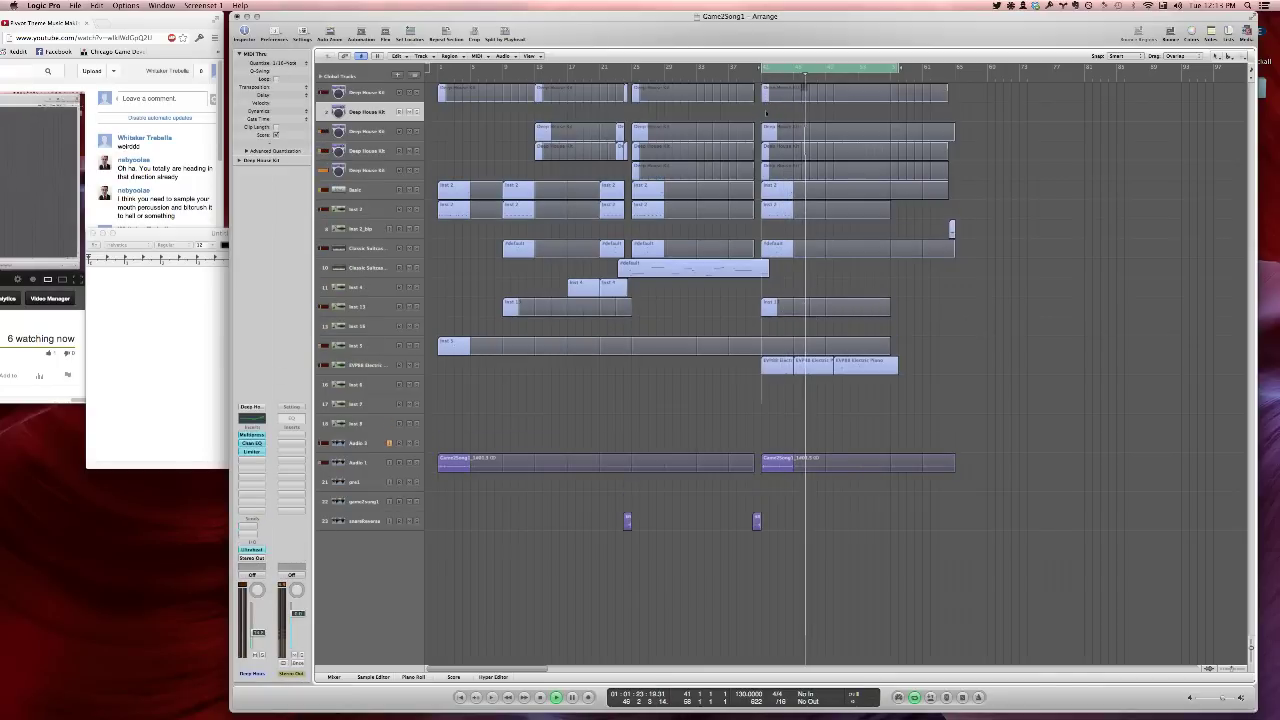
Copy the first drum track's bar 41 region onto the duplicated track and view that track's Ultrabeat instrument
{"action": "left_click_drag", "start_coordinate": [767, 92], "coordinate": [767, 112]}
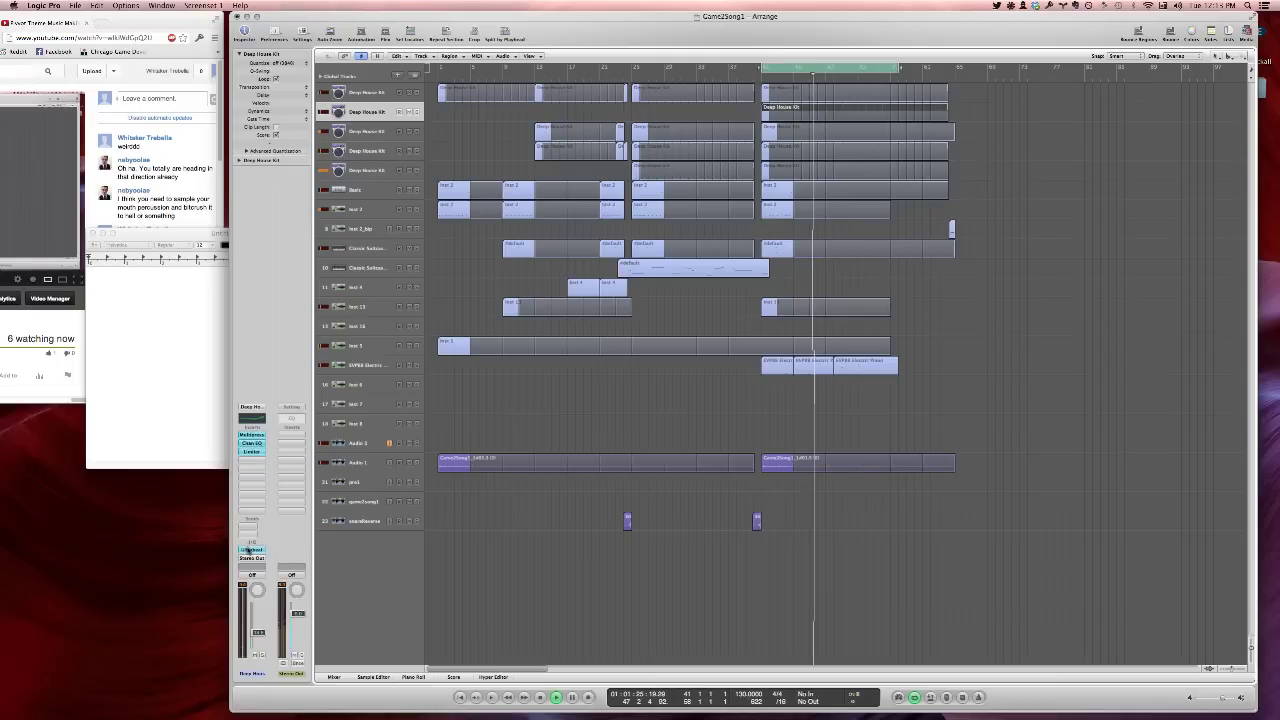
{"action": "double_click", "coordinate": [251, 549]}
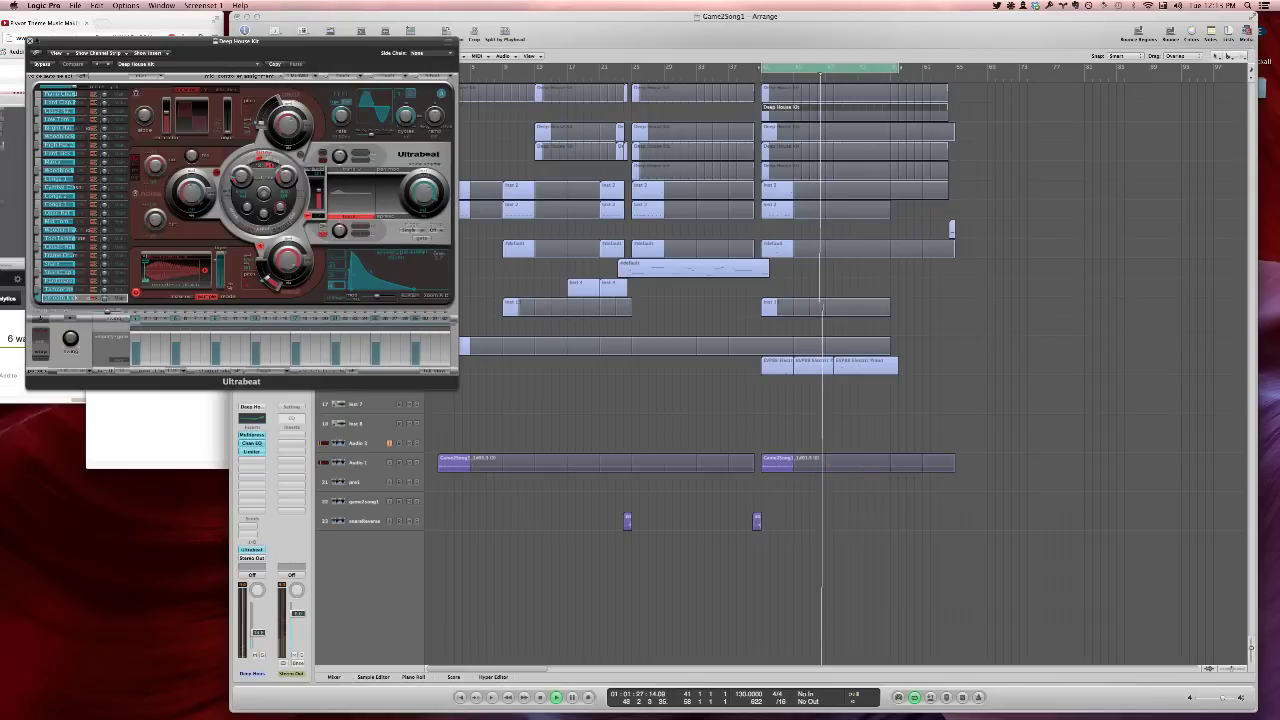
{"action": "left_click", "coordinate": [29, 41]}
Audition the Library drum kits on the duplicated track from Downtempo Kit 02 onward and load Minimal Electro Kit
{"action": "left_click", "coordinate": [1247, 31]}
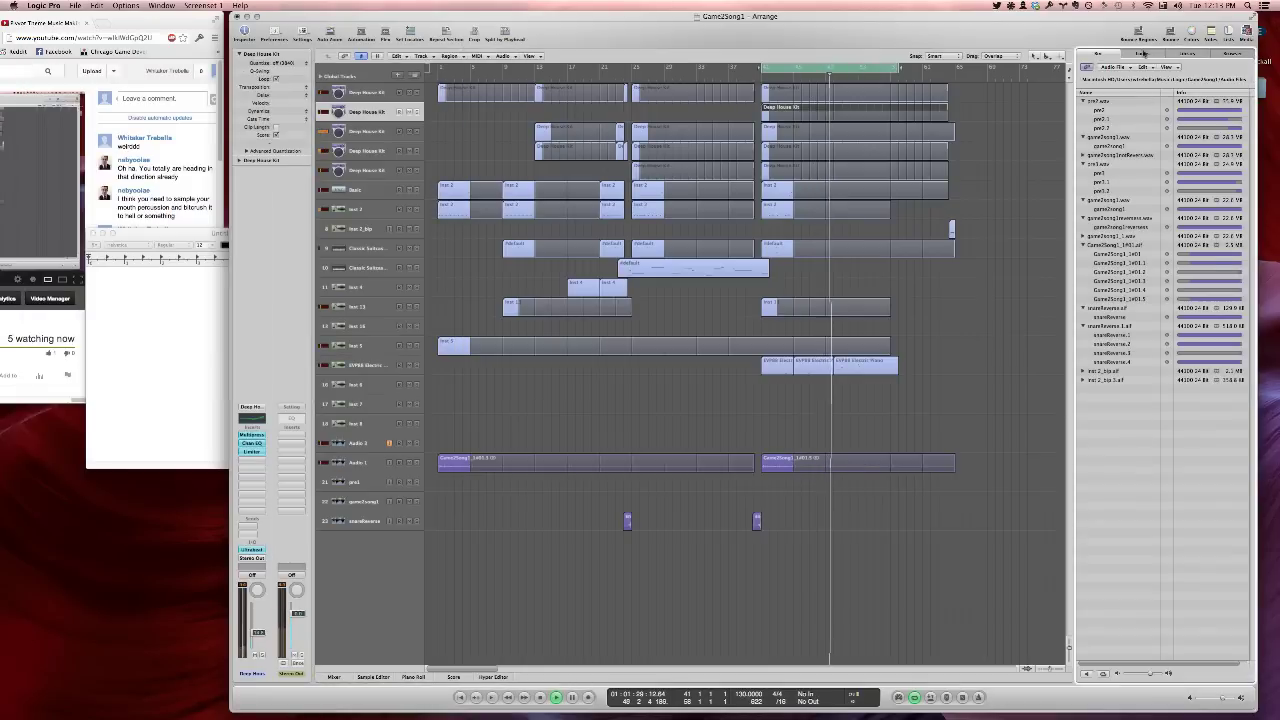
{"action": "left_click", "coordinate": [1188, 54]}
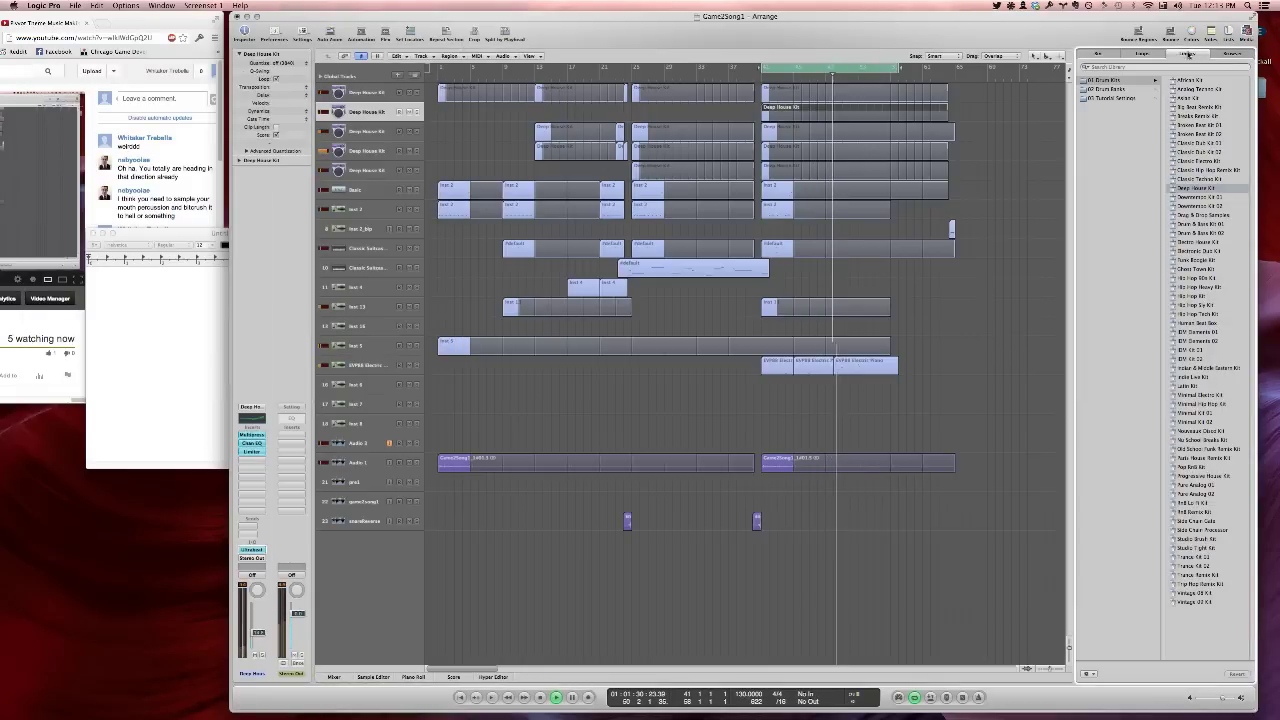
{"action": "left_click", "coordinate": [1190, 206]}
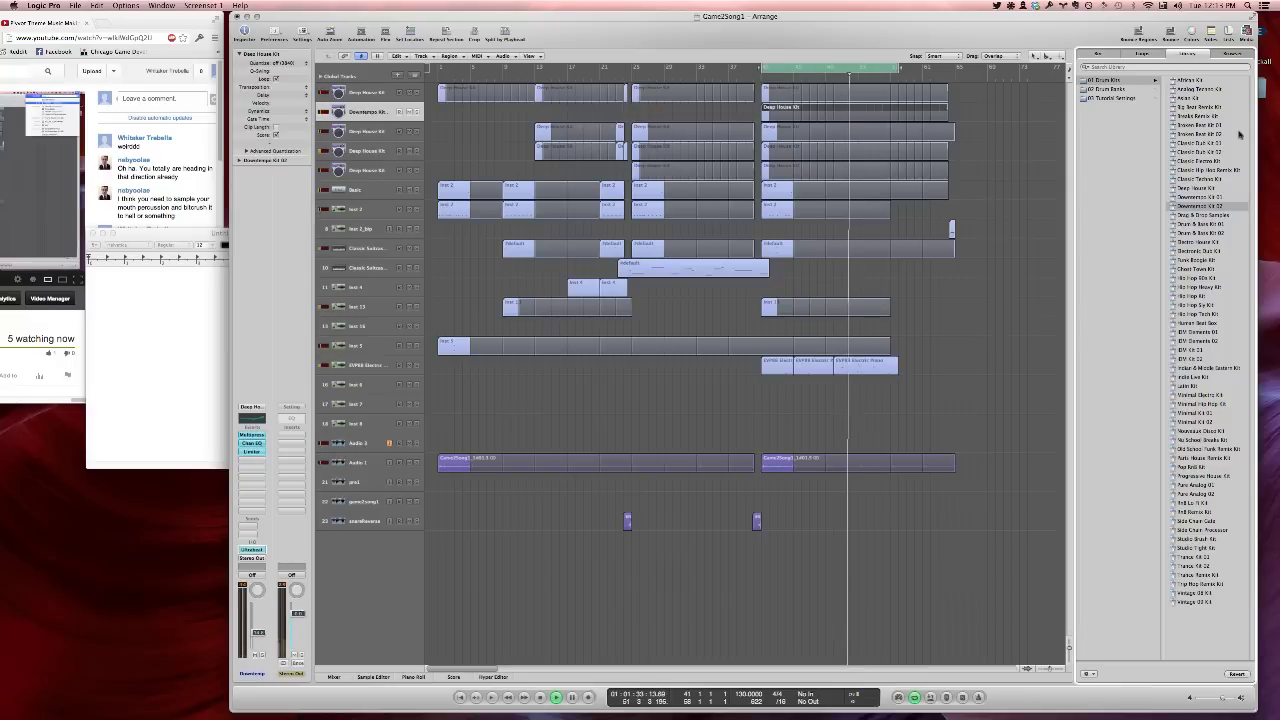
{"action": "key", "text": "Down"}
{"action": "key", "text": "Down"}
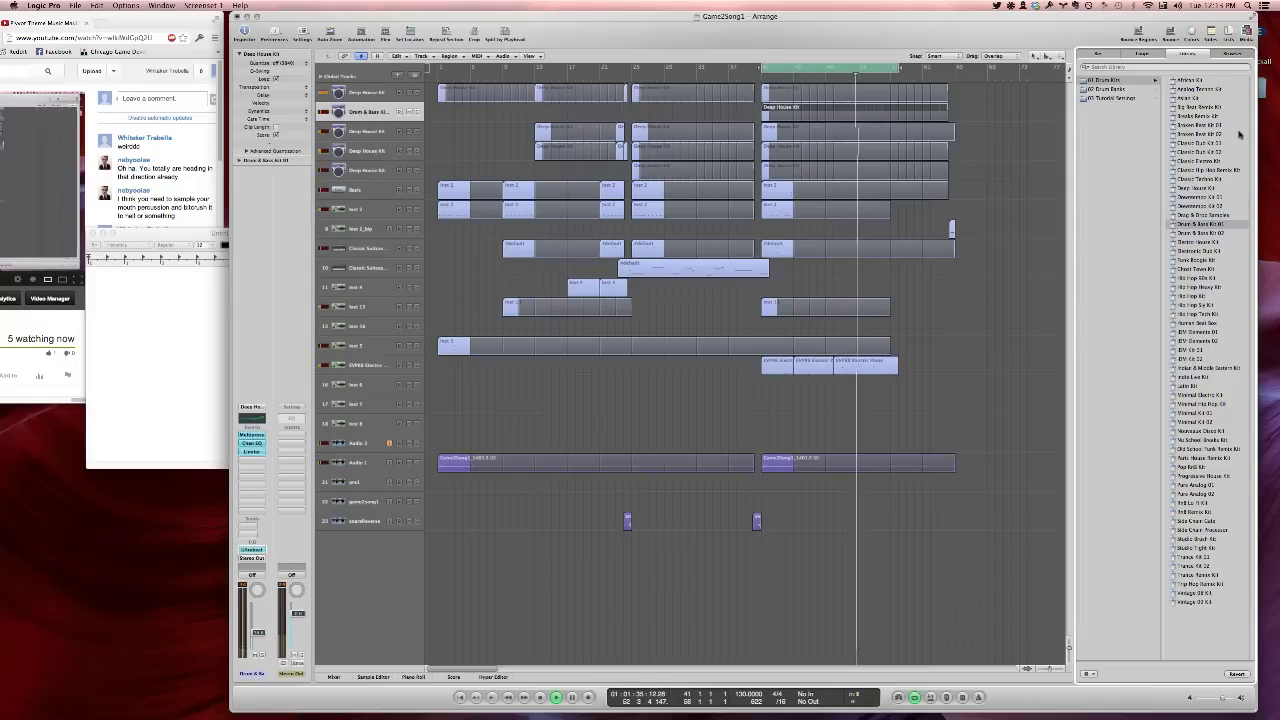
{"action": "key", "text": "Down"}
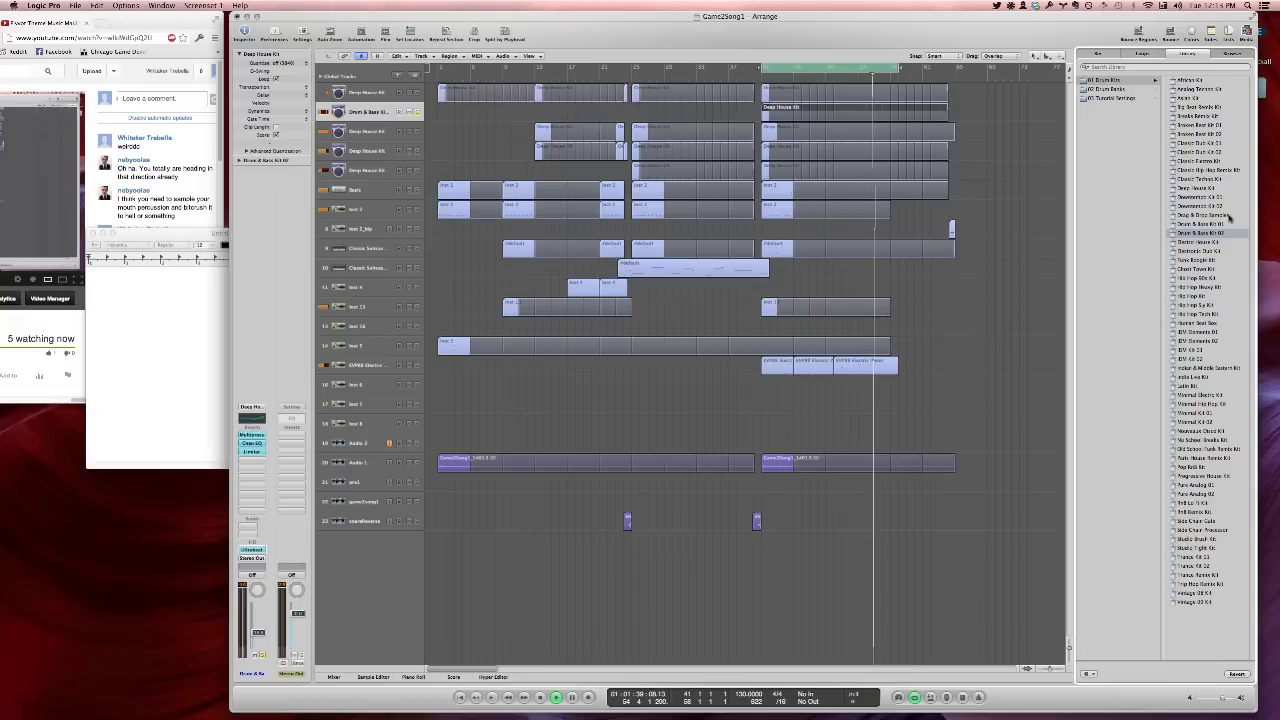
{"action": "key", "text": "Down"}
{"action": "key", "text": "Down"}
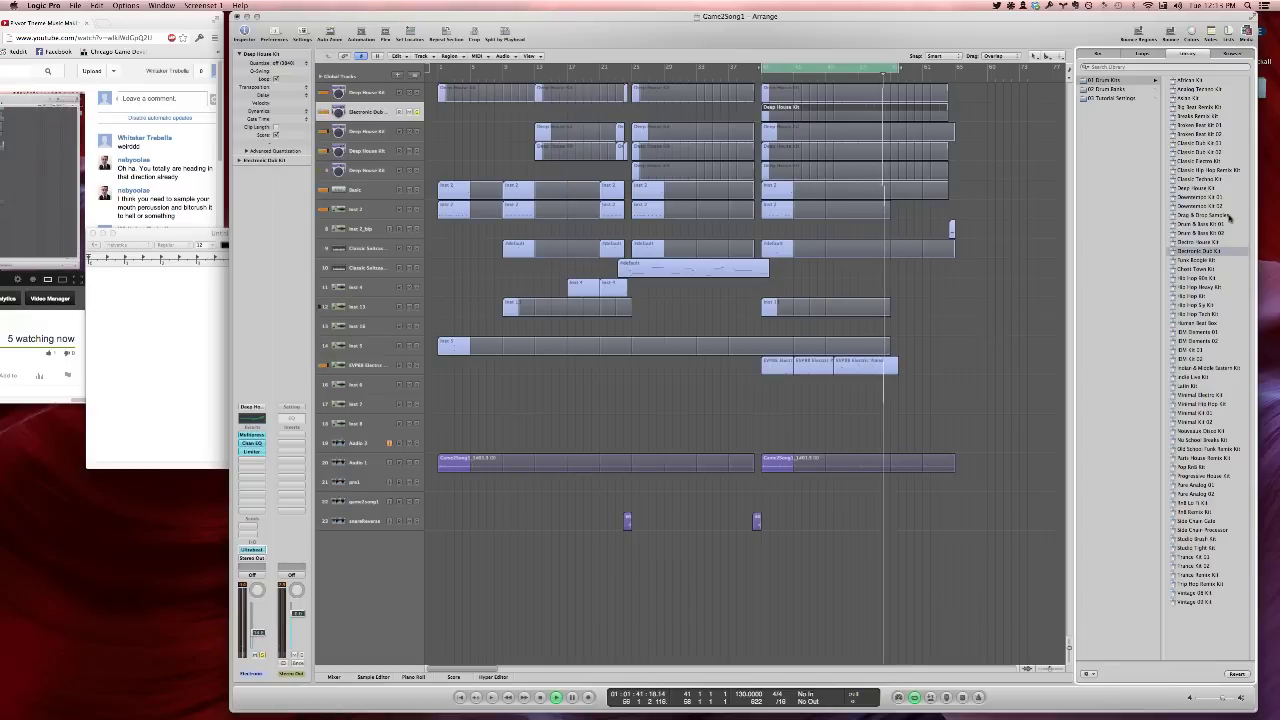
{"action": "key", "text": "Down"}
{"action": "key", "text": "Down"}
{"action": "key", "text": "Down"}
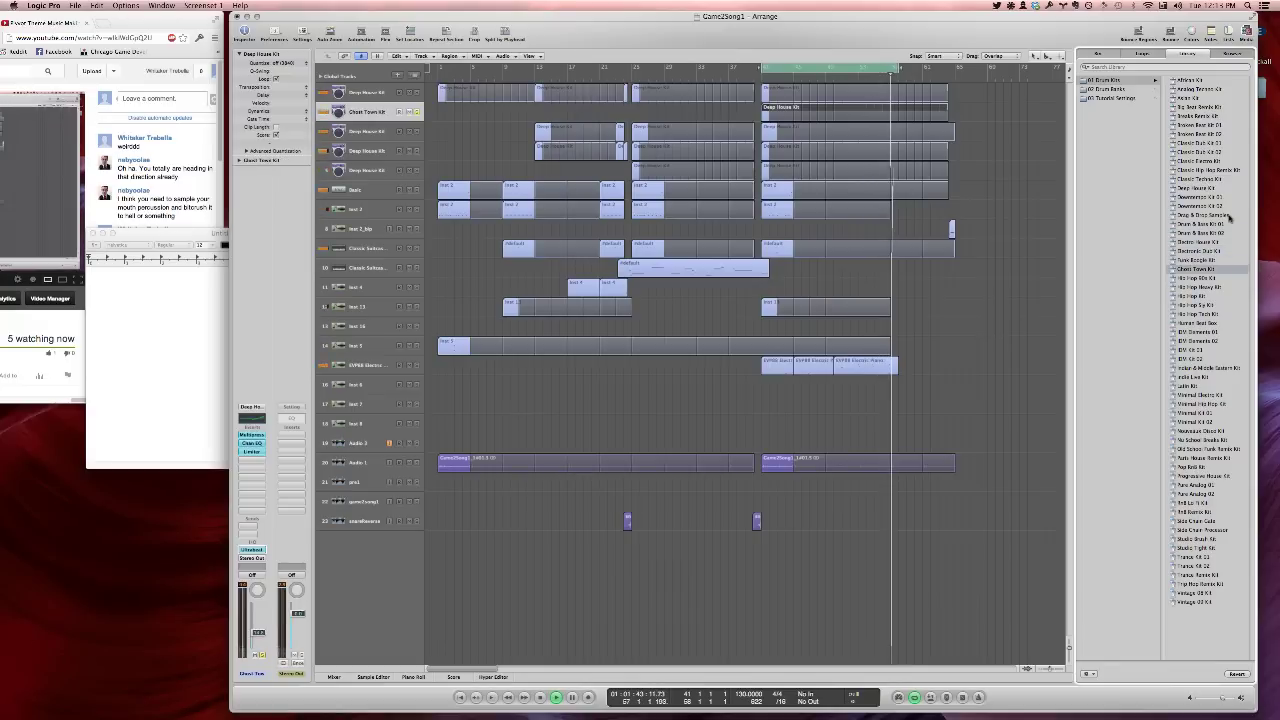
{"action": "key", "text": "Down"}
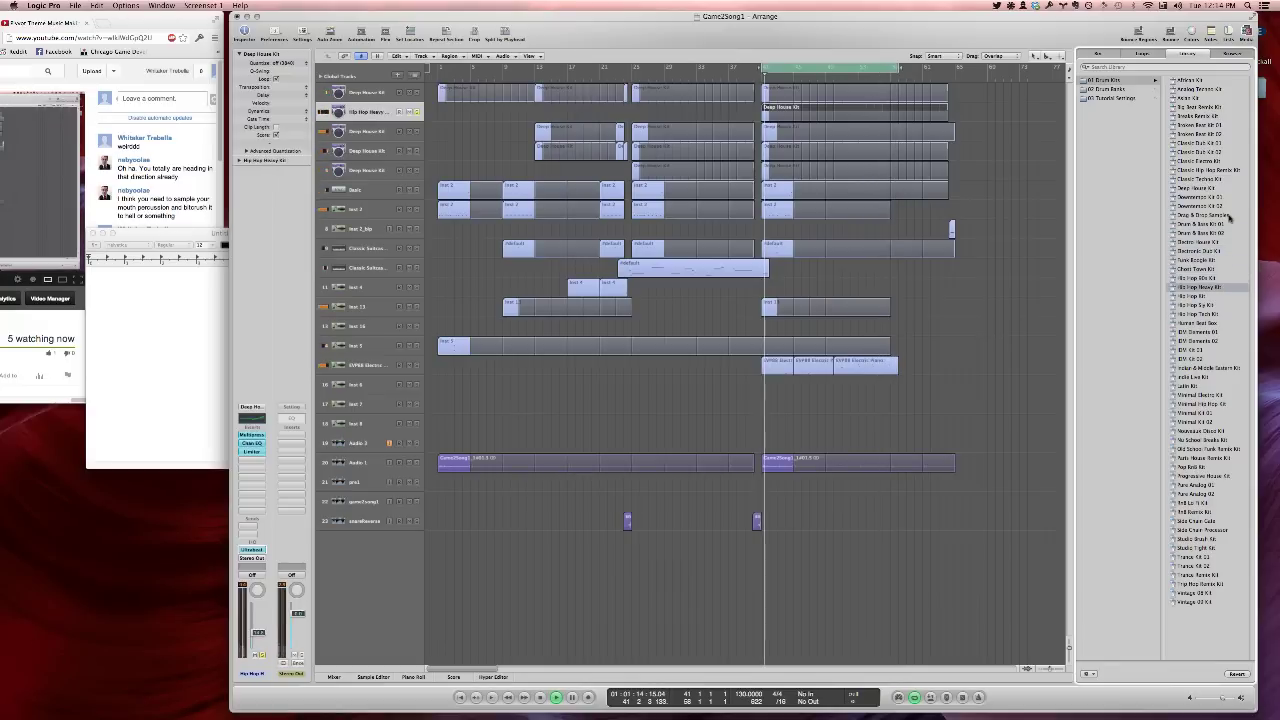
{"action": "key", "text": "Down"}
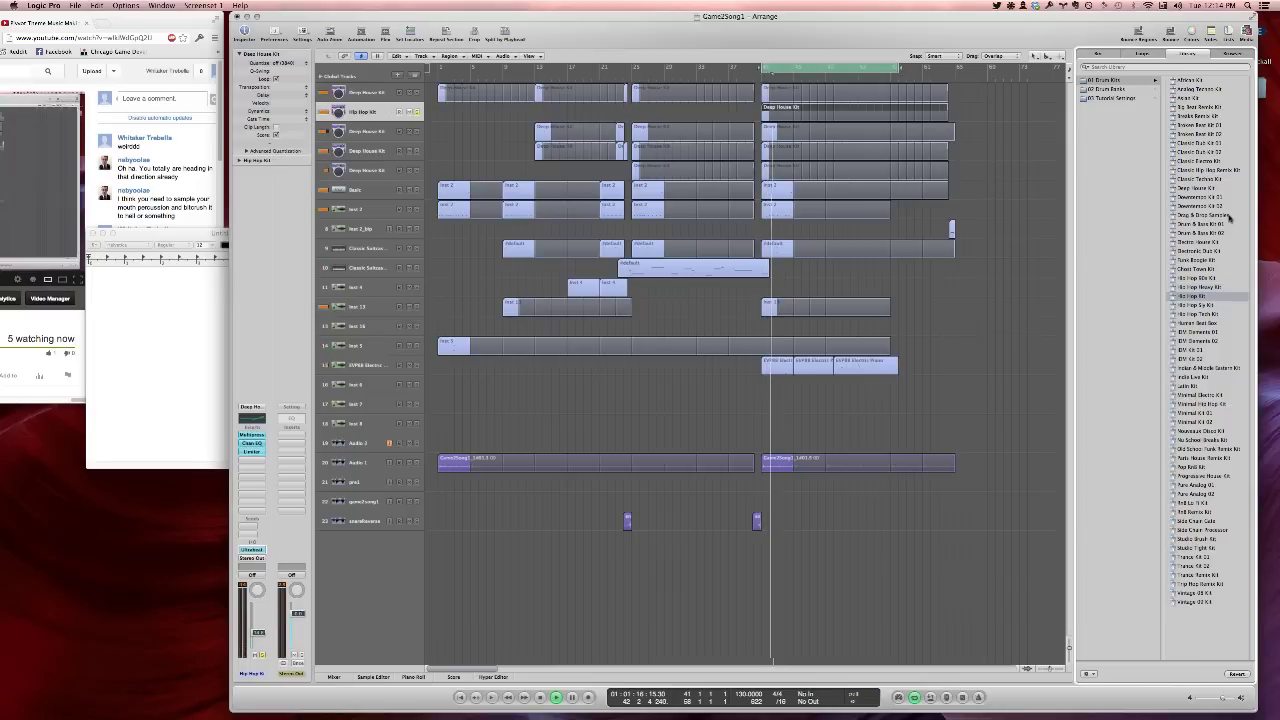
{"action": "key", "text": "Down"}
{"action": "key", "text": "Down"}
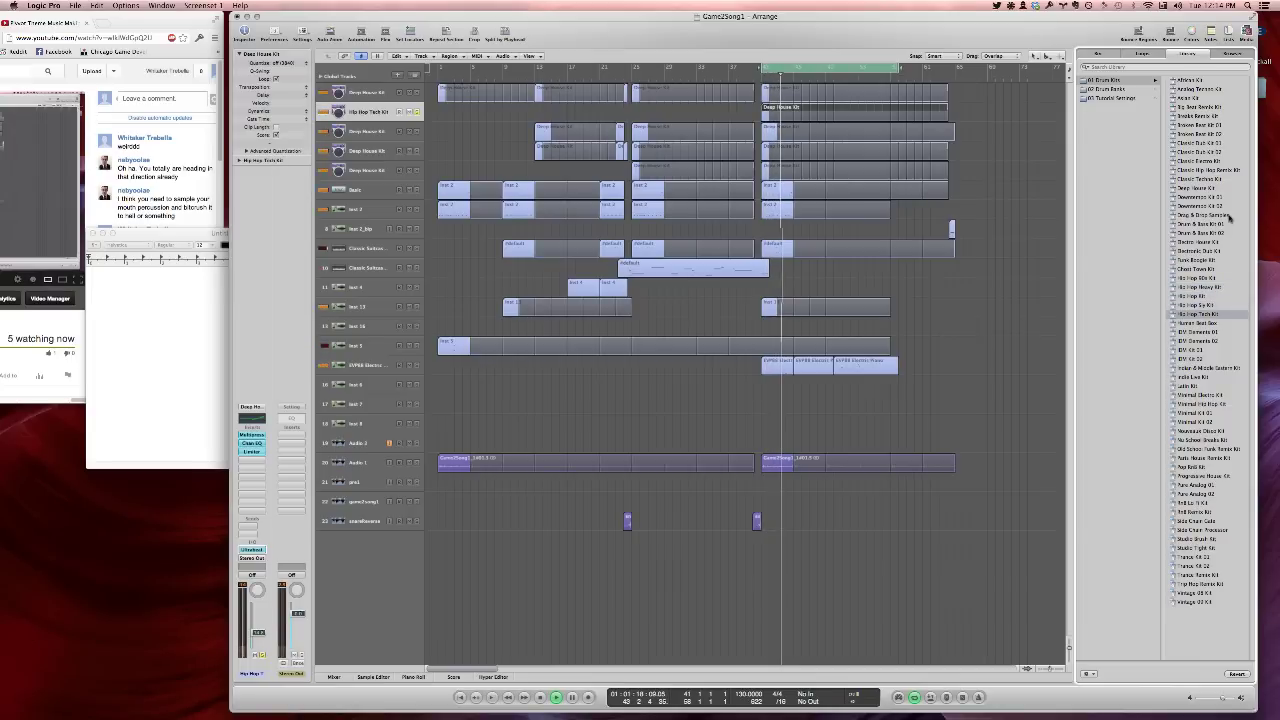
{"action": "key", "text": "Down"}
{"action": "key", "text": "Down"}
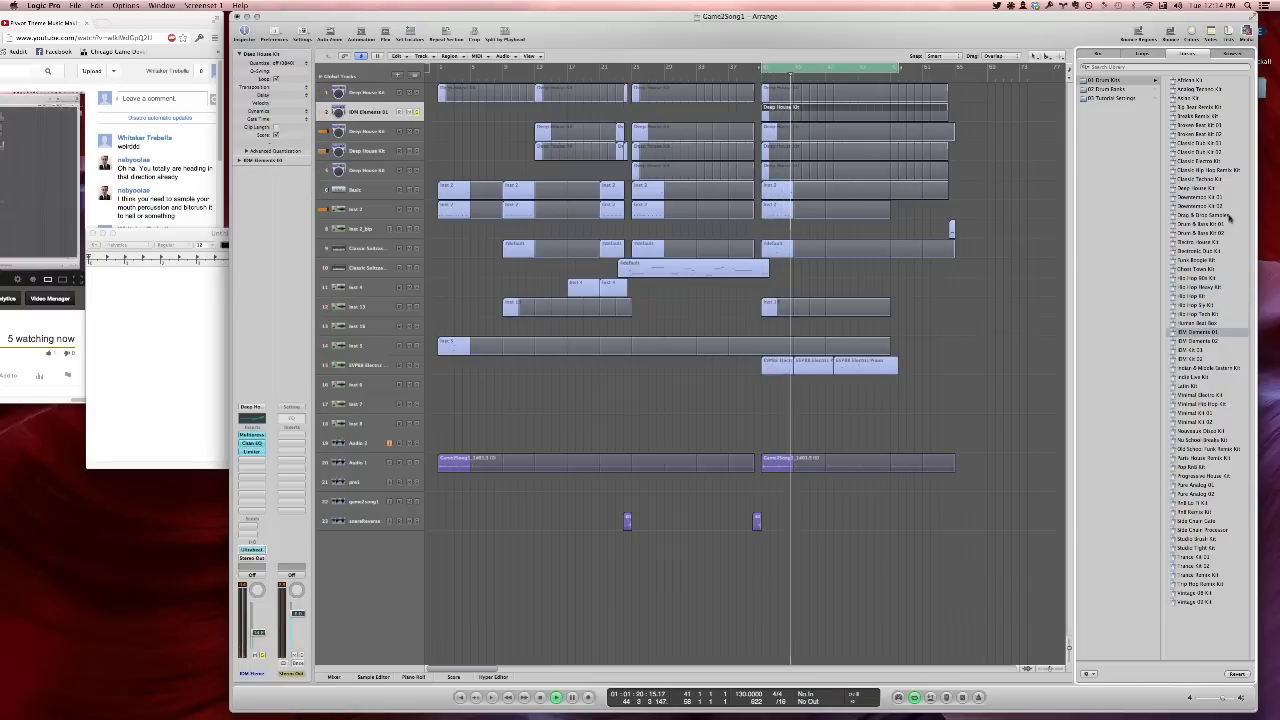
{"action": "key", "text": "Down"}
{"action": "key", "text": "Down"}
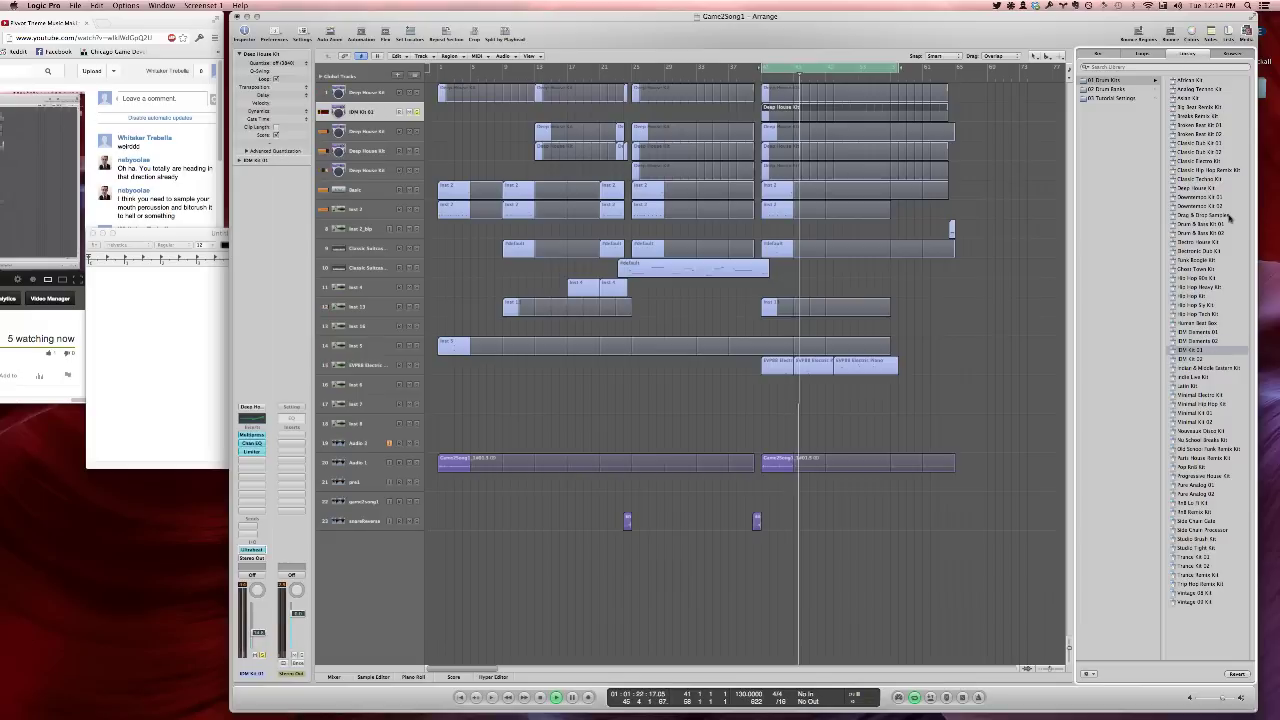
{"action": "key", "text": "Down"}
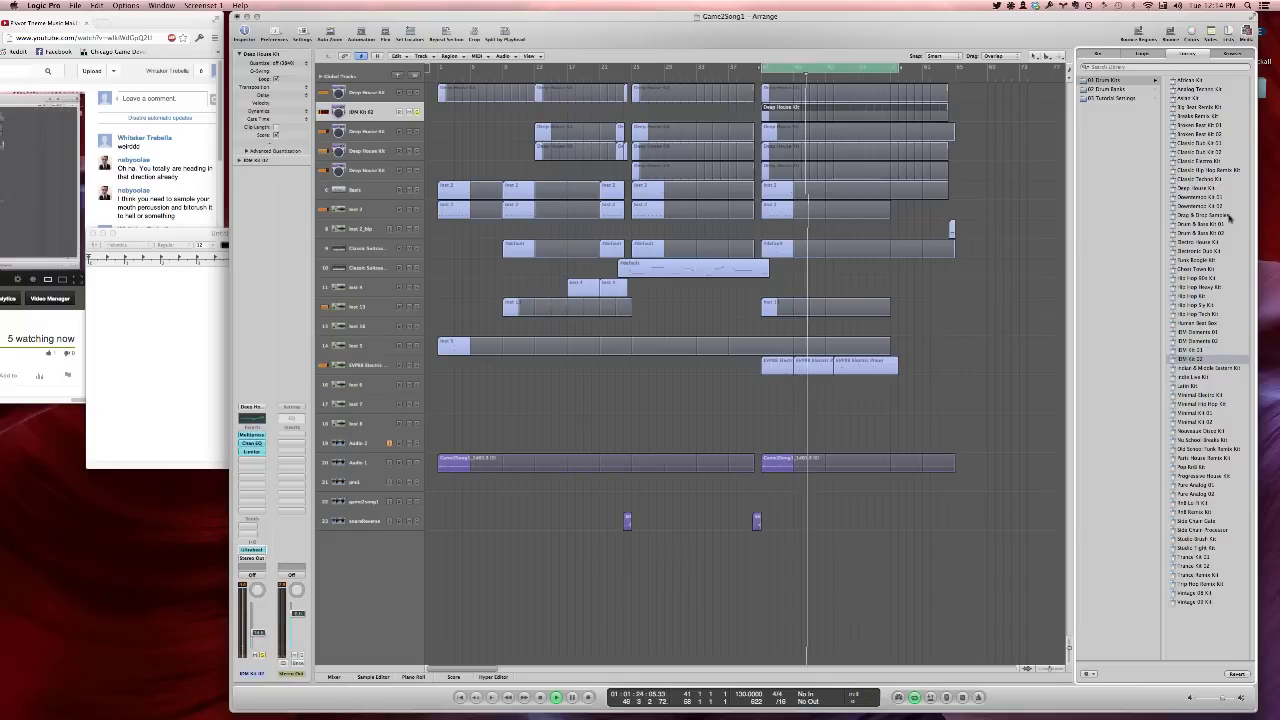
{"action": "key", "text": "Down"}
{"action": "key", "text": "Down"}
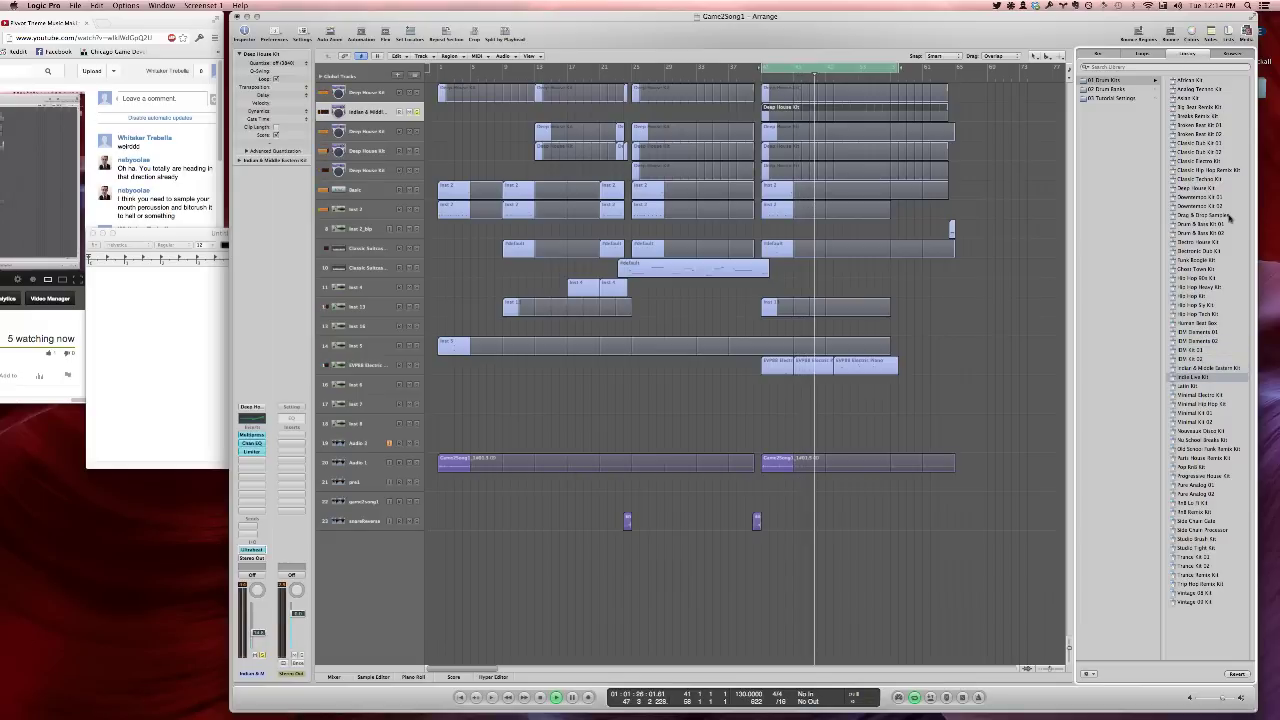
{"action": "key", "text": "Down"}
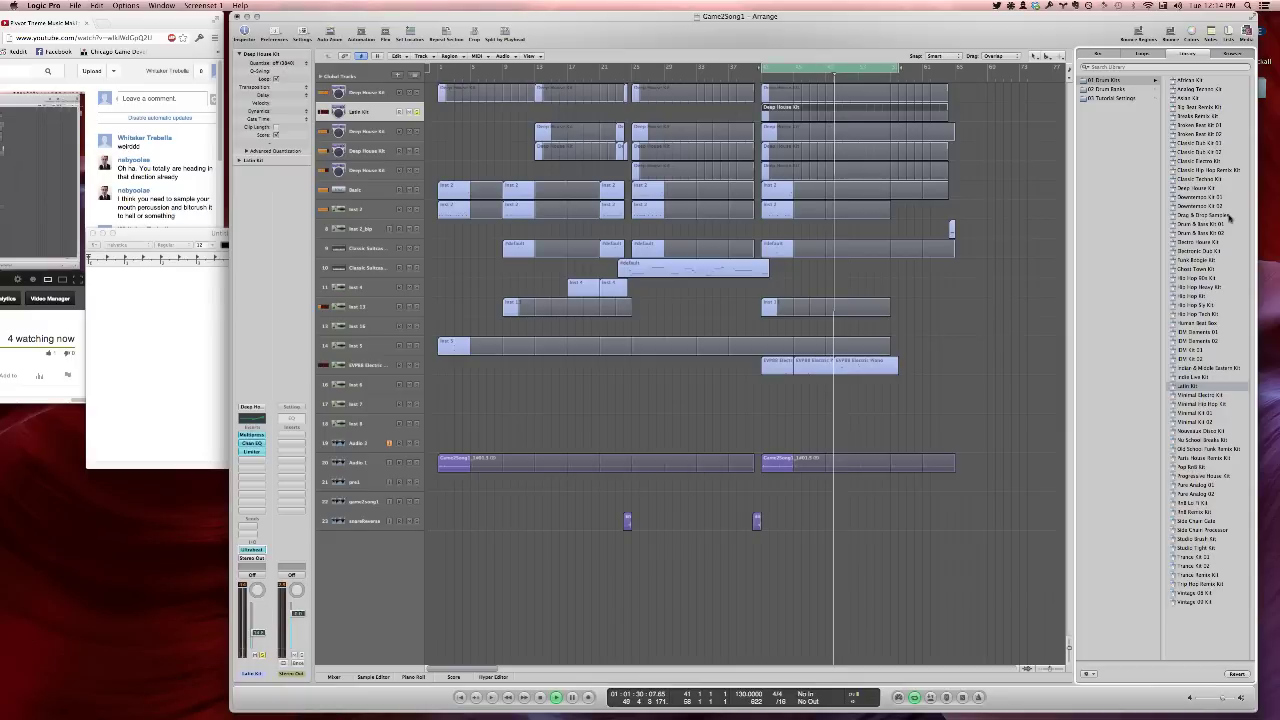
{"action": "key", "text": "Down"}
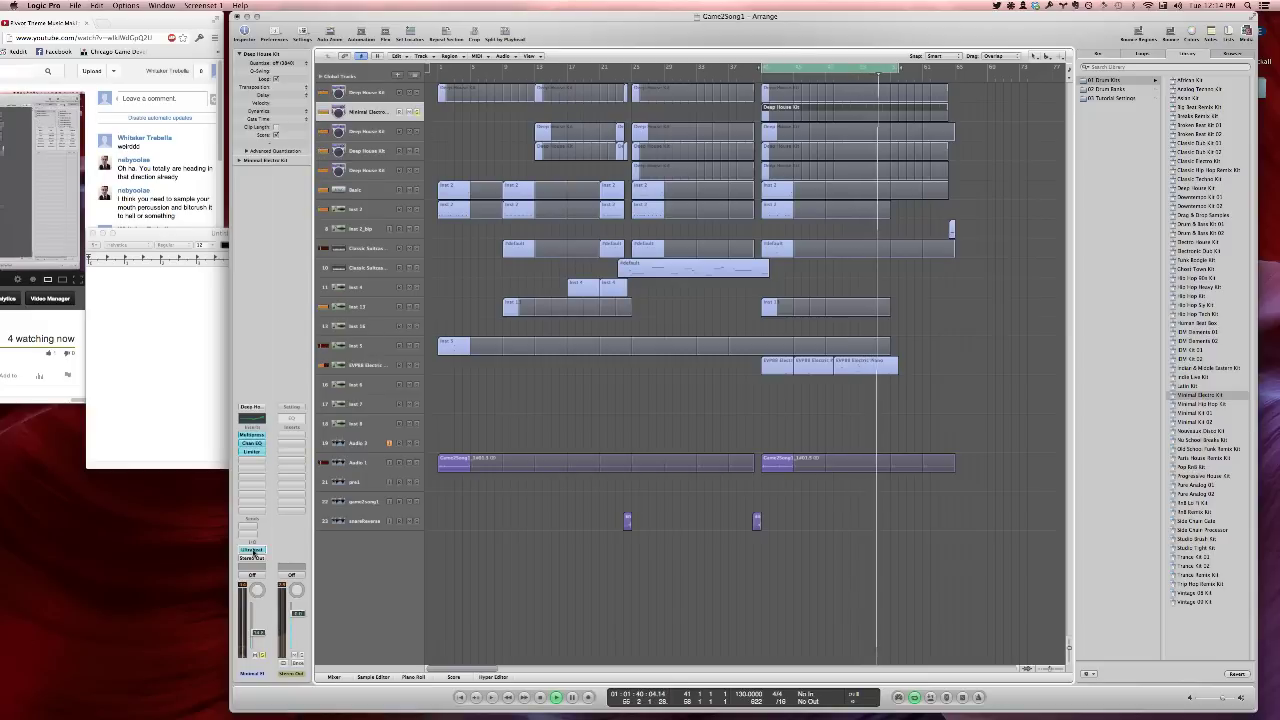
Examine the Minimal Electro Kit in Ultrabeat over the arrangement, close it and resume playback shortly before bar 41
{"action": "key", "text": "v"}
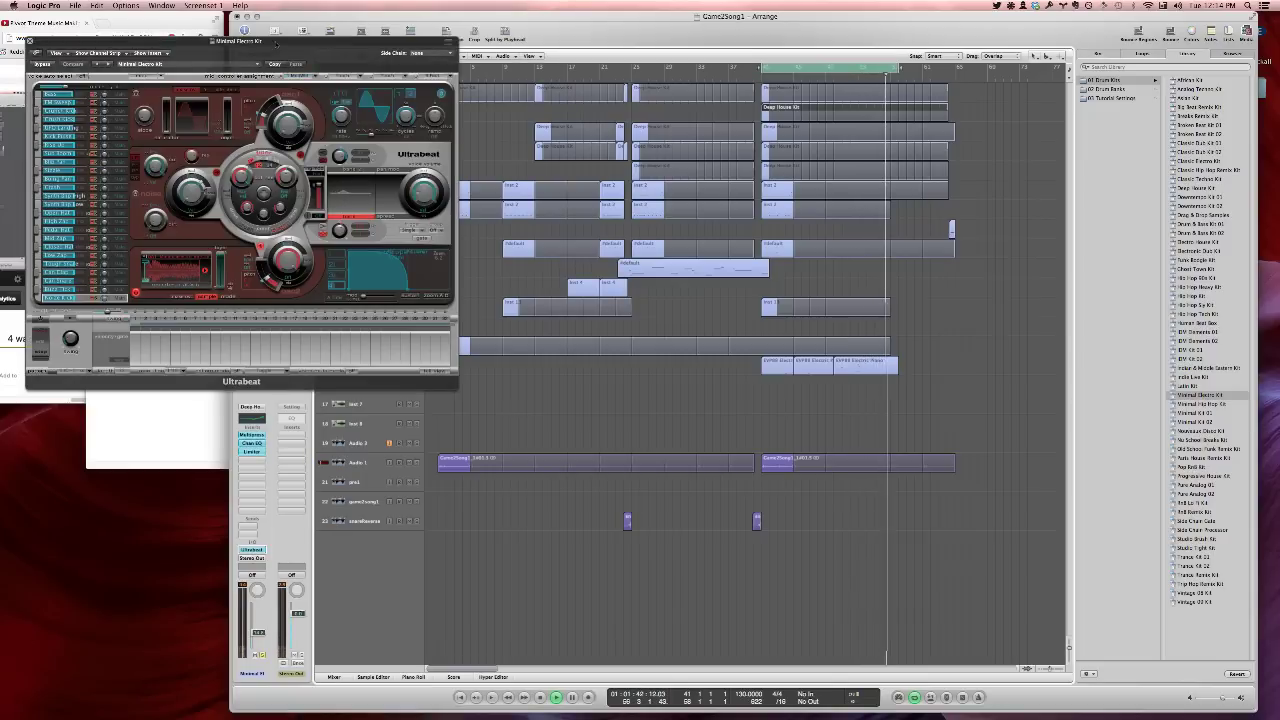
{"action": "left_click_drag", "start_coordinate": [295, 41], "coordinate": [643, 157]}
{"action": "left_click_drag", "start_coordinate": [619, 399], "coordinate": [618, 398]}
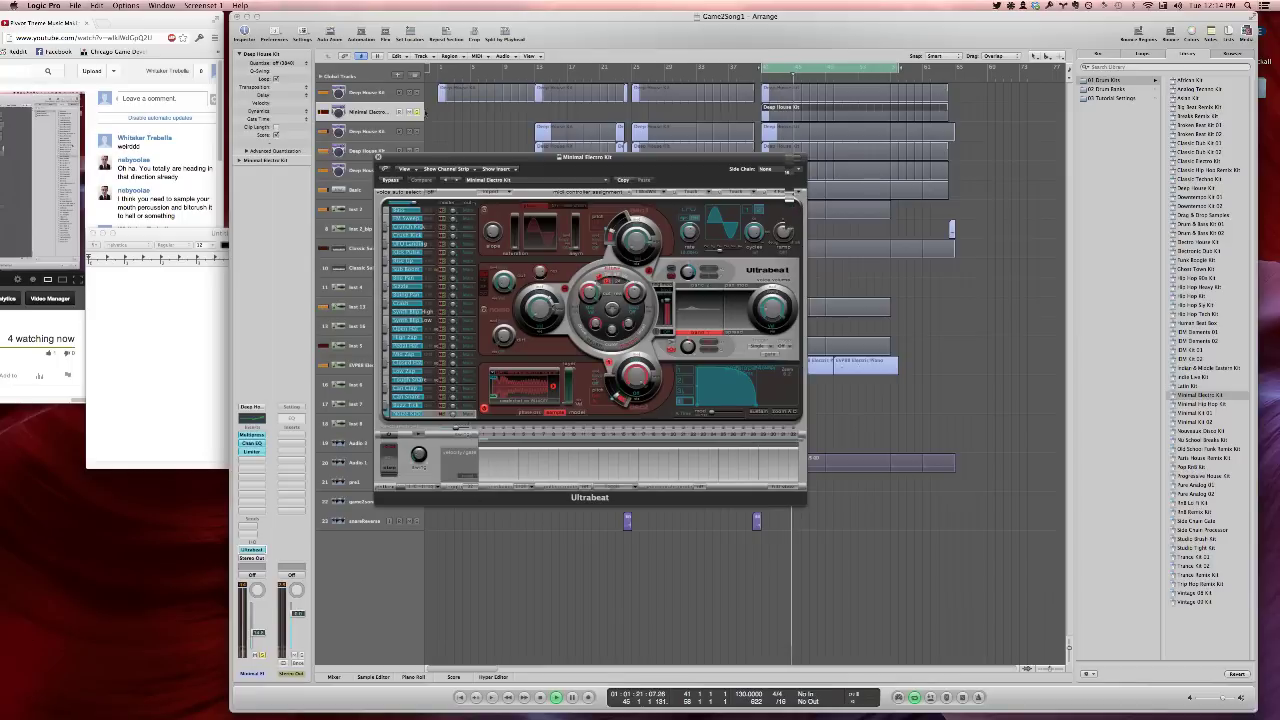
{"action": "left_click_drag", "start_coordinate": [450, 157], "coordinate": [468, 160]}
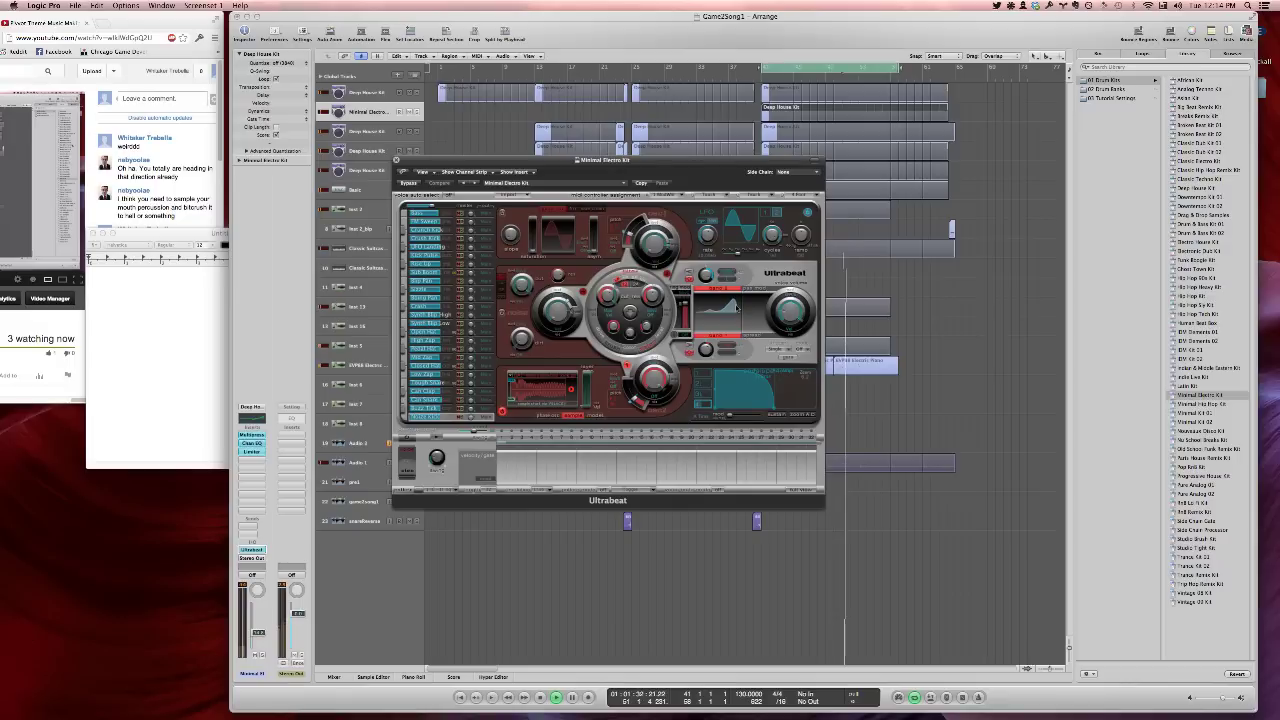
{"action": "left_click", "coordinate": [396, 160]}
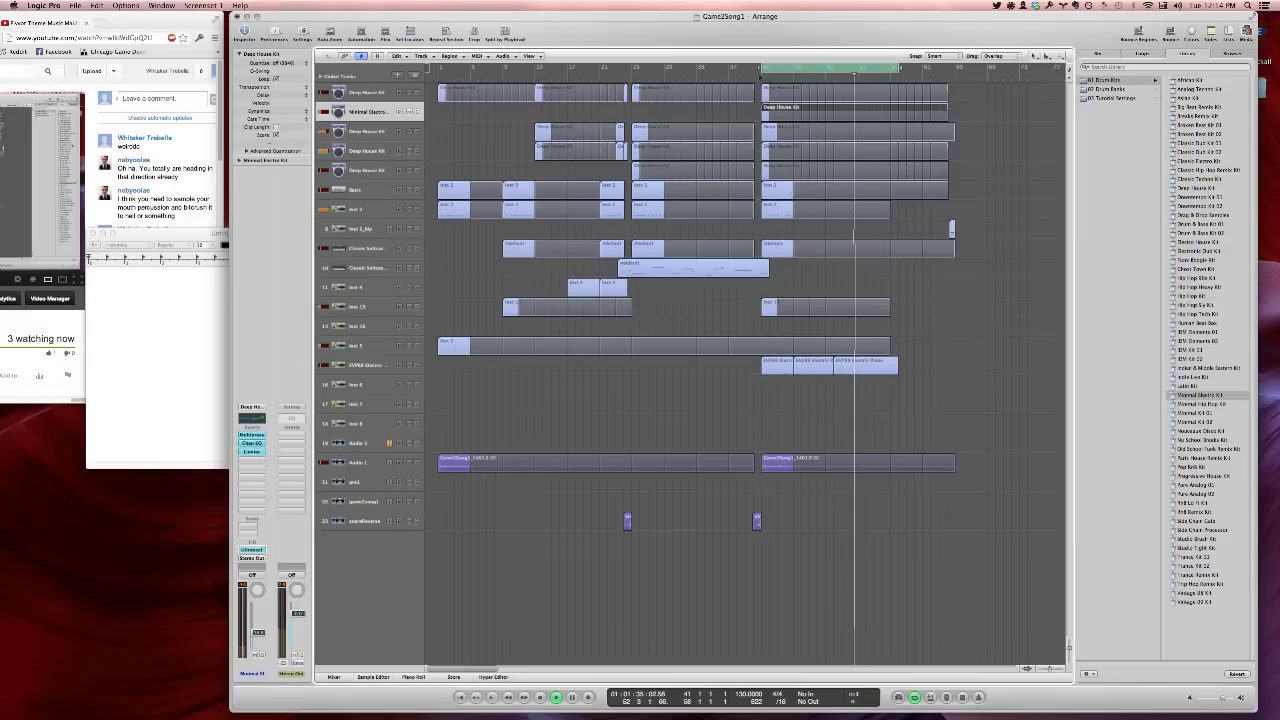
{"action": "left_click", "coordinate": [750, 79]}
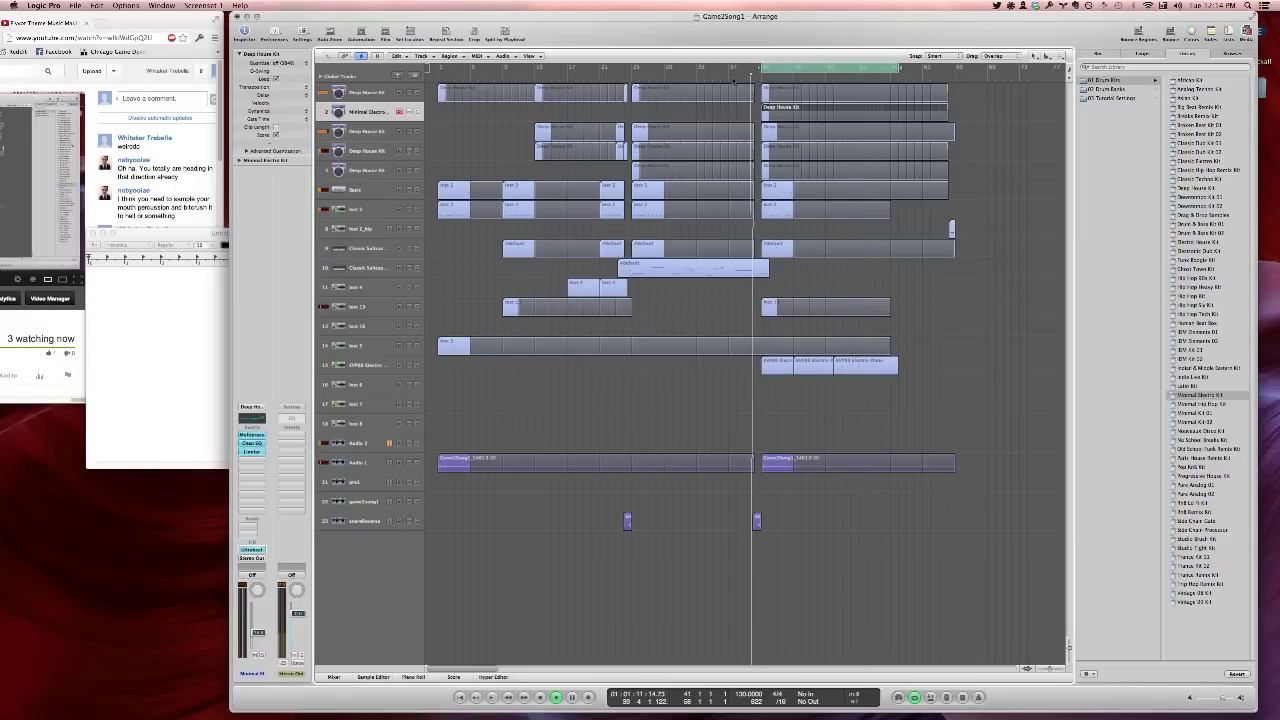
Resume playback shortly before bar 41 and hide the Library beside the arrangement
{"action": "left_click", "coordinate": [728, 79]}
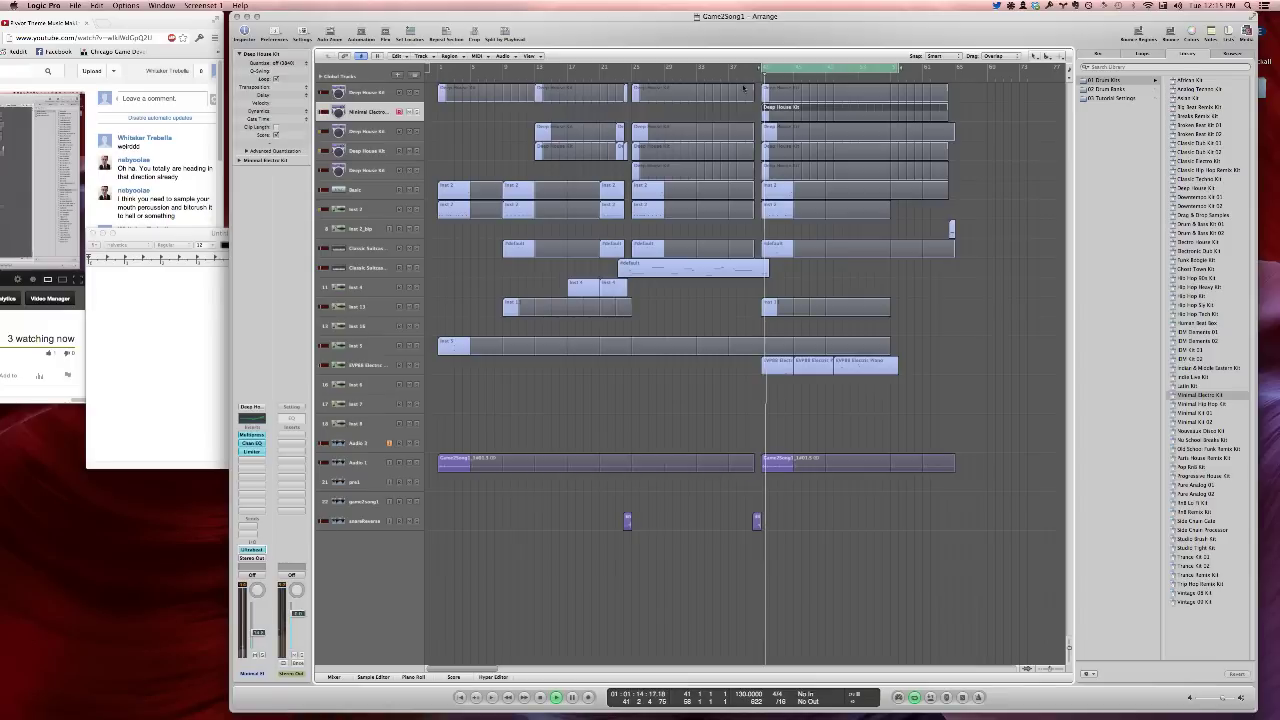
{"action": "left_click", "coordinate": [1246, 33]}
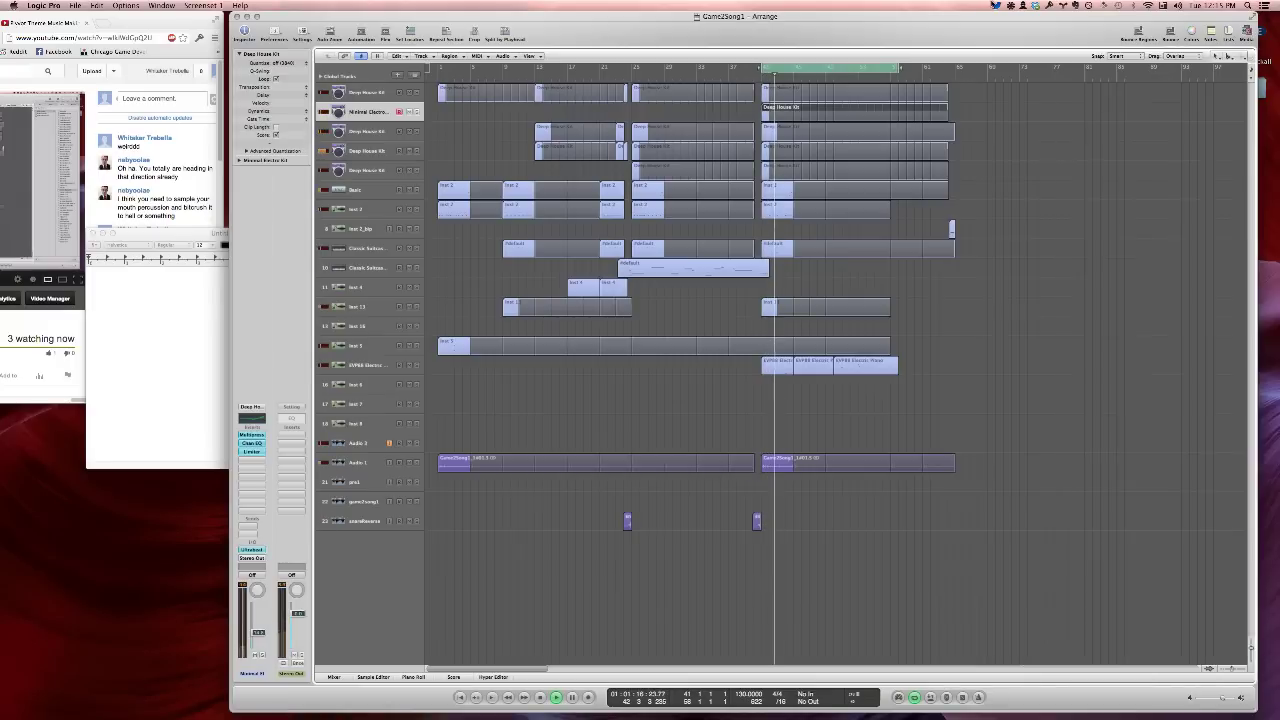
Switch to Twitter, read the mentions, dismiss its window and return to the Logic Pro arrangement
{"action": "key", "text": "super+Tab"}
{"action": "left_click", "coordinate": [645, 282]}
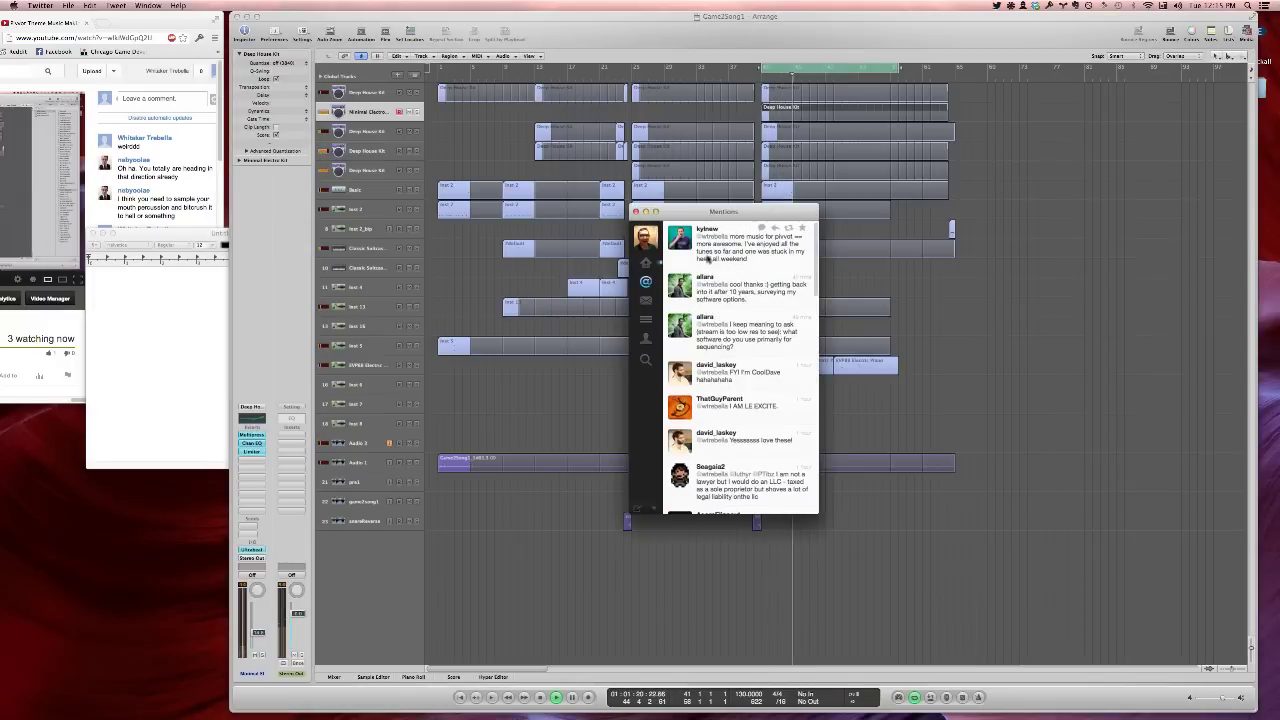
{"action": "left_click", "coordinate": [859, 257]}
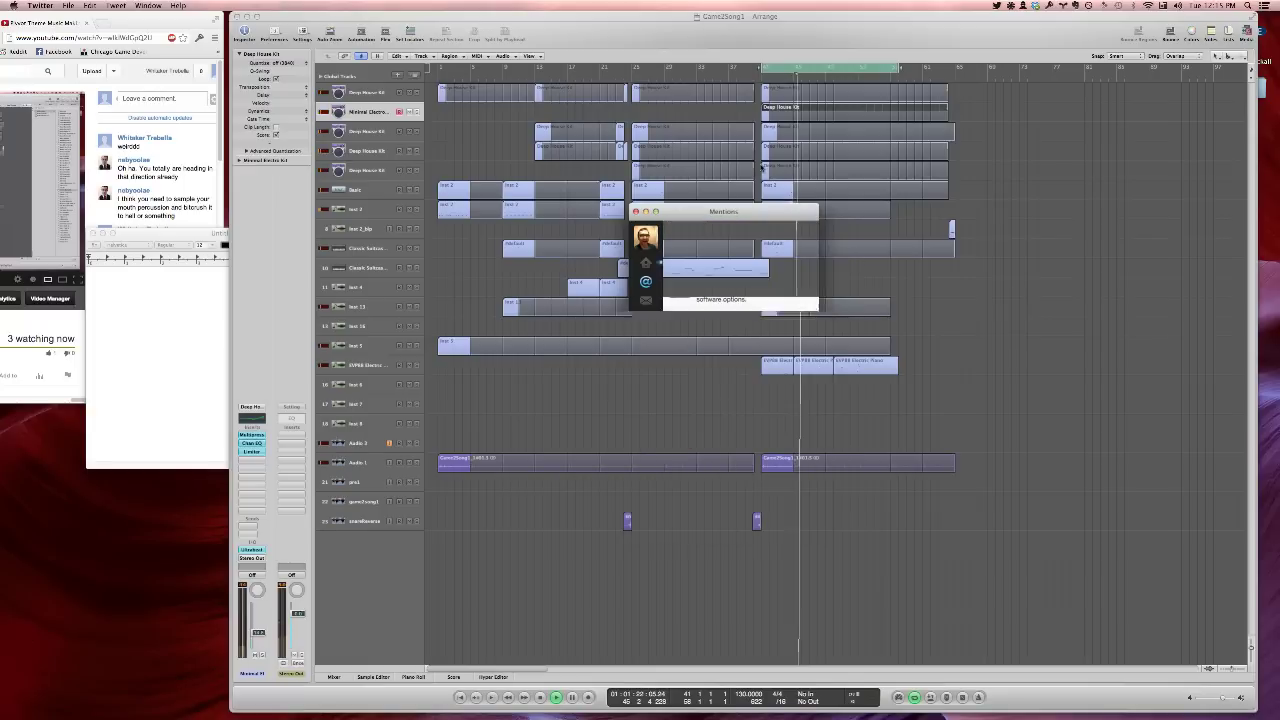
{"action": "left_click", "coordinate": [620, 208]}
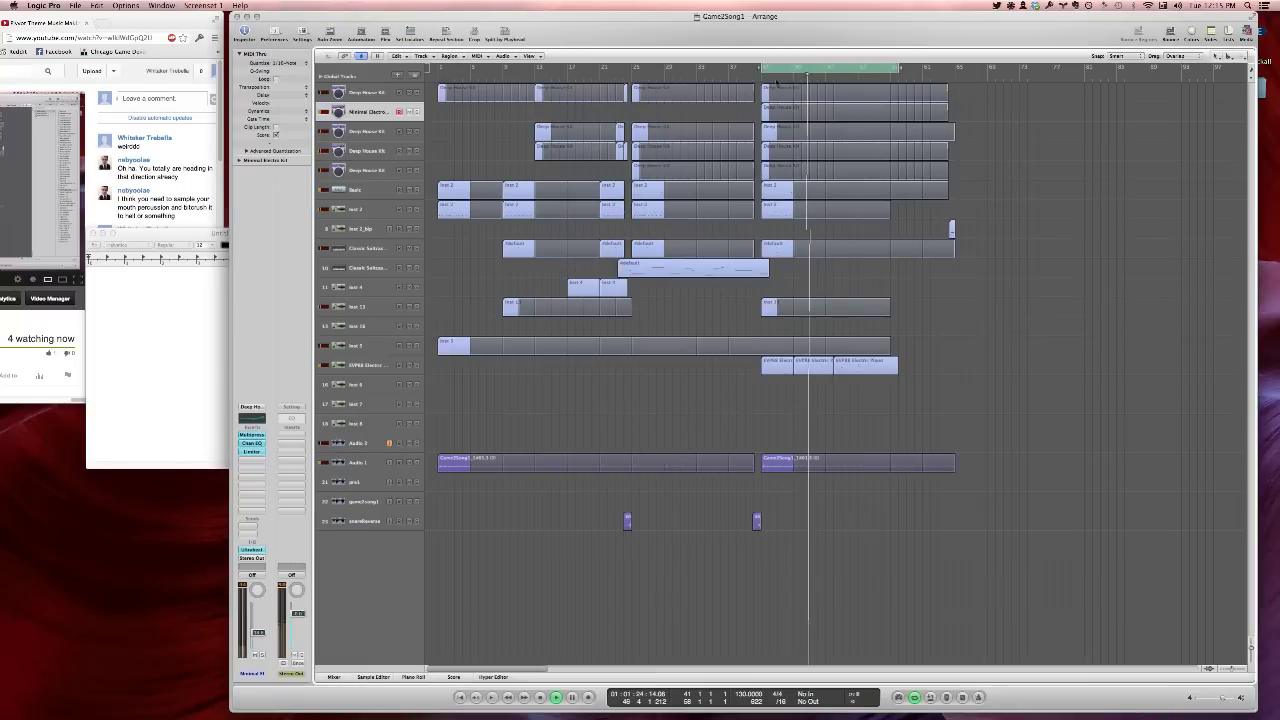
Replay the section from about bar 42 and duplicate the EVP88 Electric Piano track with its settings
{"action": "left_click", "coordinate": [838, 71]}
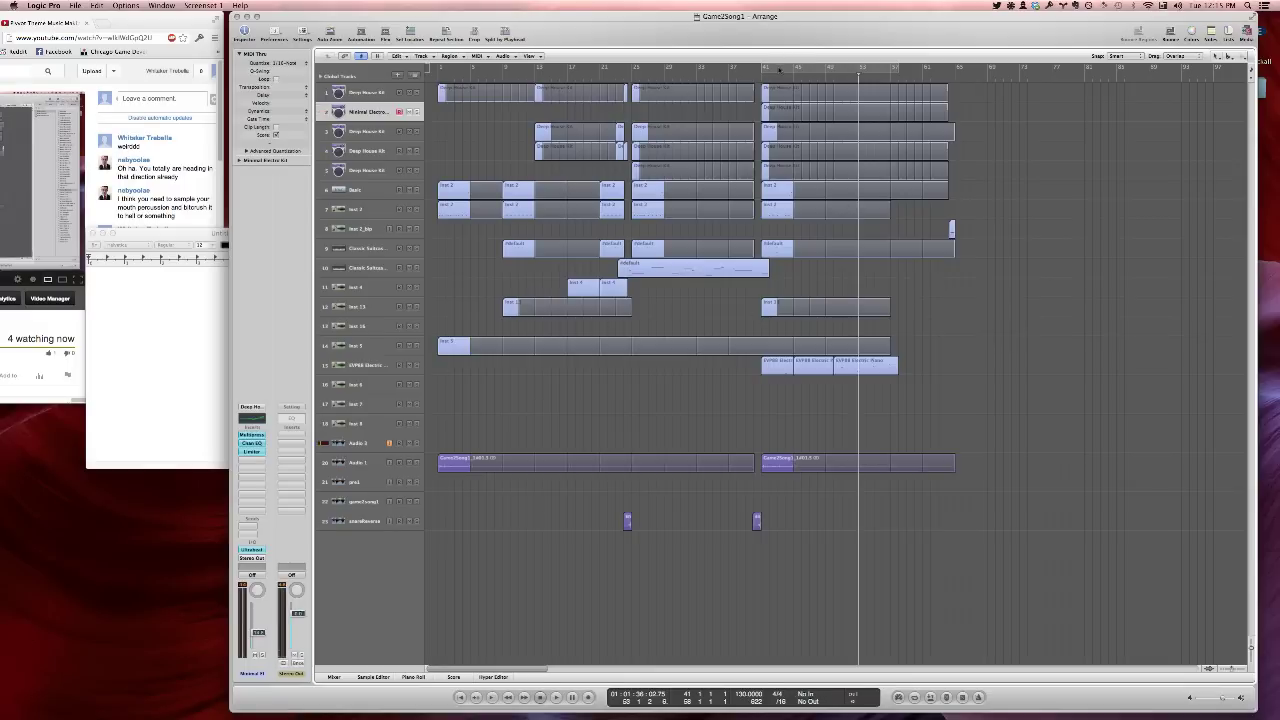
{"action": "left_click", "coordinate": [779, 70]}
{"action": "key", "text": "space"}
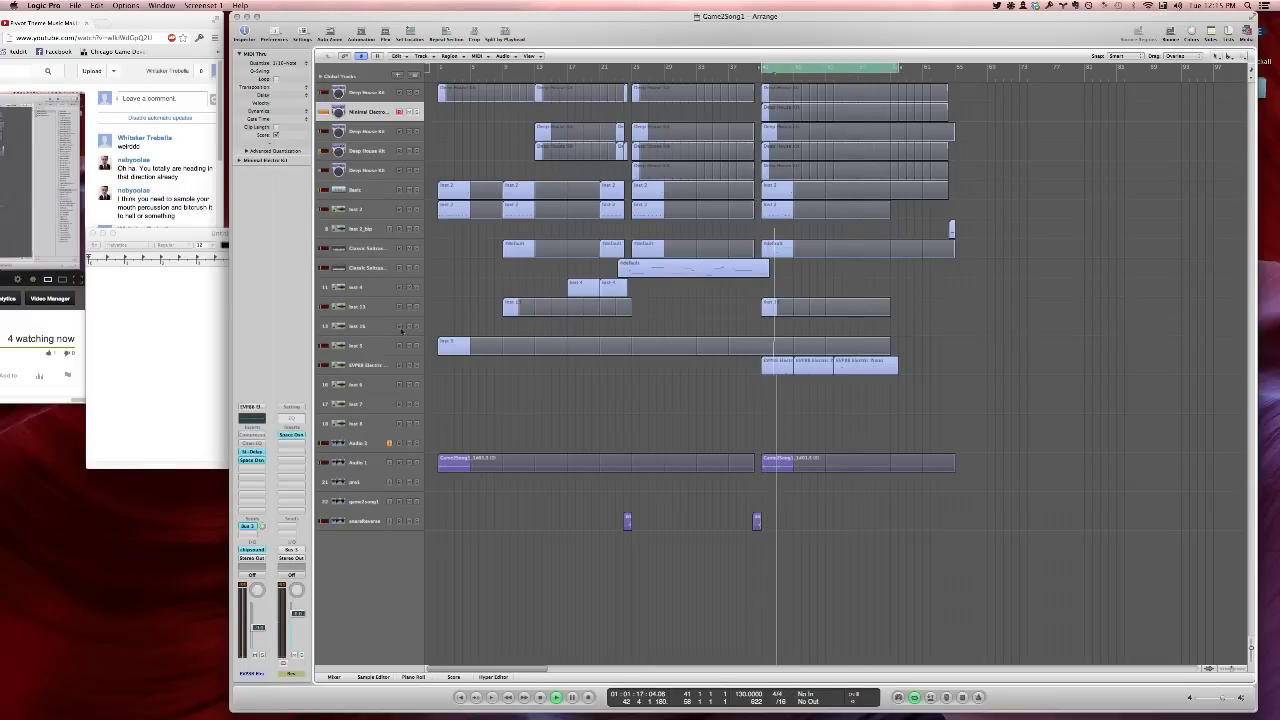
{"action": "left_click", "coordinate": [642, 369]}
{"action": "left_click", "coordinate": [629, 374]}
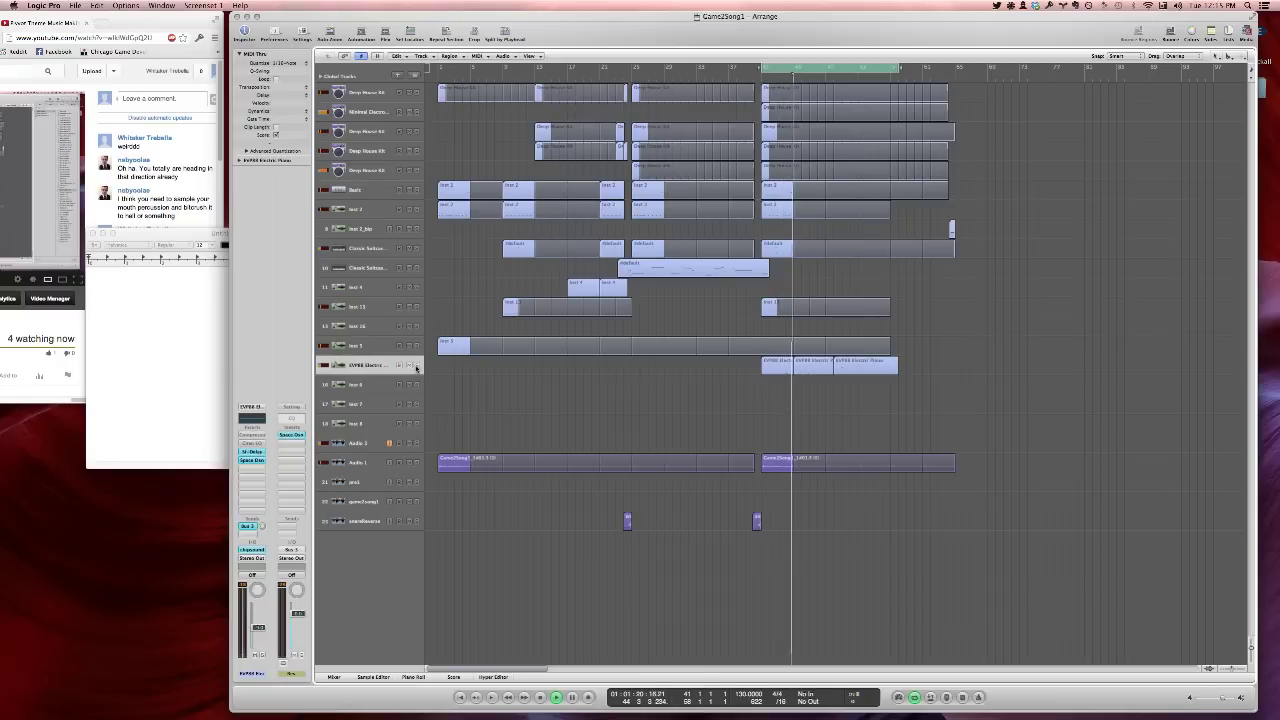
{"action": "left_click", "coordinate": [415, 76]}
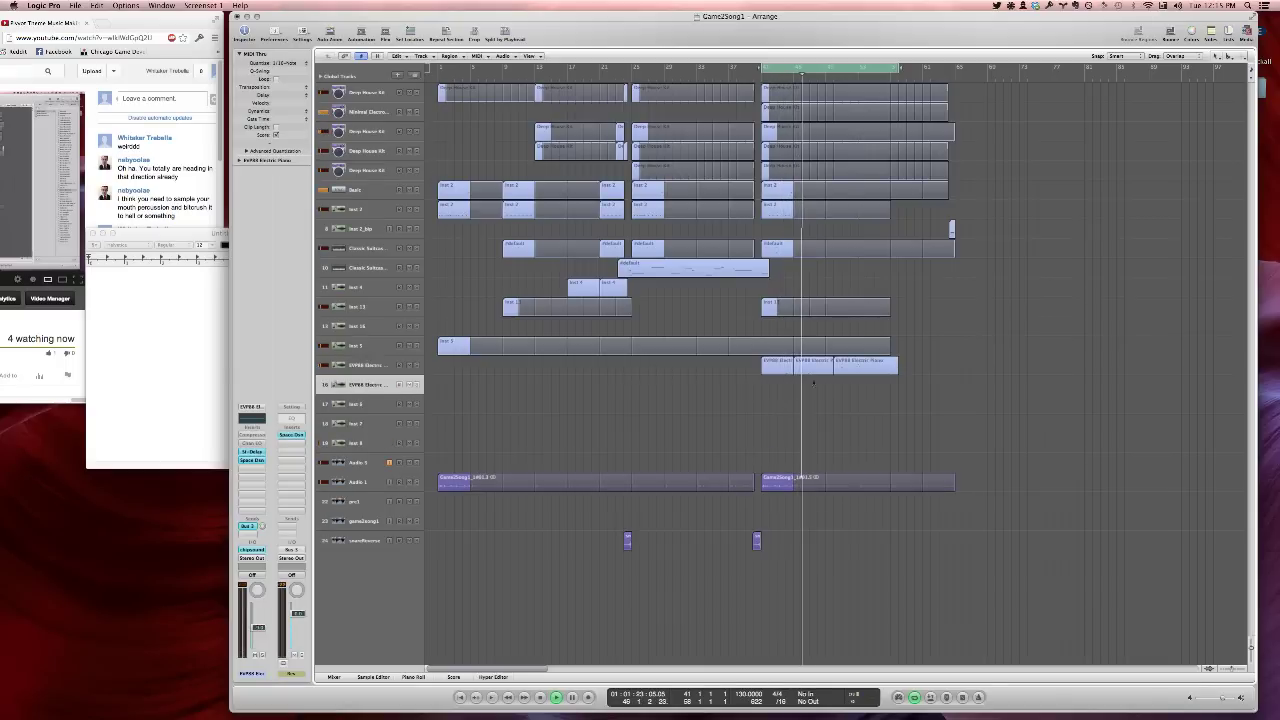
Mute the last two regions on the original EVP88 track and set the cycle range from bar 45 to about bar 59
{"action": "left_click", "coordinate": [891, 363]}
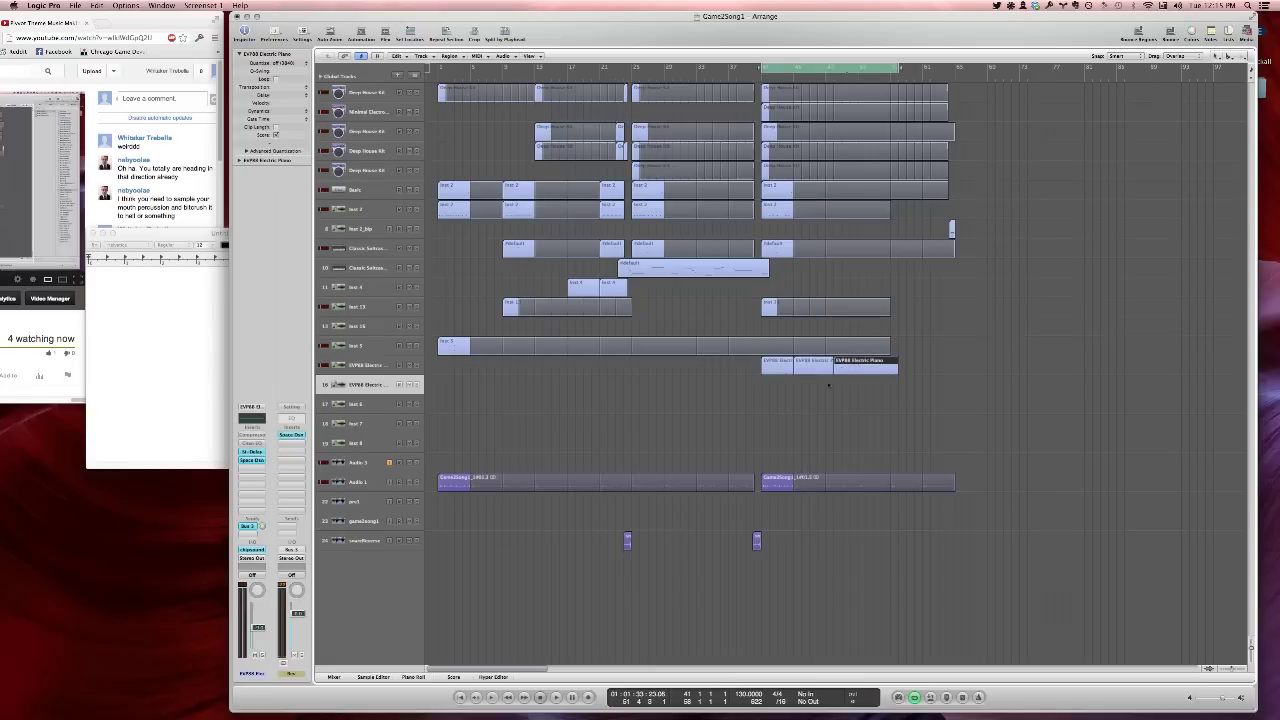
{"action": "left_click", "coordinate": [828, 366], "text": "shift"}
{"action": "key", "text": "ctrl+m"}
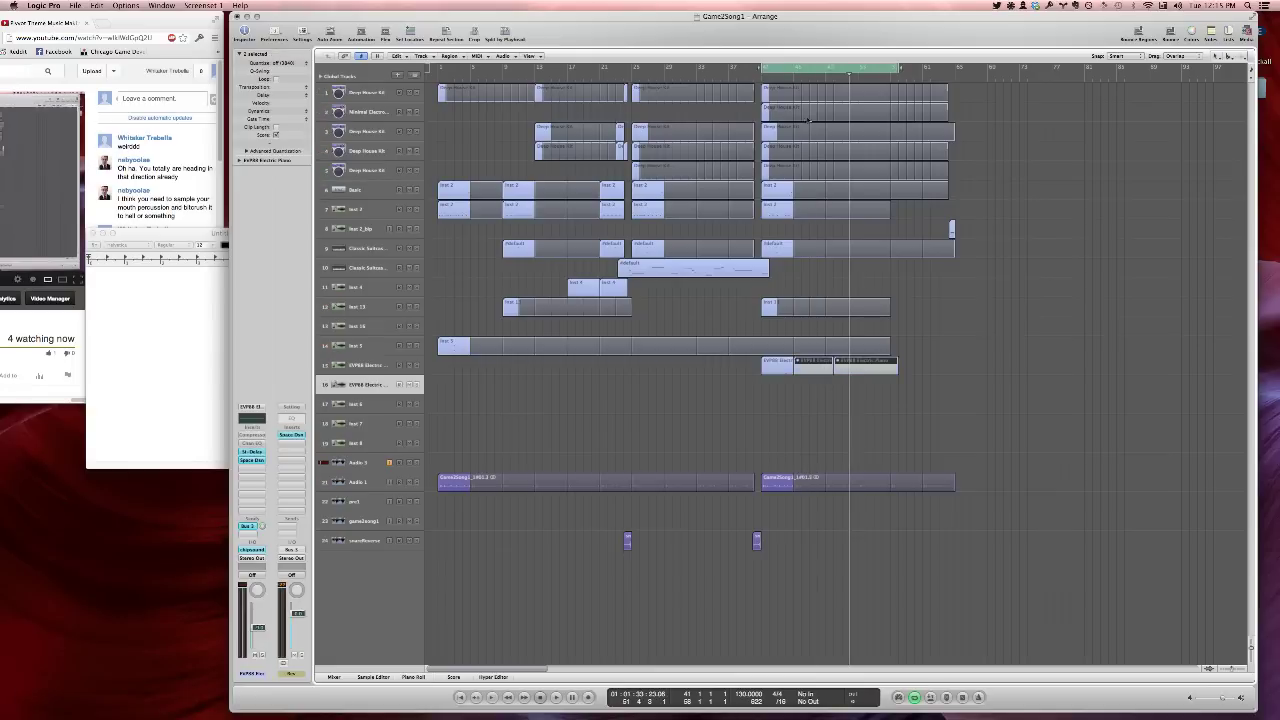
{"action": "left_click_drag", "start_coordinate": [800, 70], "coordinate": [908, 73]}
Try recording electric piano takes at full speed on the duplicated EVP88 track from bar 45, discarding each take
{"action": "key", "text": "r"}
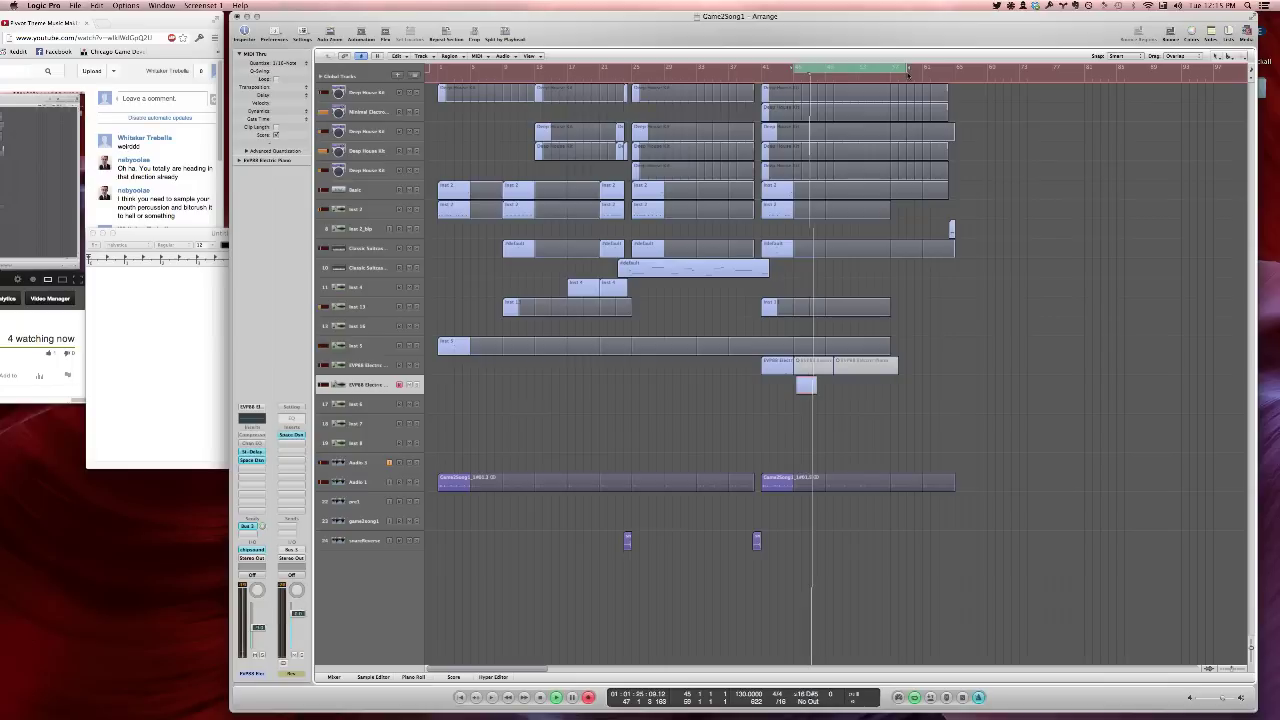
{"action": "key", "text": "space"}
{"action": "key", "text": "super+z"}
{"action": "key", "text": "r"}
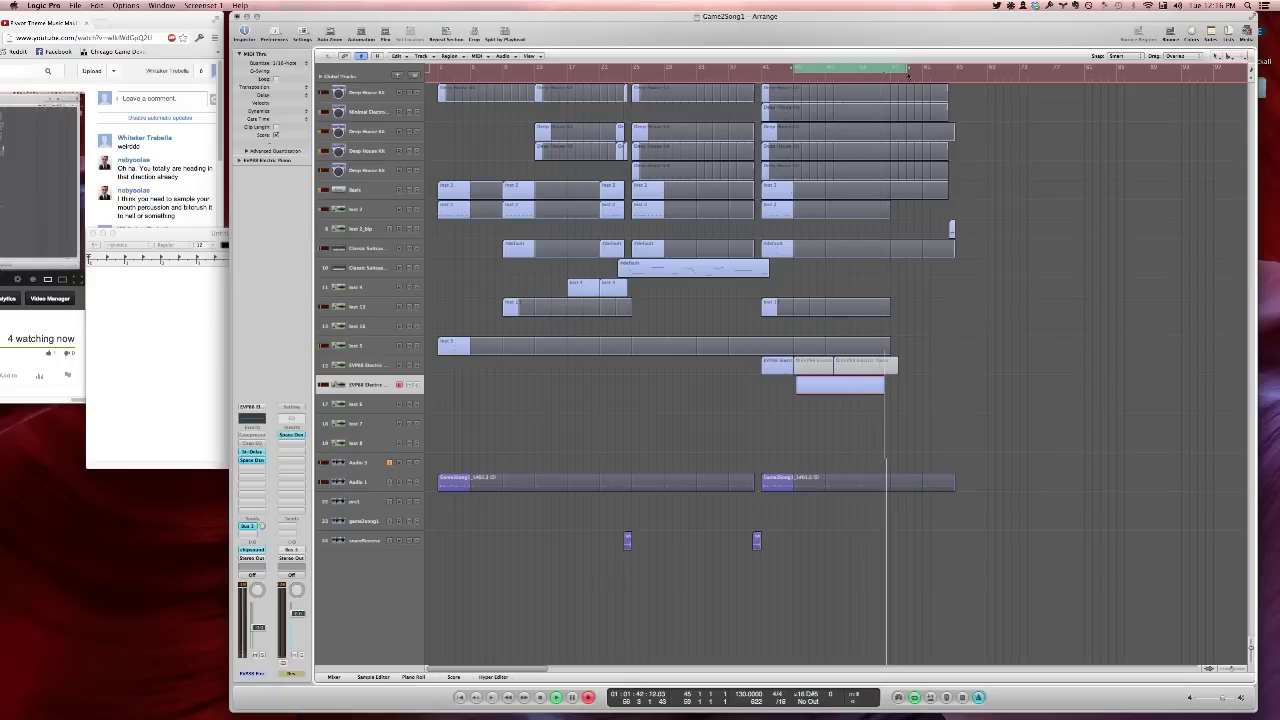
{"action": "key", "text": "space"}
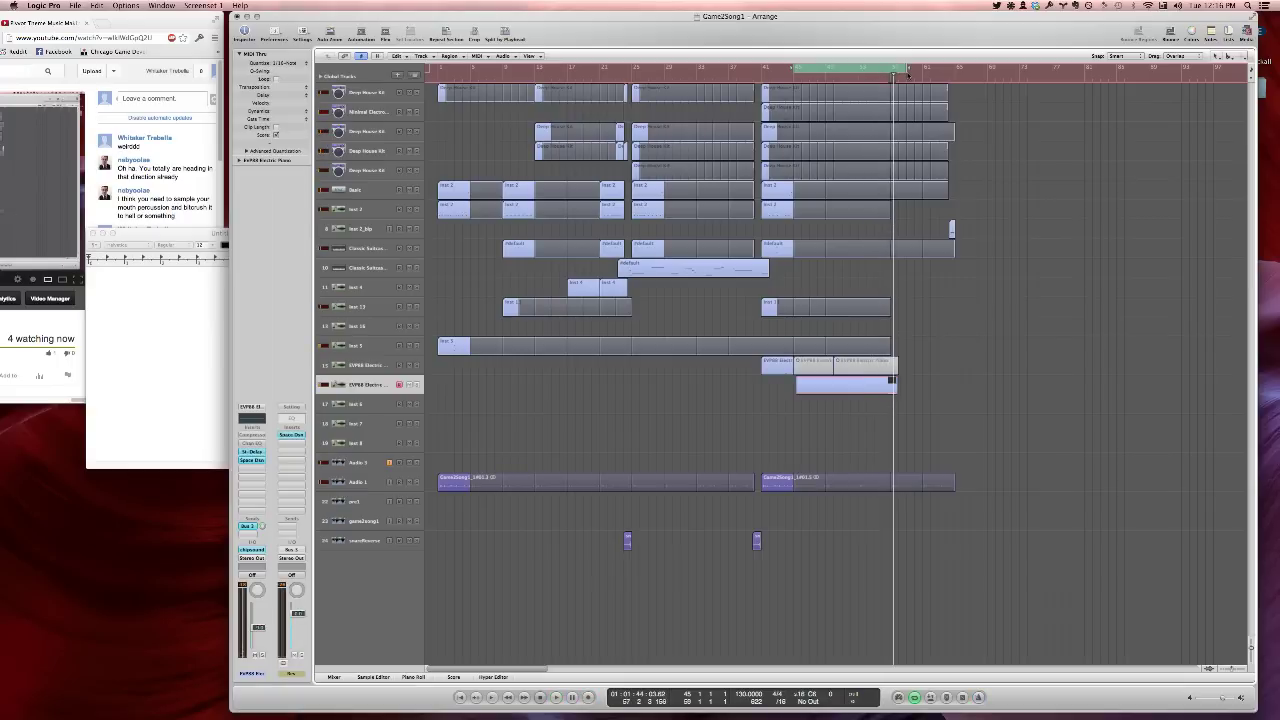
{"action": "key", "text": "space"}
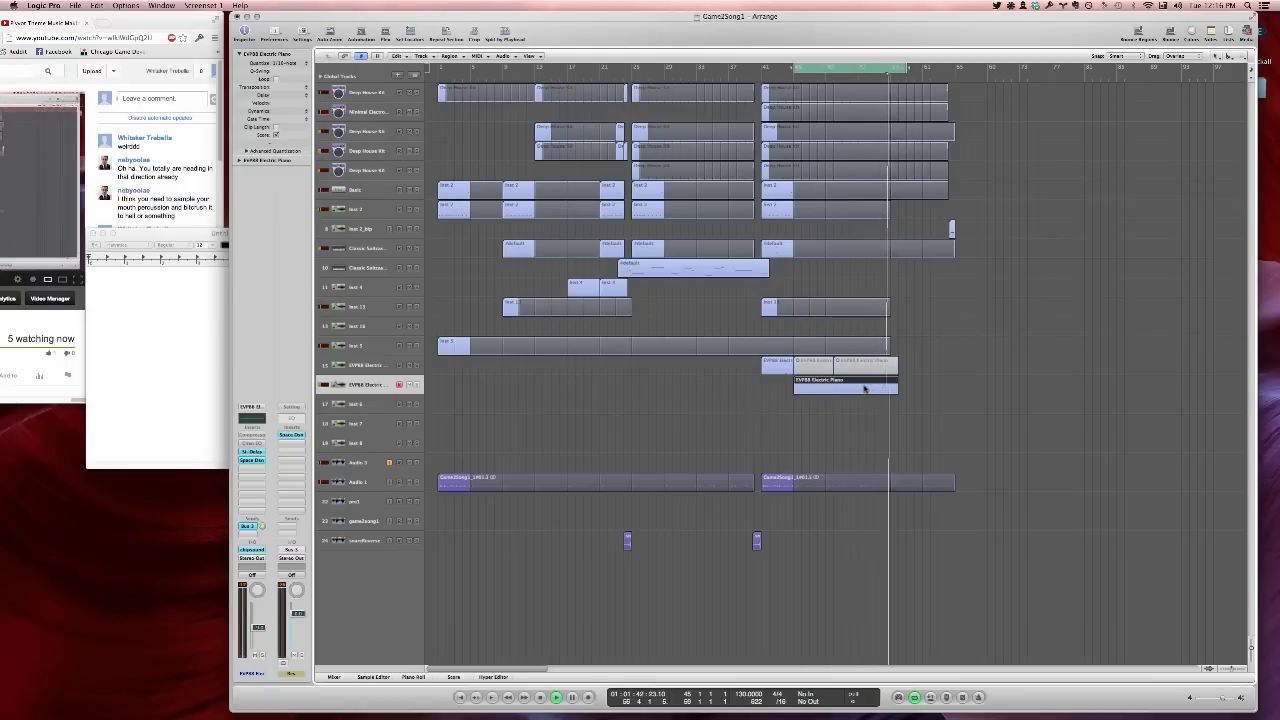
{"action": "key", "text": "Delete"}
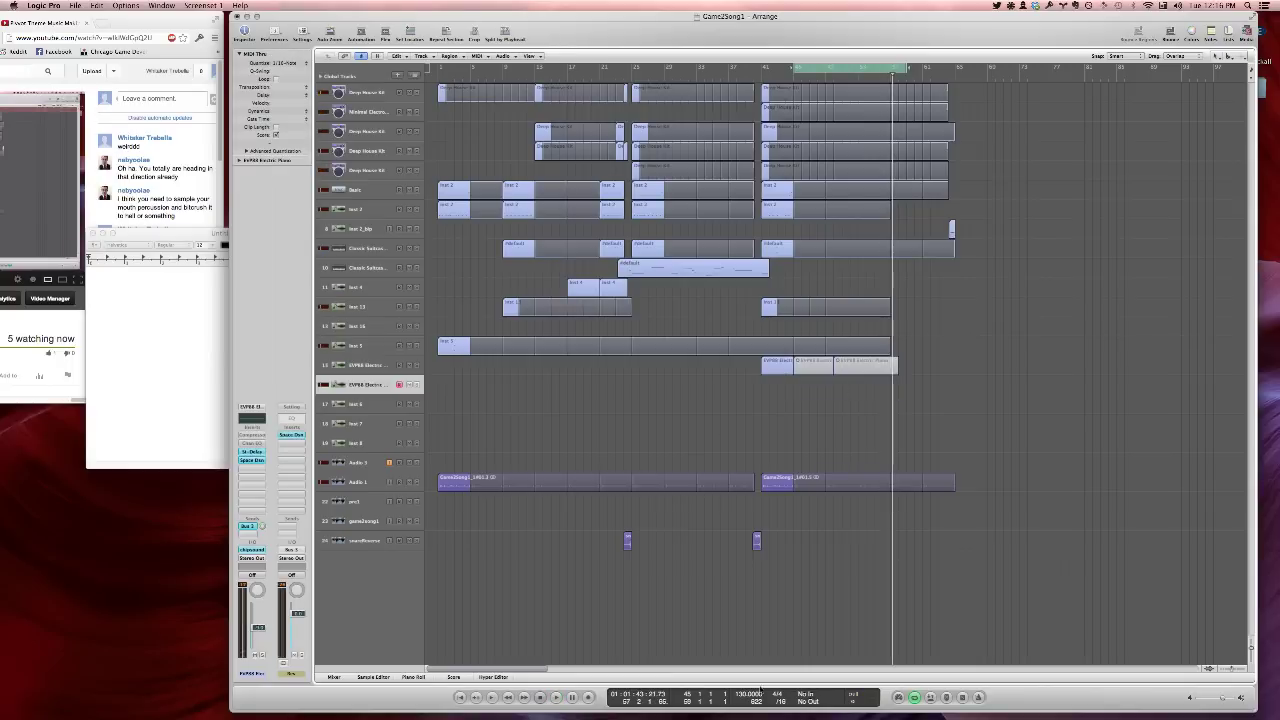
{"action": "double_click", "coordinate": [746, 695]}
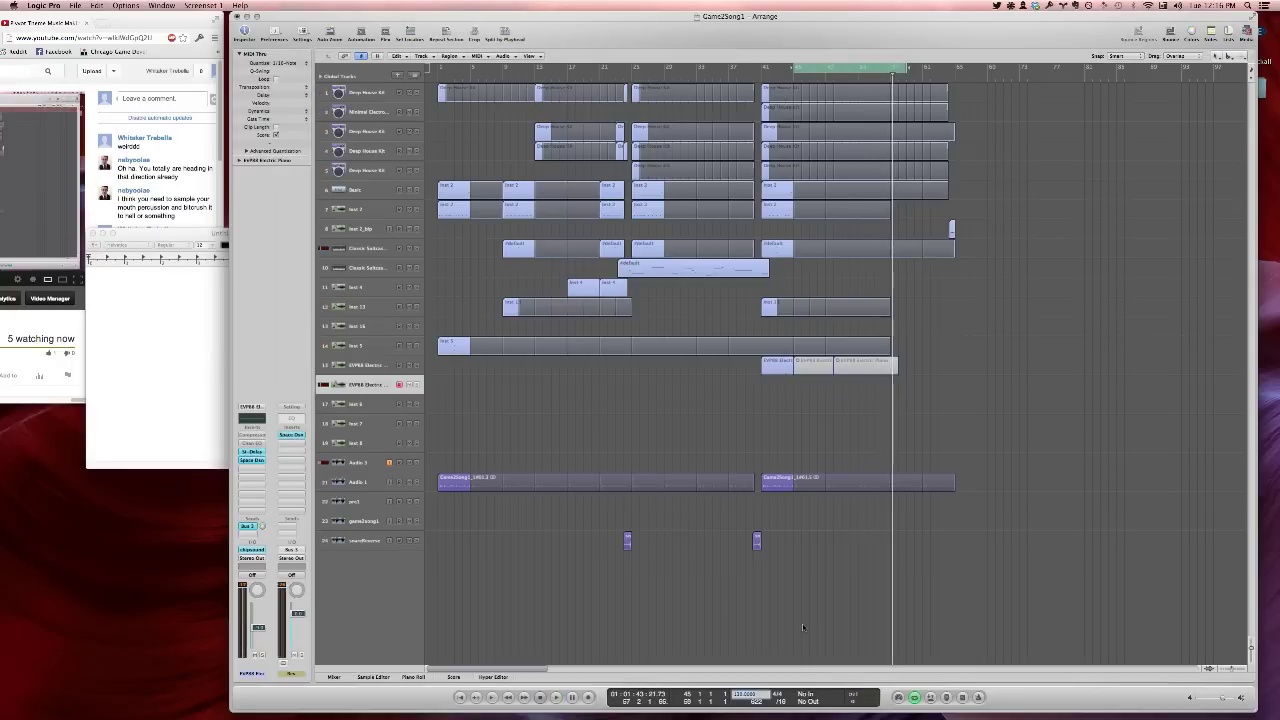
{"action": "type", "text": "130"}
{"action": "key", "text": "Return"}
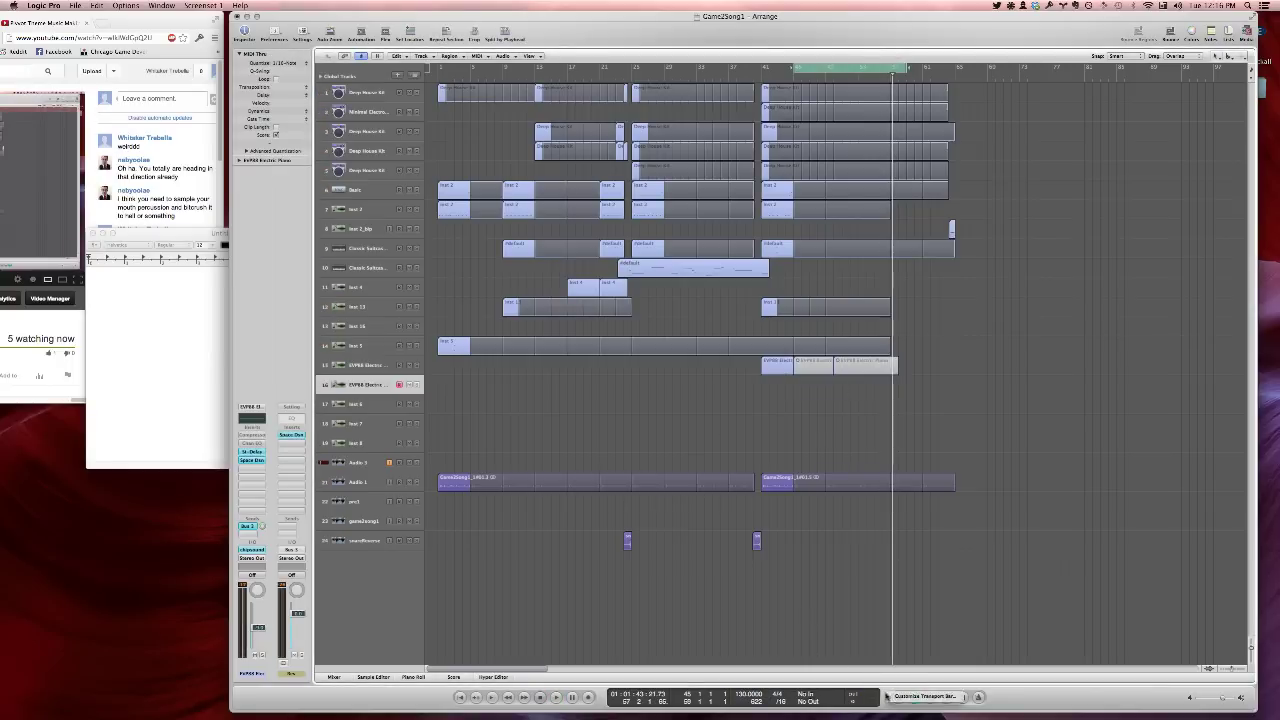
Add Varispeed to the transport display and set its Speed Only value to -50%
{"action": "left_click", "coordinate": [893, 697]}
{"action": "left_click", "coordinate": [688, 74]}
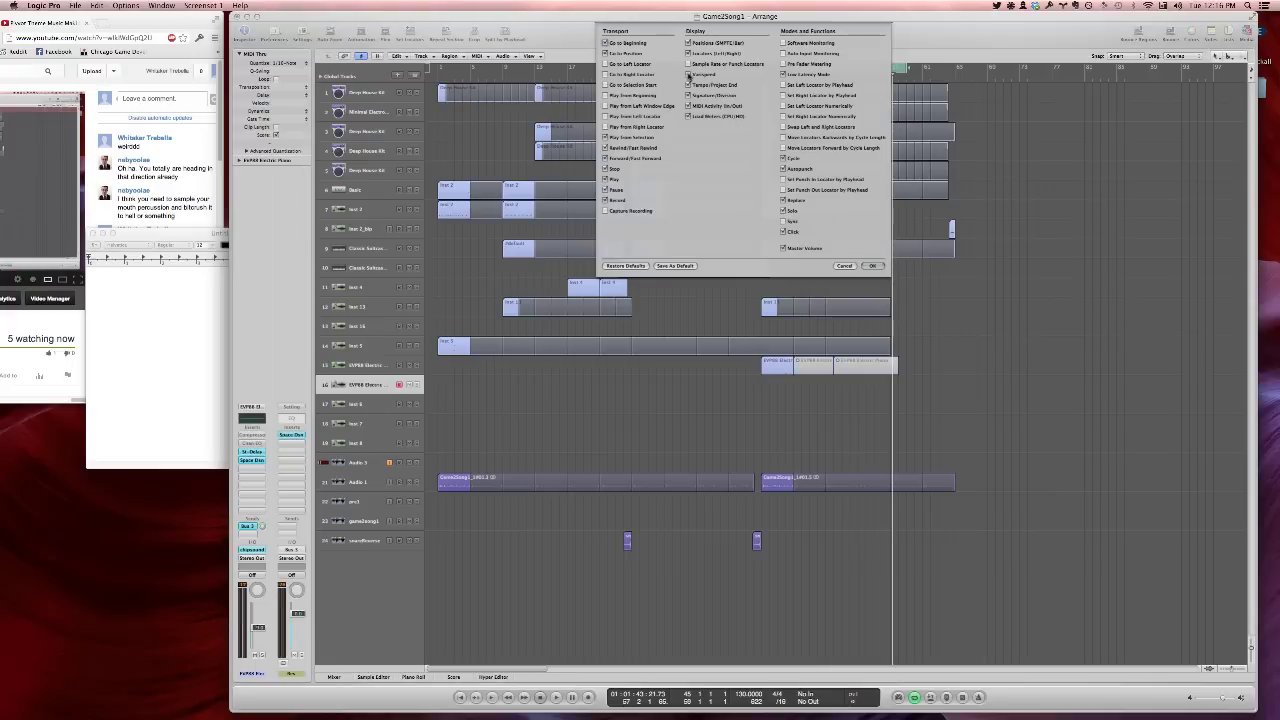
{"action": "left_click", "coordinate": [873, 266]}
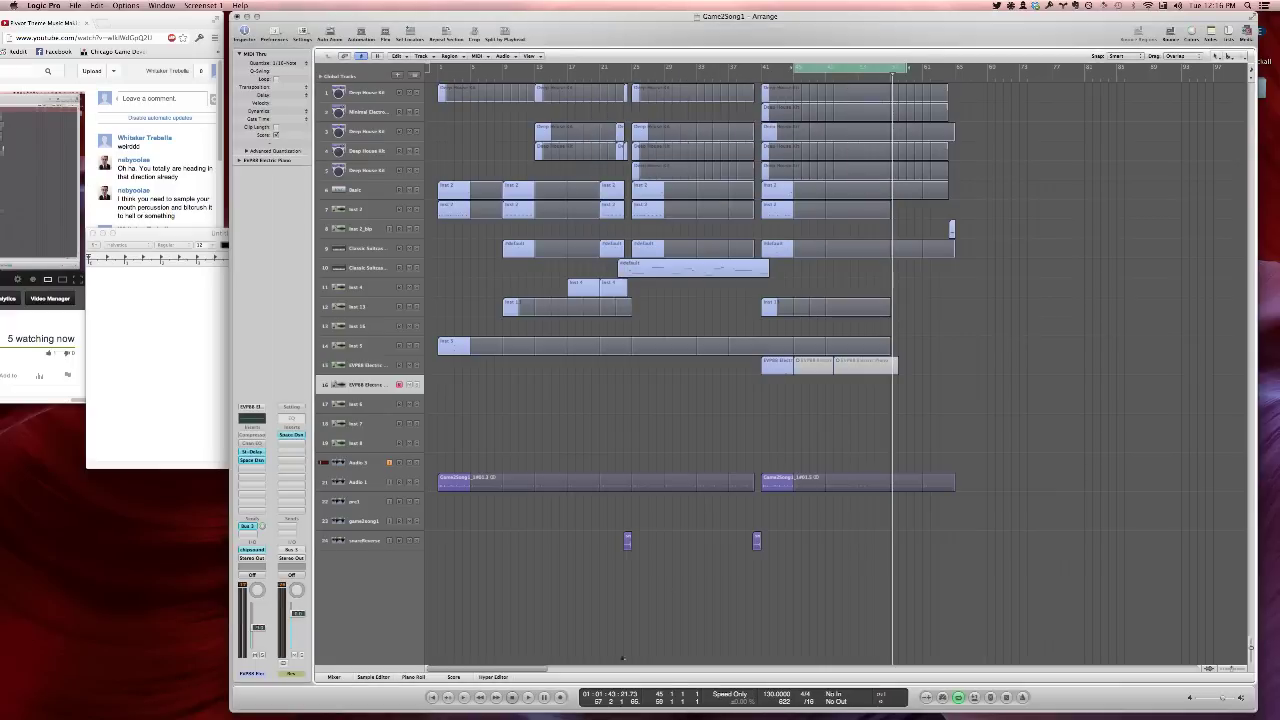
{"action": "double_click", "coordinate": [738, 702]}
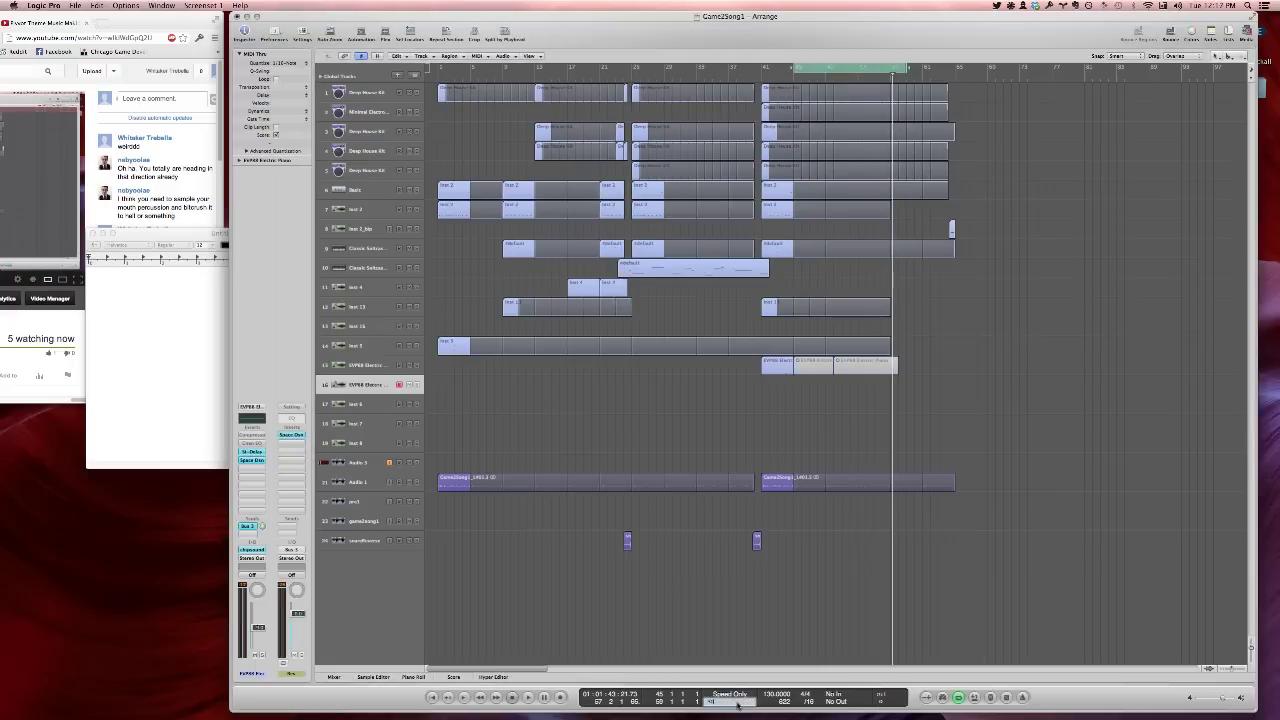
{"action": "key", "text": "Return"}
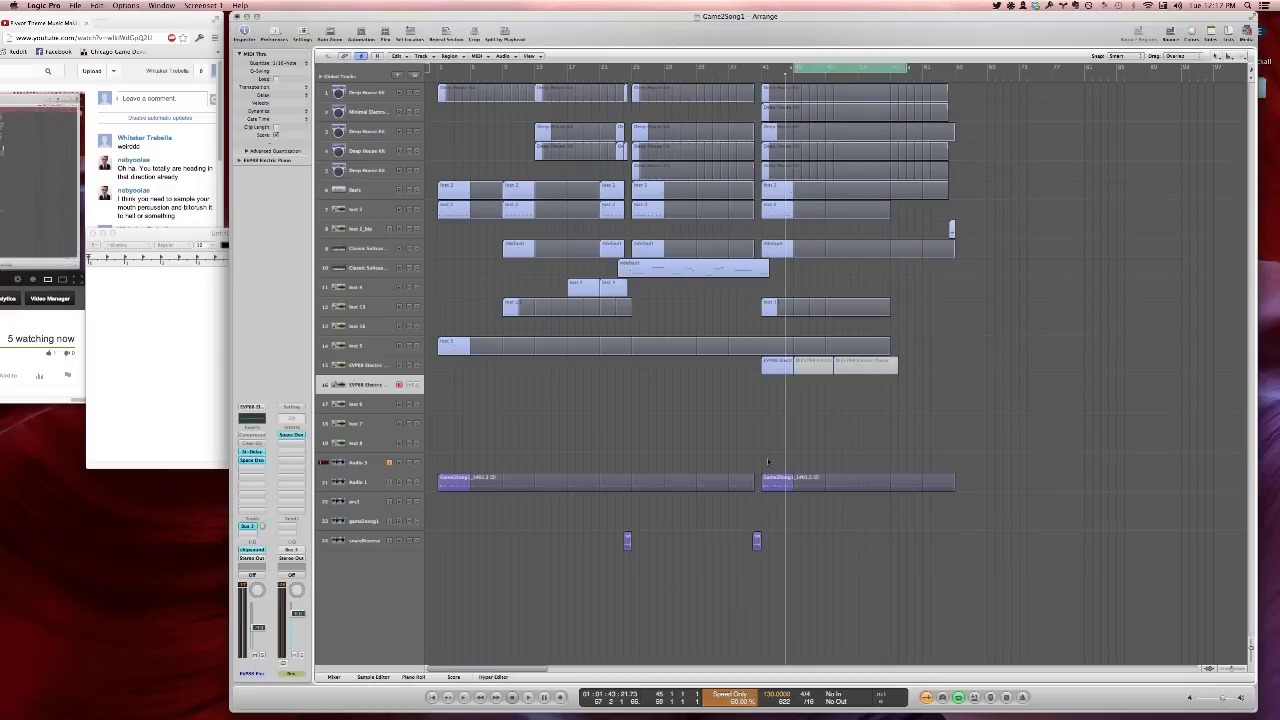
Record an electric piano melody from bar 45 on the duplicated track at reduced speed, turn off Varispeed and play it back
{"action": "key", "text": "r"}
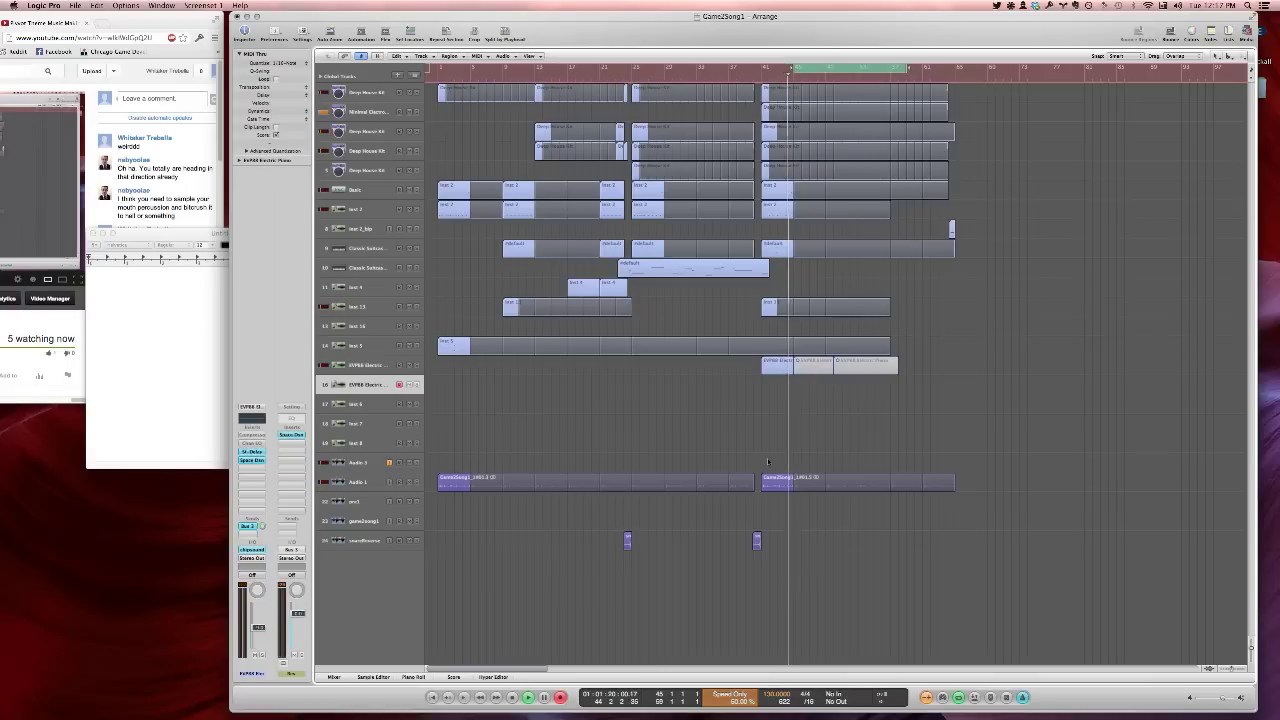
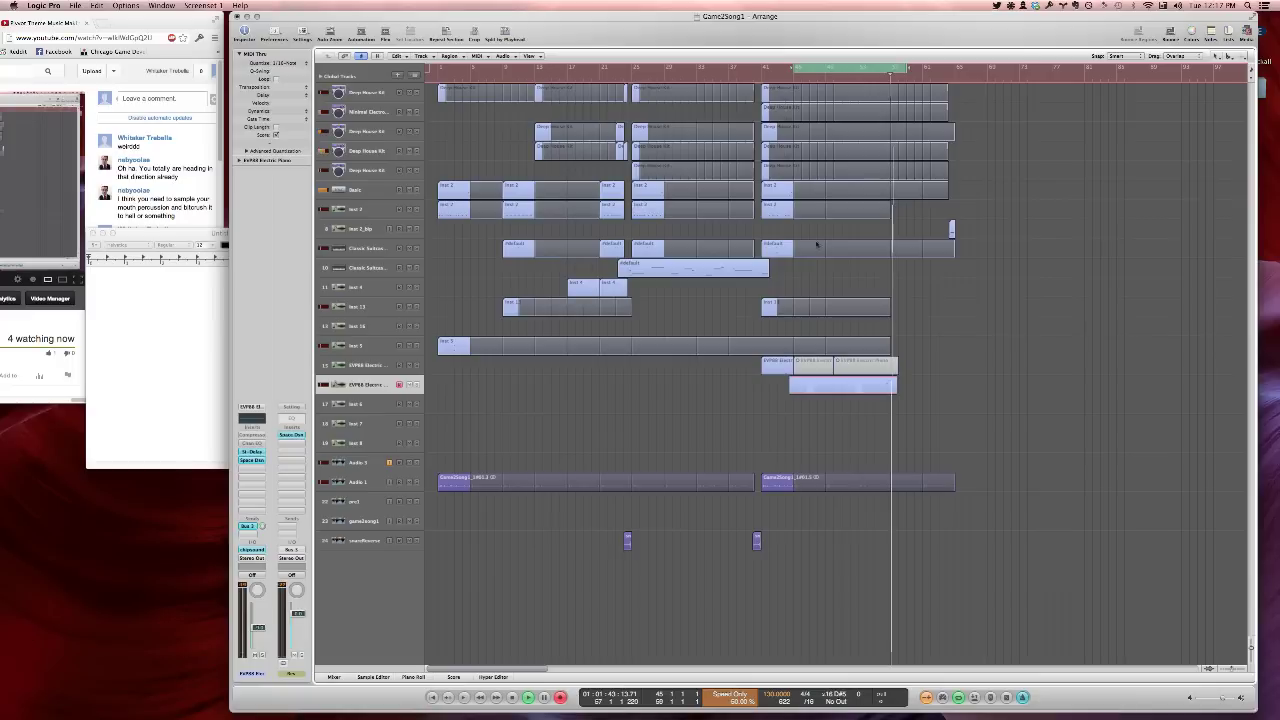
{"action": "key", "text": "space"}
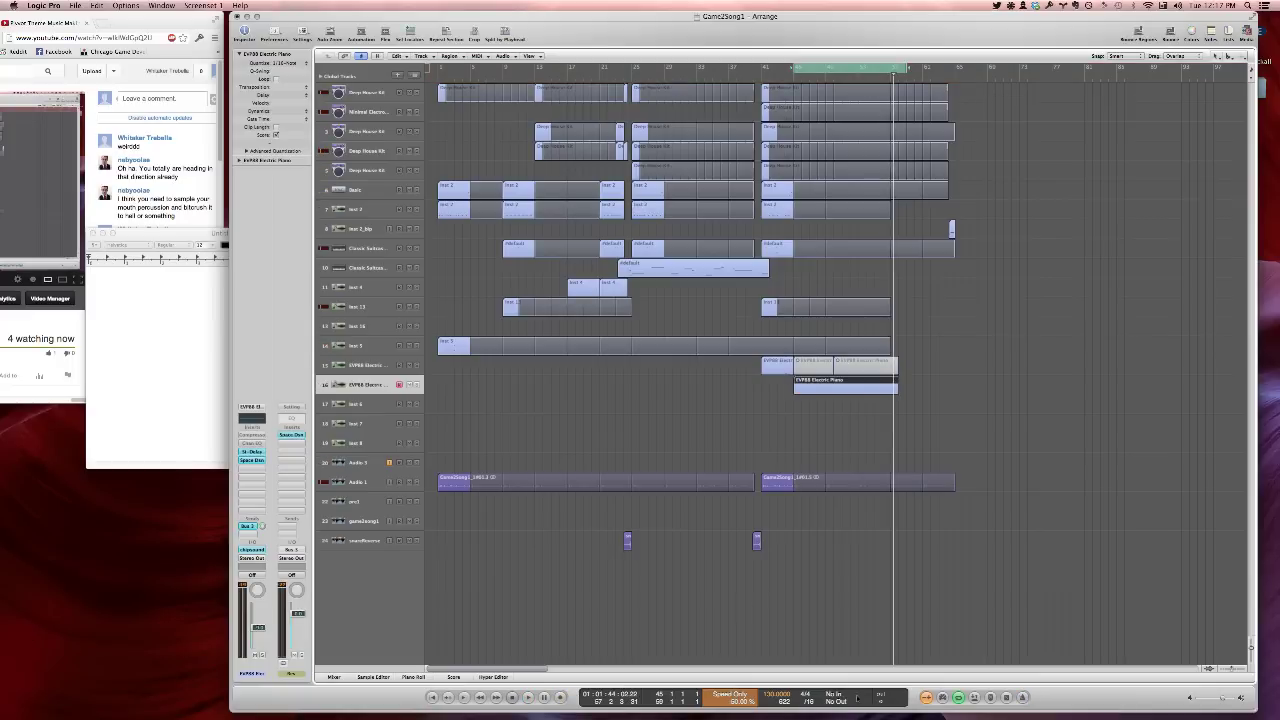
{"action": "left_click", "coordinate": [924, 699]}
{"action": "key", "text": "space"}
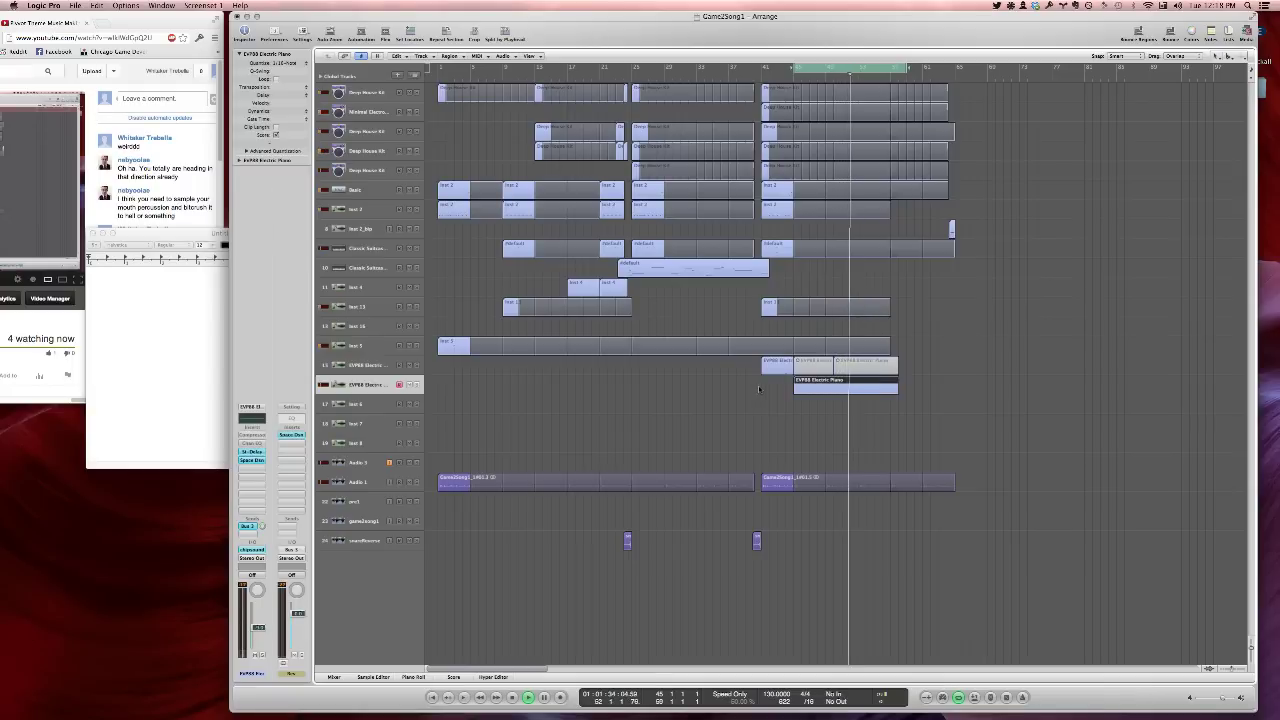
In the new region's Piano Roll, delete the run of notes between bars 51 and 52 and replay with cycling off
{"action": "double_click", "coordinate": [836, 390]}
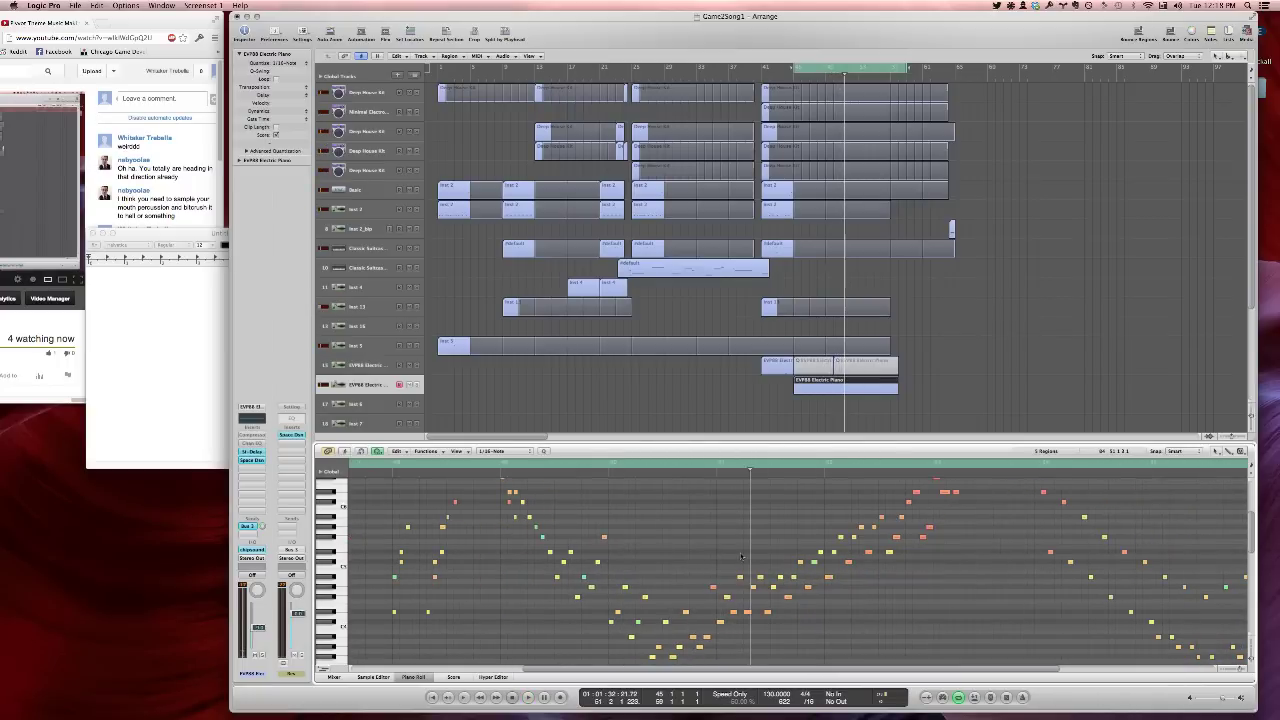
{"action": "left_click_drag", "start_coordinate": [824, 638], "coordinate": [747, 535]}
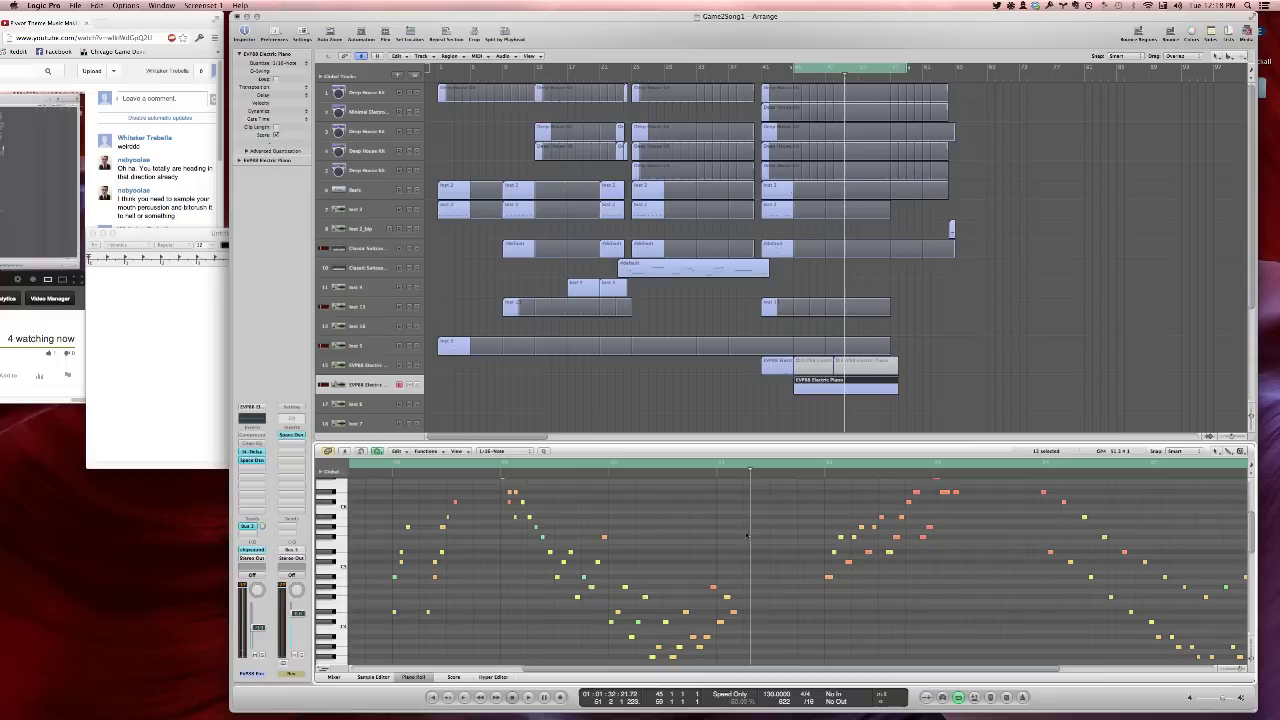
{"action": "left_click", "coordinate": [695, 470]}
{"action": "left_click", "coordinate": [606, 469]}
{"action": "key", "text": "c"}
{"action": "key", "text": "space"}
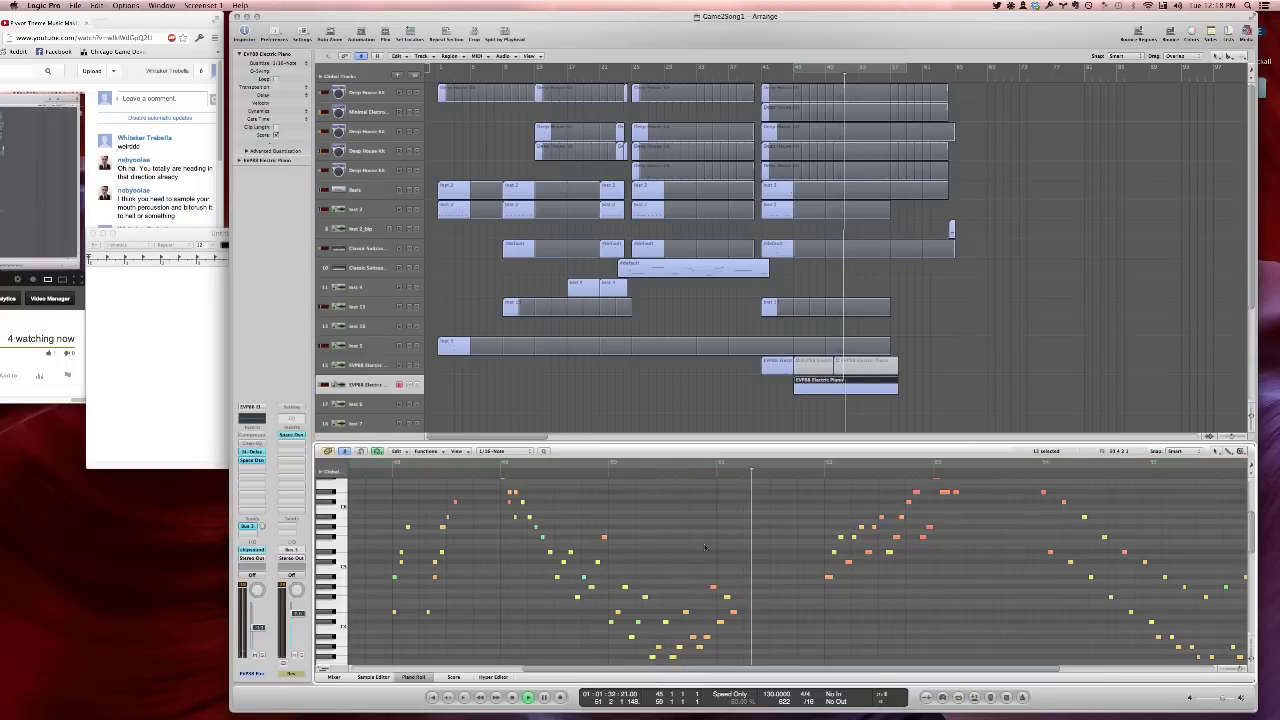
Delete the notes in the latter part of bar 55, leading up to bar 56, and replay the passage
{"action": "scroll", "coordinate": [706, 546], "scroll_direction": "up", "scroll_amount": 1}
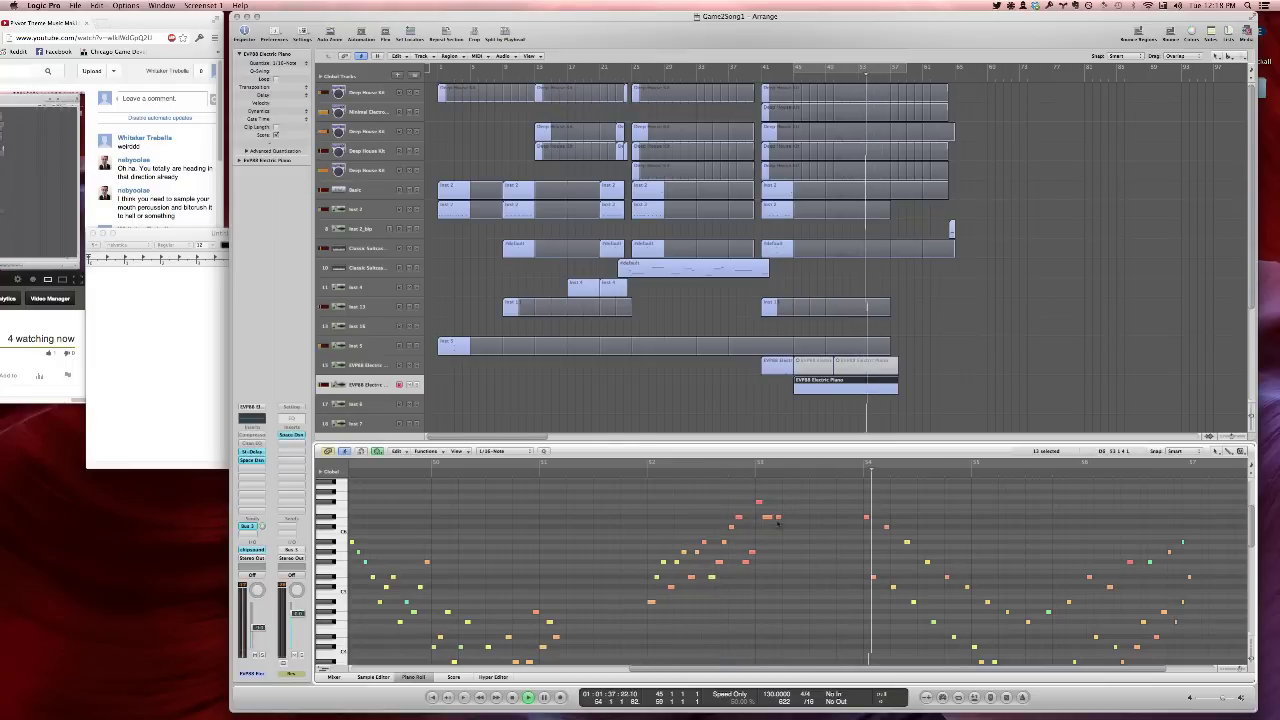
{"action": "scroll", "coordinate": [780, 530], "scroll_direction": "right", "scroll_amount": 2}
{"action": "scroll", "coordinate": [782, 537], "scroll_direction": "down", "scroll_amount": 2}
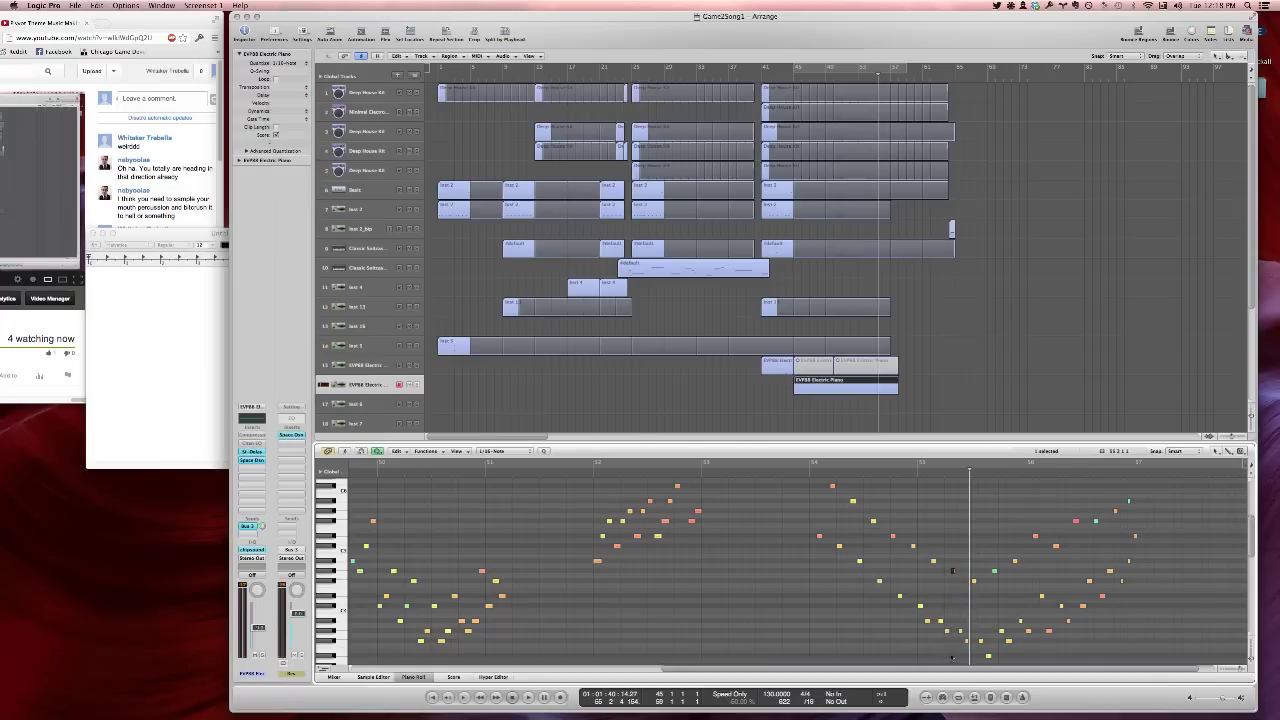
{"action": "left_click", "coordinate": [808, 476]}
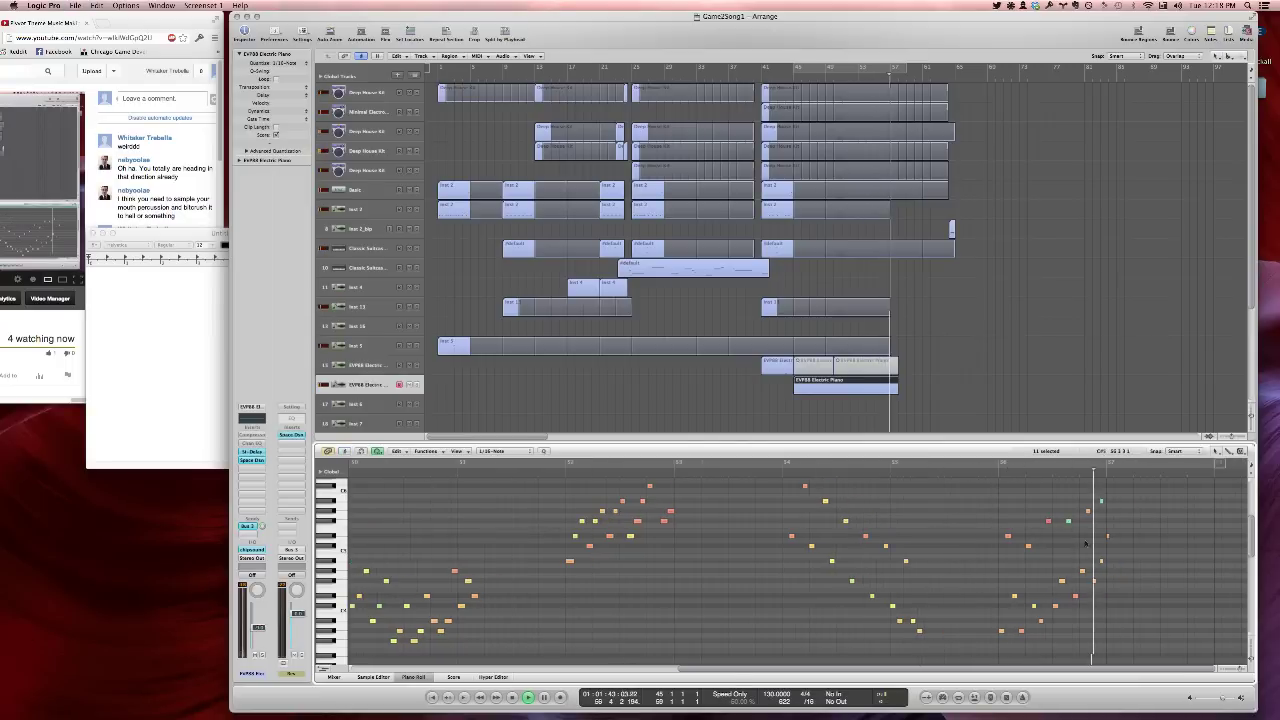
Add a high closing note just after bar 57 in the Piano Roll and replay from shortly before bar 56
{"action": "left_click", "coordinate": [1105, 539]}
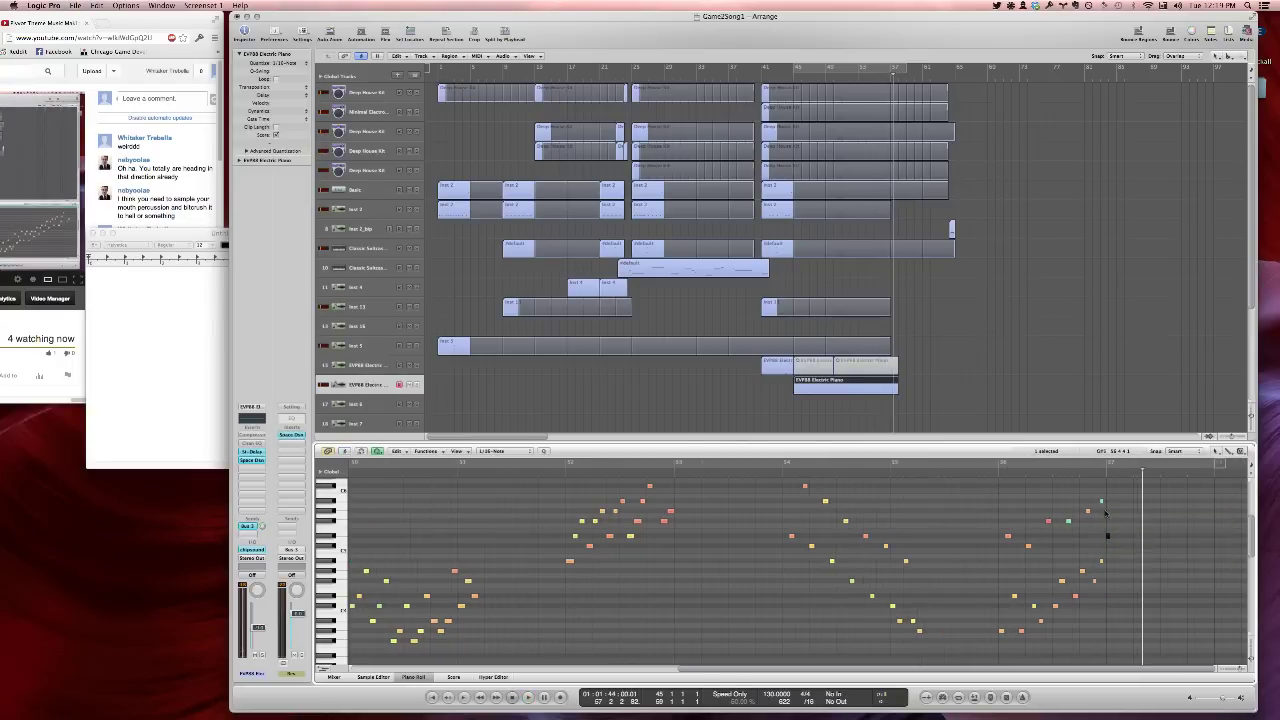
{"action": "scroll", "coordinate": [1113, 505], "scroll_direction": "up", "scroll_amount": 2}
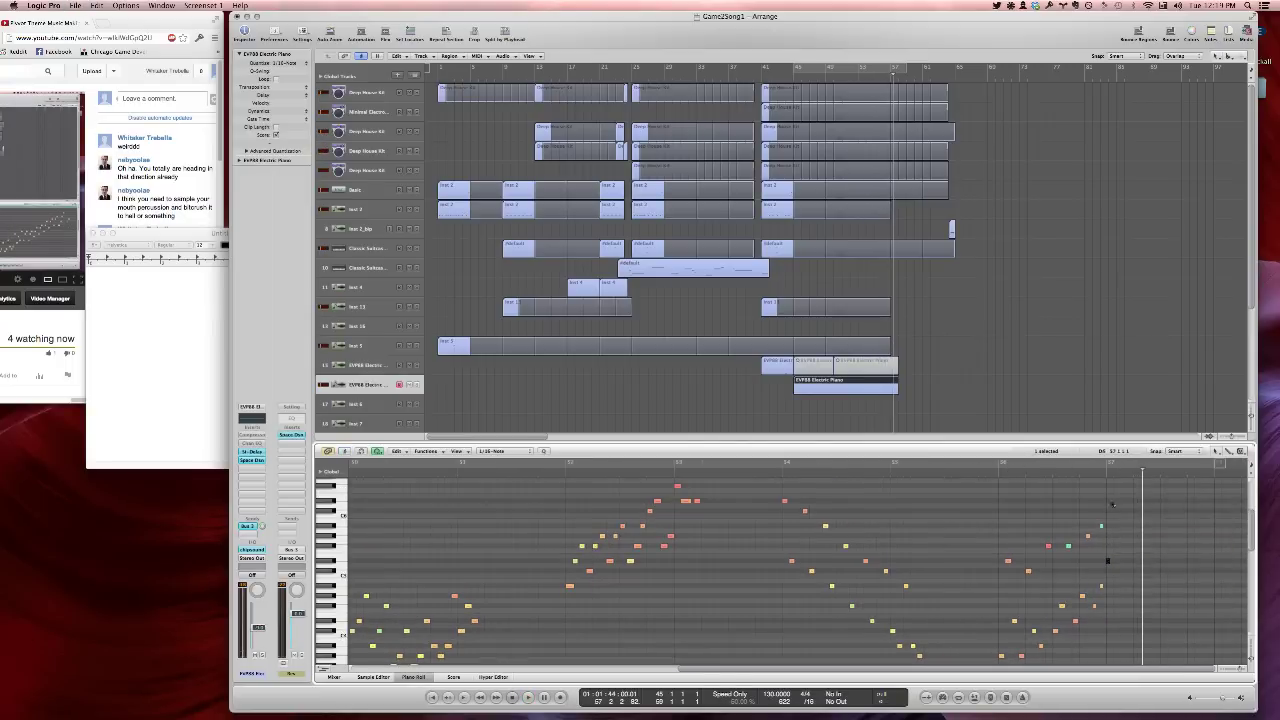
{"action": "left_click", "coordinate": [995, 475]}
{"action": "key", "text": "space"}
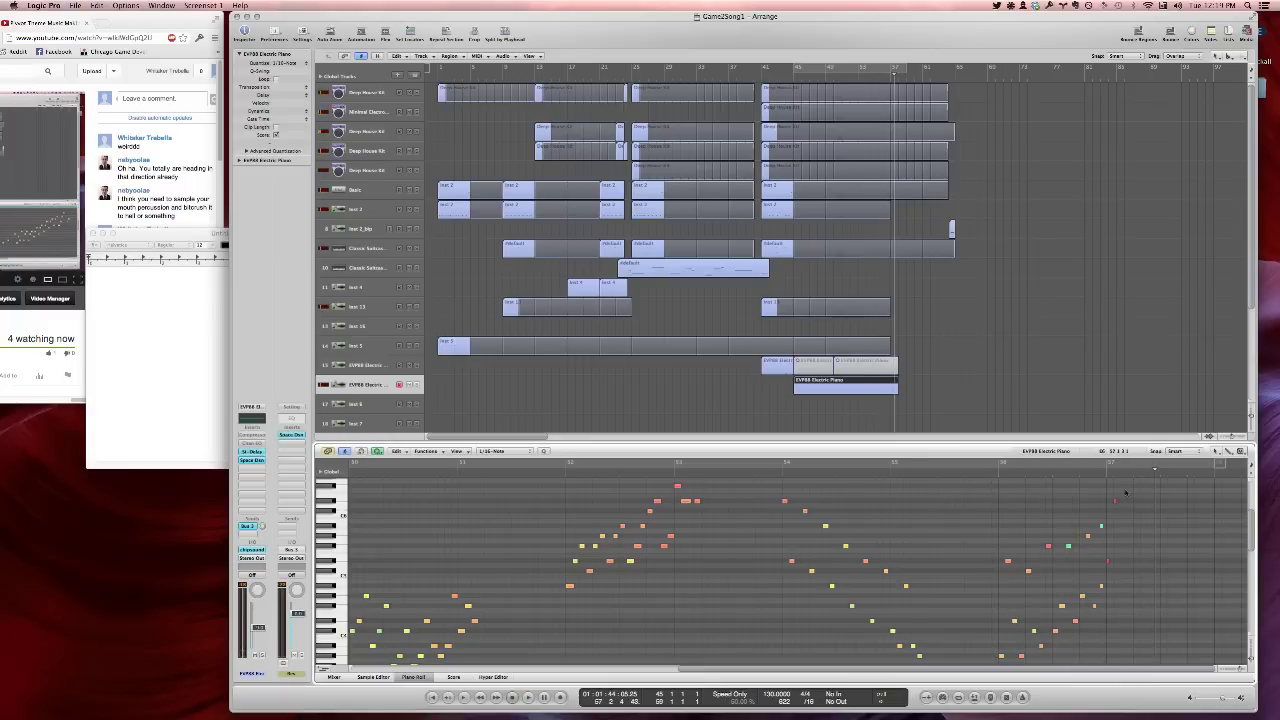
Split the electric piano region at bar 57 and loop its closing notes up to bar 65
{"action": "left_click_drag", "start_coordinate": [1107, 570], "coordinate": [1107, 570]}
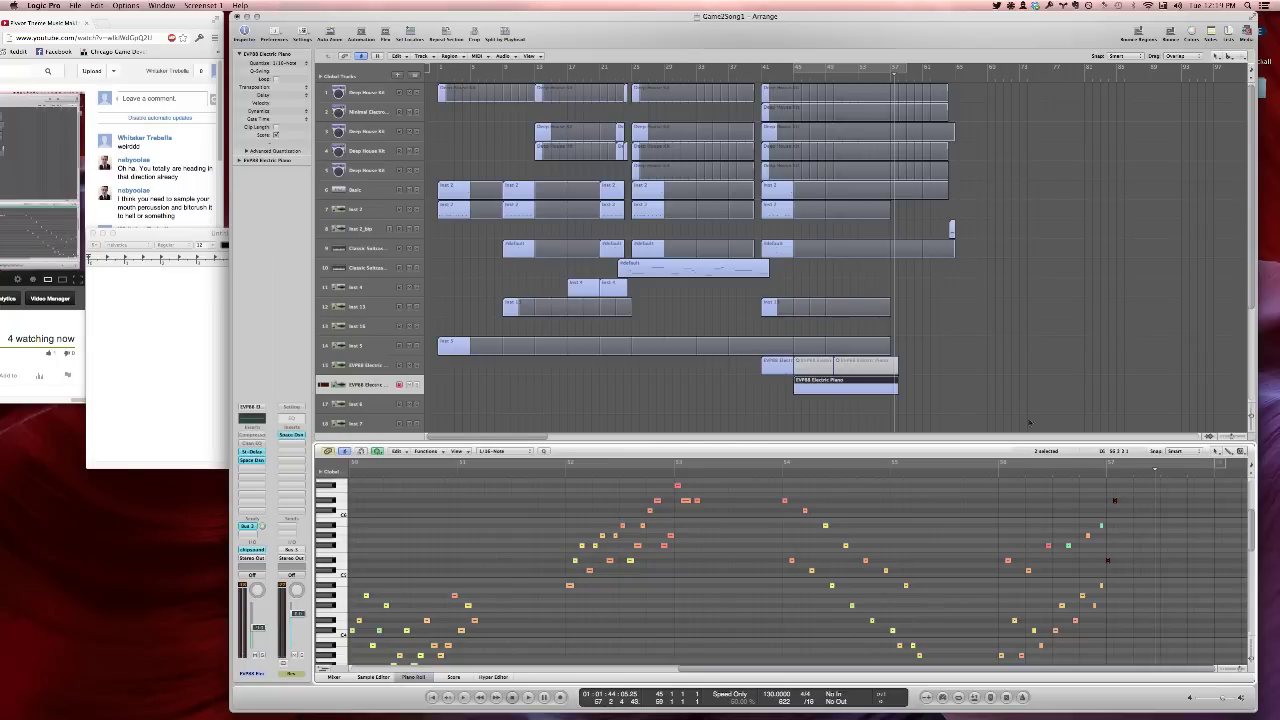
{"action": "key", "text": "z"}
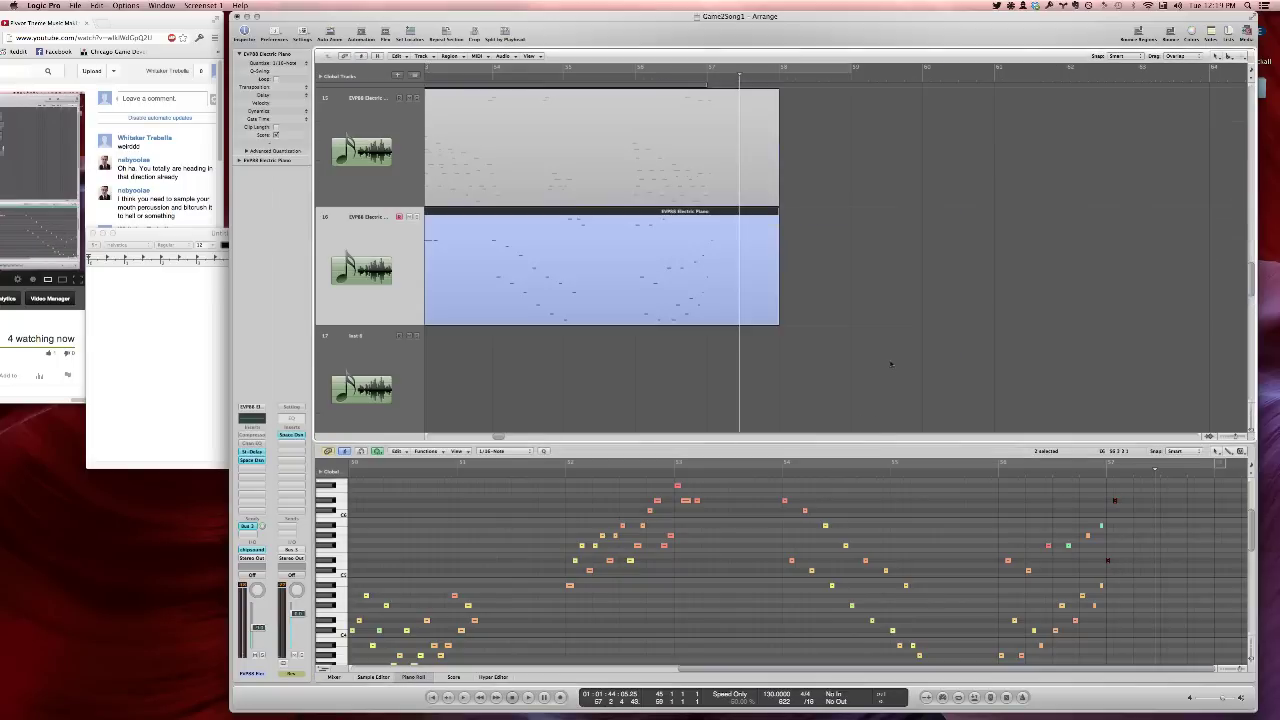
{"action": "left_click", "coordinate": [708, 234]}
{"action": "left_click_drag", "start_coordinate": [728, 234], "coordinate": [786, 240]}
{"action": "key", "text": "super+z"}
{"action": "key", "text": "l"}
{"action": "key", "text": "z"}
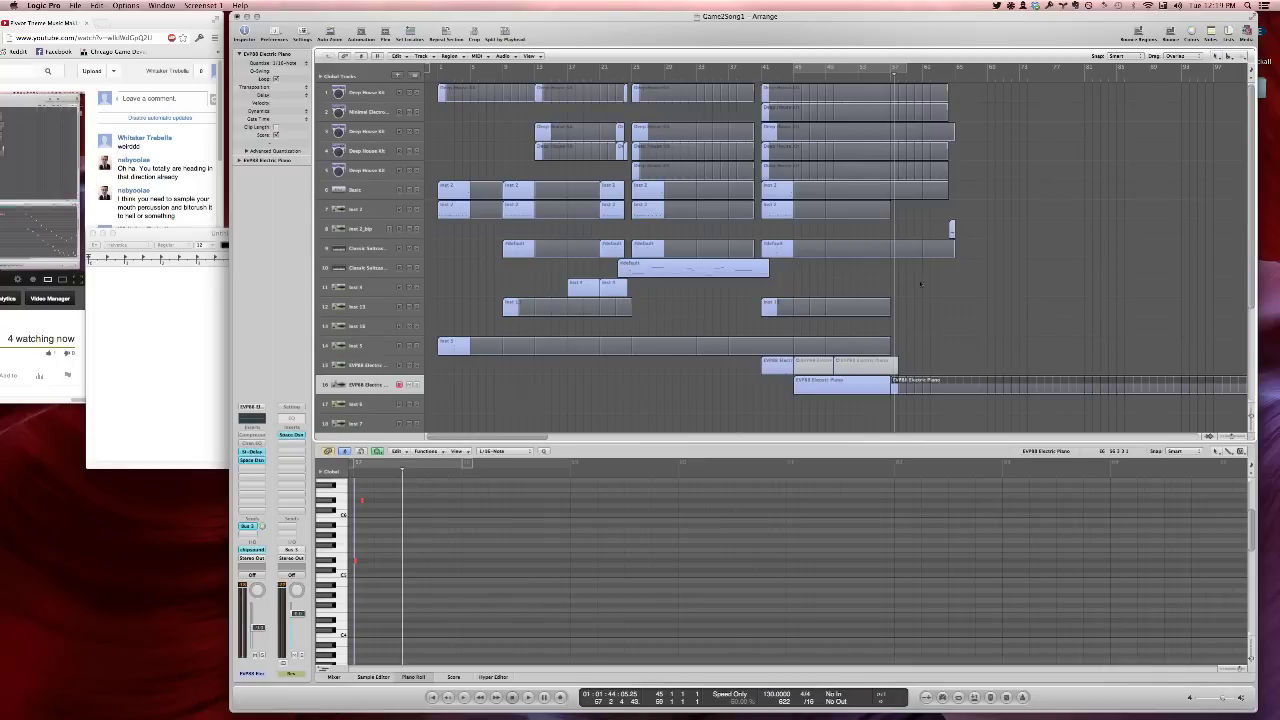
{"action": "left_click_drag", "start_coordinate": [958, 381], "coordinate": [930, 384]}
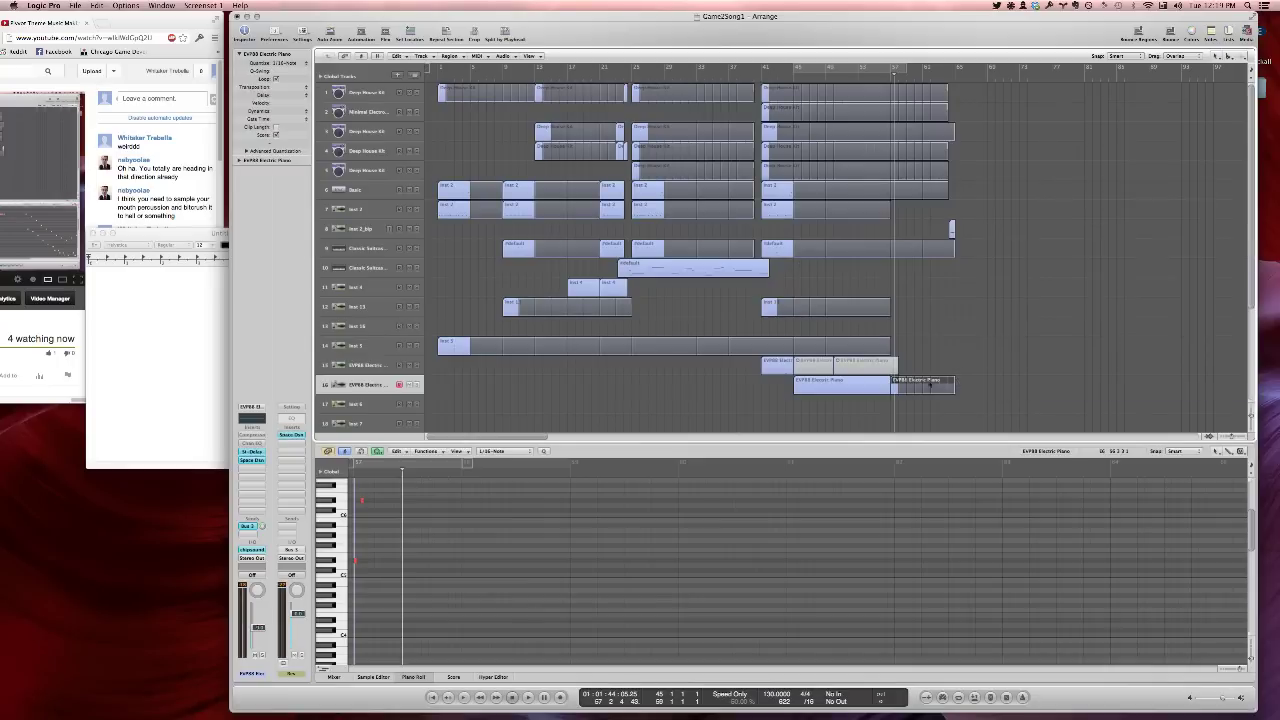
Duplicate the electric piano track and put the looped ending region on it, with an unlooped copy at bar 1
{"action": "left_click_drag", "start_coordinate": [766, 379], "coordinate": [462, 384]}
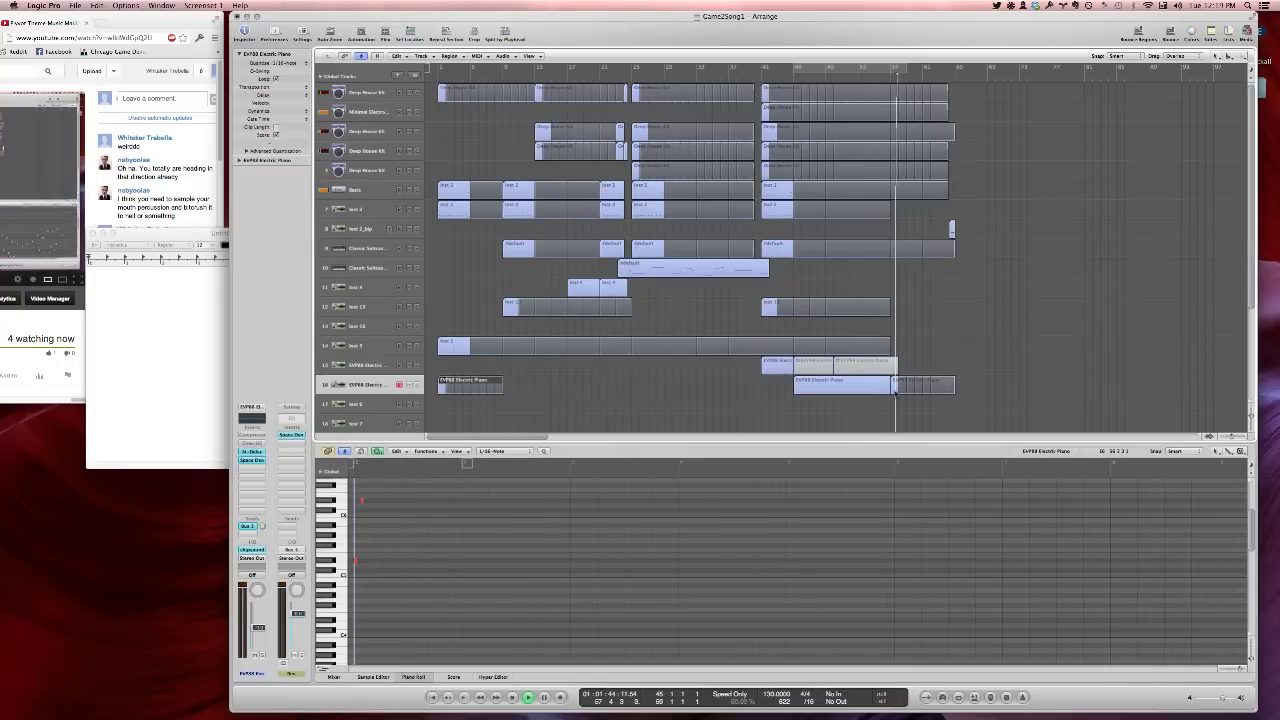
{"action": "left_click_drag", "start_coordinate": [895, 390], "coordinate": [907, 393]}
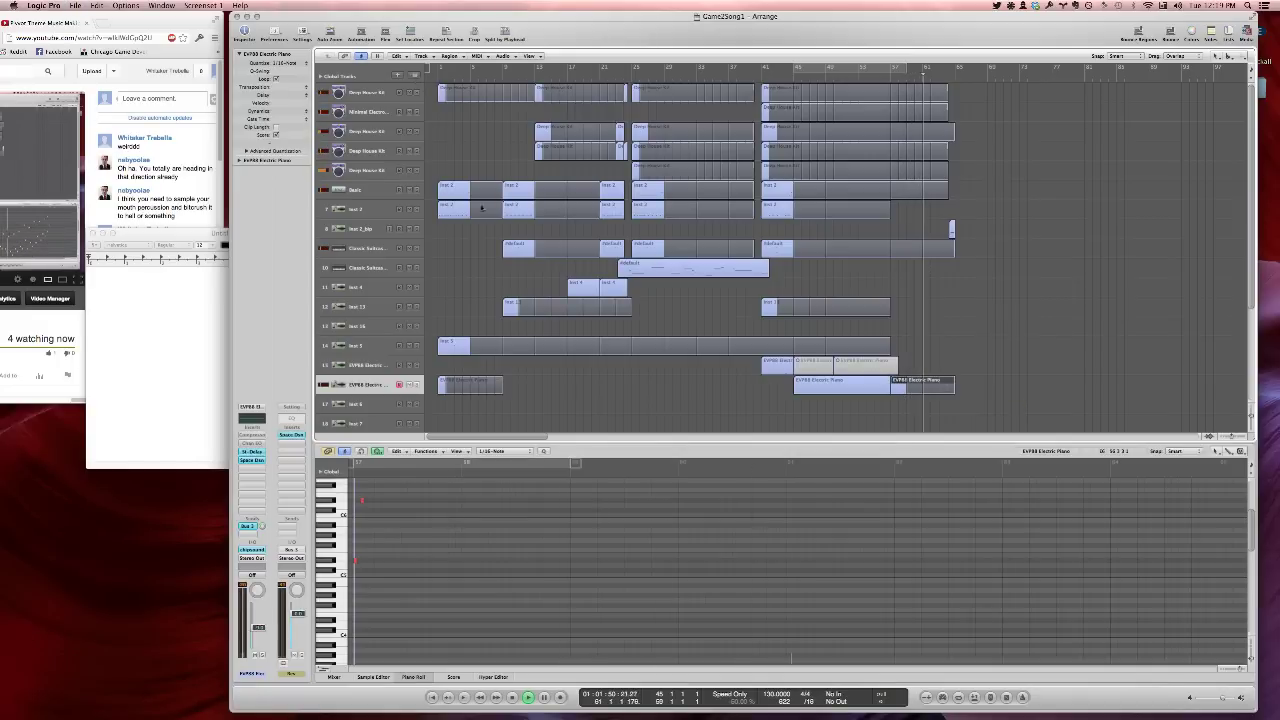
{"action": "key", "text": "super+d"}
{"action": "left_click", "coordinate": [583, 416]}
{"action": "left_click_drag", "start_coordinate": [898, 396], "coordinate": [898, 411]}
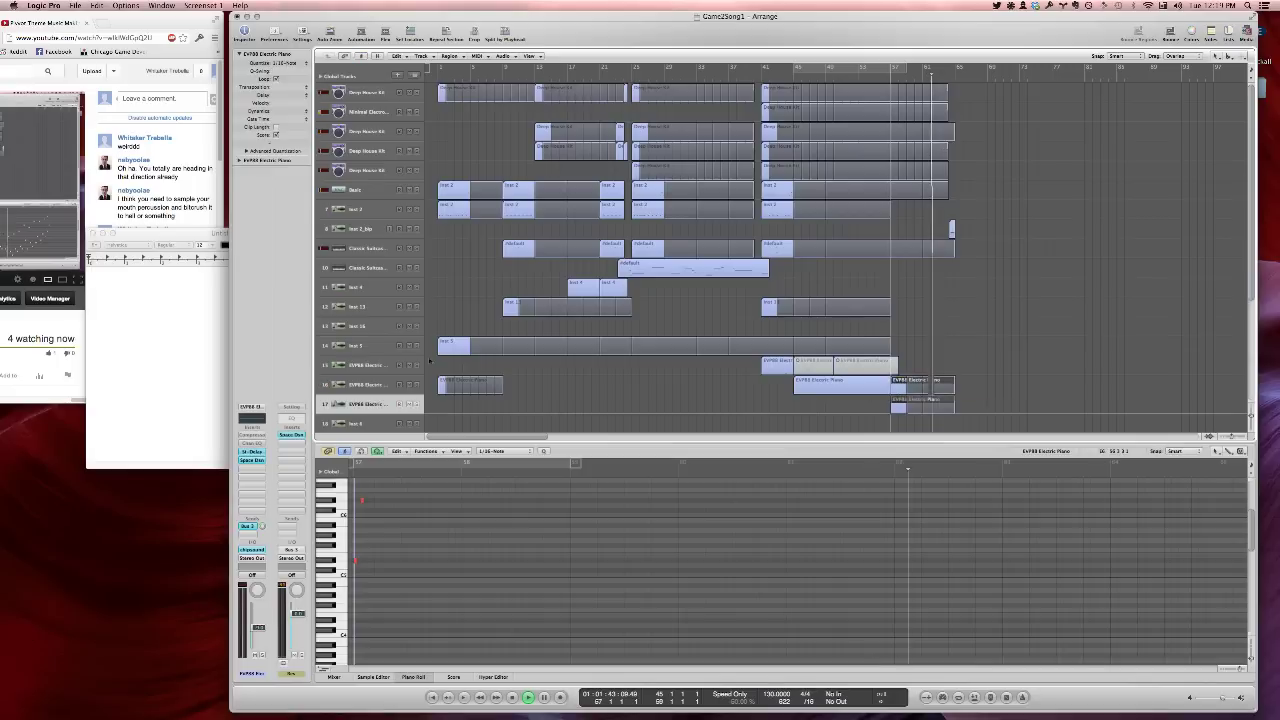
{"action": "left_click", "coordinate": [443, 390]}
{"action": "key", "text": "l"}
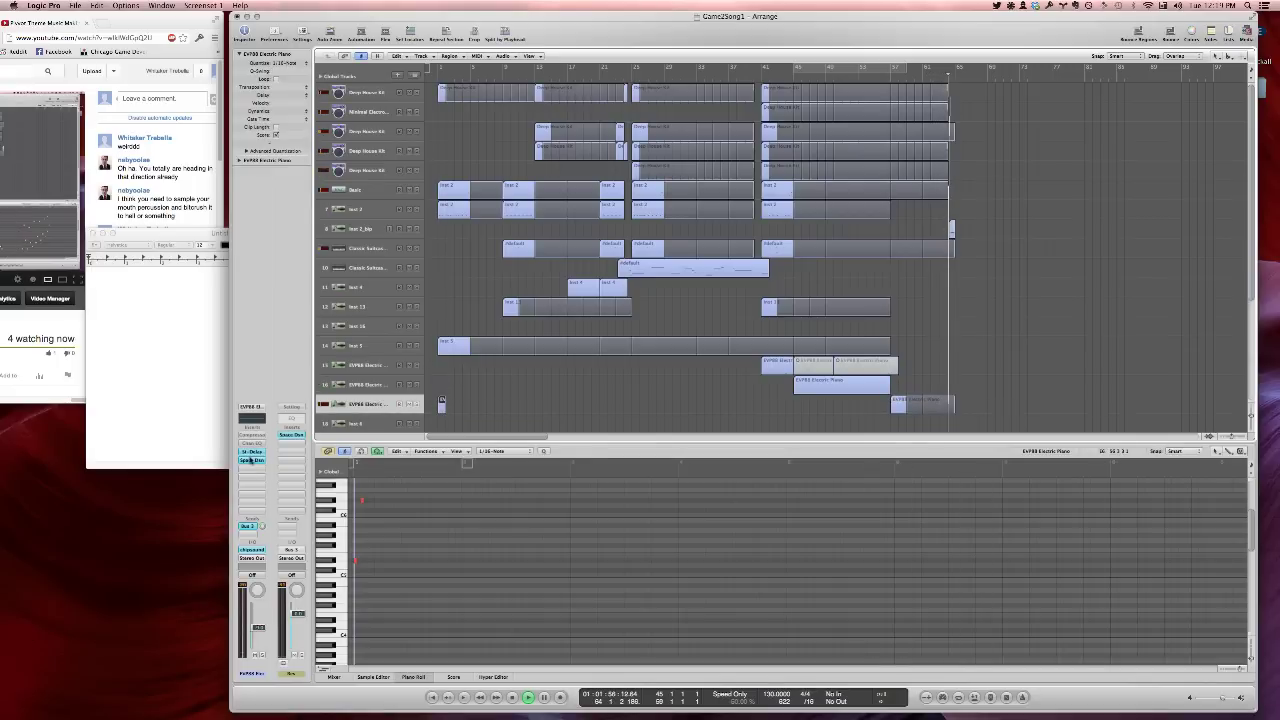
Insert an Echo plug-in on the new electric piano track, choose its delay time and lower the wet level
{"action": "left_click", "coordinate": [251, 455]}
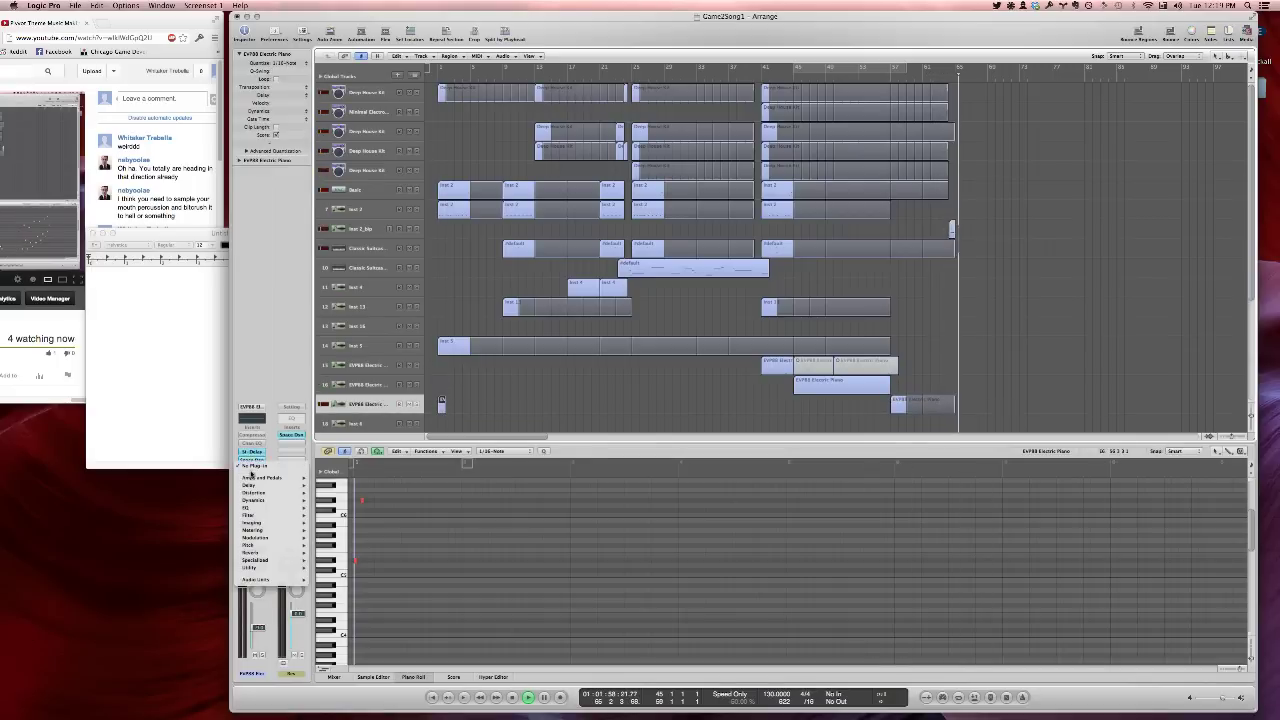
{"action": "mouse_move", "coordinate": [253, 487]}
{"action": "left_click", "coordinate": [330, 494]}
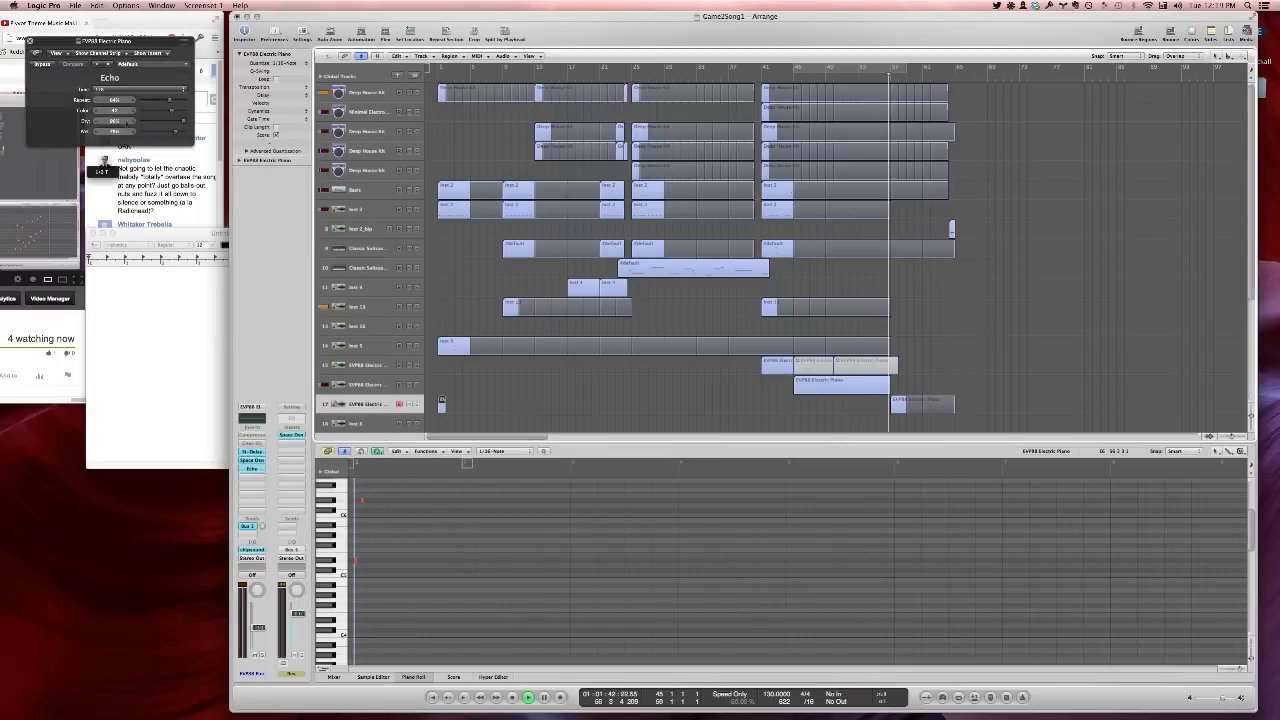
{"action": "left_click", "coordinate": [110, 89]}
{"action": "left_click", "coordinate": [105, 149]}
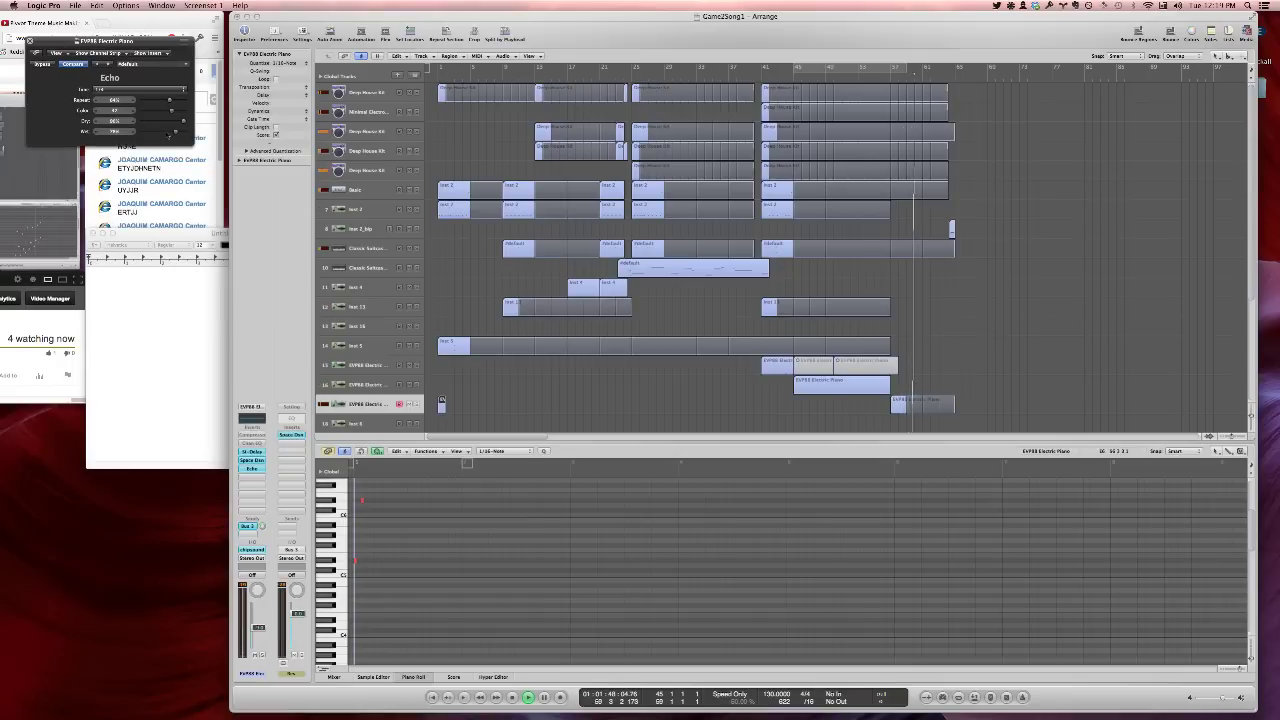
{"action": "left_click", "coordinate": [163, 132]}
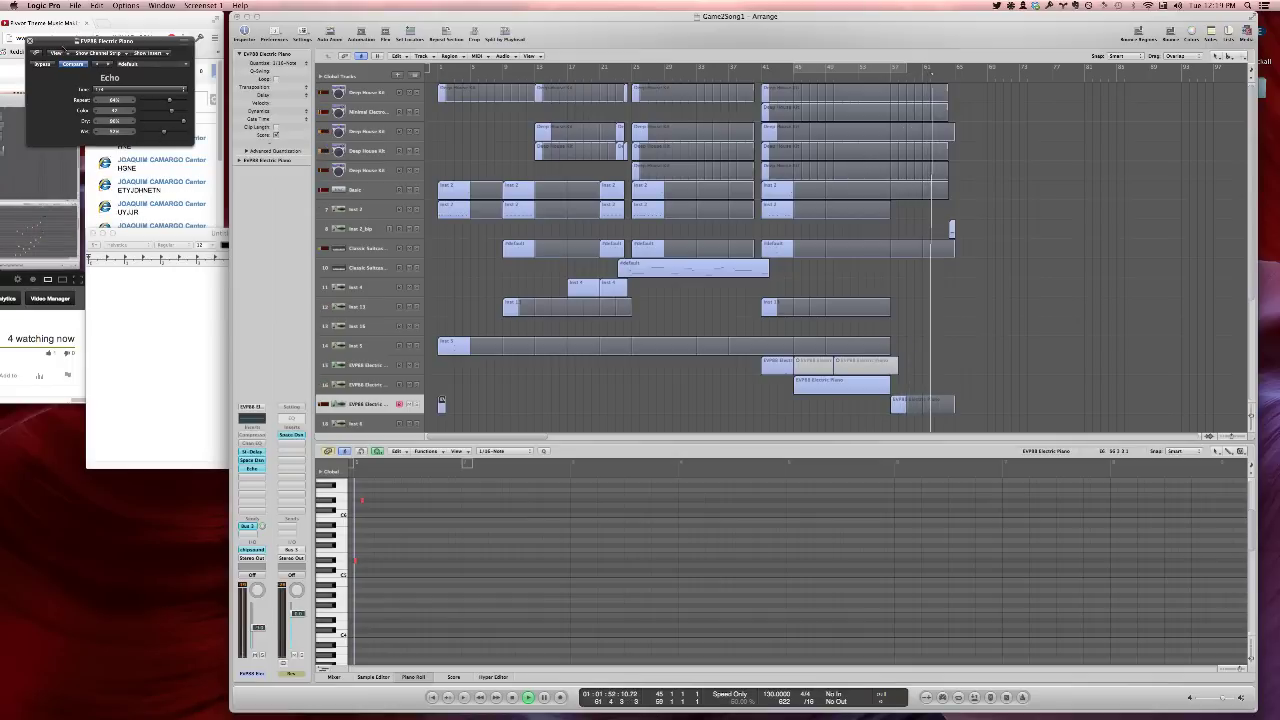
{"action": "left_click", "coordinate": [29, 41]}
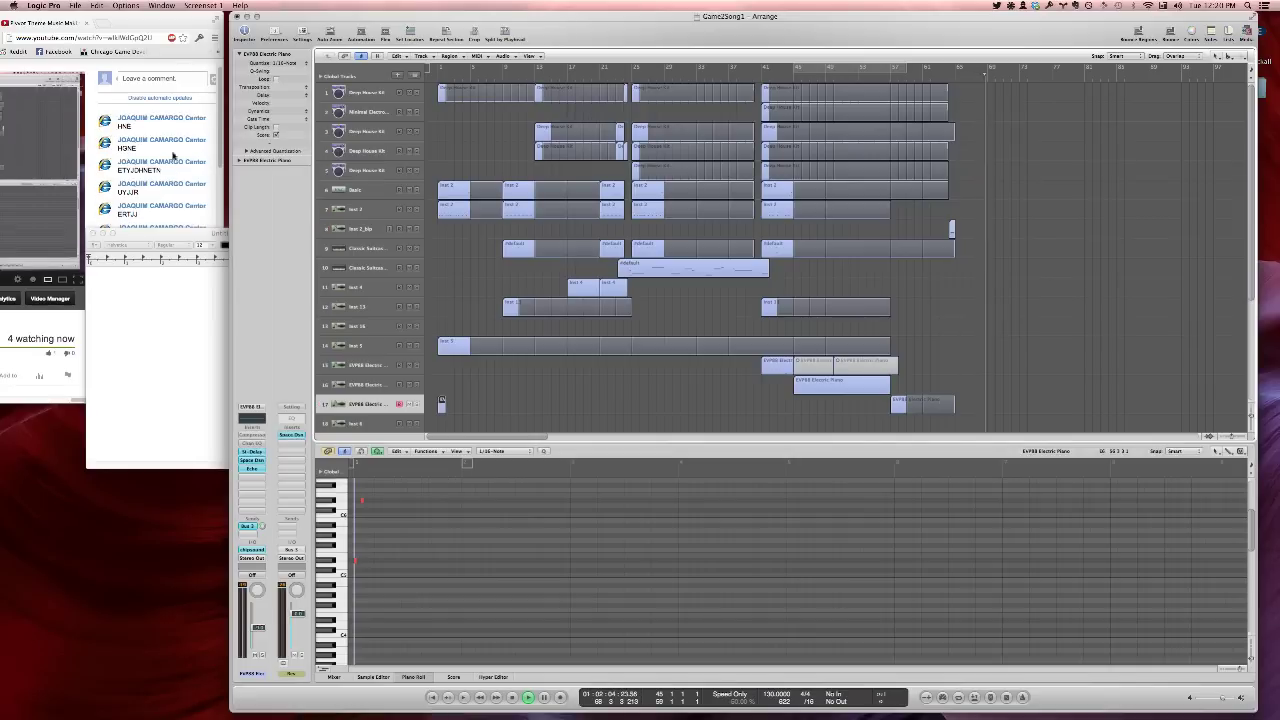
Switch to the YouTube stream page in Chrome and post the comment "wow spam"
{"action": "left_click", "coordinate": [159, 101]}
{"action": "left_click", "coordinate": [159, 101]}
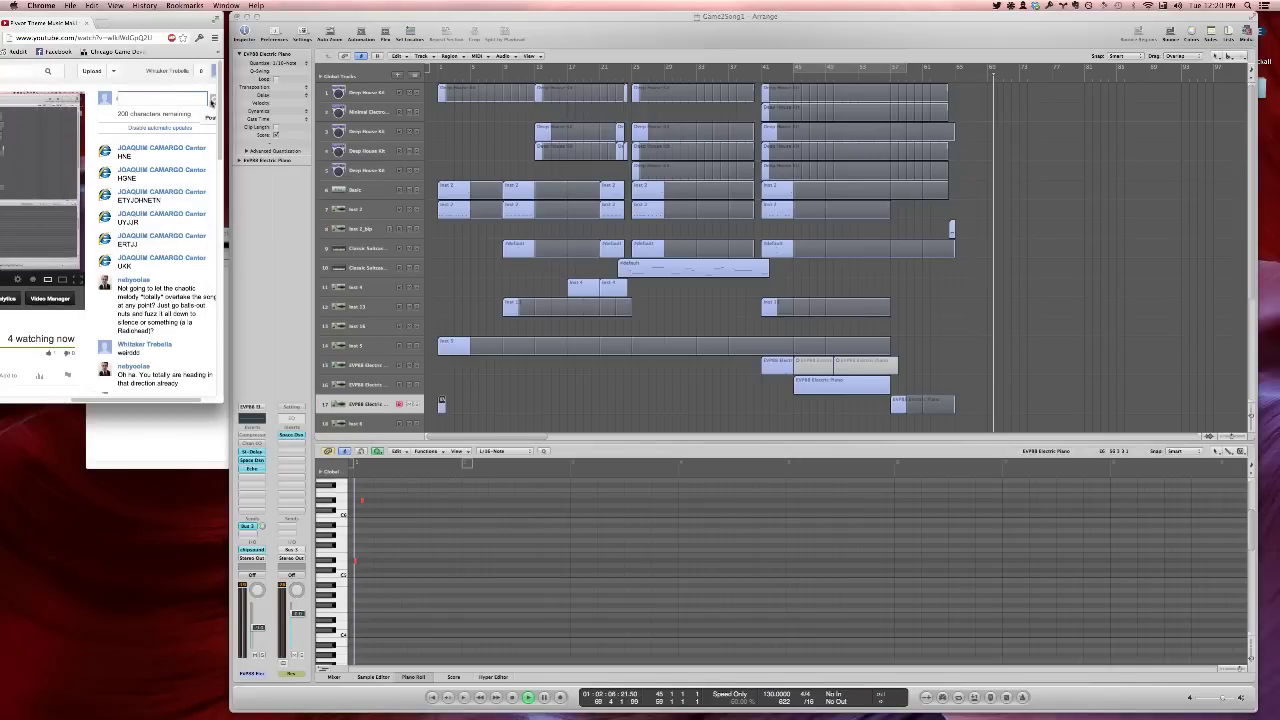
{"action": "type", "text": "wow spam"}
{"action": "key", "text": "Return"}
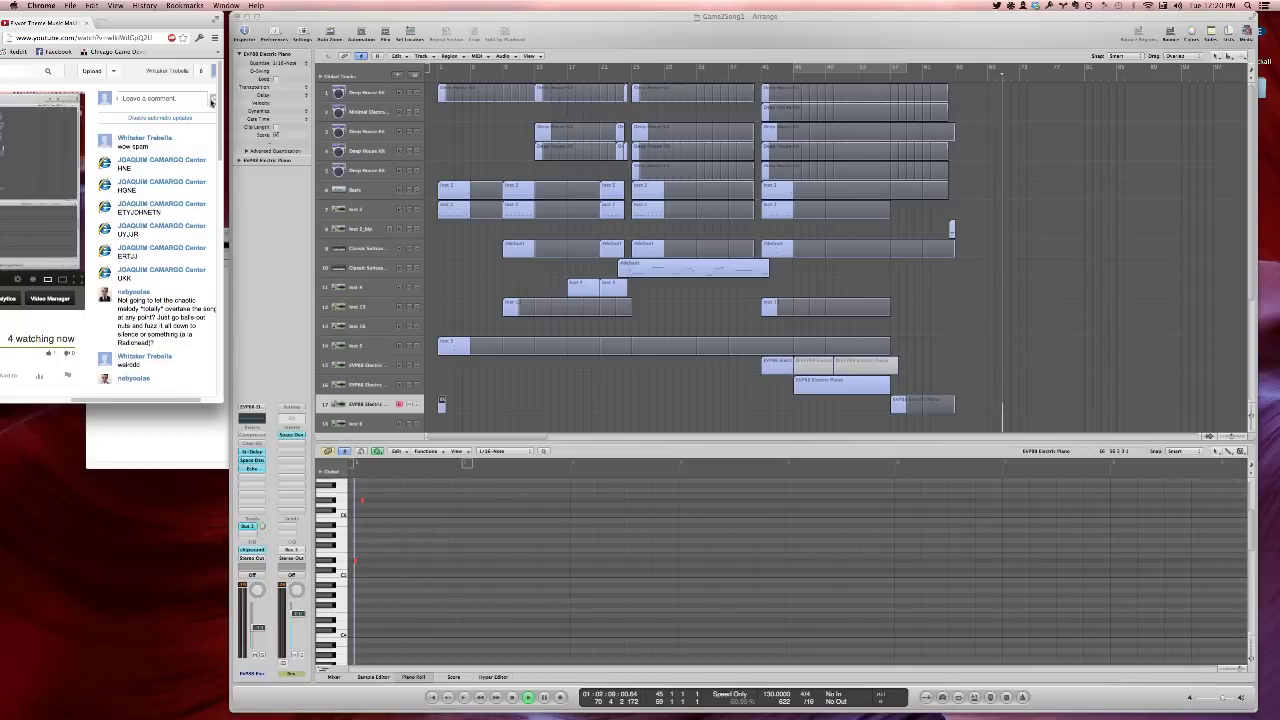
Post a second comment reading "um i think i wanna keep the groove going throughout"
{"action": "type", "text": "um"}
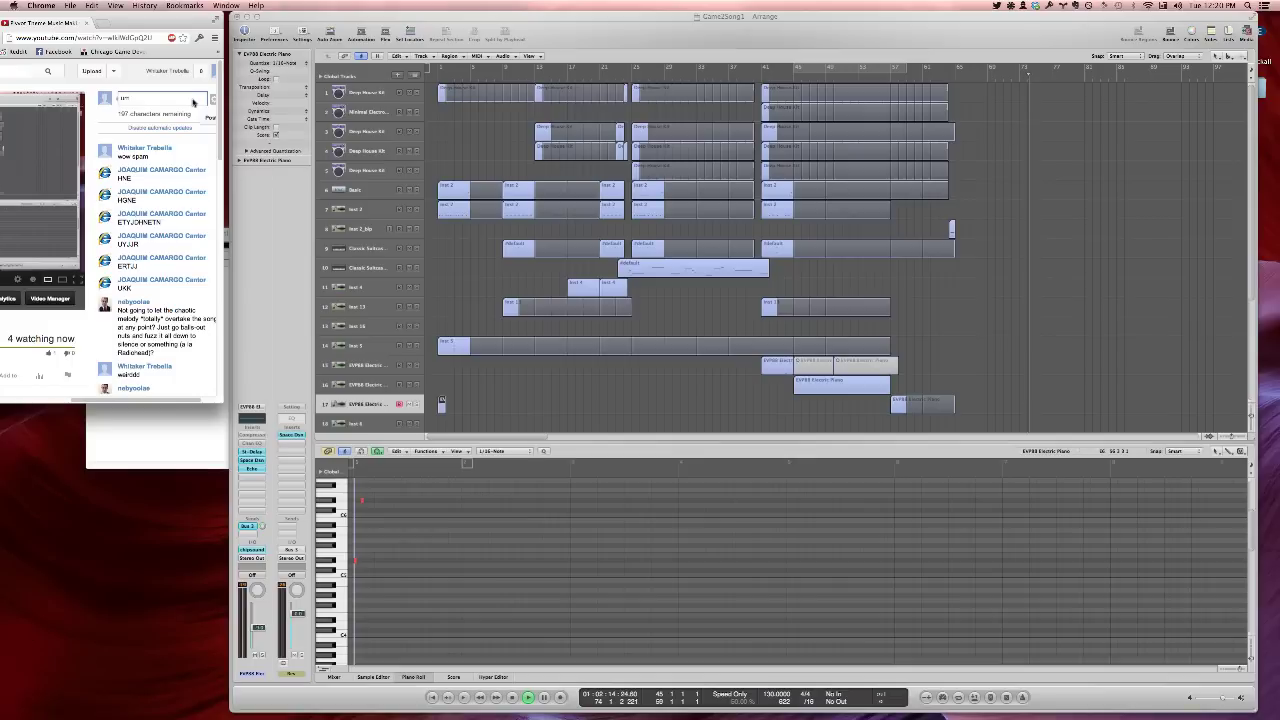
{"action": "type", "text": " i think i wanna see the gf"}
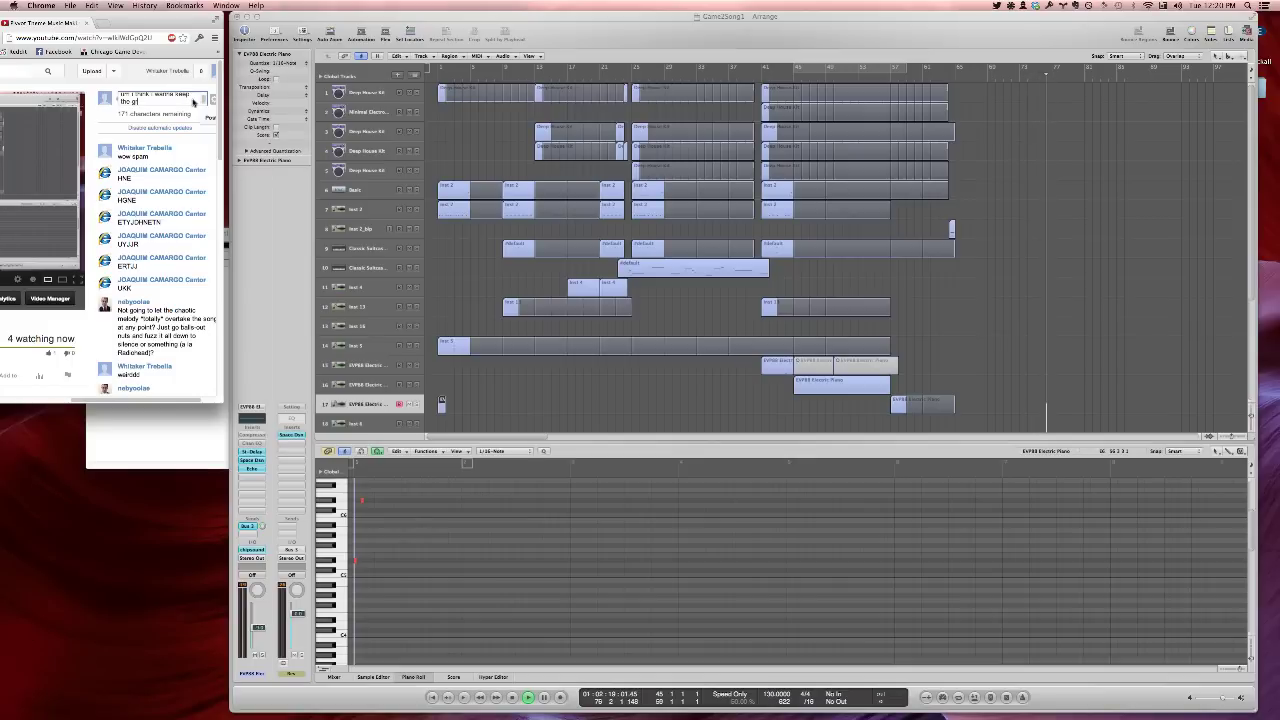
{"action": "key", "text": "BackSpace"}
{"action": "type", "text": "roove going throughout"}
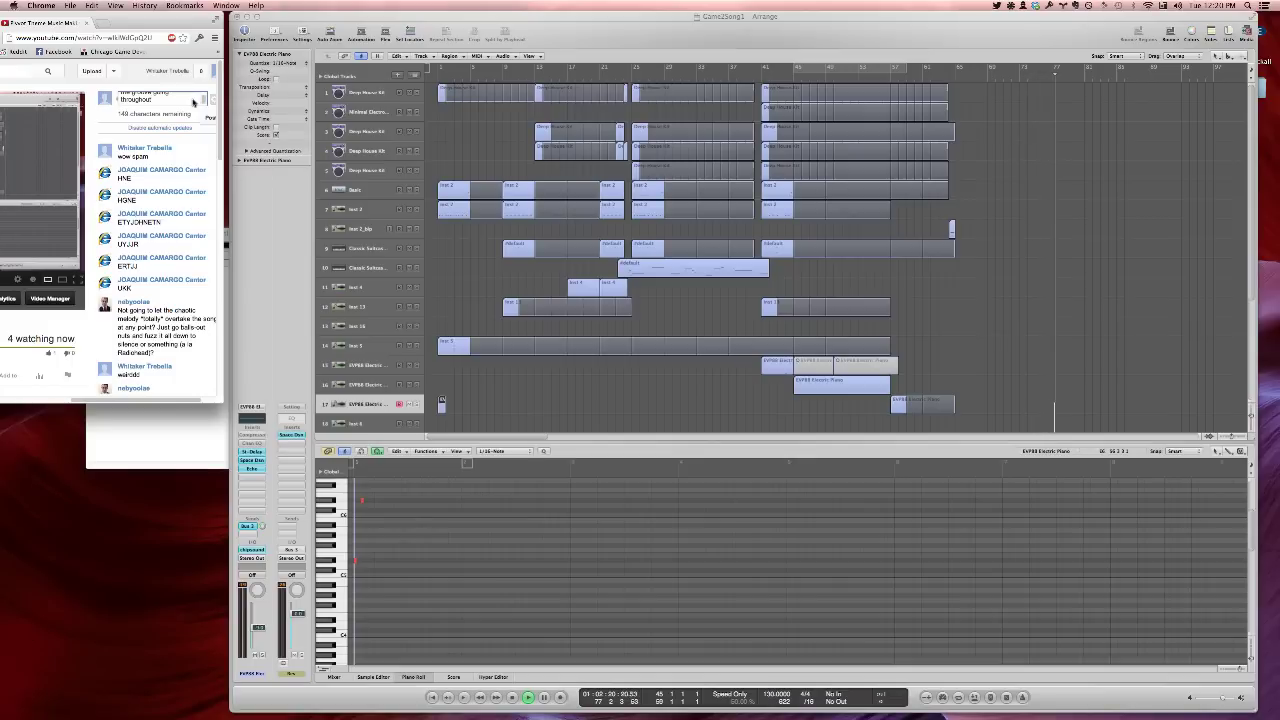
{"action": "key", "text": "Return"}
Return to Logic Pro and play the arrangement back from bar 41
{"action": "left_click", "coordinate": [895, 82]}
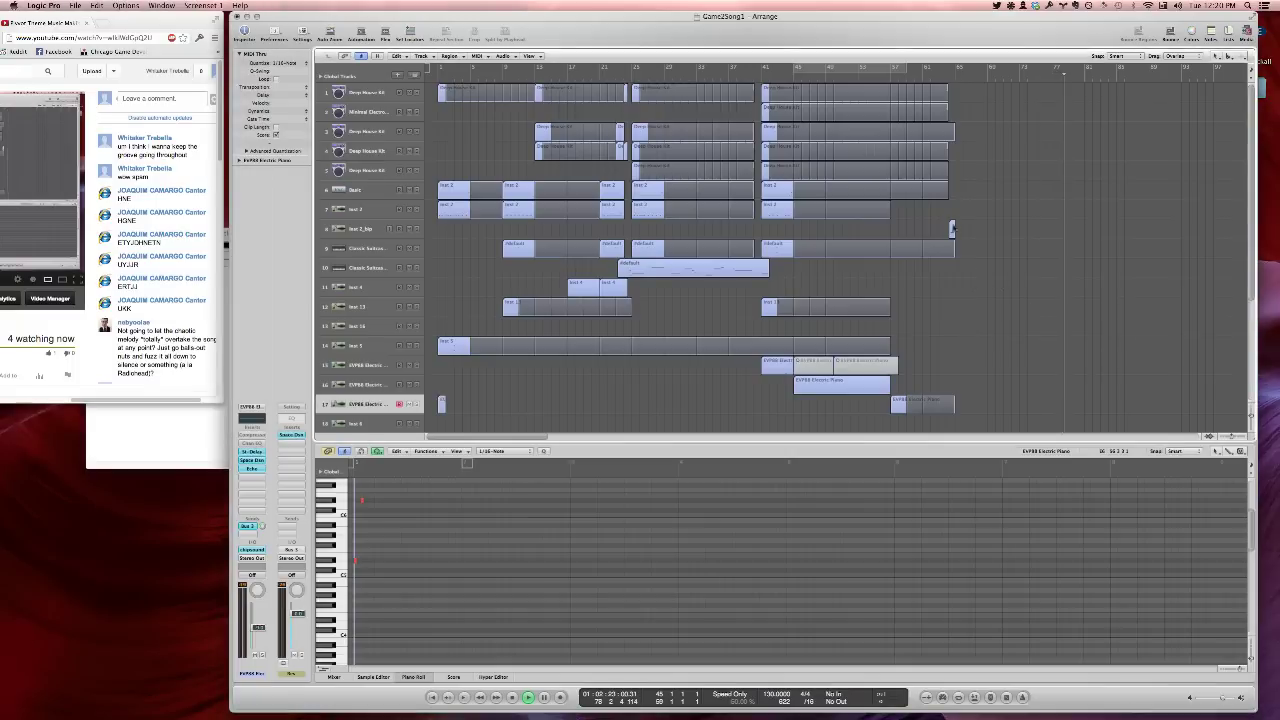
{"action": "left_click", "coordinate": [895, 82]}
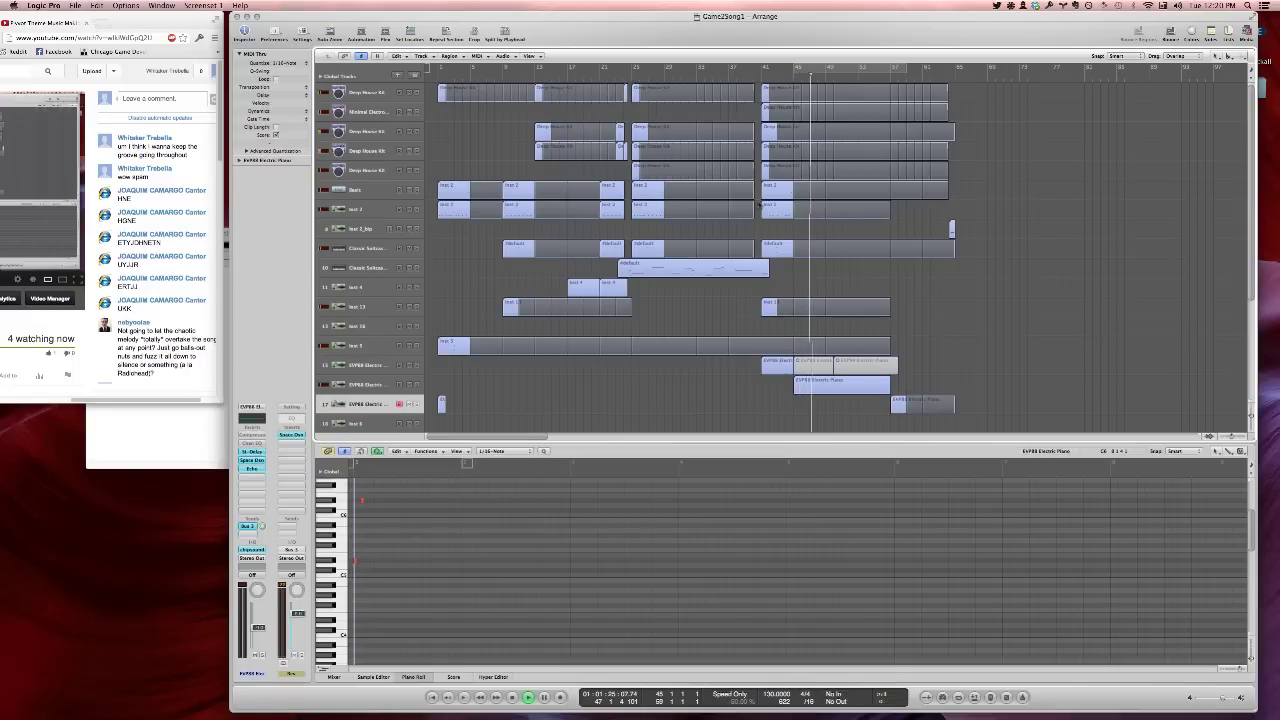
{"action": "left_click", "coordinate": [762, 81]}
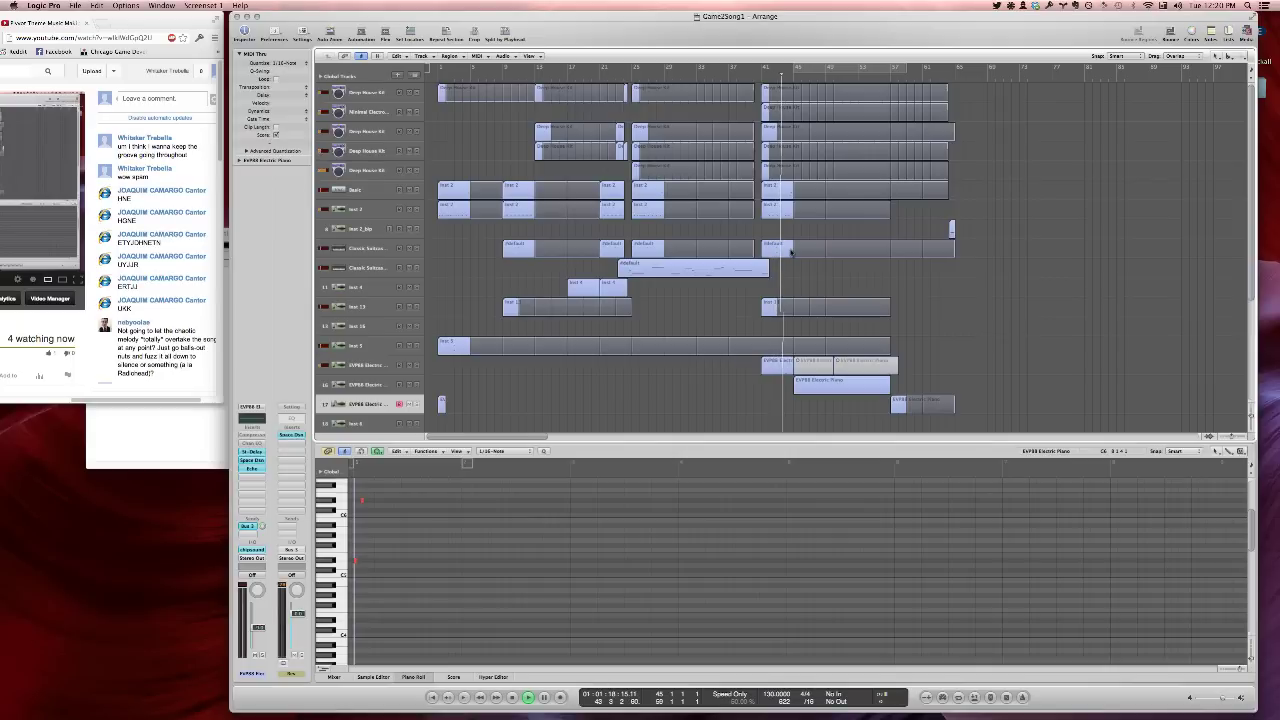
In the electric piano region starting at bar 45, delete the first four notes and replay from its start
{"action": "left_click", "coordinate": [822, 381]}
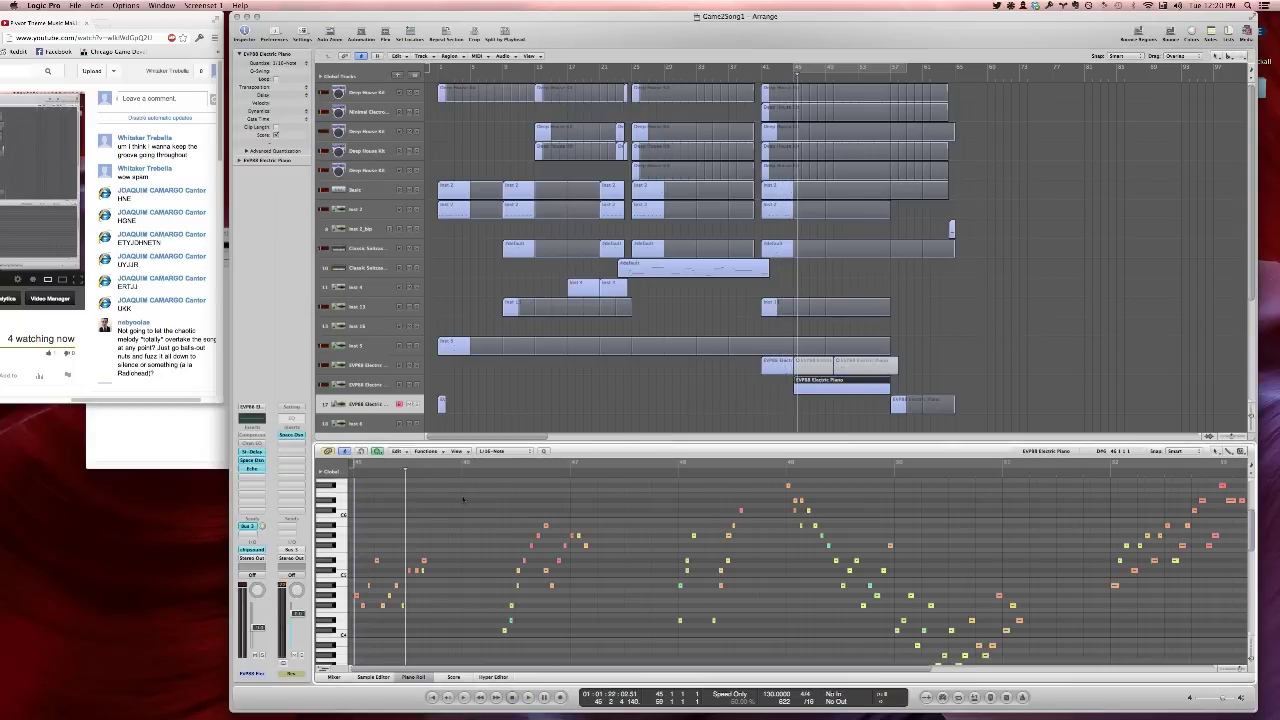
{"action": "double_click", "coordinate": [789, 75]}
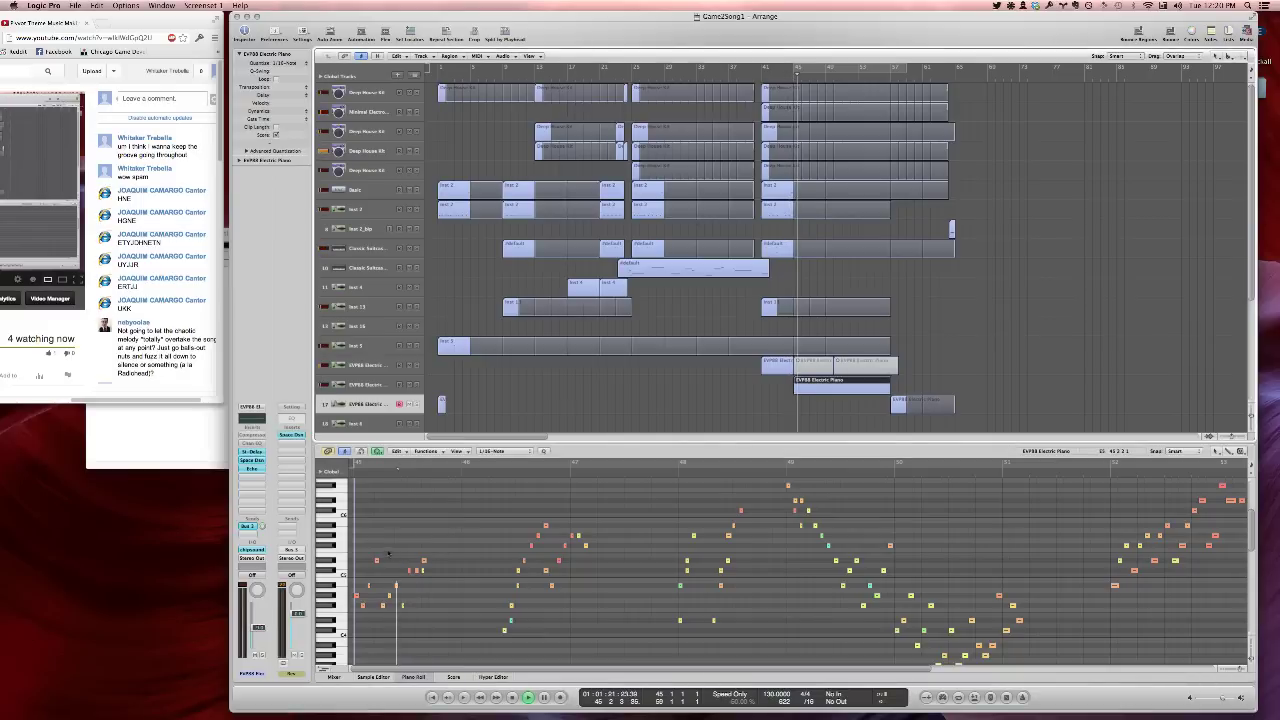
{"action": "key", "text": "comma"}
{"action": "key", "text": "comma"}
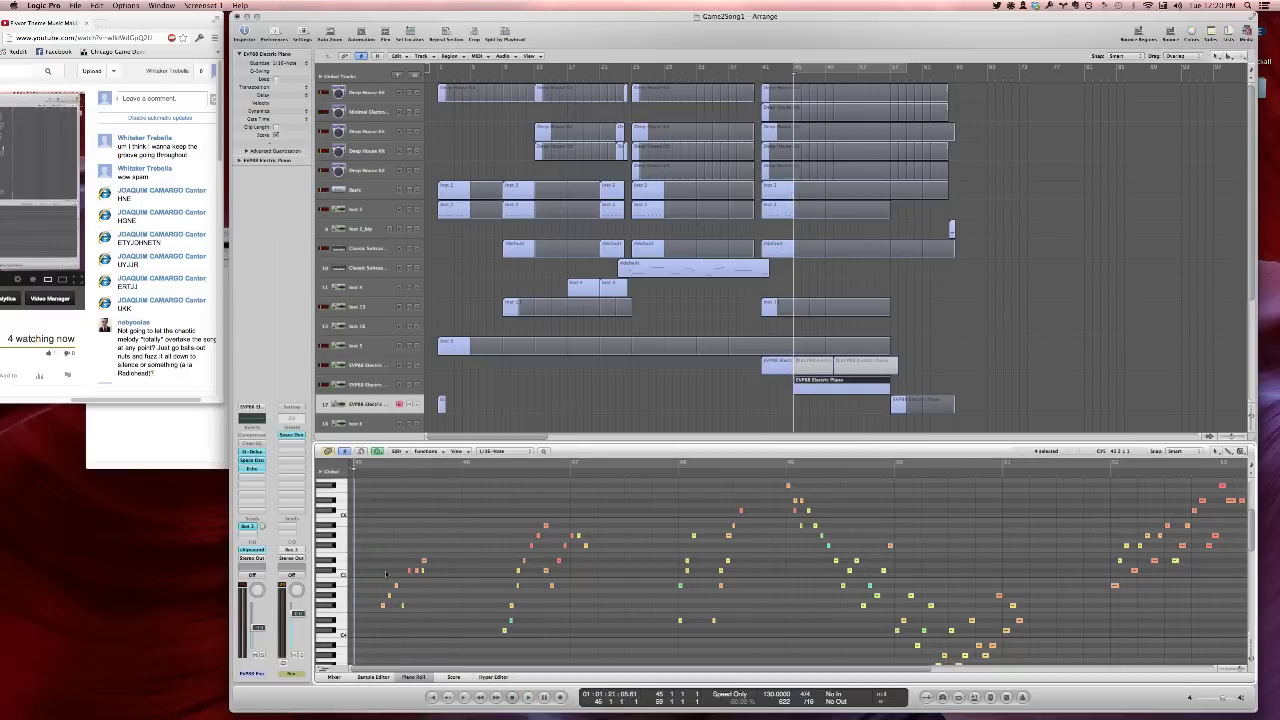
{"action": "key", "text": "space"}
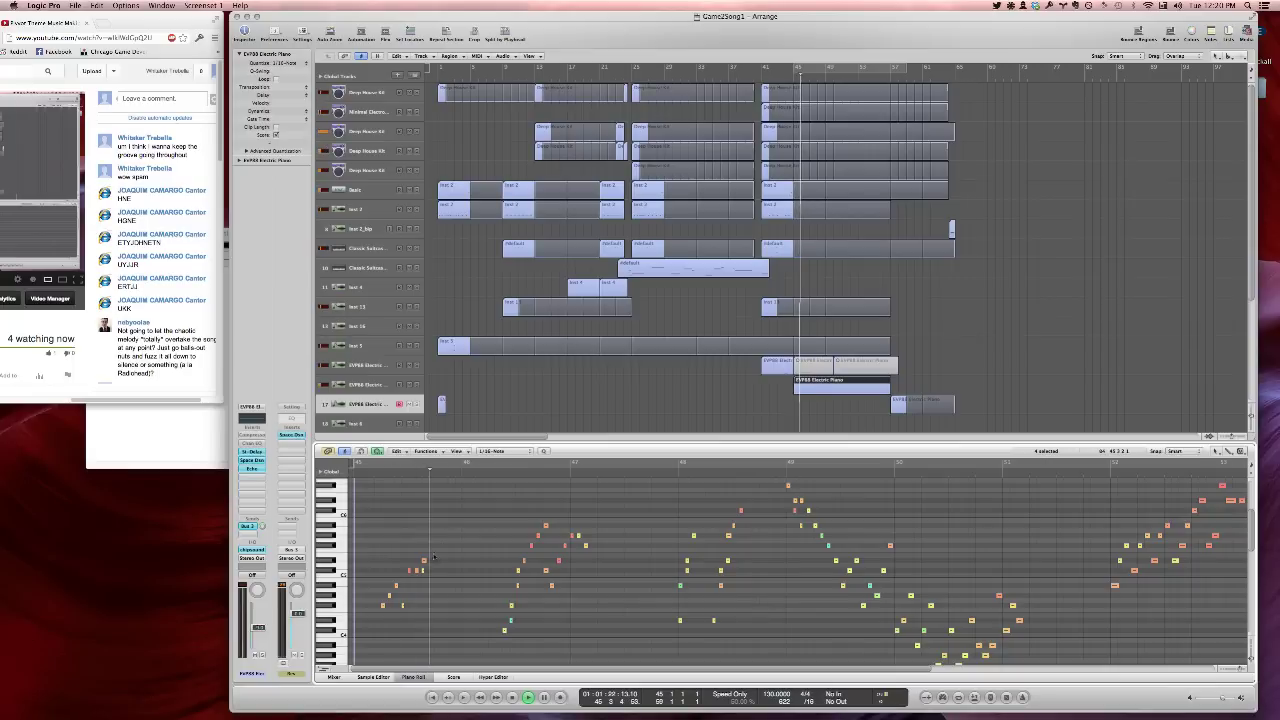
Delete the remaining notes in bar 45 of the electric piano melody and replay from the region's start
{"action": "key", "text": "space"}
{"action": "left_click_drag", "start_coordinate": [444, 548], "coordinate": [368, 635]}
{"action": "key", "text": "BackSpace"}
{"action": "key", "text": "comma"}
{"action": "key", "text": "comma"}
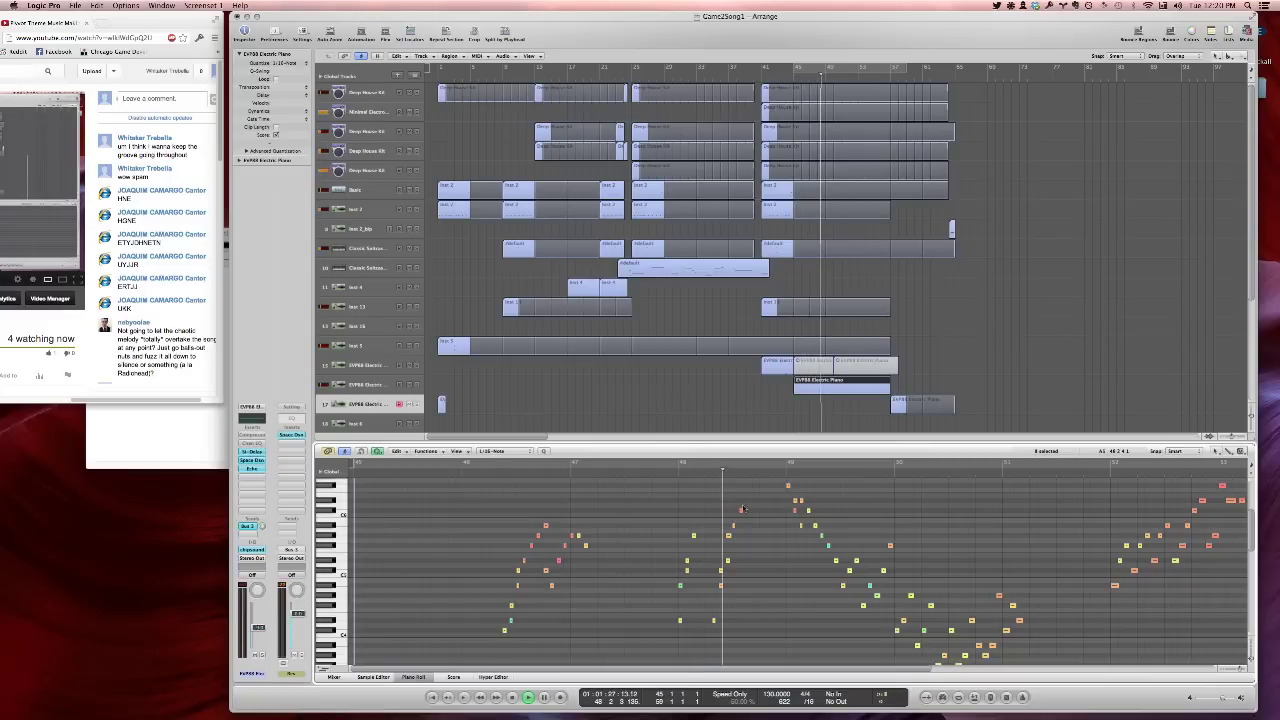
Delete the group of notes between bars 48 and 49 and replay from just before bar 46
{"action": "key", "text": "space"}
{"action": "left_click_drag", "start_coordinate": [750, 500], "coordinate": [672, 630]}
{"action": "key", "text": "Delete"}
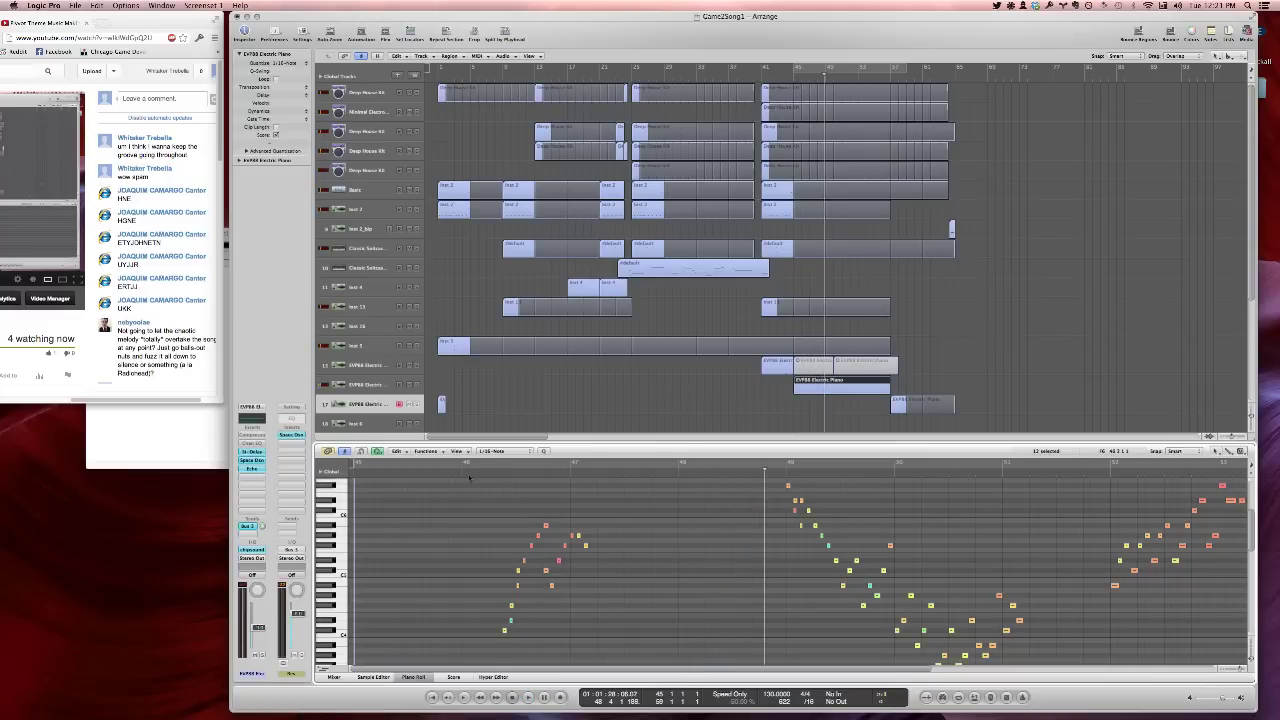
{"action": "left_click", "coordinate": [458, 470]}
{"action": "key", "text": "space"}
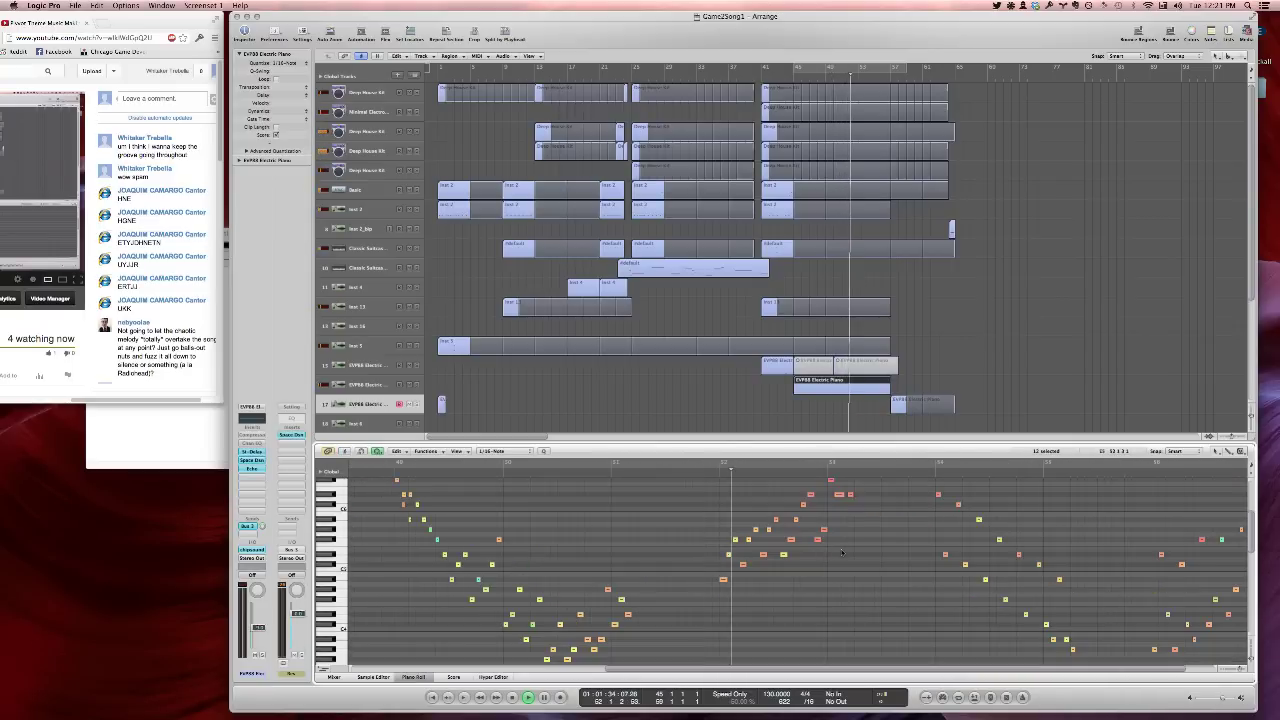
Shorten and raise the D#6 note just after bar 53, and move the note following it earlier
{"action": "scroll", "coordinate": [842, 553], "scroll_direction": "up", "scroll_amount": 2}
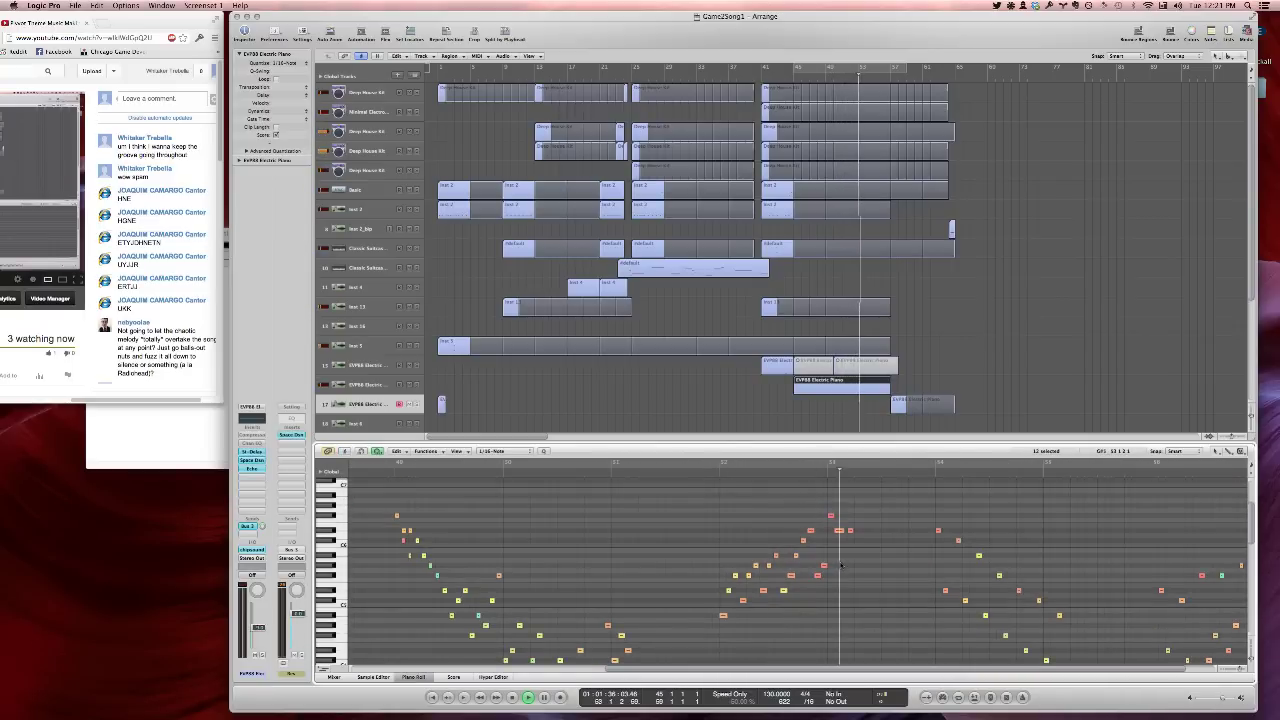
{"action": "left_click", "coordinate": [793, 531]}
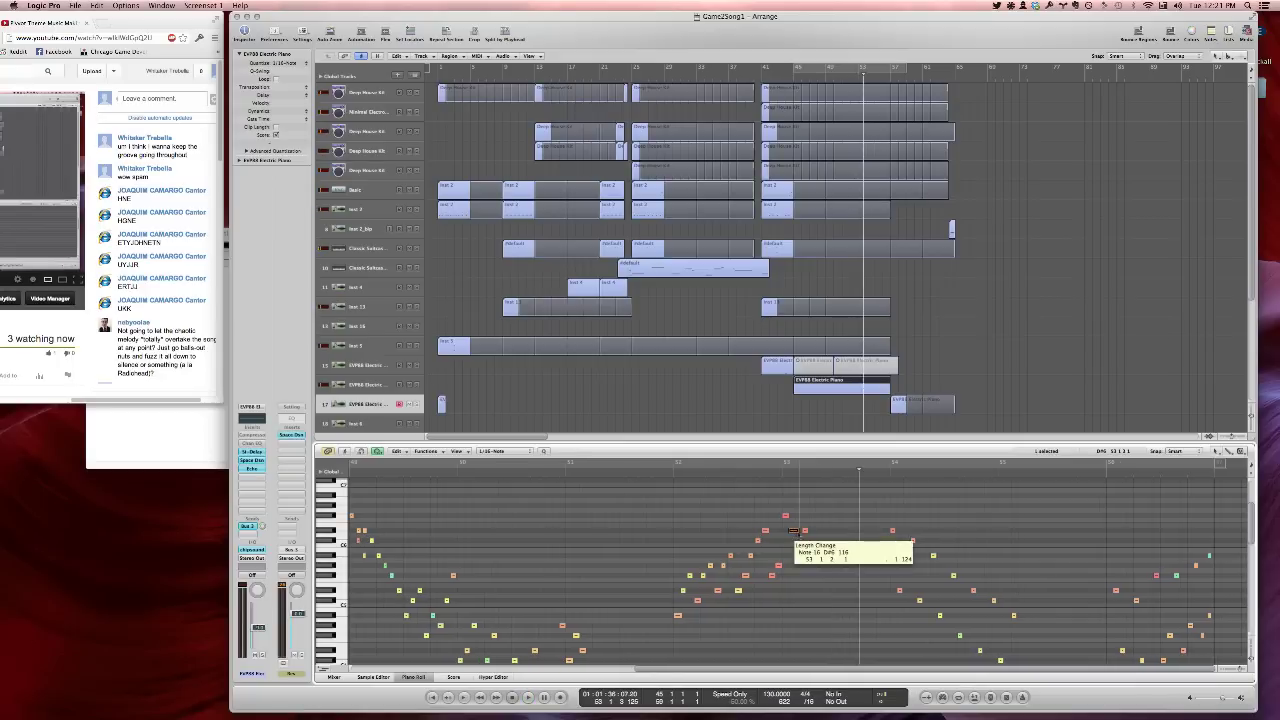
{"action": "left_click", "coordinate": [797, 531]}
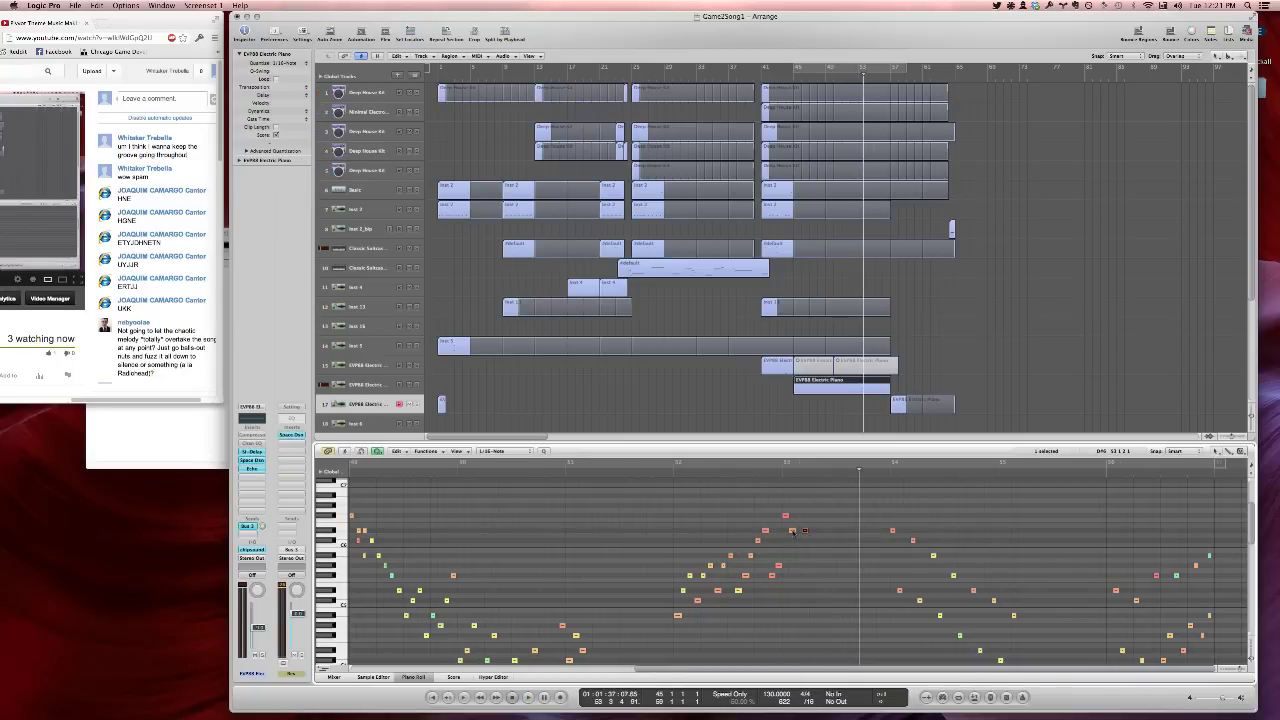
{"action": "left_click_drag", "start_coordinate": [793, 531], "coordinate": [793, 521]}
{"action": "left_click_drag", "start_coordinate": [799, 532], "coordinate": [798, 531]}
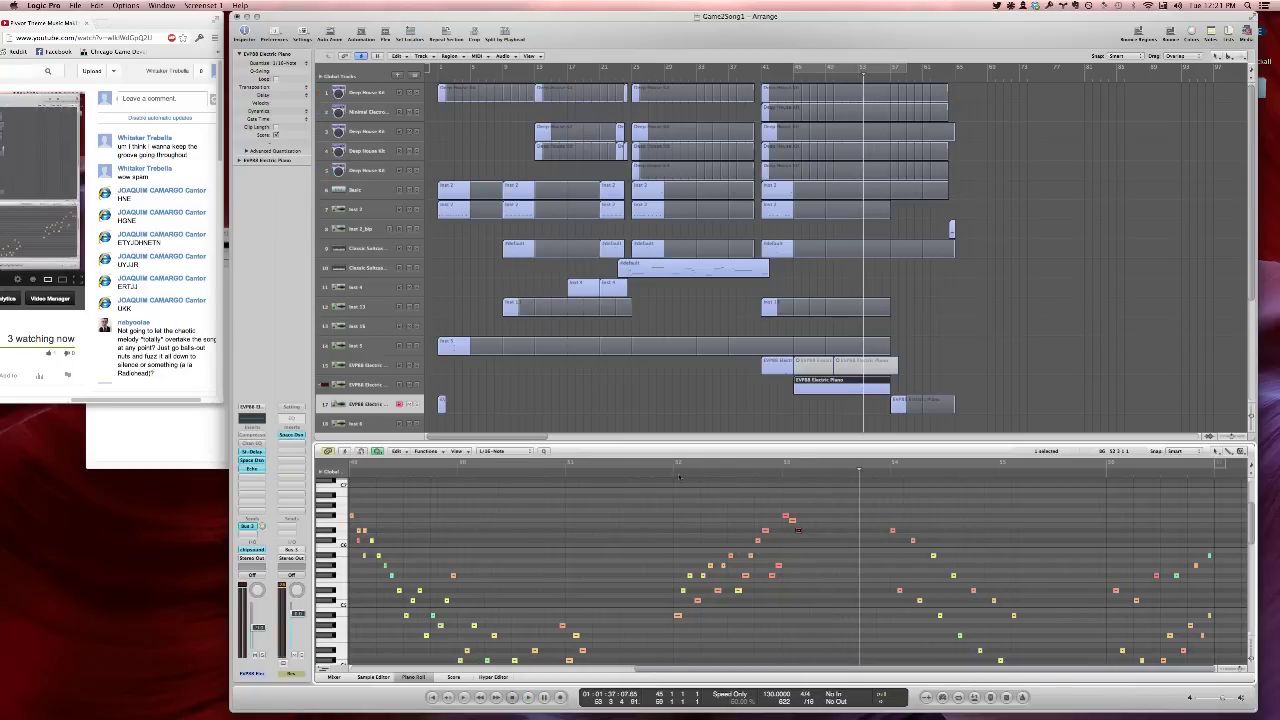
Replay from about bar 52 and lower the repeated low note ending the descending run just after bar 55
{"action": "double_click", "coordinate": [670, 467]}
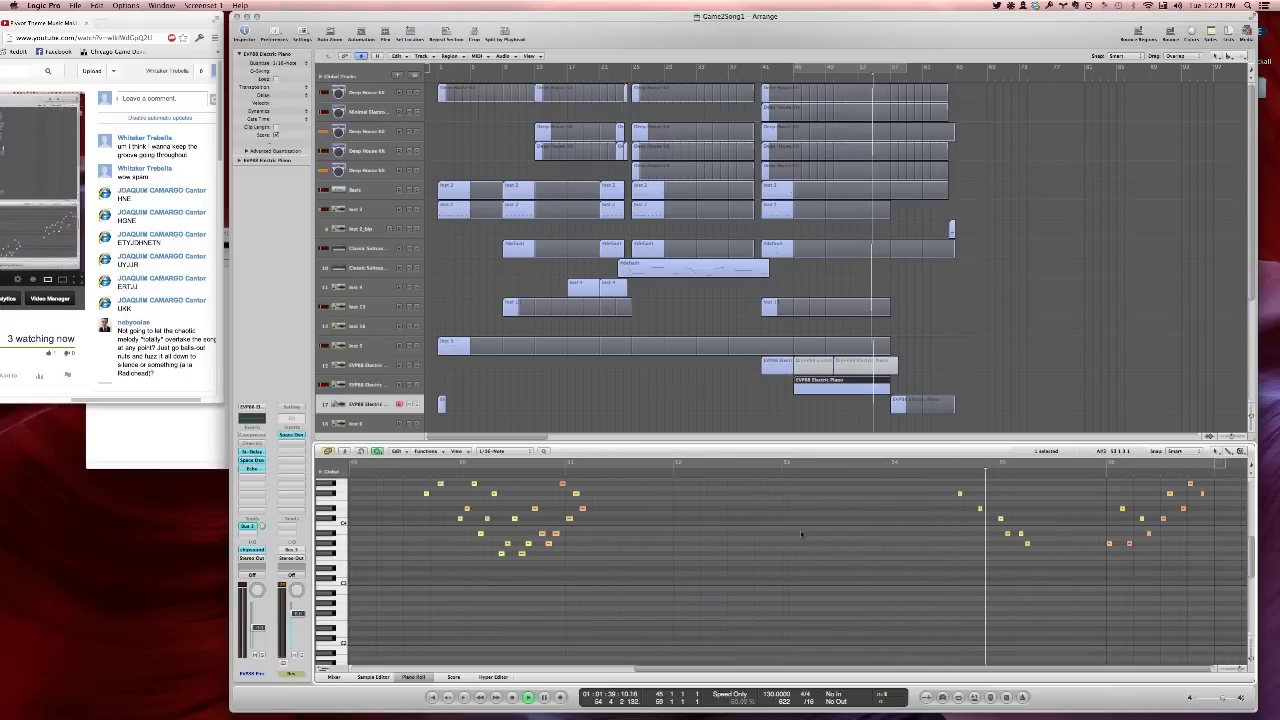
{"action": "left_click_drag", "start_coordinate": [1021, 566], "coordinate": [1024, 575]}
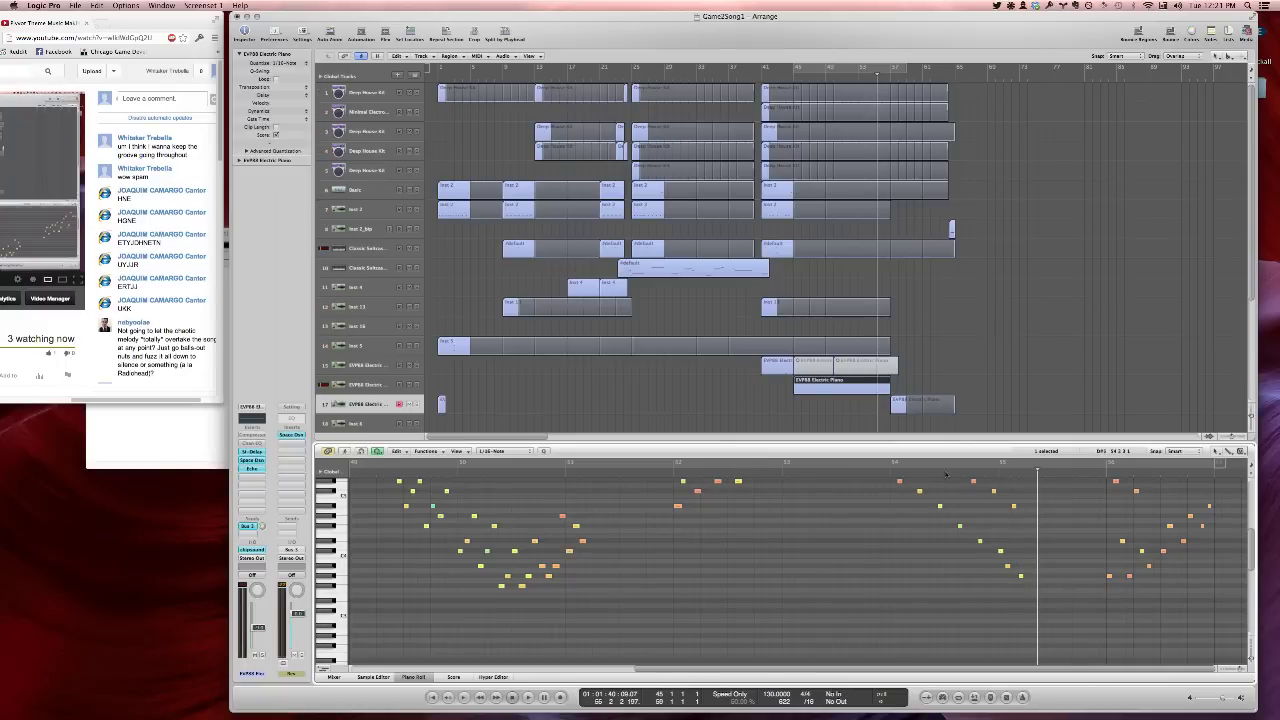
{"action": "key", "text": "space"}
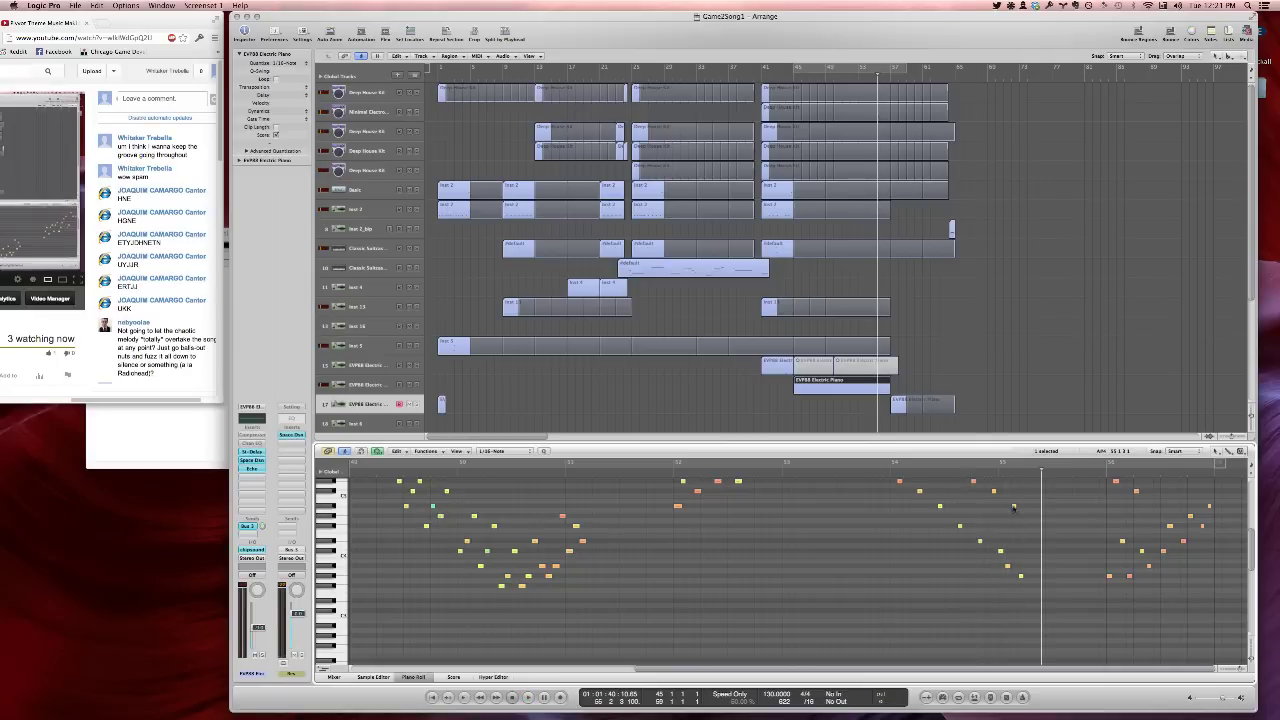
Raise the last note of the descending run just after bar 55 and replay from just before it
{"action": "left_click", "coordinate": [1020, 576]}
{"action": "left_click_drag", "start_coordinate": [1021, 530], "coordinate": [1020, 511]}
{"action": "key", "text": "super+z"}
{"action": "left_click_drag", "start_coordinate": [1020, 576], "coordinate": [1020, 515]}
{"action": "double_click", "coordinate": [954, 472]}
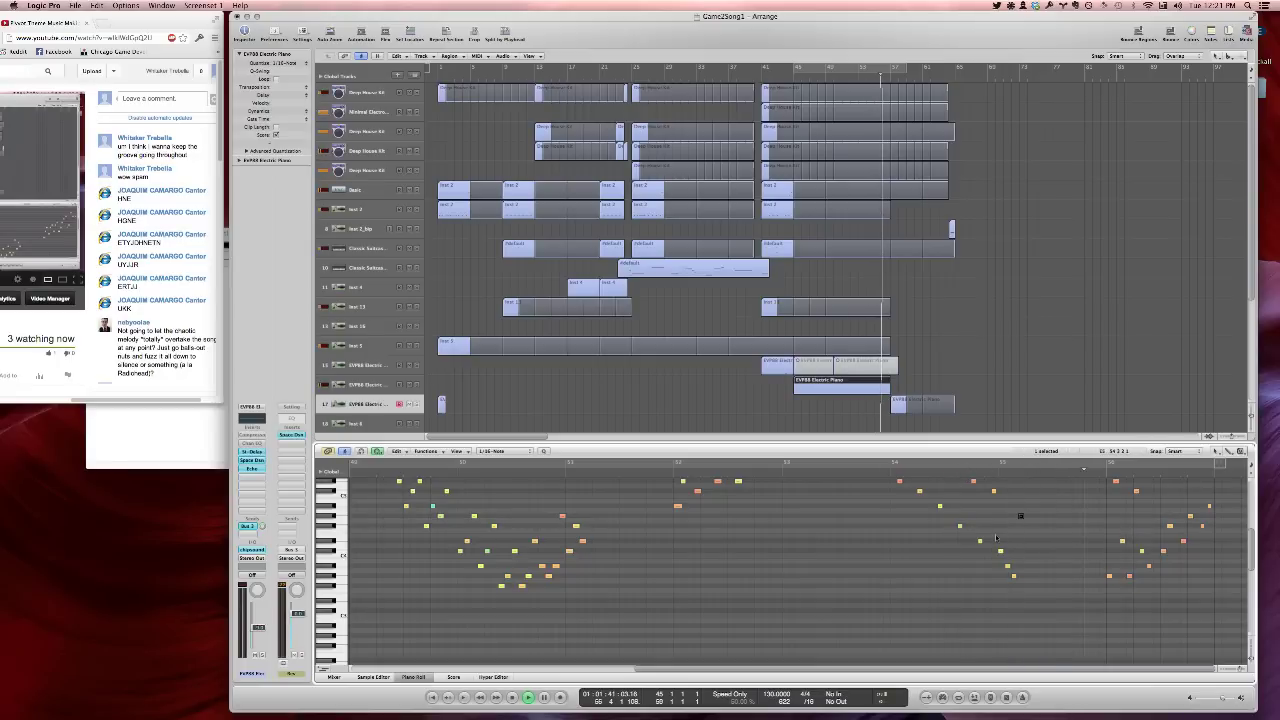
{"action": "scroll", "coordinate": [995, 534], "scroll_direction": "up", "scroll_amount": 1}
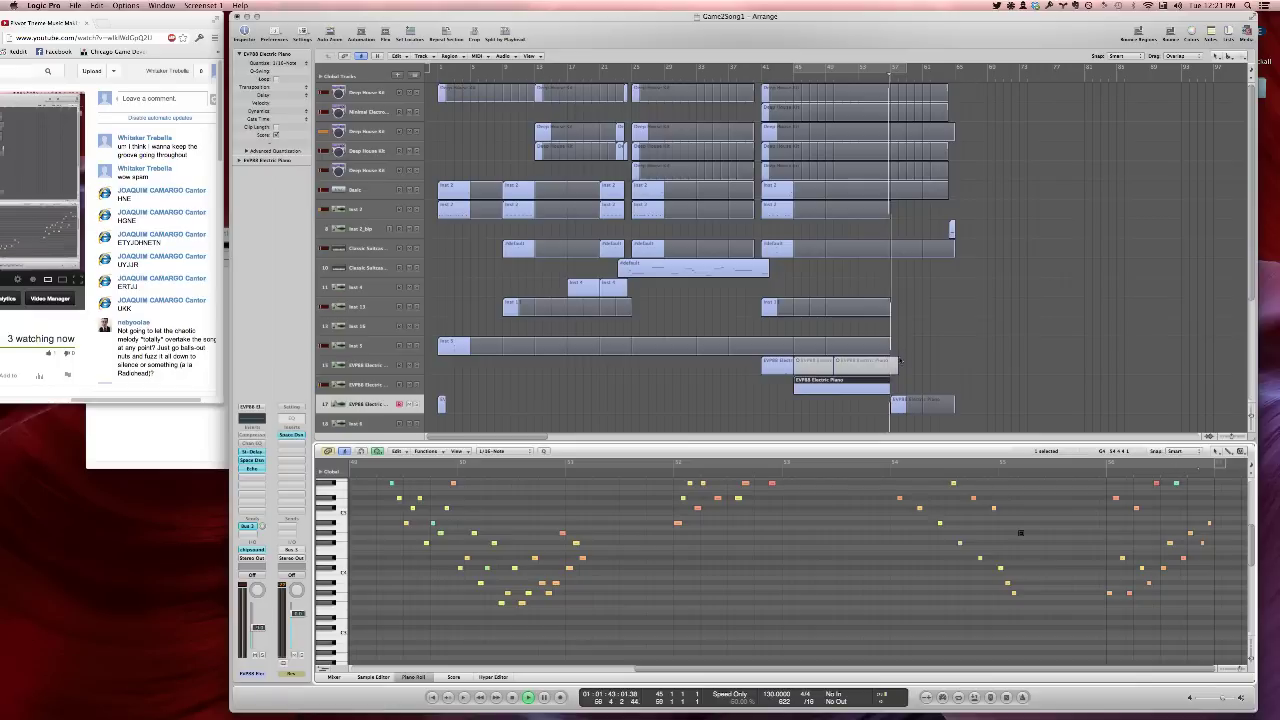
In the looped electric piano region at bar 57, add a higher copy of the opening note slightly later and play it
{"action": "left_click", "coordinate": [900, 403]}
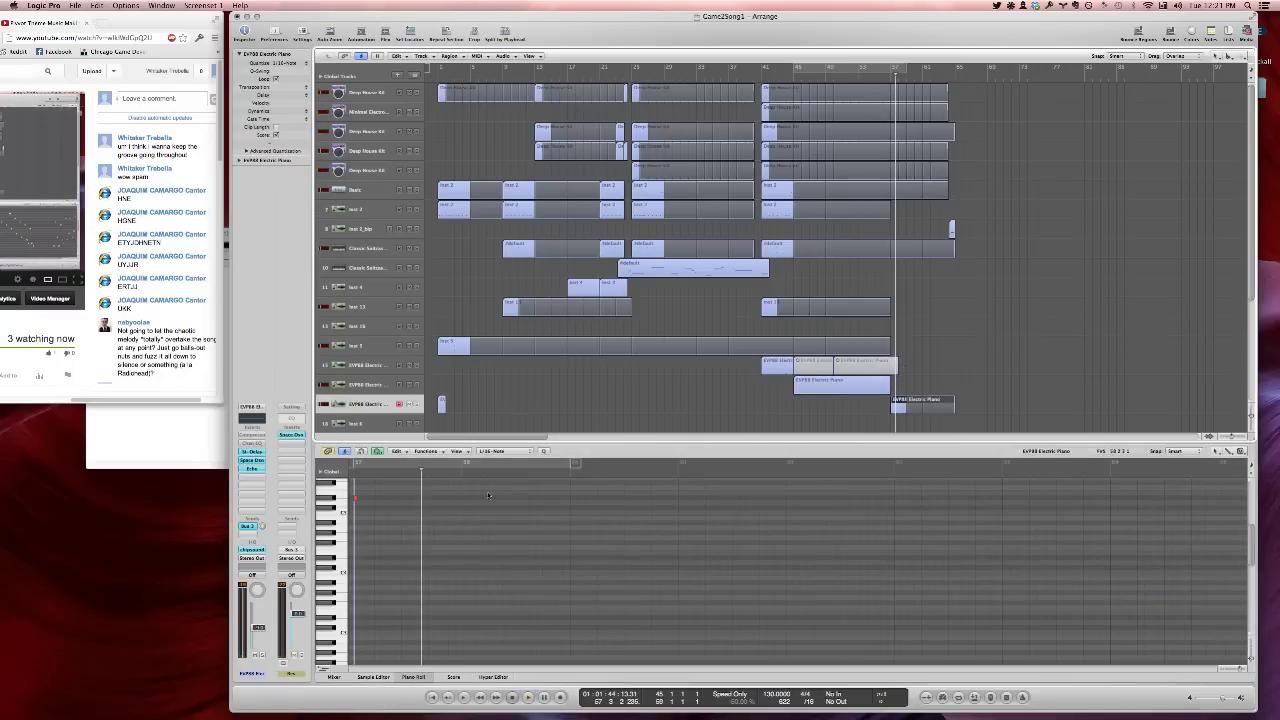
{"action": "scroll", "coordinate": [345, 540], "scroll_direction": "down", "scroll_amount": 2}
{"action": "left_click_drag", "start_coordinate": [355, 537], "coordinate": [362, 480]}
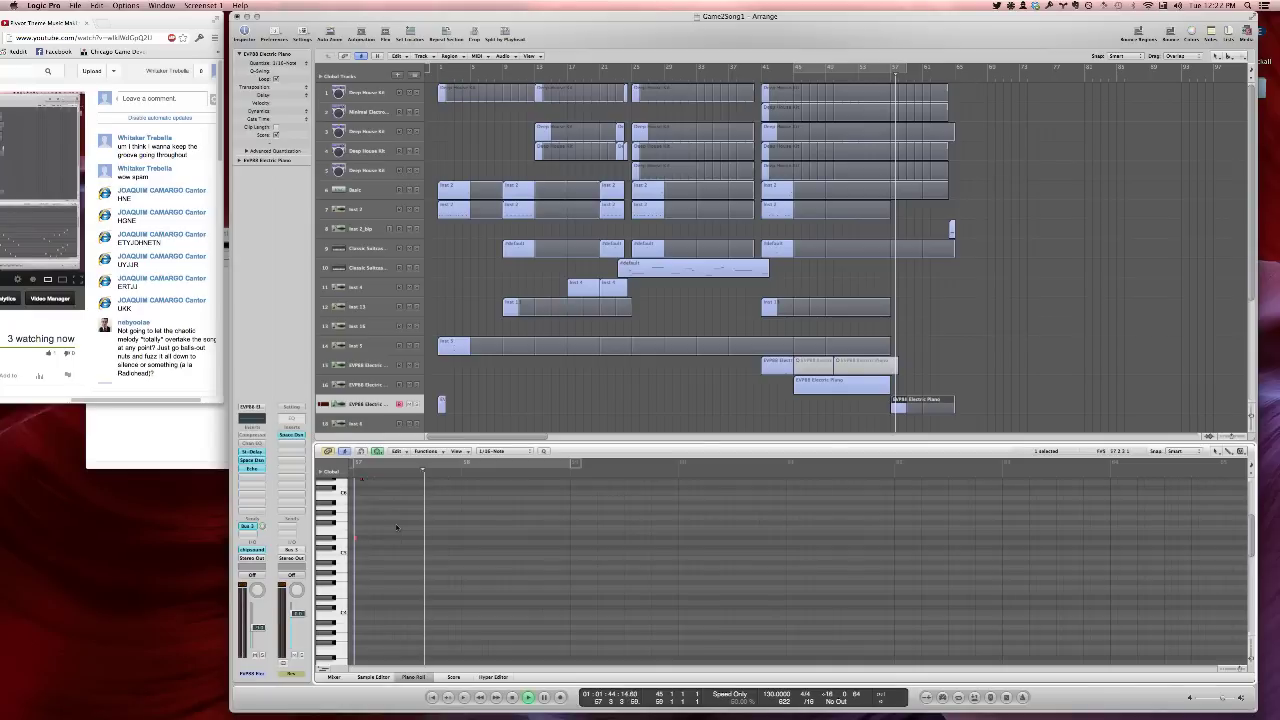
{"action": "key", "text": "space"}
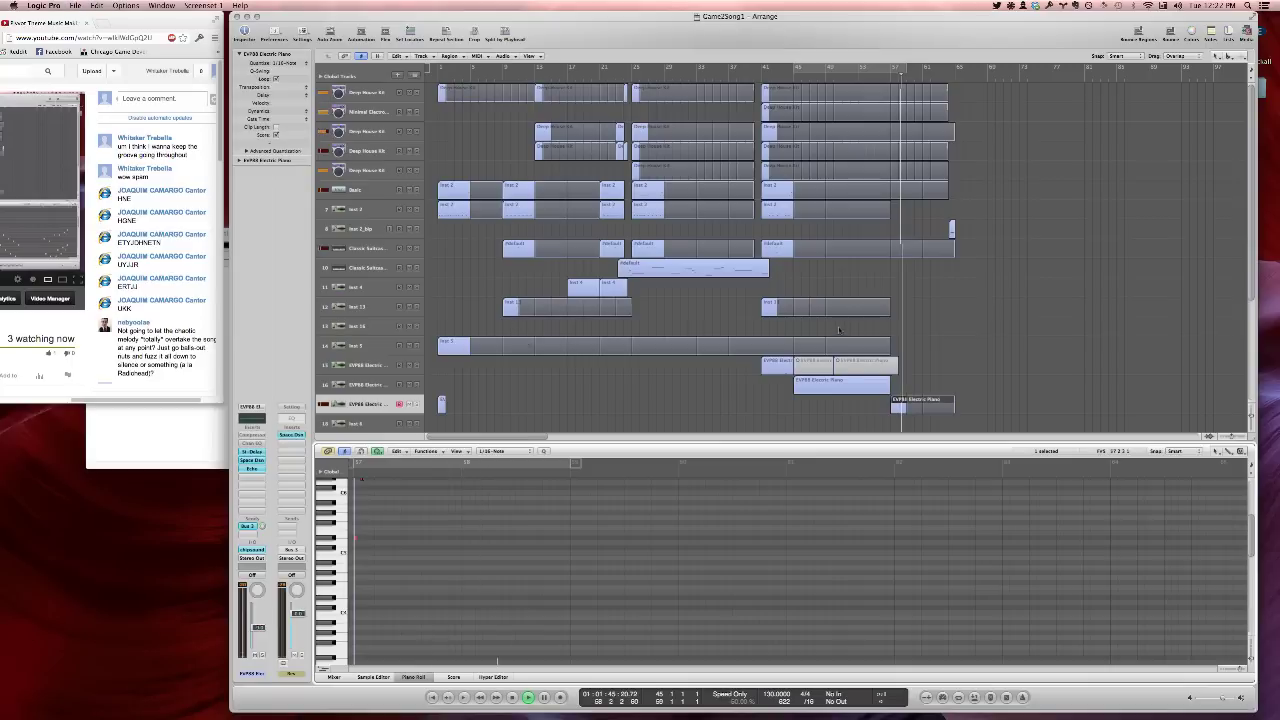
Set the cycle range over the whole song from bar 1 to bar 65
{"action": "left_click", "coordinate": [888, 76]}
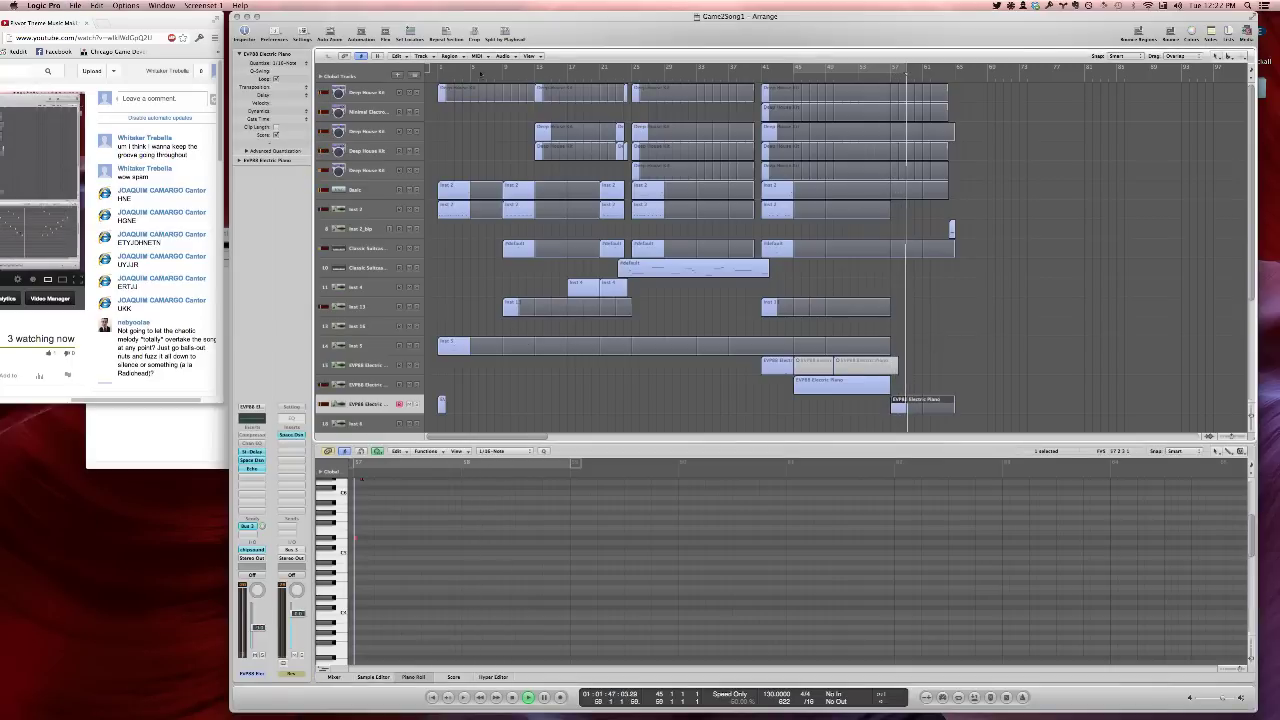
{"action": "left_click_drag", "start_coordinate": [443, 75], "coordinate": [797, 75]}
{"action": "left_click_drag", "start_coordinate": [958, 74], "coordinate": [955, 74]}
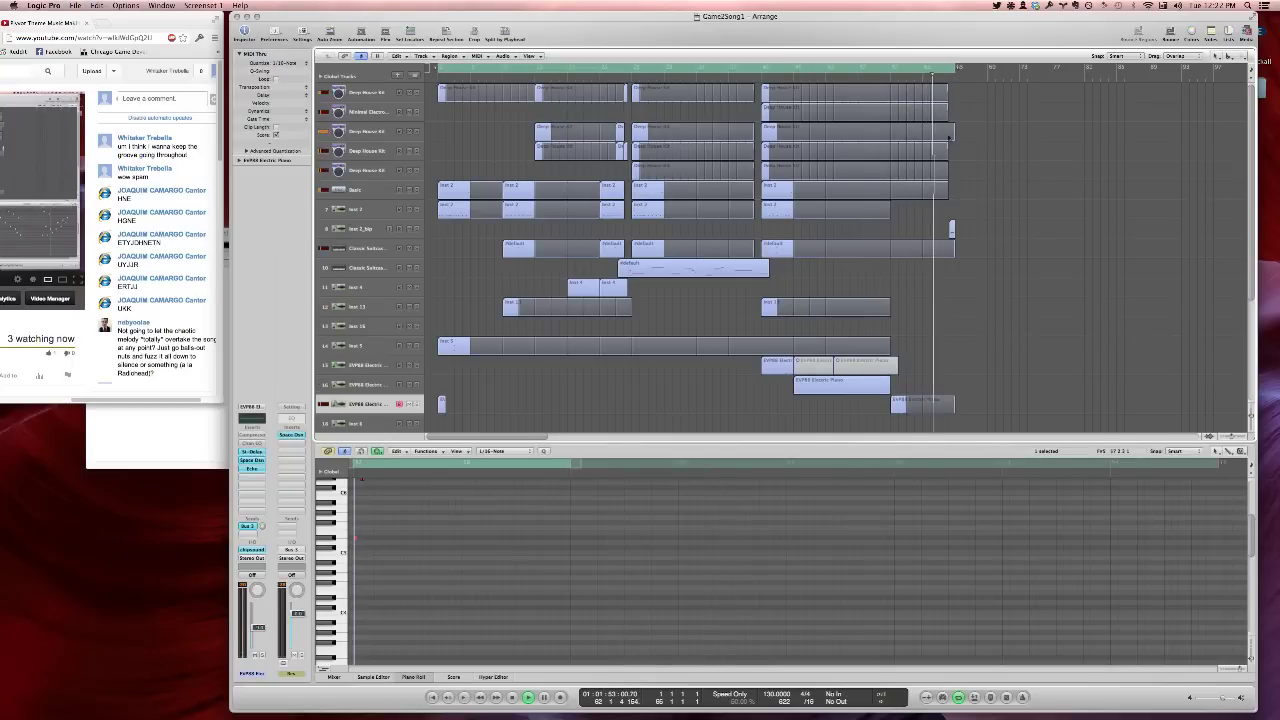
Select the Classic Suitcase track, replay from about bar 57, and delete the two muted electric piano regions between bars 45 and 58
{"action": "left_click", "coordinate": [373, 249]}
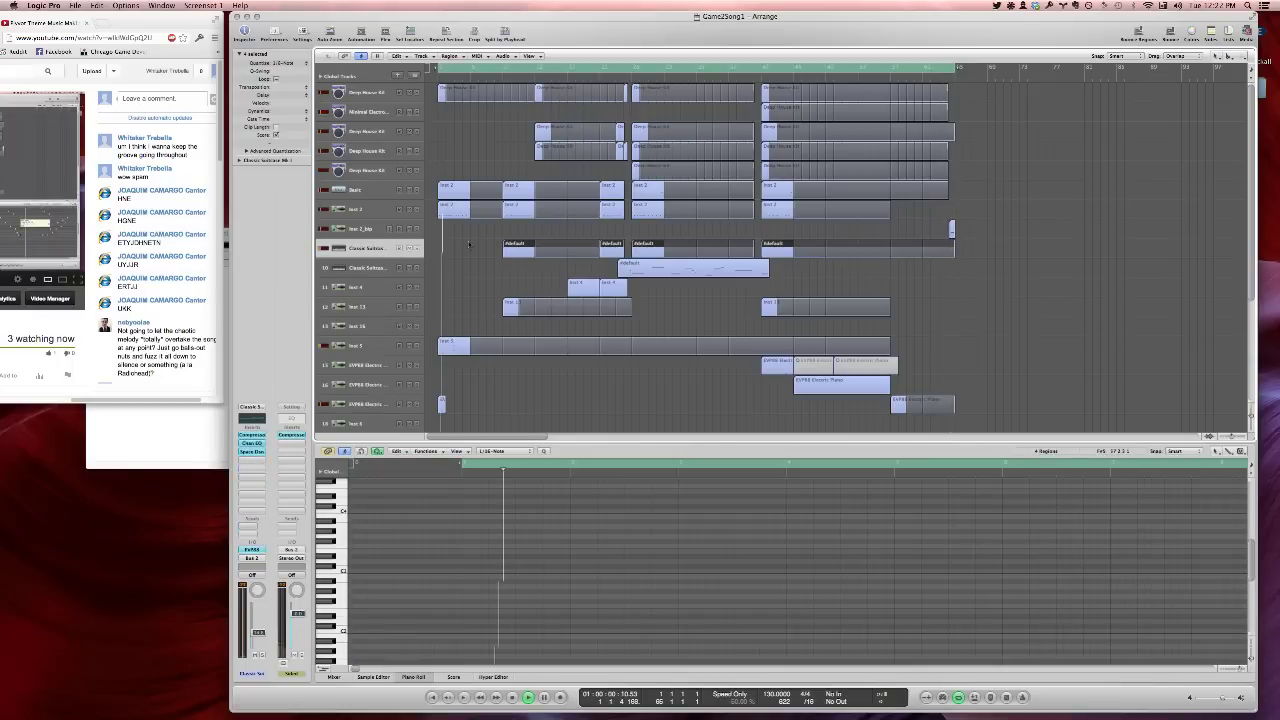
{"action": "left_click", "coordinate": [889, 74]}
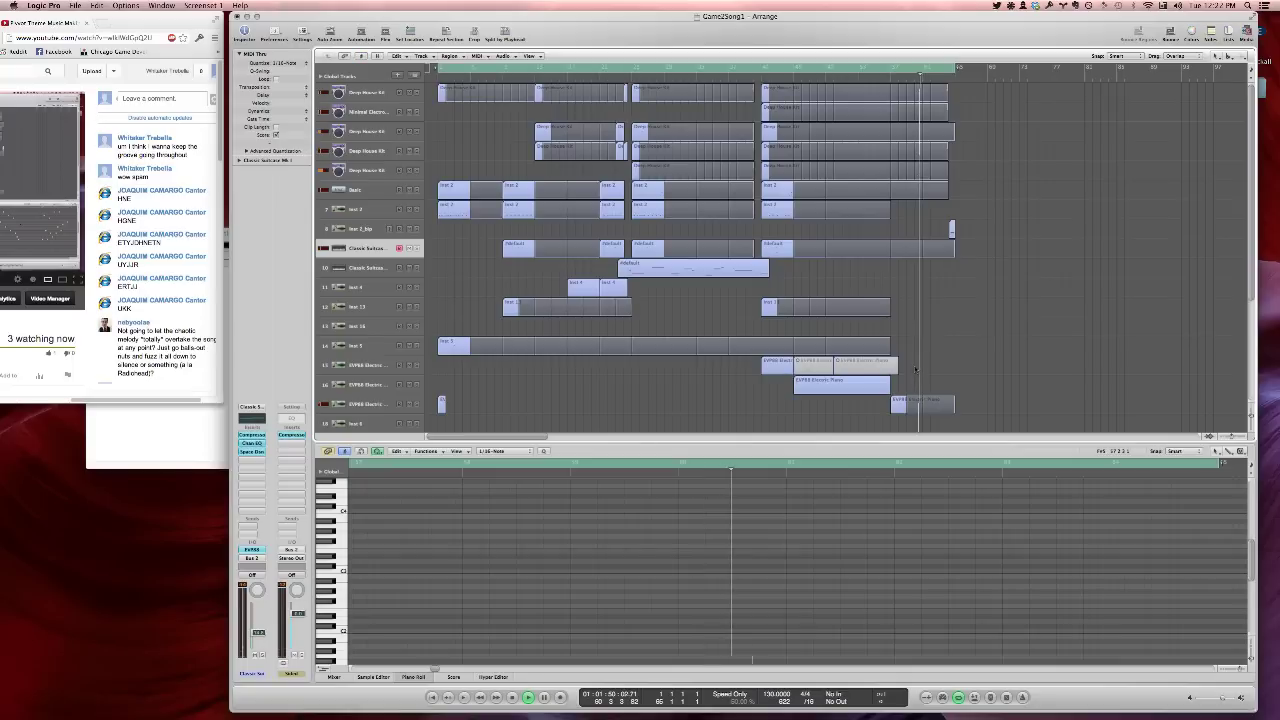
{"action": "left_click", "coordinate": [852, 368]}
{"action": "left_click", "coordinate": [830, 368], "text": "shift"}
{"action": "key", "text": "BackSpace"}
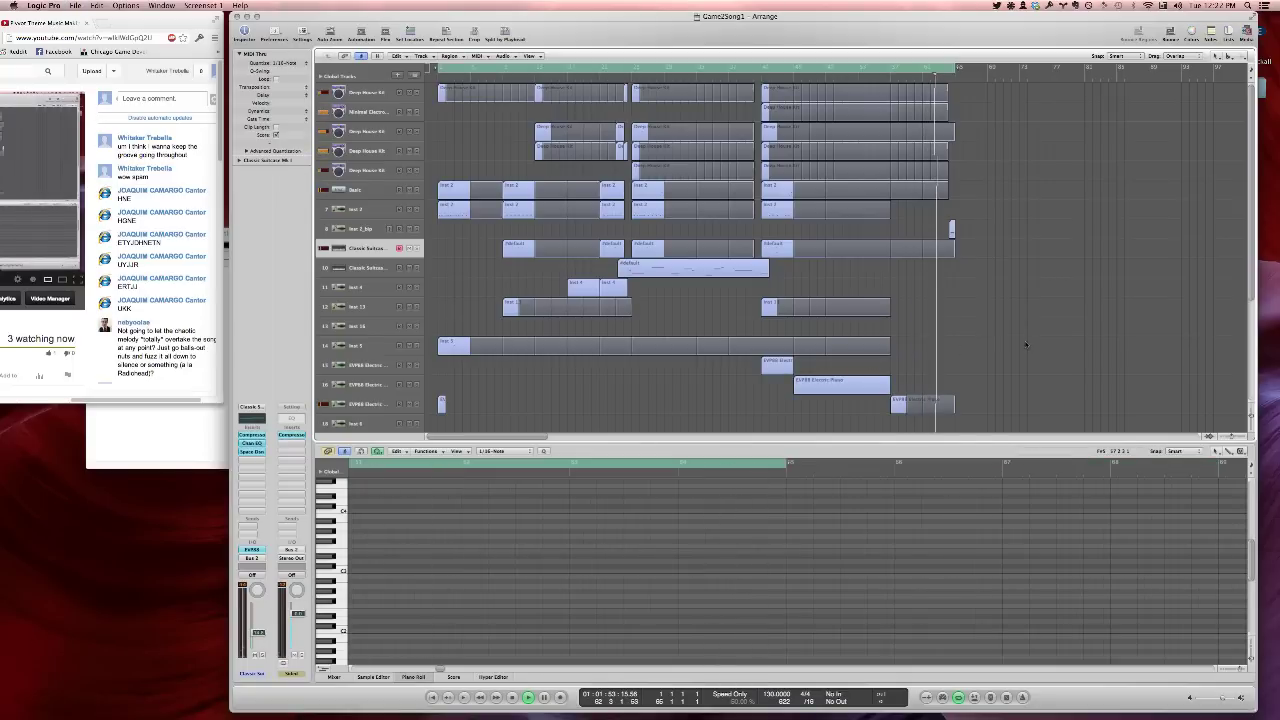
Switch to the blank TextEdit document, move it over the arrangement and write "BRB" in it
{"action": "left_click", "coordinate": [199, 420]}
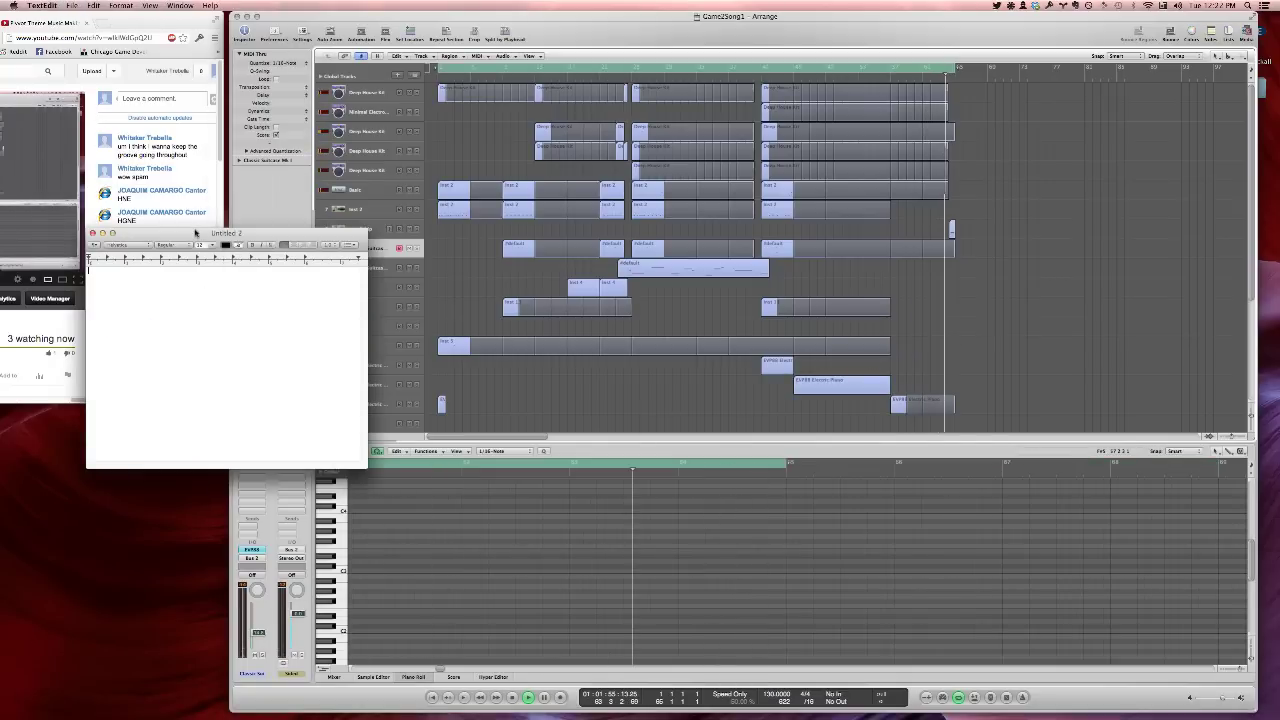
{"action": "left_click_drag", "start_coordinate": [200, 245], "coordinate": [580, 291]}
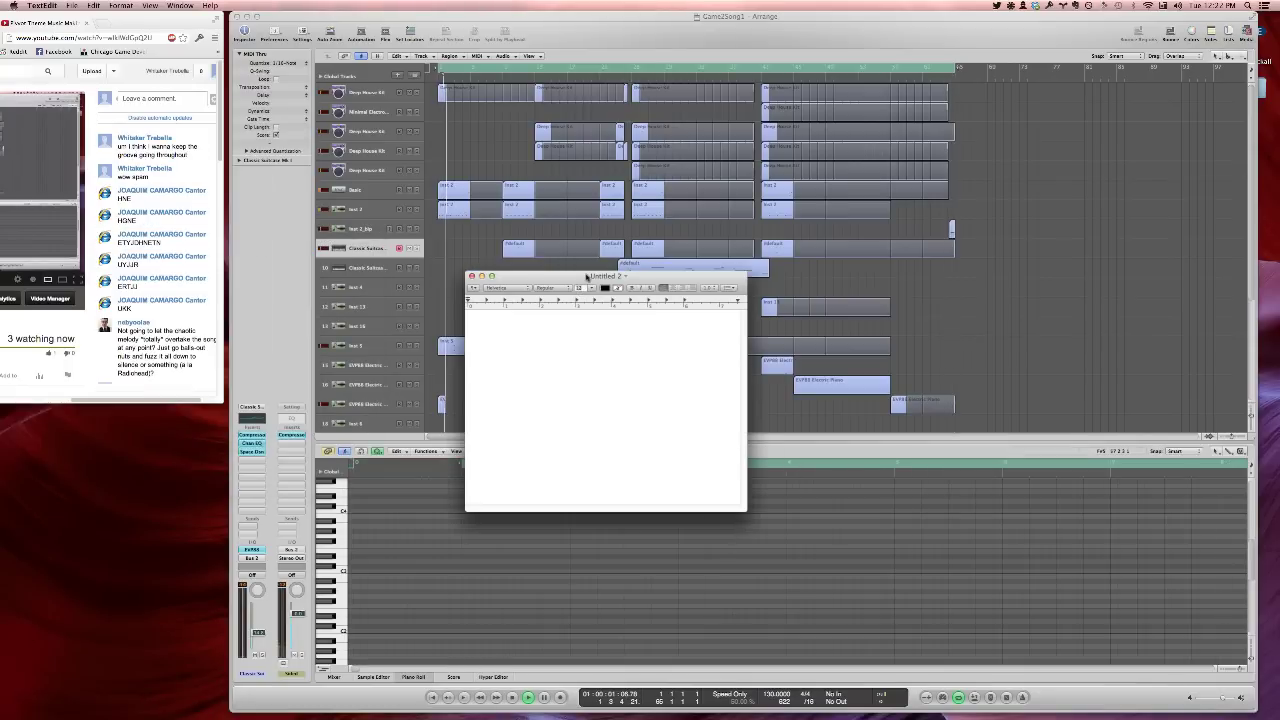
{"action": "type", "text": "BRB"}
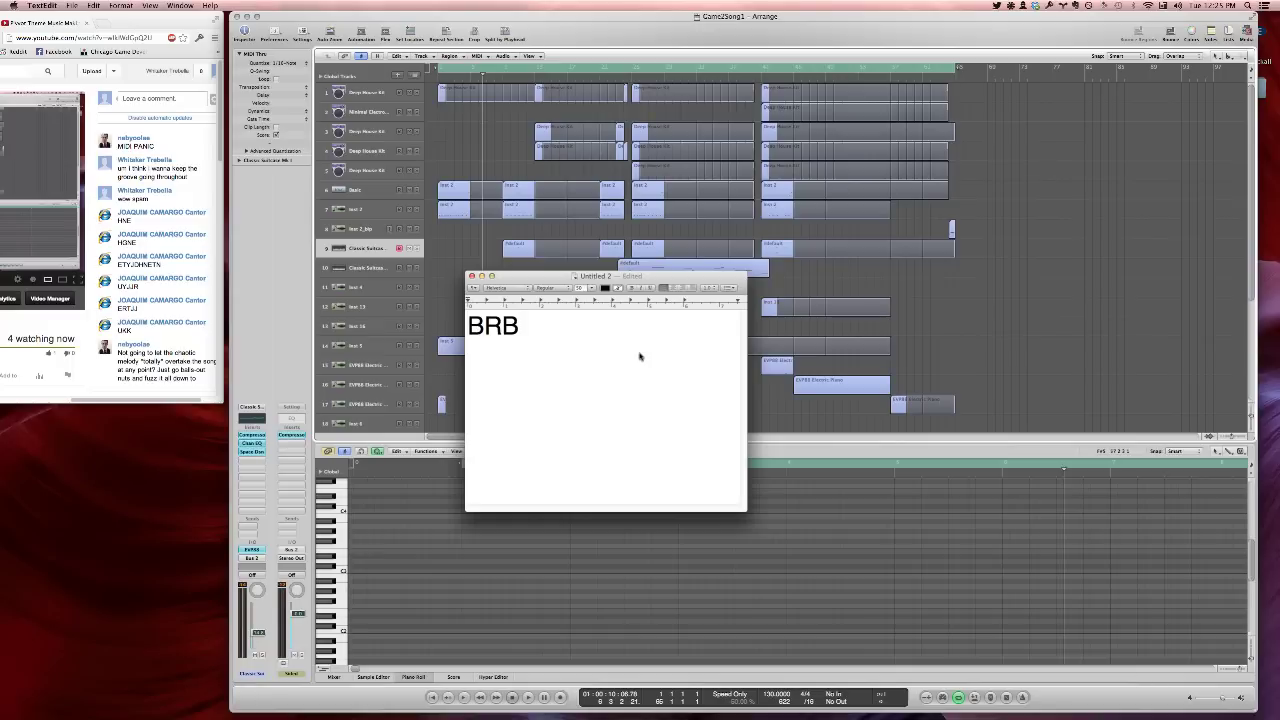
Return to Logic Pro, play the song from the beginning and hide the piano roll
{"action": "left_click", "coordinate": [524, 549]}
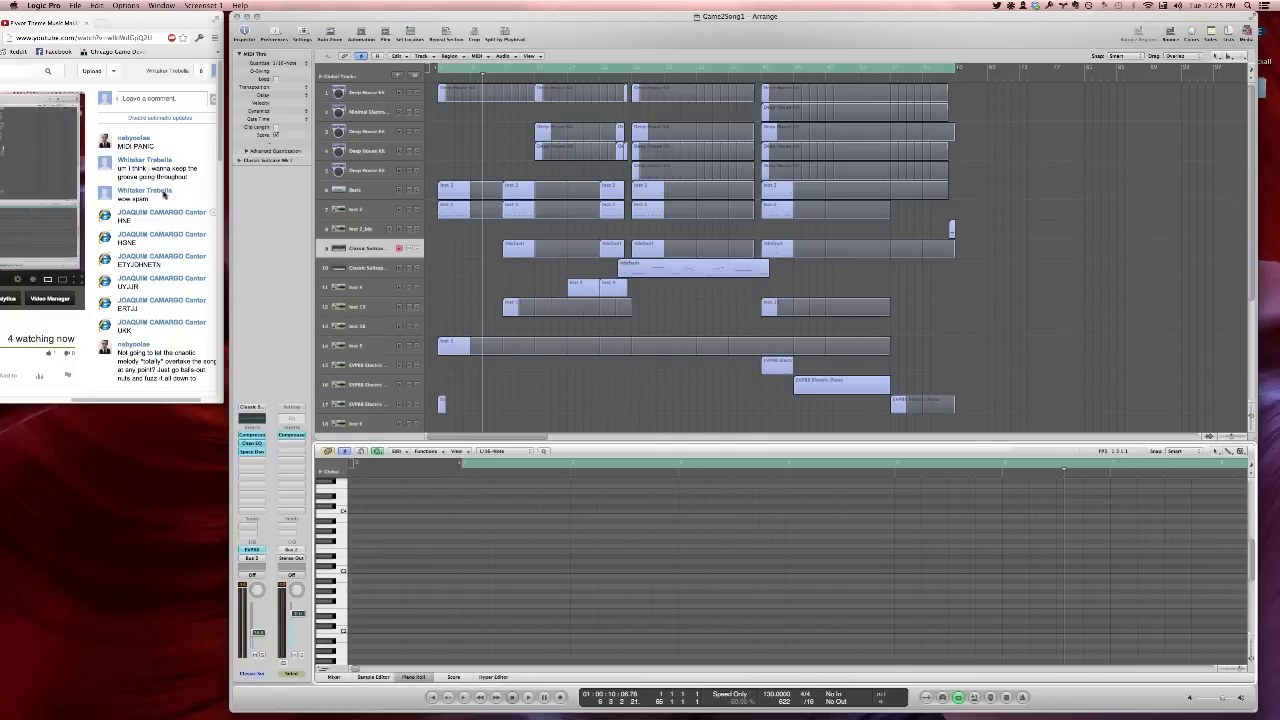
{"action": "key", "text": "Return"}
{"action": "key", "text": "space"}
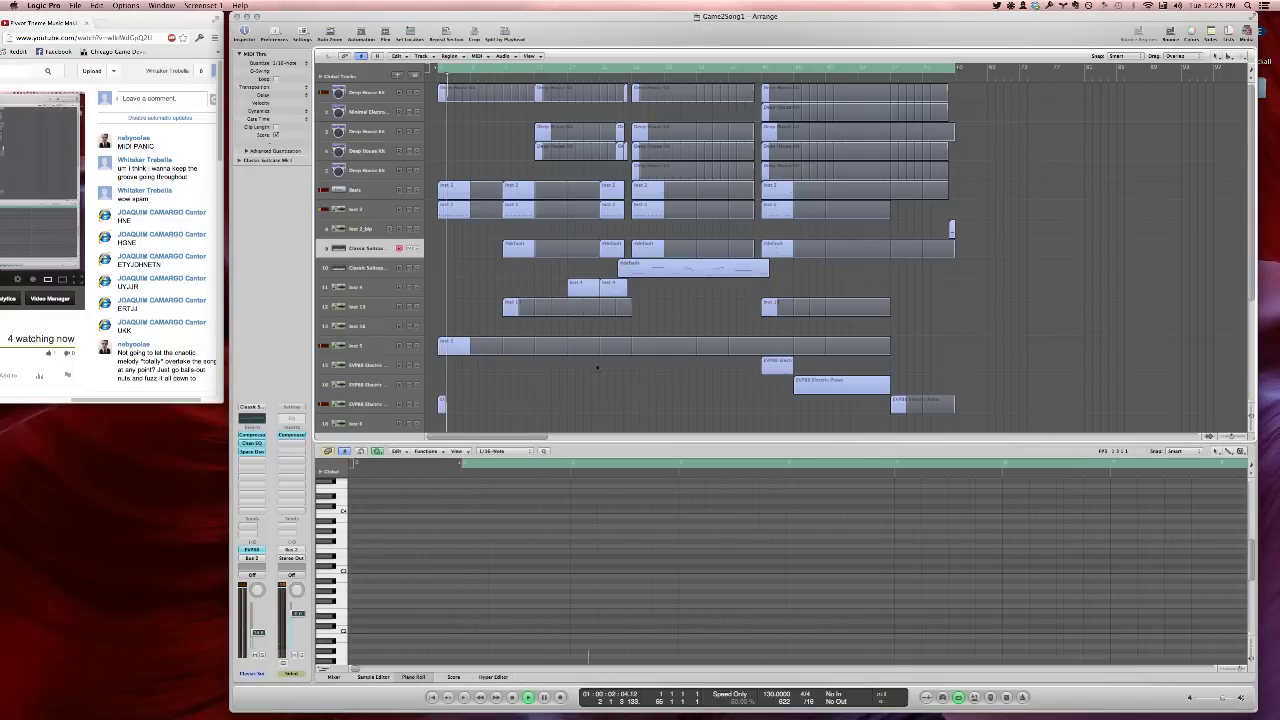
{"action": "key", "text": "p"}
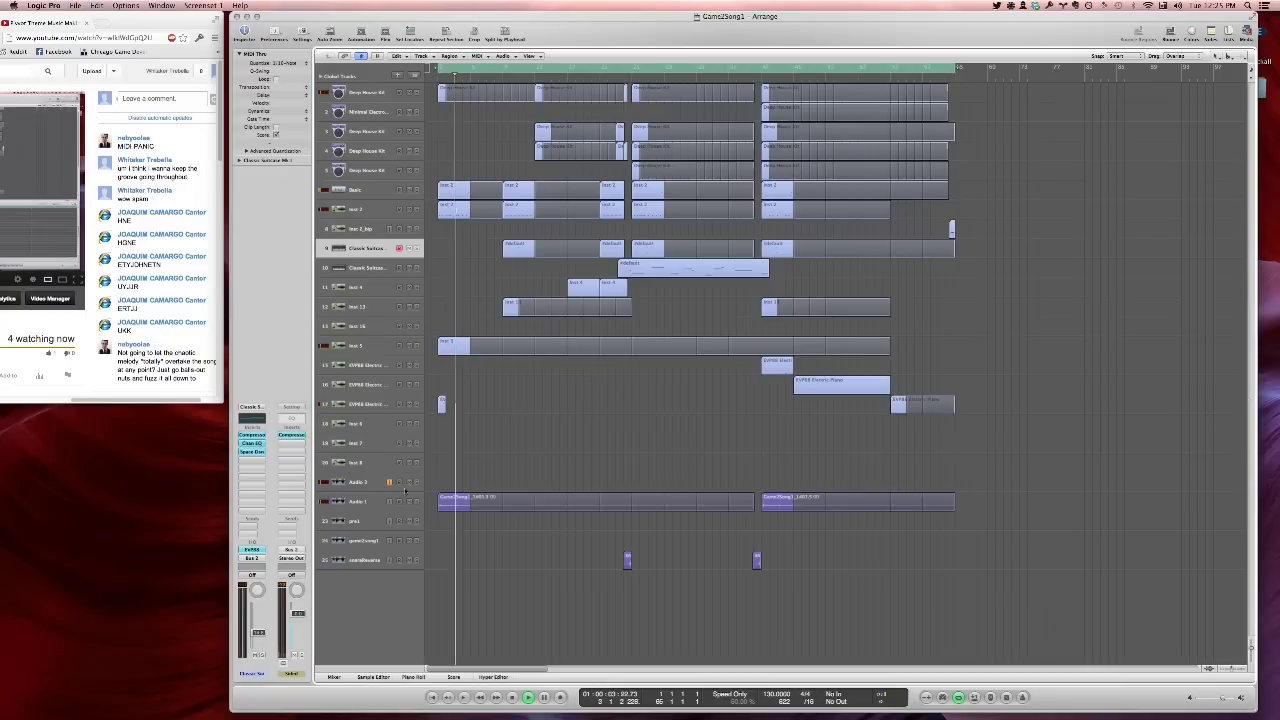
Boost the high shelf of the existing Channel EQ on the Audio 1 track and close the plug-in
{"action": "left_click", "coordinate": [335, 501]}
{"action": "double_click", "coordinate": [252, 468]}
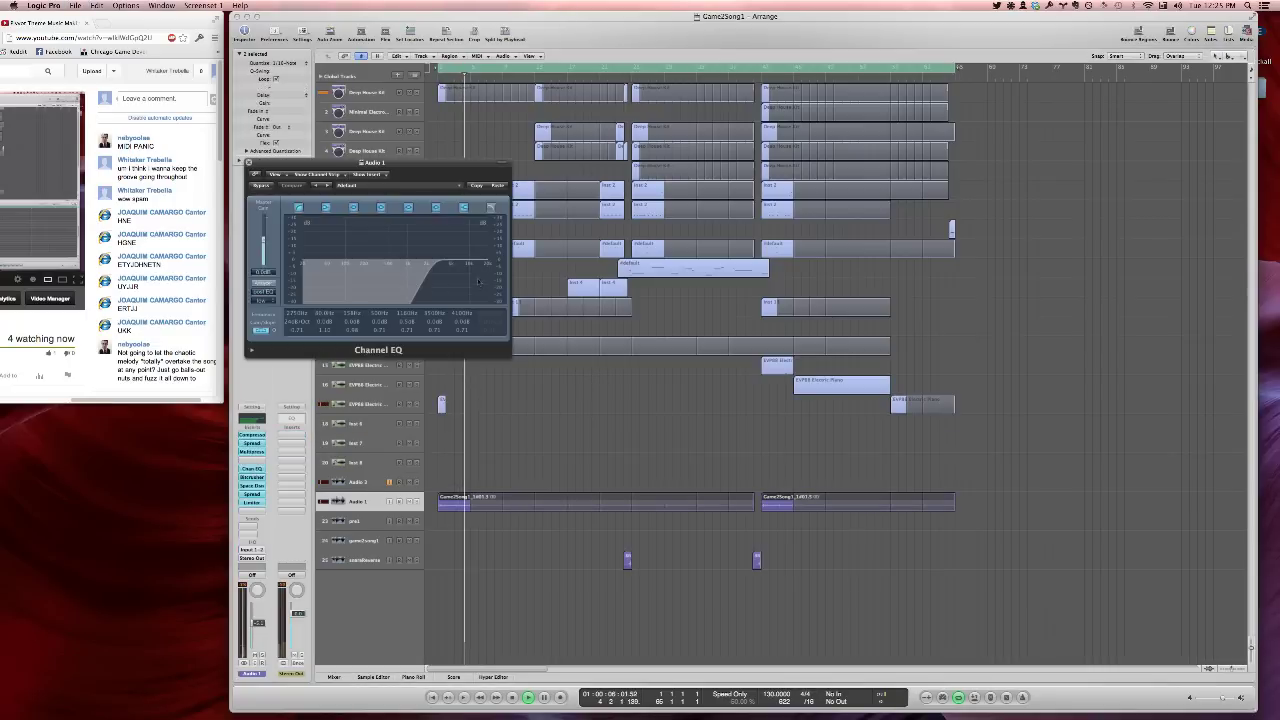
{"action": "mouse_move", "coordinate": [486, 279]}
{"action": "left_mouse_down"}
{"action": "mouse_move", "coordinate": [529, 287]}
{"action": "mouse_move", "coordinate": [496, 318]}
{"action": "mouse_move", "coordinate": [482, 270]}
{"action": "left_mouse_up"}
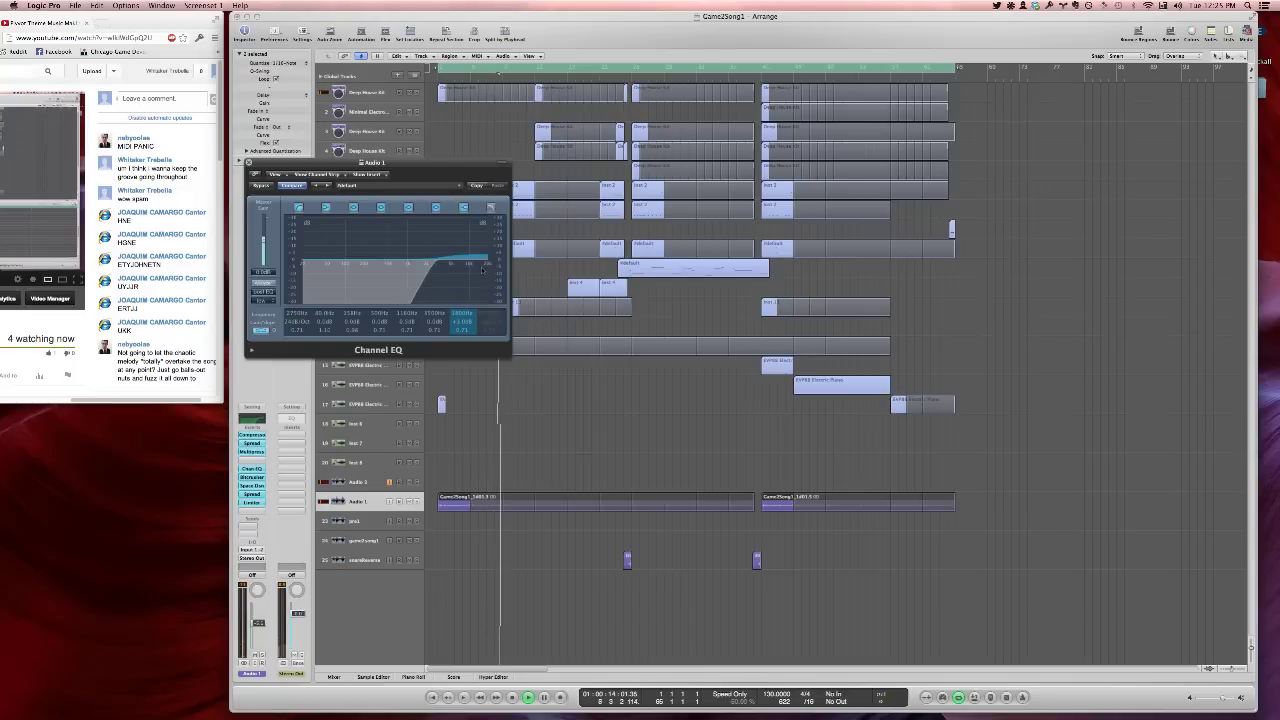
{"action": "left_click", "coordinate": [249, 162]}
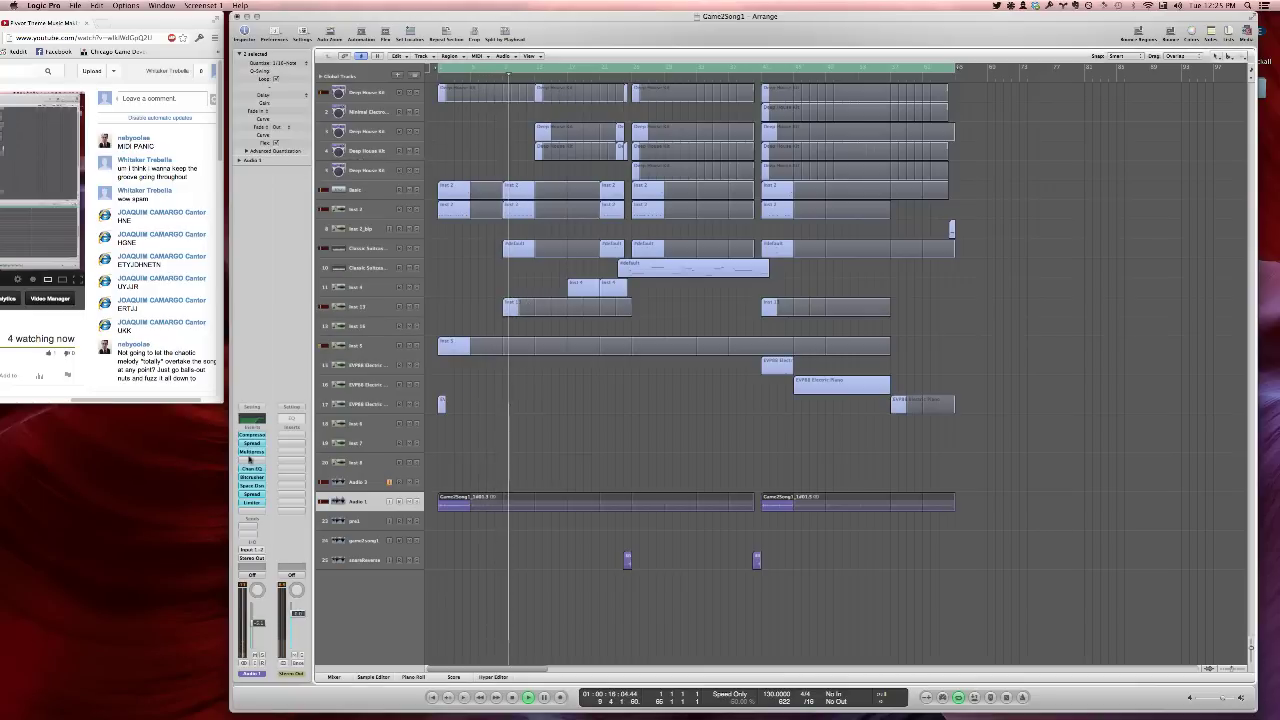
Insert another Channel EQ at the end of Audio 1's effects chain and roll off the highs with its high-cut filter
{"action": "left_click", "coordinate": [251, 514]}
{"action": "mouse_move", "coordinate": [250, 549]}
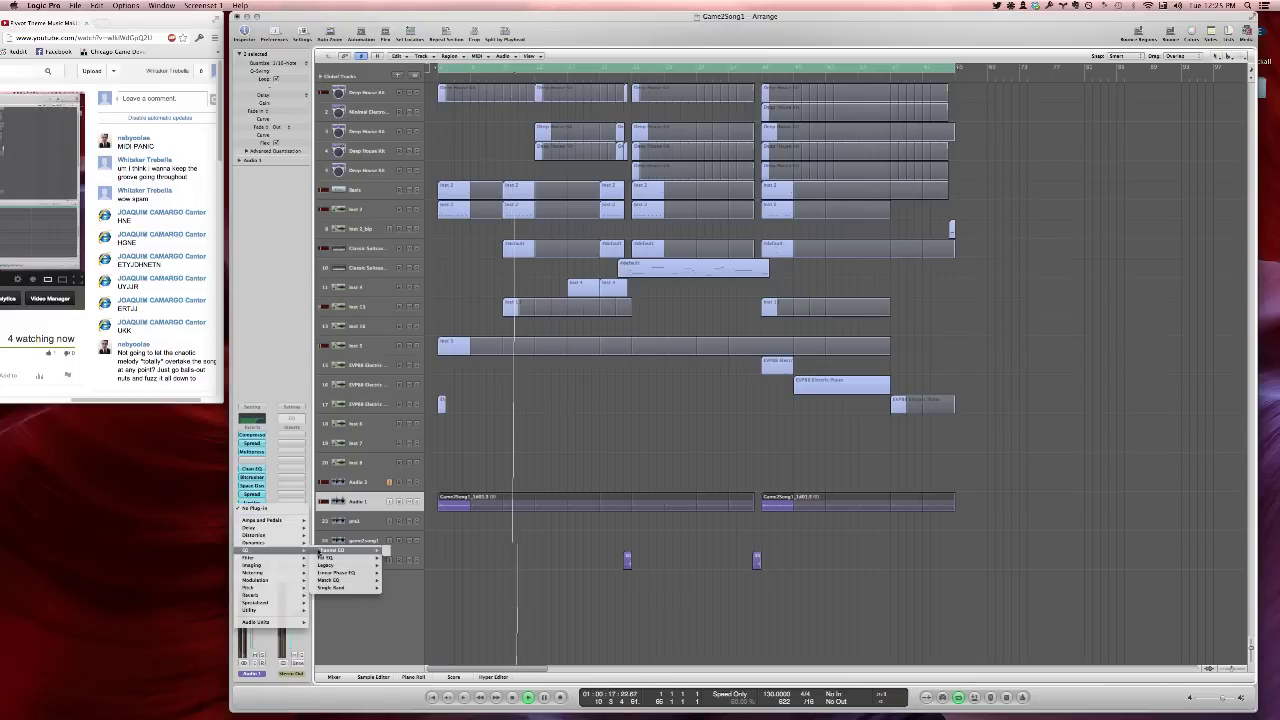
{"action": "left_click", "coordinate": [335, 549]}
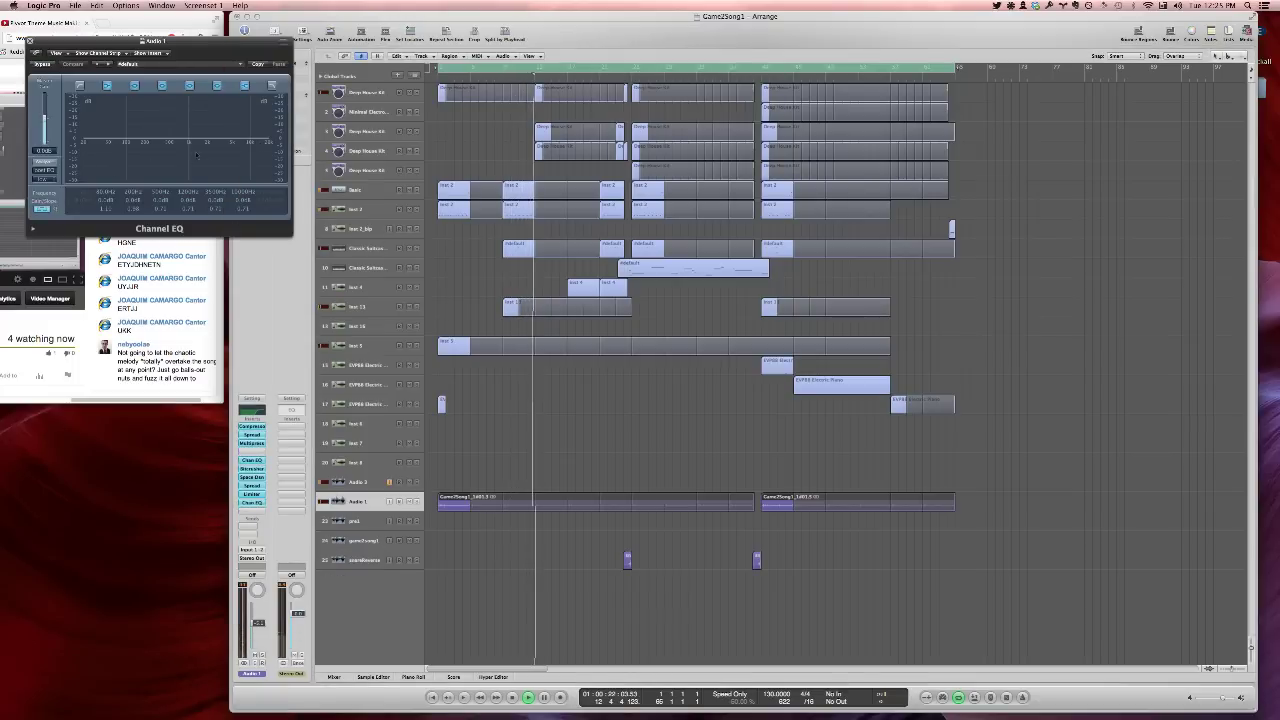
{"action": "left_click_drag", "start_coordinate": [209, 41], "coordinate": [663, 361]}
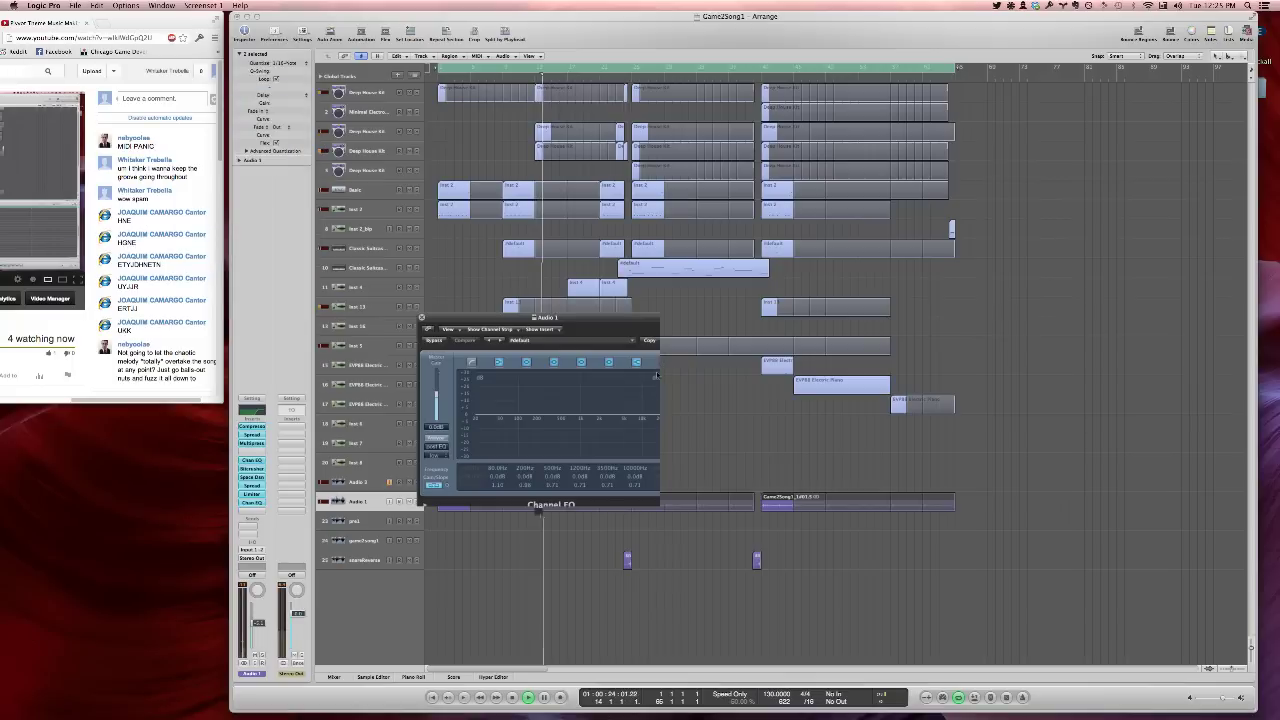
{"action": "left_click", "coordinate": [663, 361]}
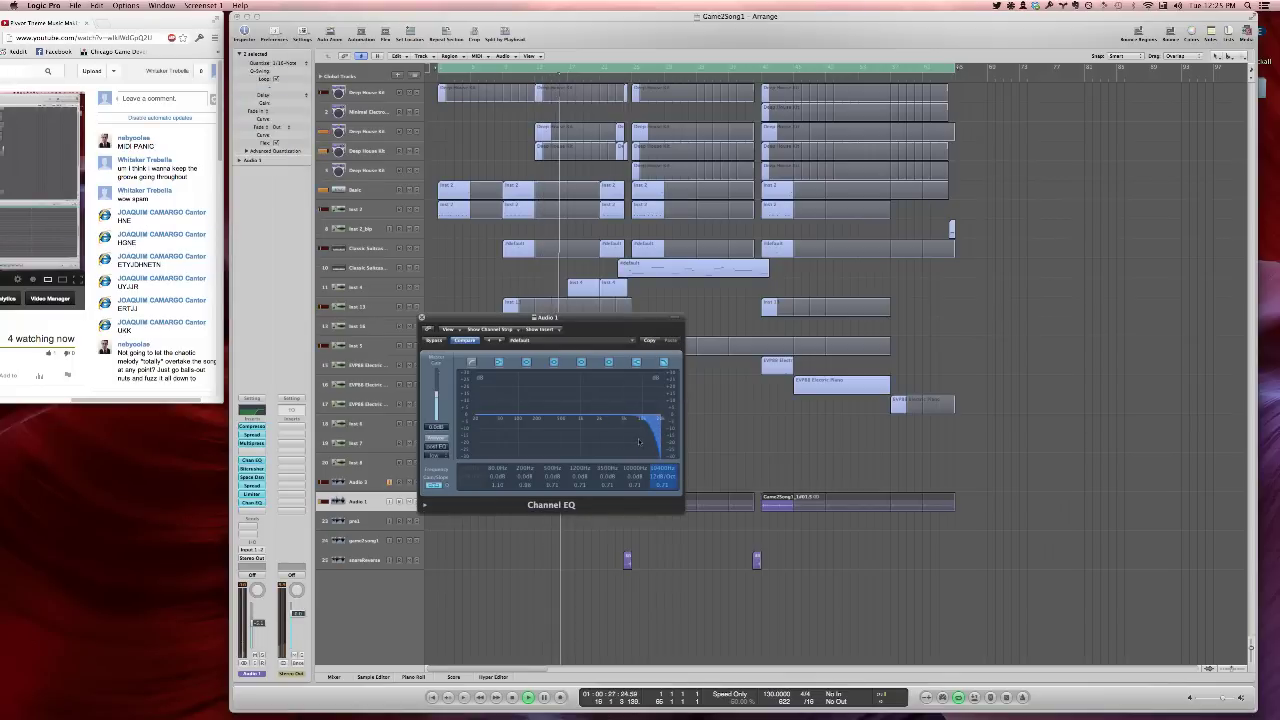
{"action": "left_click_drag", "start_coordinate": [645, 440], "coordinate": [626, 443]}
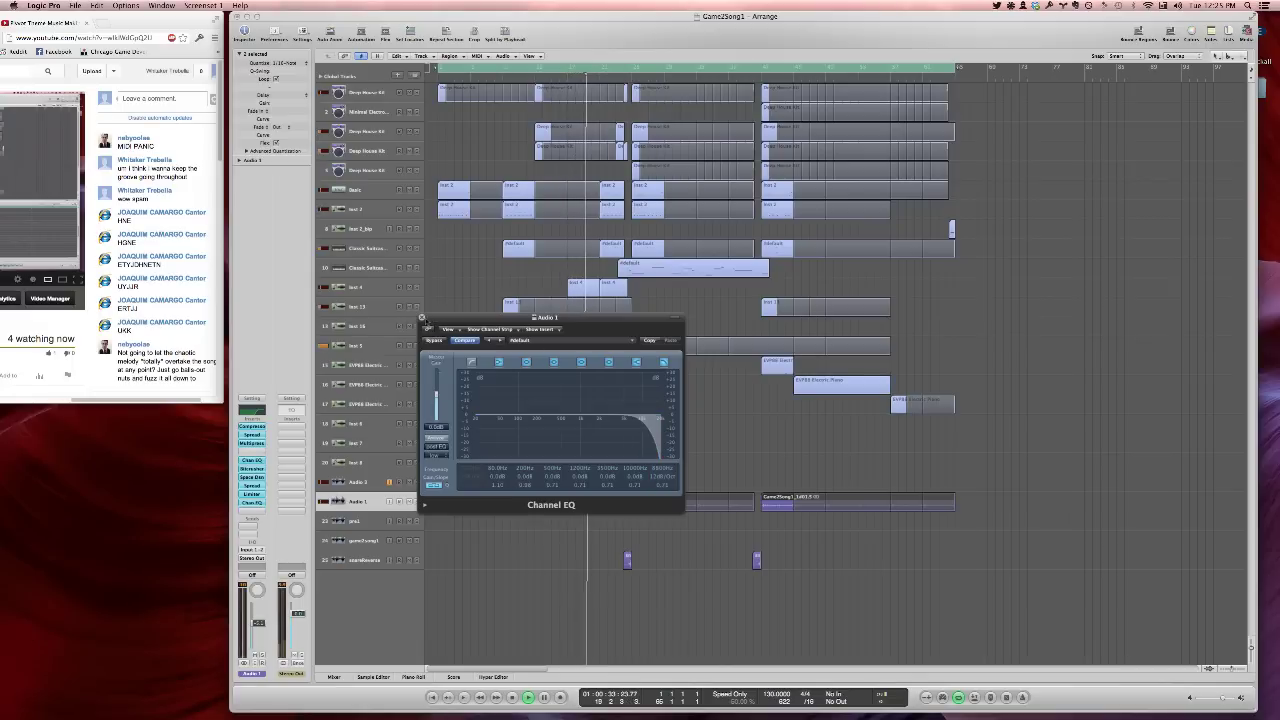
{"action": "left_click", "coordinate": [421, 317]}
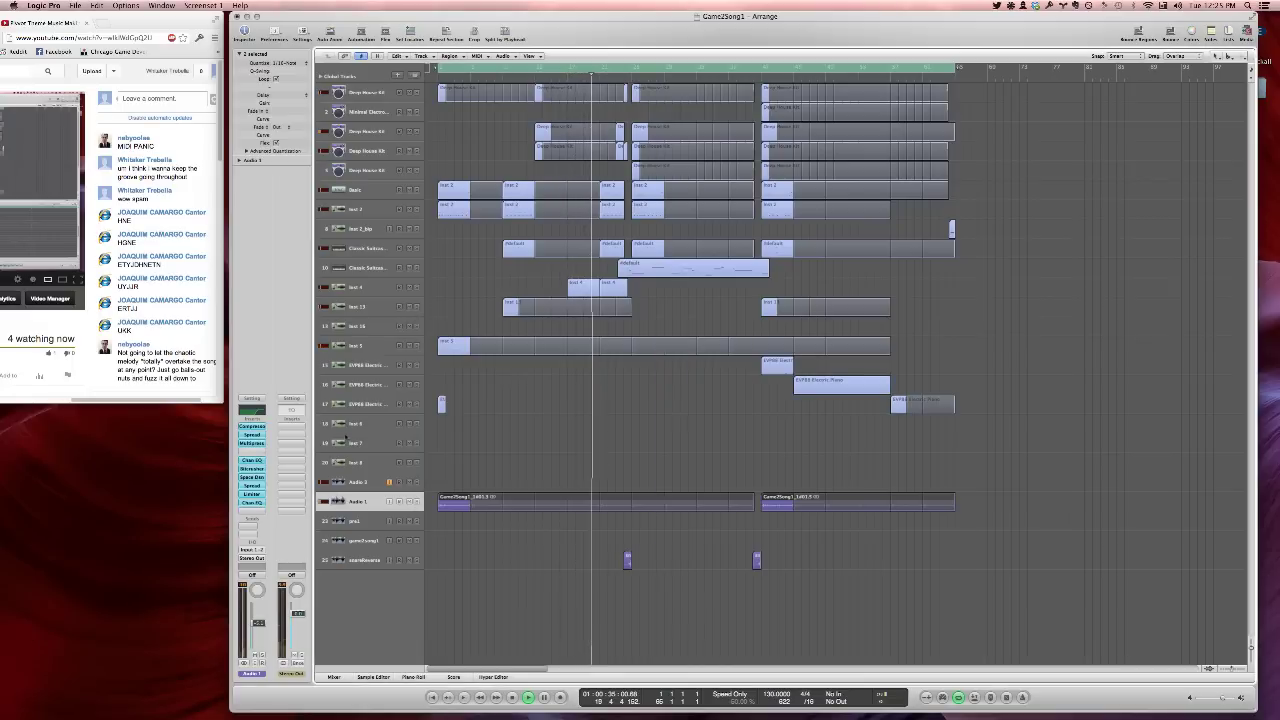
Insert a stereo Multipressor on the Stereo Out channel and move its window clear of the channel strips
{"action": "left_click", "coordinate": [295, 427]}
{"action": "mouse_move", "coordinate": [343, 459]}
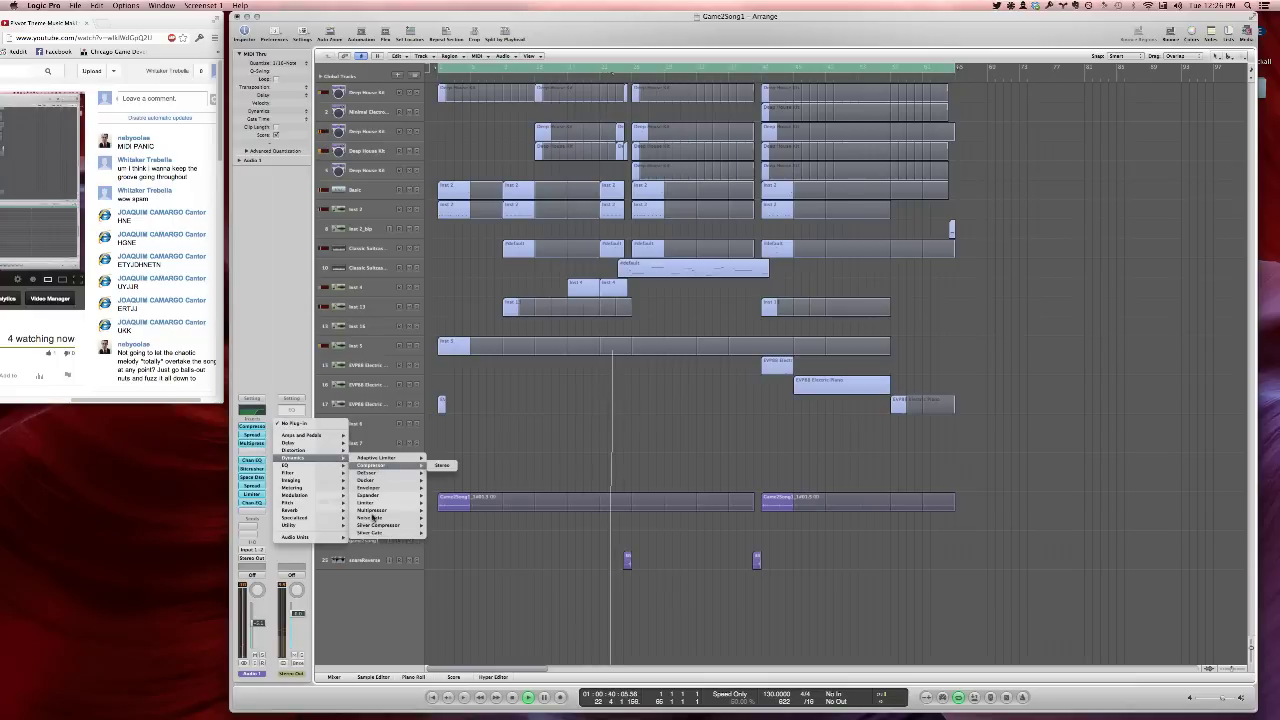
{"action": "left_click", "coordinate": [440, 511]}
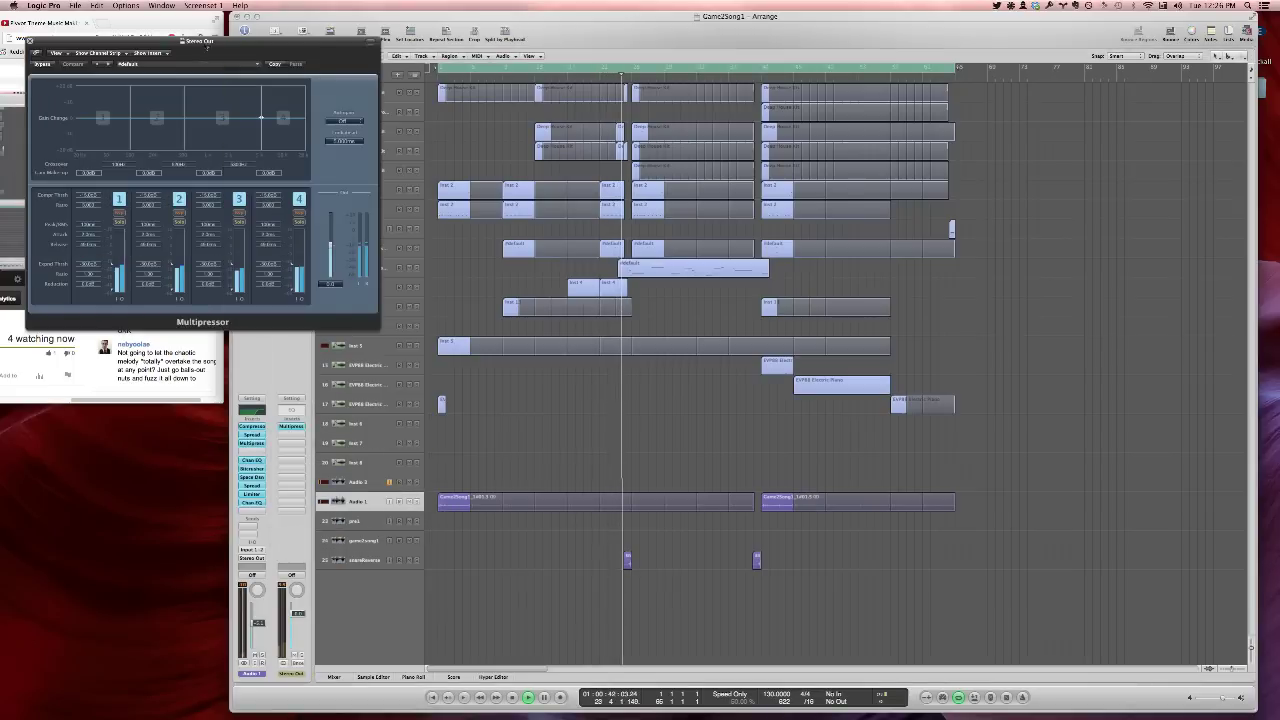
{"action": "left_click_drag", "start_coordinate": [186, 40], "coordinate": [840, 383]}
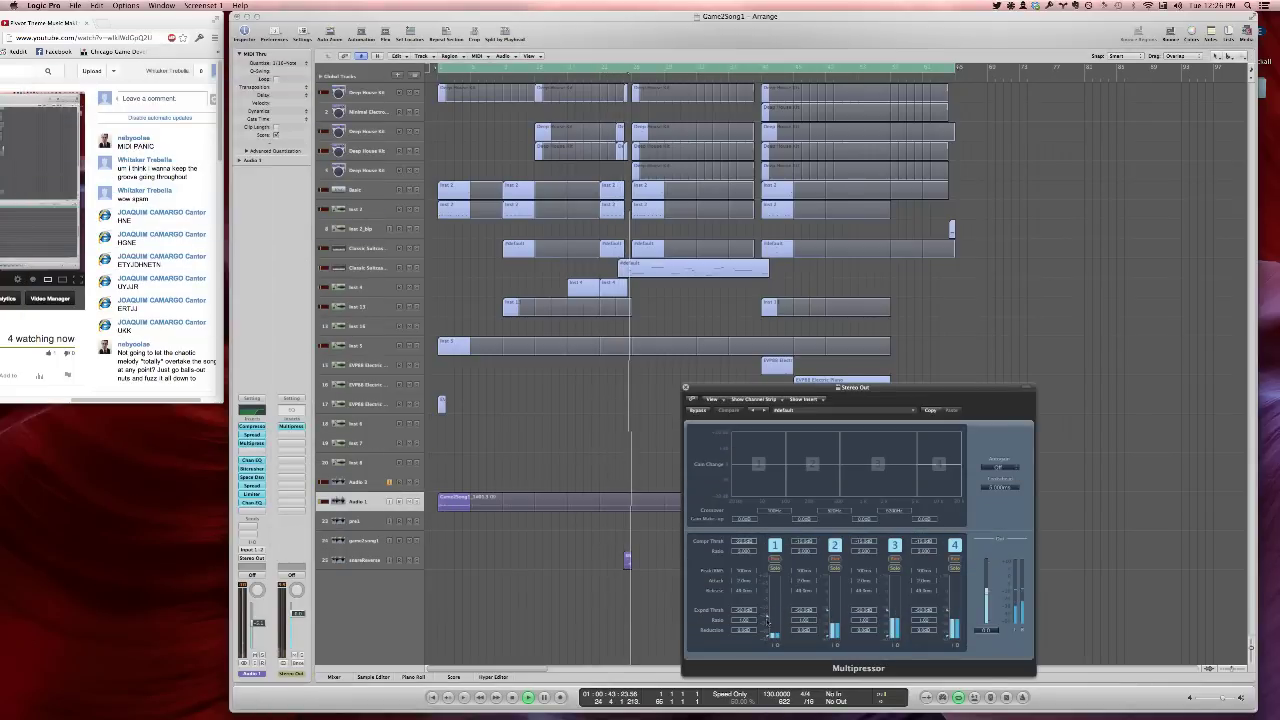
Adjust the Multipressor's thresholds band by band while the song plays, and close the plug-in
{"action": "left_click_drag", "start_coordinate": [767, 619], "coordinate": [829, 619]}
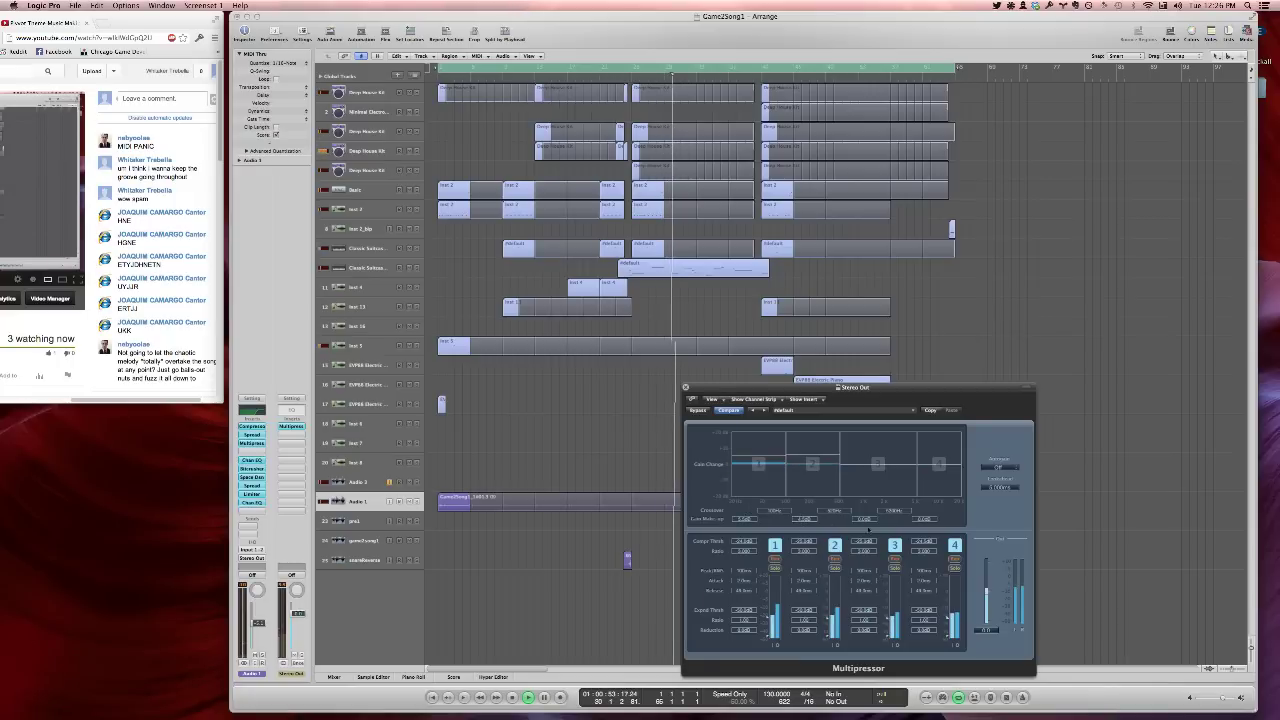
{"action": "left_click_drag", "start_coordinate": [865, 522], "coordinate": [865, 517]}
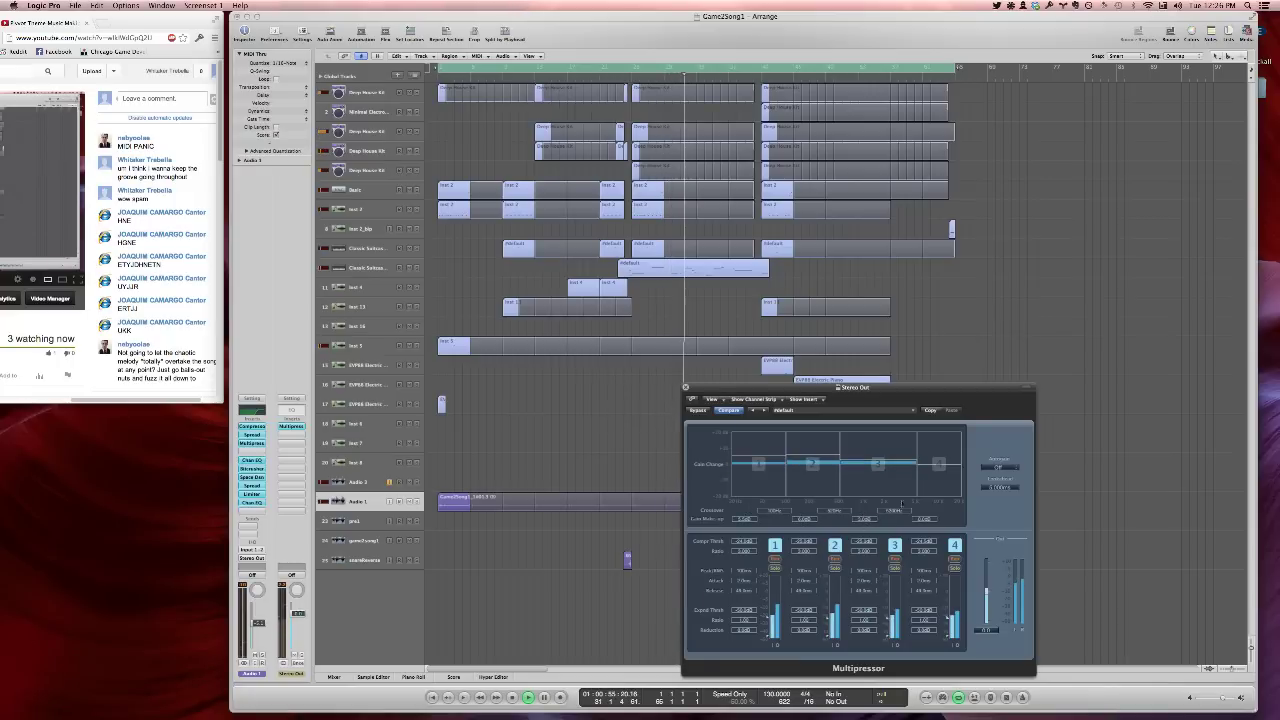
{"action": "key", "text": "XF86AudioRaiseVolume"}
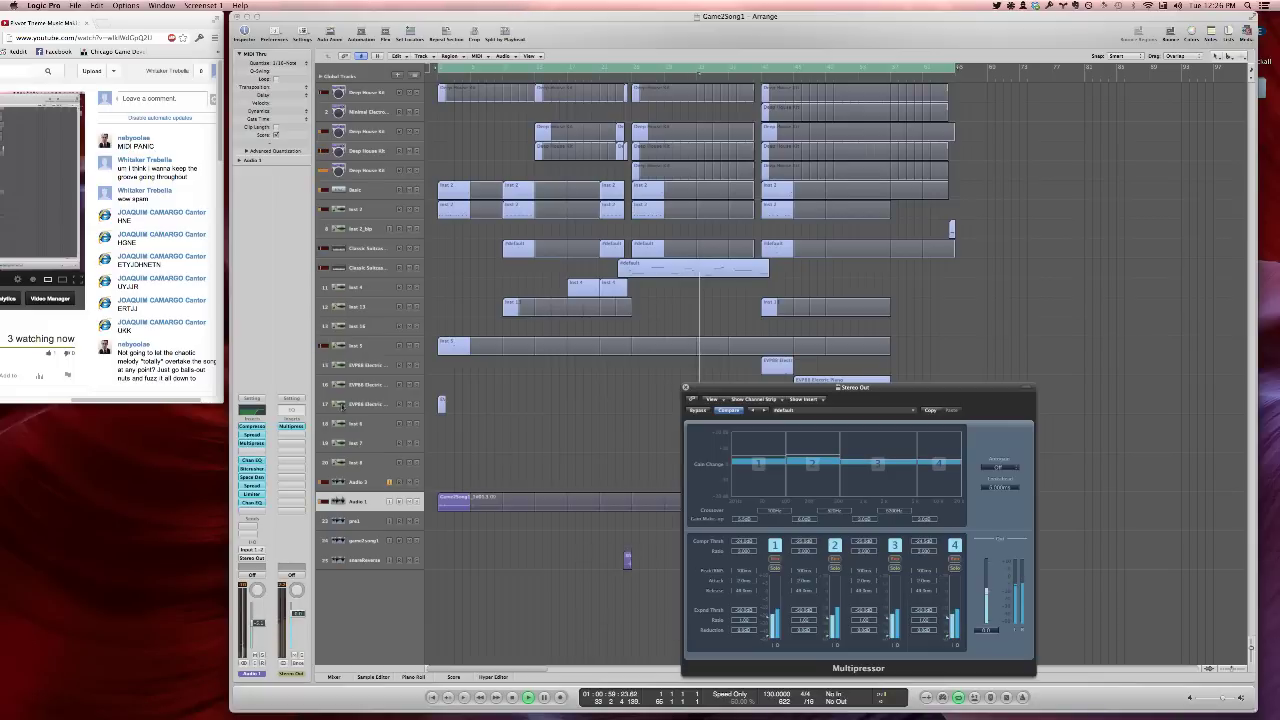
{"action": "left_click", "coordinate": [291, 428]}
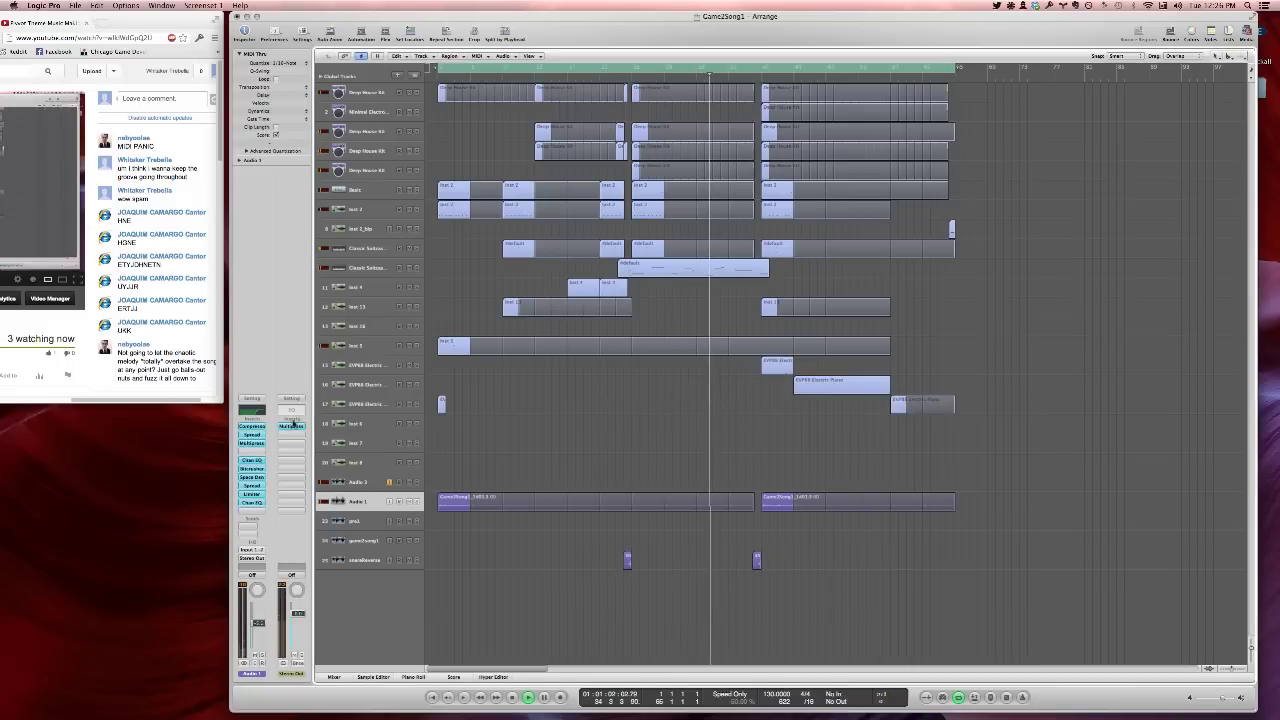
Insert Stereo Spread ahead of the Multipressor on the Stereo Out channel and reduce its lower intensity
{"action": "left_click", "coordinate": [291, 426]}
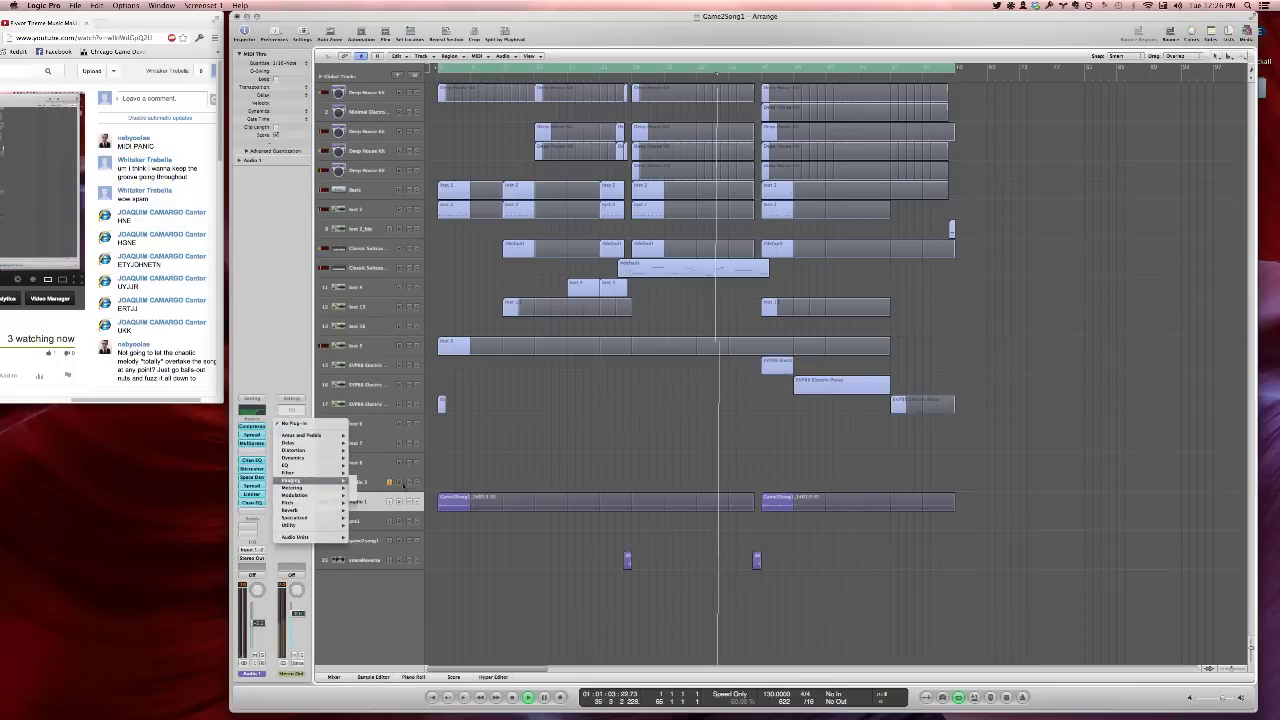
{"action": "mouse_move", "coordinate": [343, 491]}
{"action": "left_click", "coordinate": [385, 494]}
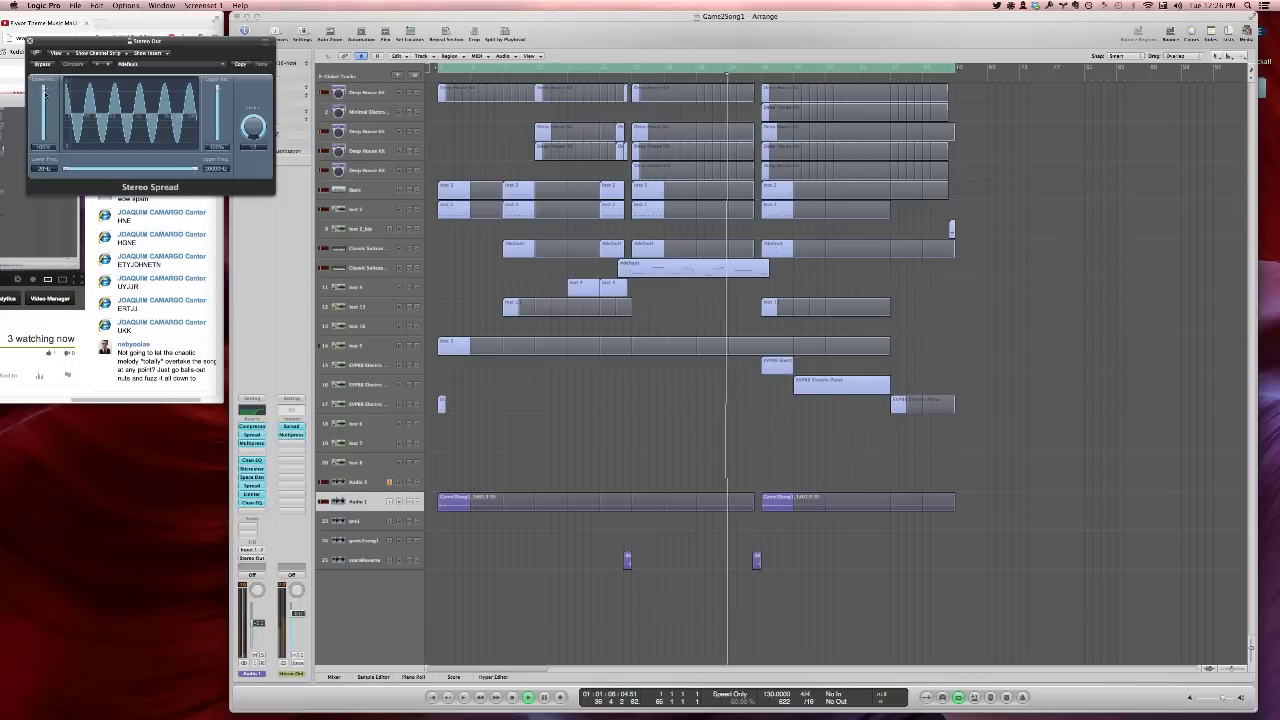
{"action": "left_click_drag", "start_coordinate": [44, 90], "coordinate": [44, 113]}
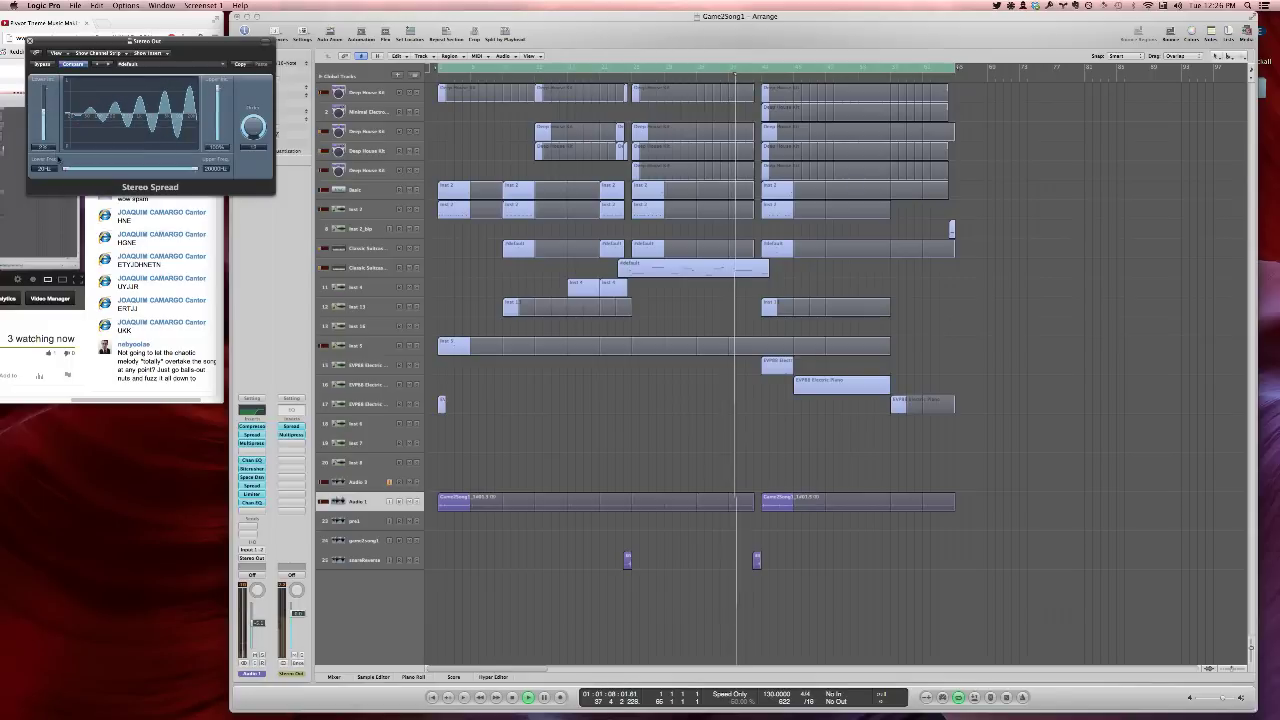
Raise the lower frequency limit of the Stereo Out's Stereo Spread so only the higher frequencies are widened, and close the plug-in
{"action": "left_click_drag", "start_coordinate": [62, 168], "coordinate": [150, 172]}
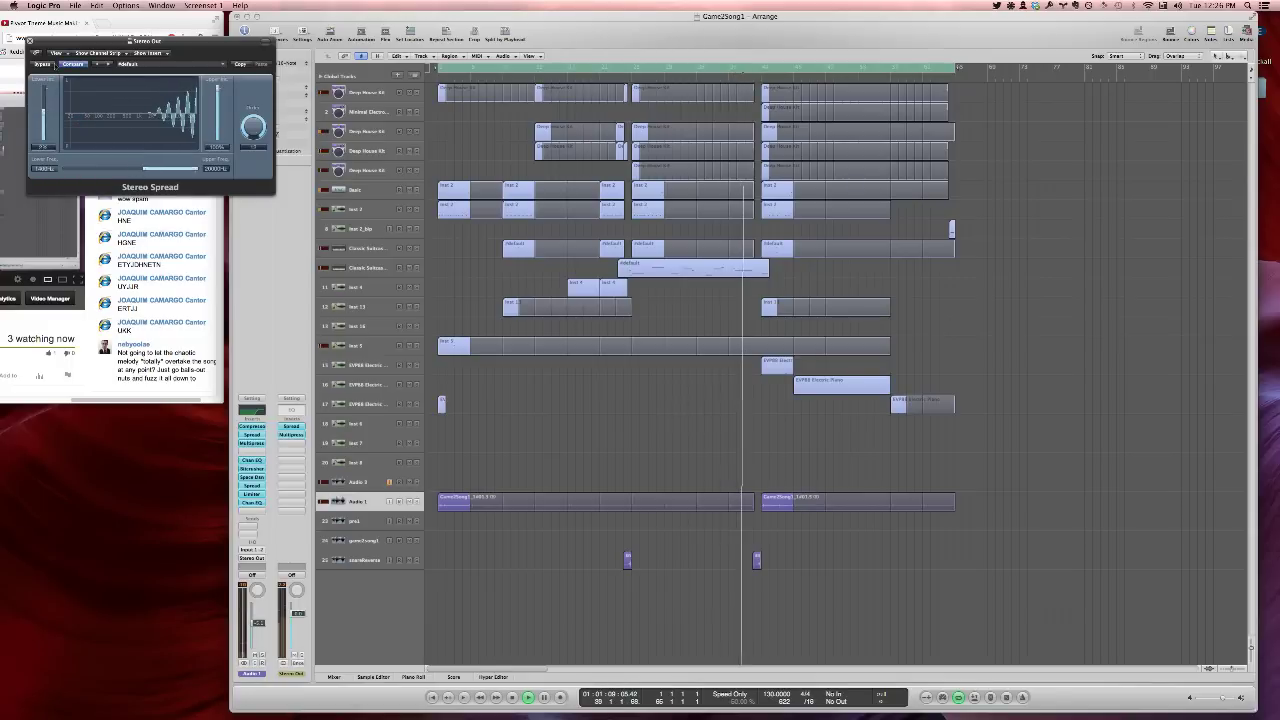
{"action": "left_click", "coordinate": [30, 41]}
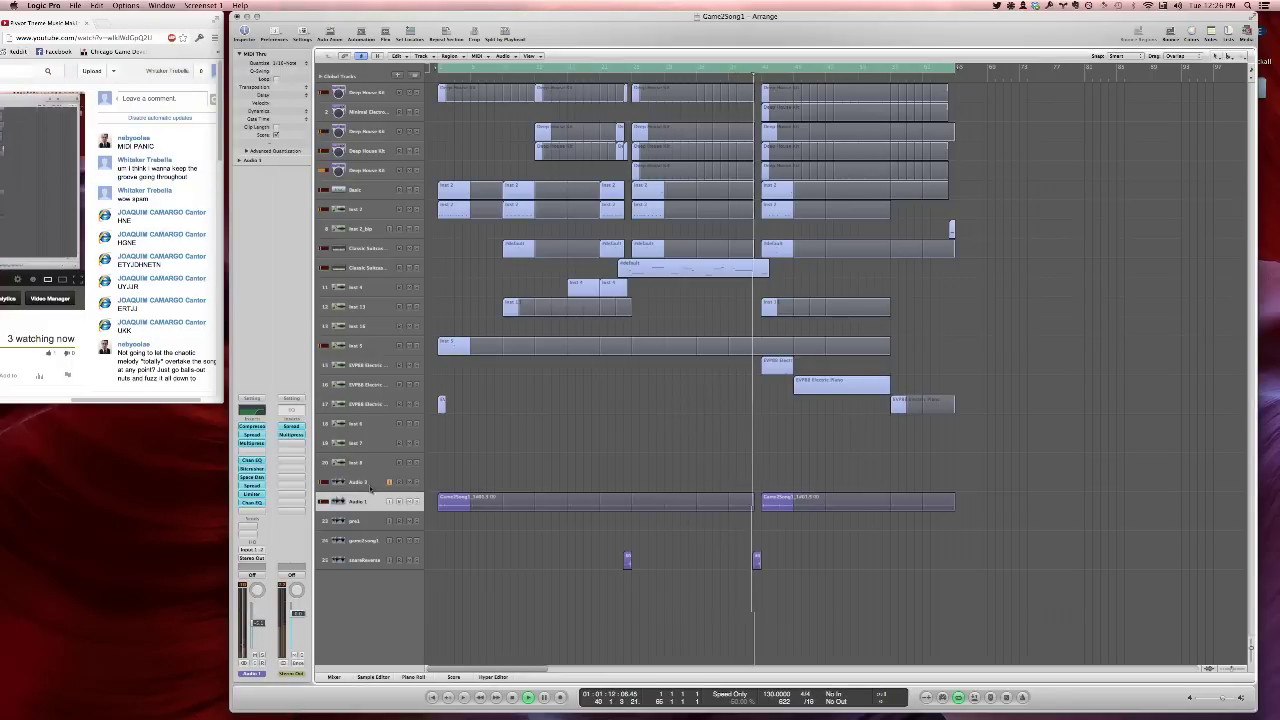
Insert a Limiter after the Multipressor on the Stereo Out channel, lower its gain slightly, and close the plug-in
{"action": "left_click", "coordinate": [287, 444]}
{"action": "mouse_move", "coordinate": [295, 474]}
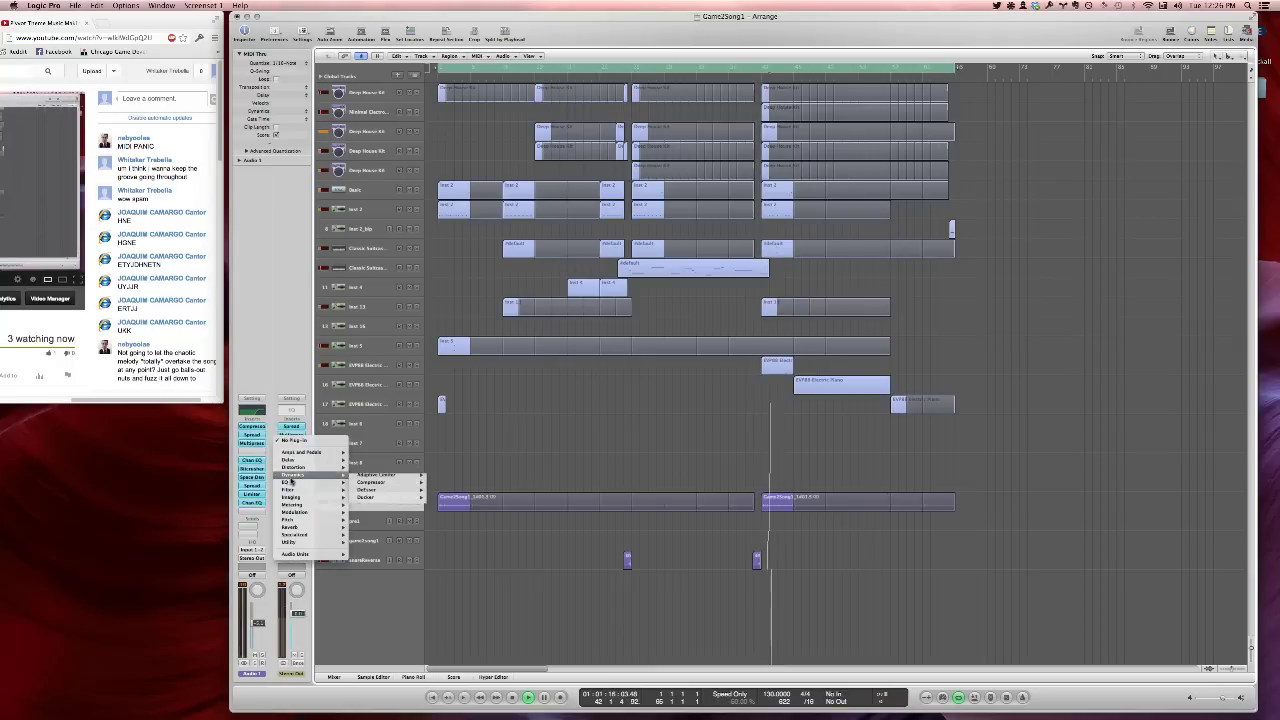
{"action": "left_click", "coordinate": [366, 519]}
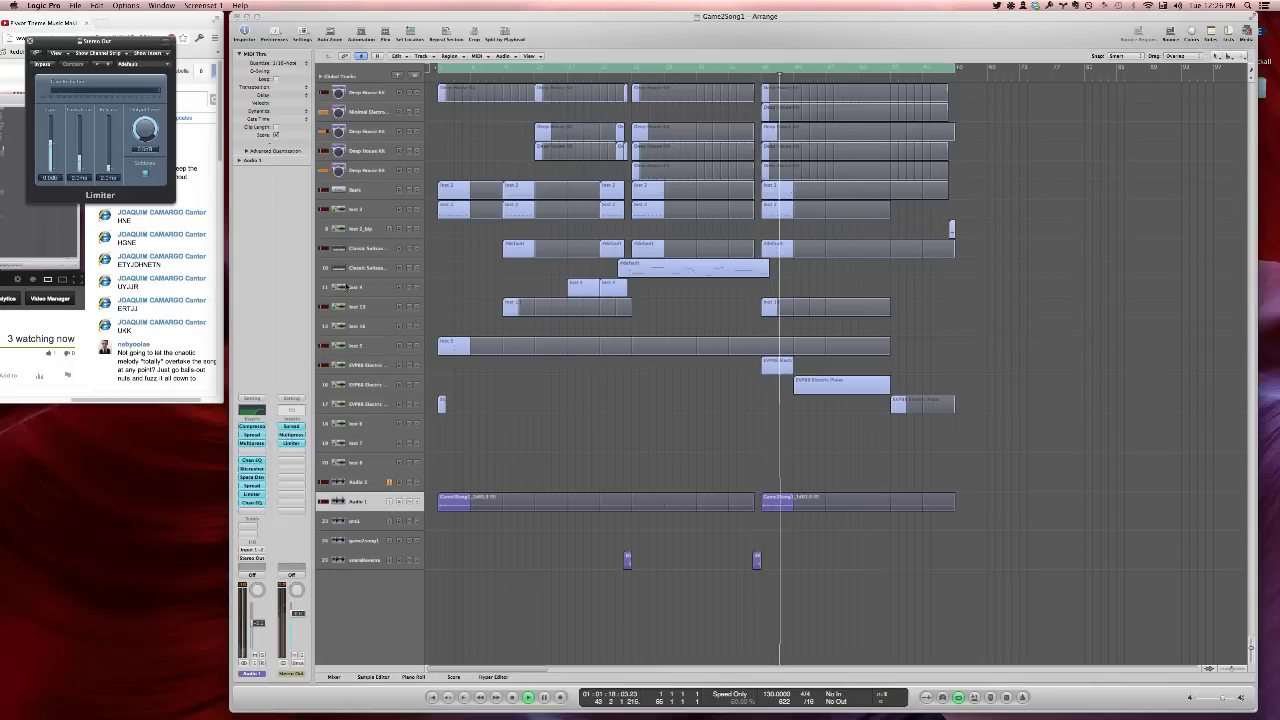
{"action": "left_click_drag", "start_coordinate": [76, 44], "coordinate": [352, 257]}
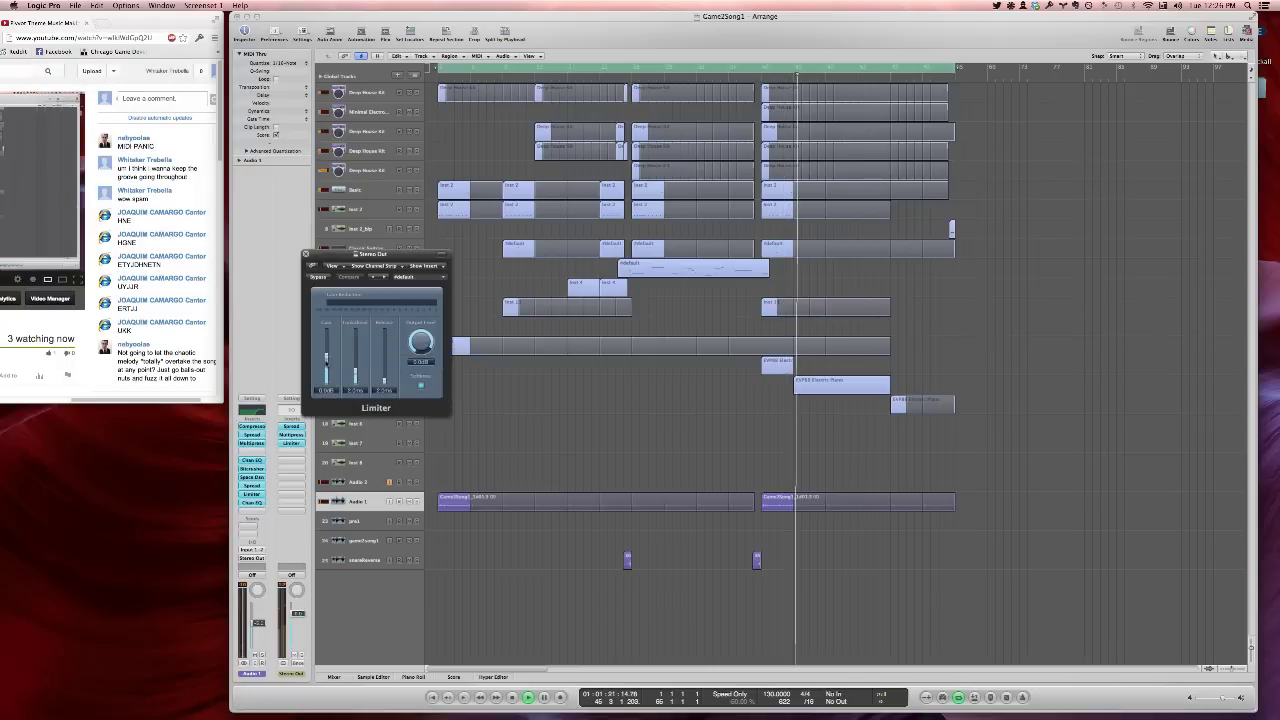
{"action": "left_click_drag", "start_coordinate": [326, 356], "coordinate": [326, 360]}
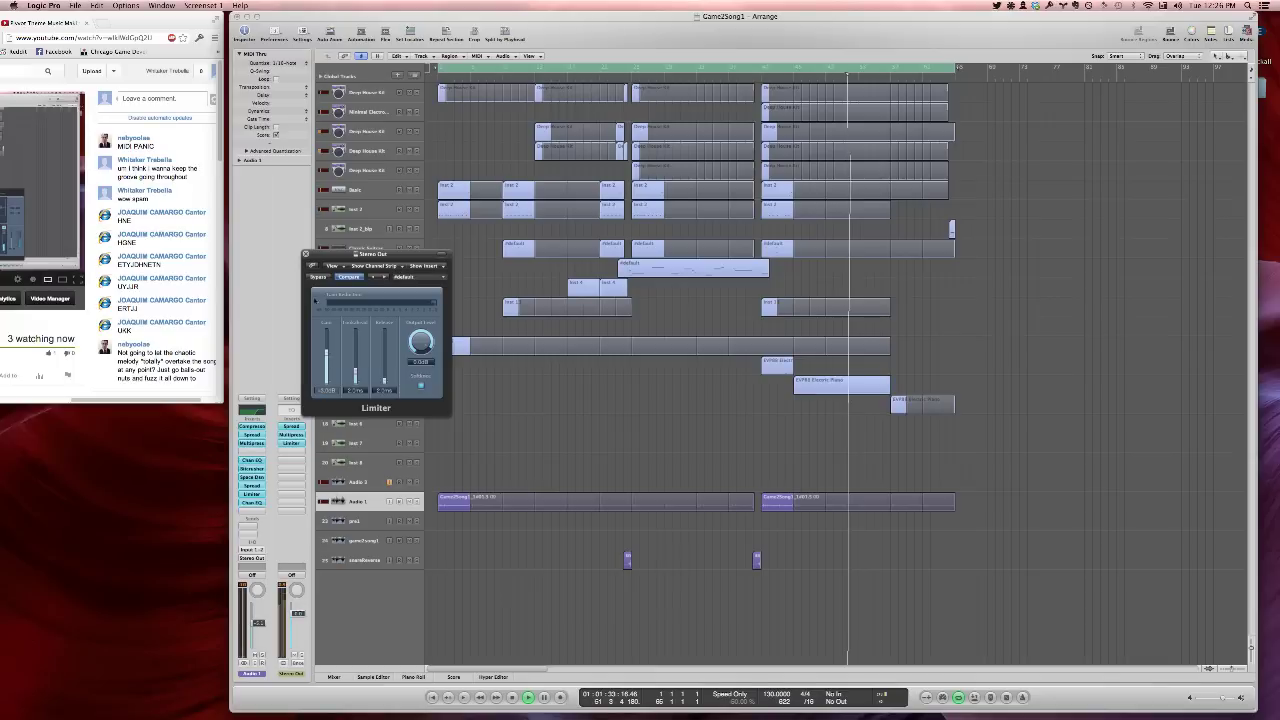
{"action": "left_click", "coordinate": [306, 254]}
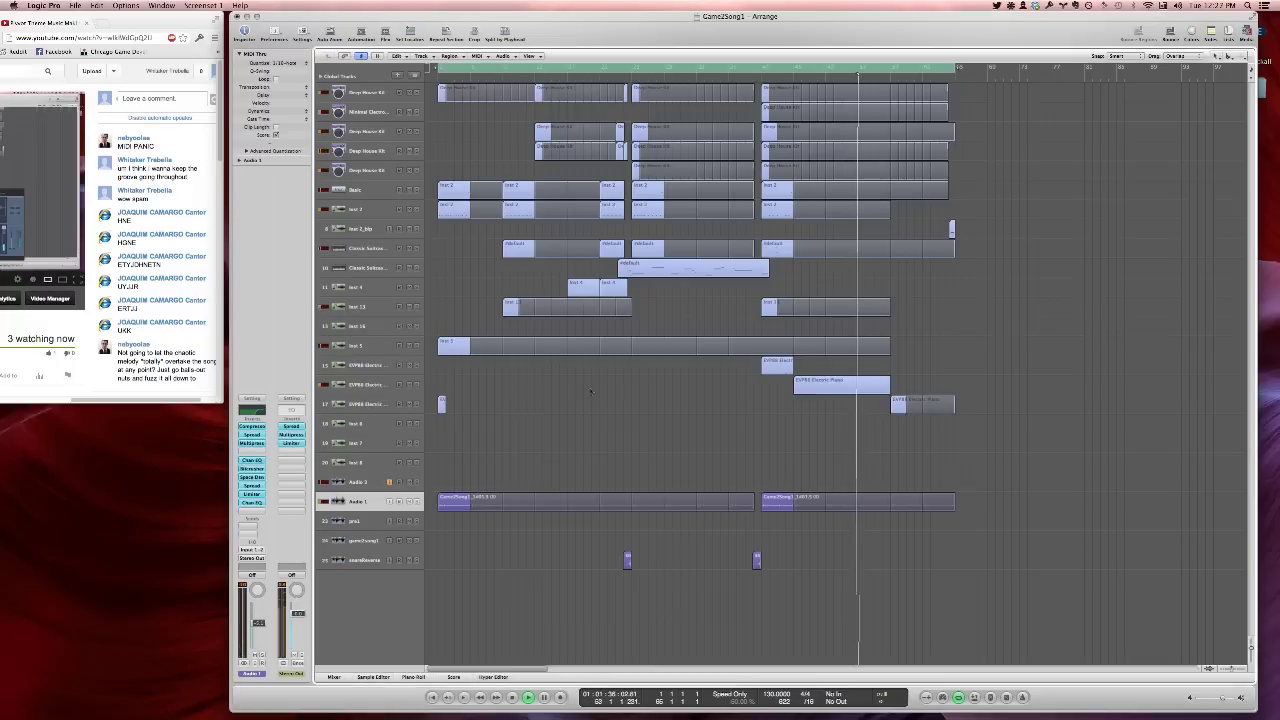
Lower the long electric piano region's track volume and its Space Designer reverb level, stop playback, and save the project
{"action": "left_click", "coordinate": [855, 385]}
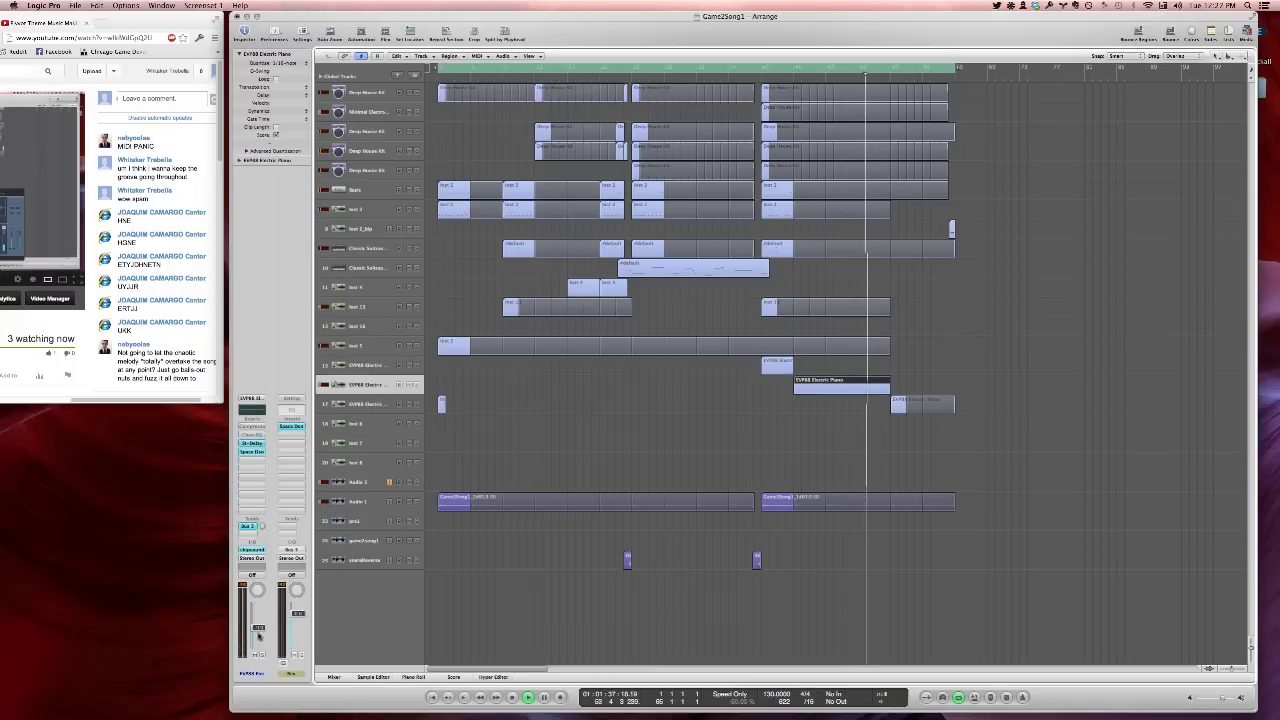
{"action": "left_click_drag", "start_coordinate": [258, 633], "coordinate": [259, 637]}
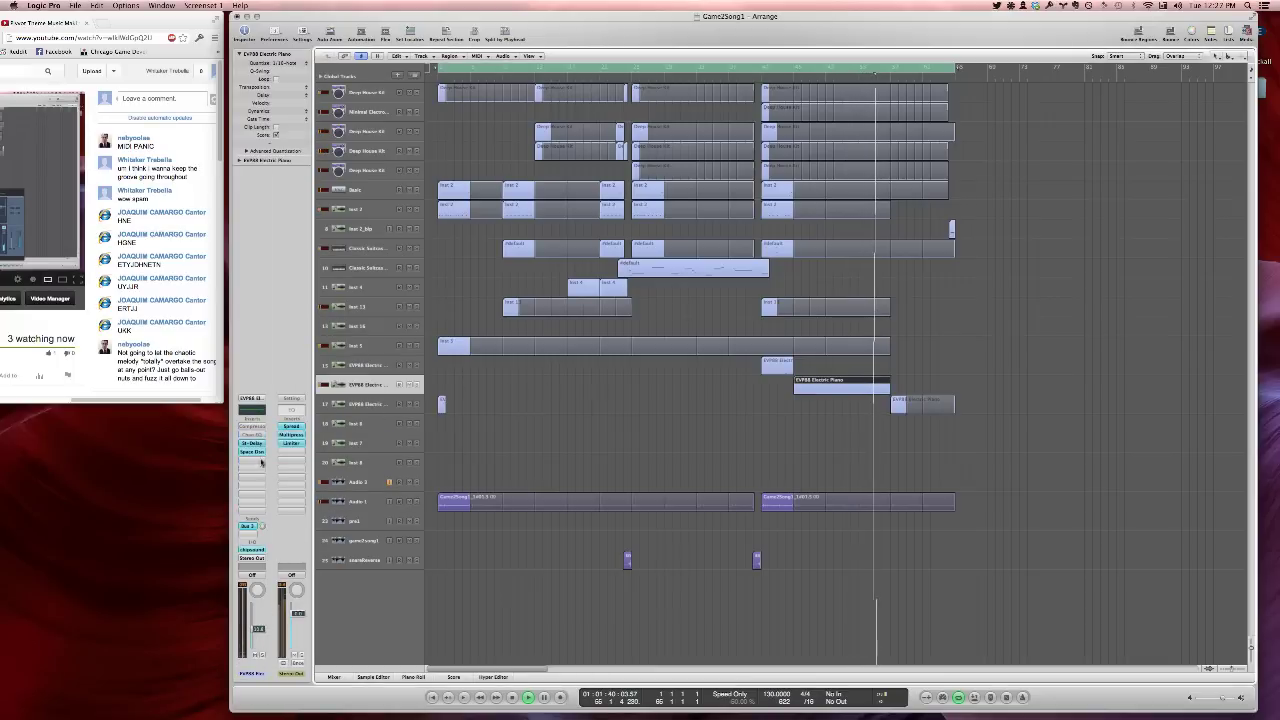
{"action": "left_click", "coordinate": [254, 451]}
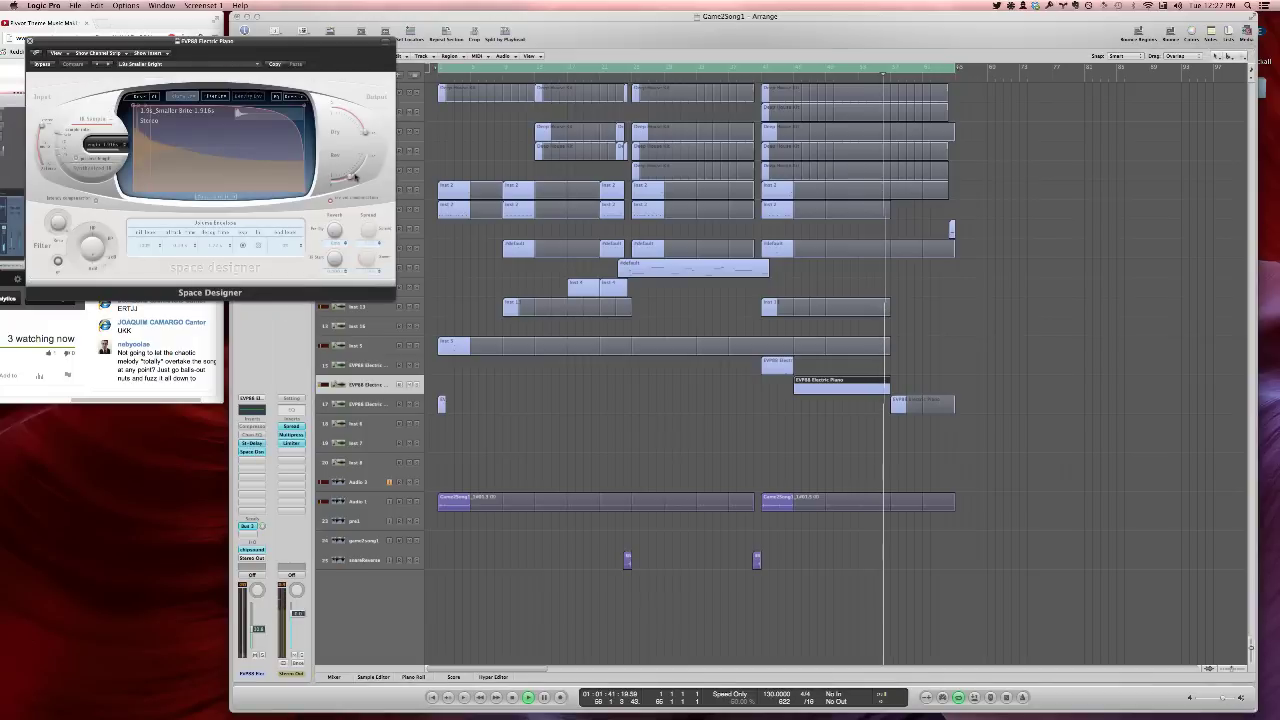
{"action": "left_click_drag", "start_coordinate": [352, 176], "coordinate": [352, 179]}
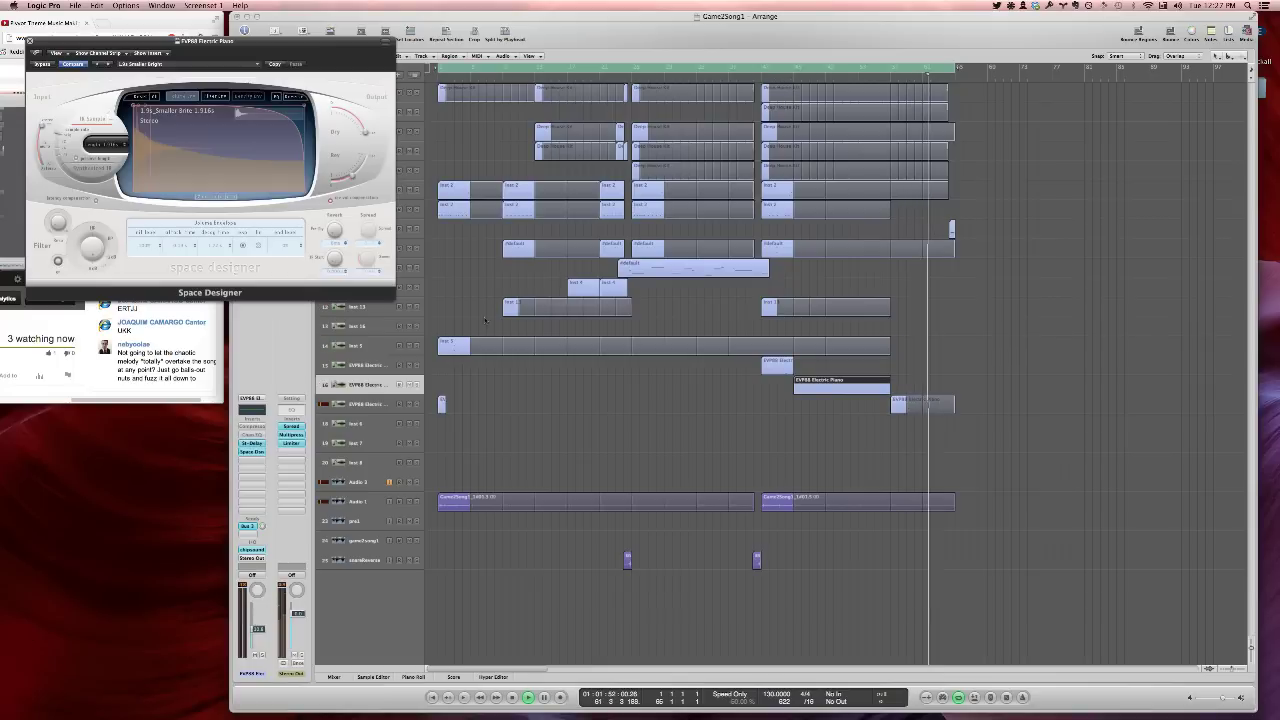
{"action": "key", "text": "space"}
{"action": "left_click", "coordinate": [600, 404]}
{"action": "key", "text": "super+s"}
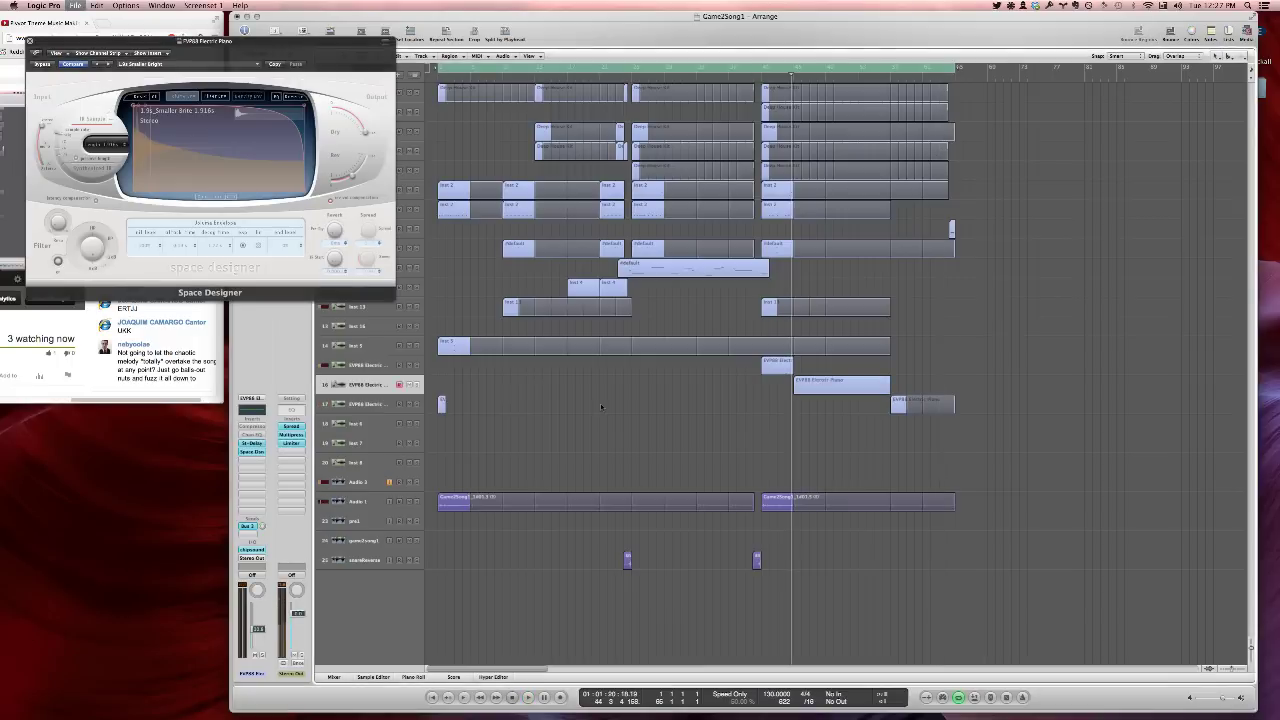
Turn off cycling, move the short electric piano region at bar 41 onto the long region's track, and delete the emptied track
{"action": "key", "text": "Return"}
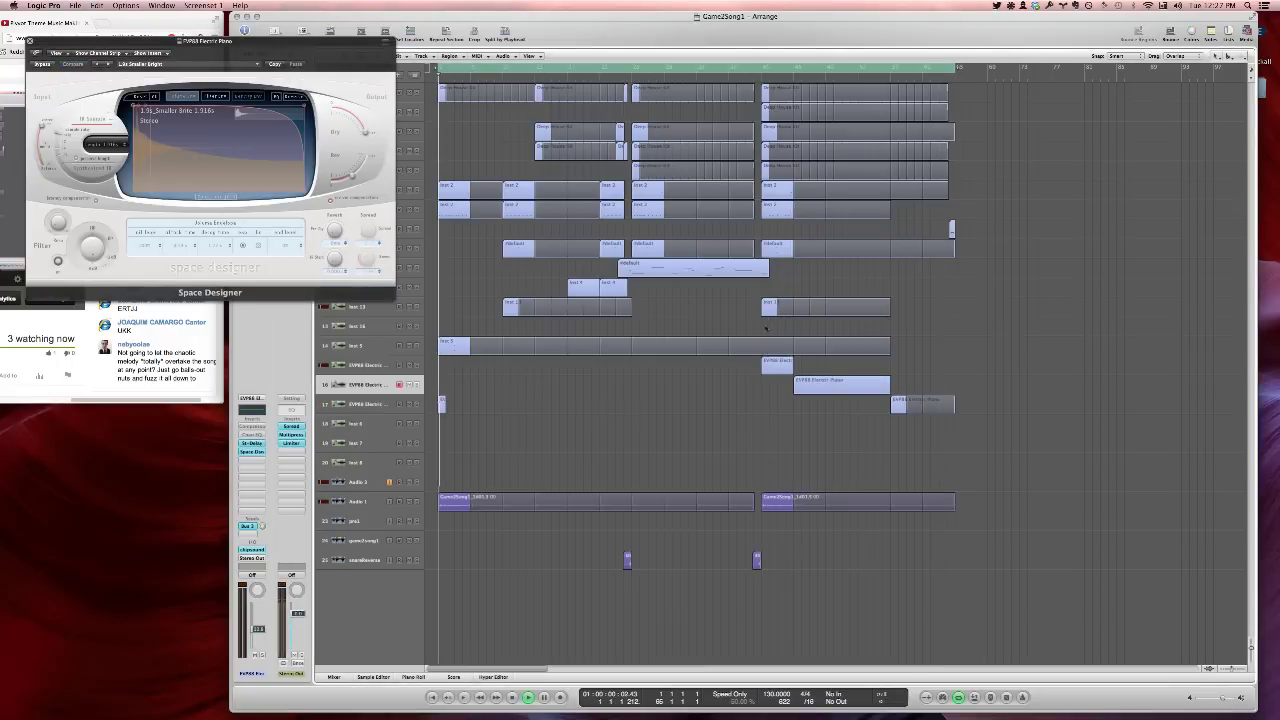
{"action": "left_click", "coordinate": [762, 68]}
{"action": "left_click", "coordinate": [762, 68]}
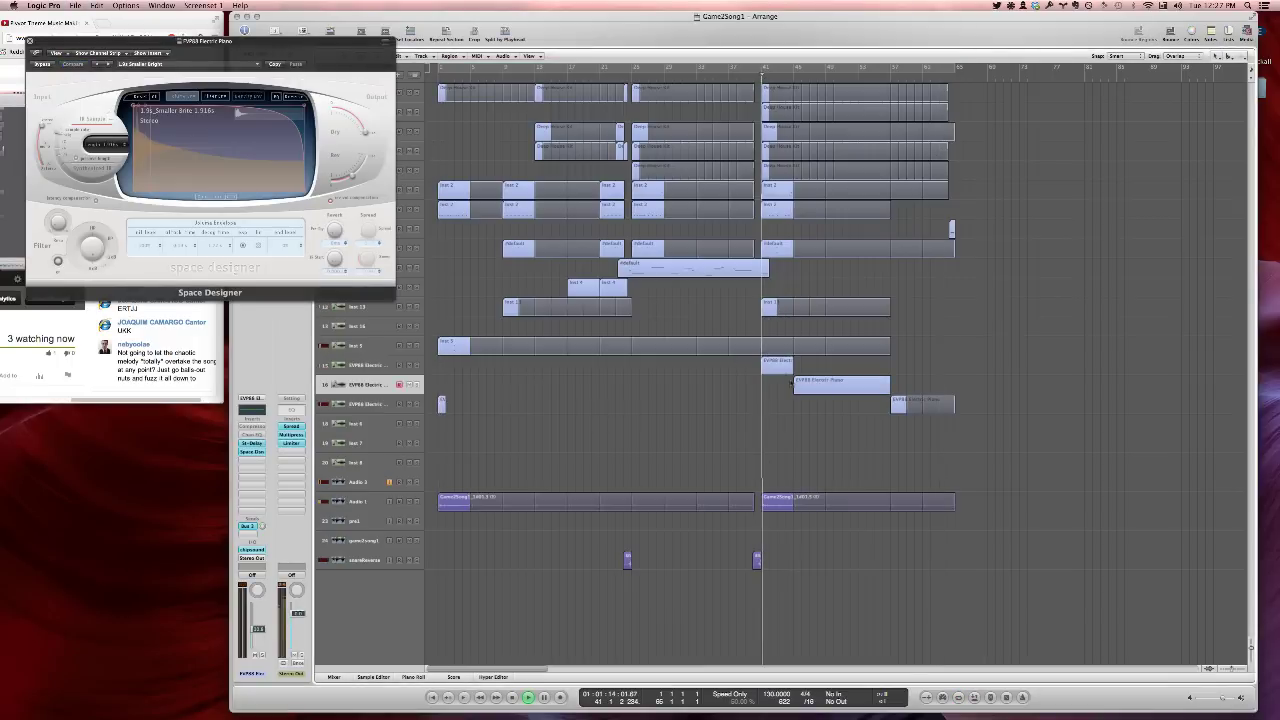
{"action": "left_click", "coordinate": [776, 367]}
{"action": "left_click_drag", "start_coordinate": [776, 378], "coordinate": [776, 386]}
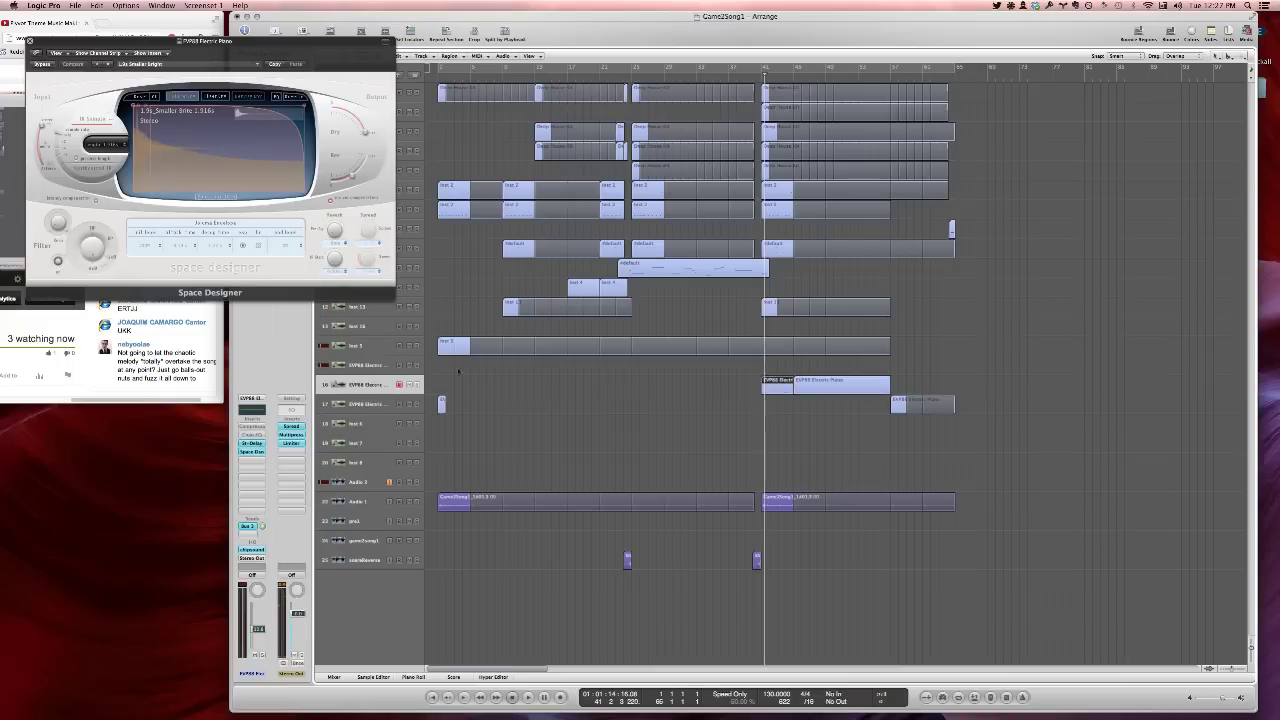
{"action": "left_click", "coordinate": [381, 368]}
{"action": "key", "text": "super+BackSpace"}
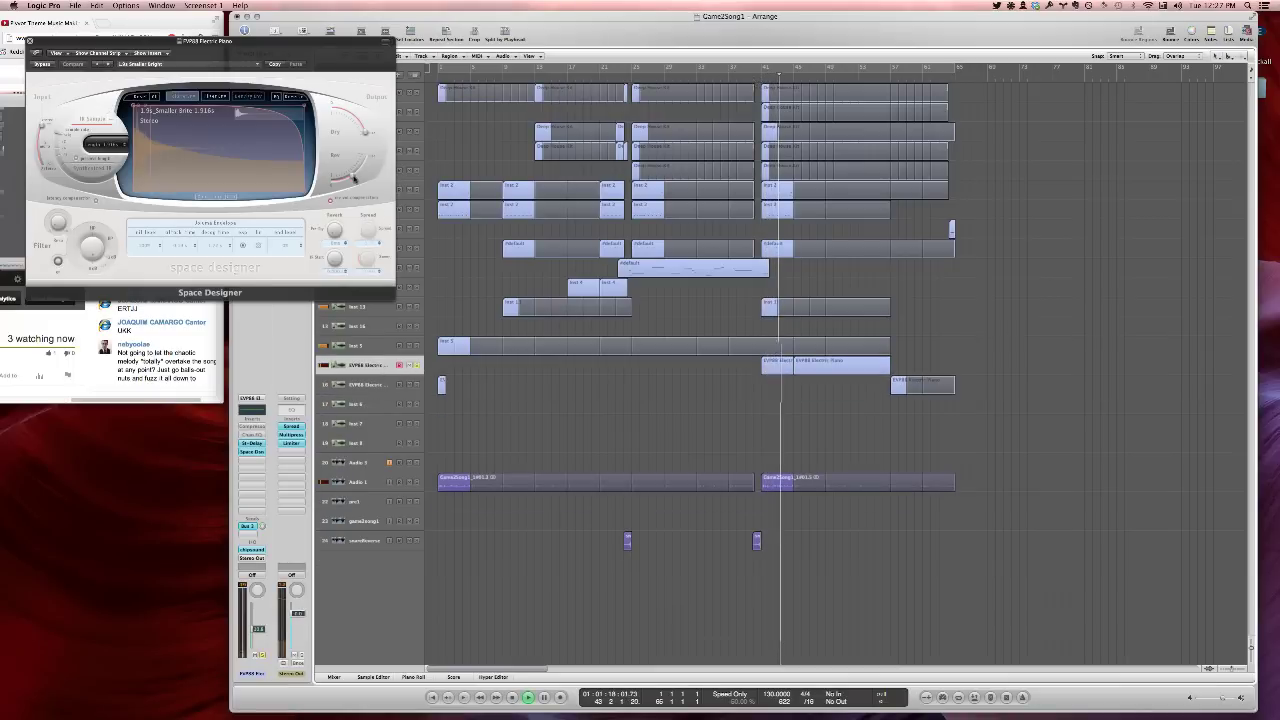
Turn on the electric piano track's Channel EQ, raise its low-cut frequency, and move the EQ window clear of Space Designer
{"action": "left_click", "coordinate": [255, 438]}
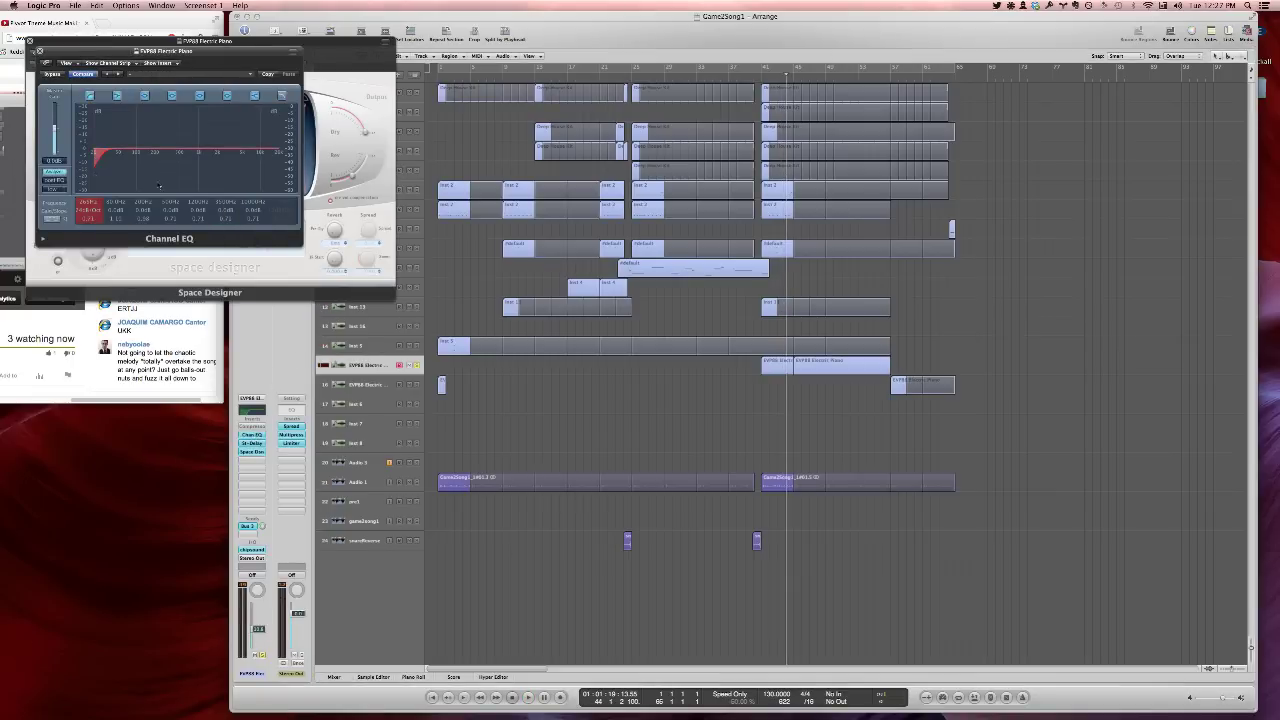
{"action": "left_click_drag", "start_coordinate": [159, 186], "coordinate": [172, 185]}
{"action": "key", "text": "space"}
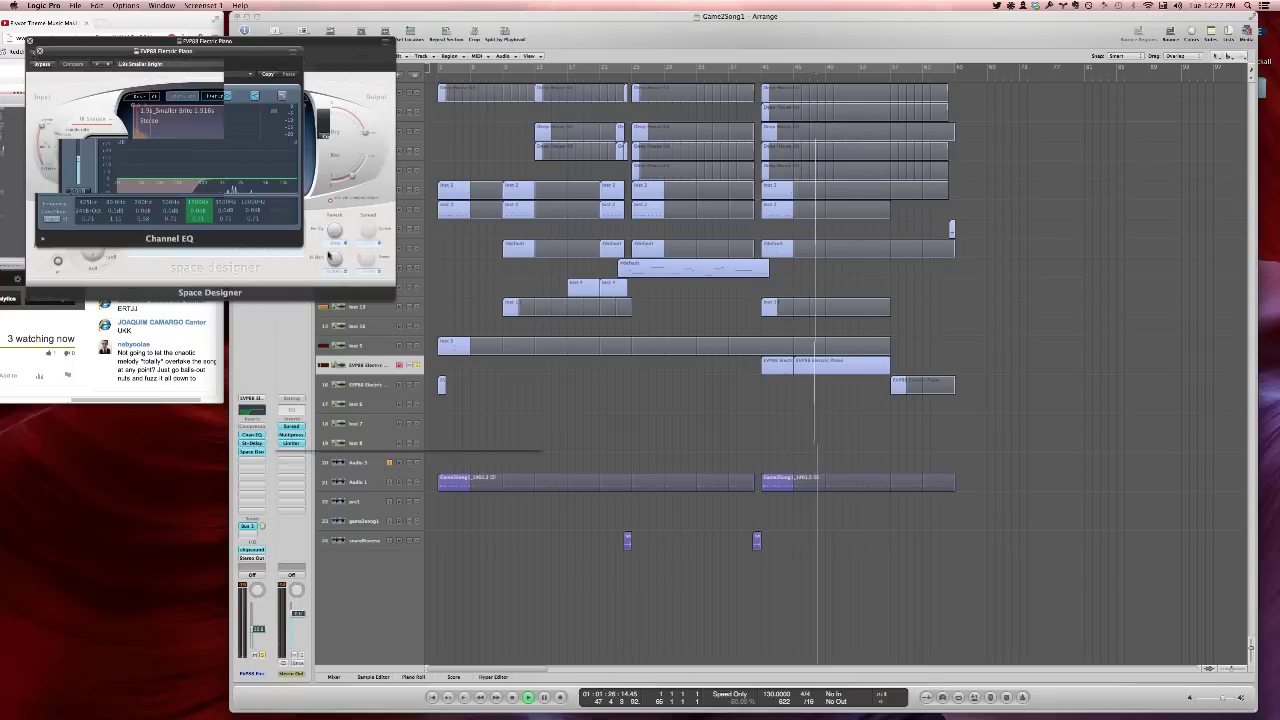
{"action": "left_click_drag", "start_coordinate": [91, 54], "coordinate": [331, 257]}
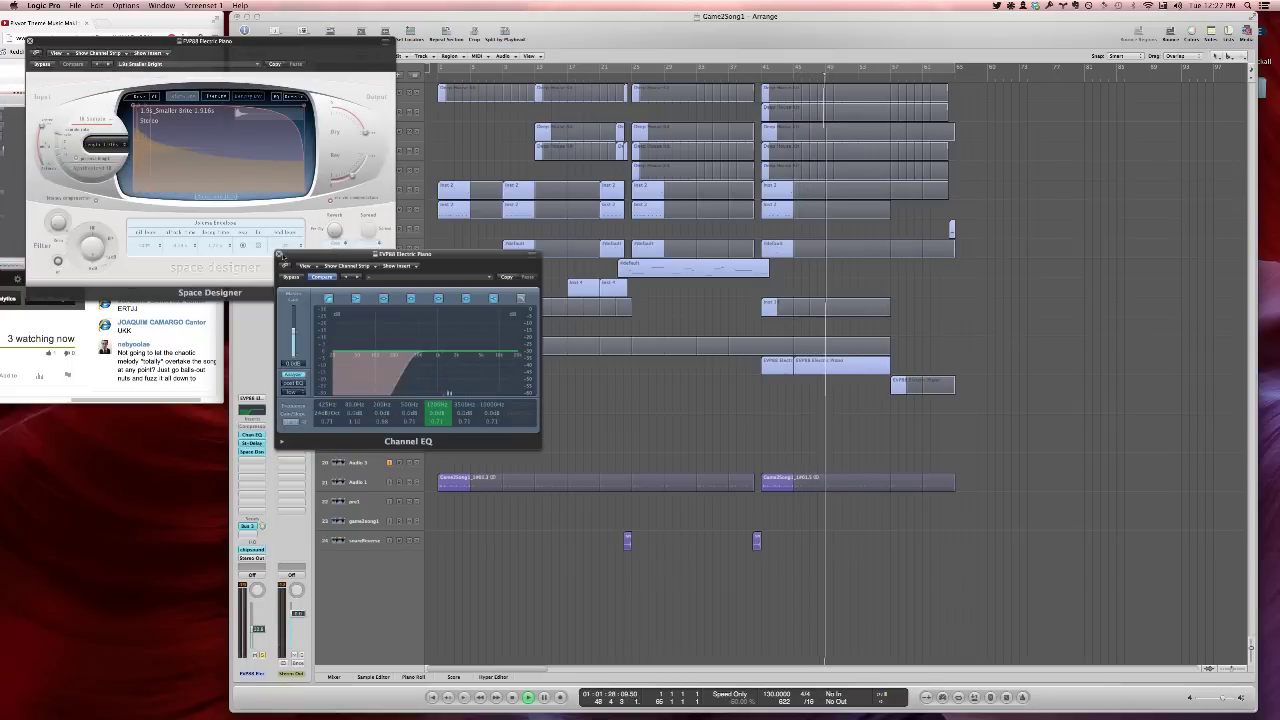
{"action": "left_click_drag", "start_coordinate": [297, 267], "coordinate": [300, 445]}
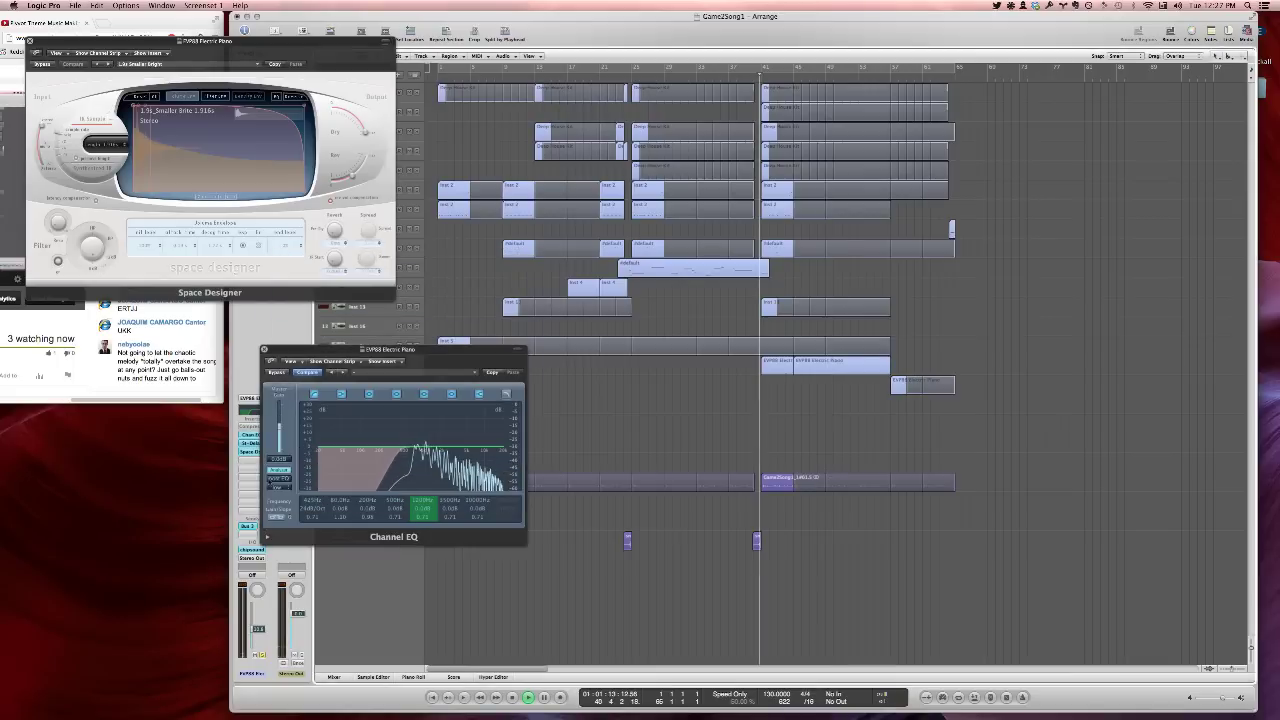
Pull down the electric piano Channel EQ's high shelf to soften the treble, and close the EQ and Space Designer windows
{"action": "left_click_drag", "start_coordinate": [492, 458], "coordinate": [498, 485]}
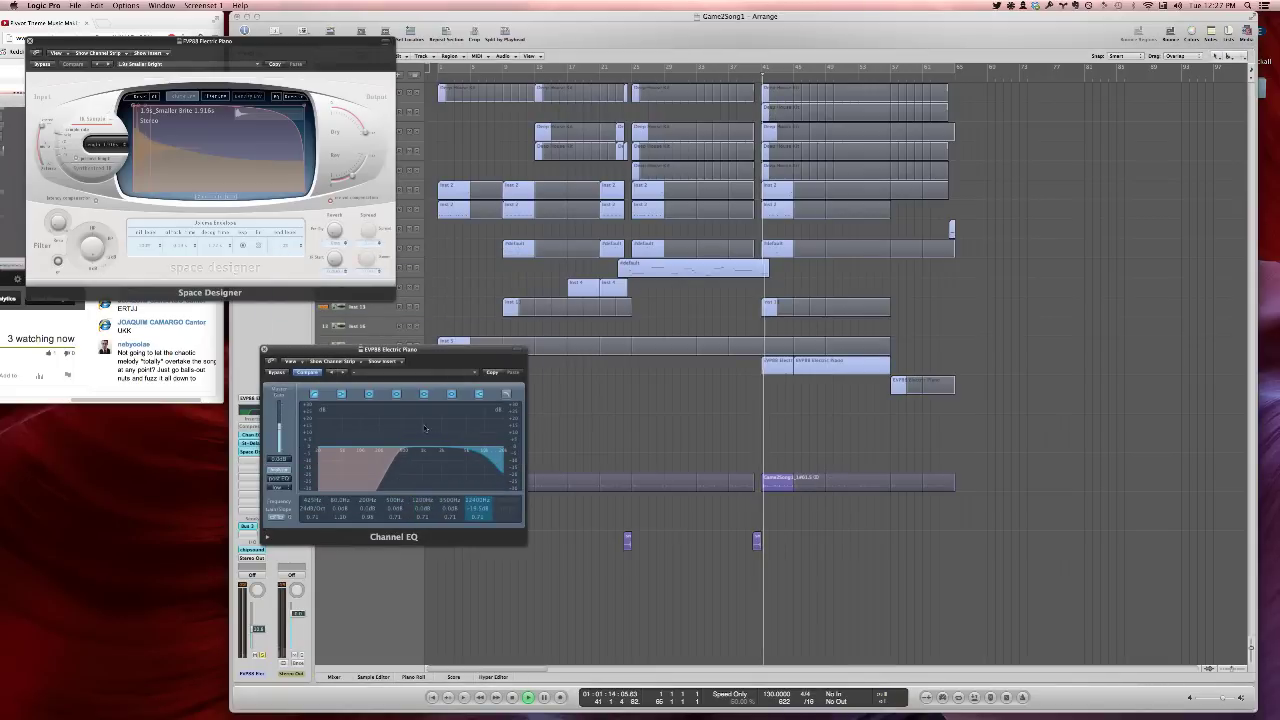
{"action": "left_click_drag", "start_coordinate": [275, 353], "coordinate": [293, 471]}
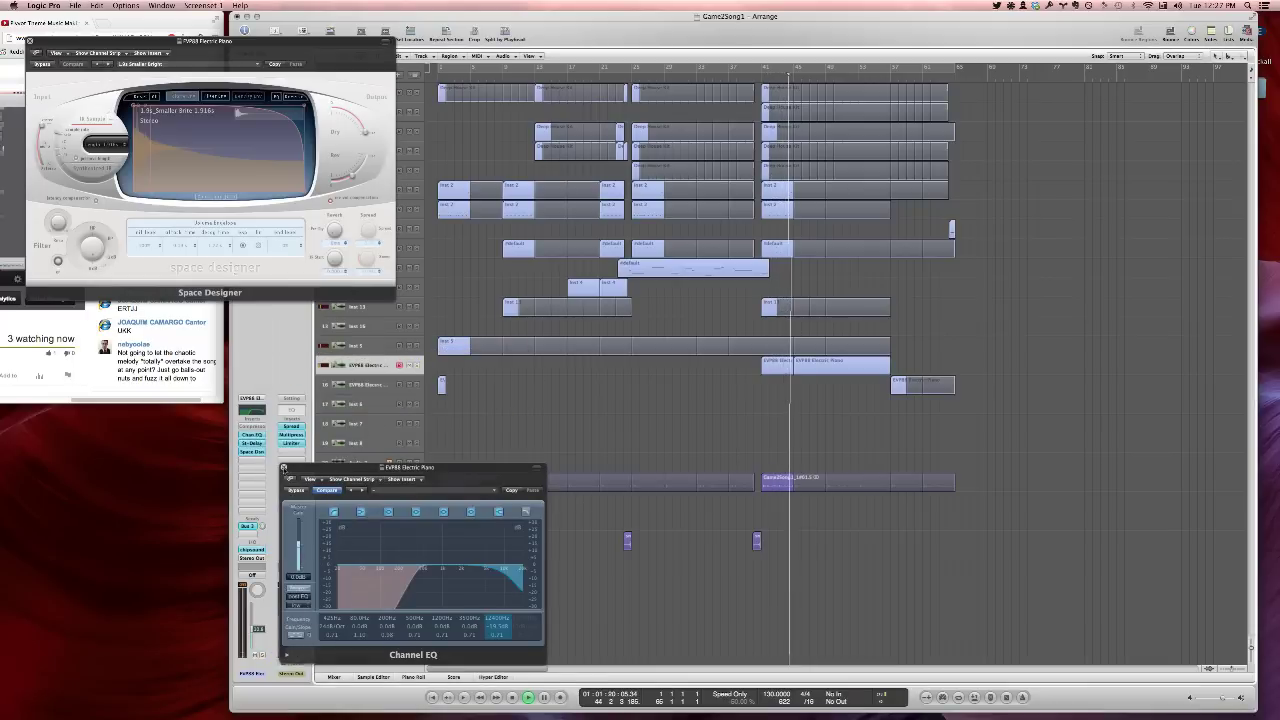
{"action": "left_click", "coordinate": [284, 467]}
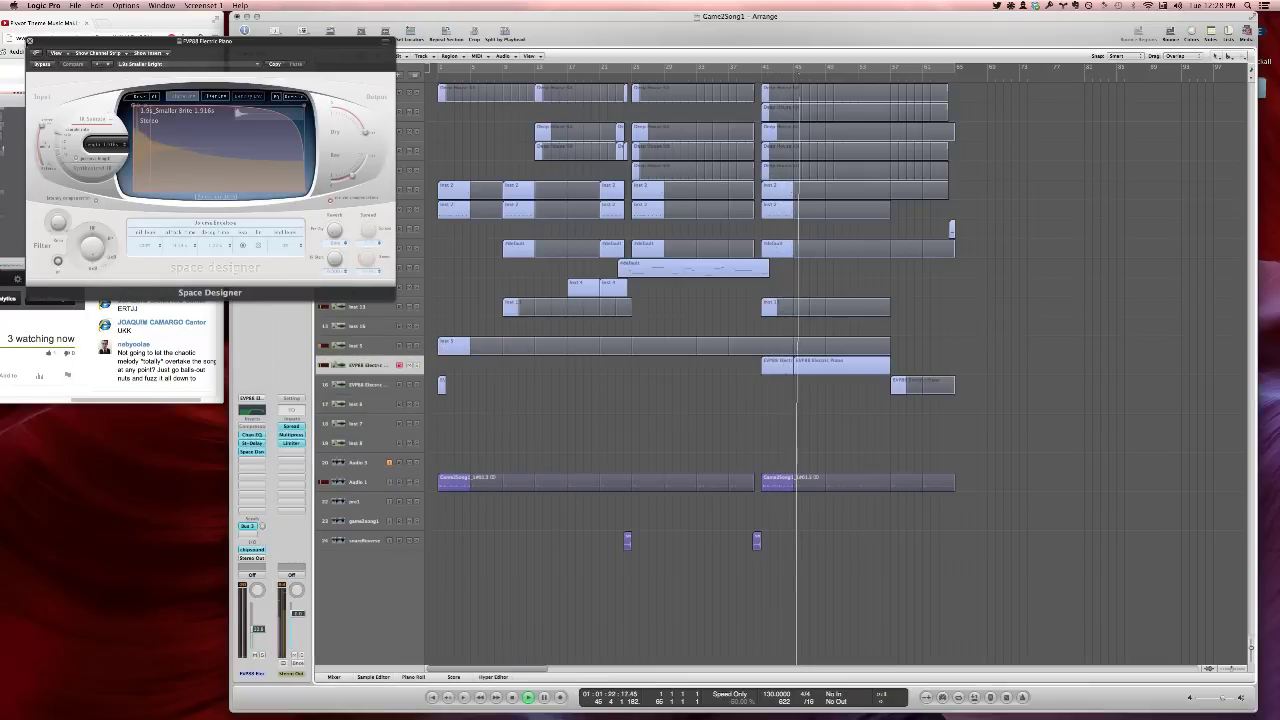
{"action": "left_click", "coordinate": [30, 41]}
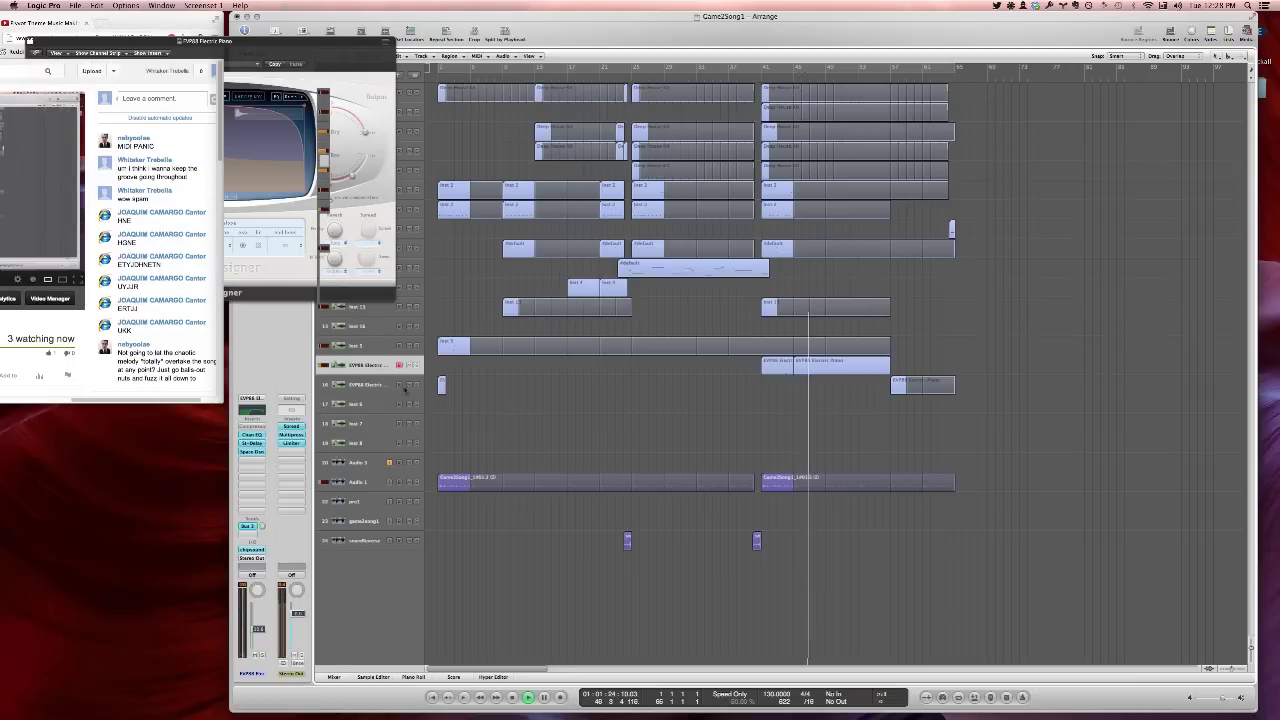
Show the mixer, check the insert effects on the electric piano channels, and hide the mixer again
{"action": "key", "text": "x"}
{"action": "scroll", "coordinate": [808, 470], "scroll_direction": "down", "scroll_amount": 1}
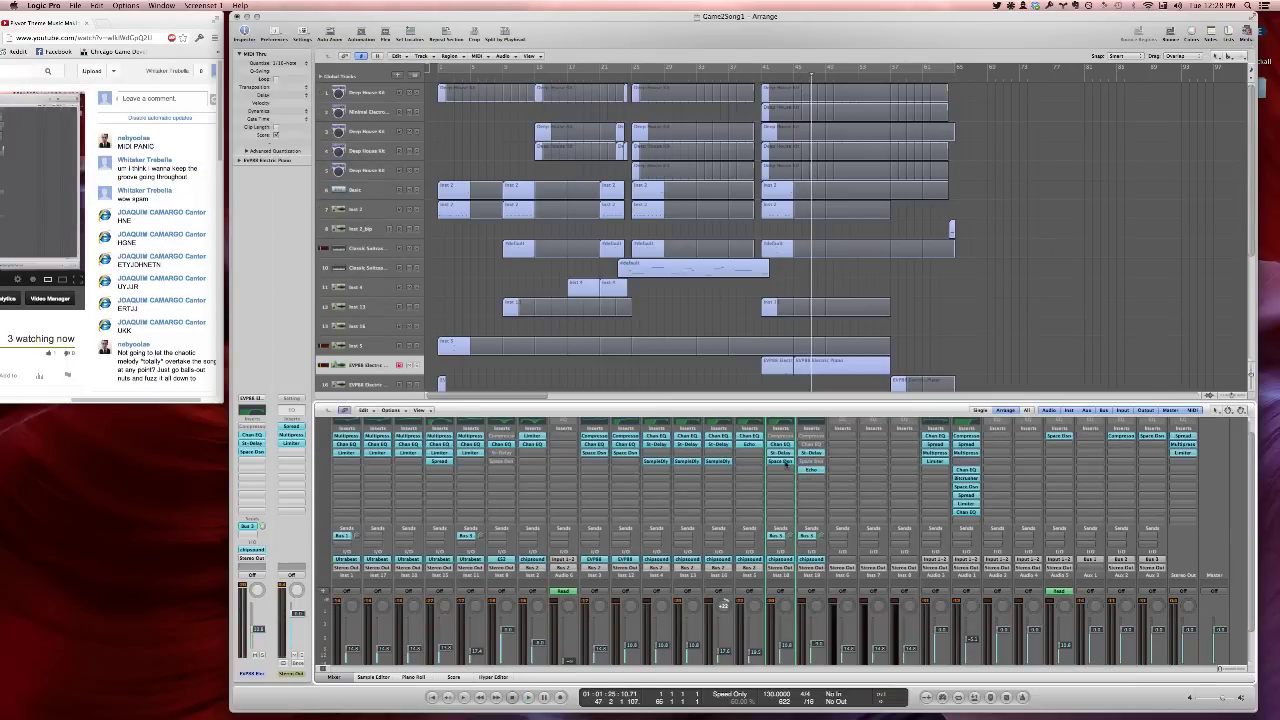
{"action": "left_click", "coordinate": [808, 468]}
{"action": "left_click", "coordinate": [825, 478]}
{"action": "key", "text": "x"}
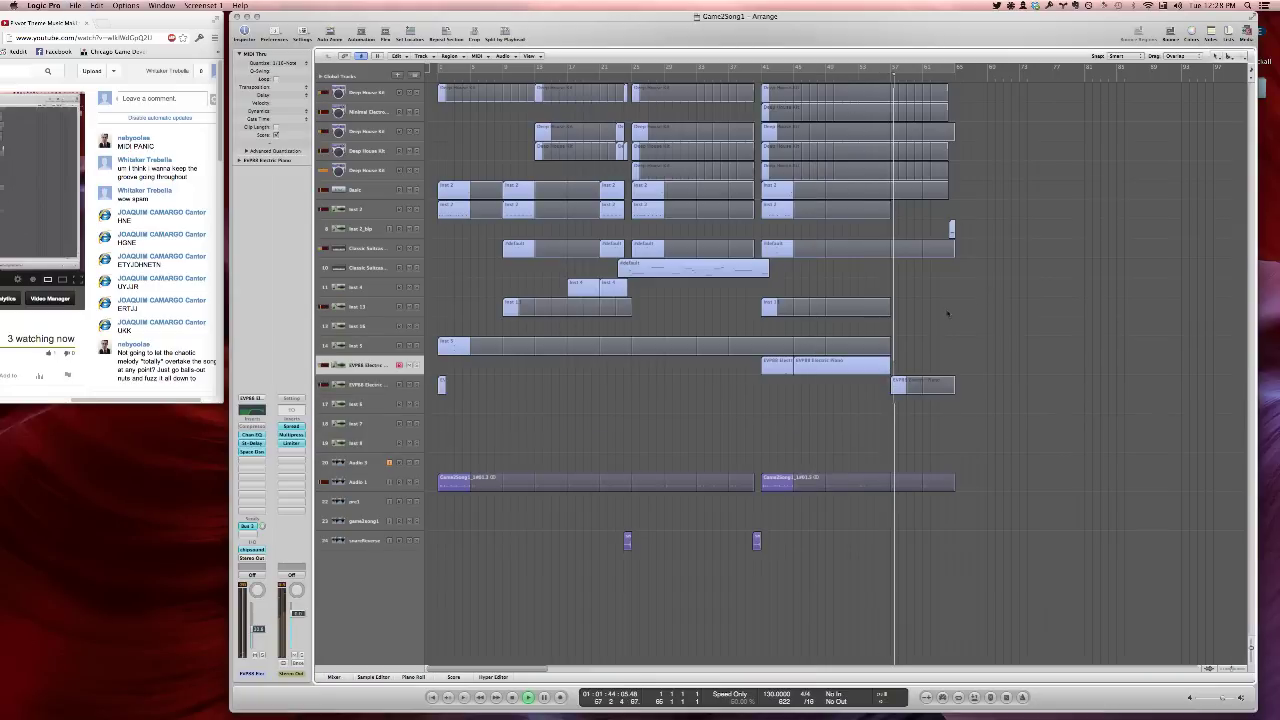
Open the long electric piano region in the piano roll, zoom in to select its final note, save, and close the editor
{"action": "double_click", "coordinate": [884, 368]}
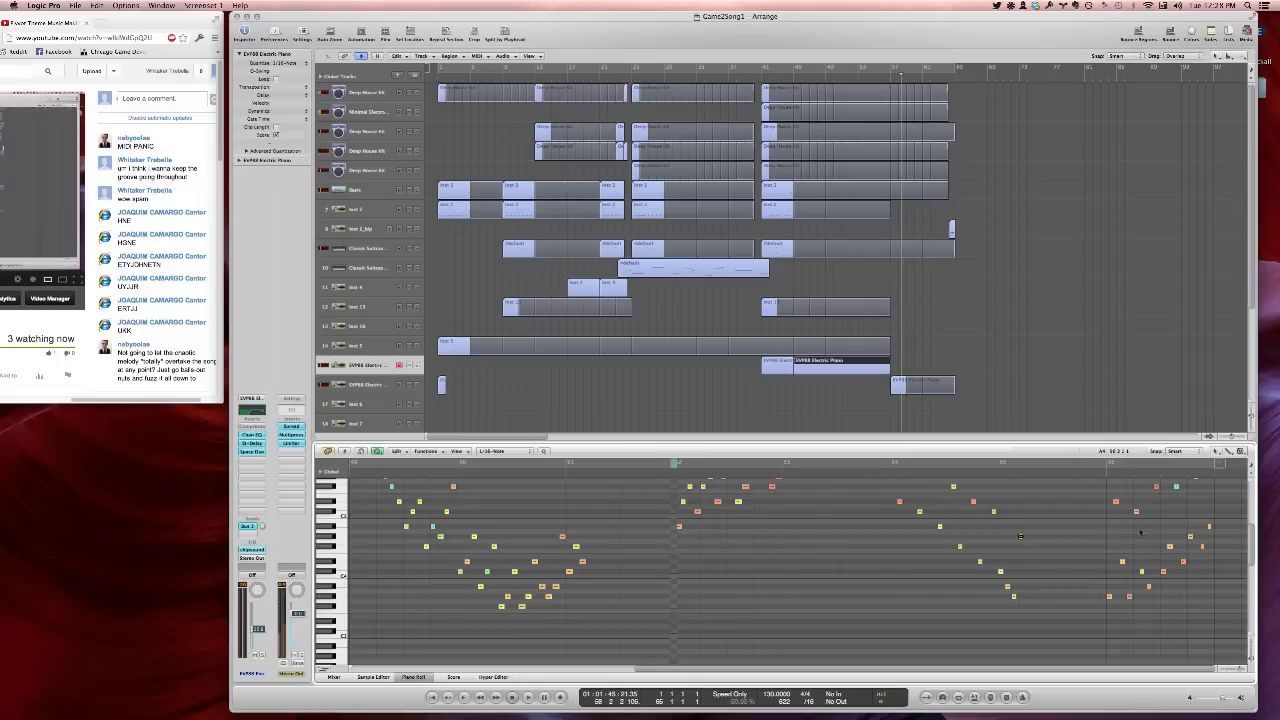
{"action": "left_click_drag", "start_coordinate": [1217, 600], "coordinate": [1133, 505]}
{"action": "left_click_drag", "start_coordinate": [1171, 585], "coordinate": [1115, 560]}
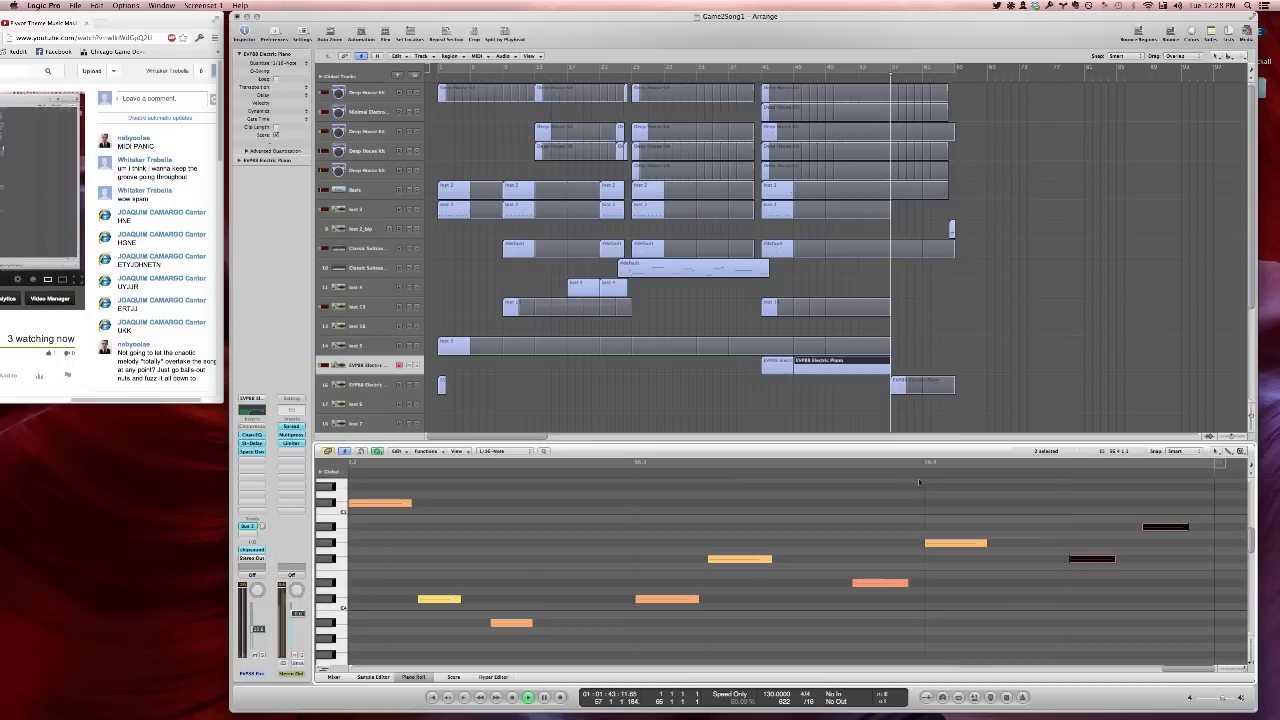
{"action": "key", "text": "super+s"}
{"action": "left_click", "coordinate": [1034, 511]}
{"action": "left_click_drag", "start_coordinate": [1157, 527], "coordinate": [1108, 493]}
{"action": "key", "text": "space"}
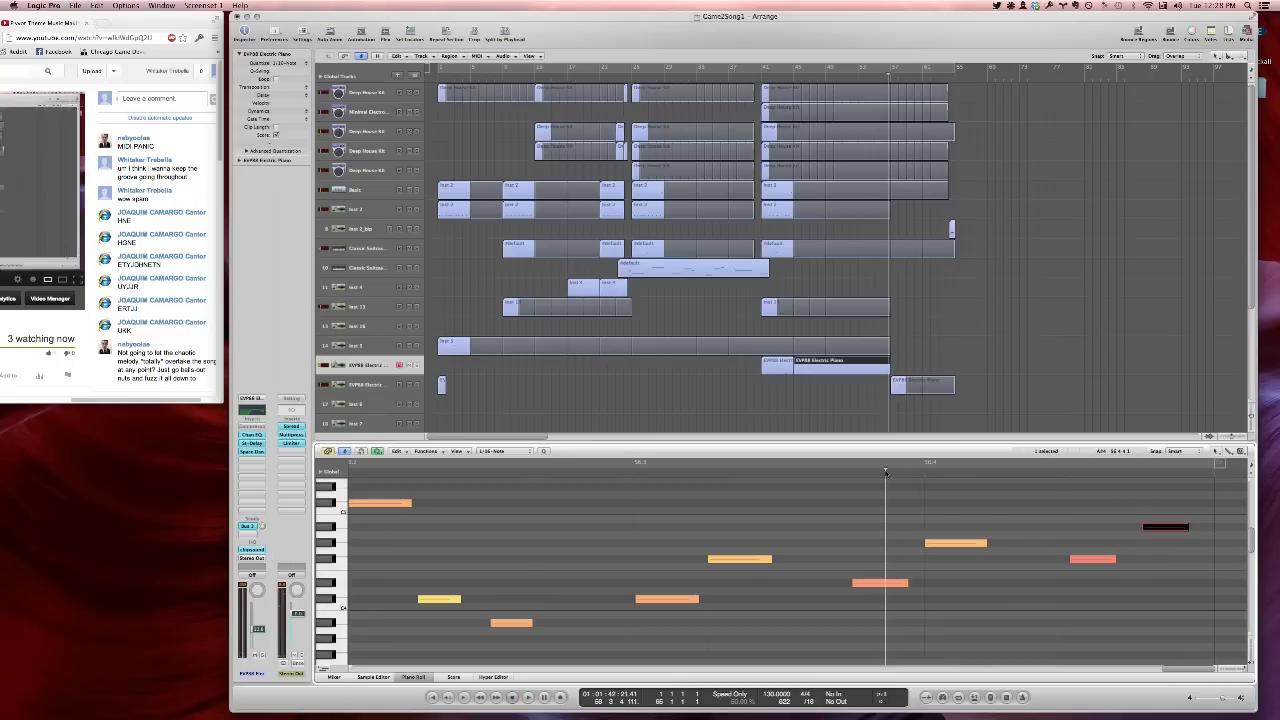
{"action": "left_click", "coordinate": [1040, 546], "text": "ctrl+alt"}
{"action": "key", "text": "super+s"}
{"action": "key", "text": "p"}
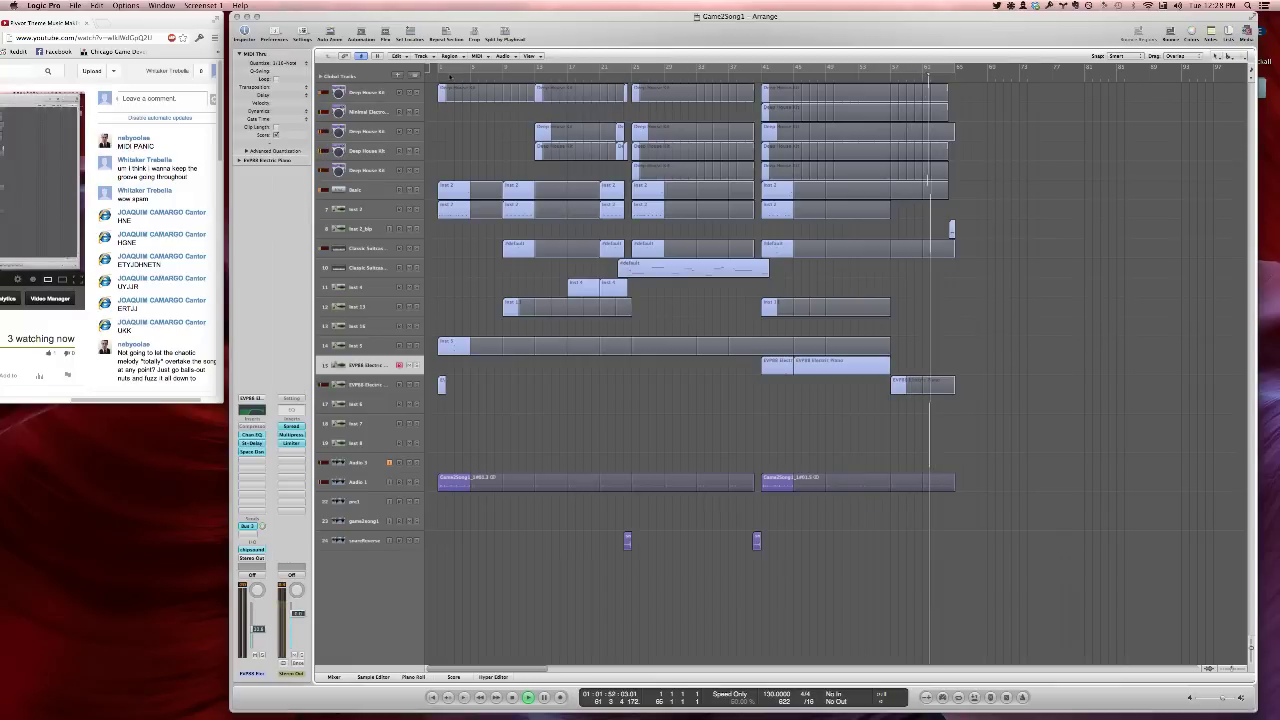
Cycle the whole song, delete two notes just before the second peak of the second Inst 4 region's melody, and save
{"action": "key", "text": "c"}
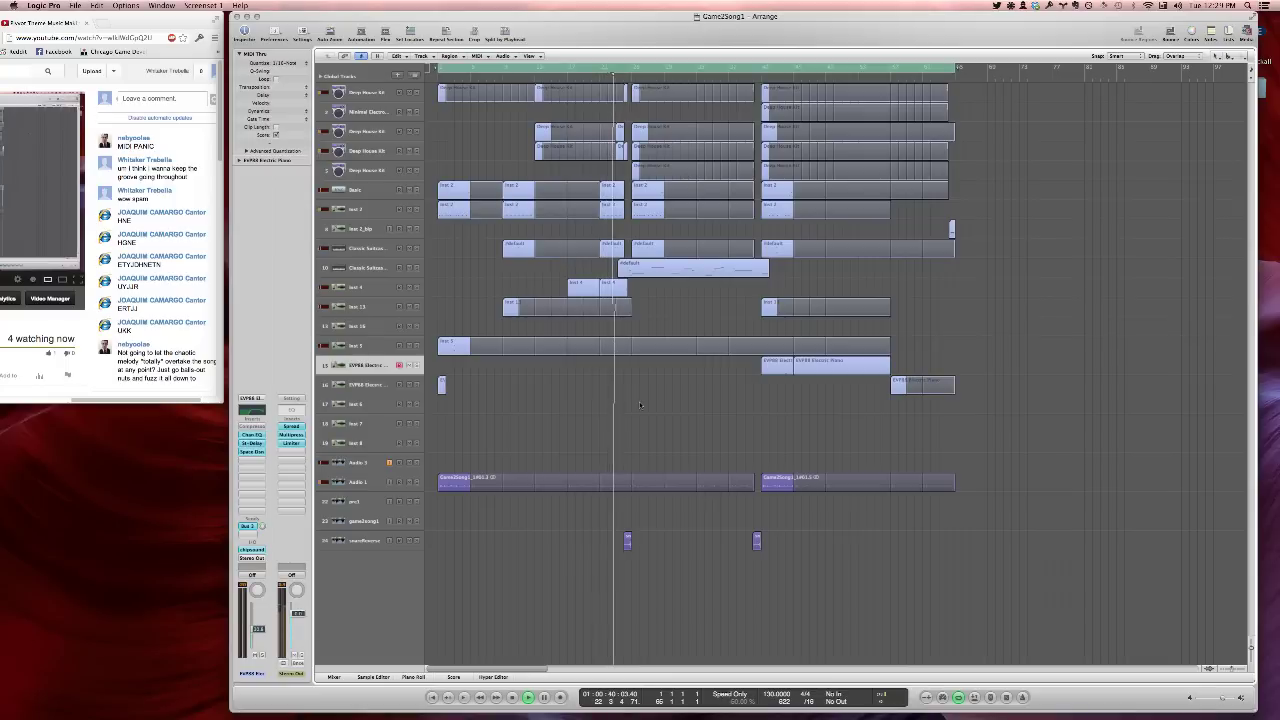
{"action": "left_click", "coordinate": [598, 80]}
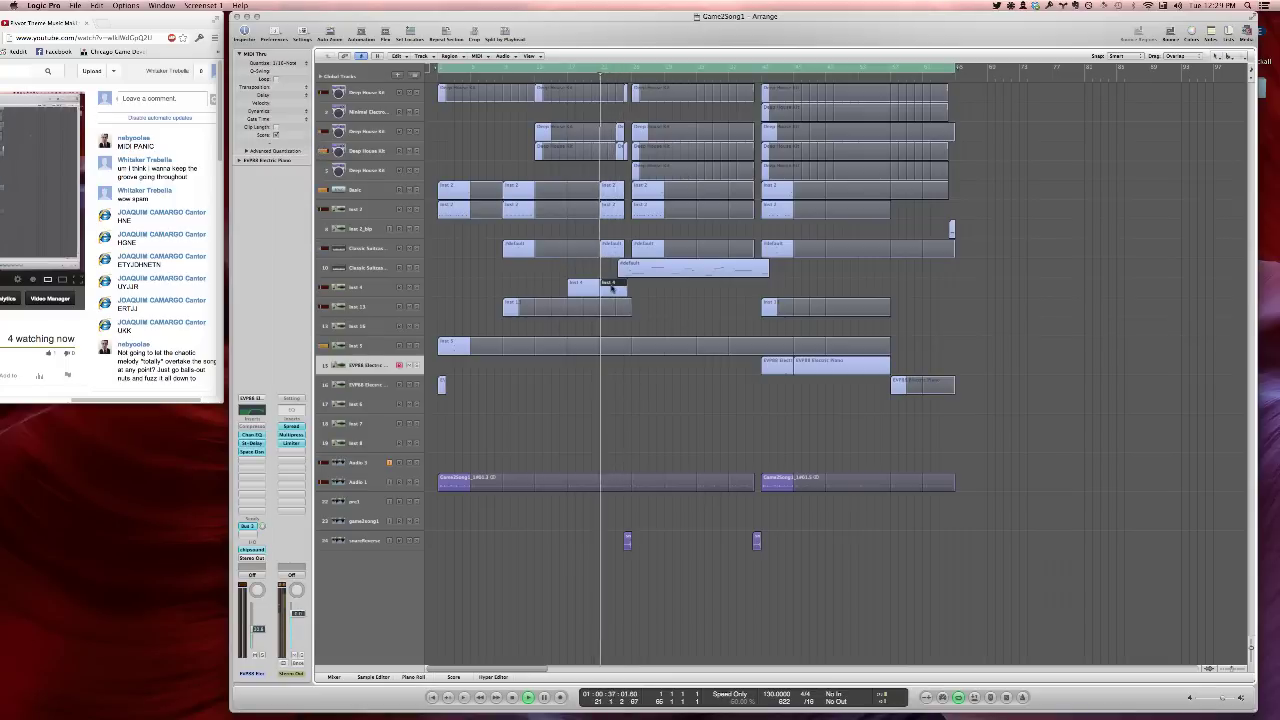
{"action": "double_click", "coordinate": [611, 288]}
{"action": "scroll", "coordinate": [556, 522], "scroll_direction": "up", "scroll_amount": 2}
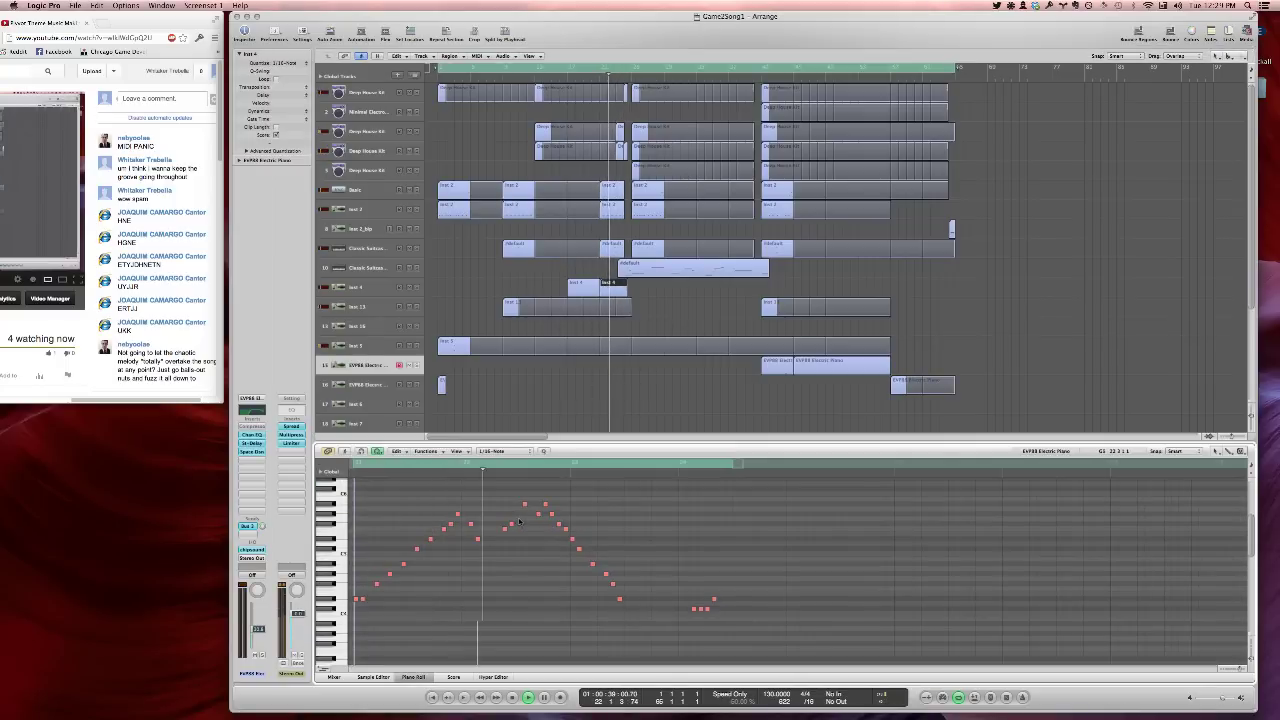
{"action": "left_click_drag", "start_coordinate": [518, 519], "coordinate": [500, 534]}
{"action": "key", "text": "BackSpace"}
{"action": "left_click", "coordinate": [456, 475]}
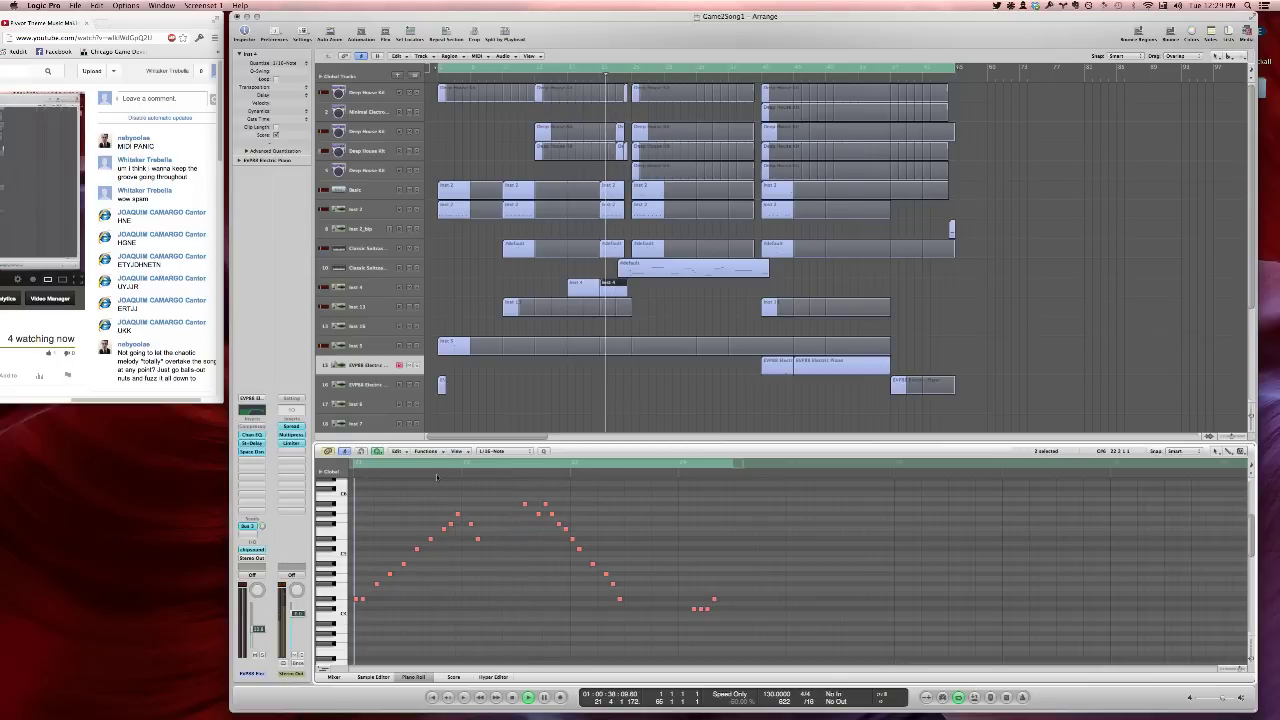
{"action": "key", "text": "super+s"}
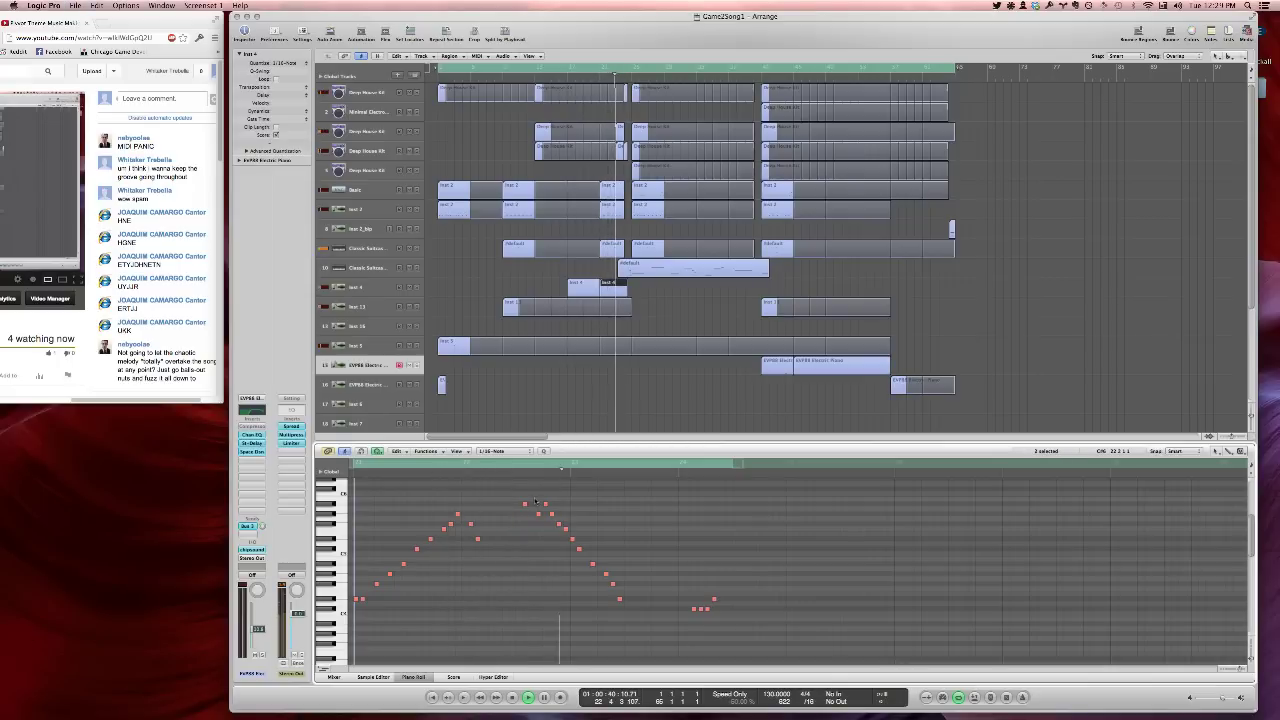
Close the piano roll and insert the Stereo Spread effect in the free slot below Echo on the Inst 5 track
{"action": "left_click", "coordinate": [590, 77]}
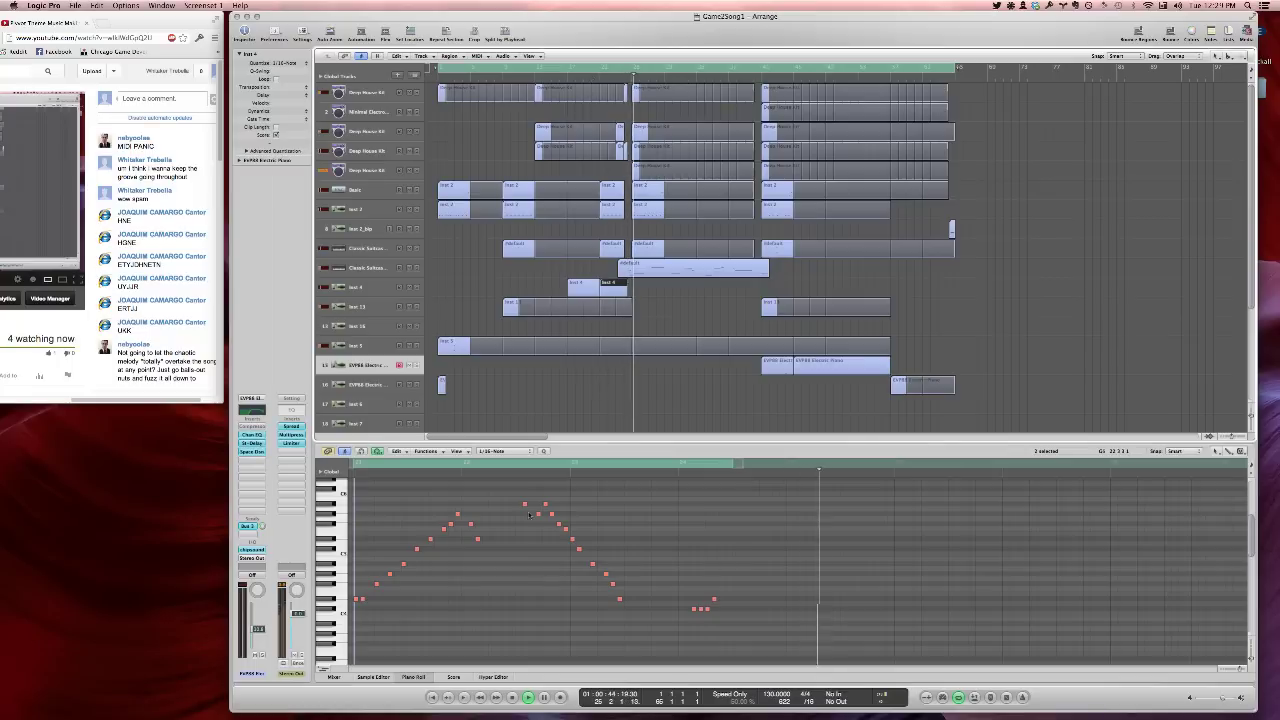
{"action": "key", "text": "p"}
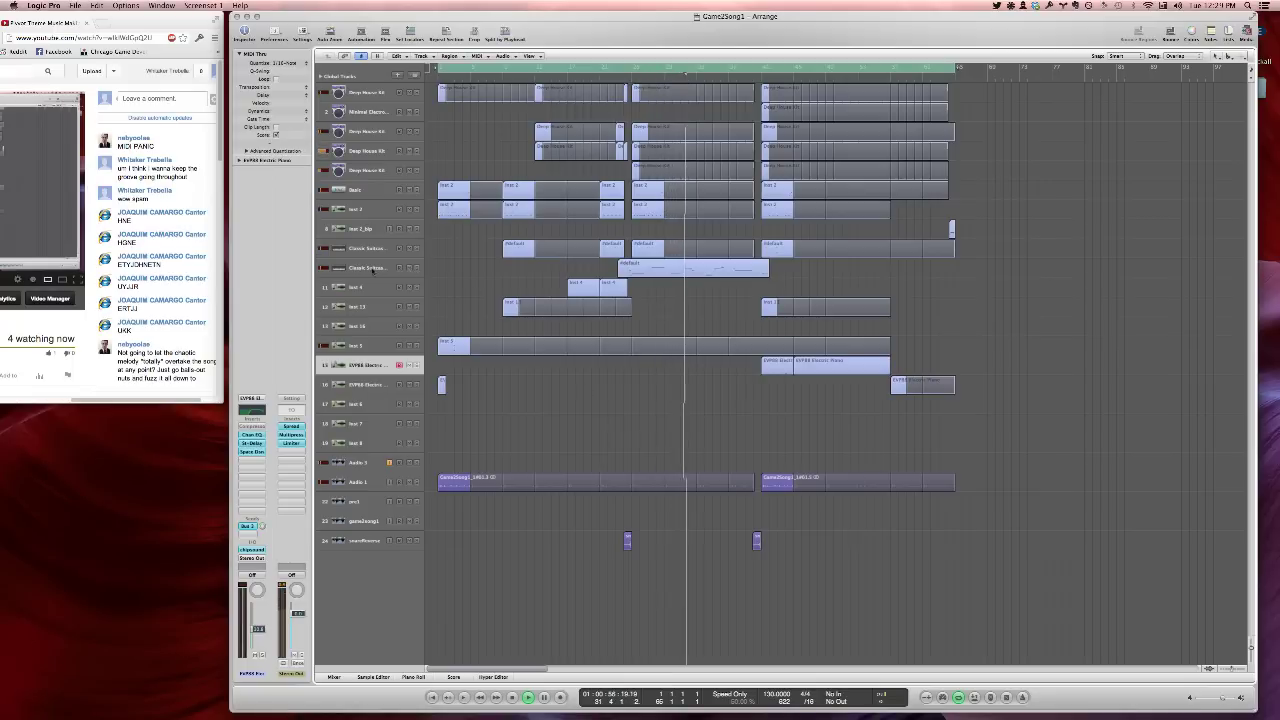
{"action": "left_click", "coordinate": [378, 347]}
{"action": "left_click", "coordinate": [252, 442]}
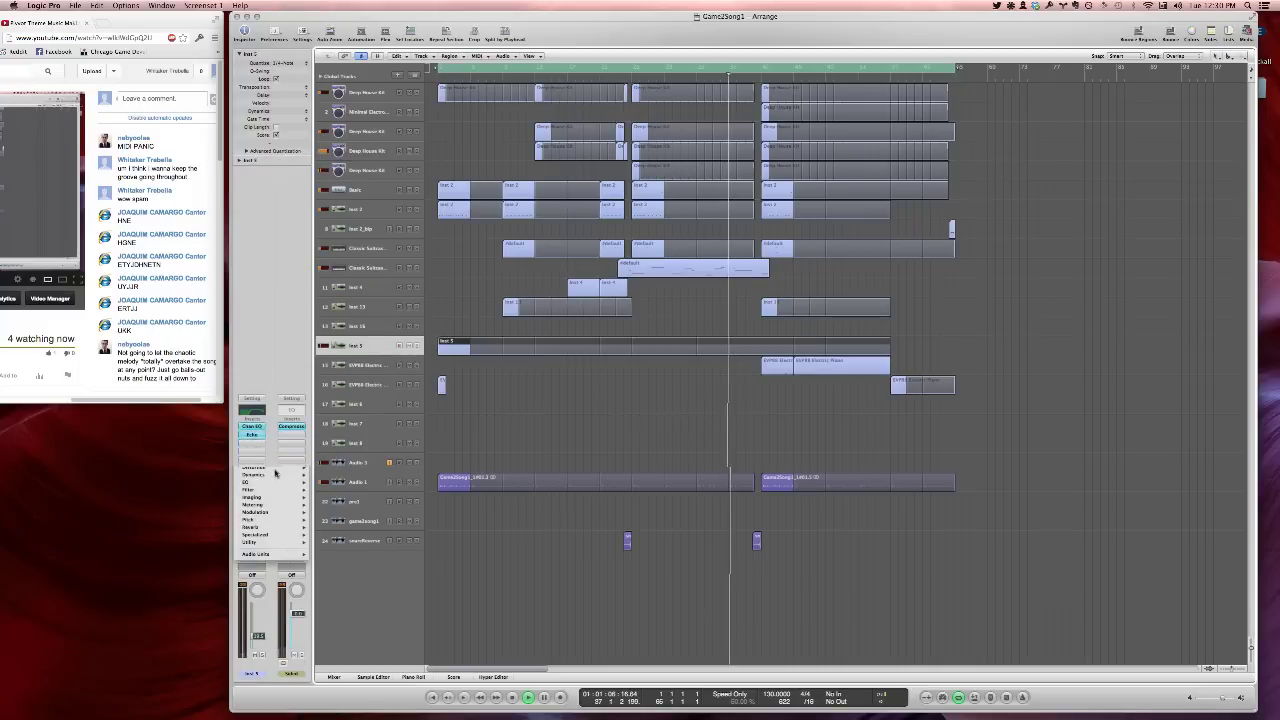
{"action": "mouse_move", "coordinate": [262, 497]}
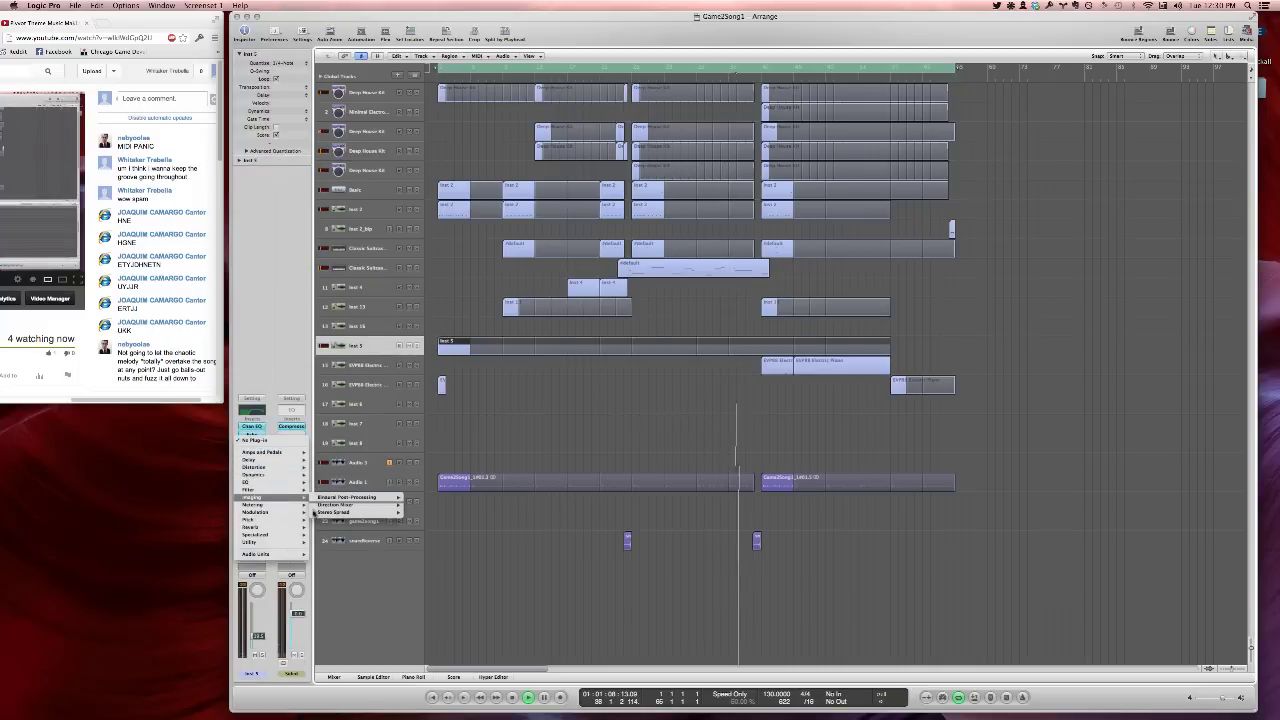
{"action": "left_click", "coordinate": [322, 512]}
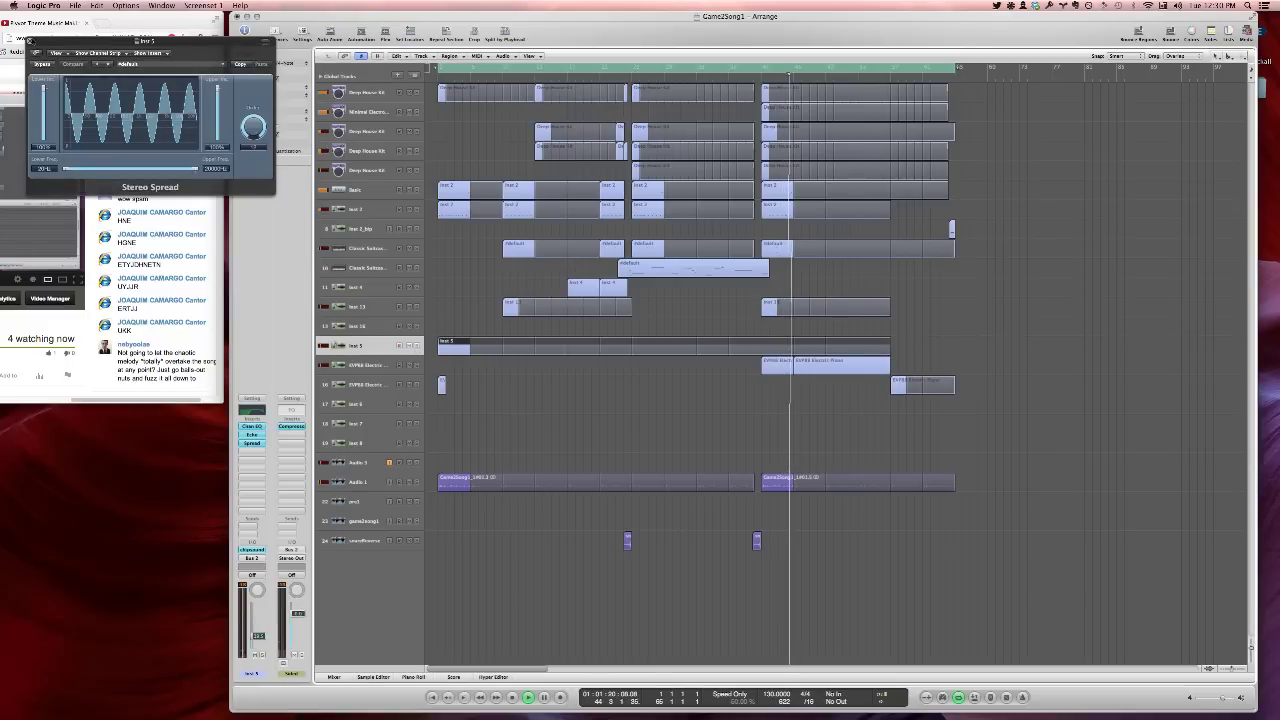
{"action": "left_click", "coordinate": [30, 41]}
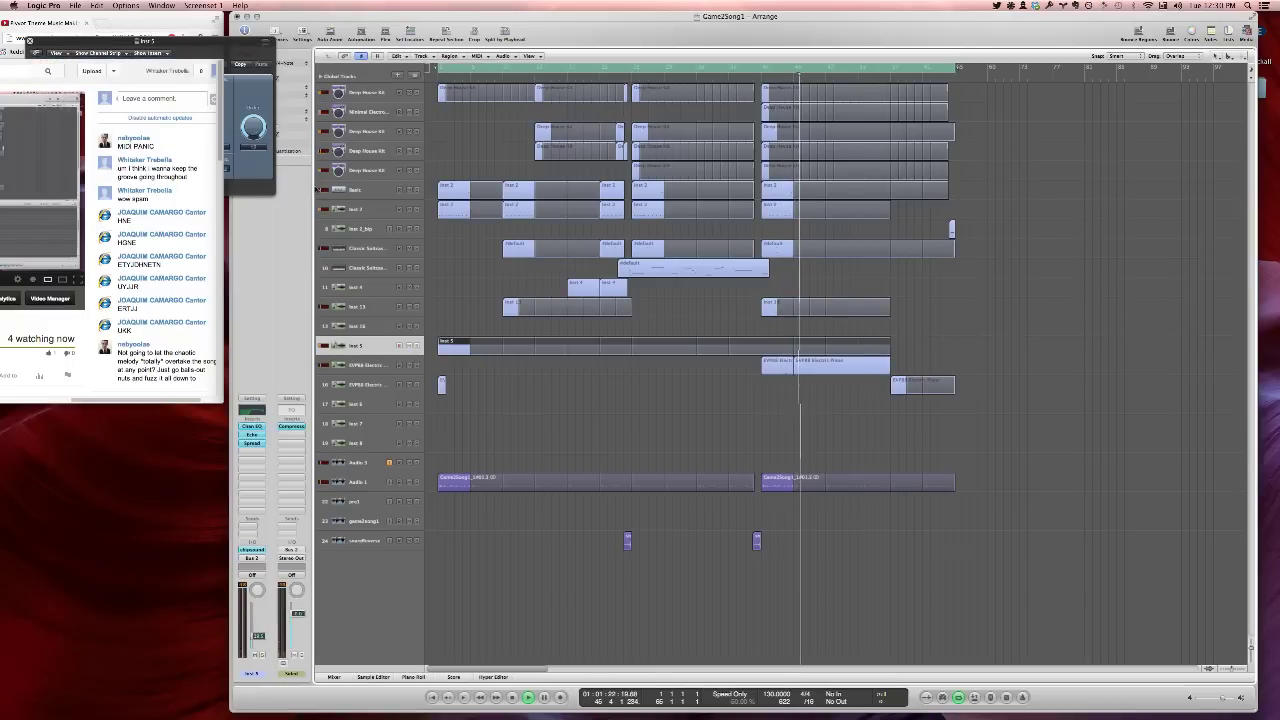
Insert Stereo Spread on the first Classic Suitcase track, lowering its lower intensity strongly and its upper intensity slightly, and close the plug-in window
{"action": "left_click", "coordinate": [257, 443]}
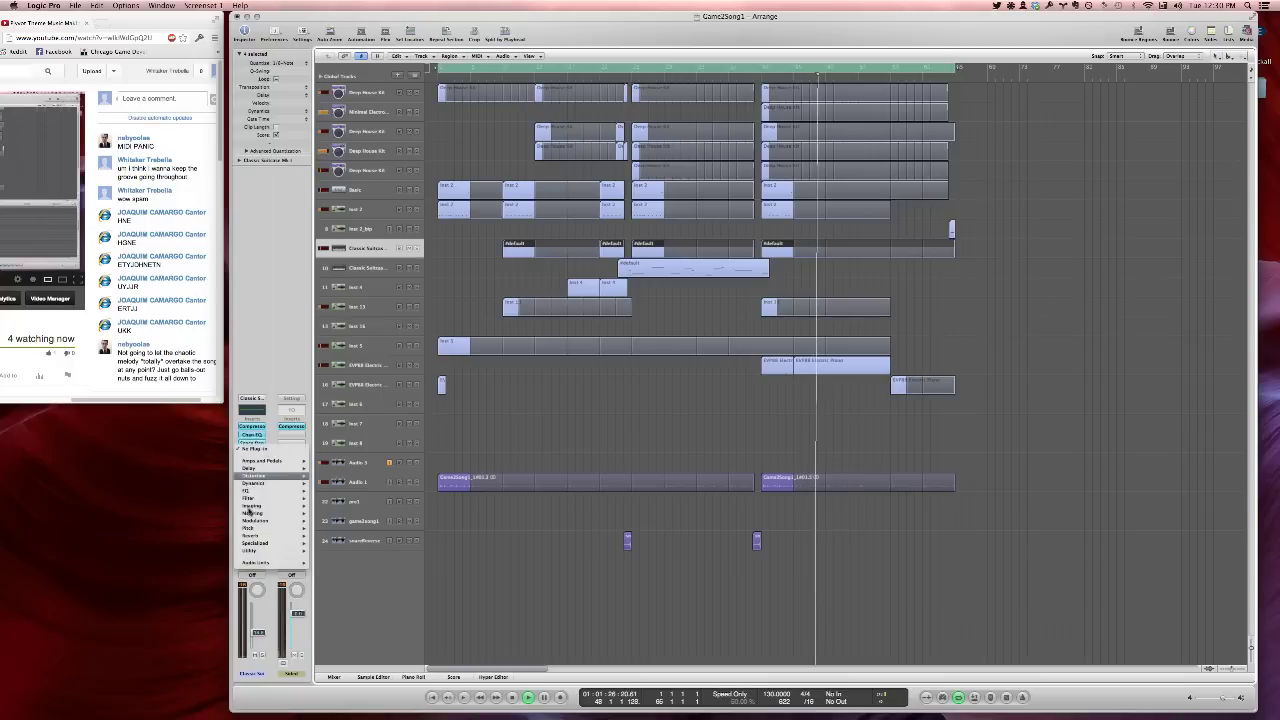
{"action": "mouse_move", "coordinate": [249, 512]}
{"action": "left_click", "coordinate": [345, 520]}
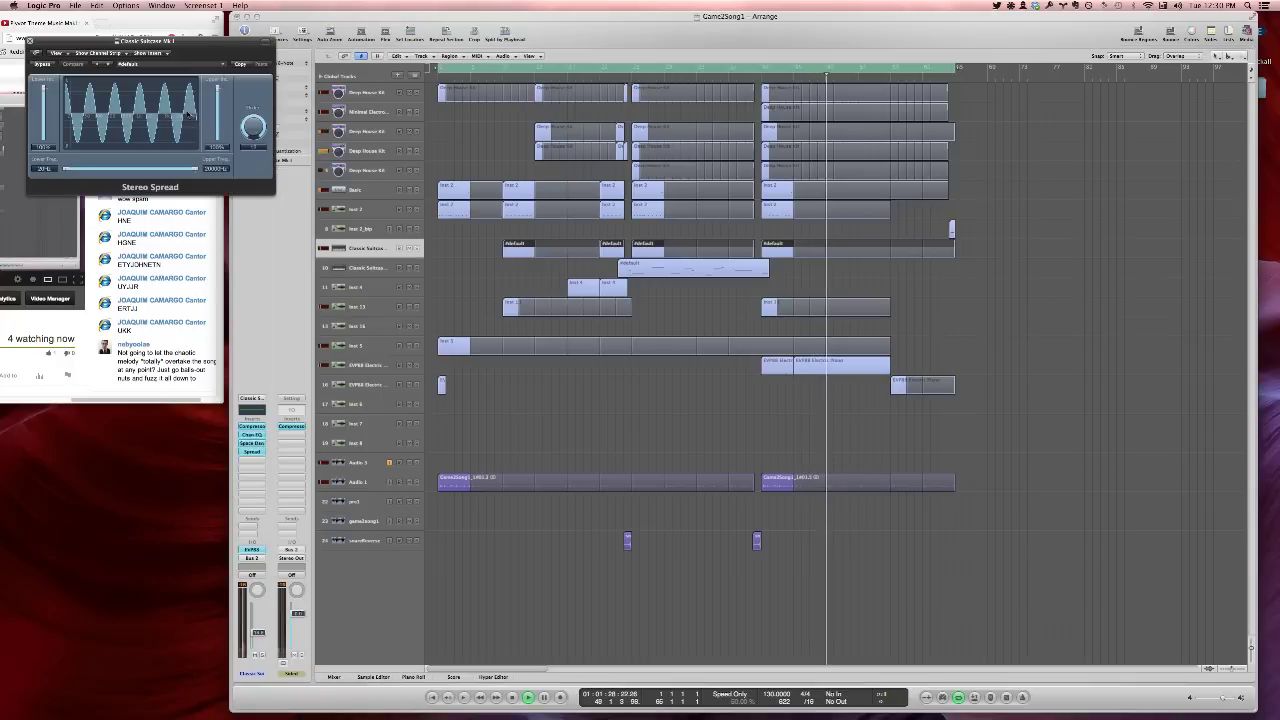
{"action": "left_click_drag", "start_coordinate": [43, 89], "coordinate": [47, 118]}
{"action": "left_click_drag", "start_coordinate": [217, 89], "coordinate": [217, 95]}
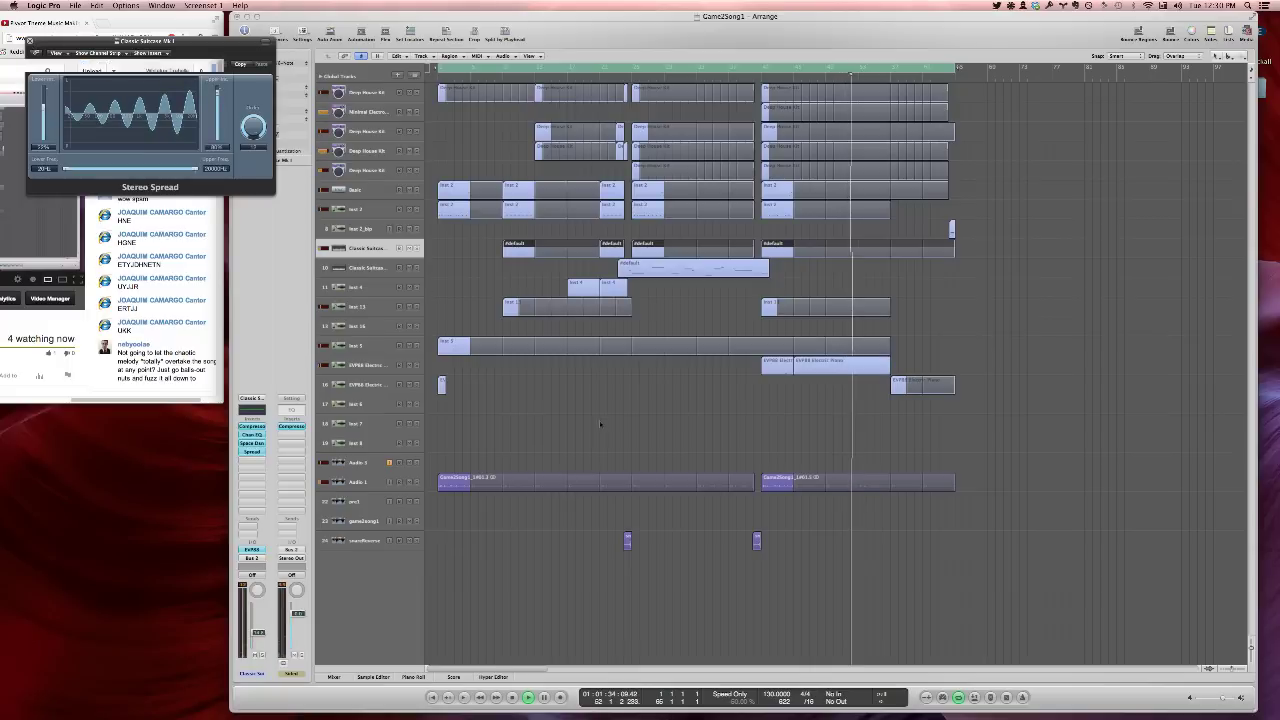
{"action": "left_click", "coordinate": [31, 42]}
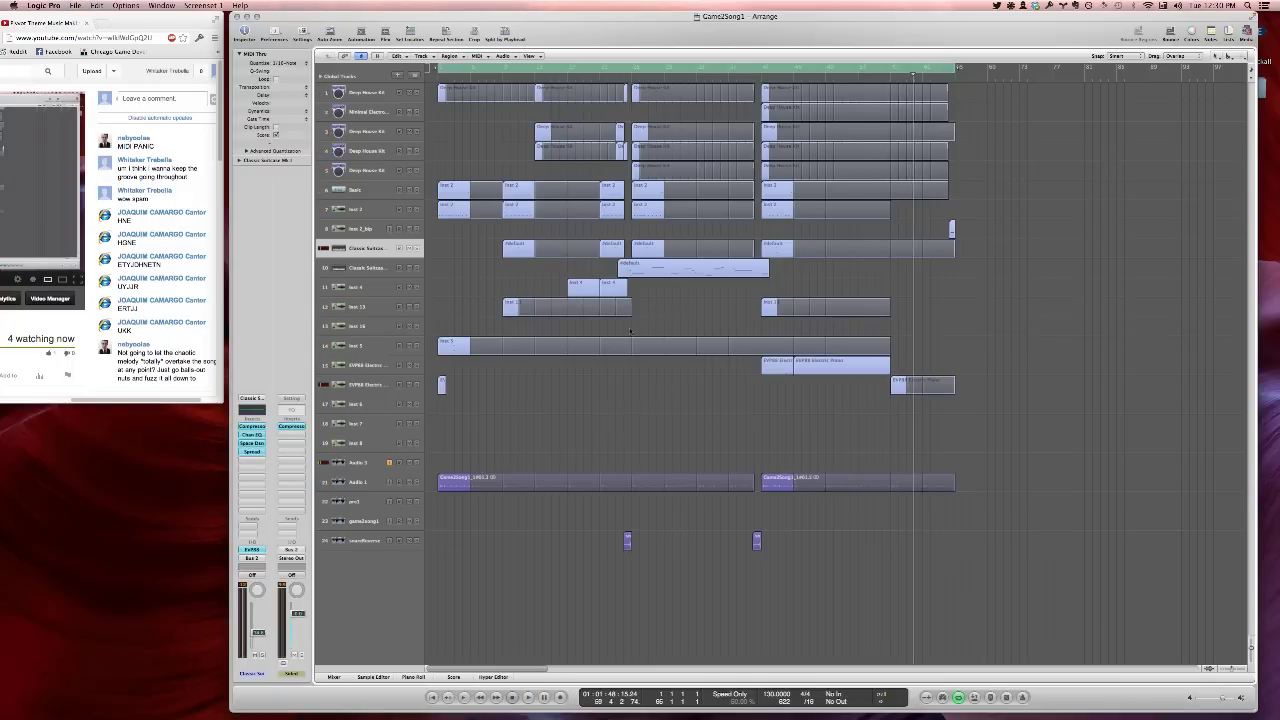
Try to bounce the song over game2song1.wav in the Bounces folder, and bounce it as pivvotSong.wav instead
{"action": "left_click", "coordinate": [365, 543]}
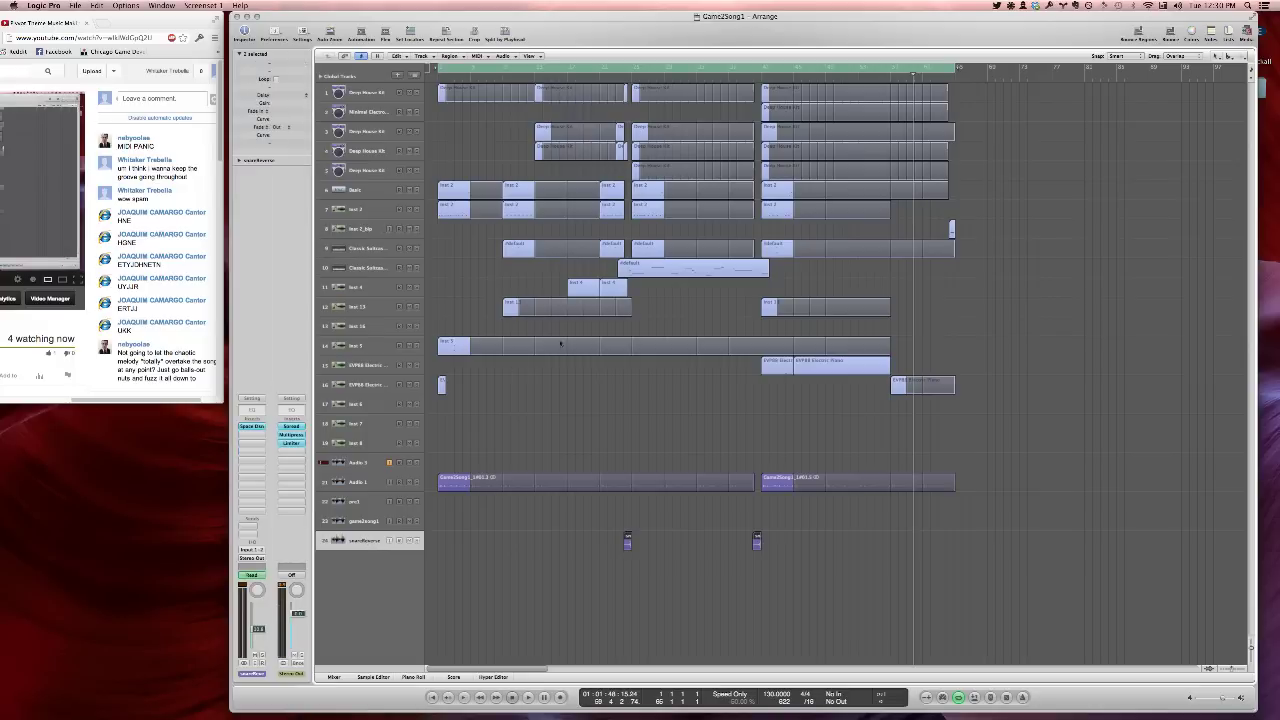
{"action": "left_click", "coordinate": [1171, 36]}
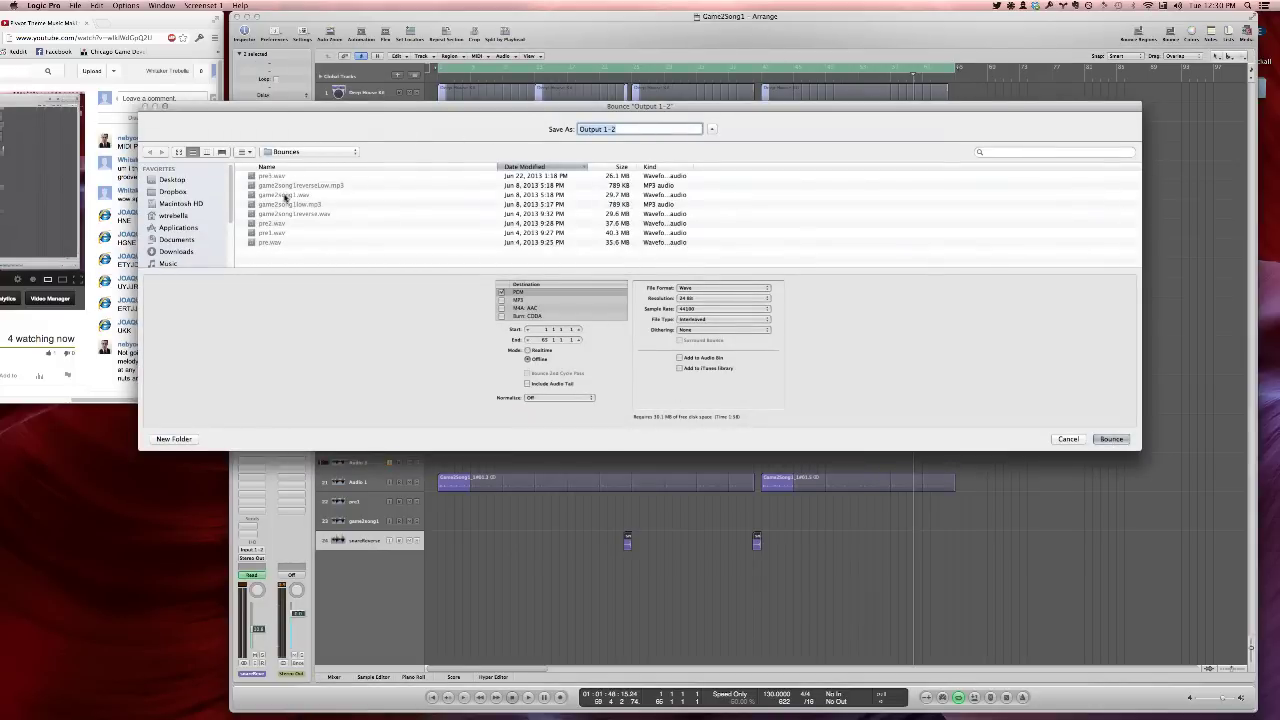
{"action": "left_click", "coordinate": [285, 195]}
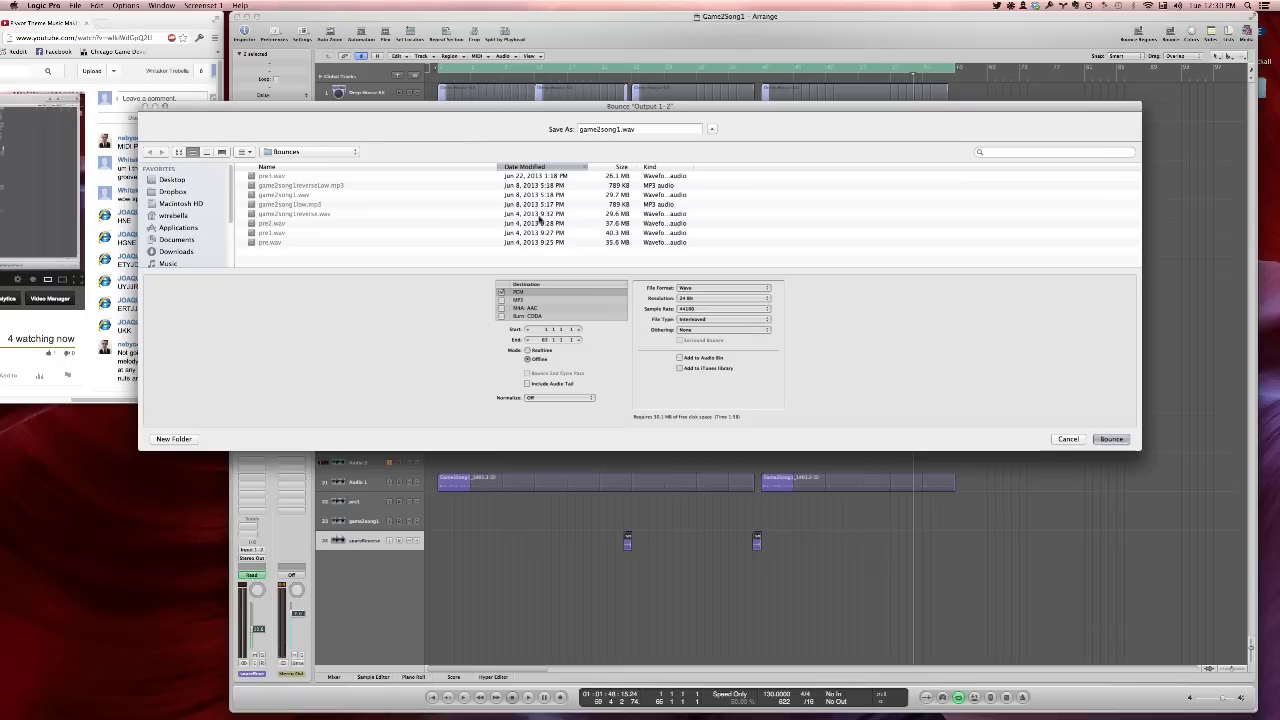
{"action": "key", "text": "Return"}
{"action": "left_click", "coordinate": [711, 172]}
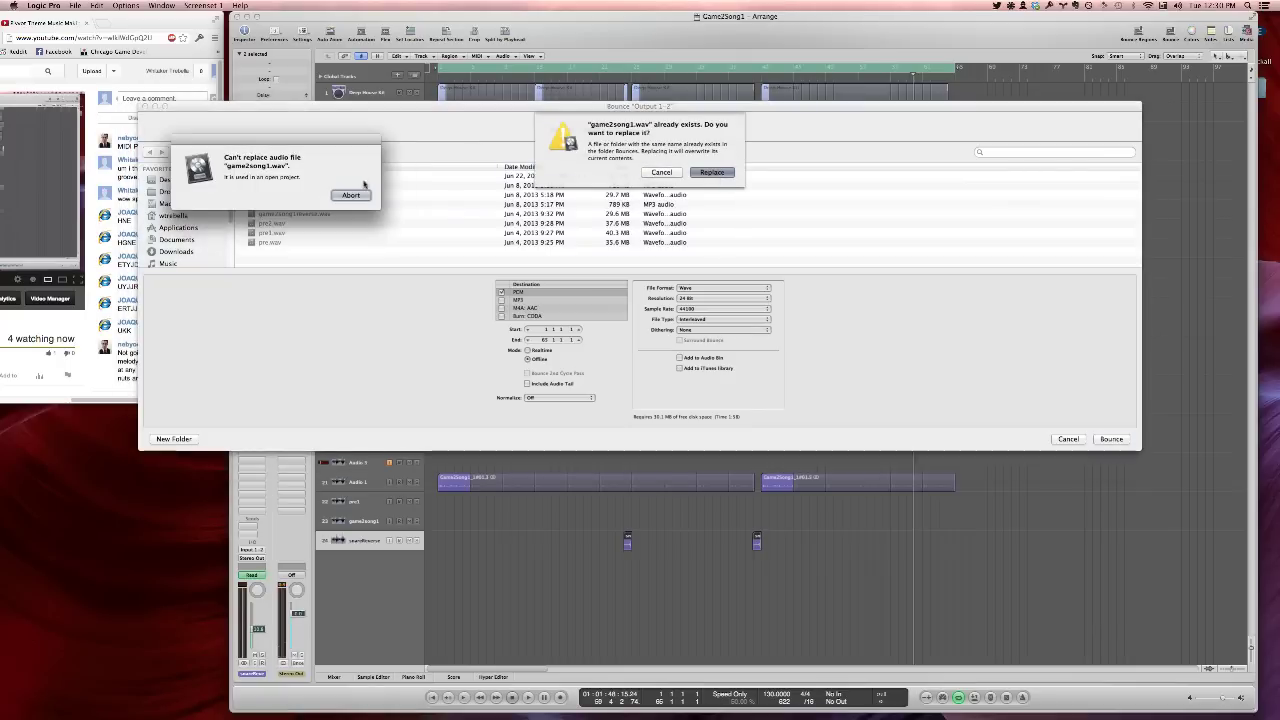
{"action": "left_click", "coordinate": [351, 195]}
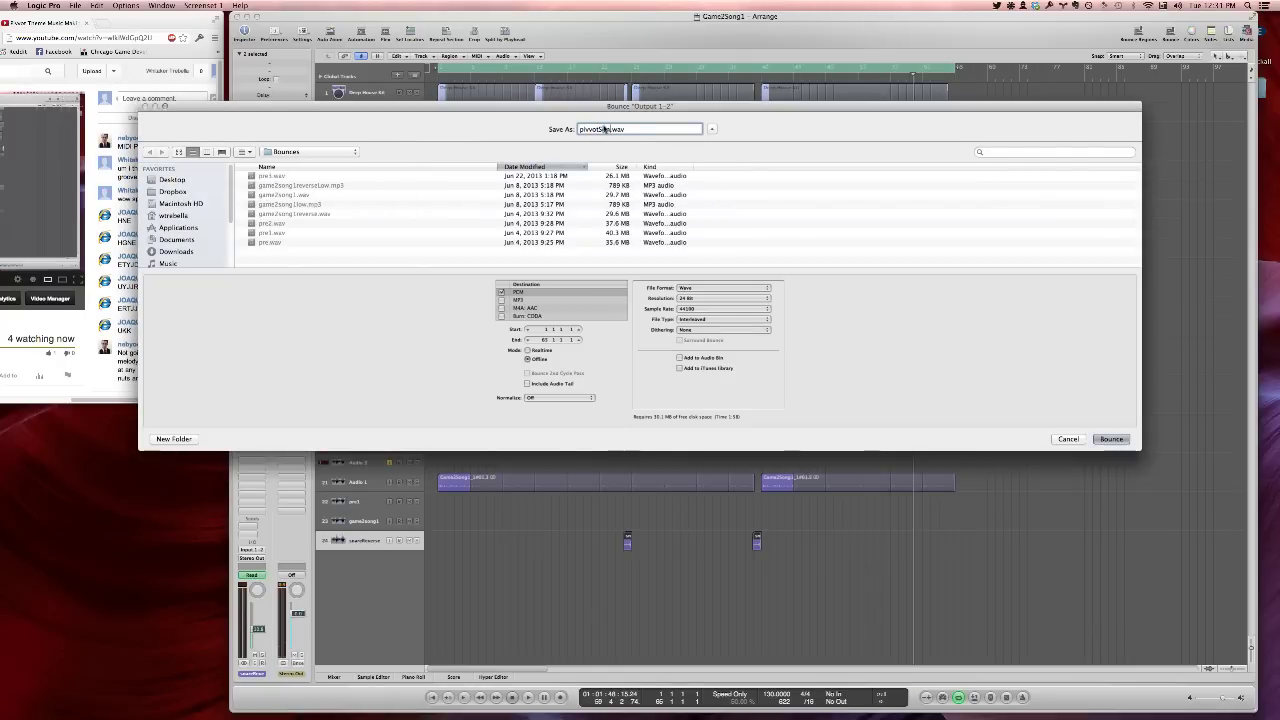
{"action": "key", "text": "Return"}
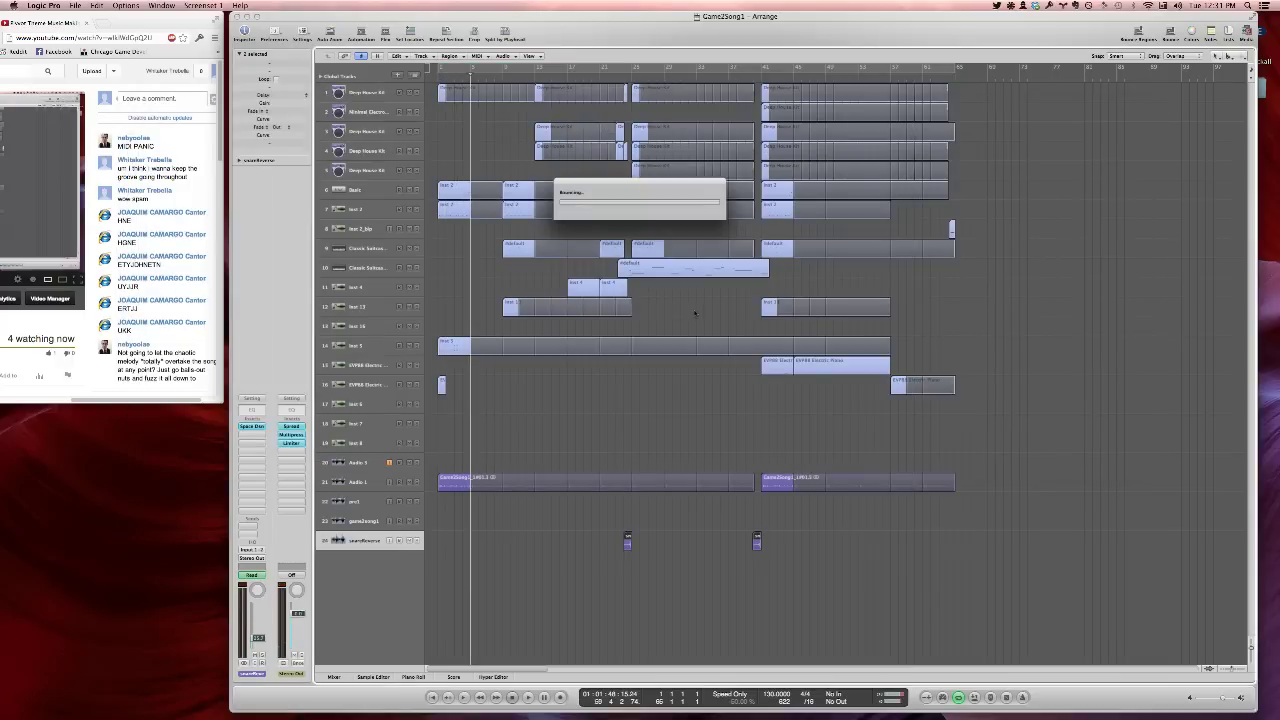
{"action": "mouse_move", "coordinate": [438, 702]}
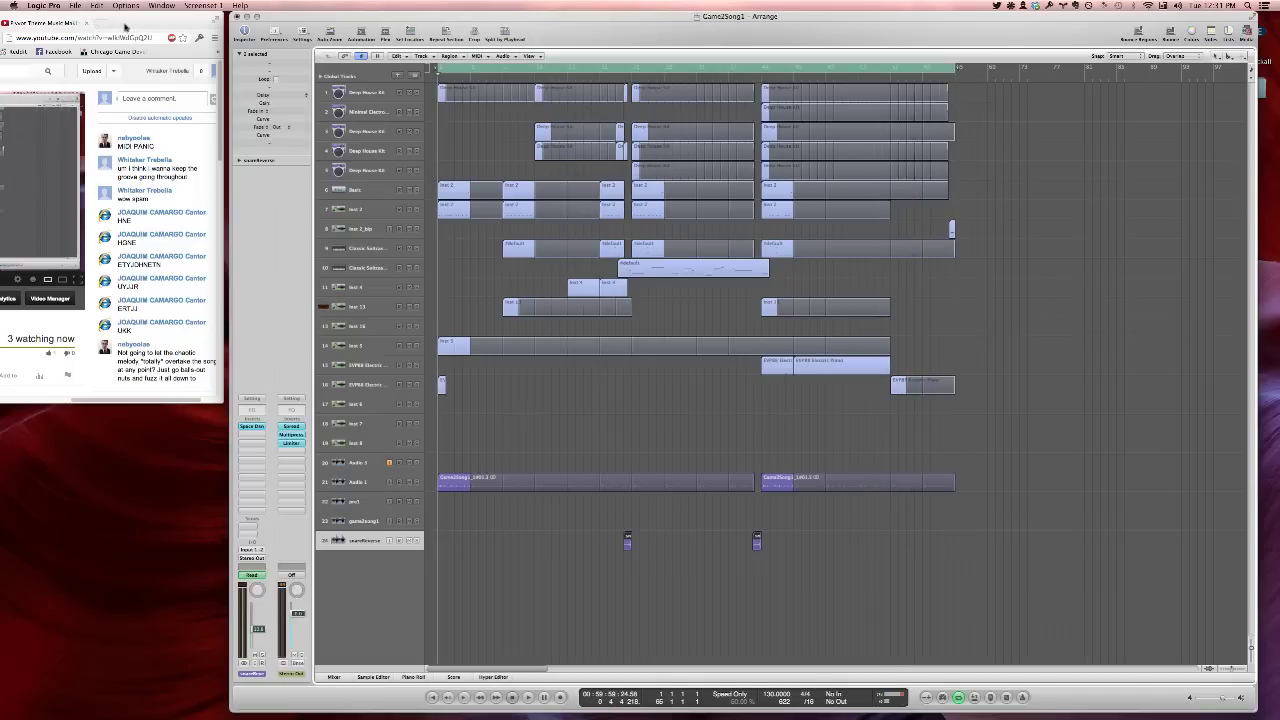
Bring the browser with the live stream page over the arrangement and enlarge it to show the video and chat
{"action": "left_click_drag", "start_coordinate": [126, 27], "coordinate": [677, 177]}
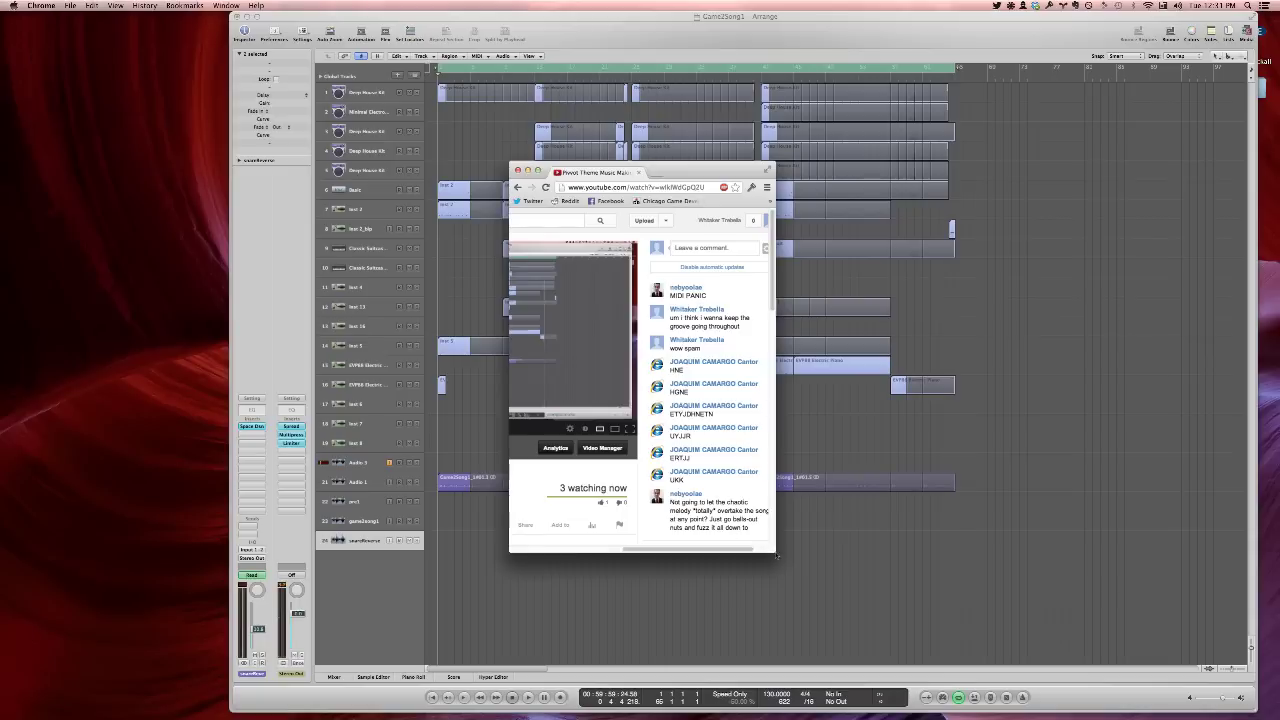
{"action": "left_click_drag", "start_coordinate": [776, 556], "coordinate": [1068, 567]}
{"action": "left_click_drag", "start_coordinate": [728, 163], "coordinate": [600, 165]}
{"action": "scroll", "coordinate": [627, 381], "scroll_direction": "down", "scroll_amount": 3}
{"action": "scroll", "coordinate": [627, 381], "scroll_direction": "up", "scroll_amount": 3}
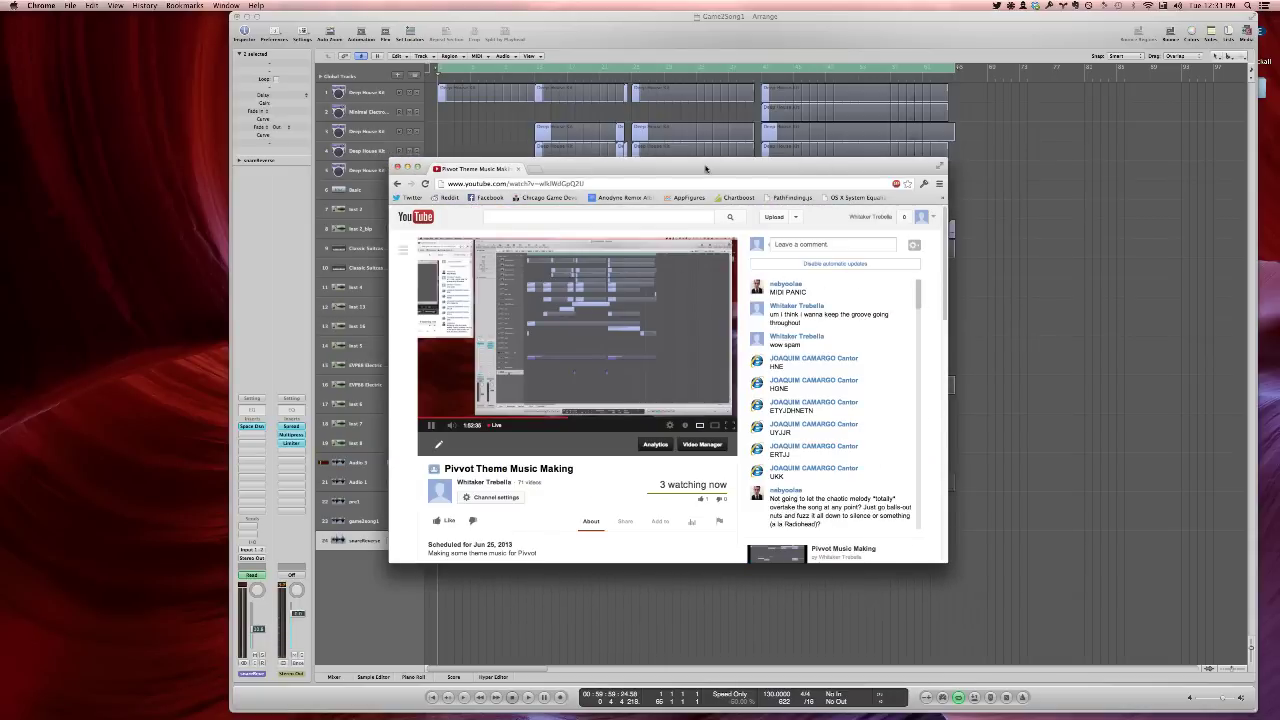
Post the chat comment "THANKS FOR WATCHING! I'm out :)" on the live stream page
{"action": "left_click", "coordinate": [803, 243]}
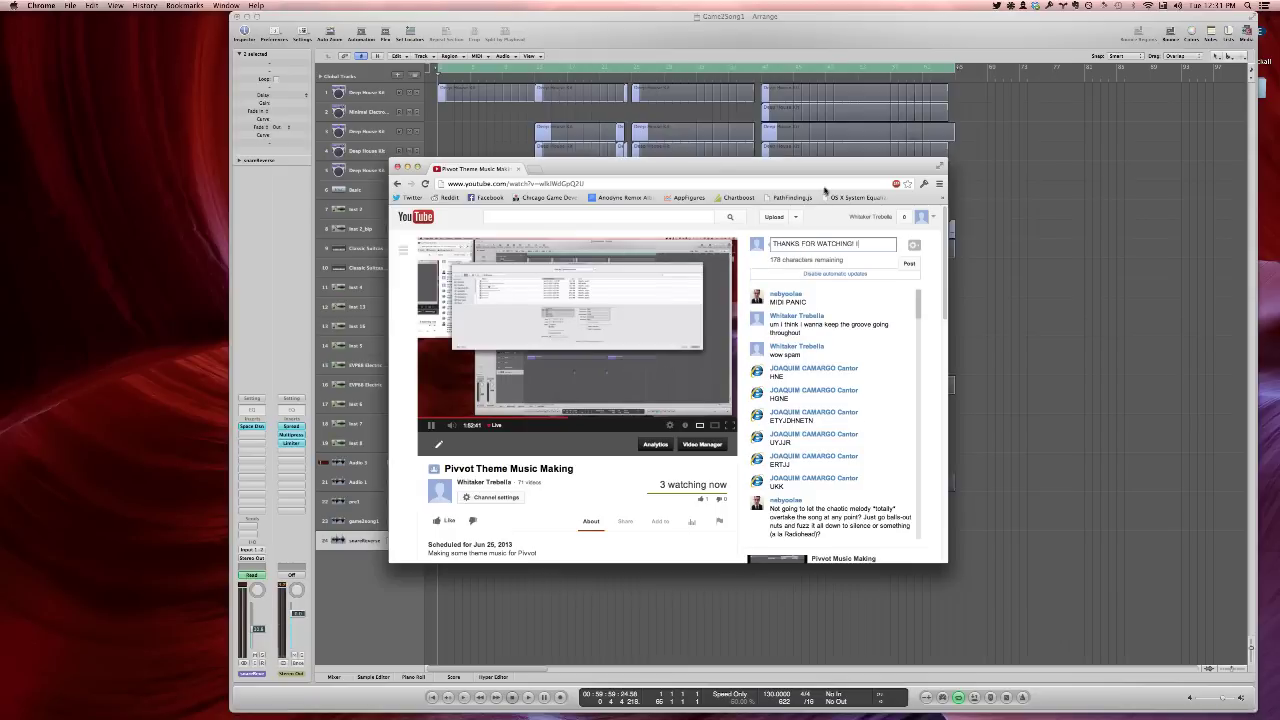
{"action": "type", "text": "THANKS FOR WATCHING! I'm out :)"}
{"action": "key", "text": "Return"}
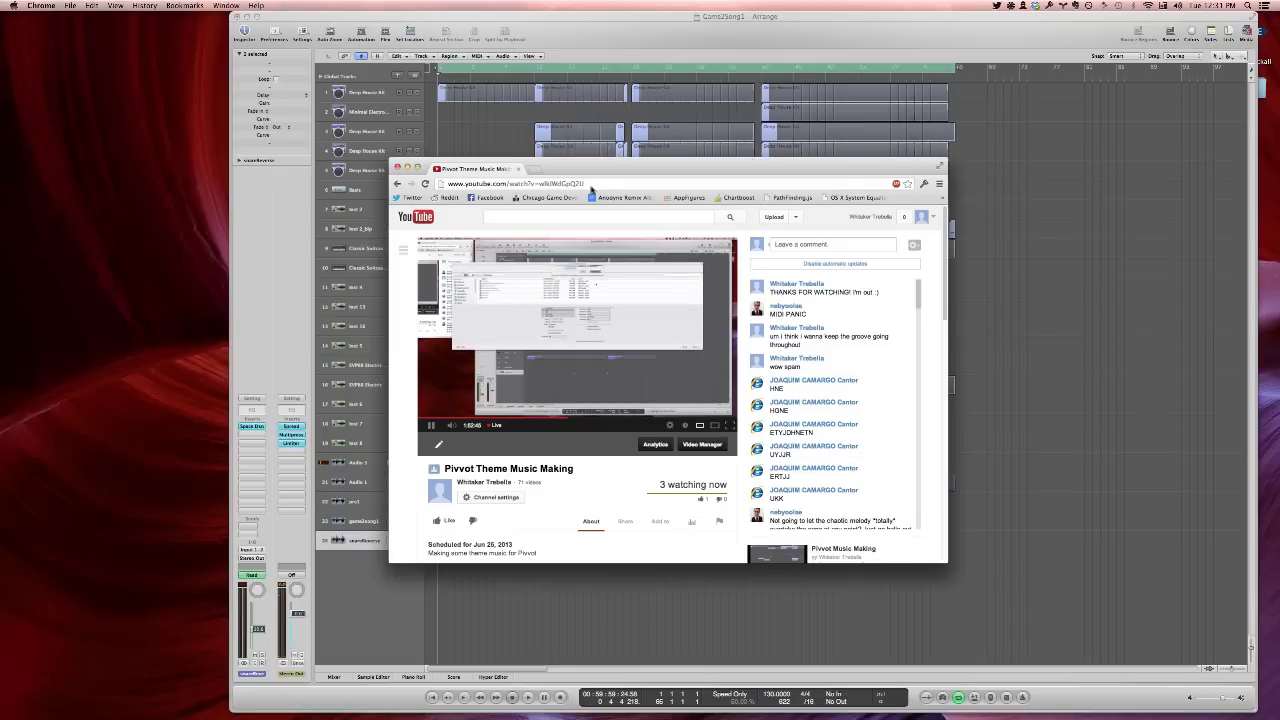
Switch to Flash Media Live Encoder and back to Chrome, and open the Live Control Room for the Pivvot Theme Music Making event
{"action": "mouse_move", "coordinate": [805, 690]}
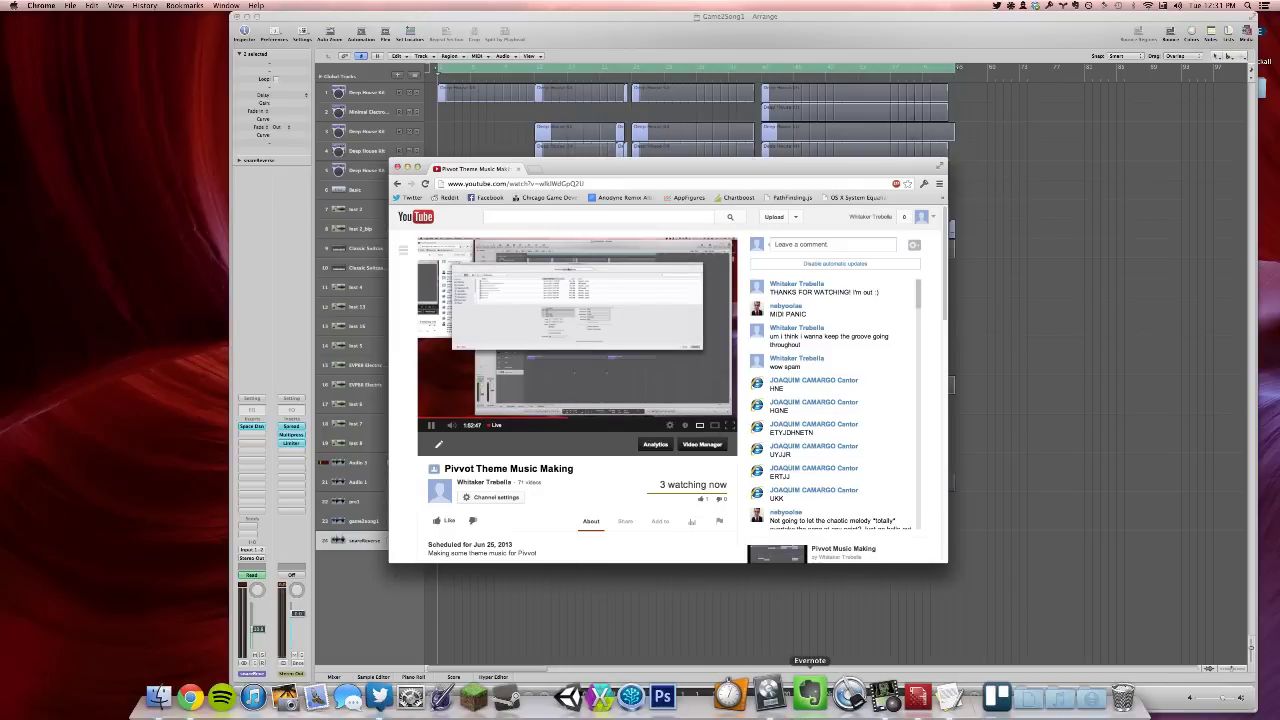
{"action": "left_click", "coordinate": [914, 694]}
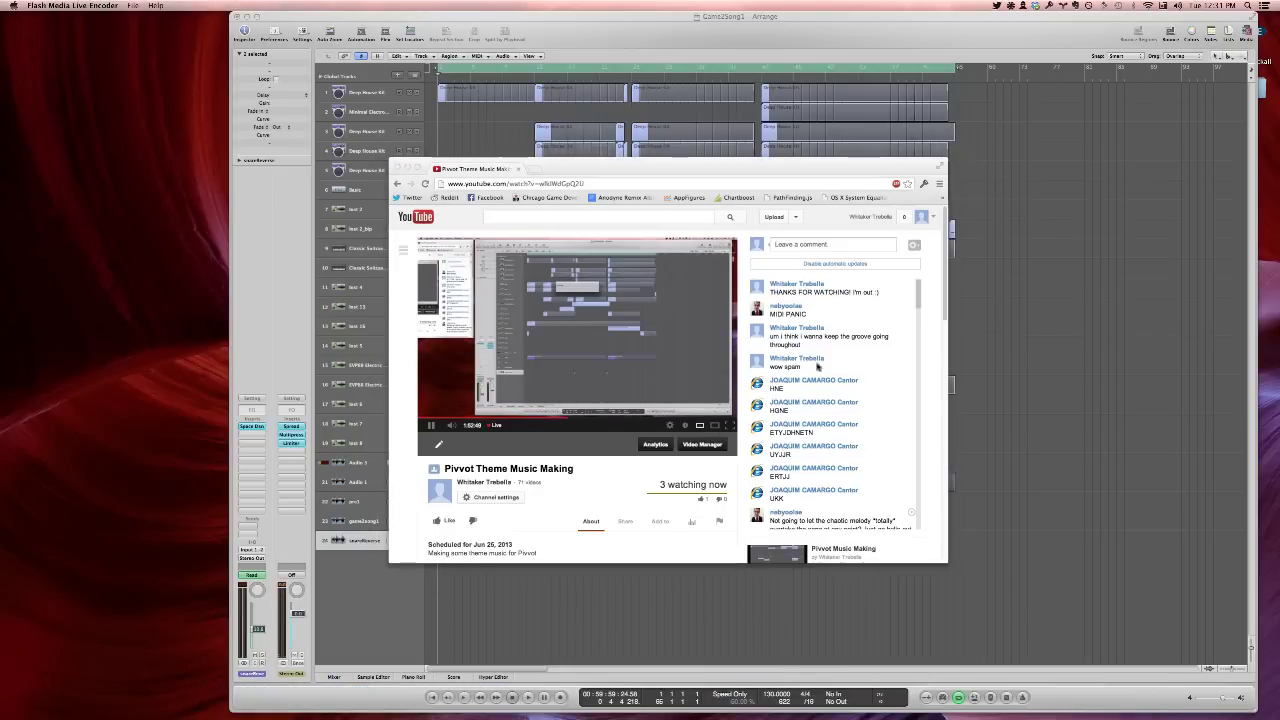
{"action": "left_click_drag", "start_coordinate": [605, 170], "coordinate": [422, 150]}
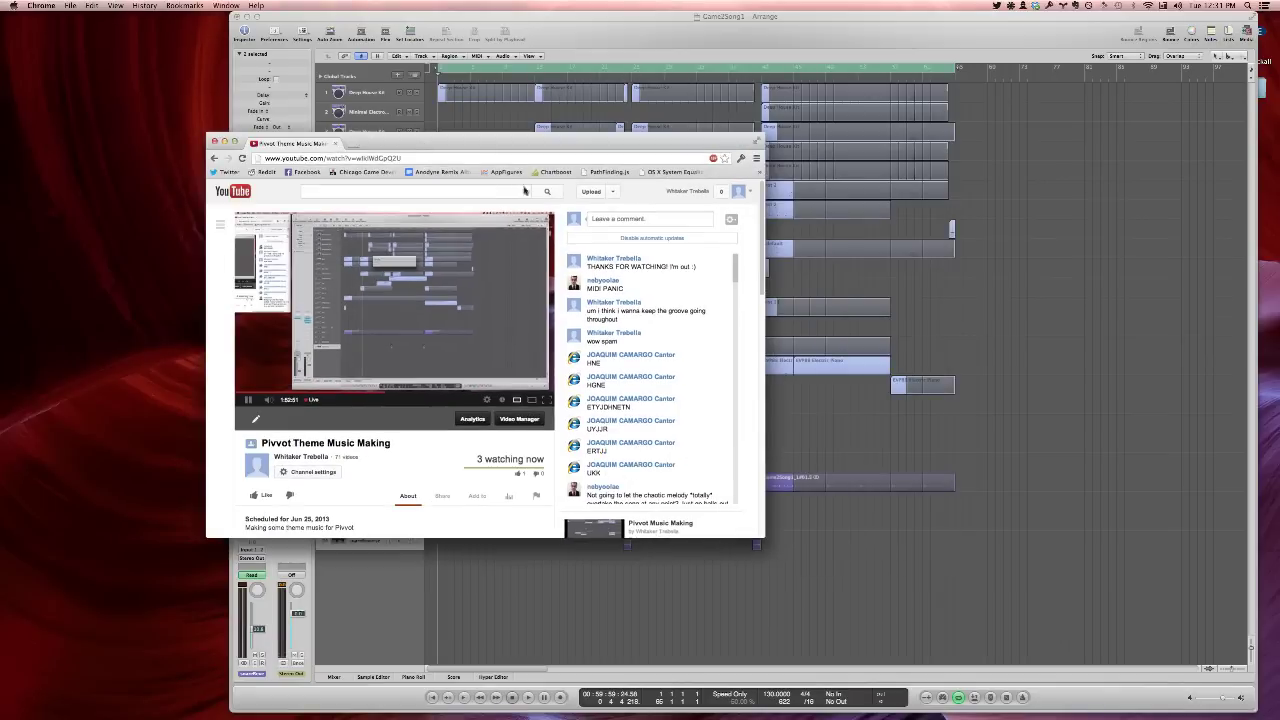
{"action": "left_click", "coordinate": [672, 191]}
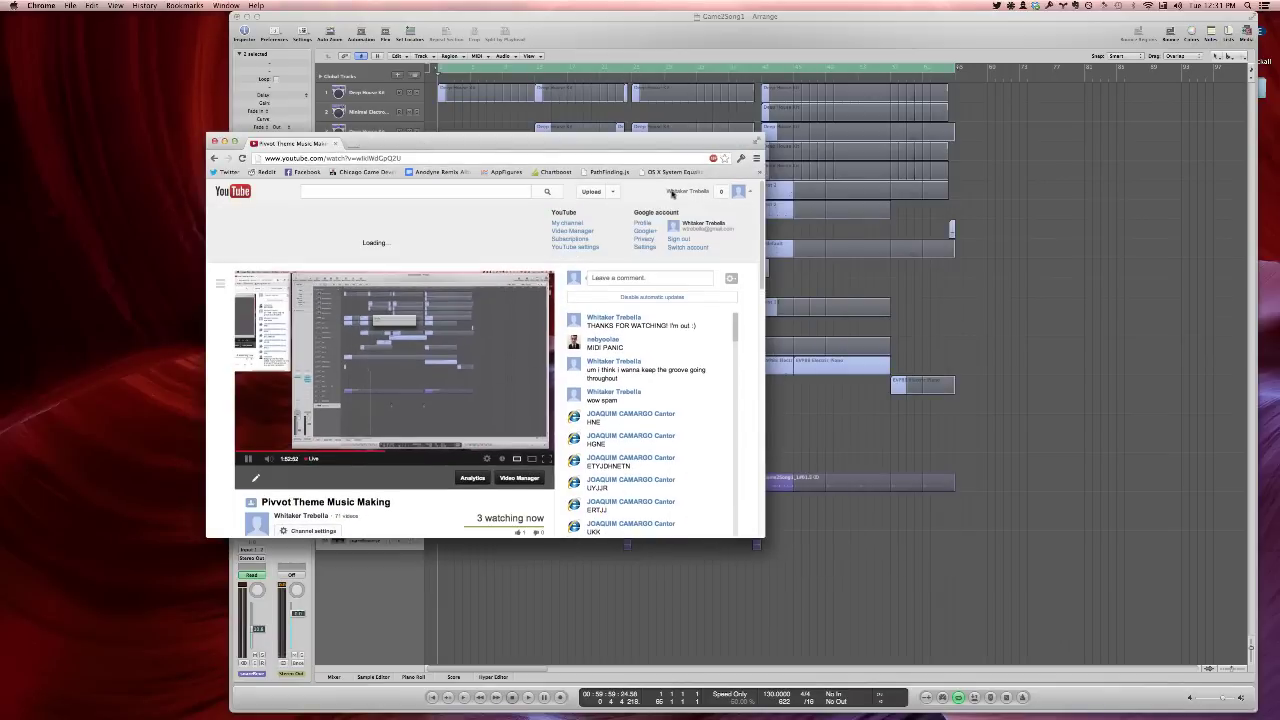
{"action": "left_click", "coordinate": [572, 230]}
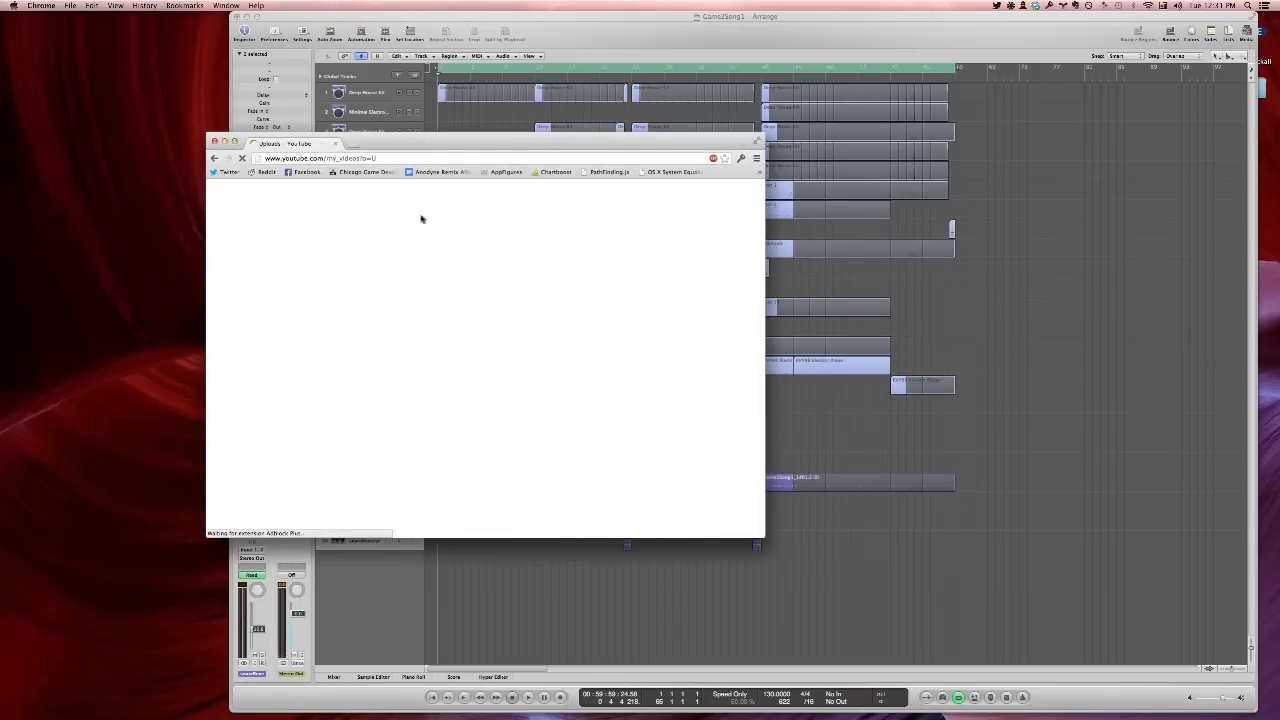
{"action": "left_click", "coordinate": [238, 277]}
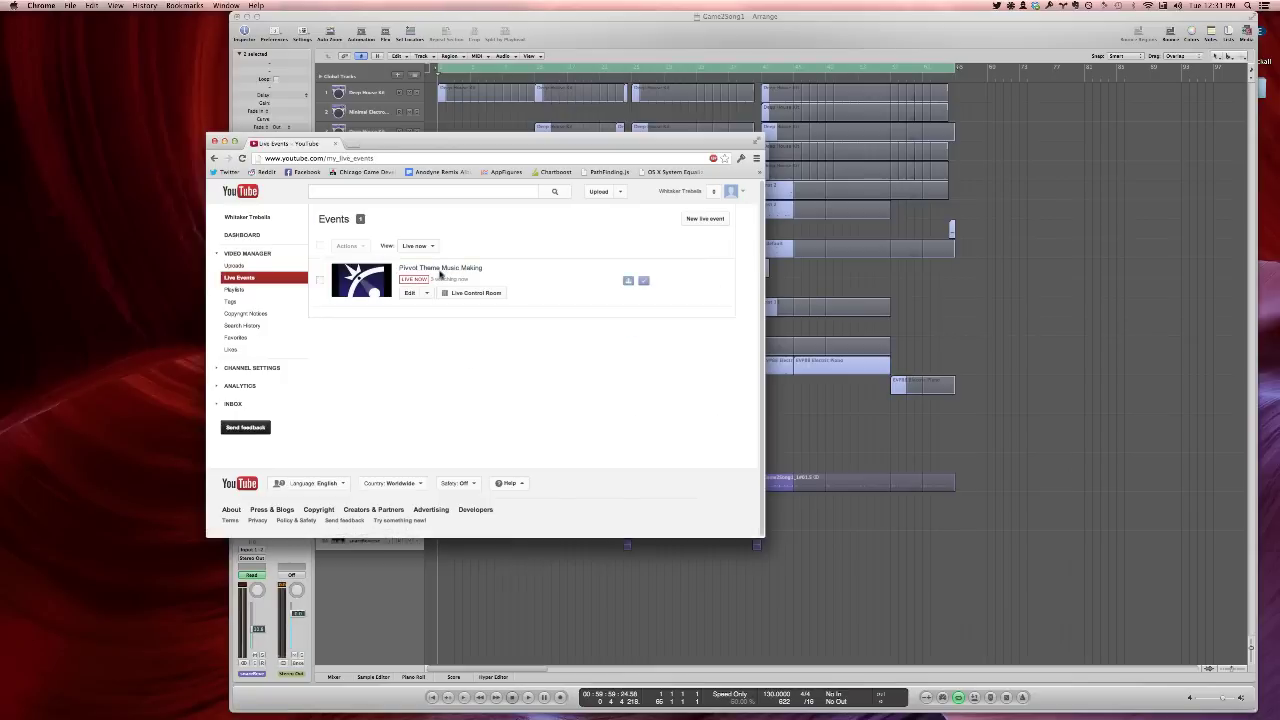
{"action": "left_click", "coordinate": [470, 293]}
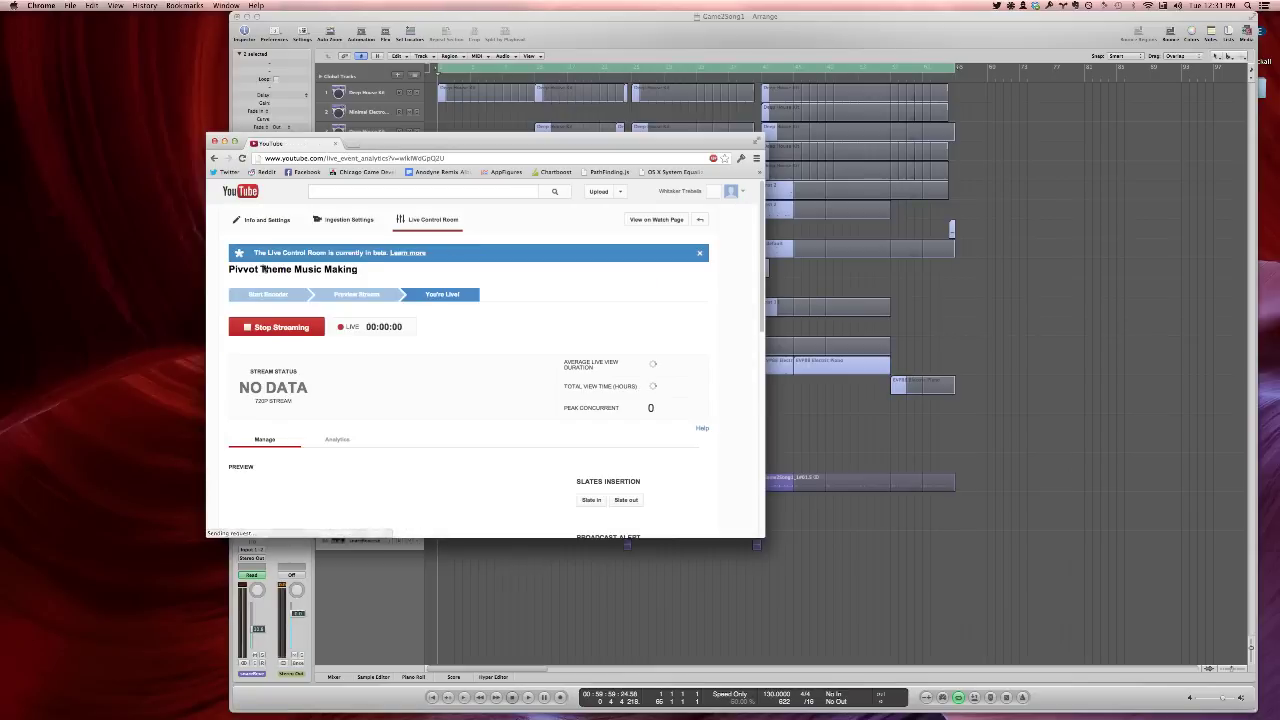